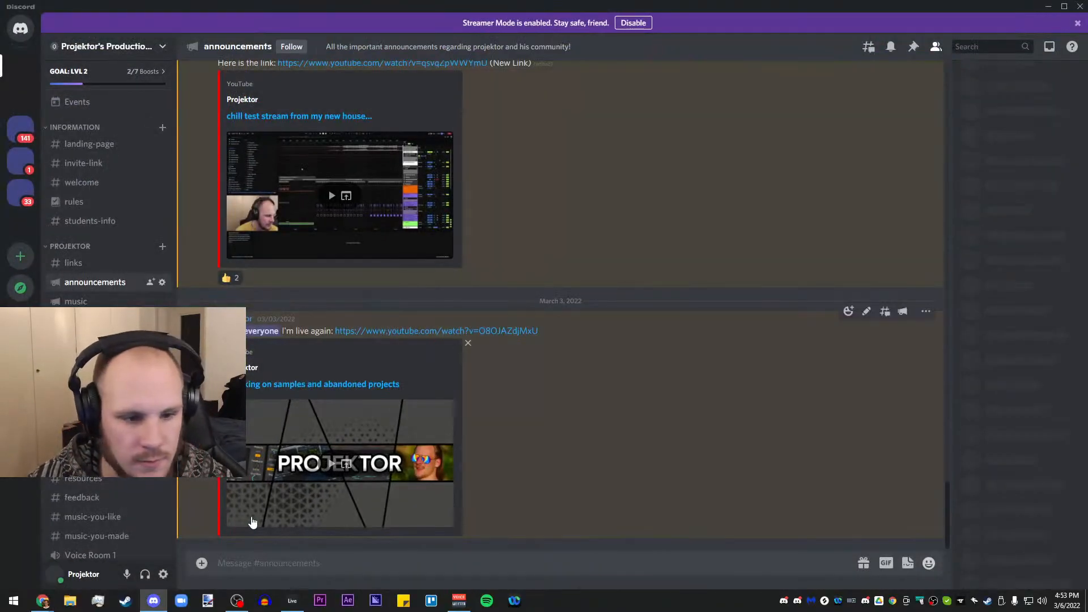
{"action": "left_click", "coordinate": [262, 564]}
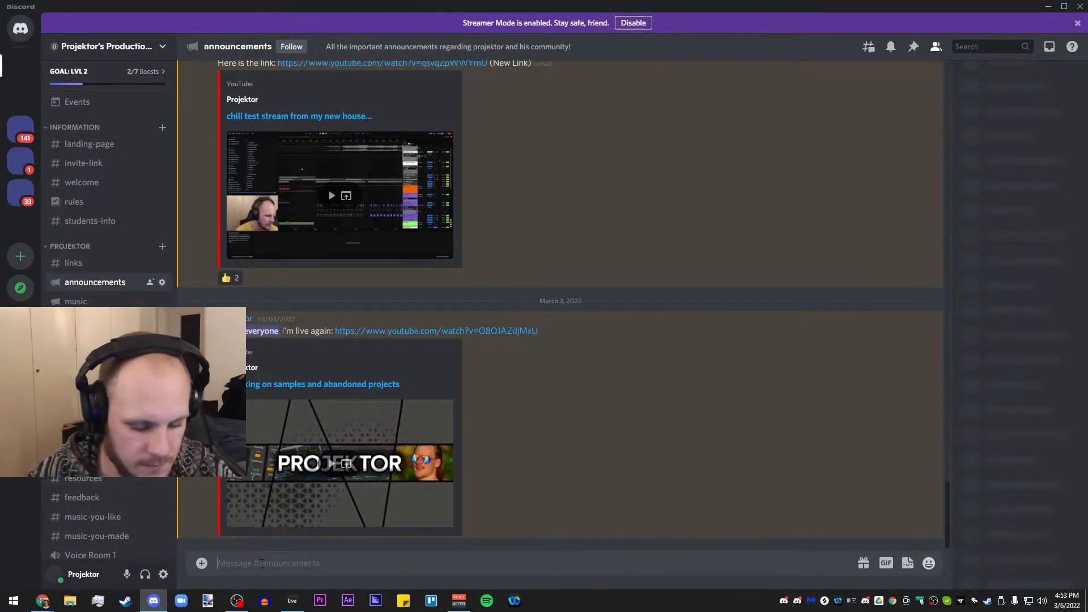
{"action": "type", "text": "Hey"}
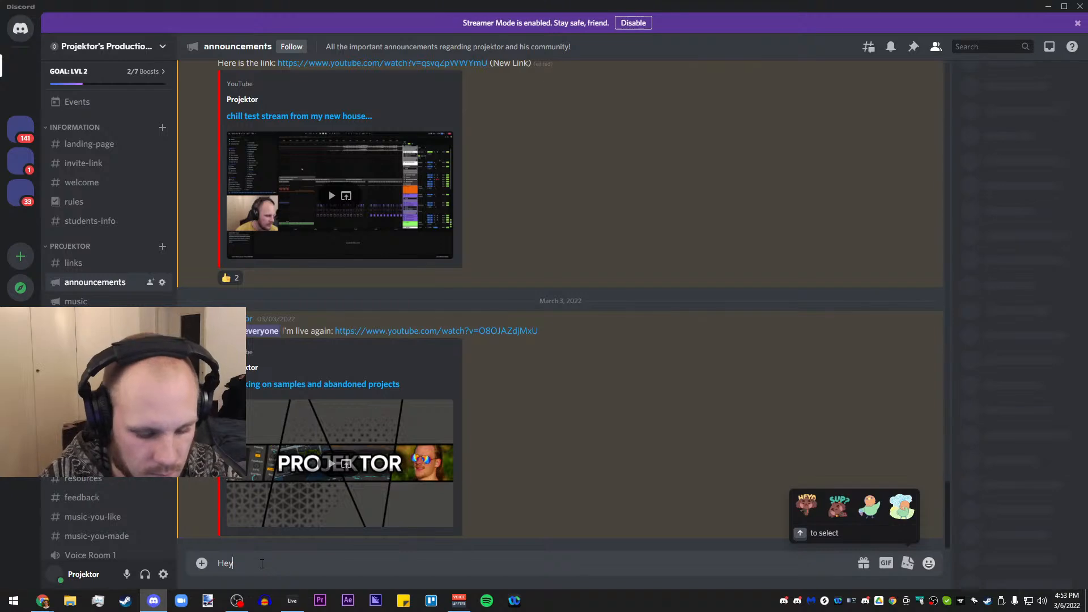
{"action": "type", "text": " @everyone"}
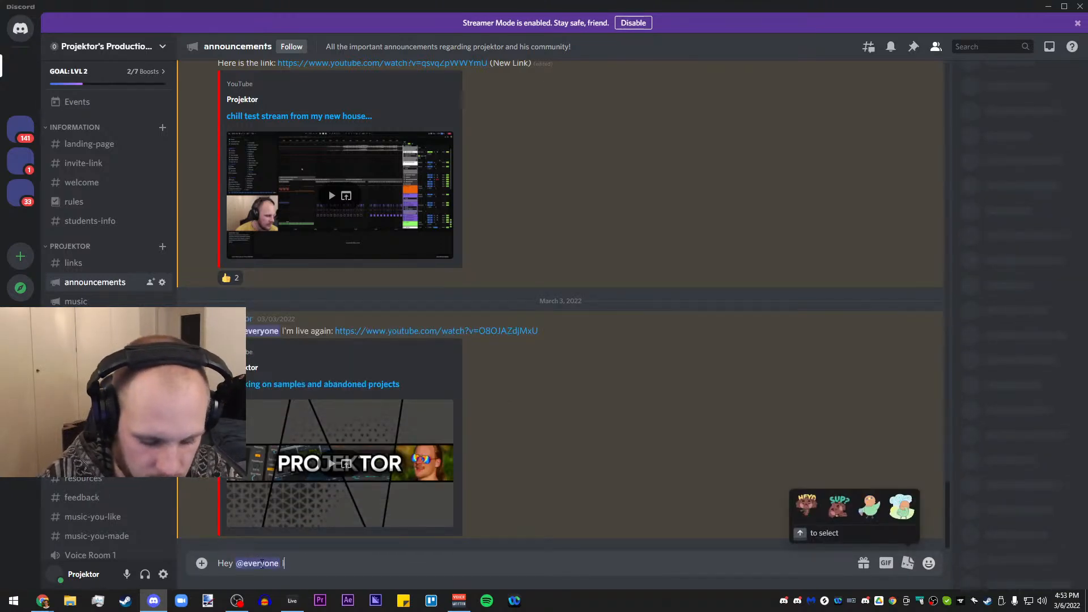
{"action": "type", "text": " I'm once aga"}
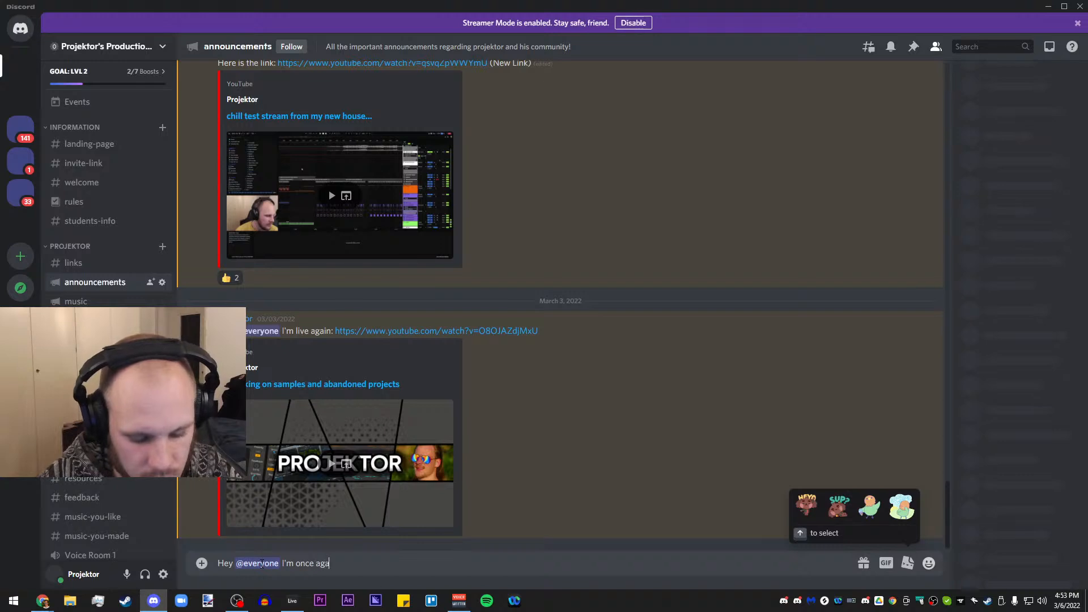
{"action": "type", "text": "in live"}
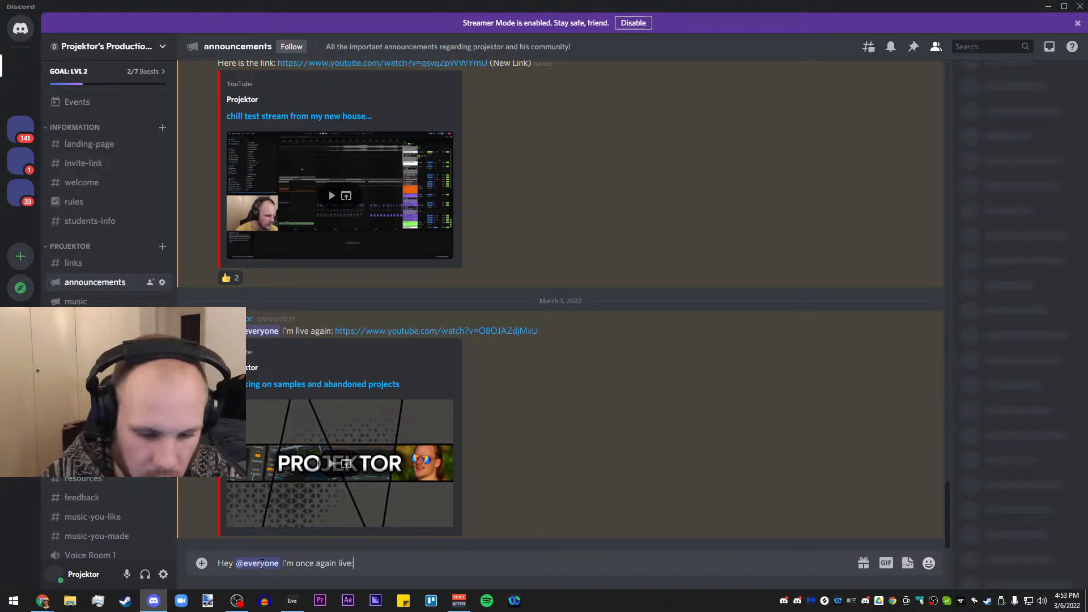
{"action": "type", "text": ":"}
{"action": "type", "text": "https://youtu.be/LKmEFHqmtic"}
{"action": "key", "text": "Return"}
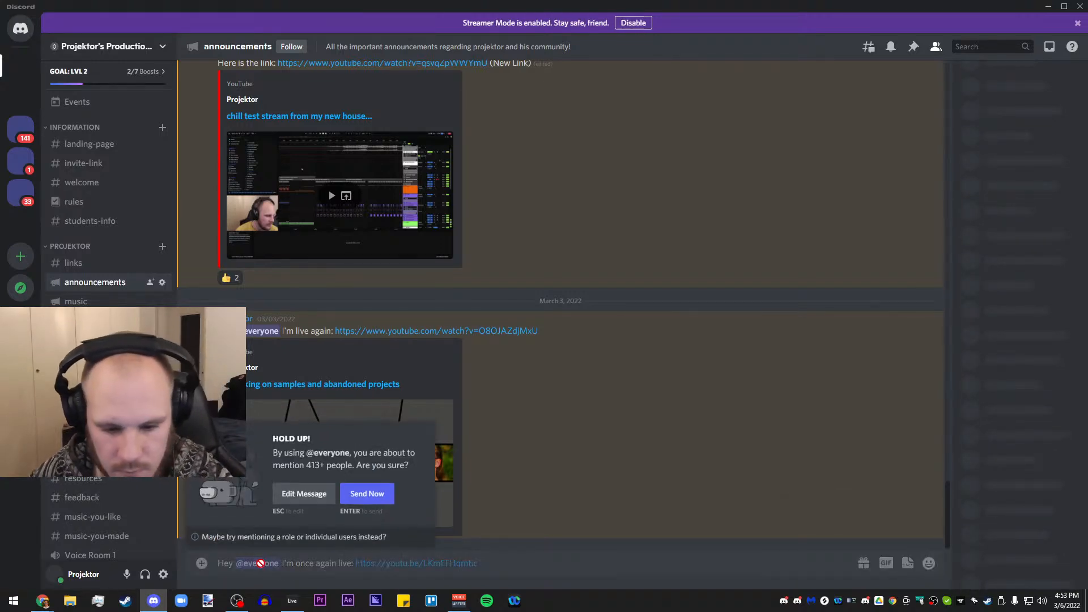
{"action": "left_click", "coordinate": [369, 495]}
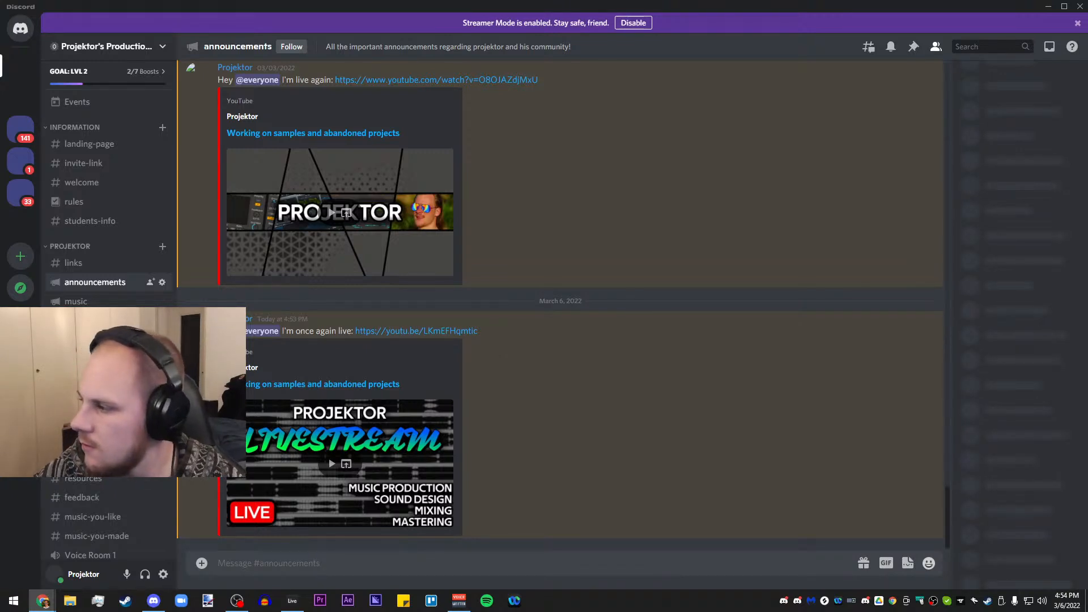
Switch to Ableton Live and insert a new MIDI track directly below track 21 Phase Plant
{"action": "left_click", "coordinate": [1049, 6]}
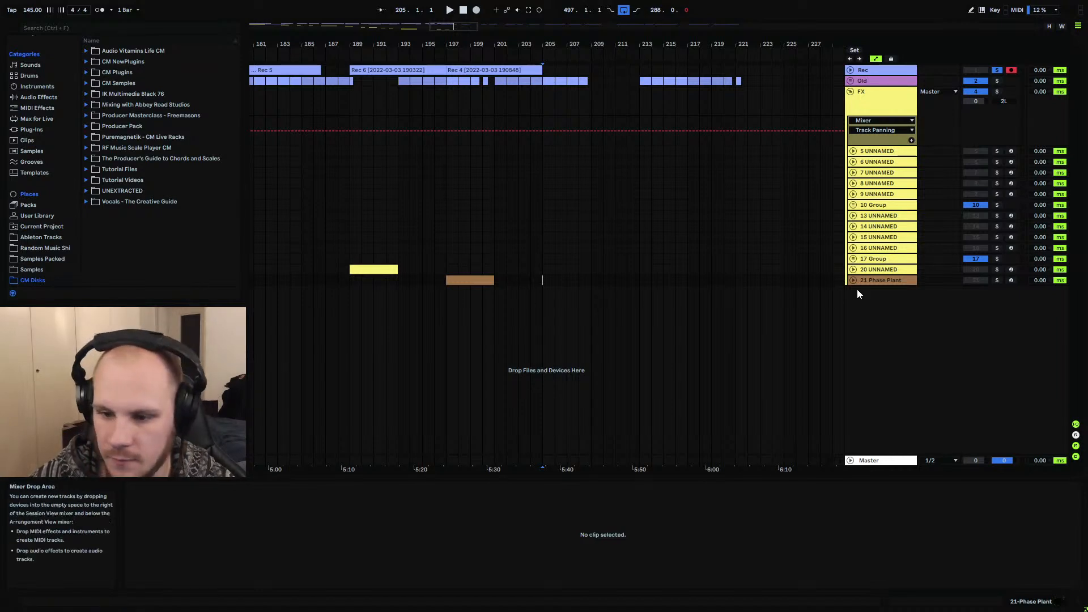
{"action": "left_click", "coordinate": [871, 280]}
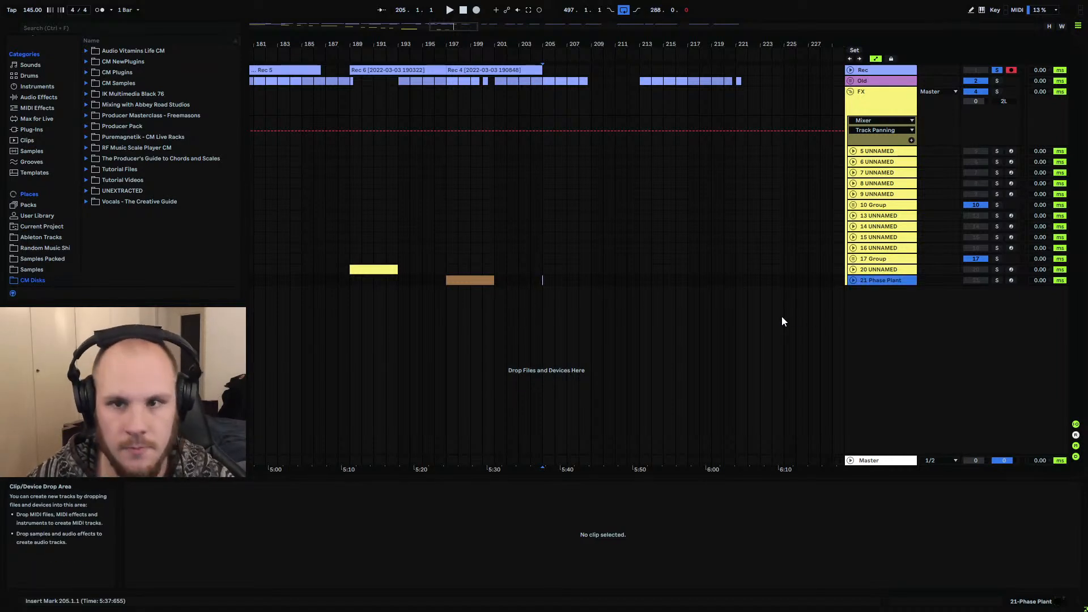
{"action": "key", "text": "ctrl+shift+t"}
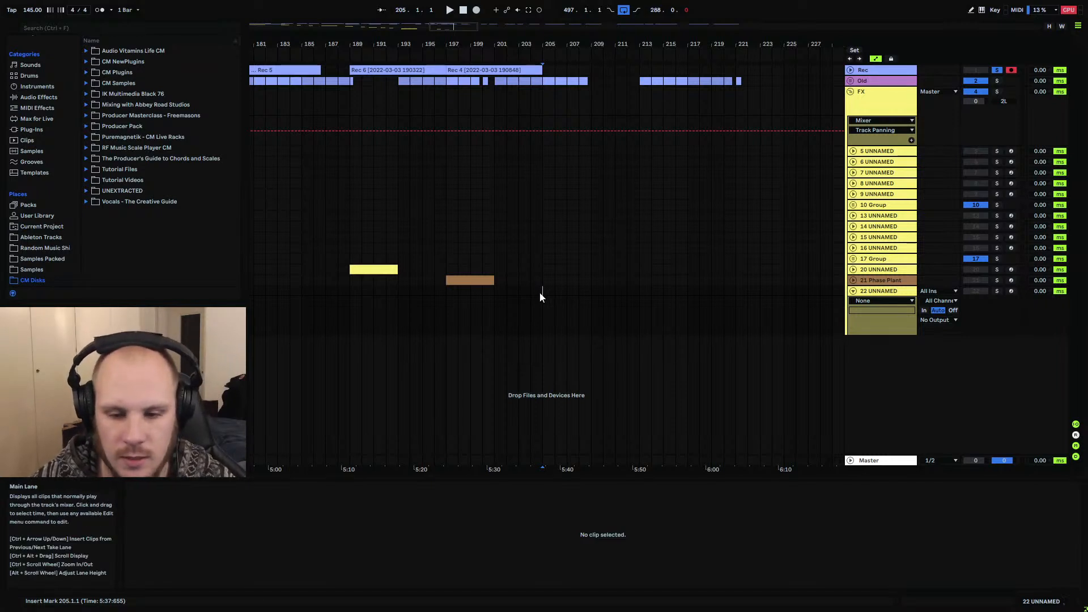
Load the Phase Plant VST from the Kilohearts plug-in folder onto the new MIDI track and move its window clear of the browser
{"action": "left_click", "coordinate": [31, 130]}
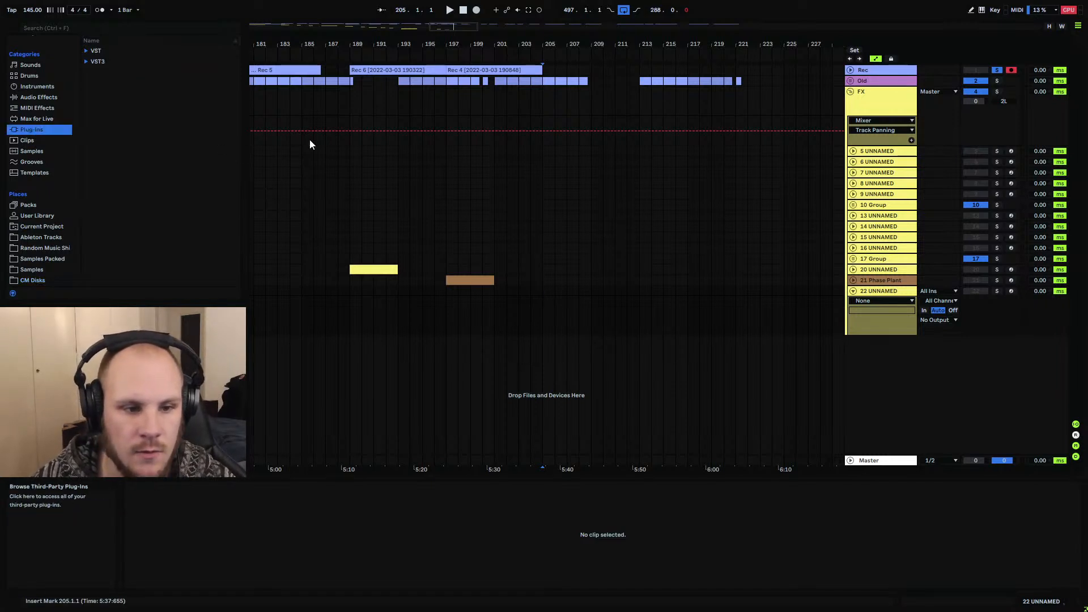
{"action": "scroll", "coordinate": [81, 52], "scroll_direction": "up", "scroll_amount": 3}
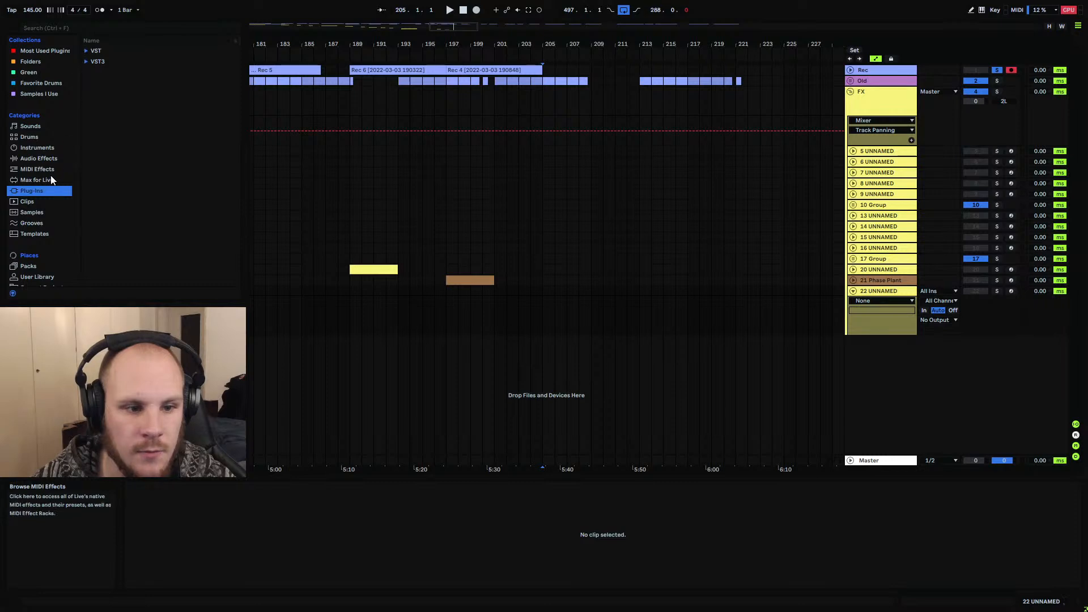
{"action": "left_click", "coordinate": [89, 51]}
{"action": "left_click", "coordinate": [100, 95]}
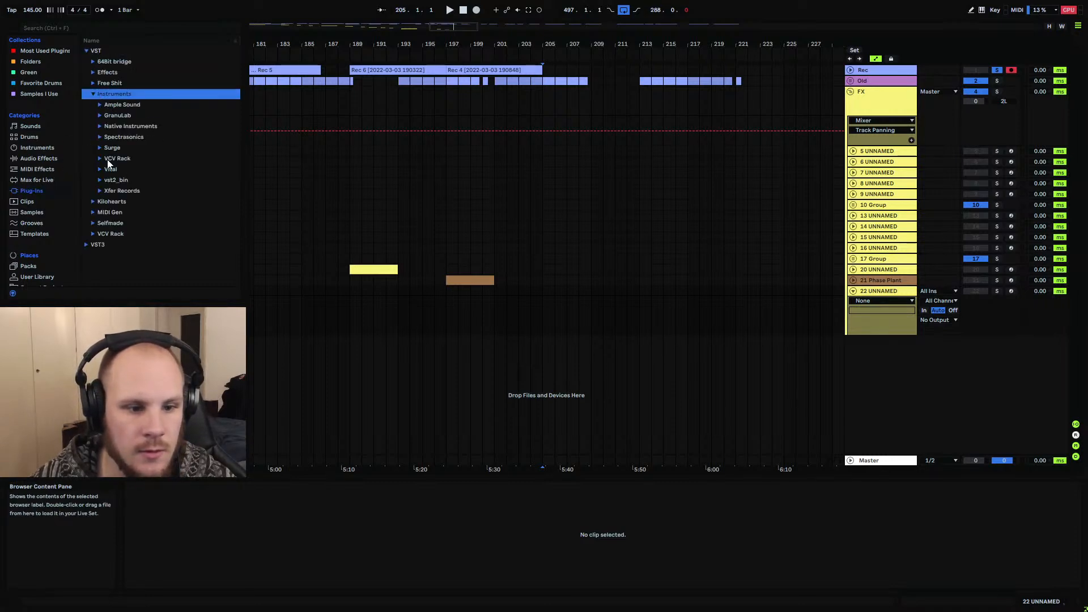
{"action": "left_click", "coordinate": [93, 202]}
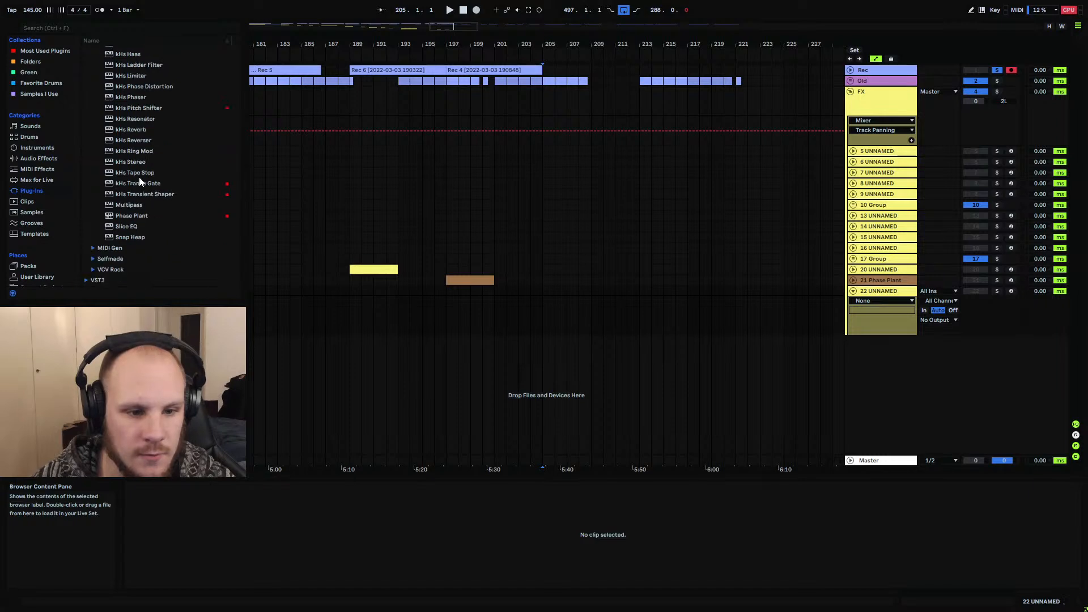
{"action": "double_click", "coordinate": [149, 217]}
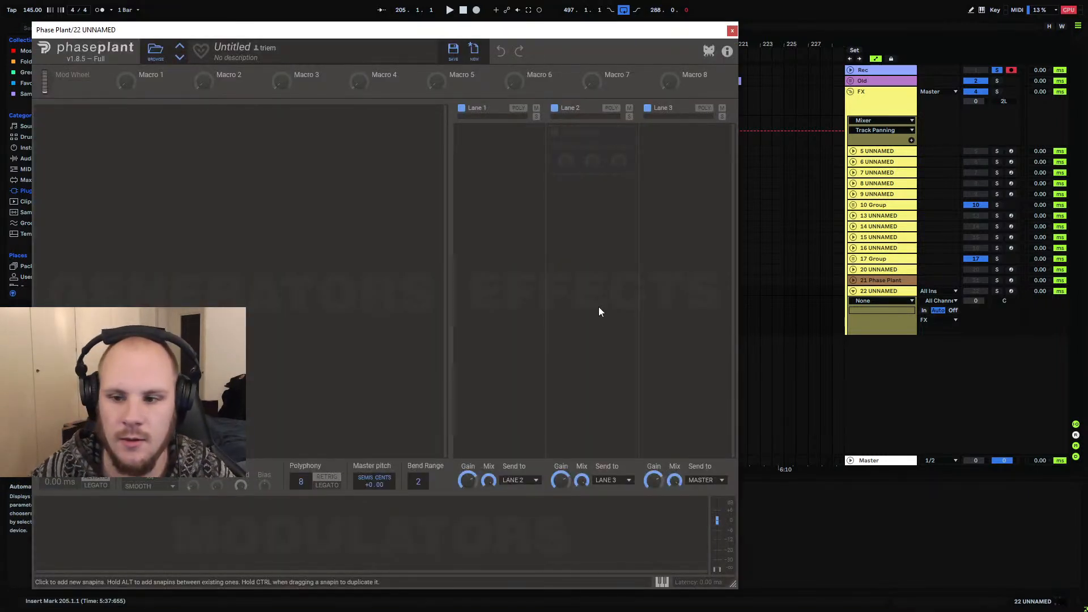
{"action": "left_click_drag", "start_coordinate": [476, 36], "coordinate": [694, 32]}
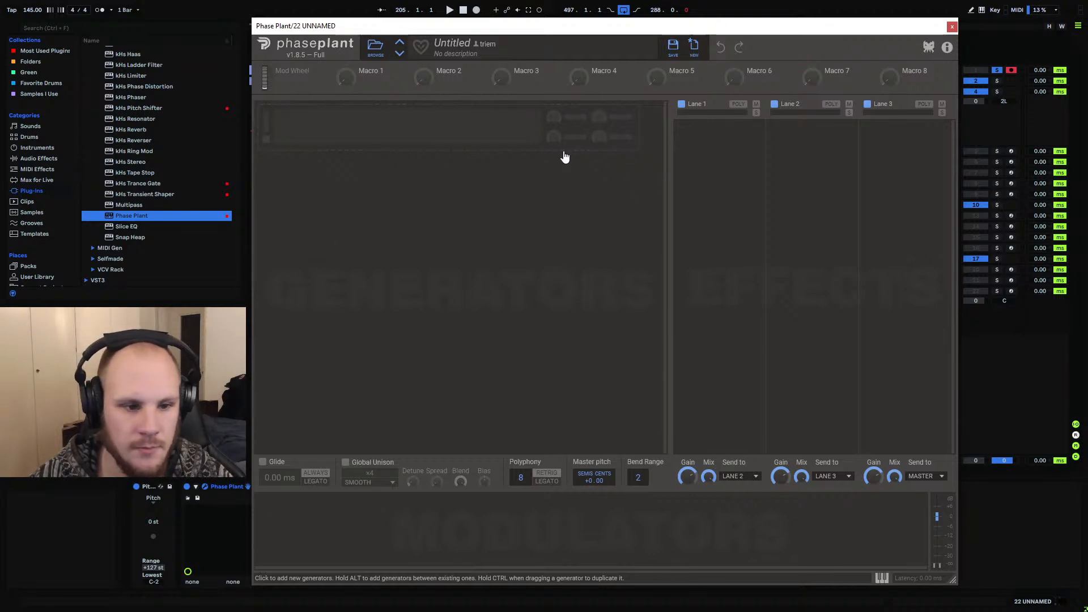
Look through the VST Instruments folder, including the Xfer Records and Vital subfolders, and collapse it again
{"action": "scroll", "coordinate": [126, 216], "scroll_direction": "up", "scroll_amount": 8}
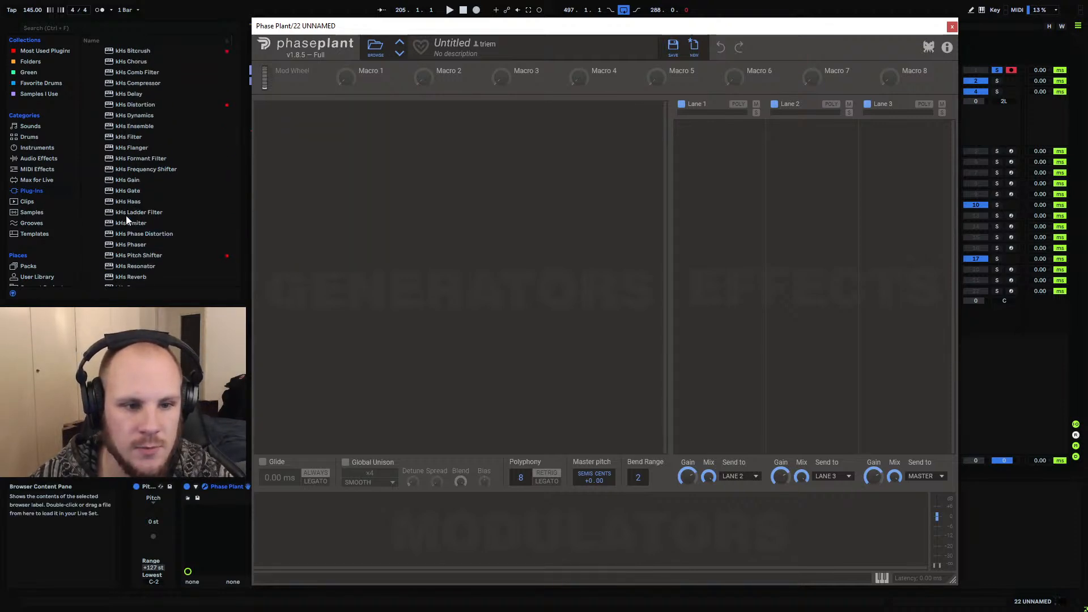
{"action": "left_click", "coordinate": [94, 93]}
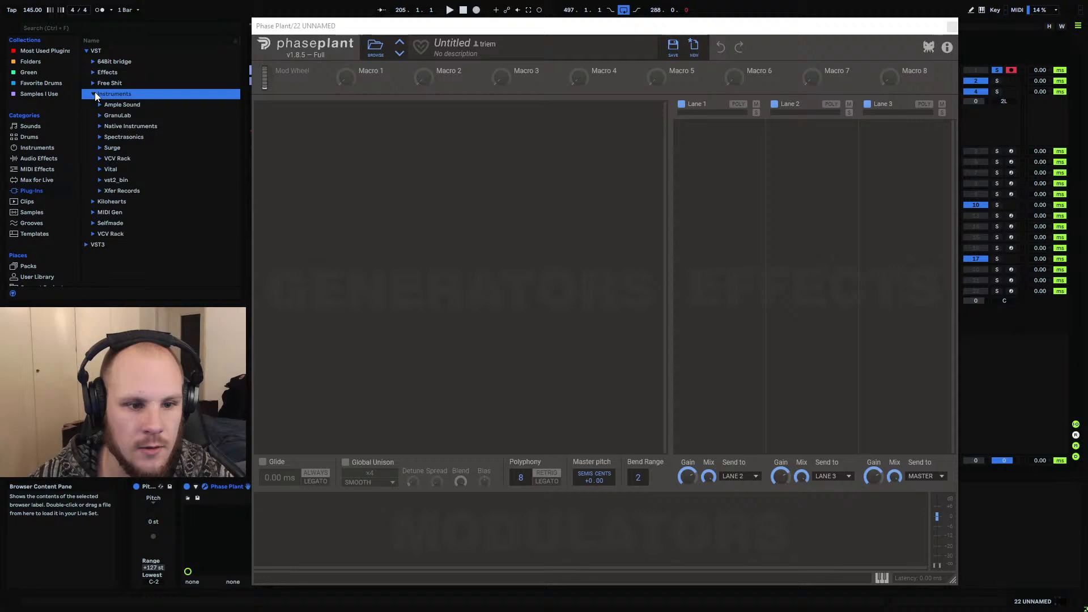
{"action": "left_click", "coordinate": [113, 169]}
{"action": "left_click", "coordinate": [122, 190]}
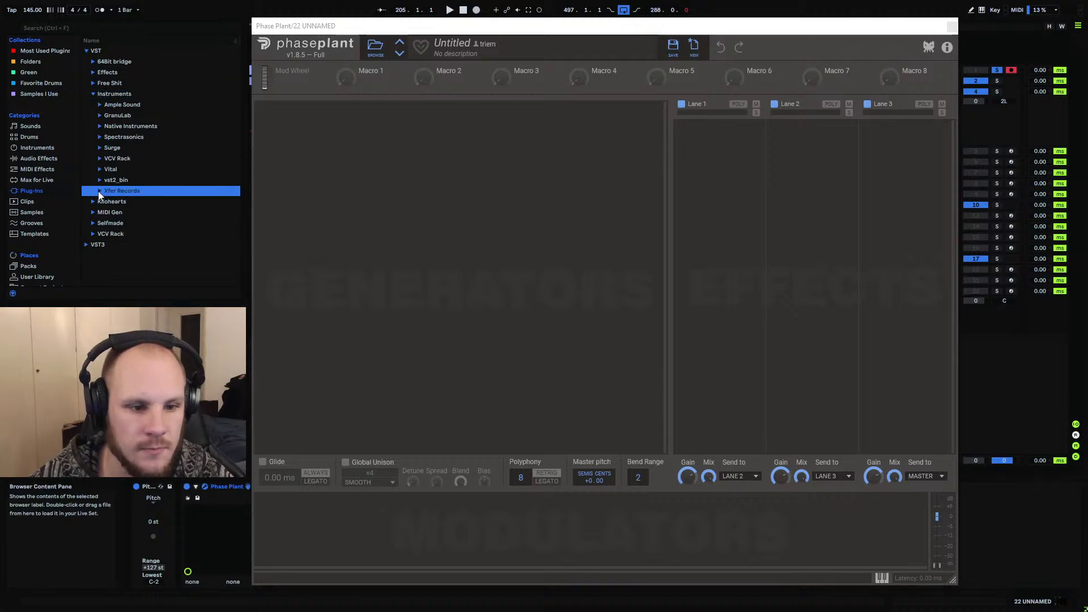
{"action": "left_click", "coordinate": [100, 169]}
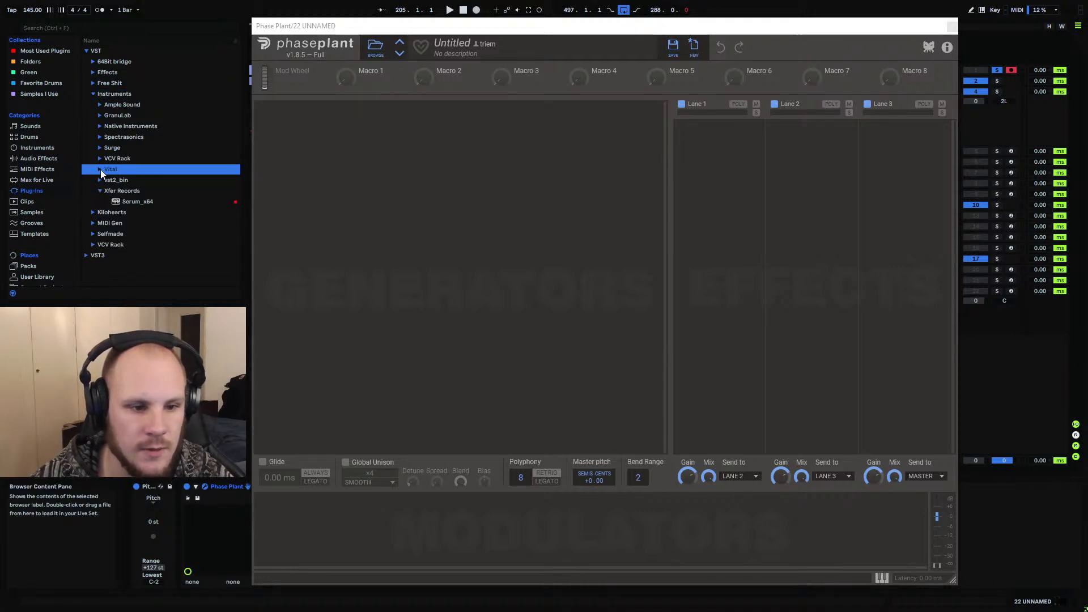
{"action": "left_click", "coordinate": [93, 94]}
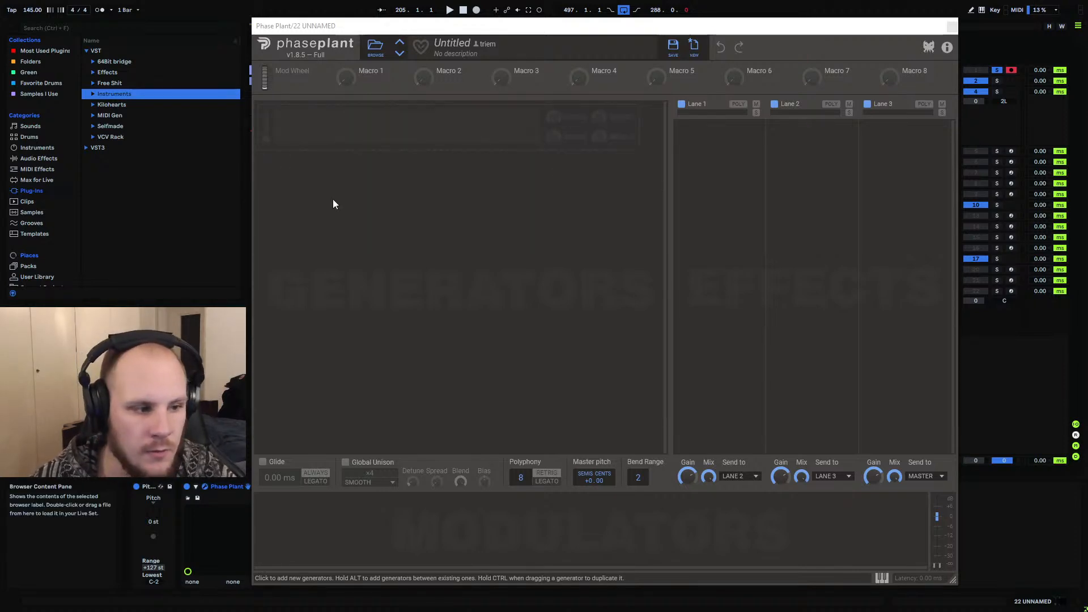
Add a Wavetable generator to the empty Phase Plant patch and close the plug-in window
{"action": "left_click", "coordinate": [439, 137]}
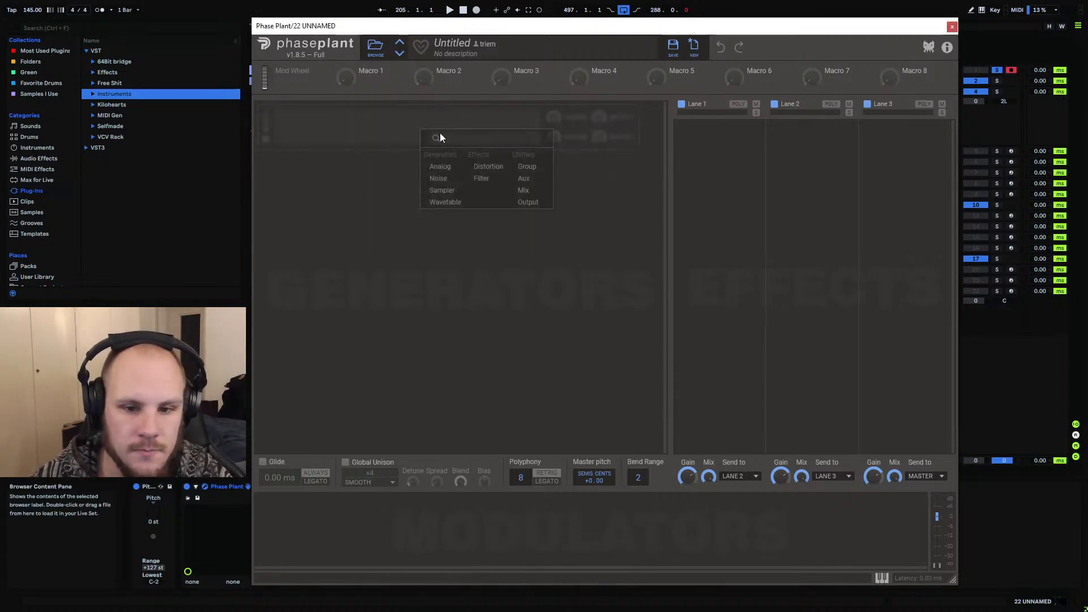
{"action": "left_click", "coordinate": [447, 202]}
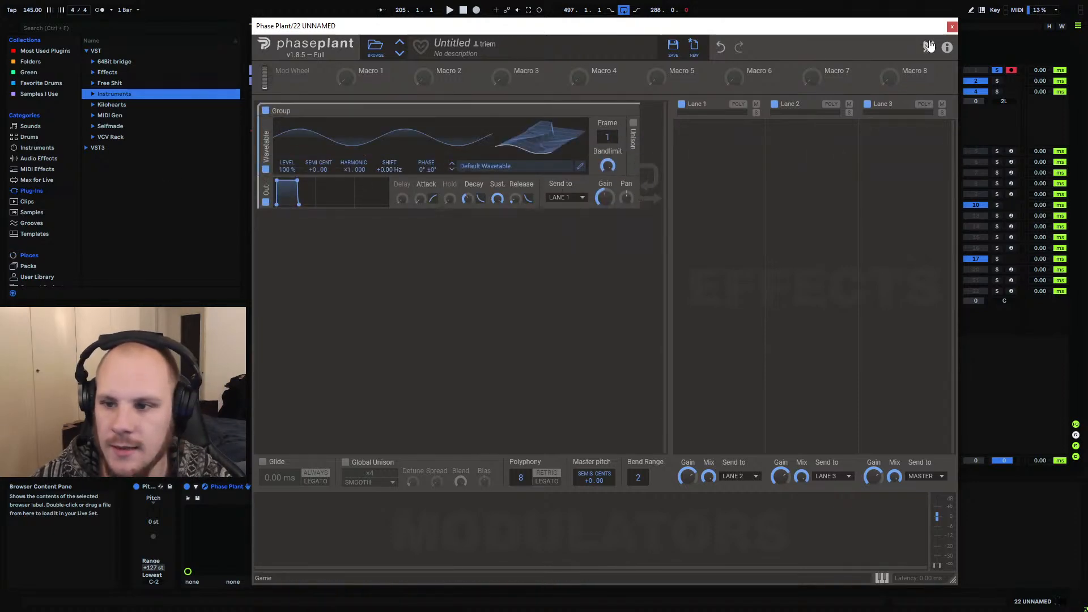
{"action": "left_click", "coordinate": [952, 26]}
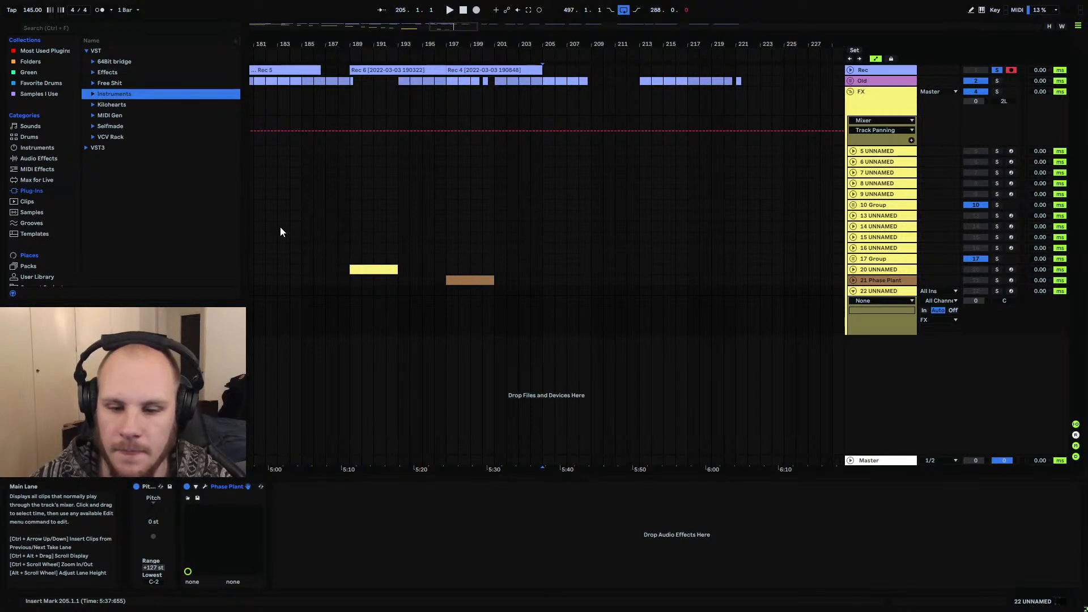
Open the C folder of Projektor Psychedelic Atmospheres within My Samples
{"action": "left_click_drag", "start_coordinate": [551, 44], "coordinate": [609, 8]}
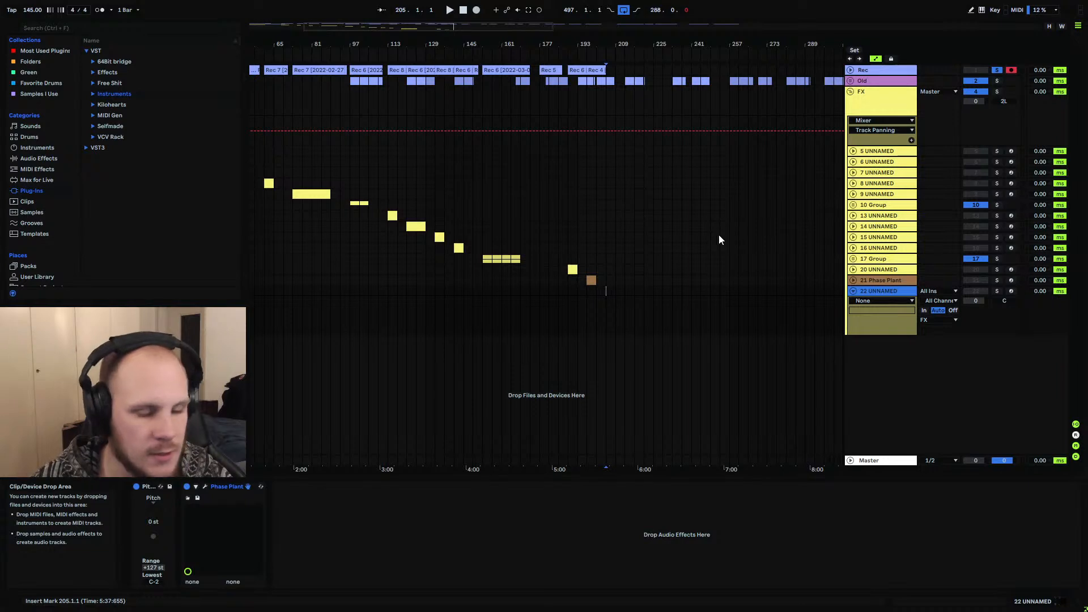
{"action": "left_click_drag", "start_coordinate": [616, 45], "coordinate": [615, 67]}
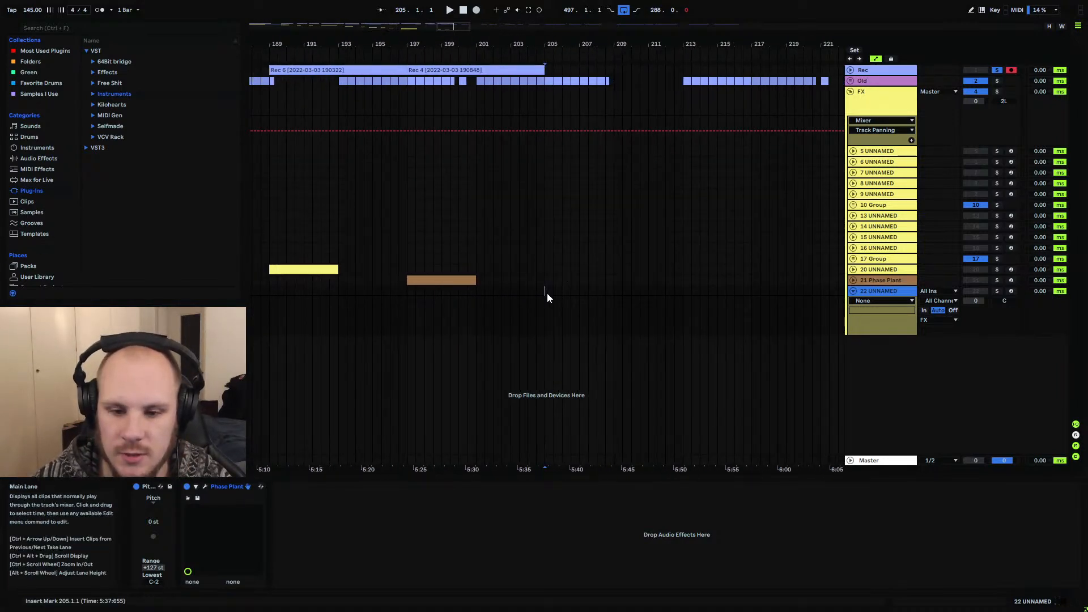
{"action": "scroll", "coordinate": [59, 229], "scroll_direction": "down", "scroll_amount": 3}
{"action": "scroll", "coordinate": [47, 227], "scroll_direction": "down", "scroll_amount": 3}
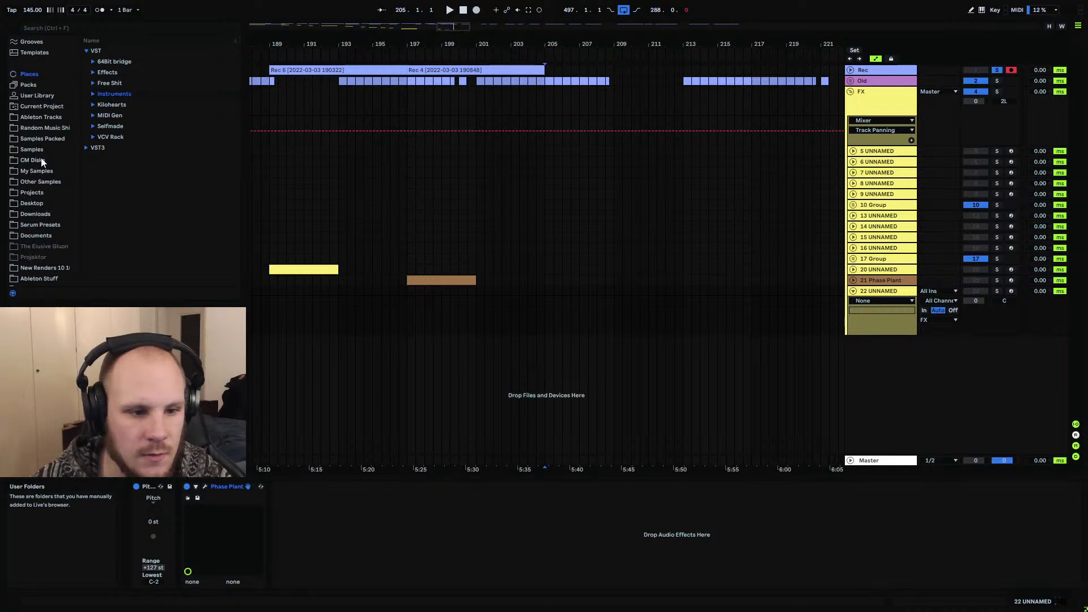
{"action": "left_click", "coordinate": [40, 171]}
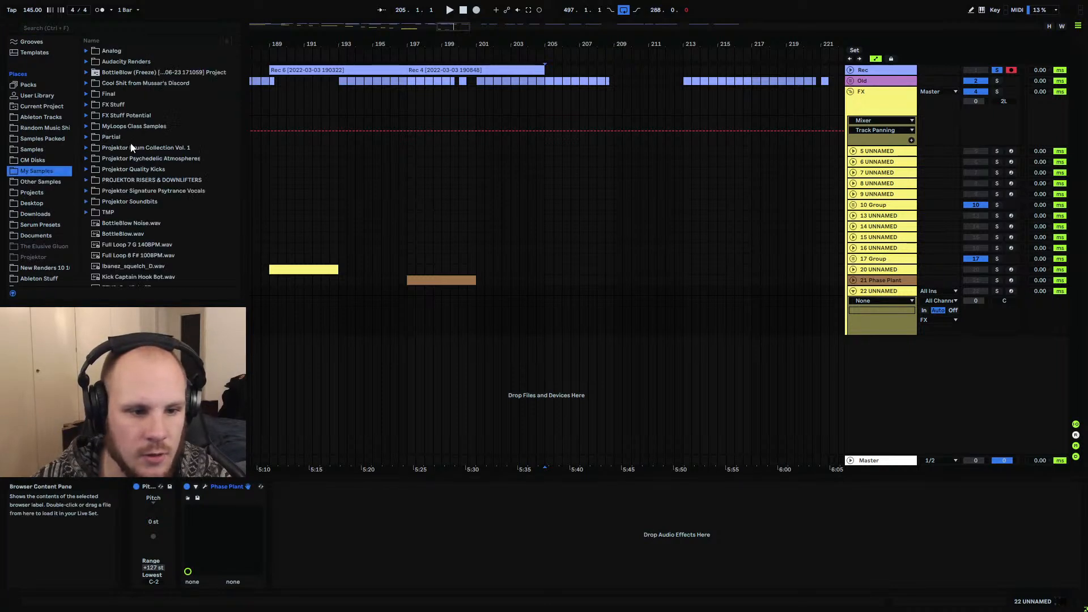
{"action": "left_click", "coordinate": [95, 160]}
{"action": "left_click", "coordinate": [102, 181]}
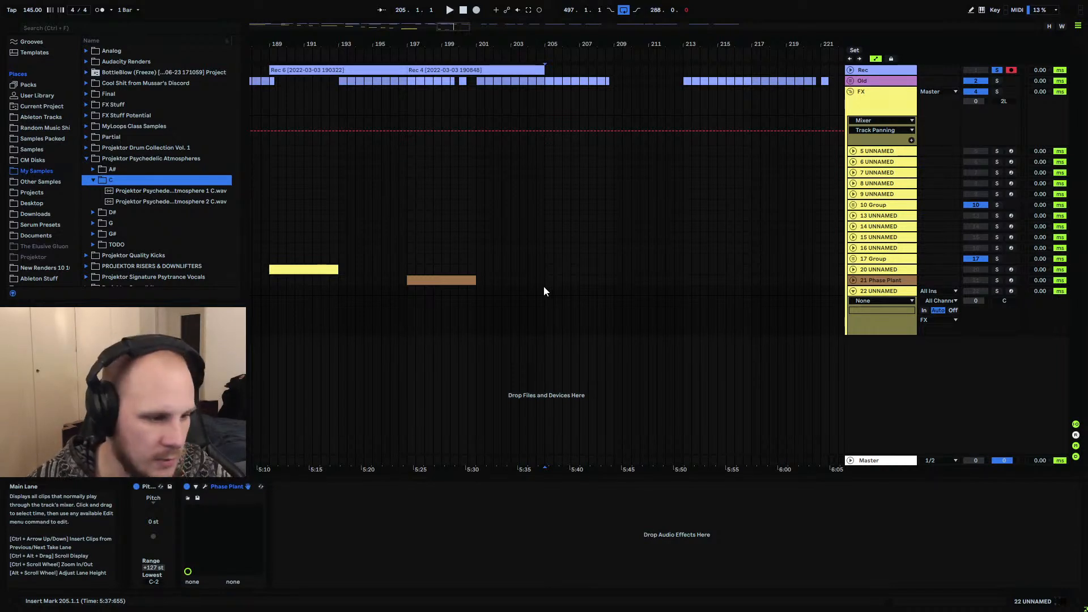
Create an empty eight-bar MIDI clip on track 22 from bar 205 to bar 213, consolidated into one clip
{"action": "left_click_drag", "start_coordinate": [544, 289], "coordinate": [610, 289]}
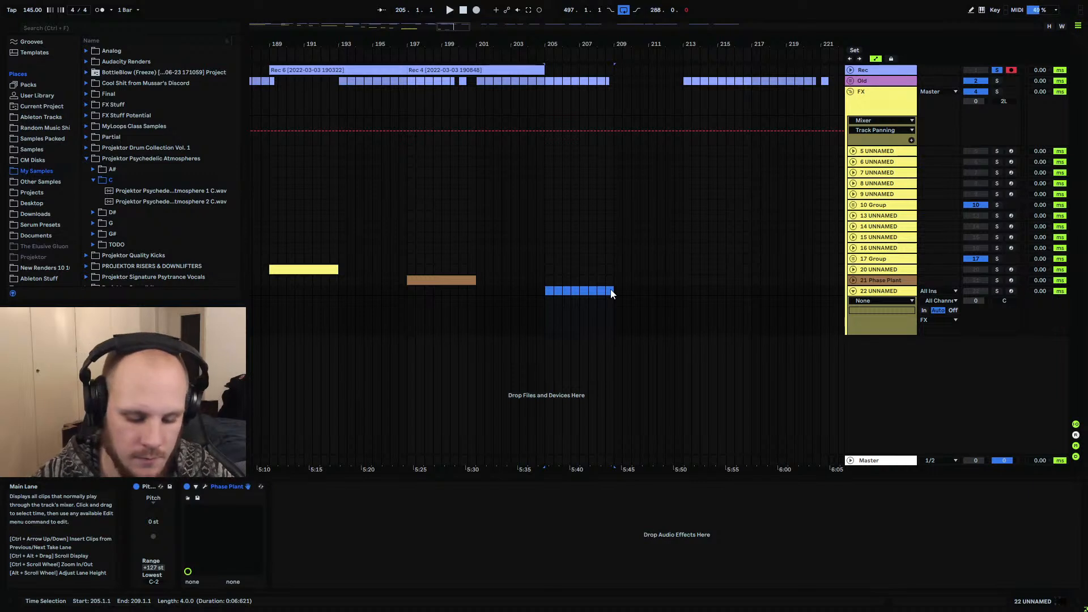
{"action": "key", "text": "ctrl+shift+m"}
{"action": "left_click", "coordinate": [684, 290], "text": "shift"}
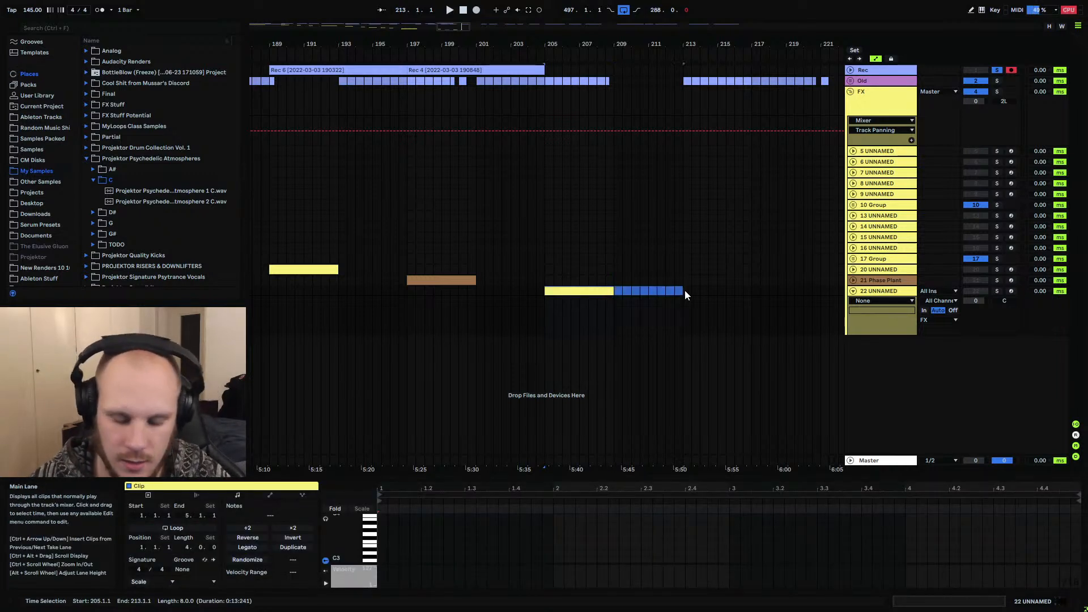
{"action": "key", "text": "ctrl+j"}
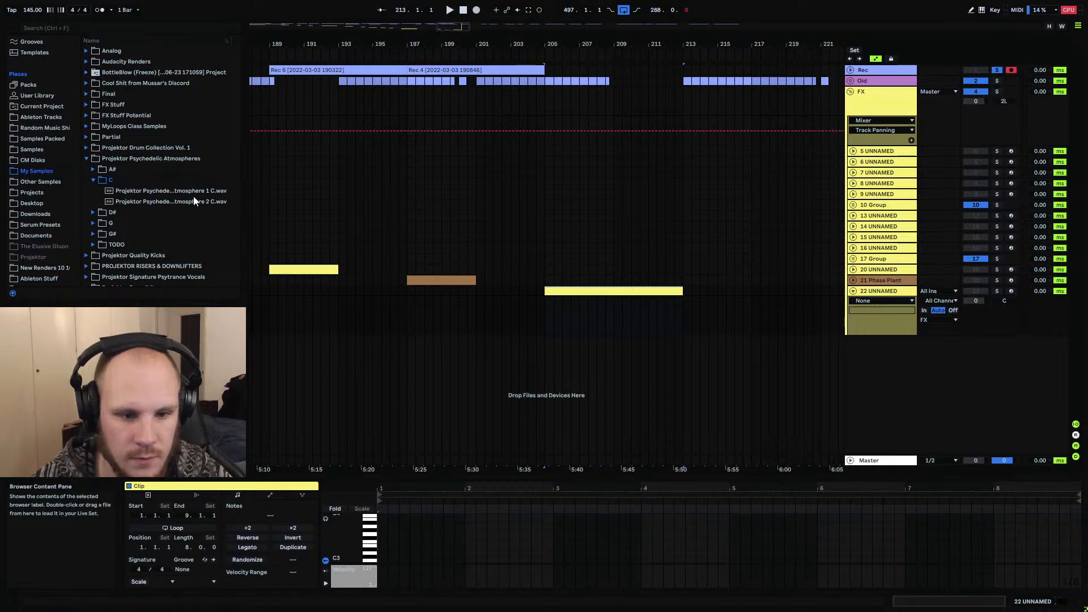
Reopen Phase Plant on track 22 and start a new blank wavetable in the generator's Wavetable Editor
{"action": "left_click", "coordinate": [851, 308]}
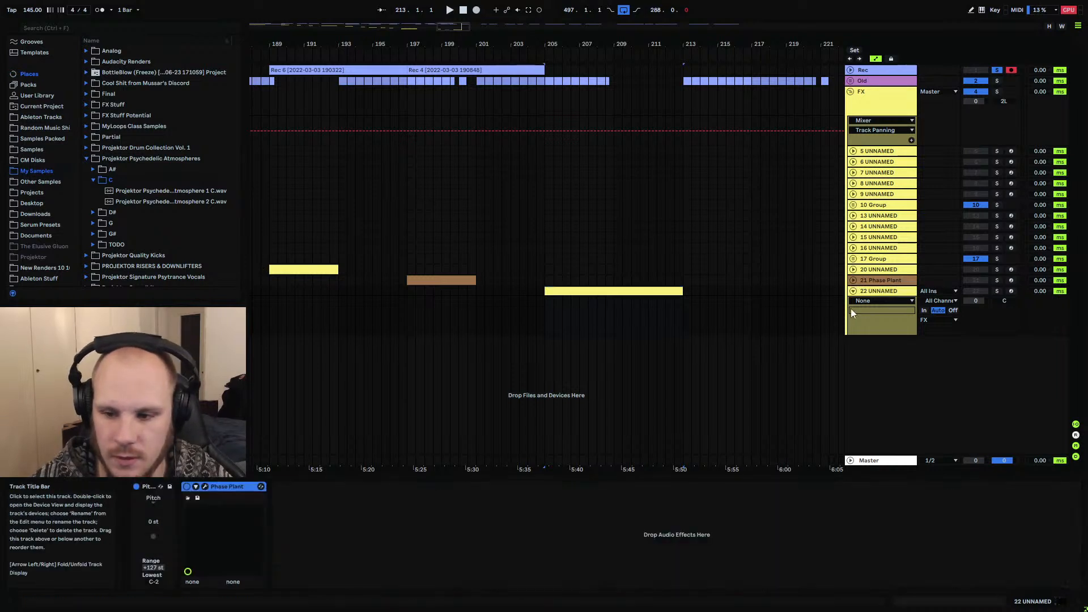
{"action": "left_click", "coordinate": [205, 485]}
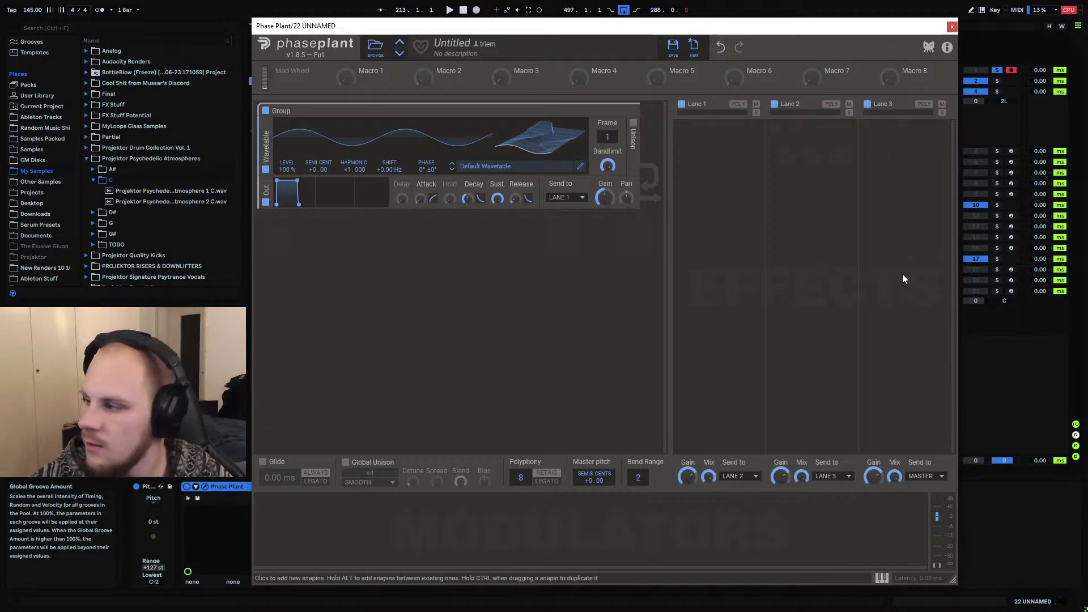
{"action": "left_click", "coordinate": [580, 166]}
{"action": "left_click", "coordinate": [233, 60]}
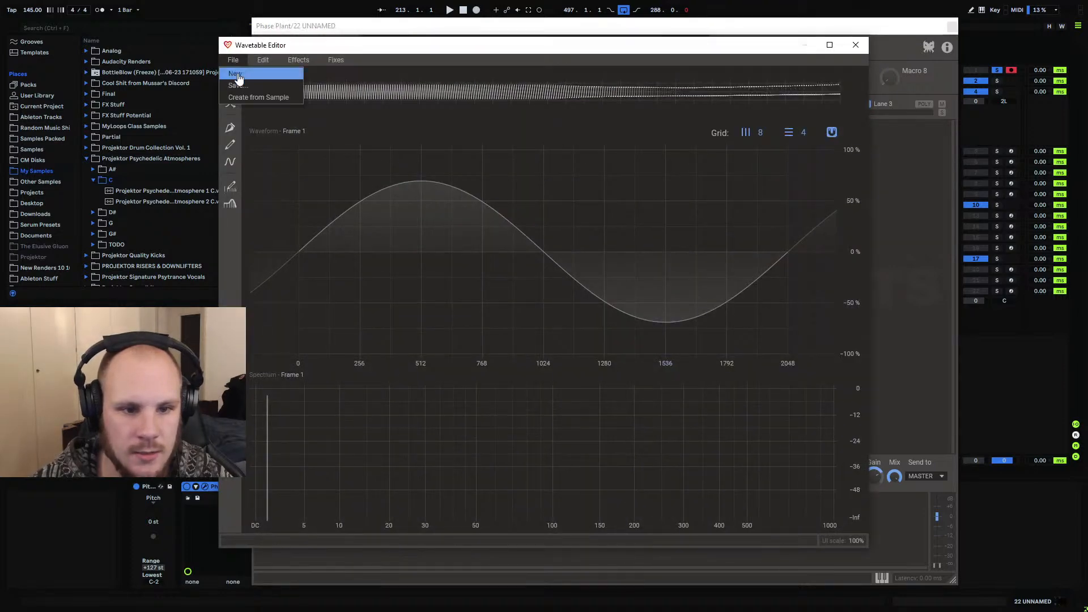
{"action": "left_click", "coordinate": [237, 76]}
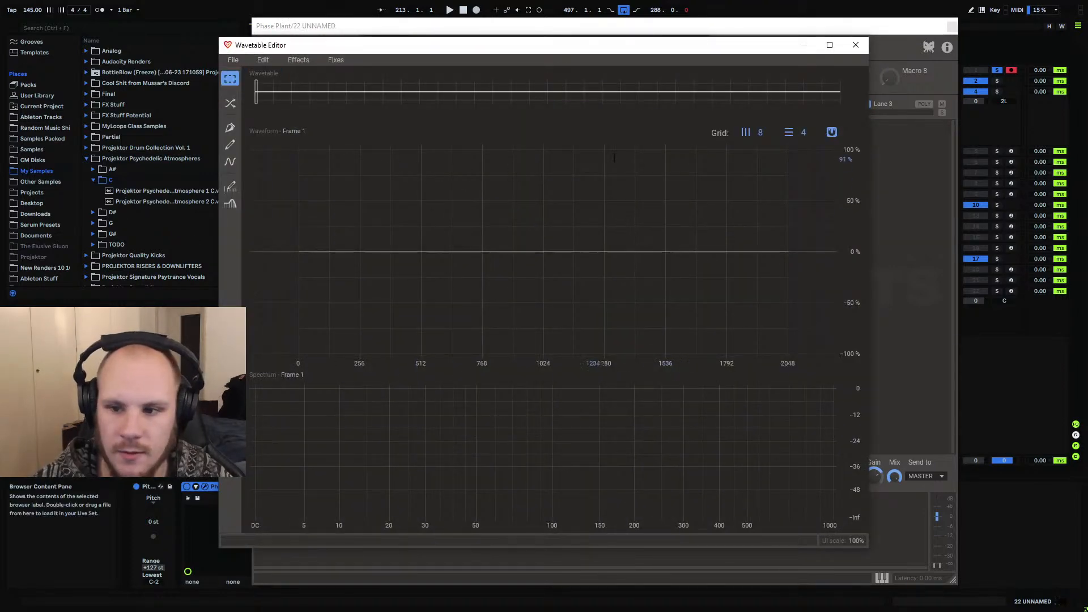
{"action": "mouse_move", "coordinate": [260, 93]}
{"action": "left_mouse_down"}
{"action": "mouse_move", "coordinate": [864, 133]}
{"action": "mouse_move", "coordinate": [331, 138]}
{"action": "mouse_move", "coordinate": [809, 163]}
{"action": "mouse_move", "coordinate": [277, 159]}
{"action": "mouse_move", "coordinate": [897, 165]}
{"action": "mouse_move", "coordinate": [236, 193]}
{"action": "mouse_move", "coordinate": [499, 187]}
{"action": "mouse_move", "coordinate": [629, 219]}
{"action": "mouse_move", "coordinate": [113, 208]}
{"action": "left_mouse_up"}
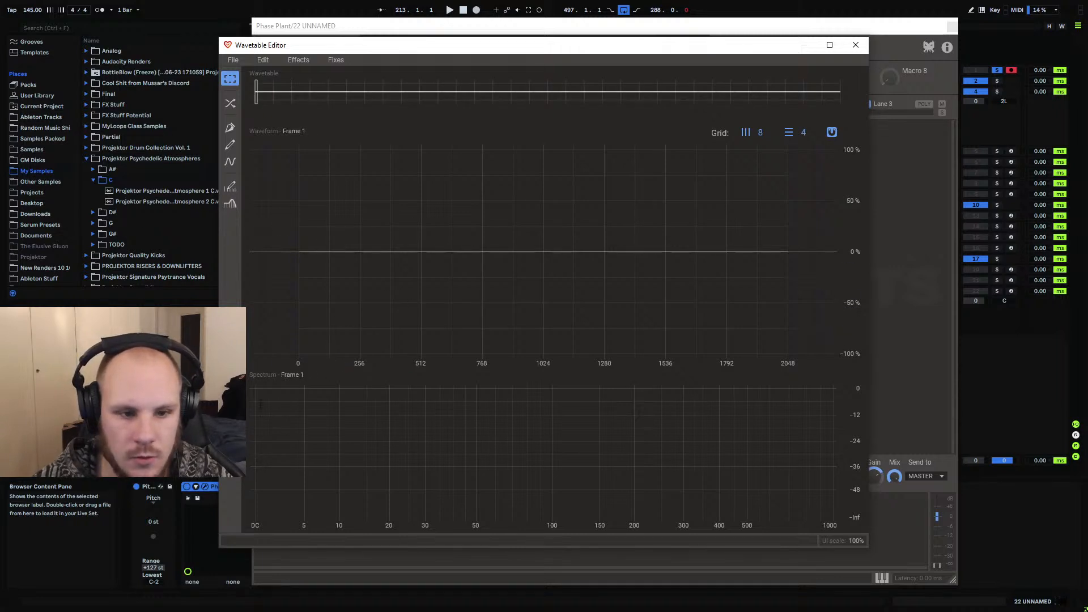
With the Harmonic Edit Tool, raise only the first harmonic of frame 1 to about 0 dB
{"action": "left_click", "coordinate": [232, 188]}
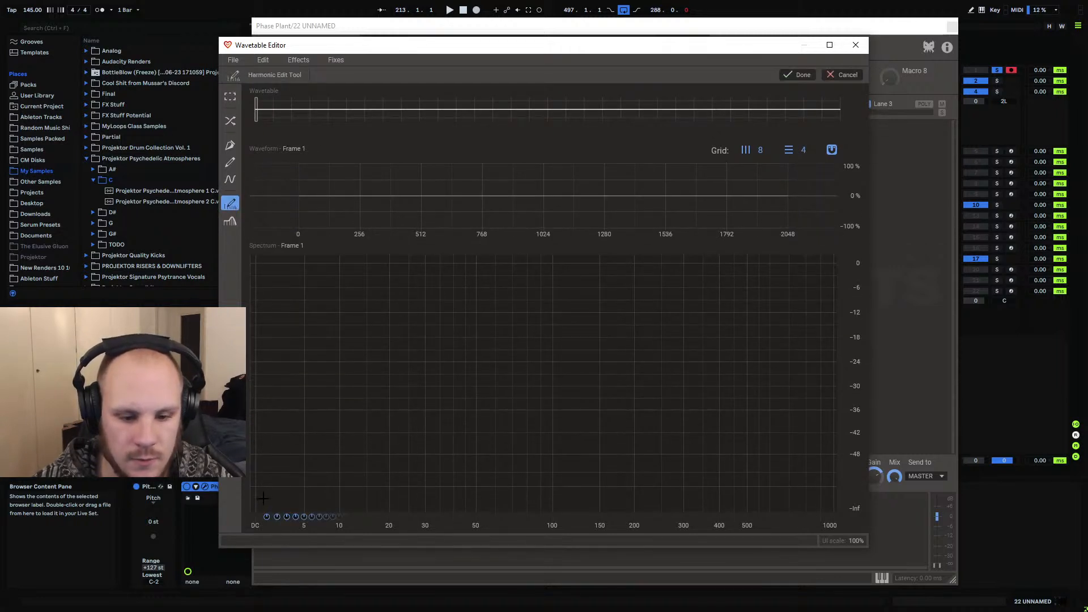
{"action": "mouse_move", "coordinate": [266, 479]}
{"action": "left_mouse_down"}
{"action": "mouse_move", "coordinate": [276, 280]}
{"action": "mouse_move", "coordinate": [266, 480]}
{"action": "left_mouse_up"}
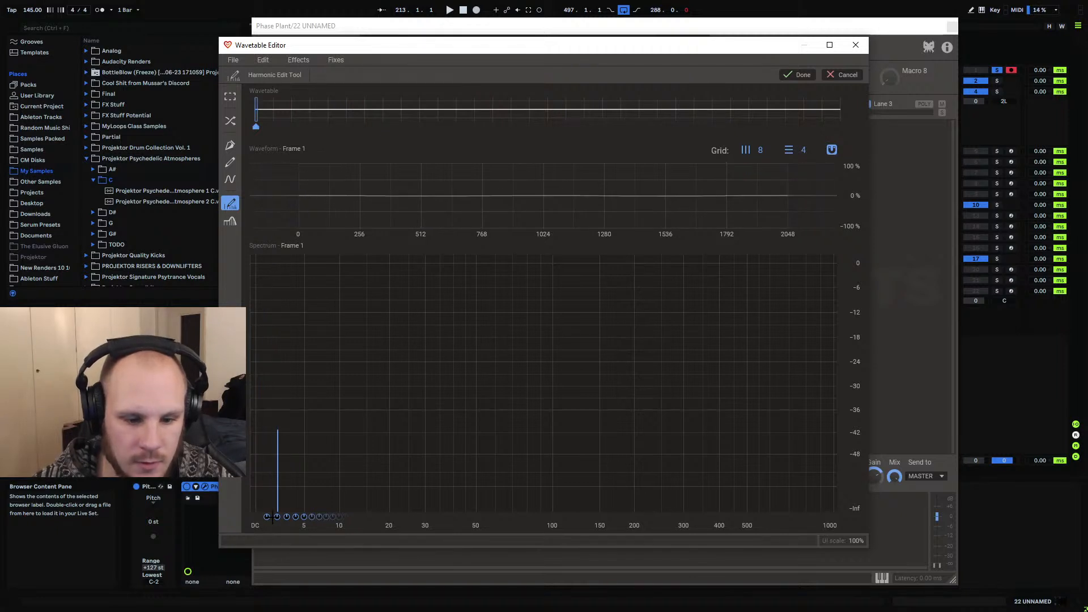
{"action": "left_click_drag", "start_coordinate": [273, 517], "coordinate": [279, 520]}
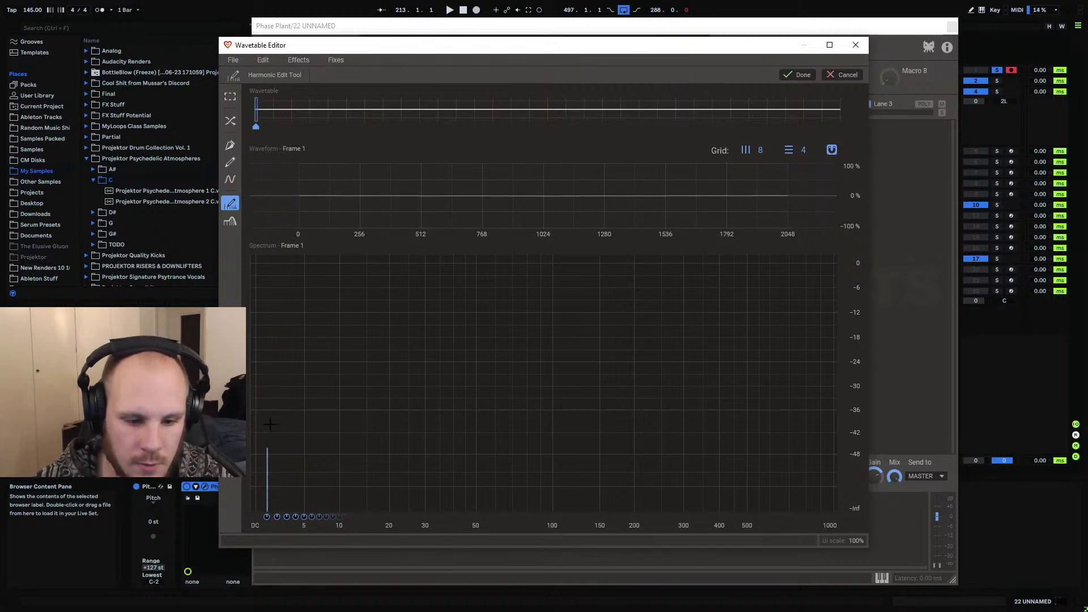
{"action": "mouse_move", "coordinate": [269, 423]}
{"action": "left_mouse_down"}
{"action": "mouse_move", "coordinate": [270, 269]}
{"action": "mouse_move", "coordinate": [278, 504]}
{"action": "left_mouse_up"}
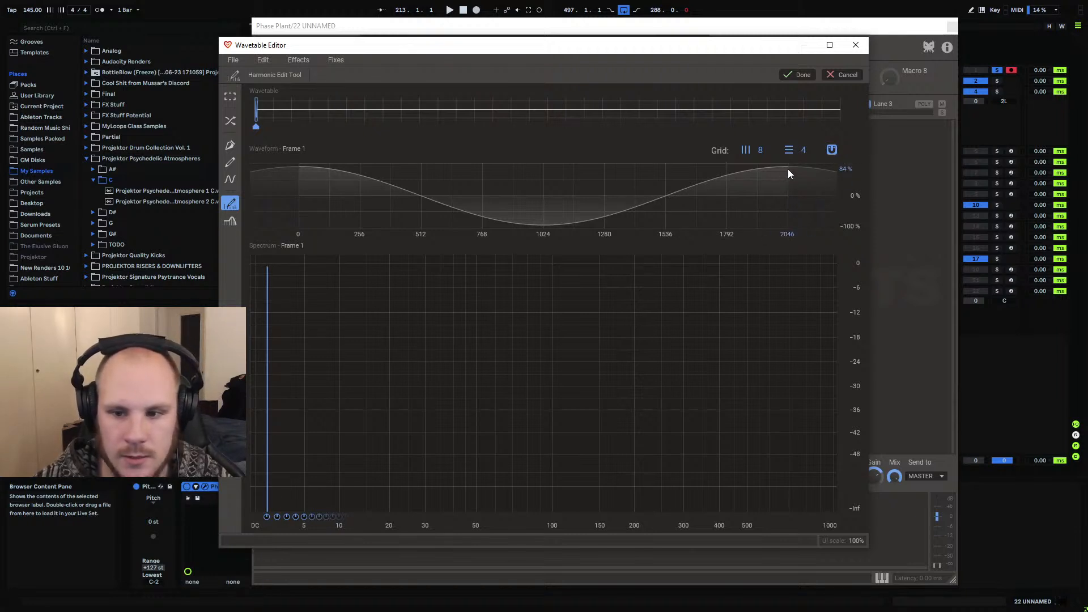
Raise the second harmonic of frame 256 to about 0 dB and apply the harmonic edits across the wavetable
{"action": "left_click_drag", "start_coordinate": [809, 126], "coordinate": [839, 127]}
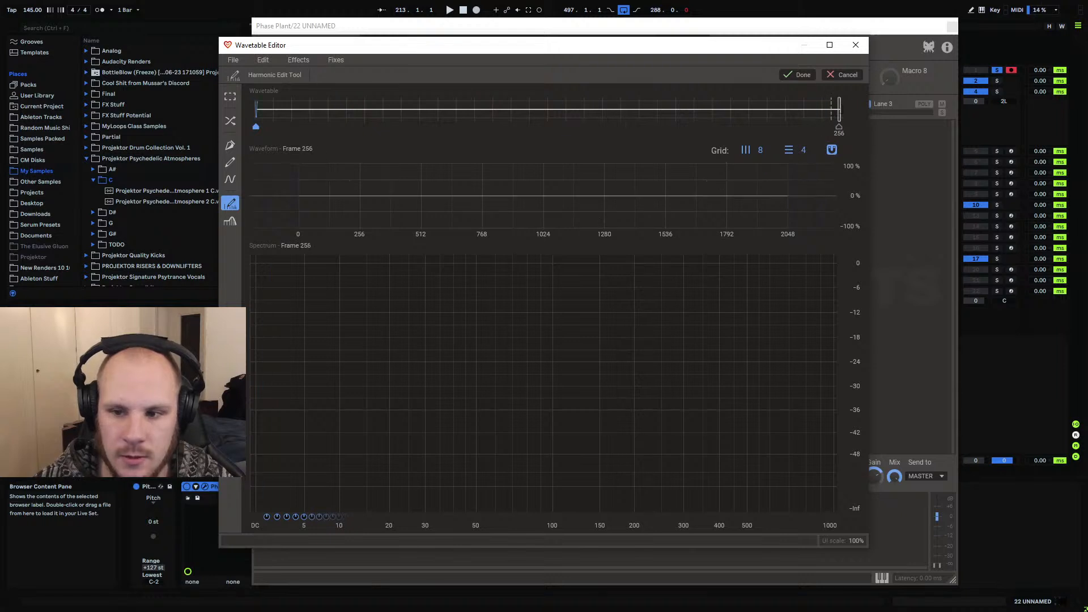
{"action": "left_click", "coordinate": [275, 265]}
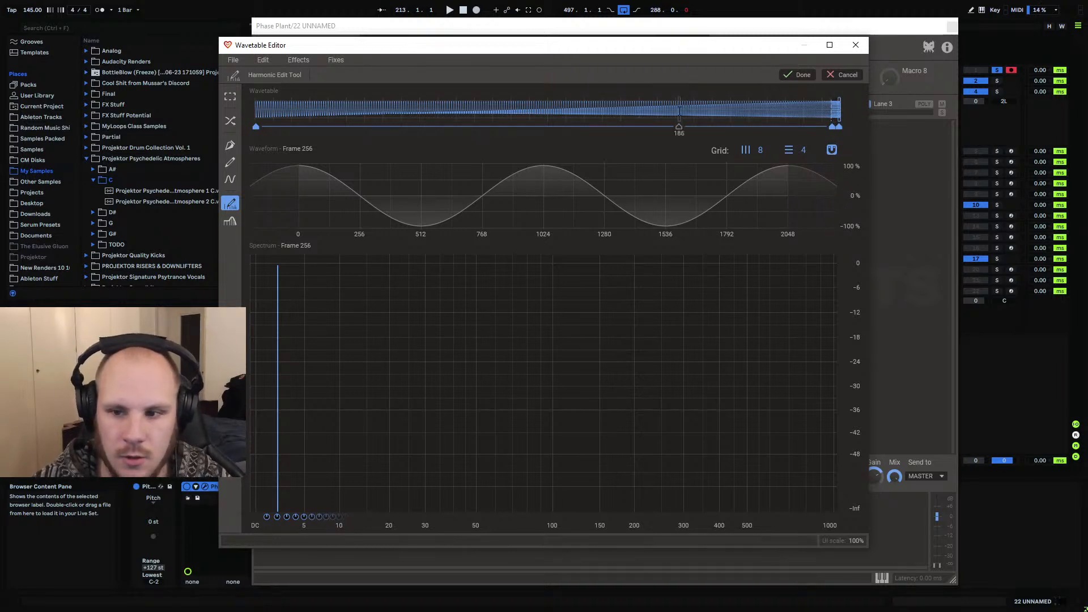
{"action": "left_click", "coordinate": [798, 75]}
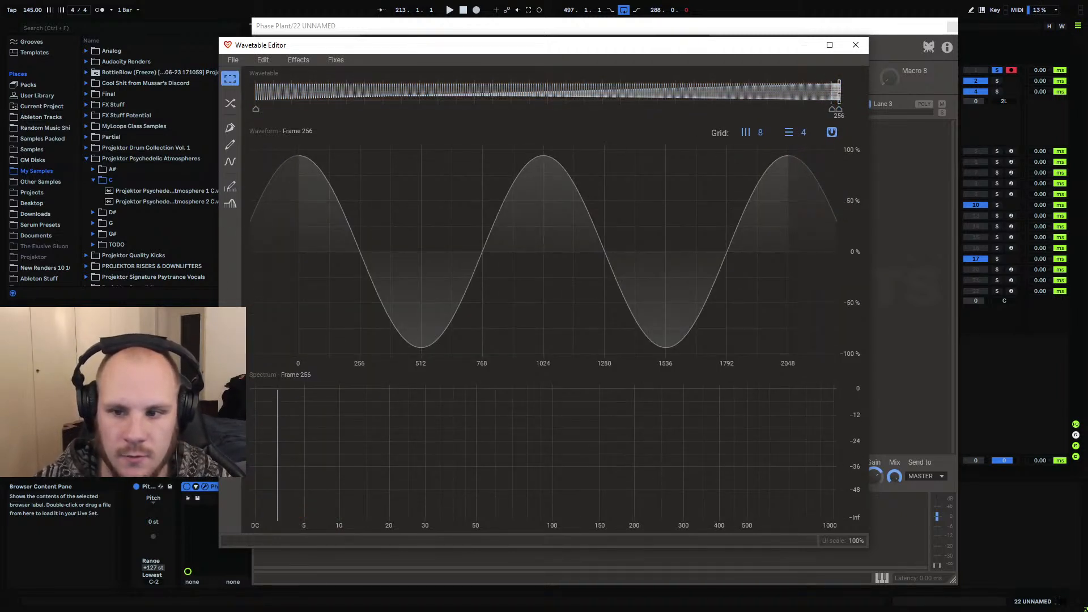
{"action": "mouse_move", "coordinate": [839, 91]}
{"action": "left_mouse_down"}
{"action": "mouse_move", "coordinate": [346, 124]}
{"action": "mouse_move", "coordinate": [243, 141]}
{"action": "mouse_move", "coordinate": [836, 153]}
{"action": "mouse_move", "coordinate": [250, 176]}
{"action": "mouse_move", "coordinate": [816, 174]}
{"action": "mouse_move", "coordinate": [189, 215]}
{"action": "mouse_move", "coordinate": [896, 226]}
{"action": "left_mouse_up"}
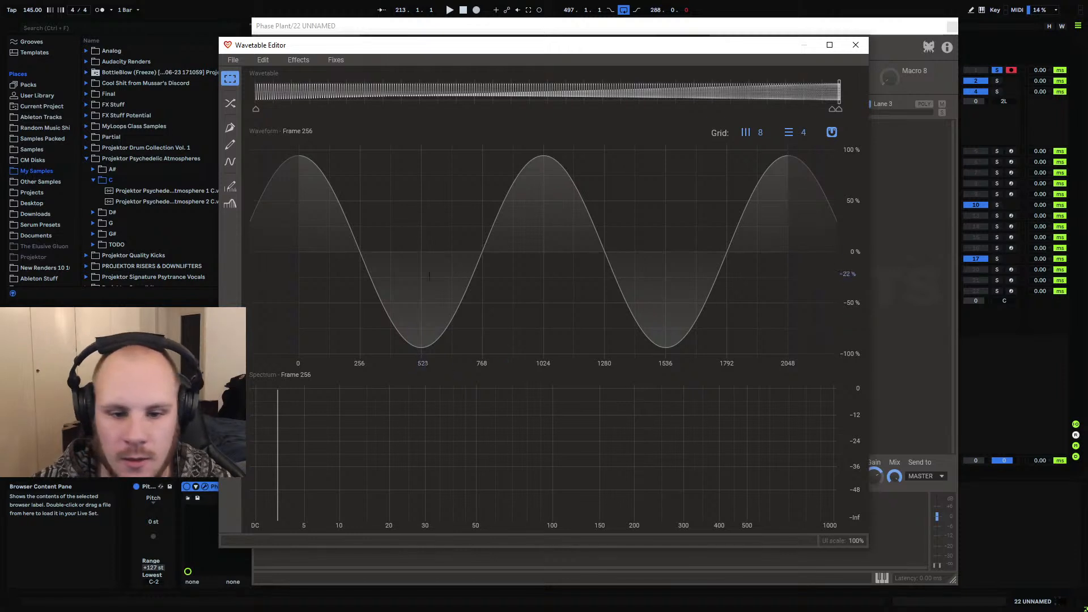
{"action": "mouse_move", "coordinate": [840, 94]}
{"action": "left_mouse_down"}
{"action": "mouse_move", "coordinate": [161, 118]}
{"action": "mouse_move", "coordinate": [892, 157]}
{"action": "mouse_move", "coordinate": [172, 169]}
{"action": "mouse_move", "coordinate": [861, 189]}
{"action": "left_mouse_up"}
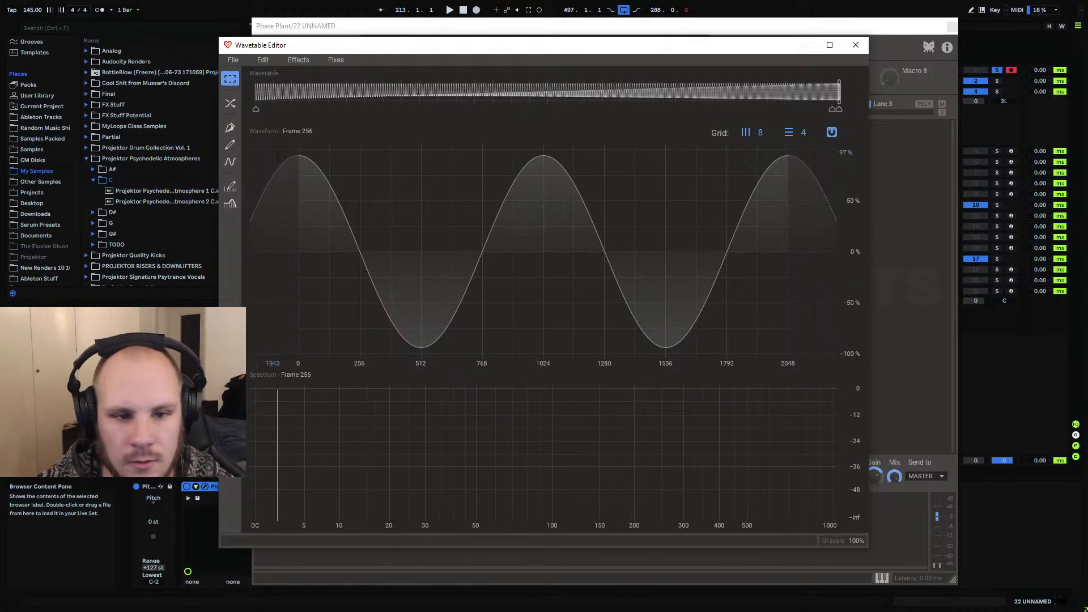
Start saving the wavetable with Projektor as the author and WAV as the file type
{"action": "left_click", "coordinate": [233, 59]}
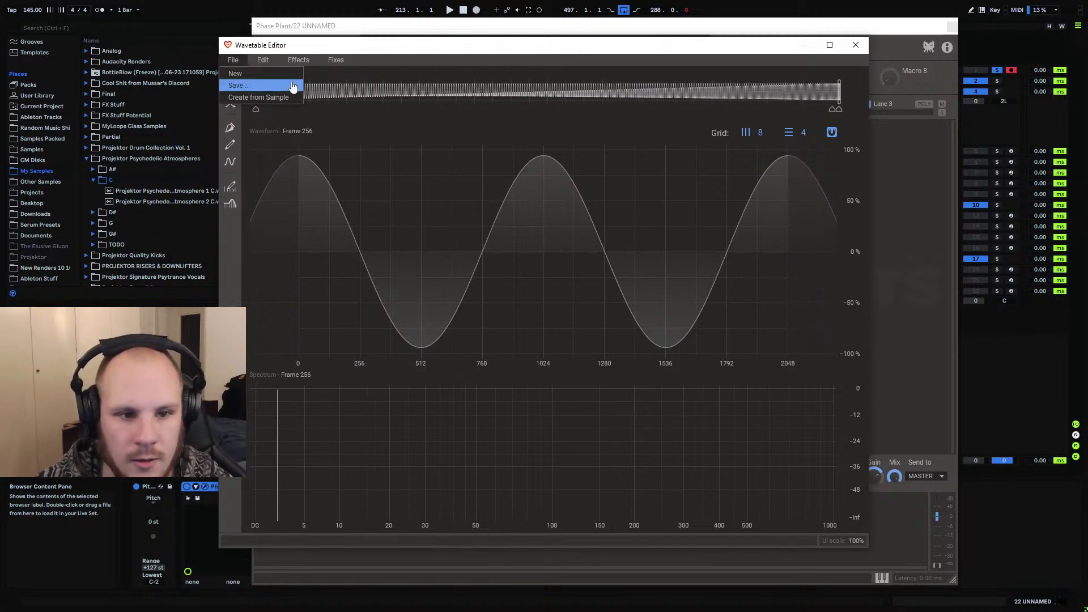
{"action": "left_click", "coordinate": [235, 85]}
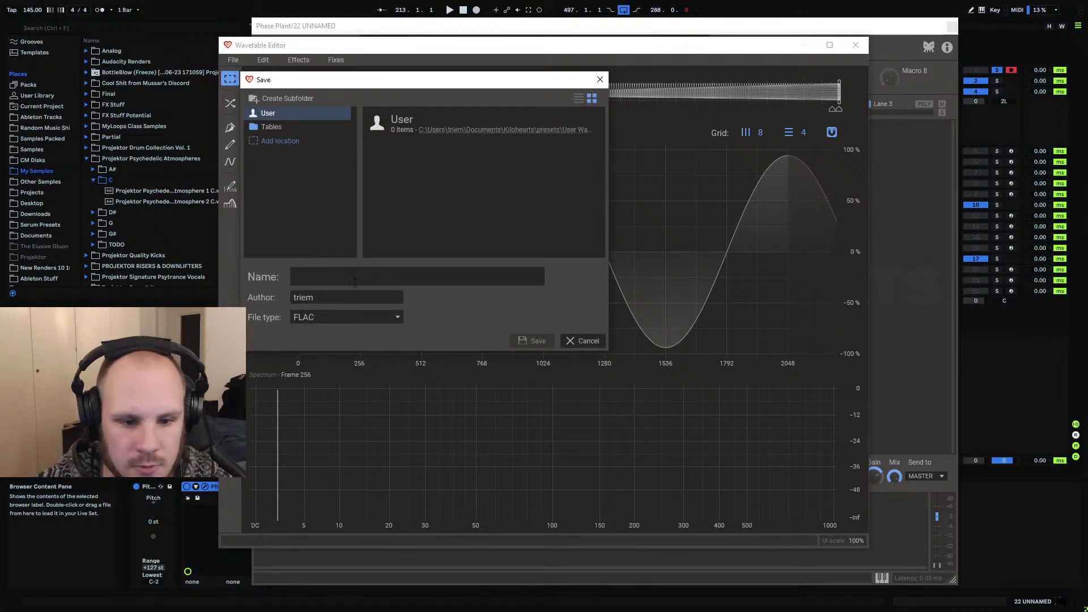
{"action": "type", "text": "Projektor"}
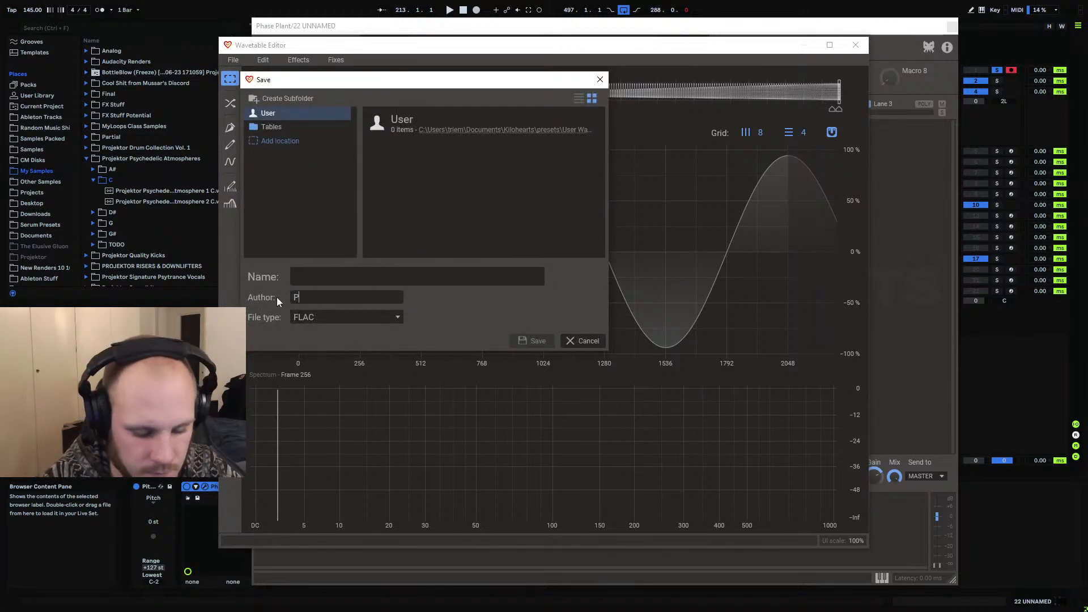
{"action": "left_click", "coordinate": [330, 319]}
{"action": "left_click", "coordinate": [324, 332]}
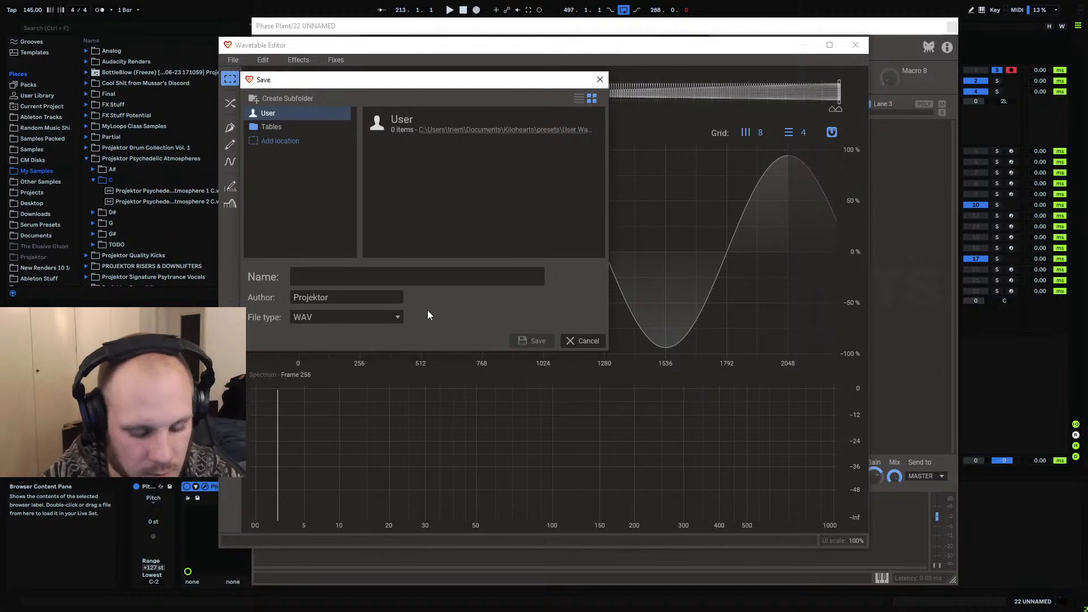
Name the wavetable "Sine Octave Morph" and save it to the User folder
{"action": "type", "text": "Sine O"}
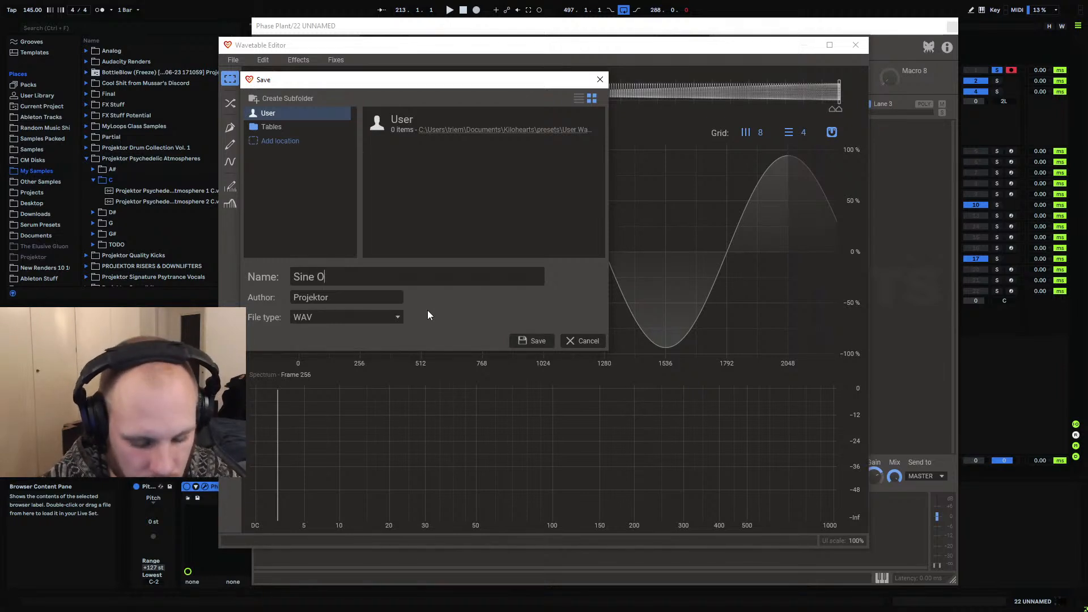
{"action": "type", "text": "ctave S"}
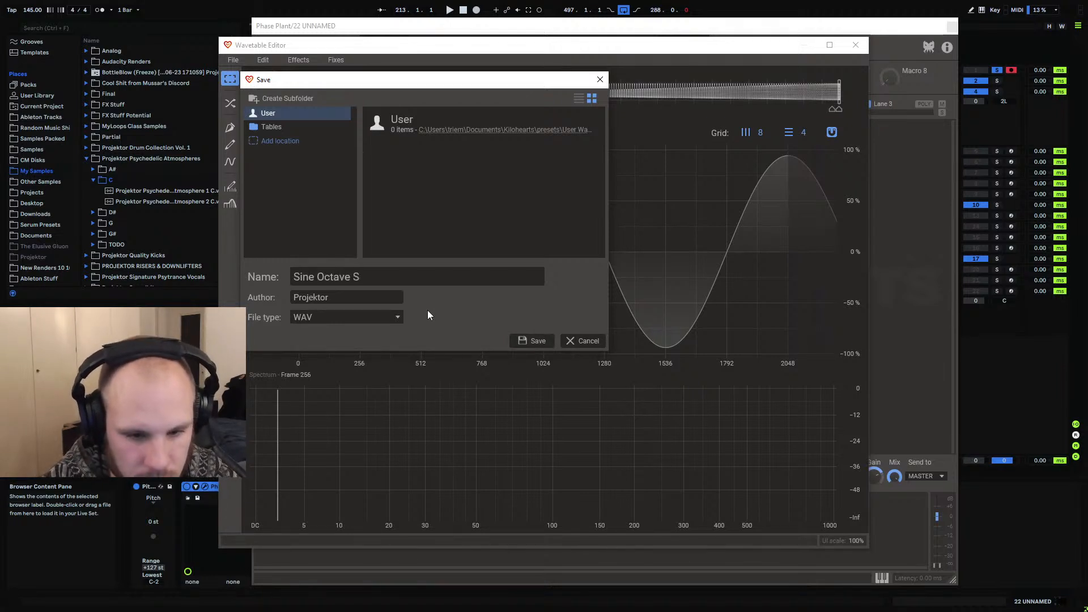
{"action": "key", "text": "BackSpace"}
{"action": "type", "text": "Morph"}
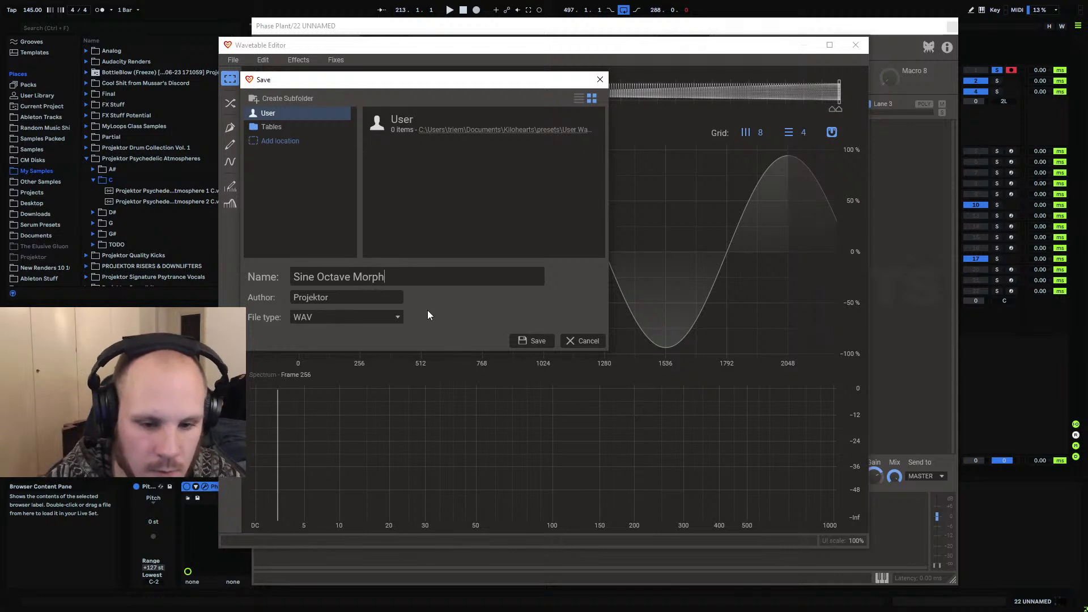
{"action": "left_click", "coordinate": [531, 342]}
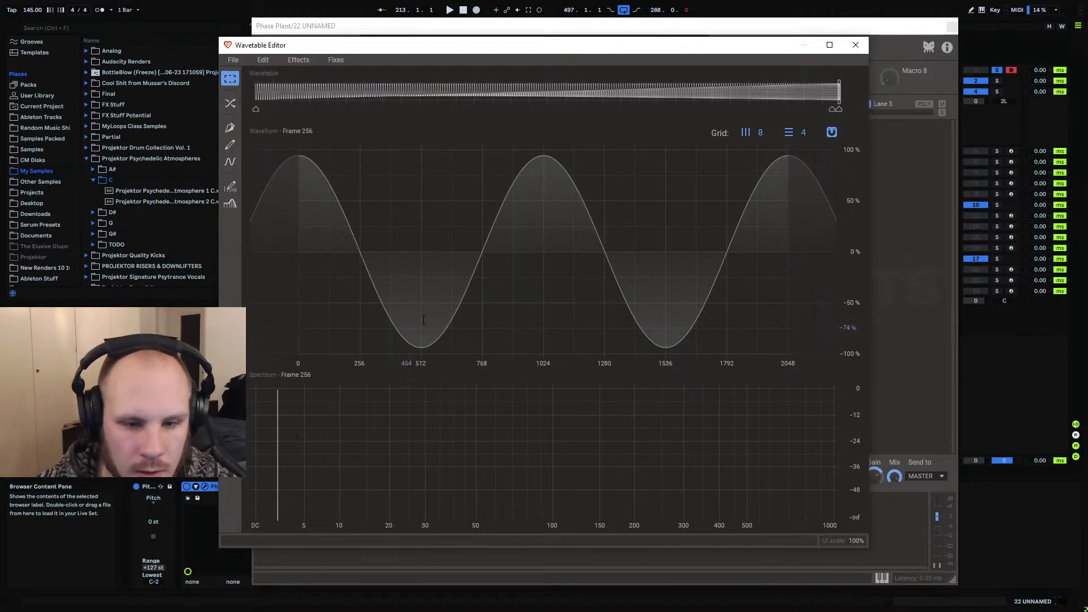
Close the Wavetable Editor and set the Sine Octave Morph generator's frame to 256
{"action": "mouse_move", "coordinate": [832, 93]}
{"action": "left_mouse_down"}
{"action": "mouse_move", "coordinate": [348, 114]}
{"action": "mouse_move", "coordinate": [858, 150]}
{"action": "mouse_move", "coordinate": [250, 176]}
{"action": "mouse_move", "coordinate": [893, 187]}
{"action": "mouse_move", "coordinate": [228, 189]}
{"action": "mouse_move", "coordinate": [975, 203]}
{"action": "left_mouse_up"}
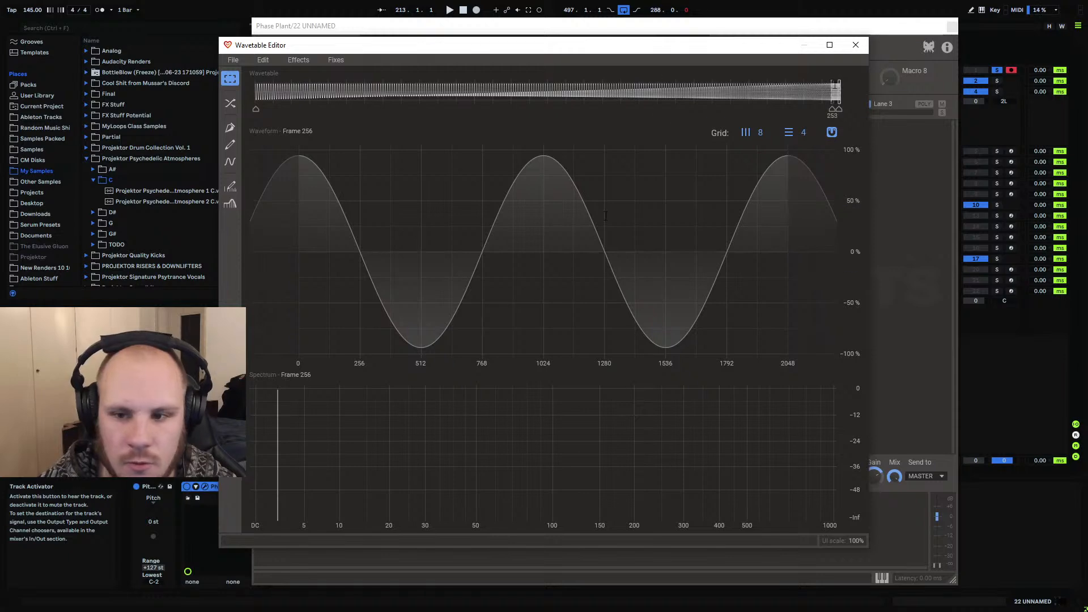
{"action": "left_click", "coordinate": [855, 44]}
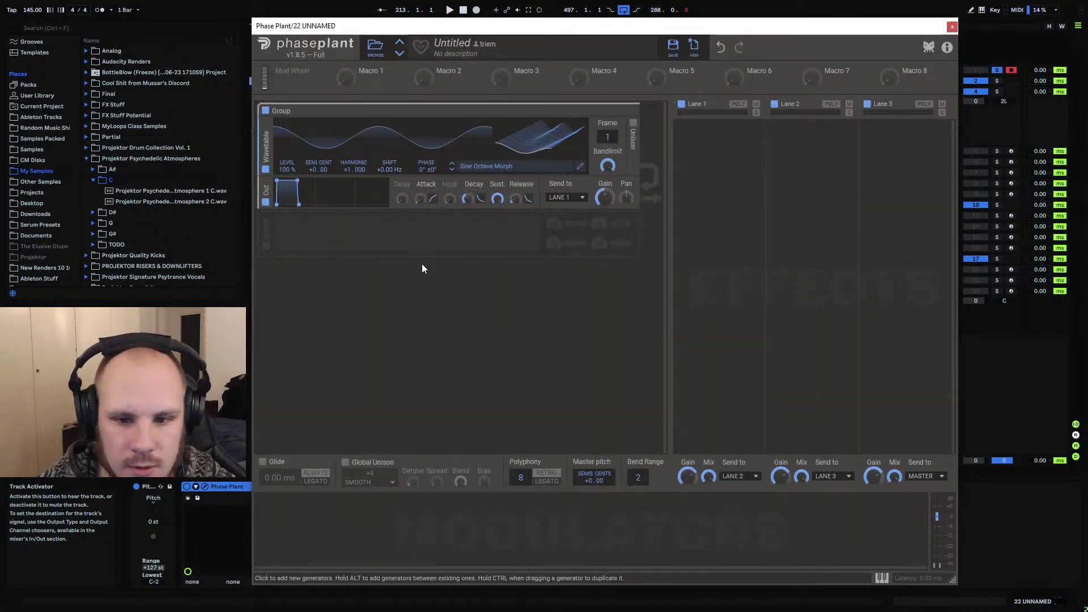
{"action": "left_click_drag", "start_coordinate": [600, 137], "coordinate": [599, 74]}
Add a second Wavetable generator and load the SSQ Carrier table from the User folder under Tables
{"action": "left_click", "coordinate": [494, 223]}
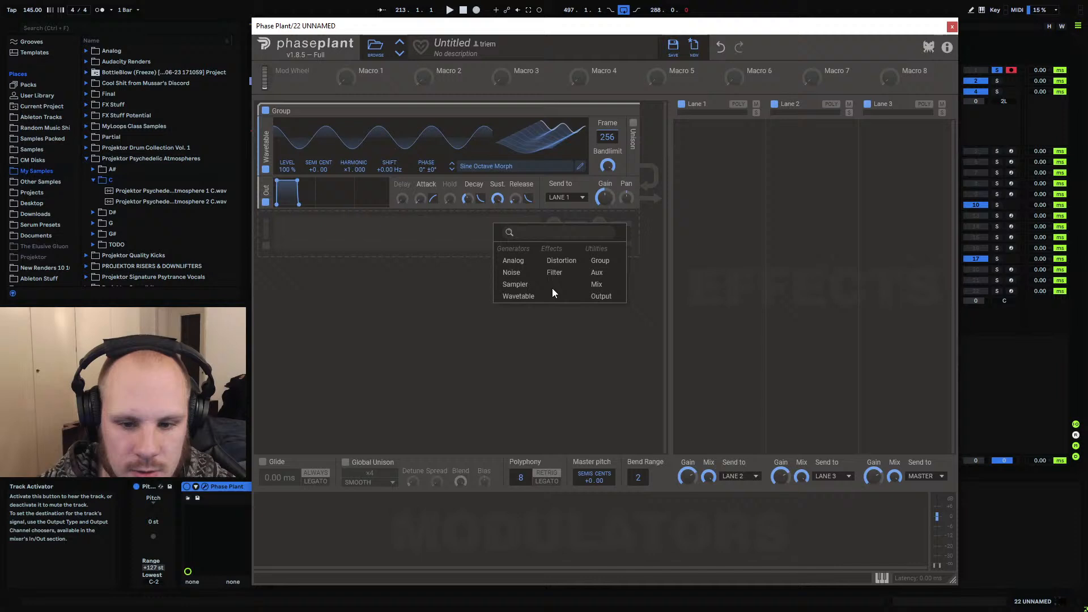
{"action": "left_click", "coordinate": [517, 295]}
{"action": "left_click", "coordinate": [512, 259]}
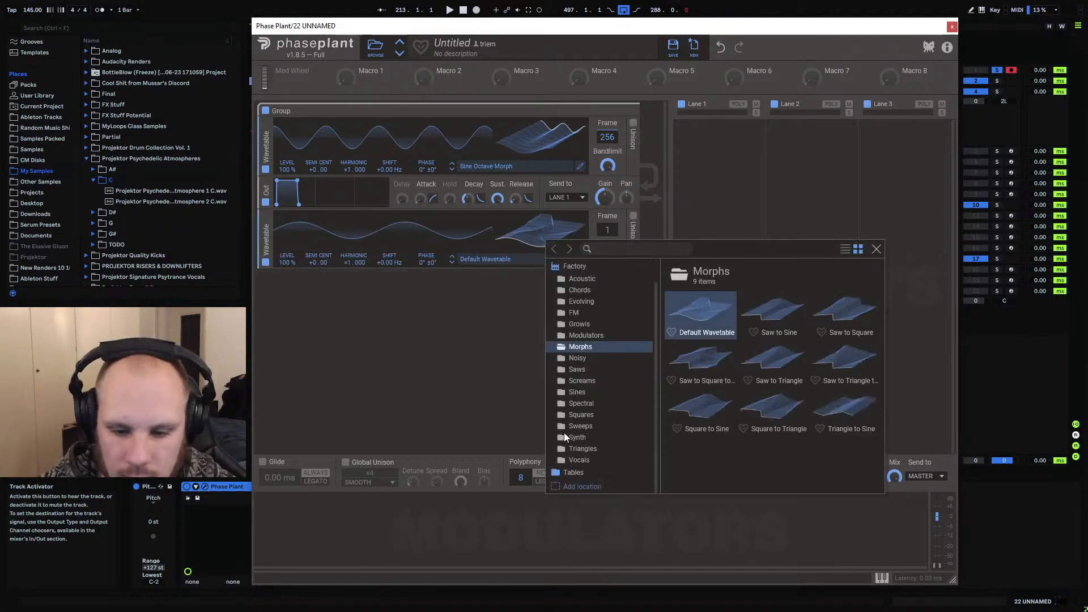
{"action": "left_click", "coordinate": [571, 473]}
{"action": "scroll", "coordinate": [583, 411], "scroll_direction": "down", "scroll_amount": 3}
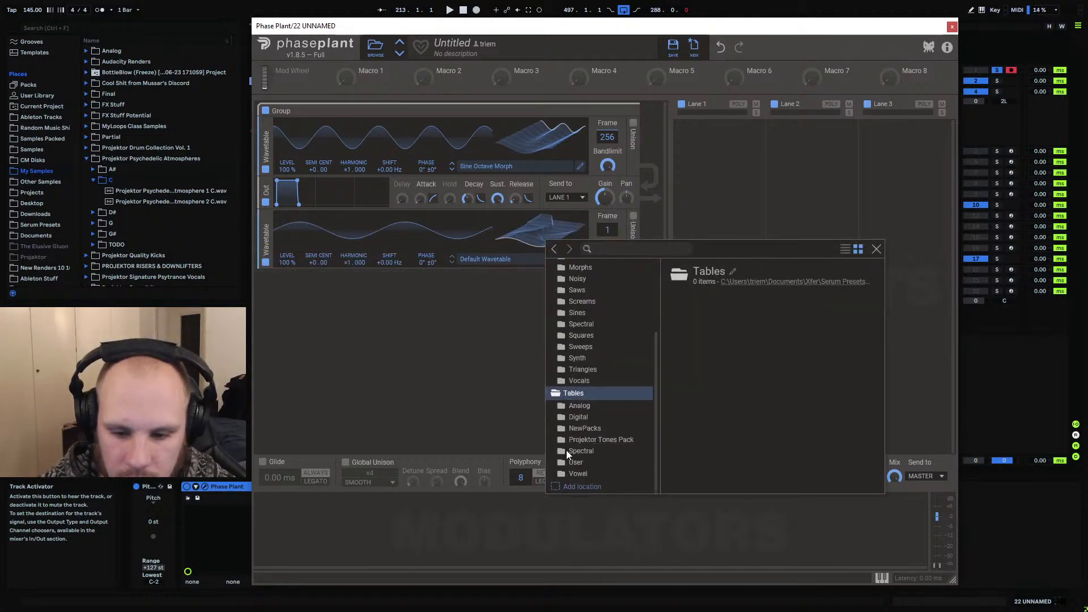
{"action": "left_click", "coordinate": [578, 463]}
{"action": "scroll", "coordinate": [760, 395], "scroll_direction": "down", "scroll_amount": 4}
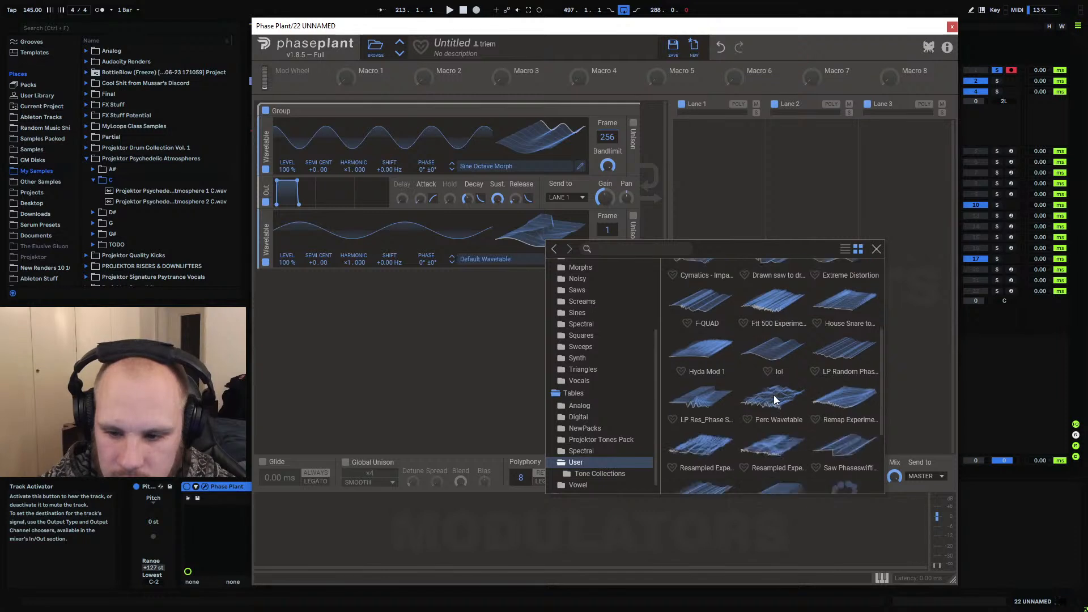
{"action": "scroll", "coordinate": [778, 409], "scroll_direction": "down", "scroll_amount": 1}
{"action": "double_click", "coordinate": [778, 414]}
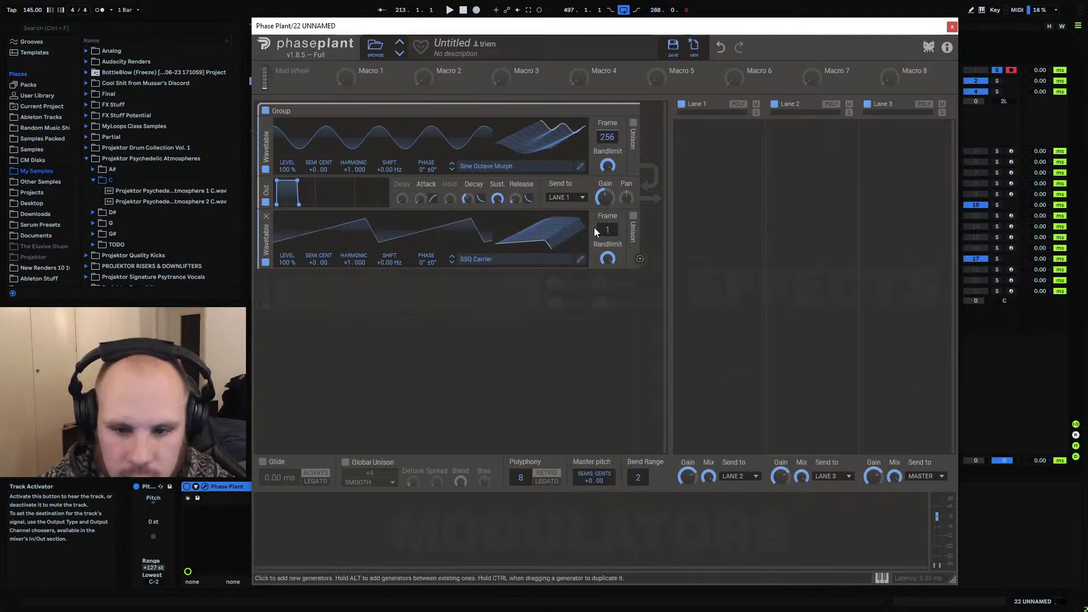
Set the SSQ Carrier generator's frame to 256 and route its output to modulate the Sine Octave Morph generator's phase
{"action": "left_click_drag", "start_coordinate": [606, 233], "coordinate": [606, 176]}
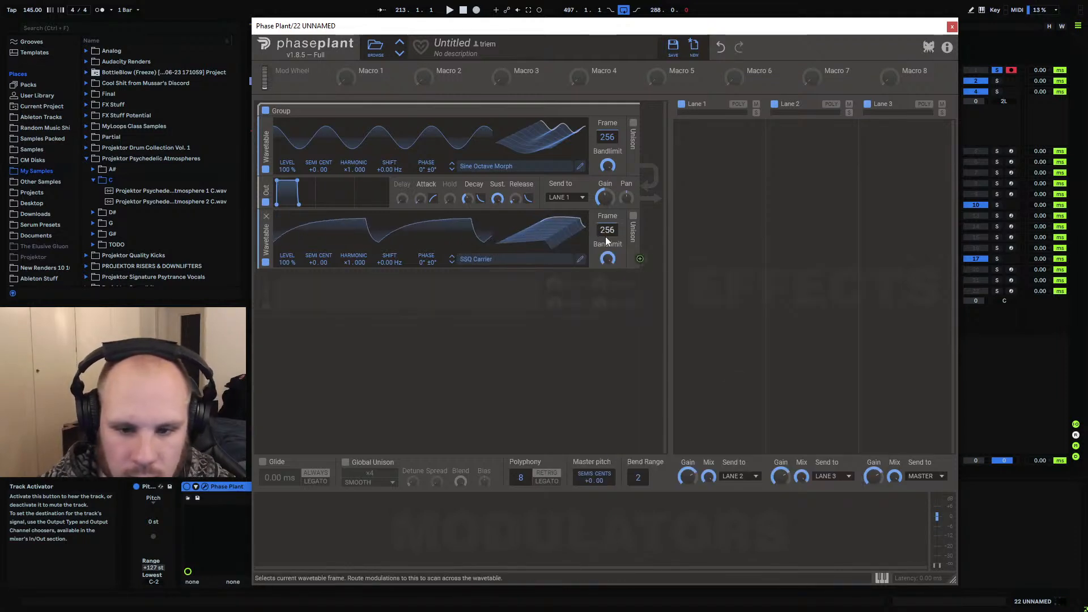
{"action": "left_click", "coordinate": [640, 258]}
{"action": "left_click_drag", "start_coordinate": [426, 177], "coordinate": [427, 220]}
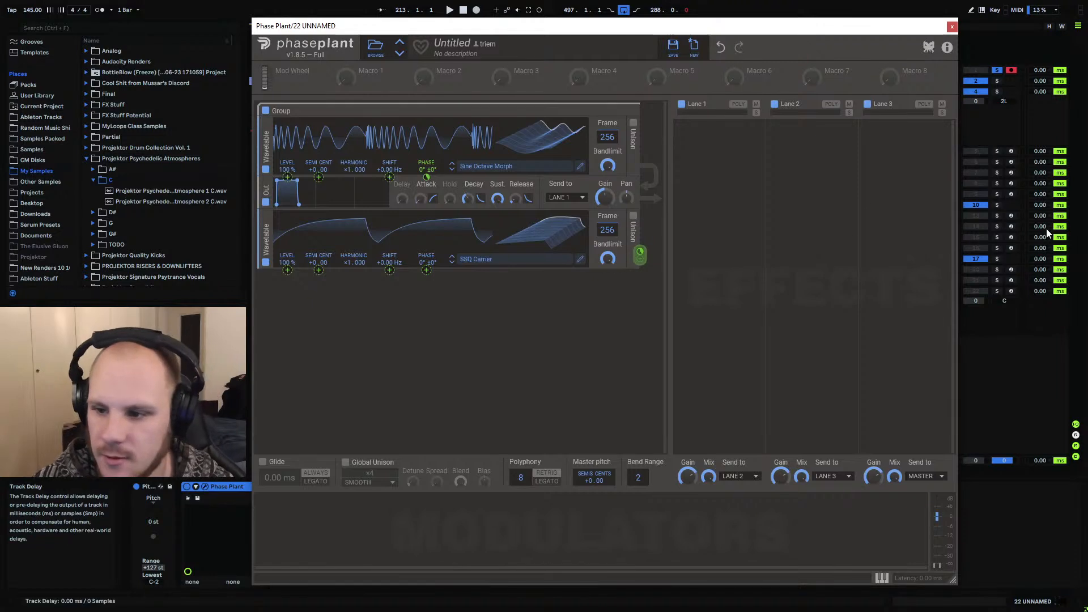
Arm and solo track 22 to audition the Phase Plant patch with the computer MIDI keyboard
{"action": "left_click", "coordinate": [1011, 290]}
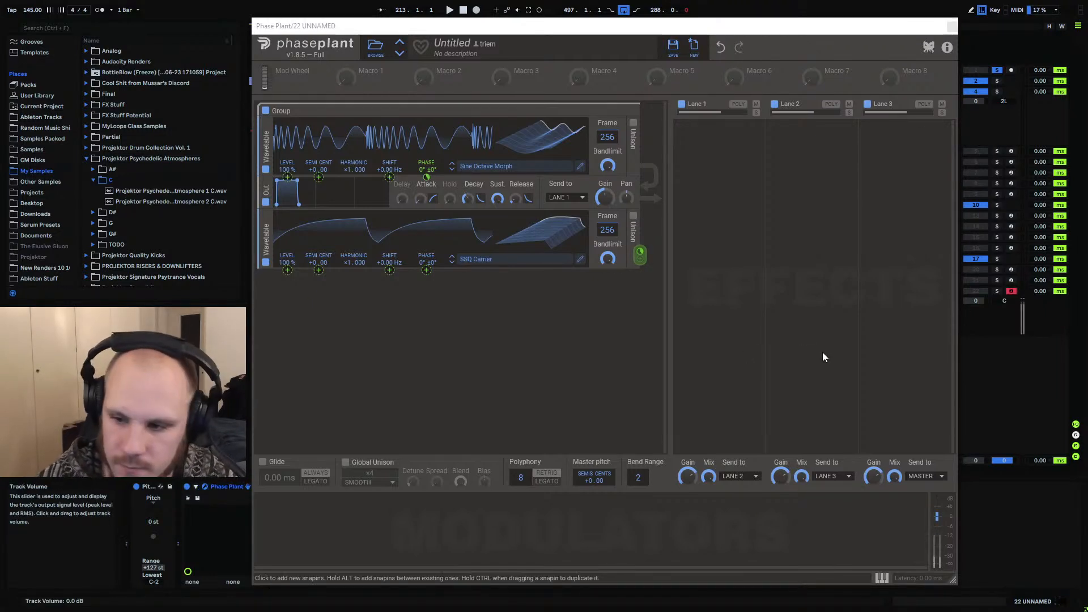
{"action": "left_click", "coordinate": [996, 291]}
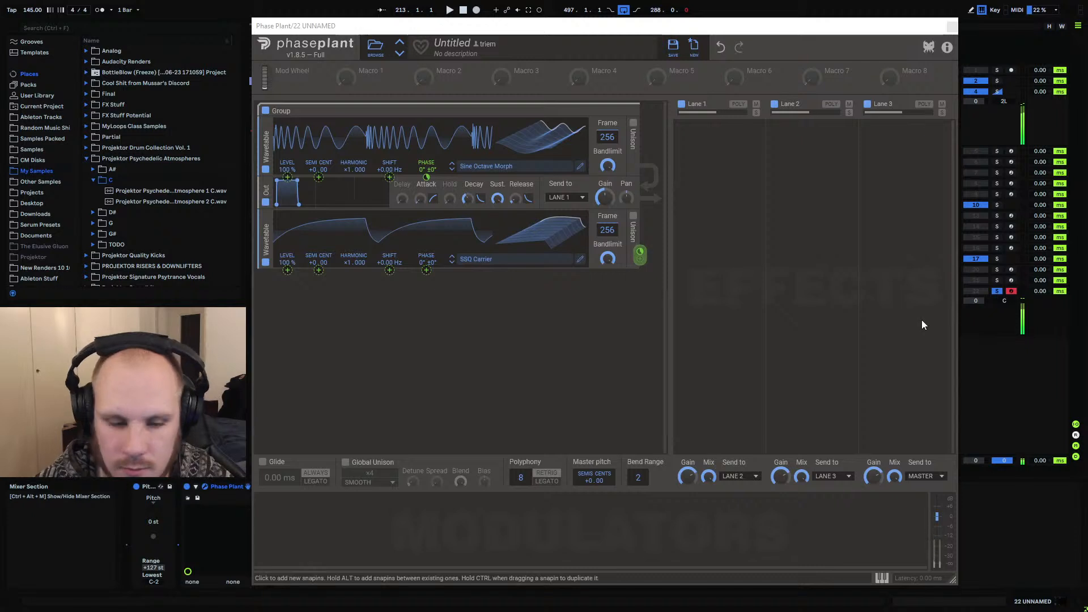
{"action": "key", "text": "z"}
Move the Phase Plant window aside to uncover the device chain, and bring it back over the arrangement
{"action": "left_click_drag", "start_coordinate": [878, 30], "coordinate": [723, 56]}
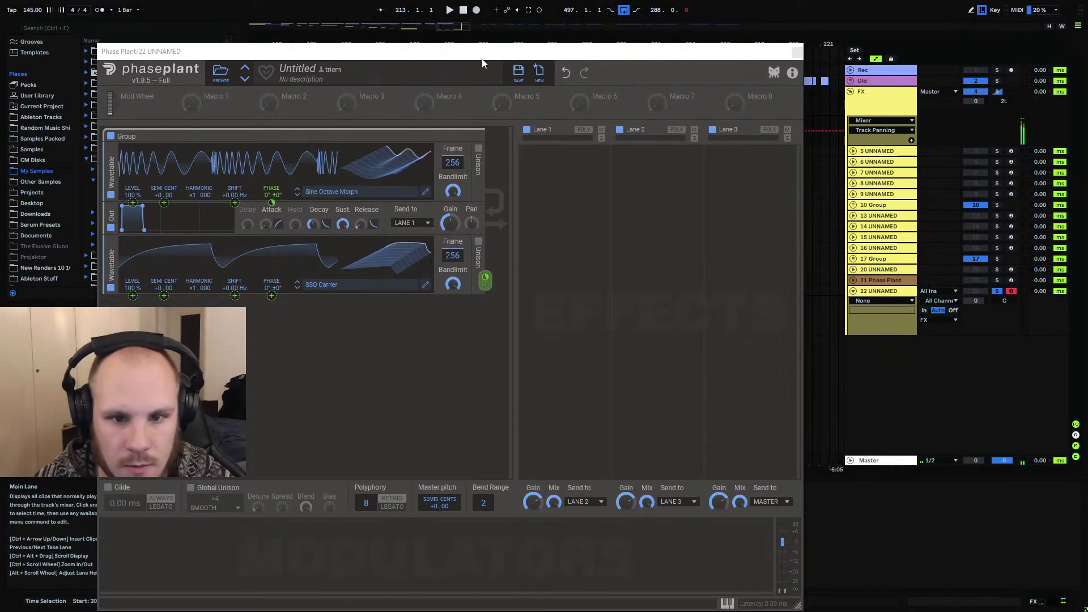
{"action": "left_click_drag", "start_coordinate": [481, 53], "coordinate": [818, 44]}
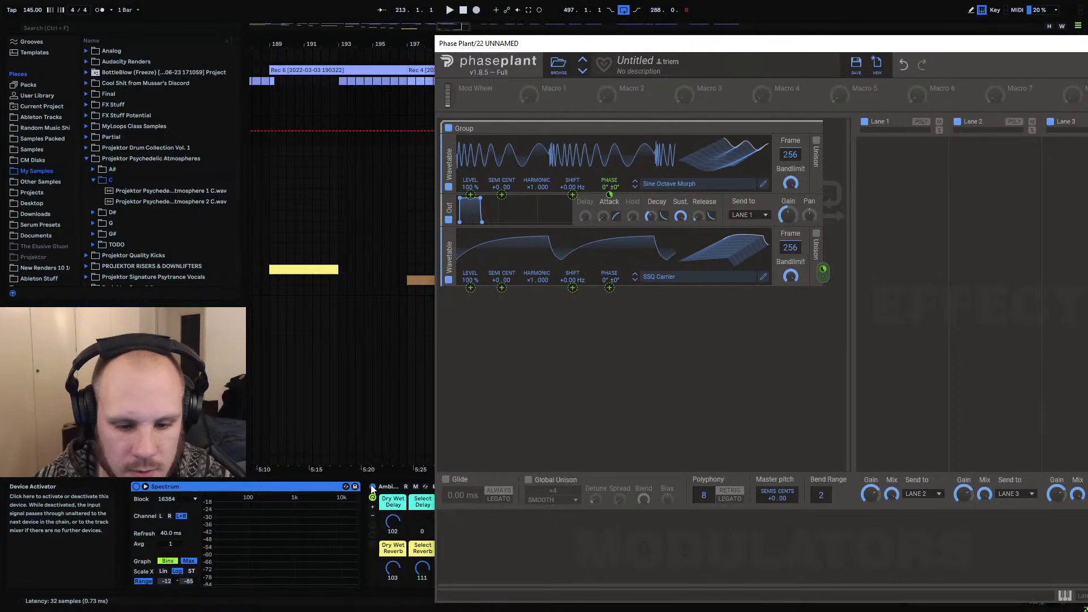
{"action": "left_click_drag", "start_coordinate": [662, 47], "coordinate": [458, 35]}
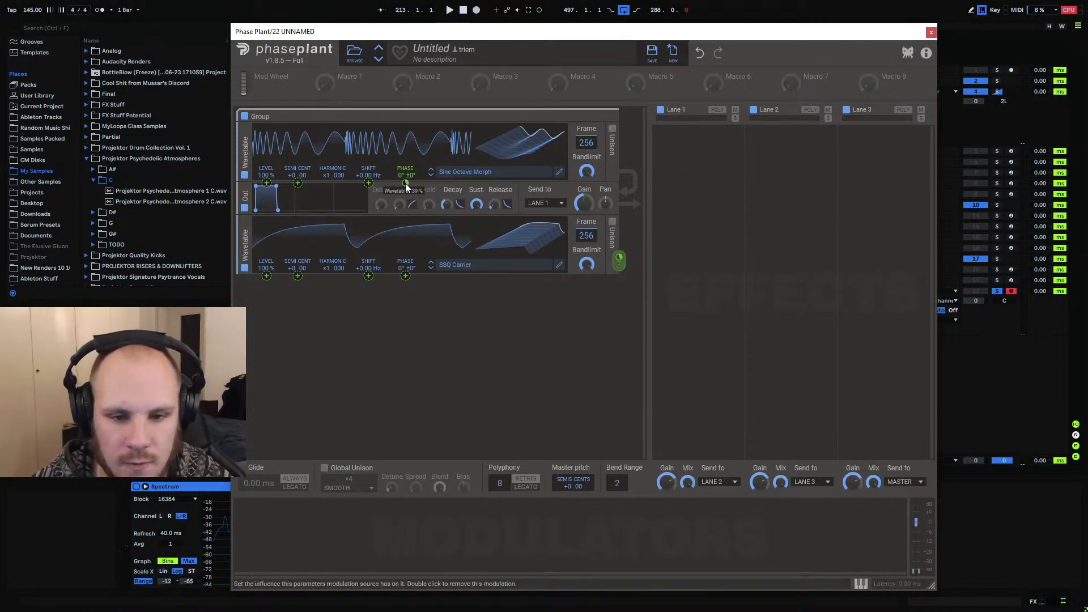
Increase the SSQ Carrier's phase modulation depth on the Sine Octave Morph generator and audition its frame sweep between 1 and 256, ending at 256
{"action": "left_click_drag", "start_coordinate": [405, 183], "coordinate": [405, 138]}
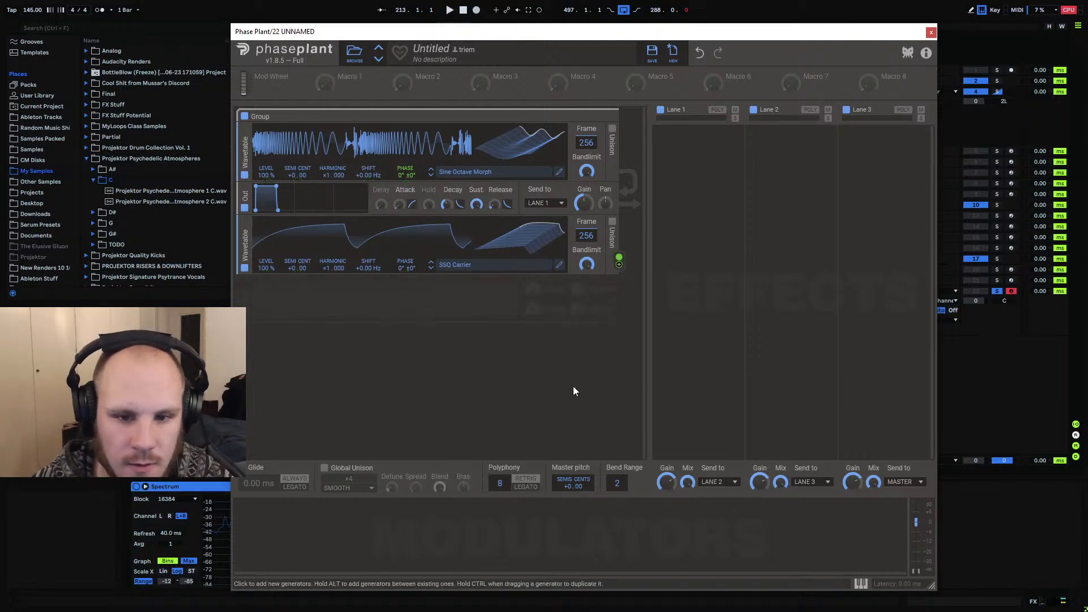
{"action": "left_click_drag", "start_coordinate": [586, 142], "coordinate": [586, 152]}
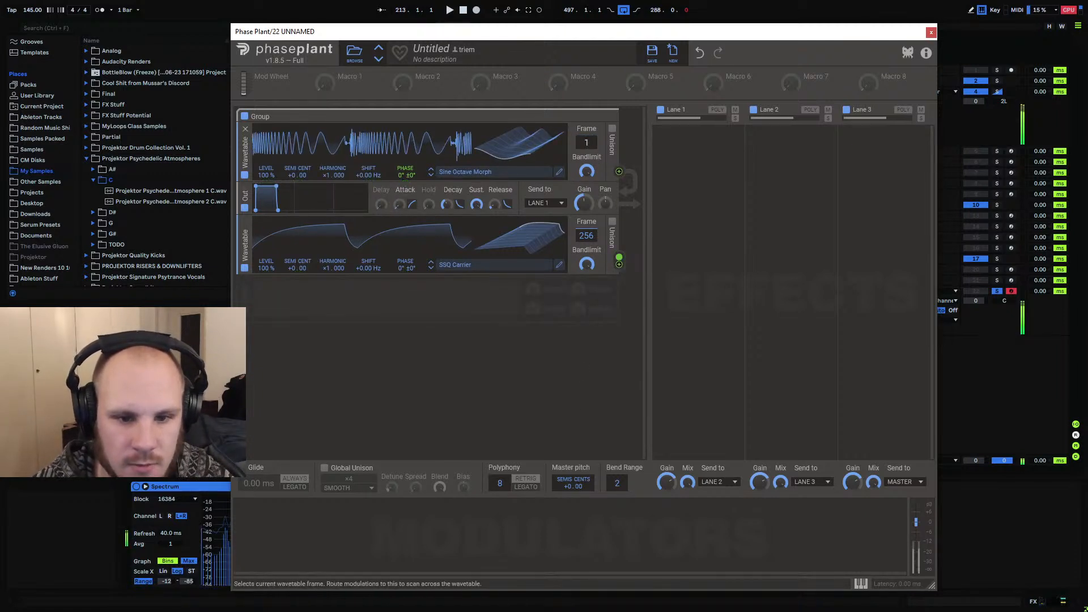
{"action": "left_click_drag", "start_coordinate": [587, 143], "coordinate": [586, 74]}
{"action": "left_click_drag", "start_coordinate": [586, 142], "coordinate": [586, 212]}
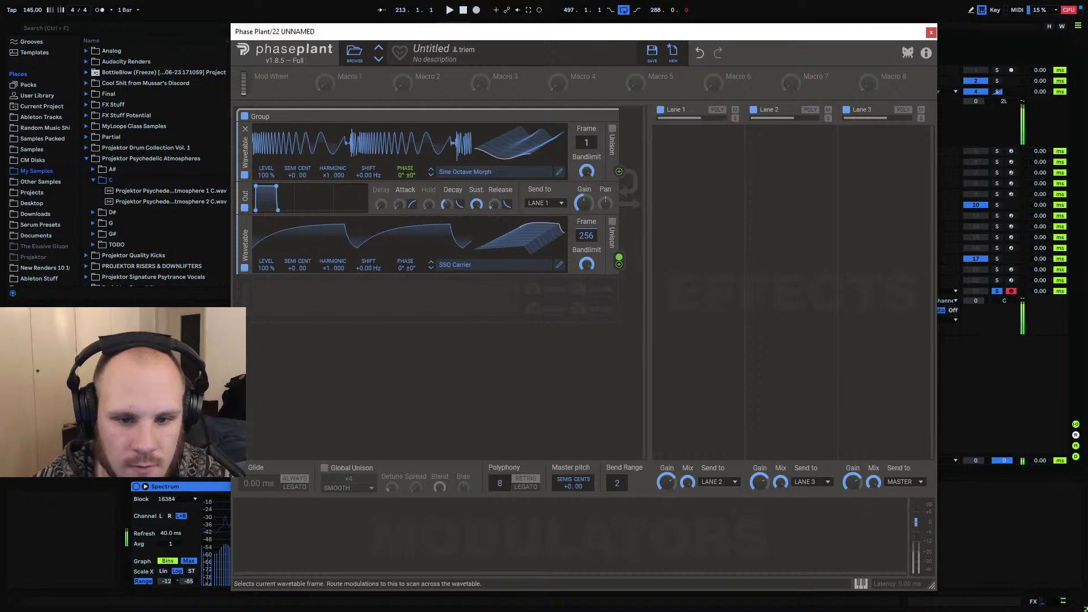
{"action": "left_click_drag", "start_coordinate": [597, 147], "coordinate": [597, 107]}
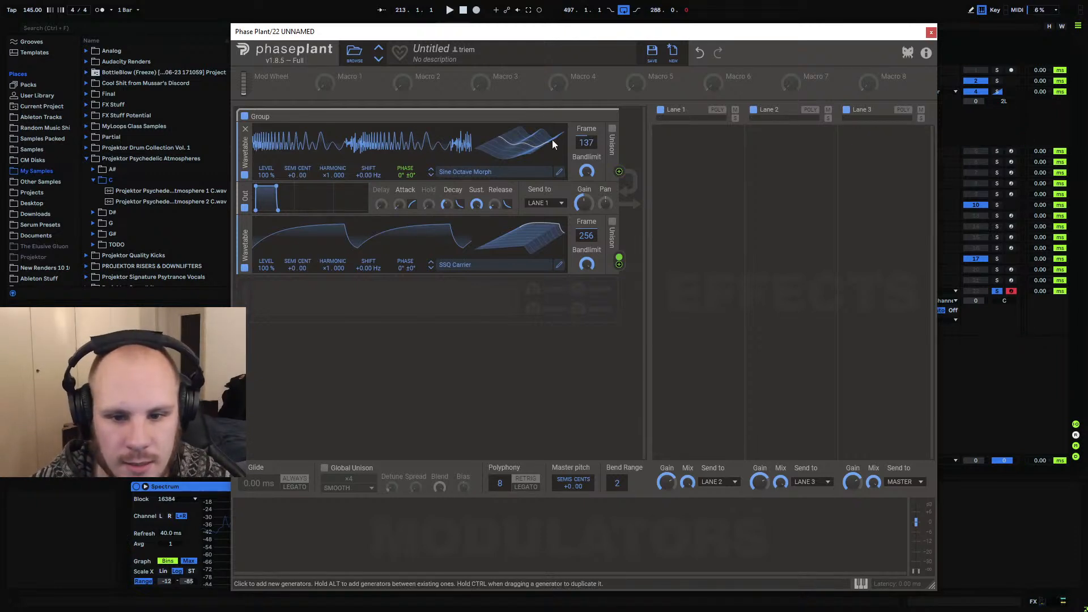
{"action": "left_click_drag", "start_coordinate": [586, 143], "coordinate": [586, 130]}
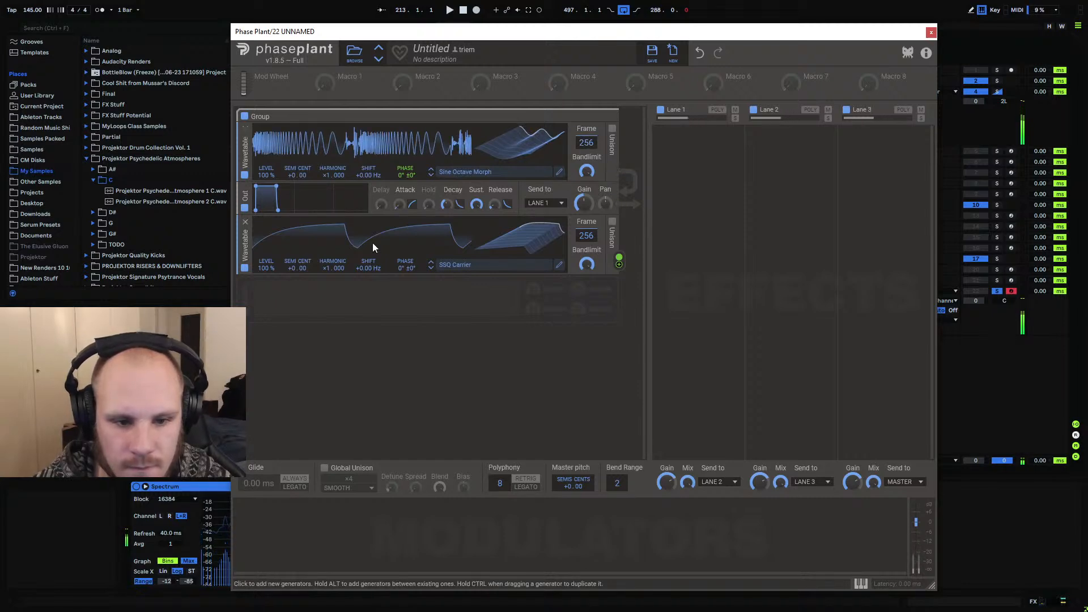
Start a new blank wavetable from the Sine Octave Morph generator and draw only the first harmonic at about 0 dB in frame 1
{"action": "left_click", "coordinate": [559, 172]}
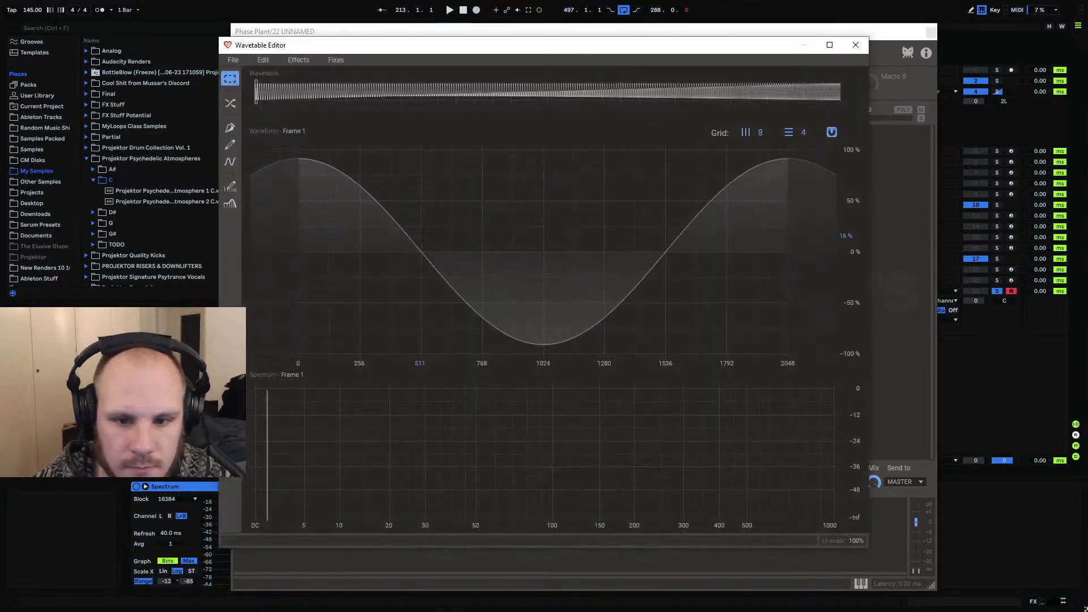
{"action": "left_click", "coordinate": [233, 61]}
{"action": "left_click", "coordinate": [244, 79]}
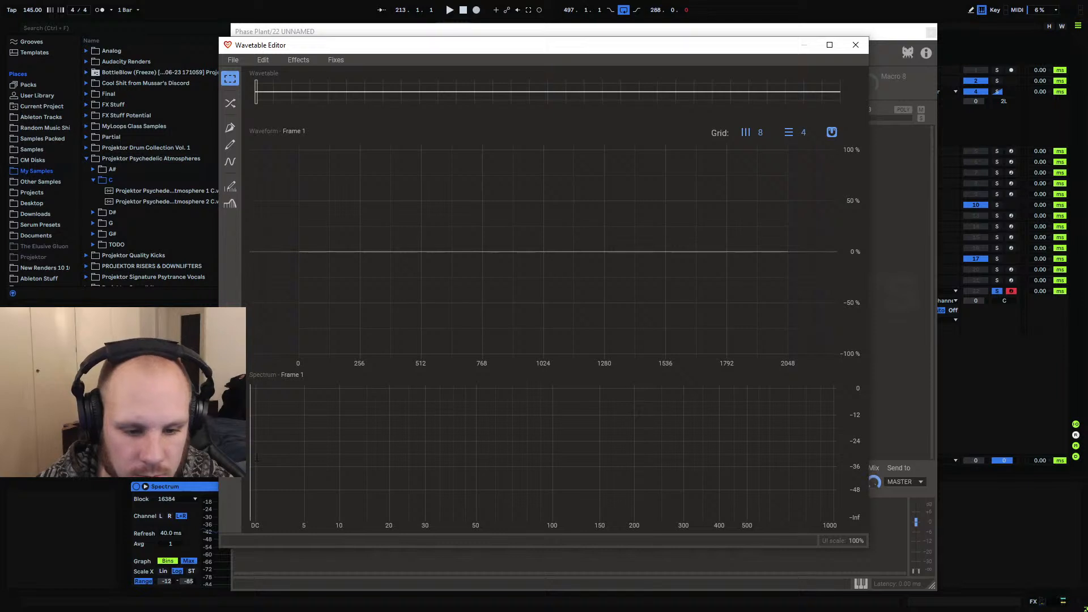
{"action": "left_click", "coordinate": [231, 190]}
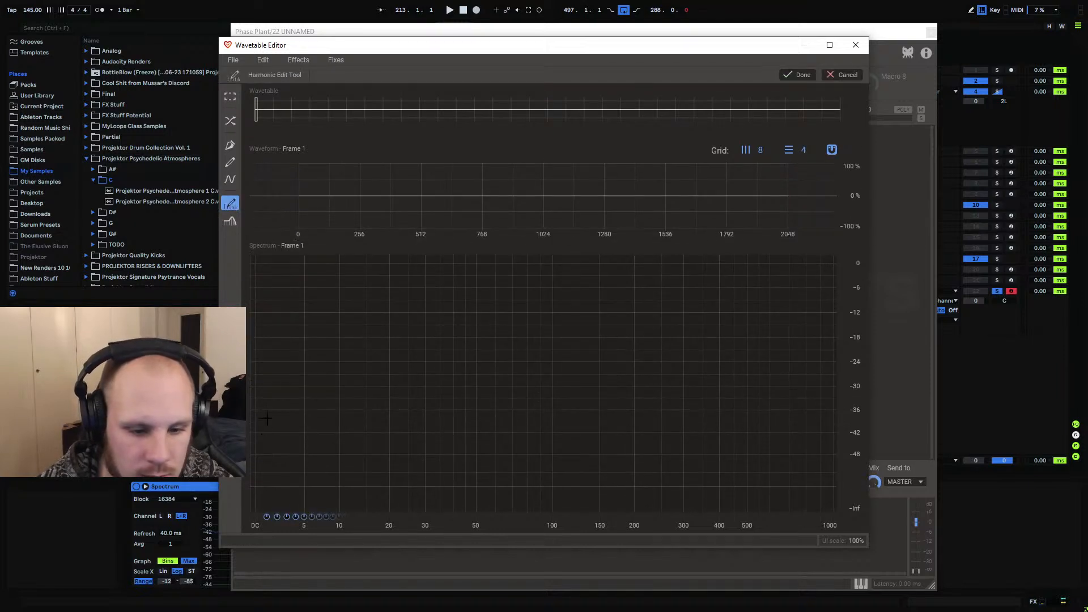
{"action": "left_click_drag", "start_coordinate": [267, 418], "coordinate": [271, 264]}
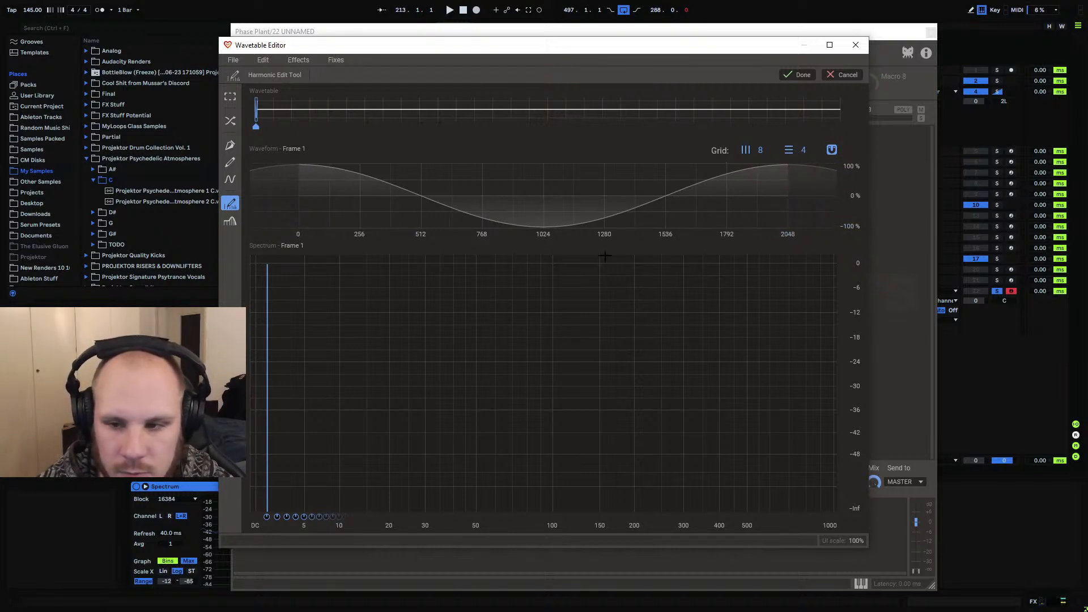
{"action": "left_click", "coordinate": [799, 74]}
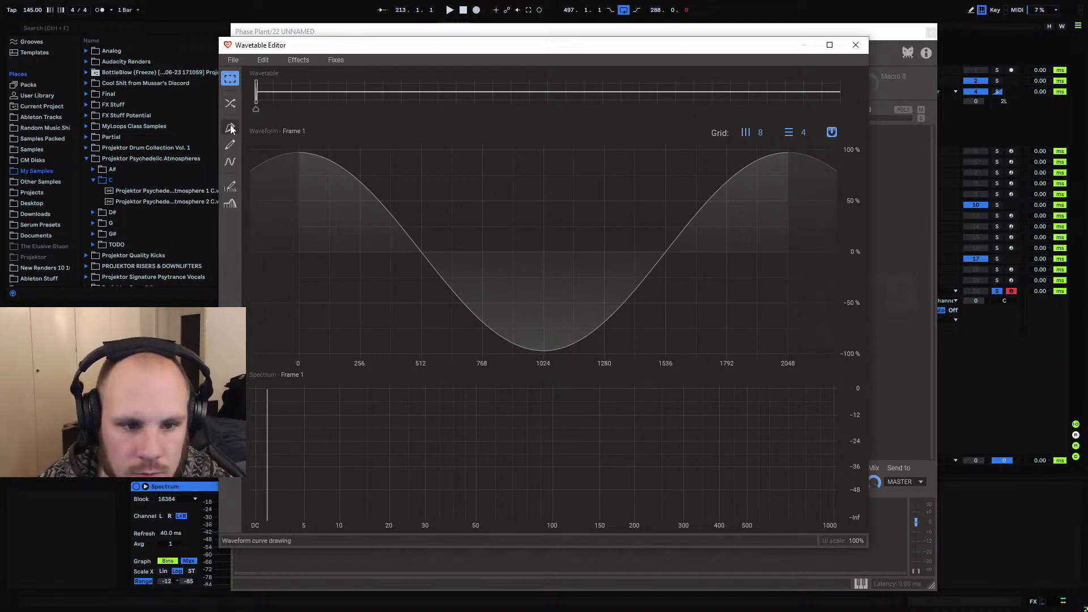
Copy the sine waveform from frame 1 into frame 256 and apply the pasted frame at 100% mix
{"action": "left_click_drag", "start_coordinate": [257, 90], "coordinate": [889, 116]}
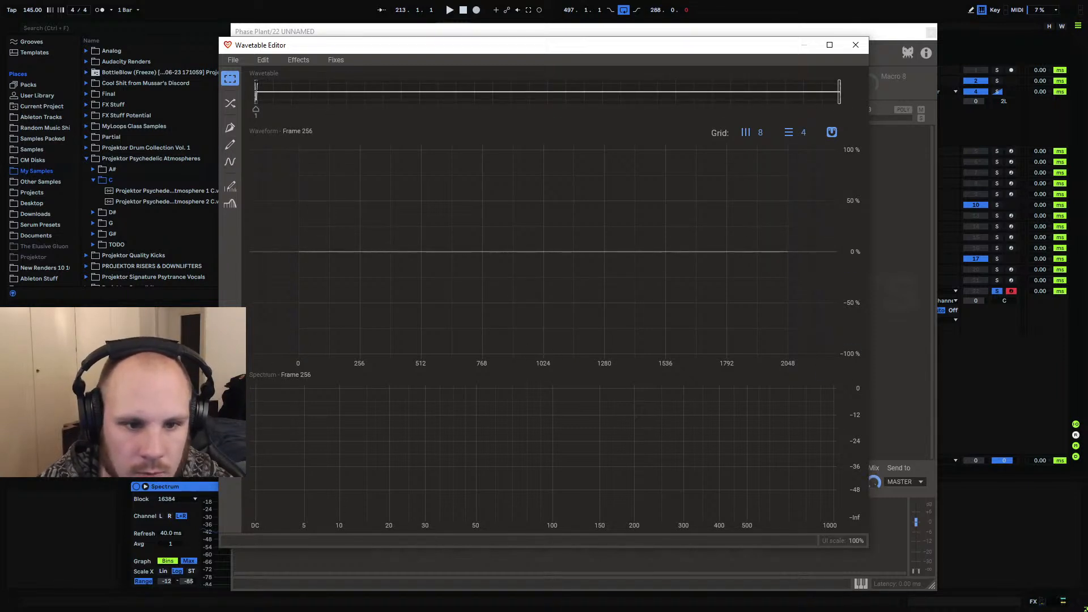
{"action": "left_click", "coordinate": [256, 91]}
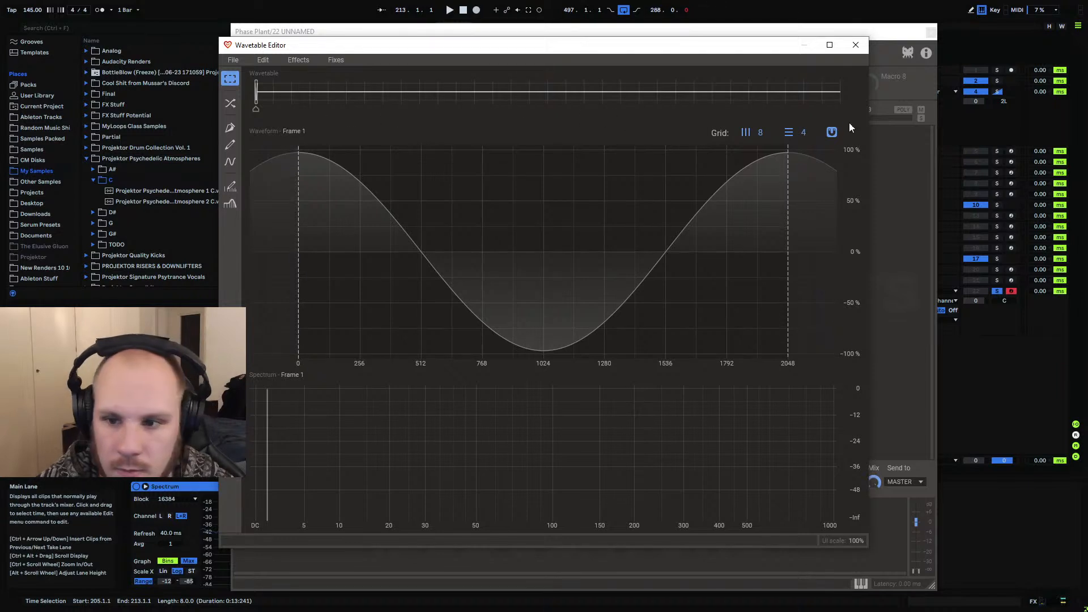
{"action": "left_click", "coordinate": [839, 96]}
{"action": "key", "text": "ctrl+v"}
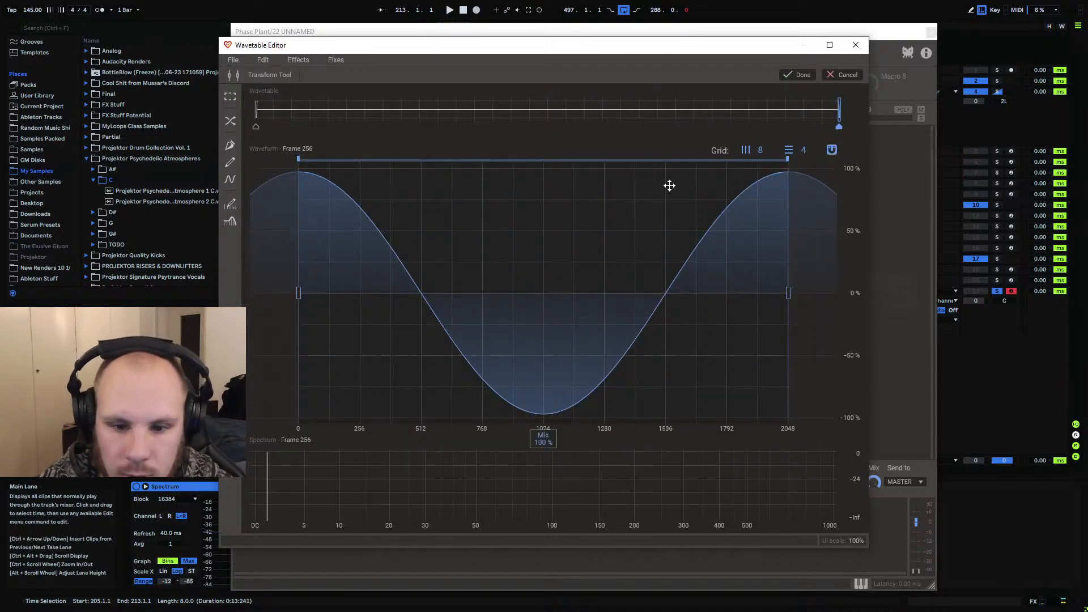
{"action": "left_click", "coordinate": [798, 75]}
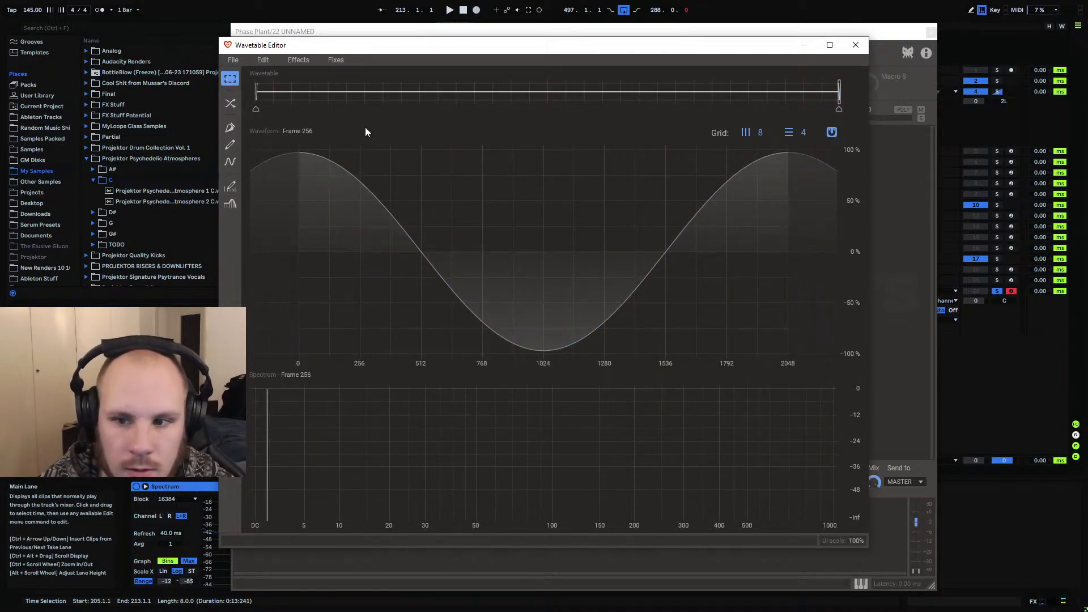
Fill the frames between 1 and 256 with a linear morph
{"action": "left_click", "coordinate": [256, 91]}
{"action": "left_click", "coordinate": [230, 103]}
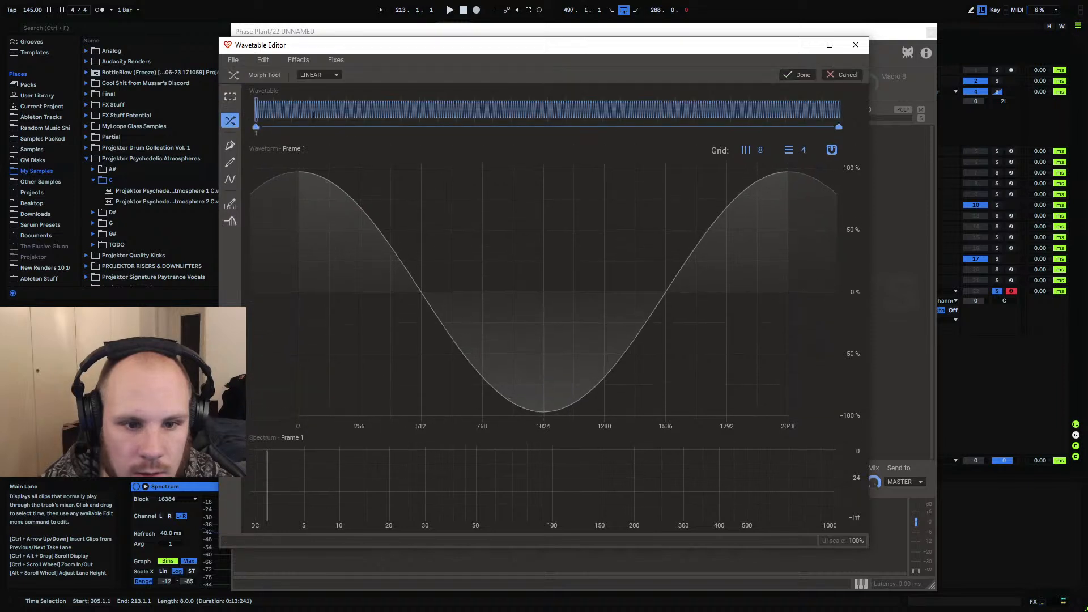
{"action": "left_click", "coordinate": [802, 75]}
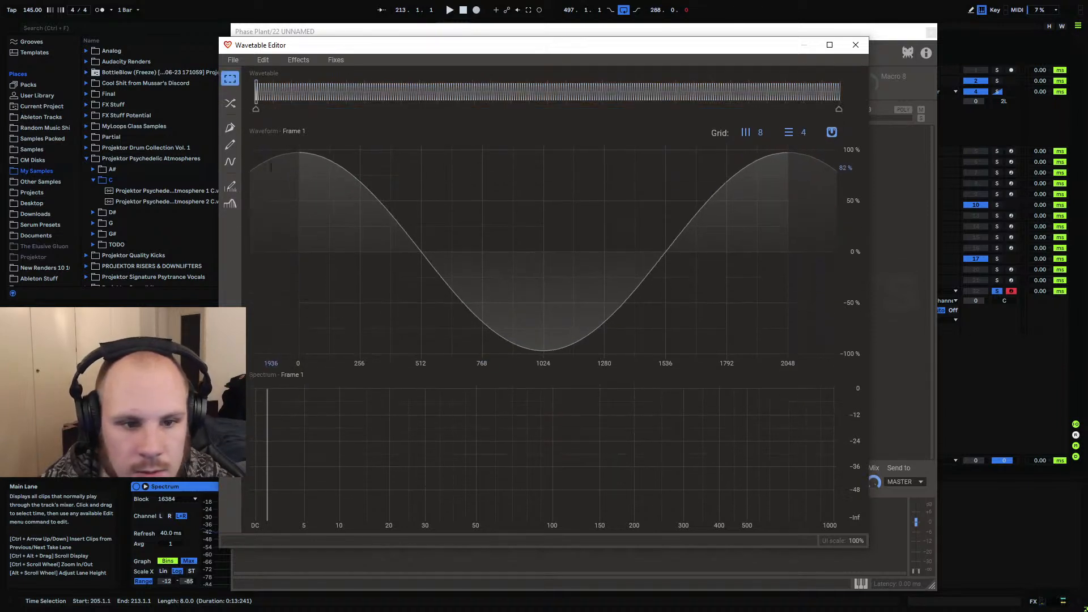
Apply Sine FM across all wavetable frames, with the amount at 0% in frame 1 and 100% in frame 256
{"action": "left_click_drag", "start_coordinate": [289, 106], "coordinate": [839, 91]}
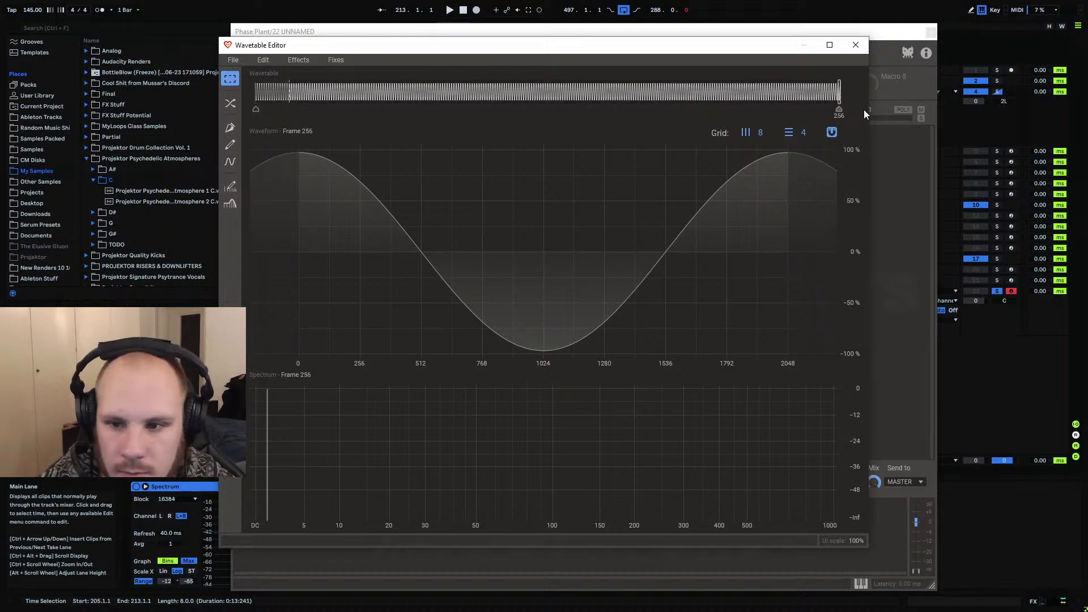
{"action": "left_click_drag", "start_coordinate": [288, 89], "coordinate": [242, 87]}
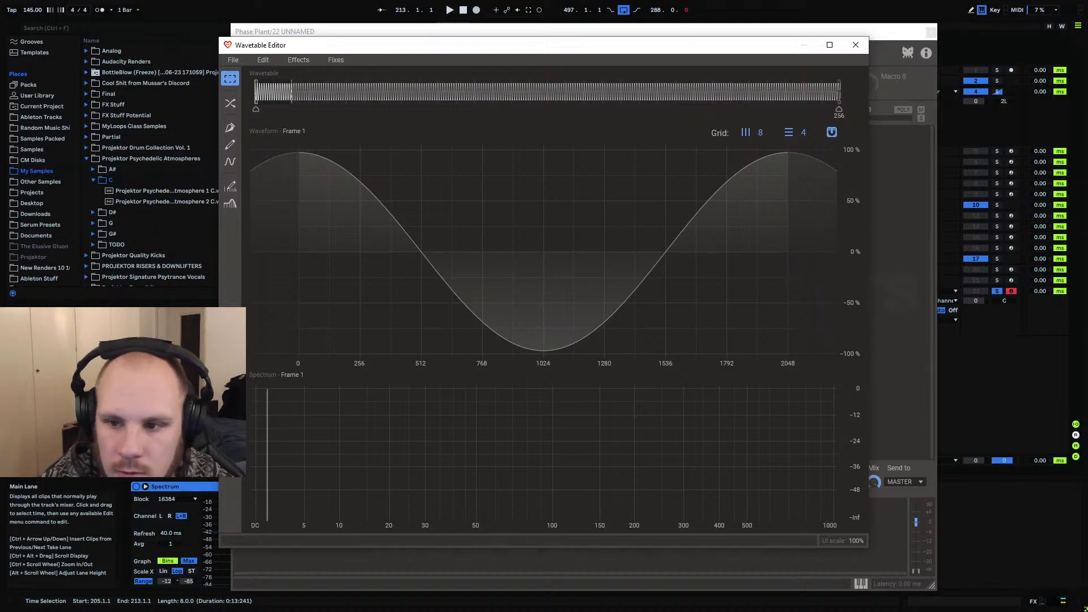
{"action": "left_click_drag", "start_coordinate": [840, 102], "coordinate": [203, 97]}
{"action": "left_click", "coordinate": [308, 59]}
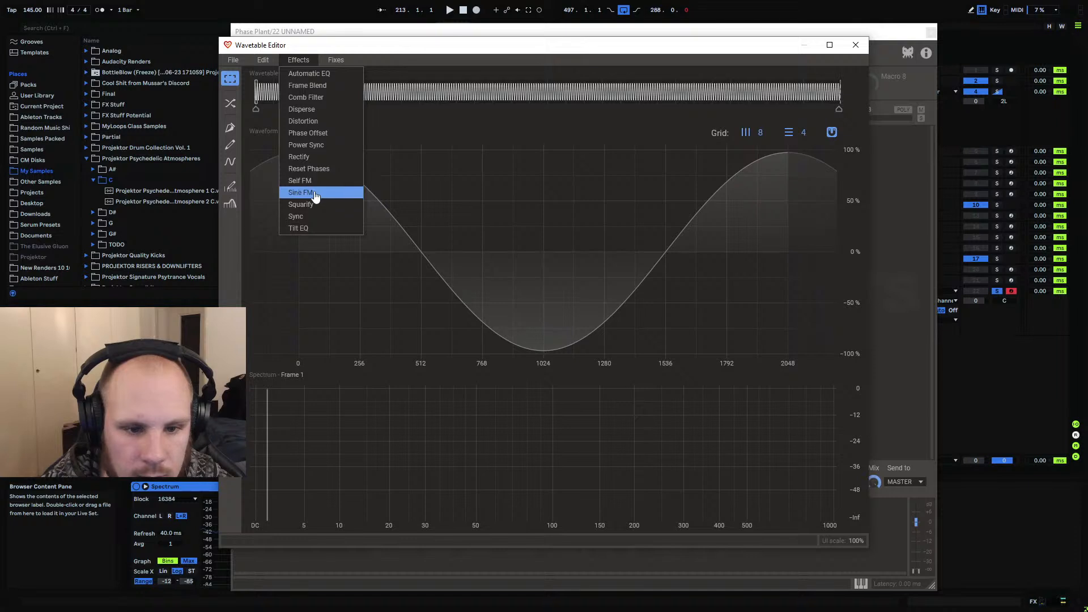
{"action": "left_click", "coordinate": [340, 194]}
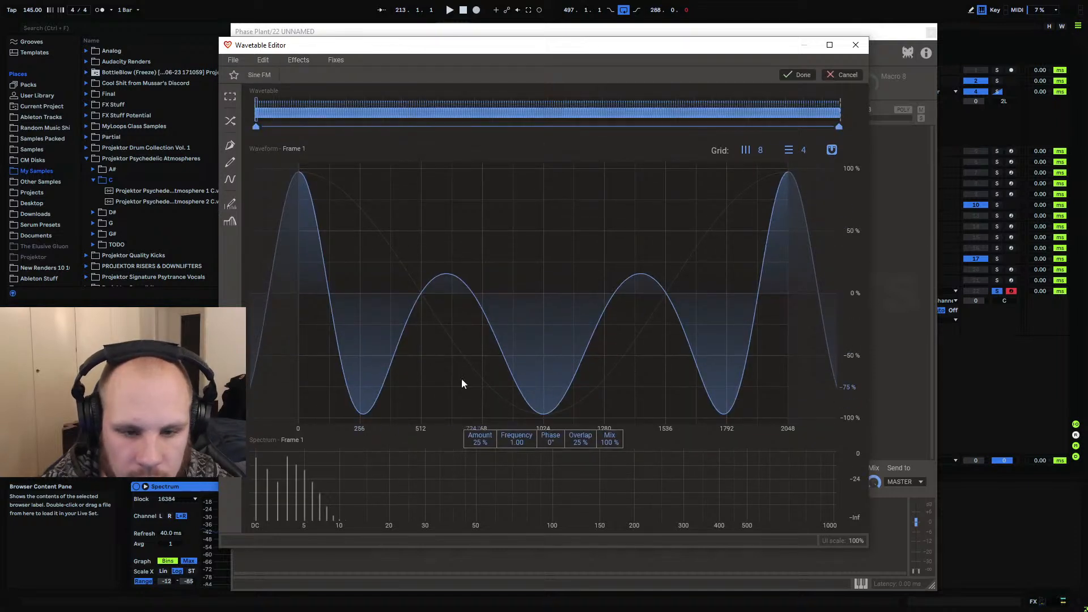
{"action": "left_click", "coordinate": [840, 125]}
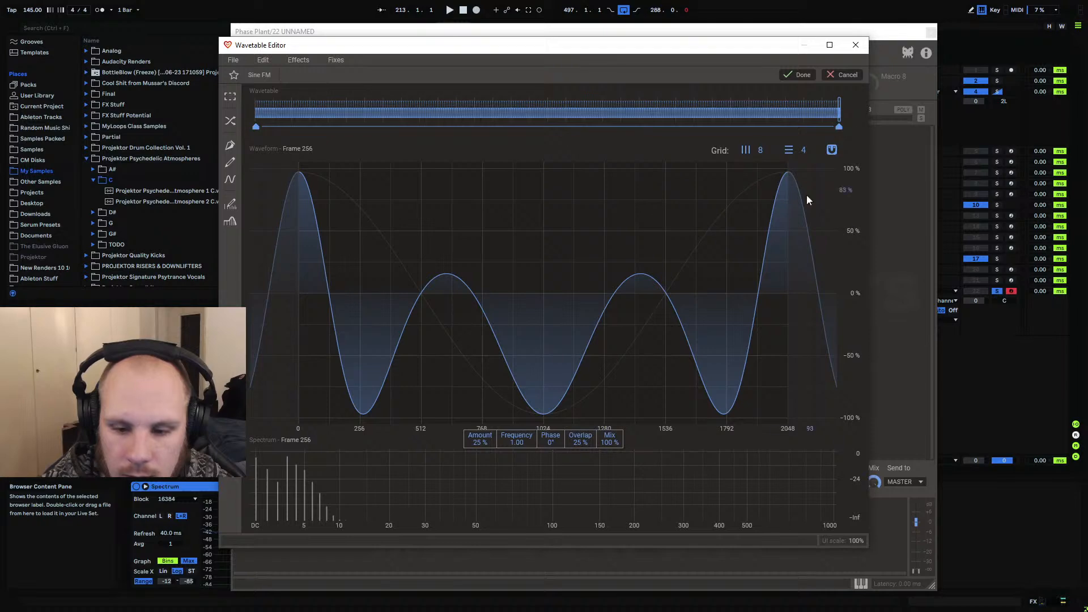
{"action": "left_click_drag", "start_coordinate": [479, 444], "coordinate": [478, 405]}
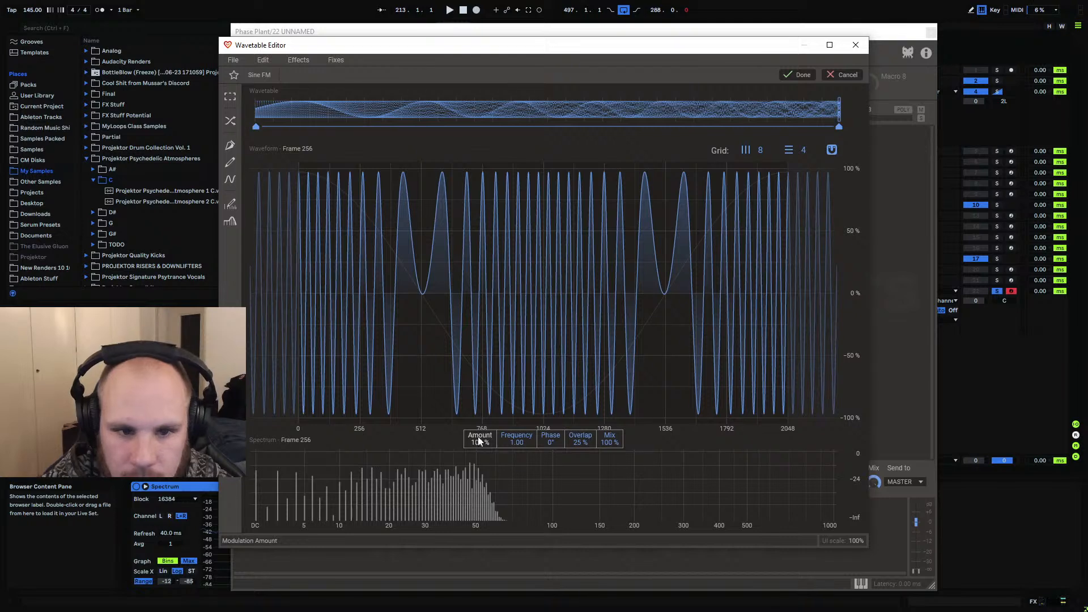
{"action": "left_click", "coordinate": [256, 125]}
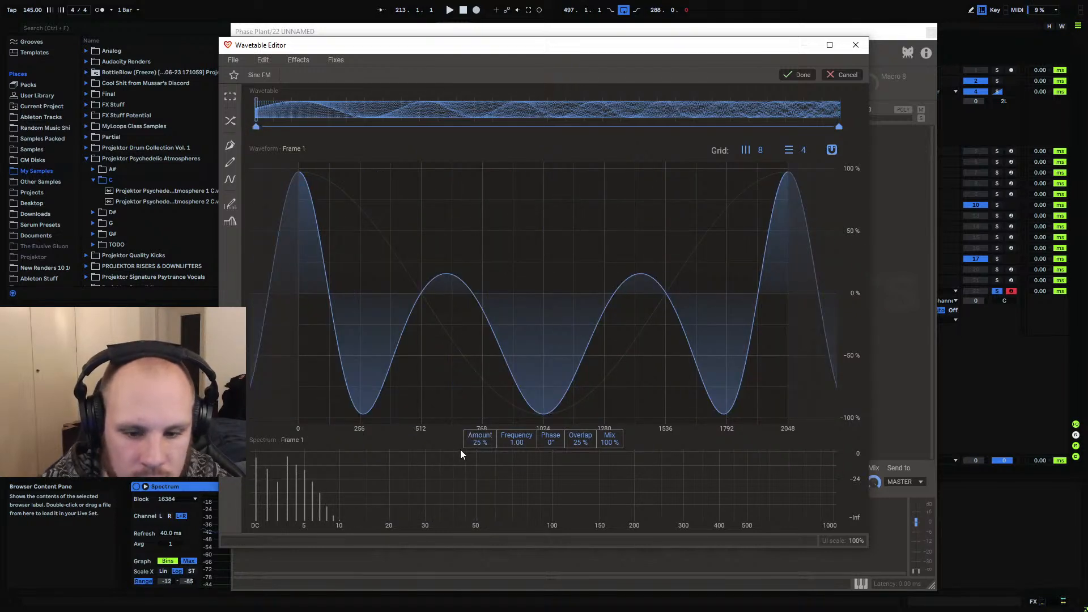
{"action": "left_click_drag", "start_coordinate": [479, 440], "coordinate": [480, 482]}
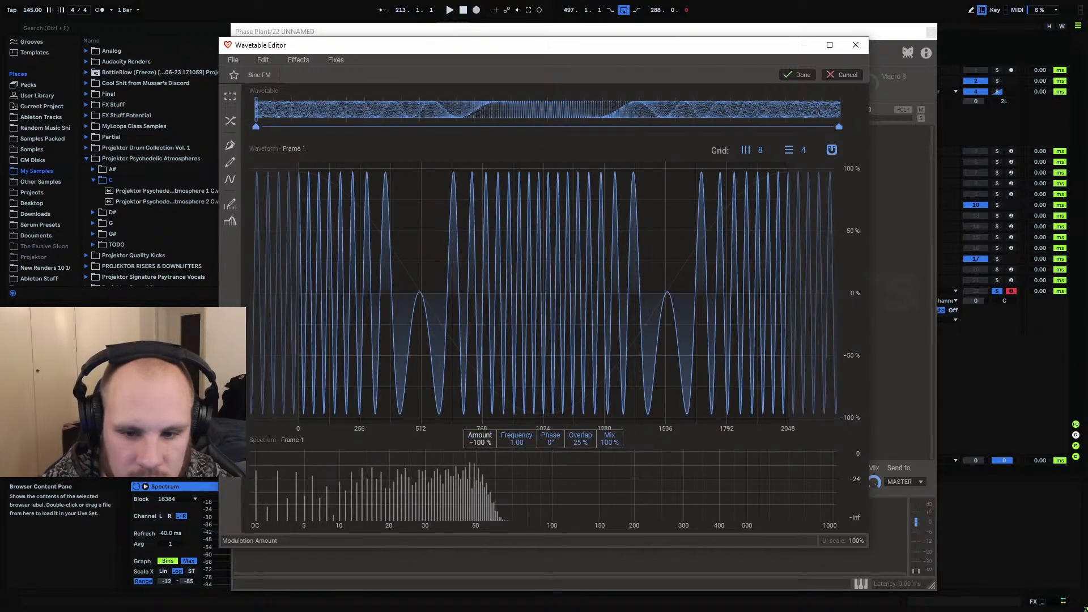
{"action": "double_click", "coordinate": [479, 444]}
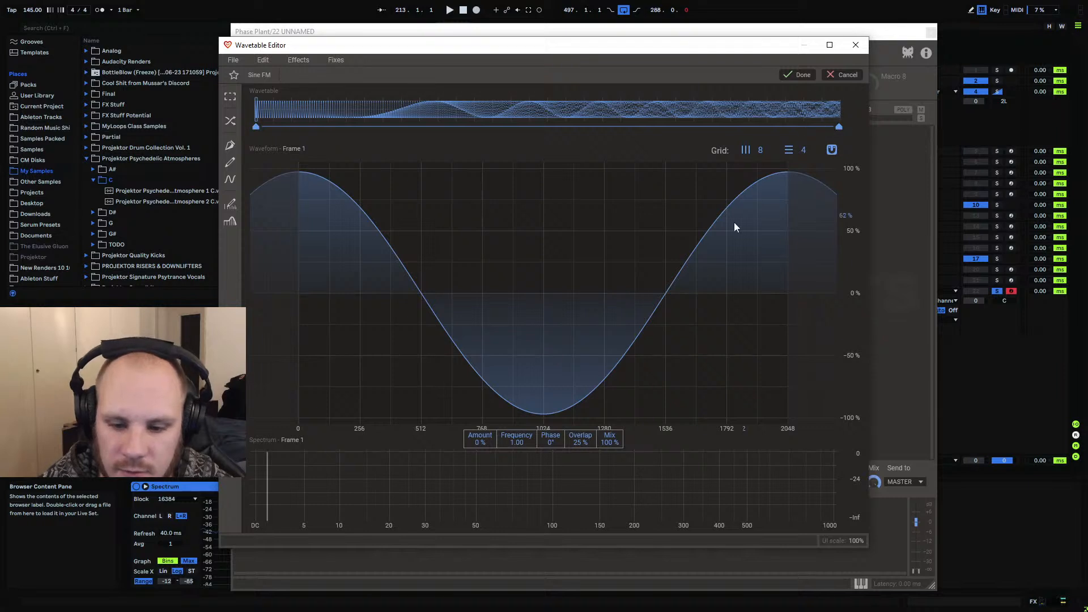
{"action": "left_click", "coordinate": [803, 76]}
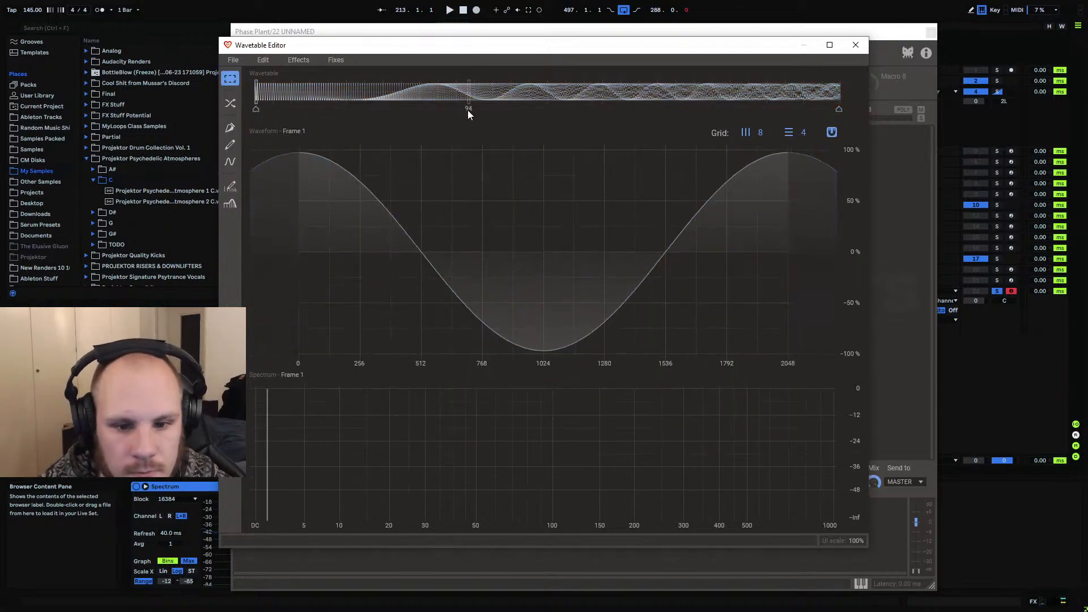
Save the wavetable as Sine FM Morph in the User folder in FLAC format and close the Wavetable Editor
{"action": "mouse_move", "coordinate": [256, 93]}
{"action": "left_mouse_down"}
{"action": "mouse_move", "coordinate": [838, 117]}
{"action": "mouse_move", "coordinate": [372, 121]}
{"action": "mouse_move", "coordinate": [541, 116]}
{"action": "mouse_move", "coordinate": [851, 131]}
{"action": "mouse_move", "coordinate": [584, 124]}
{"action": "mouse_move", "coordinate": [856, 120]}
{"action": "mouse_move", "coordinate": [266, 125]}
{"action": "mouse_move", "coordinate": [685, 120]}
{"action": "mouse_move", "coordinate": [862, 131]}
{"action": "mouse_move", "coordinate": [274, 131]}
{"action": "left_mouse_up"}
{"action": "left_click", "coordinate": [233, 60]}
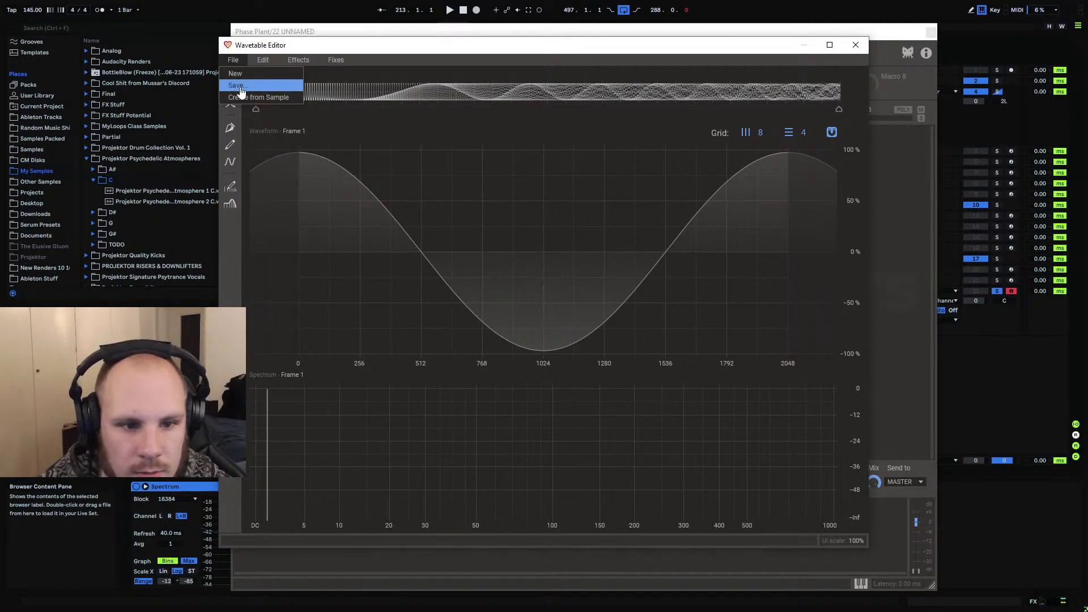
{"action": "left_click", "coordinate": [241, 88]}
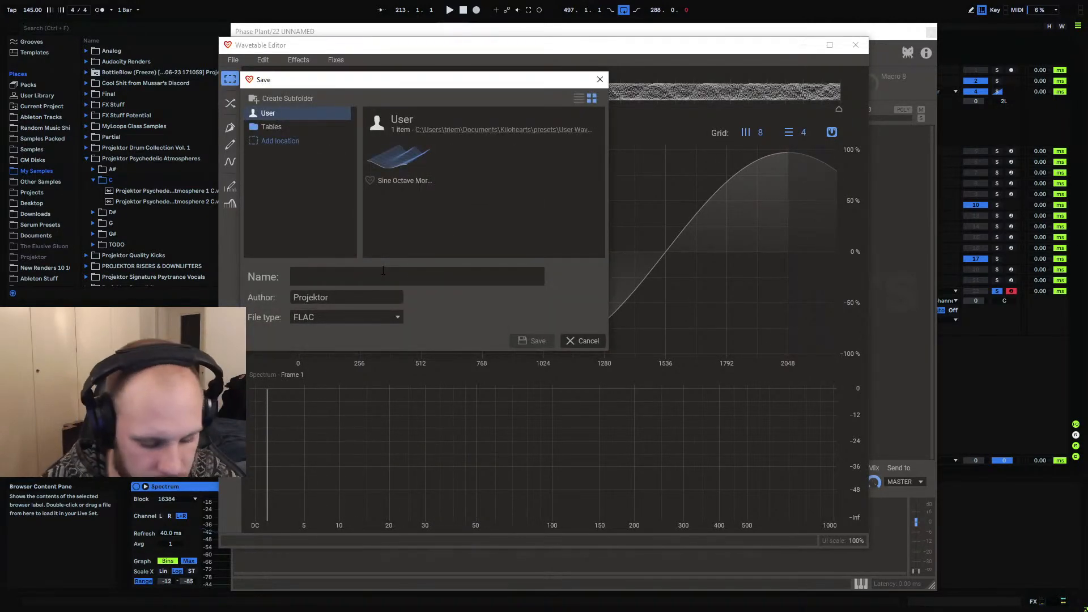
{"action": "type", "text": "Sine FM Morph"}
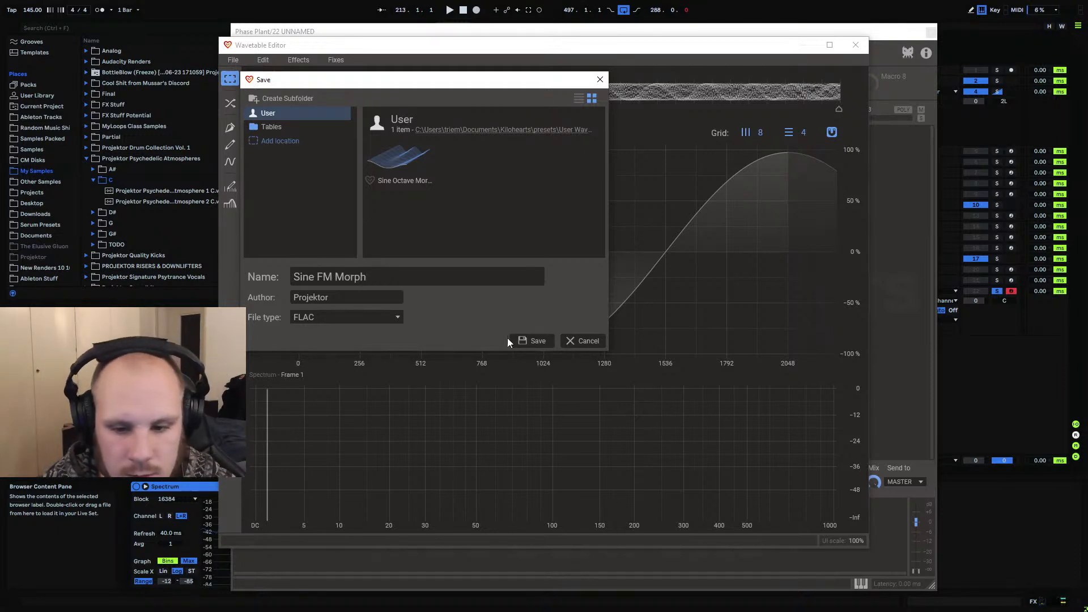
{"action": "left_click", "coordinate": [509, 339]}
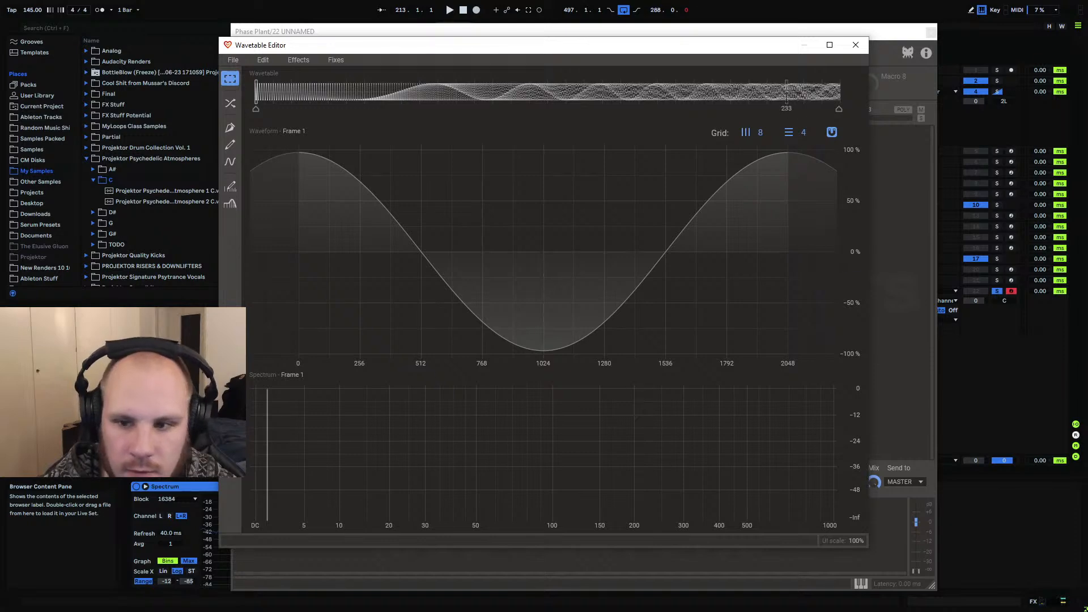
{"action": "left_click", "coordinate": [850, 46]}
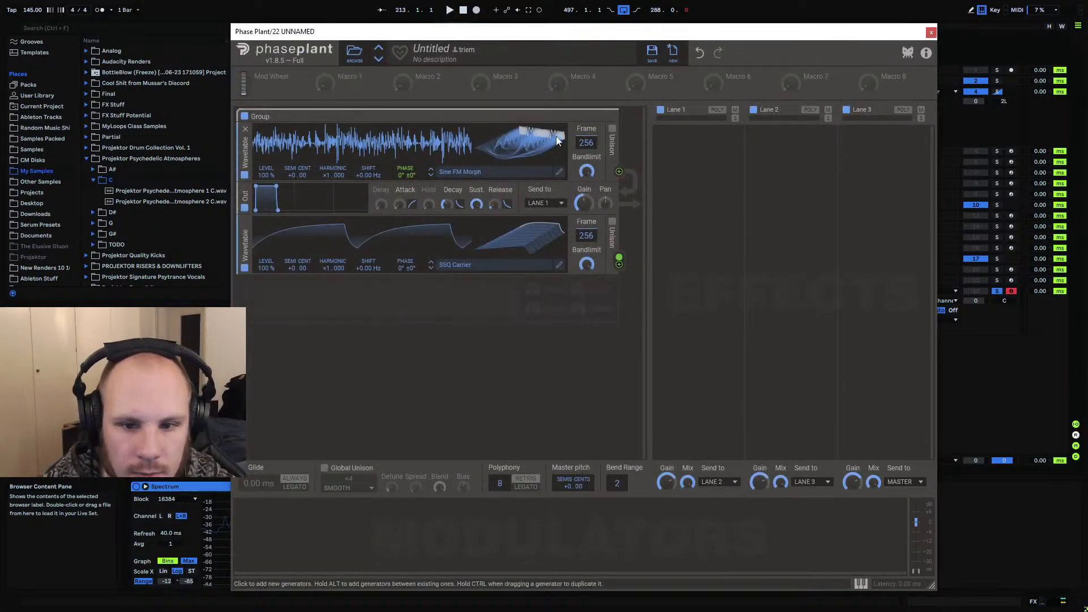
Lower the Sine FM Morph generator's frame to 78 while auditioning the sound
{"action": "left_click_drag", "start_coordinate": [586, 143], "coordinate": [586, 218]}
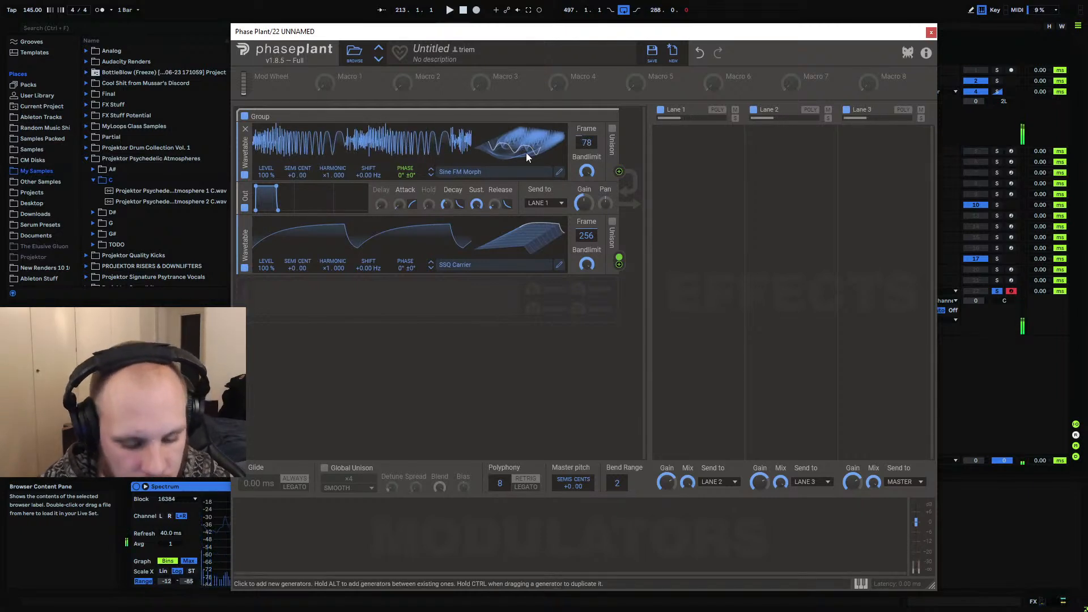
Audition the Sine FM Morph generator at frames 206 and 78 while reducing its phase modulation amount to 39%
{"action": "left_click_drag", "start_coordinate": [576, 138], "coordinate": [576, 128]}
{"action": "left_click_drag", "start_coordinate": [619, 257], "coordinate": [619, 283]}
{"action": "left_click_drag", "start_coordinate": [587, 143], "coordinate": [587, 129]}
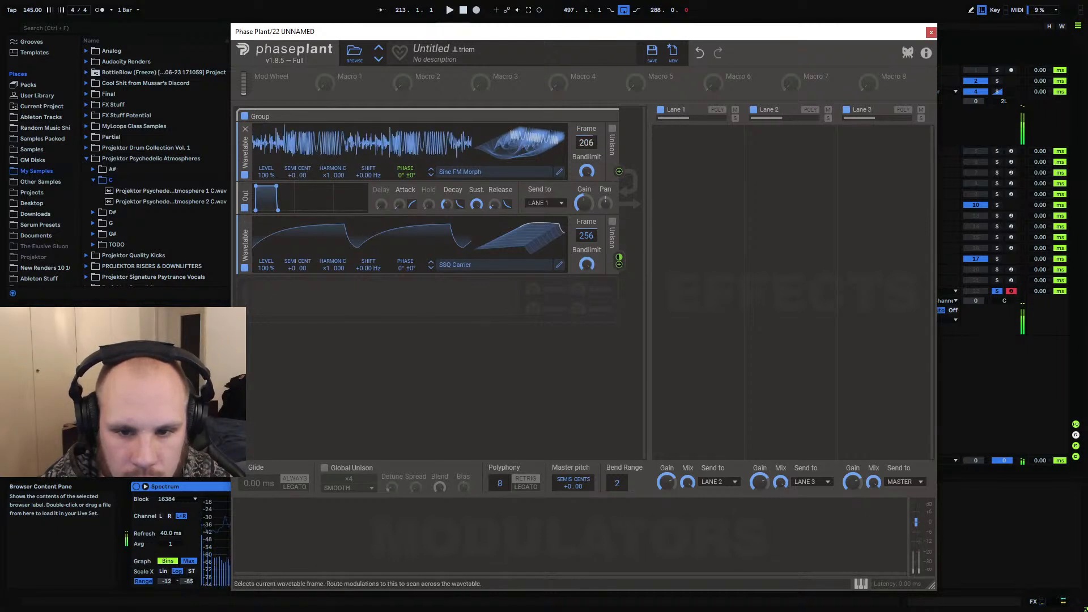
{"action": "mouse_move", "coordinate": [618, 257]}
{"action": "left_mouse_down"}
{"action": "mouse_move", "coordinate": [618, 266]}
{"action": "mouse_move", "coordinate": [618, 255]}
{"action": "left_mouse_up"}
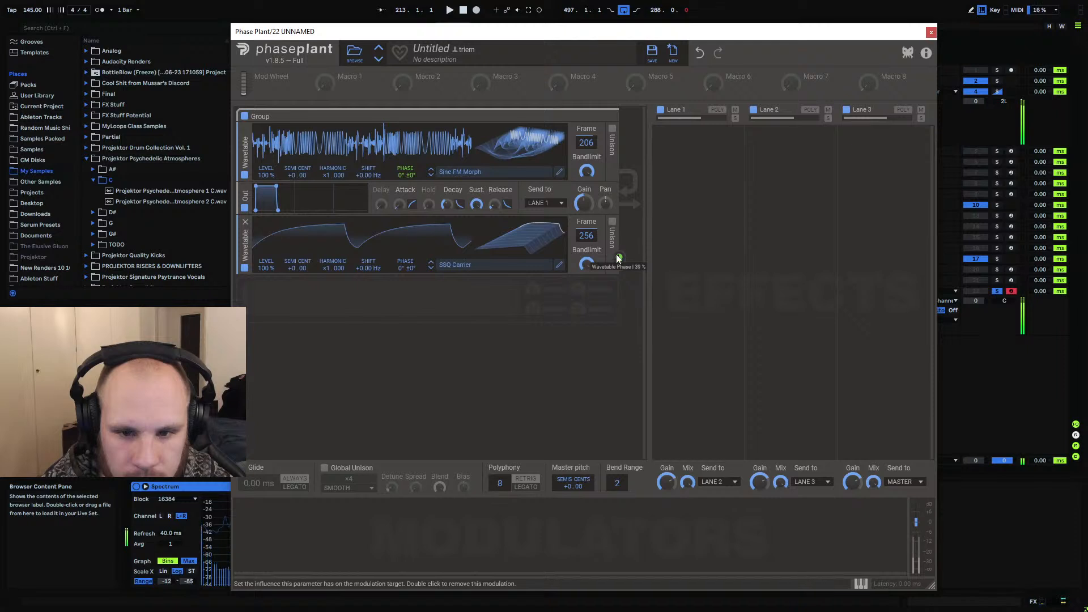
{"action": "left_click_drag", "start_coordinate": [587, 143], "coordinate": [587, 181]}
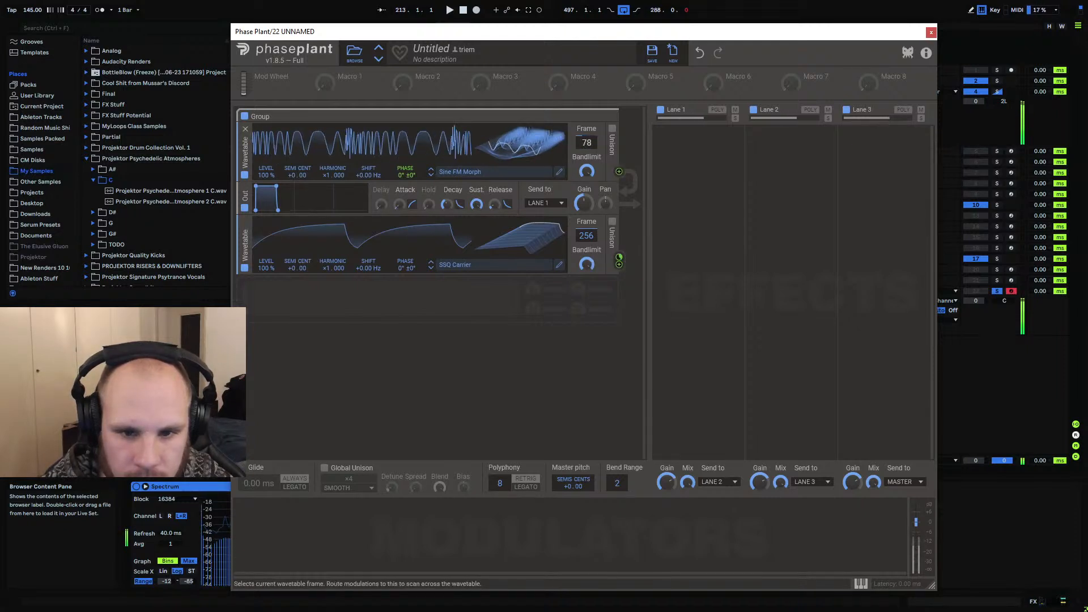
{"action": "left_click_drag", "start_coordinate": [587, 142], "coordinate": [587, 137]}
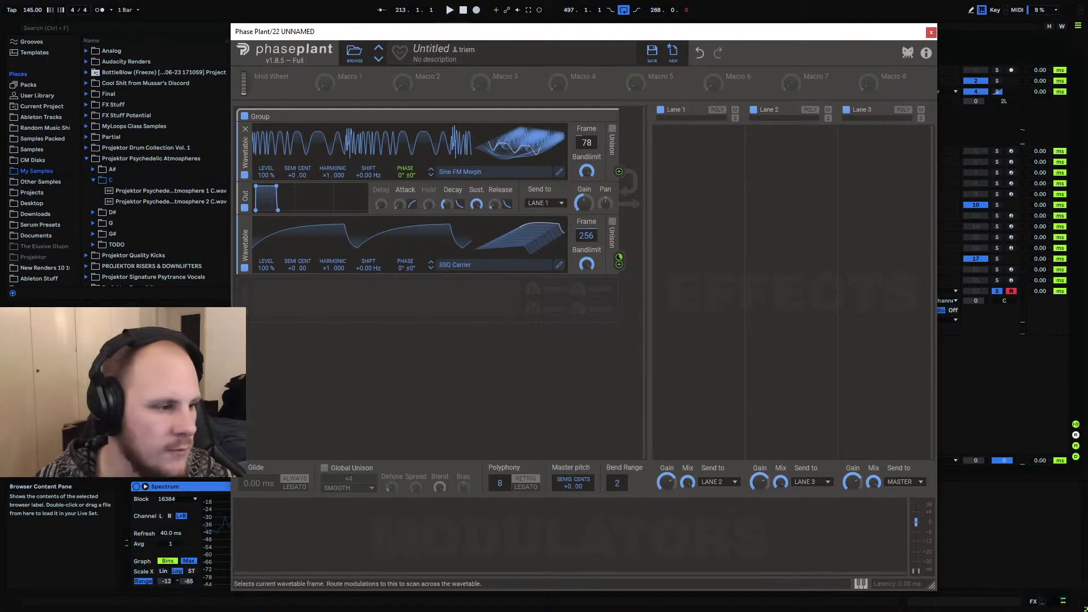
{"action": "mouse_move", "coordinate": [586, 138]}
{"action": "left_mouse_down"}
{"action": "mouse_move", "coordinate": [587, 120]}
{"action": "mouse_move", "coordinate": [586, 137]}
{"action": "left_mouse_up"}
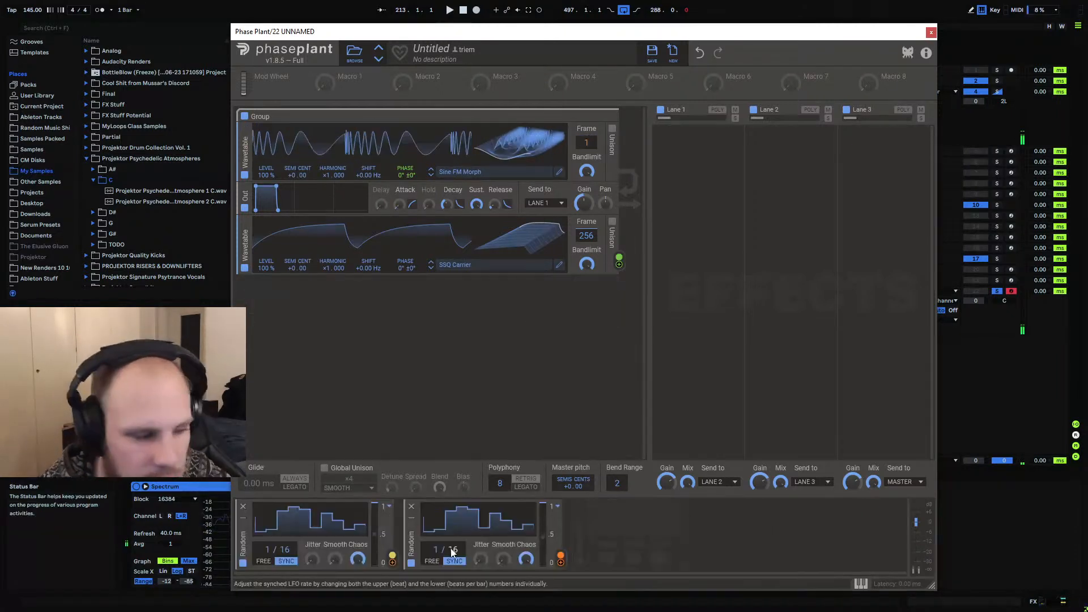
Modulate the Sine FM Morph generator's frame with the second Random modulator and reduce the phase modulation amount
{"action": "left_click_drag", "start_coordinate": [560, 562], "coordinate": [587, 148]}
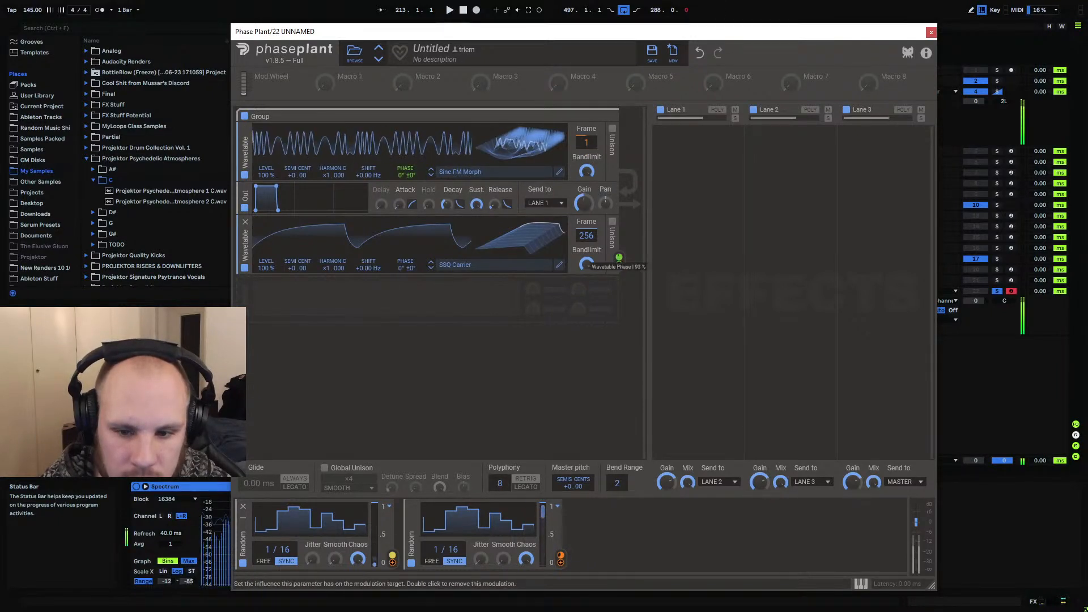
{"action": "left_click_drag", "start_coordinate": [618, 257], "coordinate": [619, 261]}
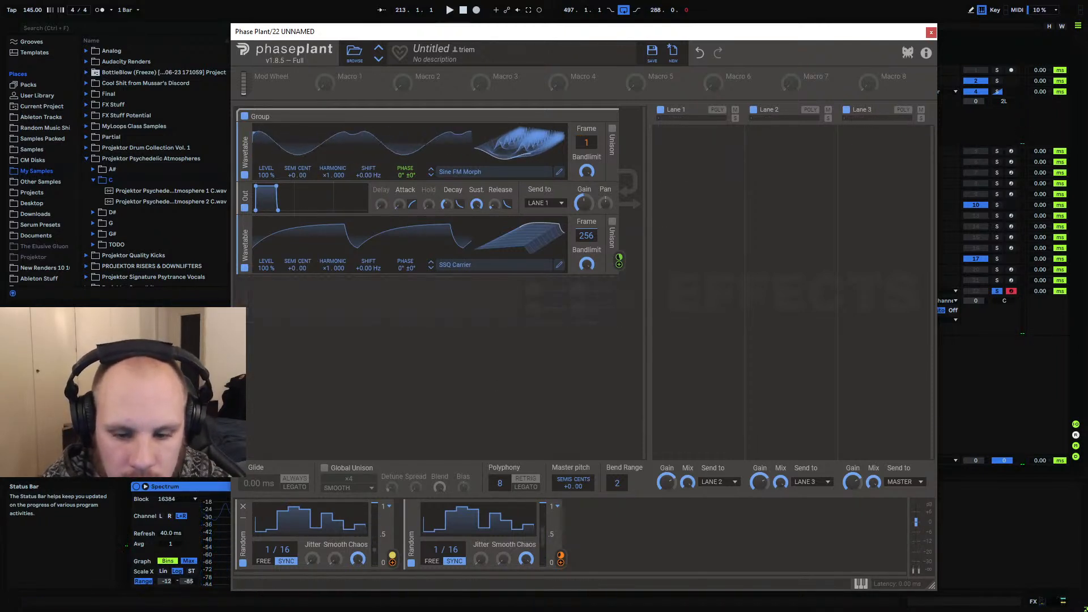
Add an LFO and reshape its sine into an S-shaped fall from 100% to -100% with a steep return at the end
{"action": "left_click", "coordinate": [632, 557]}
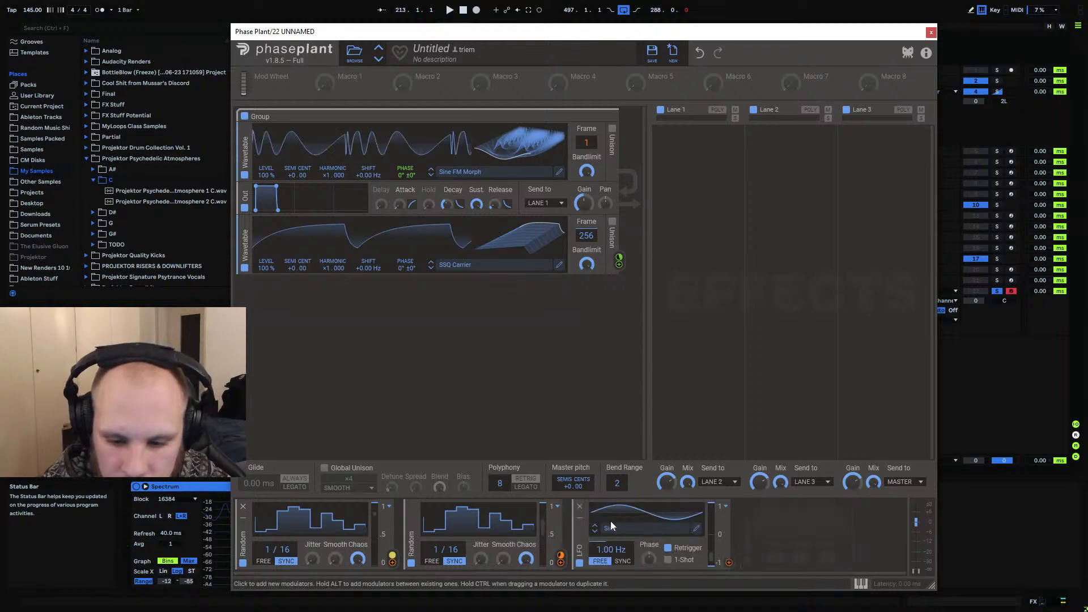
{"action": "left_click", "coordinate": [696, 528]}
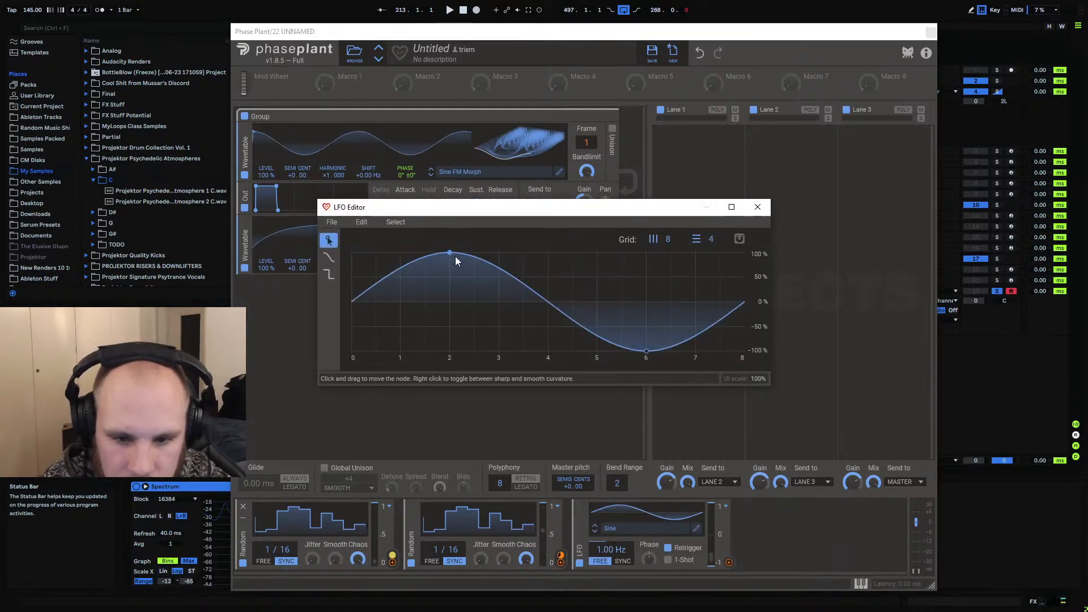
{"action": "left_click_drag", "start_coordinate": [455, 256], "coordinate": [353, 252]}
{"action": "left_click_drag", "start_coordinate": [646, 350], "coordinate": [728, 353]}
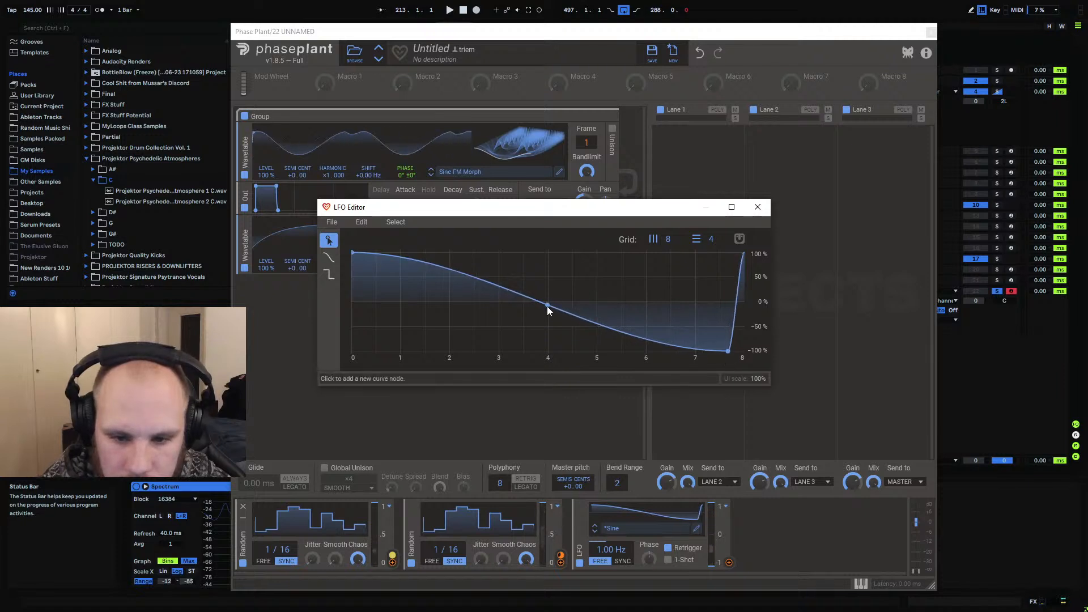
{"action": "left_click_drag", "start_coordinate": [540, 293], "coordinate": [602, 338]}
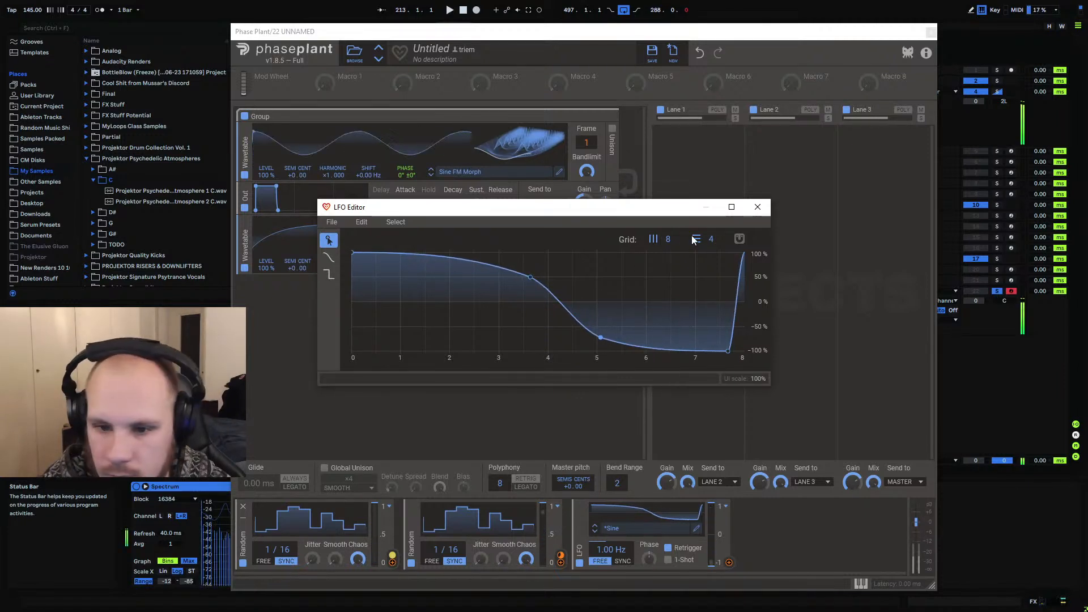
{"action": "left_click", "coordinate": [757, 207]}
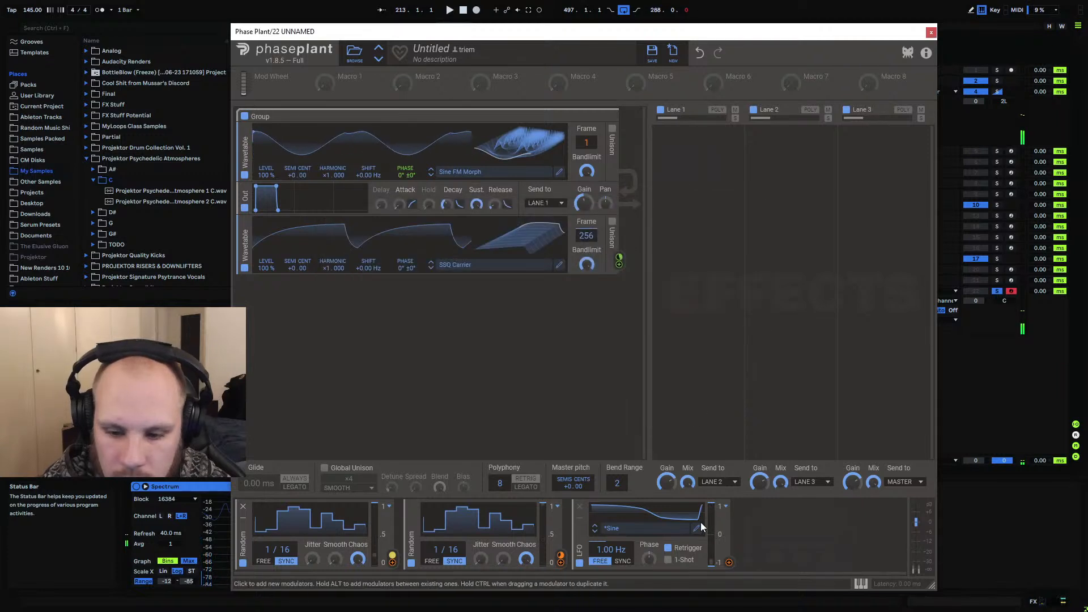
Sync the LFO at a rate of 1/16 and modulate the output's gain with it
{"action": "left_click", "coordinate": [622, 560]}
{"action": "left_click_drag", "start_coordinate": [604, 551], "coordinate": [604, 571]}
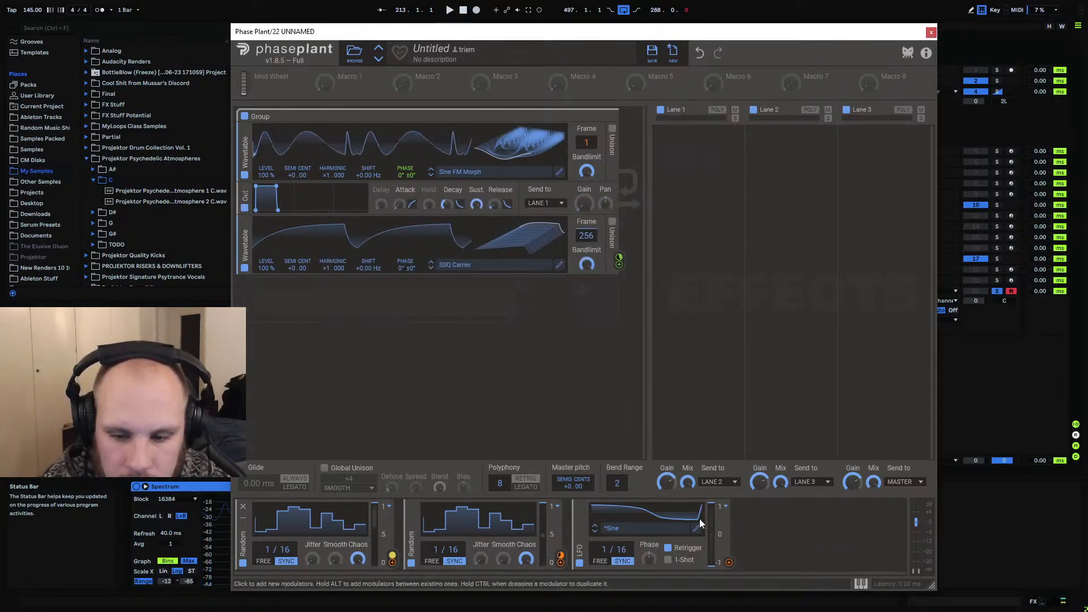
{"action": "left_click_drag", "start_coordinate": [729, 562], "coordinate": [584, 216]}
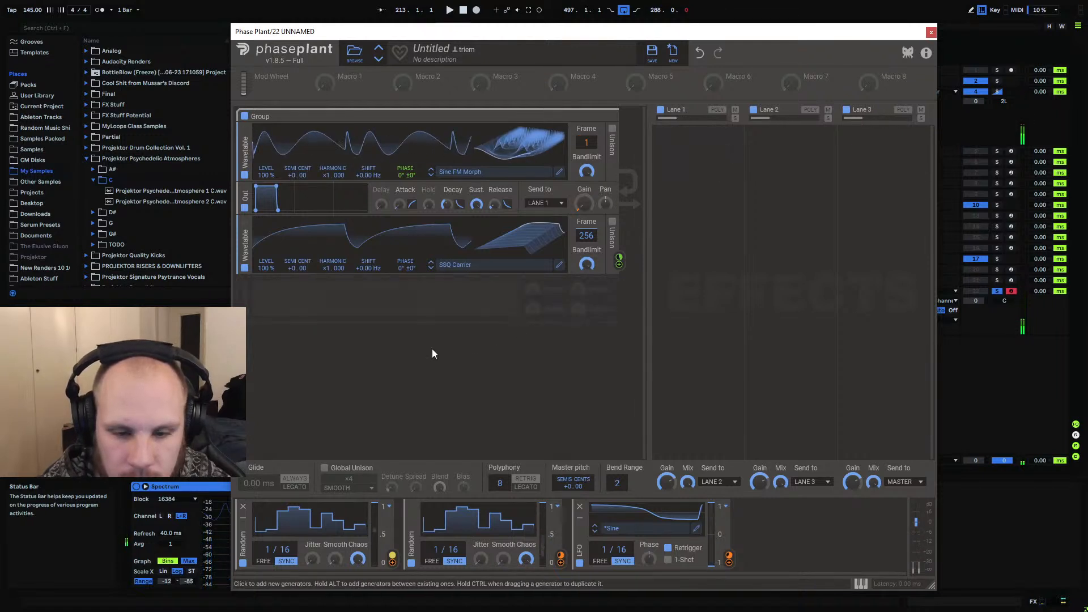
Add an Overdrive distortion between the Sine FM Morph generator and the output, and raise its spread
{"action": "left_click", "coordinate": [389, 294]}
{"action": "left_click", "coordinate": [448, 327]}
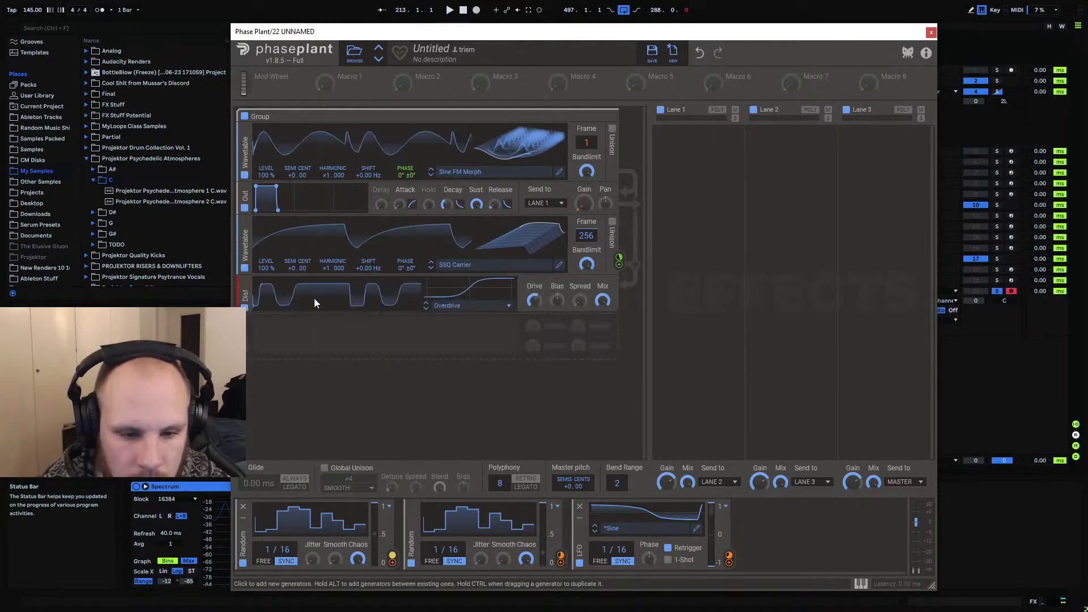
{"action": "left_click_drag", "start_coordinate": [245, 294], "coordinate": [247, 205]}
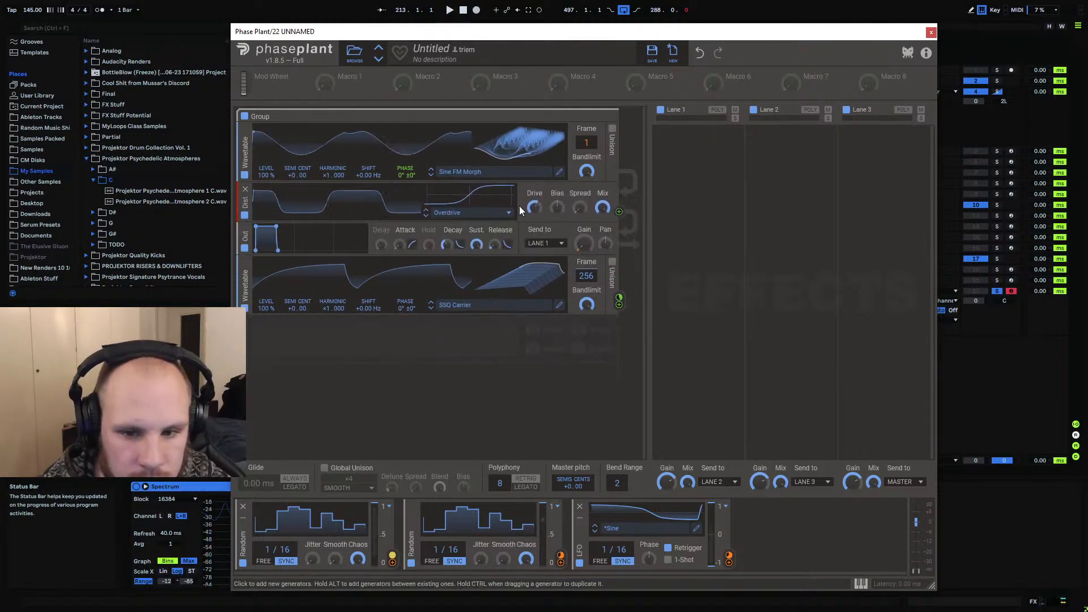
{"action": "left_click_drag", "start_coordinate": [579, 208], "coordinate": [579, 195]}
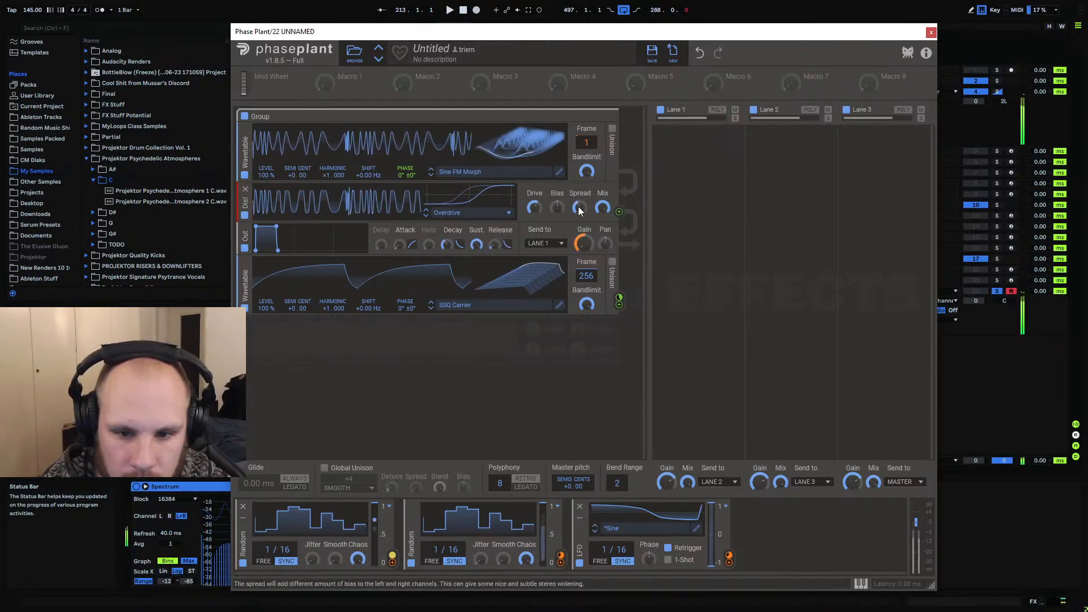
Add a Delay effect to Lane 1 with ping-pong on and a synced time of 3/16
{"action": "left_click", "coordinate": [670, 157]}
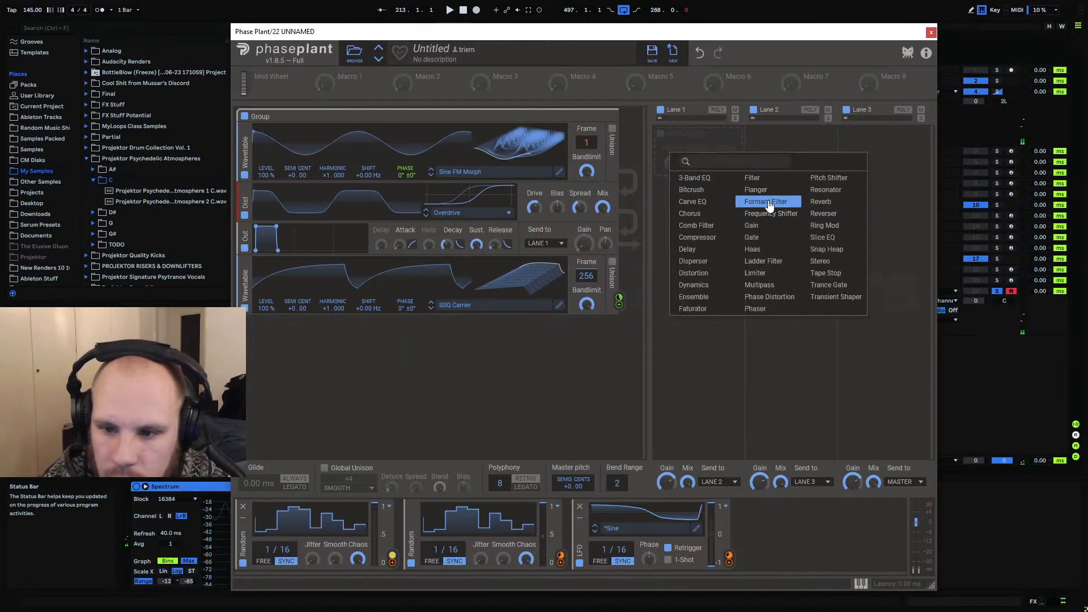
{"action": "left_click", "coordinate": [688, 249]}
{"action": "left_click", "coordinate": [716, 198]}
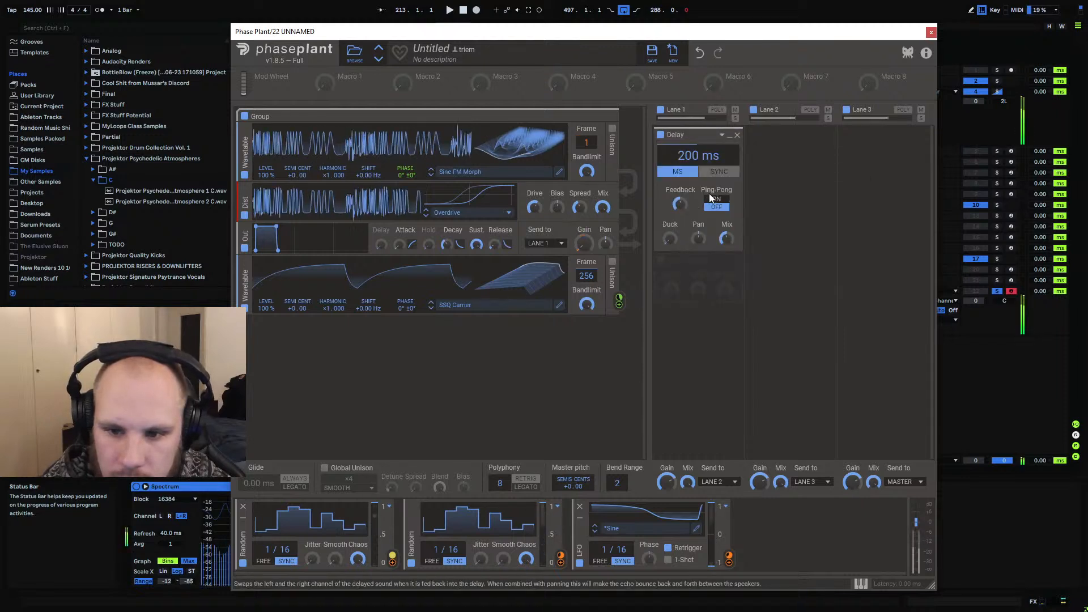
{"action": "left_click", "coordinate": [718, 171]}
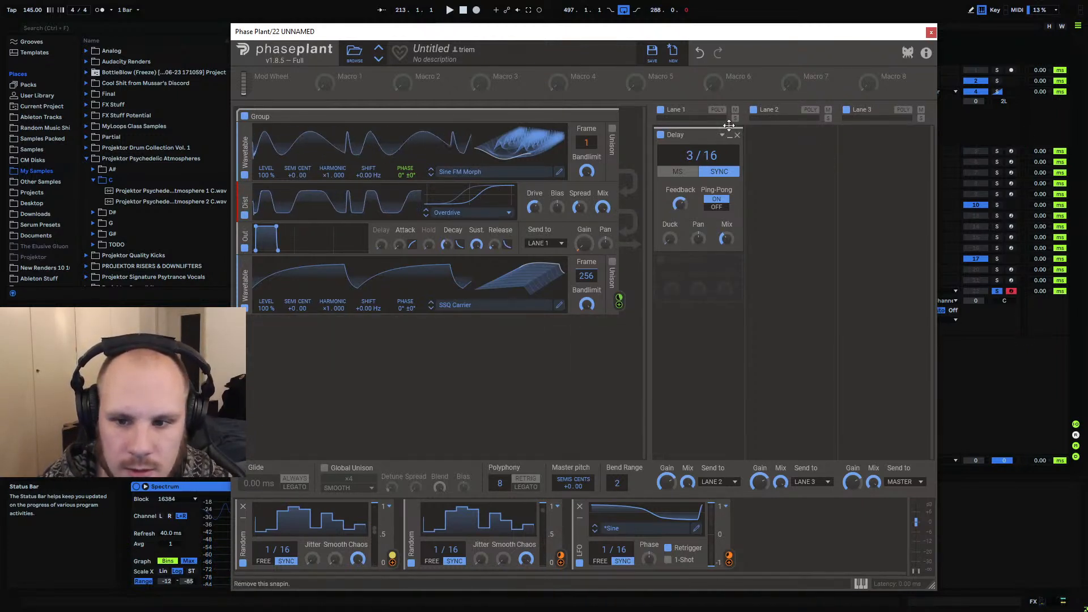
Start a new empty patch and add a Wavetable generator
{"action": "left_click", "coordinate": [672, 52]}
{"action": "left_click", "coordinate": [325, 136]}
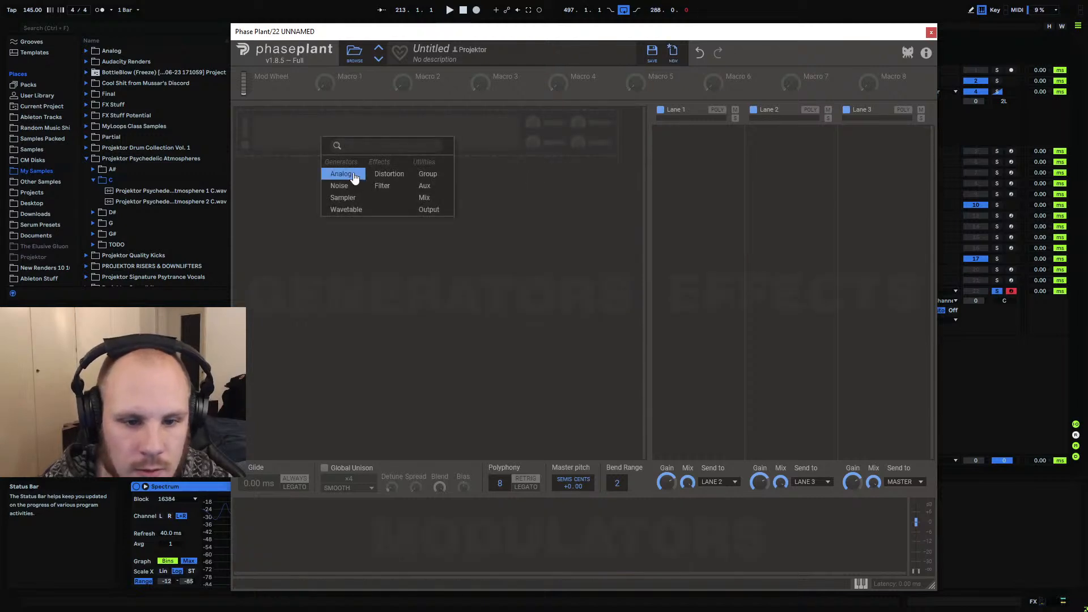
{"action": "left_click", "coordinate": [346, 209]}
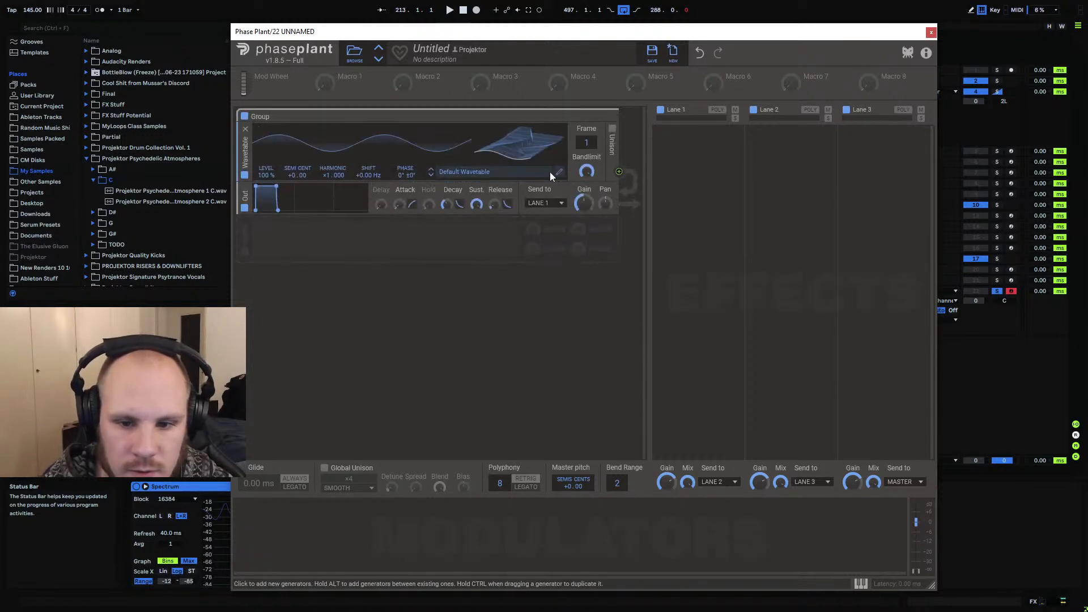
Open the generator's wavetable for editing and replace the default with a new, empty wavetable
{"action": "left_click", "coordinate": [559, 171]}
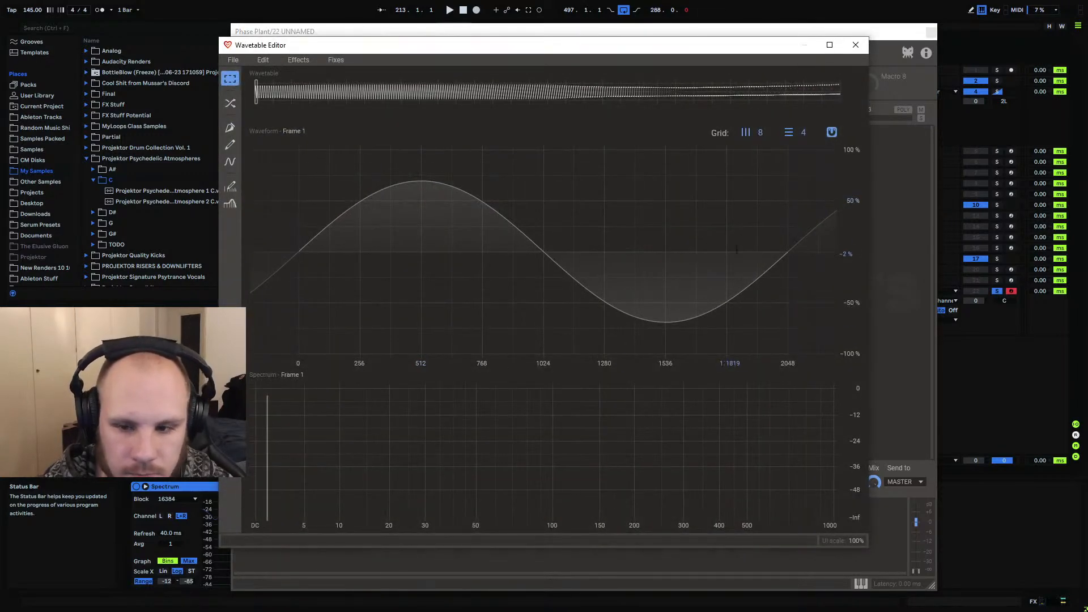
{"action": "left_click_drag", "start_coordinate": [346, 100], "coordinate": [243, 62]}
{"action": "left_click", "coordinate": [233, 60]}
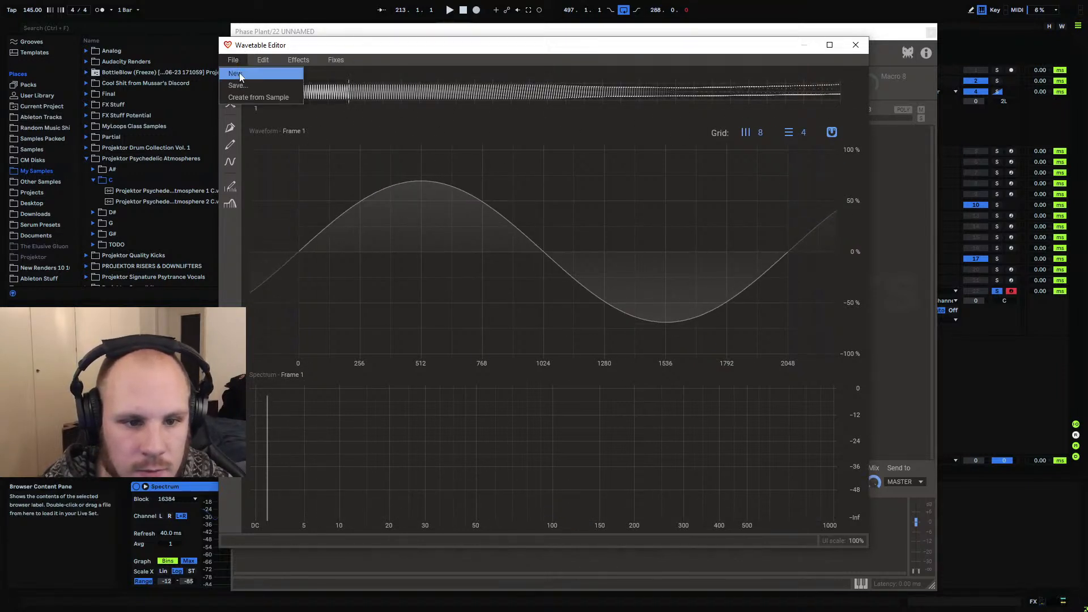
{"action": "left_click", "coordinate": [235, 74]}
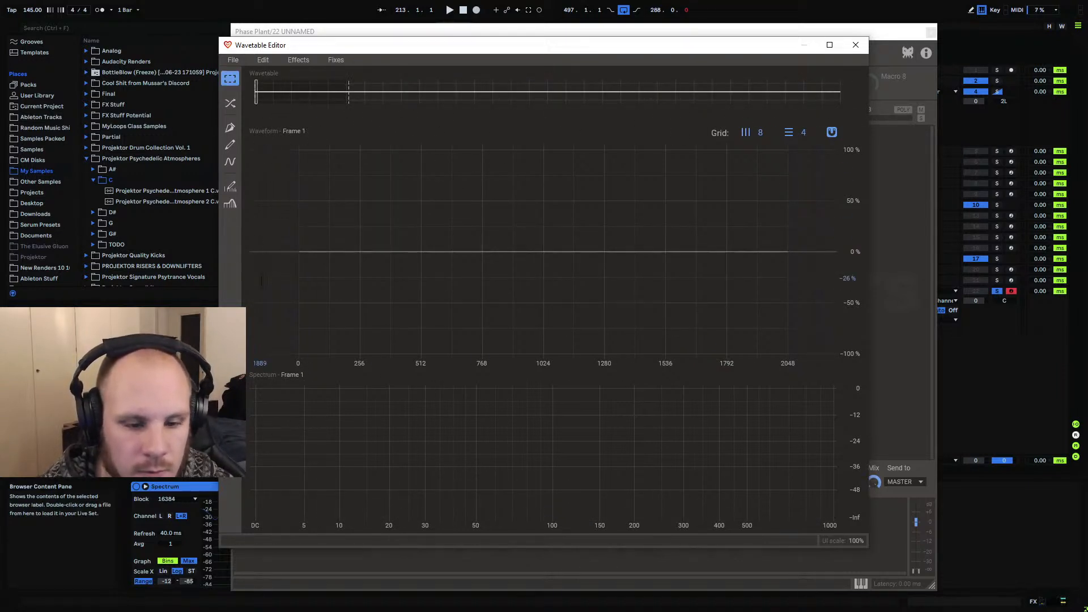
Draw a harmonic spectrum with humps of about -28 dB near harmonic 12 and -24 dB near harmonic 450, and shift the lowest harmonics' phases
{"action": "left_click", "coordinate": [231, 186]}
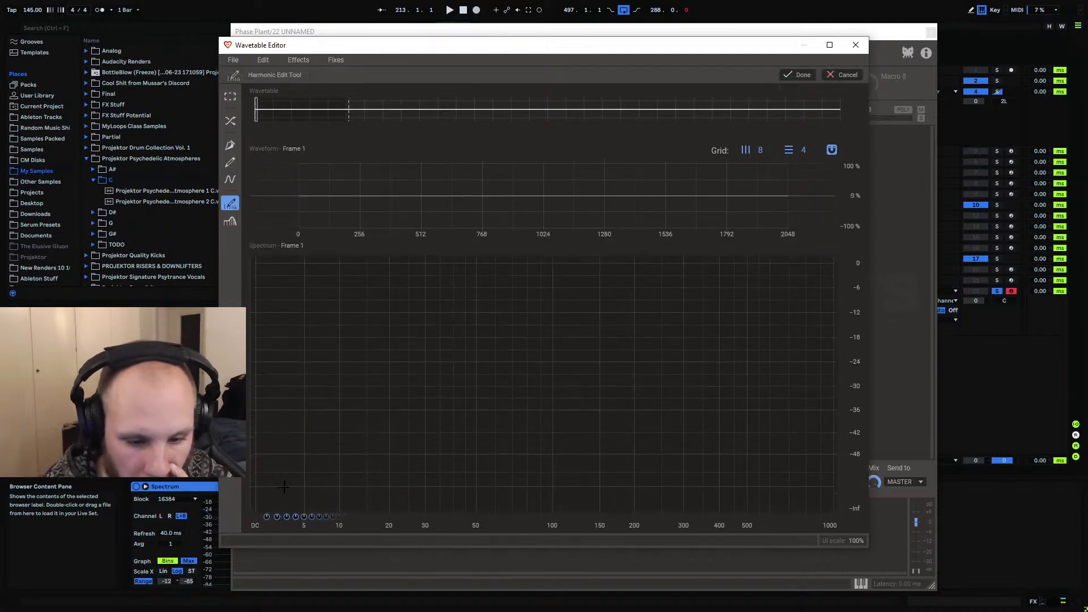
{"action": "mouse_move", "coordinate": [265, 426]}
{"action": "left_mouse_down"}
{"action": "mouse_move", "coordinate": [298, 390]}
{"action": "mouse_move", "coordinate": [343, 374]}
{"action": "mouse_move", "coordinate": [570, 423]}
{"action": "mouse_move", "coordinate": [734, 358]}
{"action": "mouse_move", "coordinate": [794, 374]}
{"action": "mouse_move", "coordinate": [814, 395]}
{"action": "left_mouse_up"}
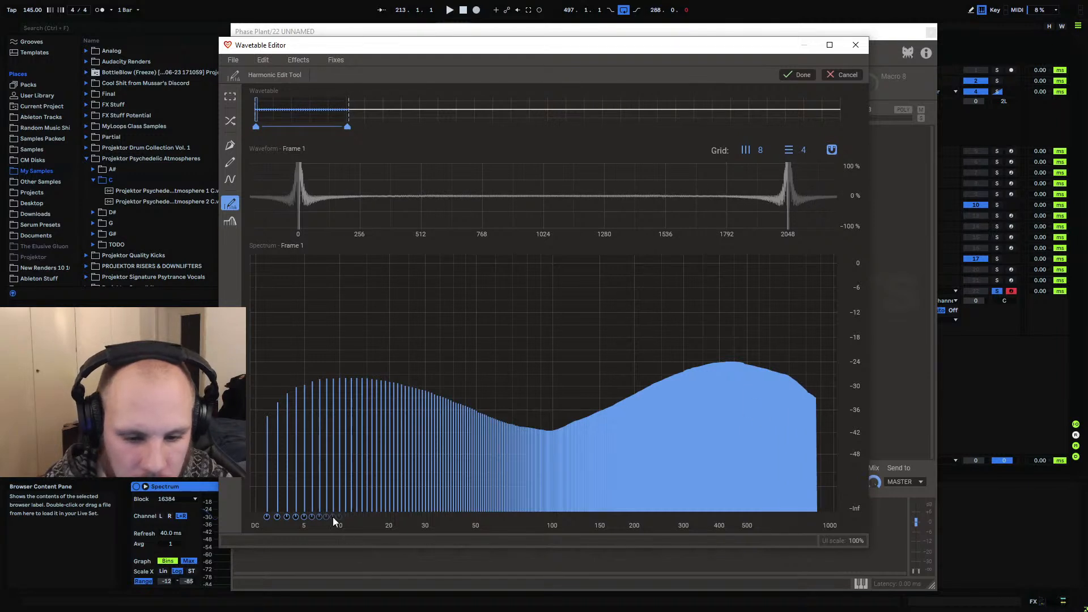
{"action": "left_click_drag", "start_coordinate": [327, 515], "coordinate": [358, 468]}
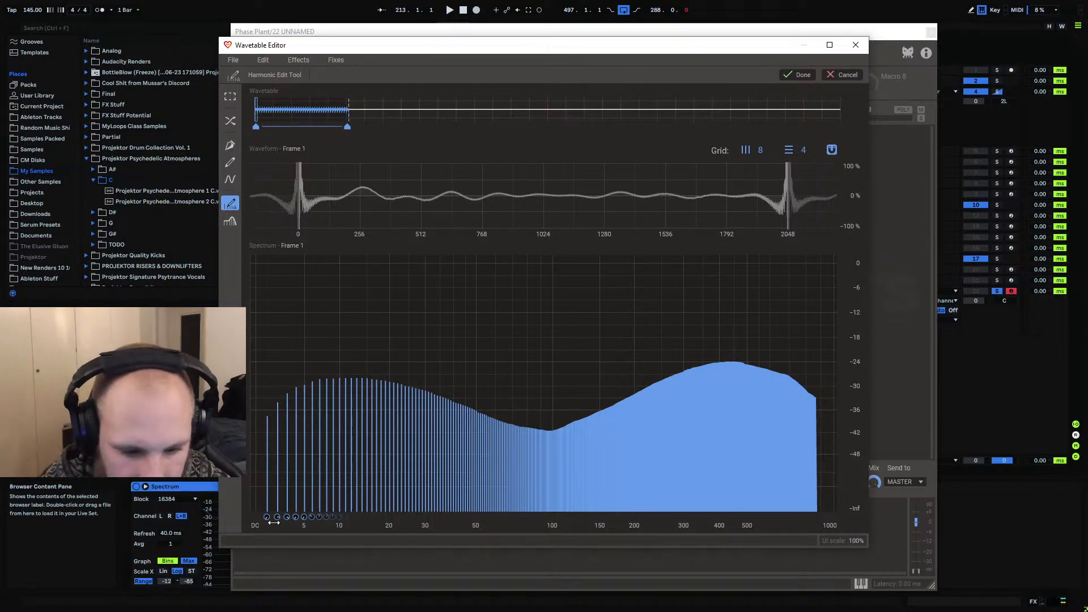
Raise the fundamental to about -3 dB, boost the harmonics around 20 to 30, and lower the upper hump to about -30 dB
{"action": "mouse_move", "coordinate": [253, 500]}
{"action": "left_mouse_down"}
{"action": "mouse_move", "coordinate": [256, 249]}
{"action": "mouse_move", "coordinate": [258, 460]}
{"action": "mouse_move", "coordinate": [266, 261]}
{"action": "mouse_move", "coordinate": [268, 276]}
{"action": "left_mouse_up"}
{"action": "left_click_drag", "start_coordinate": [259, 425], "coordinate": [253, 517]}
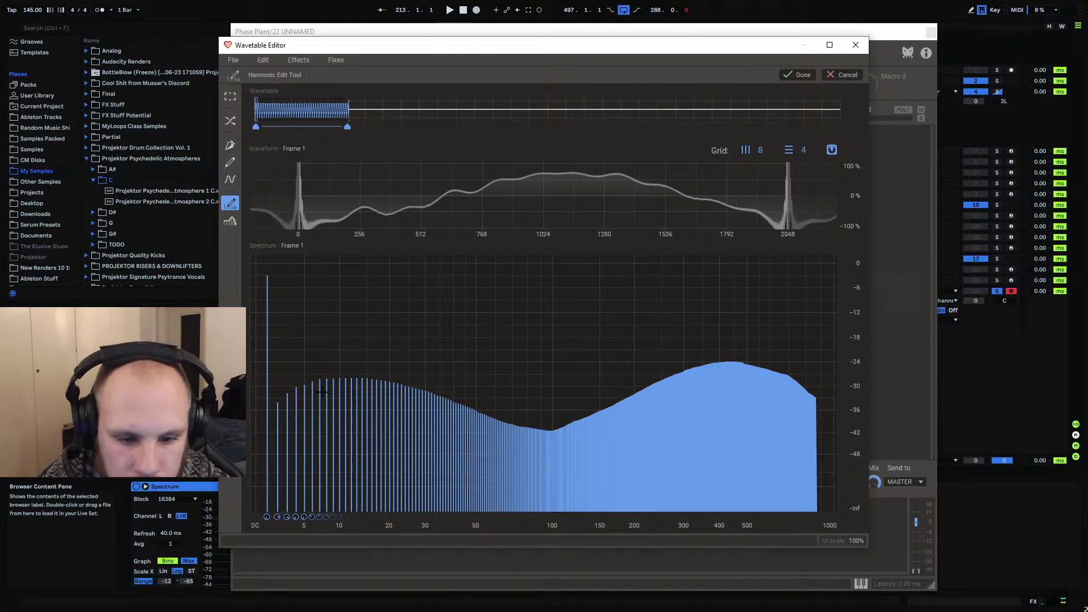
{"action": "mouse_move", "coordinate": [321, 391]}
{"action": "left_mouse_down"}
{"action": "mouse_move", "coordinate": [348, 405]}
{"action": "mouse_move", "coordinate": [391, 368]}
{"action": "mouse_move", "coordinate": [432, 401]}
{"action": "mouse_move", "coordinate": [394, 373]}
{"action": "mouse_move", "coordinate": [323, 391]}
{"action": "mouse_move", "coordinate": [389, 378]}
{"action": "left_mouse_up"}
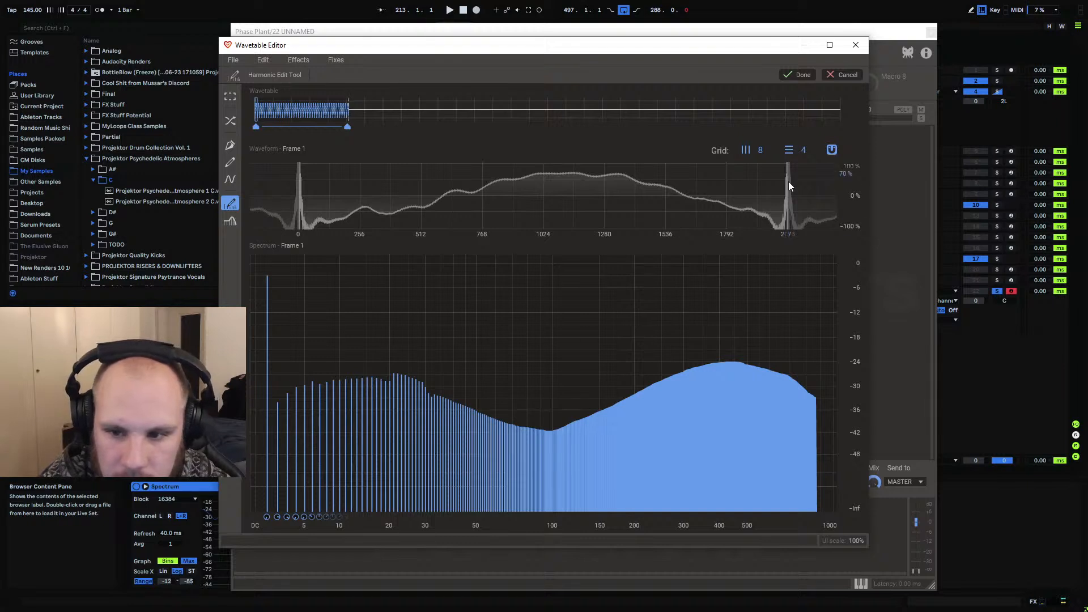
{"action": "mouse_move", "coordinate": [623, 411]}
{"action": "left_mouse_down"}
{"action": "mouse_move", "coordinate": [753, 389]}
{"action": "mouse_move", "coordinate": [805, 440]}
{"action": "mouse_move", "coordinate": [631, 390]}
{"action": "mouse_move", "coordinate": [616, 397]}
{"action": "mouse_move", "coordinate": [660, 387]}
{"action": "mouse_move", "coordinate": [808, 407]}
{"action": "mouse_move", "coordinate": [617, 400]}
{"action": "left_mouse_up"}
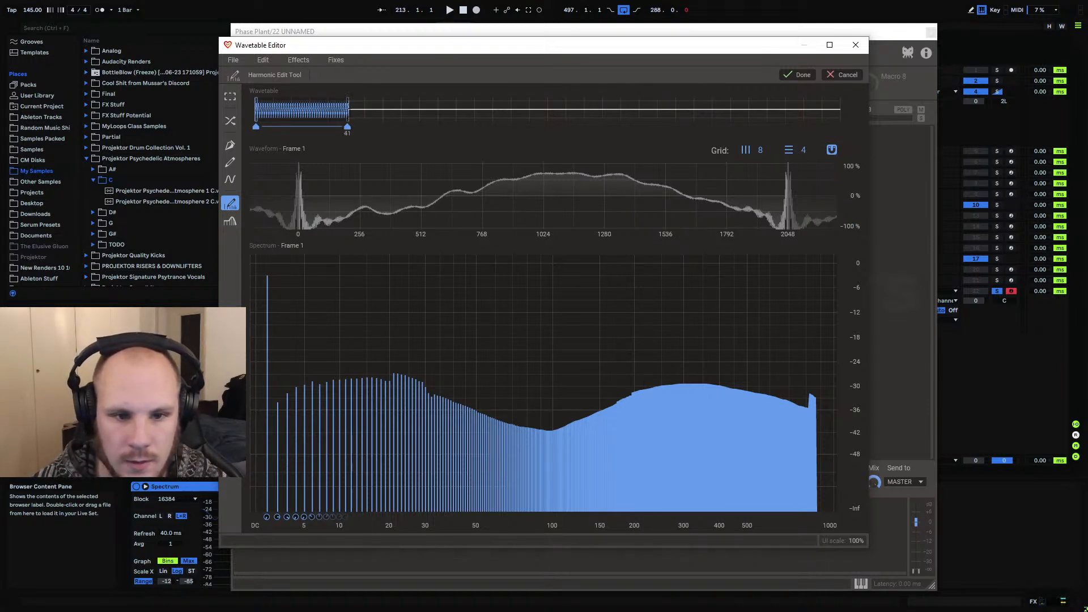
Extend the harmonic edit range to frame 256 and inspect individual harmonics in that frame's spectrum
{"action": "left_click_drag", "start_coordinate": [347, 126], "coordinate": [899, 145]}
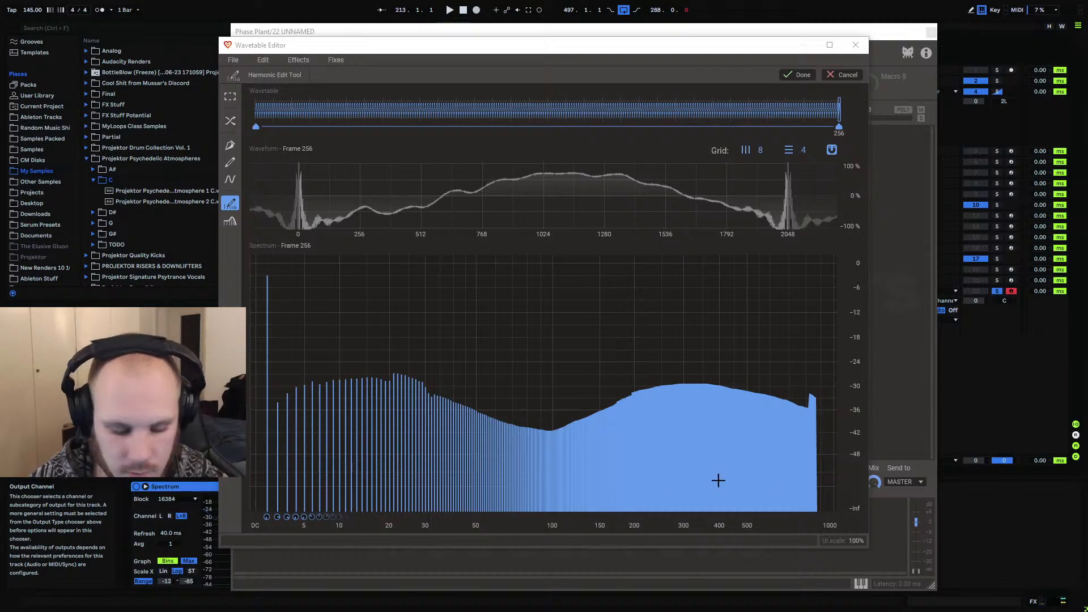
{"action": "scroll", "coordinate": [671, 442], "scroll_direction": "up", "scroll_amount": 10}
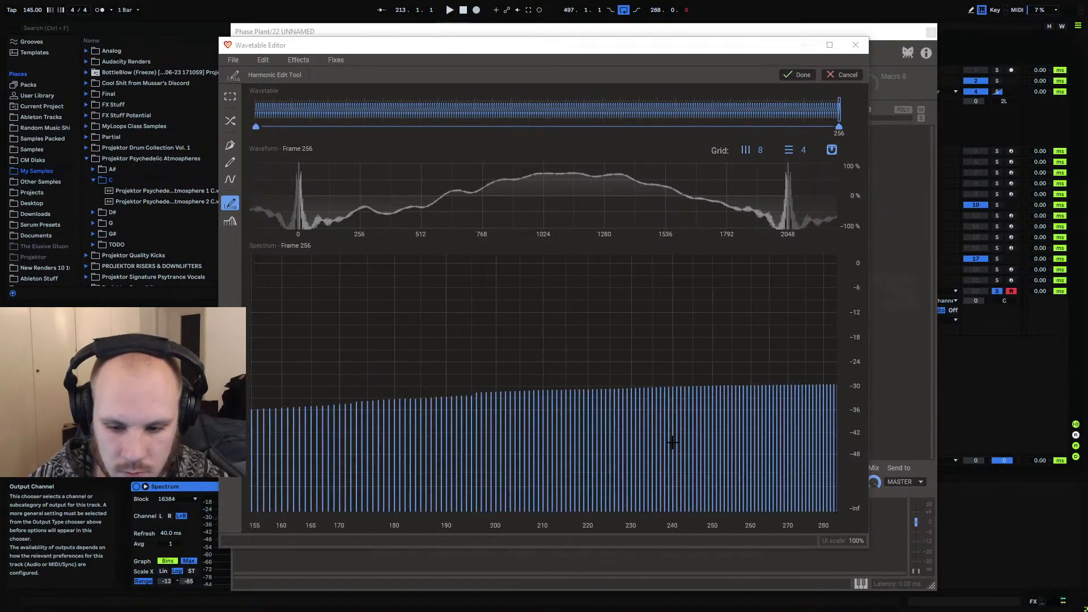
{"action": "scroll", "coordinate": [672, 442], "scroll_direction": "right", "scroll_amount": 5}
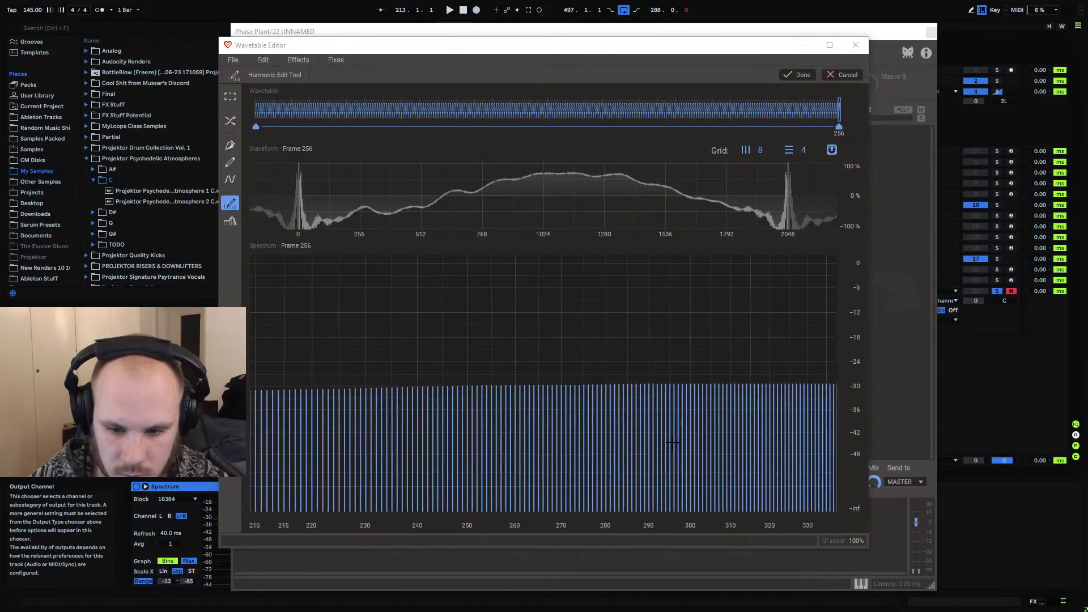
{"action": "scroll", "coordinate": [672, 442], "scroll_direction": "down", "scroll_amount": 10}
{"action": "scroll", "coordinate": [385, 466], "scroll_direction": "up", "scroll_amount": 5}
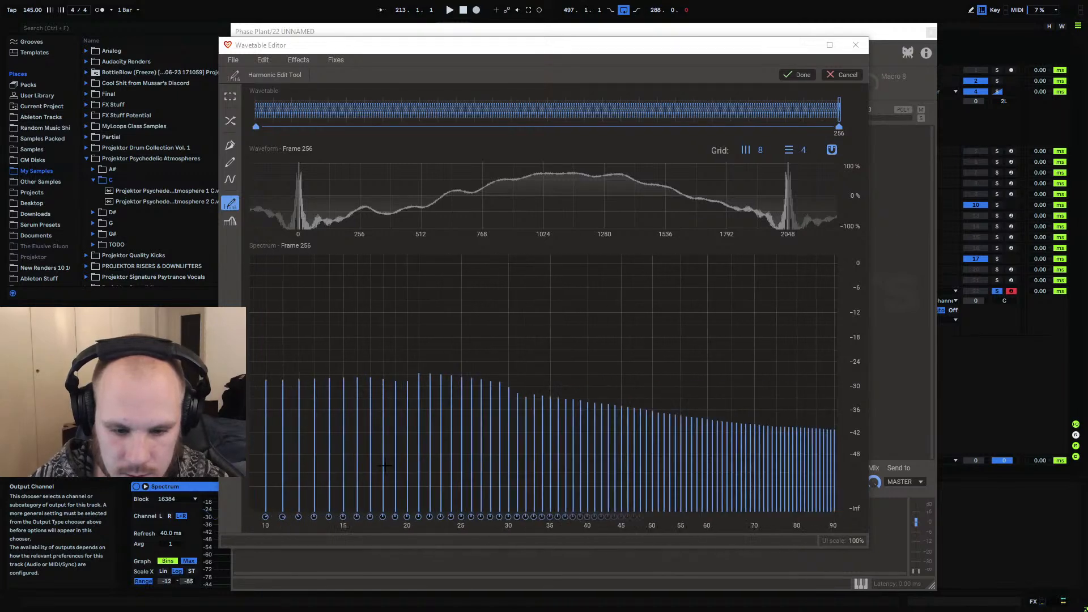
Examine the harmonic levels and phases across frame 256's spectrum, from about harmonic 10 up to about harmonic 290
{"action": "scroll", "coordinate": [671, 481], "scroll_direction": "down", "scroll_amount": 3}
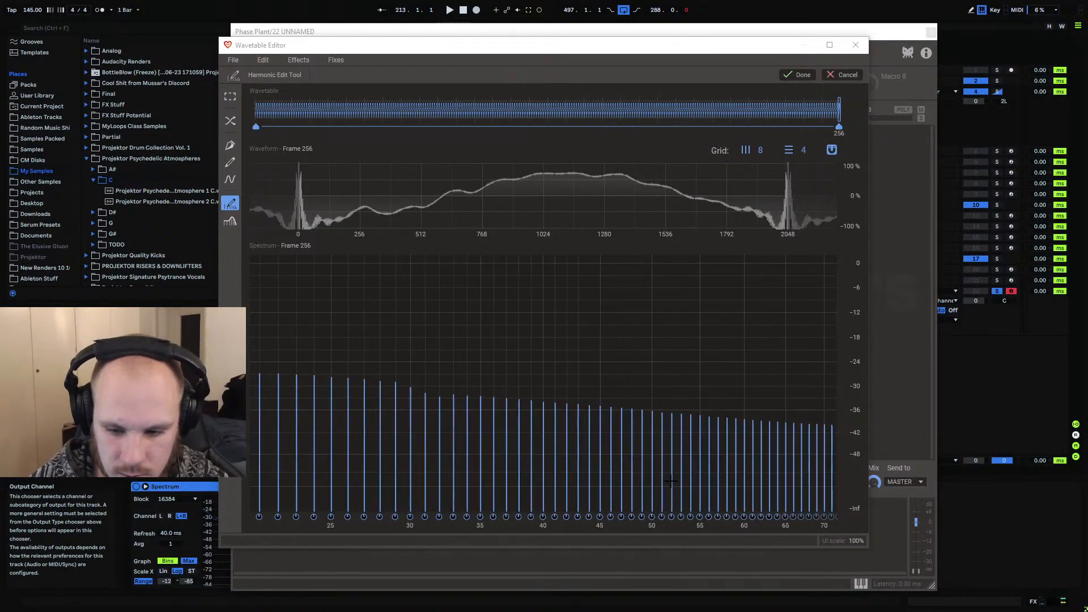
{"action": "scroll", "coordinate": [672, 481], "scroll_direction": "up", "scroll_amount": 2}
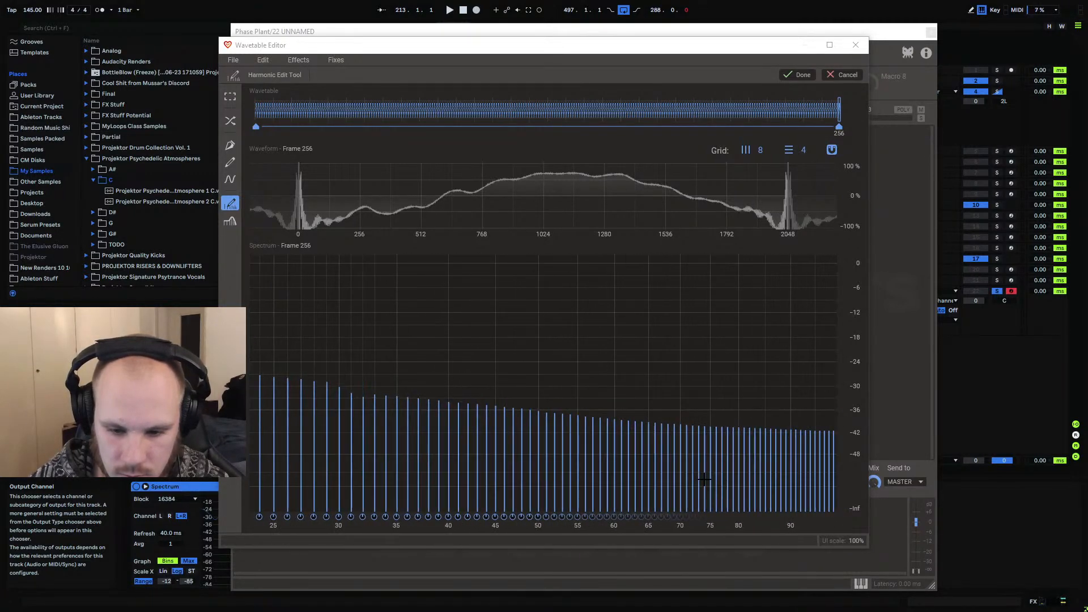
{"action": "scroll", "coordinate": [704, 480], "scroll_direction": "up", "scroll_amount": 2}
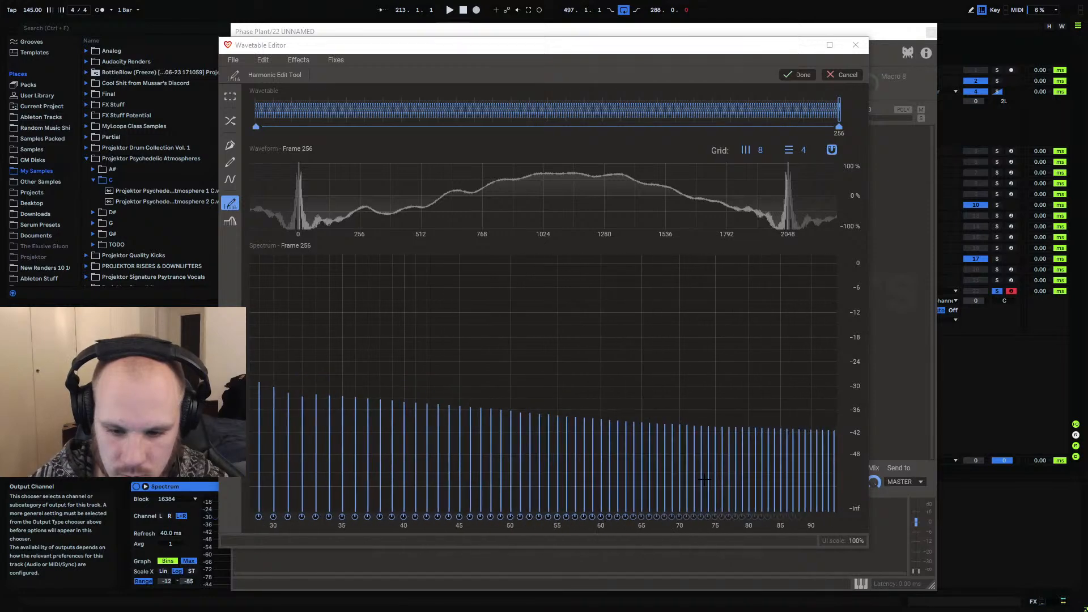
{"action": "scroll", "coordinate": [705, 479], "scroll_direction": "up", "scroll_amount": 1}
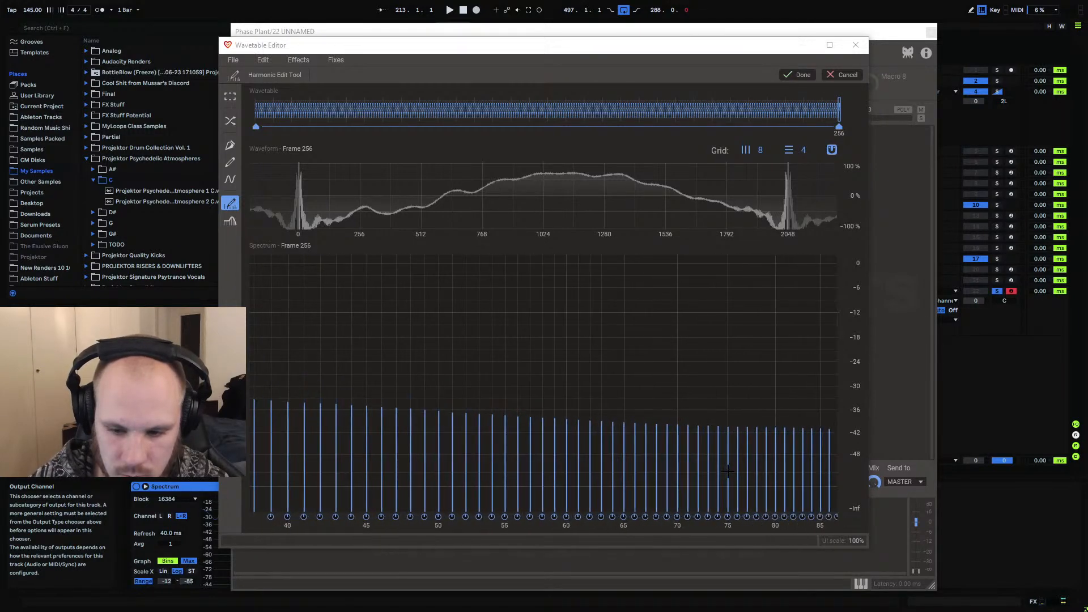
{"action": "scroll", "coordinate": [706, 463], "scroll_direction": "up", "scroll_amount": 1}
{"action": "scroll", "coordinate": [706, 463], "scroll_direction": "right", "scroll_amount": 5}
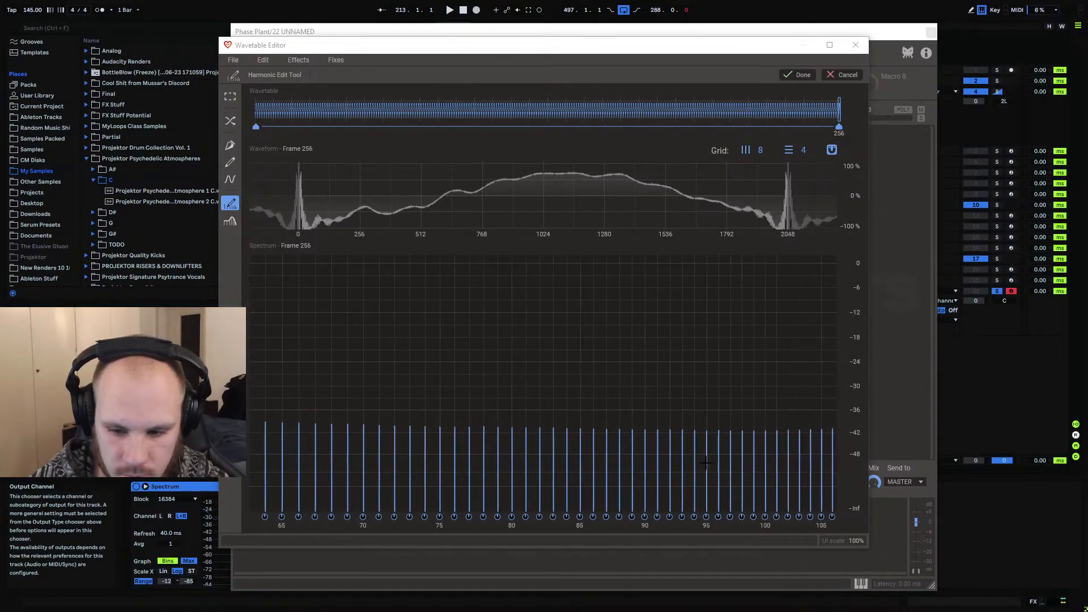
{"action": "scroll", "coordinate": [706, 463], "scroll_direction": "right", "scroll_amount": 5}
{"action": "scroll", "coordinate": [705, 463], "scroll_direction": "right", "scroll_amount": 10}
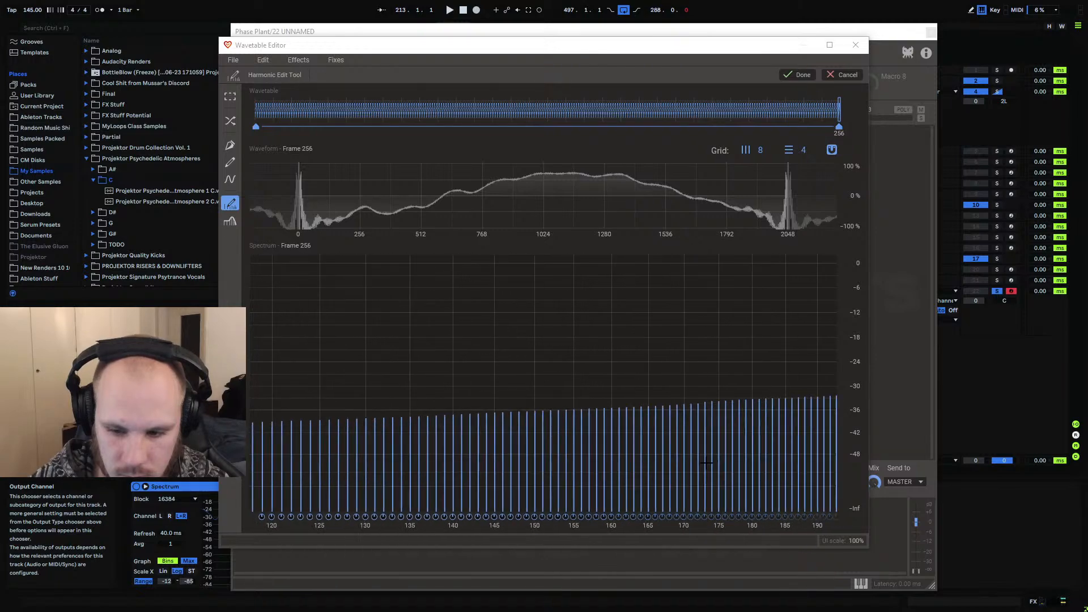
{"action": "scroll", "coordinate": [706, 463], "scroll_direction": "right", "scroll_amount": 15}
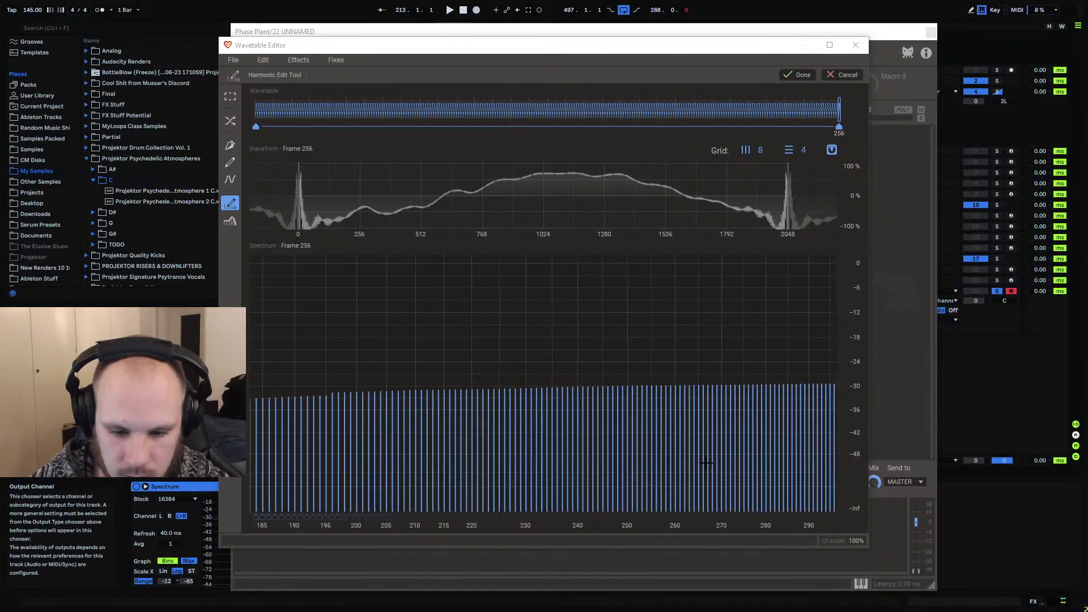
{"action": "scroll", "coordinate": [705, 463], "scroll_direction": "down", "scroll_amount": 15}
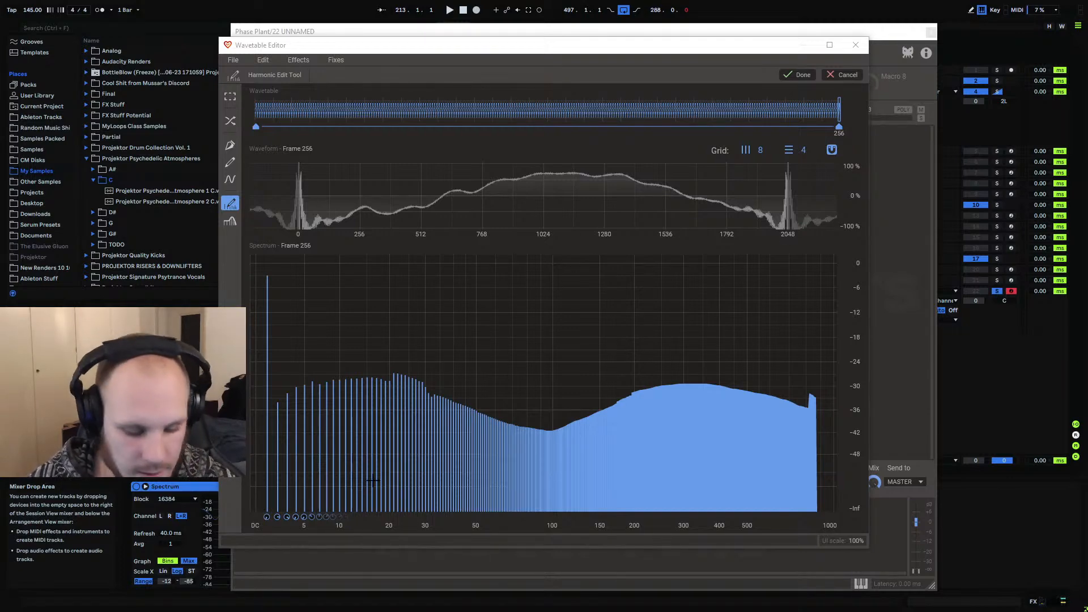
Shift the phases of scattered harmonics between about 11 and 39 in frame 256's spectrum
{"action": "scroll", "coordinate": [354, 481], "scroll_direction": "up", "scroll_amount": 5}
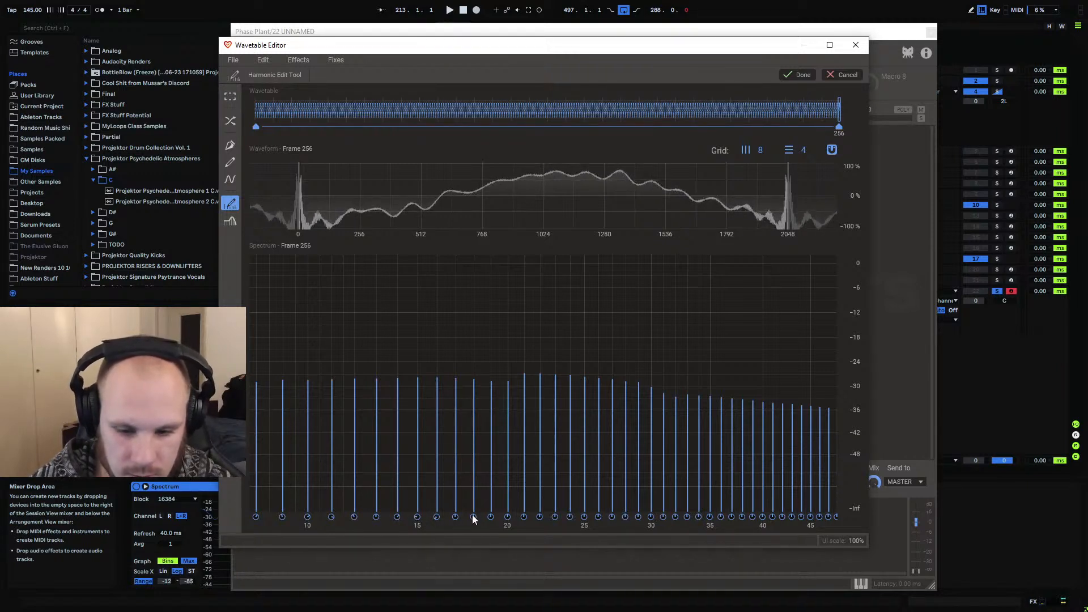
{"action": "mouse_move", "coordinate": [473, 516]}
{"action": "left_mouse_down"}
{"action": "mouse_move", "coordinate": [520, 482]}
{"action": "mouse_move", "coordinate": [522, 552]}
{"action": "mouse_move", "coordinate": [538, 542]}
{"action": "mouse_move", "coordinate": [615, 434]}
{"action": "mouse_move", "coordinate": [631, 366]}
{"action": "left_mouse_up"}
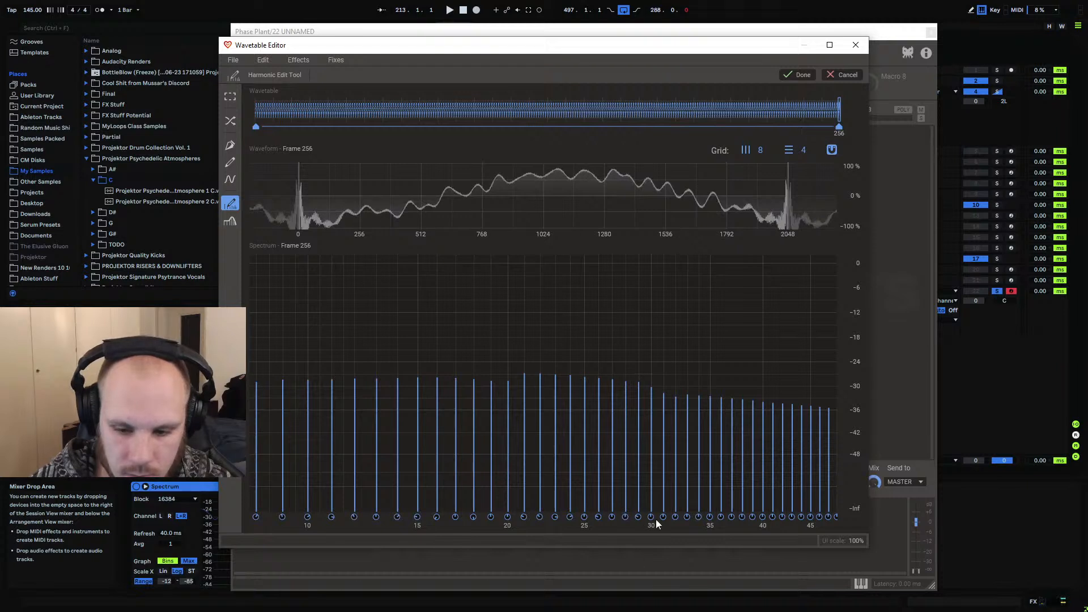
{"action": "left_click_drag", "start_coordinate": [652, 517], "coordinate": [660, 479]}
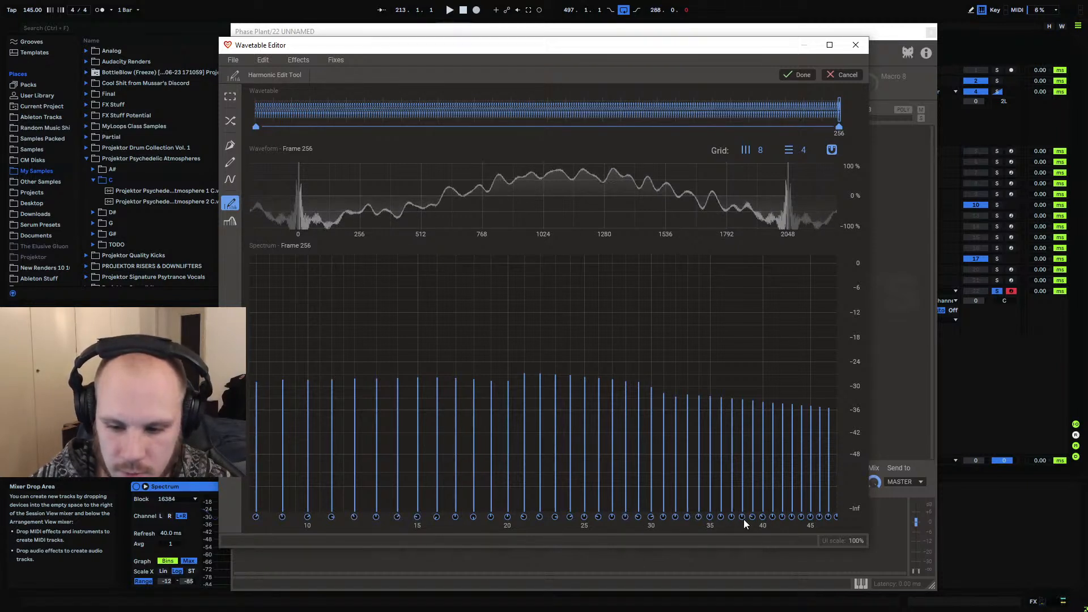
{"action": "left_click", "coordinate": [301, 60]}
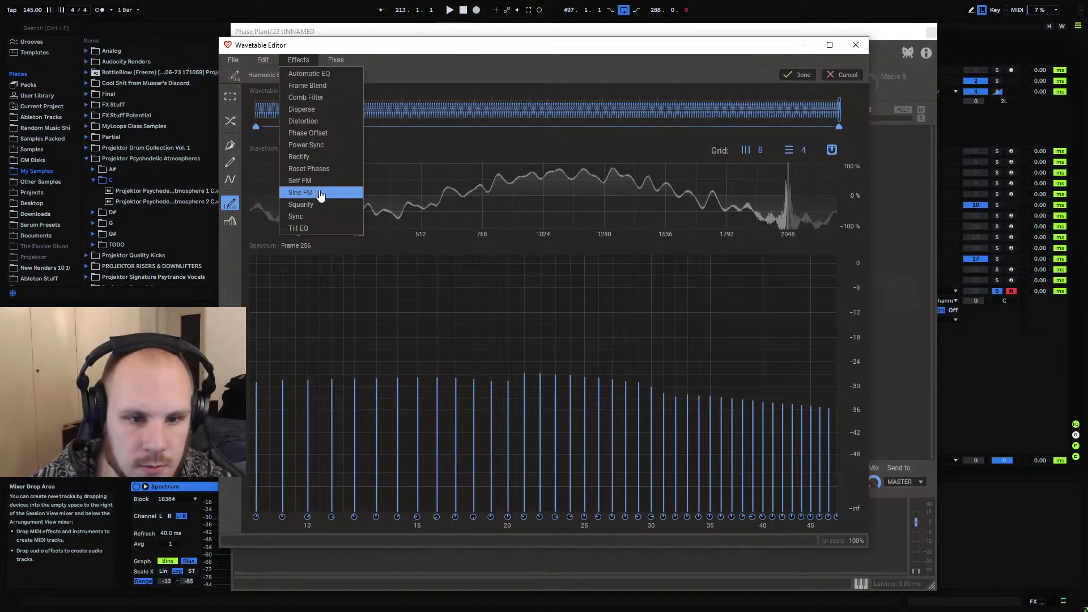
{"action": "mouse_move", "coordinate": [335, 62]}
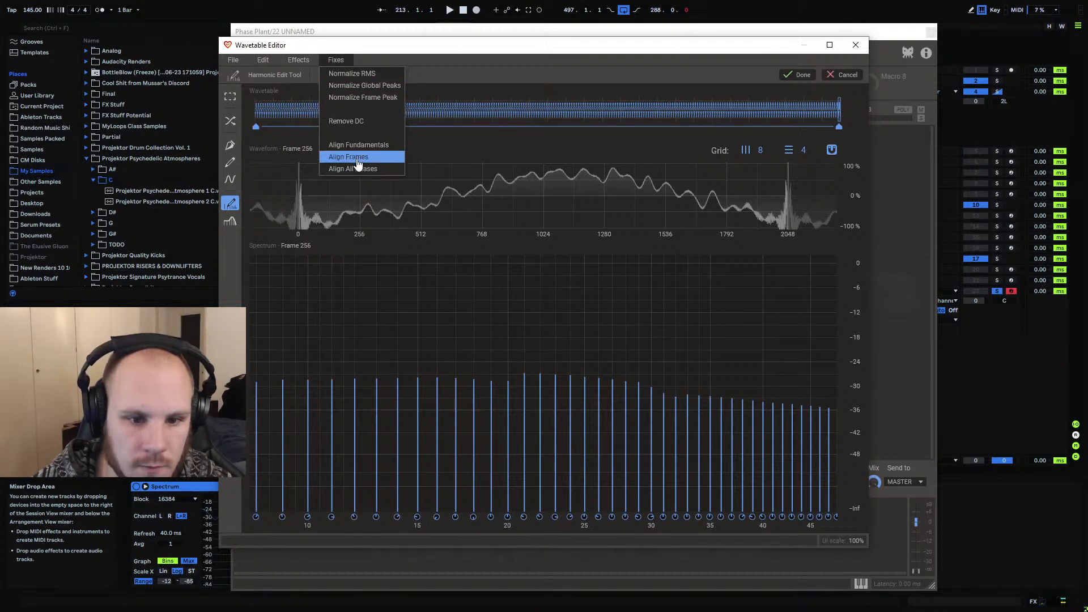
{"action": "mouse_move", "coordinate": [295, 65]}
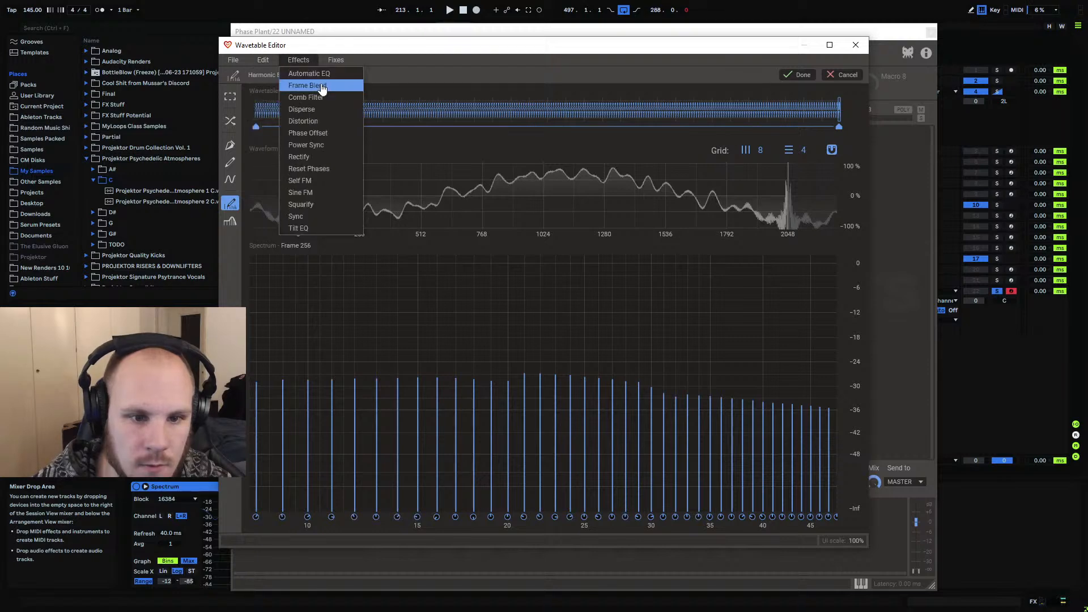
{"action": "left_click", "coordinate": [337, 134]}
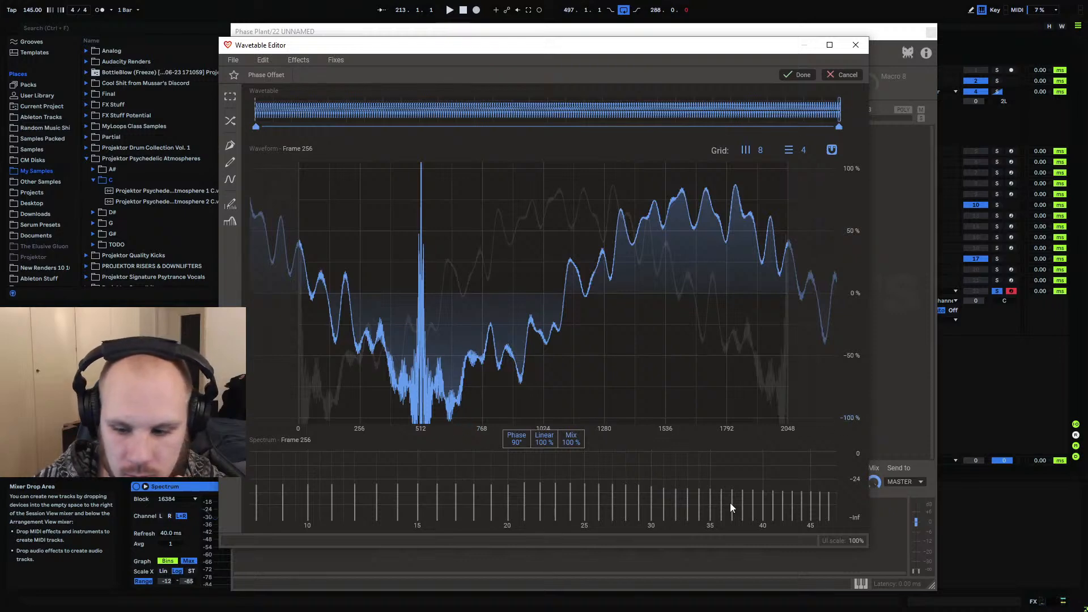
{"action": "left_click_drag", "start_coordinate": [519, 437], "coordinate": [517, 495]}
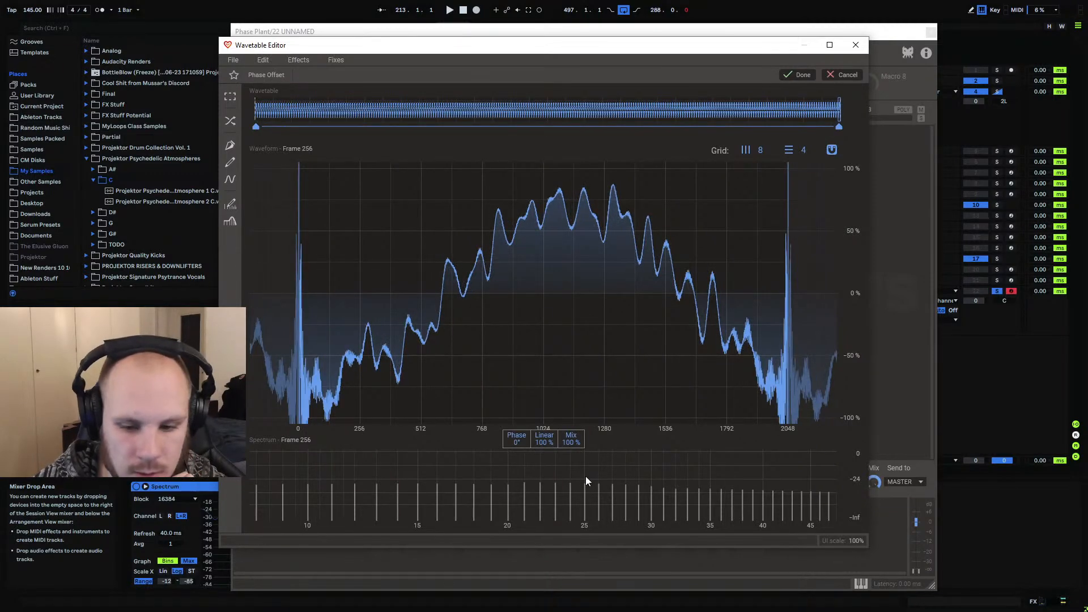
{"action": "left_click", "coordinate": [845, 76]}
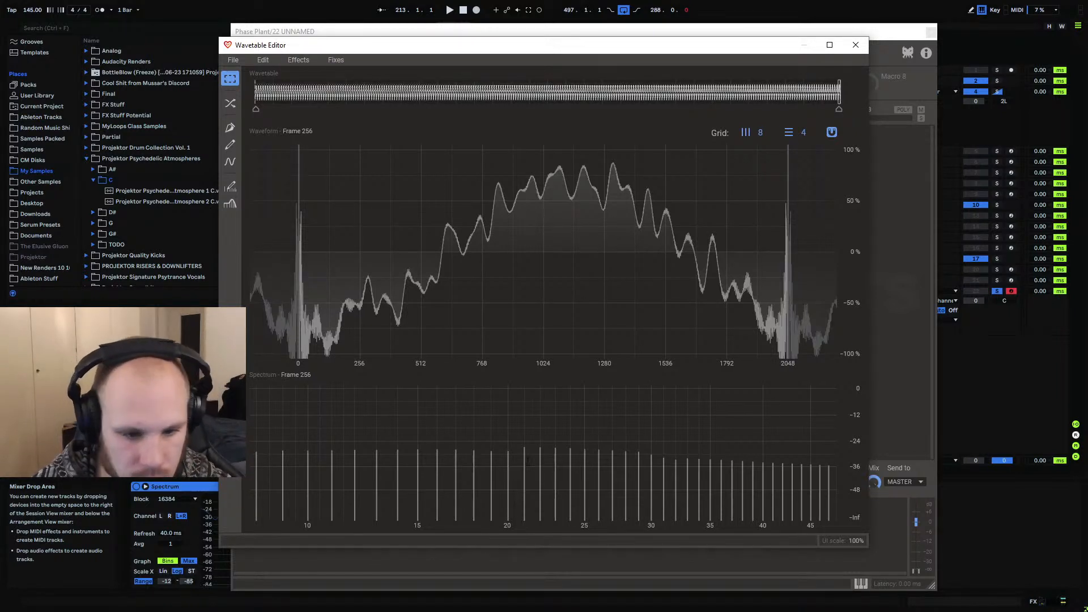
Smooth the bump around harmonics 20 to 30, extend the highest harmonics down to about -38 dB, and apply the harmonic edit
{"action": "scroll", "coordinate": [632, 468], "scroll_direction": "down", "scroll_amount": 3}
{"action": "scroll", "coordinate": [632, 467], "scroll_direction": "down", "scroll_amount": 2}
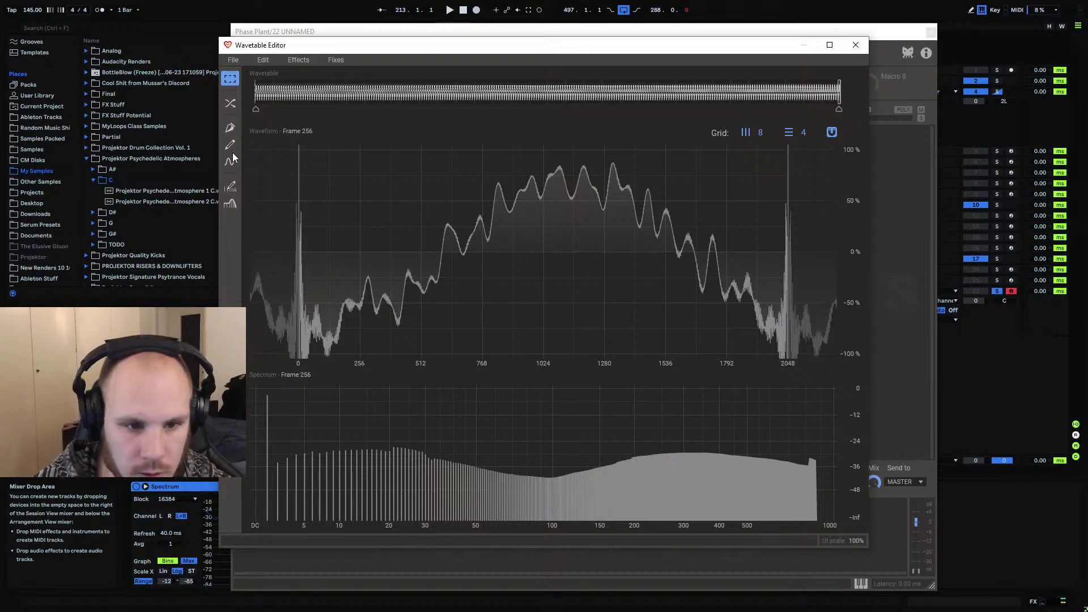
{"action": "left_click", "coordinate": [231, 186]}
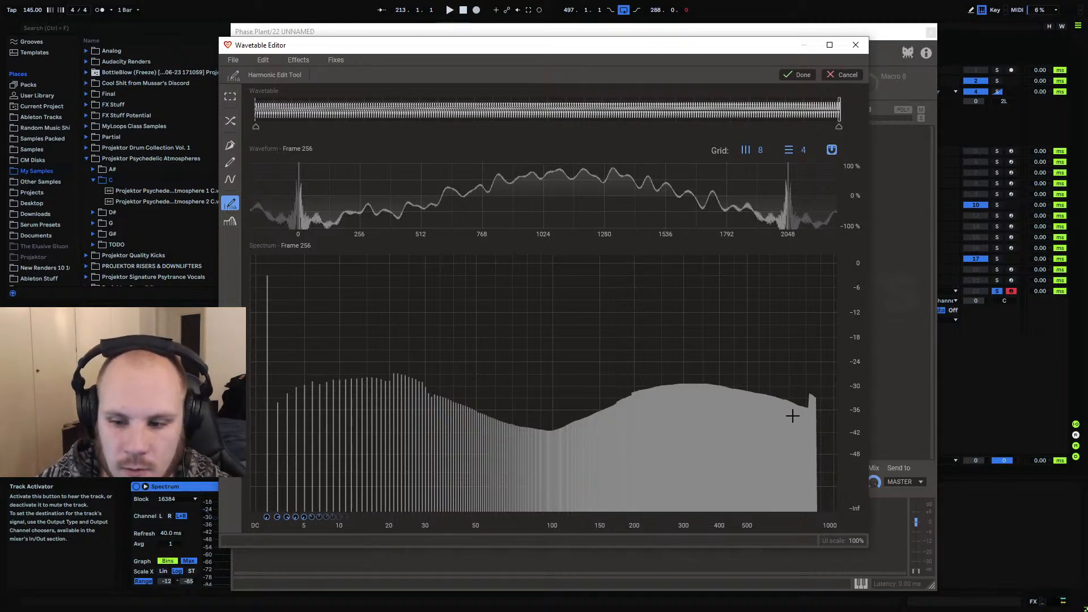
{"action": "left_click_drag", "start_coordinate": [807, 406], "coordinate": [844, 419]}
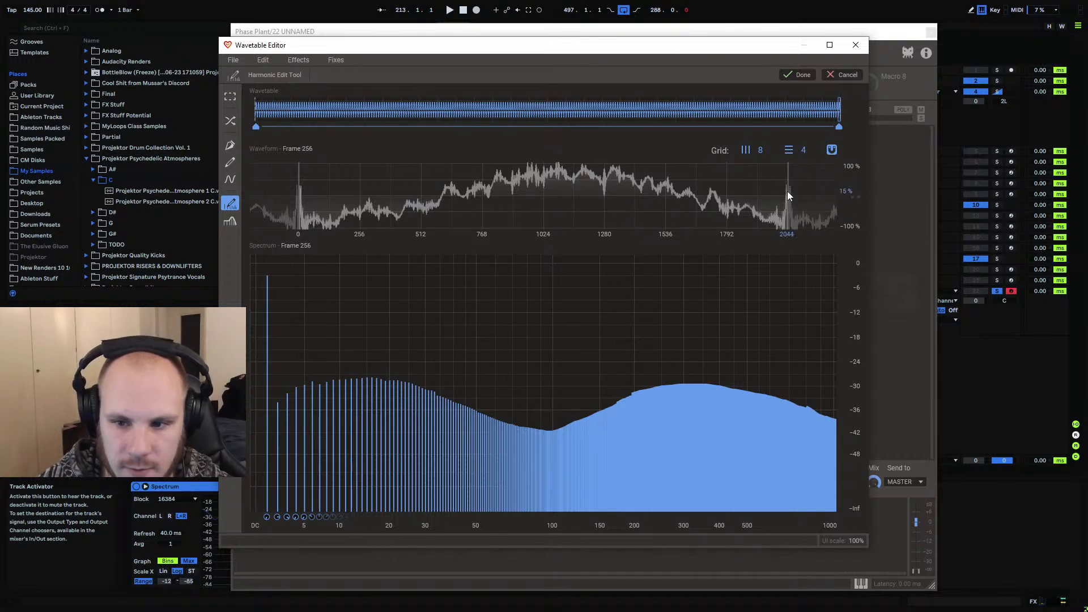
{"action": "left_click", "coordinate": [798, 76]}
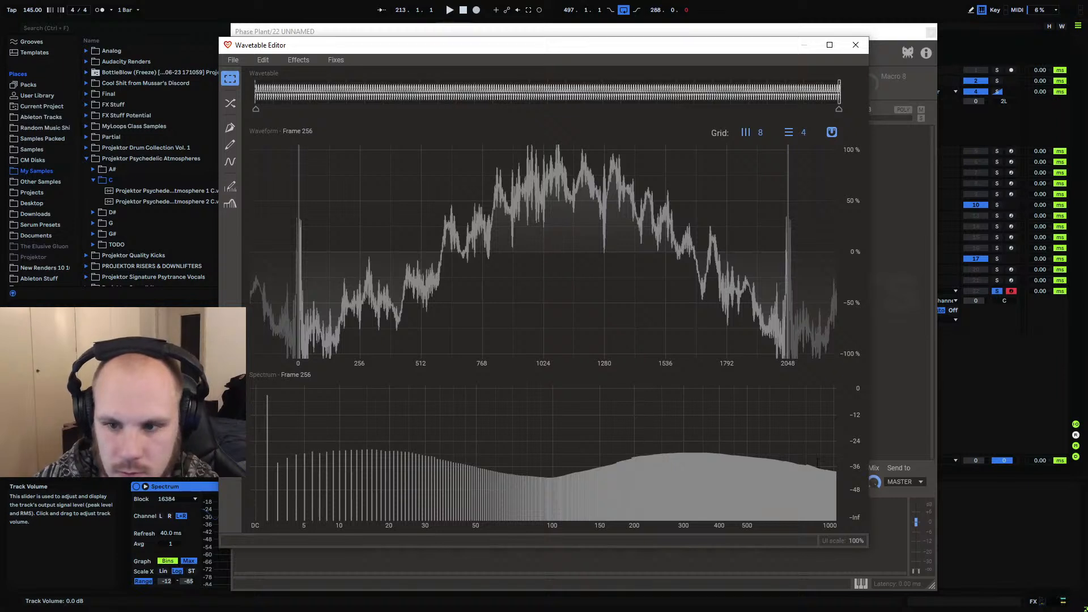
Add a Comb Filter effect across the wavetable and set its mix at frame 1 to 0 %
{"action": "left_click", "coordinate": [831, 134]}
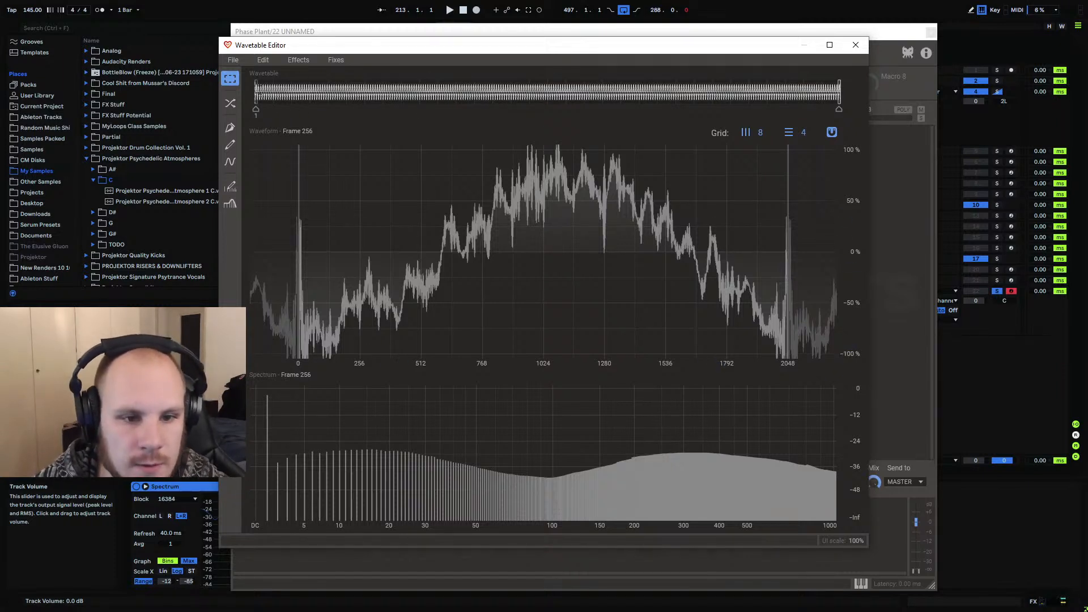
{"action": "left_click", "coordinate": [298, 59]}
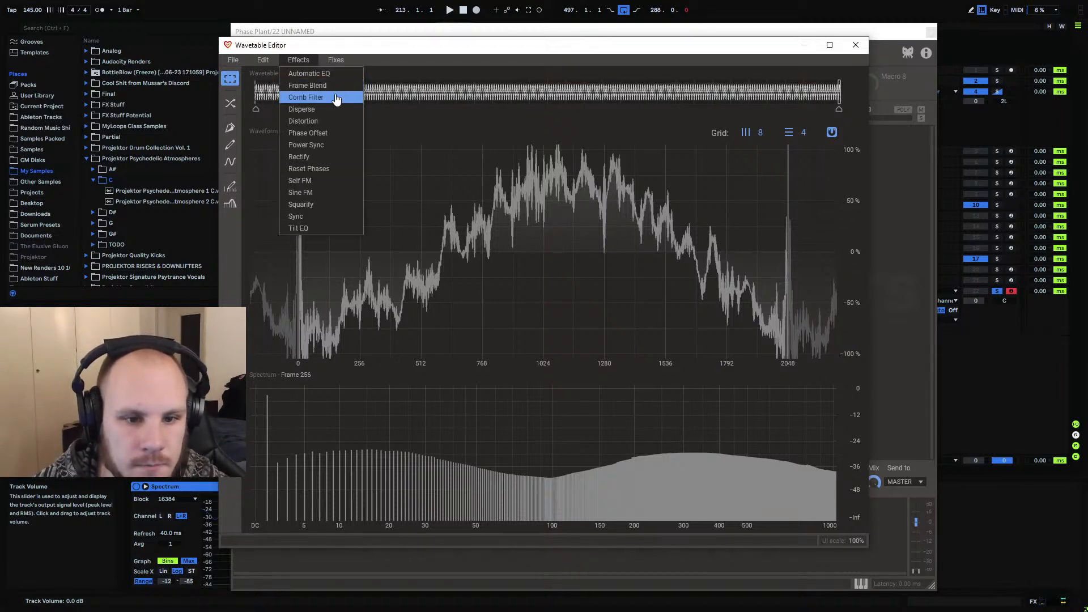
{"action": "left_click", "coordinate": [336, 98]}
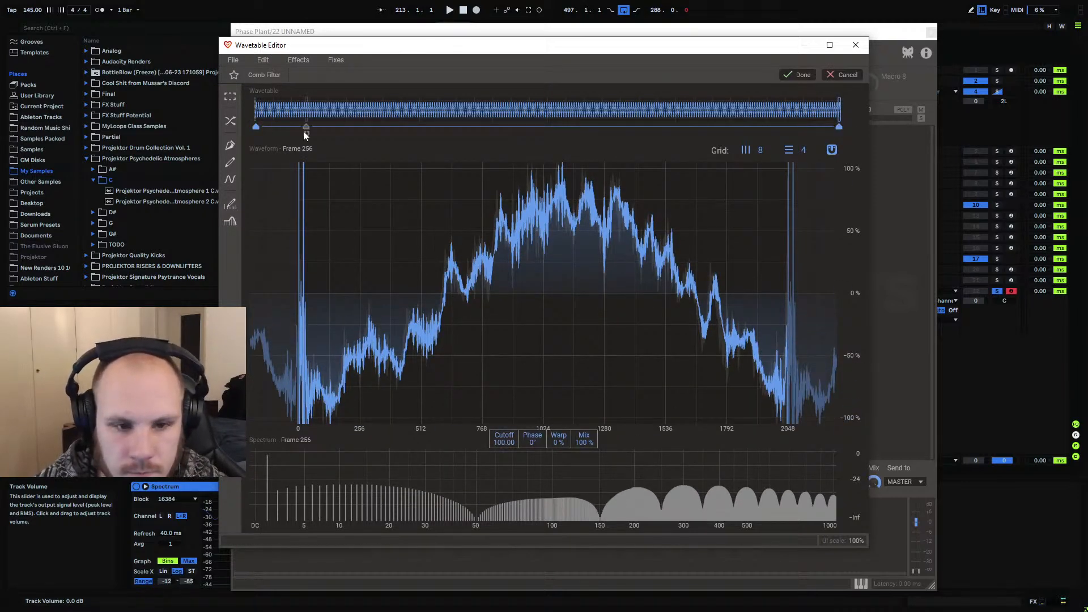
{"action": "left_click", "coordinate": [253, 127]}
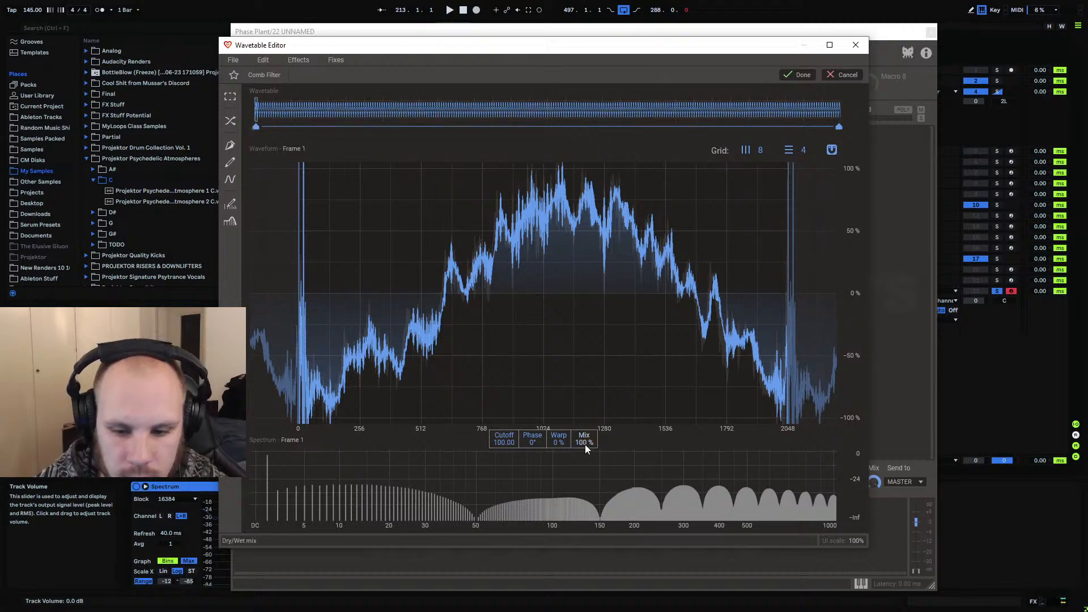
{"action": "left_click_drag", "start_coordinate": [585, 444], "coordinate": [584, 544]}
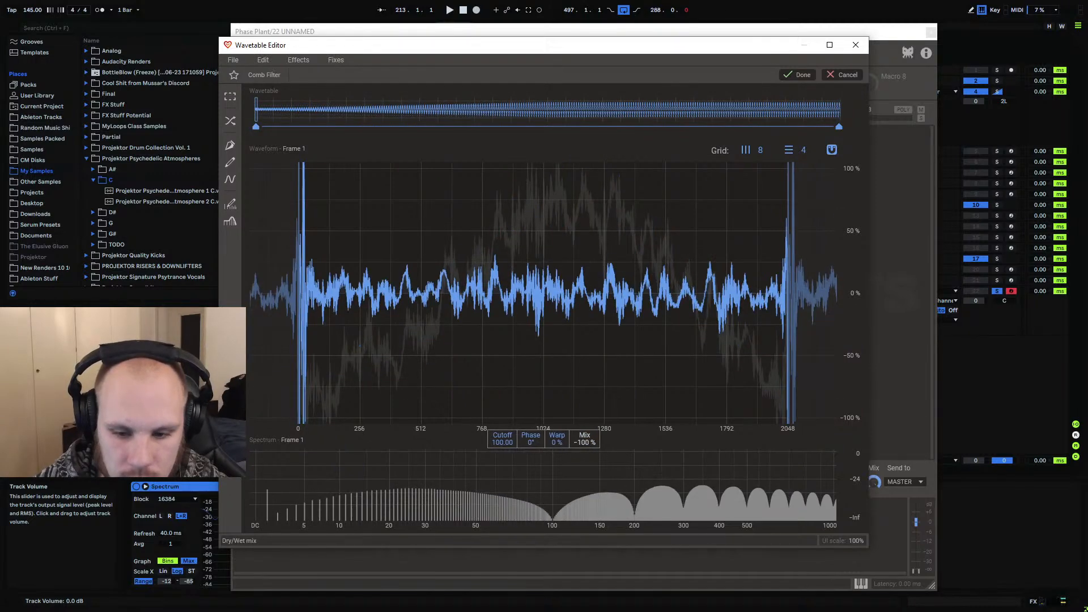
{"action": "left_click_drag", "start_coordinate": [590, 443], "coordinate": [590, 413]}
{"action": "double_click", "coordinate": [590, 443]}
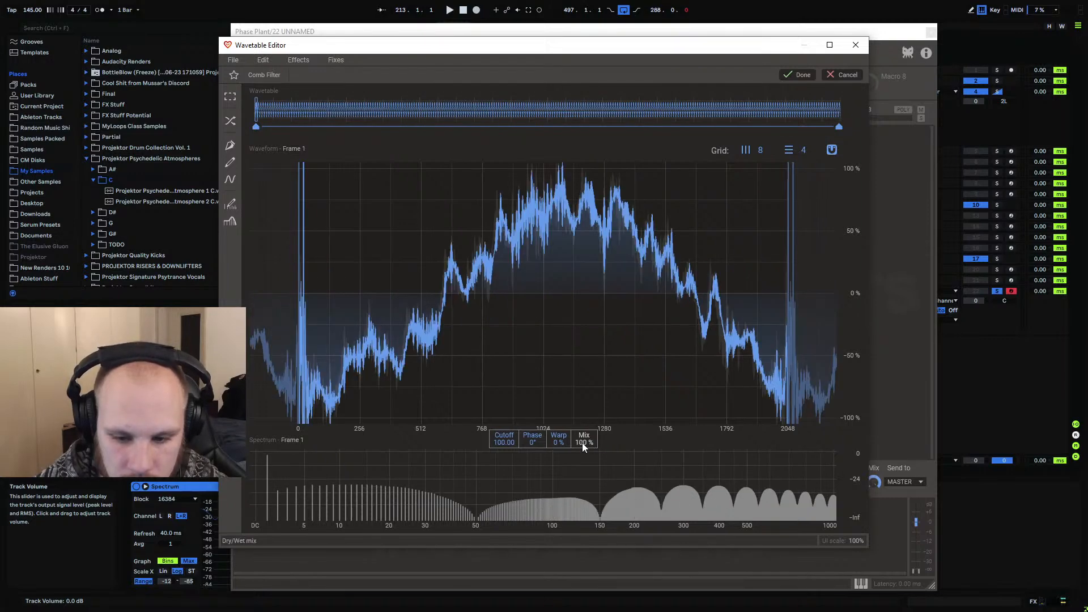
{"action": "double_click", "coordinate": [582, 443]}
{"action": "type", "text": "0"}
{"action": "key", "text": "Return"}
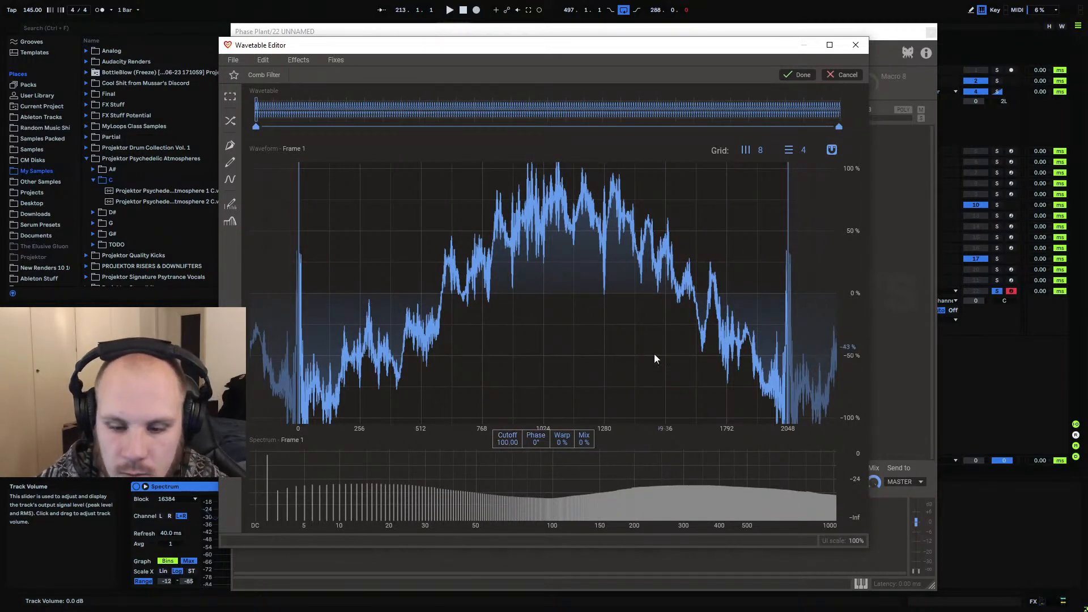
Set the Comb Filter at frame 256 to cutoff 287.62, phase -128° and warp 100 %, and apply it
{"action": "left_click", "coordinate": [839, 111]}
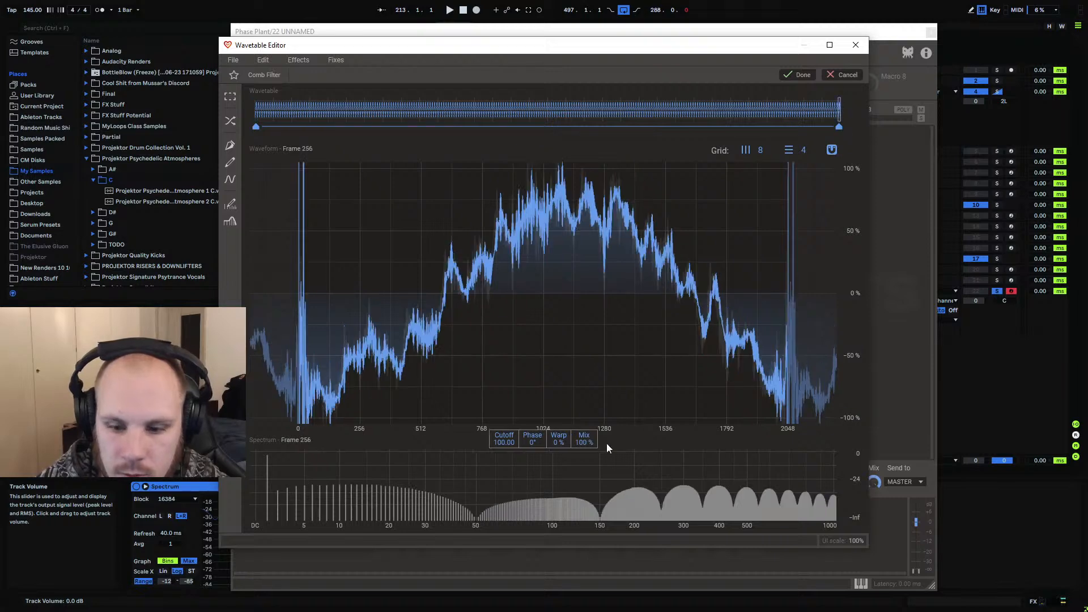
{"action": "left_click_drag", "start_coordinate": [505, 443], "coordinate": [558, 397]}
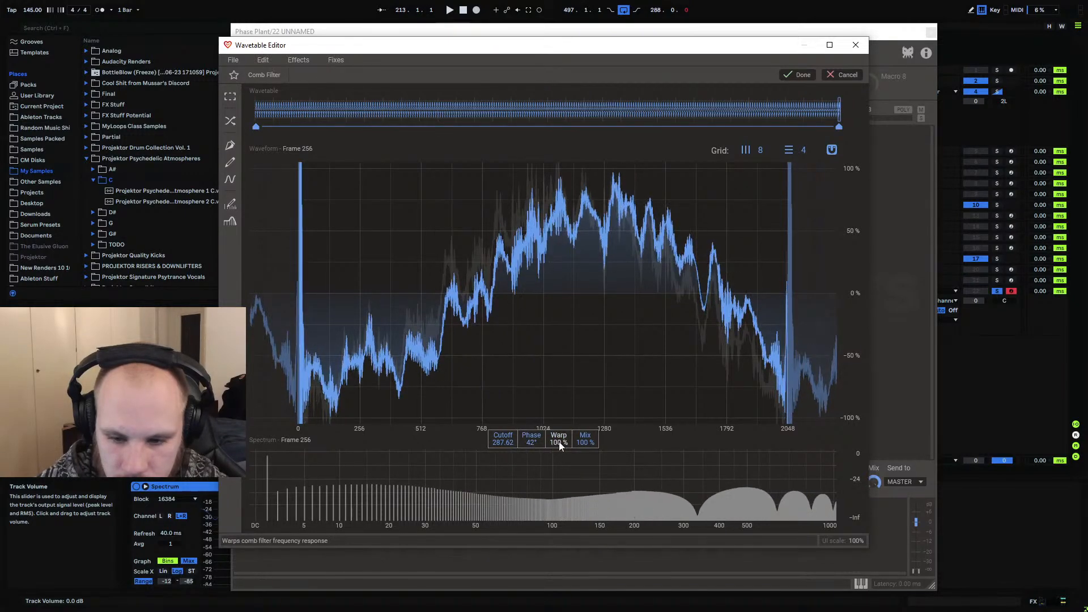
{"action": "left_click_drag", "start_coordinate": [532, 443], "coordinate": [532, 483]}
{"action": "left_click_drag", "start_coordinate": [531, 439], "coordinate": [531, 434]}
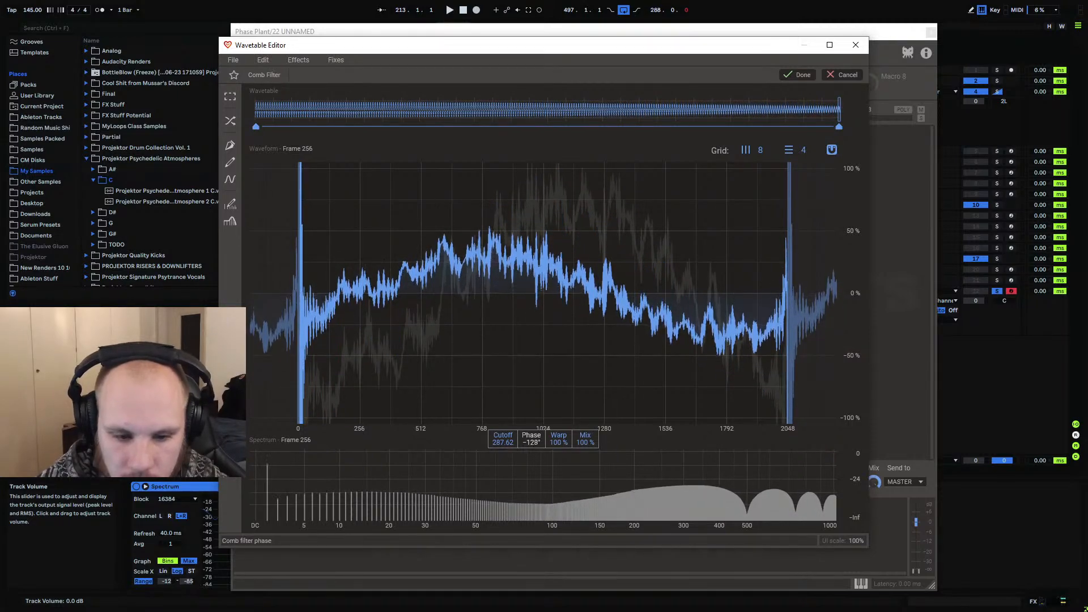
{"action": "left_click", "coordinate": [799, 75]}
Add a low-pass filter across the wavetable, with slope 14.32 dB/oct and cutoff 30.379 at frame 1
{"action": "mouse_move", "coordinate": [839, 91]}
{"action": "left_mouse_down"}
{"action": "mouse_move", "coordinate": [787, 108]}
{"action": "mouse_move", "coordinate": [463, 126]}
{"action": "mouse_move", "coordinate": [247, 172]}
{"action": "mouse_move", "coordinate": [828, 183]}
{"action": "mouse_move", "coordinate": [227, 216]}
{"action": "left_mouse_up"}
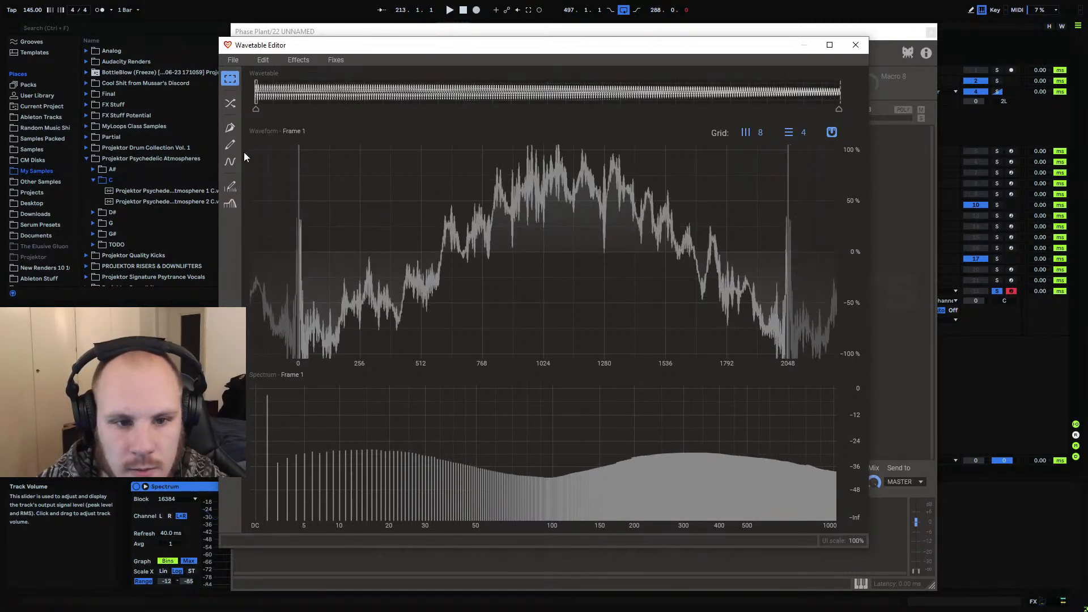
{"action": "left_click", "coordinate": [298, 60]}
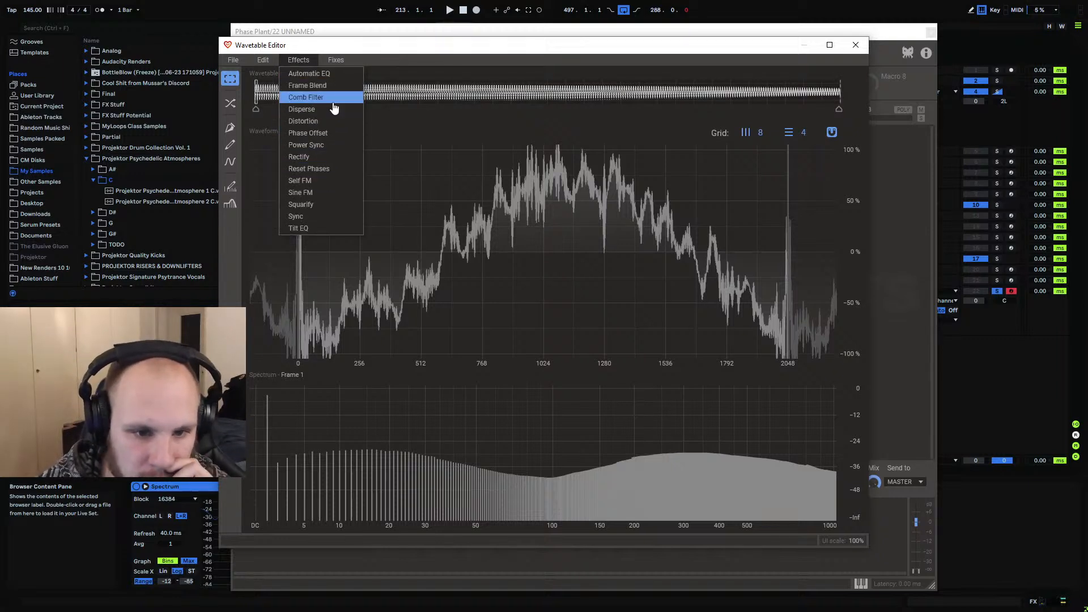
{"action": "left_click", "coordinate": [227, 205]}
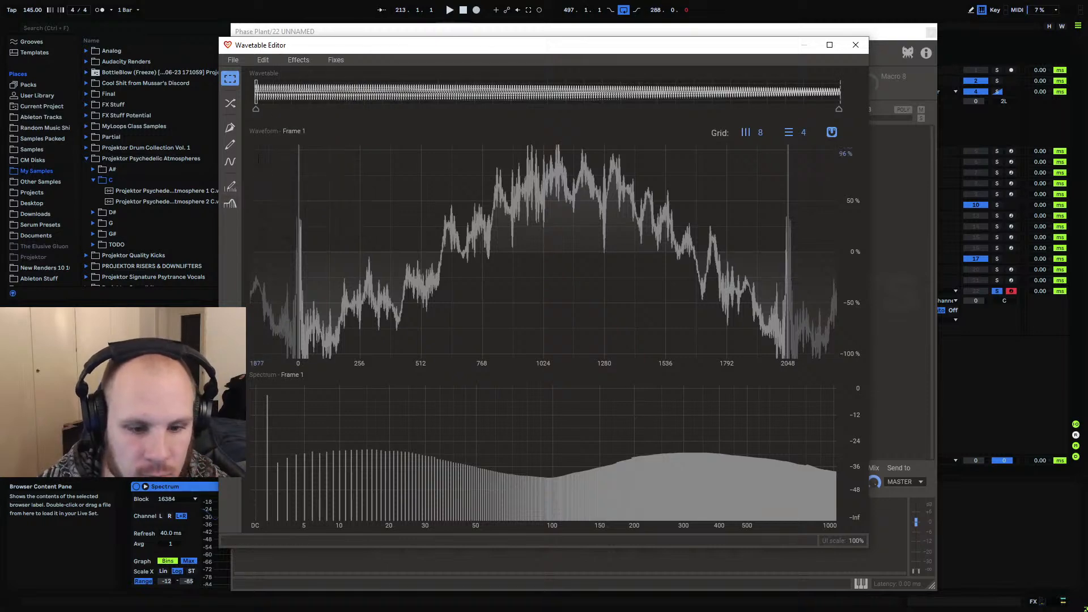
{"action": "left_click", "coordinate": [231, 203]}
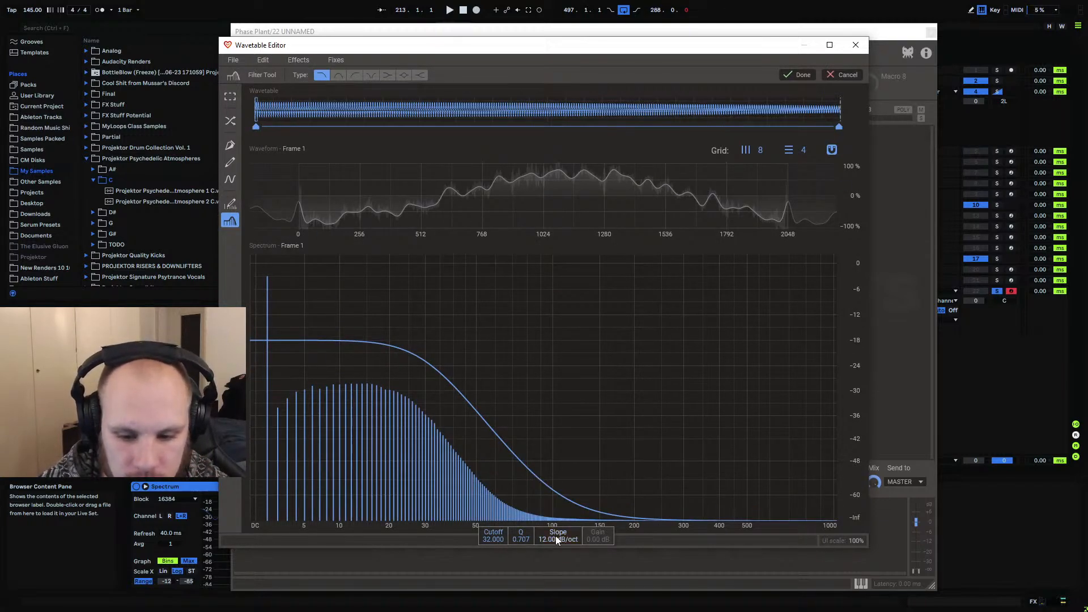
{"action": "left_click_drag", "start_coordinate": [556, 537], "coordinate": [493, 541]}
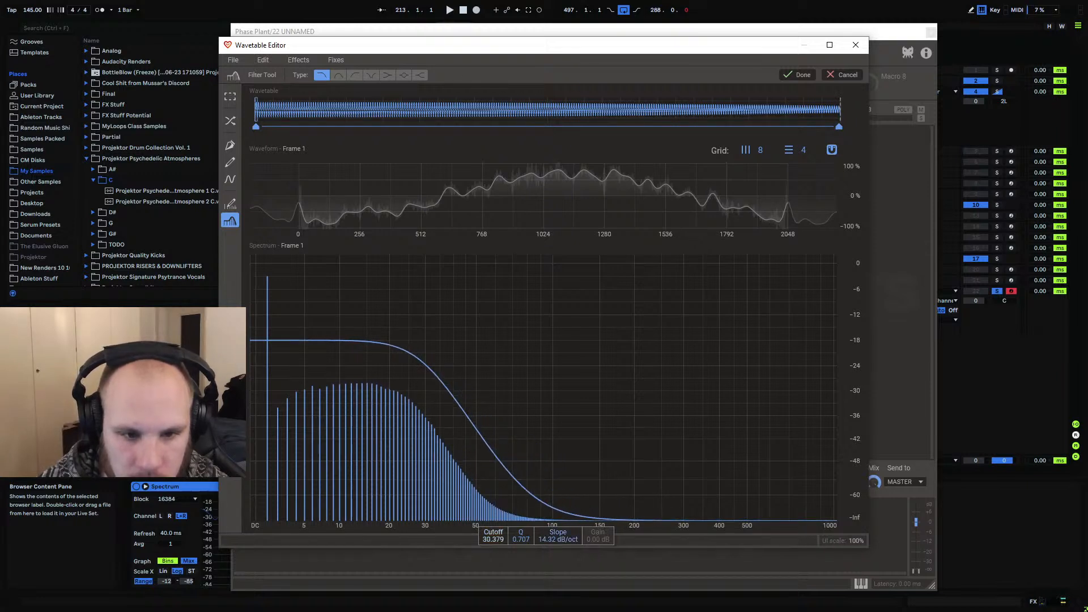
Set the low-pass filter's cutoff at frame 256 to 1025 and apply the filter
{"action": "left_click", "coordinate": [839, 110]}
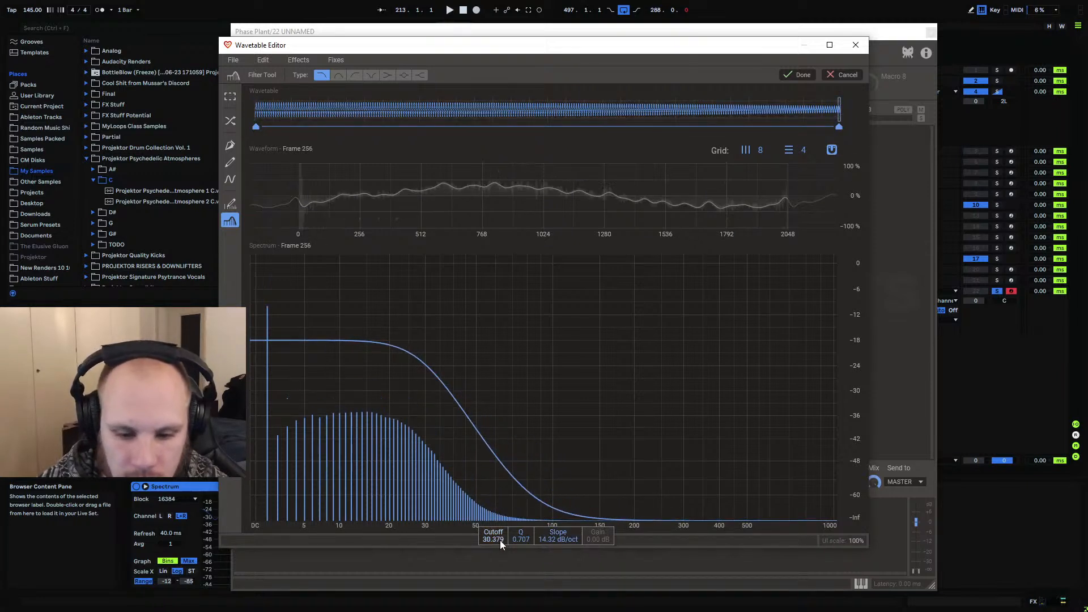
{"action": "left_click_drag", "start_coordinate": [500, 539], "coordinate": [500, 453]}
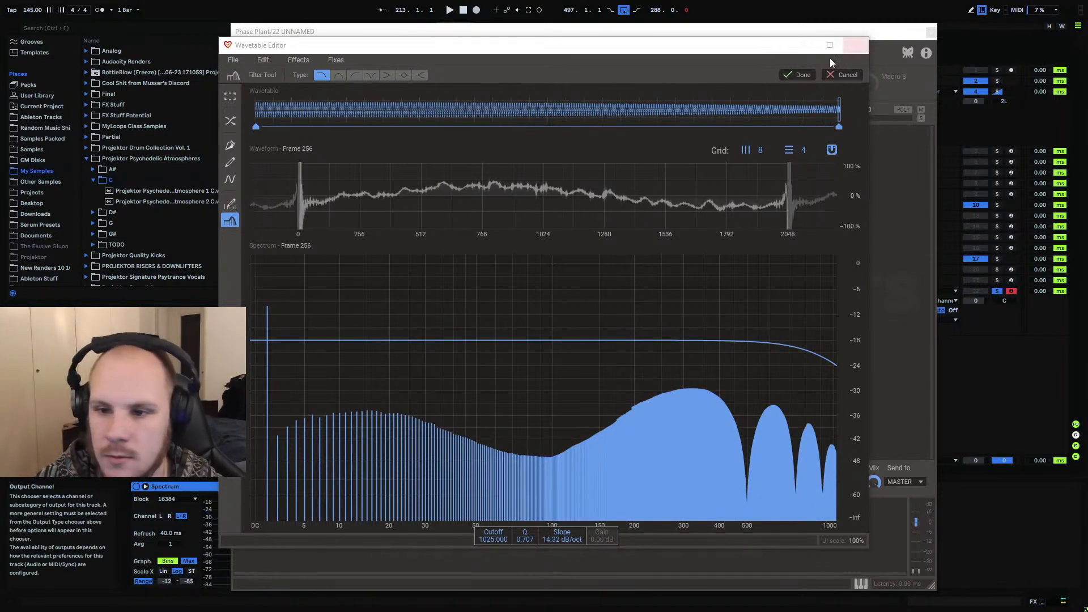
{"action": "left_click", "coordinate": [796, 74]}
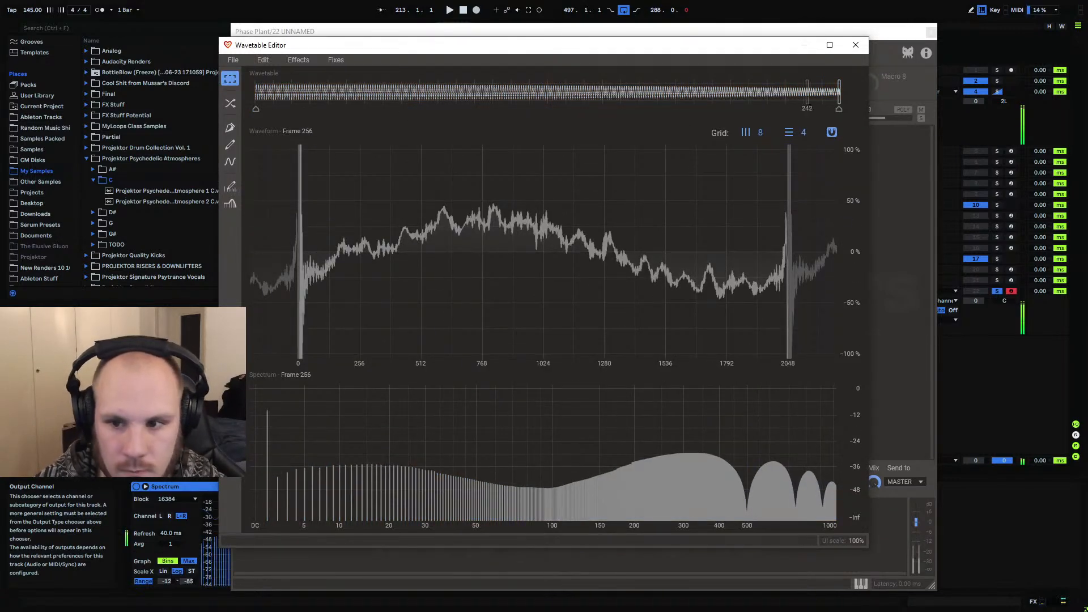
Audition the filtered wavetable by sweeping the oscillator's frame, and inspect frame 256 again in the wavetable editor
{"action": "left_click_drag", "start_coordinate": [806, 94], "coordinate": [839, 97]}
{"action": "left_click", "coordinate": [856, 45]}
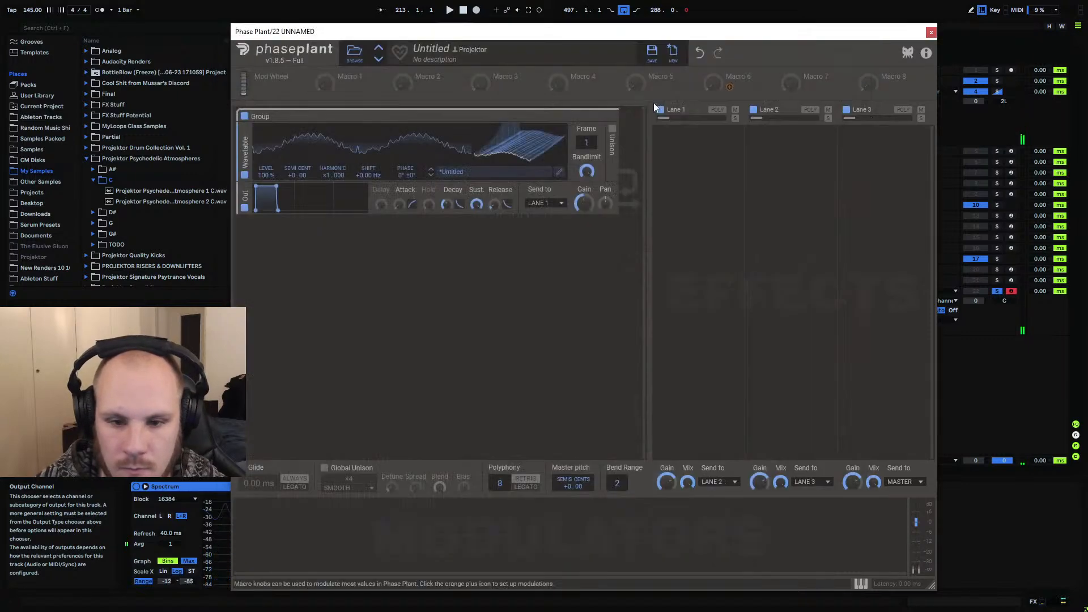
{"action": "left_click_drag", "start_coordinate": [584, 144], "coordinate": [585, 232]}
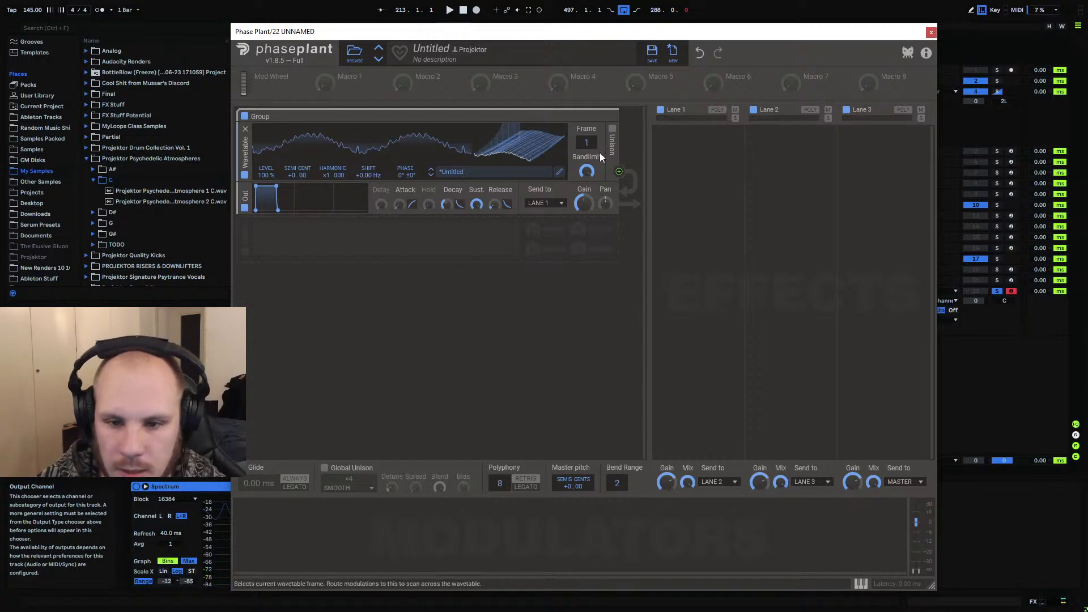
{"action": "left_click", "coordinate": [559, 173]}
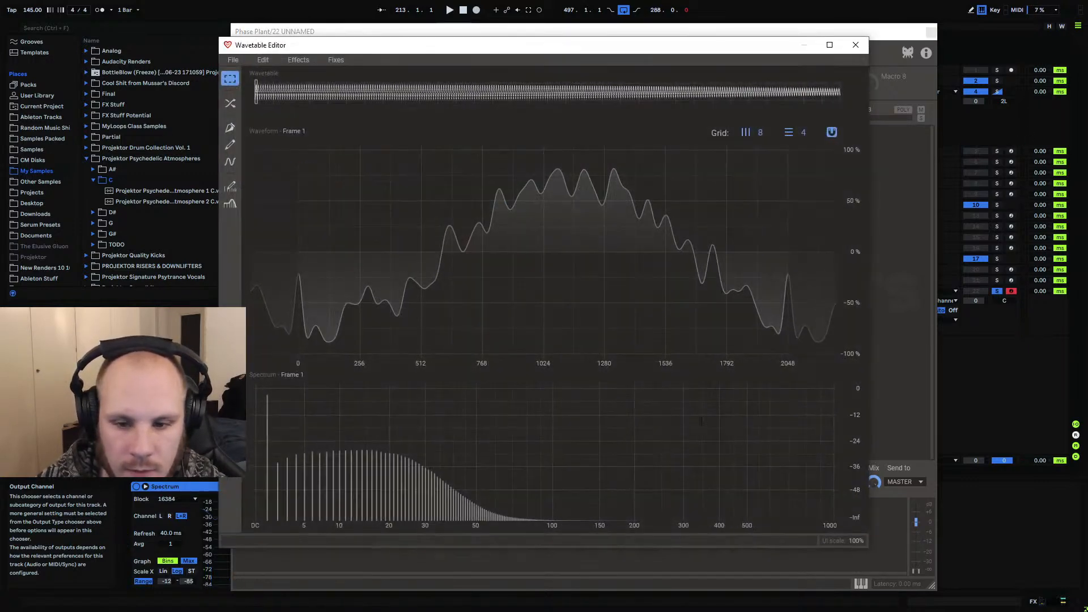
{"action": "left_click", "coordinate": [838, 91]}
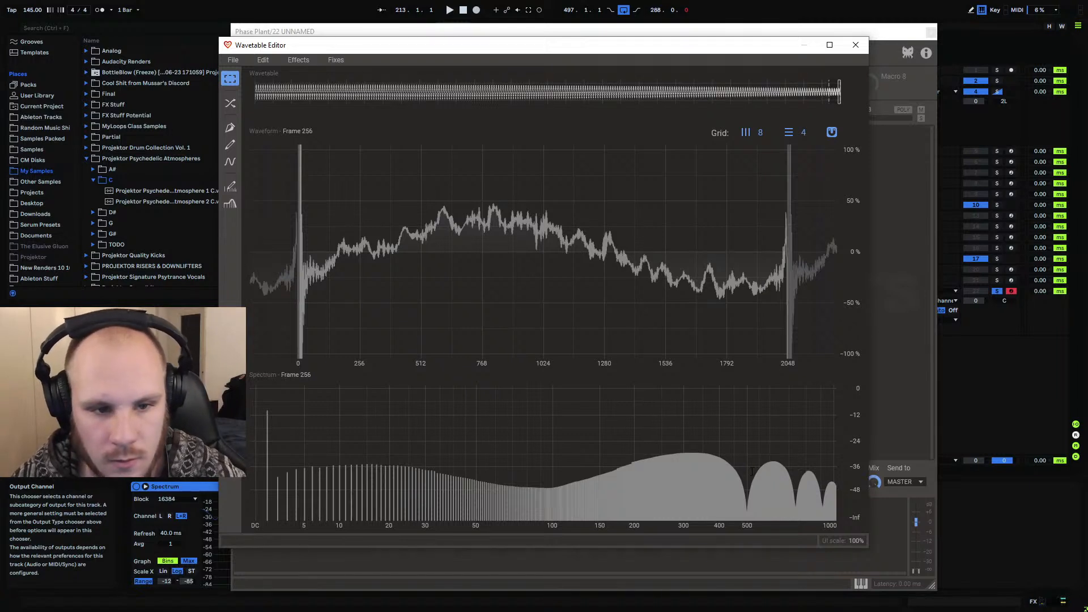
Save the wavetable to the User location as a WAV file named "Gritty Comb Morph"
{"action": "left_click", "coordinate": [233, 59]}
{"action": "left_click", "coordinate": [257, 88]}
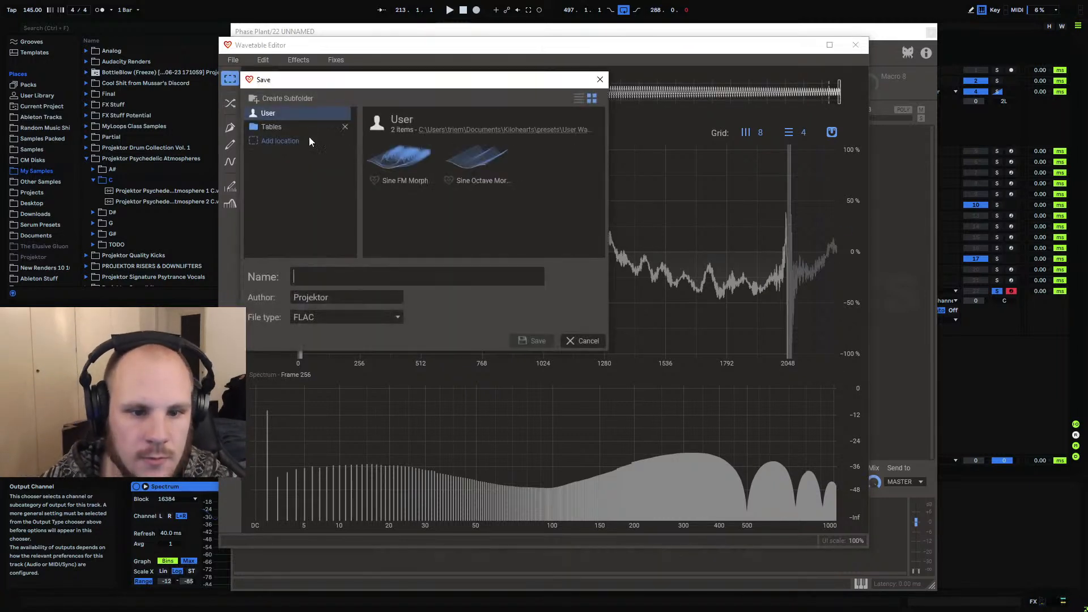
{"action": "left_click", "coordinate": [321, 319]}
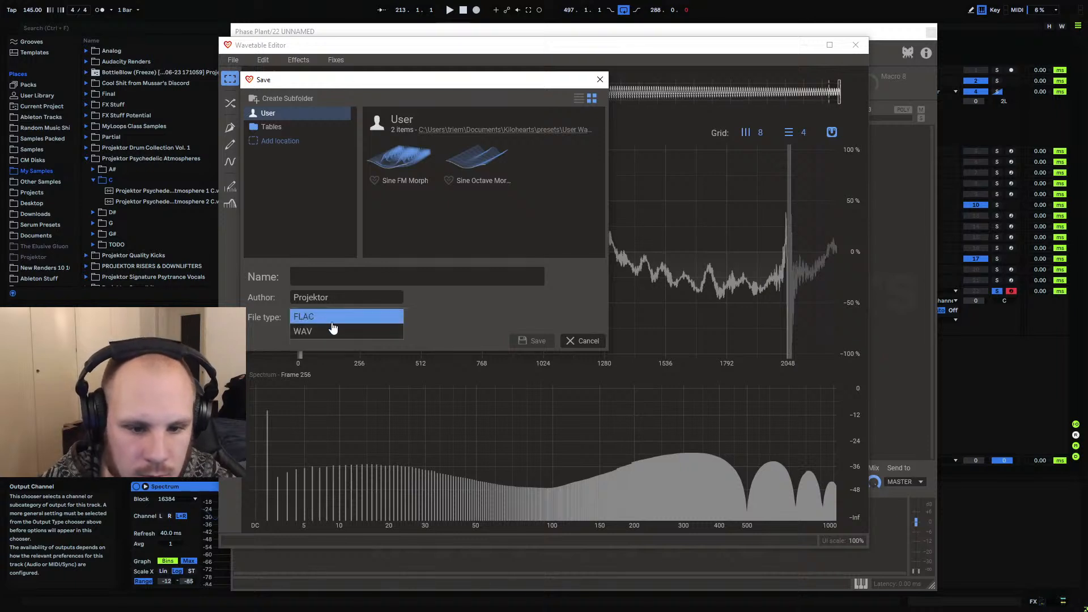
{"action": "left_click", "coordinate": [333, 329]}
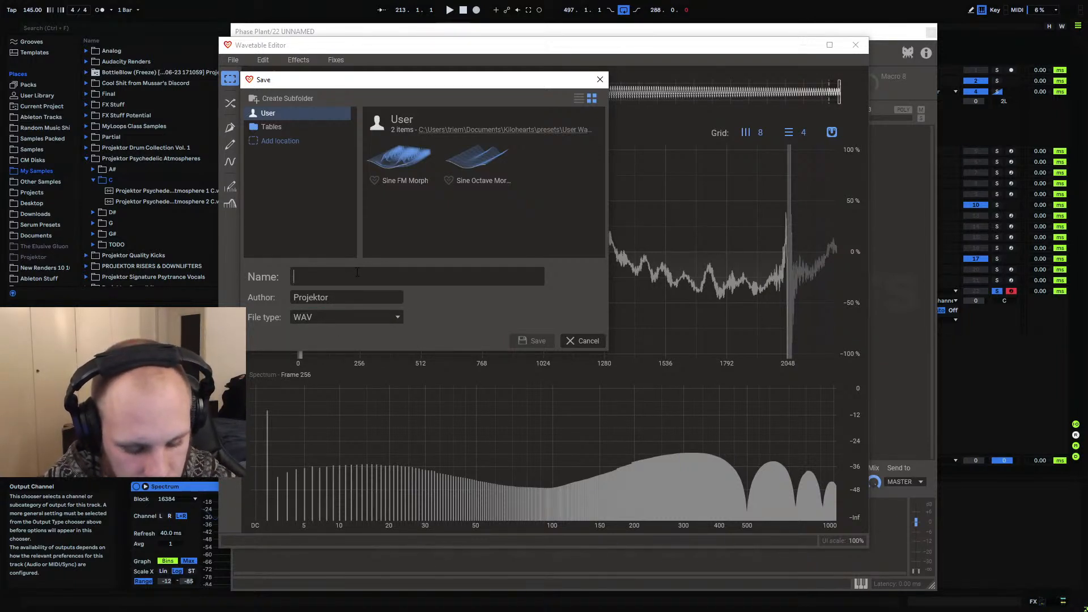
{"action": "type", "text": "Gritty Comb Morph"}
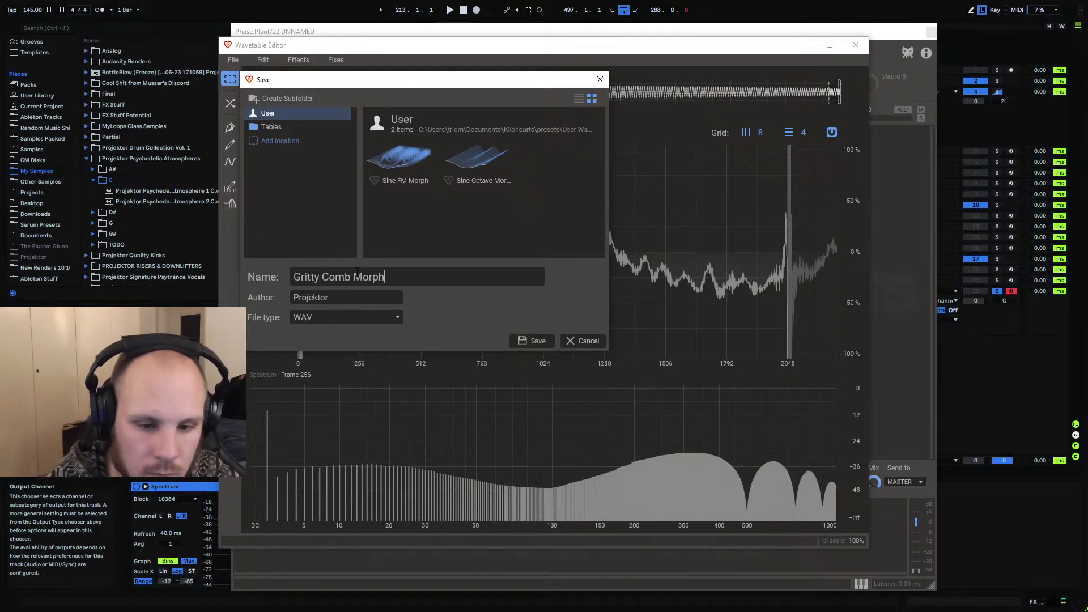
{"action": "key", "text": "Return"}
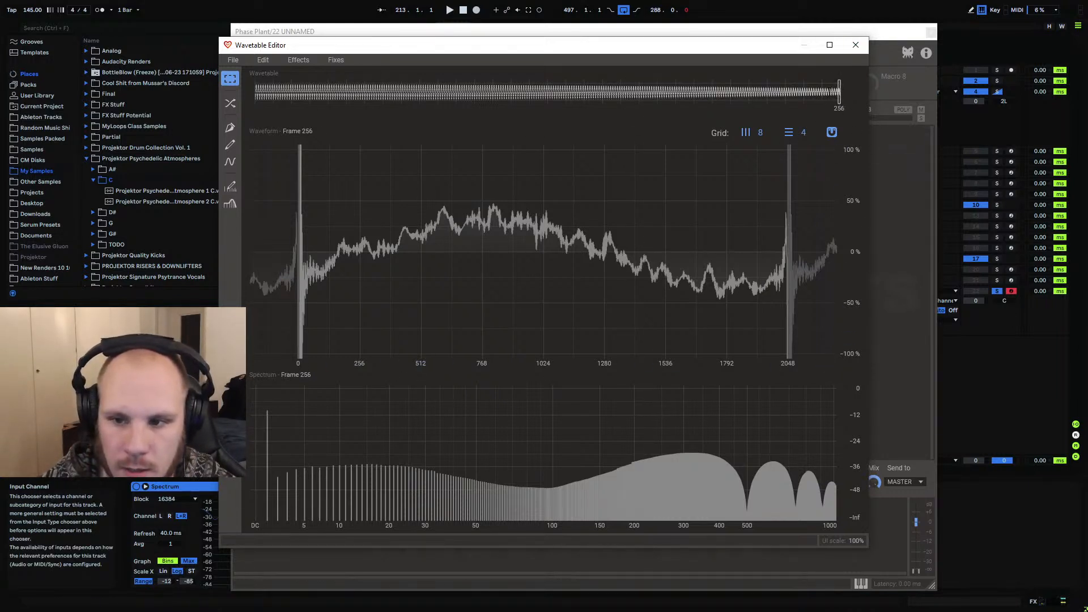
Close the wavetable editor and the Phase Plant window to return to the arrangement
{"action": "mouse_move", "coordinate": [839, 91]}
{"action": "left_mouse_down"}
{"action": "mouse_move", "coordinate": [631, 110]}
{"action": "mouse_move", "coordinate": [841, 114]}
{"action": "mouse_move", "coordinate": [352, 150]}
{"action": "mouse_move", "coordinate": [655, 136]}
{"action": "mouse_move", "coordinate": [296, 175]}
{"action": "mouse_move", "coordinate": [142, 210]}
{"action": "mouse_move", "coordinate": [1018, 179]}
{"action": "left_mouse_up"}
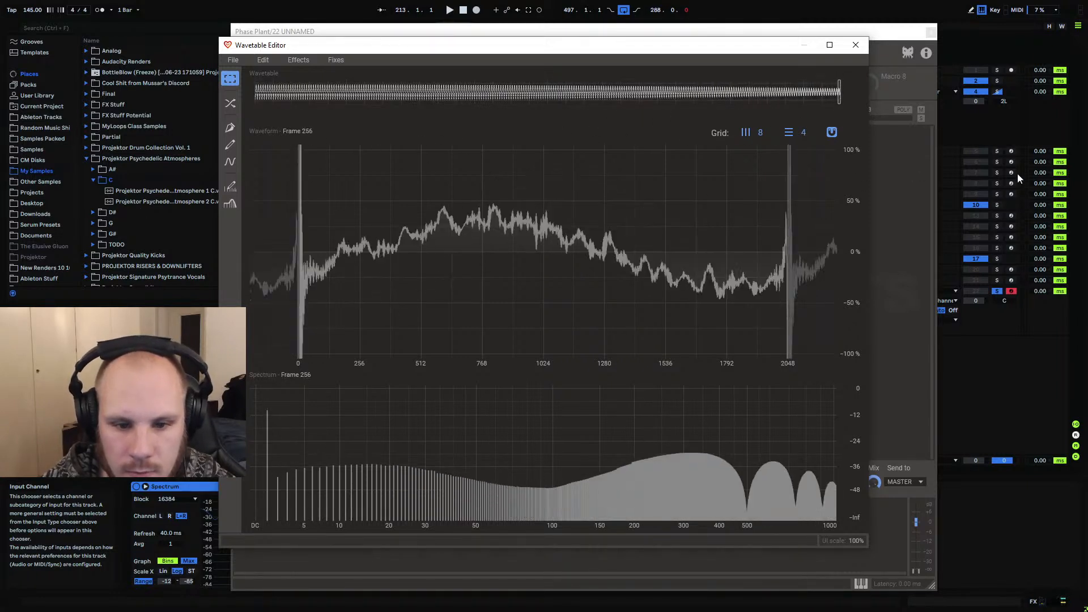
{"action": "left_click", "coordinate": [985, 385]}
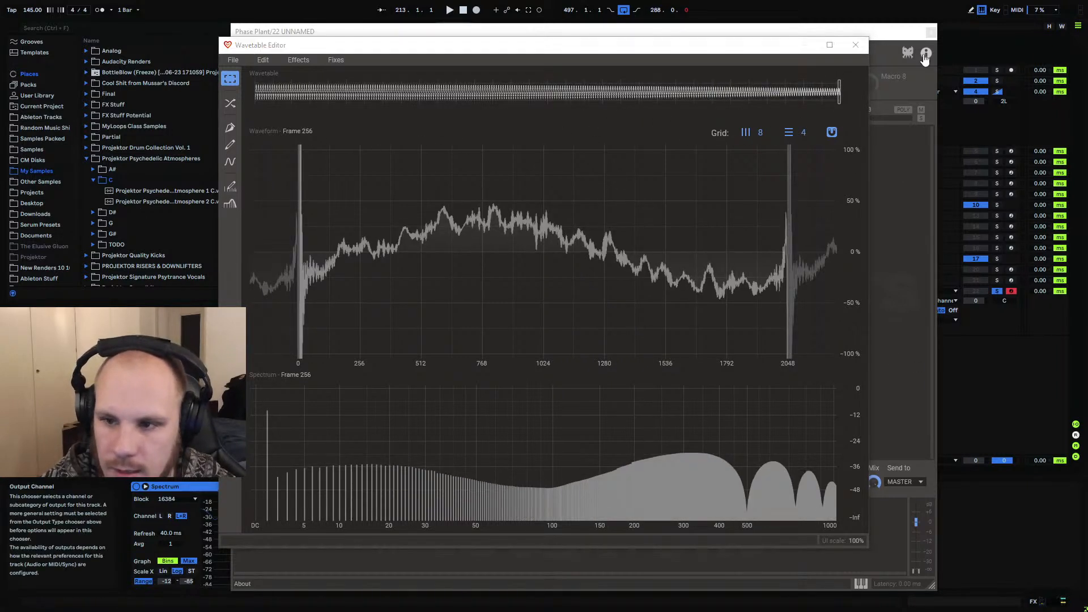
{"action": "left_click", "coordinate": [856, 45]}
{"action": "left_click", "coordinate": [931, 31]}
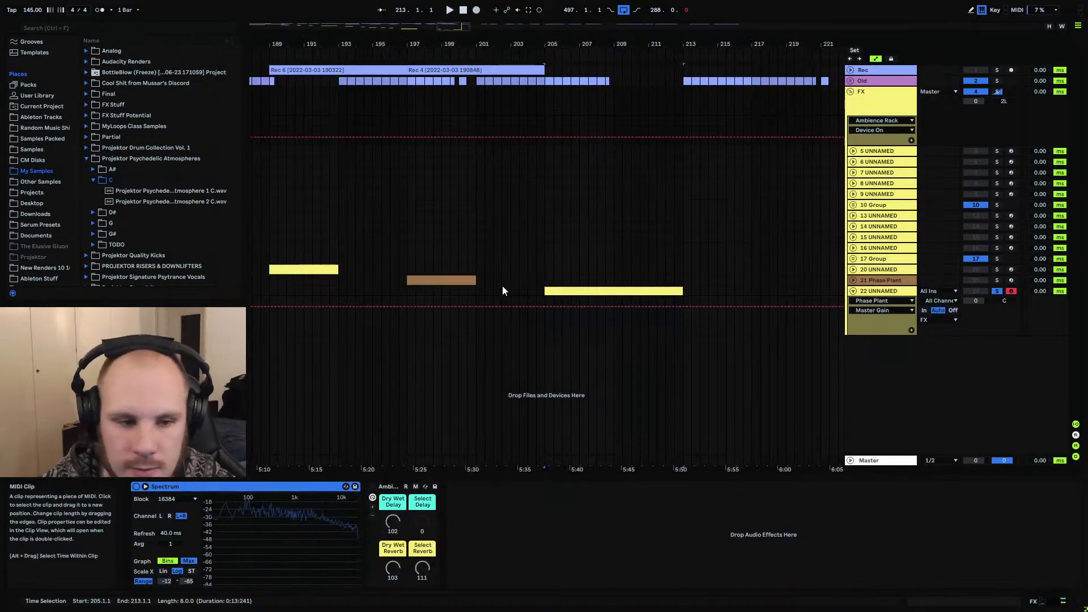
Locate the Serum_x64 plug-in in the Xfer Records folder of the VST instruments
{"action": "scroll", "coordinate": [34, 130], "scroll_direction": "up", "scroll_amount": 3}
{"action": "left_click", "coordinate": [30, 111]}
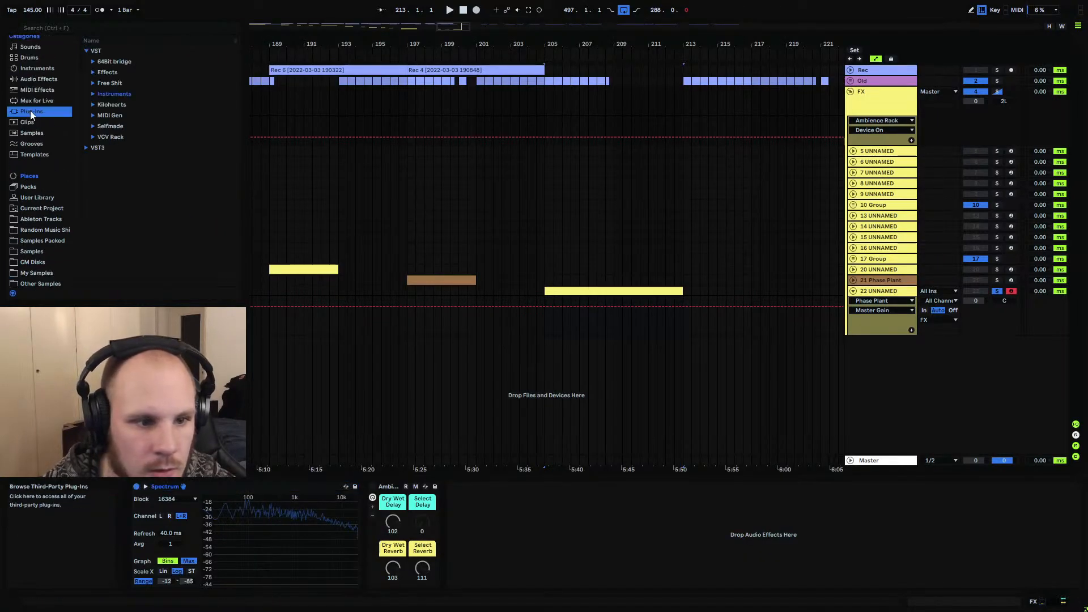
{"action": "left_click", "coordinate": [92, 94]}
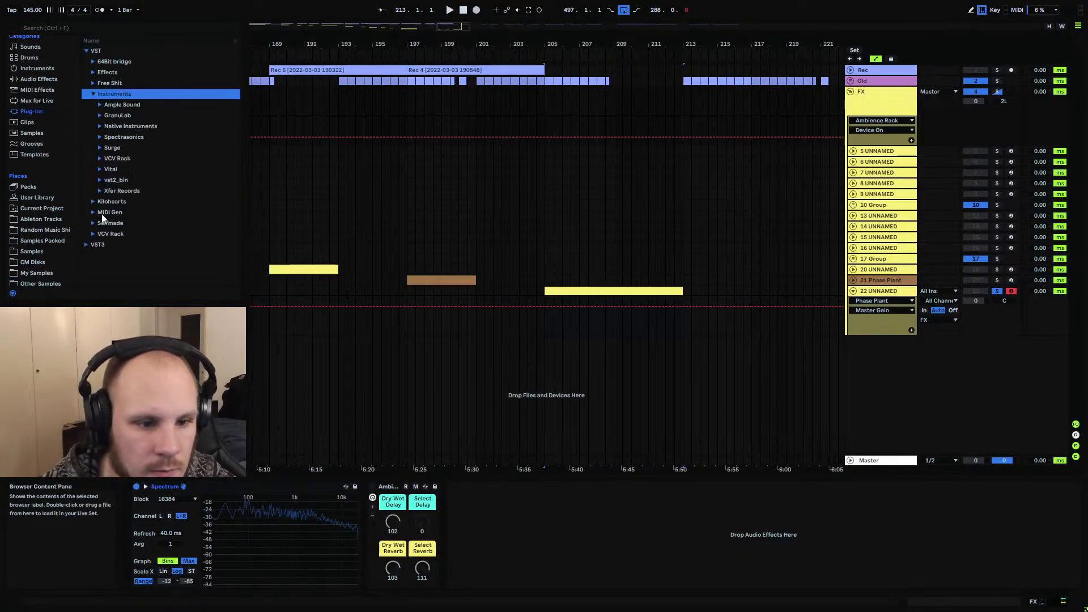
{"action": "left_click", "coordinate": [100, 190]}
{"action": "left_click_drag", "start_coordinate": [136, 201], "coordinate": [372, 280]}
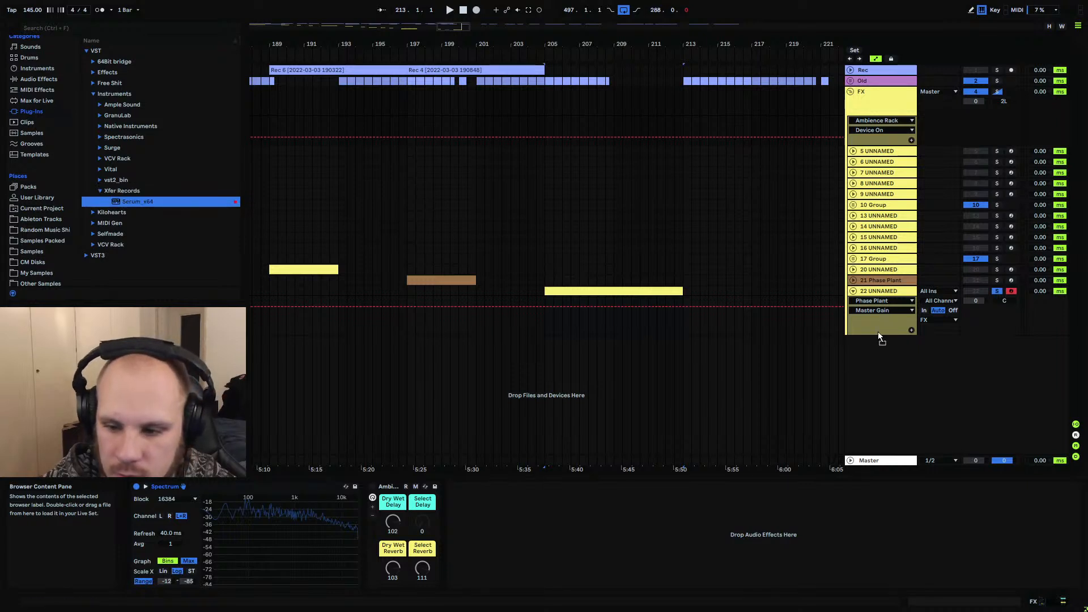
{"action": "left_click", "coordinate": [880, 291]}
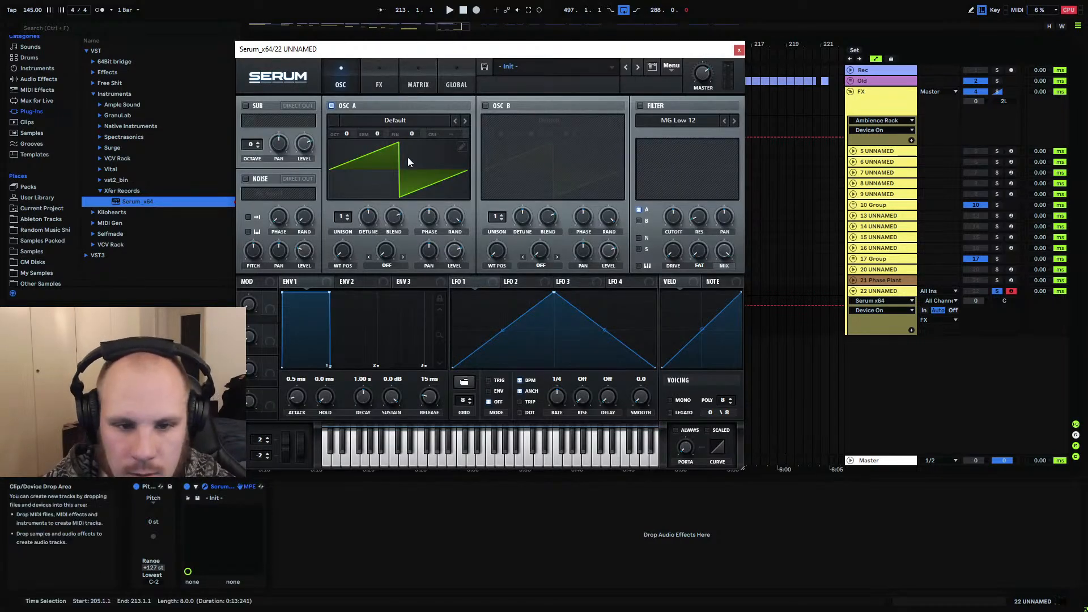
{"action": "key", "text": "ctrl+z"}
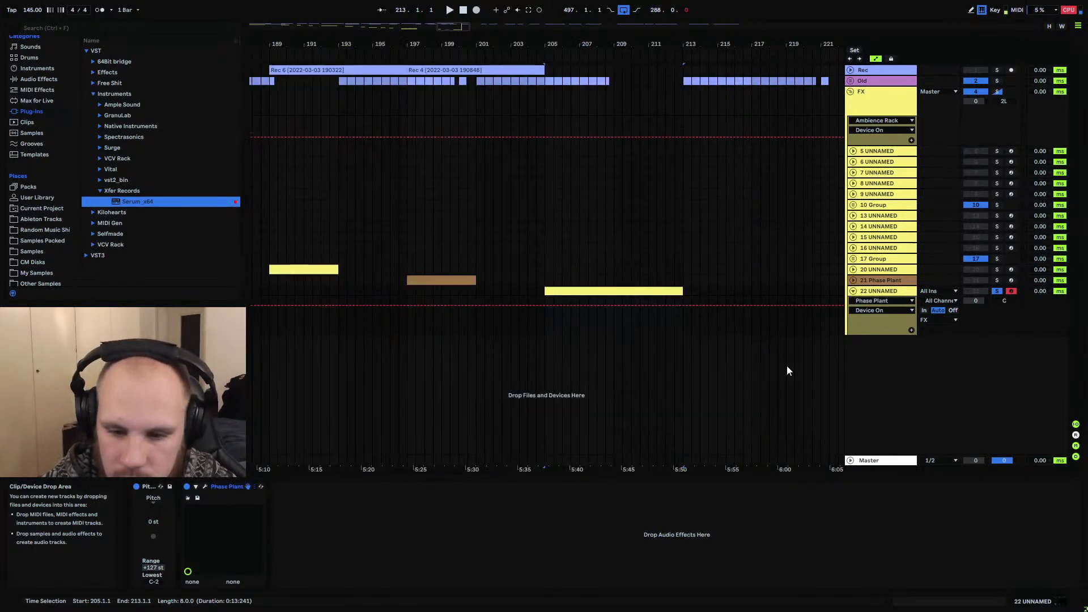
Load Serum_x64 on a new track below track 22 and look at oscillator A's wavetable editor
{"action": "left_click_drag", "start_coordinate": [143, 201], "coordinate": [897, 424]}
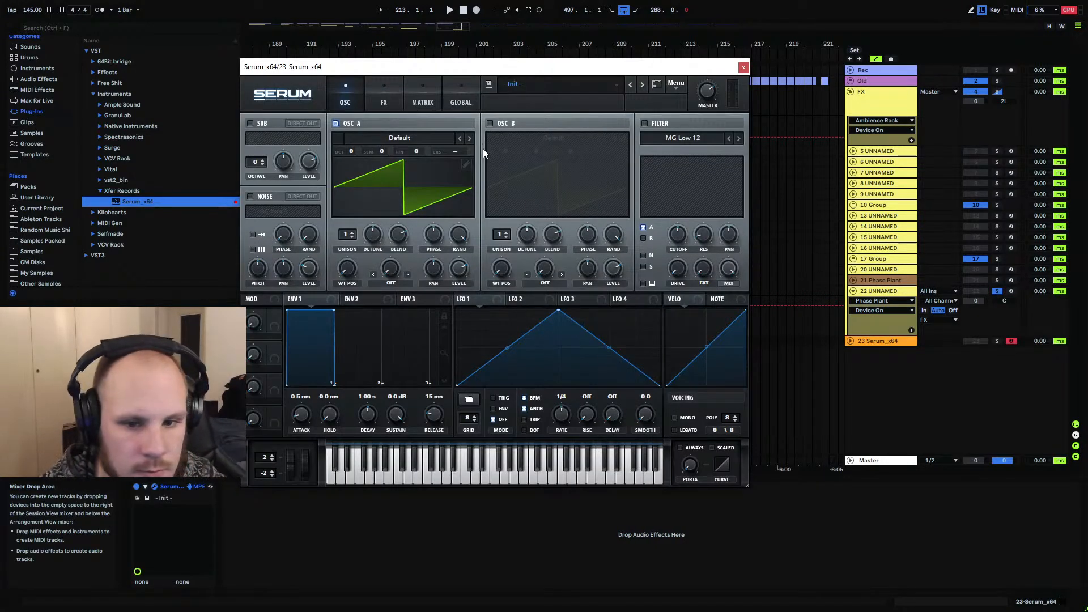
{"action": "left_click", "coordinate": [466, 163]}
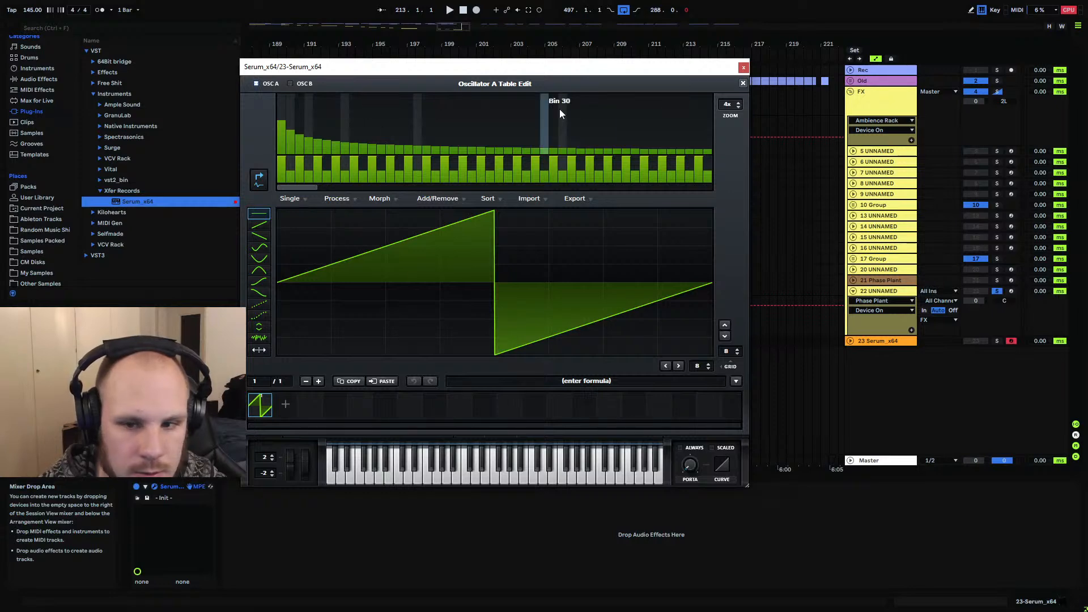
{"action": "left_click", "coordinate": [743, 83]}
View the User wavetables available for Serum's oscillator A without loading one
{"action": "left_click", "coordinate": [379, 138]}
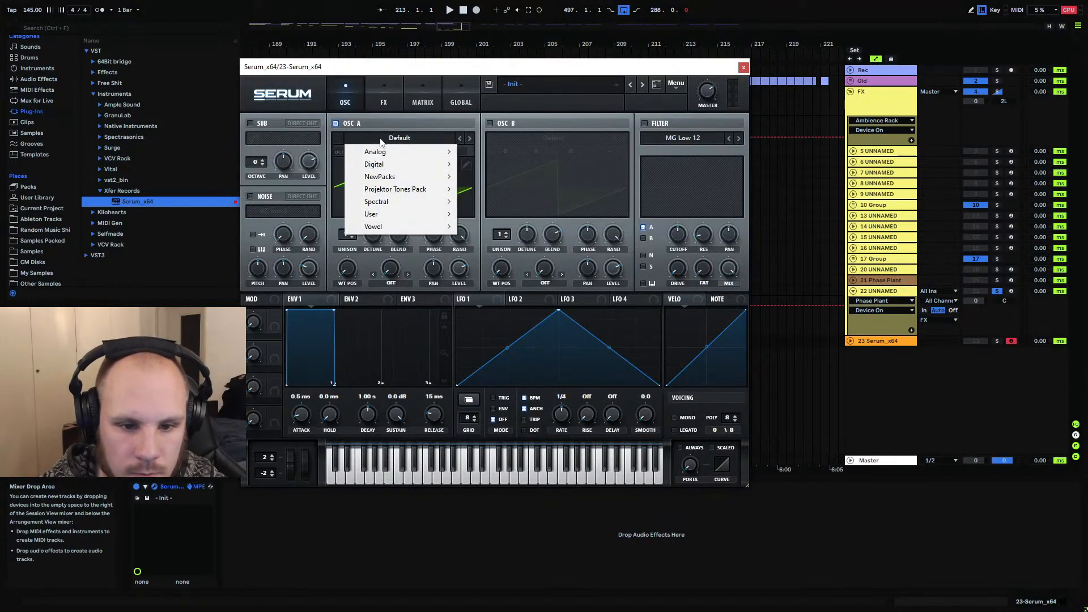
{"action": "mouse_move", "coordinate": [374, 216]}
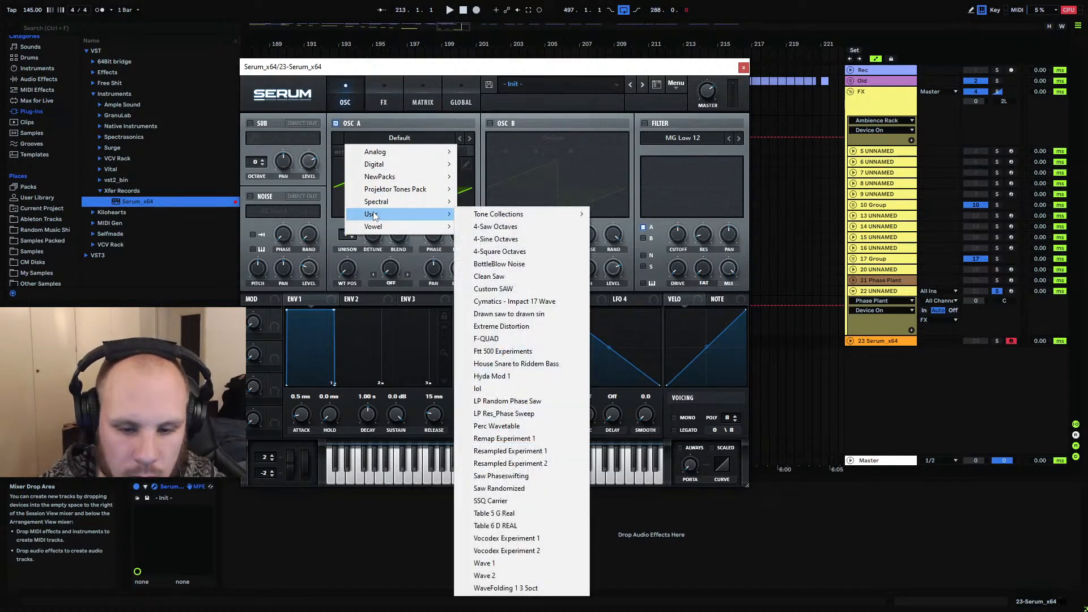
{"action": "left_click", "coordinate": [386, 69]}
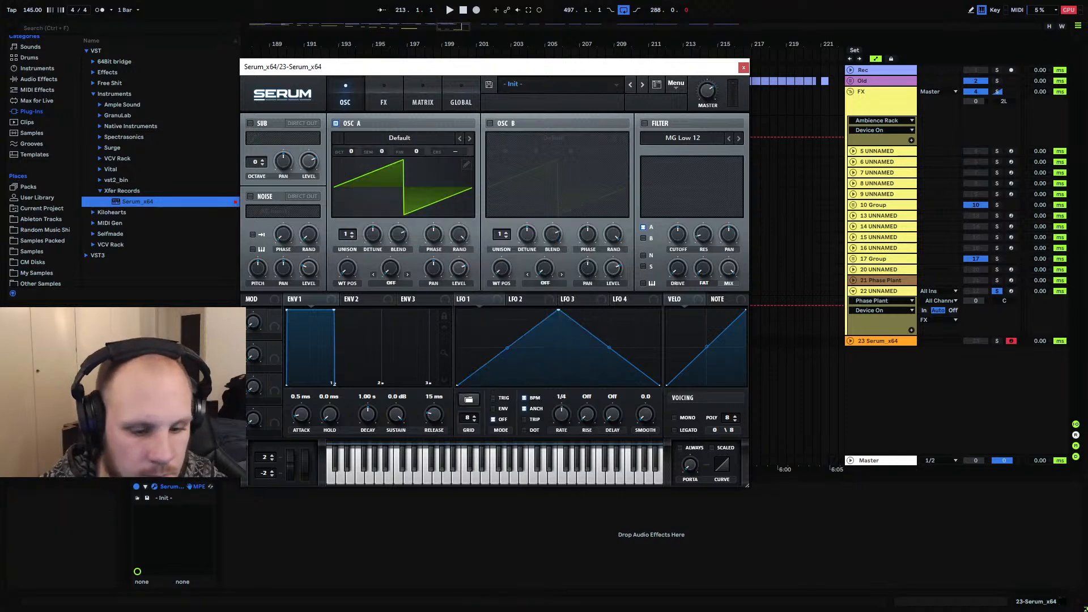
Reopen Phase Plant on track 22 and open its User wavetables folder in File Explorer from the wavetable browser
{"action": "left_click", "coordinate": [879, 291]}
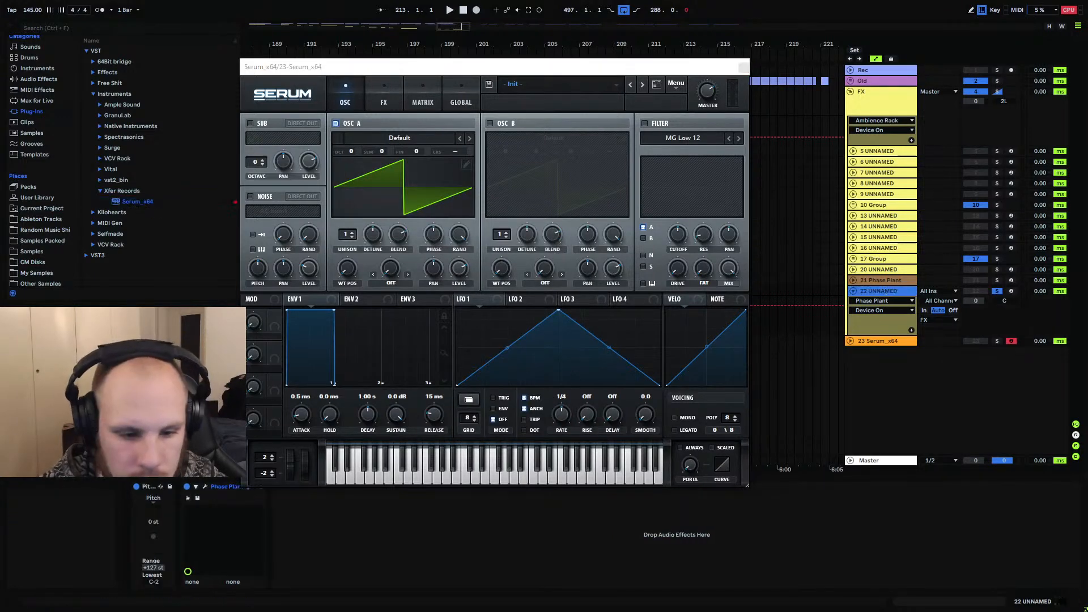
{"action": "left_click", "coordinate": [206, 487]}
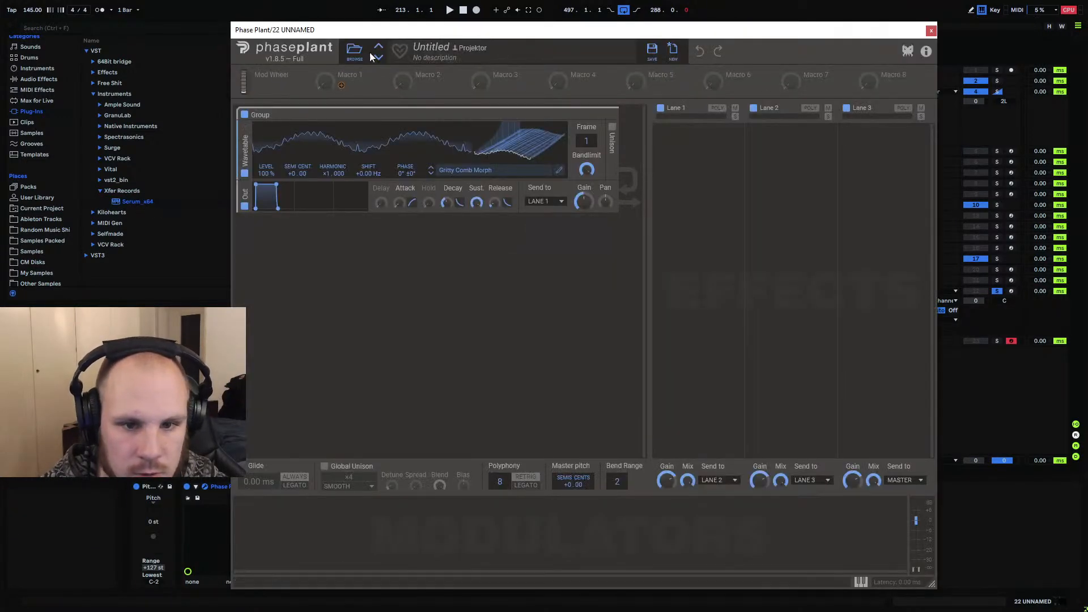
{"action": "left_click", "coordinate": [349, 58]}
{"action": "scroll", "coordinate": [290, 153], "scroll_direction": "down", "scroll_amount": 5}
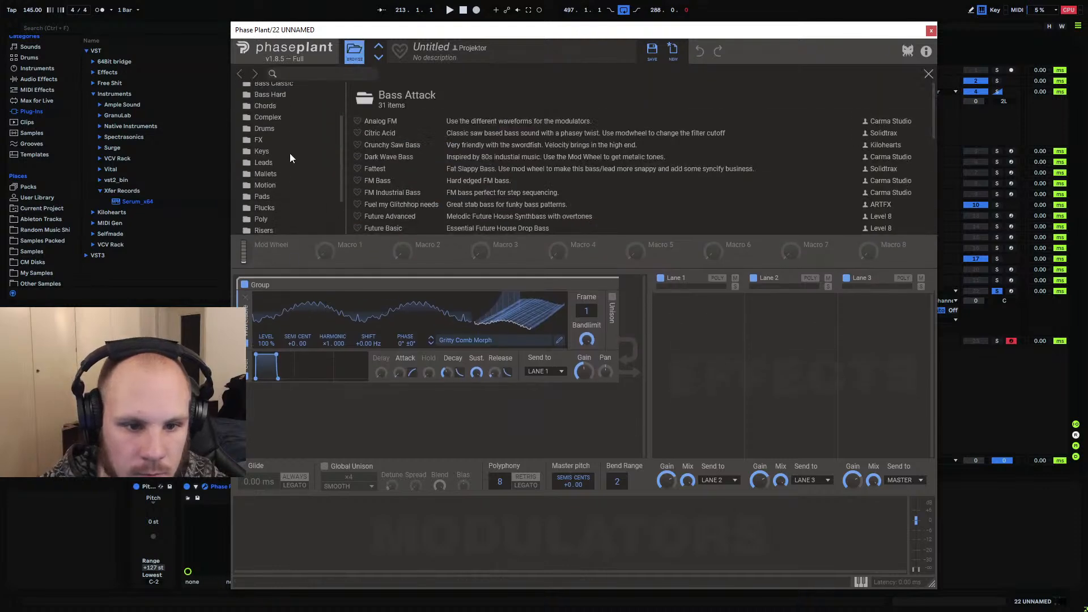
{"action": "left_click", "coordinate": [486, 342]}
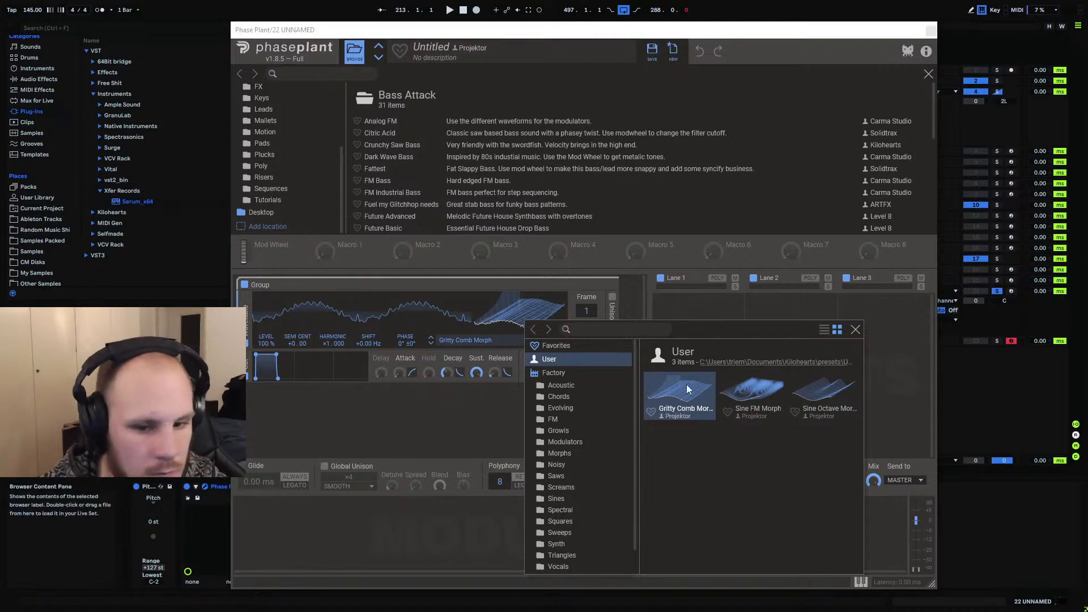
{"action": "left_click", "coordinate": [794, 362]}
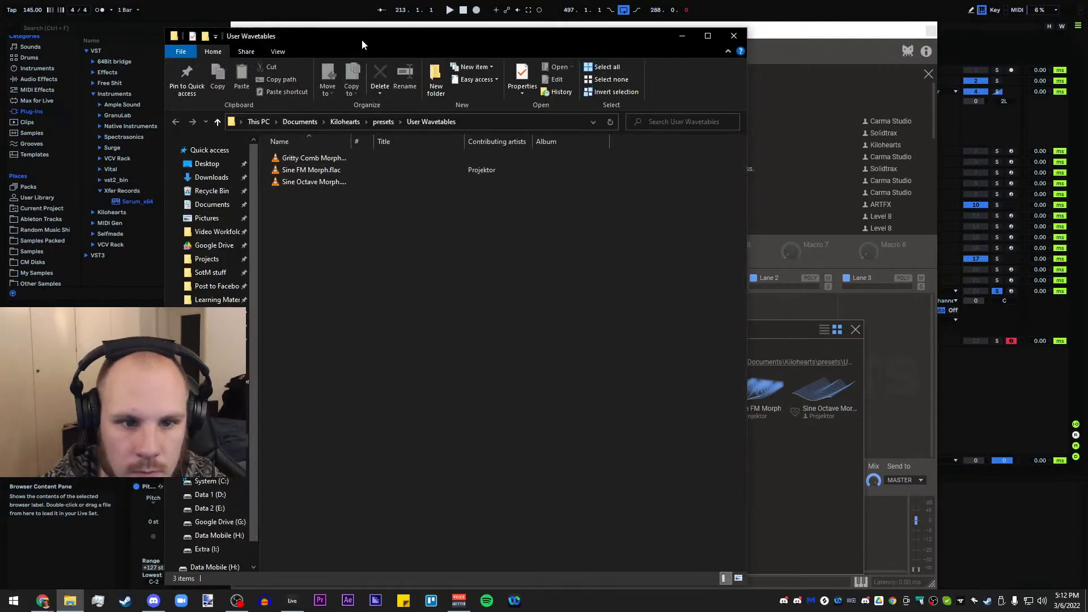
Move the User Wavetables folder window aside, close Phase Plant, and load the Gritty Comb Morph file into Serum's oscillator A
{"action": "left_click_drag", "start_coordinate": [361, 40], "coordinate": [0, 41]}
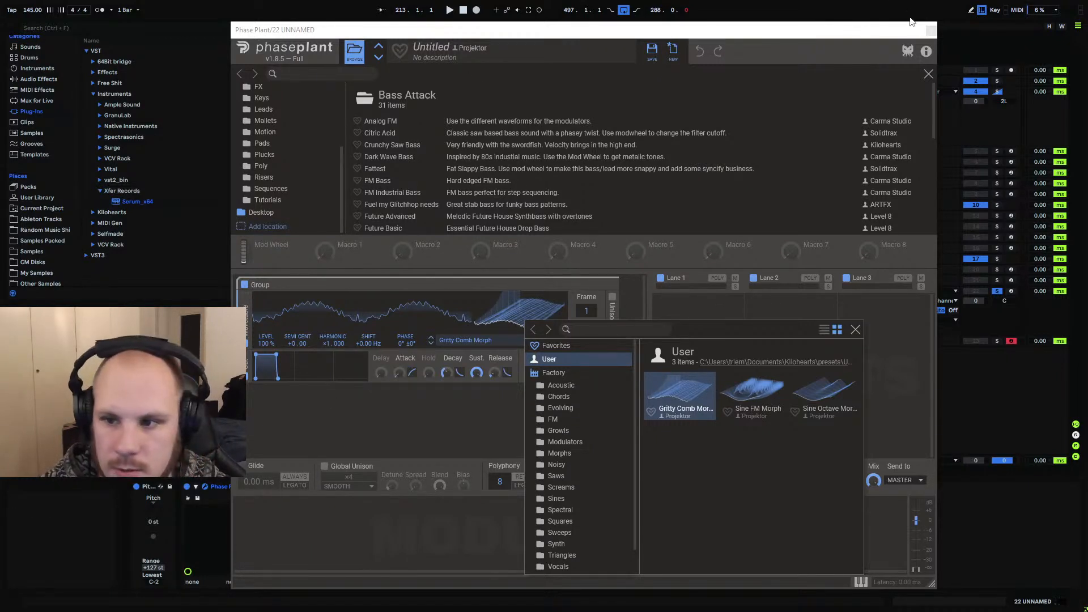
{"action": "left_click", "coordinate": [931, 30]}
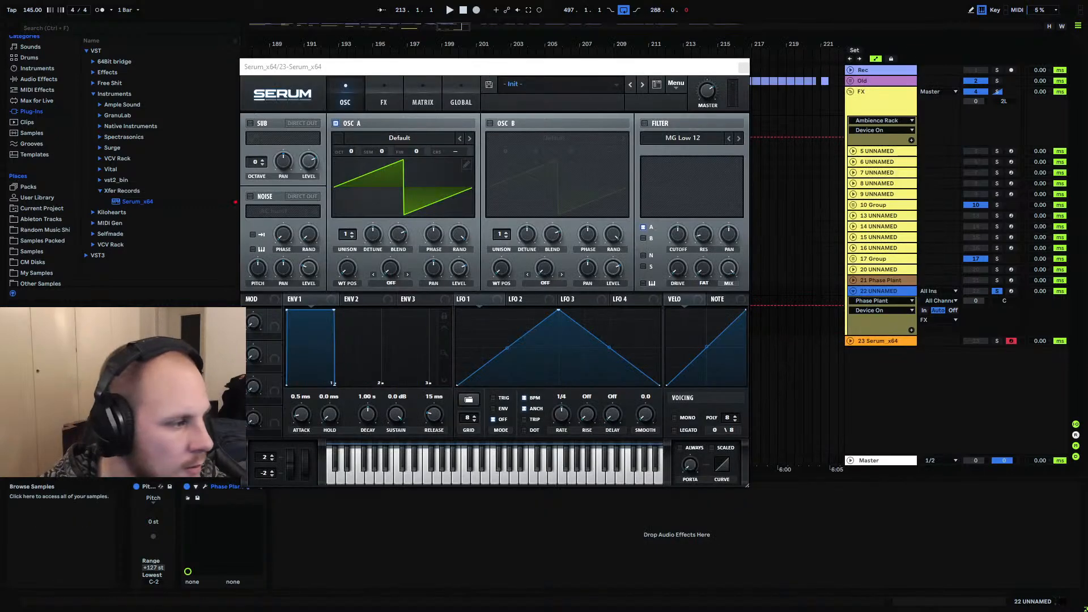
{"action": "left_click_drag", "start_coordinate": [1087, 397], "coordinate": [400, 180]}
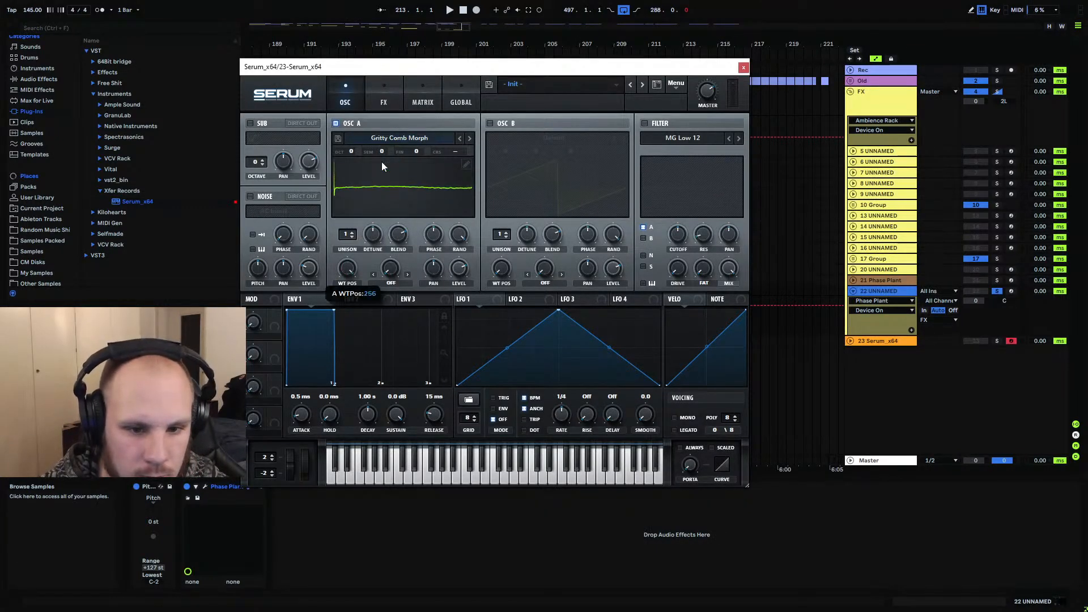
Randomize all FFT phases of frame 256 in oscillator A's Gritty Comb Morph wavetable, then leave the table editor
{"action": "left_click", "coordinate": [466, 164]}
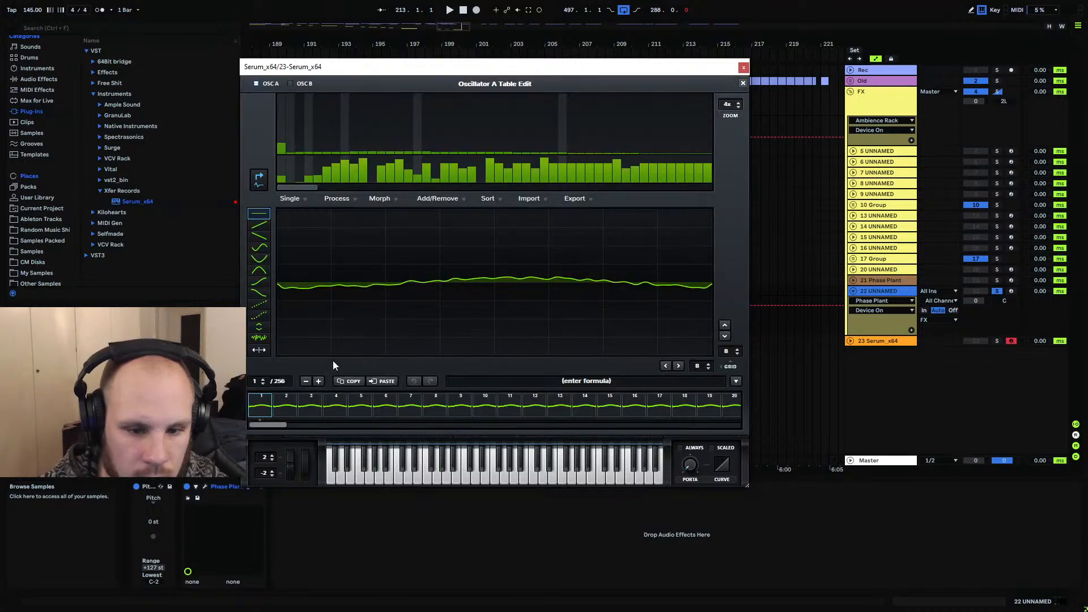
{"action": "left_click_drag", "start_coordinate": [280, 425], "coordinate": [746, 430]}
{"action": "left_click_drag", "start_coordinate": [300, 188], "coordinate": [213, 215]}
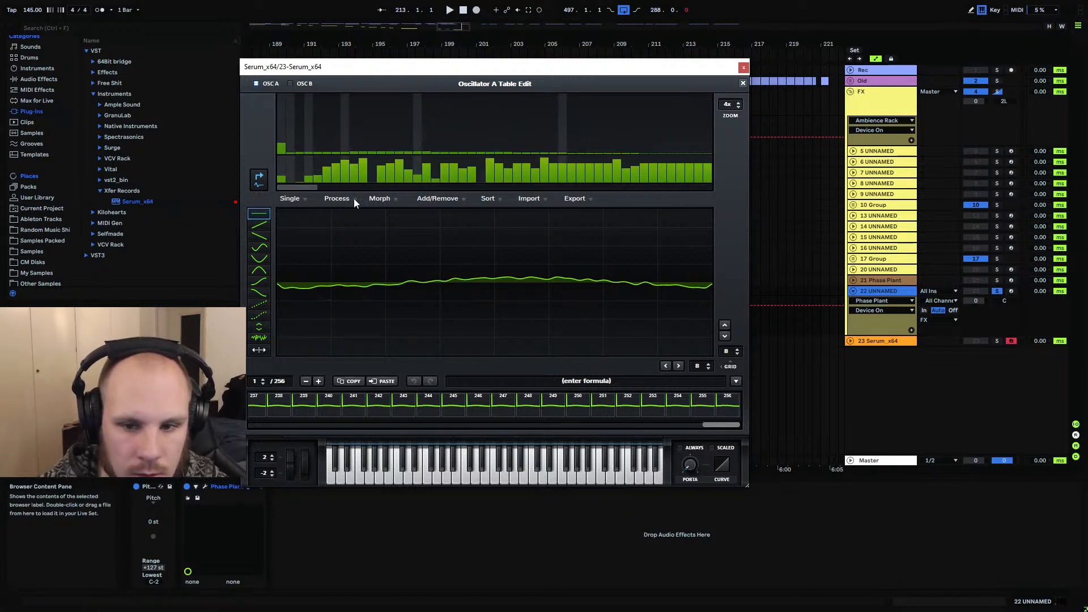
{"action": "mouse_move", "coordinate": [317, 191]}
{"action": "left_mouse_down"}
{"action": "mouse_move", "coordinate": [357, 188]}
{"action": "mouse_move", "coordinate": [286, 200]}
{"action": "mouse_move", "coordinate": [347, 188]}
{"action": "mouse_move", "coordinate": [326, 189]}
{"action": "left_mouse_up"}
{"action": "left_click", "coordinate": [729, 406]}
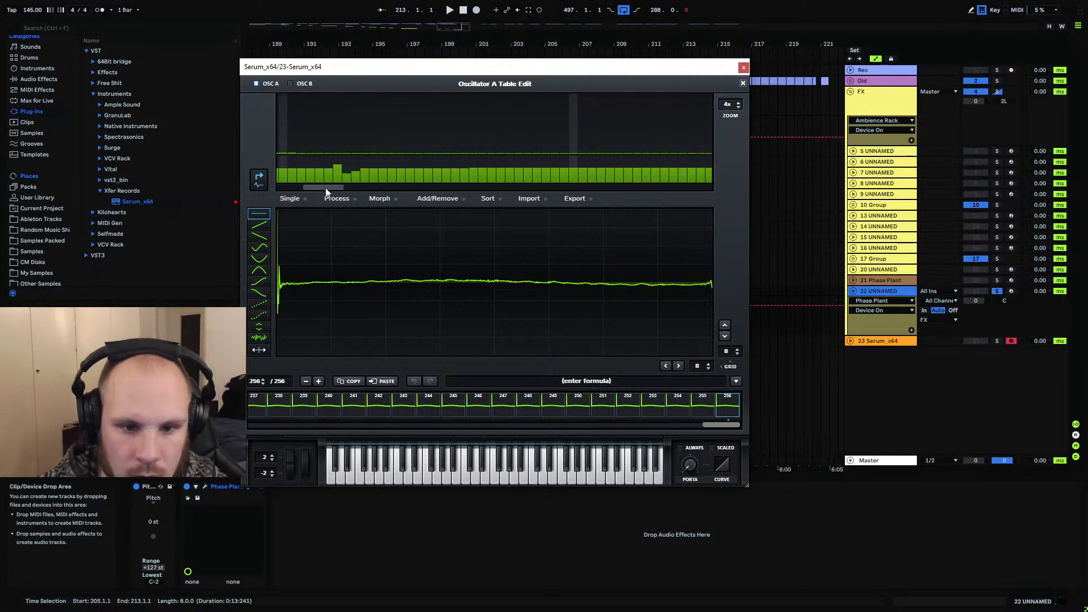
{"action": "right_click", "coordinate": [377, 174]}
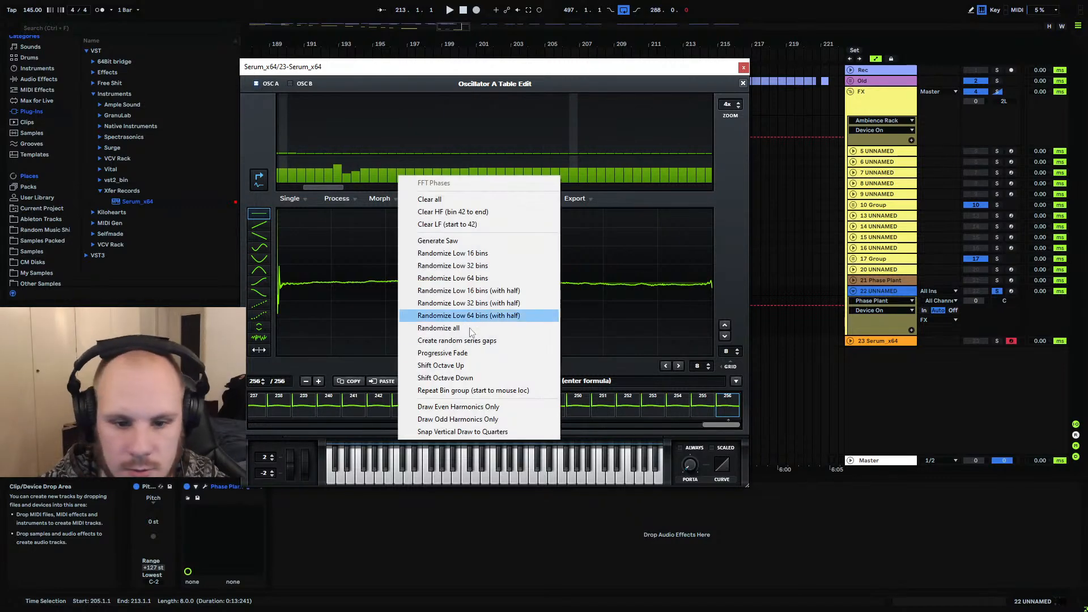
{"action": "left_click", "coordinate": [454, 327]}
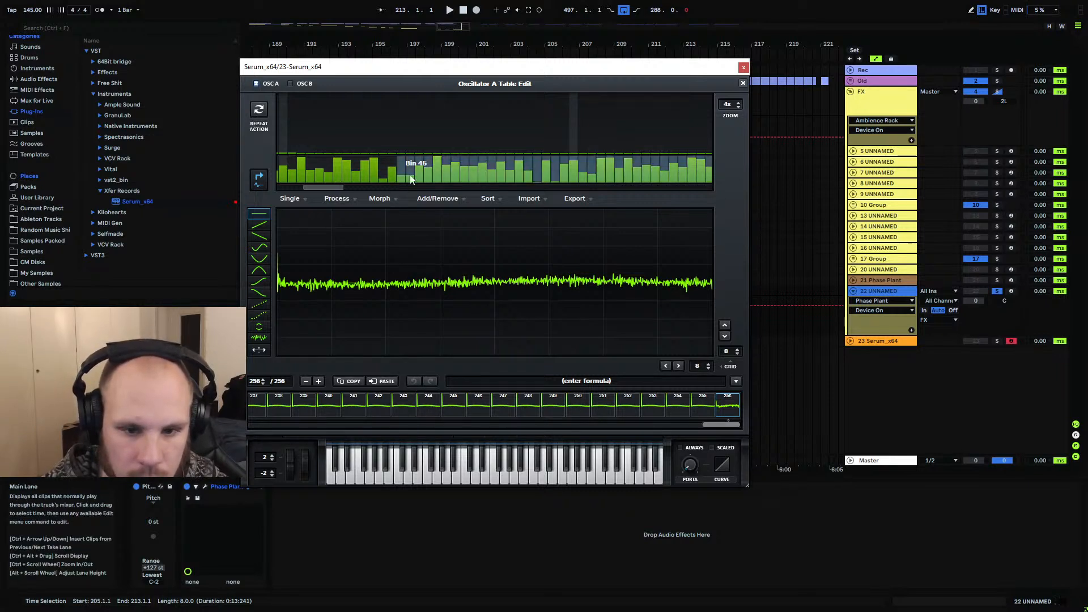
{"action": "left_click_drag", "start_coordinate": [339, 186], "coordinate": [214, 188]}
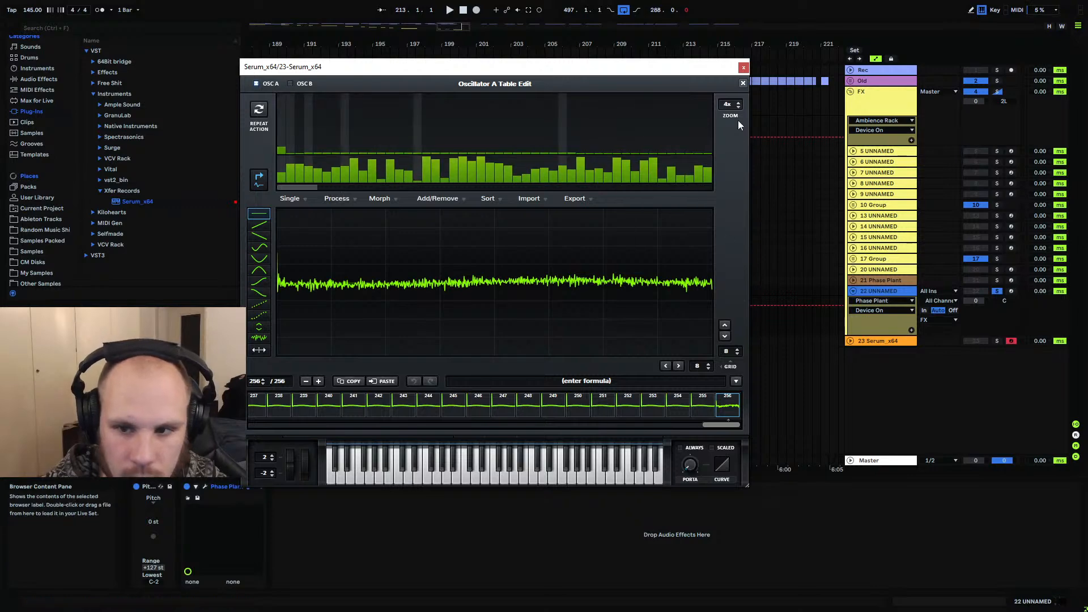
{"action": "left_click", "coordinate": [742, 84]}
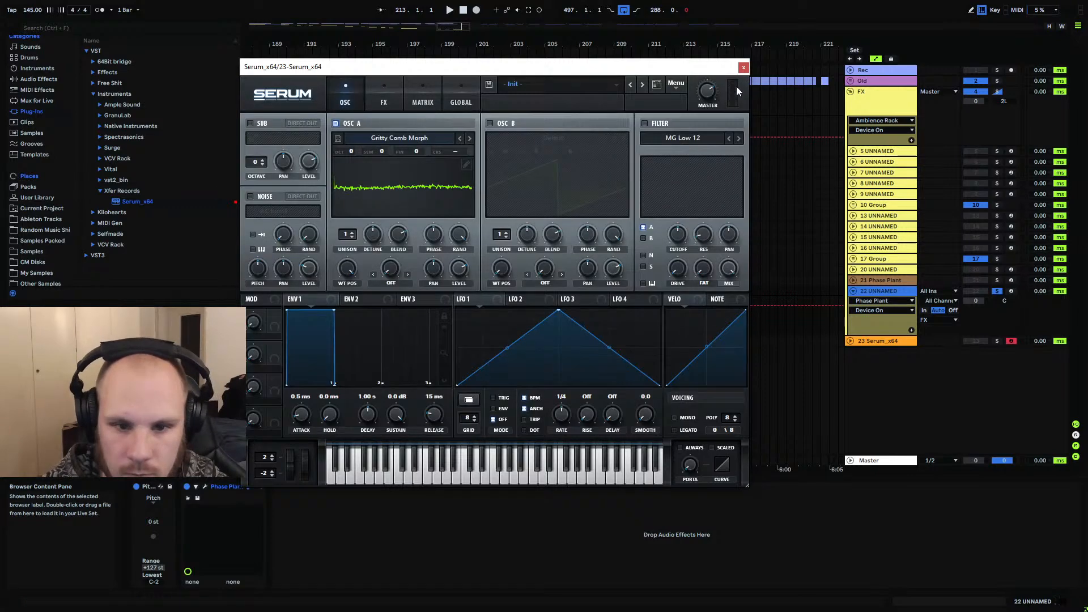
Reload the original Gritty Comb Morph wavetable file into oscillator A
{"action": "left_click", "coordinate": [460, 138]}
{"action": "left_click", "coordinate": [460, 137]}
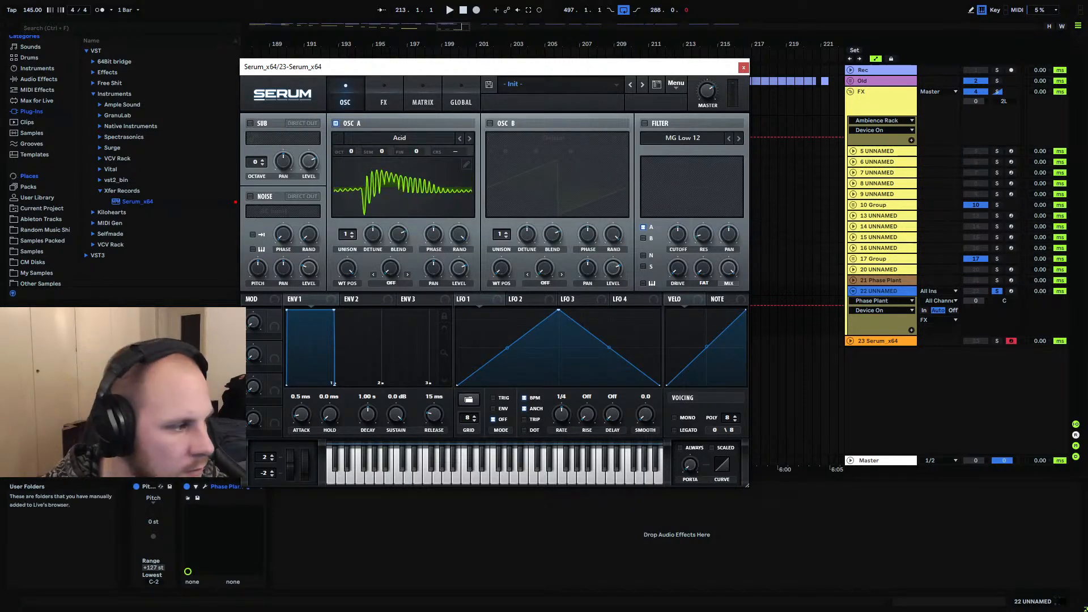
{"action": "left_click_drag", "start_coordinate": [0, 244], "coordinate": [406, 169]}
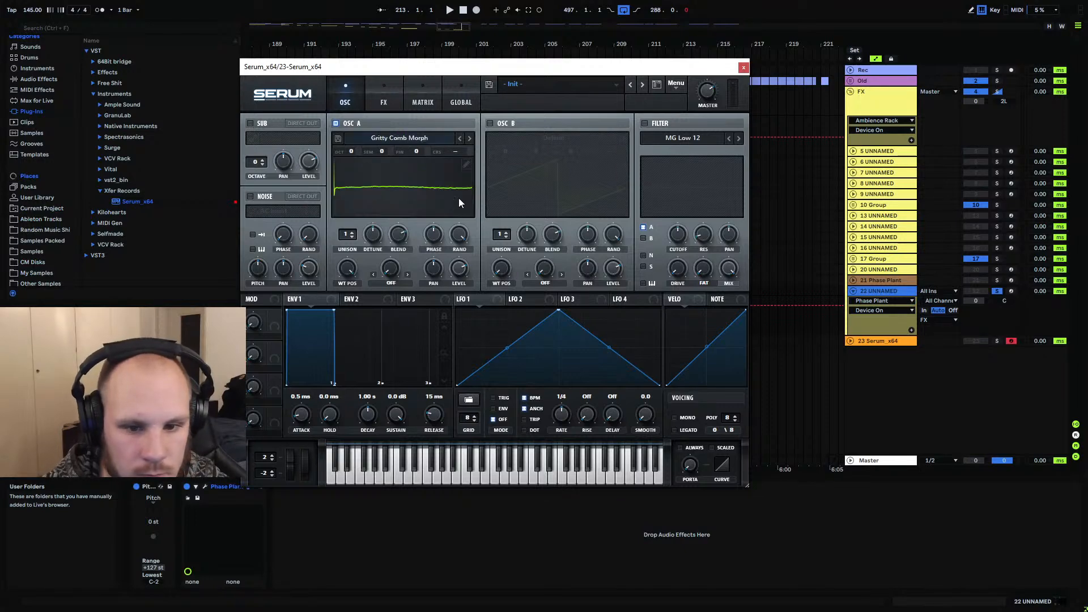
Examine the FFT phase options and the whole-table processing options in oscillator A's wavetable editor without applying any
{"action": "left_click", "coordinate": [466, 164]}
{"action": "left_click_drag", "start_coordinate": [300, 187], "coordinate": [334, 186]}
{"action": "right_click", "coordinate": [416, 175]}
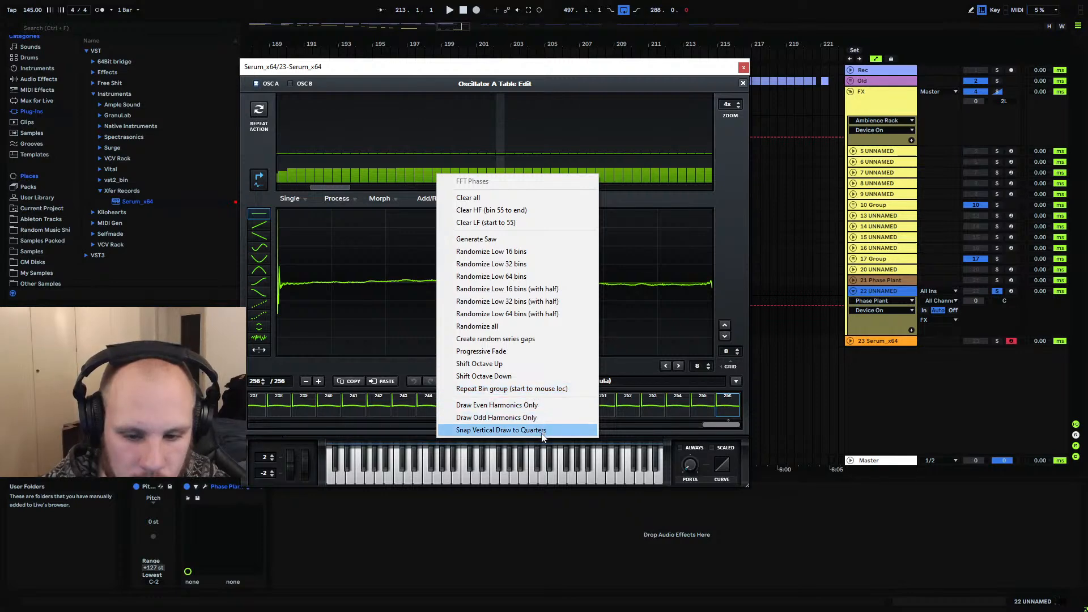
{"action": "left_click", "coordinate": [742, 84]}
{"action": "left_click", "coordinate": [742, 84]}
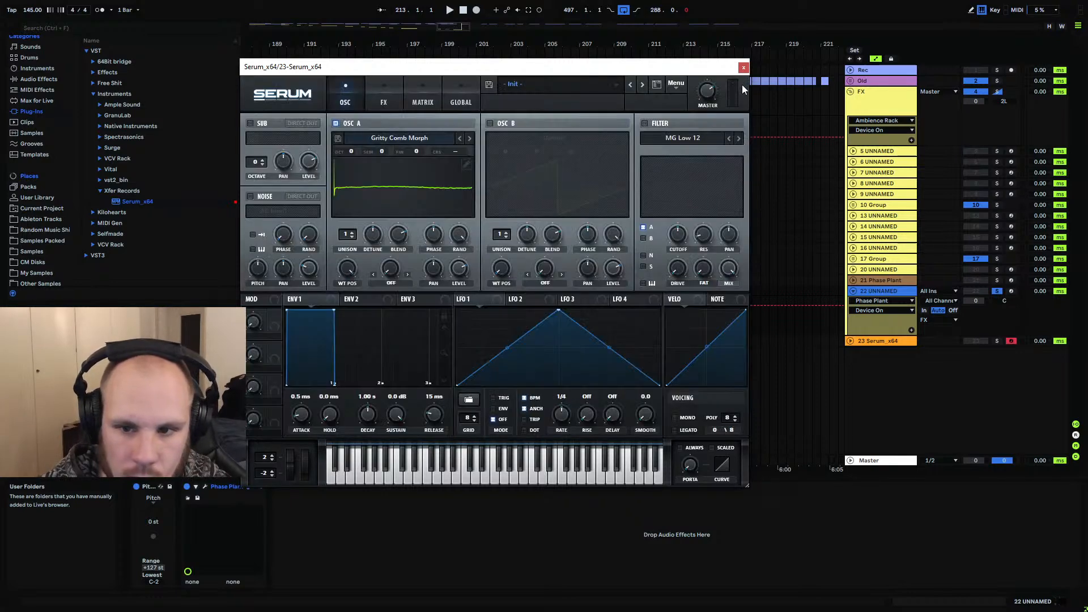
{"action": "left_click", "coordinate": [468, 168]}
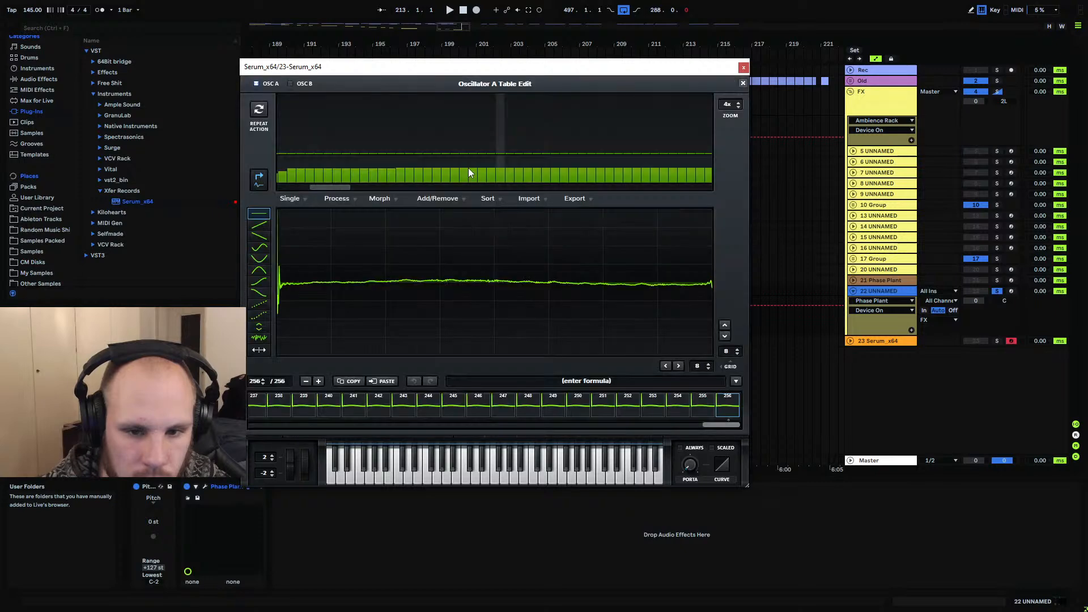
{"action": "left_click", "coordinate": [334, 199]}
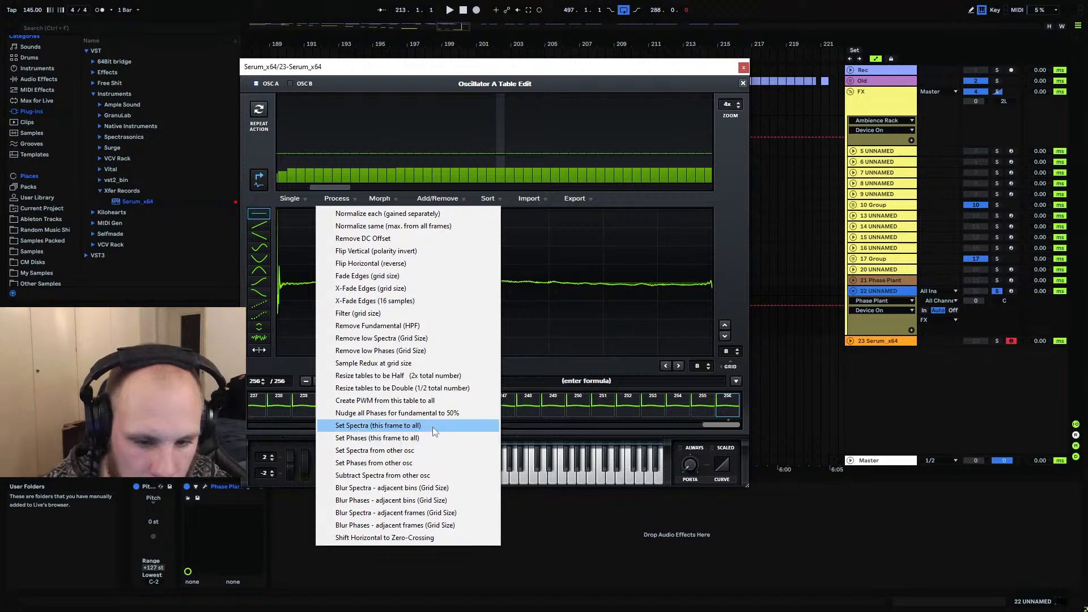
{"action": "left_click", "coordinate": [742, 84]}
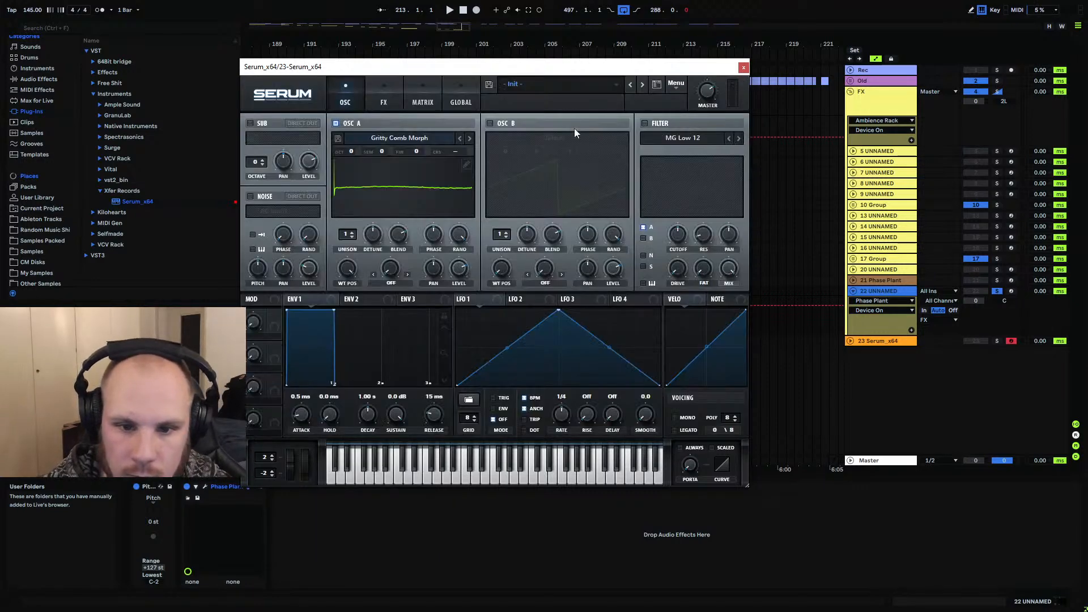
Enable oscillator B and randomize all FFT phases of its default saw wavetable
{"action": "left_click", "coordinate": [489, 124]}
{"action": "left_click", "coordinate": [620, 164]}
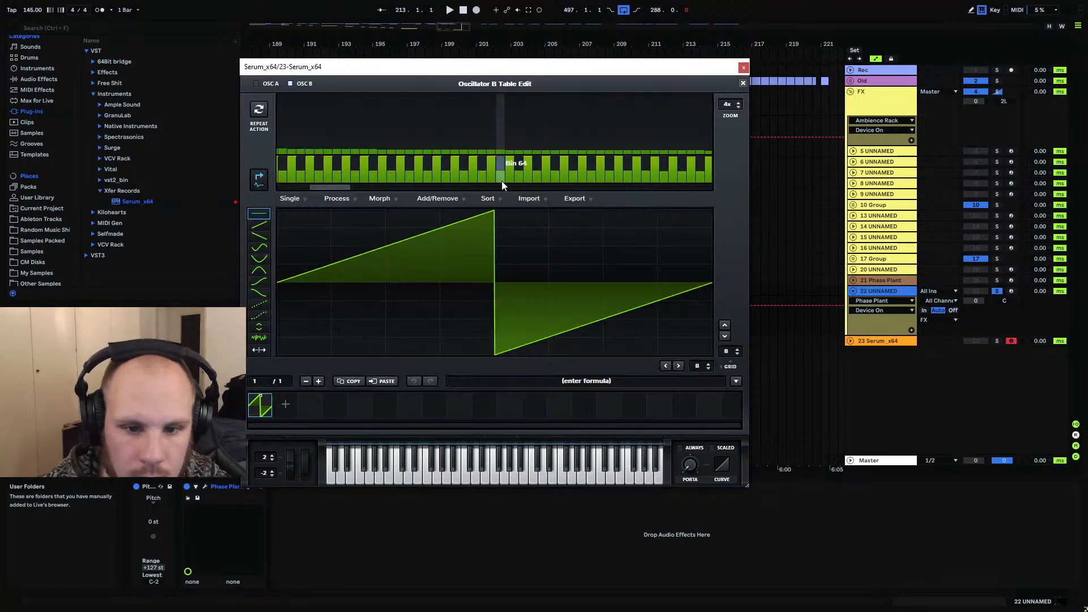
{"action": "right_click", "coordinate": [306, 171]}
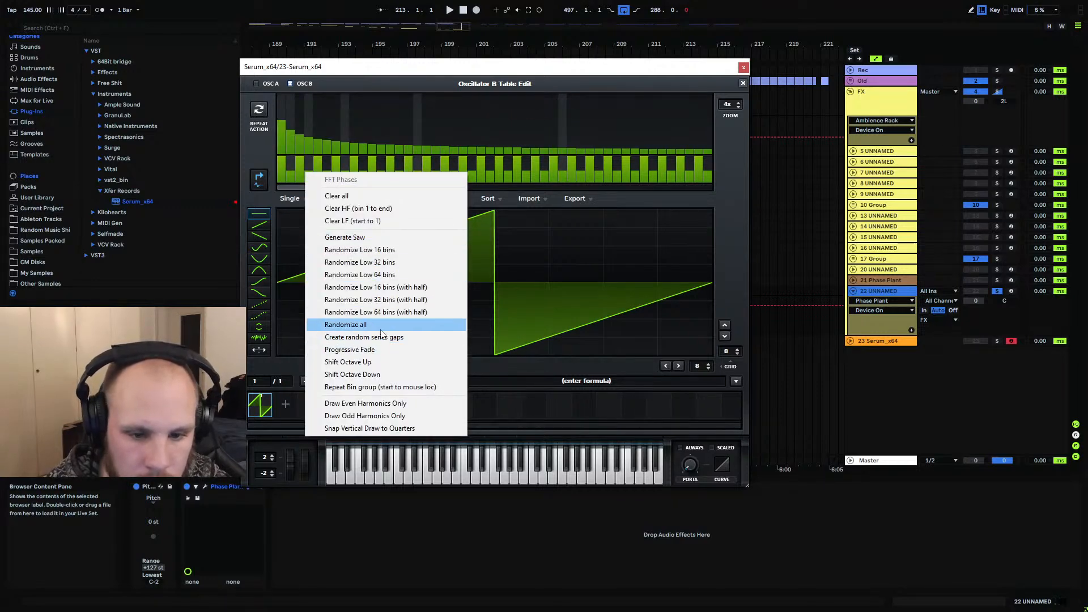
{"action": "left_click", "coordinate": [363, 324]}
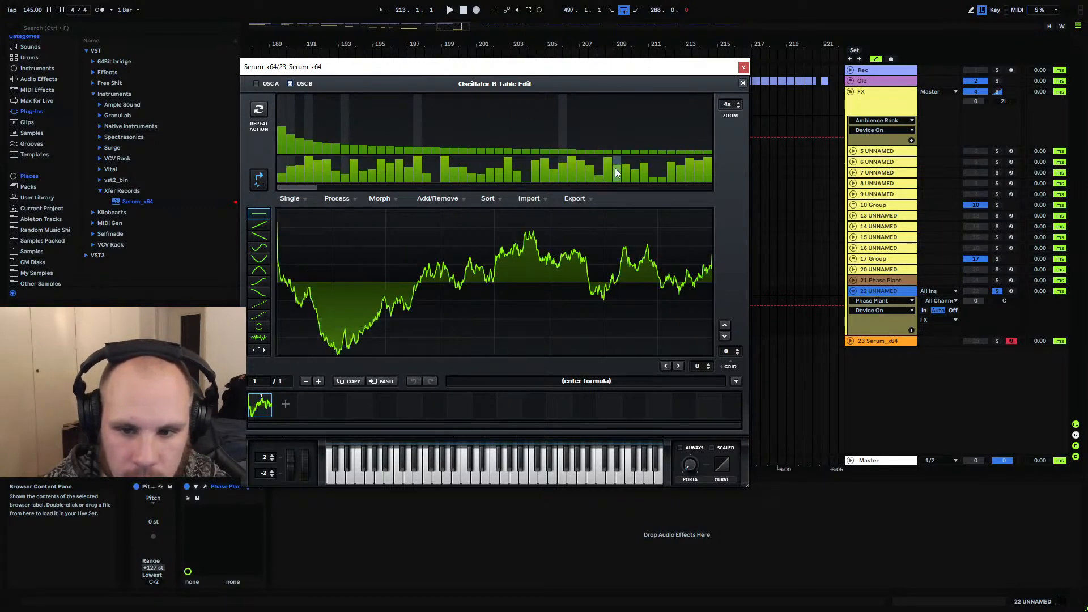
Redraw the lower FFT phase bins of oscillator B's wavetable freehand as an uneven curve, then leave the table editor
{"action": "left_click_drag", "start_coordinate": [614, 167], "coordinate": [279, 176]}
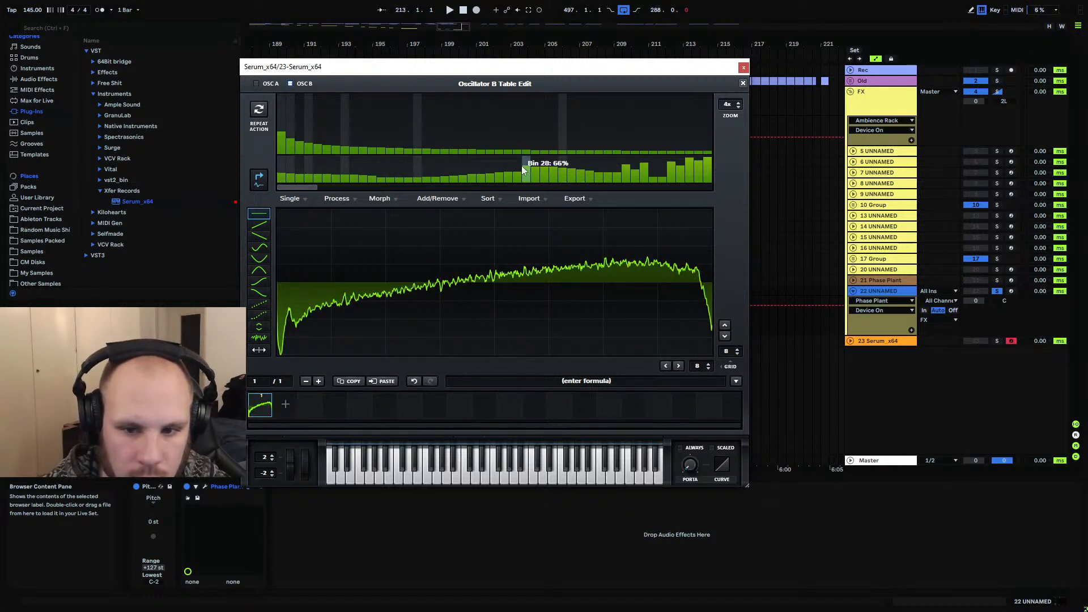
{"action": "mouse_move", "coordinate": [343, 175]}
{"action": "left_mouse_down"}
{"action": "mouse_move", "coordinate": [295, 165]}
{"action": "mouse_move", "coordinate": [323, 166]}
{"action": "mouse_move", "coordinate": [309, 177]}
{"action": "left_mouse_up"}
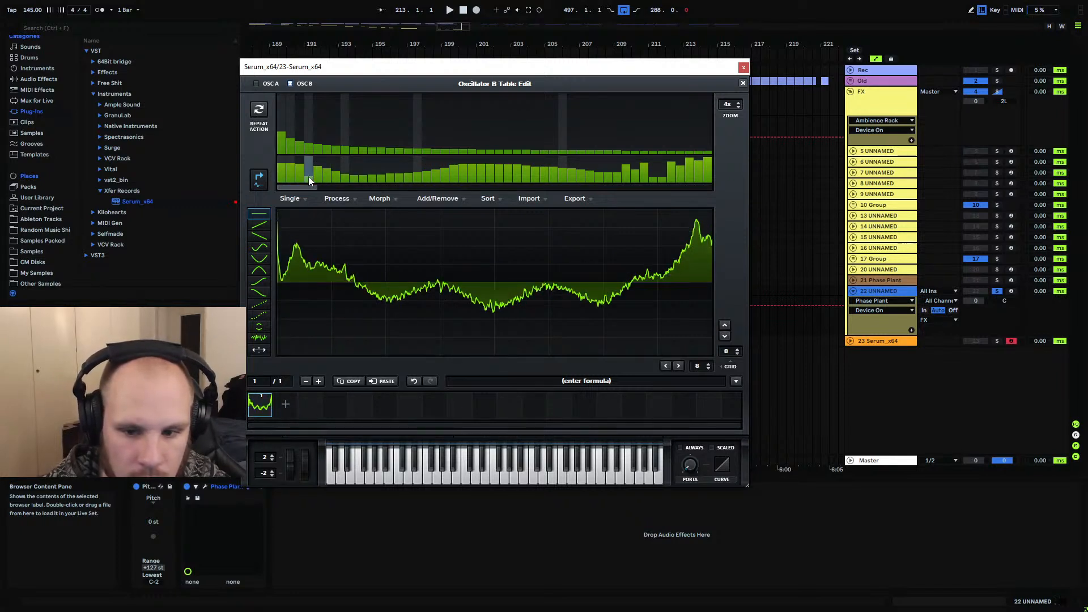
{"action": "left_click_drag", "start_coordinate": [452, 173], "coordinate": [495, 158]}
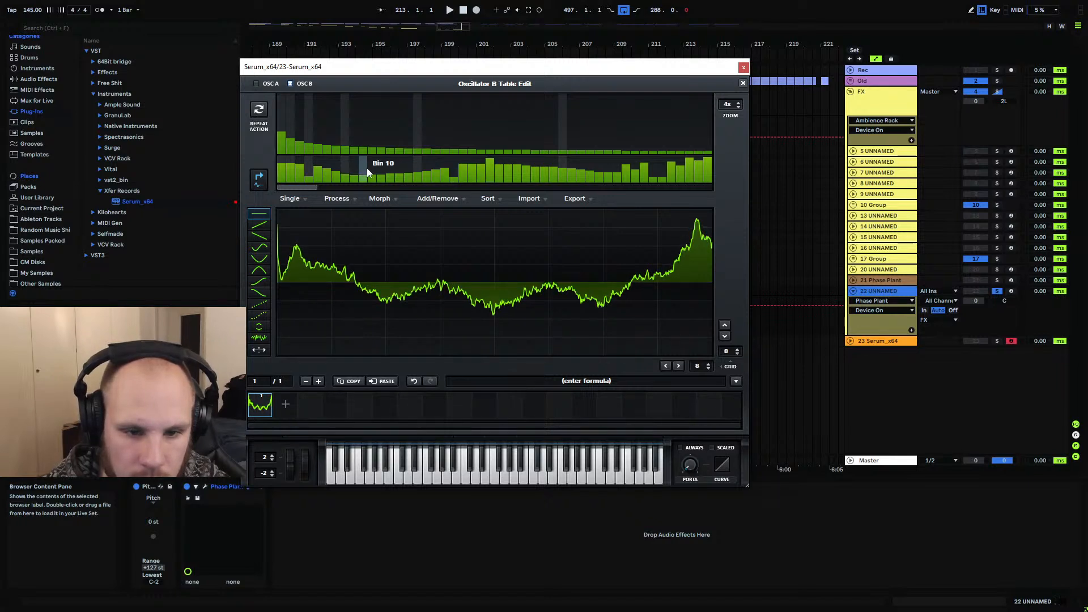
{"action": "mouse_move", "coordinate": [291, 169]}
{"action": "left_mouse_down"}
{"action": "mouse_move", "coordinate": [291, 178]}
{"action": "mouse_move", "coordinate": [294, 160]}
{"action": "mouse_move", "coordinate": [298, 171]}
{"action": "left_mouse_up"}
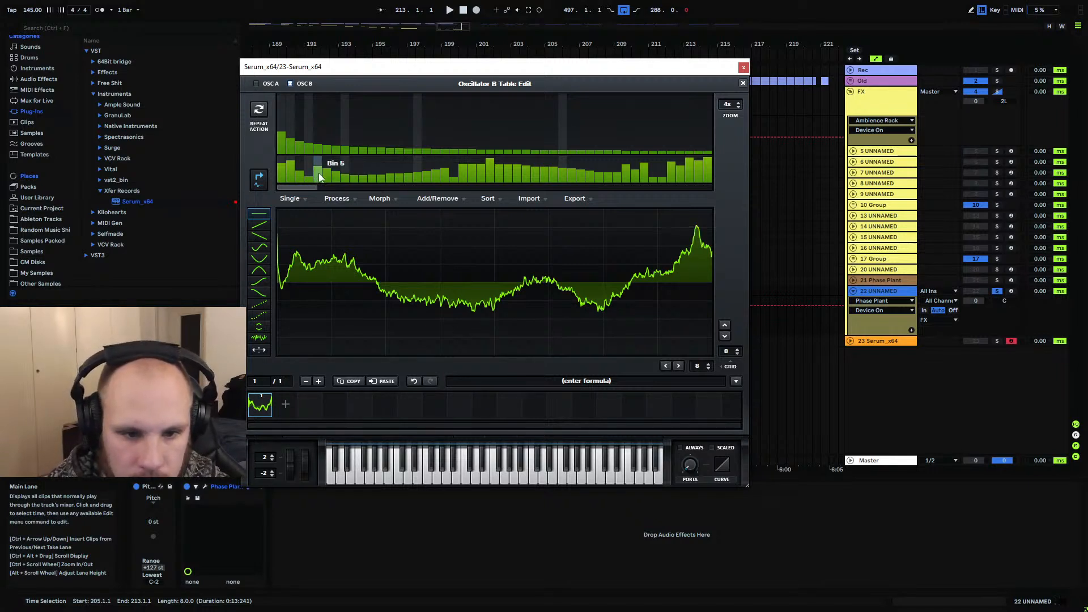
{"action": "left_click", "coordinate": [283, 171]}
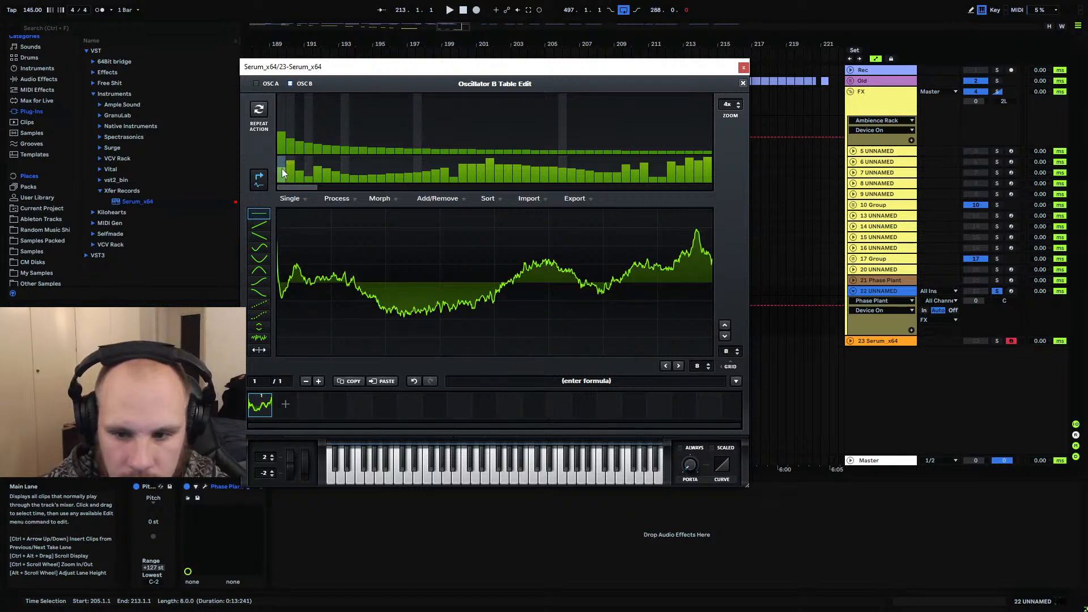
{"action": "left_click", "coordinate": [280, 172]}
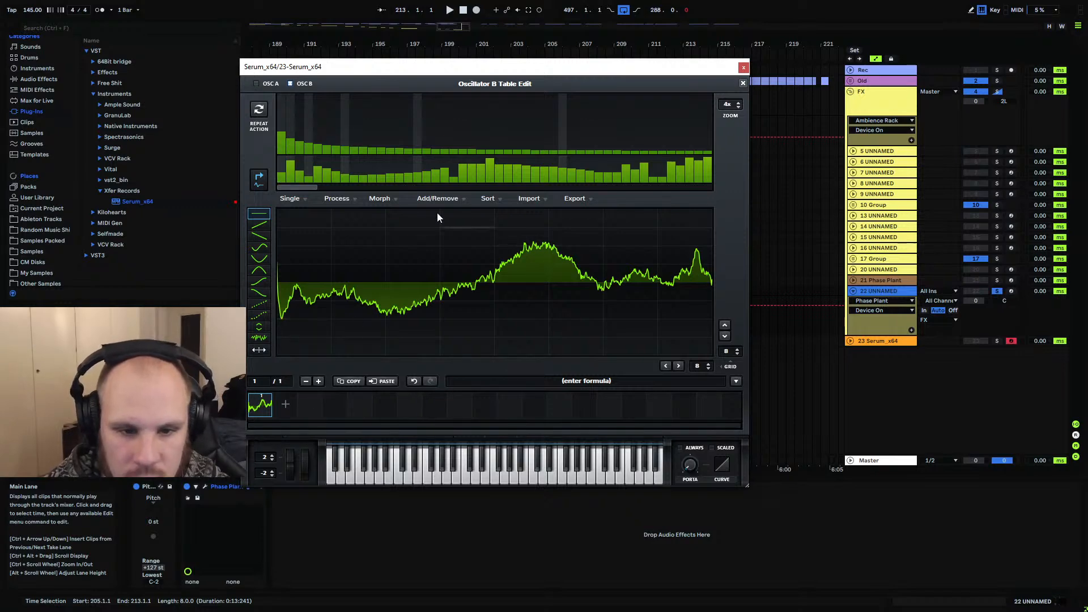
{"action": "left_click", "coordinate": [743, 84]}
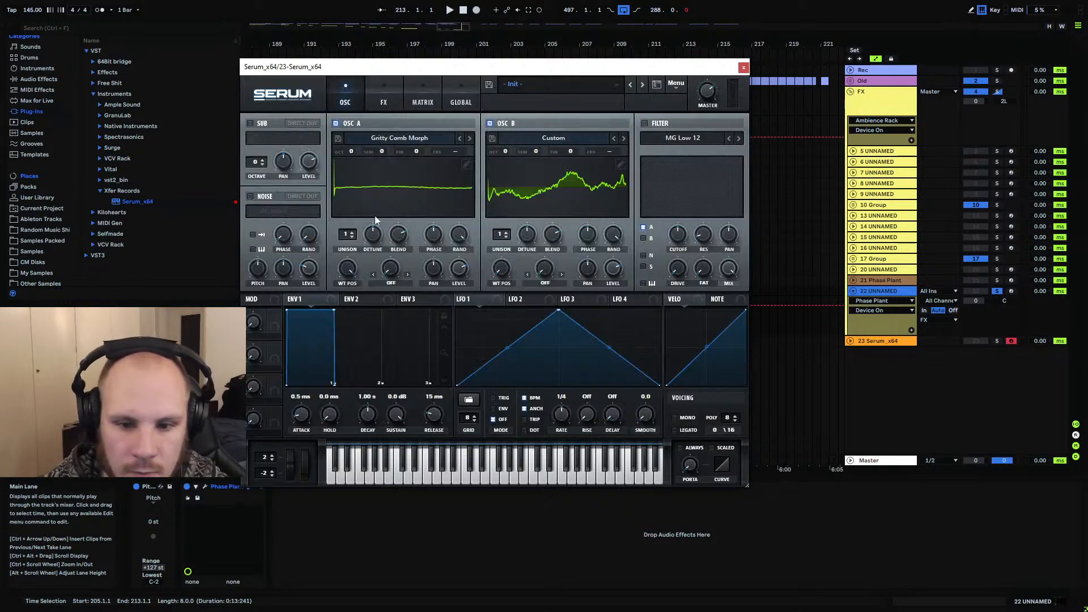
Set the phases of all oscillator A wavetable frames from the other oscillator and check the first frames
{"action": "left_click", "coordinate": [432, 158]}
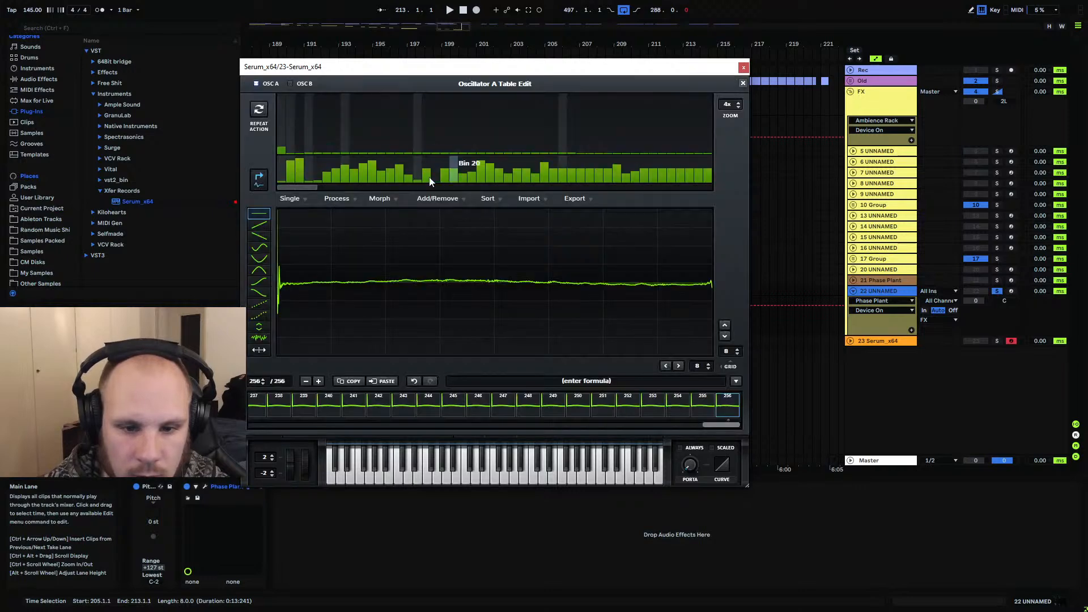
{"action": "left_click", "coordinate": [337, 199]}
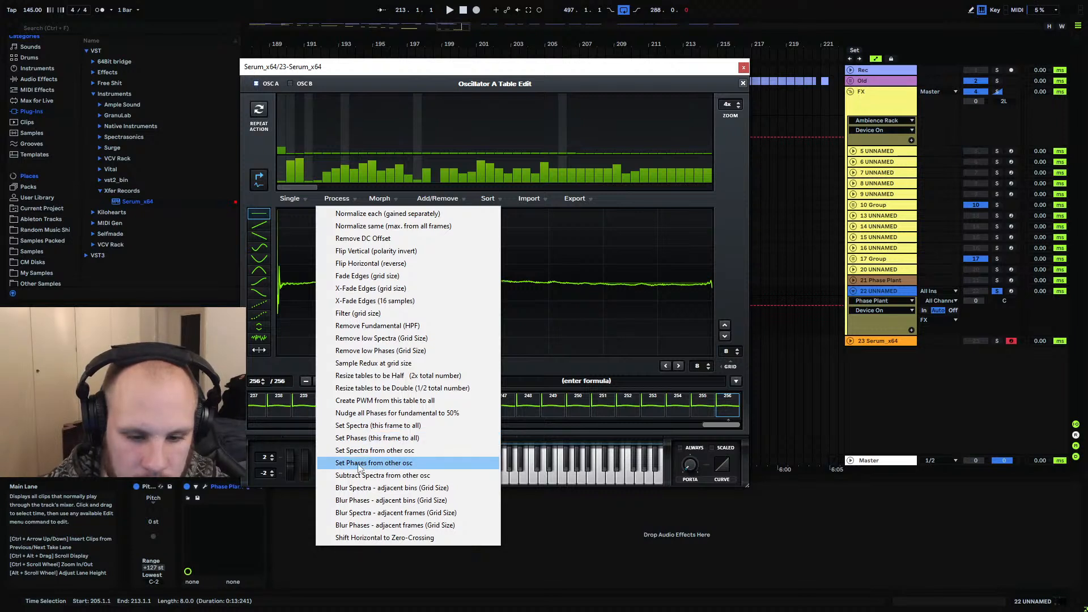
{"action": "left_click", "coordinate": [380, 465]}
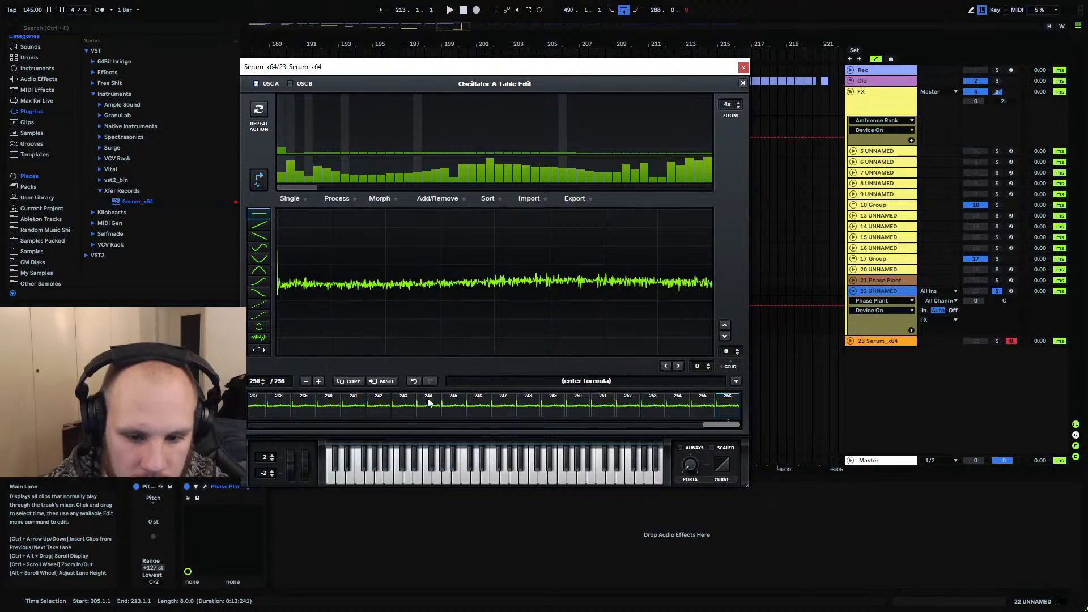
{"action": "left_click_drag", "start_coordinate": [717, 425], "coordinate": [241, 431]}
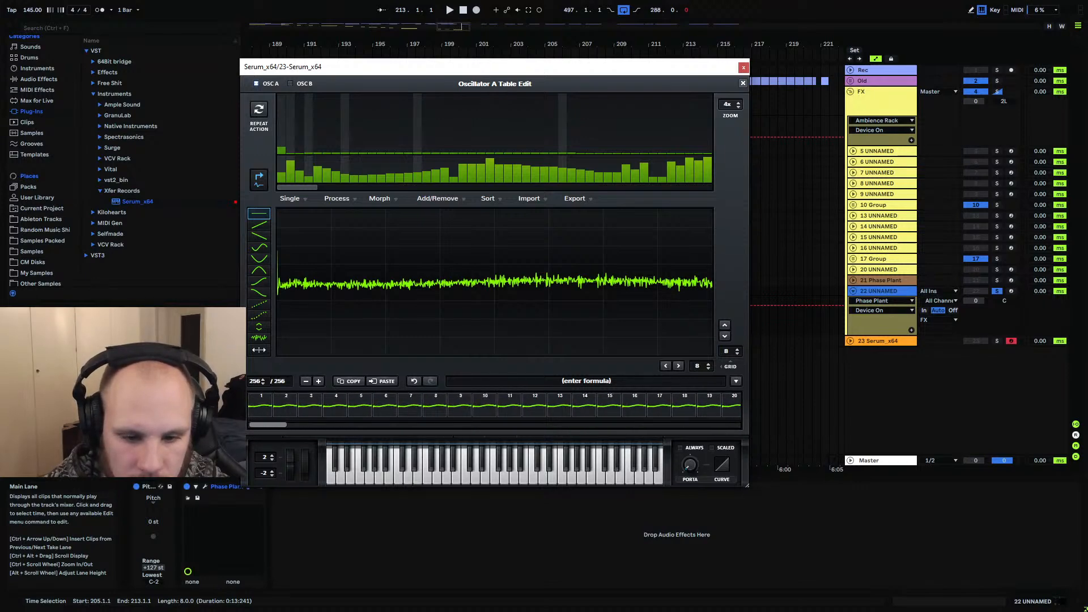
Normalize oscillator A's wavetable by the same amount, using the maximum from all frames, and check the first frames
{"action": "left_click", "coordinate": [339, 201]}
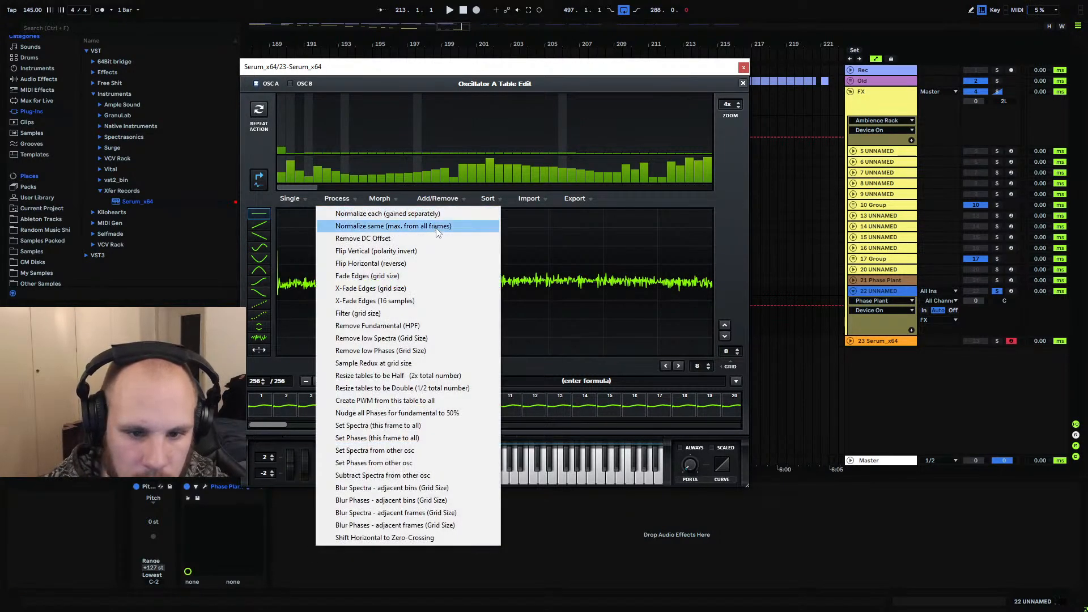
{"action": "left_click", "coordinate": [420, 226]}
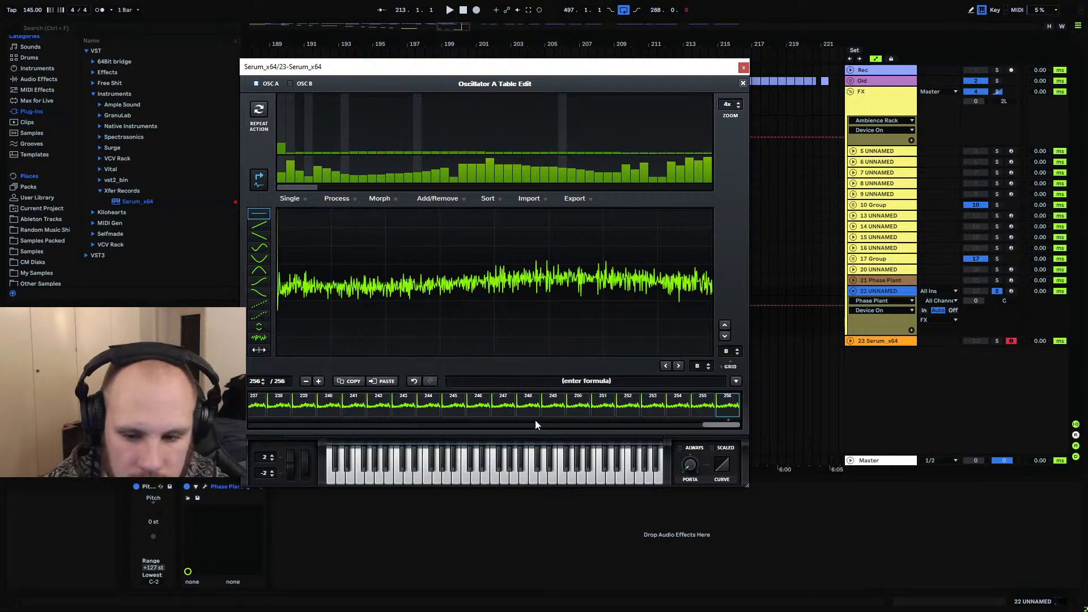
{"action": "left_click_drag", "start_coordinate": [724, 423], "coordinate": [262, 424]}
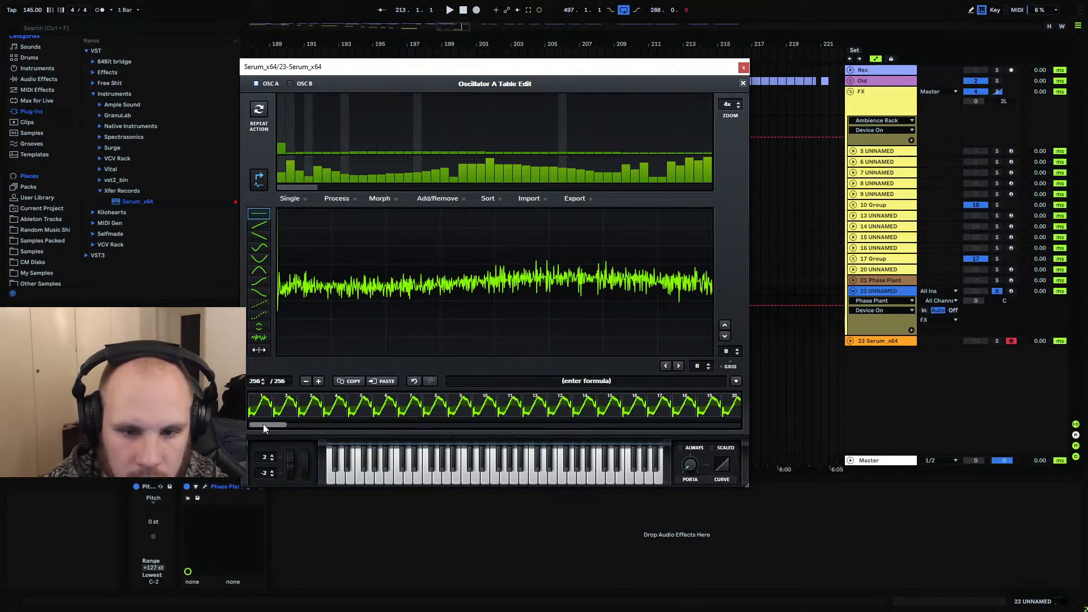
{"action": "mouse_move", "coordinate": [314, 189]}
{"action": "left_mouse_down"}
{"action": "mouse_move", "coordinate": [473, 189]}
{"action": "mouse_move", "coordinate": [312, 198]}
{"action": "left_mouse_up"}
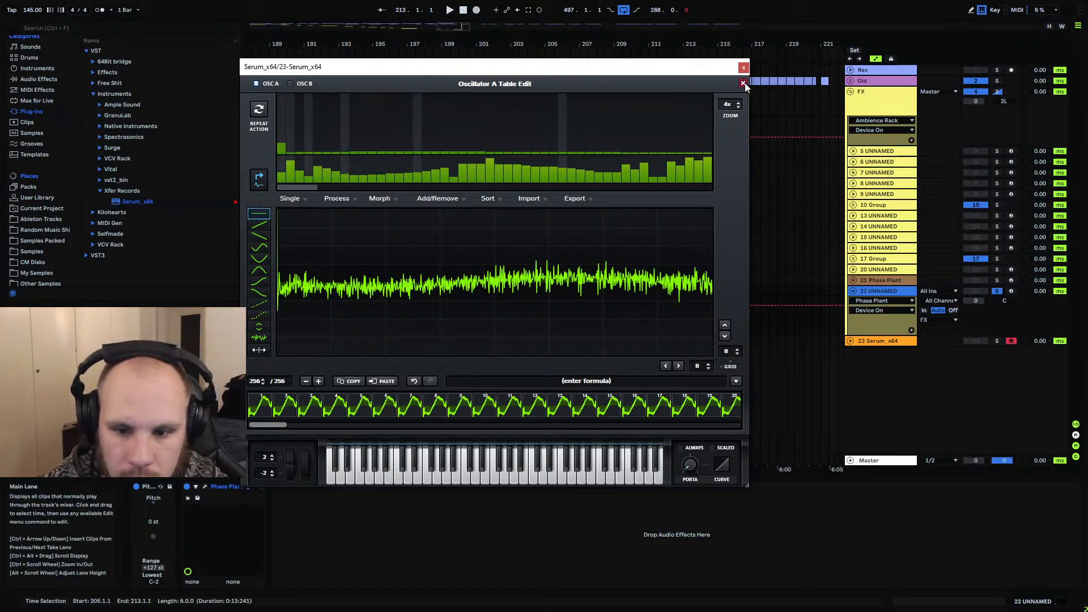
Sweep oscillator A's wavetable position through its full range and inspect the first frame in the table editor
{"action": "left_click_drag", "start_coordinate": [304, 185], "coordinate": [243, 208]}
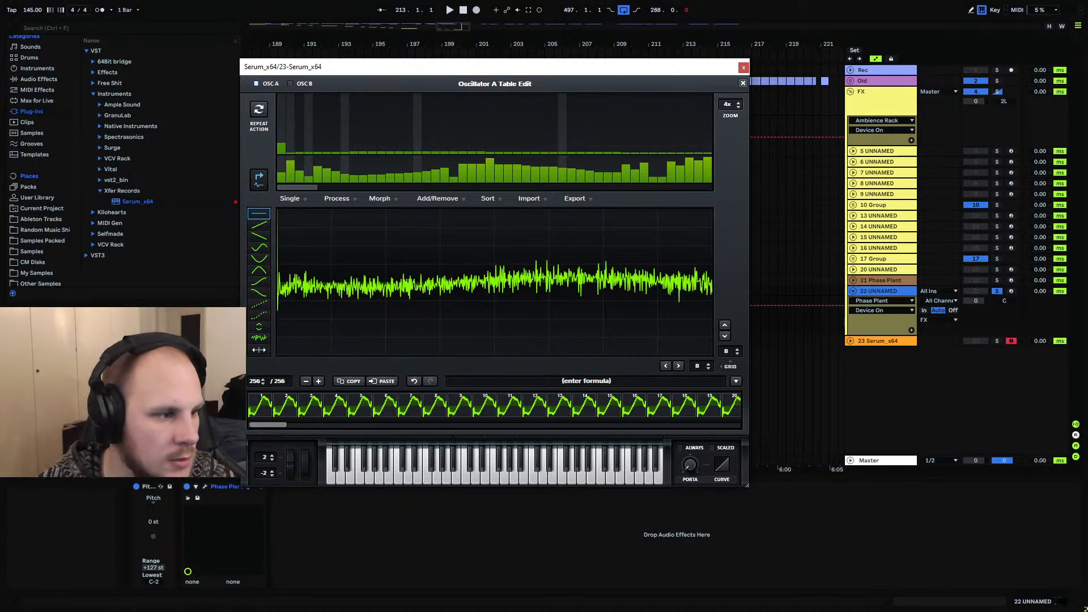
{"action": "left_click", "coordinate": [743, 84]}
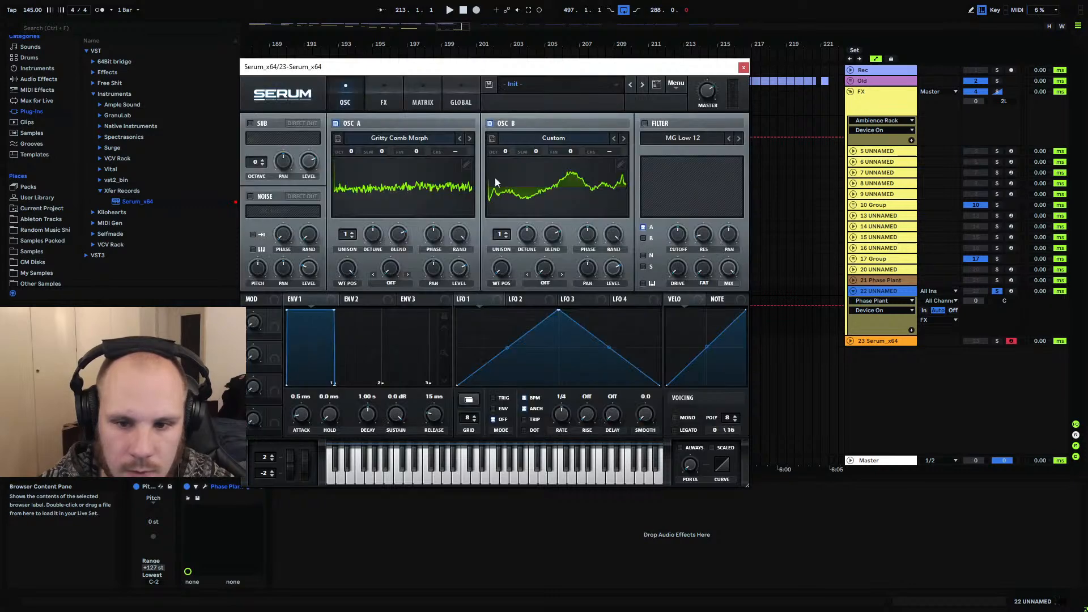
{"action": "left_click_drag", "start_coordinate": [347, 269], "coordinate": [412, 197]}
{"action": "left_click_drag", "start_coordinate": [351, 265], "coordinate": [368, 322]}
{"action": "left_click", "coordinate": [466, 164]}
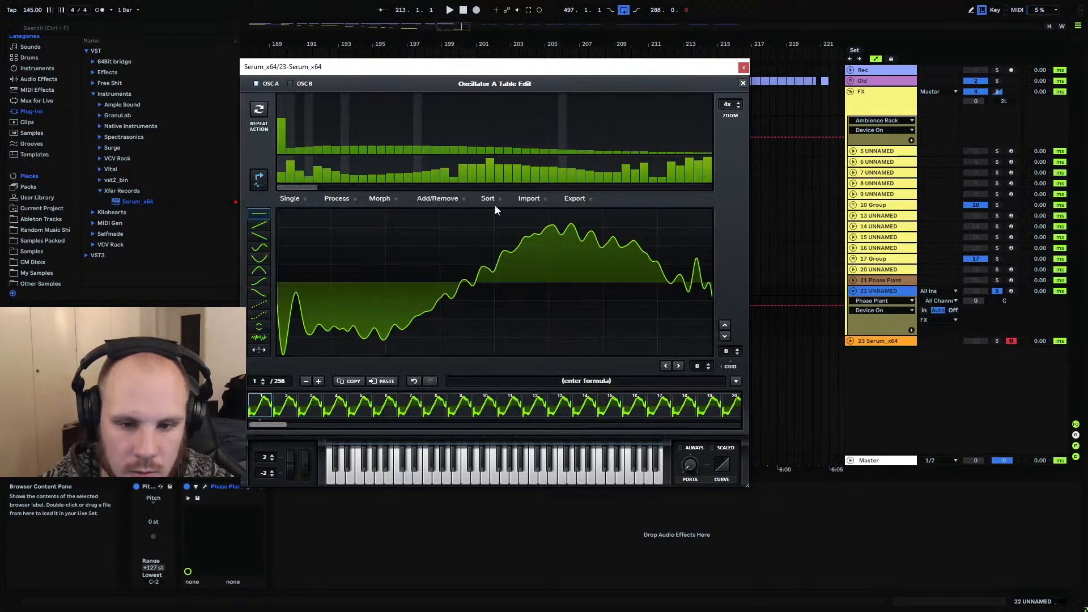
{"action": "left_click_drag", "start_coordinate": [294, 424], "coordinate": [243, 419]}
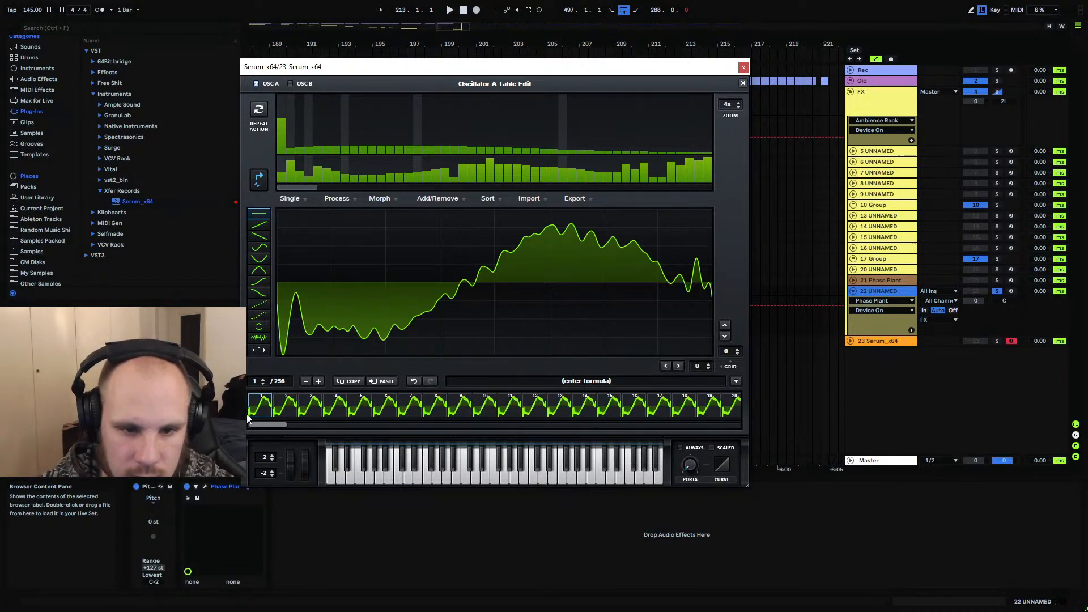
{"action": "left_click", "coordinate": [745, 83]}
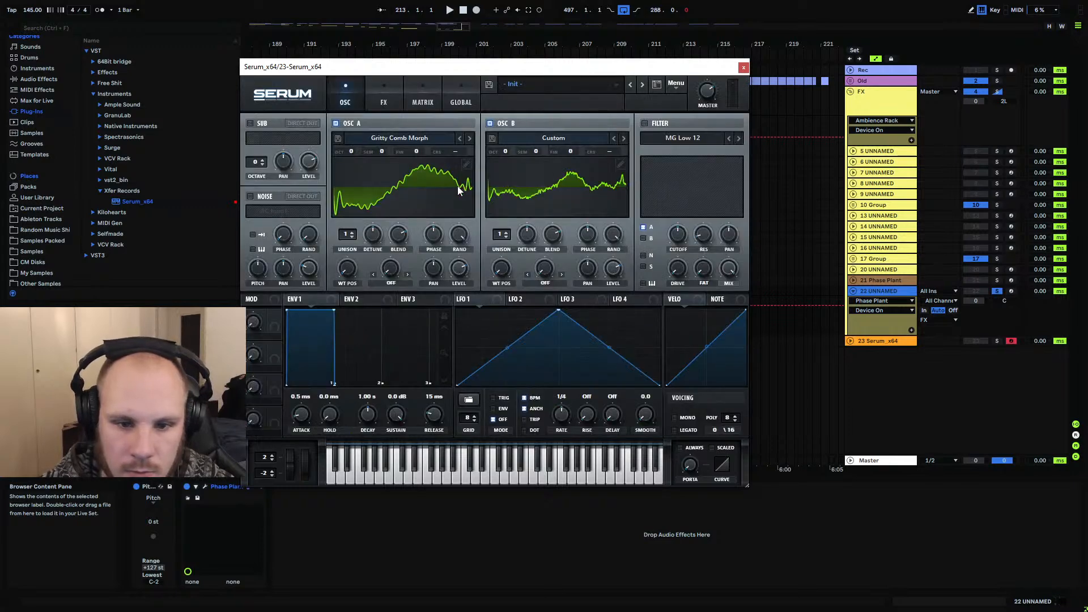
Remove frames 2 to 255 from oscillator A's wavetable, keeping only the first and last frames
{"action": "left_click", "coordinate": [465, 165]}
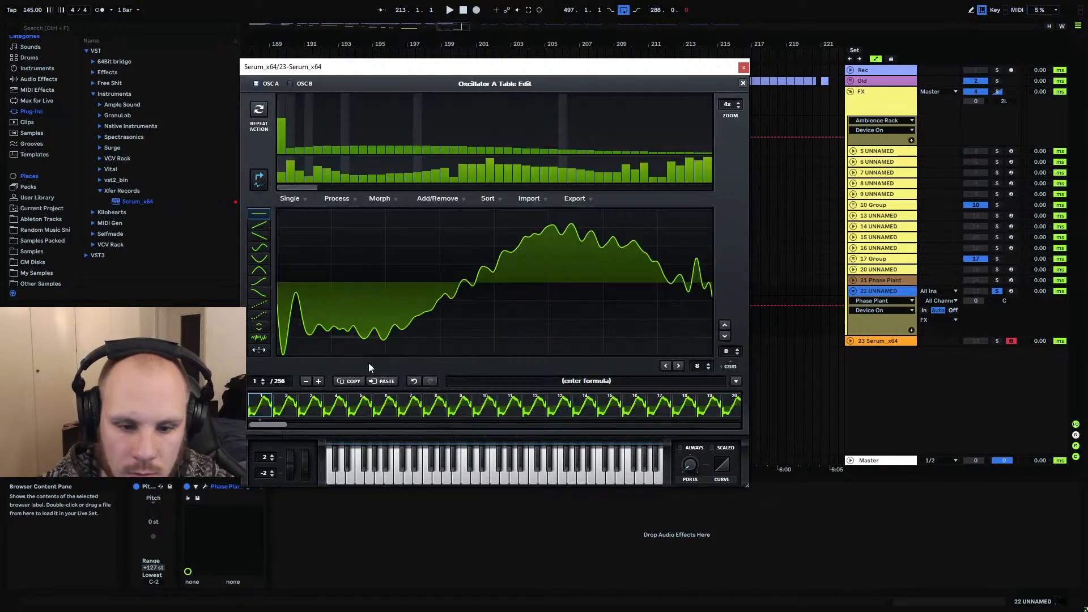
{"action": "left_click", "coordinate": [284, 412]}
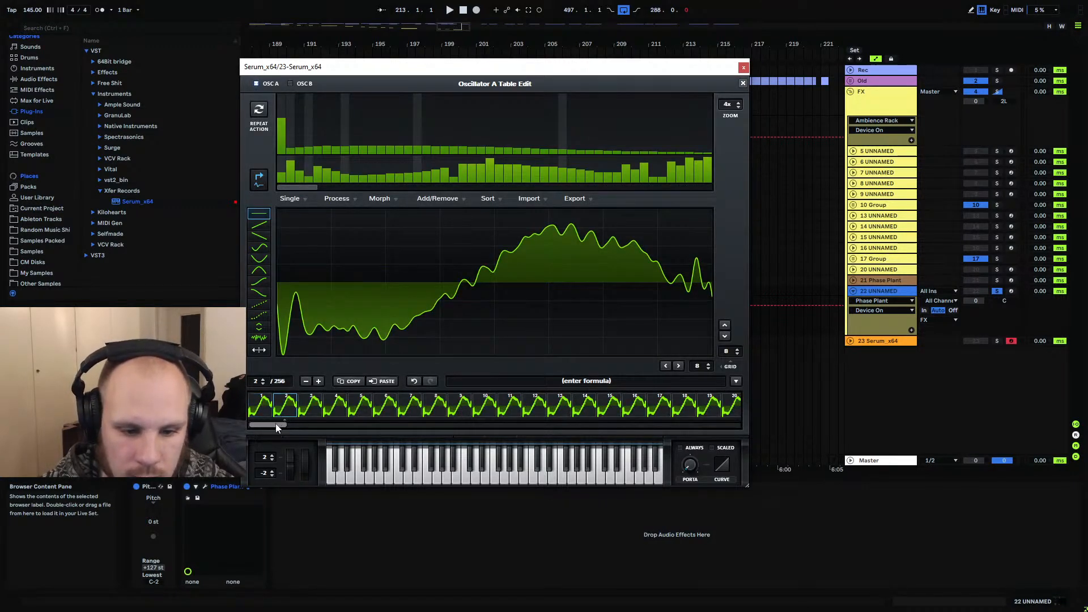
{"action": "left_click_drag", "start_coordinate": [276, 423], "coordinate": [729, 438]}
{"action": "left_click", "coordinate": [702, 405], "text": "shift"}
{"action": "left_click", "coordinate": [425, 198]}
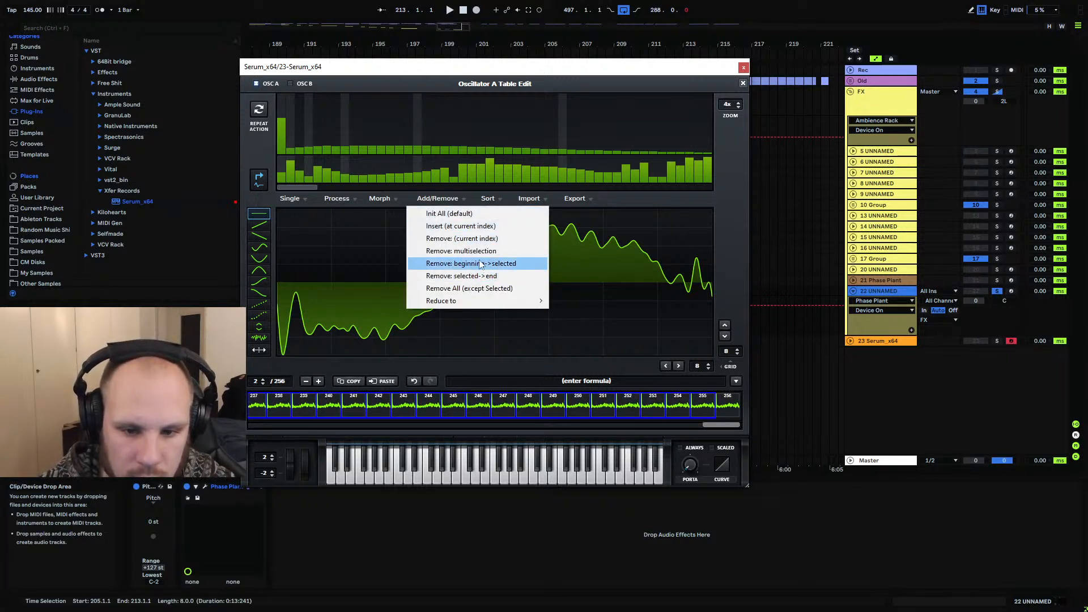
{"action": "left_click", "coordinate": [460, 250]}
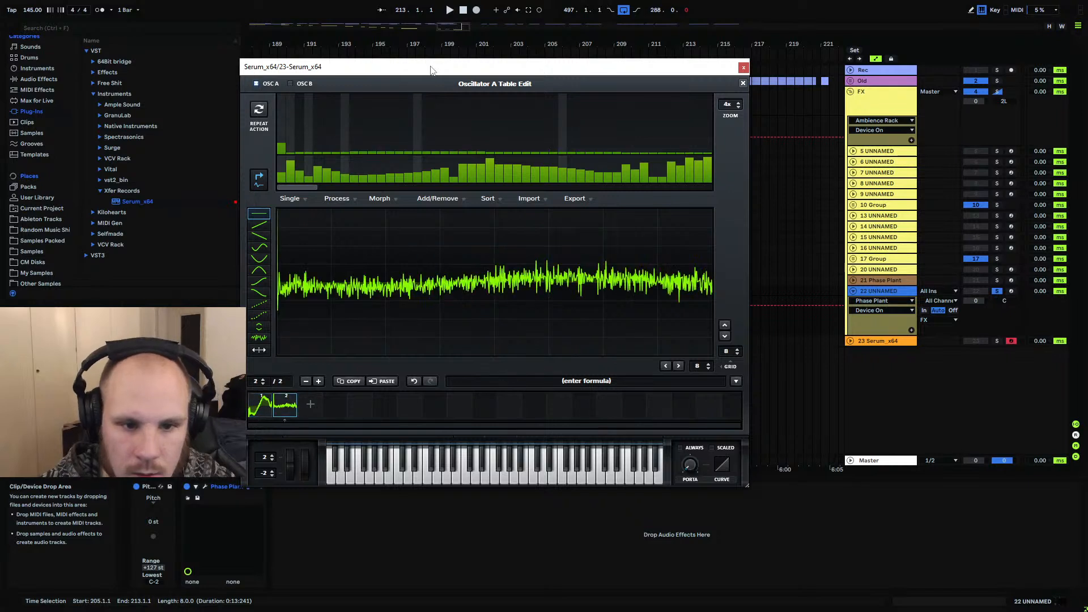
Raise the fundamental (bin 1) of the second frame to about 65% and compare it with the first frame
{"action": "left_click", "coordinate": [284, 127]}
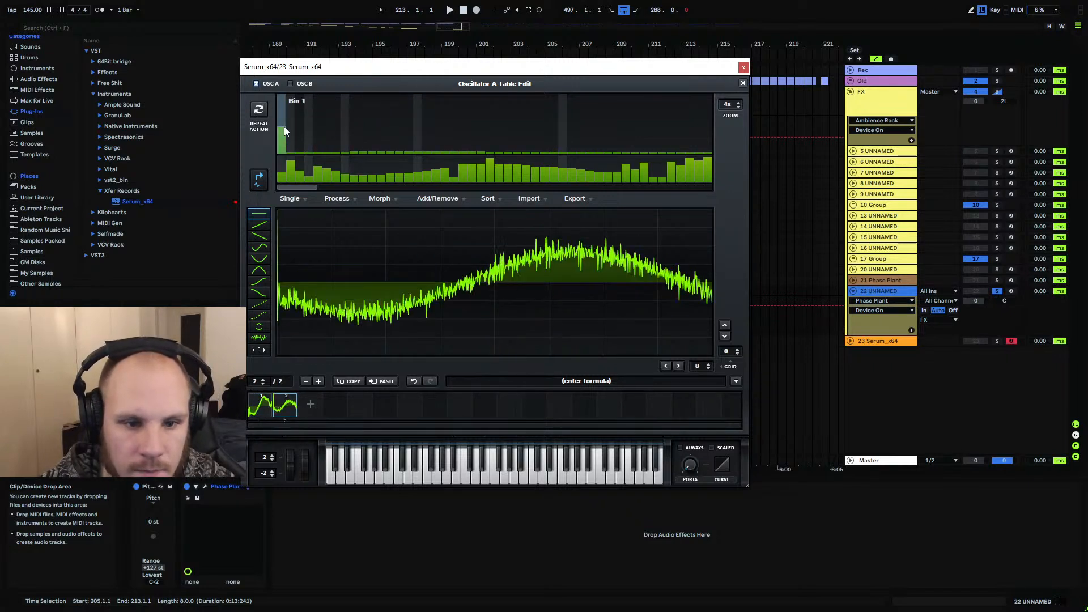
{"action": "left_click", "coordinate": [283, 121]}
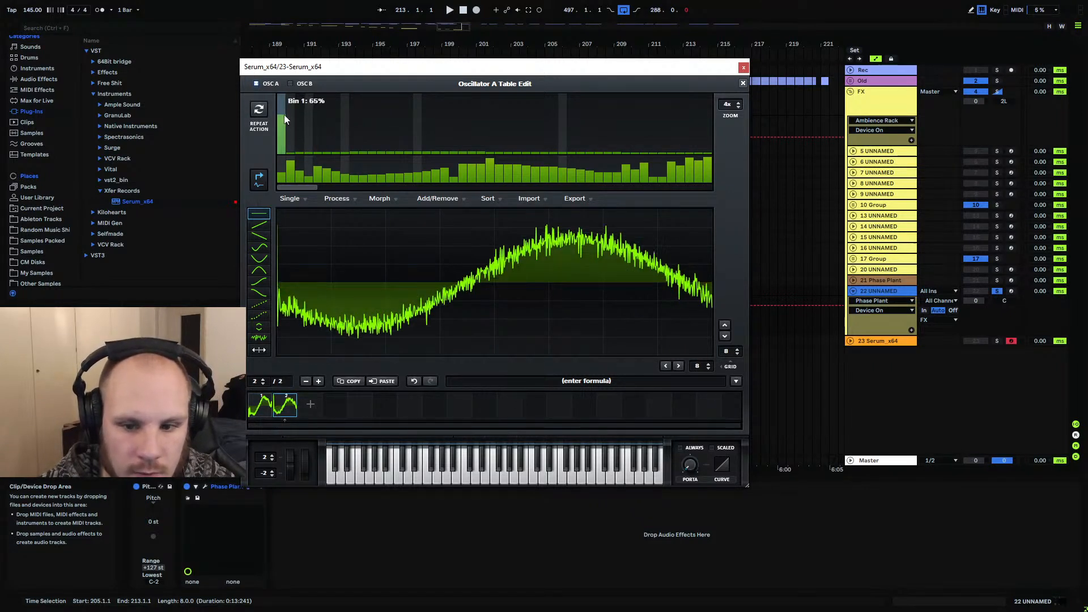
{"action": "left_click", "coordinate": [284, 115]}
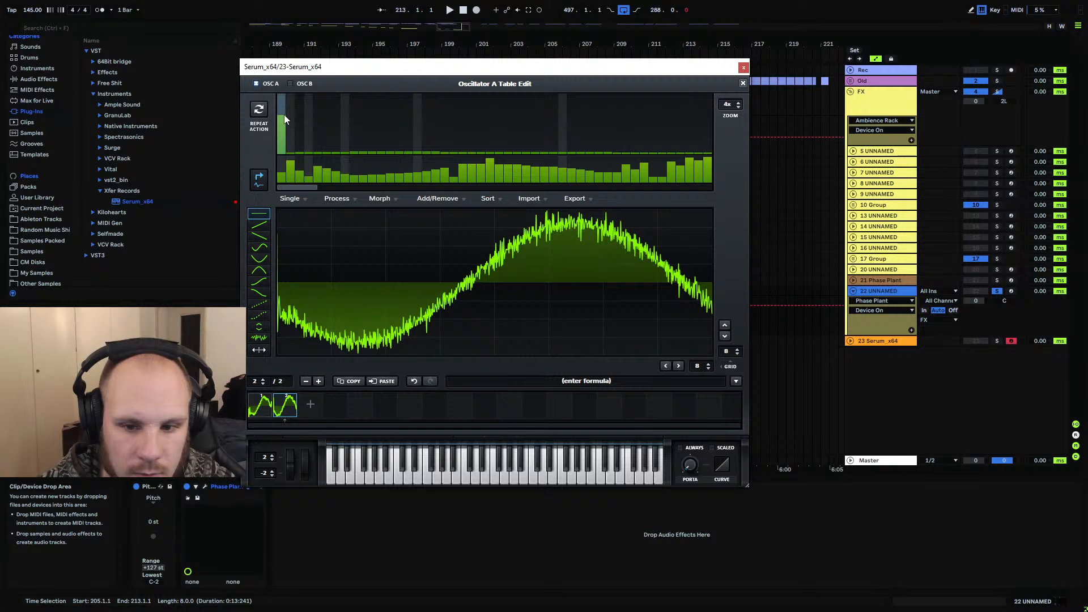
{"action": "left_click", "coordinate": [266, 406]}
{"action": "left_click", "coordinate": [283, 409]}
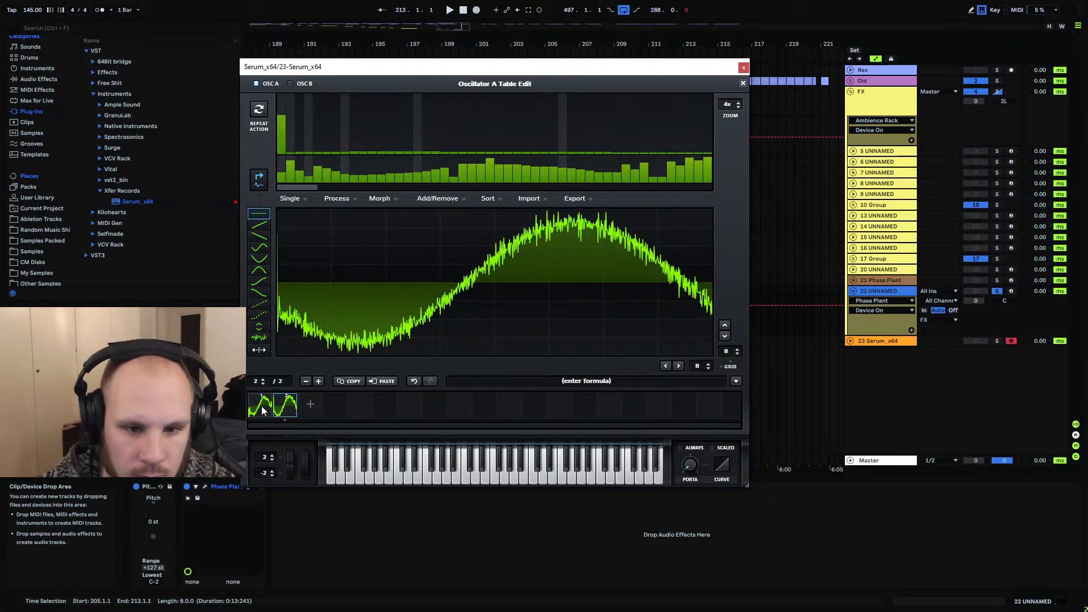
{"action": "left_click", "coordinate": [262, 408]}
{"action": "left_click", "coordinate": [286, 410]}
{"action": "left_click", "coordinate": [263, 412]}
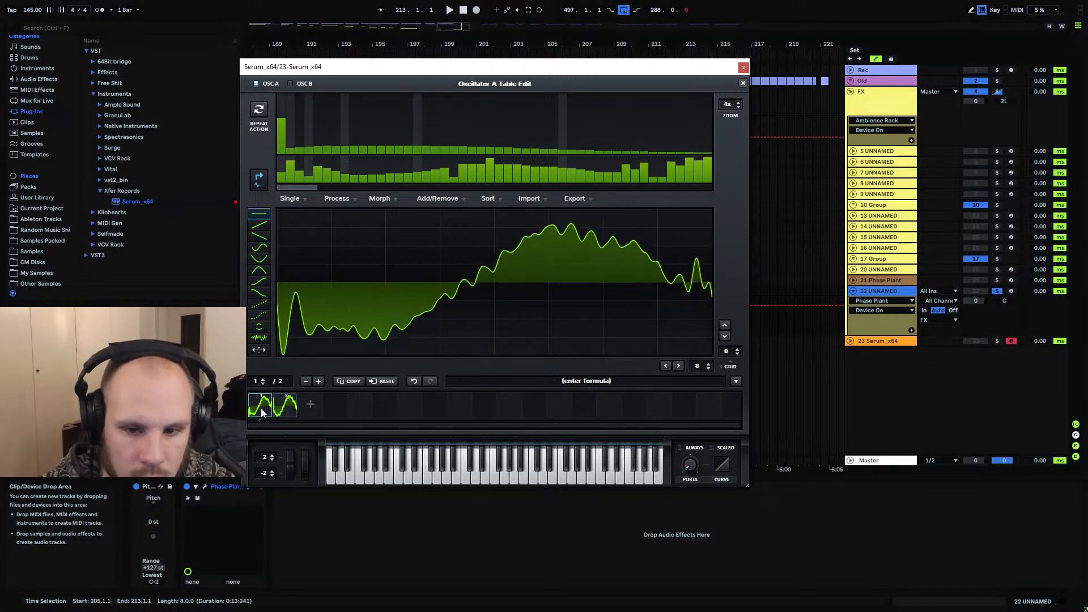
{"action": "left_click", "coordinate": [287, 409]}
{"action": "left_click", "coordinate": [253, 409]}
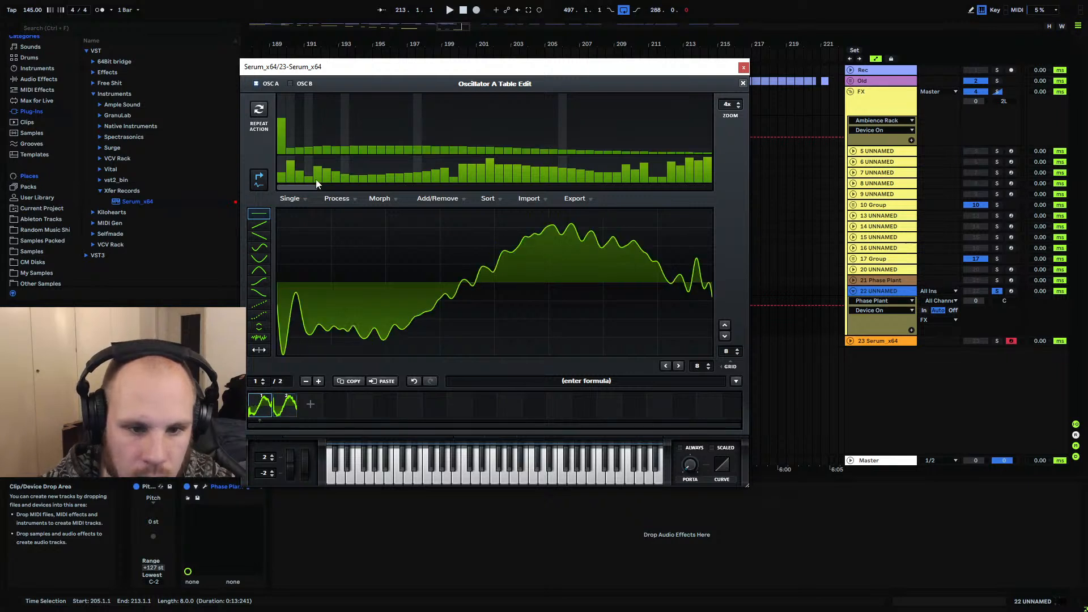
Redraw the second frame's harmonic amplitudes from bin 2 upward as low humps and reshape its lower phase bins up to about bin 20
{"action": "left_click", "coordinate": [291, 408]}
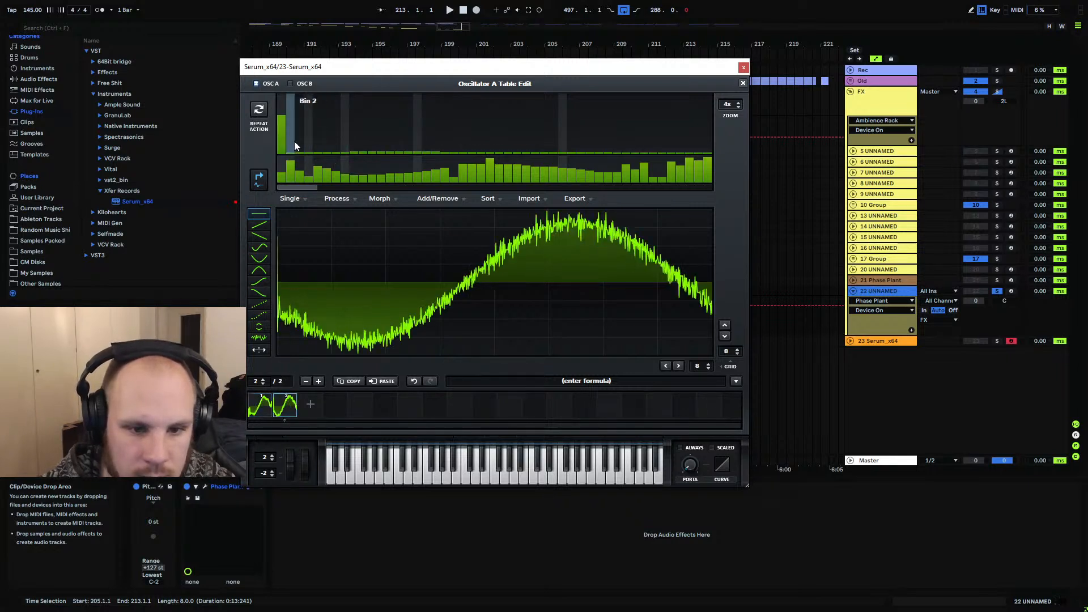
{"action": "left_click_drag", "start_coordinate": [294, 147], "coordinate": [544, 151]}
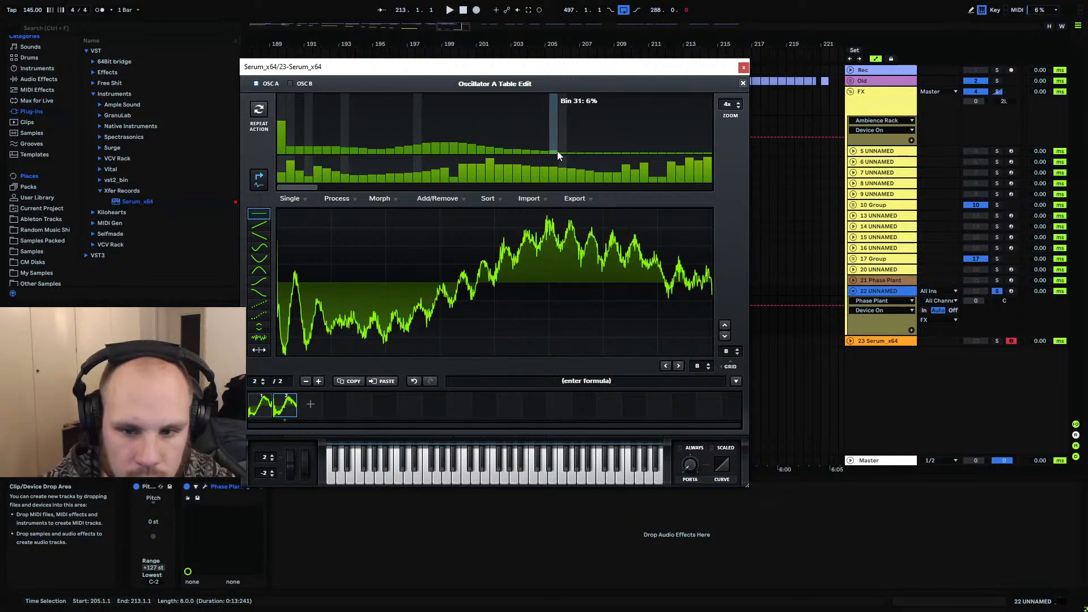
{"action": "left_click_drag", "start_coordinate": [557, 151], "coordinate": [576, 150]}
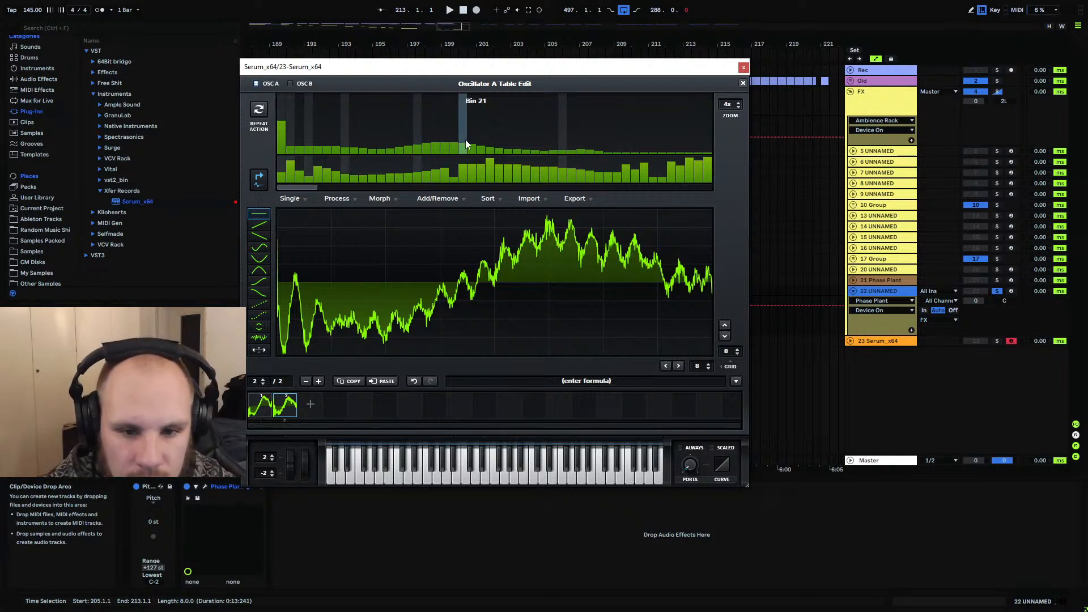
{"action": "left_click", "coordinate": [326, 146]}
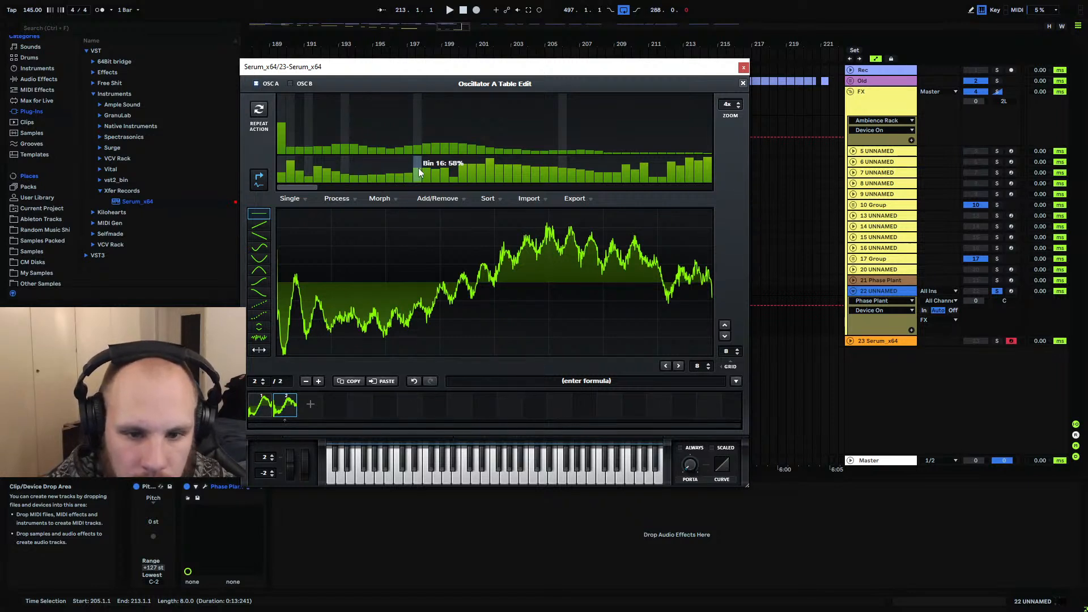
{"action": "left_click", "coordinate": [303, 174]}
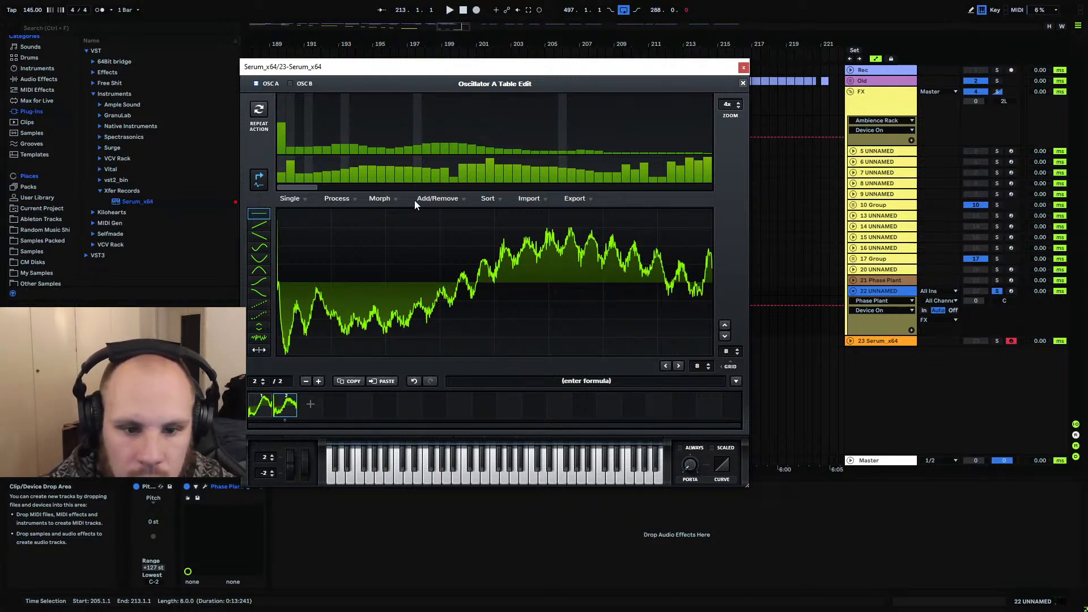
Apply a spectral morph between the two frames, normalize each frame separately, and leave the table editor
{"action": "left_click", "coordinate": [391, 198]}
{"action": "left_click", "coordinate": [455, 227]}
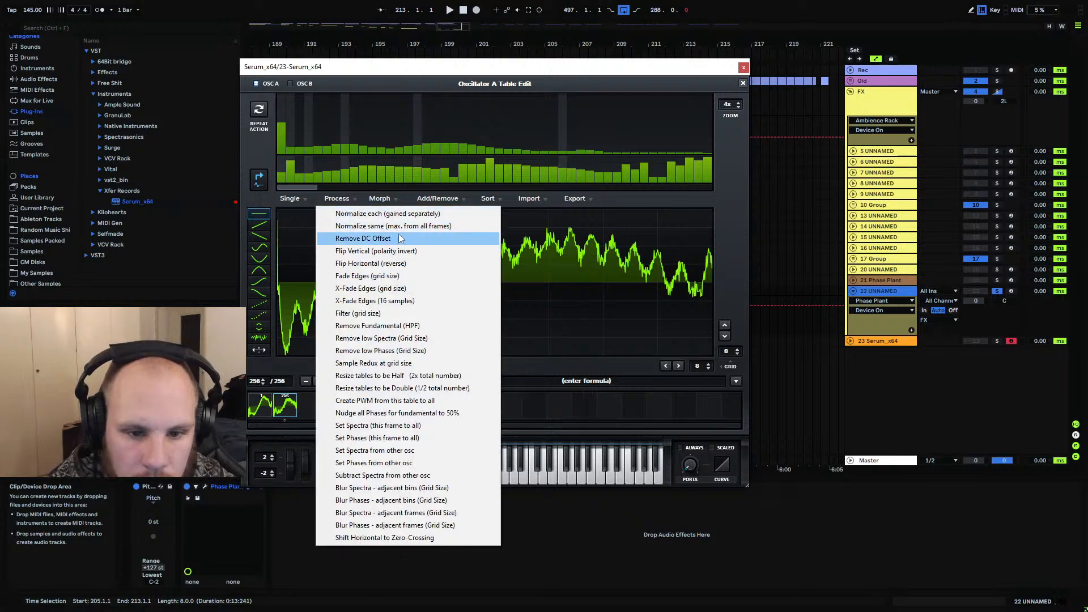
{"action": "left_click", "coordinate": [389, 214]}
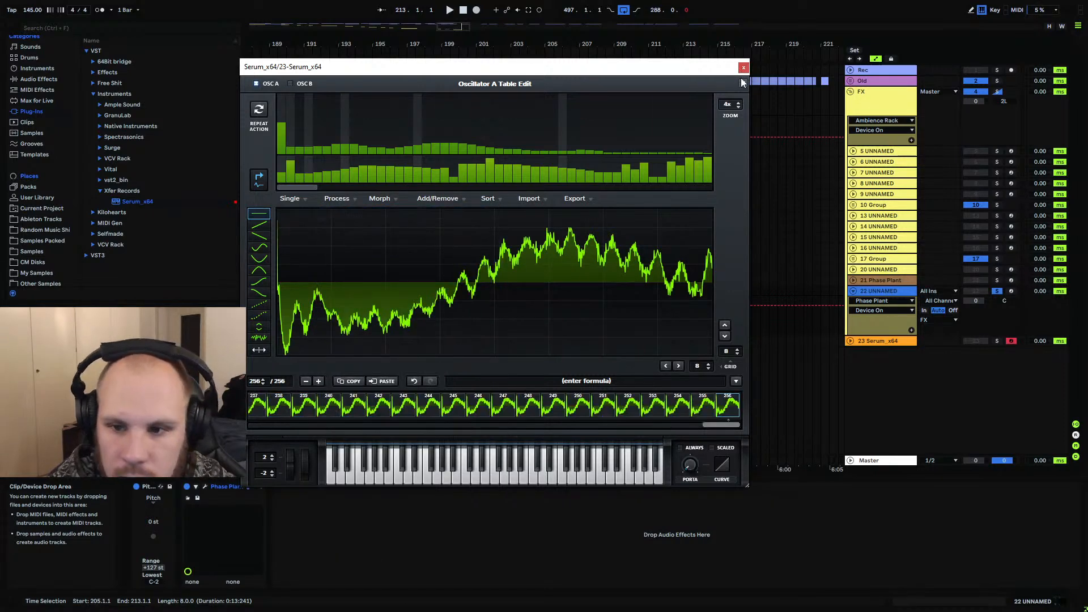
{"action": "left_click", "coordinate": [742, 83]}
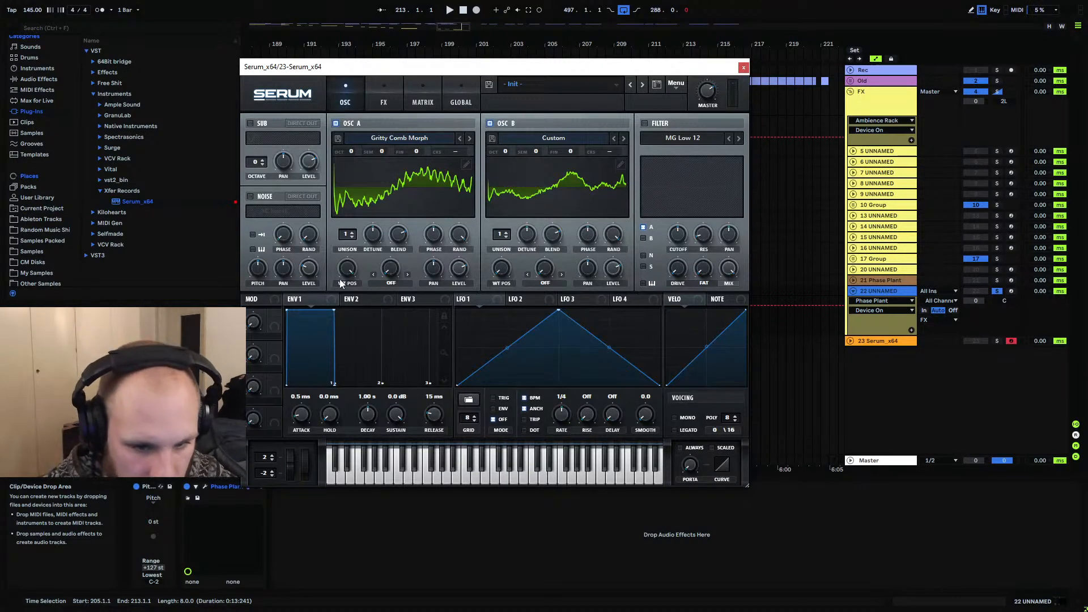
Solo the Serum track and sweep oscillator A's wavetable position while playing notes
{"action": "key", "text": "g"}
{"action": "left_click_drag", "start_coordinate": [347, 275], "coordinate": [343, 397]}
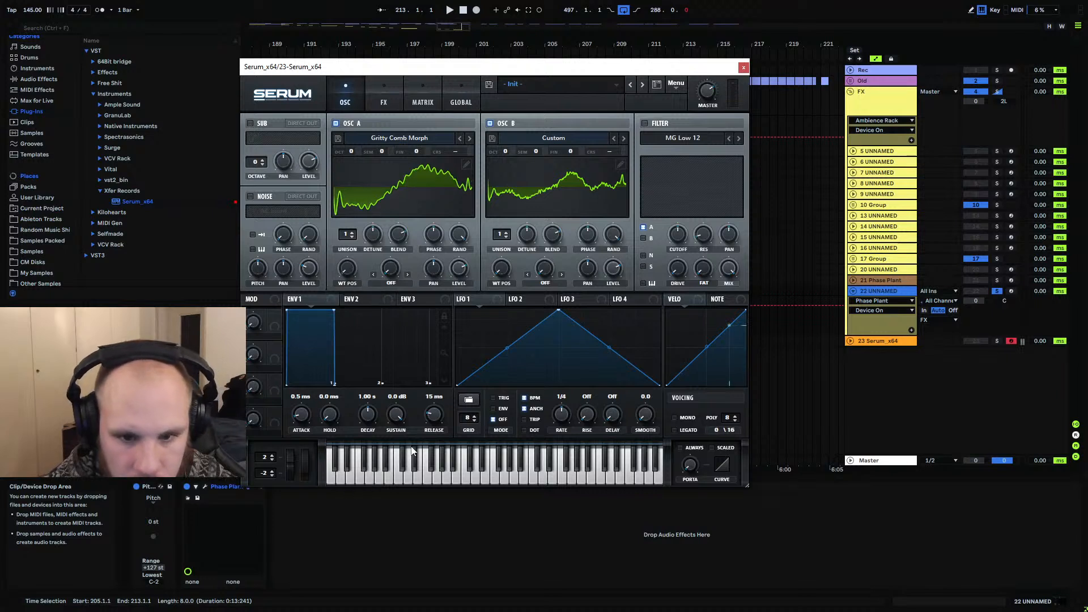
{"action": "left_click", "coordinate": [996, 341]}
{"action": "left_click_drag", "start_coordinate": [351, 270], "coordinate": [396, 254]}
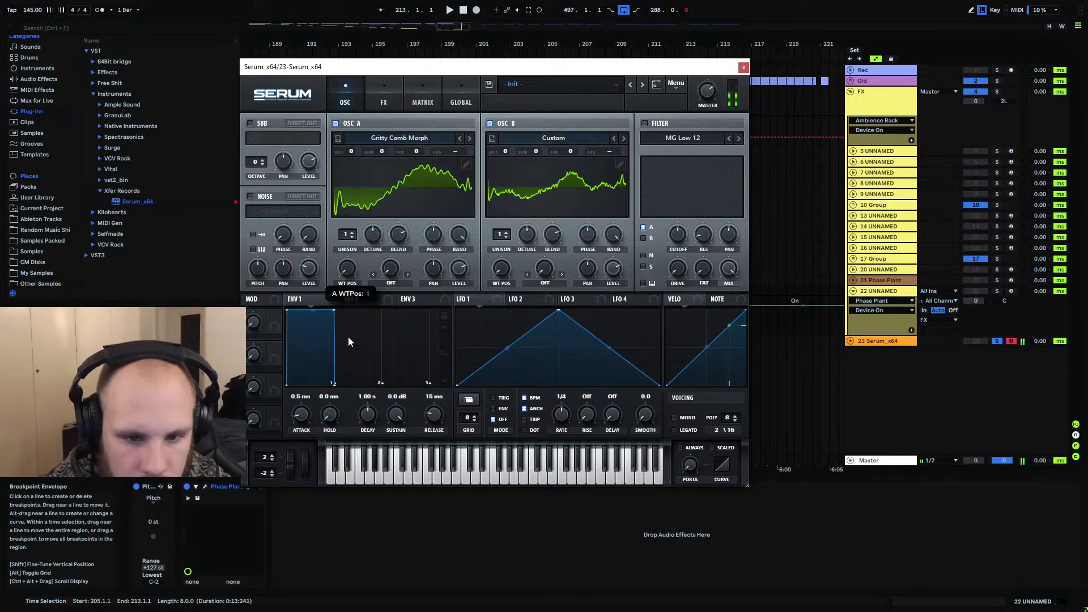
Strip the morphed in-between frames from oscillator A's wavetable by removing the multiselection, leaving only its two end frames
{"action": "left_click", "coordinate": [466, 164]}
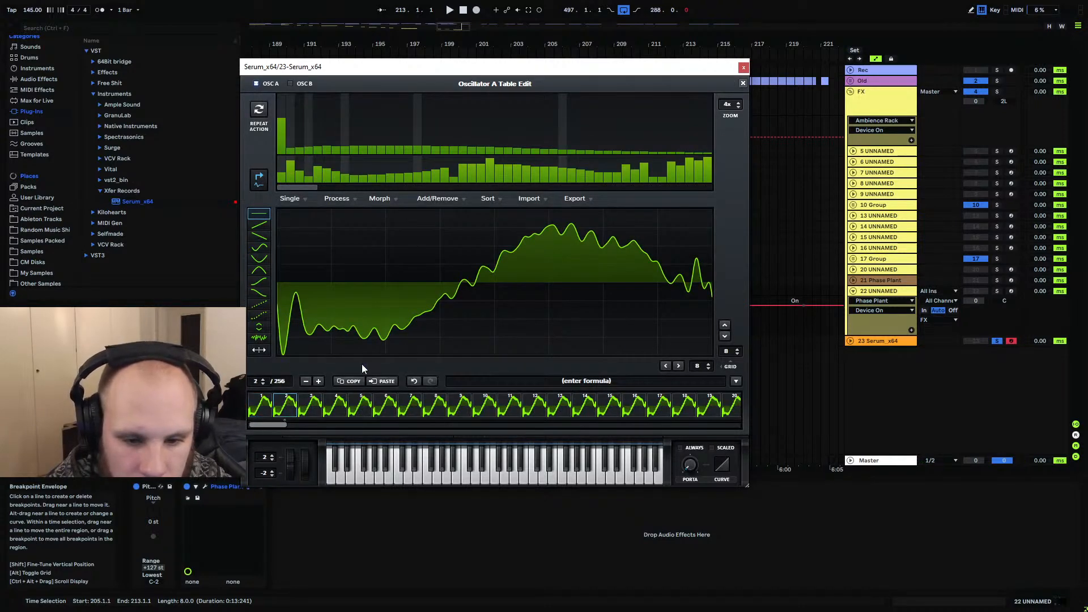
{"action": "left_click_drag", "start_coordinate": [280, 426], "coordinate": [745, 424]}
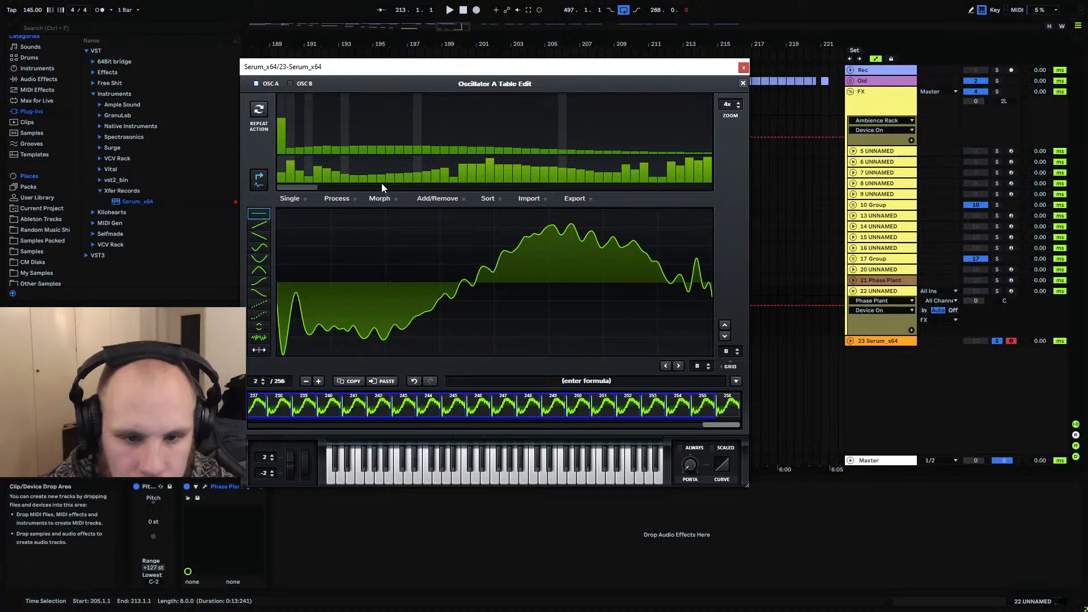
{"action": "left_click", "coordinate": [436, 198]}
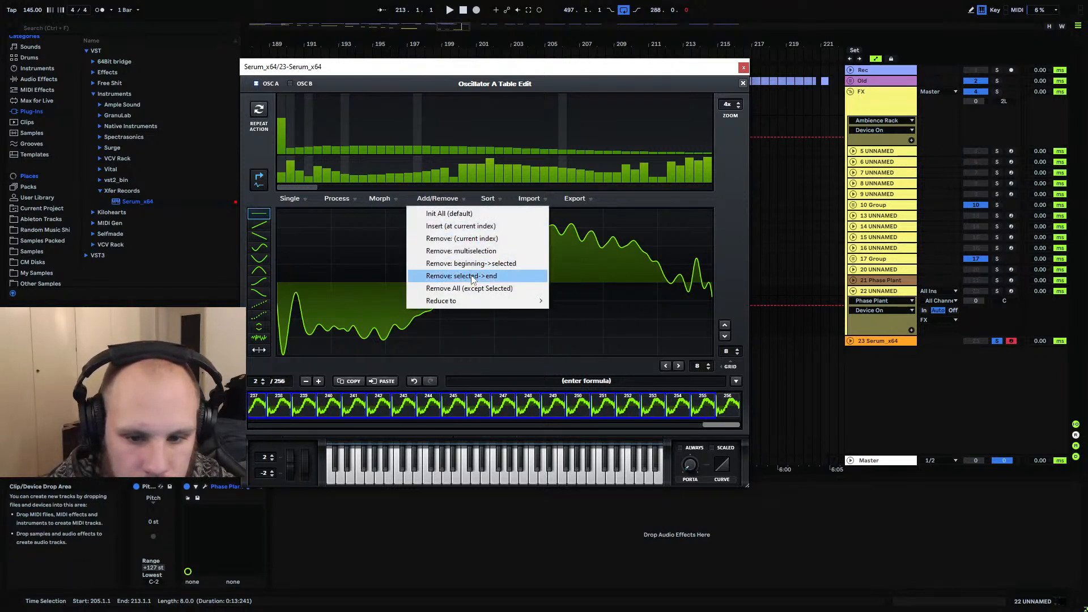
{"action": "left_click", "coordinate": [472, 256]}
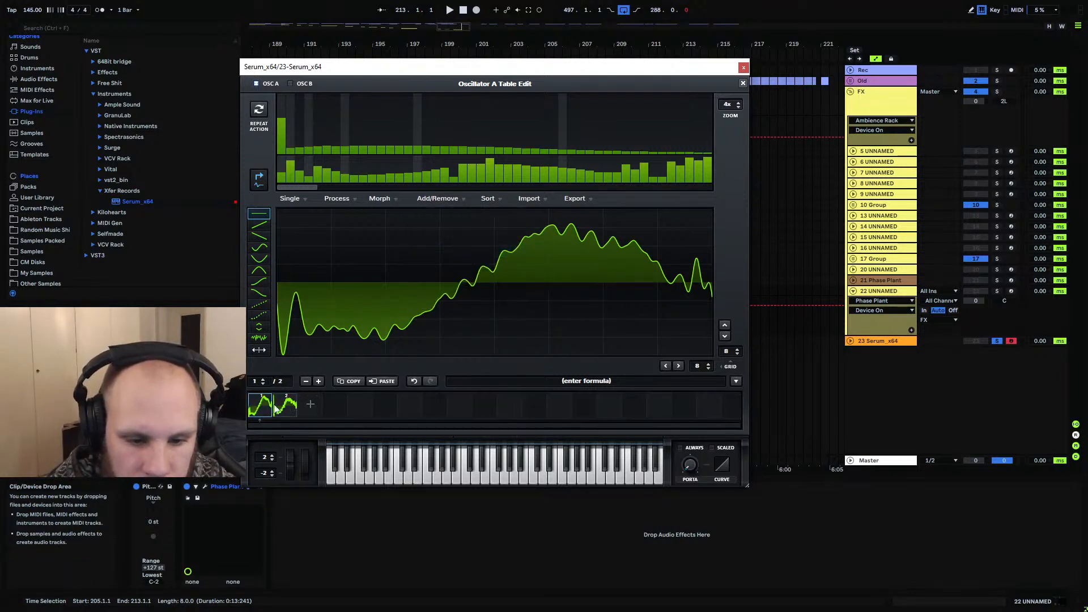
Taper the first frame's harmonic amplitudes above bin 16 and erase all harmonics above about bin 33
{"action": "mouse_move", "coordinate": [309, 185]}
{"action": "left_mouse_down"}
{"action": "mouse_move", "coordinate": [382, 186]}
{"action": "mouse_move", "coordinate": [297, 189]}
{"action": "left_mouse_up"}
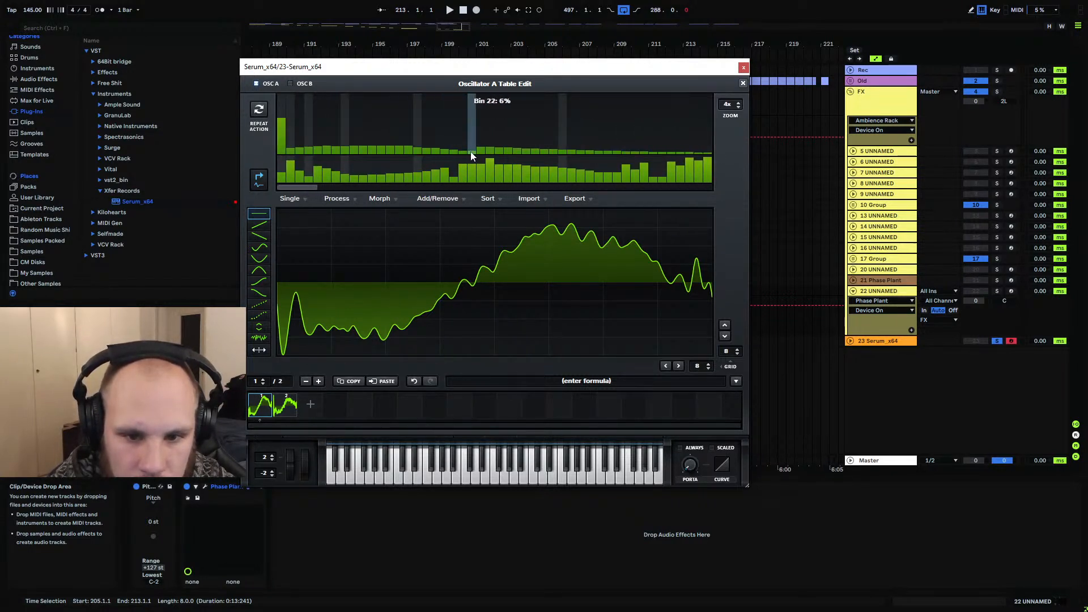
{"action": "left_click_drag", "start_coordinate": [580, 154], "coordinate": [735, 163]}
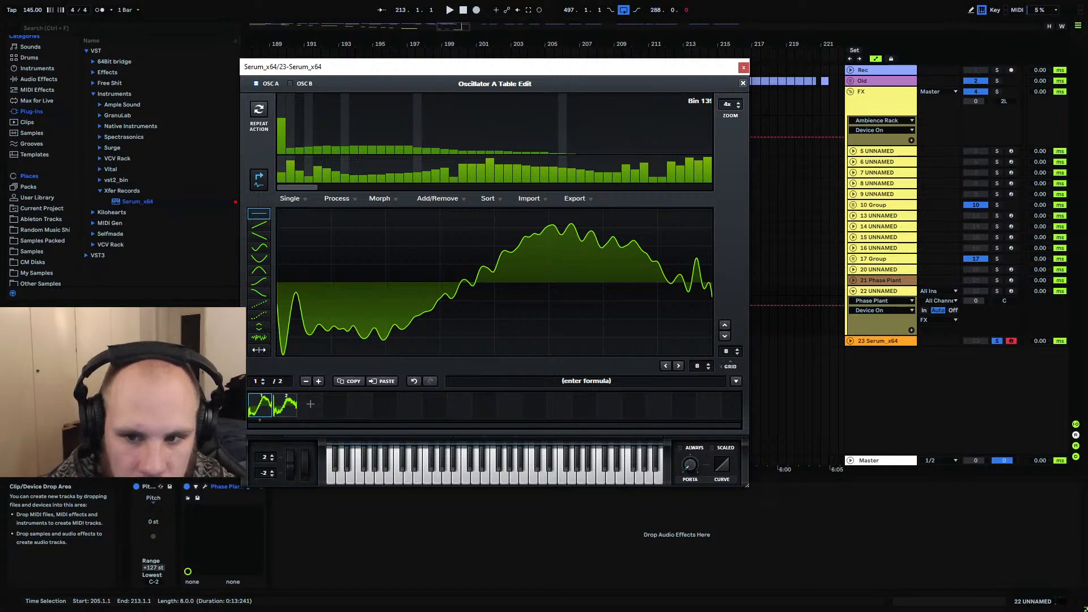
{"action": "left_click_drag", "start_coordinate": [735, 163], "coordinate": [1087, 165]}
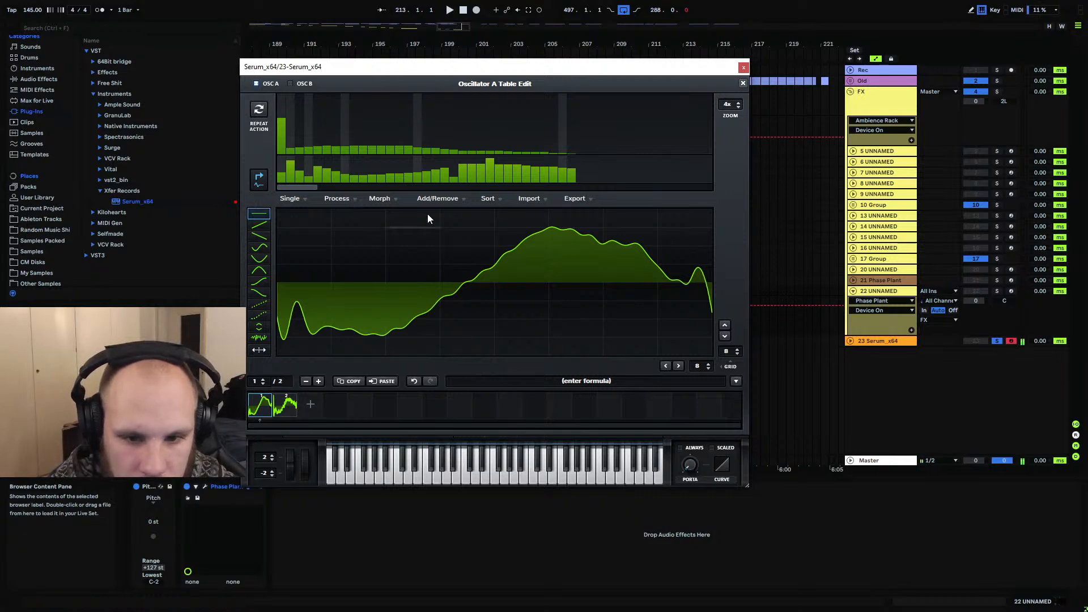
Leave the table editor, switch off oscillator B, and audition oscillator A by sweeping its wavetable position
{"action": "left_click", "coordinate": [743, 84]}
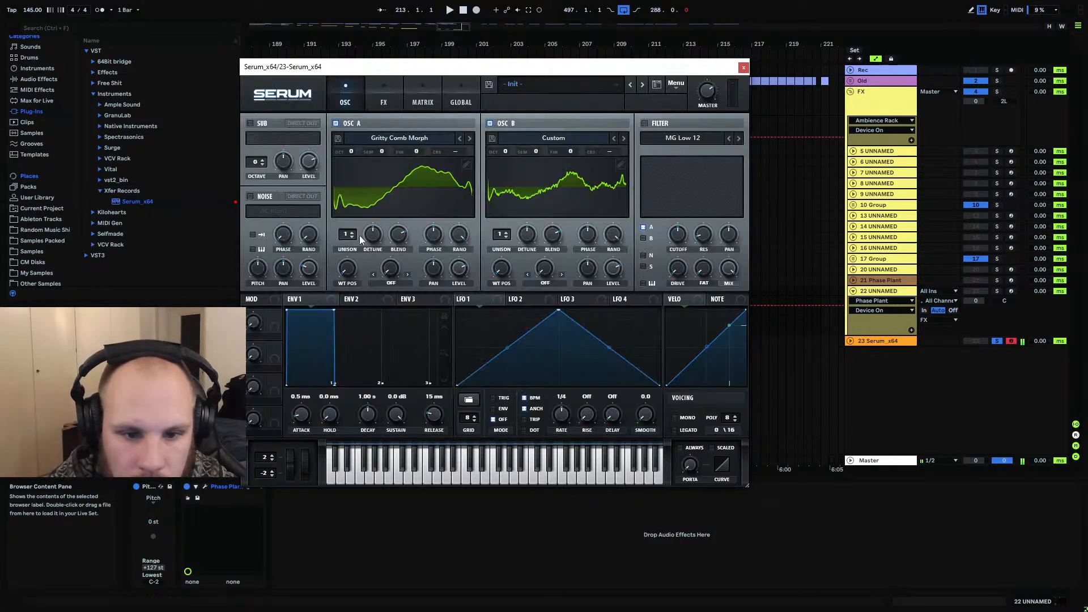
{"action": "left_click", "coordinate": [490, 123]}
{"action": "left_click_drag", "start_coordinate": [349, 271], "coordinate": [419, 295]}
Try a crossfade morph between oscillator A's two end frames, and replace it with a spectral morph
{"action": "left_click", "coordinate": [466, 164]}
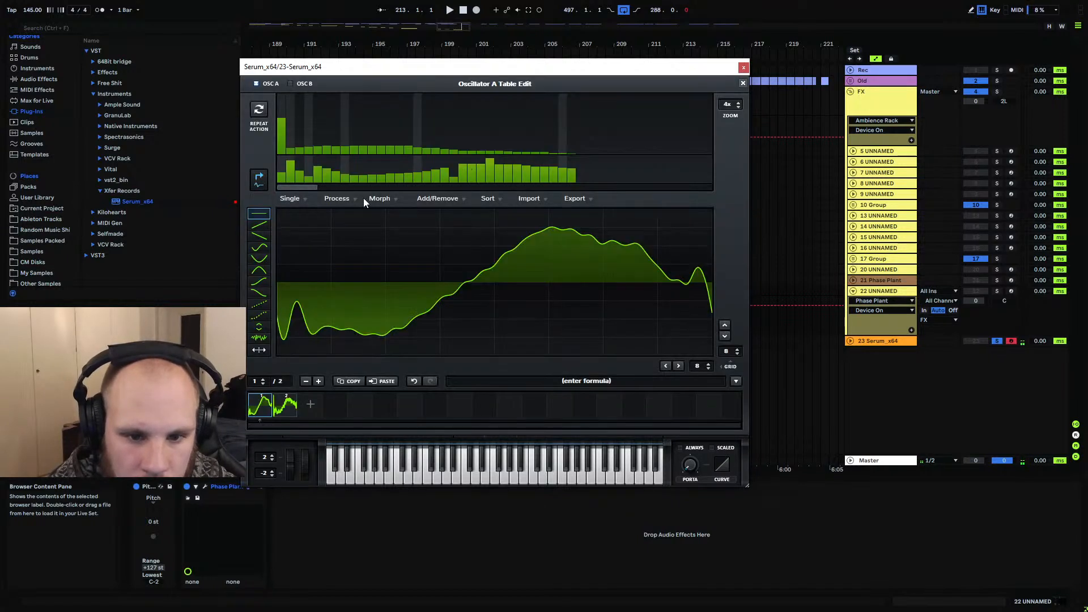
{"action": "left_click", "coordinate": [392, 199]}
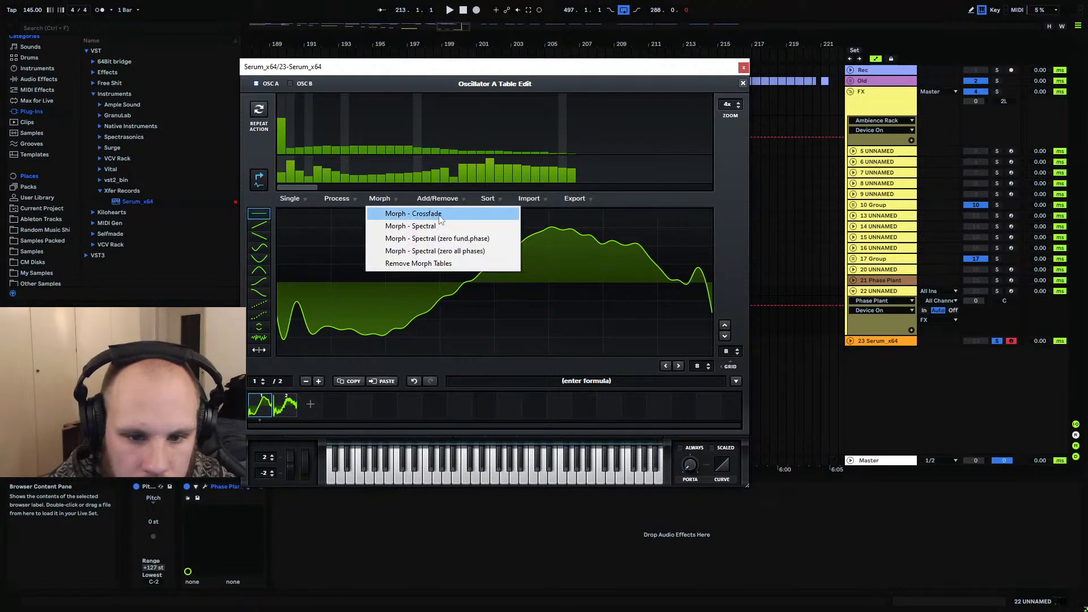
{"action": "left_click", "coordinate": [366, 224]}
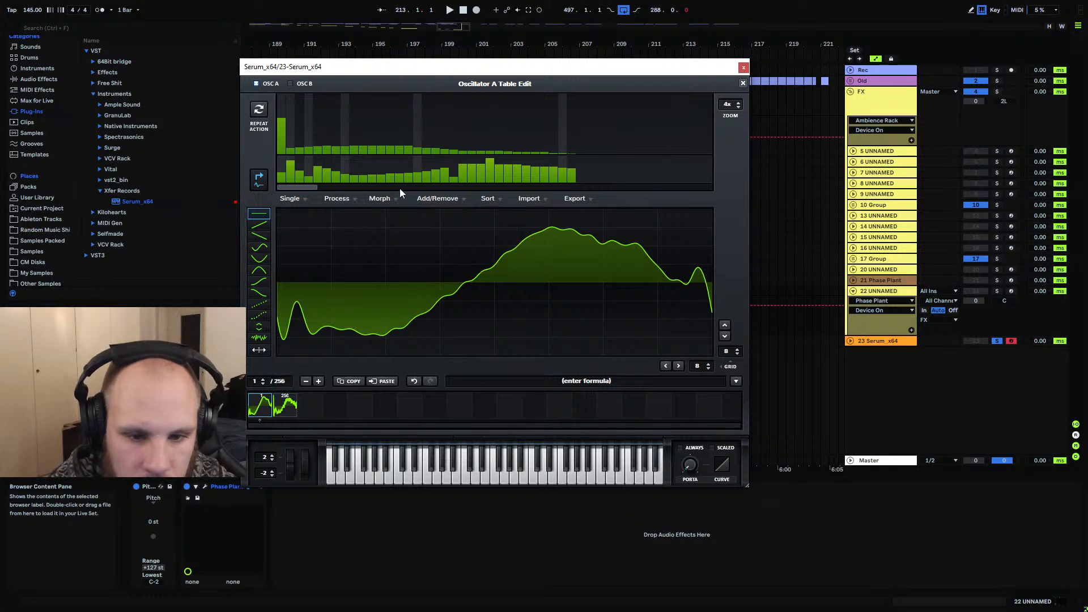
{"action": "left_click", "coordinate": [394, 198]}
{"action": "left_click", "coordinate": [387, 219]}
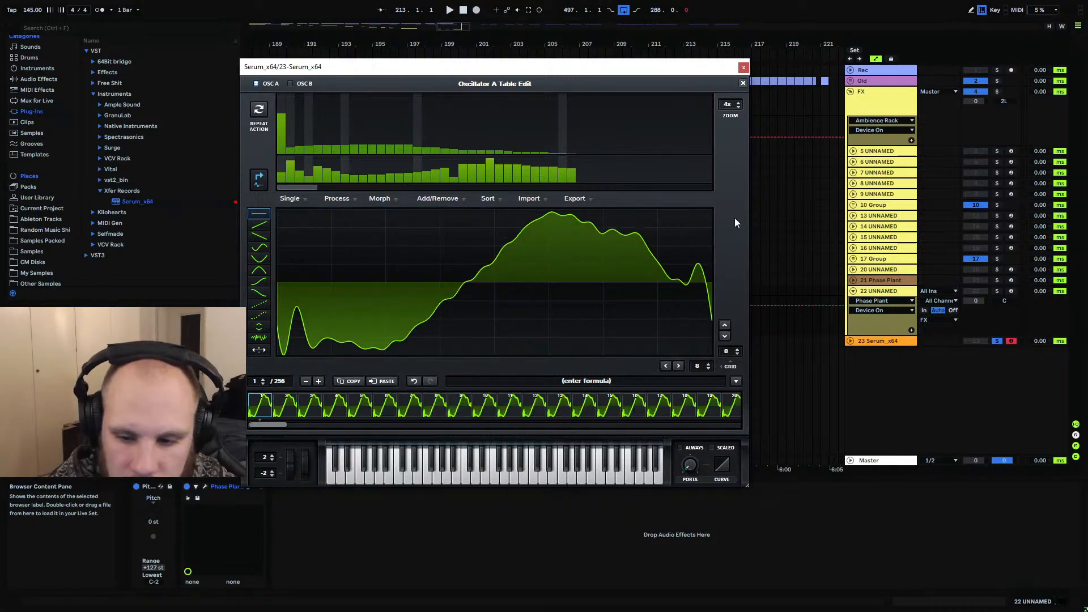
Close oscillator A's table editor and audition the morphed wavetable by sweeping its position while playing notes
{"action": "left_click", "coordinate": [742, 83]}
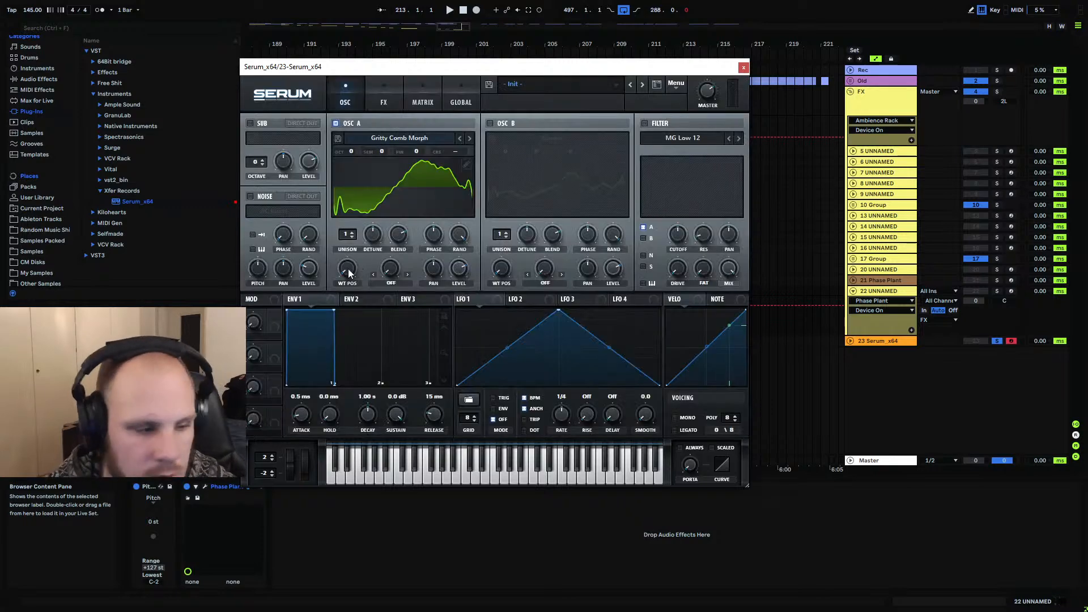
{"action": "key", "text": "f"}
{"action": "left_click_drag", "start_coordinate": [347, 271], "coordinate": [345, 142]}
Start saving oscillator A's wavetable to a file and move the save dialog out of the way
{"action": "left_click", "coordinate": [338, 139]}
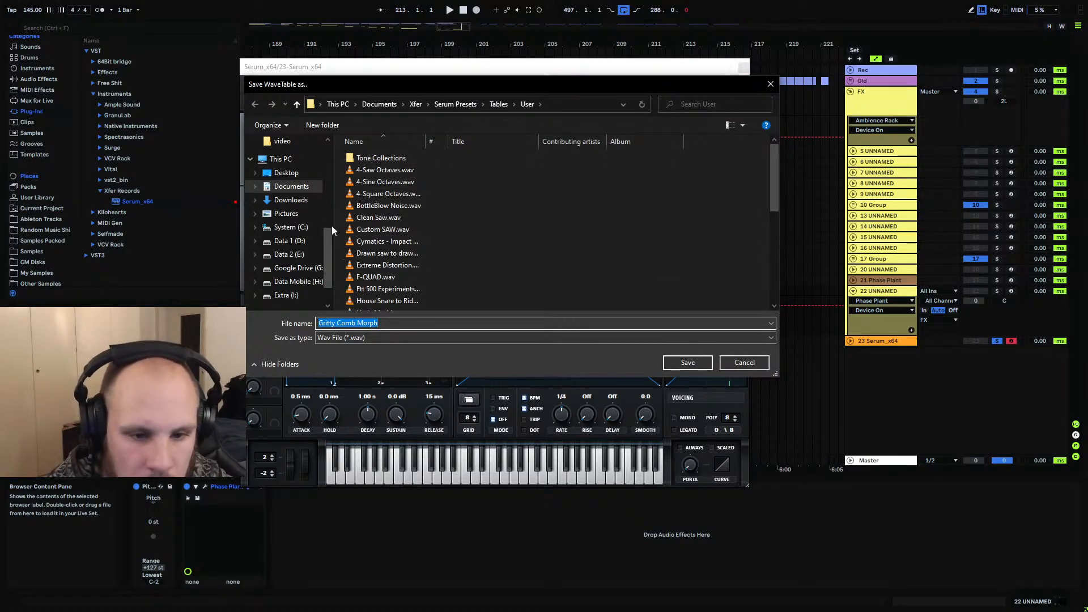
{"action": "scroll", "coordinate": [332, 225], "scroll_direction": "up", "scroll_amount": 2}
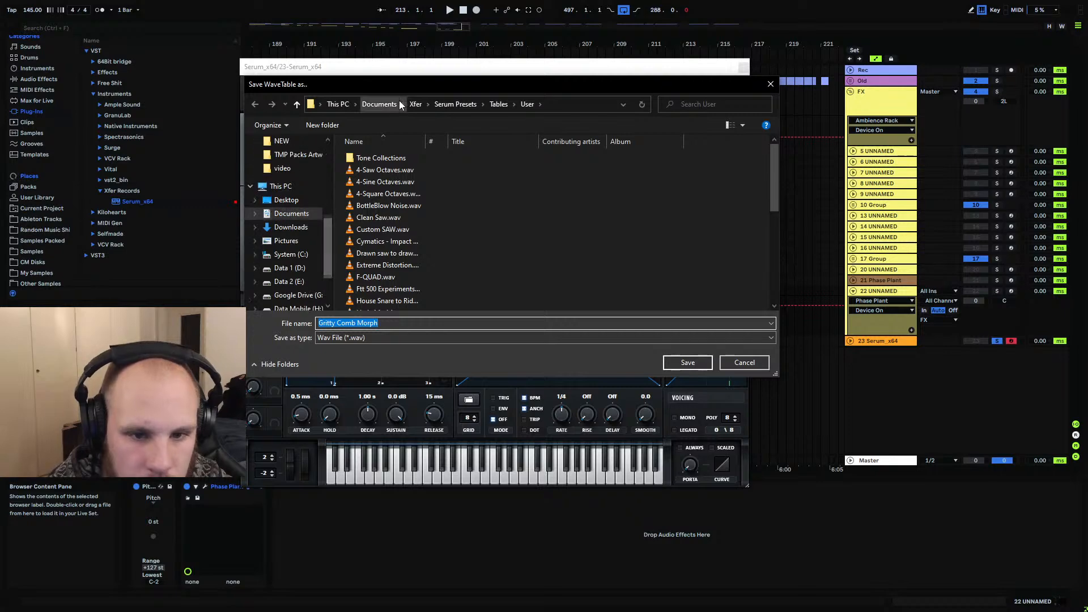
{"action": "left_click_drag", "start_coordinate": [368, 77], "coordinate": [0, 159]}
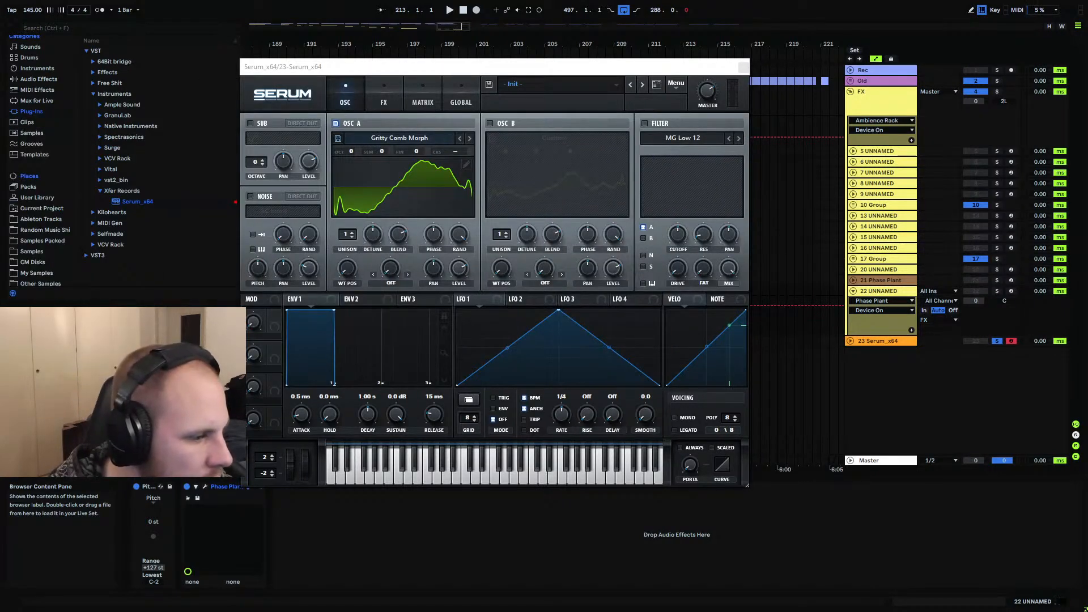
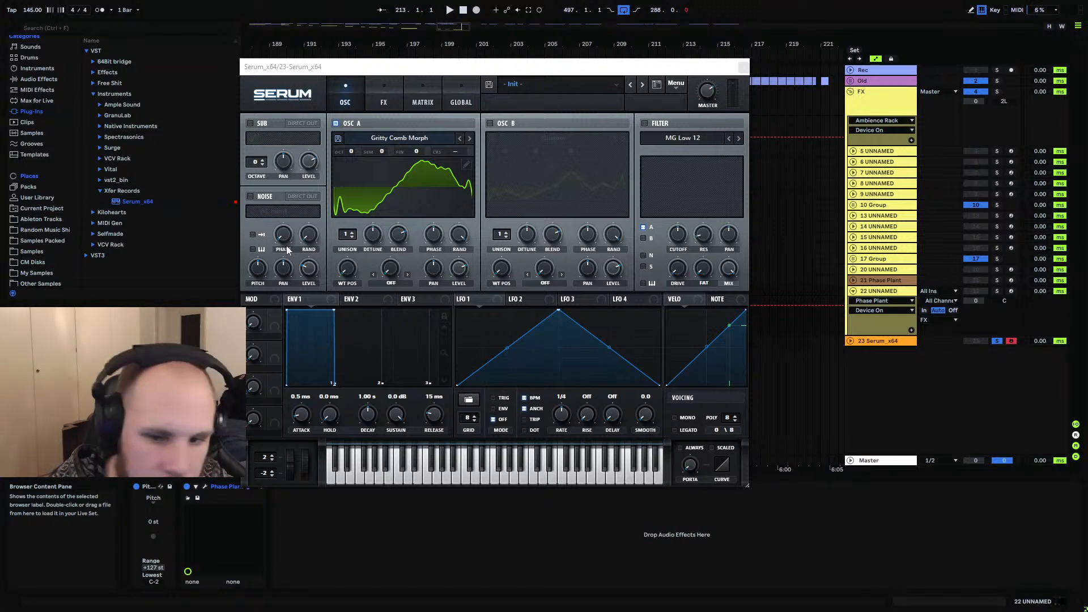
Bring up Phase Plant on track 22 and look up the folder of its user wavetables in the wavetable browser
{"action": "left_click", "coordinate": [889, 339]}
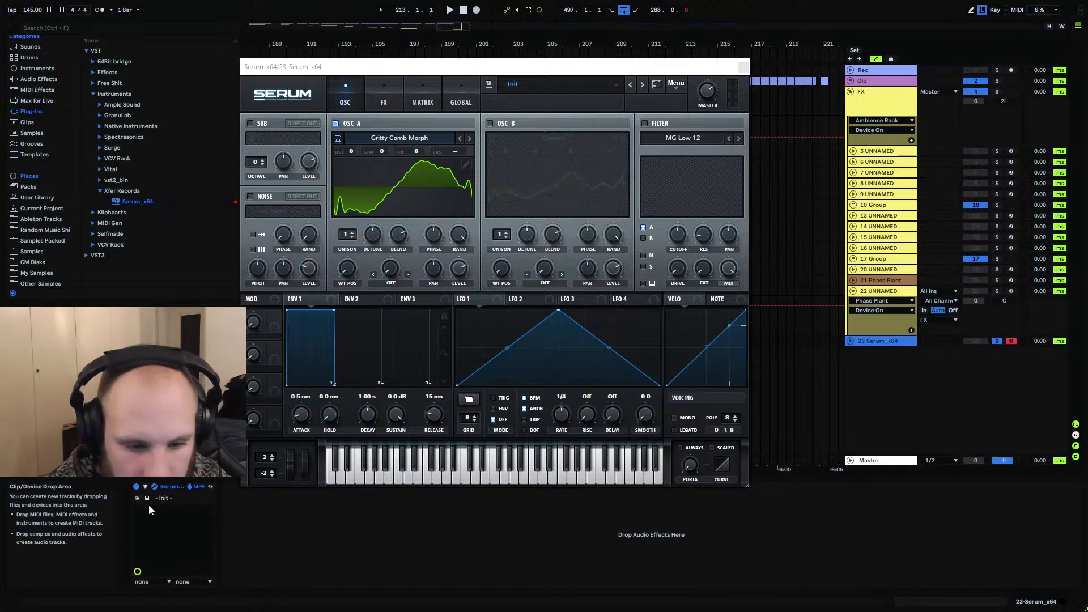
{"action": "left_click", "coordinate": [154, 486]}
{"action": "left_click", "coordinate": [154, 487]}
{"action": "left_click", "coordinate": [154, 487]}
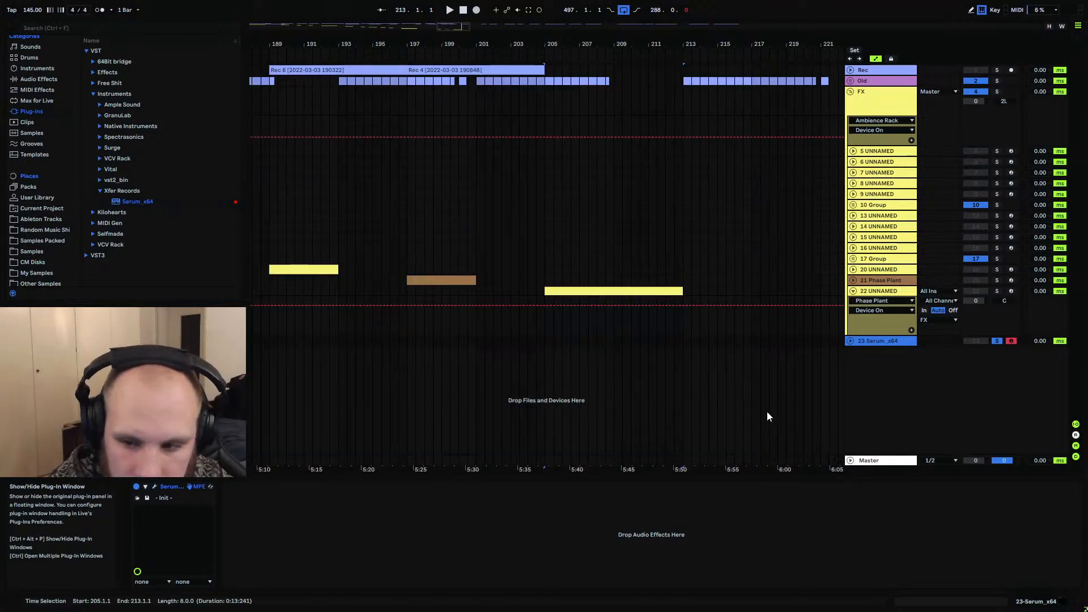
{"action": "key", "text": "Up"}
{"action": "left_click", "coordinate": [205, 487]}
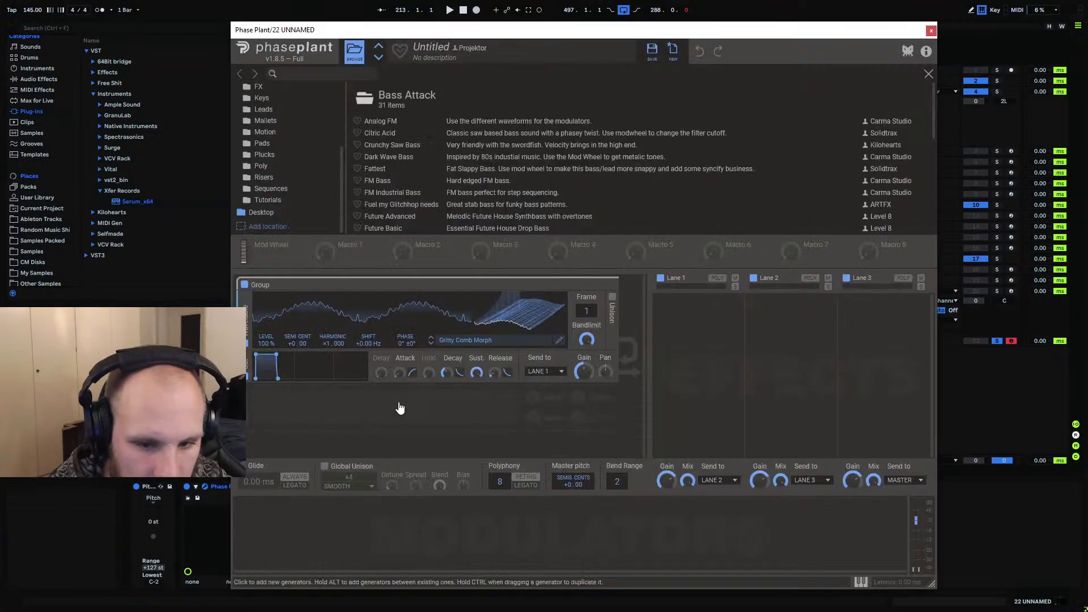
{"action": "left_click", "coordinate": [560, 340]}
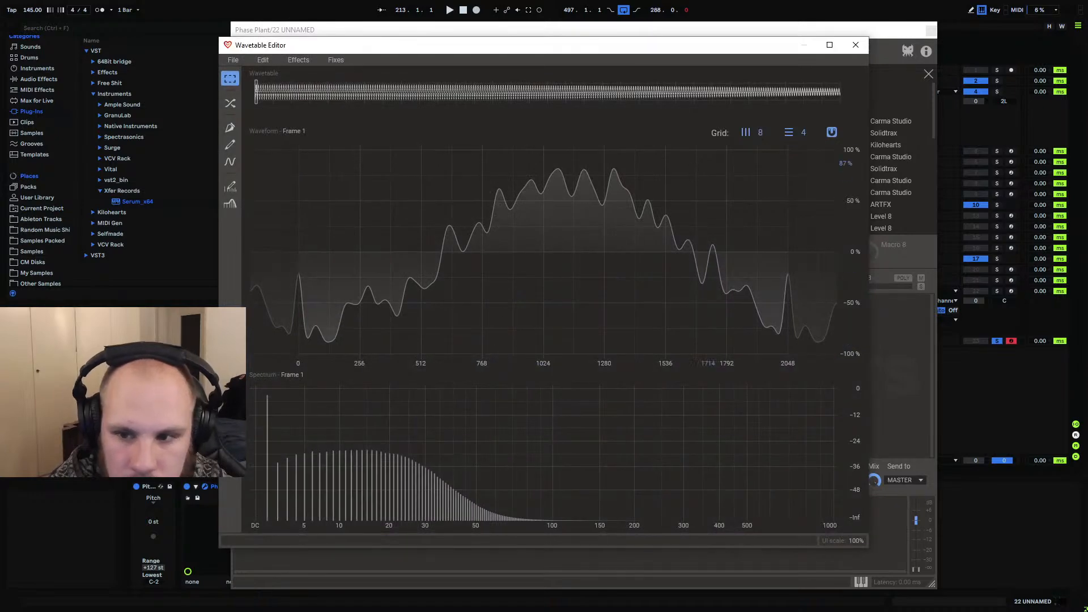
{"action": "left_click", "coordinate": [855, 48]}
{"action": "left_click", "coordinate": [504, 344]}
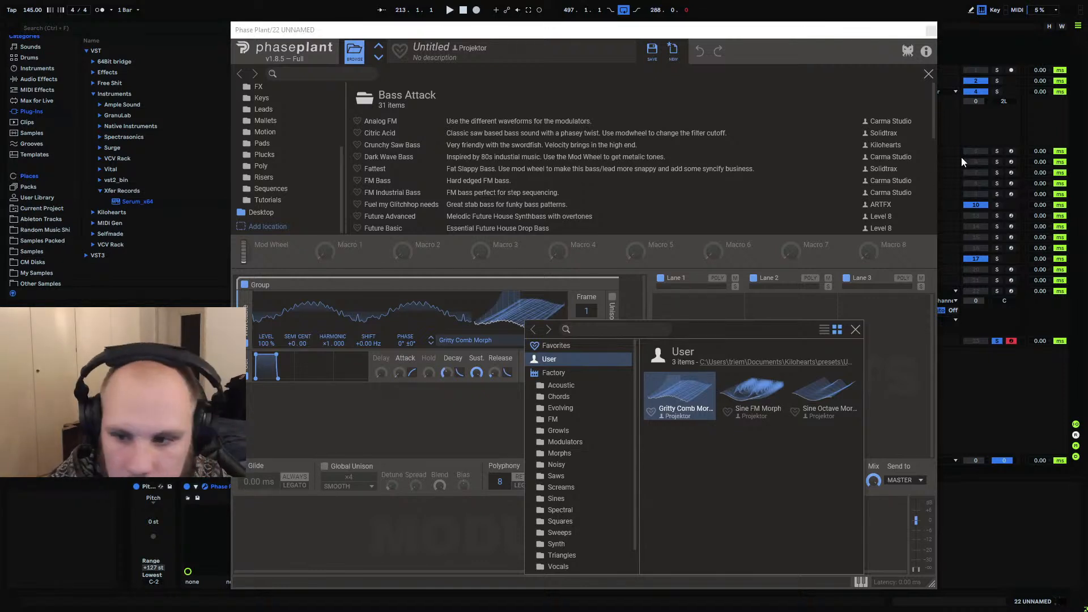
Return to Serum, save the wavetable as Gritty Comb Morph 2, and close the Serum window
{"action": "left_click", "coordinate": [931, 30]}
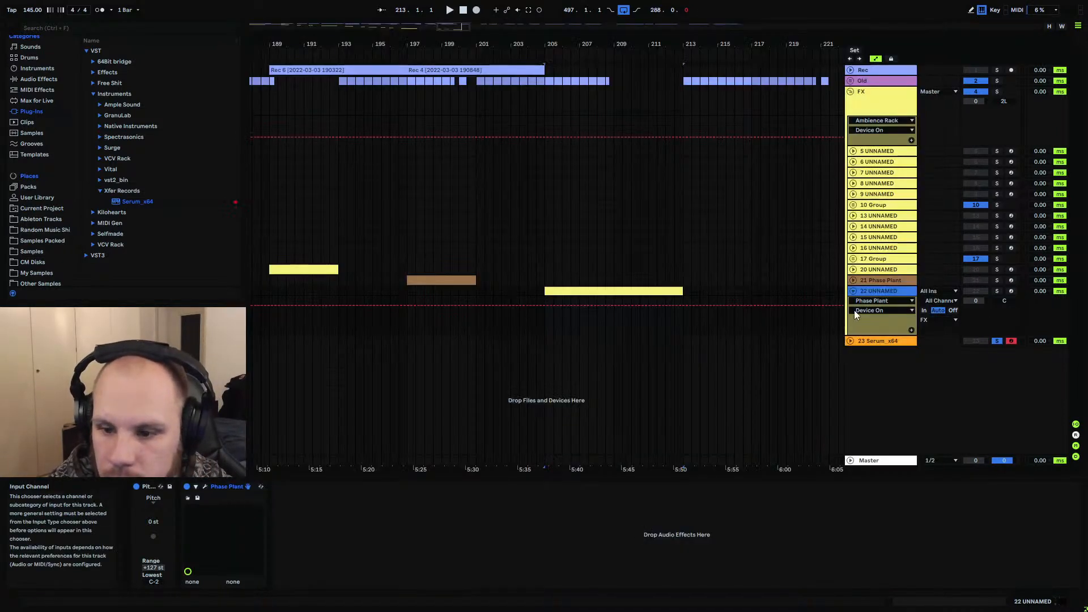
{"action": "left_click", "coordinate": [879, 341]}
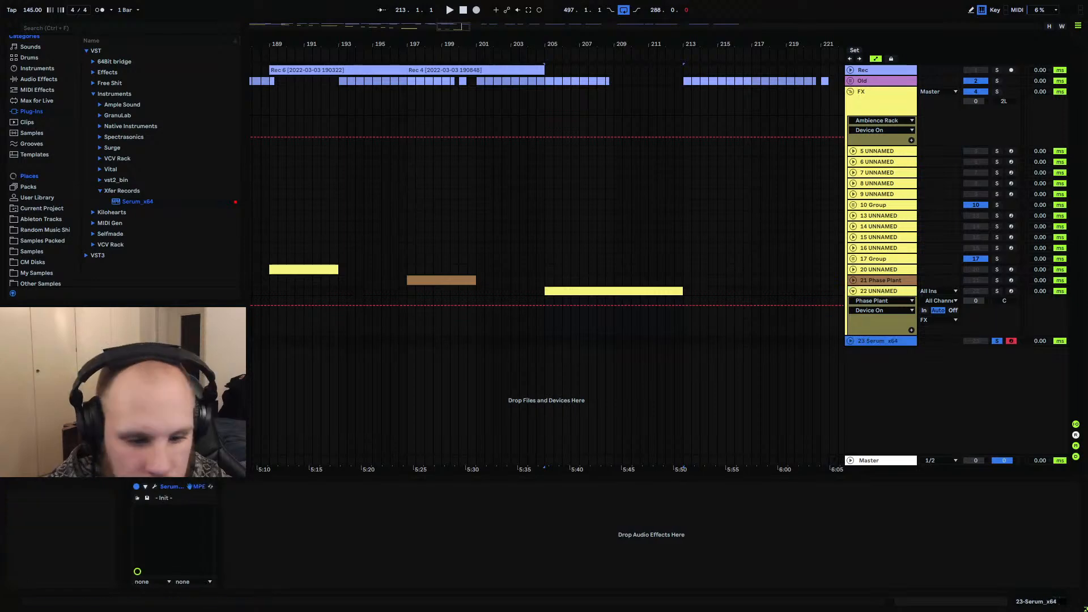
{"action": "left_click", "coordinate": [155, 486]}
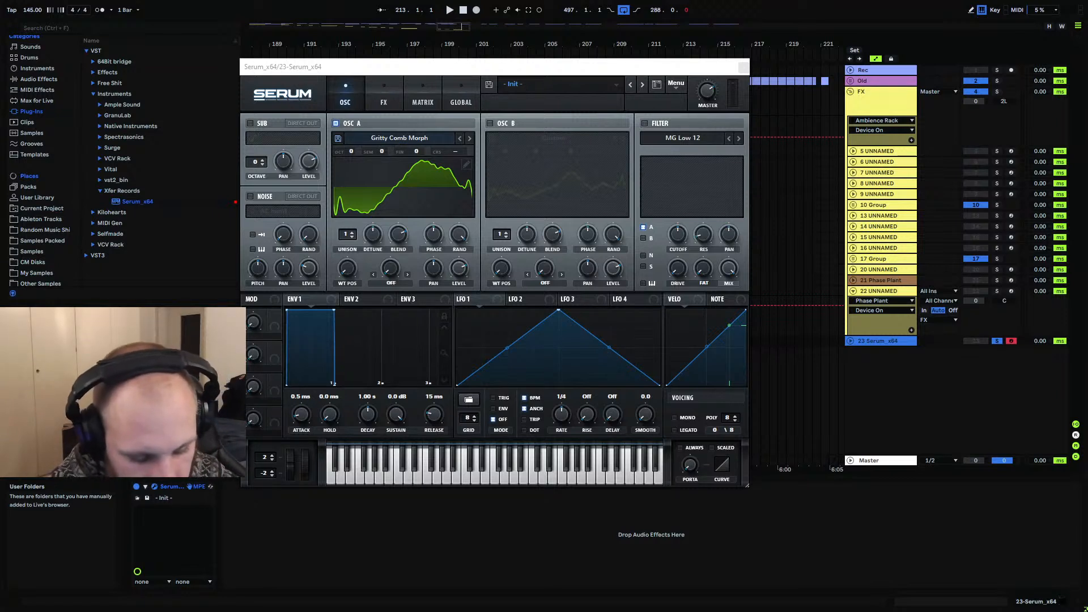
{"action": "key", "text": "Return"}
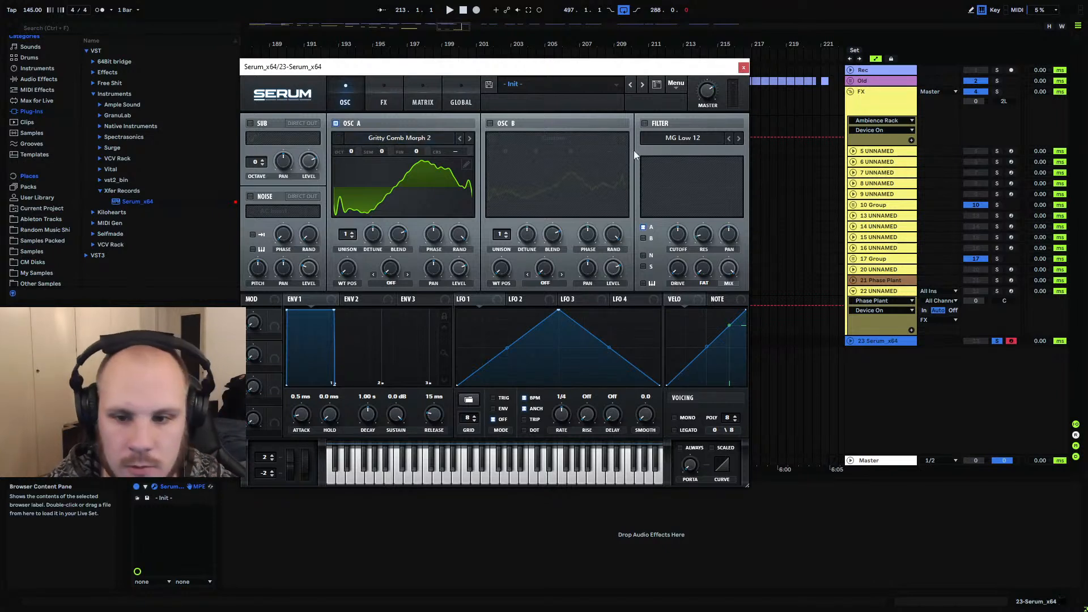
{"action": "left_click", "coordinate": [743, 67]}
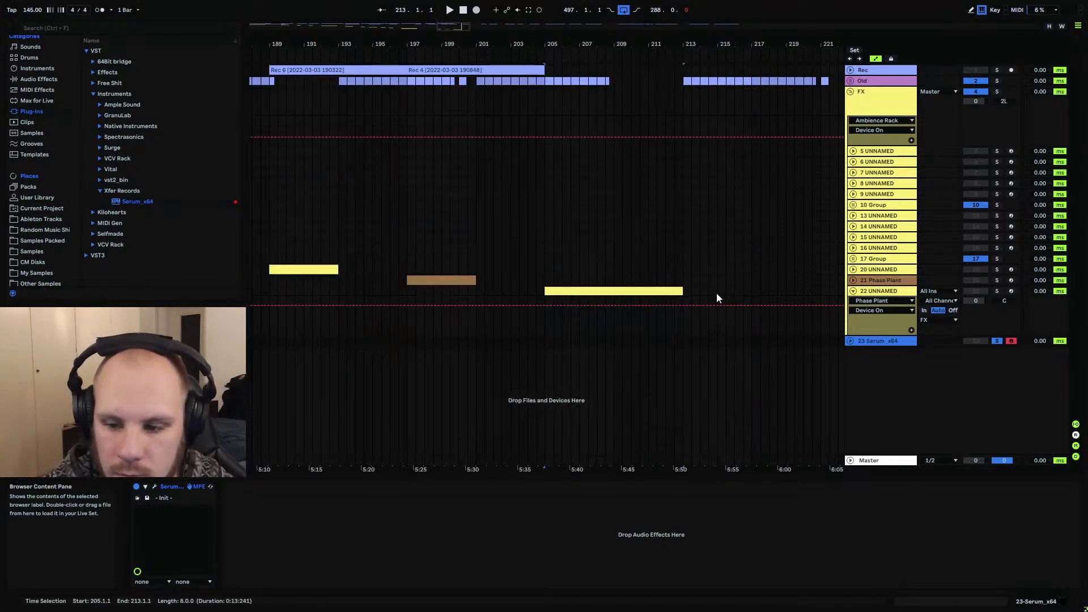
Load the user wavetable Gritty Comb Morph 2 into Phase Plant's wavetable oscillator on track 22
{"action": "left_click", "coordinate": [882, 291]}
{"action": "left_click", "coordinate": [206, 486]}
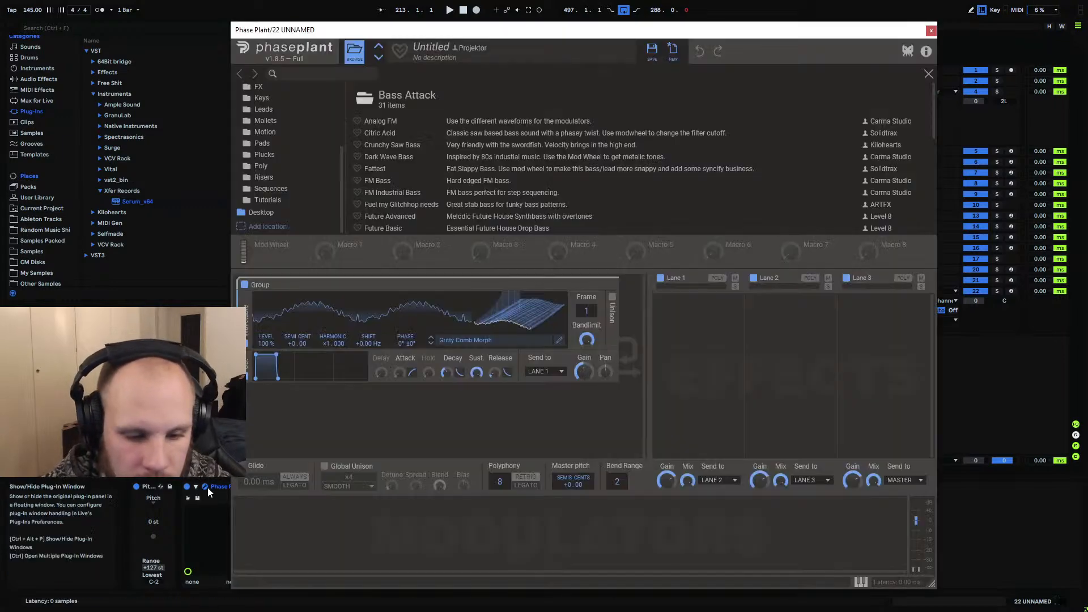
{"action": "left_click", "coordinate": [928, 75]}
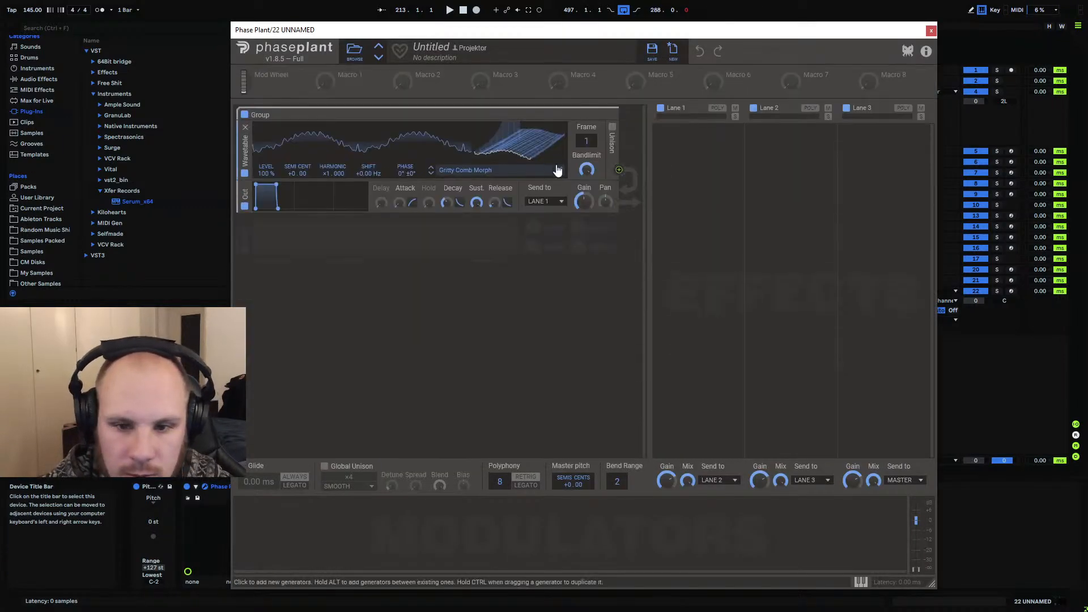
{"action": "left_click", "coordinate": [557, 170]}
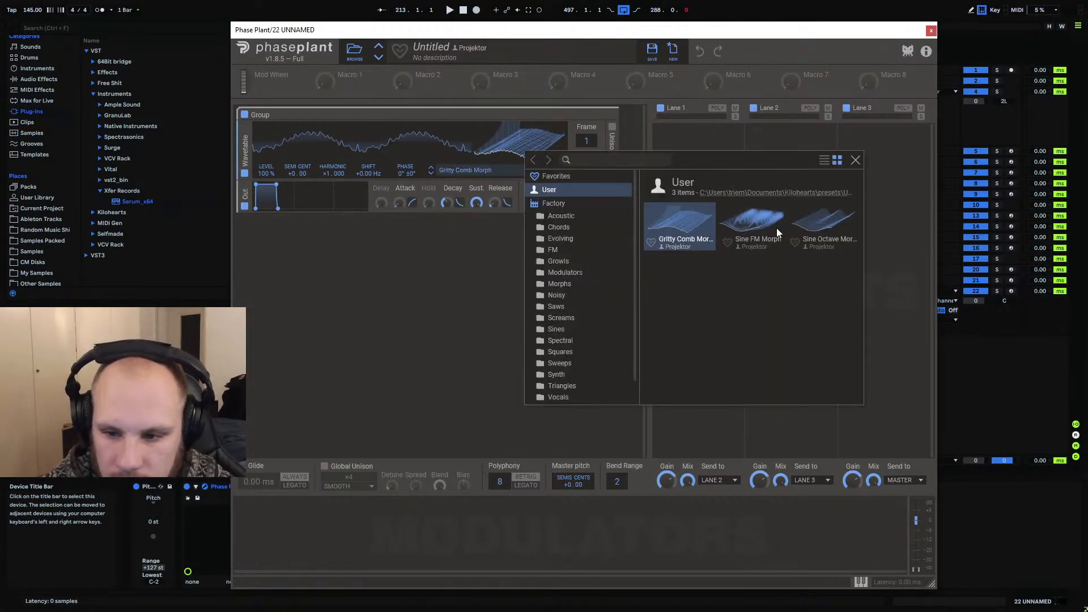
{"action": "left_click", "coordinate": [555, 215]}
{"action": "left_click", "coordinate": [556, 189]}
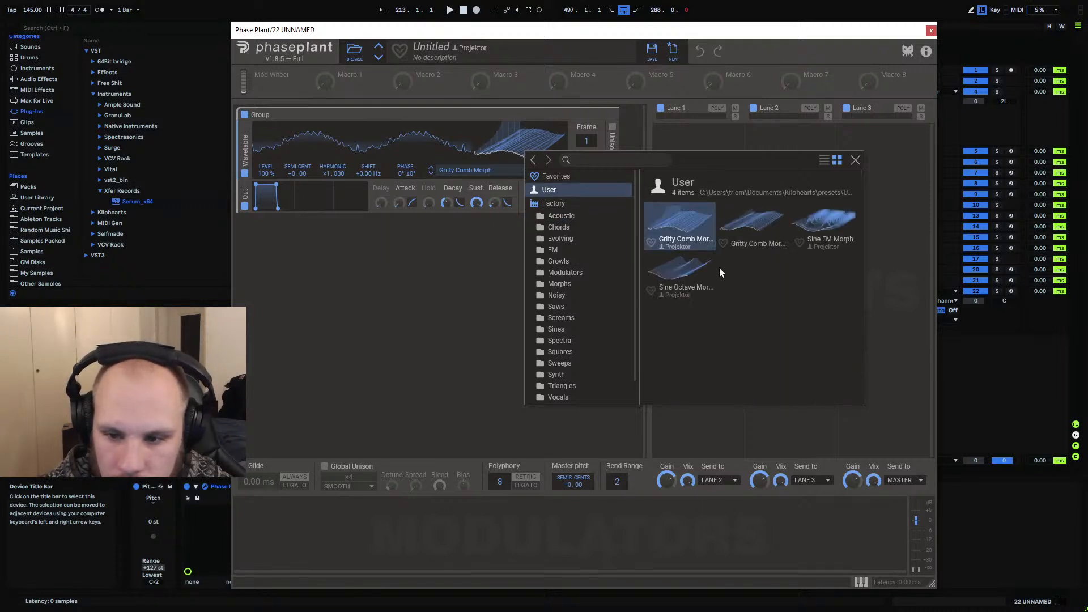
{"action": "double_click", "coordinate": [761, 224]}
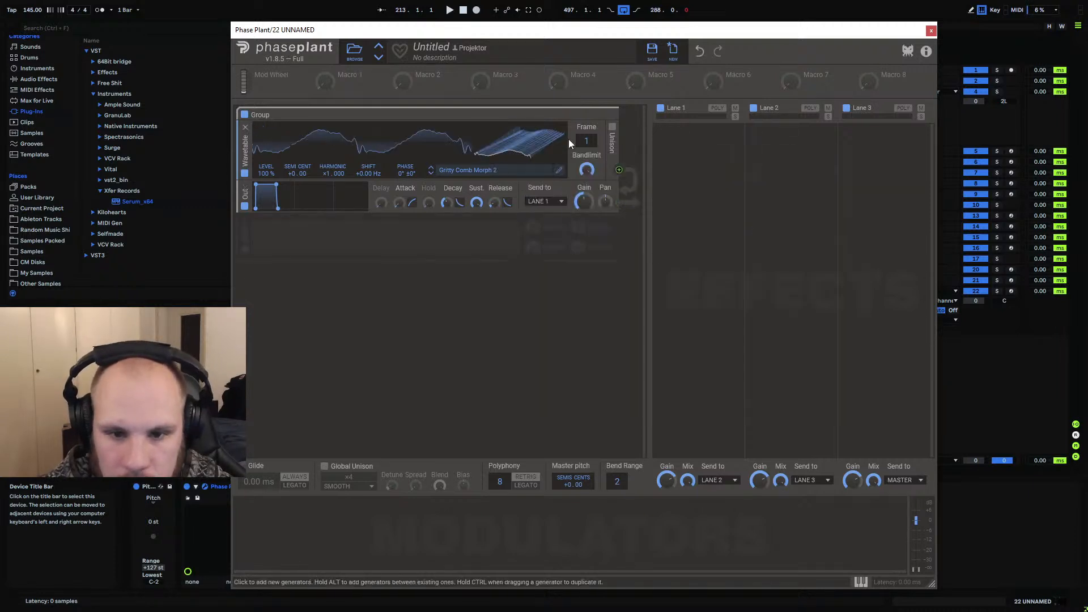
Sweep the loaded wavetable's Frame, arm track 22 to audition it, and close Phase Plant
{"action": "left_click_drag", "start_coordinate": [586, 141], "coordinate": [585, 165]}
{"action": "left_click", "coordinate": [1011, 291]}
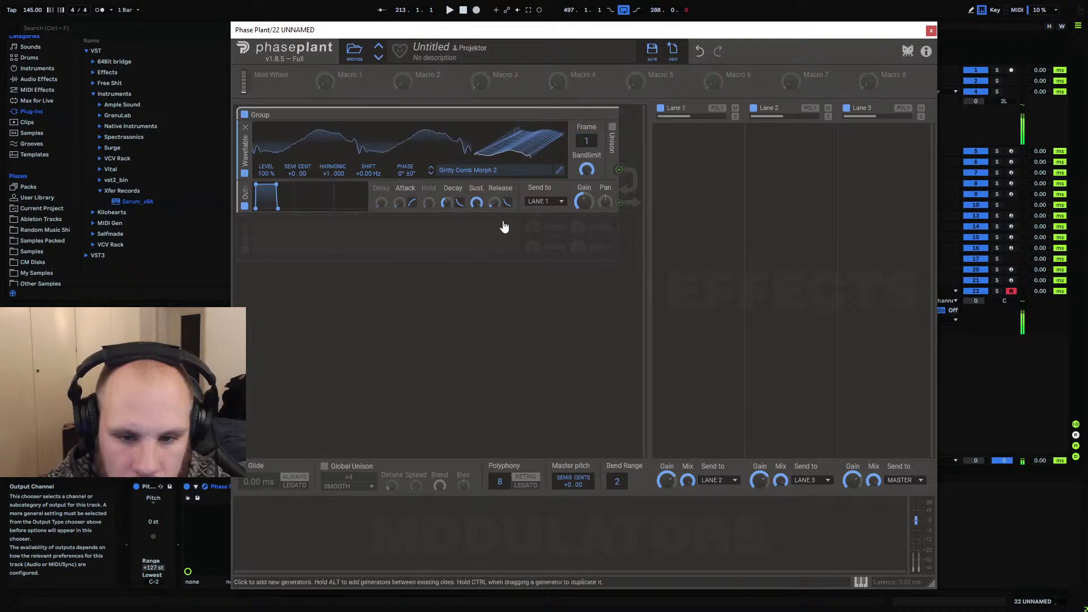
{"action": "left_click", "coordinate": [931, 30]}
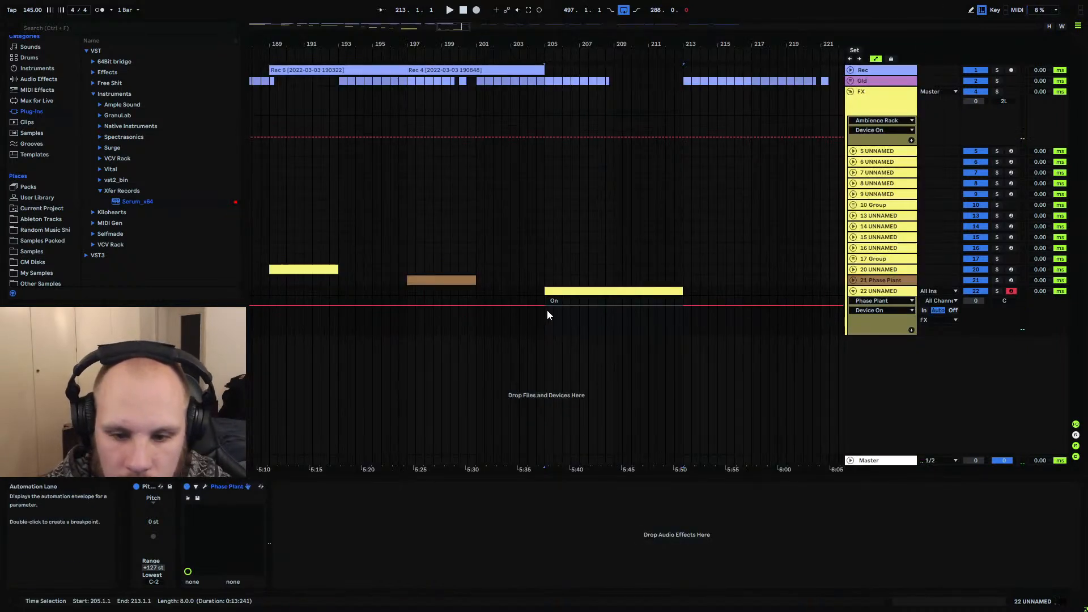
Assign Phase Plant's Macro 1 to modulate the wavetable oscillator's Frame
{"action": "left_click", "coordinate": [204, 486]}
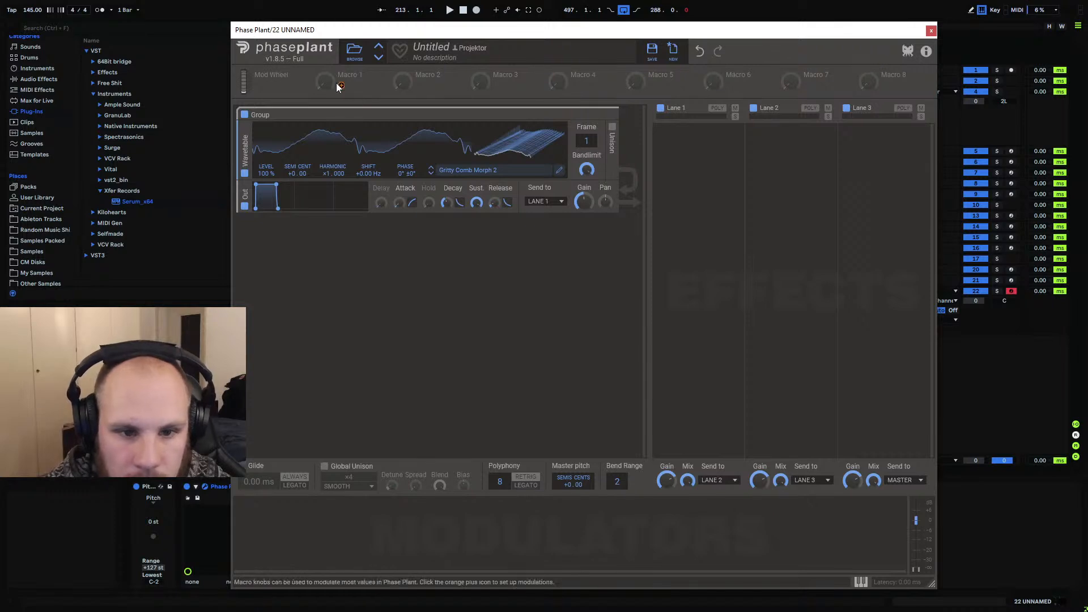
{"action": "left_click_drag", "start_coordinate": [341, 85], "coordinate": [586, 164]}
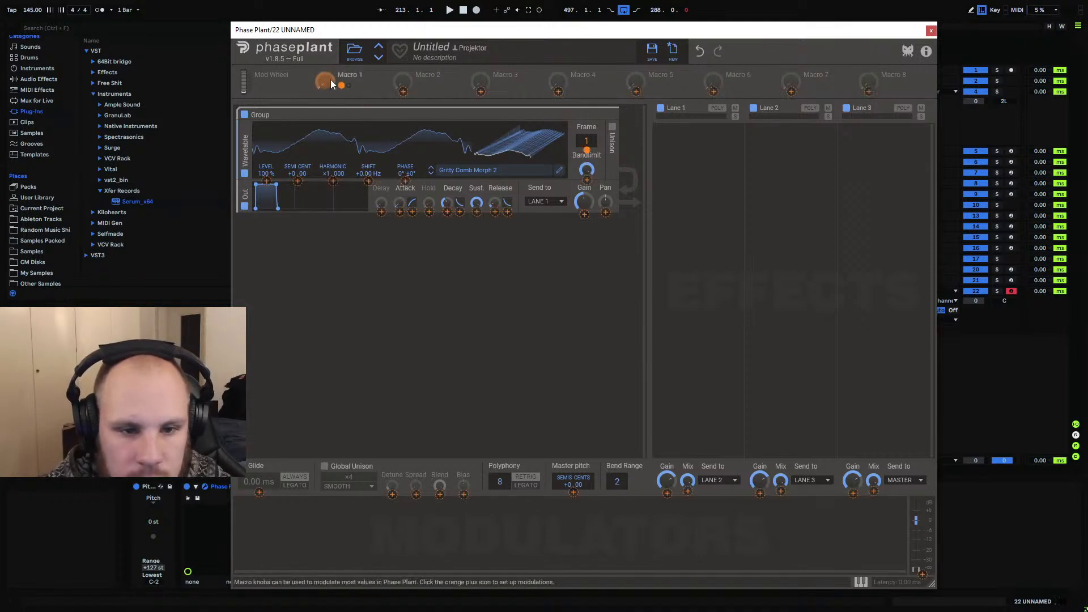
{"action": "left_click", "coordinate": [931, 30]}
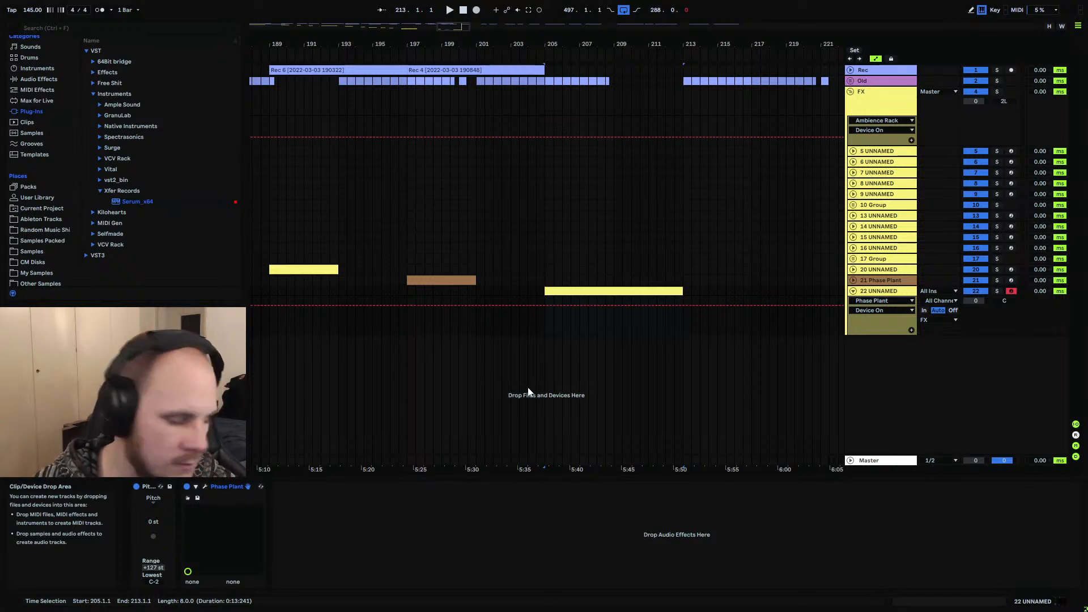
{"action": "left_click", "coordinate": [205, 486]}
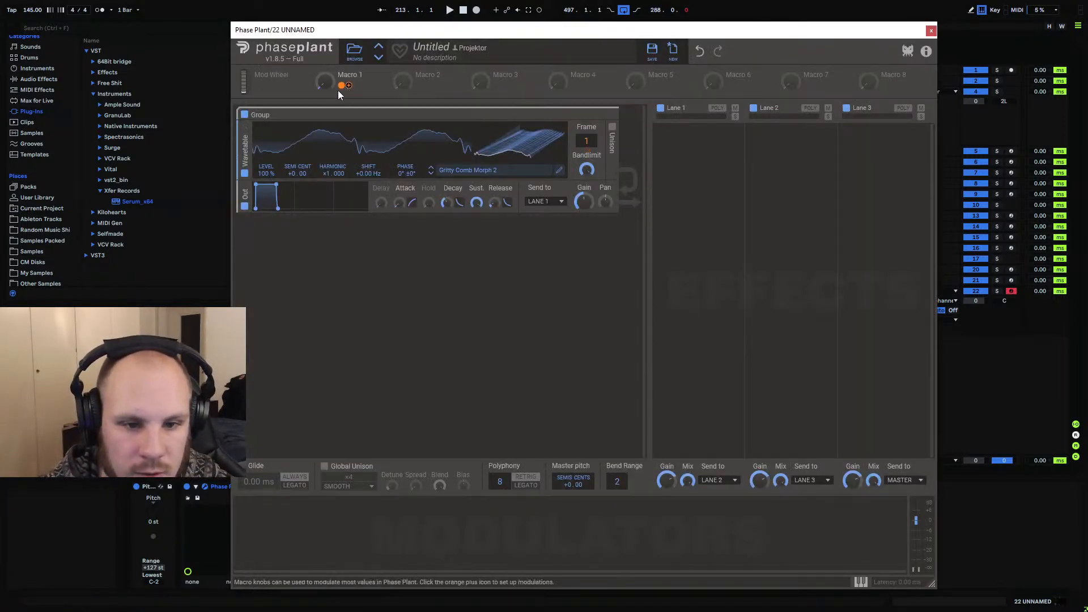
{"action": "left_click", "coordinate": [931, 31]}
Automate Macro 1 over the clip from bar 205 to 213, rising, falling and rising again in curved segments
{"action": "left_click", "coordinate": [542, 332]}
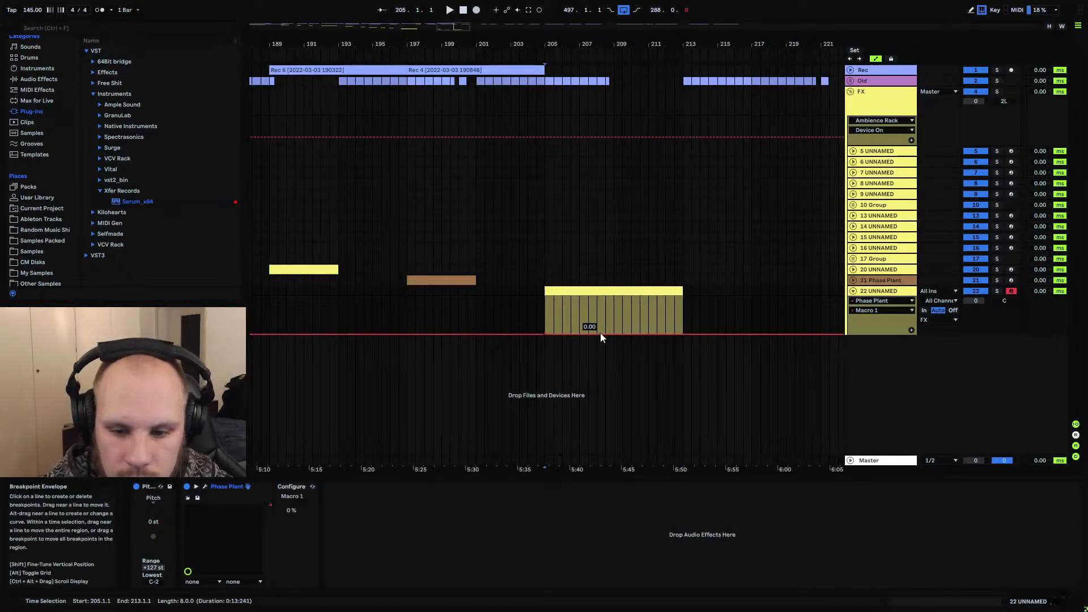
{"action": "left_click_drag", "start_coordinate": [600, 333], "coordinate": [666, 324]}
{"action": "left_click_drag", "start_coordinate": [578, 310], "coordinate": [578, 321]}
Add a C1 note spanning all eight bars of track 22's clip and transpose it down an octave to C0
{"action": "double_click", "coordinate": [585, 292]}
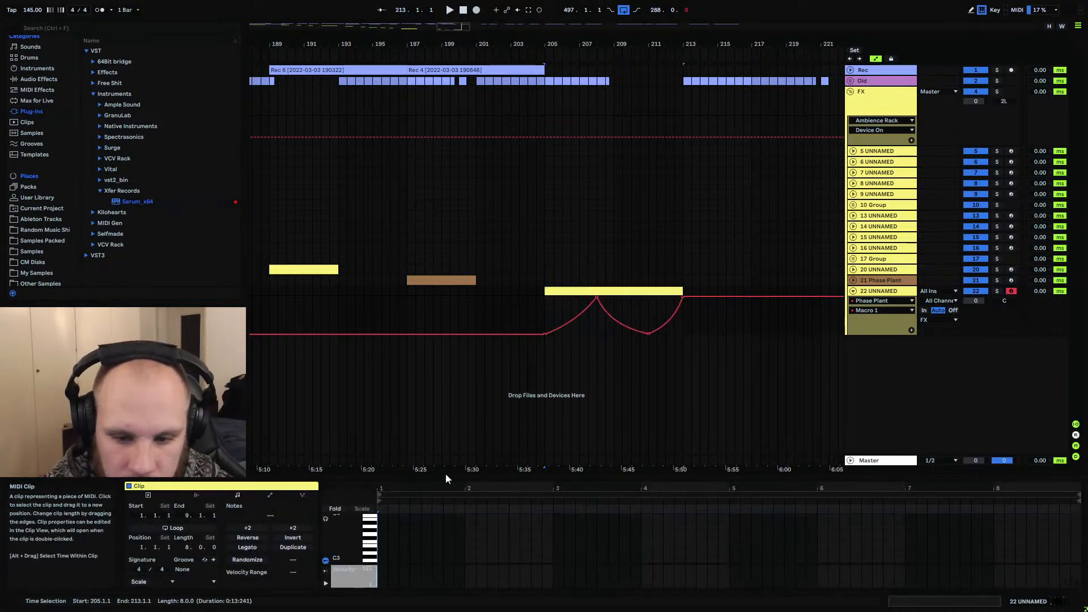
{"action": "scroll", "coordinate": [389, 543], "scroll_direction": "down", "scroll_amount": 4}
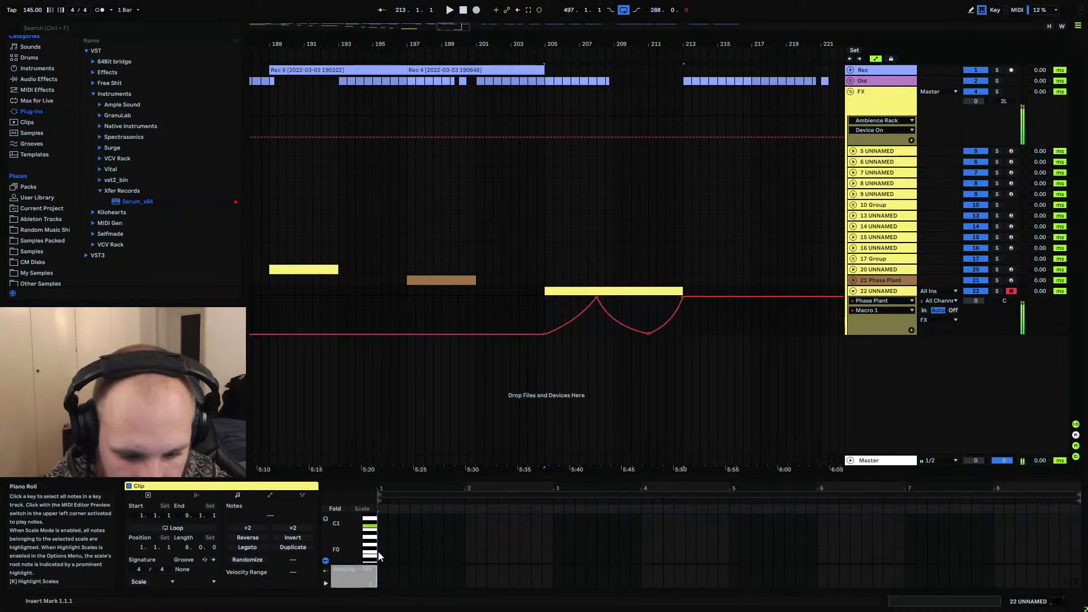
{"action": "double_click", "coordinate": [382, 527]}
{"action": "left_click_drag", "start_coordinate": [382, 526], "coordinate": [1080, 526]}
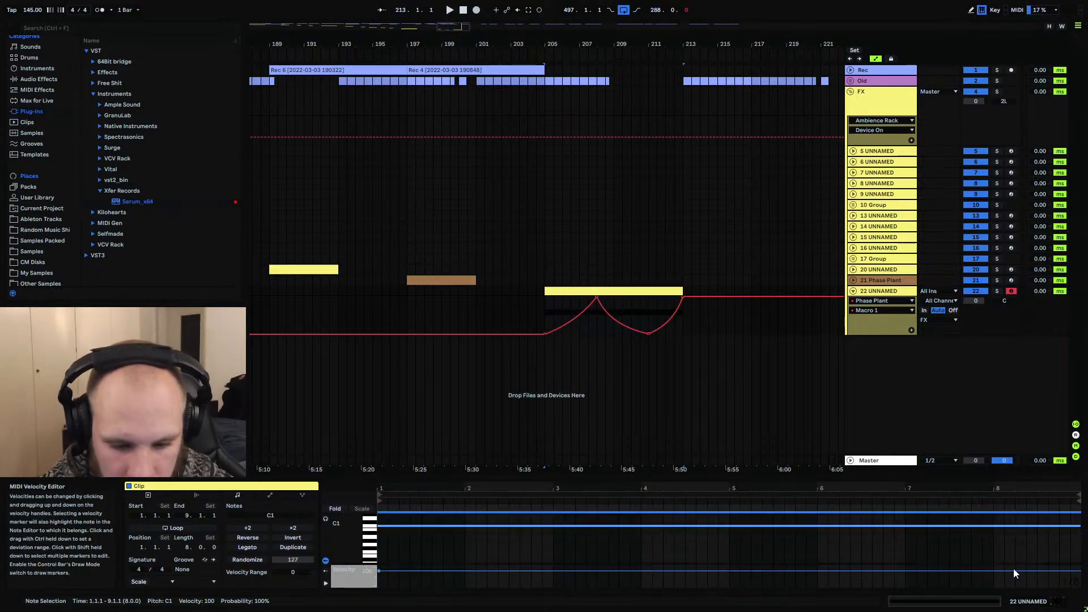
{"action": "key", "text": "shift+Down"}
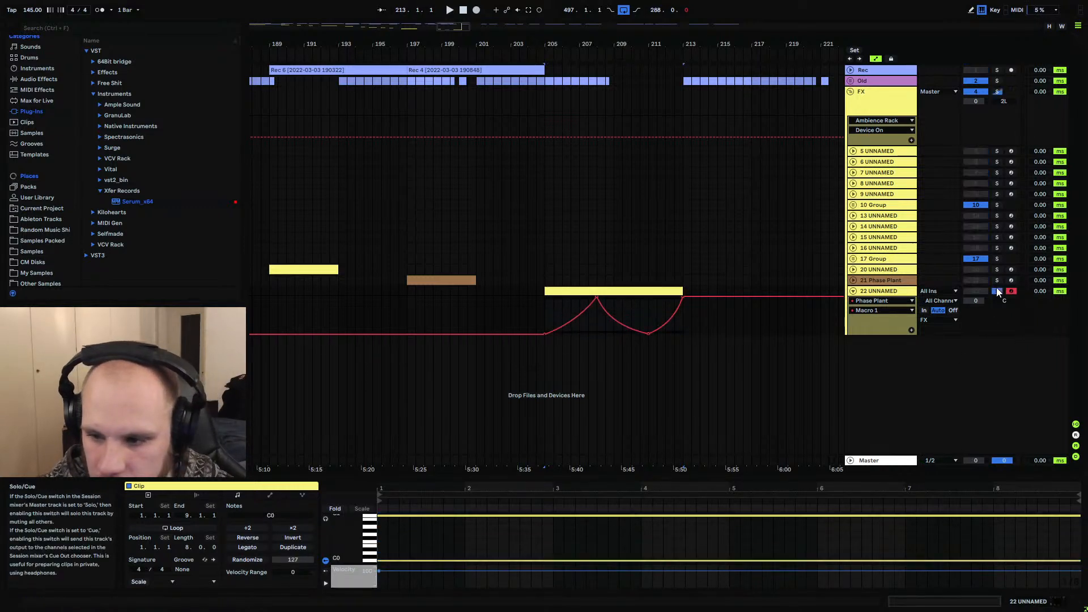
Play track 22's clip from bar 205 and inspect its Phase Plant wavetable, Gritty Comb Morph 2, in the wavetable editor
{"action": "left_click", "coordinate": [607, 298]}
{"action": "key", "text": "space"}
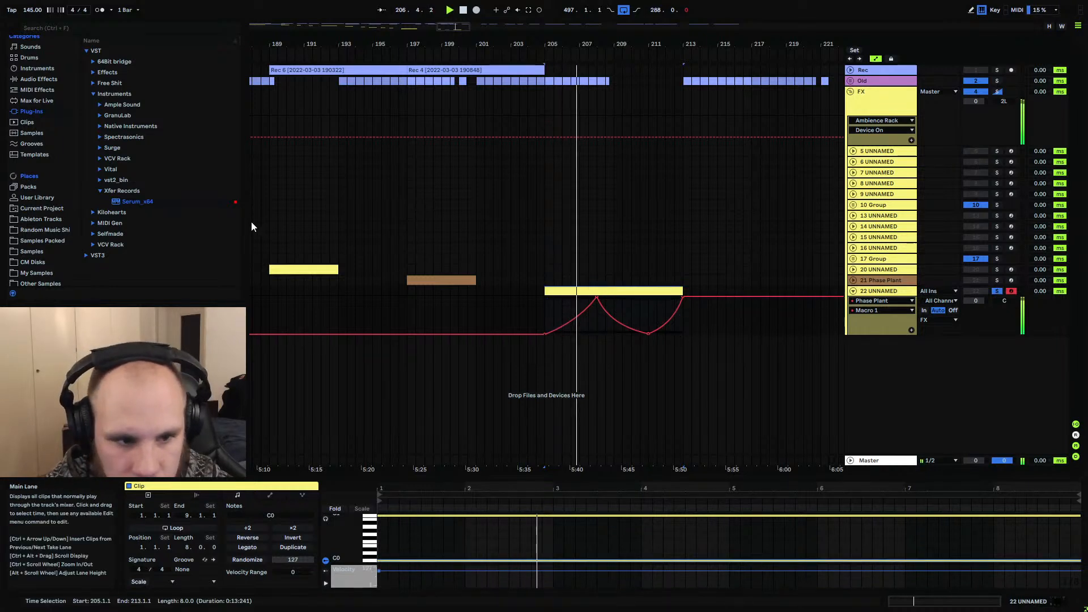
{"action": "left_click", "coordinate": [856, 319]}
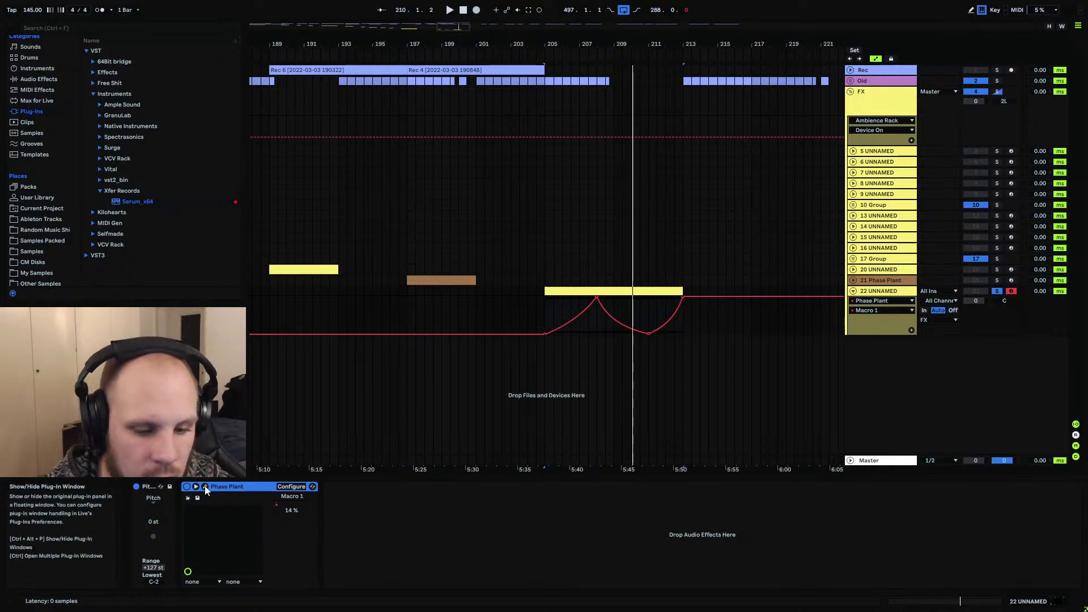
{"action": "left_click", "coordinate": [205, 486]}
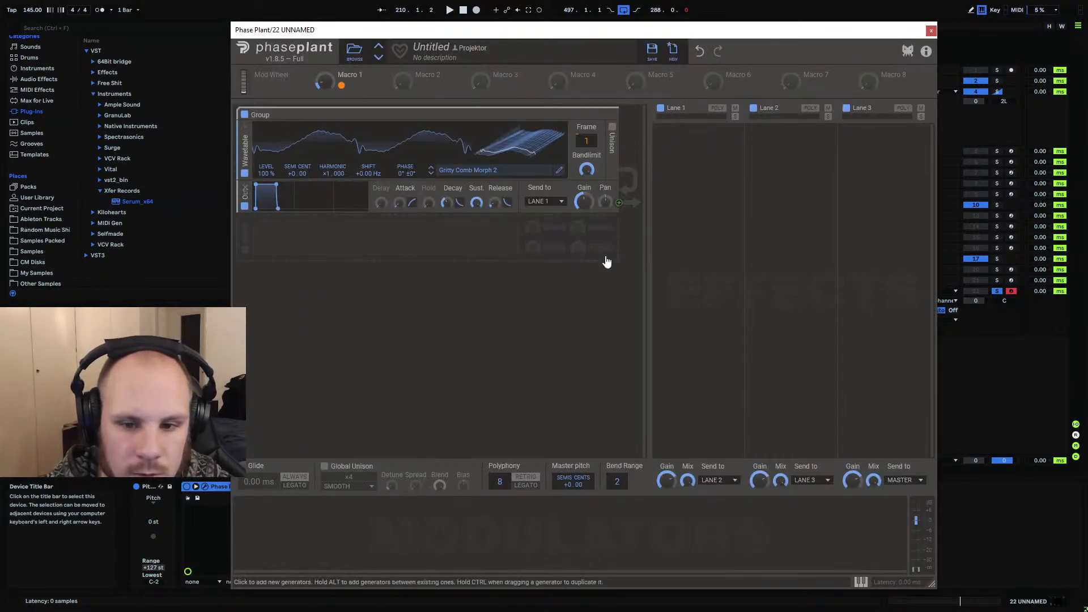
{"action": "left_click", "coordinate": [556, 174]}
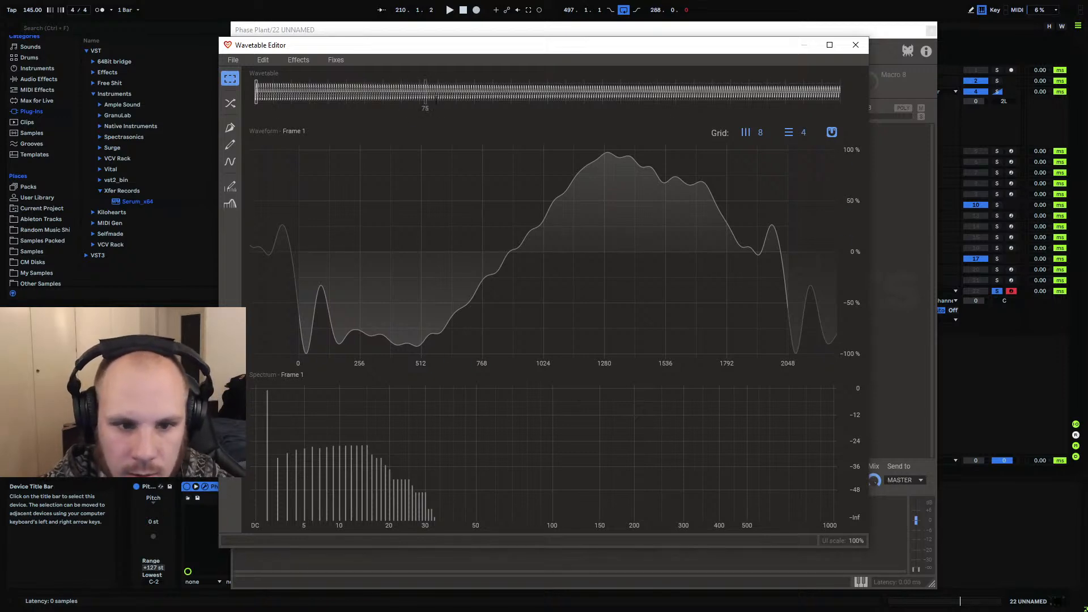
{"action": "left_click", "coordinate": [855, 45]}
Add a second Wavetable oscillator below the output and load the user wavetable Gritty Comb Morph into it
{"action": "left_click", "coordinate": [348, 243]}
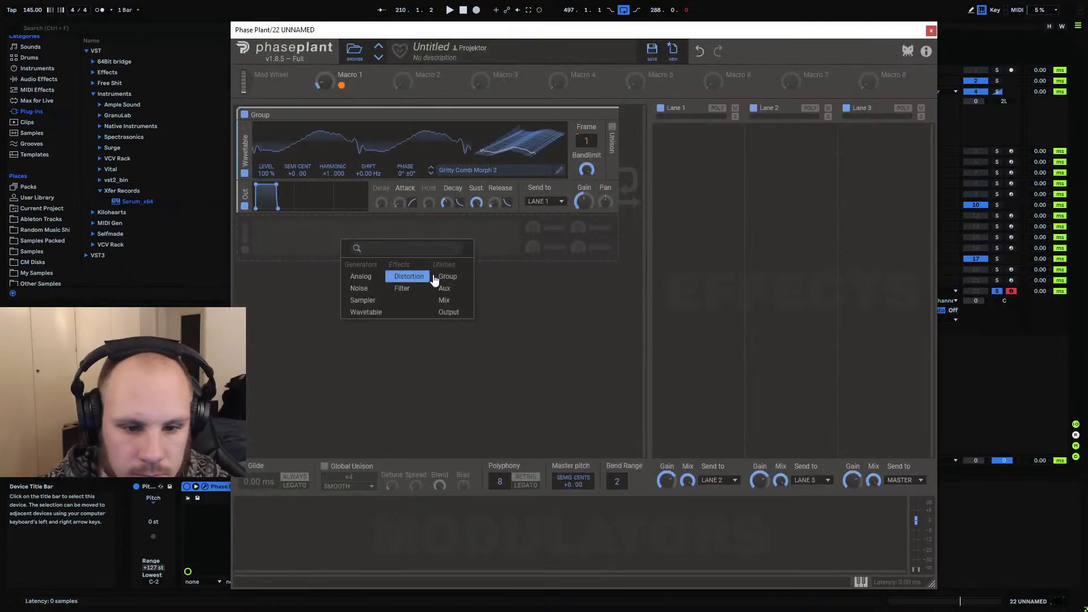
{"action": "left_click", "coordinate": [365, 313]}
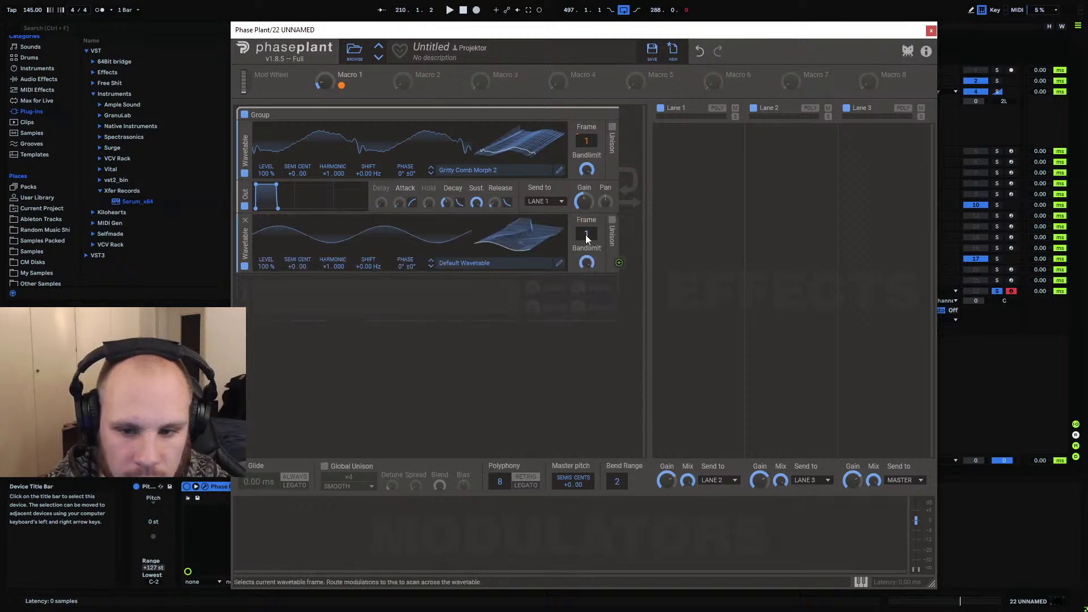
{"action": "left_click", "coordinate": [520, 264]}
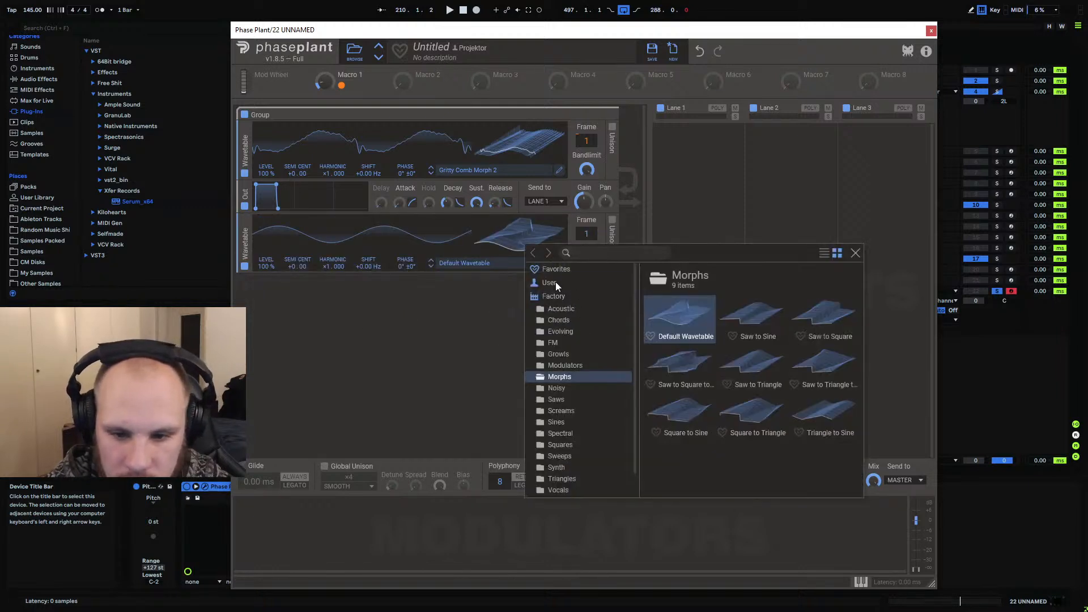
{"action": "left_click", "coordinate": [554, 282]}
{"action": "left_click", "coordinate": [689, 314]}
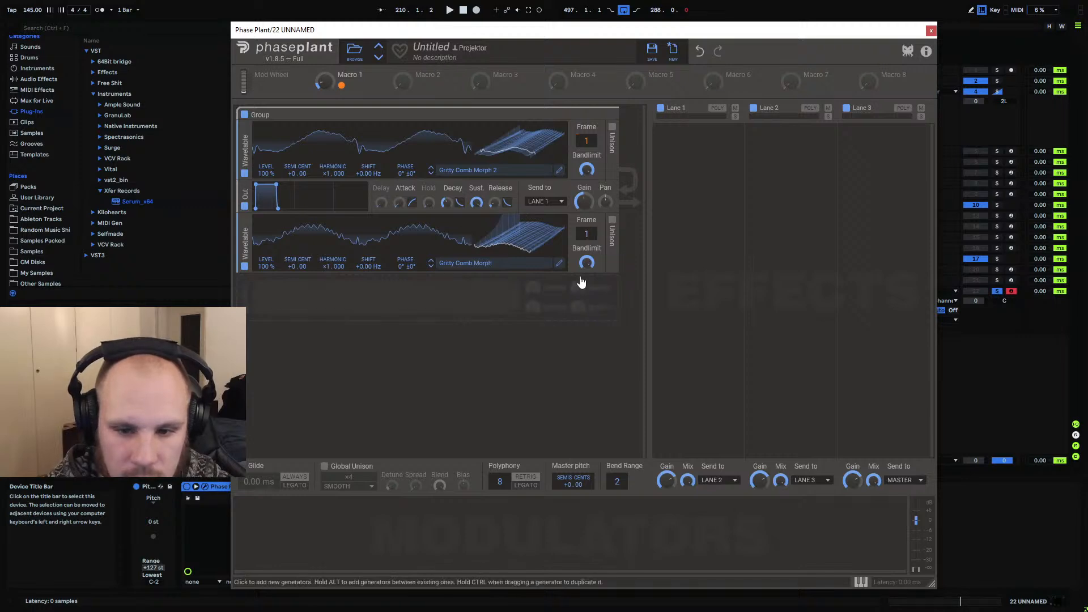
Scan Gritty Comb Morph's frames from 1 to 256 in the wavetable editor, examining waveform and spectrum, and close the editor
{"action": "left_click", "coordinate": [559, 265]}
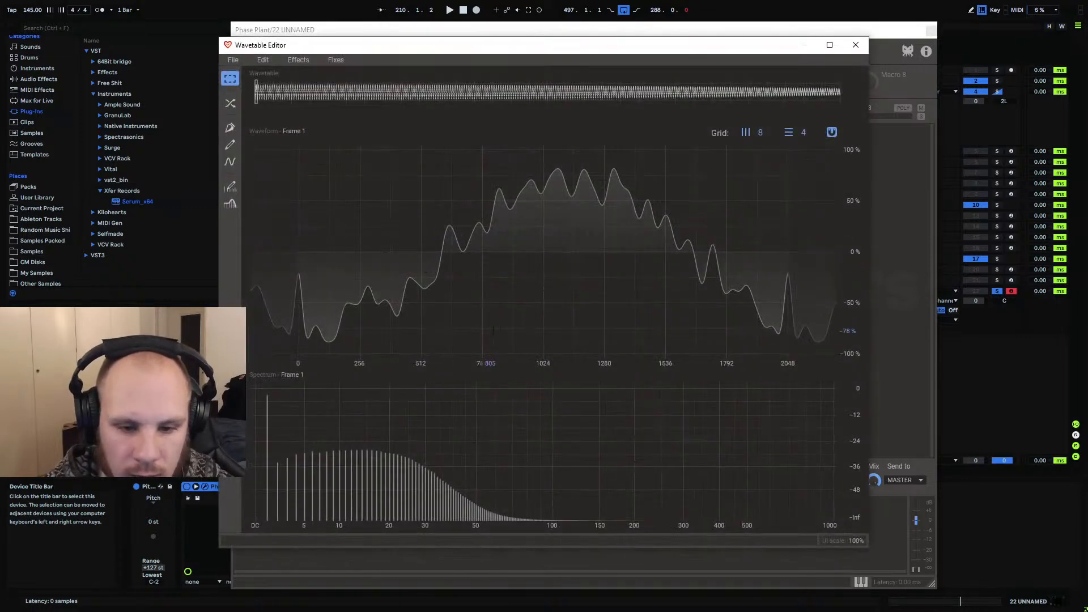
{"action": "left_click_drag", "start_coordinate": [763, 90], "coordinate": [849, 95]}
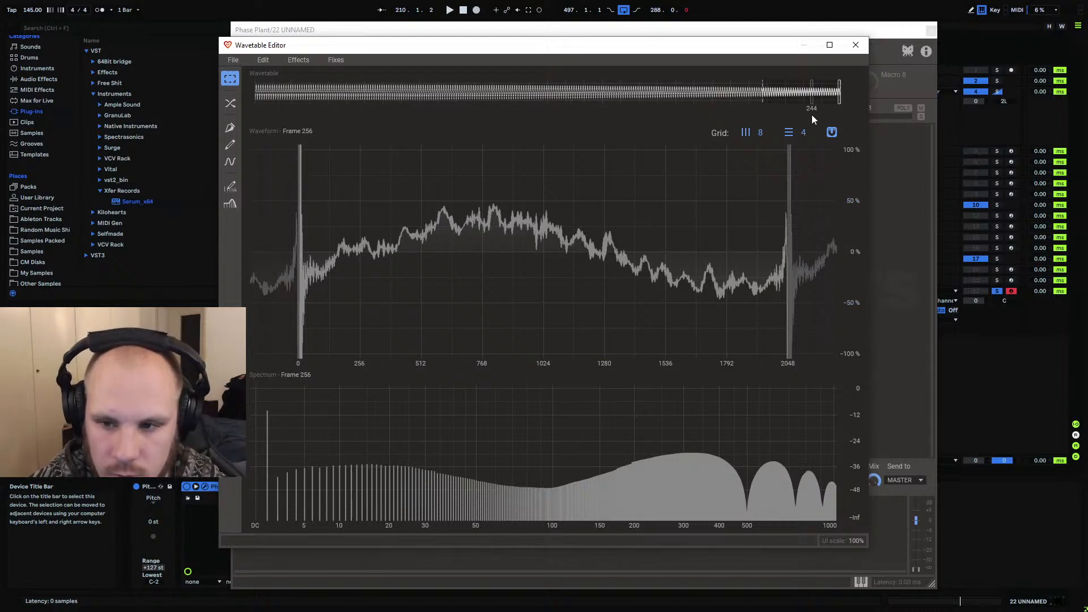
{"action": "left_click", "coordinate": [811, 93]}
{"action": "mouse_move", "coordinate": [812, 94]}
{"action": "left_mouse_down"}
{"action": "mouse_move", "coordinate": [461, 109]}
{"action": "mouse_move", "coordinate": [260, 144]}
{"action": "mouse_move", "coordinate": [461, 134]}
{"action": "mouse_move", "coordinate": [285, 154]}
{"action": "mouse_move", "coordinate": [381, 160]}
{"action": "left_mouse_up"}
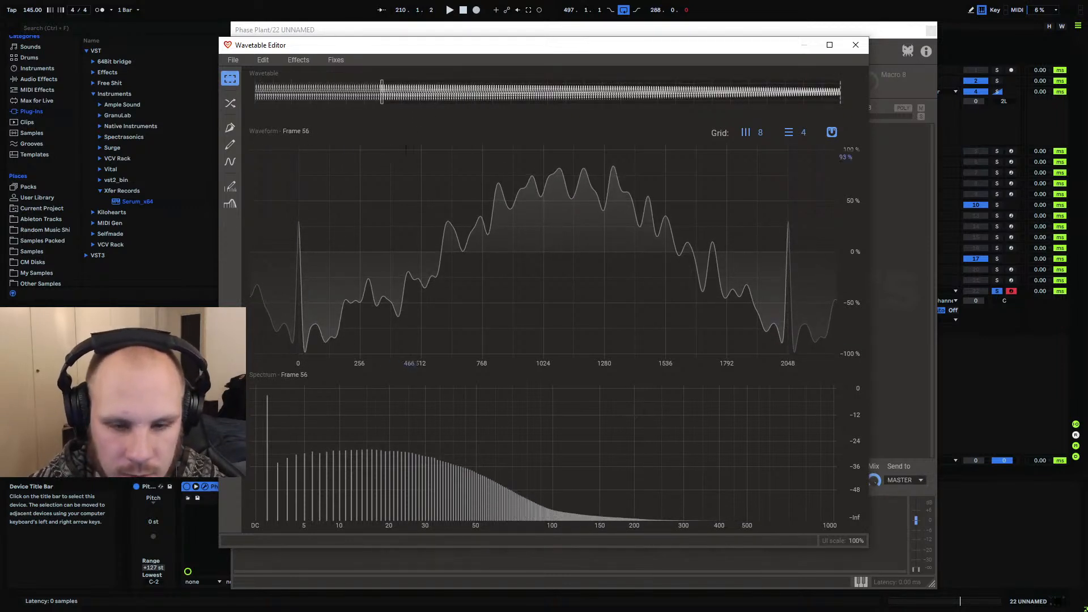
{"action": "mouse_move", "coordinate": [381, 103]}
{"action": "left_mouse_down"}
{"action": "mouse_move", "coordinate": [864, 111]}
{"action": "mouse_move", "coordinate": [236, 138]}
{"action": "mouse_move", "coordinate": [387, 125]}
{"action": "mouse_move", "coordinate": [922, 145]}
{"action": "mouse_move", "coordinate": [103, 148]}
{"action": "left_mouse_up"}
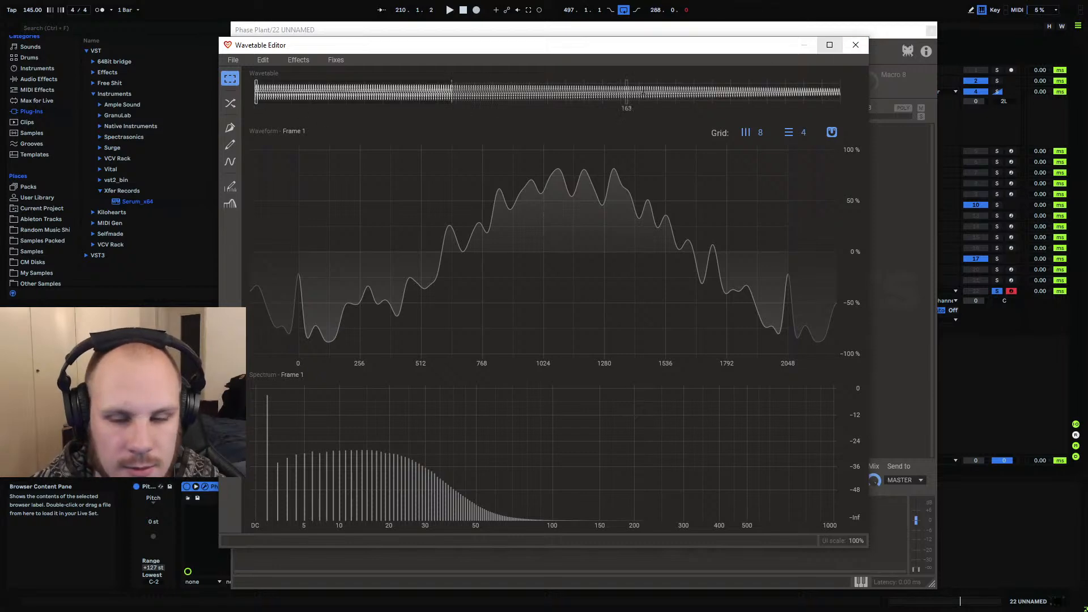
{"action": "left_click", "coordinate": [855, 45]}
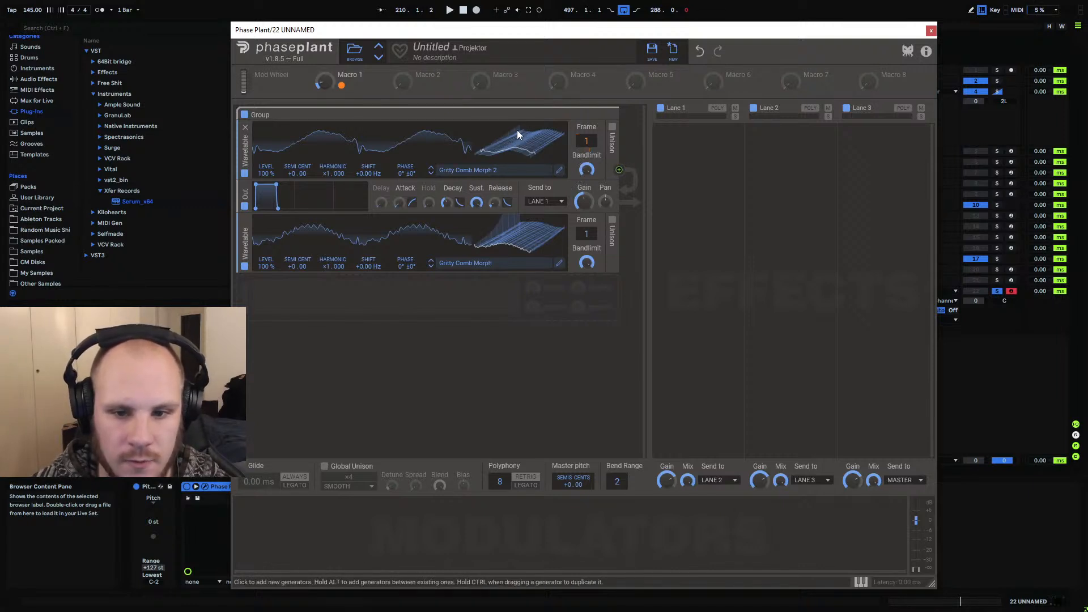
Scan Gritty Comb Morph 2 from frame 1 to frame 256 and back in the wavetable editor for comparison
{"action": "left_click", "coordinate": [558, 170]}
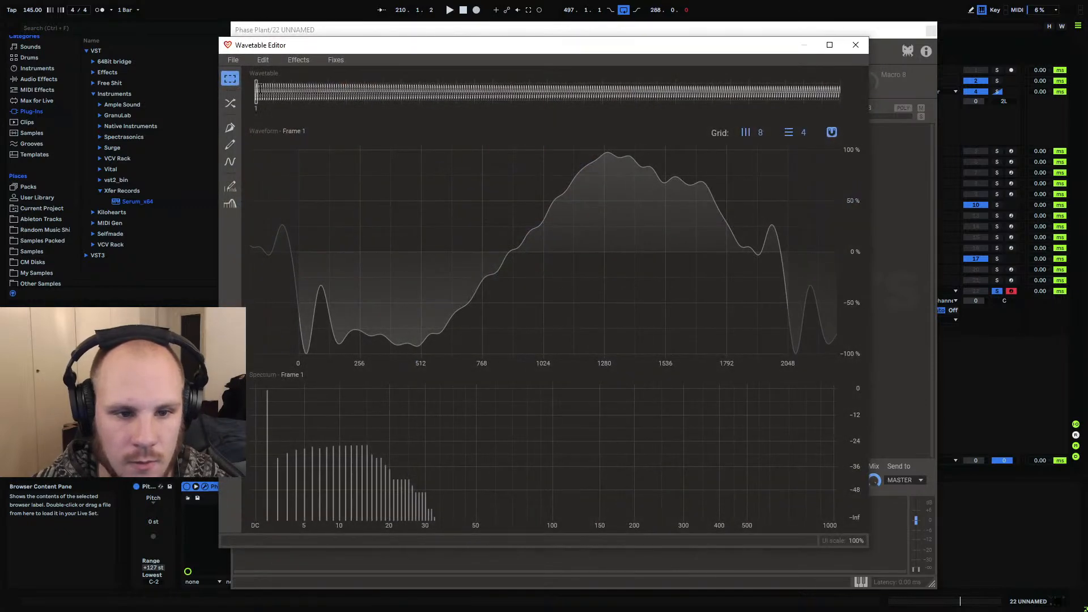
{"action": "mouse_move", "coordinate": [257, 91]}
{"action": "left_mouse_down"}
{"action": "mouse_move", "coordinate": [566, 124]}
{"action": "mouse_move", "coordinate": [847, 135]}
{"action": "left_mouse_up"}
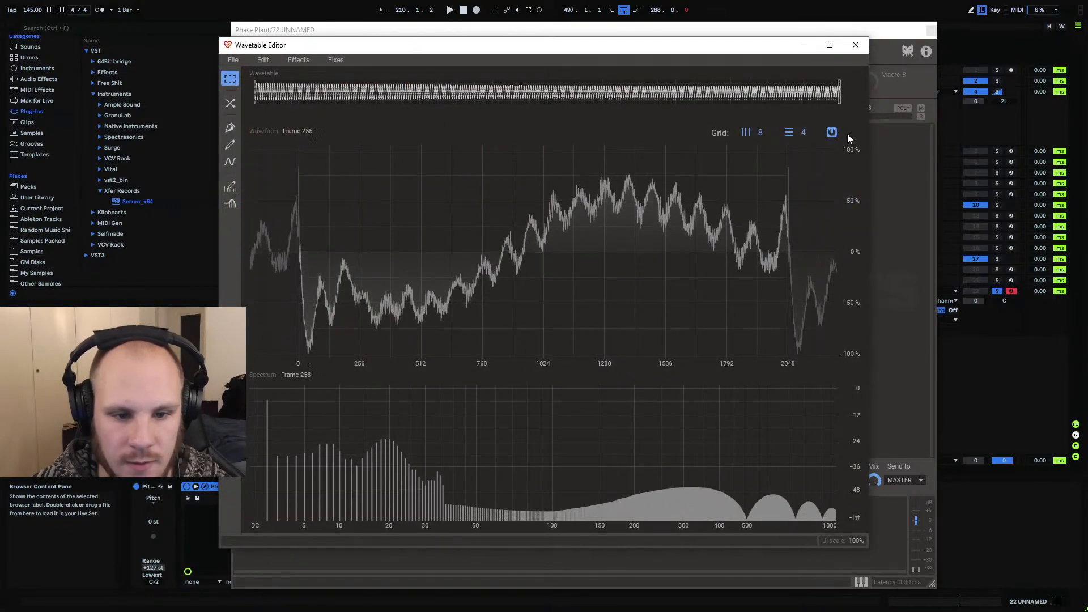
{"action": "mouse_move", "coordinate": [913, 144]}
{"action": "left_mouse_down"}
{"action": "mouse_move", "coordinate": [304, 134]}
{"action": "mouse_move", "coordinate": [860, 161]}
{"action": "mouse_move", "coordinate": [440, 157]}
{"action": "mouse_move", "coordinate": [826, 188]}
{"action": "mouse_move", "coordinate": [847, 221]}
{"action": "left_mouse_up"}
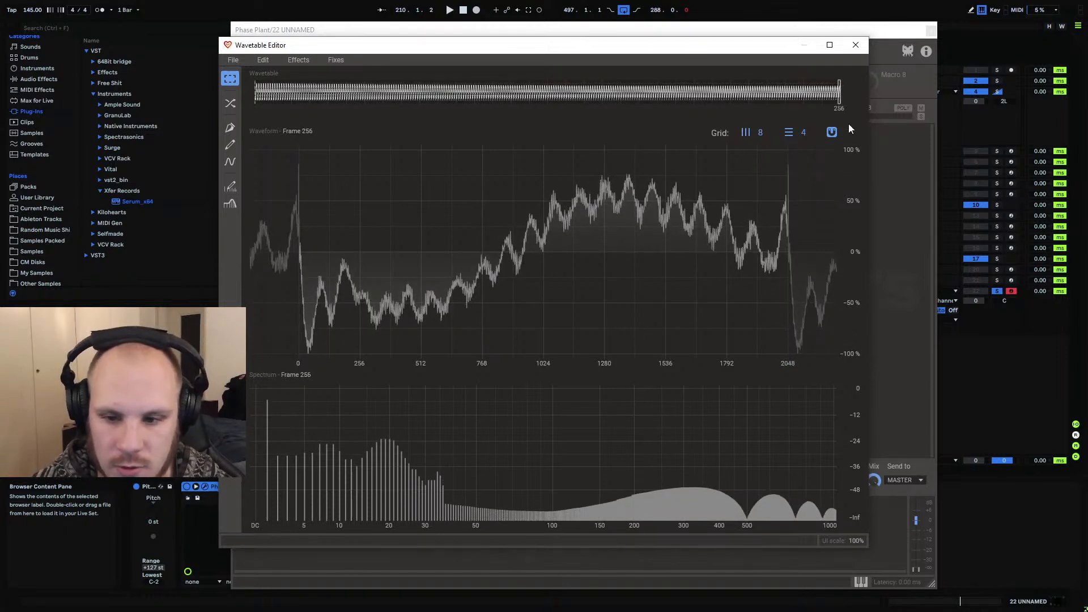
{"action": "left_click_drag", "start_coordinate": [839, 92], "coordinate": [254, 94]}
{"action": "left_click", "coordinate": [856, 44]}
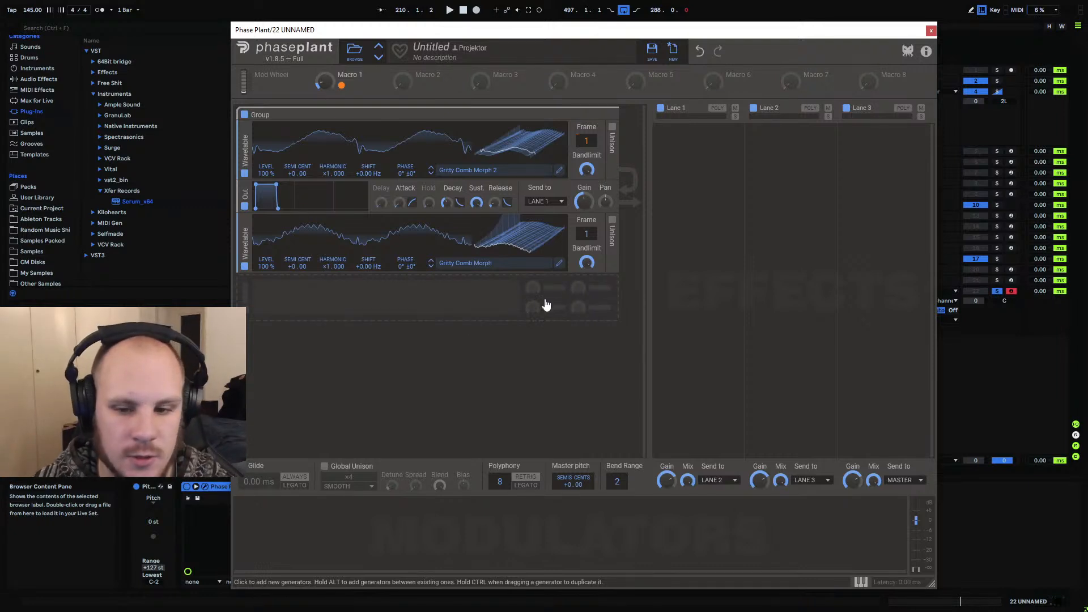
Remove the second wavetable oscillator and insert an Overdrive Distortion between Gritty Comb Morph 2 and its output envelope
{"action": "left_click", "coordinate": [245, 221]}
{"action": "left_click", "coordinate": [463, 249]}
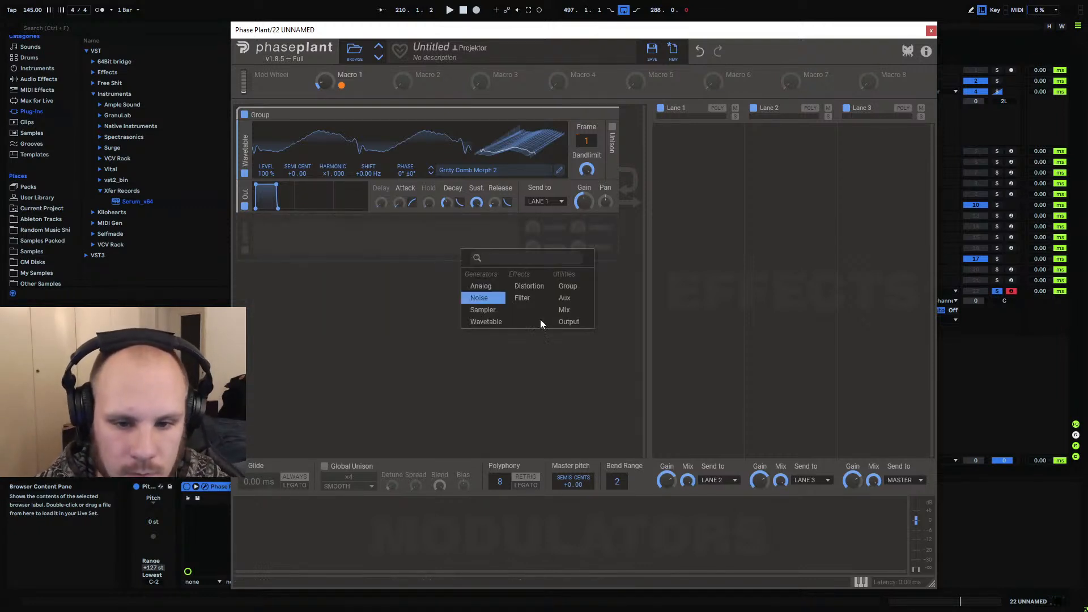
{"action": "left_click", "coordinate": [528, 285]}
{"action": "left_click_drag", "start_coordinate": [244, 235], "coordinate": [245, 202]}
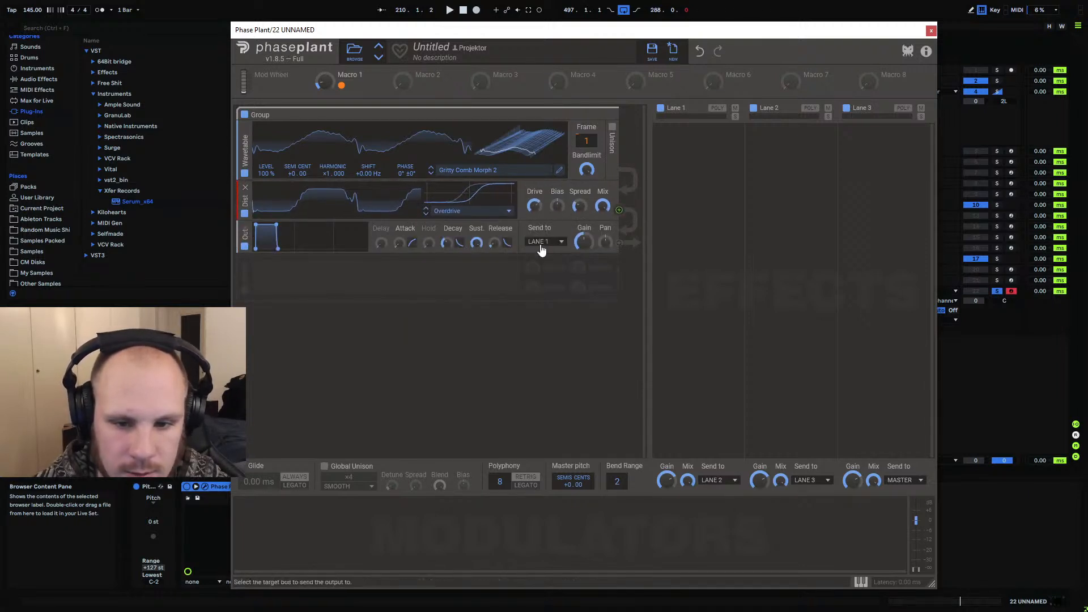
{"action": "left_click", "coordinate": [931, 31]}
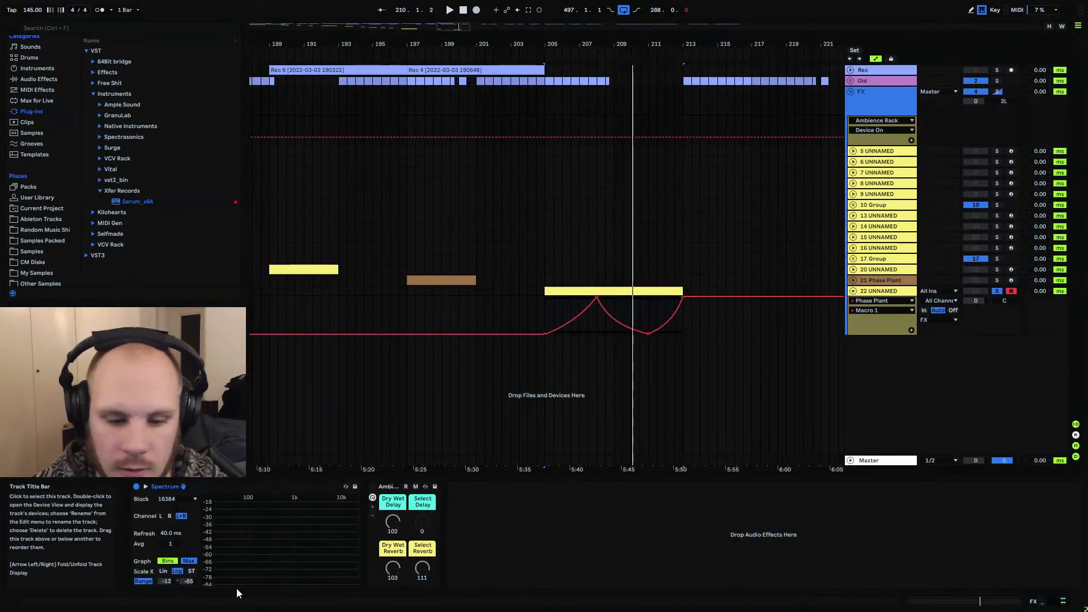
Enable the FX track's Ambience Rack with Select Delay 75, Select Reverb 53, Dry Wet Delay 104 and Dry Wet Reverb 90
{"action": "left_click", "coordinate": [372, 487]}
{"action": "left_click_drag", "start_coordinate": [422, 522], "coordinate": [422, 479]}
{"action": "left_click_drag", "start_coordinate": [422, 569], "coordinate": [423, 601]}
{"action": "left_click_drag", "start_coordinate": [393, 522], "coordinate": [393, 520]}
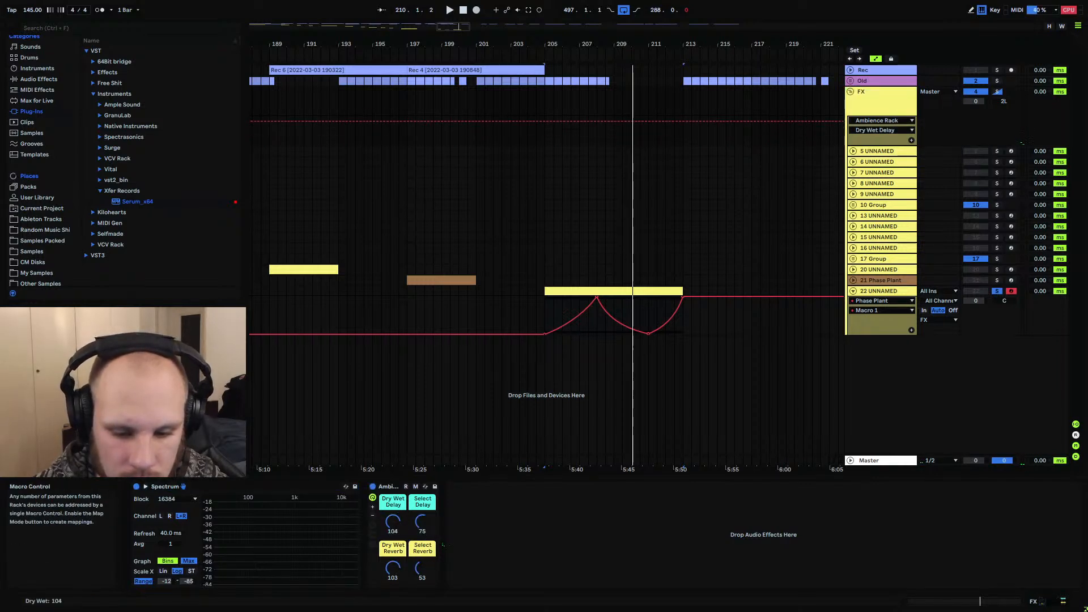
{"action": "left_click_drag", "start_coordinate": [393, 568], "coordinate": [392, 575]}
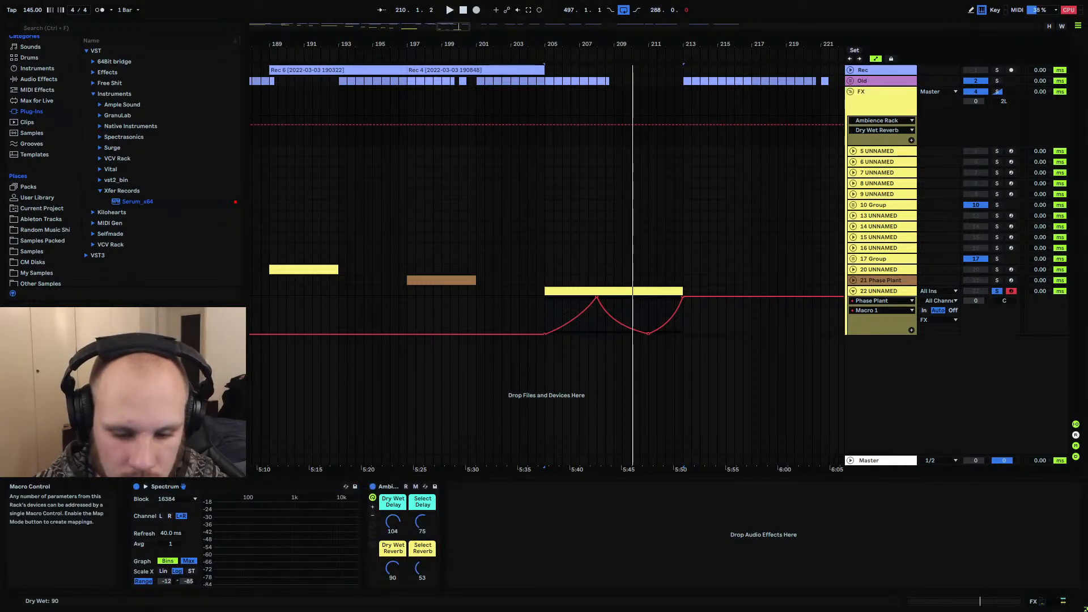
Audition track 22's clip with Phase Plant reopened, and open Gritty Comb Morph 2 in the wavetable editor
{"action": "left_click", "coordinate": [548, 291]}
{"action": "left_click", "coordinate": [202, 490]}
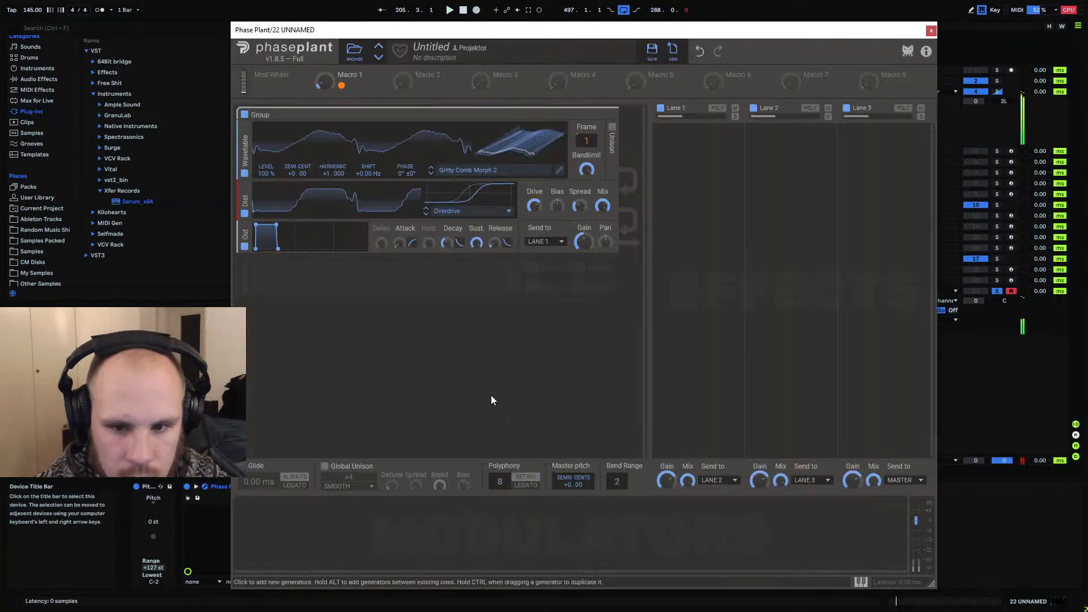
{"action": "left_click", "coordinate": [717, 159]}
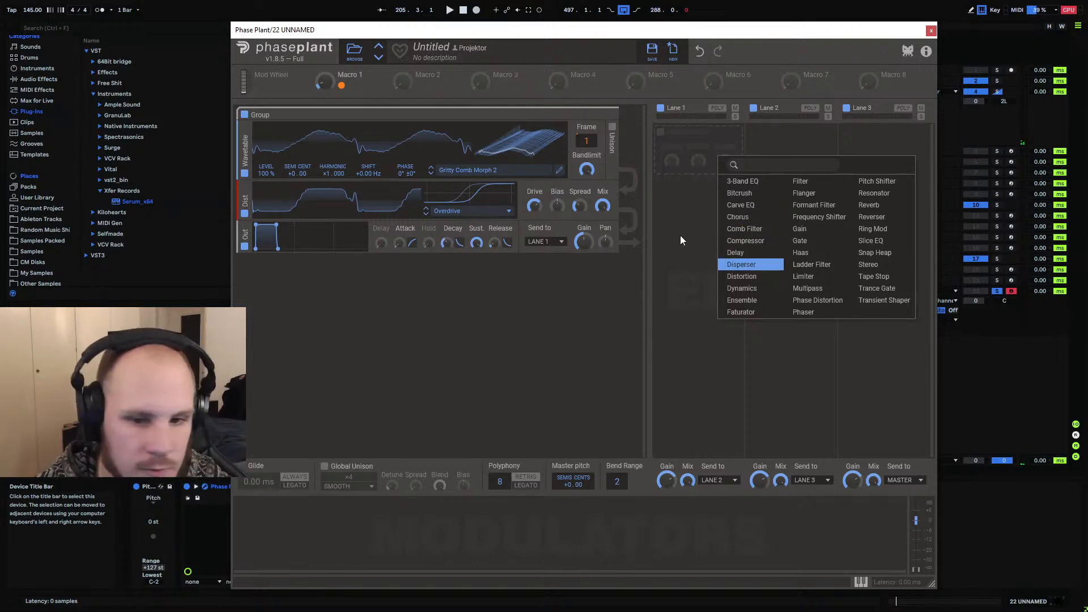
{"action": "left_click", "coordinate": [560, 170]}
{"action": "left_click", "coordinate": [560, 170]}
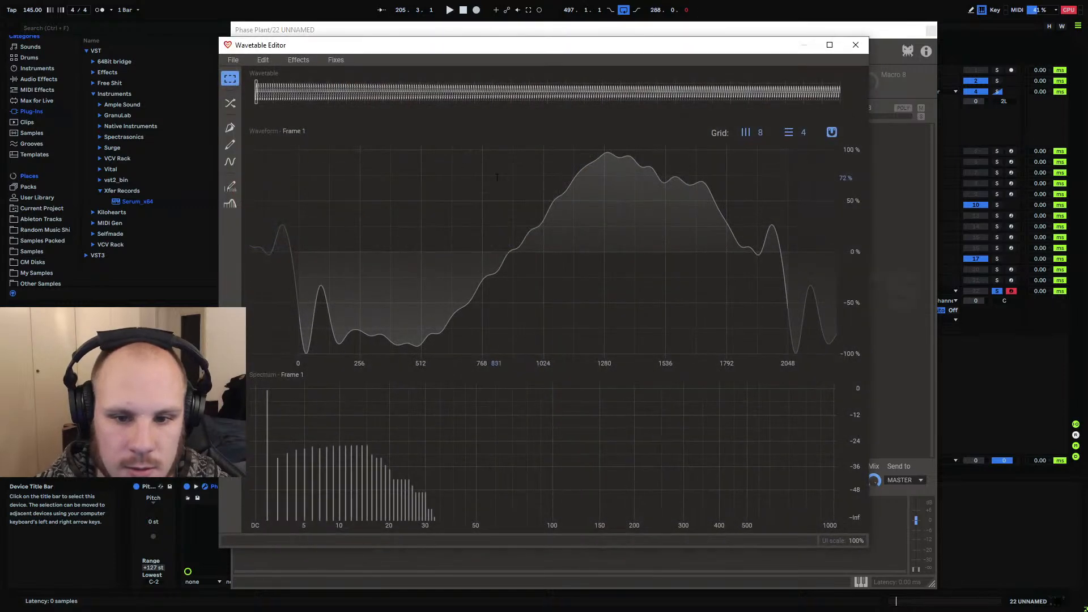
Try a Phase Offset of 176° on the wavetable, comparing Linear blends such as 65 % and 100 %, and cancel the effect
{"action": "left_click", "coordinate": [297, 59]}
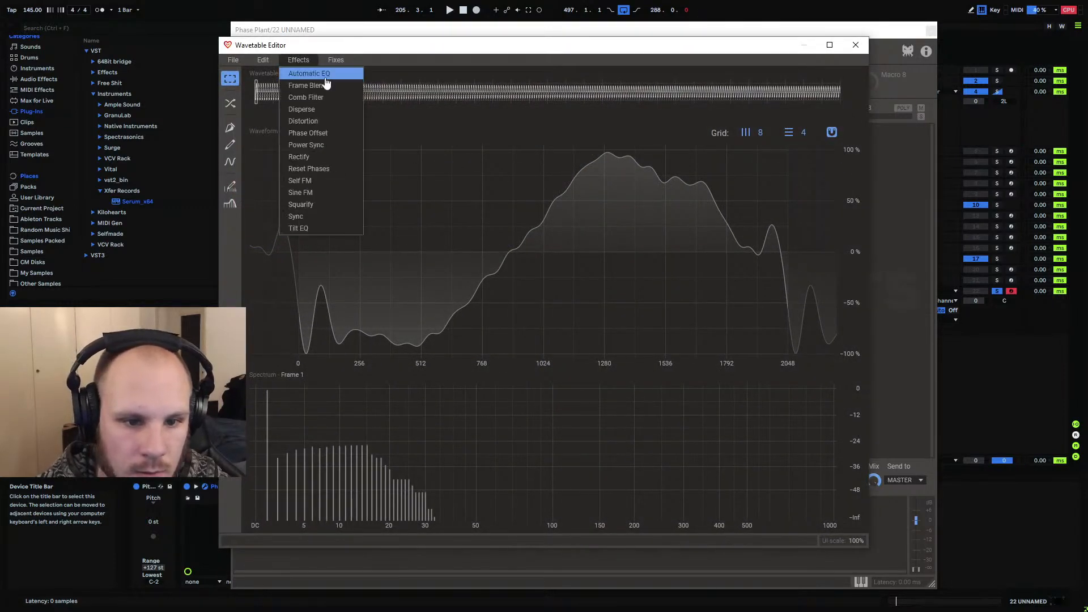
{"action": "left_click", "coordinate": [342, 136]}
{"action": "left_click_drag", "start_coordinate": [516, 439], "coordinate": [558, 438]}
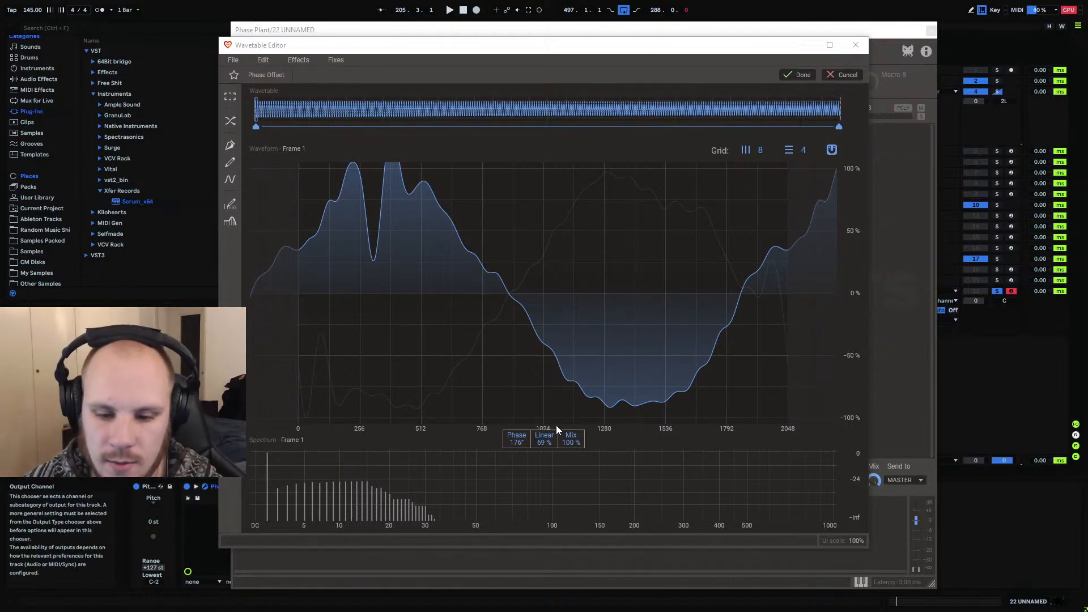
{"action": "left_click_drag", "start_coordinate": [545, 439], "coordinate": [545, 419]}
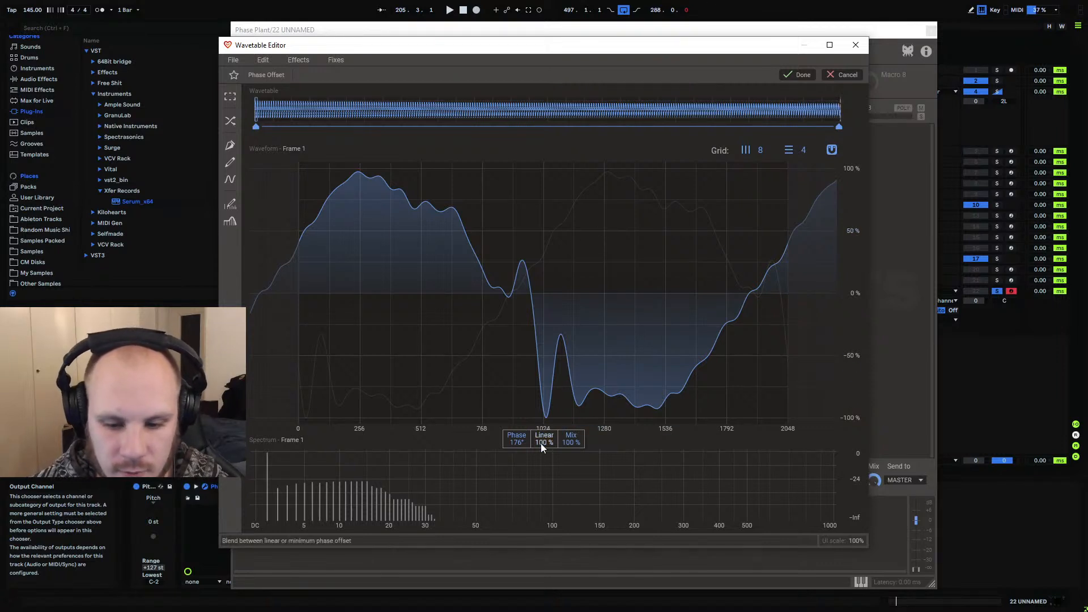
{"action": "mouse_move", "coordinate": [544, 442]}
{"action": "left_mouse_down"}
{"action": "mouse_move", "coordinate": [544, 496]}
{"action": "mouse_move", "coordinate": [544, 443]}
{"action": "left_mouse_up"}
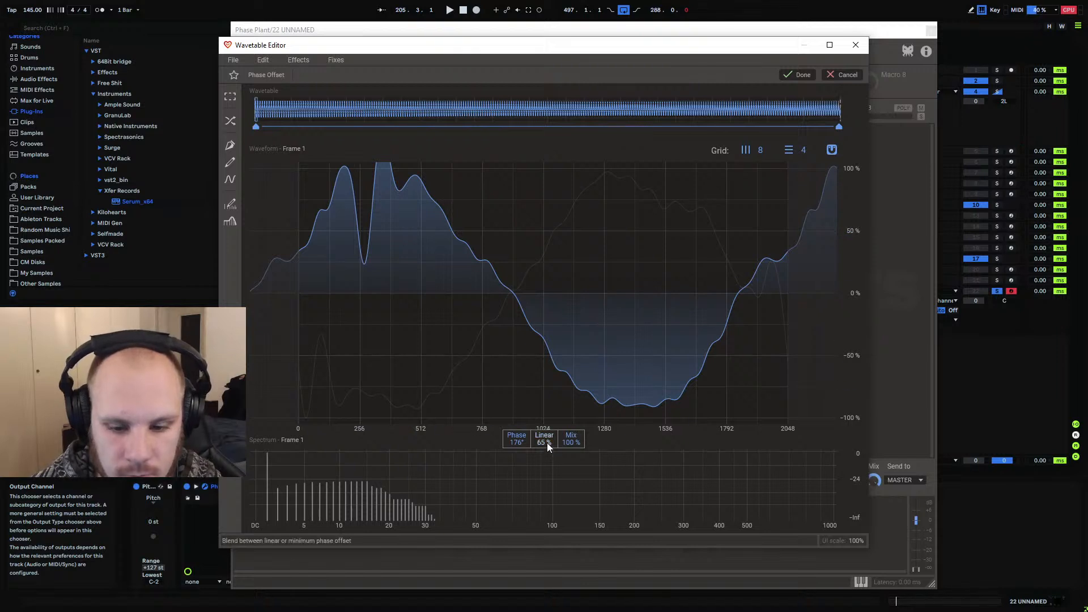
{"action": "left_click_drag", "start_coordinate": [546, 443], "coordinate": [545, 412]}
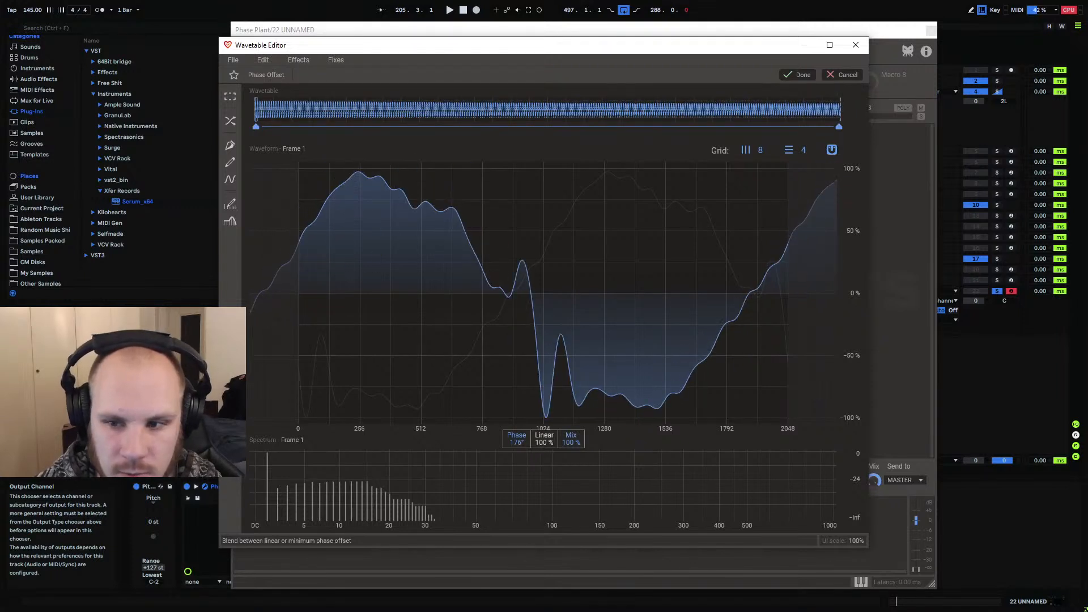
{"action": "left_click", "coordinate": [851, 77]}
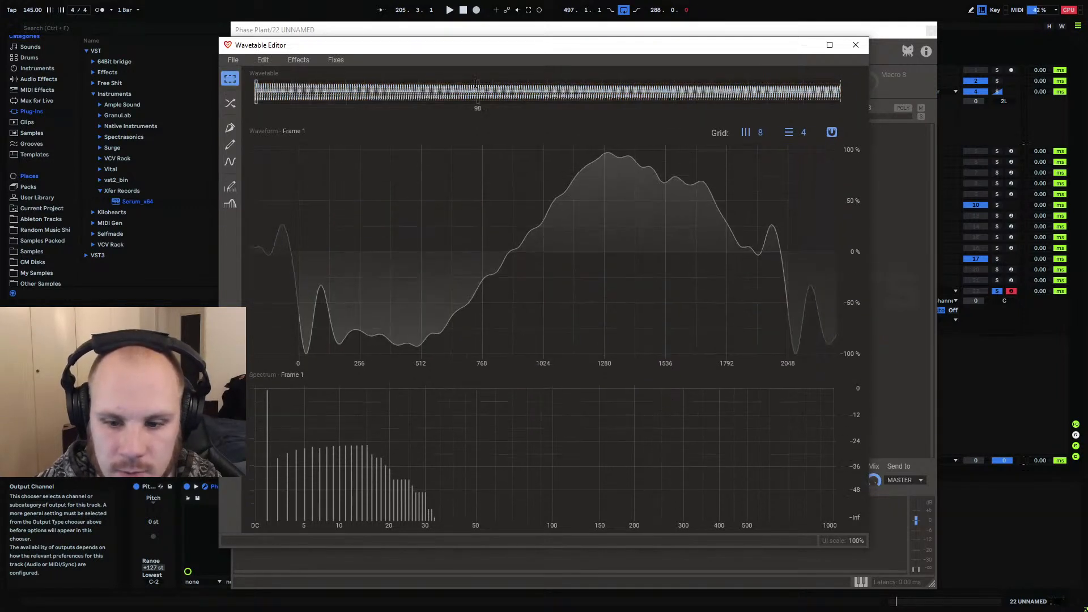
Try Reset Phases on the wavetable, comparing Targets of 103° and 360° and Mix values of 0 % and 100 %, and cancel the effect
{"action": "left_click", "coordinate": [307, 59]}
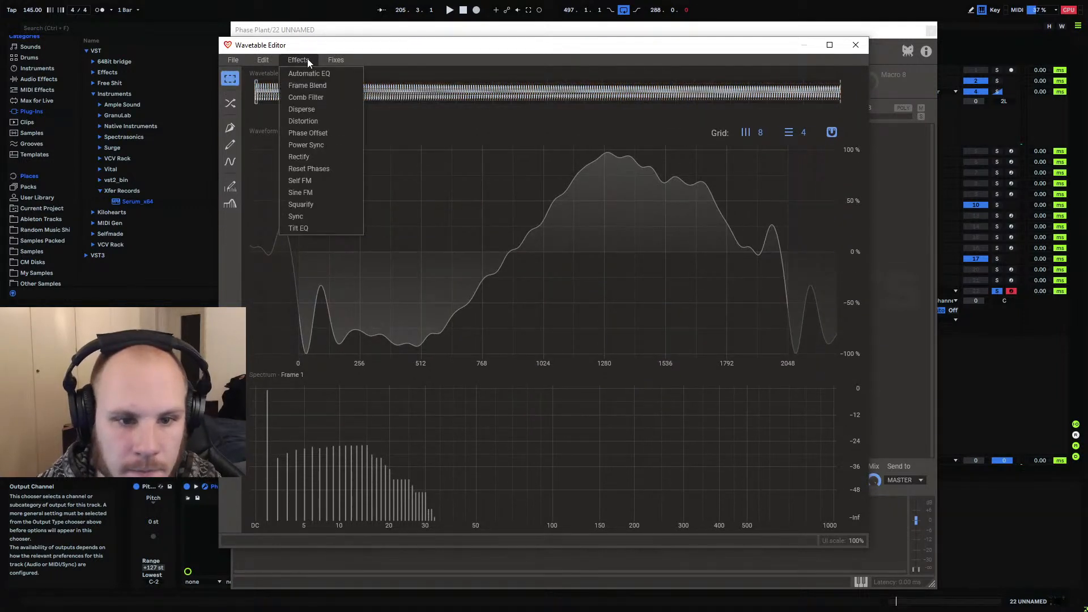
{"action": "left_click", "coordinate": [346, 170]}
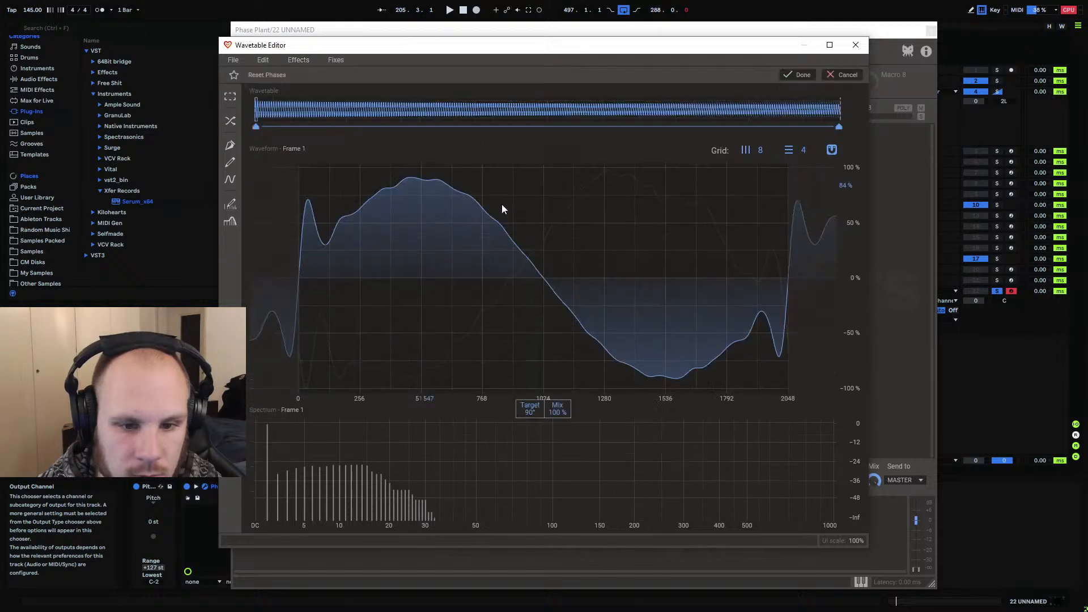
{"action": "left_click_drag", "start_coordinate": [532, 444], "coordinate": [557, 498]}
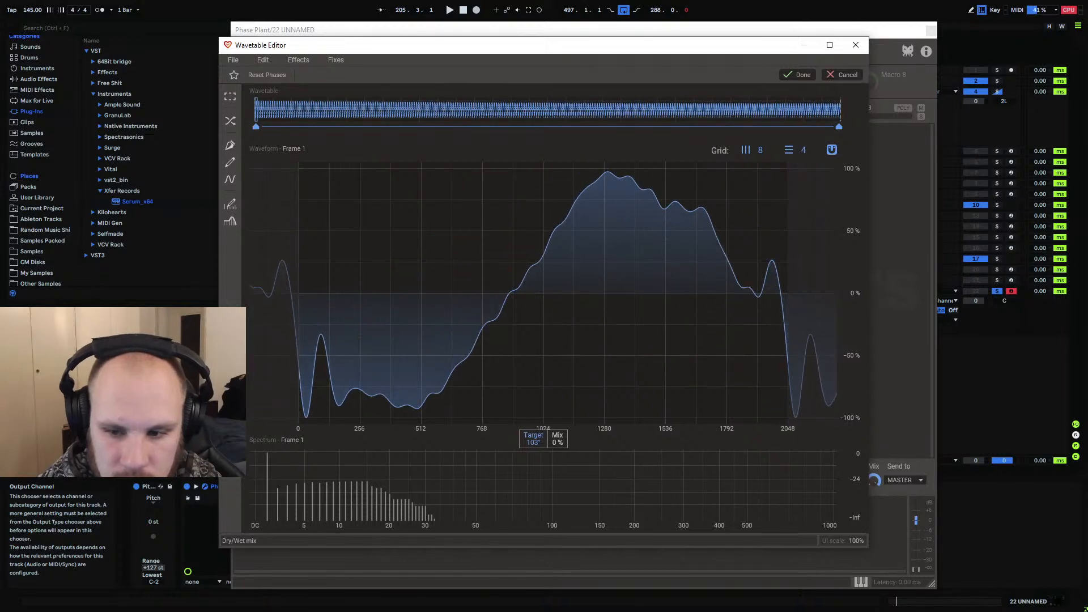
{"action": "left_click_drag", "start_coordinate": [532, 444], "coordinate": [557, 390]}
{"action": "mouse_move", "coordinate": [530, 443]}
{"action": "left_mouse_down"}
{"action": "mouse_move", "coordinate": [530, 499]}
{"action": "mouse_move", "coordinate": [529, 443]}
{"action": "left_mouse_up"}
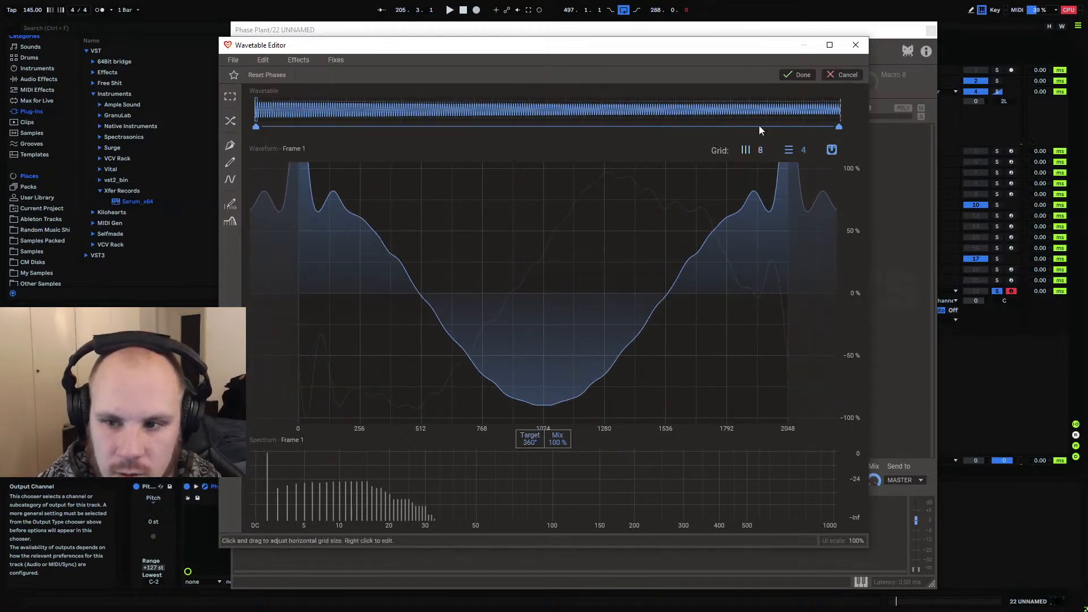
{"action": "left_click", "coordinate": [833, 75]}
Try the Comb Filter effect on the wavetable, cancel it and close the wavetable editor
{"action": "left_click", "coordinate": [299, 60]}
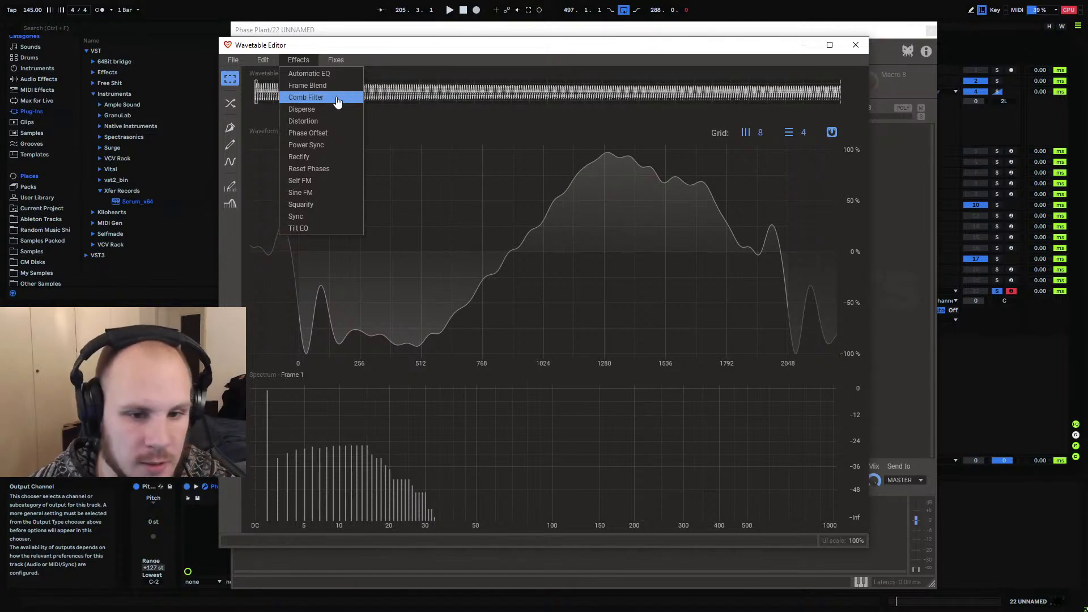
{"action": "left_click", "coordinate": [311, 99]}
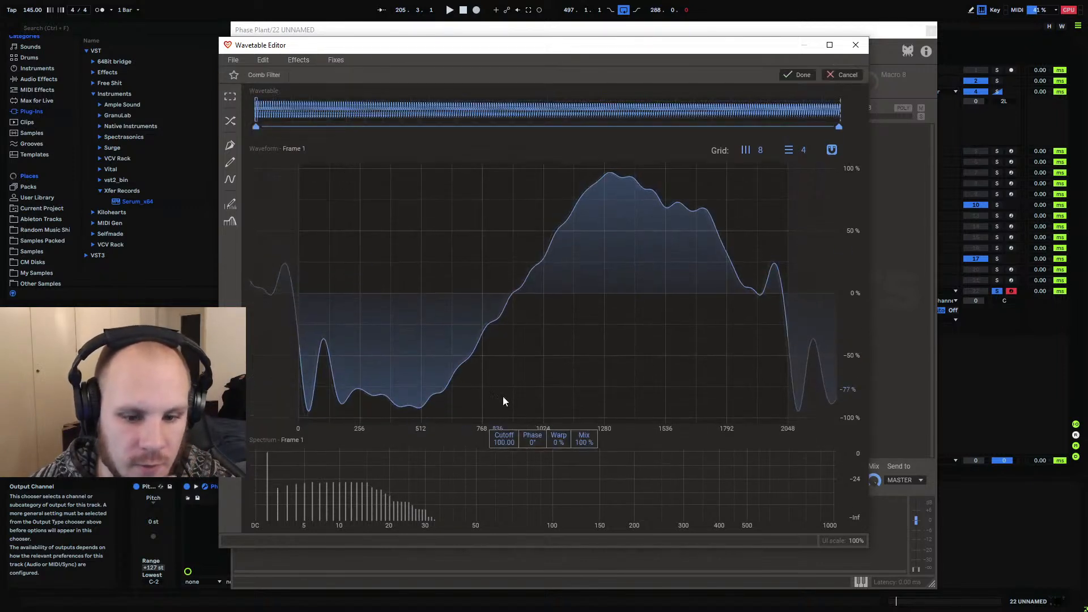
{"action": "mouse_move", "coordinate": [536, 441]}
{"action": "left_mouse_down"}
{"action": "mouse_move", "coordinate": [536, 264]}
{"action": "mouse_move", "coordinate": [536, 441]}
{"action": "left_mouse_up"}
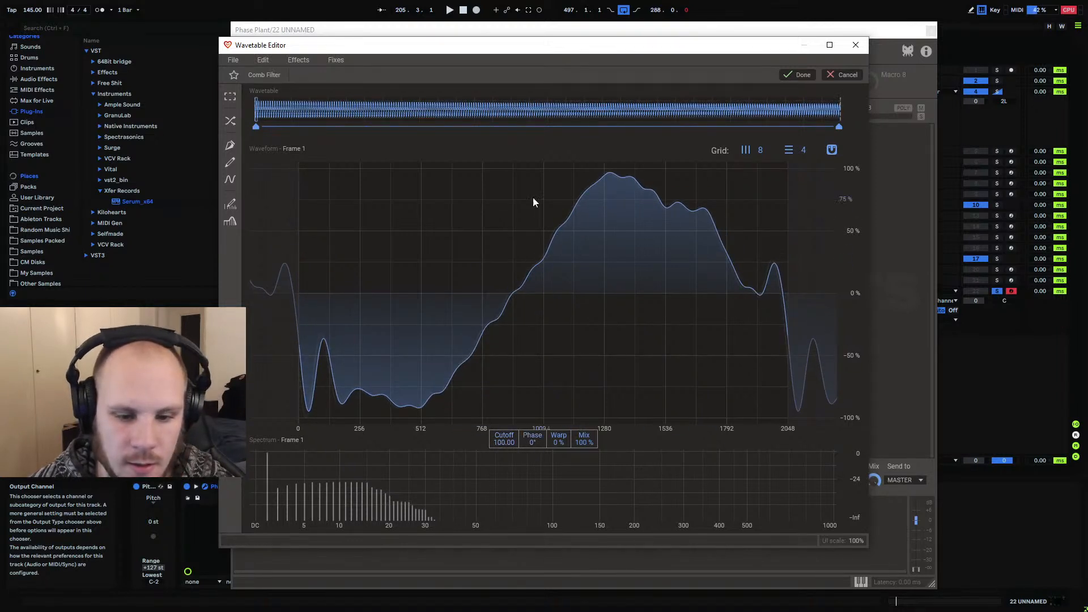
{"action": "left_click", "coordinate": [843, 74]}
{"action": "left_click", "coordinate": [855, 45]}
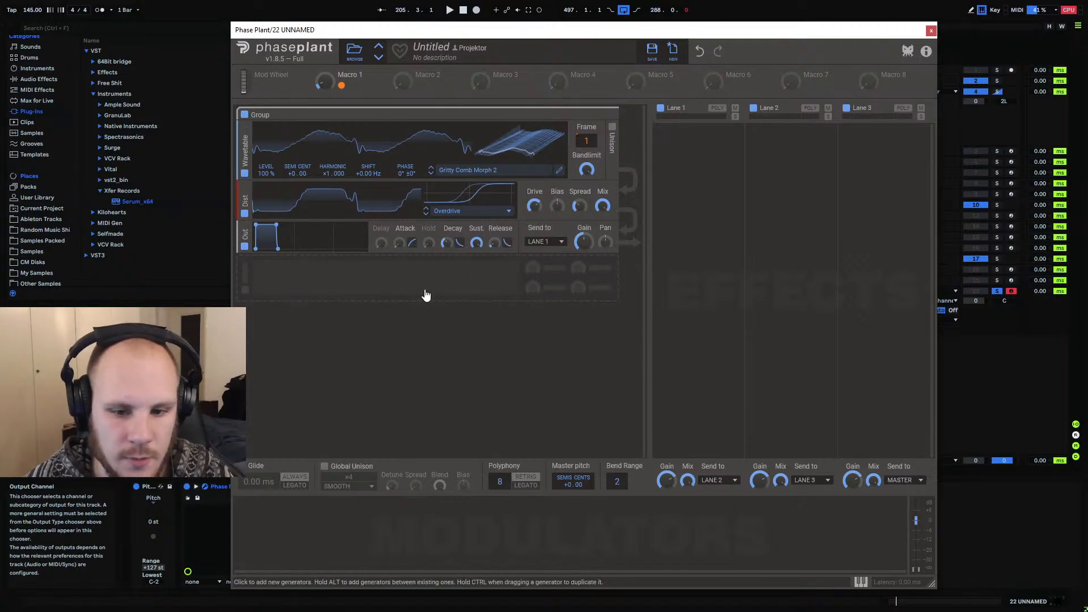
Try the low-pass Filter Tool on most Gritty Comb Morph 2 frames with Cutoff 14.927, then 23.834 and Q 1.069, and close the editor without applying it
{"action": "left_click", "coordinate": [559, 170]}
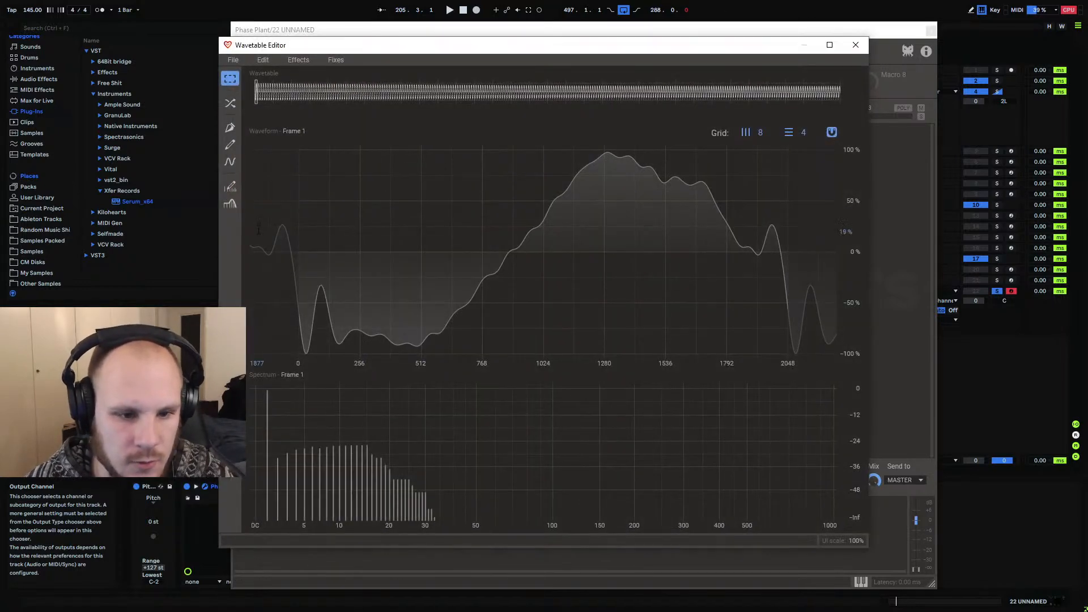
{"action": "left_click_drag", "start_coordinate": [262, 93], "coordinate": [958, 124]}
{"action": "left_click", "coordinate": [230, 204]}
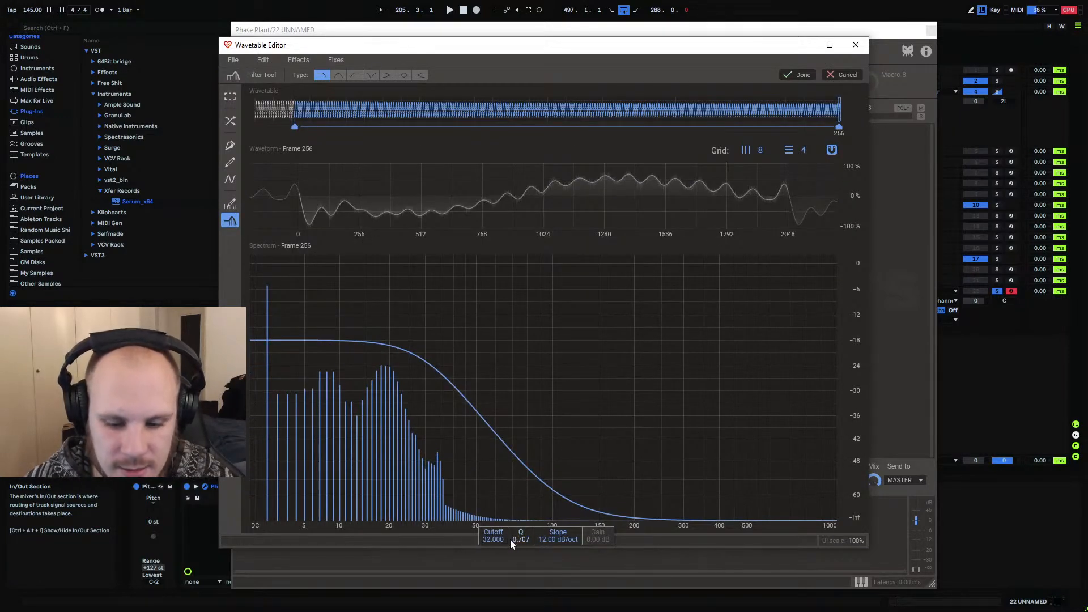
{"action": "left_click_drag", "start_coordinate": [493, 536], "coordinate": [493, 569]}
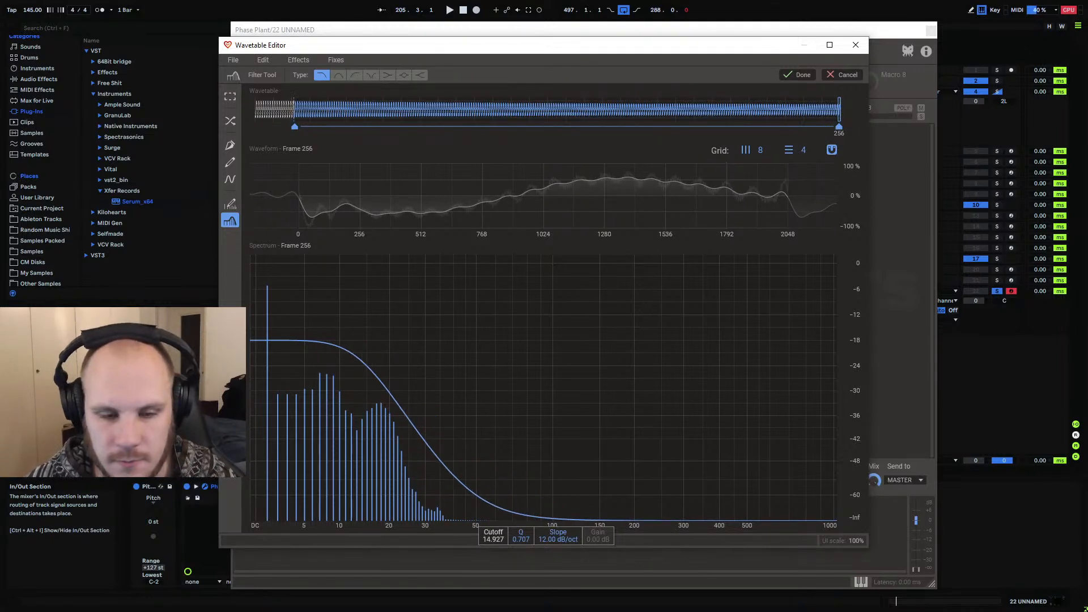
{"action": "mouse_move", "coordinate": [493, 539]}
{"action": "left_mouse_down"}
{"action": "mouse_move", "coordinate": [493, 446]}
{"action": "mouse_move", "coordinate": [492, 539]}
{"action": "left_mouse_up"}
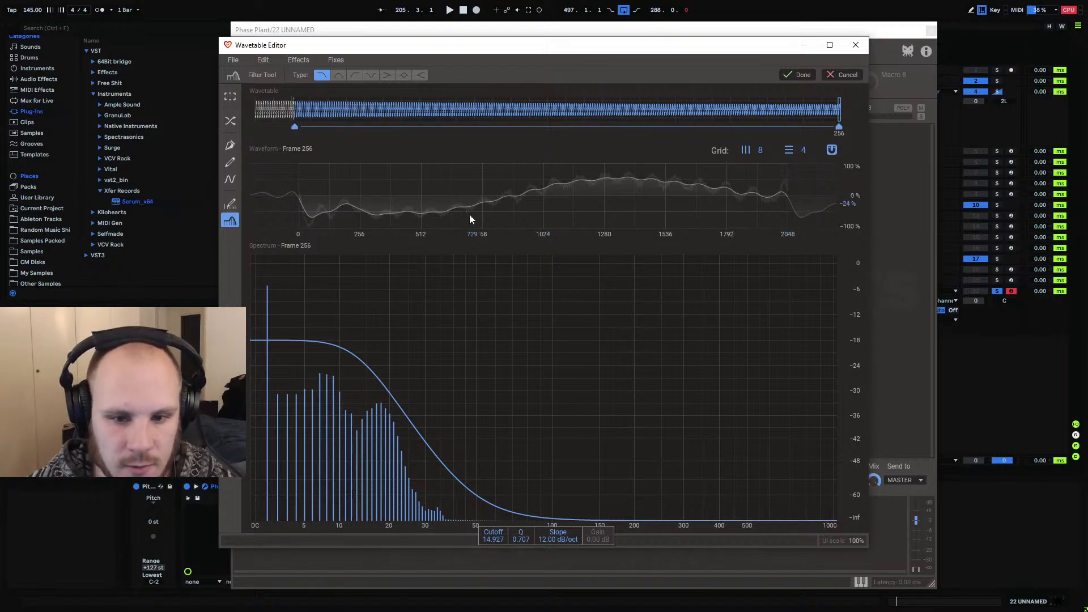
{"action": "left_click_drag", "start_coordinate": [487, 534], "coordinate": [521, 517]}
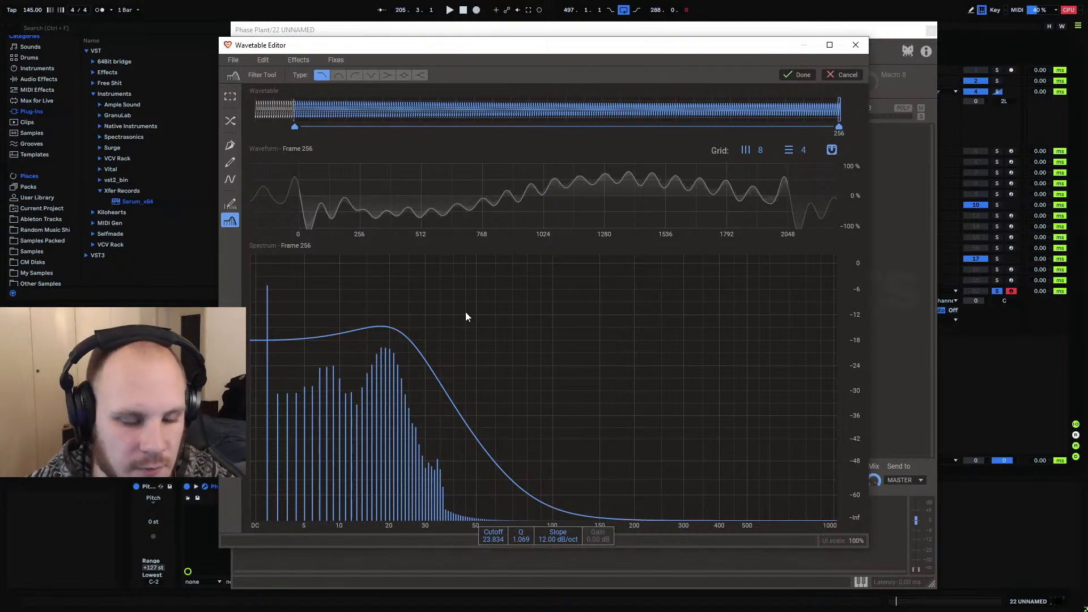
{"action": "left_click", "coordinate": [843, 75]}
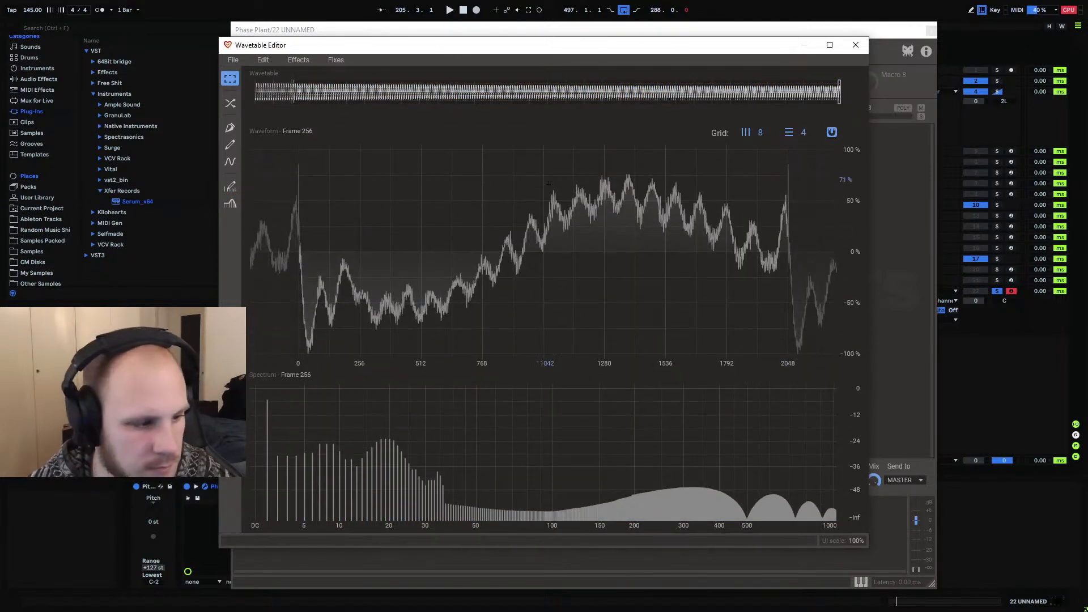
{"action": "left_click", "coordinate": [855, 45]}
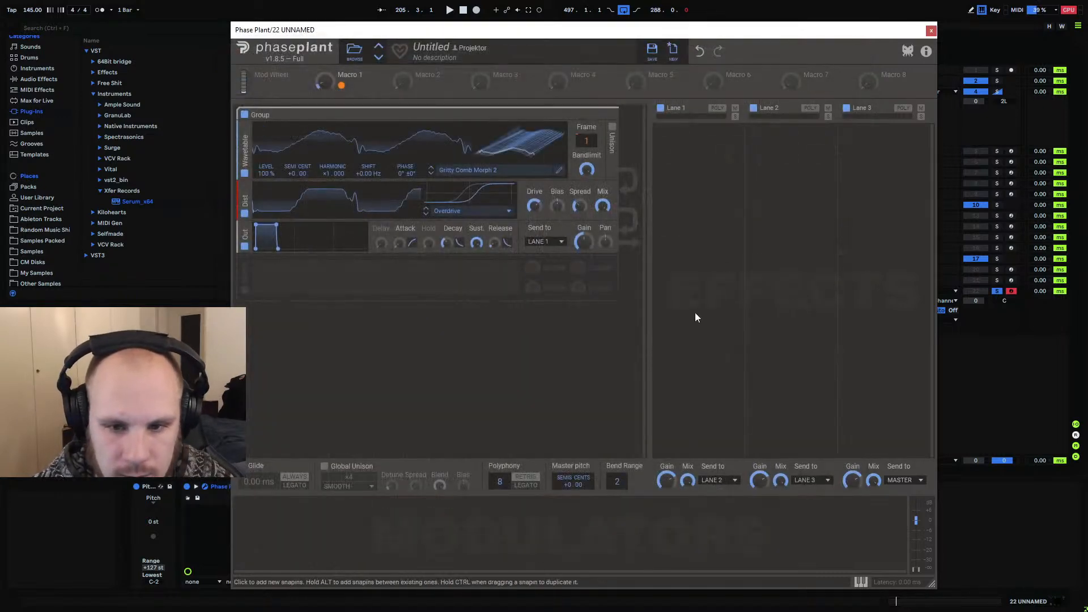
Close Phase Plant, add EQ Eight after it on track 22 and audition the clip from bar 205
{"action": "left_click", "coordinate": [930, 31]}
{"action": "left_click", "coordinate": [545, 309]}
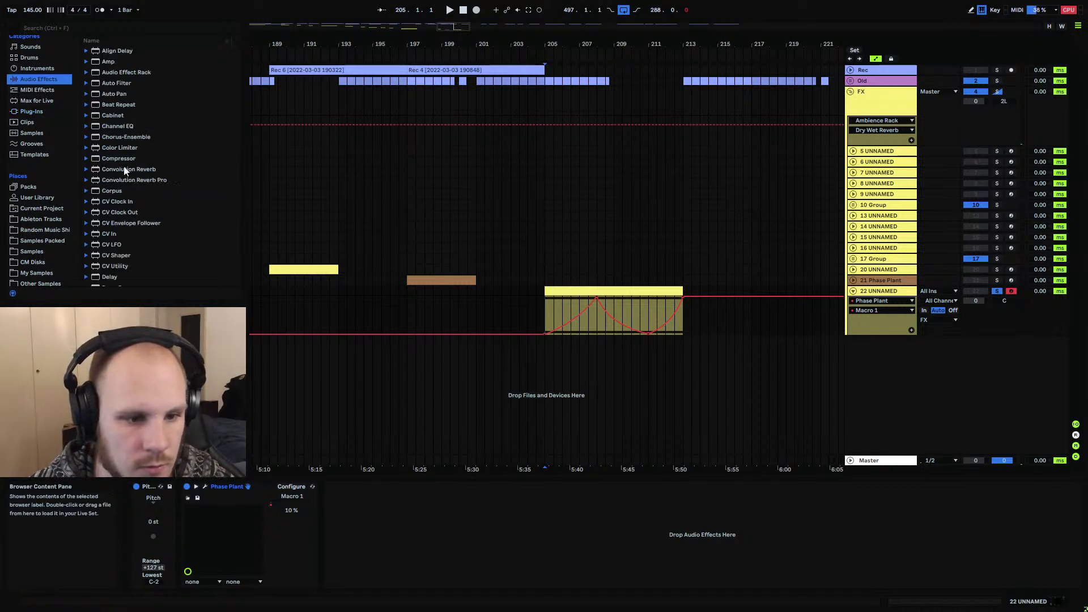
{"action": "scroll", "coordinate": [125, 170], "scroll_direction": "down", "scroll_amount": 7}
{"action": "left_click_drag", "start_coordinate": [113, 105], "coordinate": [208, 252]}
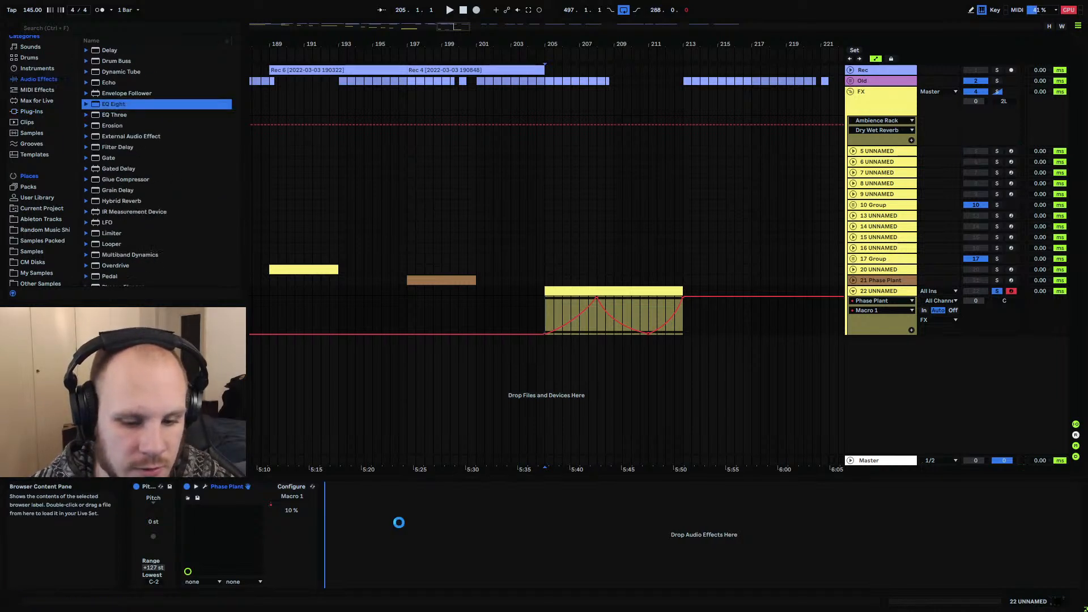
{"action": "left_click_drag", "start_coordinate": [549, 299], "coordinate": [543, 308]}
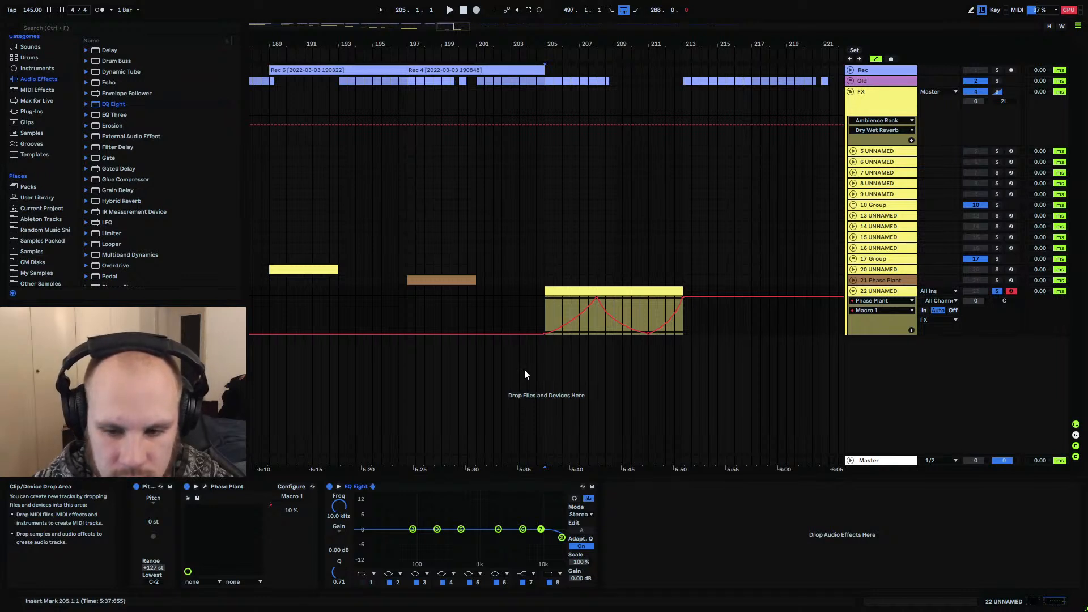
{"action": "key", "text": "space"}
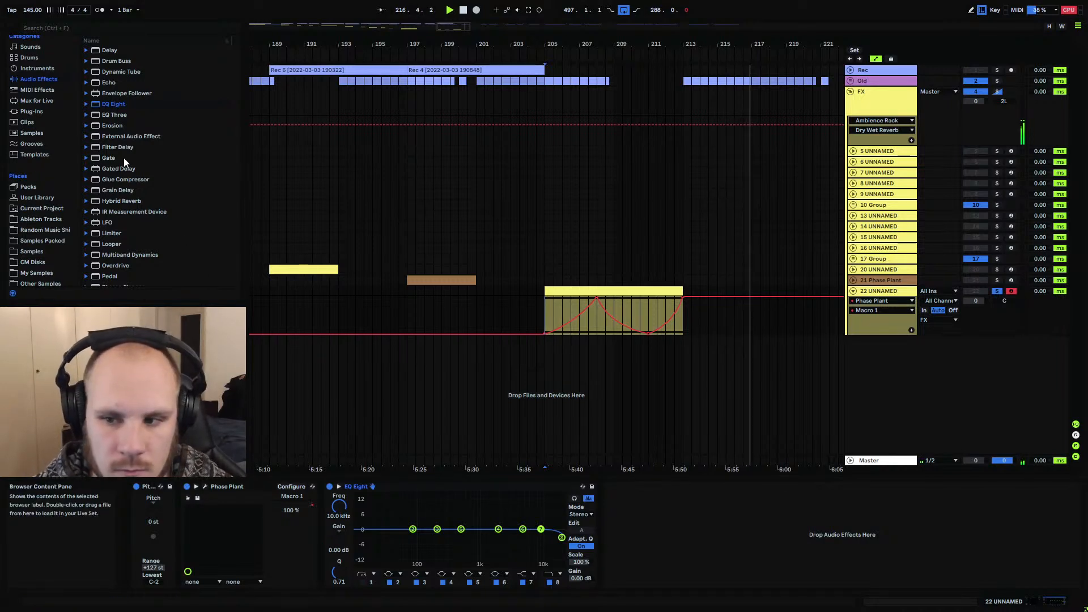
Add the Sawp Left Right audio effect rack after EQ Eight on track 22
{"action": "scroll", "coordinate": [103, 161], "scroll_direction": "up", "scroll_amount": 3}
{"action": "left_click", "coordinate": [103, 161]}
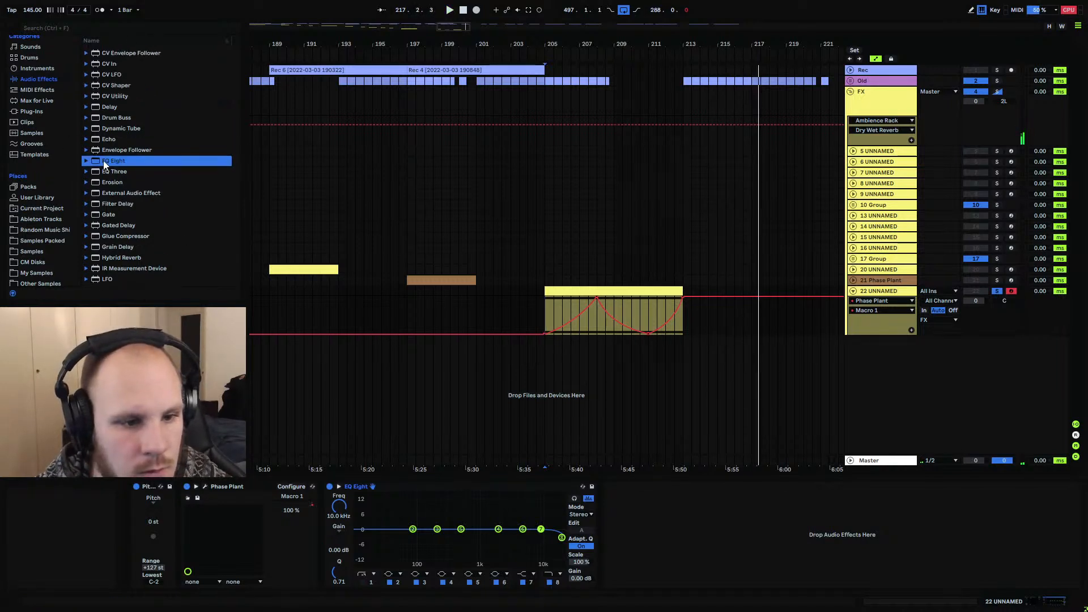
{"action": "scroll", "coordinate": [103, 161], "scroll_direction": "up", "scroll_amount": 8}
{"action": "left_click", "coordinate": [93, 74]}
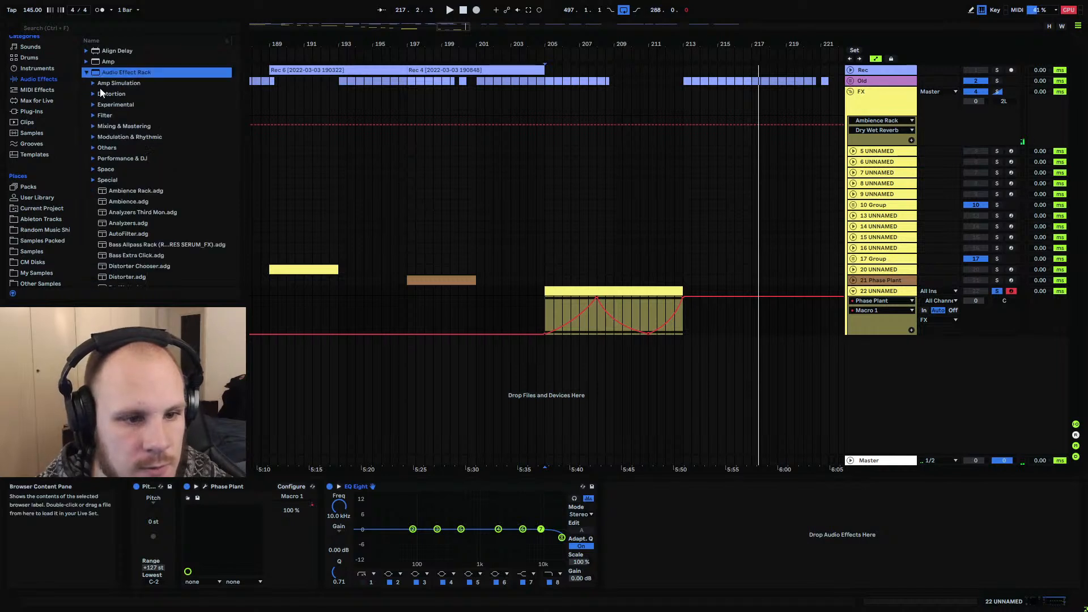
{"action": "scroll", "coordinate": [130, 189], "scroll_direction": "down", "scroll_amount": 20}
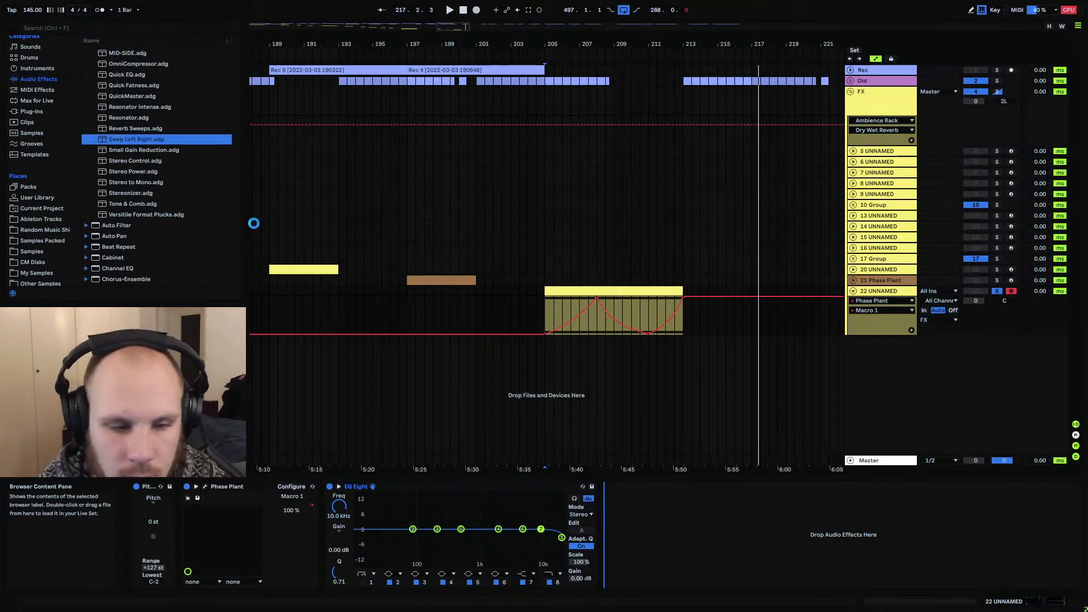
{"action": "left_click_drag", "start_coordinate": [503, 242], "coordinate": [650, 315]}
Insert the DryWet rack after EQ Eight and move the Sawp Left Right rack into its Wet chain
{"action": "scroll", "coordinate": [125, 130], "scroll_direction": "up", "scroll_amount": 7}
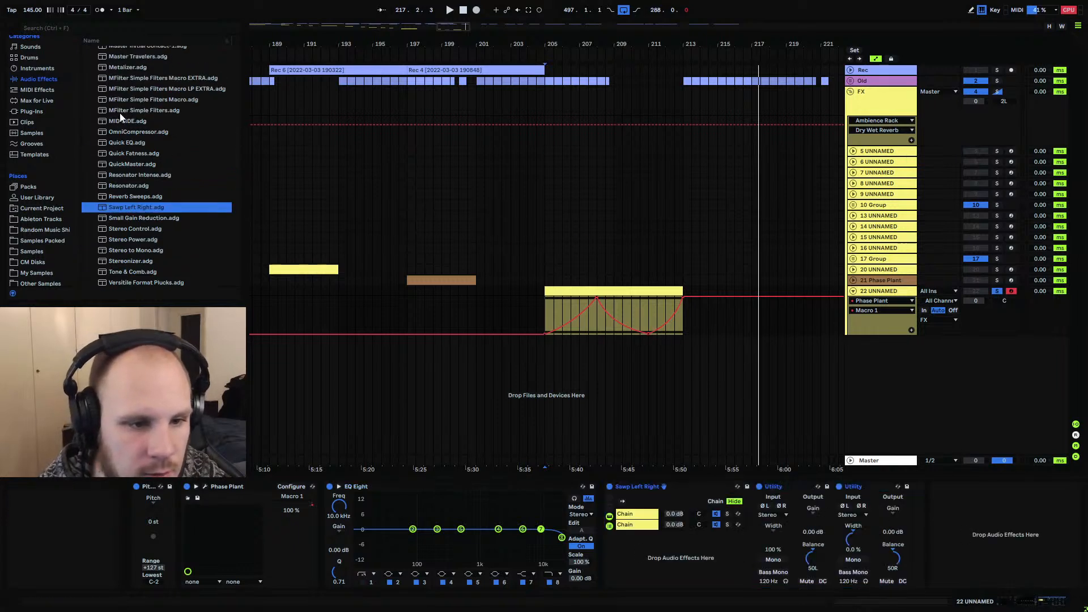
{"action": "scroll", "coordinate": [130, 147], "scroll_direction": "up", "scroll_amount": 3}
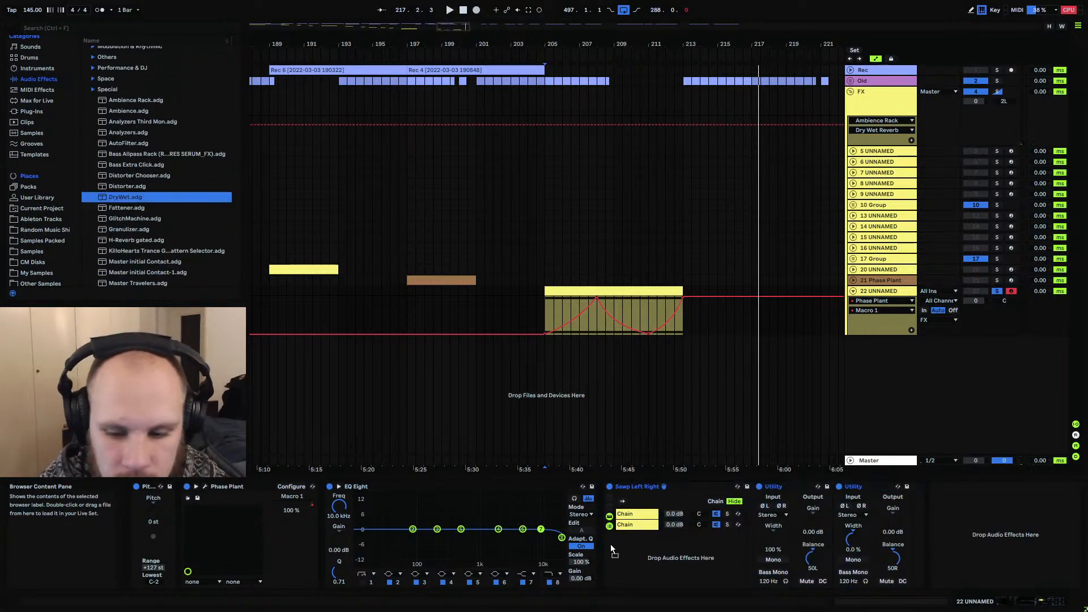
{"action": "mouse_move", "coordinate": [611, 548]}
{"action": "left_mouse_down"}
{"action": "mouse_move", "coordinate": [602, 549]}
{"action": "mouse_move", "coordinate": [619, 544]}
{"action": "left_mouse_up"}
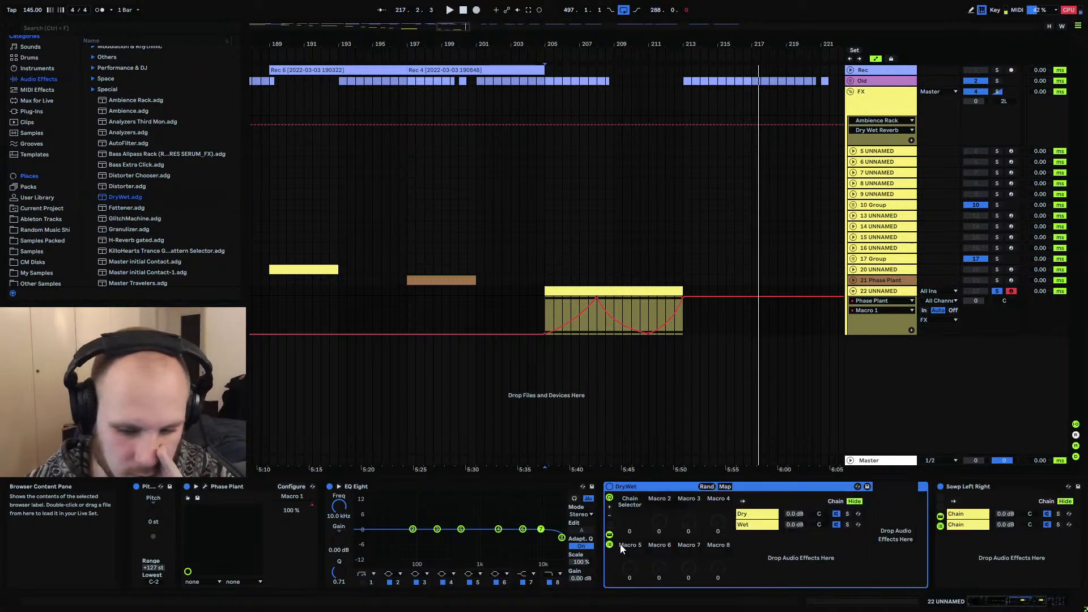
{"action": "left_click", "coordinate": [954, 489]}
{"action": "left_click_drag", "start_coordinate": [675, 526], "coordinate": [702, 524]}
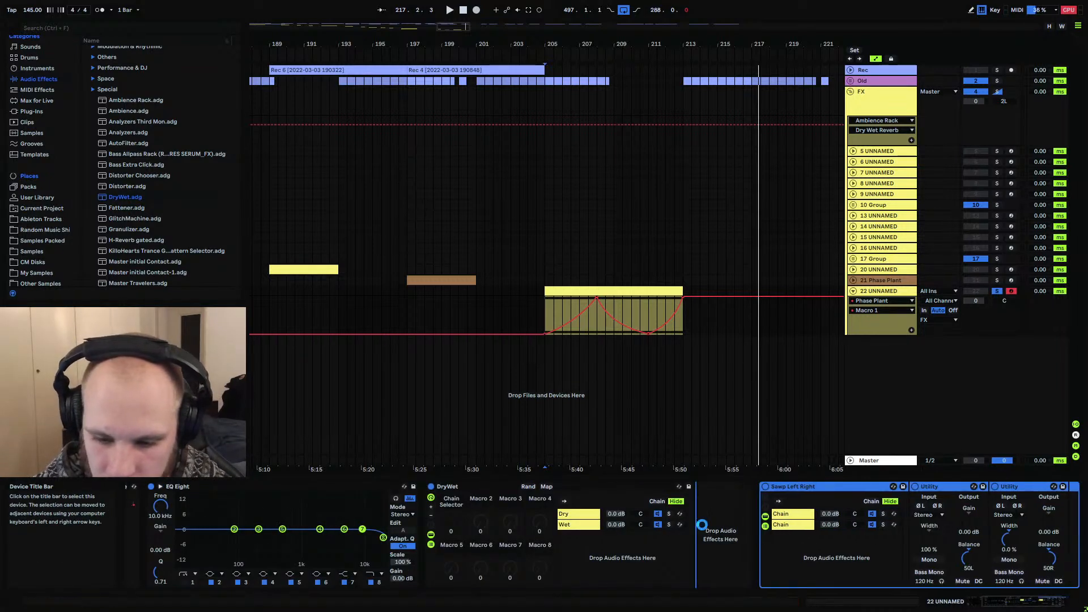
Give Phase Plant's Macro 1 automation its own lane and show DryWet's Chain Selector in track 22's main lane
{"action": "left_click_drag", "start_coordinate": [545, 547], "coordinate": [457, 522]}
{"action": "left_click", "coordinate": [452, 527]}
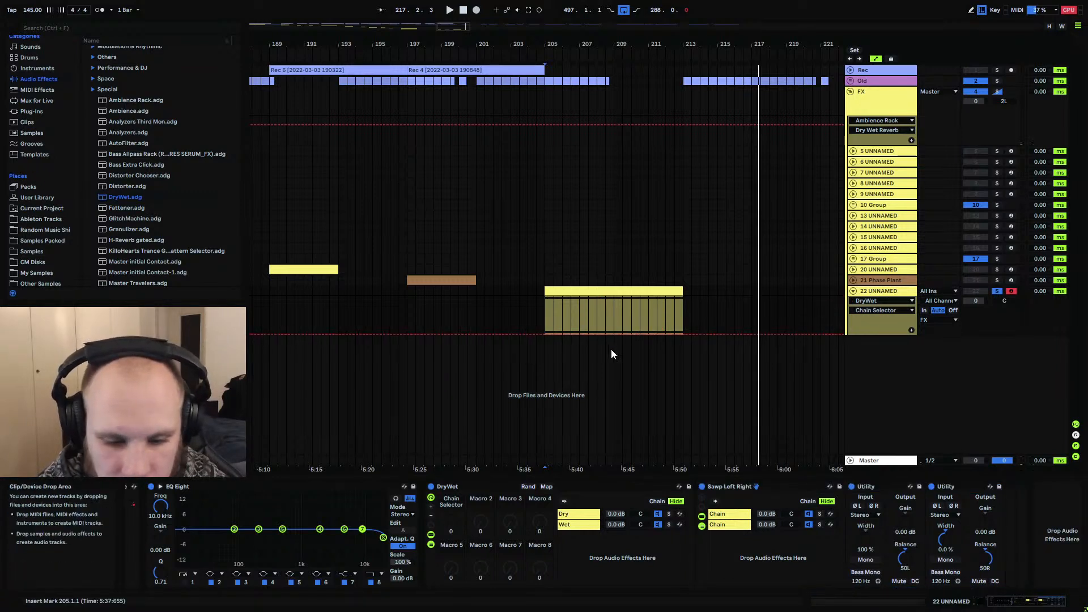
{"action": "left_click", "coordinate": [888, 303]}
{"action": "left_click", "coordinate": [876, 324]}
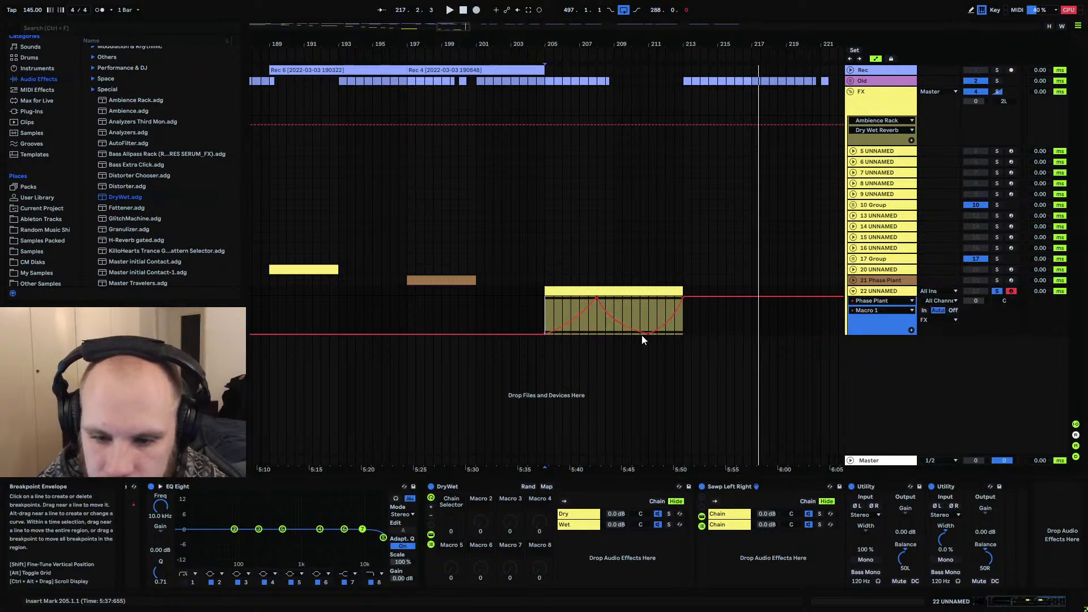
{"action": "left_click", "coordinate": [910, 331]}
{"action": "left_click", "coordinate": [868, 302]}
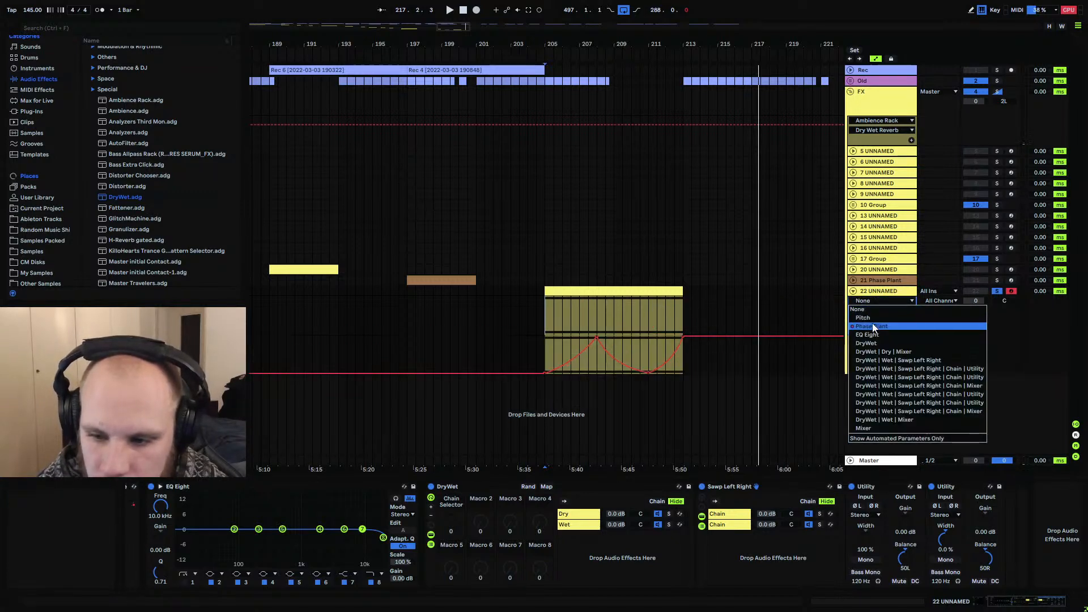
{"action": "left_click", "coordinate": [873, 327]}
{"action": "left_click", "coordinate": [873, 301]}
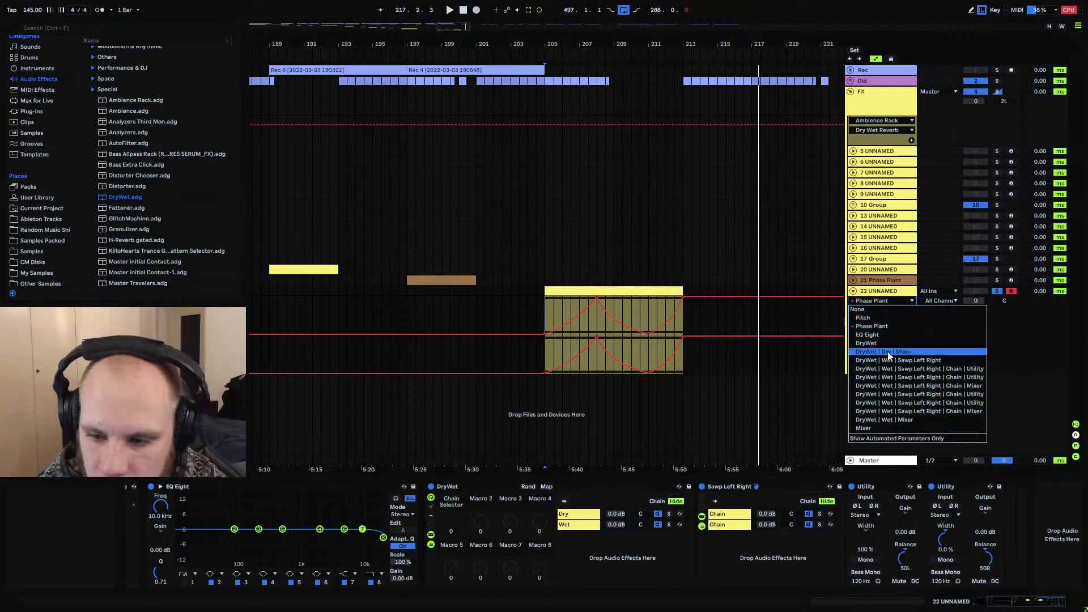
{"action": "left_click", "coordinate": [879, 343]}
{"action": "left_click", "coordinate": [872, 313]}
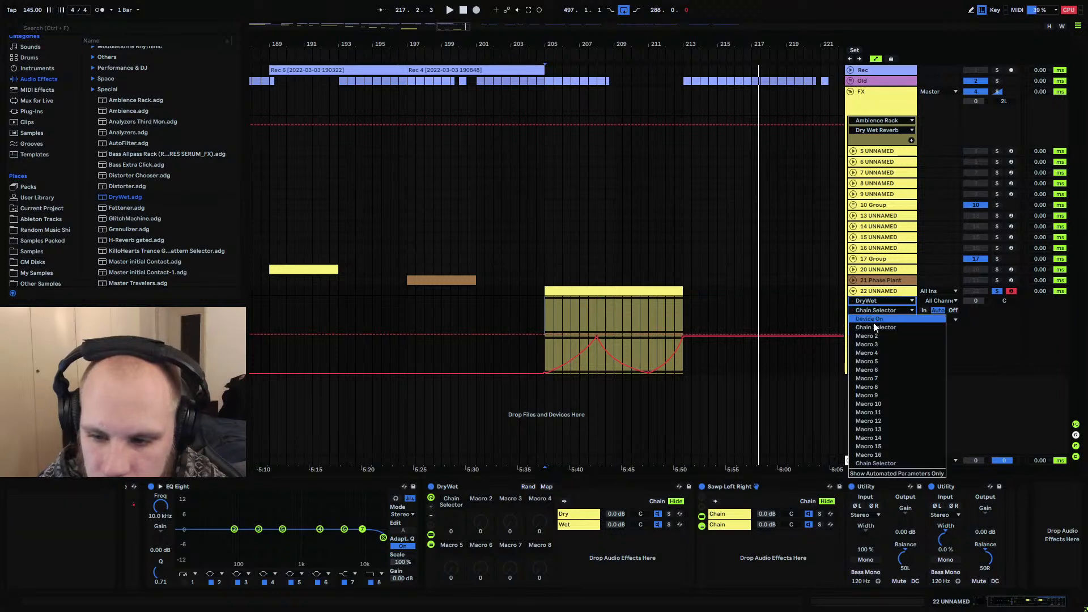
{"action": "left_click", "coordinate": [876, 328]}
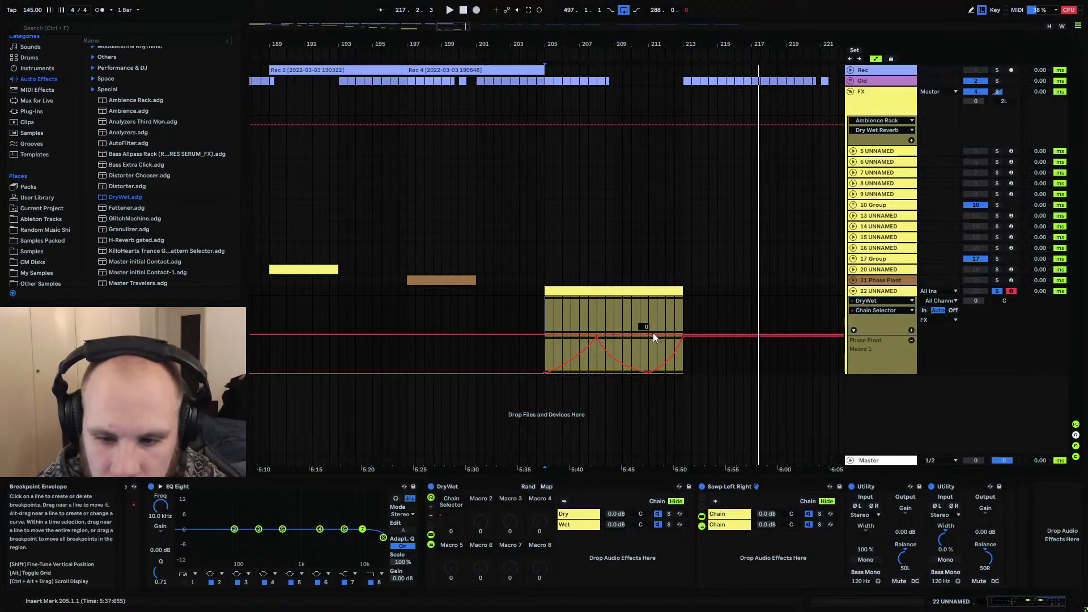
Automate a curved Chain Selector rise from 0 to 127 between bar 209 and about bar 211, and audition the clip
{"action": "left_click_drag", "start_coordinate": [648, 333], "coordinate": [648, 296]}
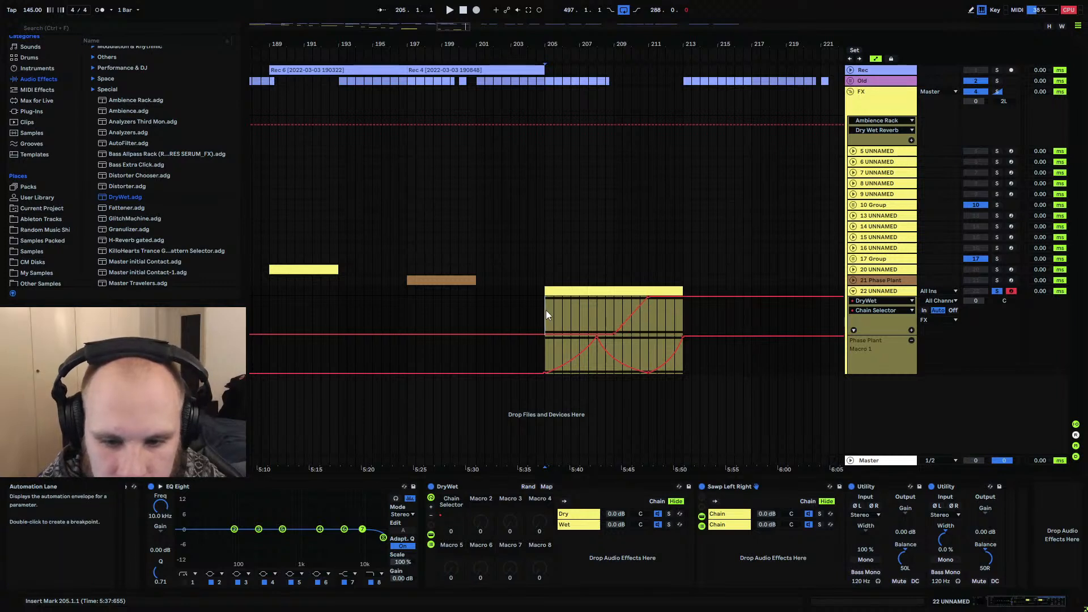
{"action": "key", "text": "space"}
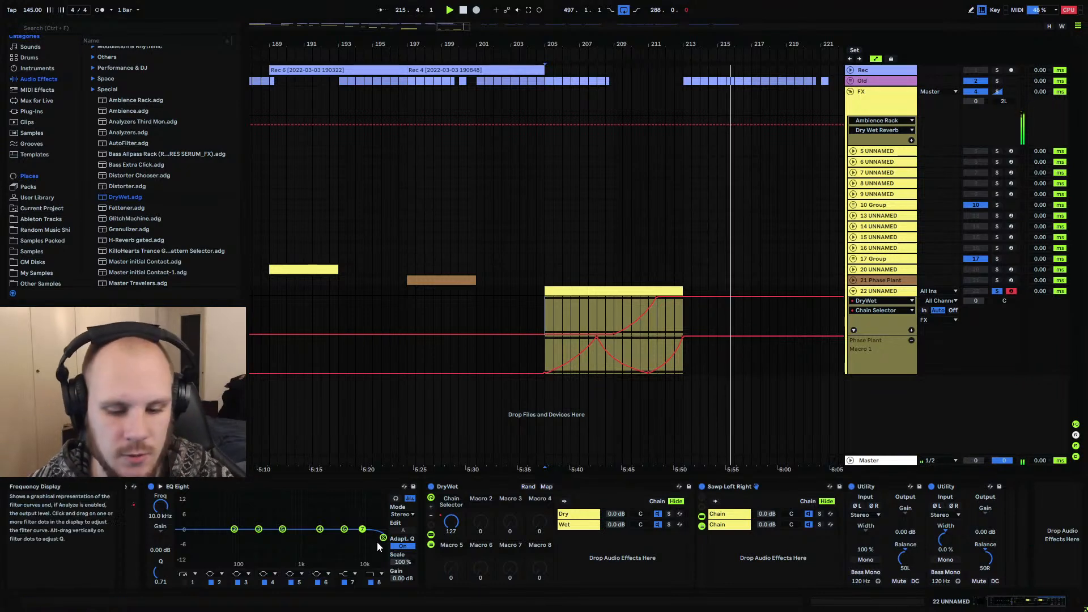
Shape track 22's EQ Eight with about a 5.6 dB cut at 156 Hz and an upper-mid boost, auditioning from bar 208
{"action": "left_click_drag", "start_coordinate": [362, 529], "coordinate": [362, 515]}
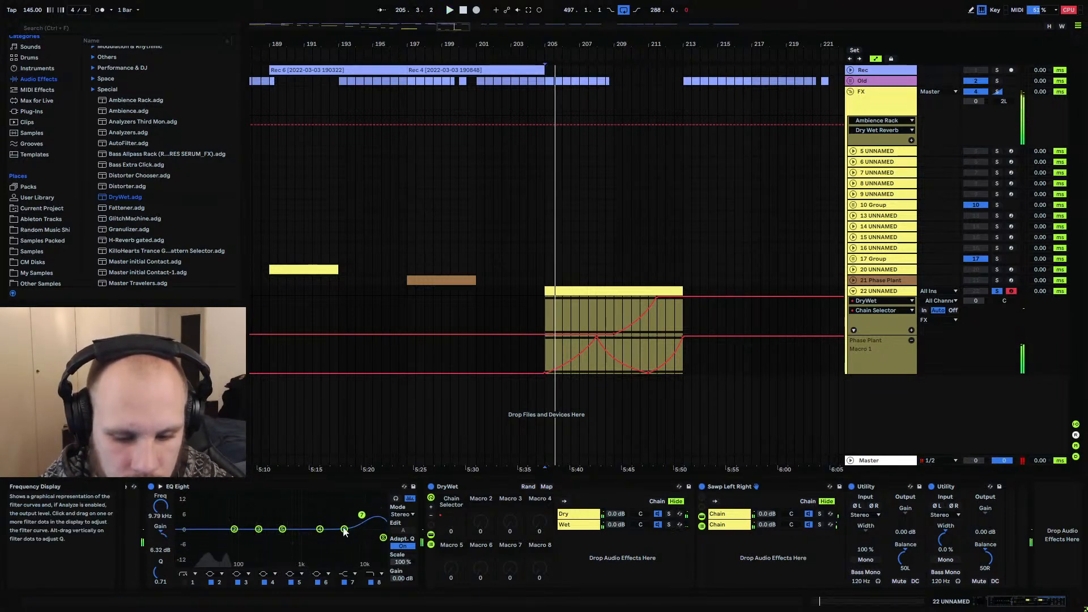
{"action": "left_click", "coordinate": [595, 304]}
{"action": "key", "text": "space"}
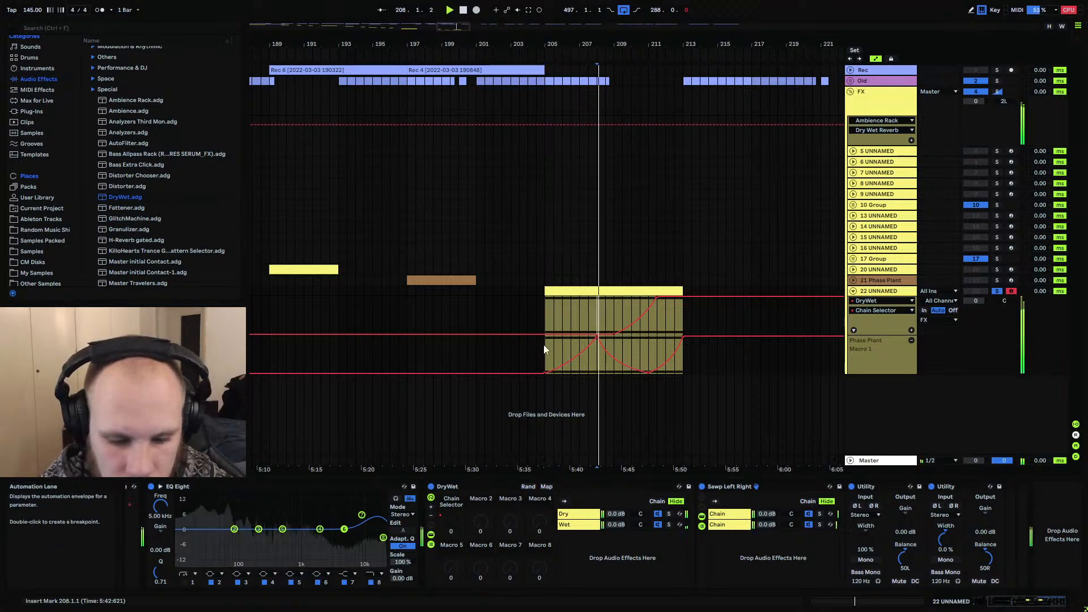
{"action": "mouse_move", "coordinate": [362, 515]}
{"action": "left_mouse_down"}
{"action": "mouse_move", "coordinate": [354, 529]}
{"action": "mouse_move", "coordinate": [364, 529]}
{"action": "mouse_move", "coordinate": [341, 514]}
{"action": "mouse_move", "coordinate": [368, 536]}
{"action": "mouse_move", "coordinate": [321, 528]}
{"action": "mouse_move", "coordinate": [329, 523]}
{"action": "mouse_move", "coordinate": [252, 542]}
{"action": "left_mouse_up"}
{"action": "key", "text": "space"}
{"action": "key", "text": "space"}
{"action": "key", "text": "space"}
{"action": "key", "text": "space"}
{"action": "key", "text": "space"}
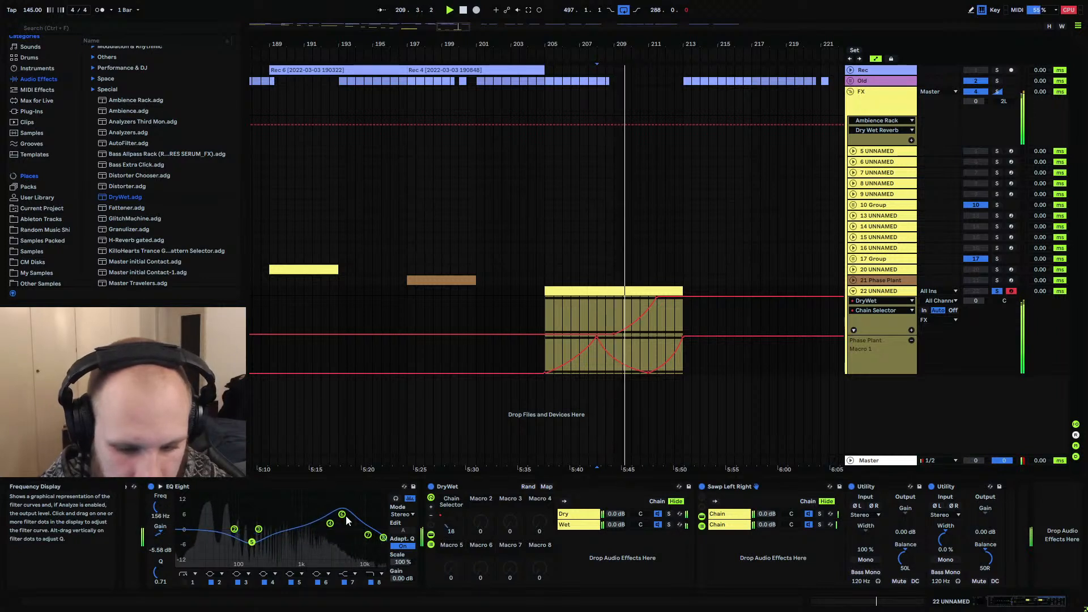
{"action": "key", "text": "space"}
Arm the Rec track for recording with the start position at bar 205
{"action": "left_click", "coordinate": [545, 148]}
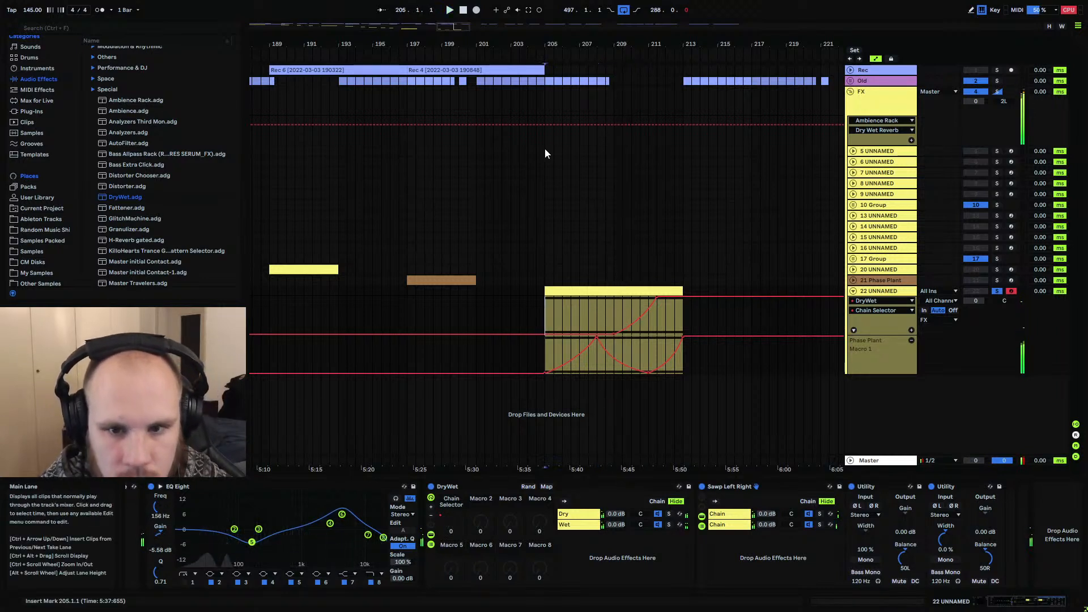
{"action": "left_click", "coordinate": [547, 75]}
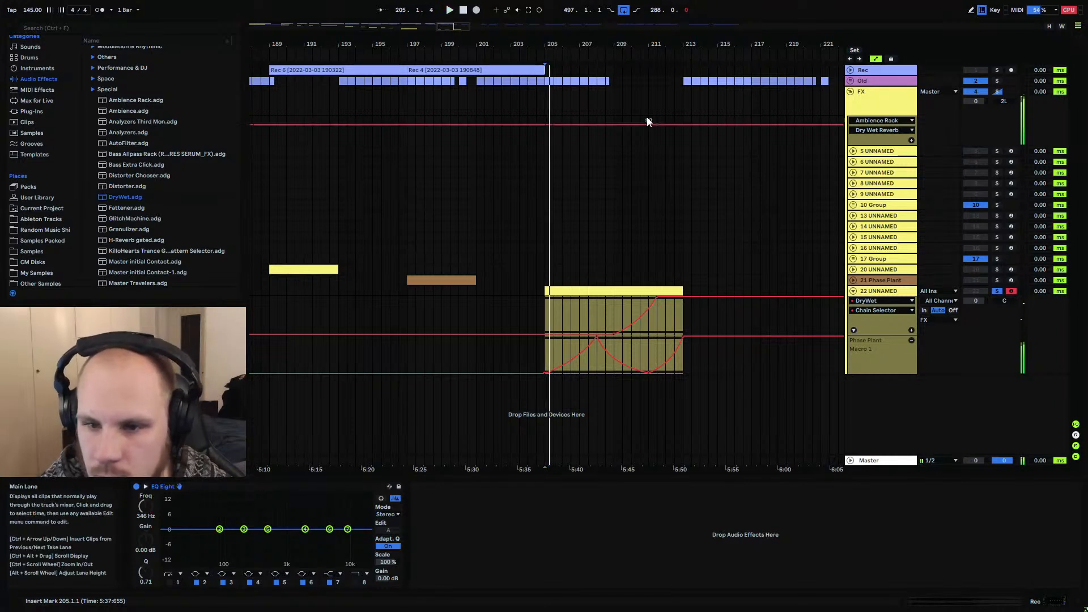
{"action": "key", "text": "space"}
{"action": "left_click", "coordinate": [1011, 70]}
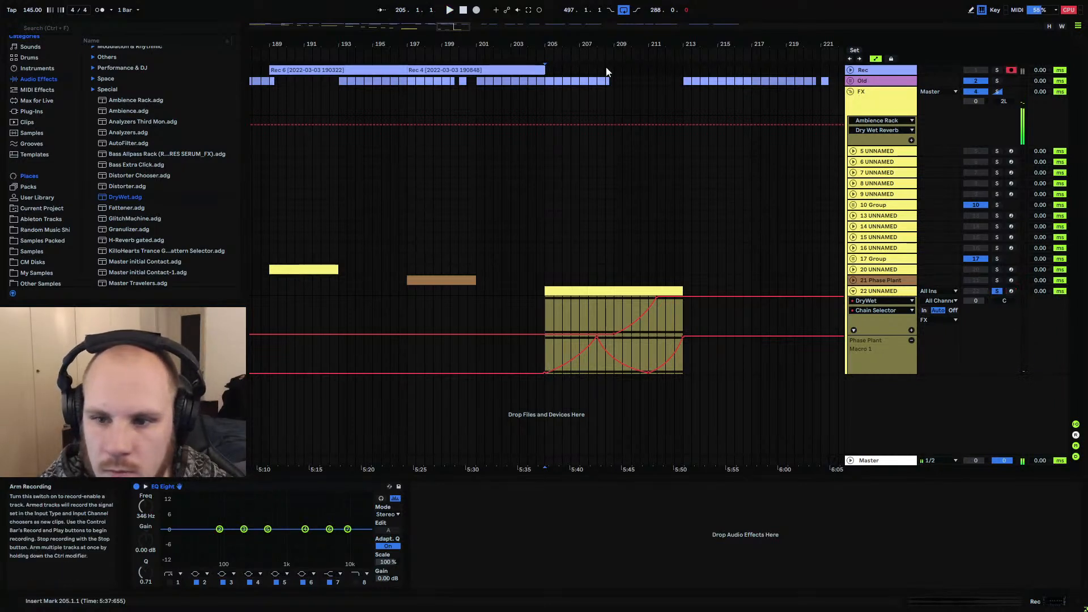
{"action": "left_click", "coordinate": [477, 11]}
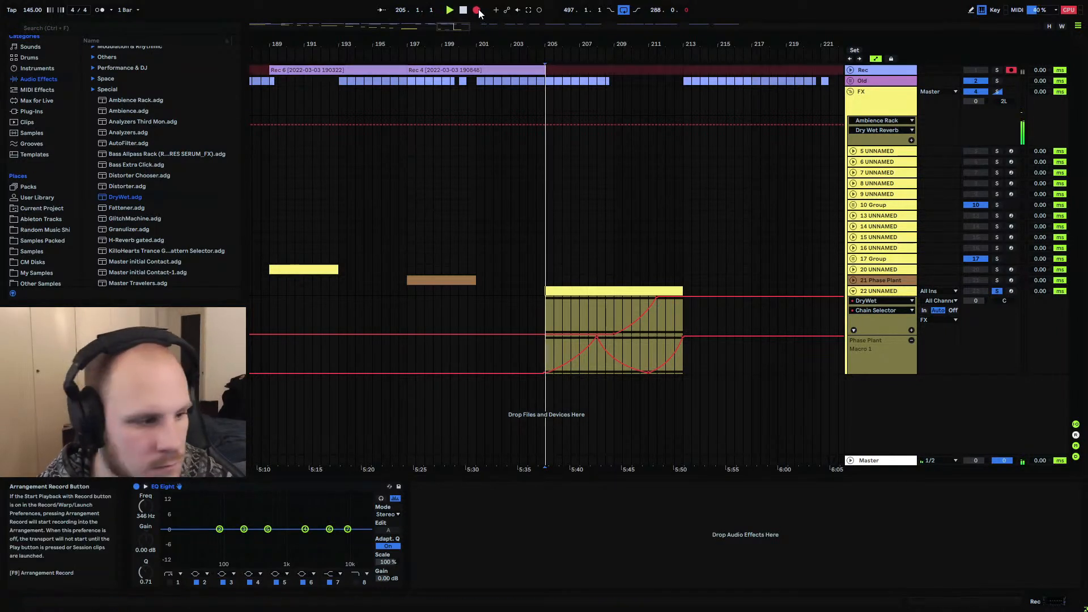
{"action": "left_click", "coordinate": [842, 71]}
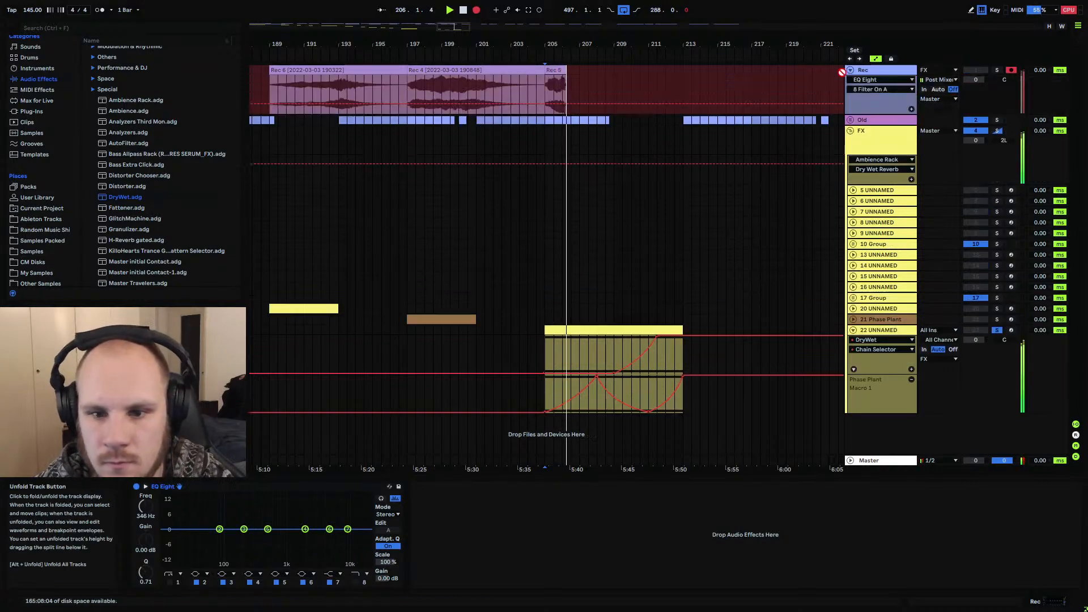
{"action": "mouse_move", "coordinate": [577, 45]}
{"action": "left_mouse_down"}
{"action": "mouse_move", "coordinate": [578, 116]}
{"action": "mouse_move", "coordinate": [578, 35]}
{"action": "left_mouse_up"}
{"action": "key", "text": "space"}
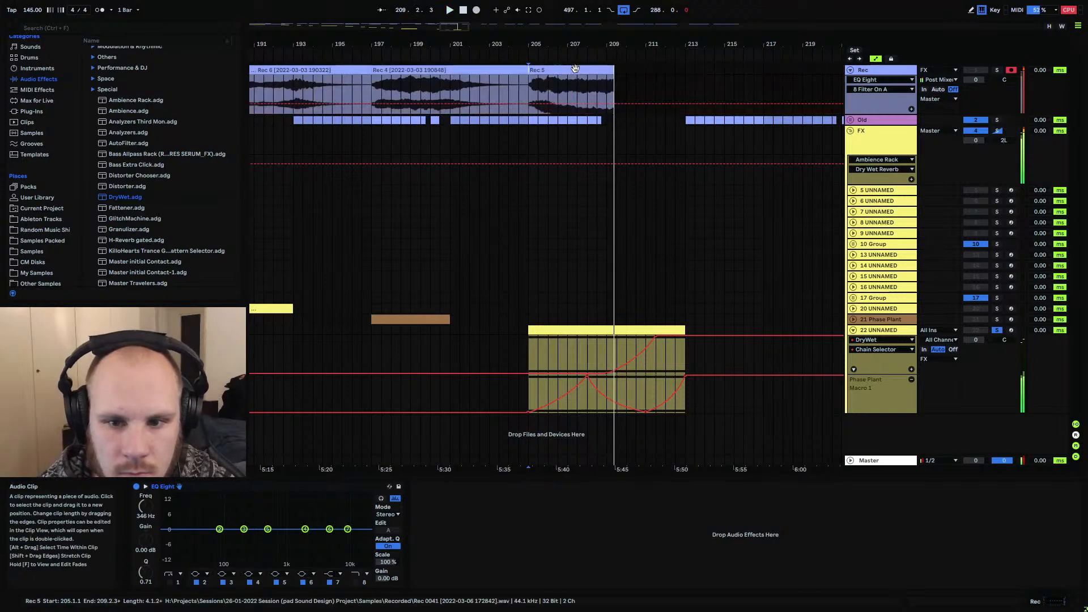
{"action": "mouse_move", "coordinate": [569, 46]}
{"action": "left_mouse_down"}
{"action": "mouse_move", "coordinate": [570, 107]}
{"action": "mouse_move", "coordinate": [568, 48]}
{"action": "left_mouse_up"}
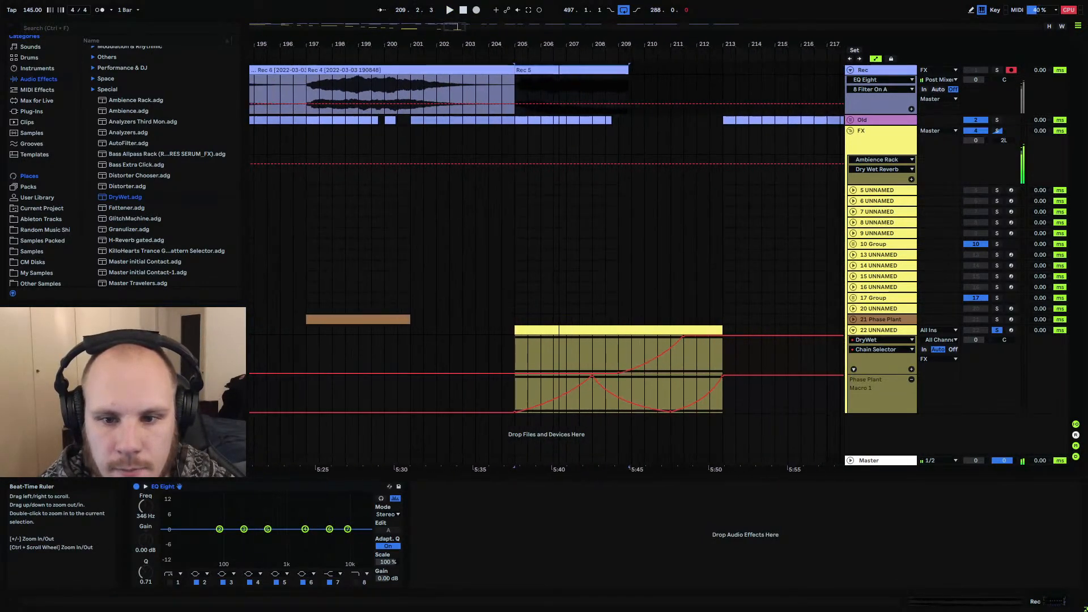
{"action": "left_click", "coordinate": [578, 69]}
{"action": "key", "text": "Delete"}
Enable band 1's low cut in track 22's EQ Eight just above 20 Hz and audition from bar 205
{"action": "left_click", "coordinate": [518, 80]}
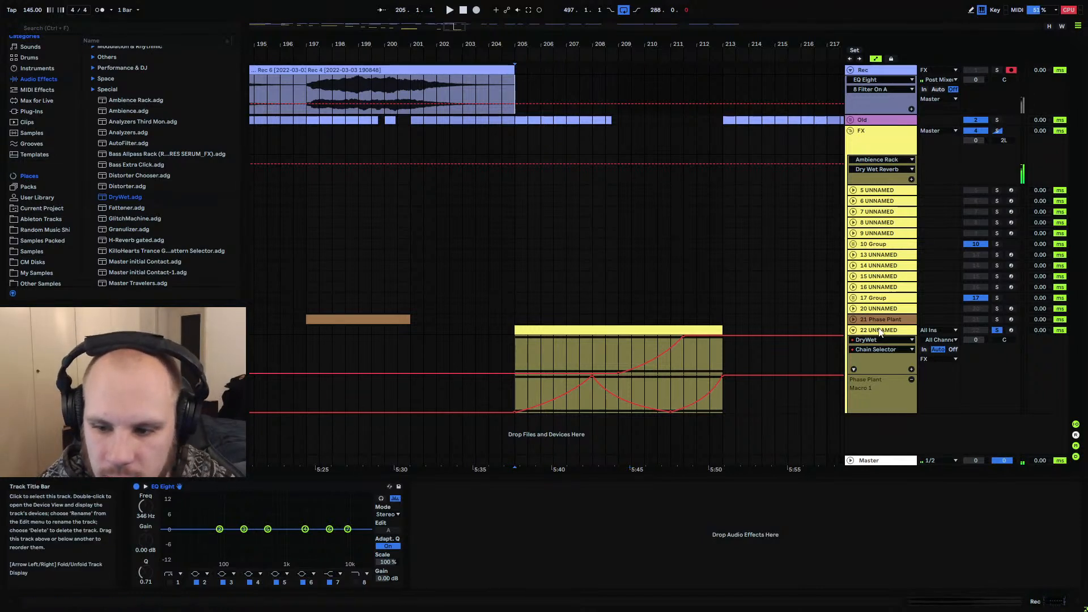
{"action": "left_click", "coordinate": [880, 333]}
{"action": "key", "text": "space"}
{"action": "left_click", "coordinate": [184, 582]}
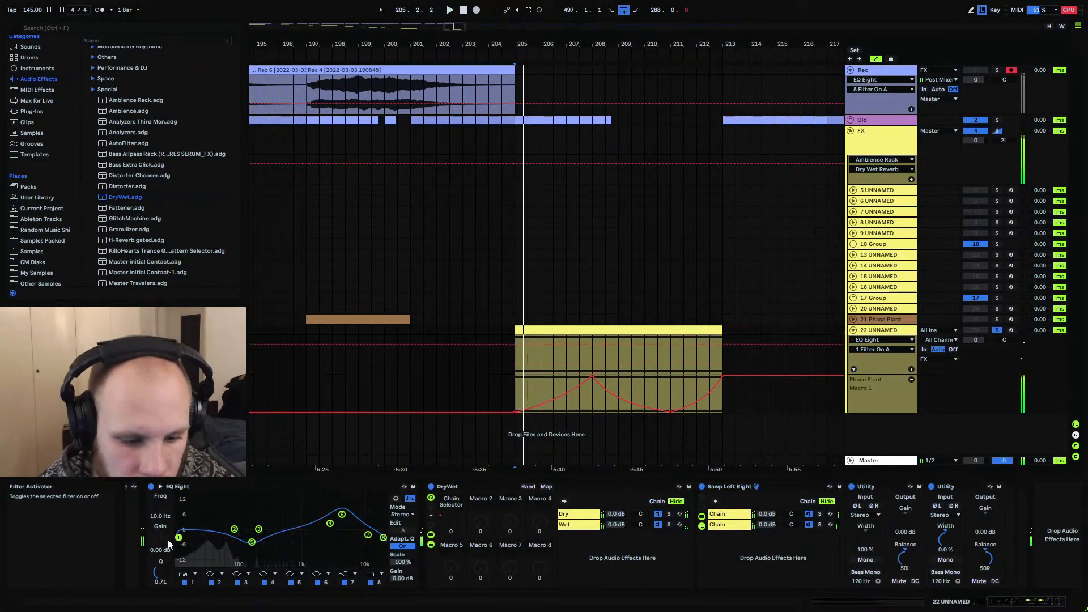
{"action": "left_click_drag", "start_coordinate": [178, 537], "coordinate": [201, 537]}
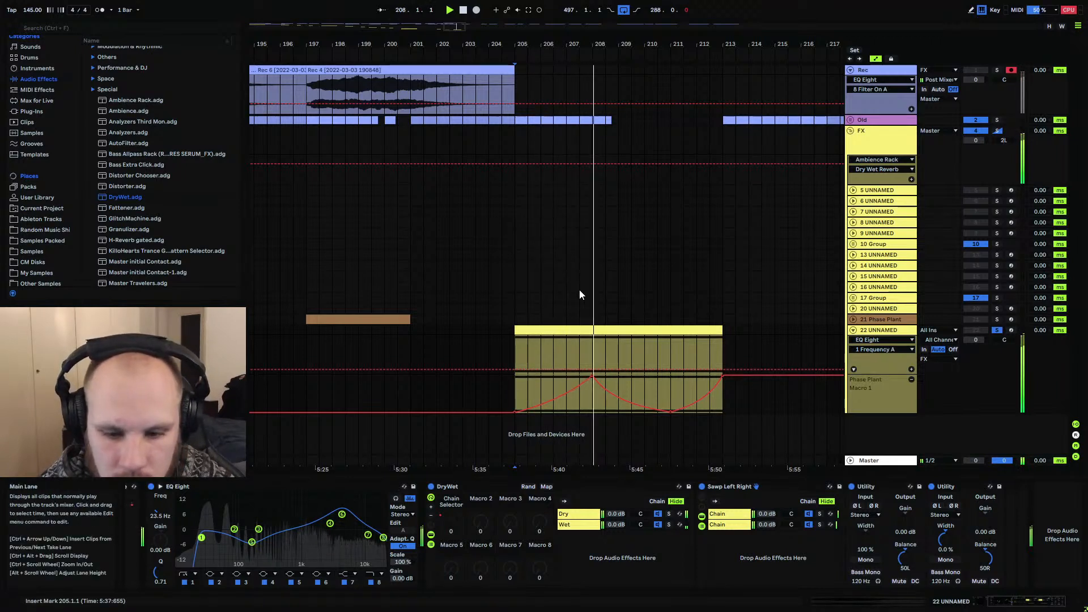
Record track 22's processed sound onto the Rec track from bar 205 to about bar 219
{"action": "left_click", "coordinate": [518, 69]}
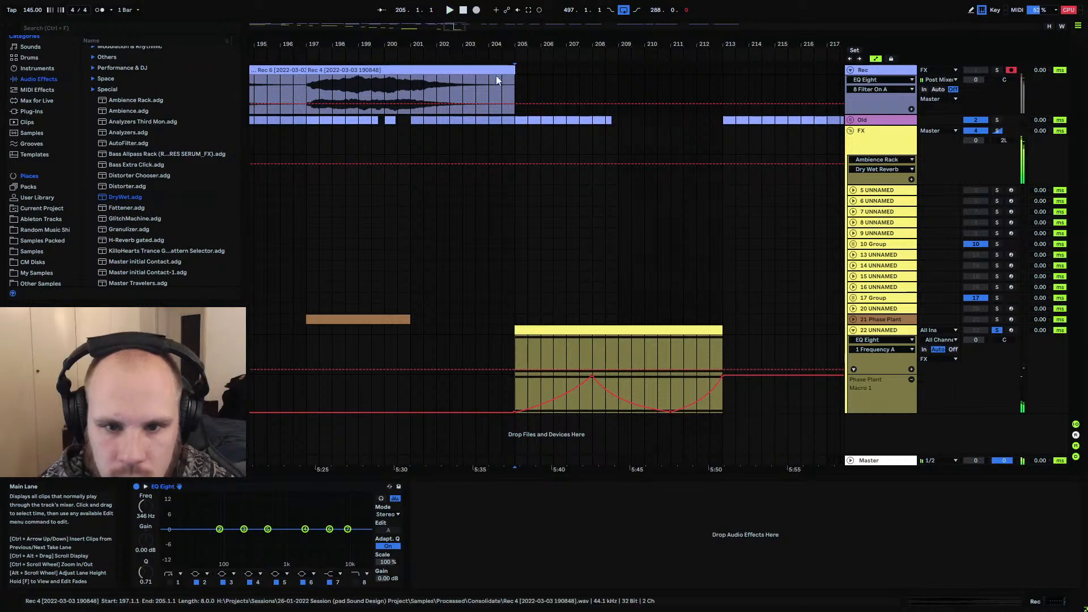
{"action": "left_click", "coordinate": [476, 10]}
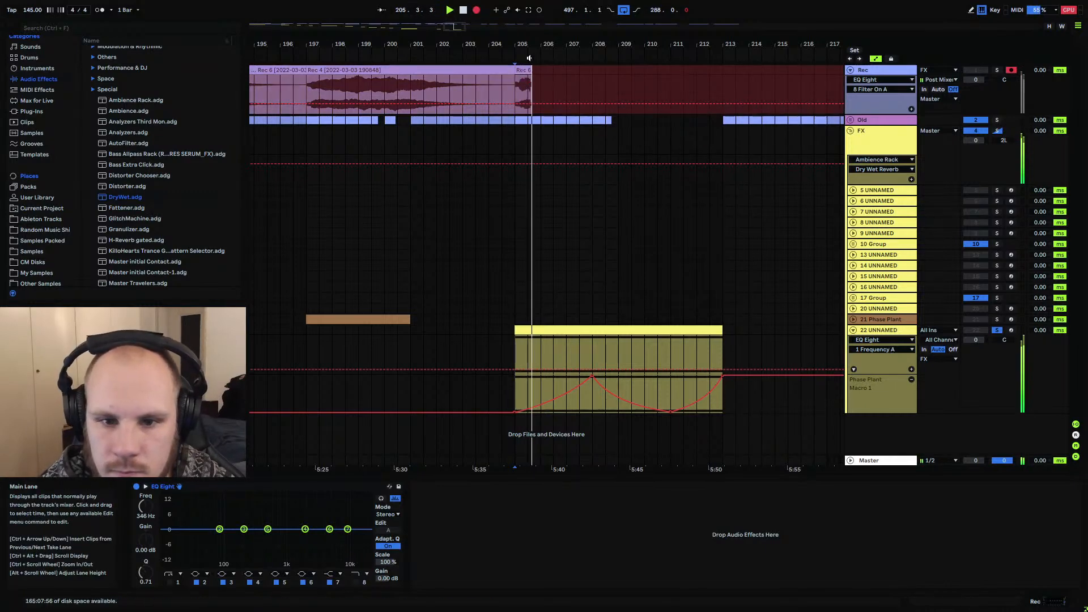
{"action": "left_click_drag", "start_coordinate": [538, 43], "coordinate": [437, 68]}
{"action": "mouse_move", "coordinate": [539, 40]}
{"action": "left_mouse_down"}
{"action": "mouse_move", "coordinate": [500, 80]}
{"action": "mouse_move", "coordinate": [447, 97]}
{"action": "mouse_move", "coordinate": [549, 42]}
{"action": "left_mouse_up"}
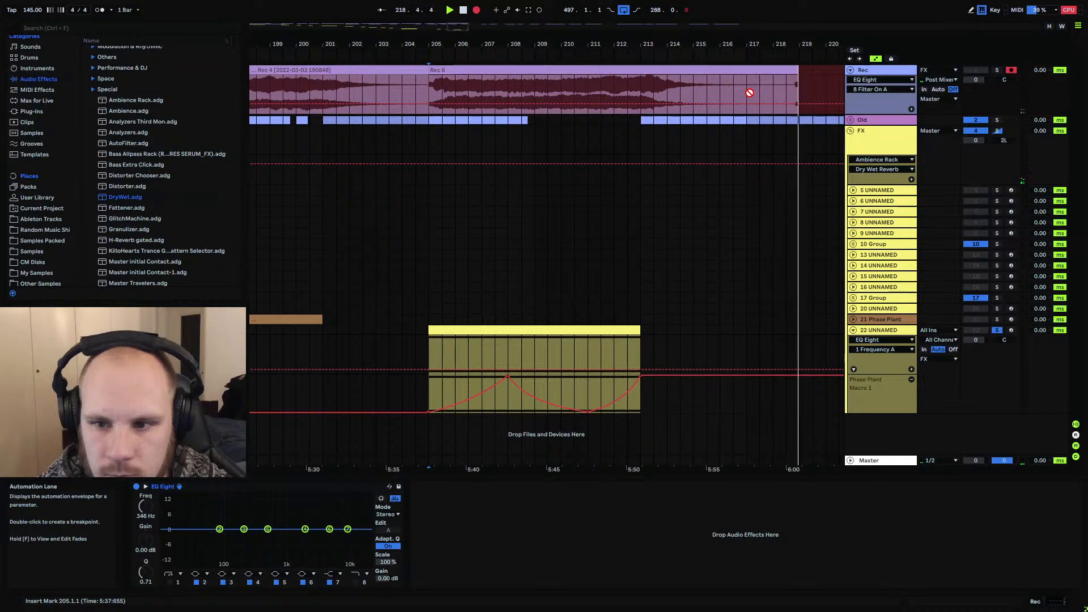
{"action": "key", "text": "F9"}
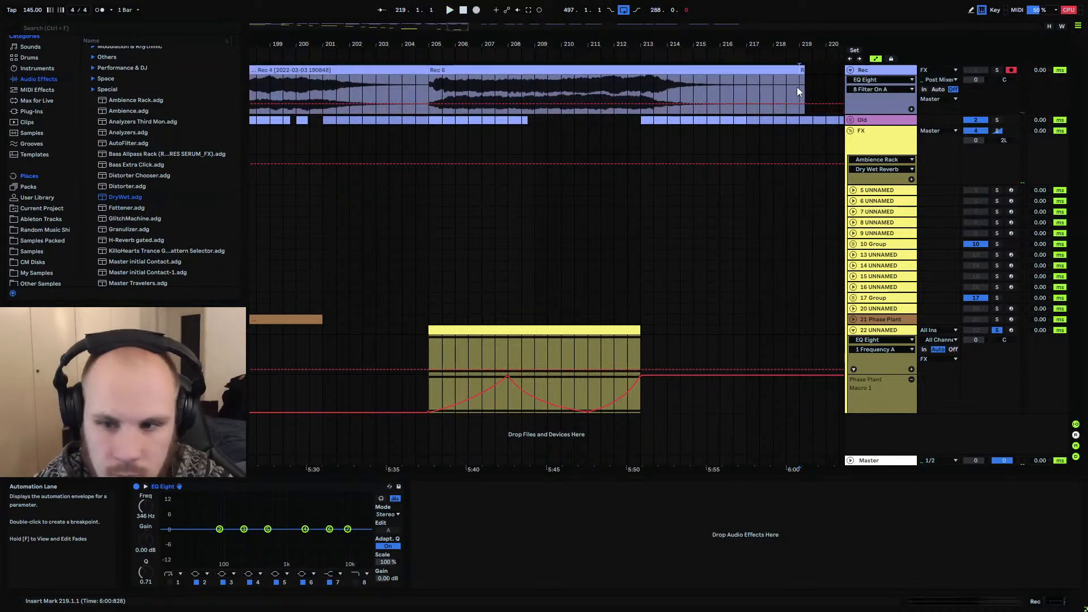
Fade the new Rec recording out from about bar 213 to bar 219 and split it at bar 213
{"action": "left_click", "coordinate": [797, 86]}
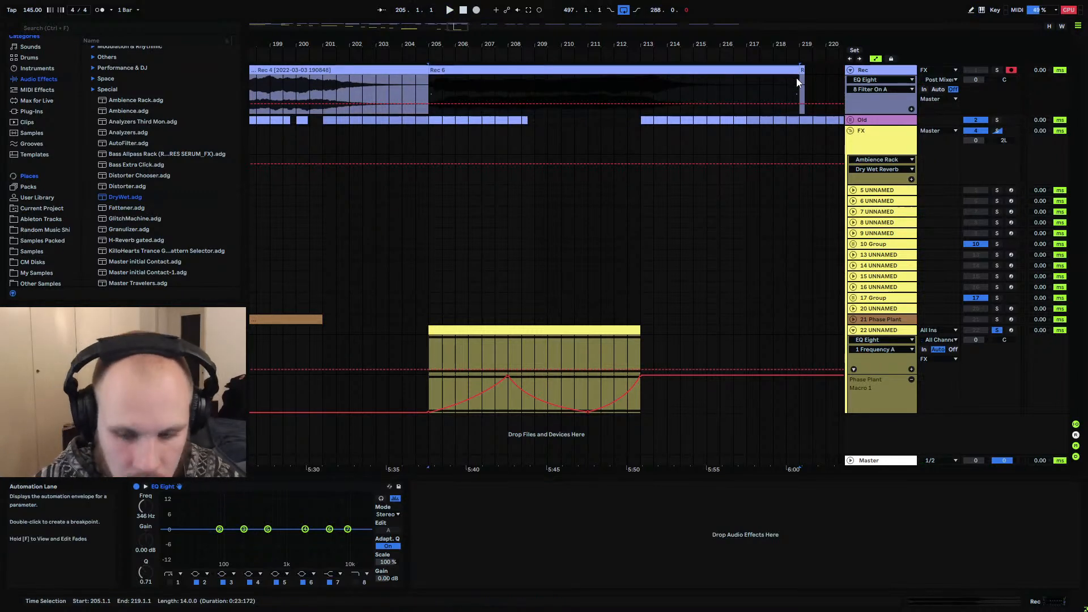
{"action": "left_click_drag", "start_coordinate": [797, 77], "coordinate": [638, 86]}
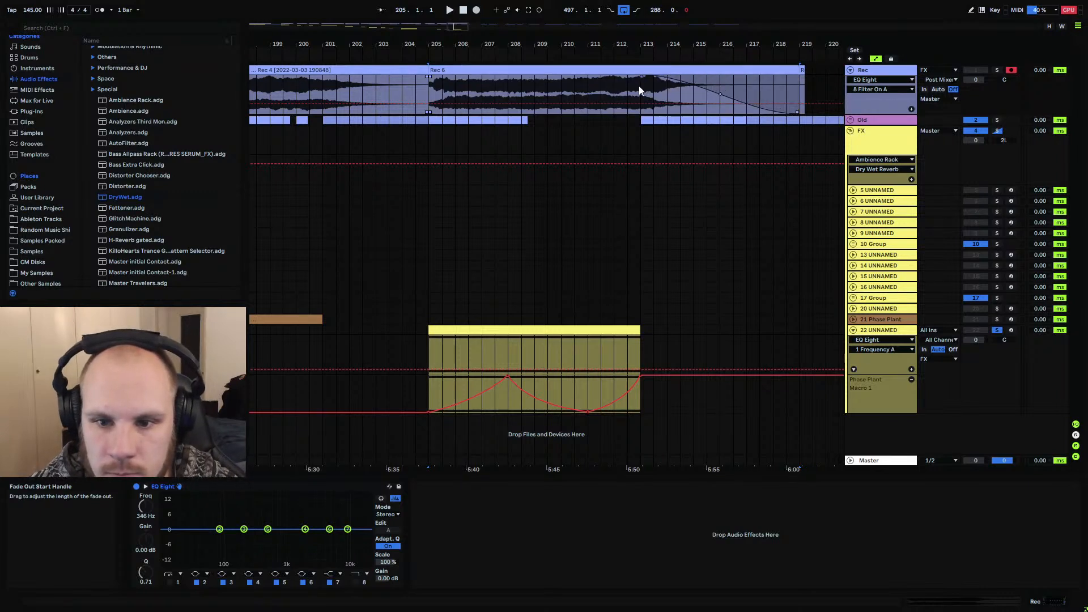
{"action": "left_click", "coordinate": [641, 92]}
{"action": "key", "text": "ctrl+e"}
Set the second part's clip gain to -5.08 dB and add a short crossfade between the two parts around bar 213
{"action": "left_click", "coordinate": [663, 70]}
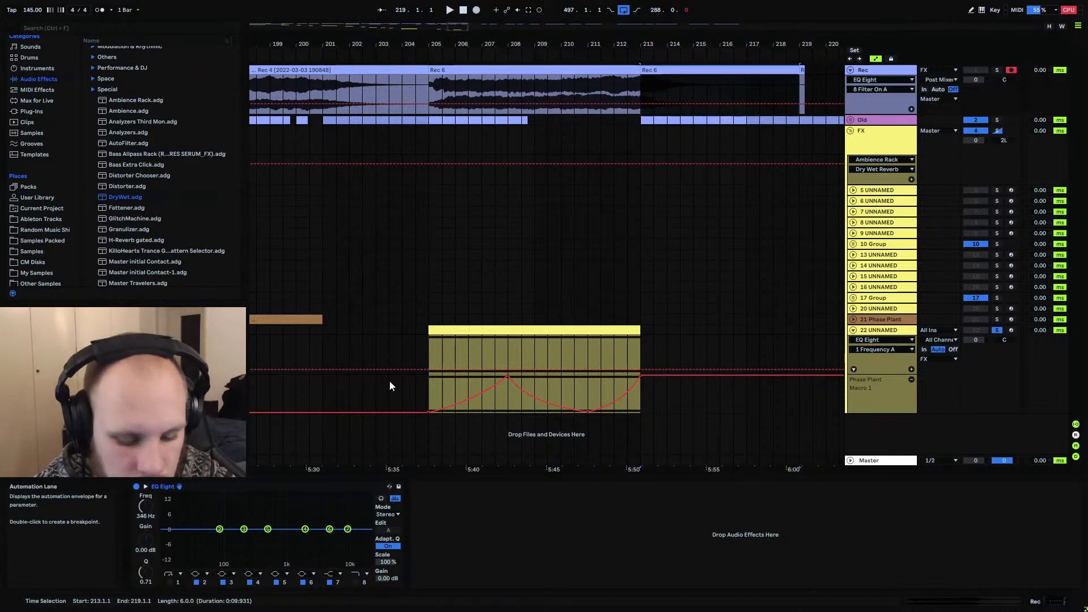
{"action": "key", "text": "shift+Tab"}
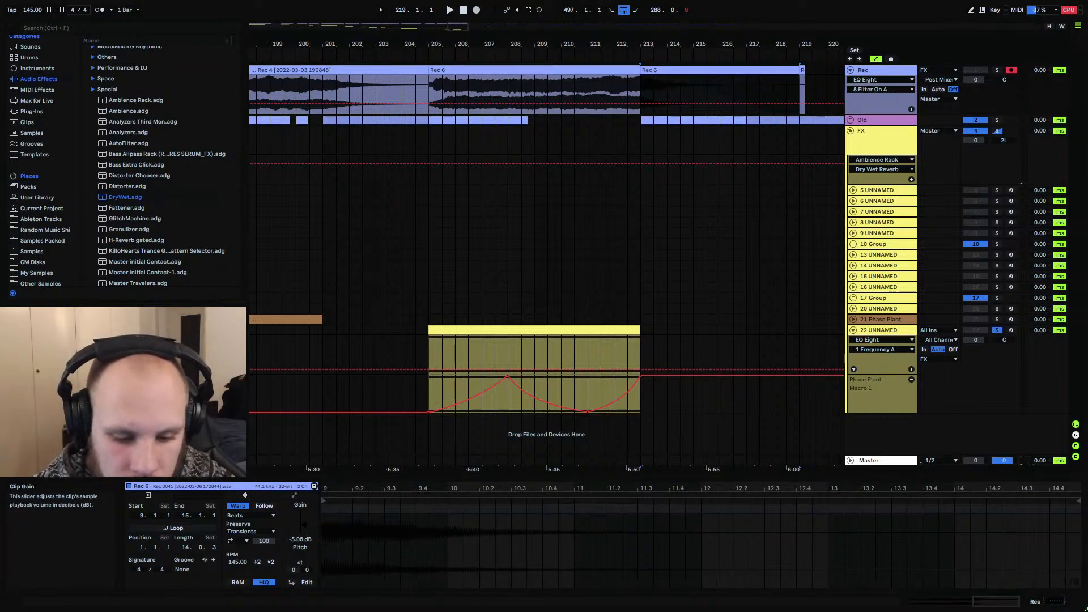
{"action": "left_click", "coordinate": [629, 76]}
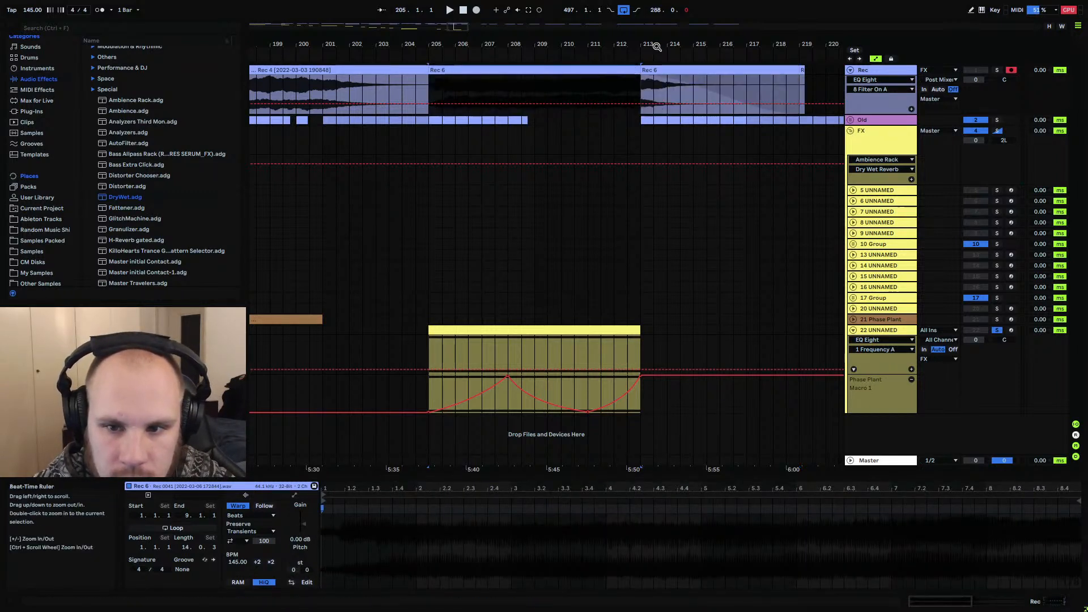
{"action": "key", "text": "f"}
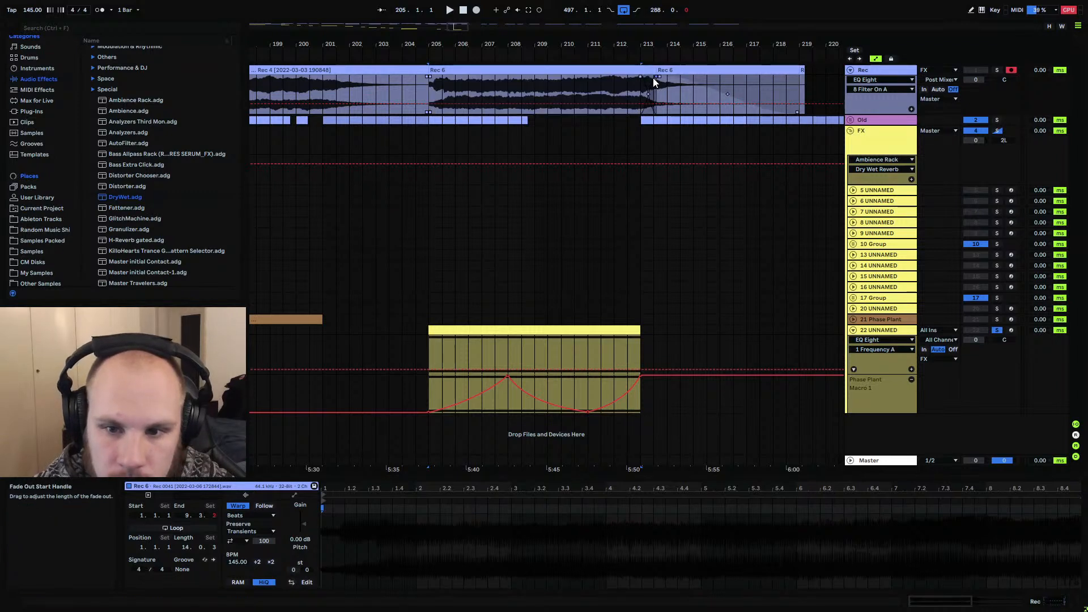
{"action": "left_click_drag", "start_coordinate": [653, 78], "coordinate": [647, 77]}
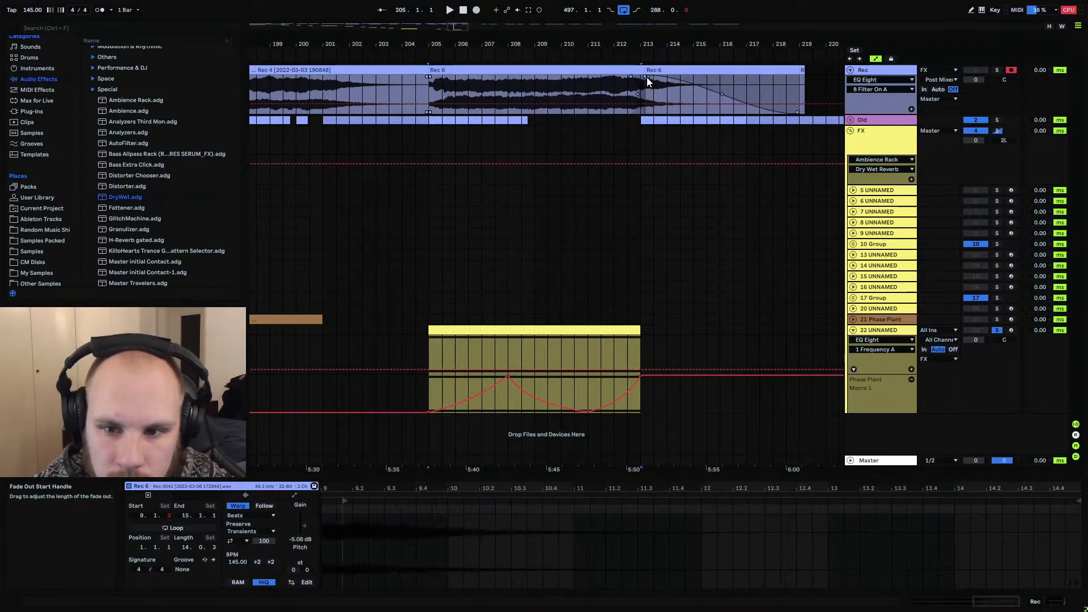
Bend the second part's fade-out curve upward and give the first part a long curved fade-in from bar 205
{"action": "left_click_drag", "start_coordinate": [725, 90], "coordinate": [727, 80]}
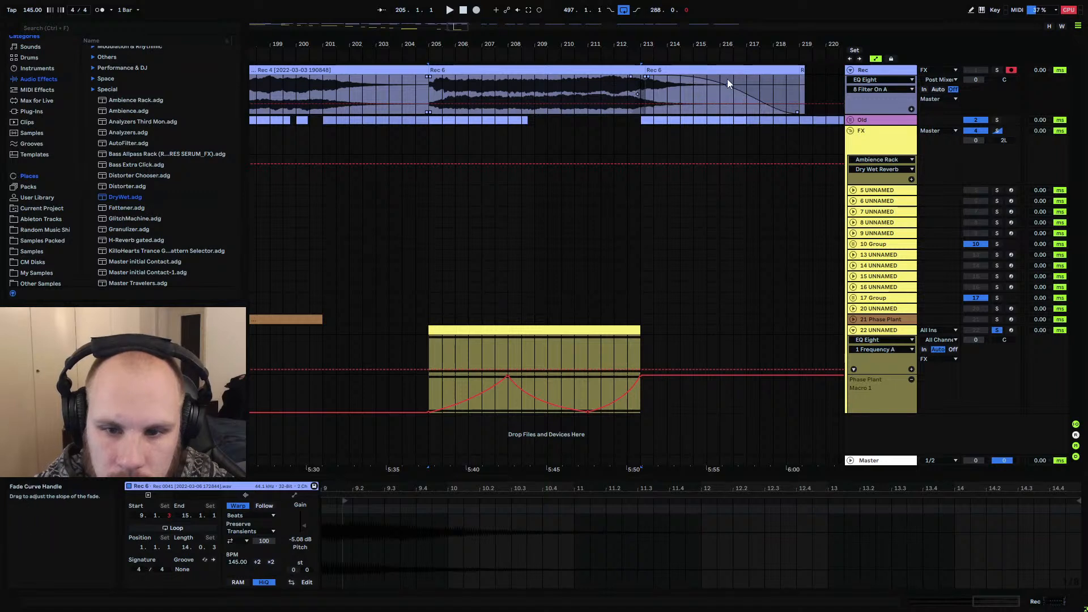
{"action": "left_click", "coordinate": [541, 71]}
{"action": "left_click", "coordinate": [431, 77]}
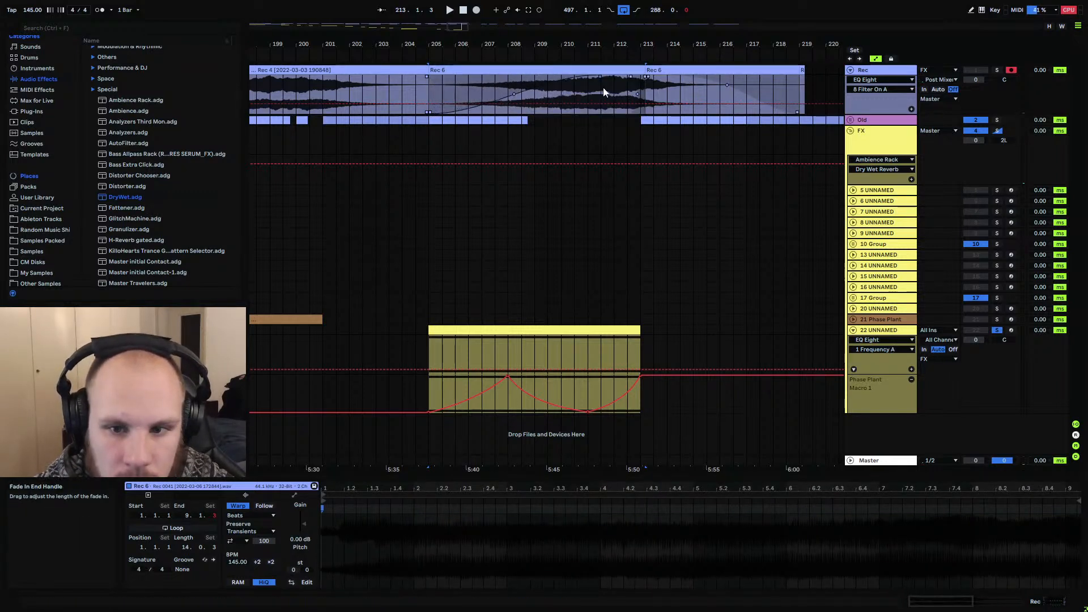
{"action": "left_click_drag", "start_coordinate": [516, 94], "coordinate": [498, 86]}
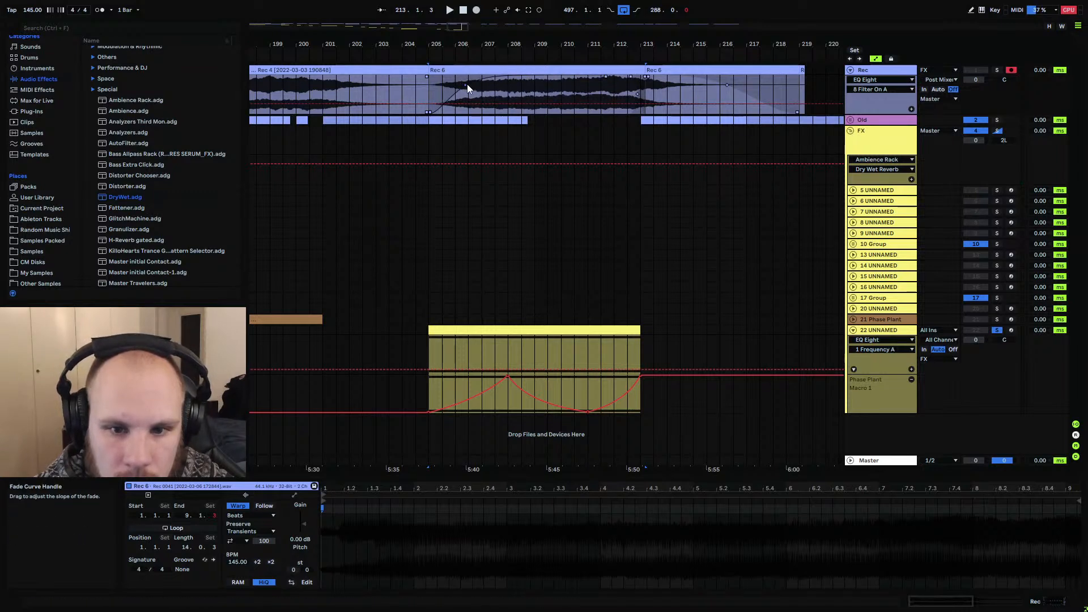
{"action": "left_click_drag", "start_coordinate": [466, 85], "coordinate": [487, 94]}
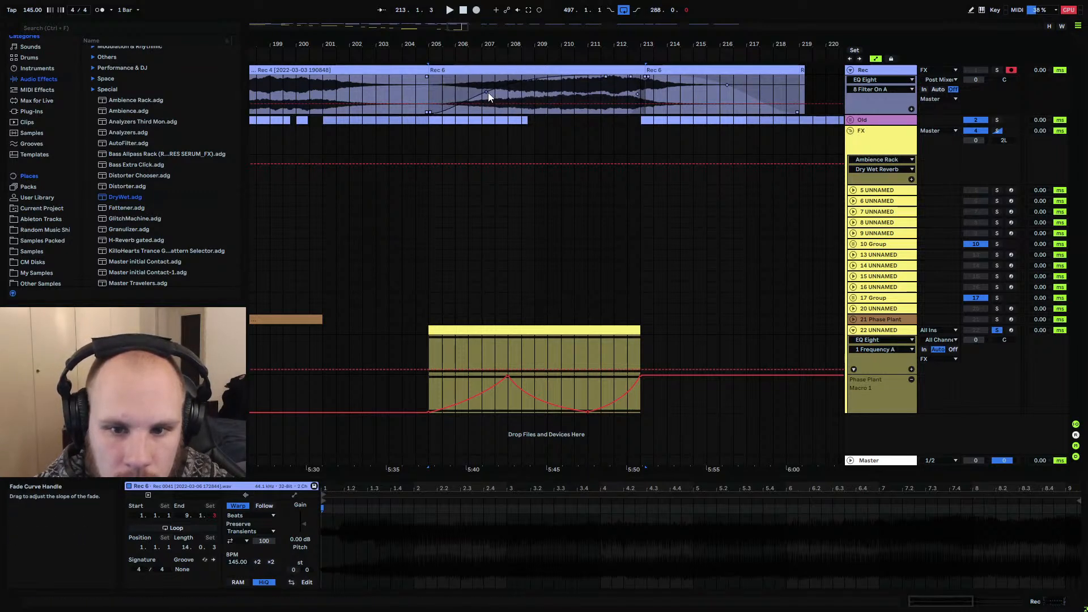
Consolidate the two new Rec clips between bar 205 and bar 219 into one clip
{"action": "left_click", "coordinate": [499, 71]}
{"action": "left_click", "coordinate": [668, 71], "text": "shift"}
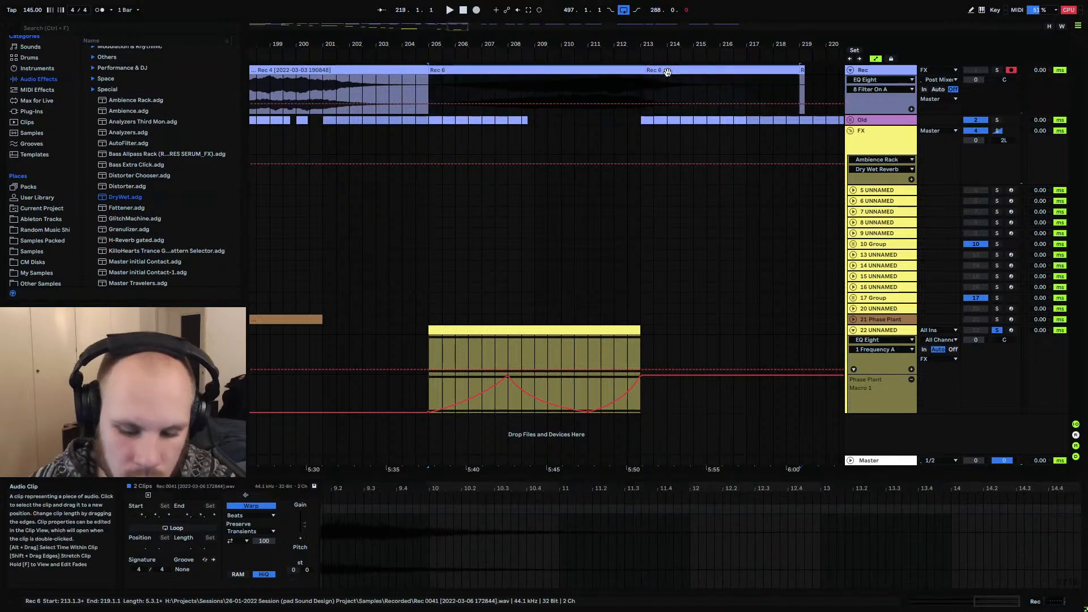
{"action": "key", "text": "ctrl+j"}
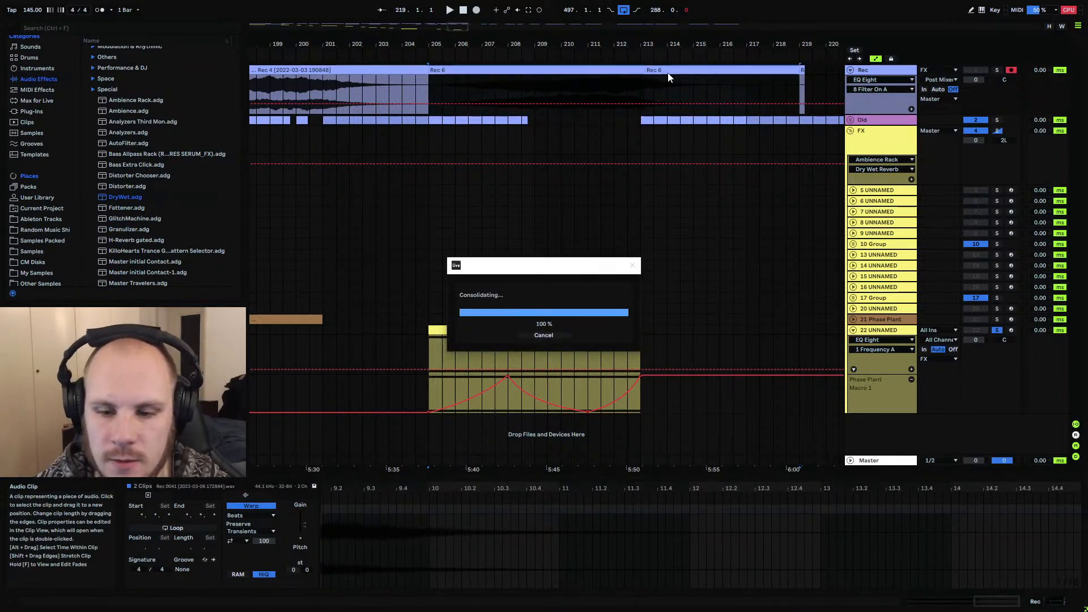
Solo the Rec track, play back the consolidated Rec 6 clip, and set its gain to 0 dB
{"action": "left_click", "coordinate": [997, 70]}
{"action": "key", "text": "space"}
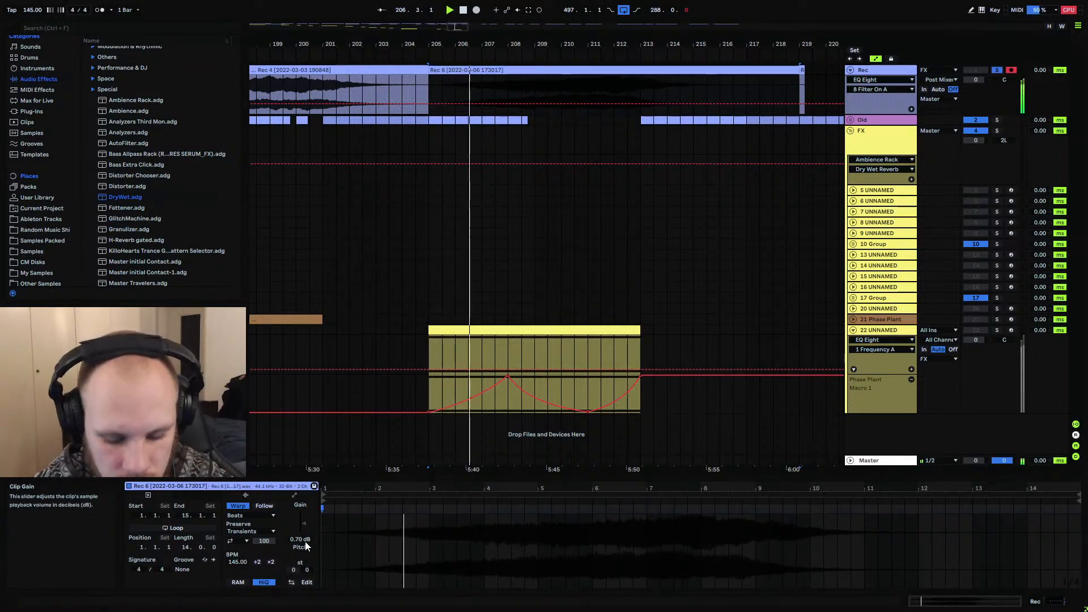
{"action": "type", "text": "0"}
{"action": "key", "text": "Return"}
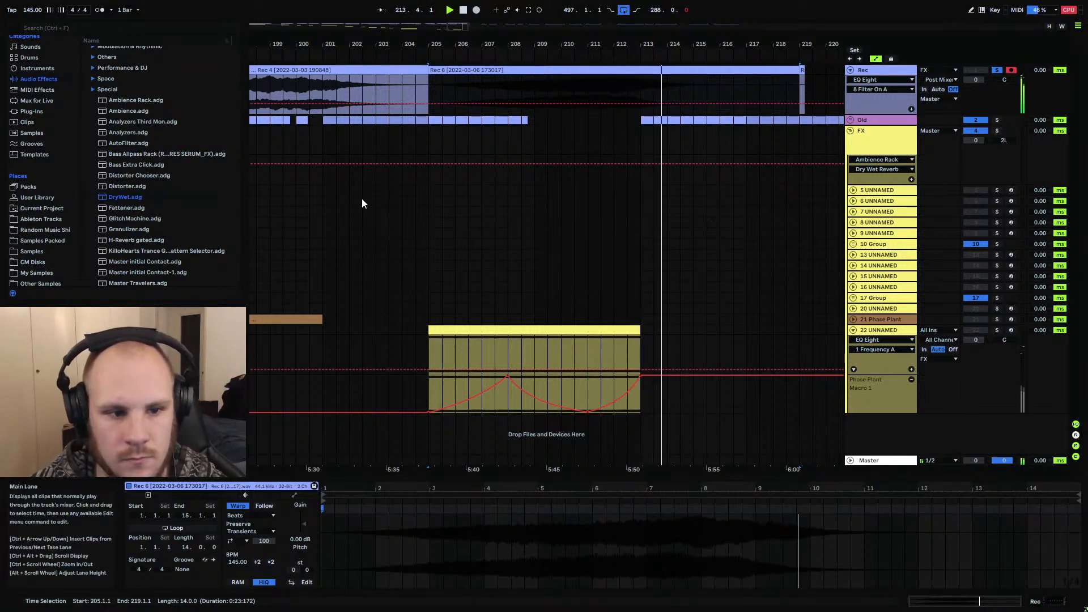
Save the Rec 6 clip from the arrangement into the C folder of Projektor Psychedelic Atmospheres in My Samples
{"action": "left_click", "coordinate": [36, 273]}
{"action": "left_click_drag", "start_coordinate": [473, 79], "coordinate": [124, 183]}
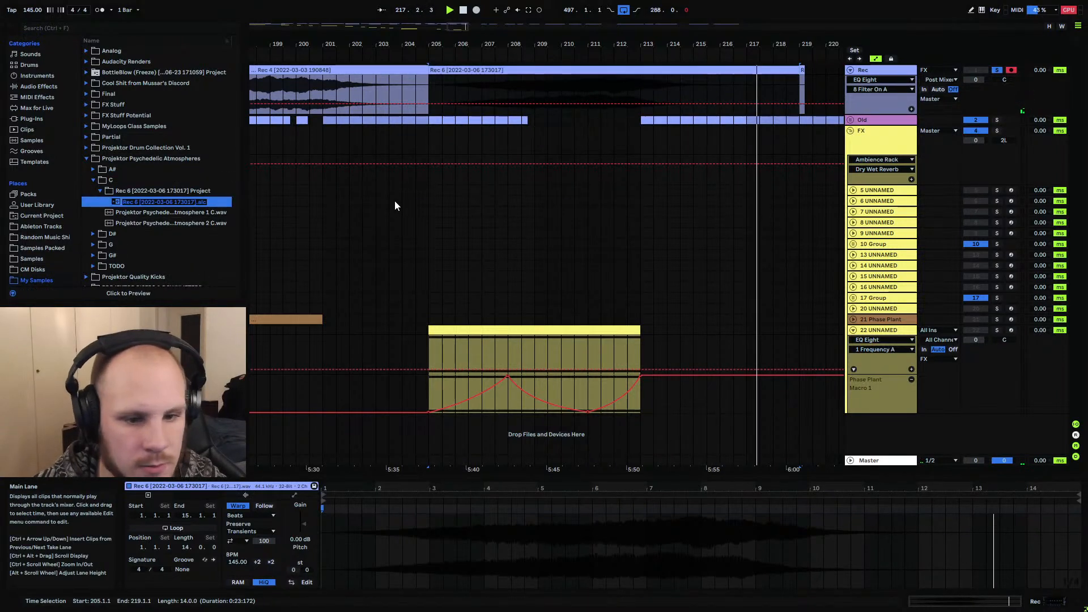
{"action": "left_click", "coordinate": [515, 331]}
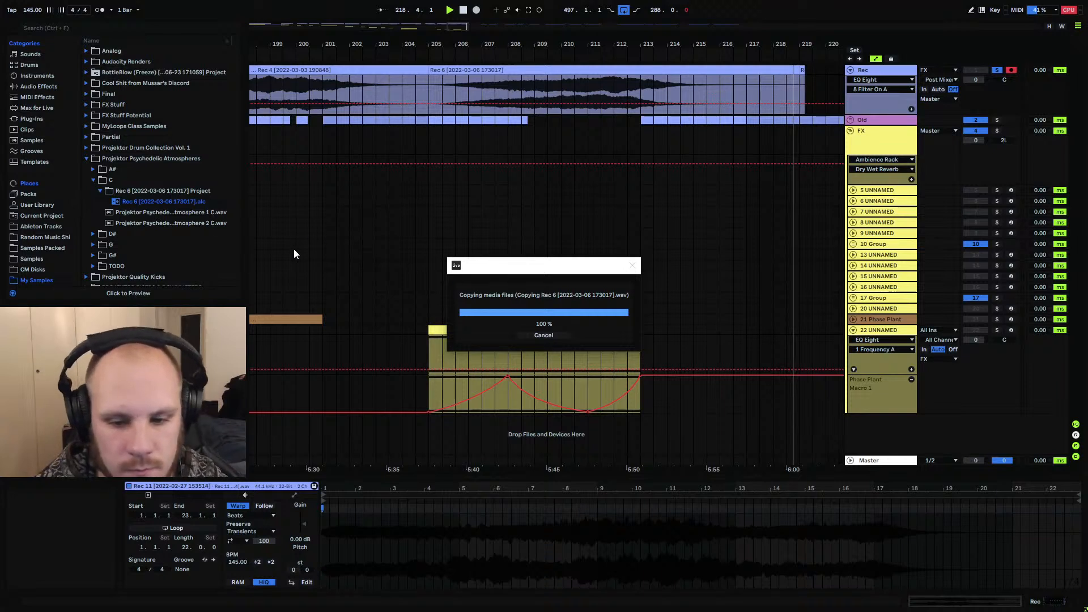
Rename the WAV in the saved project's Samples/Processed/Consolidate folder as Projektor Psychedelic Atmosphere 3 C
{"action": "left_click", "coordinate": [106, 201]}
{"action": "left_click", "coordinate": [114, 212]}
{"action": "left_click", "coordinate": [120, 223]}
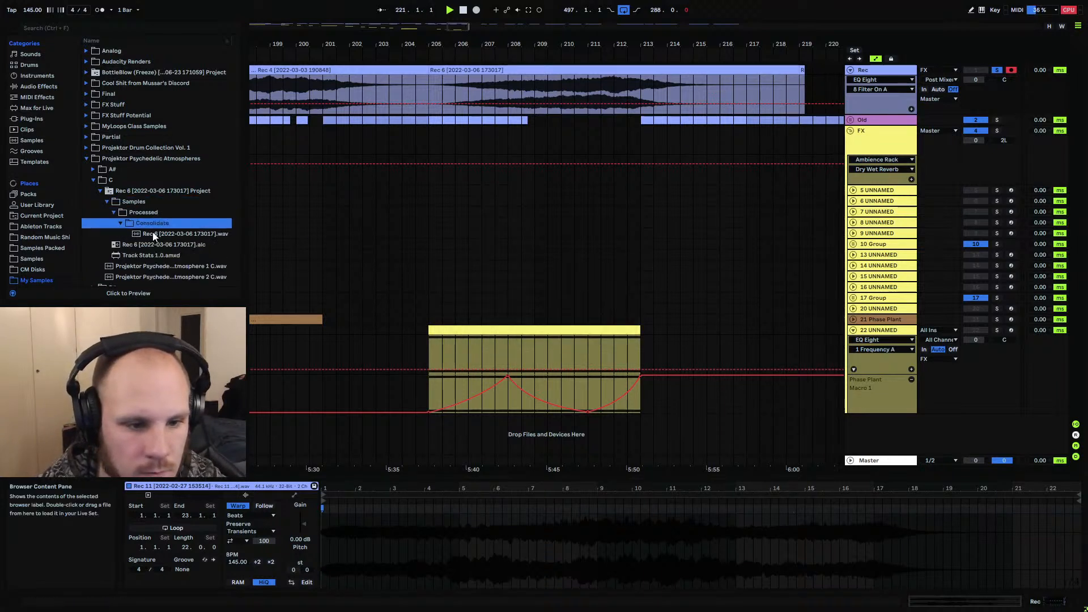
{"action": "right_click", "coordinate": [155, 234]}
{"action": "left_click", "coordinate": [188, 248]}
{"action": "type", "text": "Pro"}
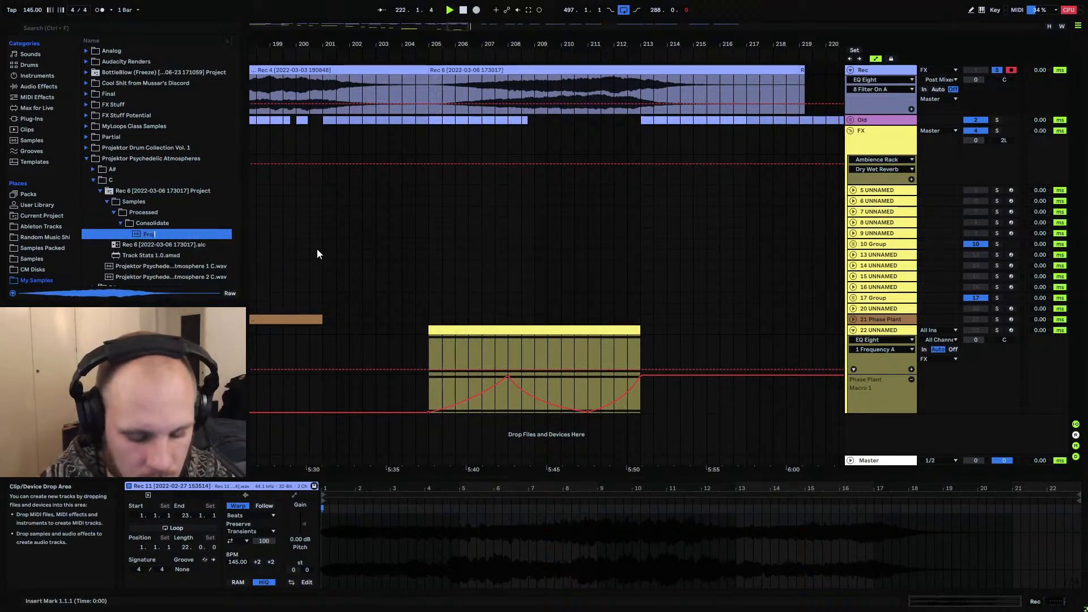
{"action": "type", "text": "jektor Psy"}
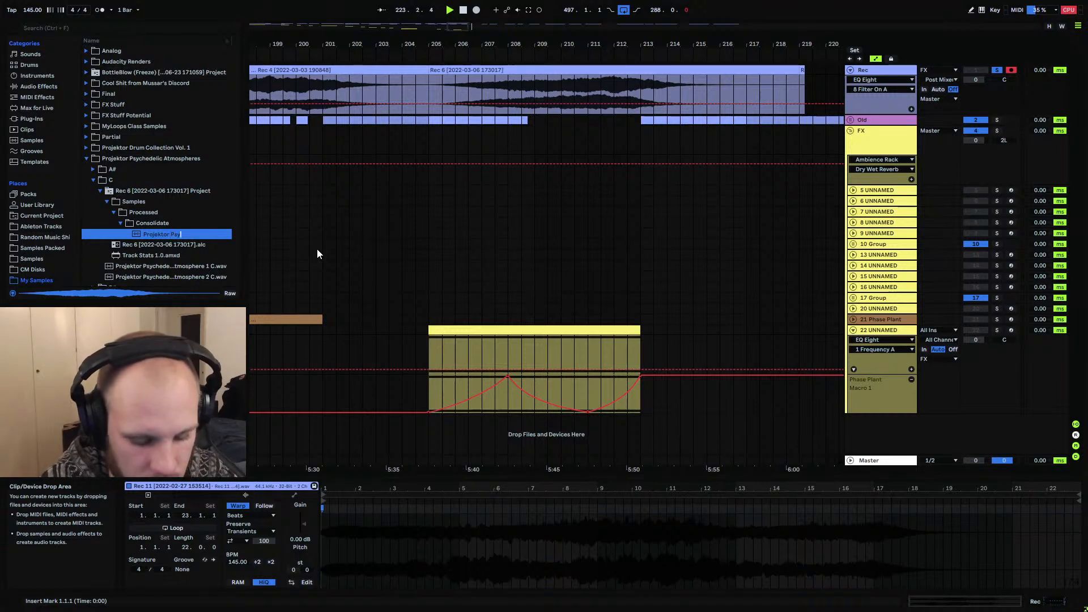
{"action": "type", "text": "chedelic Atmospher"}
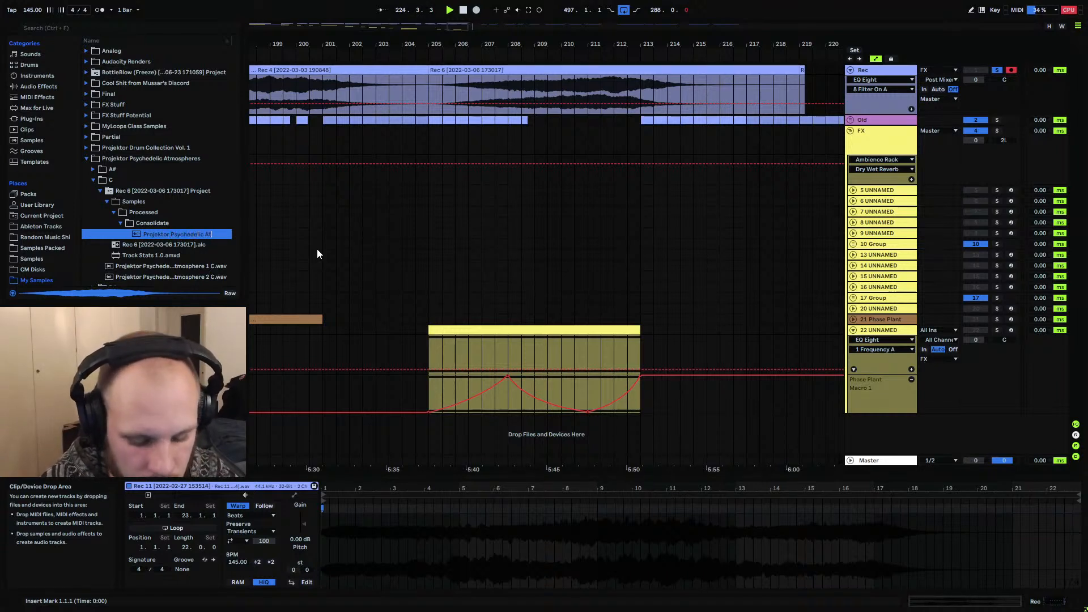
{"action": "type", "text": "e"}
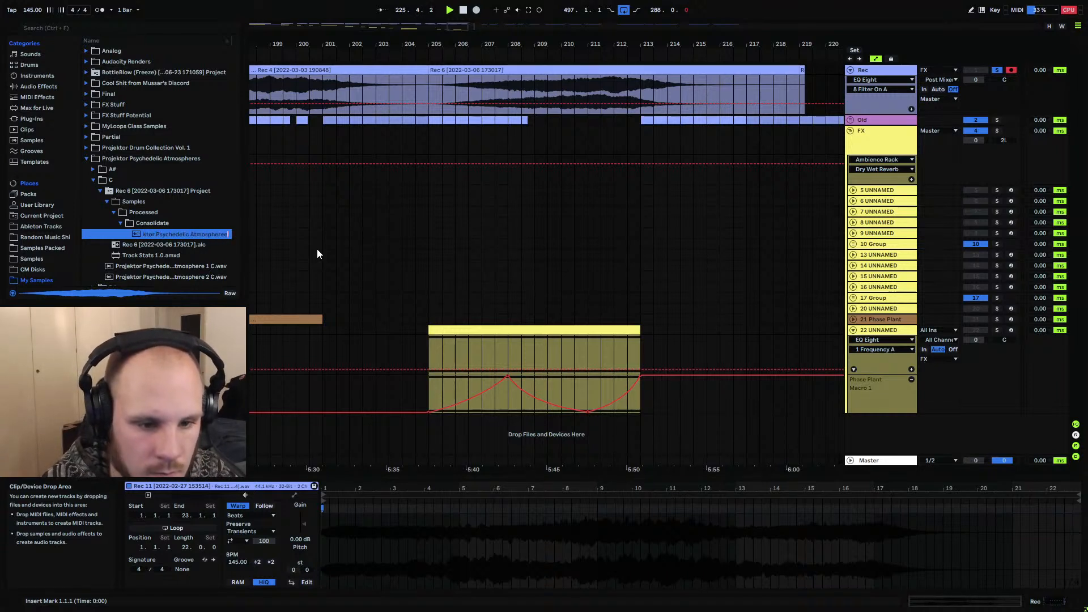
{"action": "type", "text": " 3 C"}
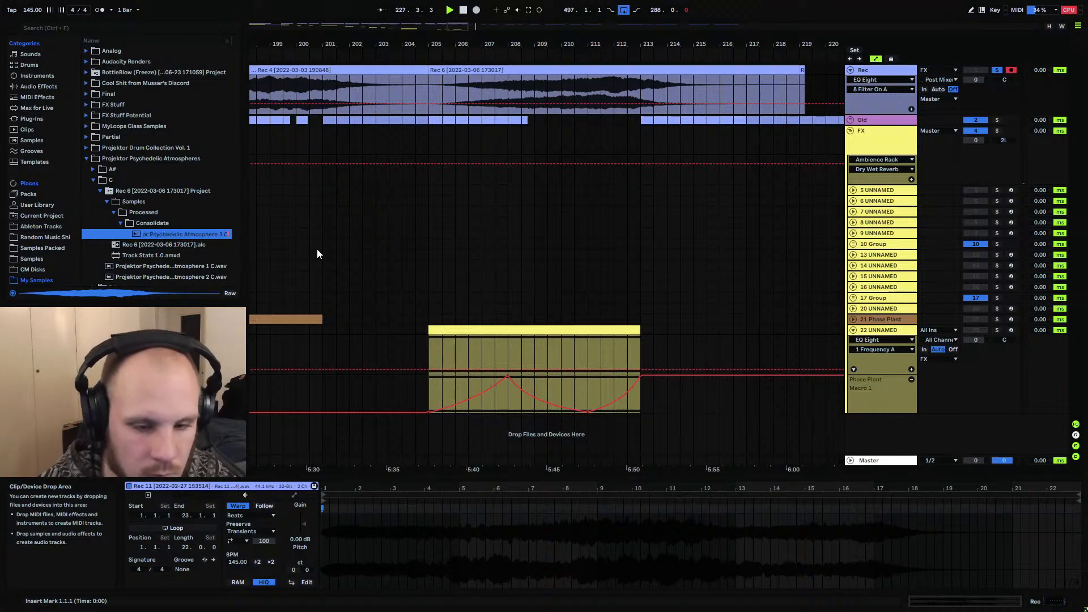
{"action": "key", "text": "Return"}
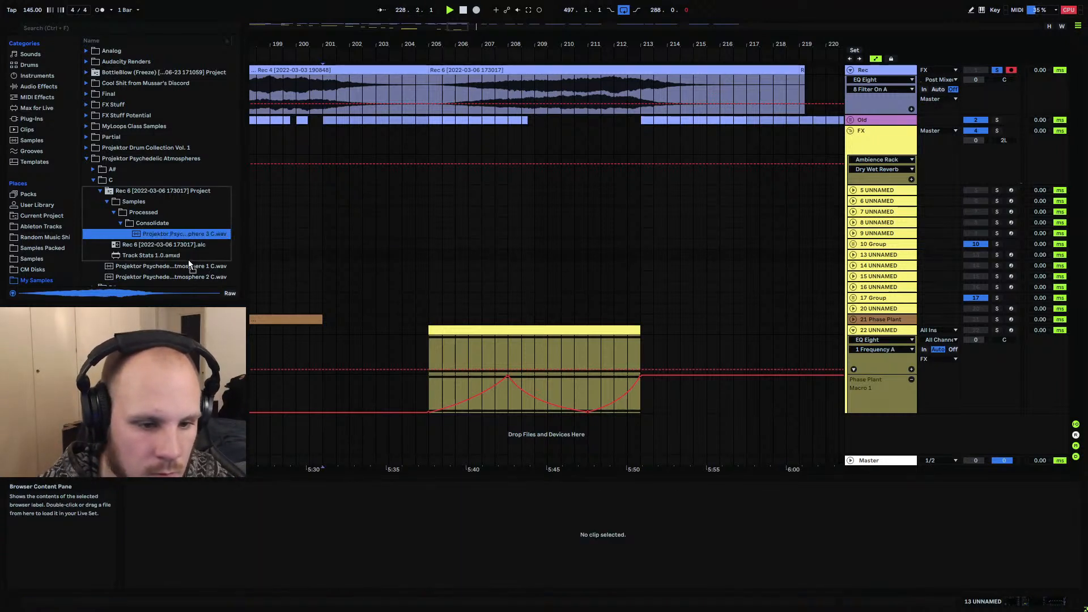
Move the renamed WAV into the C folder and delete the leftover Rec 6 project folder
{"action": "left_click", "coordinate": [515, 330]}
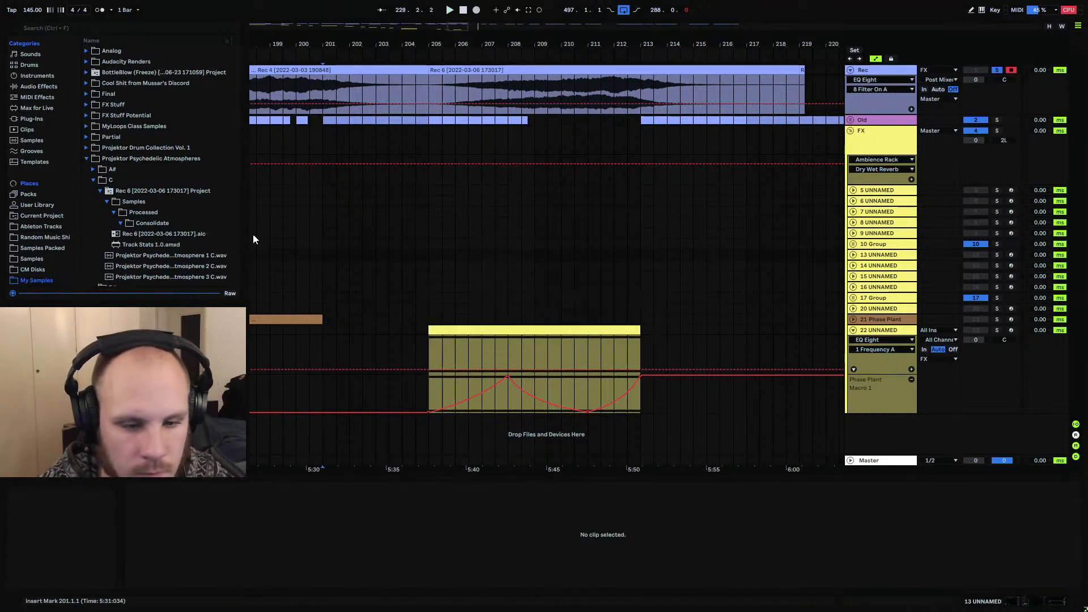
{"action": "left_click", "coordinate": [165, 191]}
{"action": "key", "text": "Delete"}
{"action": "key", "text": "Return"}
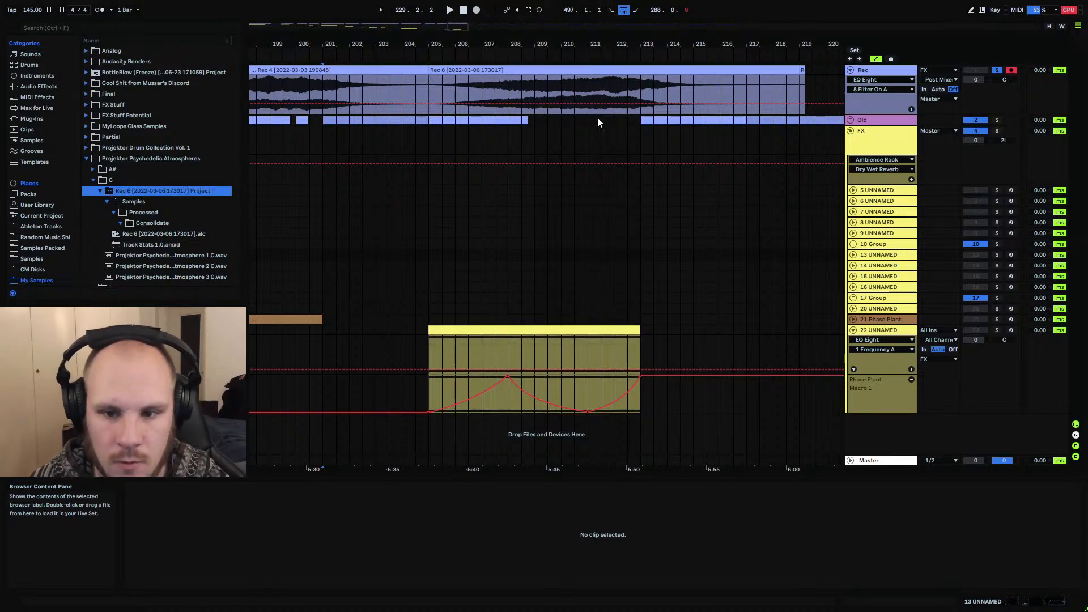
Fold the Rec track and track 22, and insert a new MIDI track below track 22 in the FX group
{"action": "left_click_drag", "start_coordinate": [649, 43], "coordinate": [525, 90]}
{"action": "left_click", "coordinate": [613, 70]}
{"action": "left_click_drag", "start_coordinate": [525, 44], "coordinate": [559, 77]}
{"action": "left_click", "coordinate": [850, 70]}
{"action": "double_click", "coordinate": [882, 292]}
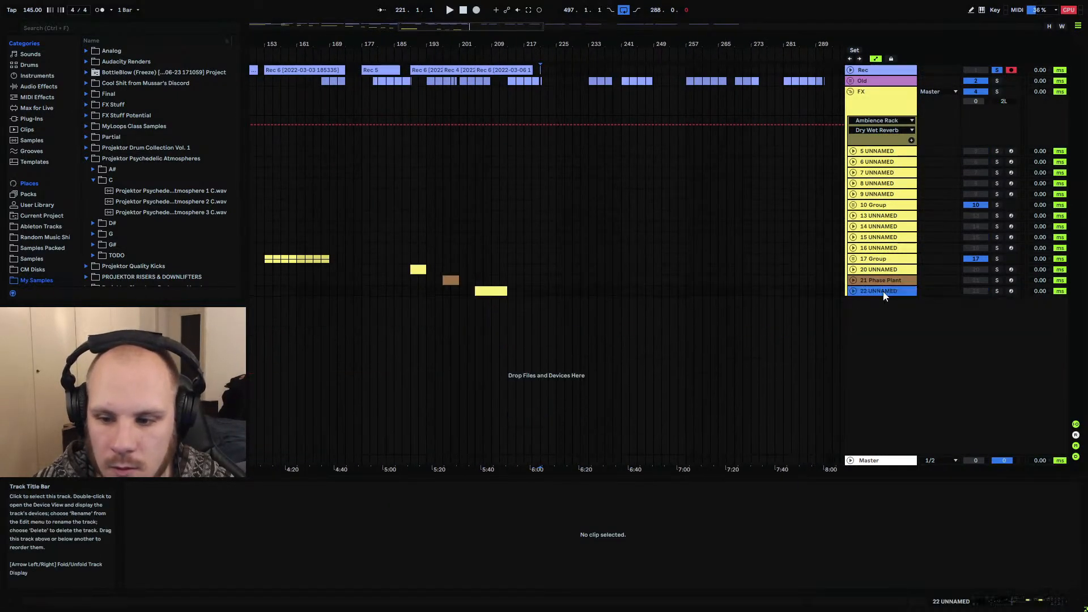
{"action": "key", "text": "ctrl+shift+t"}
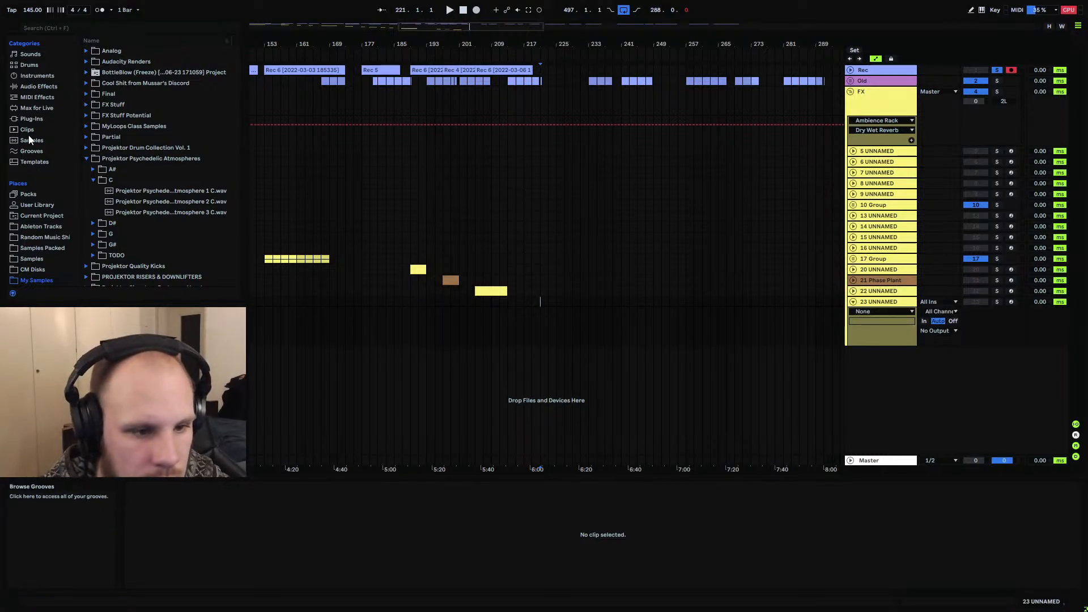
Load the Kilohearts Phase Plant VST instrument onto the new track 23
{"action": "left_click", "coordinate": [32, 118]}
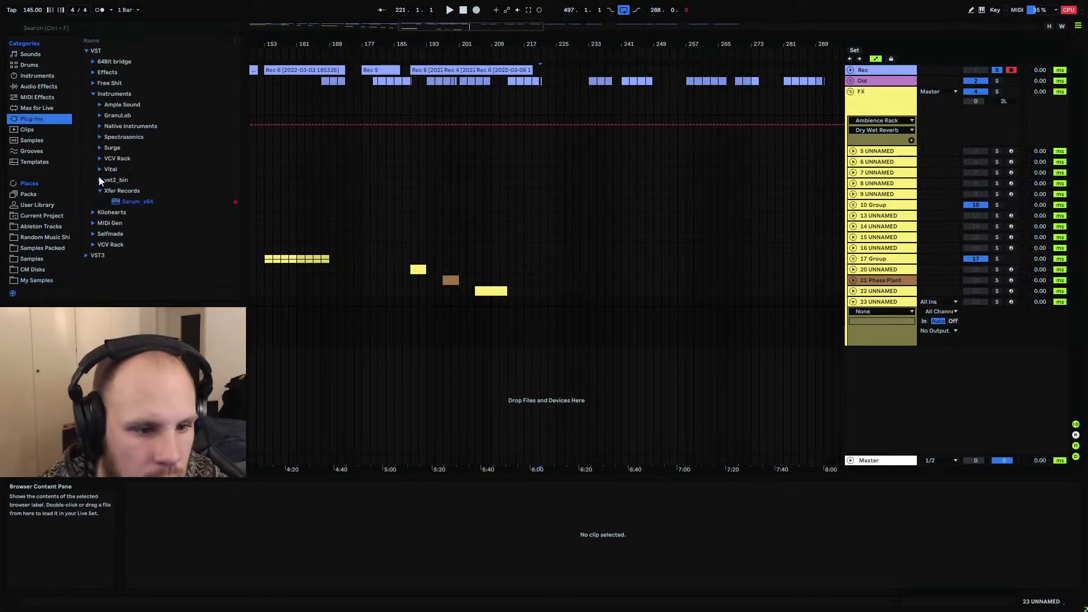
{"action": "left_click", "coordinate": [93, 212]}
{"action": "scroll", "coordinate": [130, 209], "scroll_direction": "down", "scroll_amount": 5}
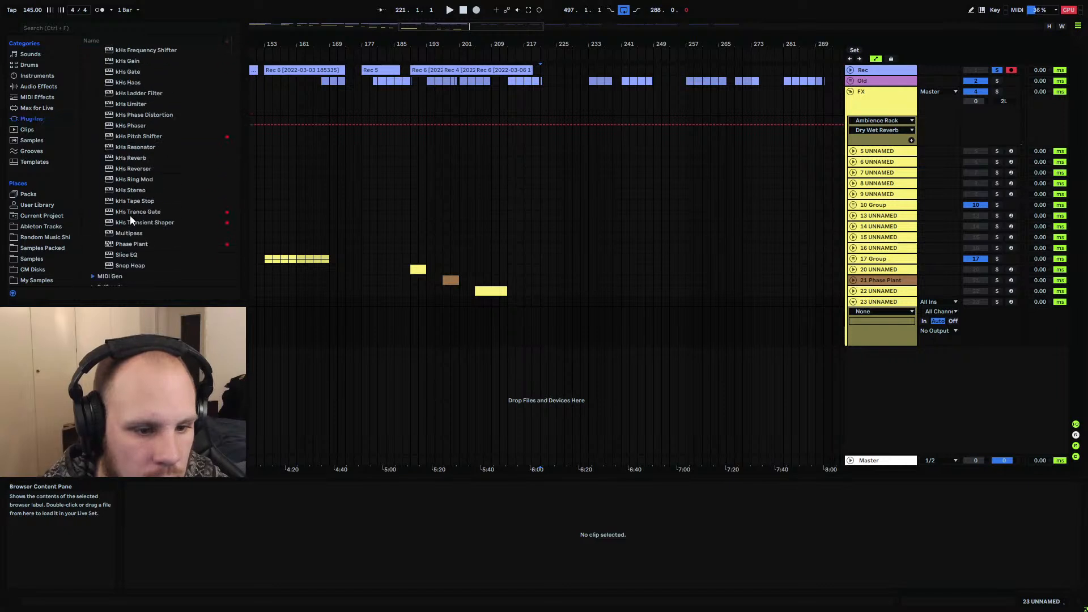
{"action": "double_click", "coordinate": [139, 243]}
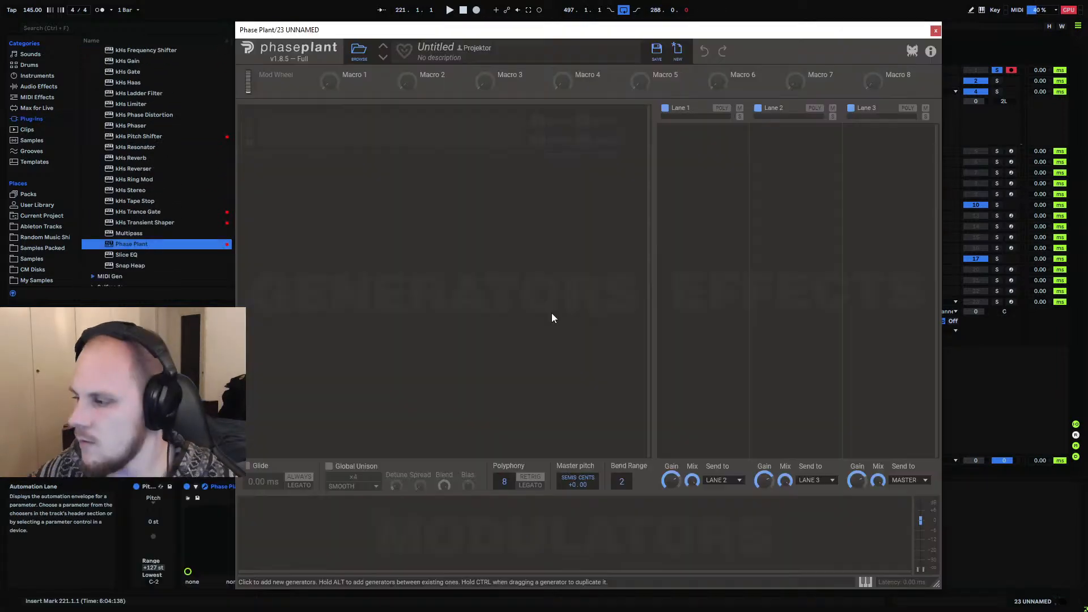
Add a Wavetable generator in Phase Plant and start a blank wavetable in its wavetable editor
{"action": "left_click", "coordinate": [454, 121]}
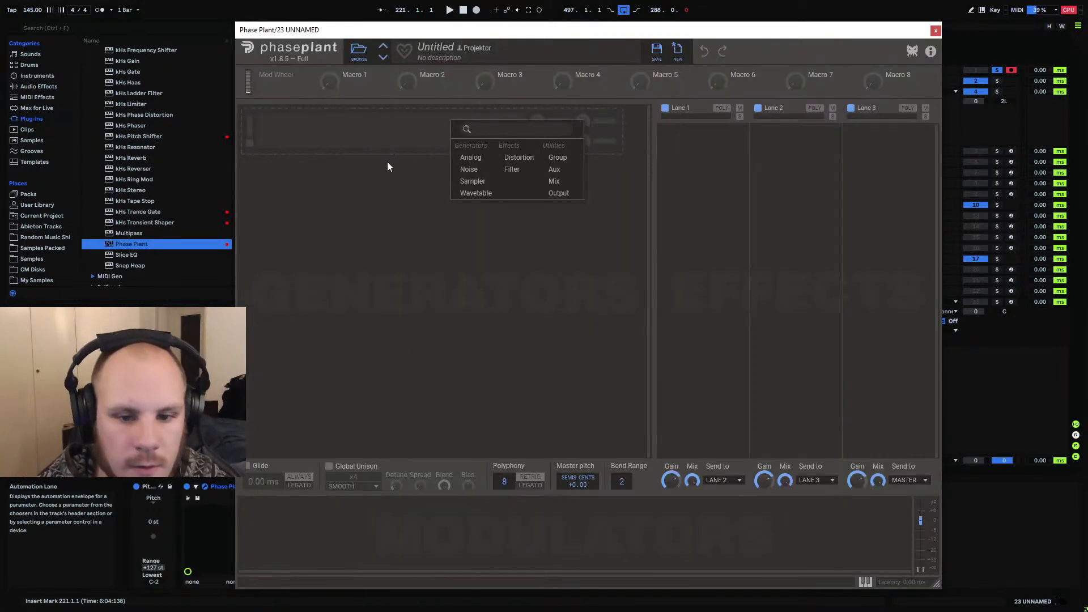
{"action": "left_click", "coordinate": [476, 194]}
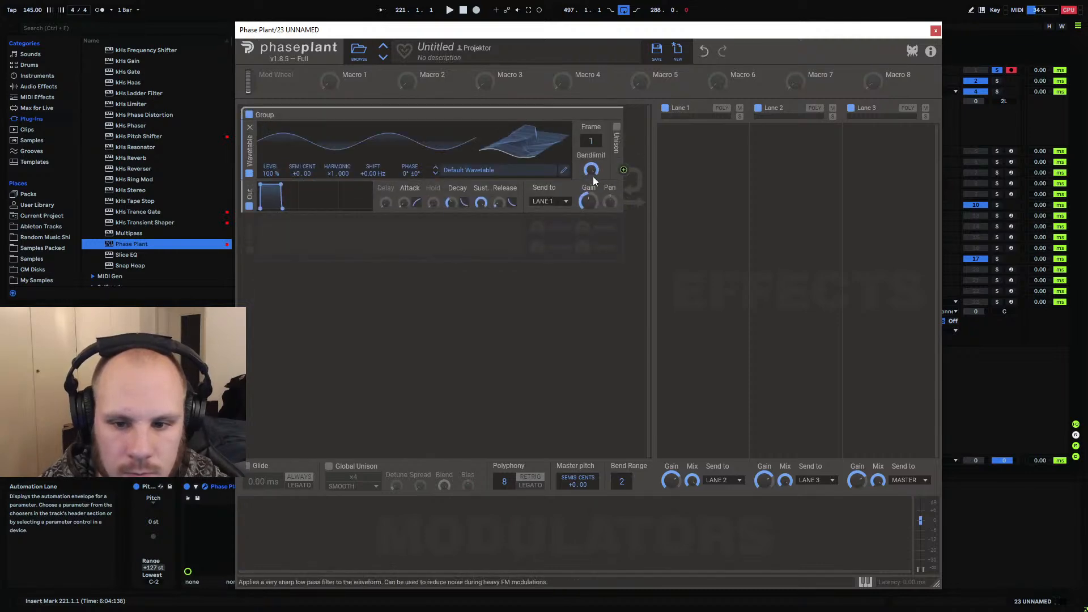
{"action": "left_click", "coordinate": [564, 170]}
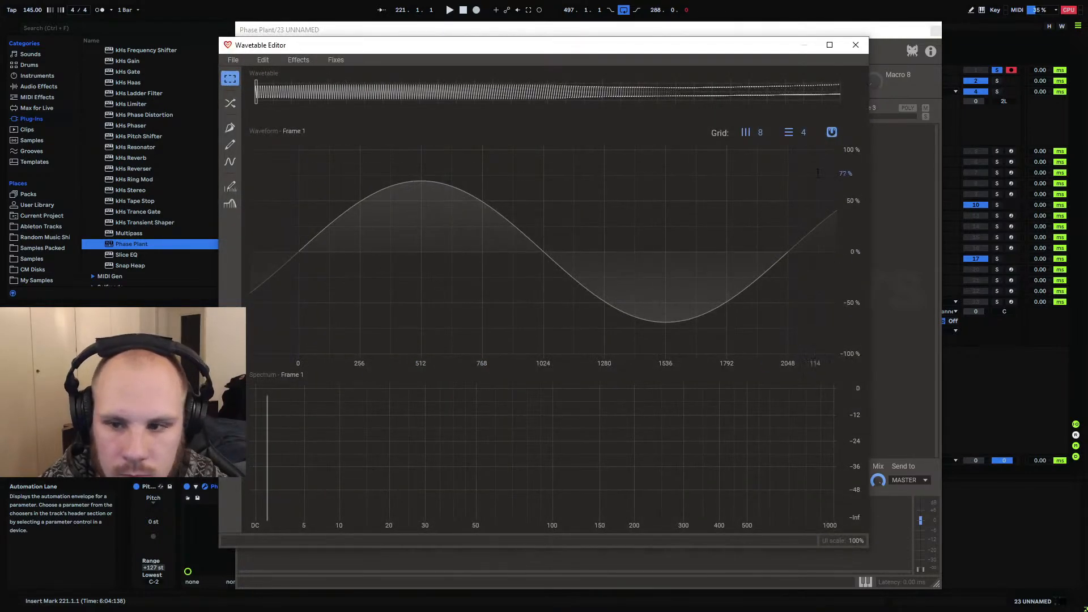
{"action": "left_click", "coordinate": [233, 60]}
{"action": "left_click", "coordinate": [247, 80]}
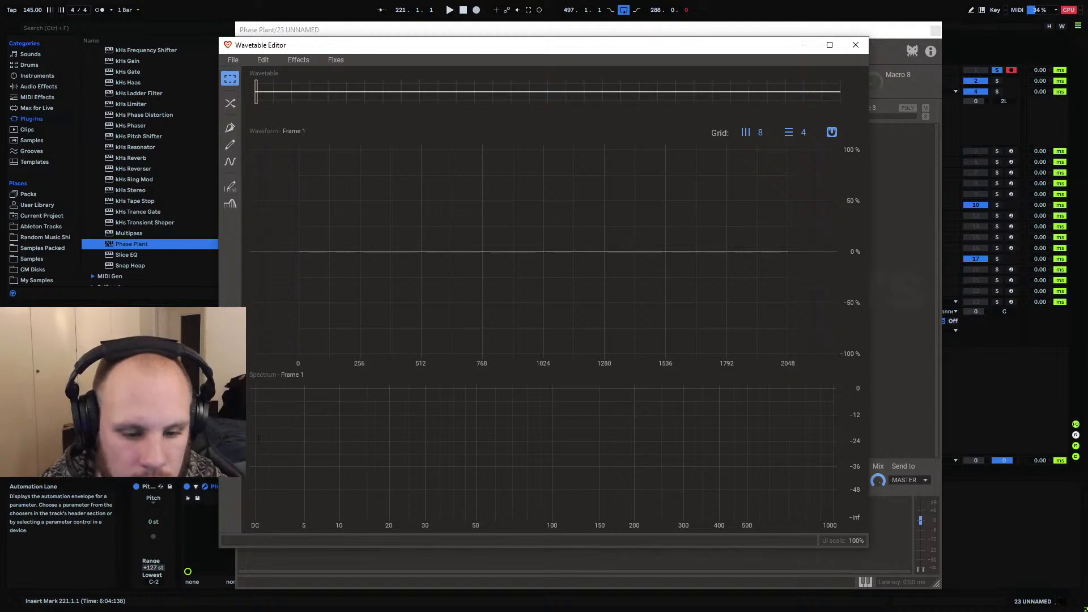
{"action": "left_click", "coordinate": [230, 187]}
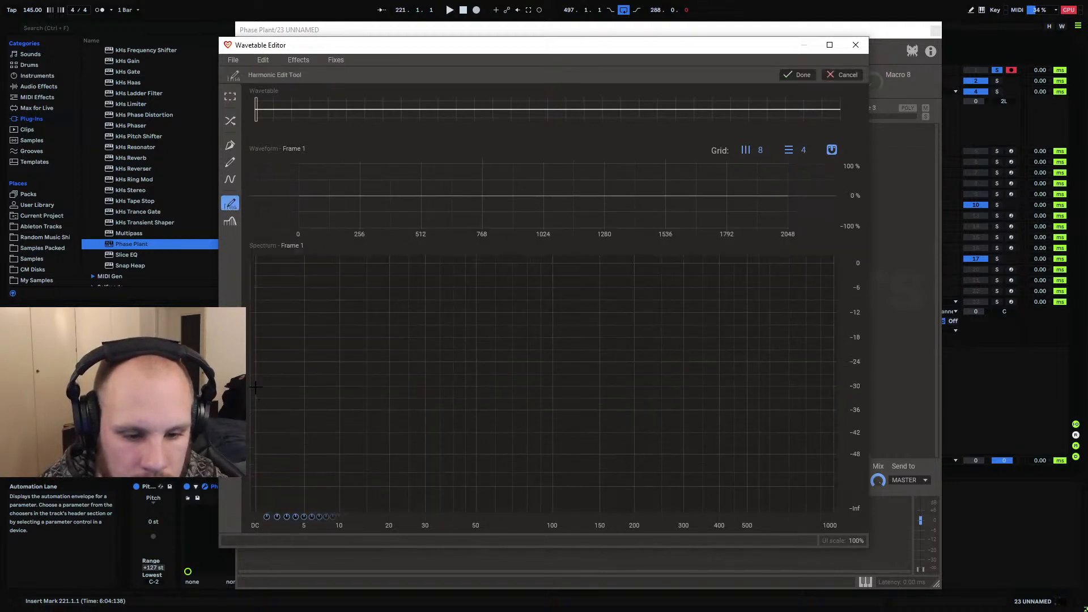
{"action": "mouse_move", "coordinate": [255, 387]}
{"action": "left_mouse_down"}
{"action": "mouse_move", "coordinate": [328, 367]}
{"action": "mouse_move", "coordinate": [390, 407]}
{"action": "mouse_move", "coordinate": [356, 410]}
{"action": "mouse_move", "coordinate": [297, 468]}
{"action": "mouse_move", "coordinate": [279, 438]}
{"action": "left_mouse_up"}
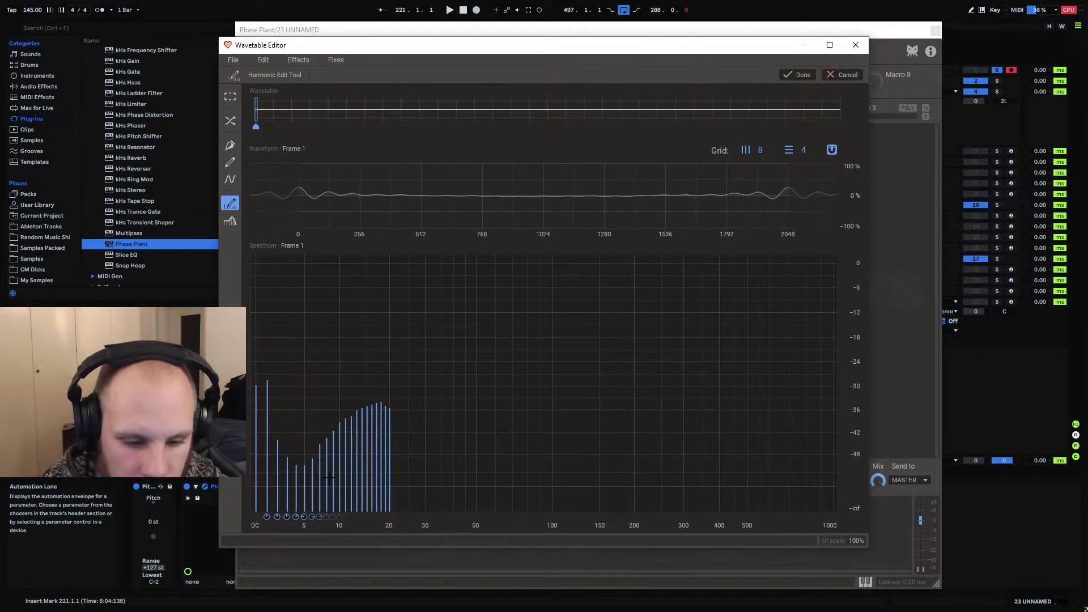
{"action": "mouse_move", "coordinate": [330, 477]}
{"action": "left_mouse_down"}
{"action": "mouse_move", "coordinate": [308, 367]}
{"action": "mouse_move", "coordinate": [282, 370]}
{"action": "left_mouse_up"}
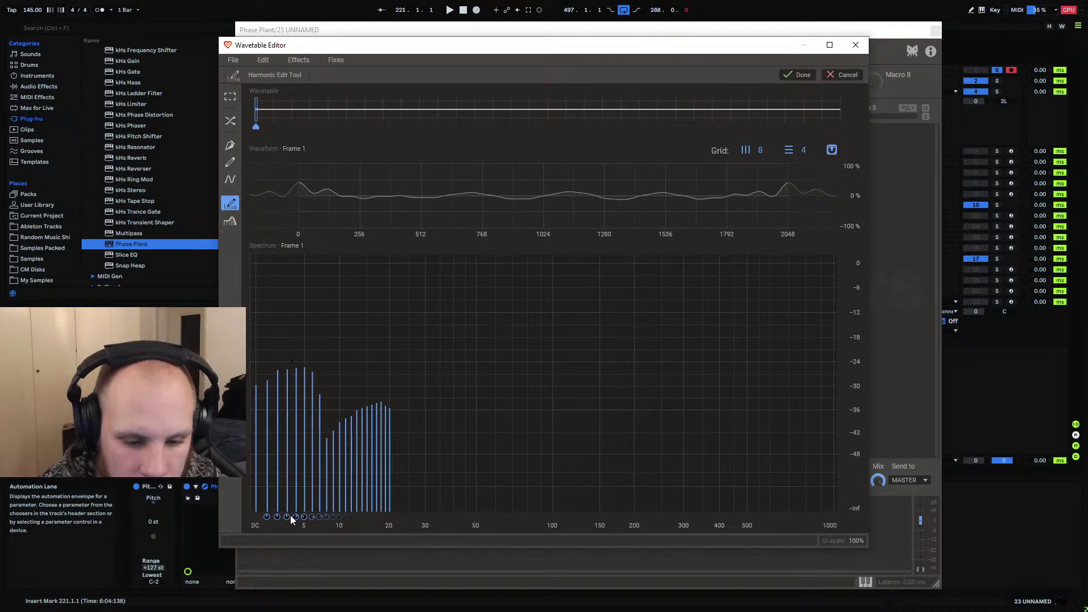
{"action": "left_click_drag", "start_coordinate": [277, 518], "coordinate": [291, 469]}
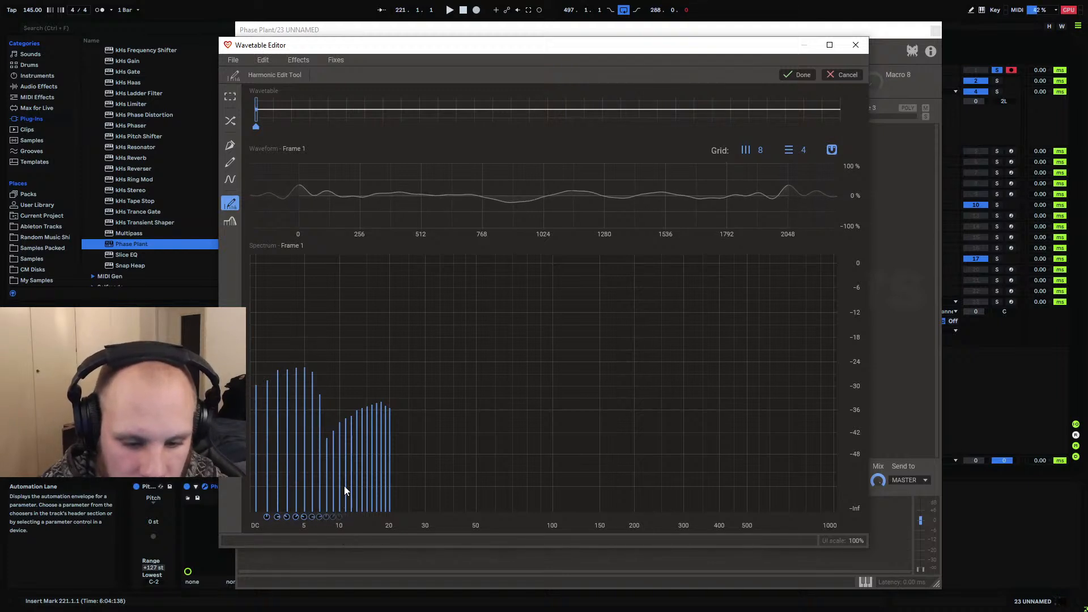
{"action": "mouse_move", "coordinate": [301, 371]}
{"action": "left_mouse_down"}
{"action": "mouse_move", "coordinate": [396, 417]}
{"action": "mouse_move", "coordinate": [484, 410]}
{"action": "mouse_move", "coordinate": [566, 441]}
{"action": "mouse_move", "coordinate": [824, 480]}
{"action": "left_mouse_up"}
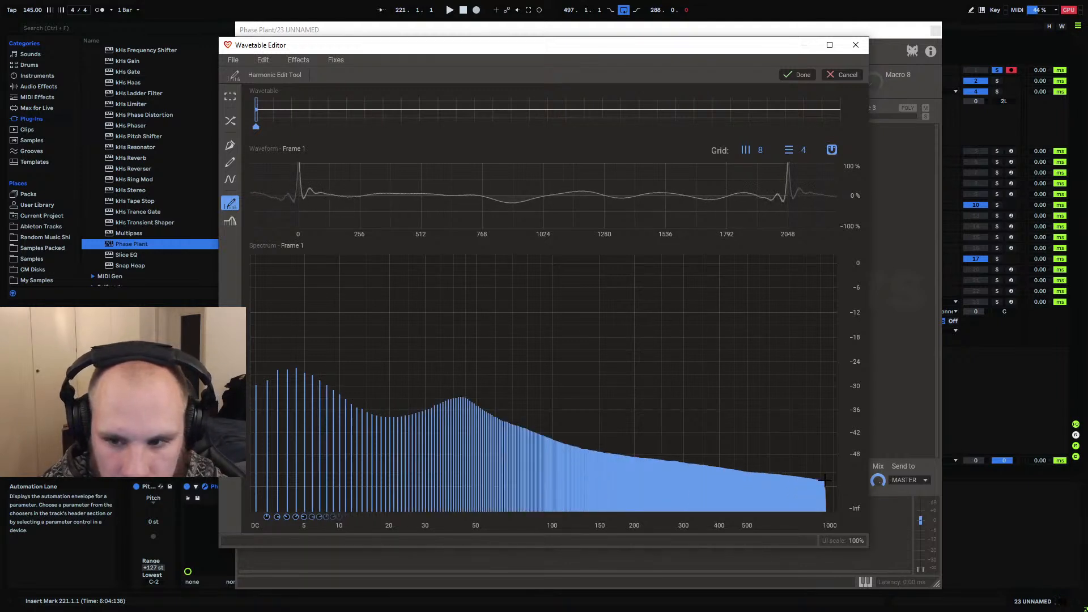
{"action": "mouse_move", "coordinate": [407, 423]}
{"action": "left_mouse_down"}
{"action": "mouse_move", "coordinate": [563, 476]}
{"action": "mouse_move", "coordinate": [679, 478]}
{"action": "left_mouse_up"}
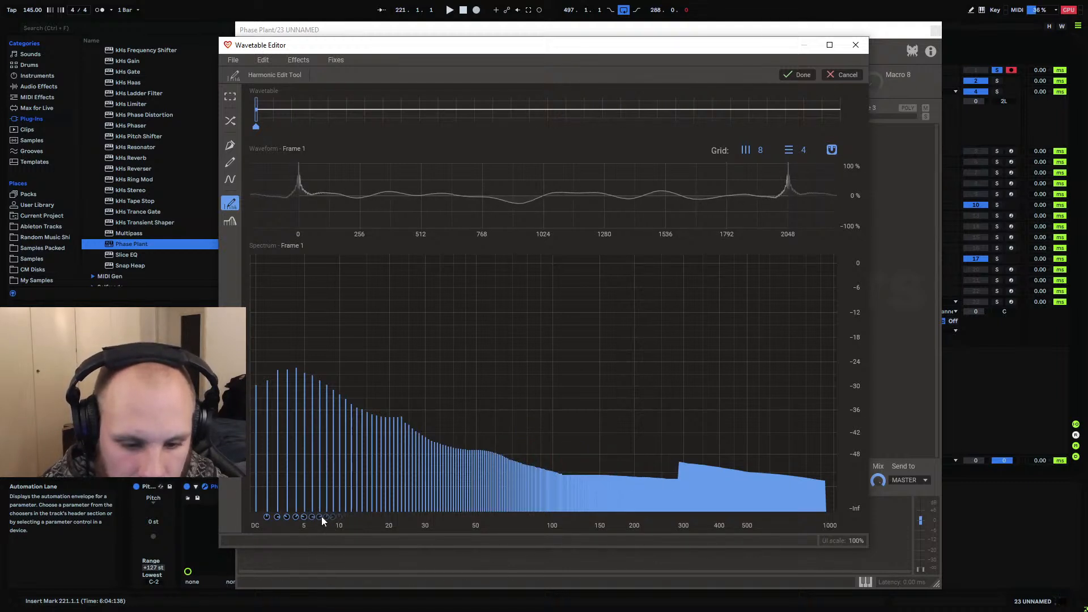
{"action": "left_click_drag", "start_coordinate": [321, 516], "coordinate": [309, 608]}
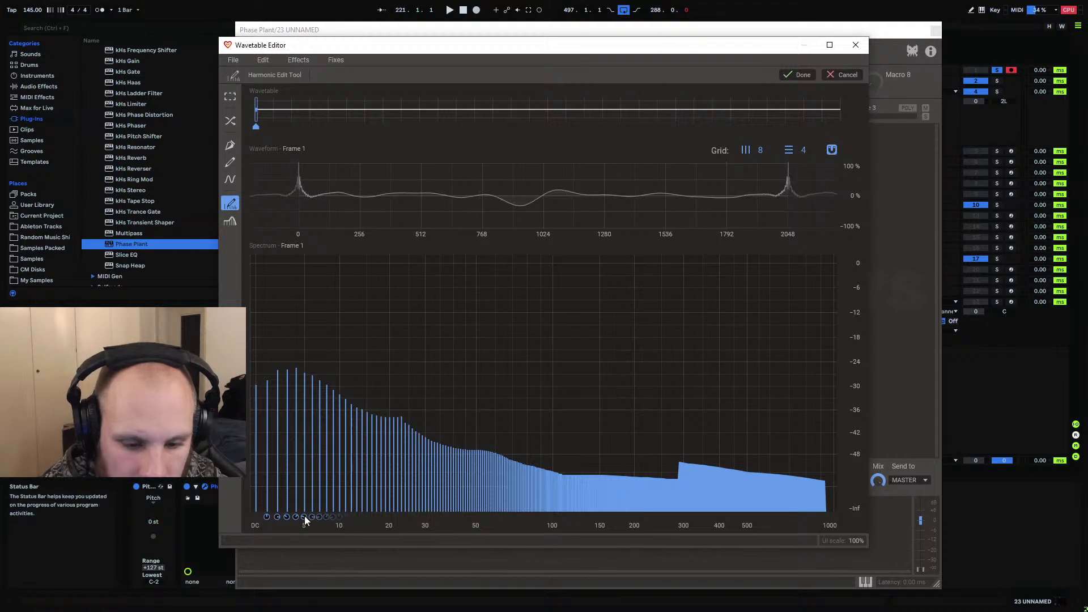
{"action": "left_click_drag", "start_coordinate": [304, 516], "coordinate": [291, 589]}
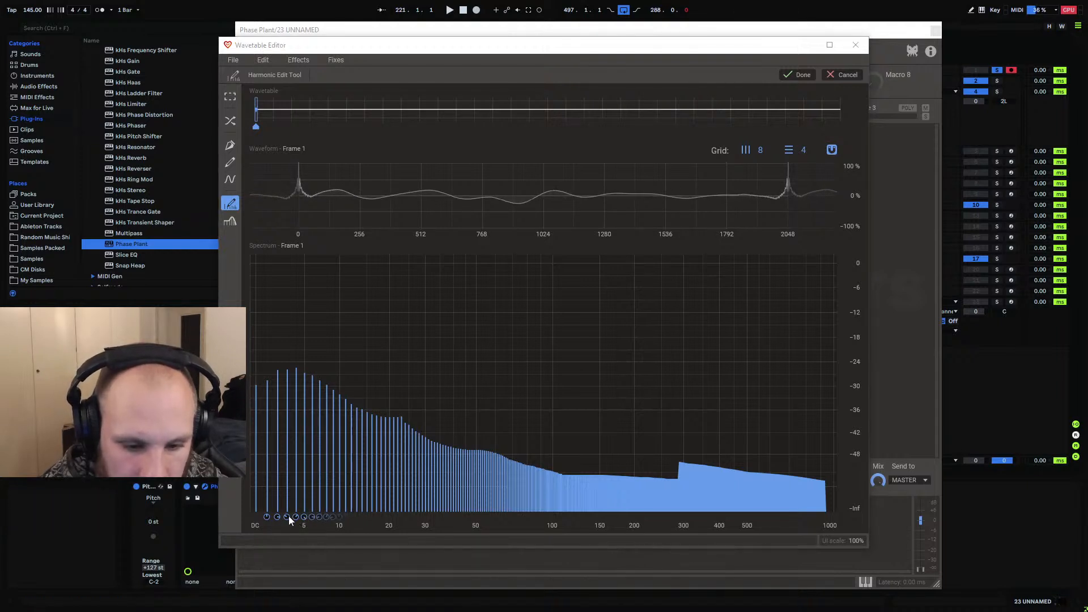
{"action": "left_click_drag", "start_coordinate": [287, 516], "coordinate": [277, 596]}
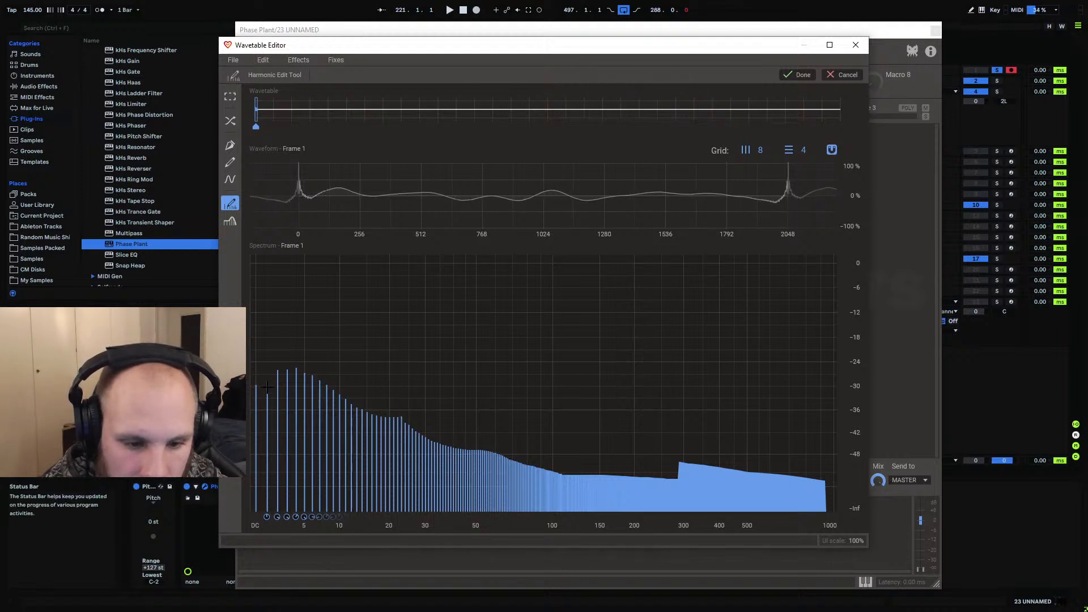
{"action": "left_click_drag", "start_coordinate": [267, 387], "coordinate": [275, 283]}
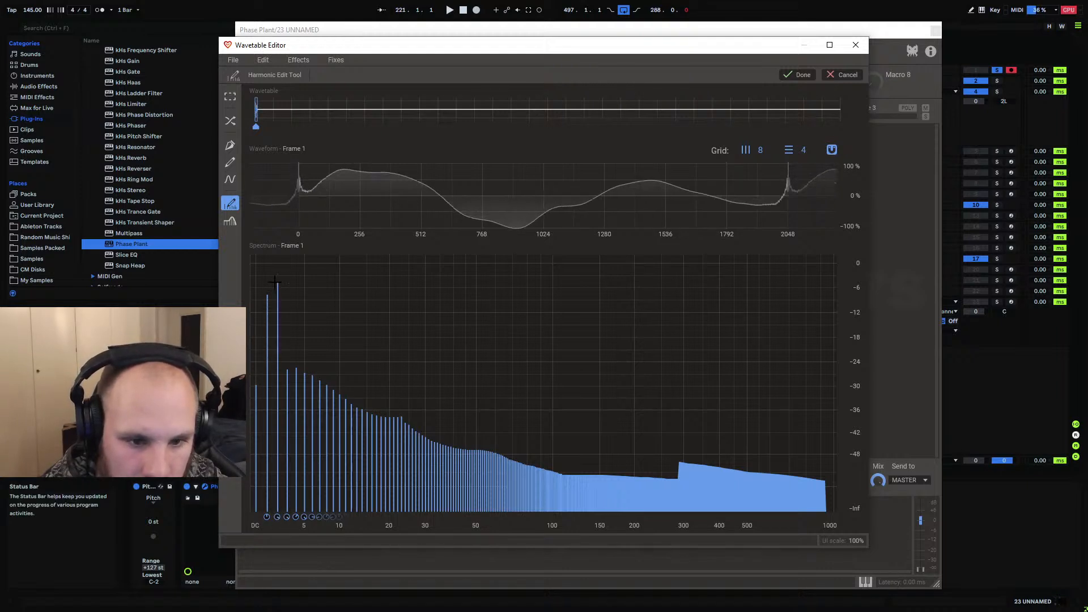
{"action": "left_click_drag", "start_coordinate": [286, 340], "coordinate": [346, 381]}
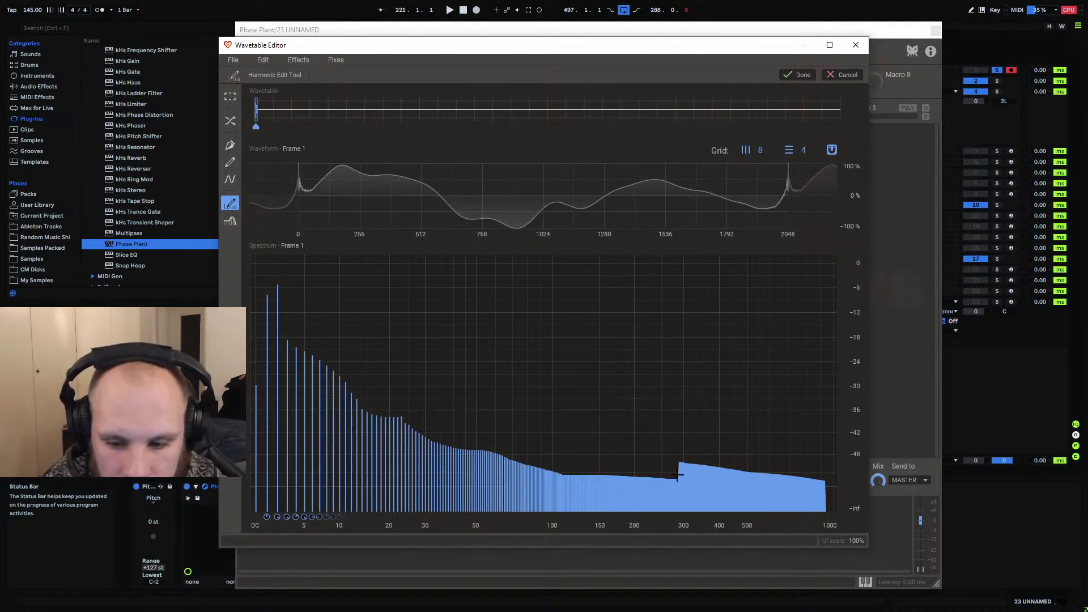
{"action": "left_click_drag", "start_coordinate": [677, 474], "coordinate": [836, 502]}
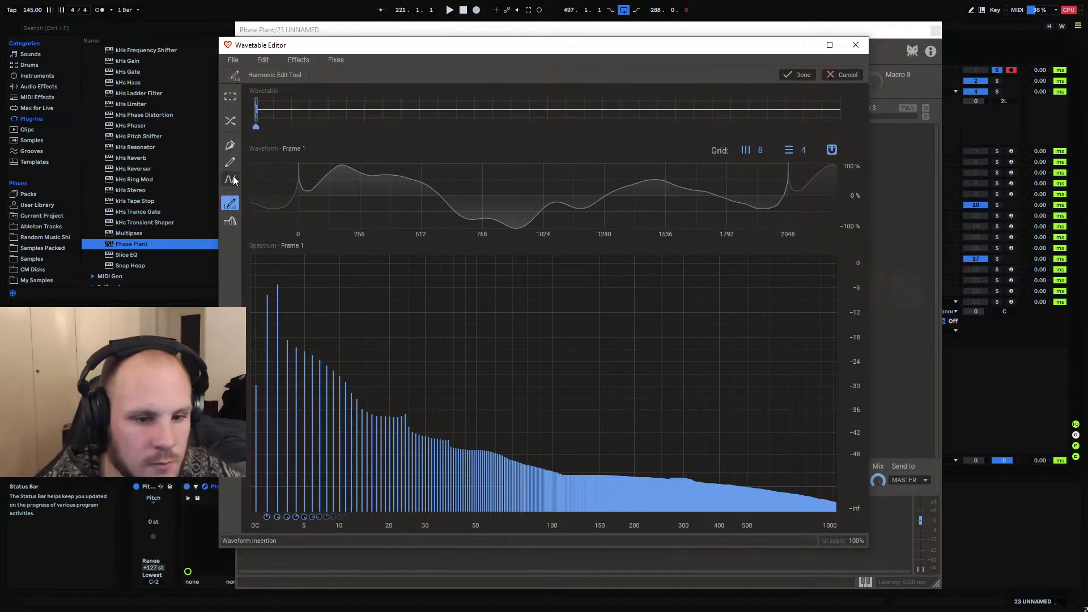
{"action": "left_click", "coordinate": [846, 75]}
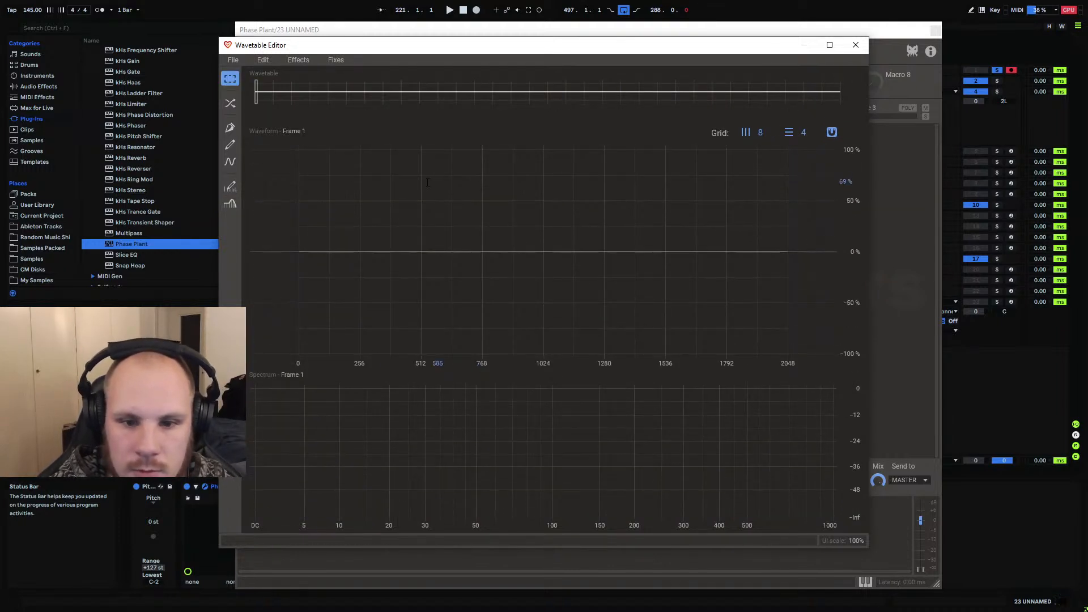
Fill frame 1 with a sine wave using the Wave tool
{"action": "left_click", "coordinate": [229, 162]}
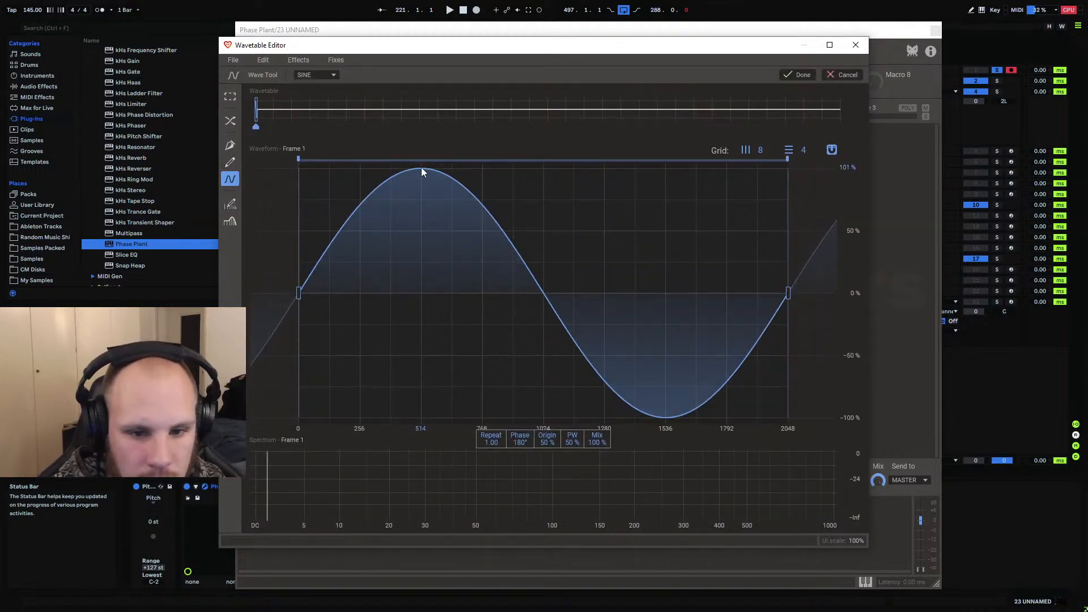
{"action": "mouse_move", "coordinate": [422, 169]}
{"action": "left_mouse_down"}
{"action": "mouse_move", "coordinate": [376, 172]}
{"action": "mouse_move", "coordinate": [512, 178]}
{"action": "mouse_move", "coordinate": [424, 183]}
{"action": "left_mouse_up"}
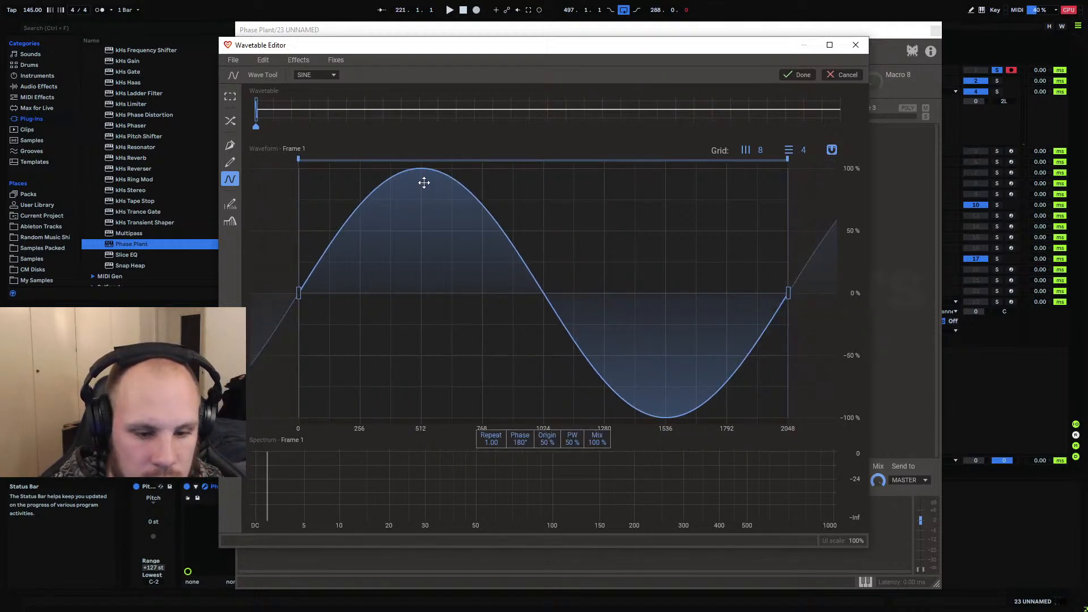
{"action": "left_click", "coordinate": [230, 166]}
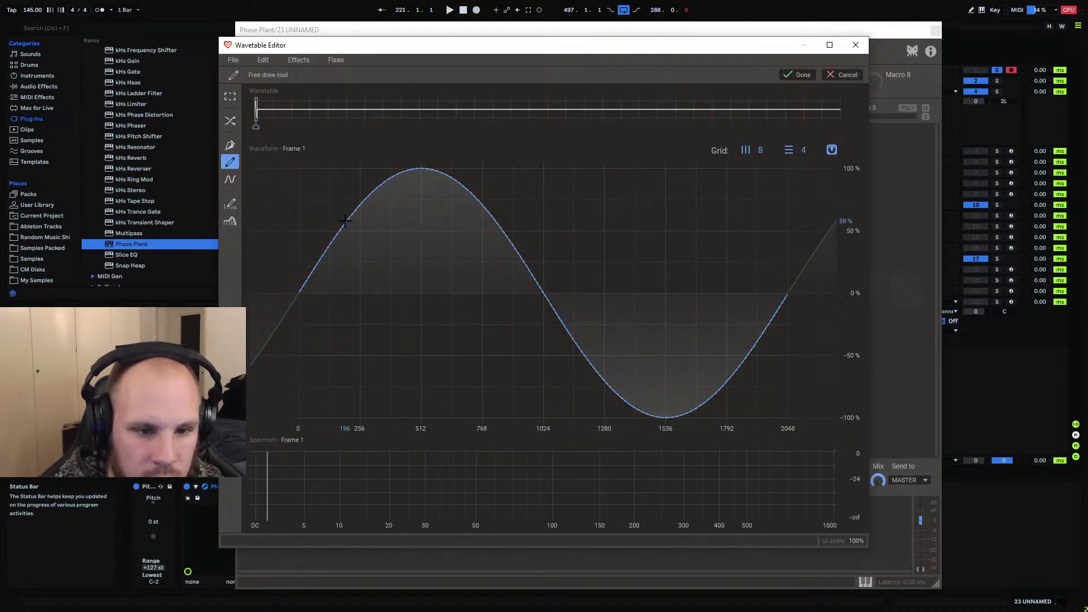
Draw a looping Pen tool curve across frame 1 with successive nodes at 0, 100, 0, 50, -75, 50 and 100%, and apply it
{"action": "left_click", "coordinate": [230, 145]}
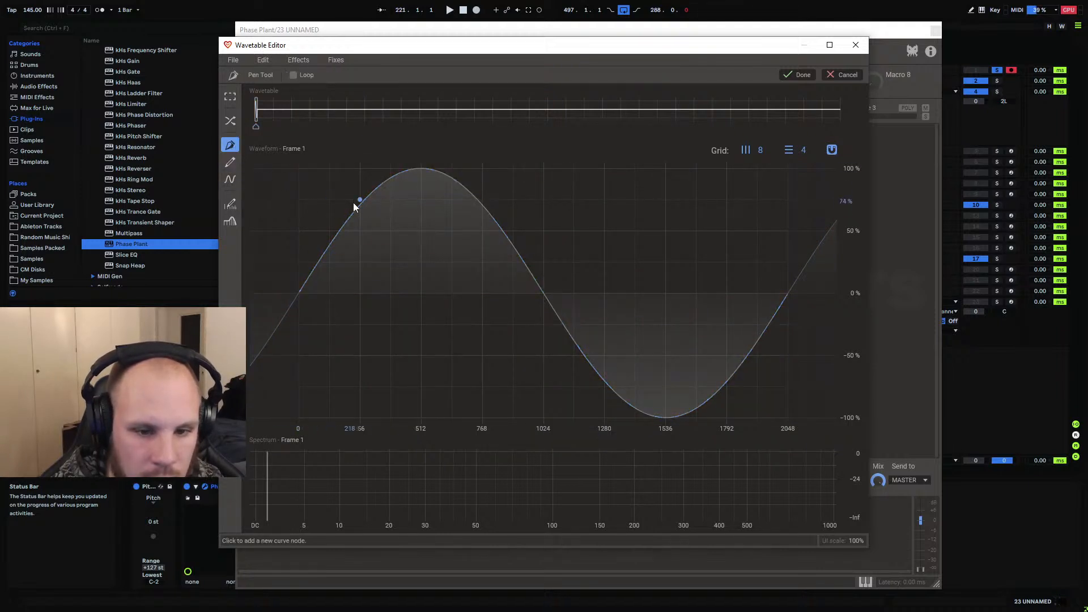
{"action": "left_click", "coordinate": [298, 293]}
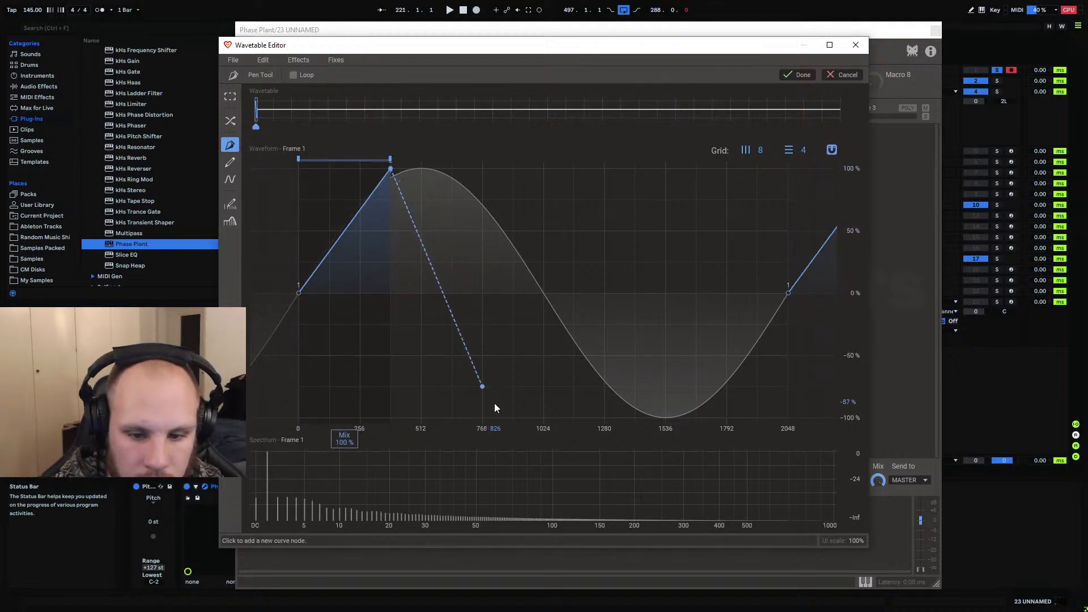
{"action": "left_click", "coordinate": [513, 294]}
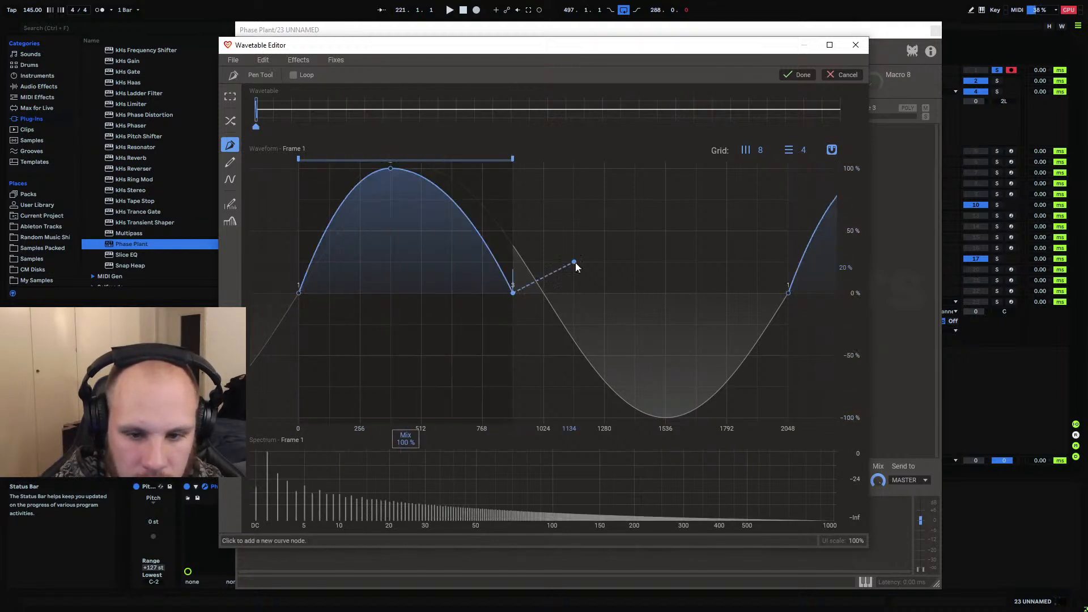
{"action": "left_click", "coordinate": [603, 233]}
{"action": "left_click", "coordinate": [635, 385]}
{"action": "left_click", "coordinate": [728, 231]}
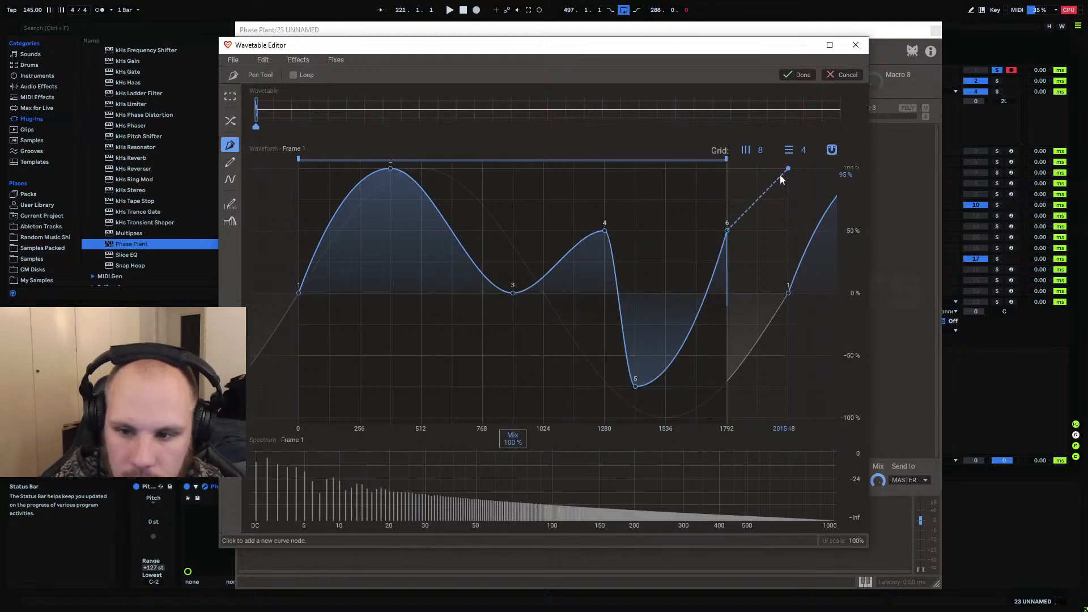
{"action": "left_click", "coordinate": [758, 170]}
{"action": "left_click", "coordinate": [787, 293]}
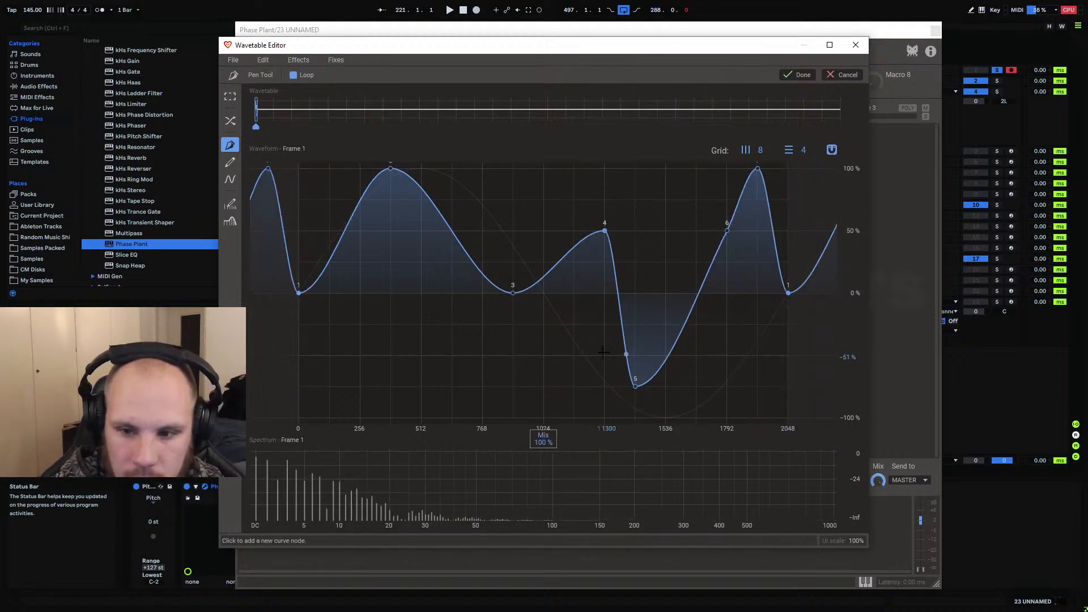
{"action": "left_click", "coordinate": [799, 75]}
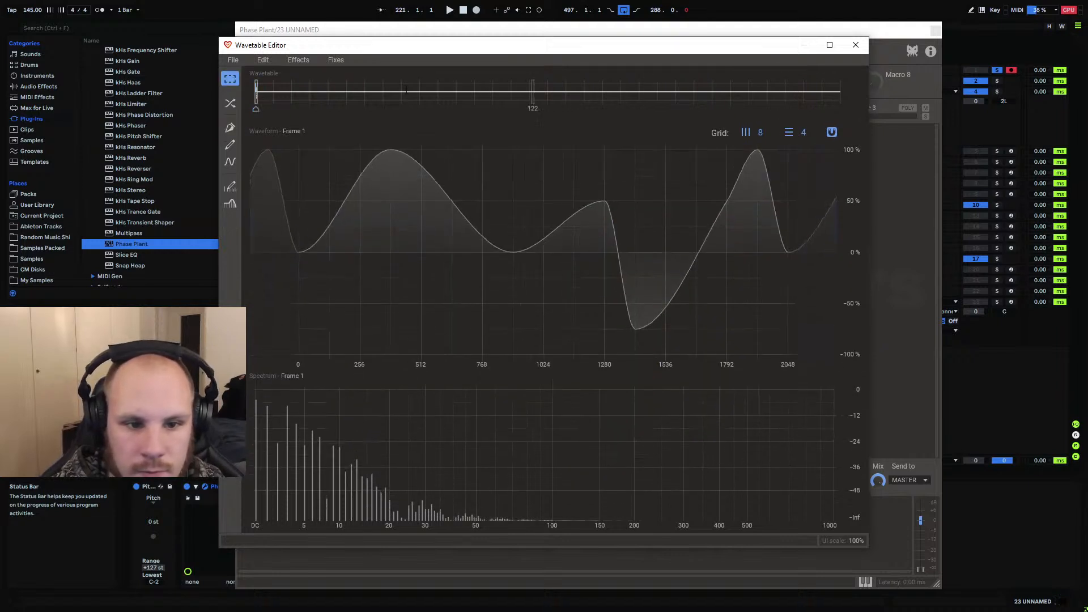
Select frame 256 and set the Pen tool's grid to 16 by 8 divisions
{"action": "left_click", "coordinate": [824, 109]}
{"action": "left_click_drag", "start_coordinate": [824, 109], "coordinate": [848, 110]}
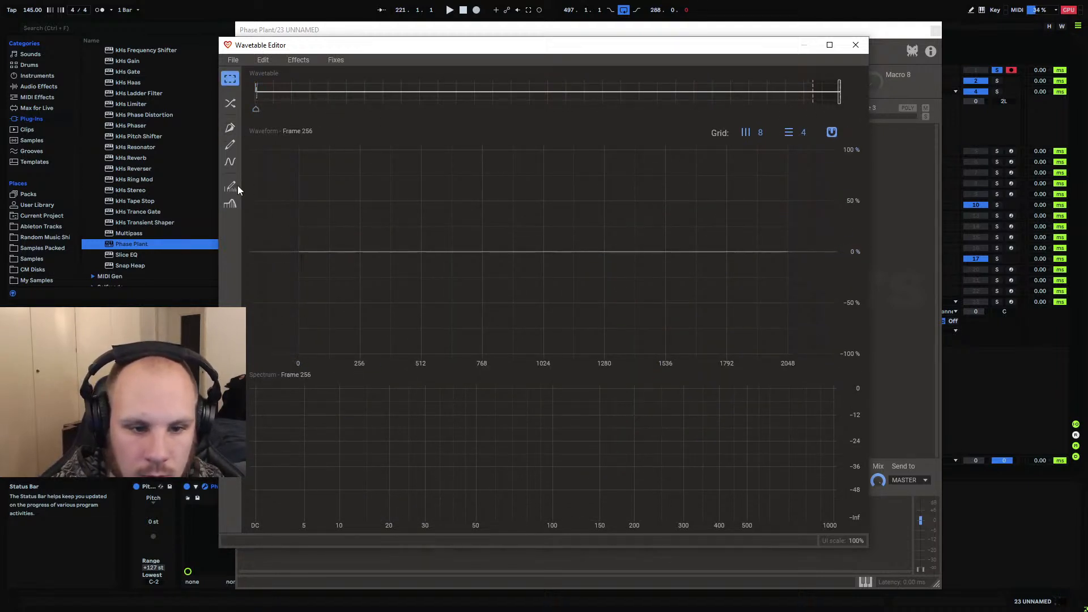
{"action": "left_click", "coordinate": [230, 128]}
{"action": "left_click_drag", "start_coordinate": [760, 150], "coordinate": [808, 134]}
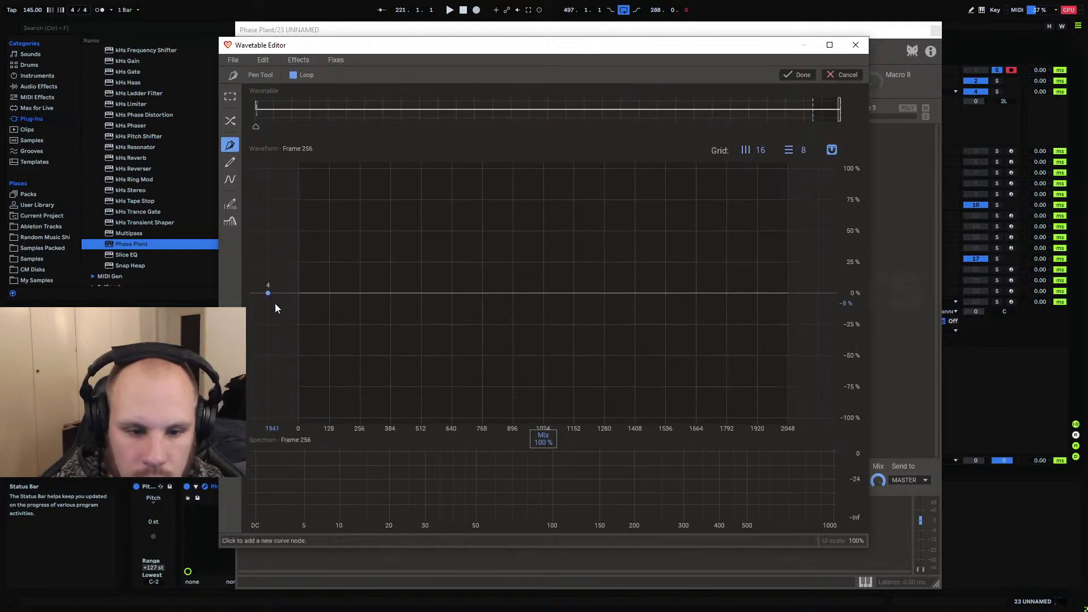
Try a looping pen curve in frame 256 with a 75% peak at 128 and a -100% trough at 512
{"action": "left_click", "coordinate": [304, 292]}
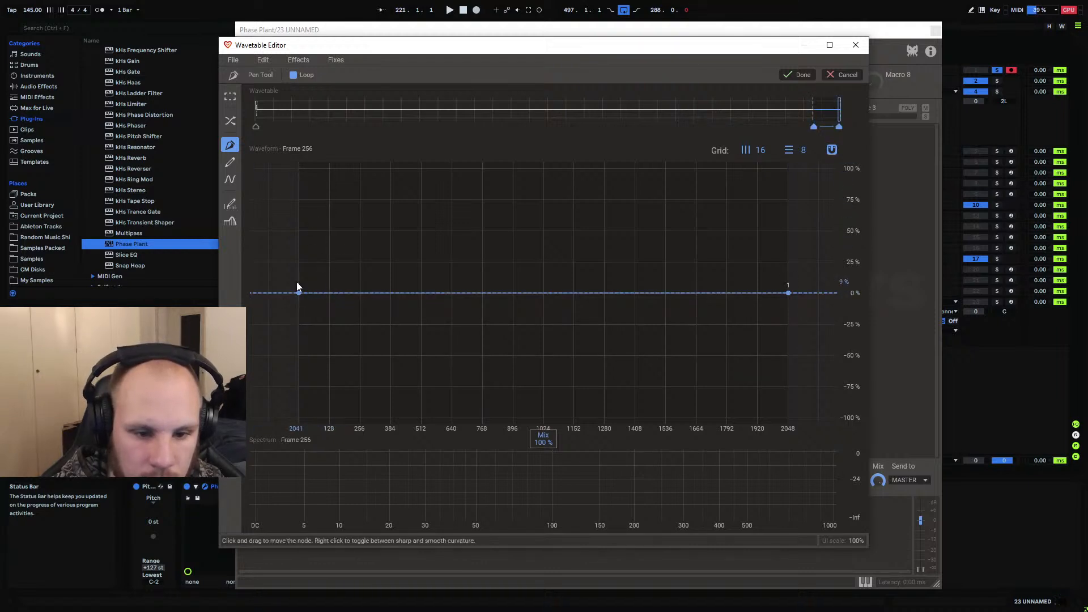
{"action": "left_click_drag", "start_coordinate": [298, 287], "coordinate": [330, 201]}
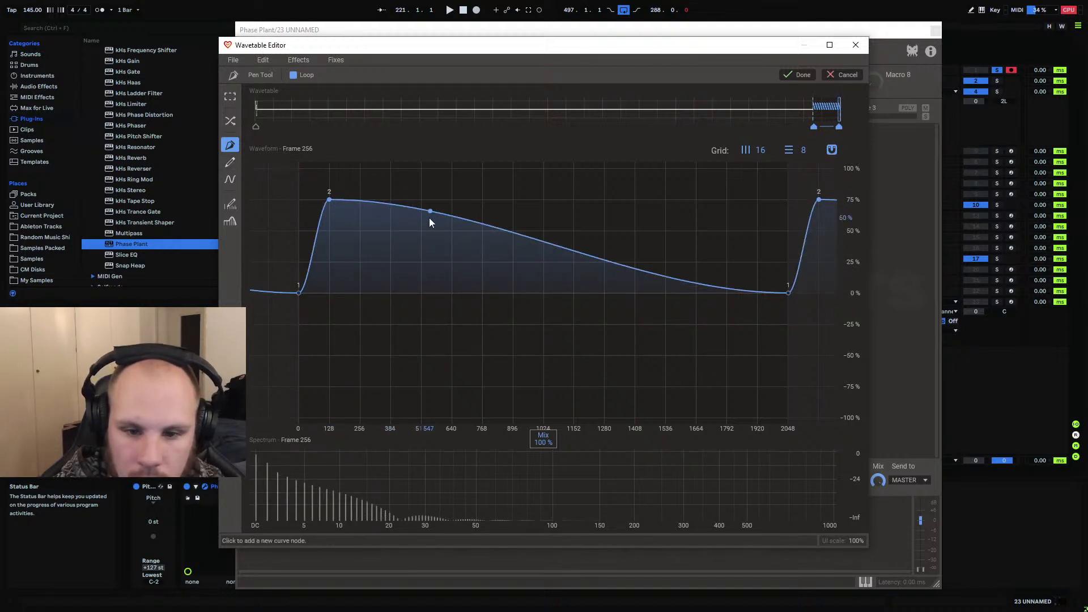
{"action": "left_click_drag", "start_coordinate": [423, 211], "coordinate": [421, 423]}
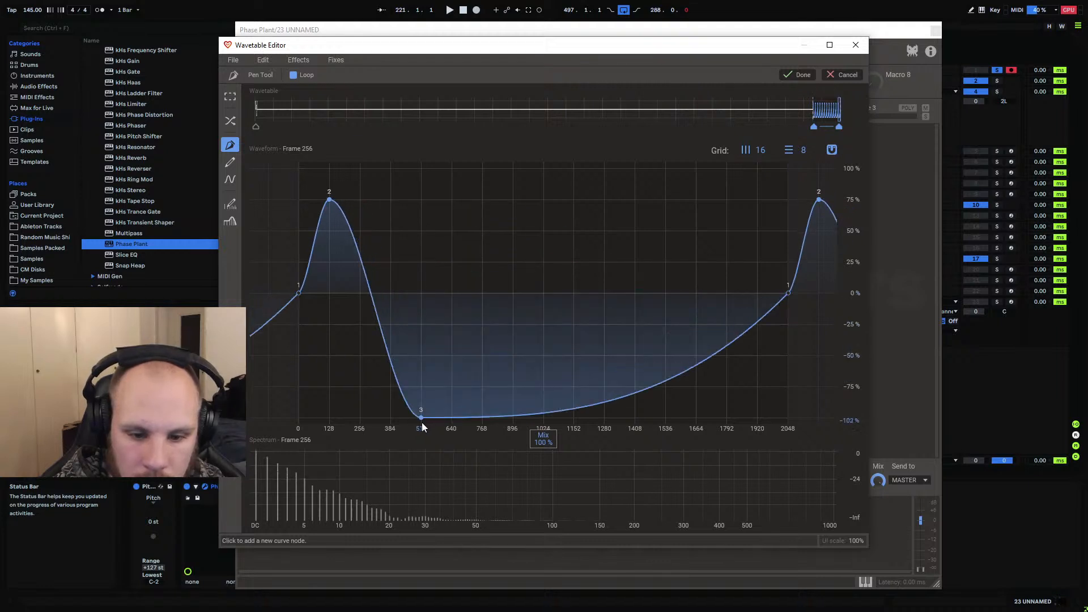
{"action": "left_click", "coordinate": [235, 164]}
{"action": "left_click_drag", "start_coordinate": [300, 293], "coordinate": [346, 221]}
Redraw frame 256 as a looping pen curve with nodes at 0, 75, -50, 100, -100 and 75%
{"action": "left_click", "coordinate": [230, 146]}
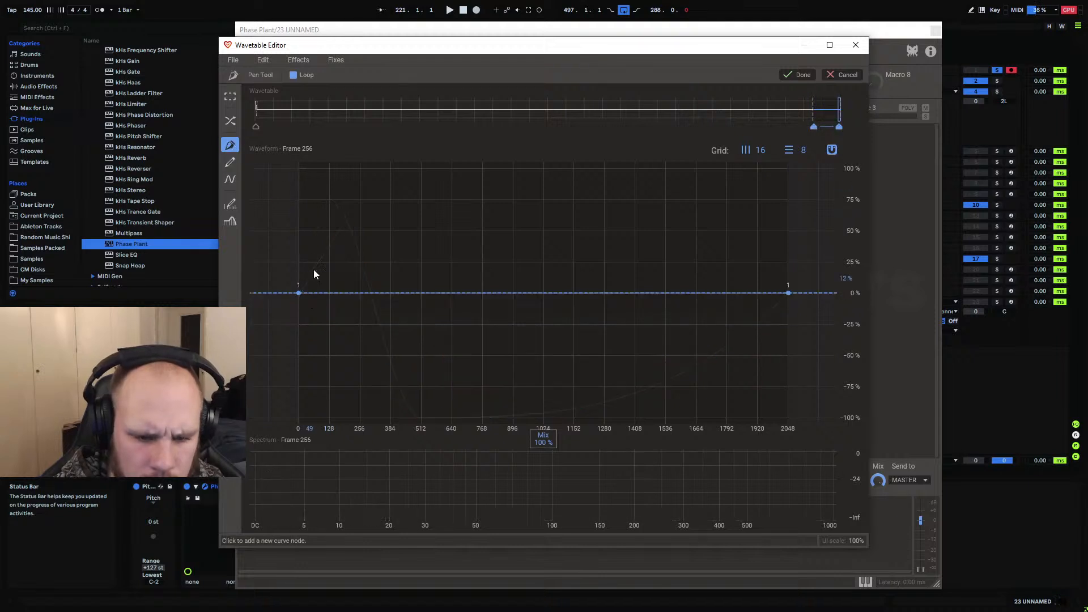
{"action": "left_click_drag", "start_coordinate": [315, 271], "coordinate": [508, 426]}
{"action": "left_click", "coordinate": [487, 355]}
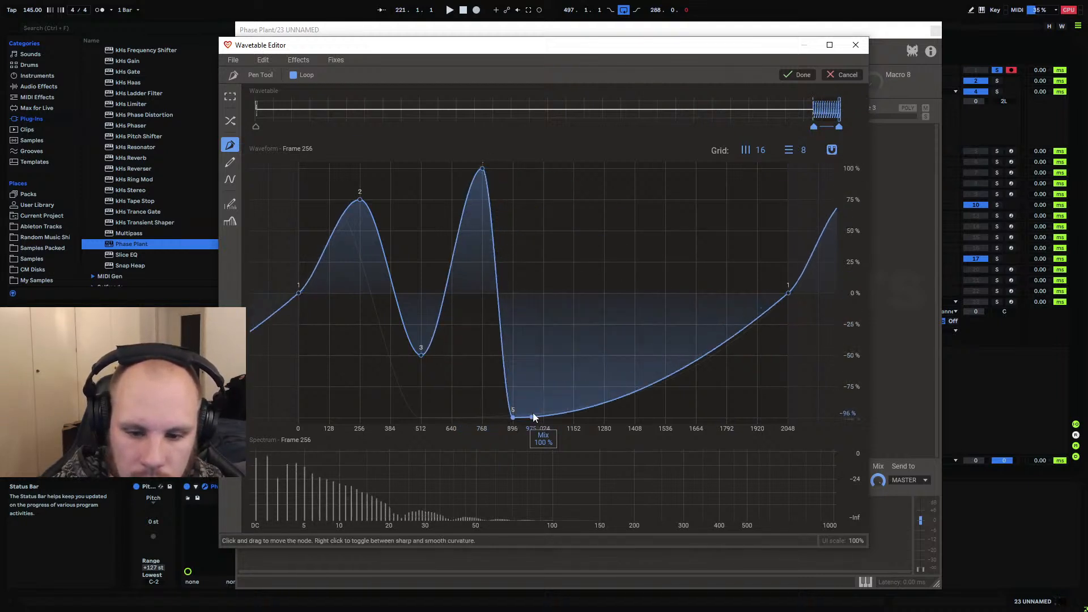
{"action": "left_click_drag", "start_coordinate": [574, 412], "coordinate": [697, 199]}
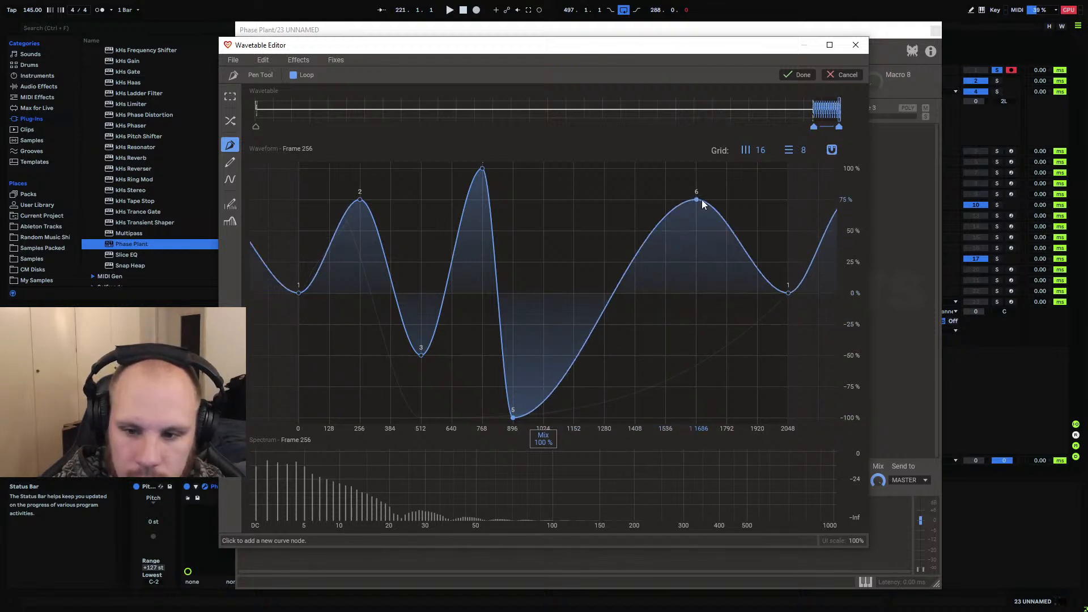
Morph all frames linearly between frame 1 and frame 256, and scrub back to frame 1
{"action": "left_click_drag", "start_coordinate": [814, 126], "coordinate": [529, 125]}
{"action": "left_click", "coordinate": [231, 121]}
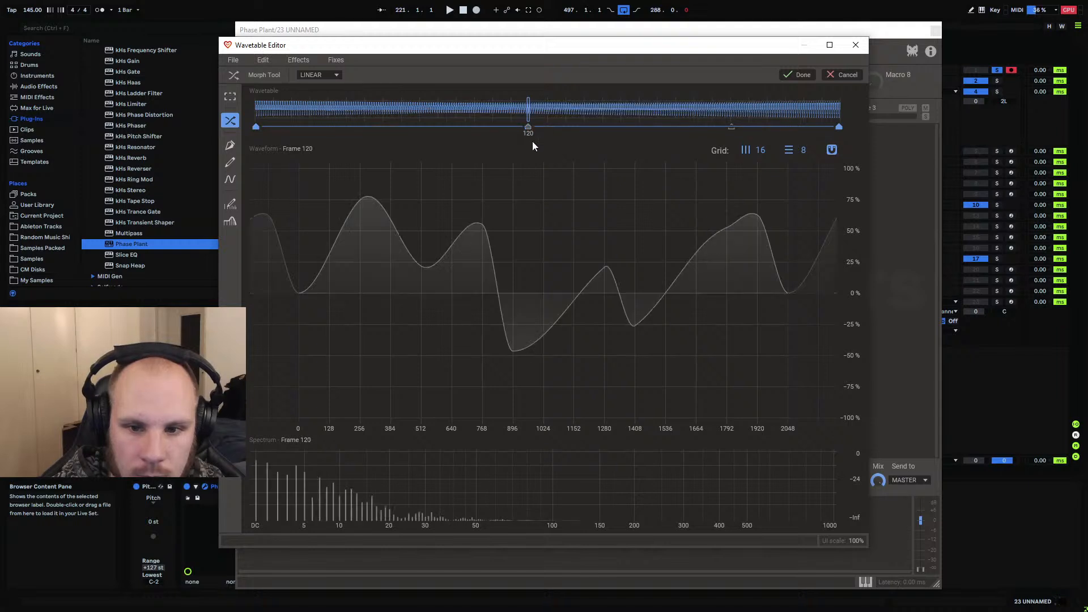
{"action": "left_click", "coordinate": [797, 75]}
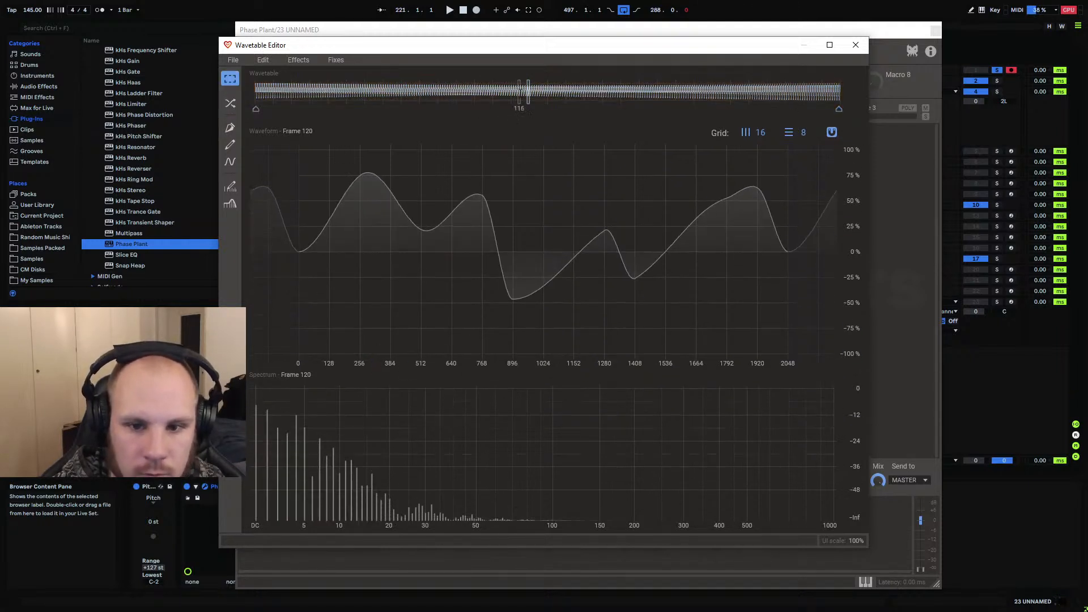
{"action": "left_click", "coordinate": [519, 91]}
{"action": "mouse_move", "coordinate": [497, 92]}
{"action": "left_mouse_down"}
{"action": "mouse_move", "coordinate": [294, 96]}
{"action": "mouse_move", "coordinate": [329, 112]}
{"action": "mouse_move", "coordinate": [763, 131]}
{"action": "mouse_move", "coordinate": [915, 151]}
{"action": "mouse_move", "coordinate": [316, 172]}
{"action": "mouse_move", "coordinate": [803, 175]}
{"action": "mouse_move", "coordinate": [355, 189]}
{"action": "mouse_move", "coordinate": [941, 203]}
{"action": "mouse_move", "coordinate": [282, 204]}
{"action": "mouse_move", "coordinate": [926, 247]}
{"action": "mouse_move", "coordinate": [170, 223]}
{"action": "mouse_move", "coordinate": [862, 226]}
{"action": "mouse_move", "coordinate": [219, 229]}
{"action": "left_mouse_up"}
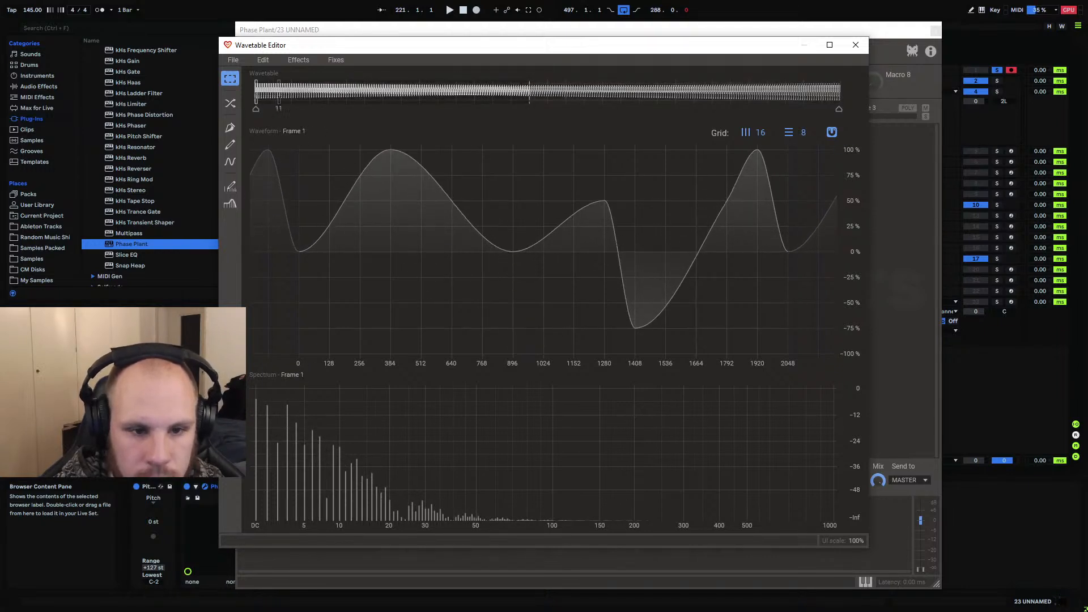
Try the Disperse effect on the whole wavetable with its amount at 100% on frame 256
{"action": "left_click", "coordinate": [301, 61]}
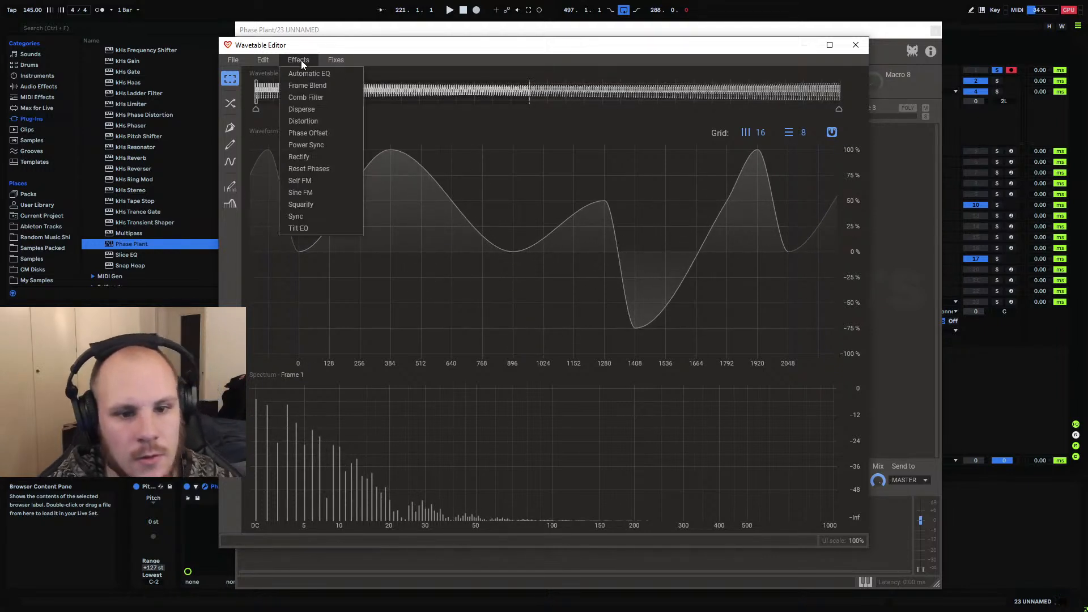
{"action": "left_click", "coordinate": [311, 108]}
{"action": "left_click_drag", "start_coordinate": [528, 126], "coordinate": [954, 154]}
{"action": "left_click_drag", "start_coordinate": [530, 440], "coordinate": [529, 398]}
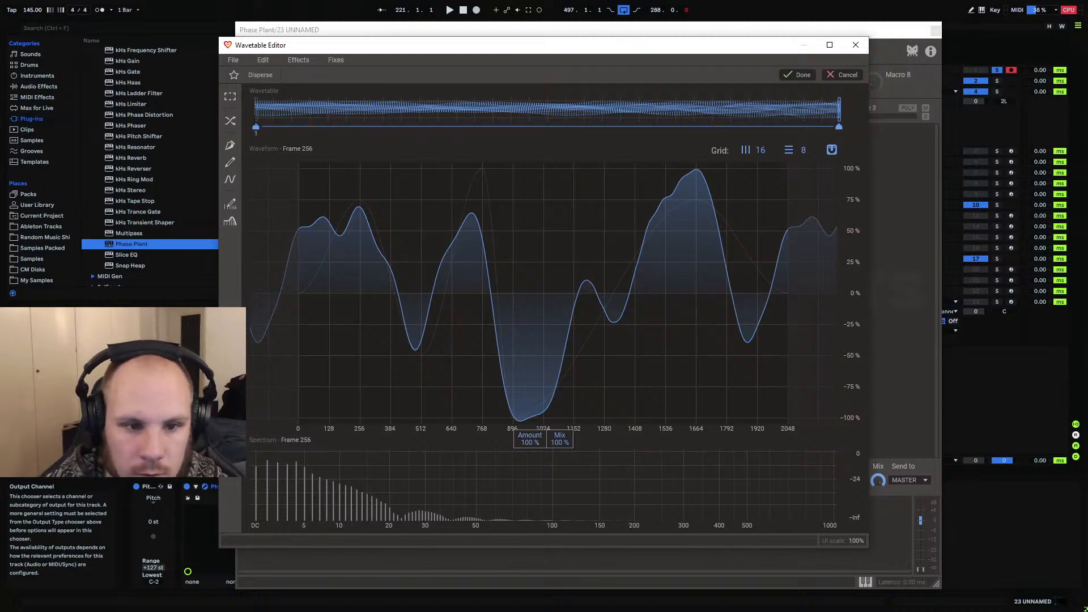
Try fading the dispersion in with a 0% amount on frame 1 at 100% mix, apply it and scrub the frames
{"action": "left_click", "coordinate": [256, 125]}
{"action": "left_click_drag", "start_coordinate": [529, 438], "coordinate": [530, 530]}
{"action": "right_click", "coordinate": [530, 441]}
{"action": "type", "text": "0"}
{"action": "key", "text": "Return"}
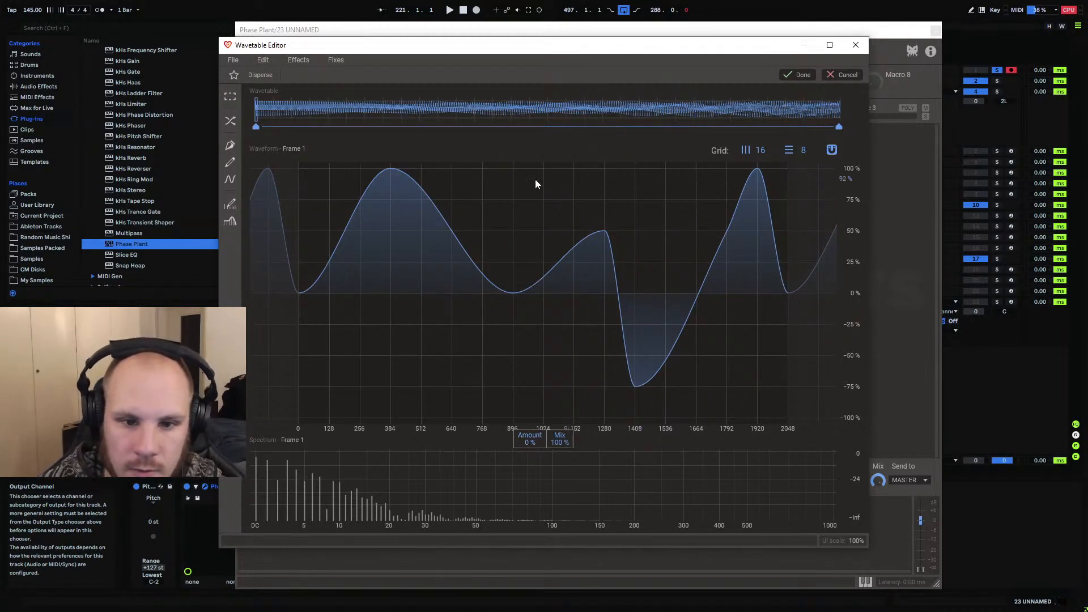
{"action": "left_click_drag", "start_coordinate": [560, 441], "coordinate": [560, 555]}
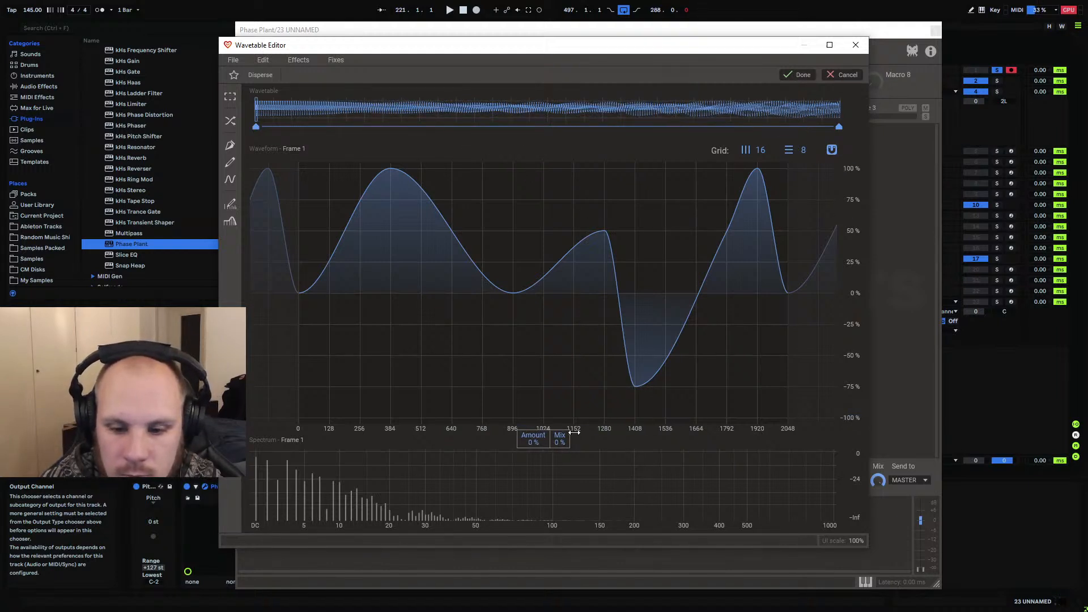
{"action": "left_click_drag", "start_coordinate": [560, 441], "coordinate": [559, 328]}
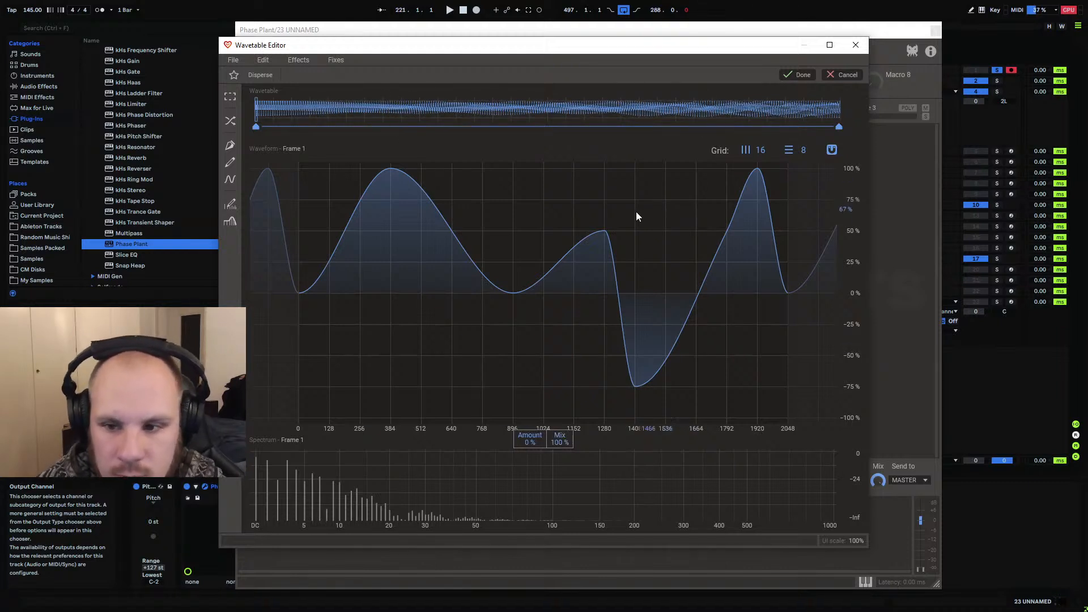
{"action": "left_click", "coordinate": [793, 75]}
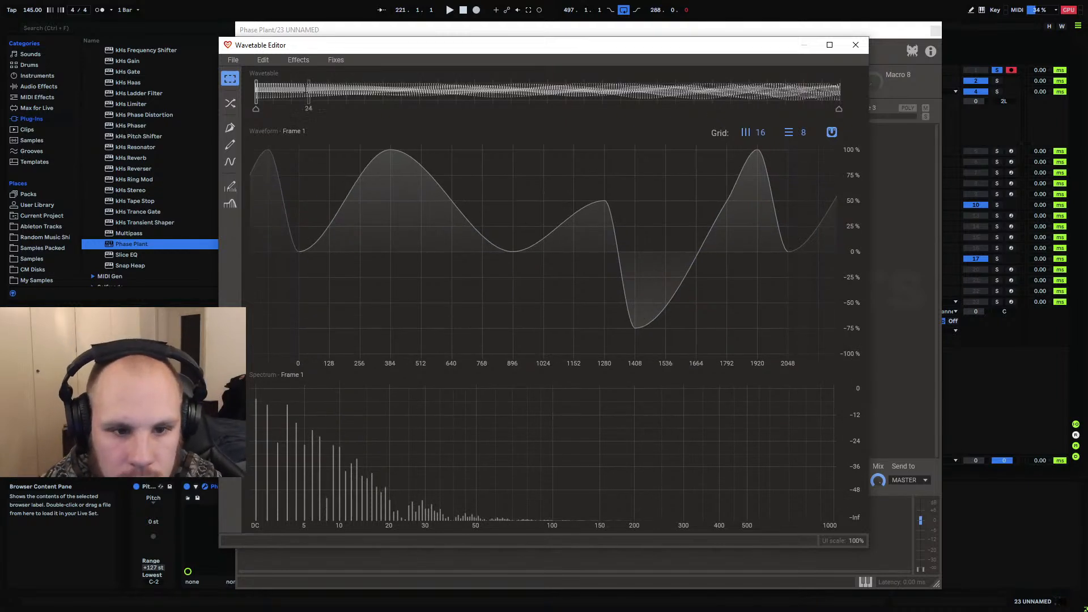
{"action": "mouse_move", "coordinate": [257, 95]}
{"action": "left_mouse_down"}
{"action": "mouse_move", "coordinate": [464, 116]}
{"action": "mouse_move", "coordinate": [883, 130]}
{"action": "mouse_move", "coordinate": [250, 142]}
{"action": "left_mouse_up"}
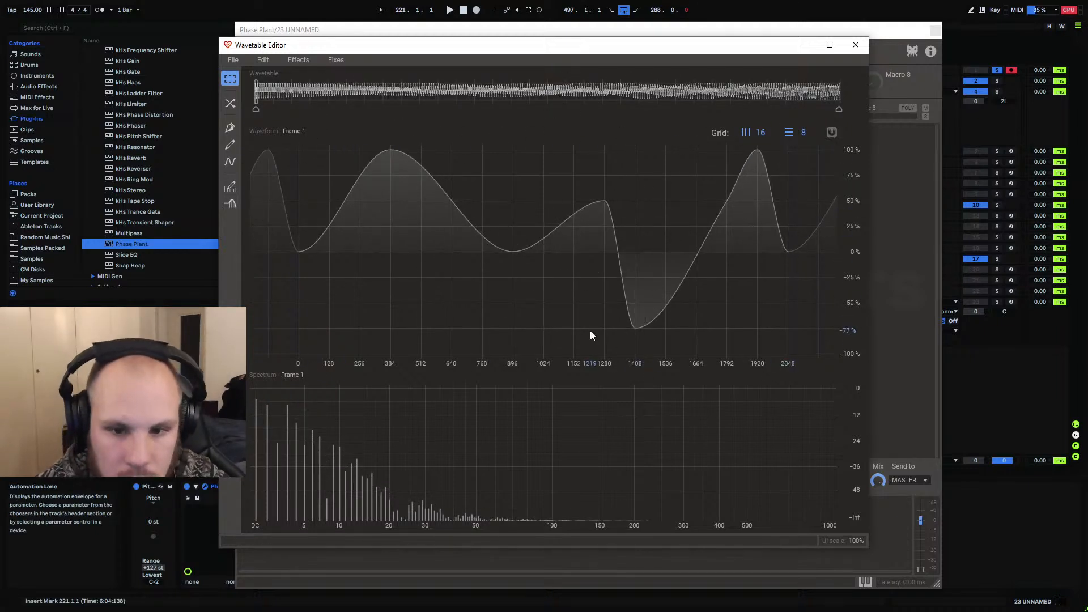
Apply Disperse at 100% amount, with its mix ramping from 0% on frame 1 to 100% on frame 256
{"action": "left_click", "coordinate": [300, 60]}
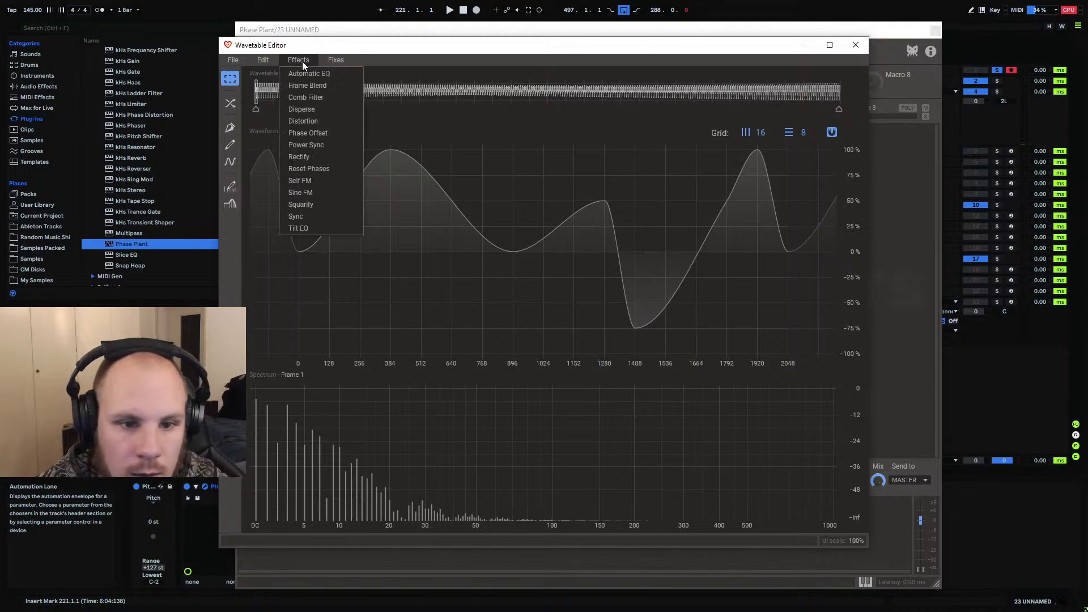
{"action": "left_click", "coordinate": [328, 109]}
{"action": "left_click_drag", "start_coordinate": [531, 441], "coordinate": [531, 351]}
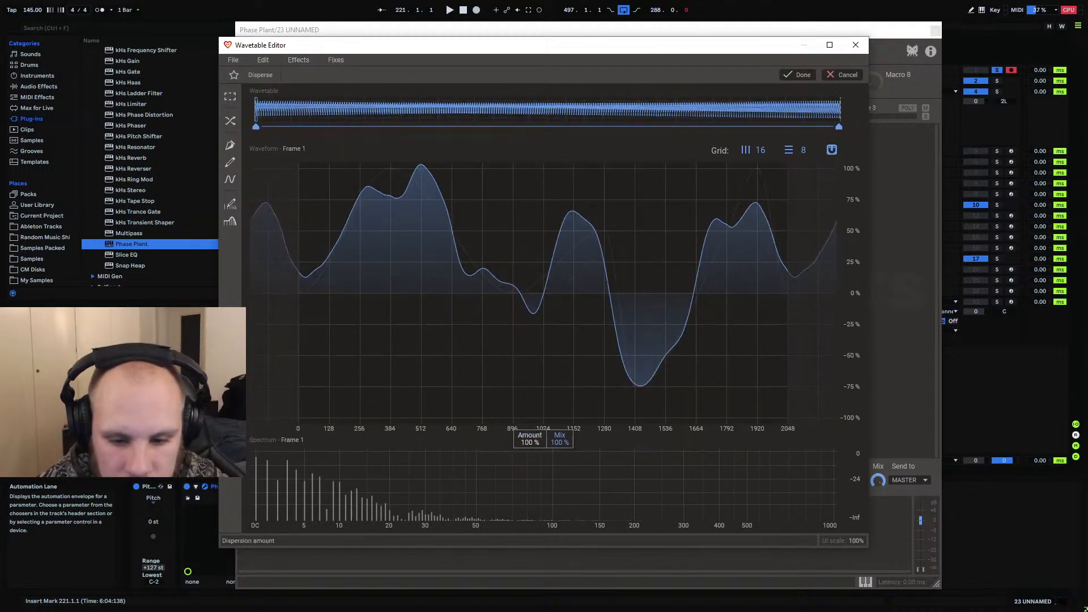
{"action": "left_click_drag", "start_coordinate": [558, 442], "coordinate": [558, 533]}
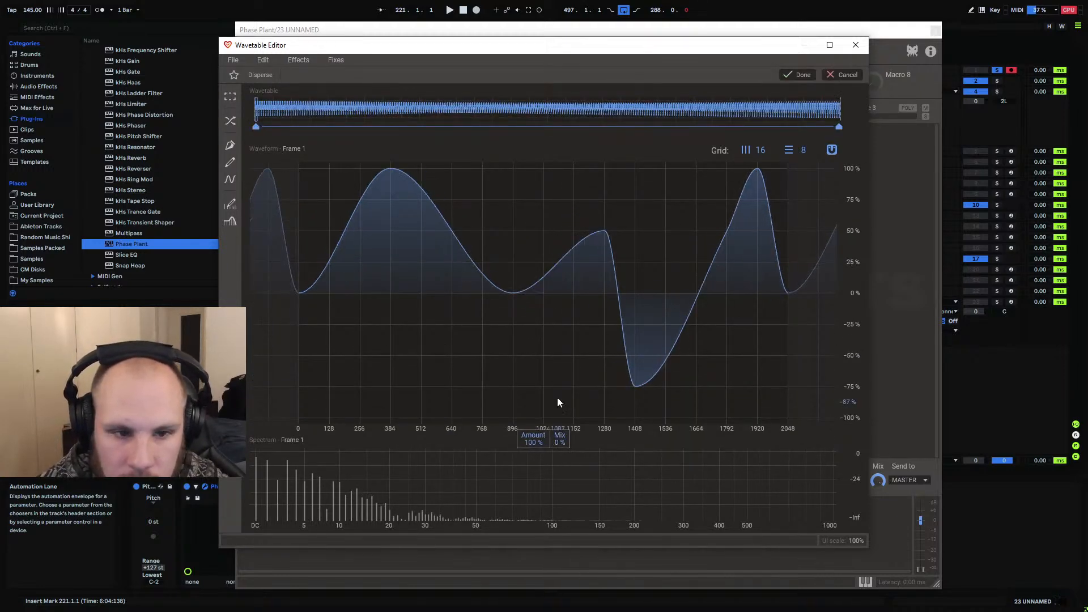
{"action": "left_click", "coordinate": [839, 127]}
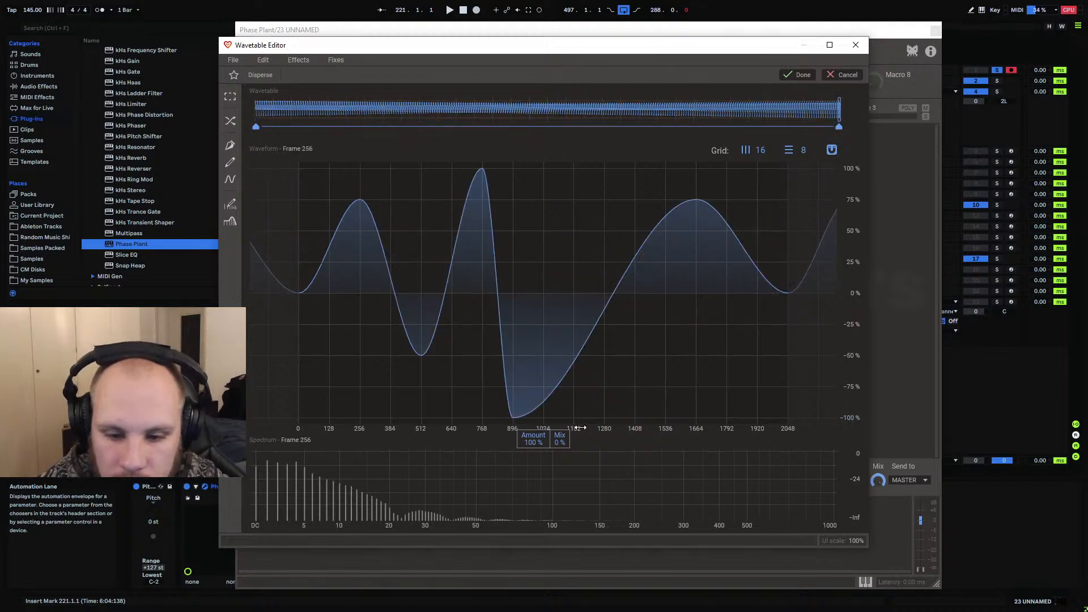
{"action": "left_click_drag", "start_coordinate": [560, 442], "coordinate": [559, 351]}
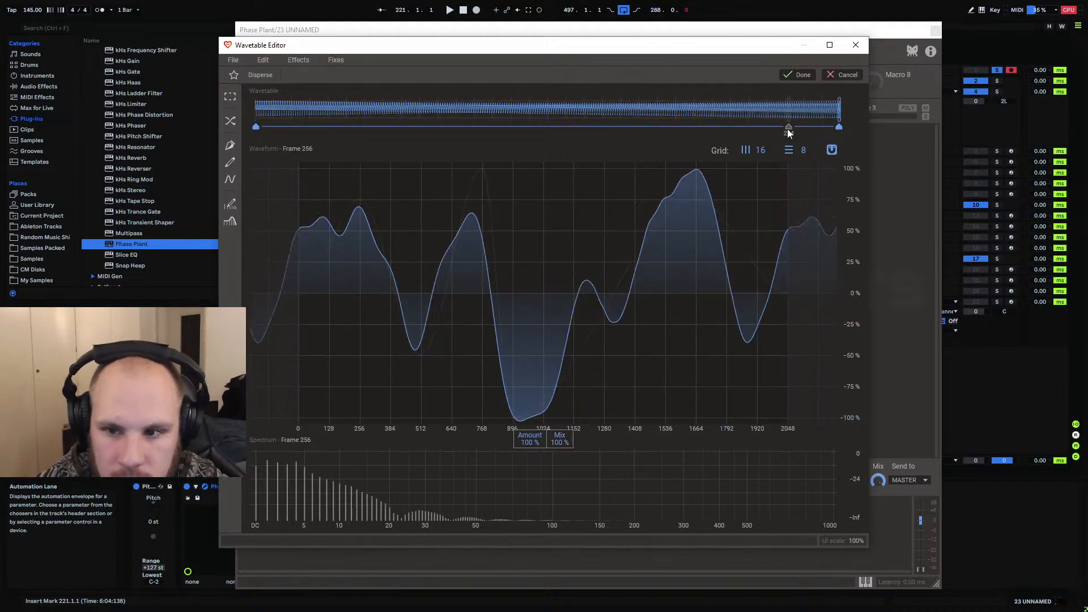
{"action": "left_click", "coordinate": [804, 78]}
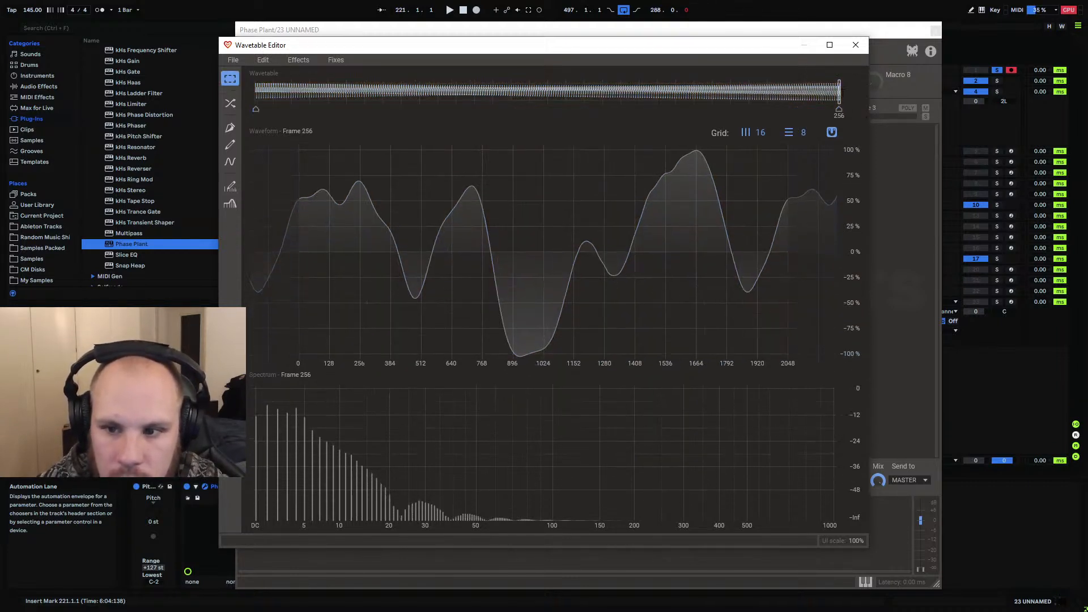
{"action": "mouse_move", "coordinate": [840, 92]}
{"action": "left_mouse_down"}
{"action": "mouse_move", "coordinate": [633, 102]}
{"action": "mouse_move", "coordinate": [271, 155]}
{"action": "mouse_move", "coordinate": [974, 163]}
{"action": "mouse_move", "coordinate": [449, 188]}
{"action": "mouse_move", "coordinate": [248, 220]}
{"action": "mouse_move", "coordinate": [993, 202]}
{"action": "left_mouse_up"}
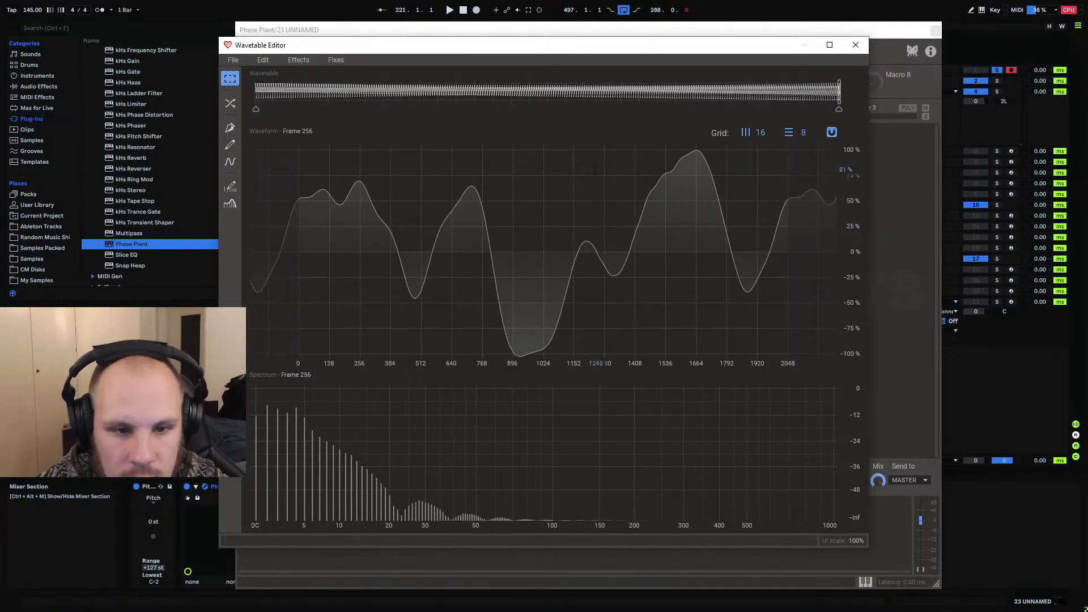
Apply Overdrive distortion with +12.42 dB drive and 14% bias, its mix ramping from 0% on frame 1 to 100% on frame 256
{"action": "left_click", "coordinate": [292, 60]}
{"action": "left_click", "coordinate": [332, 120]}
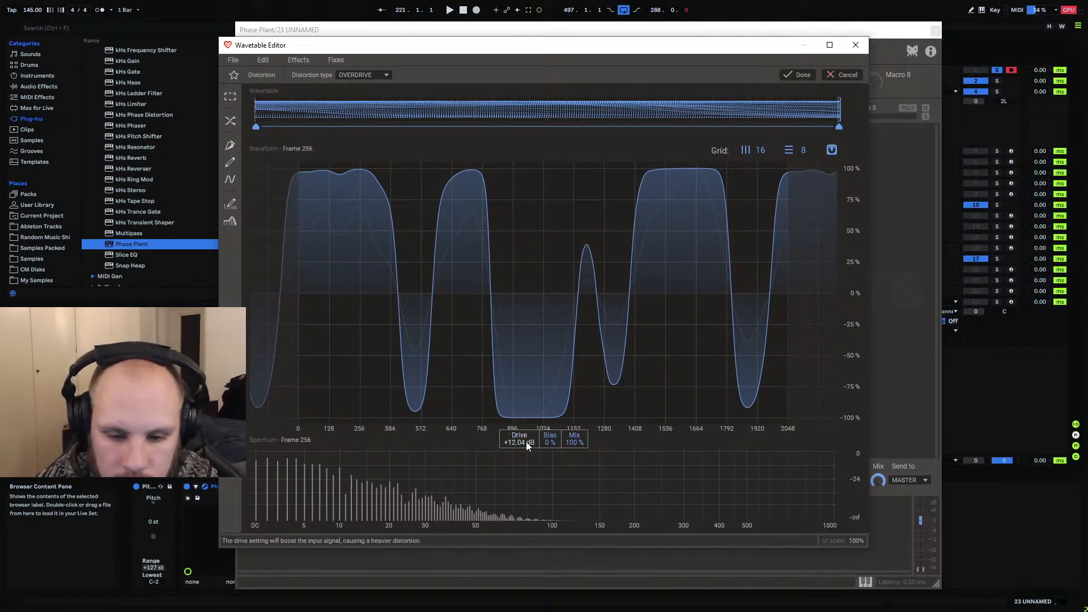
{"action": "left_click_drag", "start_coordinate": [526, 441], "coordinate": [544, 430]}
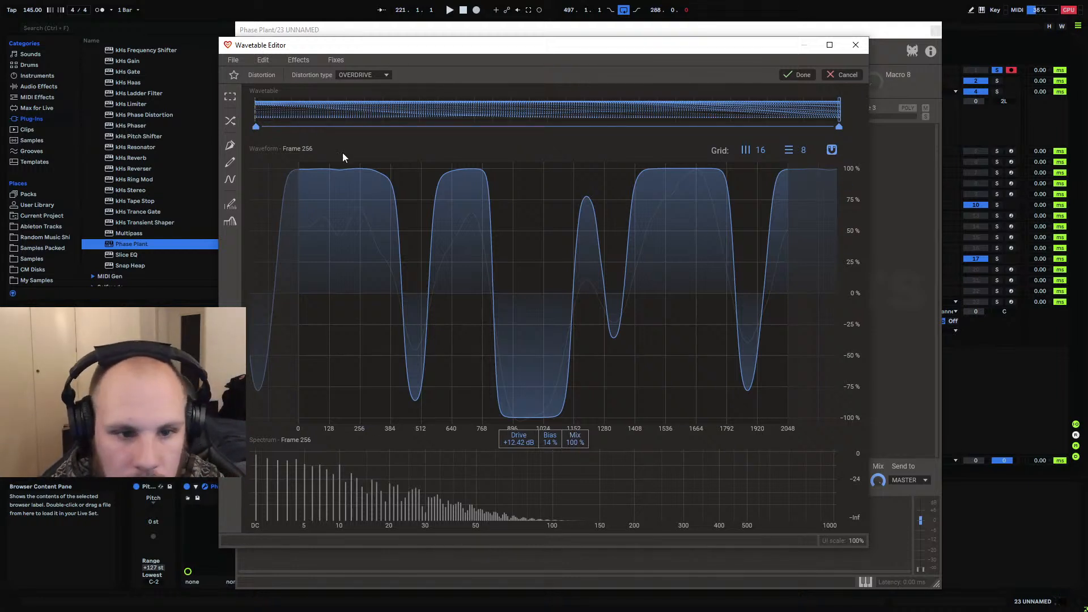
{"action": "left_click", "coordinate": [257, 130]}
{"action": "left_click_drag", "start_coordinate": [576, 441], "coordinate": [576, 544]}
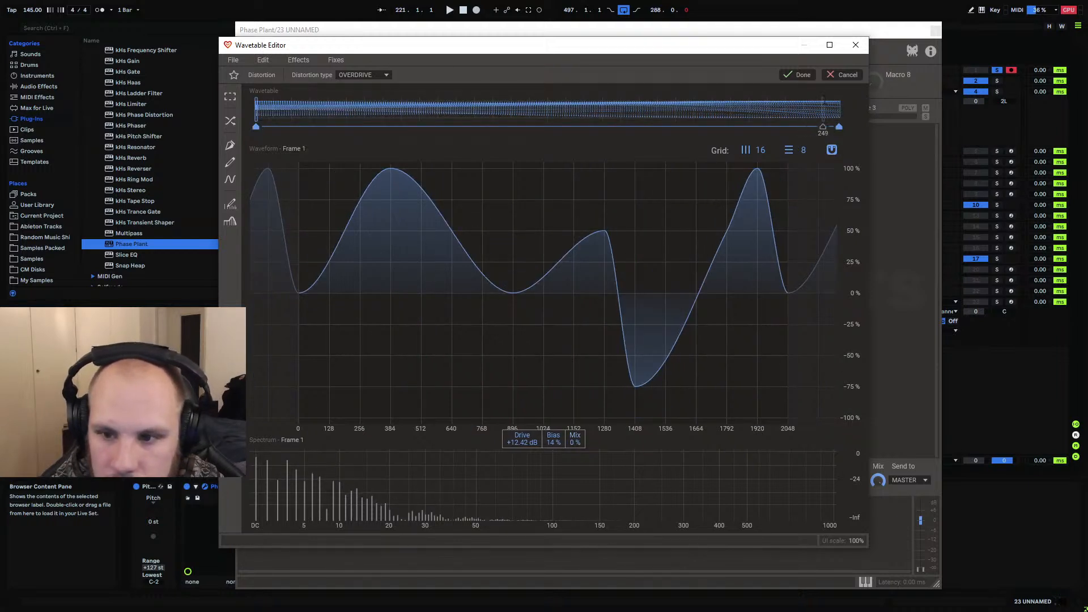
{"action": "left_click", "coordinate": [838, 127]}
{"action": "left_click", "coordinate": [795, 77]}
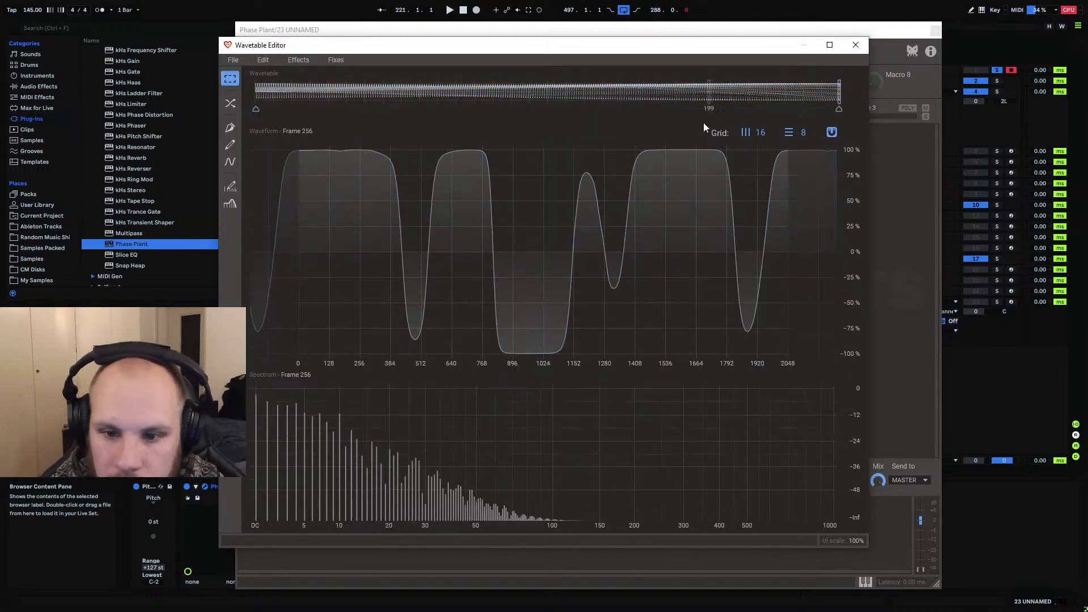
{"action": "left_click", "coordinate": [299, 60]}
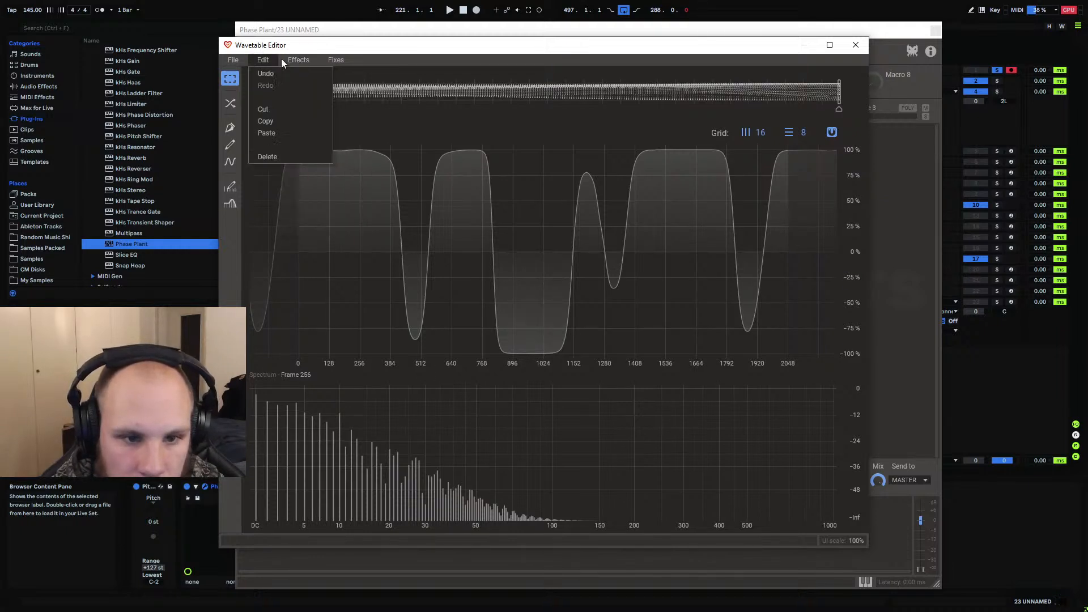
{"action": "mouse_move", "coordinate": [351, 58]}
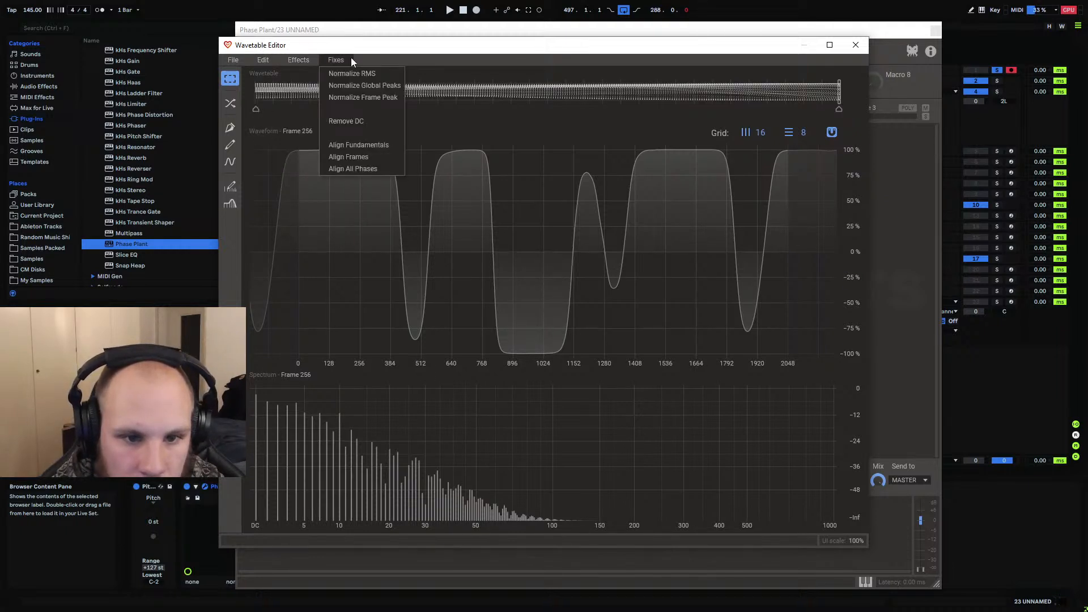
{"action": "left_click", "coordinate": [389, 176]}
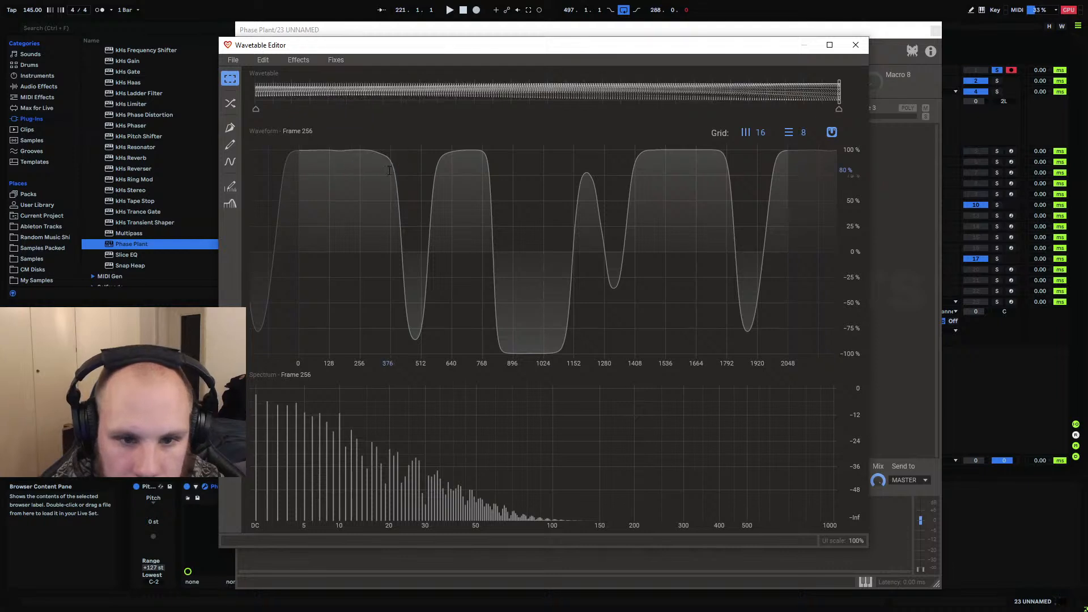
{"action": "mouse_move", "coordinate": [839, 94]}
{"action": "left_mouse_down"}
{"action": "mouse_move", "coordinate": [351, 103]}
{"action": "mouse_move", "coordinate": [661, 96]}
{"action": "mouse_move", "coordinate": [870, 110]}
{"action": "mouse_move", "coordinate": [661, 105]}
{"action": "mouse_move", "coordinate": [257, 135]}
{"action": "mouse_move", "coordinate": [873, 115]}
{"action": "mouse_move", "coordinate": [230, 121]}
{"action": "mouse_move", "coordinate": [872, 115]}
{"action": "left_mouse_up"}
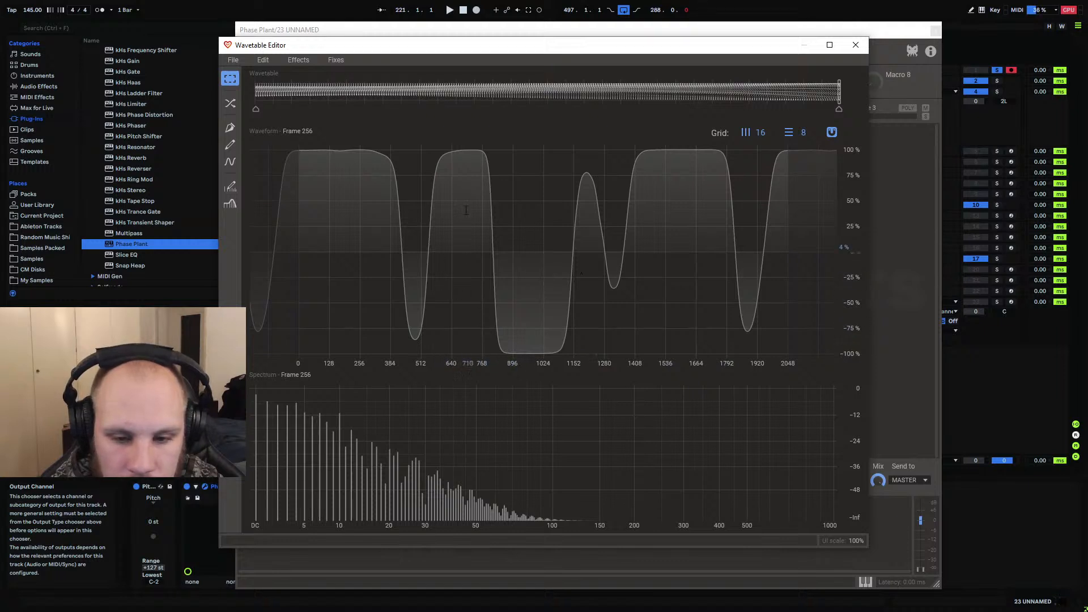
Try the Rectify effect across the whole wavetable with a lowered mix on frame 256
{"action": "left_click", "coordinate": [294, 57]}
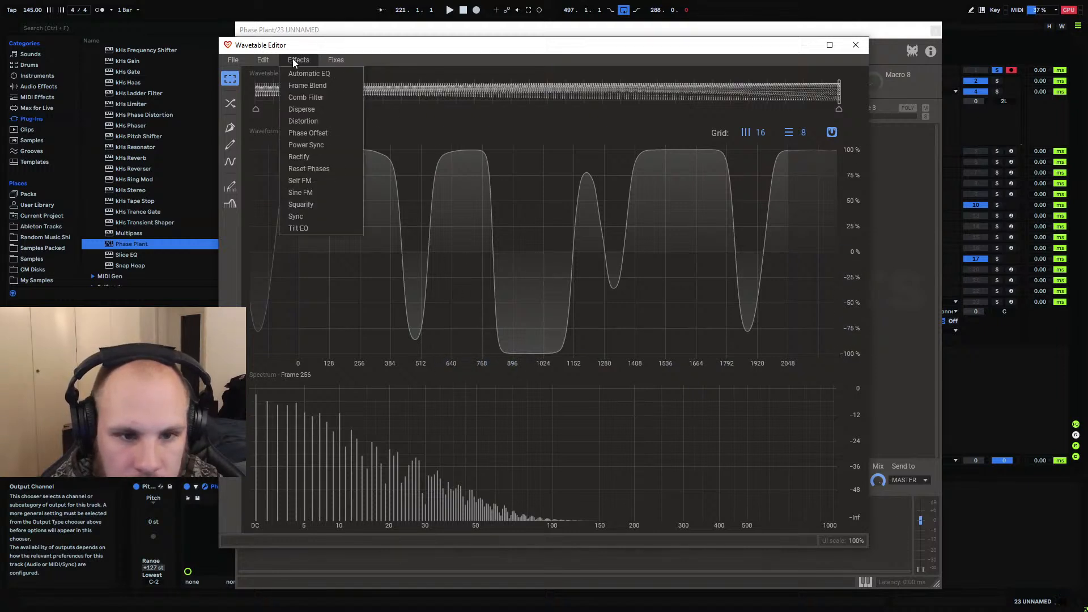
{"action": "left_click", "coordinate": [317, 158]}
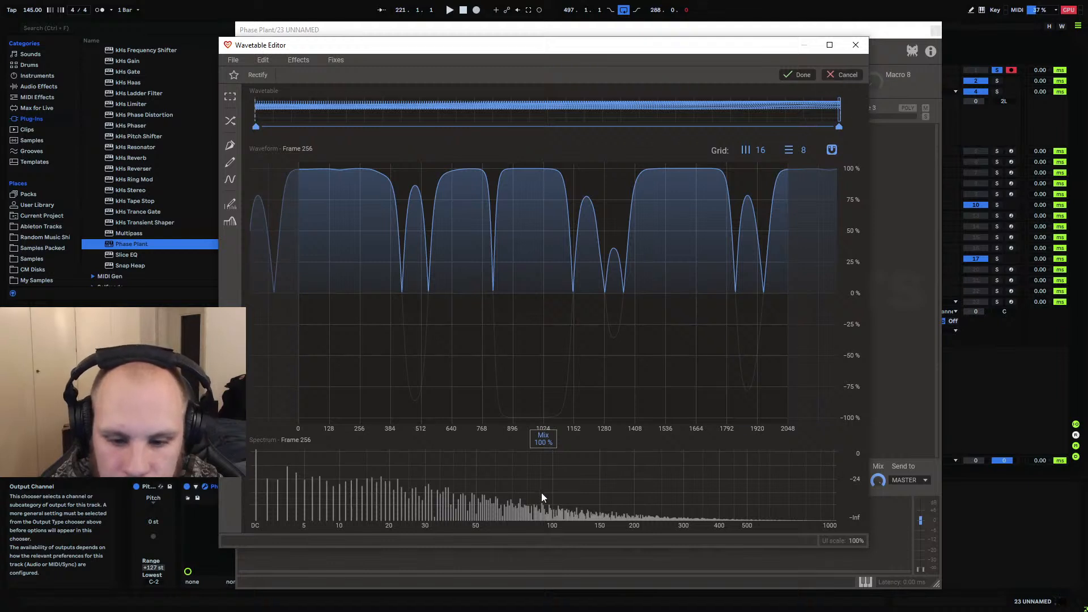
{"action": "left_click_drag", "start_coordinate": [543, 439], "coordinate": [543, 524]}
{"action": "left_click", "coordinate": [842, 75]}
Apply Self FM at 10% amount with its mix ramping from 0% on frame 1 to 100% on frame 256, and close the wavetable editor
{"action": "left_click", "coordinate": [300, 59]}
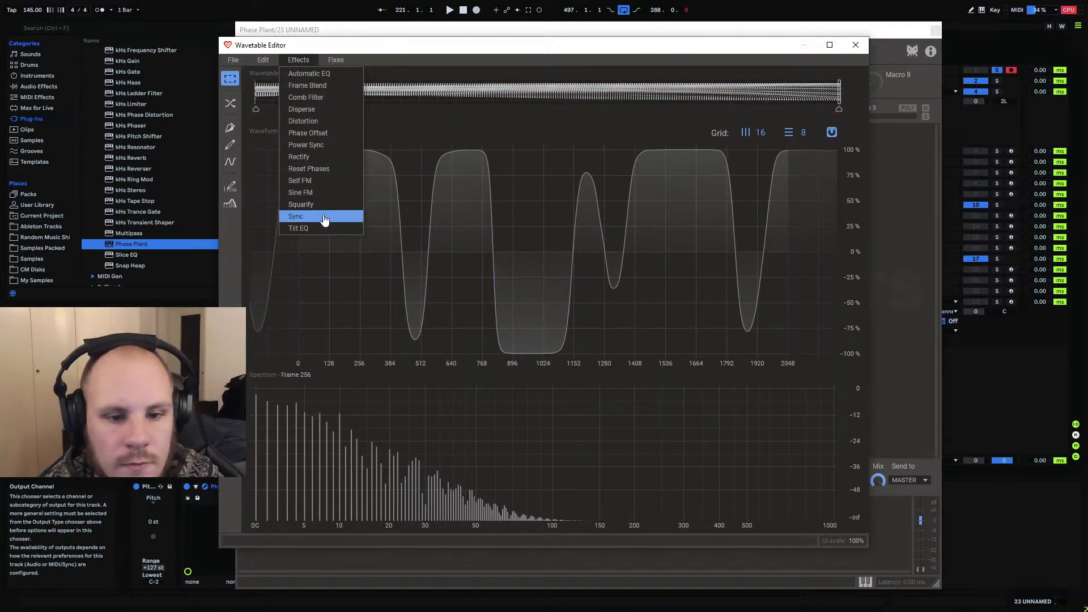
{"action": "left_click", "coordinate": [329, 181]}
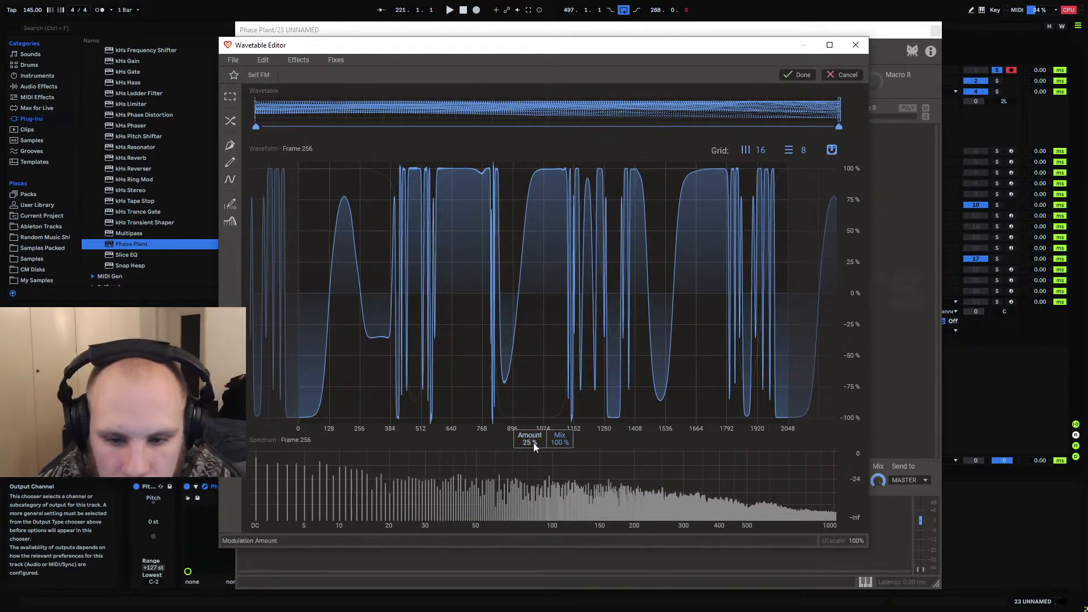
{"action": "left_click_drag", "start_coordinate": [533, 443], "coordinate": [533, 463]}
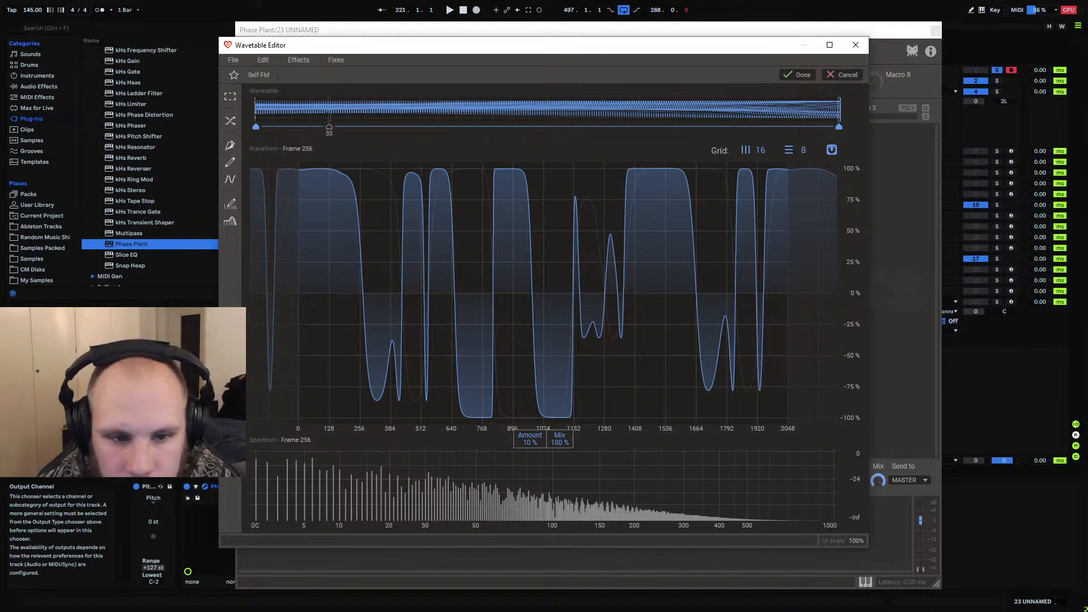
{"action": "left_click", "coordinate": [258, 118]}
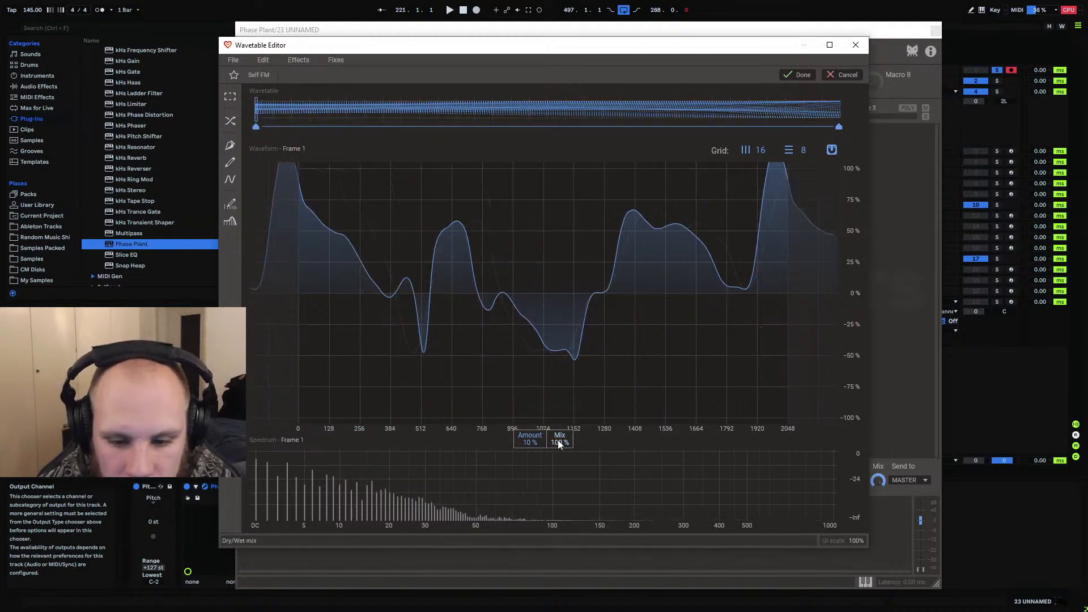
{"action": "left_click_drag", "start_coordinate": [559, 440], "coordinate": [559, 470]}
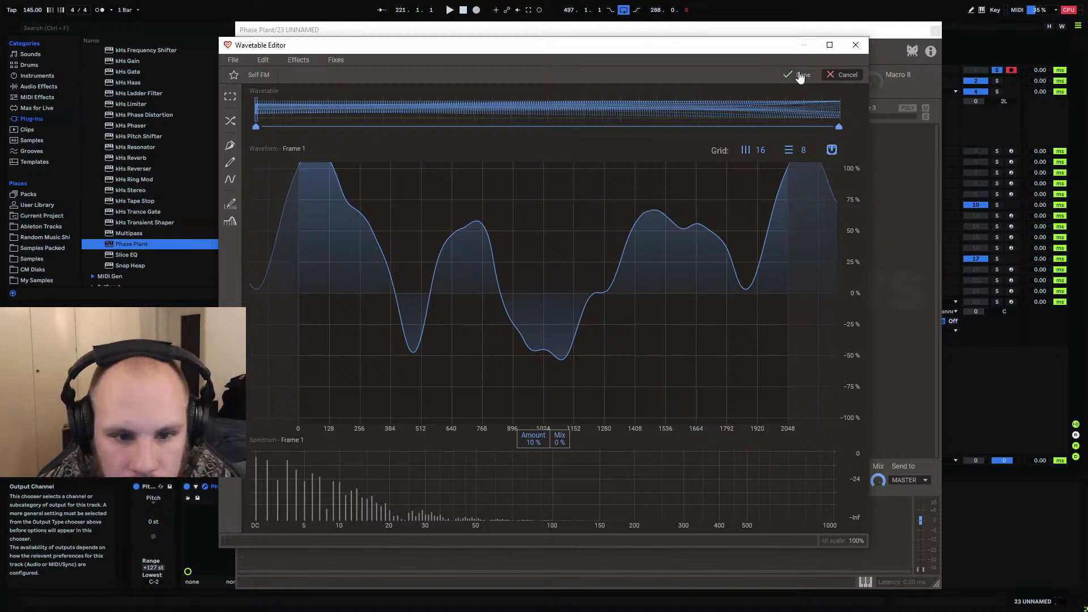
{"action": "left_click", "coordinate": [800, 76]}
{"action": "mouse_move", "coordinate": [256, 108]}
{"action": "left_mouse_down"}
{"action": "mouse_move", "coordinate": [879, 118]}
{"action": "mouse_move", "coordinate": [269, 113]}
{"action": "left_mouse_up"}
{"action": "mouse_move", "coordinate": [253, 171]}
{"action": "left_mouse_down"}
{"action": "mouse_move", "coordinate": [838, 150]}
{"action": "mouse_move", "coordinate": [850, 247]}
{"action": "left_mouse_up"}
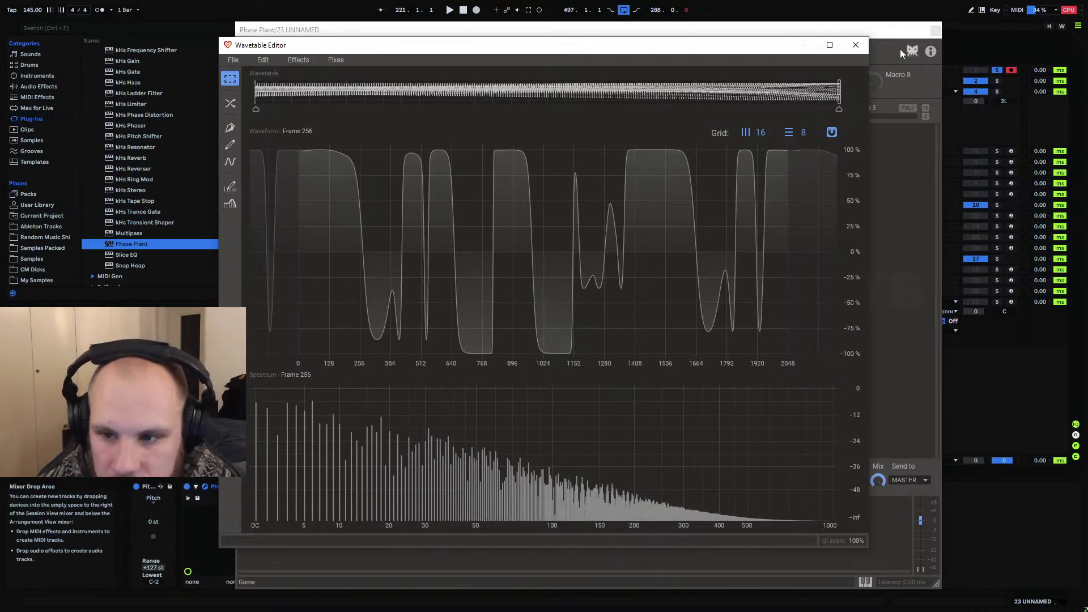
{"action": "left_click", "coordinate": [853, 51]}
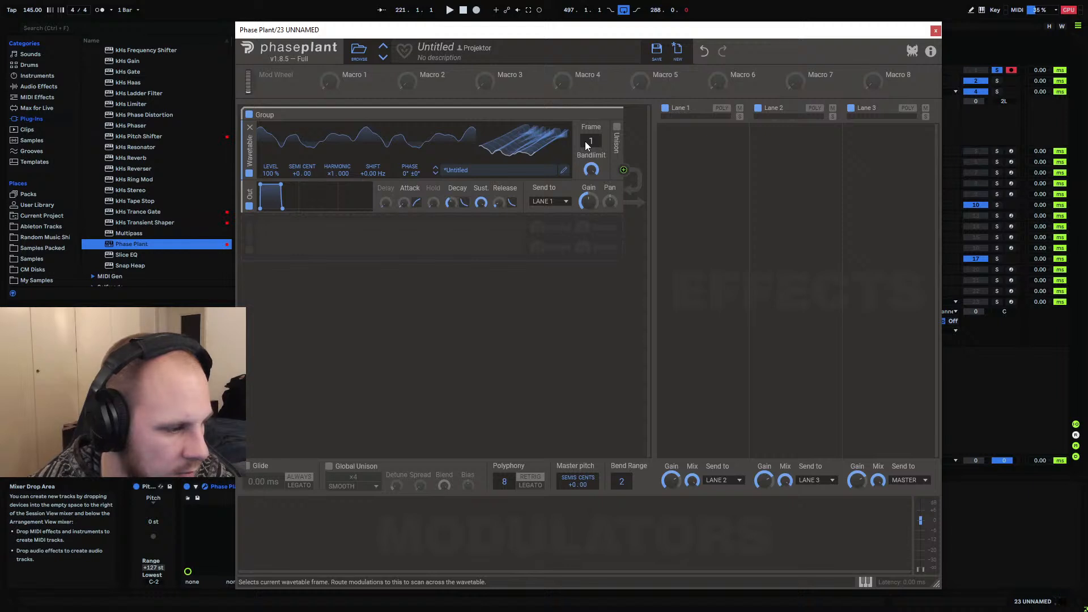
Arm and solo track 23, and audition the wavetable by sweeping its frame, returning it to frame 1
{"action": "mouse_move", "coordinate": [589, 140]}
{"action": "left_mouse_down"}
{"action": "mouse_move", "coordinate": [589, 74]}
{"action": "mouse_move", "coordinate": [590, 140]}
{"action": "left_mouse_up"}
{"action": "left_click_drag", "start_coordinate": [589, 91], "coordinate": [590, 140]}
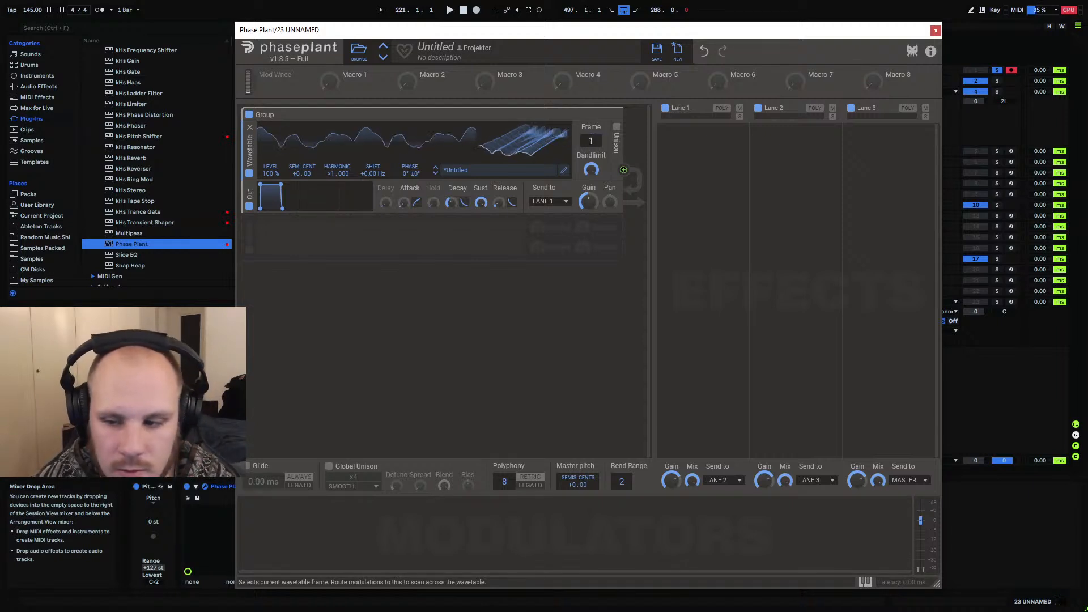
{"action": "left_click", "coordinate": [1010, 302]}
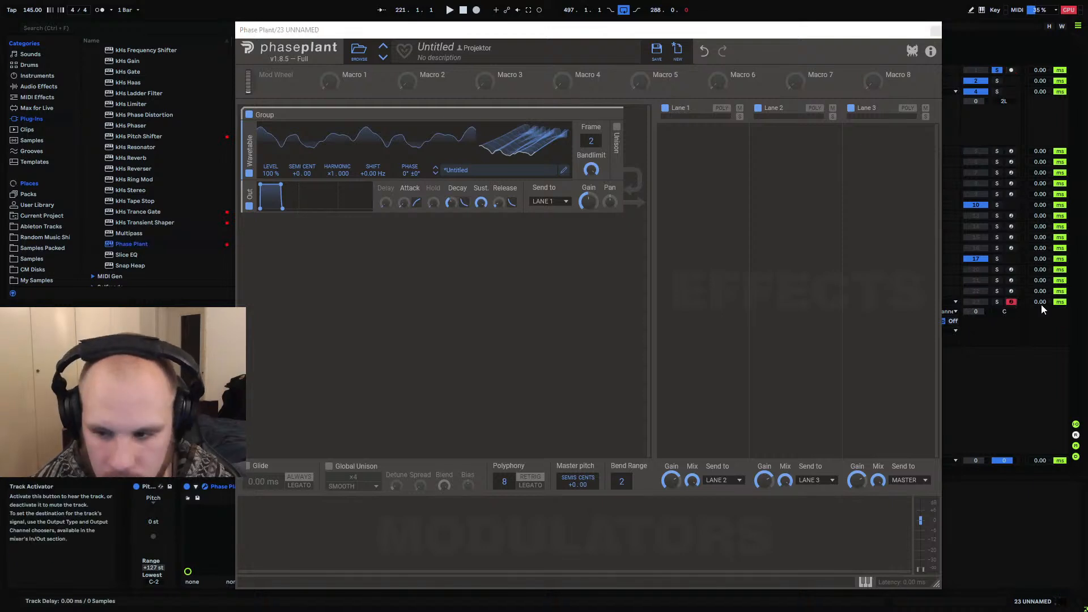
{"action": "left_click", "coordinate": [997, 301]}
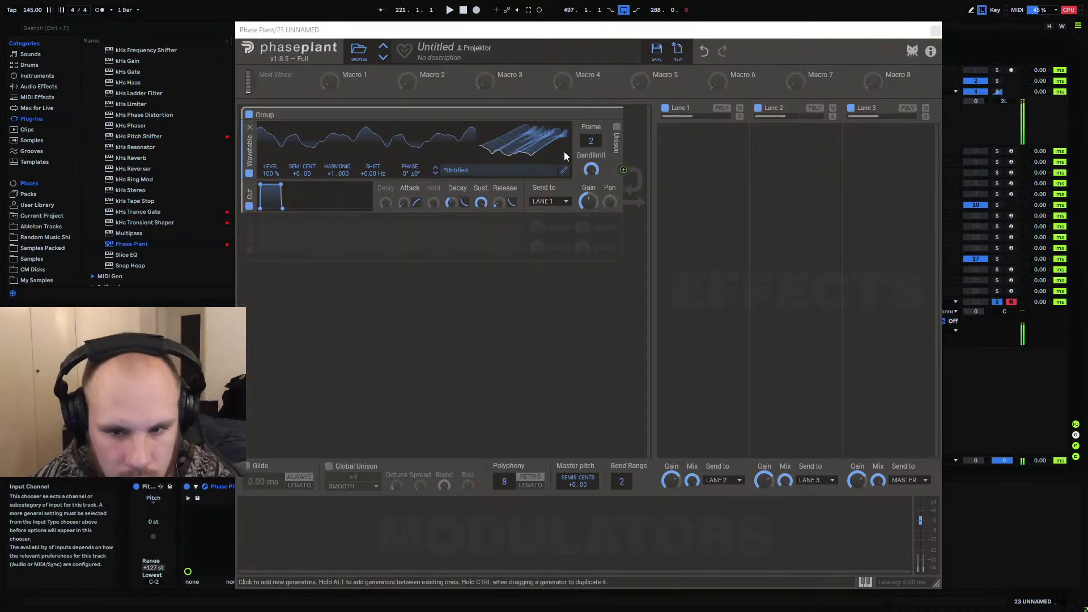
{"action": "mouse_move", "coordinate": [591, 141]}
{"action": "left_mouse_down"}
{"action": "mouse_move", "coordinate": [591, 102]}
{"action": "mouse_move", "coordinate": [591, 158]}
{"action": "left_mouse_up"}
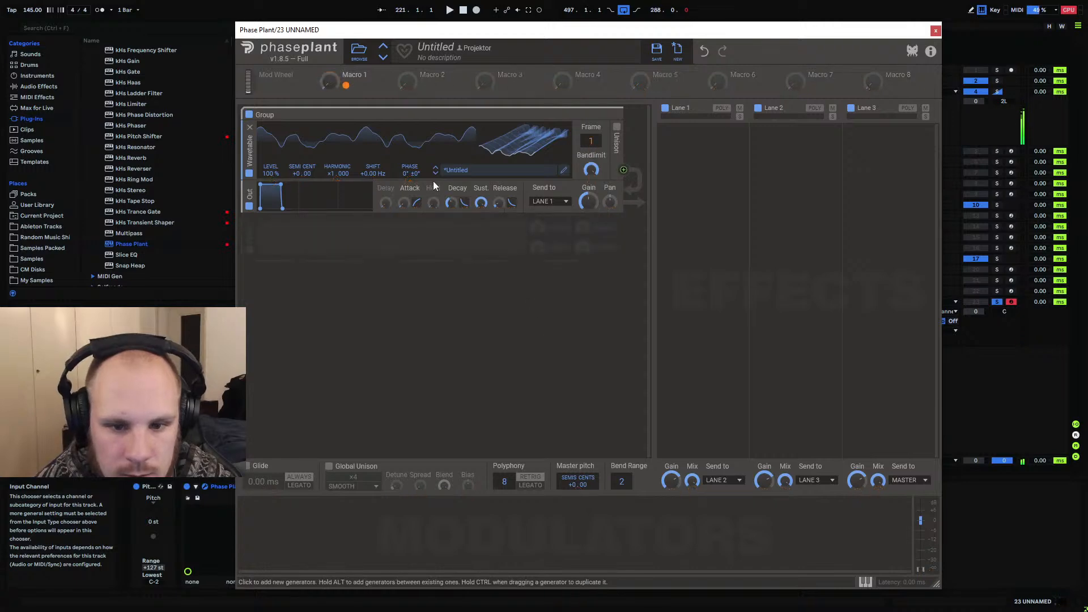
Save the wavetable as "FM Grit Morph" in FLAC format in the User folder and close the wavetable editor
{"action": "left_click", "coordinate": [564, 172]}
{"action": "left_click", "coordinate": [233, 60]}
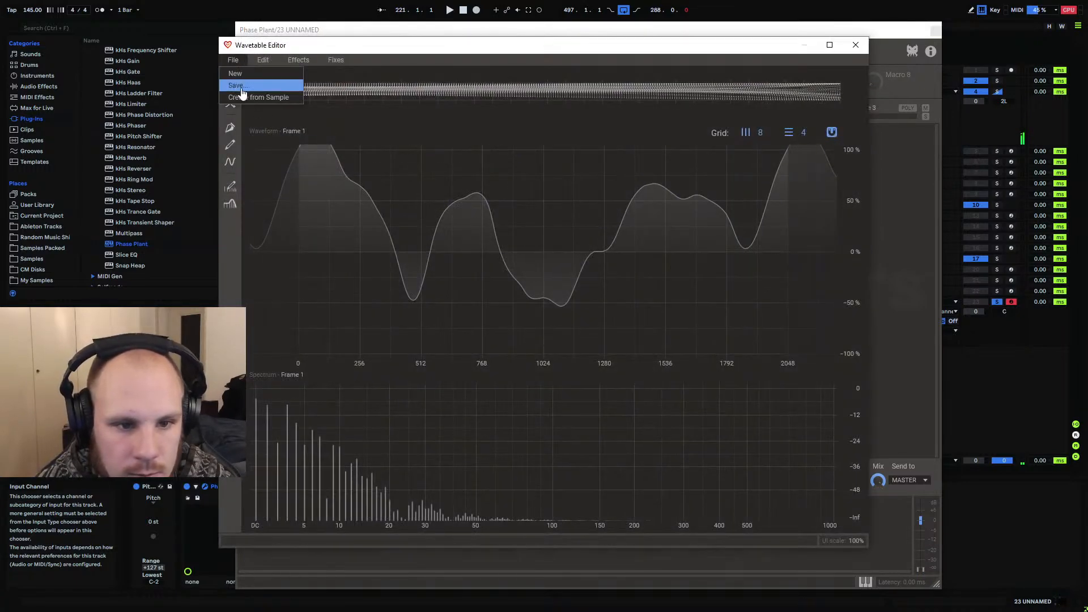
{"action": "left_click", "coordinate": [254, 86]}
{"action": "type", "text": "F"}
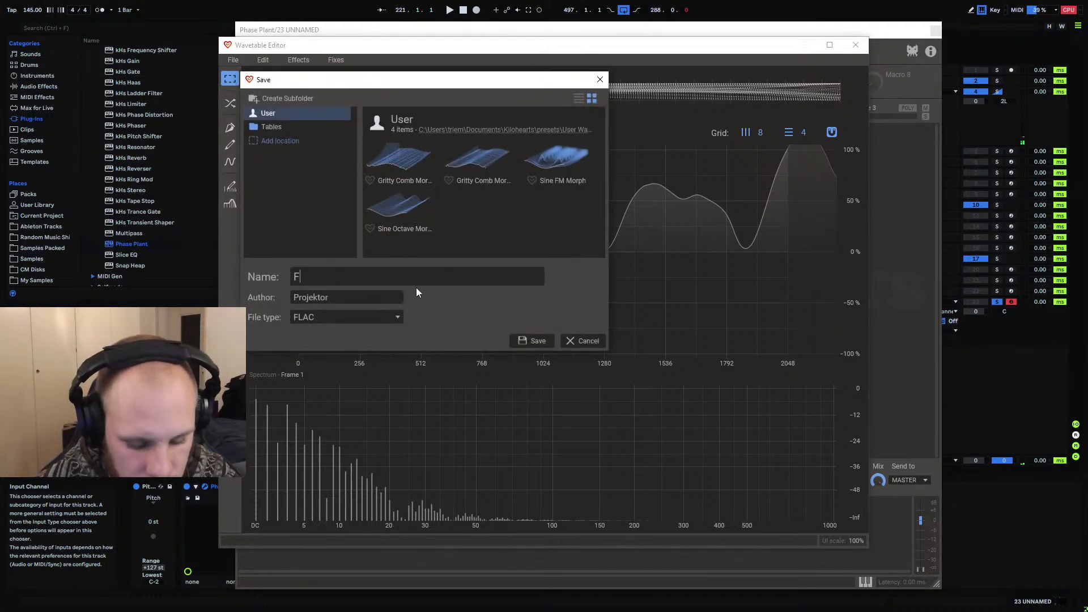
{"action": "type", "text": "M Grit Morph"}
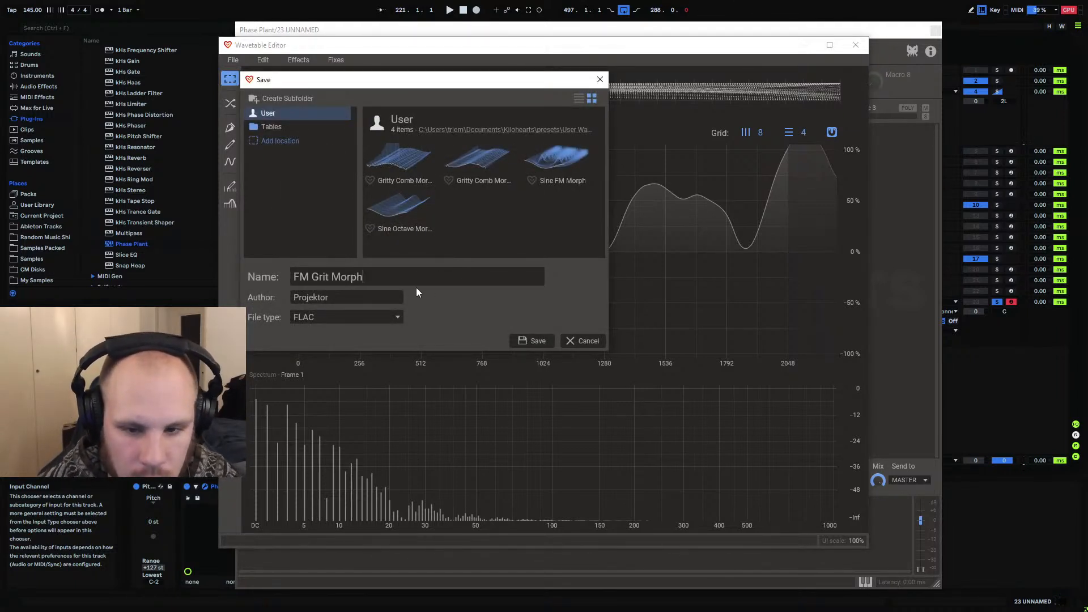
{"action": "left_click", "coordinate": [532, 342]}
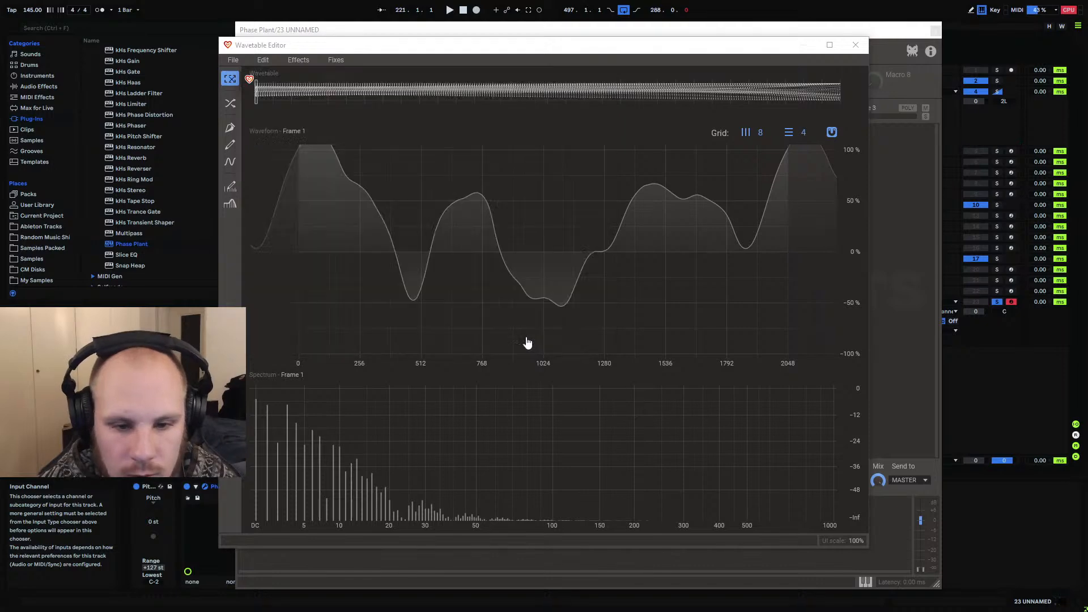
{"action": "left_click", "coordinate": [856, 45]}
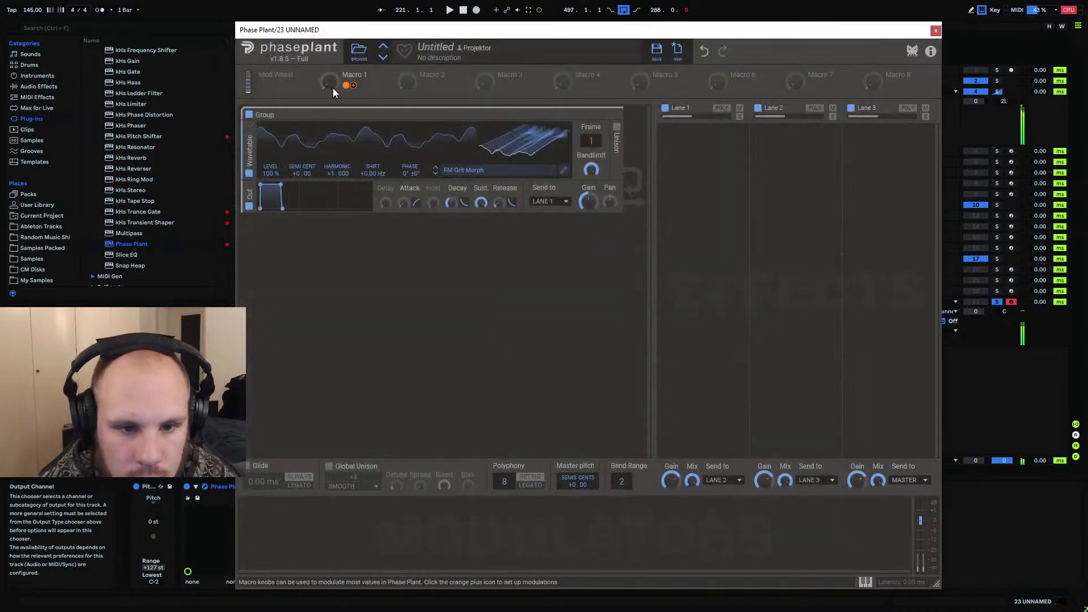
Fill the eight-bar clip on track 23 with one sustained note, and raise it an octave to C1
{"action": "mouse_move", "coordinate": [333, 88]}
{"action": "left_mouse_down"}
{"action": "mouse_move", "coordinate": [332, 54]}
{"action": "mouse_move", "coordinate": [332, 87]}
{"action": "left_mouse_up"}
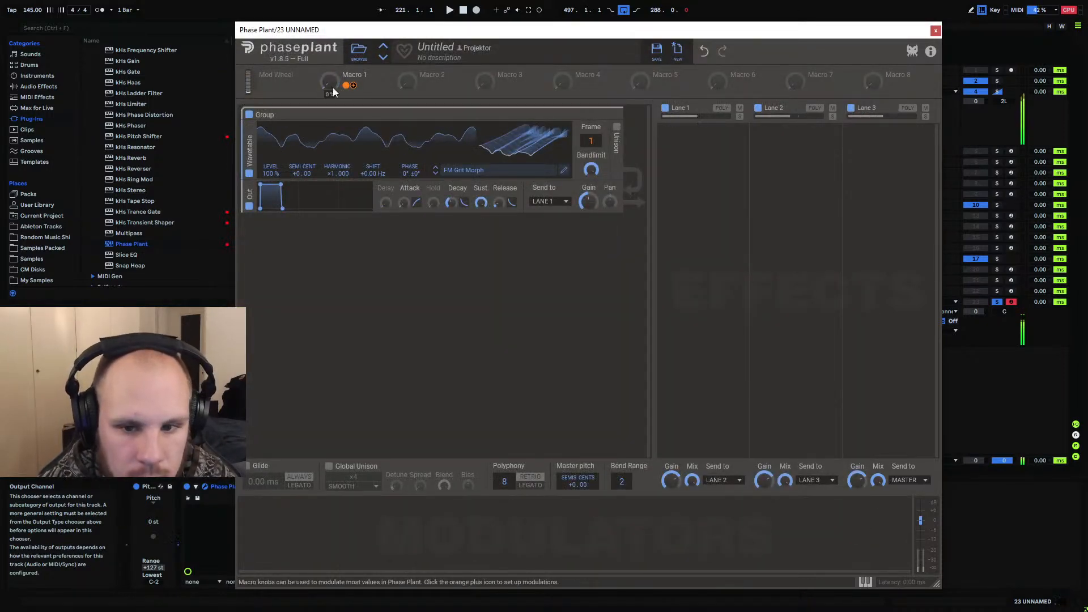
{"action": "left_click", "coordinate": [935, 30]}
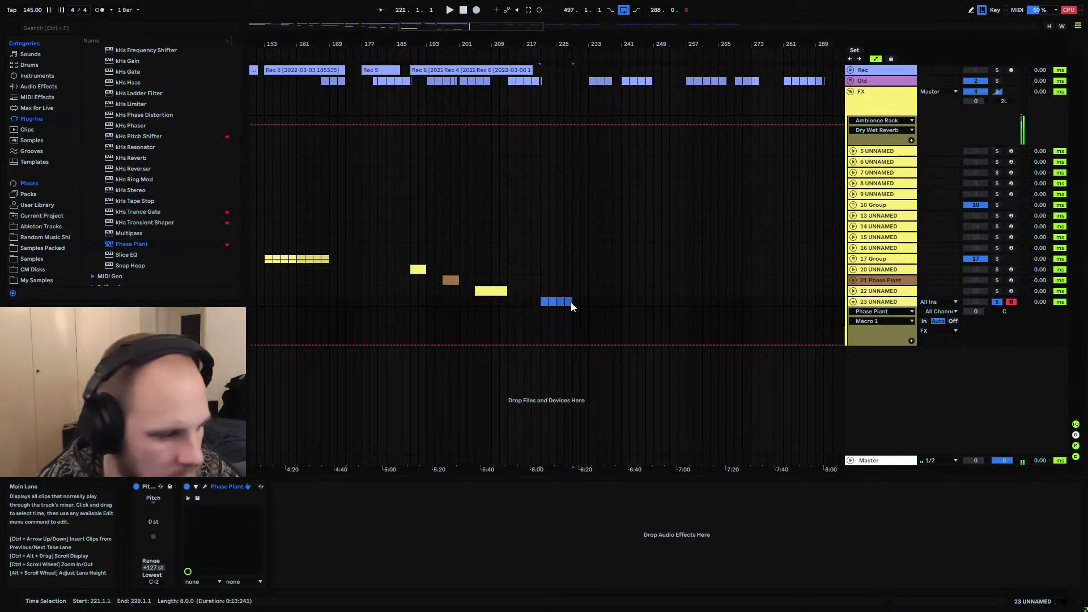
{"action": "left_click", "coordinate": [561, 301]}
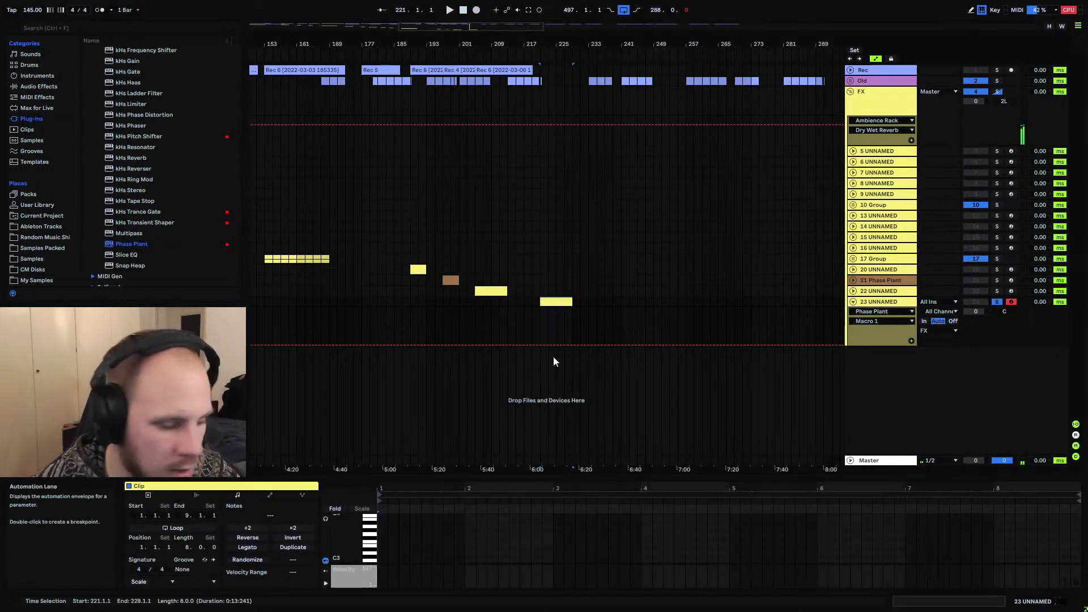
{"action": "right_click", "coordinate": [398, 539]}
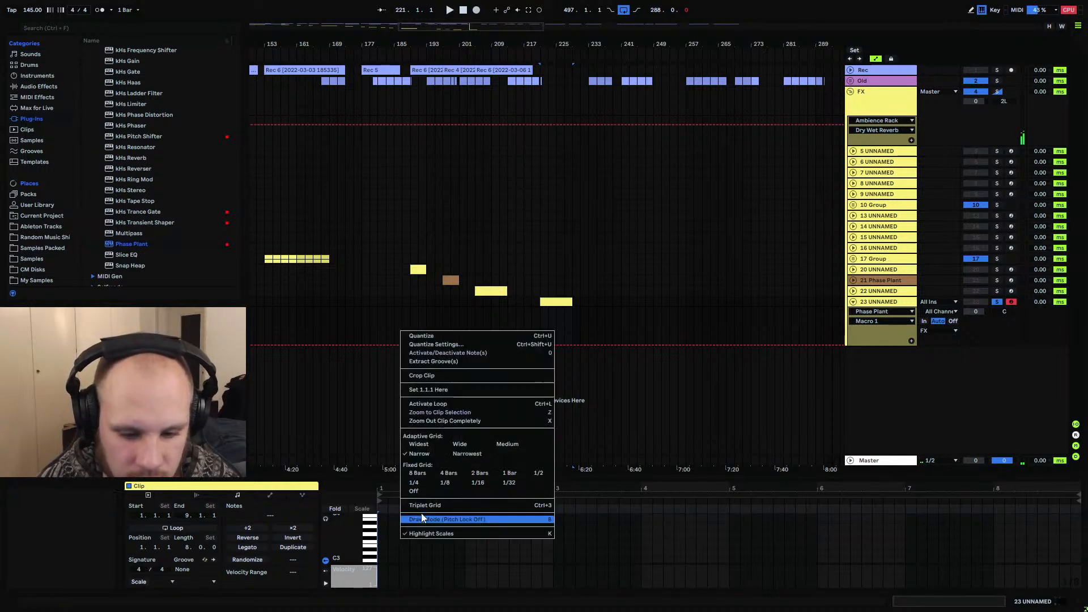
{"action": "left_click", "coordinate": [428, 453]}
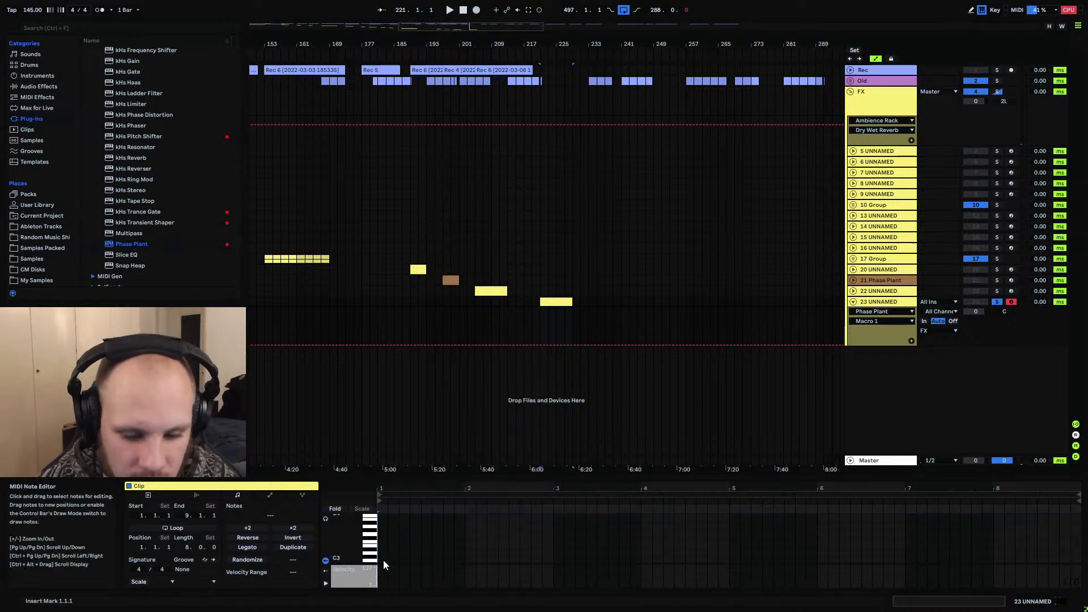
{"action": "double_click", "coordinate": [383, 560]}
{"action": "left_click_drag", "start_coordinate": [386, 560], "coordinate": [981, 569]}
{"action": "key", "text": "space"}
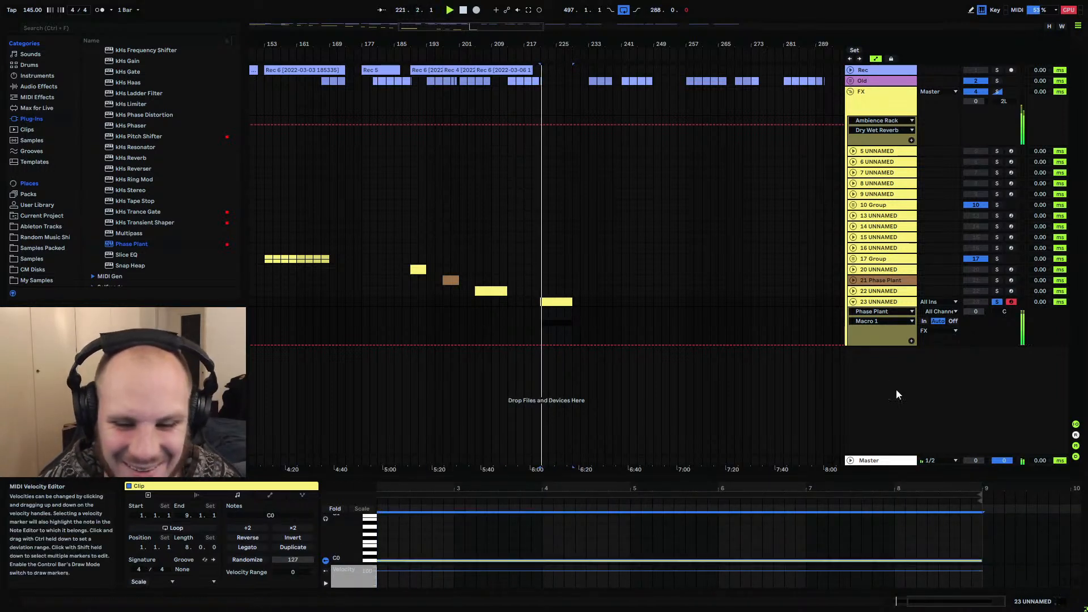
{"action": "key", "text": "shift+Up"}
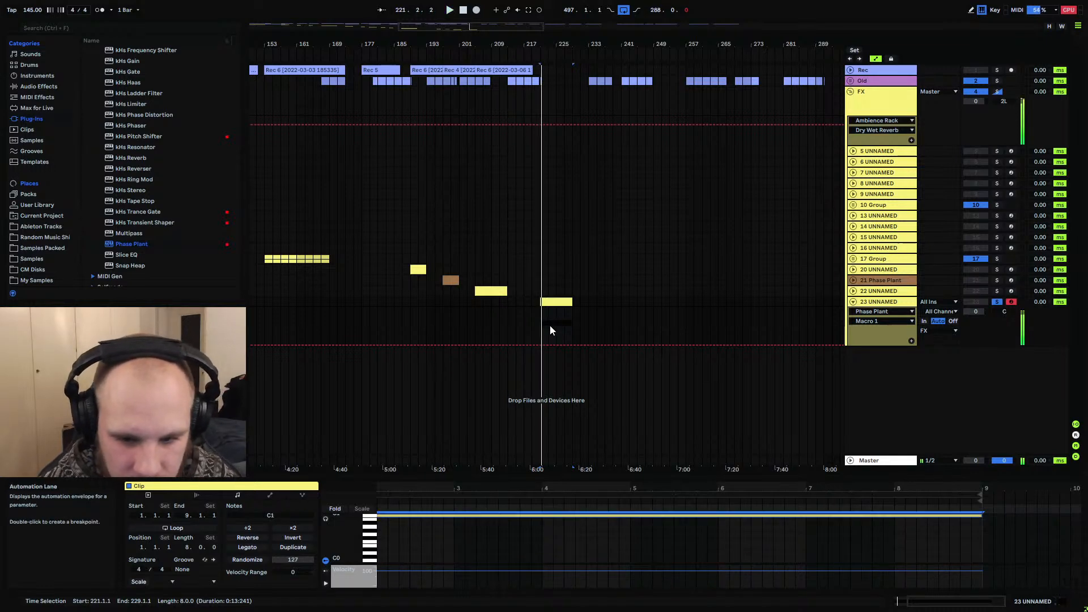
Draw a Macro 1 automation peak on track 23 rising from zero at bar 221 and falling back before bar 223, and play from bar 221
{"action": "left_click", "coordinate": [523, 335]}
{"action": "mouse_move", "coordinate": [544, 45]}
{"action": "left_mouse_down"}
{"action": "mouse_move", "coordinate": [542, 325]}
{"action": "mouse_move", "coordinate": [518, 320]}
{"action": "mouse_move", "coordinate": [567, 343]}
{"action": "left_mouse_up"}
{"action": "left_click", "coordinate": [508, 344]}
{"action": "key", "text": "space"}
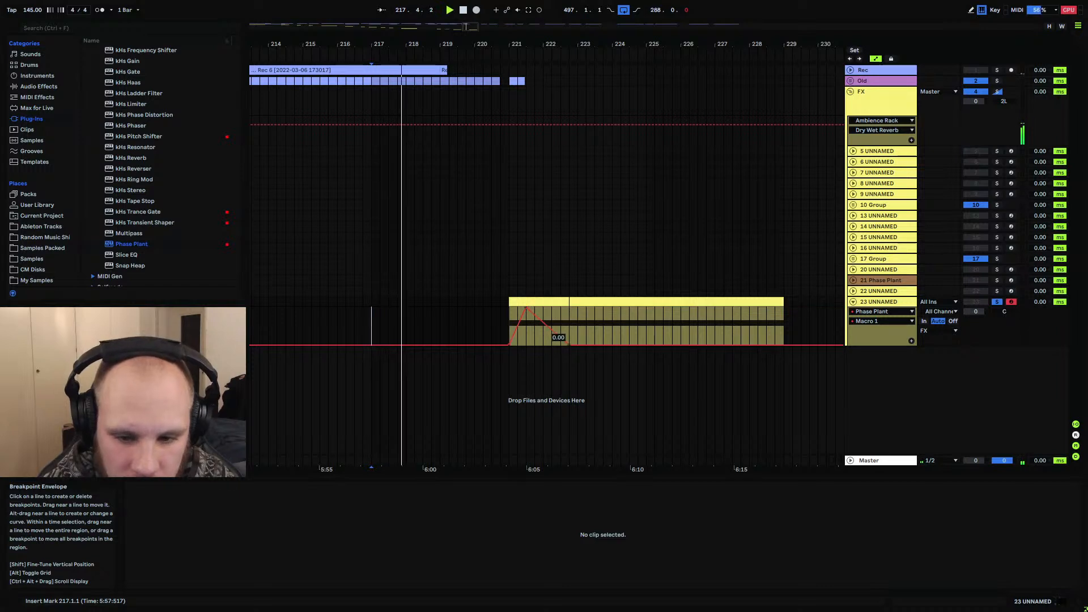
{"action": "left_click", "coordinate": [524, 328]}
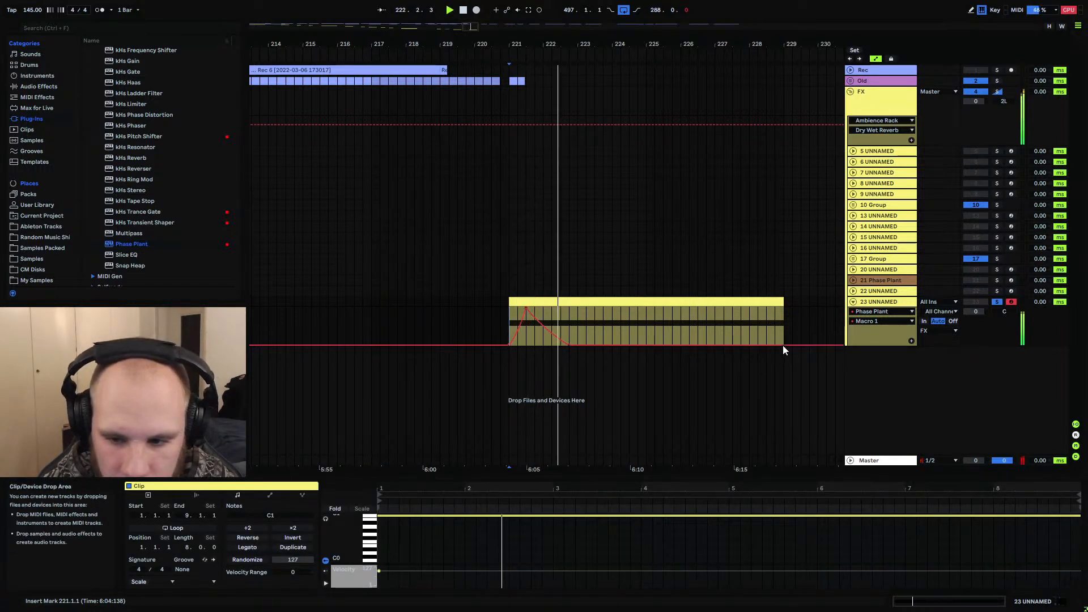
Raise track 23's Macro 1 automation in a curve from about bar 223 to its peak at bar 229, and audition it from bar 221
{"action": "left_click_drag", "start_coordinate": [783, 345], "coordinate": [783, 308]}
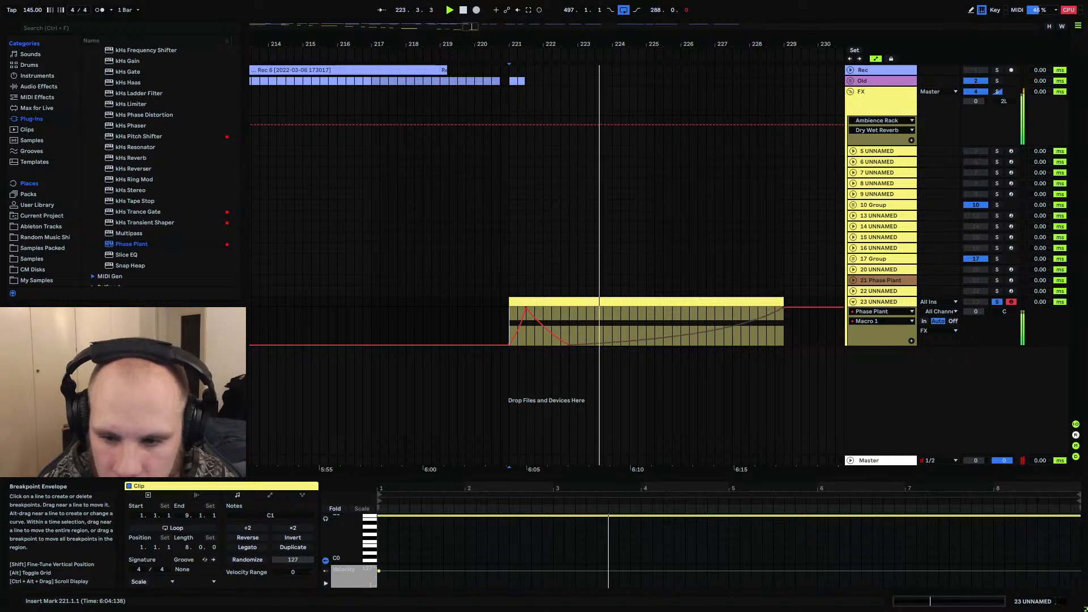
{"action": "key", "text": "space"}
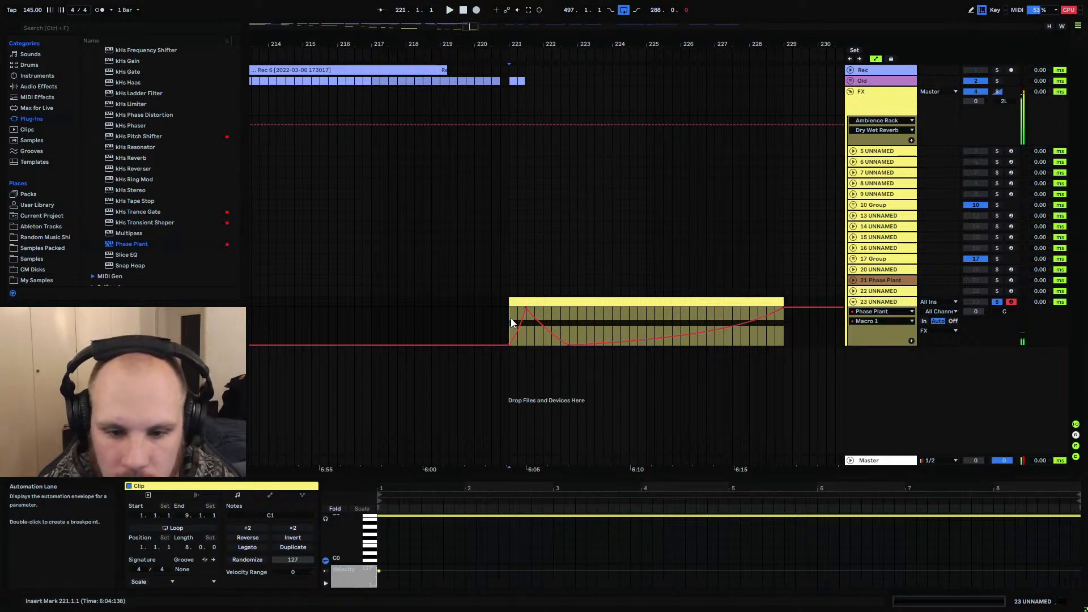
{"action": "left_click", "coordinate": [866, 101]}
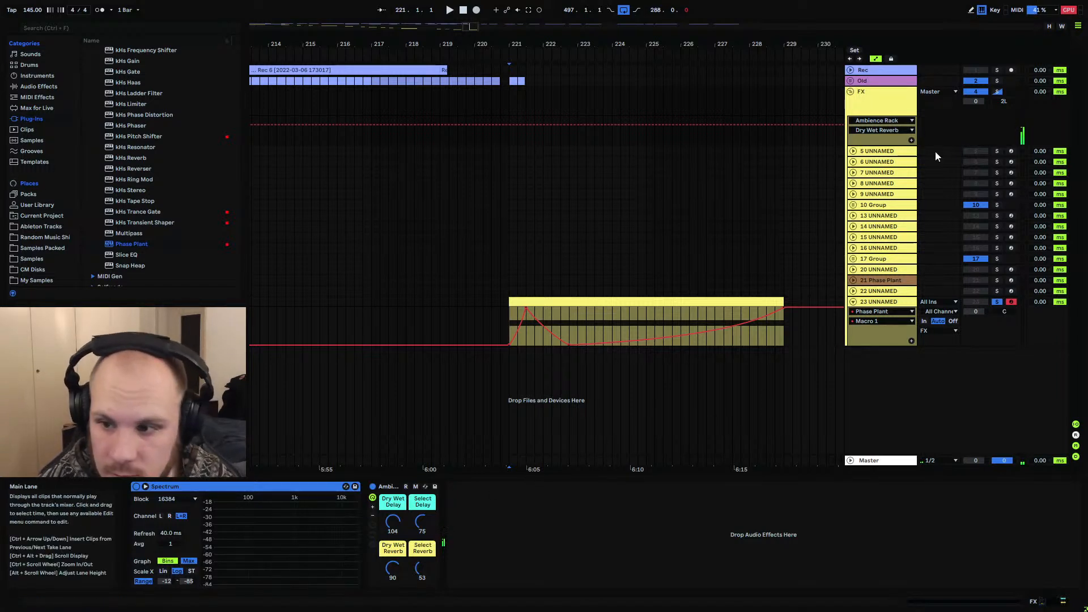
{"action": "key", "text": "space"}
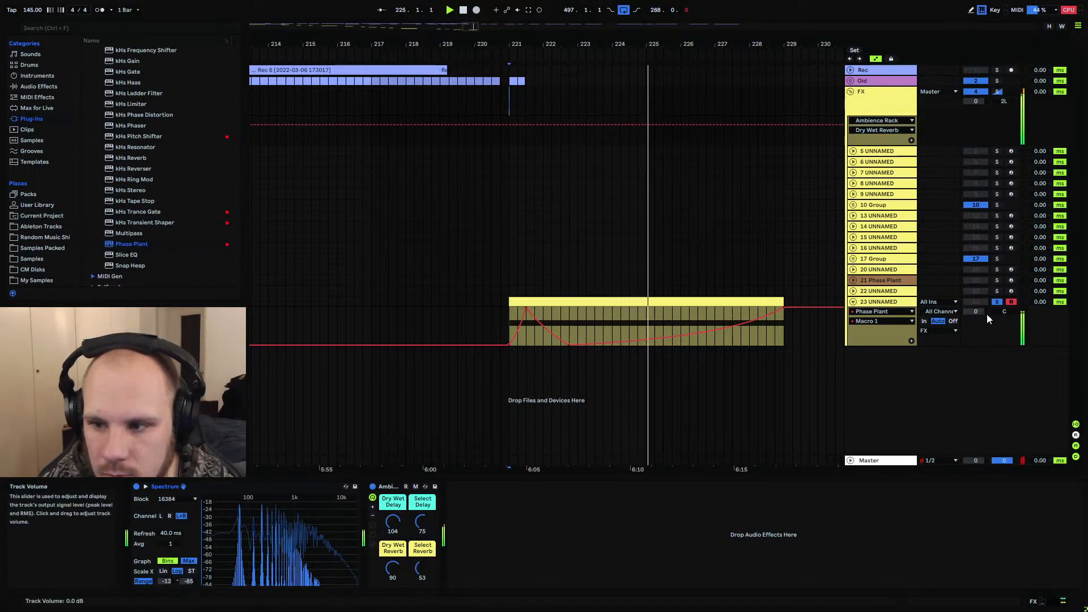
{"action": "left_click", "coordinate": [510, 259]}
{"action": "key", "text": "space"}
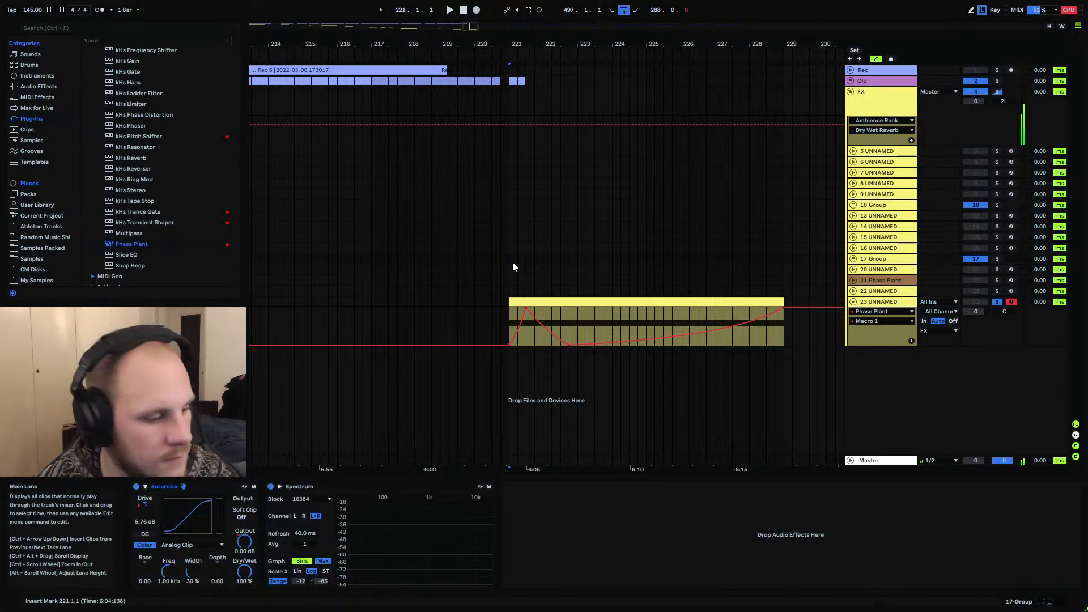
Record a first take of the sound onto the Rec track from bar 221, unfolding the track to see its waveform
{"action": "left_click", "coordinate": [508, 71]}
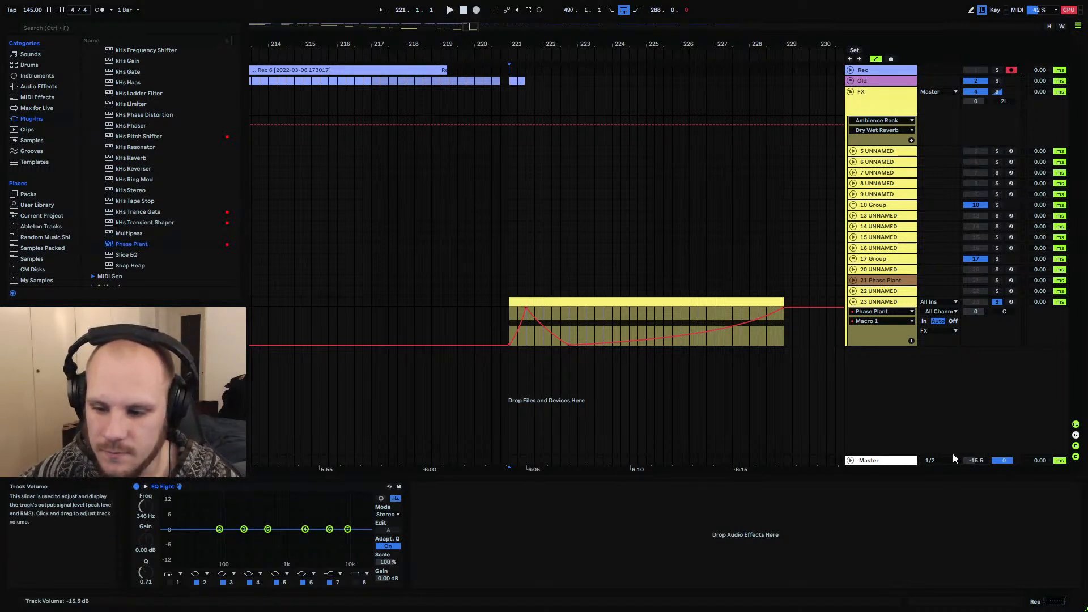
{"action": "left_click", "coordinate": [478, 15]}
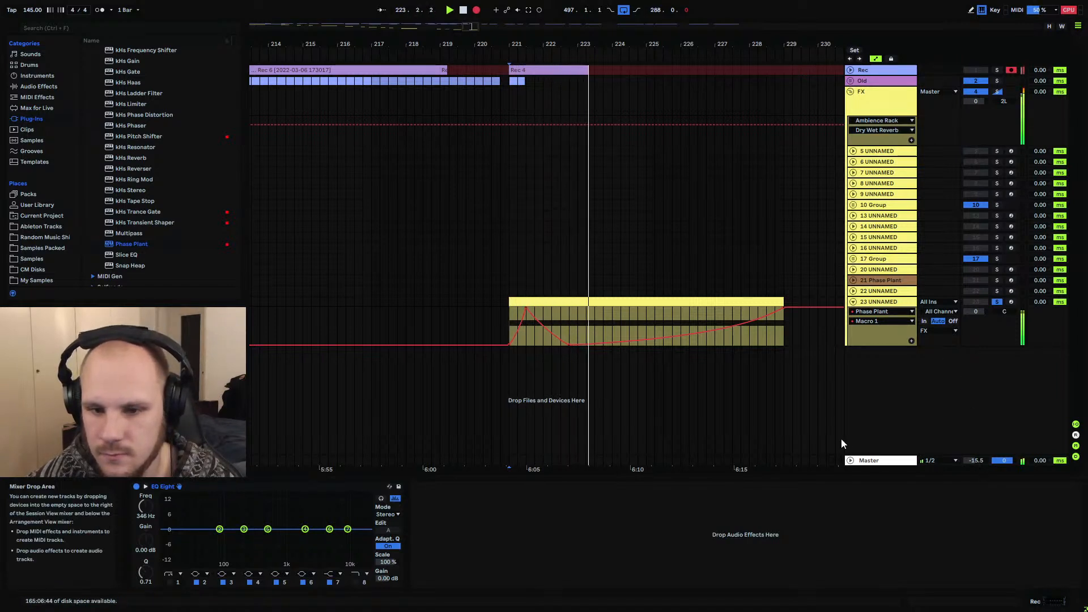
{"action": "left_click", "coordinate": [849, 70]}
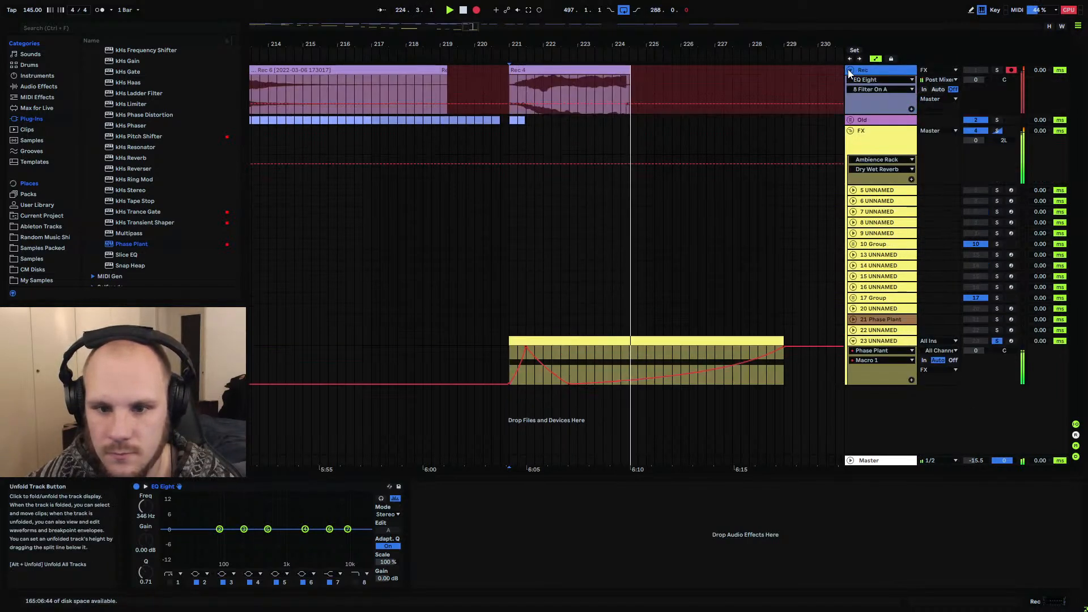
{"action": "key", "text": "space"}
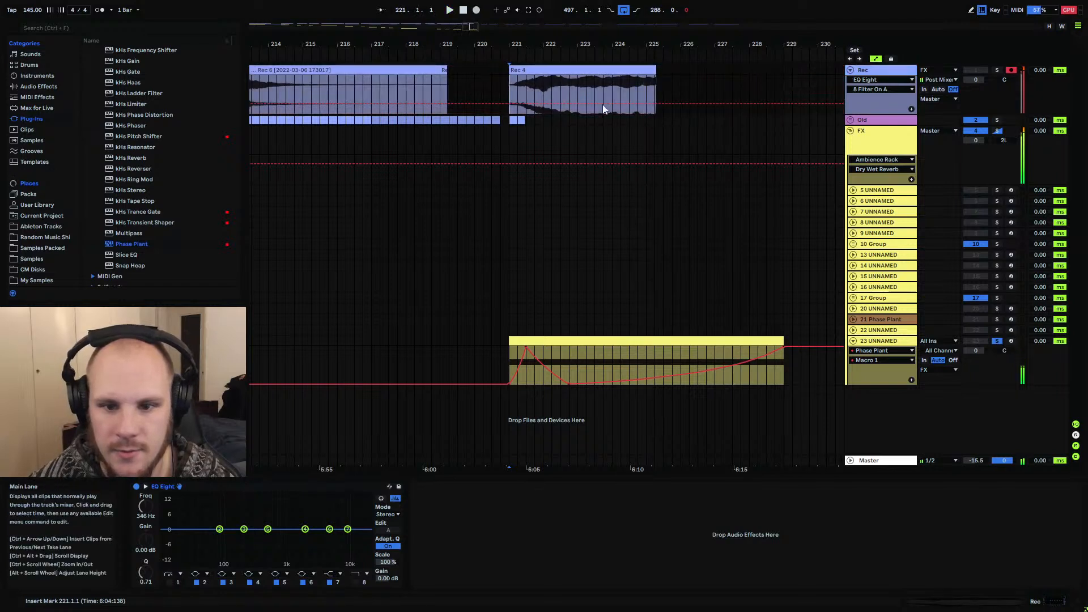
{"action": "left_click", "coordinate": [553, 71]}
{"action": "left_click", "coordinate": [652, 111]}
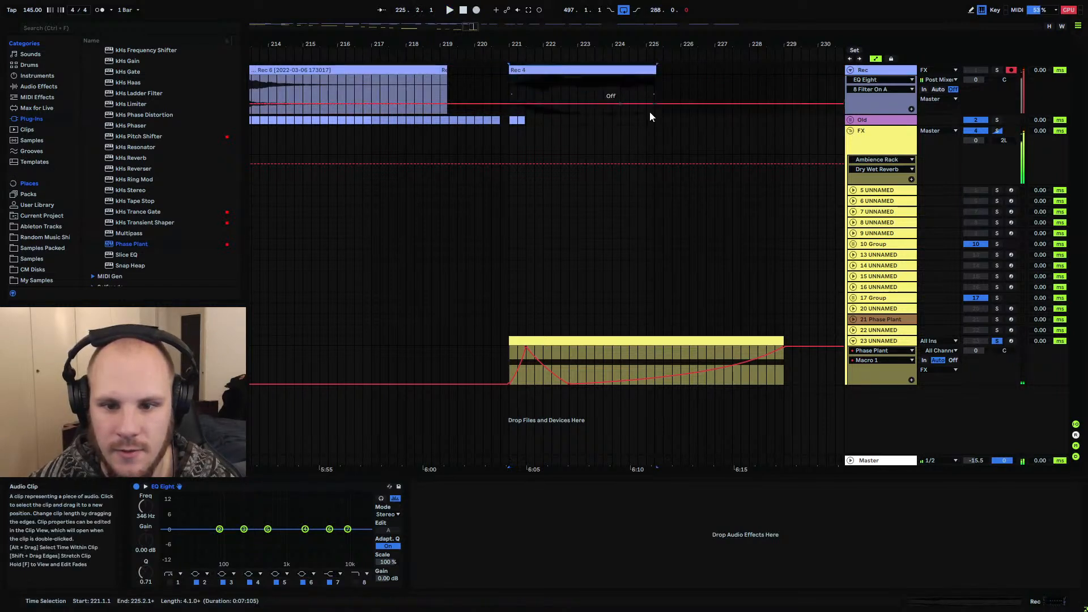
Select the clip on track 23 and audition it from bar 221
{"action": "left_click", "coordinate": [888, 343]}
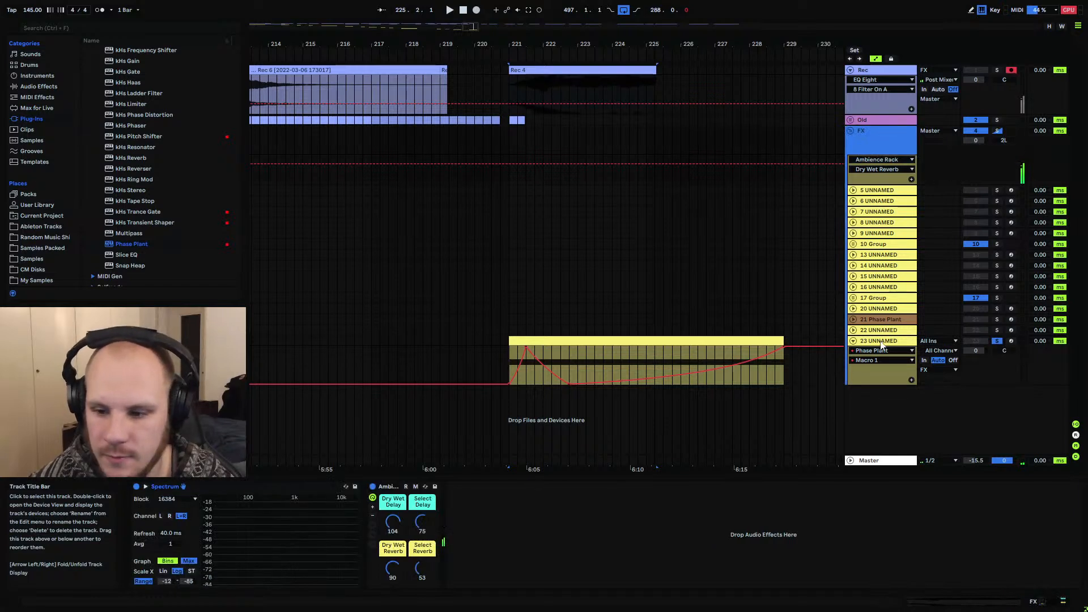
{"action": "left_click", "coordinate": [551, 339]}
{"action": "key", "text": "space"}
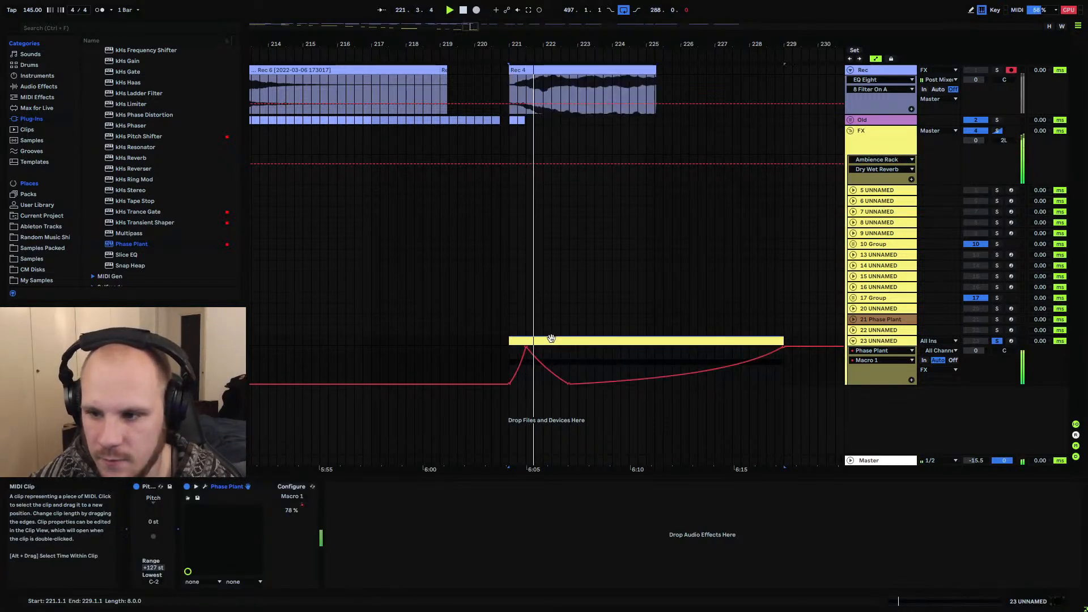
Add an EQ Eight at the end of the FX group's device chain and set its low-cut filter 1 to 25 Hz during playback
{"action": "left_click", "coordinate": [871, 140]}
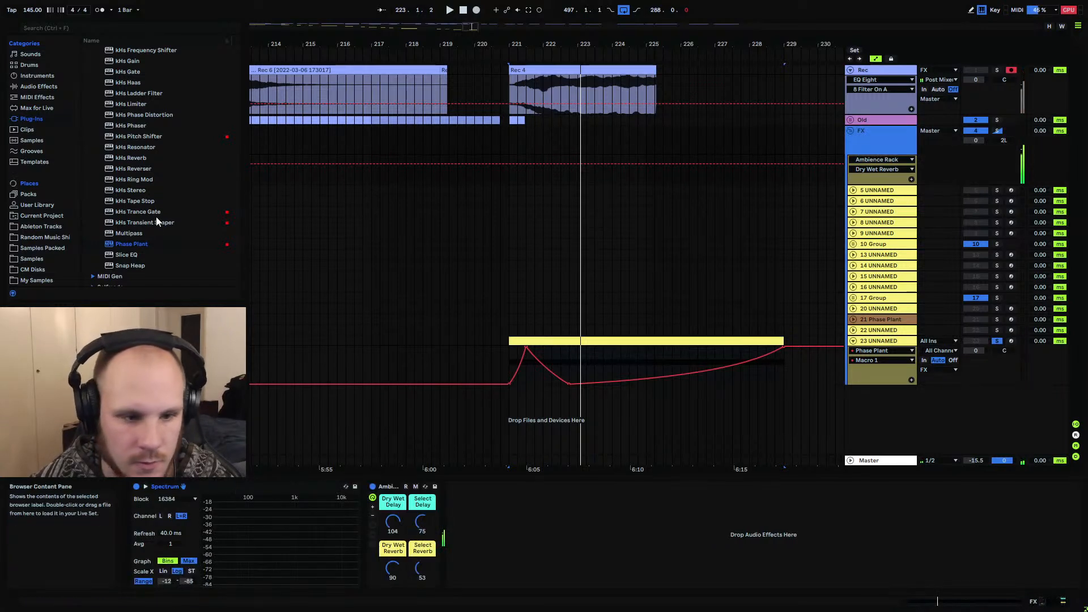
{"action": "left_click", "coordinate": [60, 88]}
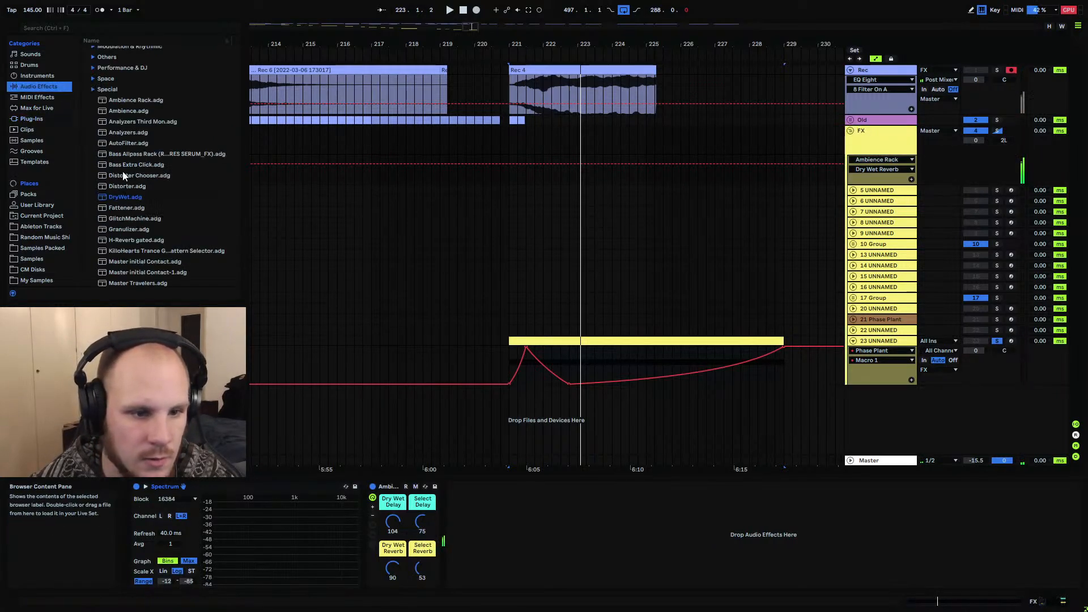
{"action": "scroll", "coordinate": [86, 96], "scroll_direction": "up", "scroll_amount": 1}
{"action": "left_click", "coordinate": [91, 88]}
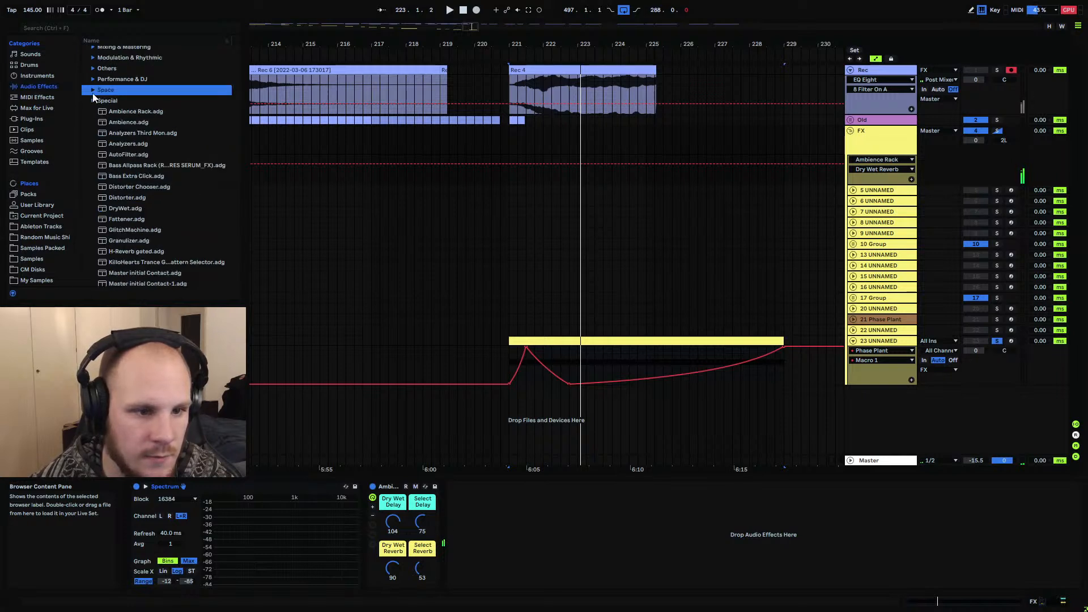
{"action": "left_click", "coordinate": [93, 100]}
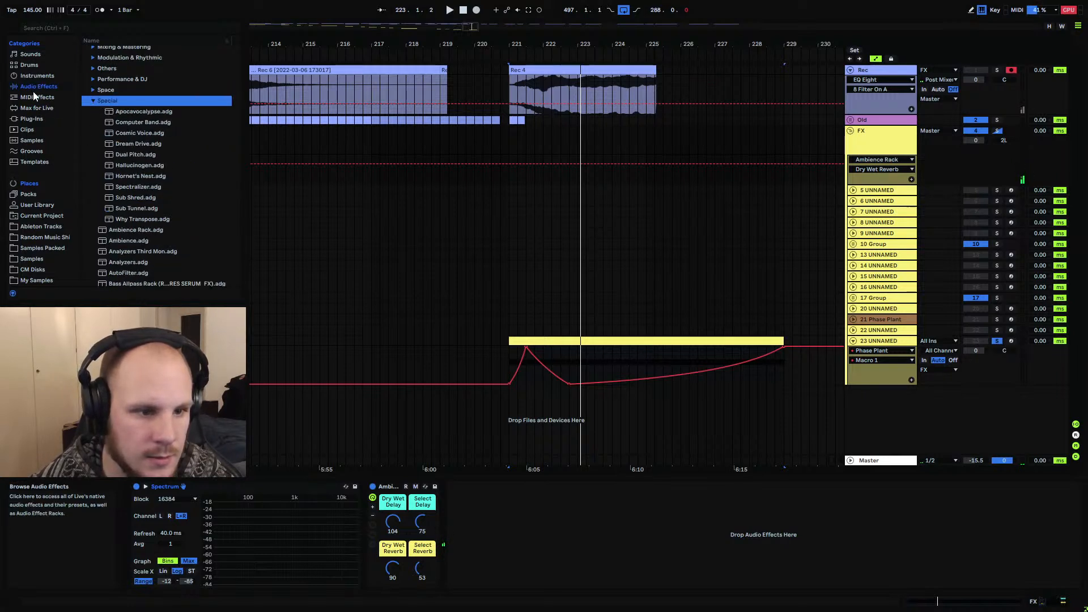
{"action": "left_click", "coordinate": [93, 100]}
{"action": "scroll", "coordinate": [92, 102], "scroll_direction": "up", "scroll_amount": 2}
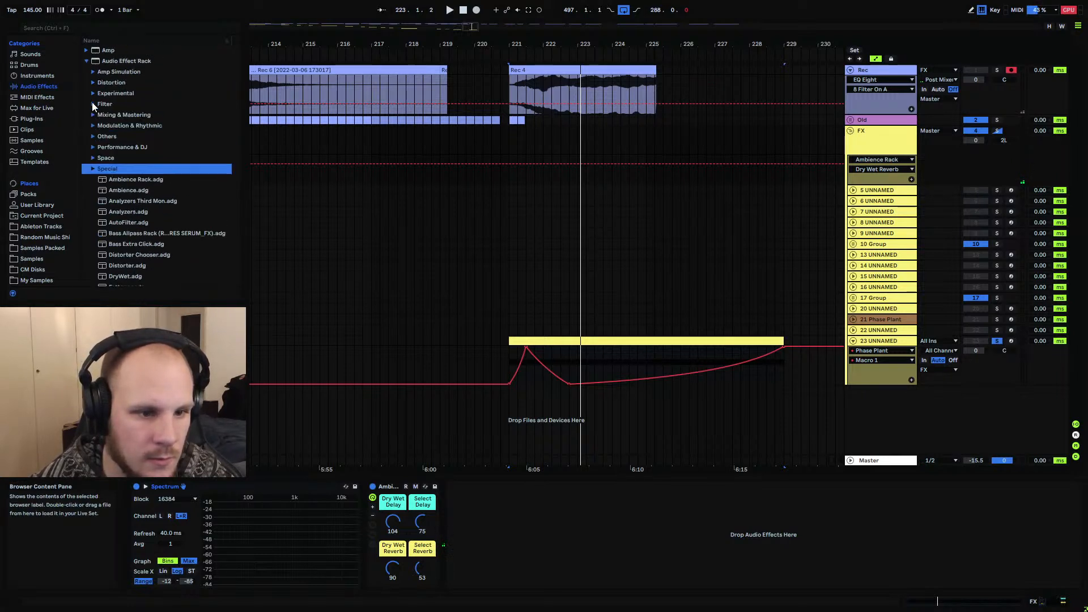
{"action": "left_click", "coordinate": [87, 61]}
{"action": "scroll", "coordinate": [102, 182], "scroll_direction": "down", "scroll_amount": 5}
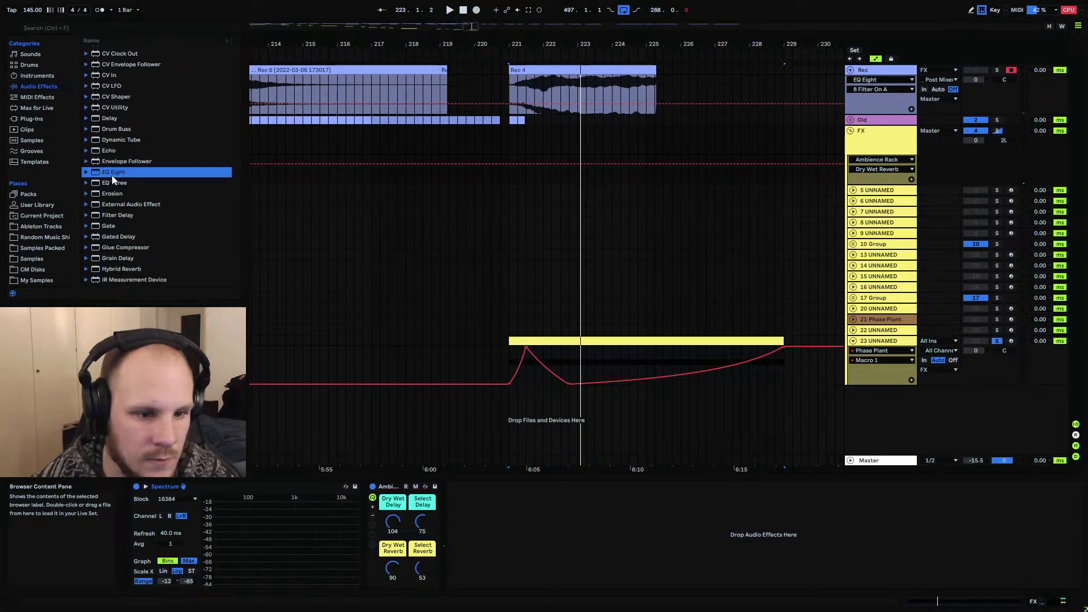
{"action": "left_click_drag", "start_coordinate": [111, 176], "coordinate": [473, 511]}
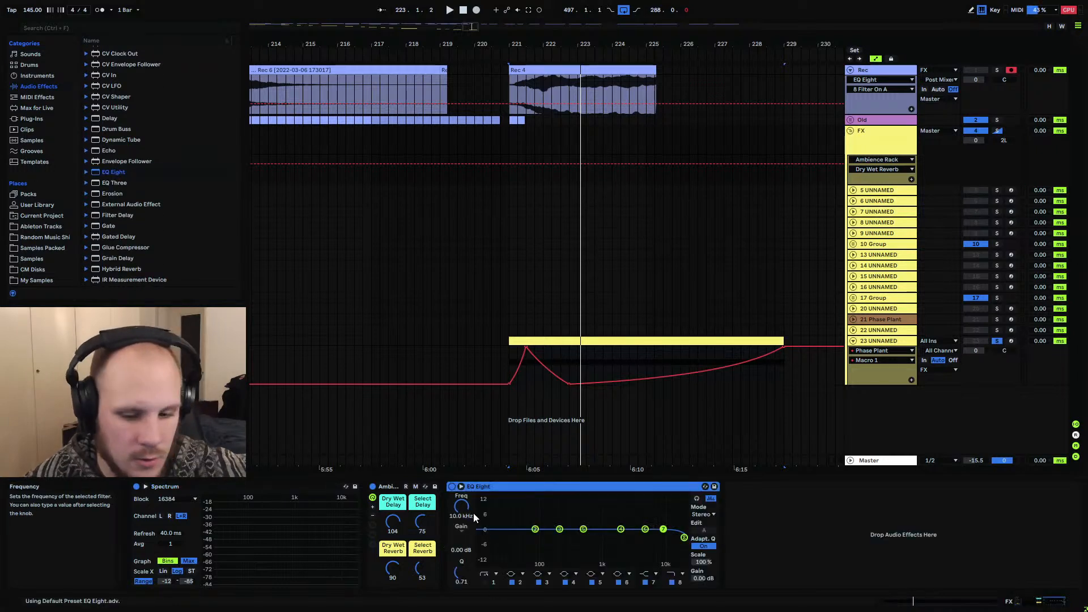
{"action": "key", "text": "space"}
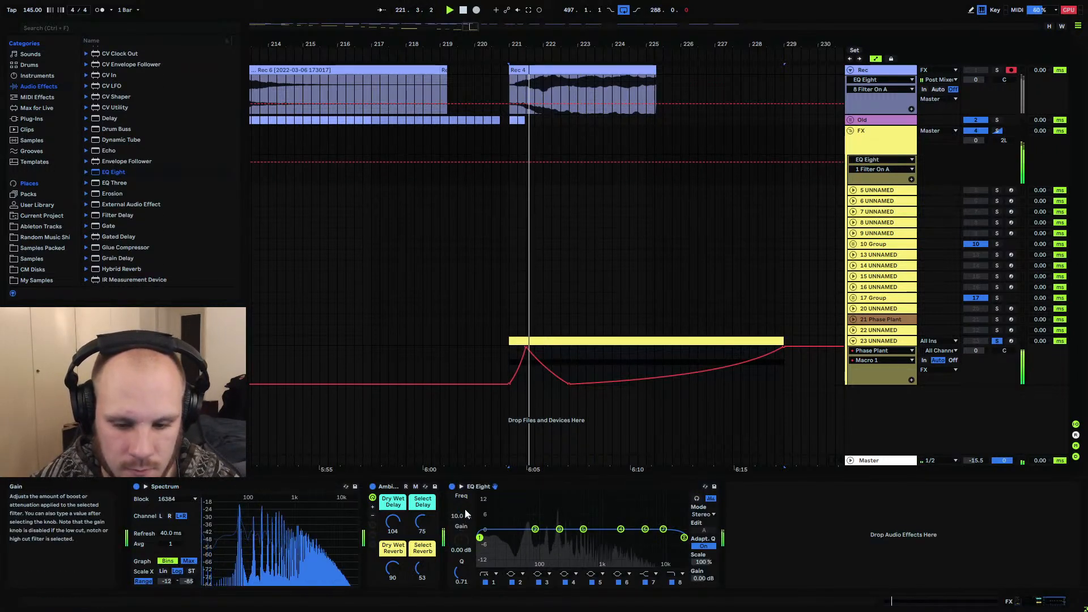
{"action": "mouse_move", "coordinate": [465, 512]}
{"action": "left_mouse_down"}
{"action": "mouse_move", "coordinate": [464, 489]}
{"action": "mouse_move", "coordinate": [466, 523]}
{"action": "left_mouse_up"}
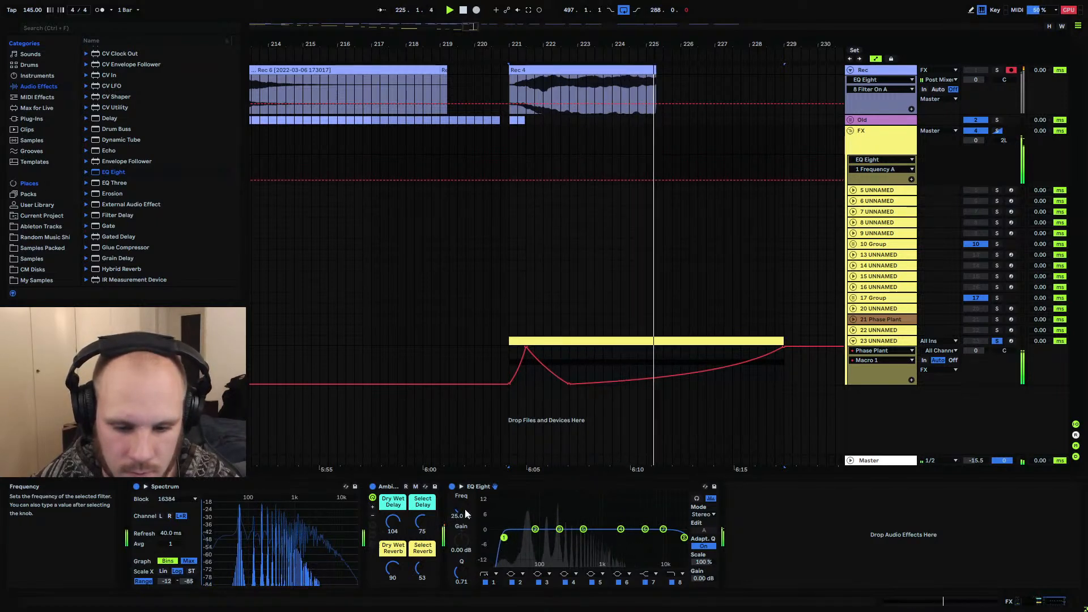
Record a new take onto the Rec track from bar 221 until the tail runs past bar 233
{"action": "left_click", "coordinate": [507, 82]}
{"action": "key", "text": "space"}
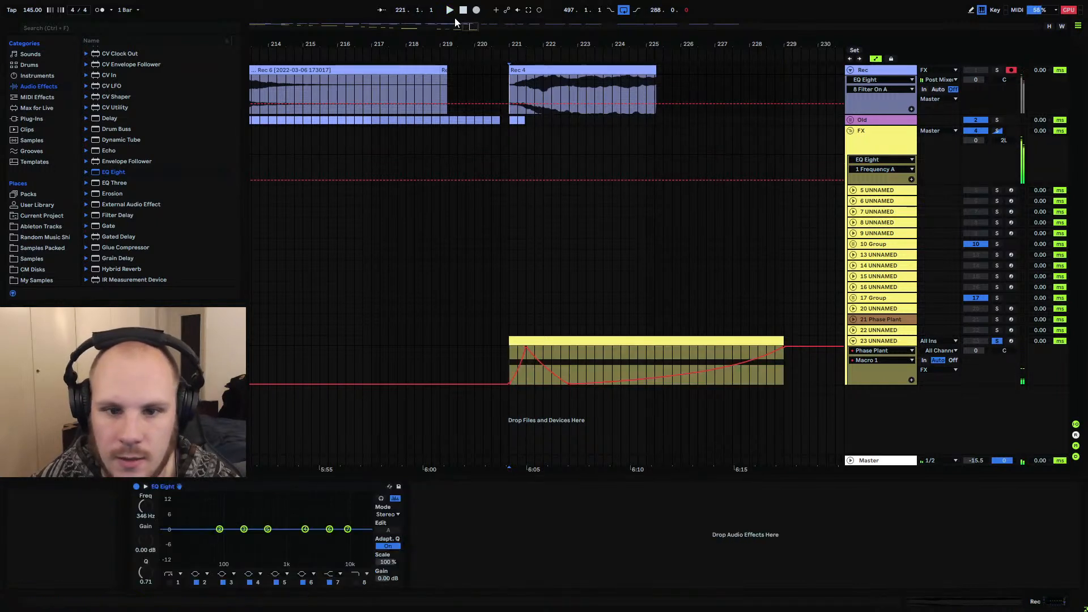
{"action": "left_click", "coordinate": [476, 9]}
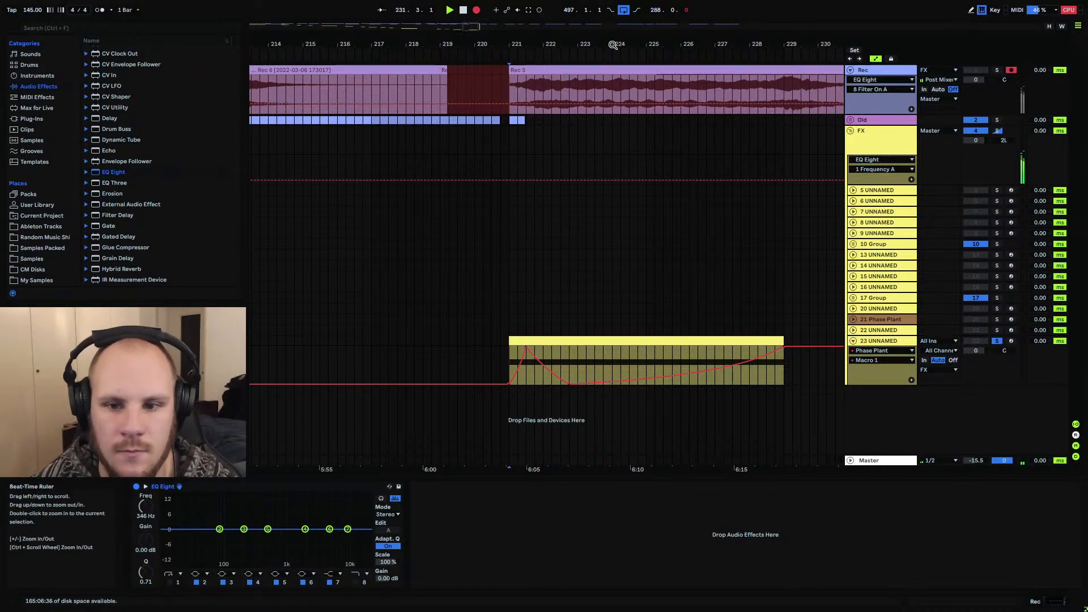
{"action": "left_click_drag", "start_coordinate": [612, 45], "coordinate": [513, 8]}
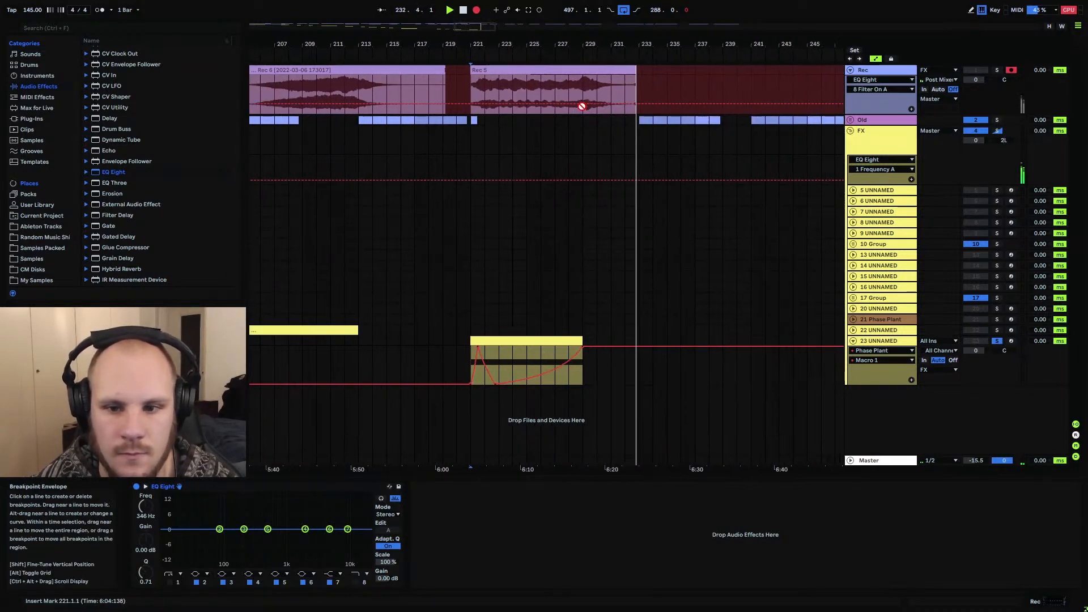
{"action": "key", "text": "space"}
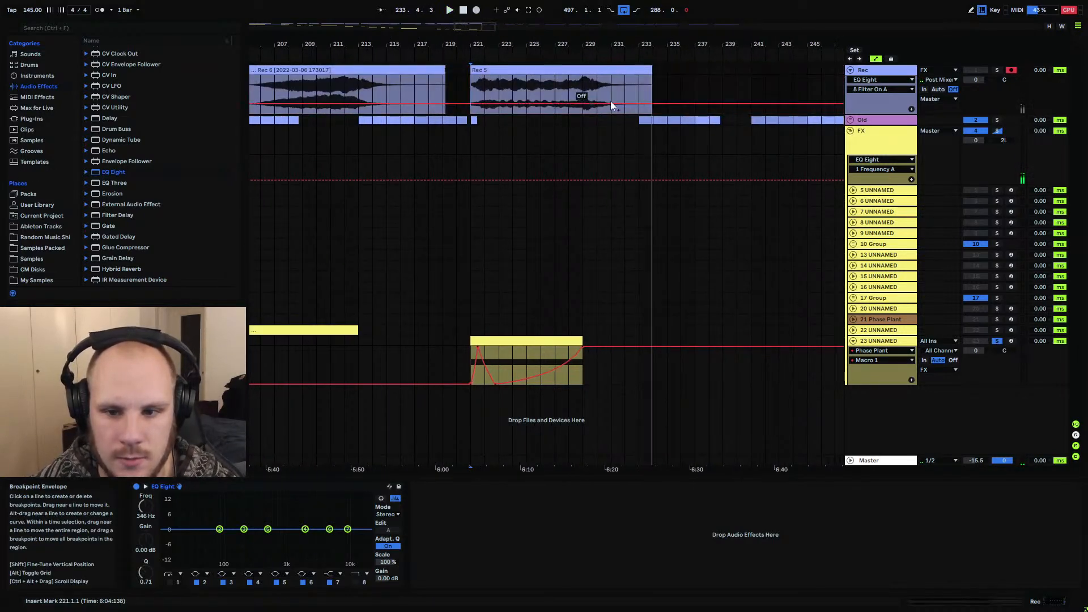
Split the new Rec take at bar 233 and delete the leftover end piece
{"action": "left_click", "coordinate": [644, 91]}
{"action": "key", "text": "ctrl+e"}
{"action": "left_click", "coordinate": [643, 71]}
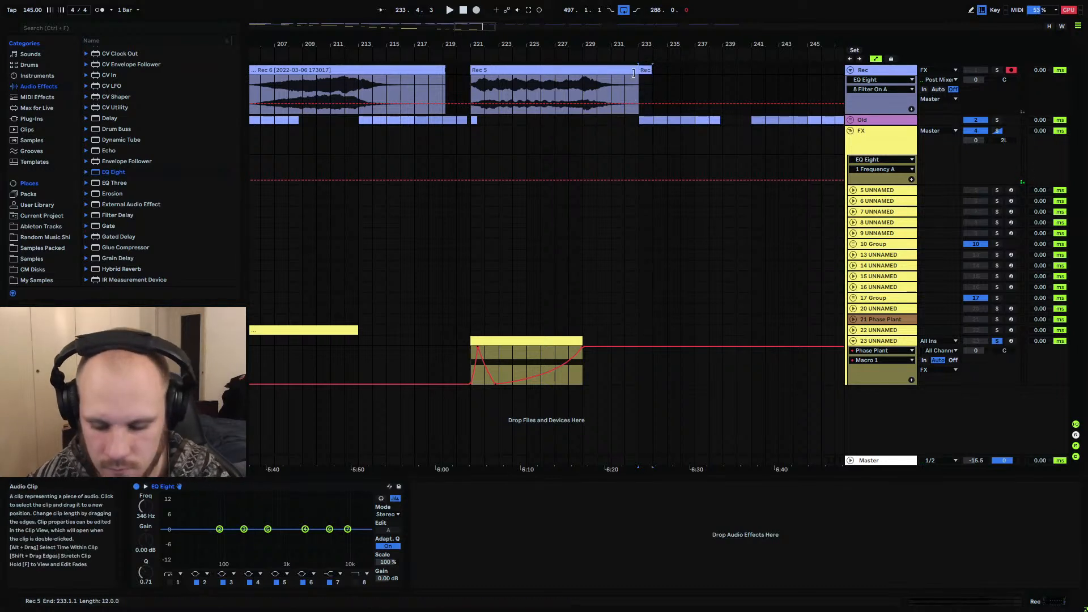
{"action": "key", "text": "Delete"}
Apply a curved fade-out to the end of the Rec take from about bar 229, and consolidate the 12-bar clip
{"action": "left_click", "coordinate": [633, 70]}
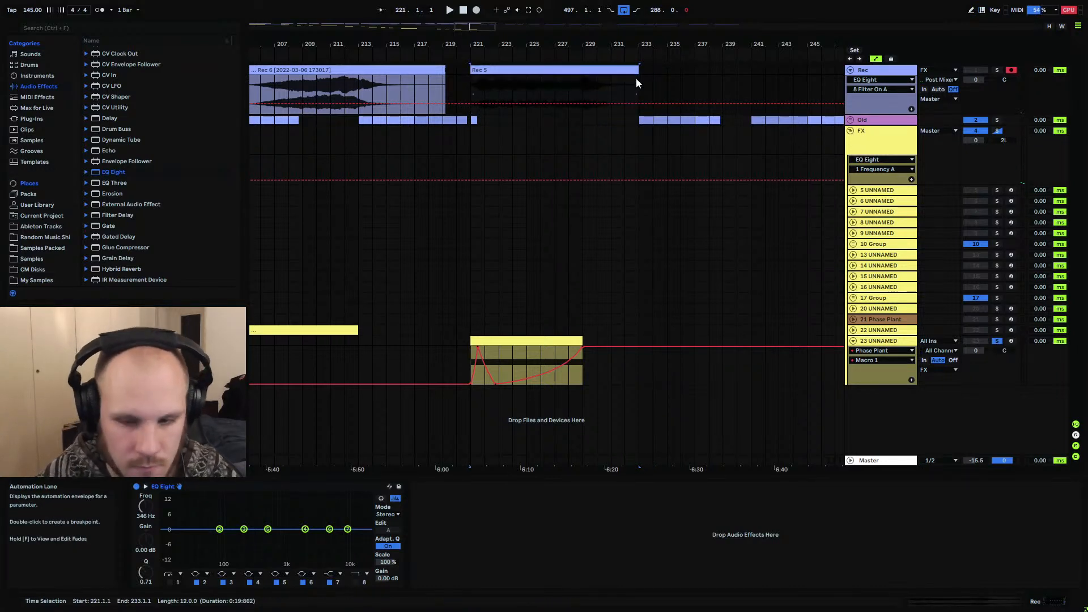
{"action": "mouse_move", "coordinate": [634, 77]}
{"action": "left_mouse_down"}
{"action": "mouse_move", "coordinate": [569, 77]}
{"action": "mouse_move", "coordinate": [622, 84]}
{"action": "left_mouse_up"}
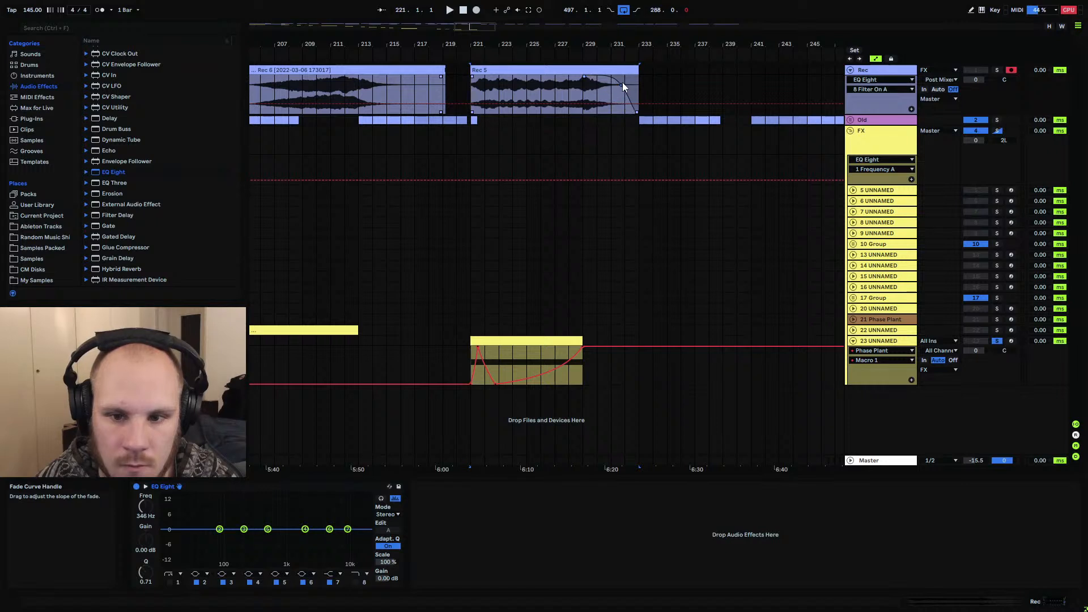
{"action": "left_click", "coordinate": [482, 70]}
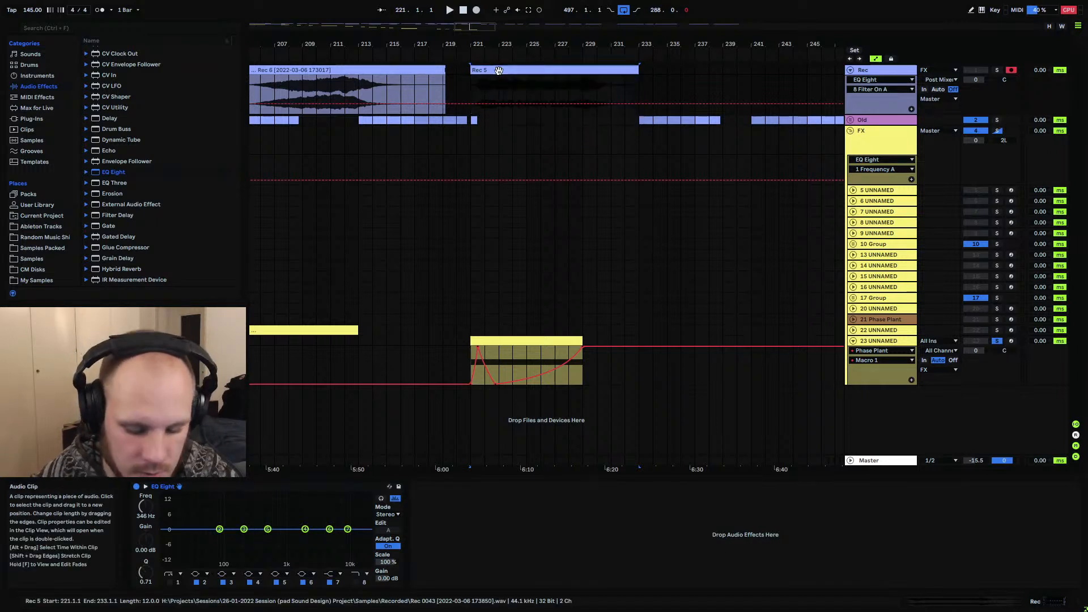
{"action": "key", "text": "ctrl+j"}
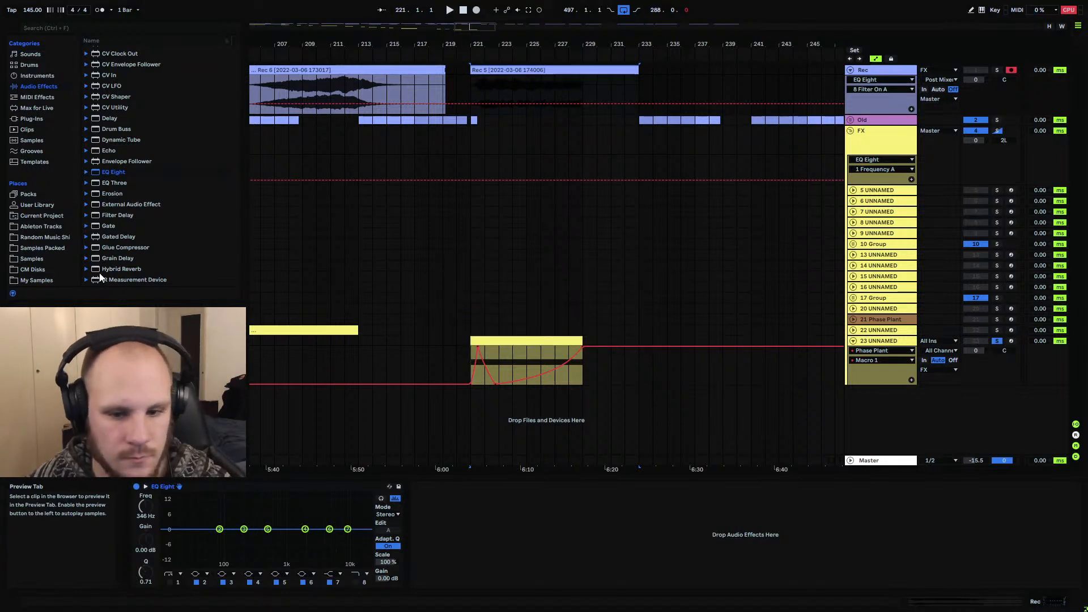
Export the consolidated clip into the C folder of Projektor Psychedelic Atmospheres in My Samples
{"action": "scroll", "coordinate": [70, 254], "scroll_direction": "down", "scroll_amount": 4}
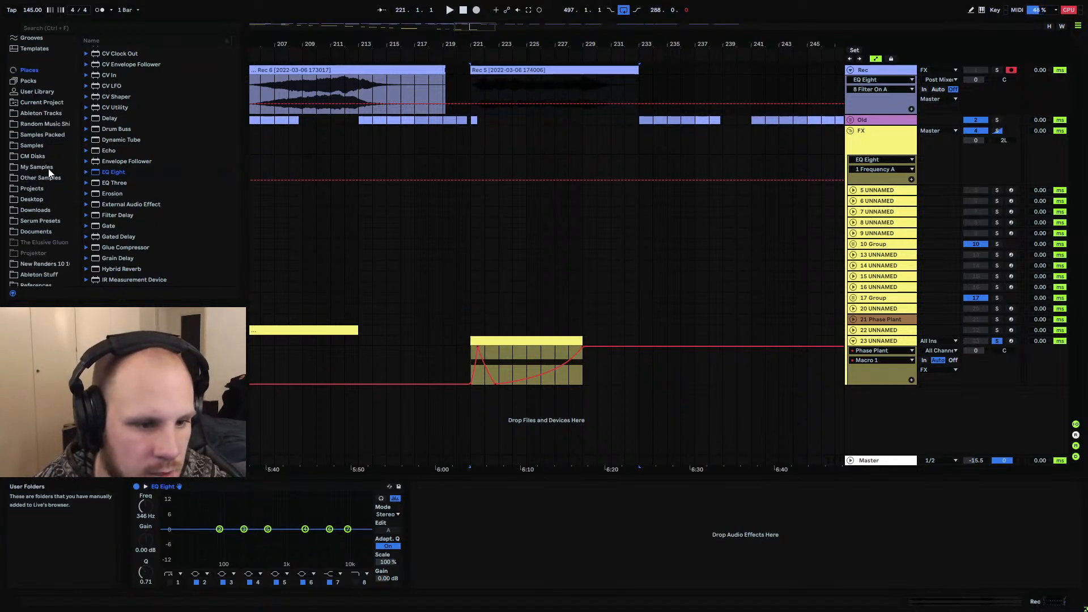
{"action": "left_click", "coordinate": [35, 168]}
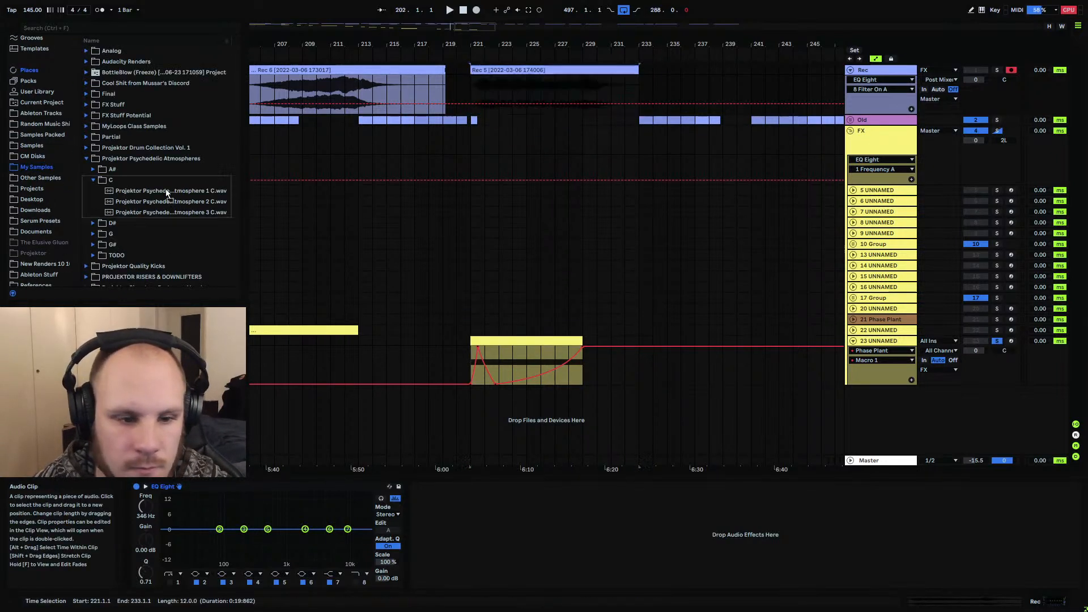
{"action": "left_click_drag", "start_coordinate": [120, 182], "coordinate": [121, 182]}
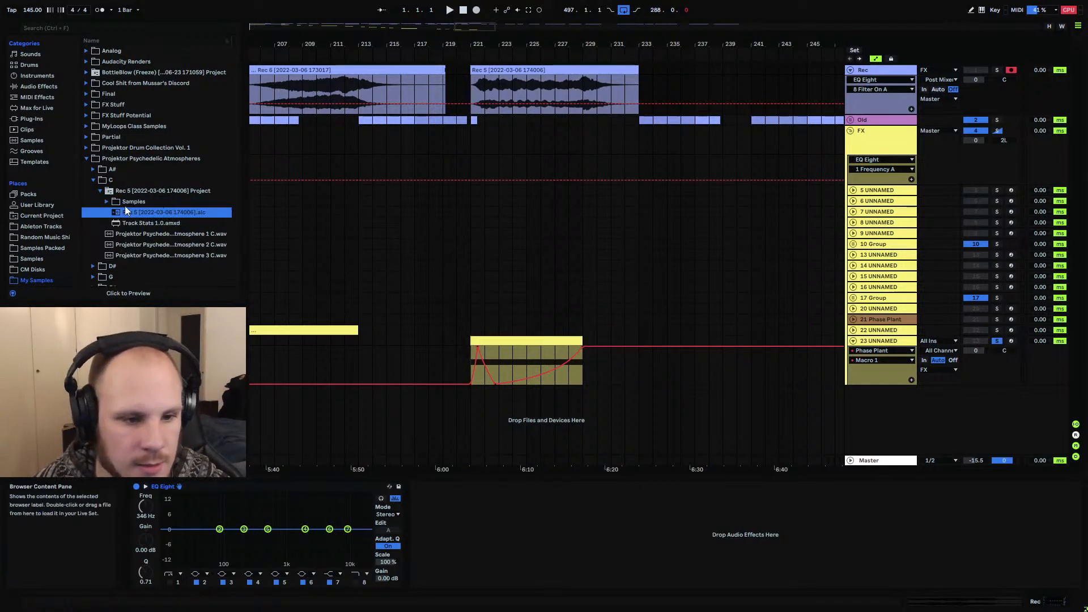
Rename the consolidated wav inside the exported Rec 5 project folder to "Projektor Psychedelic Atmosphere 4 C"
{"action": "double_click", "coordinate": [129, 201]}
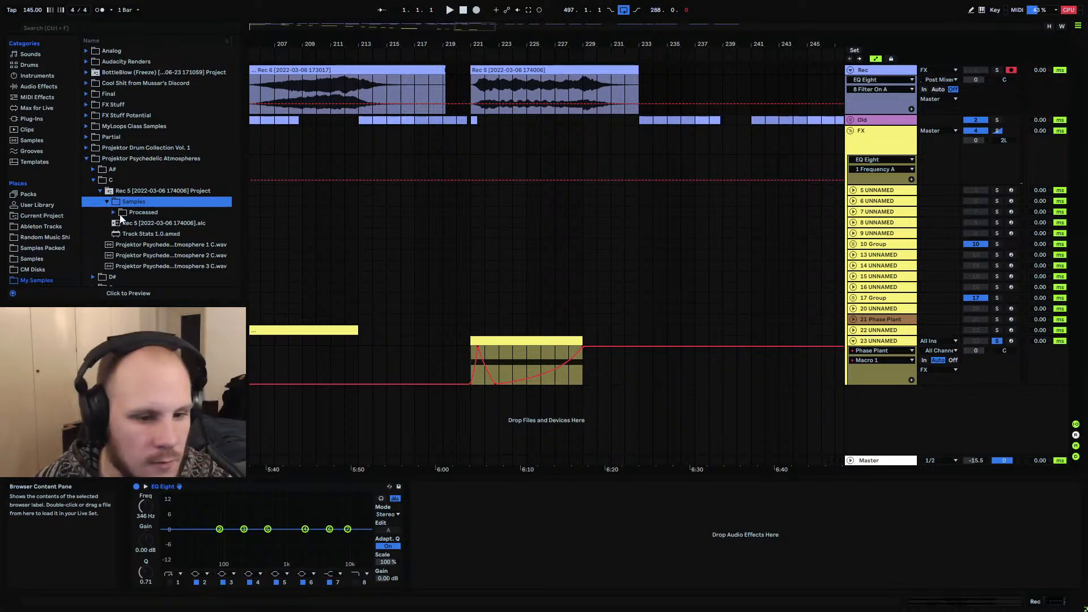
{"action": "double_click", "coordinate": [119, 215]}
{"action": "double_click", "coordinate": [131, 225]}
{"action": "right_click", "coordinate": [148, 231]}
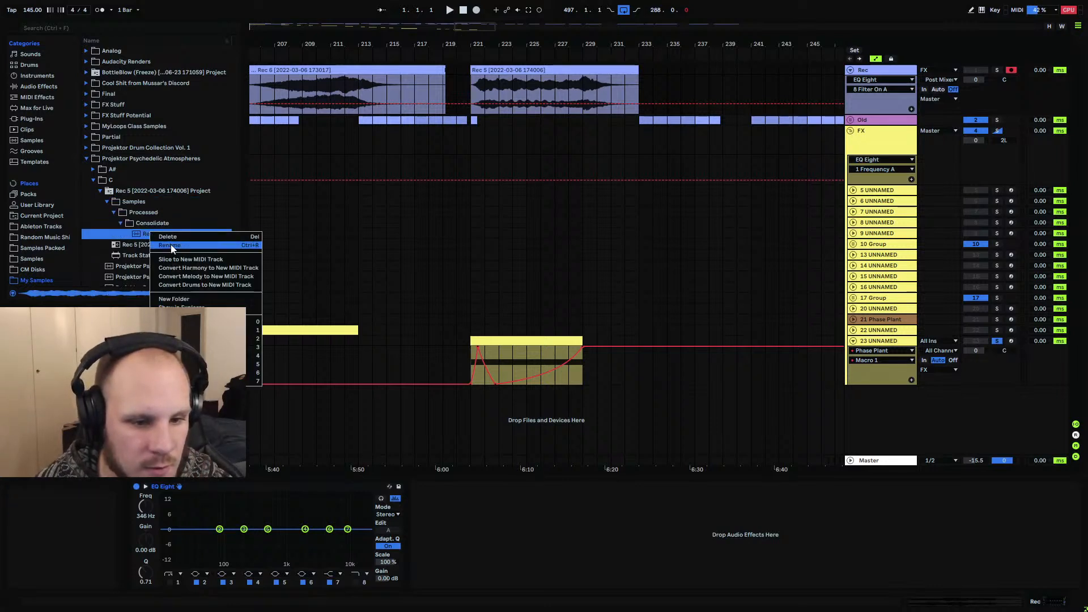
{"action": "left_click", "coordinate": [170, 245]}
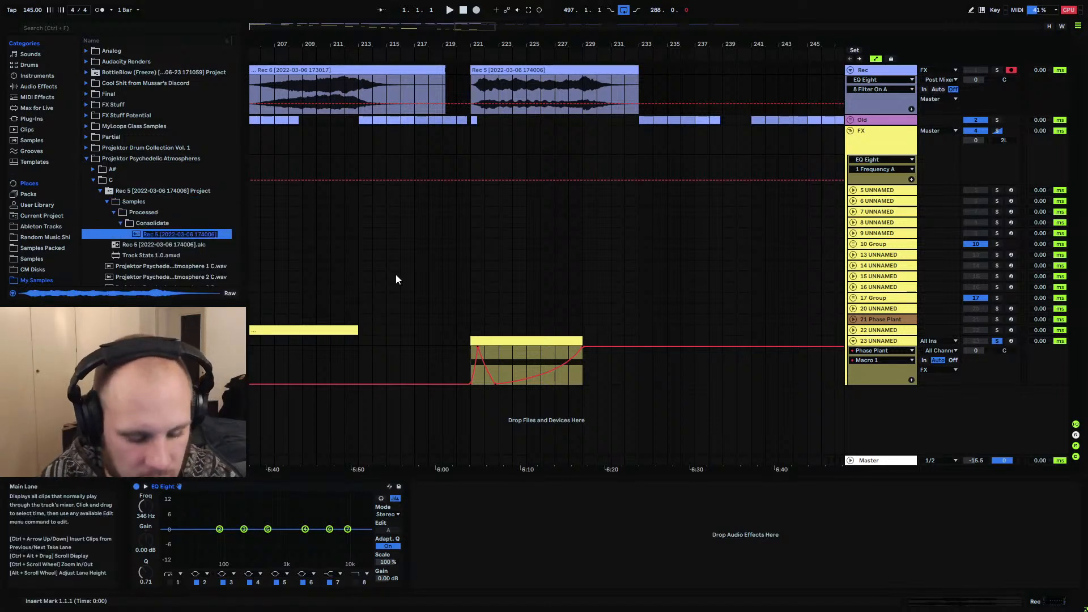
{"action": "type", "text": "Projektor"}
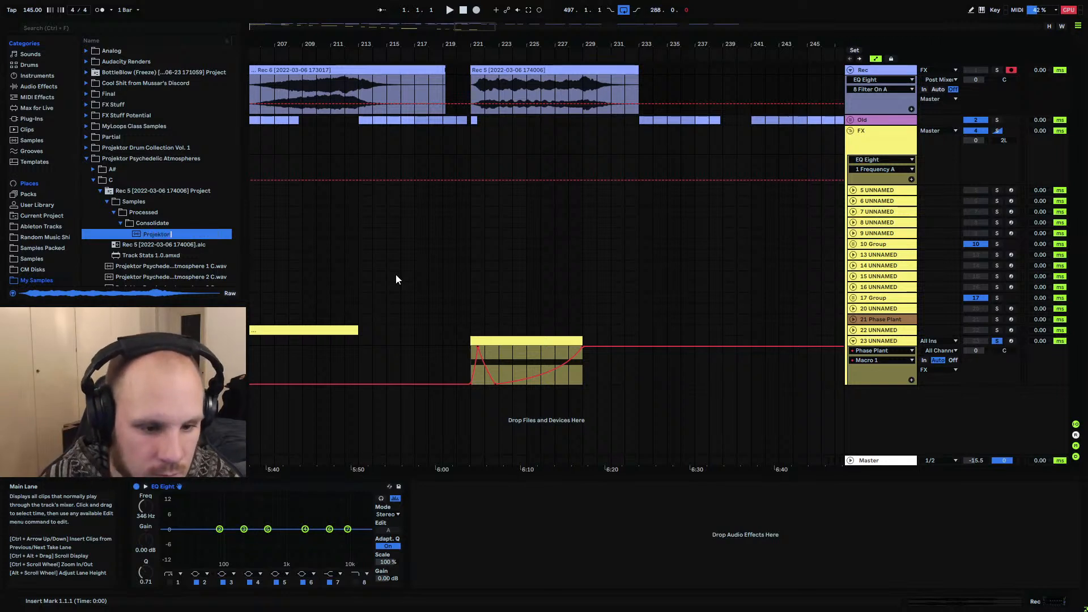
{"action": "type", "text": " Psychedelic"}
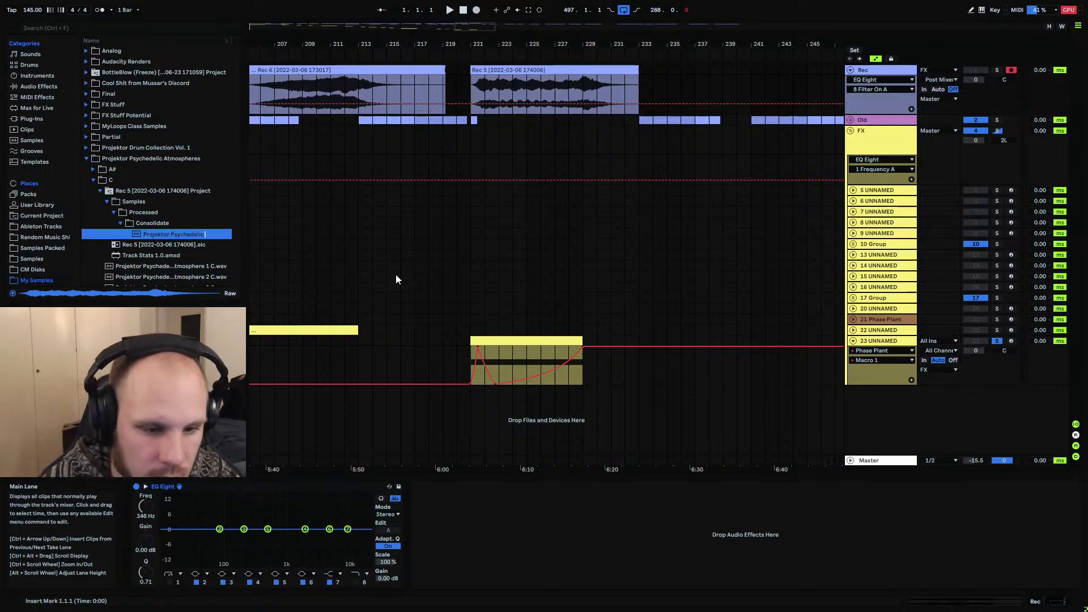
{"action": "type", "text": " Atmosphere"}
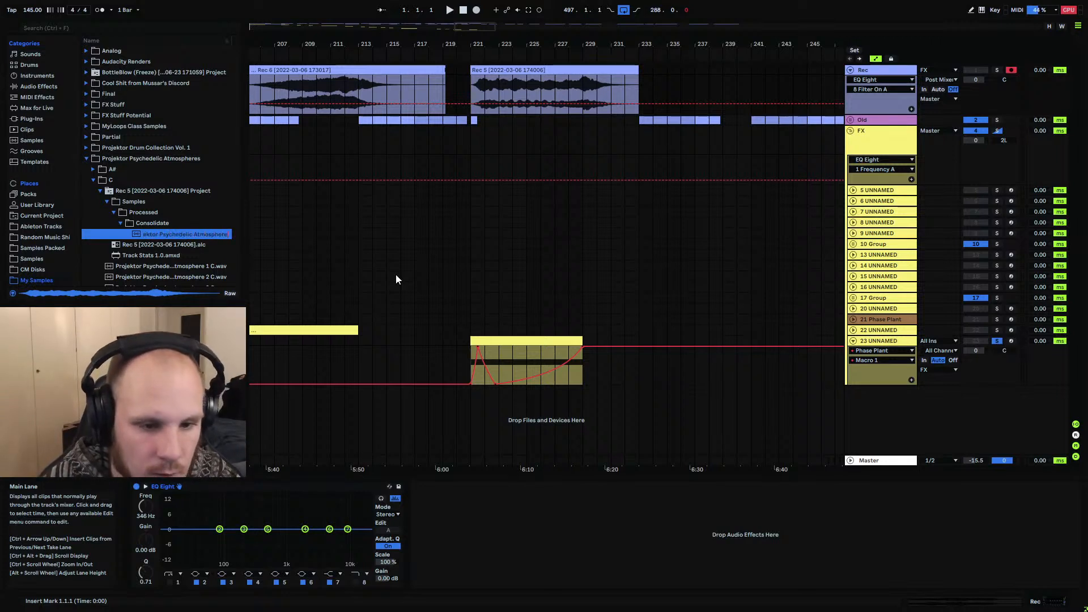
{"action": "type", "text": " 4 C"}
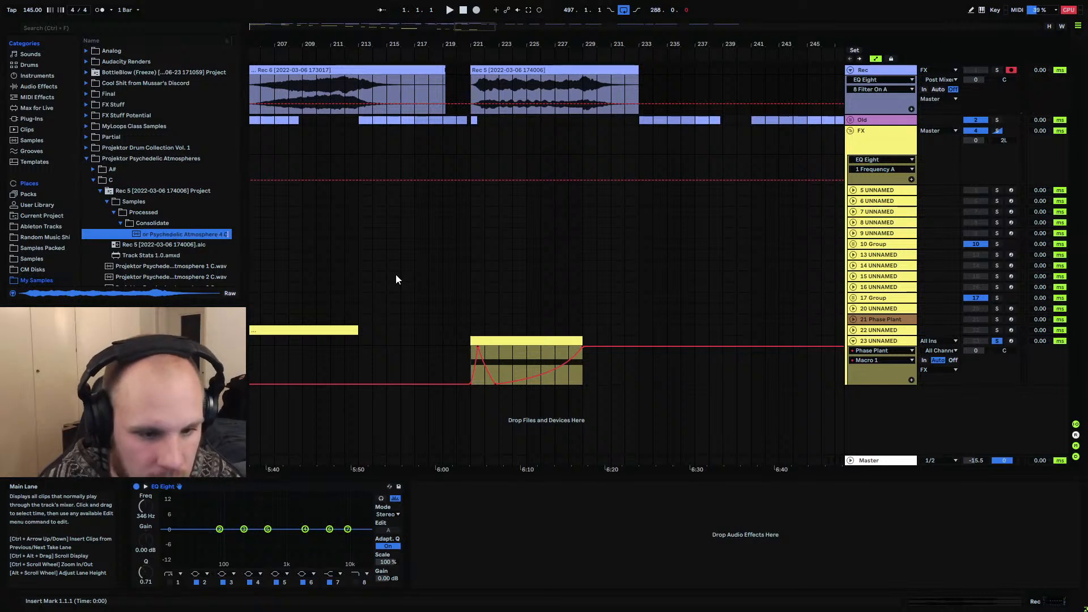
{"action": "left_click", "coordinate": [396, 276]}
Move the renamed wav directly into the C folder, and delete the leftover Rec 5 project folder
{"action": "left_click_drag", "start_coordinate": [180, 234], "coordinate": [165, 270]}
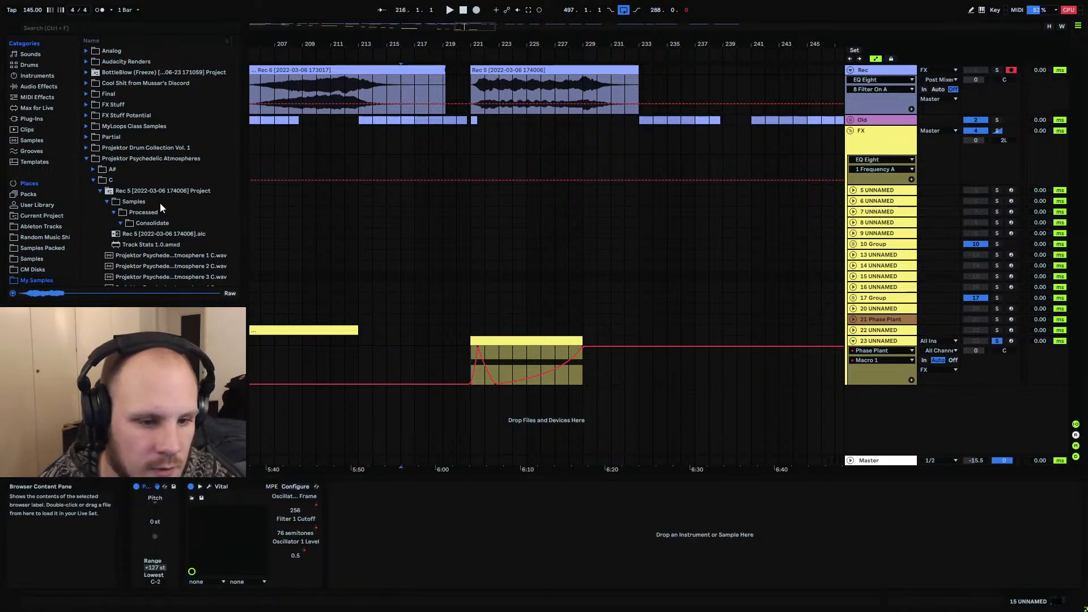
{"action": "left_click", "coordinate": [145, 192]}
{"action": "key", "text": "Delete"}
{"action": "key", "text": "Return"}
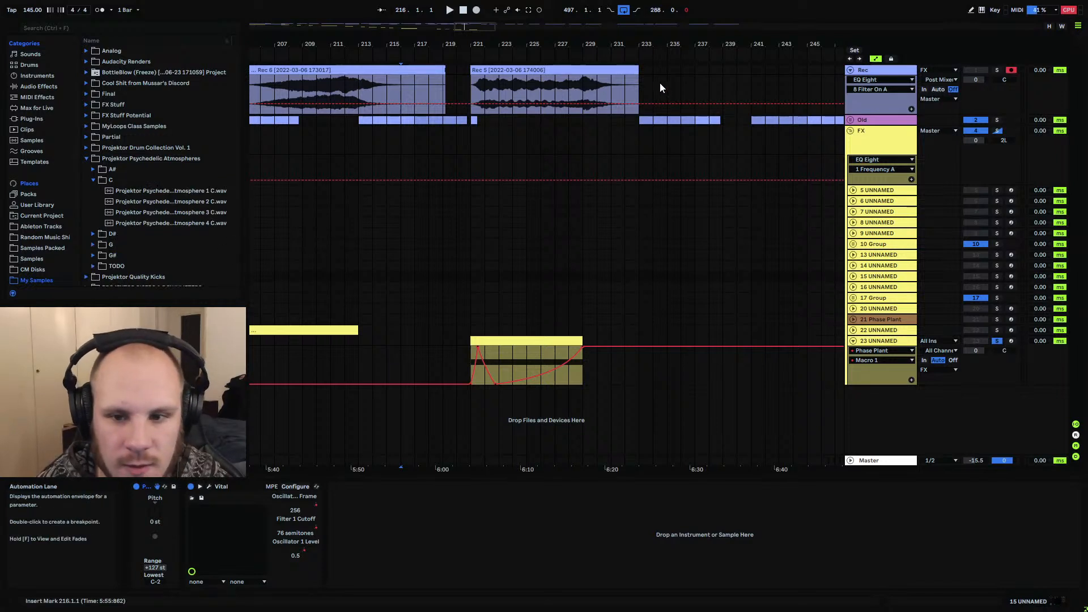
Insert a new MIDI track after track 23 and load Phase Plant onto it
{"action": "left_click", "coordinate": [641, 73]}
{"action": "left_click_drag", "start_coordinate": [668, 43], "coordinate": [556, 44]}
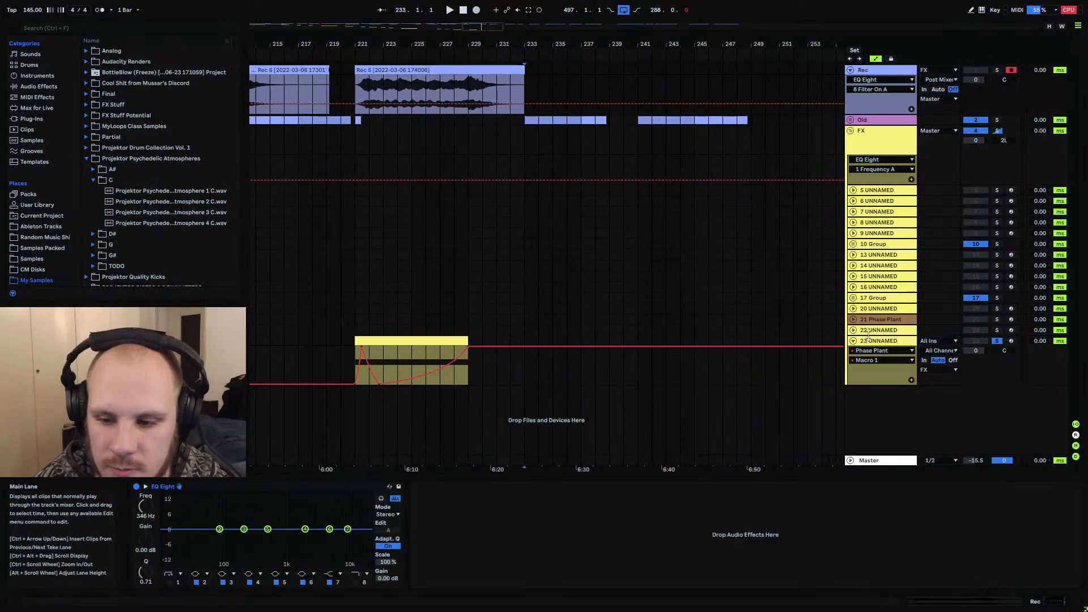
{"action": "left_click", "coordinate": [884, 341]}
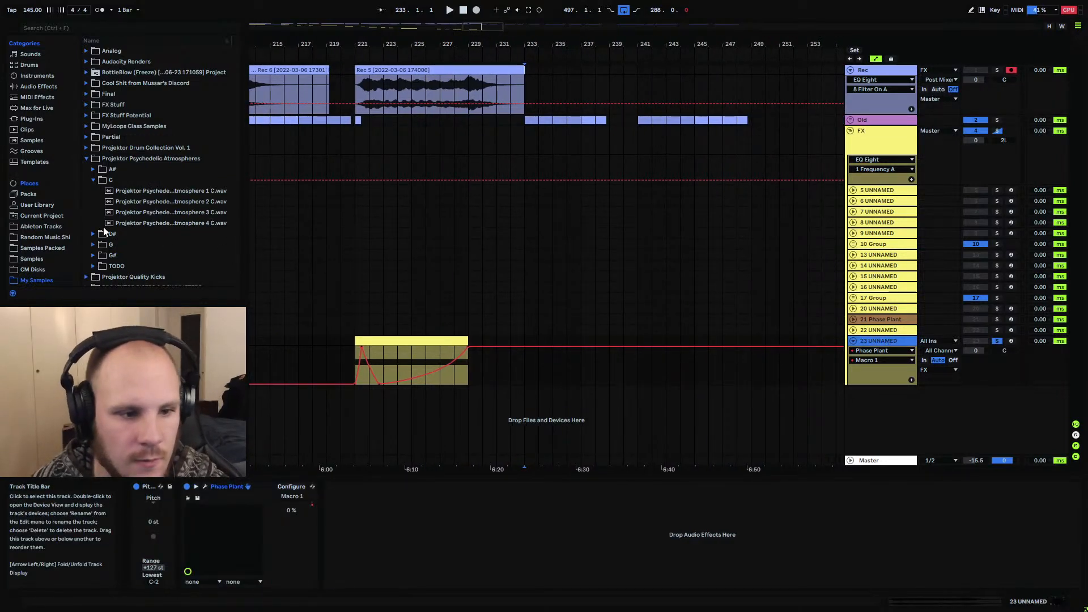
{"action": "key", "text": "ctrl+shift+t"}
{"action": "left_click", "coordinate": [34, 118]}
{"action": "double_click", "coordinate": [143, 244]}
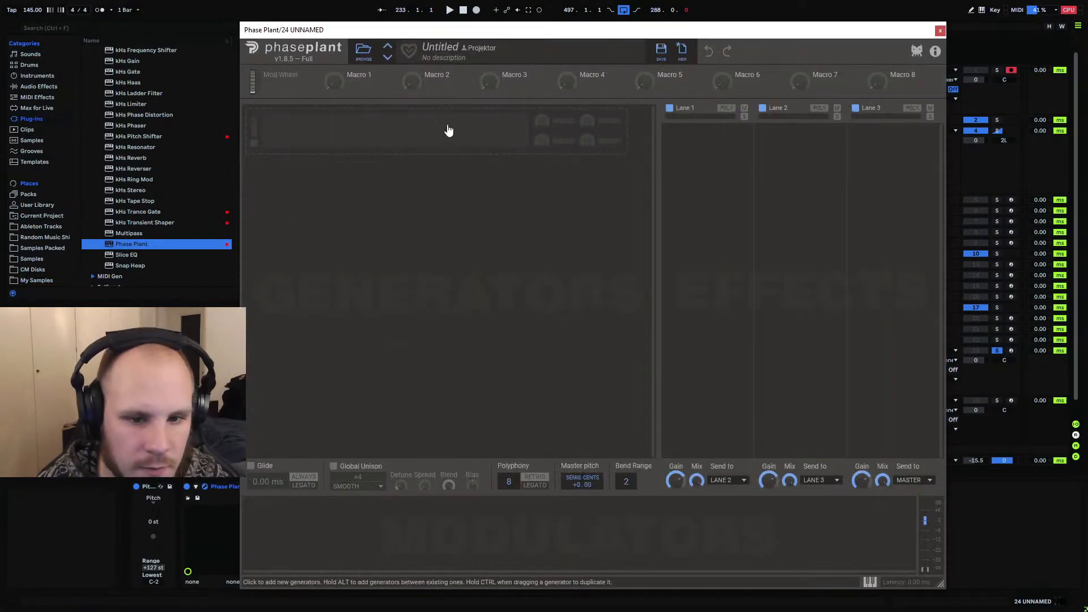
Add a Wavetable generator in Phase Plant and start a blank wavetable in its editor
{"action": "left_click", "coordinate": [447, 130]}
{"action": "left_click", "coordinate": [459, 209]}
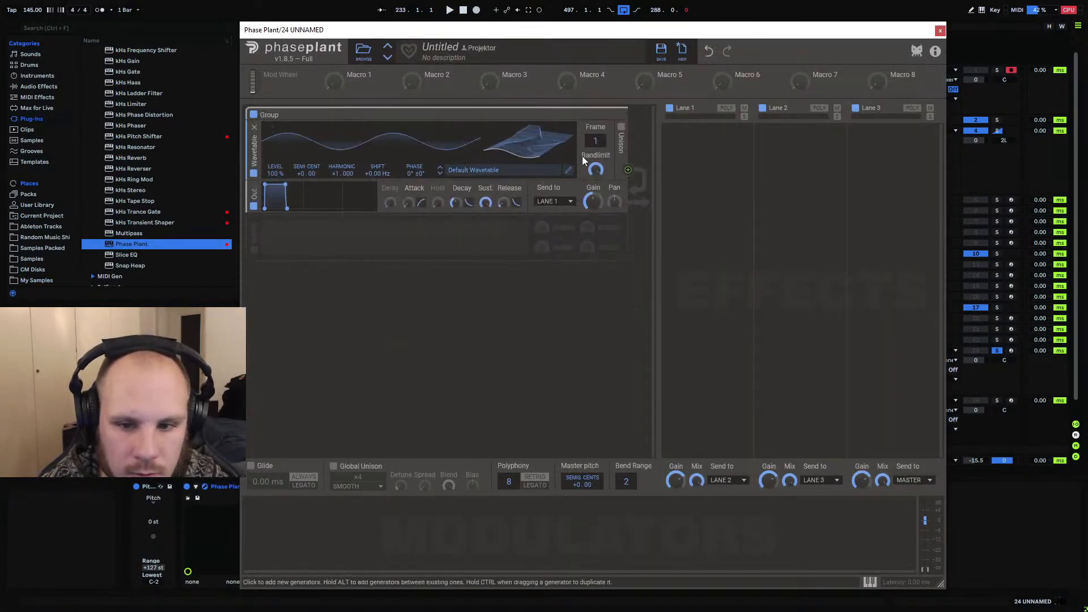
{"action": "left_click", "coordinate": [568, 170]}
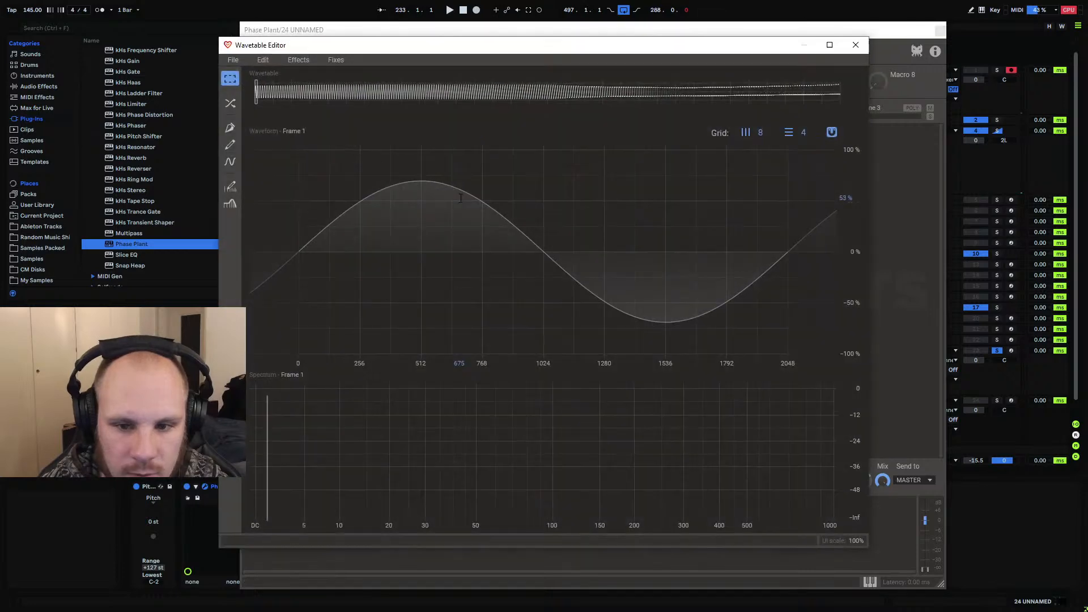
{"action": "left_click", "coordinate": [853, 49]}
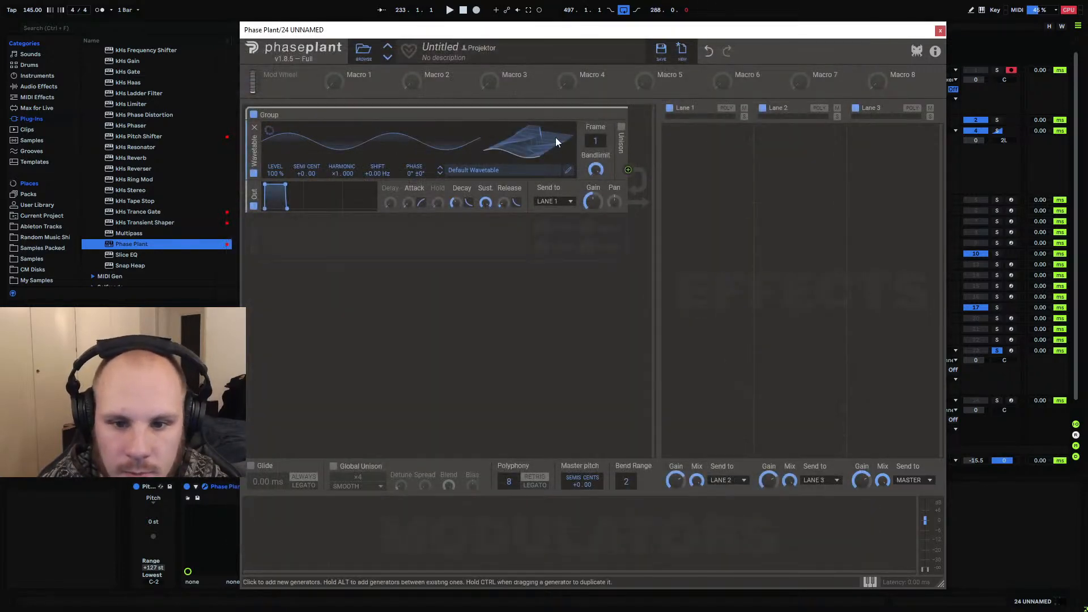
{"action": "left_click", "coordinate": [568, 170]}
{"action": "left_click", "coordinate": [233, 60]}
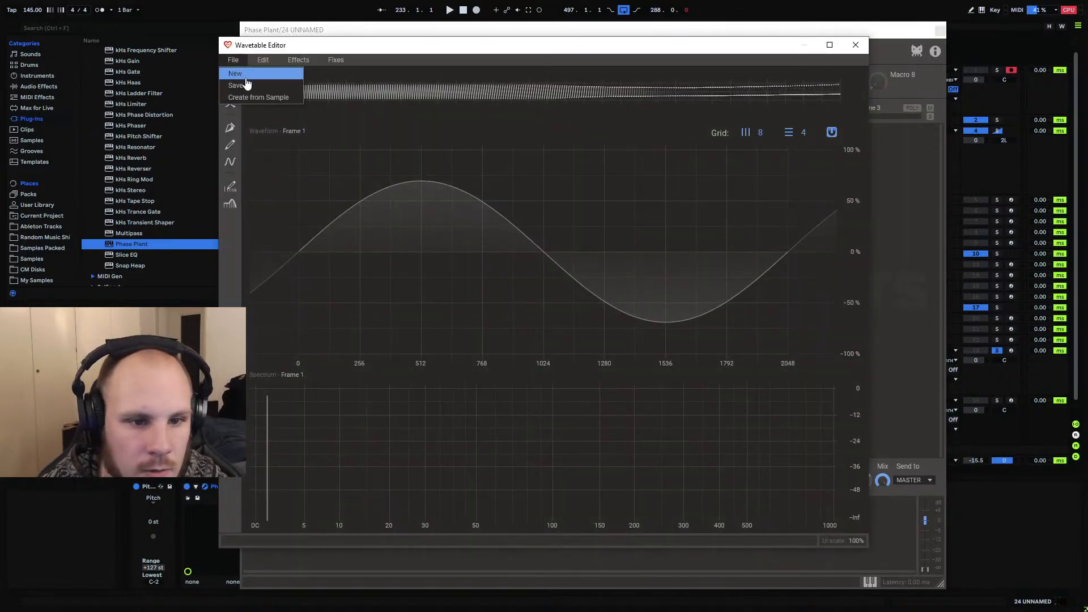
{"action": "left_click", "coordinate": [237, 75]}
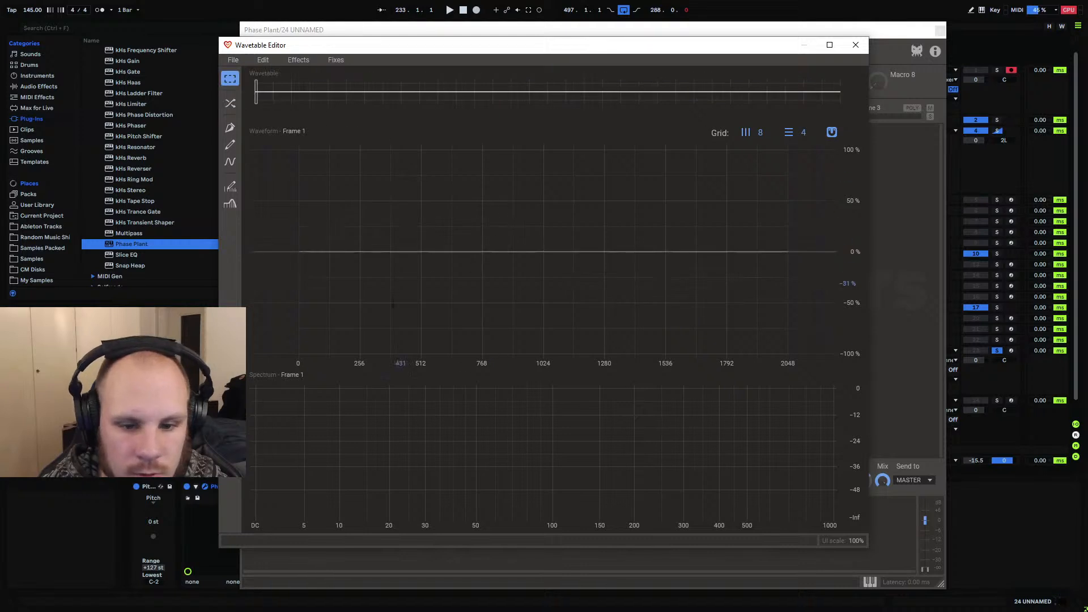
Draw a looped Pen tool curve on frame 1 from 0% at 0, through 100% at 1024 and -100% at about 1408, to 0% at 2048
{"action": "left_click", "coordinate": [229, 127]}
{"action": "left_click", "coordinate": [311, 290]}
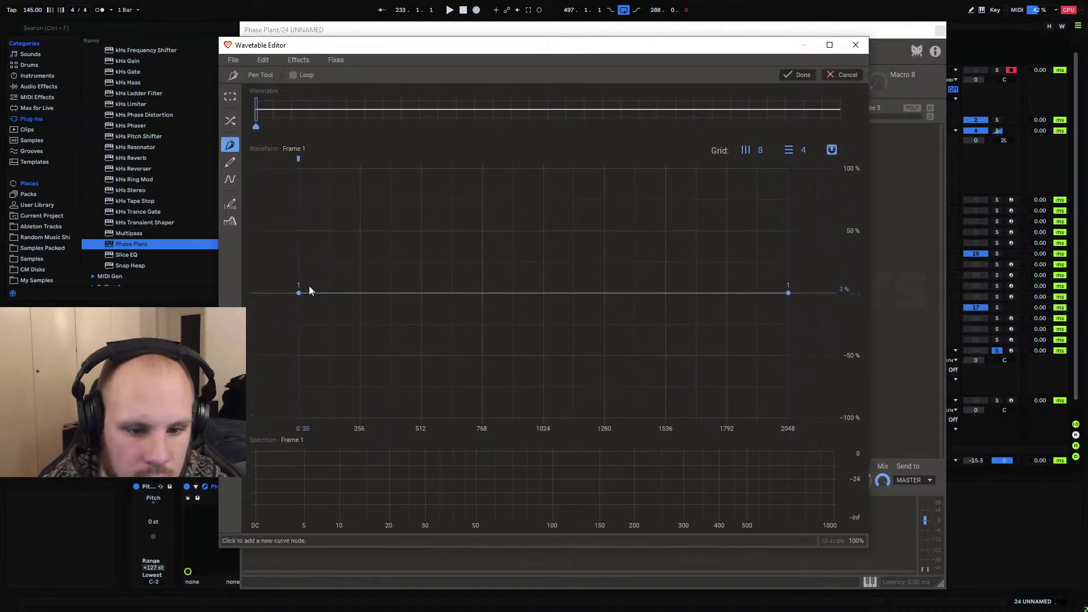
{"action": "left_click_drag", "start_coordinate": [442, 169], "coordinate": [545, 171]}
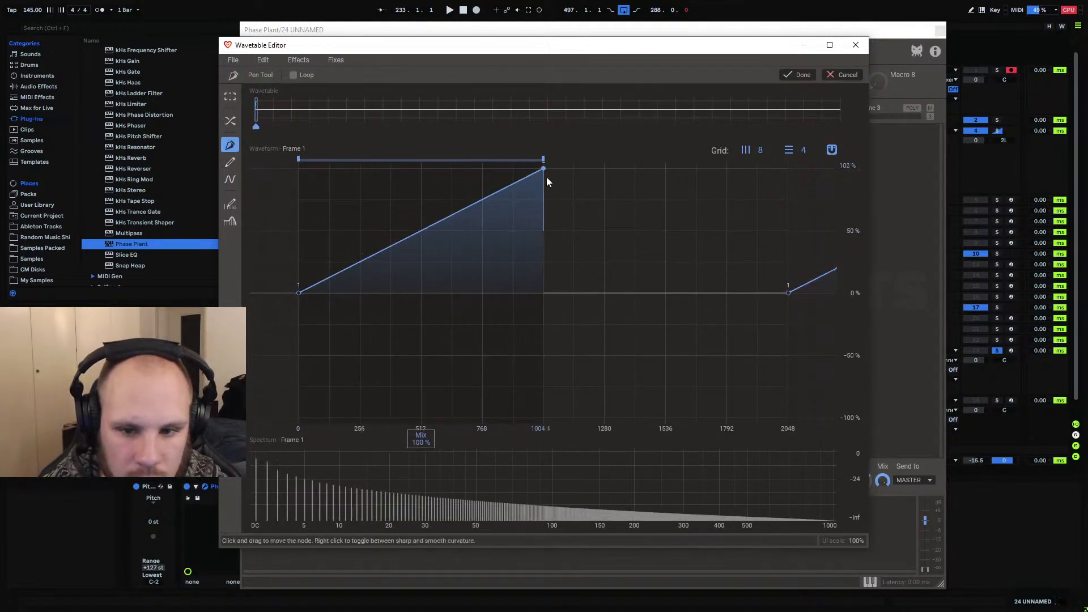
{"action": "left_click", "coordinate": [635, 418]}
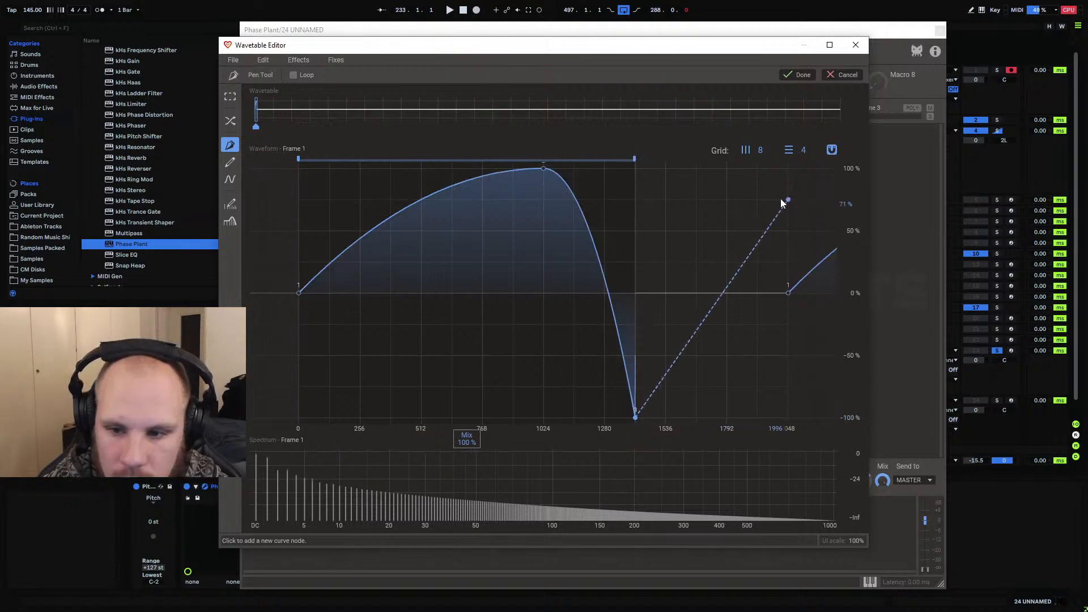
{"action": "left_click", "coordinate": [786, 295]}
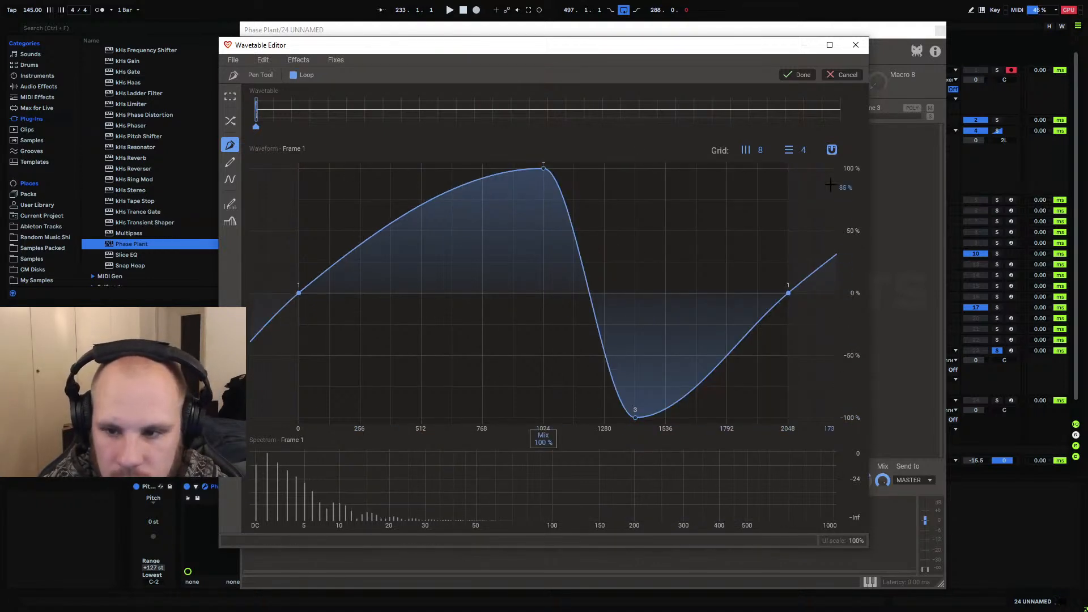
Try lowering the curve's start node to -100% at frame 256, and return it to 0%
{"action": "left_click_drag", "start_coordinate": [256, 110], "coordinate": [874, 136]}
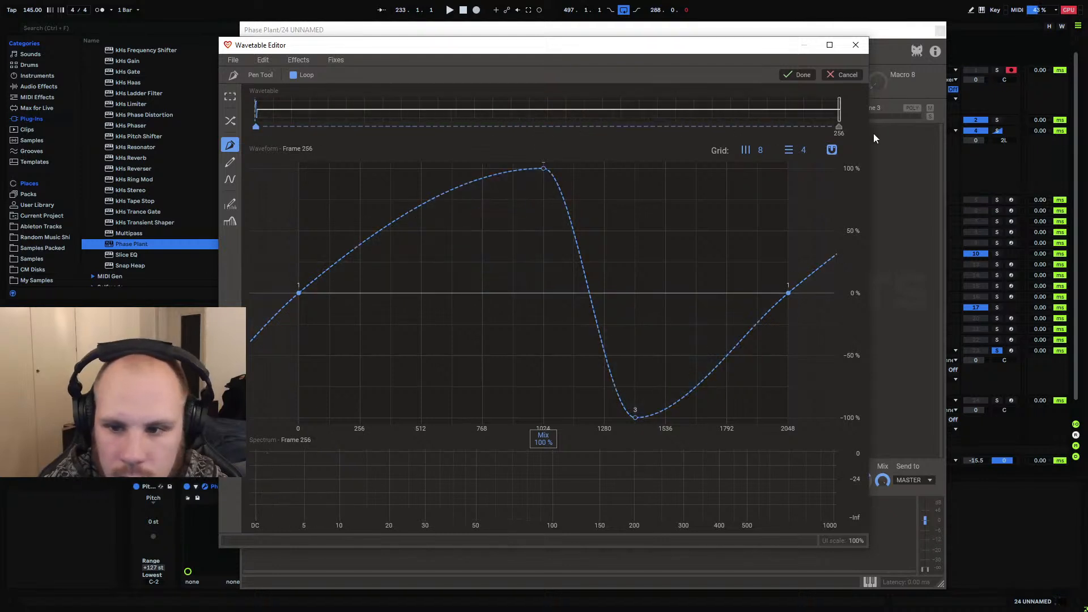
{"action": "left_click", "coordinate": [297, 293]}
{"action": "left_click_drag", "start_coordinate": [299, 319], "coordinate": [304, 425]}
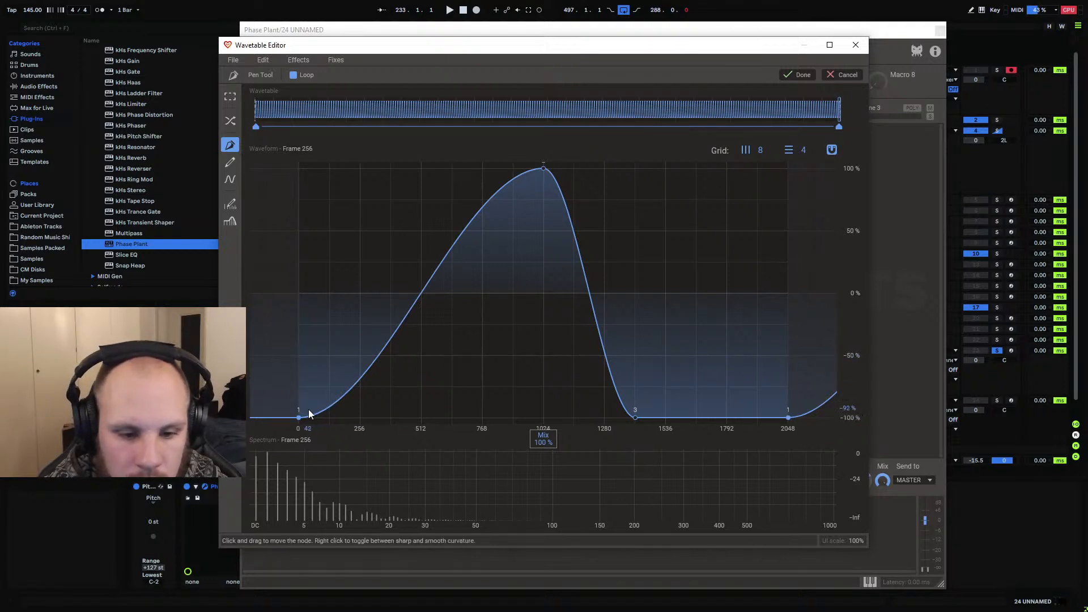
{"action": "left_click_drag", "start_coordinate": [299, 420], "coordinate": [299, 293]}
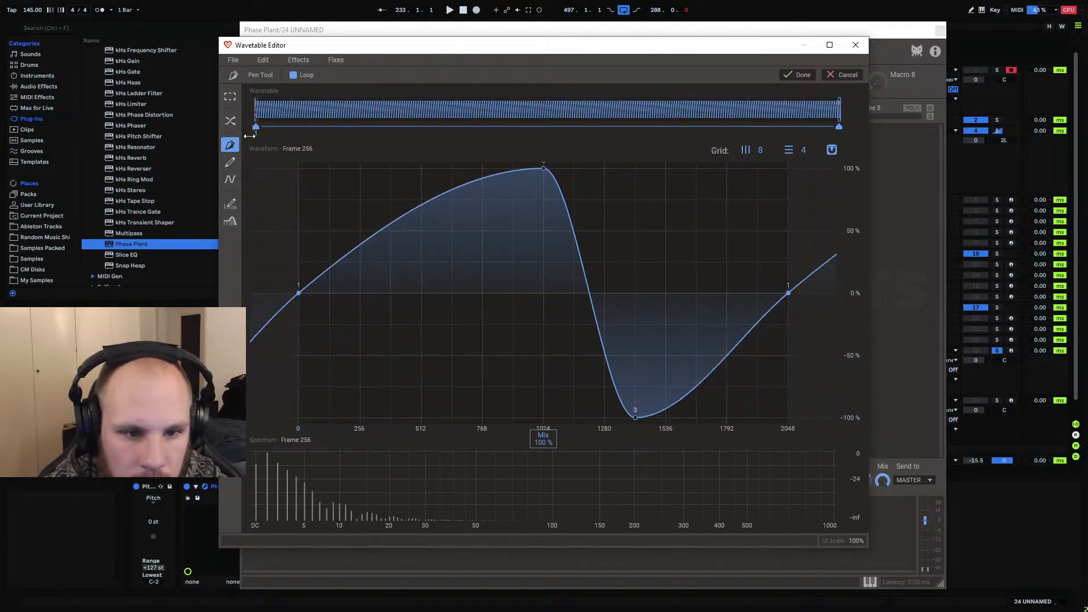
Restrict the pen curve's frame range to frame 1 only and apply it
{"action": "mouse_move", "coordinate": [250, 125]}
{"action": "left_mouse_down"}
{"action": "mouse_move", "coordinate": [838, 127]}
{"action": "mouse_move", "coordinate": [265, 127]}
{"action": "mouse_move", "coordinate": [238, 111]}
{"action": "left_mouse_up"}
{"action": "left_click_drag", "start_coordinate": [837, 127], "coordinate": [728, 127]}
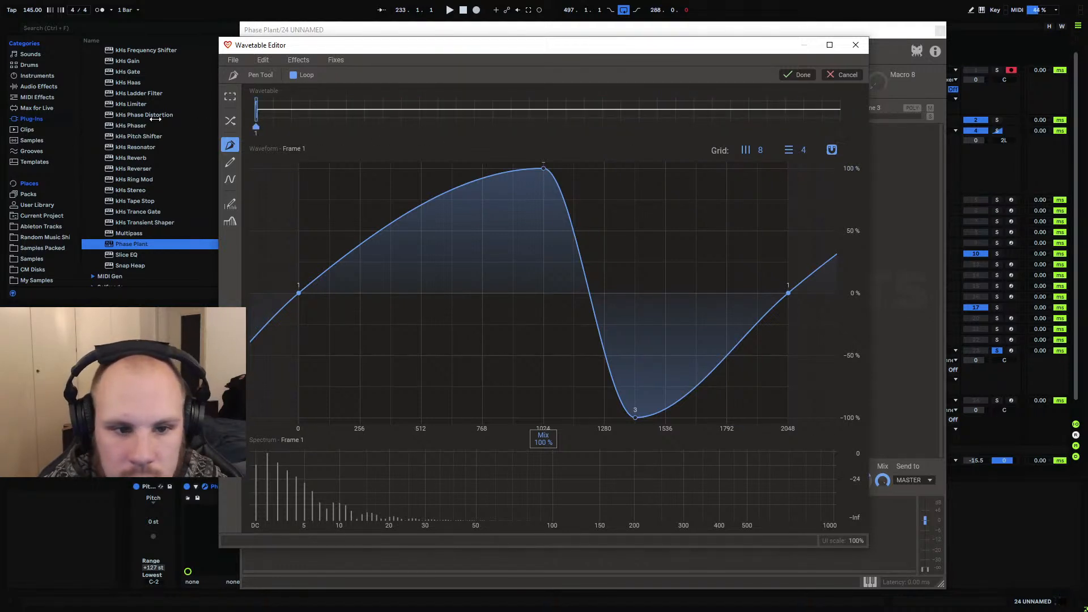
{"action": "left_click", "coordinate": [801, 76]}
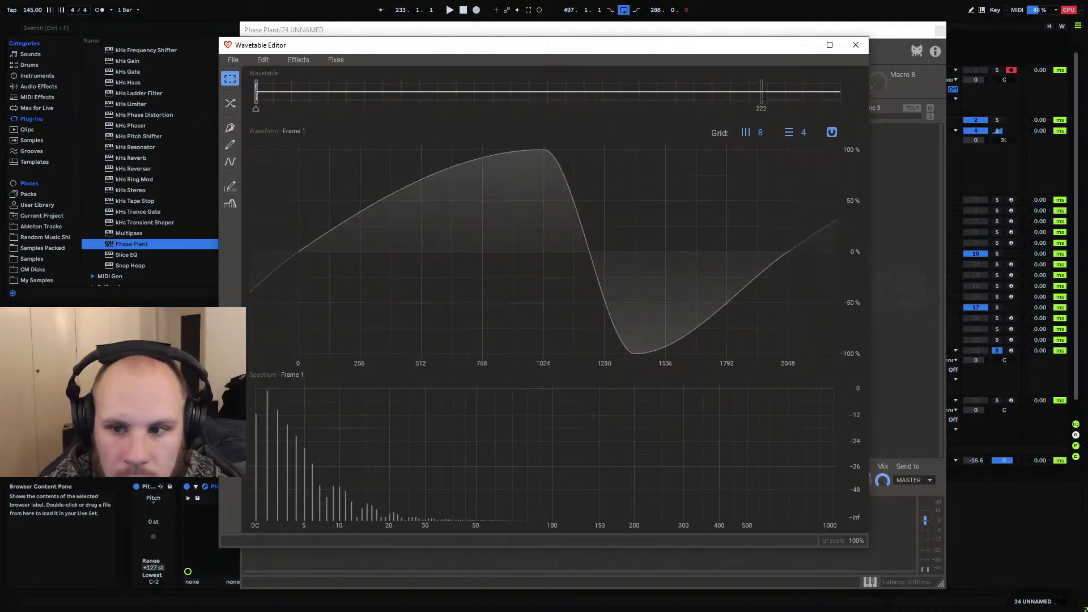
Draw a Pen tool curve on the final frames up to 256, peaking at 512, dipping to -100% at 1024 and flat from 1280, and apply it
{"action": "left_click_drag", "start_coordinate": [763, 95], "coordinate": [845, 96]}
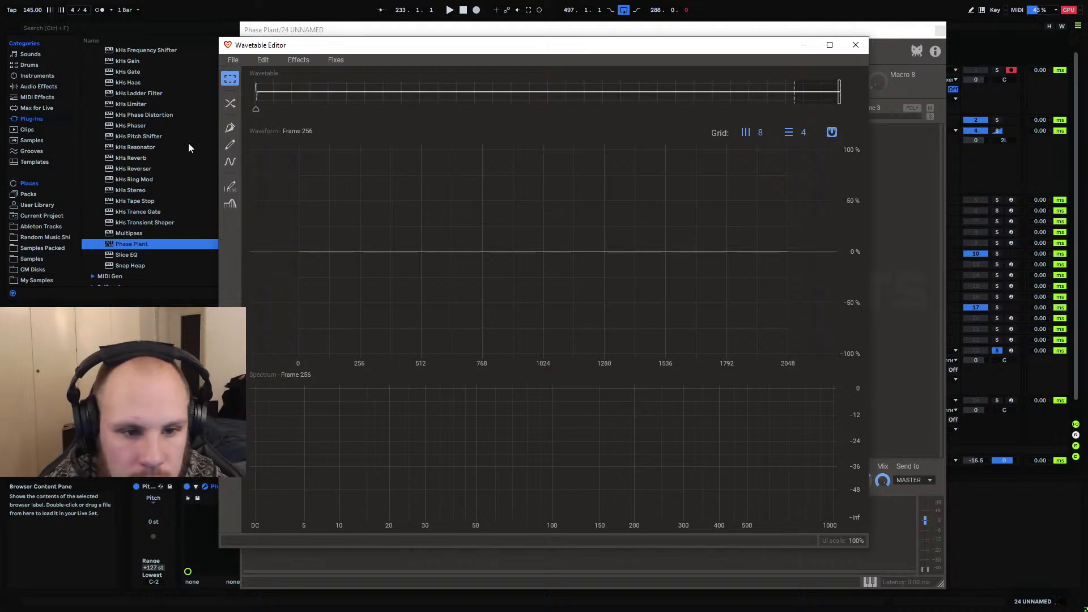
{"action": "left_click", "coordinate": [230, 161]}
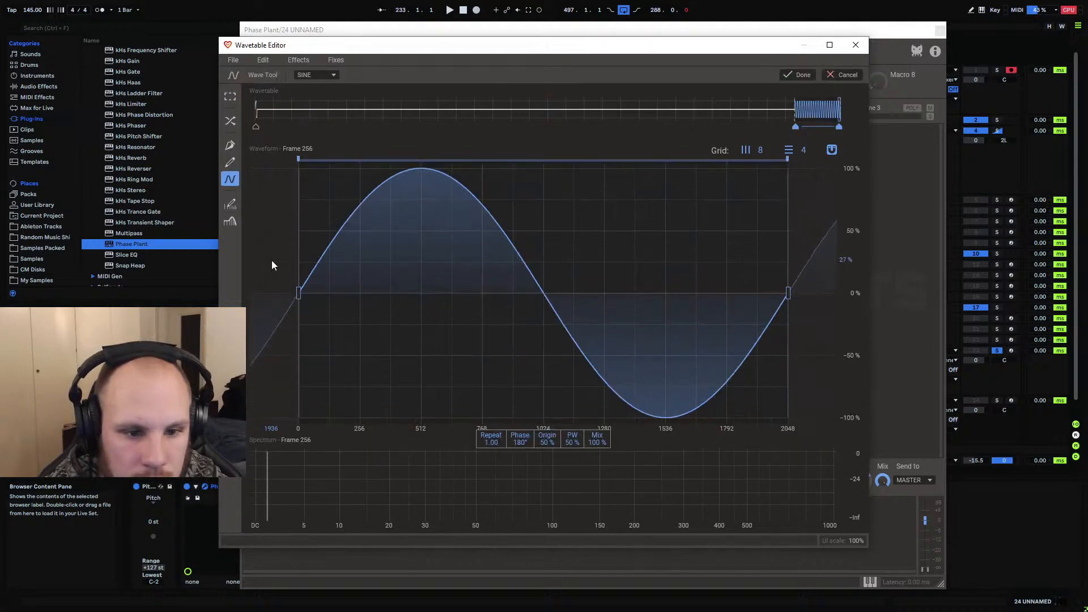
{"action": "left_click", "coordinate": [231, 146]}
{"action": "left_click_drag", "start_coordinate": [300, 297], "coordinate": [410, 155]}
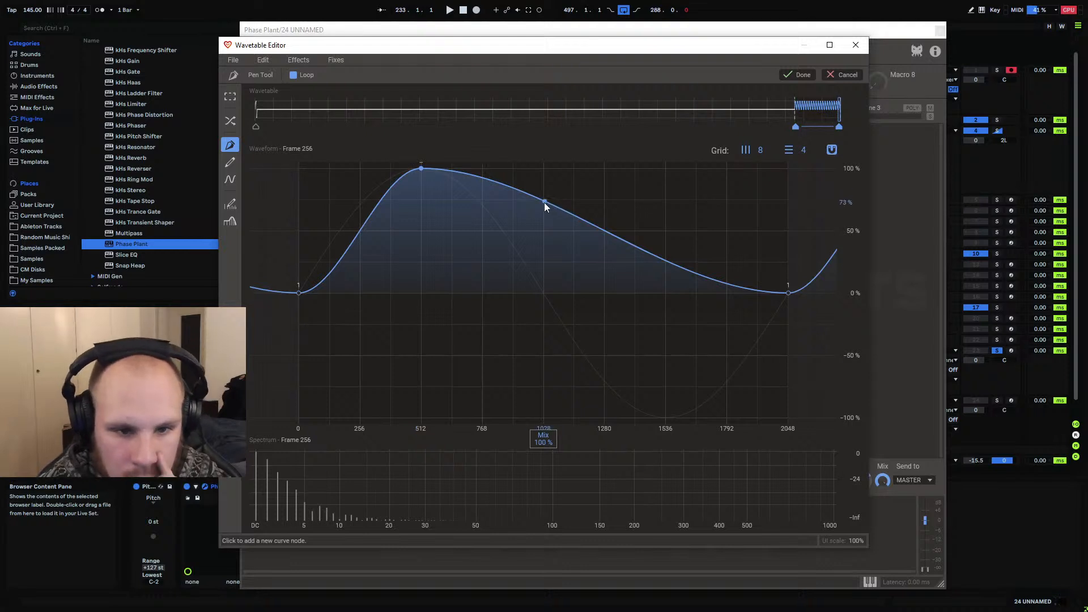
{"action": "left_click_drag", "start_coordinate": [544, 202], "coordinate": [543, 462]}
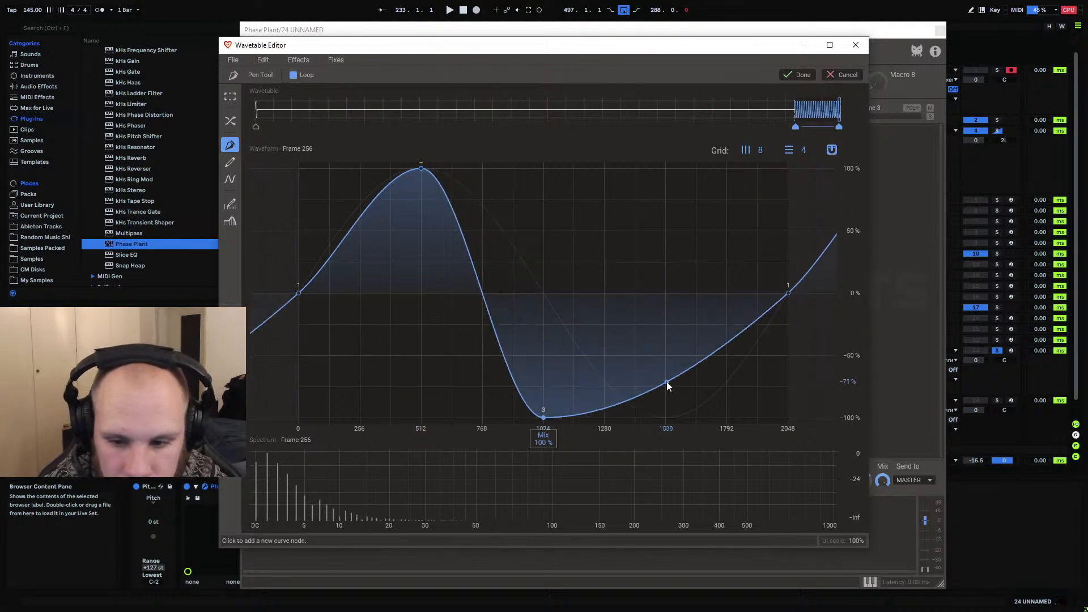
{"action": "left_click_drag", "start_coordinate": [667, 382], "coordinate": [616, 297]}
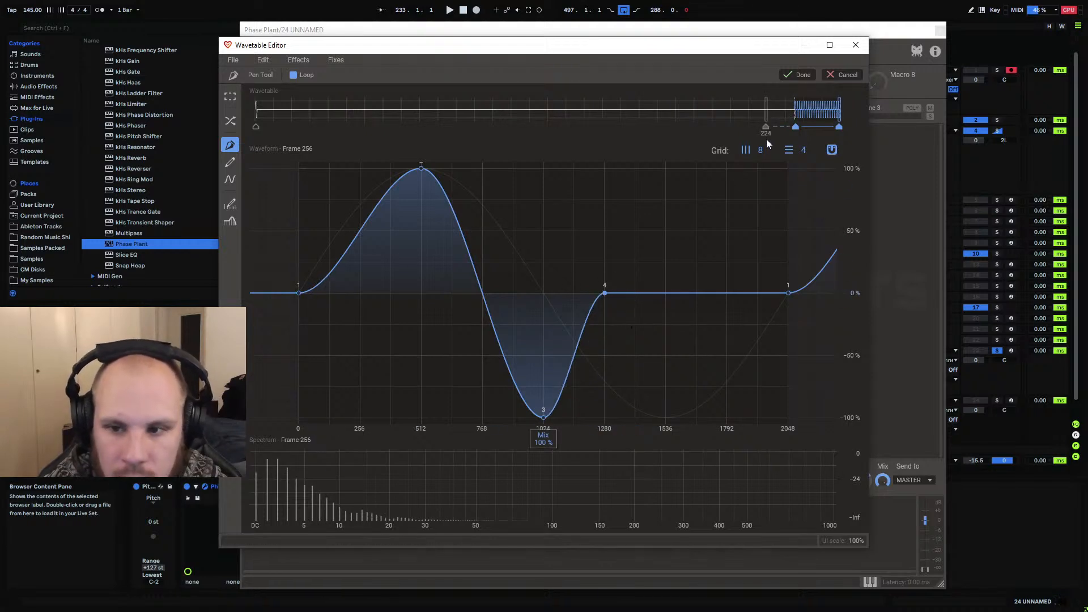
{"action": "left_click", "coordinate": [798, 75]}
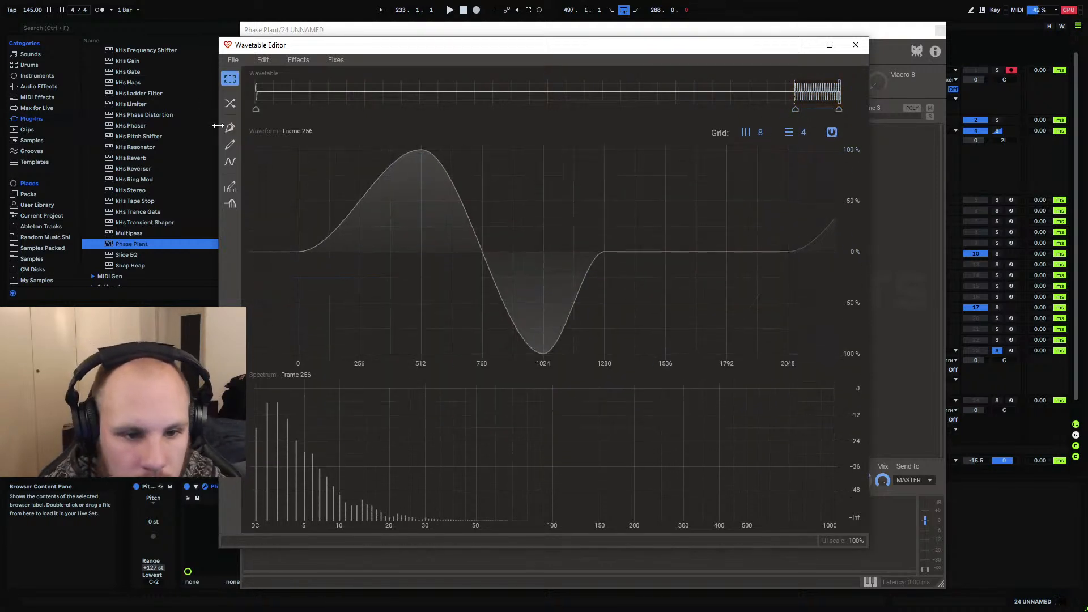
Morph the wavetable linearly across frames 1 to 256, apply it, and run a fix on the wavetable
{"action": "left_click", "coordinate": [230, 102]}
{"action": "left_click_drag", "start_coordinate": [798, 126], "coordinate": [202, 139]}
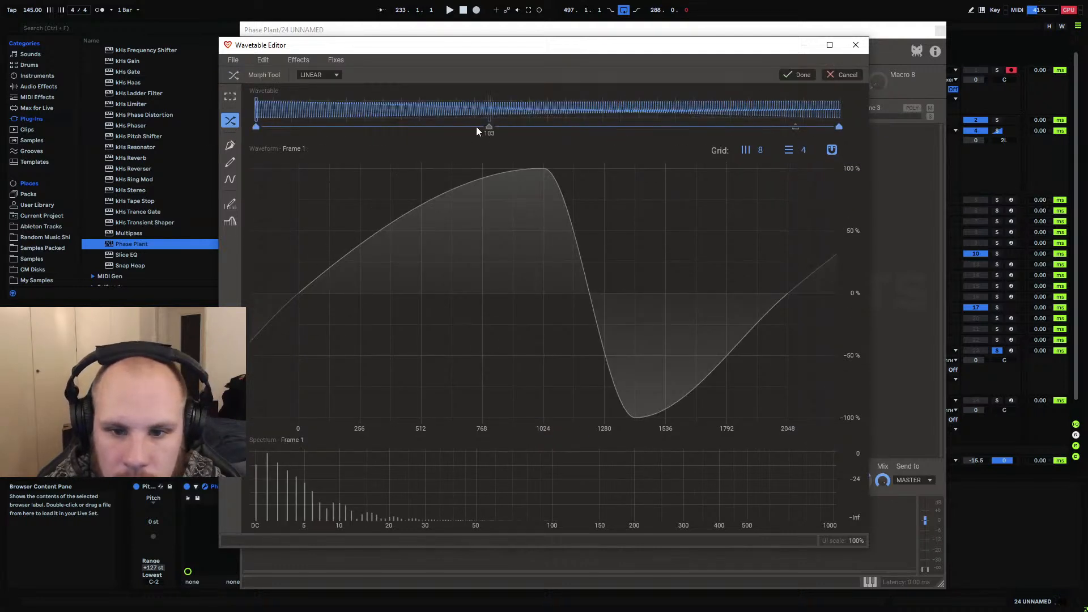
{"action": "left_click", "coordinate": [798, 78]}
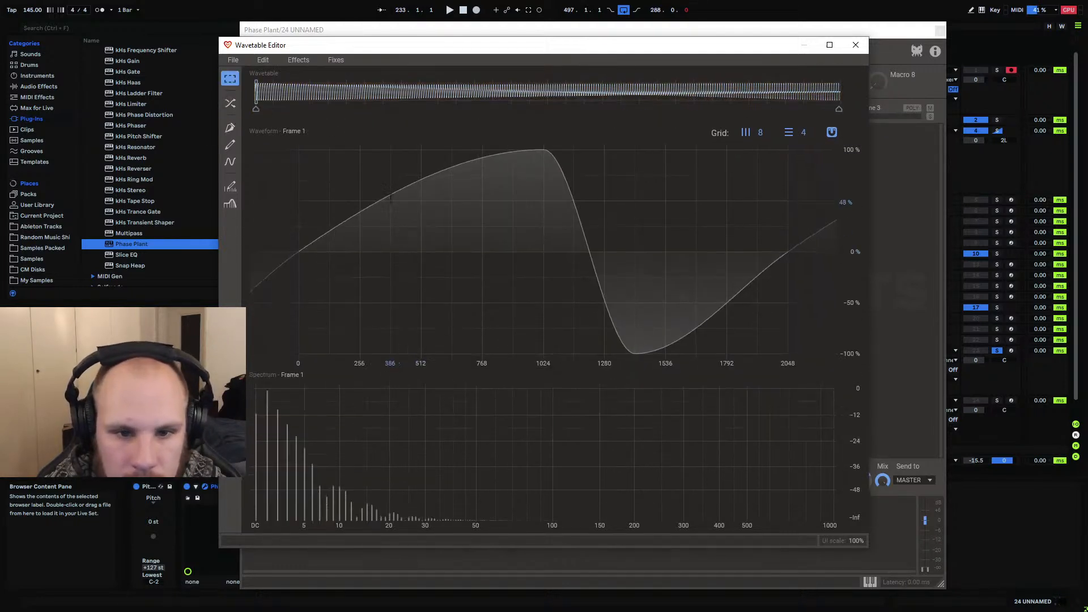
{"action": "left_click", "coordinate": [338, 61]}
{"action": "left_click", "coordinate": [357, 168]}
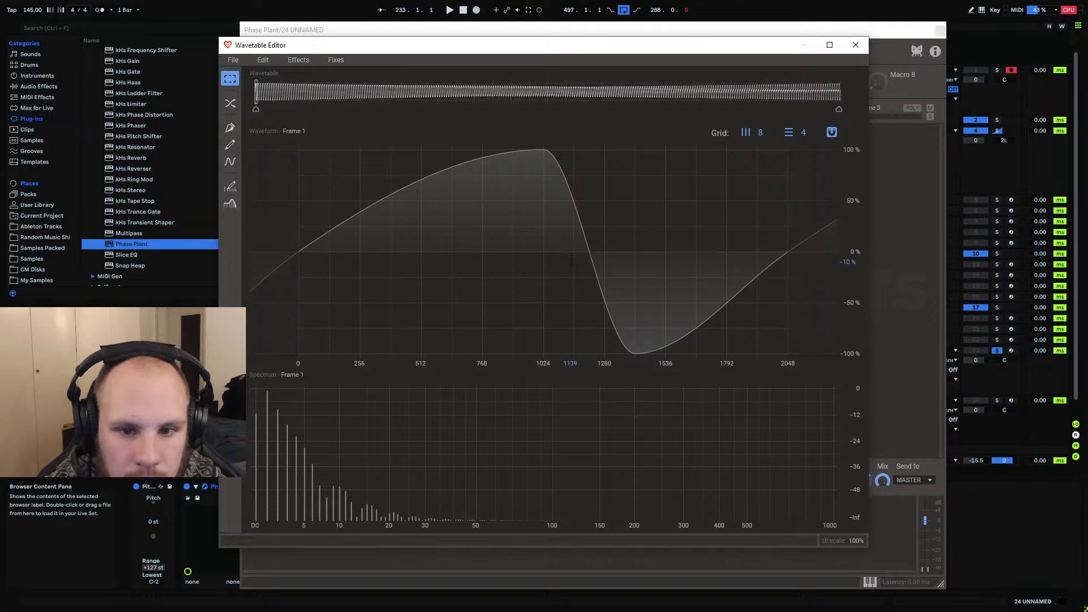
Check the wavetable at frame 256, save it to the User folder as "Harmonic Morph" and close the wavetable editor
{"action": "mouse_move", "coordinate": [258, 91]}
{"action": "left_mouse_down"}
{"action": "mouse_move", "coordinate": [879, 115]}
{"action": "mouse_move", "coordinate": [178, 120]}
{"action": "mouse_move", "coordinate": [862, 114]}
{"action": "left_mouse_up"}
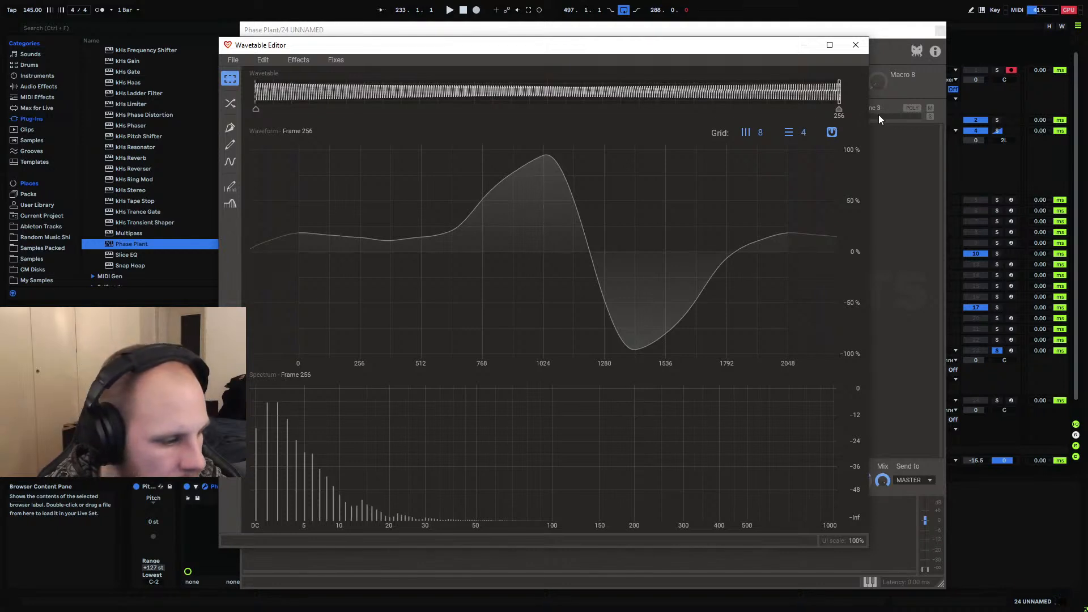
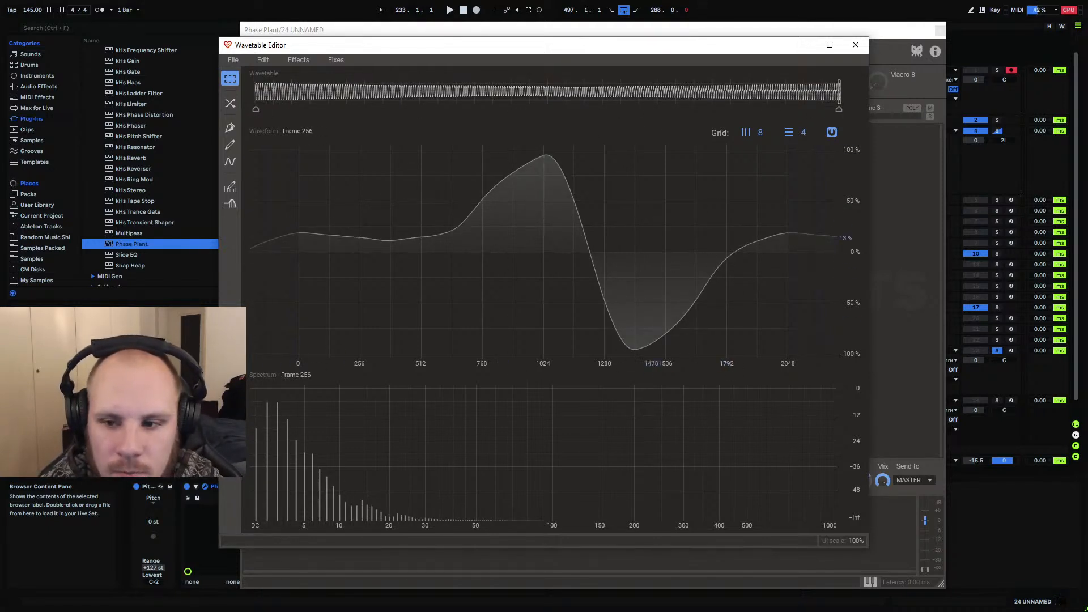
{"action": "left_click", "coordinate": [233, 60]}
{"action": "left_click", "coordinate": [266, 90]}
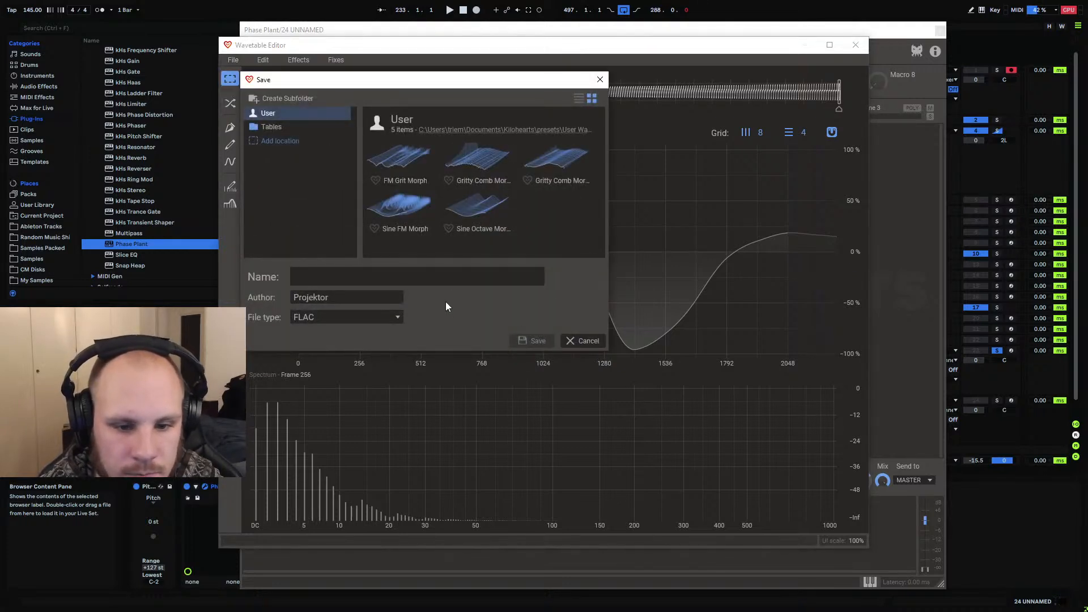
{"action": "type", "text": "Harm"}
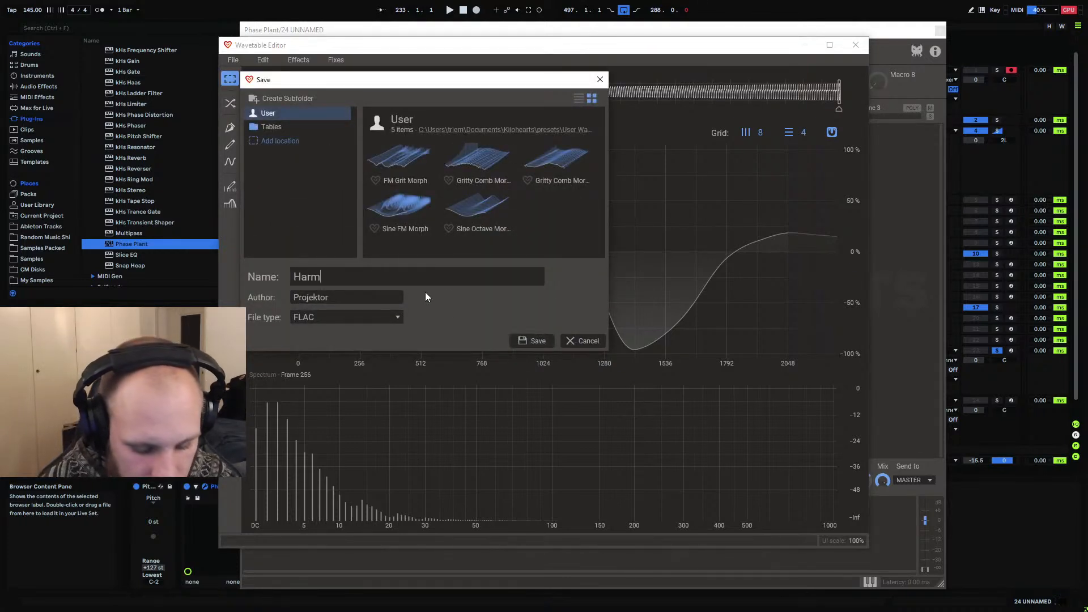
{"action": "type", "text": "onic Morph"}
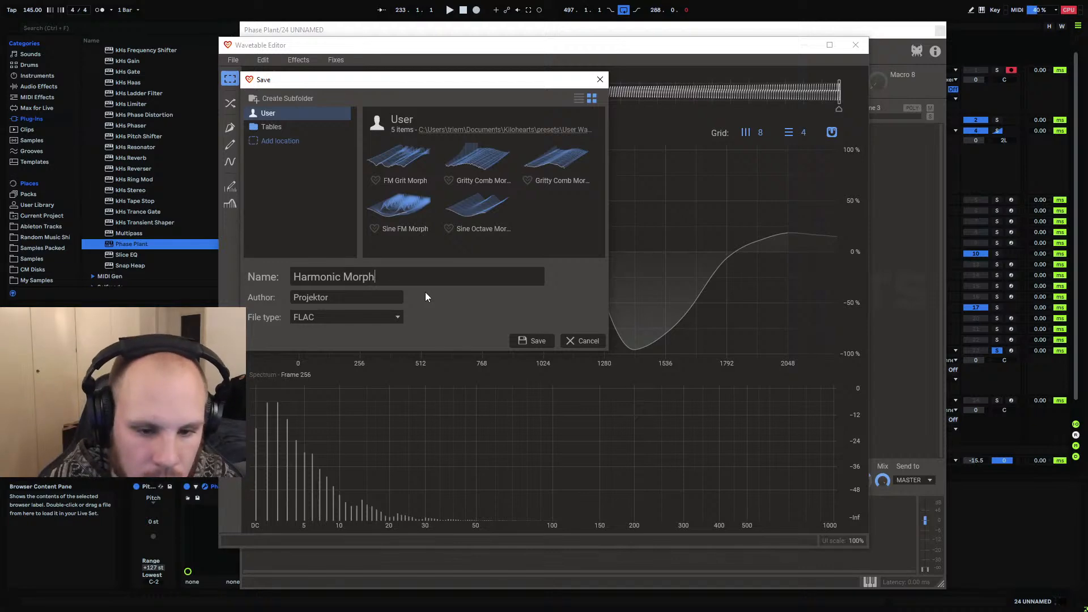
{"action": "key", "text": "Return"}
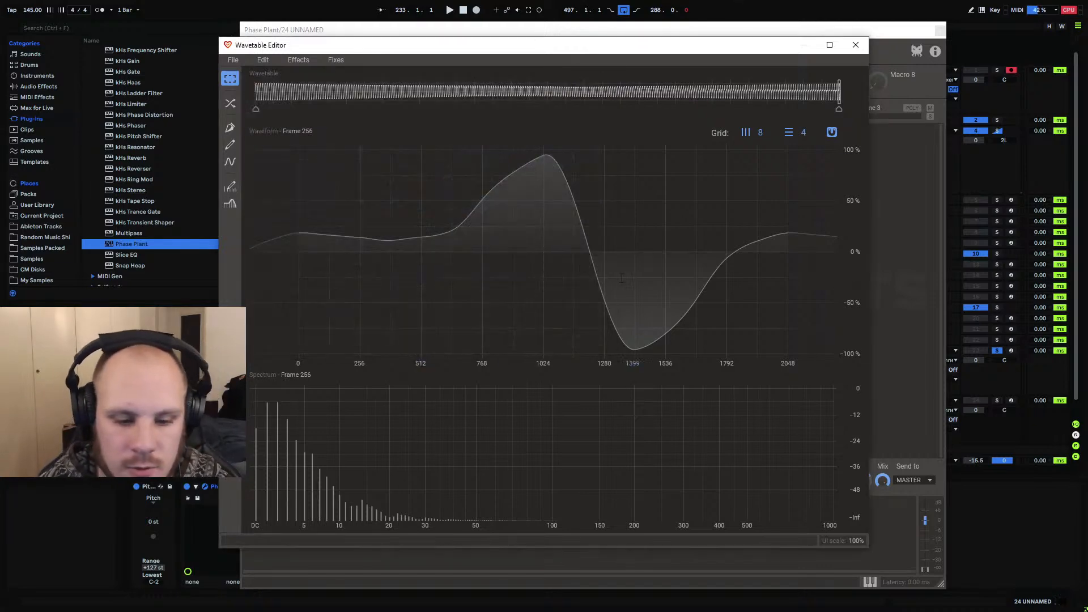
{"action": "left_click", "coordinate": [855, 44]}
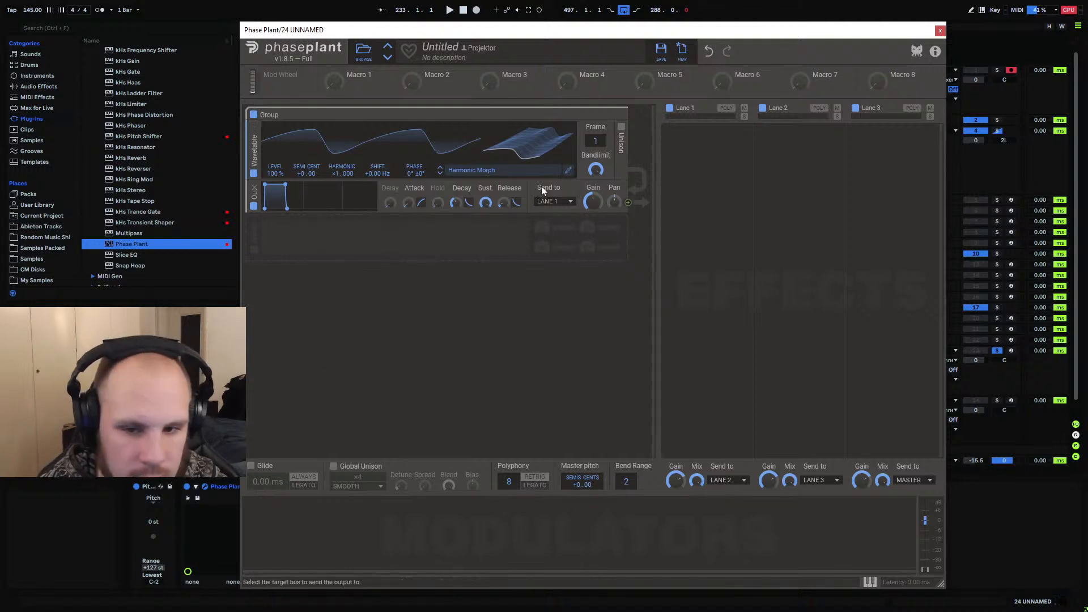
Route Macro 1 to the Harmonic Morph frame, sweep the macro up and back to zero, and close the Phase Plant window
{"action": "mouse_move", "coordinate": [597, 140]}
{"action": "left_mouse_down"}
{"action": "mouse_move", "coordinate": [597, 85]}
{"action": "mouse_move", "coordinate": [595, 159]}
{"action": "left_mouse_up"}
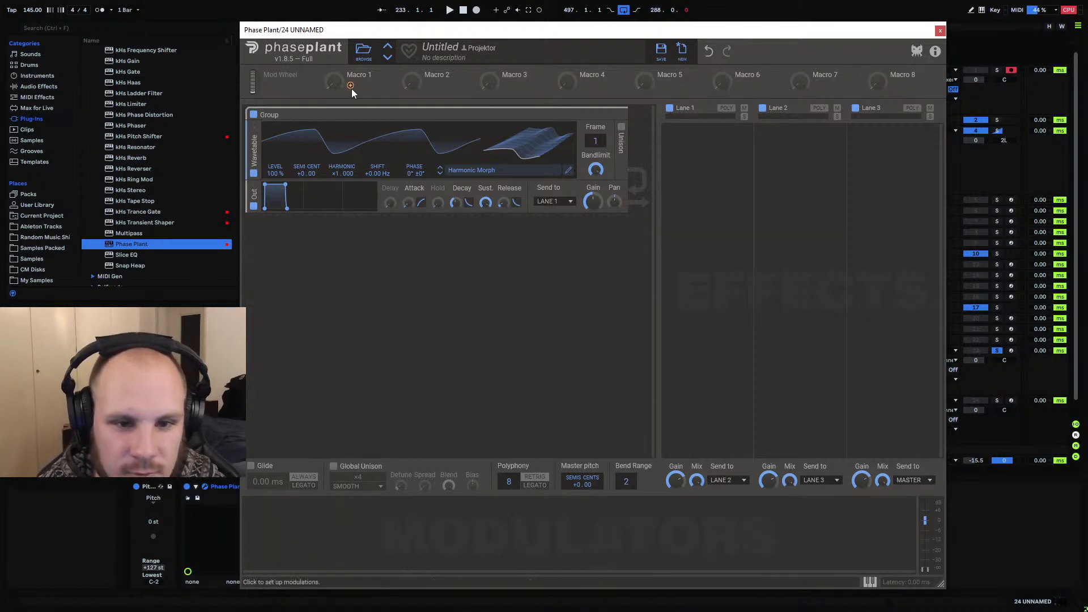
{"action": "left_click_drag", "start_coordinate": [351, 86], "coordinate": [595, 141]}
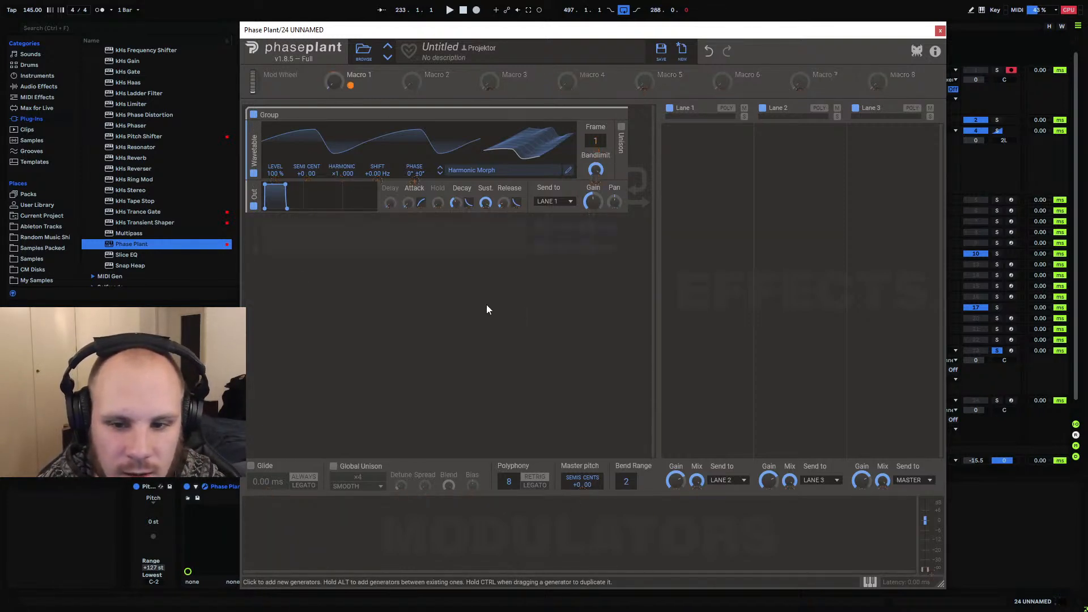
{"action": "mouse_move", "coordinate": [335, 83]}
{"action": "left_mouse_down"}
{"action": "mouse_move", "coordinate": [336, 31]}
{"action": "mouse_move", "coordinate": [335, 85]}
{"action": "left_mouse_up"}
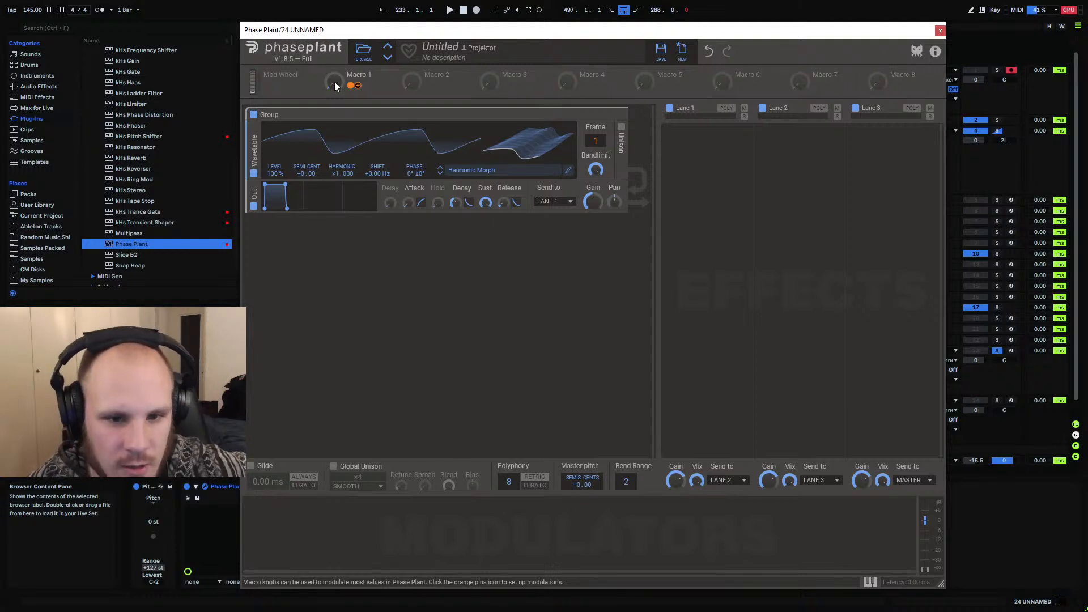
{"action": "mouse_move", "coordinate": [336, 84]}
{"action": "left_mouse_down"}
{"action": "mouse_move", "coordinate": [335, 34]}
{"action": "mouse_move", "coordinate": [336, 62]}
{"action": "left_mouse_up"}
{"action": "left_click_drag", "start_coordinate": [335, 63], "coordinate": [336, 28]}
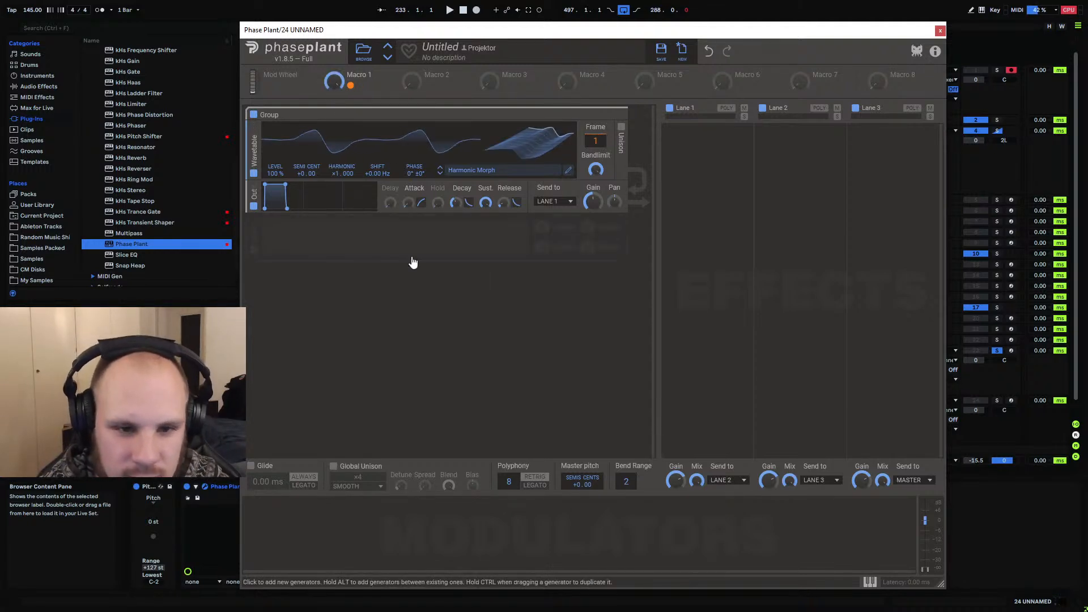
{"action": "left_click_drag", "start_coordinate": [336, 84], "coordinate": [335, 113]}
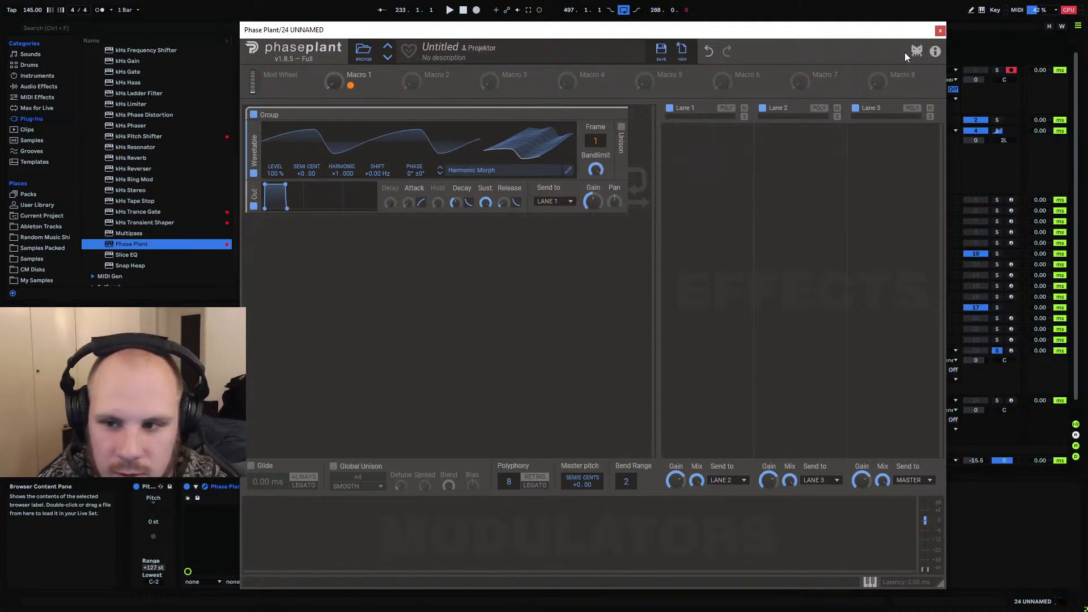
{"action": "left_click", "coordinate": [940, 31]}
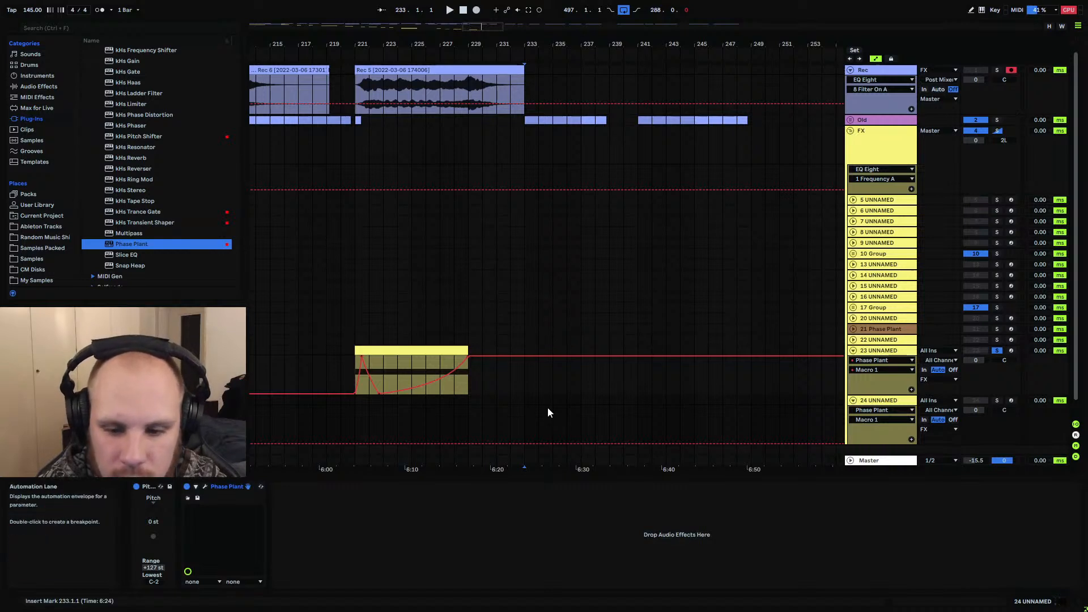
Create an eight-bar MIDI clip from bar 233 to 241 on track 24 UNNAMED, using the Narrow adaptive grid
{"action": "left_click_drag", "start_coordinate": [528, 401], "coordinate": [640, 401]}
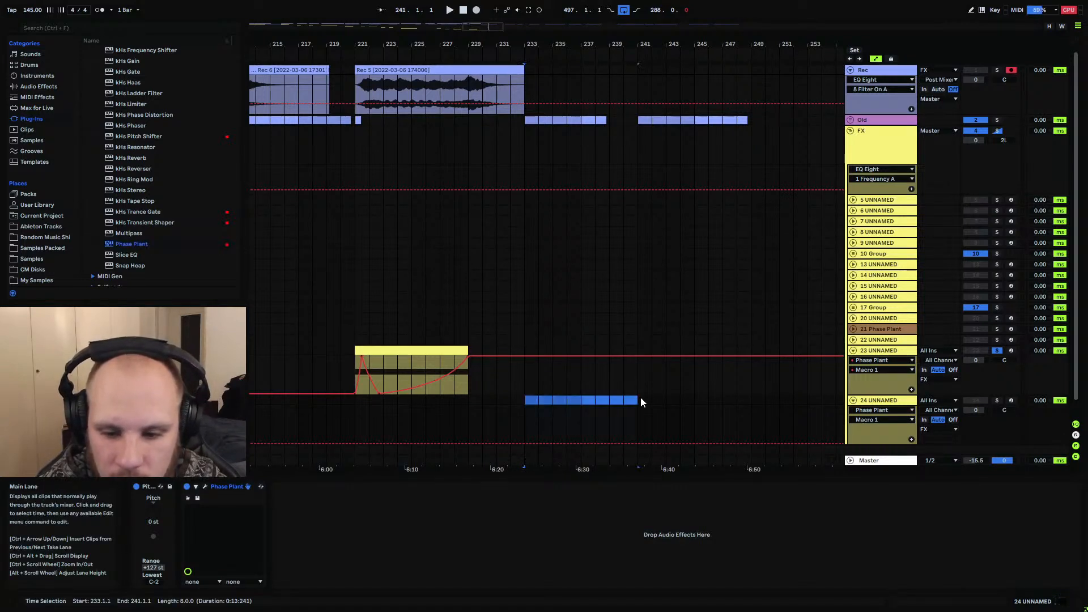
{"action": "key", "text": "ctrl+shift+m"}
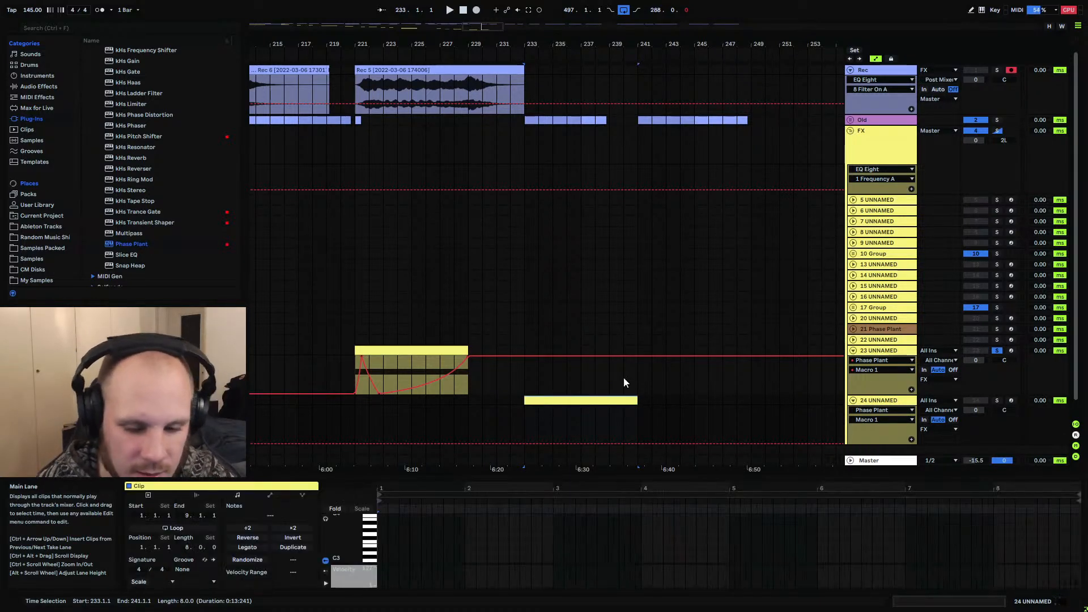
{"action": "right_click", "coordinate": [381, 541]}
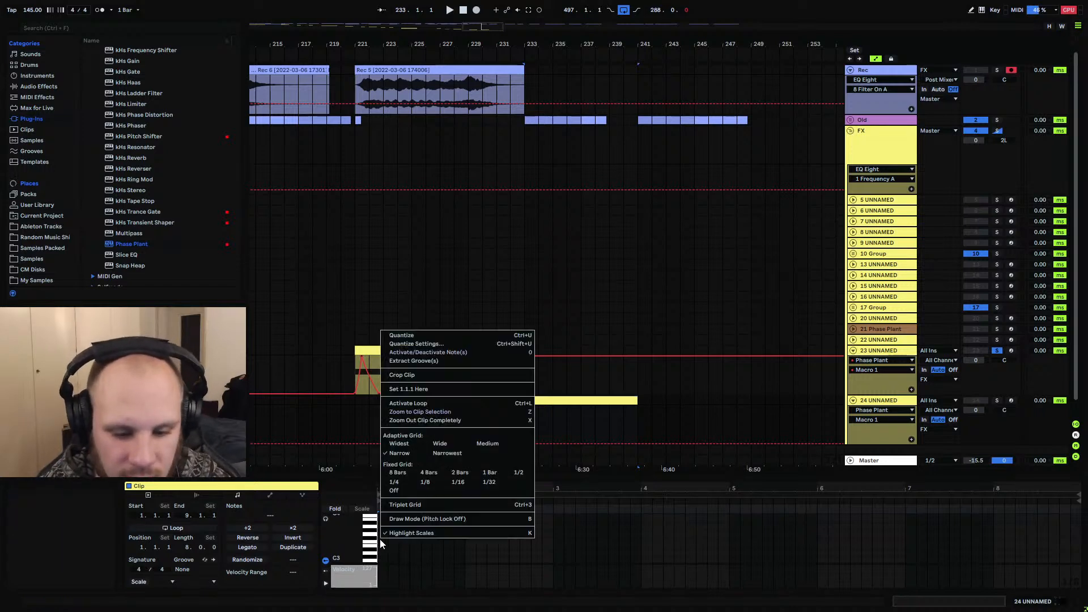
{"action": "left_click", "coordinate": [407, 454]}
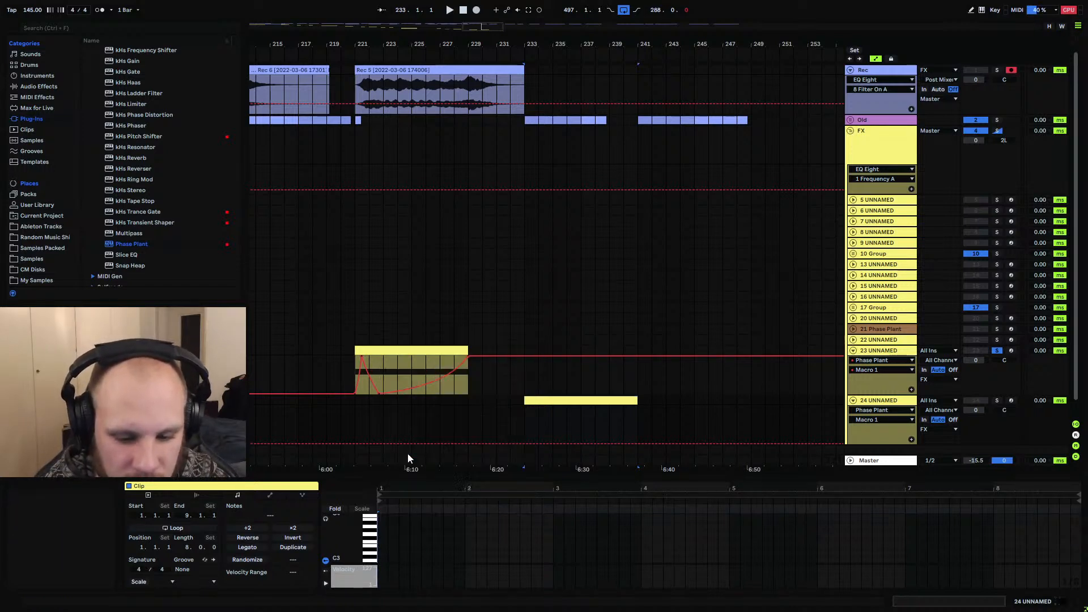
Add a note spanning all eight bars of the clip and set its pitch to C3
{"action": "double_click", "coordinate": [382, 538]}
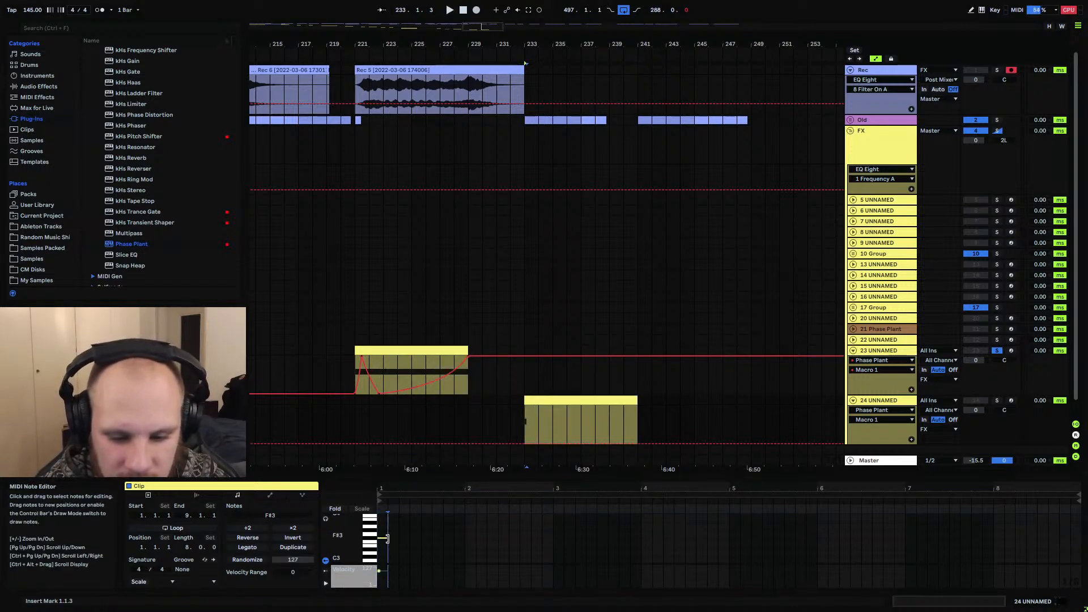
{"action": "left_click_drag", "start_coordinate": [387, 538], "coordinate": [1074, 555]}
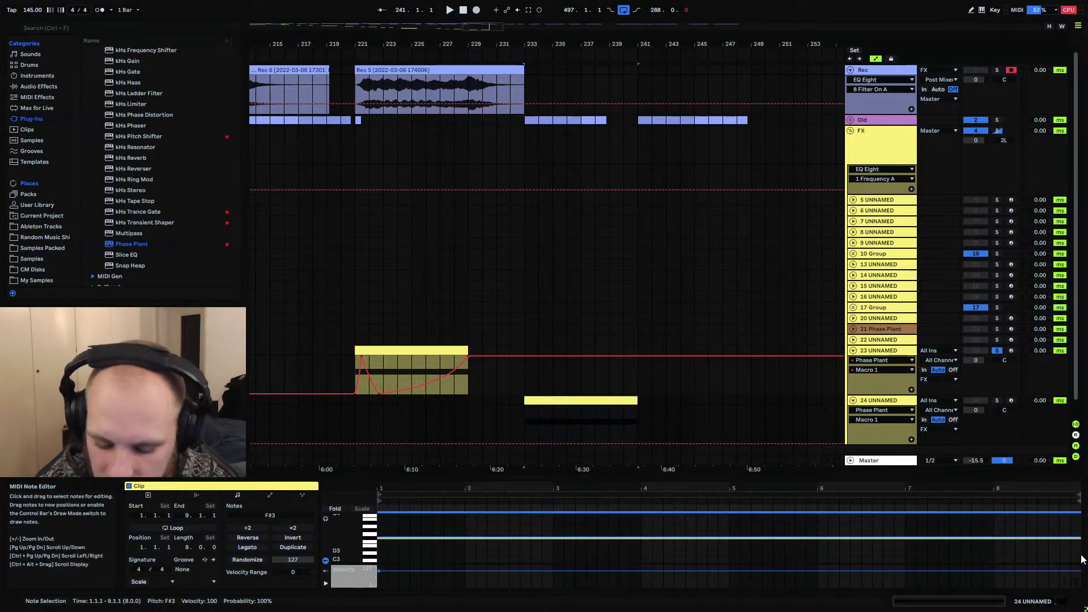
{"action": "key", "text": "Down"}
{"action": "key", "text": "Down"}
{"action": "key", "text": "Down"}
{"action": "key", "text": "Down"}
{"action": "key", "text": "Down"}
{"action": "key", "text": "Down"}
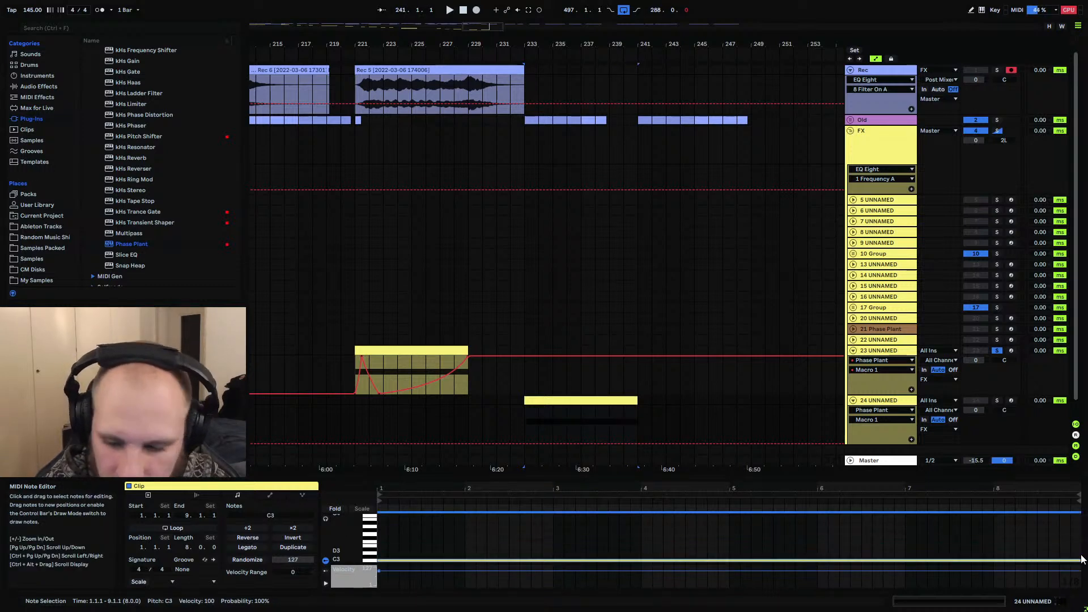
Audition the new clip on track 24 UNNAMED from bar 233
{"action": "left_click", "coordinate": [528, 418]}
{"action": "key", "text": "space"}
{"action": "key", "text": "space"}
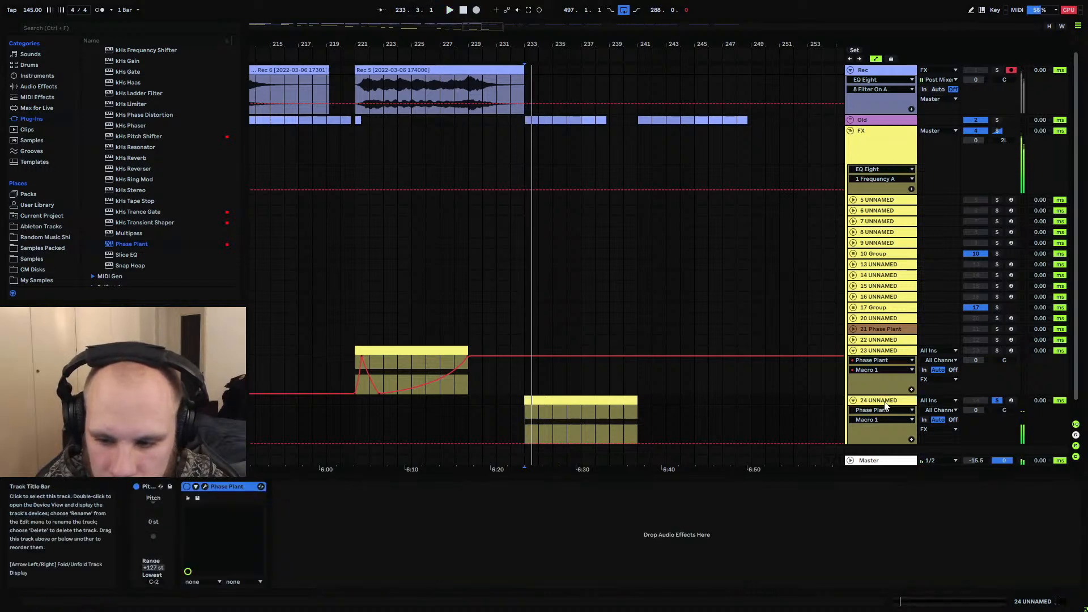
Reopen Phase Plant, add an Analog oscillator with a triangle wave, and route it to the Harmonic Morph wavetable's phase at about 37%
{"action": "key", "text": "shift+Tab"}
{"action": "left_click", "coordinate": [205, 487]}
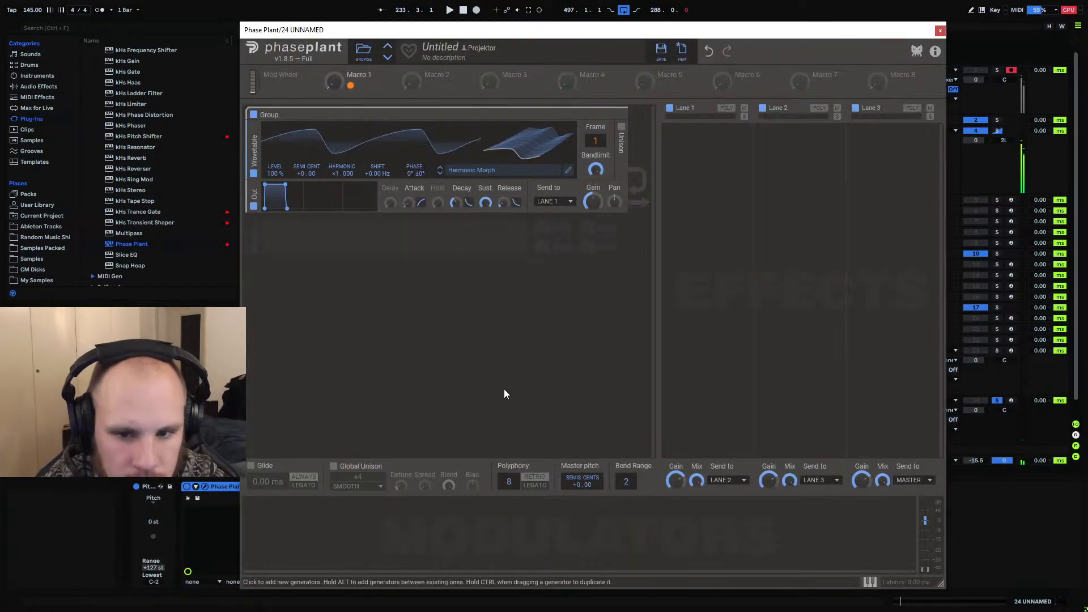
{"action": "left_click", "coordinate": [435, 247]}
{"action": "left_click", "coordinate": [452, 280]}
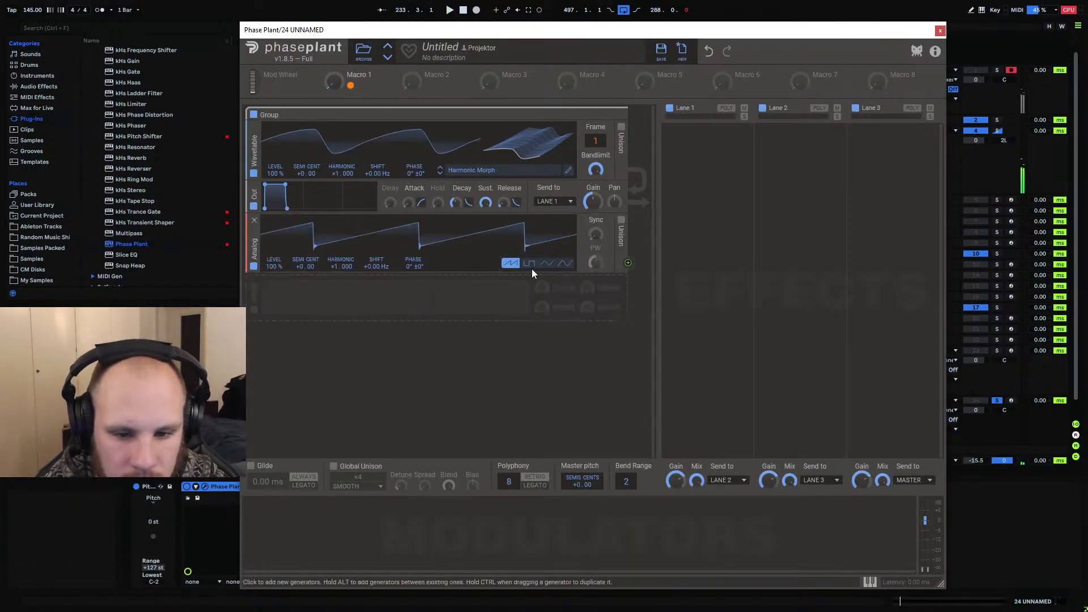
{"action": "left_click_drag", "start_coordinate": [628, 263], "coordinate": [414, 180]}
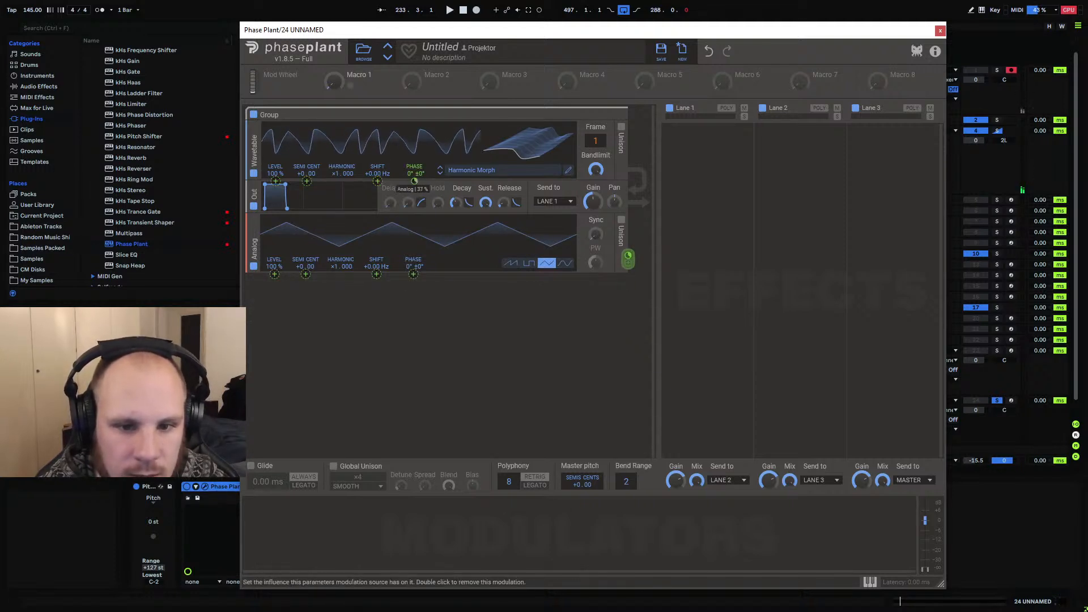
Add a sine Analog oscillator and route it to the phase of the Harmonic Morph wavetable at about 14% and of the triangle oscillator
{"action": "left_click", "coordinate": [383, 301]}
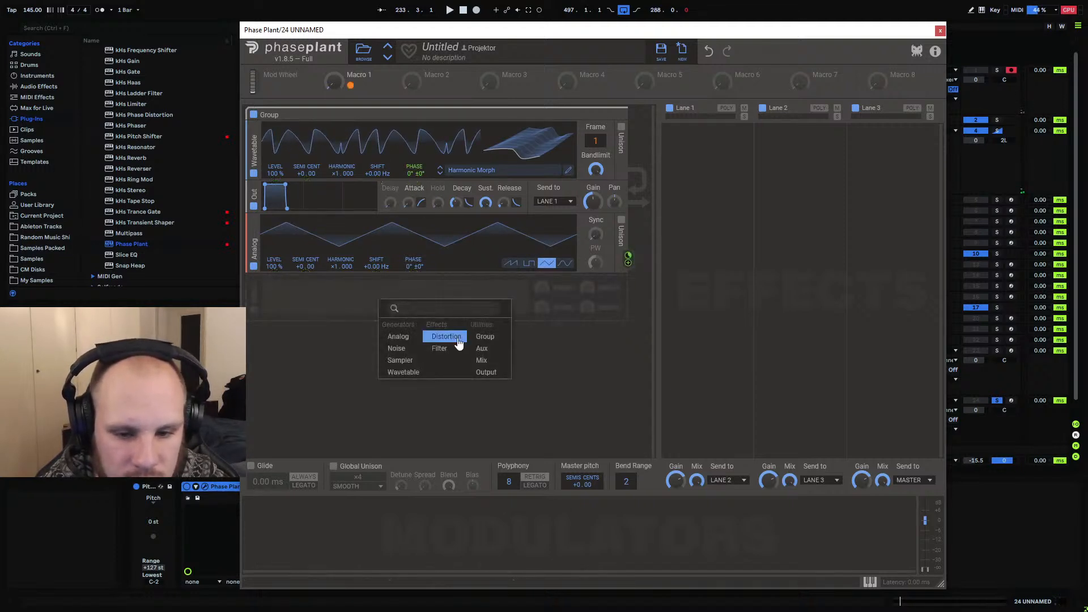
{"action": "left_click", "coordinate": [396, 336]}
{"action": "left_click", "coordinate": [547, 323]}
{"action": "left_click", "coordinate": [564, 323]}
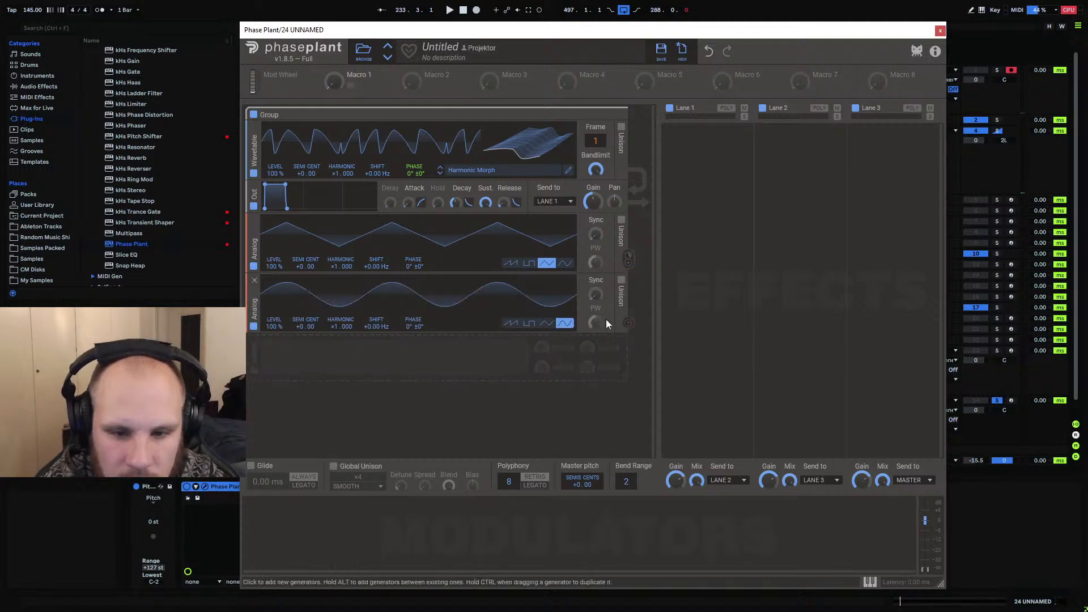
{"action": "left_click_drag", "start_coordinate": [414, 181], "coordinate": [414, 181]}
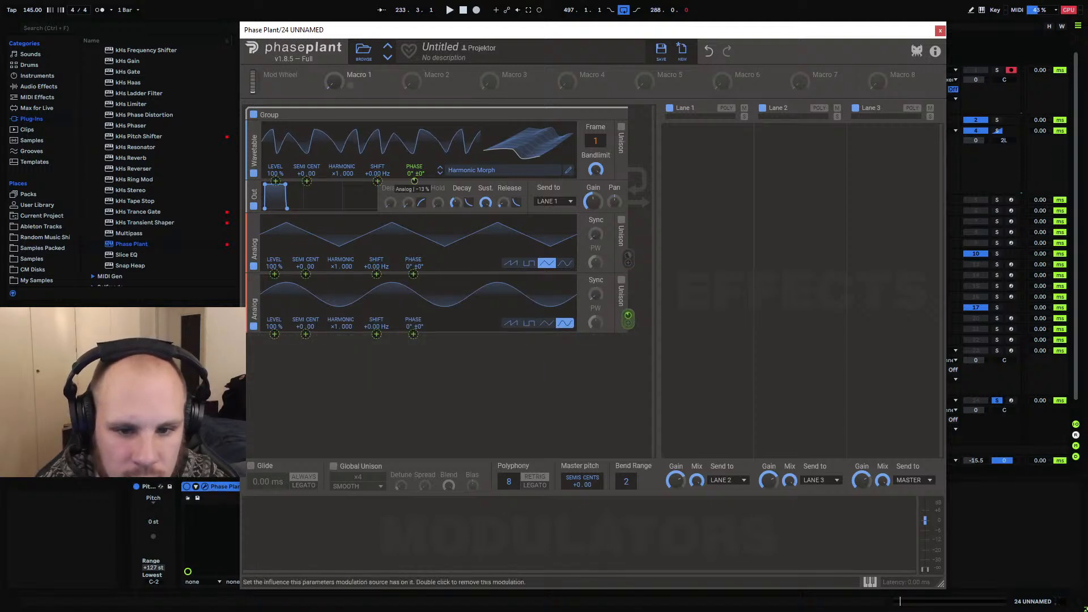
{"action": "left_click_drag", "start_coordinate": [415, 181], "coordinate": [414, 179]}
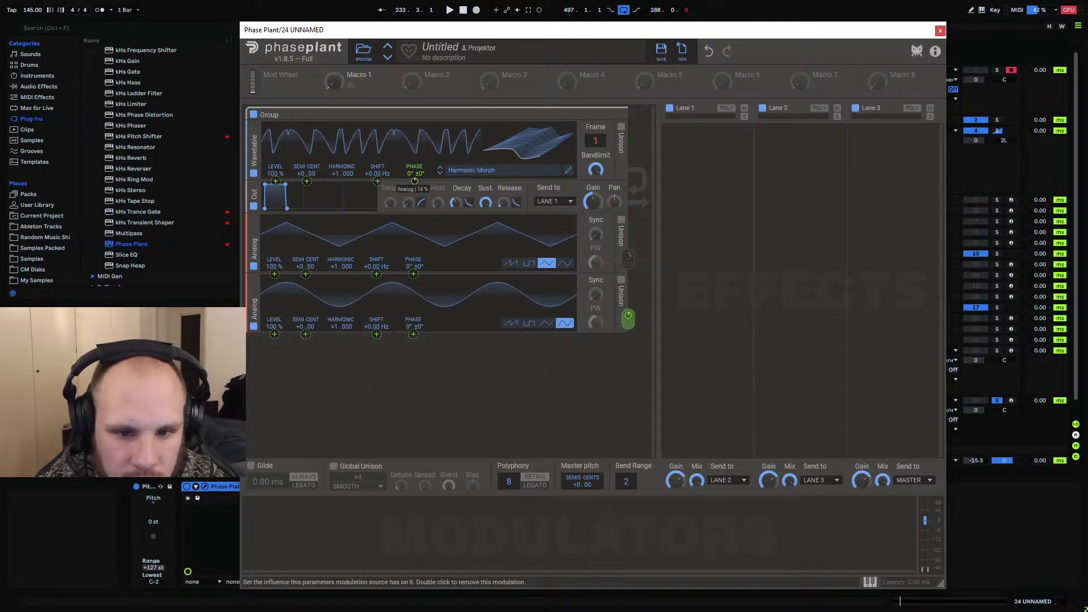
{"action": "left_click_drag", "start_coordinate": [413, 275], "coordinate": [413, 268]}
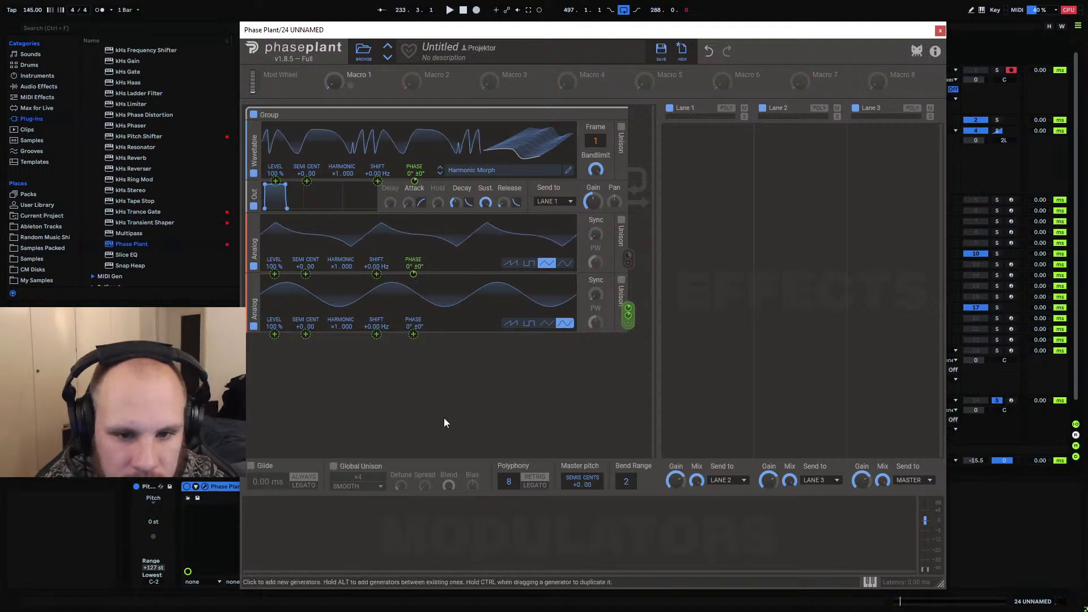
Add a second Wavetable generator and load Asym Rounded from the factory Modulators folder
{"action": "left_click", "coordinate": [388, 376]}
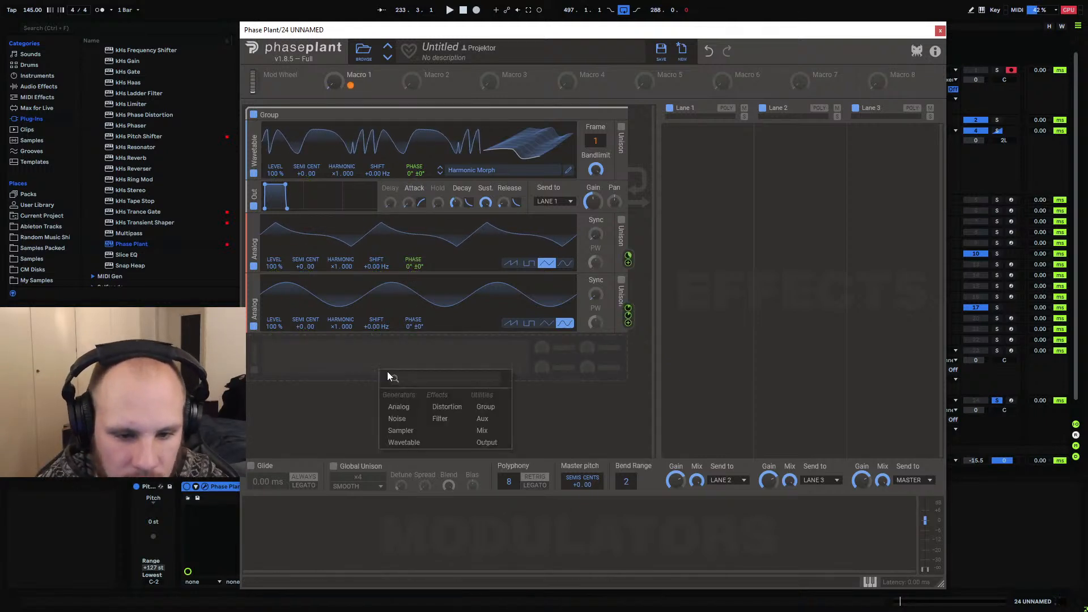
{"action": "left_click", "coordinate": [402, 442]}
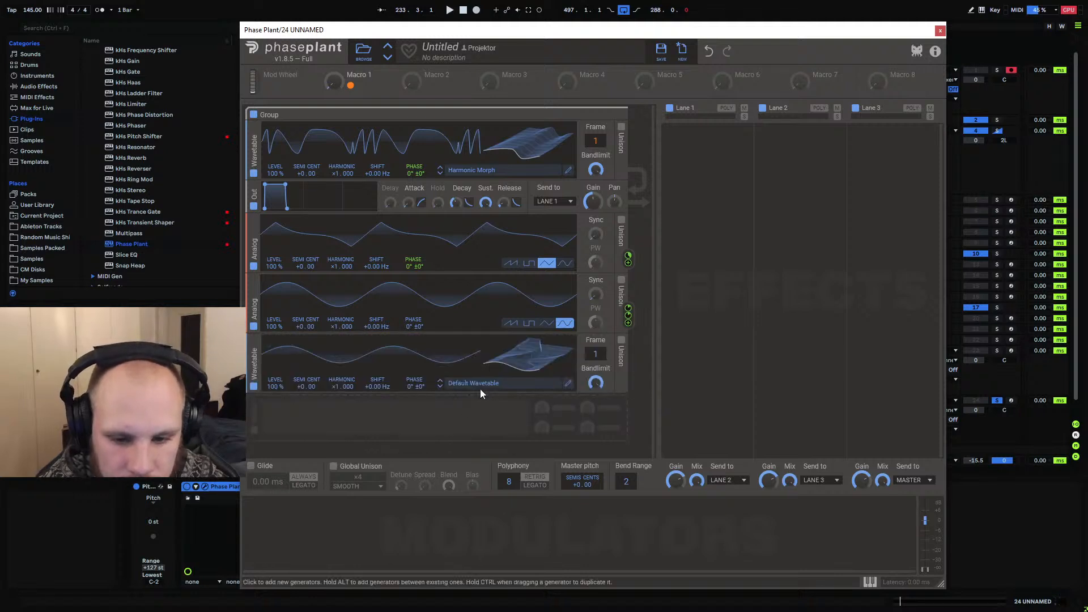
{"action": "left_click", "coordinate": [505, 384]}
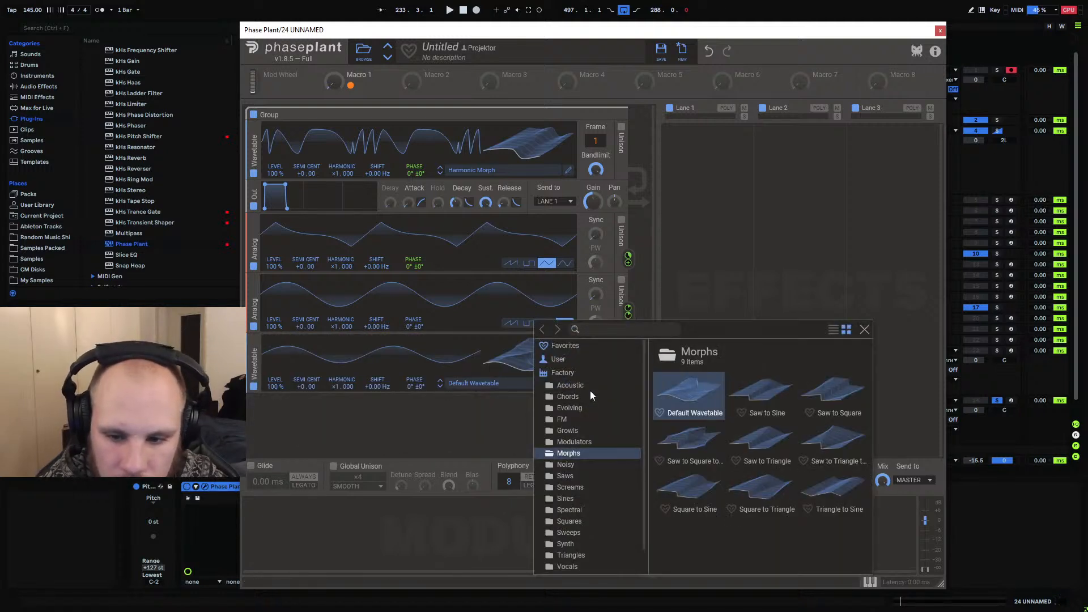
{"action": "left_click", "coordinate": [576, 442]}
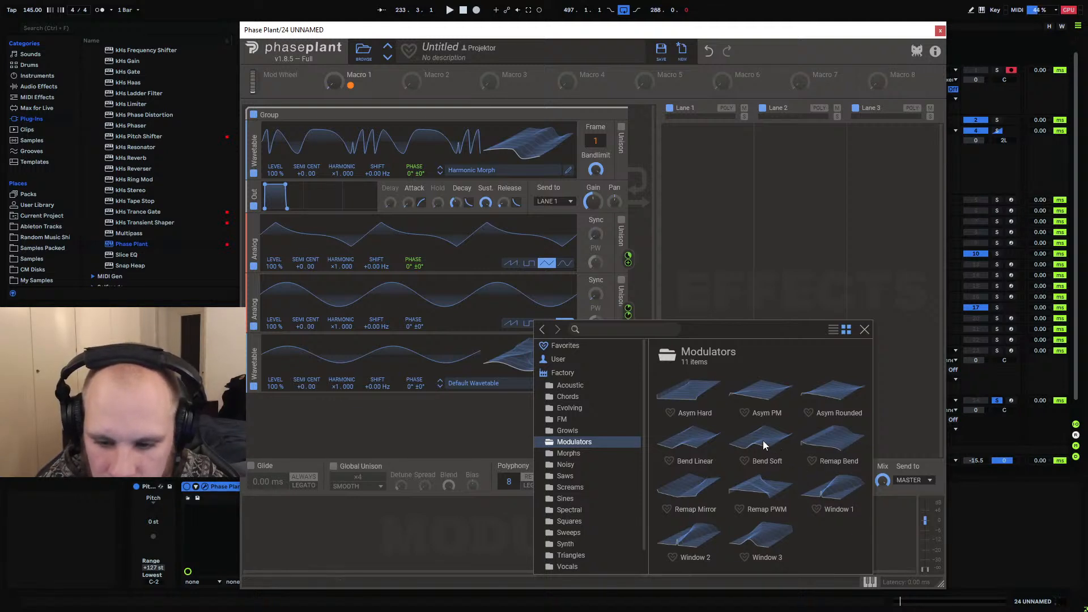
{"action": "double_click", "coordinate": [830, 403]}
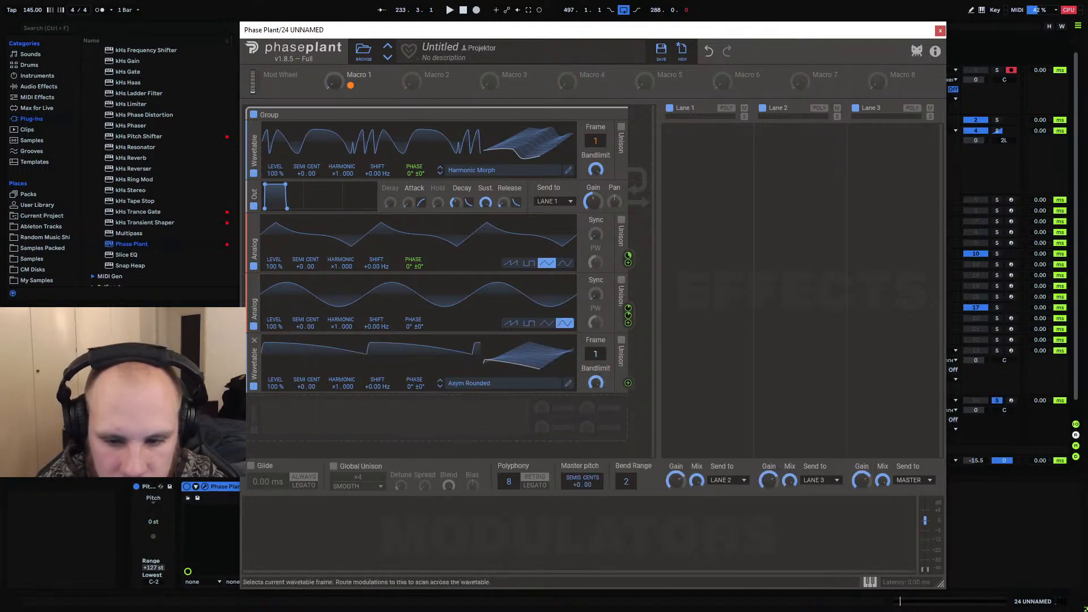
{"action": "mouse_move", "coordinate": [595, 354]}
{"action": "left_mouse_down"}
{"action": "mouse_move", "coordinate": [595, 289]}
{"action": "mouse_move", "coordinate": [595, 355]}
{"action": "left_mouse_up"}
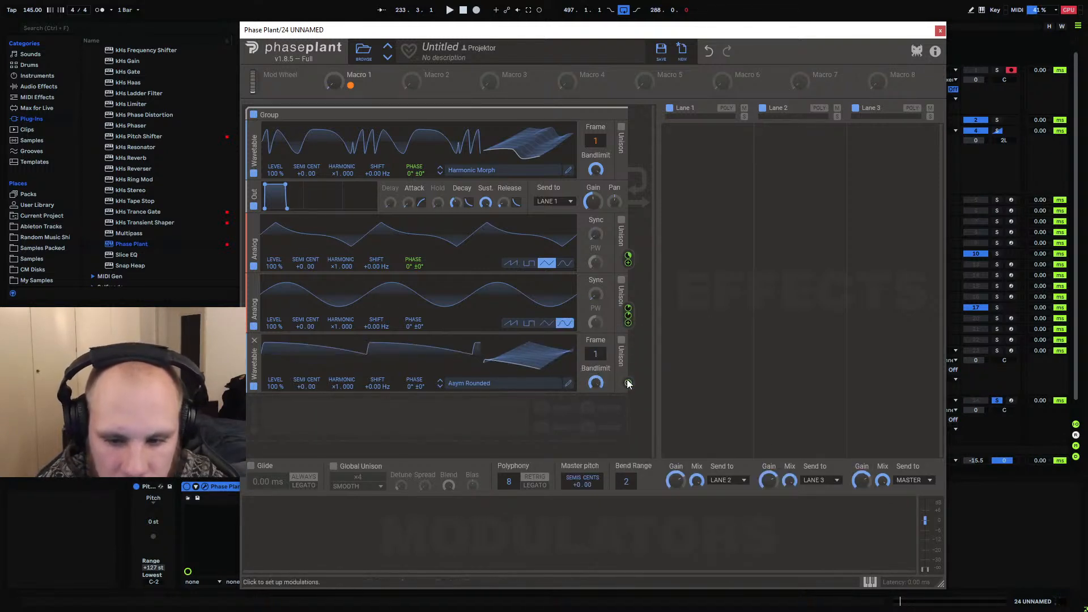
Route the Asym Rounded wavetable to the phase of the Harmonic Morph wavetable and set the Asym Rounded frame to 171
{"action": "left_click", "coordinate": [628, 383]}
{"action": "left_click_drag", "start_coordinate": [416, 181], "coordinate": [447, 236]}
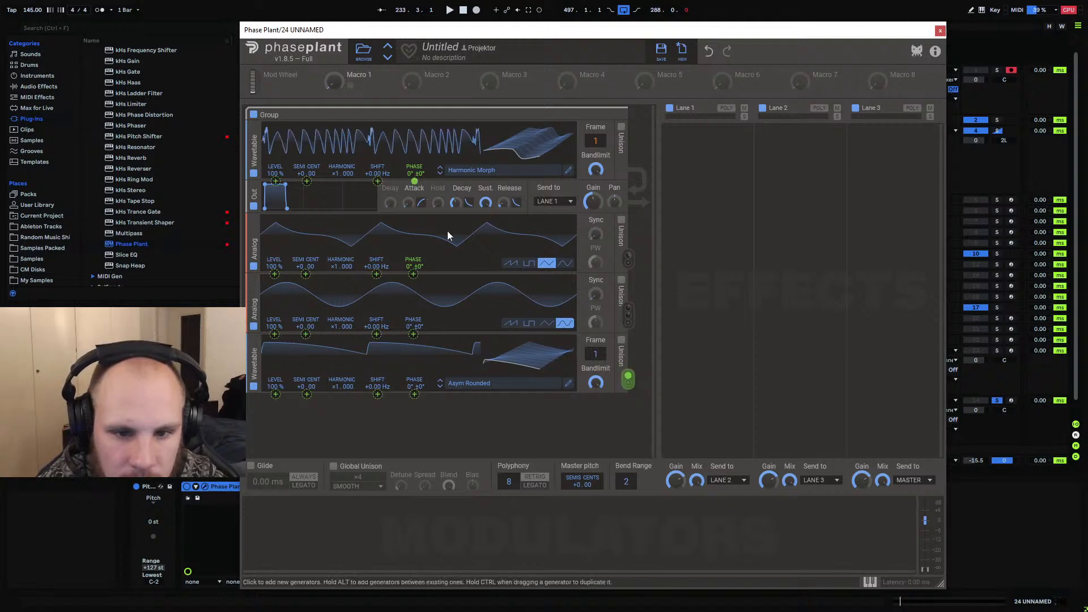
{"action": "left_click_drag", "start_coordinate": [597, 352], "coordinate": [597, 308]}
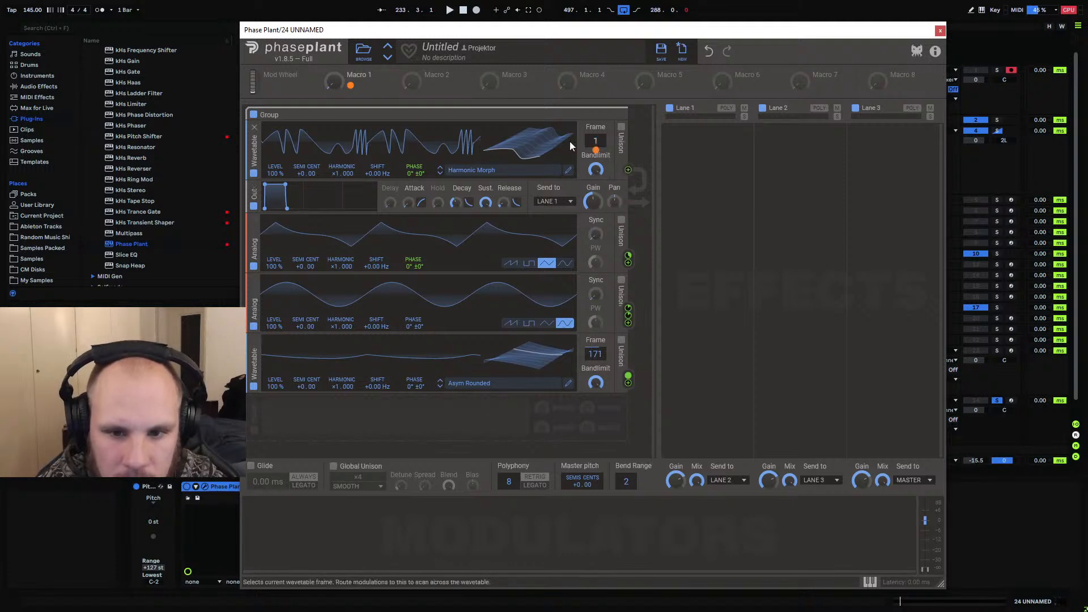
Draw a Macro 1 automation curve with two peaks falling back to zero along the track 24 clip, auditioning it from bar 233
{"action": "mouse_move", "coordinate": [334, 82]}
{"action": "left_mouse_down"}
{"action": "mouse_move", "coordinate": [334, 53]}
{"action": "mouse_move", "coordinate": [333, 85]}
{"action": "left_mouse_up"}
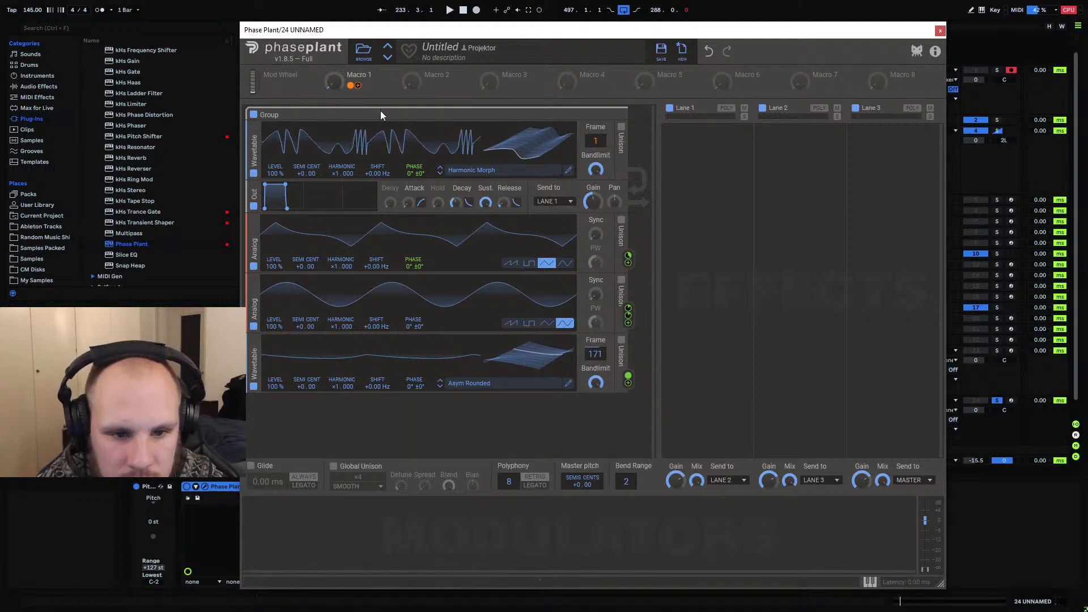
{"action": "left_click", "coordinate": [939, 30]}
{"action": "left_click", "coordinate": [526, 436]}
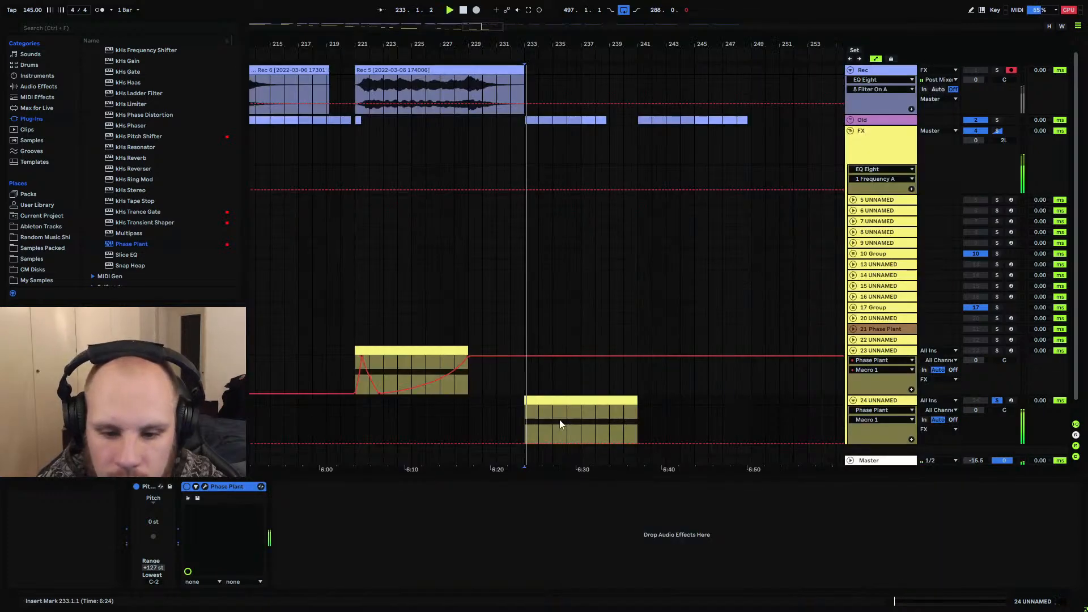
{"action": "left_click", "coordinate": [524, 444]}
{"action": "key", "text": "space"}
{"action": "mouse_move", "coordinate": [534, 443]}
{"action": "left_mouse_down"}
{"action": "mouse_move", "coordinate": [534, 406]}
{"action": "mouse_move", "coordinate": [552, 444]}
{"action": "mouse_move", "coordinate": [590, 412]}
{"action": "mouse_move", "coordinate": [605, 444]}
{"action": "left_mouse_up"}
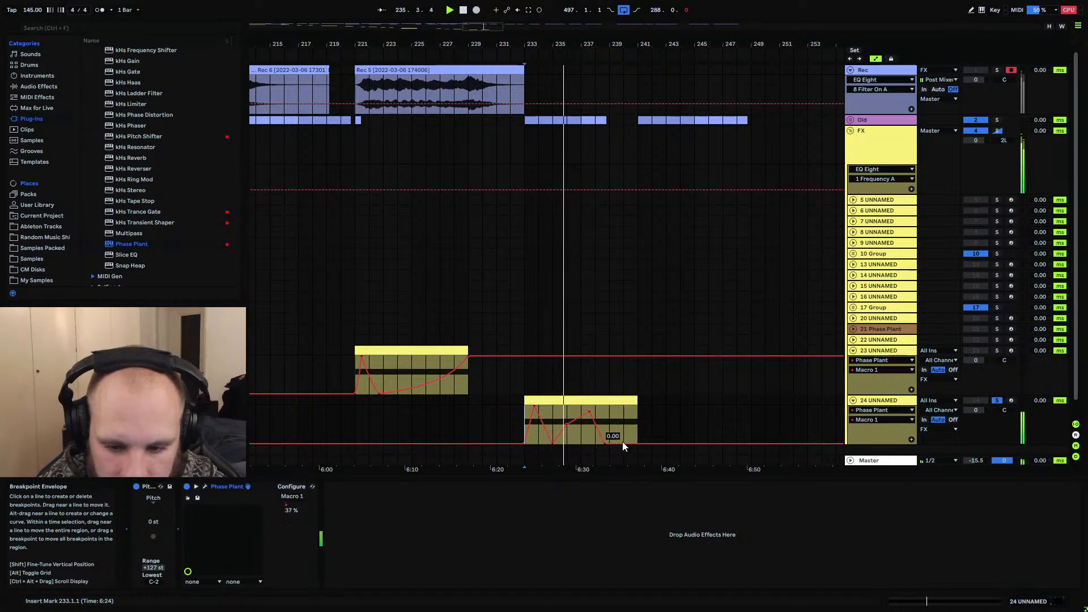
Reopen Phase Plant, assign Macro 2 to both Analog modulation amounts on Harmonic Morph's phase, and Macro 3 to the modulation amount on the triangle's phase
{"action": "left_click", "coordinate": [207, 486]}
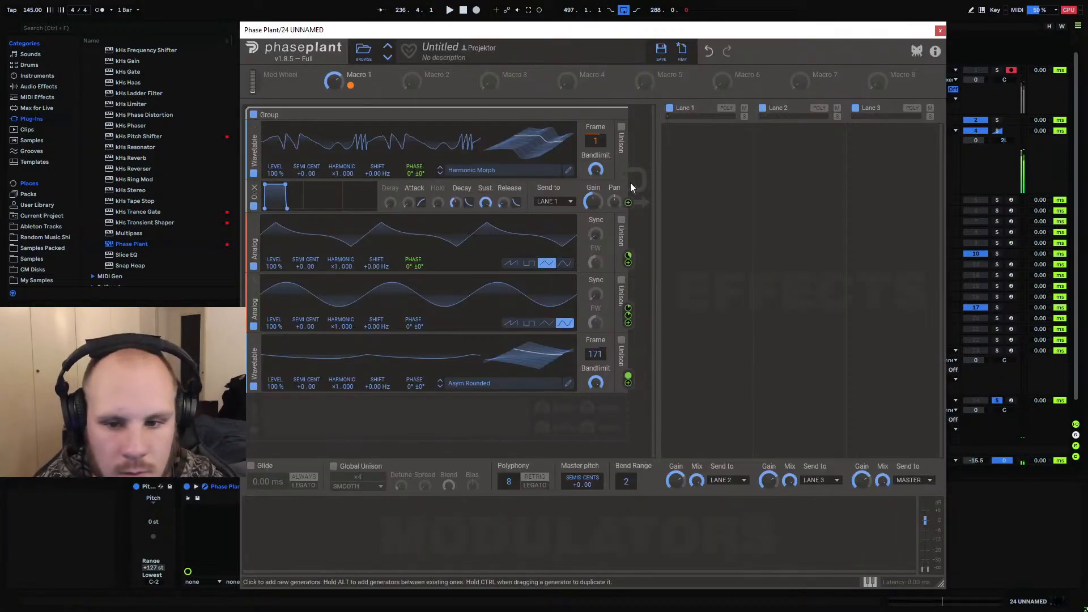
{"action": "left_click_drag", "start_coordinate": [427, 85], "coordinate": [416, 273]}
{"action": "left_click_drag", "start_coordinate": [413, 197], "coordinate": [455, 267]}
{"action": "left_click", "coordinate": [458, 241]}
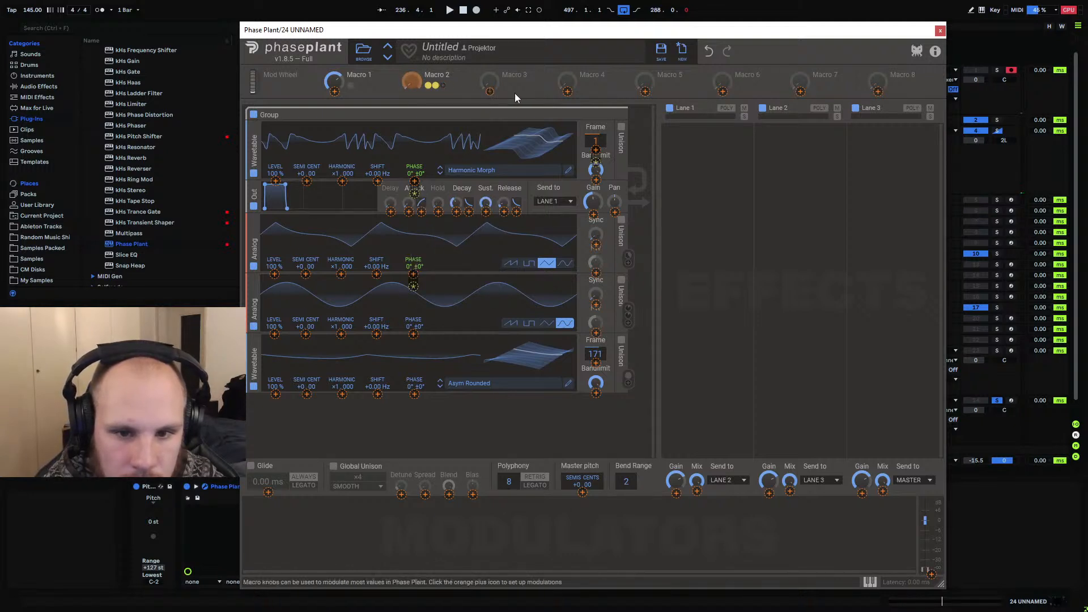
{"action": "left_click_drag", "start_coordinate": [508, 86], "coordinate": [474, 334]}
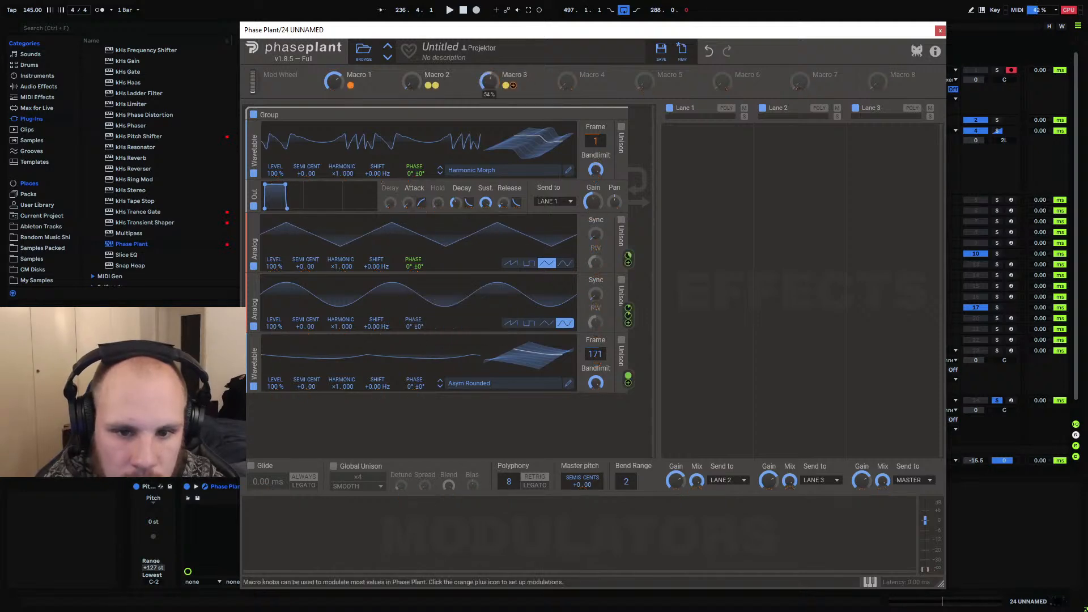
Draw a Macro 3 automation curve across the track 24 clip that rises early, dips, rises again and returns to zero
{"action": "left_click", "coordinate": [940, 30]}
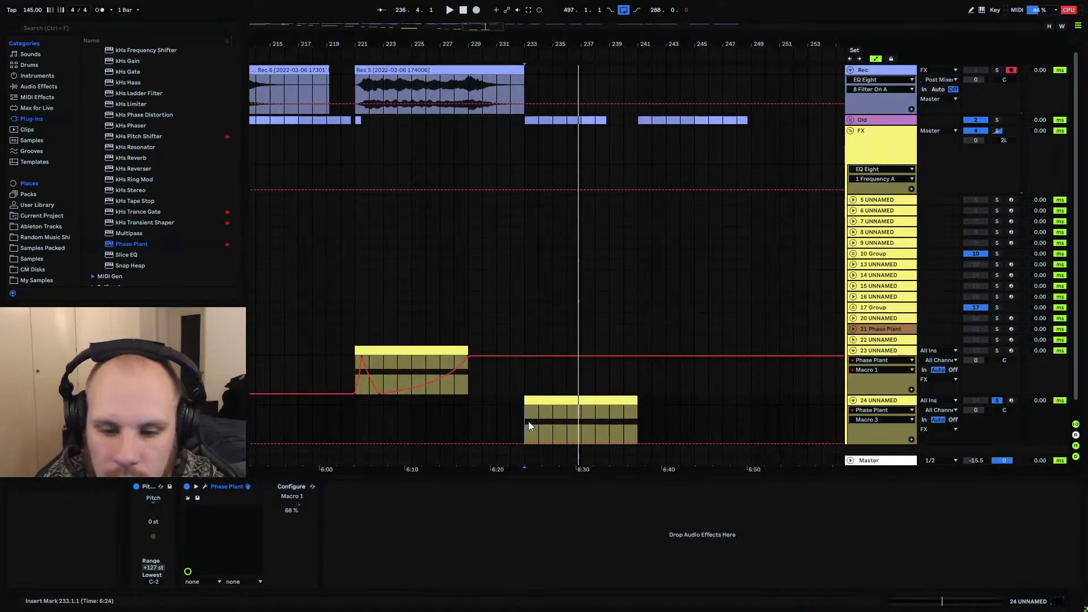
{"action": "left_click", "coordinate": [525, 443]}
{"action": "mouse_move", "coordinate": [542, 444]}
{"action": "left_mouse_down"}
{"action": "mouse_move", "coordinate": [542, 407]}
{"action": "mouse_move", "coordinate": [595, 415]}
{"action": "mouse_move", "coordinate": [630, 443]}
{"action": "left_mouse_up"}
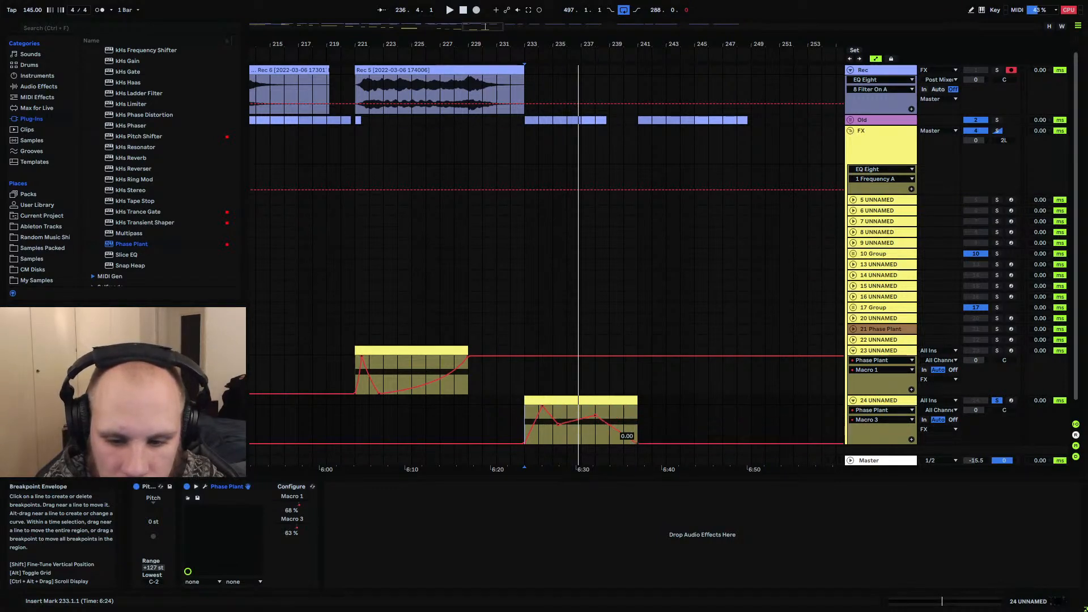
Draw a zigzag Macro 2 automation curve starting and ending high across the track 24 clip, and play it from bar 233
{"action": "left_click", "coordinate": [206, 486]}
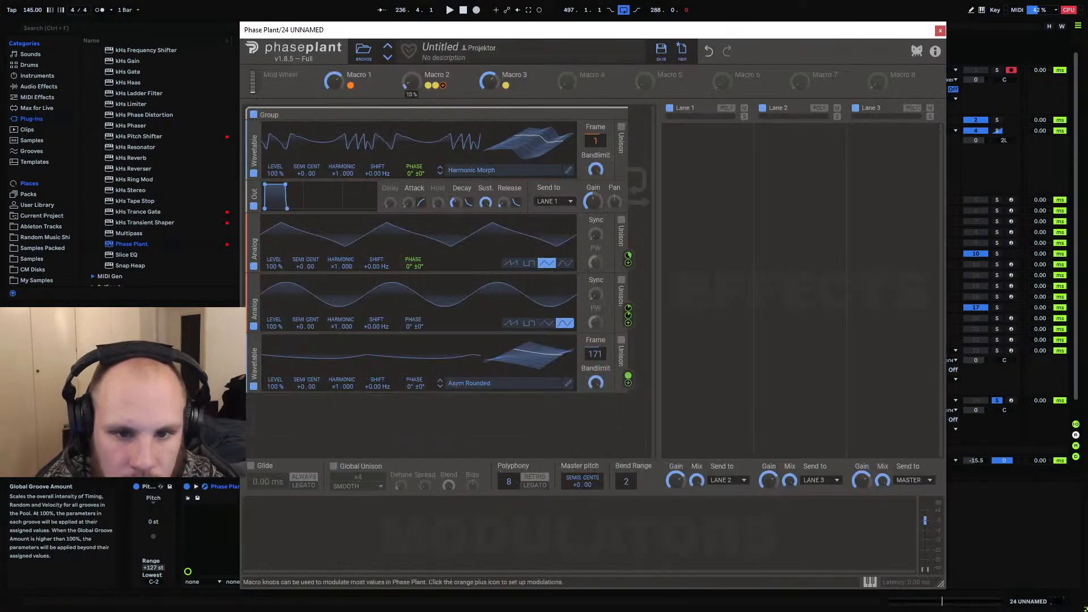
{"action": "left_click_drag", "start_coordinate": [412, 82], "coordinate": [412, 93]}
{"action": "left_click", "coordinate": [940, 31]}
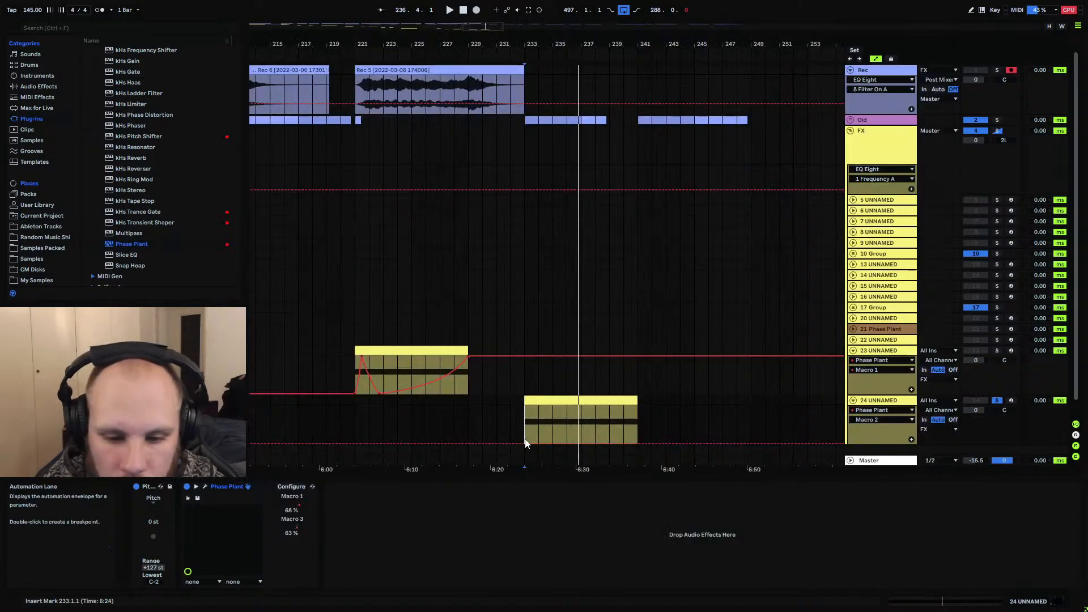
{"action": "mouse_move", "coordinate": [525, 443]}
{"action": "left_mouse_down"}
{"action": "mouse_move", "coordinate": [525, 405]}
{"action": "mouse_move", "coordinate": [547, 434]}
{"action": "mouse_move", "coordinate": [566, 414]}
{"action": "mouse_move", "coordinate": [584, 439]}
{"action": "mouse_move", "coordinate": [599, 416]}
{"action": "mouse_move", "coordinate": [613, 431]}
{"action": "mouse_move", "coordinate": [637, 405]}
{"action": "left_mouse_up"}
{"action": "key", "text": "space"}
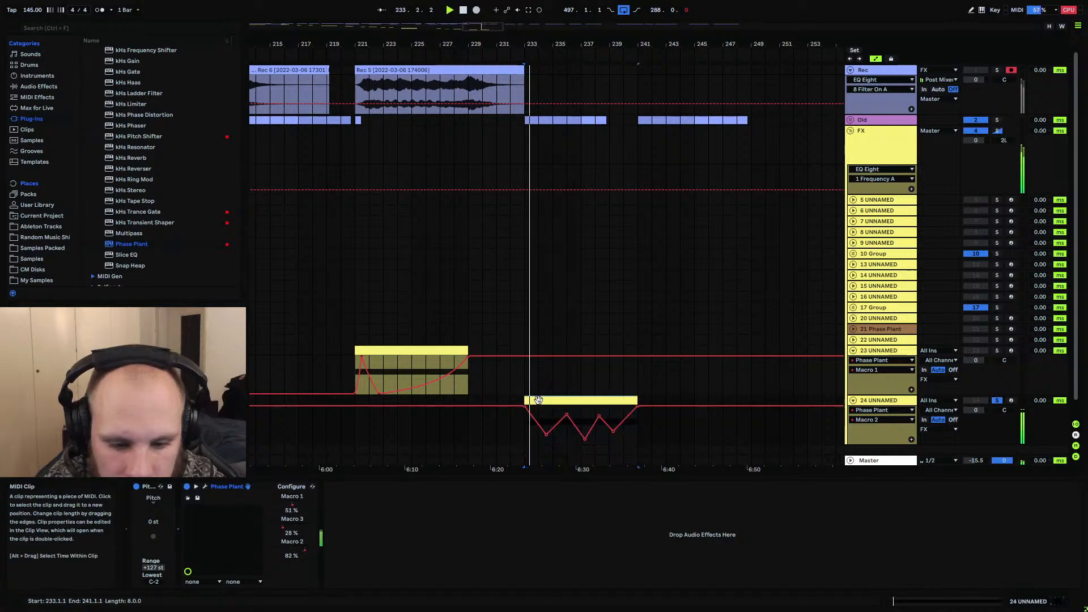
Duplicate the generator group in Phase Plant and lower the duplicate's Harmonic Morph wavetable to -12.00 semitones
{"action": "left_click", "coordinate": [205, 486]}
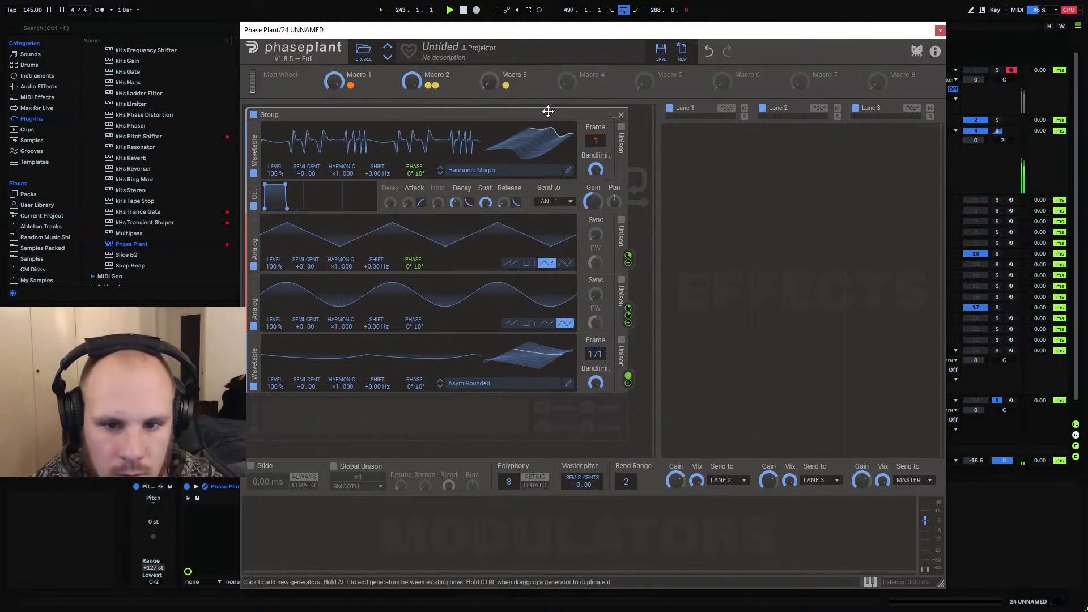
{"action": "left_click_drag", "start_coordinate": [516, 383], "coordinate": [556, 410]}
{"action": "scroll", "coordinate": [474, 331], "scroll_direction": "down", "scroll_amount": 3}
{"action": "scroll", "coordinate": [498, 322], "scroll_direction": "down", "scroll_amount": 3}
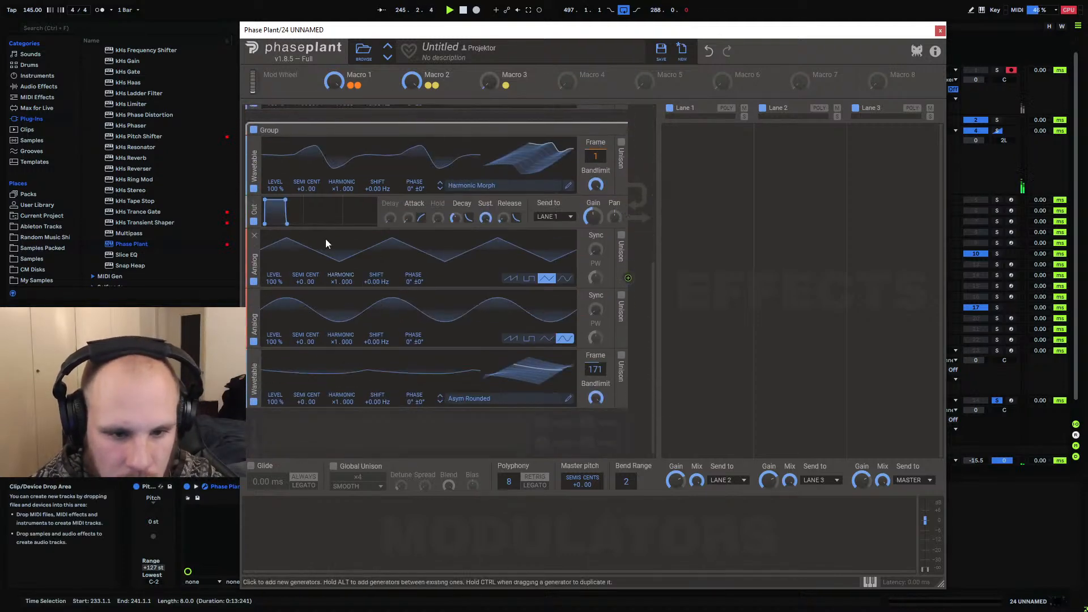
{"action": "left_click_drag", "start_coordinate": [301, 186], "coordinate": [302, 210]}
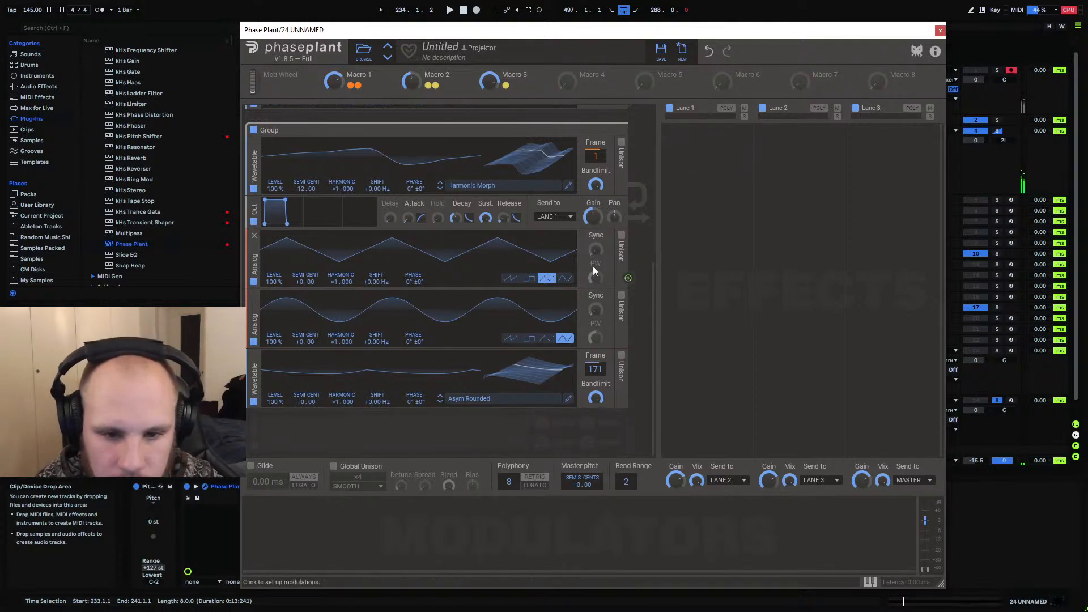
In the duplicated group, route the triangle oscillator to Harmonic Morph's phase at 38% and to its own phase at 16%
{"action": "left_click", "coordinate": [627, 278]}
{"action": "left_click_drag", "start_coordinate": [414, 196], "coordinate": [414, 171]}
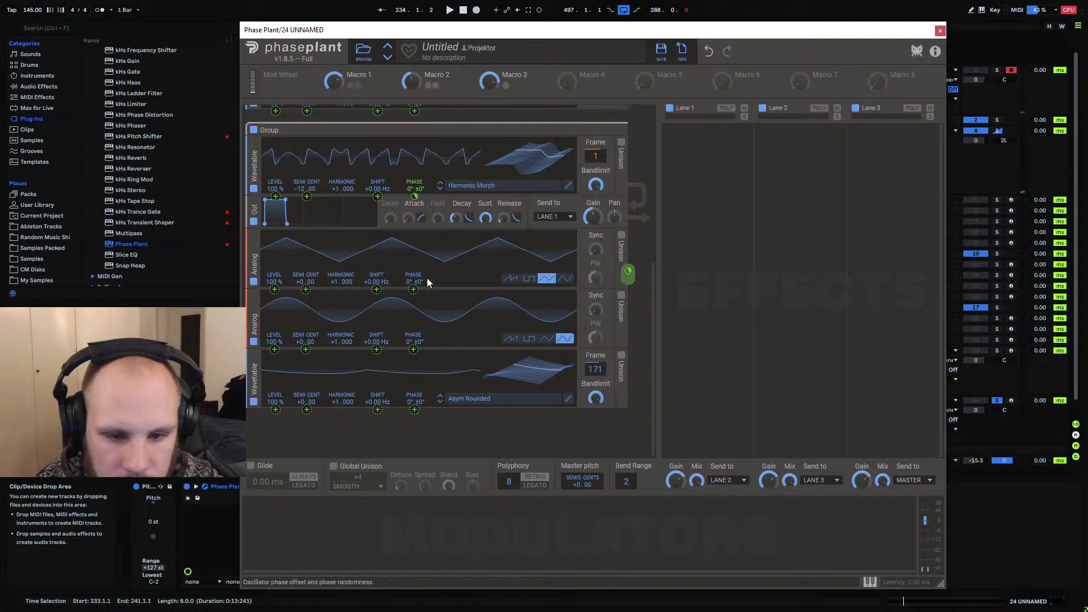
{"action": "left_click_drag", "start_coordinate": [414, 294], "coordinate": [413, 288]}
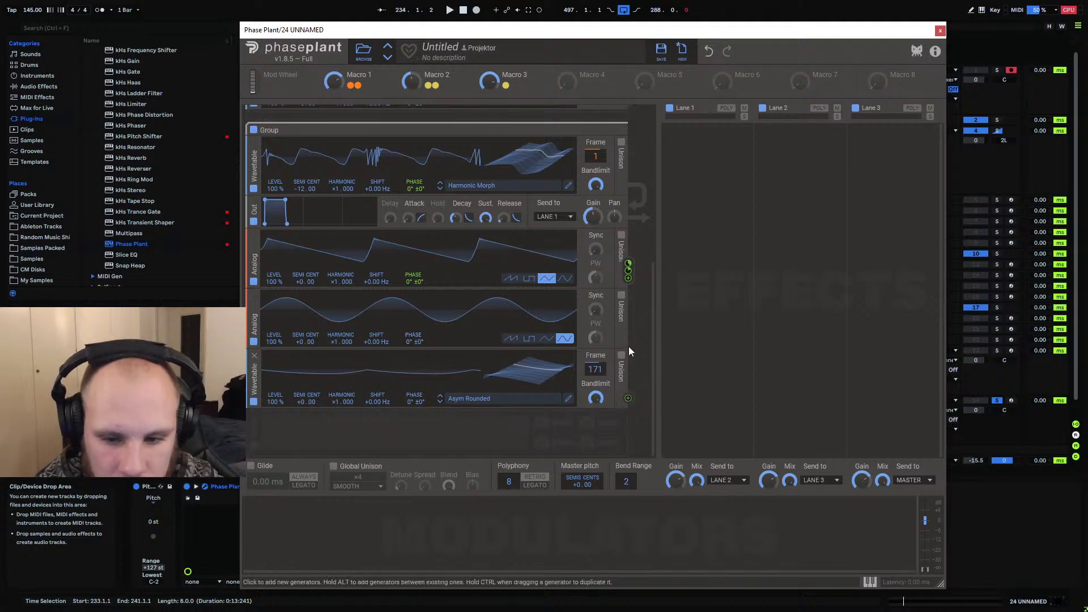
Route the duplicated group's sine at 29% and Asym Rounded at 100% to Harmonic Morph's phase, with Asym Rounded at frame 100
{"action": "left_click_drag", "start_coordinate": [627, 338], "coordinate": [415, 186]}
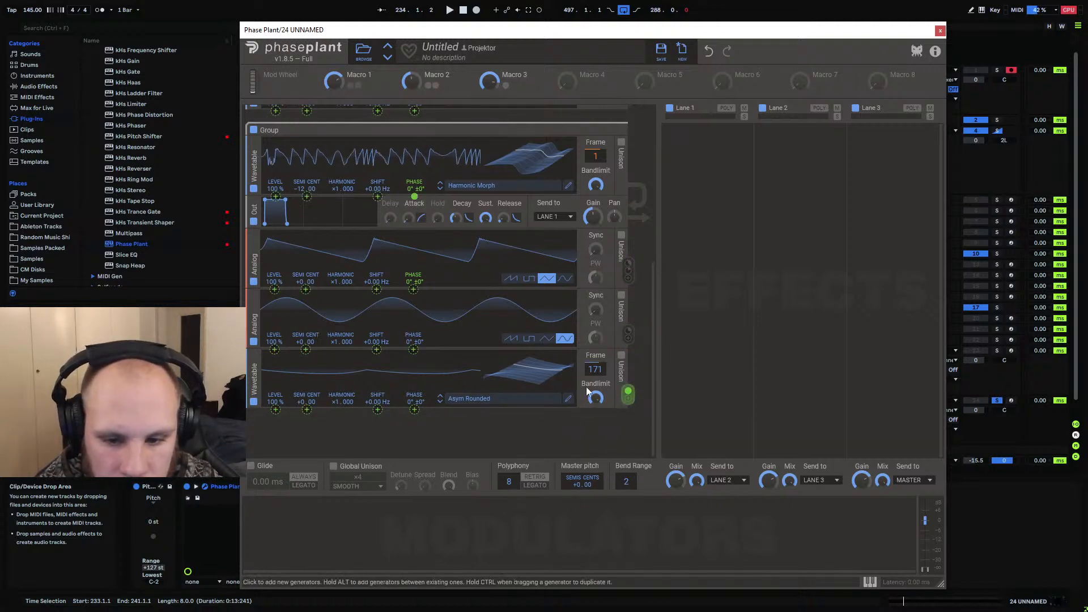
{"action": "left_click_drag", "start_coordinate": [595, 369], "coordinate": [595, 404]}
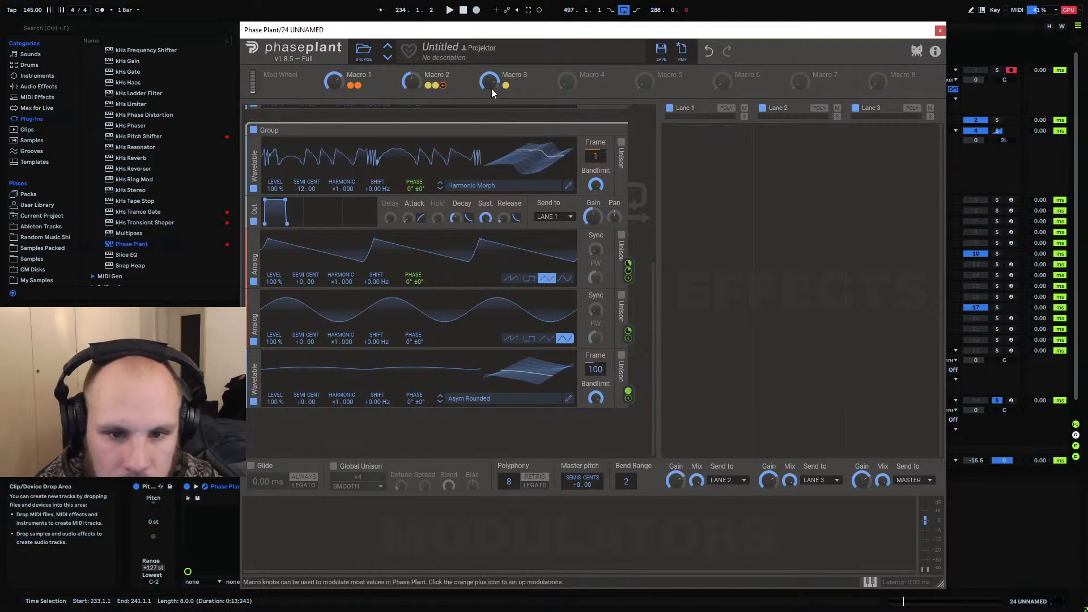
Assign Macro 3 to the Wavetable and first Analog amounts on the duplicate's Harmonic Morph phase, and Macro 2 to the triangle's phase amount
{"action": "left_click_drag", "start_coordinate": [512, 86], "coordinate": [463, 312]}
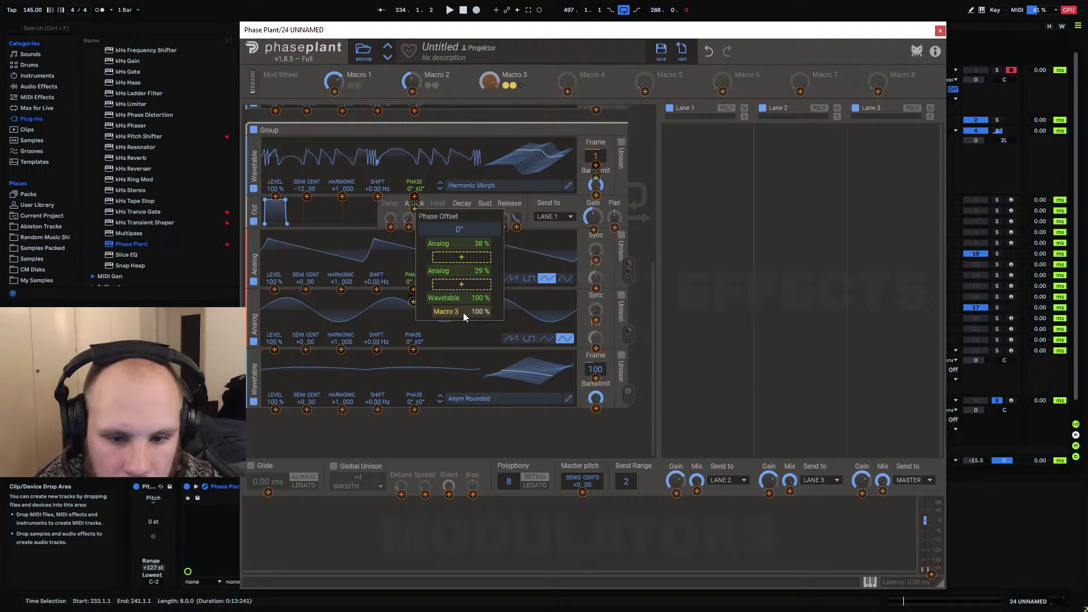
{"action": "left_click", "coordinate": [479, 258]}
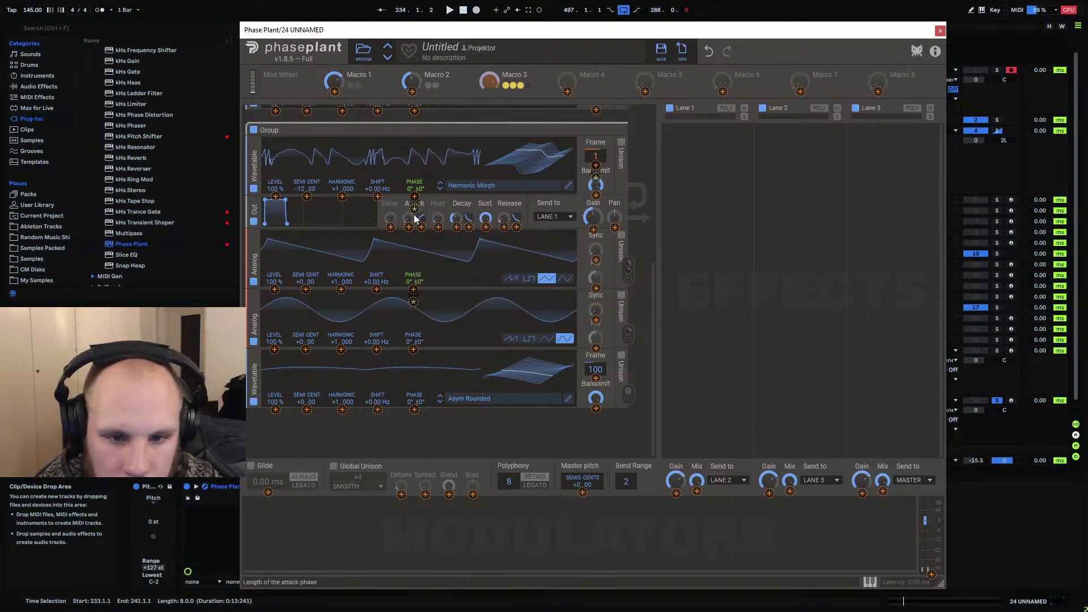
{"action": "left_click", "coordinate": [449, 93]}
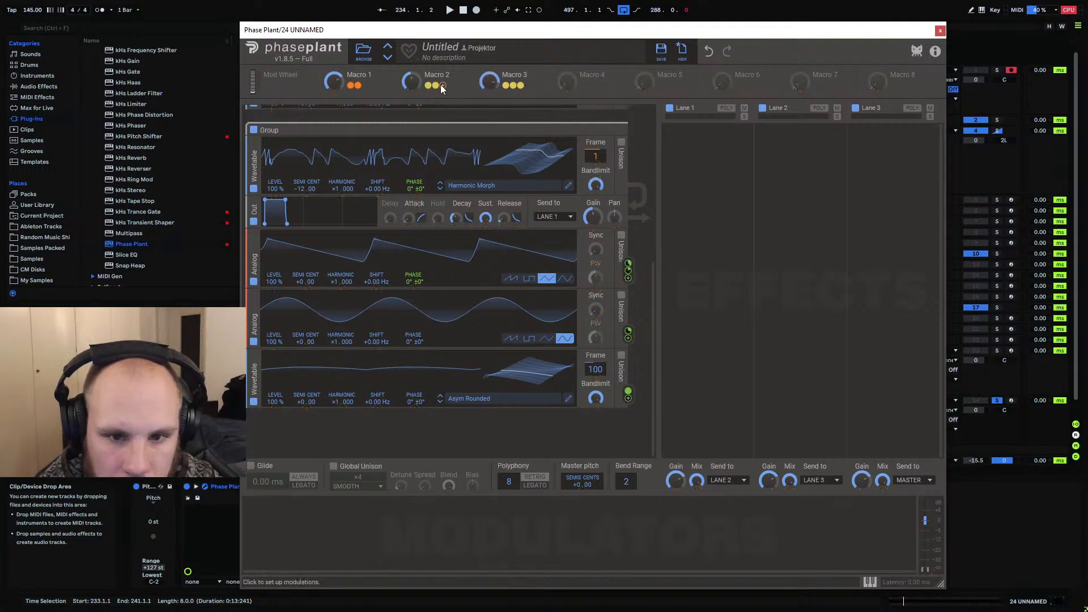
{"action": "left_click", "coordinate": [444, 85]}
{"action": "left_click", "coordinate": [412, 302]}
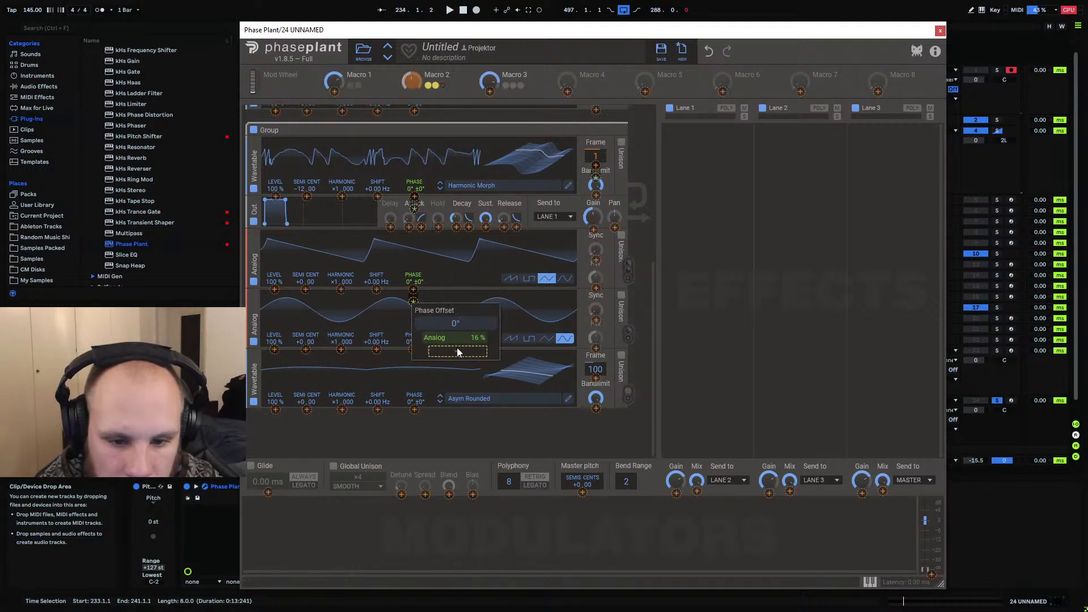
{"action": "key", "text": "space"}
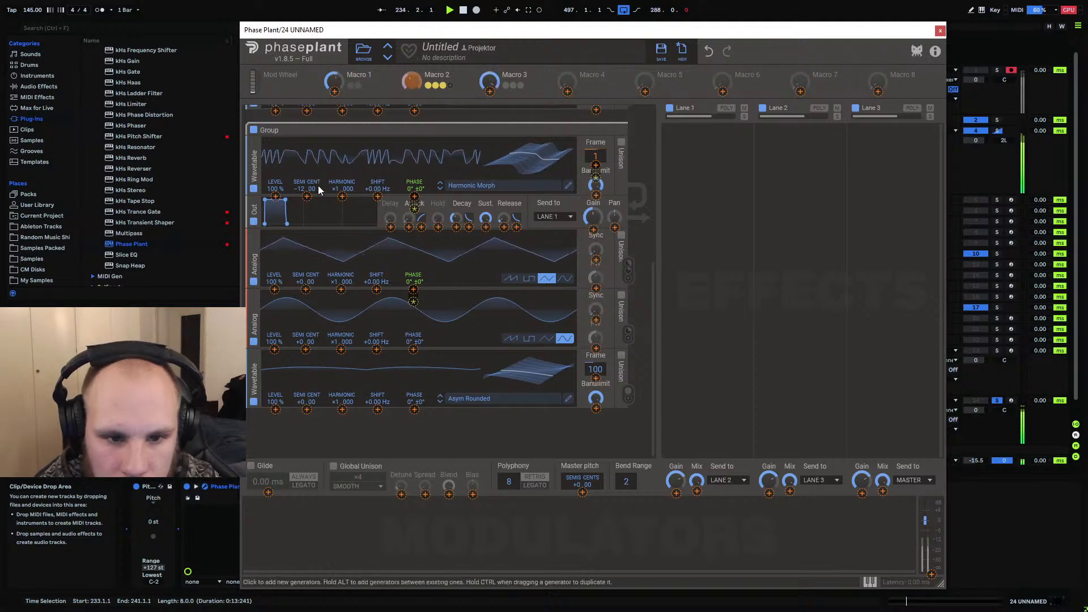
Add a Pitch Shifter to Lane 1 at -12.00 with High compensation, and audition the sound
{"action": "left_click", "coordinate": [710, 282]}
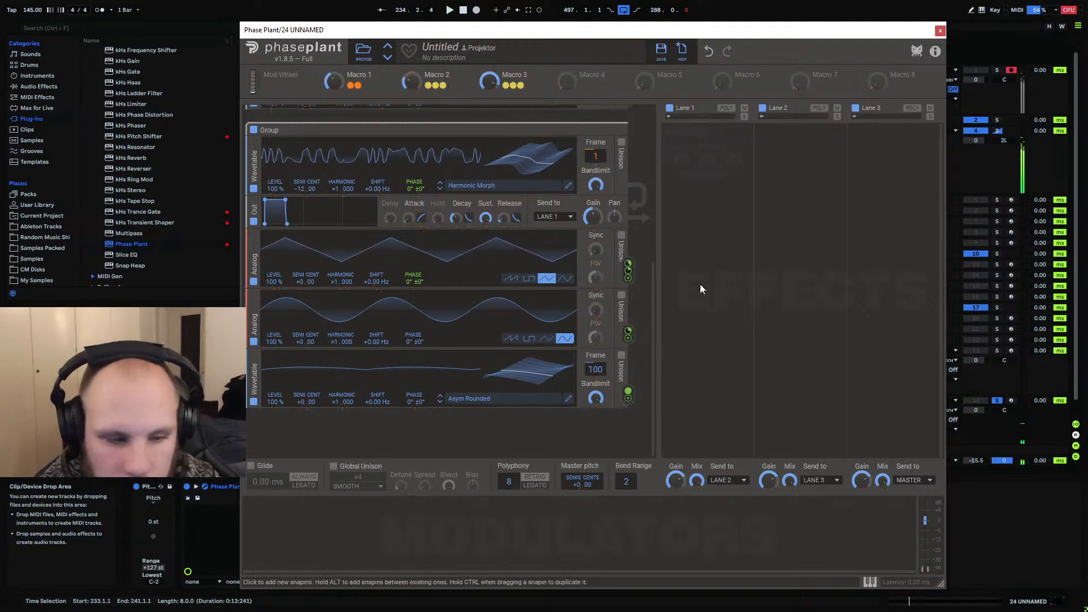
{"action": "left_click", "coordinate": [708, 162]}
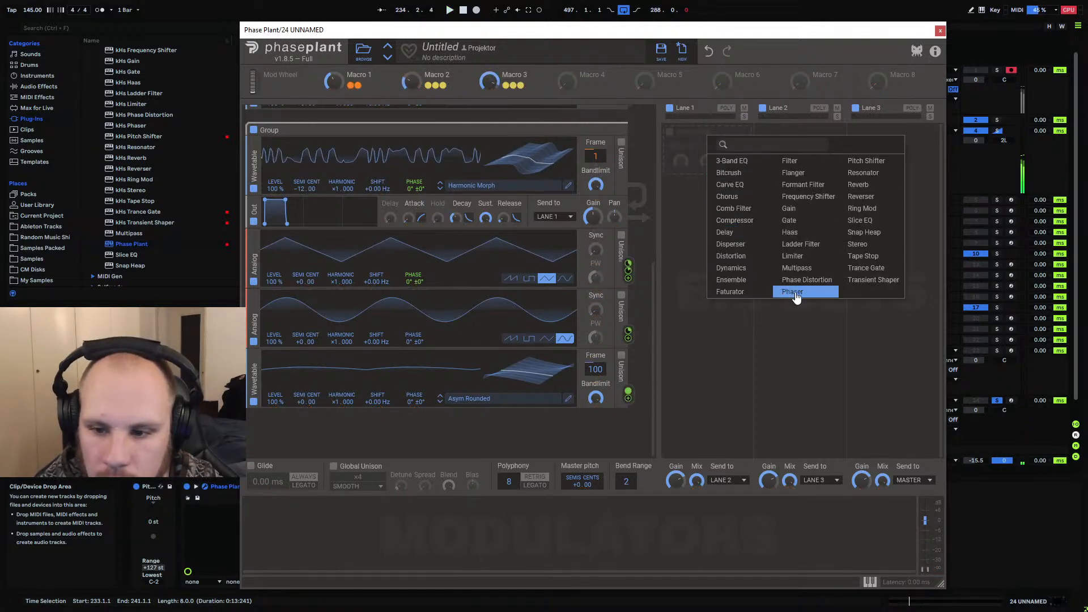
{"action": "left_click", "coordinate": [865, 161]}
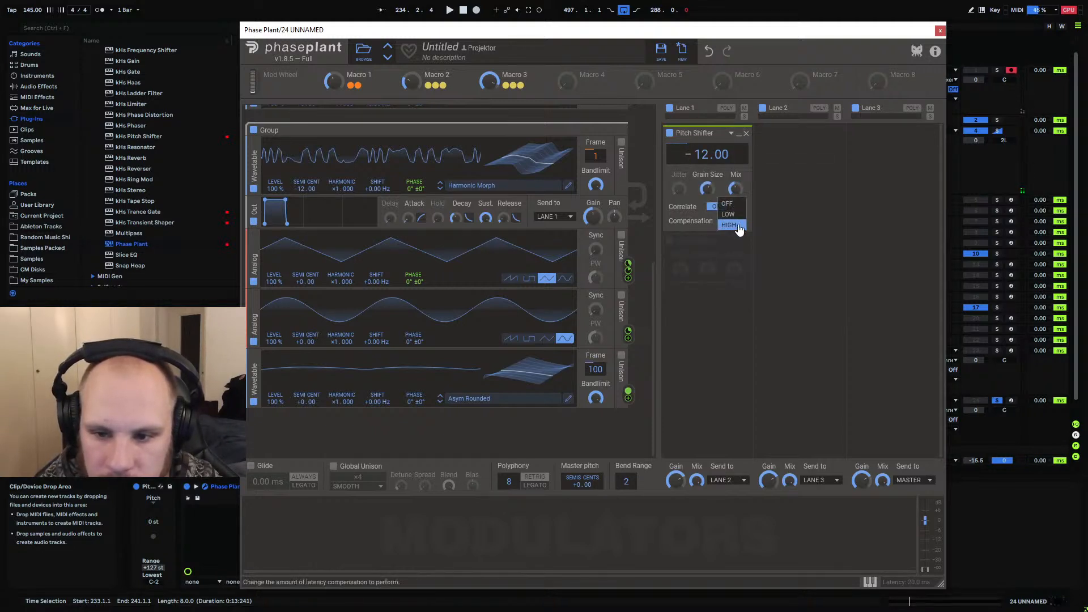
{"action": "key", "text": "space"}
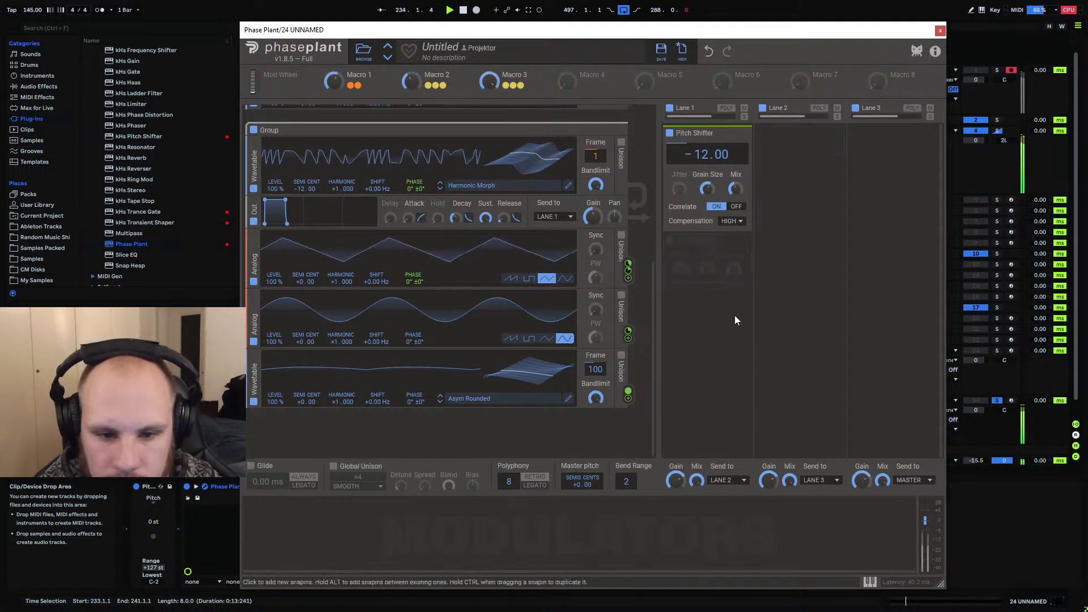
Add a Slice EQ to Lane 2 and shape it with a low-mid boost, a cut around 500 Hz and a boost around 5 kHz
{"action": "left_click", "coordinate": [796, 149]}
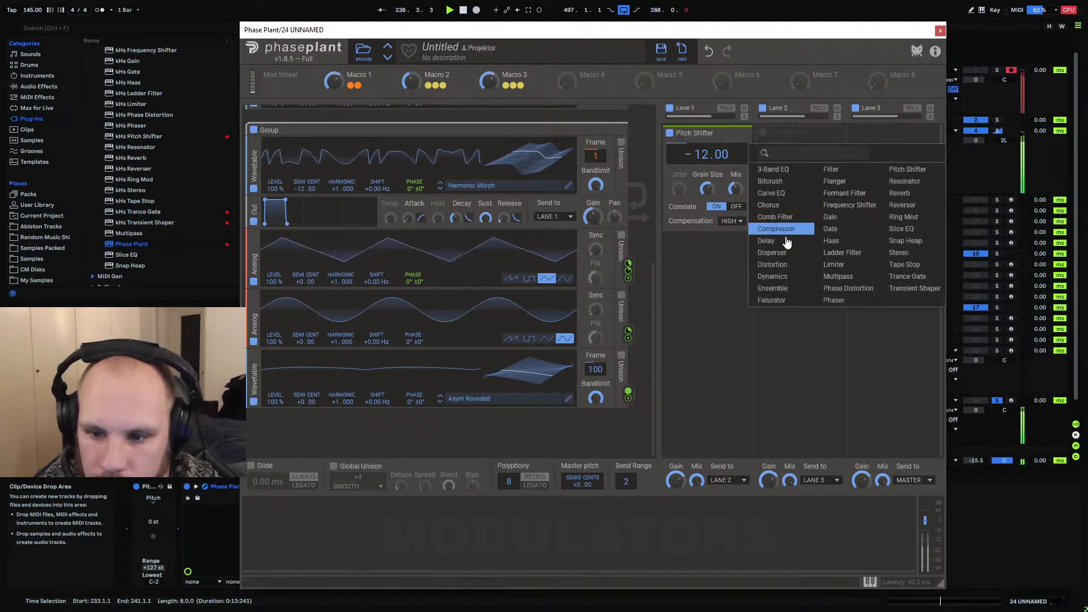
{"action": "left_click", "coordinate": [900, 228]}
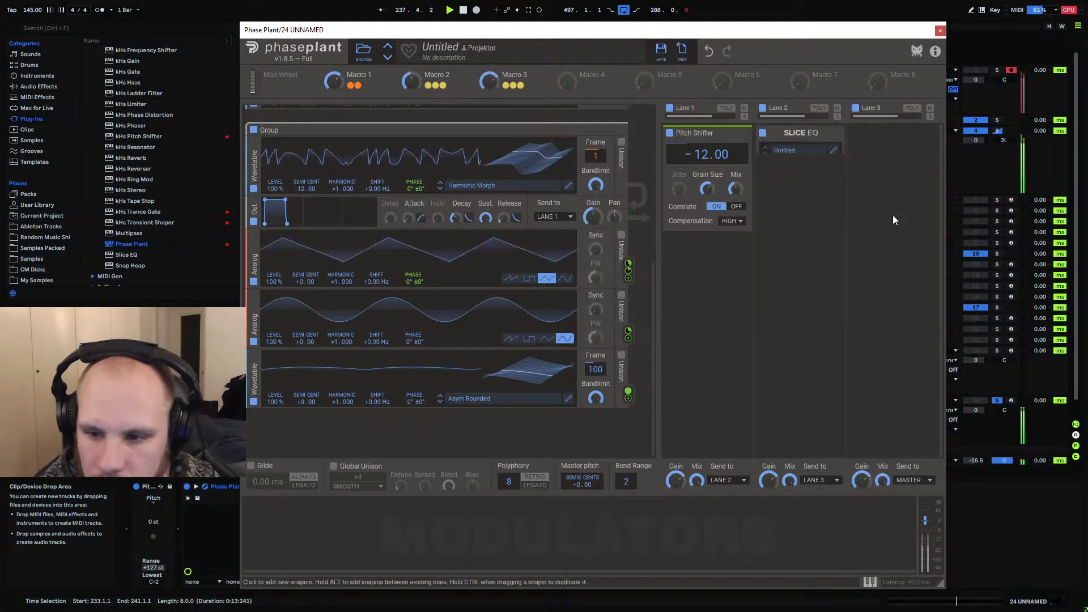
{"action": "left_click", "coordinate": [833, 150]}
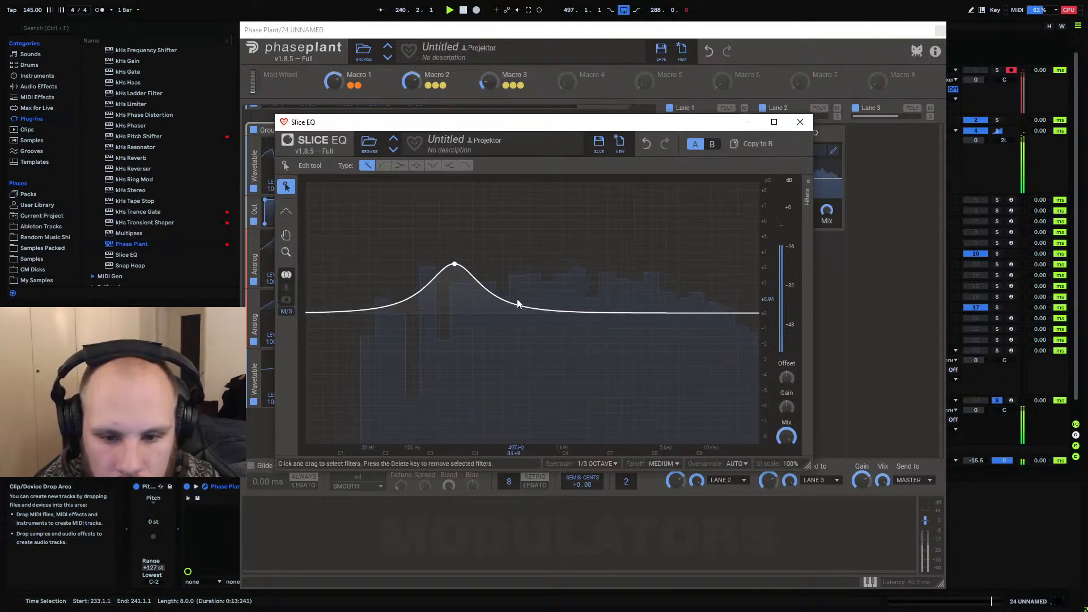
{"action": "left_click_drag", "start_coordinate": [518, 313], "coordinate": [522, 369]}
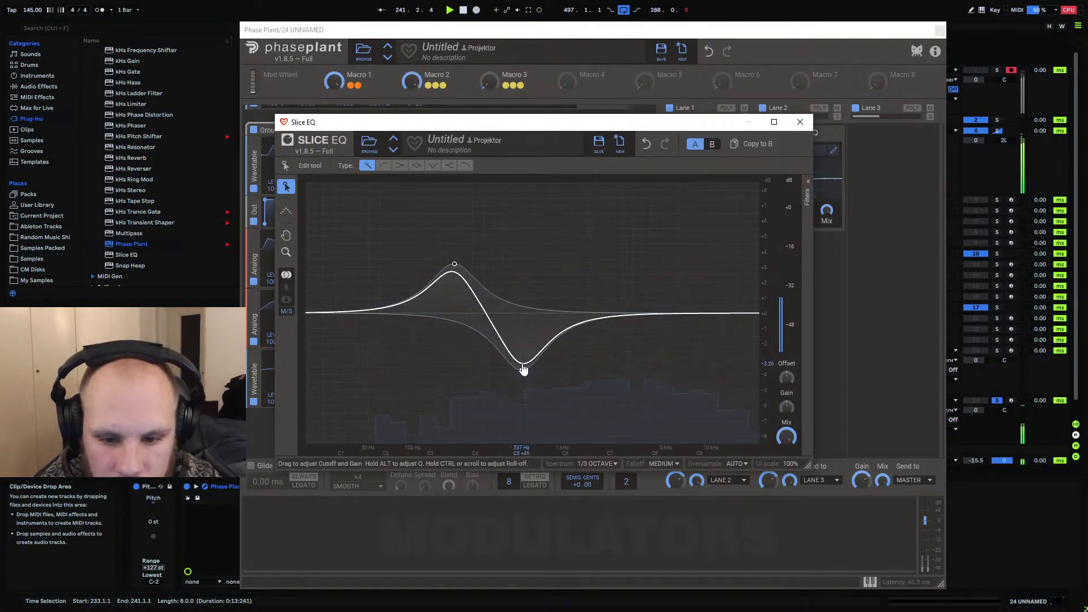
{"action": "left_click_drag", "start_coordinate": [606, 311], "coordinate": [660, 259]}
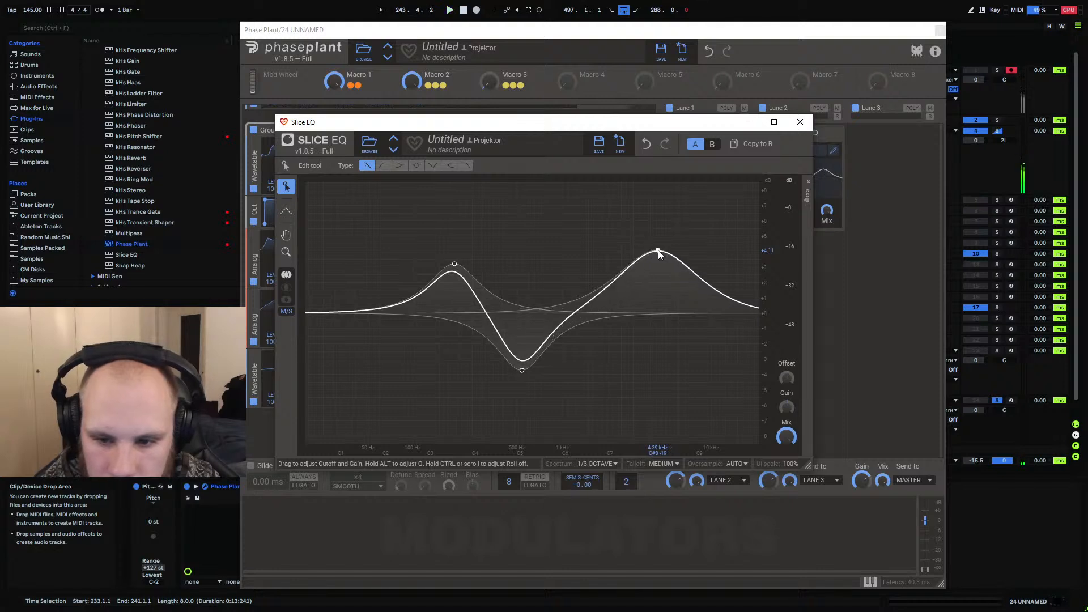
{"action": "key", "text": "space"}
{"action": "left_click_drag", "start_coordinate": [659, 254], "coordinate": [678, 248]}
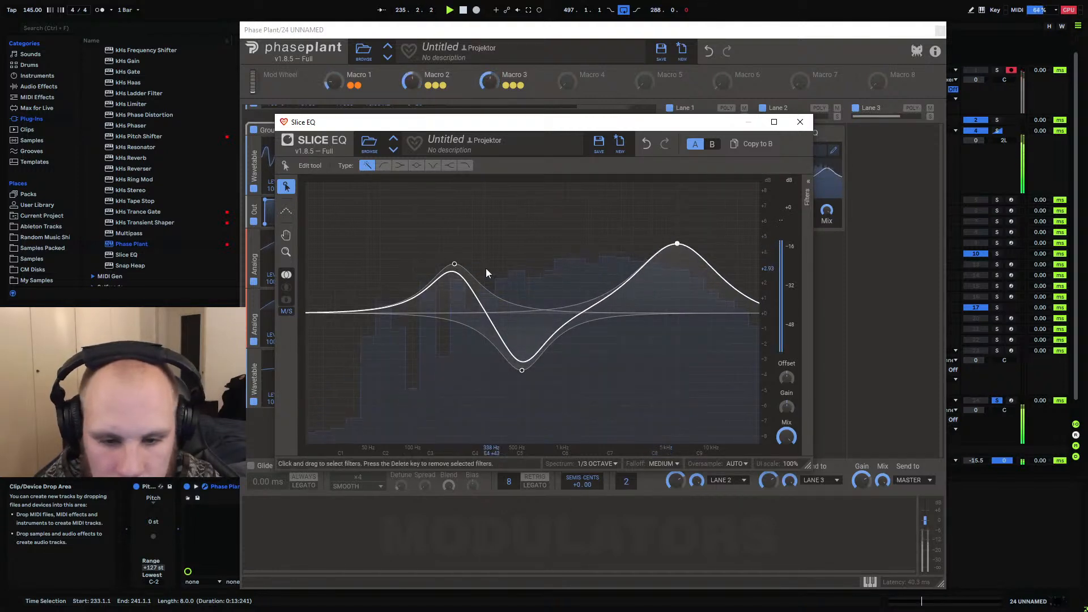
Refine the Slice EQ curve with a stronger boost around 180 Hz and a deeper, wider cut around 825 Hz, and close the editor
{"action": "left_click_drag", "start_coordinate": [454, 264], "coordinate": [444, 250]}
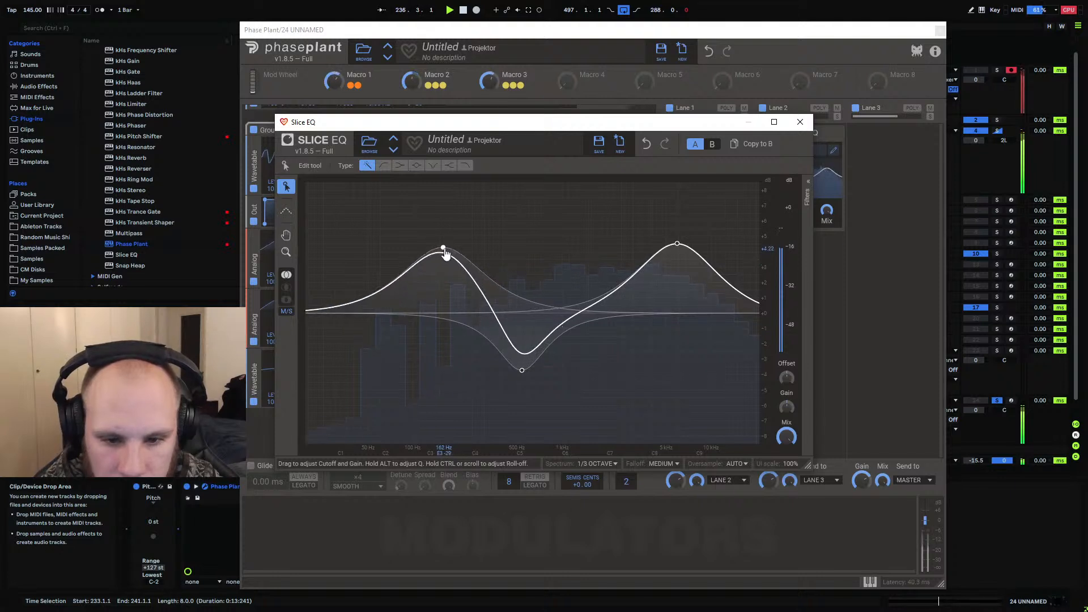
{"action": "left_click_drag", "start_coordinate": [521, 370], "coordinate": [552, 388]}
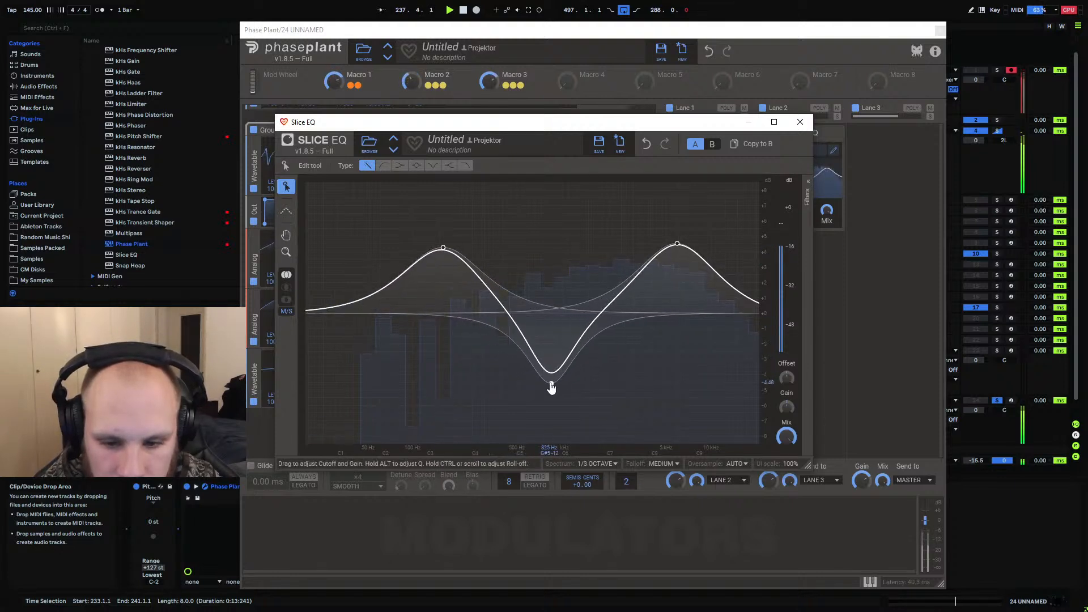
{"action": "scroll", "coordinate": [551, 387], "scroll_direction": "down", "scroll_amount": 6}
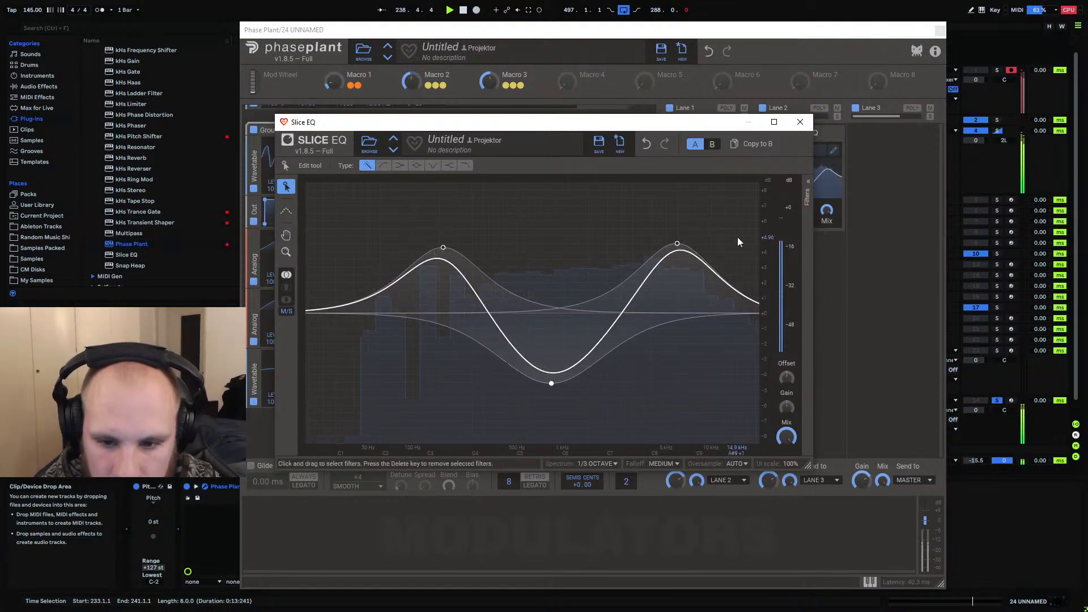
{"action": "left_click", "coordinate": [800, 122]}
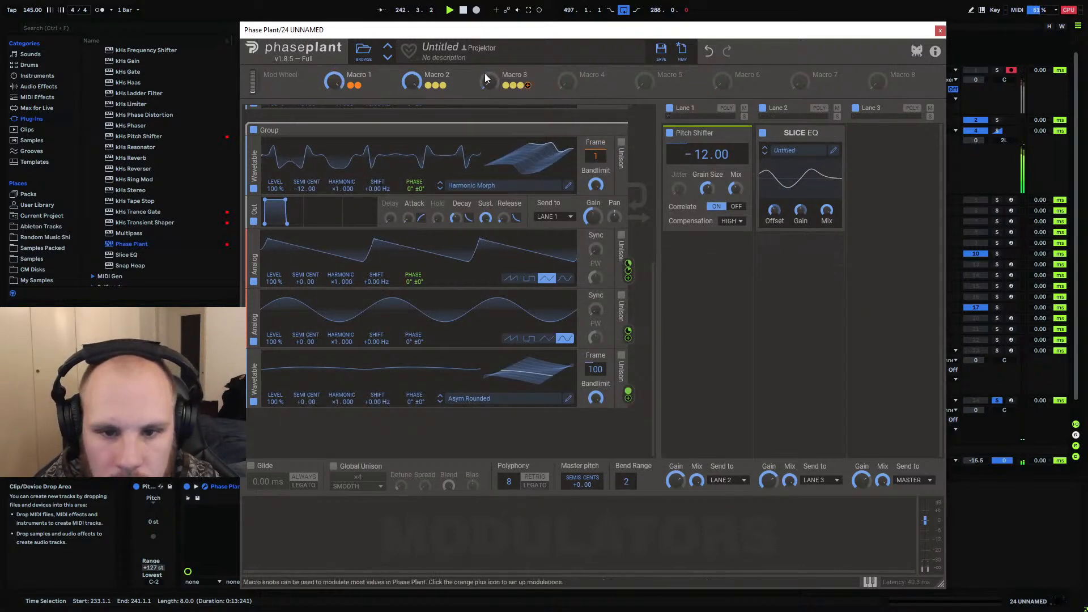
Assign Macro 1 to the Slice EQ's Offset and restart playback
{"action": "left_click_drag", "start_coordinate": [365, 85], "coordinate": [774, 218]}
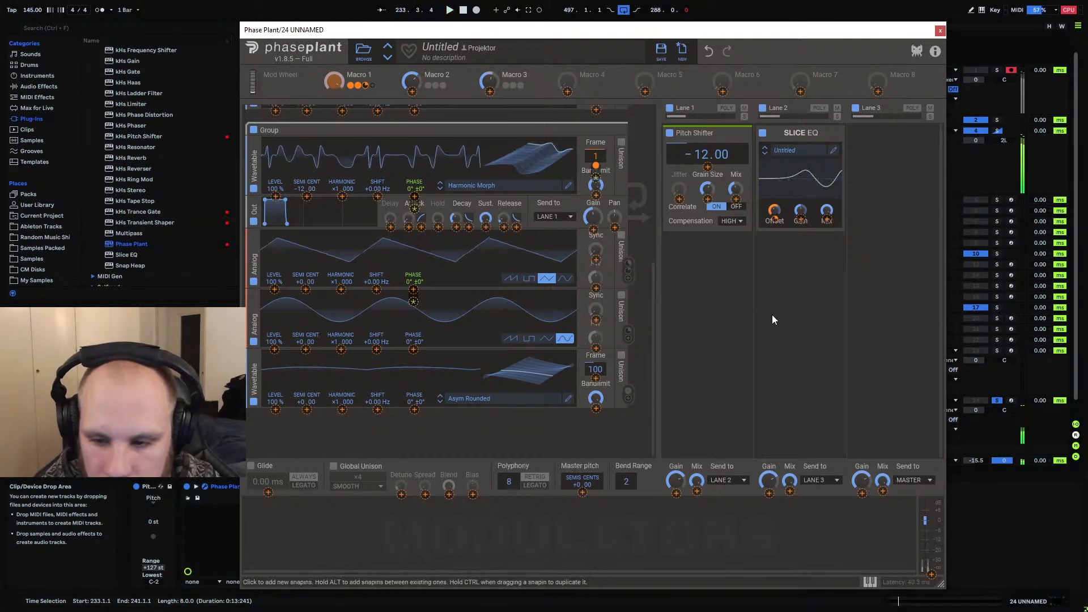
{"action": "left_click", "coordinate": [818, 305]}
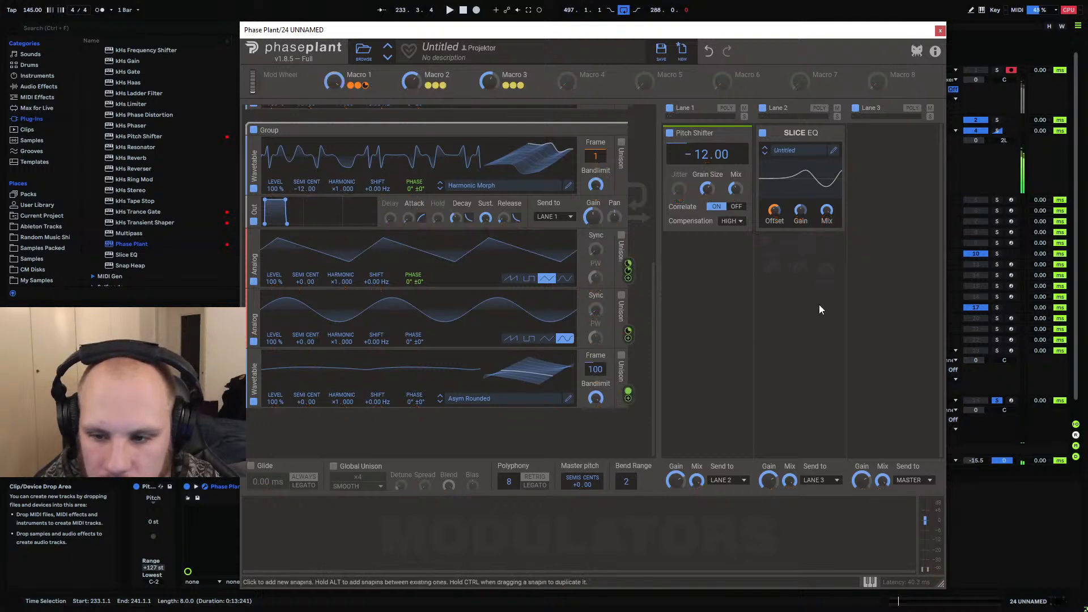
{"action": "key", "text": "space"}
Add a Disperser below the Slice EQ in Lane 2 at 520 Hz, raise its Amount and adjust its Pinch
{"action": "left_click", "coordinate": [804, 256]}
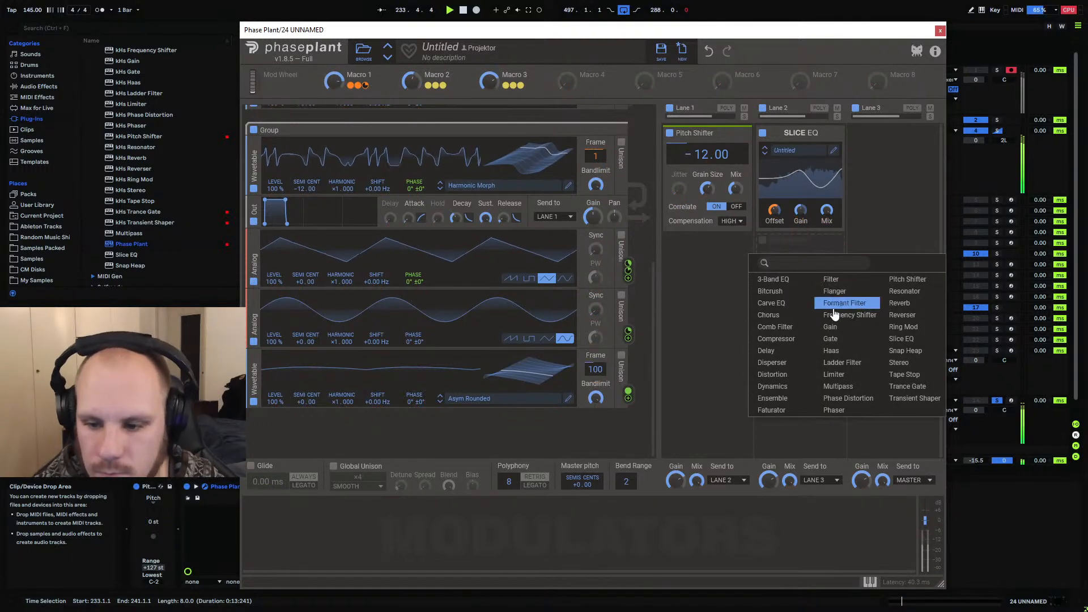
{"action": "left_click", "coordinate": [781, 364]}
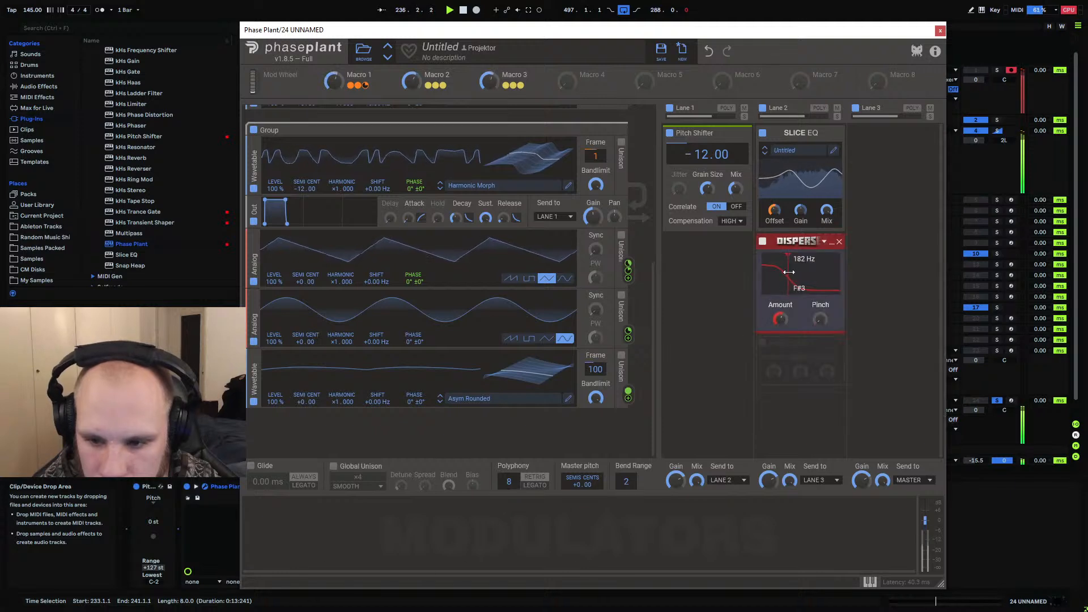
{"action": "left_click_drag", "start_coordinate": [788, 272], "coordinate": [798, 272]}
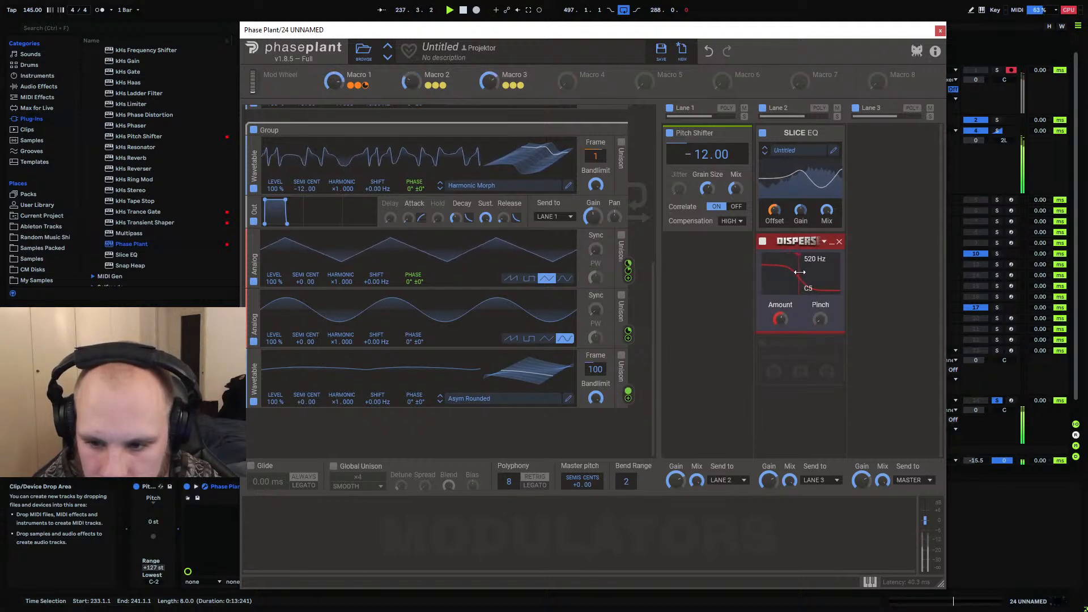
{"action": "left_click_drag", "start_coordinate": [783, 321], "coordinate": [783, 263]}
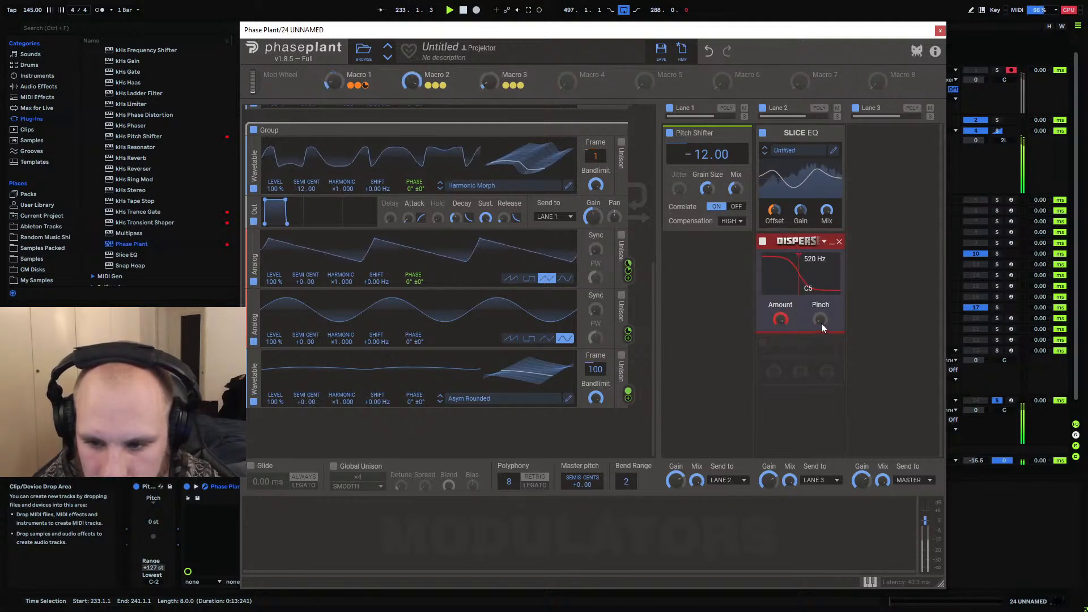
{"action": "mouse_move", "coordinate": [821, 322]}
{"action": "left_mouse_down"}
{"action": "mouse_move", "coordinate": [821, 256]}
{"action": "mouse_move", "coordinate": [821, 319]}
{"action": "left_mouse_up"}
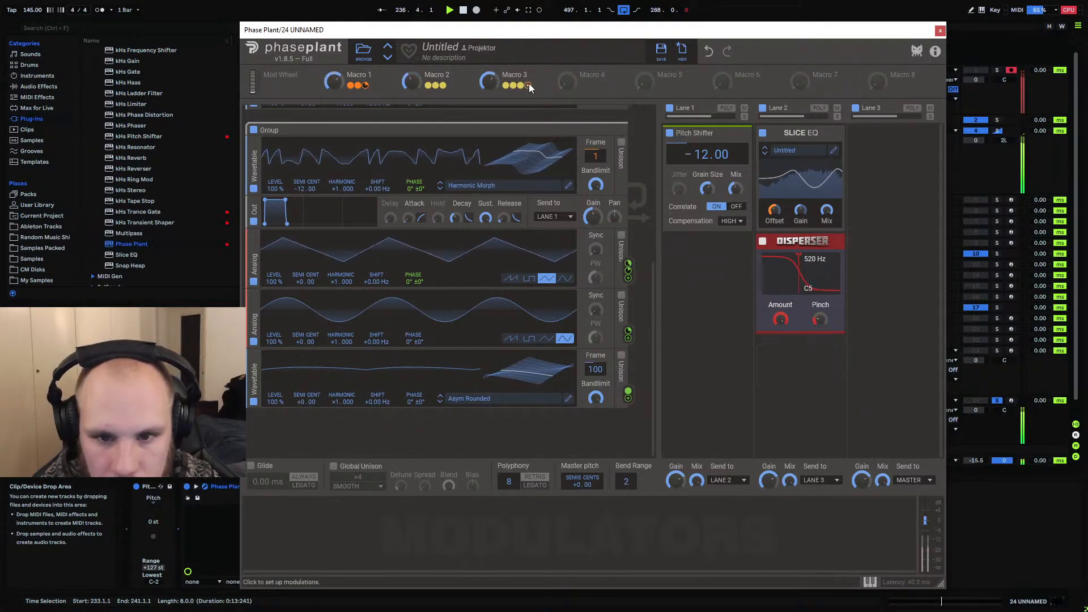
Assign Macro 3 to the Disperser's Pinch, lower its Amount, and assign Macro 2 to Amount at 22%
{"action": "left_click_drag", "start_coordinate": [528, 85], "coordinate": [820, 320]}
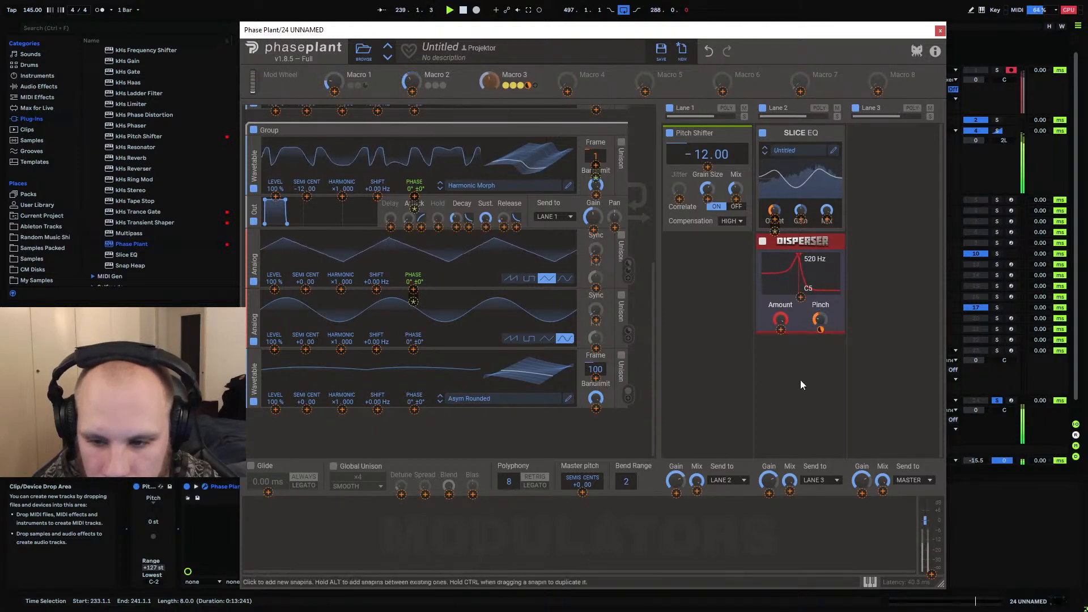
{"action": "left_click_drag", "start_coordinate": [781, 321], "coordinate": [780, 329]}
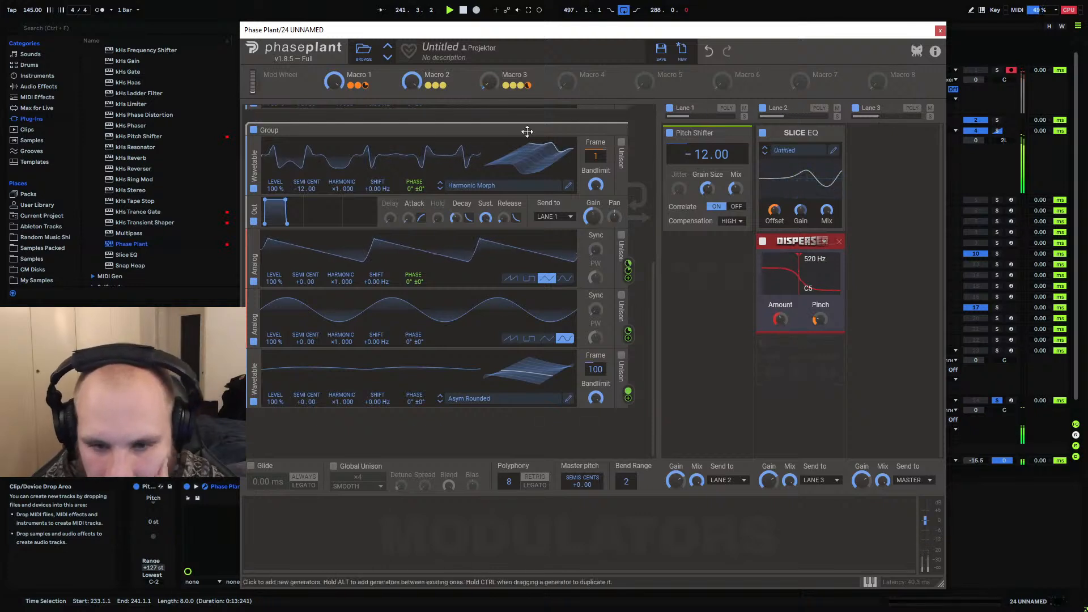
{"action": "left_click_drag", "start_coordinate": [454, 86], "coordinate": [782, 332]}
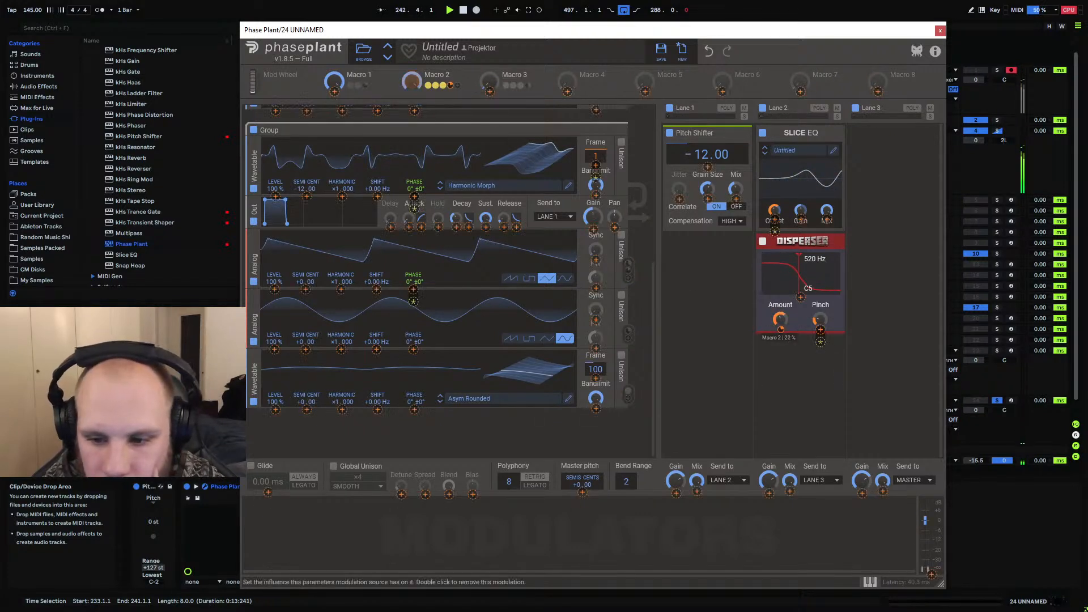
{"action": "left_click", "coordinate": [784, 383]}
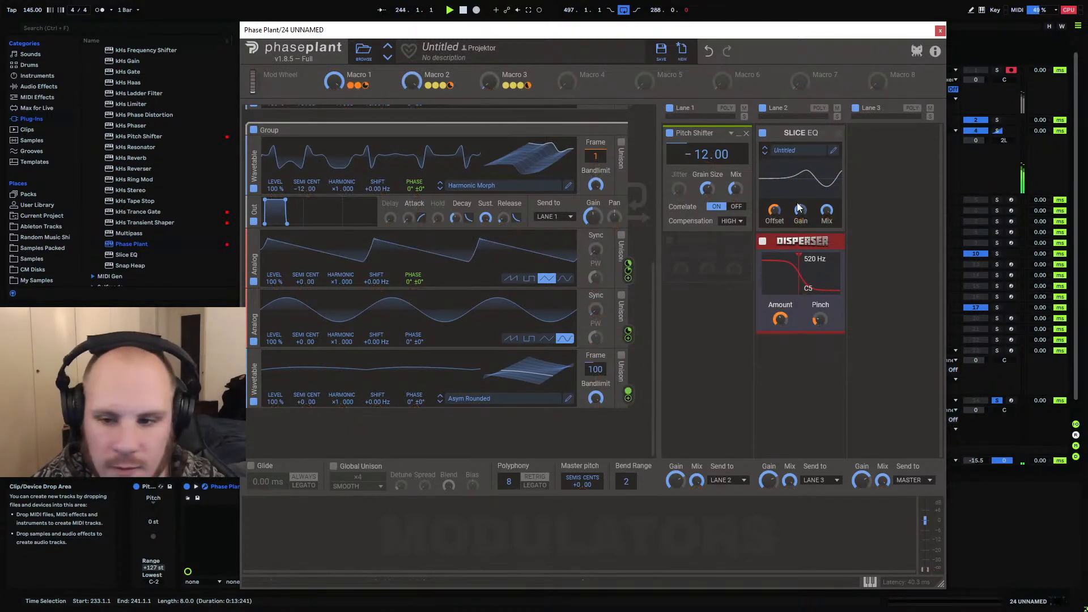
Add a Resonator tuned to C 1 and place it in Lane 3
{"action": "left_click", "coordinate": [711, 262]}
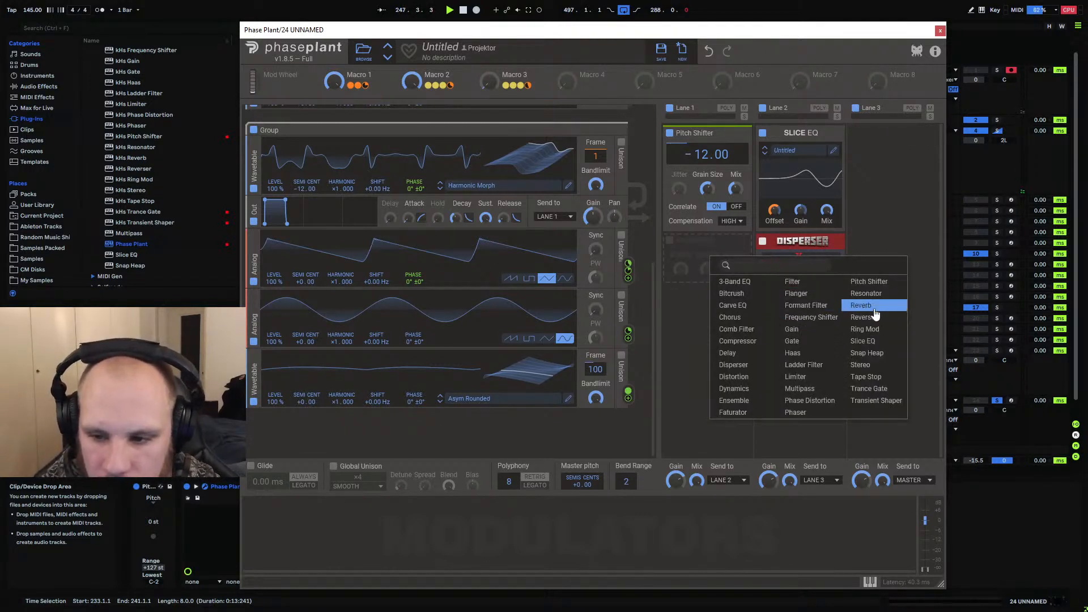
{"action": "left_click", "coordinate": [884, 294]}
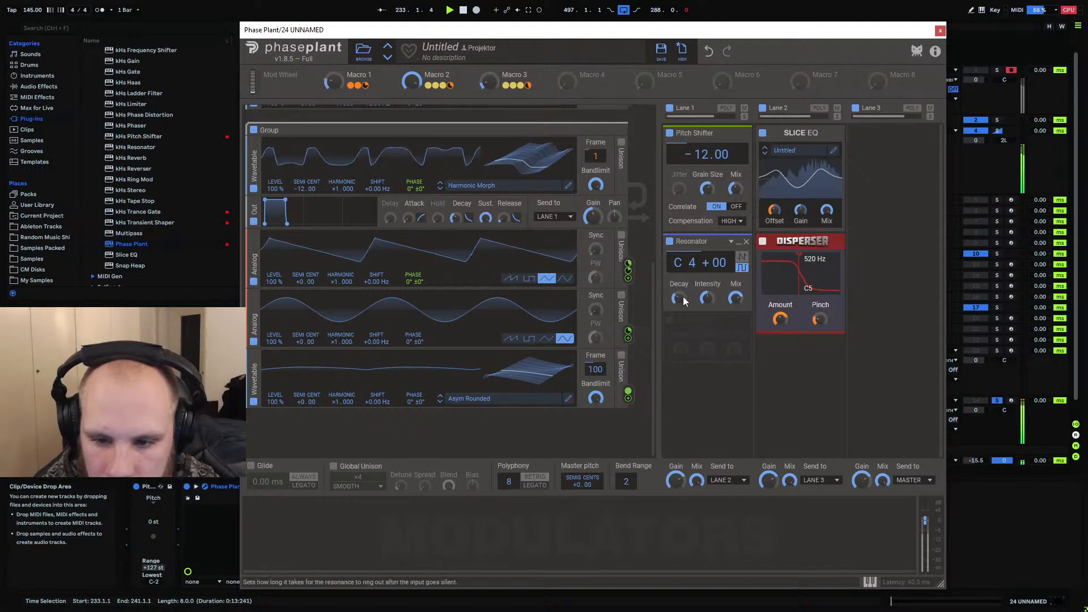
{"action": "left_click_drag", "start_coordinate": [736, 299], "coordinate": [707, 298]}
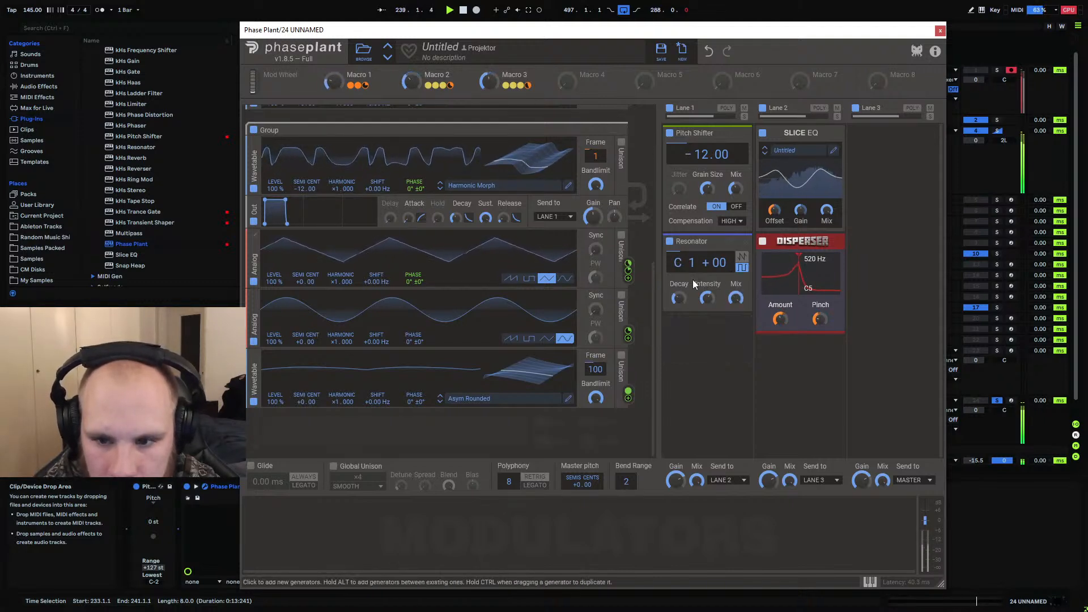
{"action": "left_click_drag", "start_coordinate": [696, 238], "coordinate": [895, 151]}
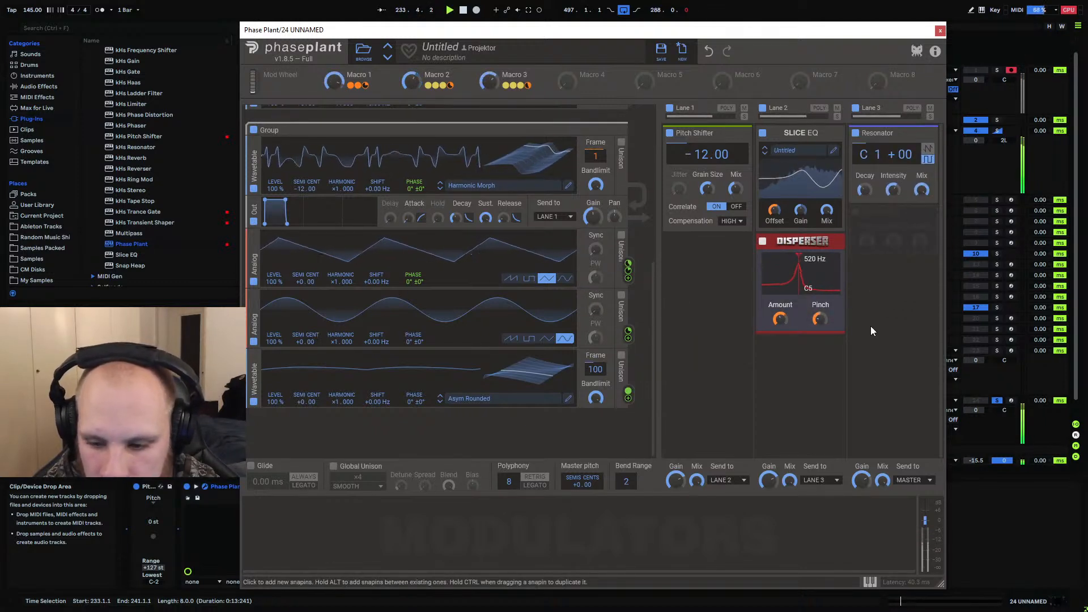
Raise the Resonator's Decay and Intensity, set its Mix to about 28%, and assign Macro 3 to the Mix
{"action": "left_click_drag", "start_coordinate": [865, 191], "coordinate": [893, 170]}
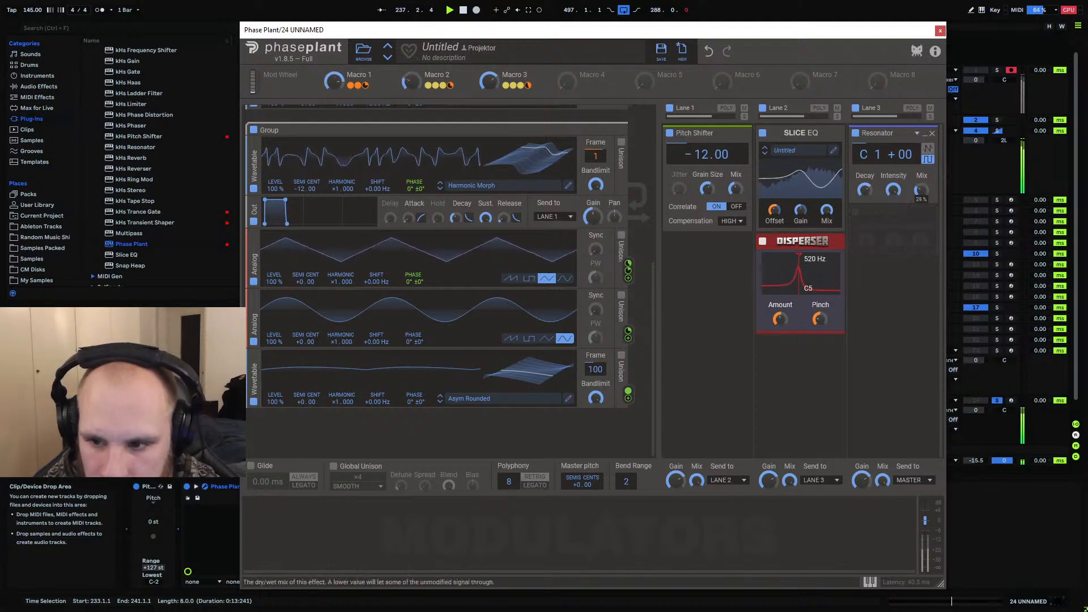
{"action": "left_click", "coordinate": [536, 86]}
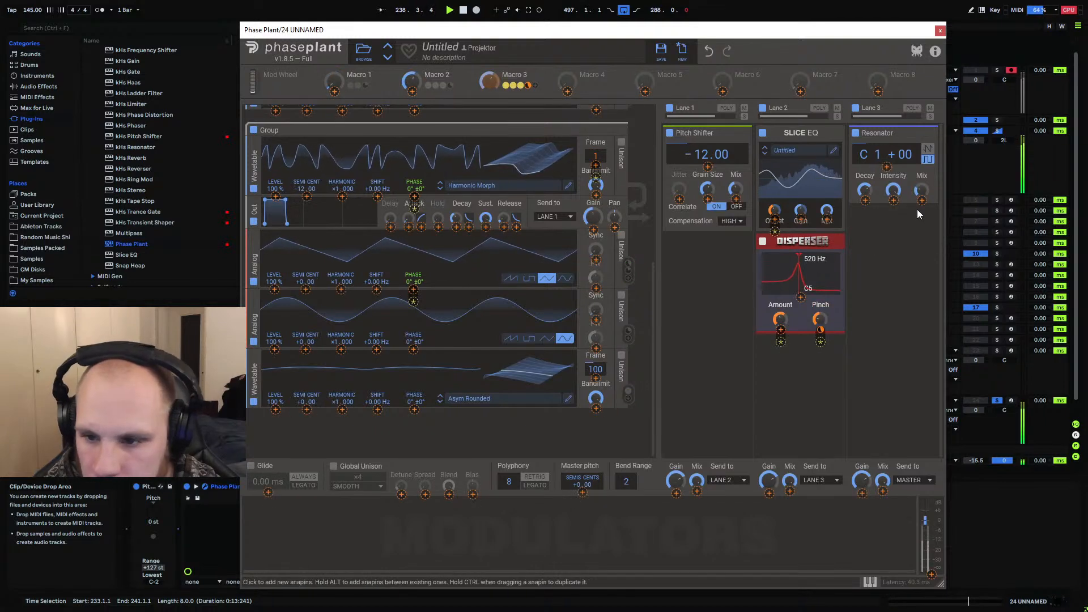
{"action": "left_click", "coordinate": [922, 200]}
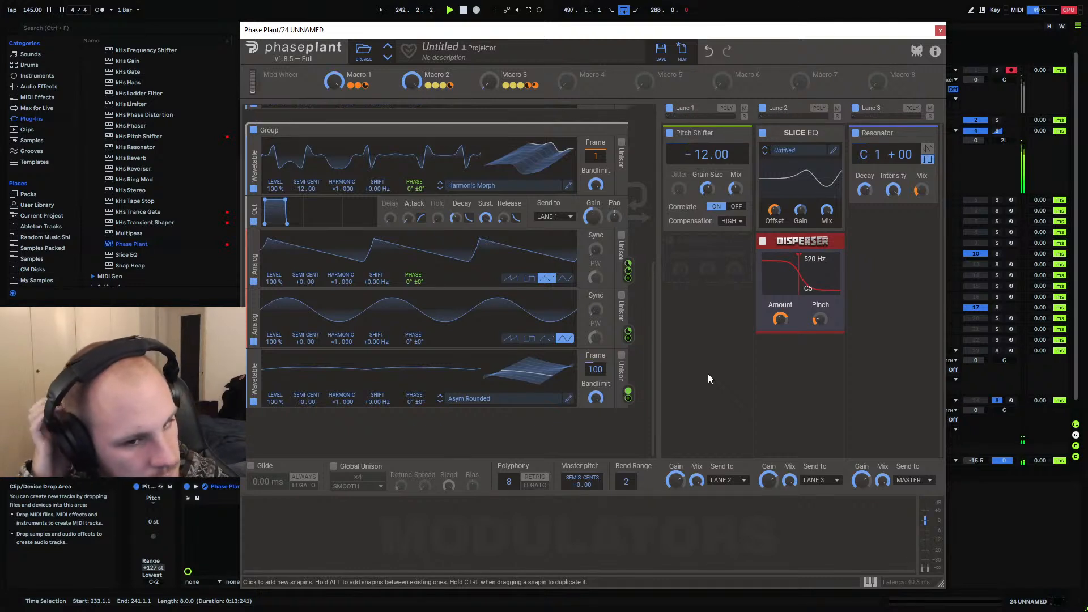
Collapse both oscillator groups
{"action": "left_click", "coordinate": [715, 264]}
{"action": "left_click", "coordinate": [616, 425]}
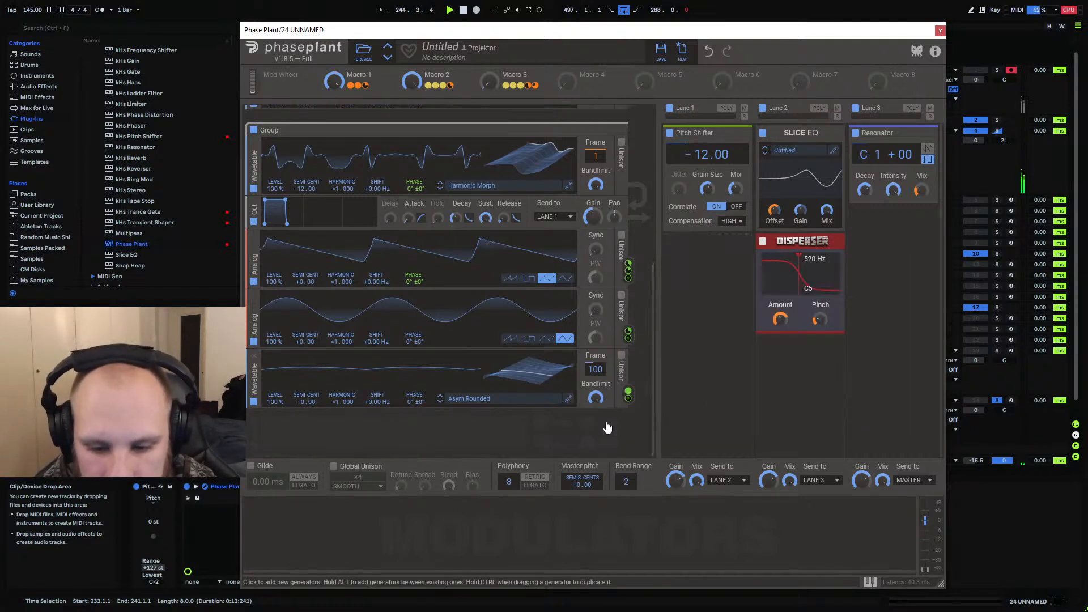
{"action": "left_click_drag", "start_coordinate": [650, 387], "coordinate": [658, 191]}
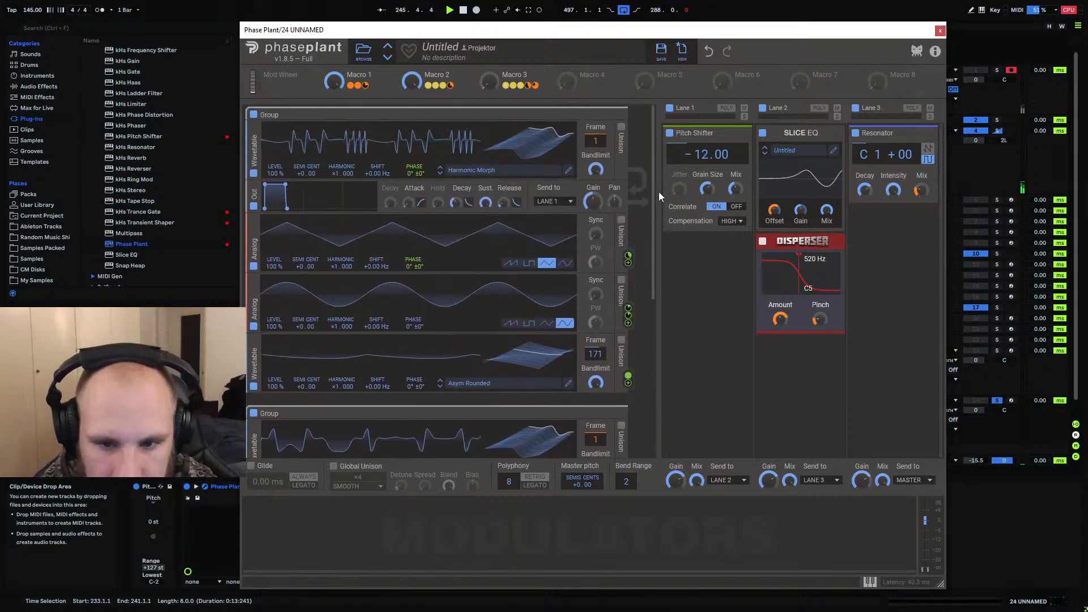
{"action": "left_click", "coordinate": [613, 121]}
{"action": "left_click", "coordinate": [612, 159]}
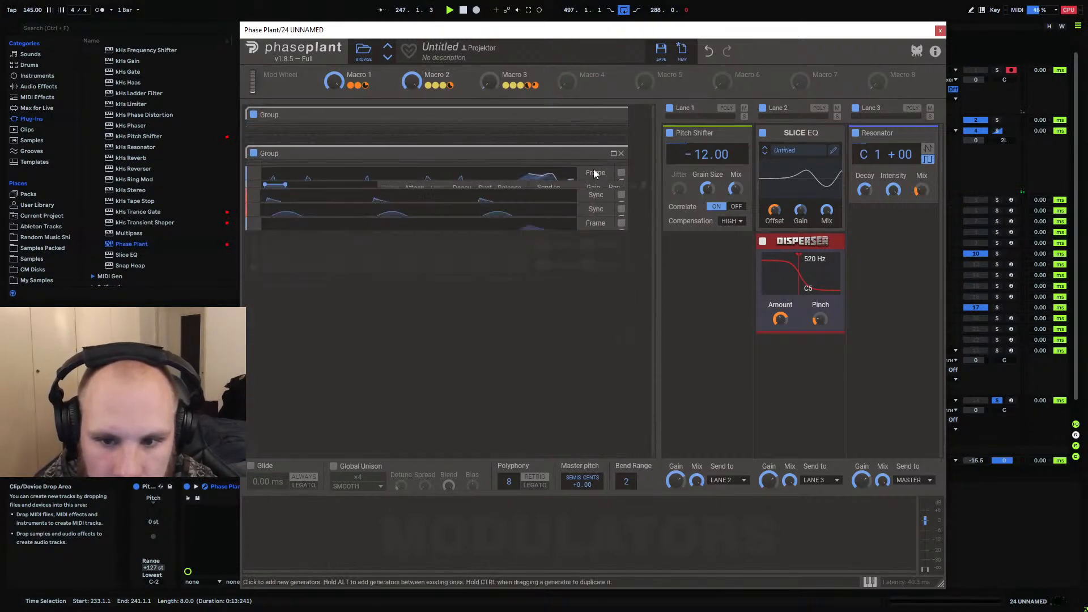
{"action": "left_click", "coordinate": [509, 225]}
{"action": "left_click", "coordinate": [528, 252]}
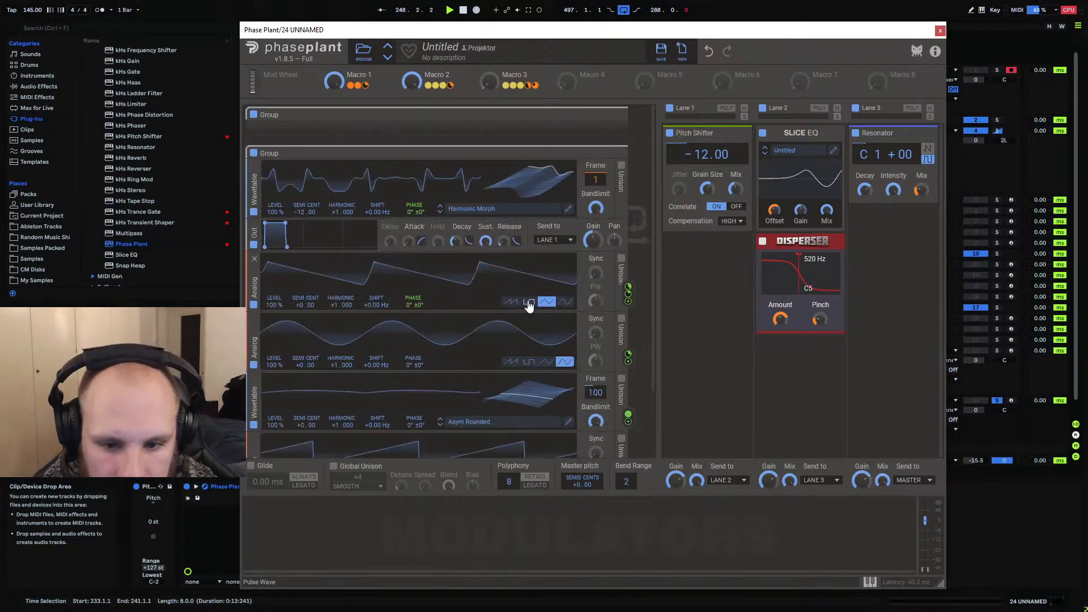
{"action": "scroll", "coordinate": [576, 213], "scroll_direction": "down", "scroll_amount": 3}
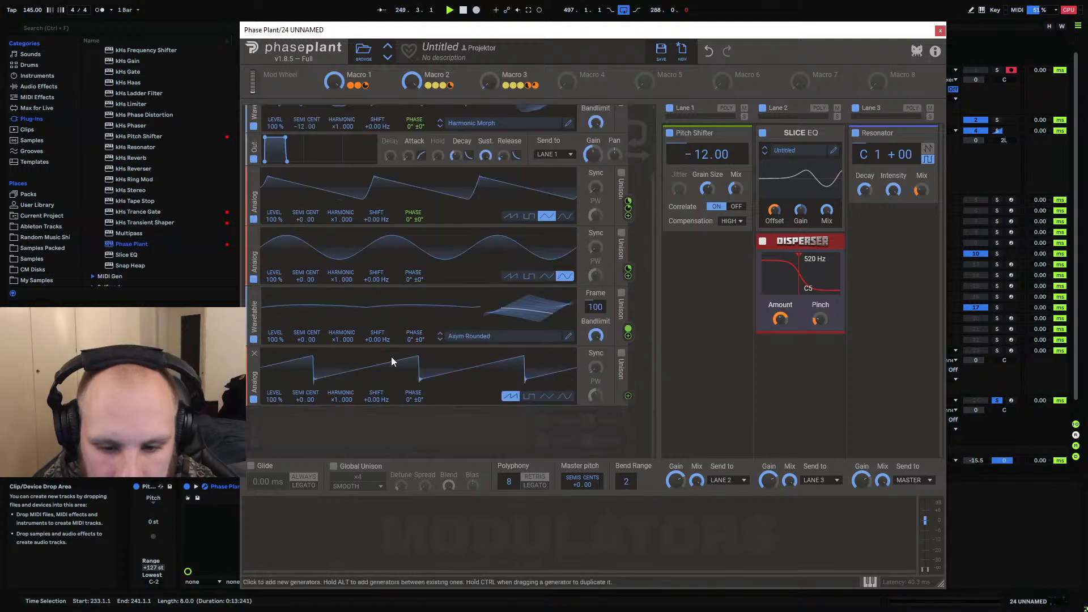
{"action": "left_click", "coordinate": [256, 355]}
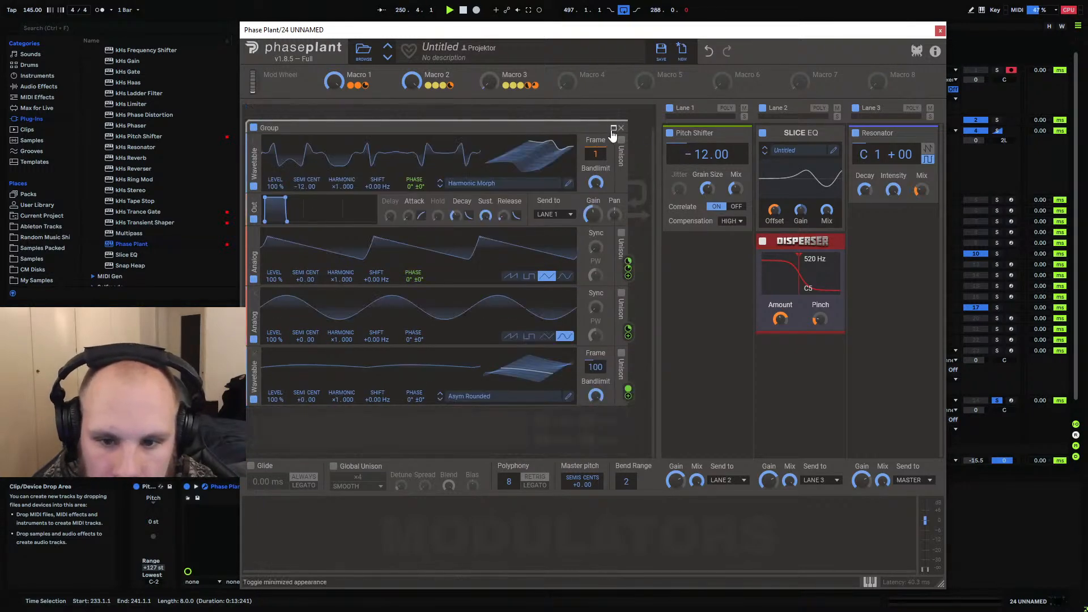
{"action": "left_click", "coordinate": [613, 126]}
Create a third group below the two collapsed ones and add an Analog oscillator to it
{"action": "left_click", "coordinate": [493, 216]}
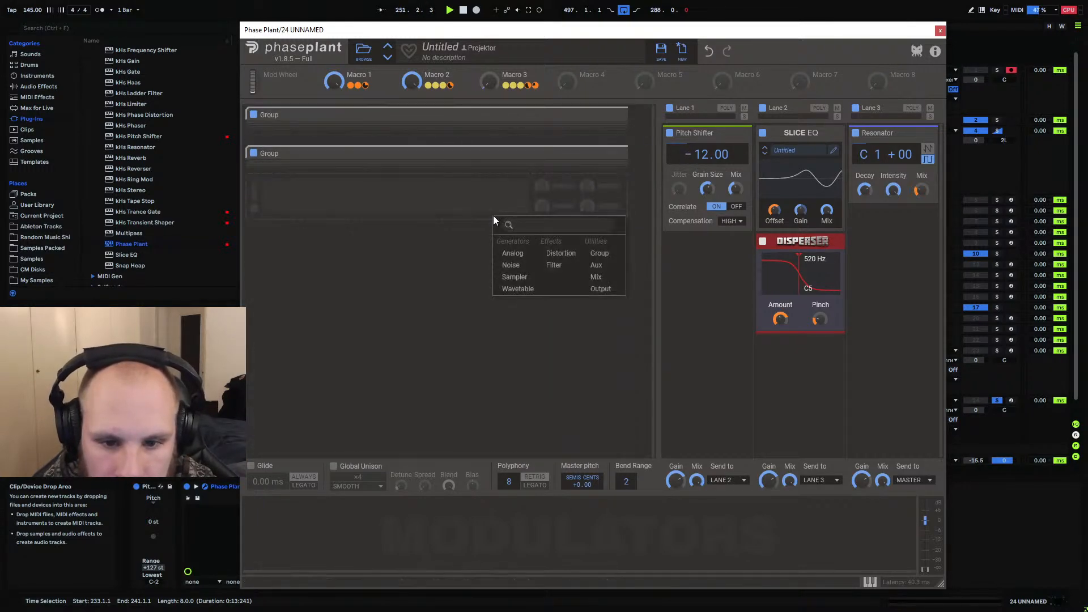
{"action": "left_click", "coordinate": [600, 252]}
{"action": "left_click", "coordinate": [439, 236]}
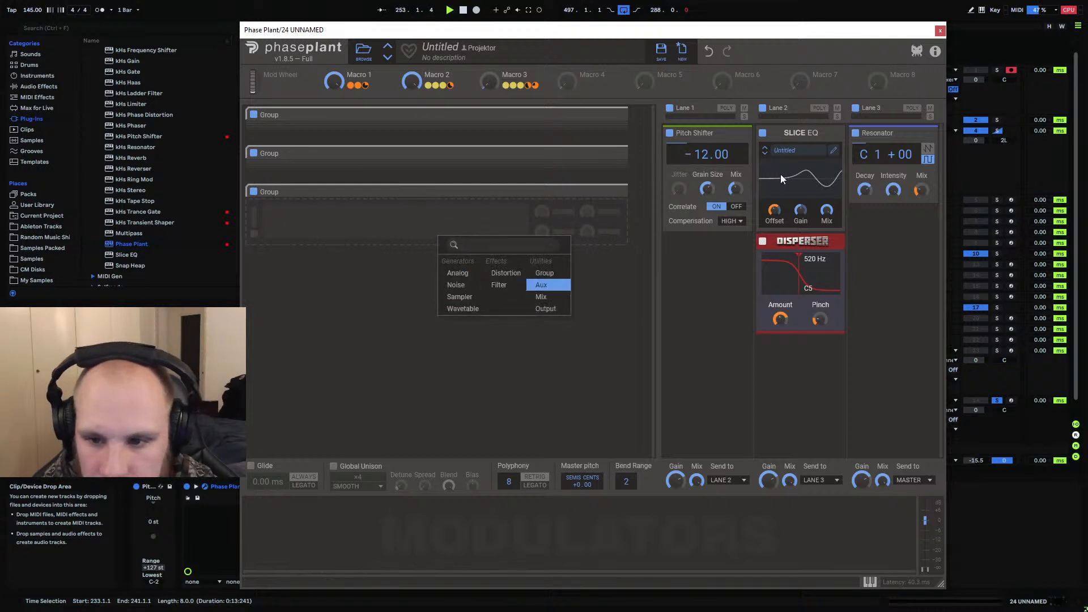
{"action": "left_click", "coordinate": [457, 273]}
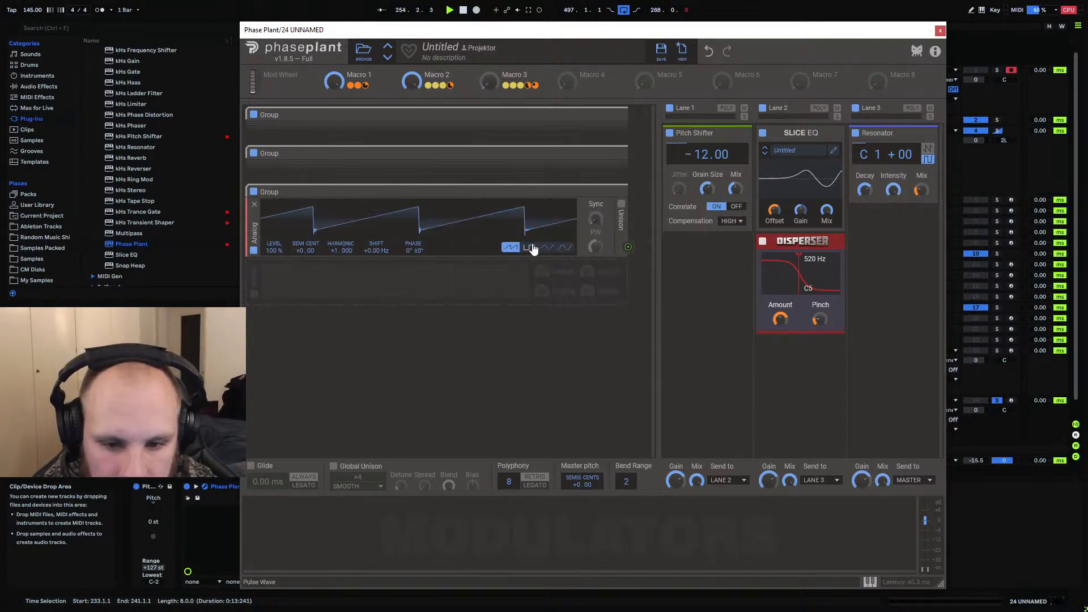
Add an Output to the third group, send it to Lane 2, and audition the sound from the start of the loop
{"action": "left_click", "coordinate": [524, 278]}
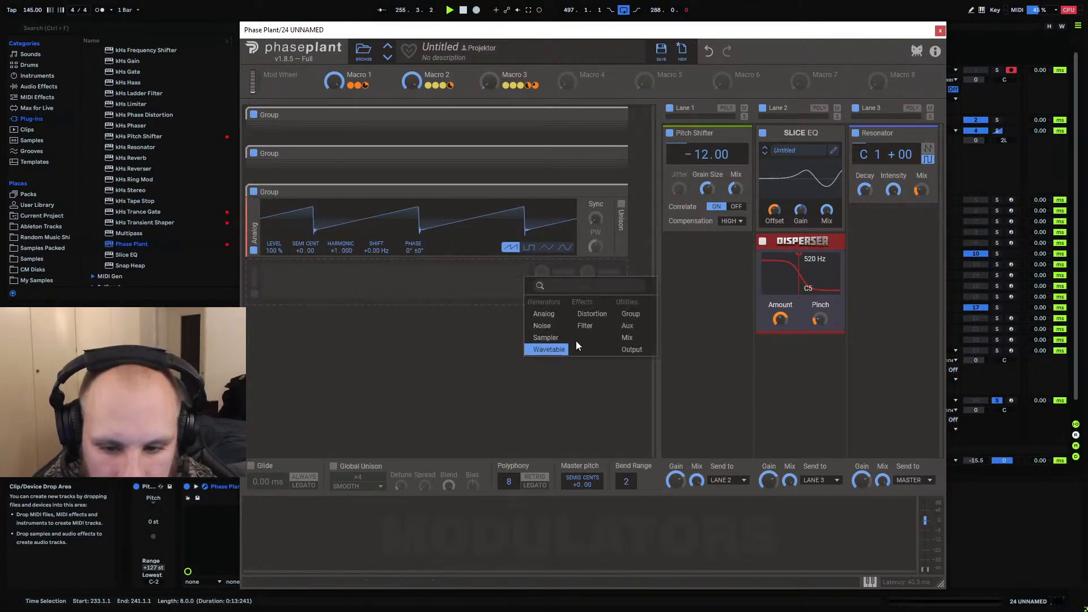
{"action": "left_click", "coordinate": [628, 349]}
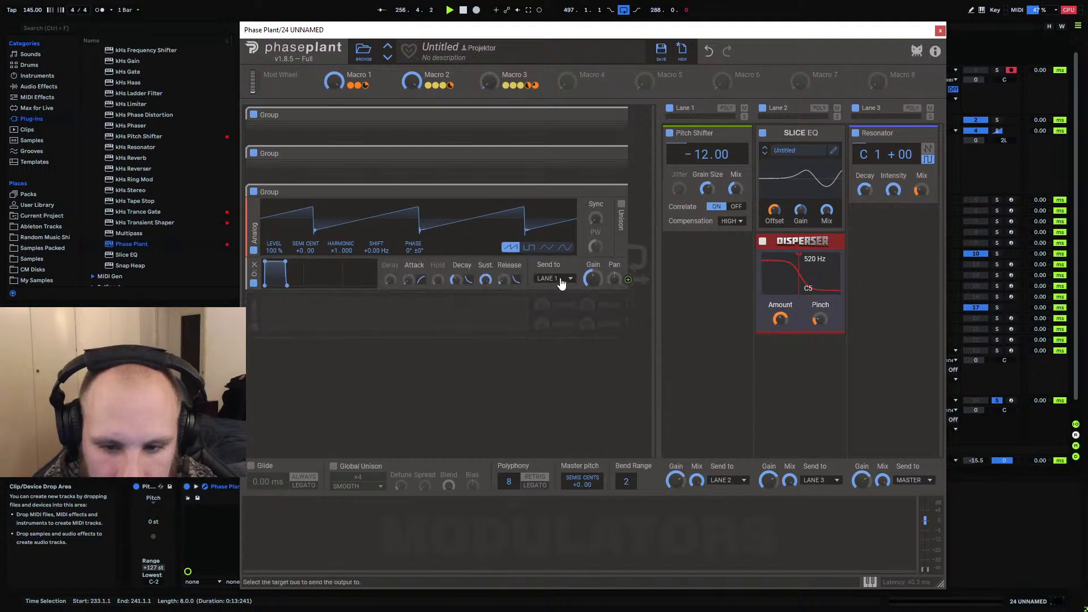
{"action": "left_click", "coordinate": [560, 280]}
{"action": "left_click", "coordinate": [560, 285]}
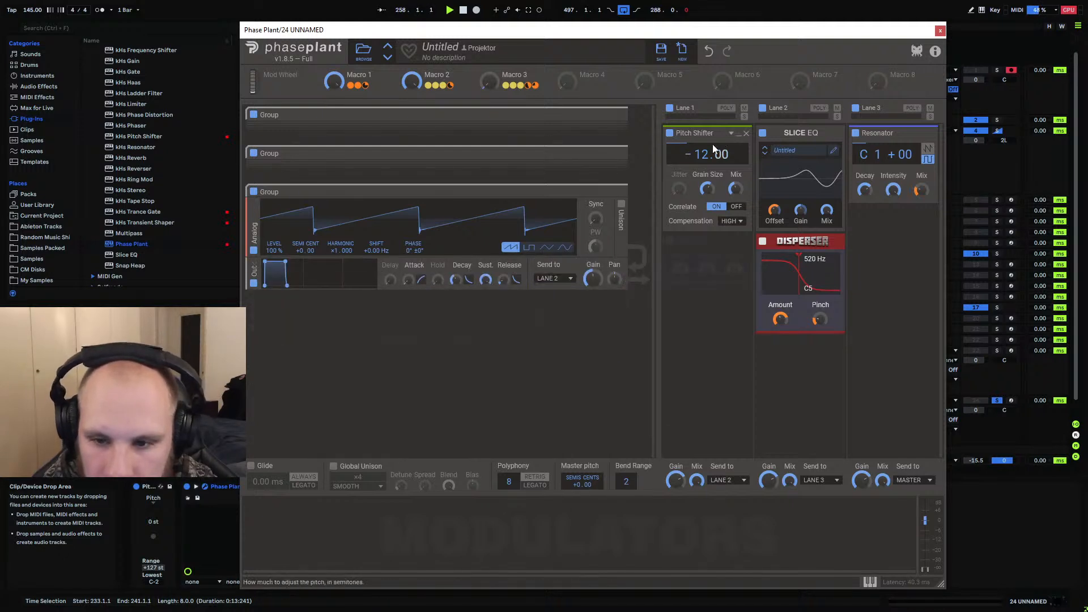
{"action": "key", "text": "space"}
{"action": "key", "text": "space"}
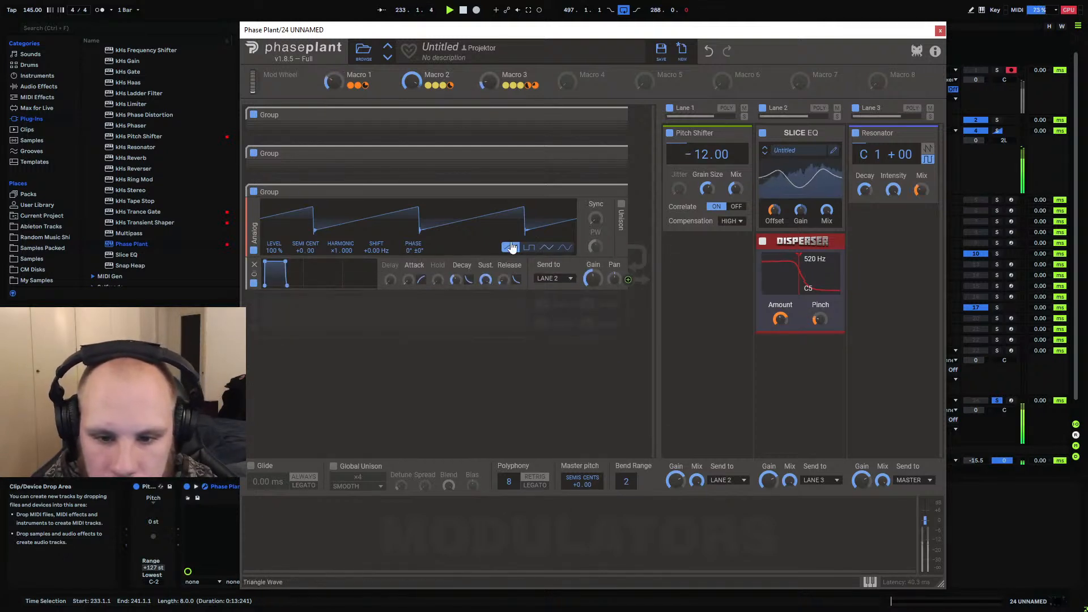
Tune the third group's Analog oscillator to -36.00 semitones and audition it
{"action": "key", "text": "space"}
{"action": "left_click_drag", "start_coordinate": [300, 251], "coordinate": [300, 288]}
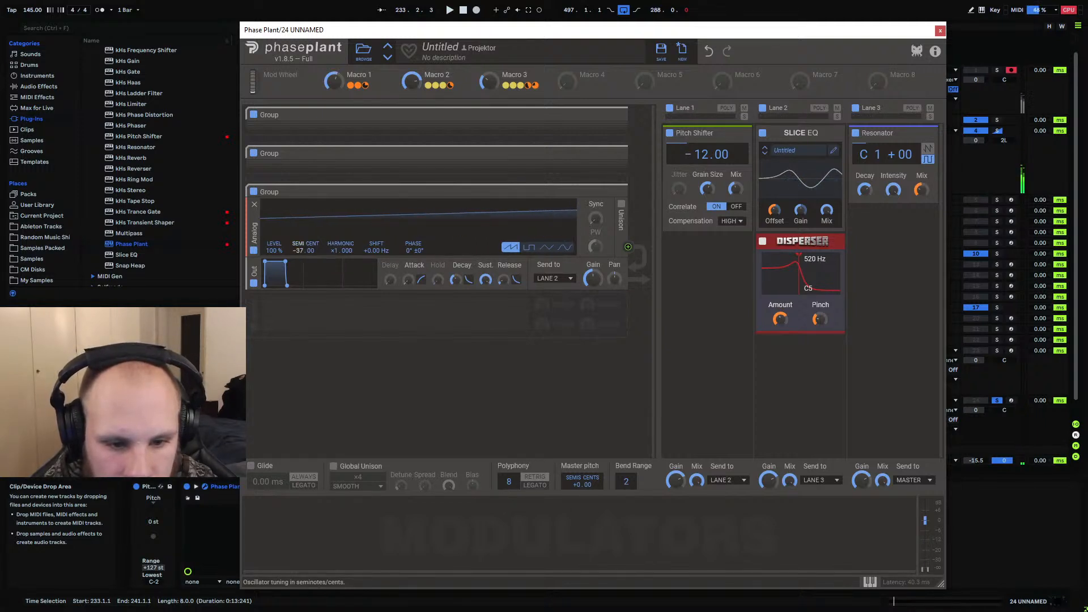
{"action": "key", "text": "space"}
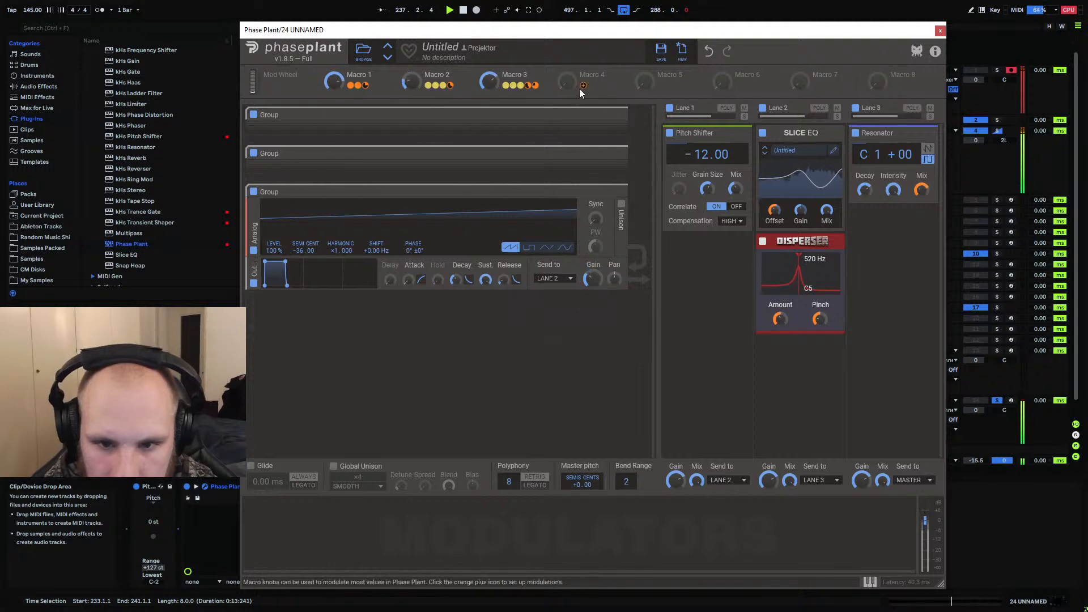
Assign Macro 4 to the third group's Output Gain, adjust the modulation depth, and raise Macro 4 to audition it
{"action": "left_click_drag", "start_coordinate": [583, 83], "coordinate": [593, 290]}
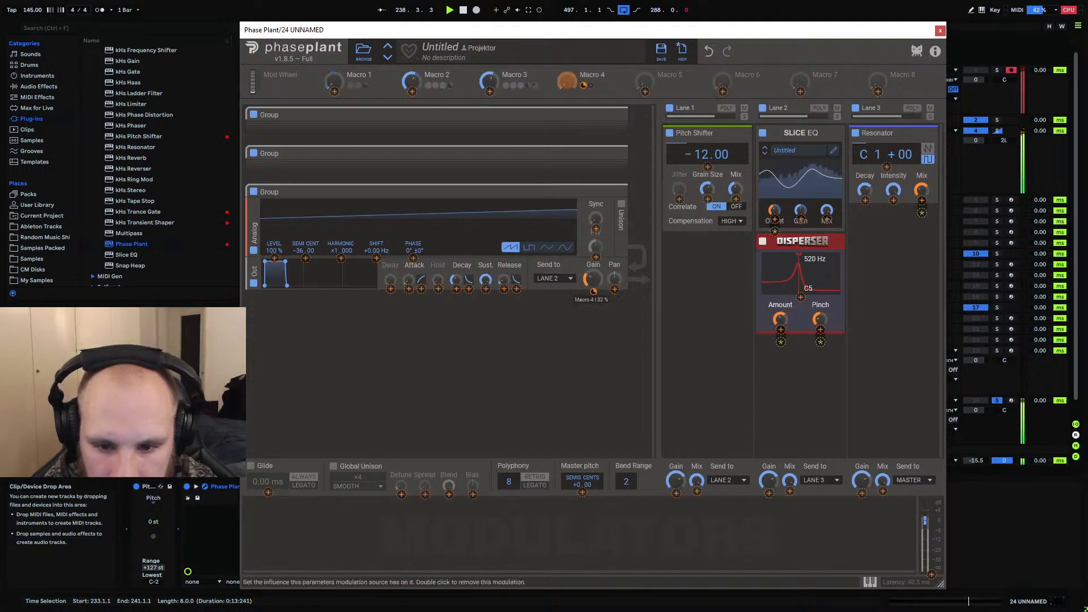
{"action": "left_click", "coordinate": [588, 346]}
{"action": "left_click_drag", "start_coordinate": [565, 84], "coordinate": [566, 28]}
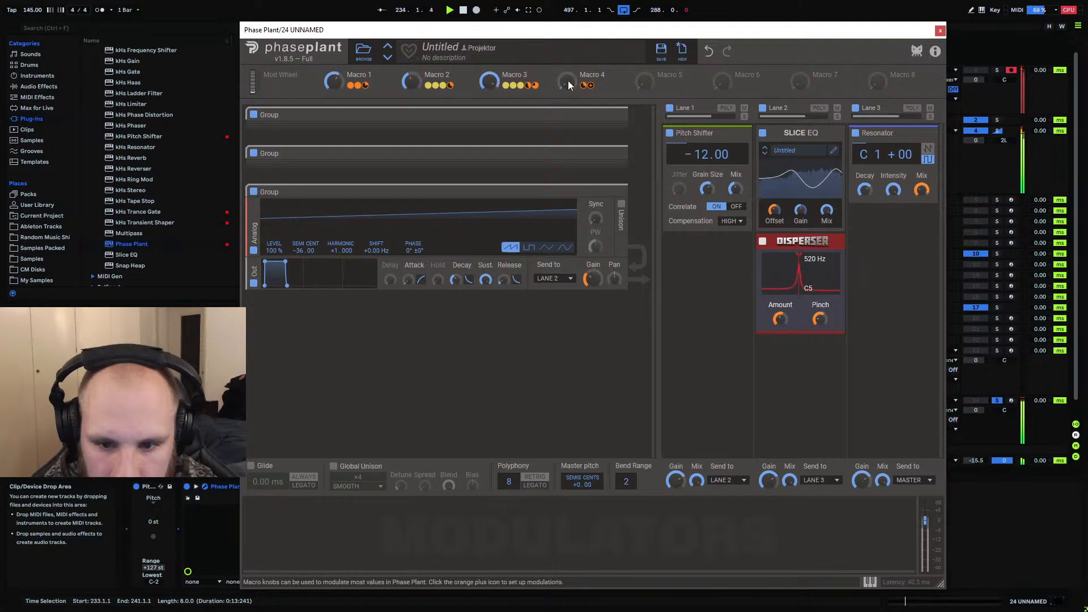
{"action": "left_click_drag", "start_coordinate": [594, 292], "coordinate": [593, 286]}
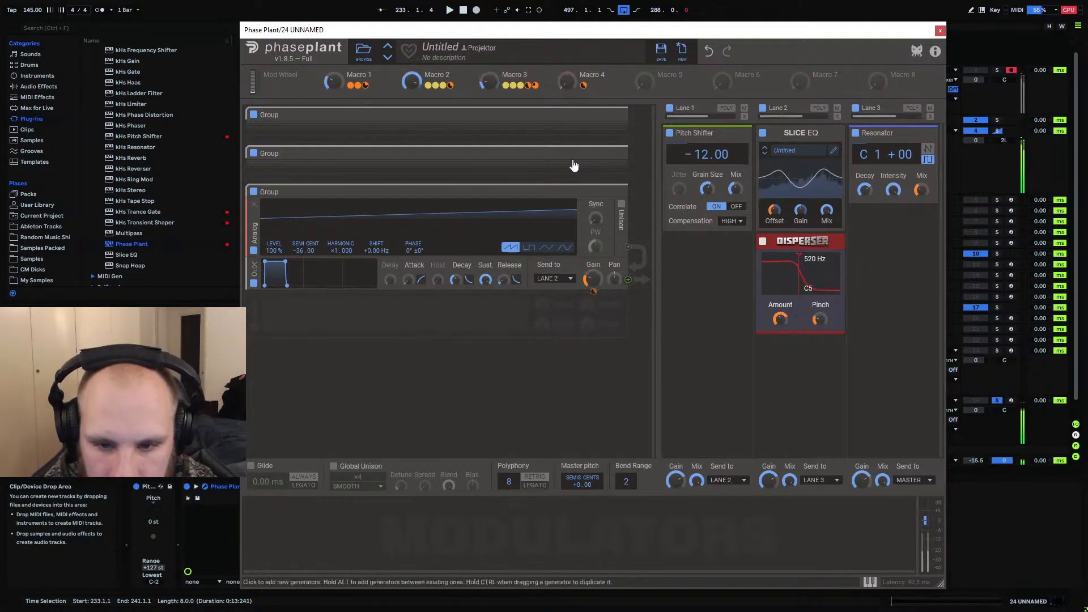
{"action": "left_click_drag", "start_coordinate": [567, 83], "coordinate": [567, 48]}
{"action": "key", "text": "space"}
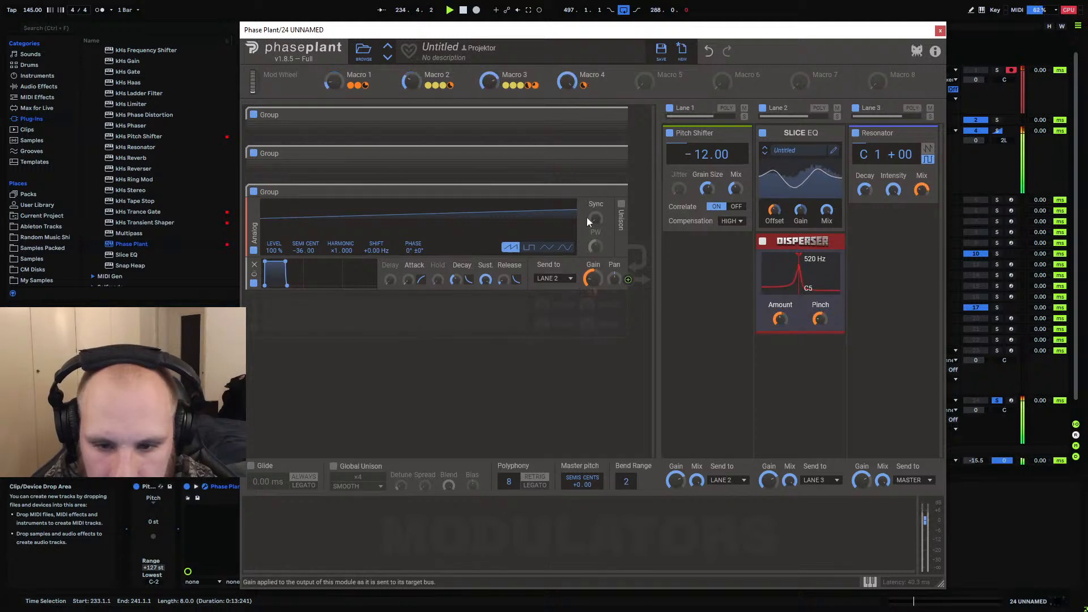
Close the synth window and automate Macro 4 on track 24 as a curved rise from minimum to 1.00 across bars 233 to 241, then audition it
{"action": "left_click", "coordinate": [940, 30]}
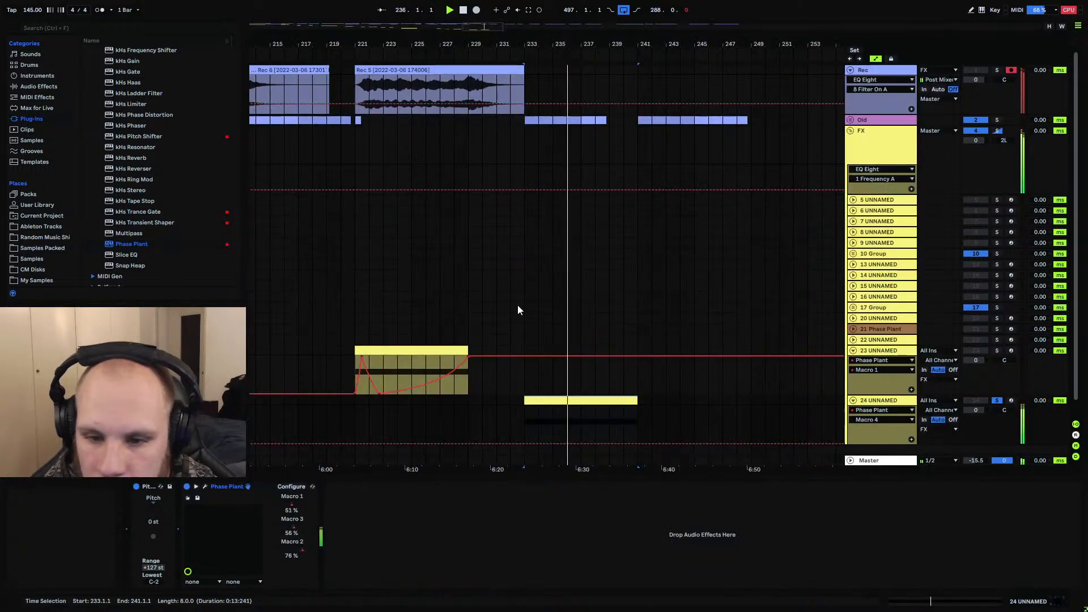
{"action": "scroll", "coordinate": [510, 431], "scroll_direction": "down", "scroll_amount": 1}
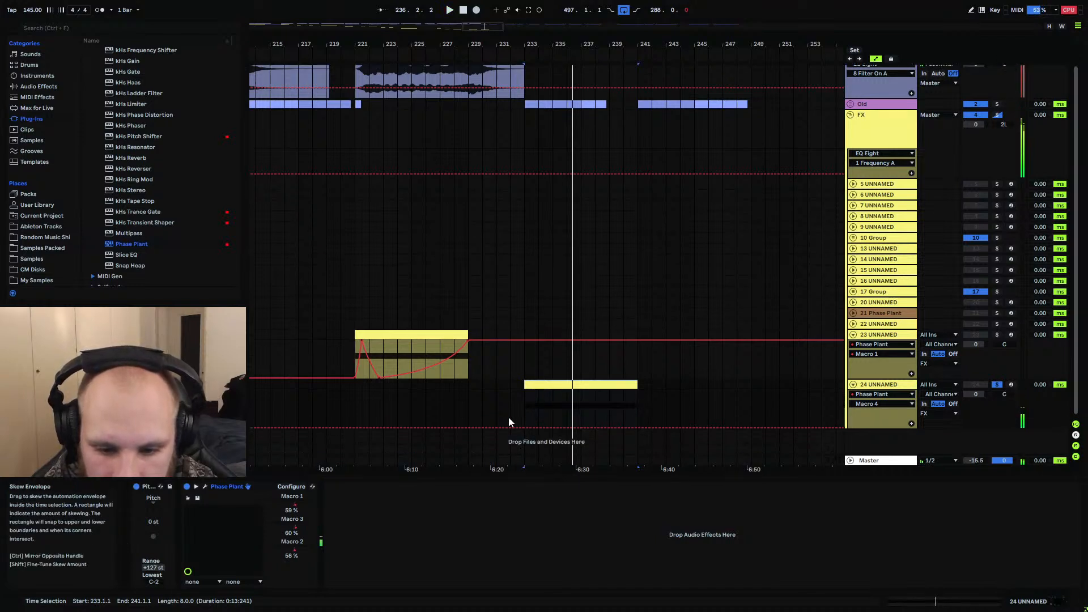
{"action": "left_click", "coordinate": [509, 422]}
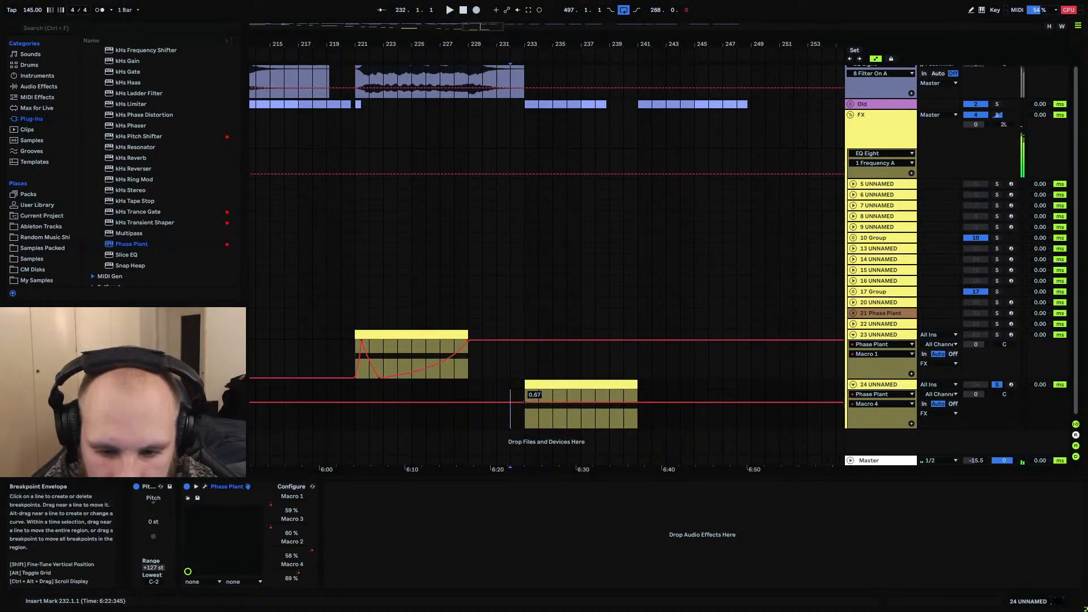
{"action": "left_click_drag", "start_coordinate": [530, 401], "coordinate": [530, 428]}
{"action": "left_click_drag", "start_coordinate": [626, 426], "coordinate": [620, 391]}
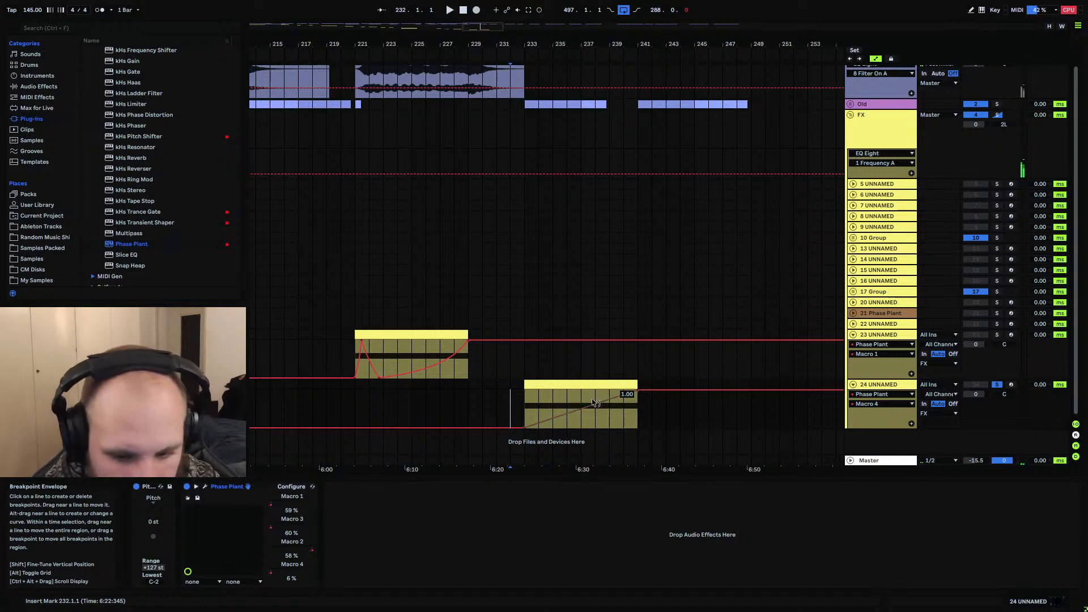
{"action": "left_click", "coordinate": [525, 406]}
{"action": "key", "text": "space"}
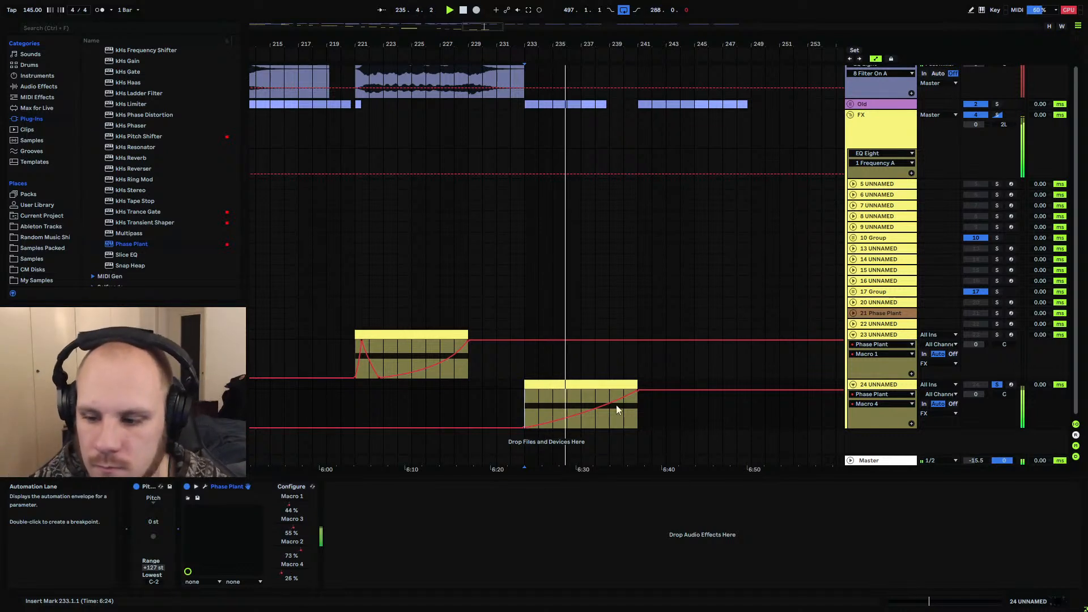
Record the sound onto the Rec track from bar 233 to about bar 248 and consolidate the new clip
{"action": "scroll", "coordinate": [737, 215], "scroll_direction": "up", "scroll_amount": 1}
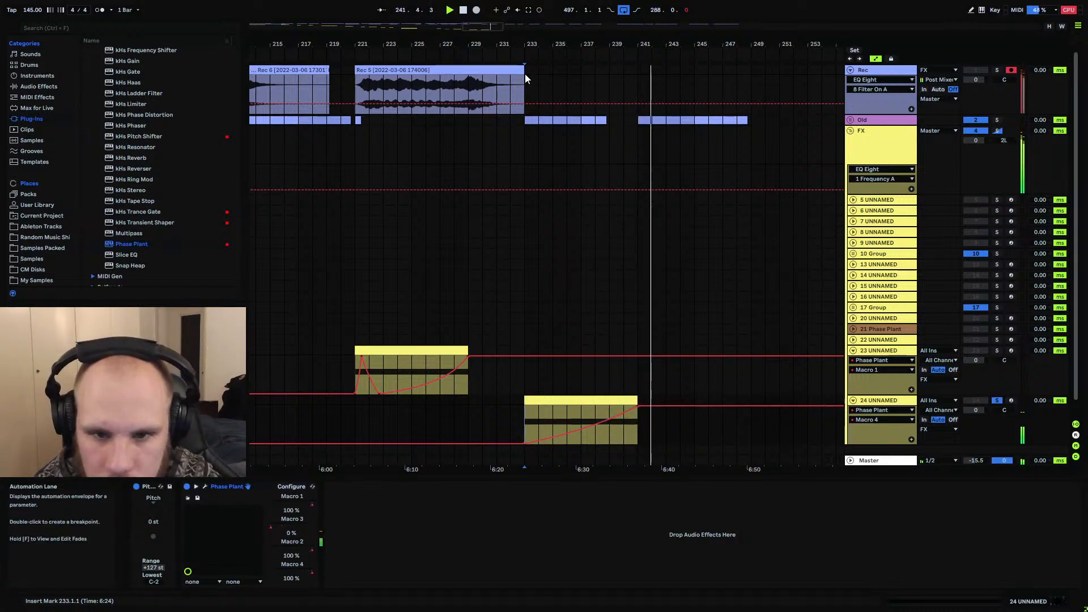
{"action": "left_click", "coordinate": [536, 189]}
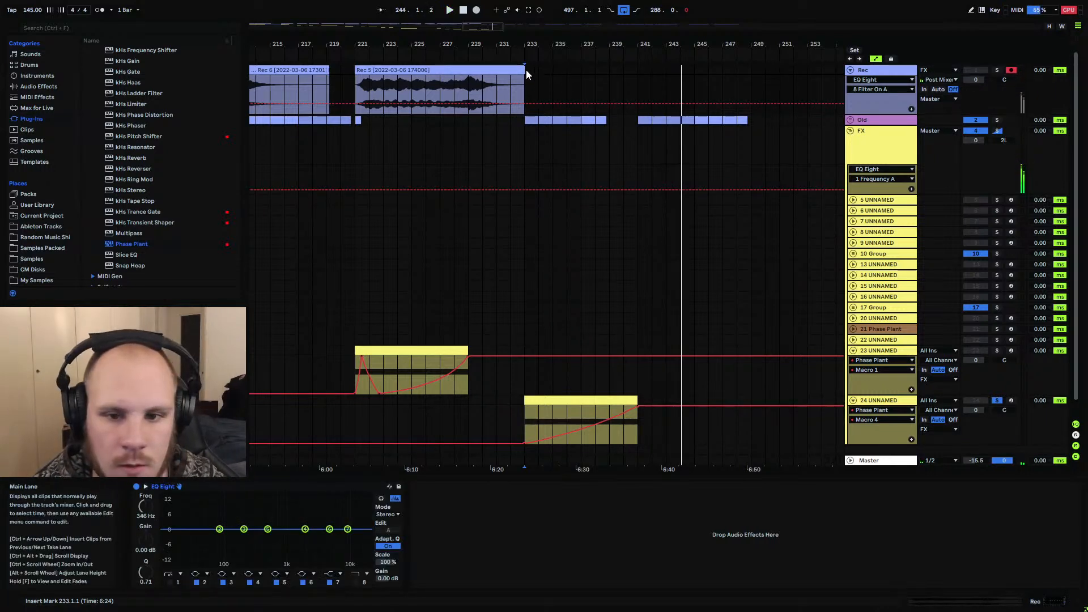
{"action": "key", "text": "space"}
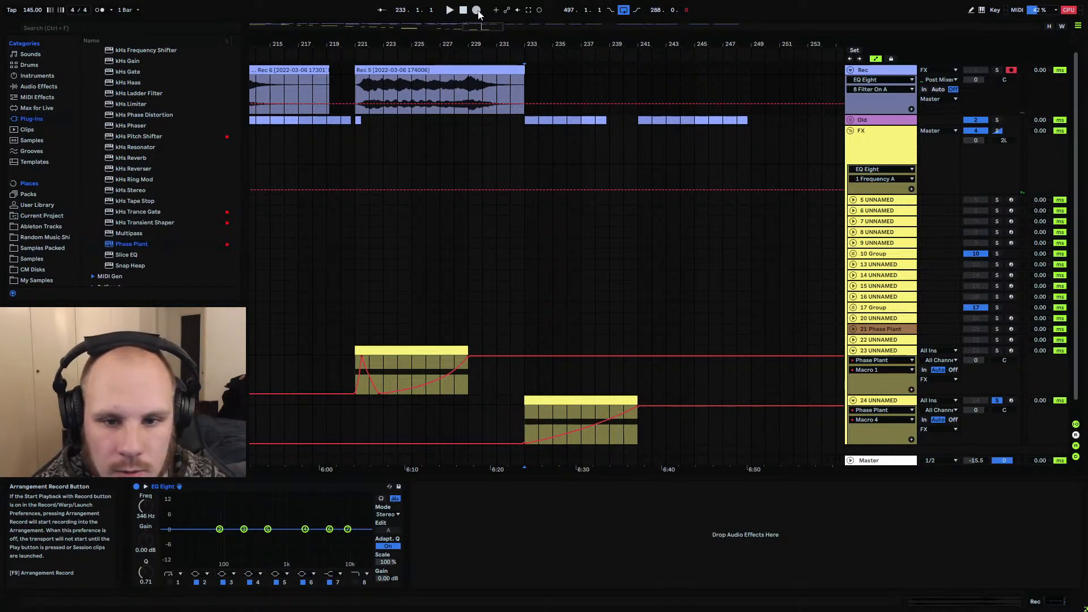
{"action": "left_click", "coordinate": [479, 11]}
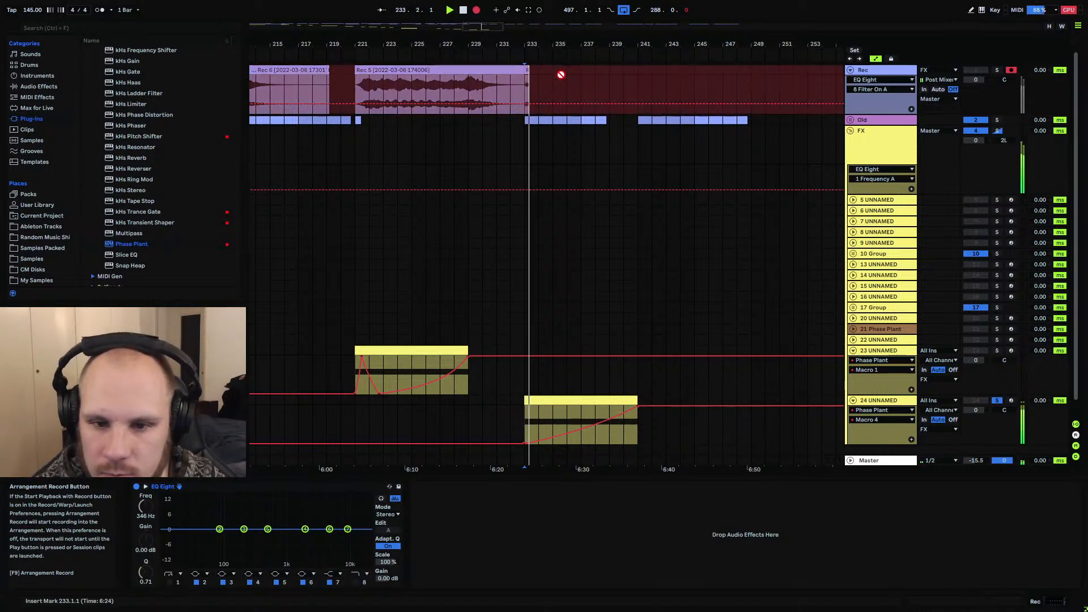
{"action": "mouse_move", "coordinate": [531, 44]}
{"action": "left_mouse_down"}
{"action": "mouse_move", "coordinate": [531, 96]}
{"action": "mouse_move", "coordinate": [531, 45]}
{"action": "left_mouse_up"}
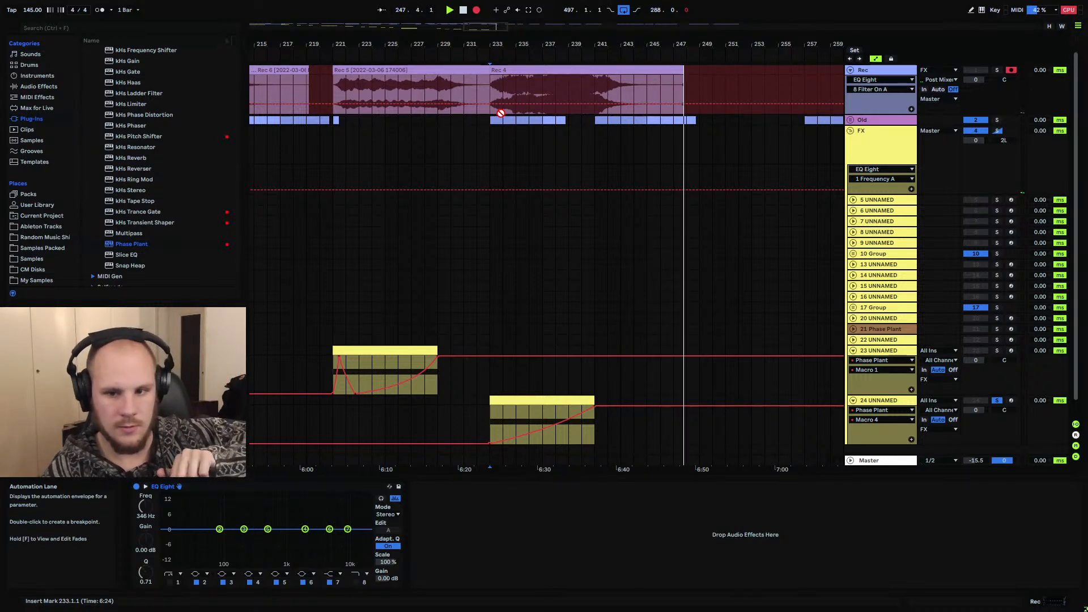
{"action": "key", "text": "space"}
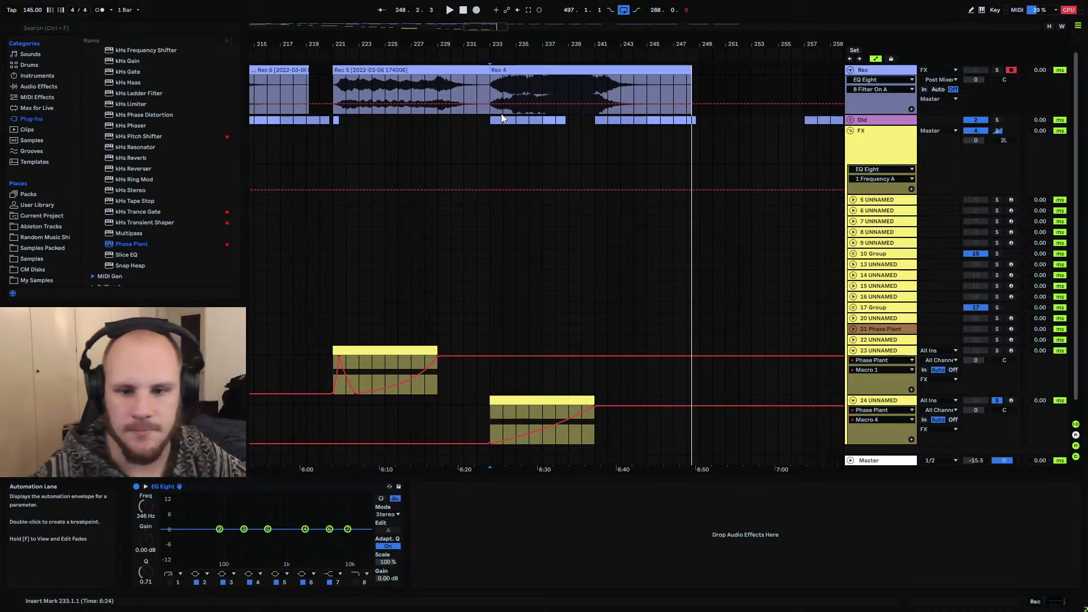
{"action": "left_click", "coordinate": [583, 68]}
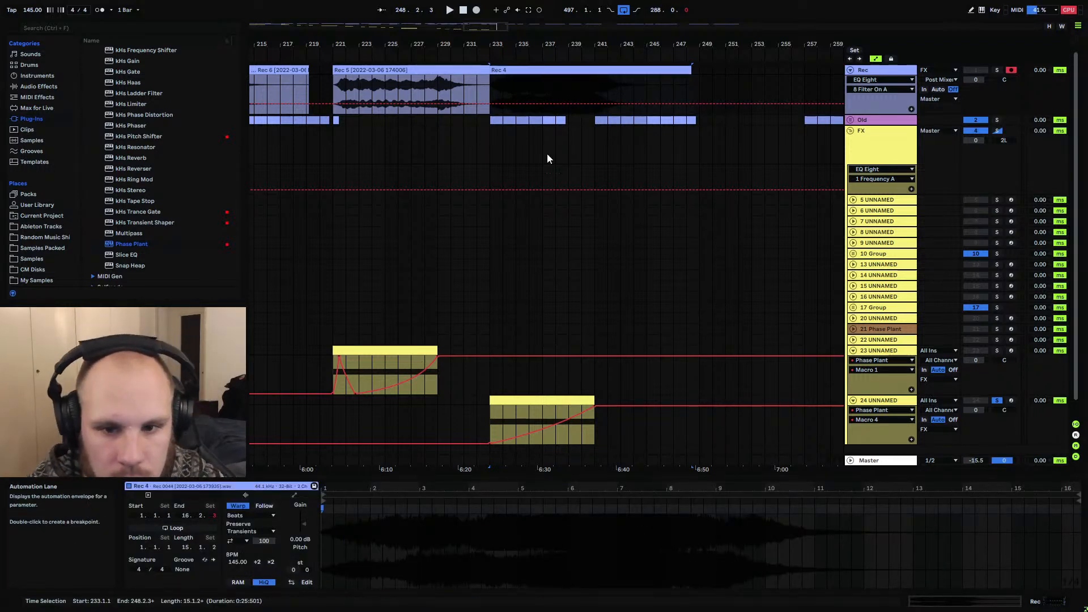
{"action": "key", "text": "ctrl+j"}
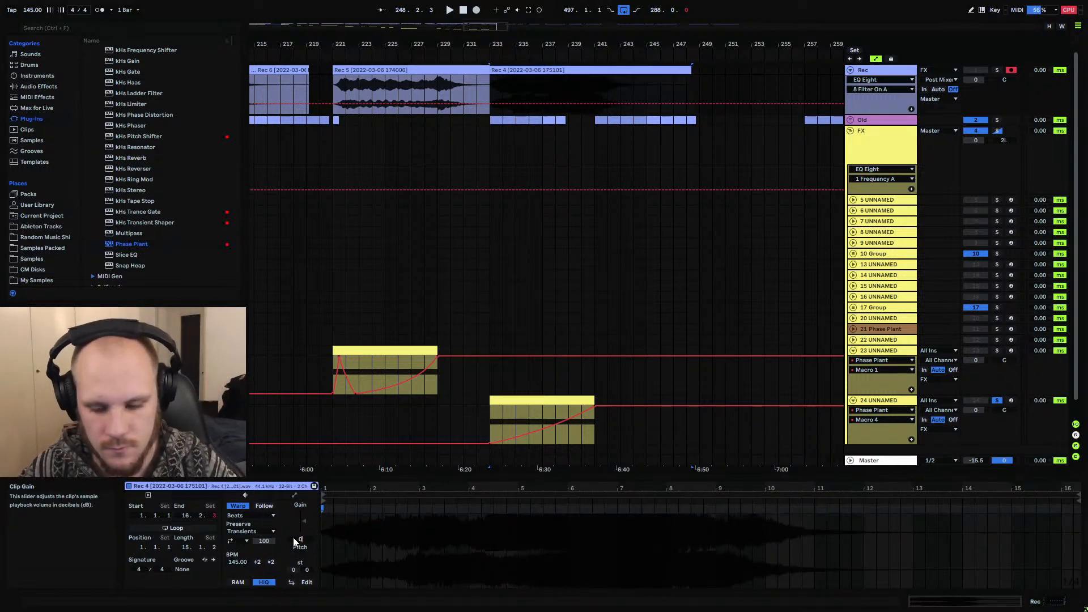
Shape a fade-in about seven bars long with an early-rising curve on the Rec 4 clip, and consolidate the clip
{"action": "left_click", "coordinate": [567, 45]}
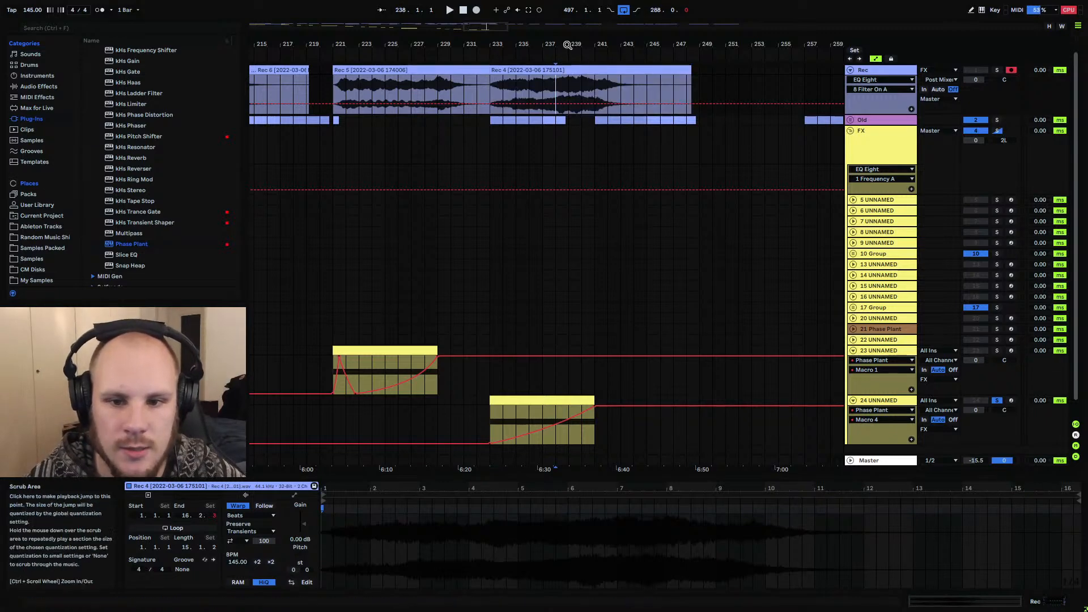
{"action": "left_click_drag", "start_coordinate": [567, 45], "coordinate": [577, 86]}
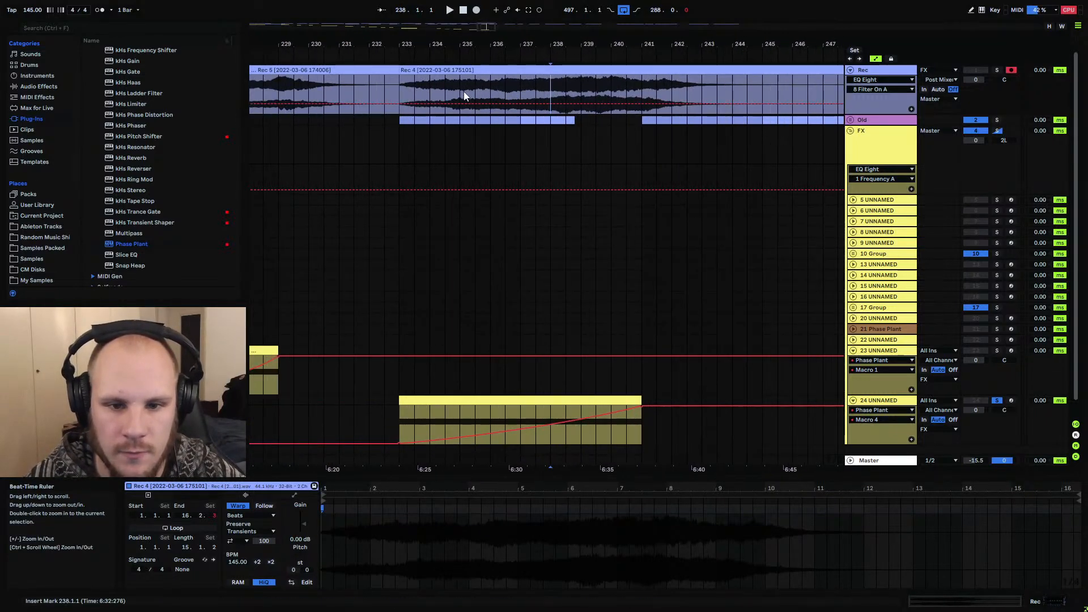
{"action": "left_click", "coordinate": [403, 84]}
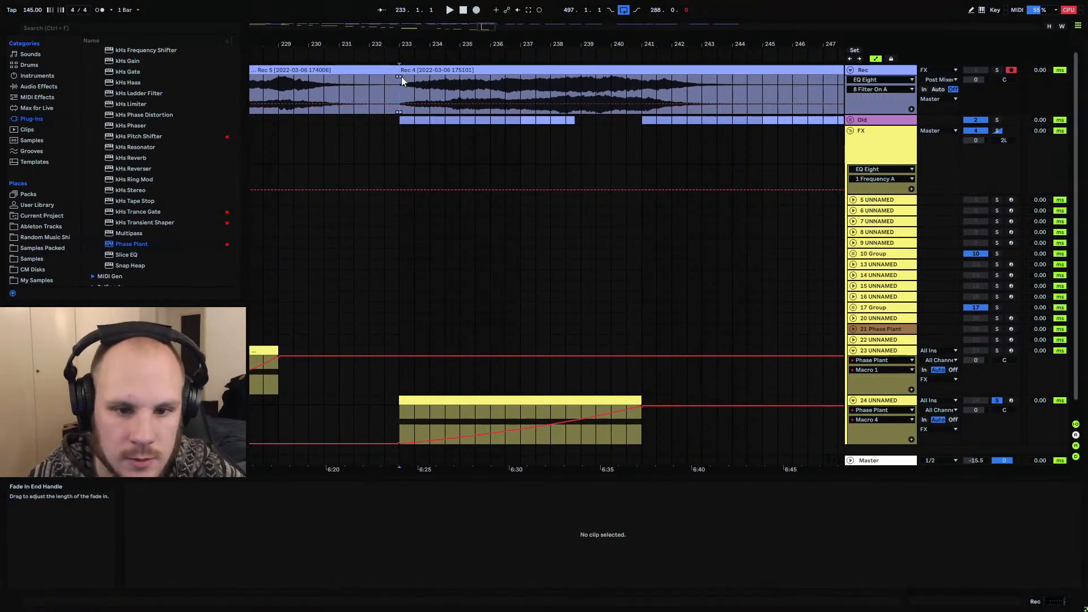
{"action": "left_click_drag", "start_coordinate": [401, 76], "coordinate": [637, 87]}
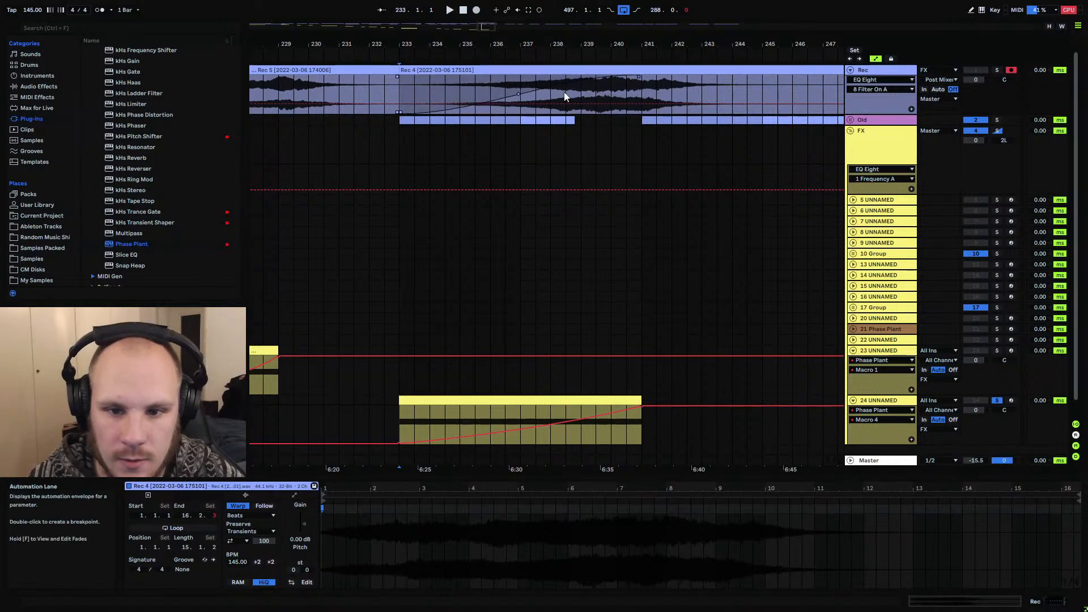
{"action": "left_click_drag", "start_coordinate": [518, 94], "coordinate": [508, 74]}
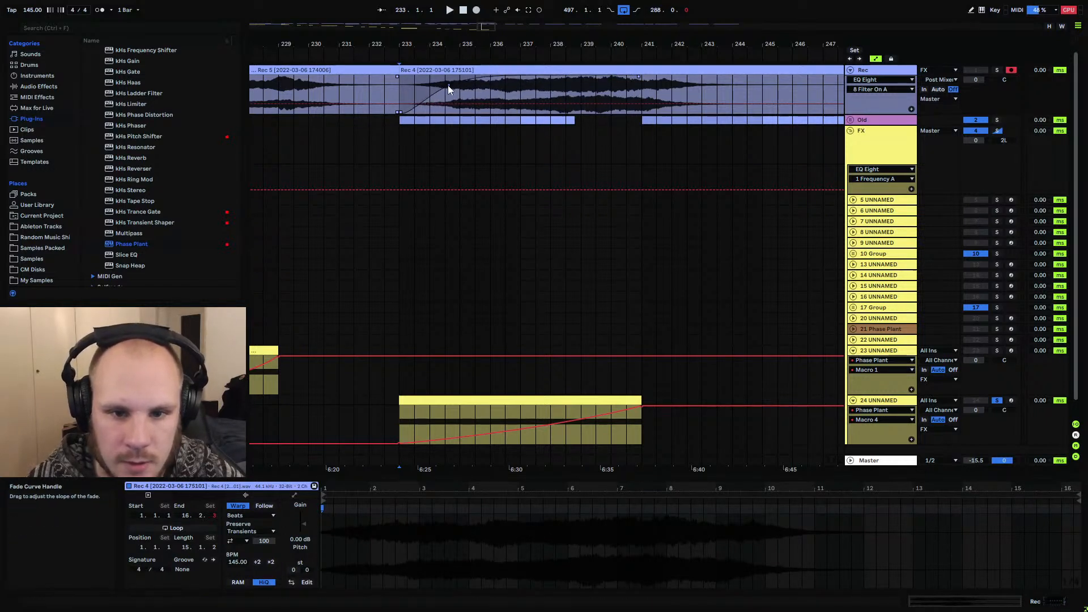
{"action": "left_click", "coordinate": [402, 90]}
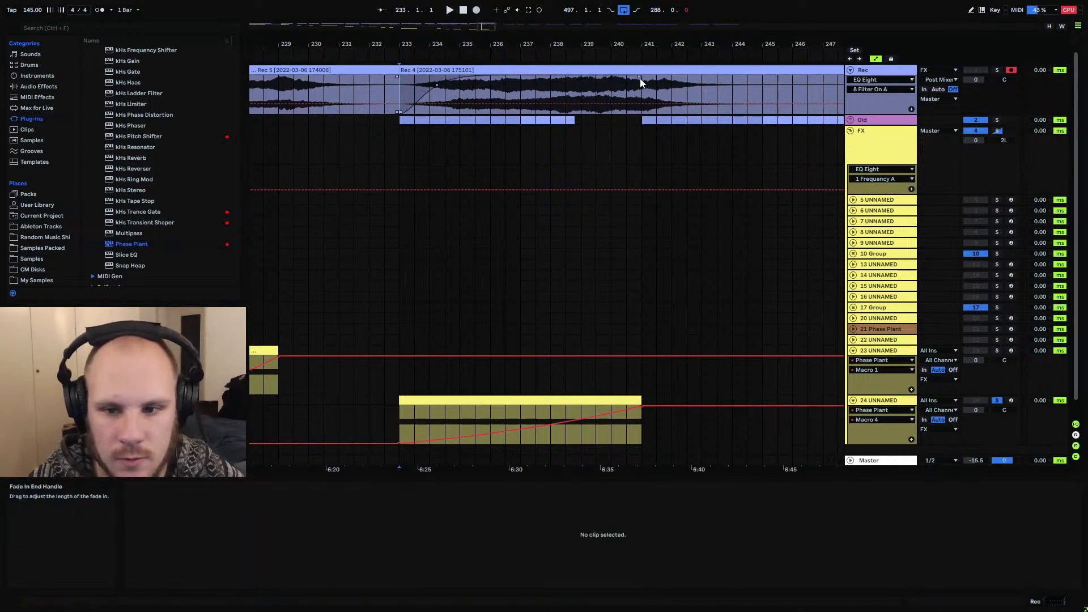
{"action": "left_click_drag", "start_coordinate": [640, 80], "coordinate": [460, 79]}
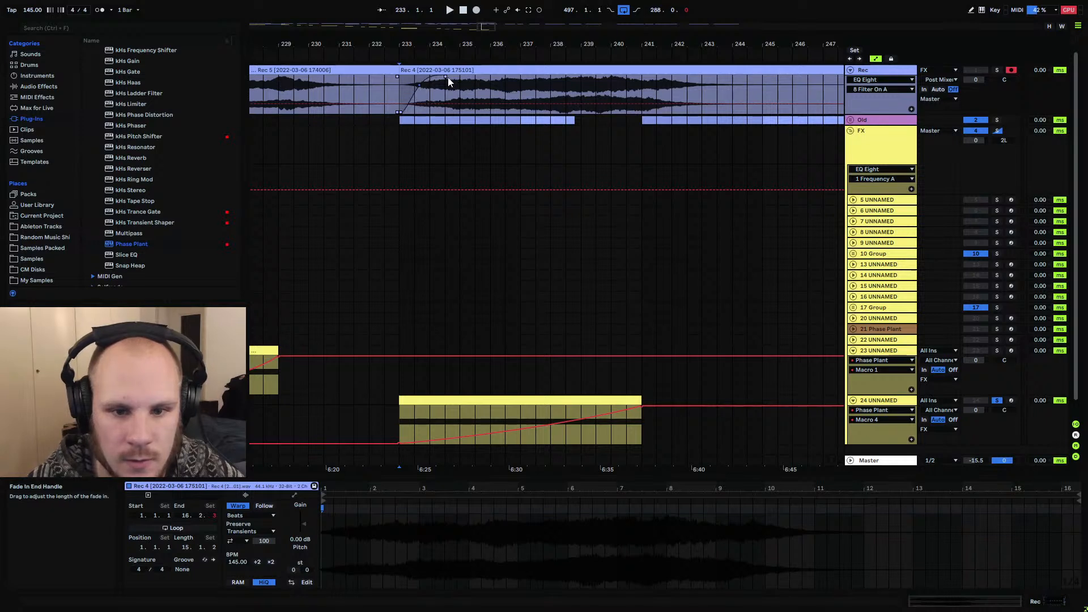
{"action": "left_click_drag", "start_coordinate": [448, 78], "coordinate": [617, 75]}
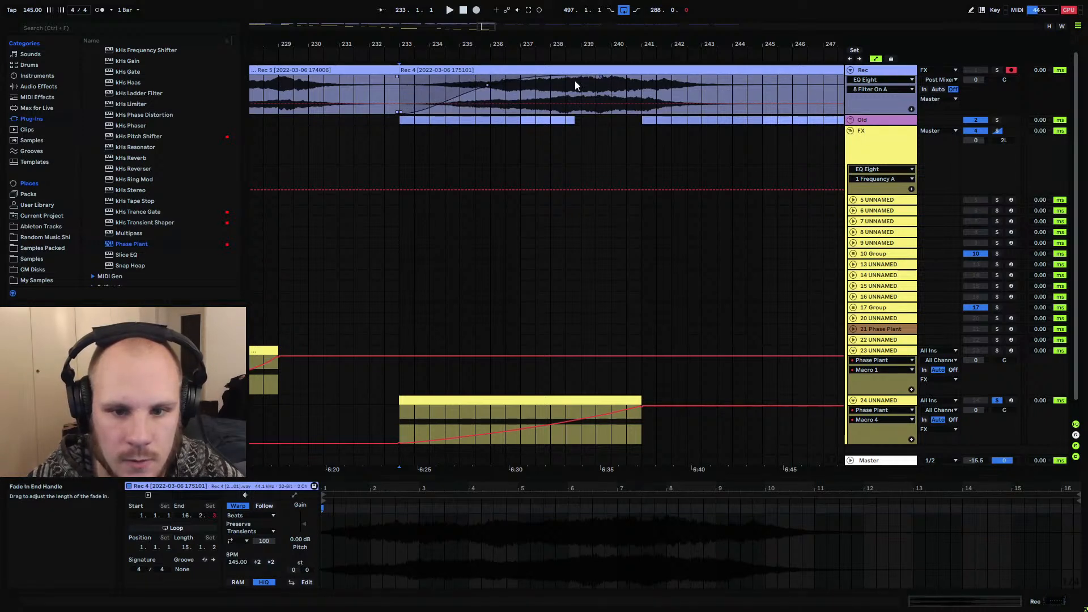
{"action": "left_click_drag", "start_coordinate": [488, 86], "coordinate": [445, 80]}
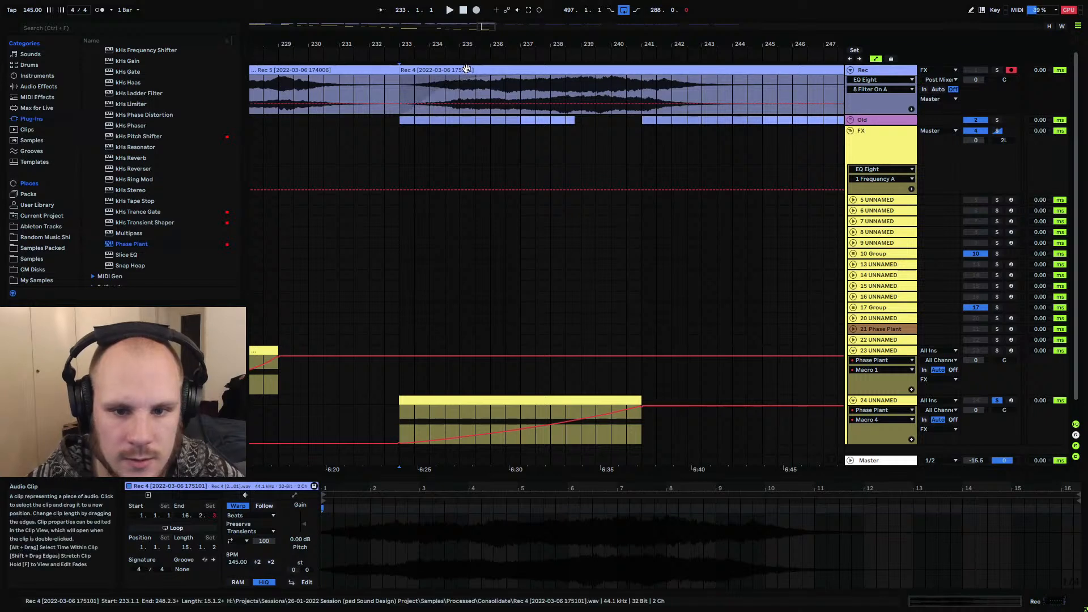
{"action": "left_click", "coordinate": [484, 71]}
{"action": "key", "text": "ctrl+j"}
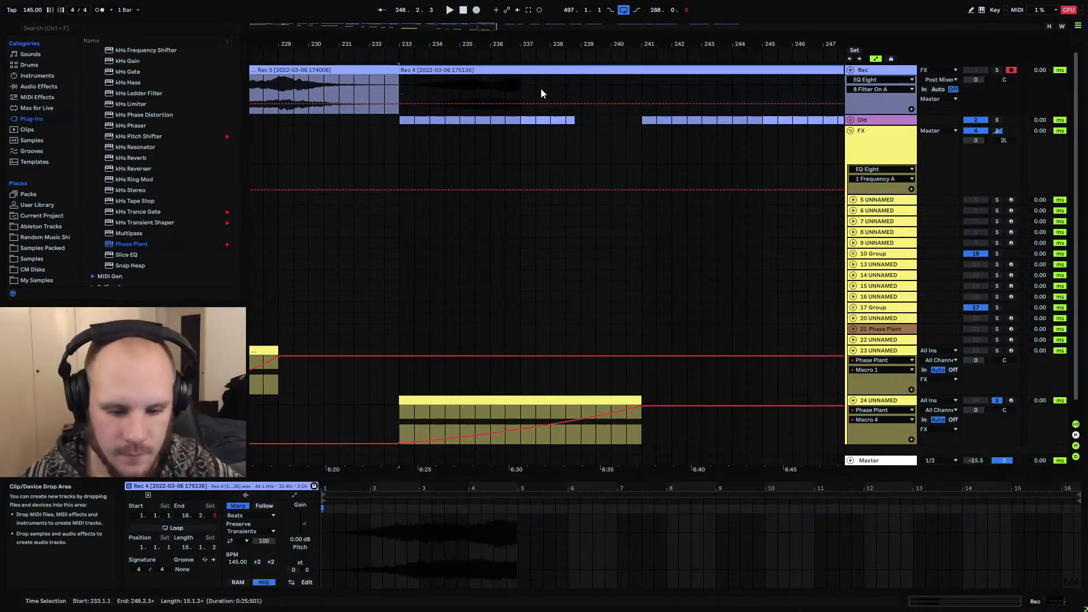
Split the Rec 4 clip at bar 247 and delete the piece after the split
{"action": "left_click", "coordinate": [788, 91]}
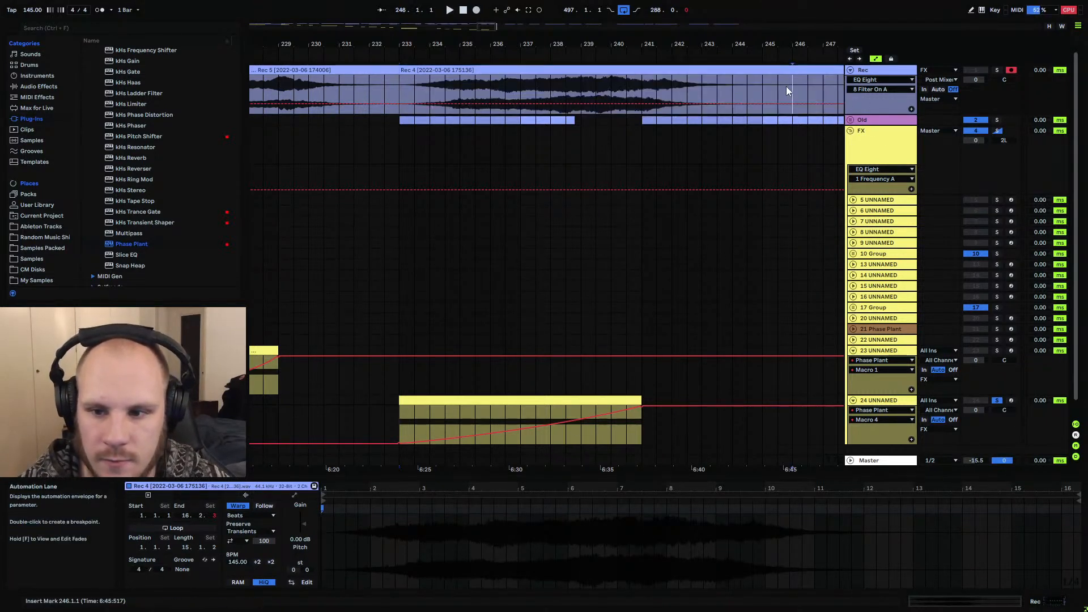
{"action": "left_click_drag", "start_coordinate": [788, 44], "coordinate": [673, 41]}
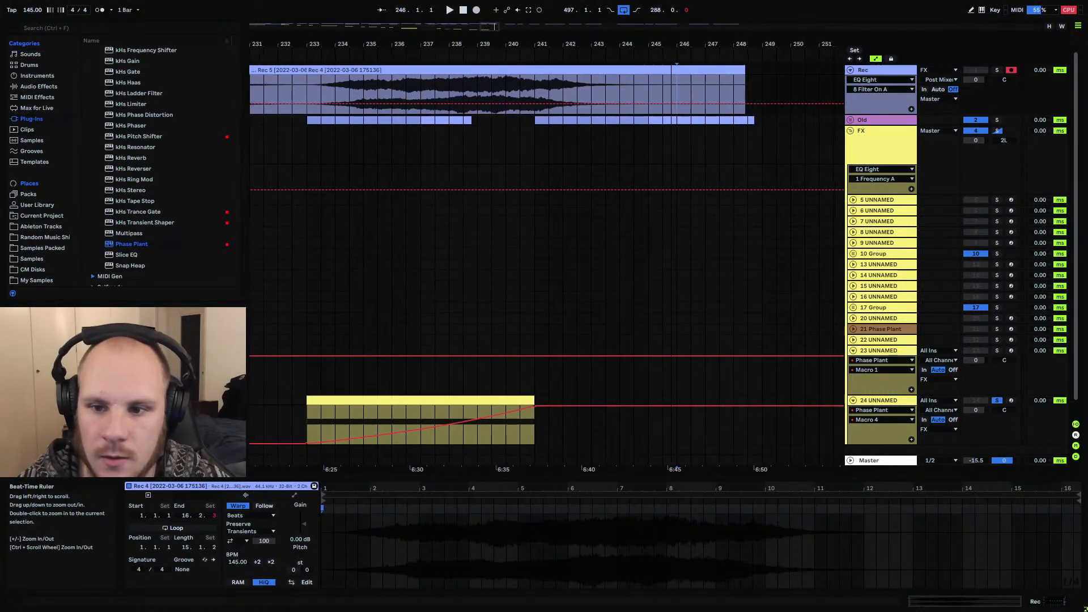
{"action": "left_click", "coordinate": [704, 87]}
{"action": "key", "text": "ctrl+e"}
{"action": "left_click", "coordinate": [717, 70]}
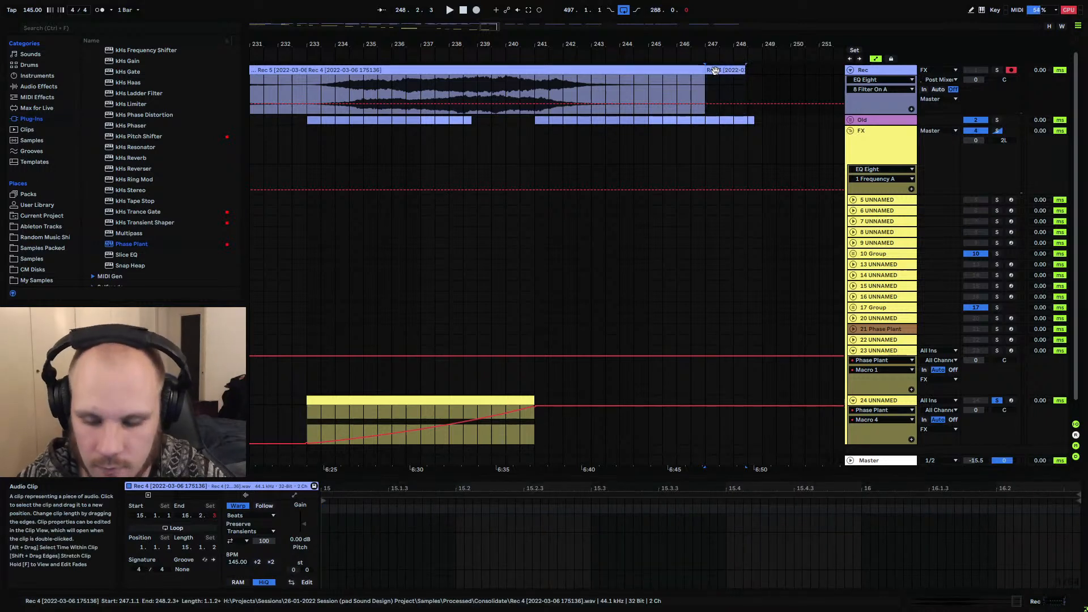
{"action": "key", "text": "Delete"}
Add a fade-out from about bar 242 to the end of the Rec 4 clip and consolidate the clip
{"action": "left_click", "coordinate": [698, 70]}
{"action": "key", "text": "f"}
{"action": "left_click_drag", "start_coordinate": [704, 77], "coordinate": [551, 88]}
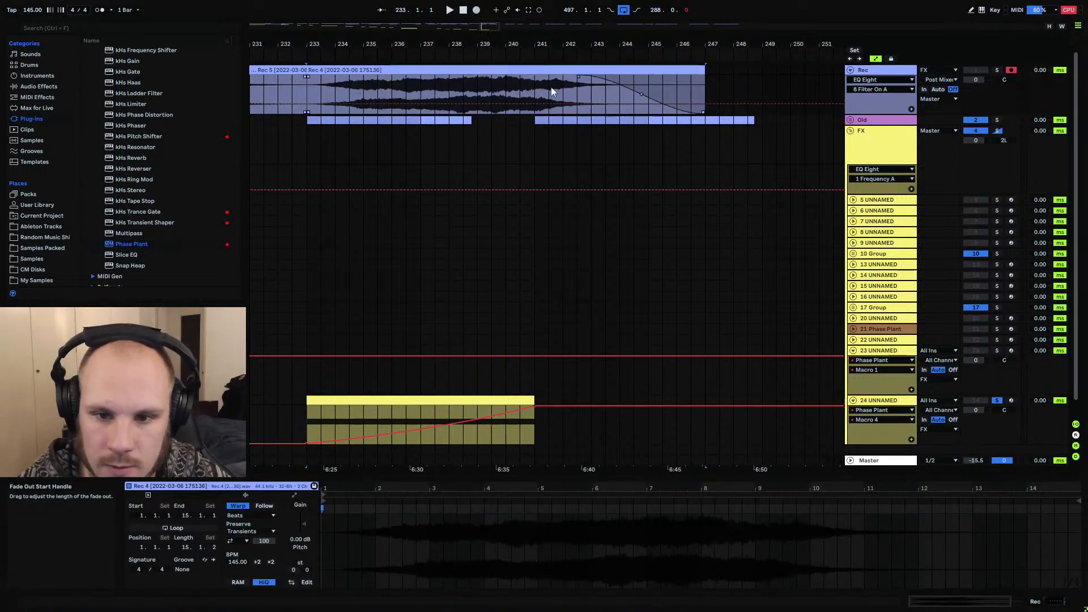
{"action": "key", "text": "ctrl+j"}
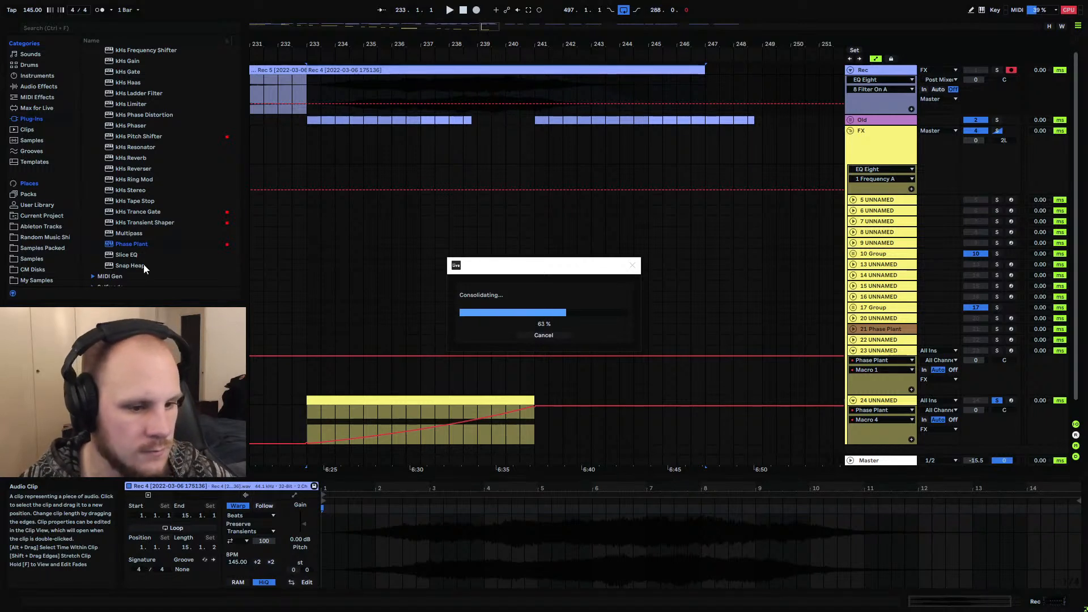
Copy the Rec 4 clip into the C folder of Projektor Psychedelic Atmospheres in My Samples and expand its project down to the Consolidate folder
{"action": "left_click", "coordinate": [52, 280]}
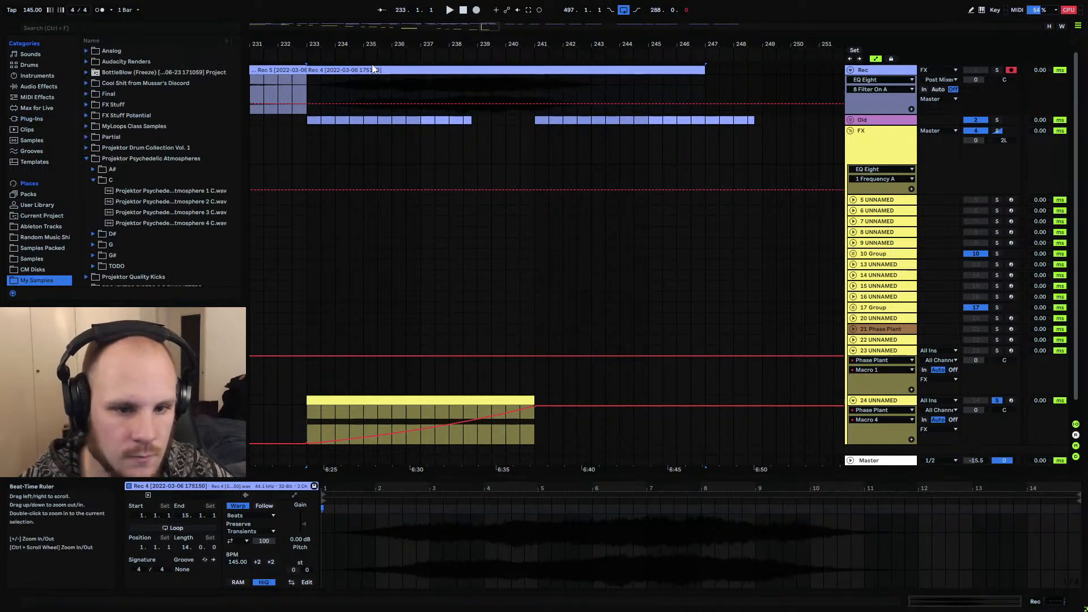
{"action": "left_click_drag", "start_coordinate": [374, 69], "coordinate": [114, 180]}
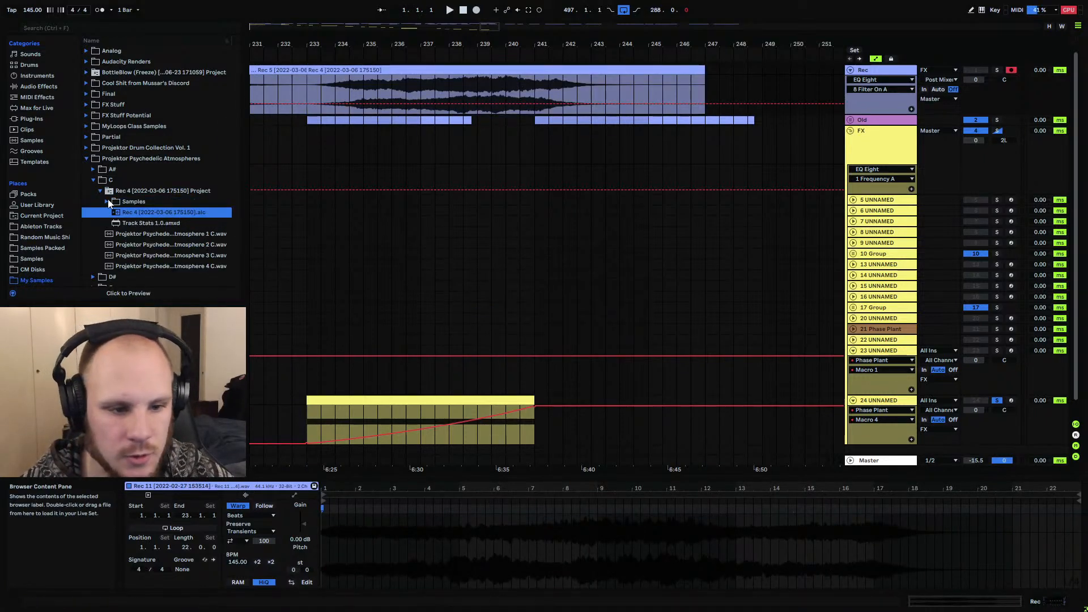
{"action": "left_click", "coordinate": [107, 202]}
{"action": "left_click", "coordinate": [114, 212]}
{"action": "left_click", "coordinate": [121, 223]}
Rename the consolidated Rec 4 sample as "Projektor Psychedelic Atmosphere 5 C"
{"action": "right_click", "coordinate": [160, 234]}
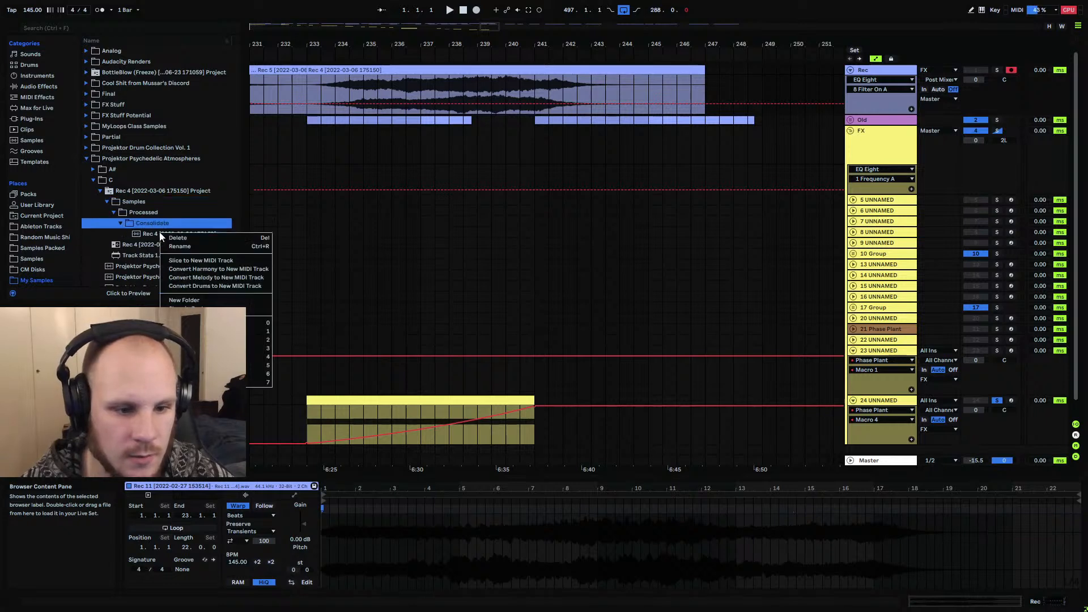
{"action": "left_click", "coordinate": [187, 246]}
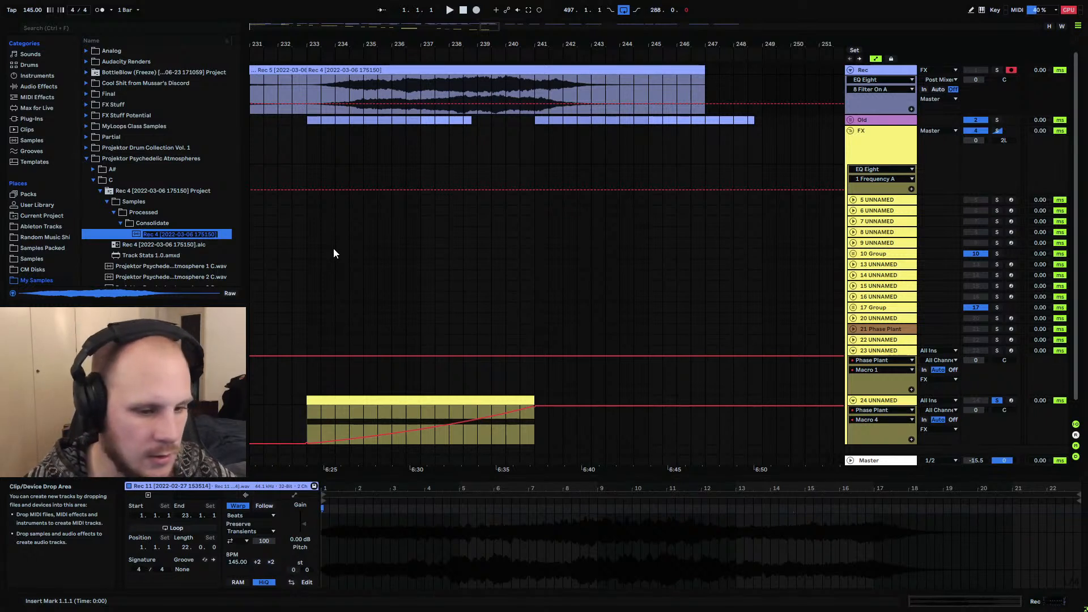
{"action": "type", "text": "Projek"}
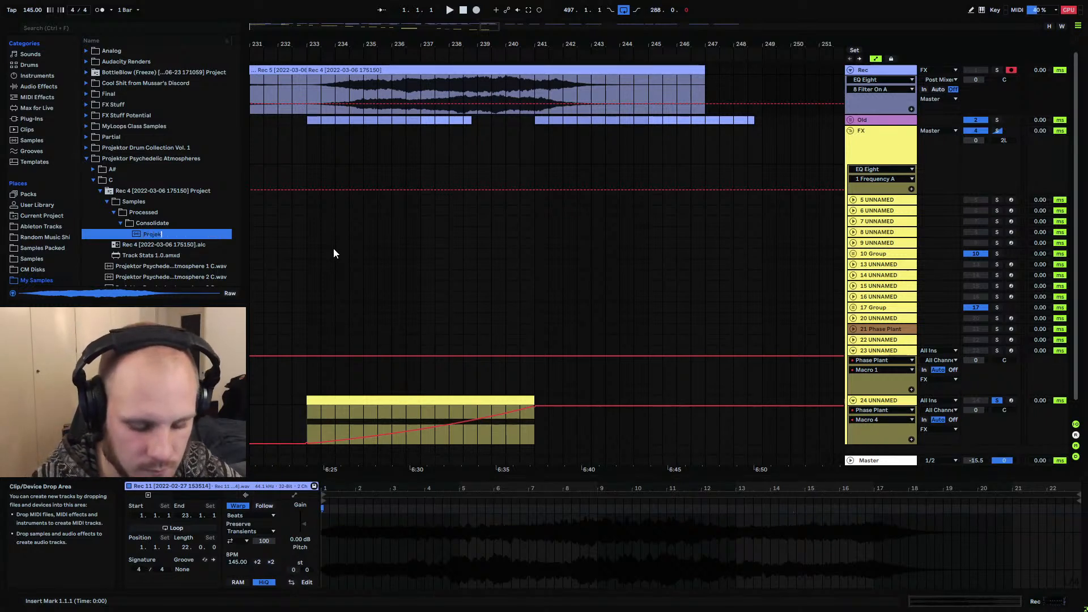
{"action": "type", "text": "tor Psychede"}
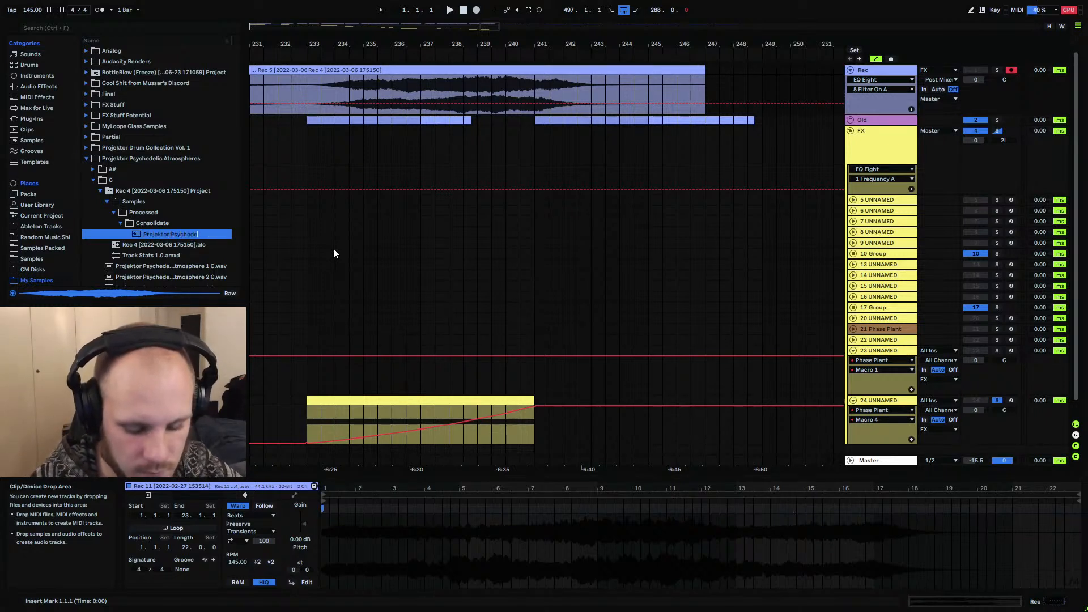
{"action": "type", "text": "lic Atmosp"}
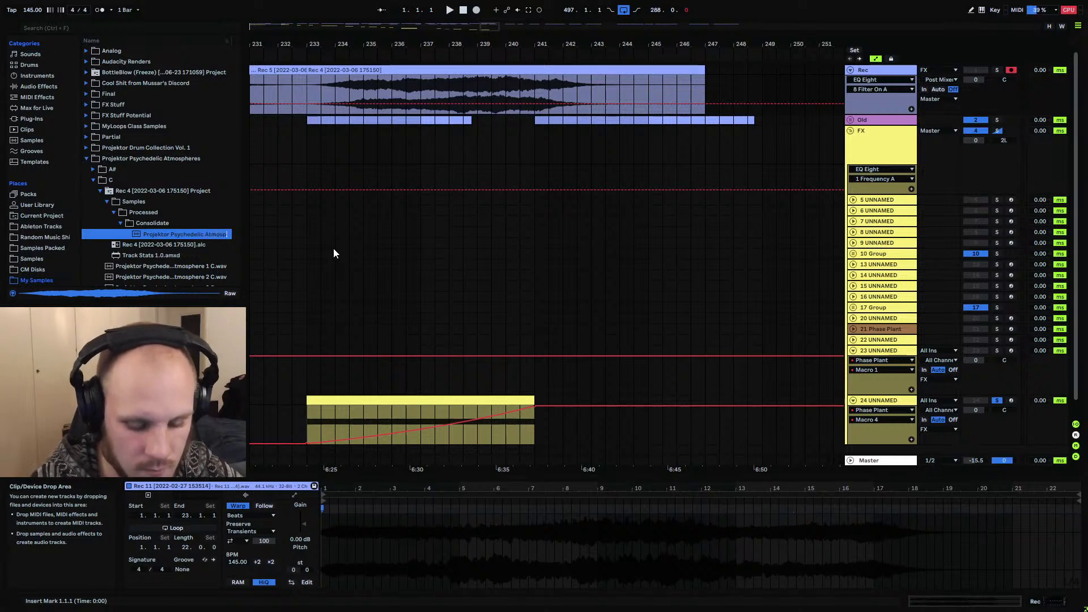
{"action": "type", "text": "here 5 C"}
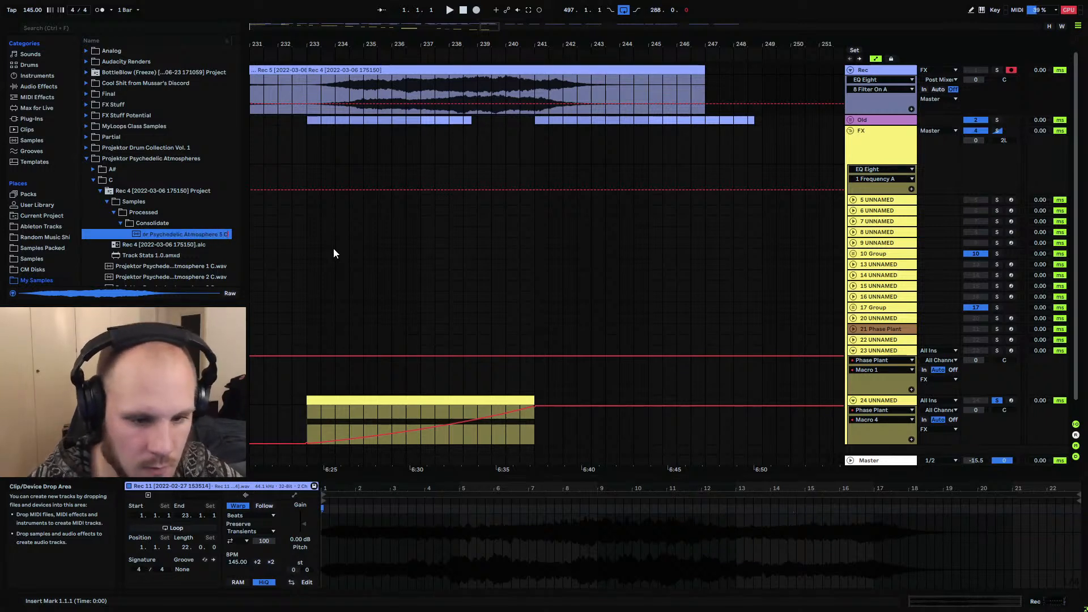
{"action": "left_click", "coordinate": [333, 248]}
Move the renamed sample directly into the C folder and delete the leftover Rec 4 project folder
{"action": "scroll", "coordinate": [213, 246], "scroll_direction": "down", "scroll_amount": 3}
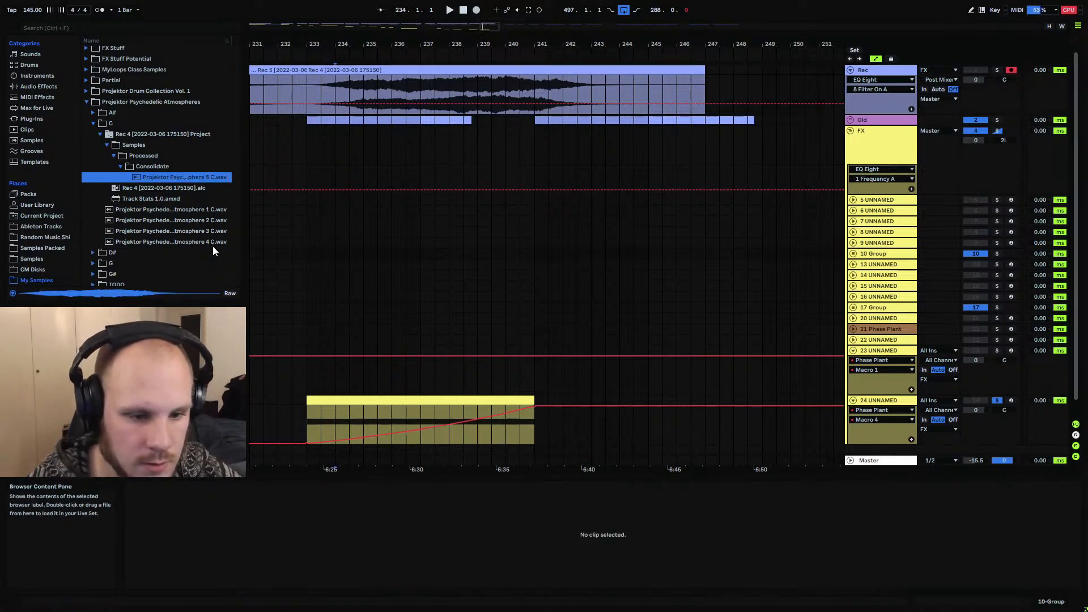
{"action": "left_click_drag", "start_coordinate": [172, 211], "coordinate": [178, 138]}
{"action": "left_click", "coordinate": [181, 131]}
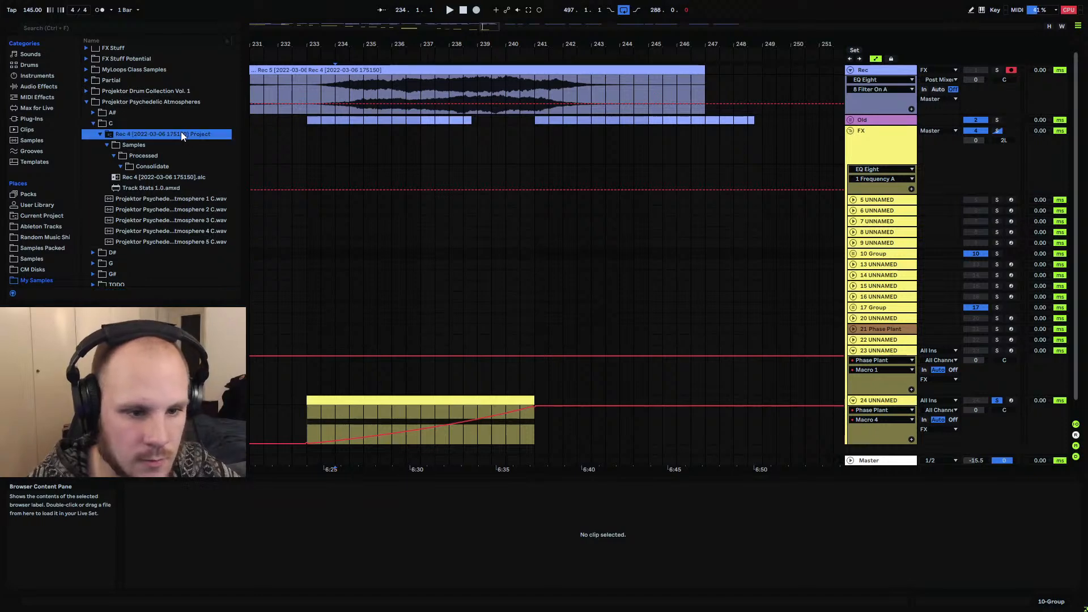
{"action": "key", "text": "Delete"}
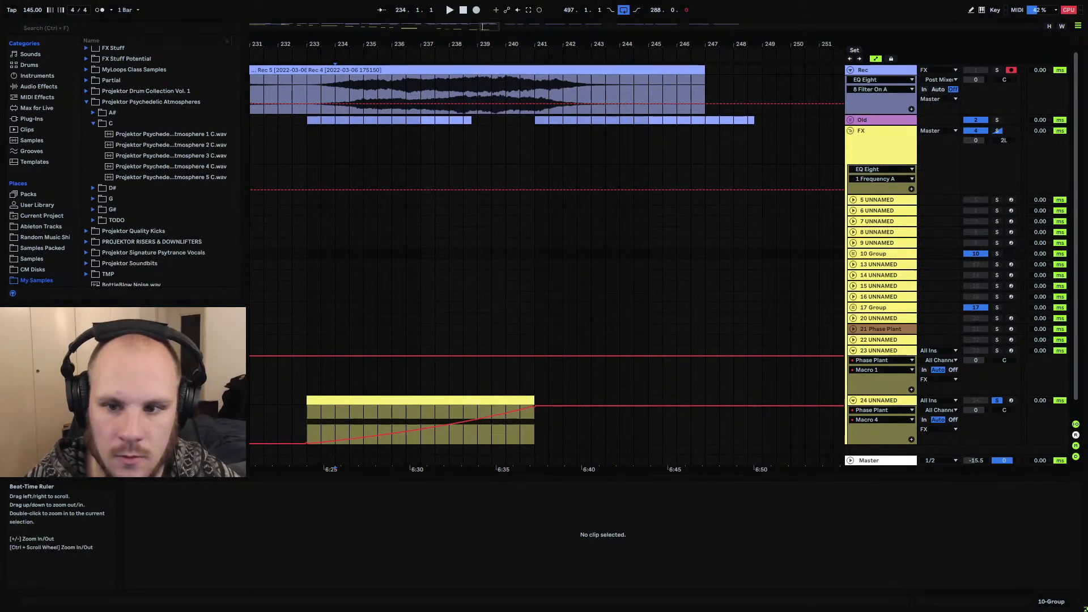
Place the insert marker at bar 249, add a new MIDI track below track 24, and fold tracks 23 and 24
{"action": "left_click_drag", "start_coordinate": [703, 46], "coordinate": [709, 25]}
{"action": "left_click", "coordinate": [579, 75]}
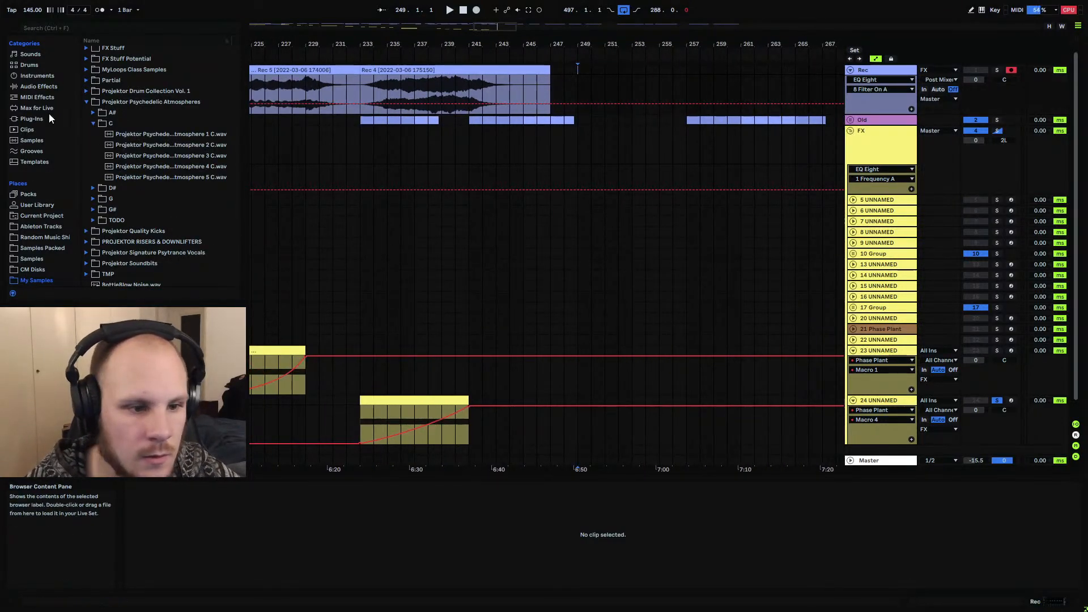
{"action": "left_click", "coordinate": [34, 119]}
{"action": "left_click", "coordinate": [882, 401]}
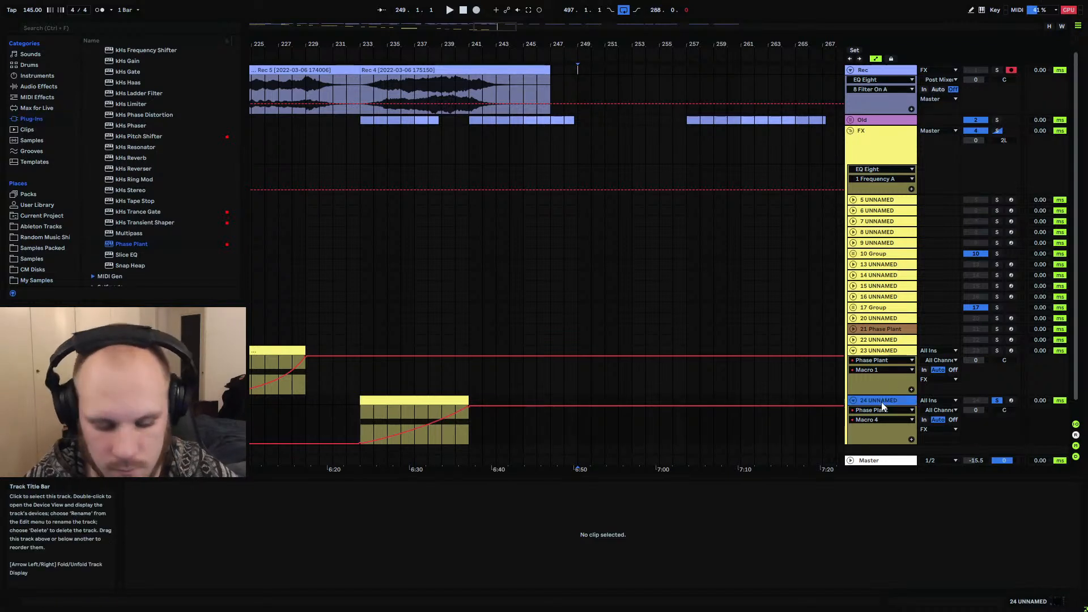
{"action": "key", "text": "ctrl+shift+t"}
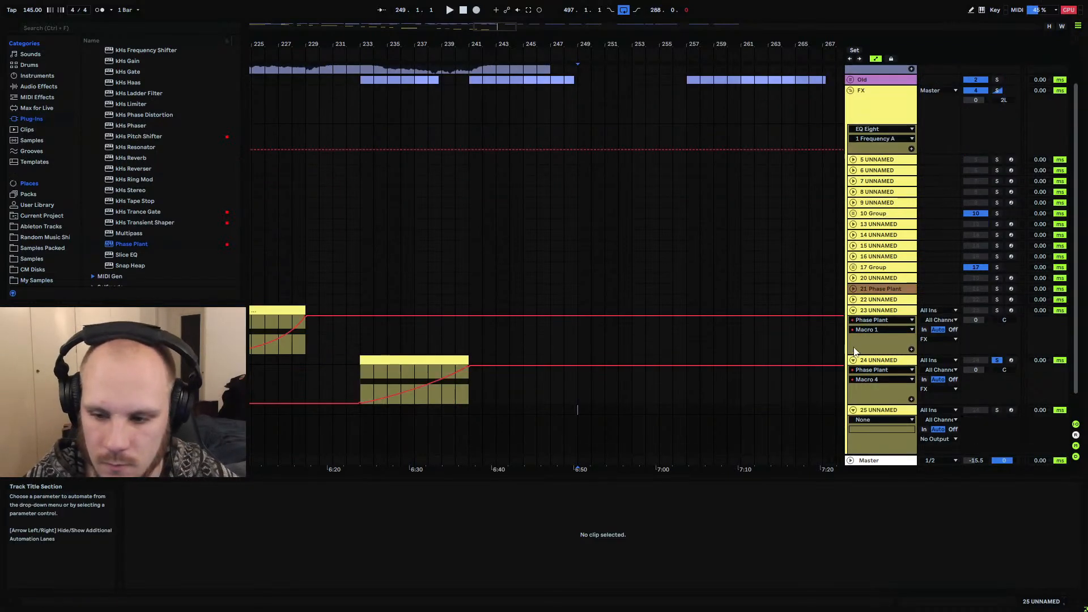
{"action": "left_click", "coordinate": [853, 311]}
{"action": "left_click", "coordinate": [853, 322]}
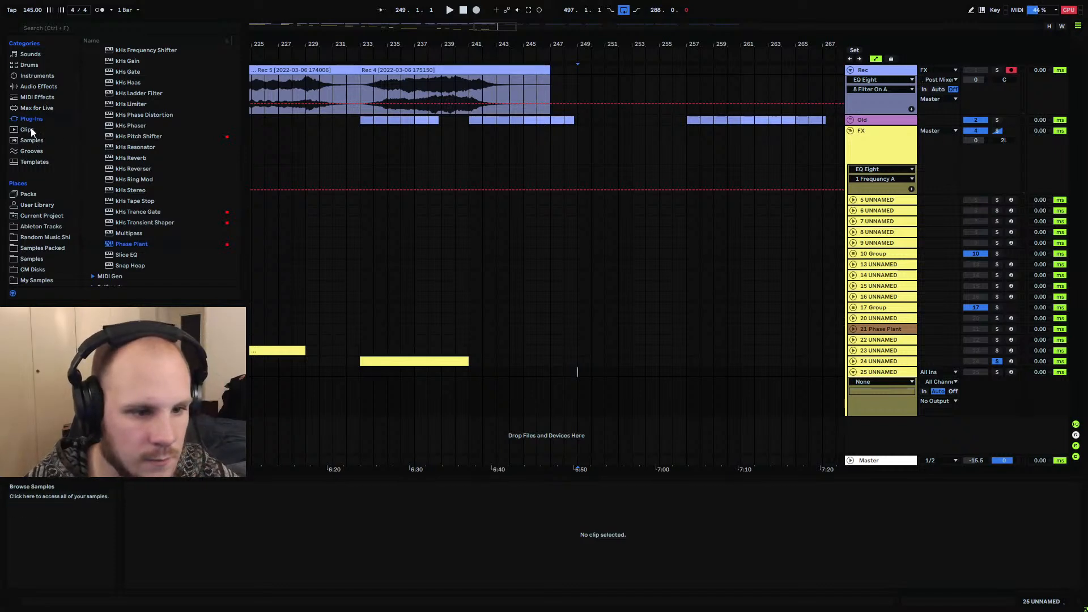
Load Phase Plant on track 25 and add four Analog generators to it
{"action": "left_click_drag", "start_coordinate": [136, 244], "coordinate": [594, 385]}
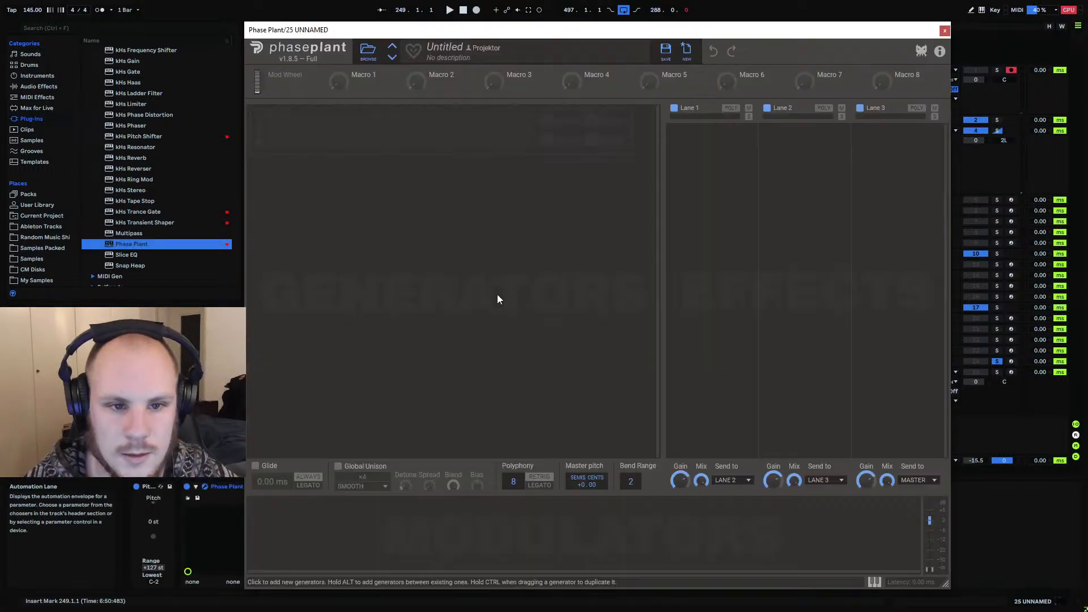
{"action": "left_click", "coordinate": [430, 142]}
{"action": "left_click", "coordinate": [443, 174]}
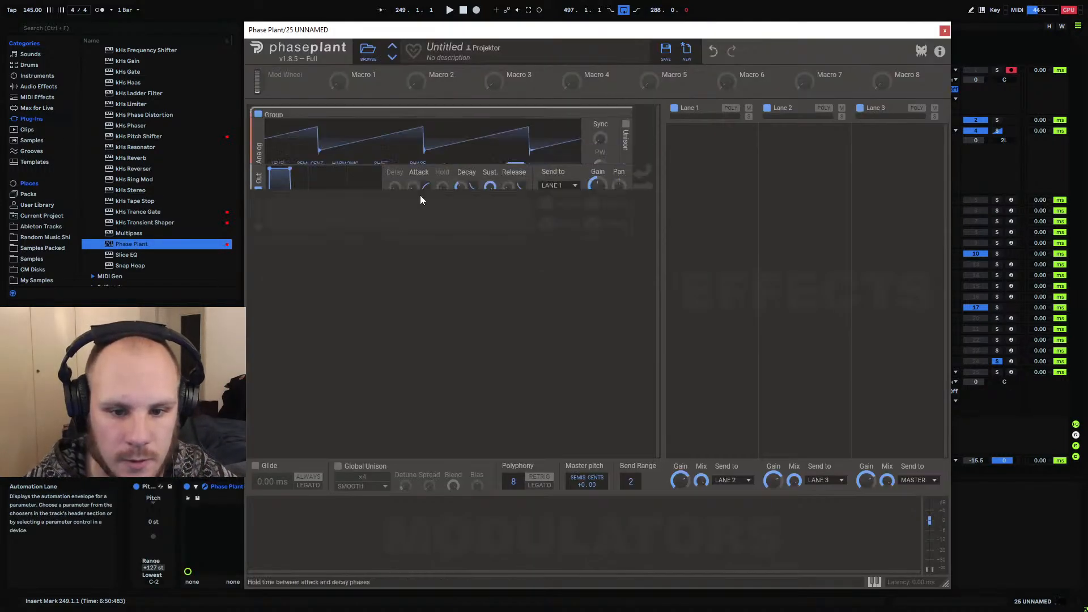
{"action": "left_click", "coordinate": [379, 238]}
{"action": "left_click", "coordinate": [392, 269]}
{"action": "left_click", "coordinate": [390, 304]}
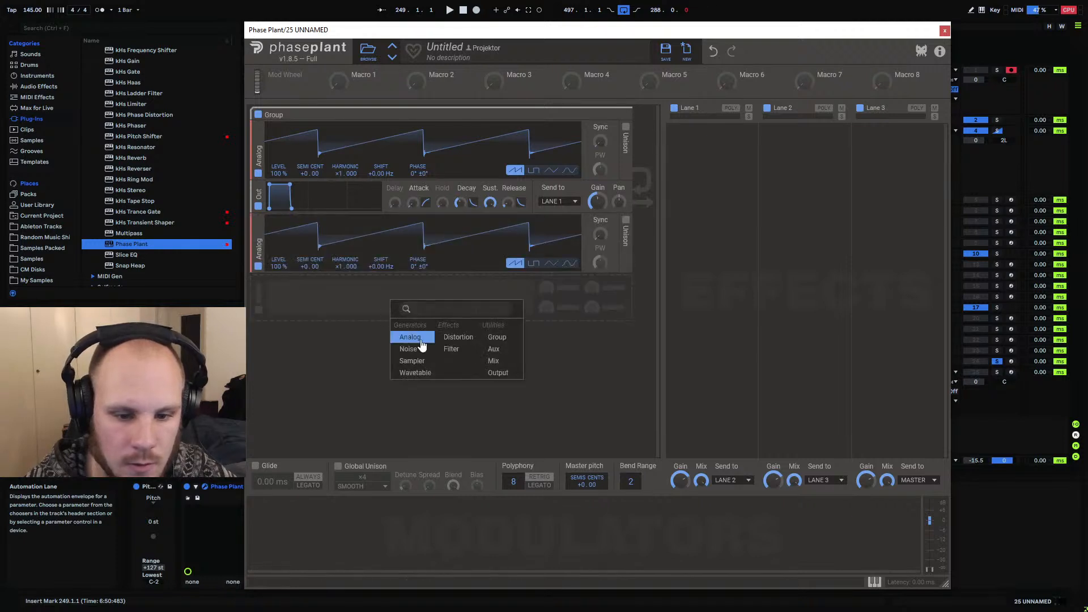
{"action": "left_click", "coordinate": [403, 335]}
{"action": "left_click", "coordinate": [418, 357]}
{"action": "left_click", "coordinate": [432, 390]}
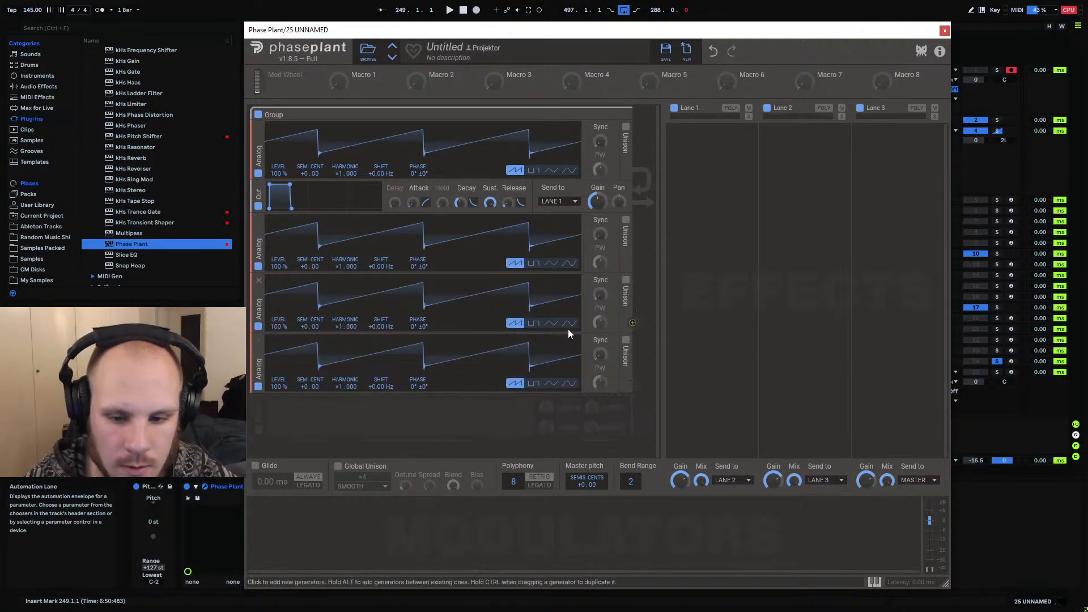
Set the first and second Analog oscillators to square, the third to triangle and the fourth to sine
{"action": "left_click", "coordinate": [550, 323]}
{"action": "left_click", "coordinate": [533, 263]}
{"action": "left_click", "coordinate": [569, 383]}
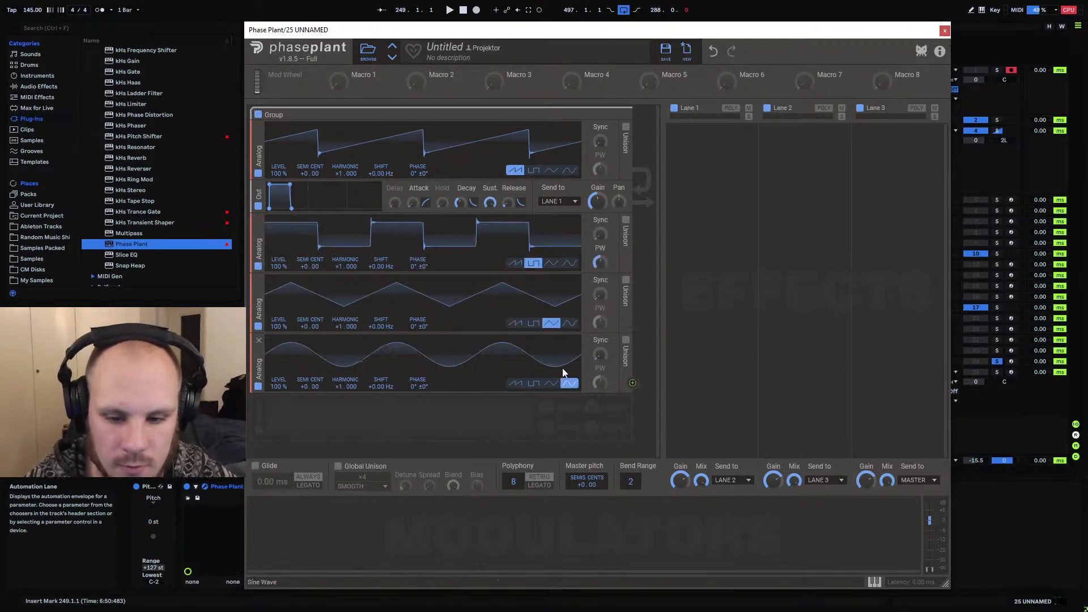
{"action": "left_click", "coordinate": [533, 170]}
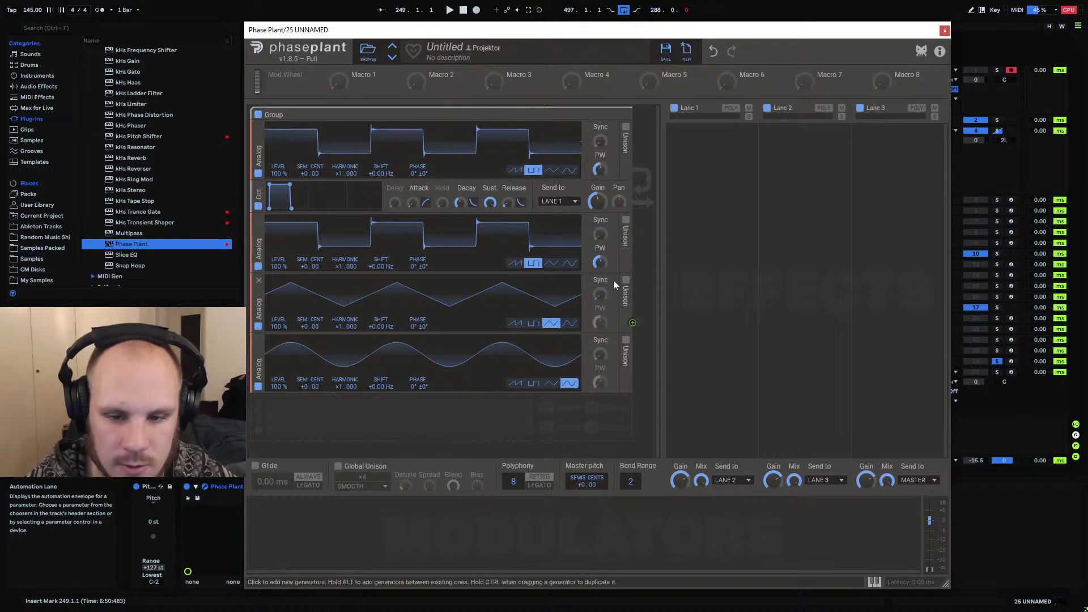
Modulate the first oscillator's phase with the fourth, second and third Analog oscillators
{"action": "left_click_drag", "start_coordinate": [632, 379], "coordinate": [417, 146]}
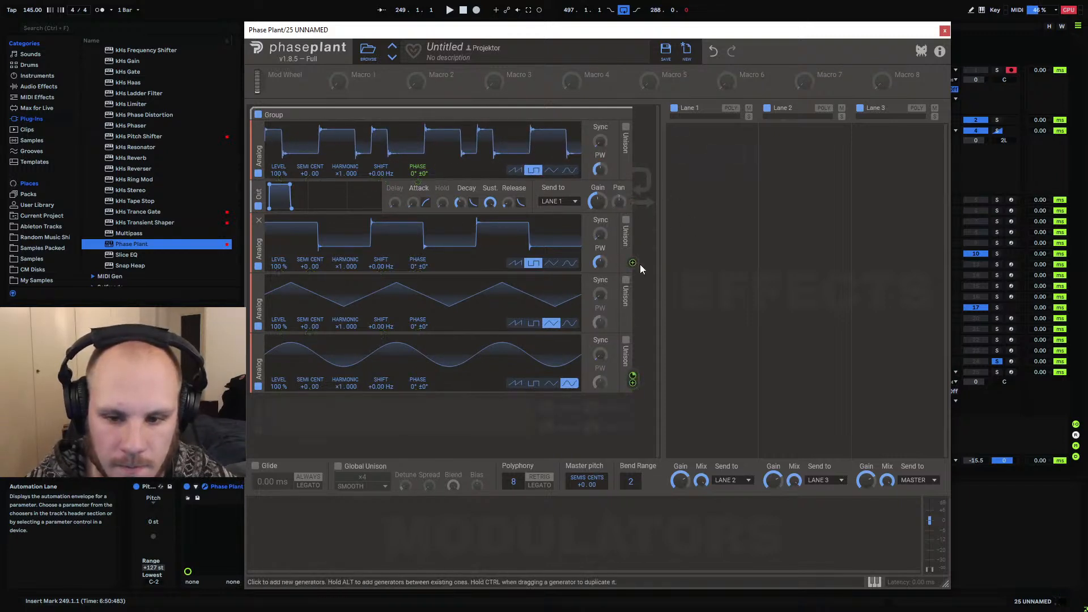
{"action": "left_click_drag", "start_coordinate": [632, 259], "coordinate": [418, 196]}
{"action": "left_click", "coordinate": [644, 288]}
{"action": "left_click_drag", "start_coordinate": [634, 322], "coordinate": [418, 151]}
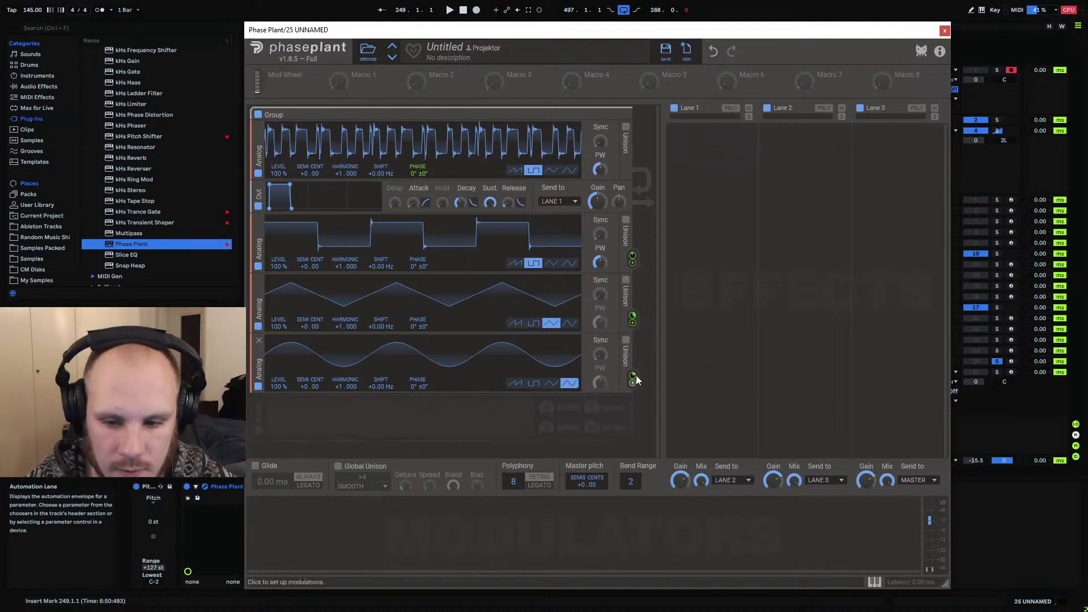
Modulate the third oscillator's phase with the second, and the second oscillator's phase with itself and the fourth
{"action": "left_click_drag", "start_coordinate": [632, 258], "coordinate": [419, 320]}
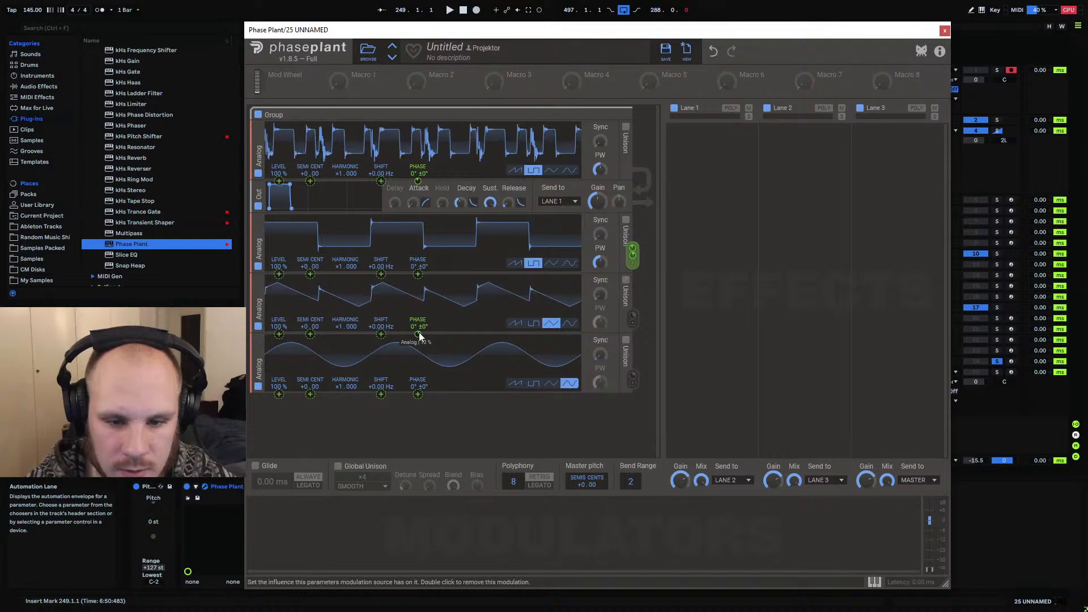
{"action": "left_click", "coordinate": [675, 319]}
{"action": "left_click", "coordinate": [633, 264]}
{"action": "mouse_move", "coordinate": [418, 275]}
{"action": "left_mouse_down"}
{"action": "mouse_move", "coordinate": [418, 255]}
{"action": "mouse_move", "coordinate": [418, 267]}
{"action": "left_mouse_up"}
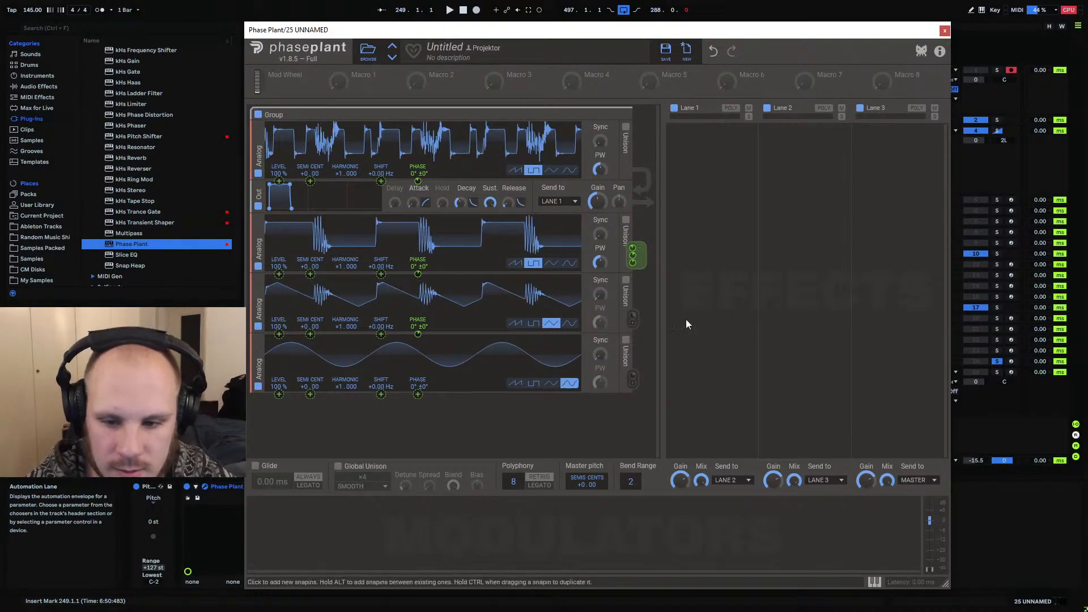
{"action": "left_click_drag", "start_coordinate": [633, 382], "coordinate": [417, 278]}
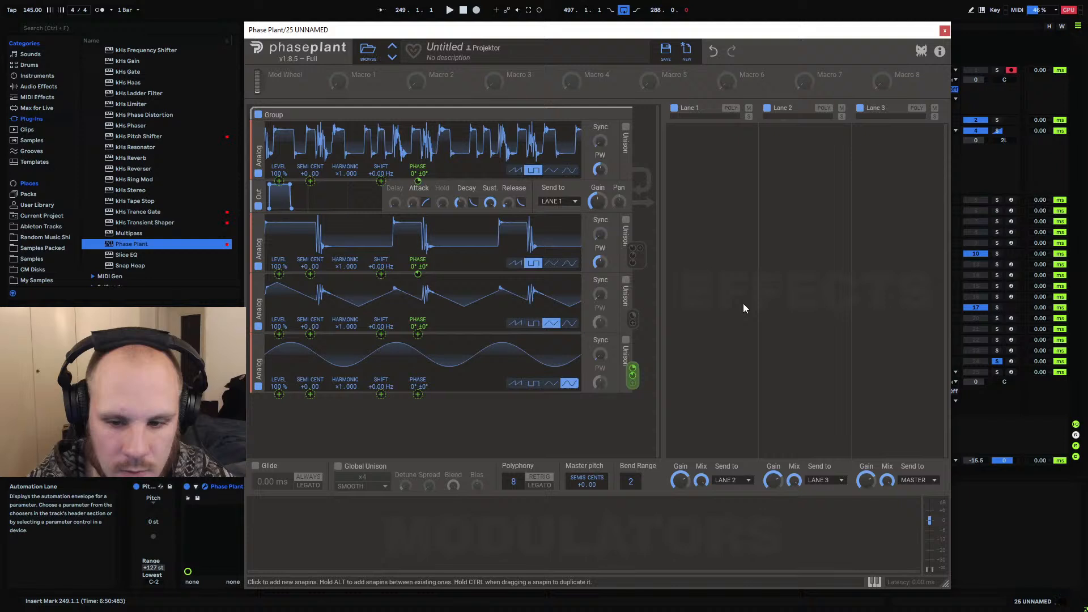
Try the sine and sawtooth waveforms on the first Analog oscillator and restore its square waveform
{"action": "left_click", "coordinate": [569, 172]}
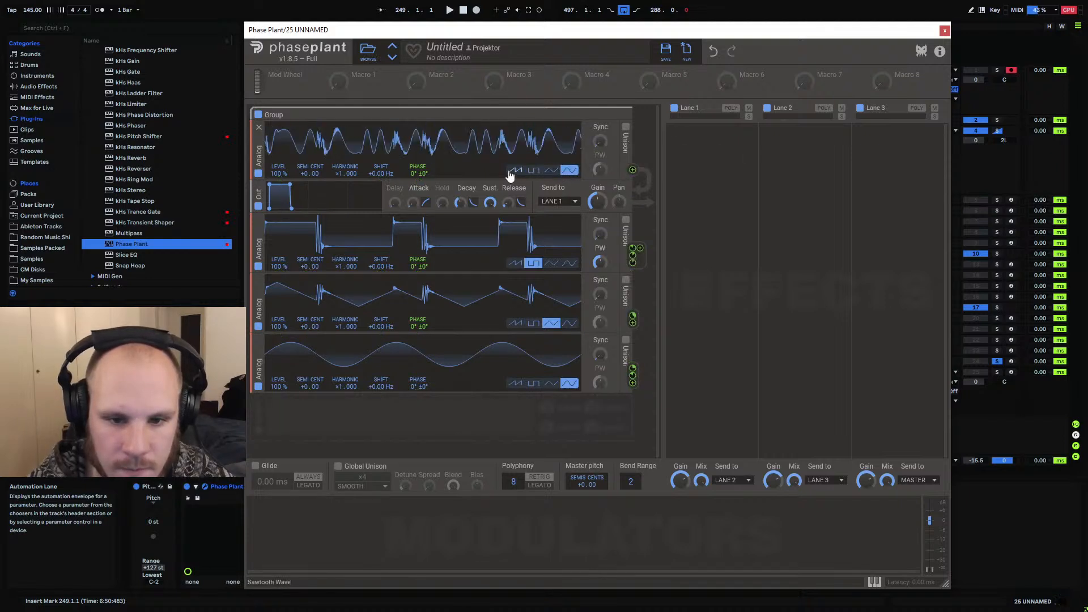
{"action": "left_click", "coordinate": [515, 171]}
{"action": "left_click", "coordinate": [533, 171]}
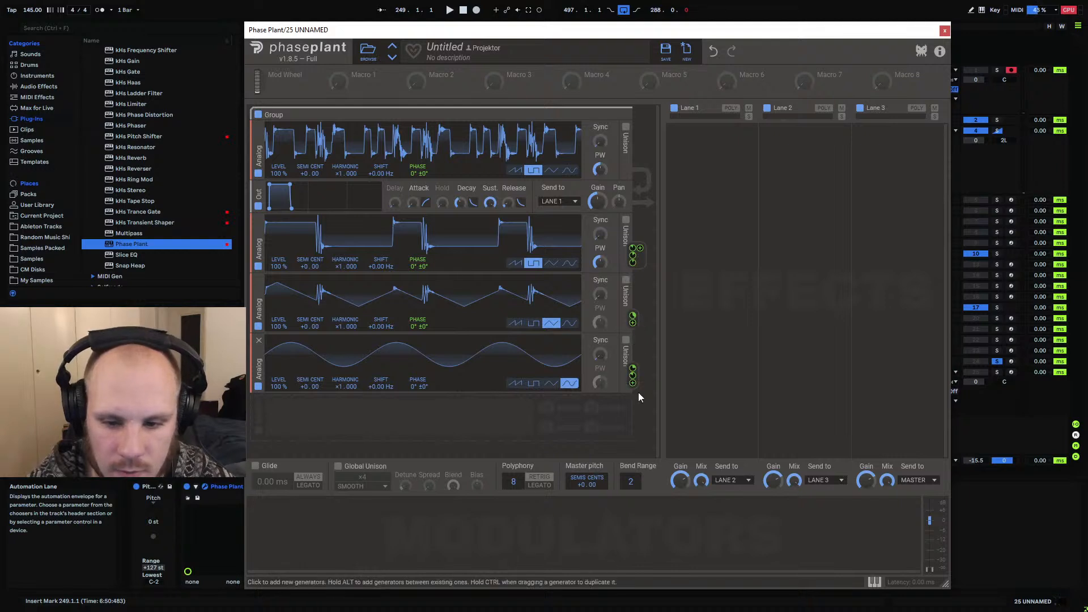
Route the third Analog oscillator to modulate the phase of the fourth and second oscillators
{"action": "left_click_drag", "start_coordinate": [633, 322], "coordinate": [418, 392]}
{"action": "left_click_drag", "start_coordinate": [417, 394], "coordinate": [417, 406]}
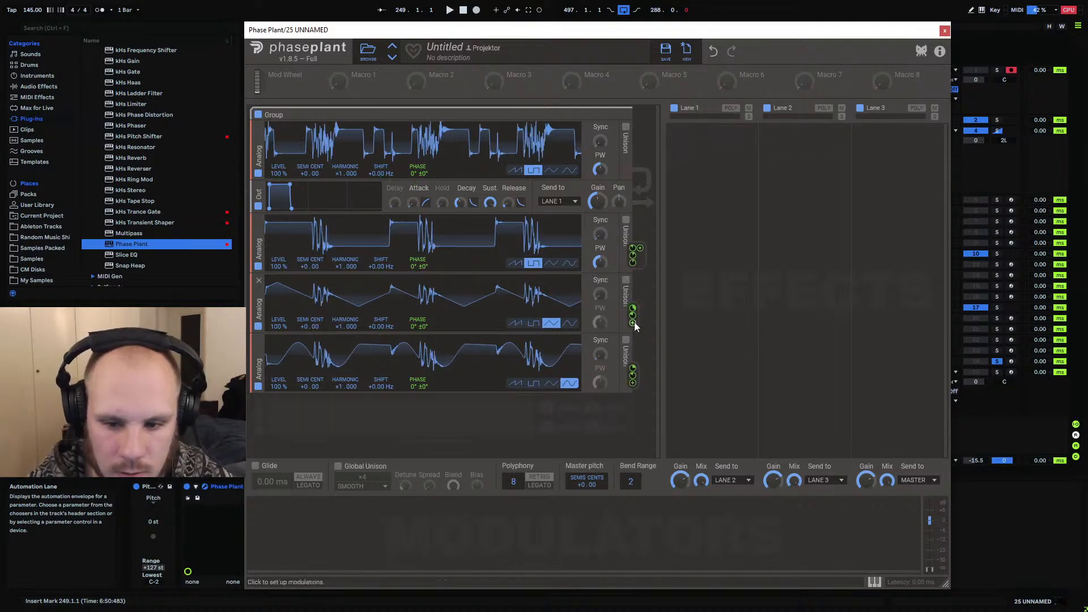
{"action": "left_click_drag", "start_coordinate": [632, 317], "coordinate": [418, 266]}
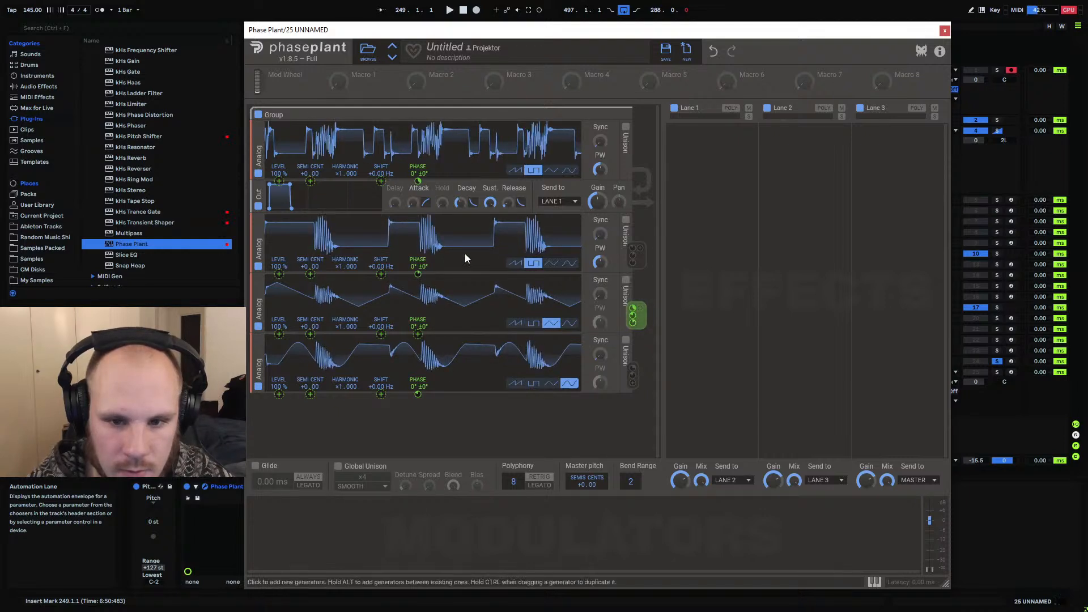
Set the first Analog oscillator to sine, arm track 25 and play a test note
{"action": "left_click", "coordinate": [569, 169]}
{"action": "left_click", "coordinate": [1011, 372]}
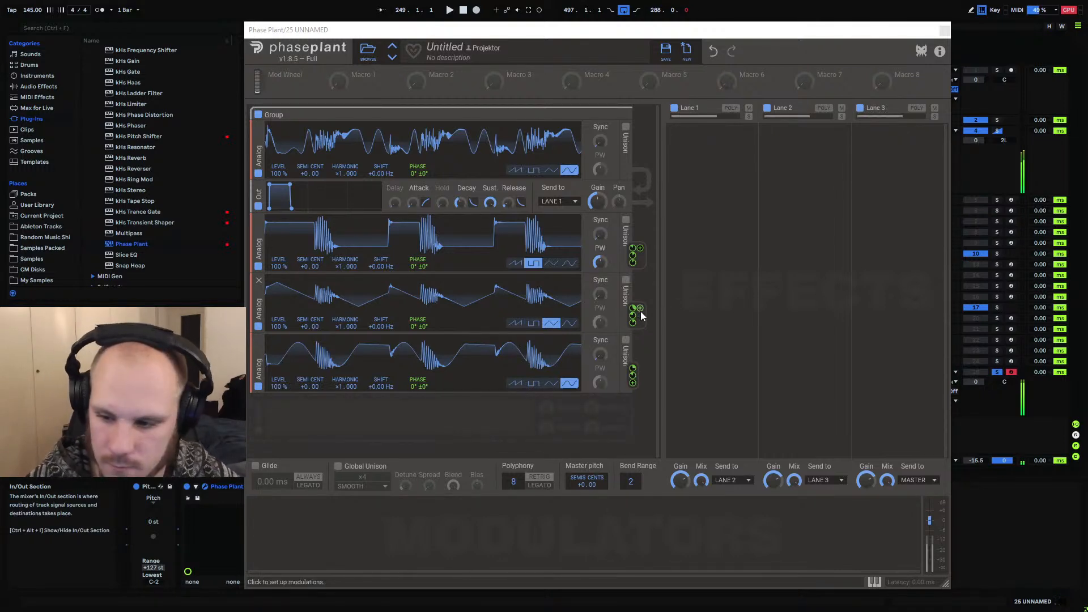
{"action": "key", "text": "z"}
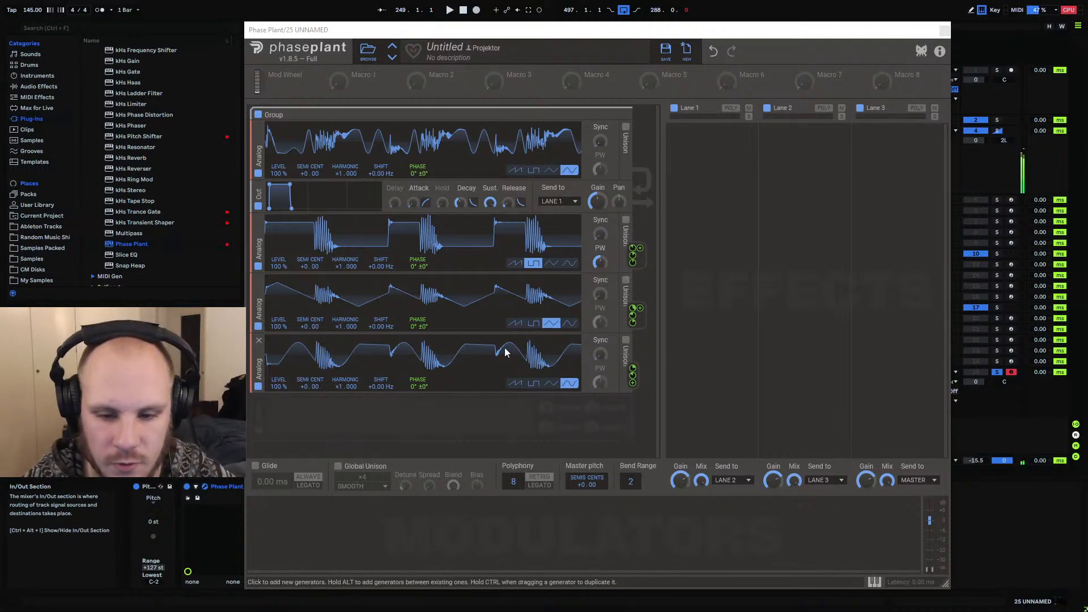
Add a low-pass Filter between the first Analog oscillator and the output, and lower its cutoff
{"action": "left_click", "coordinate": [502, 404]}
{"action": "left_click", "coordinate": [566, 453]}
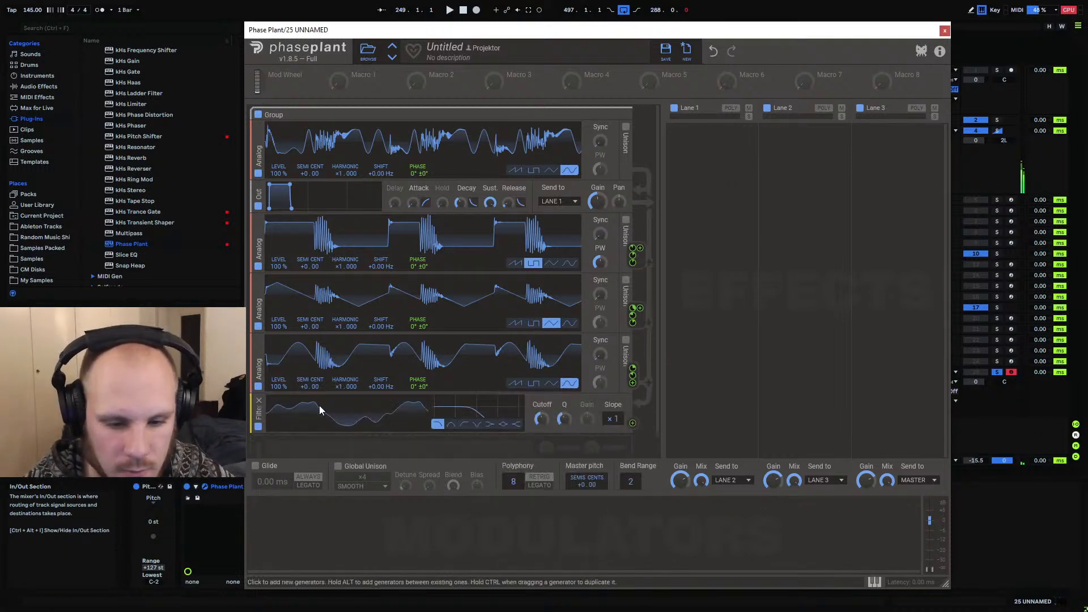
{"action": "left_click_drag", "start_coordinate": [260, 416], "coordinate": [260, 203]}
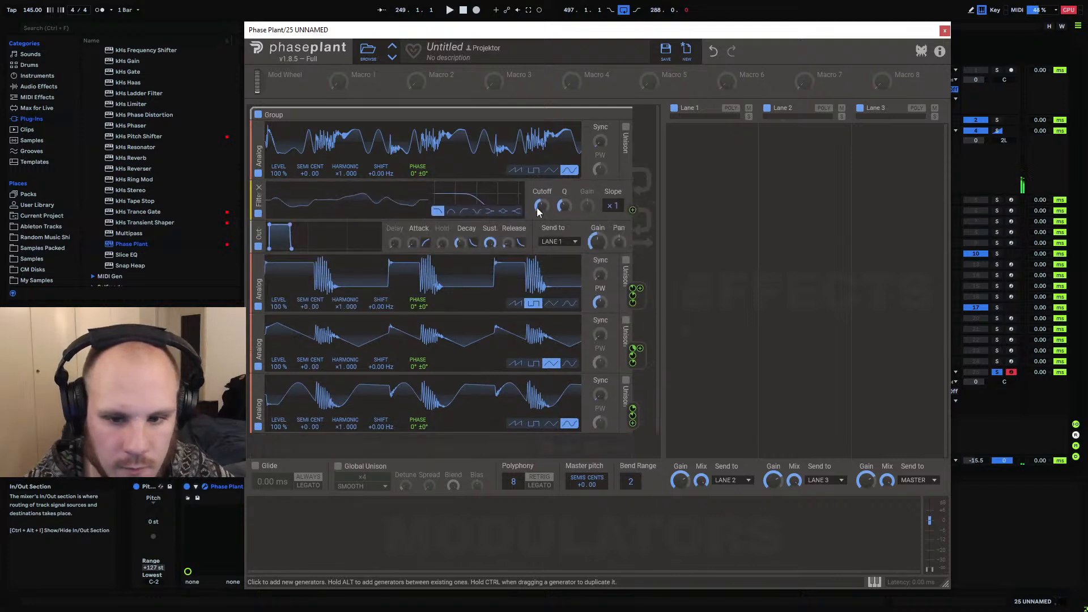
{"action": "left_click_drag", "start_coordinate": [542, 205], "coordinate": [541, 249]}
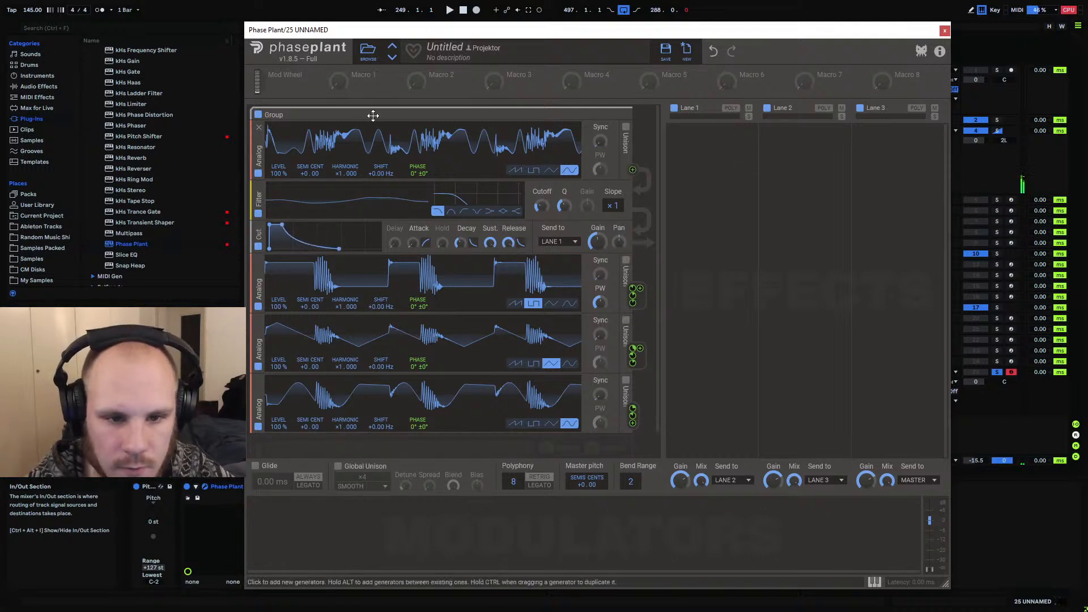
Add an Envelope modulator with a slower attack, no hold and a longer, curved release, and slightly lengthen the output's attack
{"action": "left_click_drag", "start_coordinate": [356, 84], "coordinate": [542, 207]}
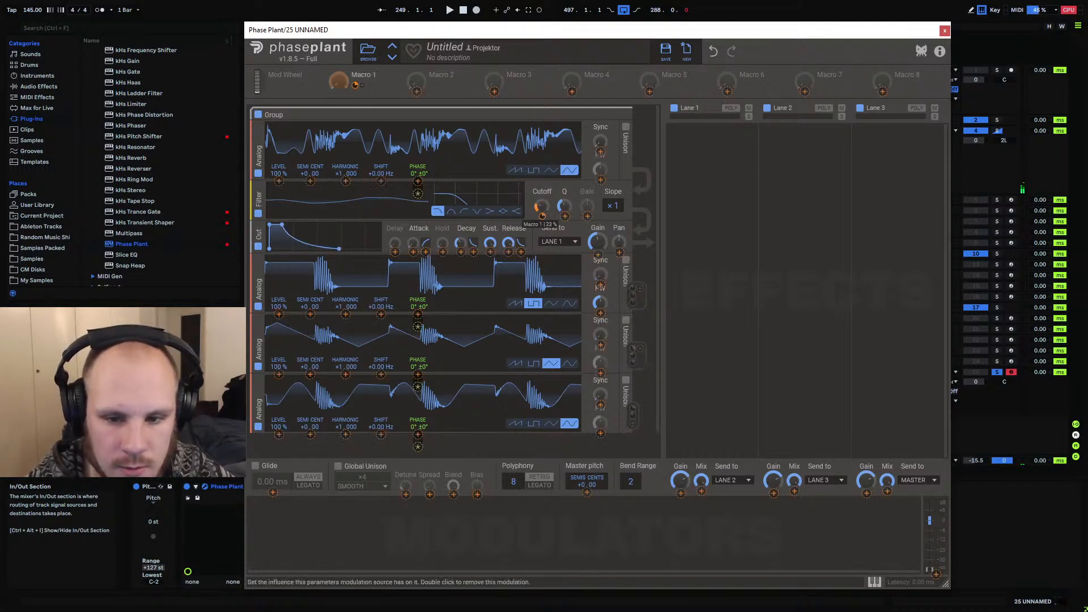
{"action": "left_click", "coordinate": [324, 524]}
{"action": "left_click", "coordinate": [343, 547]}
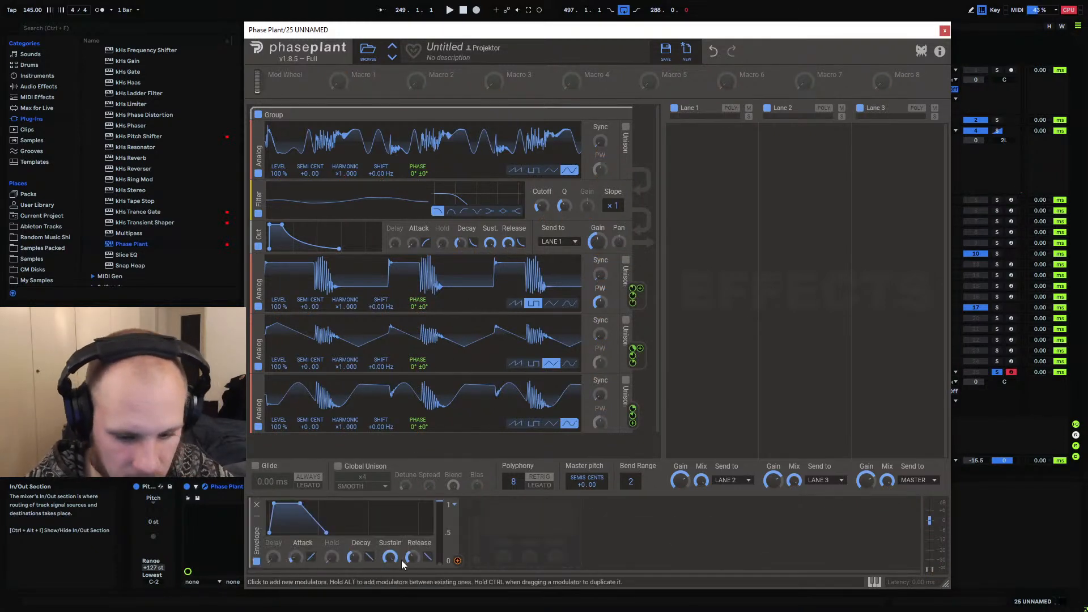
{"action": "left_click_drag", "start_coordinate": [412, 557], "coordinate": [412, 522]}
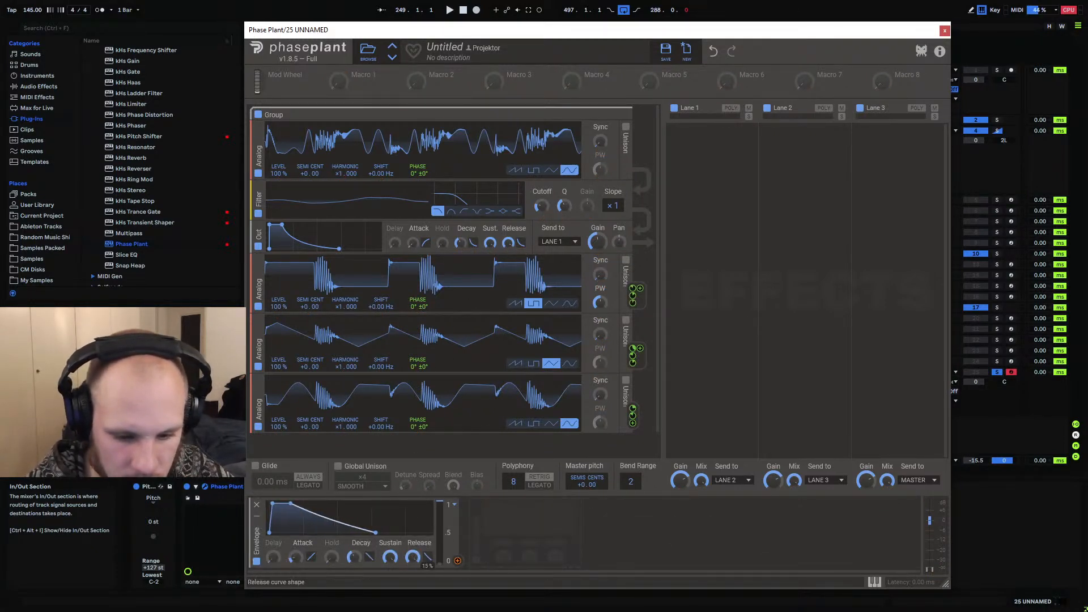
{"action": "left_click_drag", "start_coordinate": [427, 557], "coordinate": [390, 563]}
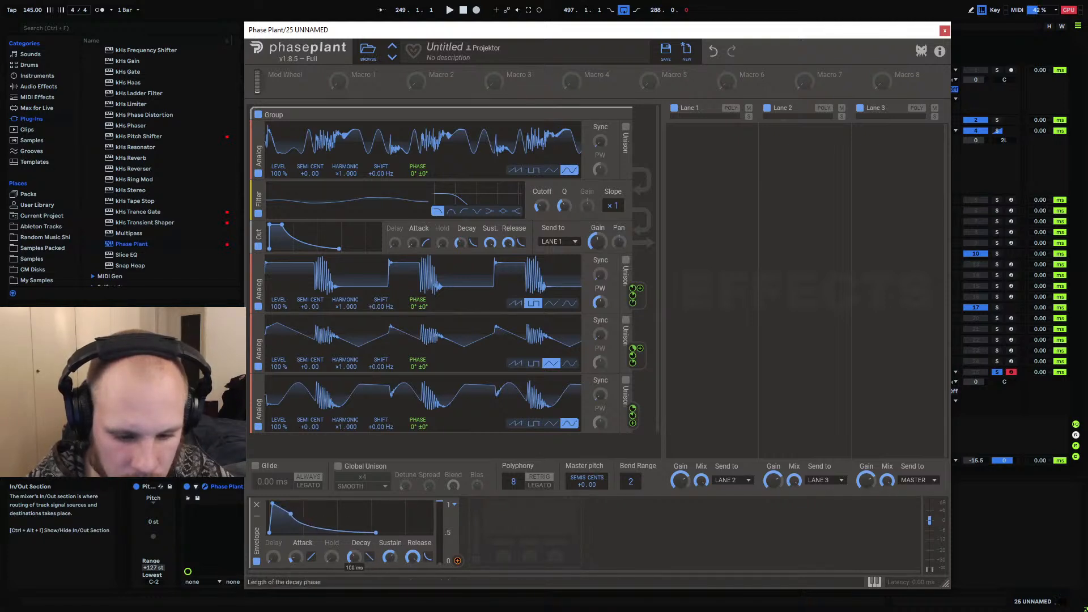
{"action": "left_click_drag", "start_coordinate": [295, 557], "coordinate": [295, 552]}
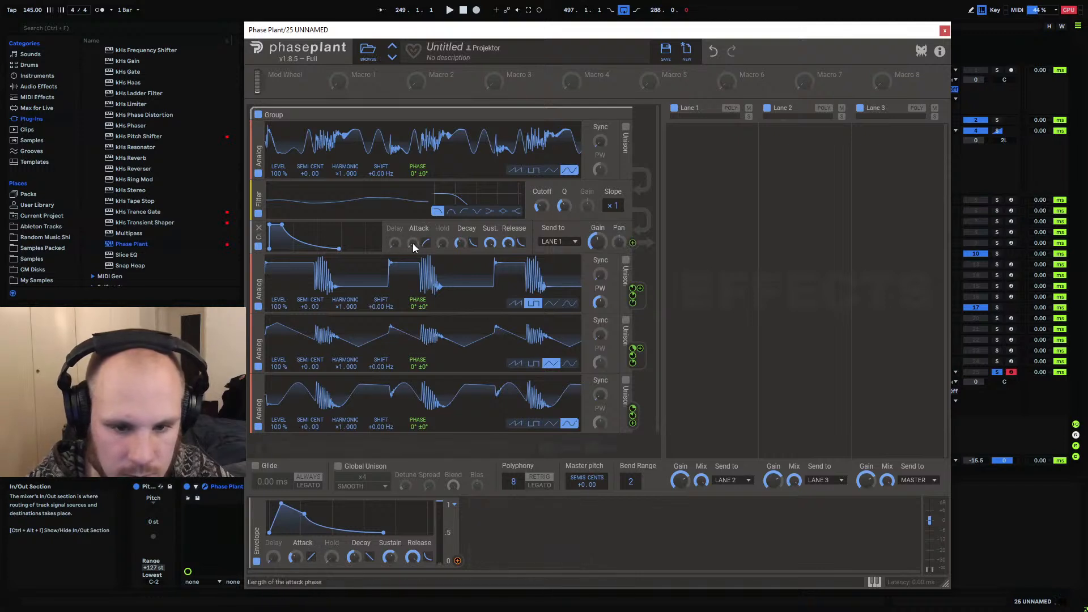
{"action": "left_click_drag", "start_coordinate": [412, 243], "coordinate": [473, 247]}
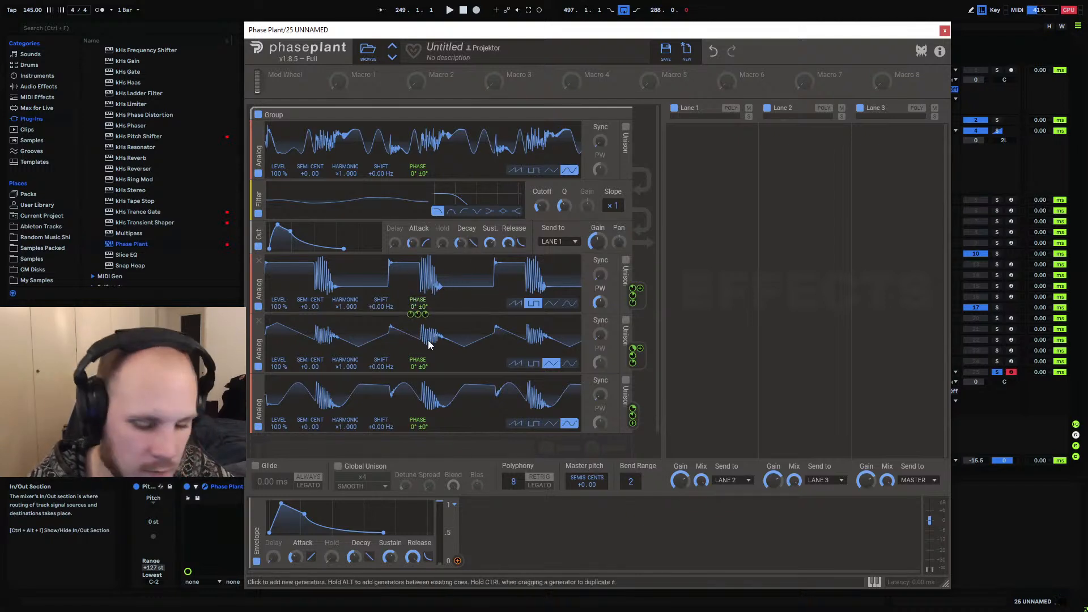
Modulate the Filter cutoff with the Envelope modulator, lengthening its attack and decay and curving its attack
{"action": "left_click_drag", "start_coordinate": [457, 561], "coordinate": [547, 223]}
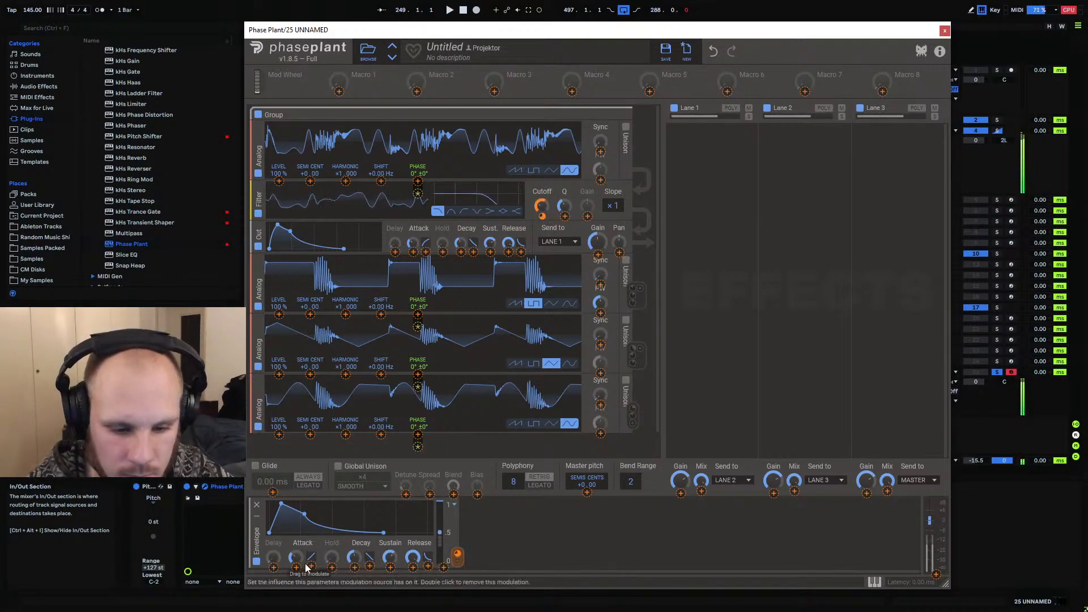
{"action": "left_click_drag", "start_coordinate": [300, 561], "coordinate": [353, 547]}
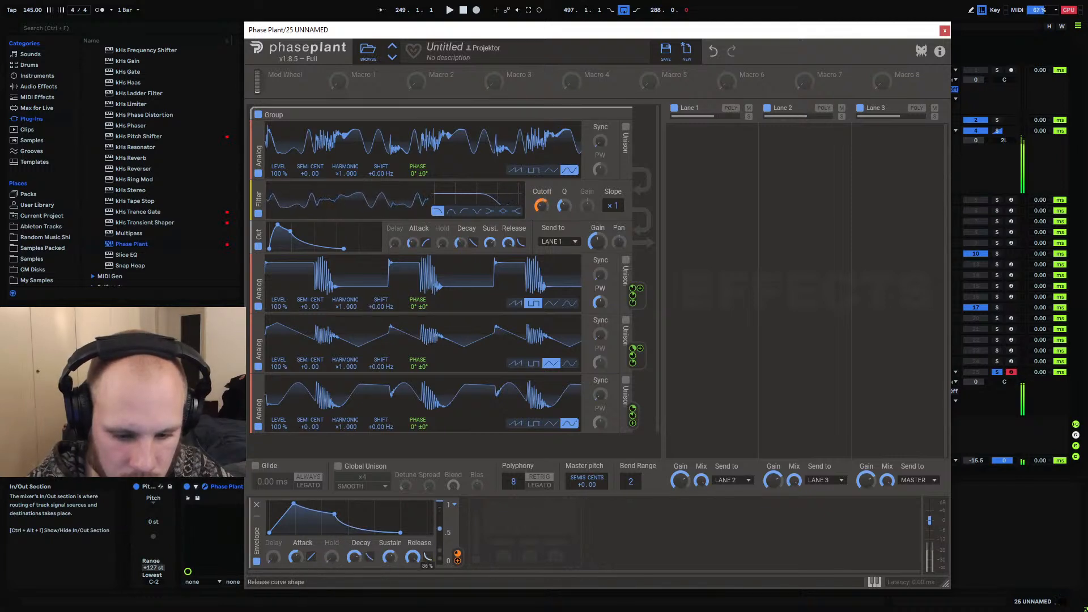
{"action": "left_click_drag", "start_coordinate": [428, 557], "coordinate": [428, 555]}
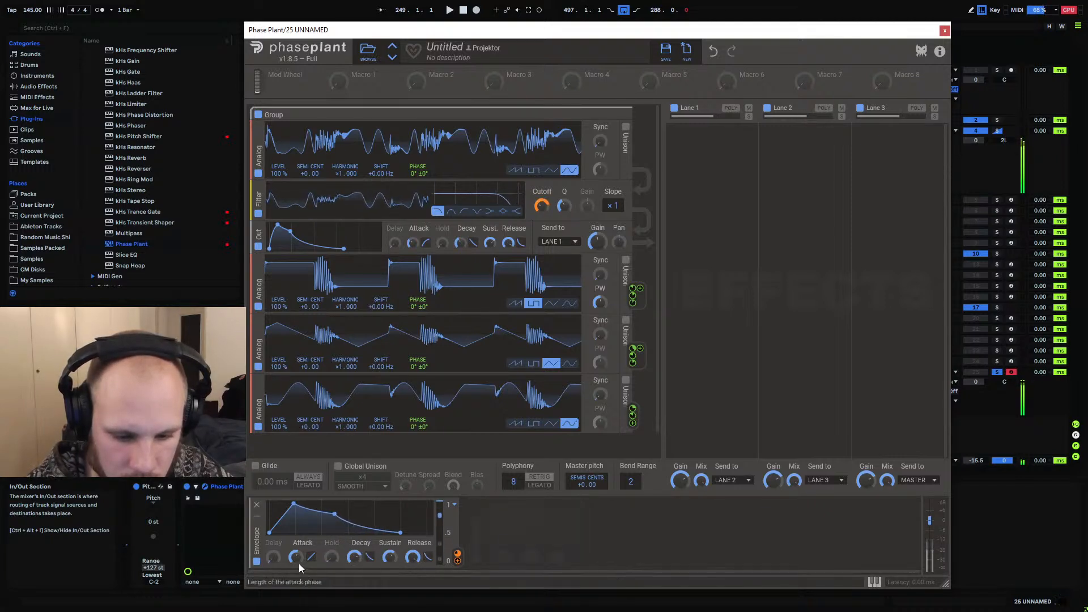
{"action": "left_click_drag", "start_coordinate": [312, 558], "coordinate": [311, 545]}
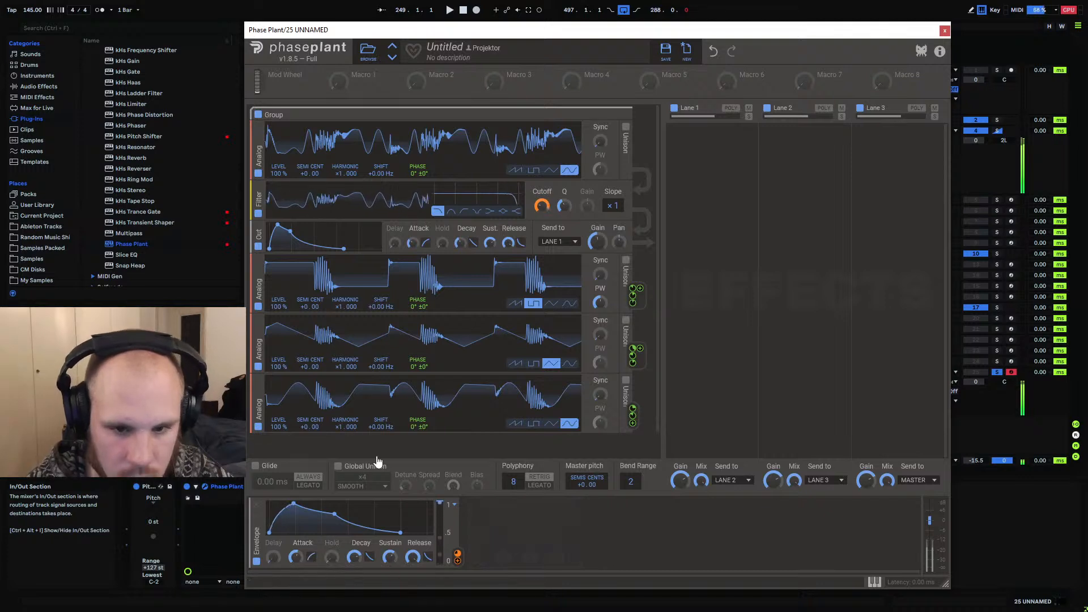
Lengthen the attack and decay of the output's volume envelope
{"action": "left_click_drag", "start_coordinate": [412, 243], "coordinate": [412, 241]}
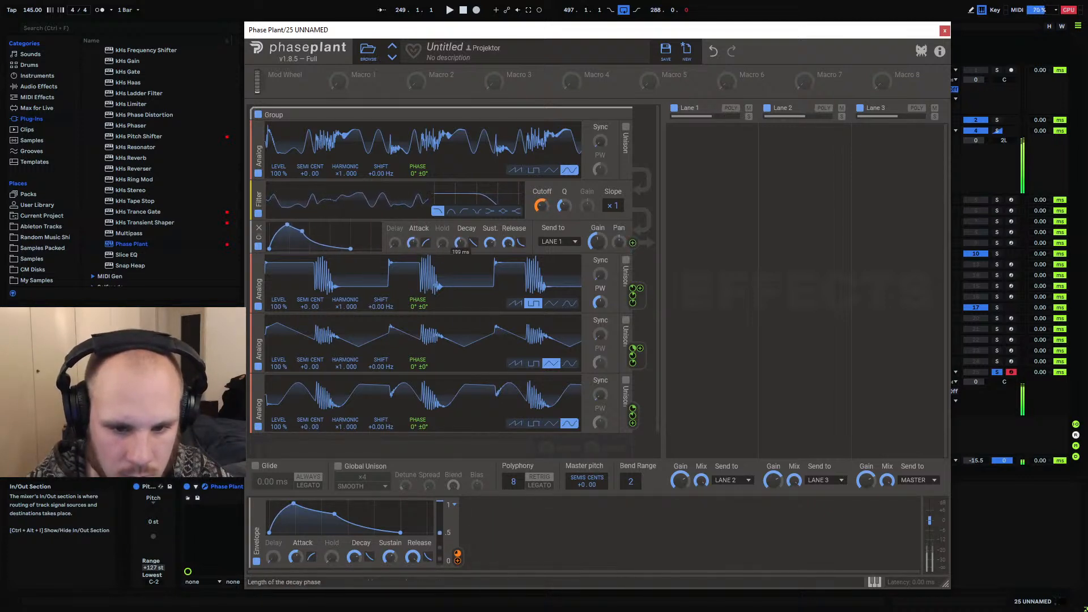
{"action": "left_click_drag", "start_coordinate": [460, 242], "coordinate": [460, 234]}
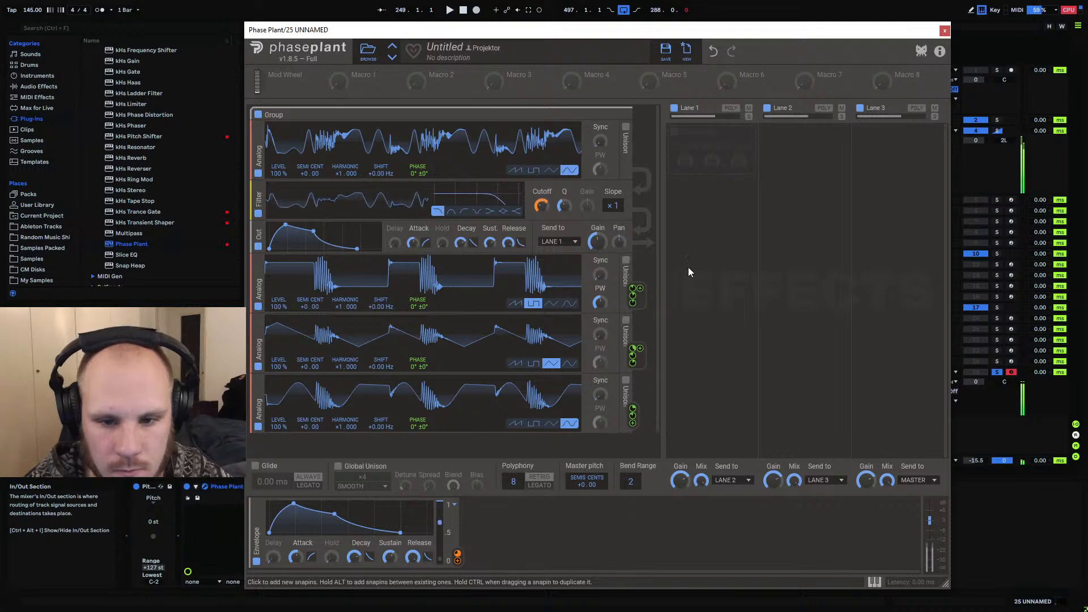
{"action": "left_click", "coordinate": [552, 538]}
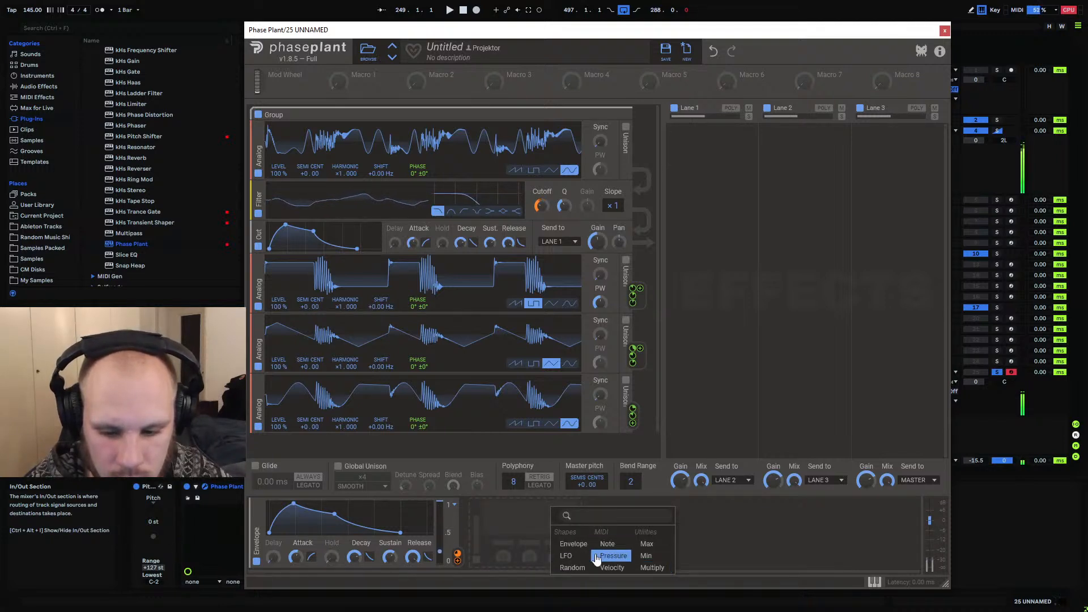
{"action": "left_click", "coordinate": [664, 189]}
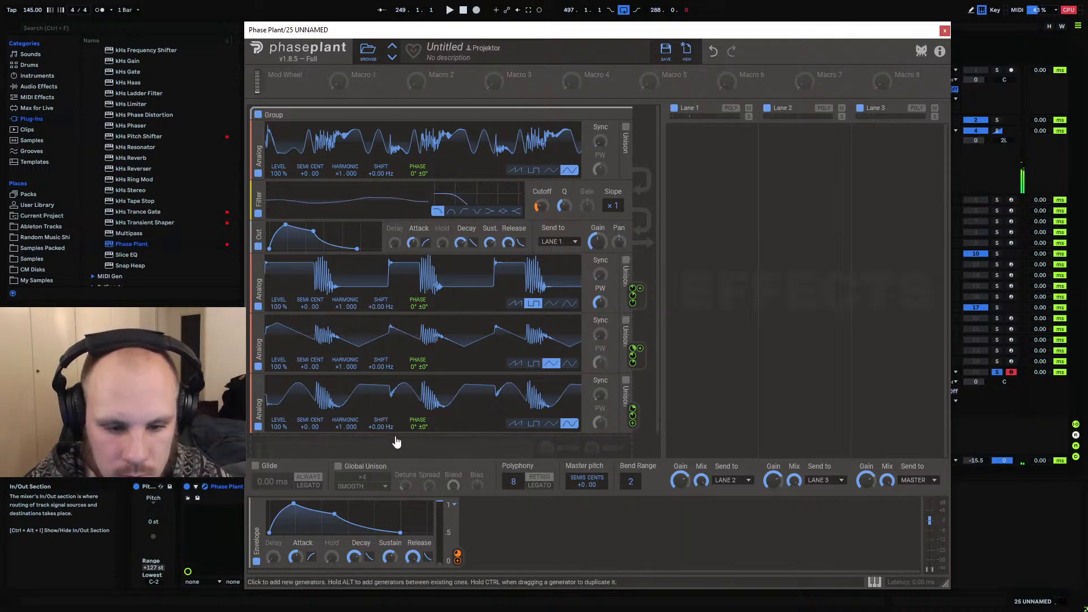
Add a Distortion generator and place it between the first Analog oscillator and the Filter
{"action": "left_click", "coordinate": [416, 451]}
{"action": "left_click", "coordinate": [479, 486]}
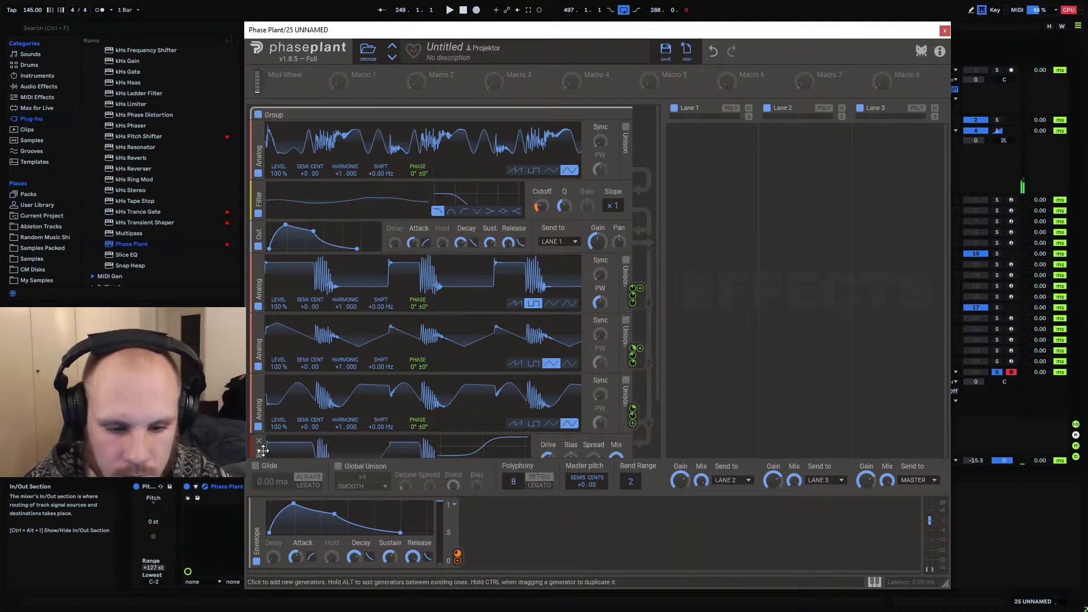
{"action": "left_click_drag", "start_coordinate": [262, 451], "coordinate": [269, 214]}
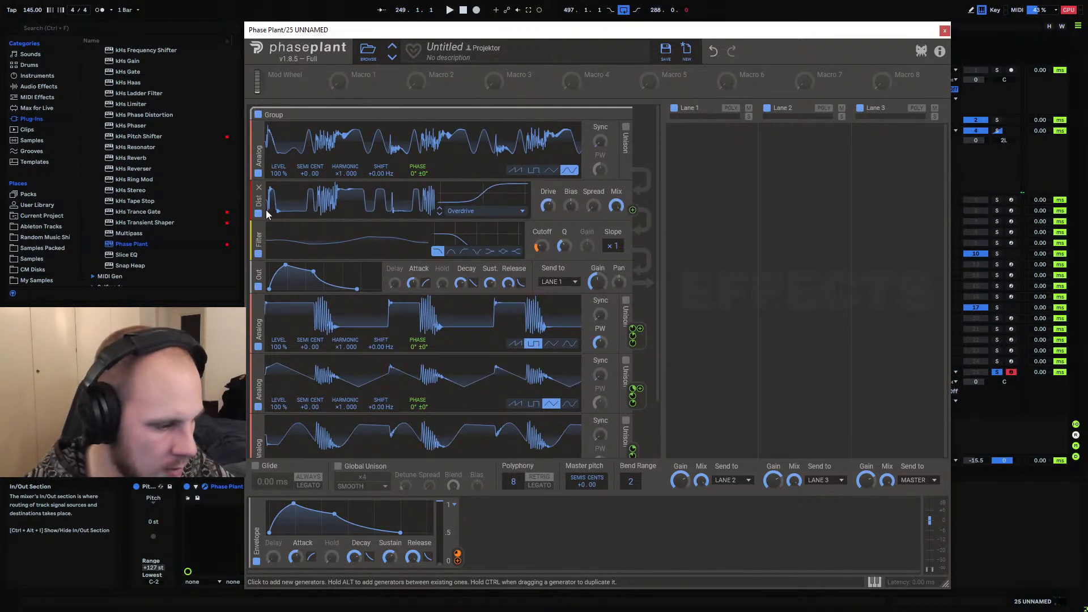
Raise the Distortion's spread and drive, and change its type to Foldback
{"action": "left_click_drag", "start_coordinate": [593, 206], "coordinate": [547, 205]}
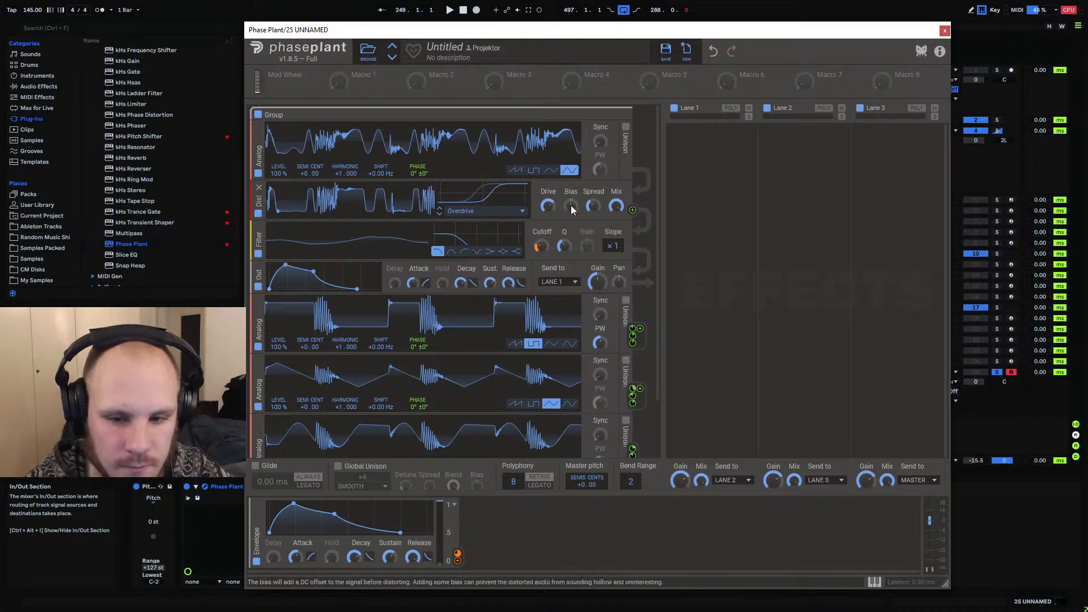
{"action": "left_click", "coordinate": [506, 211]}
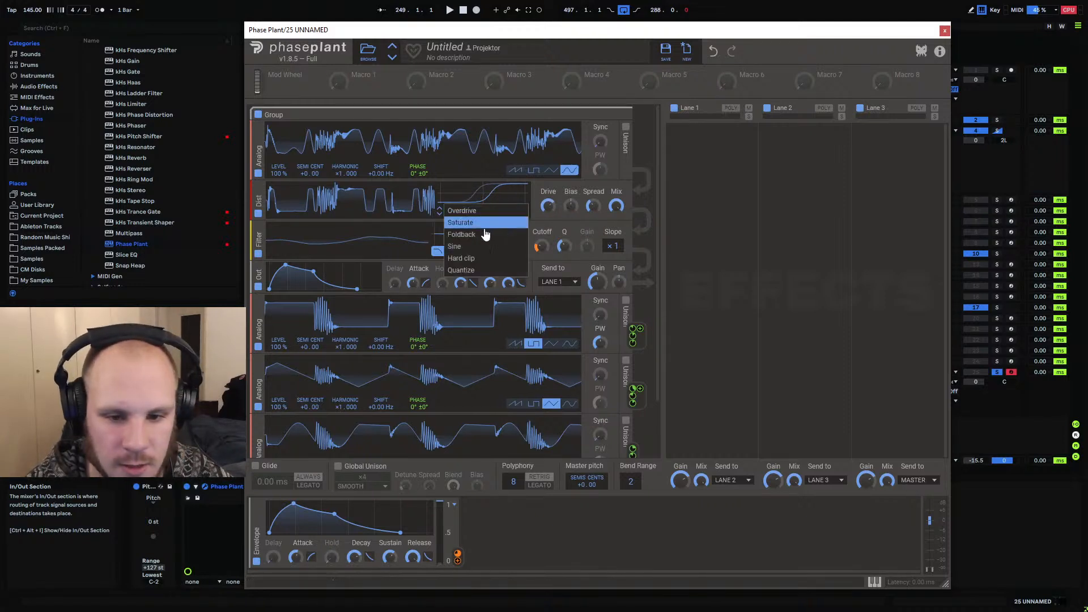
{"action": "left_click", "coordinate": [479, 234]}
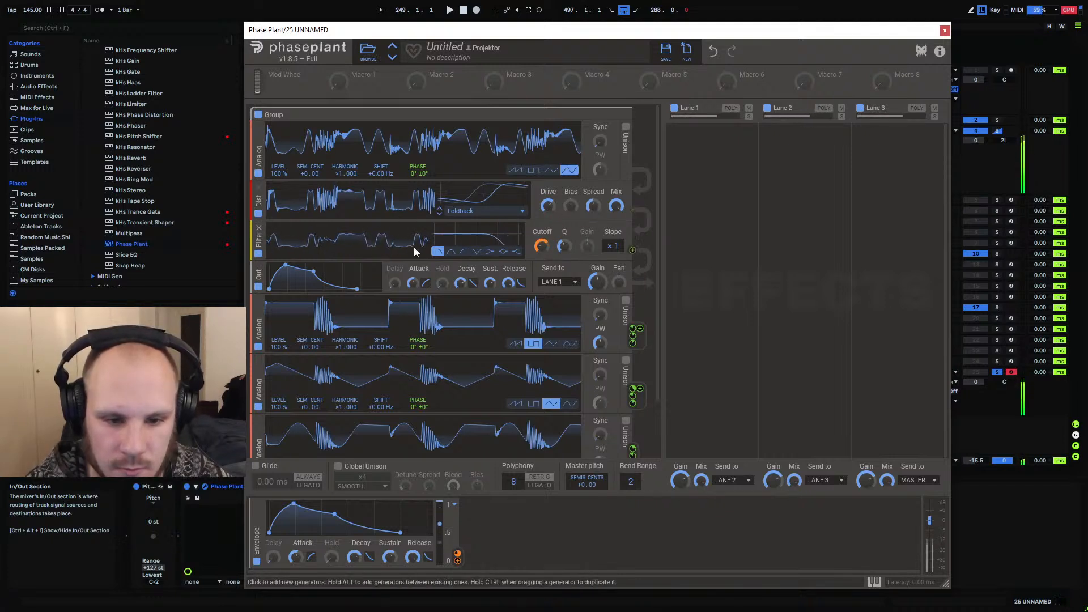
{"action": "left_click_drag", "start_coordinate": [658, 290], "coordinate": [660, 251]}
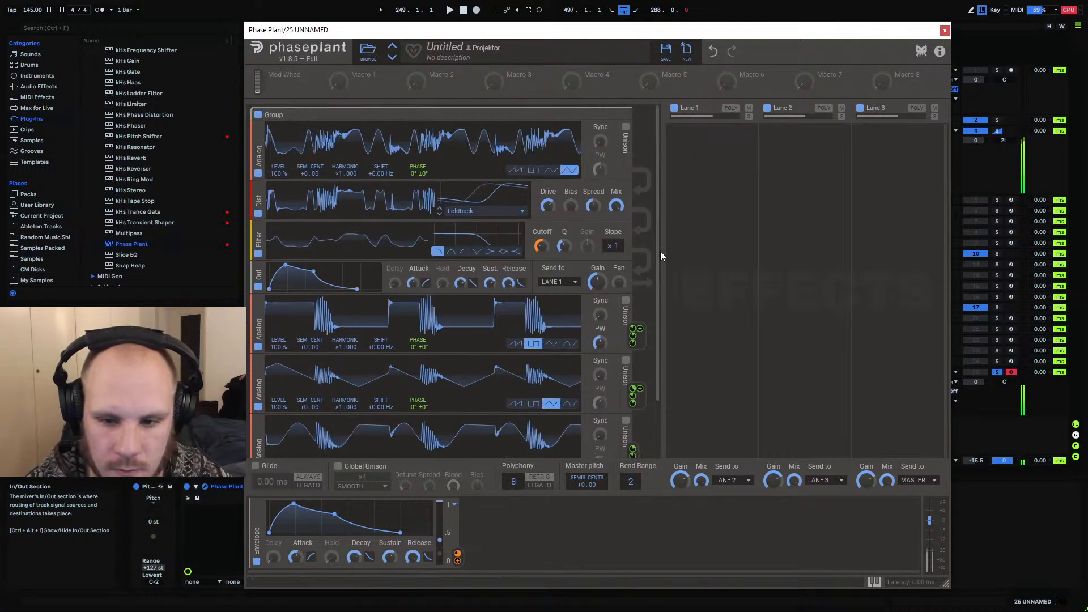
Add a Multipass effect to Lane 1, open its editor and move the upper crossover to 5.82 kHz
{"action": "left_click", "coordinate": [698, 165]}
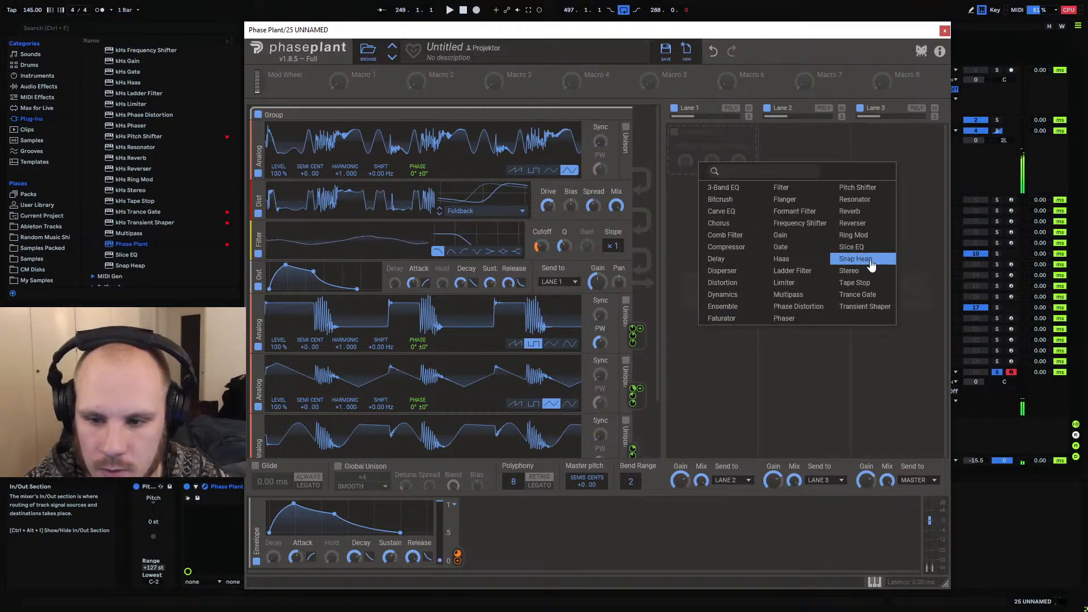
{"action": "left_click", "coordinate": [788, 294]}
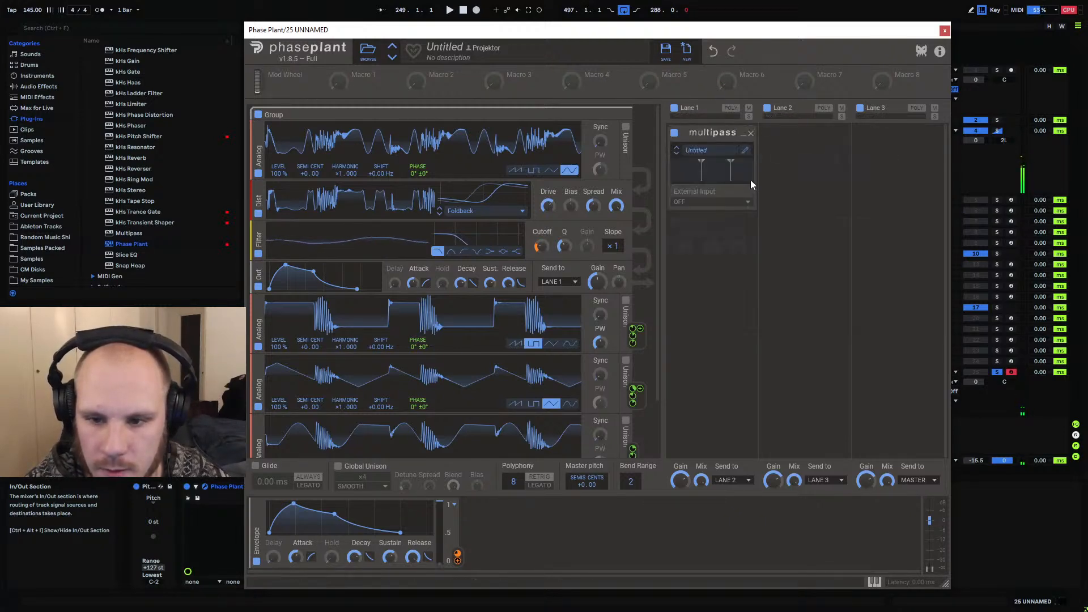
{"action": "left_click", "coordinate": [745, 151]}
{"action": "left_click_drag", "start_coordinate": [657, 262], "coordinate": [714, 258]}
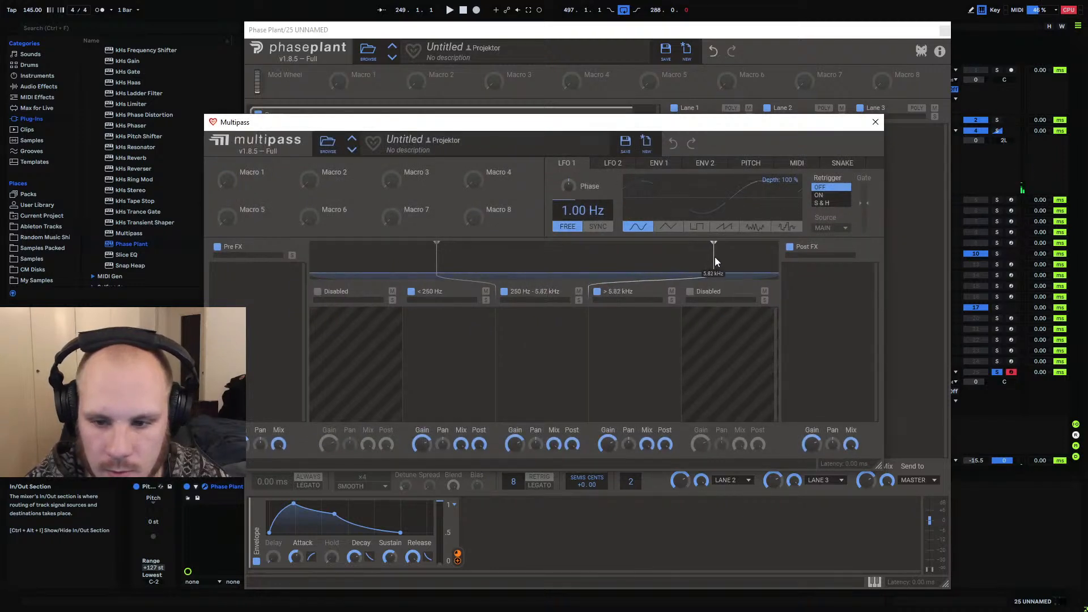
Add a Hard Clip Distortion with about 13.8 dB of drive to the band above 5.82 kHz, and lower that band's gain
{"action": "left_click", "coordinate": [622, 318]}
{"action": "left_click", "coordinate": [651, 428]}
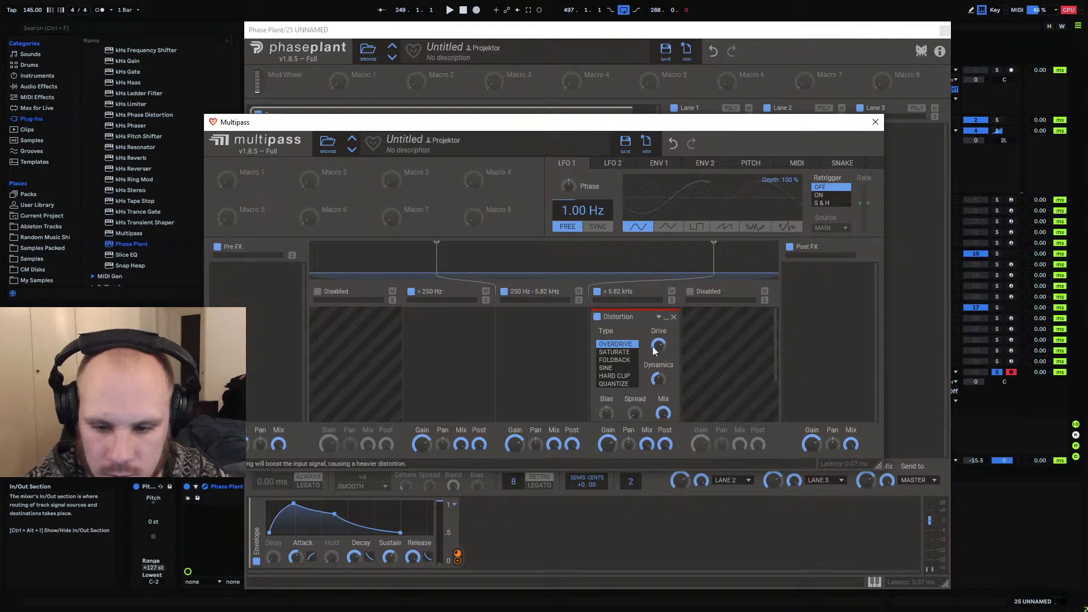
{"action": "left_click", "coordinate": [615, 376]}
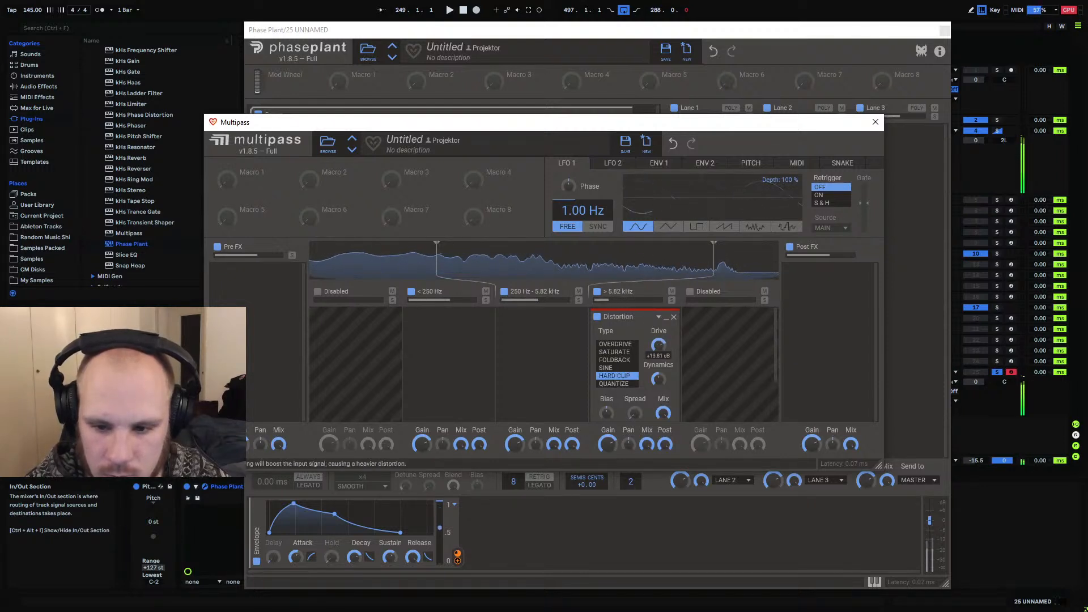
{"action": "mouse_move", "coordinate": [774, 342]}
{"action": "left_mouse_down"}
{"action": "mouse_move", "coordinate": [777, 370]}
{"action": "mouse_move", "coordinate": [775, 347]}
{"action": "left_mouse_up"}
{"action": "left_click_drag", "start_coordinate": [608, 444], "coordinate": [608, 451]}
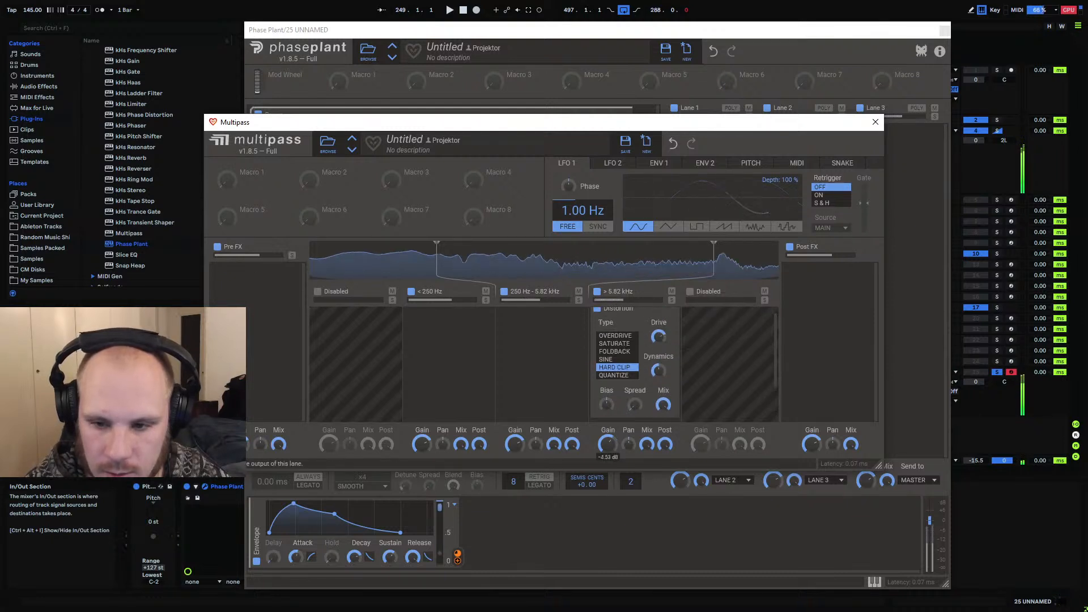
Enable a fifth band in Multipass, move the Distortion into it and set the two upper crossovers to 5.63 kHz and 7.07 kHz
{"action": "left_click_drag", "start_coordinate": [708, 275], "coordinate": [728, 264]}
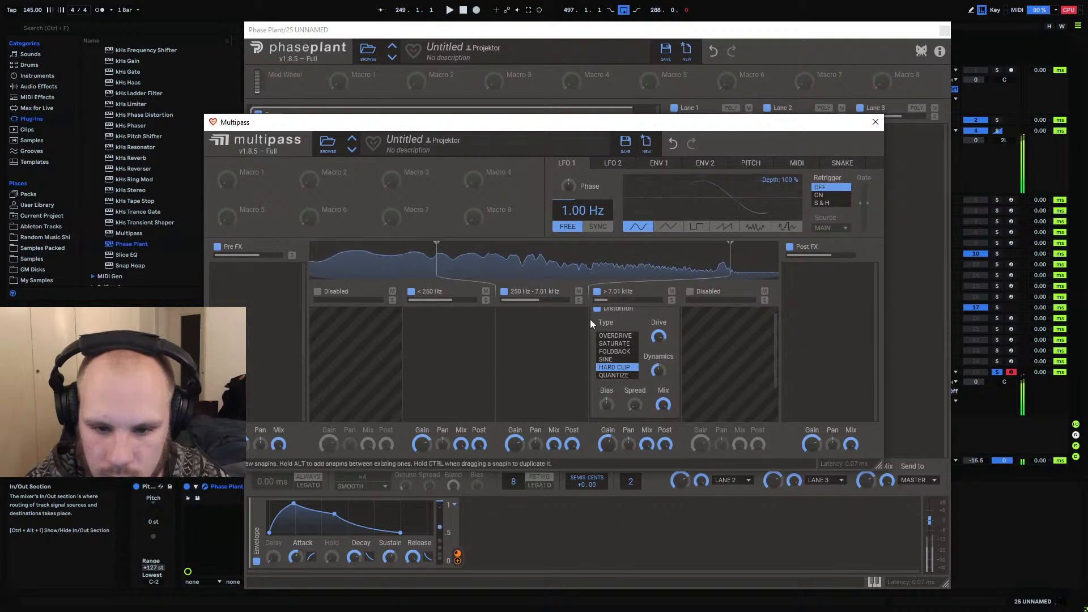
{"action": "left_click", "coordinate": [690, 292]}
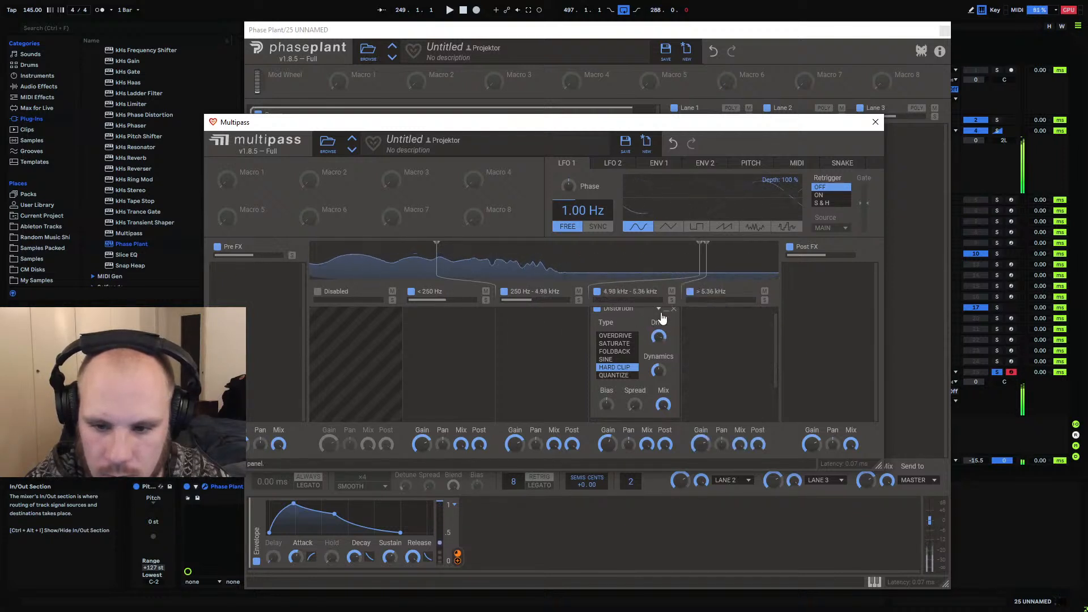
{"action": "scroll", "coordinate": [627, 323], "scroll_direction": "up", "scroll_amount": 1}
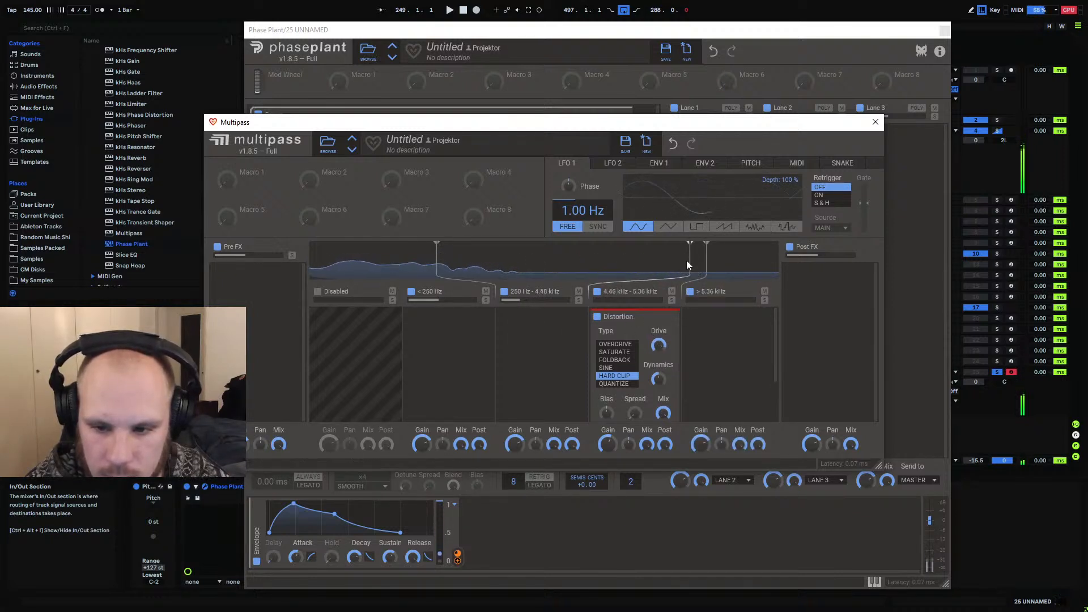
{"action": "left_click_drag", "start_coordinate": [617, 316], "coordinate": [734, 324]}
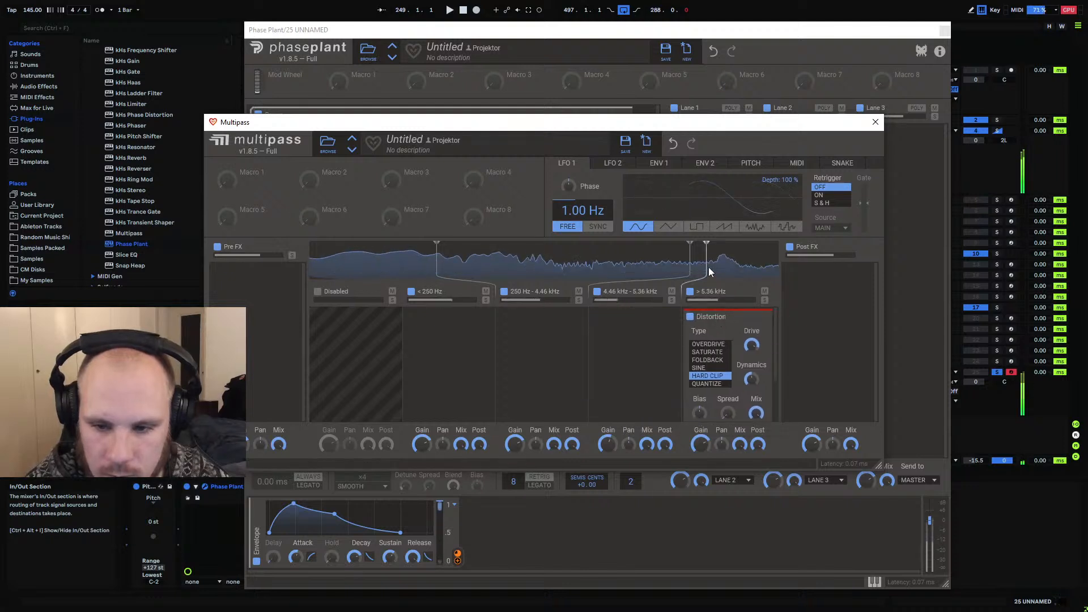
{"action": "mouse_move", "coordinate": [708, 266]}
{"action": "left_mouse_down"}
{"action": "mouse_move", "coordinate": [732, 260]}
{"action": "mouse_move", "coordinate": [687, 261]}
{"action": "mouse_move", "coordinate": [709, 260]}
{"action": "left_mouse_up"}
Add a Compressor to the 5.63–7.07 kHz band and lower its threshold
{"action": "left_click", "coordinate": [639, 339]}
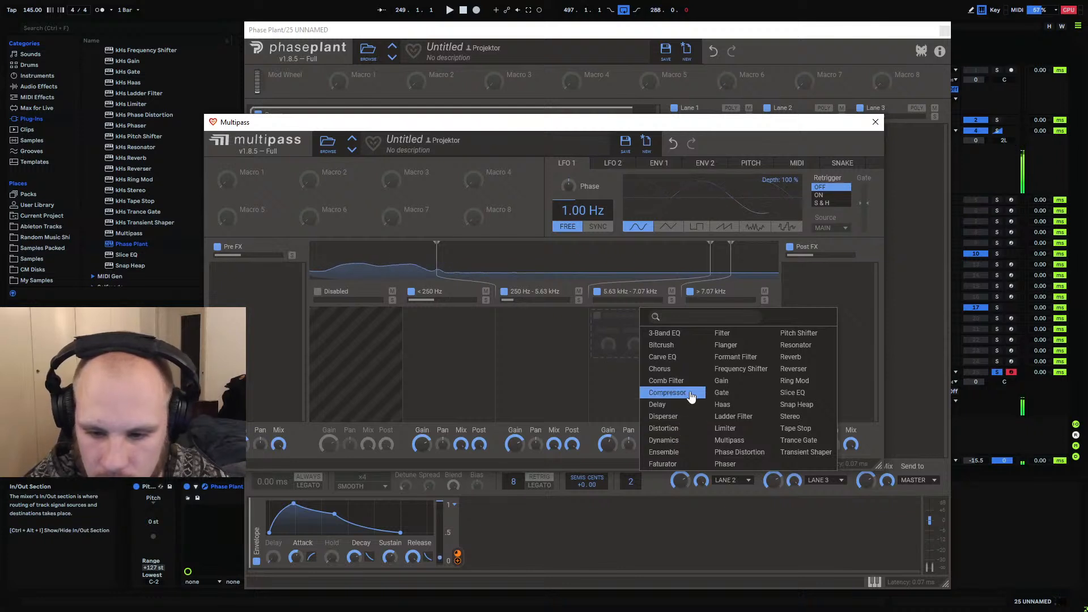
{"action": "left_click", "coordinate": [672, 392]}
{"action": "left_click_drag", "start_coordinate": [658, 356], "coordinate": [663, 420]}
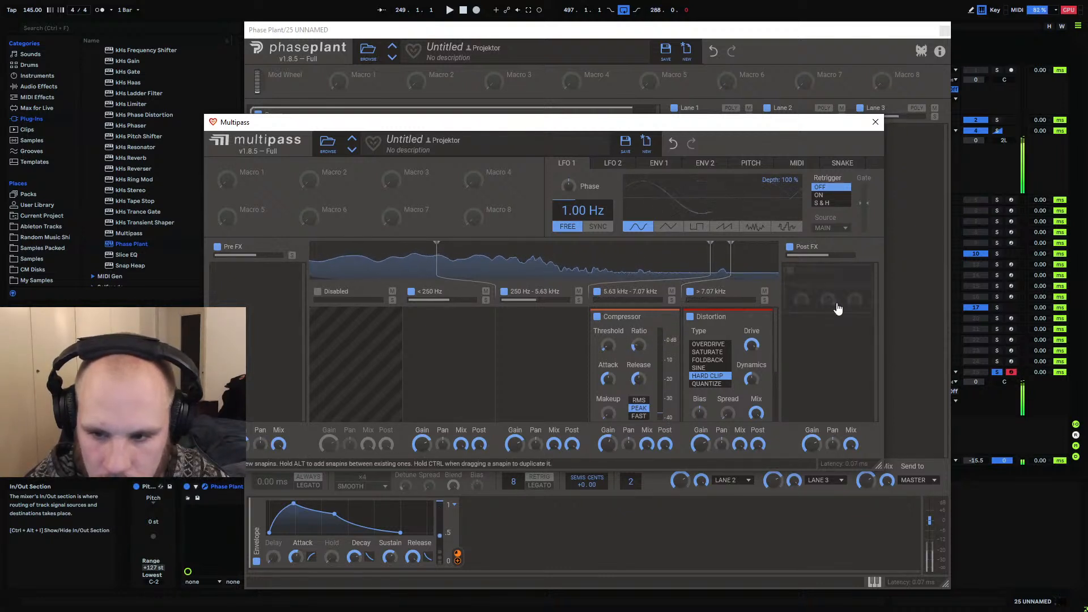
Add a Slice EQ to the Post FX section of Multipass and open its editor
{"action": "left_click", "coordinate": [830, 282]}
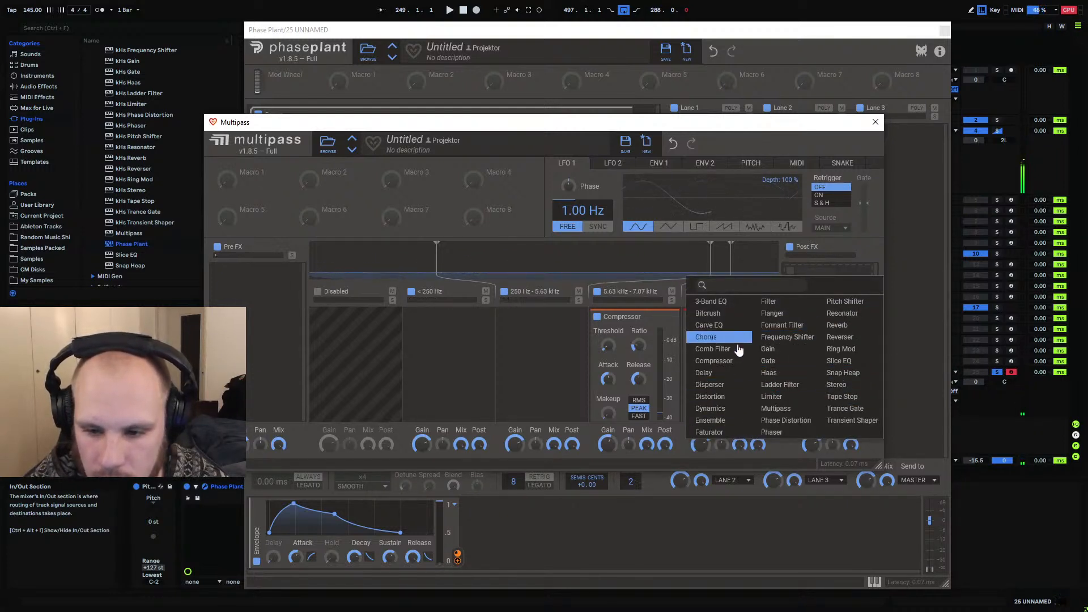
{"action": "left_click", "coordinate": [838, 361]}
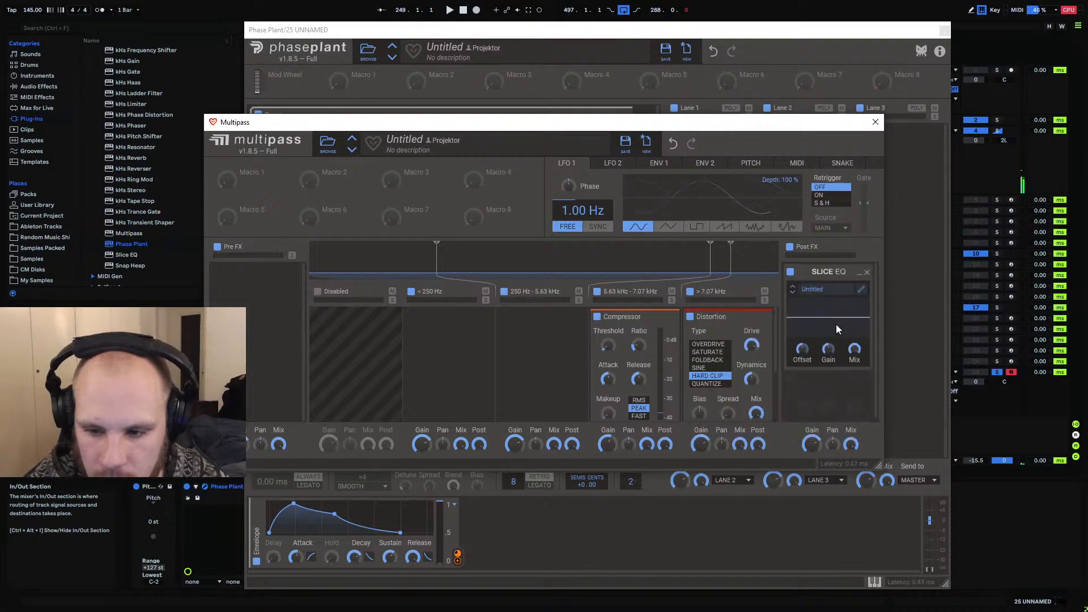
{"action": "left_click", "coordinate": [861, 291]}
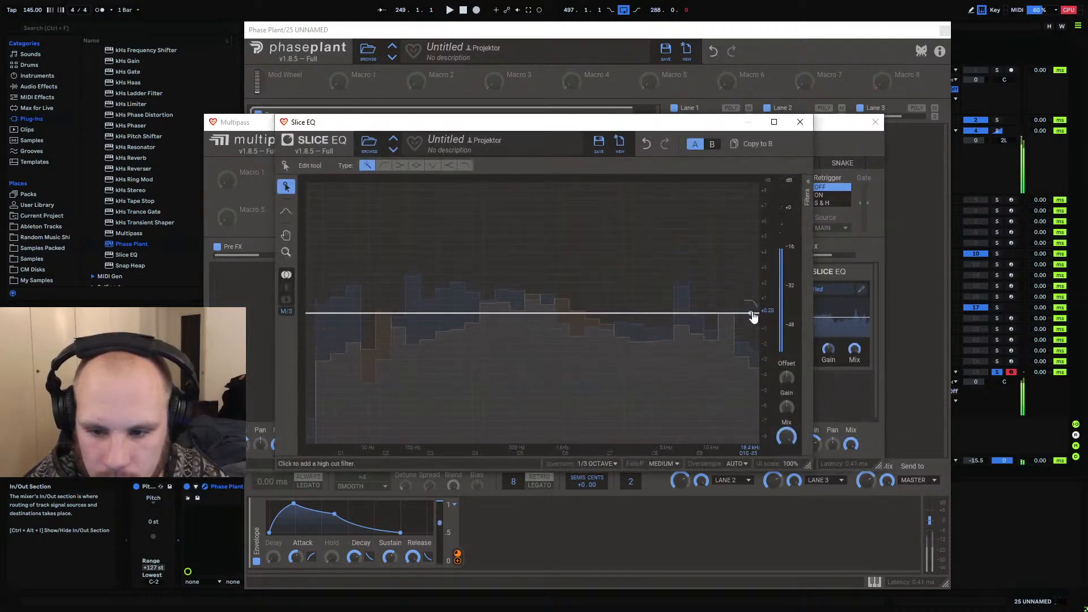
Add a high cut filter at the top of the spectrum in the Slice EQ, and close the Slice EQ and Multipass editors
{"action": "left_click_drag", "start_coordinate": [752, 315], "coordinate": [744, 315]}
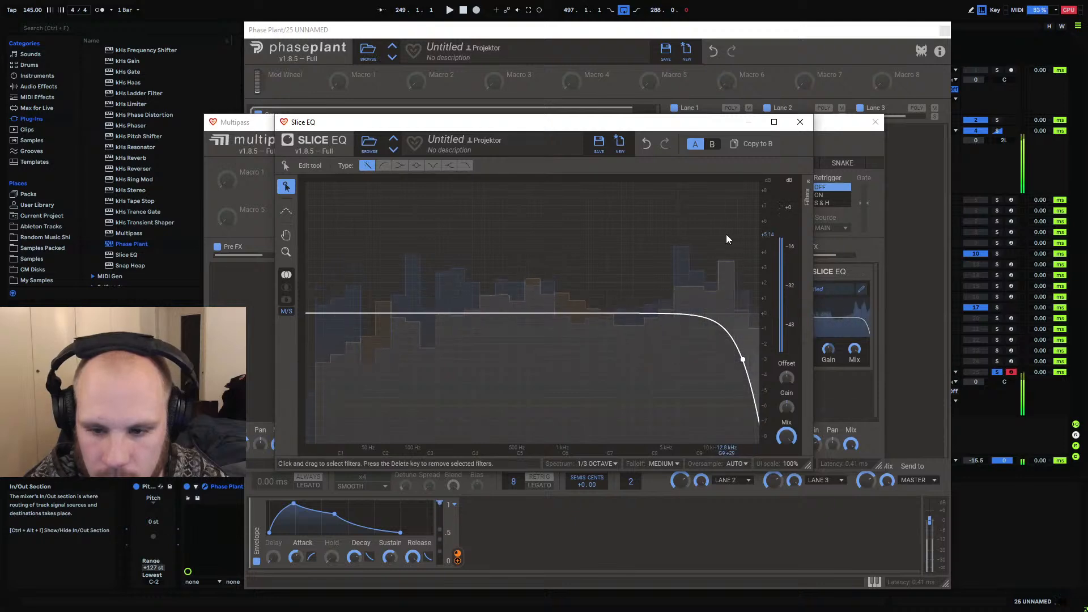
{"action": "left_click", "coordinate": [799, 122]}
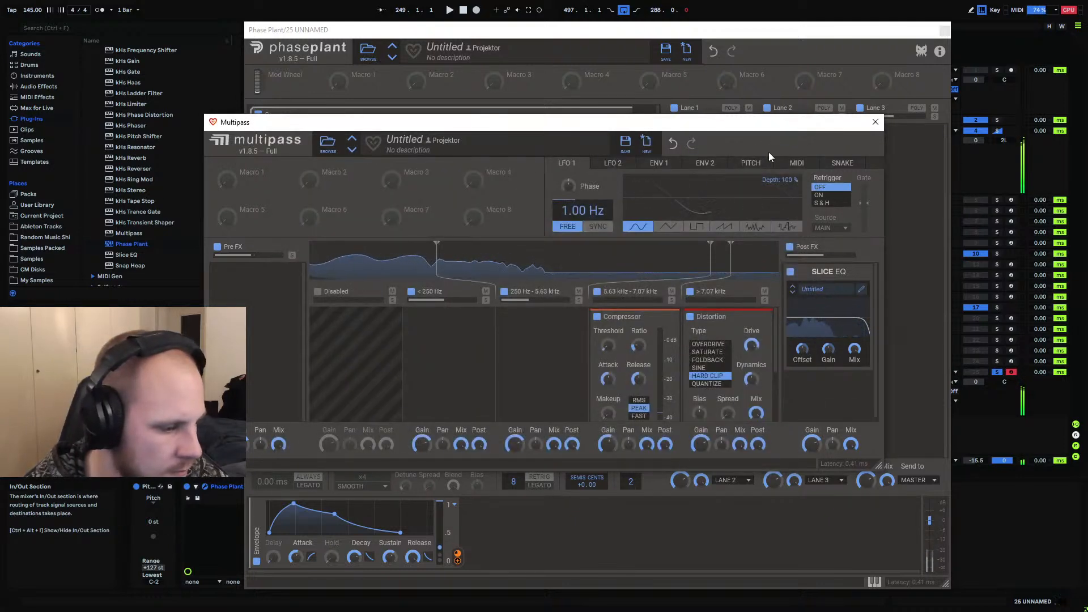
{"action": "left_click", "coordinate": [875, 122]}
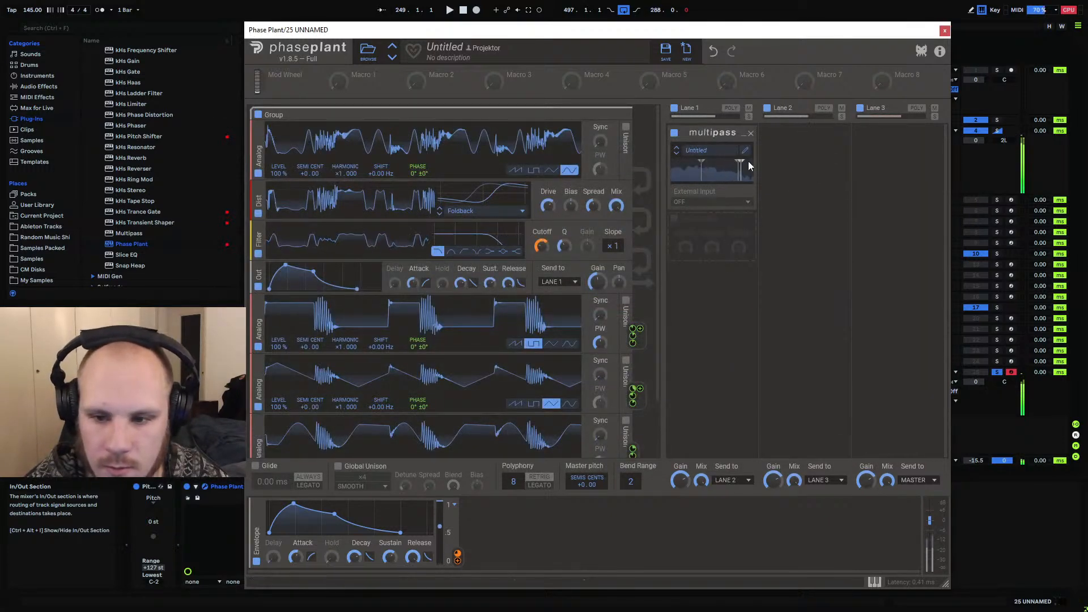
Add a Bitcrush after Multipass in Lane 1 and lower its mix
{"action": "left_click", "coordinate": [727, 226]}
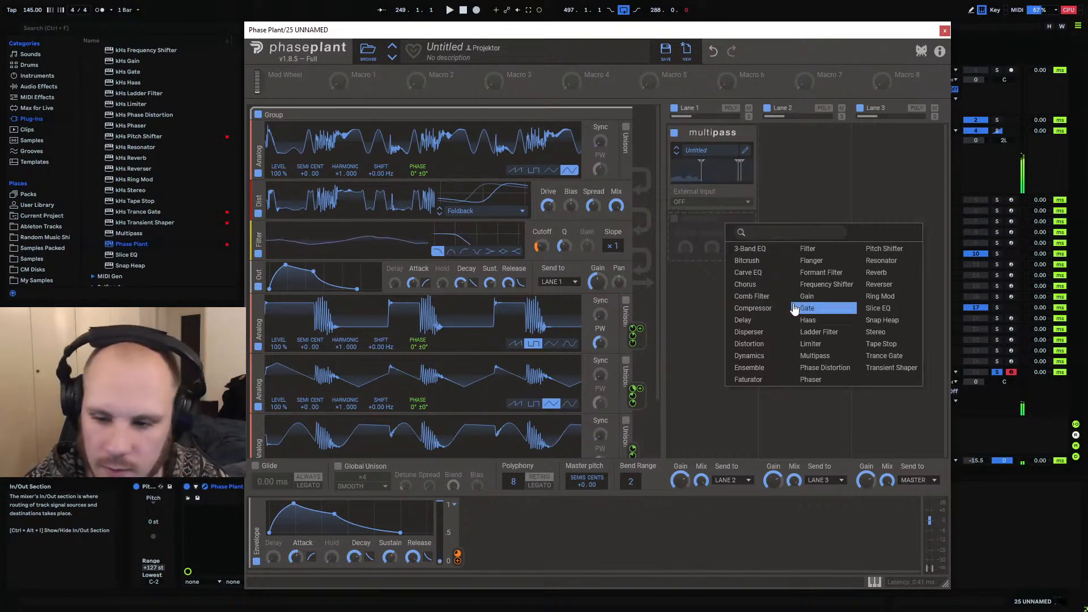
{"action": "left_click", "coordinate": [746, 262]}
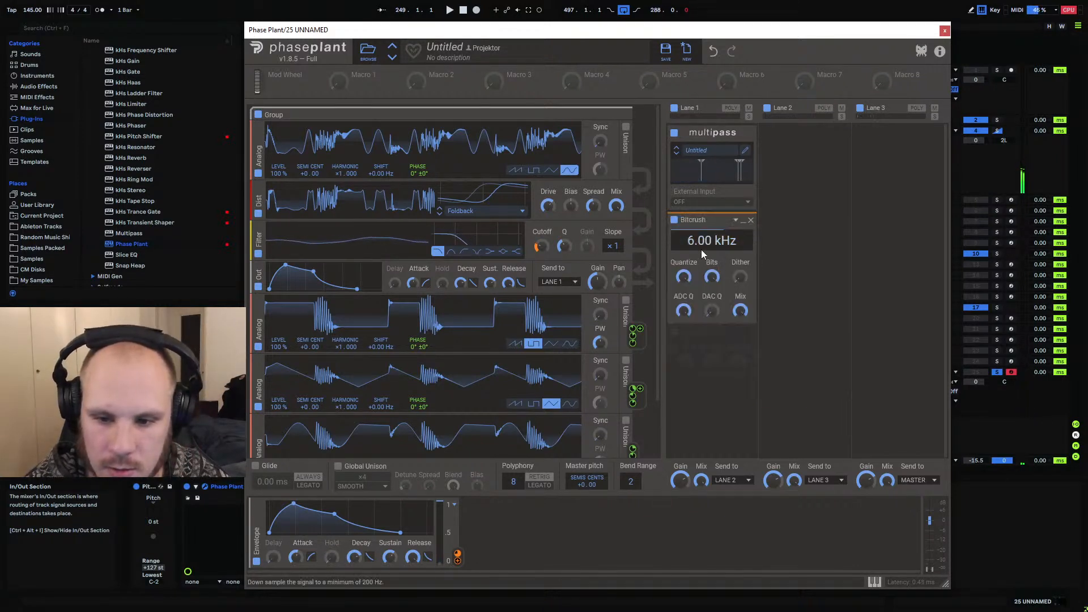
{"action": "left_click_drag", "start_coordinate": [742, 314], "coordinate": [743, 324]}
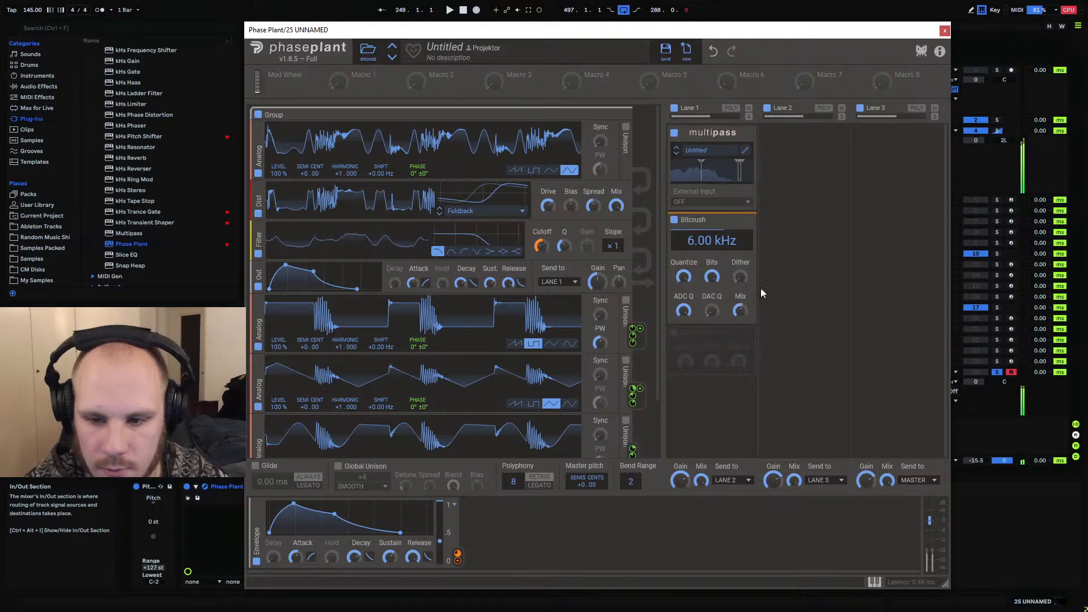
In Multipass, move the lowest crossover to 1.00 kHz and add an Overdrive Distortion with raised drive to the 1.00–5.63 kHz band
{"action": "left_click", "coordinate": [738, 161]}
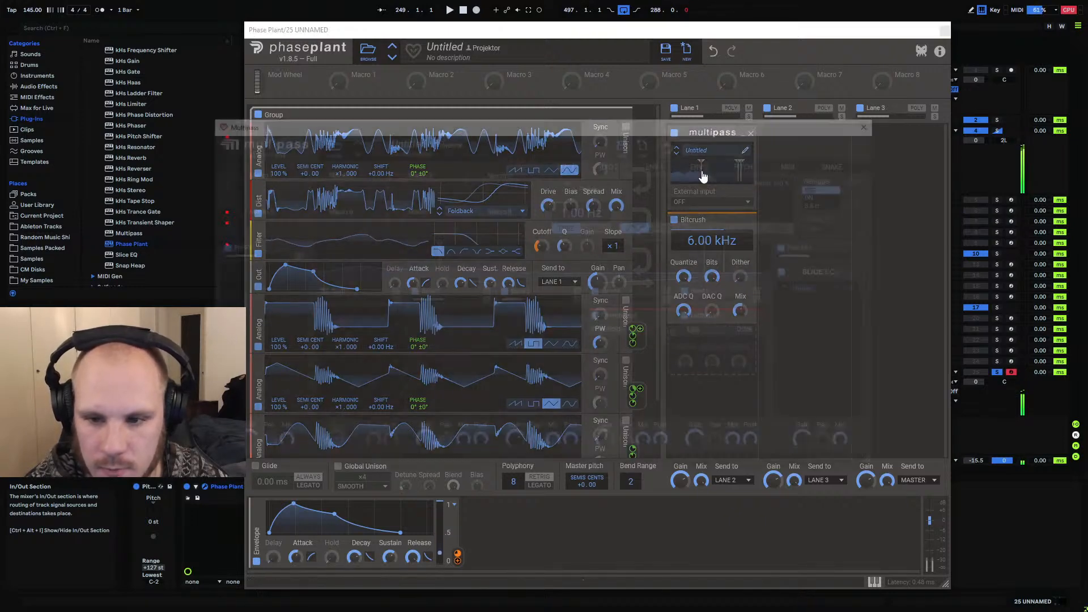
{"action": "left_click_drag", "start_coordinate": [452, 271], "coordinate": [559, 272]}
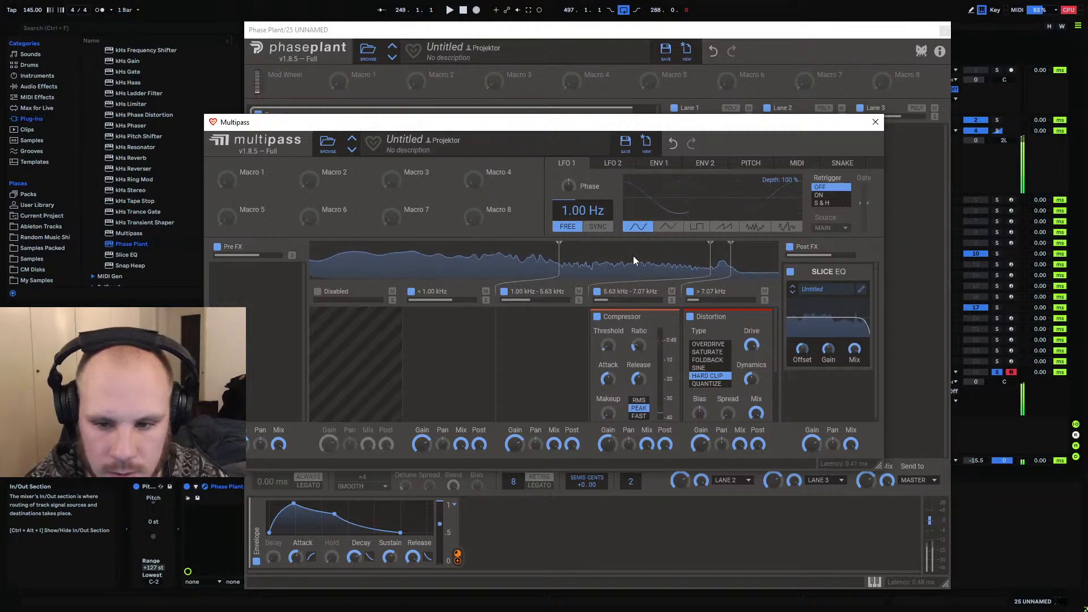
{"action": "left_click", "coordinate": [545, 325]}
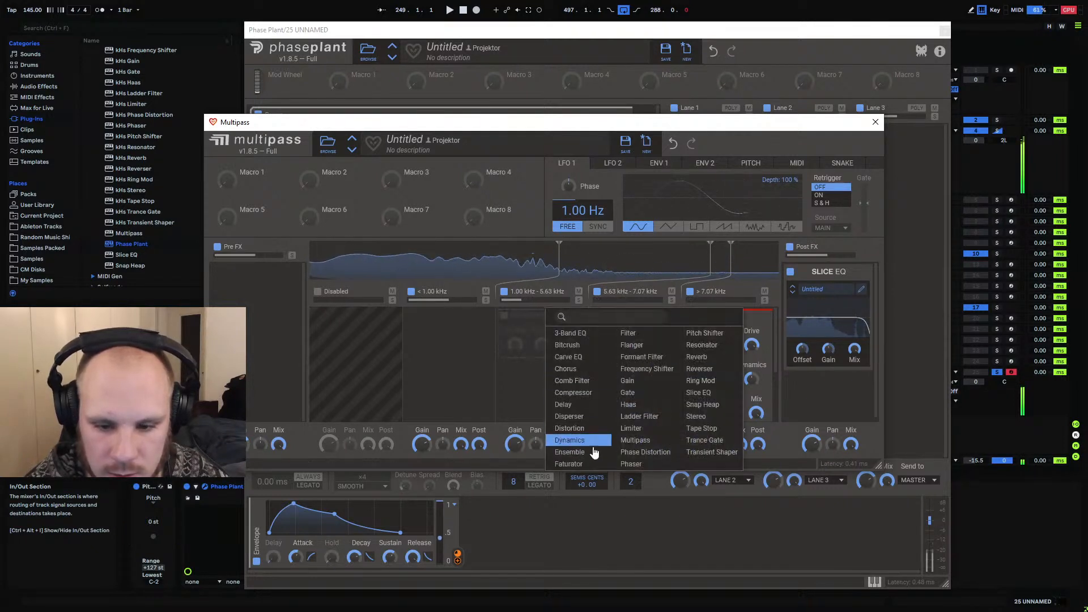
{"action": "left_click", "coordinate": [570, 428]}
{"action": "left_click_drag", "start_coordinate": [565, 345], "coordinate": [566, 322]}
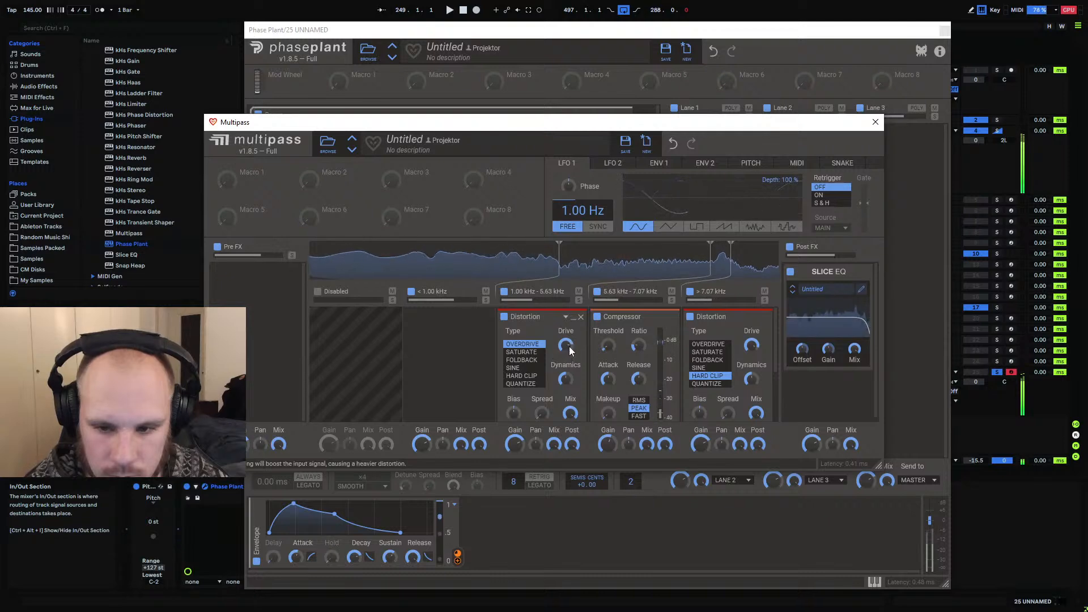
{"action": "left_click", "coordinate": [876, 123]}
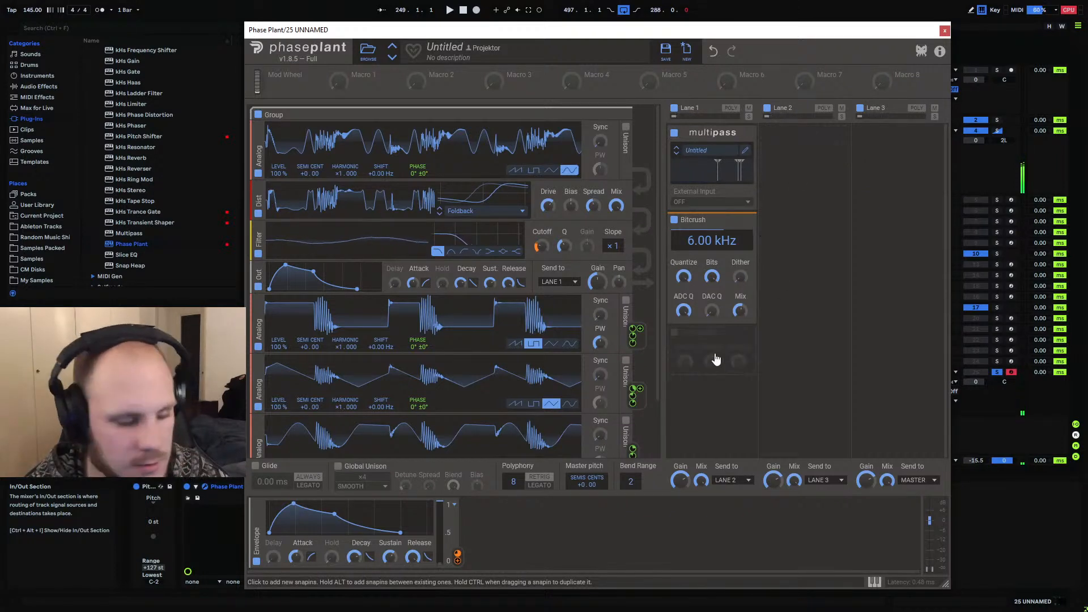
{"action": "left_click", "coordinate": [806, 151]}
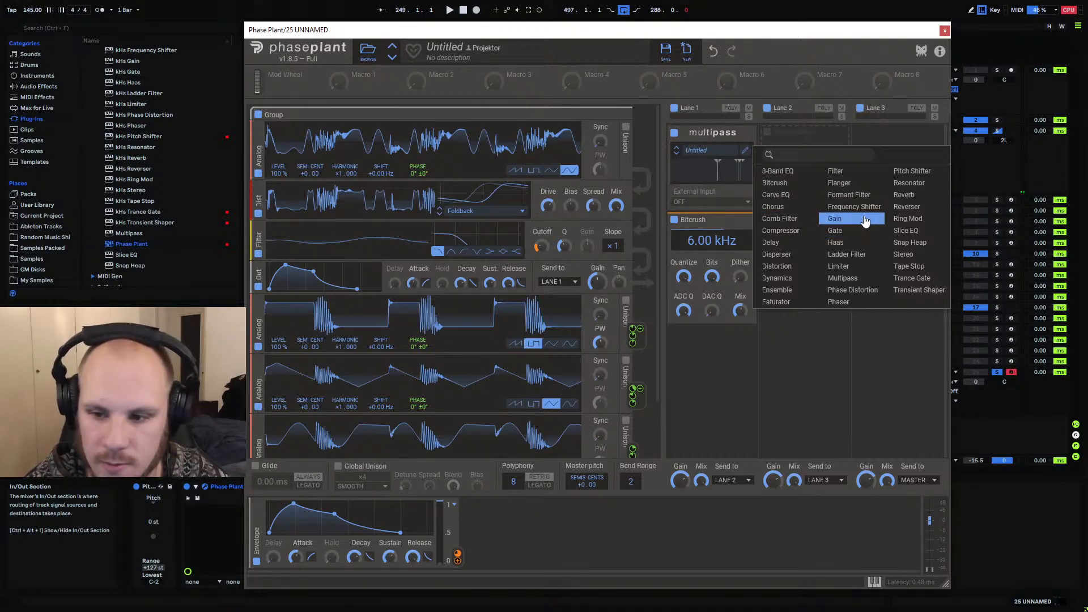
{"action": "left_click", "coordinate": [871, 208]}
{"action": "left_click_drag", "start_coordinate": [809, 158], "coordinate": [809, 137]}
{"action": "left_click", "coordinate": [844, 135]}
Add a Pitch Shifter to Lane 2, set to +12.00 semitones with High compensation
{"action": "left_click", "coordinate": [822, 149]}
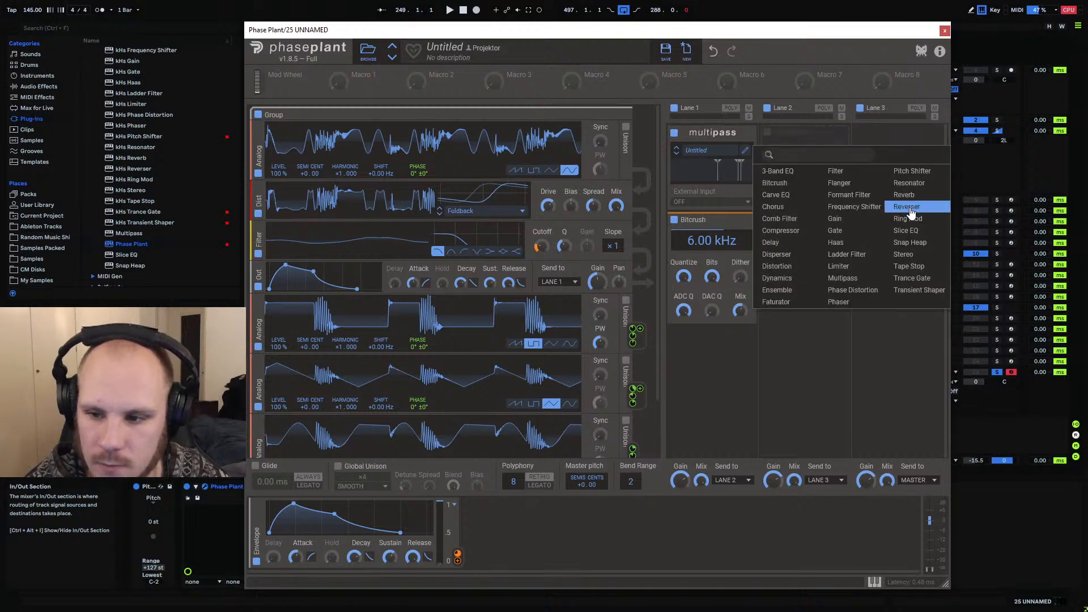
{"action": "left_click", "coordinate": [912, 170]}
{"action": "left_click_drag", "start_coordinate": [802, 158], "coordinate": [801, 149]}
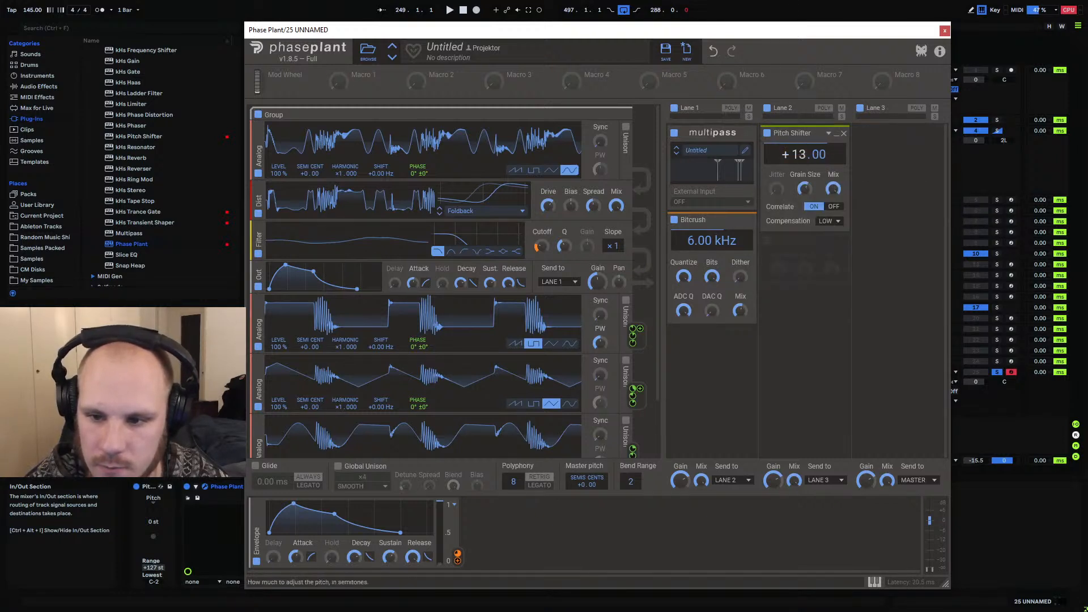
{"action": "left_click", "coordinate": [830, 221]}
{"action": "left_click", "coordinate": [826, 225]}
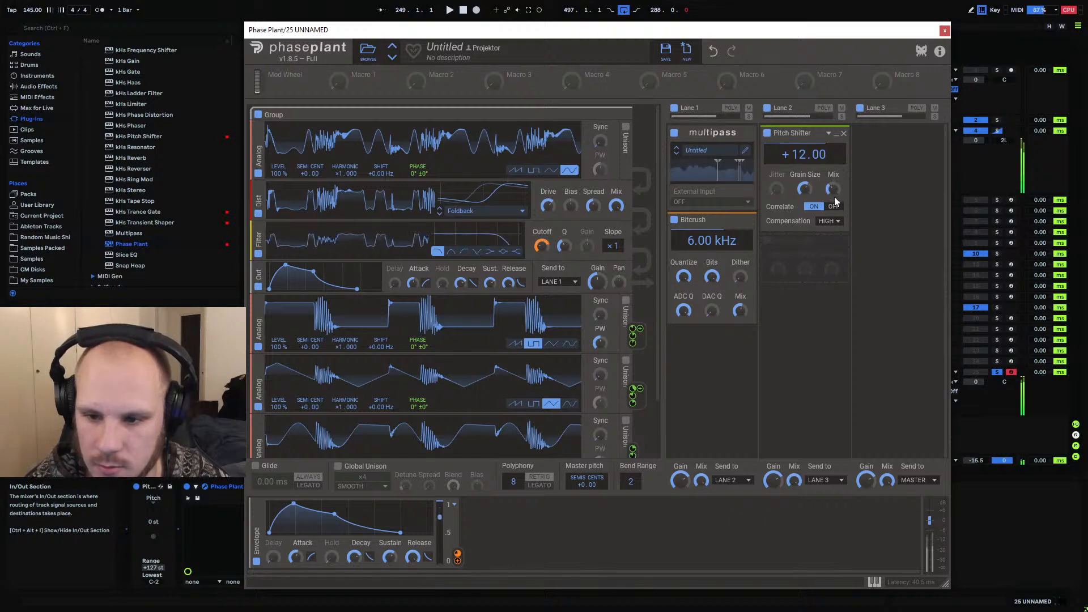
Close Phase Plant and insert an empty one-bar MIDI clip on track 25 at bar 249
{"action": "left_click", "coordinate": [944, 31]}
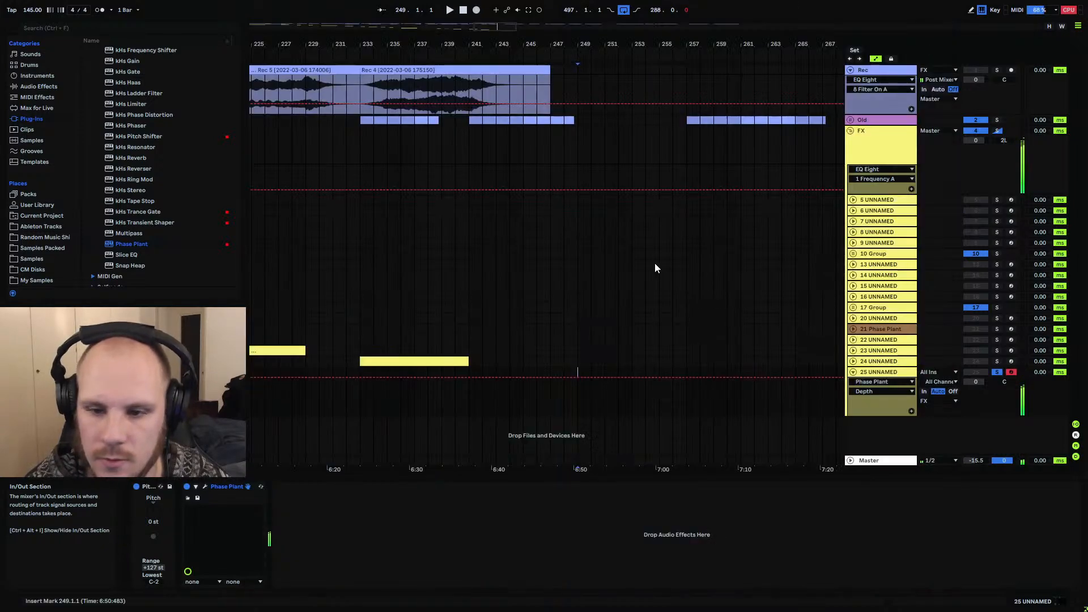
{"action": "left_click_drag", "start_coordinate": [570, 370], "coordinate": [590, 373]}
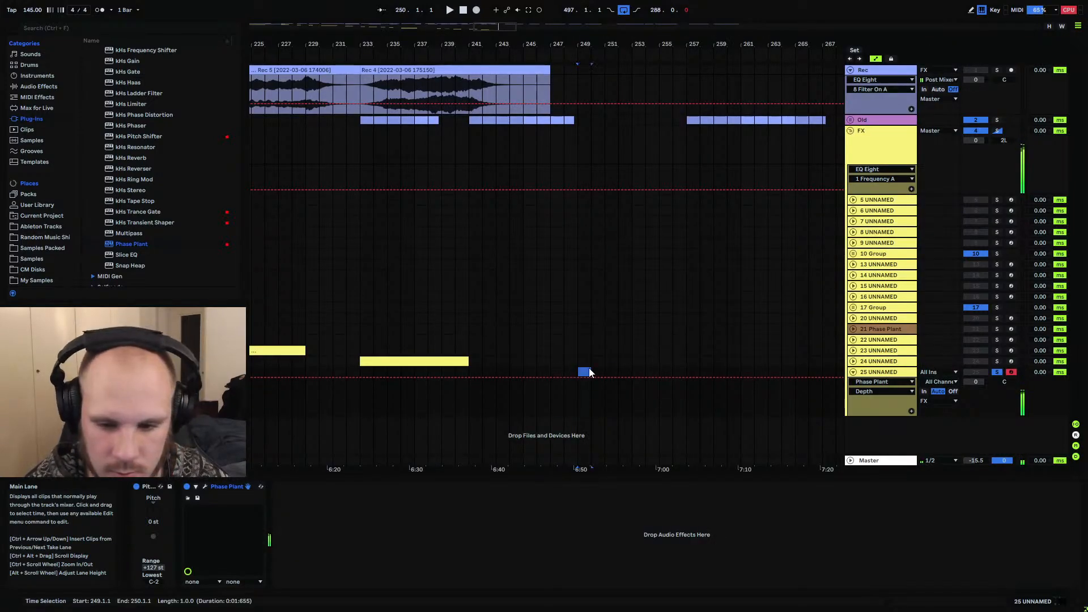
{"action": "key", "text": "ctrl+shift+m"}
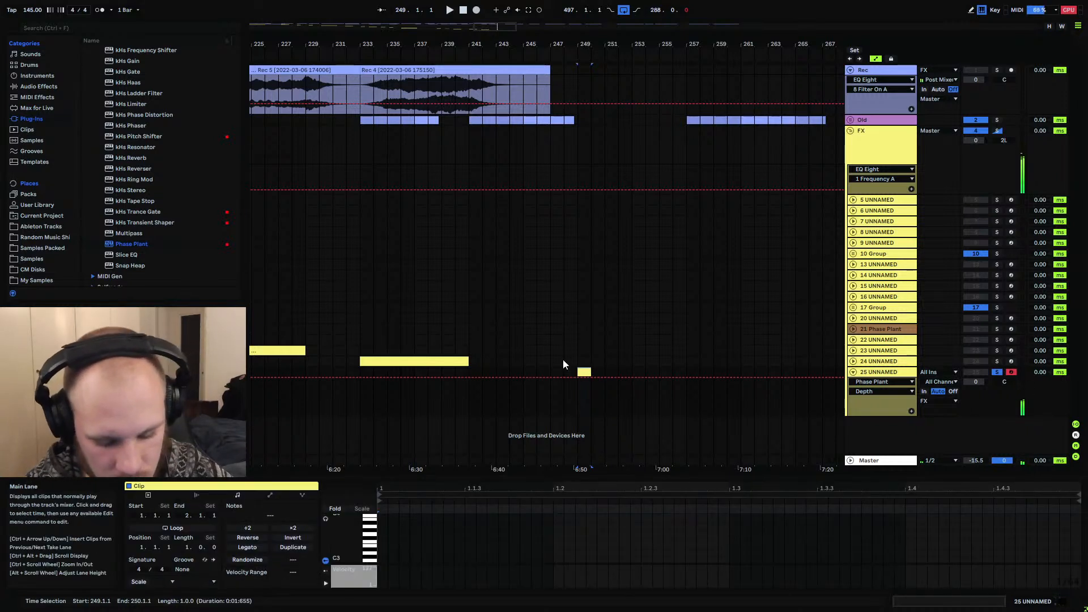
Draw a C0 note across the MIDI clip at bar 249 on track 25, extending both clip and note to two bars
{"action": "left_click_drag", "start_coordinate": [369, 548], "coordinate": [369, 426]}
{"action": "scroll", "coordinate": [382, 548], "scroll_direction": "down", "scroll_amount": 1}
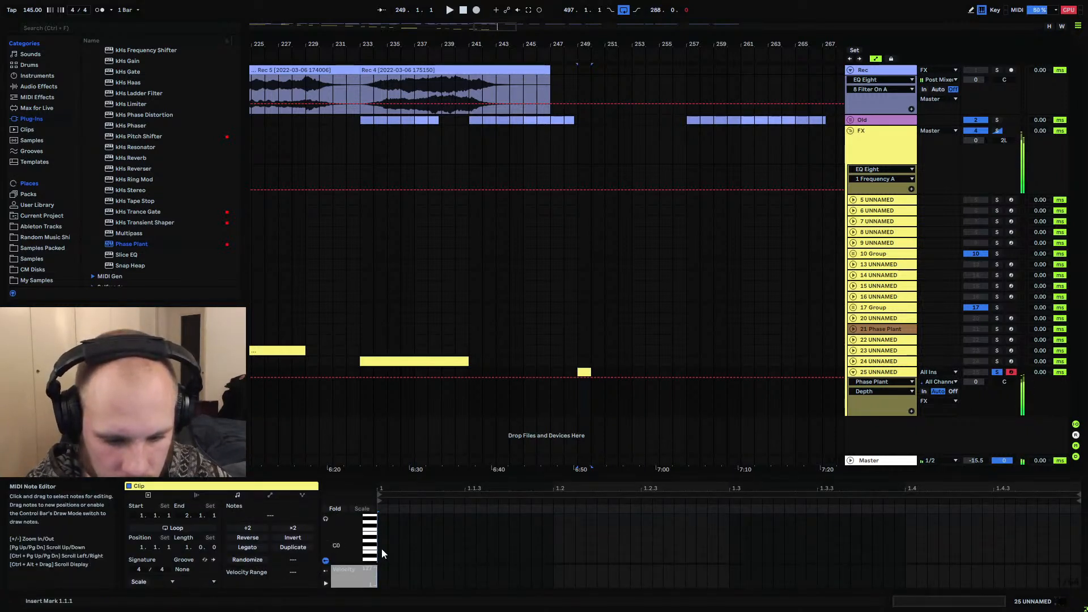
{"action": "left_click_drag", "start_coordinate": [382, 548], "coordinate": [1075, 557]}
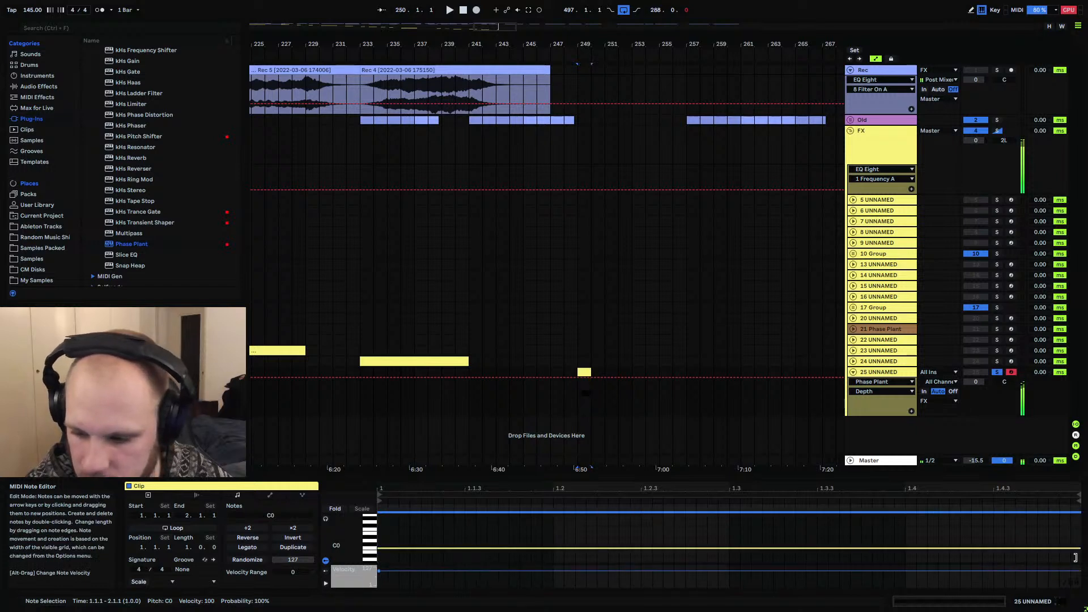
{"action": "left_click_drag", "start_coordinate": [591, 371], "coordinate": [605, 368]}
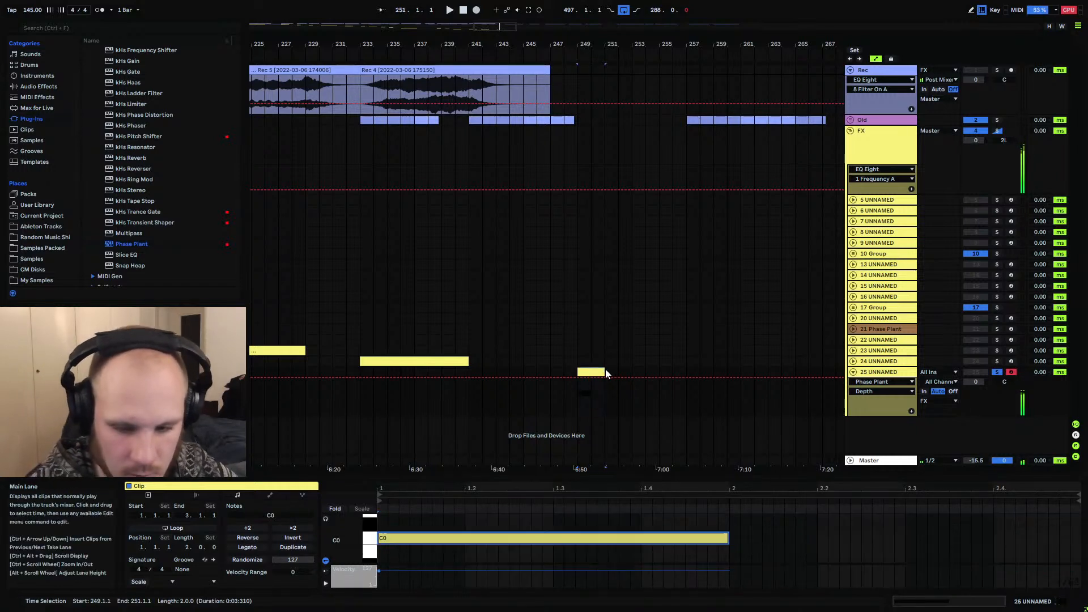
{"action": "left_click", "coordinate": [730, 538]}
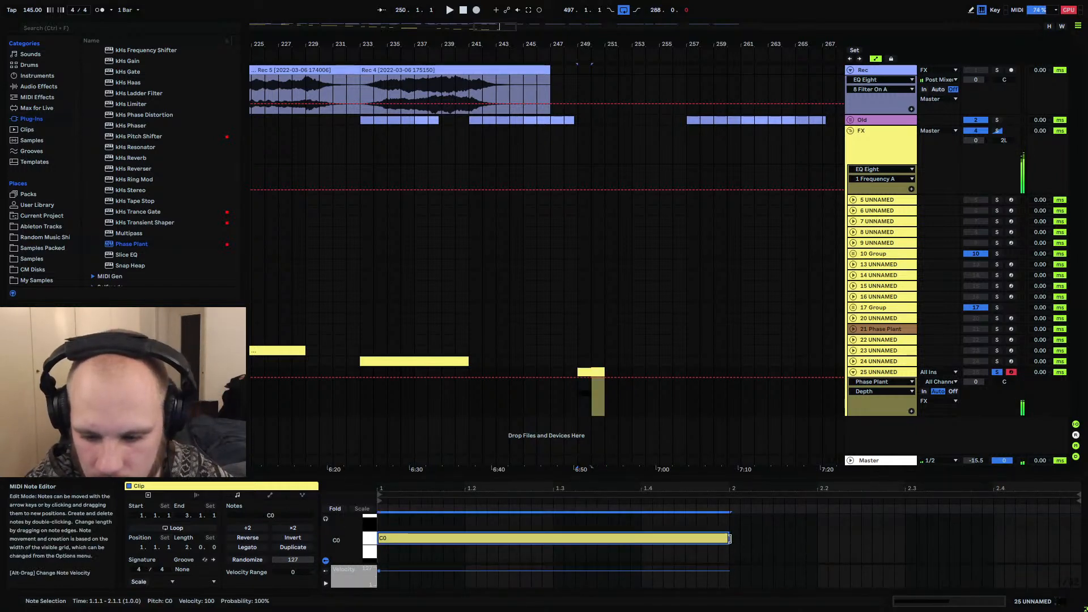
{"action": "left_click_drag", "start_coordinate": [730, 538], "coordinate": [1079, 538]}
Arm the Rec track and record the synth output onto it from bar 249 to just past bar 257
{"action": "left_click", "coordinate": [587, 400]}
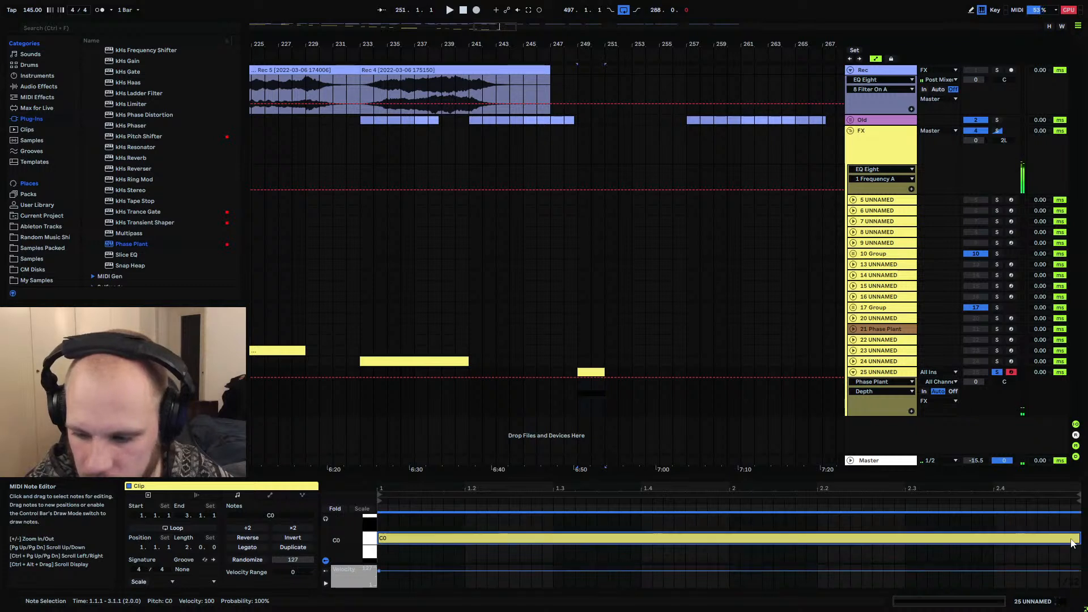
{"action": "left_click", "coordinate": [565, 403]}
{"action": "left_click", "coordinate": [577, 403]}
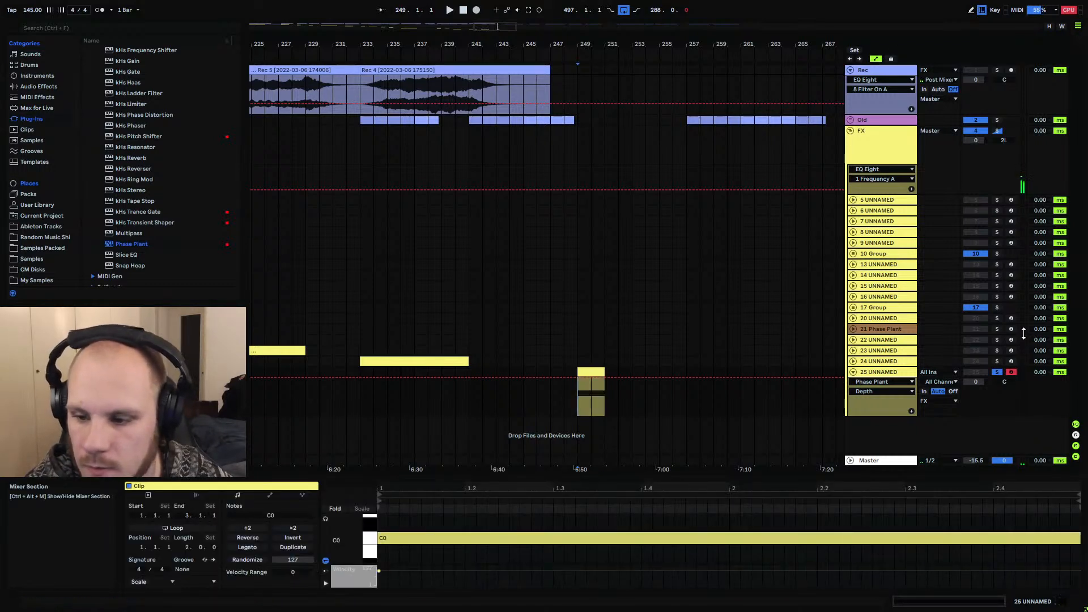
{"action": "left_click", "coordinate": [1011, 70]}
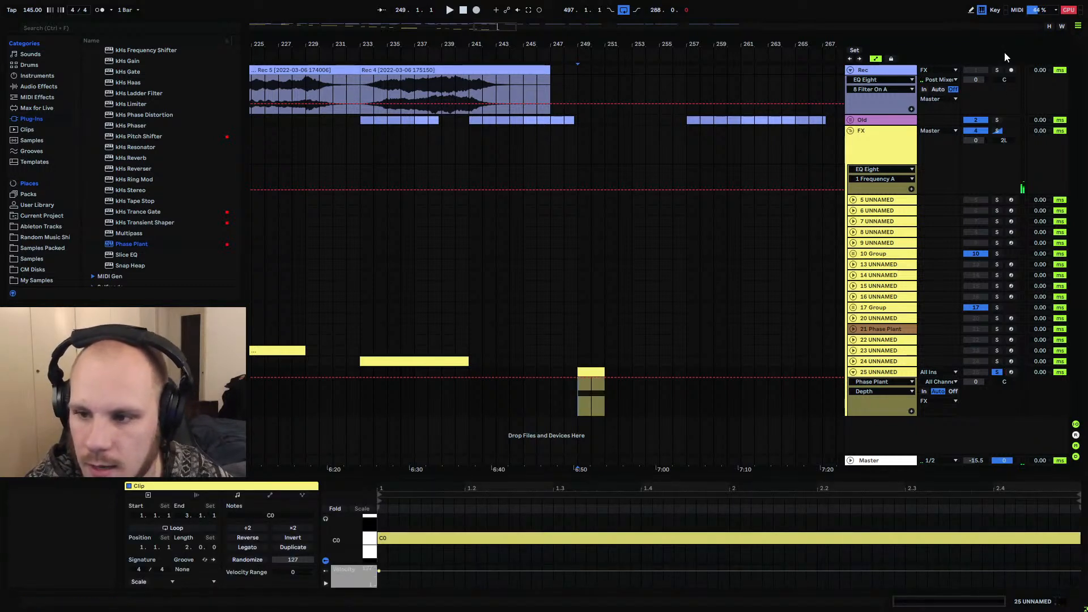
{"action": "left_click", "coordinate": [578, 67]}
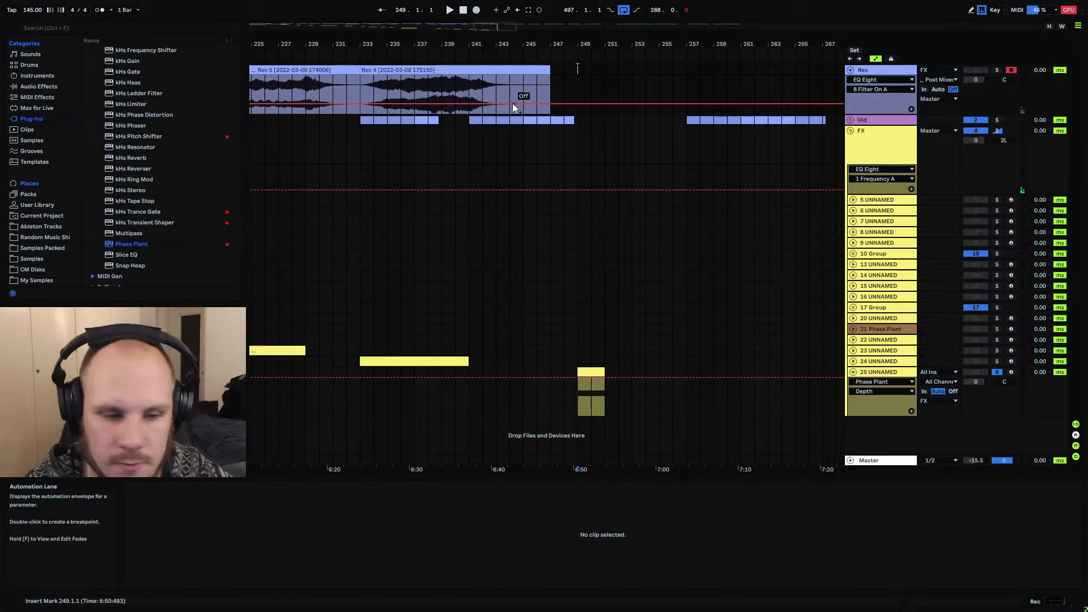
{"action": "left_click", "coordinate": [476, 10]}
{"action": "left_click_drag", "start_coordinate": [497, 23], "coordinate": [497, 27]}
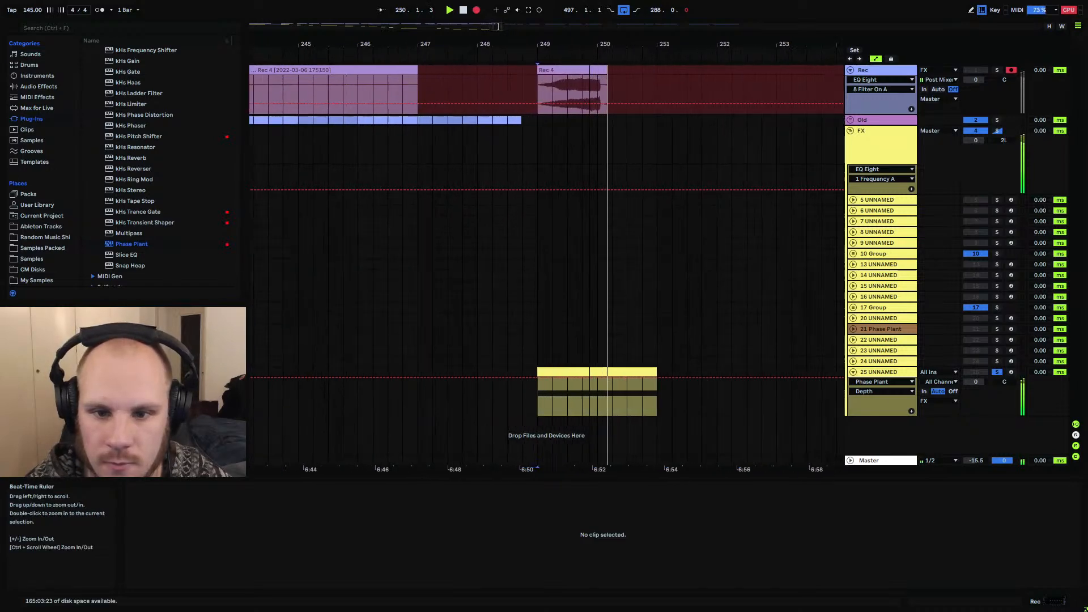
{"action": "left_click_drag", "start_coordinate": [587, 44], "coordinate": [504, 25]}
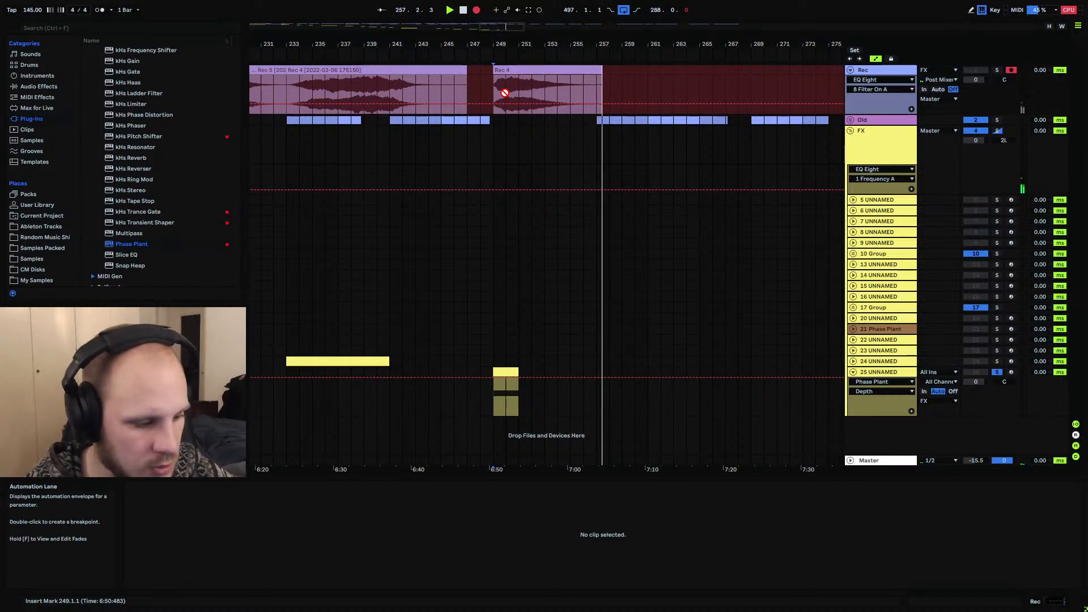
{"action": "key", "text": "space"}
Trim the new recording to end at bar 257 and add a long fade-out starting at about bar 251
{"action": "left_click", "coordinate": [595, 94]}
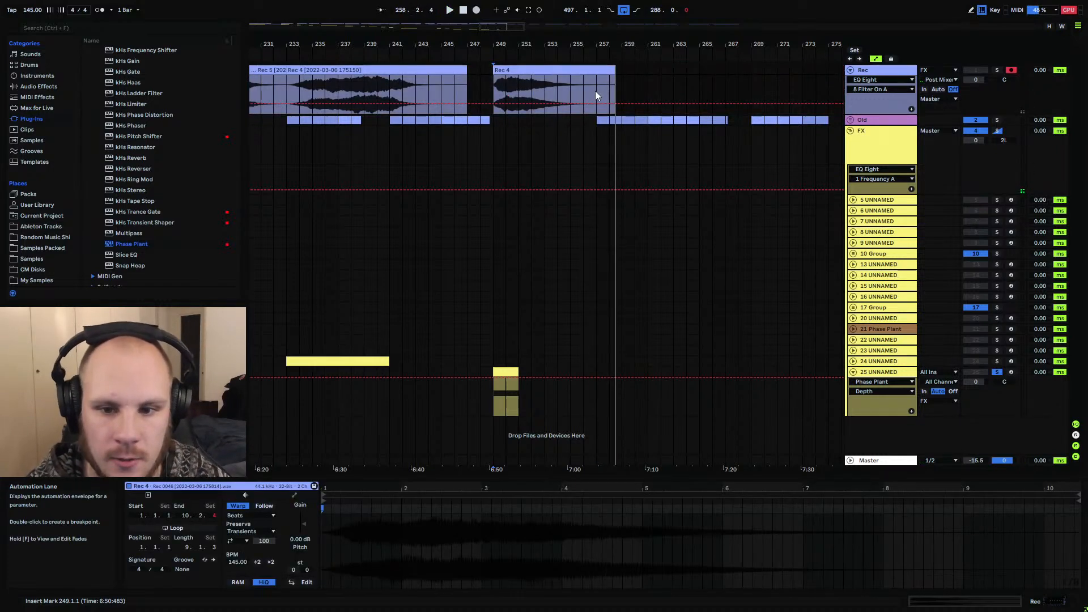
{"action": "left_click", "coordinate": [595, 95]}
{"action": "key", "text": "ctrl+e"}
{"action": "left_click", "coordinate": [606, 69]}
{"action": "key", "text": "Delete"}
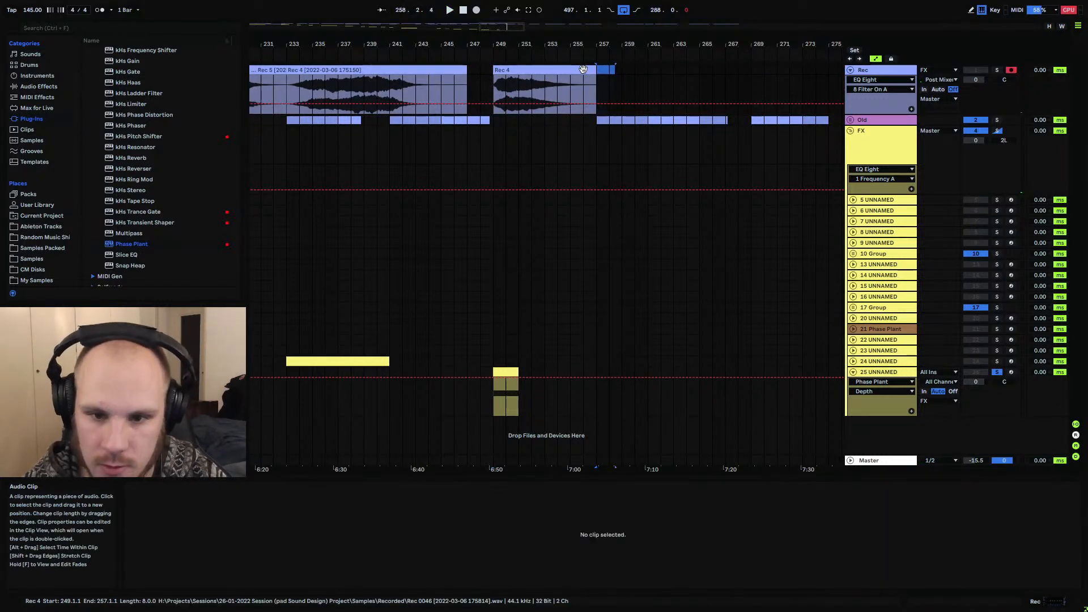
{"action": "left_click", "coordinate": [583, 69]}
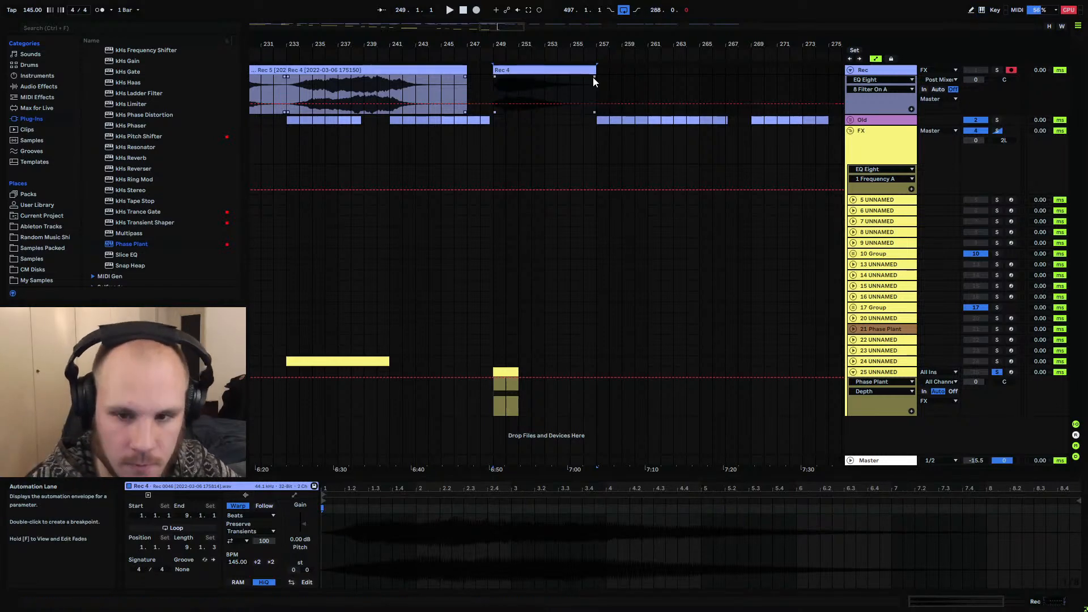
{"action": "mouse_move", "coordinate": [594, 76]}
{"action": "left_mouse_down"}
{"action": "mouse_move", "coordinate": [511, 79]}
{"action": "mouse_move", "coordinate": [521, 81]}
{"action": "left_mouse_up"}
Consolidate the faded Rec 4 clip spanning bars 249 to 257
{"action": "left_click_drag", "start_coordinate": [556, 44], "coordinate": [838, 17]}
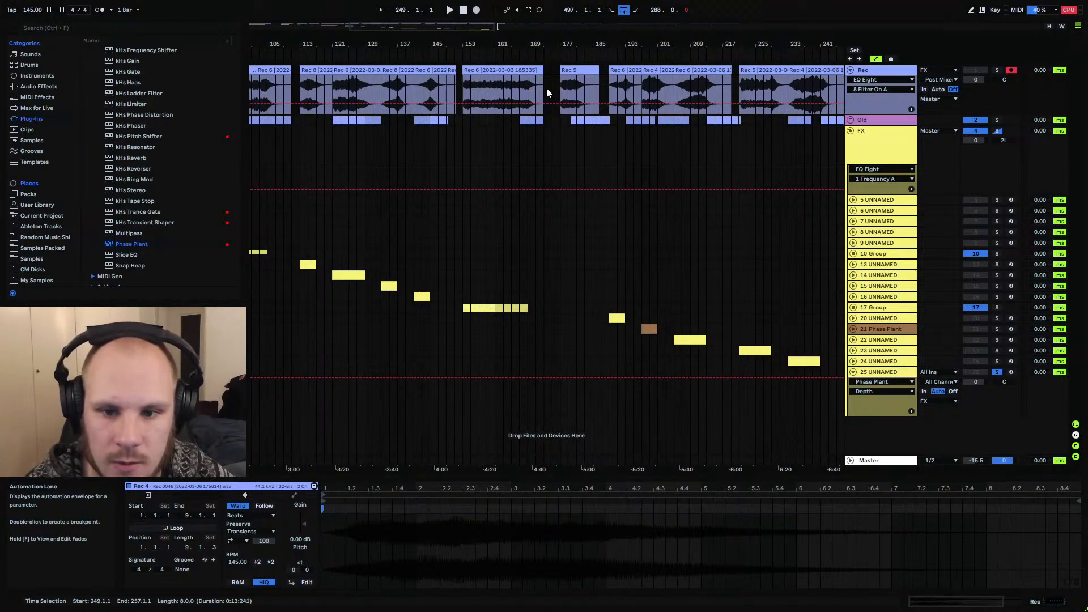
{"action": "left_click_drag", "start_coordinate": [691, 46], "coordinate": [566, 45]}
{"action": "left_click_drag", "start_coordinate": [558, 87], "coordinate": [699, 89]}
{"action": "left_click", "coordinate": [695, 85]}
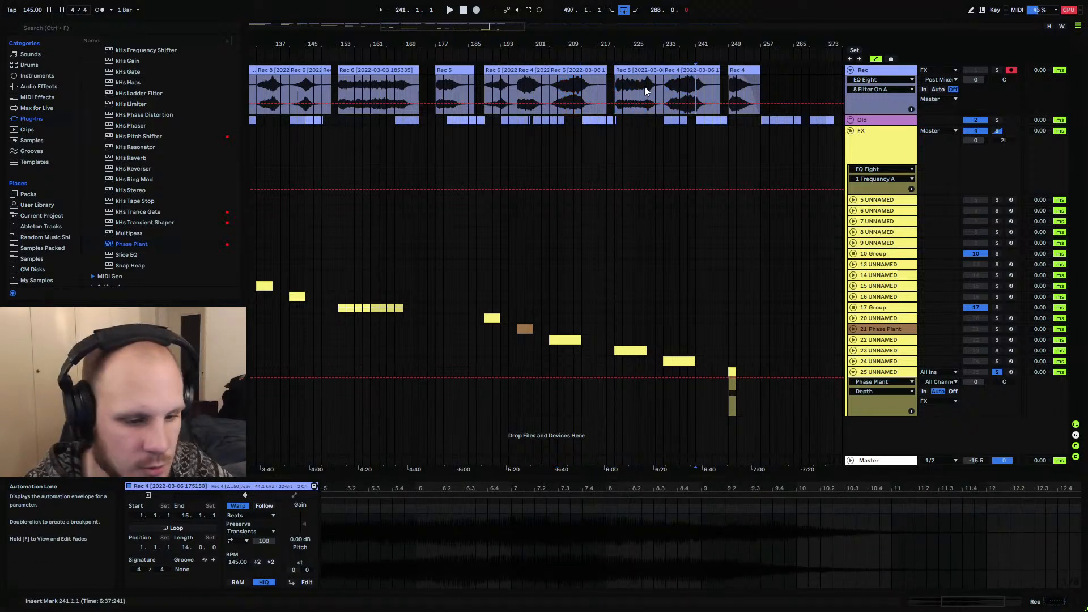
{"action": "left_click_drag", "start_coordinate": [770, 43], "coordinate": [757, 93]}
{"action": "left_click", "coordinate": [660, 75]}
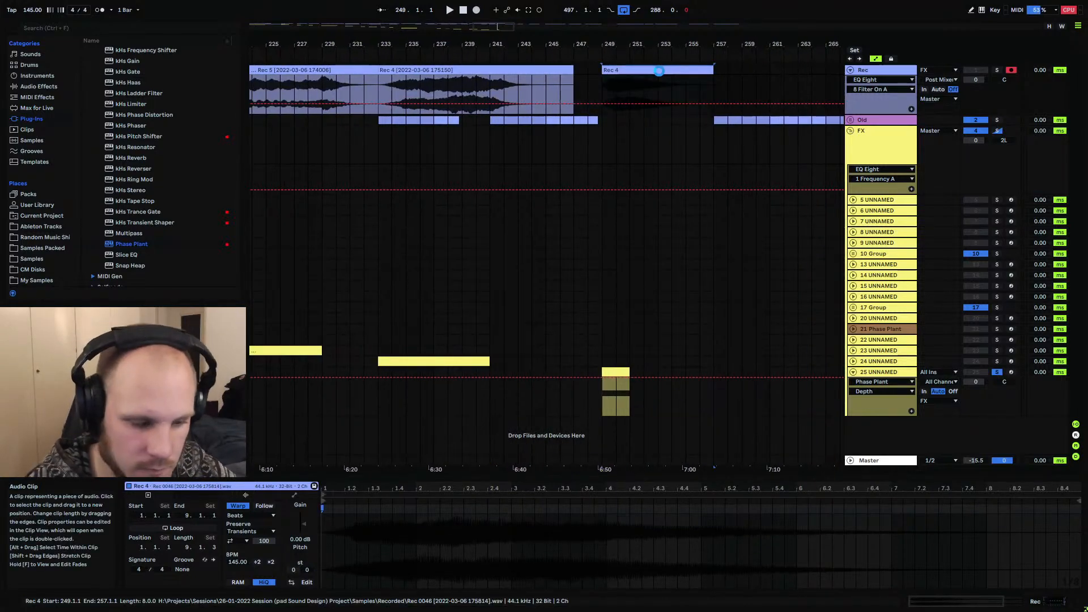
{"action": "key", "text": "ctrl+j"}
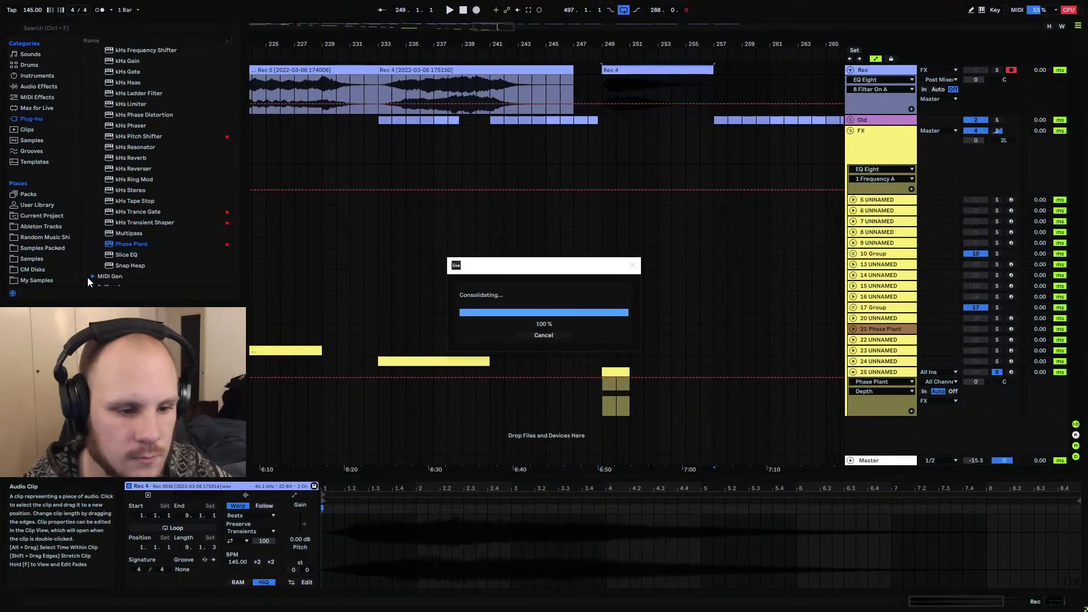
Save the consolidated clip in the Projektor Psychedelic Atmospheres C sample folder and rename its WAV file as Projektor Psychedelic Atmosphere 6 C
{"action": "left_click", "coordinate": [46, 281]}
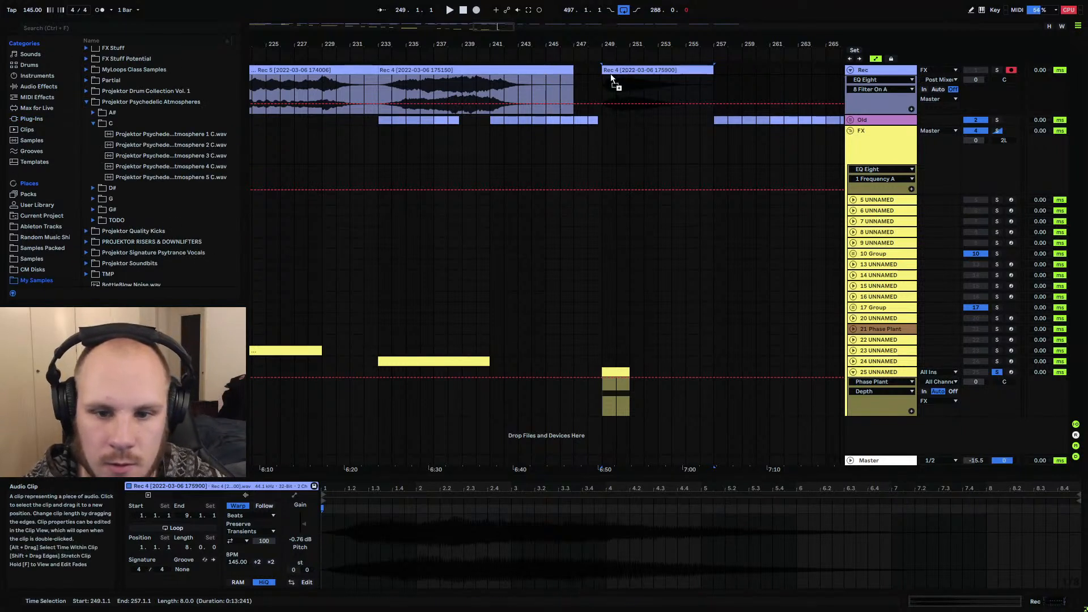
{"action": "left_click_drag", "start_coordinate": [615, 80], "coordinate": [190, 166]}
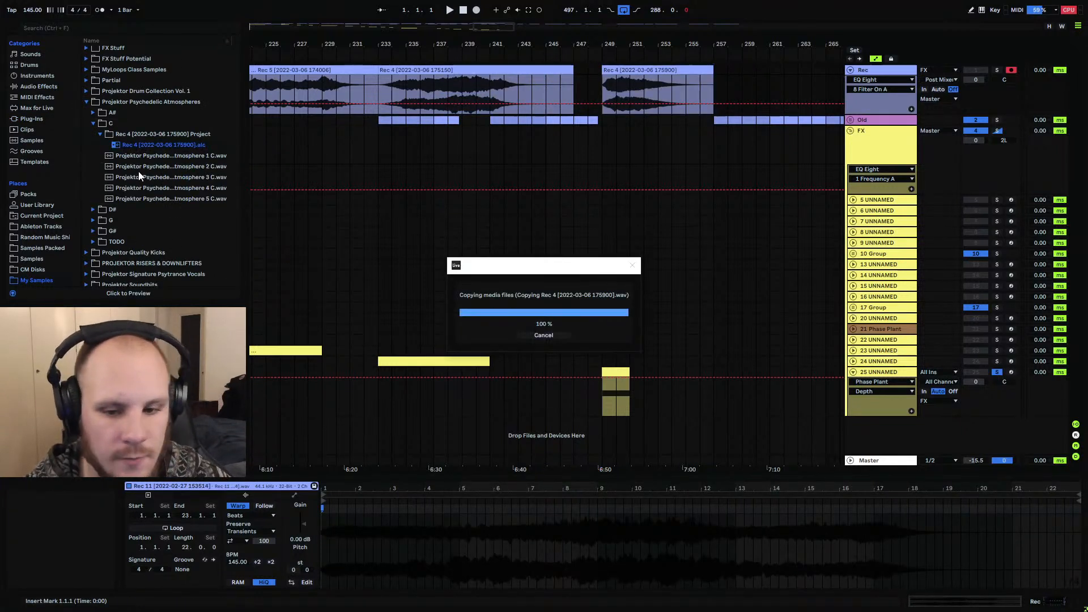
{"action": "left_click", "coordinate": [107, 146]}
{"action": "left_click", "coordinate": [114, 156]}
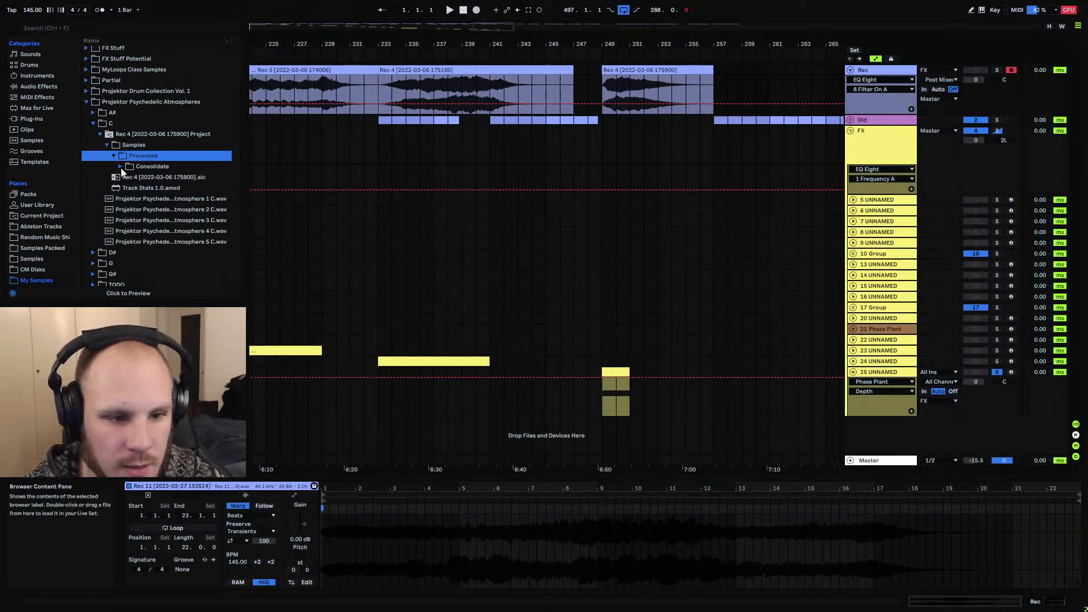
{"action": "left_click", "coordinate": [121, 166]}
{"action": "right_click", "coordinate": [142, 179]}
{"action": "left_click", "coordinate": [189, 188]}
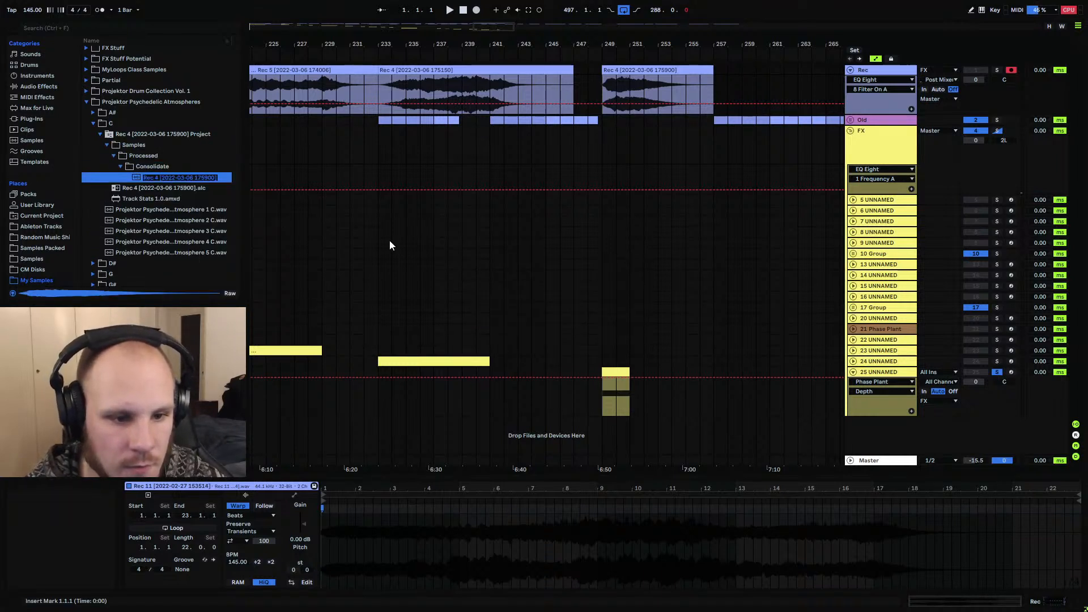
{"action": "type", "text": "Proj"}
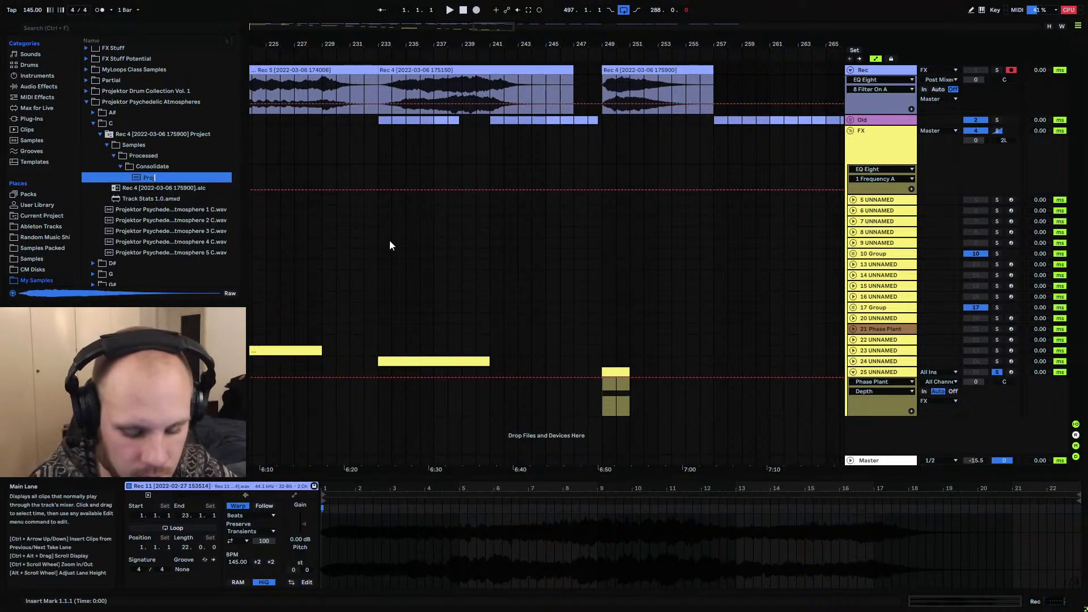
{"action": "type", "text": "ektor Psychedelic Atmosphere 6 C"}
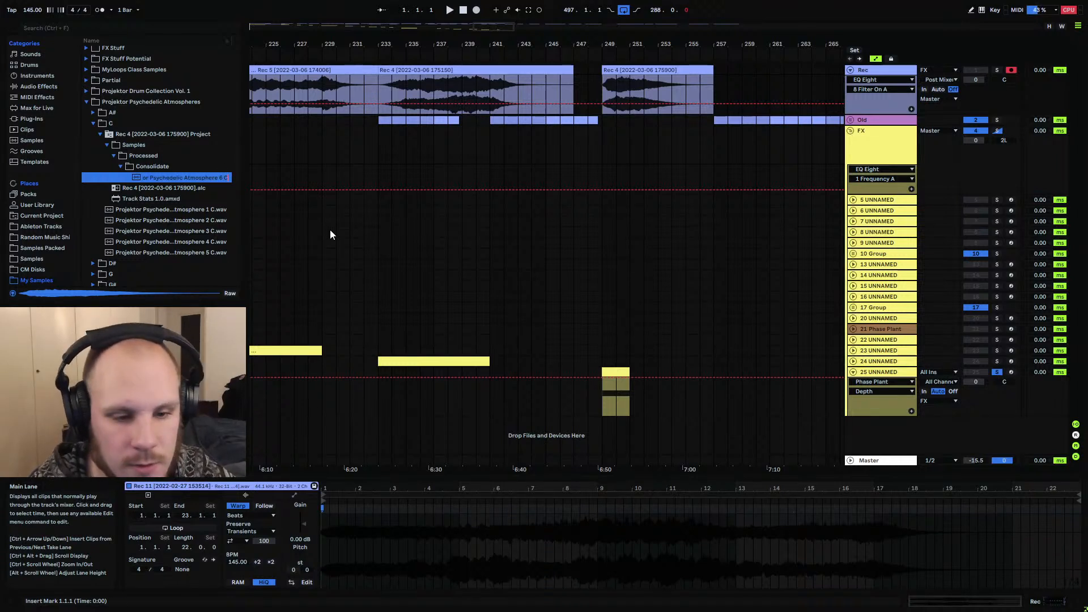
{"action": "key", "text": "Return"}
Move the renamed WAV directly into the C folder and delete the leftover Rec 4 project folder
{"action": "left_click", "coordinate": [170, 136]}
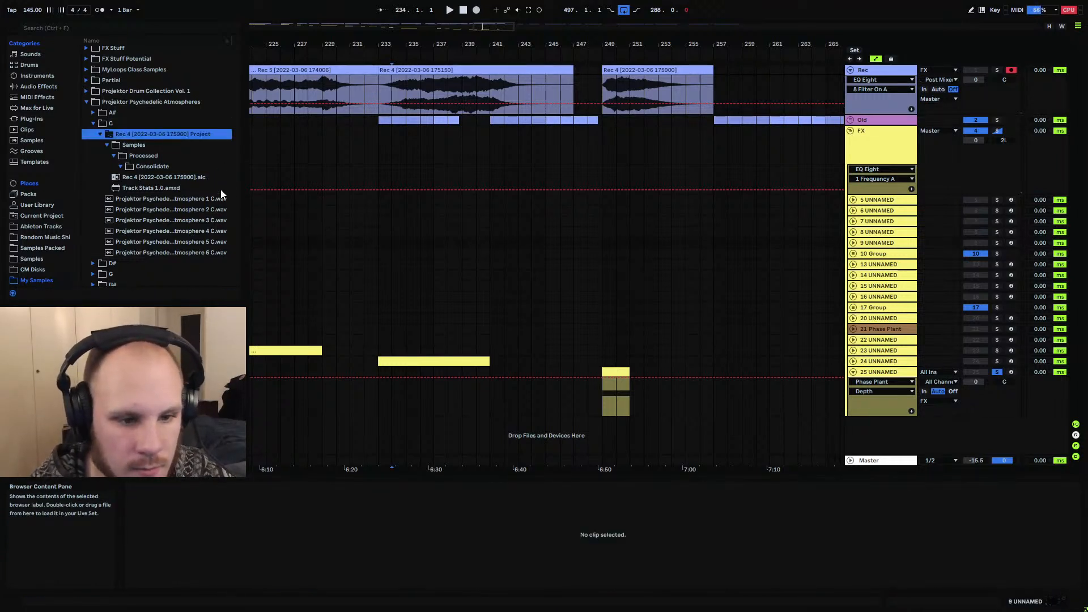
{"action": "key", "text": "Delete"}
{"action": "key", "text": "Return"}
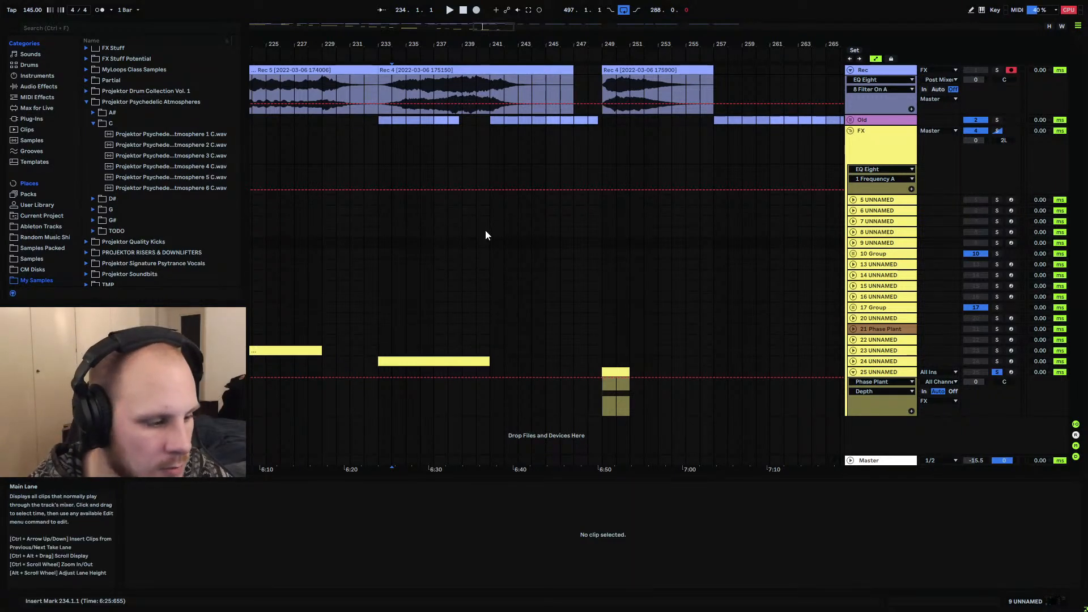
Fold track 25, add a new MIDI track below it, and load Phase Plant on the new track
{"action": "scroll", "coordinate": [691, 136], "scroll_direction": "right", "scroll_amount": 5}
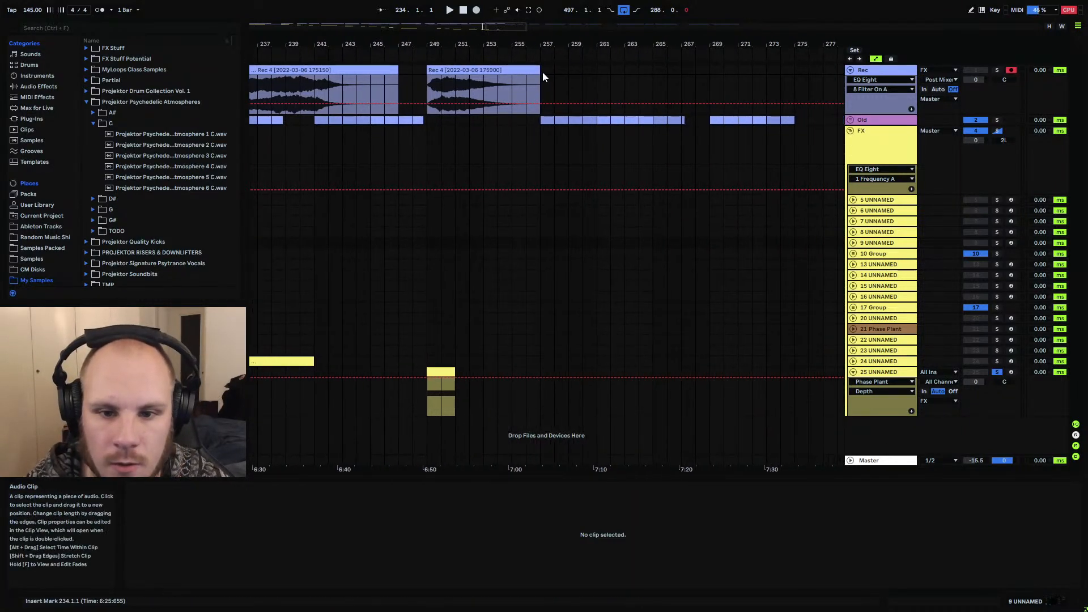
{"action": "left_click", "coordinate": [543, 72]}
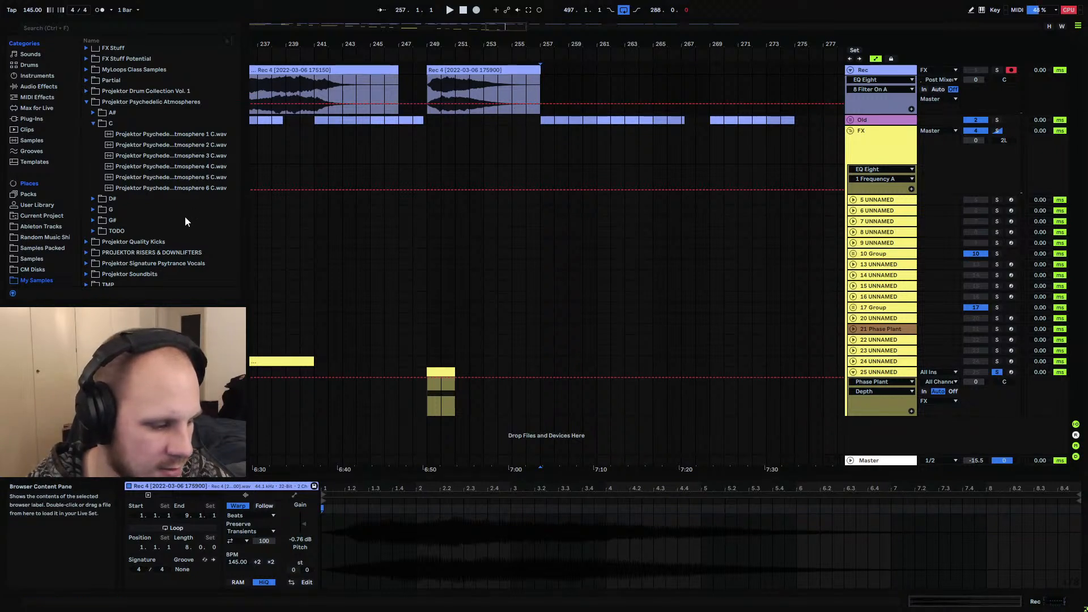
{"action": "left_click", "coordinate": [32, 119]}
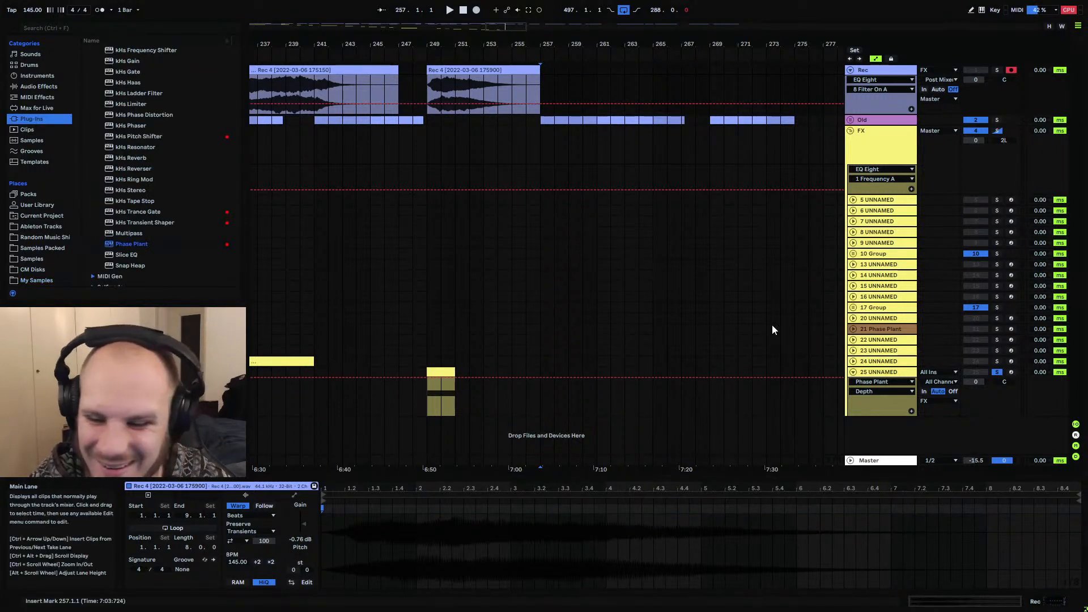
{"action": "left_click", "coordinate": [881, 372]}
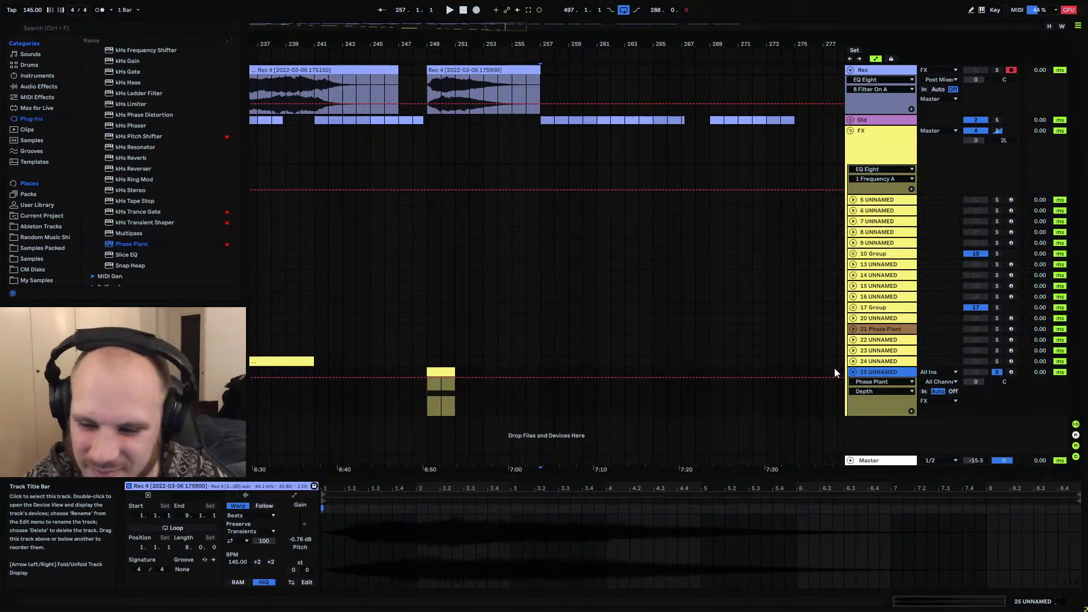
{"action": "left_click", "coordinate": [852, 372]}
{"action": "key", "text": "ctrl+t"}
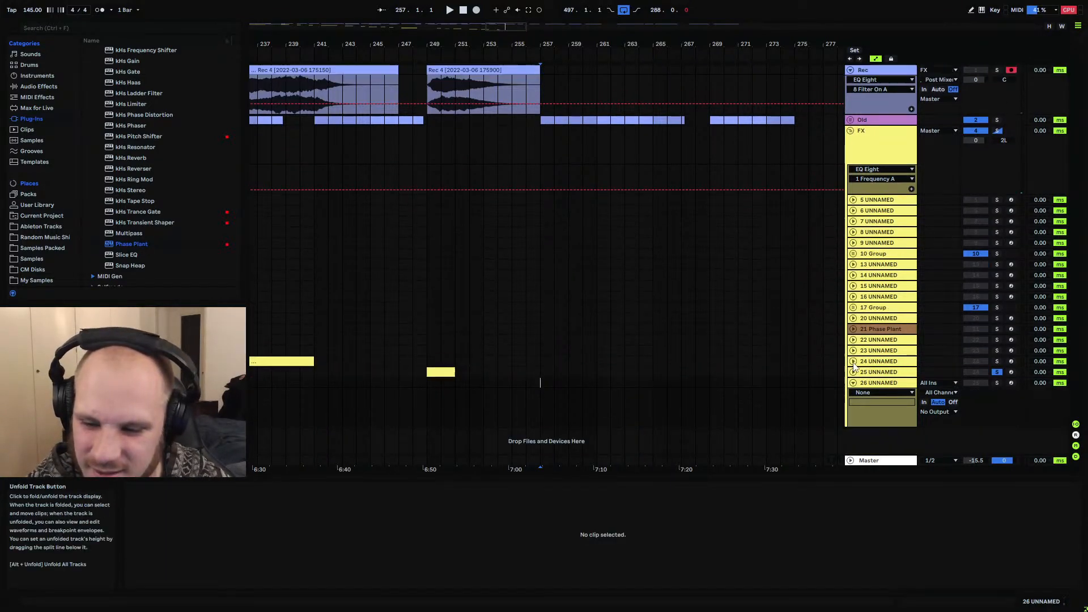
{"action": "double_click", "coordinate": [131, 243]}
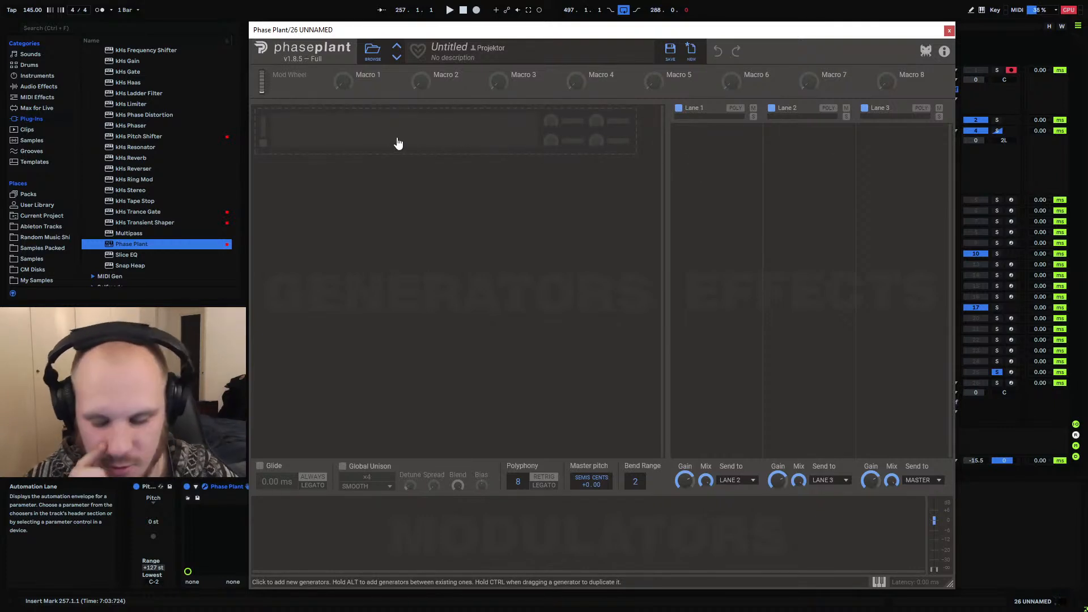
{"action": "left_click", "coordinate": [398, 144]}
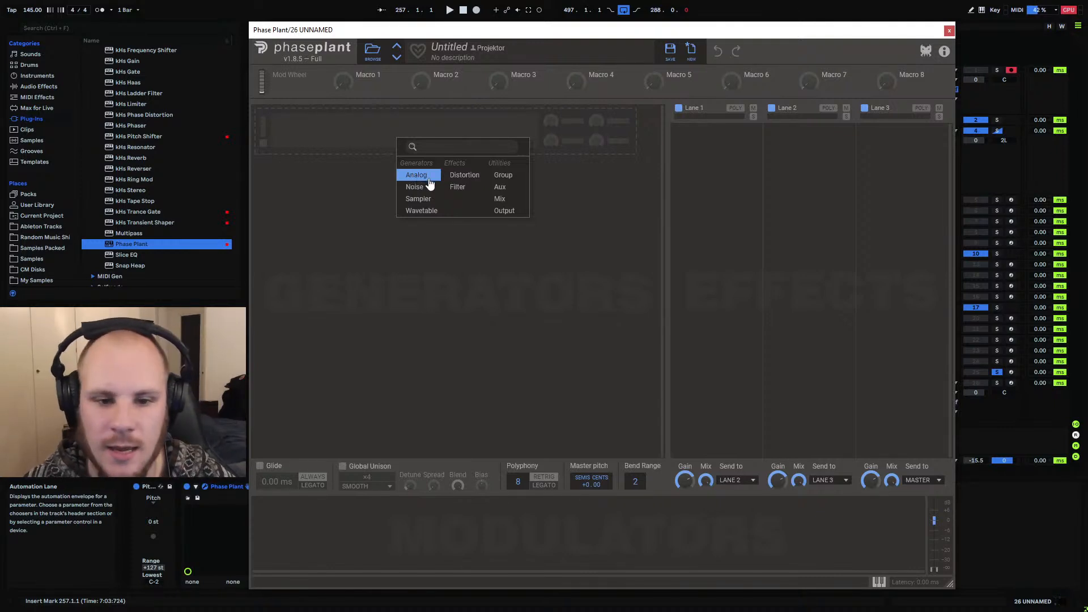
{"action": "left_click", "coordinate": [429, 181]}
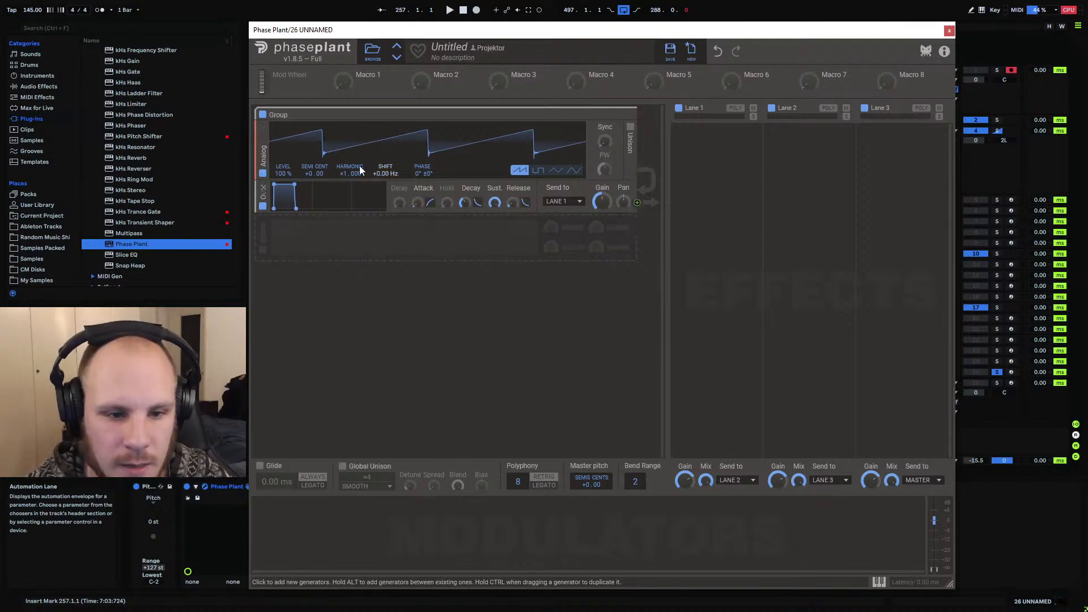
{"action": "left_click", "coordinate": [263, 127]}
Add a Wavetable generator in Phase Plant and open its wavetable in the Wavetable Editor
{"action": "left_click", "coordinate": [344, 173]}
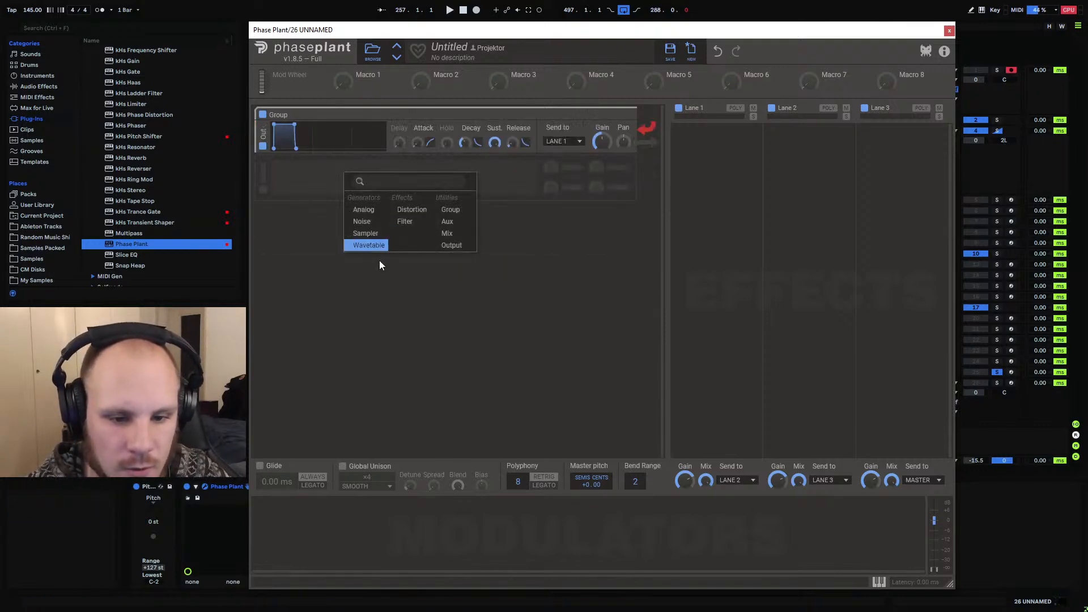
{"action": "left_click", "coordinate": [371, 245]}
{"action": "left_click", "coordinate": [578, 210]}
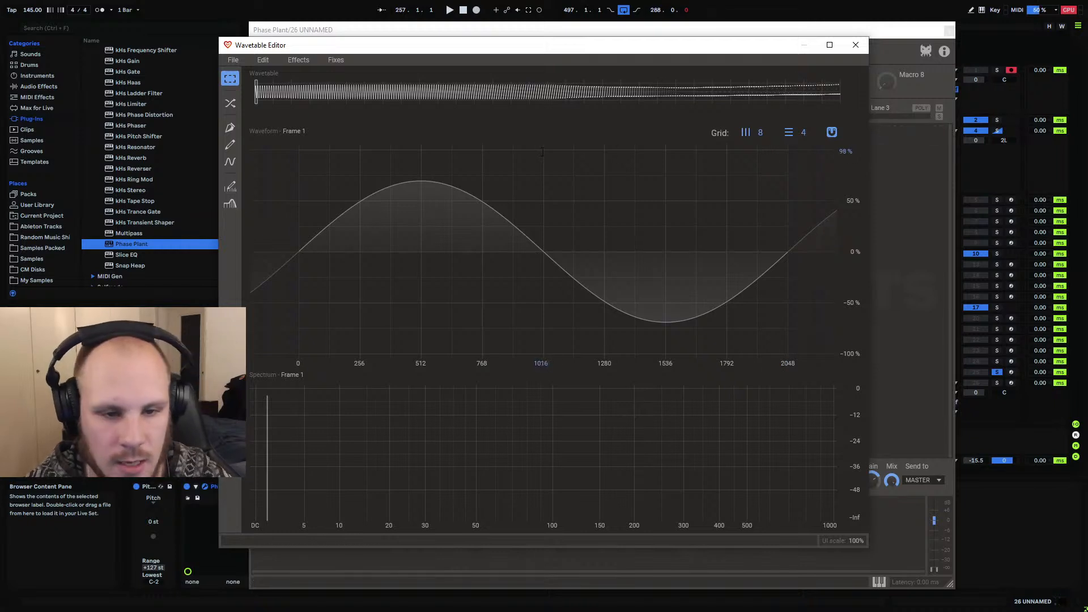
Replace the wavetable with an empty one and move the Wavetable generator above the output module in its group
{"action": "left_click", "coordinate": [232, 60]}
{"action": "left_click", "coordinate": [247, 74]}
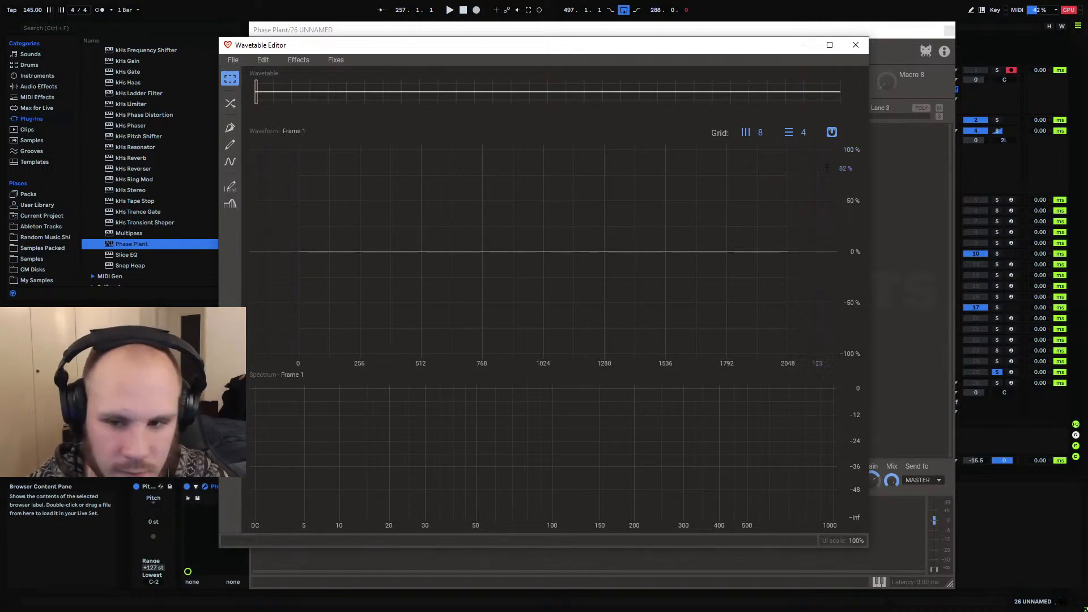
{"action": "left_click", "coordinate": [856, 45]}
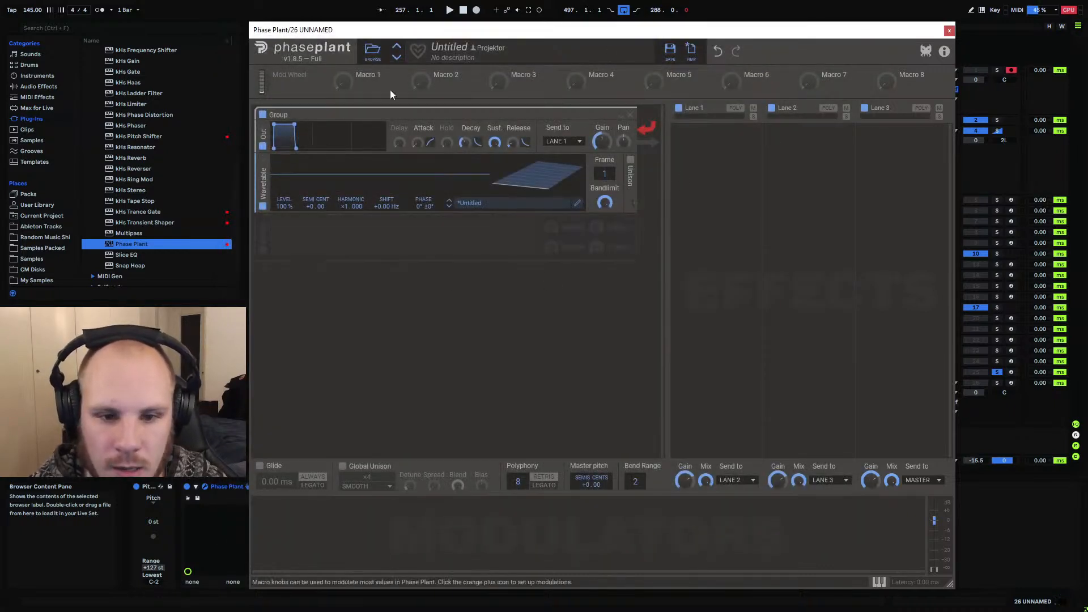
{"action": "left_click_drag", "start_coordinate": [267, 183], "coordinate": [266, 140]}
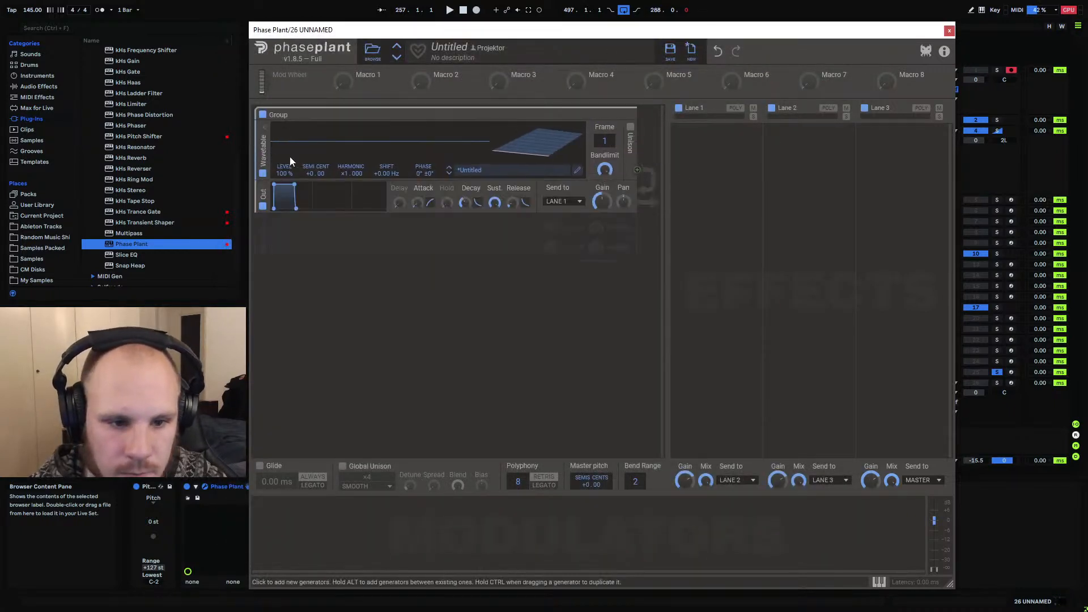
{"action": "left_click", "coordinate": [950, 32]}
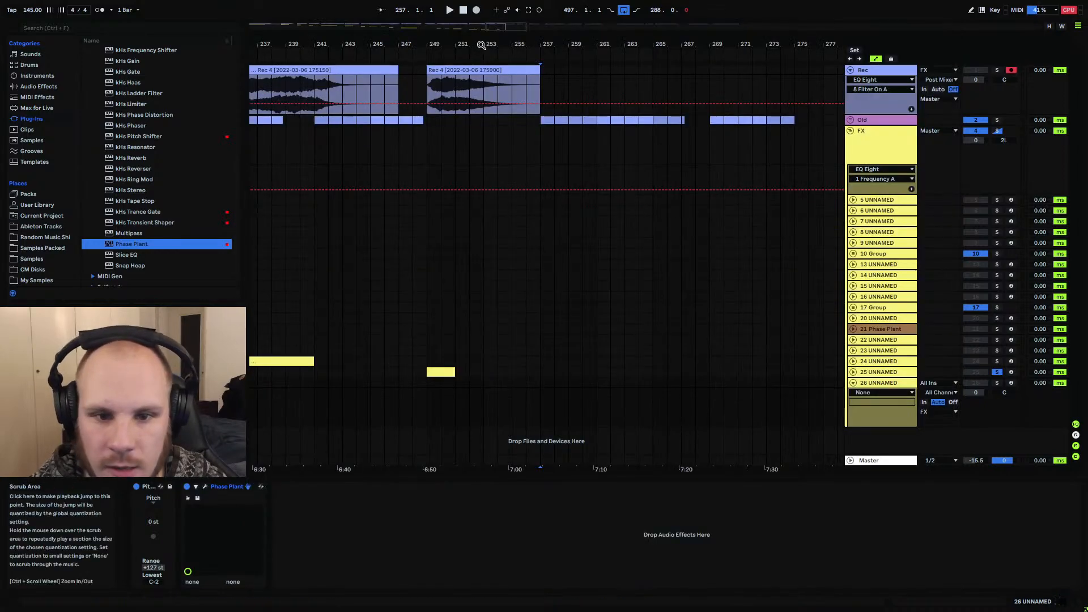
Unfold the Old group and recolour the Rec track's clips from bar 205 to bar 257 turquoise
{"action": "left_click_drag", "start_coordinate": [482, 44], "coordinate": [482, 1]}
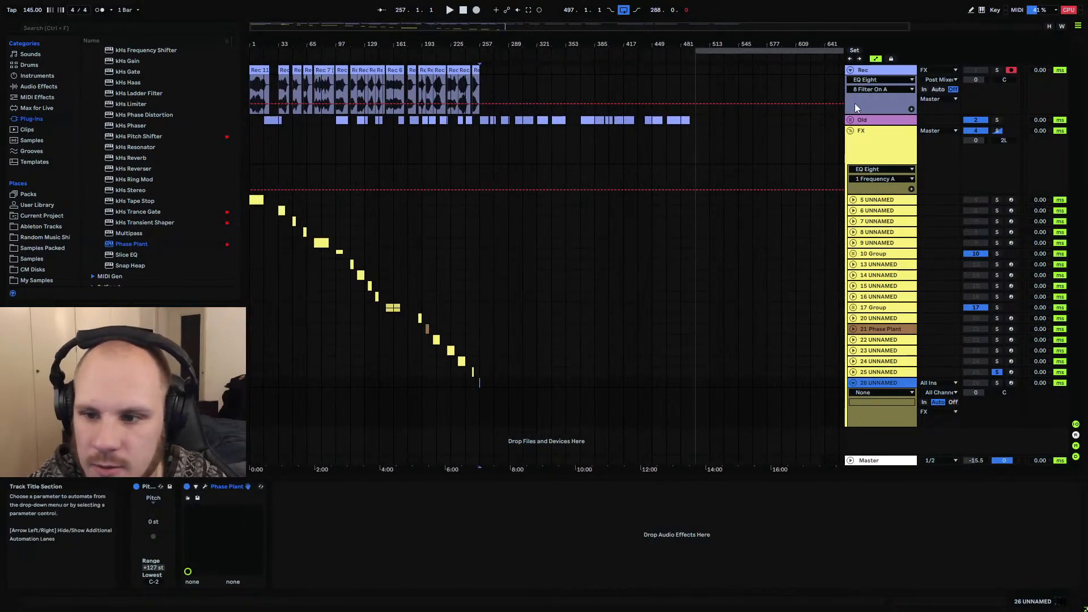
{"action": "left_click", "coordinate": [850, 120]}
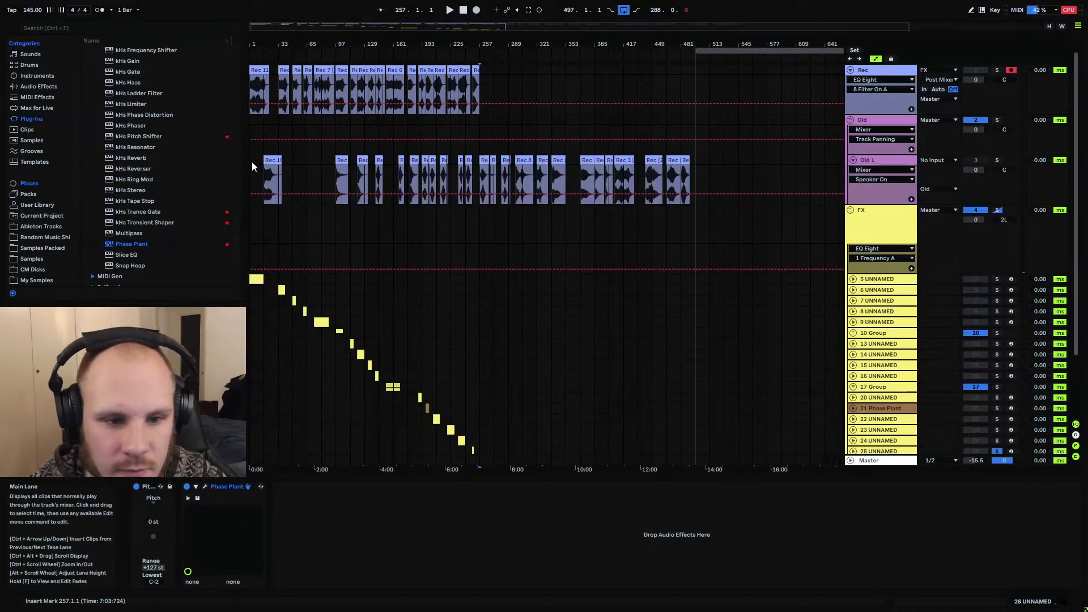
{"action": "left_click_drag", "start_coordinate": [252, 161], "coordinate": [700, 66]}
{"action": "left_click", "coordinate": [692, 69]}
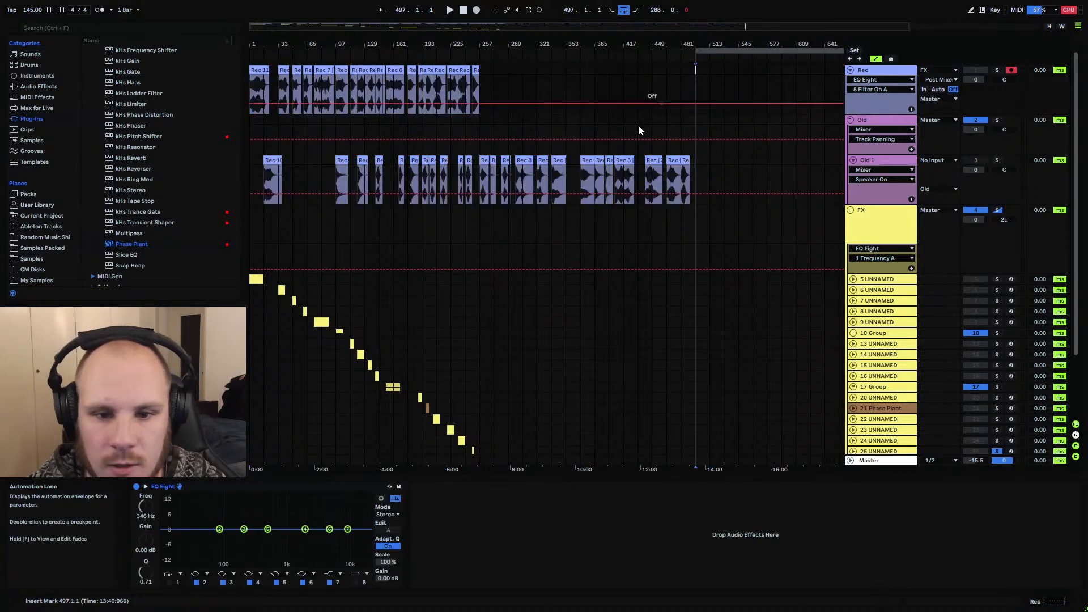
{"action": "left_click_drag", "start_coordinate": [439, 43], "coordinate": [439, 85]}
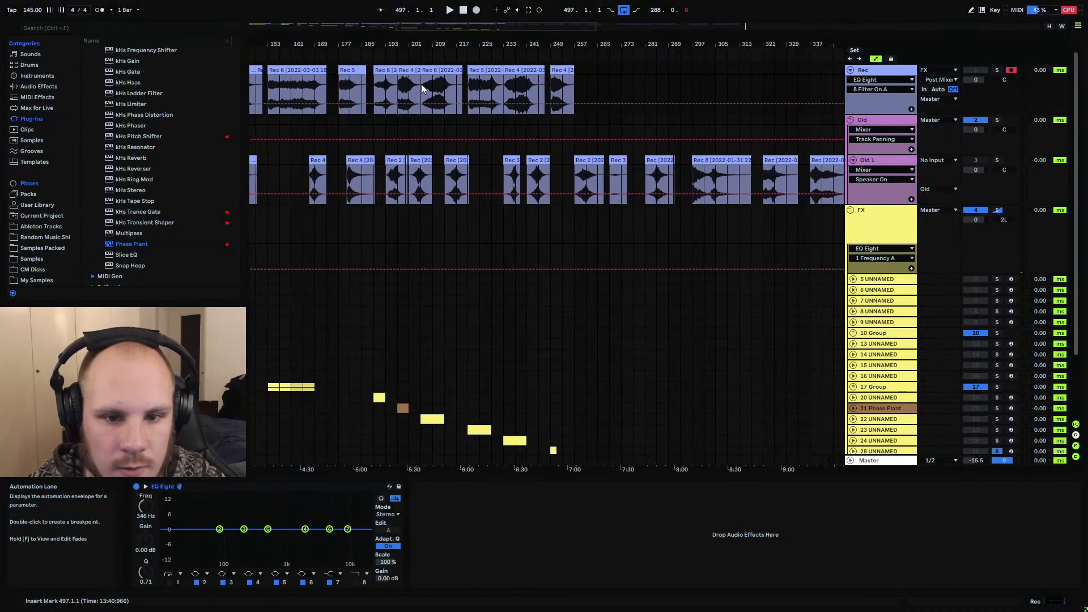
{"action": "left_click", "coordinate": [439, 71]}
{"action": "left_click", "coordinate": [558, 71], "text": "shift"}
{"action": "right_click", "coordinate": [559, 69]}
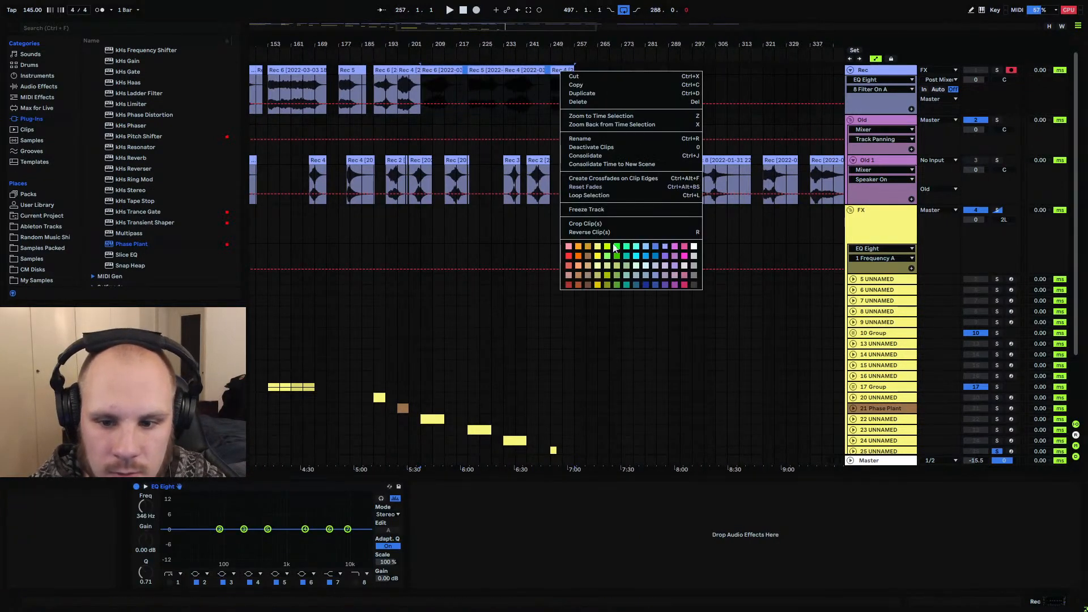
{"action": "left_click", "coordinate": [636, 246]}
{"action": "left_click", "coordinate": [583, 100]}
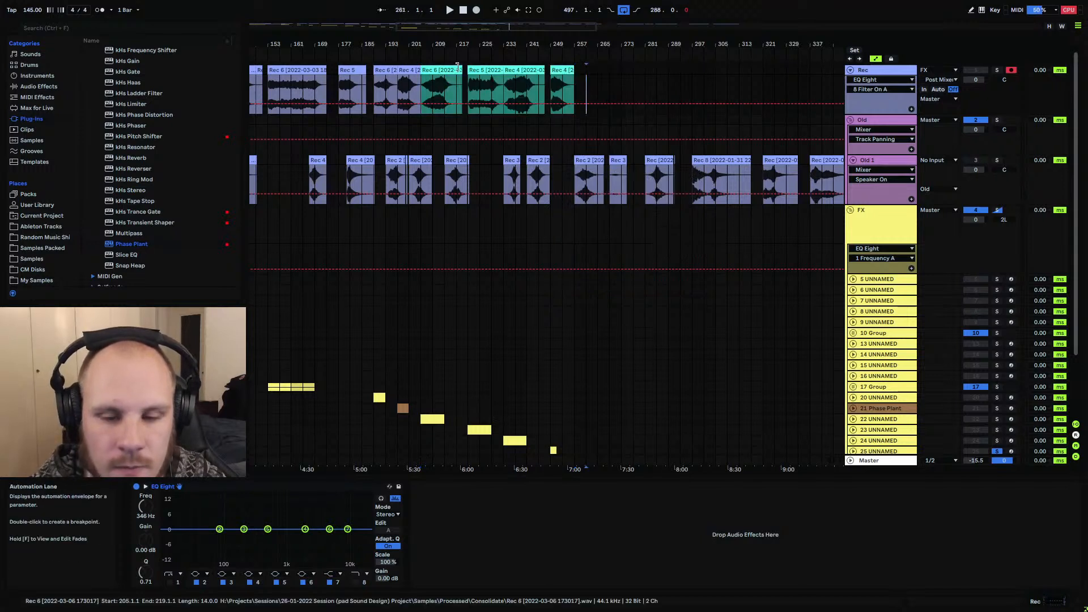
Review the saved atmosphere samples in the A# and C folders of Projektor Psychedelic Atmospheres
{"action": "scroll", "coordinate": [43, 236], "scroll_direction": "down", "scroll_amount": 1}
{"action": "left_click", "coordinate": [36, 257]}
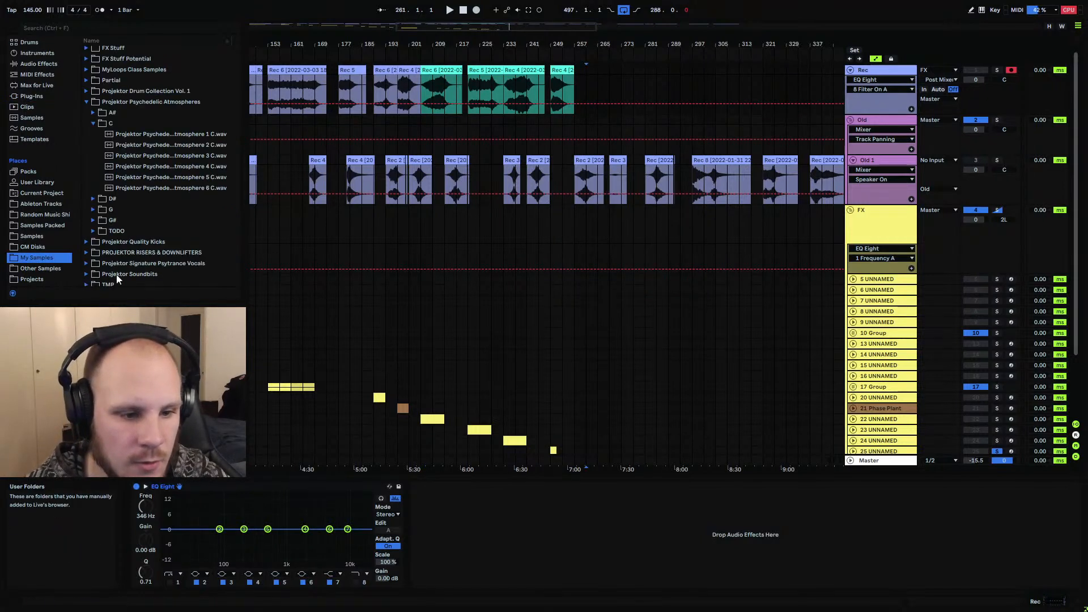
{"action": "left_click", "coordinate": [98, 115]}
{"action": "scroll", "coordinate": [178, 175], "scroll_direction": "down", "scroll_amount": 10}
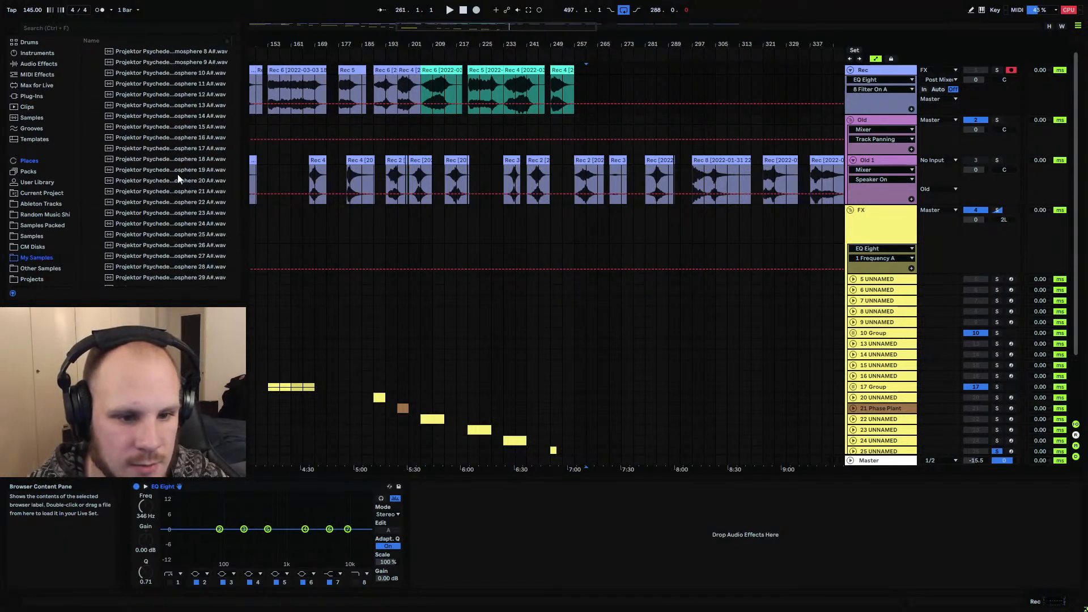
{"action": "scroll", "coordinate": [187, 175], "scroll_direction": "up", "scroll_amount": 8}
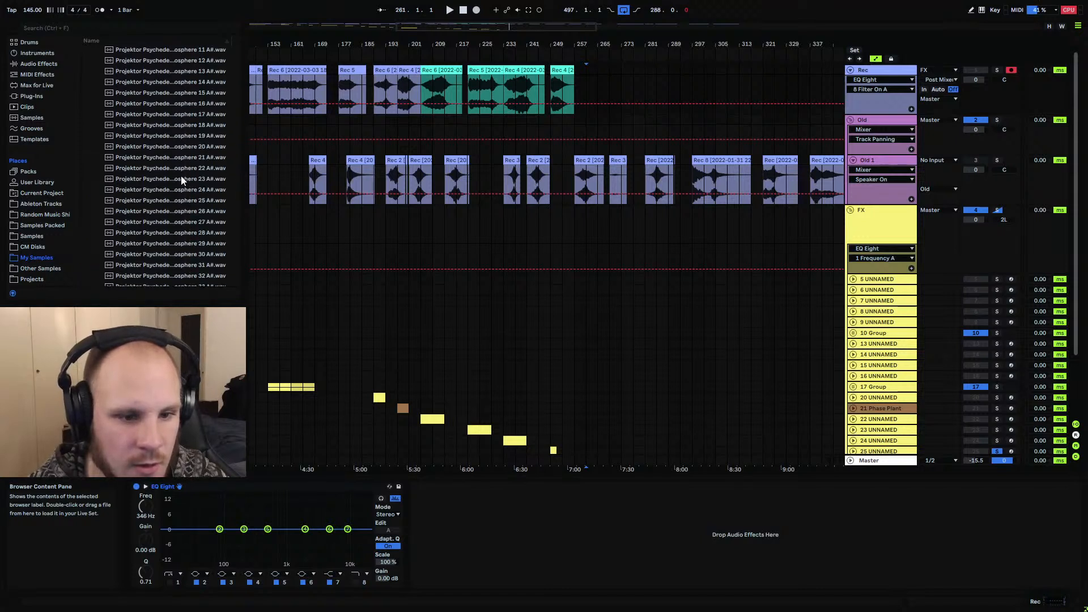
{"action": "scroll", "coordinate": [179, 177], "scroll_direction": "down", "scroll_amount": 10}
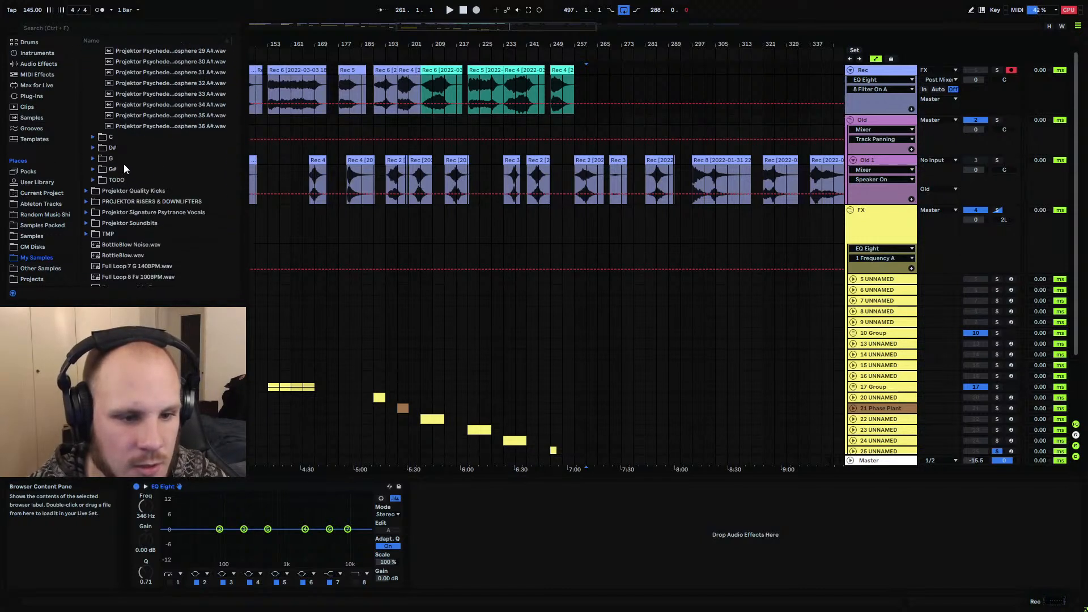
{"action": "left_click", "coordinate": [92, 137]}
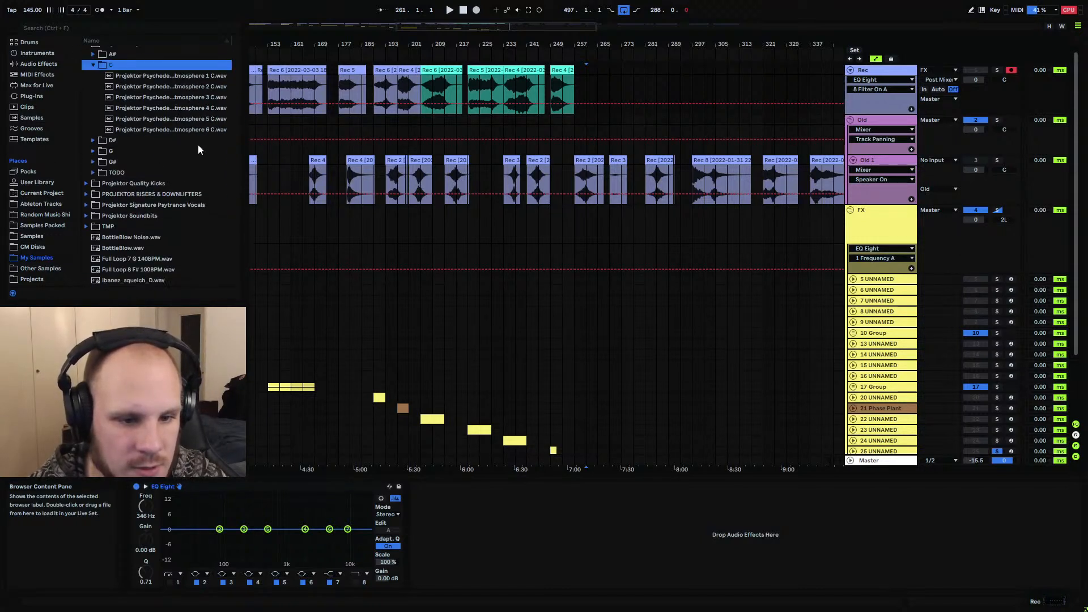
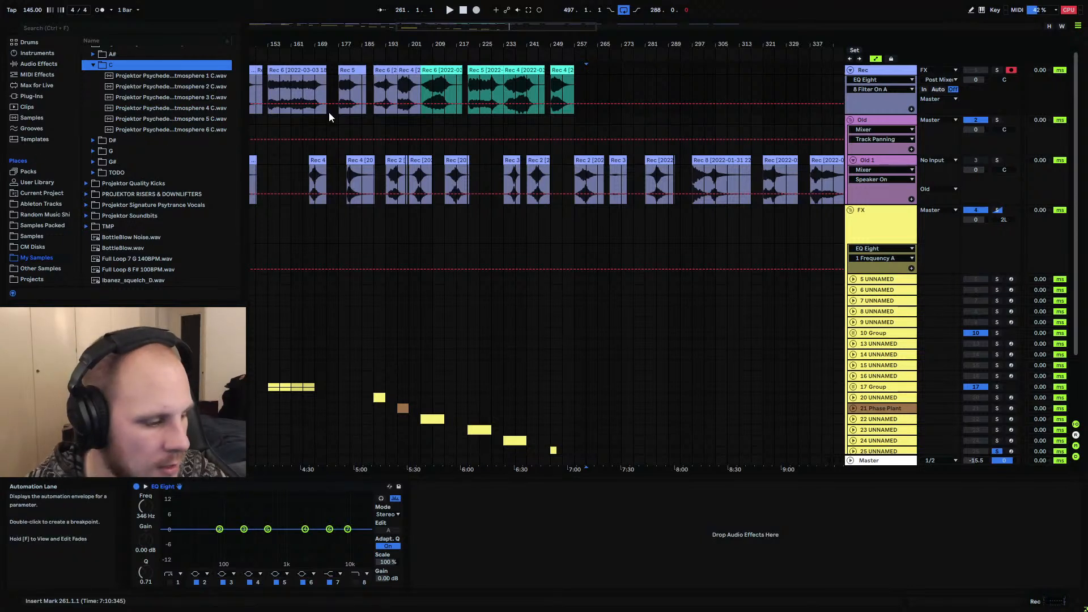
Place the insert marker at bar 257 on the Rec track, directly after the last recorded clip
{"action": "left_click", "coordinate": [585, 69]}
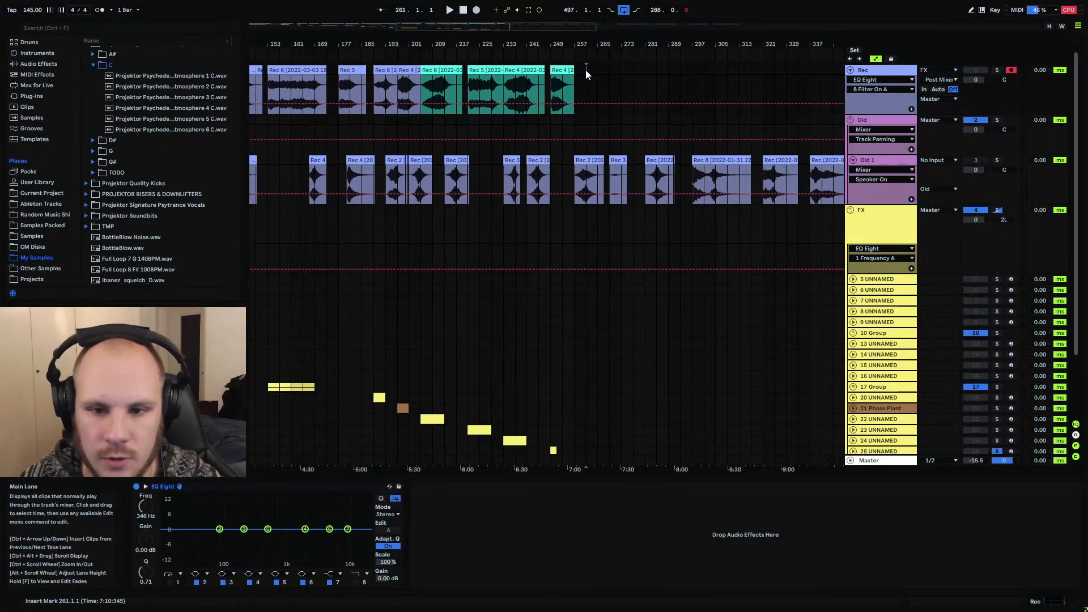
{"action": "mouse_move", "coordinate": [589, 44]}
{"action": "left_mouse_down"}
{"action": "mouse_move", "coordinate": [589, 85]}
{"action": "mouse_move", "coordinate": [588, 44]}
{"action": "left_mouse_up"}
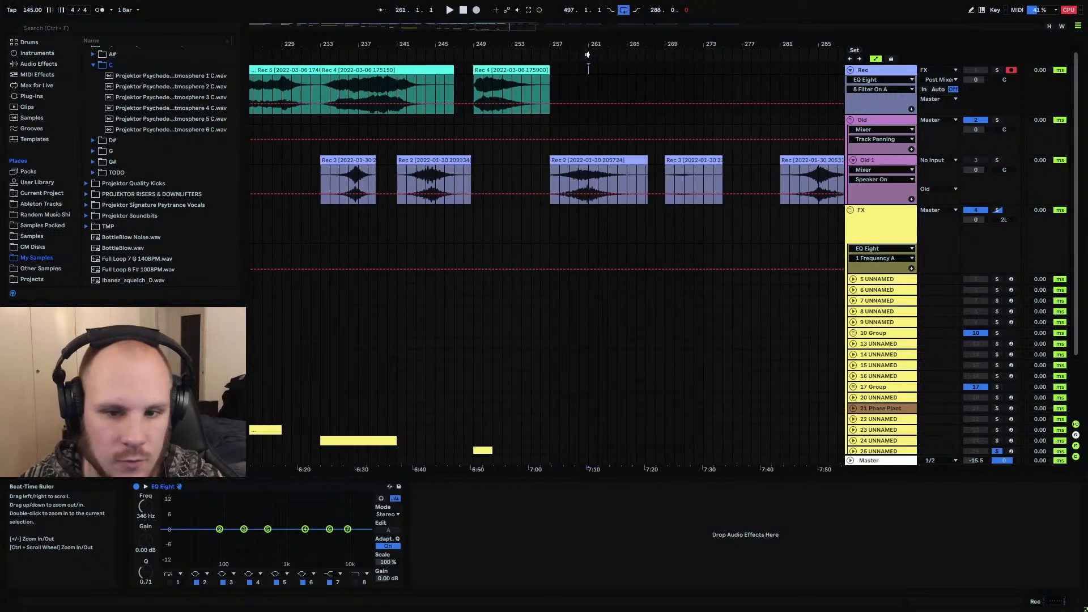
{"action": "left_click", "coordinate": [554, 70]}
{"action": "scroll", "coordinate": [554, 170], "scroll_direction": "down", "scroll_amount": 3}
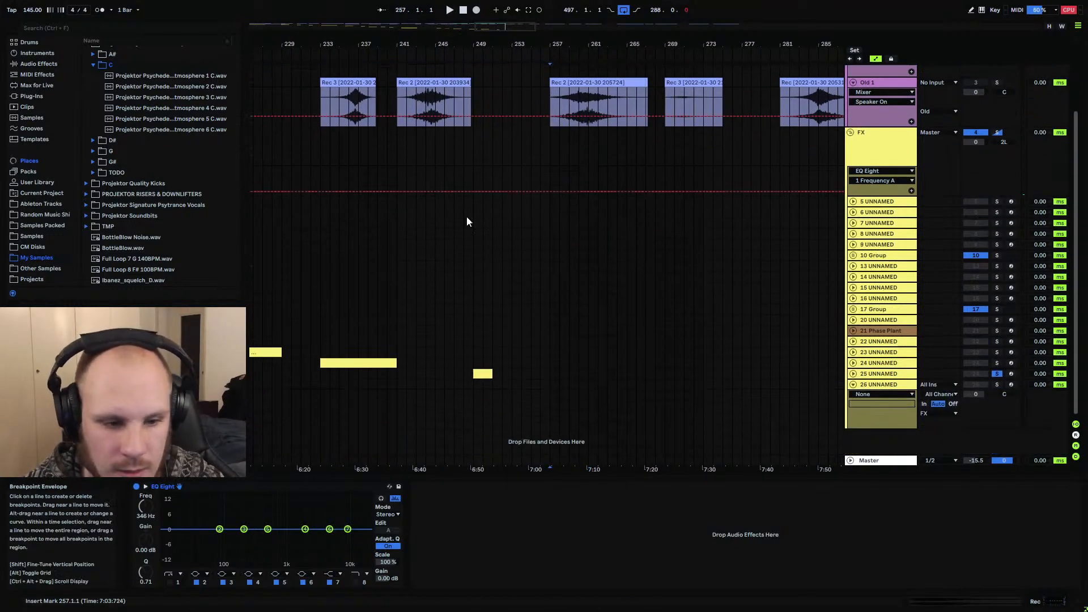
Fold the C sample folder, return the browser to the plug-ins, and reopen Phase Plant on track 26
{"action": "left_click", "coordinate": [93, 65]}
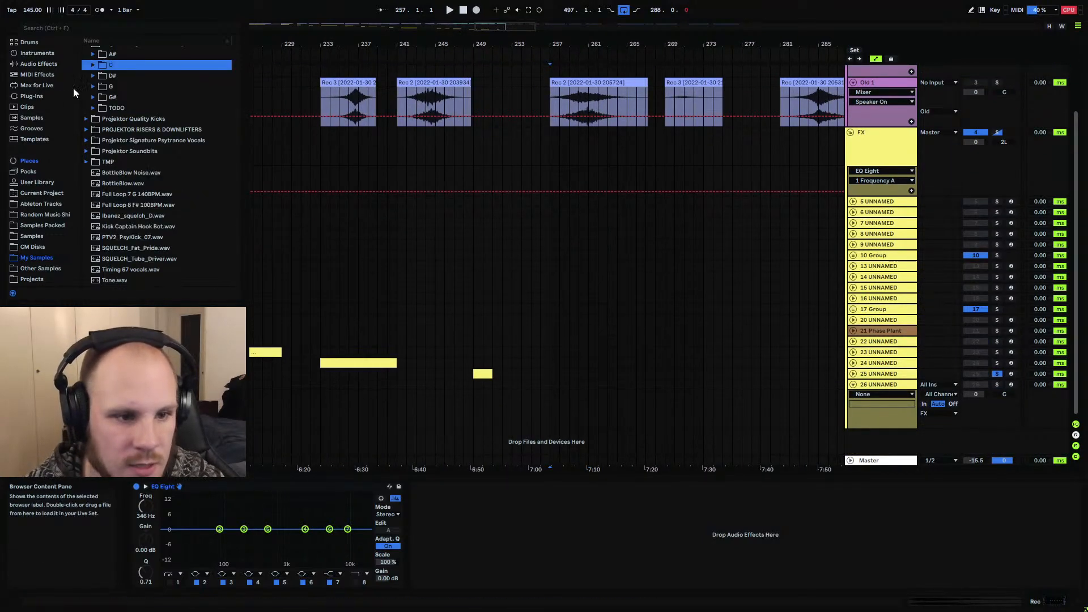
{"action": "left_click", "coordinate": [35, 97]}
{"action": "left_click", "coordinate": [892, 386]}
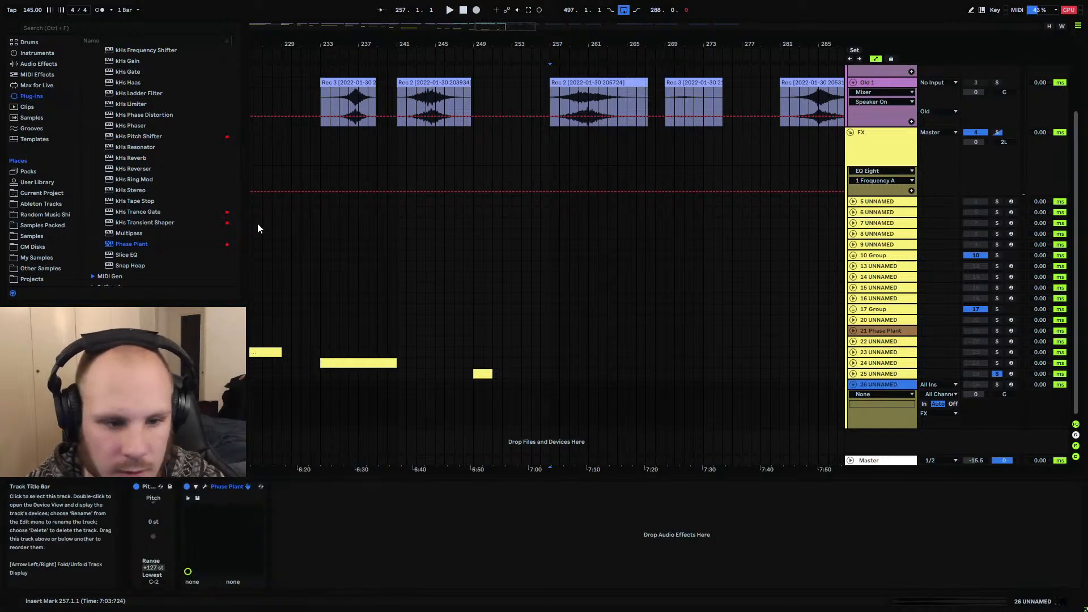
{"action": "left_click", "coordinate": [145, 244]}
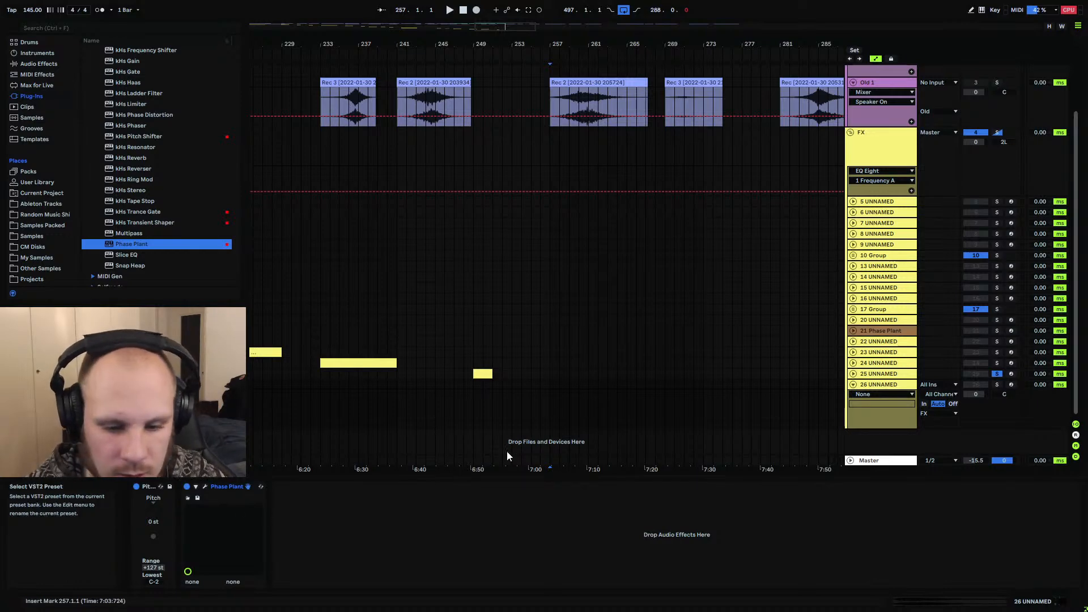
{"action": "left_click", "coordinate": [206, 487]}
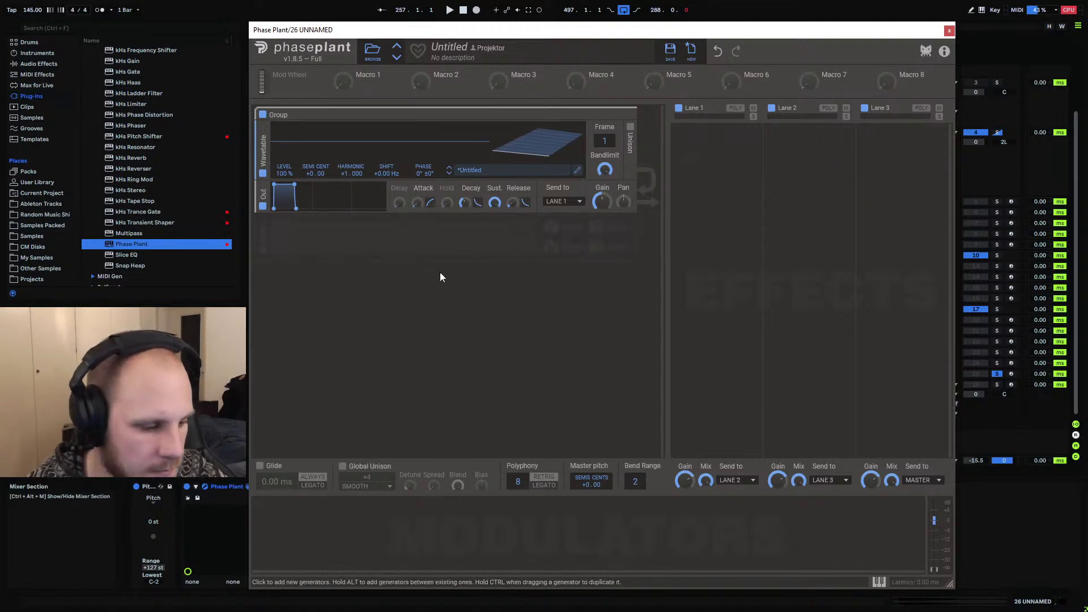
Add an Analog generator below the group's output in Phase Plant and set its waveform to sine
{"action": "left_click", "coordinate": [454, 233]}
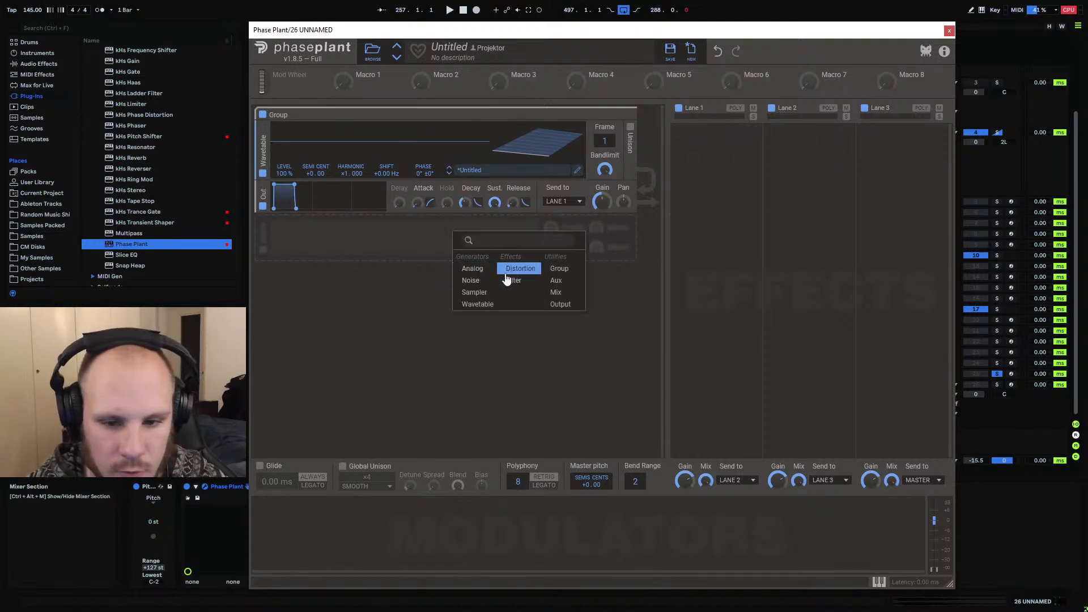
{"action": "left_click", "coordinate": [479, 266]}
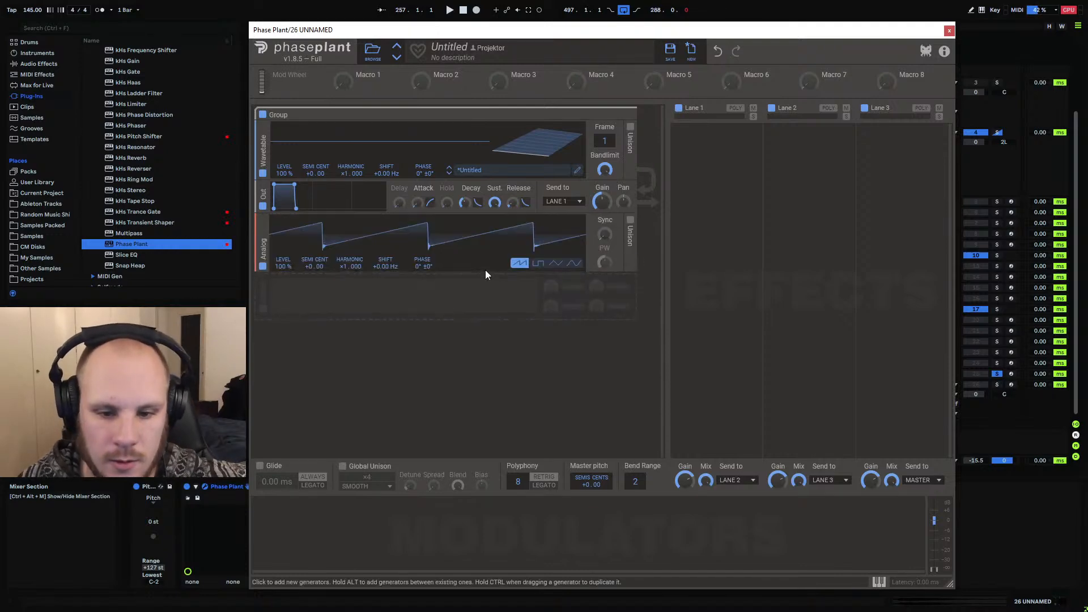
{"action": "left_click", "coordinate": [578, 266]}
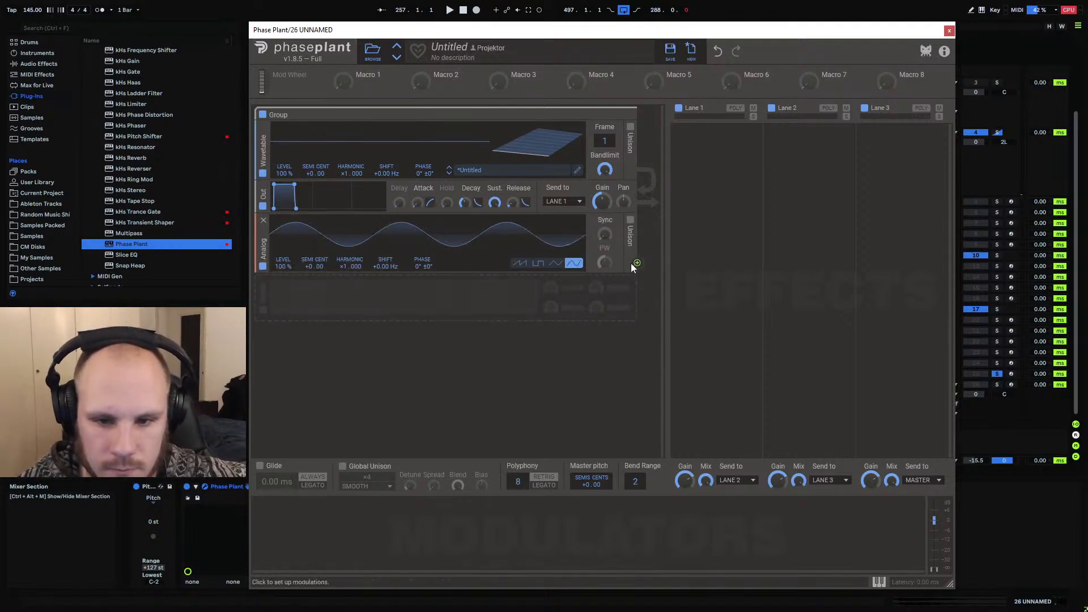
With the Pen Tool, draw and apply a looped seven-node waveform on wavetable frame 1, peaking at 75% and 100% with a -100% dip between
{"action": "left_click", "coordinate": [578, 172]}
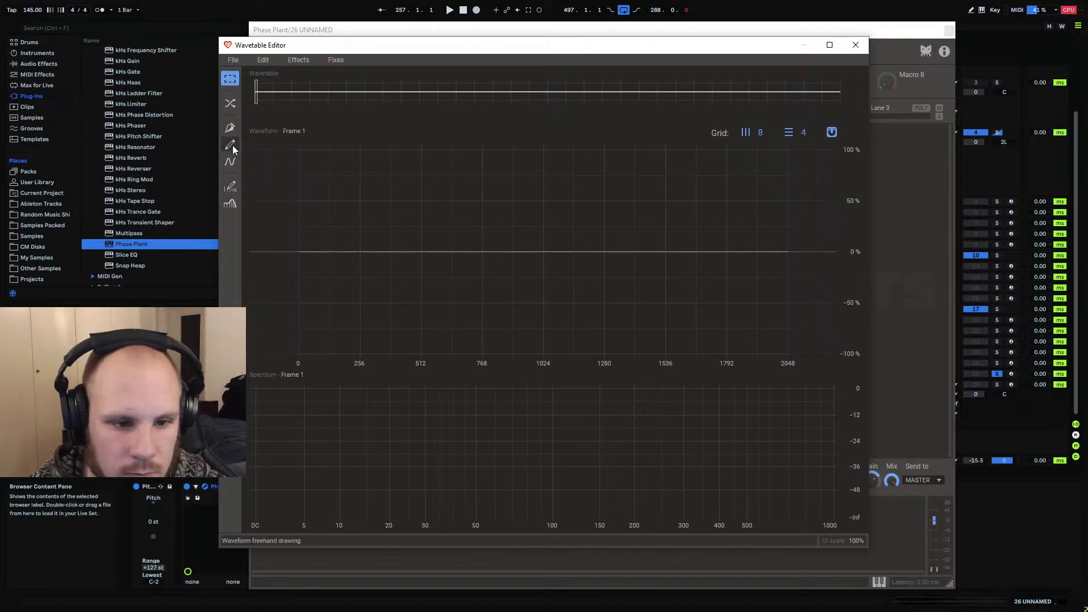
{"action": "left_click", "coordinate": [230, 128]}
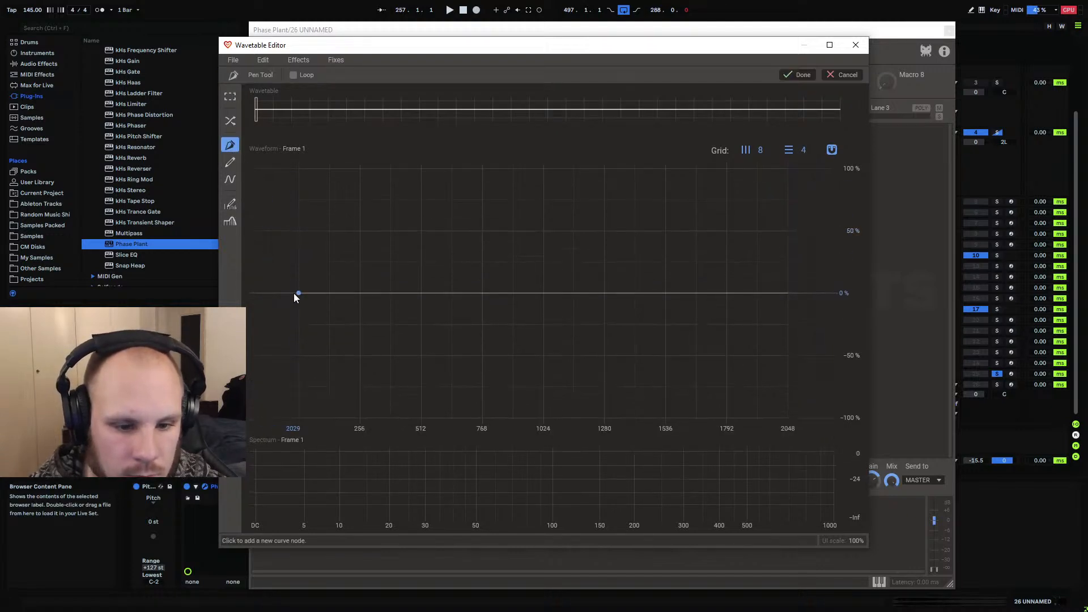
{"action": "left_click_drag", "start_coordinate": [294, 293], "coordinate": [355, 187]}
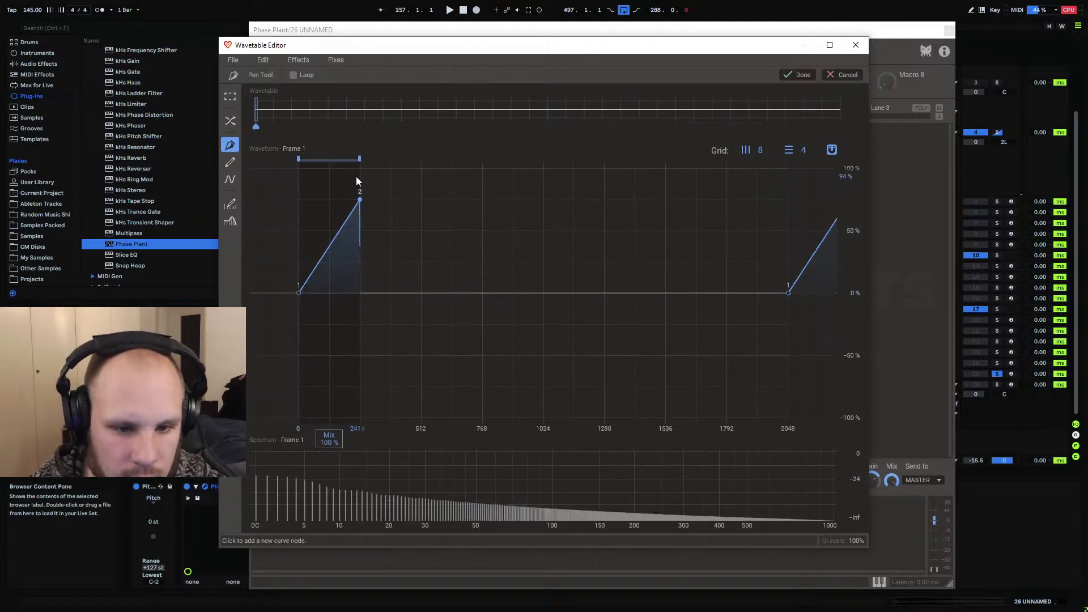
{"action": "left_click", "coordinate": [554, 370]}
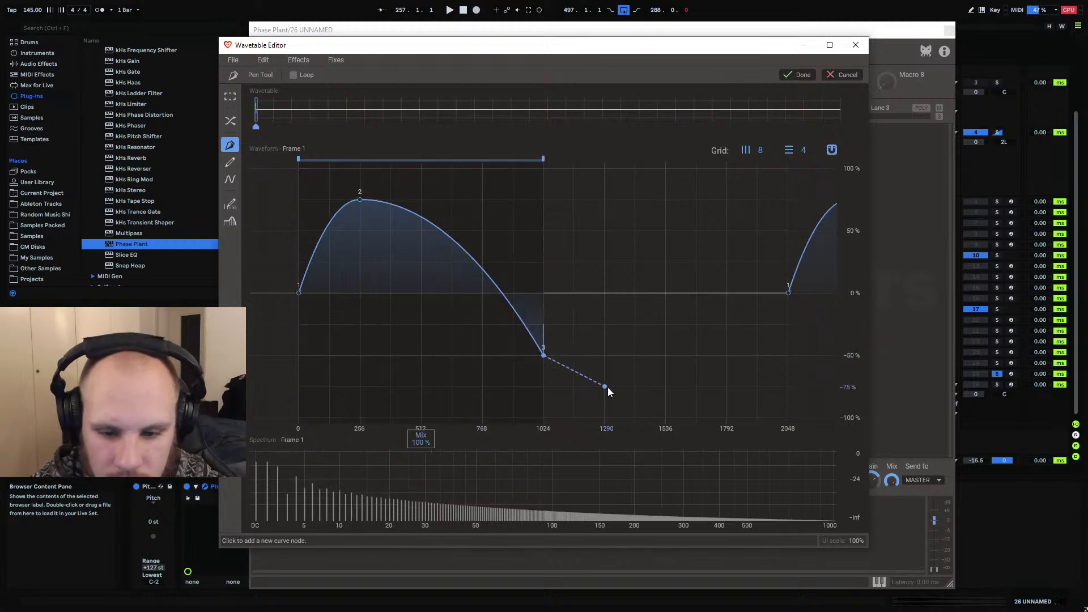
{"action": "left_click", "coordinate": [604, 419]}
{"action": "left_click", "coordinate": [632, 354]}
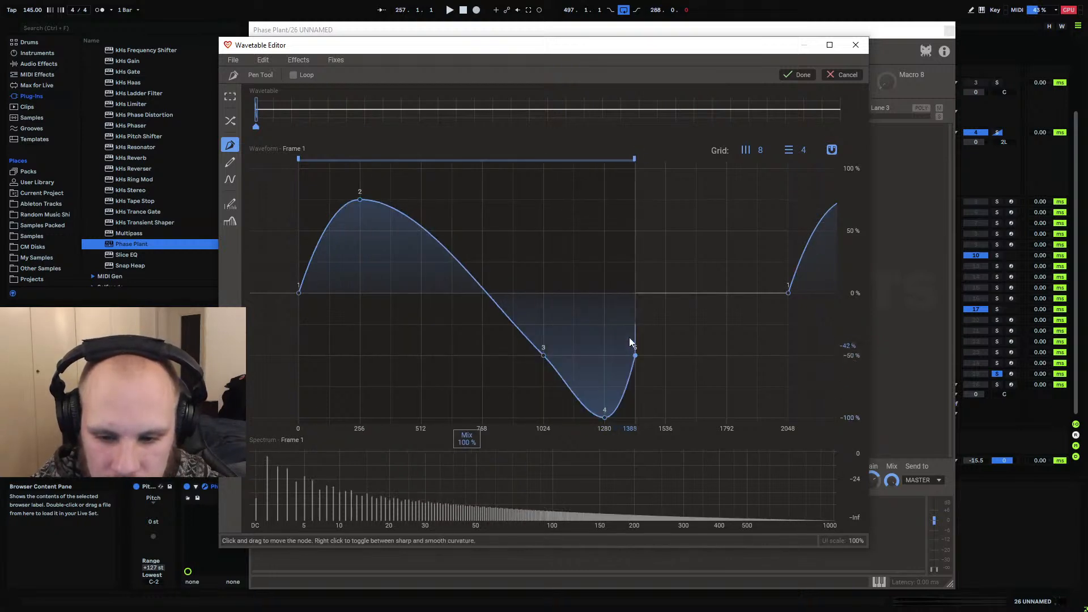
{"action": "left_click", "coordinate": [663, 173]}
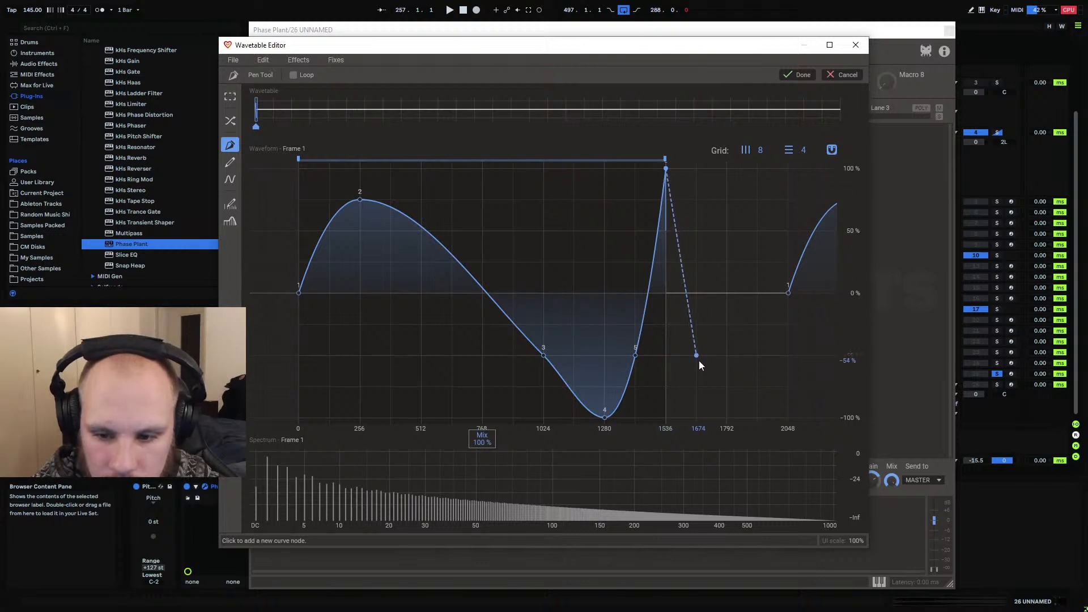
{"action": "left_click", "coordinate": [697, 354]}
{"action": "left_click", "coordinate": [787, 293]}
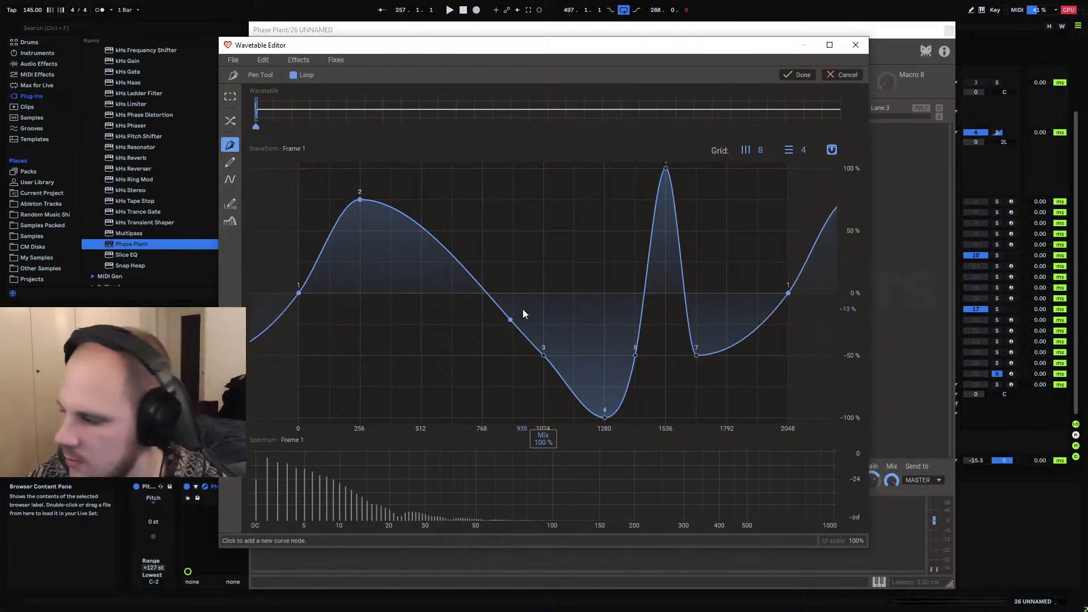
{"action": "left_click", "coordinate": [799, 75]}
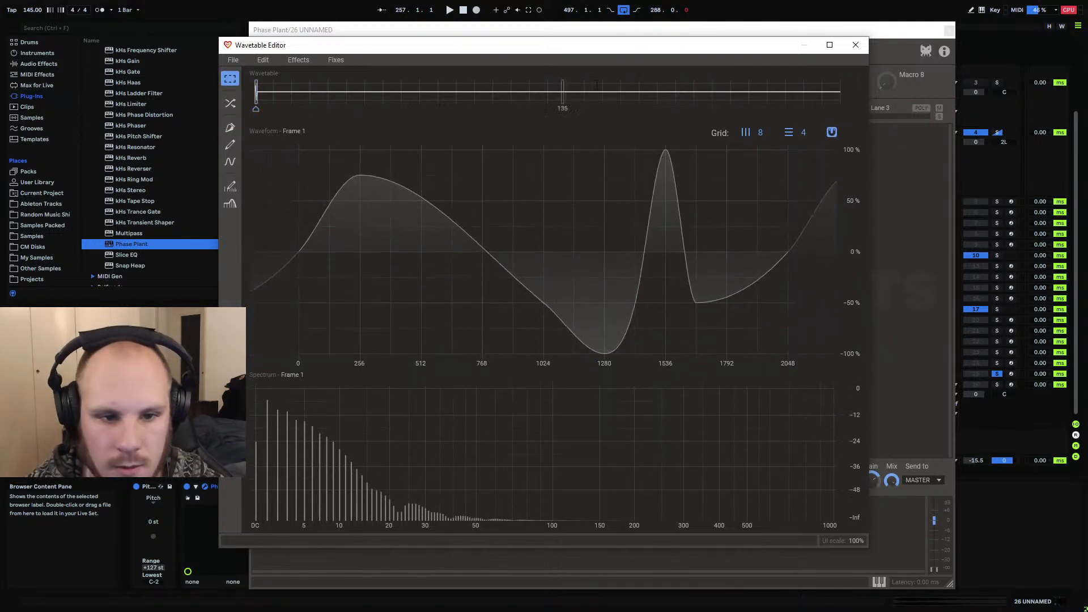
{"action": "left_click", "coordinate": [840, 92]}
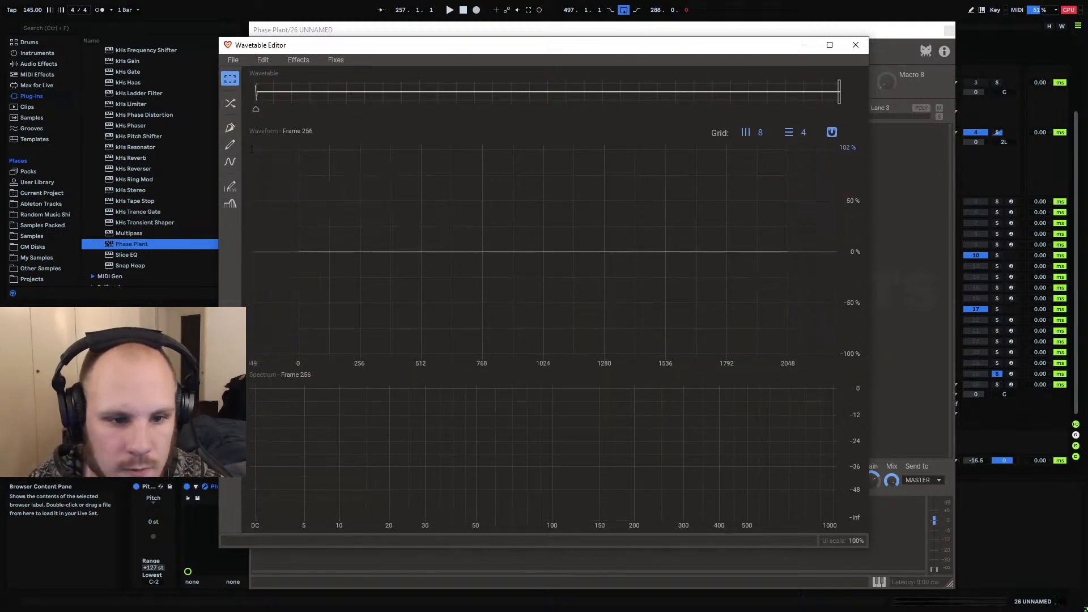
{"action": "left_click", "coordinate": [230, 127]}
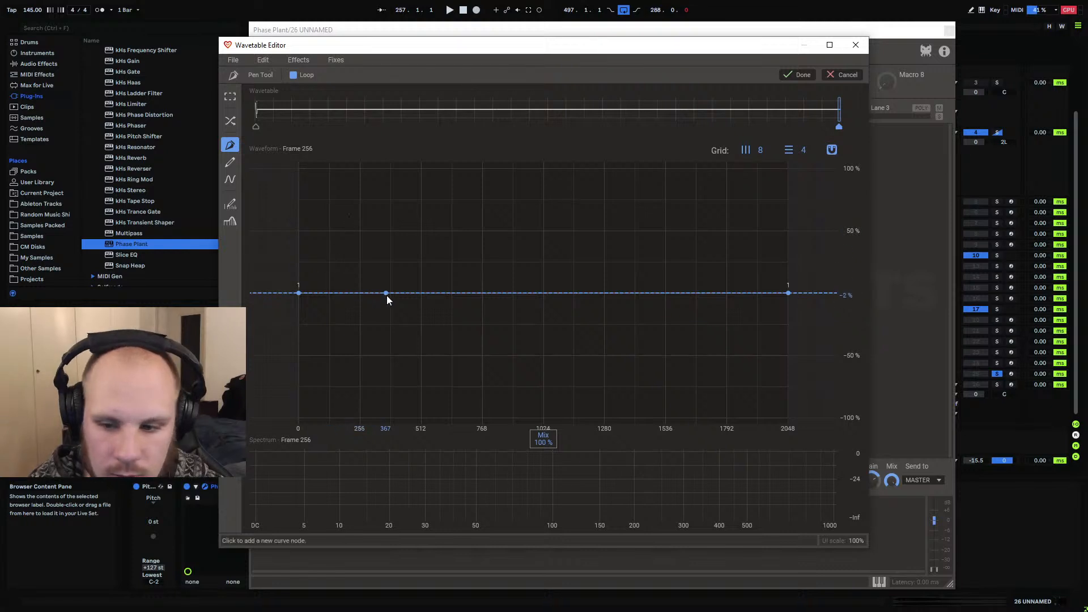
{"action": "left_click_drag", "start_coordinate": [401, 301], "coordinate": [518, 196]}
{"action": "left_click", "coordinate": [842, 74]}
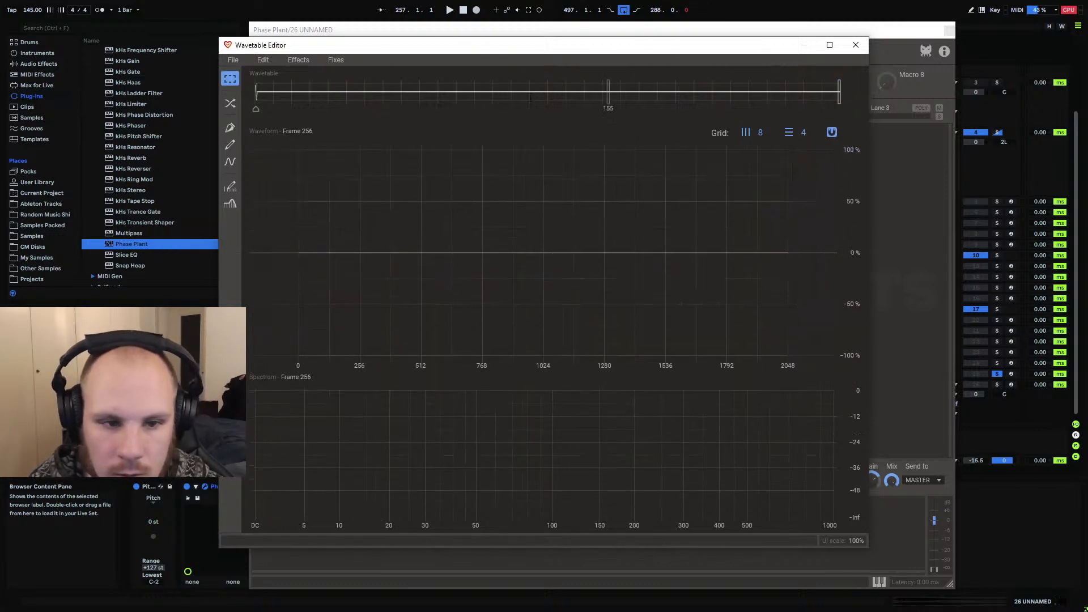
Copy the waveform of wavetable frame 1 and paste it onto frame 256
{"action": "left_click", "coordinate": [258, 96]}
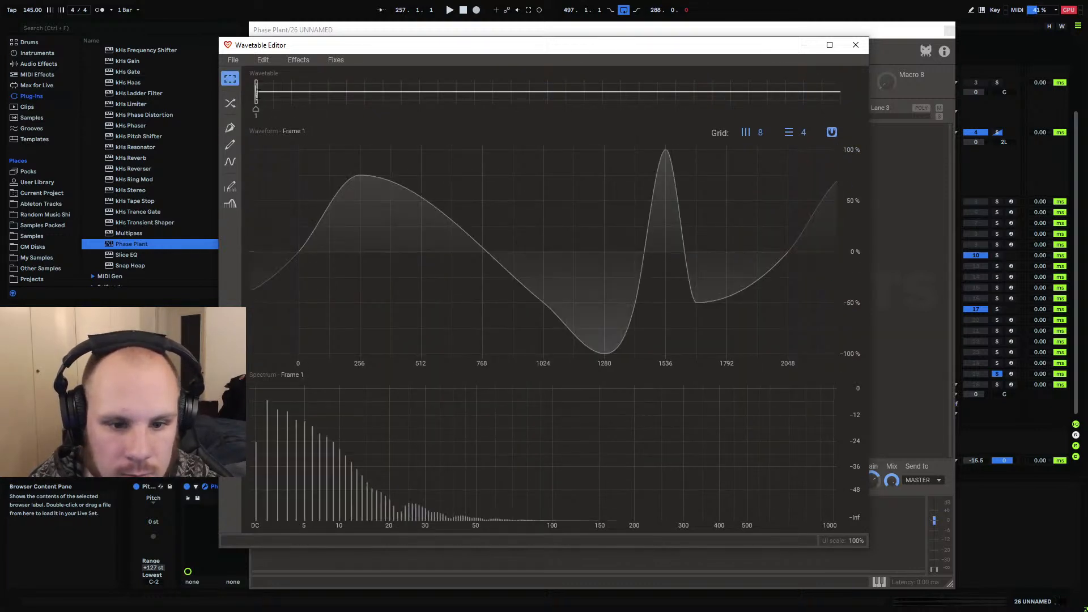
{"action": "left_click_drag", "start_coordinate": [257, 96], "coordinate": [846, 97]}
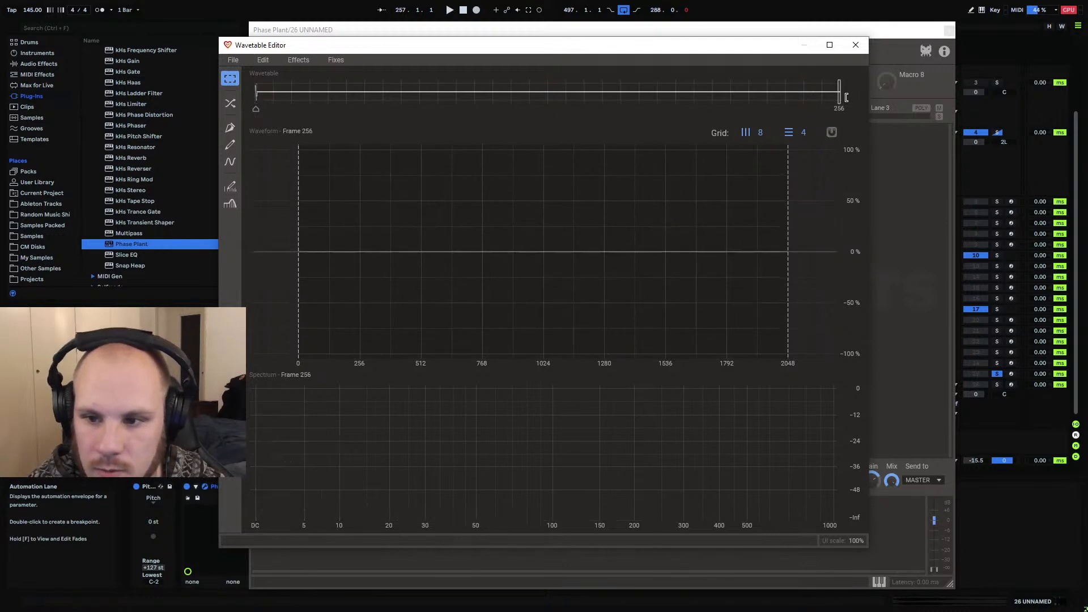
{"action": "key", "text": "ctrl+v"}
{"action": "left_click", "coordinate": [792, 76]}
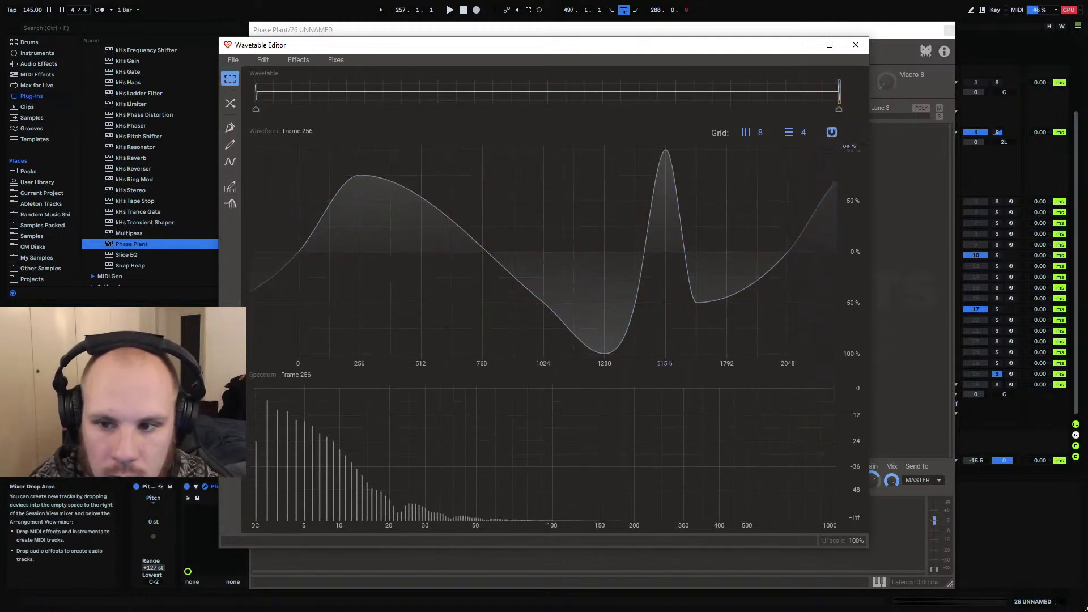
With the looped Pen Tool on frame 256, place nodes tracing the pasted waveform, but set the start at -100%
{"action": "left_click", "coordinate": [230, 145]}
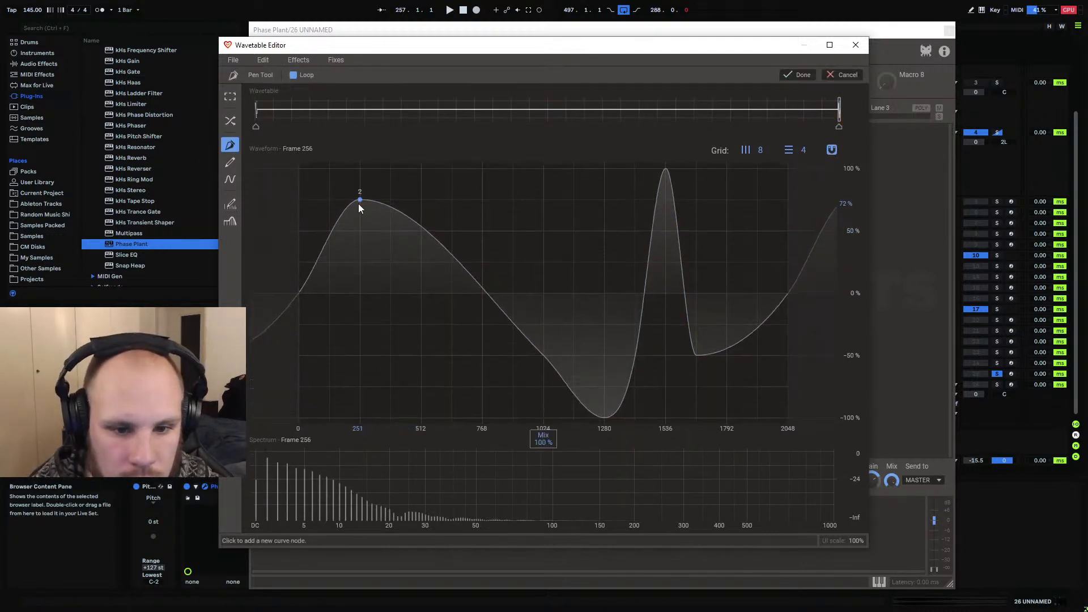
{"action": "left_click", "coordinate": [358, 202]}
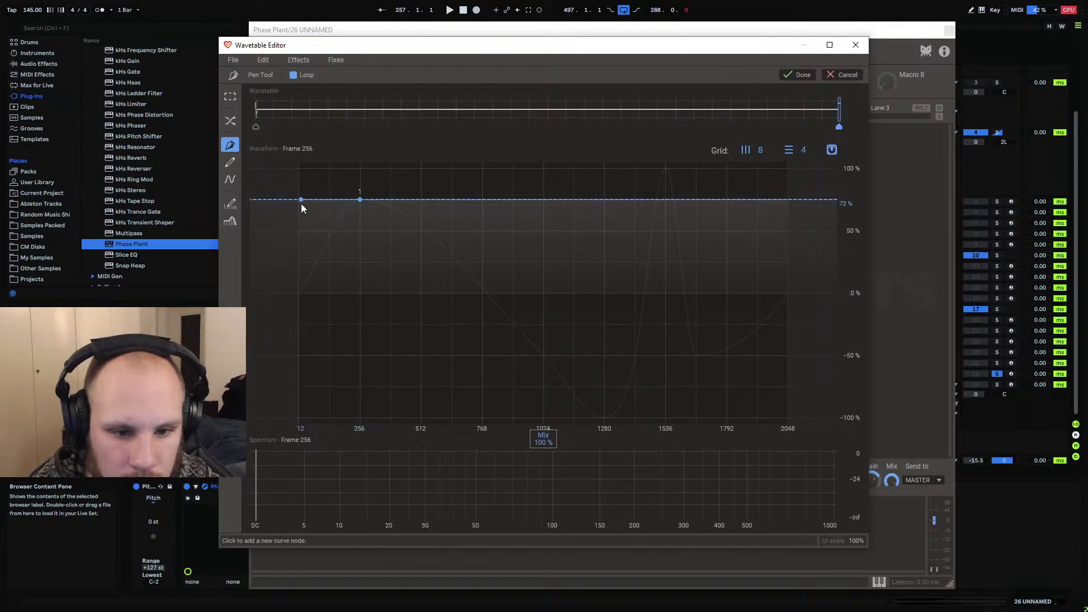
{"action": "left_click_drag", "start_coordinate": [301, 208], "coordinate": [304, 427]}
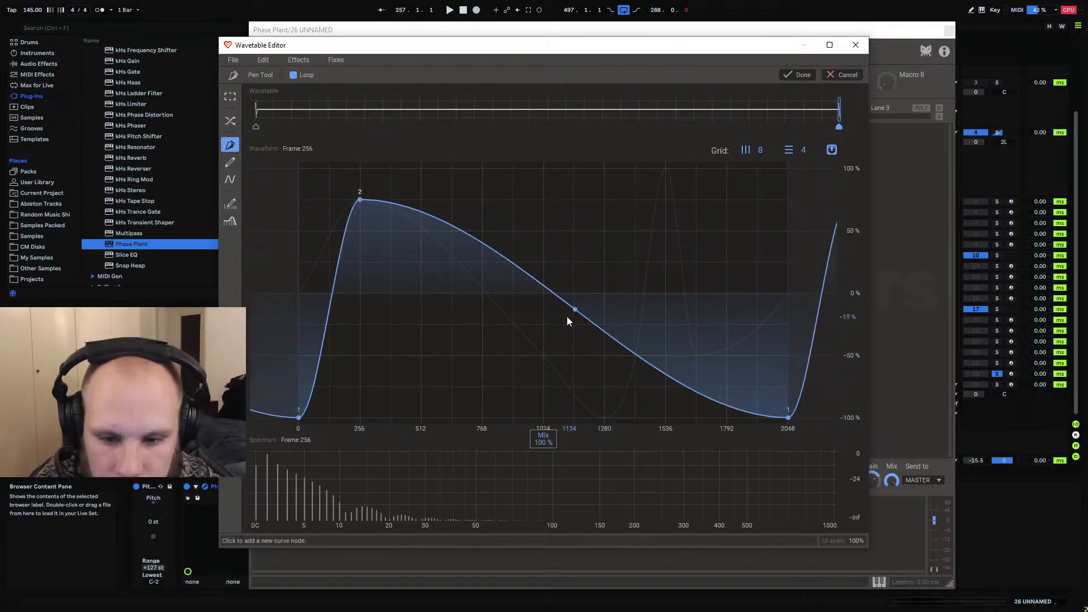
{"action": "left_click_drag", "start_coordinate": [542, 289], "coordinate": [532, 353]}
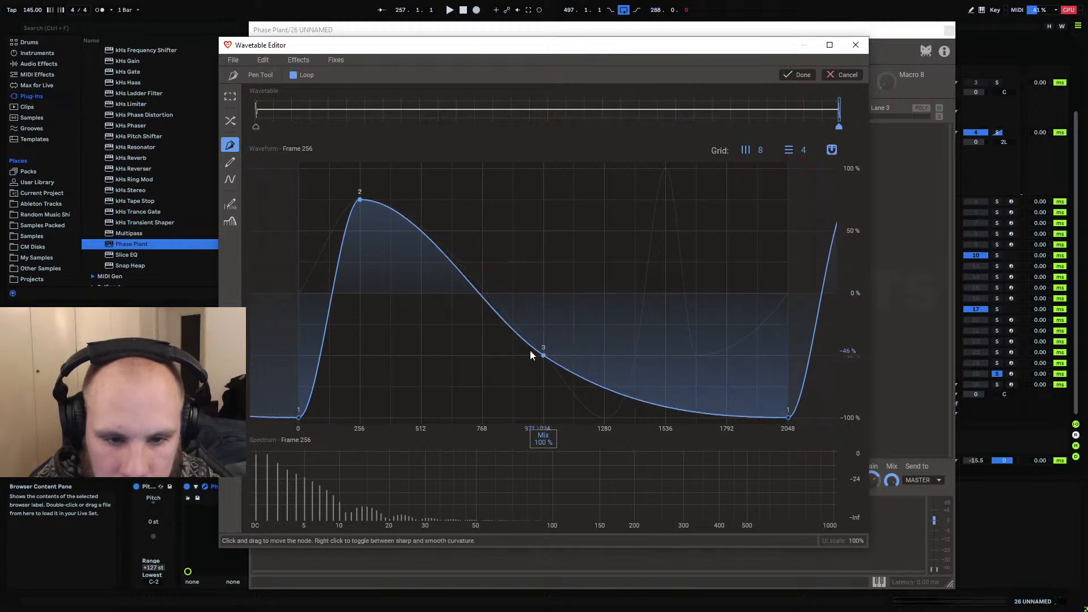
{"action": "left_click_drag", "start_coordinate": [613, 393], "coordinate": [604, 434]}
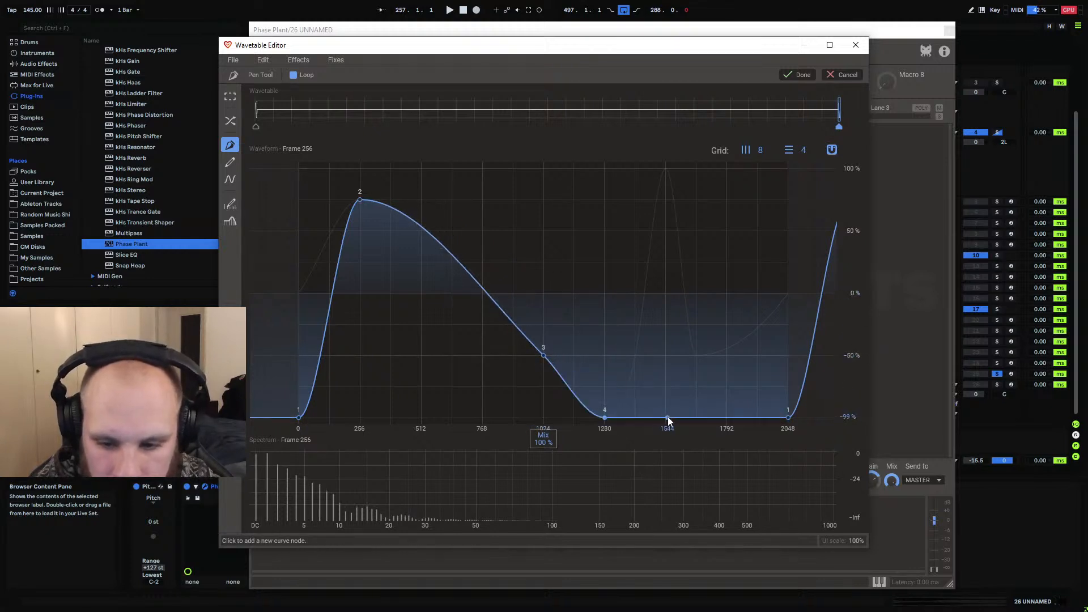
{"action": "left_click_drag", "start_coordinate": [668, 418], "coordinate": [665, 169]}
{"action": "left_click", "coordinate": [696, 293]}
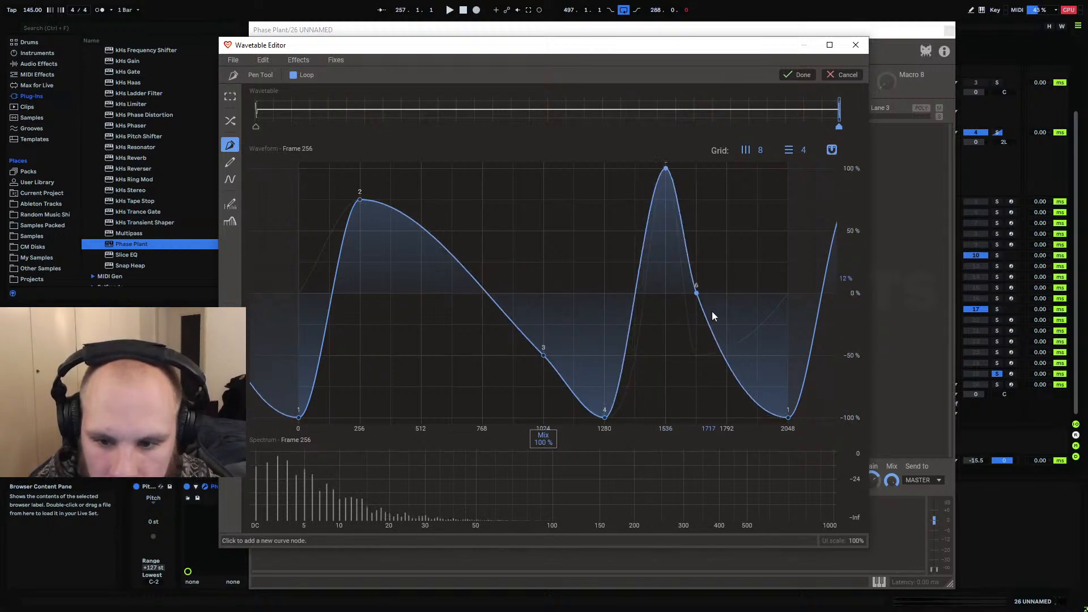
{"action": "left_click_drag", "start_coordinate": [713, 316], "coordinate": [707, 352]}
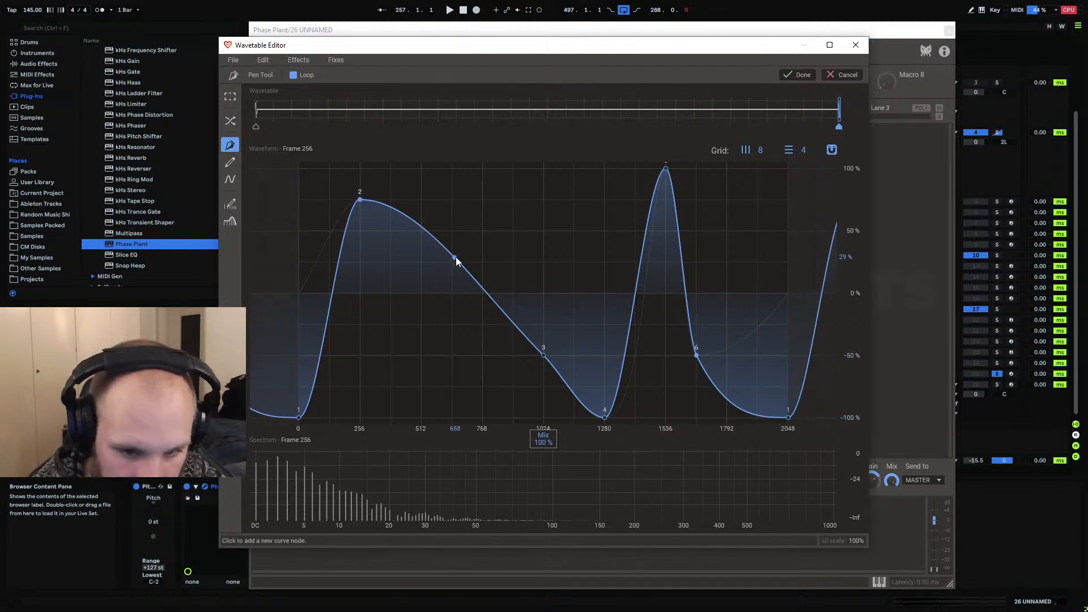
Raise the first peak to 100%, add a 75% node at 640, shift the second peak to about 1408, and apply the frame 256 waveform
{"action": "left_click_drag", "start_coordinate": [457, 261], "coordinate": [461, 225]}
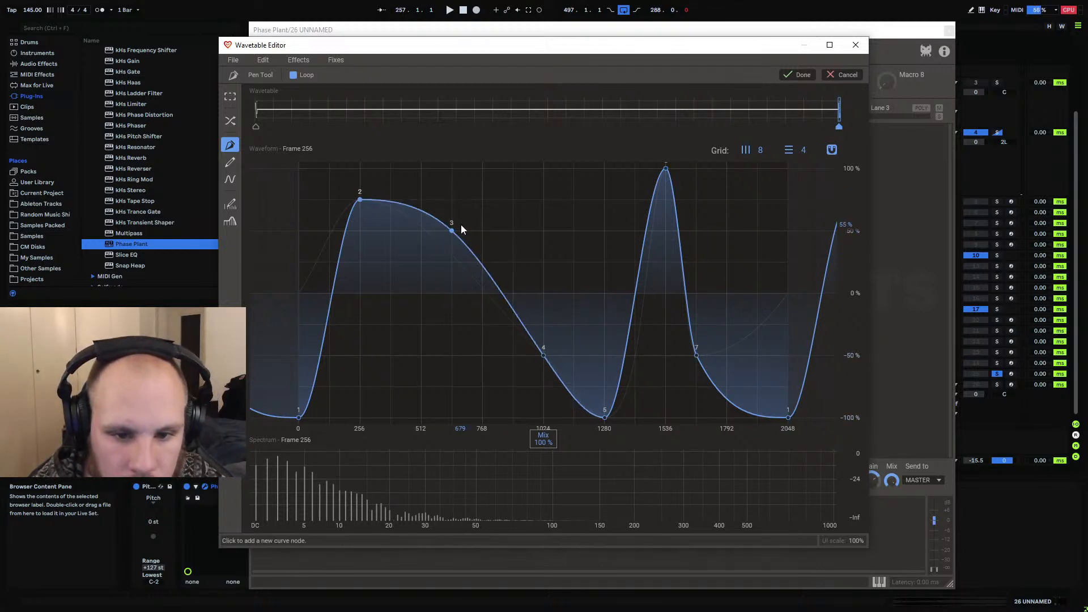
{"action": "left_click_drag", "start_coordinate": [360, 200], "coordinate": [360, 169]}
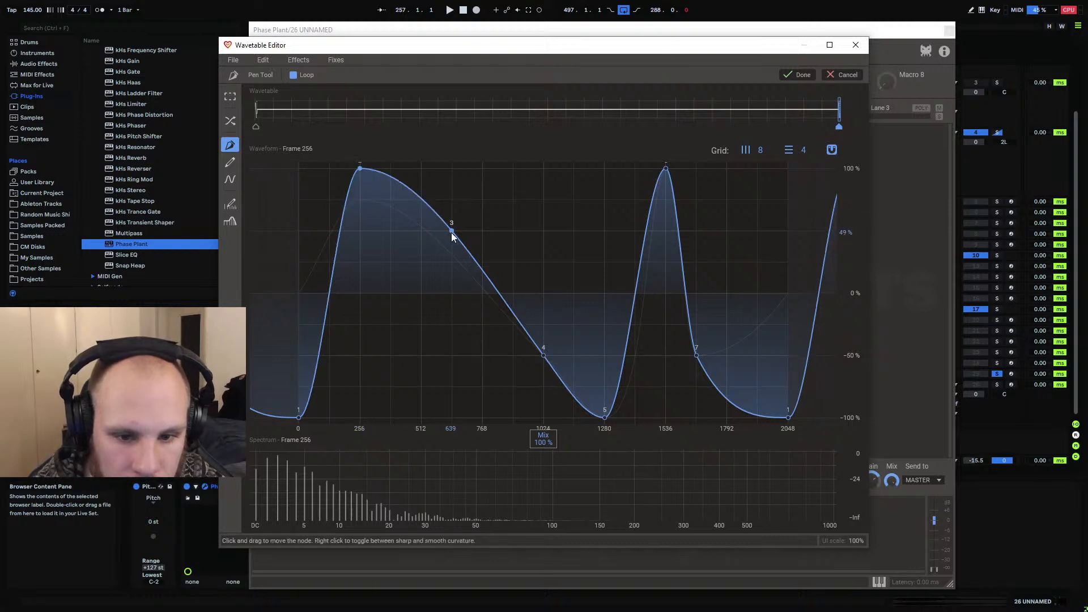
{"action": "left_click_drag", "start_coordinate": [451, 232], "coordinate": [453, 201]}
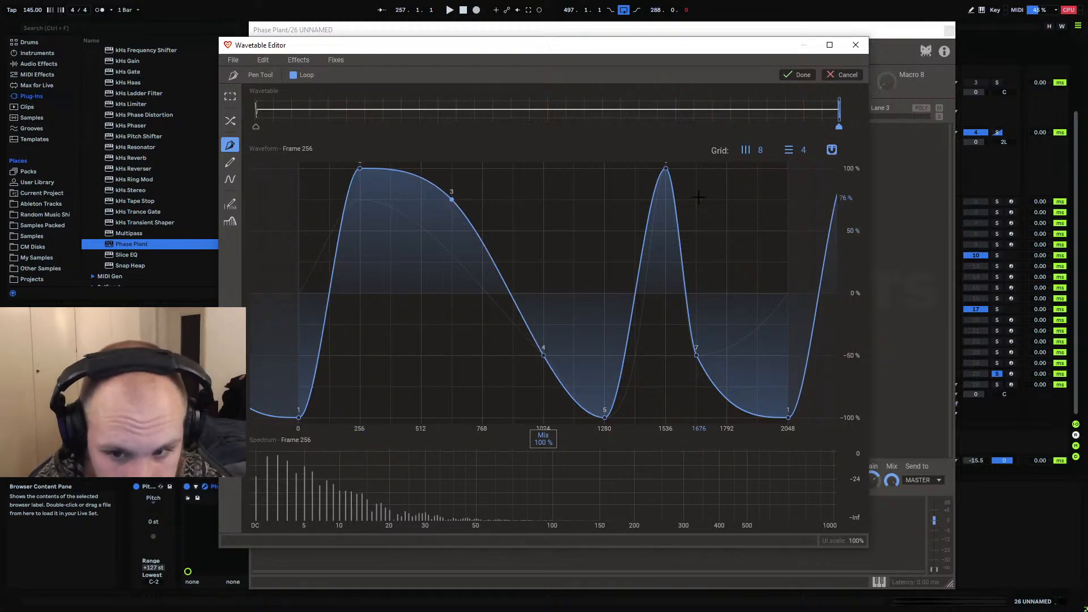
{"action": "left_click_drag", "start_coordinate": [649, 173], "coordinate": [638, 170]}
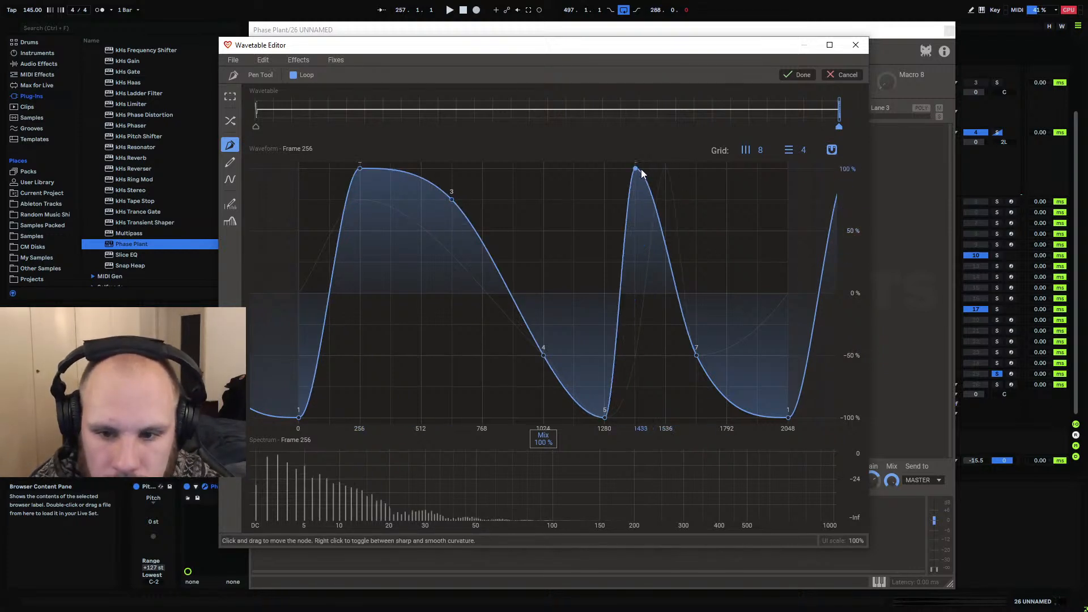
{"action": "left_click", "coordinate": [620, 283]}
{"action": "left_click", "coordinate": [797, 75]}
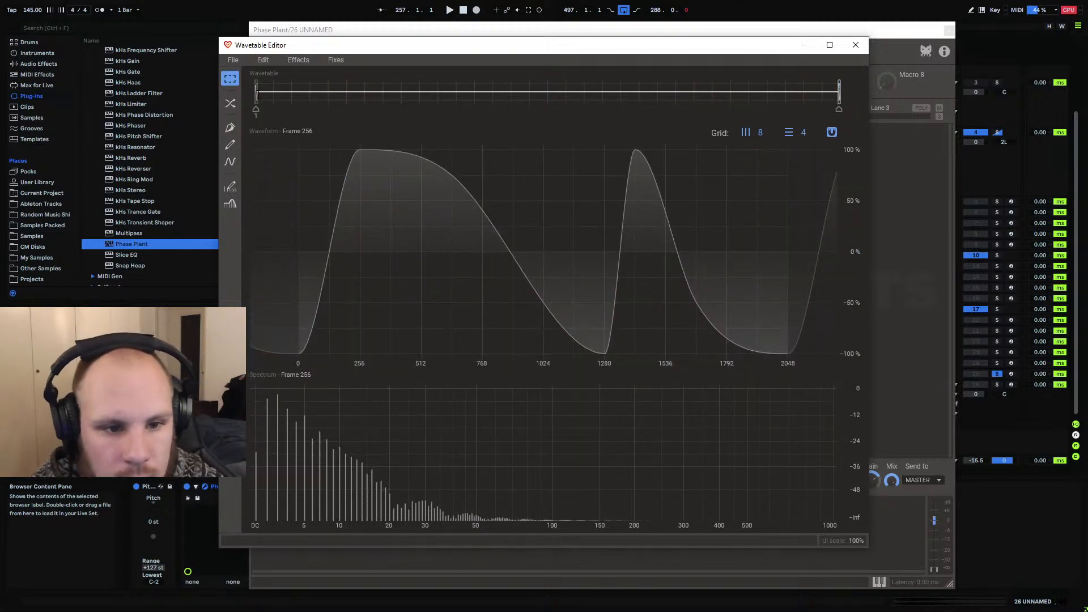
Apply waveform crossfading between frames 1 and 256, and close the Wavetable Editor
{"action": "left_click", "coordinate": [256, 91]}
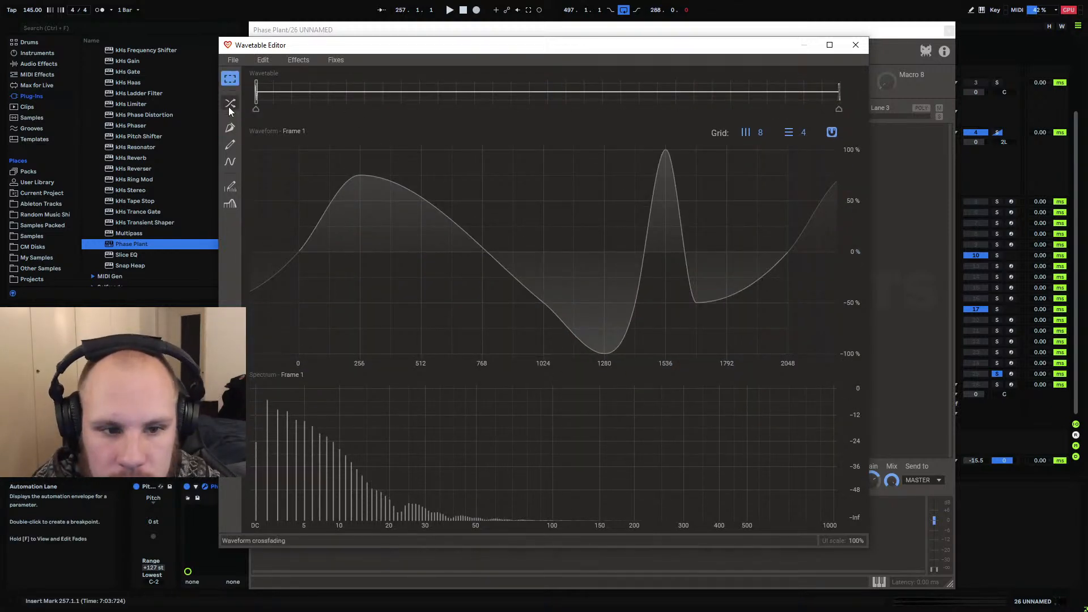
{"action": "left_click", "coordinate": [229, 108]}
{"action": "left_click", "coordinate": [802, 74]}
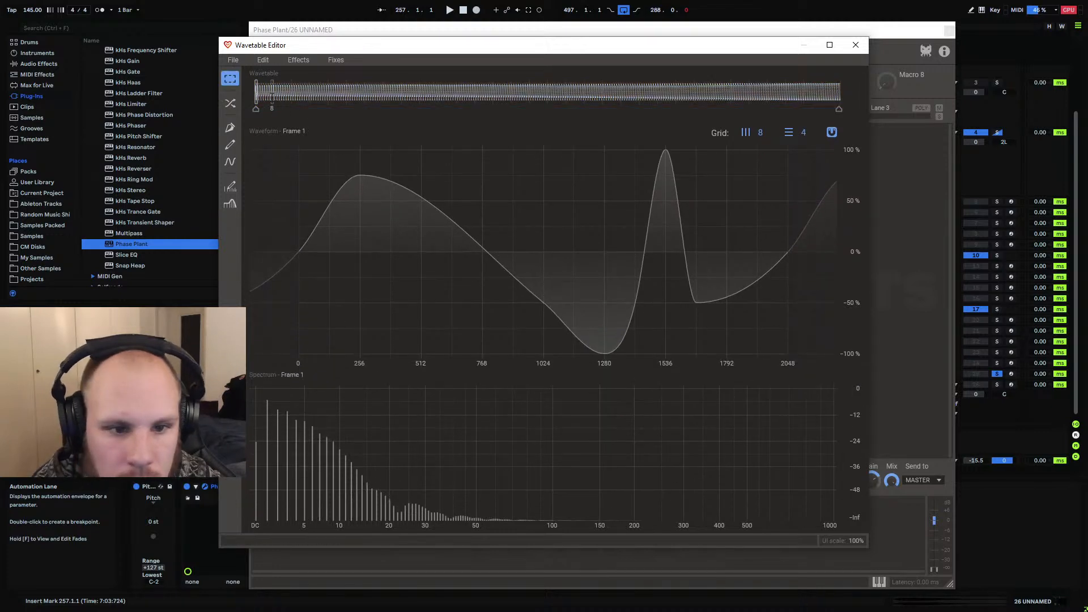
{"action": "mouse_move", "coordinate": [272, 88]}
{"action": "left_mouse_down"}
{"action": "mouse_move", "coordinate": [430, 114]}
{"action": "mouse_move", "coordinate": [701, 116]}
{"action": "mouse_move", "coordinate": [903, 150]}
{"action": "mouse_move", "coordinate": [654, 147]}
{"action": "mouse_move", "coordinate": [245, 170]}
{"action": "mouse_move", "coordinate": [716, 155]}
{"action": "mouse_move", "coordinate": [971, 161]}
{"action": "mouse_move", "coordinate": [156, 158]}
{"action": "mouse_move", "coordinate": [964, 162]}
{"action": "mouse_move", "coordinate": [170, 162]}
{"action": "mouse_move", "coordinate": [963, 164]}
{"action": "mouse_move", "coordinate": [334, 194]}
{"action": "mouse_move", "coordinate": [180, 180]}
{"action": "left_mouse_up"}
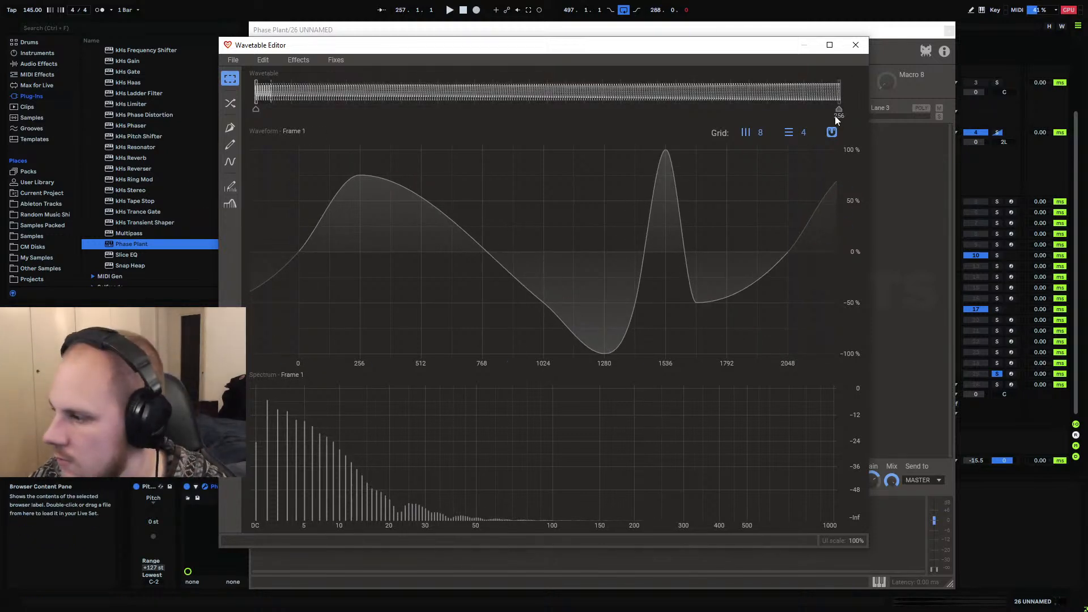
{"action": "left_click", "coordinate": [856, 47]}
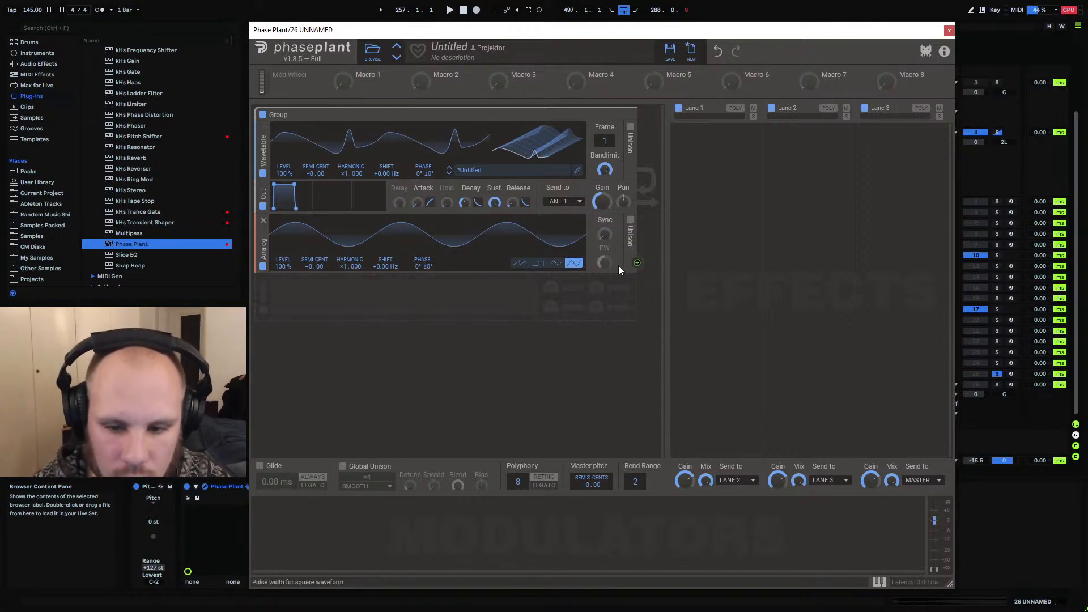
Modulate the first wavetable's phase with the Analog sine generator's output, and add a Wavetable generator below the Analog one
{"action": "left_click_drag", "start_coordinate": [636, 262], "coordinate": [424, 181]}
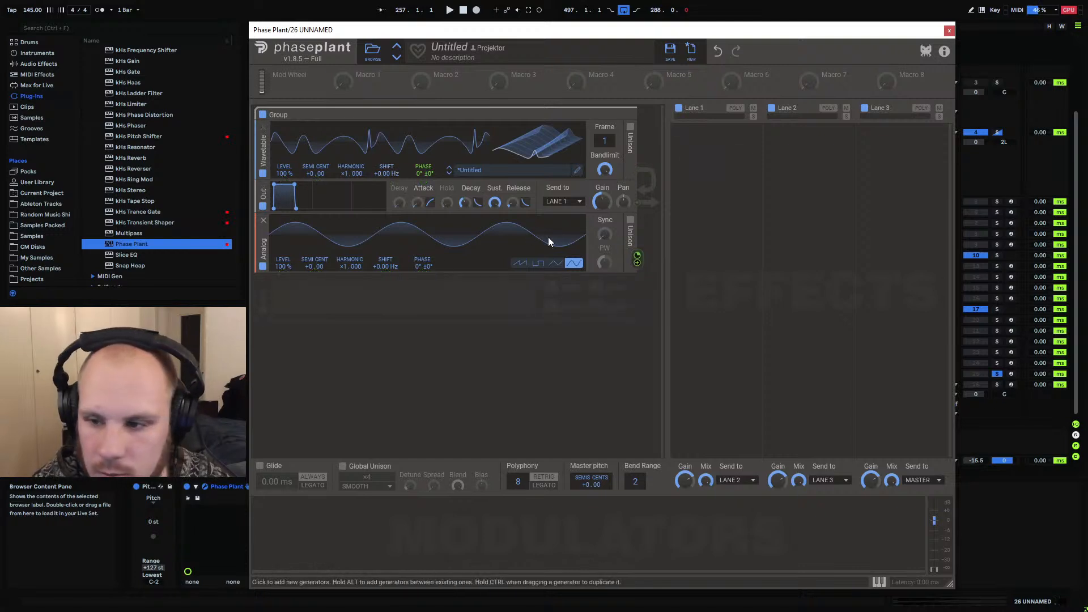
{"action": "left_click", "coordinate": [452, 291]}
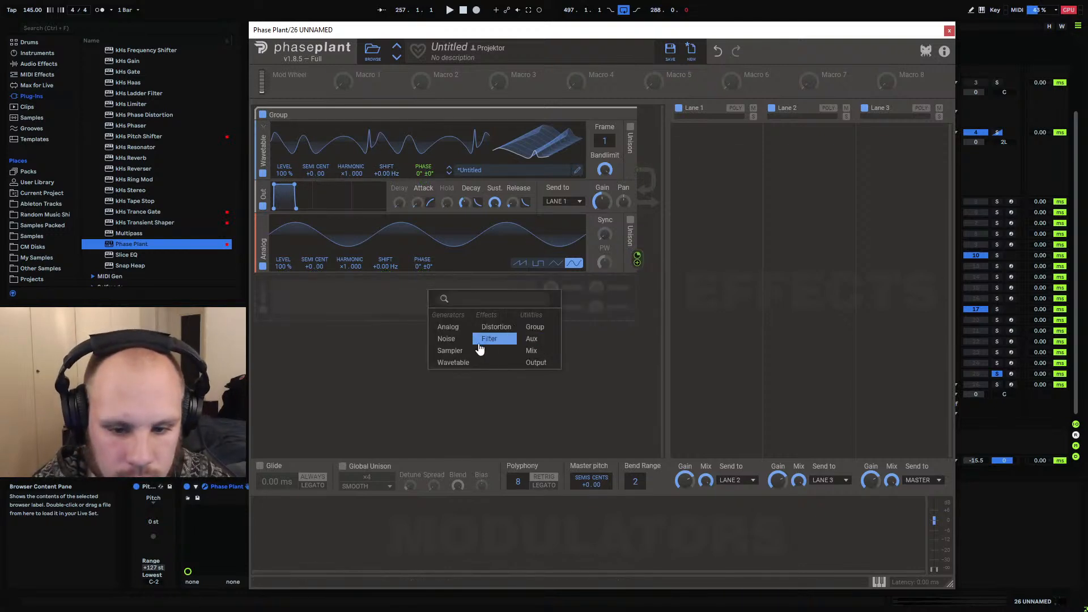
{"action": "left_click", "coordinate": [454, 363]}
Open the added Wavetable generator's table in the Wavetable Editor and start a new empty wavetable
{"action": "left_click", "coordinate": [538, 324]}
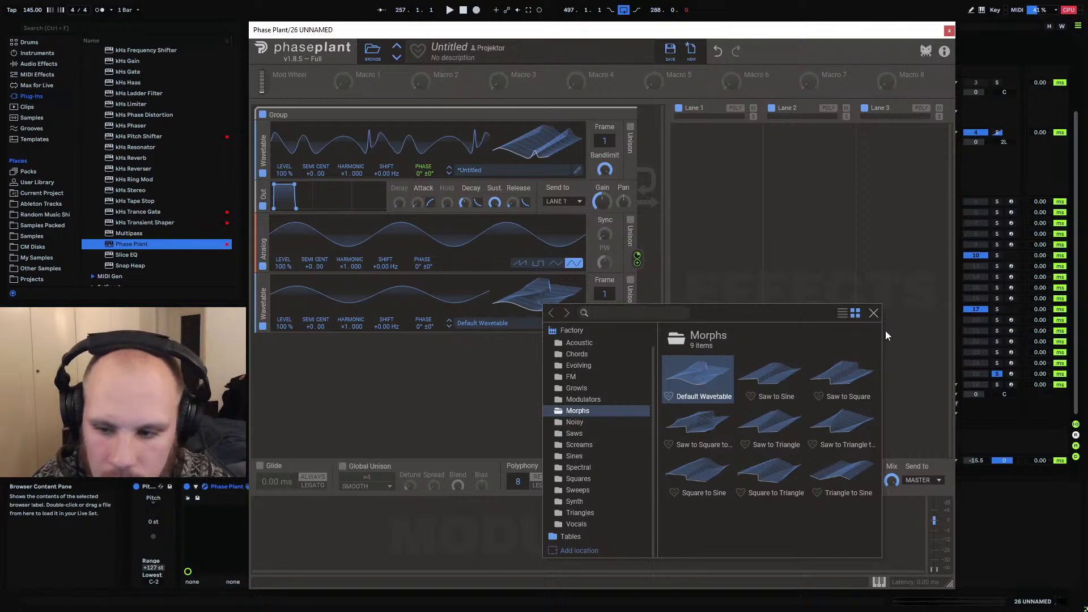
{"action": "left_click", "coordinate": [871, 315]}
{"action": "left_click", "coordinate": [577, 323]}
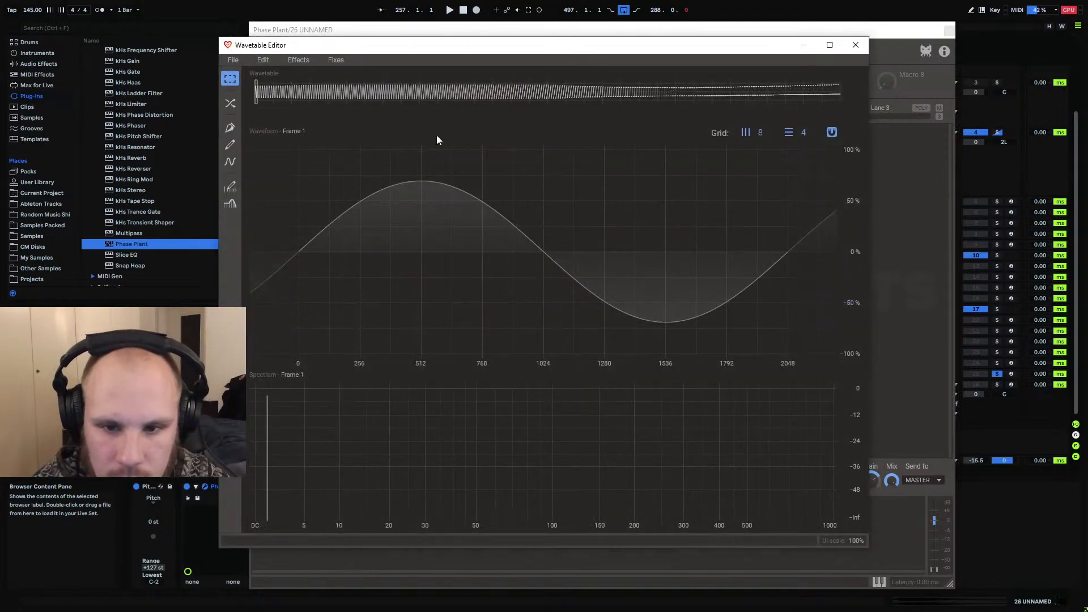
{"action": "left_click", "coordinate": [233, 59]}
{"action": "left_click", "coordinate": [249, 72]}
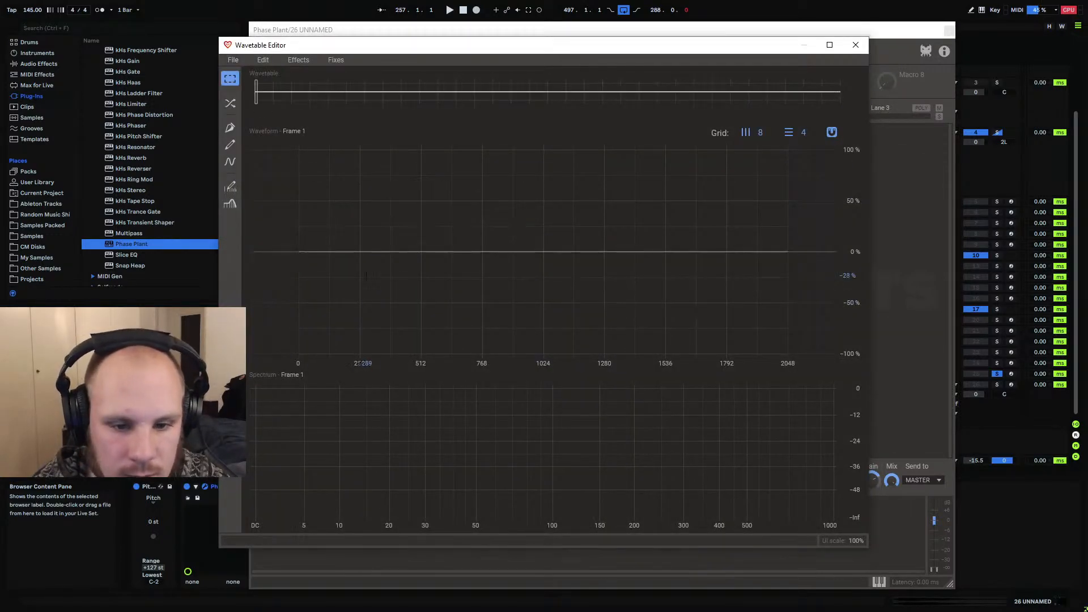
With the Pen Tool, draw and apply a looped two-node waveform on frame 1, rising from -100% at 0 to 100% at 1792
{"action": "left_click", "coordinate": [231, 130]}
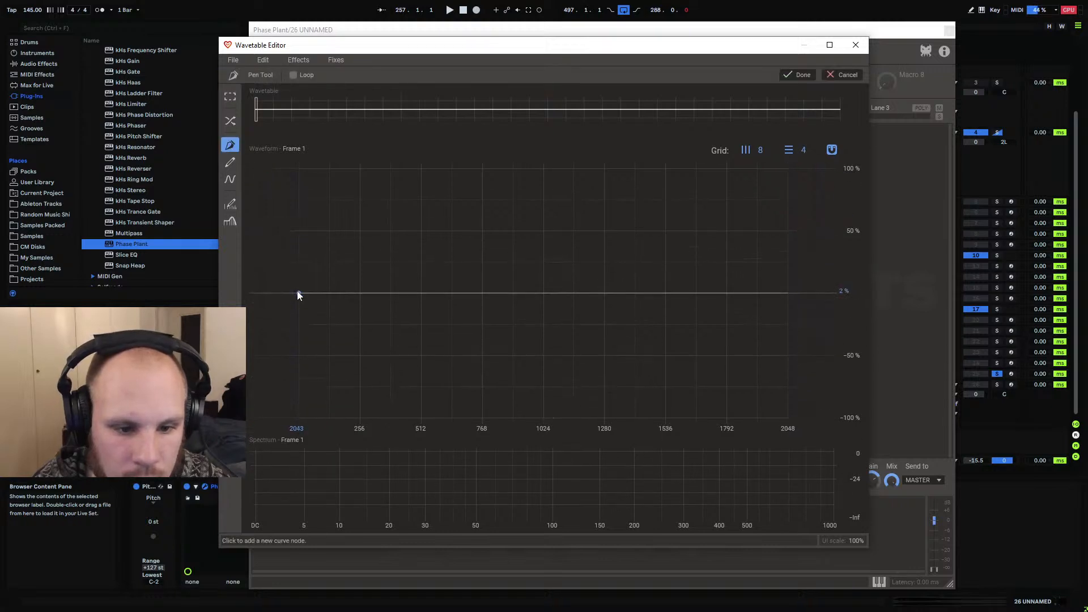
{"action": "mouse_move", "coordinate": [298, 292]}
{"action": "left_mouse_down"}
{"action": "mouse_move", "coordinate": [301, 417]}
{"action": "mouse_move", "coordinate": [300, 297]}
{"action": "left_mouse_up"}
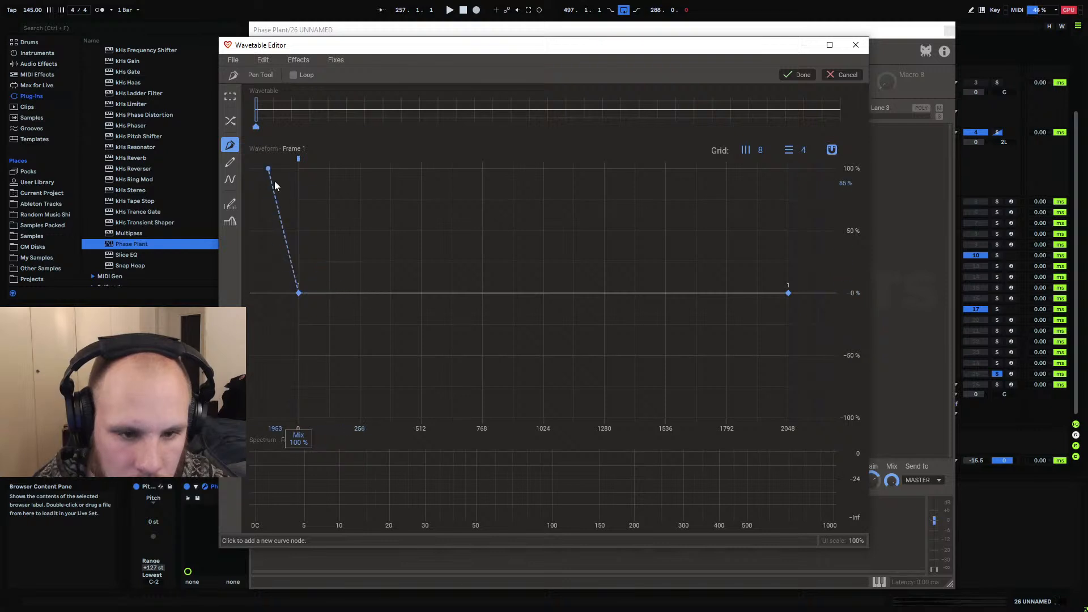
{"action": "left_click", "coordinate": [231, 146]}
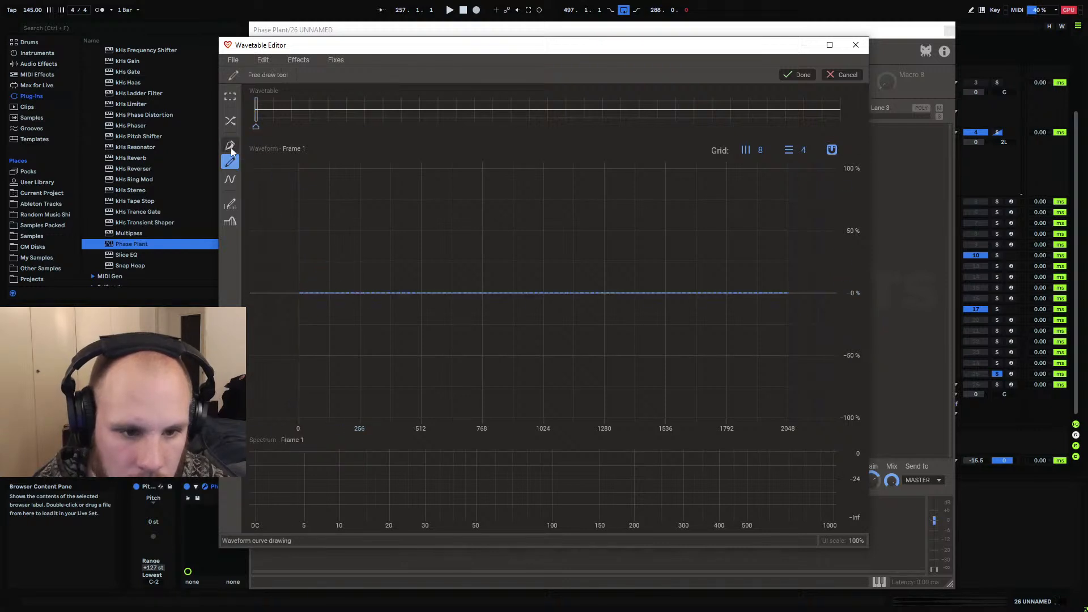
{"action": "left_click", "coordinate": [297, 413]}
{"action": "left_click", "coordinate": [725, 170]}
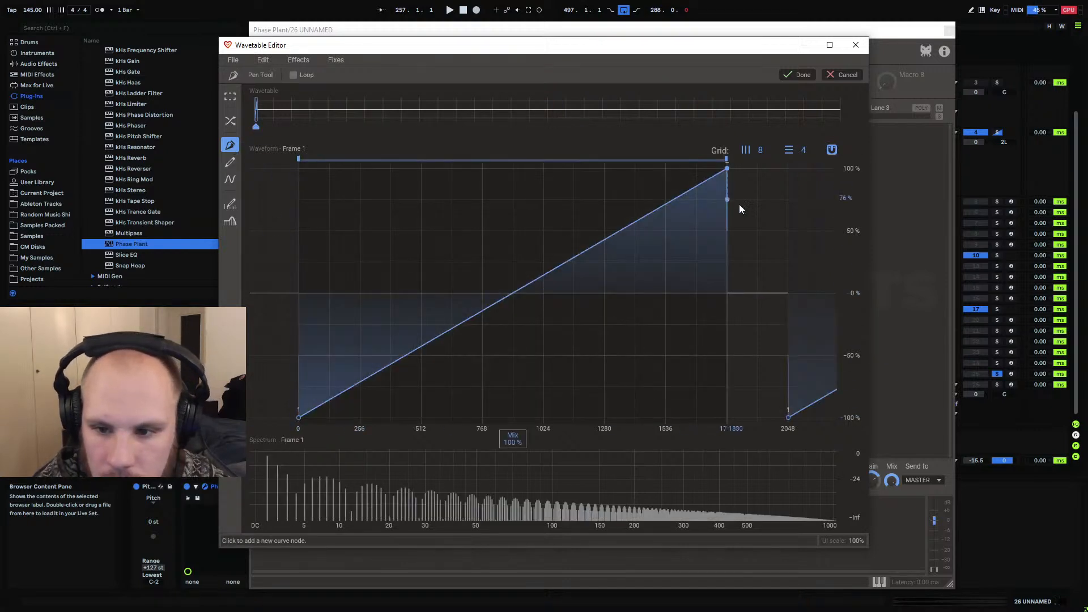
{"action": "left_click", "coordinate": [789, 418]}
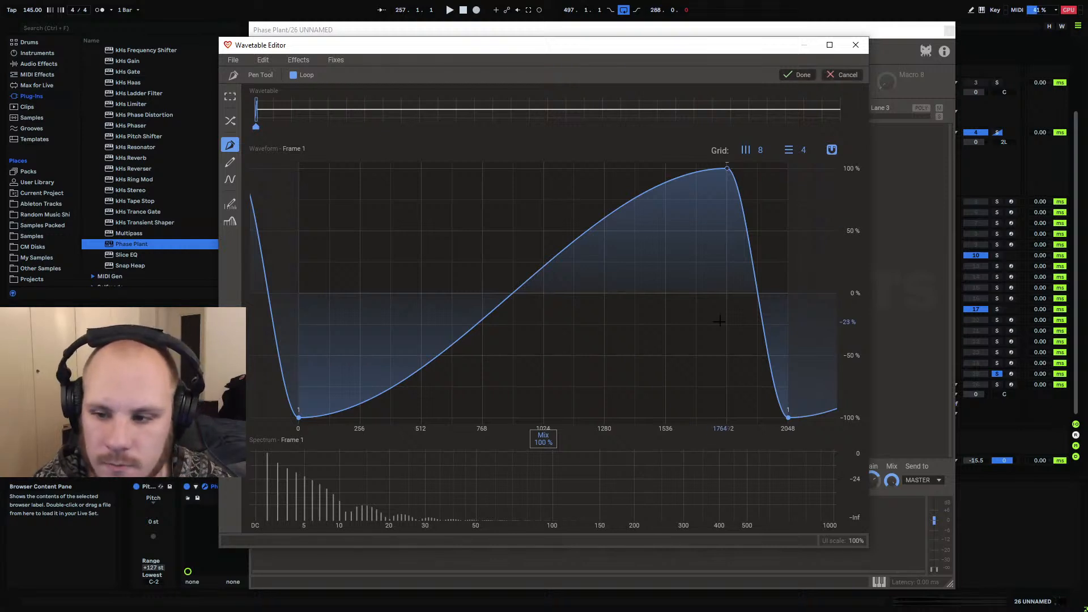
{"action": "mouse_move", "coordinate": [754, 49]}
{"action": "left_mouse_down"}
{"action": "mouse_move", "coordinate": [743, 48]}
{"action": "mouse_move", "coordinate": [773, 50]}
{"action": "left_mouse_up"}
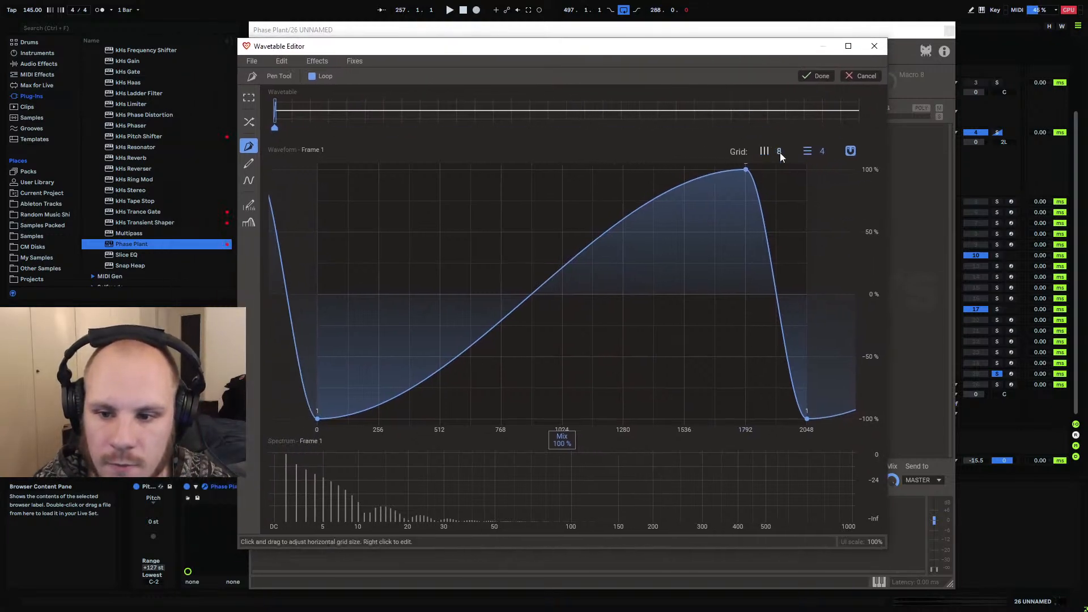
{"action": "left_click_drag", "start_coordinate": [538, 297], "coordinate": [498, 302]}
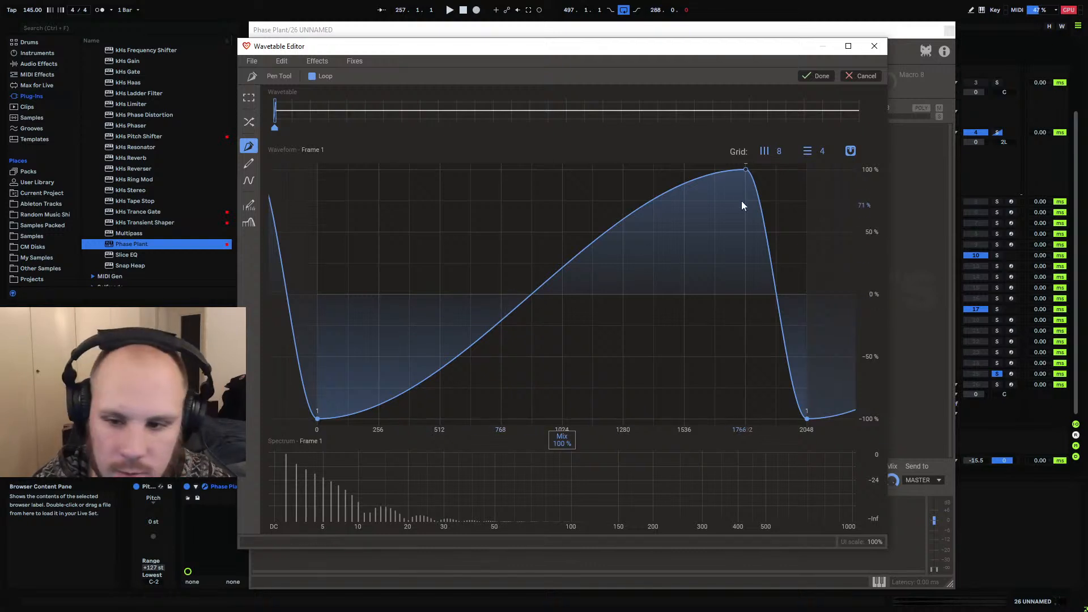
{"action": "left_click", "coordinate": [817, 76]}
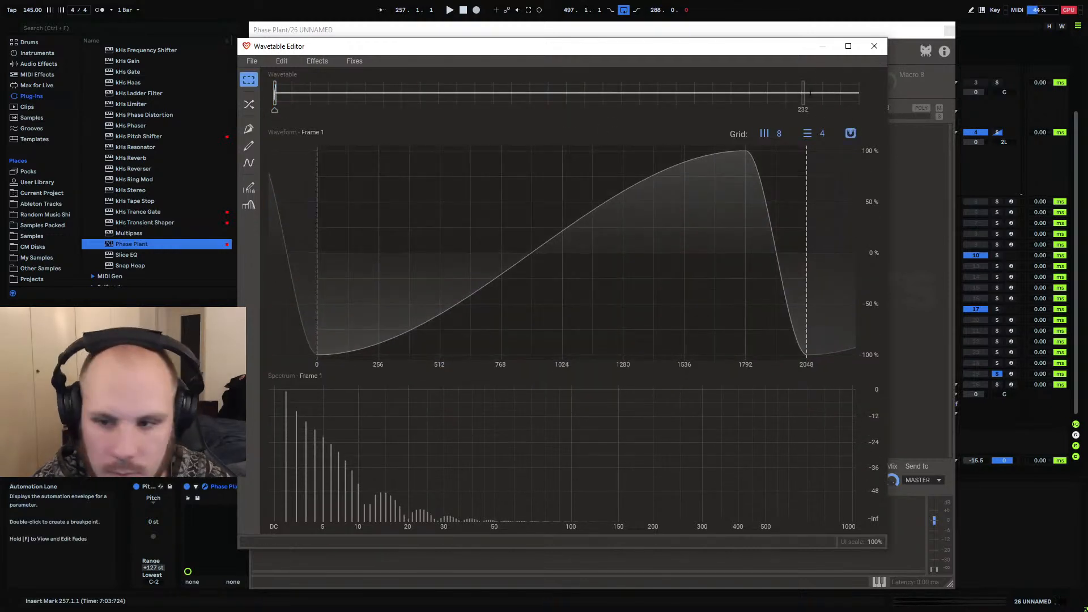
Select frame 256 and paste the copied frame 1 waveform into it
{"action": "left_click", "coordinate": [858, 88]}
{"action": "key", "text": "ctrl+v"}
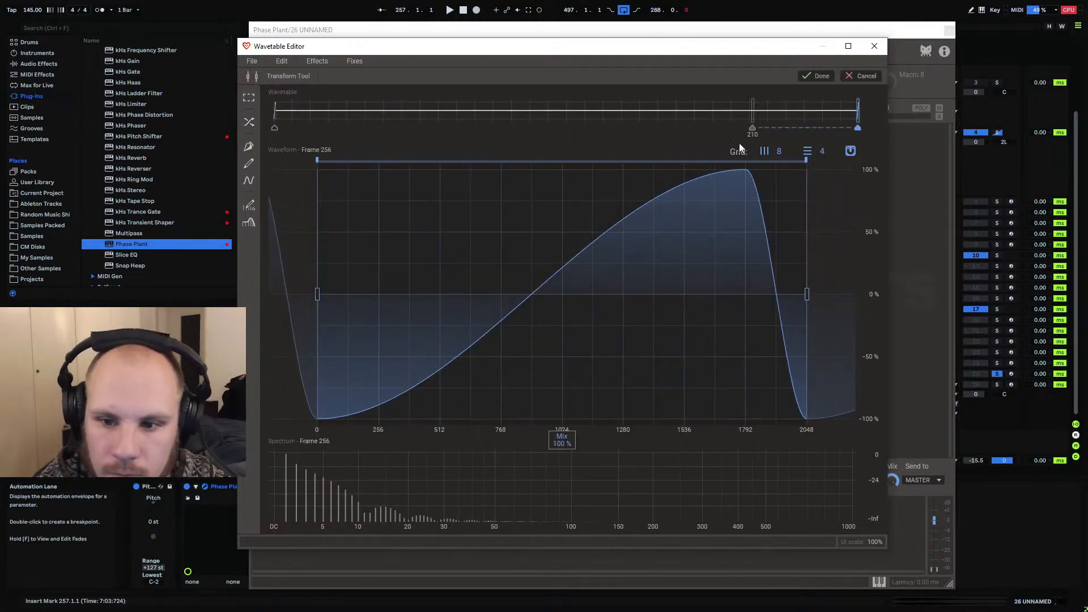
{"action": "left_click", "coordinate": [248, 146]}
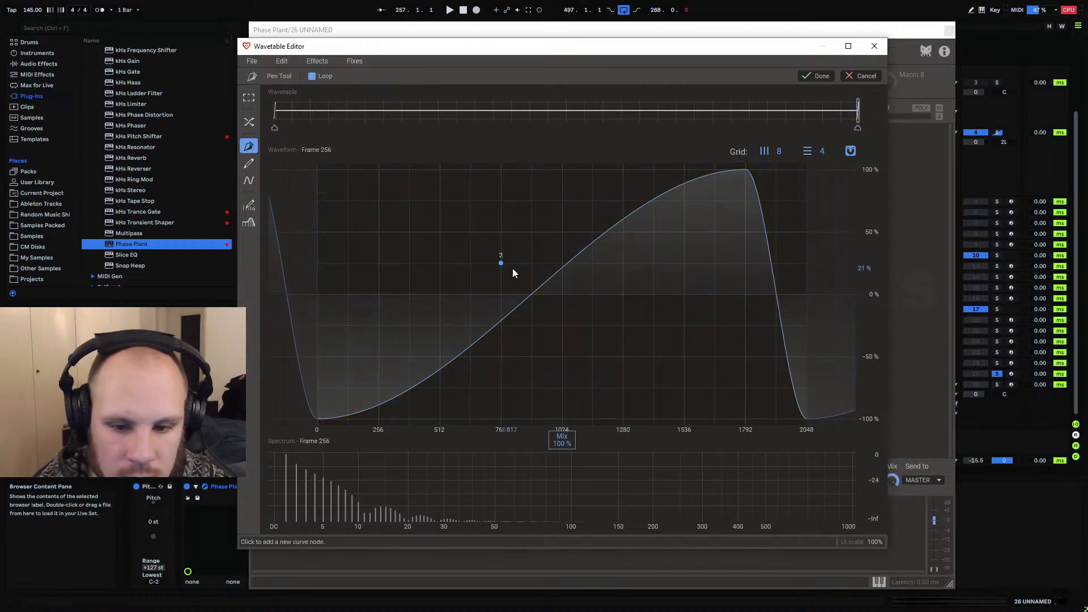
{"action": "left_click_drag", "start_coordinate": [527, 294], "coordinate": [522, 215]}
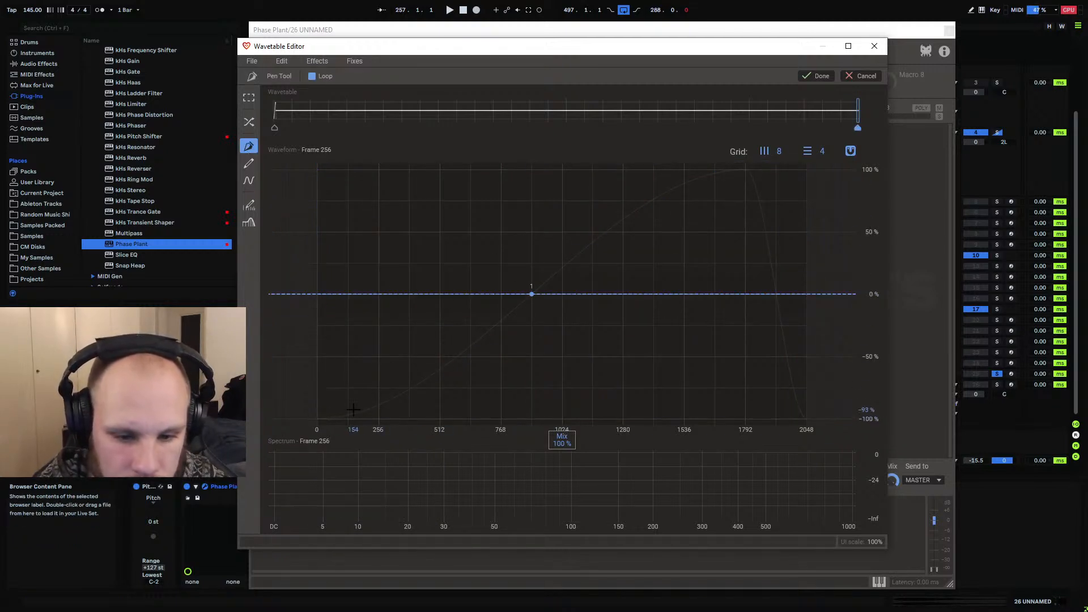
{"action": "left_click", "coordinate": [253, 164]}
With the Pen Tool, draw and apply a looped three-node waveform on frame 256: -100% at 0, 25% at 384 and 100% at 1792
{"action": "left_click", "coordinate": [252, 146]}
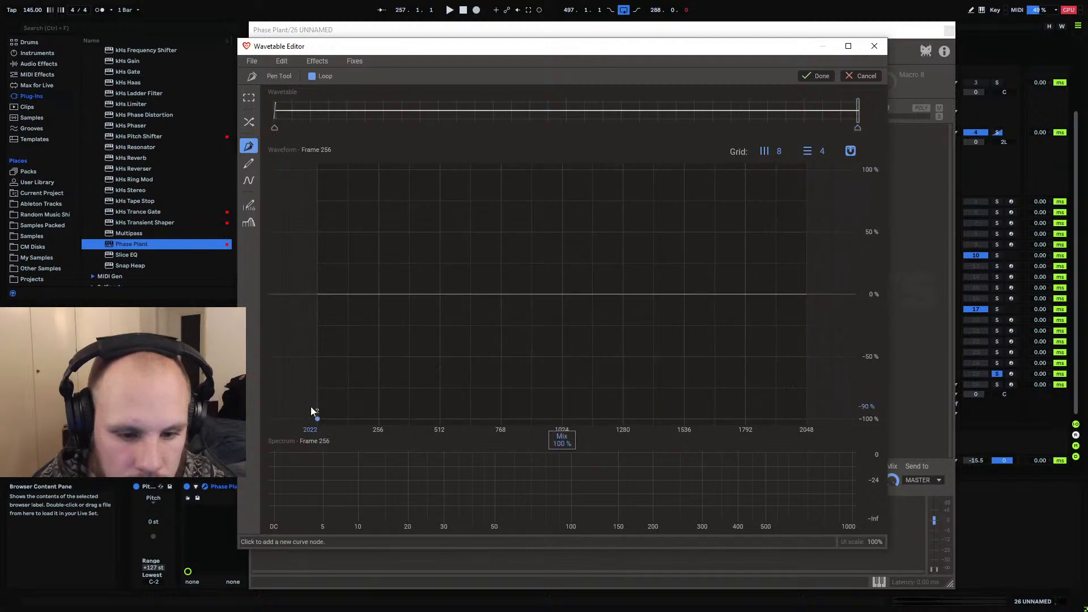
{"action": "left_click", "coordinate": [322, 417]}
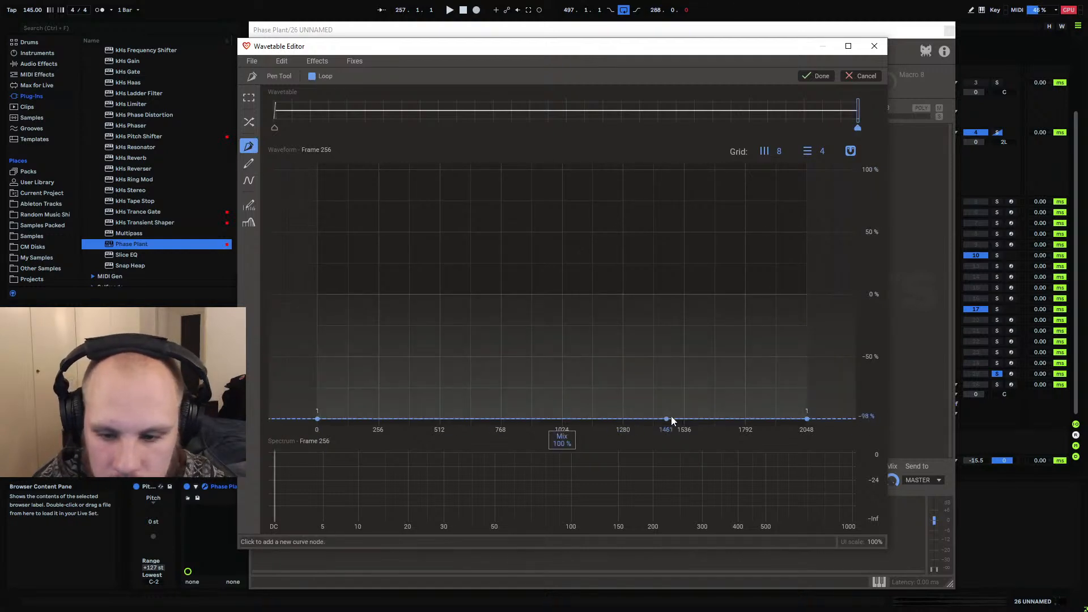
{"action": "left_click_drag", "start_coordinate": [745, 420], "coordinate": [744, 155]}
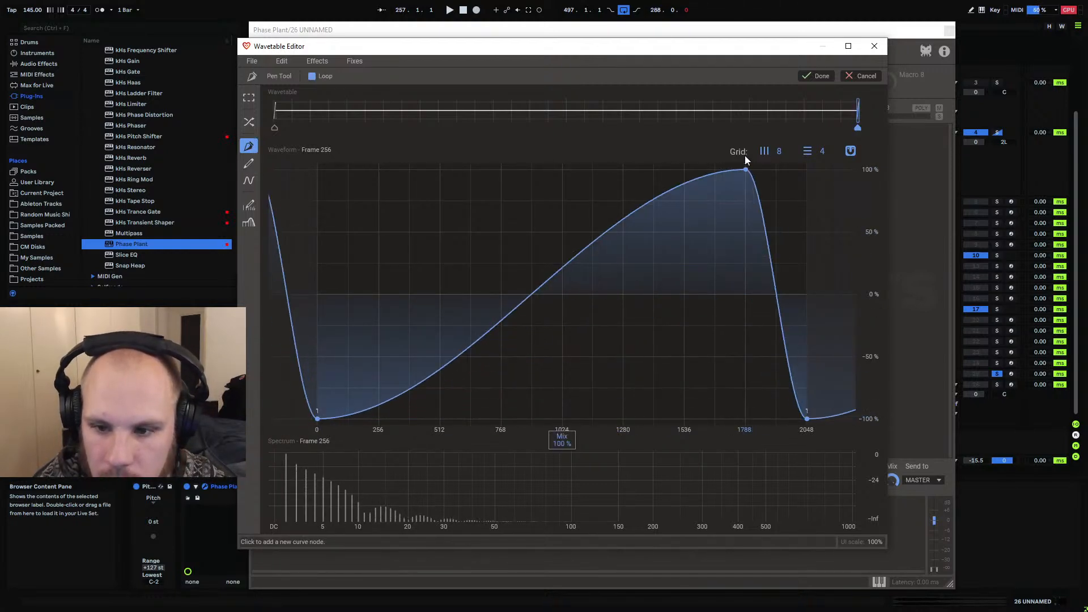
{"action": "left_click_drag", "start_coordinate": [532, 294], "coordinate": [388, 294]}
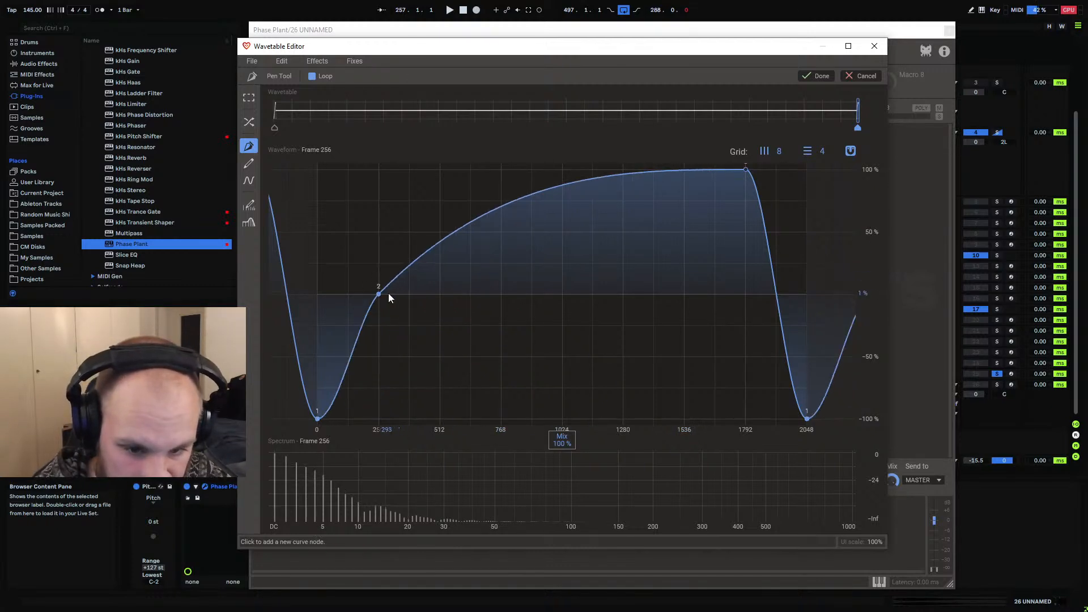
{"action": "left_click", "coordinate": [354, 350]}
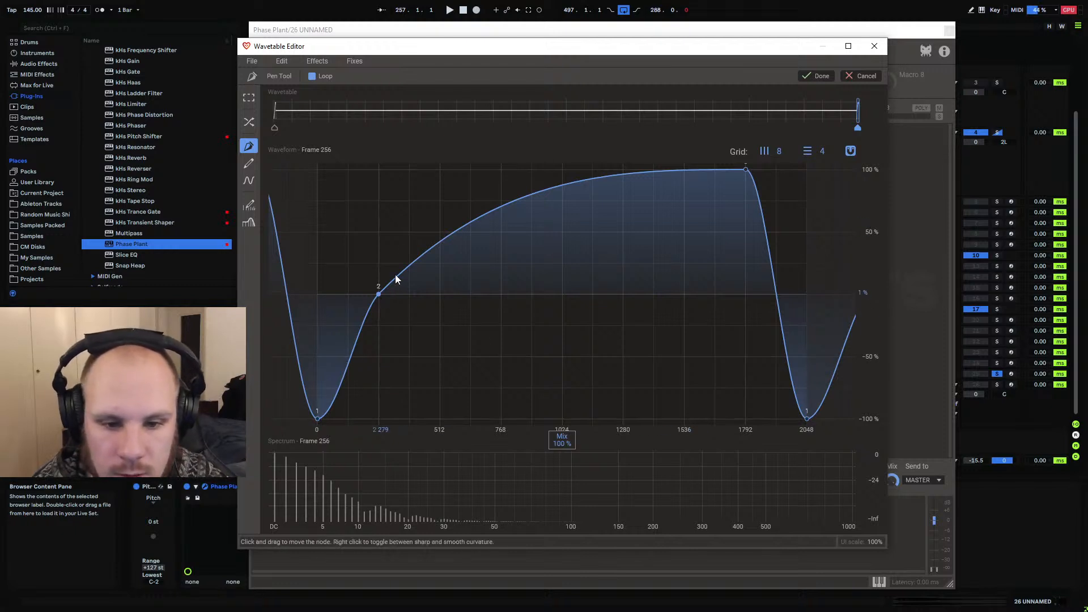
{"action": "left_click_drag", "start_coordinate": [395, 279], "coordinate": [411, 260]}
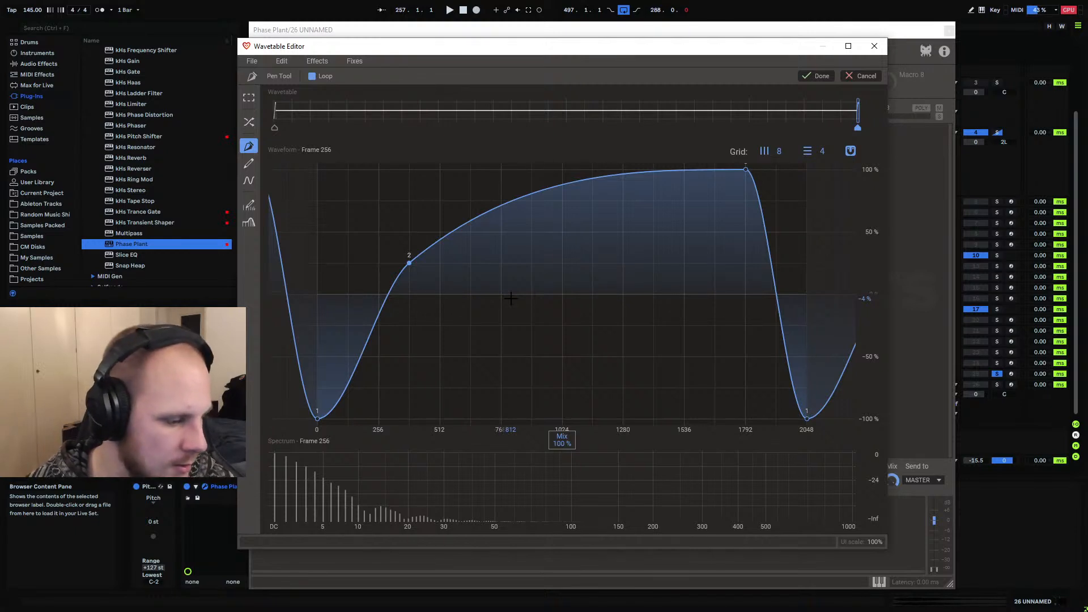
{"action": "left_click", "coordinate": [817, 75]}
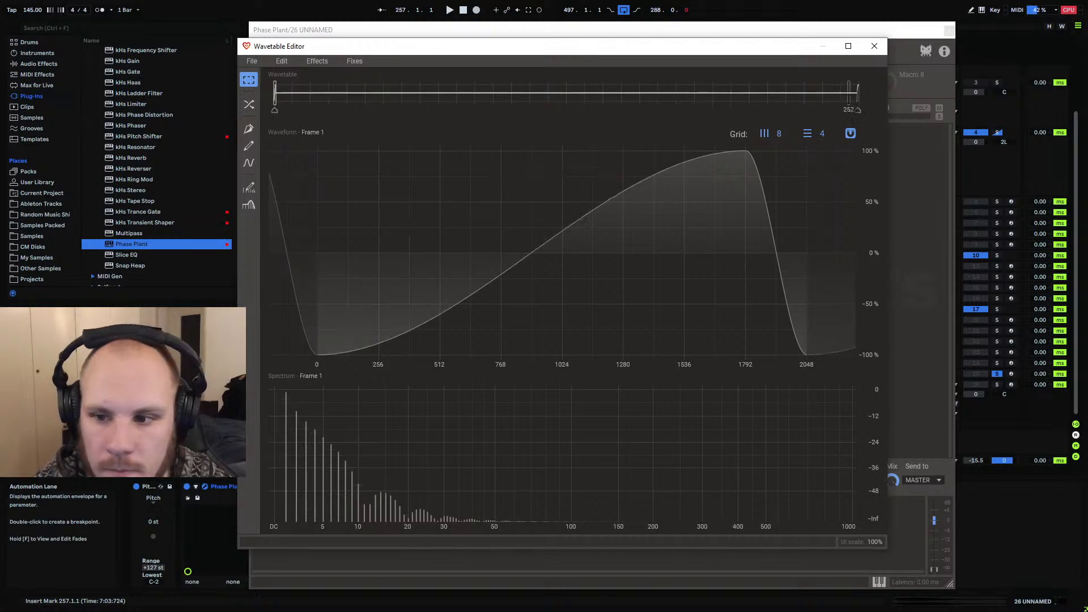
Apply a linear morph between frames 1 and 256, save the wavetable as SSQ 1 in WAV format, and close the Wavetable Editor
{"action": "left_click", "coordinate": [249, 104]}
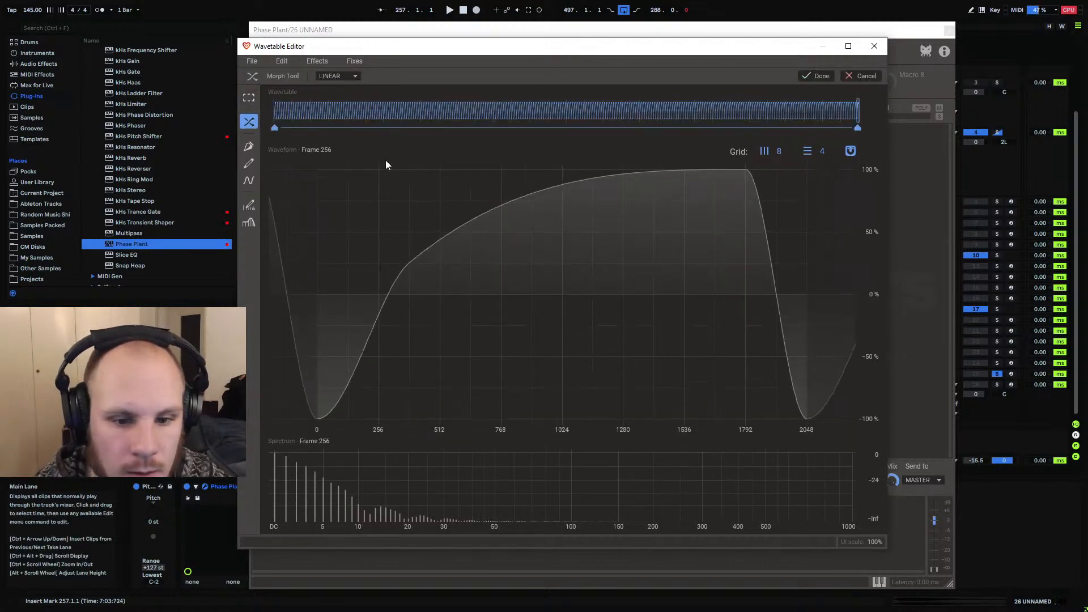
{"action": "left_click", "coordinate": [814, 78]}
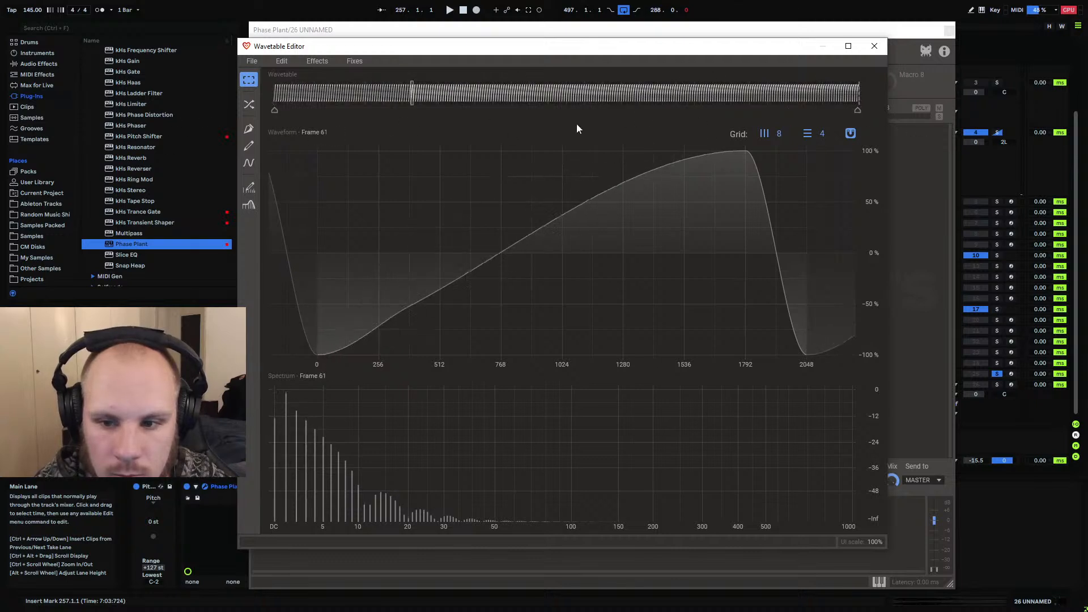
{"action": "left_click", "coordinate": [252, 61]}
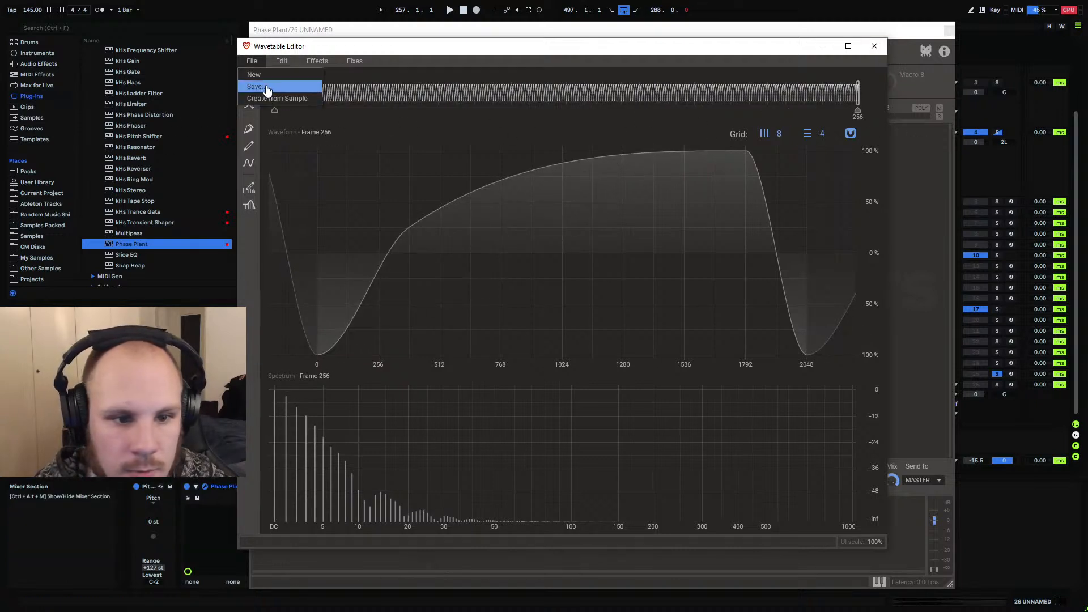
{"action": "left_click", "coordinate": [266, 88]}
{"action": "left_click", "coordinate": [389, 276]}
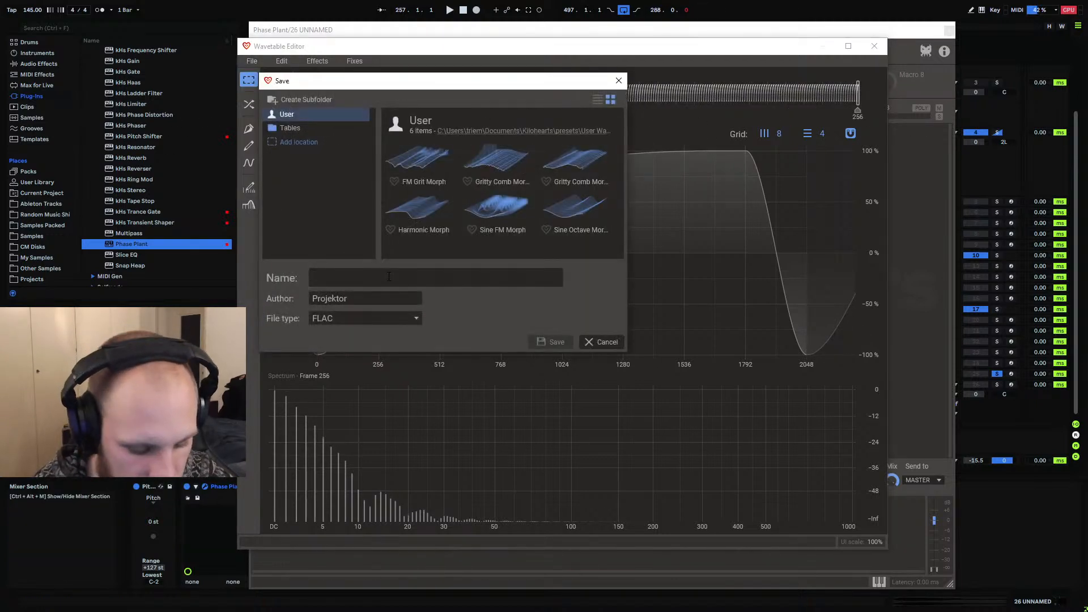
{"action": "type", "text": "SSQ 1"}
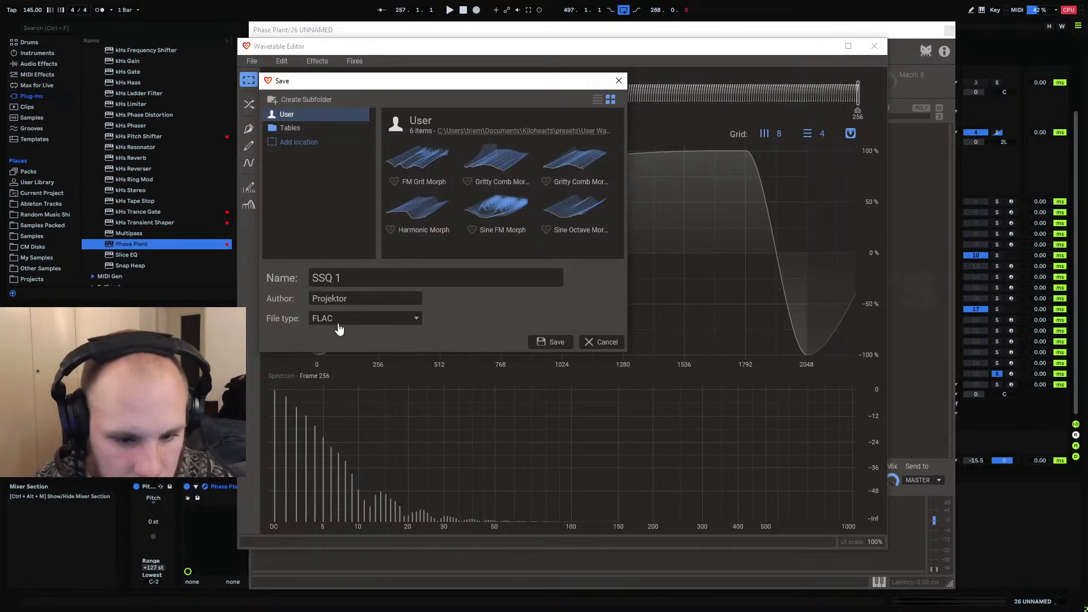
{"action": "left_click", "coordinate": [338, 321]}
{"action": "left_click", "coordinate": [333, 333]}
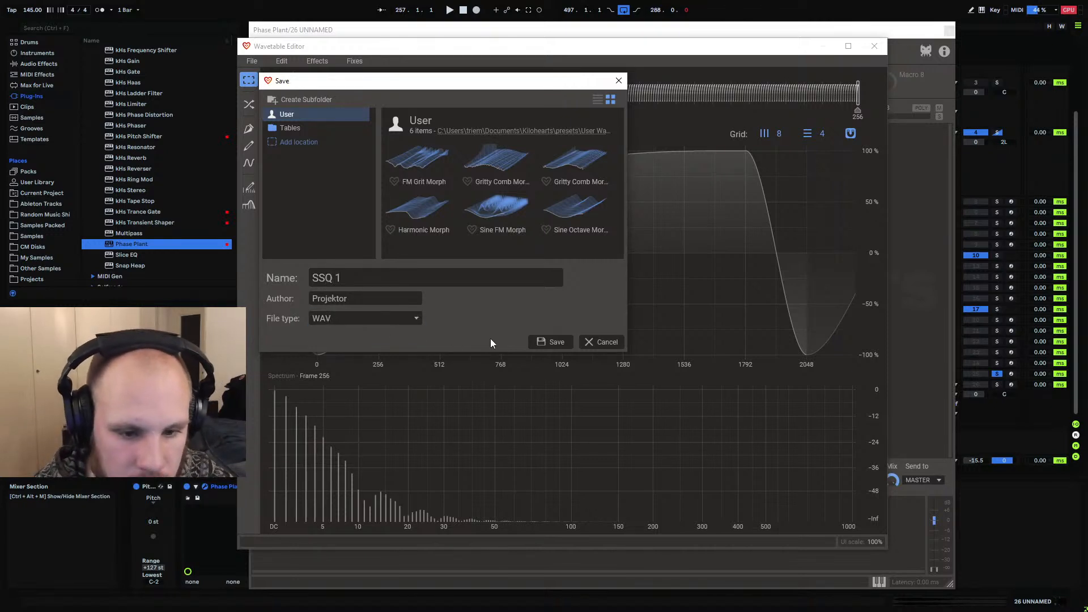
{"action": "left_click", "coordinate": [549, 342]}
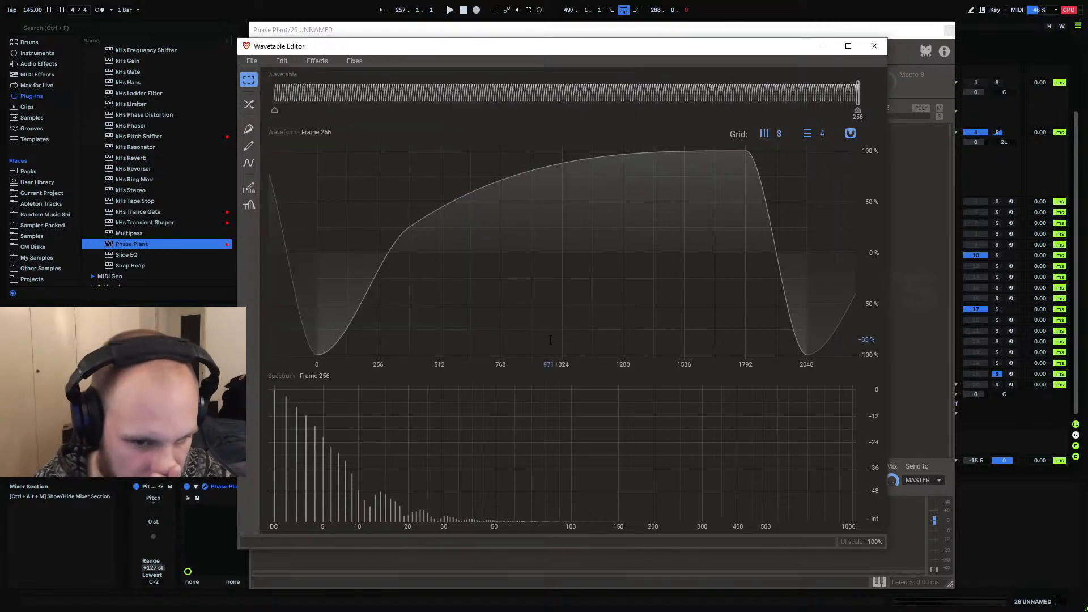
{"action": "left_click", "coordinate": [875, 48]}
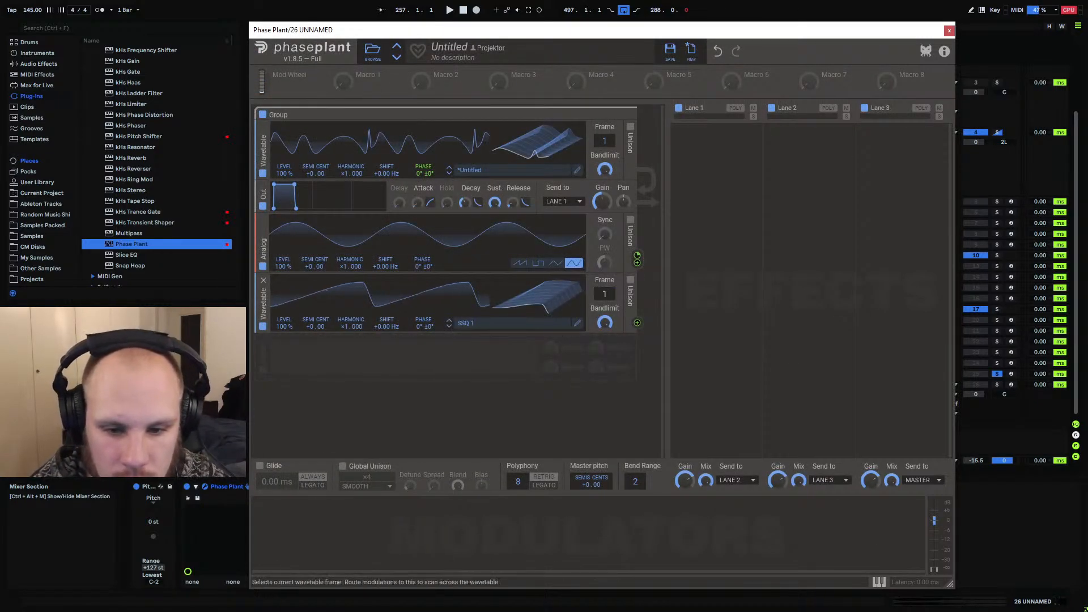
Modulate the Analog generator's phase with the SSQ 1 wavetable's output, and set that wavetable's frame to 256
{"action": "left_click", "coordinate": [636, 324]}
{"action": "left_click_drag", "start_coordinate": [423, 273], "coordinate": [423, 216]}
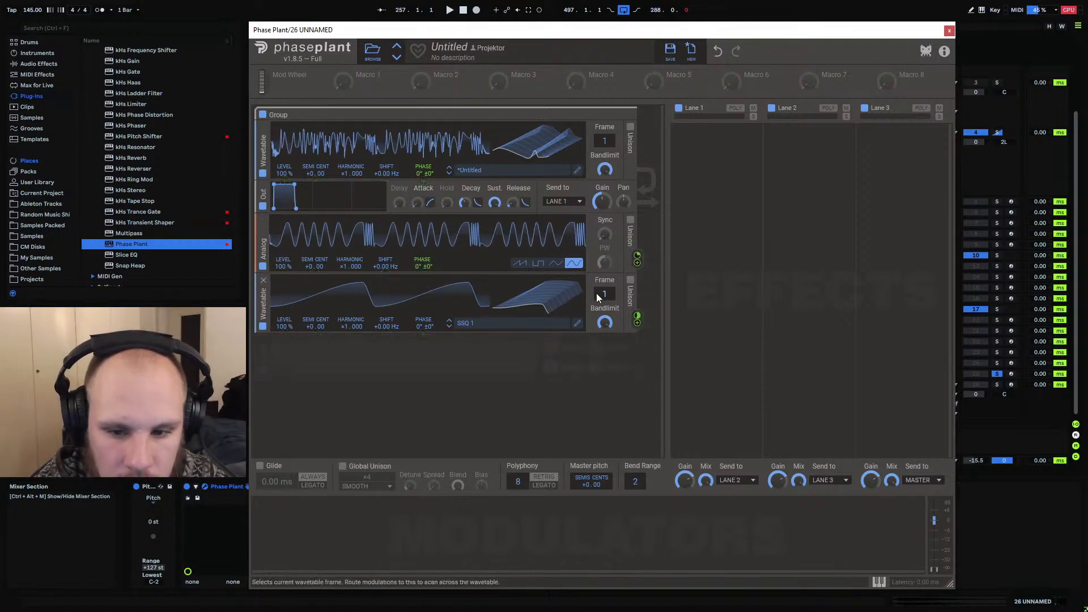
{"action": "left_click_drag", "start_coordinate": [597, 294], "coordinate": [597, 215]}
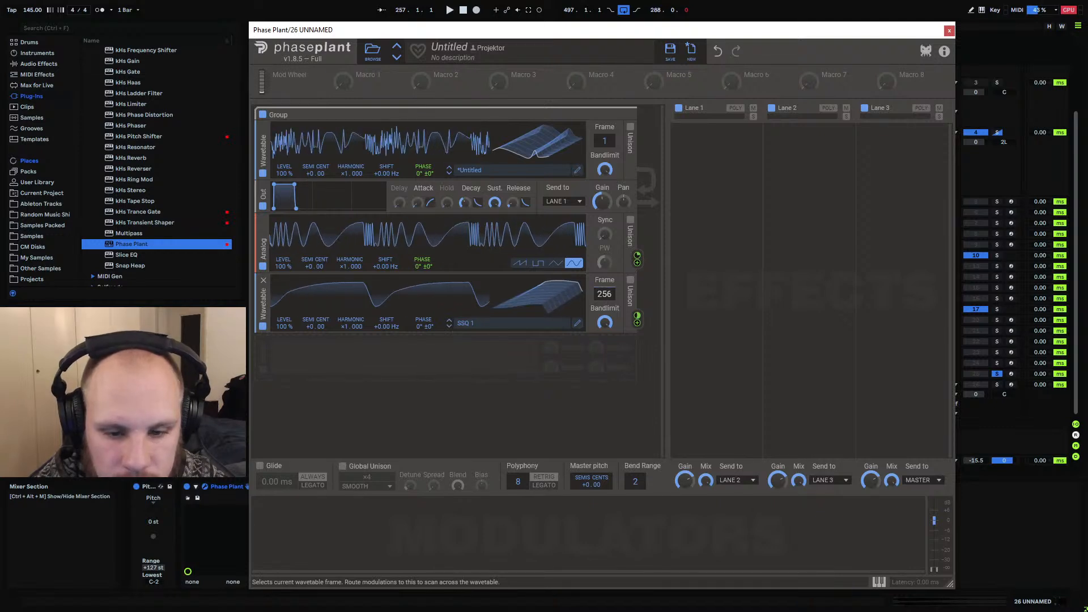
Arm and solo track 26 UNNAMED, and shrink and reposition the Phase Plant window to uncover the FX track's devices
{"action": "left_click", "coordinate": [1011, 384]}
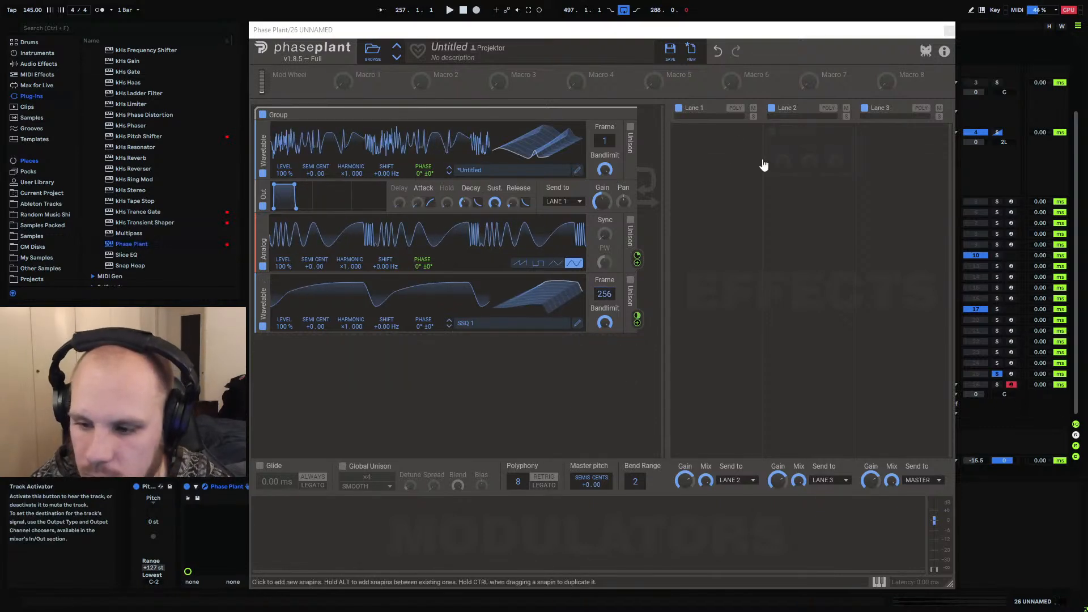
{"action": "left_click_drag", "start_coordinate": [768, 30], "coordinate": [609, 41]}
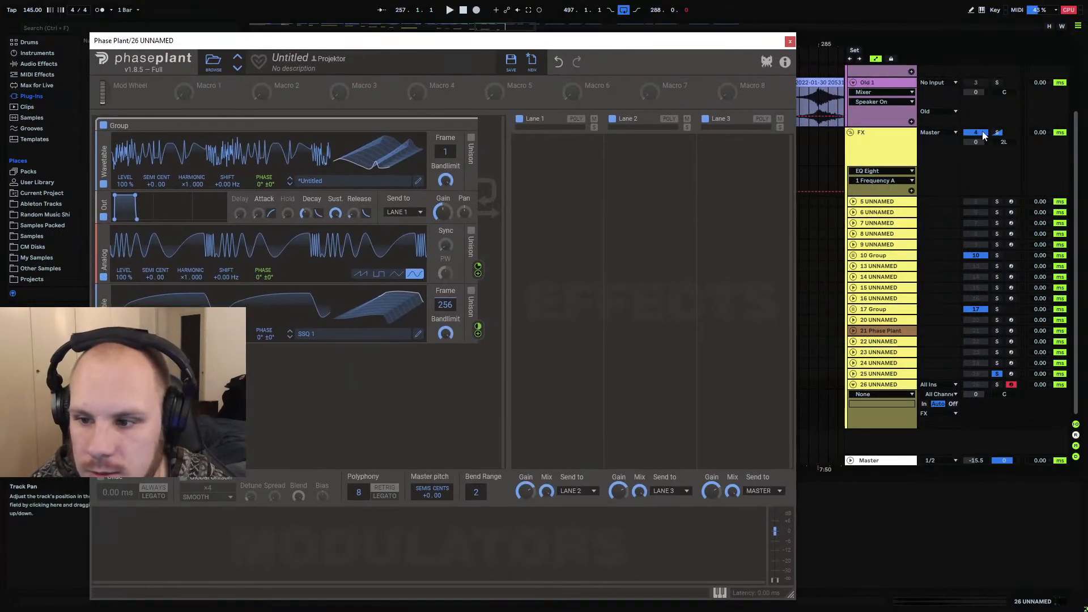
{"action": "left_click", "coordinate": [815, 195]}
{"action": "left_click_drag", "start_coordinate": [360, 46], "coordinate": [404, 33]}
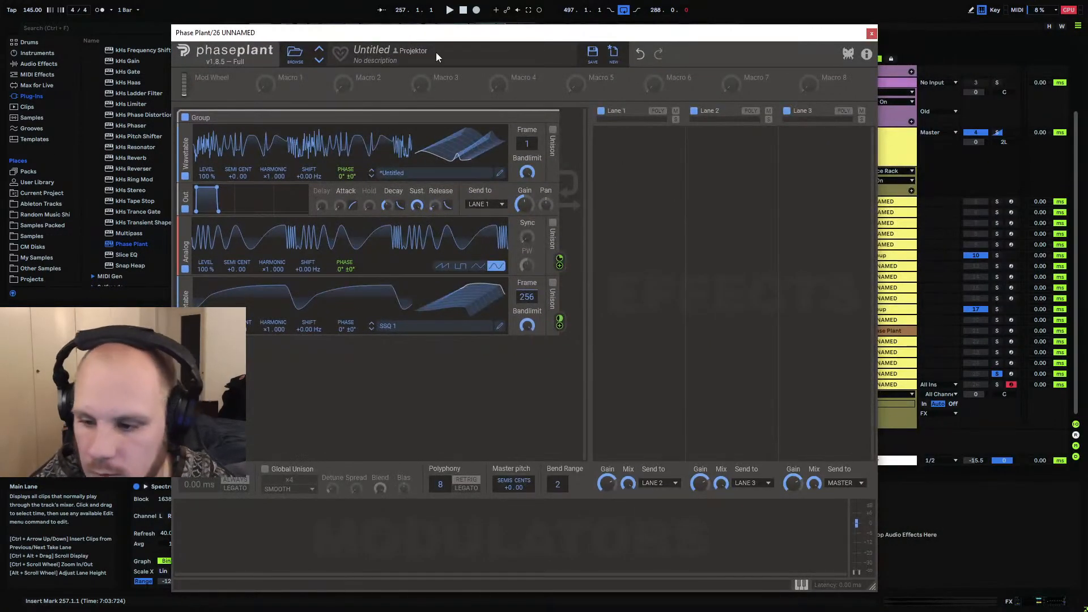
{"action": "left_click", "coordinate": [996, 385]}
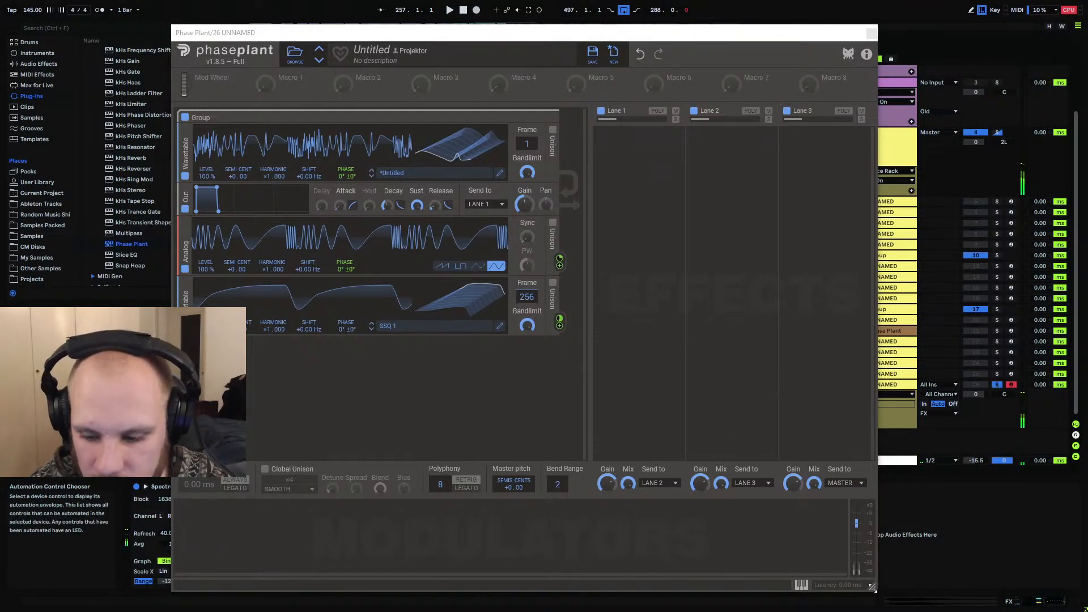
{"action": "left_click_drag", "start_coordinate": [872, 587], "coordinate": [593, 400]}
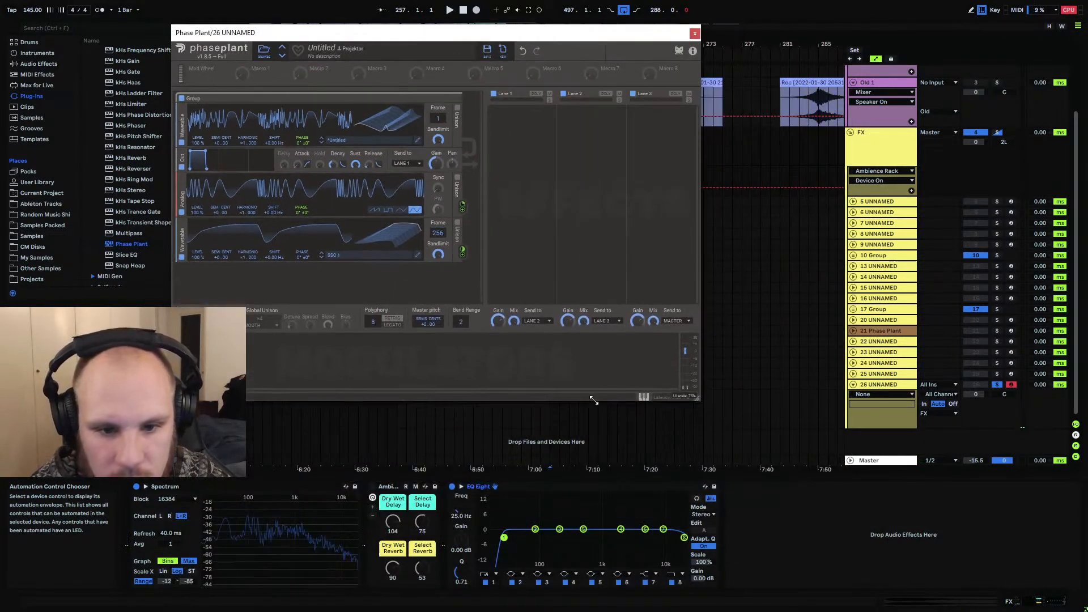
{"action": "left_click_drag", "start_coordinate": [344, 36], "coordinate": [423, 50]}
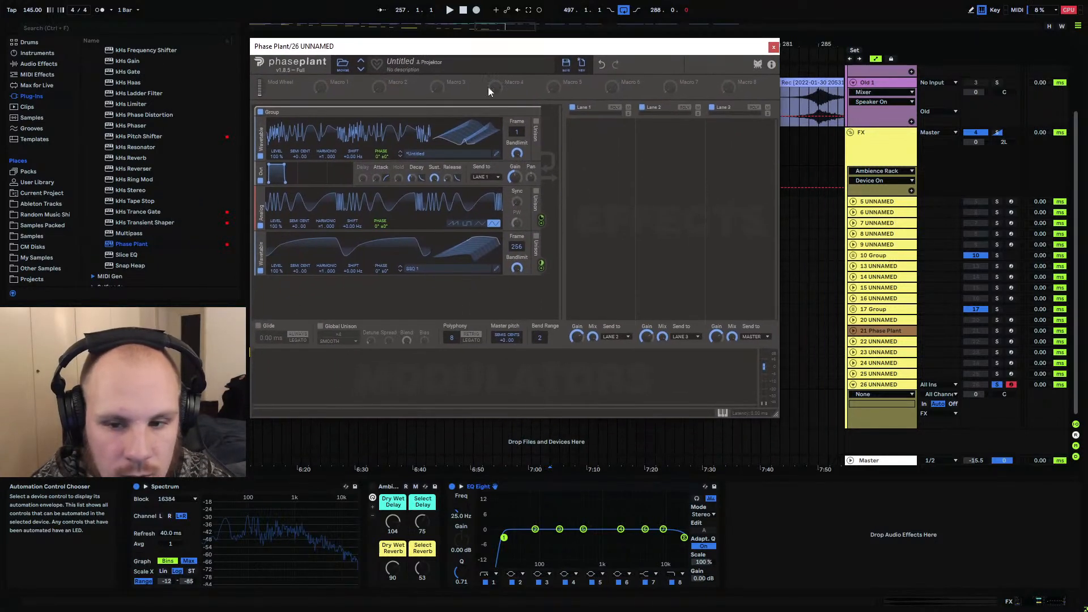
{"action": "left_click_drag", "start_coordinate": [777, 416], "coordinate": [841, 455]}
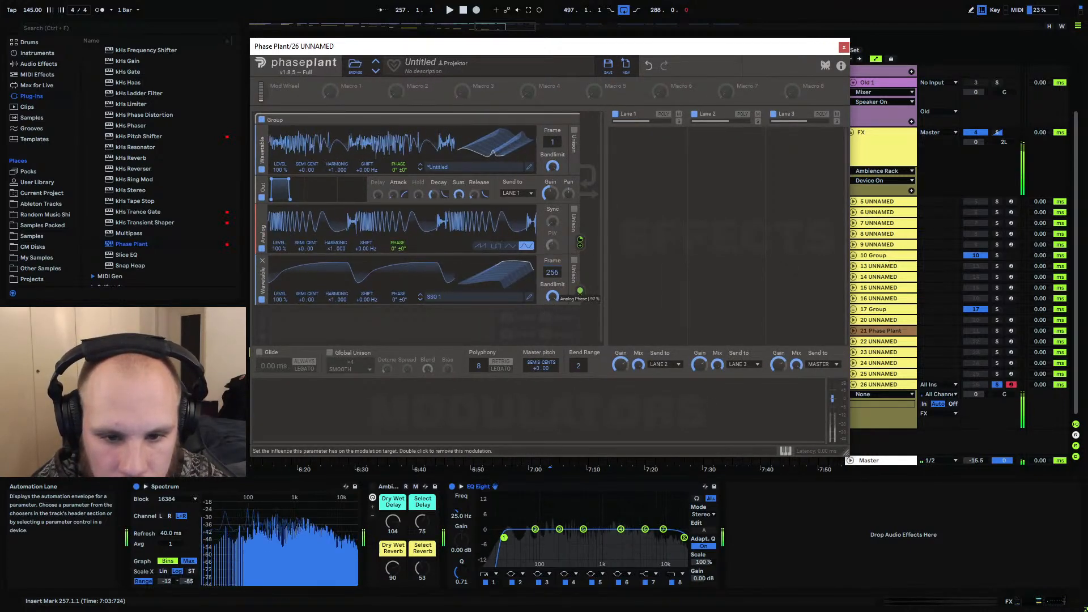
Lower the SSQ 1 modulation of the Analog phase, and reorder the generators with Analog first and the untitled wavetable below the Out module
{"action": "left_click_drag", "start_coordinate": [580, 291], "coordinate": [580, 311]}
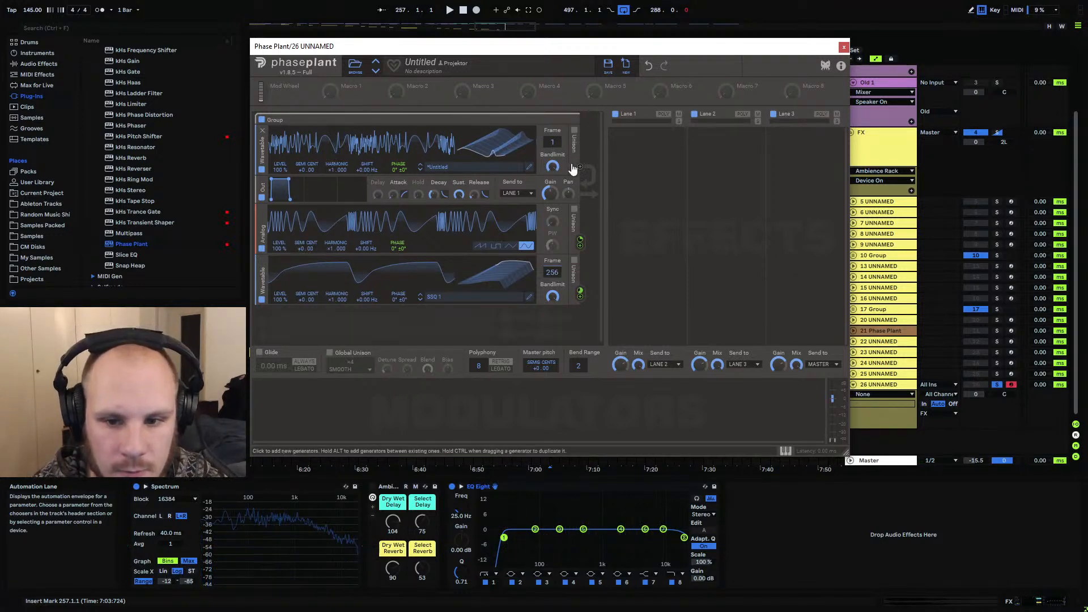
{"action": "left_click_drag", "start_coordinate": [259, 236], "coordinate": [261, 162]}
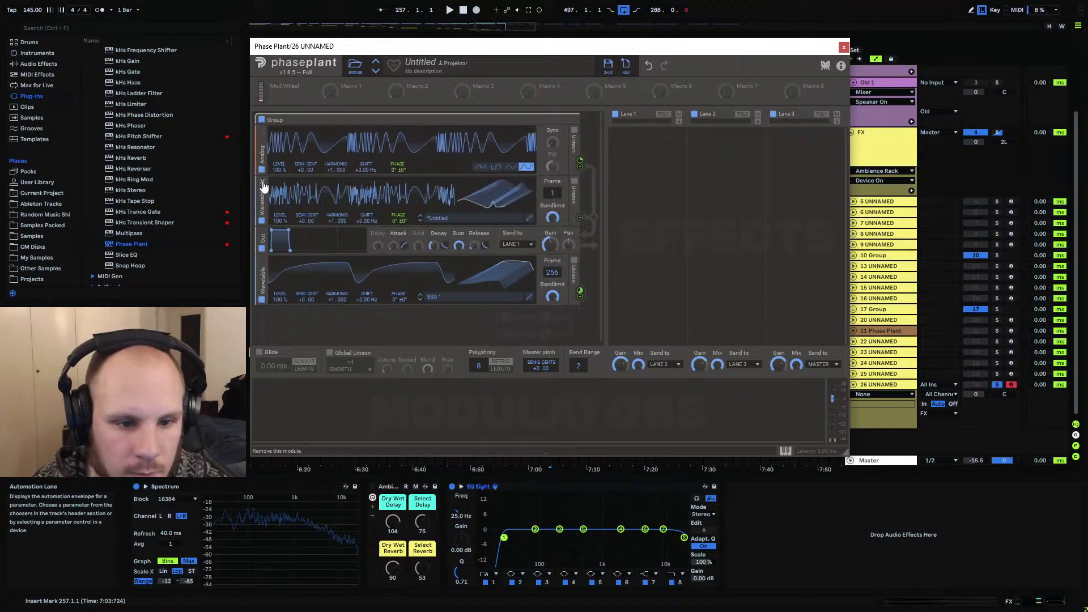
{"action": "left_click_drag", "start_coordinate": [261, 205], "coordinate": [261, 289]}
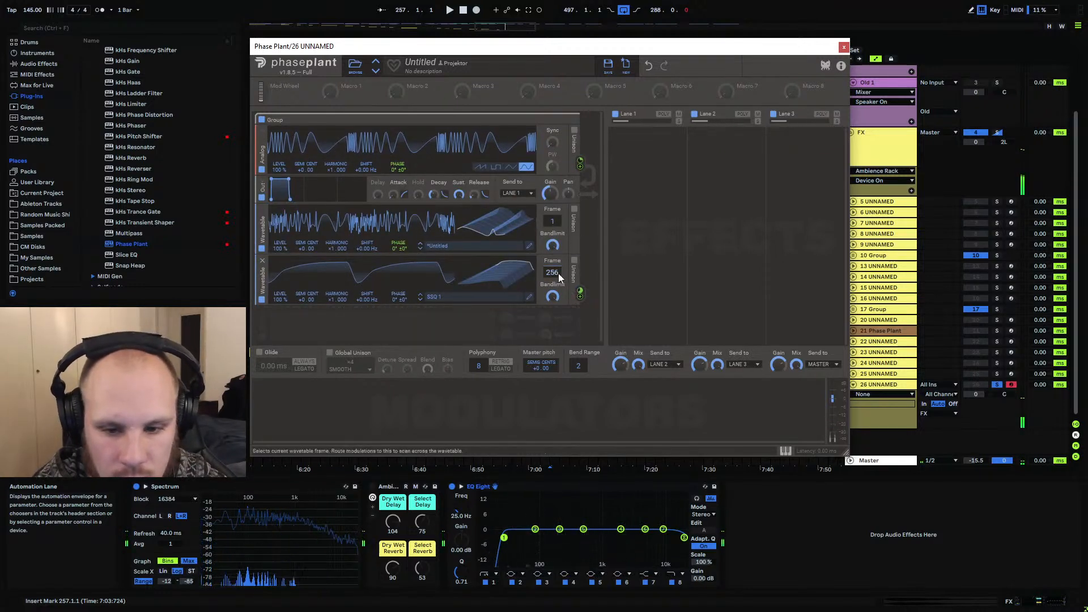
Try the Analog phase modulation at 100% with SSQ 1 frames 1 and 256, keep frame 256, and reduce the modulation amount
{"action": "left_click_drag", "start_coordinate": [580, 290], "coordinate": [580, 270]}
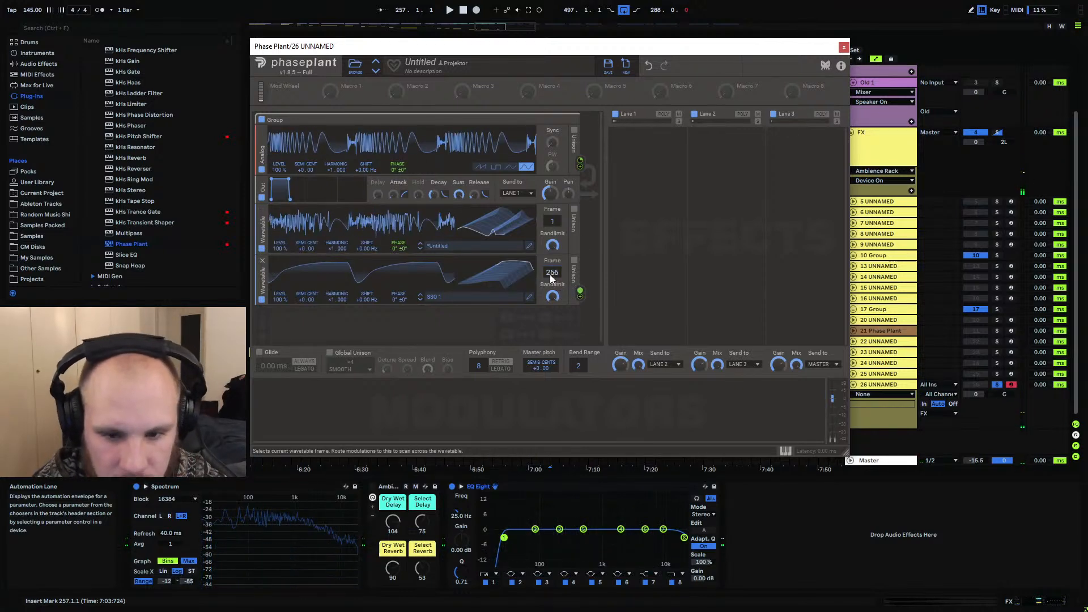
{"action": "left_click_drag", "start_coordinate": [551, 275], "coordinate": [552, 363]}
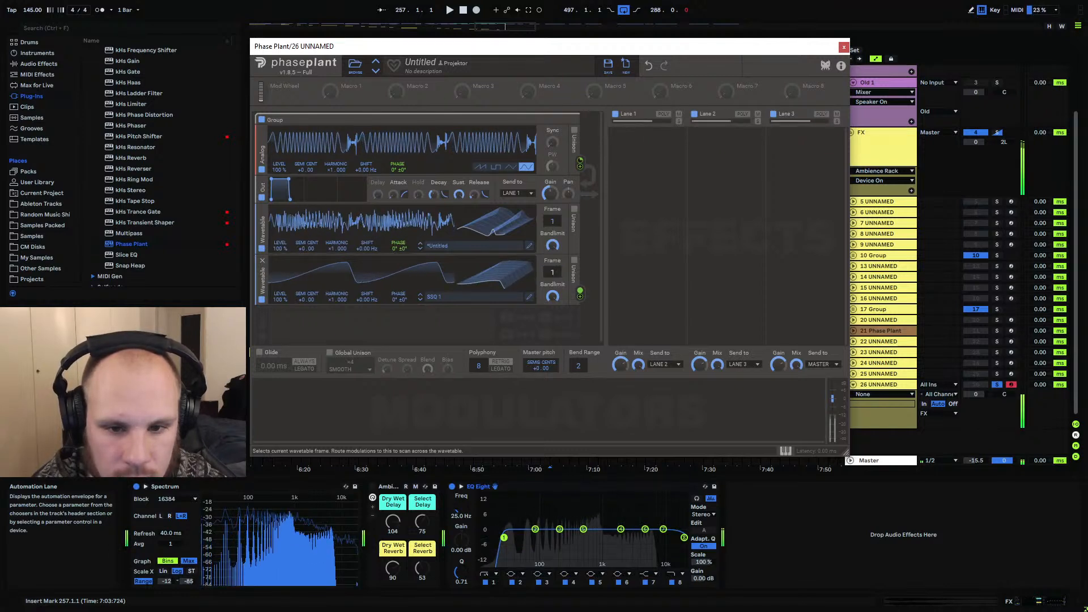
{"action": "left_click_drag", "start_coordinate": [552, 273], "coordinate": [552, 190]}
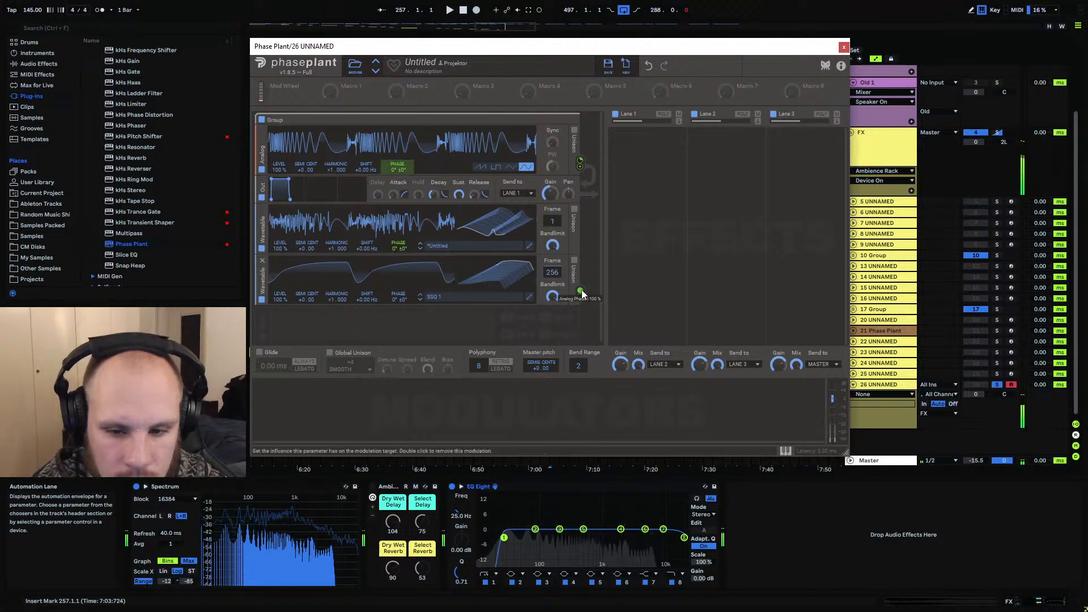
{"action": "mouse_move", "coordinate": [581, 291]}
{"action": "left_mouse_down"}
{"action": "mouse_move", "coordinate": [580, 317]}
{"action": "mouse_move", "coordinate": [581, 306]}
{"action": "left_mouse_up"}
Move the untitled wavetable generator back to the top of the group, and add a Distortion module below the SSQ 1 wavetable
{"action": "left_click_drag", "start_coordinate": [262, 232], "coordinate": [265, 163]}
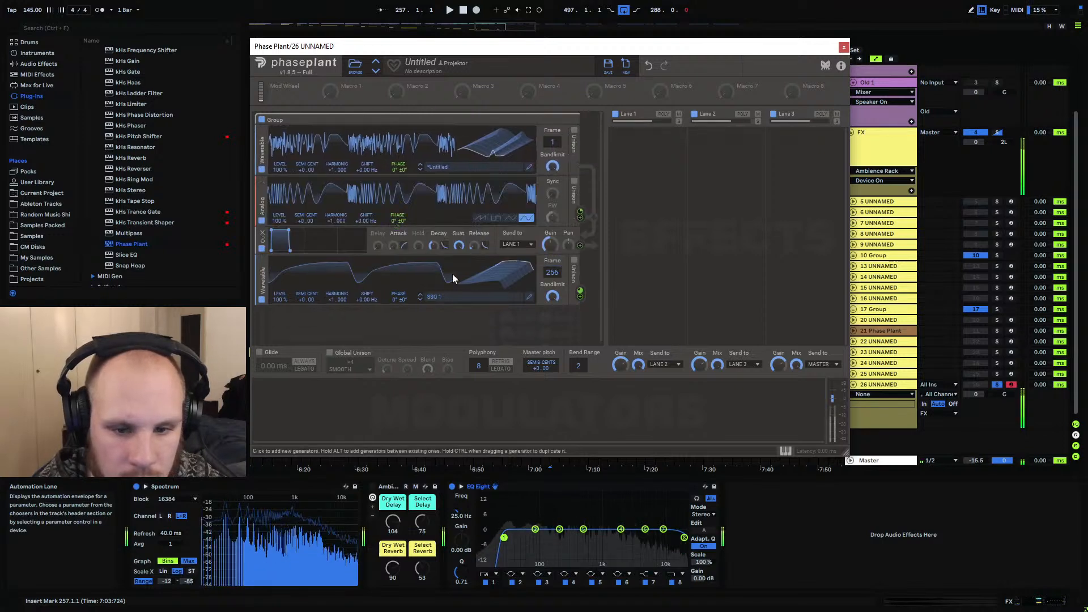
{"action": "left_click", "coordinate": [401, 334]}
{"action": "left_click", "coordinate": [444, 366]}
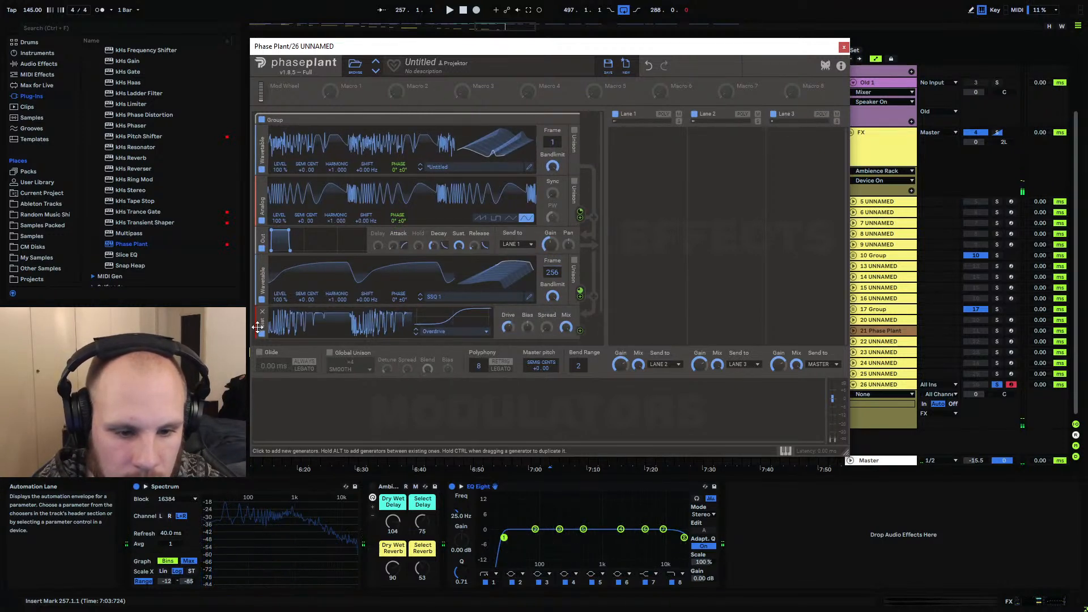
Move the Distortion module between the Analog generator and the Out module, and try the Saturate type
{"action": "left_click_drag", "start_coordinate": [262, 335], "coordinate": [258, 249]}
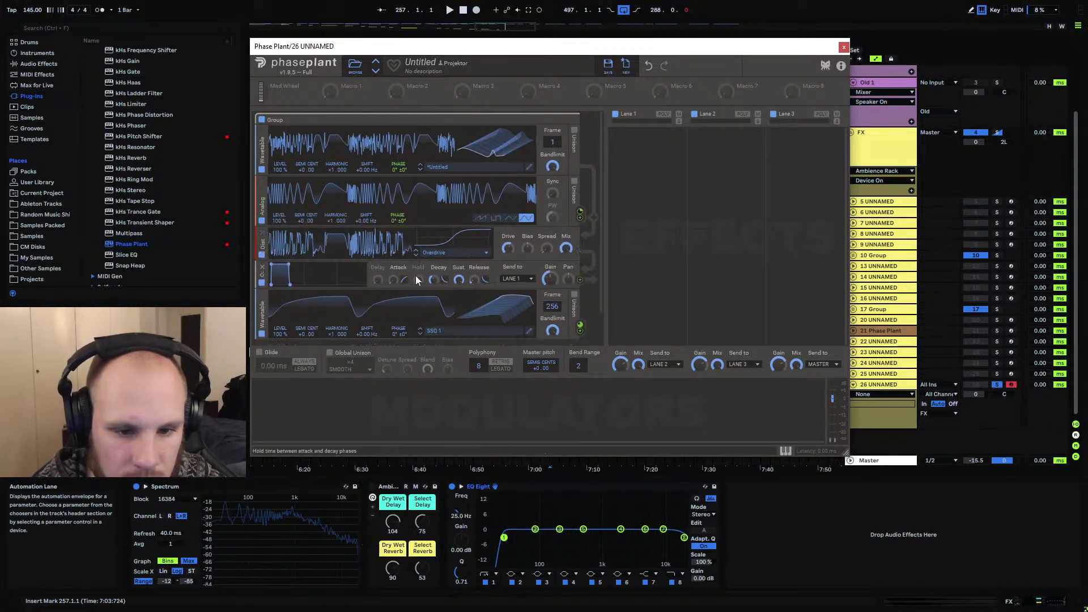
{"action": "left_click", "coordinate": [445, 255]}
{"action": "left_click", "coordinate": [450, 266]}
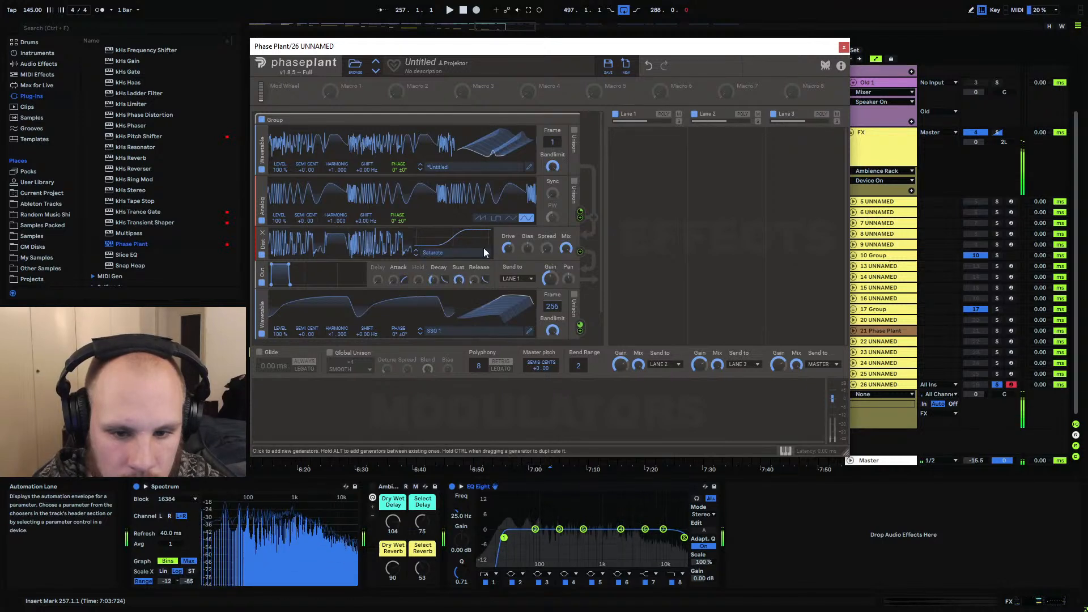
Set the Distortion type to Foldback and experiment with its stereo spread
{"action": "left_click", "coordinate": [453, 254]}
{"action": "left_click", "coordinate": [447, 273]}
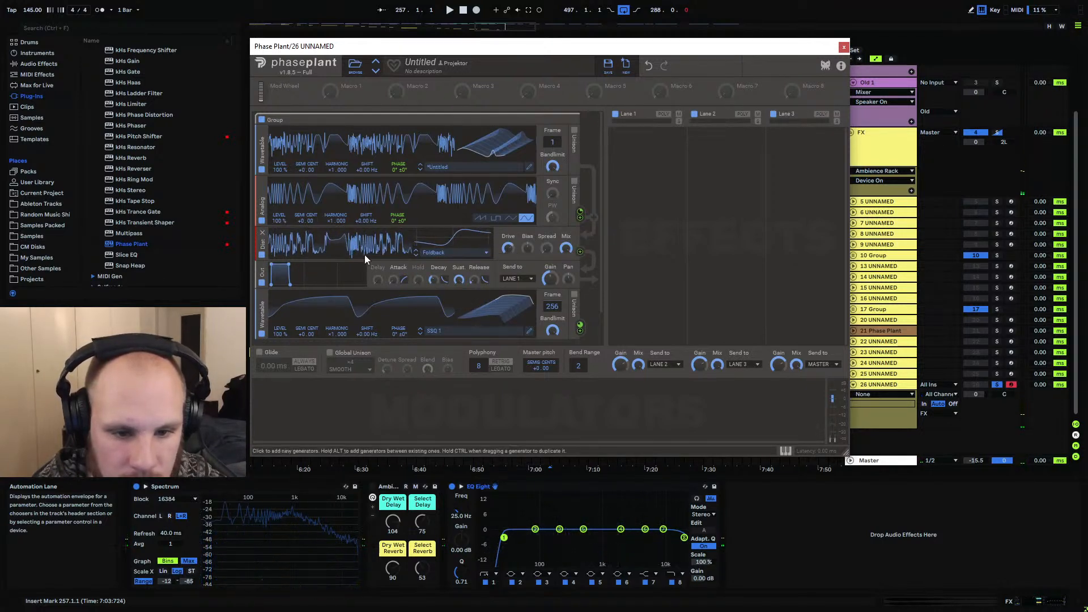
{"action": "left_click_drag", "start_coordinate": [546, 249], "coordinate": [546, 245]}
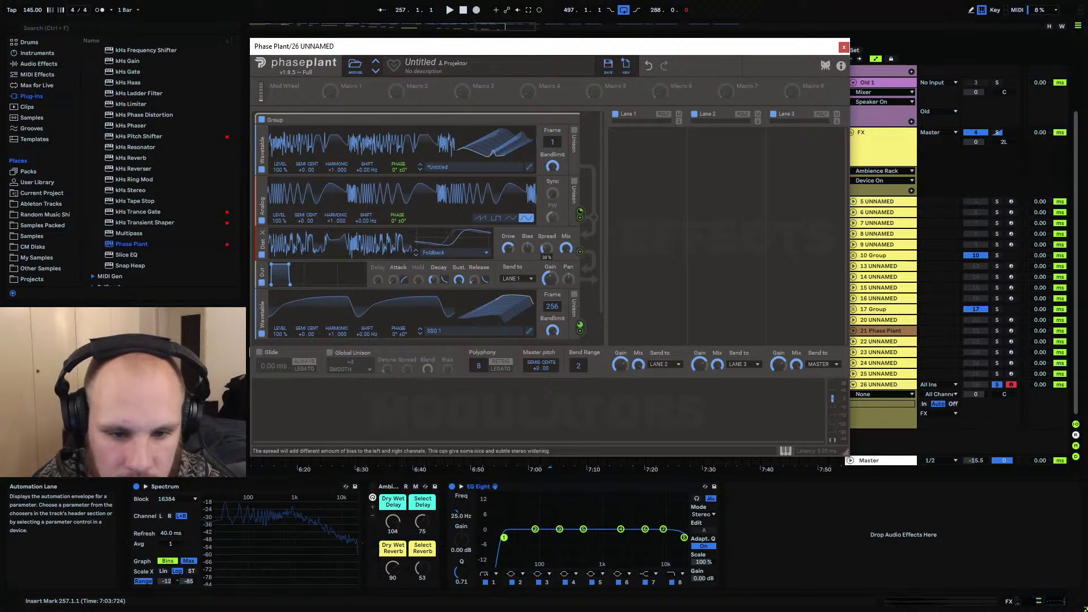
{"action": "left_click_drag", "start_coordinate": [546, 248], "coordinate": [548, 249]}
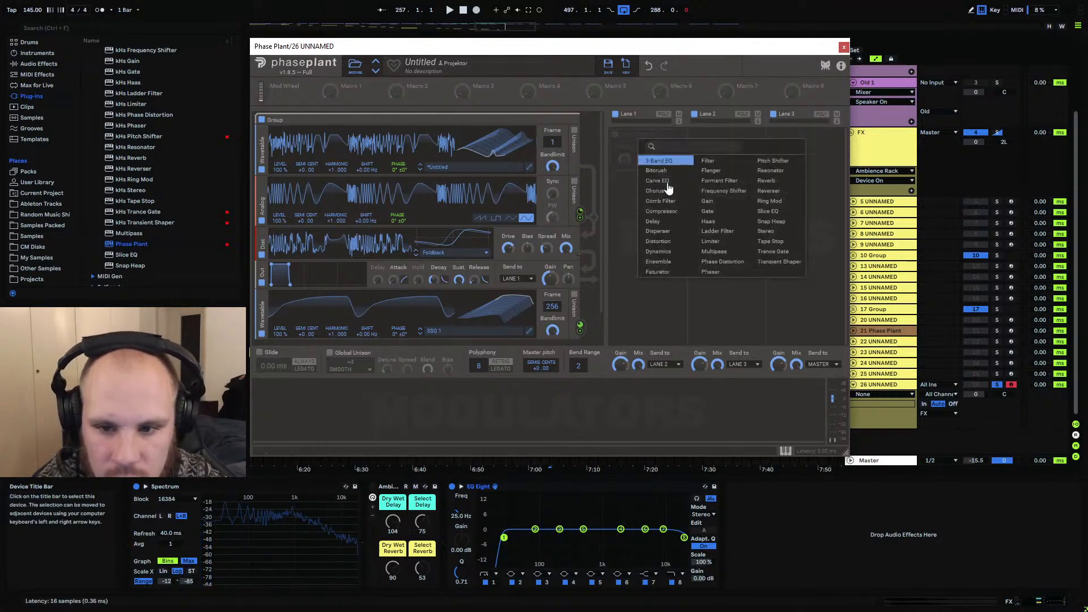
Add a Slice EQ to Lane 1 and open its editor
{"action": "left_click", "coordinate": [634, 142]}
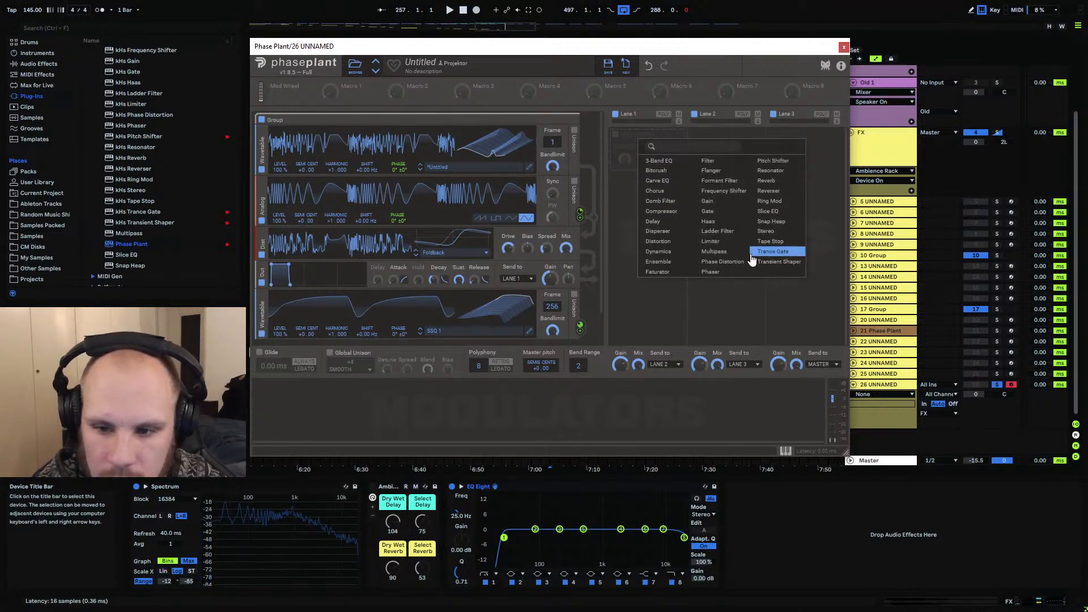
{"action": "left_click", "coordinate": [781, 212]}
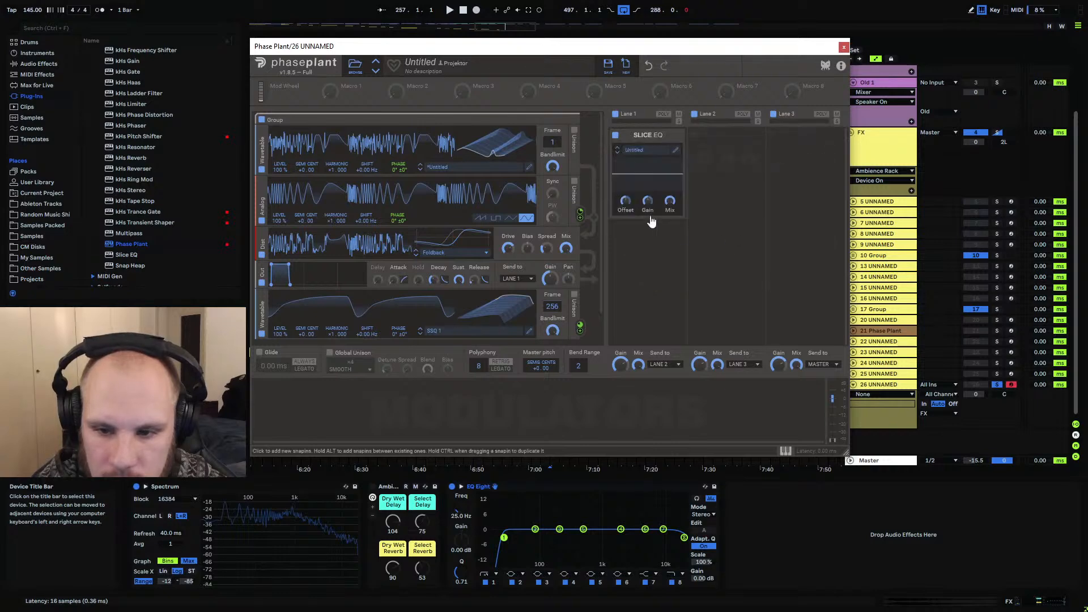
{"action": "left_click", "coordinate": [674, 154]}
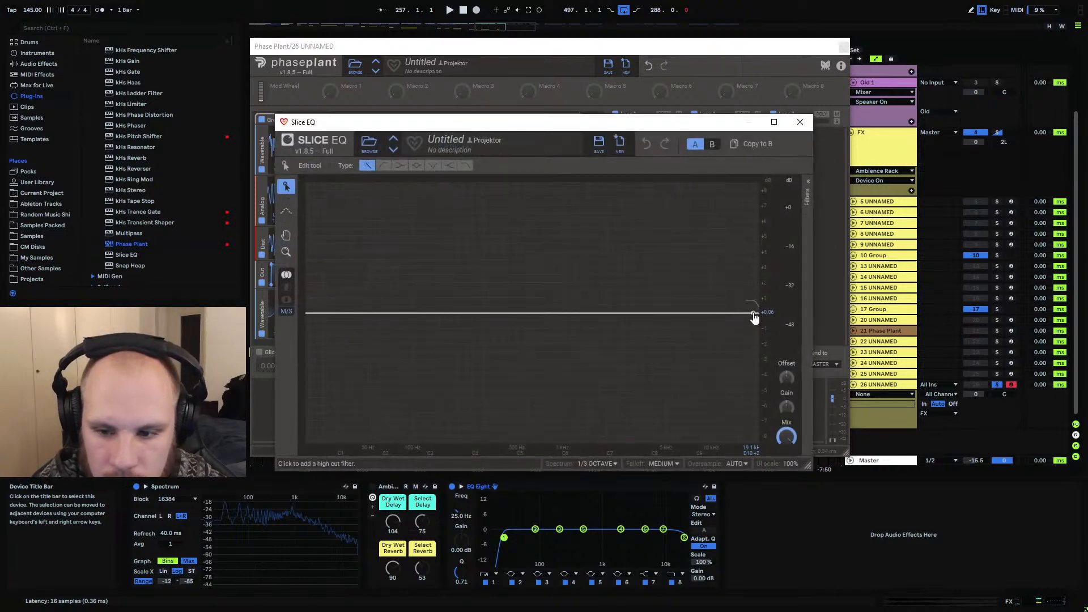
{"action": "left_click_drag", "start_coordinate": [755, 314], "coordinate": [754, 329]}
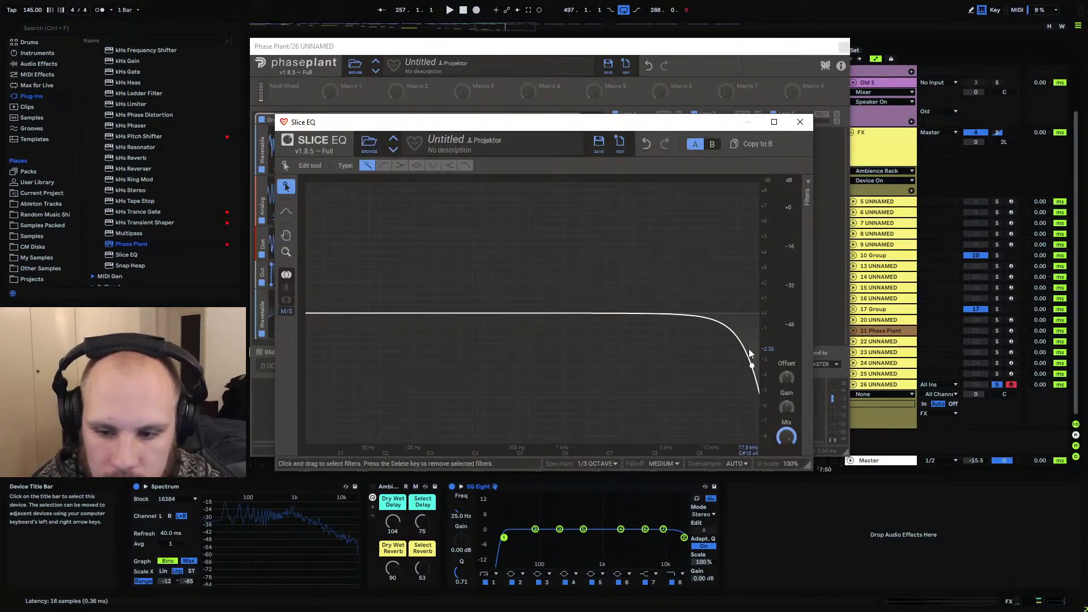
{"action": "double_click", "coordinate": [752, 366]}
{"action": "left_click", "coordinate": [800, 197]}
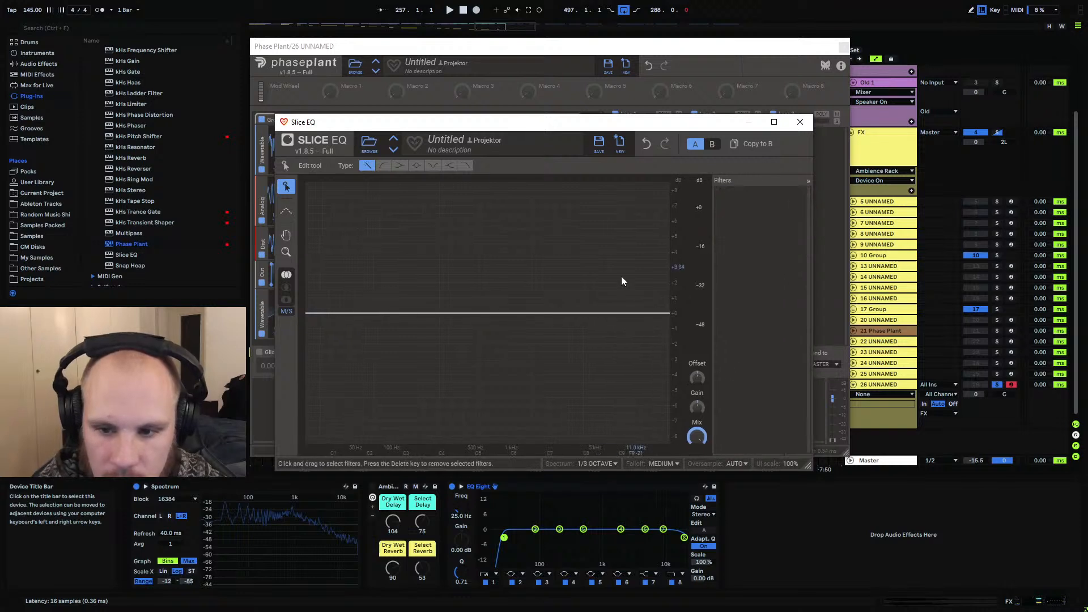
Add a broad peak filter at about 10.3 kHz with a slight cut, and try a low shelf around 56 Hz before removing it
{"action": "left_click", "coordinate": [564, 315]}
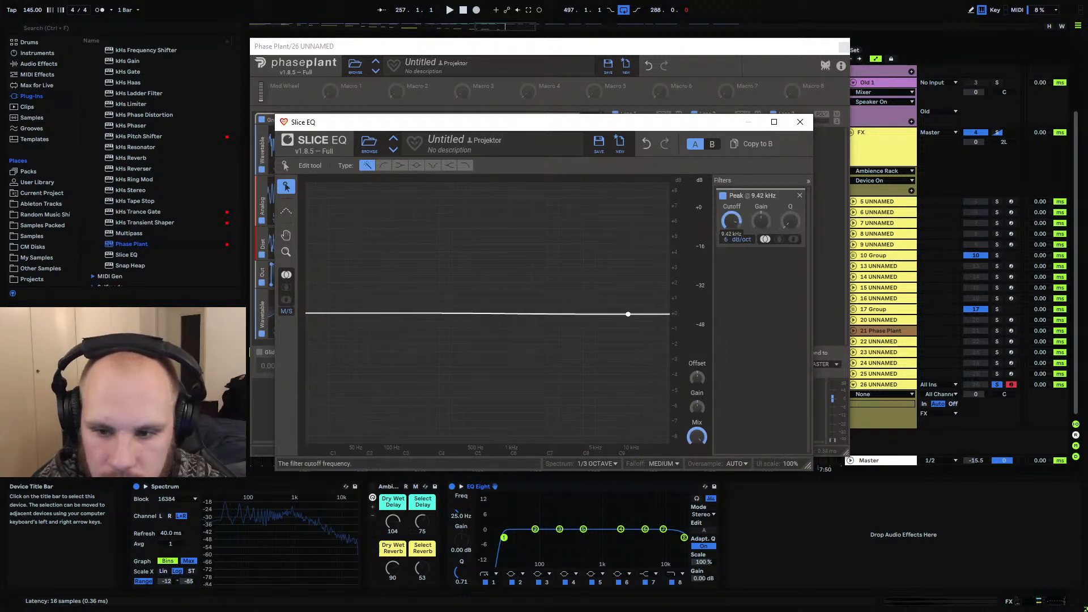
{"action": "left_click_drag", "start_coordinate": [761, 220], "coordinate": [761, 225]}
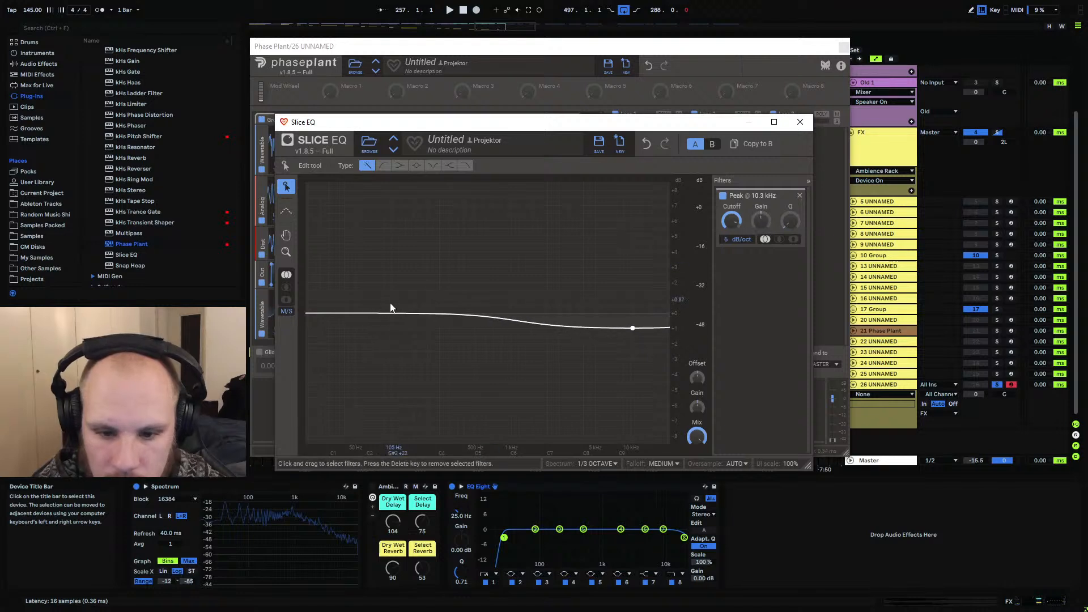
{"action": "left_click", "coordinate": [363, 314]}
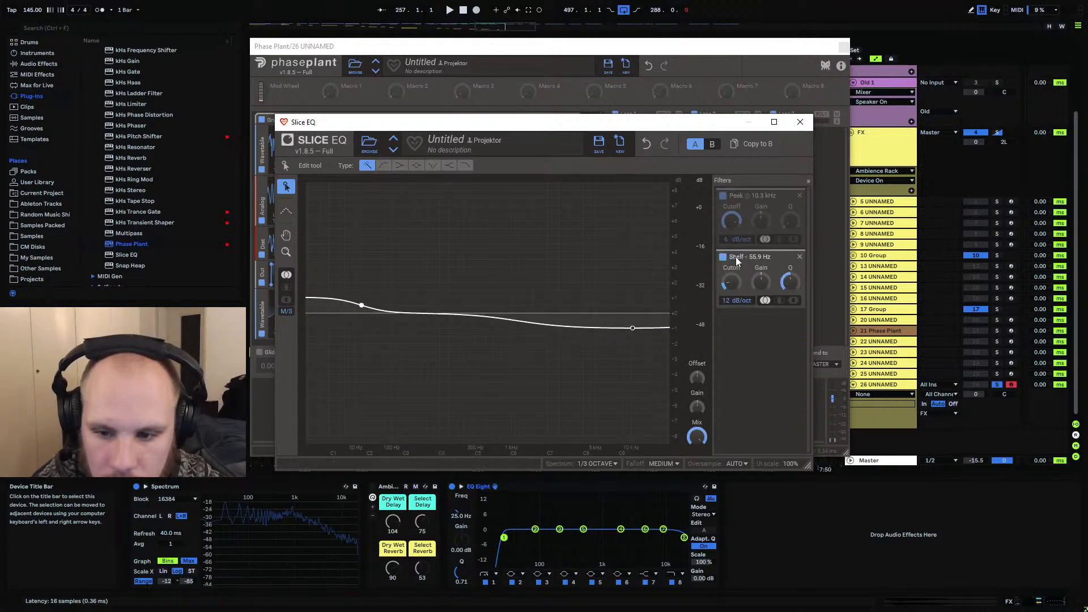
{"action": "left_click", "coordinate": [799, 257]}
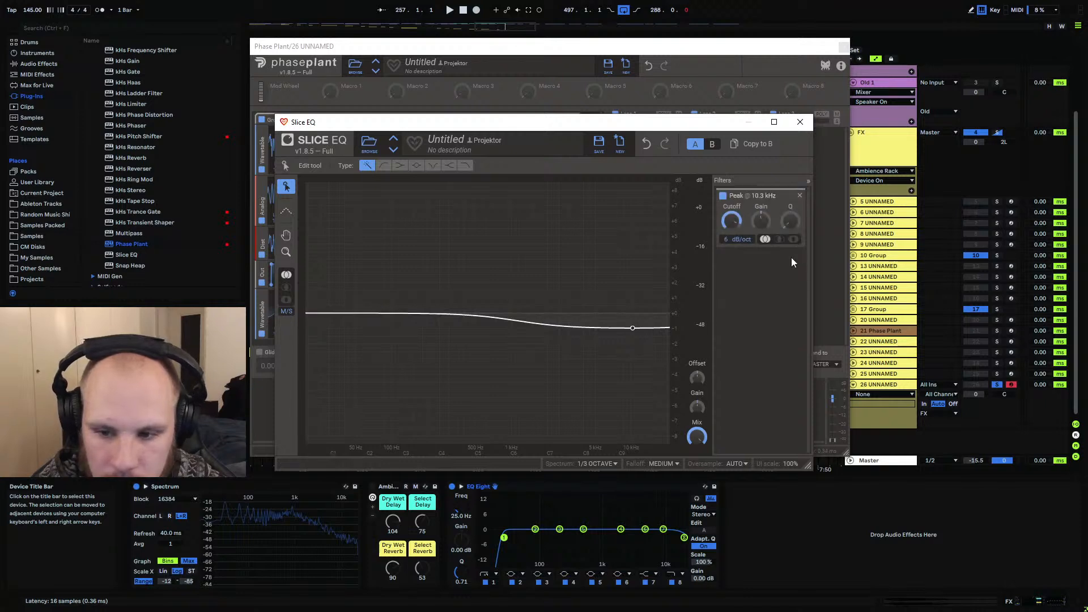
Add a broad low peak boost at about 20.7 Hz and move the high peak's cutoff to about 20.5 kHz
{"action": "left_click_drag", "start_coordinate": [408, 316], "coordinate": [372, 283]}
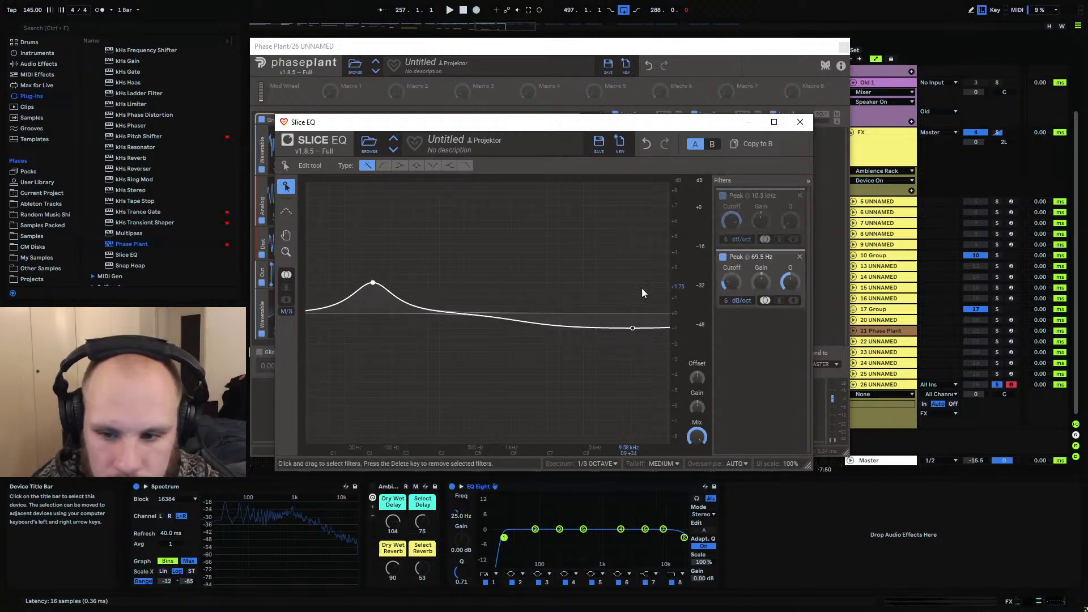
{"action": "scroll", "coordinate": [791, 279], "scroll_direction": "down", "scroll_amount": 5}
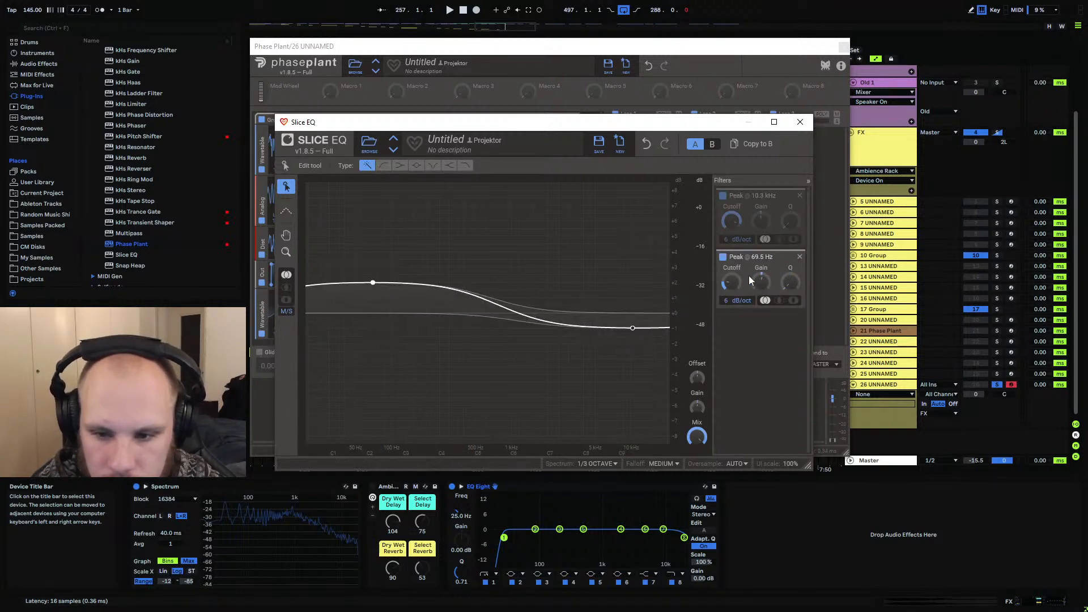
{"action": "left_click_drag", "start_coordinate": [732, 284], "coordinate": [732, 318]}
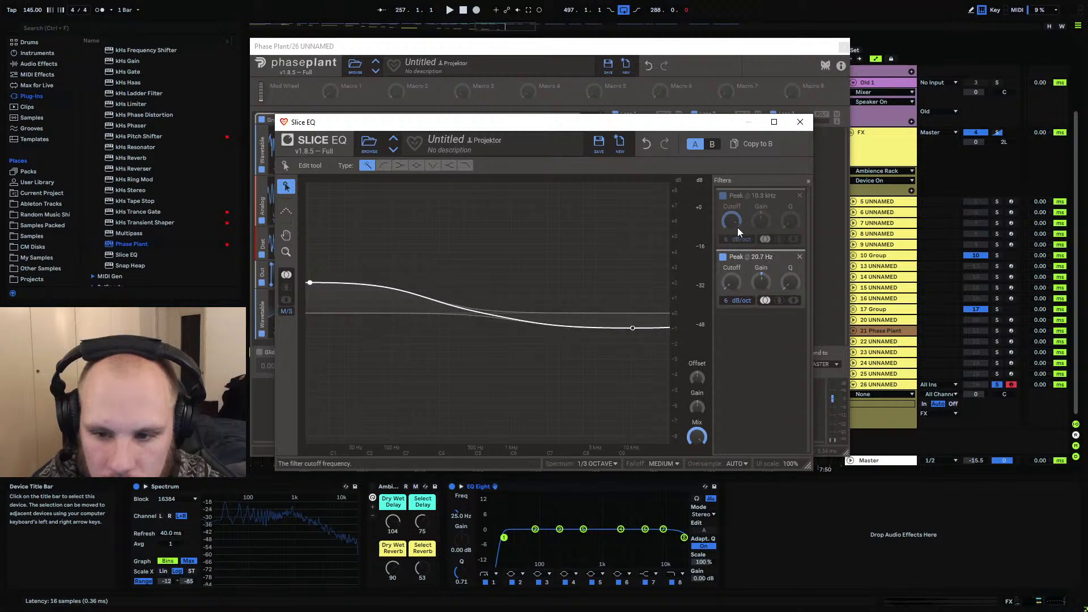
{"action": "left_click_drag", "start_coordinate": [738, 231], "coordinate": [738, 210]}
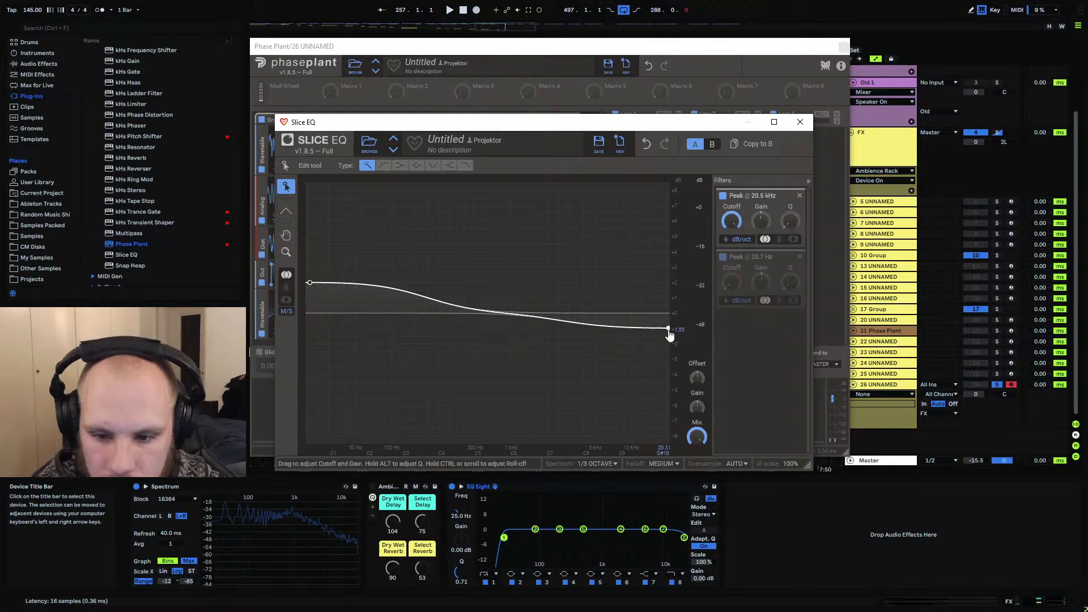
Reduce the low peak's boost at about 23.9 Hz, cut the high peak slightly more, and try the output gain and offset controls
{"action": "left_click_drag", "start_coordinate": [316, 290], "coordinate": [320, 299]}
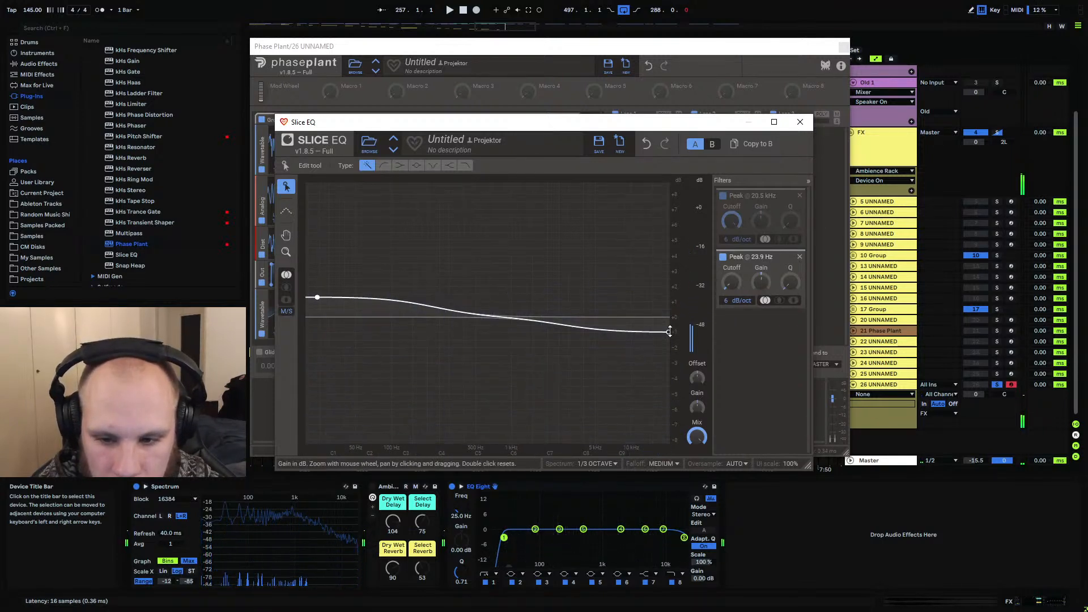
{"action": "mouse_move", "coordinate": [669, 329]}
{"action": "left_mouse_down"}
{"action": "mouse_move", "coordinate": [671, 351]}
{"action": "mouse_move", "coordinate": [671, 340]}
{"action": "left_mouse_up"}
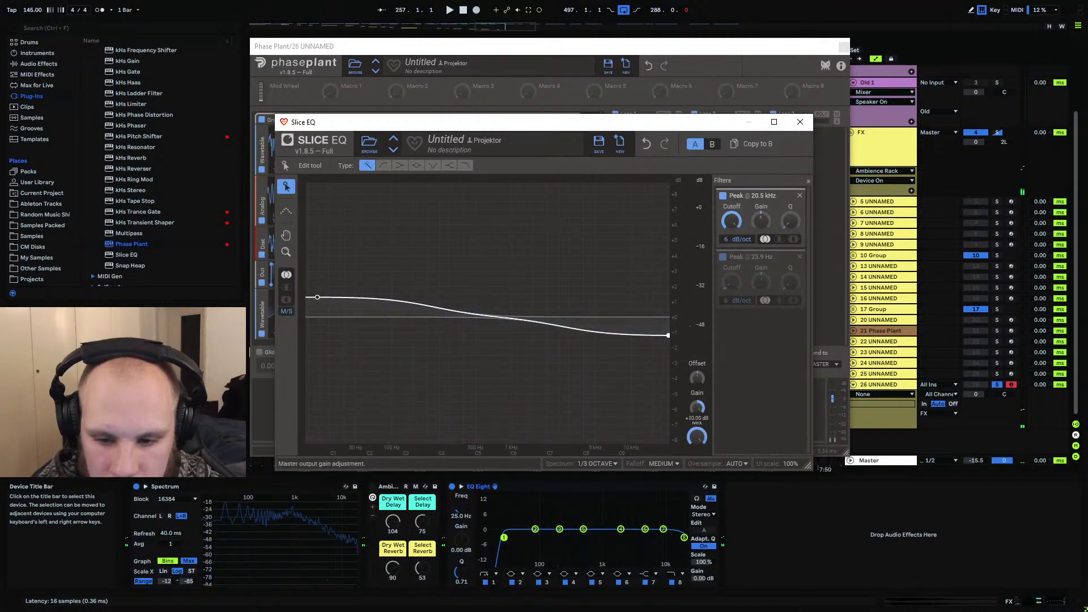
{"action": "double_click", "coordinate": [698, 403]}
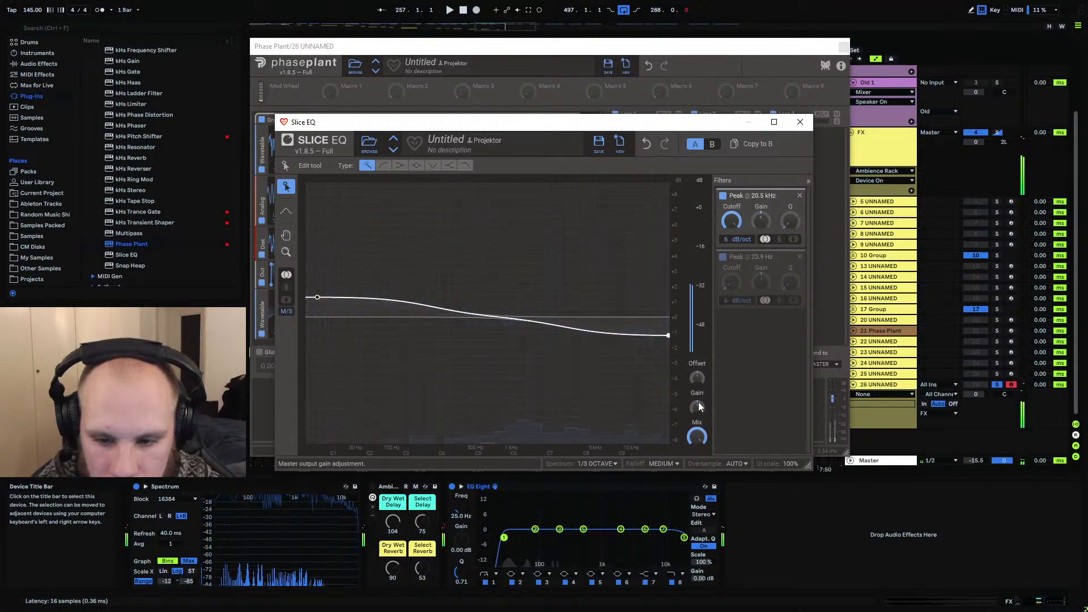
{"action": "mouse_move", "coordinate": [696, 378]}
{"action": "left_mouse_down"}
{"action": "mouse_move", "coordinate": [697, 365]}
{"action": "mouse_move", "coordinate": [697, 376]}
{"action": "left_mouse_up"}
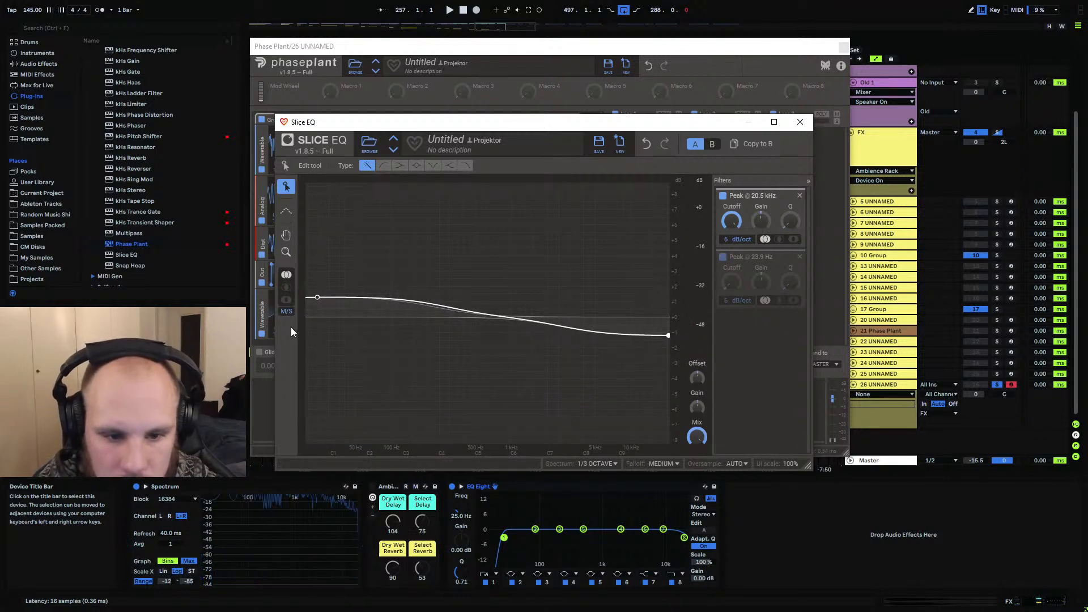
Steepen the EQ tilt by strongly cutting the 20.5 kHz peak and raising the low peak at 20.0 Hz
{"action": "left_click_drag", "start_coordinate": [757, 222], "coordinate": [761, 261]}
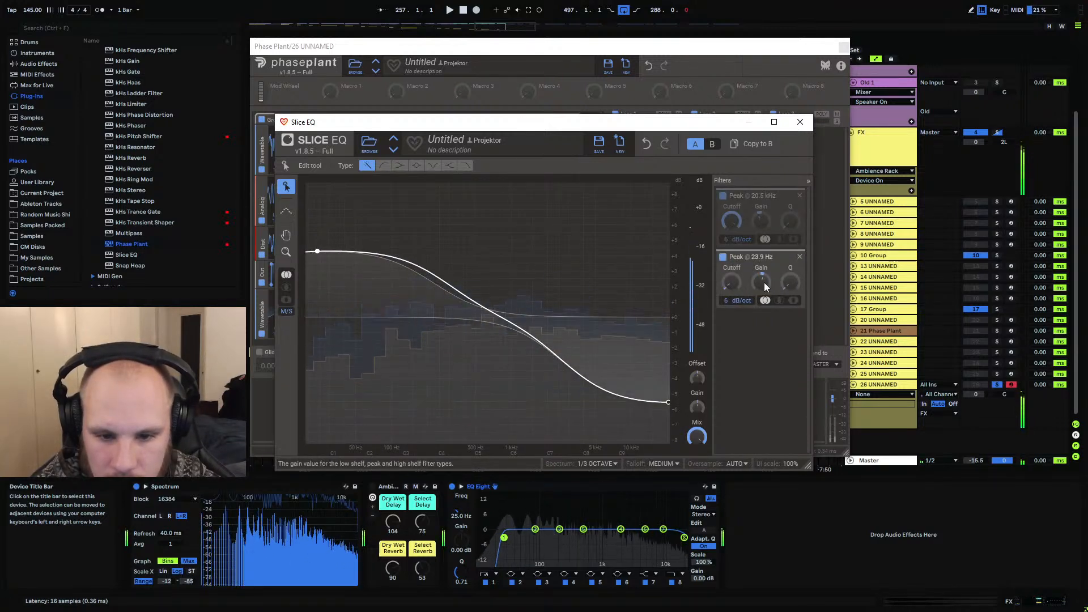
{"action": "left_click_drag", "start_coordinate": [321, 259], "coordinate": [294, 235]}
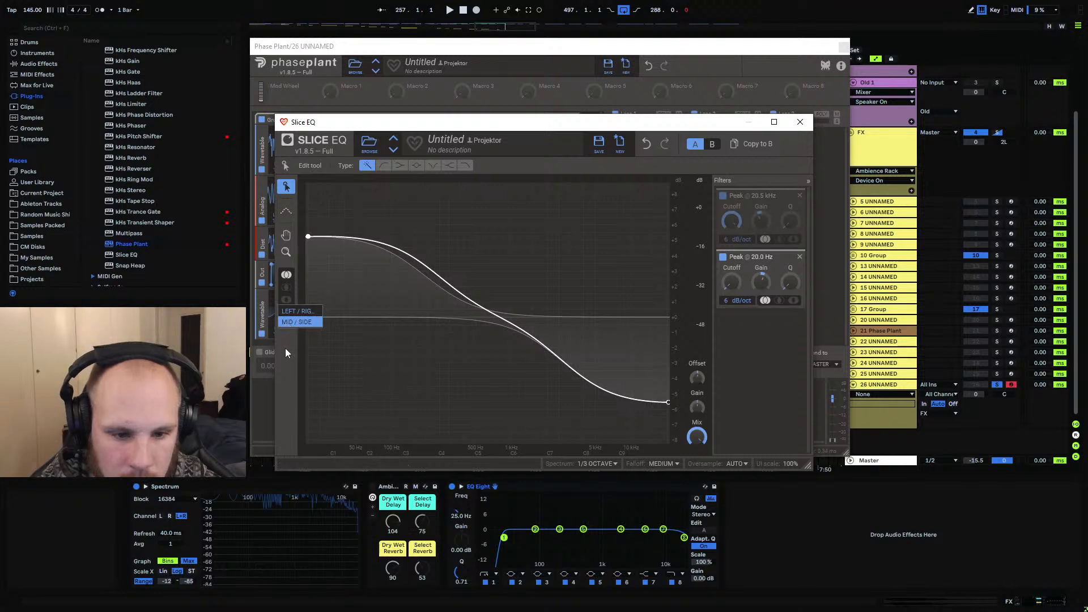
Audition the EQ in side-channel mode, return it to stereo, and close the Slice EQ editor
{"action": "left_click", "coordinate": [286, 300]}
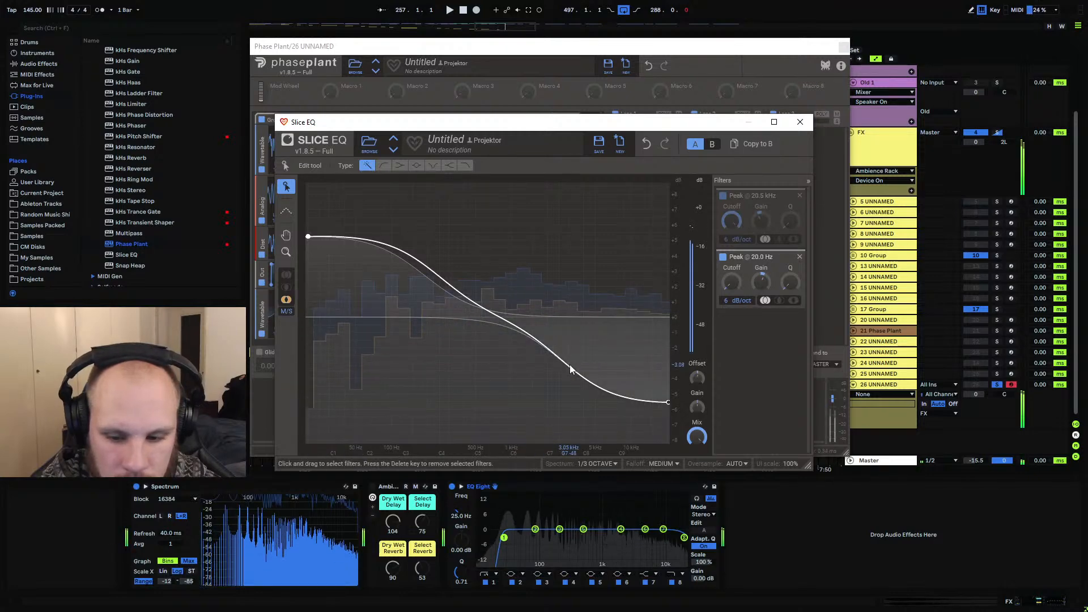
{"action": "left_click", "coordinate": [286, 275]}
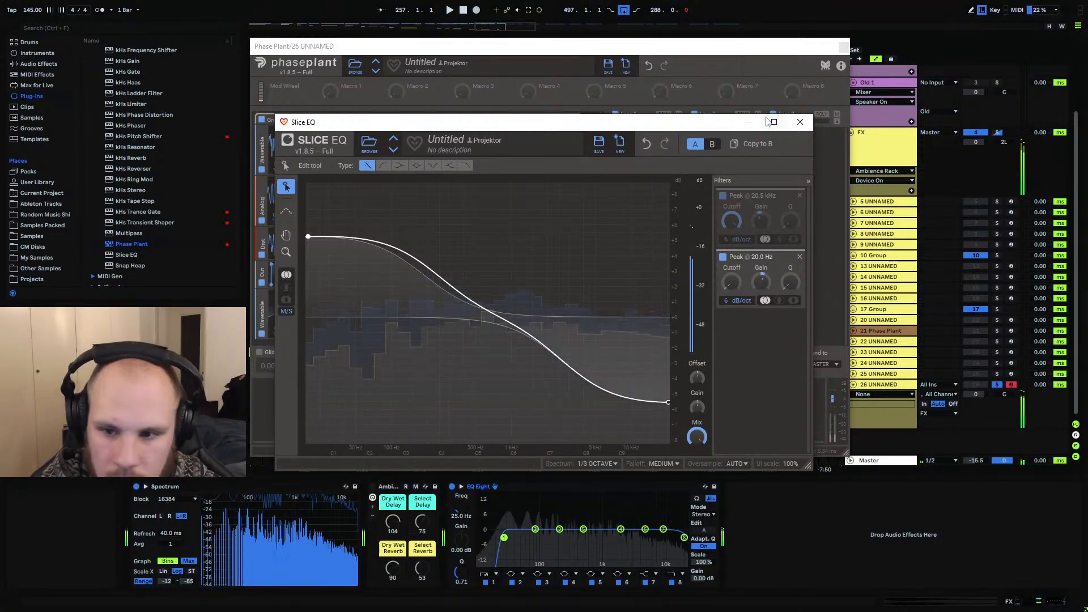
{"action": "left_click", "coordinate": [799, 122]}
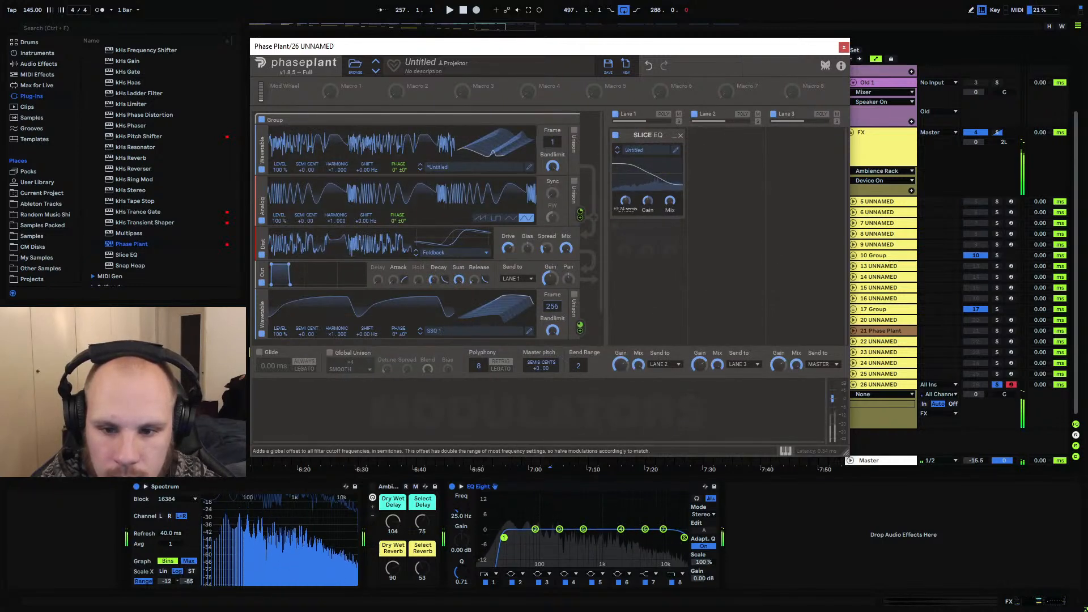
Try sweeping the Slice EQ offset, assign Macro 1 to modulate it, and test the macro
{"action": "mouse_move", "coordinate": [625, 201]}
{"action": "left_mouse_down"}
{"action": "mouse_move", "coordinate": [625, 160]}
{"action": "mouse_move", "coordinate": [626, 193]}
{"action": "mouse_move", "coordinate": [626, 183]}
{"action": "left_mouse_up"}
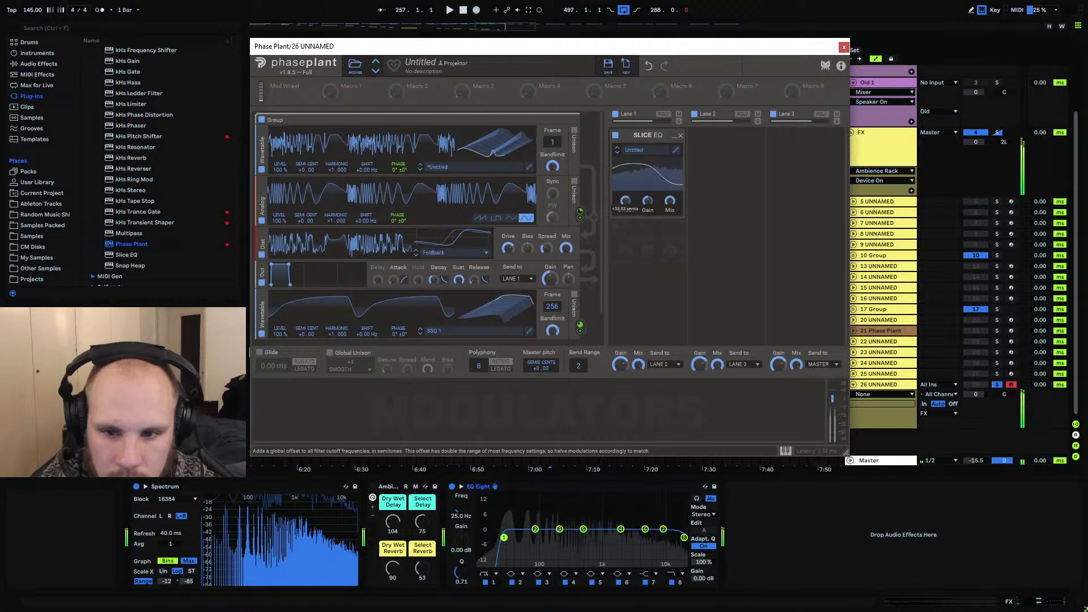
{"action": "left_click", "coordinate": [342, 96]}
{"action": "left_click_drag", "start_coordinate": [625, 208], "coordinate": [625, 199]}
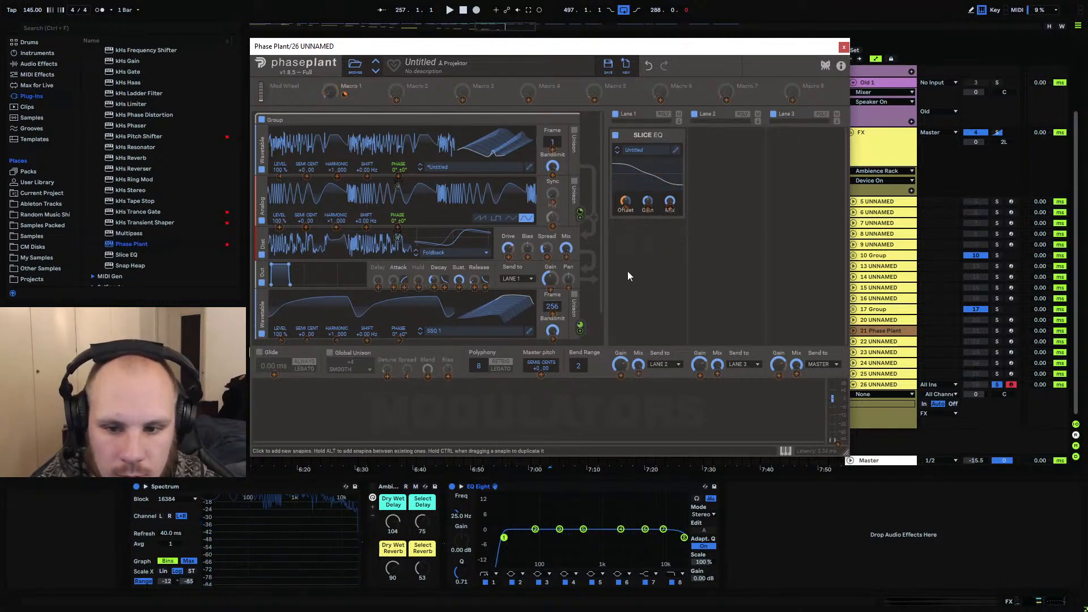
{"action": "mouse_move", "coordinate": [332, 95]}
{"action": "left_mouse_down"}
{"action": "mouse_move", "coordinate": [332, 51]}
{"action": "mouse_move", "coordinate": [332, 97]}
{"action": "left_mouse_up"}
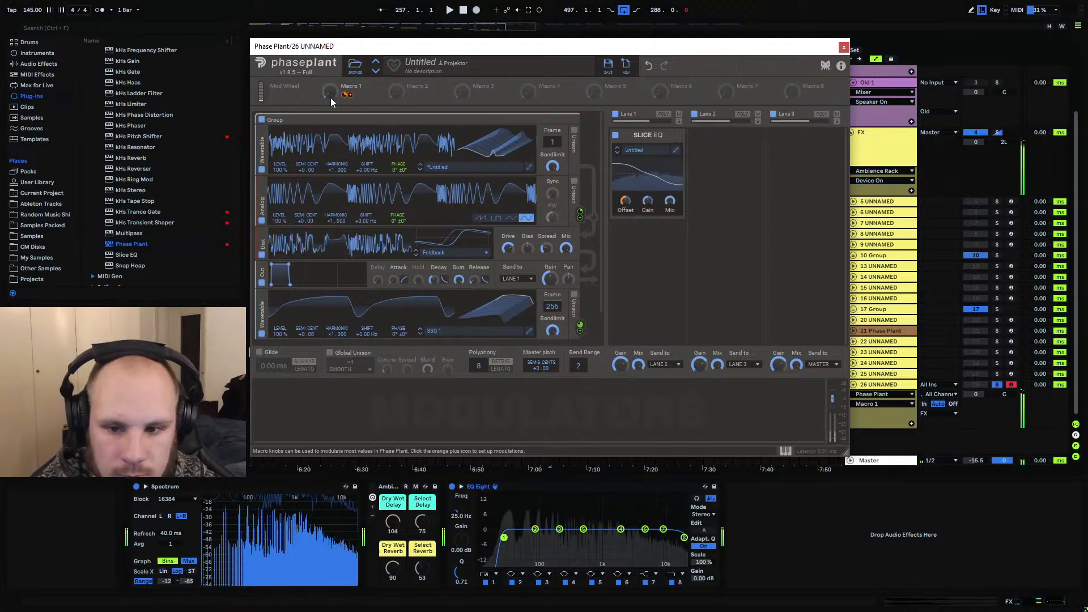
Close the Phase Plant window and create an empty 16-bar MIDI clip on track 26 UNNAMED from bar 257 to 273
{"action": "left_click", "coordinate": [844, 47]}
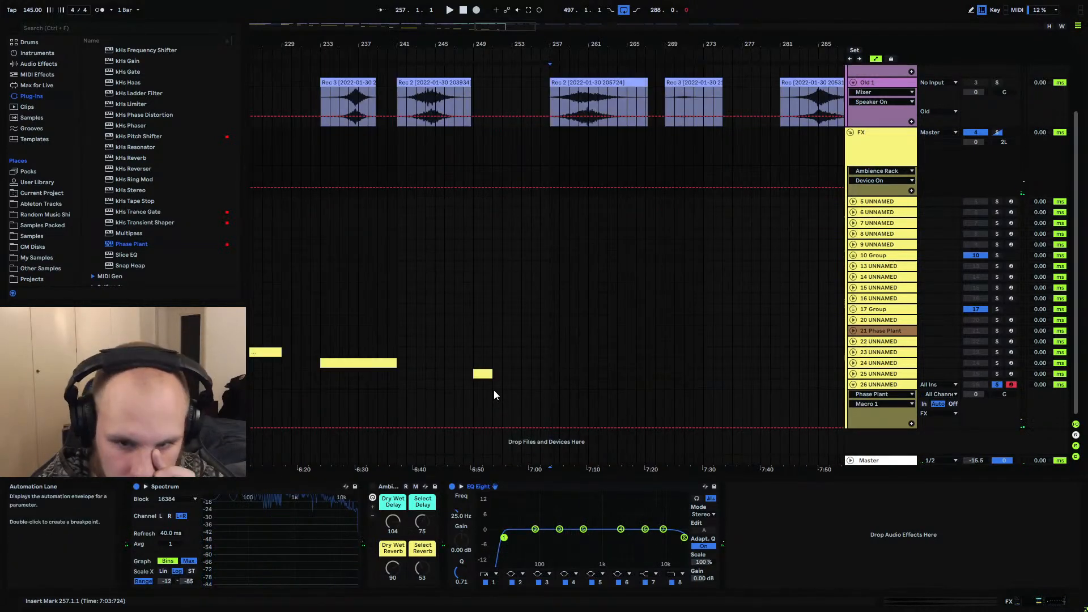
{"action": "left_click_drag", "start_coordinate": [554, 384], "coordinate": [706, 386]}
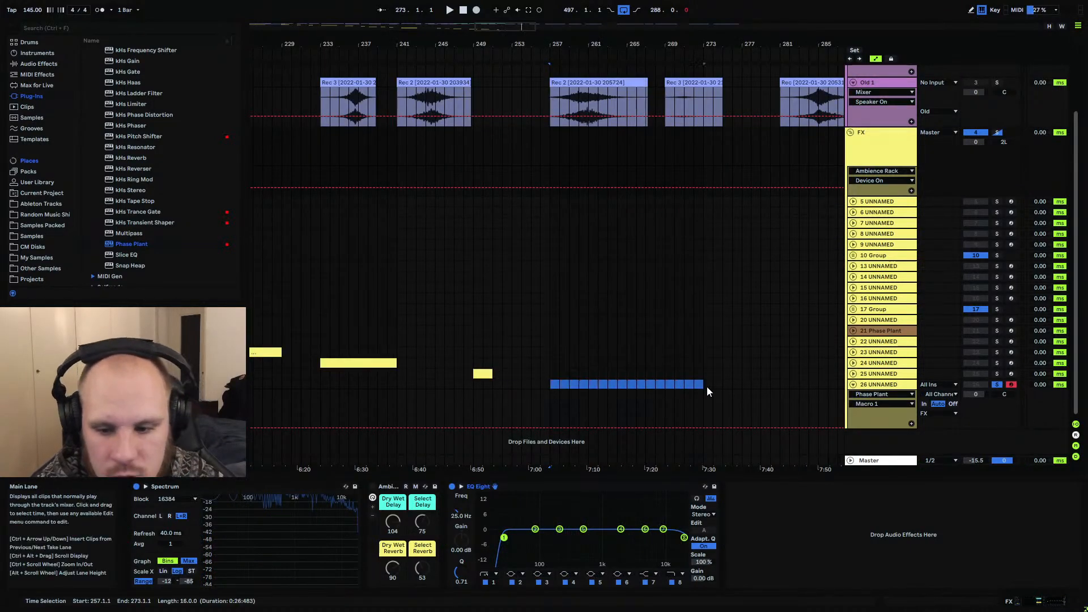
{"action": "key", "text": "ctrl+shift+m"}
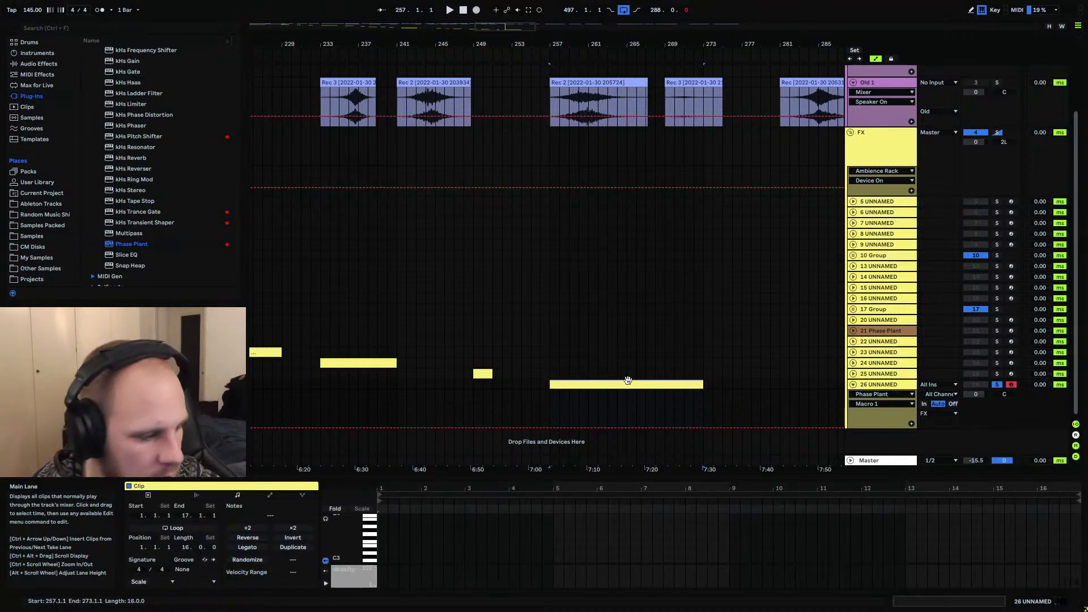
Expand the C folder in My Samples to check the names of the saved atmosphere samples
{"action": "left_click", "coordinate": [33, 257]}
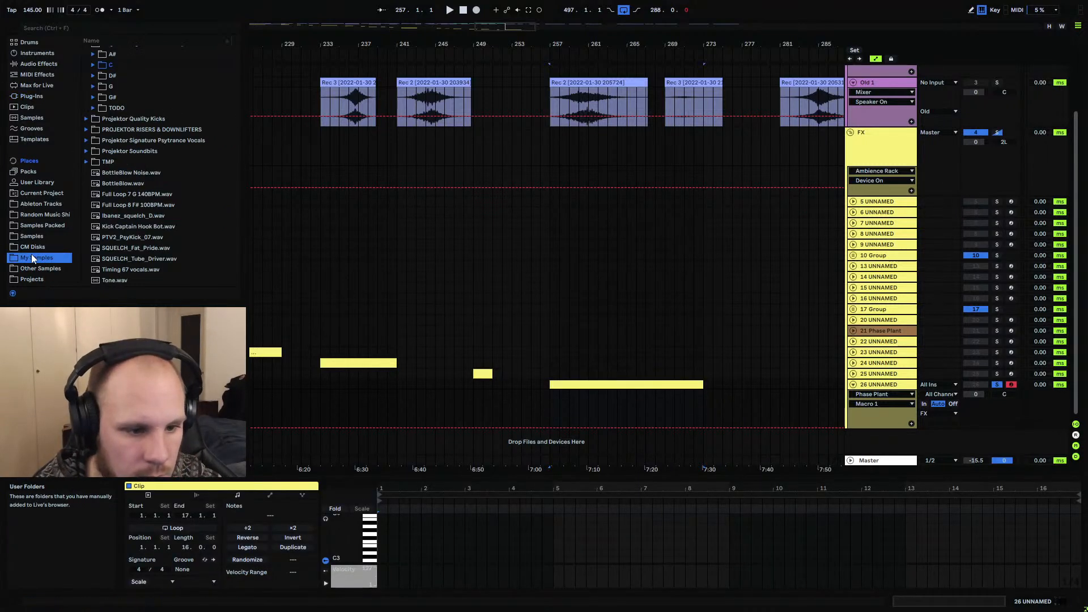
{"action": "left_click", "coordinate": [92, 64]}
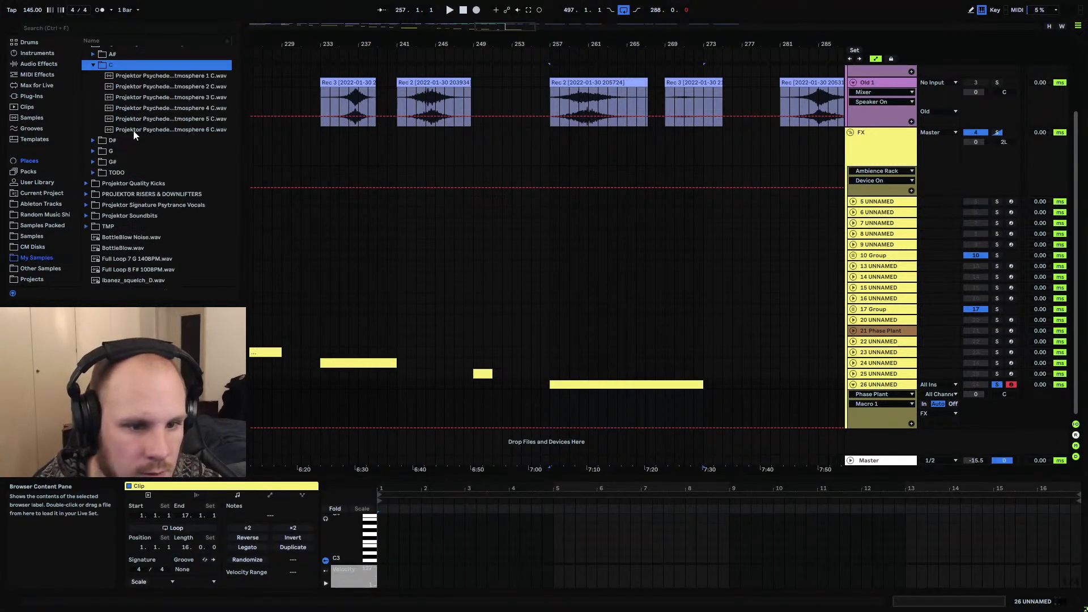
Add a C1 note spanning all 16 bars of the new clip on track 26 and play it
{"action": "left_click", "coordinate": [568, 383]}
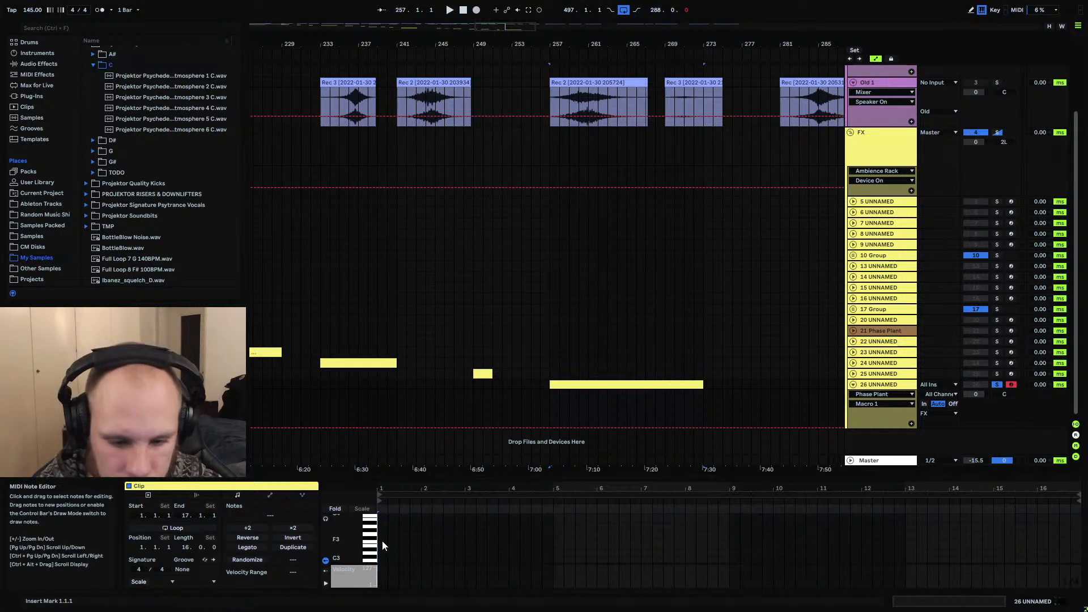
{"action": "double_click", "coordinate": [379, 560]}
{"action": "left_click_drag", "start_coordinate": [386, 560], "coordinate": [1012, 576]}
{"action": "key", "text": "shift+Down"}
{"action": "key", "text": "space"}
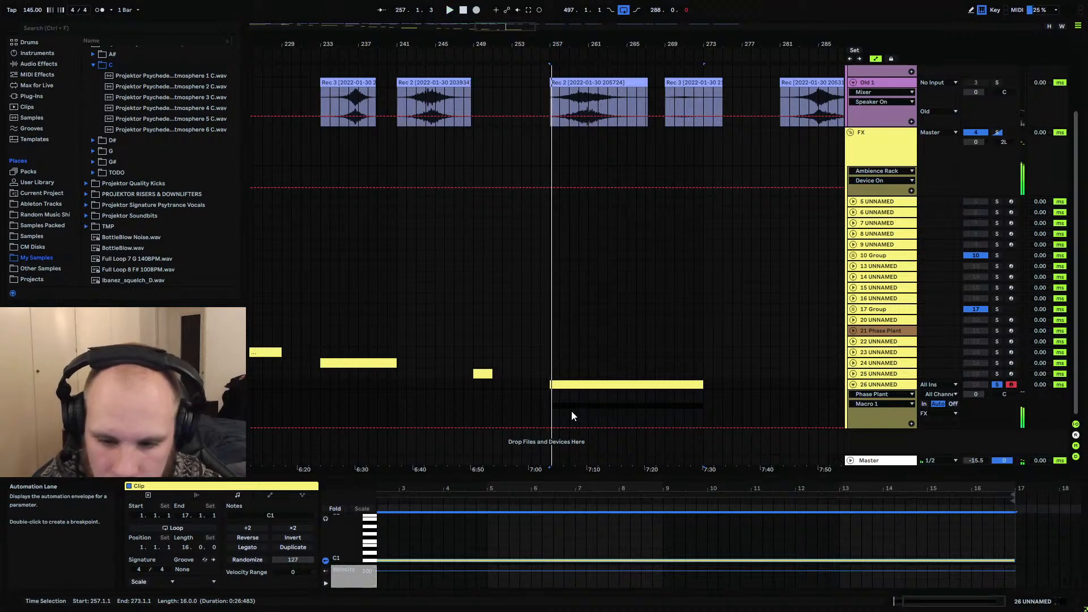
Automate Phase Plant's Macro 1 to rise, dip and rise again across the clip, and play it from bar 256
{"action": "left_click", "coordinate": [542, 421]}
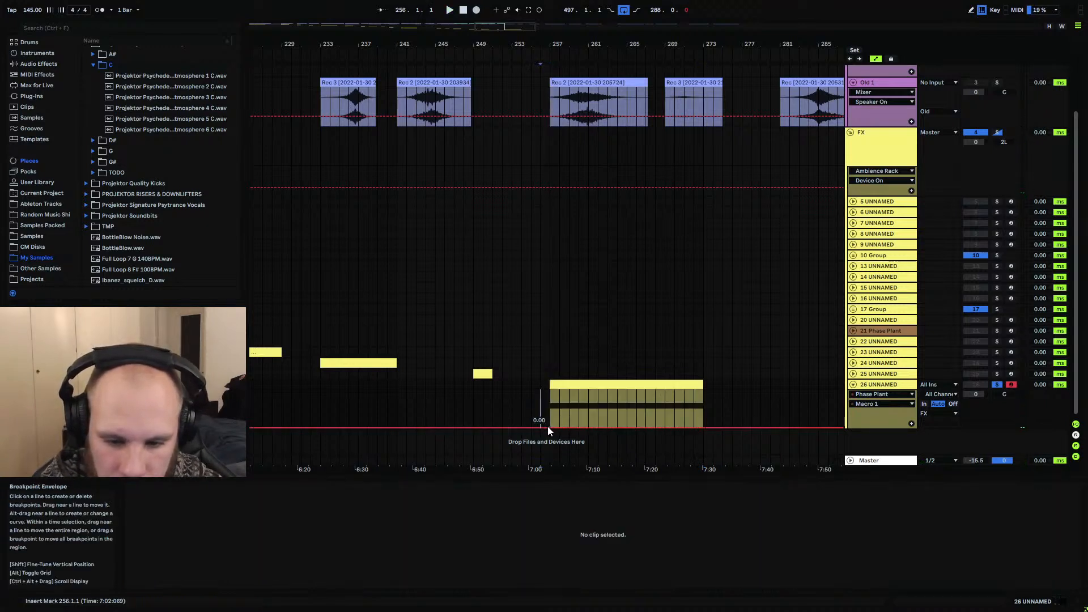
{"action": "left_click", "coordinate": [550, 427]}
{"action": "left_click_drag", "start_coordinate": [560, 427], "coordinate": [684, 397]}
{"action": "key", "text": "space"}
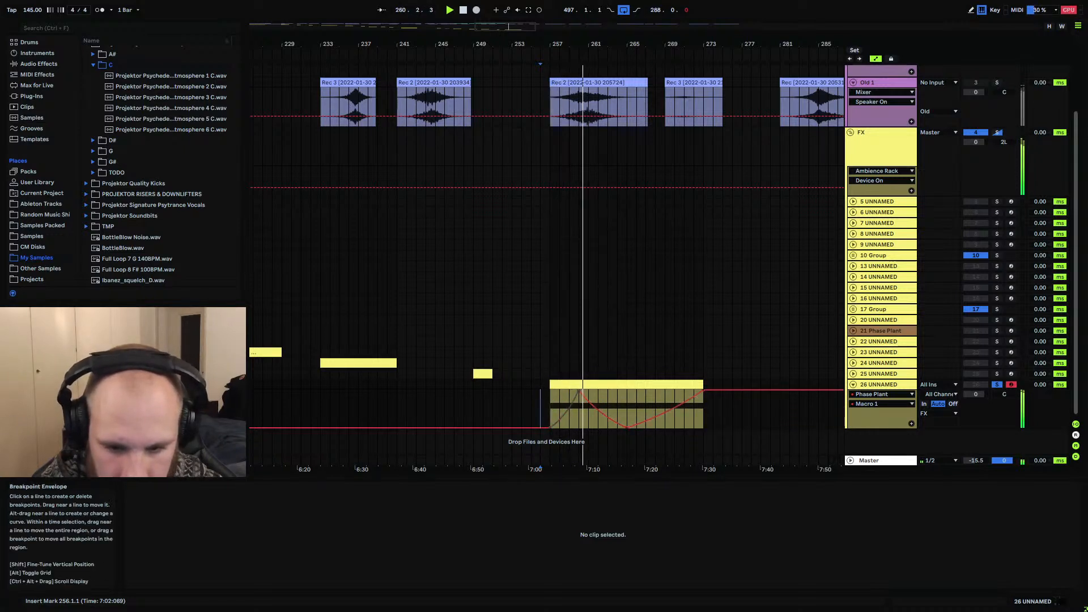
Set the FX group's Ambience Rack to Dry Wet Delay 38, Select Delay 101, Dry Wet Reverb 73 and Select Reverb 123, and play from bar 257
{"action": "double_click", "coordinate": [858, 154]}
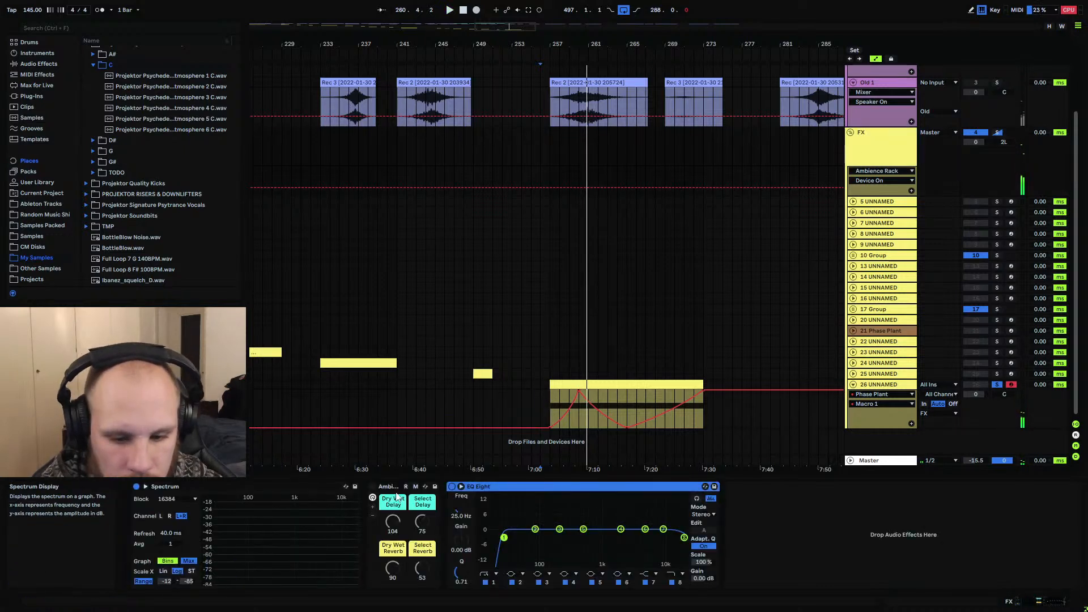
{"action": "left_click", "coordinate": [896, 385]}
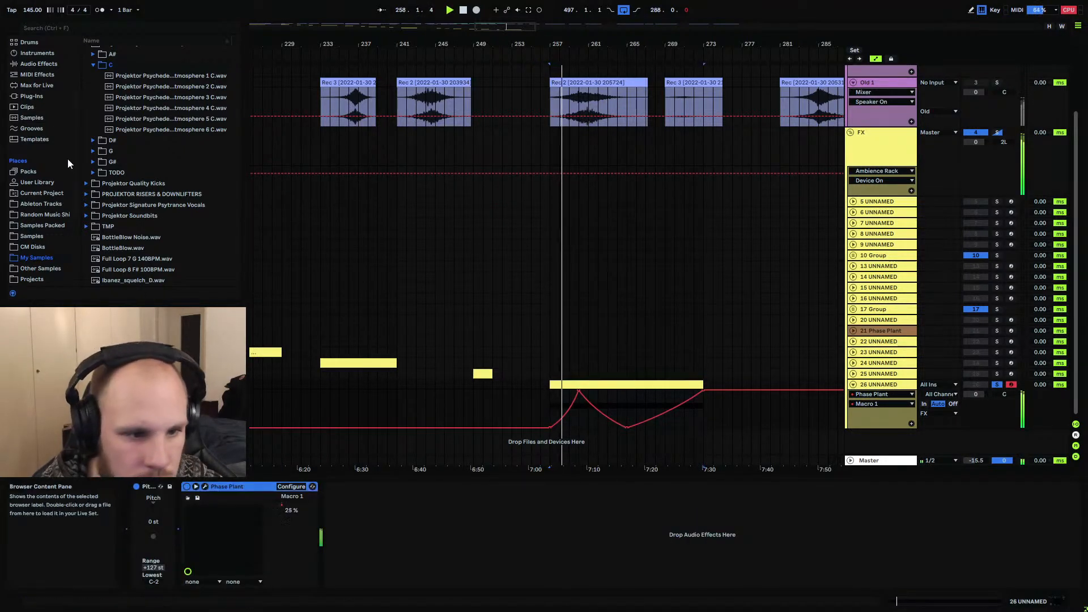
{"action": "left_click", "coordinate": [40, 66]}
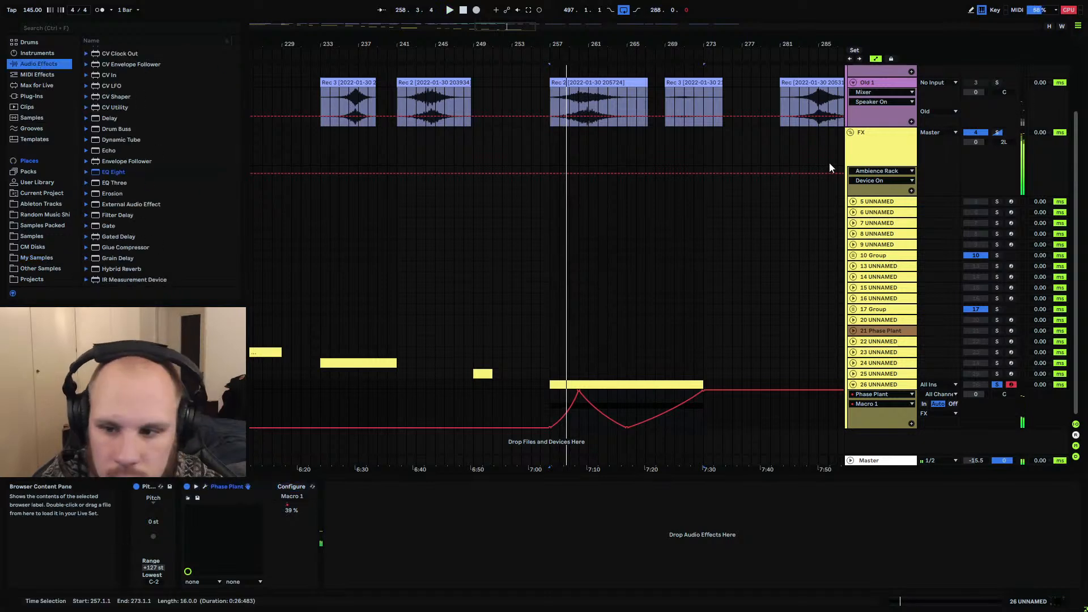
{"action": "left_click", "coordinate": [884, 146]}
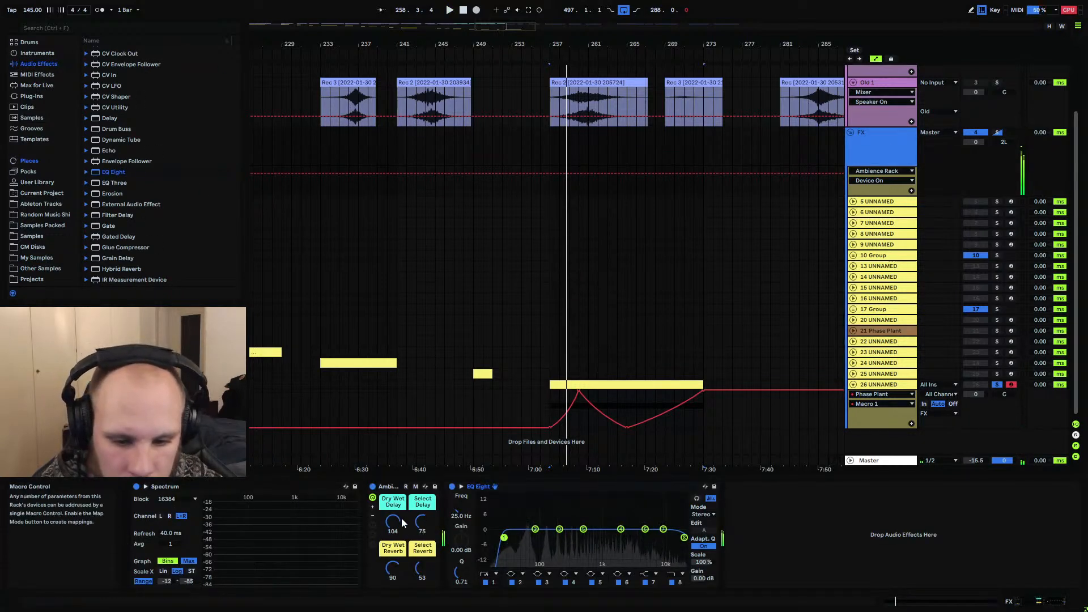
{"action": "left_click_drag", "start_coordinate": [395, 522], "coordinate": [395, 559]}
{"action": "left_click", "coordinate": [416, 523]}
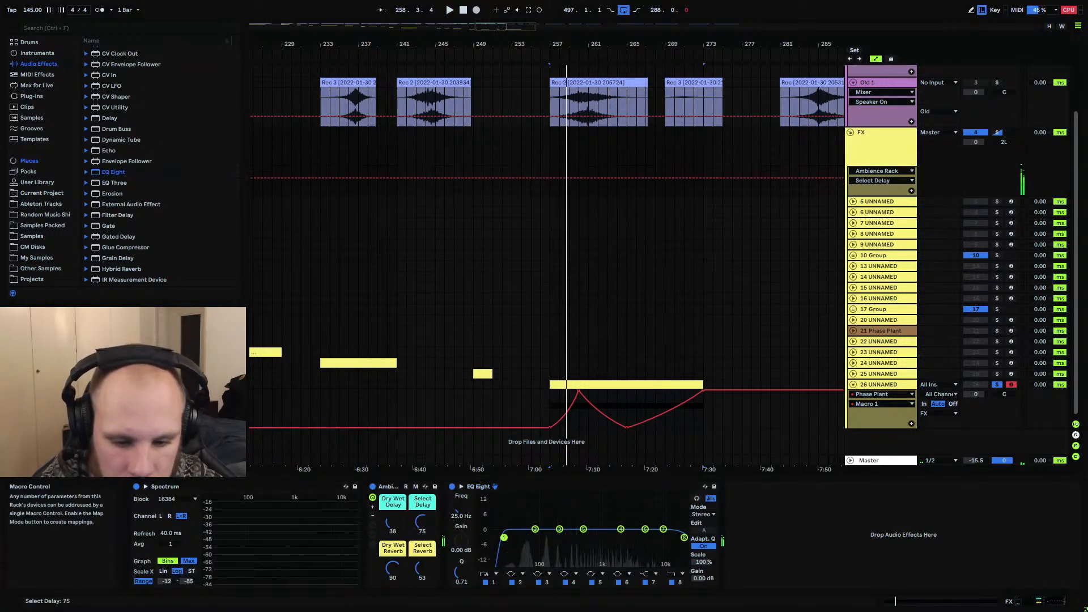
{"action": "left_click_drag", "start_coordinate": [419, 522], "coordinate": [419, 508]}
{"action": "left_click_drag", "start_coordinate": [393, 570], "coordinate": [422, 560]}
{"action": "left_click", "coordinate": [548, 406]}
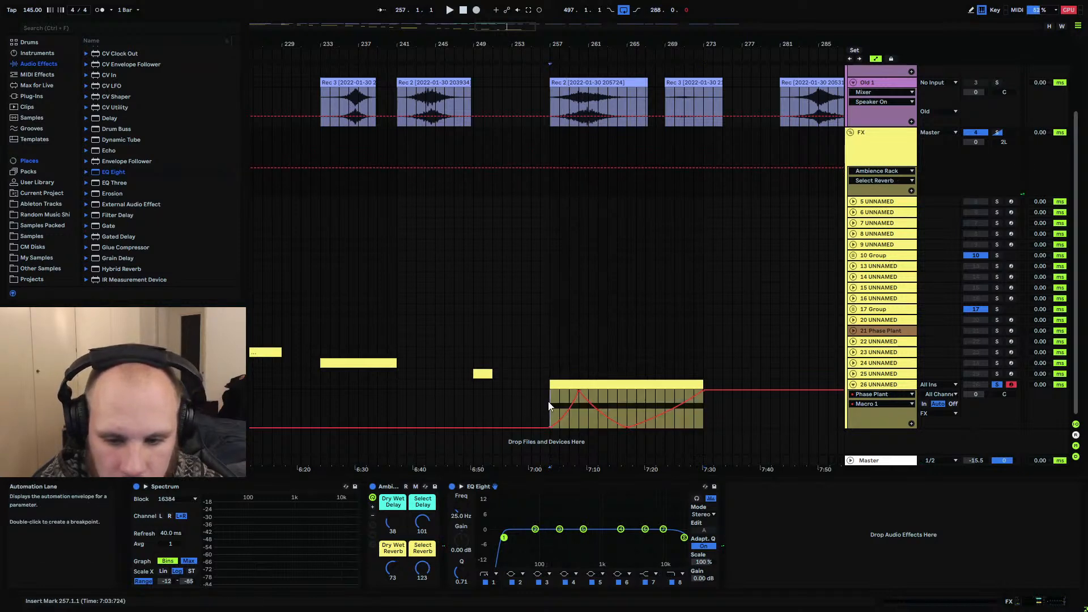
{"action": "key", "text": "space"}
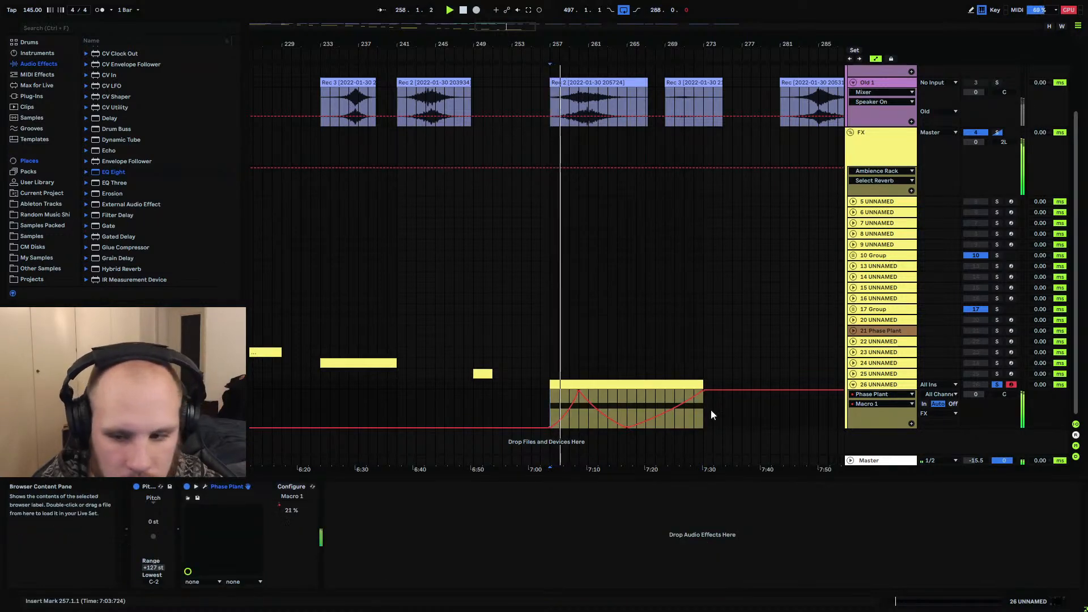
Set the Ambience Rack's Select Reverb macro to 38 and audition the clip again from bar 257
{"action": "left_click", "coordinate": [881, 149]}
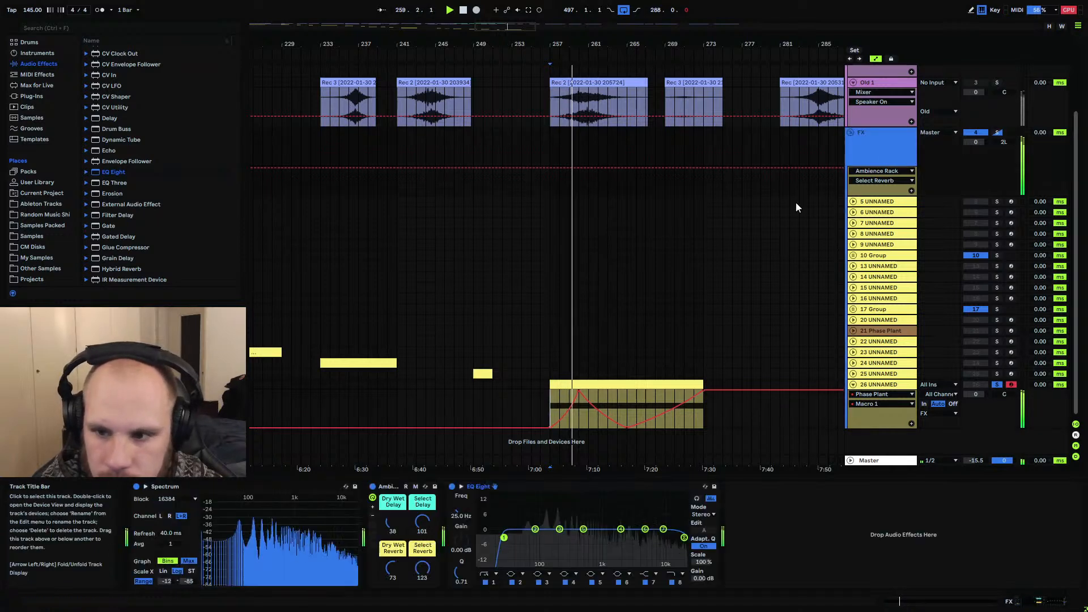
{"action": "left_click_drag", "start_coordinate": [422, 568], "coordinate": [422, 596]}
{"action": "key", "text": "space"}
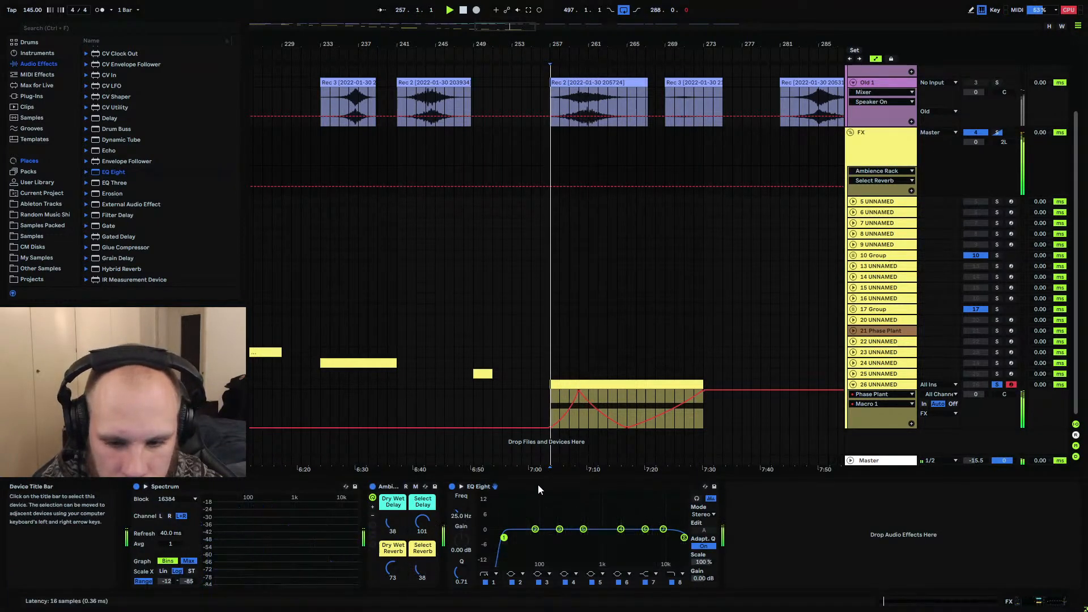
{"action": "key", "text": "space"}
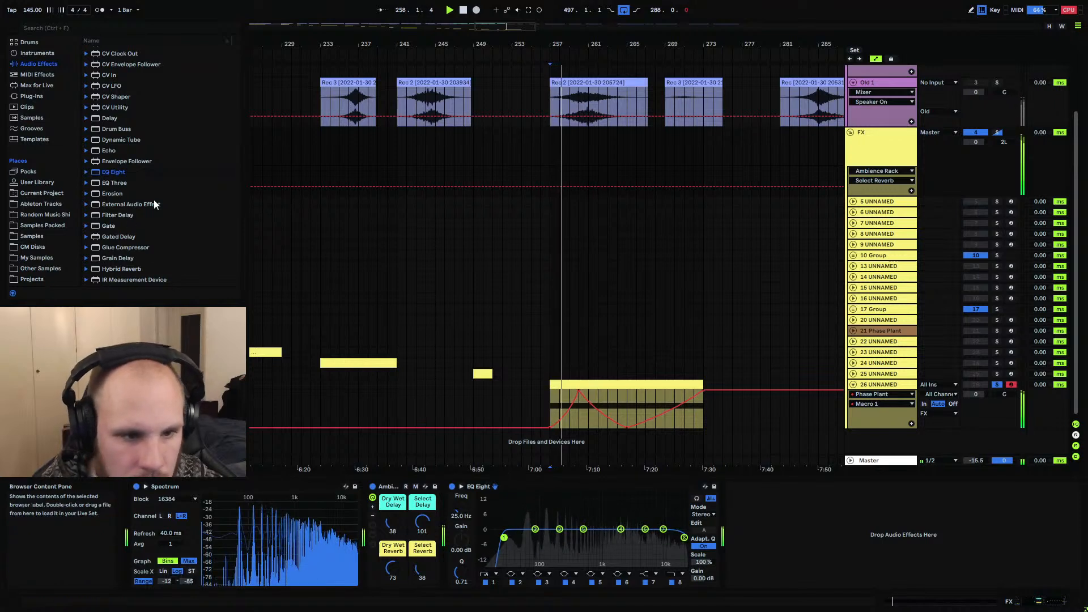
{"action": "key", "text": "space"}
Add an EQ Eight to track 26 with band 5 boosted 9.05 dB at Q 0.36, and automate its frequency from 8.80 kHz across the clip
{"action": "left_click", "coordinate": [875, 385]}
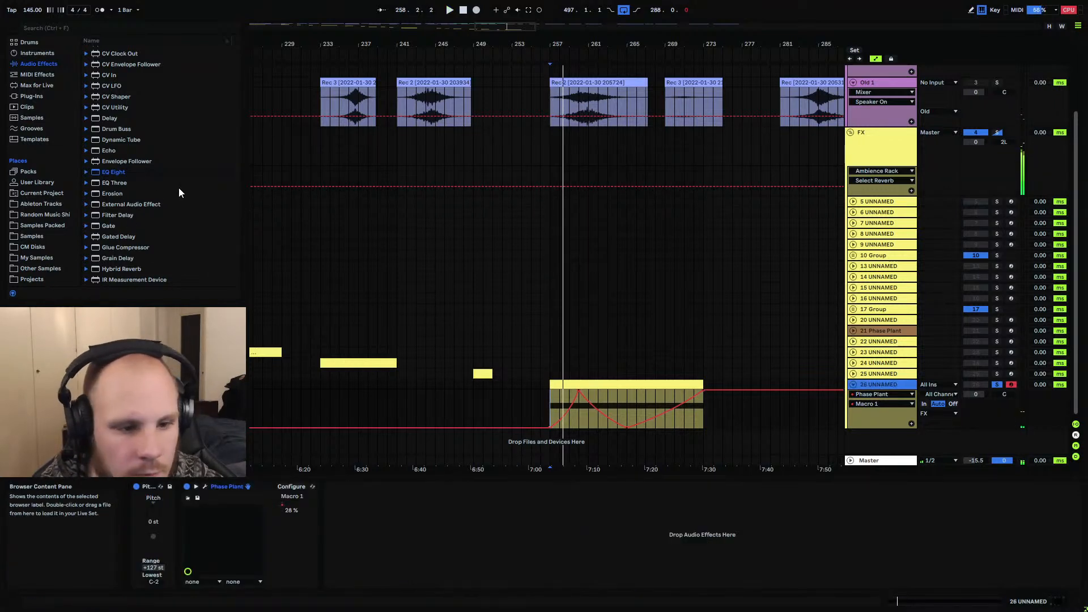
{"action": "left_click_drag", "start_coordinate": [117, 176], "coordinate": [406, 501]}
{"action": "left_click_drag", "start_coordinate": [462, 528], "coordinate": [462, 518]}
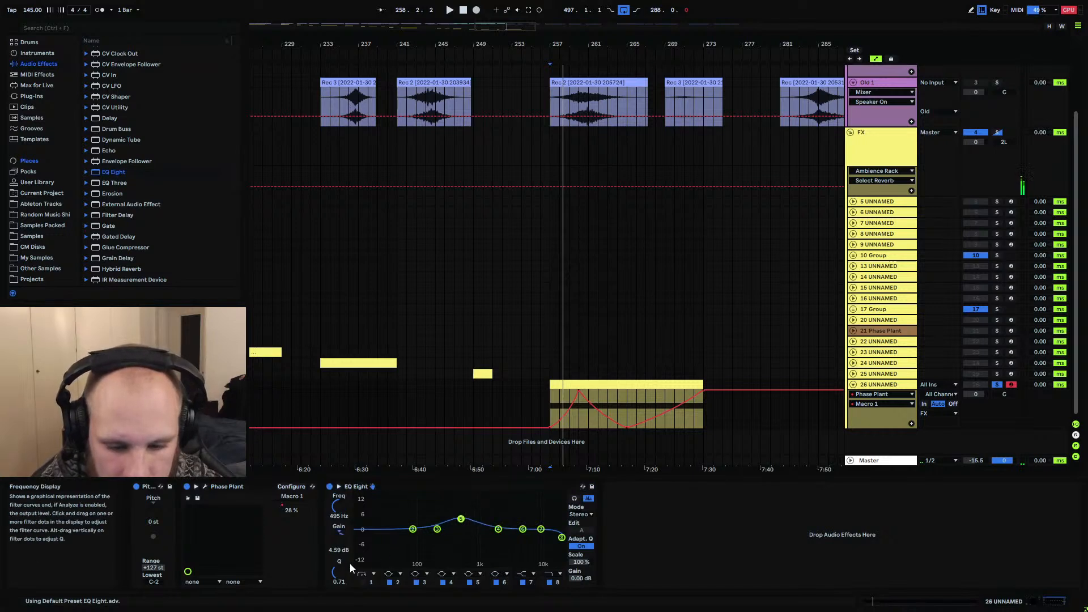
{"action": "left_click_drag", "start_coordinate": [338, 572], "coordinate": [338, 586]}
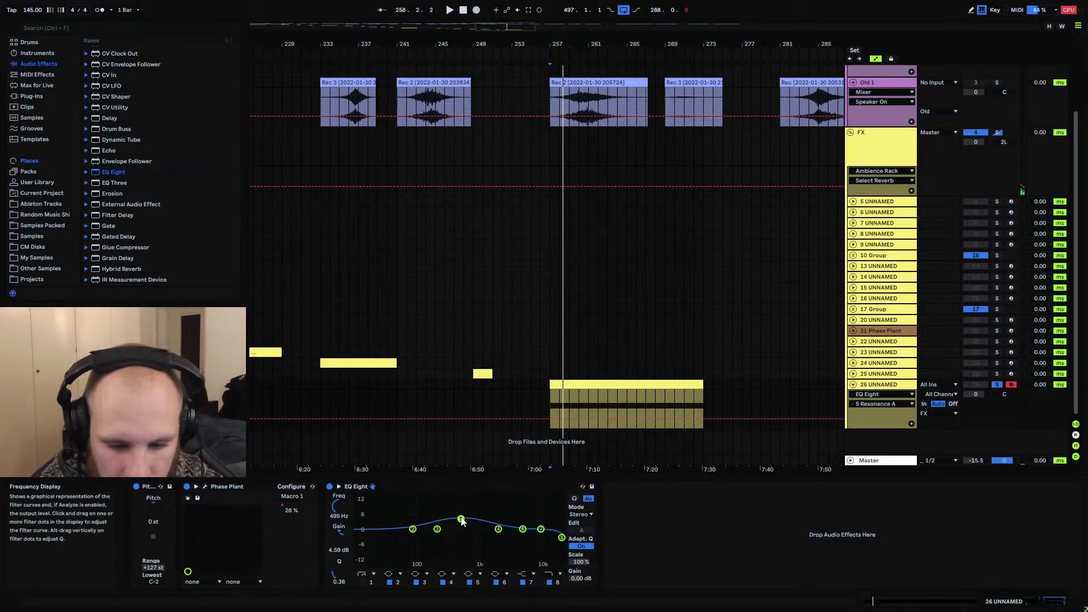
{"action": "left_click_drag", "start_coordinate": [459, 509], "coordinate": [537, 508]}
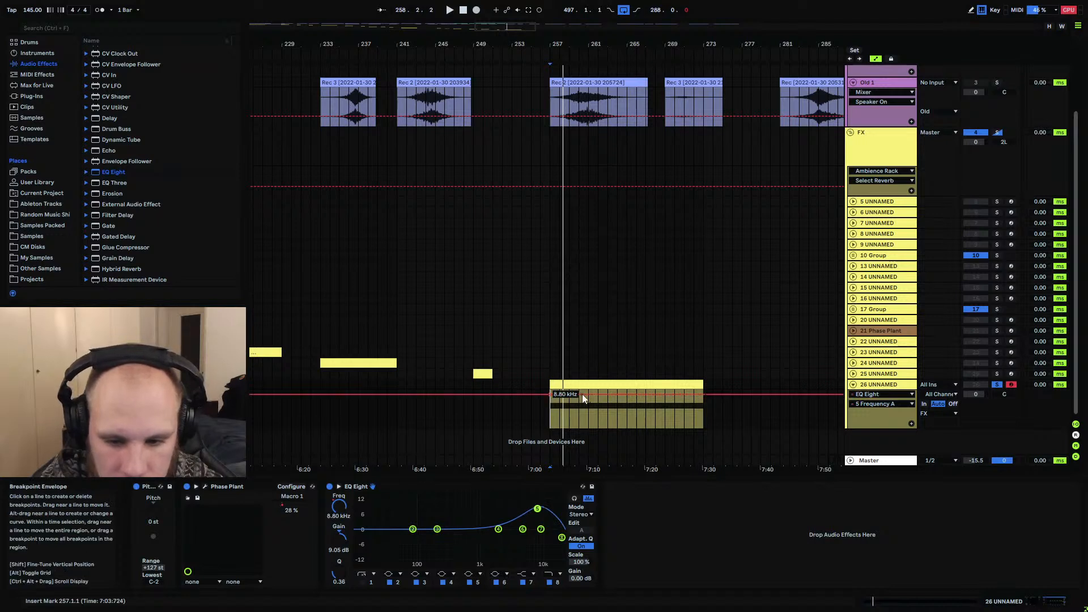
{"action": "left_click_drag", "start_coordinate": [582, 395], "coordinate": [700, 406]}
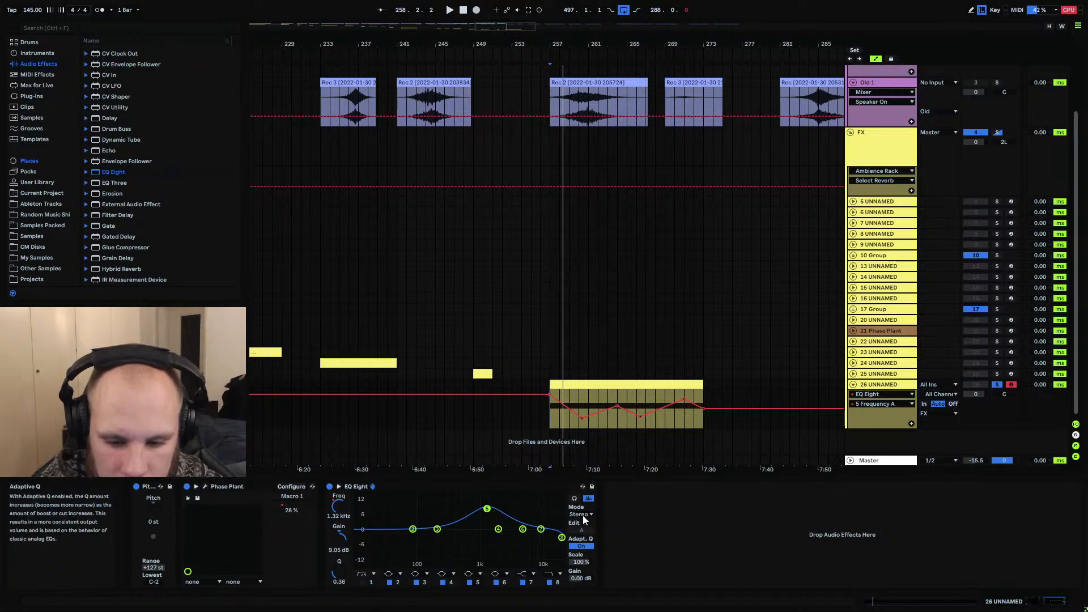
Switch the EQ Eight to M/S, cut mid band 6 by 10.0 dB at Q 0.46, and automate its frequency from about 5.08 kHz across the clip
{"action": "left_click", "coordinate": [583, 515]}
{"action": "left_click", "coordinate": [582, 540]}
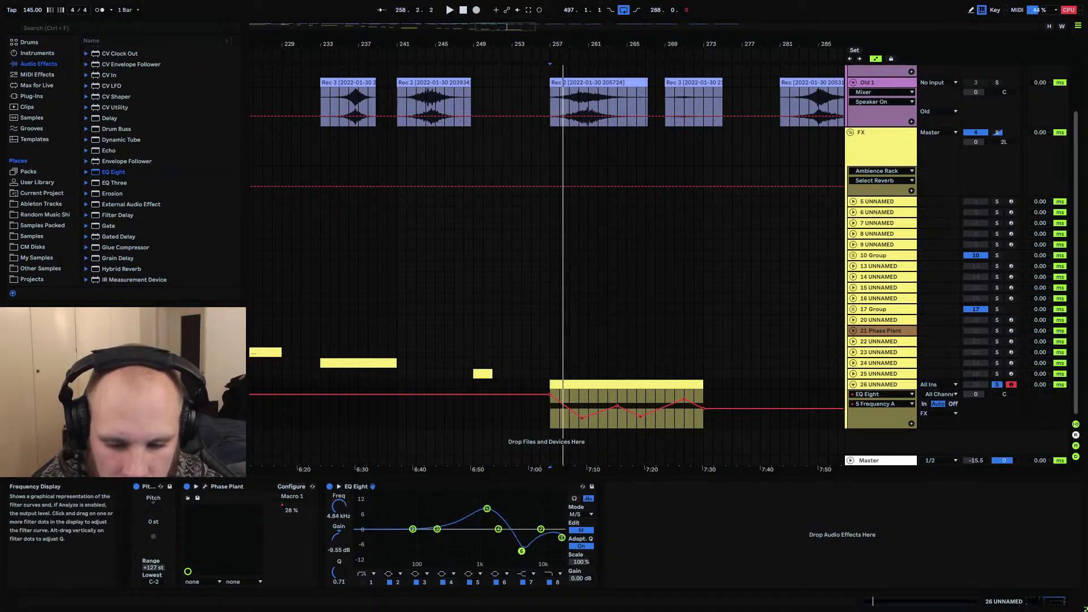
{"action": "left_click_drag", "start_coordinate": [343, 571], "coordinate": [343, 580]}
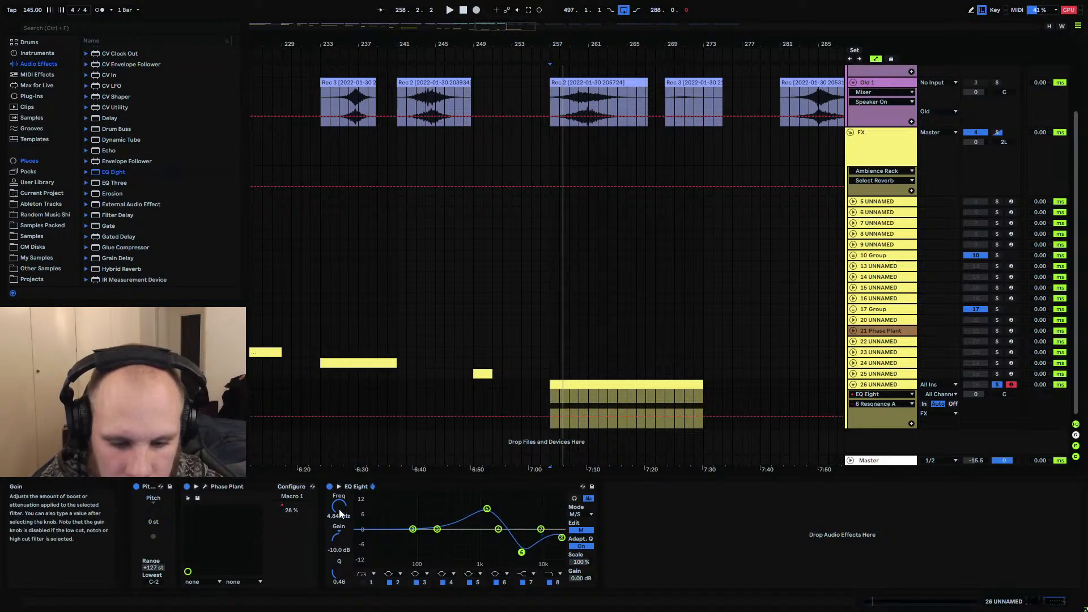
{"action": "left_click_drag", "start_coordinate": [340, 513], "coordinate": [340, 510]}
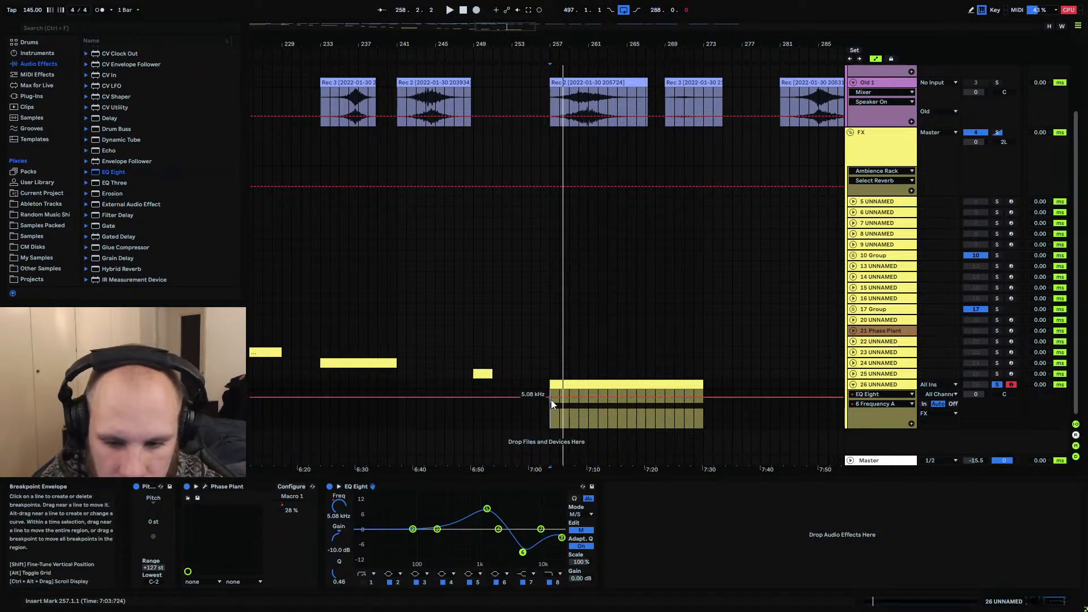
{"action": "left_click_drag", "start_coordinate": [551, 400], "coordinate": [605, 398]}
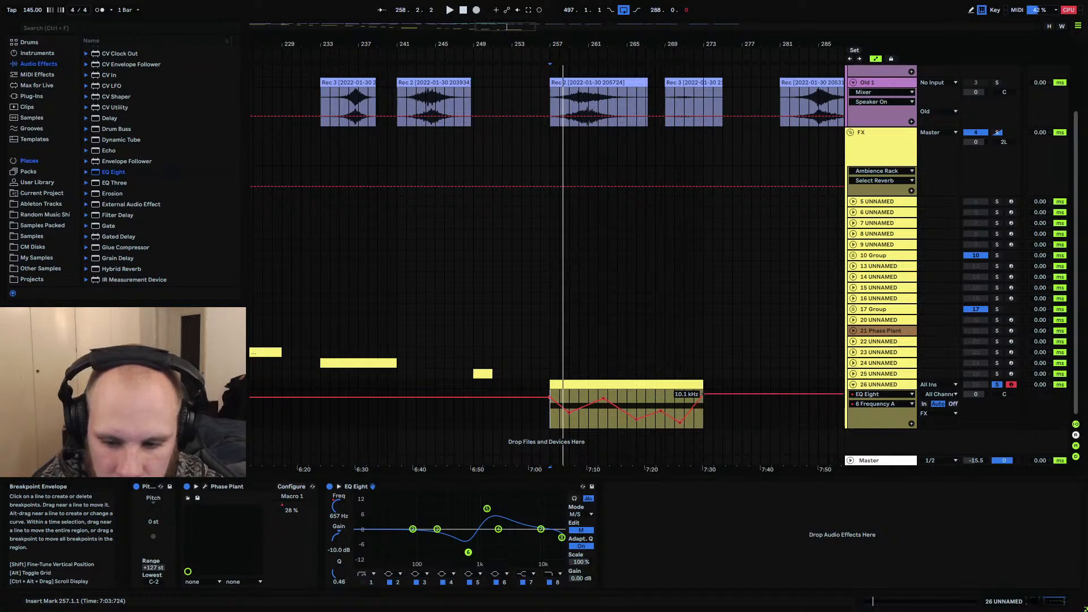
Cut side band 5 by 10.3 dB at Q 0.37 and draw varying frequency automation for it across the clip
{"action": "left_click", "coordinate": [581, 530]}
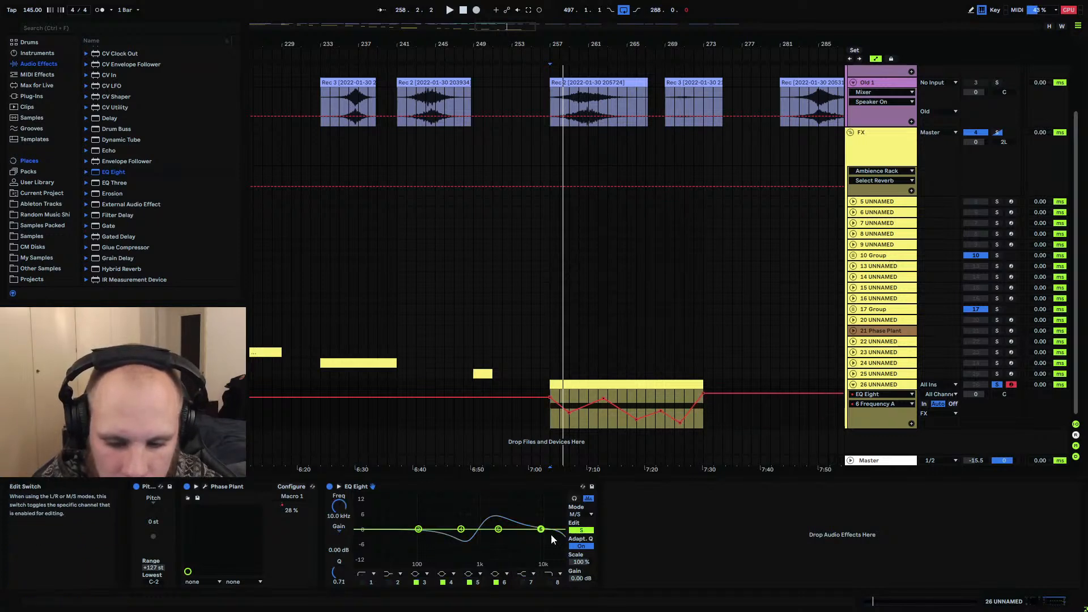
{"action": "left_click_drag", "start_coordinate": [338, 571], "coordinate": [338, 584]}
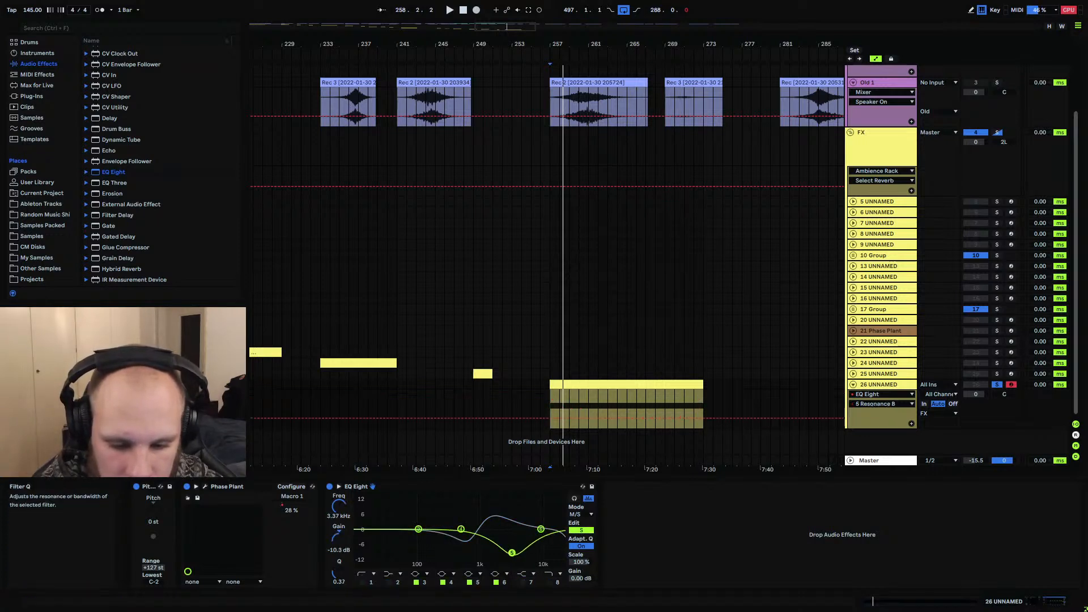
{"action": "left_click", "coordinate": [339, 539]}
{"action": "left_click_drag", "start_coordinate": [338, 506], "coordinate": [339, 503]}
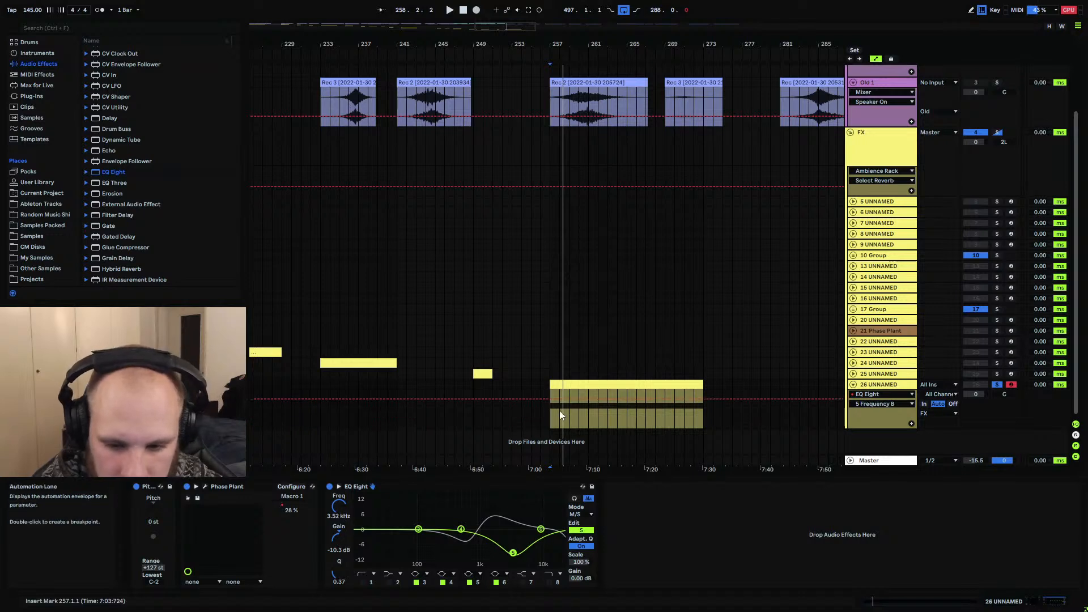
{"action": "left_click_drag", "start_coordinate": [550, 399], "coordinate": [636, 410]}
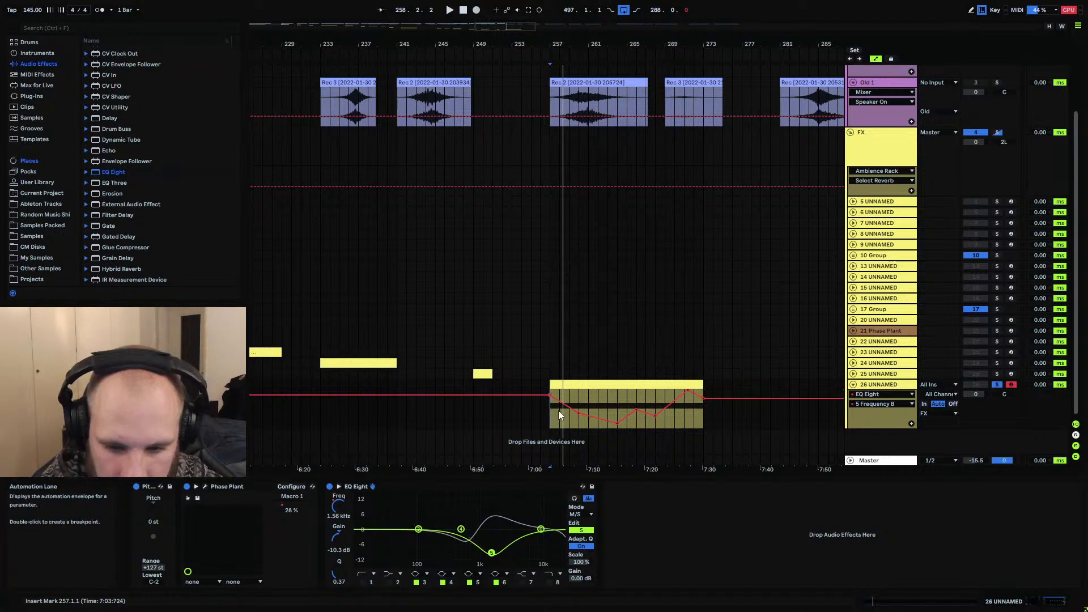
Reshape side band 5's frequency automation to rise from a low start, stay high through the middle and drop at the clip's end
{"action": "left_click_drag", "start_coordinate": [550, 395], "coordinate": [549, 412]}
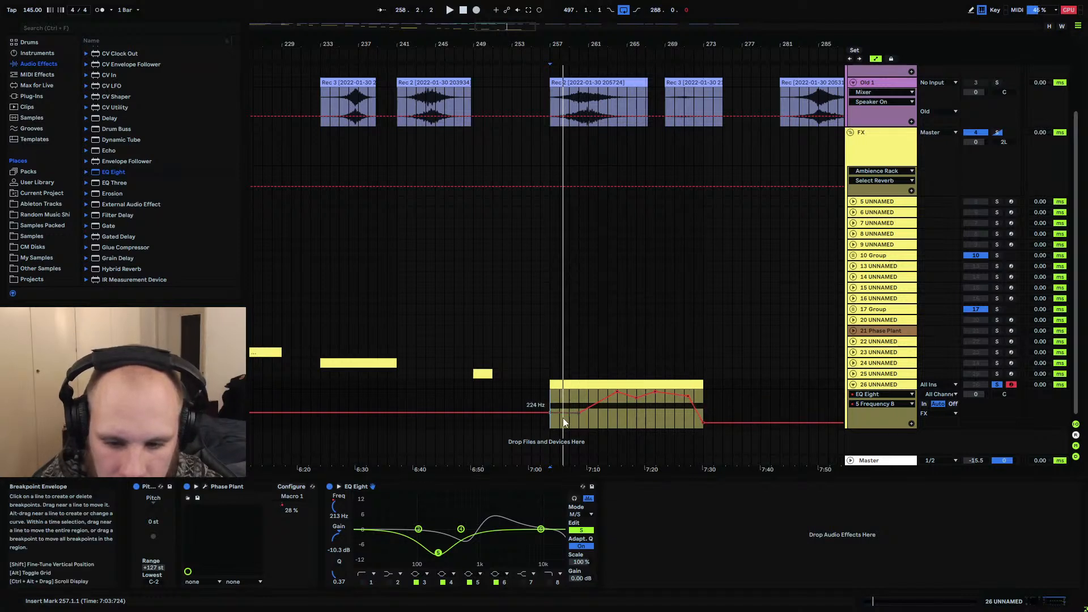
{"action": "left_click_drag", "start_coordinate": [551, 417], "coordinate": [568, 419]}
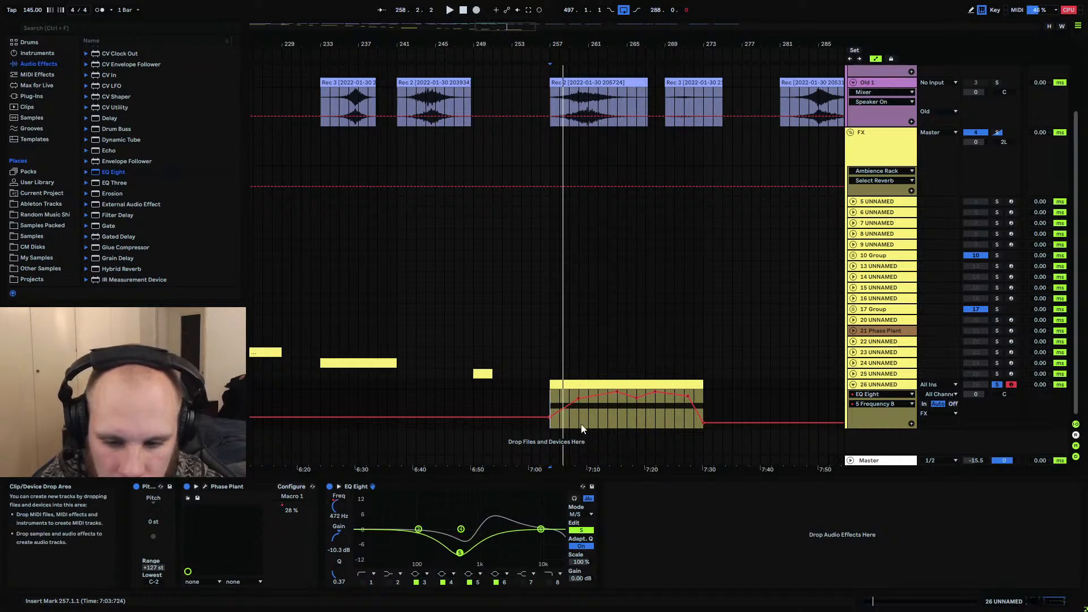
{"action": "left_click_drag", "start_coordinate": [577, 419], "coordinate": [679, 417]}
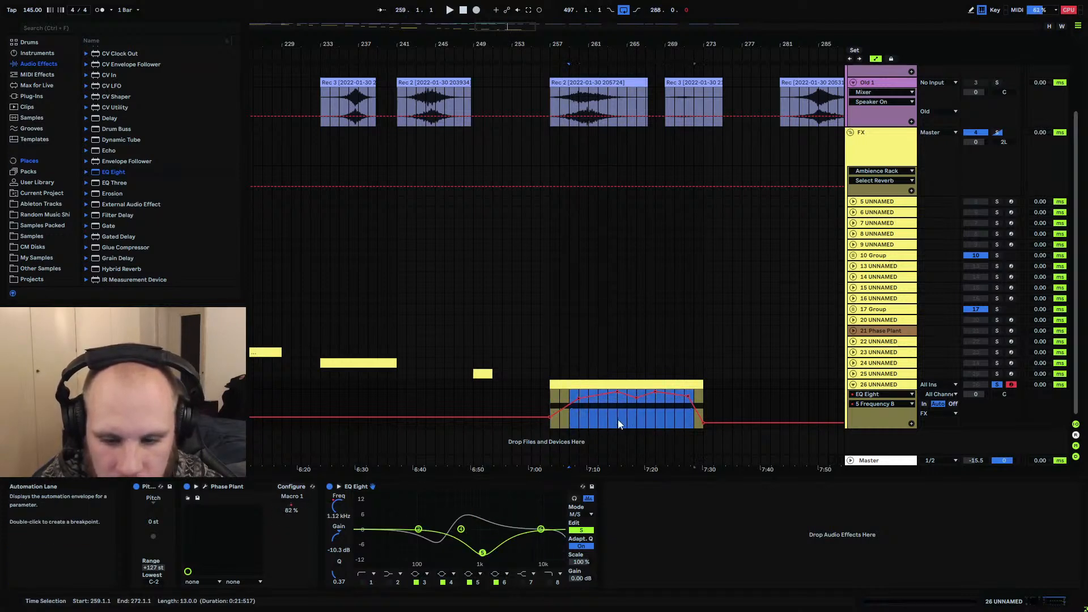
{"action": "left_click", "coordinate": [564, 420]}
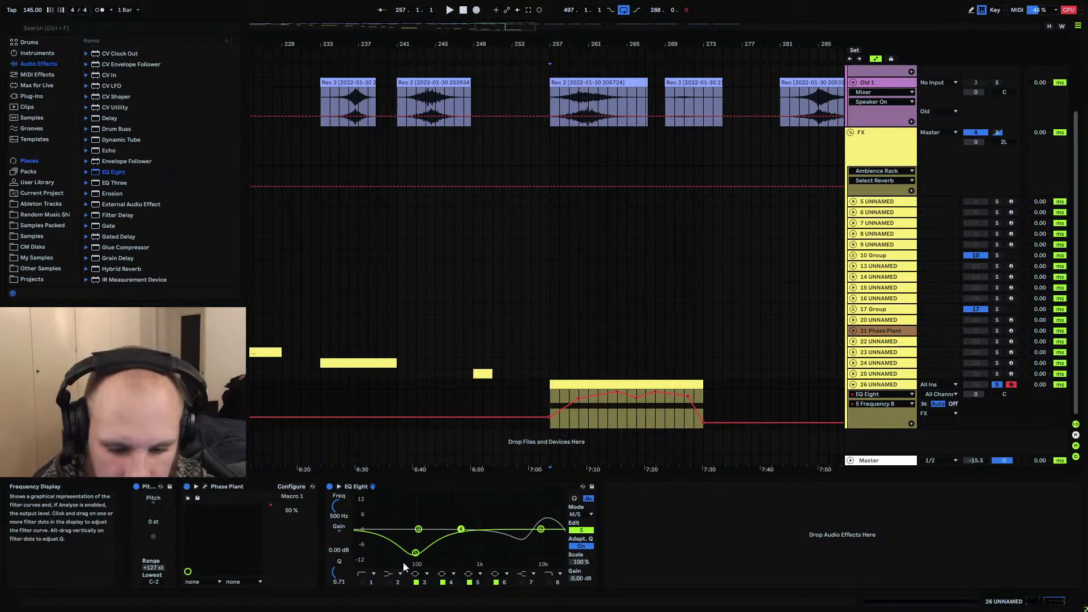
Boost side band 4 by 8.10 dB at Q 0.44 and automate its frequency from 8.80 kHz up and down across the clip
{"action": "left_click_drag", "start_coordinate": [339, 533], "coordinate": [339, 510]}
{"action": "left_click_drag", "start_coordinate": [460, 512], "coordinate": [482, 511]}
{"action": "left_click_drag", "start_coordinate": [338, 573], "coordinate": [339, 581]}
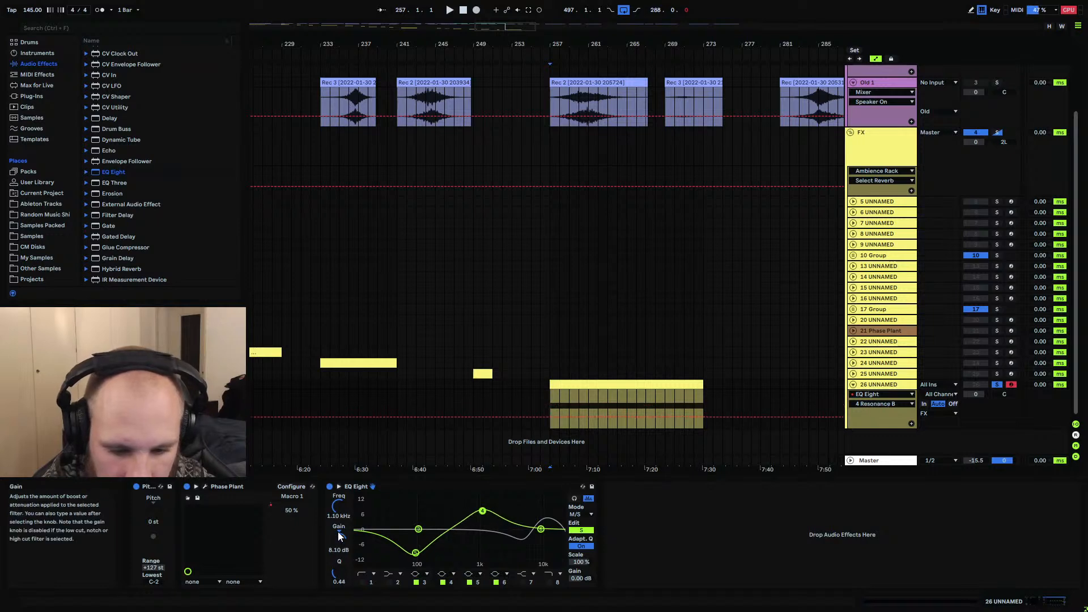
{"action": "left_click_drag", "start_coordinate": [339, 506], "coordinate": [338, 481]}
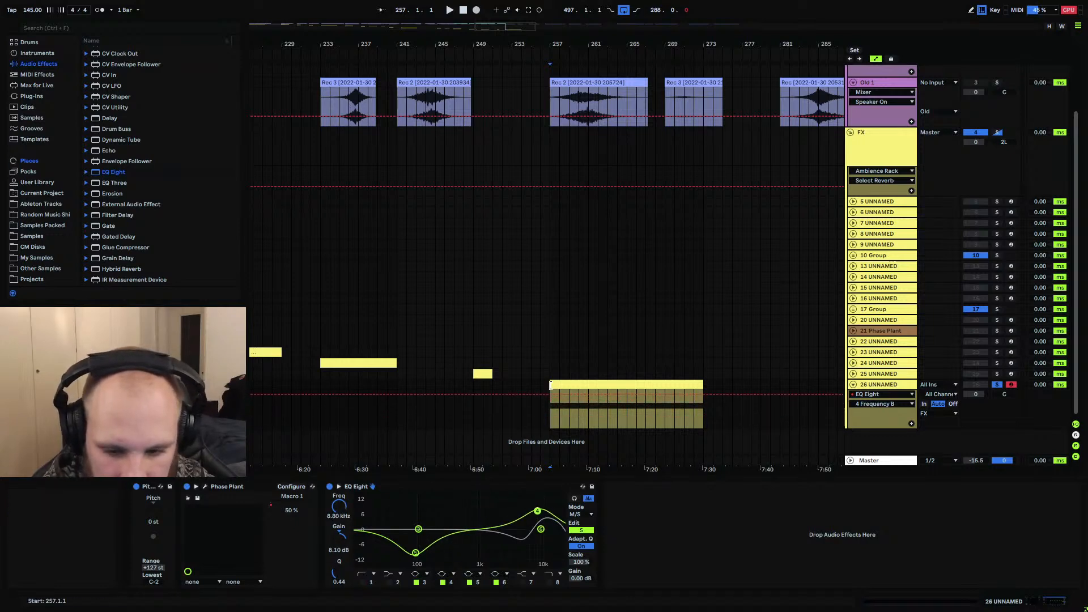
{"action": "left_click_drag", "start_coordinate": [549, 394], "coordinate": [678, 413]}
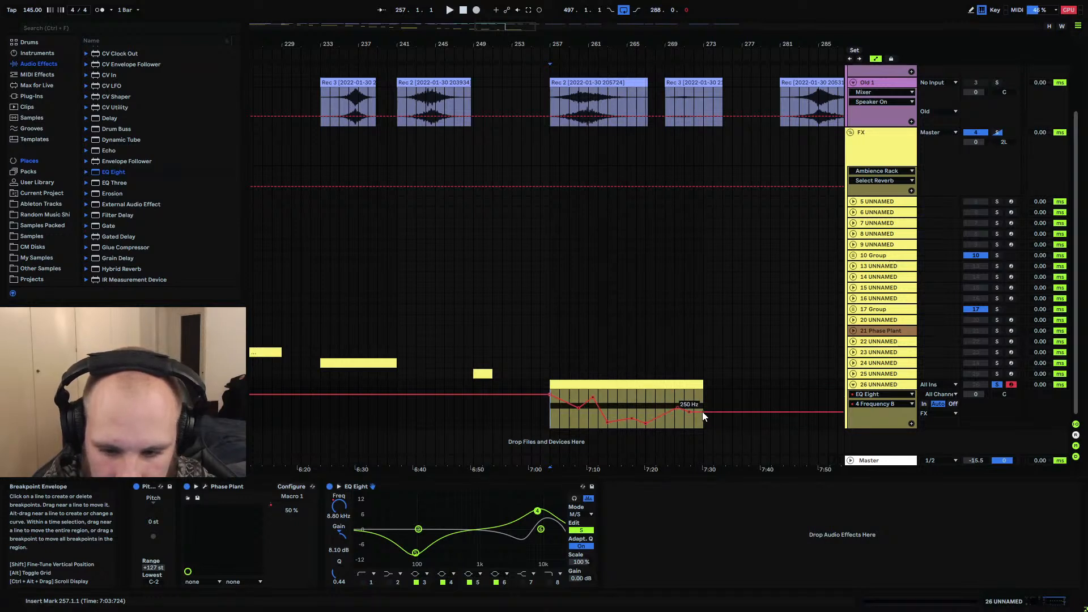
Add a second EQ Eight after the first, switch it to M/S and low-cut the side signal with band 1 at 174 Hz, Q 0.43
{"action": "left_click_drag", "start_coordinate": [115, 171], "coordinate": [627, 573]}
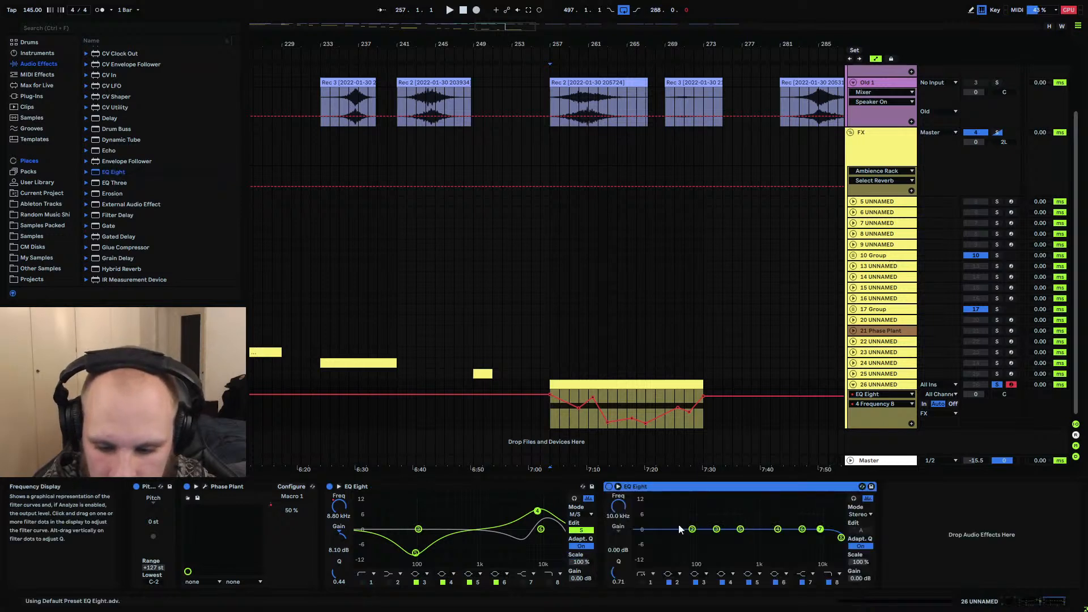
{"action": "left_click", "coordinate": [858, 515]}
{"action": "left_click", "coordinate": [861, 534]}
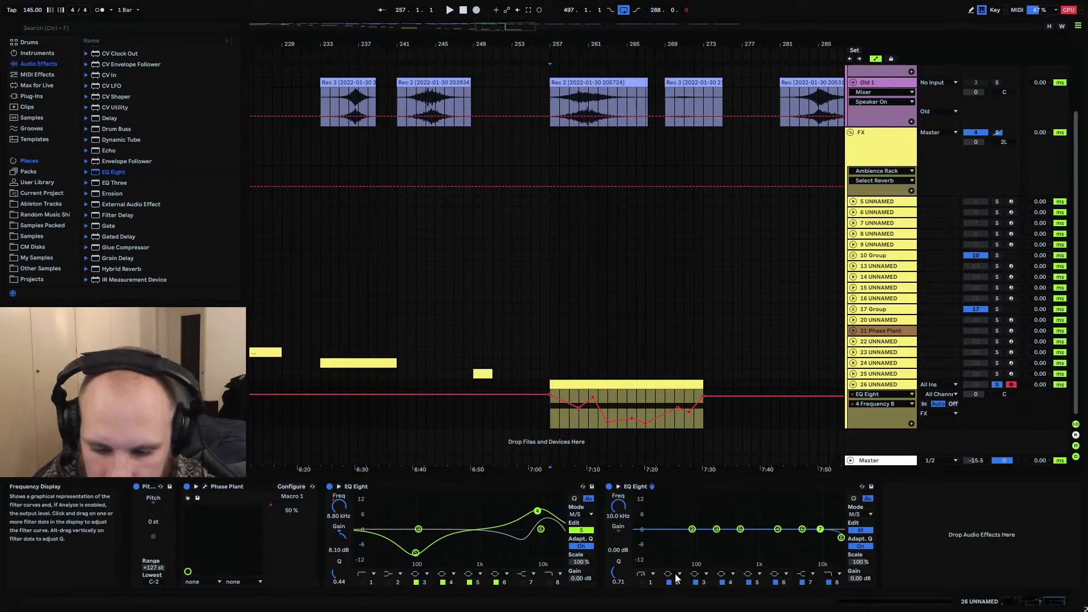
{"action": "left_click", "coordinate": [864, 531]}
{"action": "left_click", "coordinate": [642, 583]}
{"action": "left_click_drag", "start_coordinate": [618, 506], "coordinate": [619, 482]}
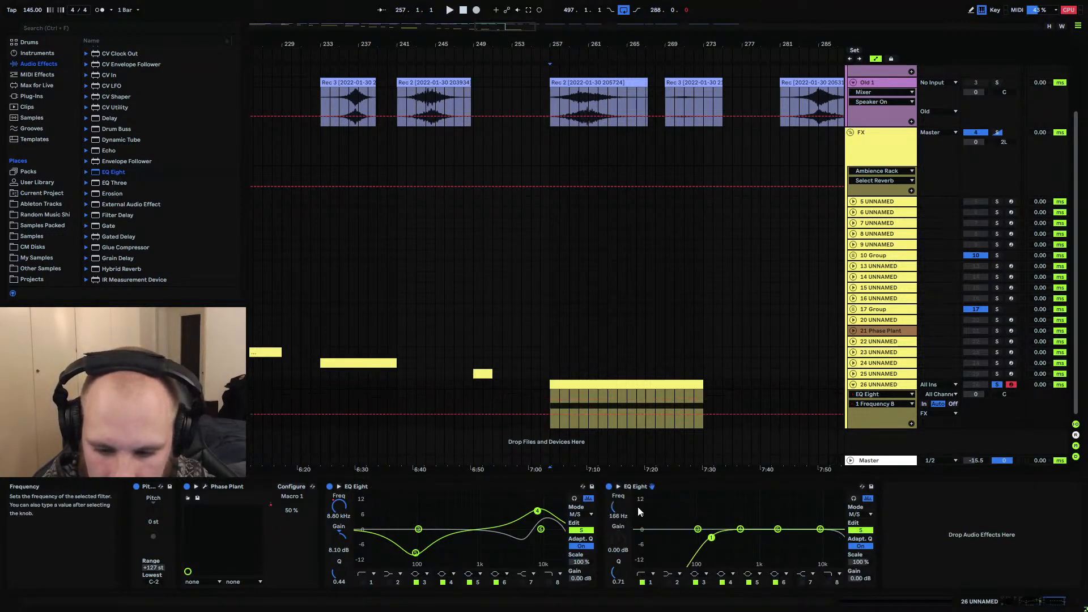
{"action": "left_click", "coordinate": [548, 403]}
{"action": "key", "text": "space"}
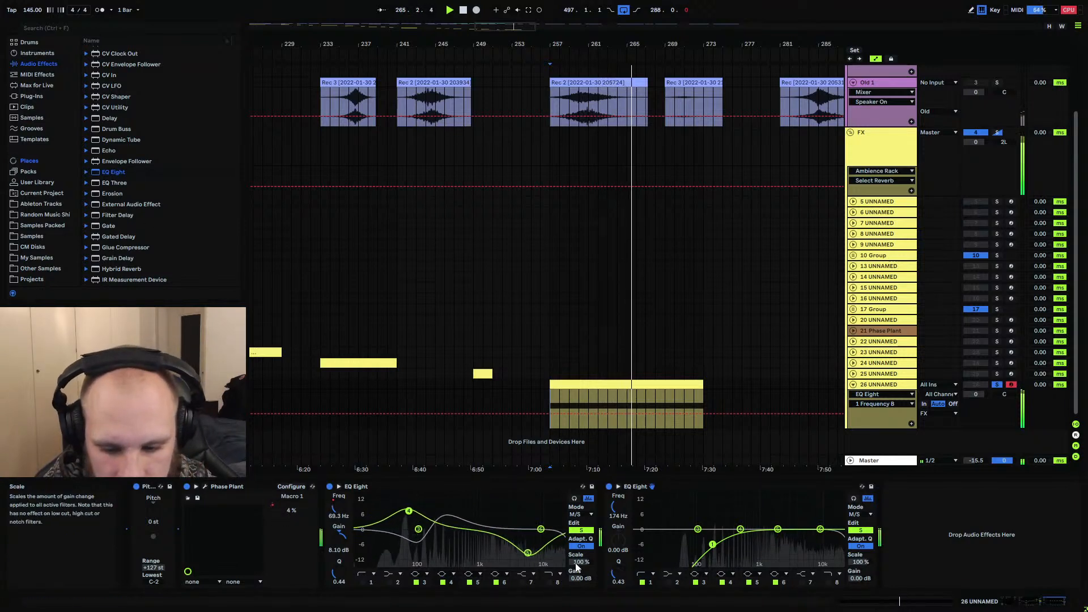
Turn off Adaptive Q on the first EQ Eight and automate its Scale to fall from 152 % to a mid-clip dip, then rise to 176 %
{"action": "mouse_move", "coordinate": [581, 562]}
{"action": "left_mouse_down"}
{"action": "mouse_move", "coordinate": [581, 548]}
{"action": "mouse_move", "coordinate": [582, 560]}
{"action": "left_mouse_up"}
{"action": "left_click", "coordinate": [581, 546]}
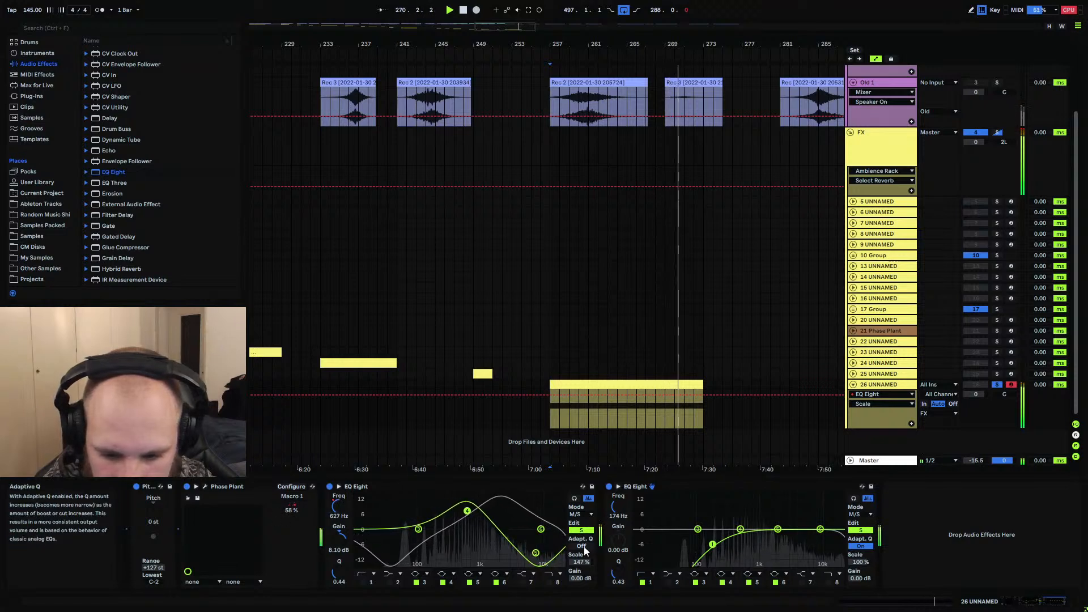
{"action": "left_click_drag", "start_coordinate": [582, 562], "coordinate": [582, 611]}
{"action": "left_click_drag", "start_coordinate": [549, 404], "coordinate": [549, 398]}
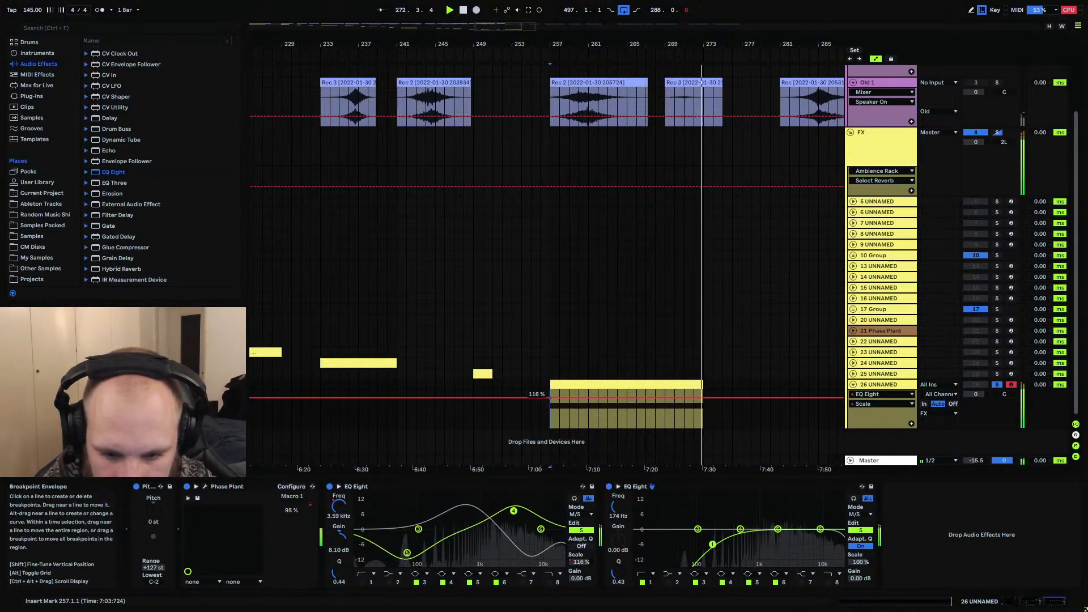
{"action": "left_click_drag", "start_coordinate": [626, 398], "coordinate": [626, 405]}
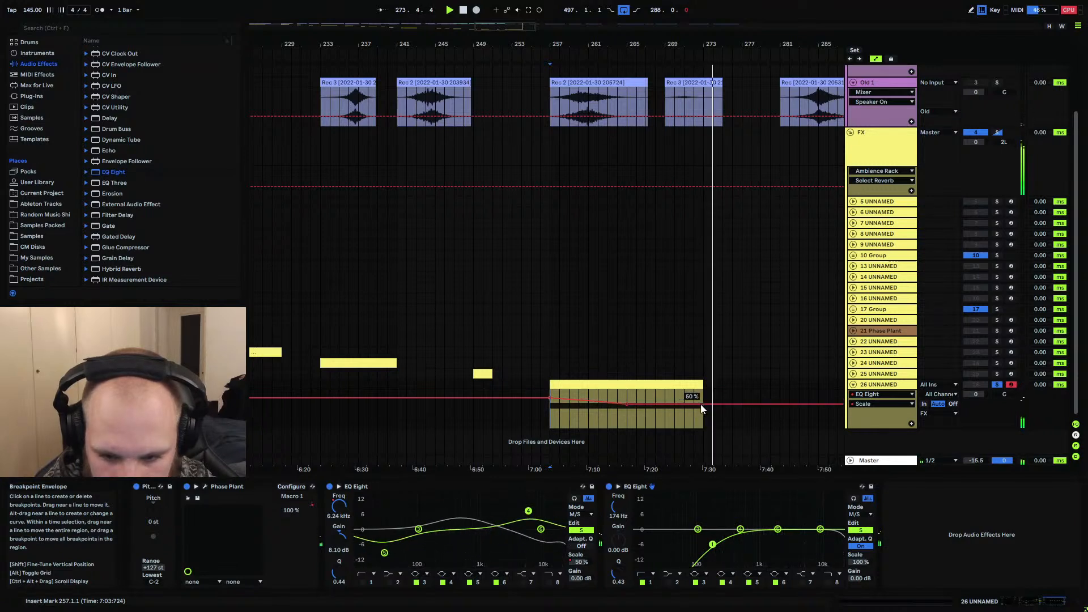
{"action": "left_click_drag", "start_coordinate": [700, 403], "coordinate": [703, 391]}
{"action": "left_click_drag", "start_coordinate": [626, 406], "coordinate": [626, 411]}
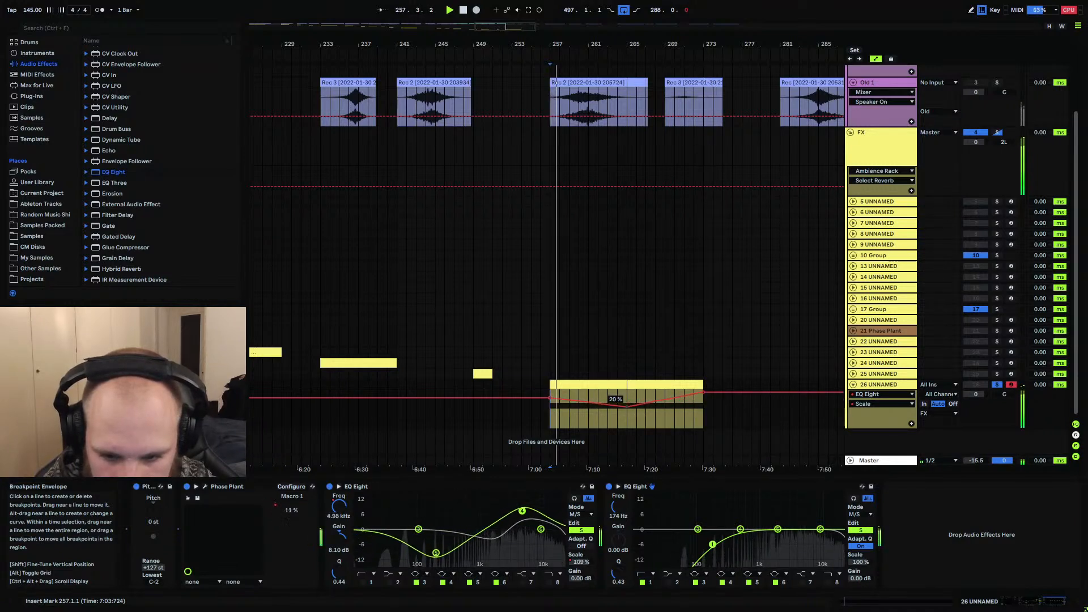
{"action": "left_click_drag", "start_coordinate": [548, 397], "coordinate": [549, 393]}
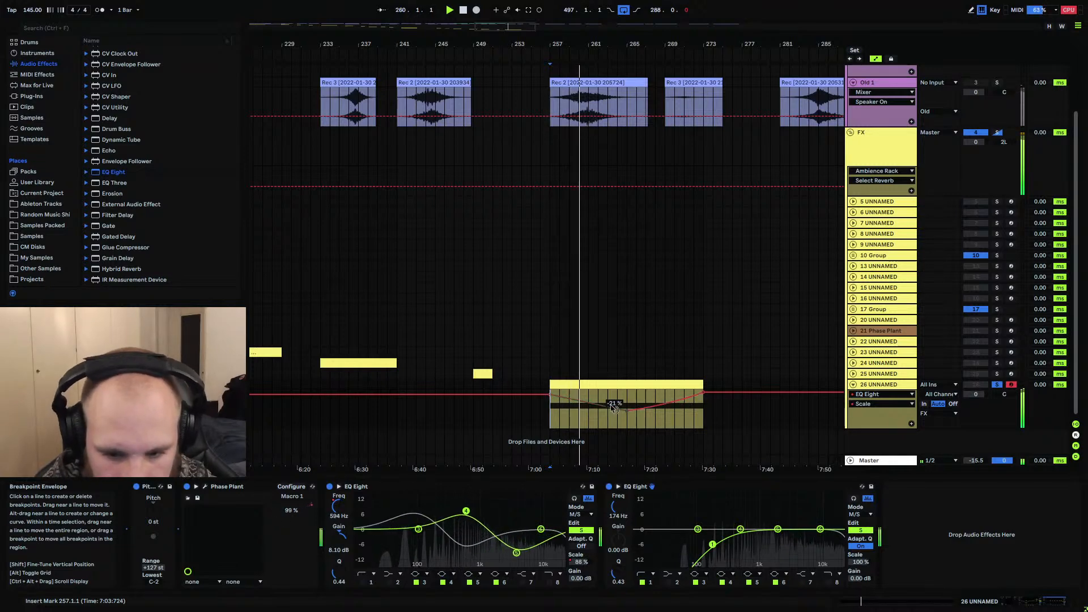
Assign Phase Plant's Macro 2 to the frame of the lowest wavetable oscillator, set that frame to 1 and raise Macro 2
{"action": "left_click", "coordinate": [204, 486]}
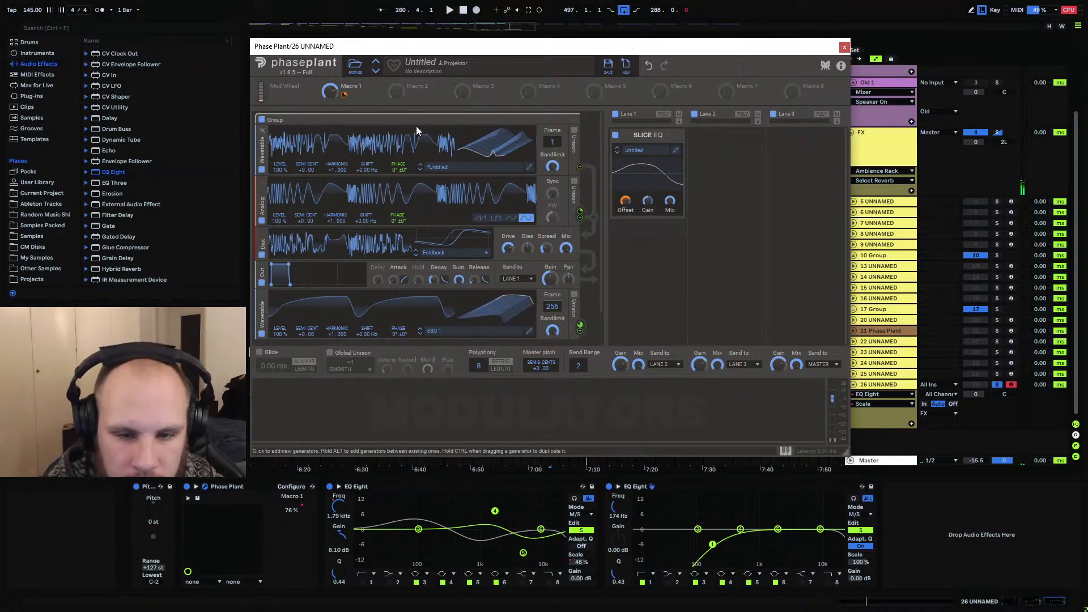
{"action": "left_click_drag", "start_coordinate": [410, 94], "coordinate": [399, 239]}
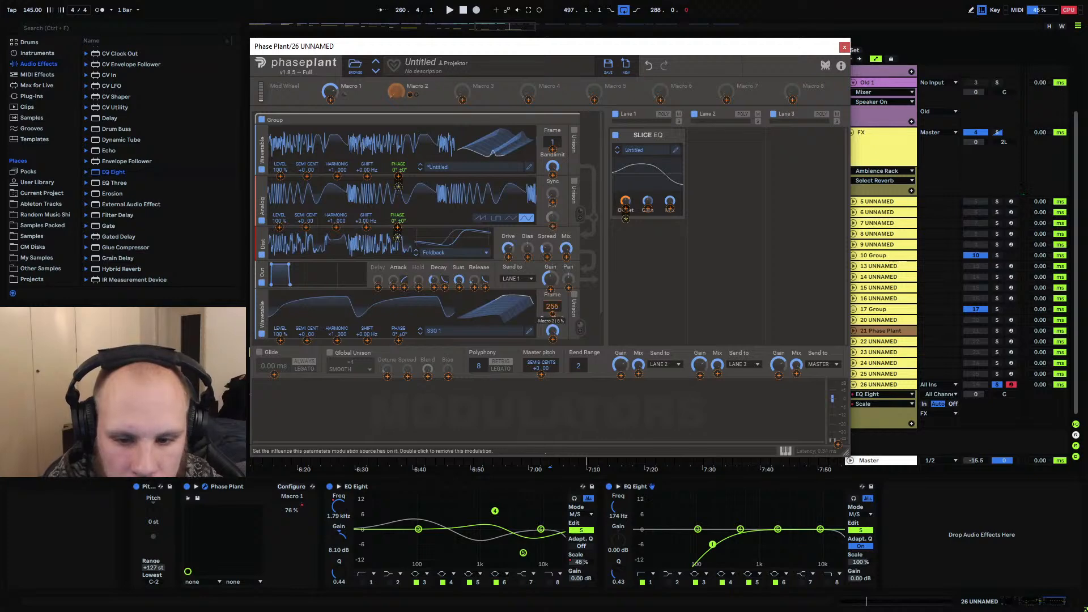
{"action": "left_click_drag", "start_coordinate": [560, 304], "coordinate": [559, 305]}
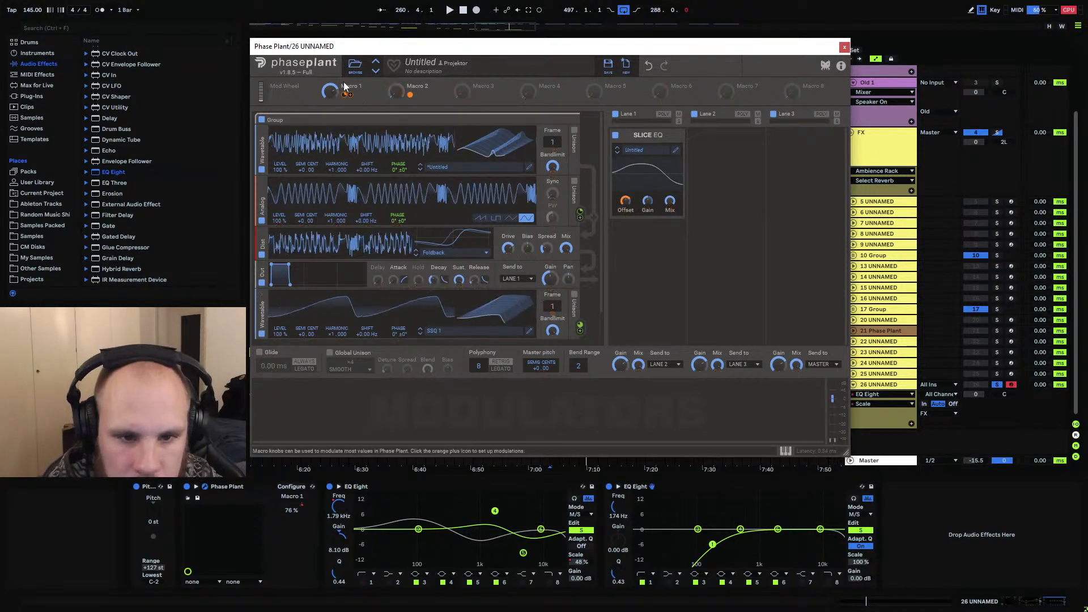
{"action": "key", "text": "space"}
{"action": "left_click_drag", "start_coordinate": [396, 91], "coordinate": [396, 27]}
{"action": "key", "text": "space"}
{"action": "left_click", "coordinate": [844, 47]}
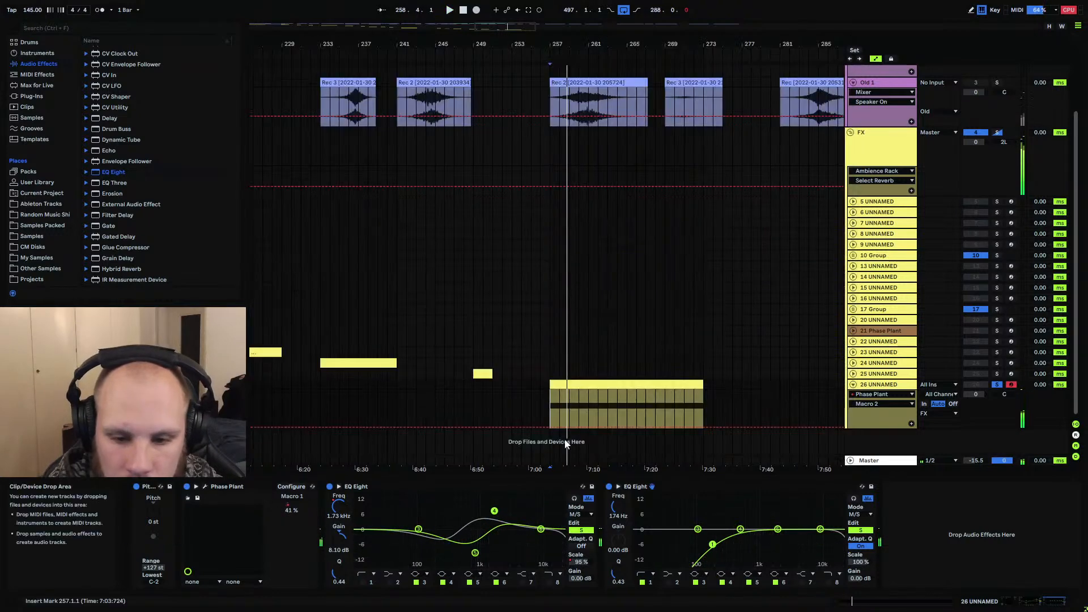
Automate Macro 2 to curve from 1.00 down to zero early in the clip, rise back to full and drop at the clip's end
{"action": "left_click_drag", "start_coordinate": [552, 427], "coordinate": [552, 389]}
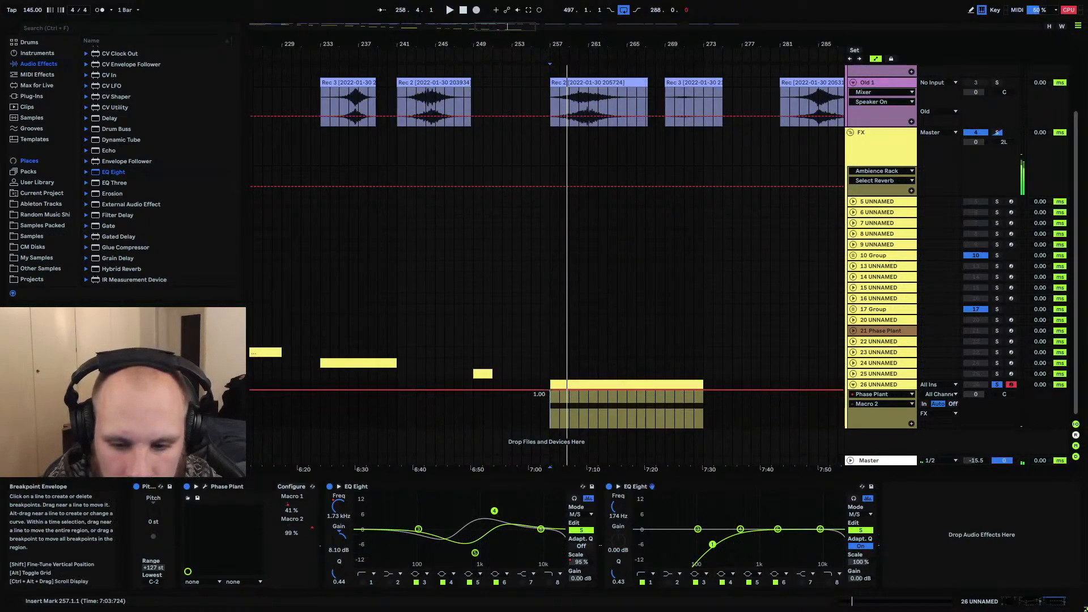
{"action": "key", "text": "space"}
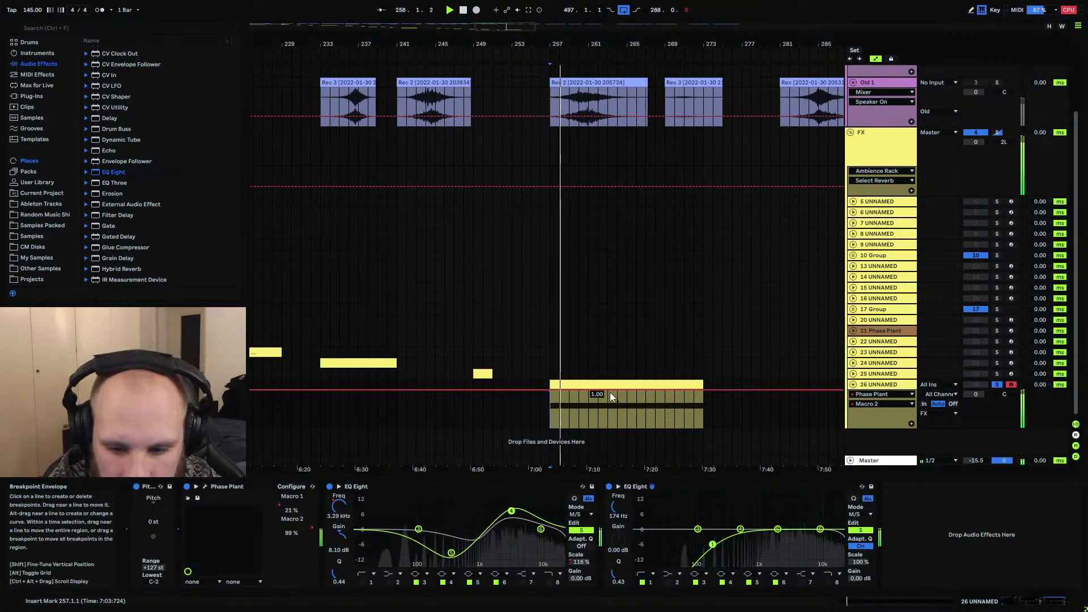
{"action": "left_click_drag", "start_coordinate": [592, 392], "coordinate": [631, 390]}
{"action": "left_click_drag", "start_coordinate": [703, 391], "coordinate": [671, 385]}
{"action": "left_click_drag", "start_coordinate": [608, 412], "coordinate": [607, 391], "text": "alt"}
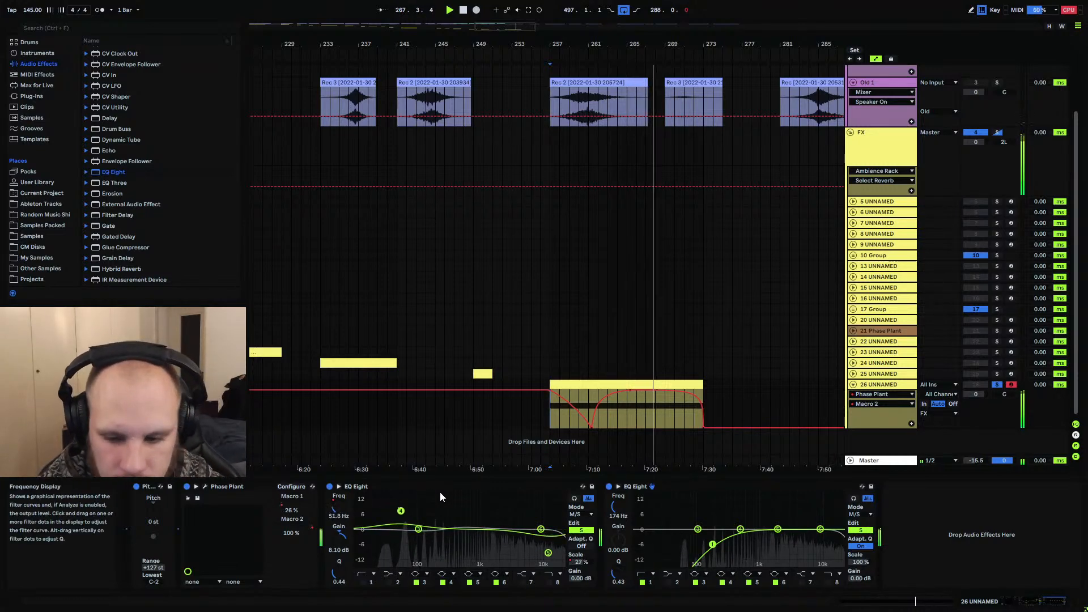
Assign Macro 3 to the Analog oscillator's modulation of the top wavetable's phase offset and raise the macro
{"action": "left_click", "coordinate": [206, 487]}
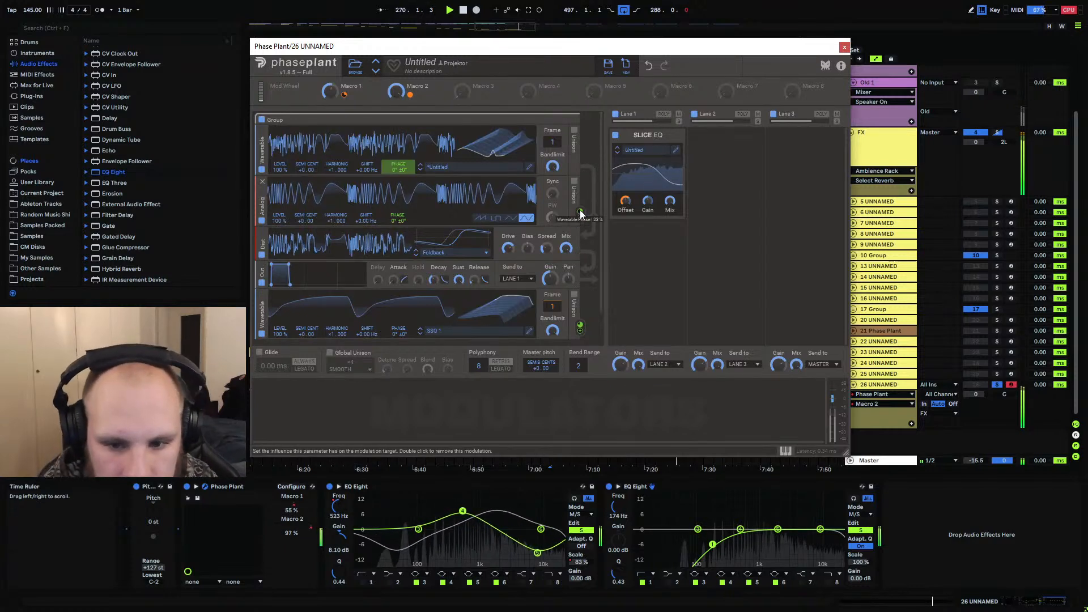
{"action": "left_click", "coordinate": [475, 94]}
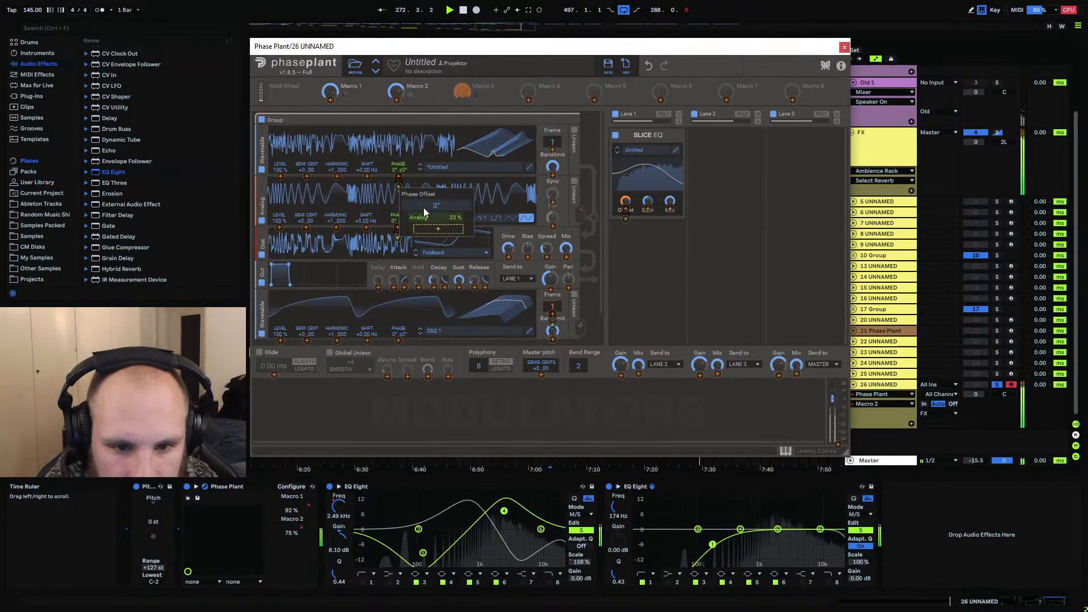
{"action": "left_click", "coordinate": [463, 94]}
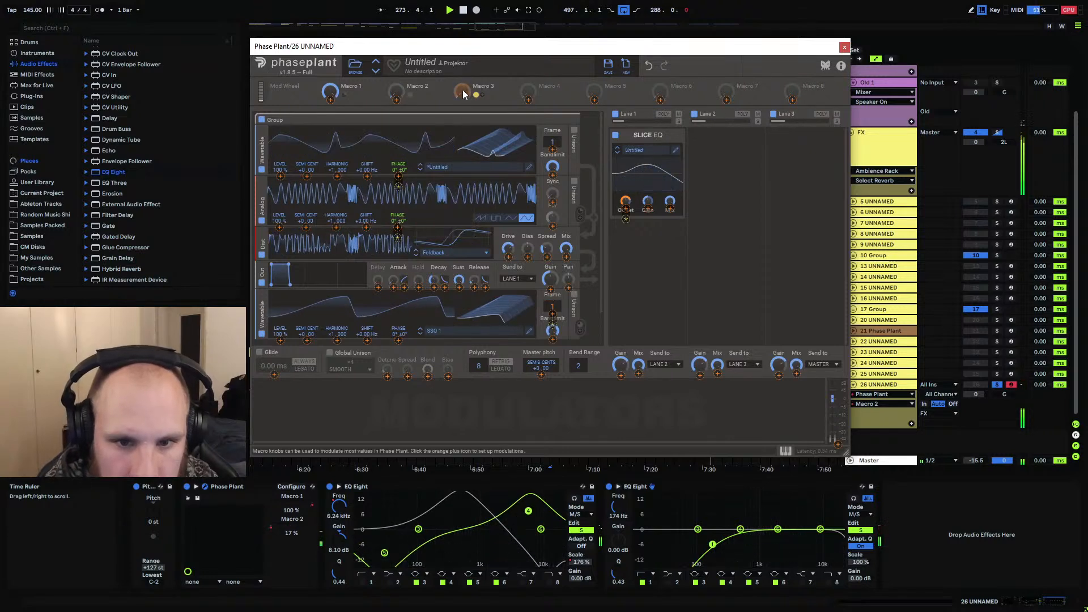
{"action": "left_click_drag", "start_coordinate": [463, 93], "coordinate": [464, 63]}
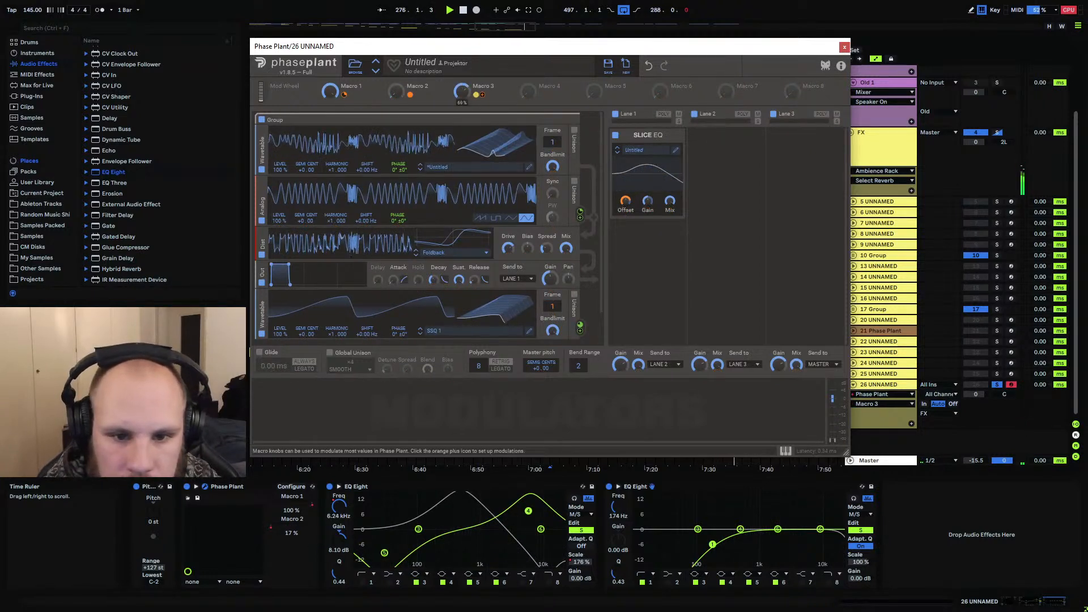
{"action": "left_click", "coordinate": [844, 46]}
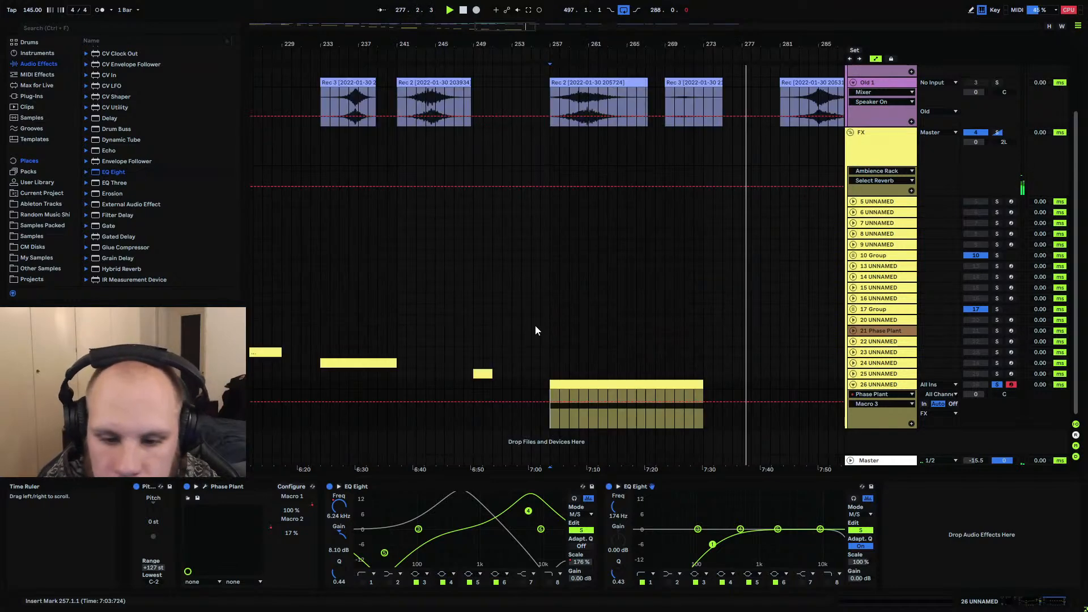
Draw gently varying Macro 3 automation across the clip, ending at 1.00, and restart playback from the clip's start
{"action": "mouse_move", "coordinate": [556, 402]}
{"action": "left_mouse_down"}
{"action": "mouse_move", "coordinate": [636, 392]}
{"action": "mouse_move", "coordinate": [698, 402]}
{"action": "mouse_move", "coordinate": [702, 390]}
{"action": "left_mouse_up"}
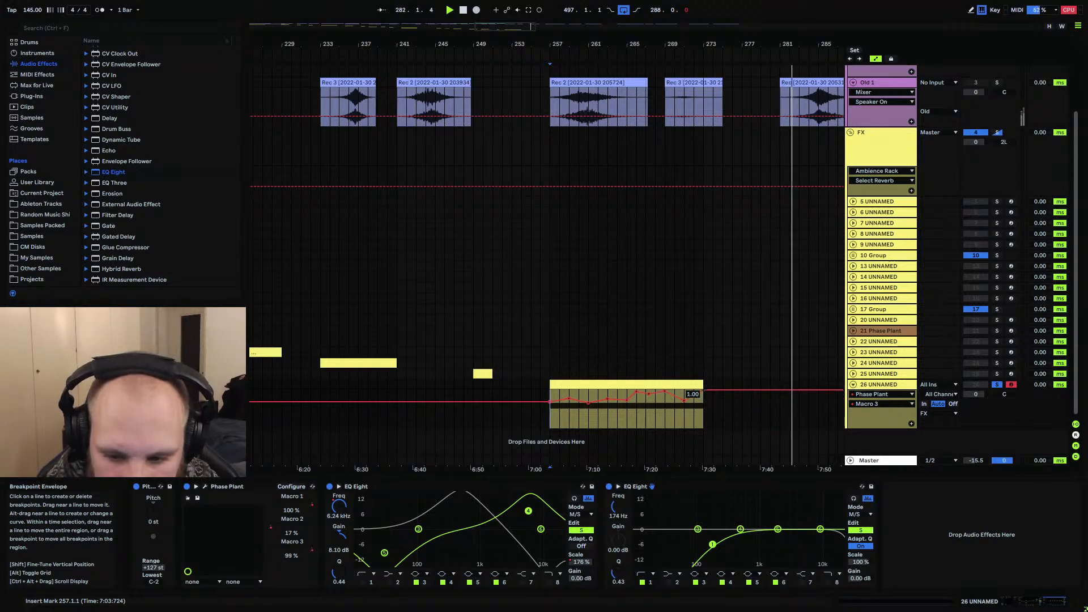
{"action": "key", "text": "space"}
{"action": "key", "text": "space"}
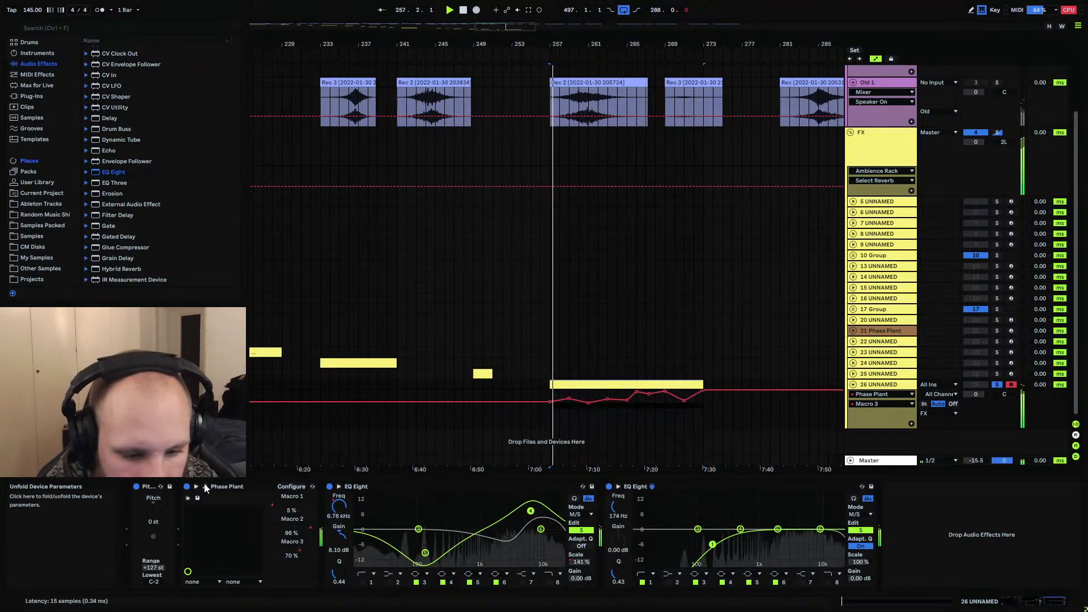
Assign Macro 4 at 100 % to the wavetable's modulation of the Analog oscillator's phase offset and raise the macro
{"action": "left_click", "coordinate": [204, 487]}
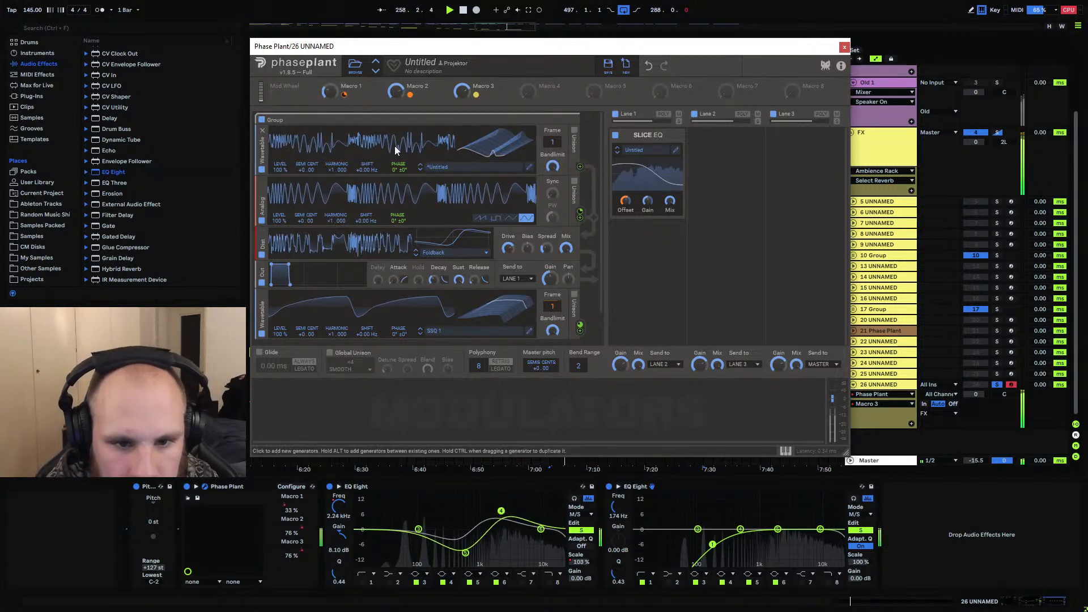
{"action": "left_click_drag", "start_coordinate": [547, 96], "coordinate": [436, 277]}
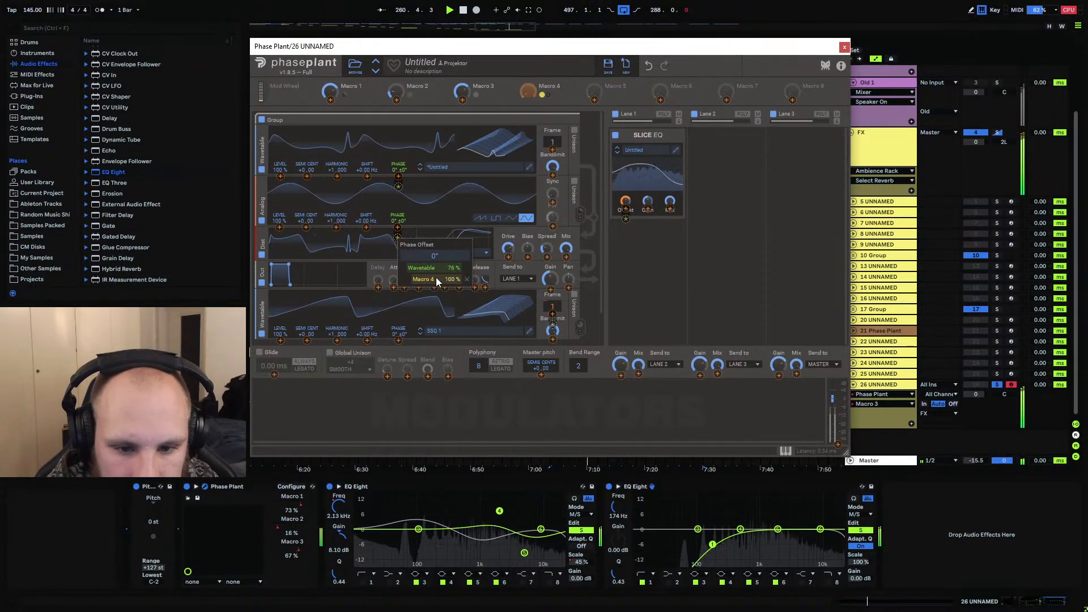
{"action": "left_click", "coordinate": [526, 92]}
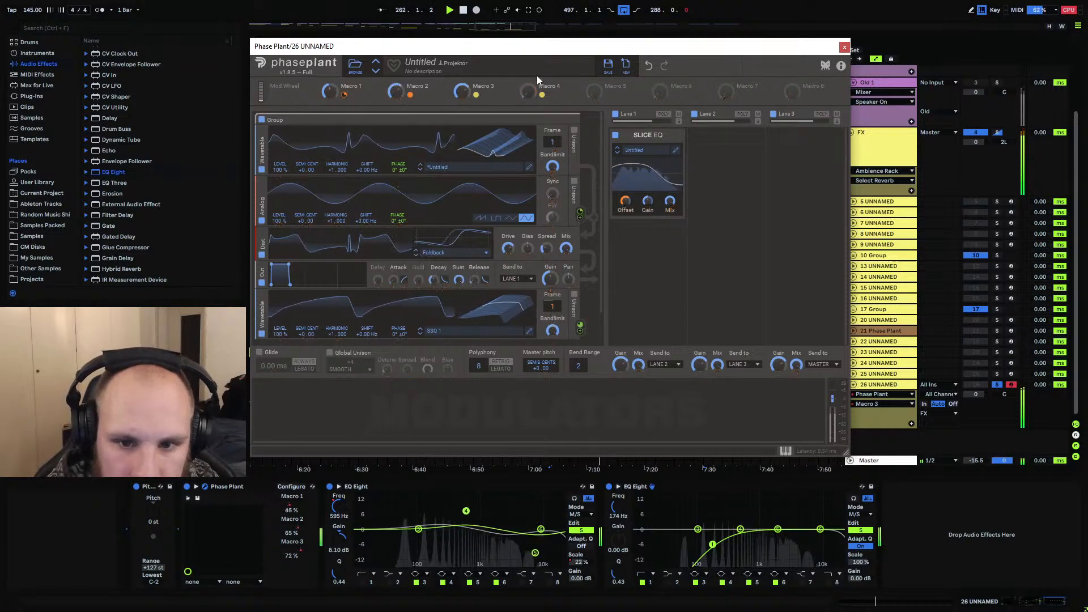
{"action": "left_click_drag", "start_coordinate": [528, 92], "coordinate": [528, 39]}
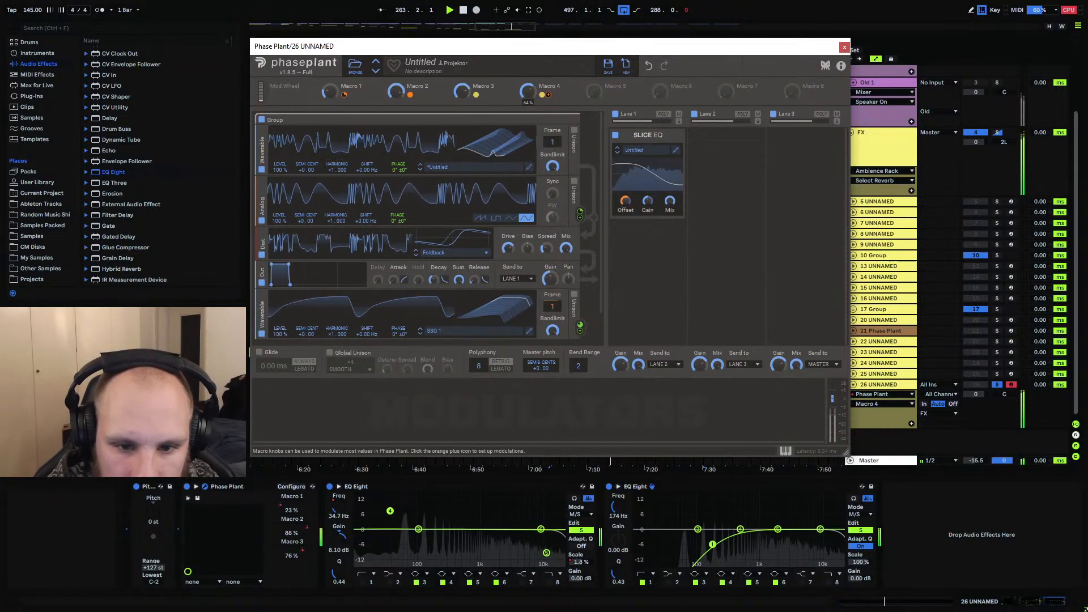
{"action": "left_click", "coordinate": [843, 47]}
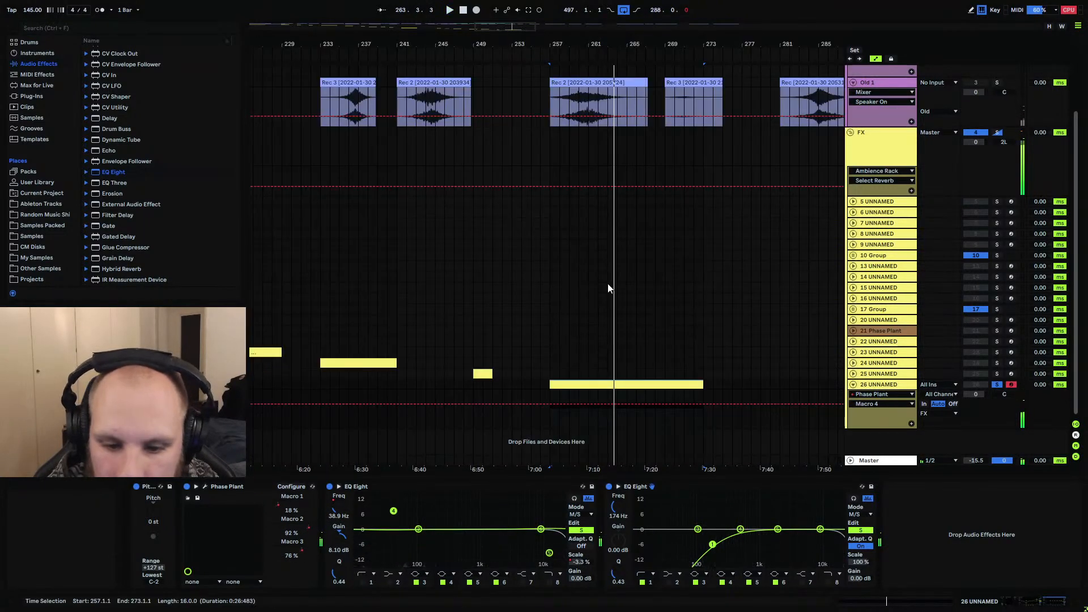
Automate Macro 4 from 1.00 with shallow curved dips and one deep dip to zero late in the clip, and play the result
{"action": "left_click", "coordinate": [549, 404]}
{"action": "left_click_drag", "start_coordinate": [565, 403], "coordinate": [588, 395]}
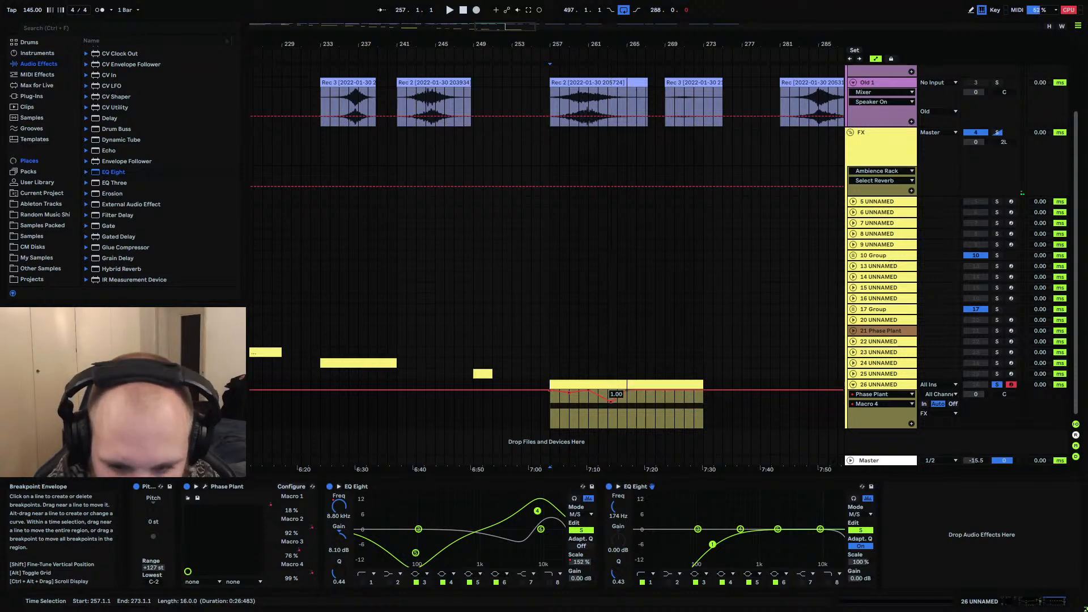
{"action": "mouse_move", "coordinate": [656, 391]}
{"action": "left_mouse_down"}
{"action": "mouse_move", "coordinate": [655, 427]}
{"action": "mouse_move", "coordinate": [660, 392]}
{"action": "mouse_move", "coordinate": [663, 405]}
{"action": "left_mouse_up"}
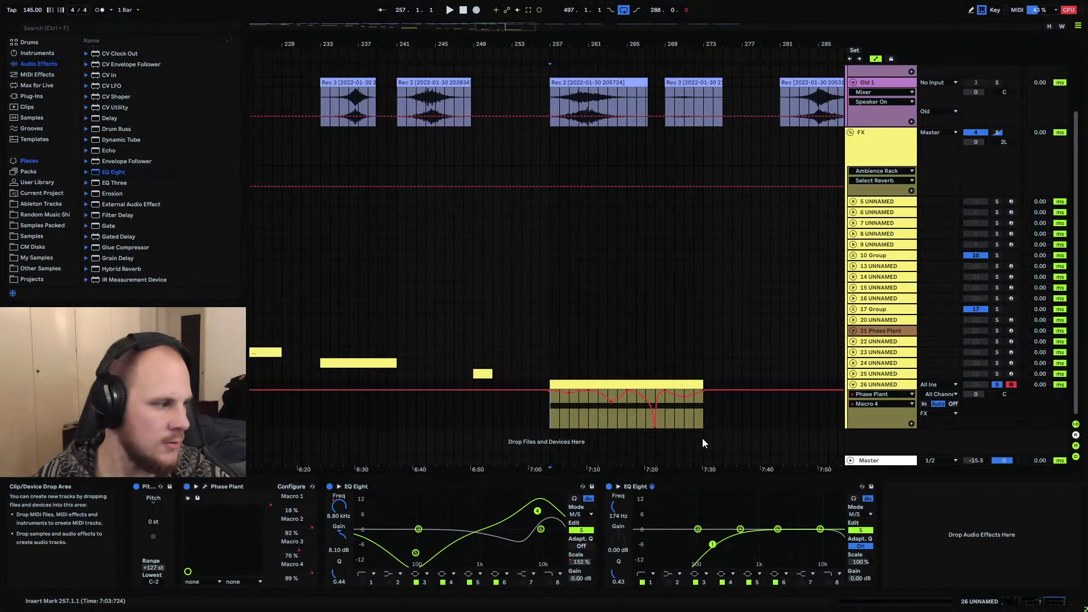
{"action": "key", "text": "space"}
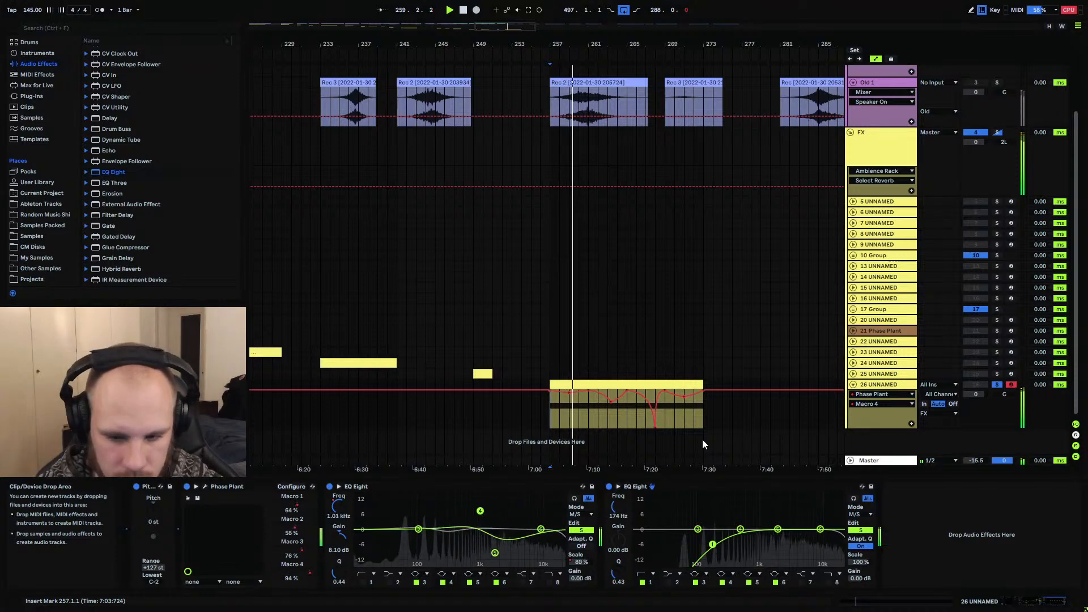
Show all automation lanes of track 26, widen Macro 4's late dip by holding it at 0.00, and audition the ending from bar 266
{"action": "left_click", "coordinate": [911, 424], "text": "ctrl"}
{"action": "scroll", "coordinate": [745, 382], "scroll_direction": "down", "scroll_amount": 6}
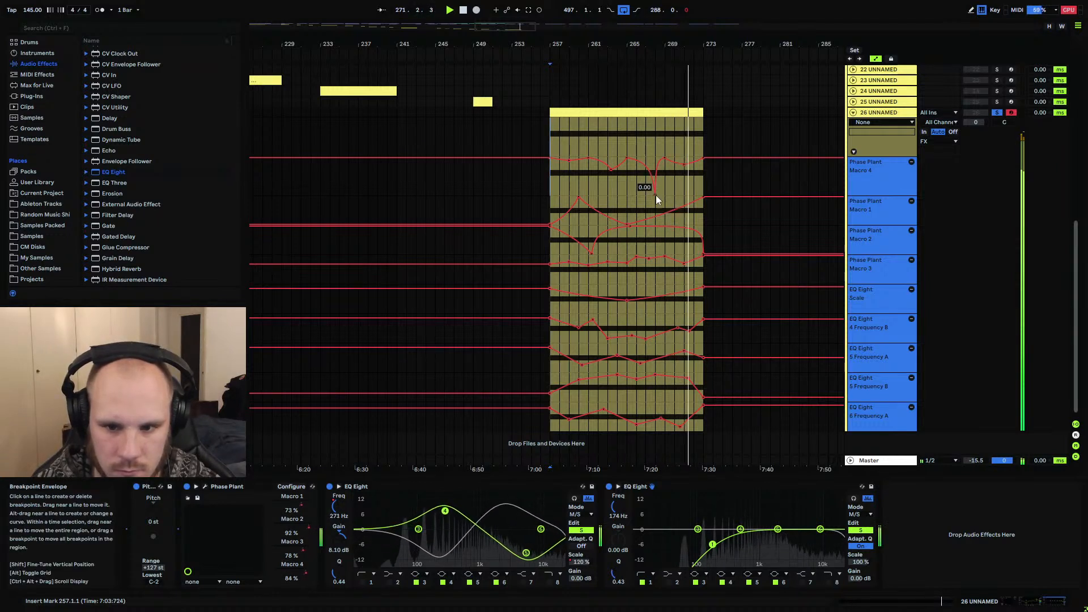
{"action": "left_click_drag", "start_coordinate": [664, 158], "coordinate": [674, 195]}
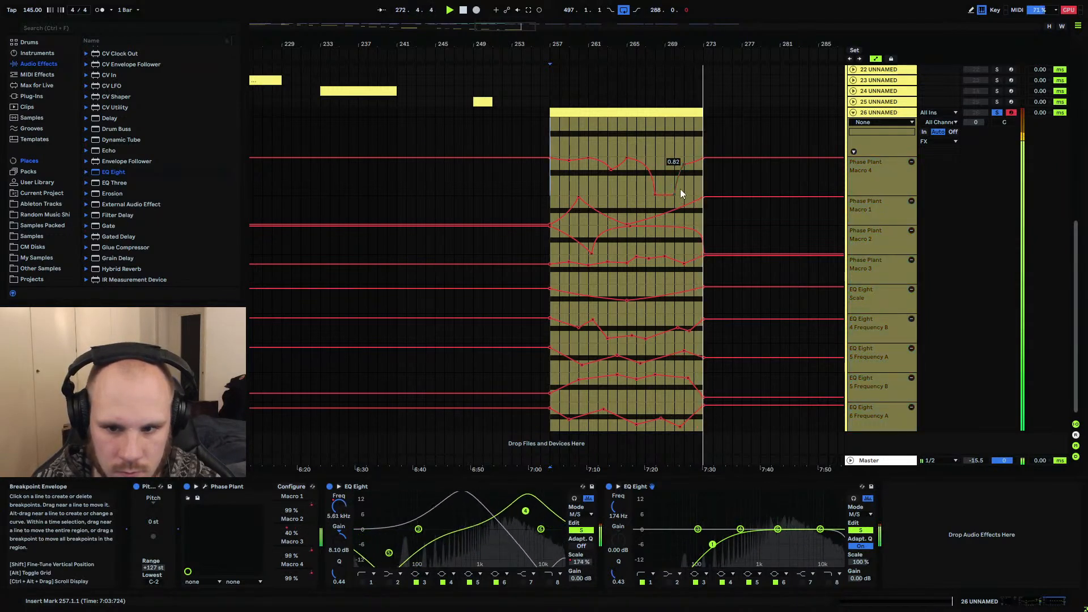
{"action": "left_click", "coordinate": [637, 179]}
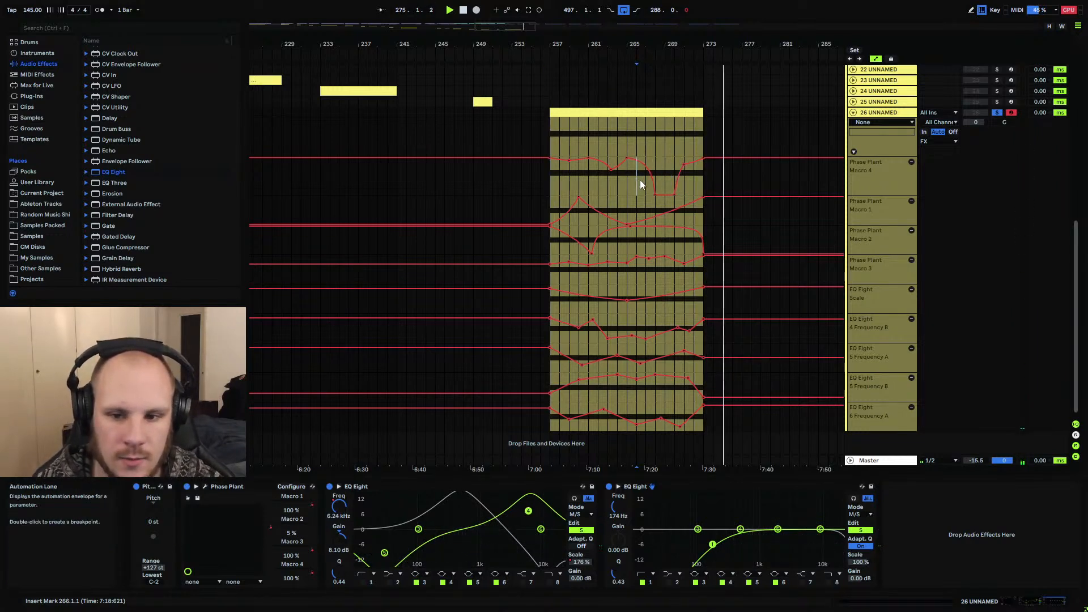
{"action": "left_click_drag", "start_coordinate": [639, 179], "coordinate": [664, 179]}
{"action": "left_click", "coordinate": [638, 185]}
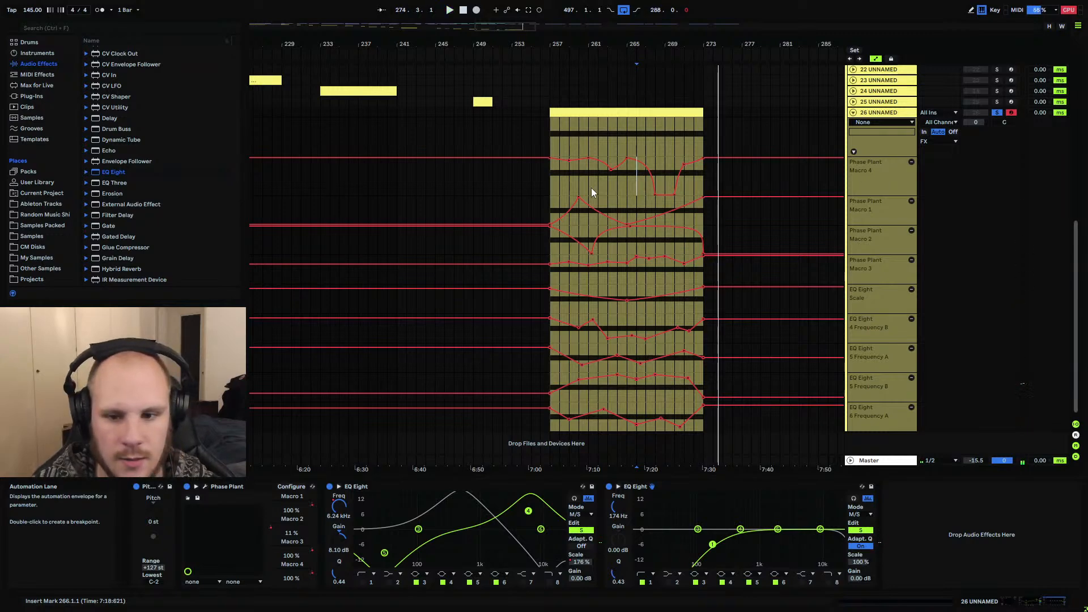
Lower the drive of Phase Plant's Foldback distortion on track 26, assign Macro 5 to that drive, and raise the macro
{"action": "left_click", "coordinate": [549, 186]}
{"action": "key", "text": "space"}
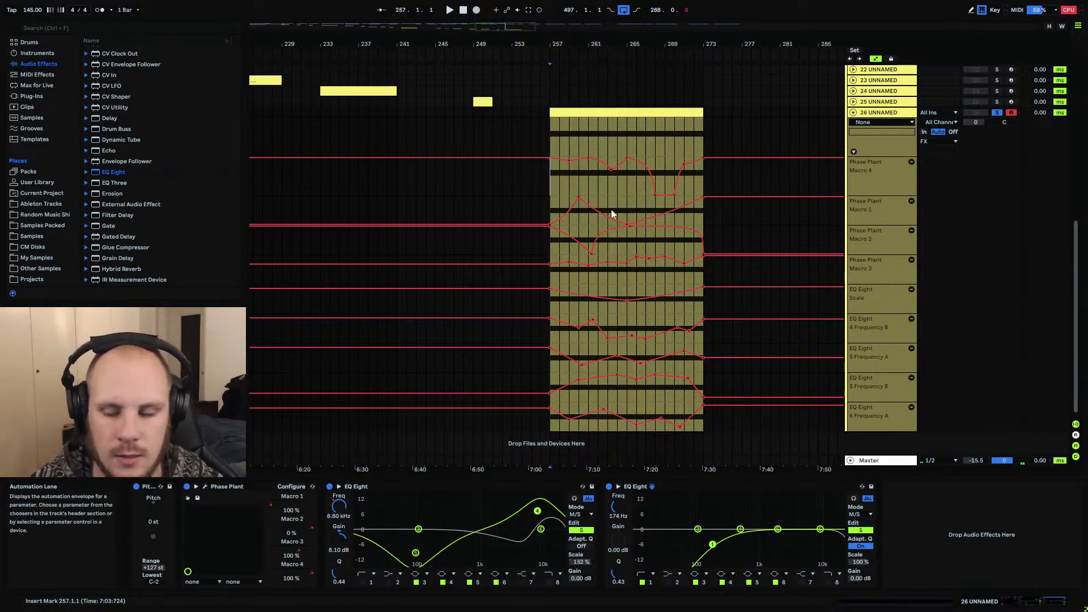
{"action": "left_click", "coordinate": [879, 113]}
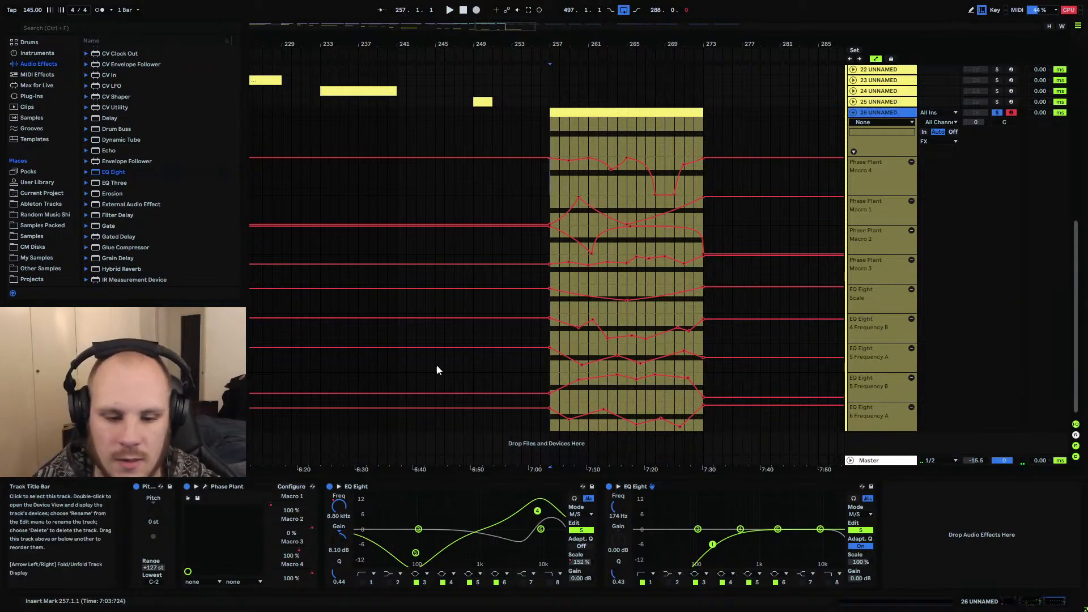
{"action": "left_click", "coordinate": [205, 486]}
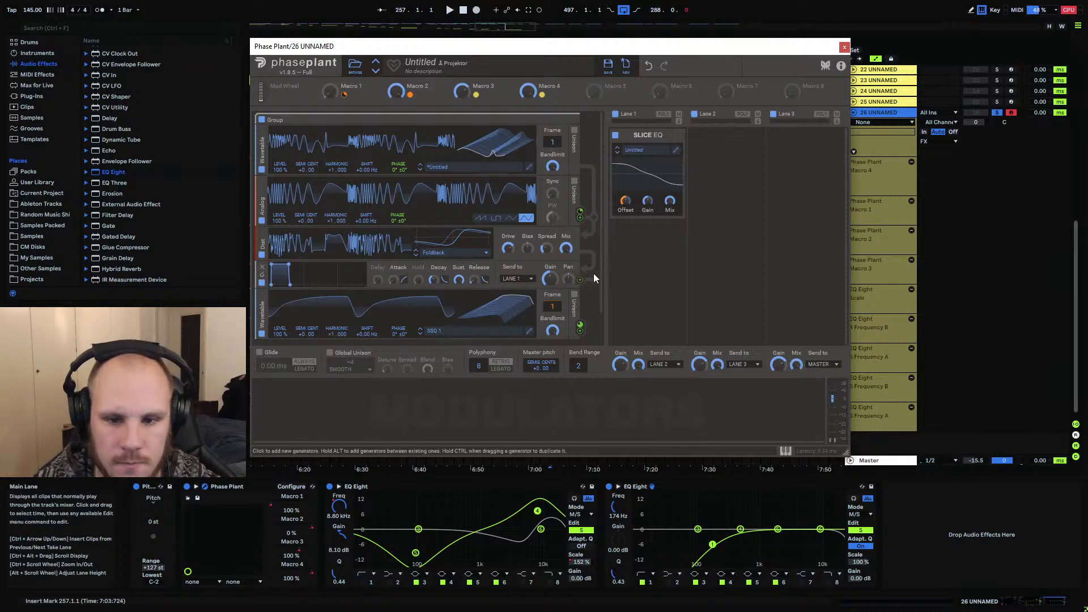
{"action": "left_click_drag", "start_coordinate": [601, 237], "coordinate": [601, 282]}
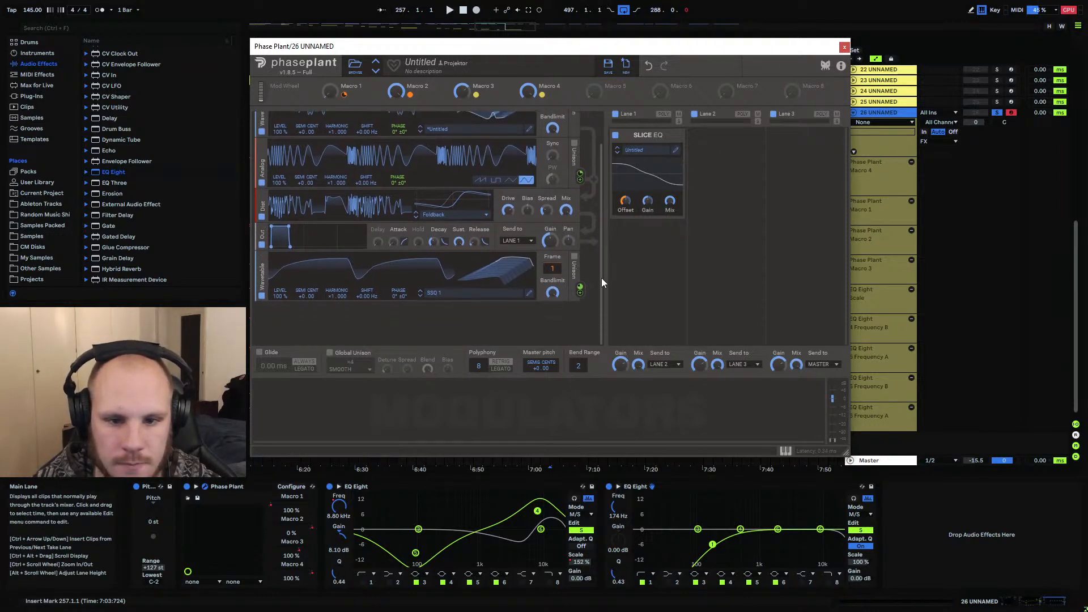
{"action": "left_click", "coordinate": [502, 315]}
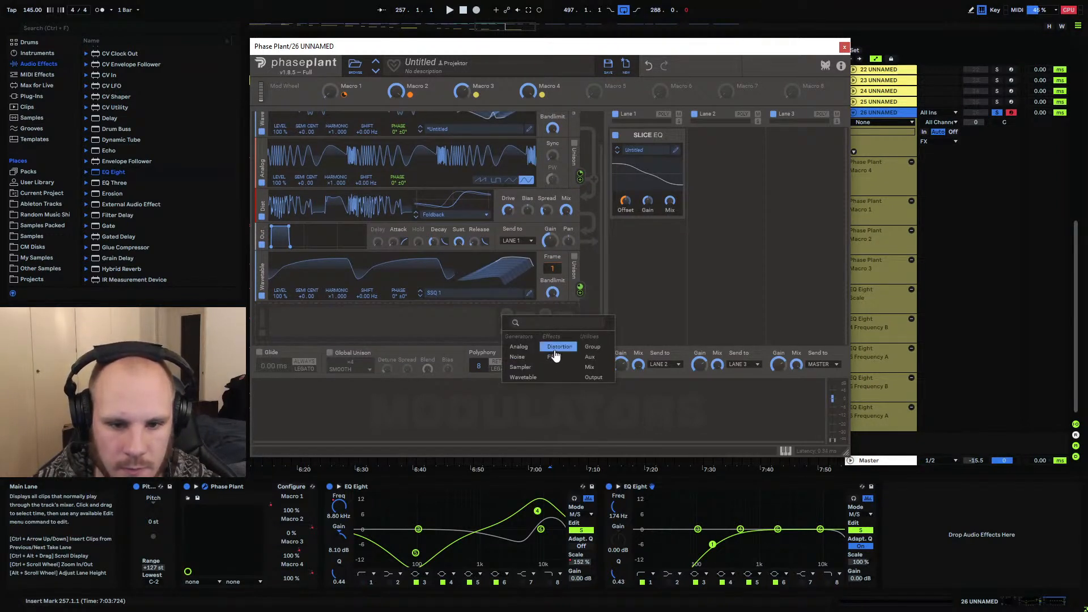
{"action": "left_click", "coordinate": [509, 211]}
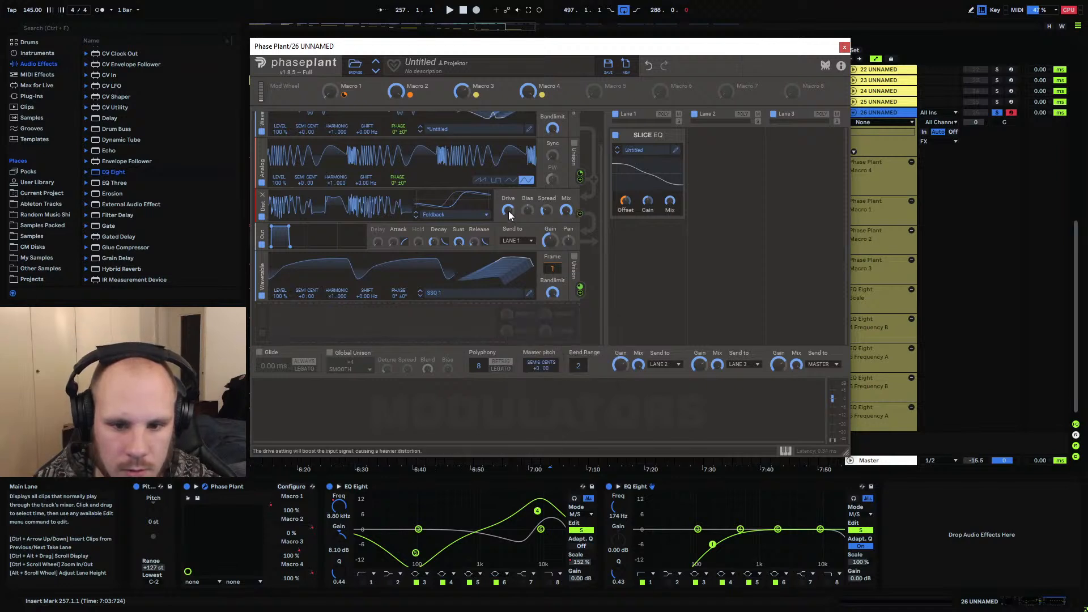
{"action": "mouse_move", "coordinate": [509, 211]}
{"action": "left_mouse_down"}
{"action": "mouse_move", "coordinate": [509, 225]}
{"action": "mouse_move", "coordinate": [508, 205]}
{"action": "left_mouse_up"}
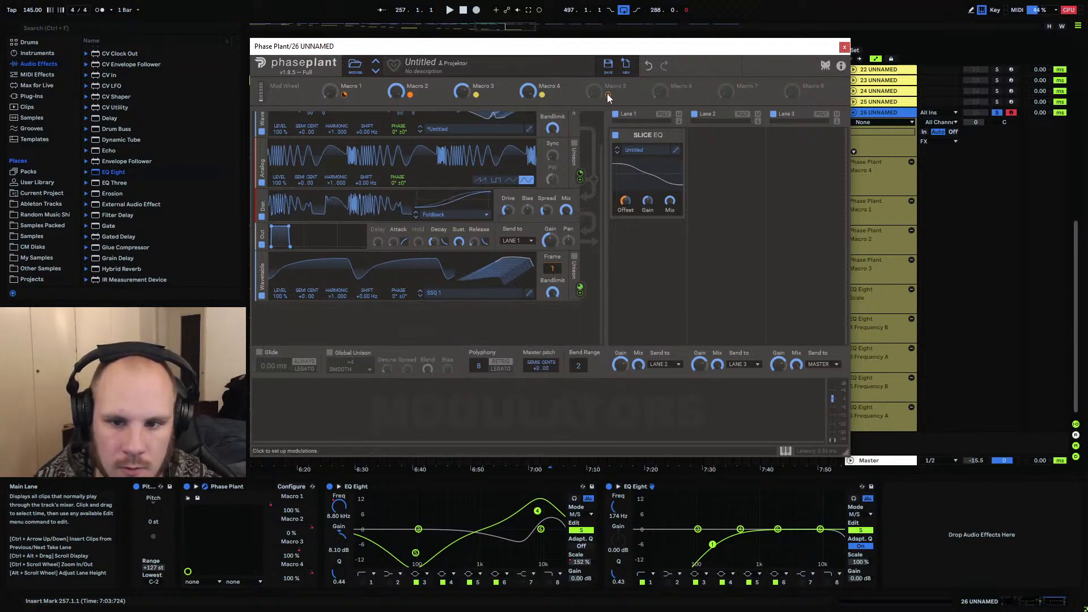
{"action": "left_click_drag", "start_coordinate": [608, 95], "coordinate": [508, 218]}
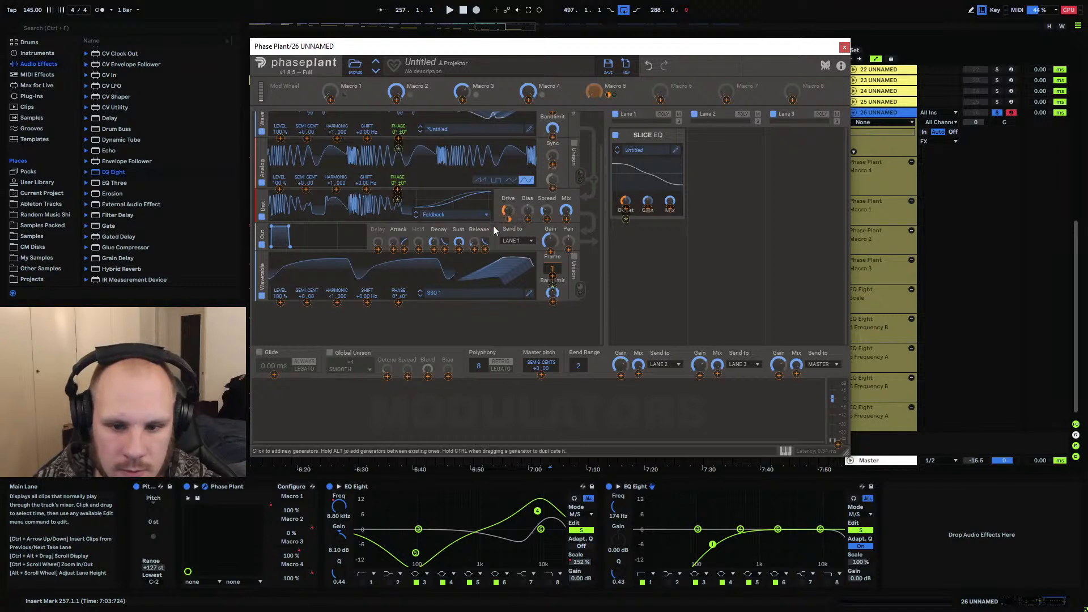
{"action": "left_click", "coordinate": [594, 91]}
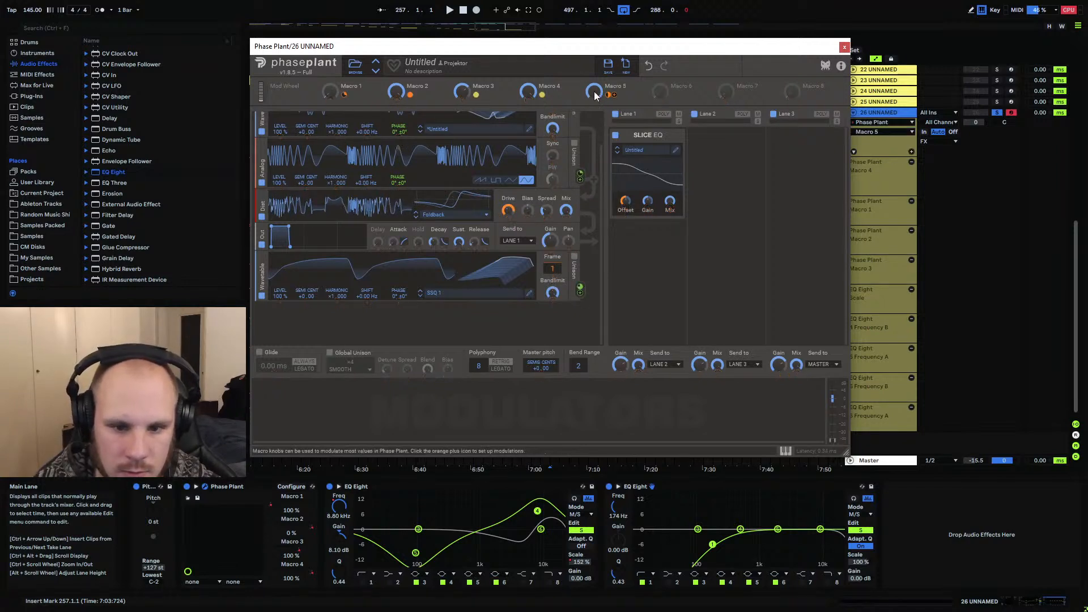
Add an Overdrive distortion directly after the Foldback distortion and assign Macro 5 to its drive at 22 %
{"action": "left_click", "coordinate": [447, 319]}
{"action": "left_click", "coordinate": [511, 342]}
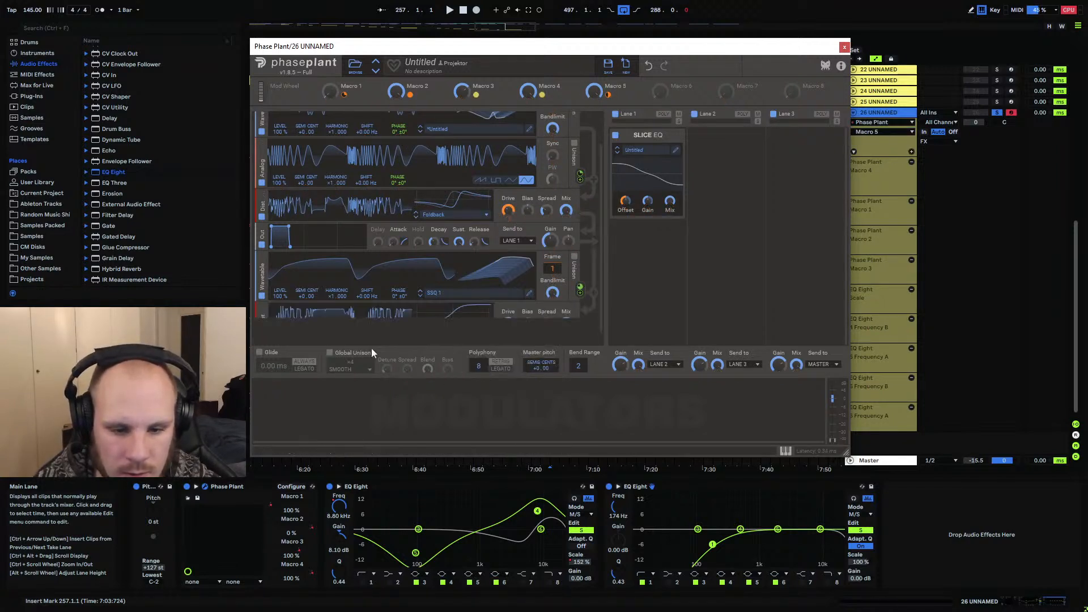
{"action": "left_click_drag", "start_coordinate": [262, 317], "coordinate": [265, 230]}
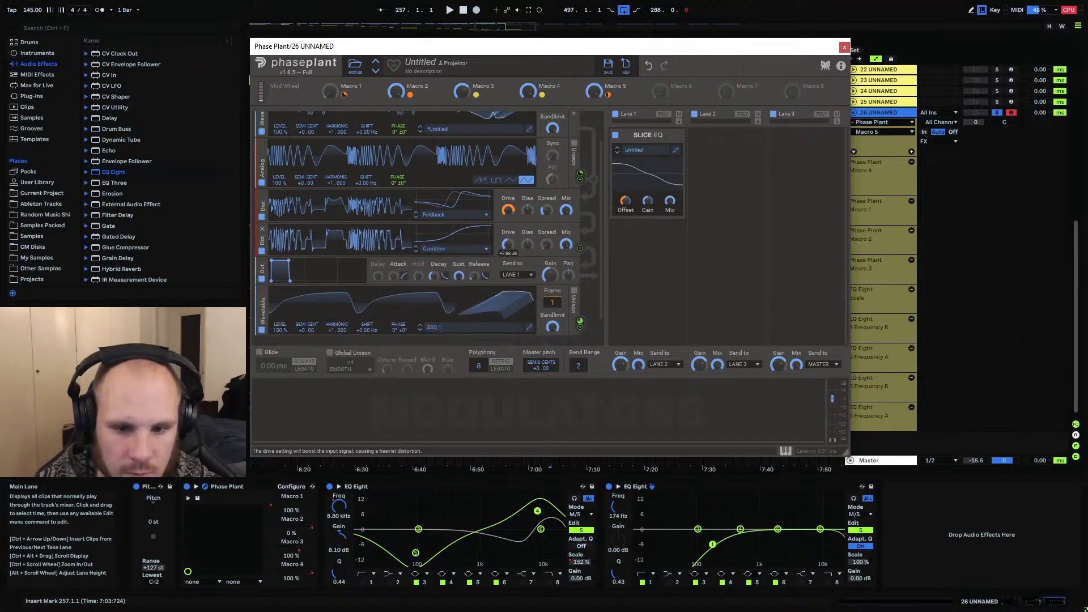
{"action": "left_click_drag", "start_coordinate": [607, 95], "coordinate": [510, 253]}
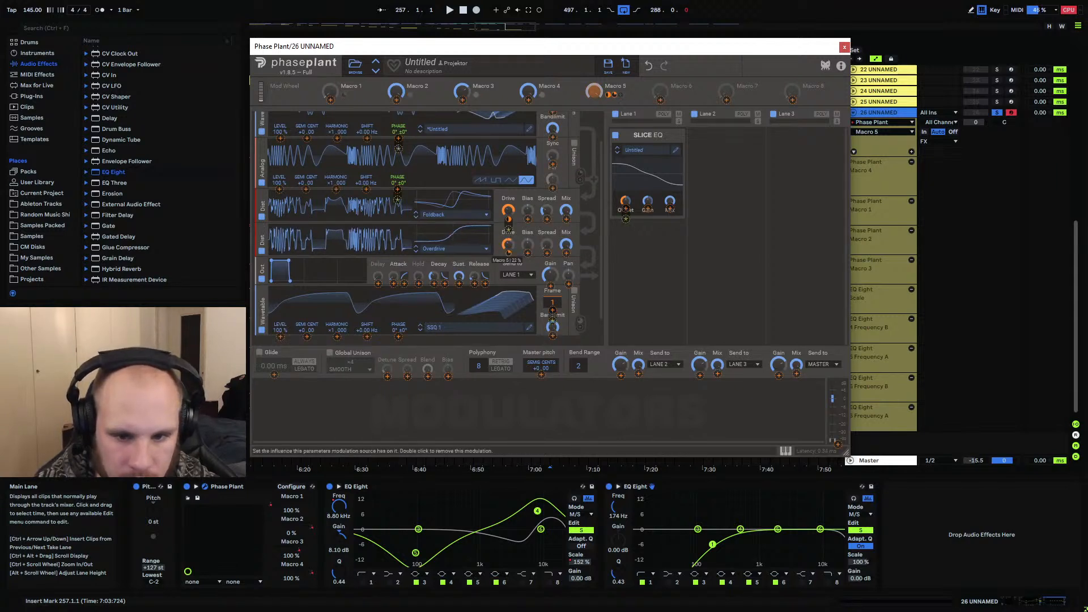
{"action": "left_click", "coordinate": [640, 266]}
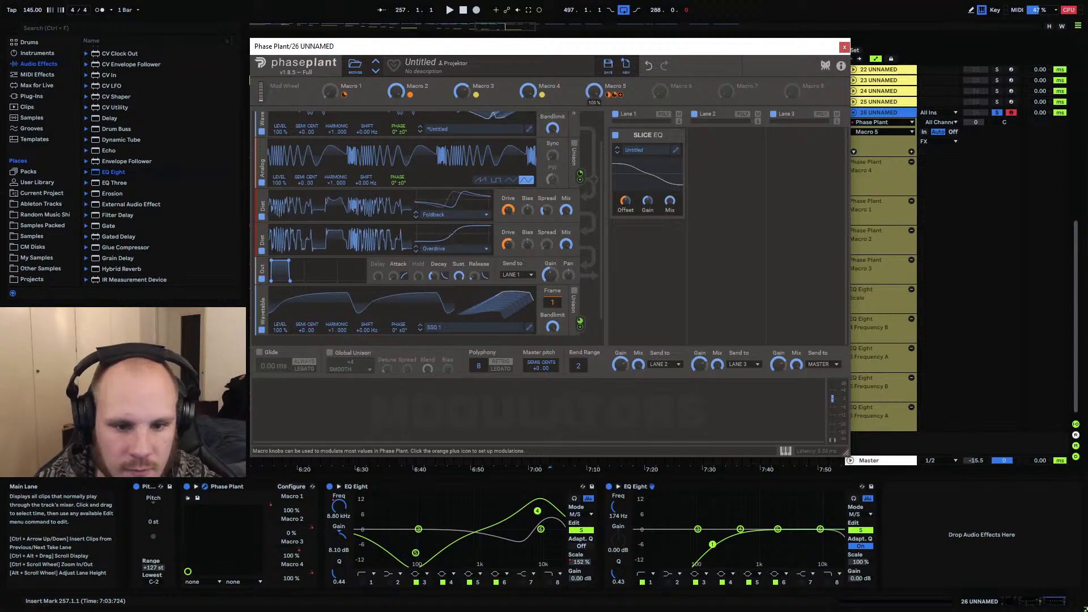
Sweep Macro 5 up and down to test both distortion drives, reset it to zero, and close the synth window
{"action": "left_click_drag", "start_coordinate": [594, 91], "coordinate": [594, 28]}
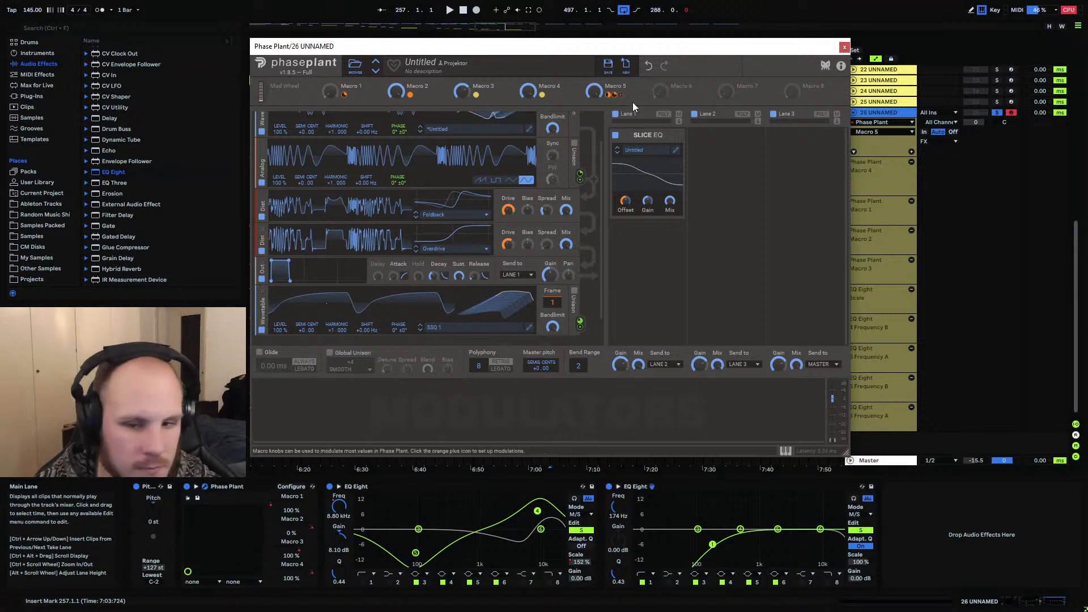
{"action": "left_click_drag", "start_coordinate": [594, 91], "coordinate": [594, 148]}
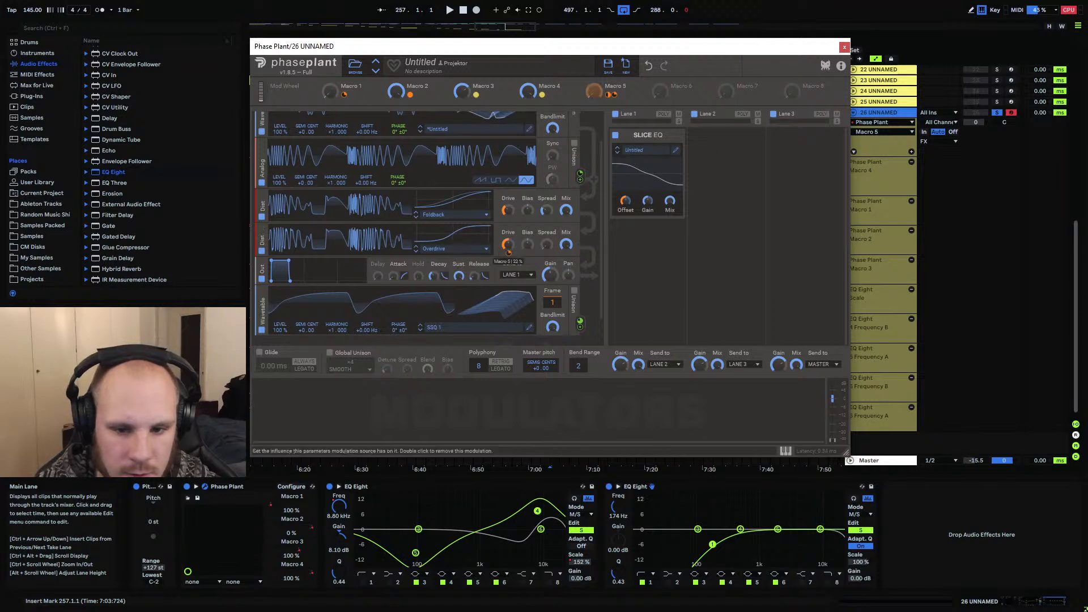
{"action": "left_click_drag", "start_coordinate": [593, 92], "coordinate": [592, 34]}
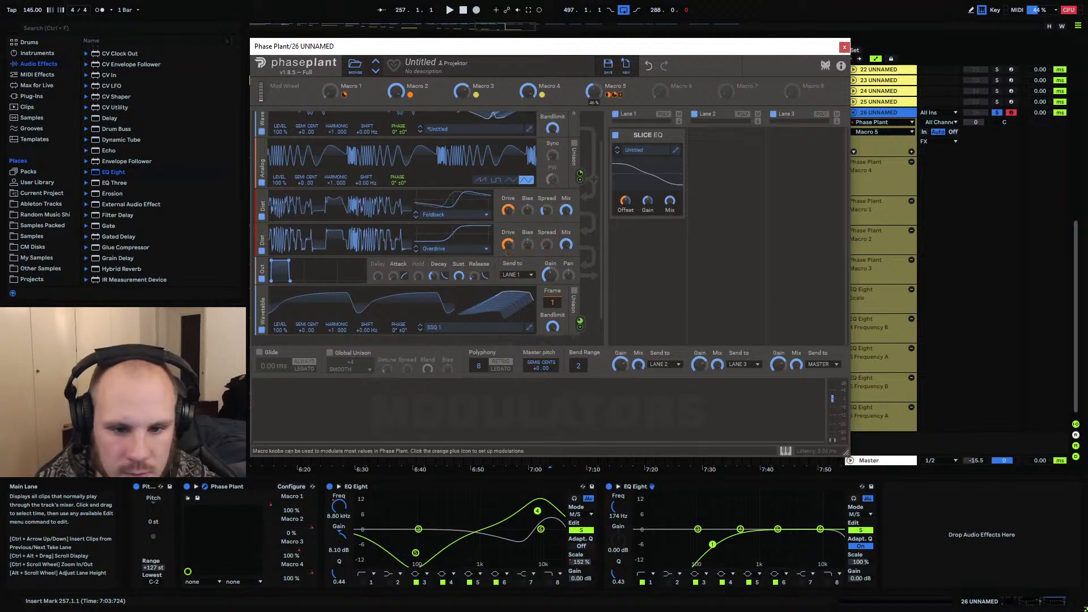
{"action": "left_click_drag", "start_coordinate": [594, 92], "coordinate": [594, 51]}
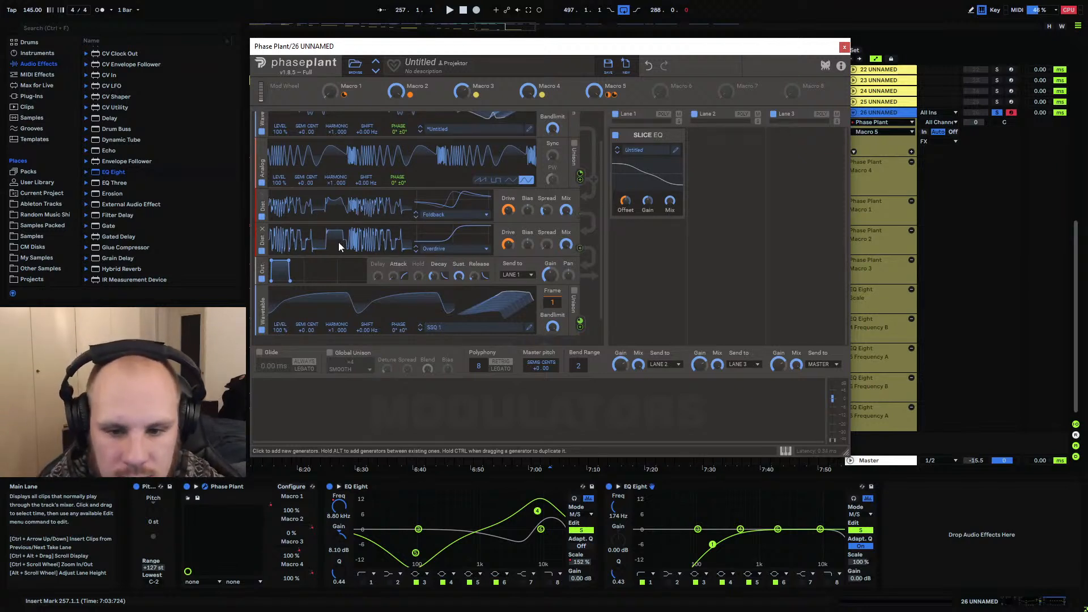
{"action": "double_click", "coordinate": [594, 91]}
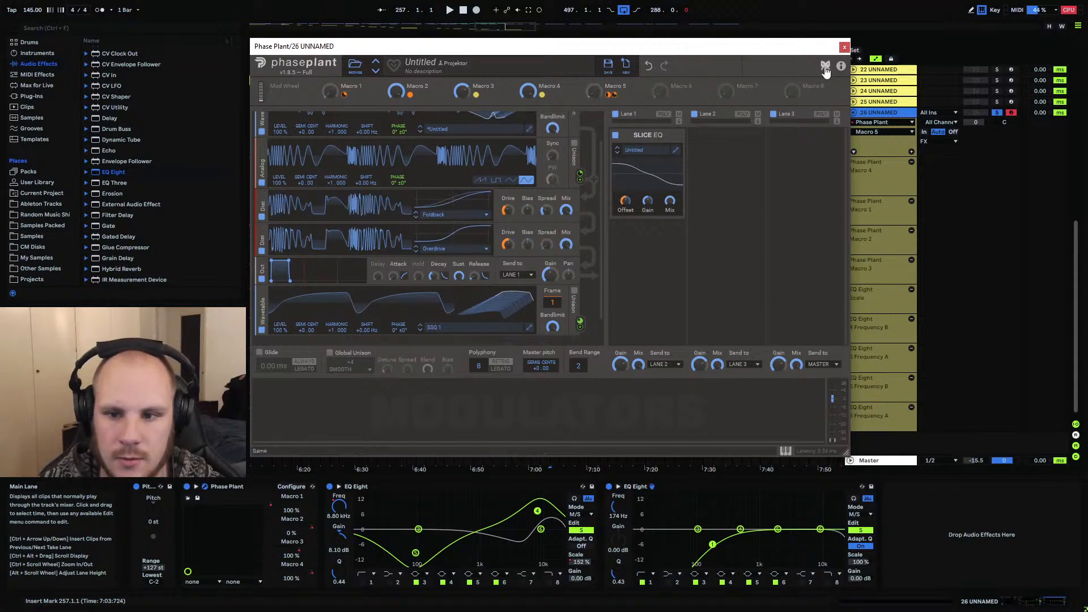
{"action": "left_click", "coordinate": [845, 47]}
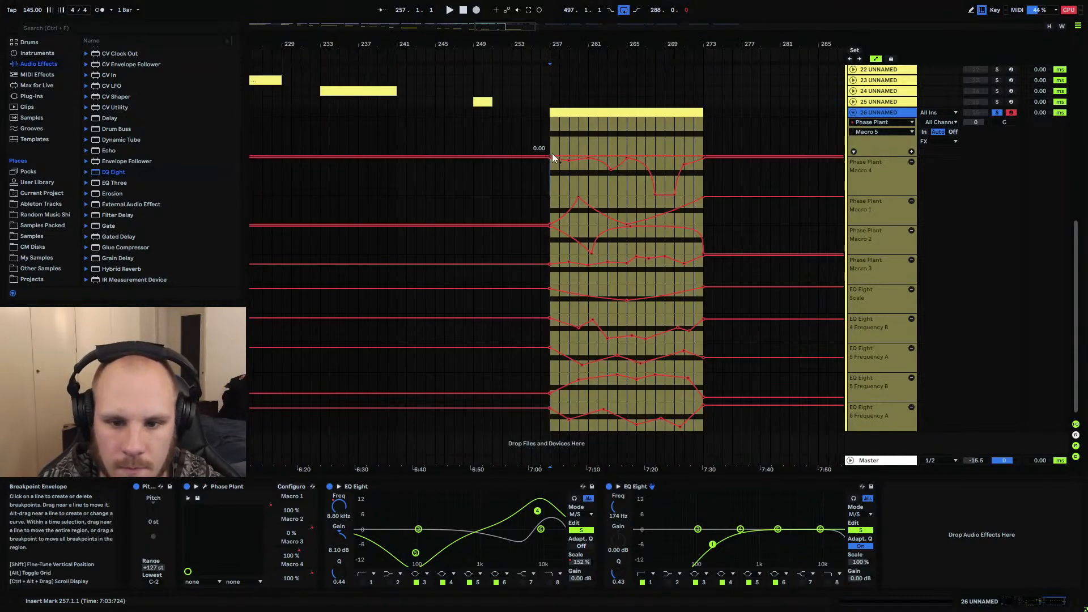
Automate Macro 5 from 0.00 with a moderate early rise, two full peaks late in the clip, and a final rise to maximum
{"action": "key", "text": "space"}
{"action": "mouse_move", "coordinate": [567, 156]}
{"action": "left_mouse_down"}
{"action": "mouse_move", "coordinate": [568, 138]}
{"action": "mouse_move", "coordinate": [588, 156]}
{"action": "left_mouse_up"}
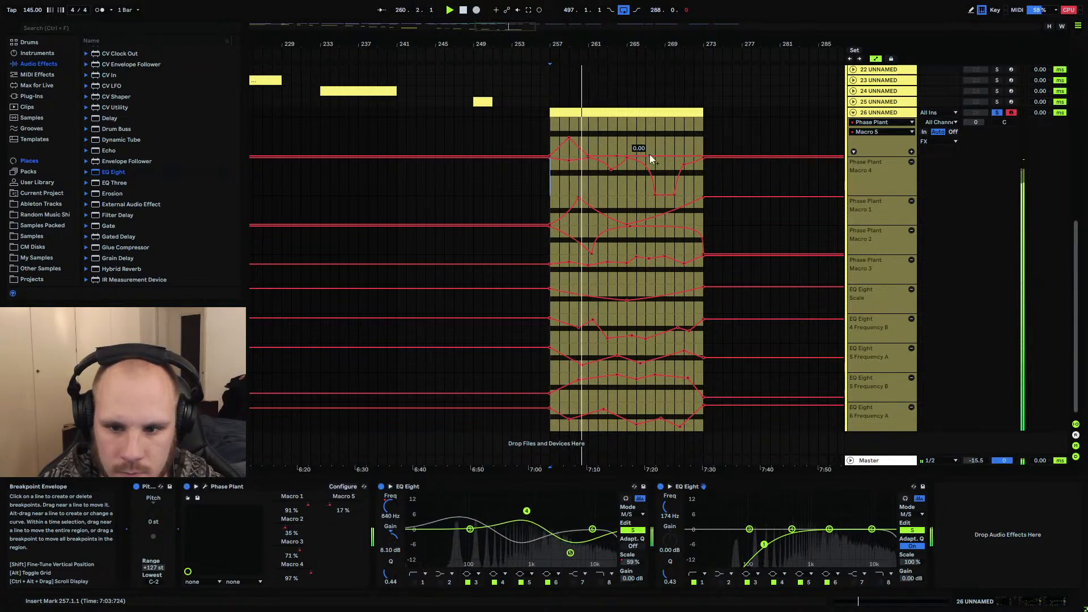
{"action": "left_click_drag", "start_coordinate": [649, 154], "coordinate": [565, 150]}
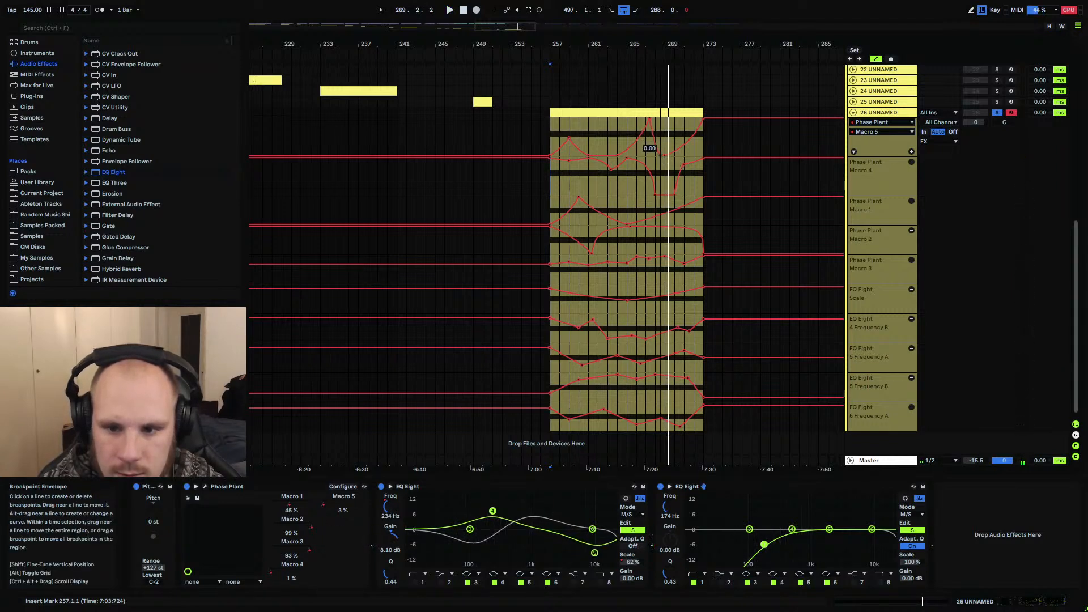
{"action": "left_click", "coordinate": [656, 154]}
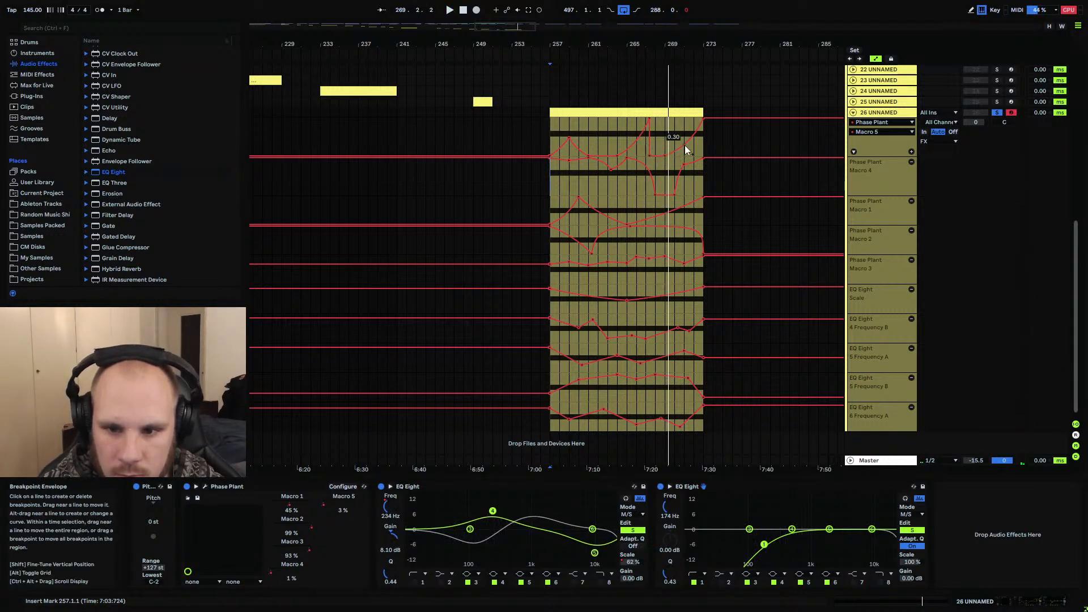
{"action": "left_click_drag", "start_coordinate": [684, 146], "coordinate": [684, 155]}
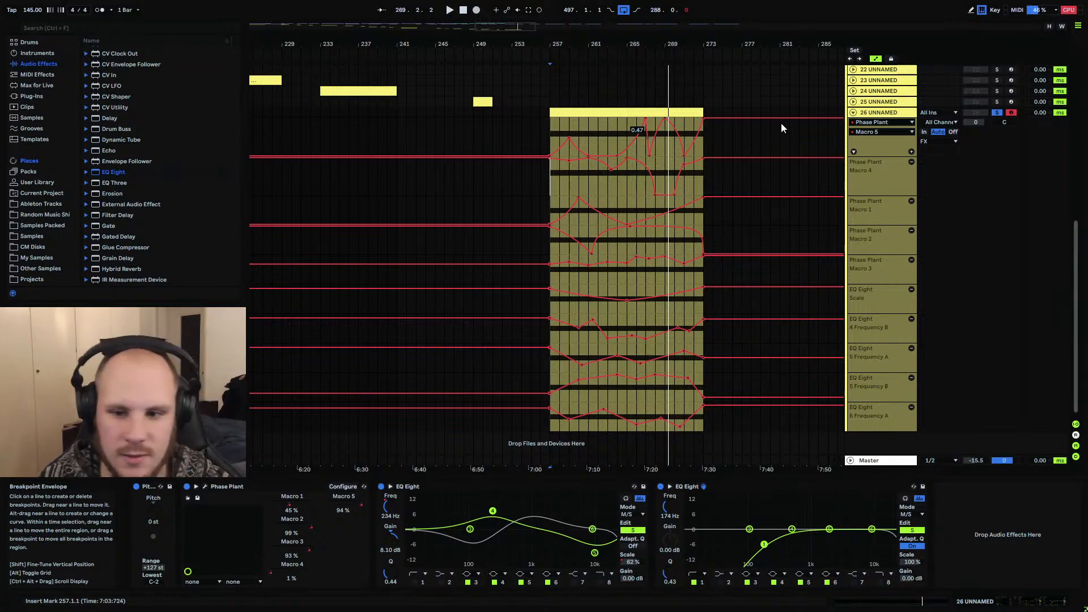
Audition the automated clip from bar 257 and replay its ending from bar 265
{"action": "key", "text": "space"}
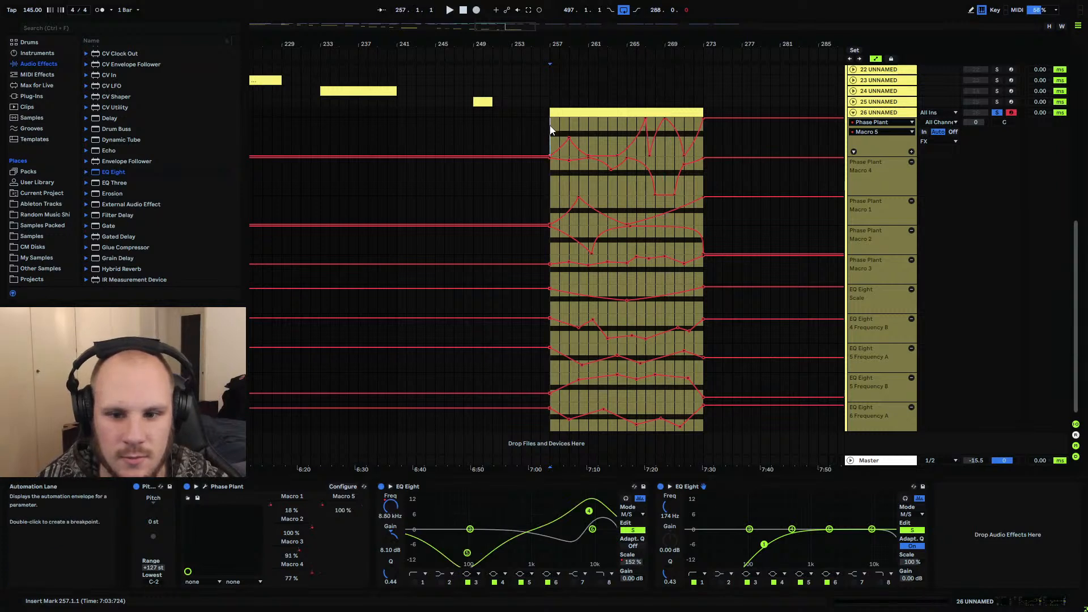
{"action": "left_click_drag", "start_coordinate": [550, 129], "coordinate": [688, 127]}
{"action": "left_click", "coordinate": [551, 128]}
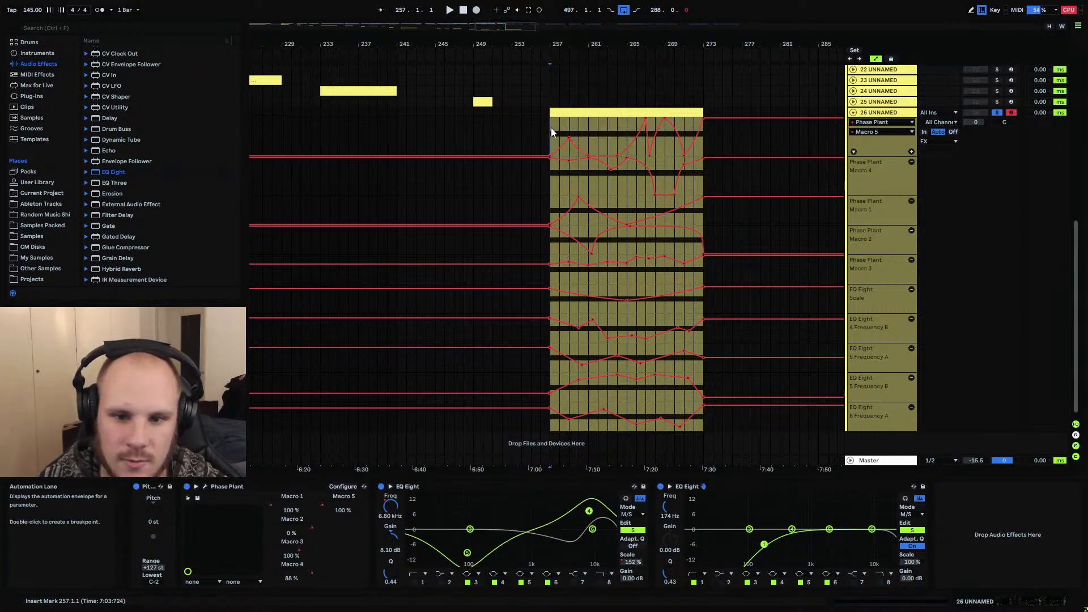
{"action": "key", "text": "space"}
{"action": "left_click", "coordinate": [627, 128]}
{"action": "key", "text": "space"}
{"action": "key", "text": "space"}
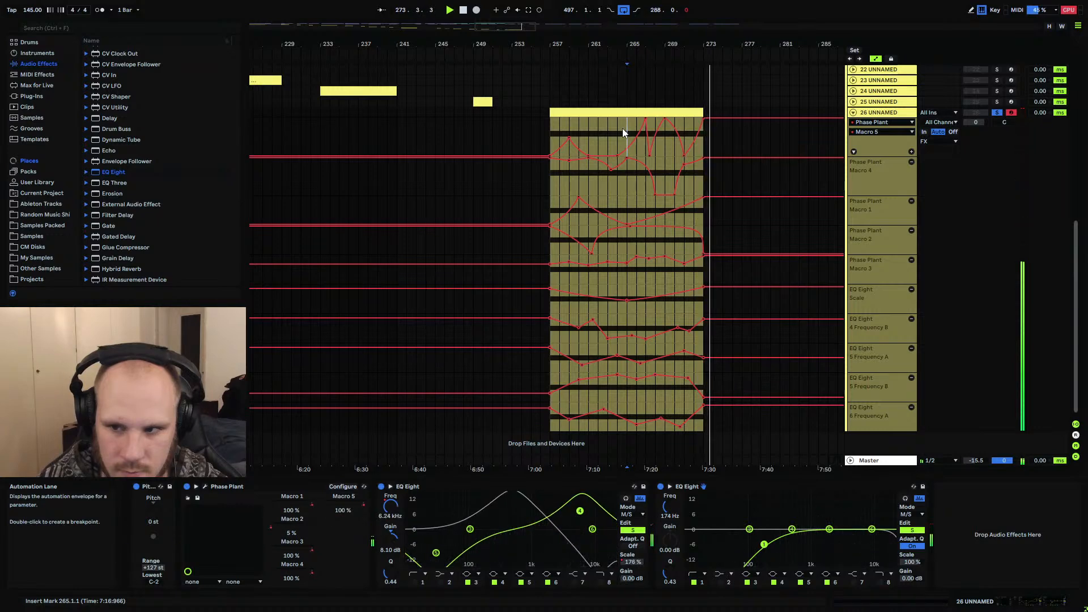
Set the start position at bar 257 on the Rec track, after the last recording, and arm the track
{"action": "scroll", "coordinate": [545, 158], "scroll_direction": "up", "scroll_amount": 4}
{"action": "scroll", "coordinate": [545, 159], "scroll_direction": "up", "scroll_amount": 5}
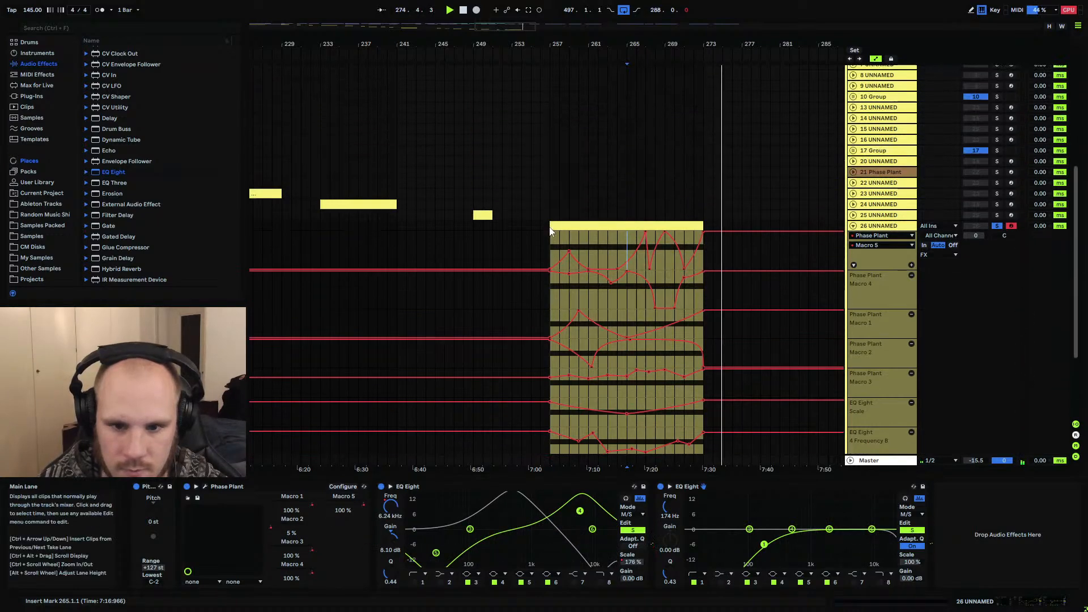
{"action": "scroll", "coordinate": [549, 241], "scroll_direction": "up", "scroll_amount": 12}
{"action": "scroll", "coordinate": [549, 241], "scroll_direction": "up", "scroll_amount": 3}
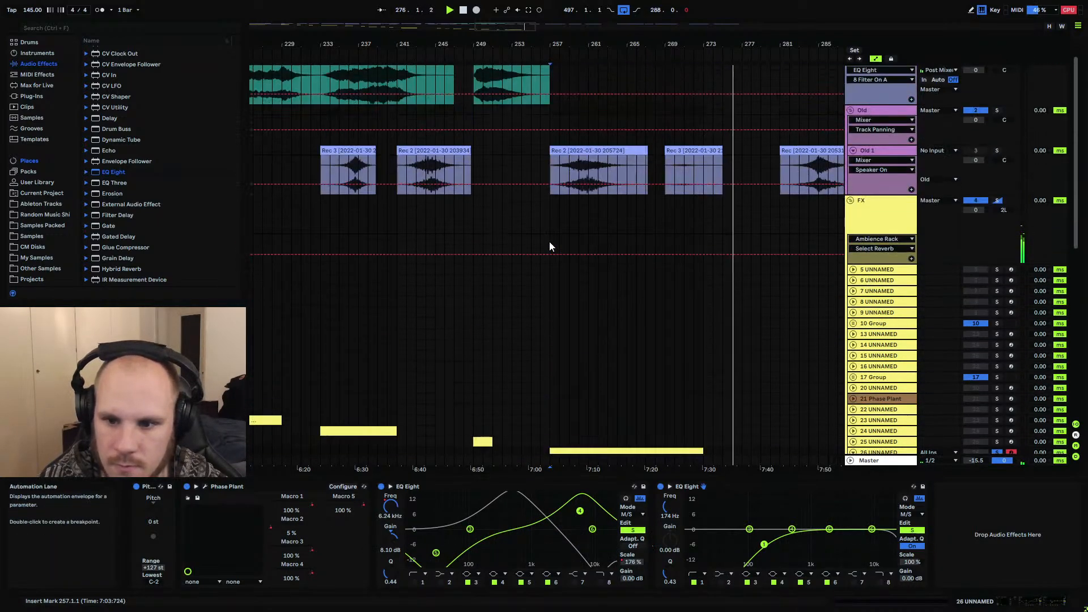
{"action": "left_click", "coordinate": [556, 84]}
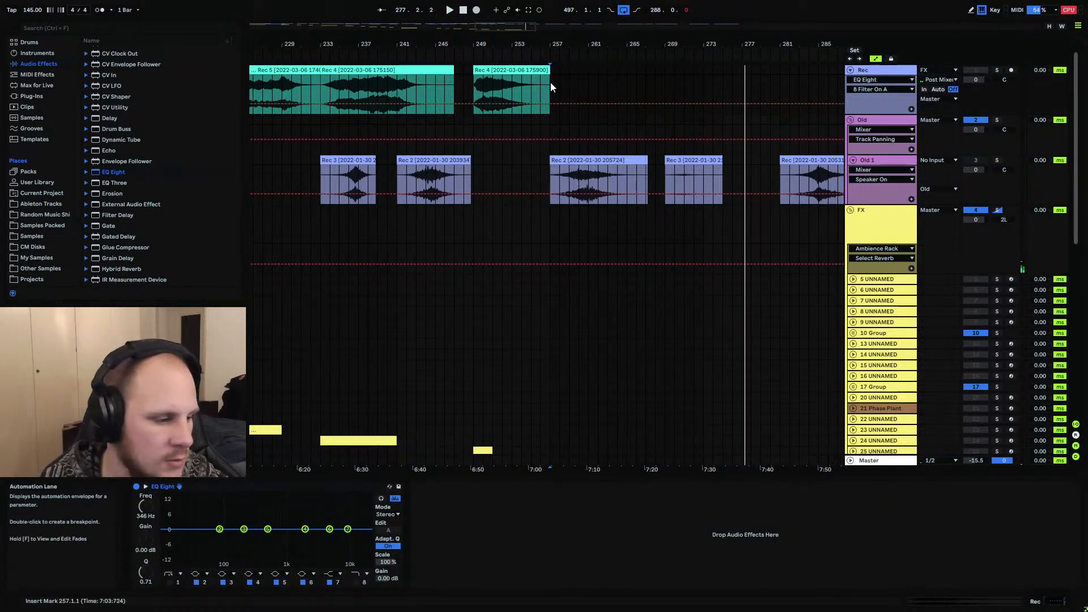
{"action": "left_click_drag", "start_coordinate": [552, 73], "coordinate": [670, 83]}
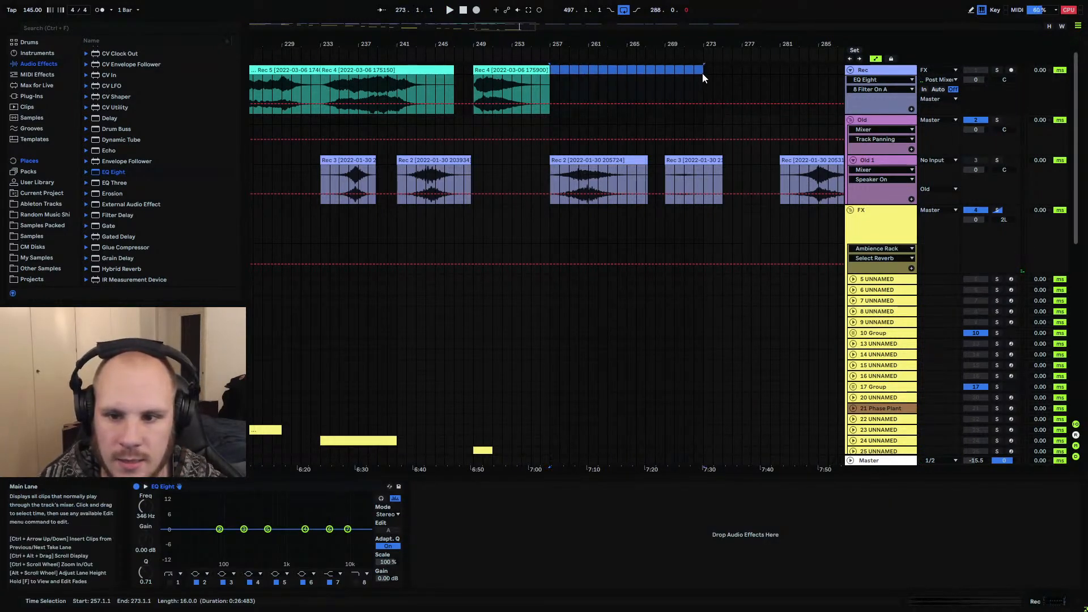
{"action": "left_click", "coordinate": [556, 70]}
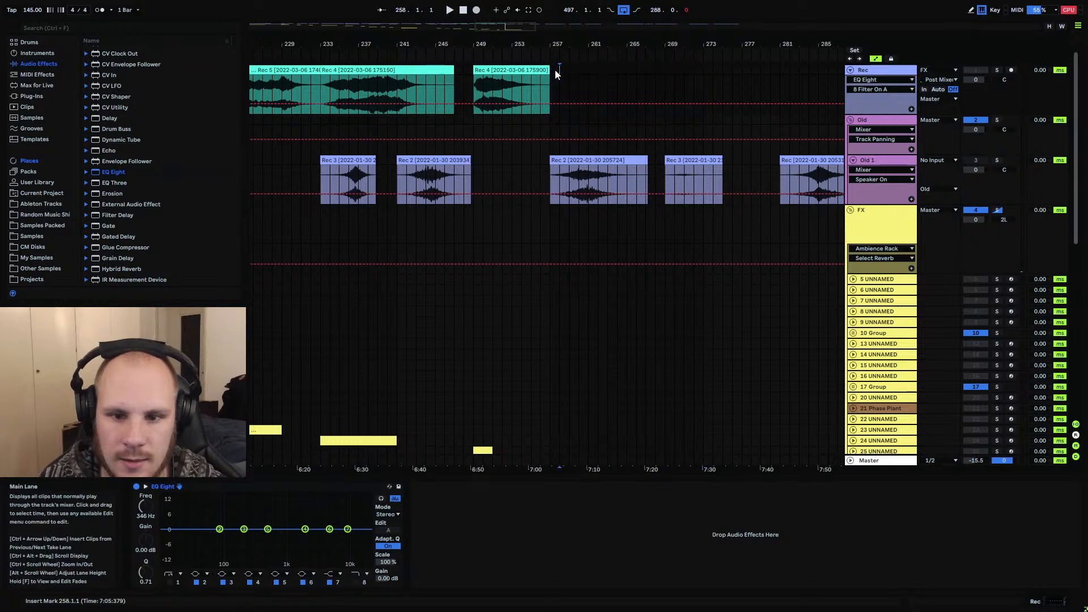
{"action": "left_click", "coordinate": [1011, 69]}
Record the automated sound onto the Rec track from bar 257 to bar 279, lowering the Master track's level to -18.9
{"action": "scroll", "coordinate": [643, 266], "scroll_direction": "down", "scroll_amount": 10}
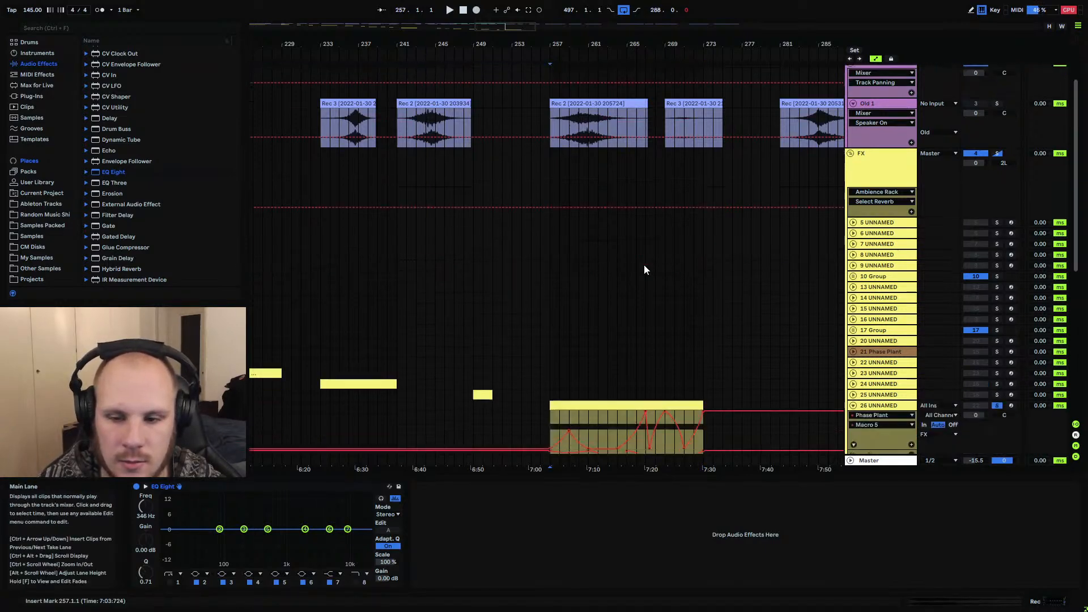
{"action": "scroll", "coordinate": [612, 270], "scroll_direction": "up", "scroll_amount": 10}
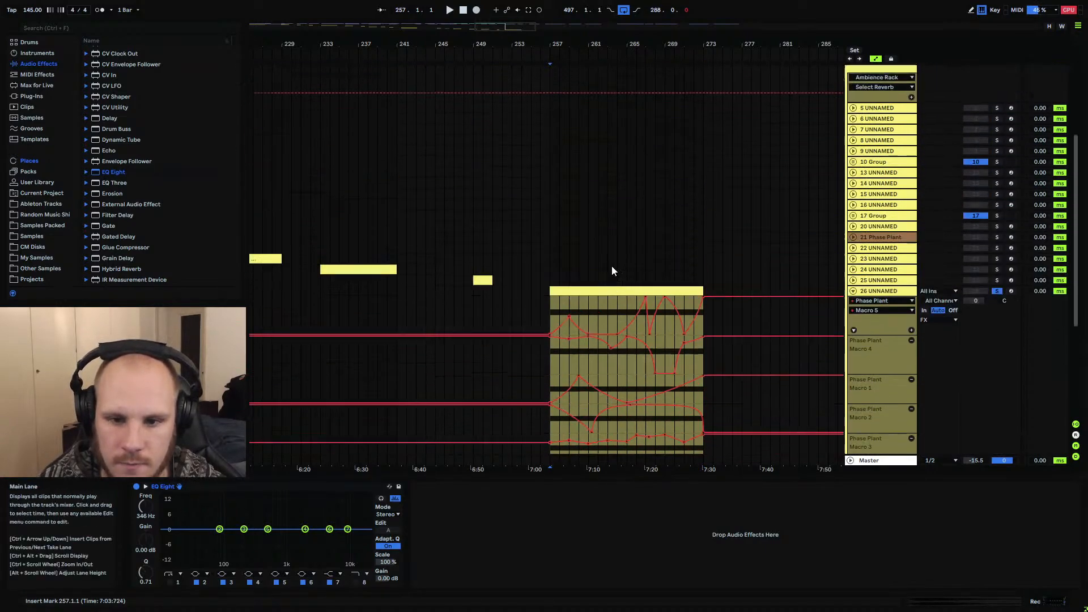
{"action": "left_click", "coordinate": [476, 10]}
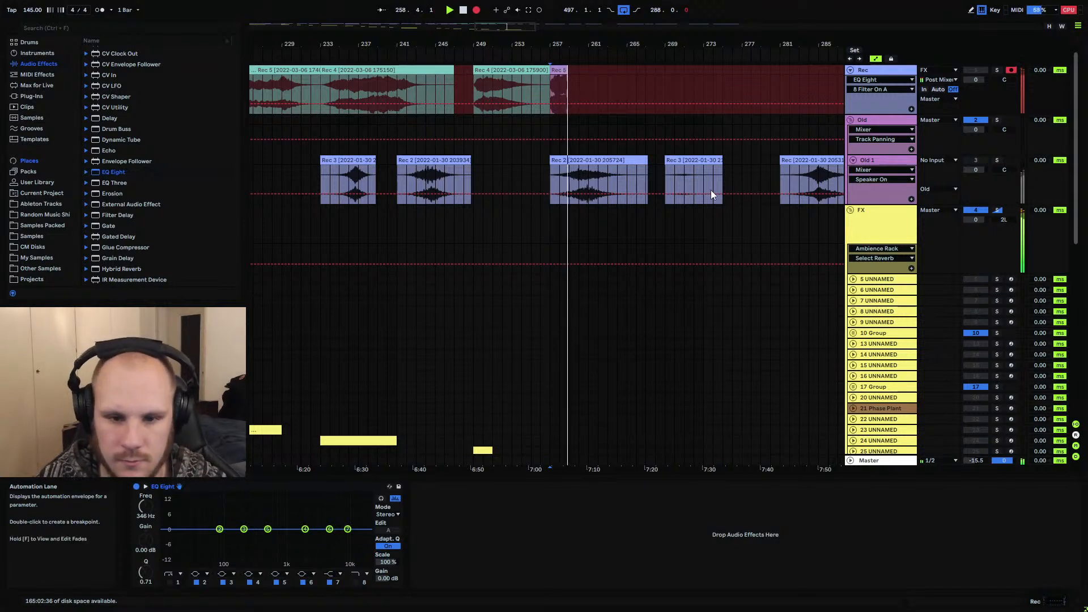
{"action": "left_click_drag", "start_coordinate": [985, 460], "coordinate": [982, 462]}
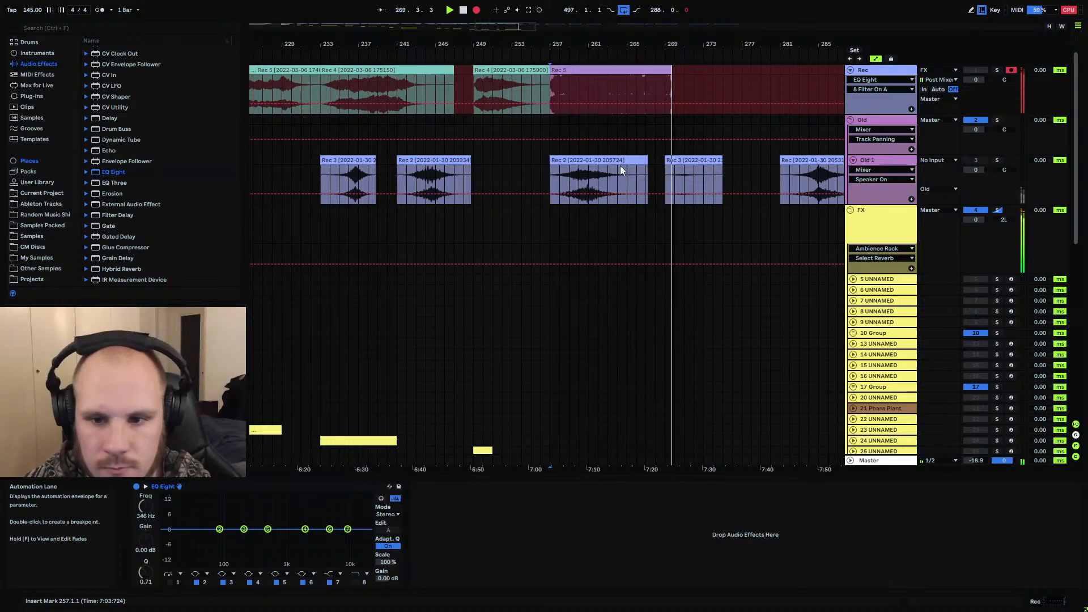
{"action": "left_click_drag", "start_coordinate": [634, 59], "coordinate": [629, 105]}
{"action": "left_click_drag", "start_coordinate": [514, 105], "coordinate": [533, 60]}
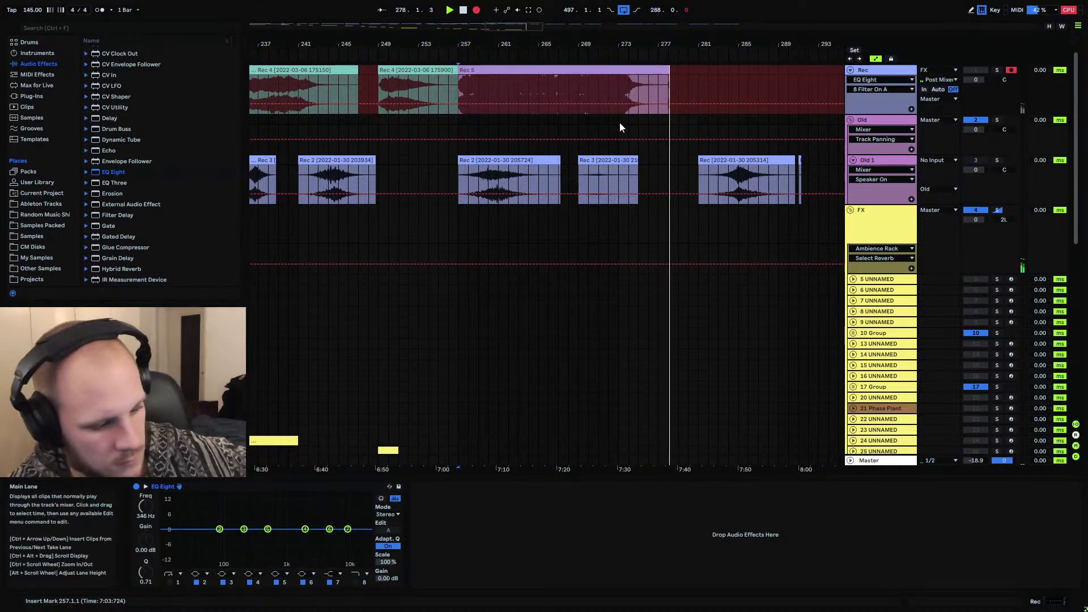
{"action": "key", "text": "space"}
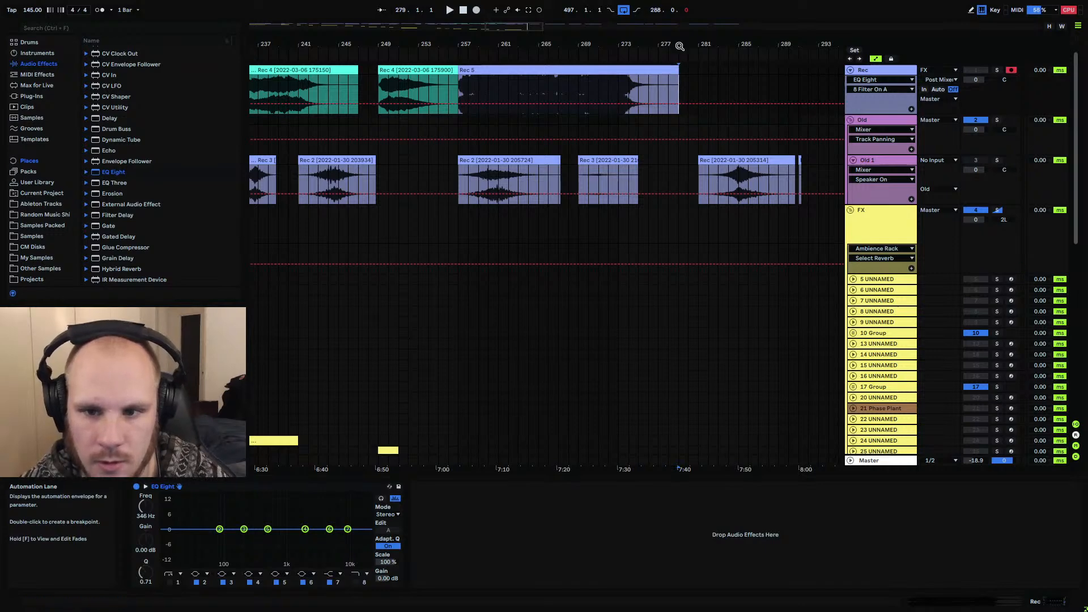
Fade the new recording in until about bar 265 with a raised curve, and fade it out from about bar 273 to its end
{"action": "left_click_drag", "start_coordinate": [680, 46], "coordinate": [716, 73]}
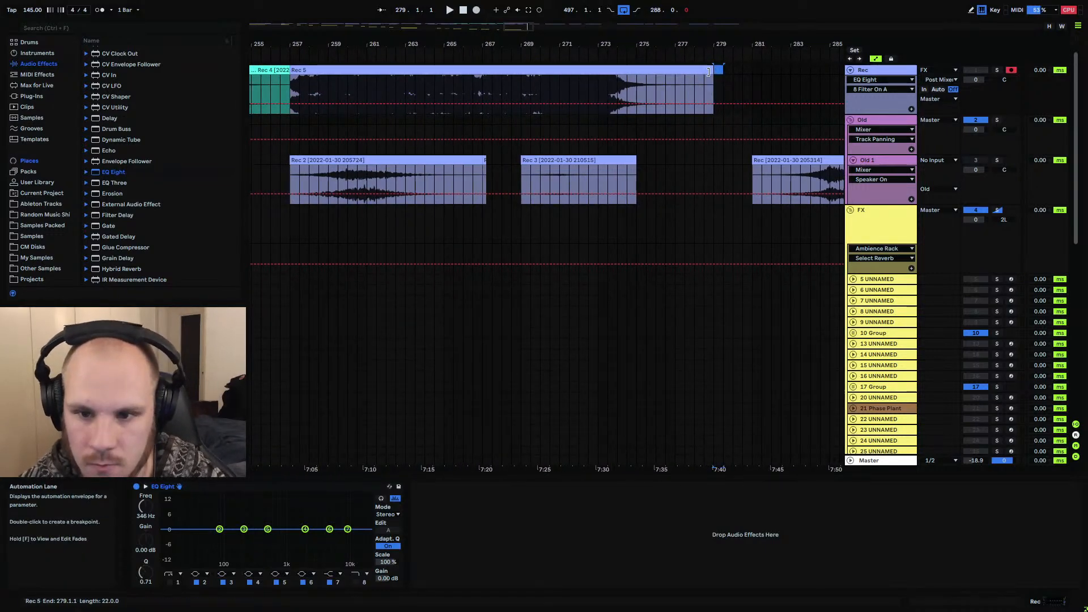
{"action": "left_click", "coordinate": [711, 70]}
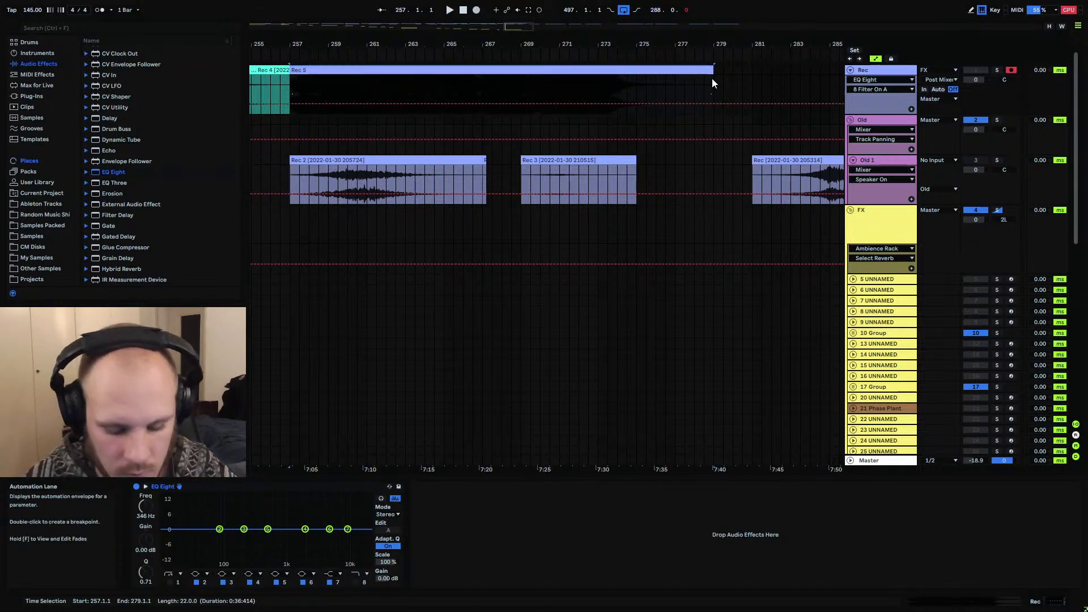
{"action": "key", "text": "f"}
{"action": "left_click_drag", "start_coordinate": [650, 79], "coordinate": [607, 83]}
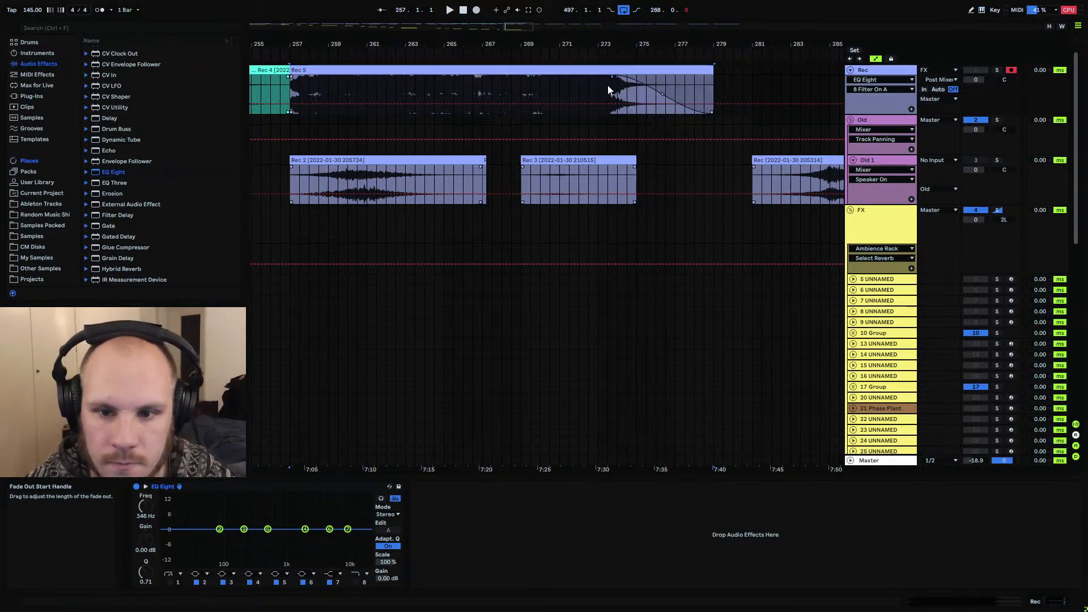
{"action": "left_click_drag", "start_coordinate": [294, 78], "coordinate": [445, 86]}
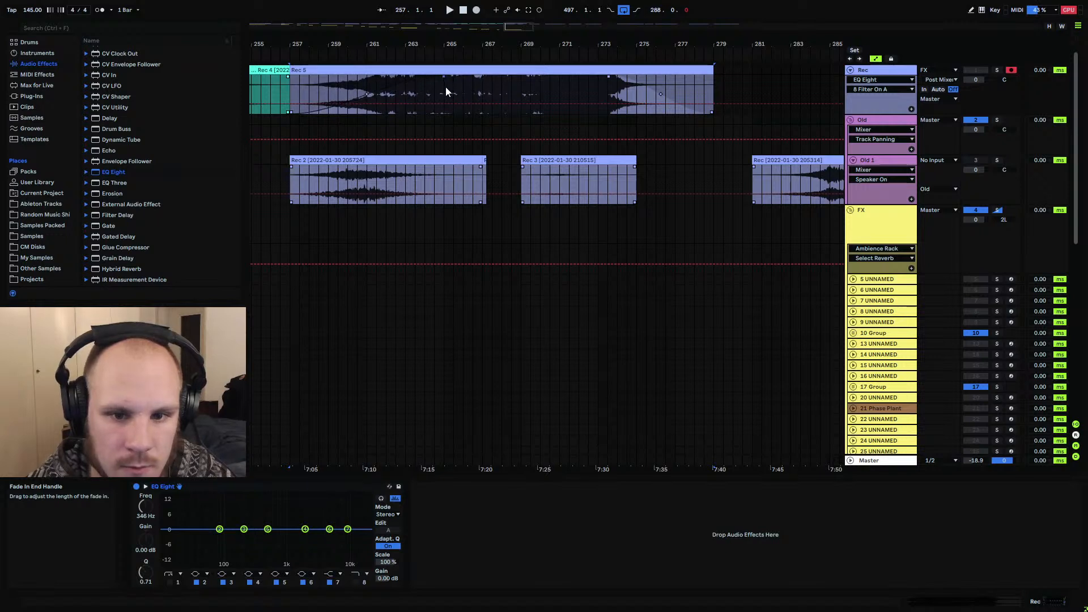
{"action": "left_click_drag", "start_coordinate": [369, 94], "coordinate": [363, 77]}
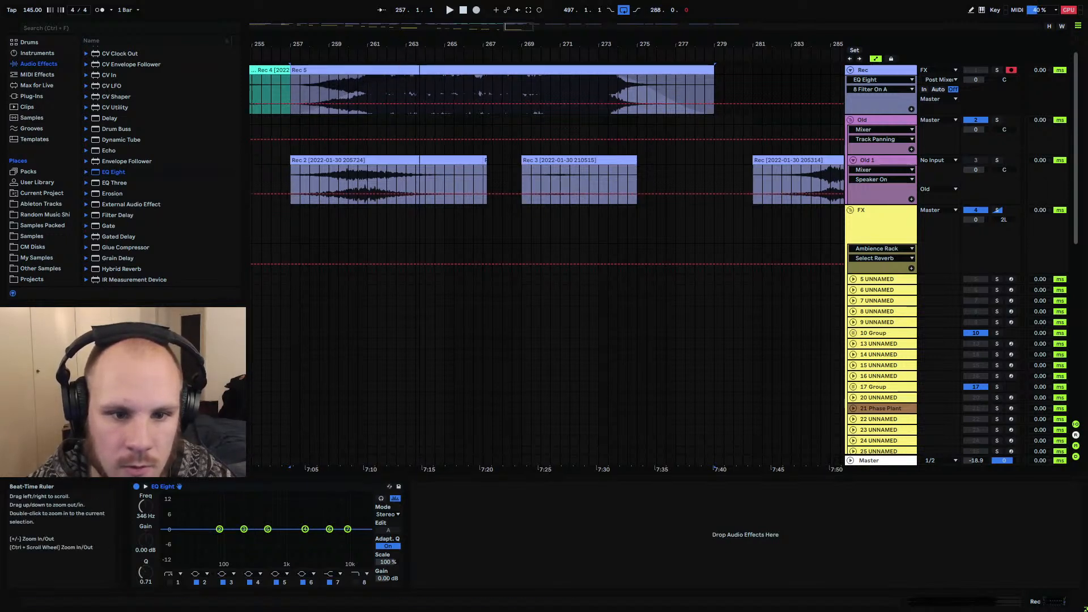
{"action": "left_click_drag", "start_coordinate": [419, 45], "coordinate": [465, 58]}
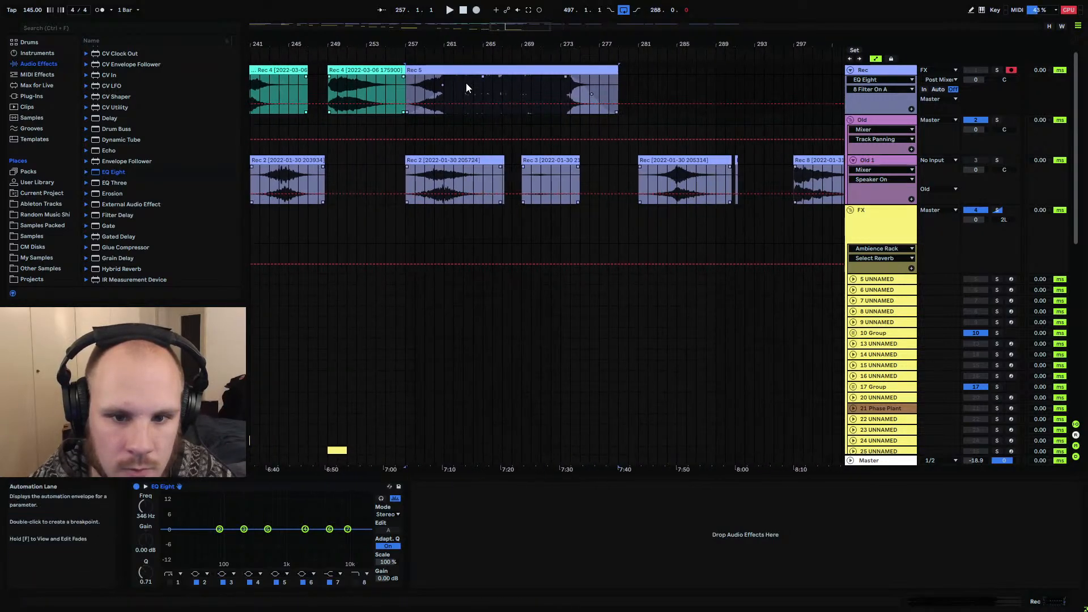
{"action": "key", "text": "f"}
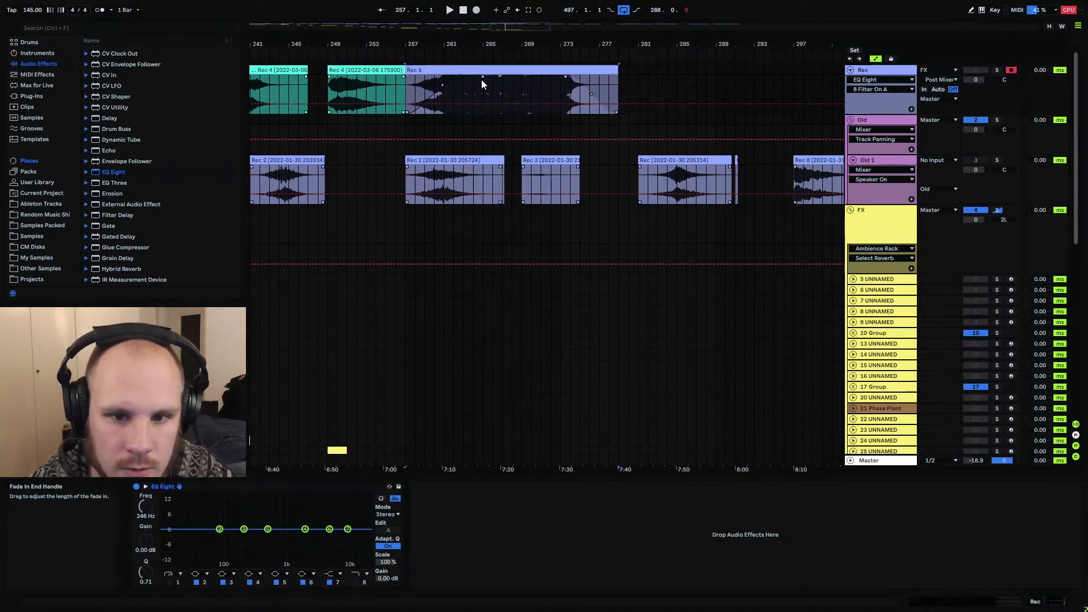
Consolidate the faded recording on the Rec track and open the resulting clip's details
{"action": "left_click", "coordinate": [496, 70]}
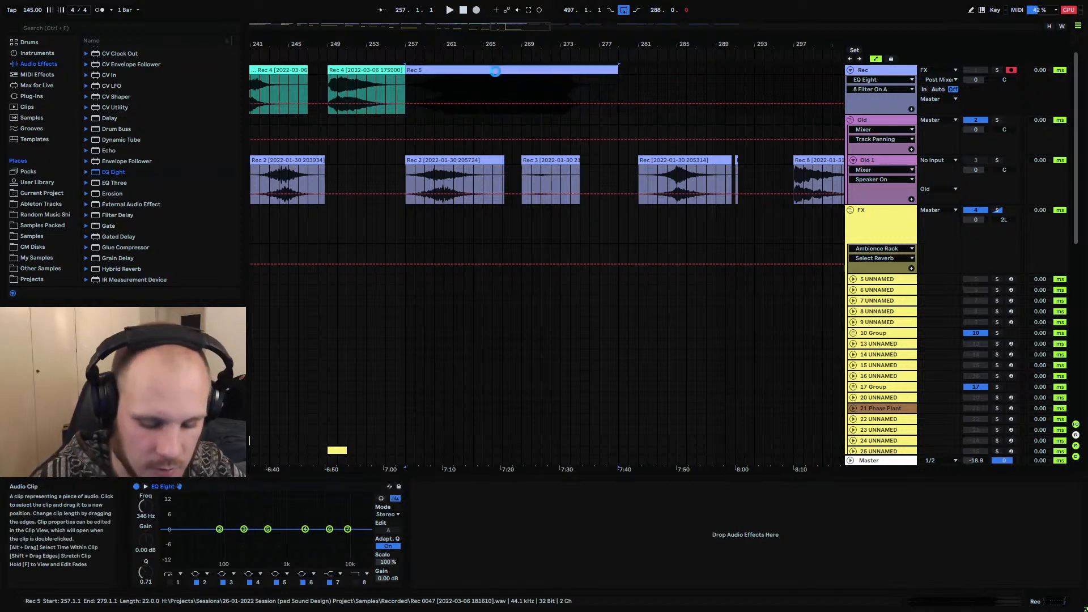
{"action": "key", "text": "ctrl+j"}
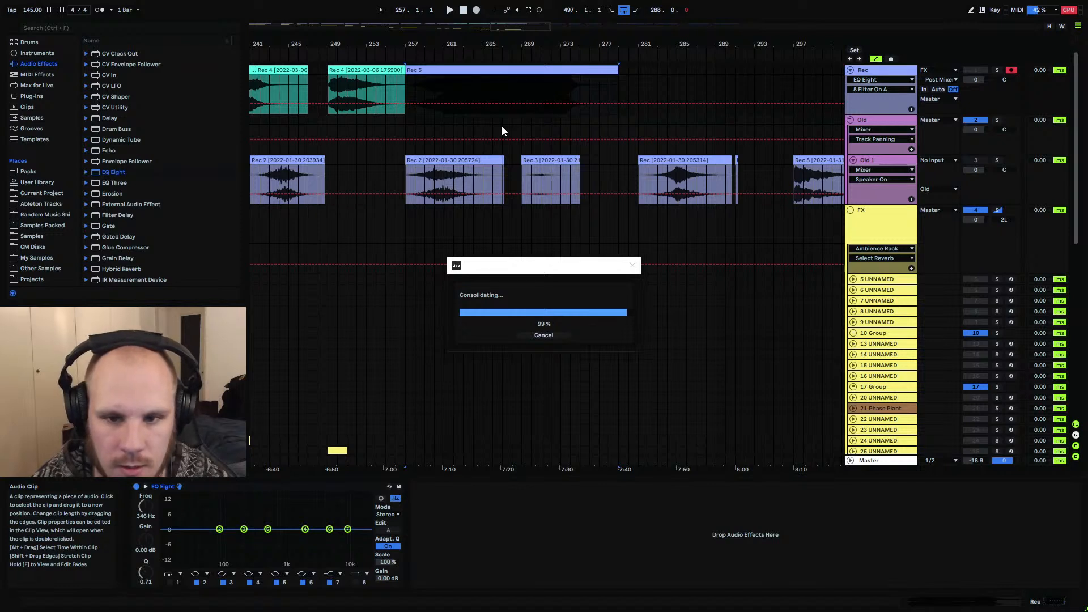
{"action": "double_click", "coordinate": [510, 72]}
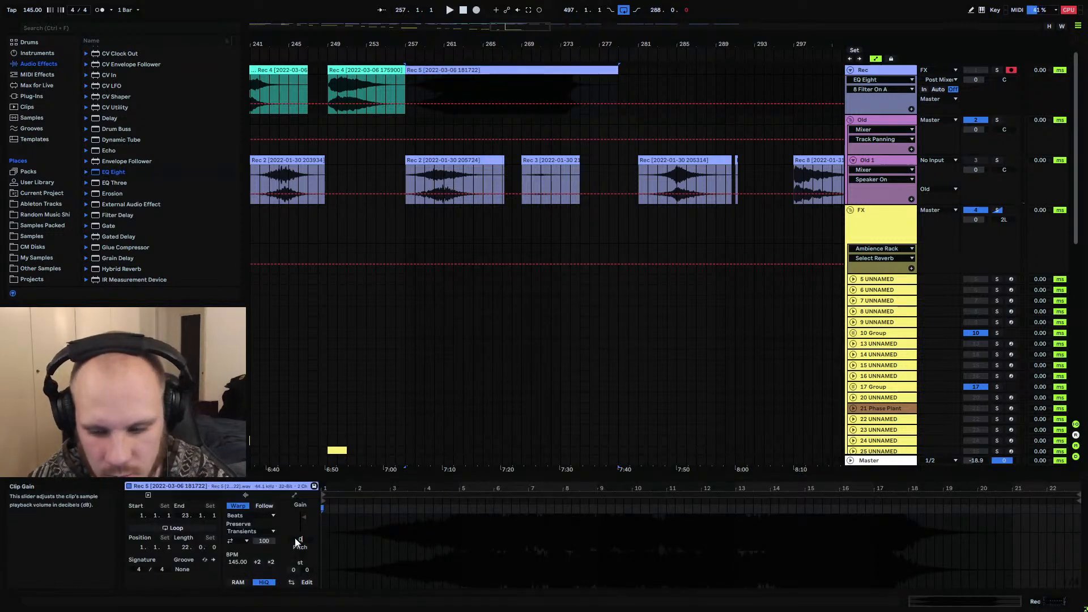
Solo the Rec track and audition the consolidated recording from bar 257
{"action": "left_click", "coordinate": [513, 92]}
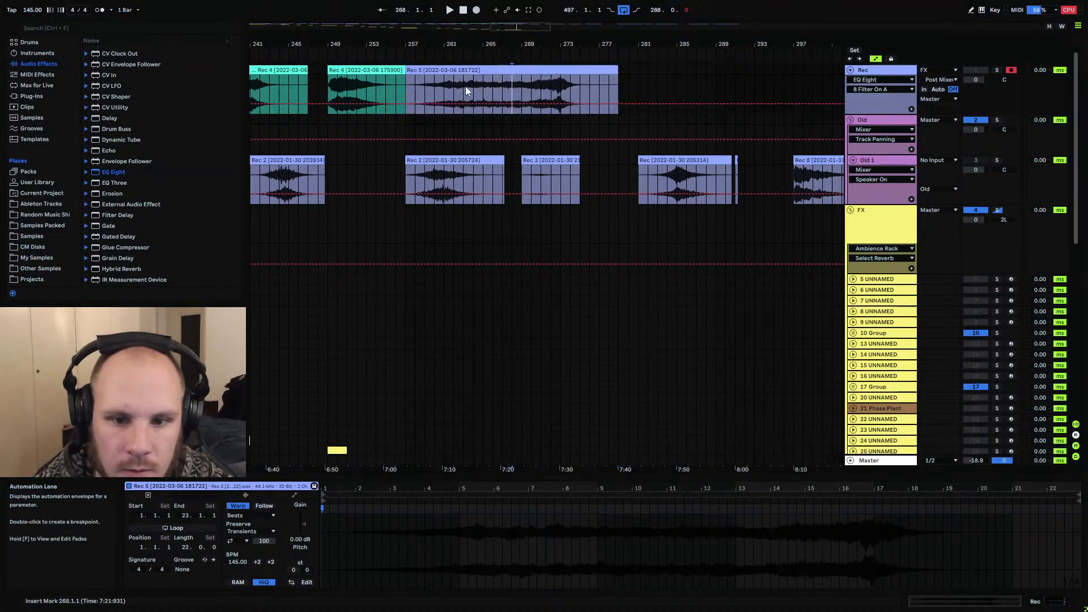
{"action": "left_click", "coordinate": [997, 71]}
{"action": "key", "text": "space"}
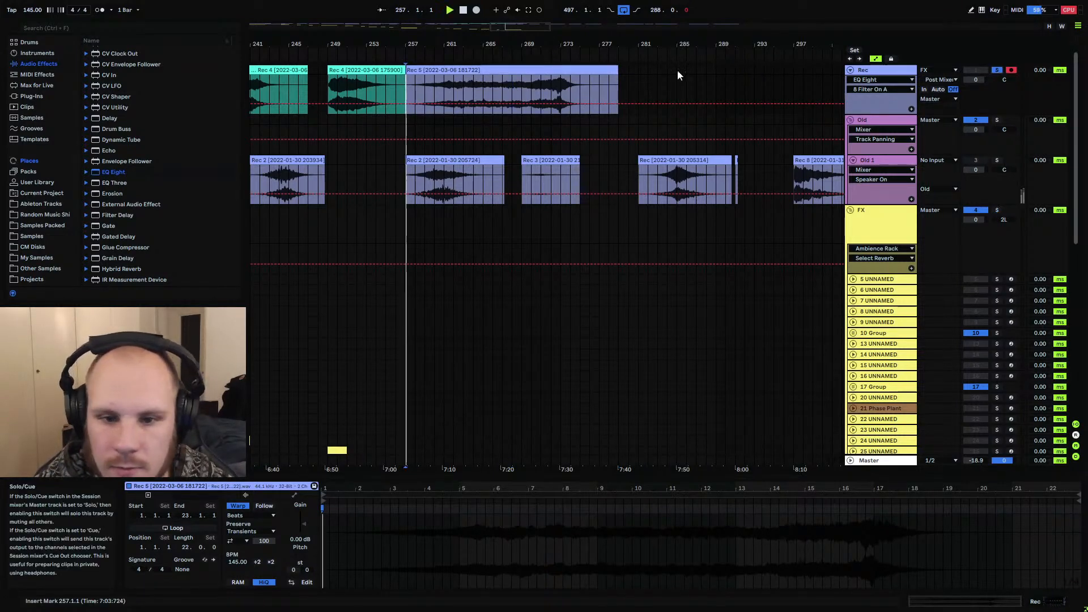
{"action": "left_click_drag", "start_coordinate": [457, 42], "coordinate": [474, 71]}
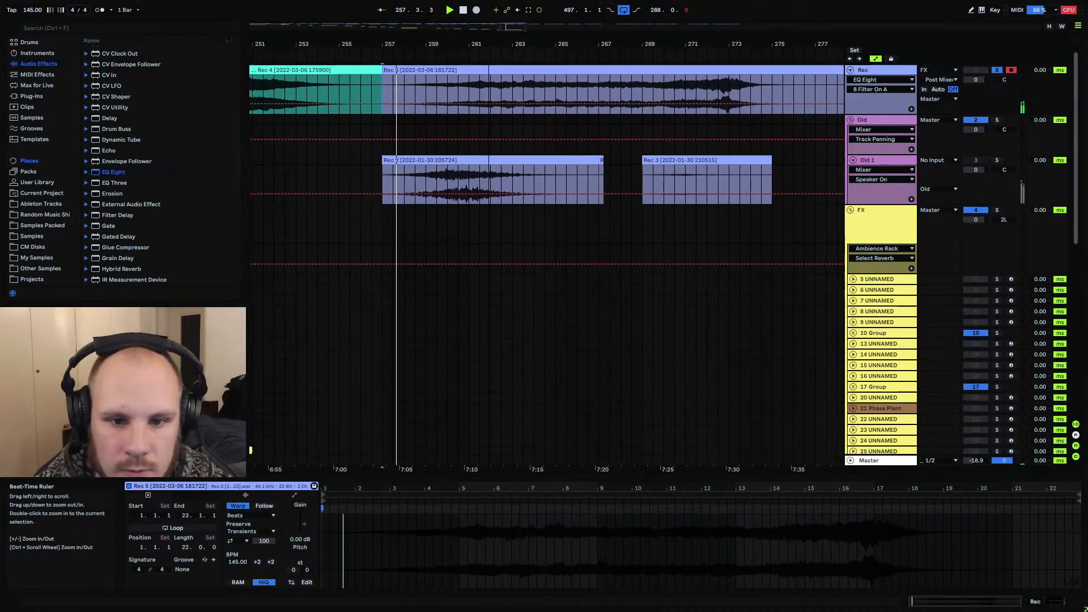
{"action": "left_click", "coordinate": [768, 90]}
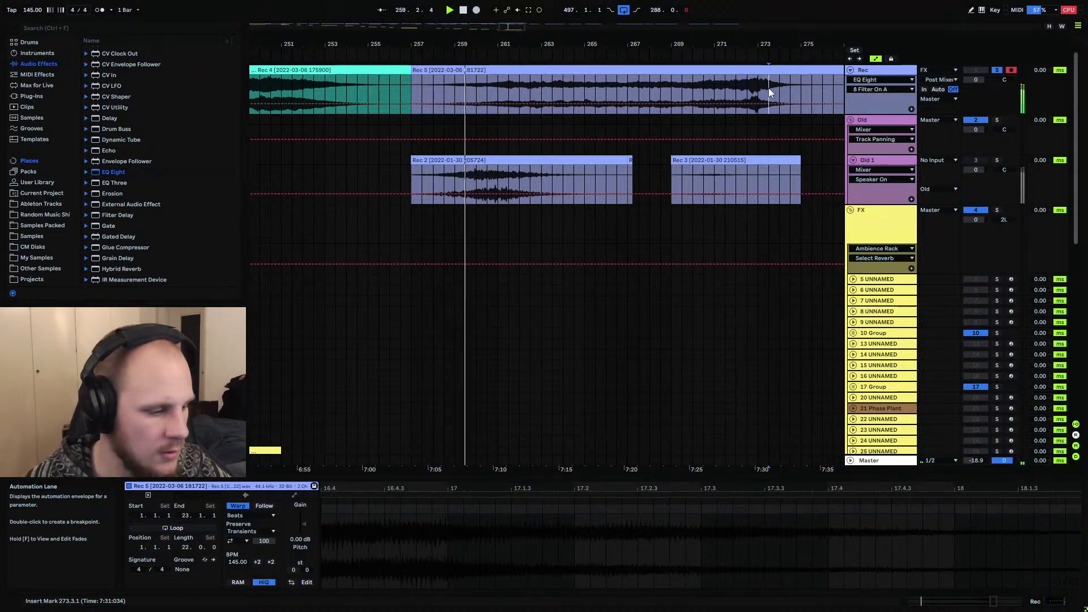
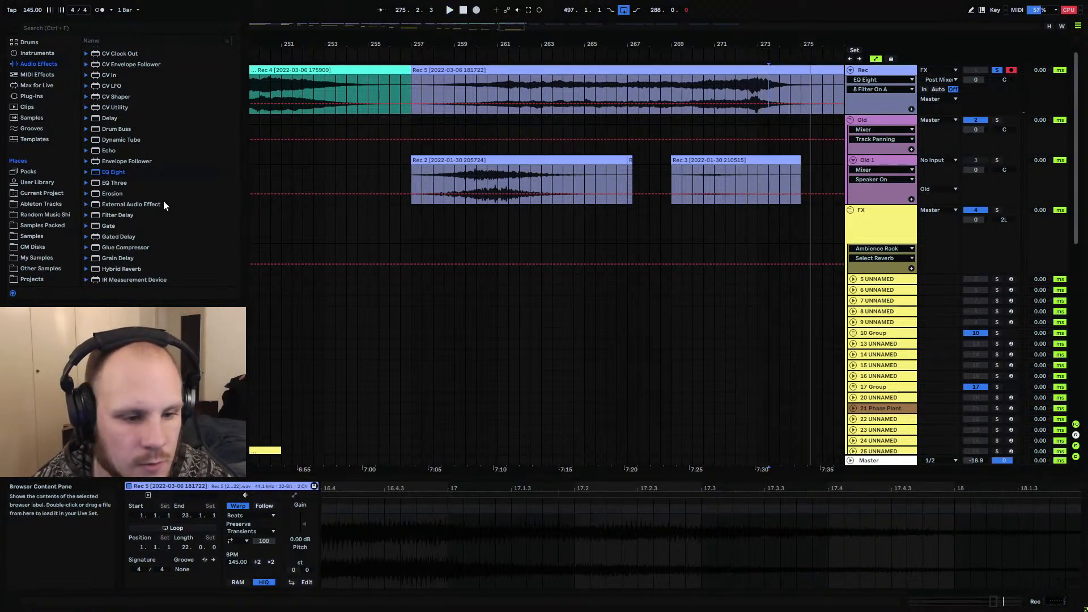
Save the consolidated recording into the C folder of My Samples and expand the created project down to its Consolidate folder
{"action": "left_click", "coordinate": [42, 261]}
{"action": "key", "text": "space"}
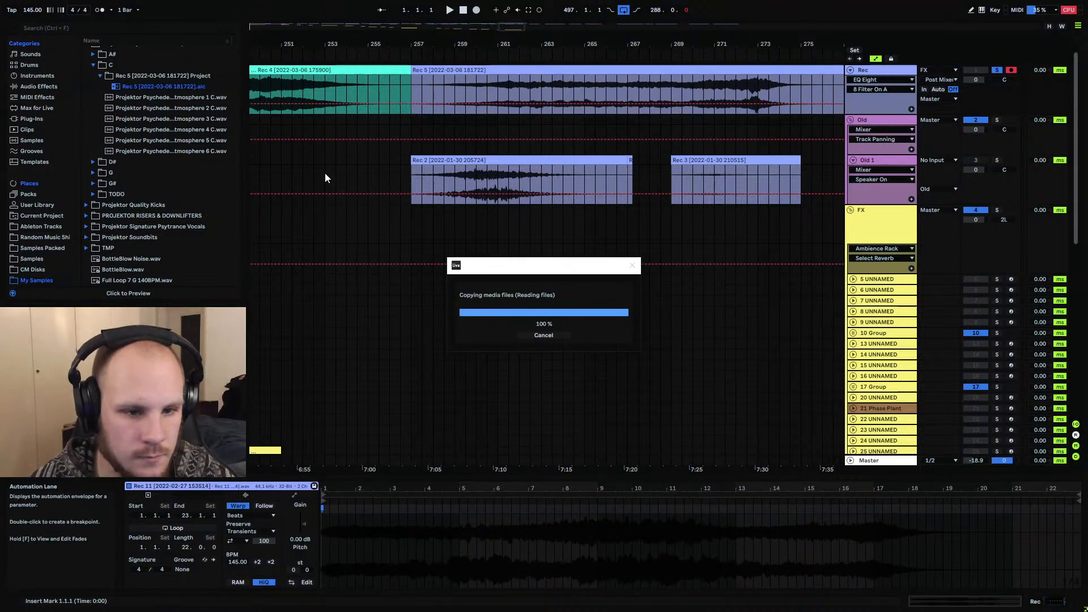
{"action": "left_click", "coordinate": [106, 87]}
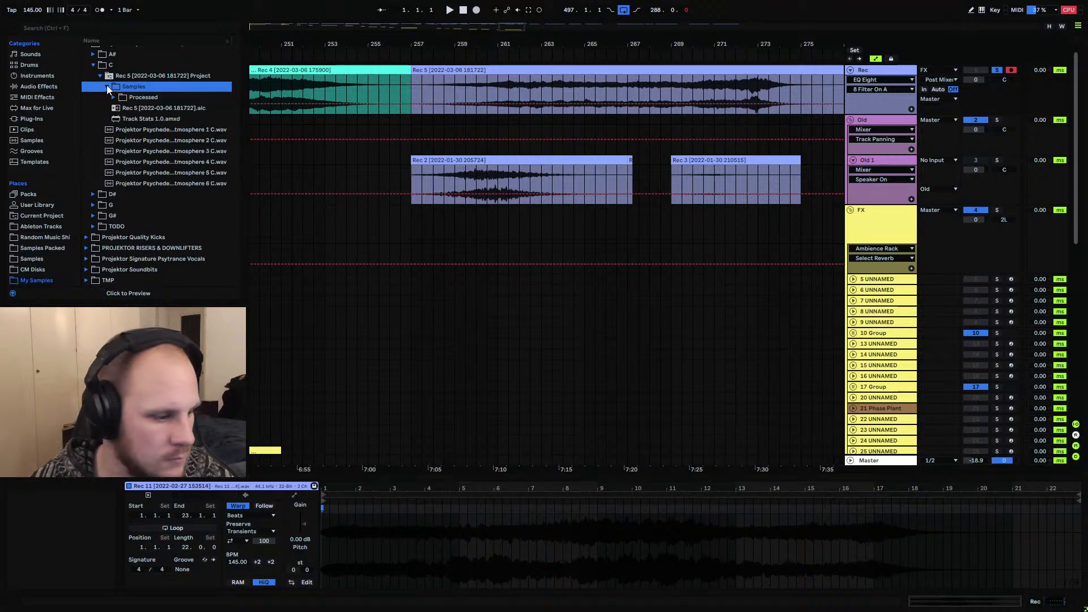
{"action": "left_click", "coordinate": [114, 97]}
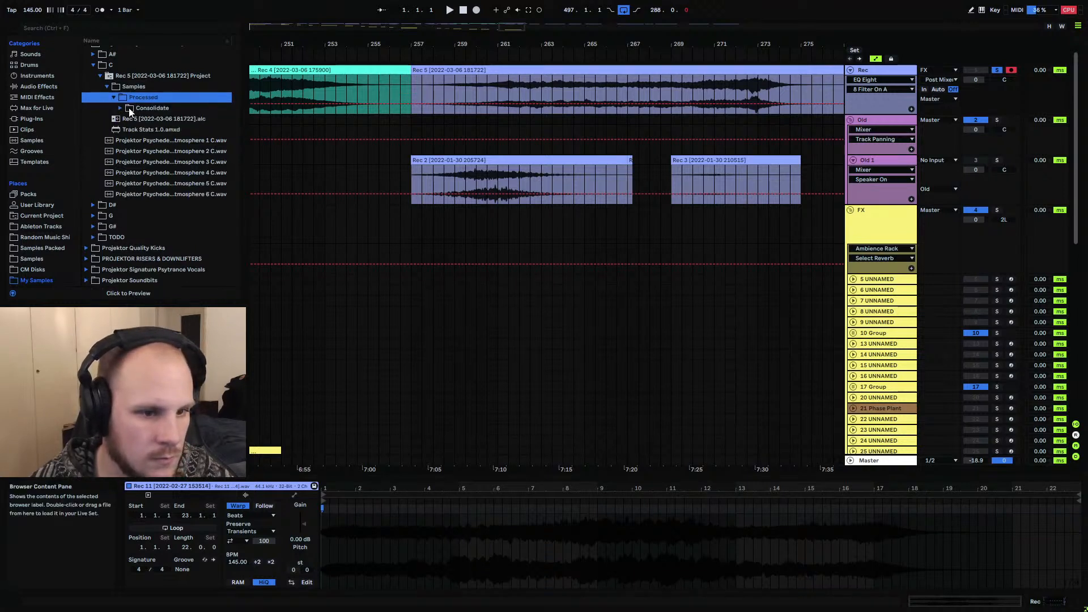
{"action": "double_click", "coordinate": [128, 108]}
Rename the sample in the Consolidate folder as Projektor Psychedelic Atmosphere 7 C
{"action": "right_click", "coordinate": [138, 118]}
{"action": "left_click", "coordinate": [191, 135]}
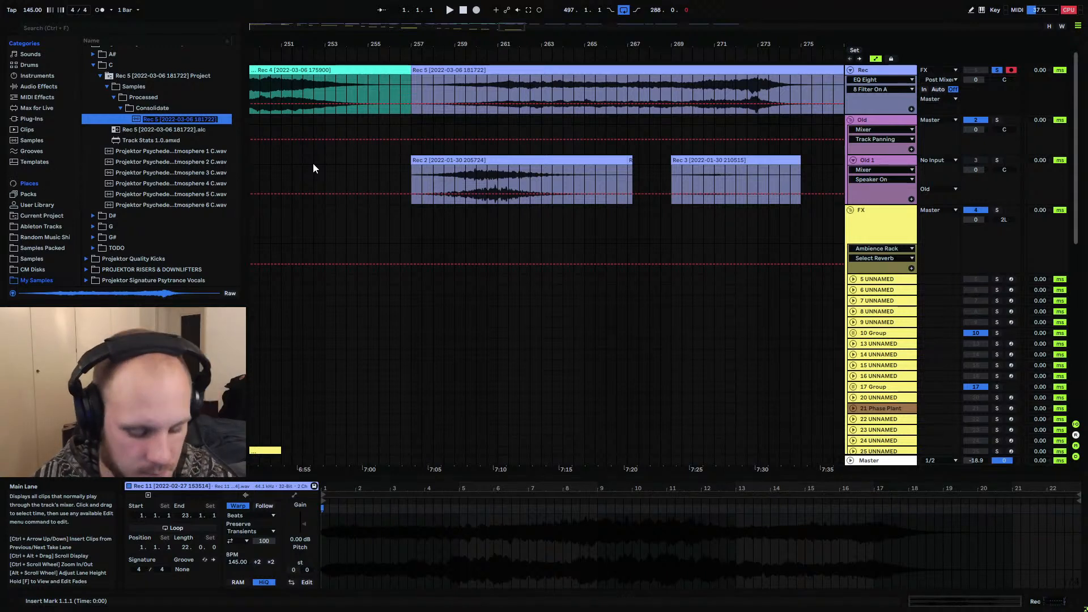
{"action": "type", "text": "Projektor"}
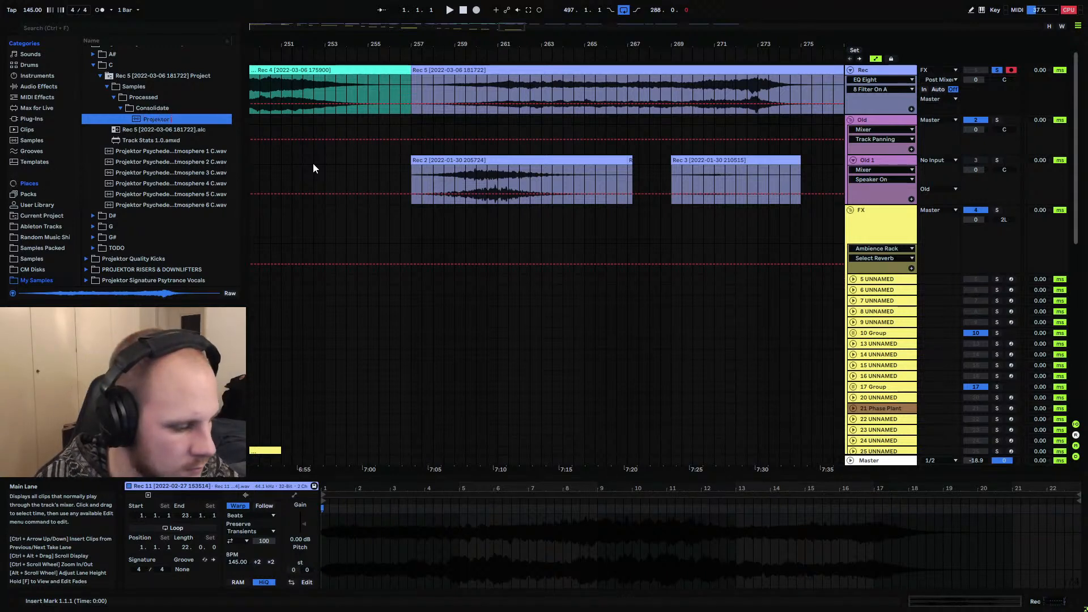
{"action": "type", "text": " P"}
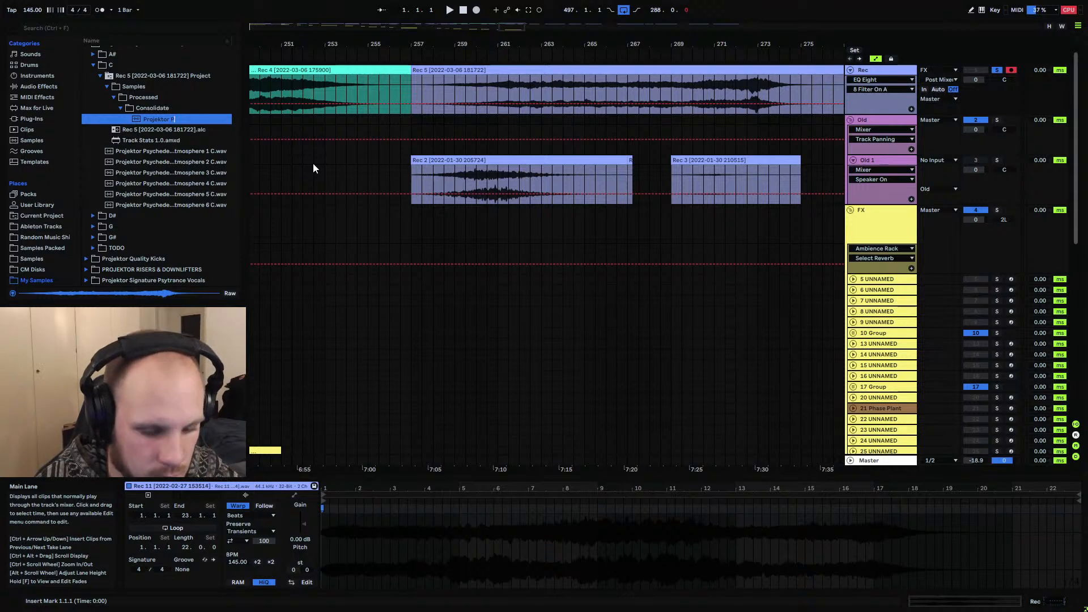
{"action": "type", "text": "sychedelic"}
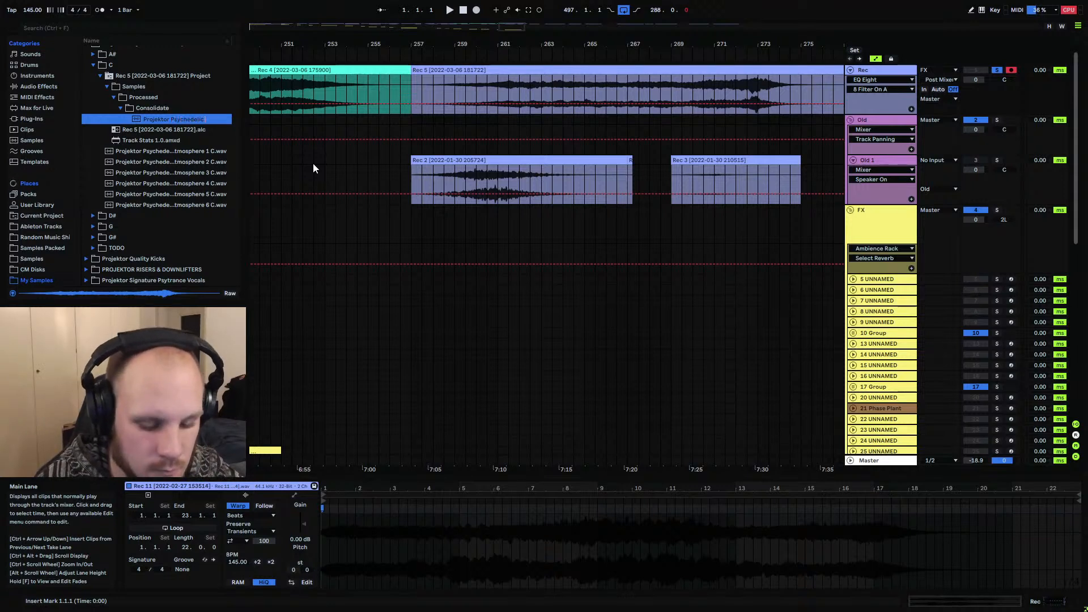
{"action": "type", "text": " Atmosphere"}
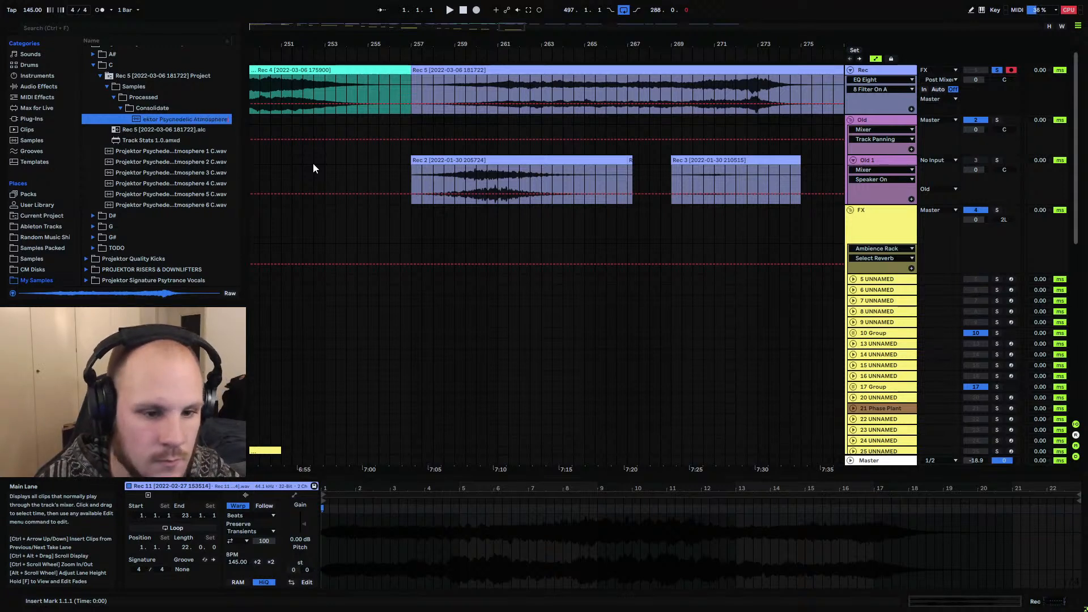
{"action": "type", "text": " 7 C"}
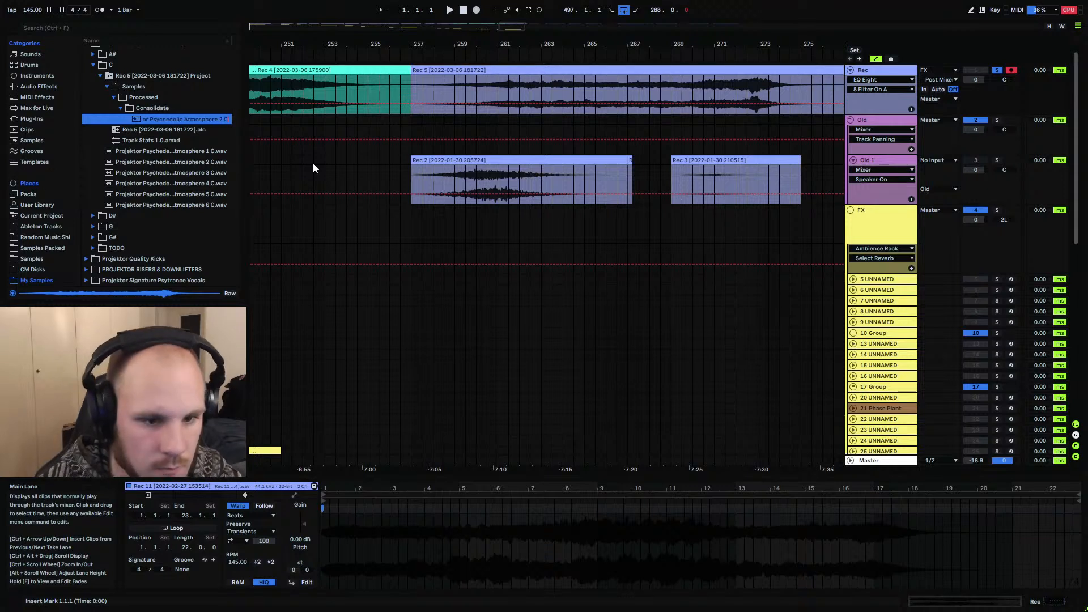
Move the renamed sample into the C folder and trash the leftover Rec 5 project folder
{"action": "left_click", "coordinate": [325, 171]}
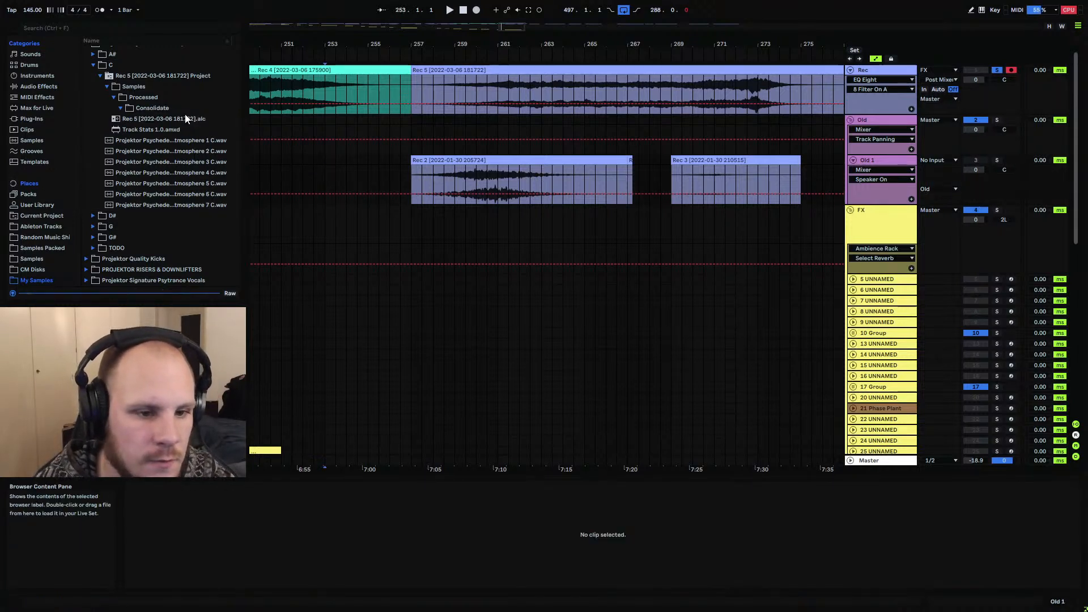
{"action": "left_click", "coordinate": [193, 79]}
{"action": "key", "text": "Delete"}
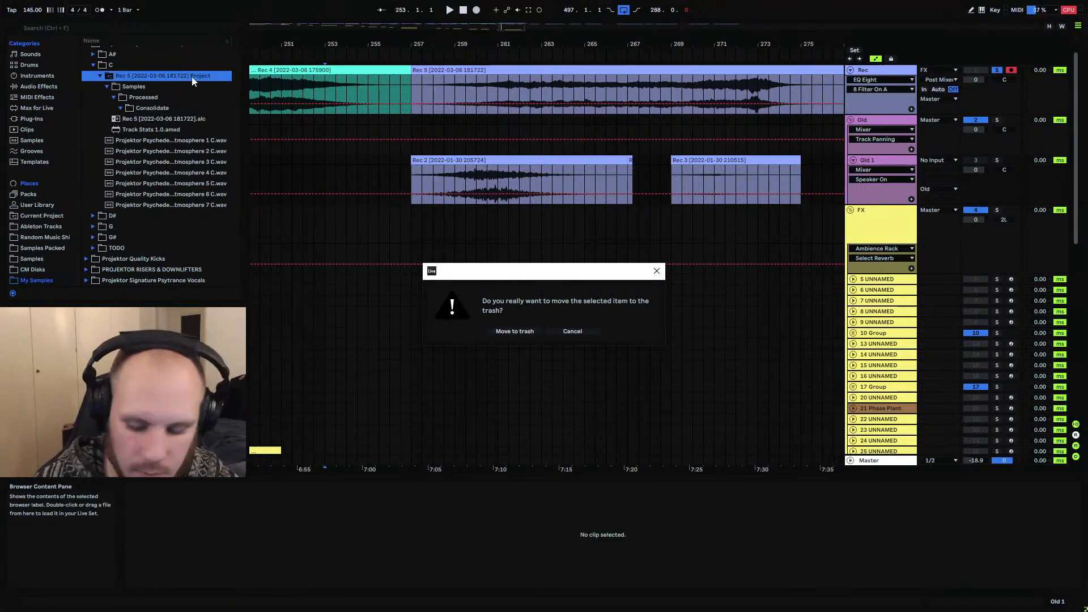
{"action": "key", "text": "Return"}
Set the insert position at bar 281 on the Rec track, past the last recording, and fold track 26's automation lanes
{"action": "left_click_drag", "start_coordinate": [548, 44], "coordinate": [525, 17]}
{"action": "left_click", "coordinate": [541, 72]}
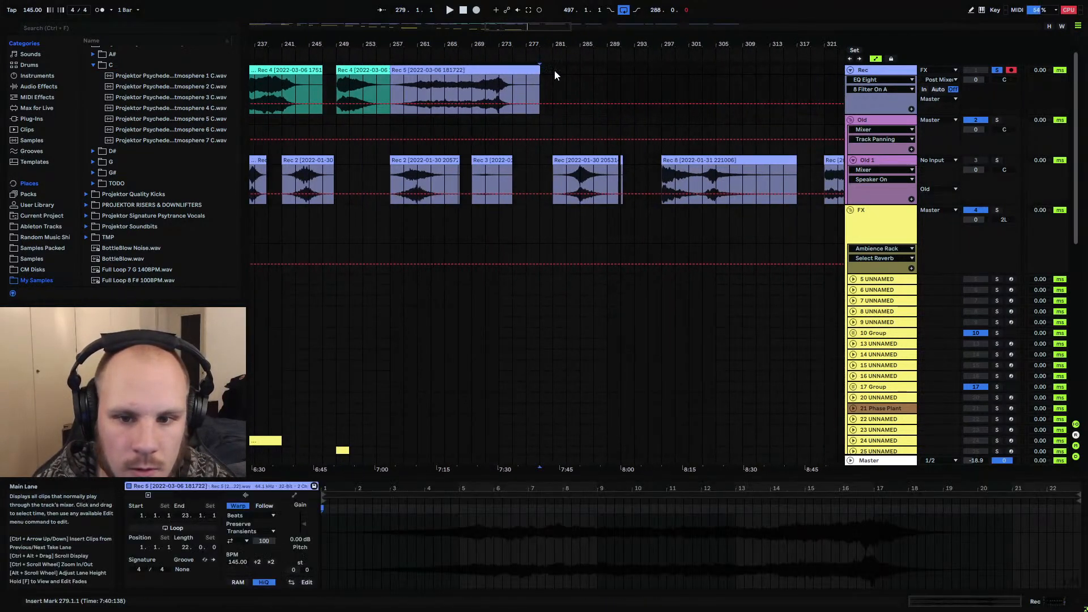
{"action": "left_click", "coordinate": [555, 70]}
{"action": "scroll", "coordinate": [556, 220], "scroll_direction": "down", "scroll_amount": 10}
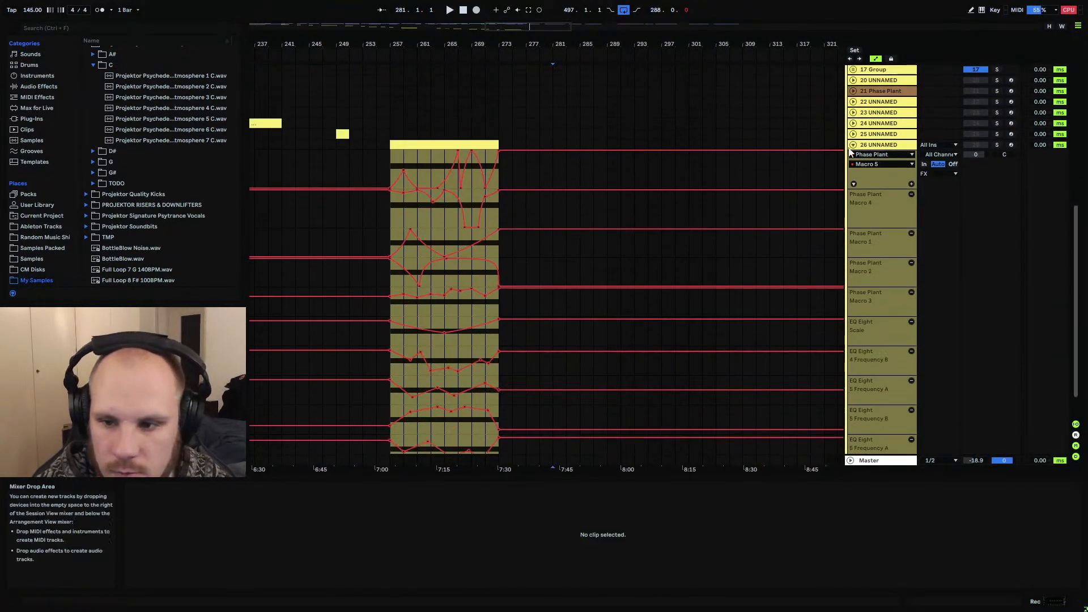
{"action": "left_click", "coordinate": [851, 146]}
{"action": "scroll", "coordinate": [588, 189], "scroll_direction": "up", "scroll_amount": 10}
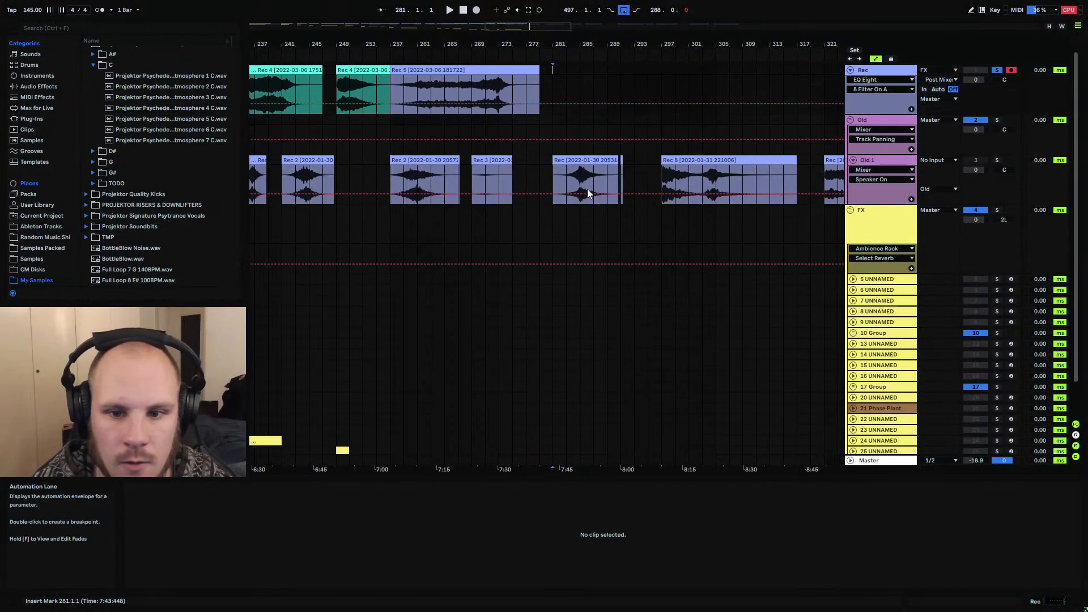
Insert a new MIDI track below track 26, load Phase Plant onto it, shrink the plug-in window and close it
{"action": "left_click", "coordinate": [32, 120]}
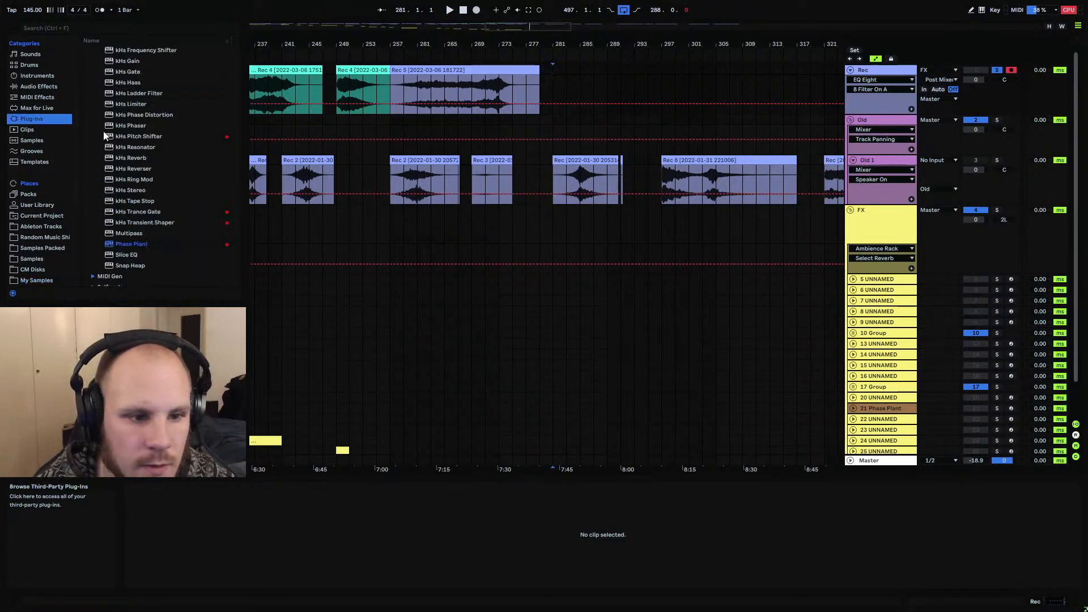
{"action": "scroll", "coordinate": [759, 350], "scroll_direction": "down", "scroll_amount": 2}
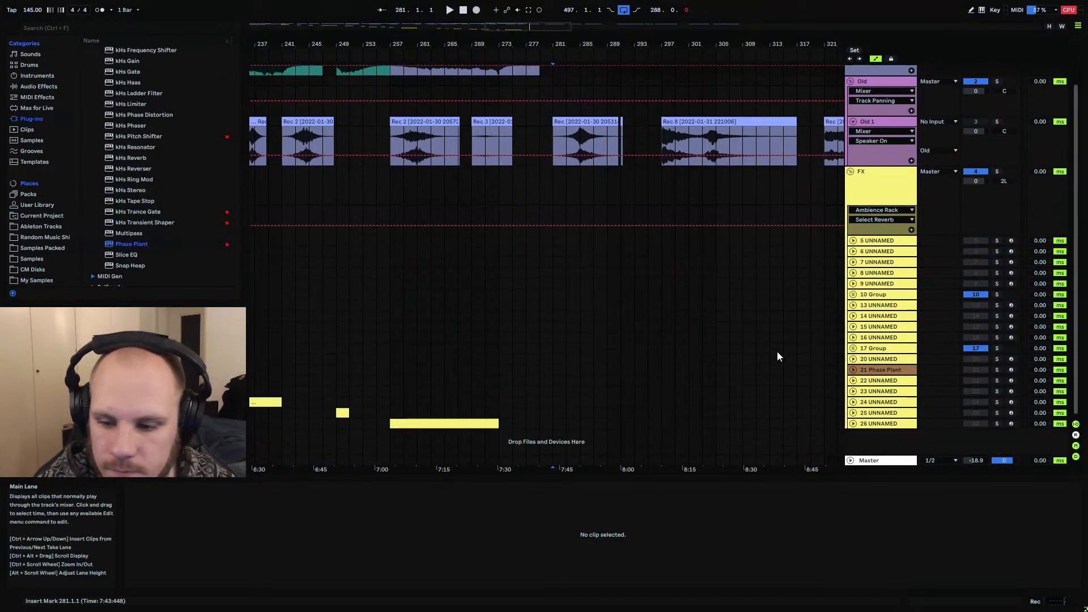
{"action": "left_click", "coordinate": [885, 424]}
{"action": "key", "text": "ctrl+shift+t"}
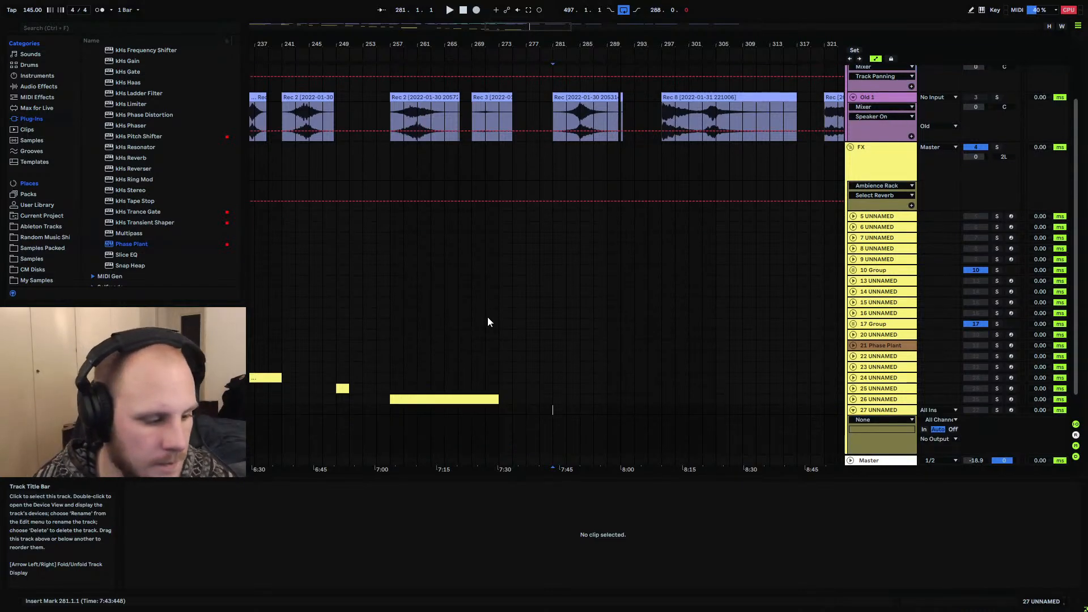
{"action": "left_click_drag", "start_coordinate": [146, 244], "coordinate": [573, 425]}
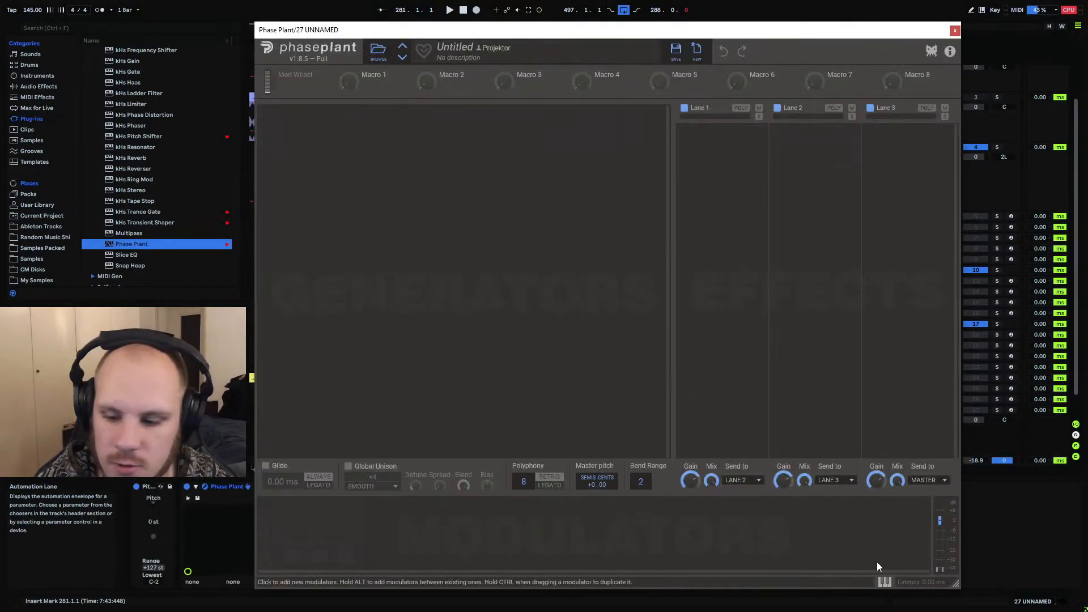
{"action": "left_click_drag", "start_coordinate": [956, 585], "coordinate": [828, 455]}
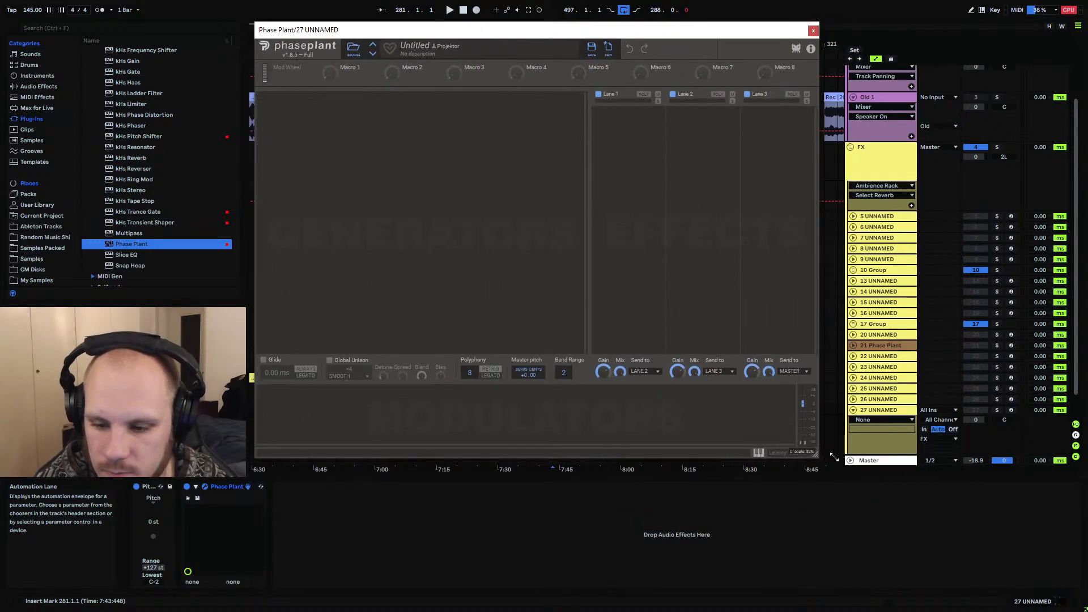
{"action": "left_click_drag", "start_coordinate": [746, 37], "coordinate": [741, 40]}
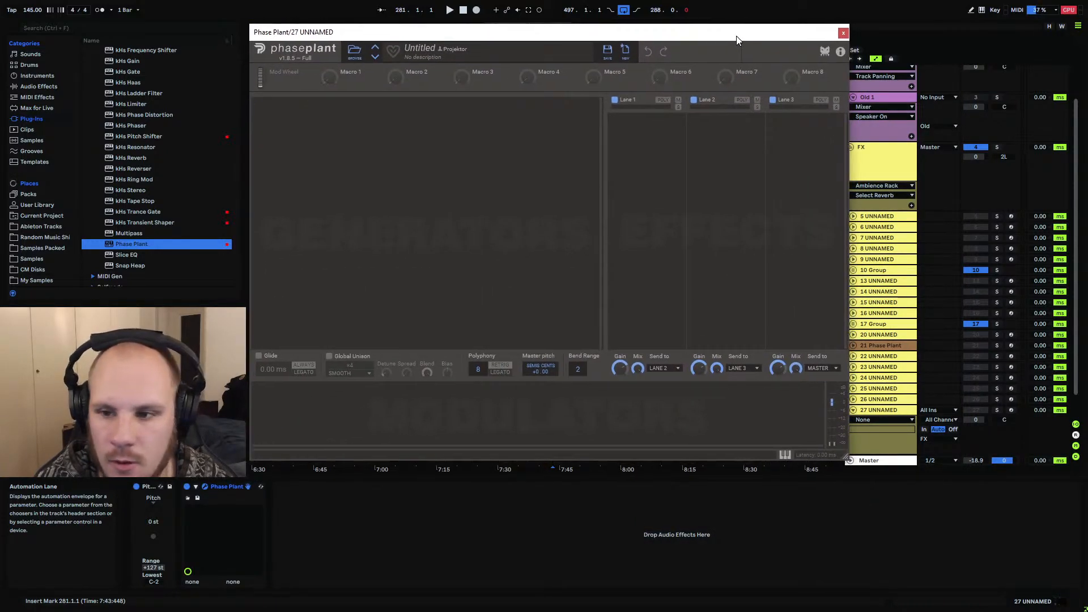
{"action": "left_click", "coordinate": [844, 32]}
Create an empty eight-bar MIDI clip on track 27 from bar 281 to bar 289
{"action": "scroll", "coordinate": [548, 178], "scroll_direction": "up", "scroll_amount": 1}
{"action": "scroll", "coordinate": [545, 174], "scroll_direction": "up", "scroll_amount": 2}
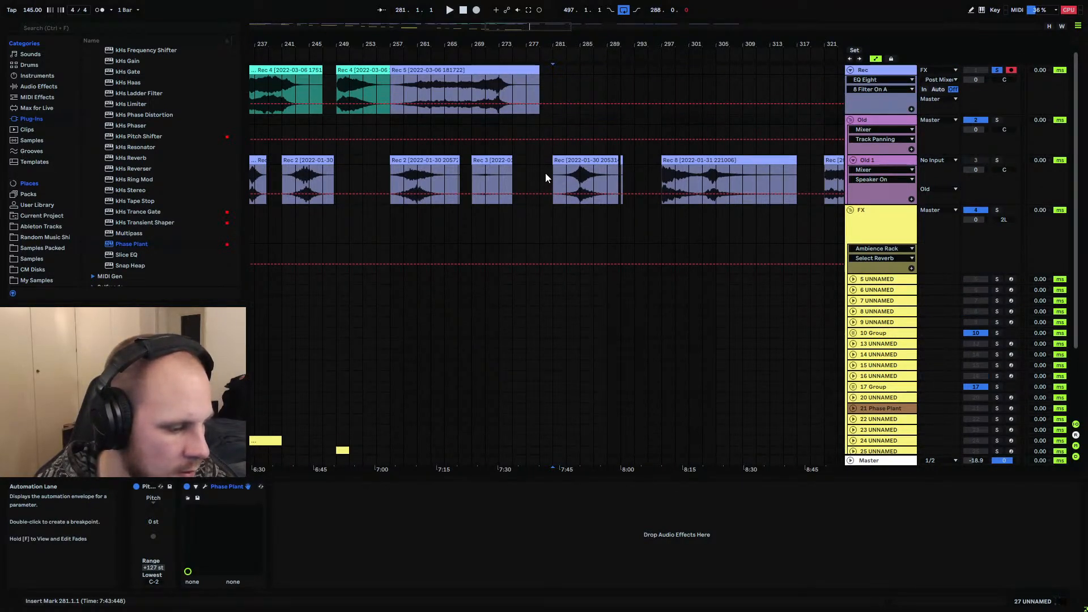
{"action": "left_click_drag", "start_coordinate": [553, 68], "coordinate": [604, 73]}
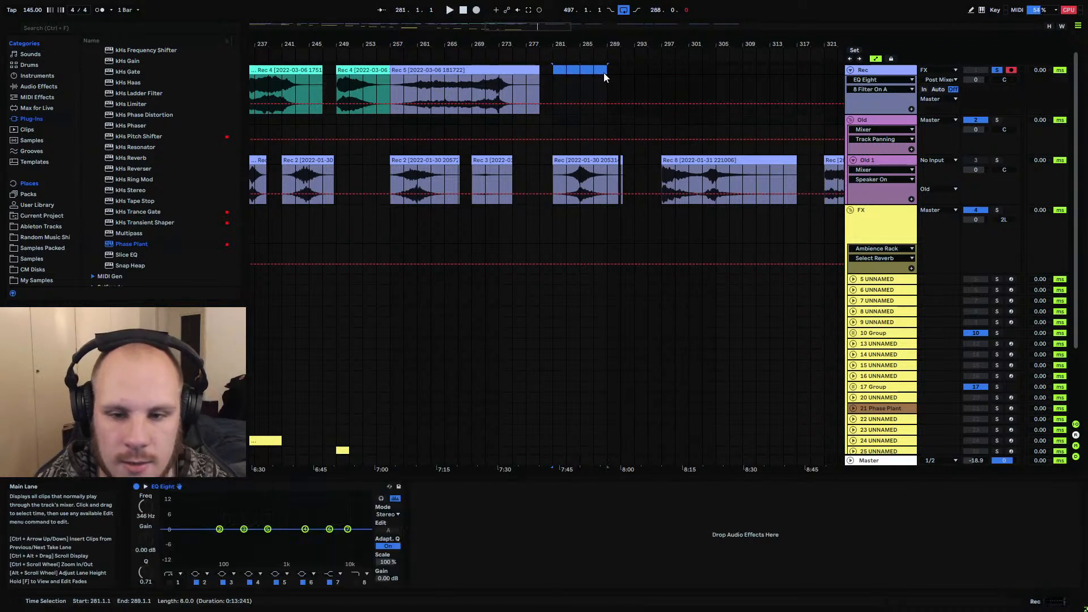
{"action": "scroll", "coordinate": [581, 198], "scroll_direction": "down", "scroll_amount": 4}
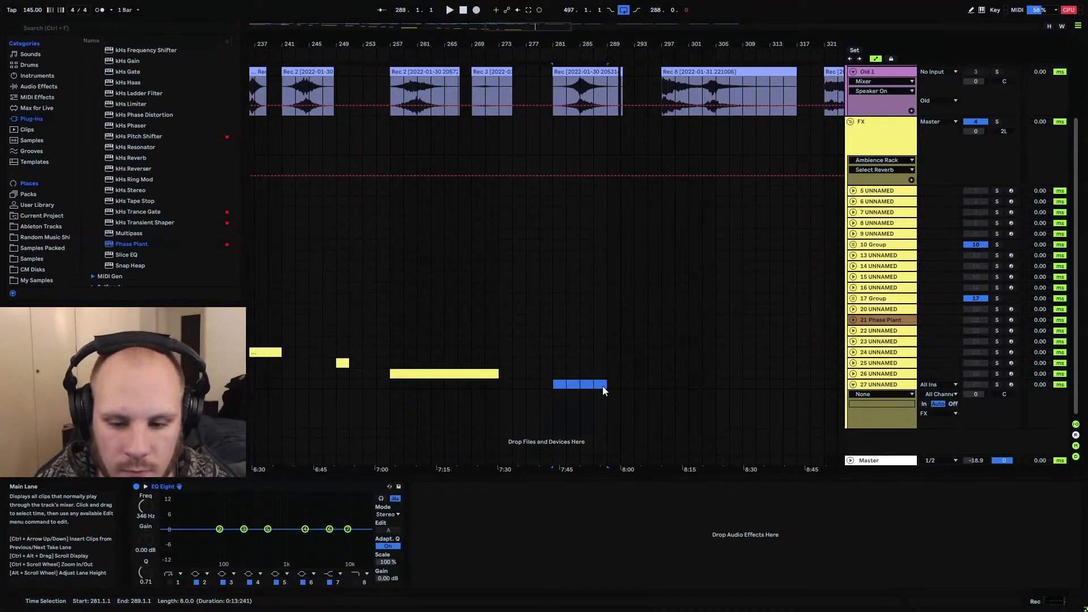
{"action": "key", "text": "ctrl+shift+m"}
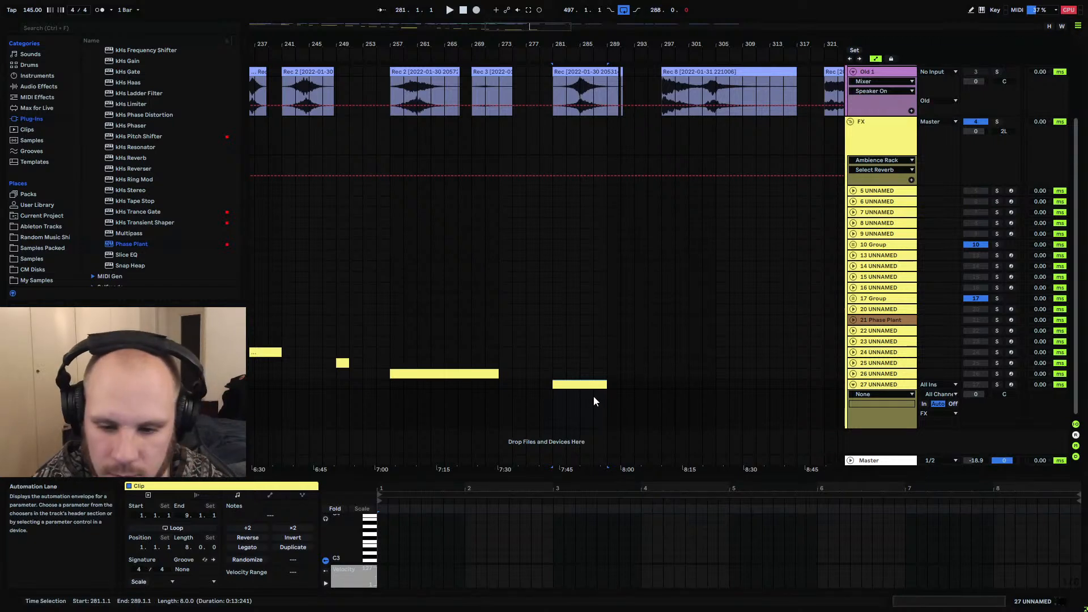
Draw a C3 note in the new clip and extend it over the full eight bars
{"action": "right_click", "coordinate": [398, 532]}
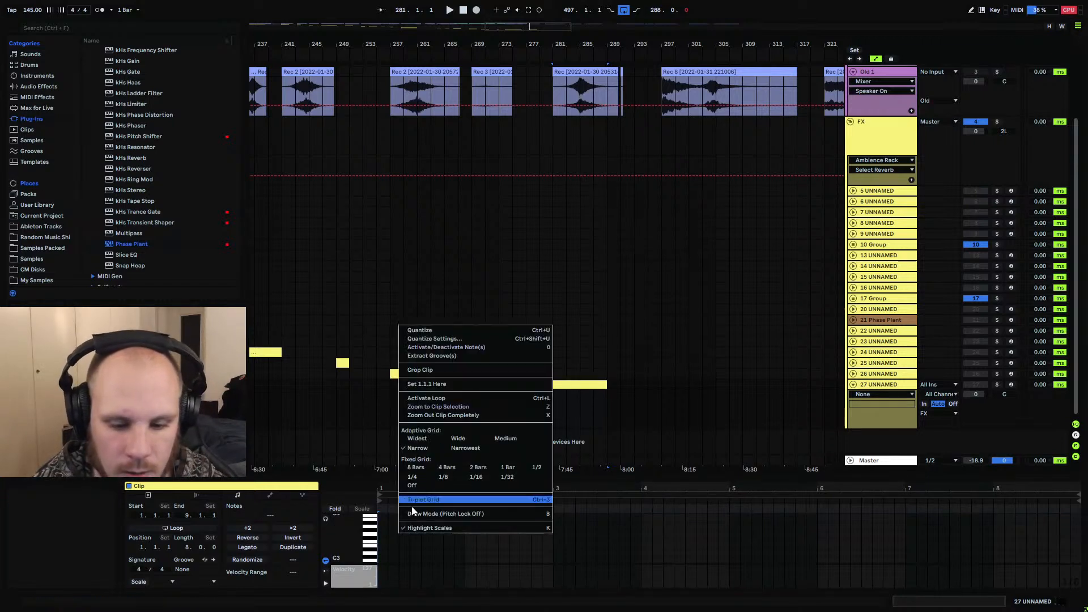
{"action": "left_click", "coordinate": [381, 549]}
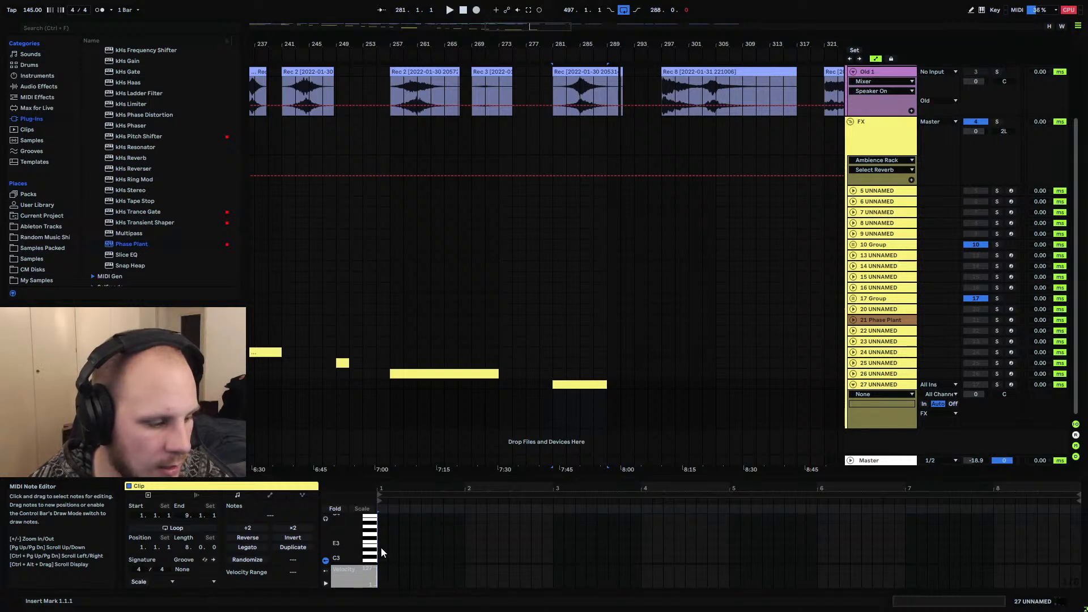
{"action": "scroll", "coordinate": [381, 548], "scroll_direction": "down", "scroll_amount": 2}
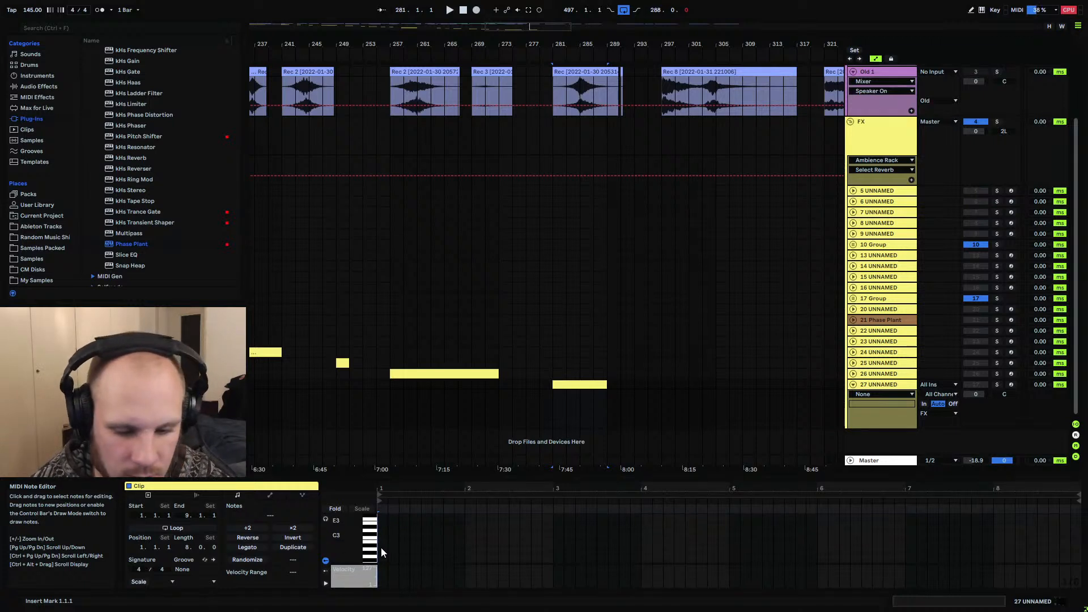
{"action": "double_click", "coordinate": [383, 536]}
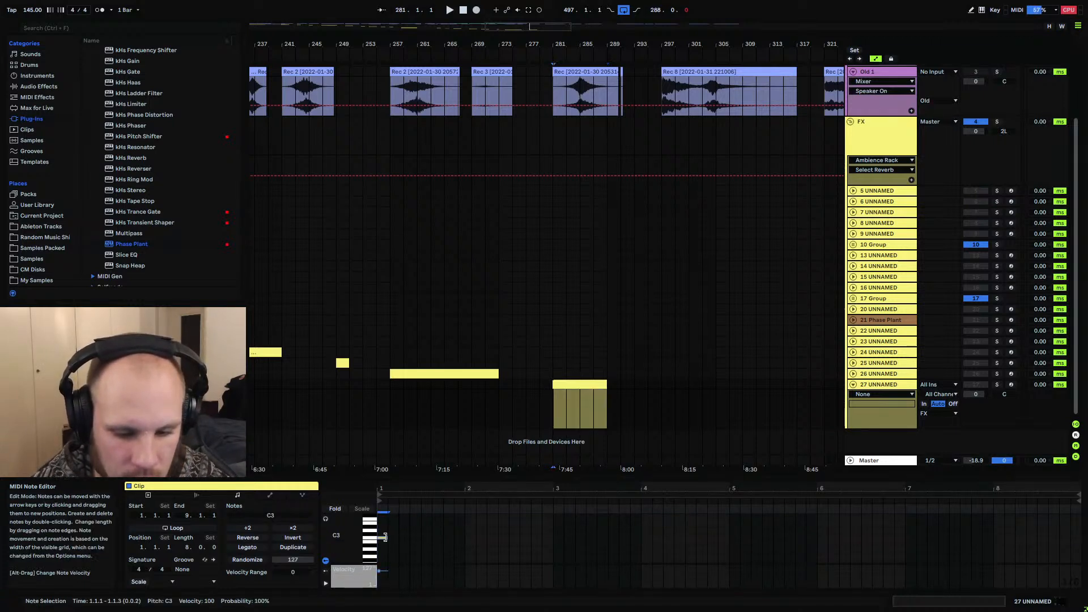
{"action": "left_click_drag", "start_coordinate": [389, 537], "coordinate": [1079, 538]}
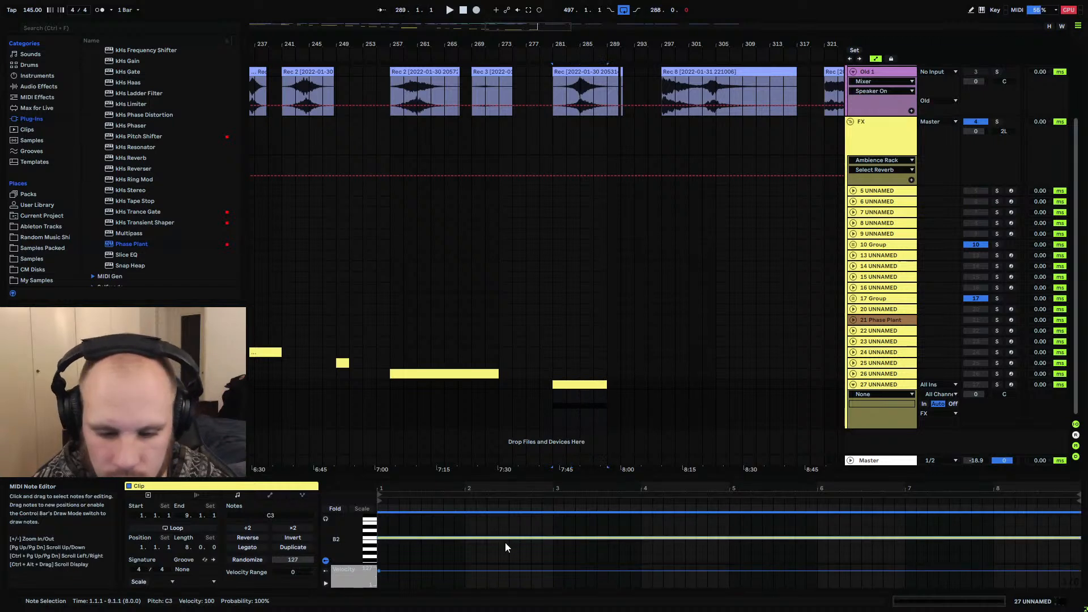
Duplicate the eight-bar C3 note and transpose the copy up to G3
{"action": "key", "text": "Up"}
{"action": "key", "text": "Up"}
{"action": "key", "text": "Up"}
{"action": "key", "text": "Up"}
{"action": "key", "text": "Up"}
{"action": "key", "text": "Up"}
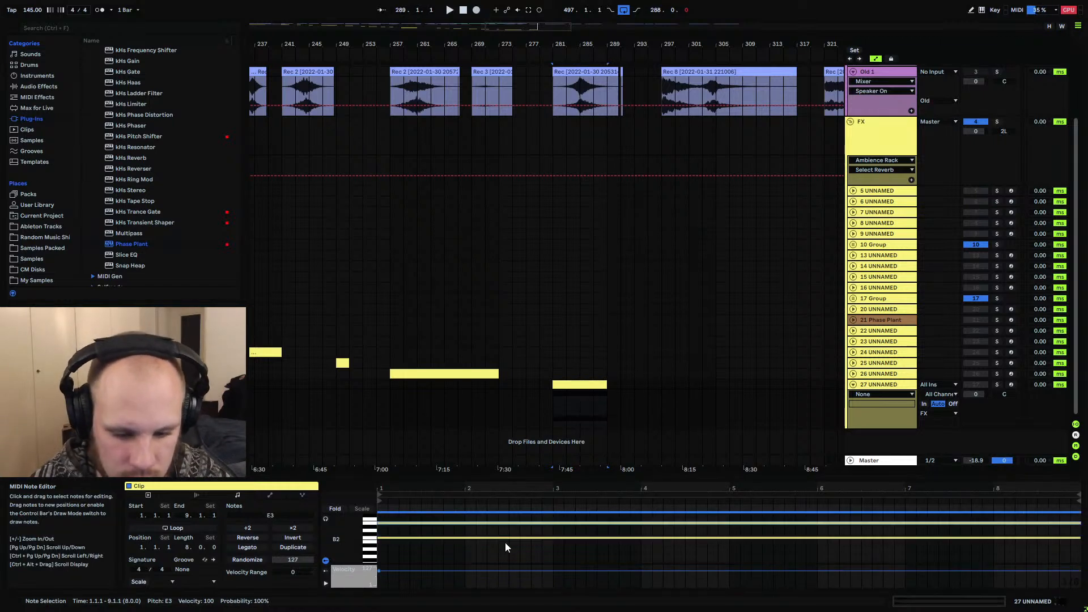
{"action": "key", "text": "Up"}
{"action": "scroll", "coordinate": [591, 380], "scroll_direction": "up", "scroll_amount": 1}
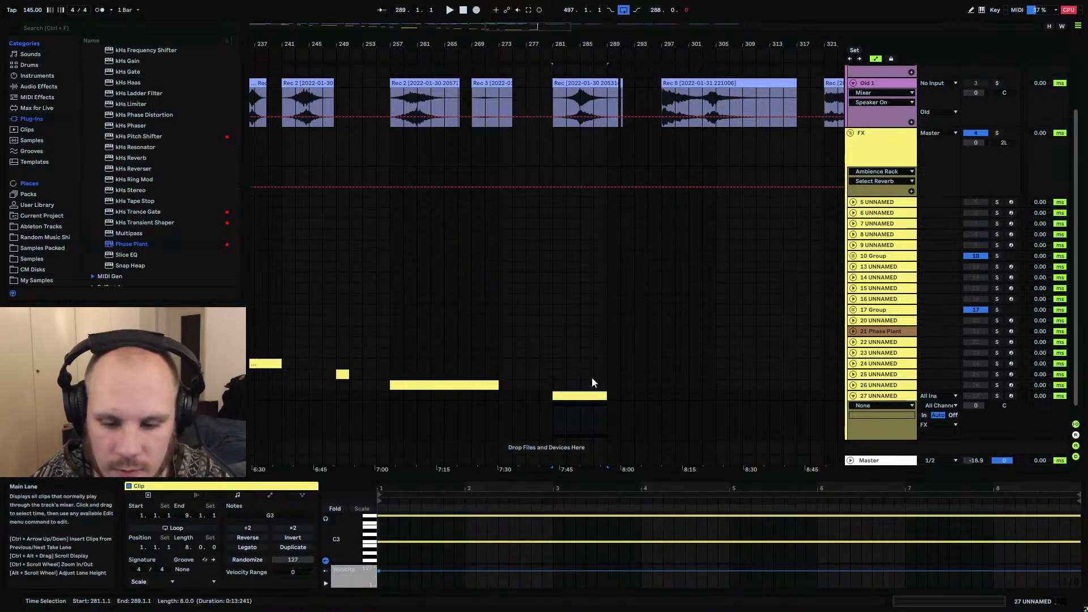
{"action": "left_click", "coordinate": [557, 420]}
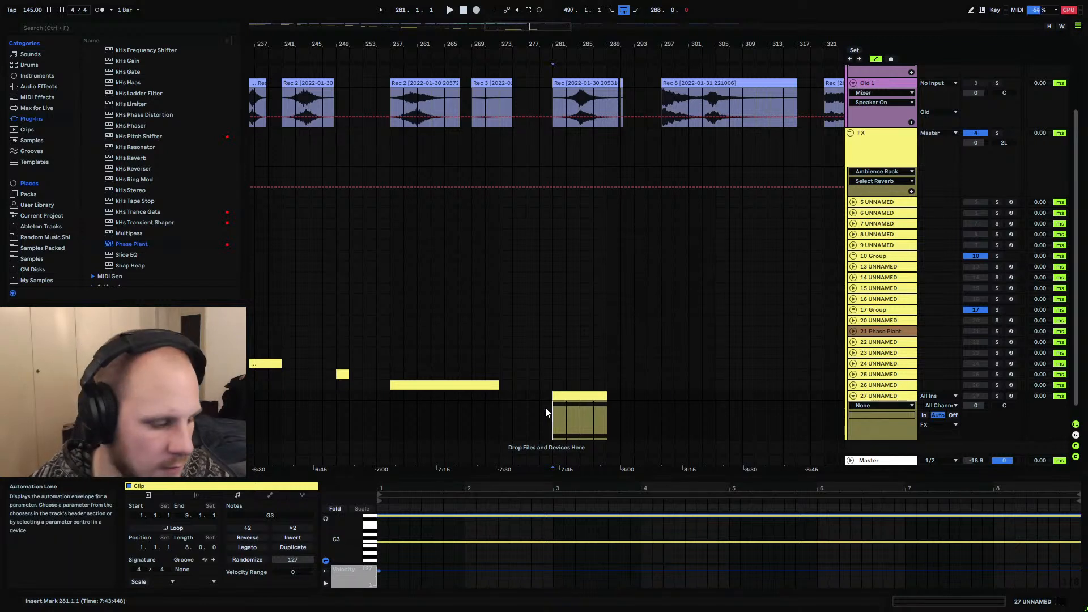
Lower the G3 note's velocity to about 79 and raise the C3 note's velocity
{"action": "key", "text": "ctrl+z"}
{"action": "key", "text": "ctrl+z"}
{"action": "key", "text": "ctrl+z"}
{"action": "key", "text": "ctrl+z"}
{"action": "key", "text": "ctrl+z"}
{"action": "key", "text": "ctrl+z"}
{"action": "key", "text": "ctrl+z"}
{"action": "key", "text": "ctrl+z"}
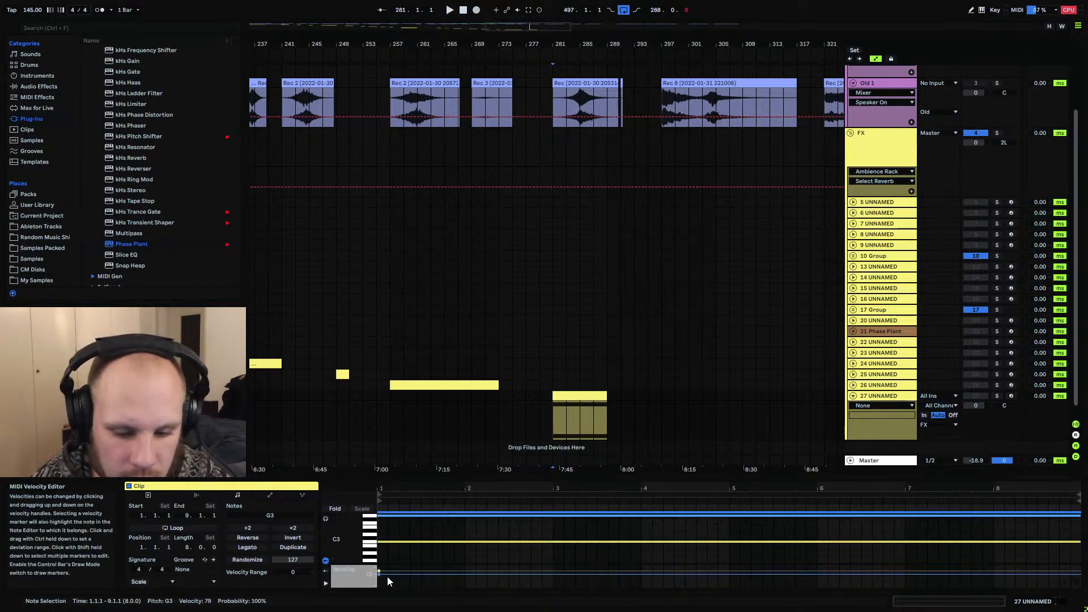
{"action": "left_click", "coordinate": [390, 576]}
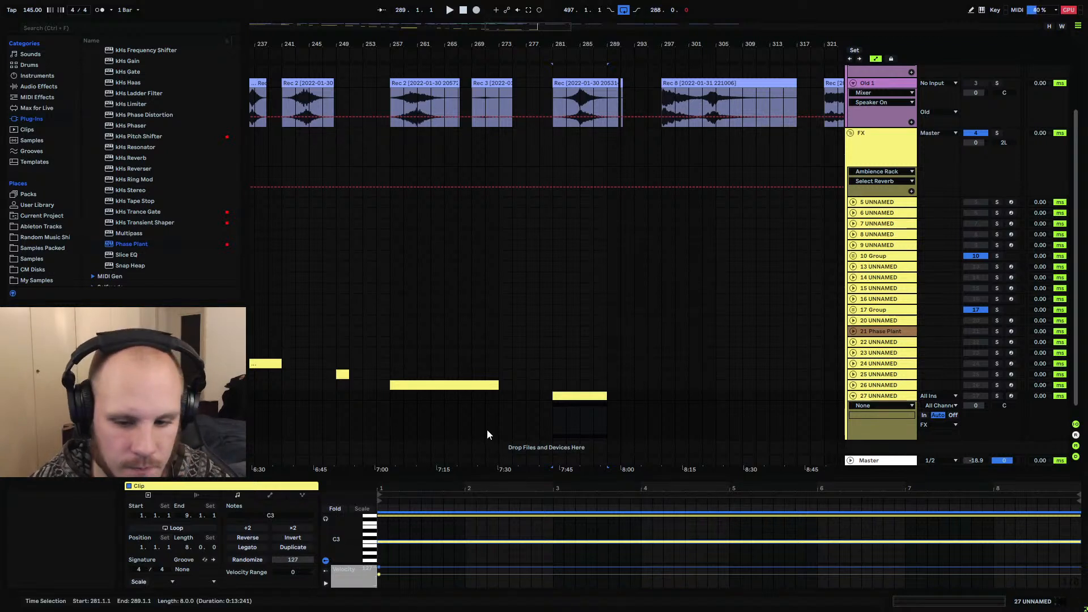
{"action": "left_click", "coordinate": [556, 422]}
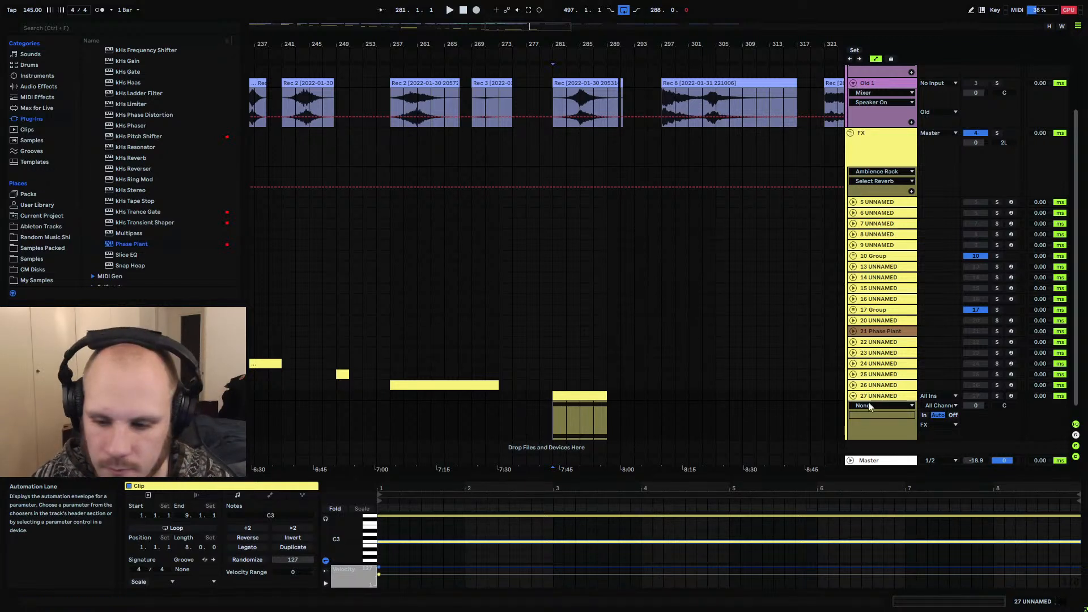
Reopen Phase Plant on track 27, enlarge its window slightly and add an Analog generator
{"action": "double_click", "coordinate": [884, 396]}
{"action": "left_click", "coordinate": [205, 486]}
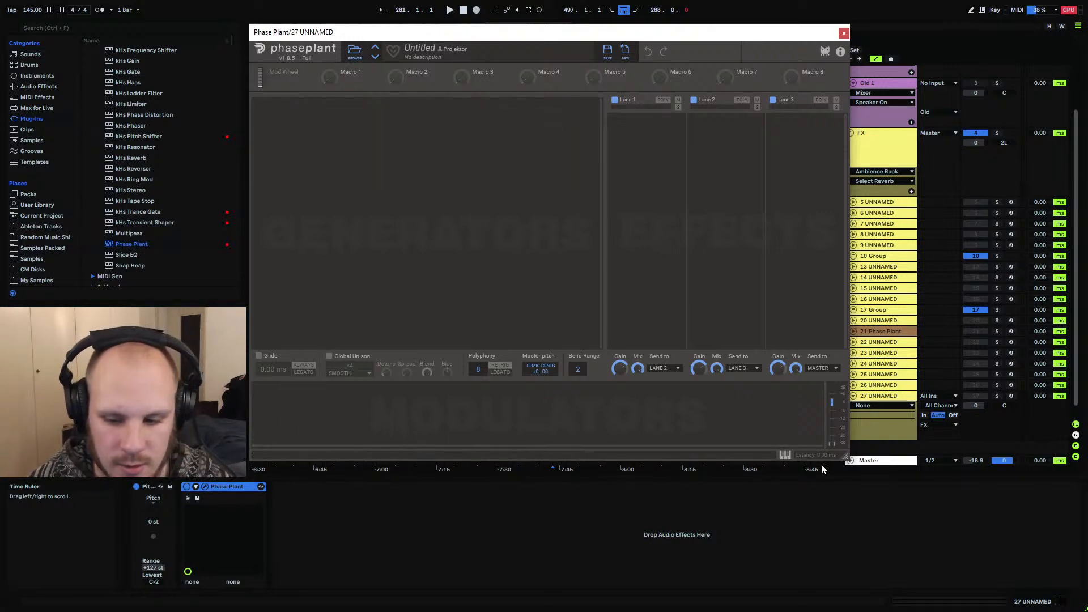
{"action": "left_click_drag", "start_coordinate": [844, 455], "coordinate": [844, 461]}
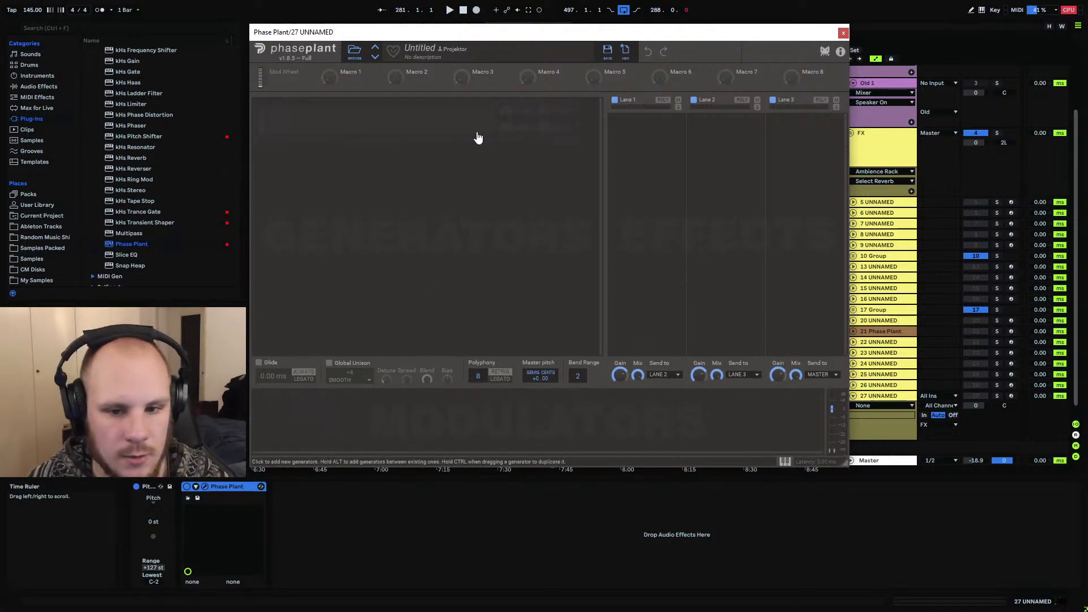
{"action": "left_click", "coordinate": [451, 124]}
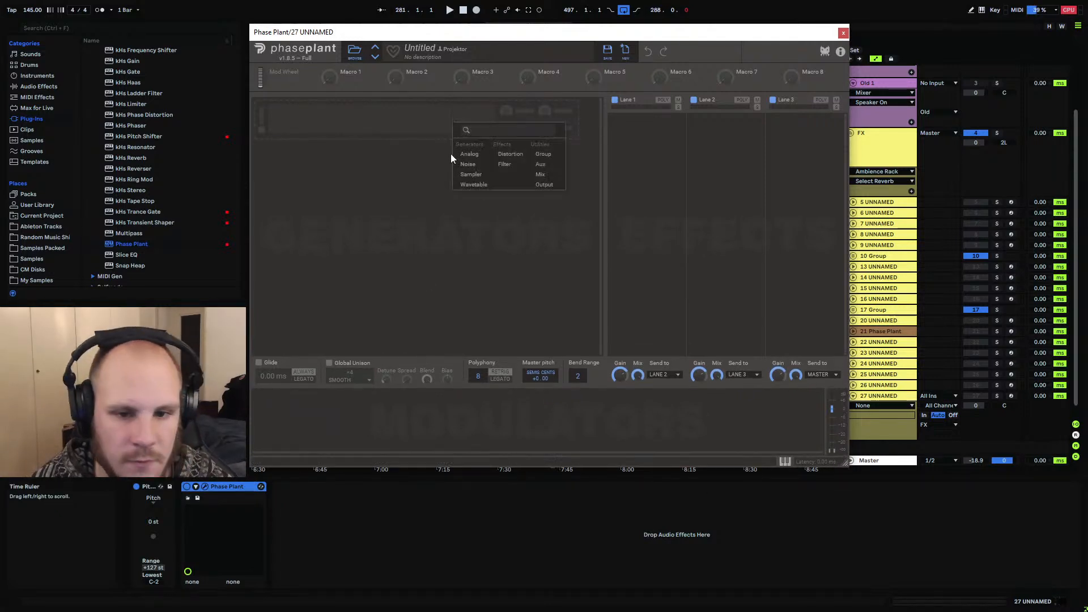
{"action": "left_click", "coordinate": [454, 152]}
{"action": "left_click", "coordinate": [414, 205]}
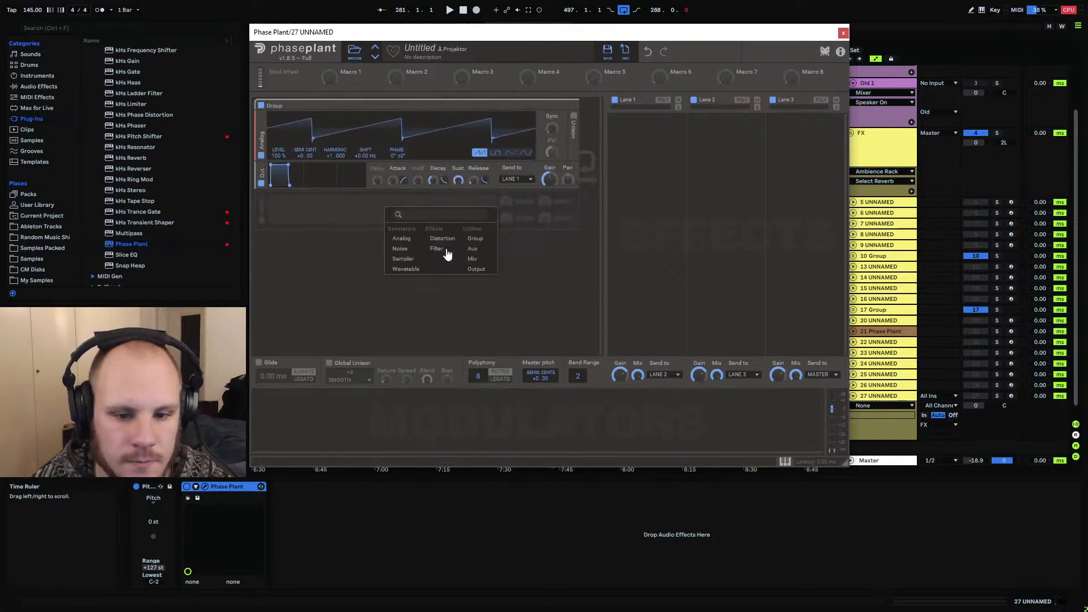
{"action": "left_click", "coordinate": [435, 249]}
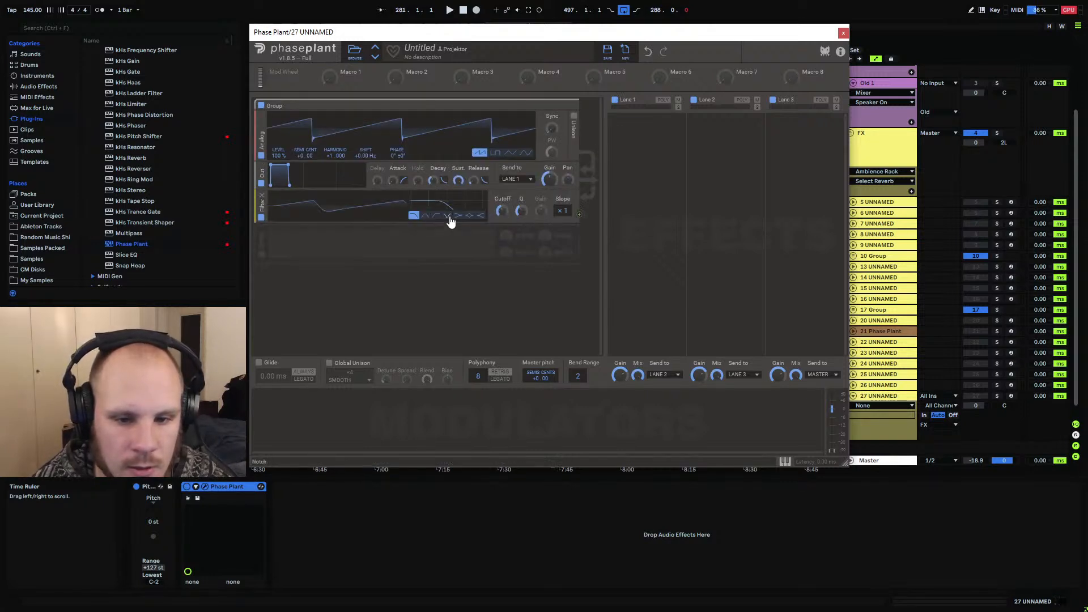
{"action": "left_click", "coordinate": [426, 216]}
{"action": "left_click_drag", "start_coordinate": [260, 201], "coordinate": [264, 179]}
{"action": "left_click_drag", "start_coordinate": [562, 183], "coordinate": [521, 180]}
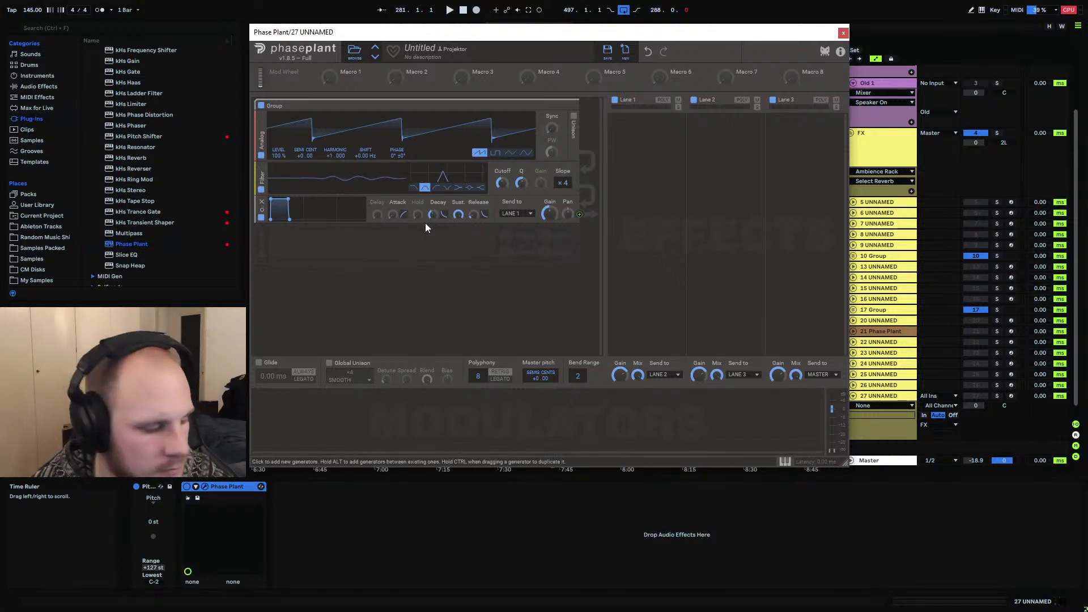
{"action": "left_click", "coordinate": [261, 167]}
Add a Filter between the Analog generator and the output, set to high-pass with slope x6 and a lower cutoff
{"action": "left_click", "coordinate": [309, 206]}
{"action": "left_click", "coordinate": [364, 245]}
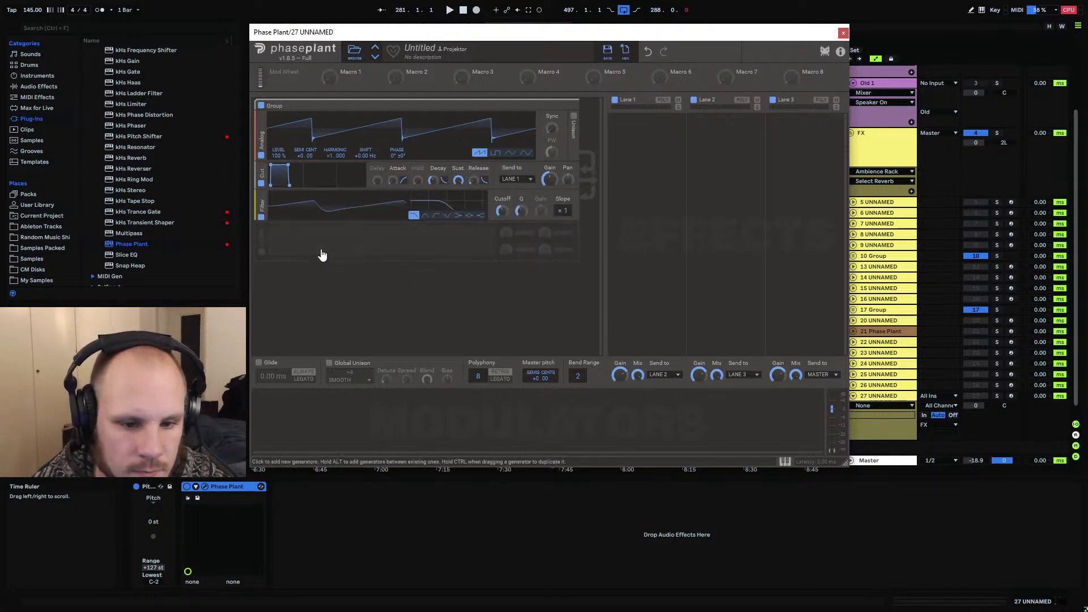
{"action": "left_click_drag", "start_coordinate": [263, 212], "coordinate": [264, 188]}
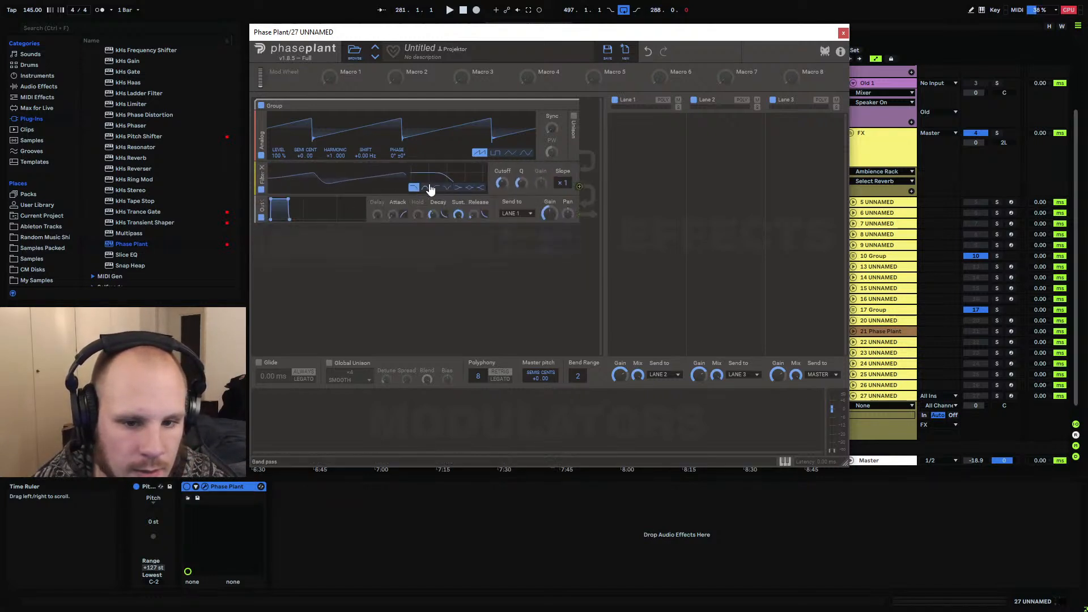
{"action": "left_click", "coordinate": [436, 188]}
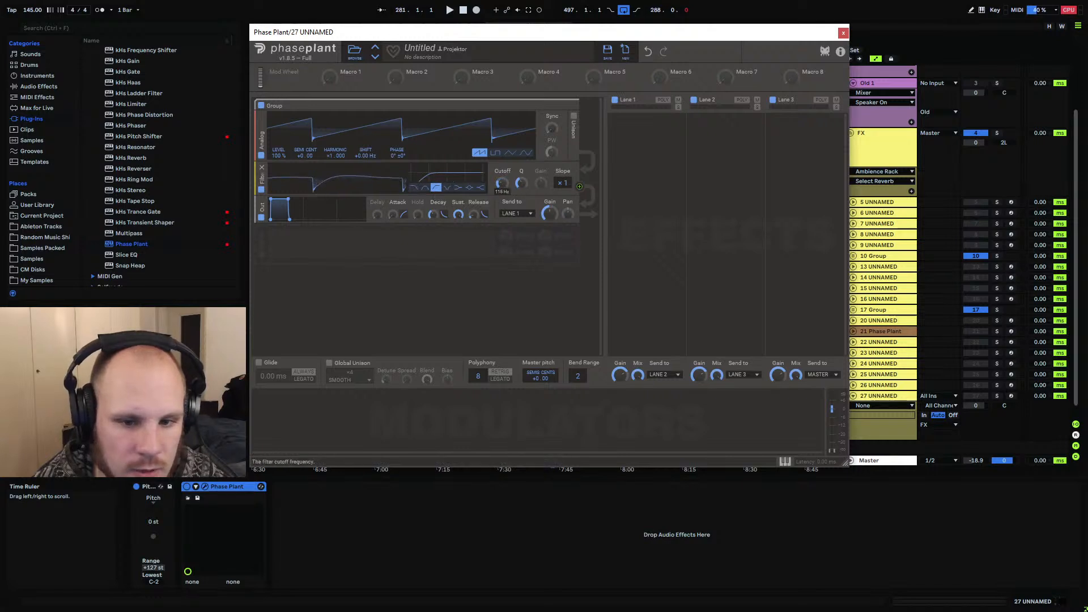
{"action": "left_click_drag", "start_coordinate": [562, 182], "coordinate": [563, 159]}
{"action": "left_click_drag", "start_coordinate": [502, 183], "coordinate": [502, 191]}
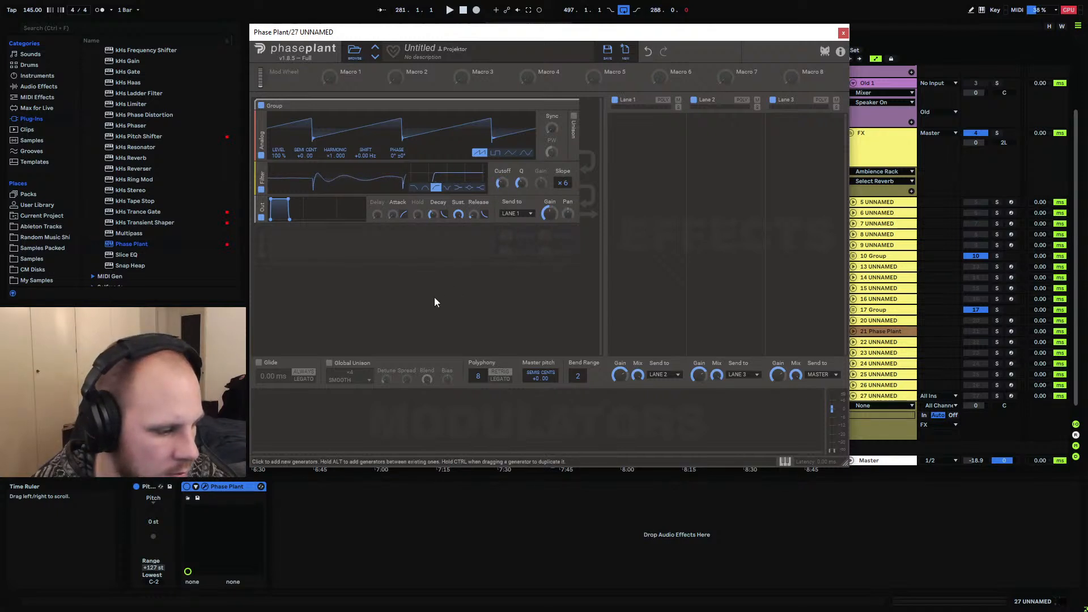
Add a second, low-pass Filter after the high-pass one, with slope x6 and a raised cutoff
{"action": "left_click", "coordinate": [389, 264]}
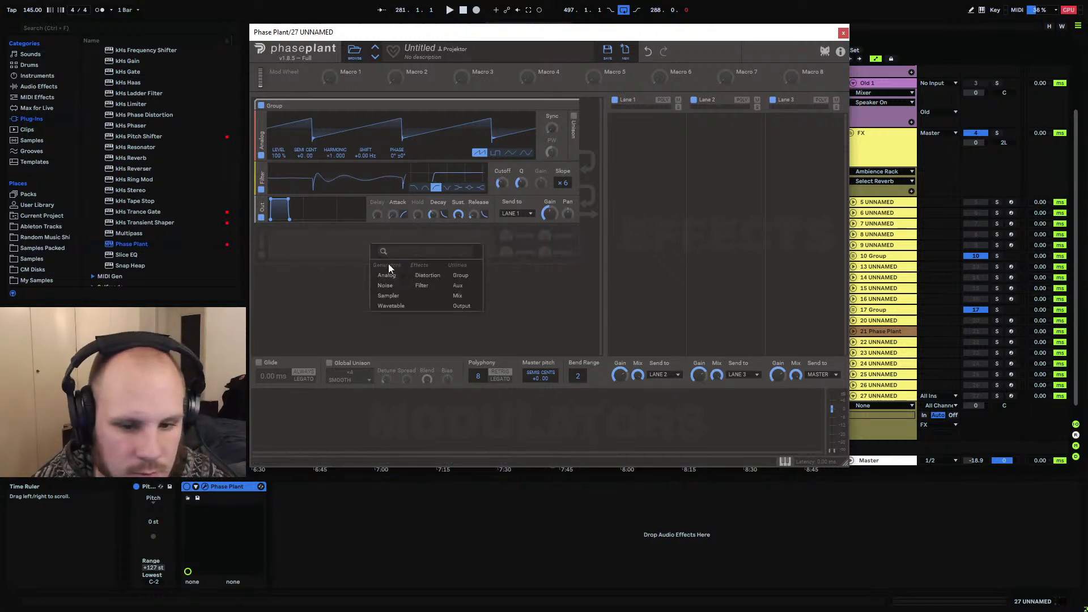
{"action": "left_click", "coordinate": [407, 290]}
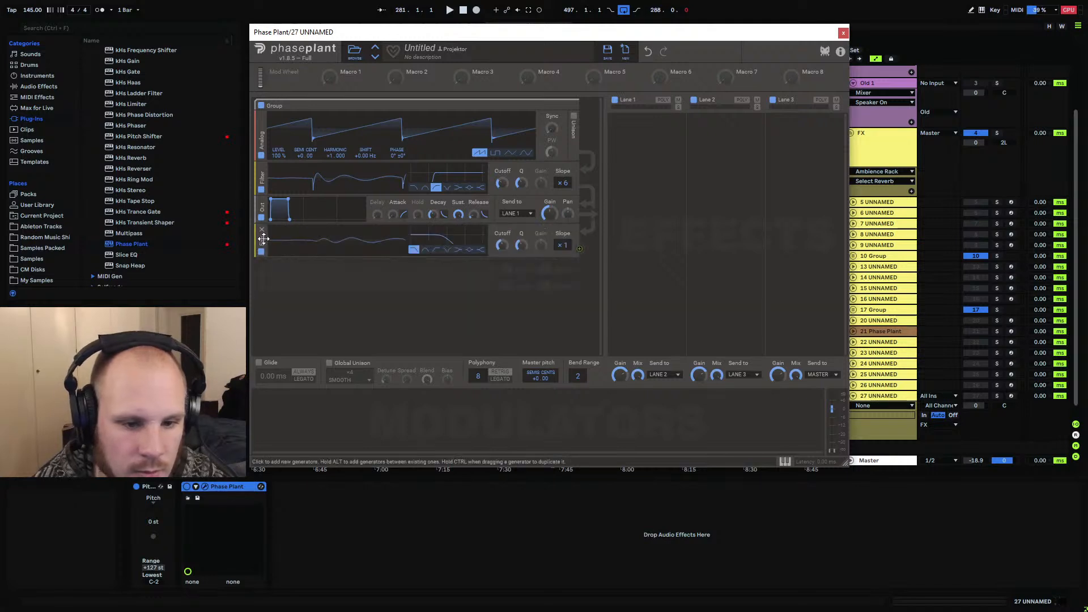
{"action": "left_click_drag", "start_coordinate": [263, 240], "coordinate": [271, 209]}
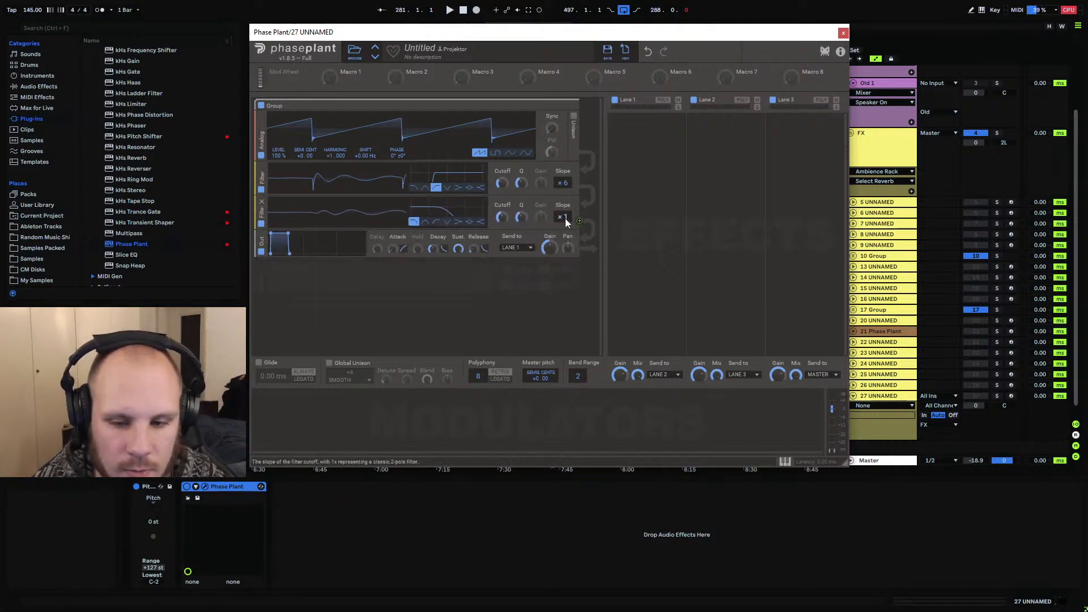
{"action": "left_click_drag", "start_coordinate": [565, 219], "coordinate": [564, 194]}
{"action": "left_click_drag", "start_coordinate": [502, 217], "coordinate": [502, 233]}
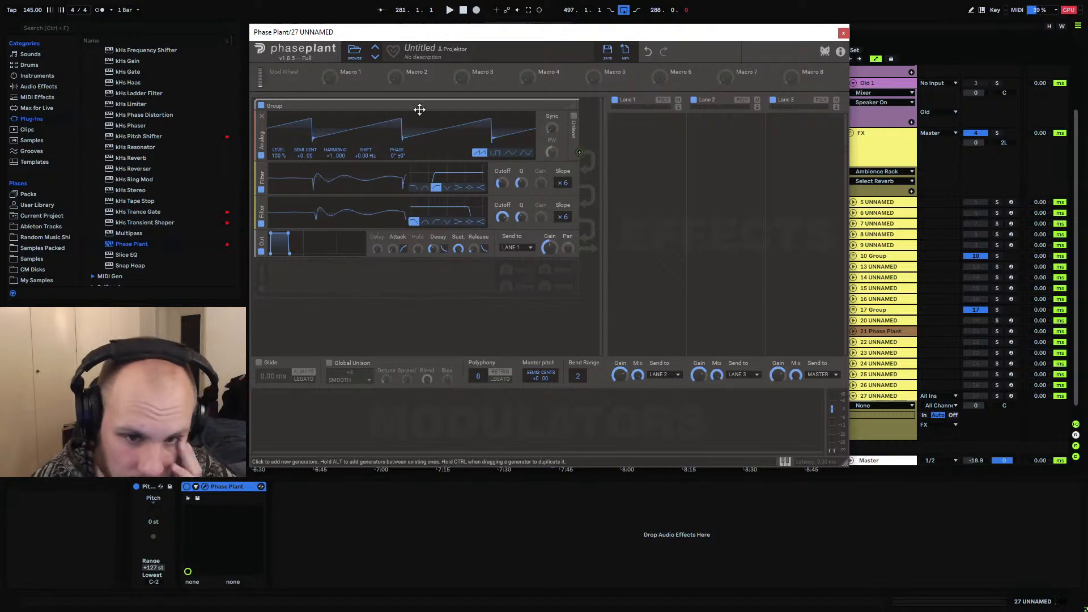
Duplicate the Analog group below the first, set the copy's first Filter to low-pass and remove its second Filter
{"action": "left_click_drag", "start_coordinate": [421, 109], "coordinate": [424, 290]}
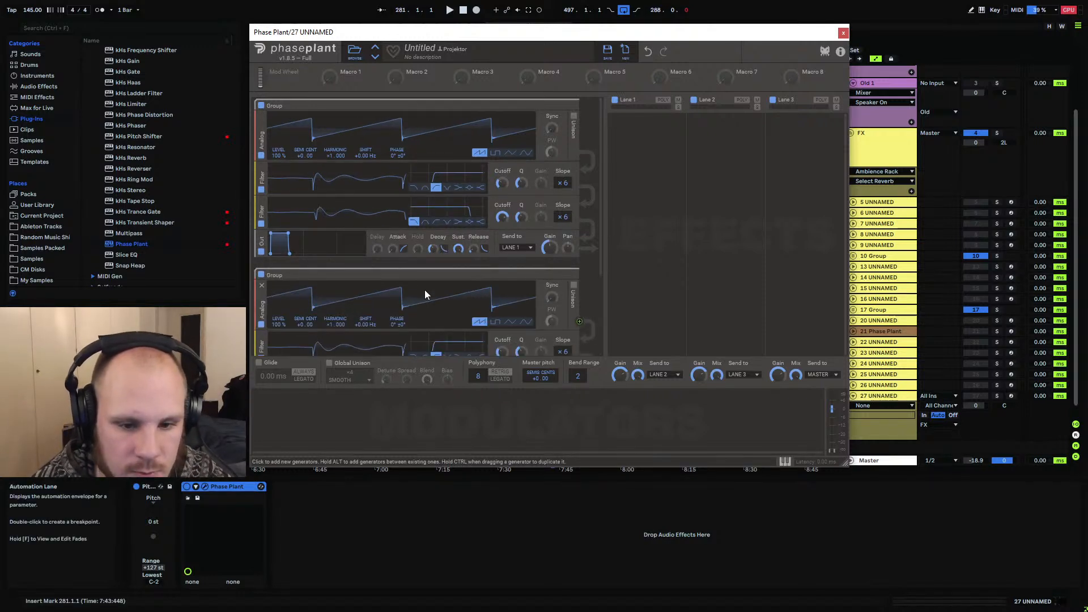
{"action": "scroll", "coordinate": [442, 271], "scroll_direction": "down", "scroll_amount": 2}
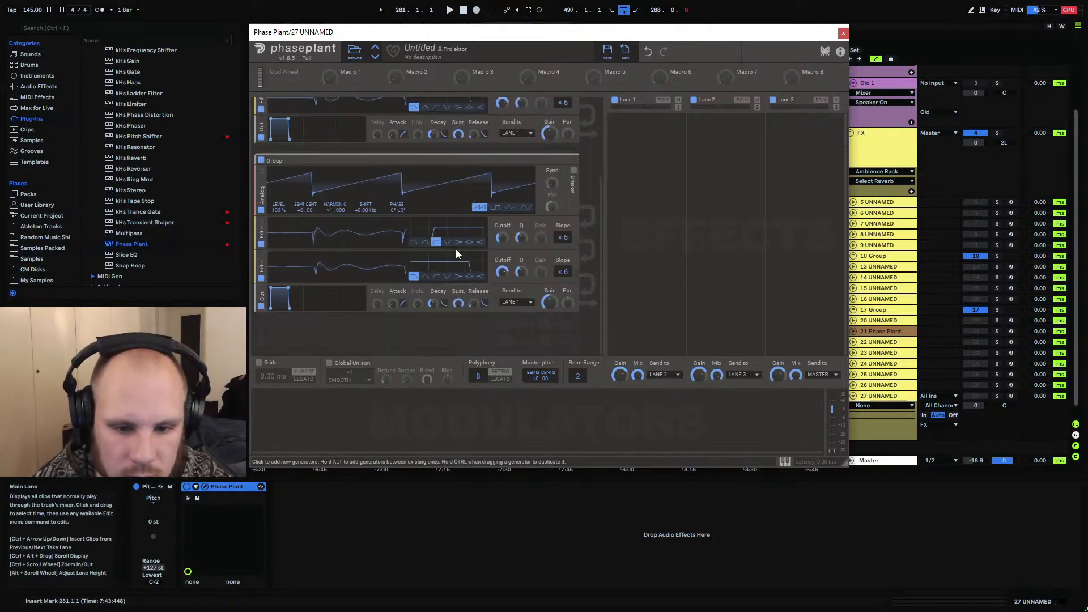
{"action": "left_click", "coordinate": [414, 242]}
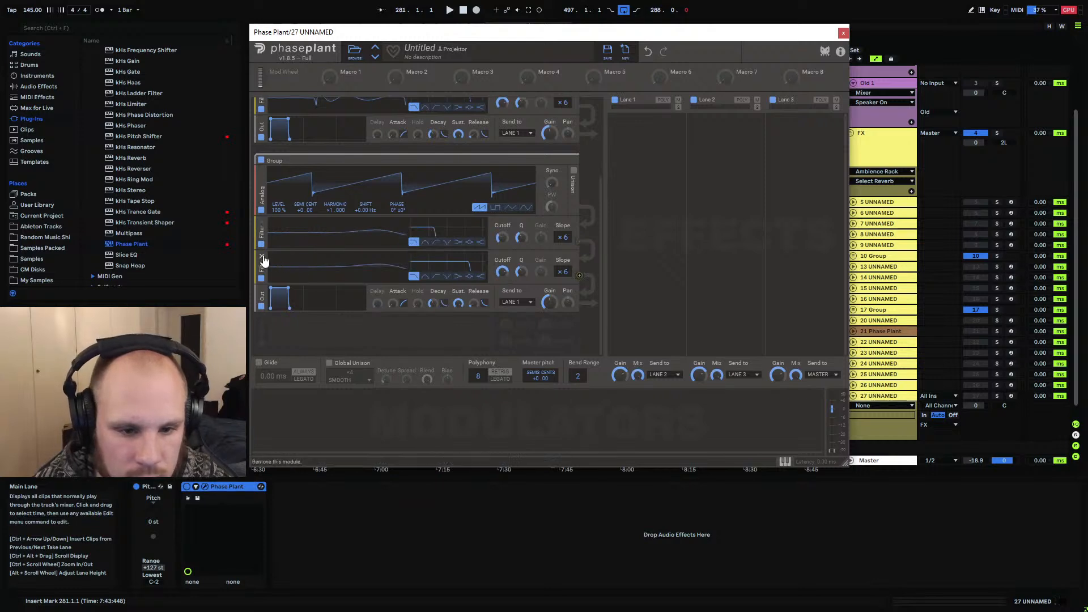
{"action": "scroll", "coordinate": [400, 279], "scroll_direction": "up", "scroll_amount": 1}
{"action": "scroll", "coordinate": [408, 275], "scroll_direction": "up", "scroll_amount": 3}
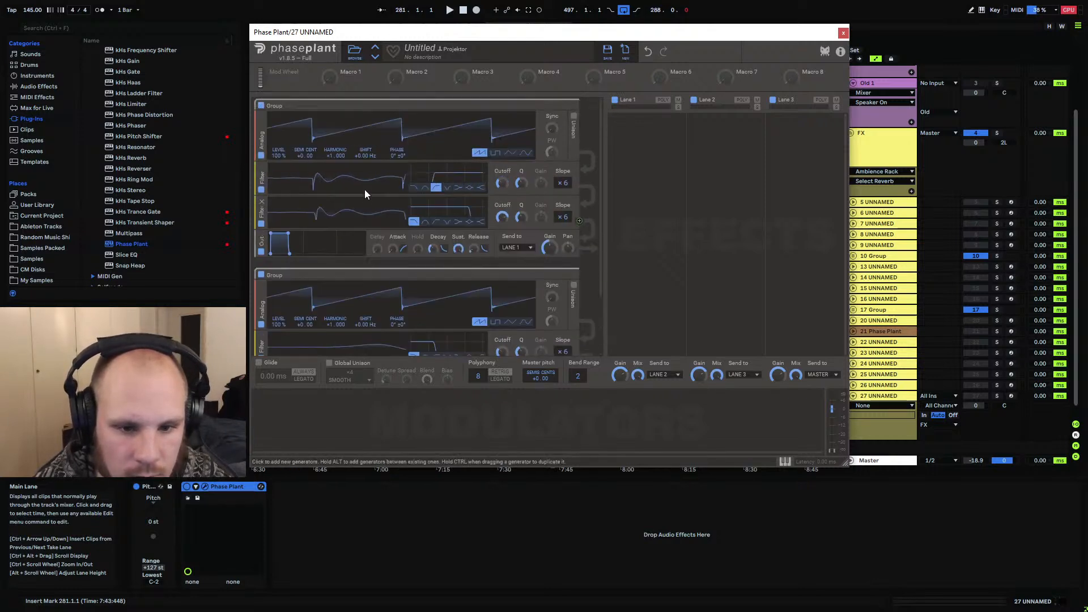
Duplicate the second group, with its single low-pass Filter, to make a third group
{"action": "scroll", "coordinate": [362, 210], "scroll_direction": "down", "scroll_amount": 3}
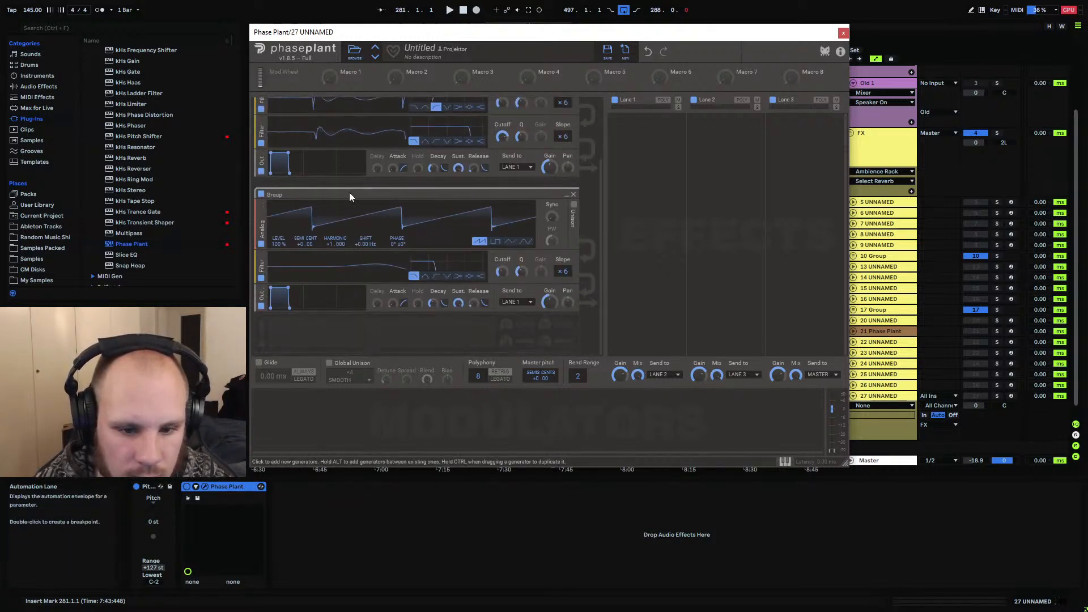
{"action": "left_click_drag", "start_coordinate": [349, 192], "coordinate": [359, 328]}
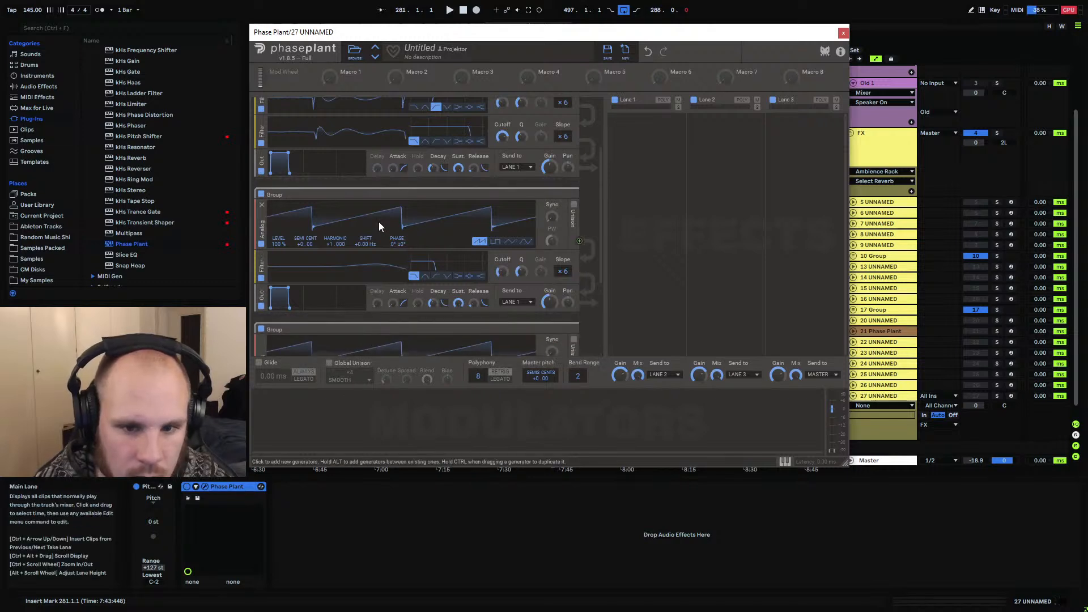
{"action": "scroll", "coordinate": [378, 222], "scroll_direction": "up", "scroll_amount": 1}
{"action": "scroll", "coordinate": [310, 203], "scroll_direction": "down", "scroll_amount": 3}
{"action": "scroll", "coordinate": [261, 117], "scroll_direction": "up", "scroll_amount": 1}
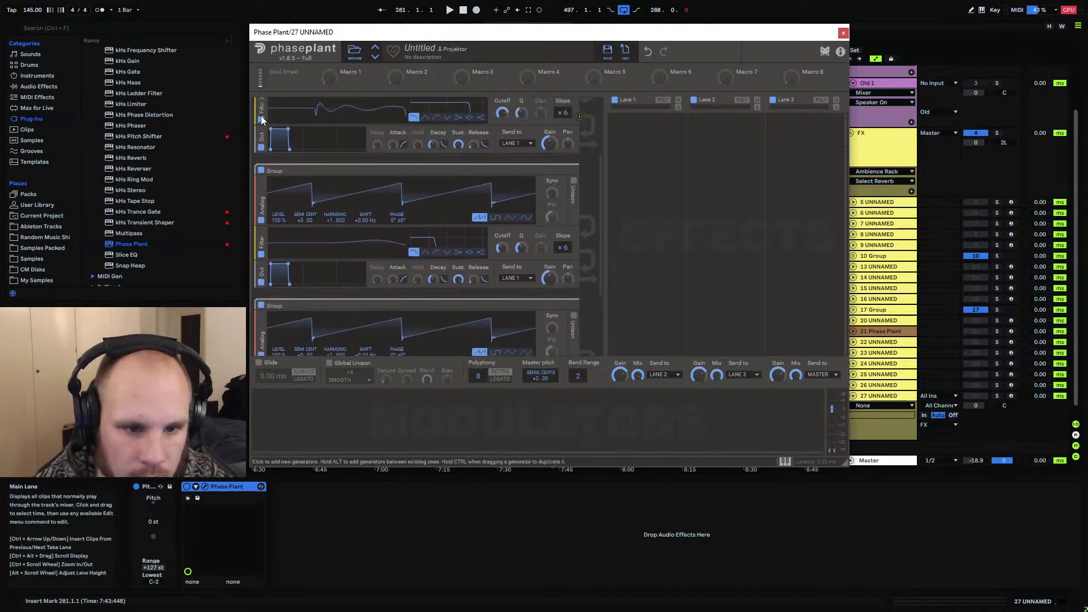
Replace the third group's Filter with a copy of the first group's low-pass Filter after the Analog generator, switched to high-pass
{"action": "left_click_drag", "start_coordinate": [263, 112], "coordinate": [269, 334]}
{"action": "scroll", "coordinate": [322, 290], "scroll_direction": "down", "scroll_amount": 1}
{"action": "scroll", "coordinate": [321, 290], "scroll_direction": "down", "scroll_amount": 4}
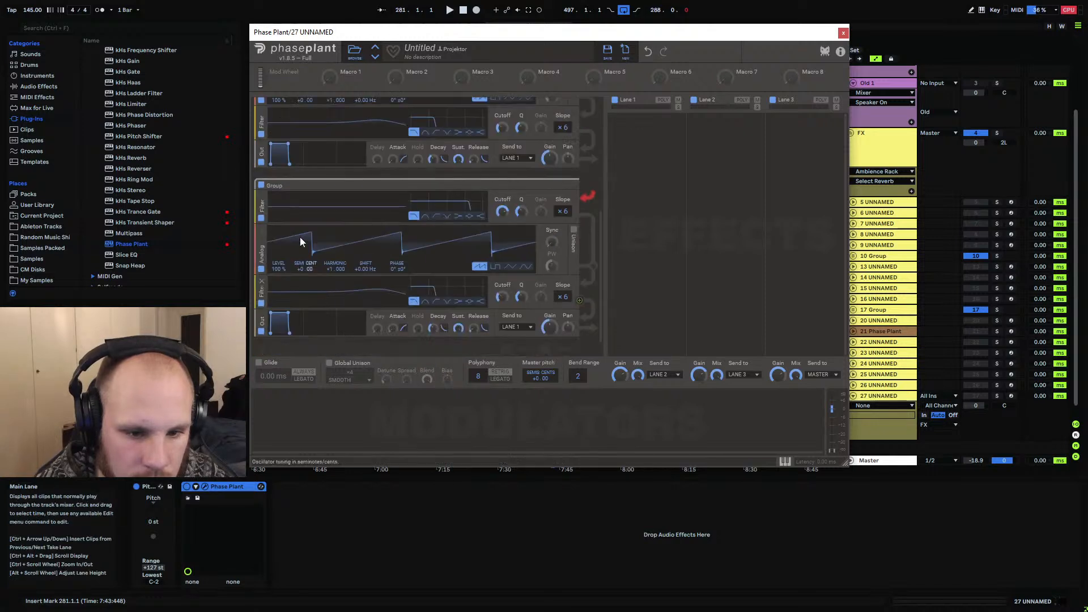
{"action": "left_click_drag", "start_coordinate": [263, 206], "coordinate": [265, 296]}
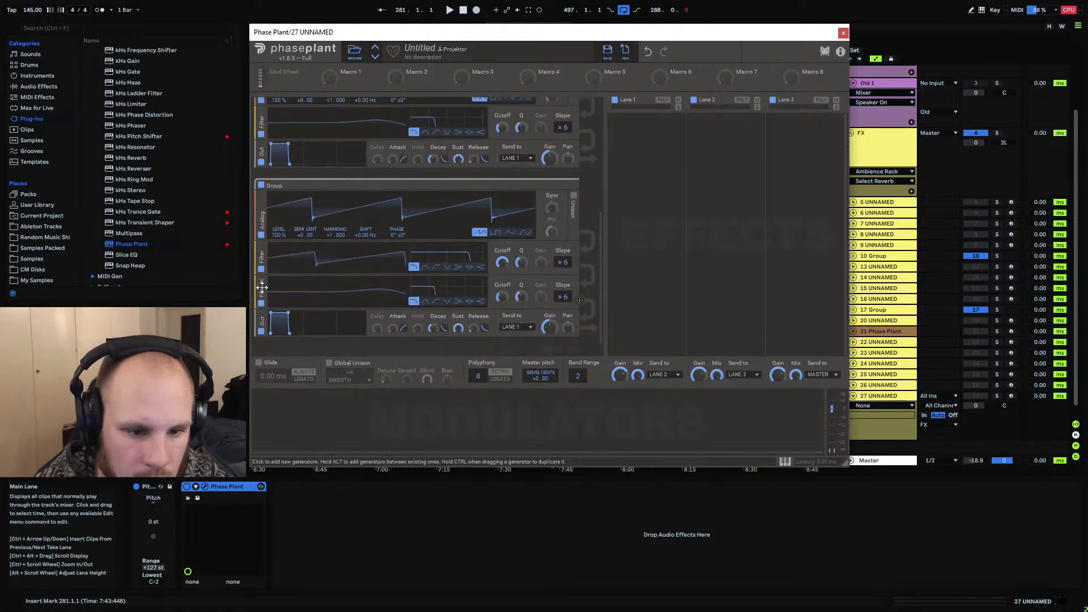
{"action": "left_click", "coordinate": [261, 281]}
{"action": "left_click", "coordinate": [436, 277]}
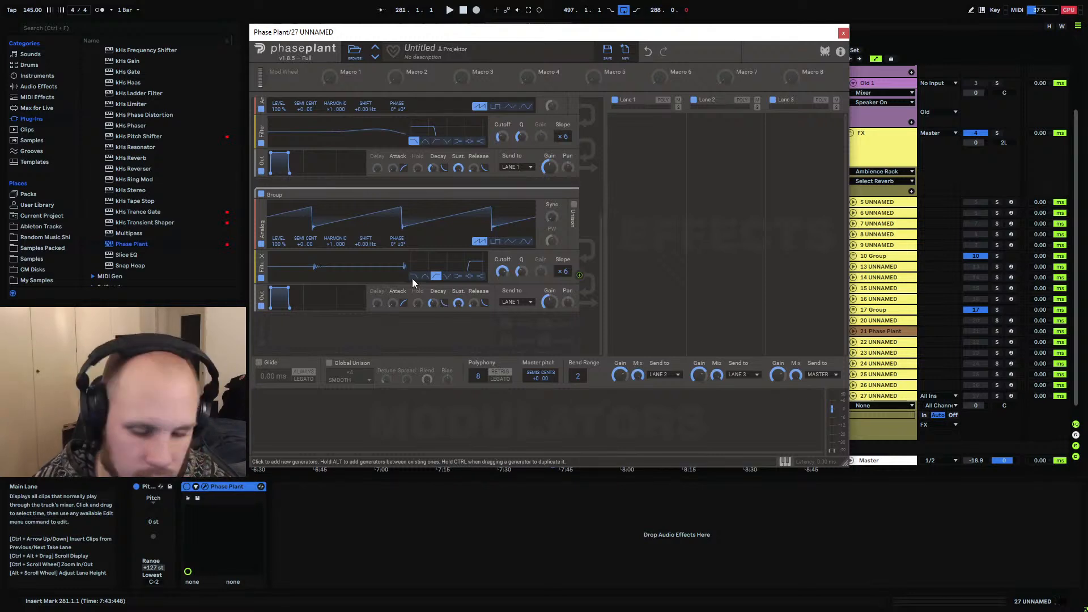
Route the outputs of effect lanes 1 and 2 directly to Master
{"action": "left_click_drag", "start_coordinate": [600, 273], "coordinate": [601, 144]}
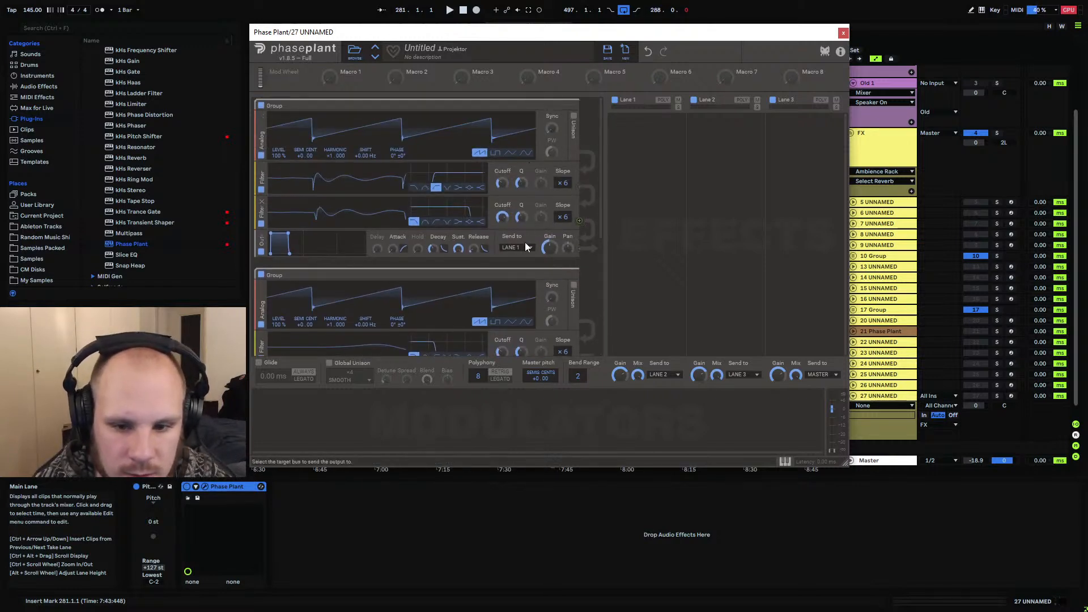
{"action": "left_click", "coordinate": [737, 374]}
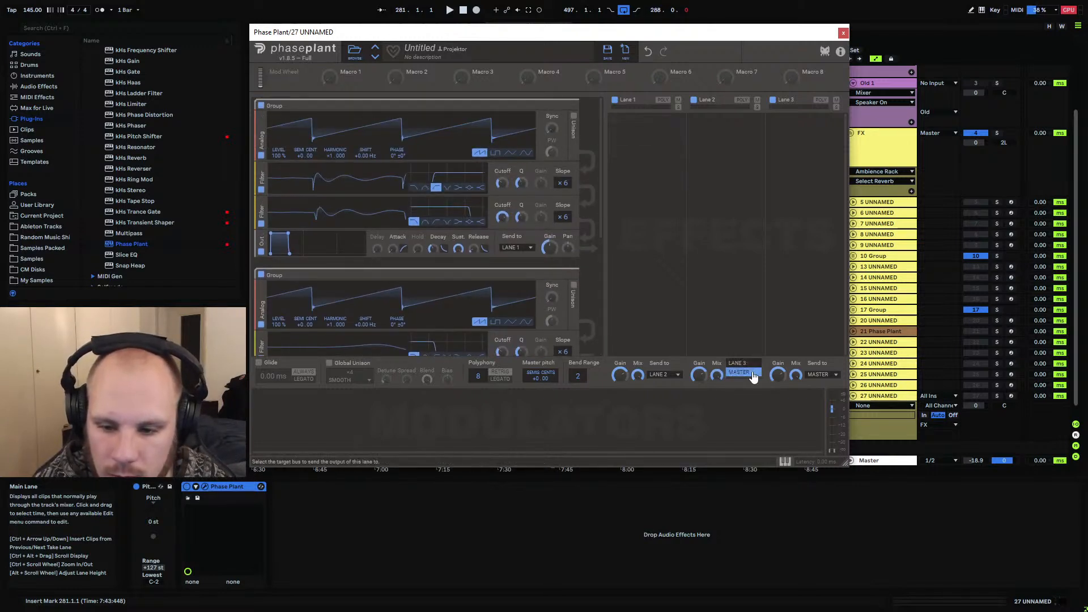
{"action": "left_click", "coordinate": [753, 373]}
{"action": "left_click", "coordinate": [663, 375]}
{"action": "left_click", "coordinate": [672, 379]}
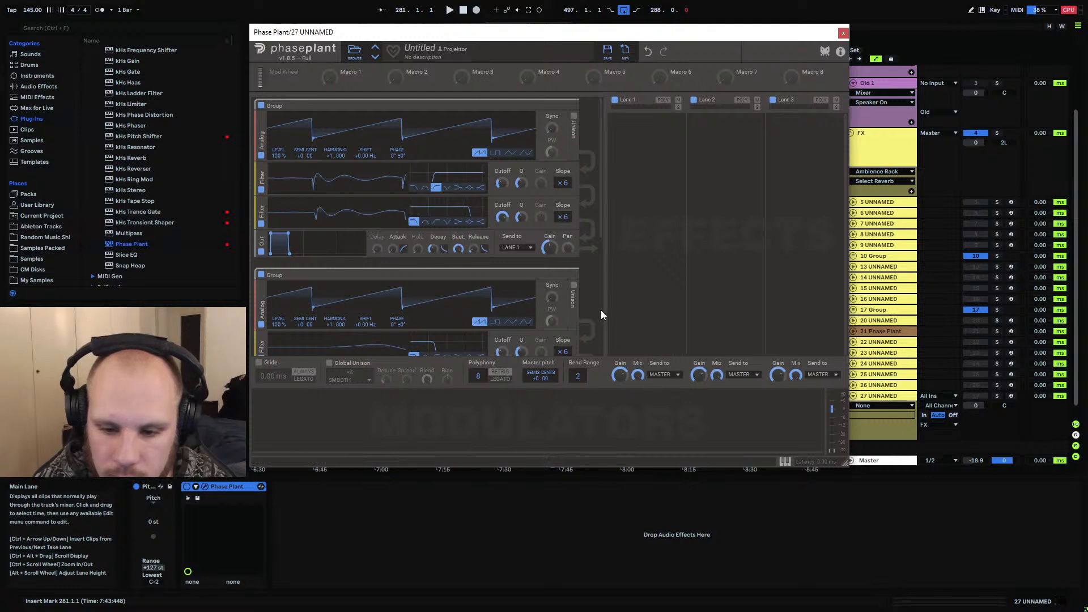
Send the first group's output to Lane 2 and the third group's output to Lane 3
{"action": "left_click", "coordinate": [524, 249]}
{"action": "left_click", "coordinate": [605, 242]}
{"action": "left_click_drag", "start_coordinate": [602, 219], "coordinate": [593, 308]}
{"action": "left_click", "coordinate": [517, 238]}
{"action": "left_click", "coordinate": [513, 258]}
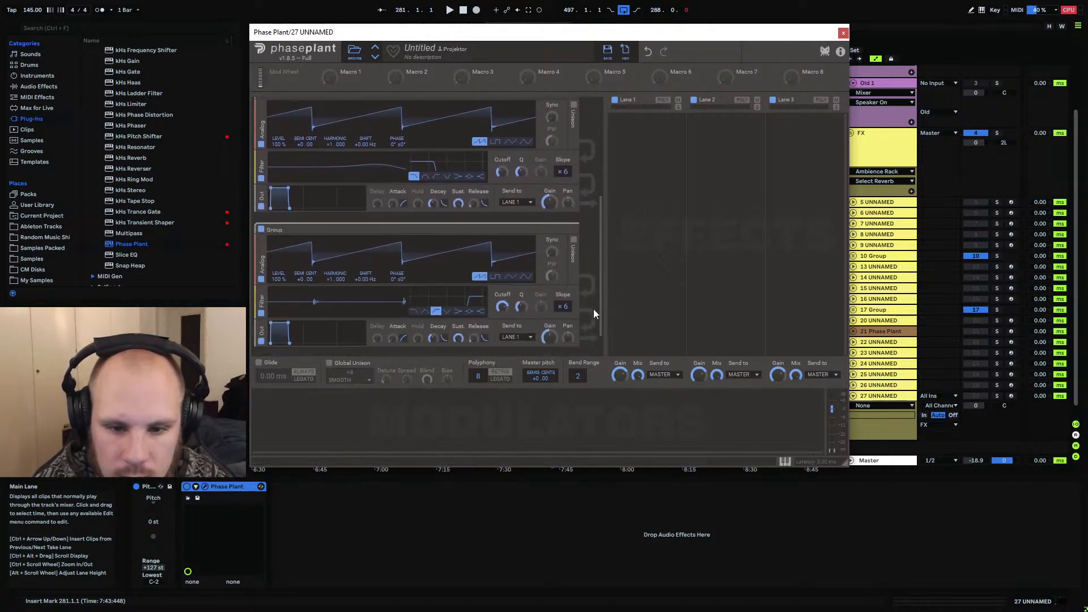
{"action": "left_click", "coordinate": [525, 207]}
{"action": "left_click", "coordinate": [524, 208]}
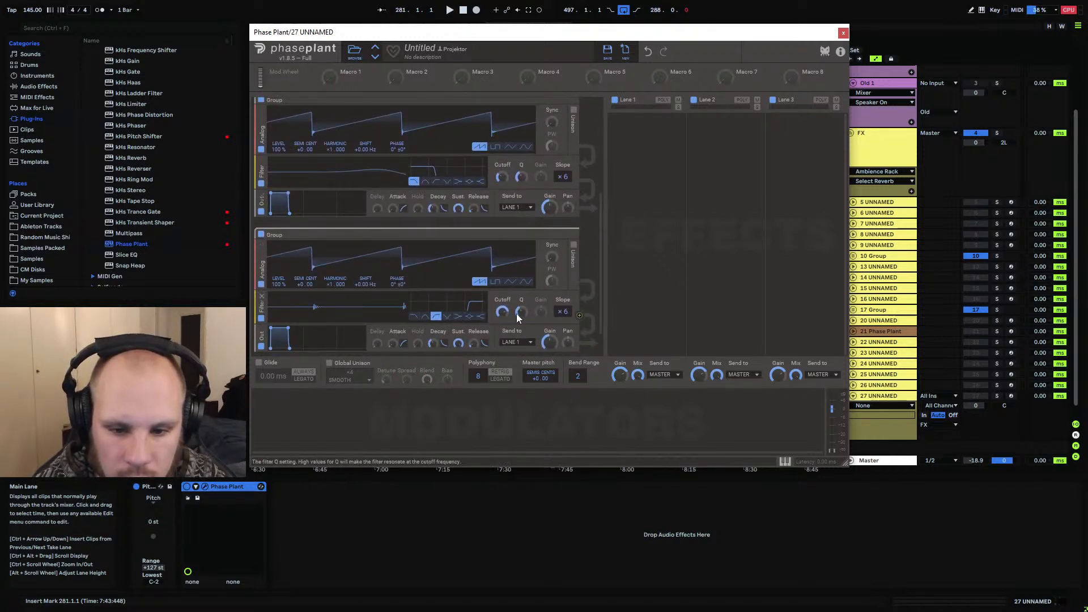
{"action": "left_click", "coordinate": [515, 342]}
{"action": "left_click", "coordinate": [517, 363]}
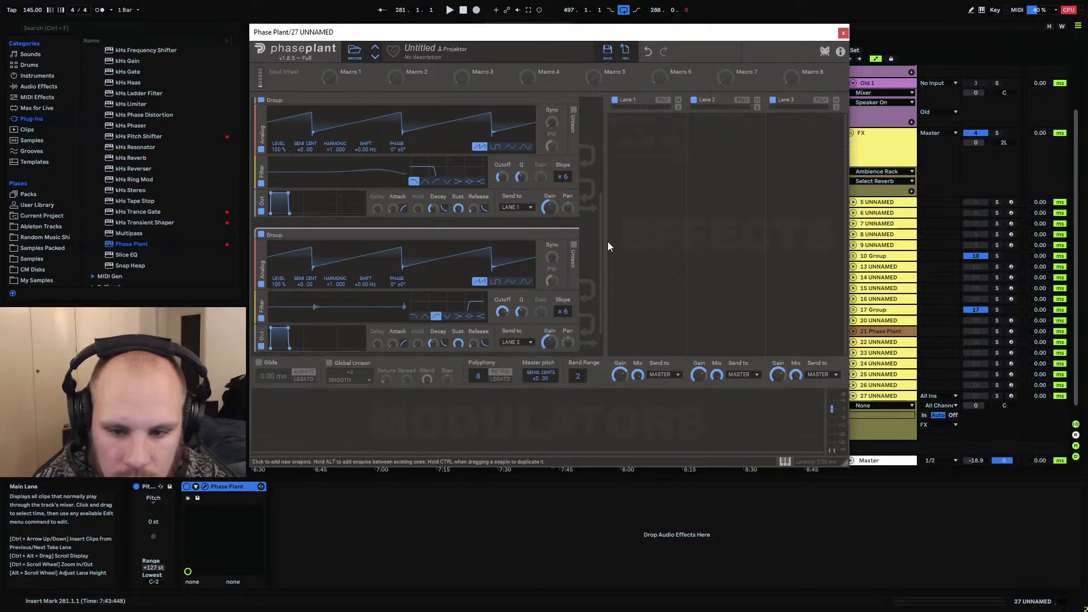
Add an empty fourth Group below the existing generator groups
{"action": "scroll", "coordinate": [599, 256], "scroll_direction": "down", "scroll_amount": 3}
{"action": "left_click", "coordinate": [372, 334]}
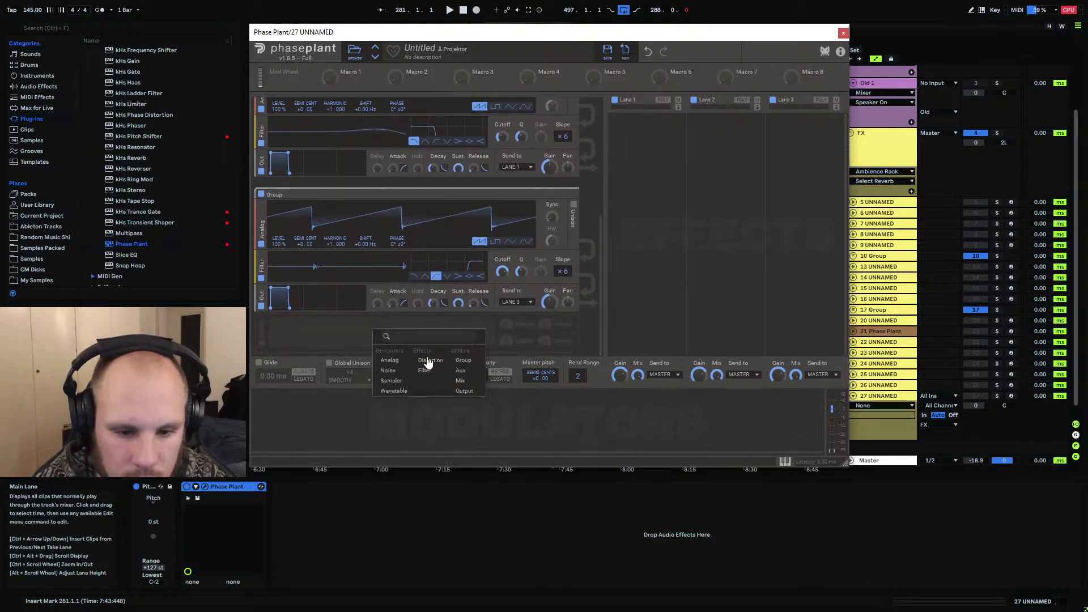
{"action": "left_click", "coordinate": [463, 361]}
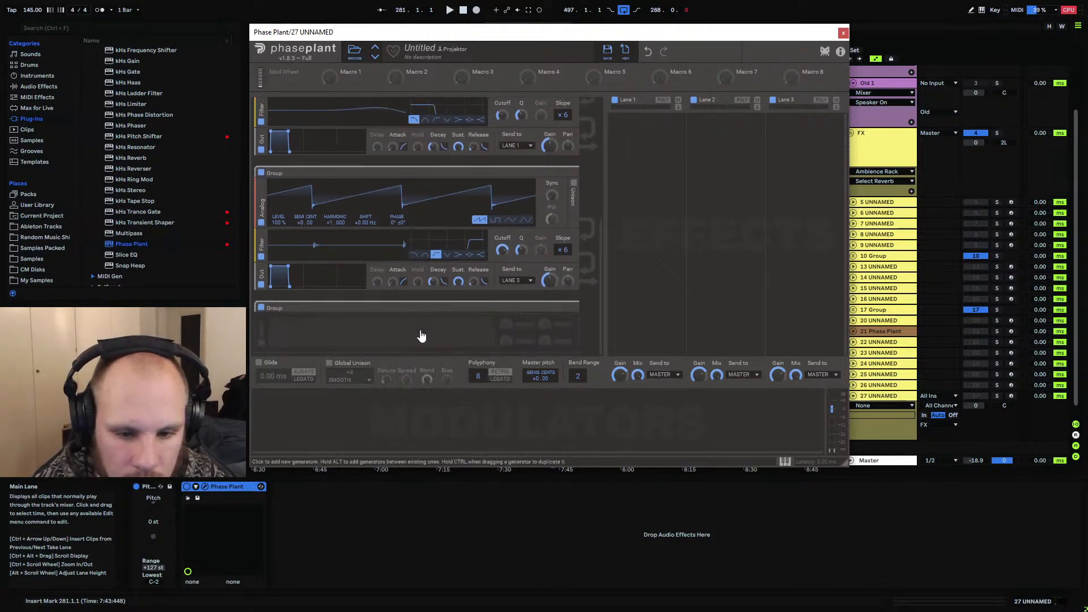
{"action": "left_click", "coordinate": [421, 336]}
{"action": "left_click", "coordinate": [444, 377]}
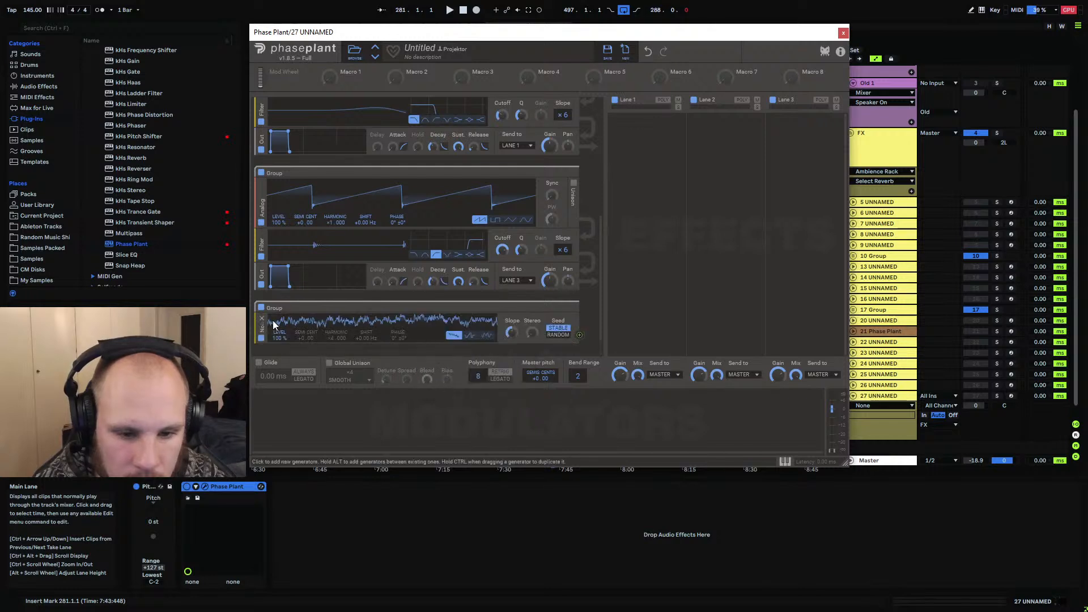
{"action": "left_click", "coordinate": [261, 318]}
Add a Wavetable generator followed by two Analog generators to the fourth group
{"action": "left_click", "coordinate": [340, 329]}
{"action": "left_click", "coordinate": [347, 389]}
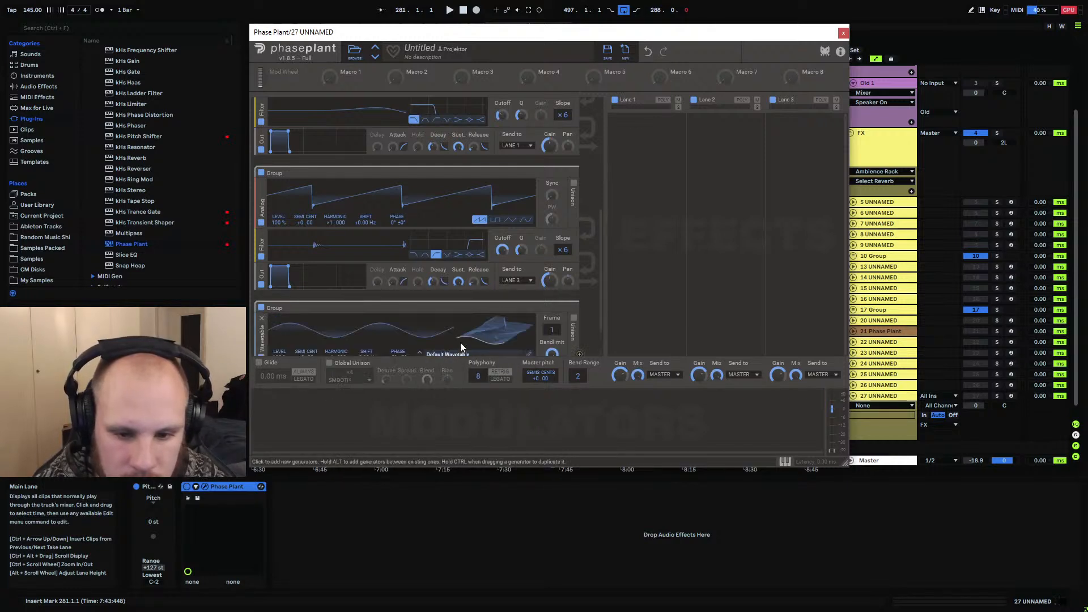
{"action": "scroll", "coordinate": [410, 301], "scroll_direction": "down", "scroll_amount": 2}
{"action": "left_click", "coordinate": [347, 336]}
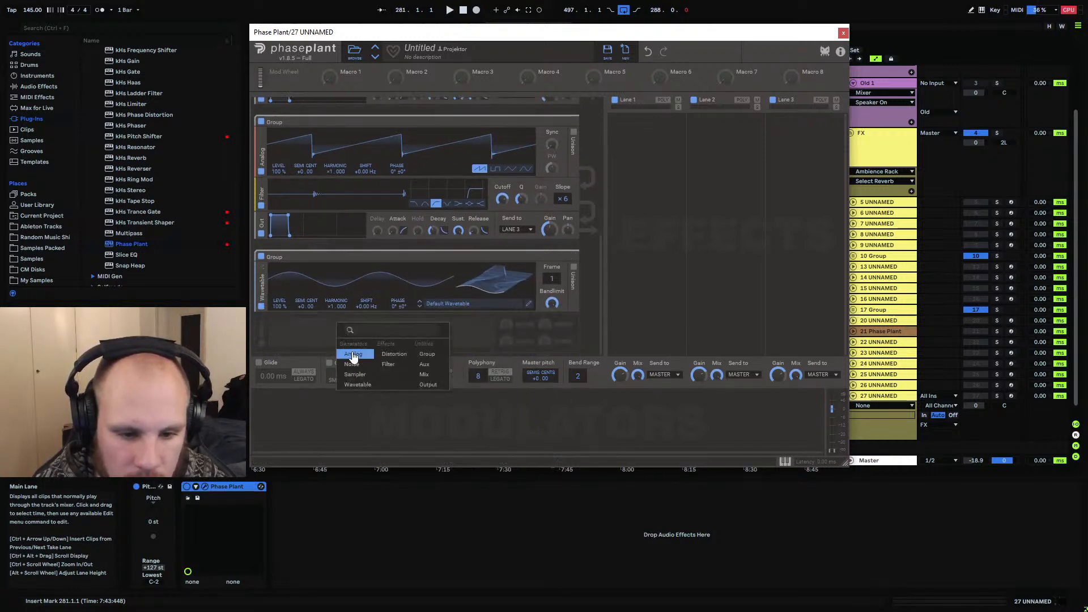
{"action": "left_click", "coordinate": [352, 355]}
{"action": "left_click", "coordinate": [369, 328]}
{"action": "left_click", "coordinate": [387, 348]}
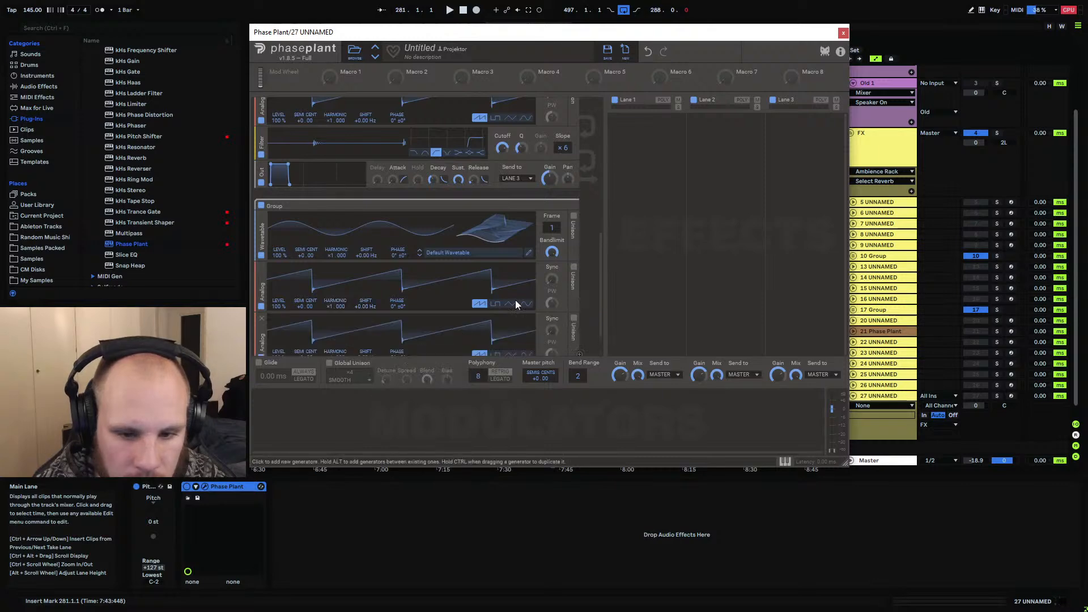
Set the Analog generators in the first three groups to sine wave
{"action": "scroll", "coordinate": [516, 285], "scroll_direction": "up", "scroll_amount": 3}
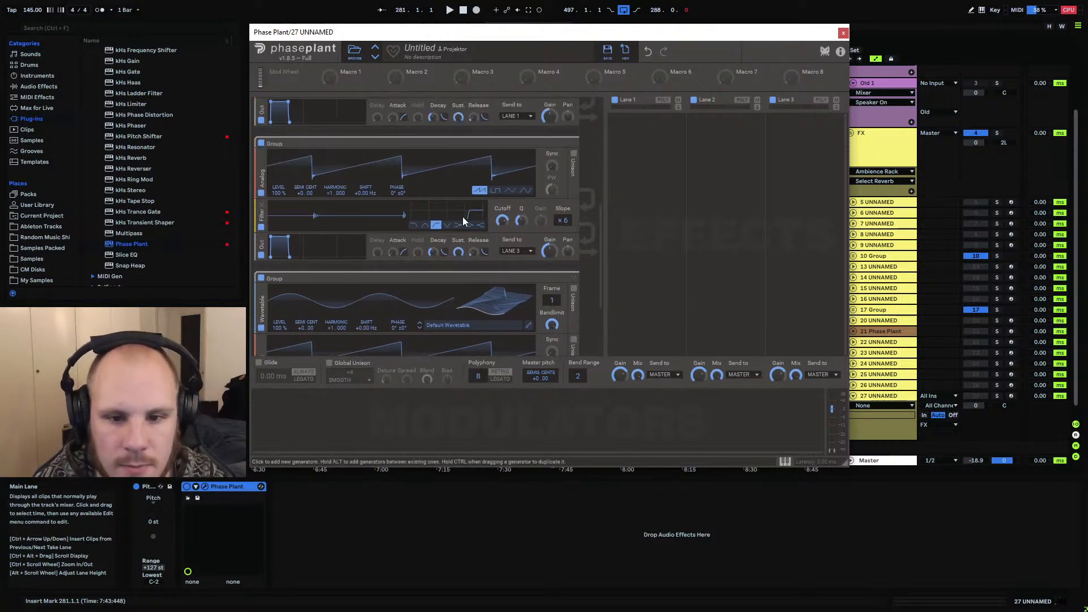
{"action": "left_click", "coordinate": [526, 193]}
{"action": "scroll", "coordinate": [526, 192], "scroll_direction": "up", "scroll_amount": 6}
{"action": "left_click", "coordinate": [527, 201]}
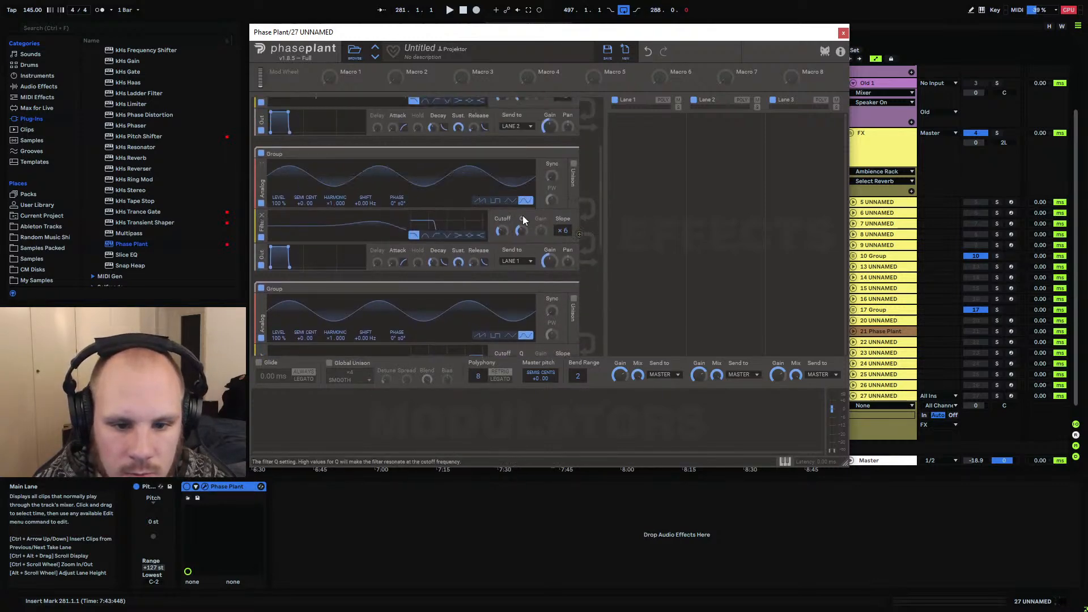
{"action": "scroll", "coordinate": [523, 220], "scroll_direction": "up", "scroll_amount": 4}
{"action": "left_click", "coordinate": [526, 163]}
Set both Analog generators in the fourth group to triangle wave
{"action": "scroll", "coordinate": [410, 194], "scroll_direction": "down", "scroll_amount": 5}
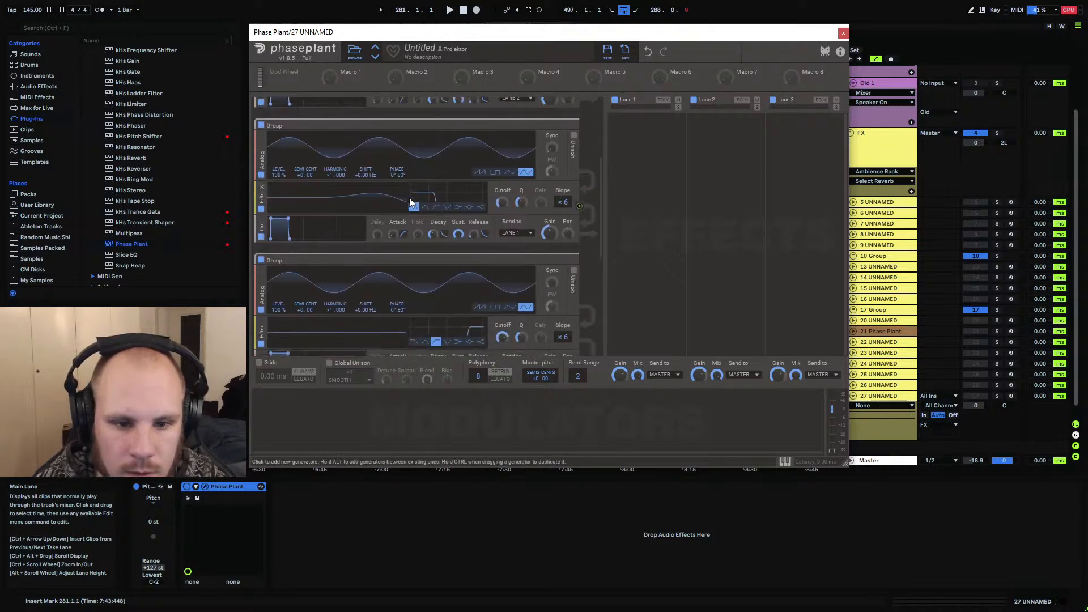
{"action": "scroll", "coordinate": [410, 199], "scroll_direction": "down", "scroll_amount": 5}
{"action": "scroll", "coordinate": [476, 241], "scroll_direction": "up", "scroll_amount": 4}
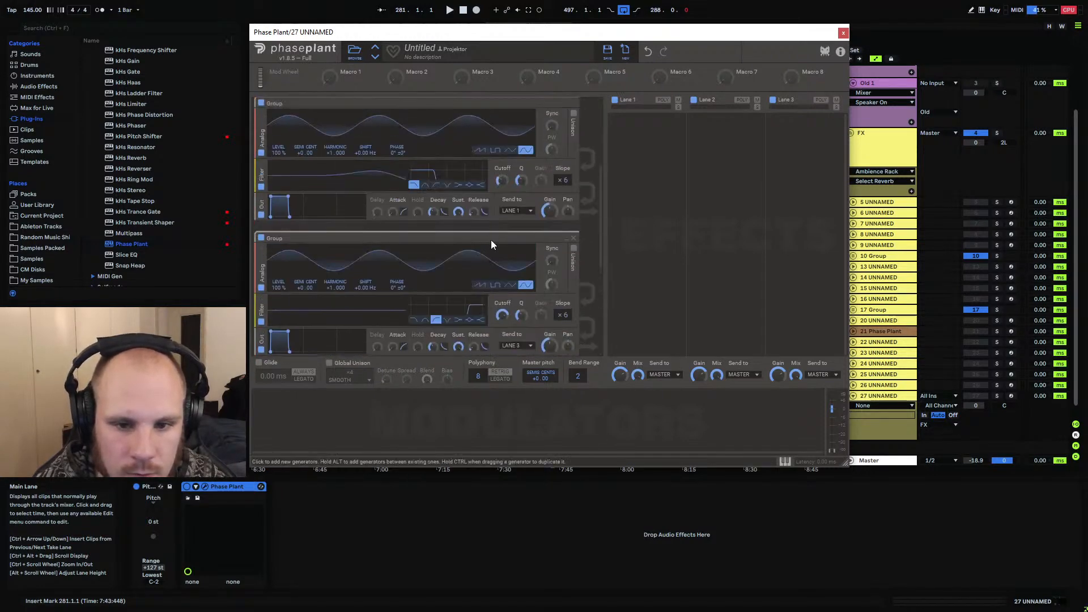
{"action": "scroll", "coordinate": [481, 237], "scroll_direction": "up", "scroll_amount": 4}
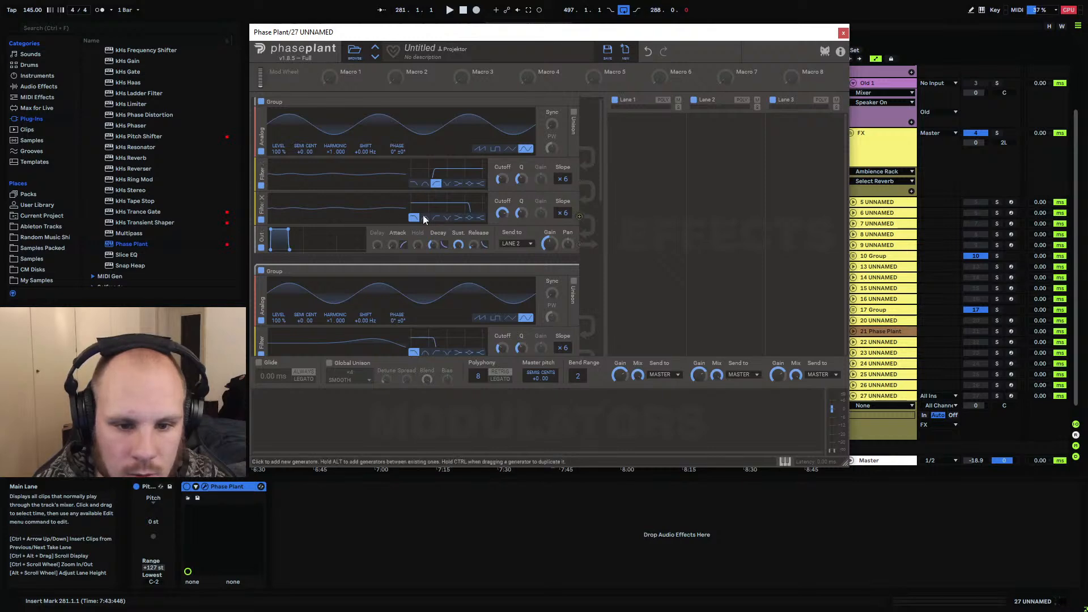
{"action": "scroll", "coordinate": [371, 213], "scroll_direction": "down", "scroll_amount": 3}
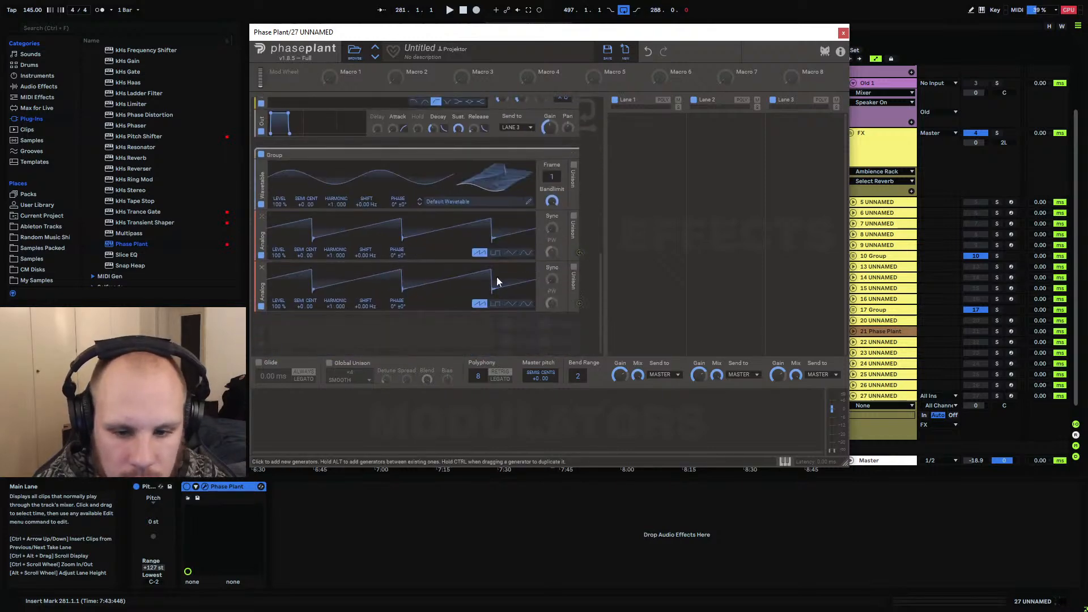
{"action": "left_click", "coordinate": [510, 254]}
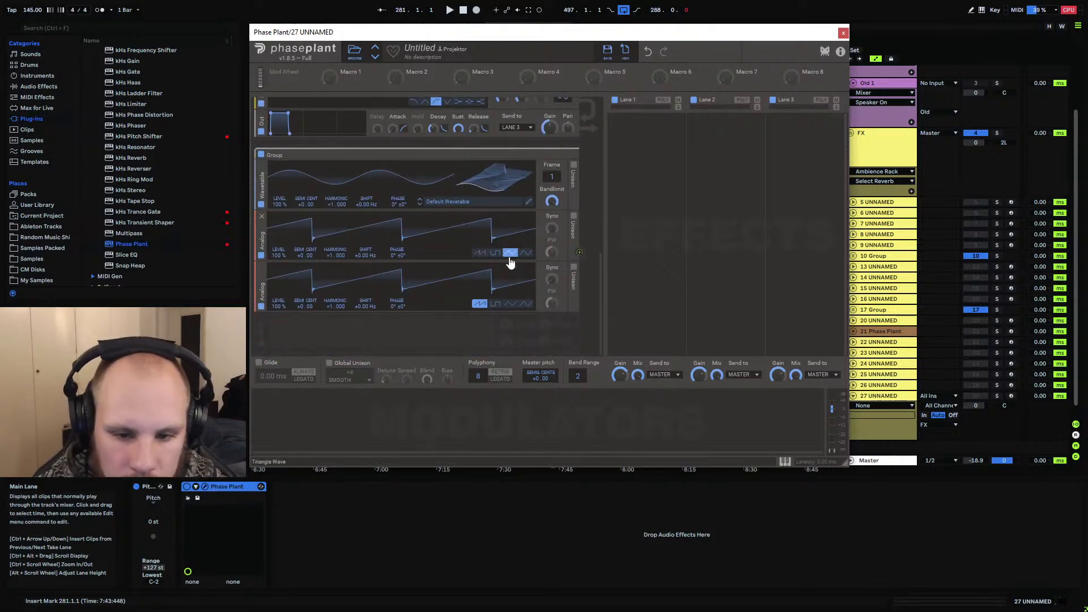
{"action": "left_click", "coordinate": [510, 304]}
Add a second Wavetable generator to the fourth group and load the factory Dispersed Square wavetable from Squares
{"action": "left_click", "coordinate": [375, 334]}
{"action": "left_click", "coordinate": [394, 384]}
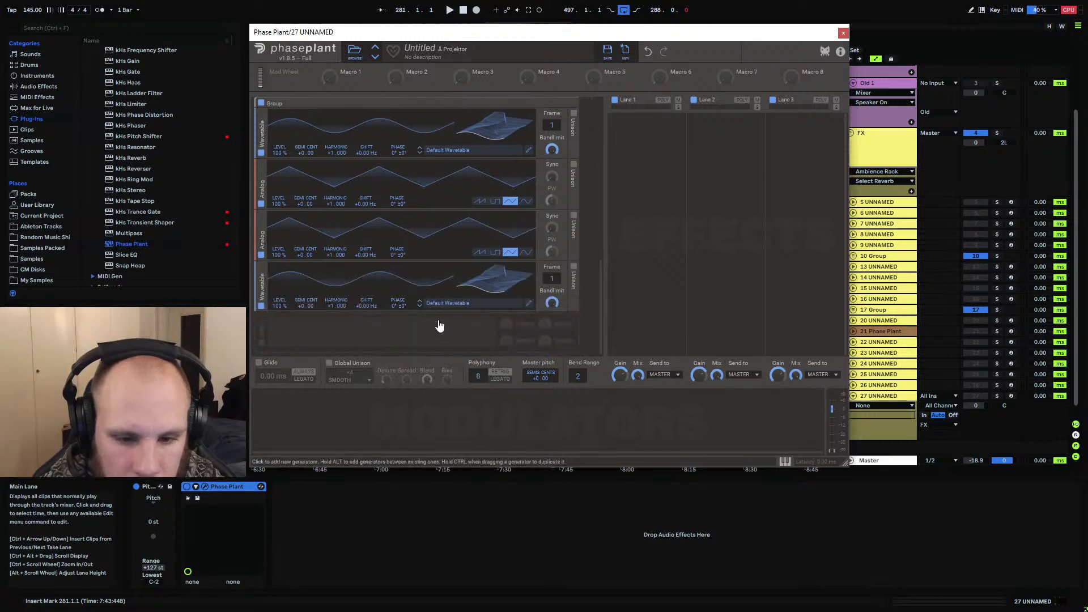
{"action": "left_click", "coordinate": [467, 303]}
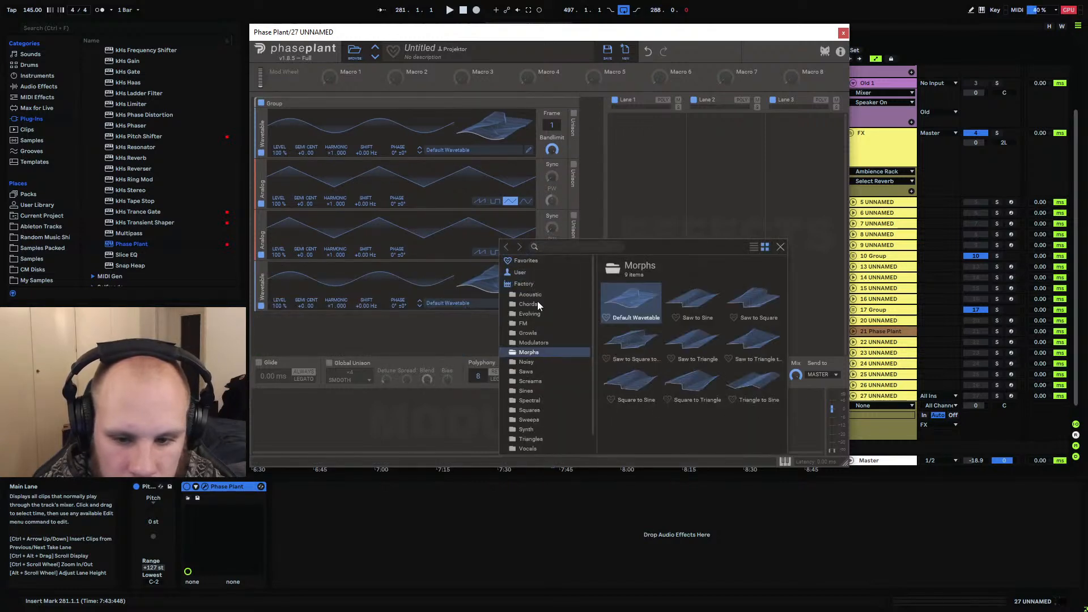
{"action": "left_click", "coordinate": [531, 379]}
{"action": "left_click", "coordinate": [528, 370]}
{"action": "left_click", "coordinate": [535, 410]}
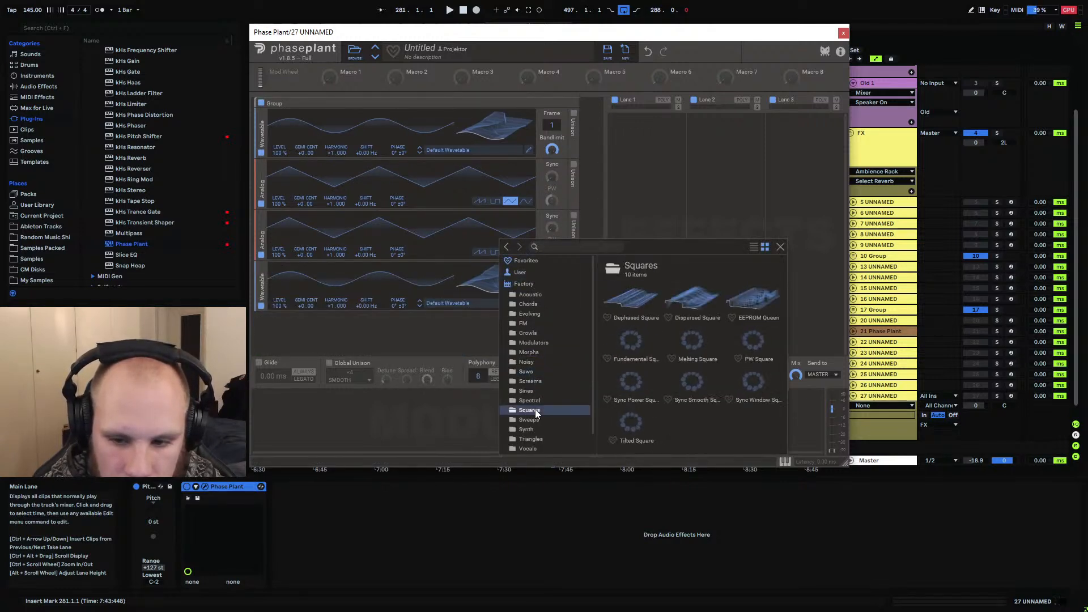
{"action": "left_click", "coordinate": [694, 295]}
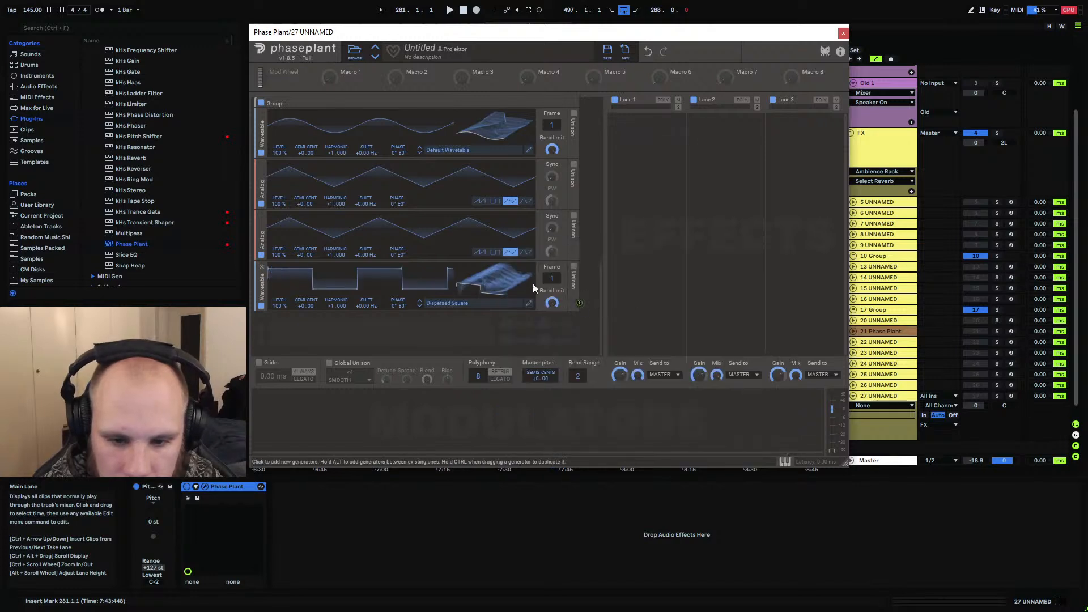
Set the Dispersed Square wavetable to frame 256 and use it to modulate the phase of the fourth group's first Wavetable generator
{"action": "left_click_drag", "start_coordinate": [551, 279], "coordinate": [551, 135]}
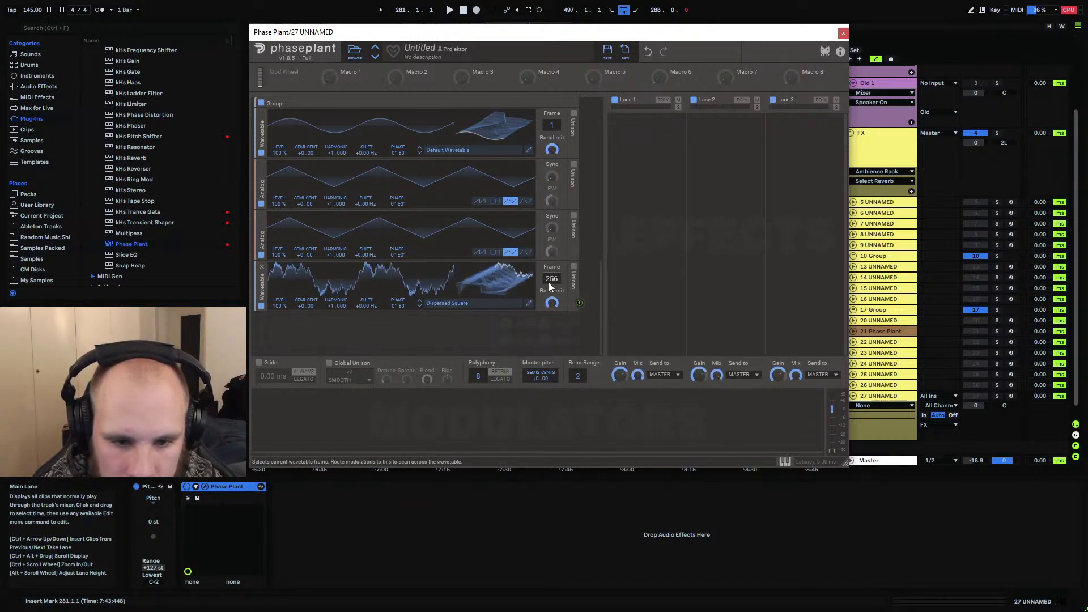
{"action": "left_click", "coordinate": [579, 303]}
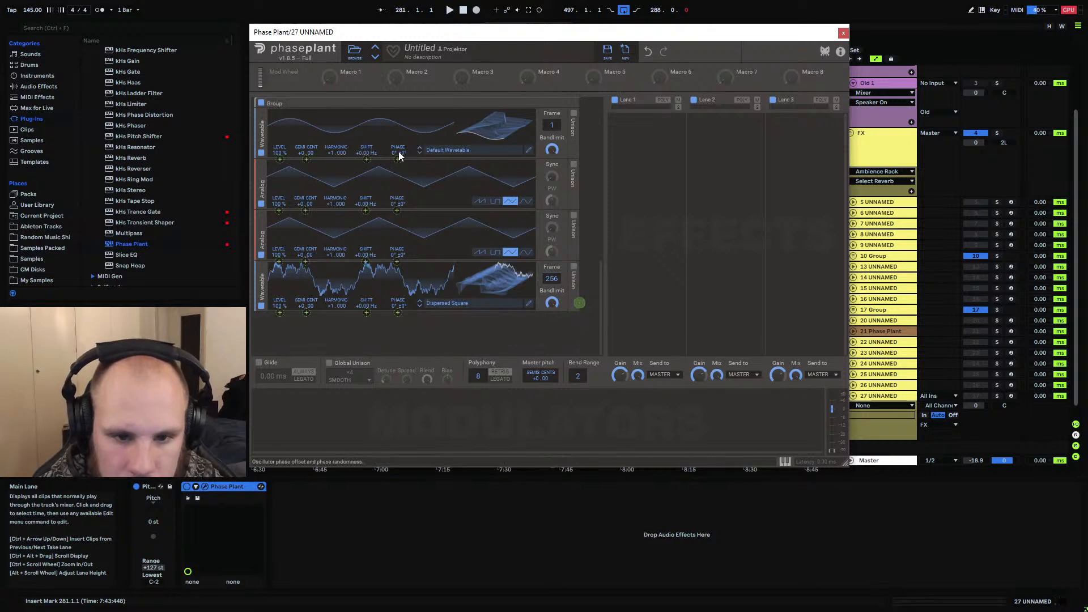
{"action": "left_click_drag", "start_coordinate": [397, 159], "coordinate": [398, 126]}
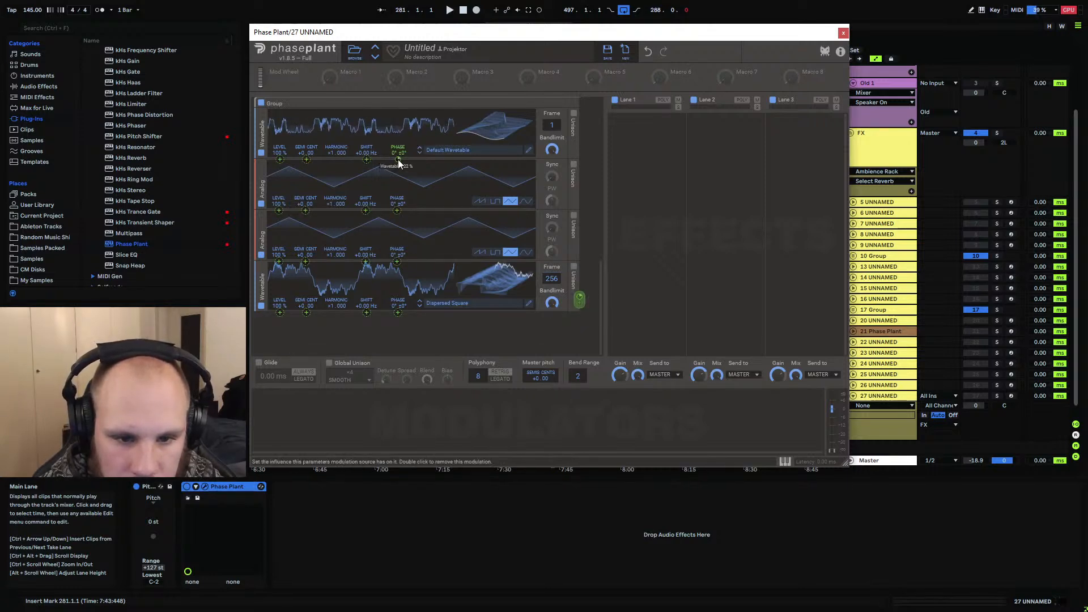
Switch the fourth group's upper Analog generator to sine wave and load the factory Marimba wavetable from Acoustic into its first Wavetable generator
{"action": "left_click", "coordinate": [523, 200]}
{"action": "left_click", "coordinate": [522, 201]}
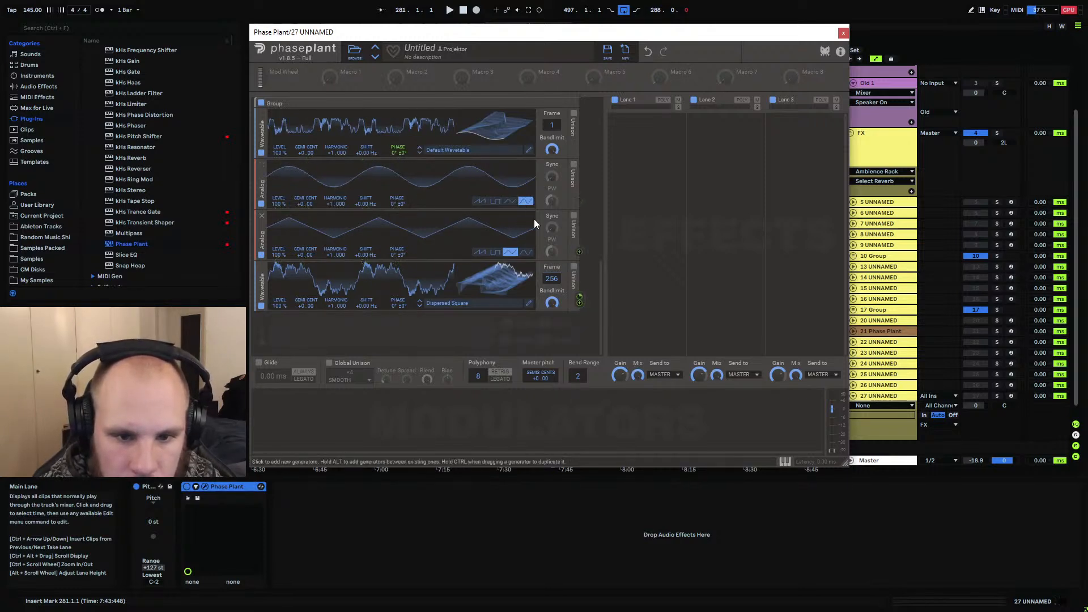
{"action": "left_click", "coordinate": [478, 150]}
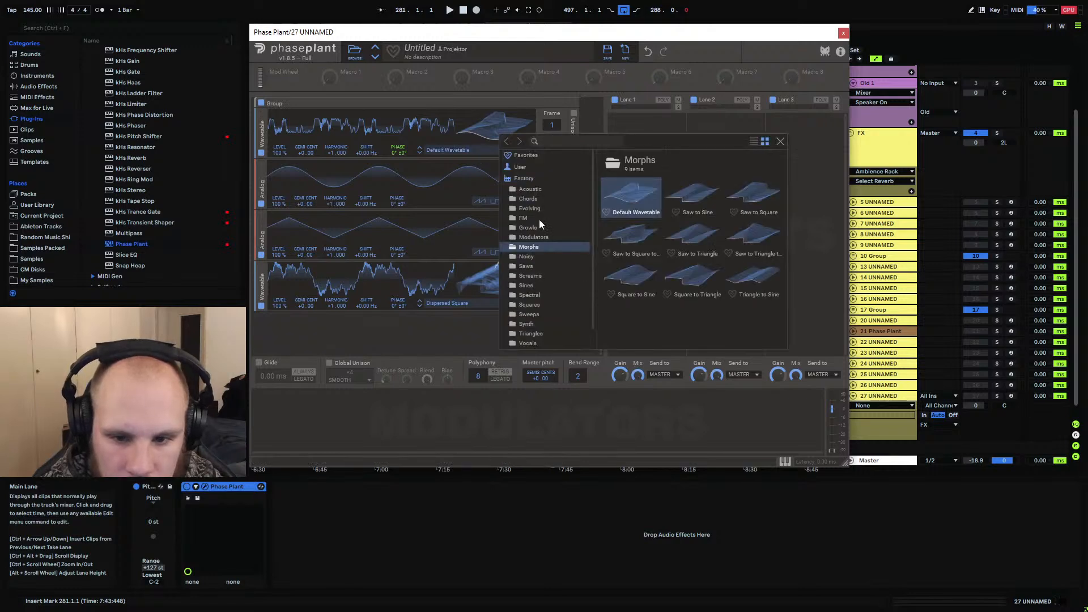
{"action": "left_click", "coordinate": [543, 189]}
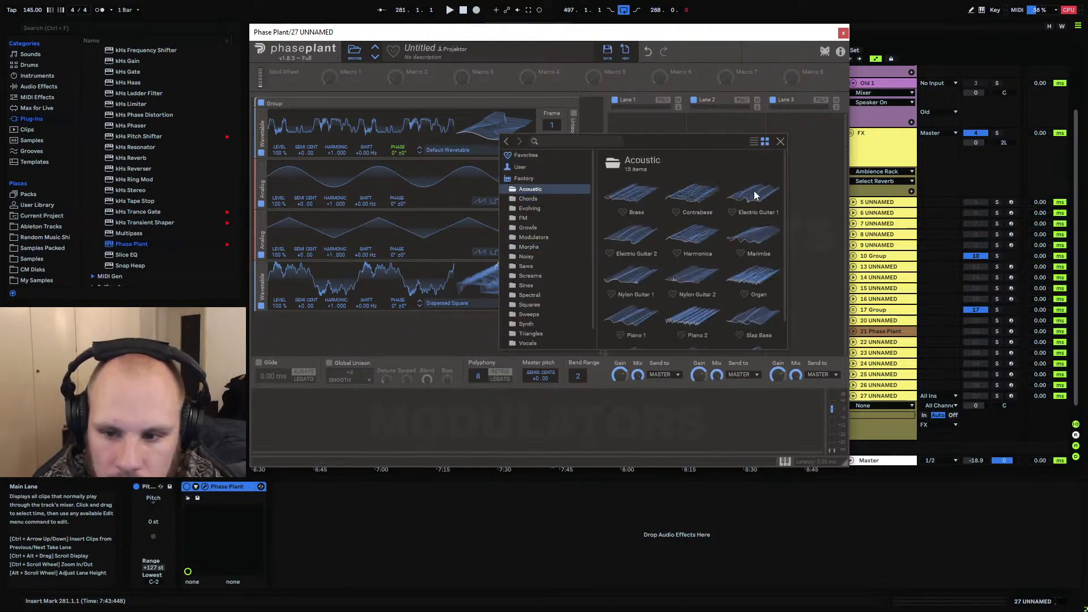
{"action": "double_click", "coordinate": [756, 232]}
Set the Marimba wavetable to frame 1 and the Dispersed Square wavetable to frame 58
{"action": "left_click_drag", "start_coordinate": [549, 124], "coordinate": [549, 96]}
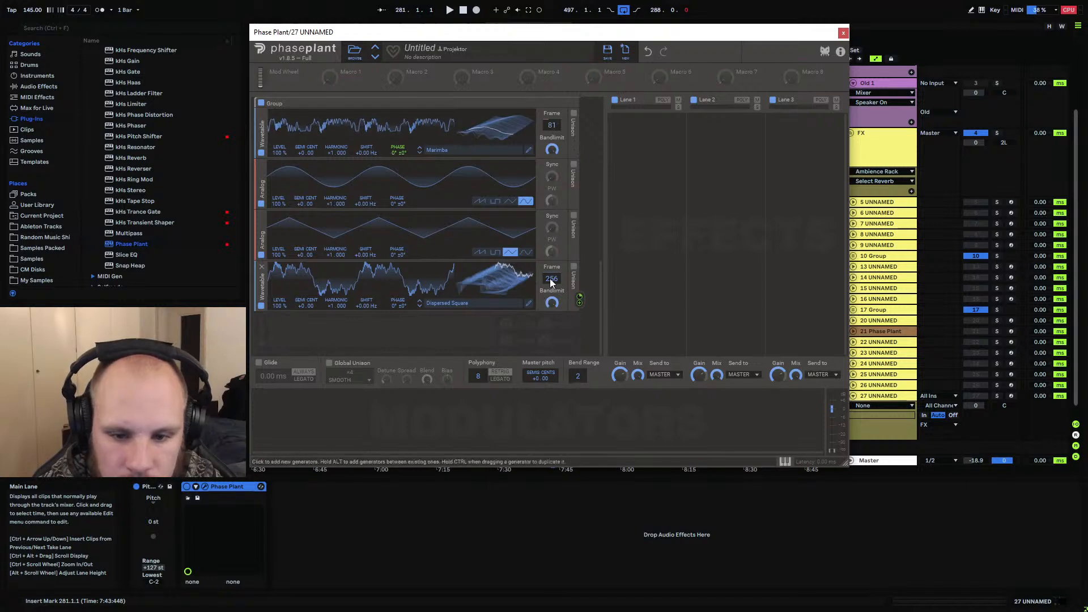
{"action": "left_click_drag", "start_coordinate": [551, 279], "coordinate": [552, 332]}
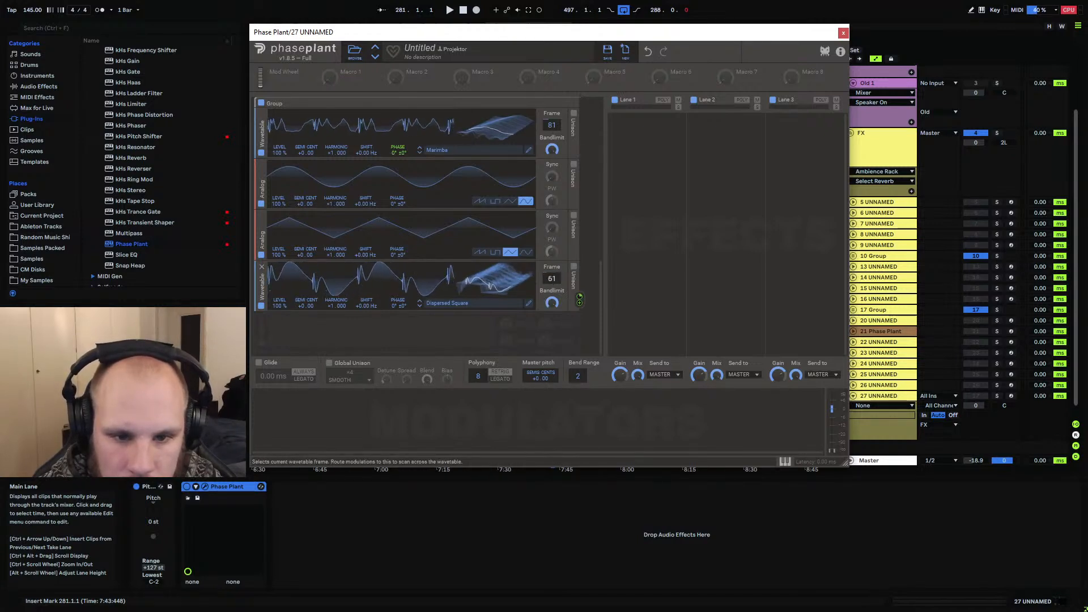
{"action": "left_click_drag", "start_coordinate": [556, 120], "coordinate": [556, 164]}
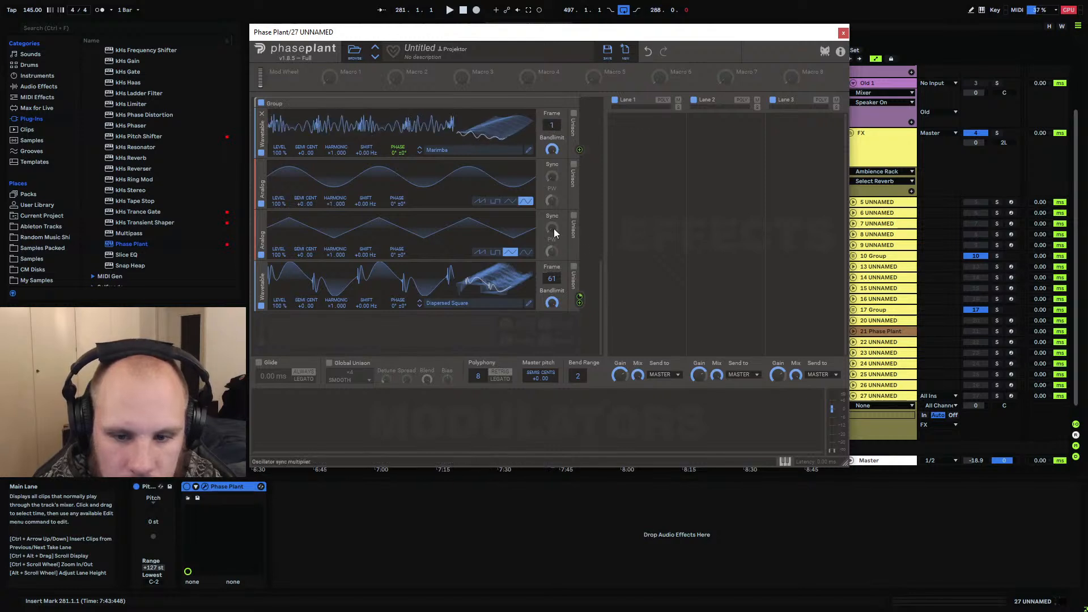
{"action": "left_click_drag", "start_coordinate": [552, 277], "coordinate": [552, 280]}
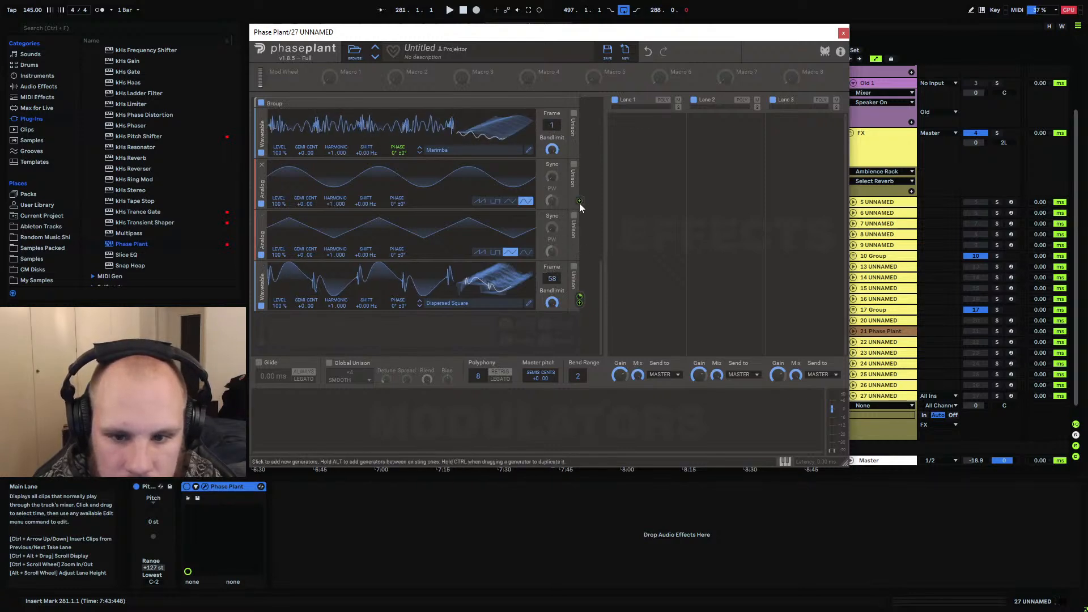
Modulate the Marimba generator's phase from both fourth-group Analog generators, and the upper Analog generator's phase from itself
{"action": "left_click_drag", "start_coordinate": [579, 202], "coordinate": [399, 164]}
{"action": "left_click_drag", "start_coordinate": [398, 159], "coordinate": [398, 141]}
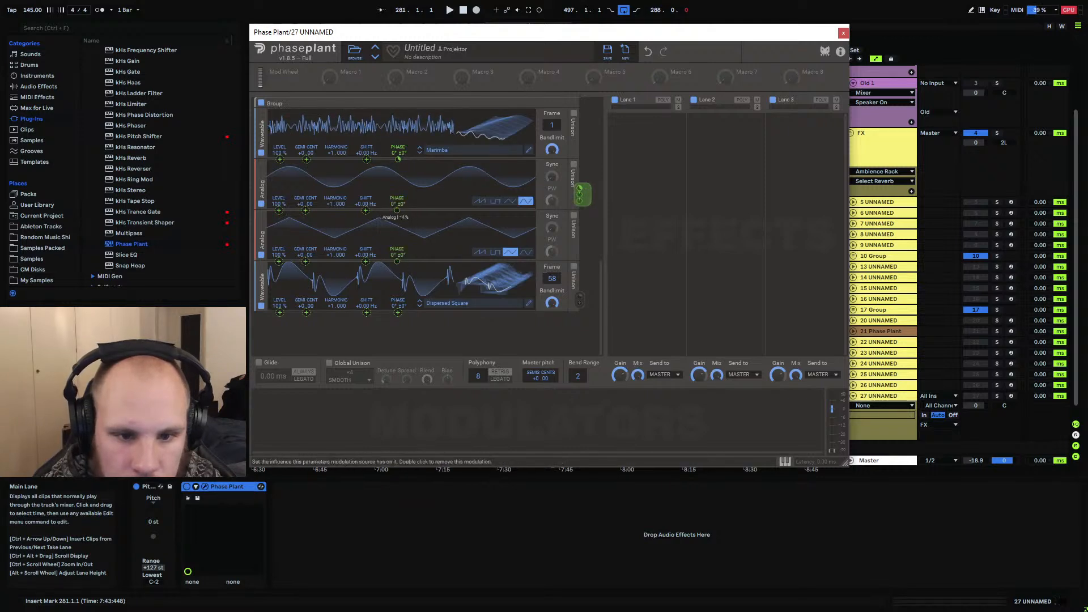
{"action": "left_click_drag", "start_coordinate": [396, 210], "coordinate": [397, 216]}
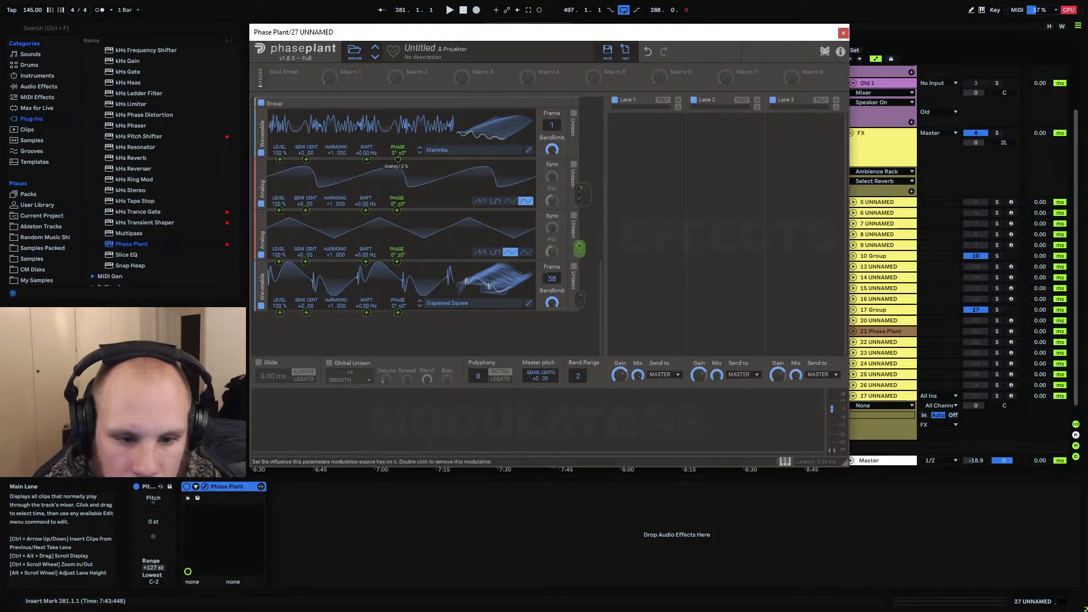
{"action": "left_click_drag", "start_coordinate": [398, 160], "coordinate": [398, 193]}
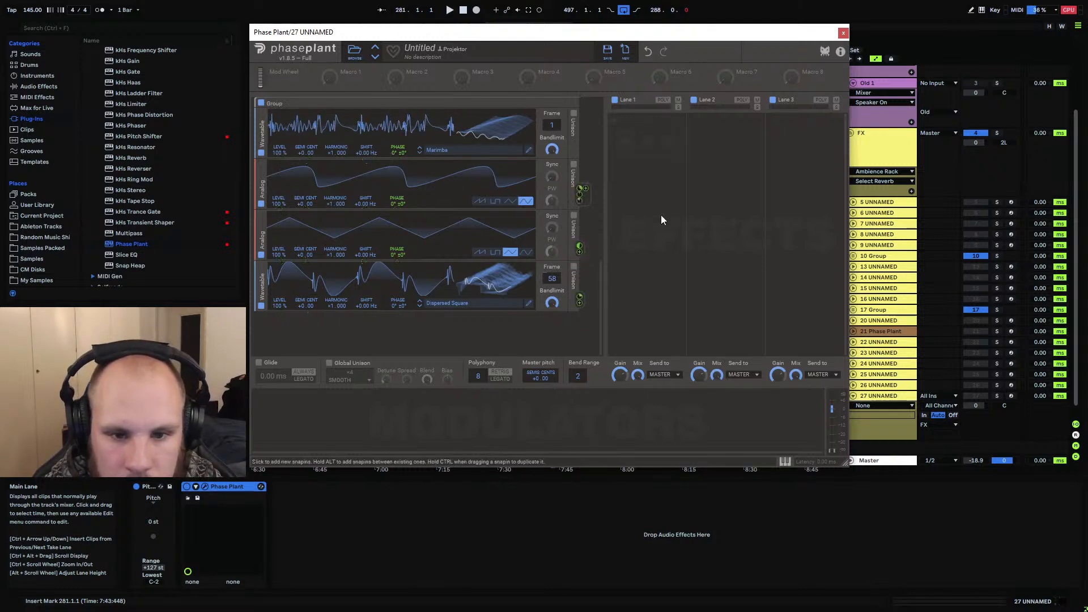
Modulate the Analog generators' phase in the third and first groups from the Marimba generator, and remove the same modulation from the second group
{"action": "scroll", "coordinate": [485, 186], "scroll_direction": "down", "scroll_amount": 5}
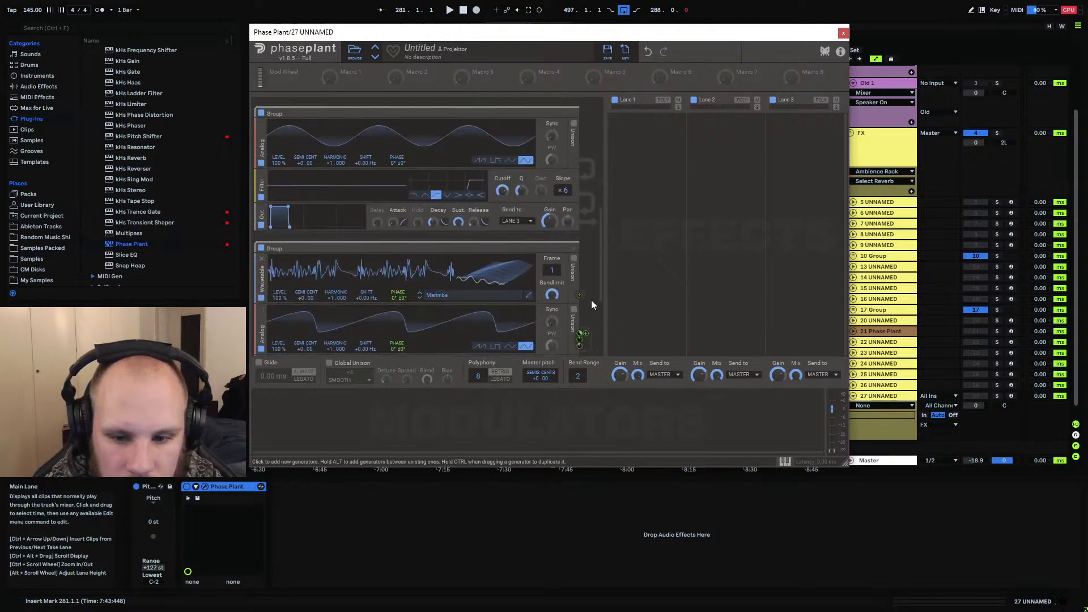
{"action": "left_click_drag", "start_coordinate": [397, 170], "coordinate": [396, 163]}
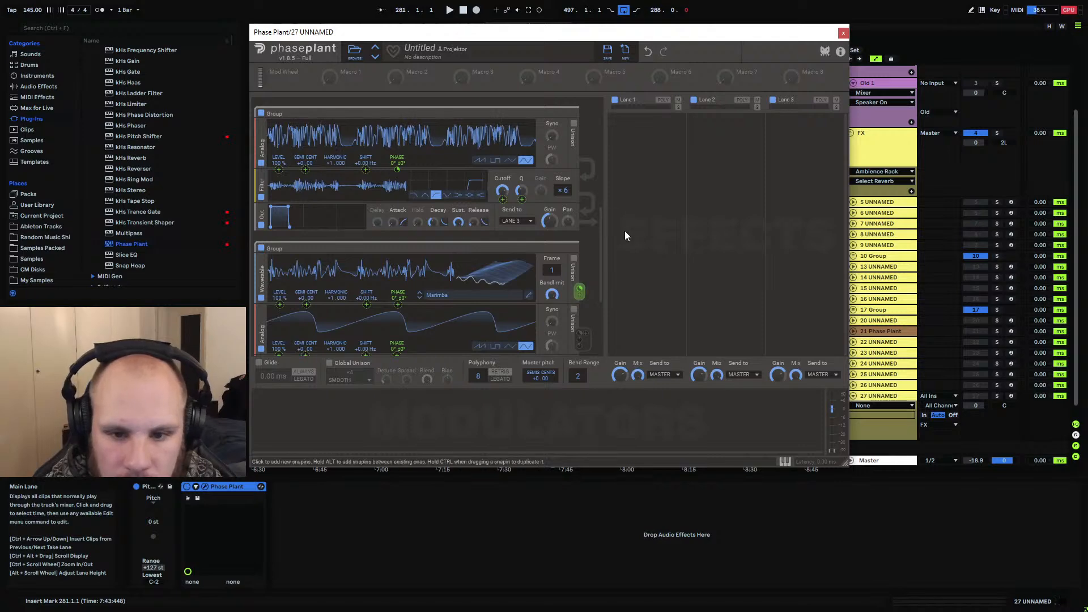
{"action": "left_click_drag", "start_coordinate": [601, 210], "coordinate": [599, 147]}
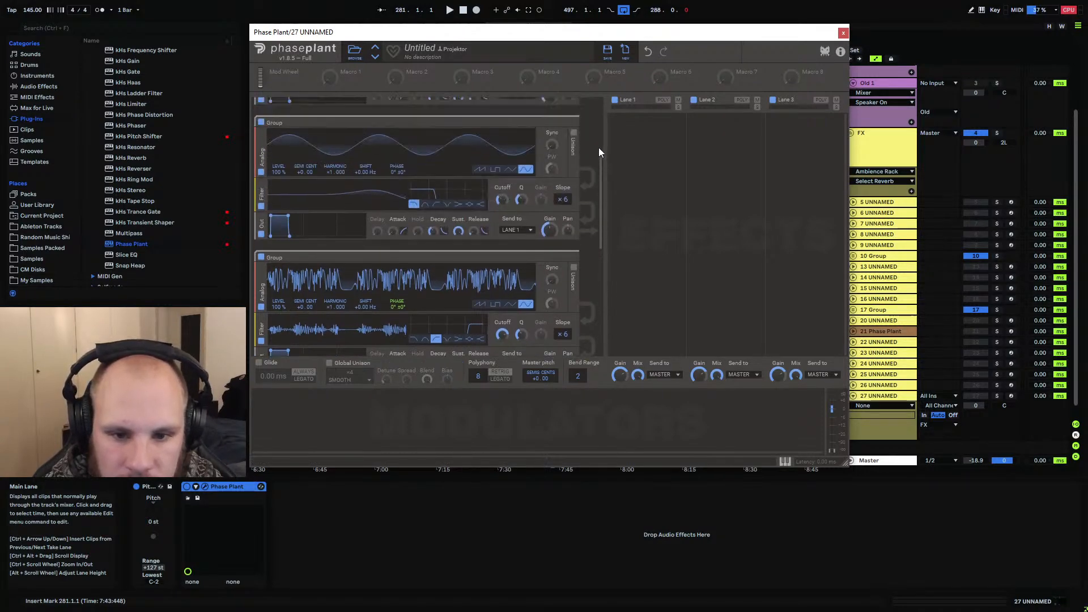
{"action": "scroll", "coordinate": [555, 254], "scroll_direction": "down", "scroll_amount": 5}
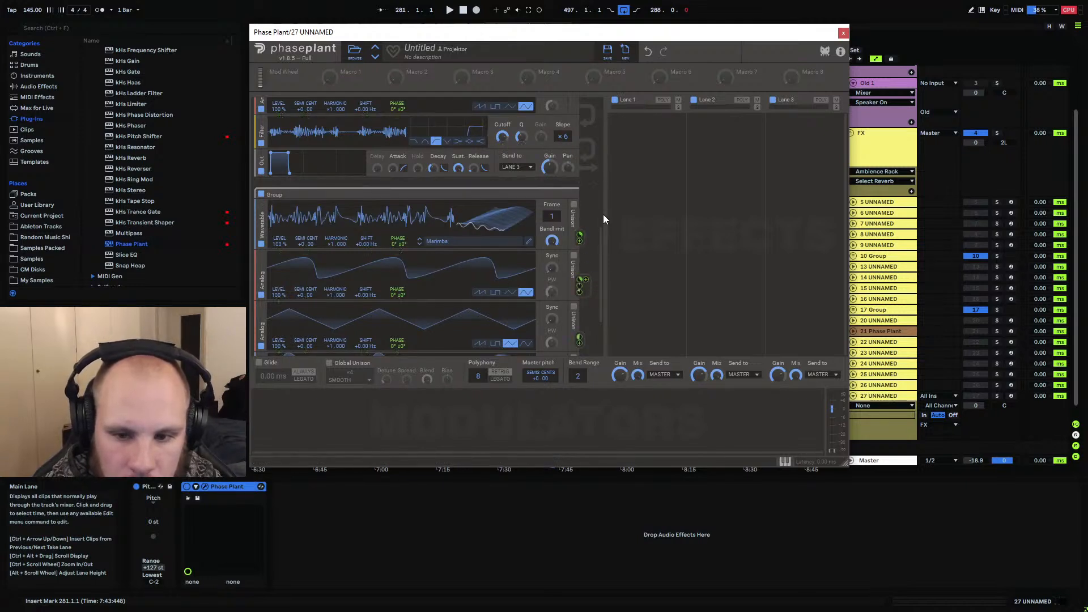
{"action": "scroll", "coordinate": [599, 239], "scroll_direction": "up", "scroll_amount": 2}
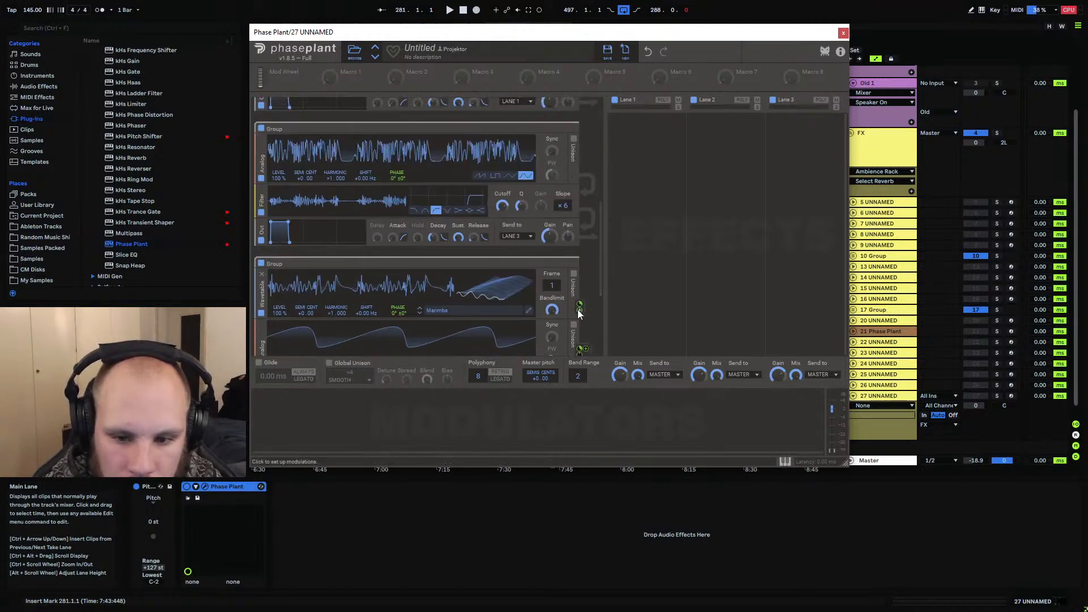
{"action": "scroll", "coordinate": [536, 198], "scroll_direction": "down", "scroll_amount": 5}
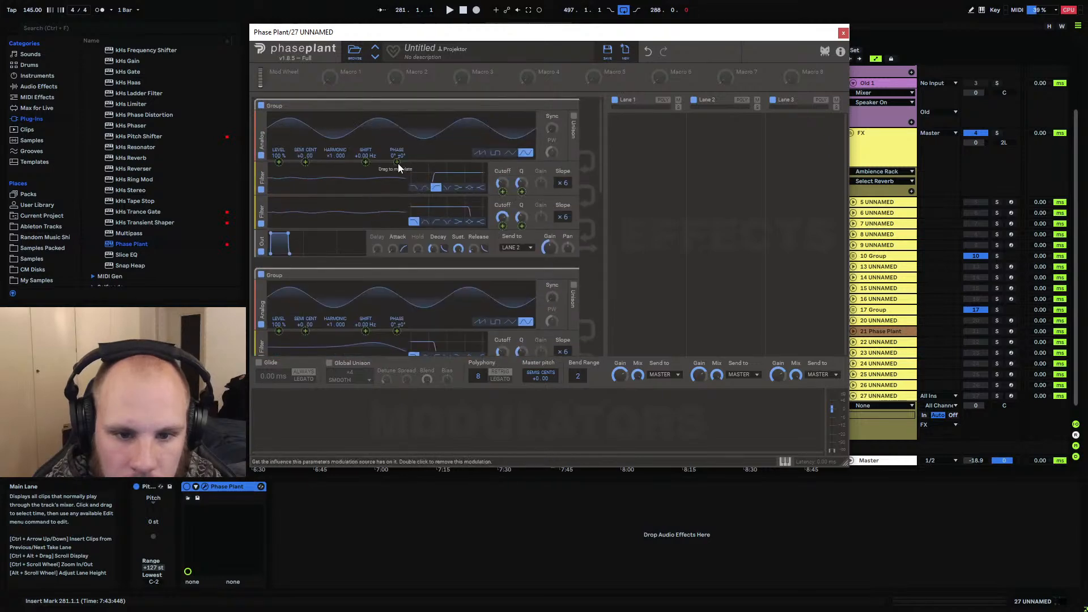
{"action": "left_click_drag", "start_coordinate": [397, 162], "coordinate": [396, 148]}
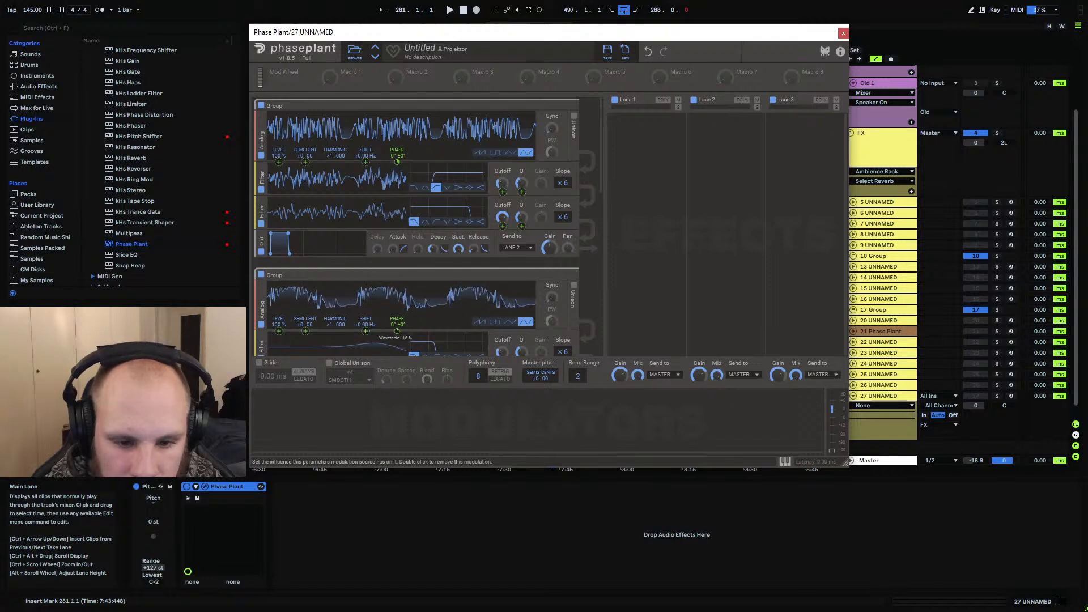
{"action": "mouse_move", "coordinate": [399, 329]}
{"action": "left_mouse_down"}
{"action": "mouse_move", "coordinate": [399, 315]}
{"action": "mouse_move", "coordinate": [399, 326]}
{"action": "left_mouse_up"}
{"action": "double_click", "coordinate": [399, 329]}
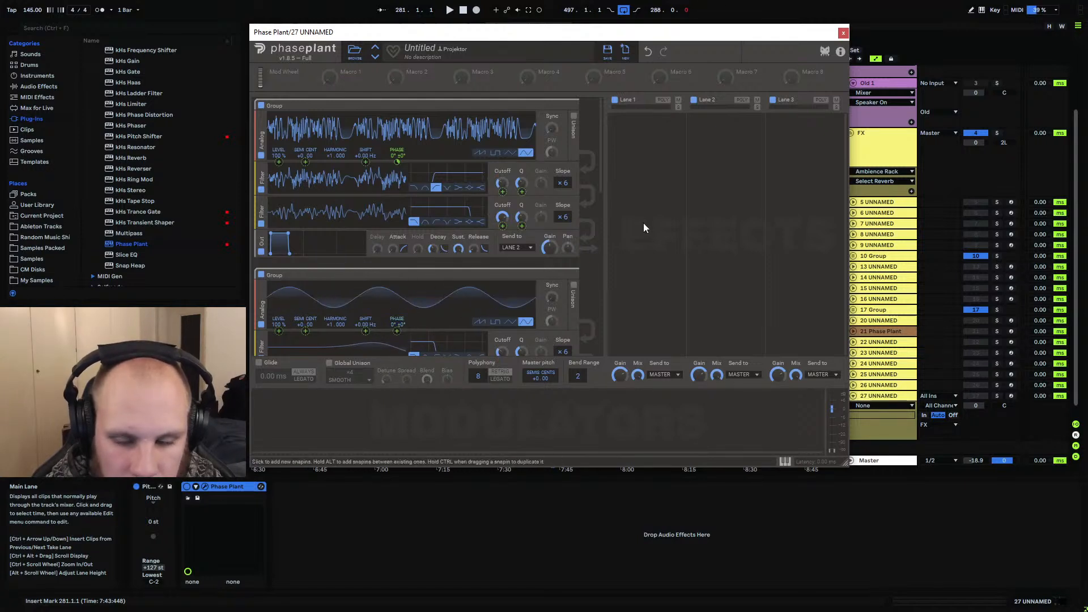
Add a Distortion effect to Lane 1
{"action": "left_click", "coordinate": [651, 131]}
{"action": "left_click", "coordinate": [674, 234]}
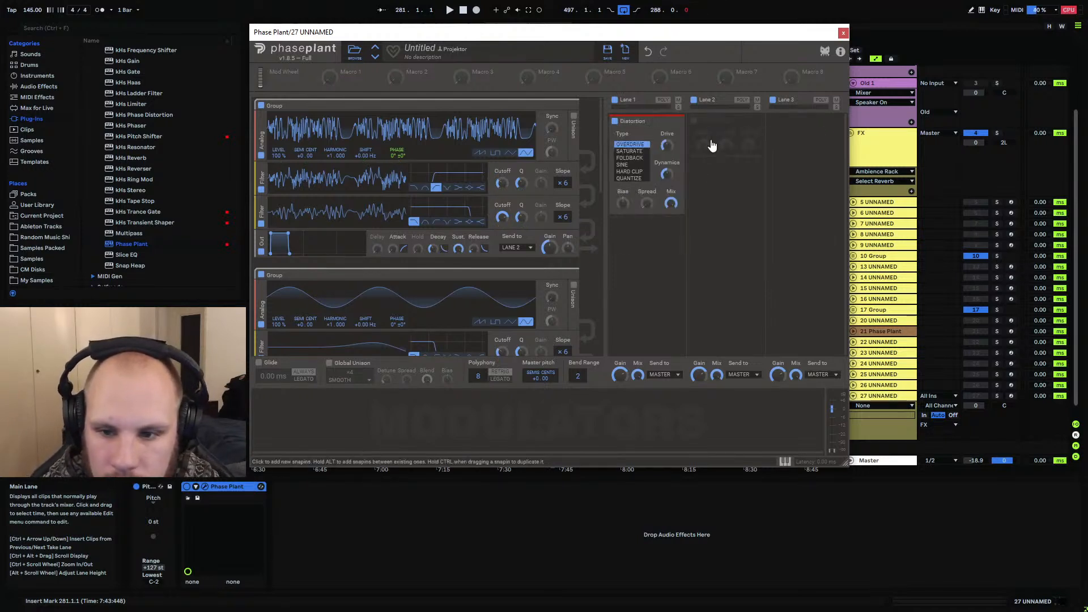
Add a Distortion effect to Lane 2 set to Foldback and one to Lane 3 set to Hard Clip, then close the synth window
{"action": "left_click", "coordinate": [684, 133]}
{"action": "left_click", "coordinate": [703, 233]}
{"action": "left_click", "coordinate": [782, 133]}
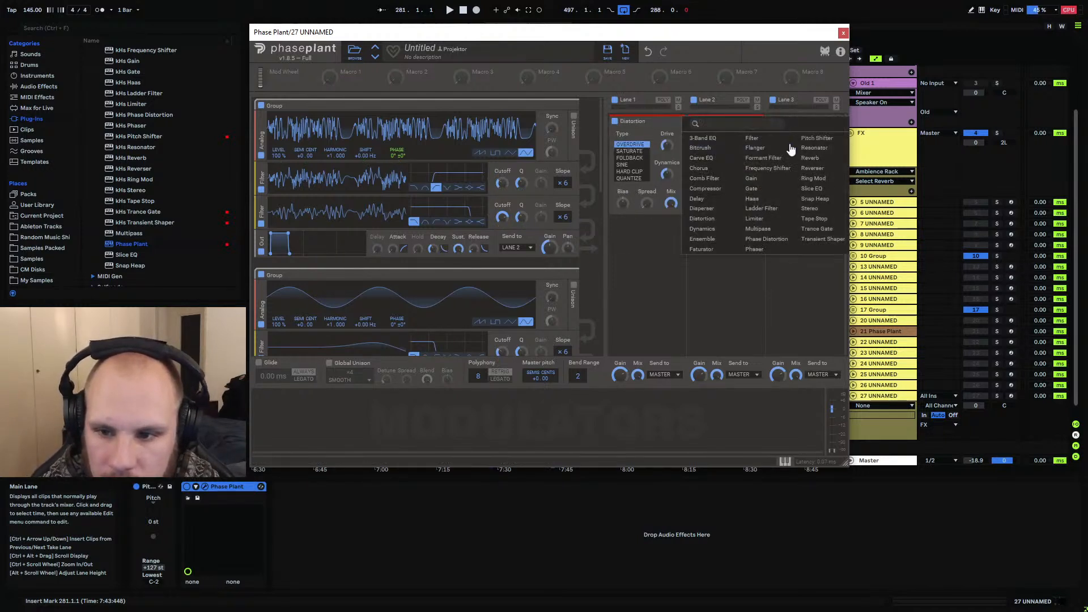
{"action": "left_click", "coordinate": [709, 222]}
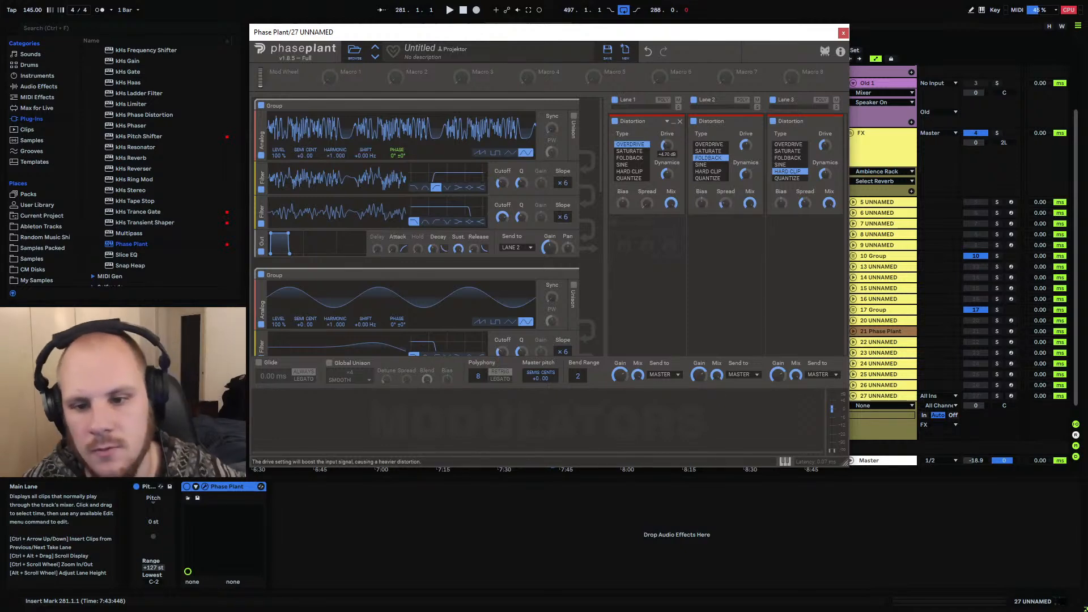
{"action": "left_click", "coordinate": [842, 32]}
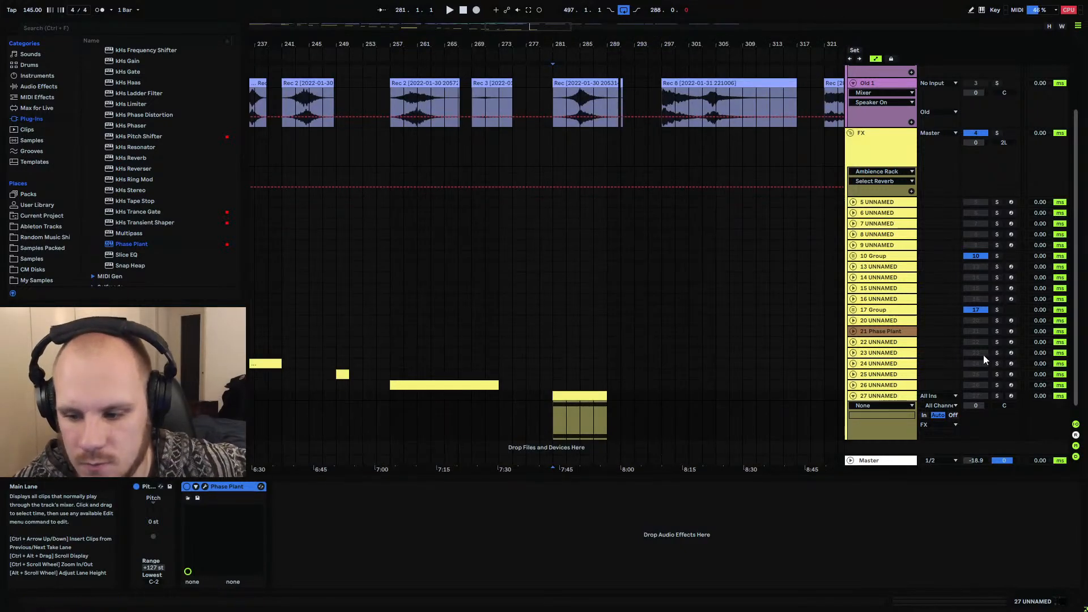
Solo track 27 UNNAMED and transpose its MIDI clip's two notes down to C1 and G1 while auditioning
{"action": "key", "text": "space"}
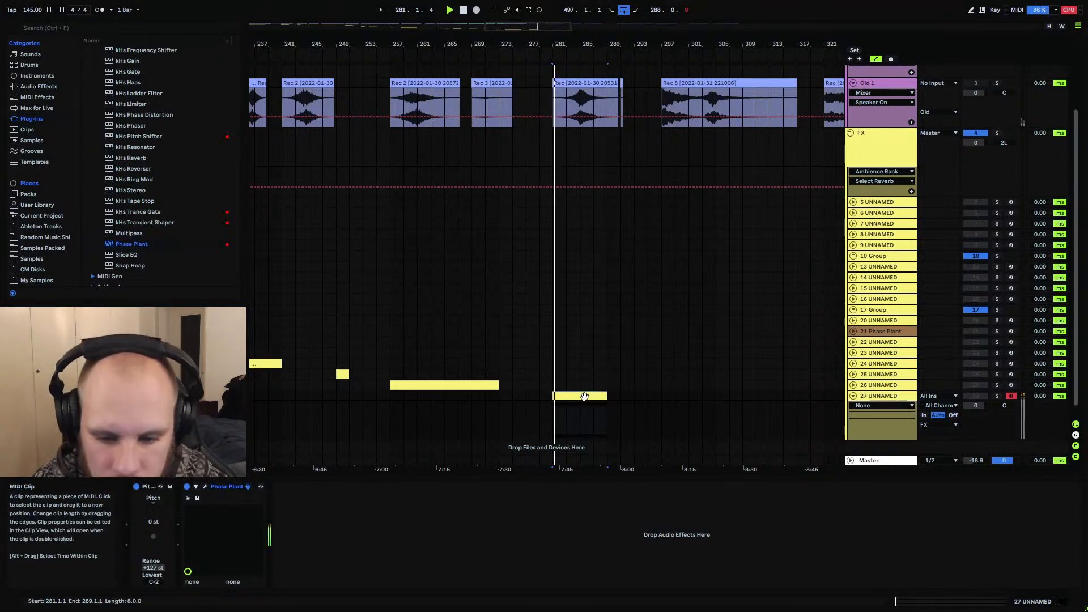
{"action": "left_click", "coordinate": [997, 395]}
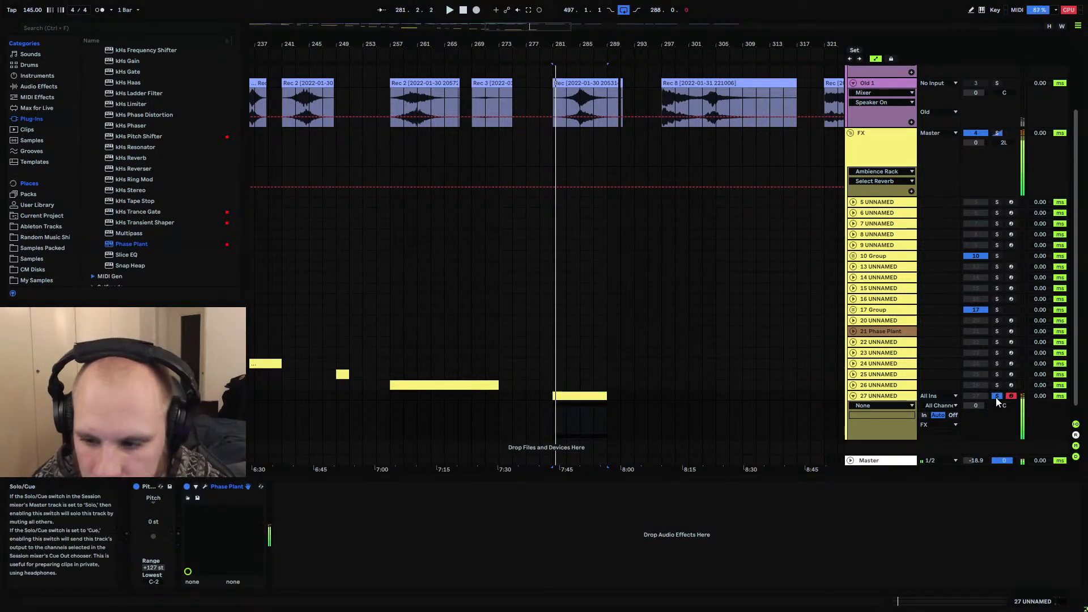
{"action": "double_click", "coordinate": [586, 396]}
{"action": "key", "text": "space"}
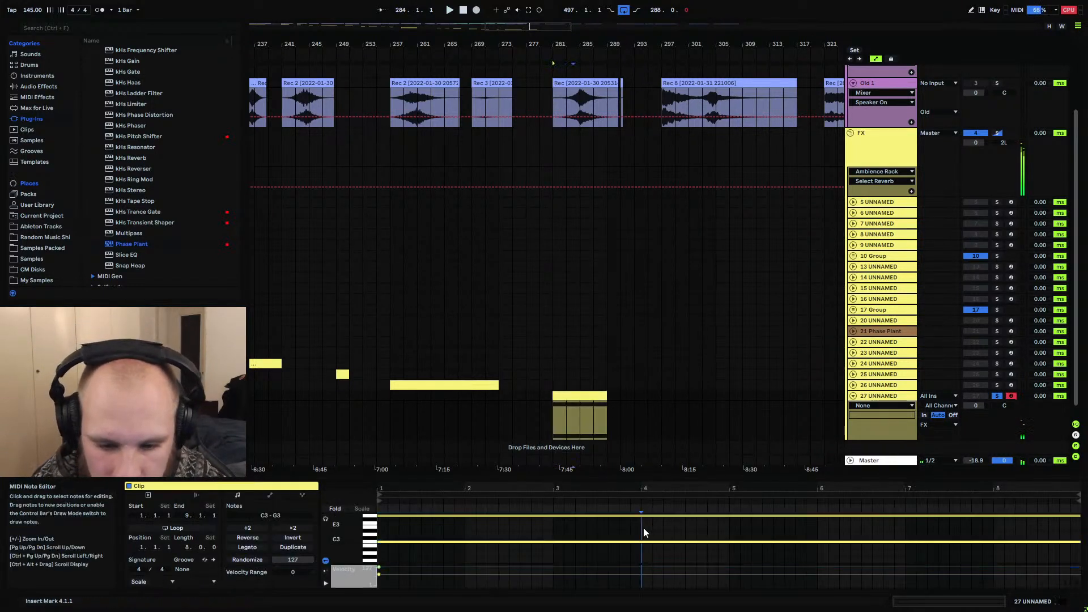
{"action": "key", "text": "shift+Down"}
{"action": "key", "text": "shift+Down"}
{"action": "key", "text": "shift+Down"}
{"action": "key", "text": "space"}
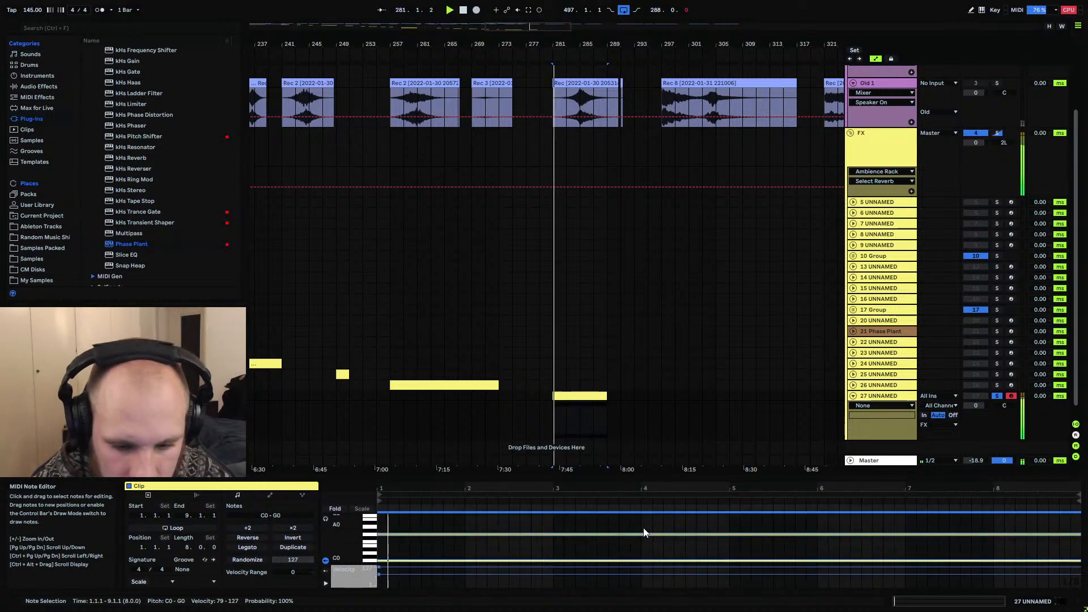
{"action": "key", "text": "shift+Up"}
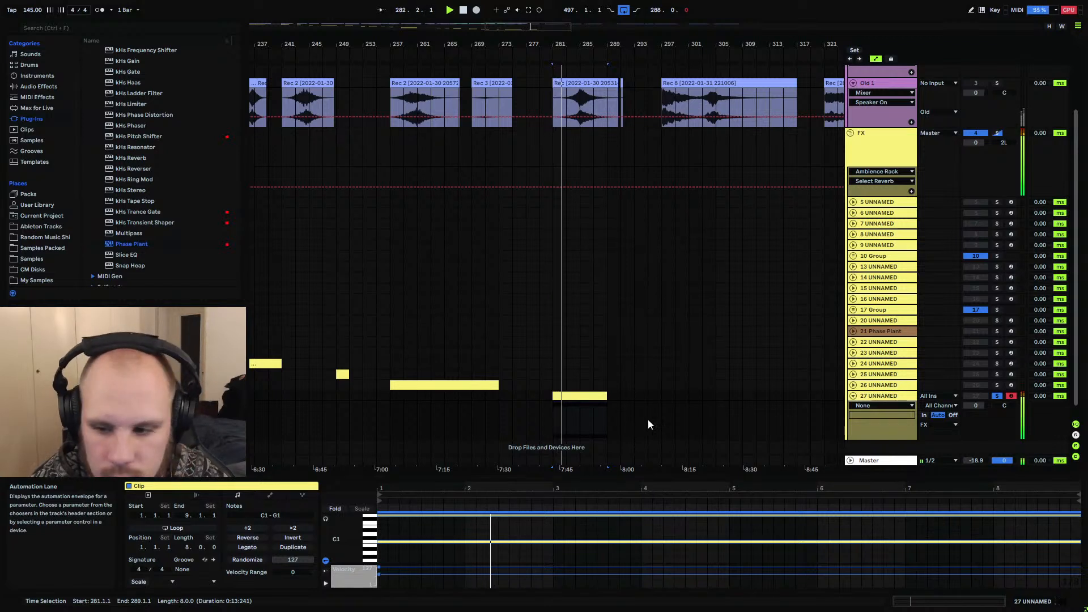
Lower track 27's volume to -5.7 dB and check it in playback
{"action": "key", "text": "space"}
{"action": "left_click_drag", "start_coordinate": [980, 406], "coordinate": [979, 416]}
{"action": "key", "text": "space"}
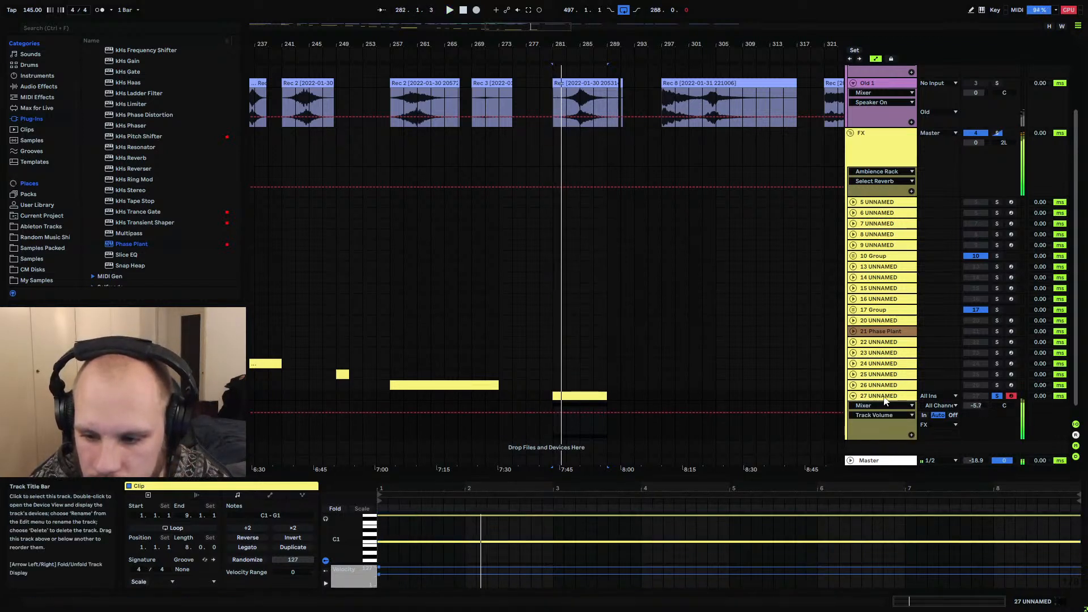
Reopen Phase Plant on track 27 and assign Macro 1 at 100% to the Wavetable phase modulation of the last group's first Analog oscillator
{"action": "double_click", "coordinate": [886, 397]}
{"action": "left_click", "coordinate": [206, 486]}
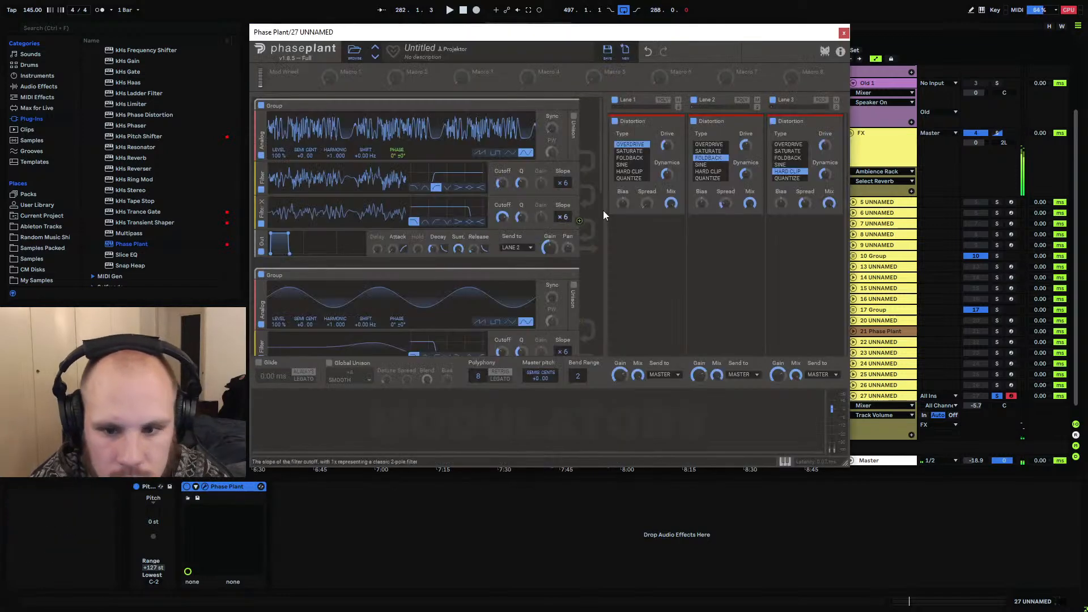
{"action": "left_click_drag", "start_coordinate": [602, 186], "coordinate": [600, 381]}
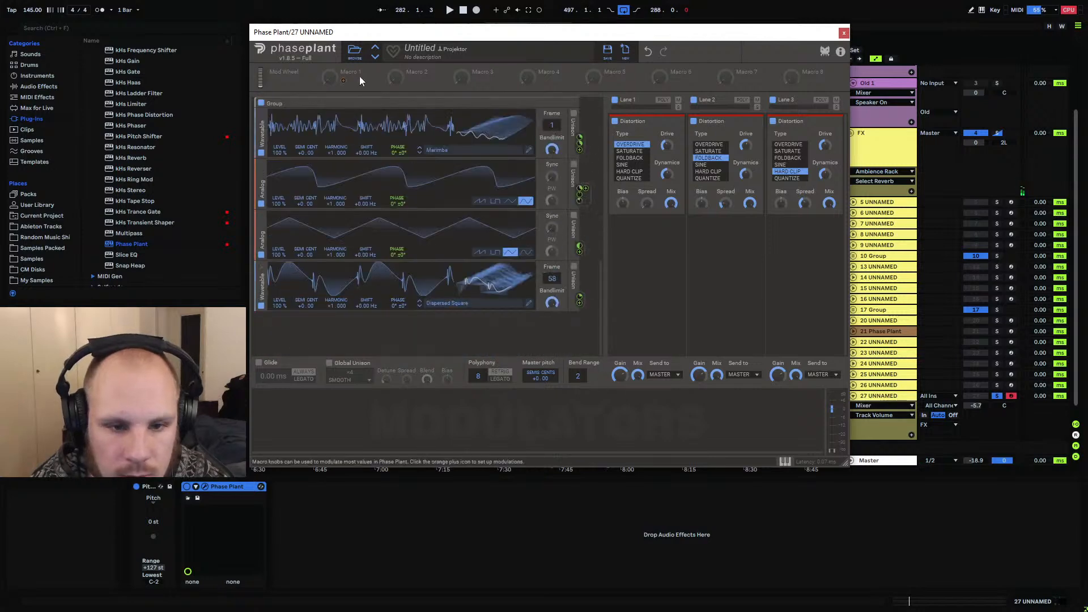
{"action": "left_click", "coordinate": [343, 81]}
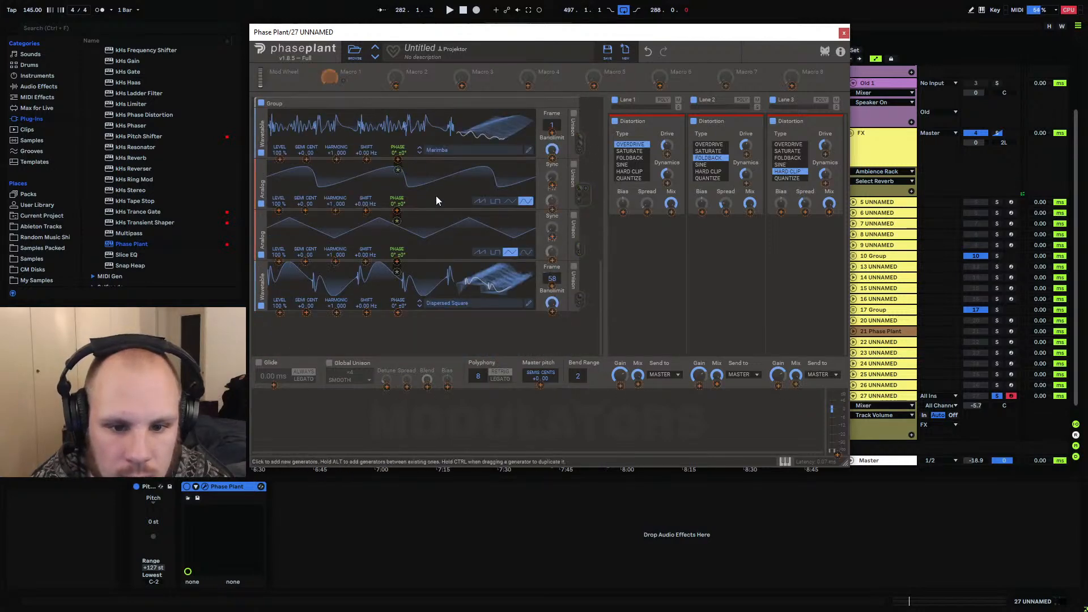
{"action": "left_click", "coordinate": [398, 172]}
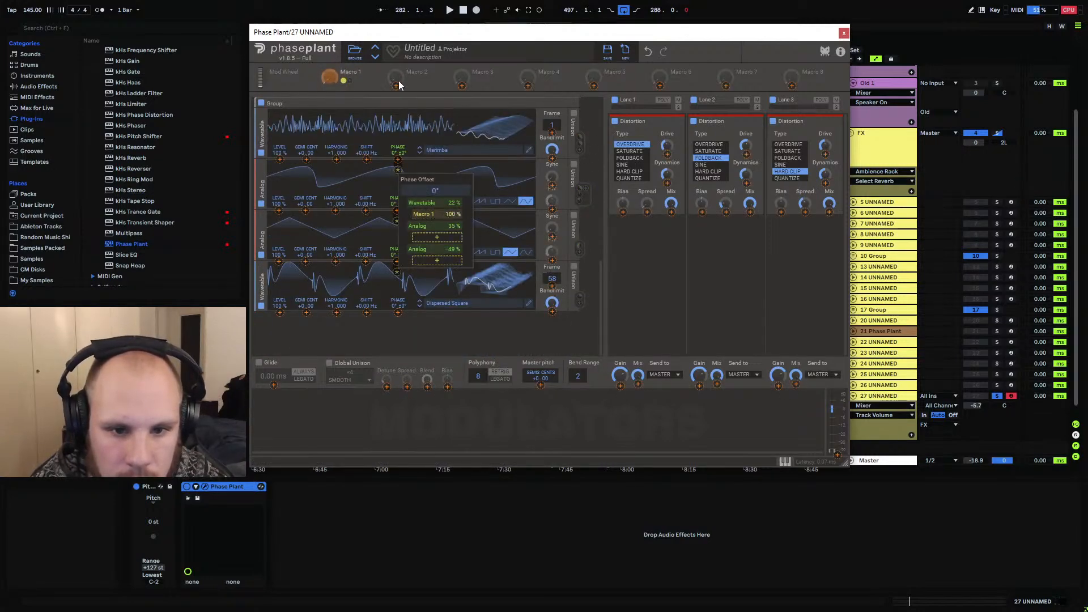
{"action": "left_click", "coordinate": [423, 80]}
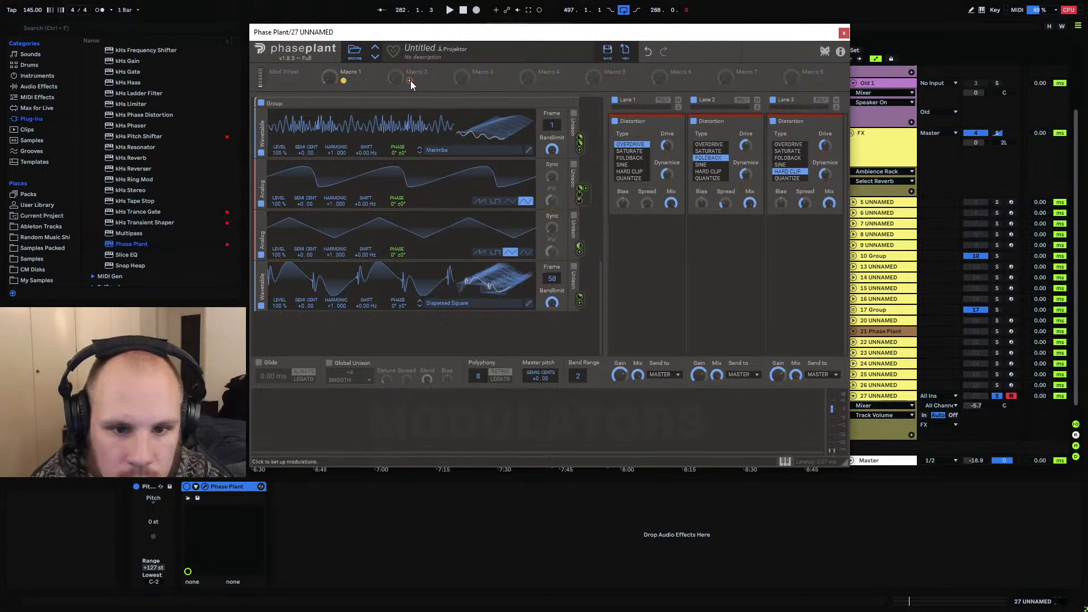
Assign Macro 2 and Macro 3 at 100% to the two Analog phase modulations of the same first Analog oscillator
{"action": "left_click", "coordinate": [410, 80]}
{"action": "mouse_move", "coordinate": [397, 171]}
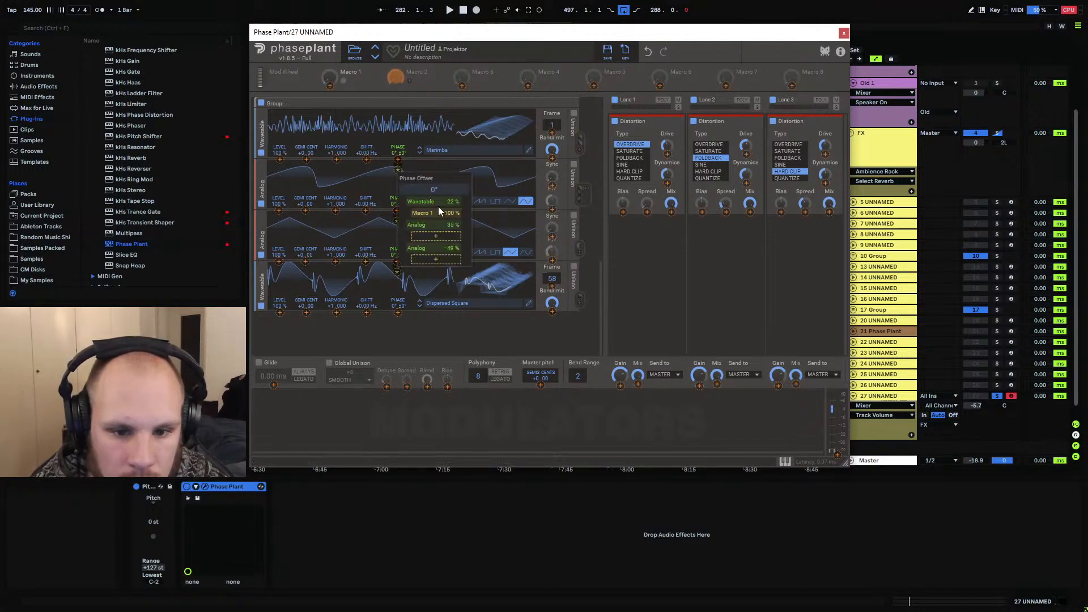
{"action": "left_click", "coordinate": [481, 83]}
{"action": "left_click", "coordinate": [475, 81]}
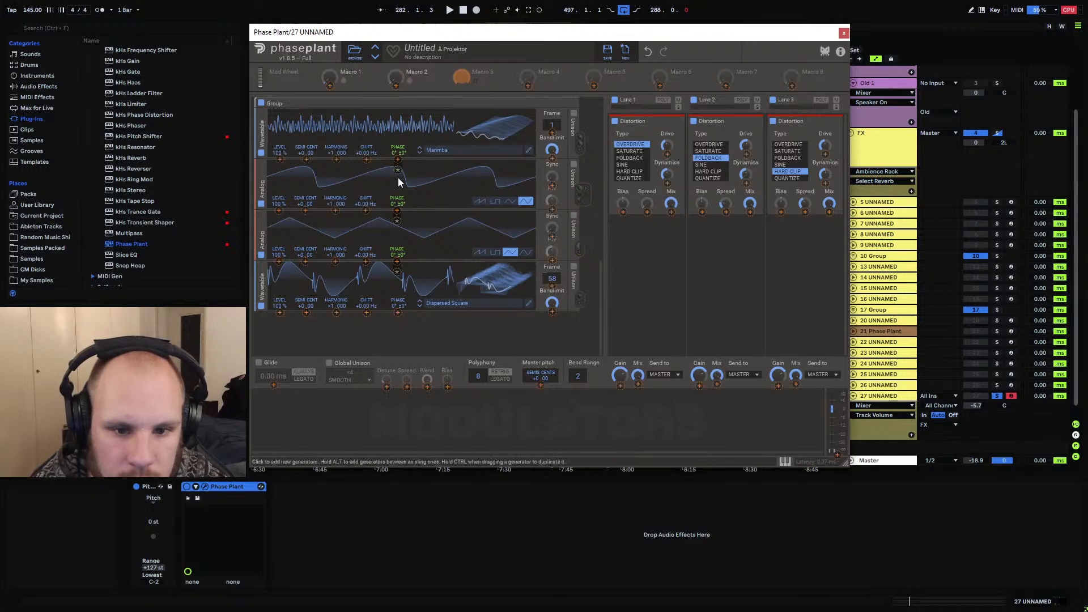
{"action": "left_click", "coordinate": [398, 170]}
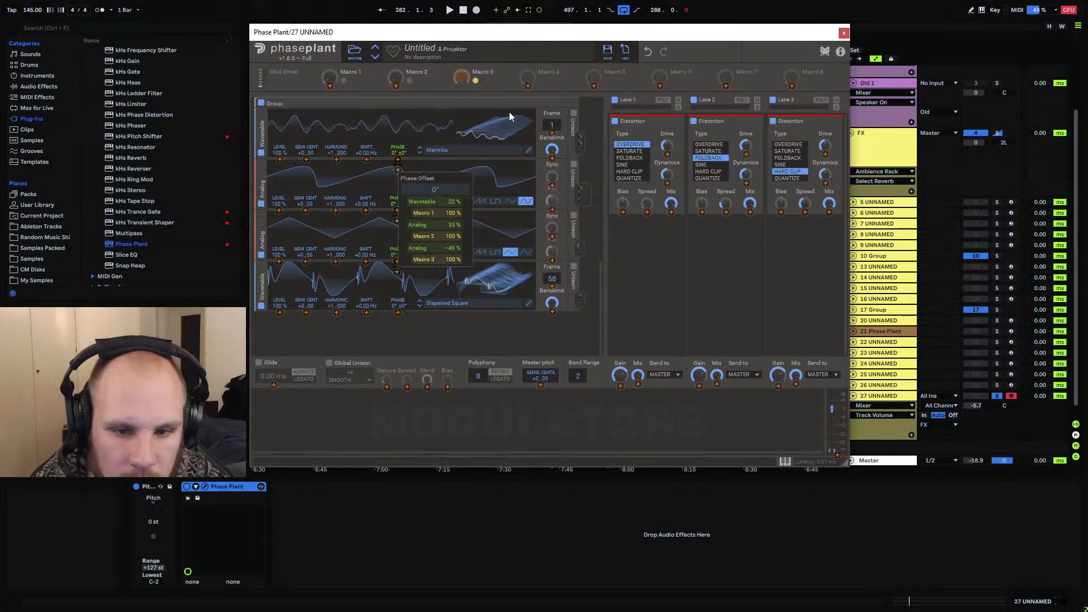
Assign Macro 4 to the phase modulation of the second Analog oscillator and Macro 5 at 100% to that of the Dispersed Square wavetable
{"action": "left_click", "coordinate": [505, 87]}
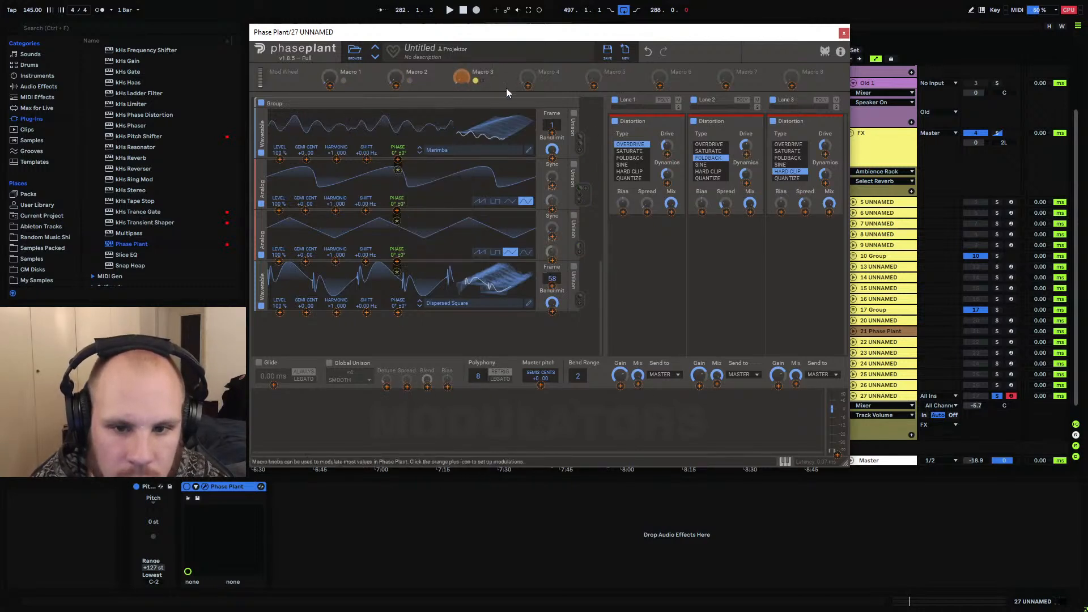
{"action": "left_click", "coordinate": [538, 83]}
{"action": "left_click", "coordinate": [423, 263]}
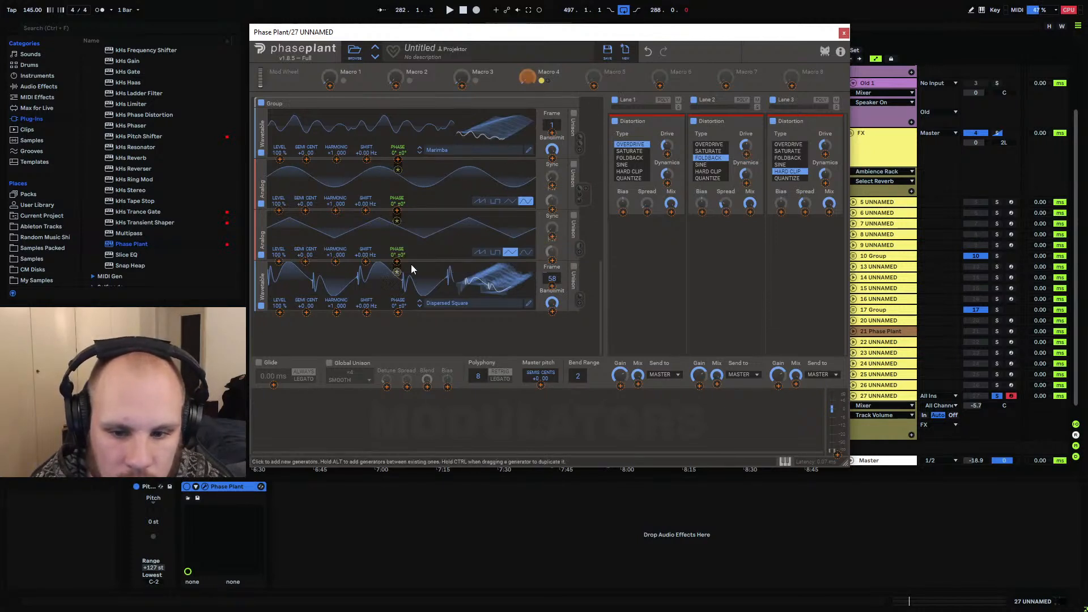
{"action": "left_click", "coordinate": [614, 83]}
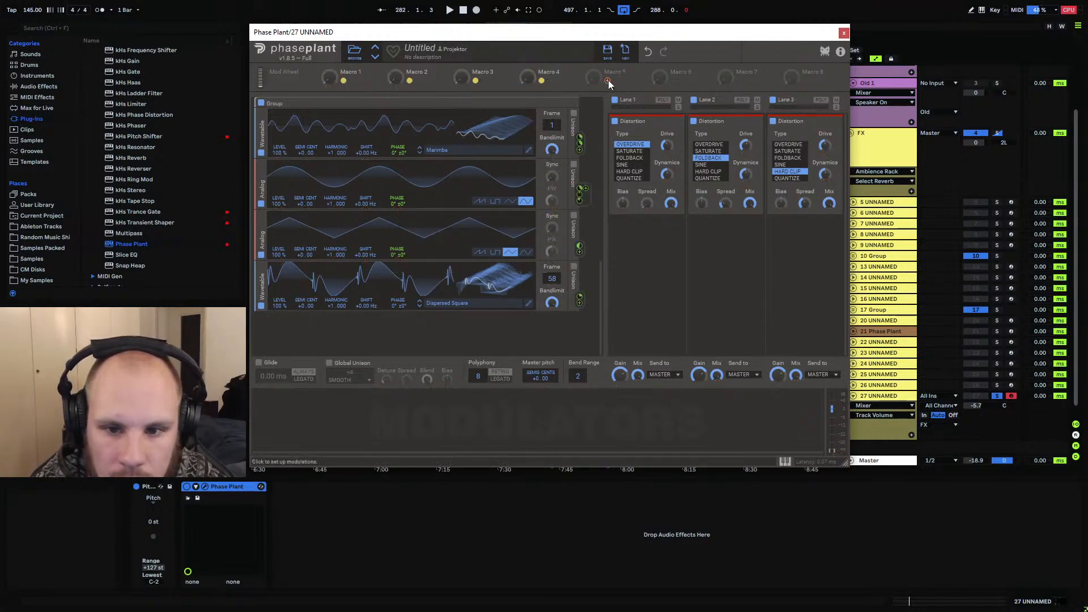
{"action": "left_click", "coordinate": [608, 82]}
{"action": "left_click", "coordinate": [433, 315]}
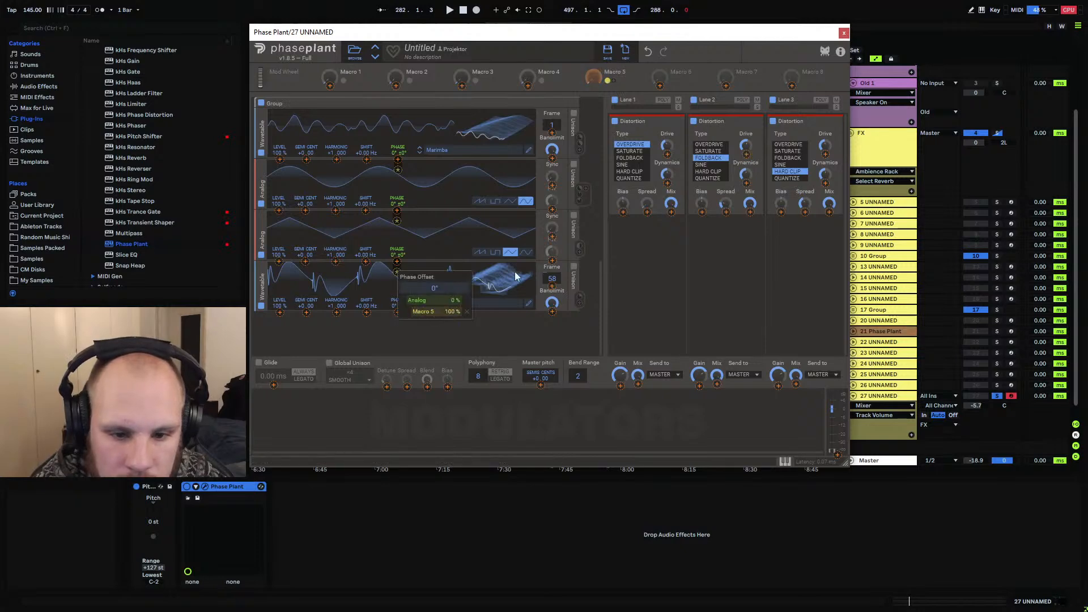
{"action": "left_click", "coordinate": [631, 78]}
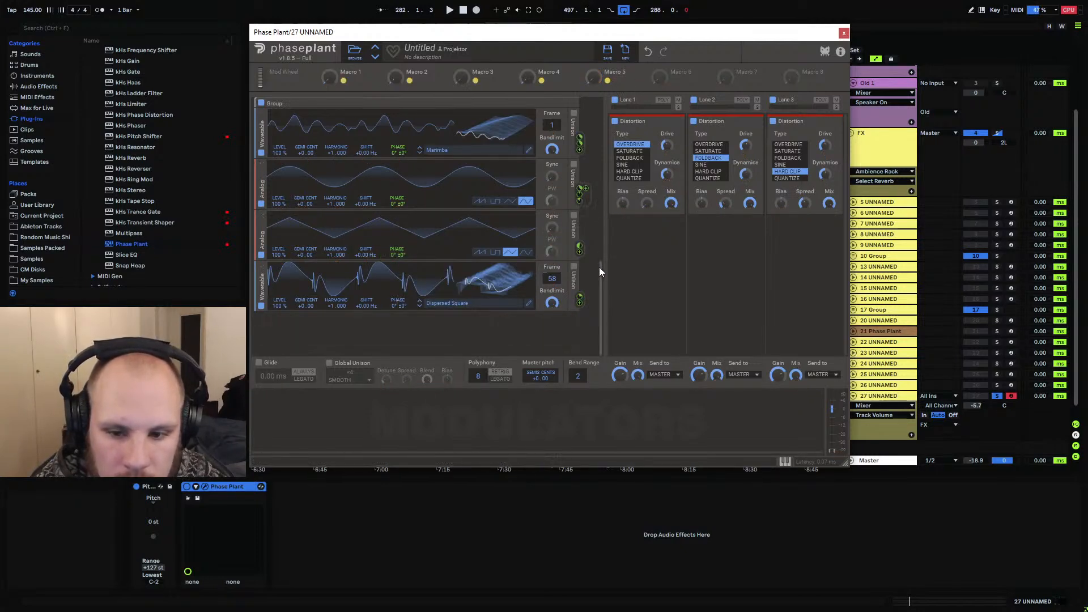
Assign Macro 6 at 100% to the first group's Analog phase modulation and Macro 7 at 100% to that of the group routed to Lane 3
{"action": "left_click_drag", "start_coordinate": [599, 267], "coordinate": [607, 99]}
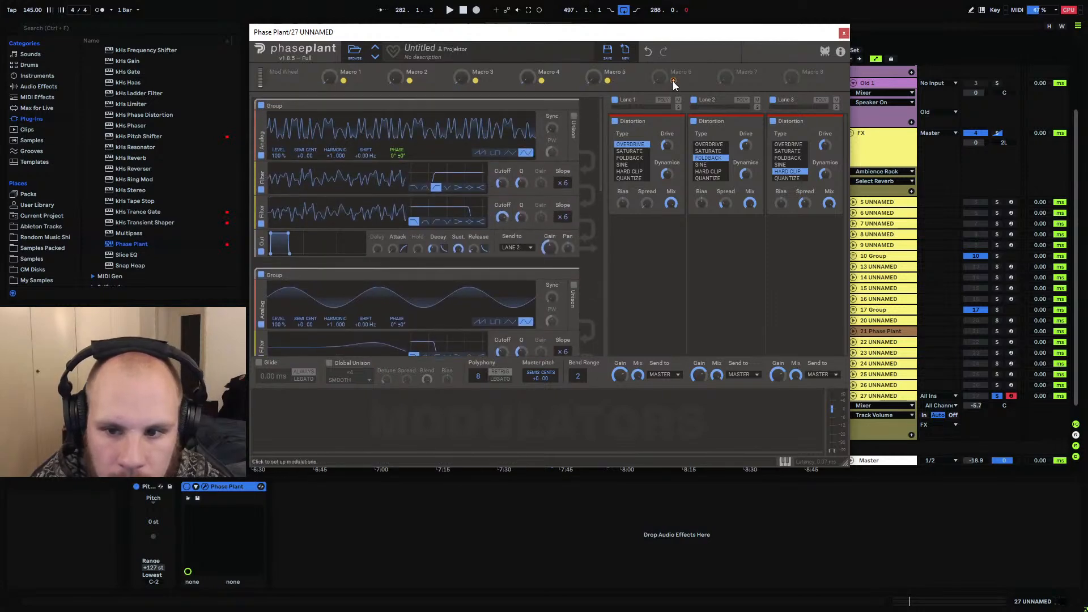
{"action": "left_click", "coordinate": [672, 80]}
{"action": "left_click", "coordinate": [397, 163]}
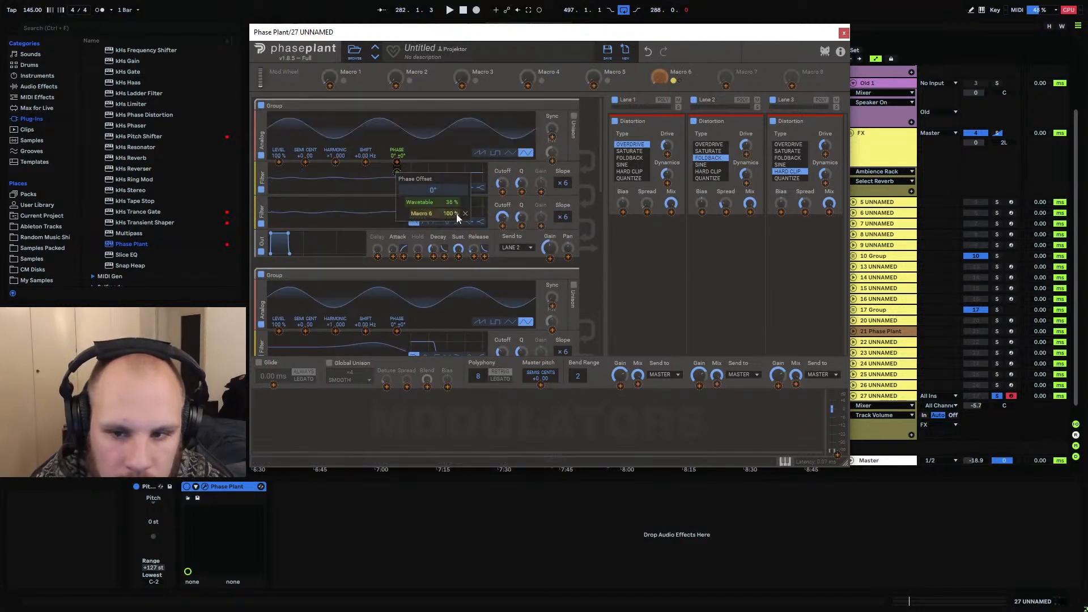
{"action": "left_click_drag", "start_coordinate": [600, 166], "coordinate": [612, 266]}
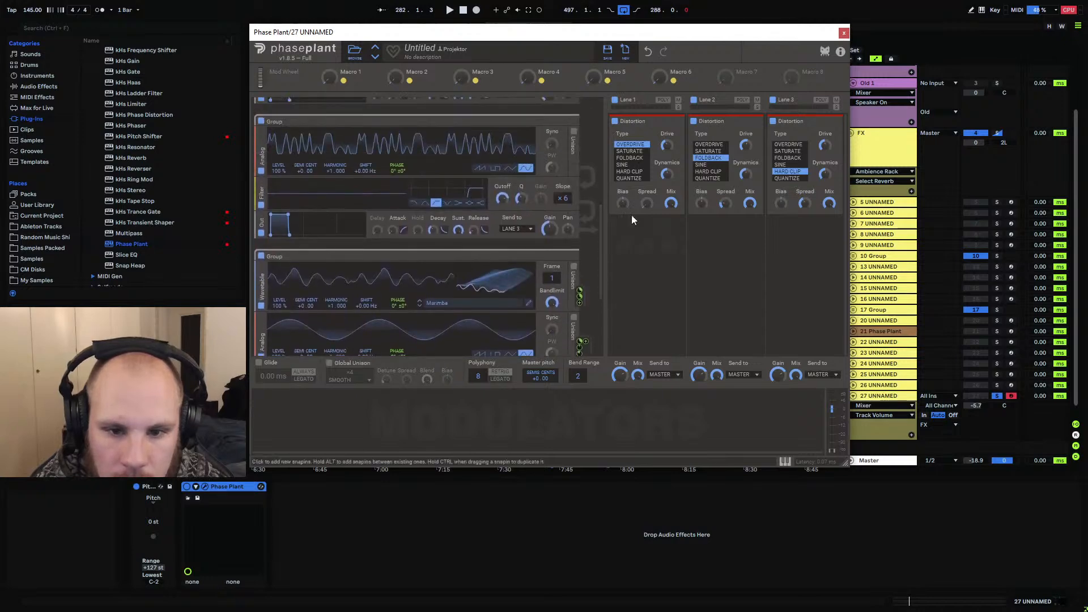
{"action": "left_click", "coordinate": [739, 81]}
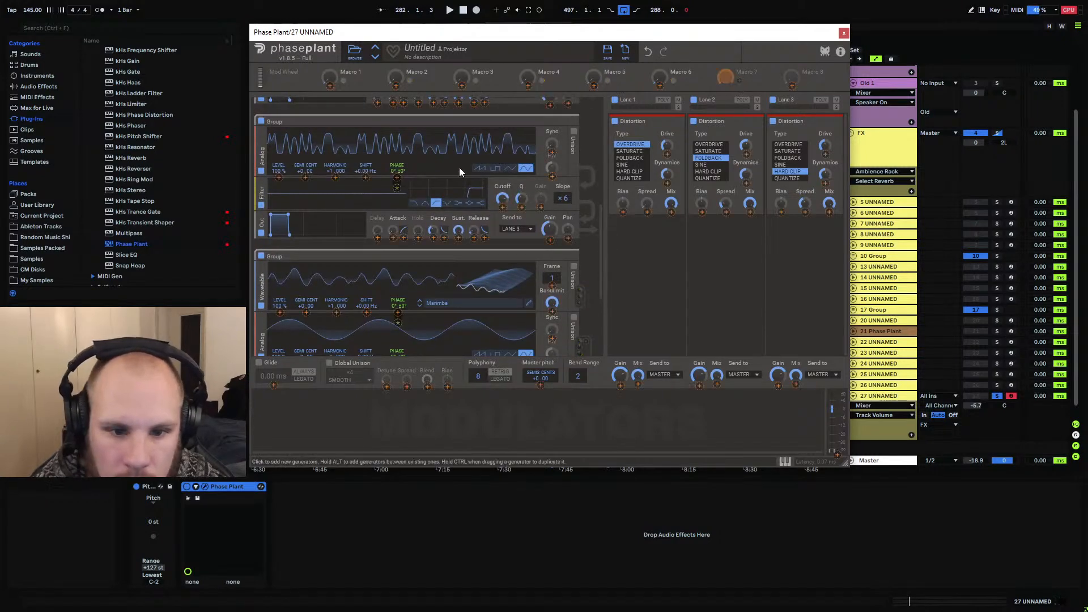
{"action": "left_click", "coordinate": [398, 188]}
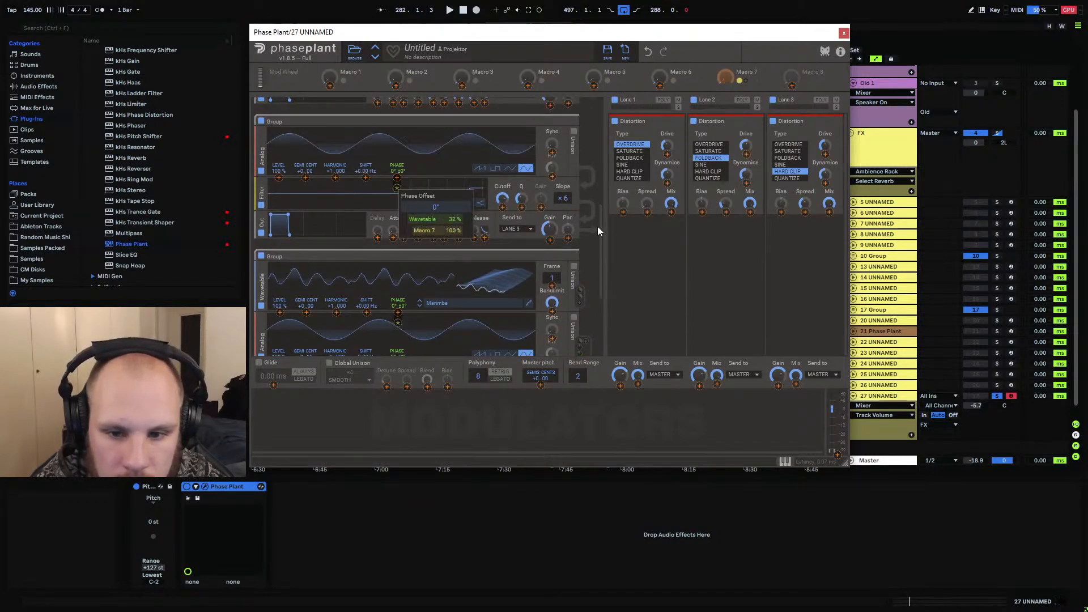
{"action": "left_click", "coordinate": [600, 259]}
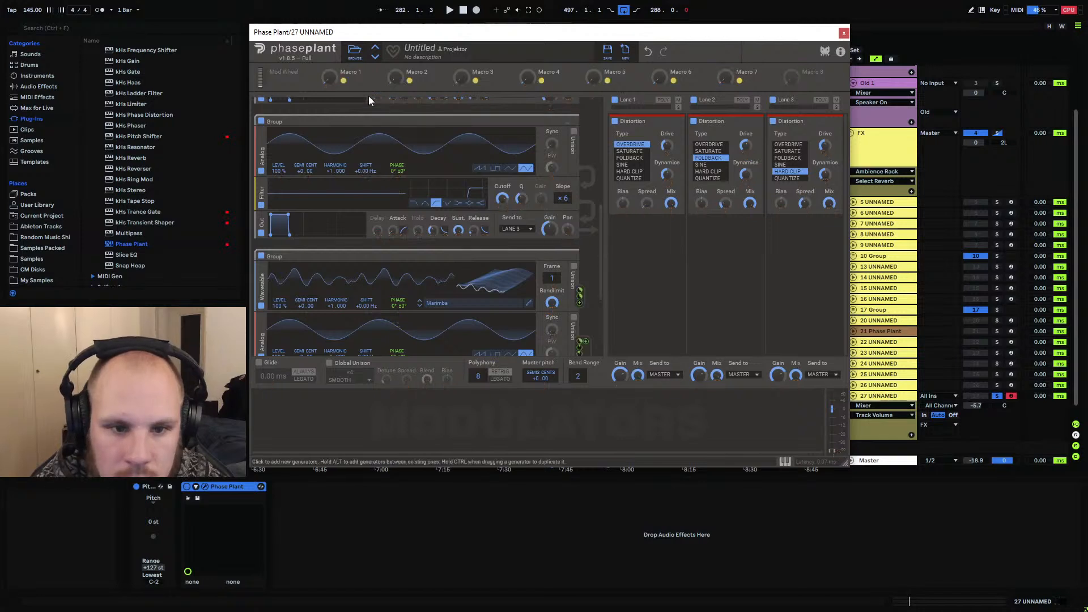
Try to add an automation lane on track 27 for each of Phase Plant's Macros 1 to 7, then close the plug-in window
{"action": "left_click_drag", "start_coordinate": [368, 31], "coordinate": [157, 21]}
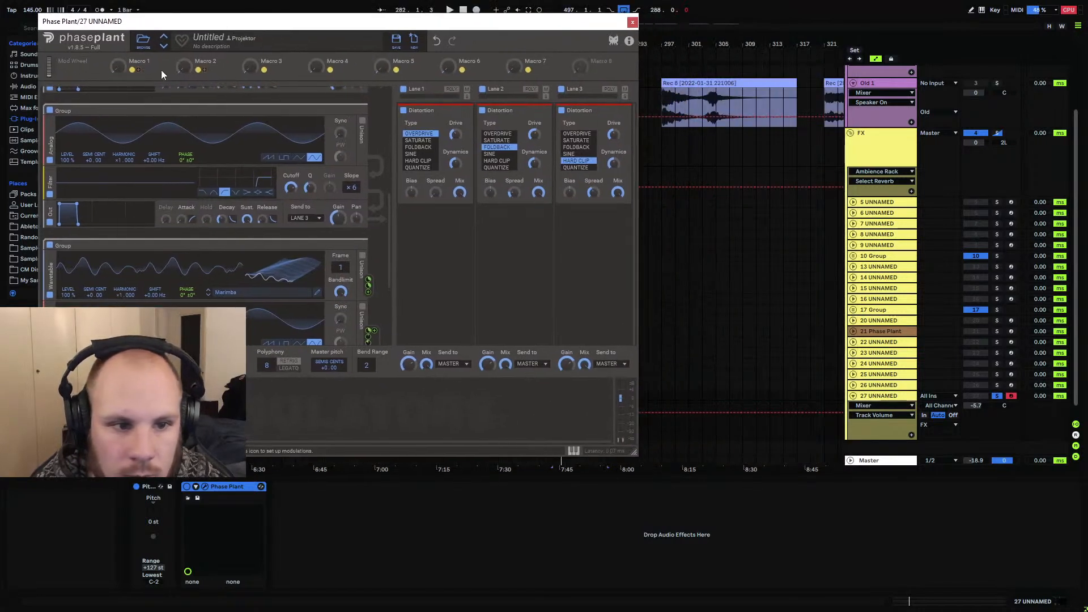
{"action": "left_click_drag", "start_coordinate": [118, 66], "coordinate": [118, 70]}
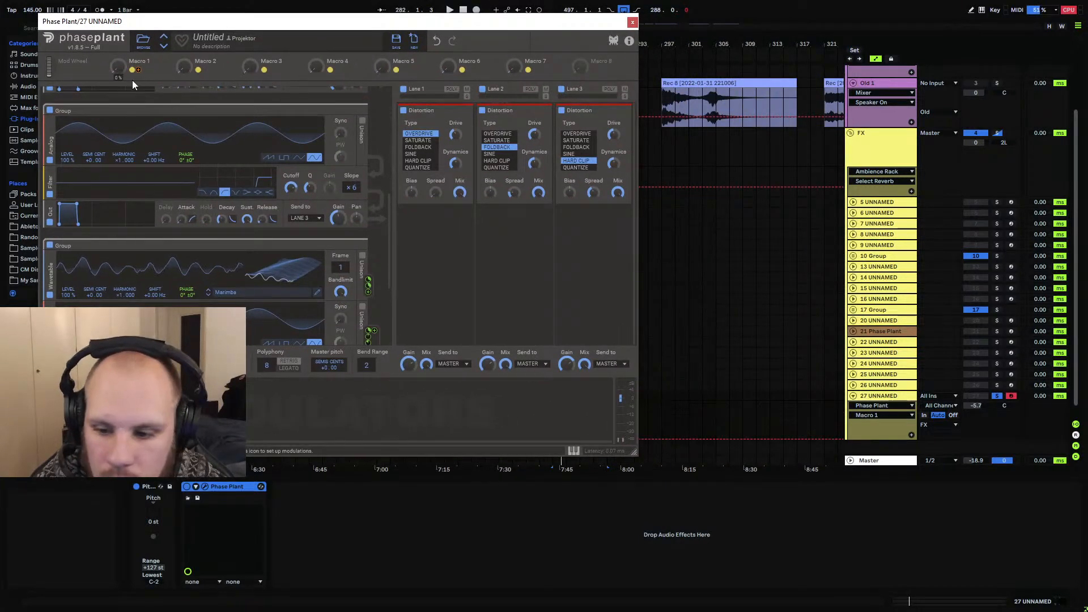
{"action": "left_click", "coordinate": [911, 436]}
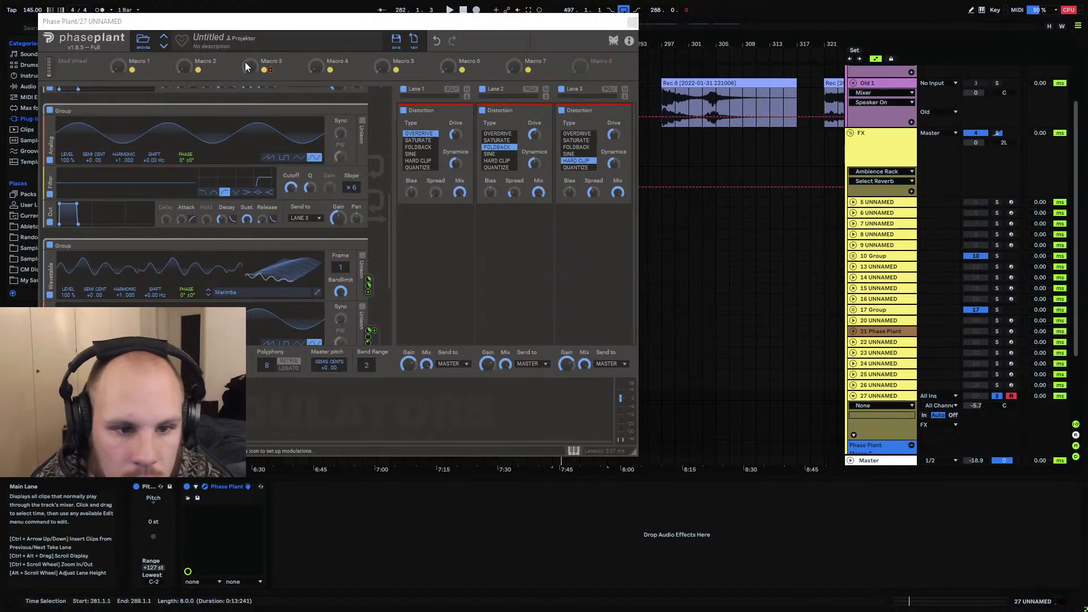
{"action": "left_click_drag", "start_coordinate": [246, 66], "coordinate": [247, 63]}
{"action": "left_click", "coordinate": [911, 436]}
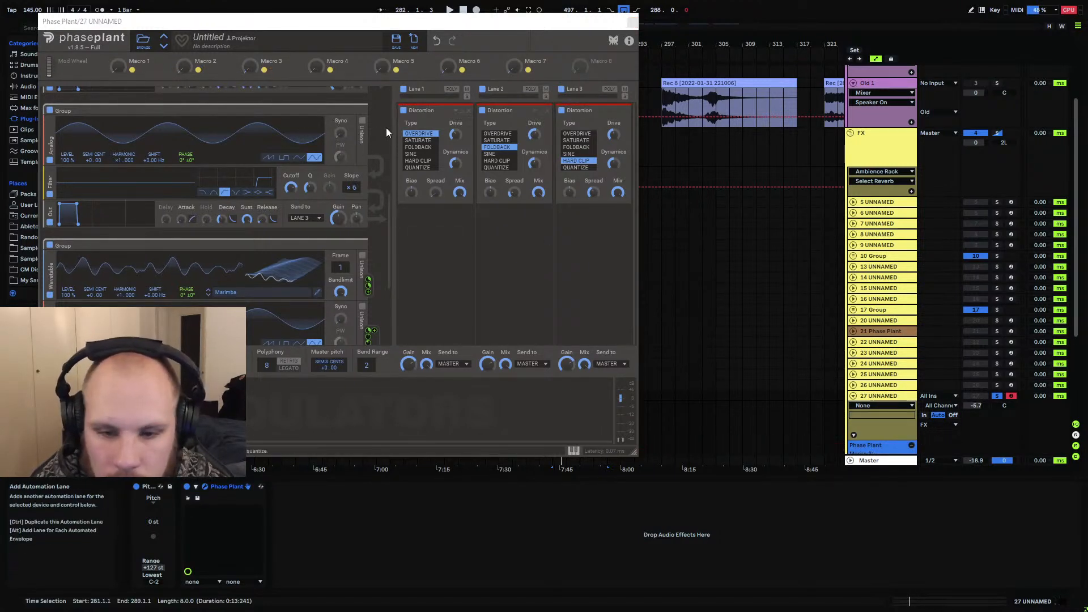
{"action": "left_click_drag", "start_coordinate": [316, 66], "coordinate": [316, 63]}
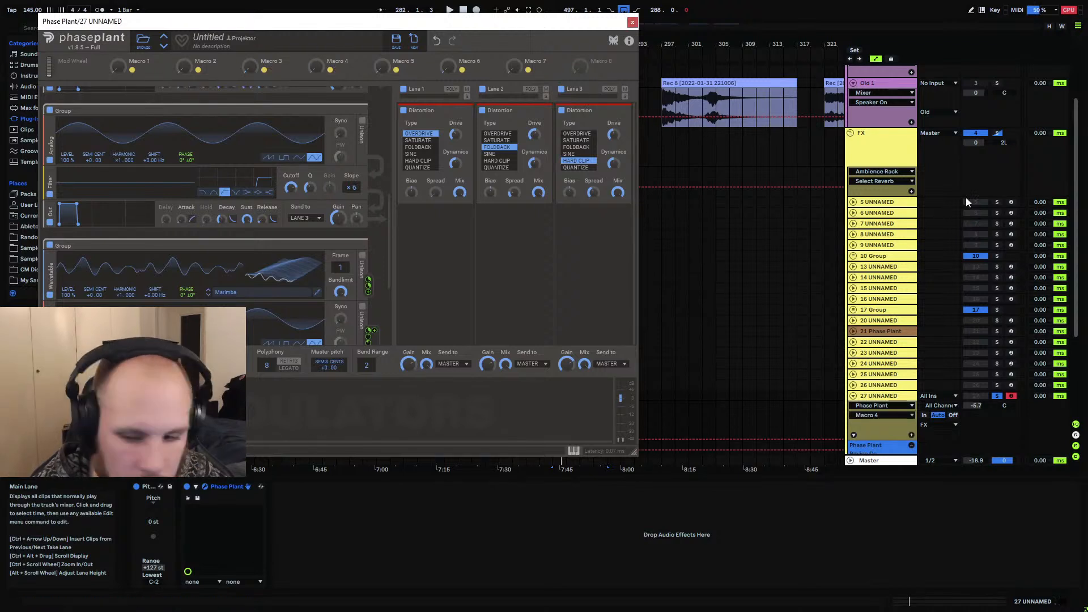
{"action": "left_click", "coordinate": [911, 436]}
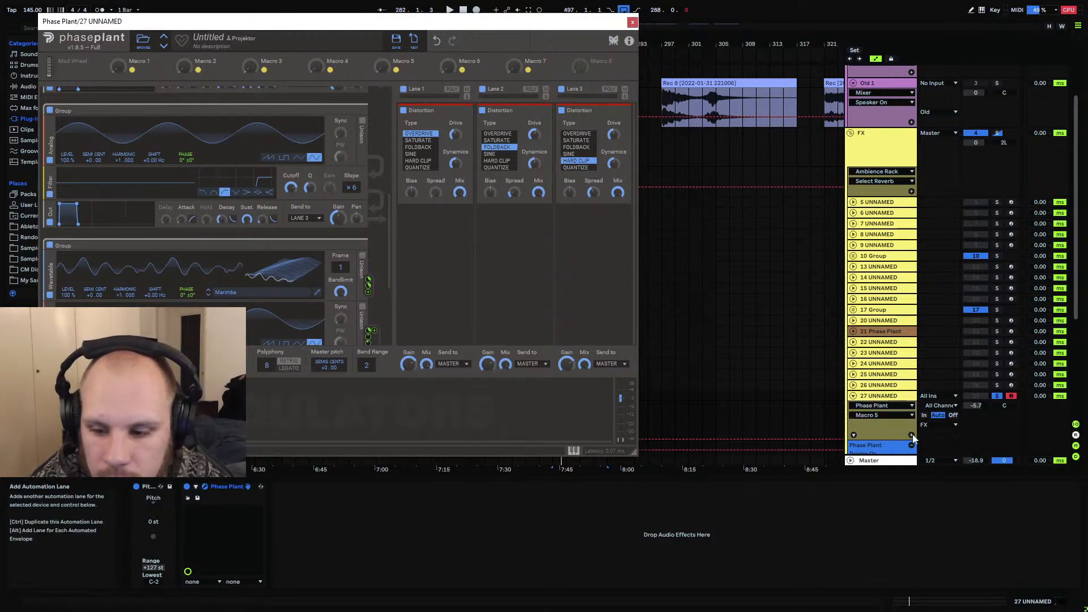
{"action": "left_click", "coordinate": [447, 68]}
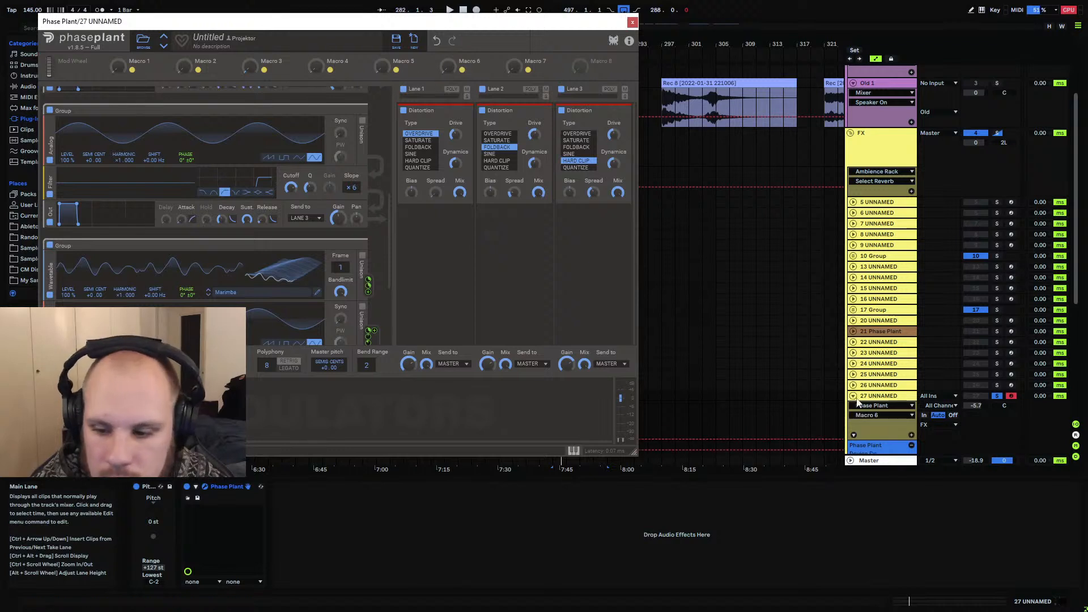
{"action": "left_click", "coordinate": [513, 67]}
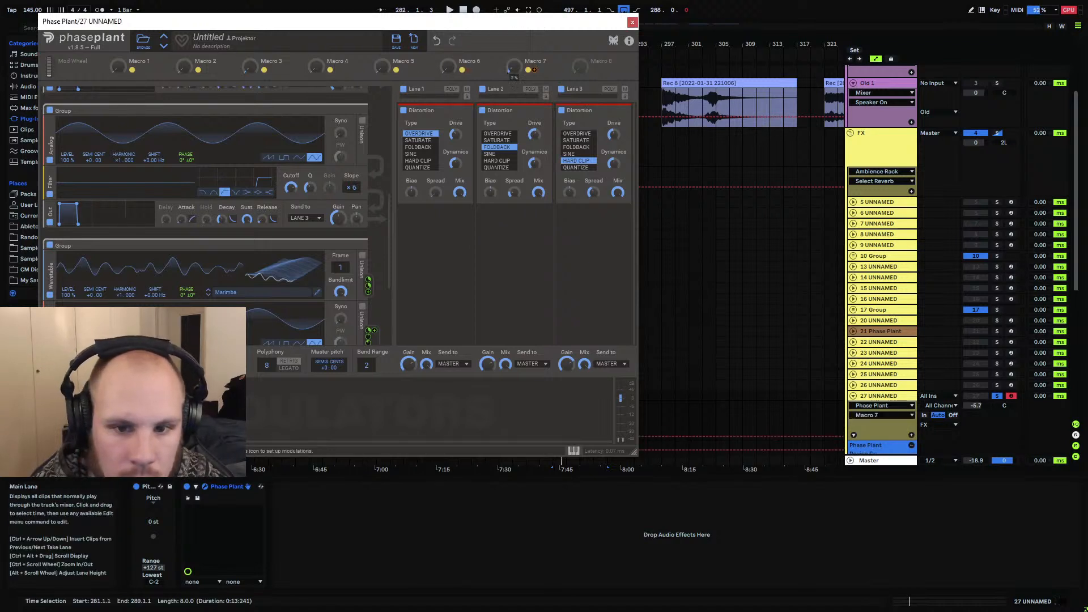
{"action": "left_click", "coordinate": [911, 434]}
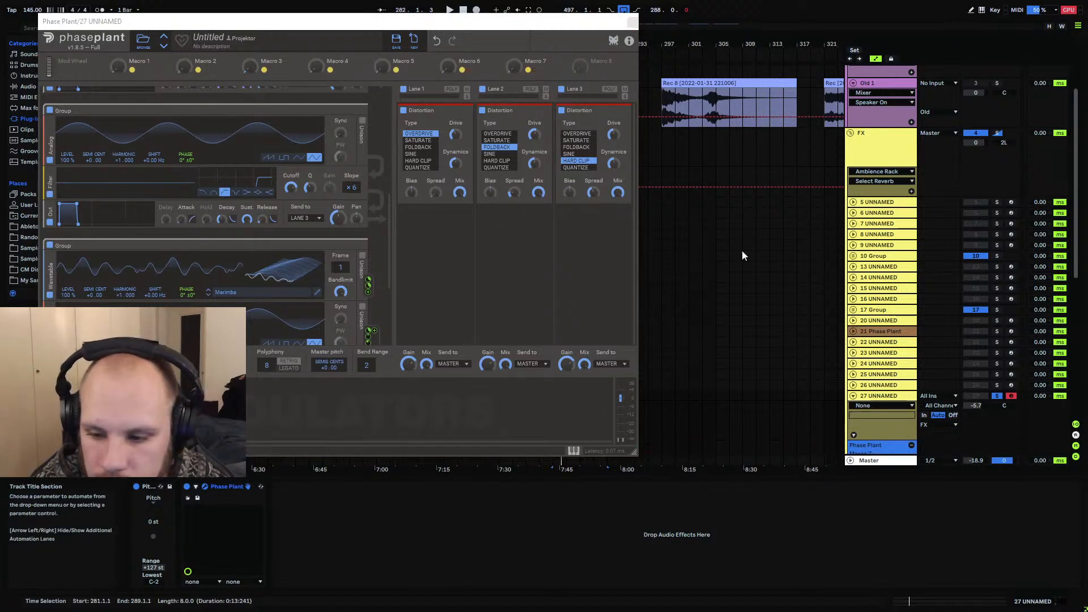
{"action": "left_click", "coordinate": [631, 23]}
Remove the six Device On automation lanes from track 27, keeping only the Macro 7 lane
{"action": "scroll", "coordinate": [558, 238], "scroll_direction": "down", "scroll_amount": 10}
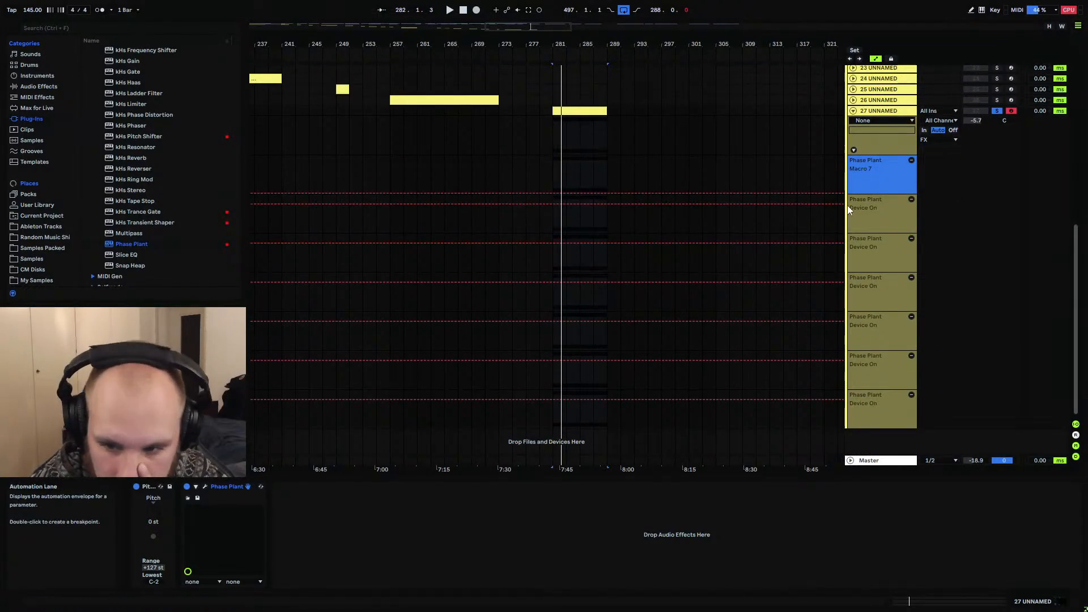
{"action": "left_click", "coordinate": [911, 202]}
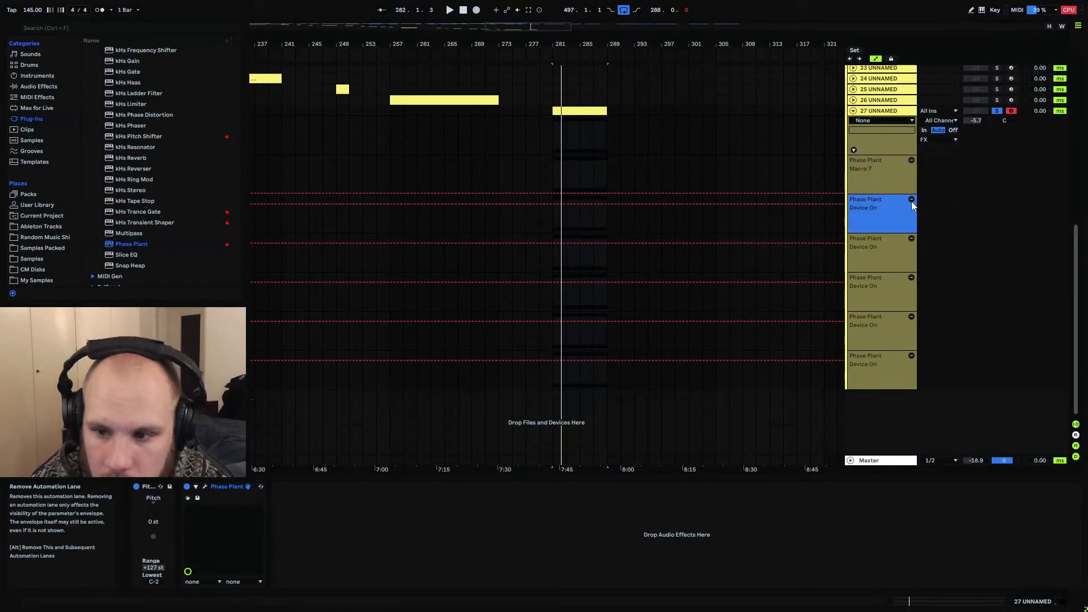
{"action": "left_click", "coordinate": [911, 202]}
{"action": "left_click", "coordinate": [911, 202]}
{"action": "left_click", "coordinate": [911, 202]}
{"action": "left_click", "coordinate": [911, 202]}
{"action": "left_click", "coordinate": [911, 202]}
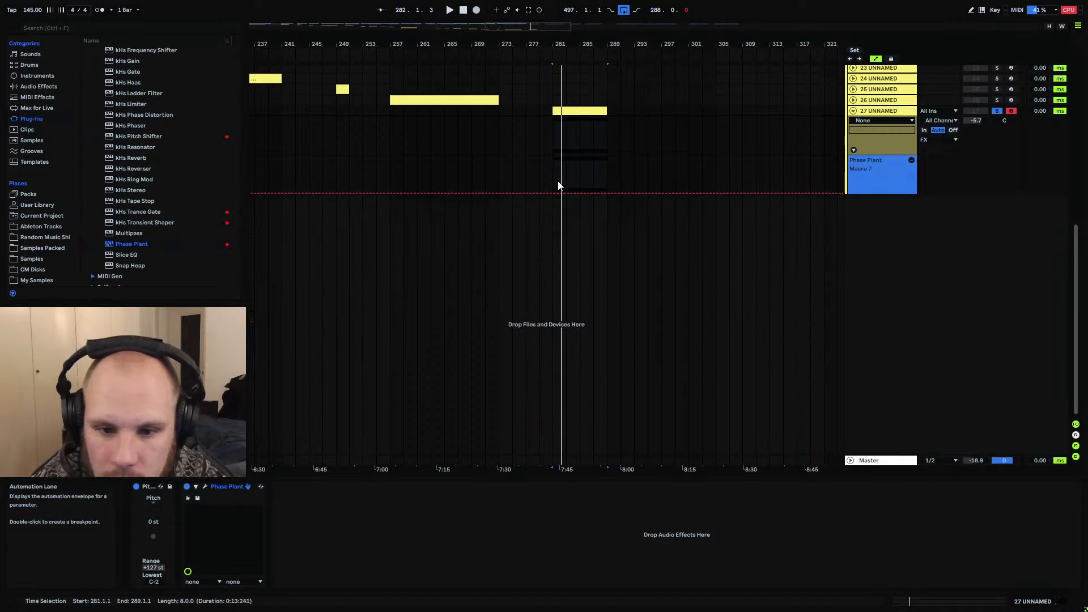
Give Macro 1 its own automation lane with a breakpoint at the clip's start, and remove the Device On lane
{"action": "left_click", "coordinate": [204, 486]}
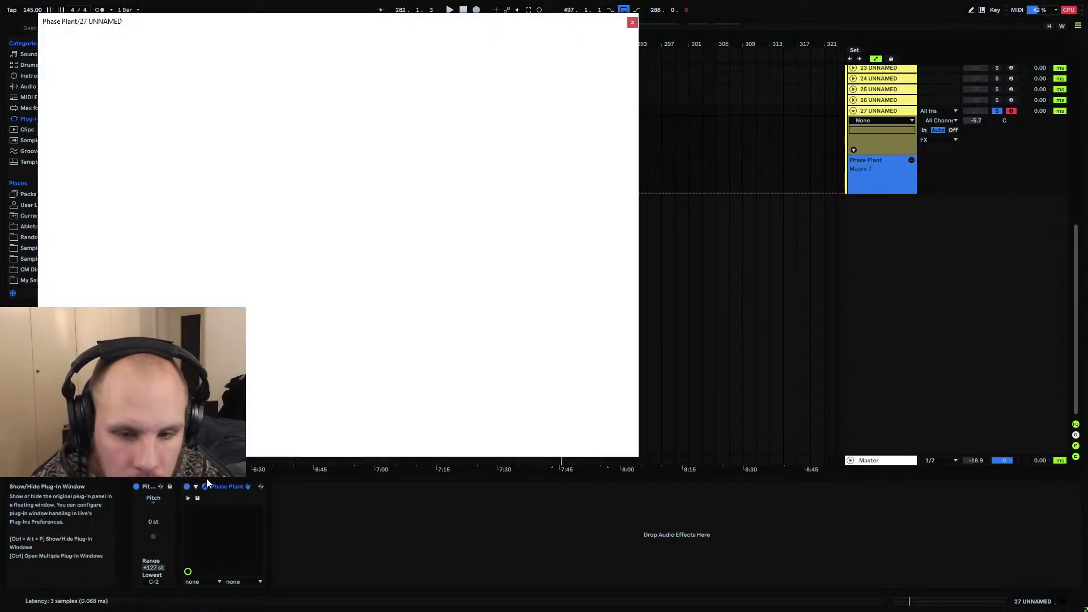
{"action": "mouse_move", "coordinate": [118, 67]}
{"action": "left_mouse_down"}
{"action": "mouse_move", "coordinate": [118, 52]}
{"action": "mouse_move", "coordinate": [118, 68]}
{"action": "left_mouse_up"}
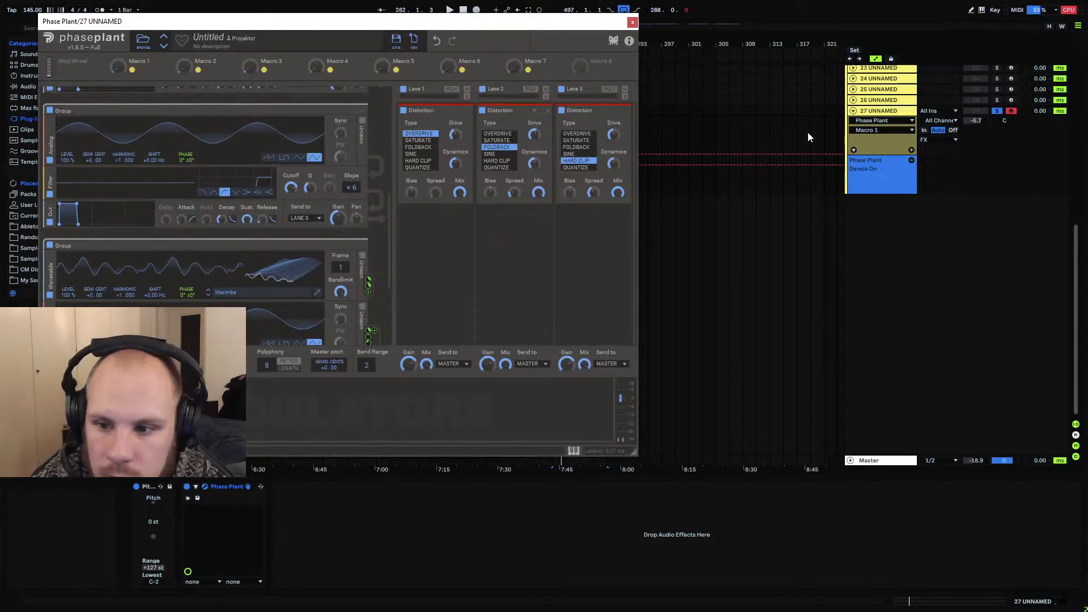
{"action": "left_click", "coordinate": [911, 150]}
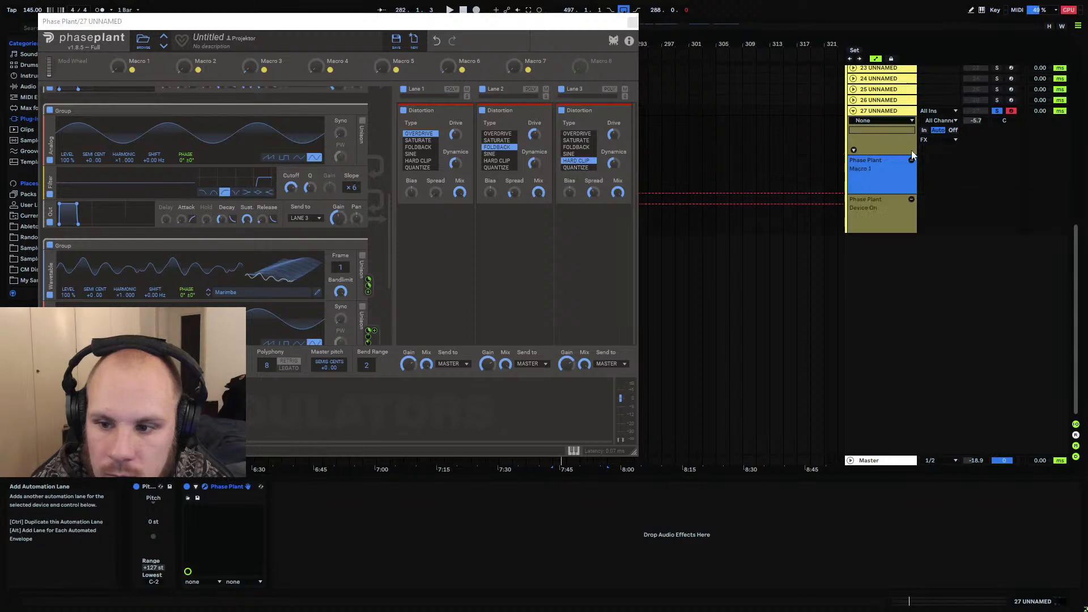
{"action": "left_click", "coordinate": [633, 22]}
{"action": "left_click", "coordinate": [552, 190]}
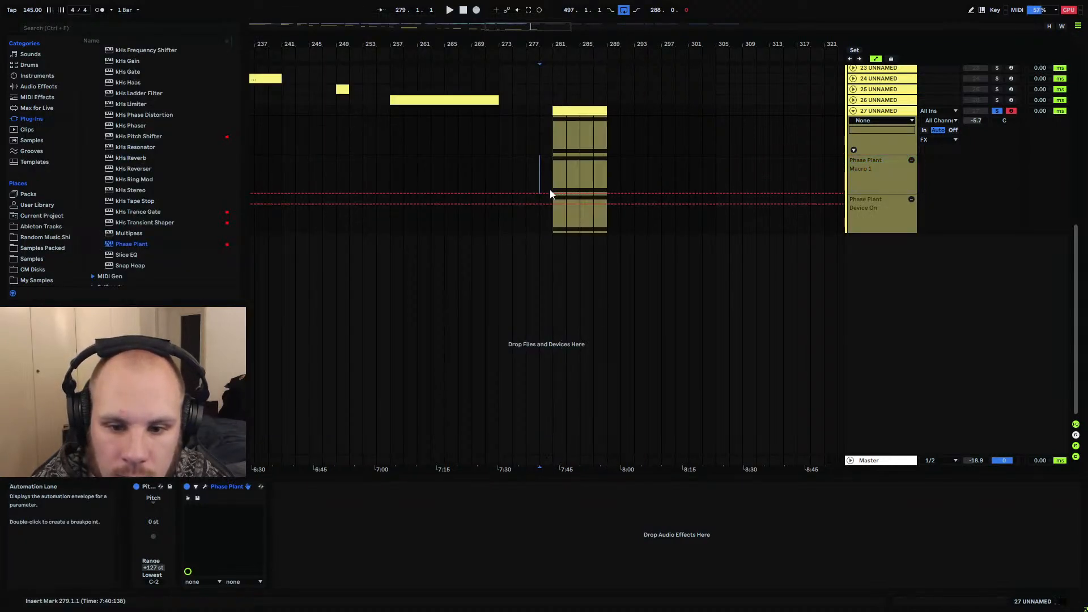
{"action": "left_click", "coordinate": [911, 199]}
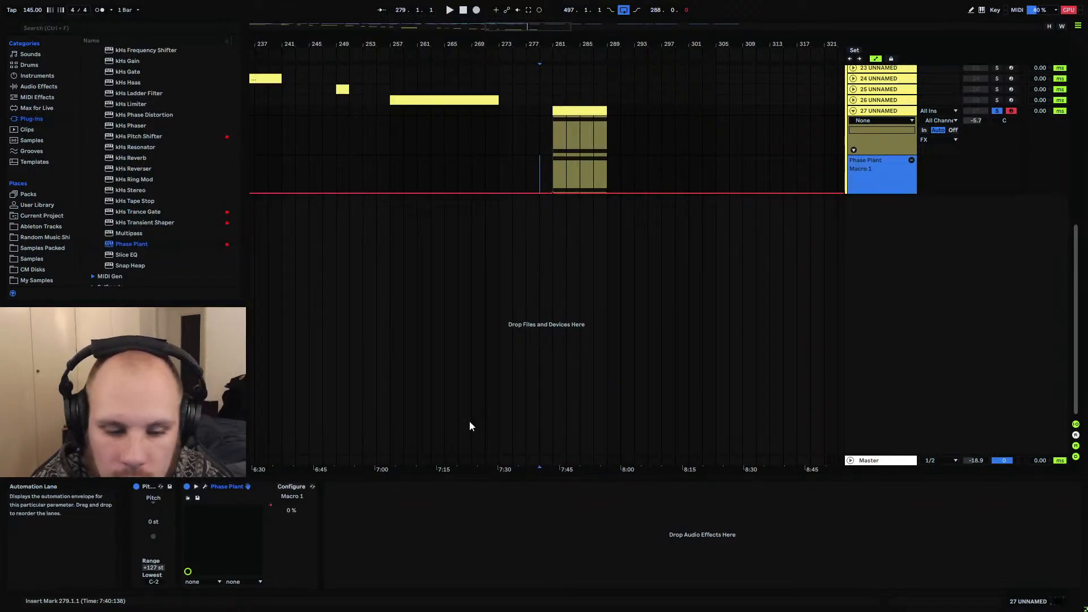
Reopen Phase Plant and add automation lanes for Macro 2 and Macro 3, each with a 0% breakpoint near the clip's start
{"action": "left_click", "coordinate": [204, 486]}
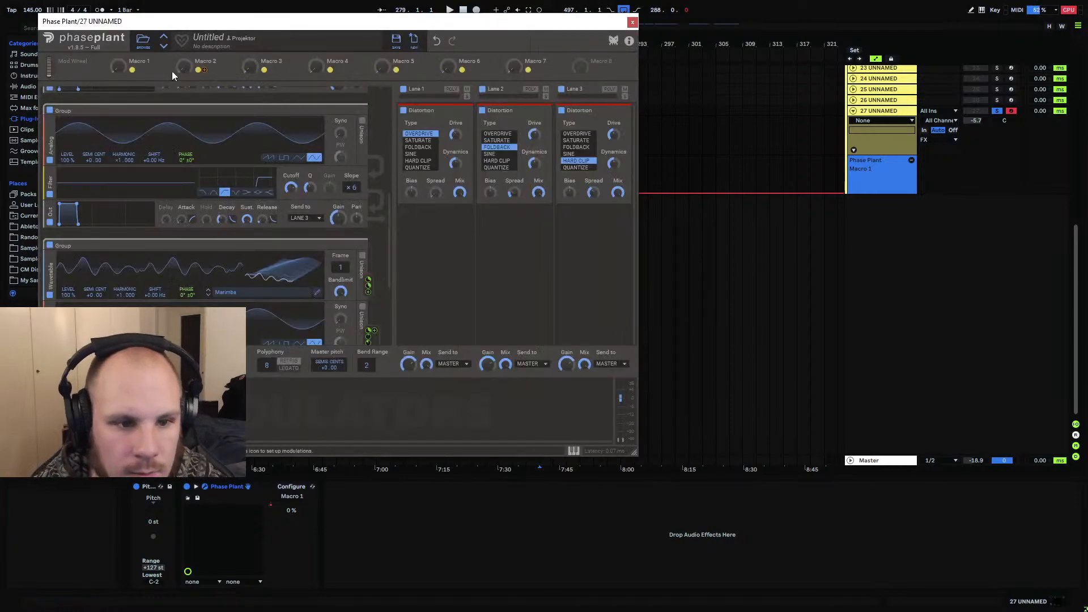
{"action": "left_click_drag", "start_coordinate": [183, 67], "coordinate": [183, 56]}
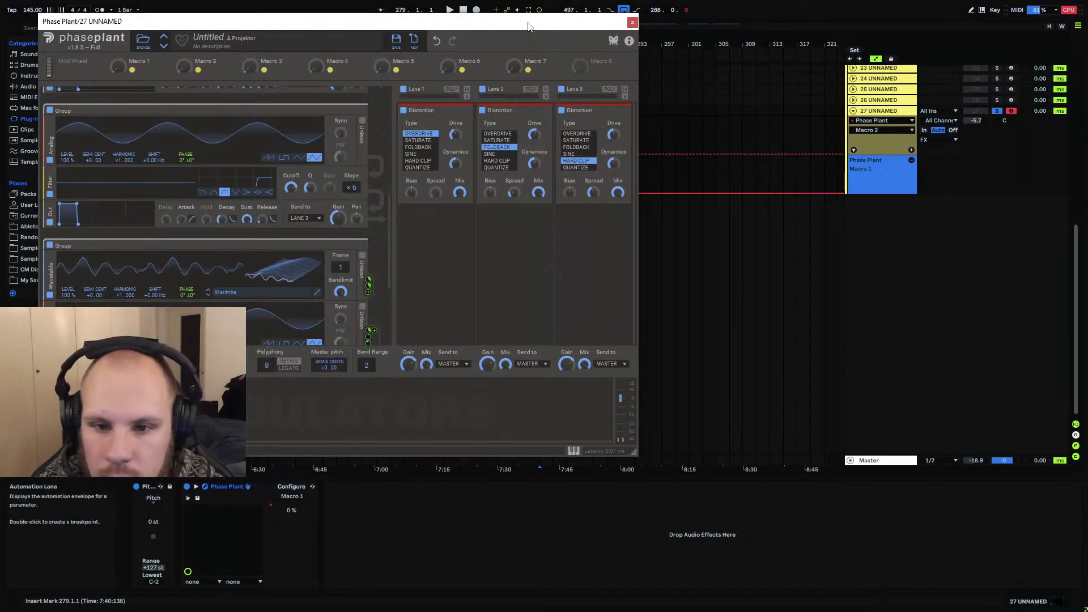
{"action": "left_click_drag", "start_coordinate": [532, 27], "coordinate": [770, 223]}
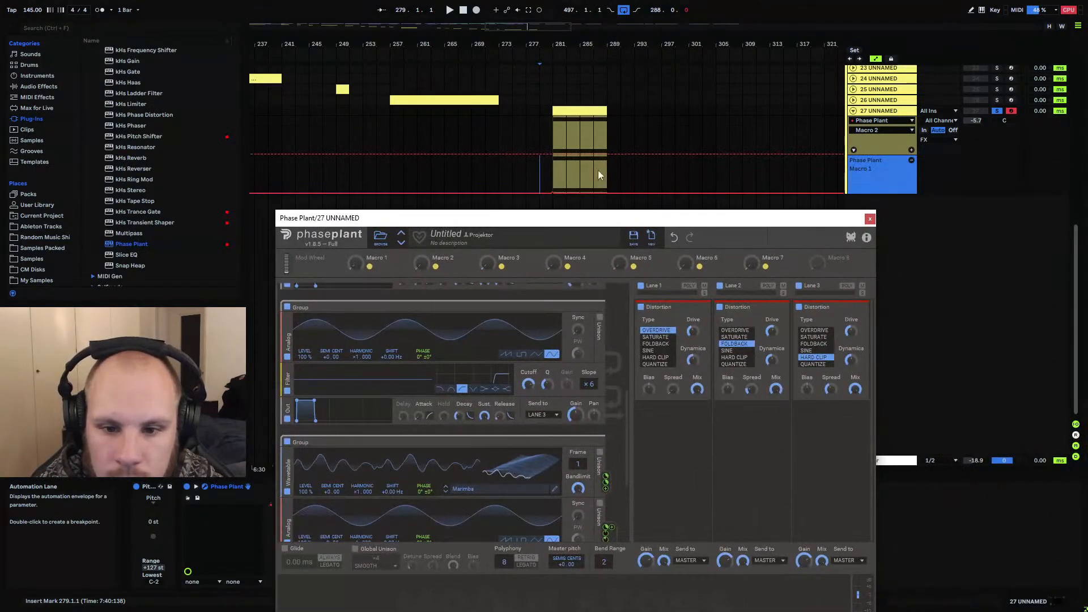
{"action": "left_click", "coordinate": [557, 155]}
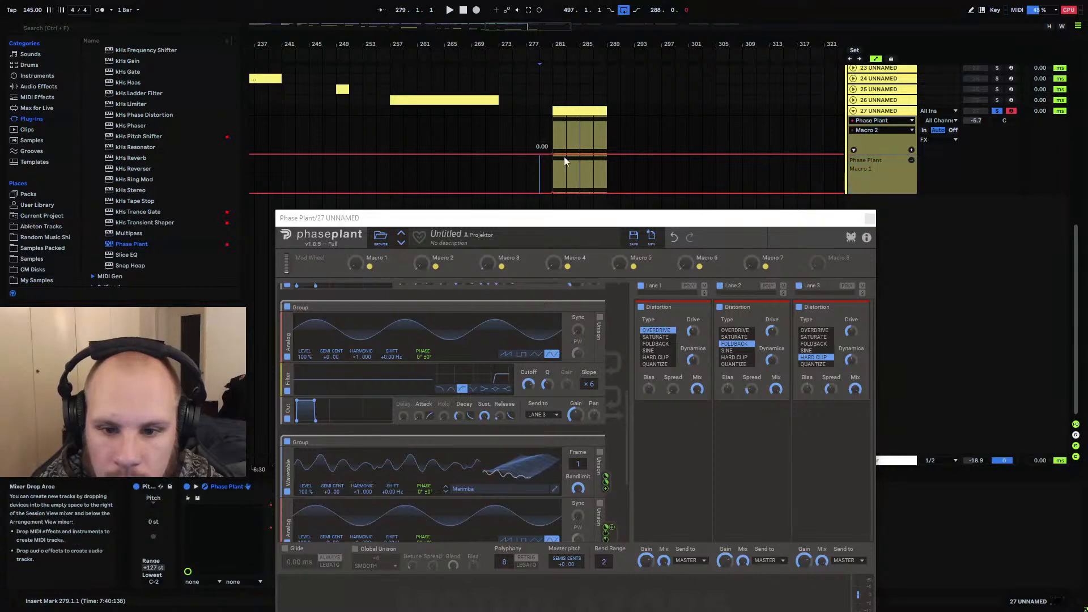
{"action": "left_click", "coordinate": [911, 150]}
{"action": "left_click", "coordinate": [911, 150]}
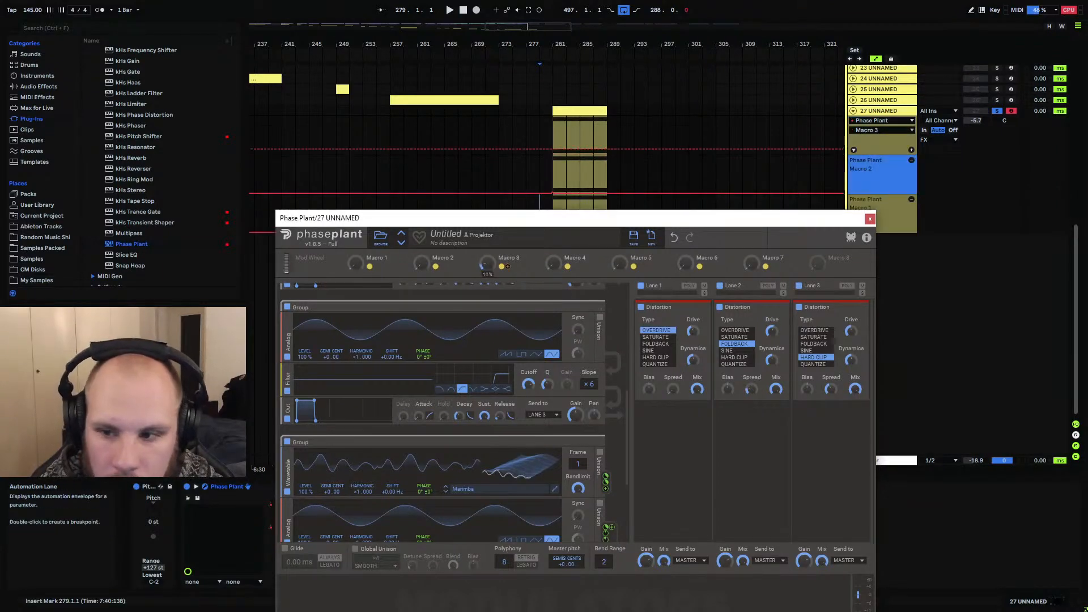
{"action": "left_click", "coordinate": [549, 154]}
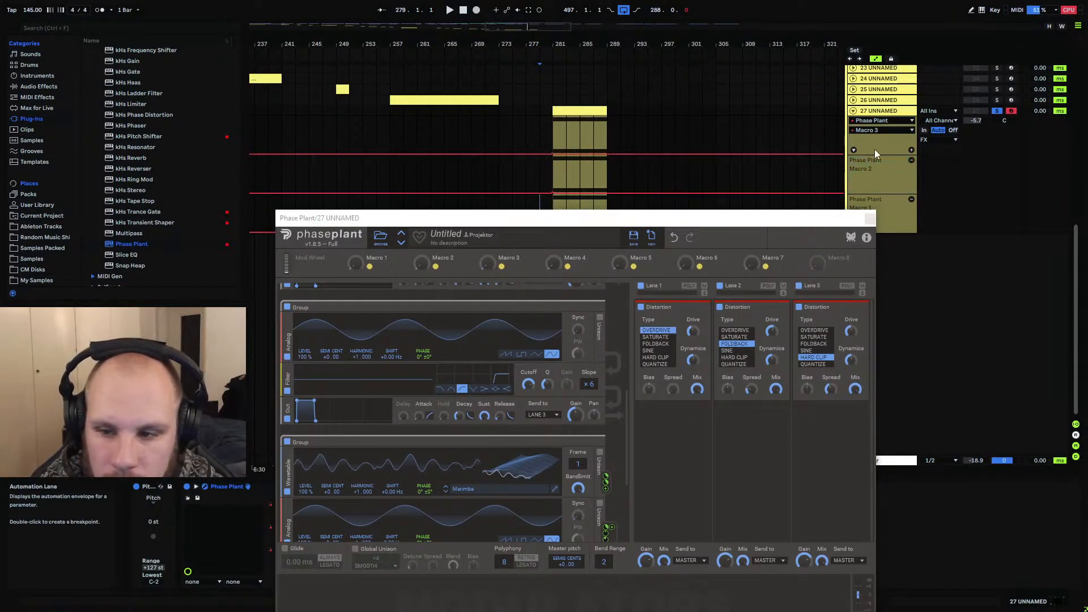
{"action": "left_click", "coordinate": [910, 151]}
Add automation lanes at 0% for Macro 4 and Macro 5 on track 27
{"action": "left_click", "coordinate": [550, 268]}
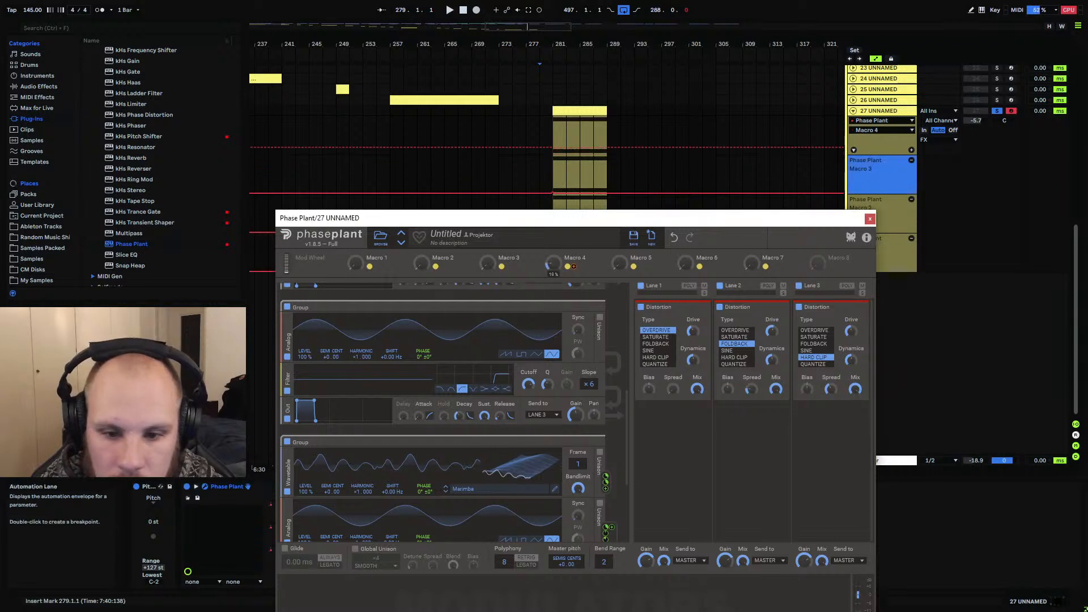
{"action": "left_click", "coordinate": [911, 150]}
{"action": "left_click", "coordinate": [620, 266]}
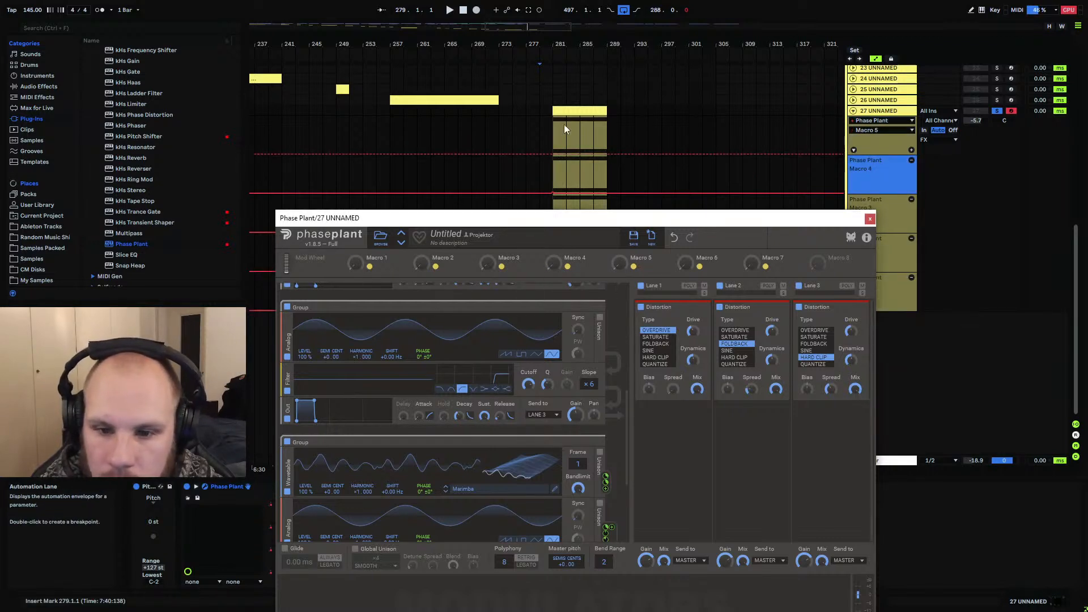
{"action": "left_click", "coordinate": [912, 150]}
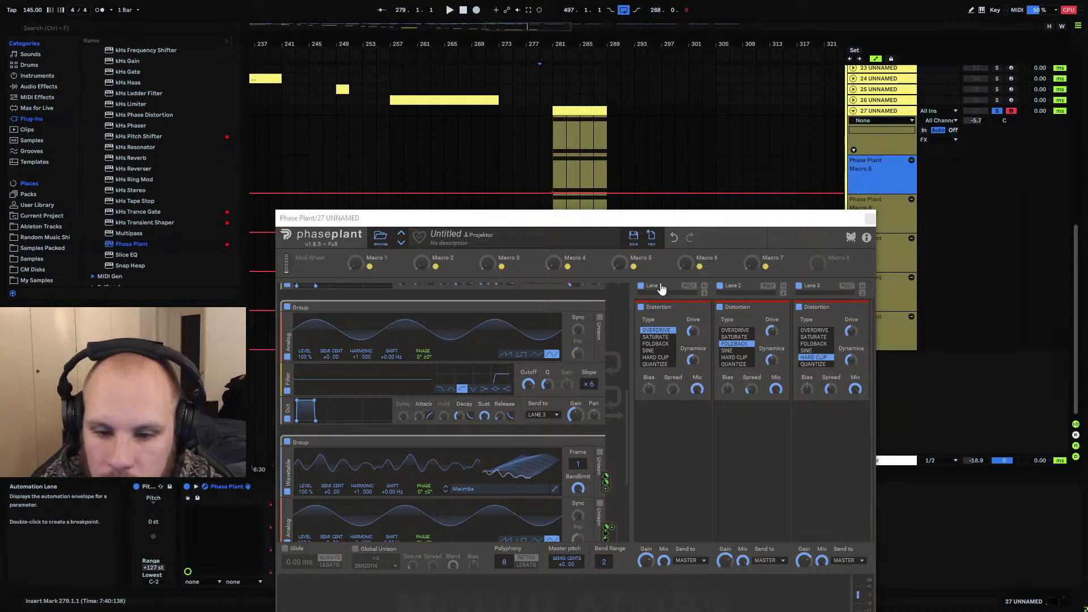
Add automation lanes at 0% for Macro 6 and Macro 7, then close the Phase Plant window
{"action": "left_click", "coordinate": [682, 265]}
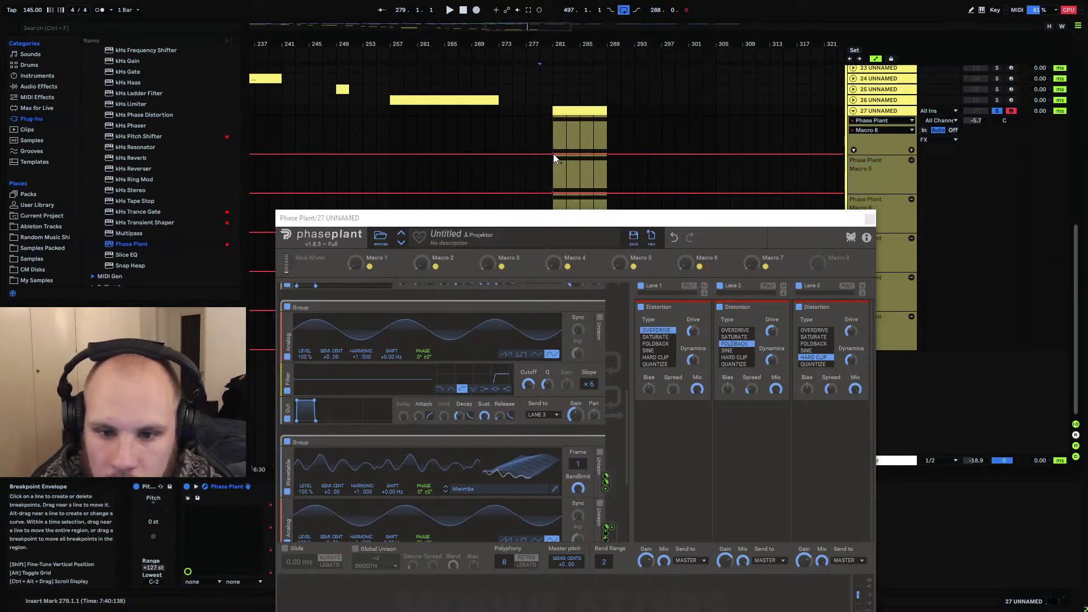
{"action": "left_click", "coordinate": [910, 150]}
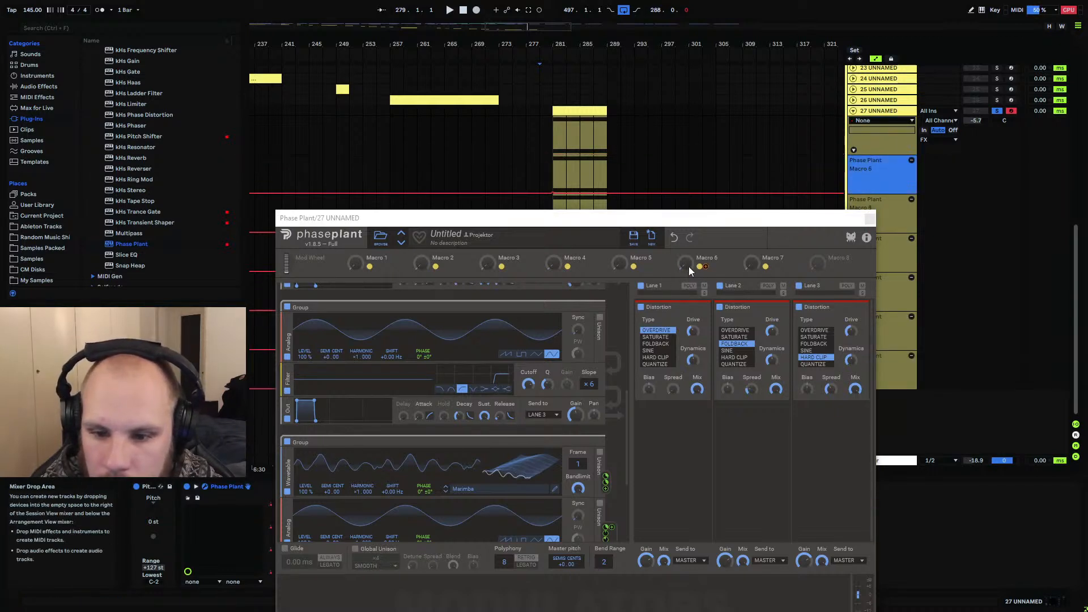
{"action": "left_click", "coordinate": [748, 263]}
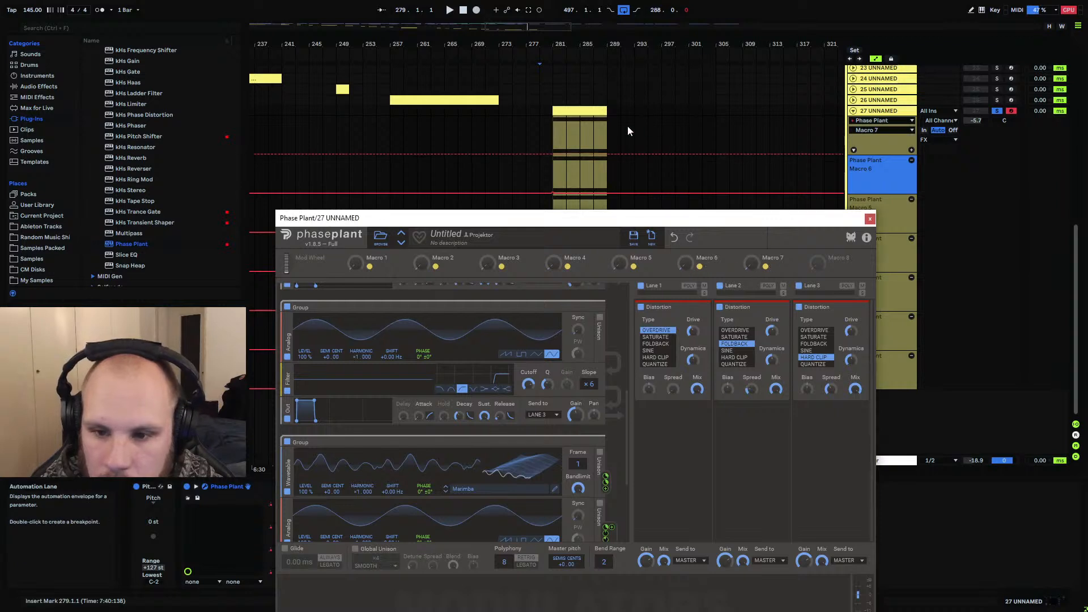
{"action": "left_click", "coordinate": [560, 154]}
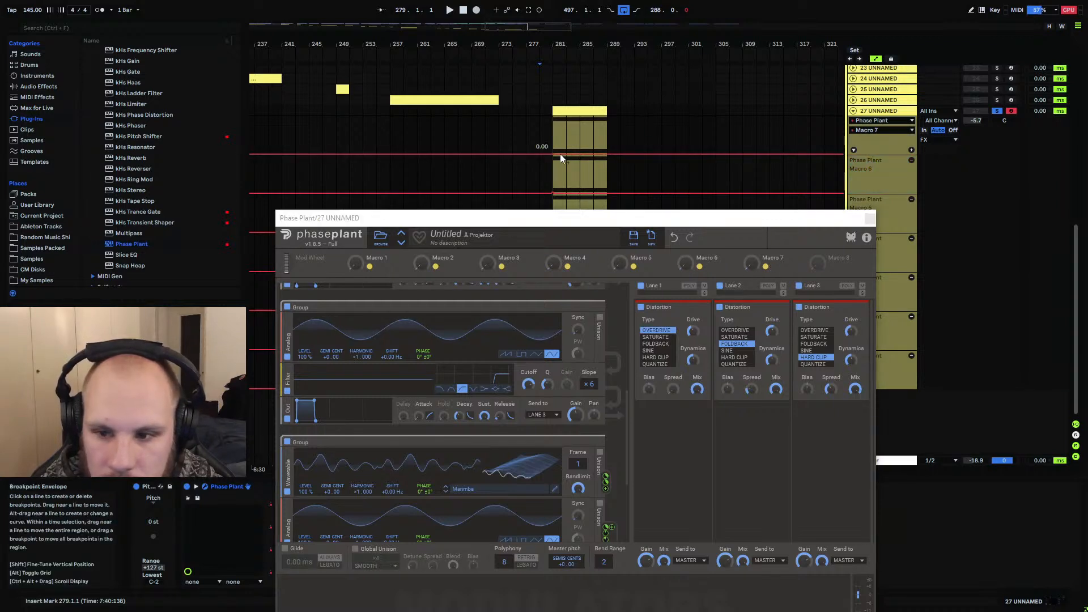
{"action": "left_click", "coordinate": [911, 151]}
{"action": "left_click", "coordinate": [870, 219]}
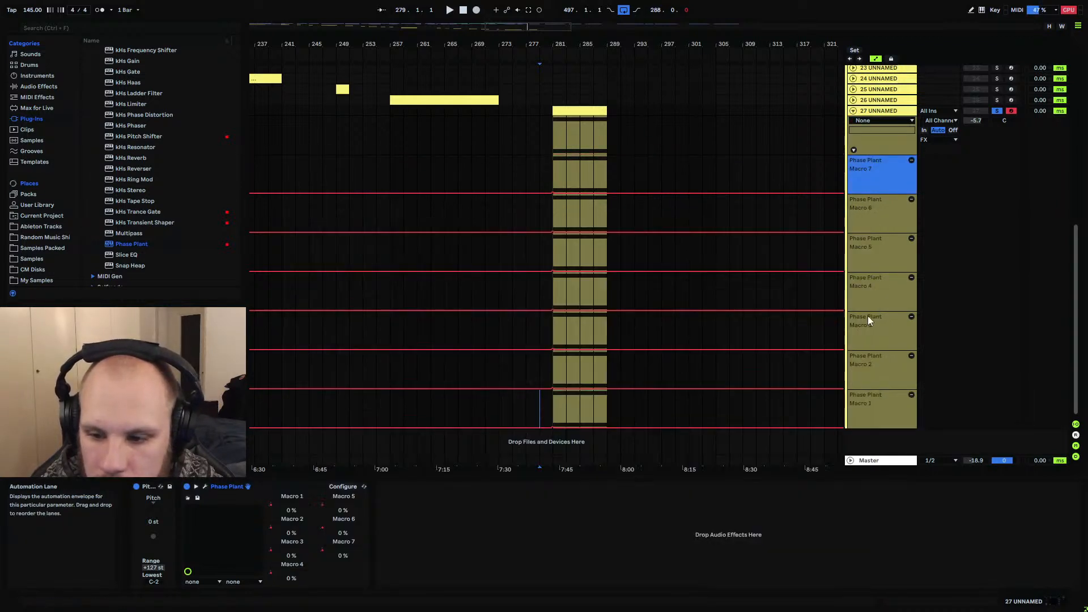
Raise Macro 7's automation to 76% and draw a Macro 6 curve over the clip that starts at 70%, dips, and ends higher
{"action": "left_click_drag", "start_coordinate": [584, 45], "coordinate": [568, 59]}
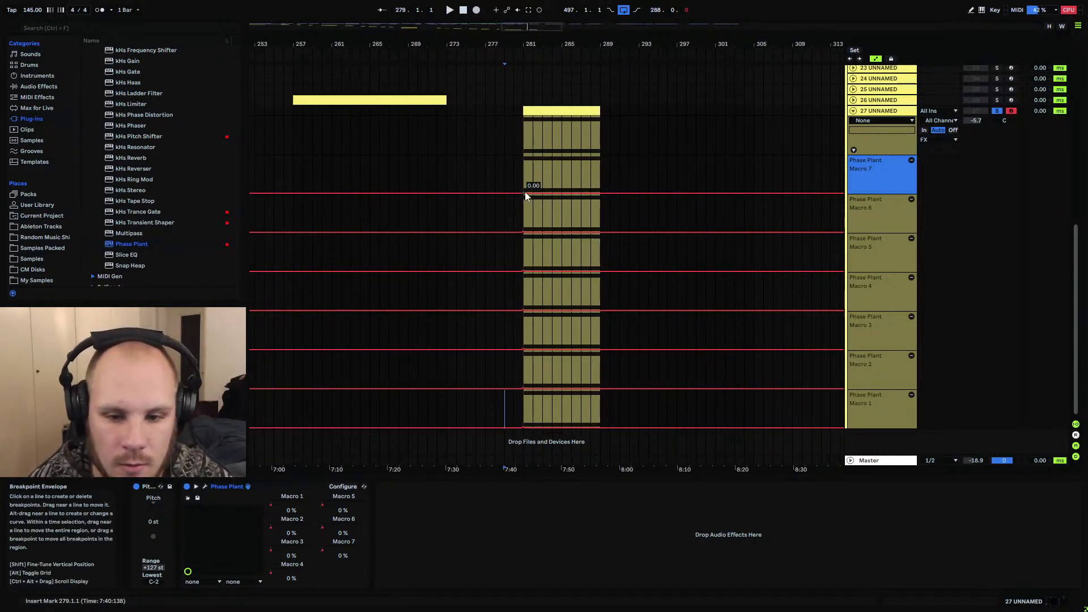
{"action": "left_click_drag", "start_coordinate": [525, 192], "coordinate": [525, 164]}
{"action": "left_click_drag", "start_coordinate": [524, 232], "coordinate": [590, 205]}
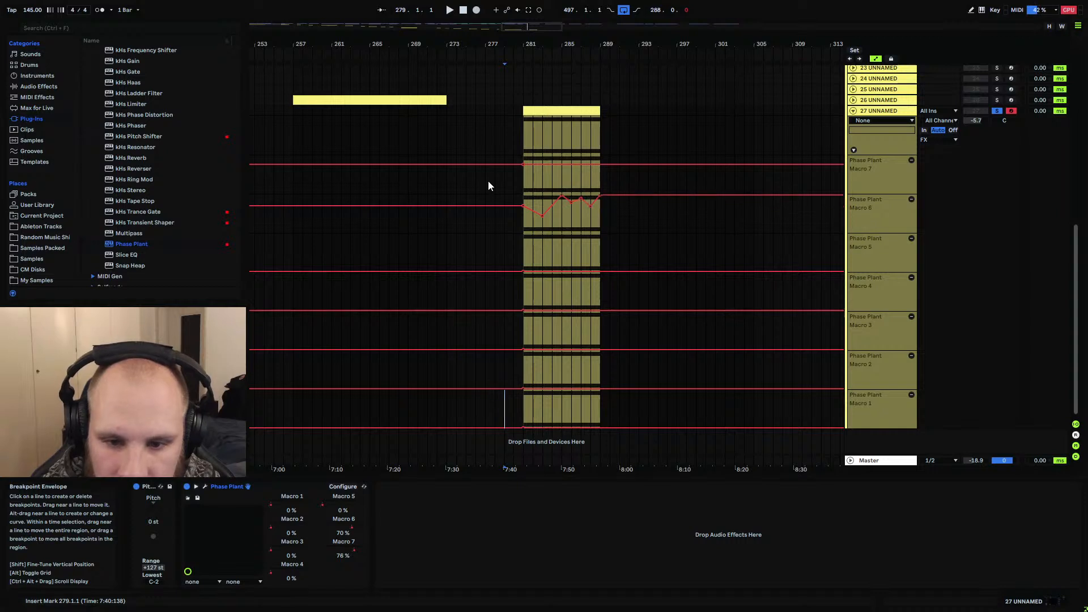
Shape two gentle peaks in Macro 7's automation over the clip, and draw Macro 5 from 45% through a dip to a high end
{"action": "left_click_drag", "start_coordinate": [536, 163], "coordinate": [536, 157]}
{"action": "left_click_drag", "start_coordinate": [552, 157], "coordinate": [600, 166]}
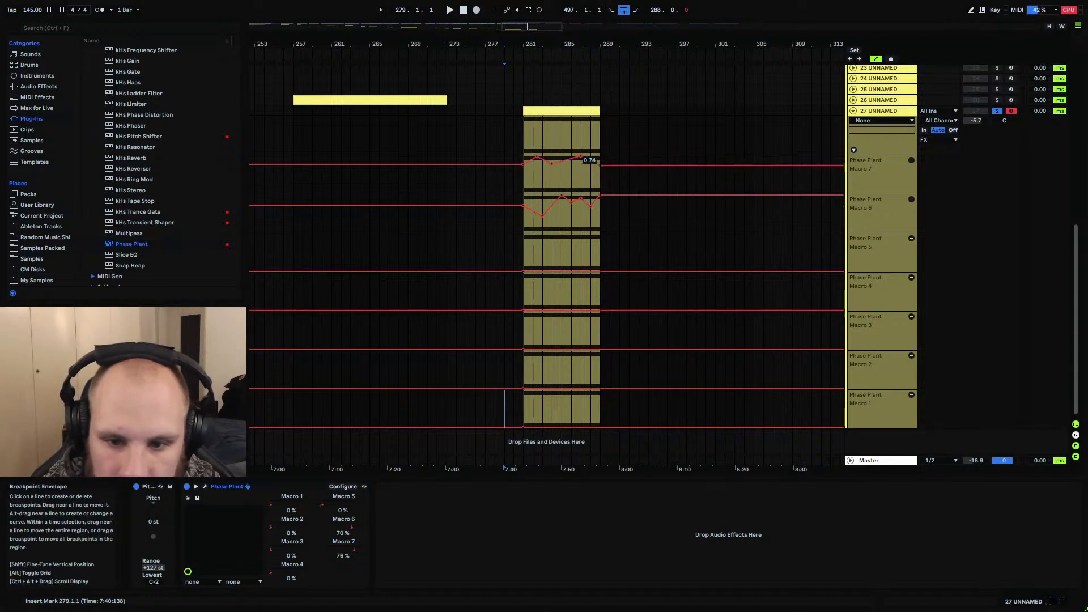
{"action": "left_click_drag", "start_coordinate": [523, 270], "coordinate": [542, 253]}
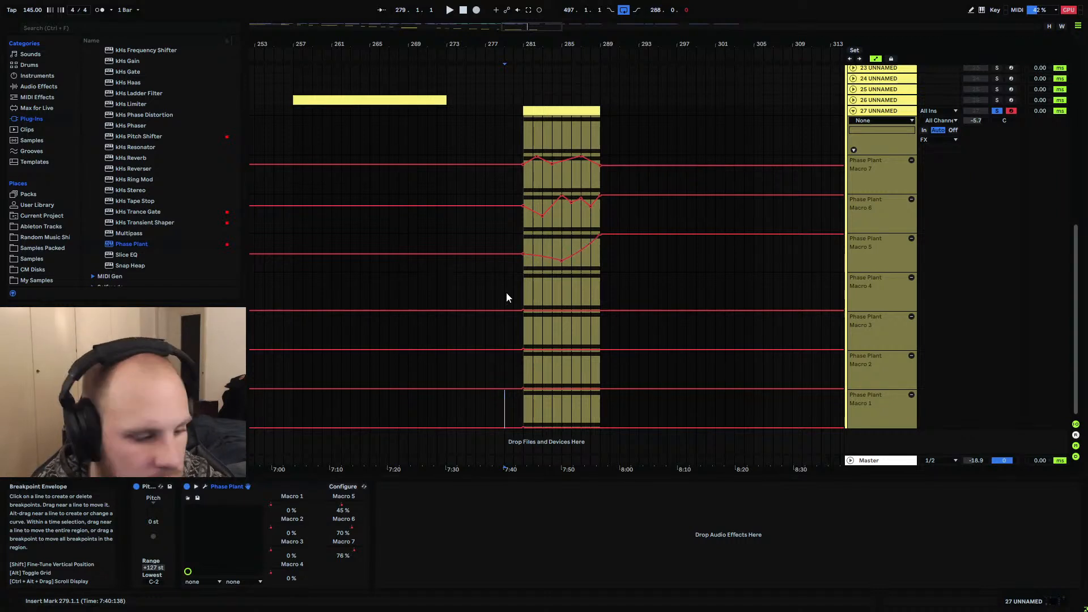
Draw Macro 4 automation from 67% through a dip and a peak, and a Macro 3 dip starting at 98% over the clip
{"action": "left_click_drag", "start_coordinate": [525, 312], "coordinate": [599, 282]}
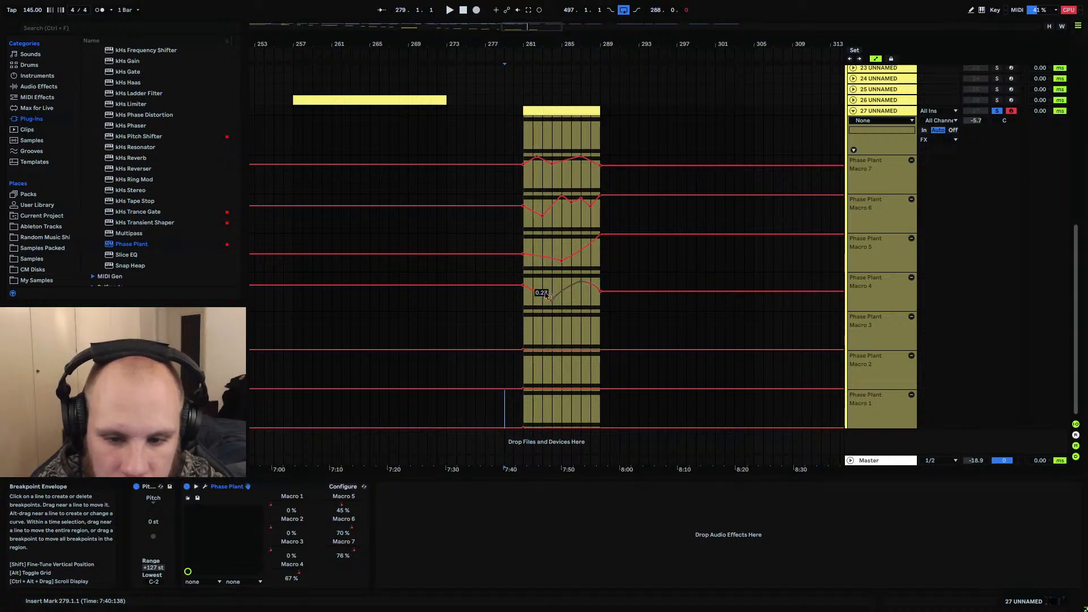
{"action": "left_click_drag", "start_coordinate": [522, 349], "coordinate": [583, 327]}
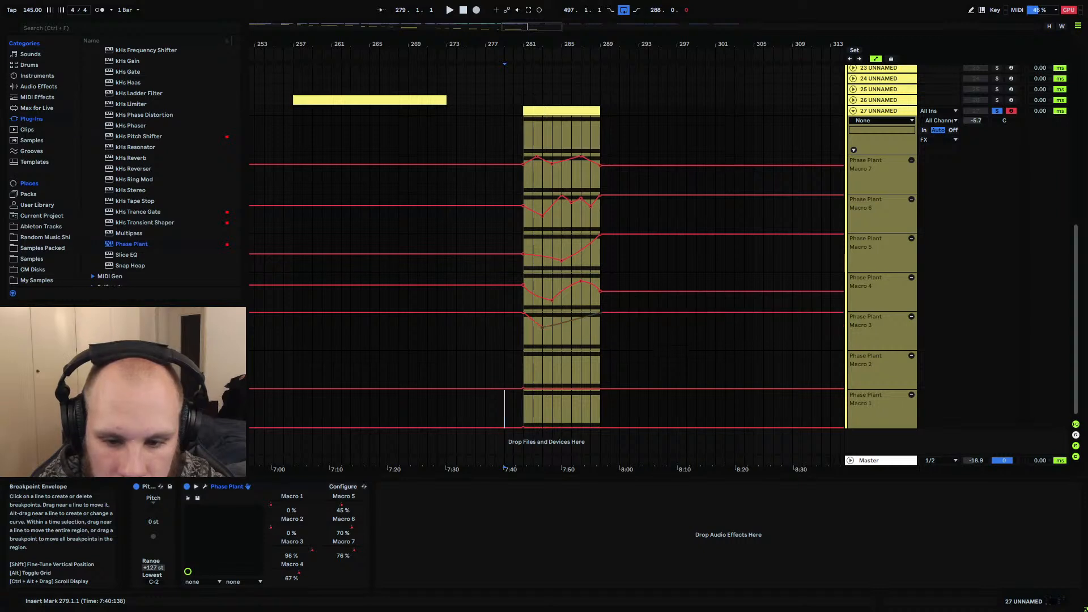
Draw Macro 2 automation rising from 35% after a slight dip and Macro 1 falling from 71% to 44%, and play the clip from bar 281
{"action": "left_click_drag", "start_coordinate": [523, 389], "coordinate": [598, 356]}
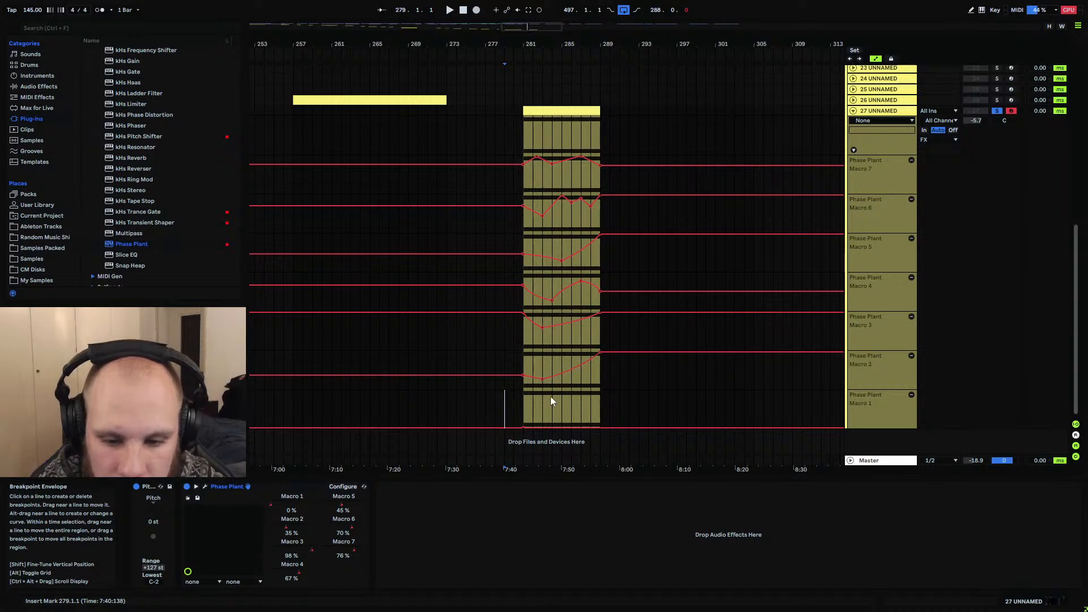
{"action": "left_click_drag", "start_coordinate": [522, 427], "coordinate": [585, 410]}
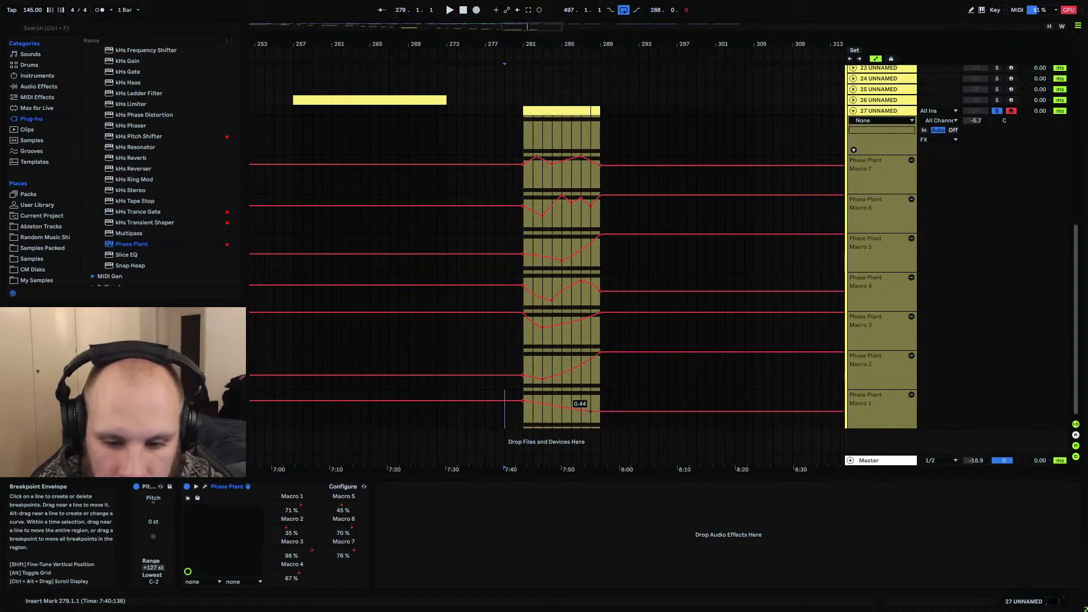
{"action": "left_click", "coordinate": [524, 129]}
{"action": "key", "text": "space"}
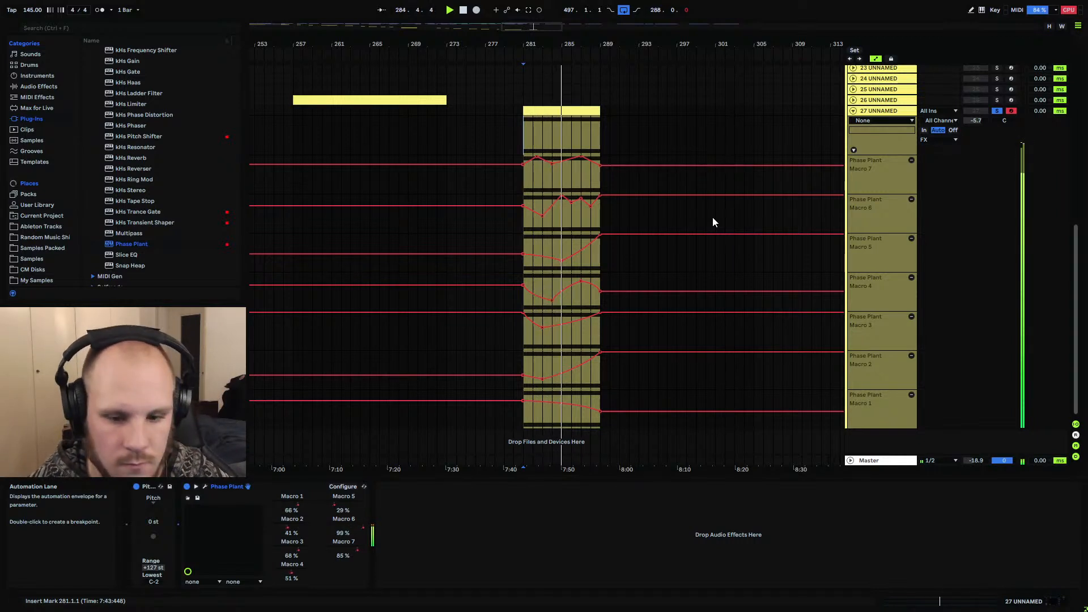
Open Phase Plant on track 27 and add a Velocity modulator
{"action": "left_click", "coordinate": [205, 487]}
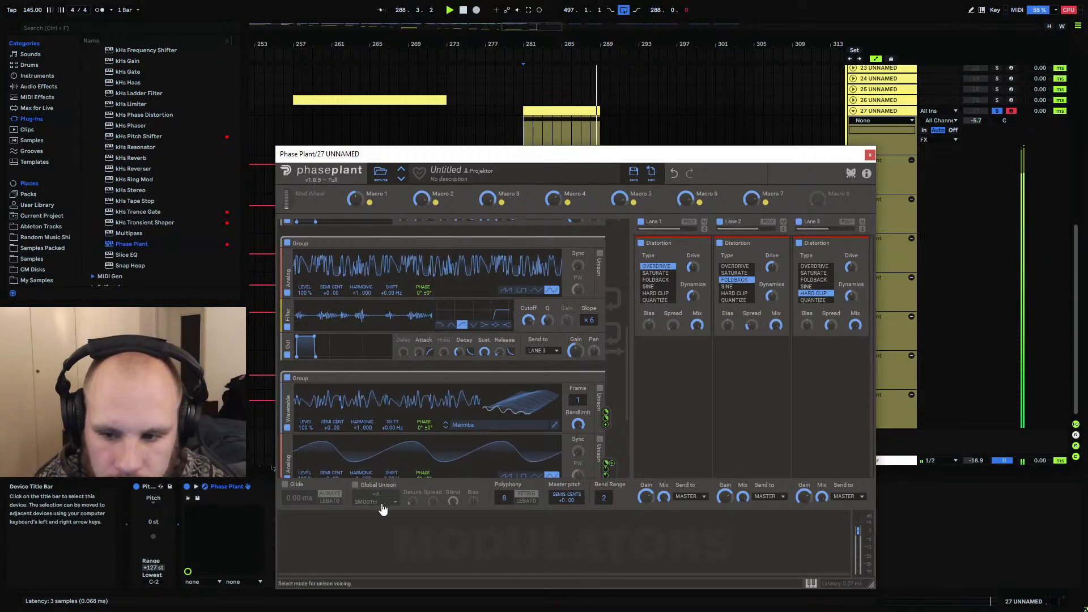
{"action": "left_click", "coordinate": [344, 528]}
{"action": "left_click", "coordinate": [395, 571]}
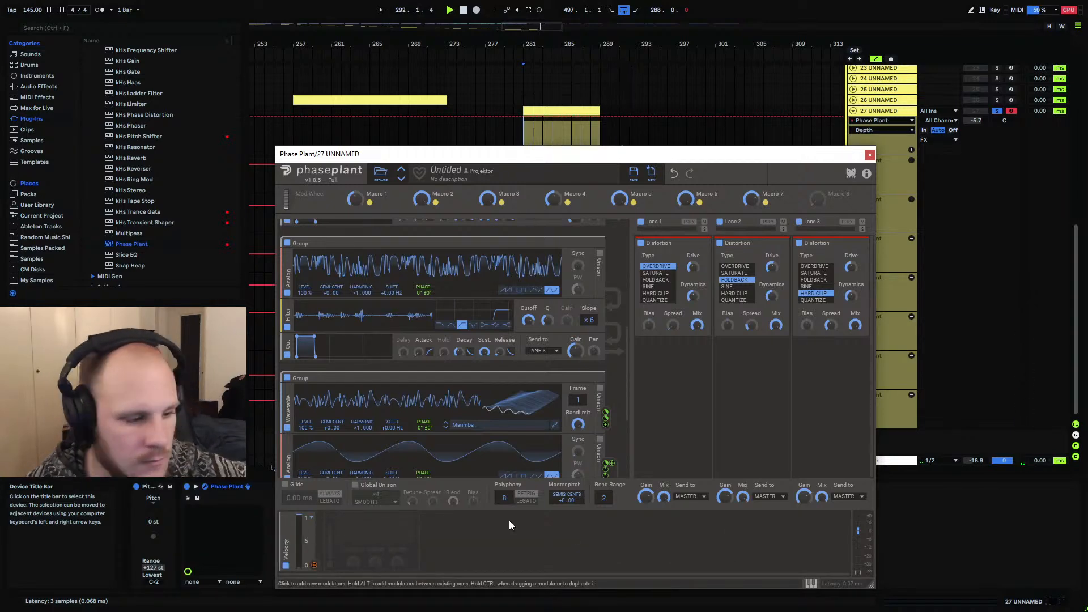
Adjust the output gain of the group sent to Lane 2 slightly and modulate it with Velocity, then stop playback
{"action": "left_click_drag", "start_coordinate": [625, 375], "coordinate": [634, 440]}
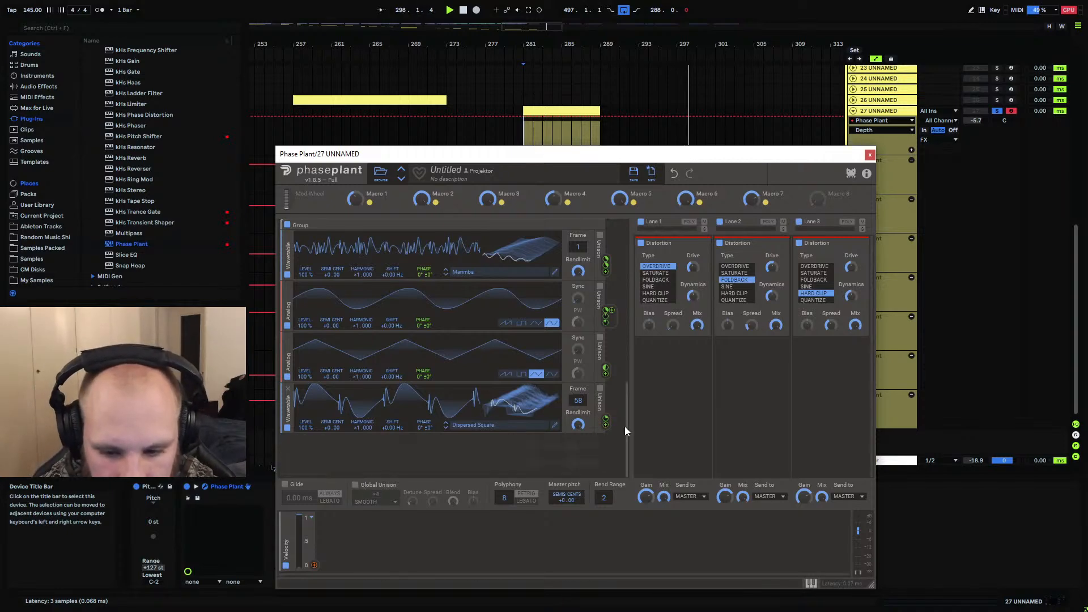
{"action": "left_click_drag", "start_coordinate": [626, 427], "coordinate": [621, 262]}
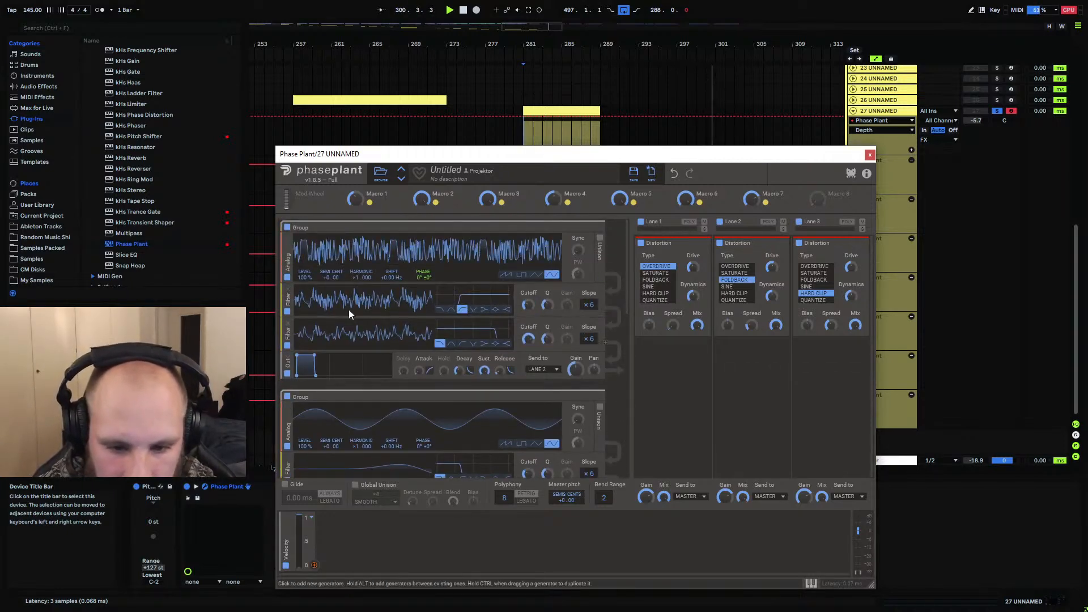
{"action": "left_click_drag", "start_coordinate": [576, 369], "coordinate": [575, 372]}
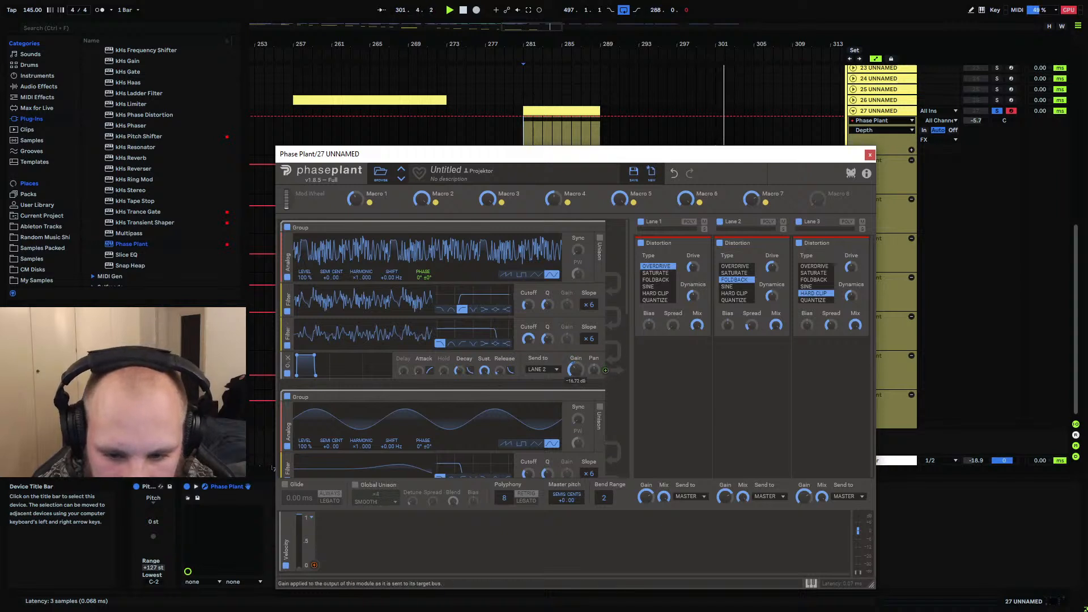
{"action": "left_click", "coordinate": [315, 566]}
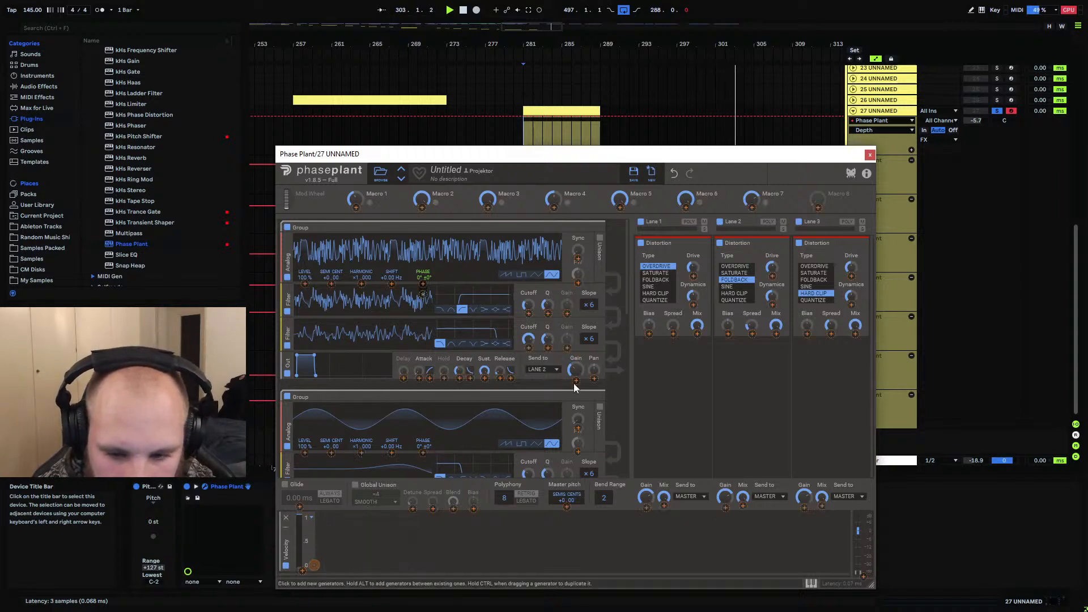
{"action": "left_click_drag", "start_coordinate": [575, 380], "coordinate": [575, 371]}
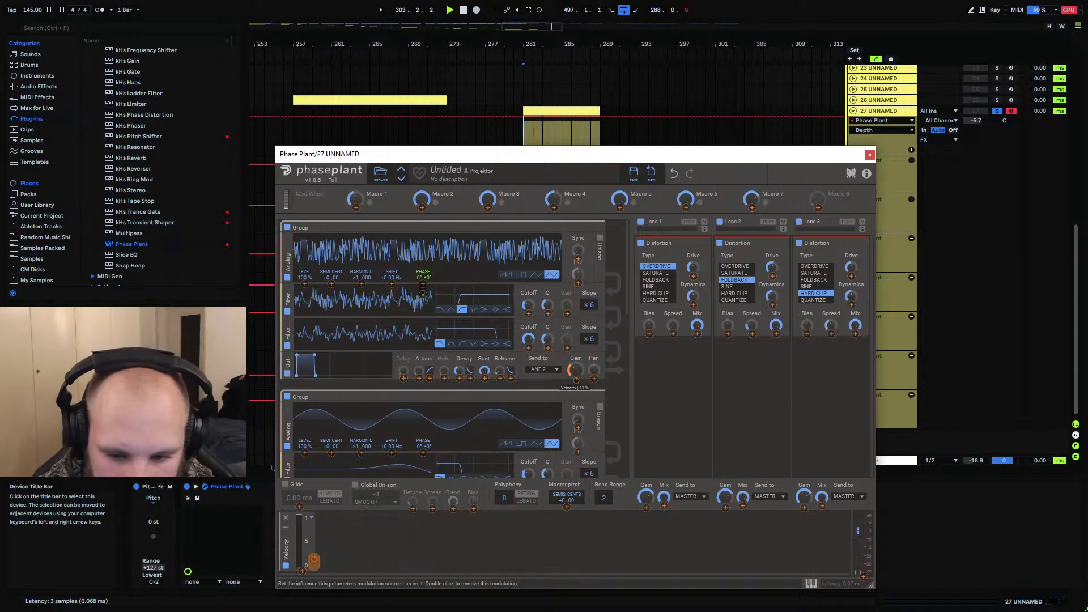
{"action": "left_click", "coordinate": [365, 547]}
{"action": "key", "text": "space"}
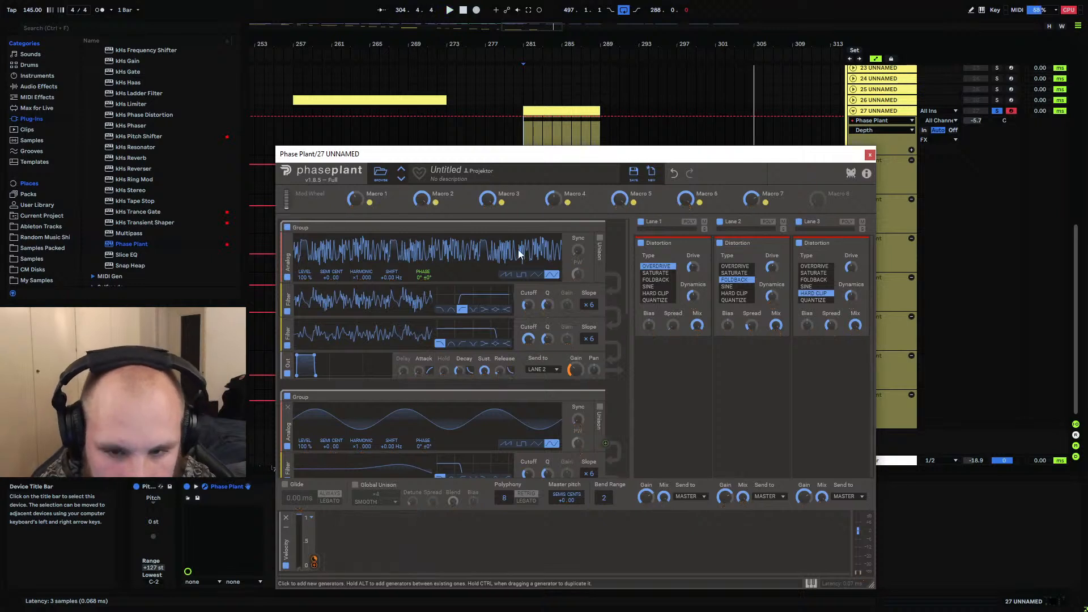
Modulate the output gain of the group sent to Lane 3 with Velocity, audition it, and close the Phase Plant window
{"action": "key", "text": "space"}
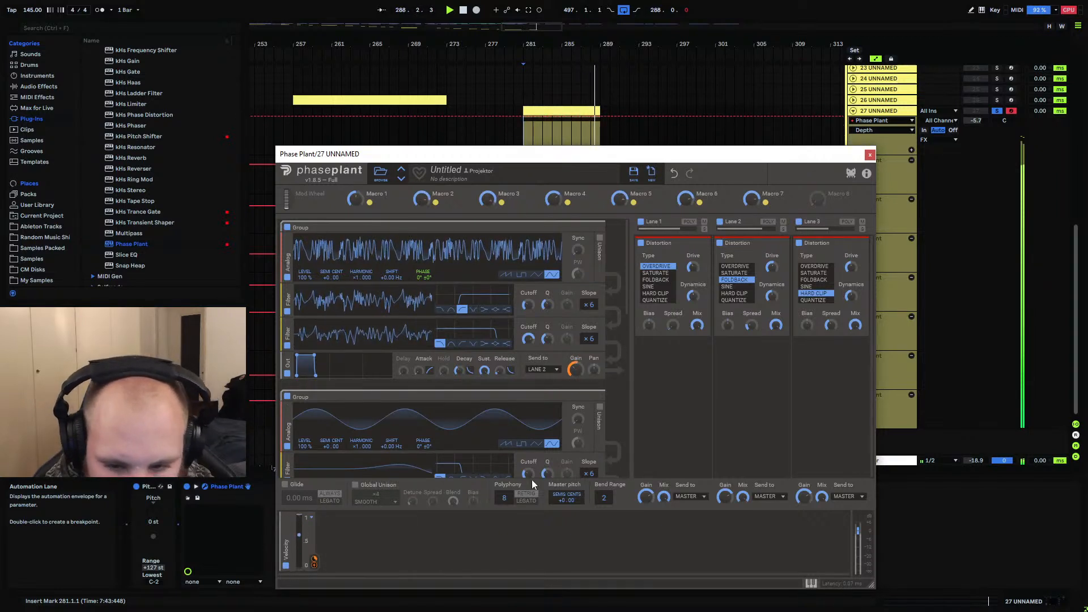
{"action": "left_click_drag", "start_coordinate": [627, 312], "coordinate": [625, 371]}
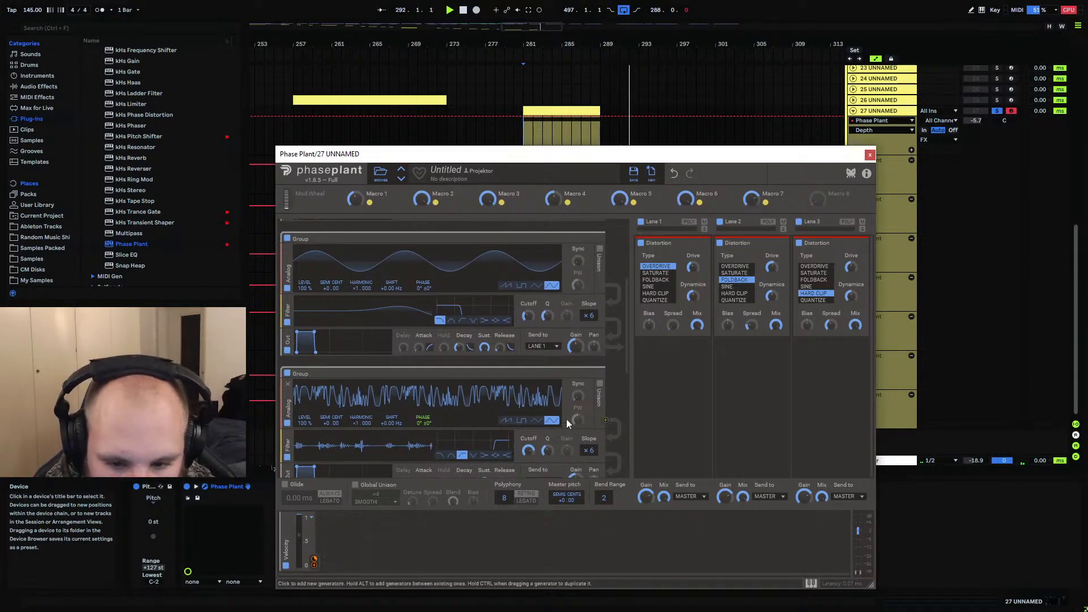
{"action": "left_click_drag", "start_coordinate": [624, 364], "coordinate": [623, 391]}
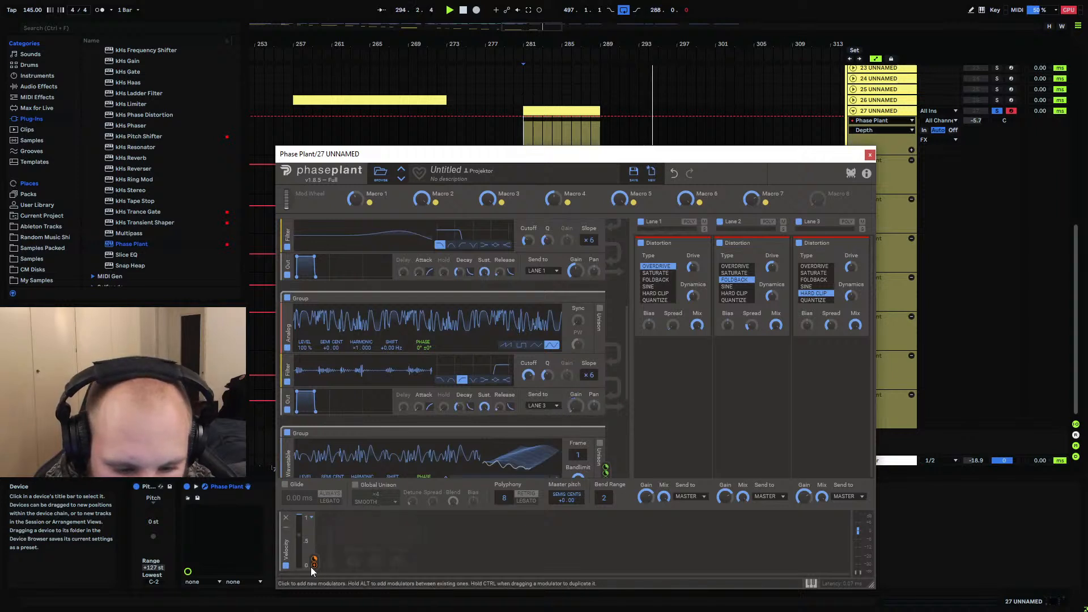
{"action": "left_click_drag", "start_coordinate": [313, 561], "coordinate": [579, 422]}
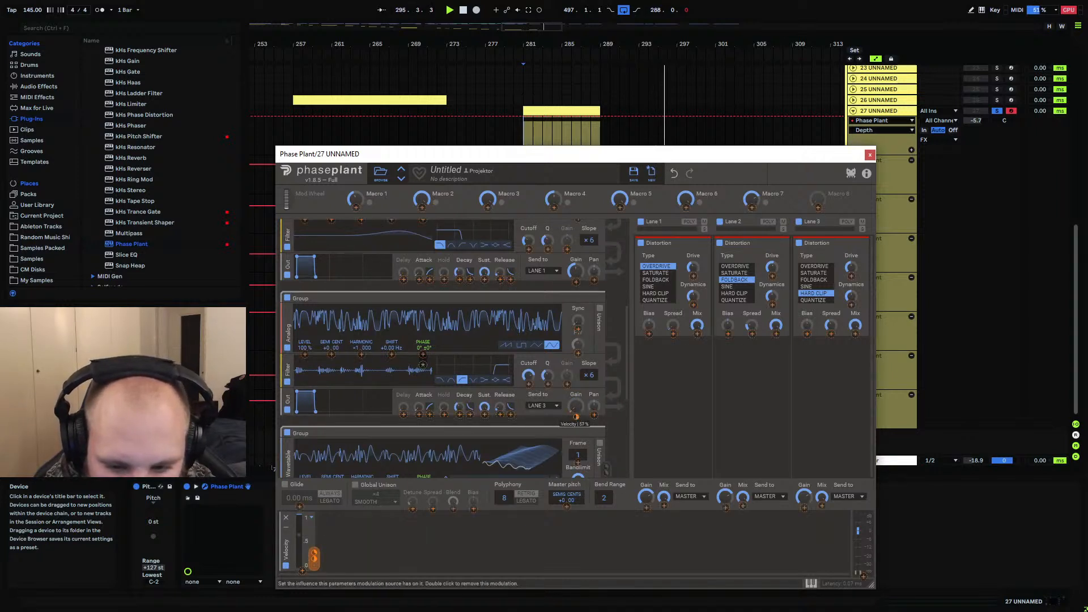
{"action": "key", "text": "space"}
{"action": "key", "text": "space"}
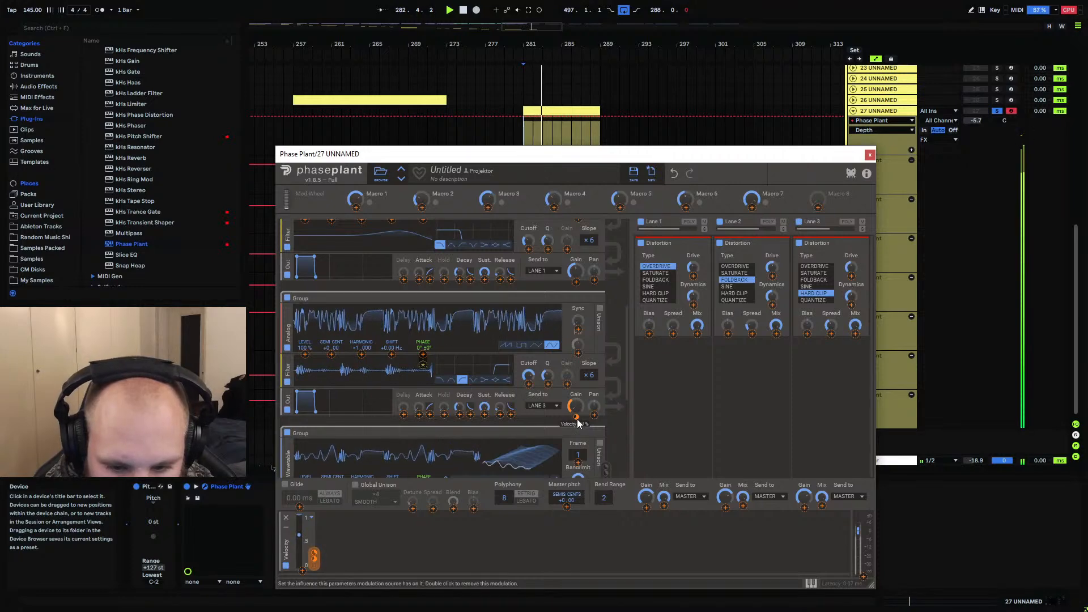
{"action": "left_click", "coordinate": [869, 154]}
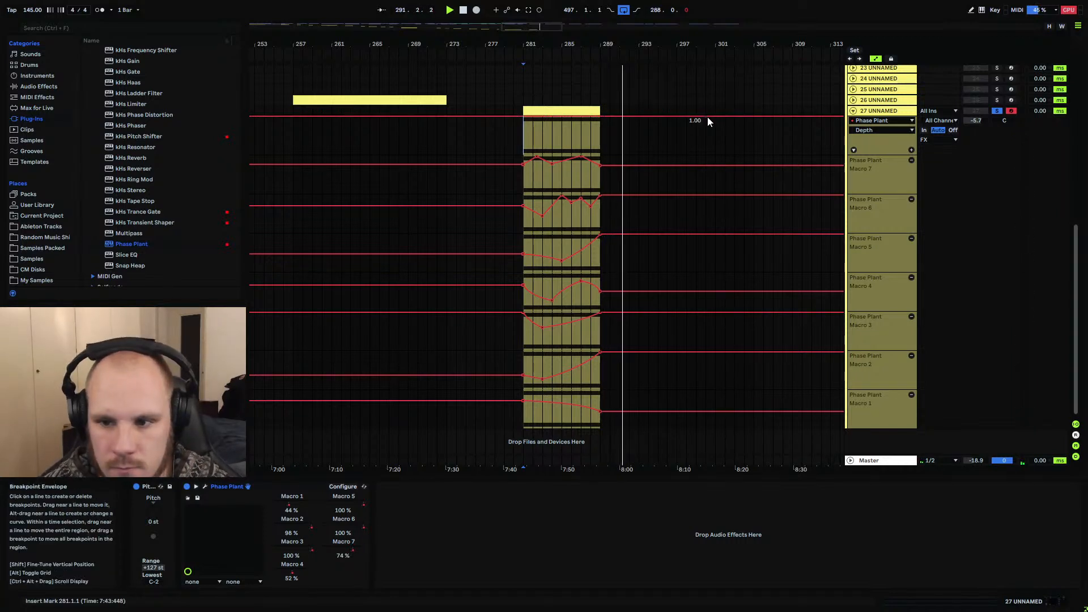
Add an EQ Eight after Phase Plant and sweep its band 8 high cut down to about 454 Hz during playback
{"action": "key", "text": "space"}
{"action": "left_click", "coordinate": [582, 110]}
{"action": "key", "text": "space"}
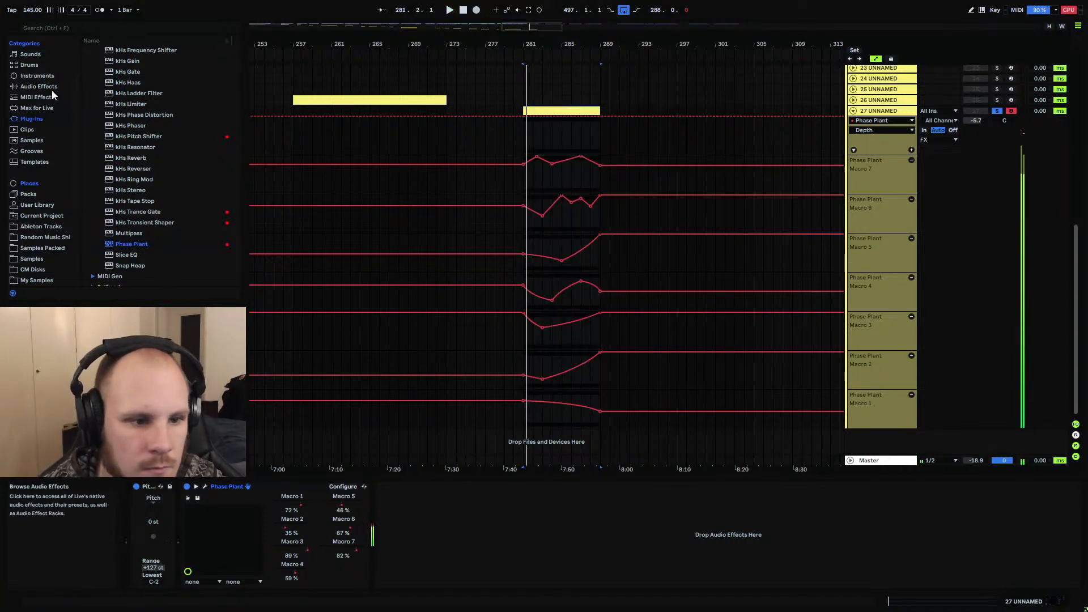
{"action": "left_click", "coordinate": [51, 87]}
{"action": "left_click_drag", "start_coordinate": [122, 176], "coordinate": [429, 529]}
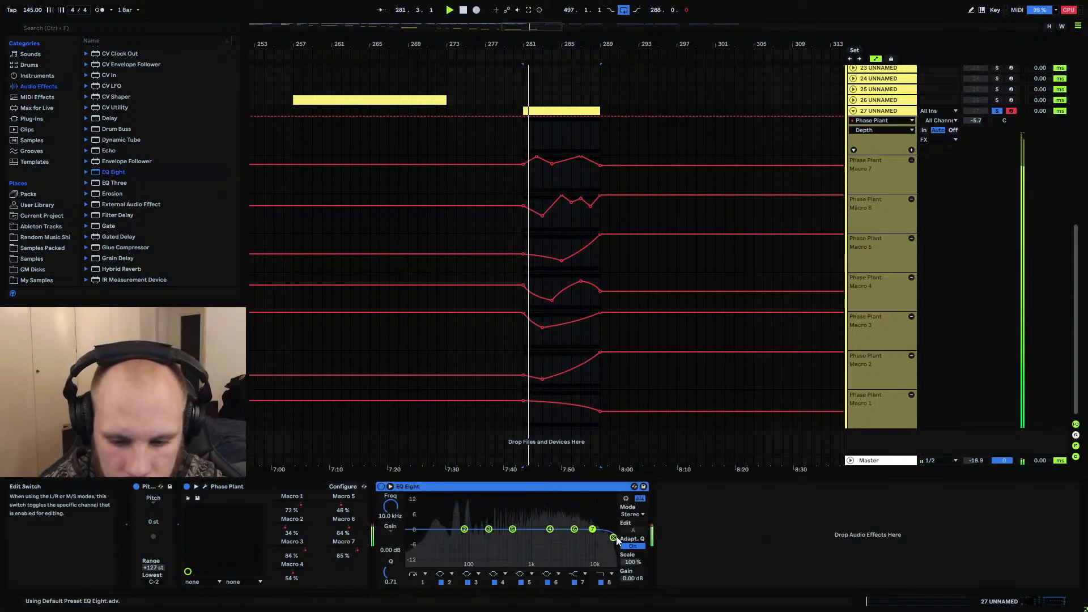
{"action": "left_click_drag", "start_coordinate": [613, 537], "coordinate": [510, 534]}
{"action": "key", "text": "space"}
Automate EQ Eight's band 8 frequency over the clip from 22 kHz through a dip to about 3.12 kHz and back up
{"action": "left_click", "coordinate": [388, 506]}
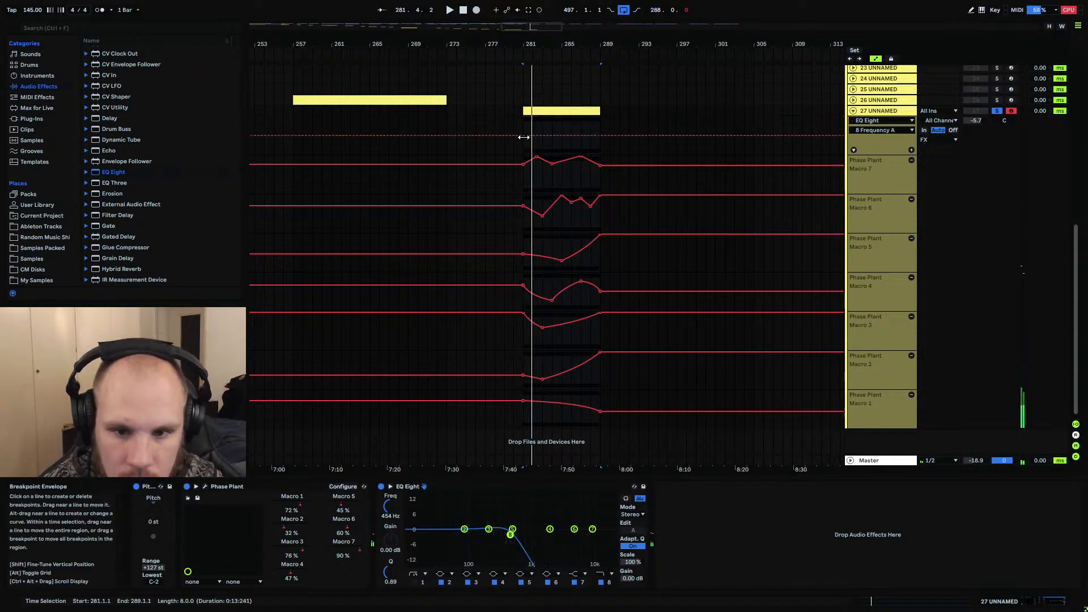
{"action": "left_click", "coordinate": [513, 120]}
{"action": "left_click_drag", "start_coordinate": [523, 135], "coordinate": [599, 118]}
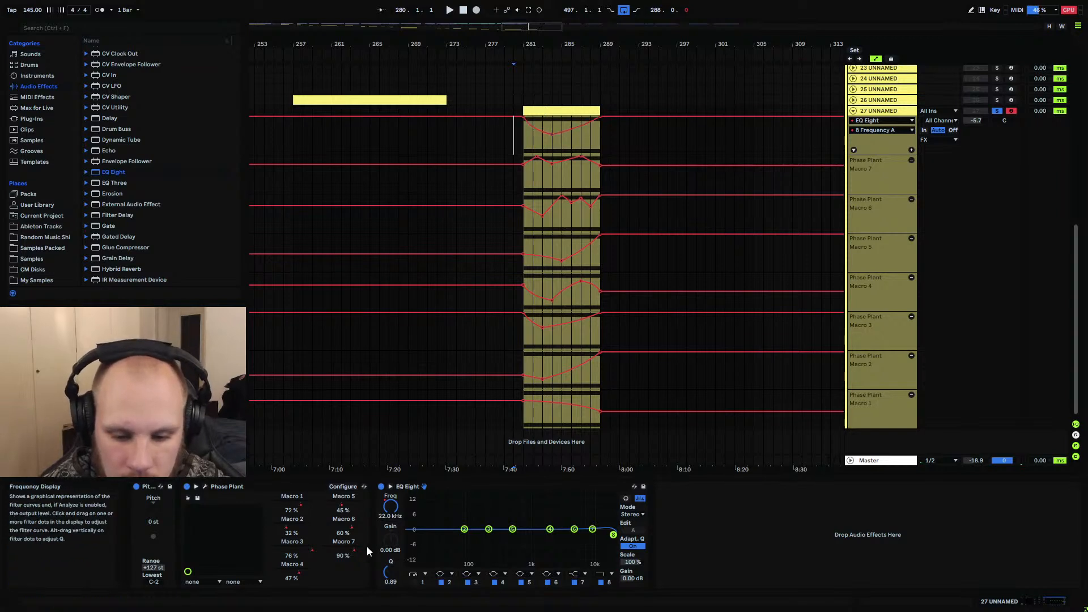
{"action": "left_click", "coordinate": [390, 567]}
{"action": "left_click", "coordinate": [390, 506]}
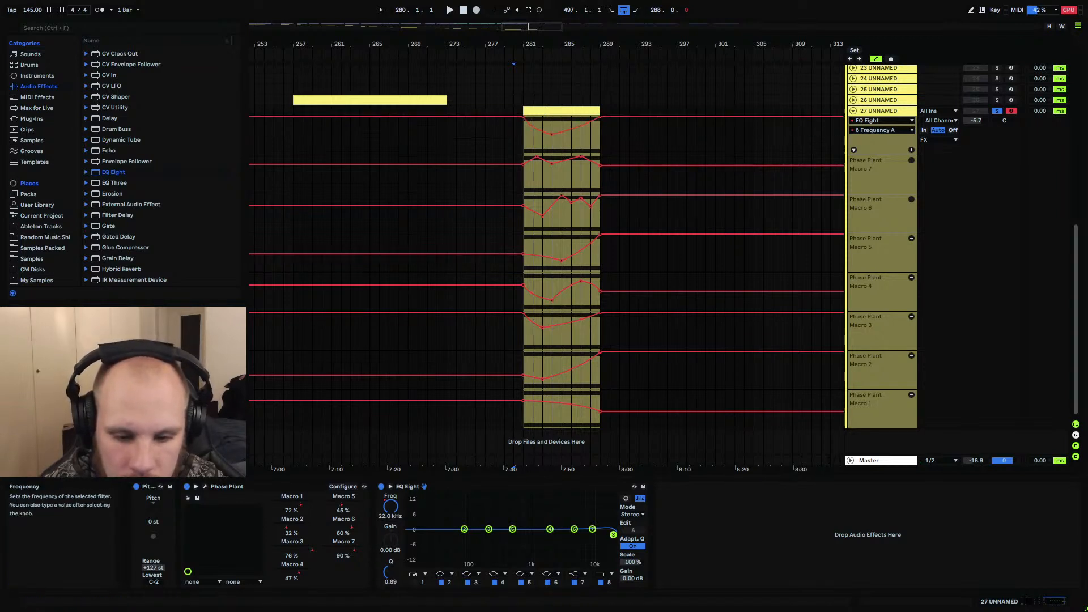
{"action": "left_click_drag", "start_coordinate": [550, 135], "coordinate": [552, 125]}
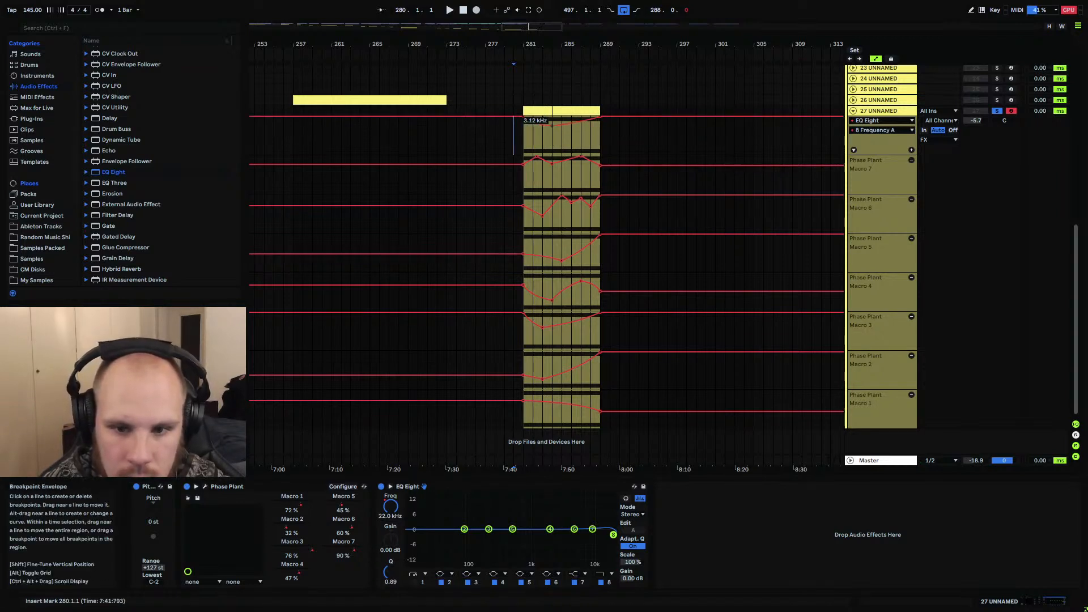
Draw a dip to 0.10 in EQ Eight's band 8 resonance automation over the clip and play it from bar 281
{"action": "left_click", "coordinate": [392, 567]}
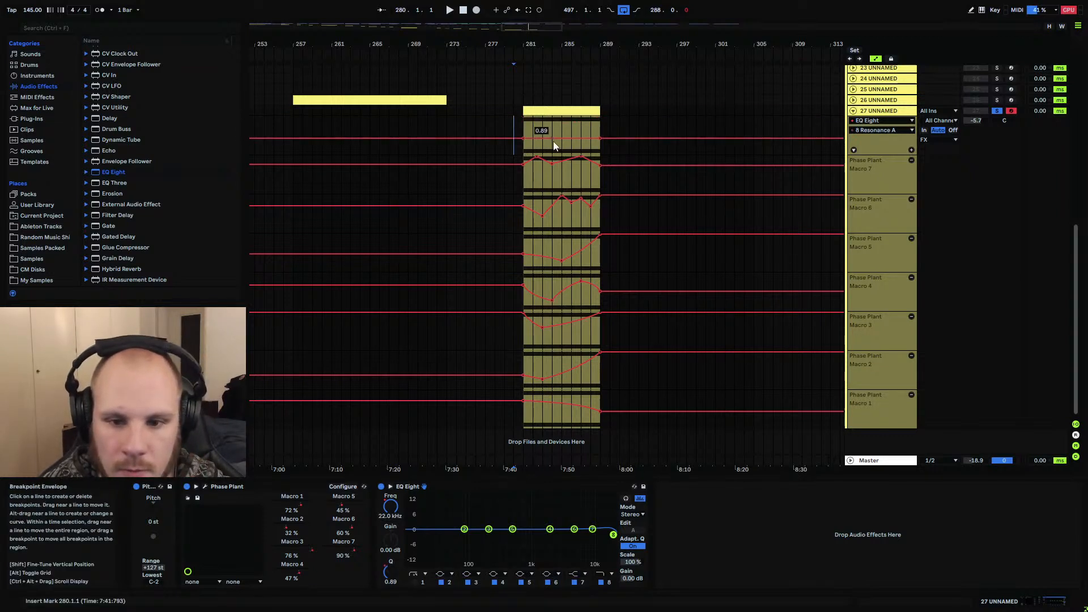
{"action": "left_click_drag", "start_coordinate": [553, 141], "coordinate": [544, 154]}
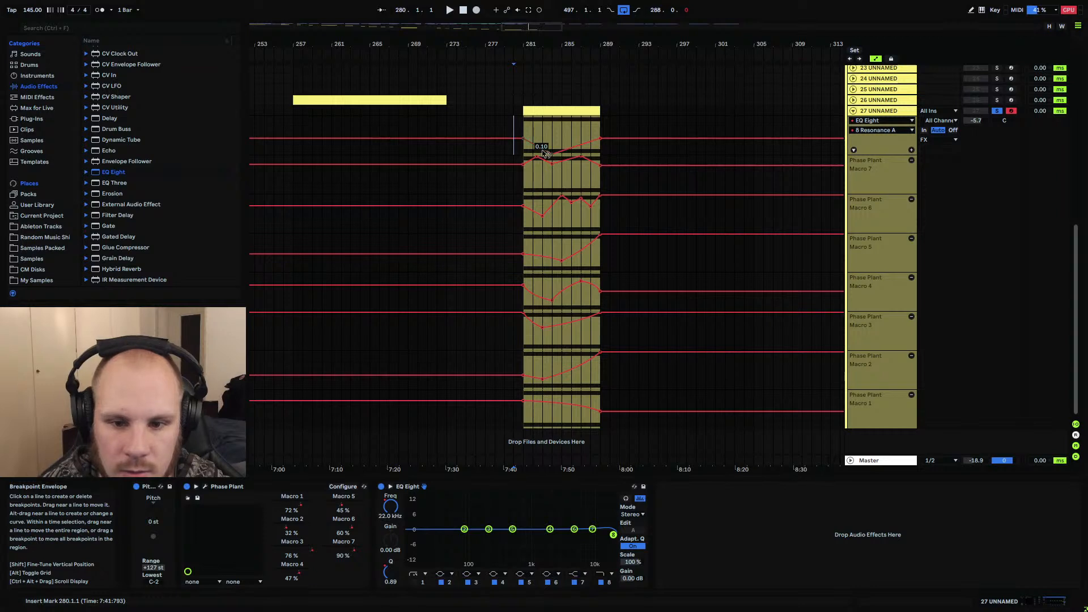
{"action": "left_click", "coordinate": [528, 126]}
{"action": "key", "text": "space"}
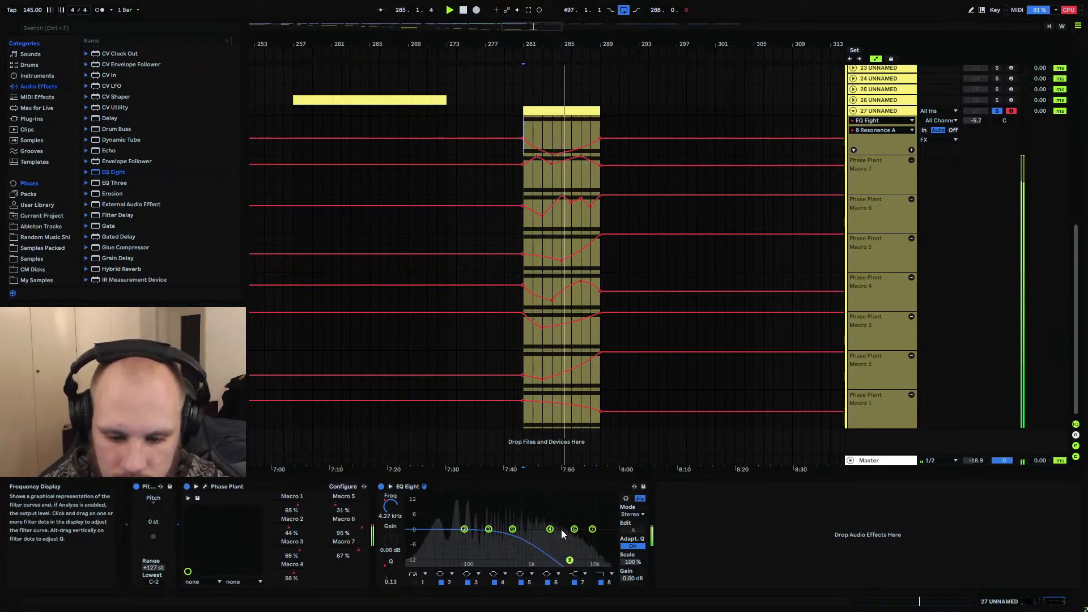
Arm the Rec track and start recording the bass from bar 281
{"action": "scroll", "coordinate": [627, 319], "scroll_direction": "up", "scroll_amount": 3}
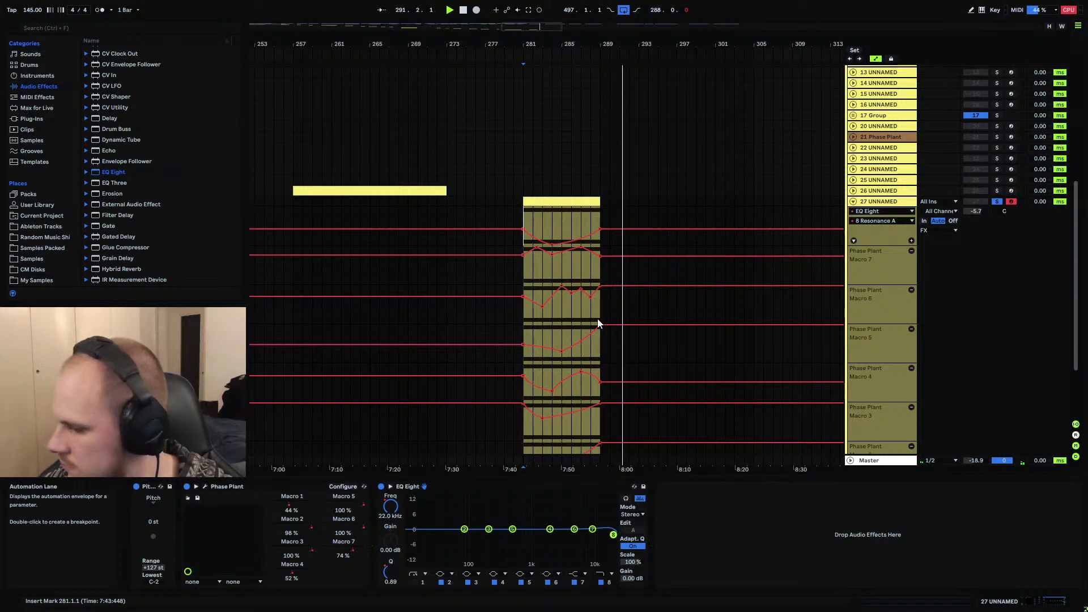
{"action": "scroll", "coordinate": [521, 215], "scroll_direction": "up", "scroll_amount": 5}
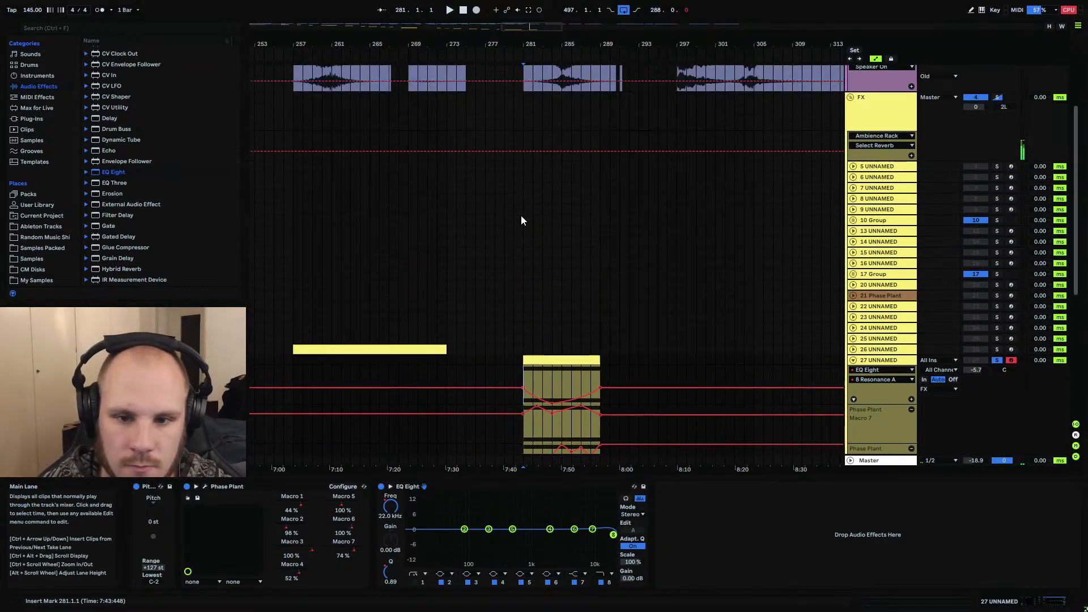
{"action": "left_click", "coordinate": [867, 77]}
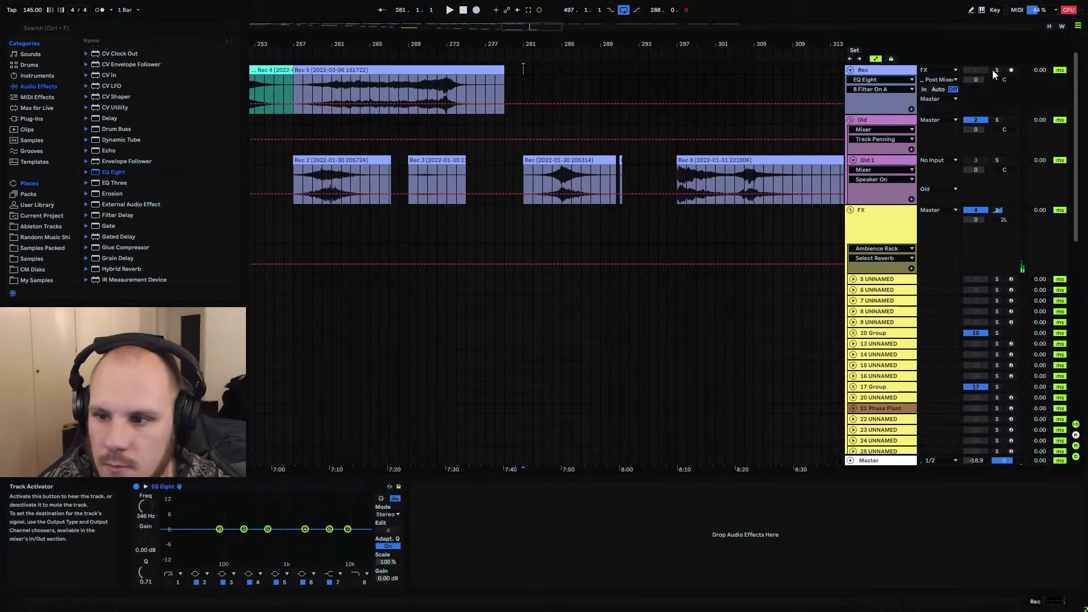
{"action": "left_click", "coordinate": [1011, 70]}
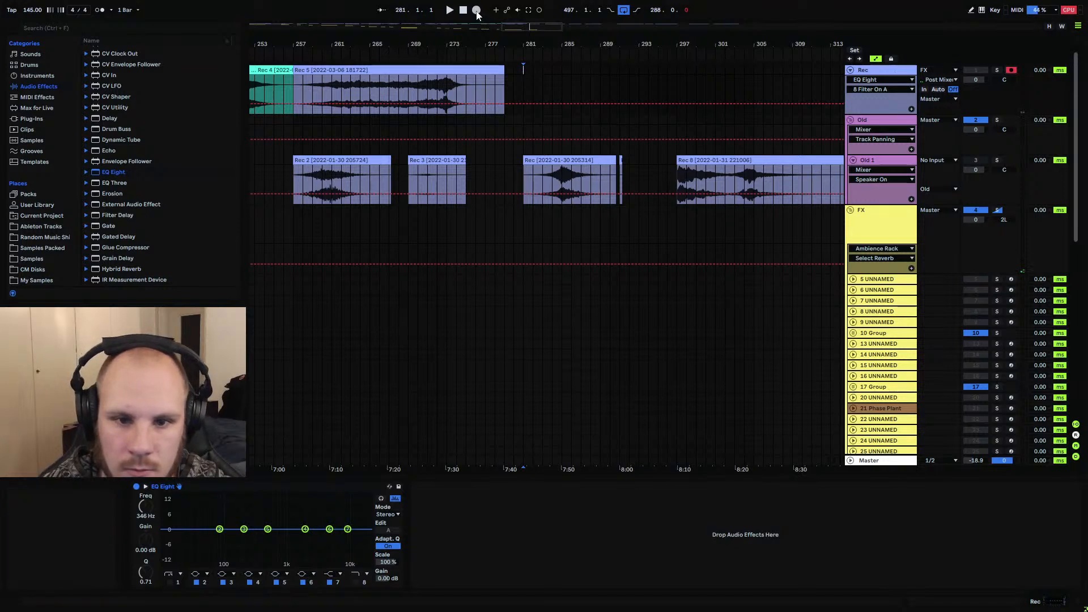
{"action": "key", "text": "F9"}
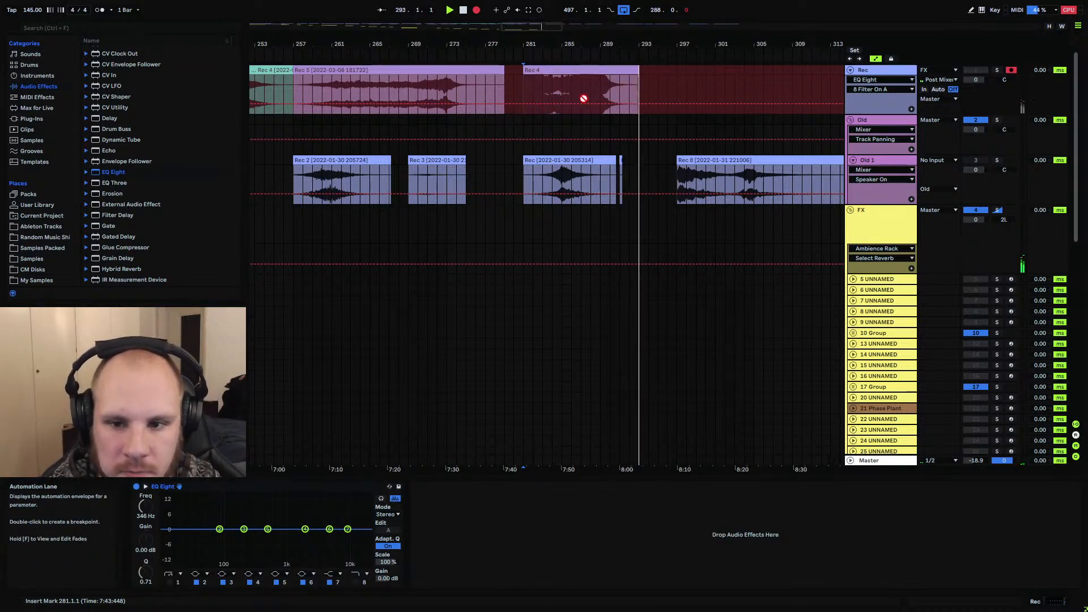
Stop recording, split the new Rec 4 clip at bar 293, remove the excess tail, and select the remaining clip
{"action": "key", "text": "space"}
{"action": "key", "text": "ctrl+e"}
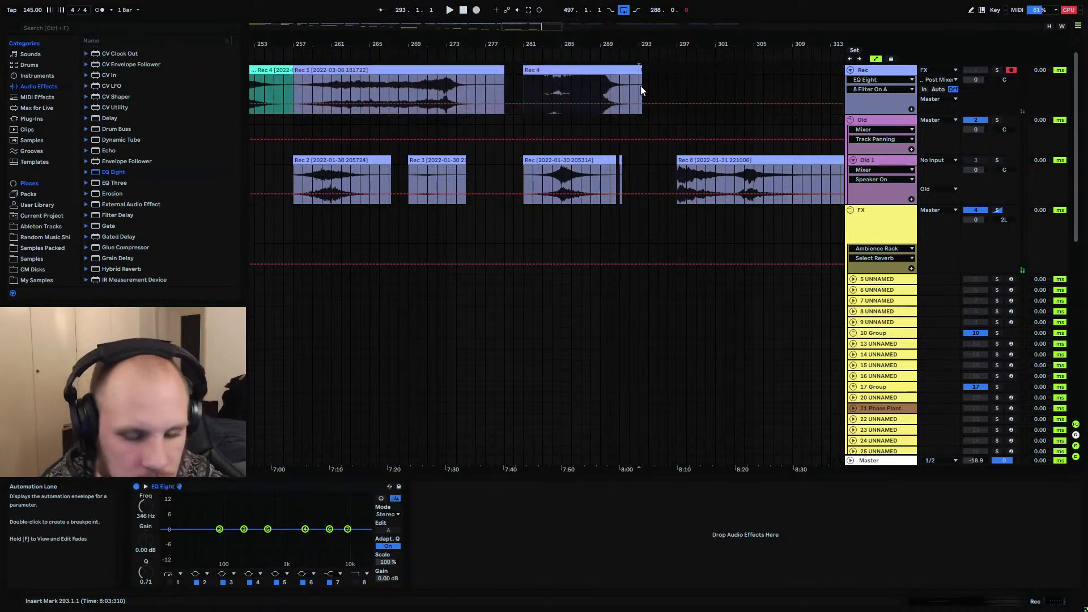
{"action": "left_click", "coordinate": [640, 71]}
{"action": "left_click", "coordinate": [628, 70]}
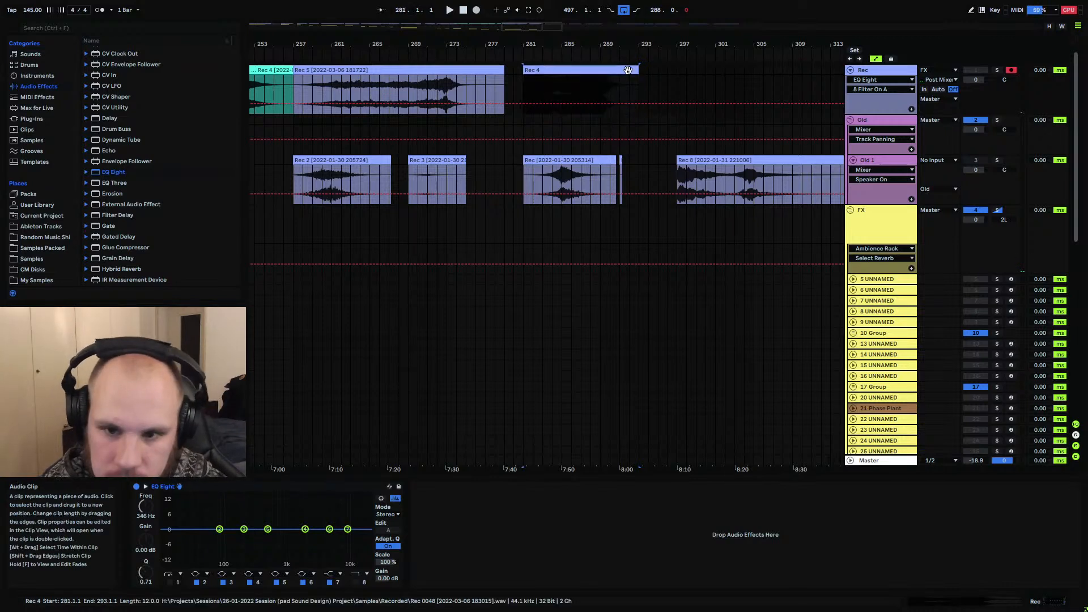
Consolidate the Rec 4 clip into a single sample and show the My Samples folder in the browser
{"action": "key", "text": "ctrl+j"}
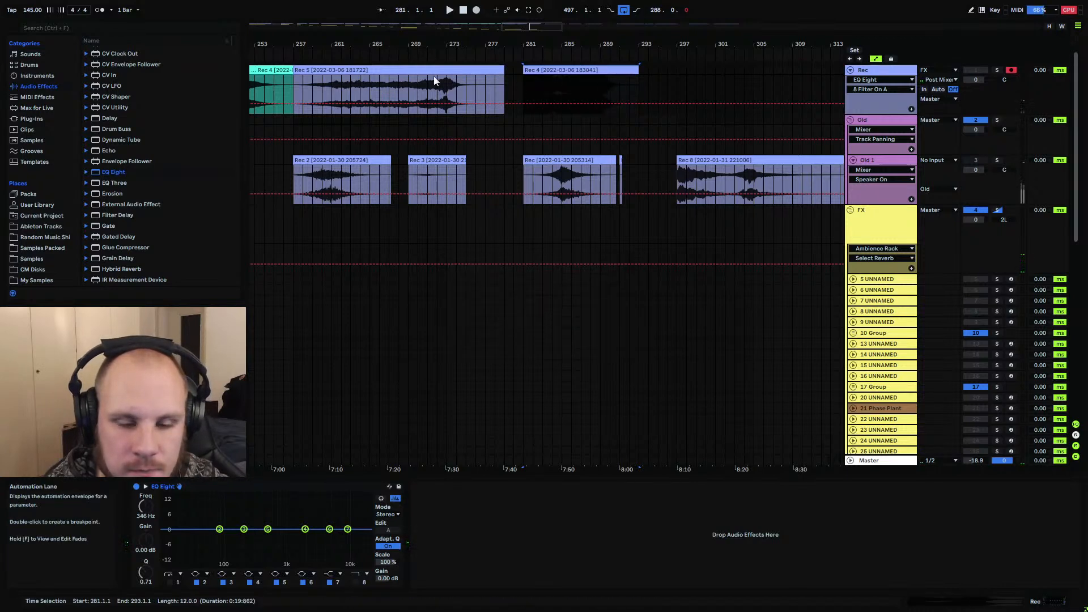
{"action": "left_click", "coordinate": [35, 280]}
{"action": "scroll", "coordinate": [124, 151], "scroll_direction": "up", "scroll_amount": 3}
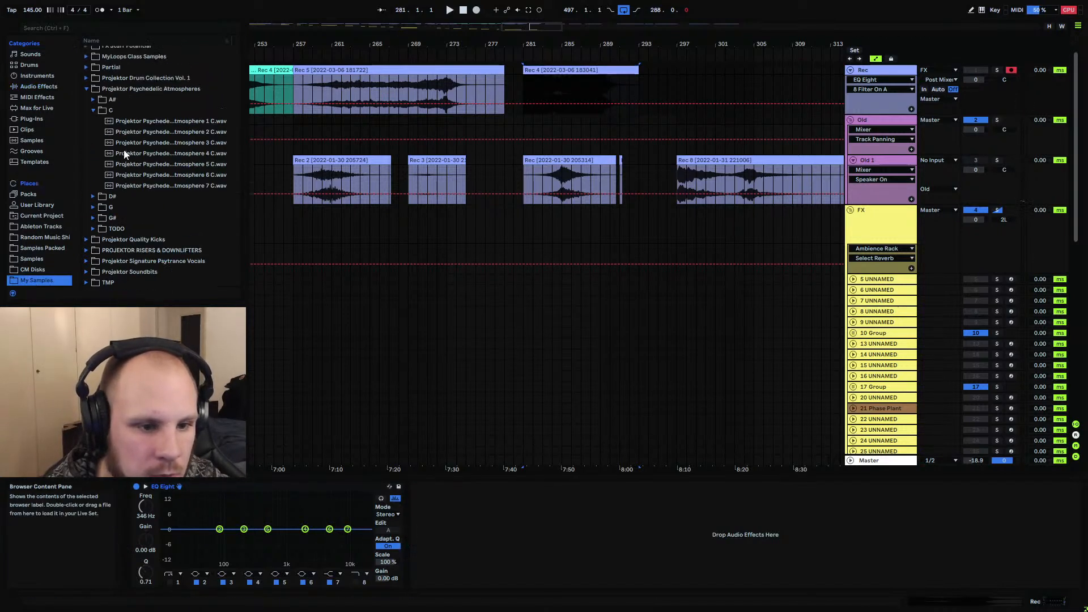
Examine the A#, C, D#, G and G# key subfolders of Projektor Psychedelic Atmospheres and open C
{"action": "left_click", "coordinate": [98, 101]}
{"action": "scroll", "coordinate": [120, 126], "scroll_direction": "down", "scroll_amount": 5}
{"action": "scroll", "coordinate": [153, 192], "scroll_direction": "down", "scroll_amount": 8}
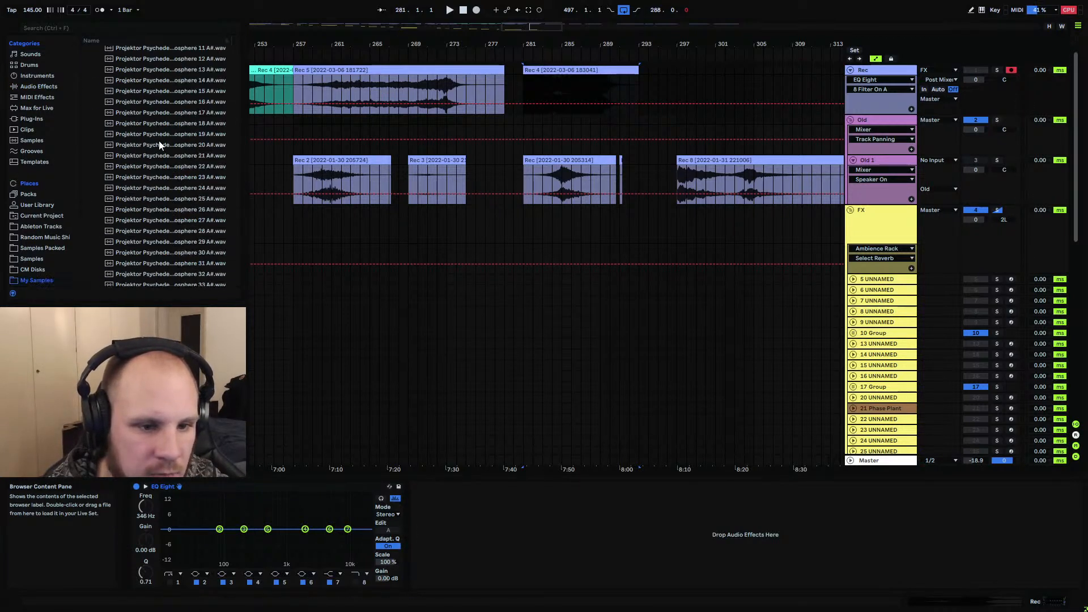
{"action": "scroll", "coordinate": [170, 198], "scroll_direction": "up", "scroll_amount": 3}
{"action": "scroll", "coordinate": [170, 193], "scroll_direction": "up", "scroll_amount": 8}
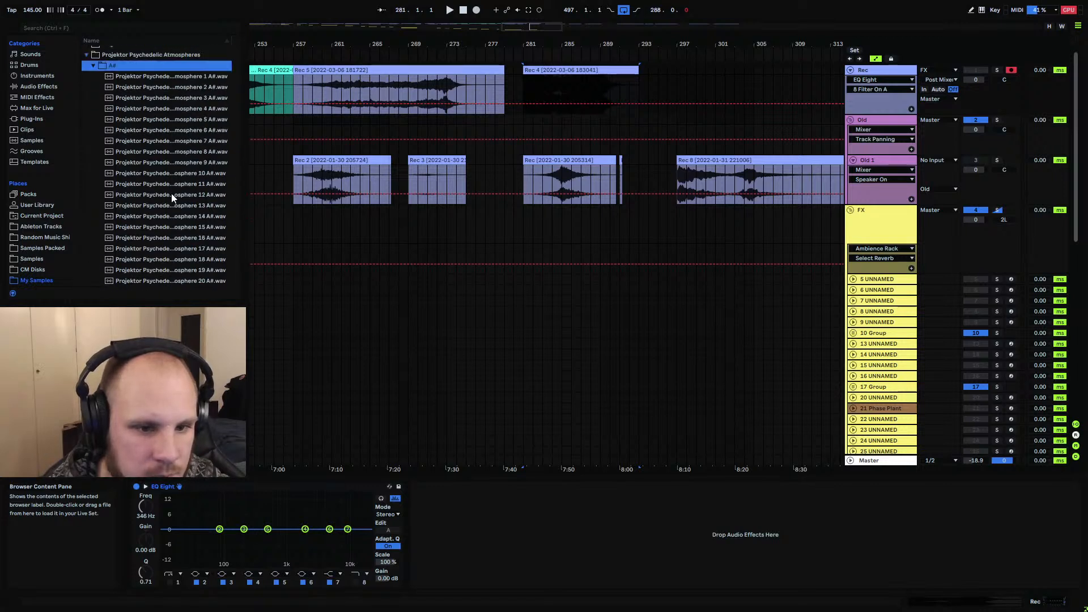
{"action": "left_click", "coordinate": [93, 156]}
{"action": "left_click", "coordinate": [105, 168]}
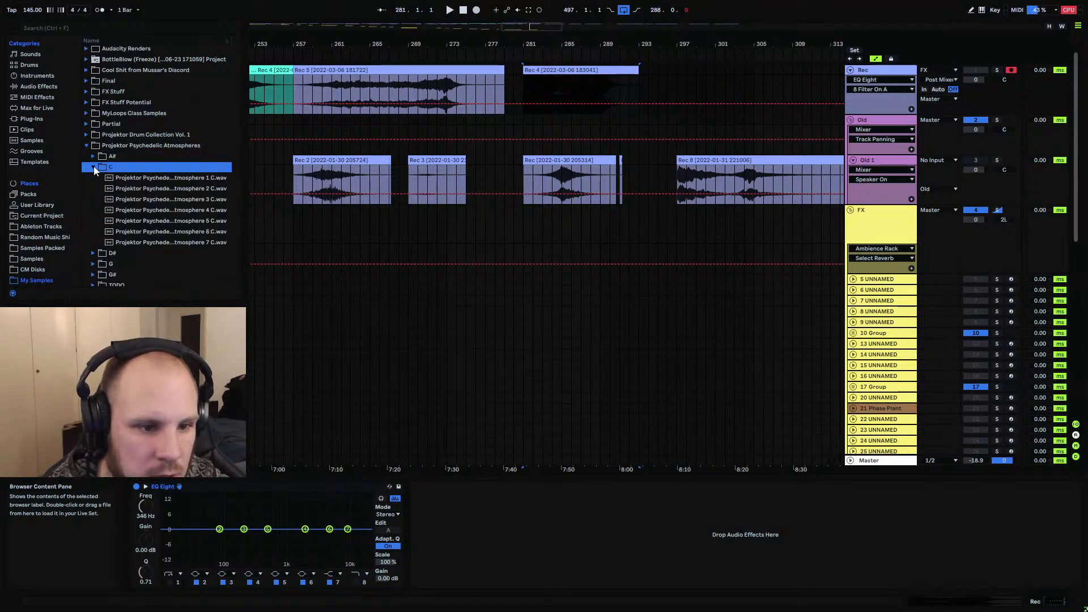
{"action": "scroll", "coordinate": [114, 170], "scroll_direction": "down", "scroll_amount": 3}
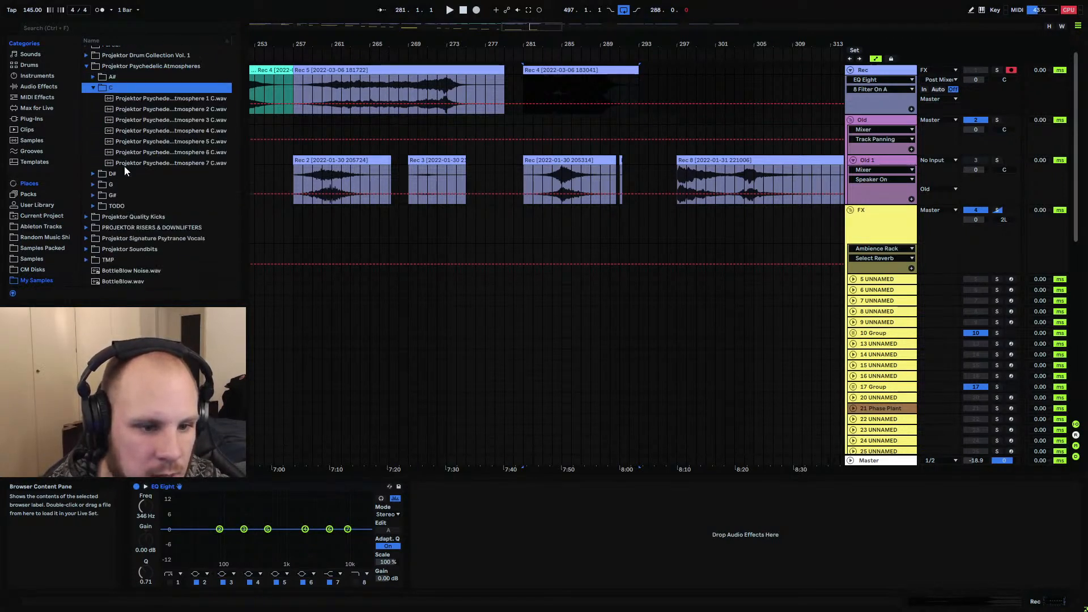
{"action": "left_click", "coordinate": [93, 174]}
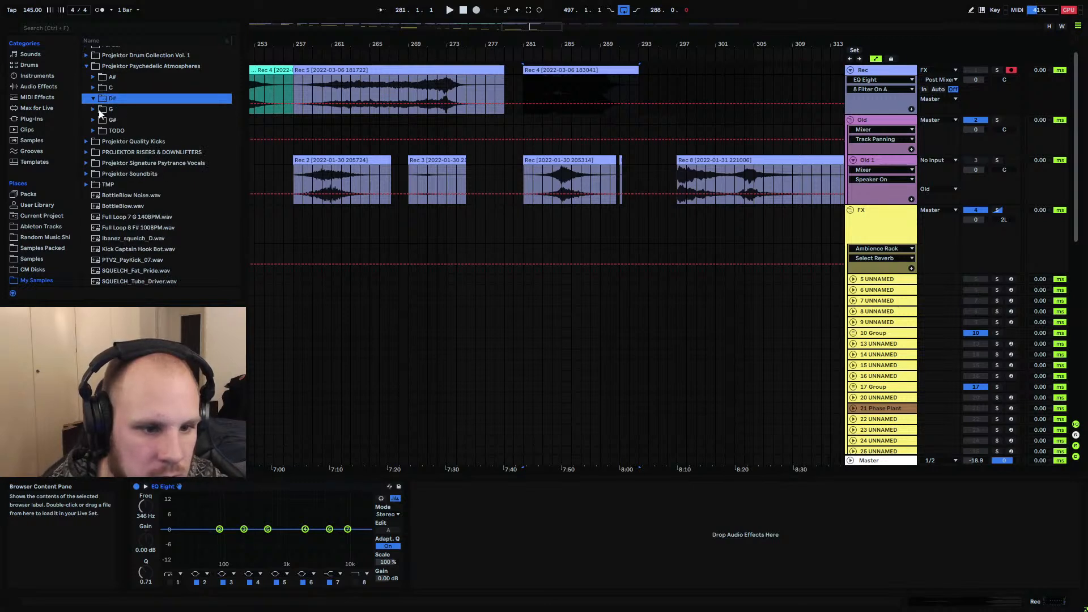
{"action": "left_click", "coordinate": [100, 110]}
{"action": "left_click", "coordinate": [104, 187]}
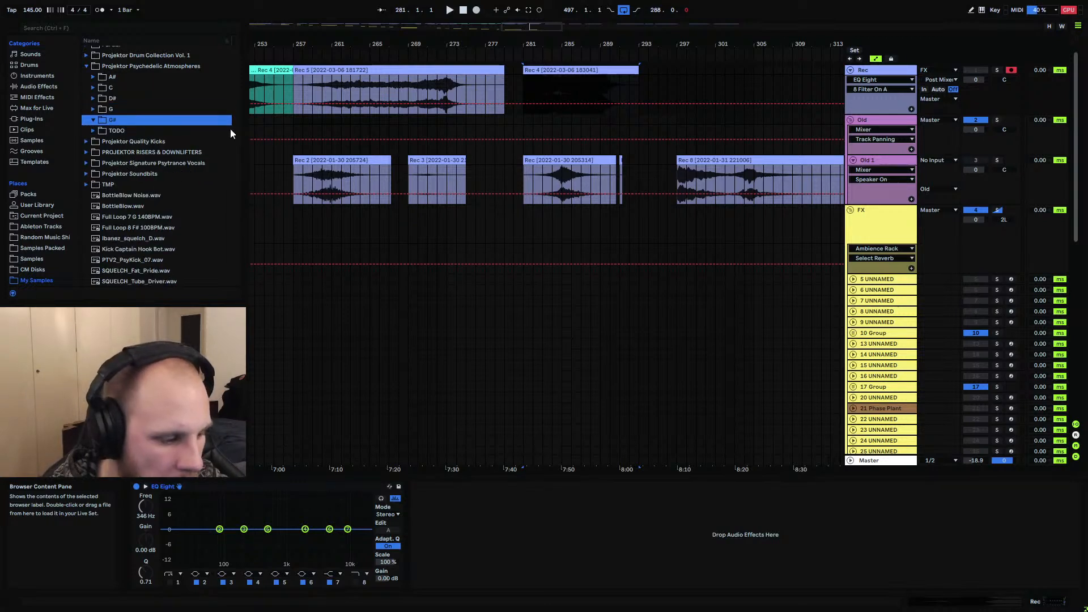
{"action": "left_click", "coordinate": [97, 89]}
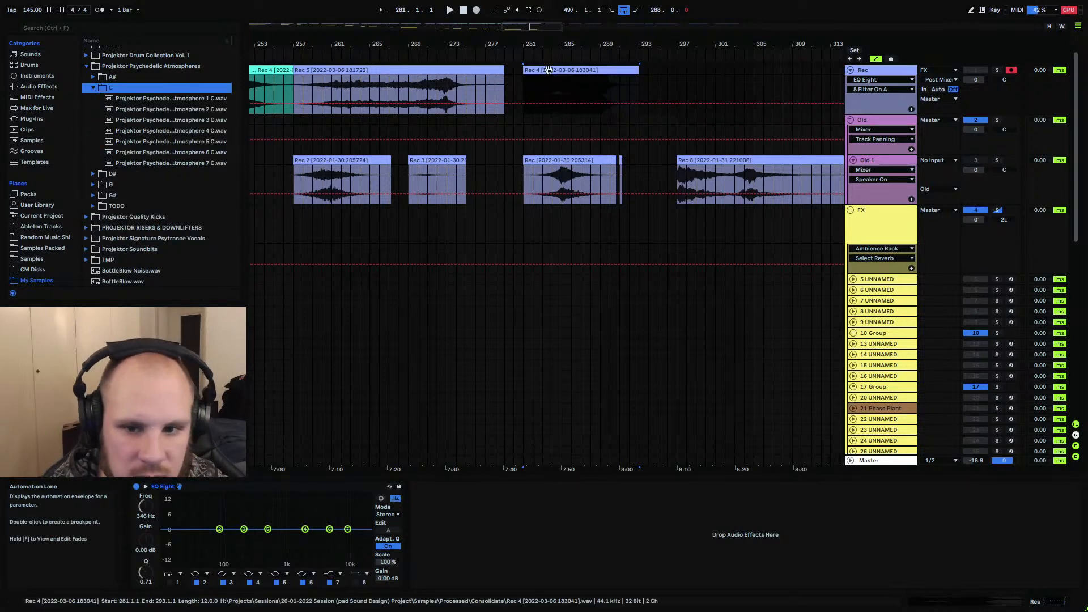
Reset the consolidated Rec 4 clip's gain to 0.00 dB
{"action": "double_click", "coordinate": [568, 70]}
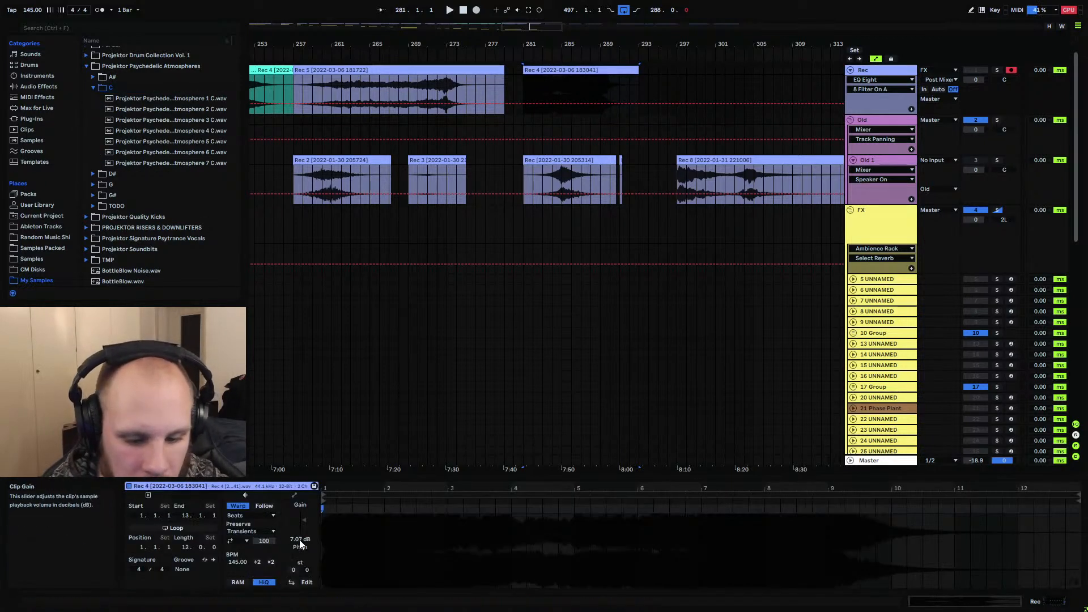
{"action": "double_click", "coordinate": [299, 539]}
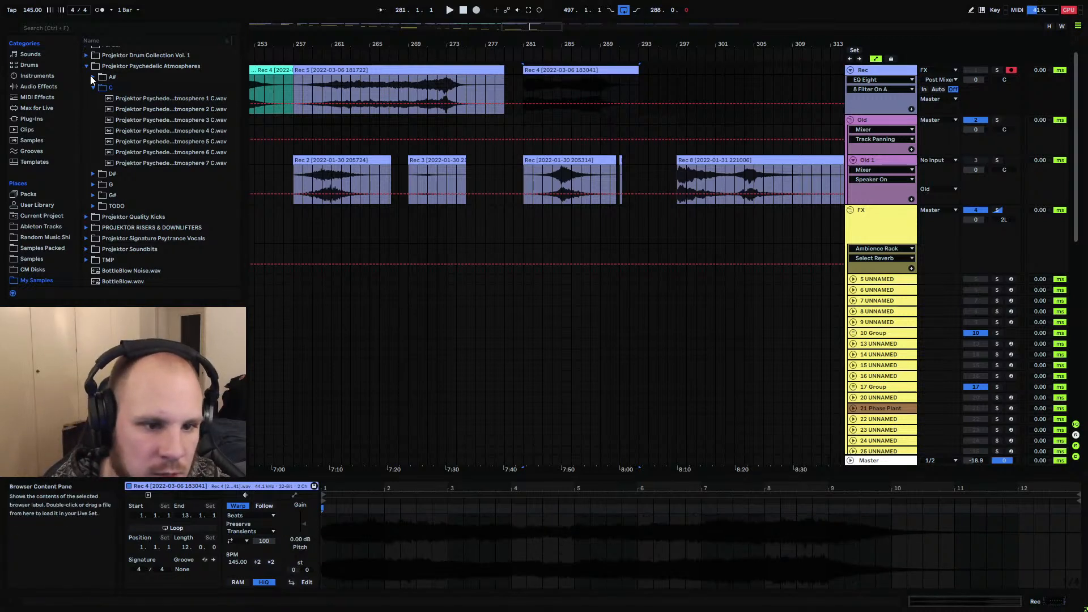
Save the consolidated Rec 4 clip into the C subfolder of Projektor Psychedelic Atmospheres
{"action": "left_click", "coordinate": [109, 184]}
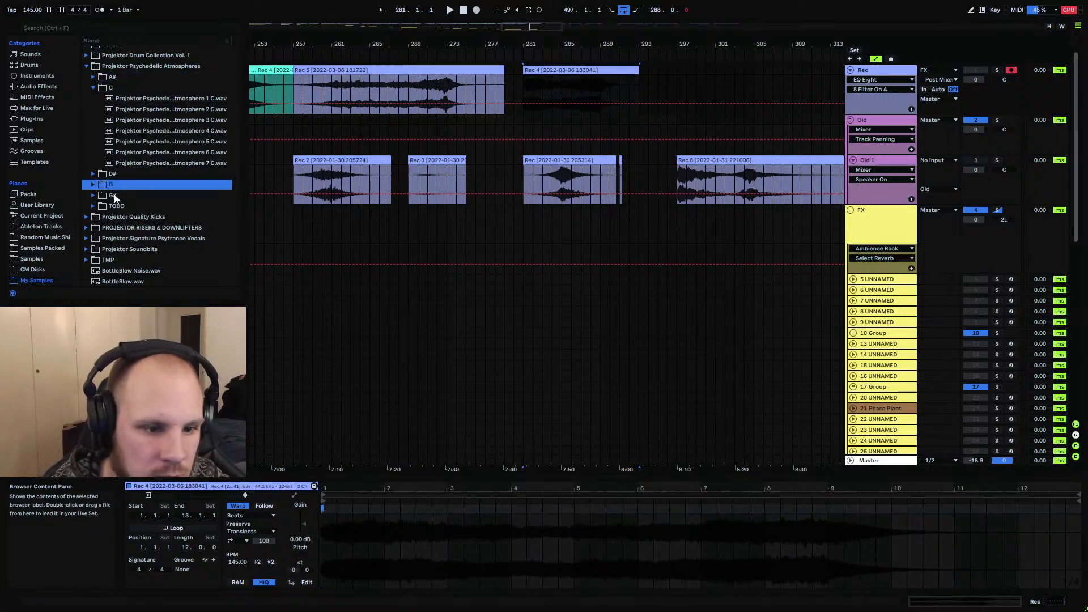
{"action": "left_click", "coordinate": [115, 196]}
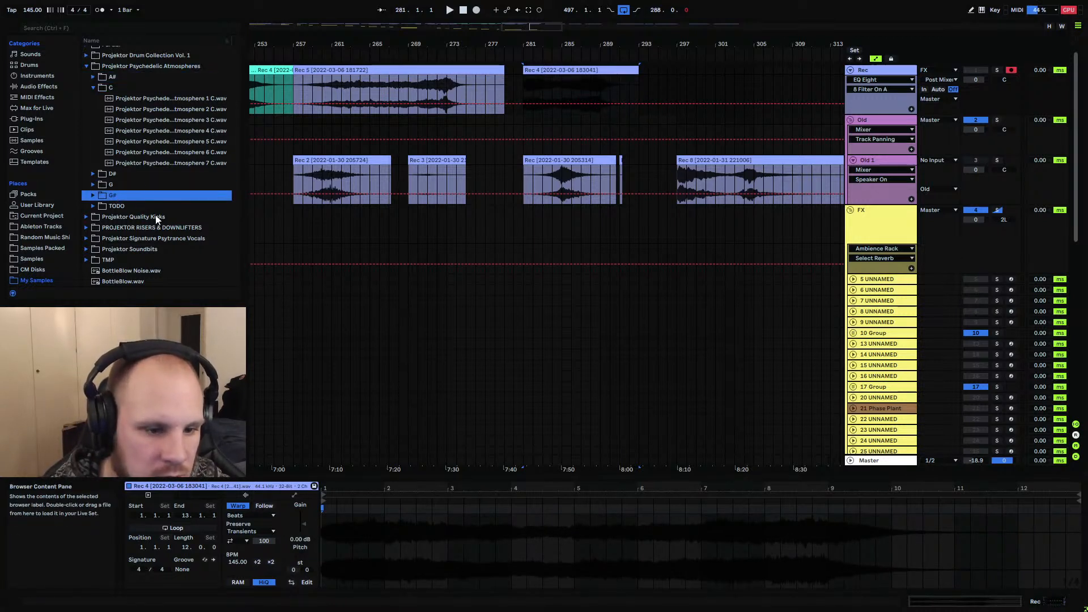
{"action": "left_click", "coordinate": [118, 174]}
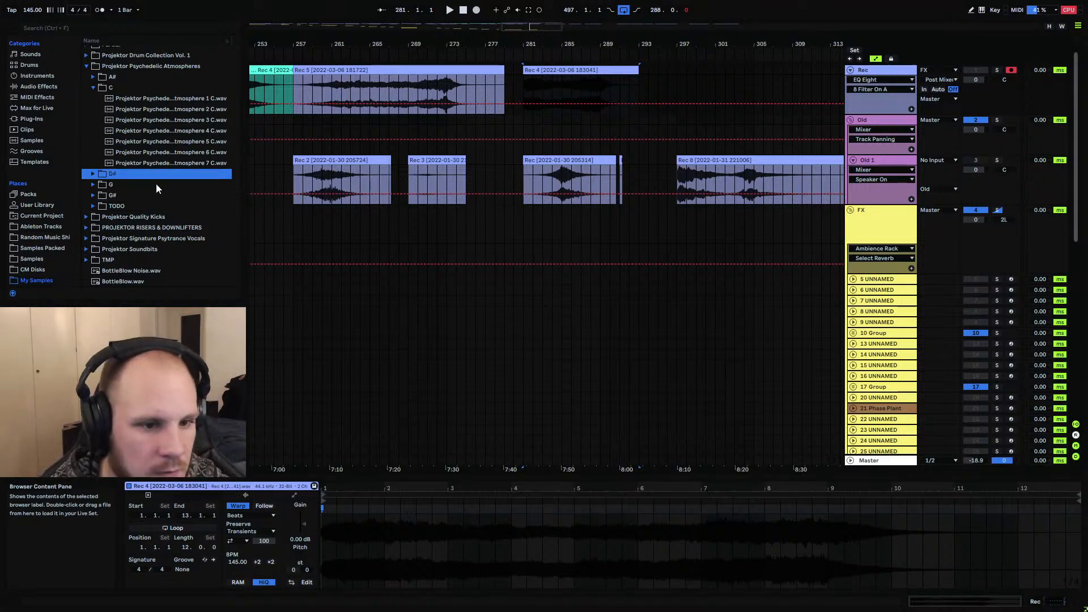
{"action": "left_click", "coordinate": [112, 88]}
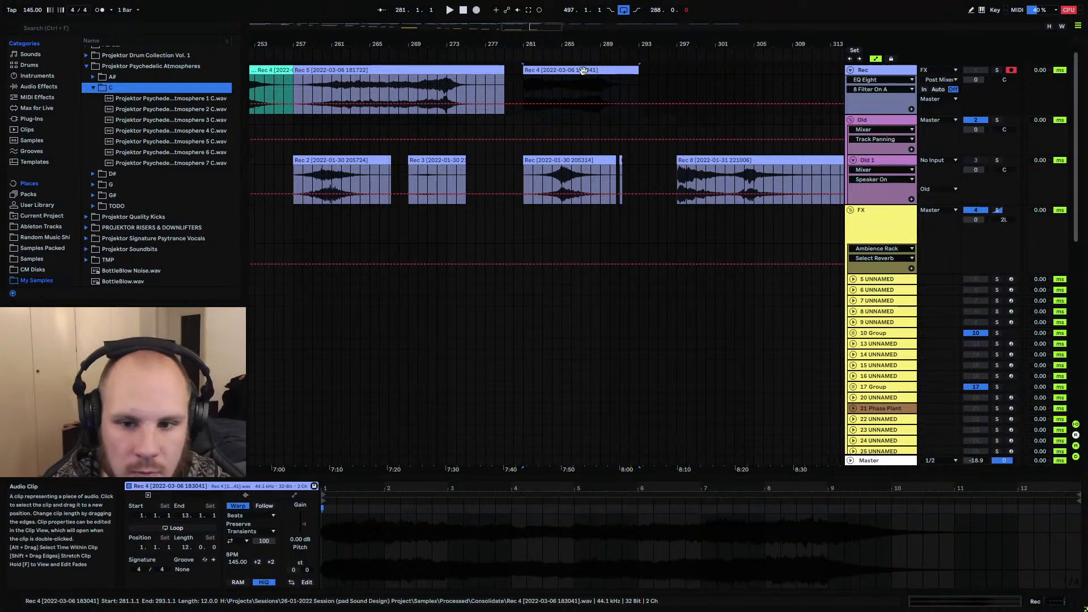
{"action": "left_click_drag", "start_coordinate": [582, 70], "coordinate": [205, 122]}
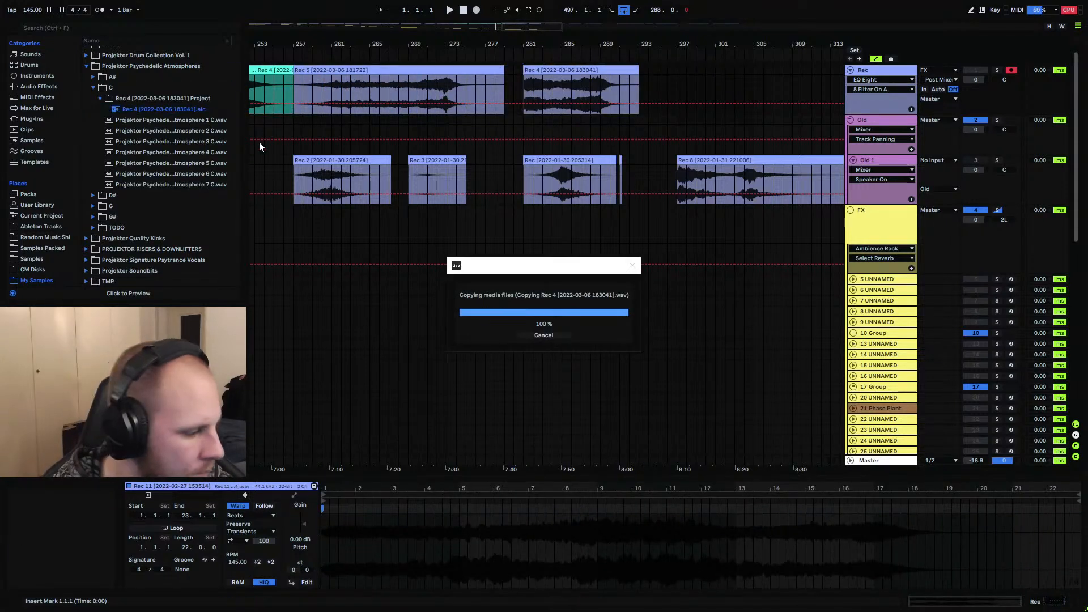
Rename the exported project's consolidated WAV as Projektor Psychedelic Atmosphere 8 C and move it directly into the C folder
{"action": "left_click", "coordinate": [107, 109]}
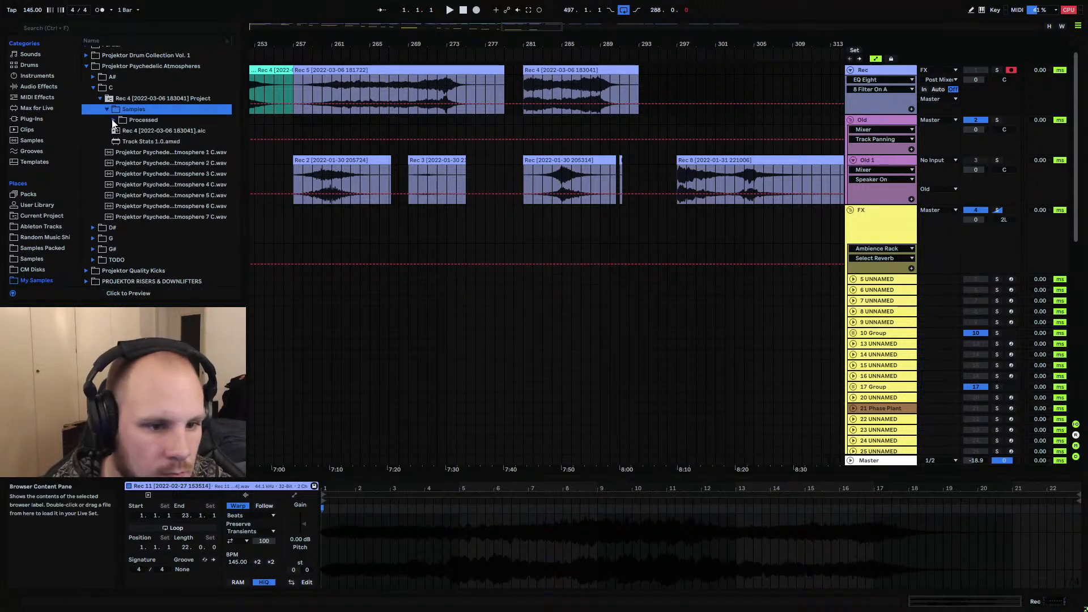
{"action": "left_click", "coordinate": [114, 120]}
{"action": "left_click", "coordinate": [120, 131]}
{"action": "right_click", "coordinate": [152, 143]}
{"action": "left_click", "coordinate": [273, 166]}
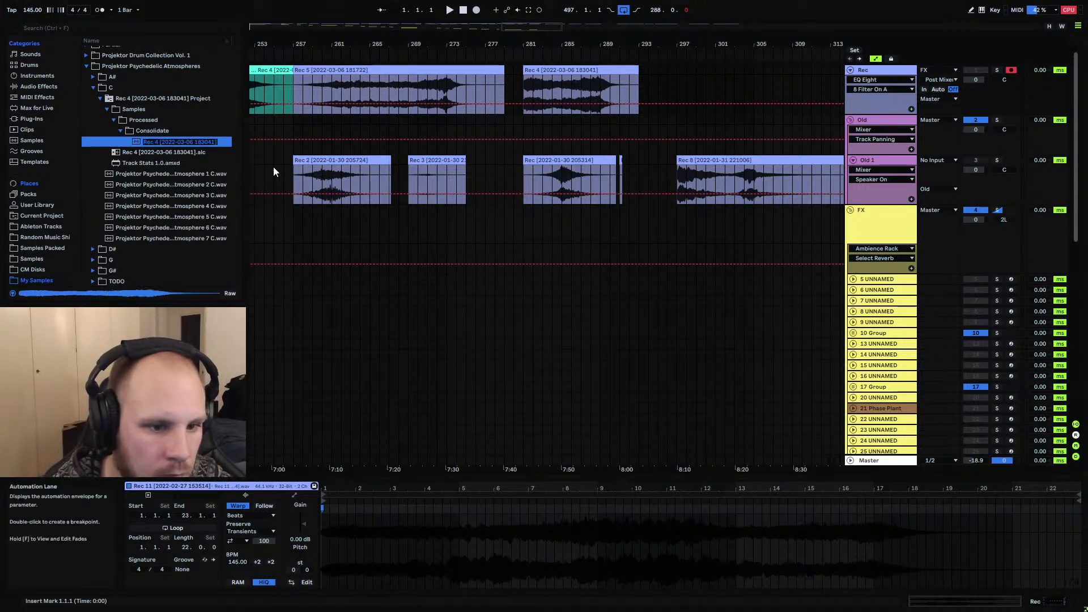
{"action": "type", "text": "Projektor "}
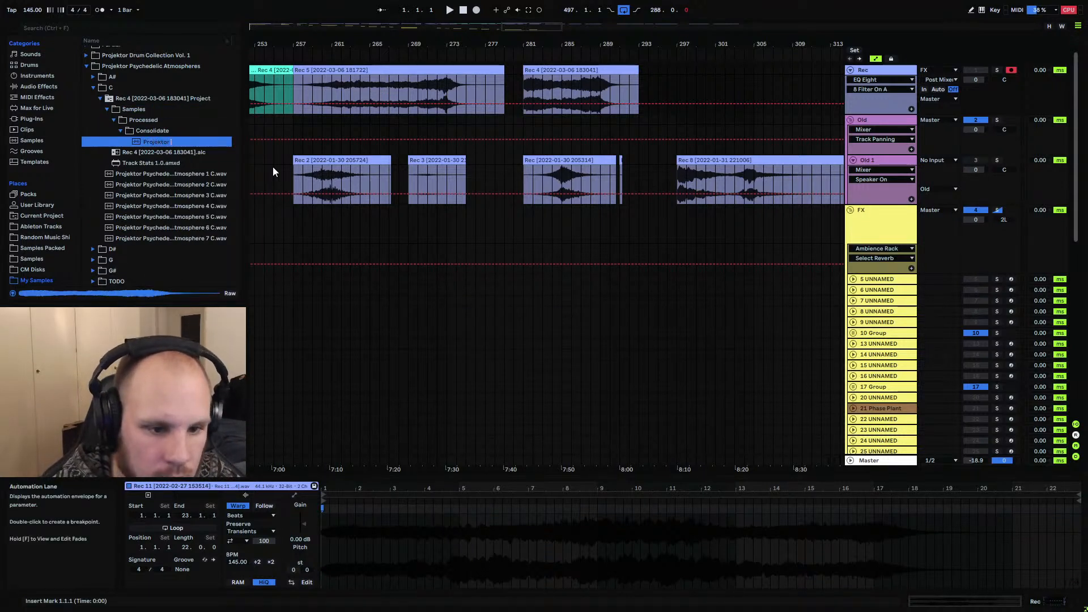
{"action": "type", "text": "Psychedelic A"}
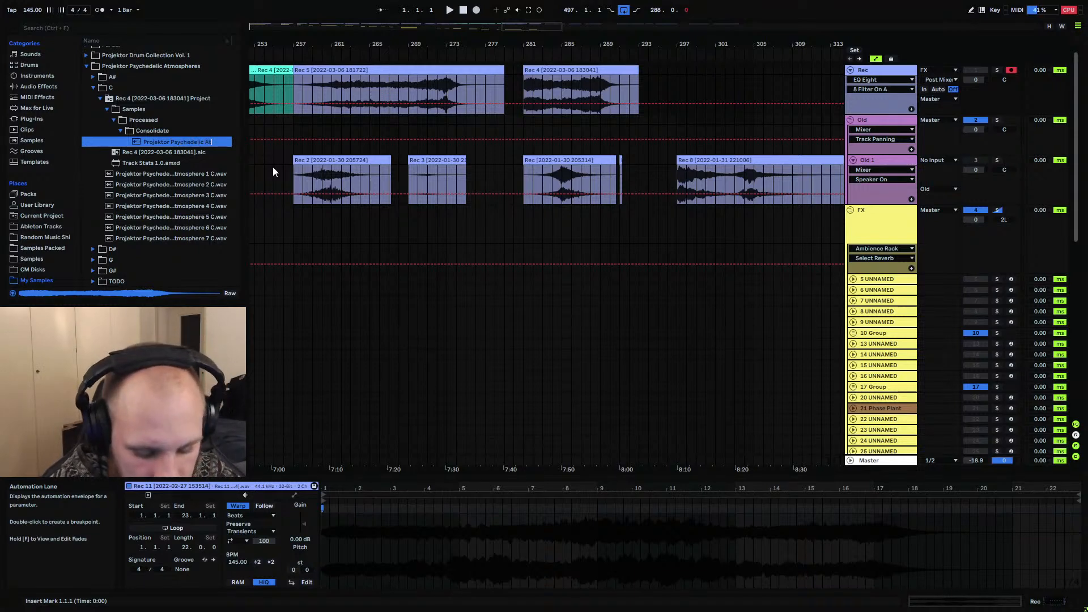
{"action": "type", "text": "tmosphere"}
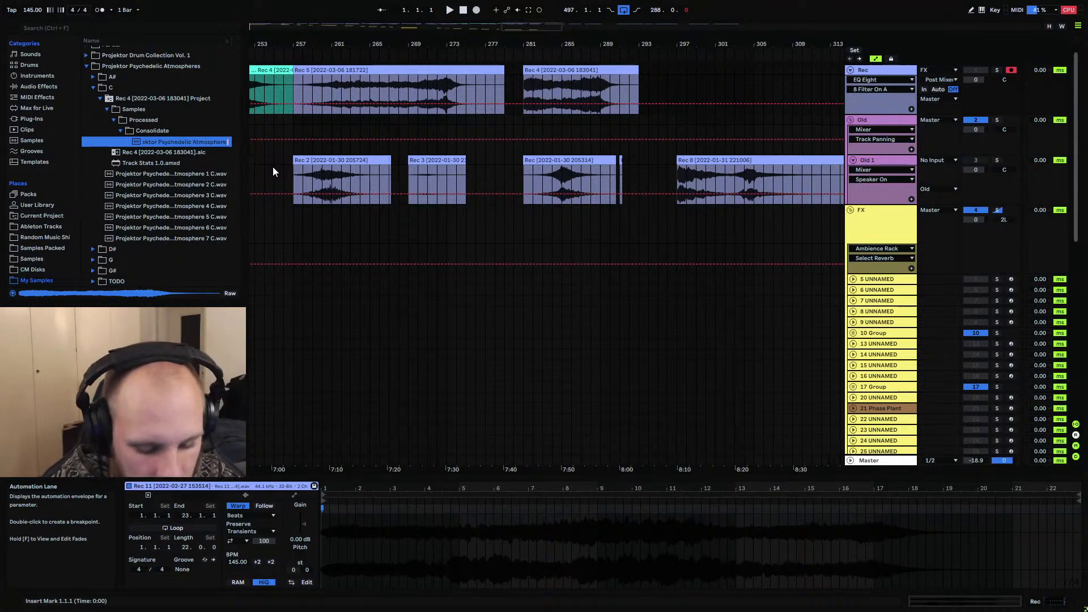
{"action": "type", "text": " 8 C"}
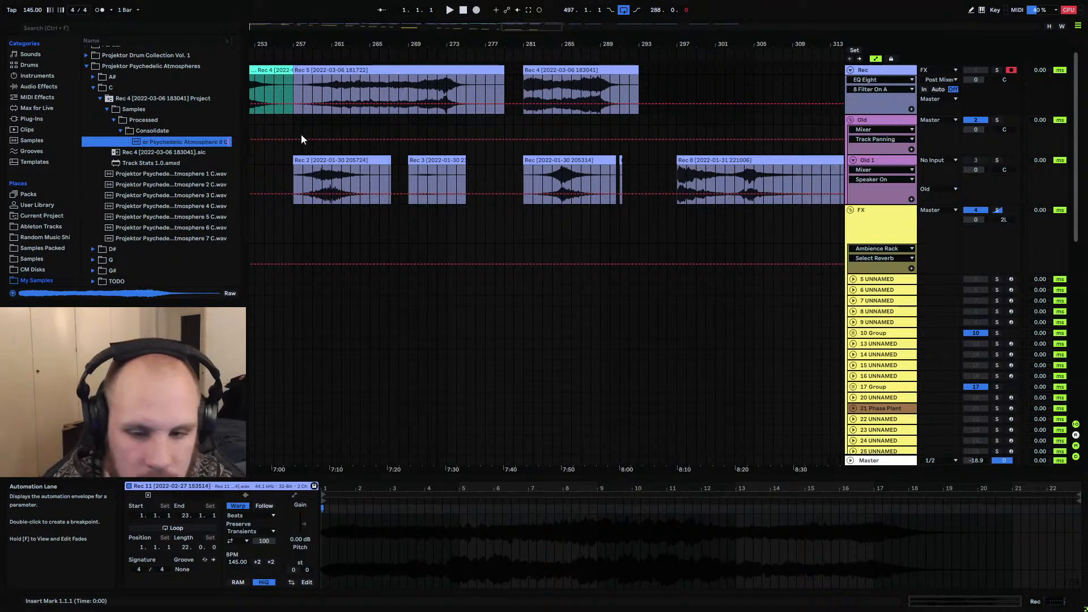
{"action": "left_click", "coordinate": [610, 123]}
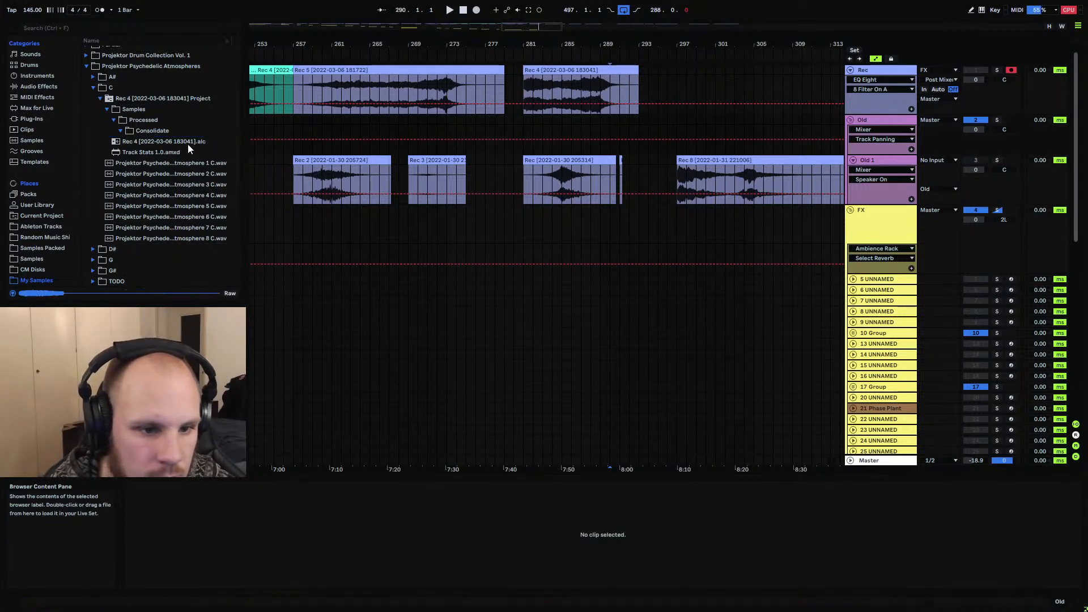
Delete the leftover Rec 4 project folder from the C folder
{"action": "left_click", "coordinate": [155, 101]}
{"action": "key", "text": "Delete"}
{"action": "key", "text": "Return"}
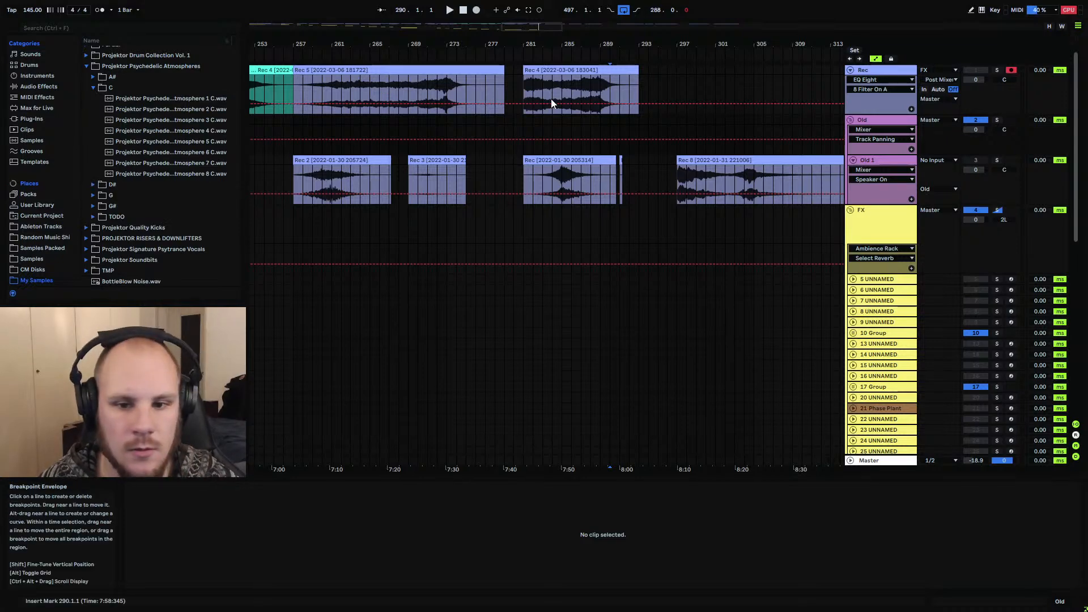
Fold the Old group and track 27 to get a compact overview of the whole arrangement
{"action": "left_click", "coordinate": [526, 90]}
{"action": "left_click_drag", "start_coordinate": [562, 44], "coordinate": [562, 4]}
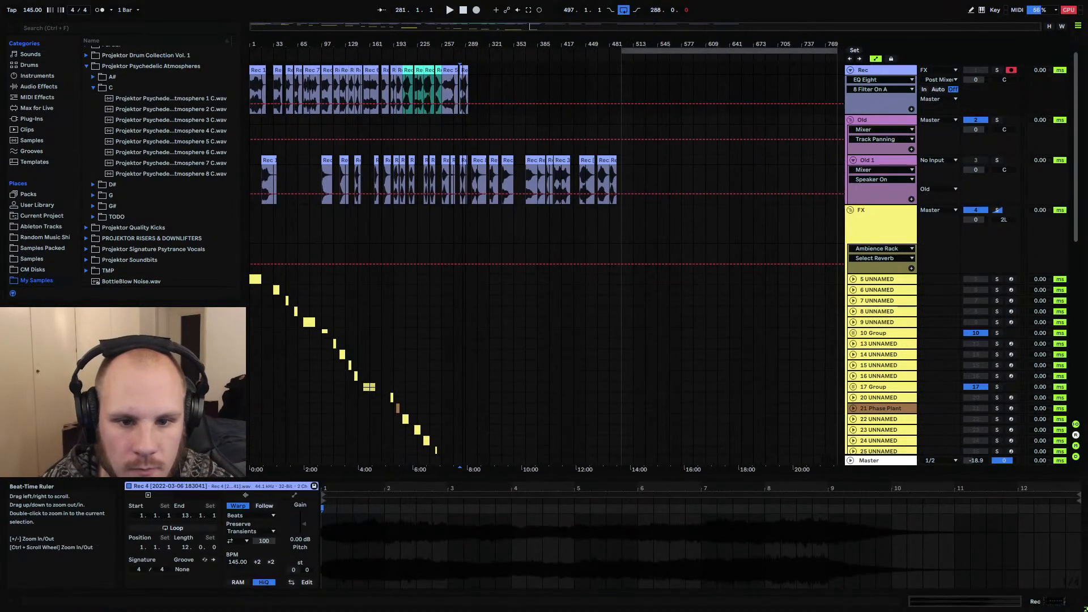
{"action": "left_click", "coordinate": [849, 120]}
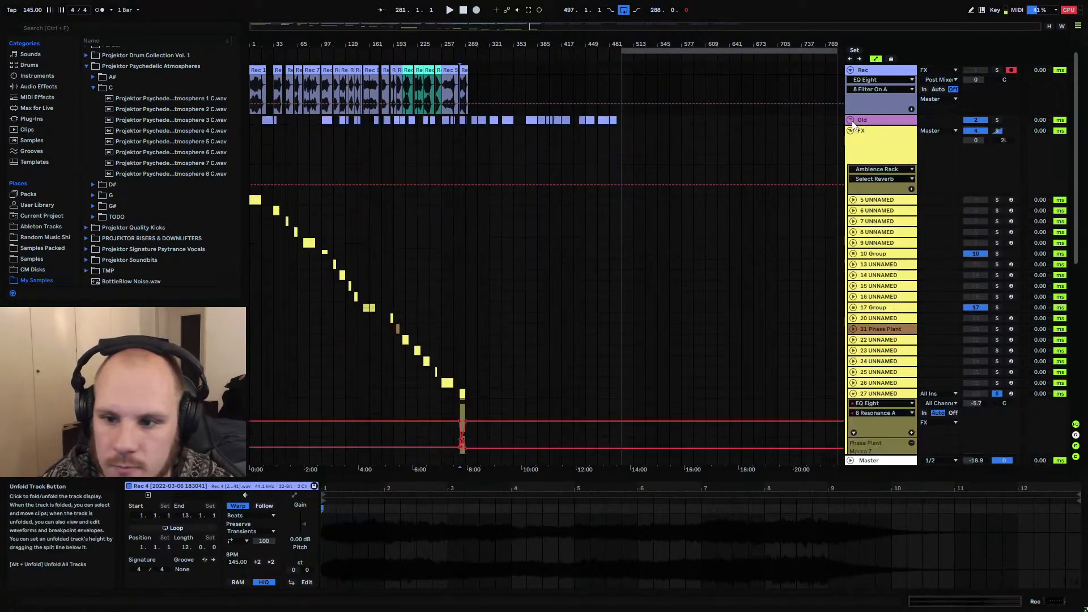
{"action": "scroll", "coordinate": [850, 345], "scroll_direction": "down", "scroll_amount": 3}
{"action": "left_click", "coordinate": [854, 335]}
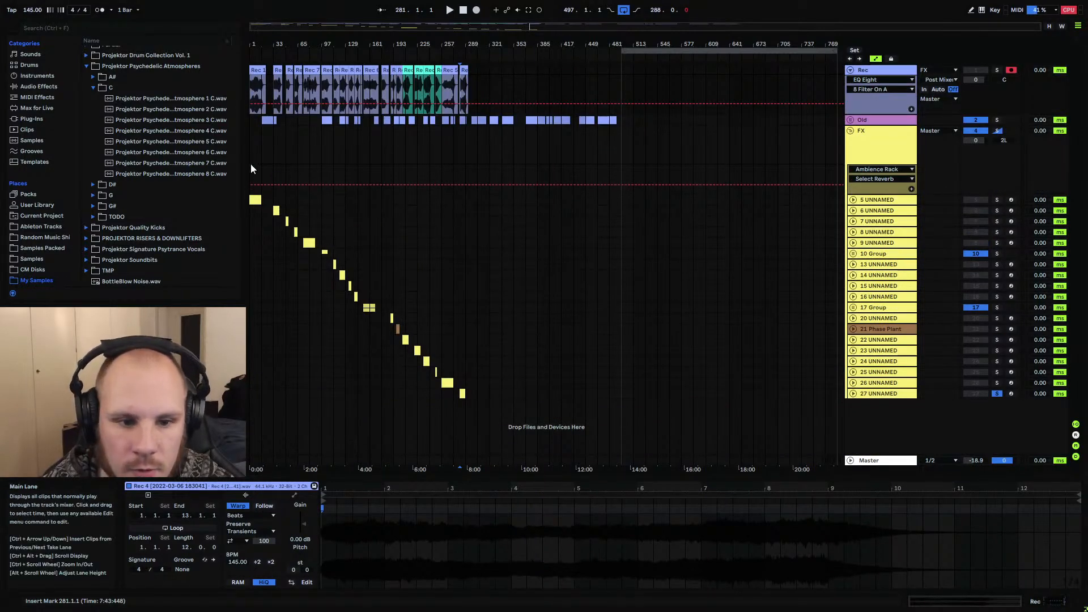
{"action": "left_click_drag", "start_coordinate": [250, 196], "coordinate": [479, 392]}
{"action": "left_click", "coordinate": [477, 393]}
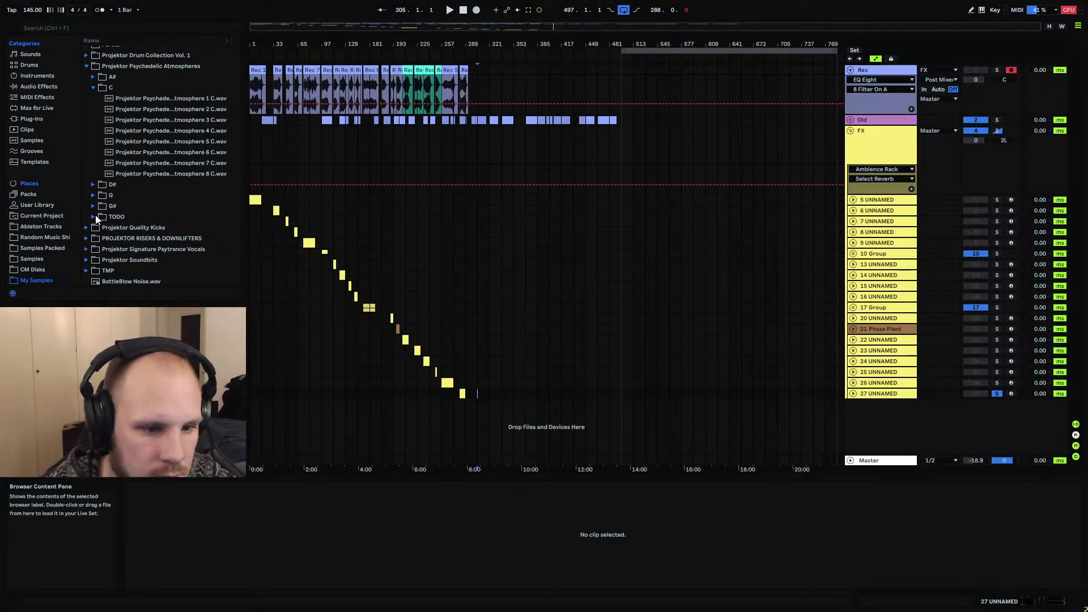
Create a new folder named DONE inside Projektor Psychedelic Atmospheres
{"action": "right_click", "coordinate": [115, 67]}
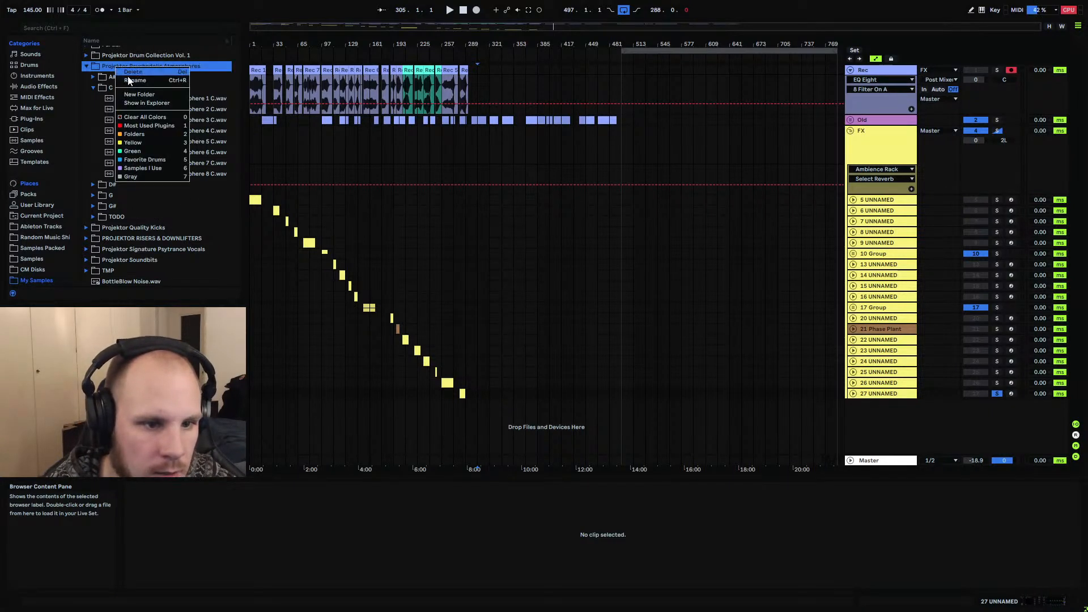
{"action": "left_click", "coordinate": [152, 93]}
{"action": "type", "text": "D"}
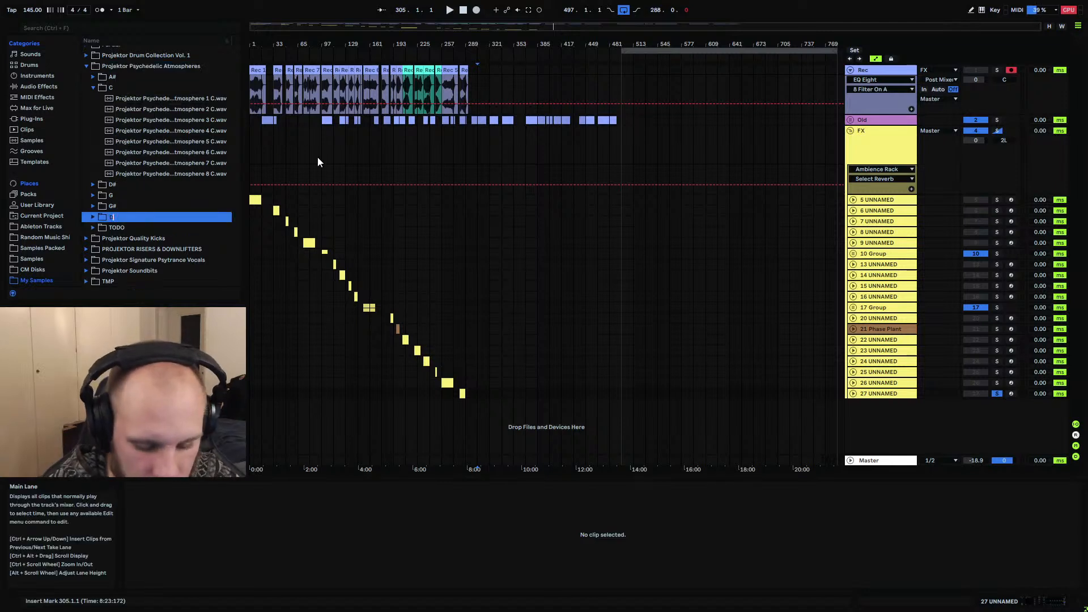
{"action": "type", "text": "ONE"}
{"action": "key", "text": "Return"}
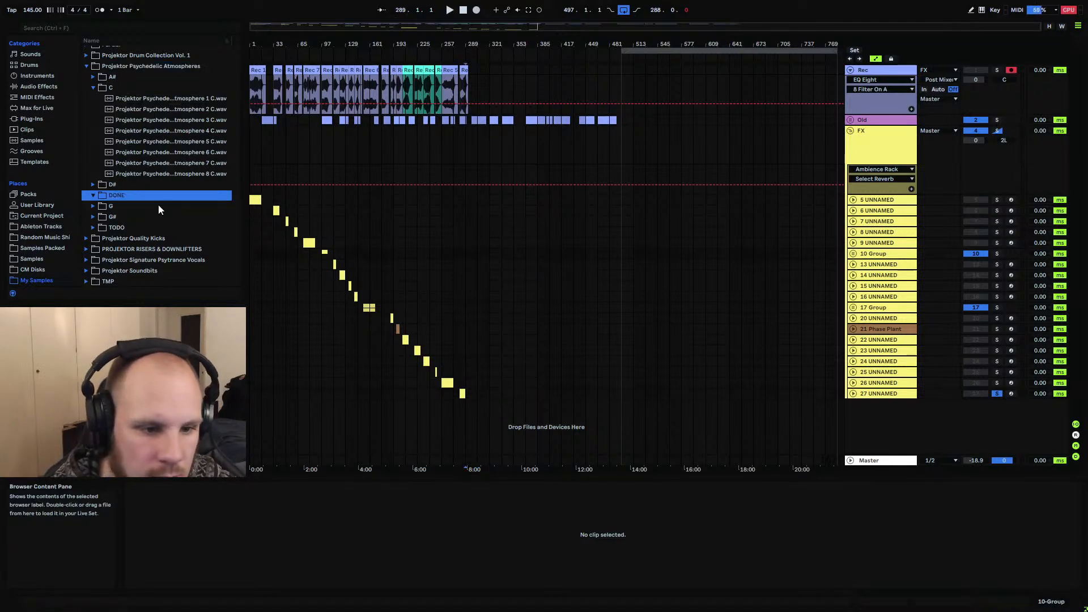
Save the FX group with all its tracks into the DONE folder and expand the saved FX.als
{"action": "left_click", "coordinate": [868, 148]}
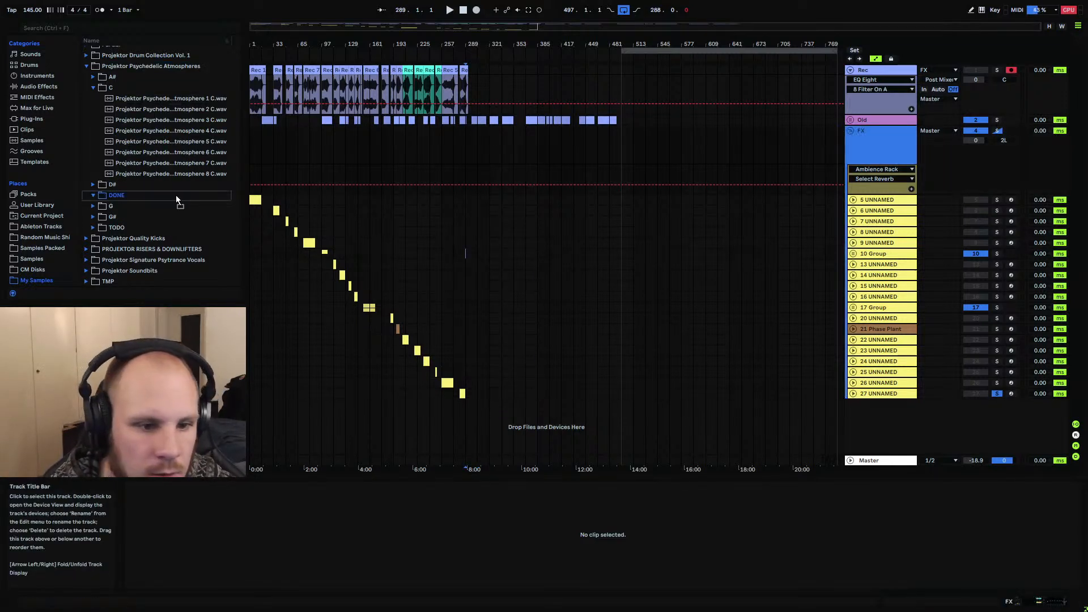
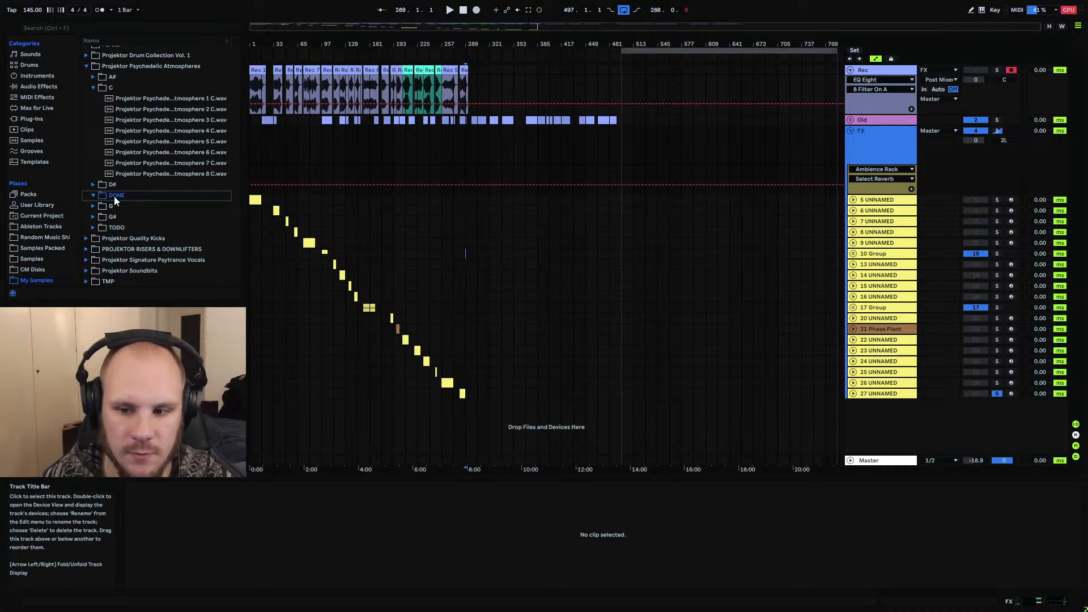
{"action": "left_click_drag", "start_coordinate": [114, 196], "coordinate": [114, 197]}
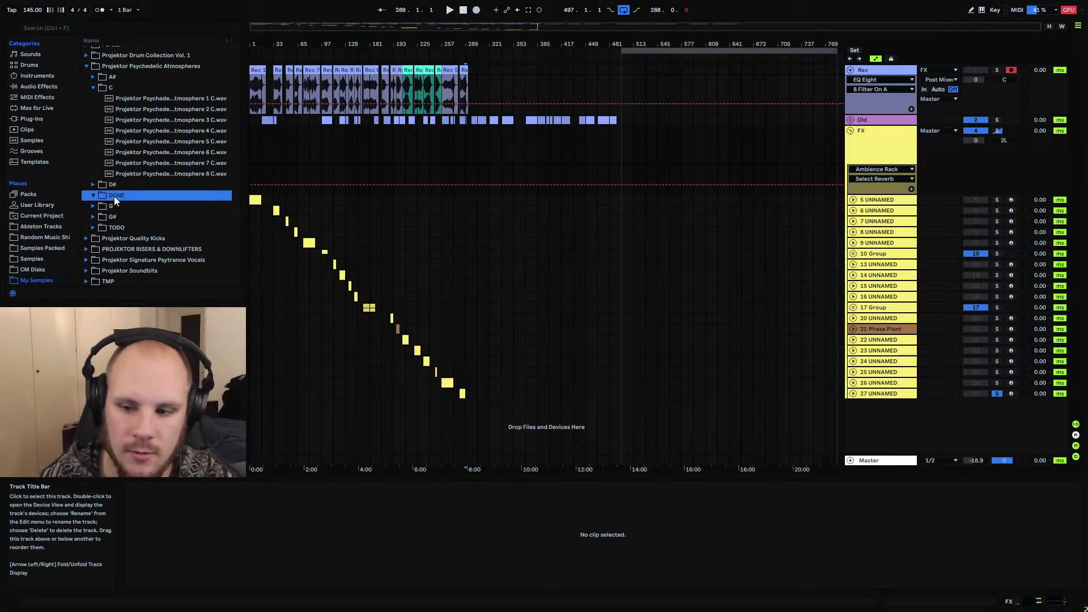
{"action": "left_click", "coordinate": [100, 206]}
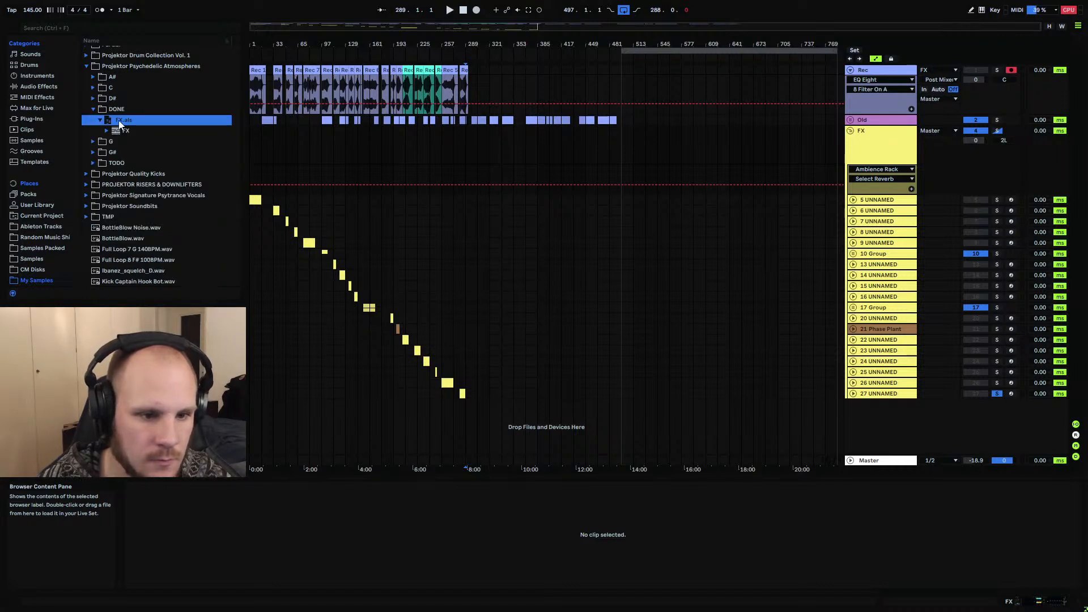
Rename the saved FX.als in the DONE folder to "FX Edition 1"
{"action": "right_click", "coordinate": [120, 121]}
{"action": "left_click", "coordinate": [134, 134]}
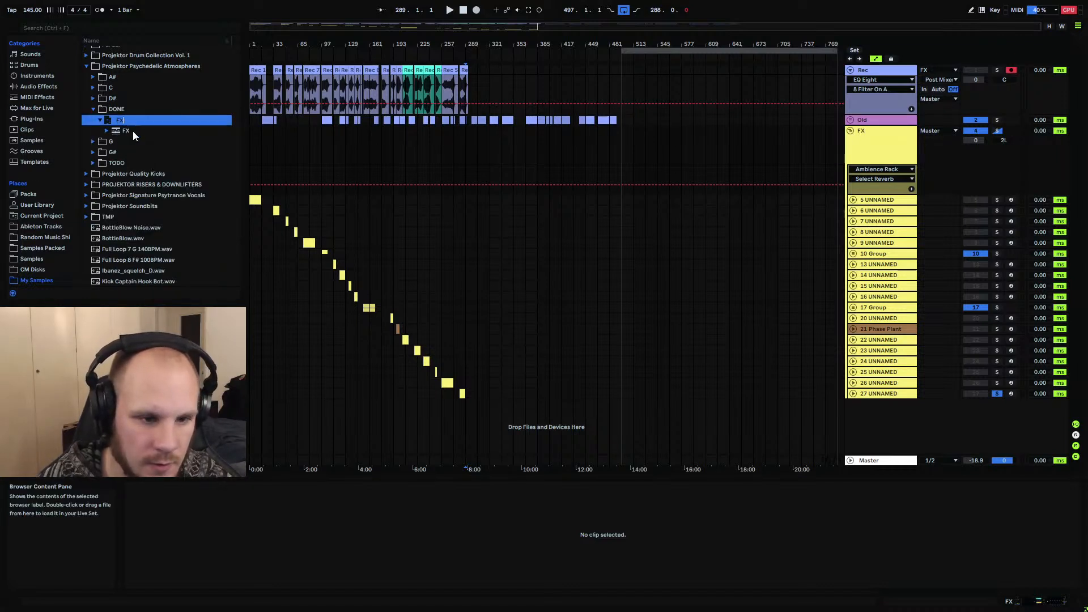
{"action": "type", "text": "E"}
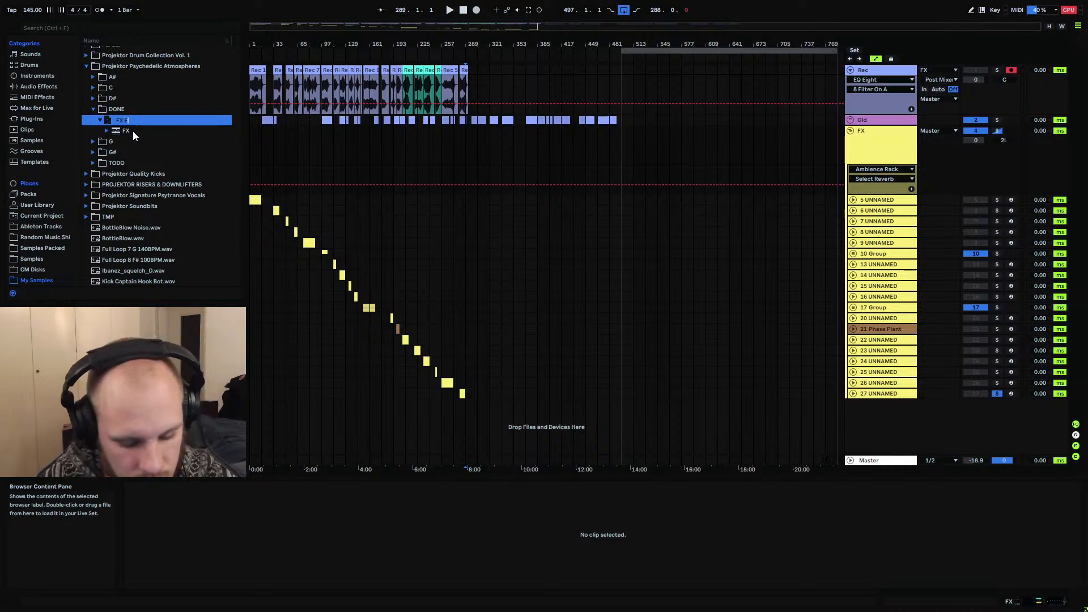
{"action": "type", "text": "dited"}
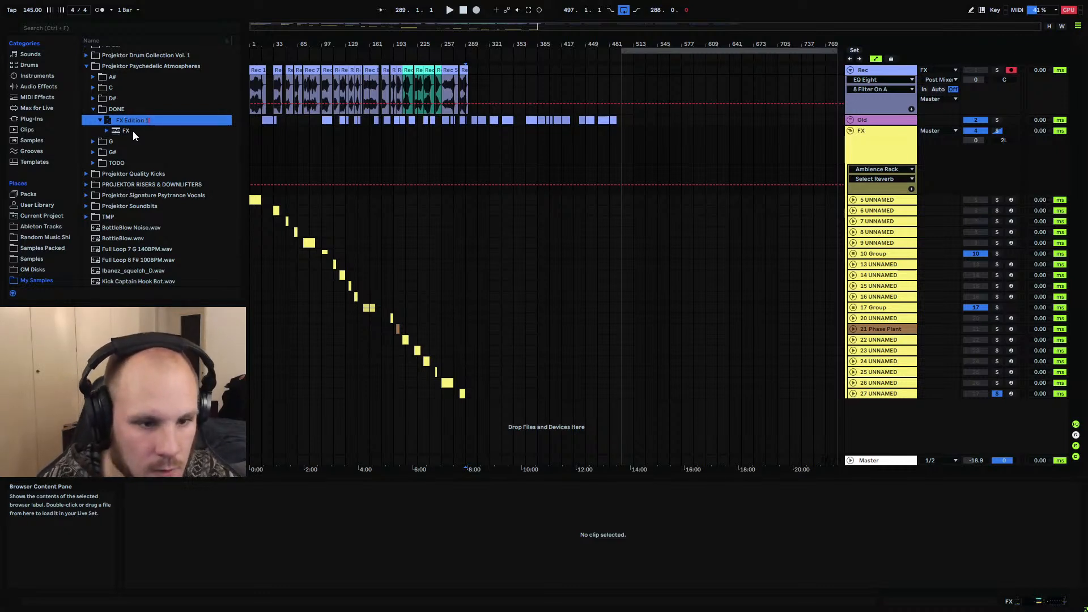
{"action": "left_click", "coordinate": [515, 137]}
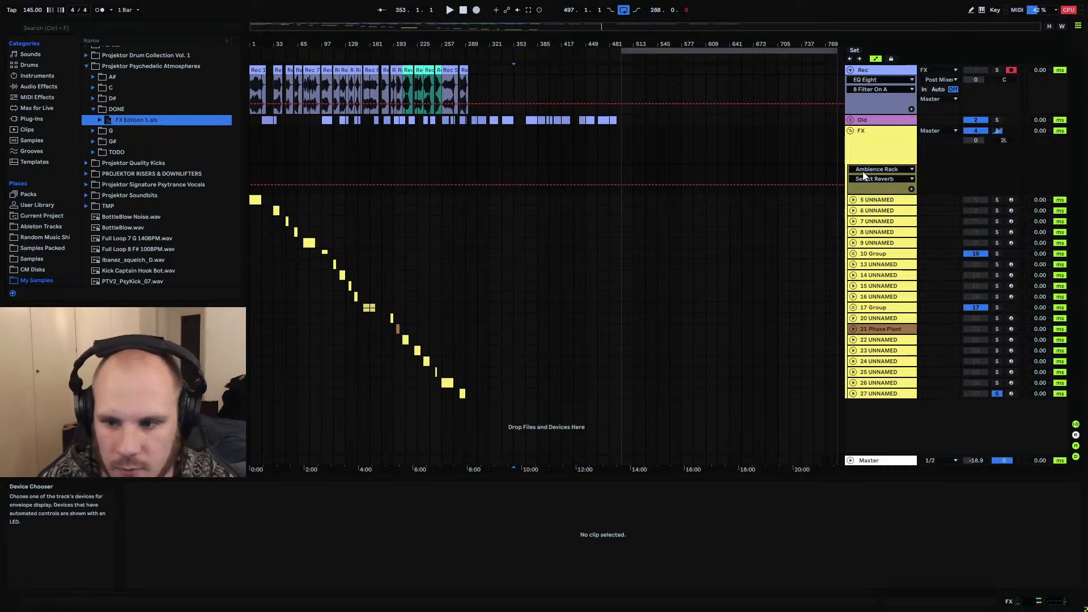
Insert an empty MIDI track after track 27 in the FX group and delete the archived tracks 5 through 27
{"action": "left_click", "coordinate": [881, 394]}
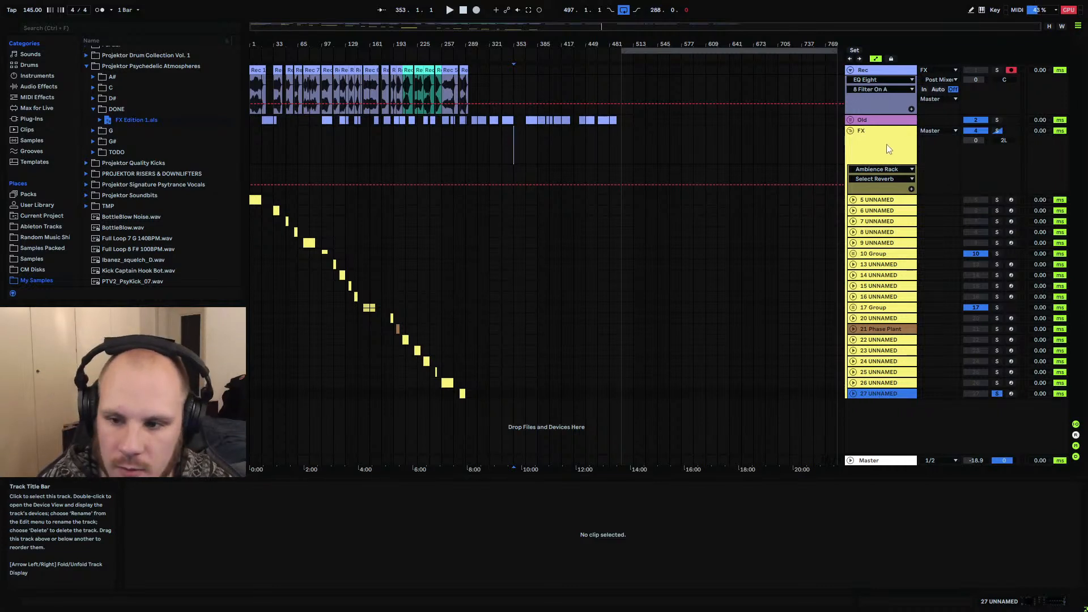
{"action": "key", "text": "ctrl+shift+t"}
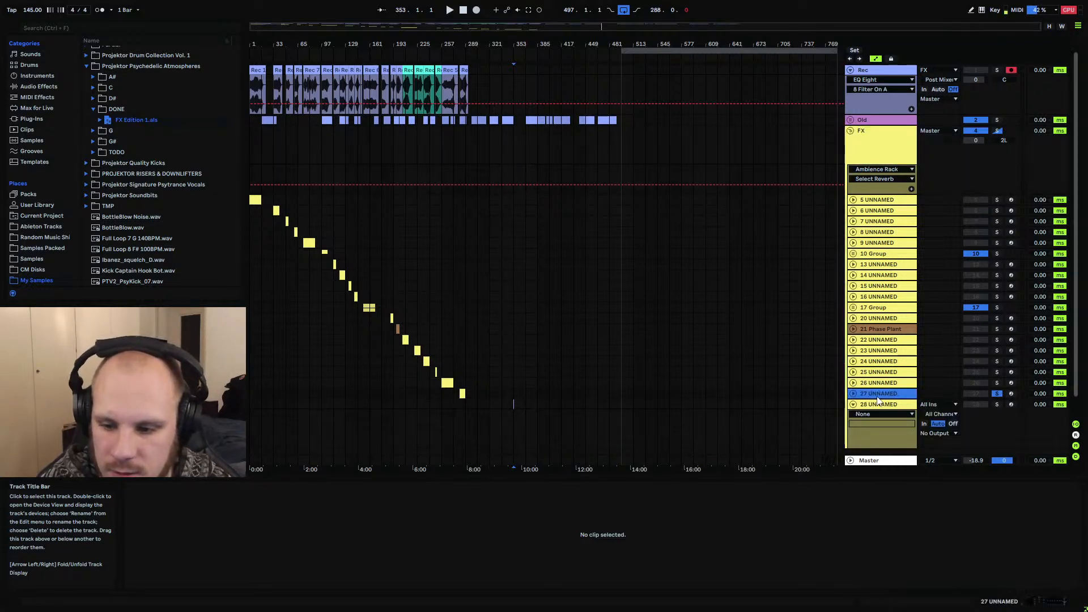
{"action": "left_click", "coordinate": [877, 202], "text": "shift"}
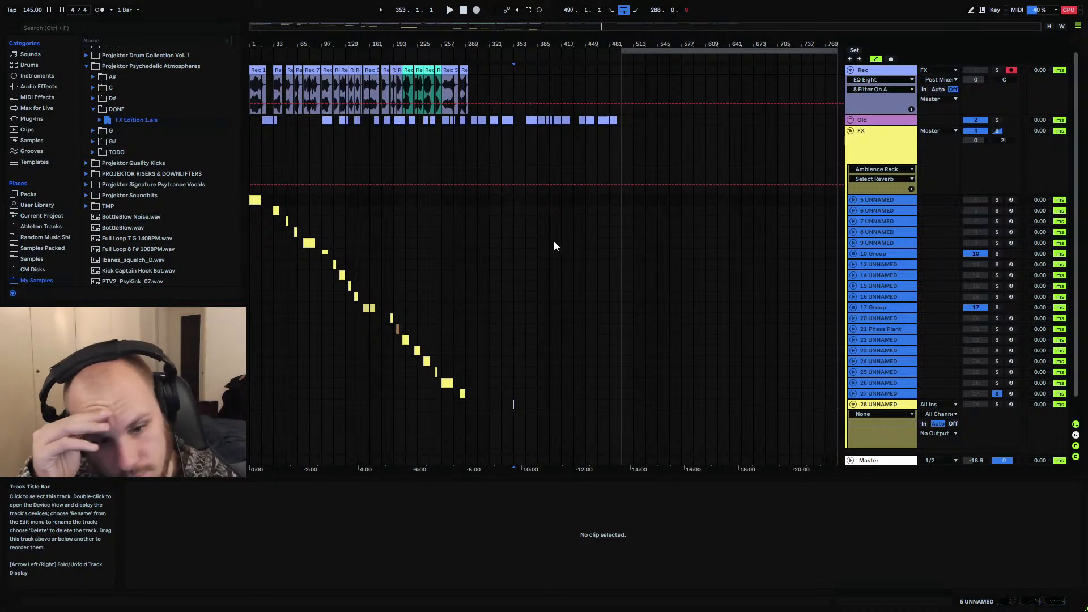
{"action": "key", "text": "Delete"}
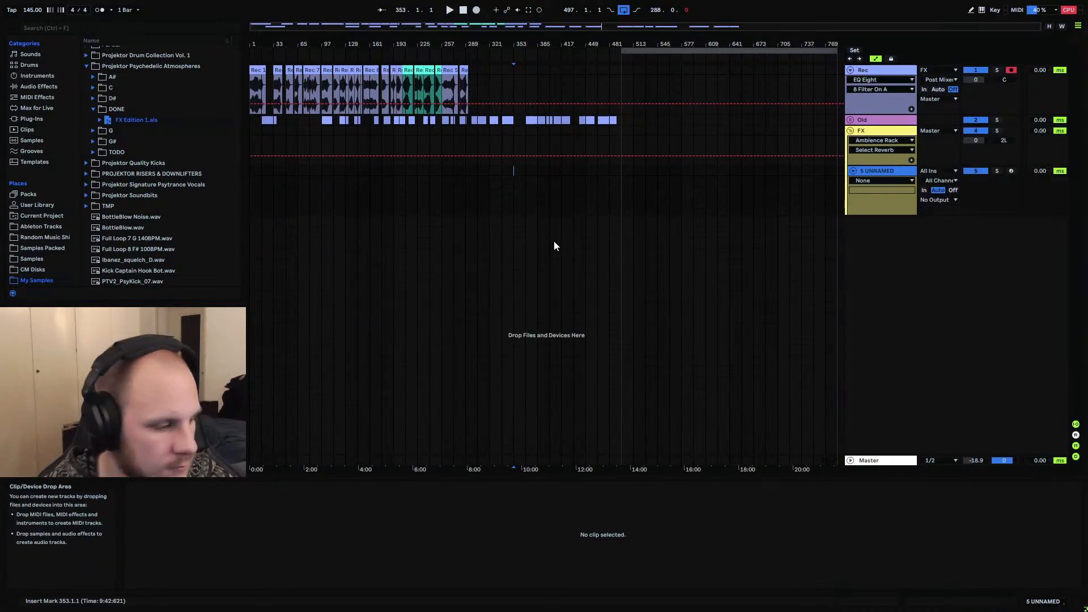
Place the insert mark at bar 297 on the empty FX track and load the Phase Plant plug-in onto that track
{"action": "left_click", "coordinate": [473, 169]}
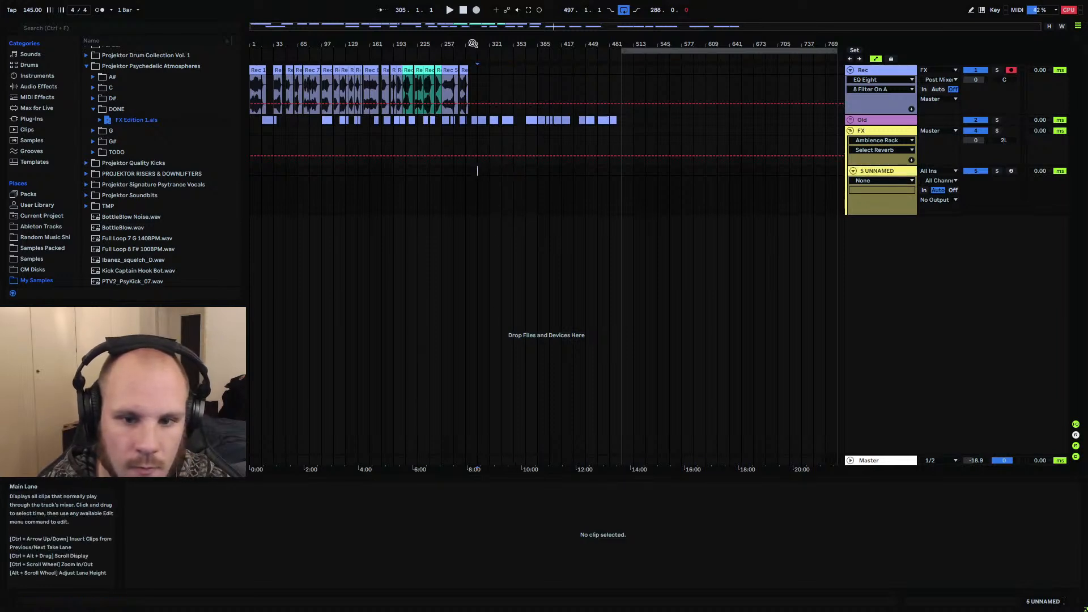
{"action": "left_click_drag", "start_coordinate": [473, 44], "coordinate": [480, 99]}
{"action": "left_click", "coordinate": [468, 170]}
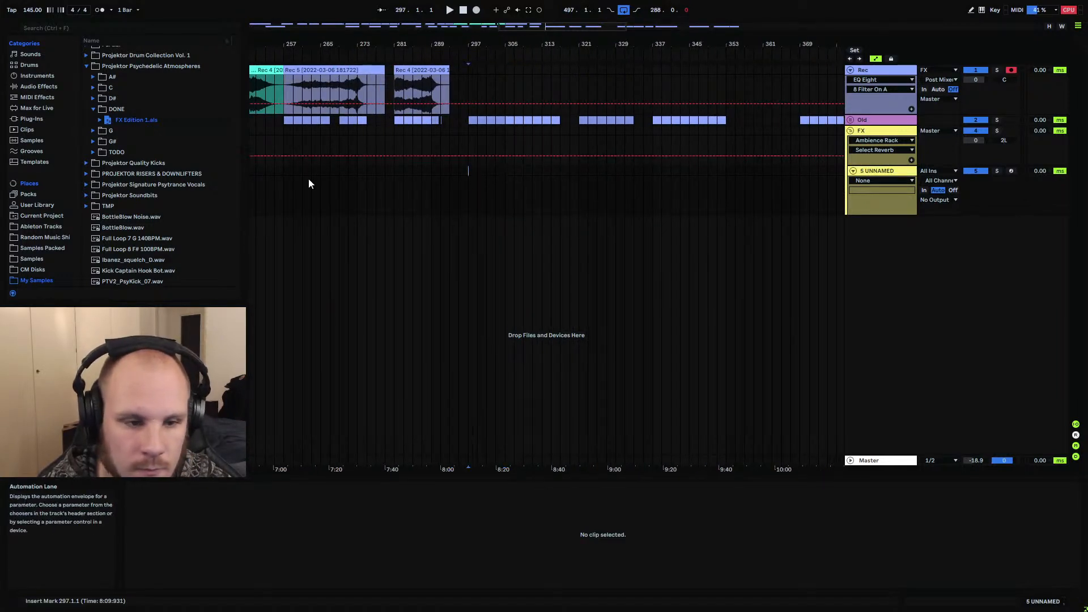
{"action": "left_click", "coordinate": [45, 121]}
{"action": "left_click_drag", "start_coordinate": [149, 245], "coordinate": [476, 190]}
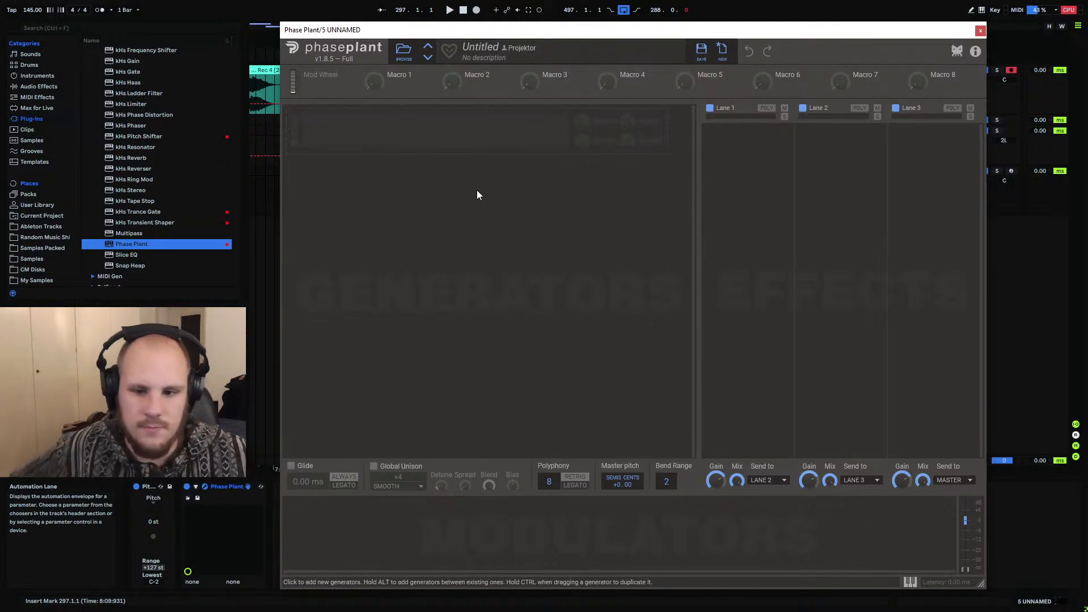
Build a sawtooth Analog oscillator in Phase Plant and a second sine Analog oscillator that modulates its phase
{"action": "left_click", "coordinate": [468, 142]}
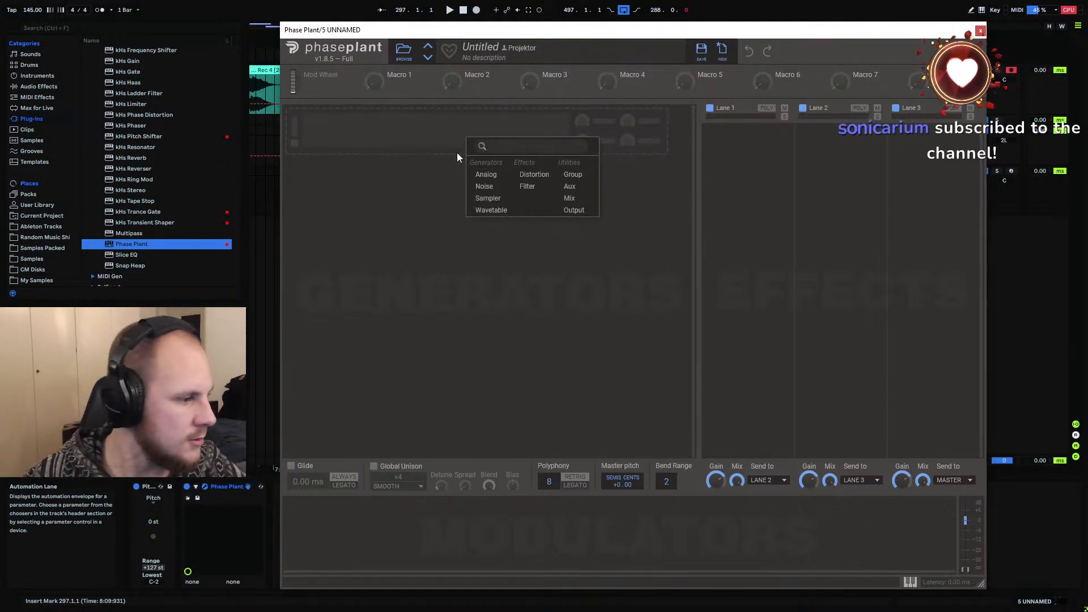
{"action": "left_click", "coordinate": [485, 175]}
{"action": "left_click", "coordinate": [430, 238]}
{"action": "left_click", "coordinate": [481, 273]}
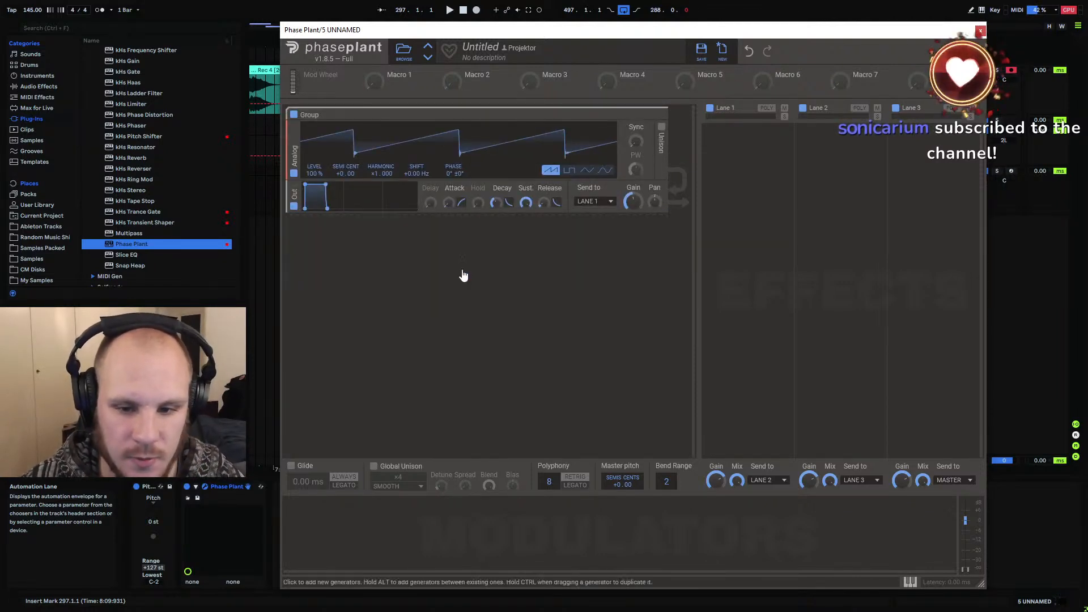
{"action": "left_click", "coordinate": [606, 264]}
{"action": "left_click_drag", "start_coordinate": [668, 263], "coordinate": [453, 177]}
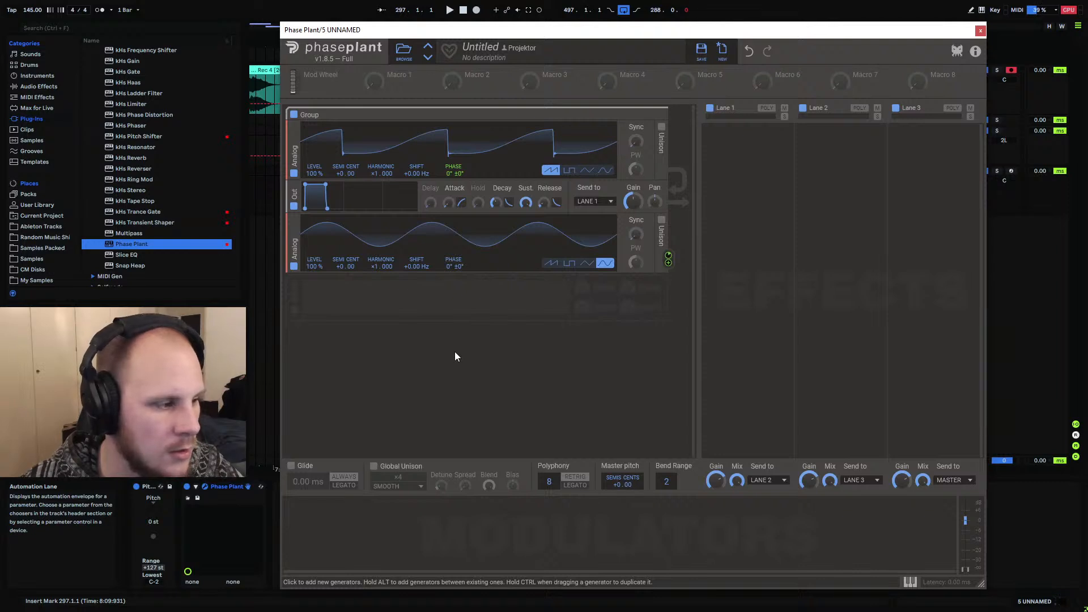
Add a third Analog oscillator with a triangle wave and let it modulate the second oscillator's phase by about 12%
{"action": "left_click", "coordinate": [500, 316]}
{"action": "left_click", "coordinate": [533, 341]}
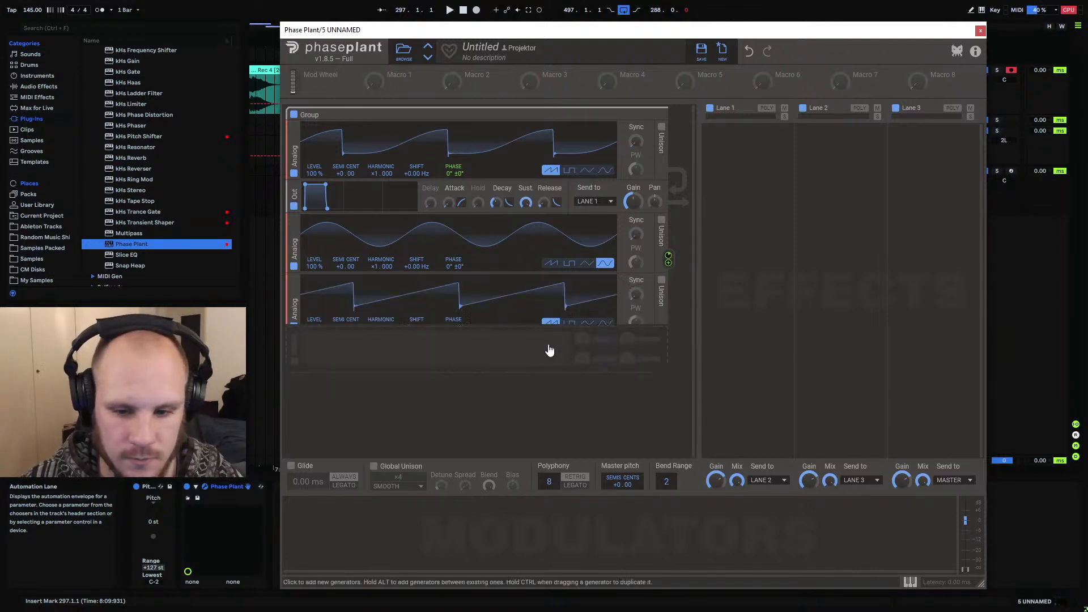
{"action": "left_click", "coordinate": [587, 323]}
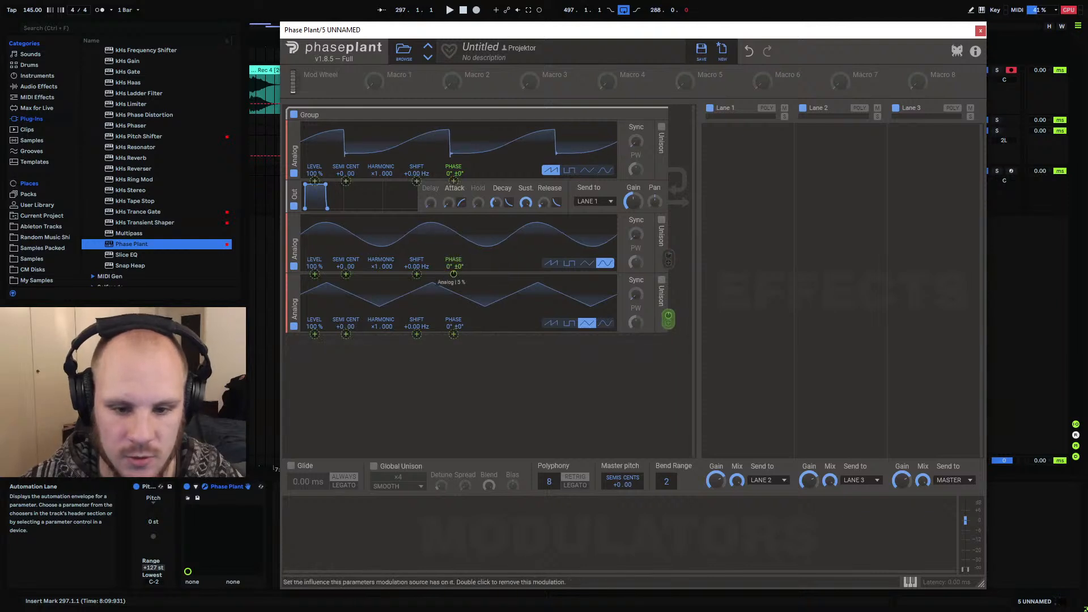
{"action": "left_click_drag", "start_coordinate": [453, 274], "coordinate": [453, 271]}
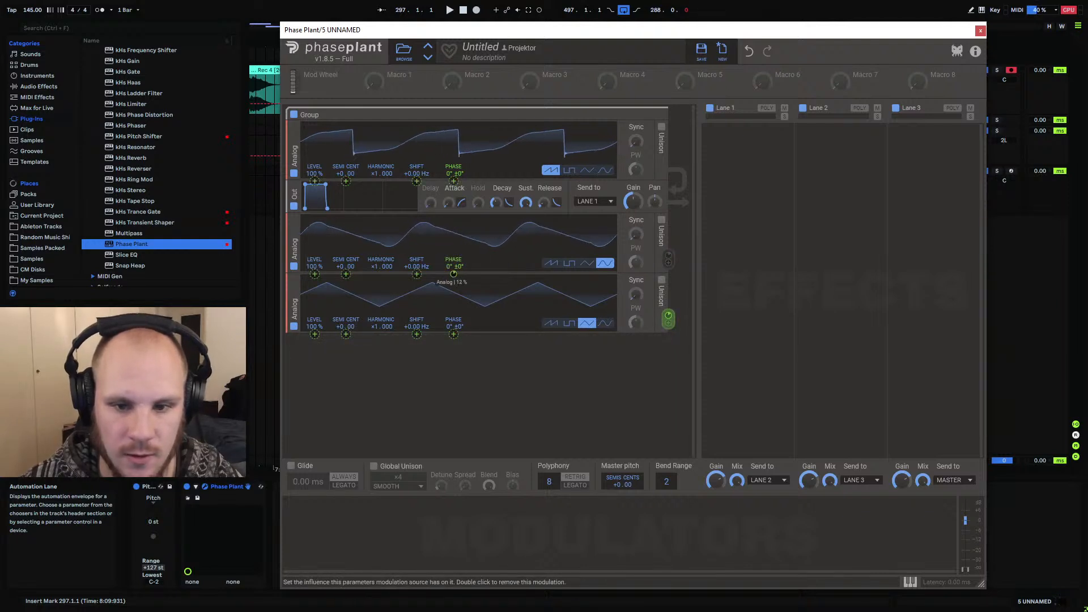
Add a fourth Analog oscillator with a sine wave, use it to modulate the phase of oscillators above it, and close Phase Plant
{"action": "left_click", "coordinate": [460, 365]}
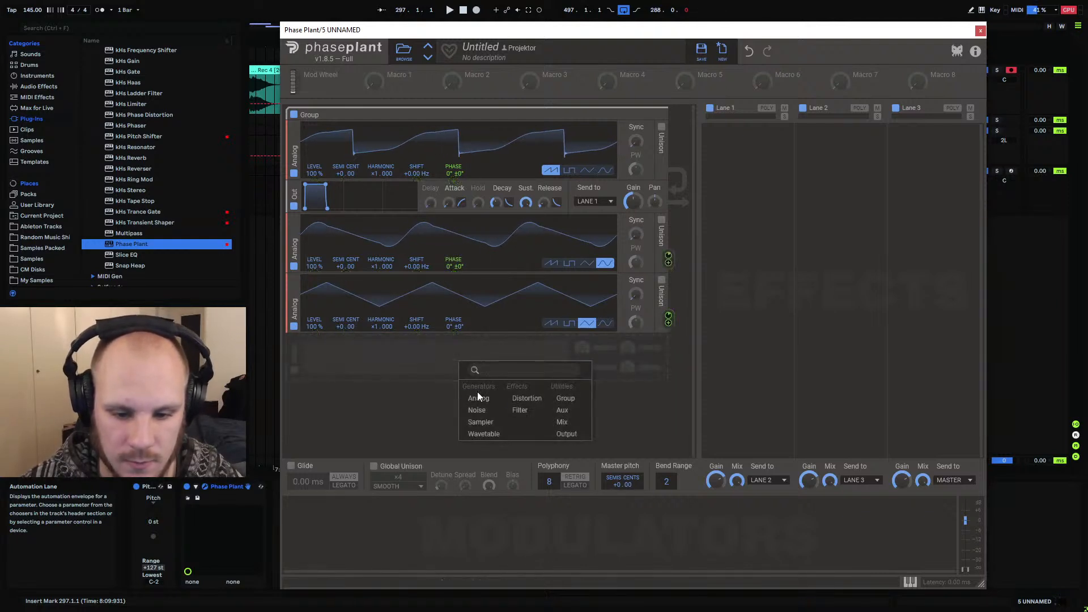
{"action": "left_click", "coordinate": [478, 397]}
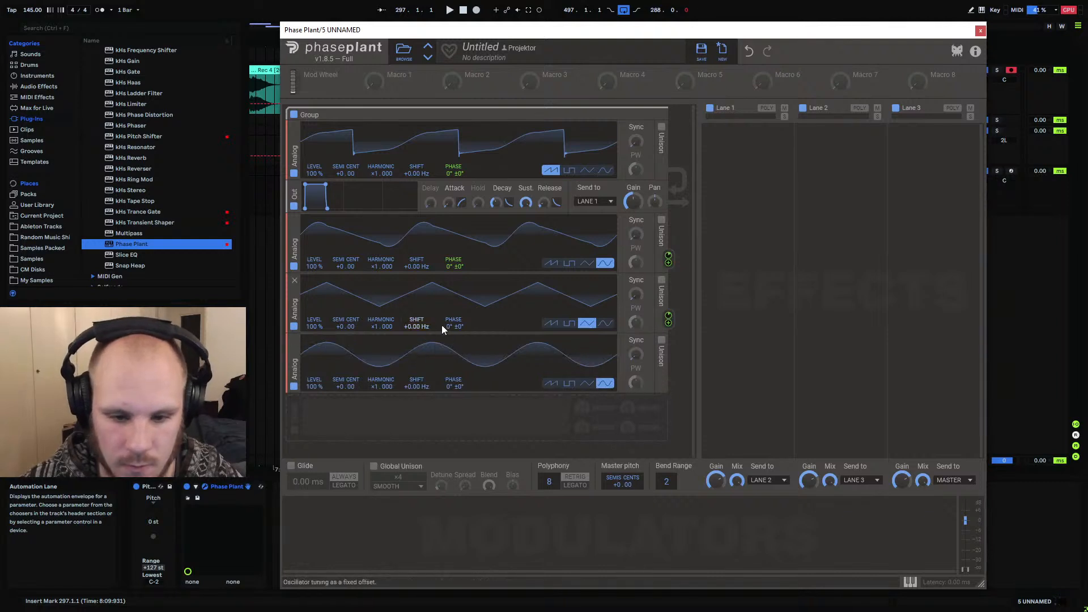
{"action": "left_click_drag", "start_coordinate": [668, 378], "coordinate": [453, 337]}
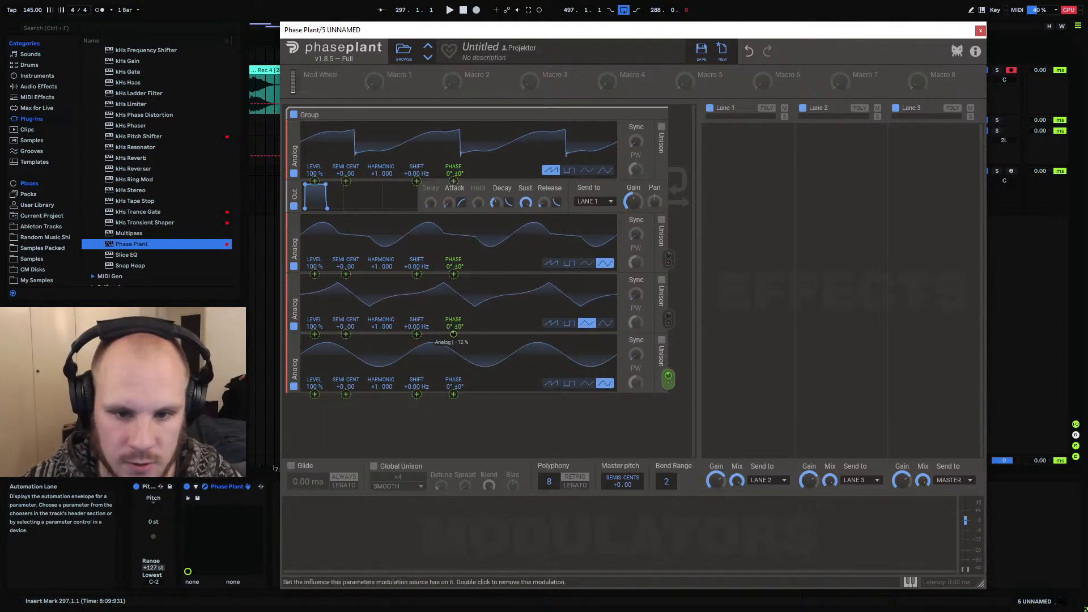
{"action": "left_click_drag", "start_coordinate": [668, 379], "coordinate": [453, 288]}
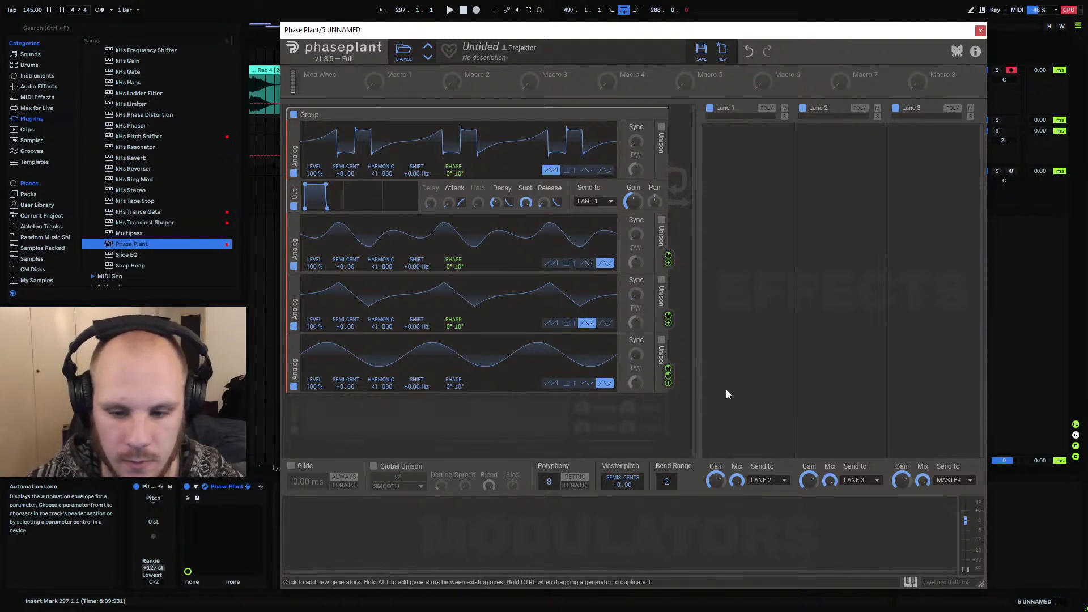
{"action": "left_click", "coordinate": [980, 31]}
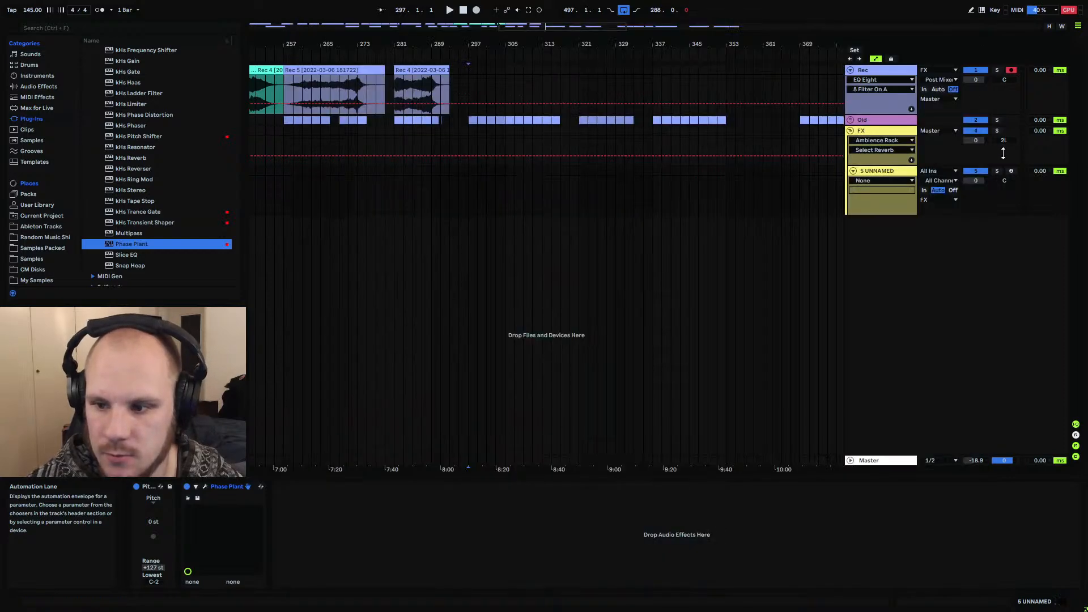
Arm the 5 UNNAMED track with automation hidden and audition the patch through the computer keyboard at octave C1 to D2
{"action": "left_click", "coordinate": [1011, 171]}
{"action": "key", "text": "a"}
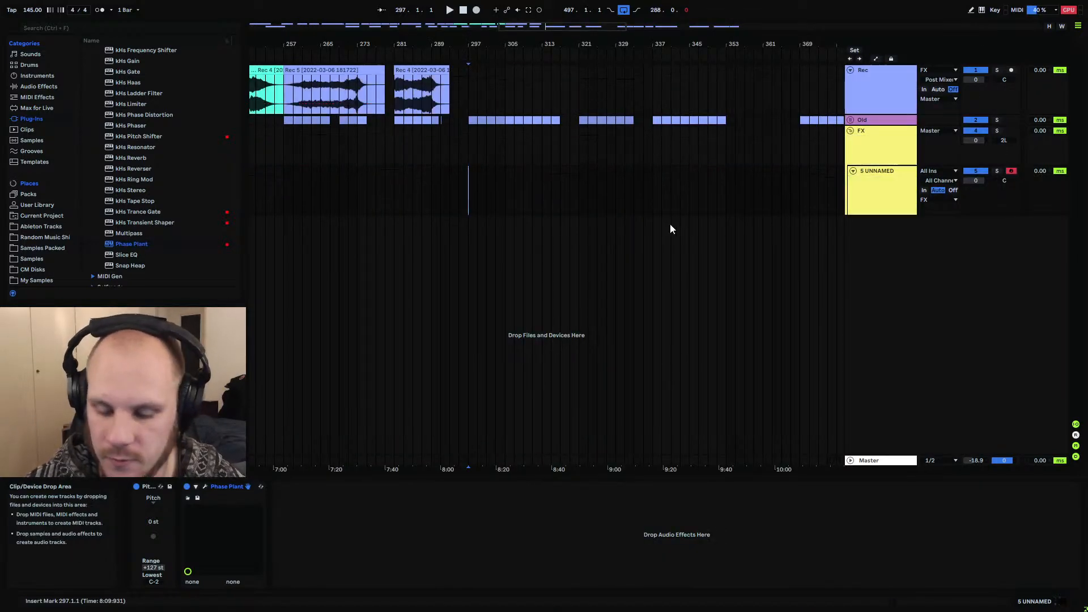
{"action": "key", "text": "m"}
{"action": "key", "text": "a"}
{"action": "key", "text": "z"}
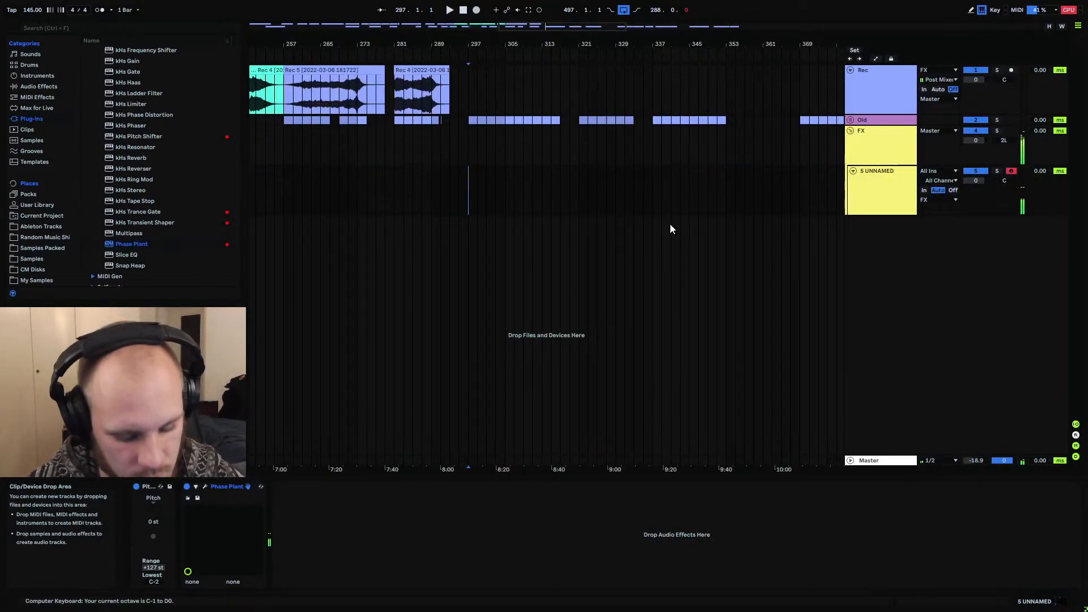
{"action": "key", "text": "x"}
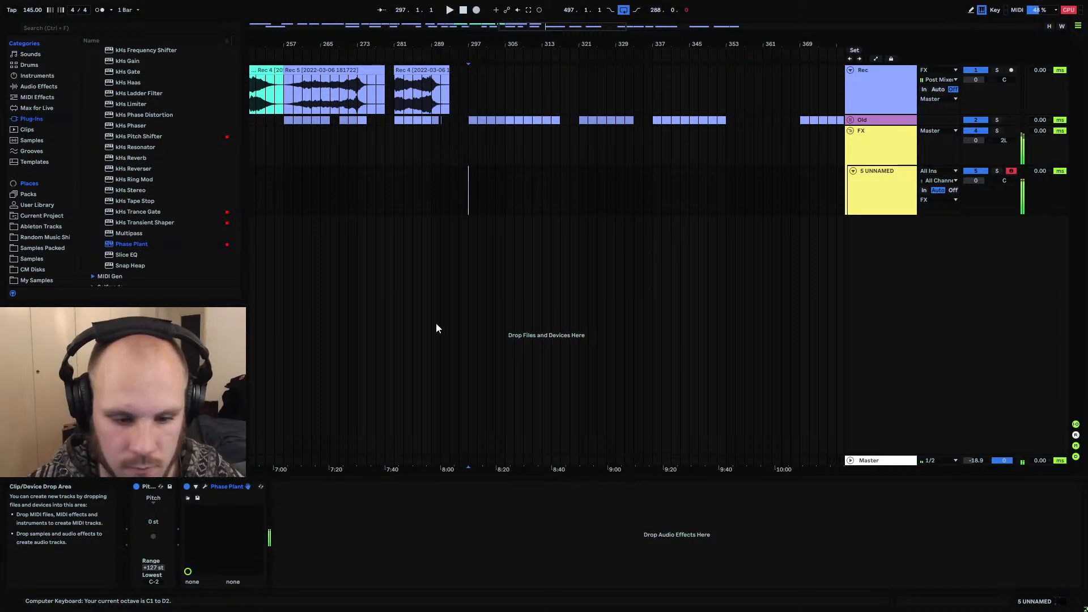
Add a Distortion module to the Phase Plant patch and place it between the first oscillator and the output
{"action": "left_click", "coordinate": [205, 488]}
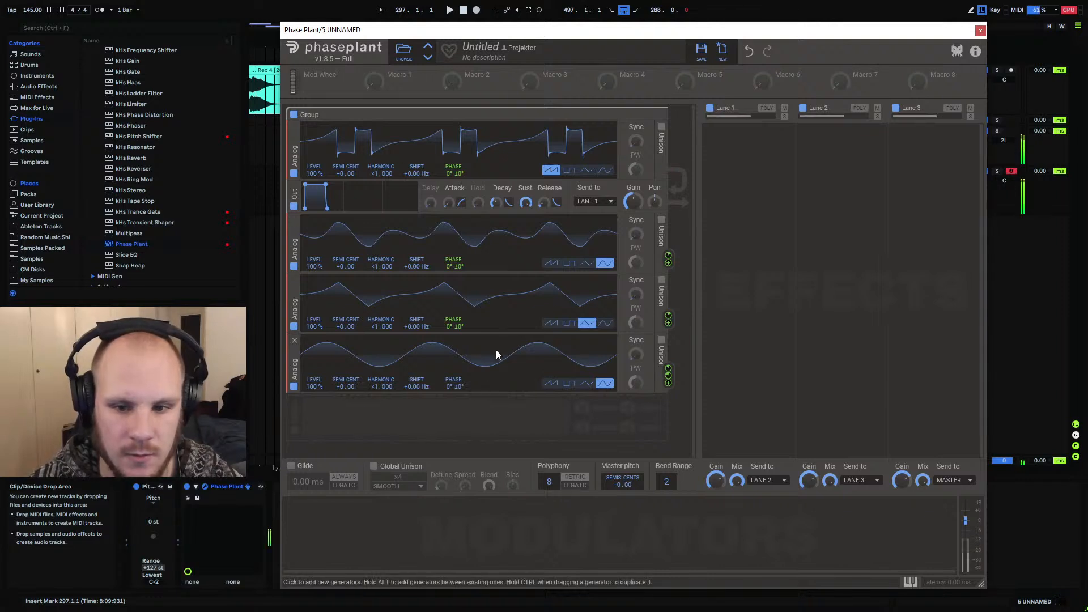
{"action": "left_click", "coordinate": [497, 418]}
{"action": "left_click", "coordinate": [559, 447]}
{"action": "left_click_drag", "start_coordinate": [292, 417], "coordinate": [294, 198]}
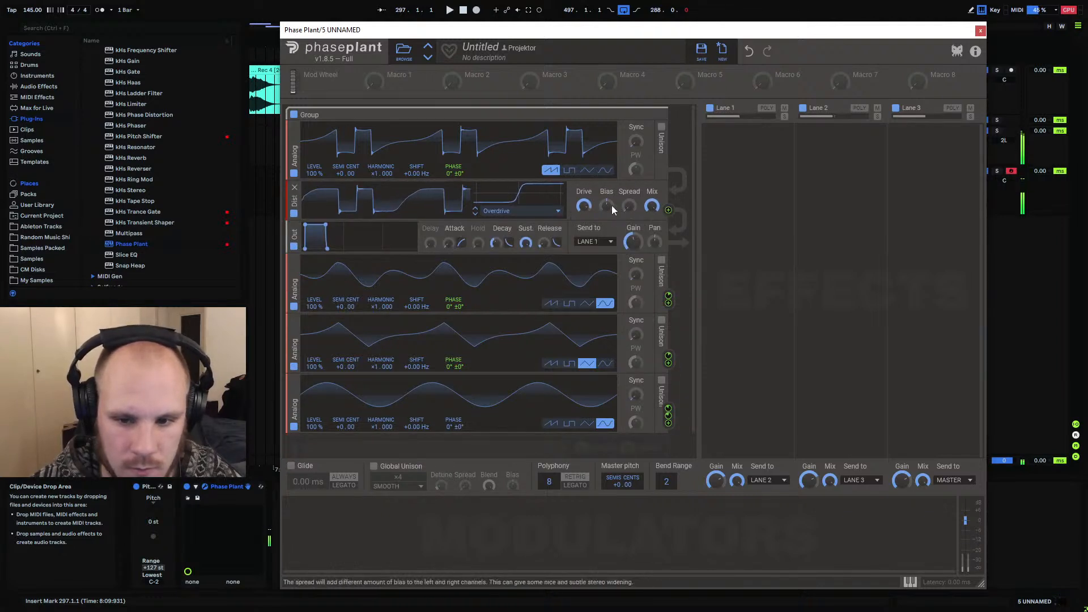
Try the Saturate and Foldback distortion types, settle on Sine, and turn down the distortion's Drive
{"action": "left_click", "coordinate": [519, 210]}
{"action": "left_click", "coordinate": [496, 226]}
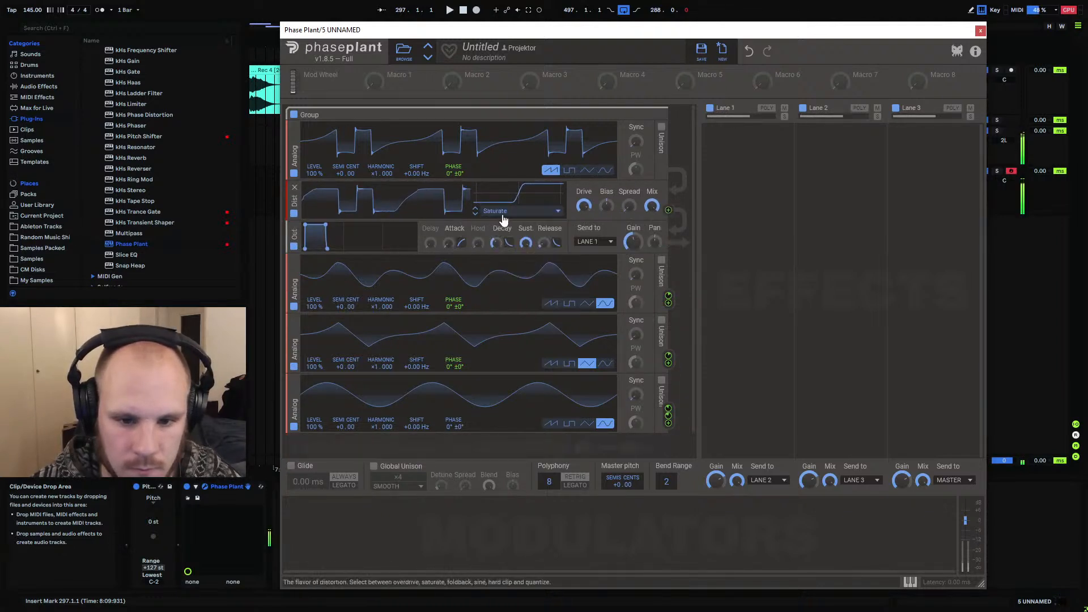
{"action": "left_click", "coordinate": [502, 215]}
{"action": "left_click", "coordinate": [502, 233]}
{"action": "left_click", "coordinate": [499, 213]}
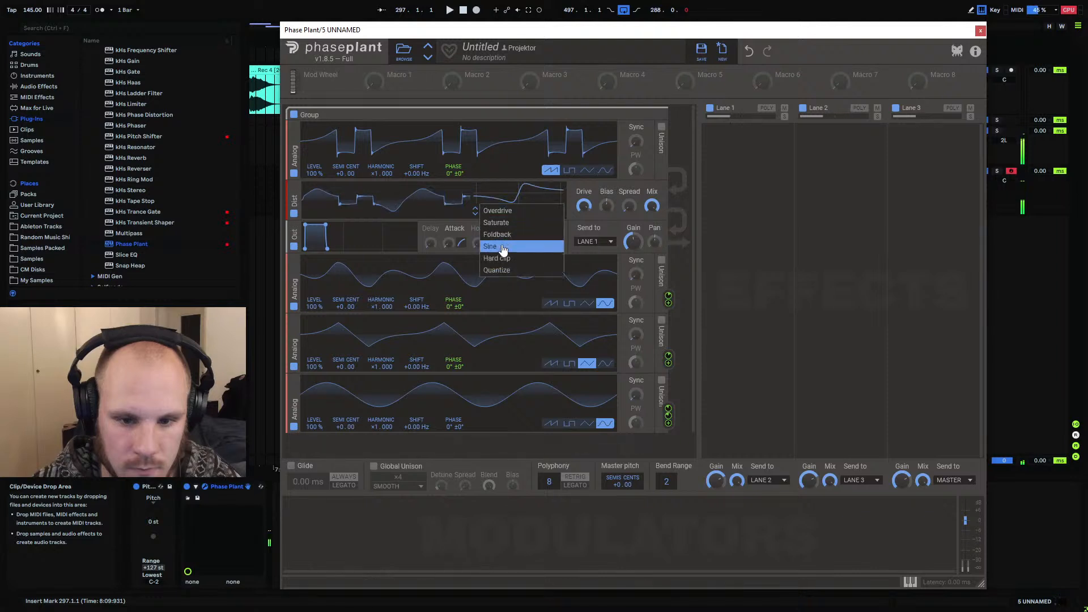
{"action": "left_click", "coordinate": [502, 243]}
{"action": "mouse_move", "coordinate": [575, 212]}
{"action": "left_mouse_down"}
{"action": "mouse_move", "coordinate": [583, 184]}
{"action": "mouse_move", "coordinate": [584, 202]}
{"action": "left_mouse_up"}
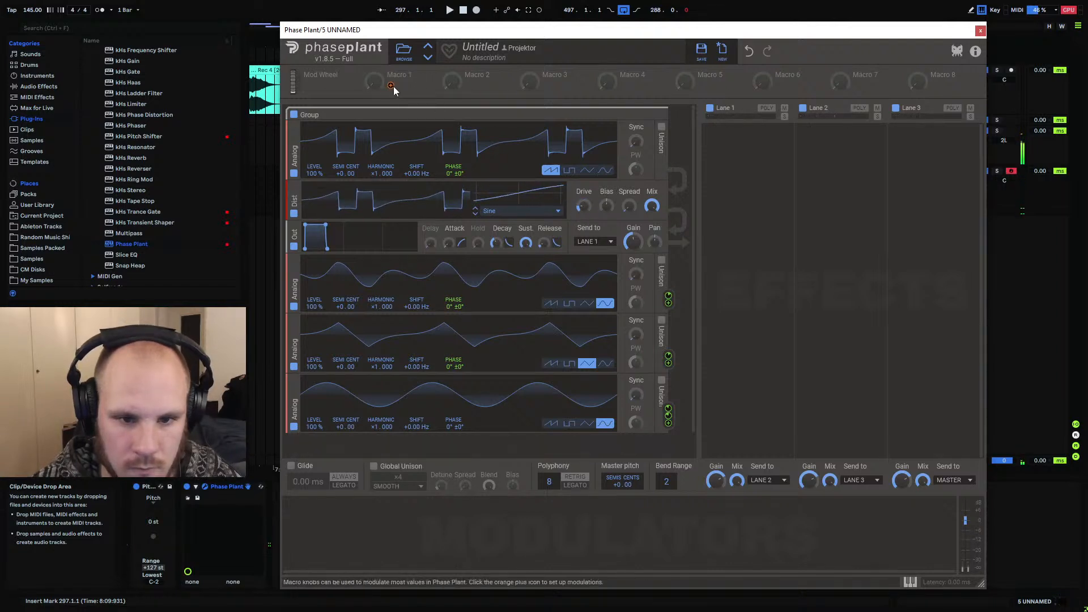
Assign Macro 1 to the distortion's Drive at 100%, sweep the macro to hear it, and close Phase Plant
{"action": "left_click_drag", "start_coordinate": [391, 87], "coordinate": [587, 211]}
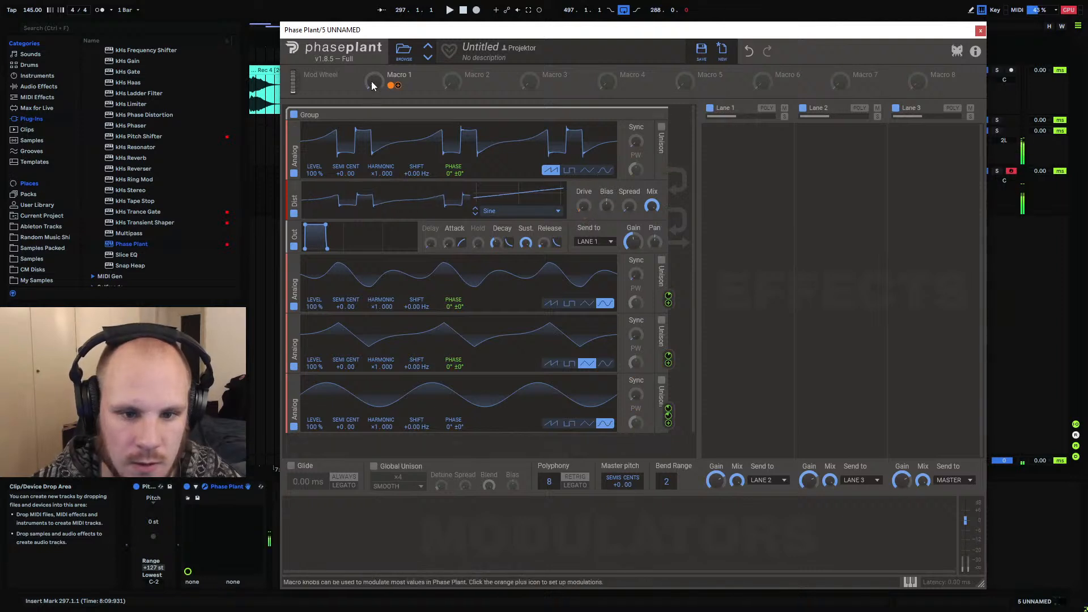
{"action": "mouse_move", "coordinate": [373, 82]}
{"action": "left_mouse_down"}
{"action": "mouse_move", "coordinate": [373, 49]}
{"action": "mouse_move", "coordinate": [374, 92]}
{"action": "left_mouse_up"}
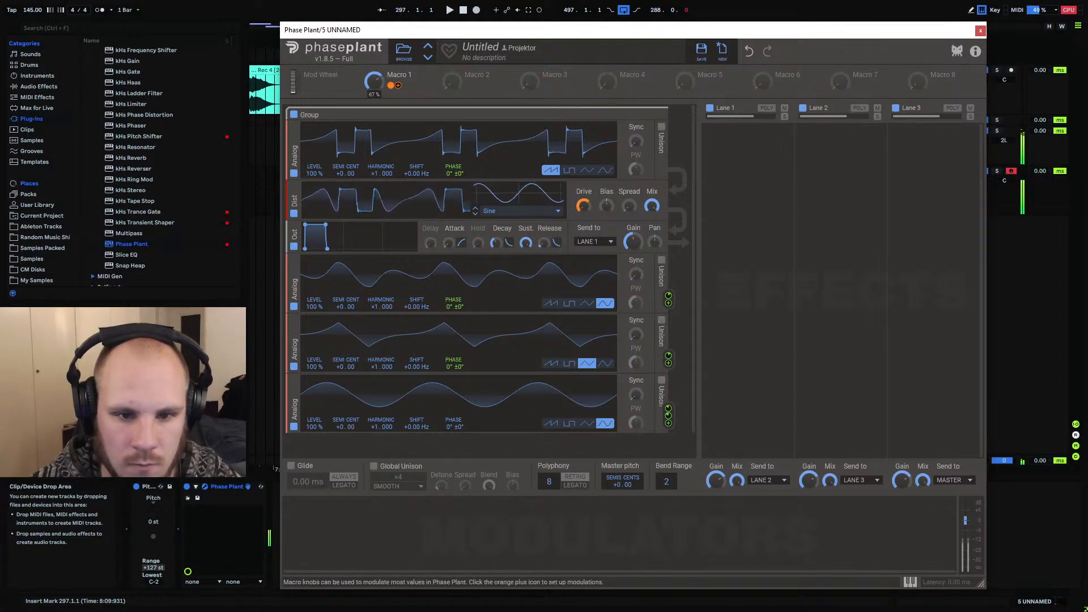
{"action": "left_click", "coordinate": [980, 30]}
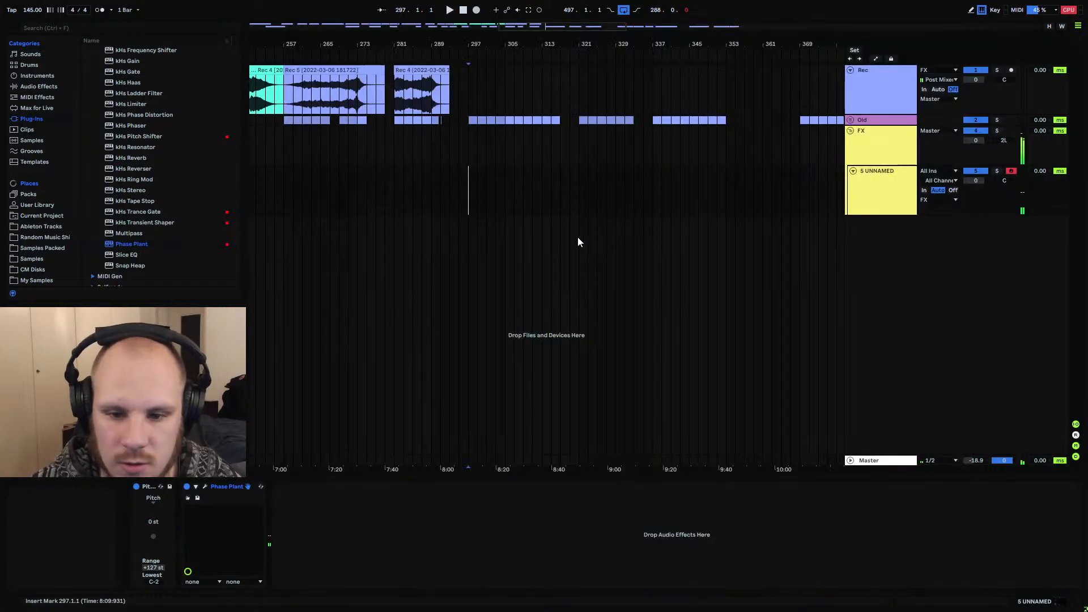
Insert an empty eight-bar MIDI clip on the 5 UNNAMED track from bar 297 to bar 305
{"action": "left_click_drag", "start_coordinate": [472, 178], "coordinate": [559, 181]}
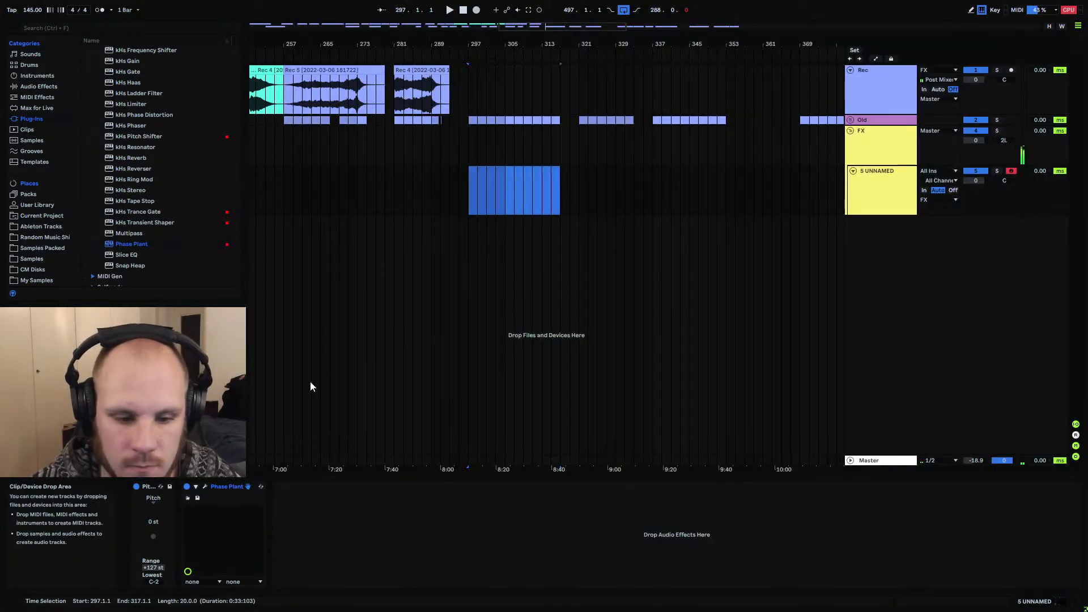
{"action": "left_click", "coordinate": [205, 486]}
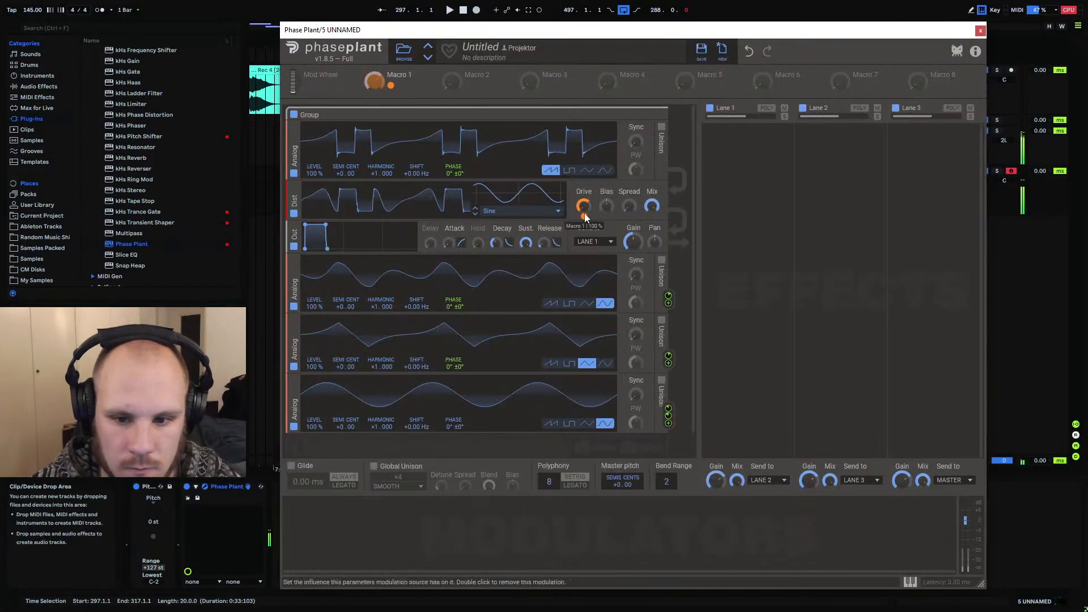
{"action": "left_click", "coordinate": [980, 31]}
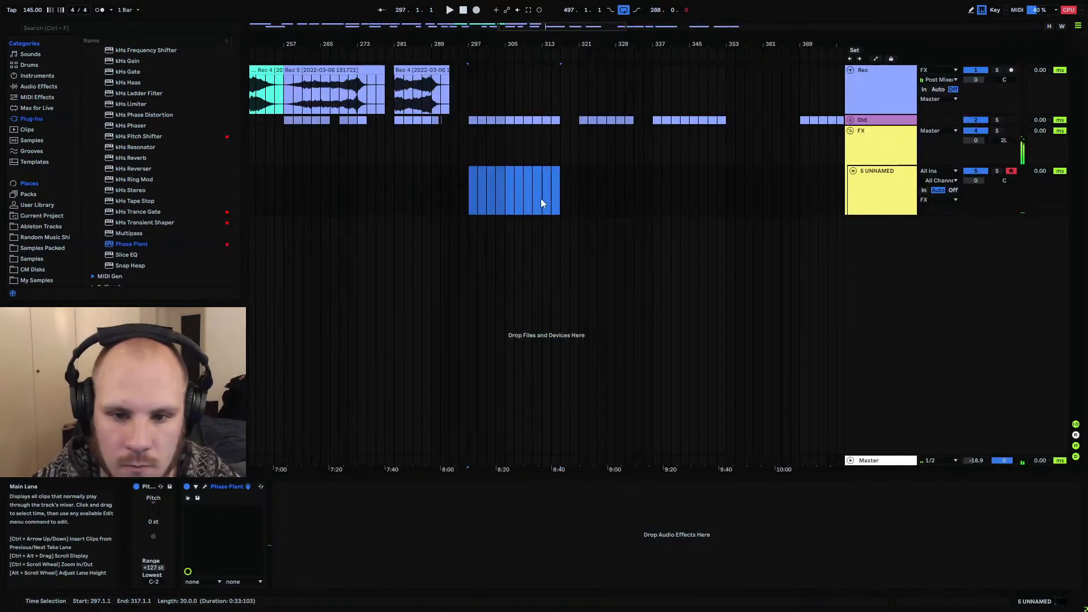
{"action": "left_click", "coordinate": [543, 182], "text": "shift"}
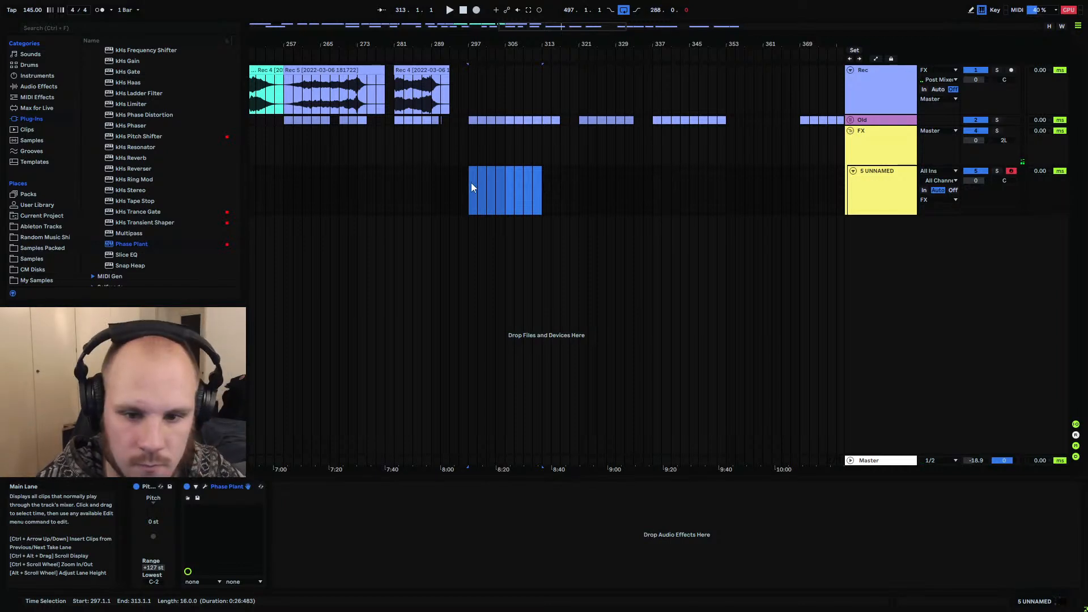
{"action": "left_click", "coordinate": [503, 185], "text": "shift"}
{"action": "key", "text": "ctrl+shift+m"}
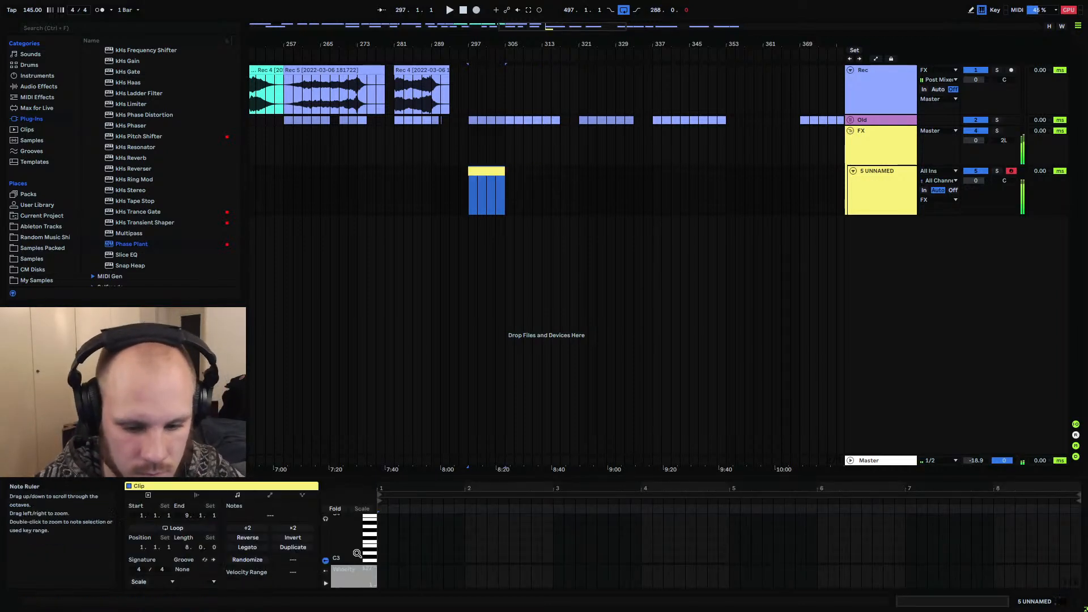
Draw a single C1 note that spans all eight bars of the new MIDI clip
{"action": "left_click", "coordinate": [378, 542]}
{"action": "scroll", "coordinate": [380, 548], "scroll_direction": "down", "scroll_amount": 5}
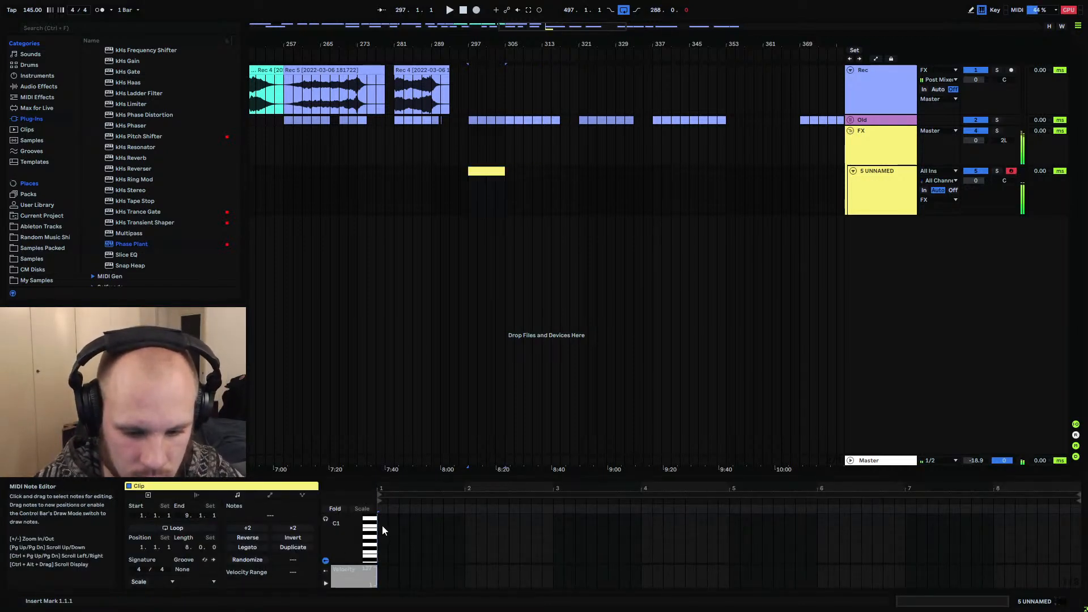
{"action": "mouse_move", "coordinate": [392, 525]}
{"action": "left_mouse_down"}
{"action": "mouse_move", "coordinate": [989, 526]}
{"action": "mouse_move", "coordinate": [1077, 545]}
{"action": "left_mouse_up"}
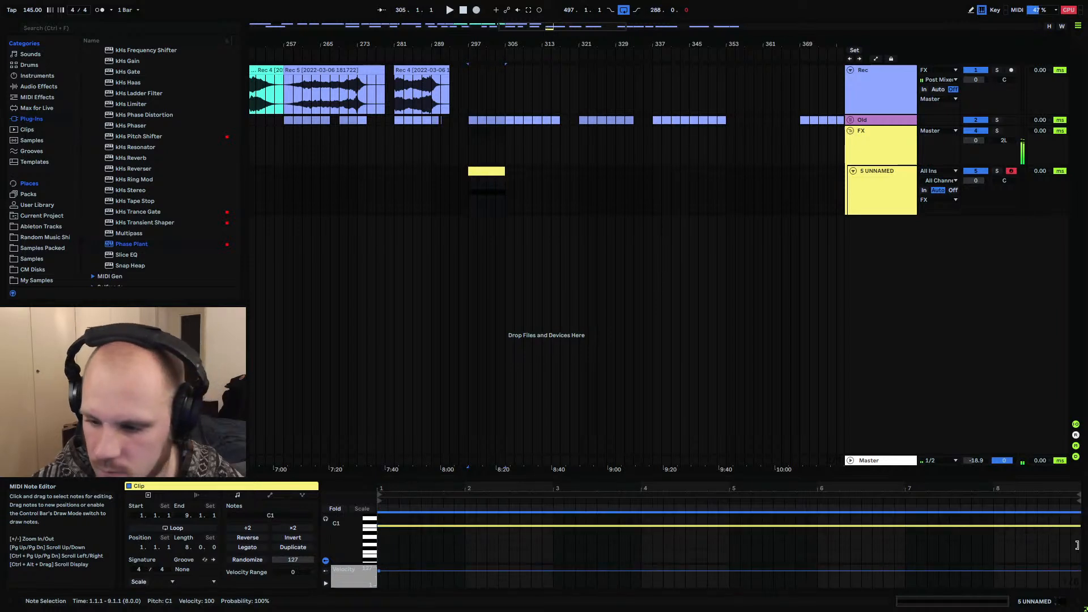
Show automation and draw a curved Macro 1 ramp from 0 to 100% across the clip, then play it
{"action": "key", "text": "a"}
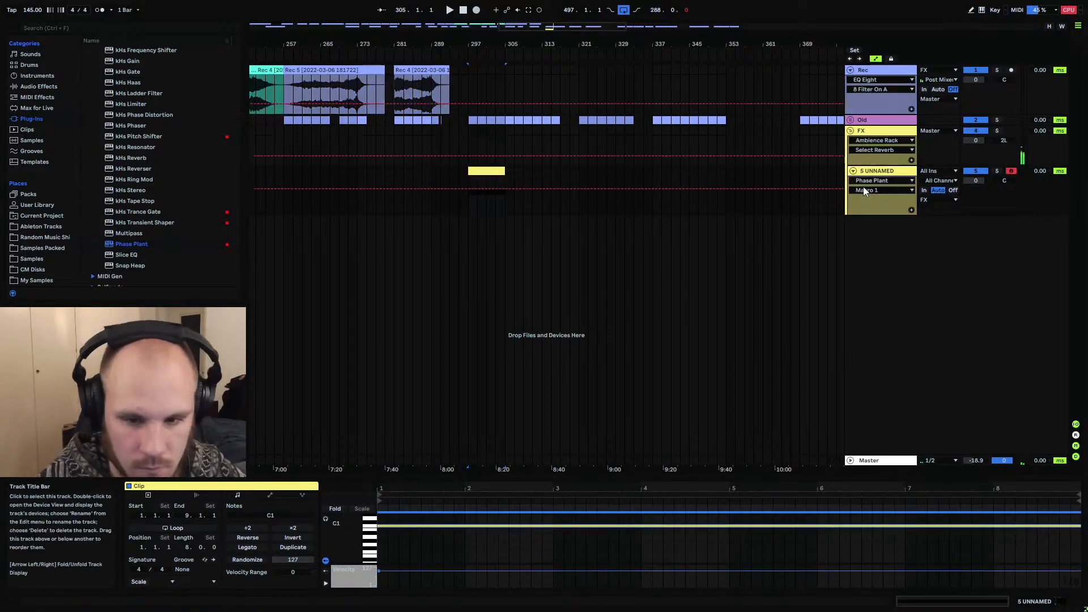
{"action": "mouse_move", "coordinate": [467, 189]}
{"action": "left_mouse_down"}
{"action": "mouse_move", "coordinate": [473, 218]}
{"action": "mouse_move", "coordinate": [506, 205]}
{"action": "mouse_move", "coordinate": [506, 175]}
{"action": "left_mouse_up"}
{"action": "left_click", "coordinate": [468, 190]}
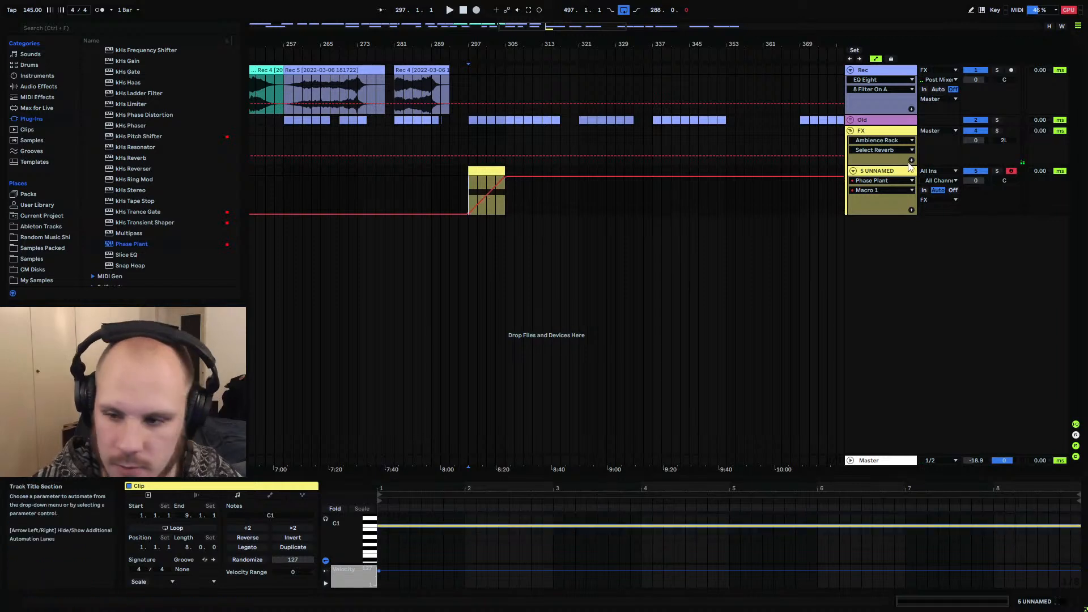
{"action": "left_click", "coordinate": [887, 167]}
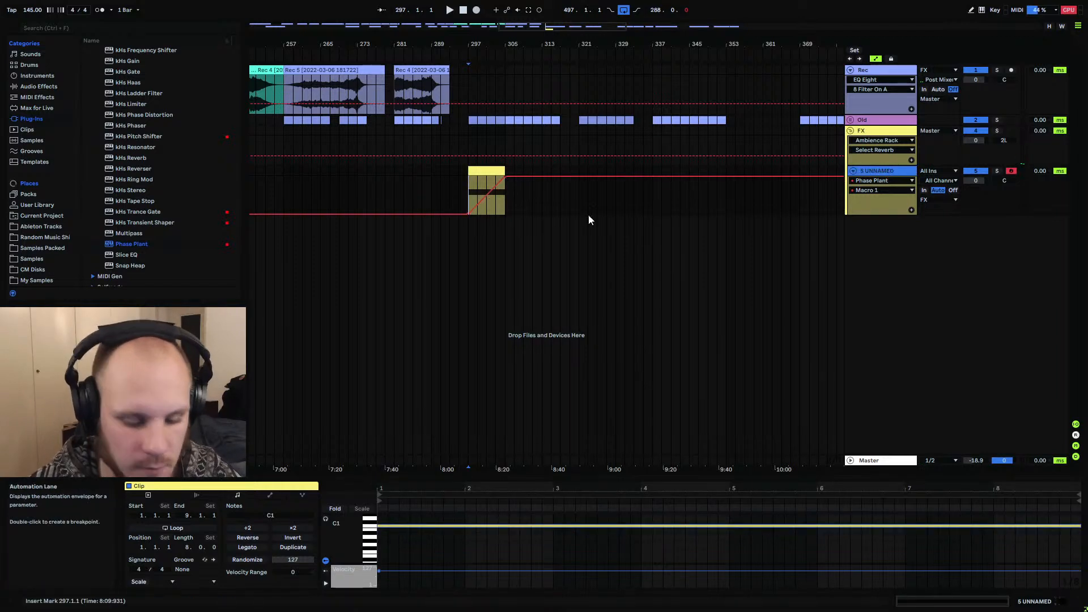
{"action": "key", "text": "space"}
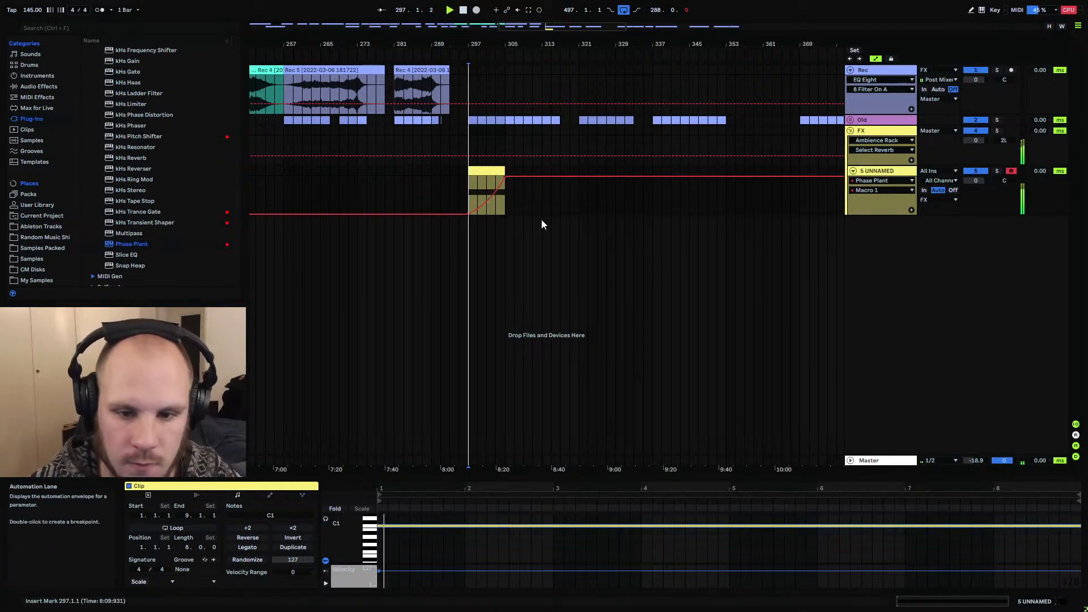
Solo the 5 UNNAMED track and raise the start of its Macro 1 ramp to about 67%, auditioning it in playback
{"action": "left_click", "coordinate": [997, 171]}
{"action": "double_click", "coordinate": [874, 170]}
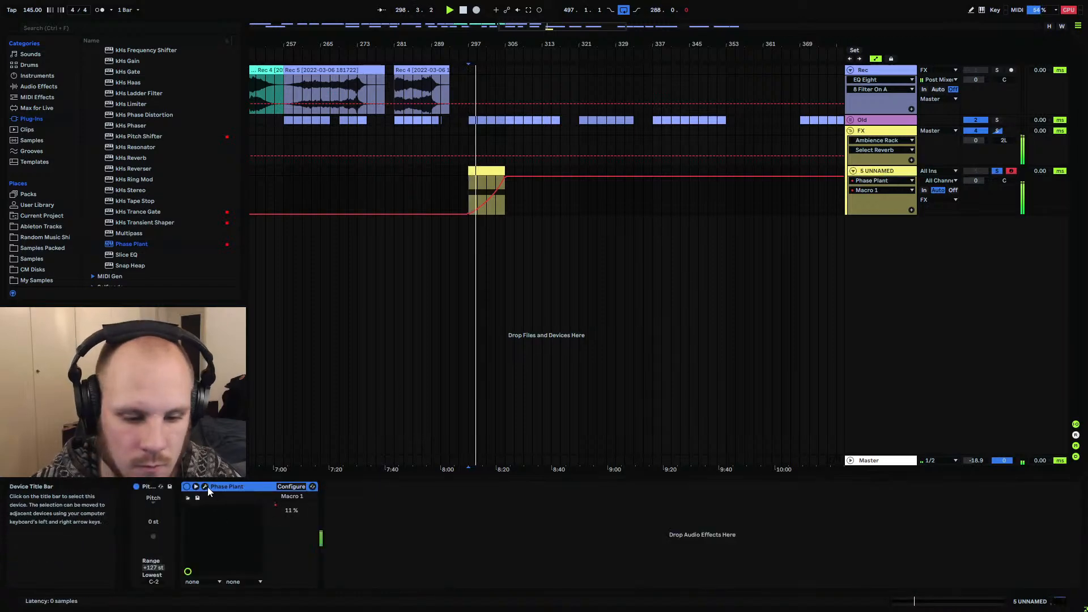
{"action": "left_click", "coordinate": [205, 487]}
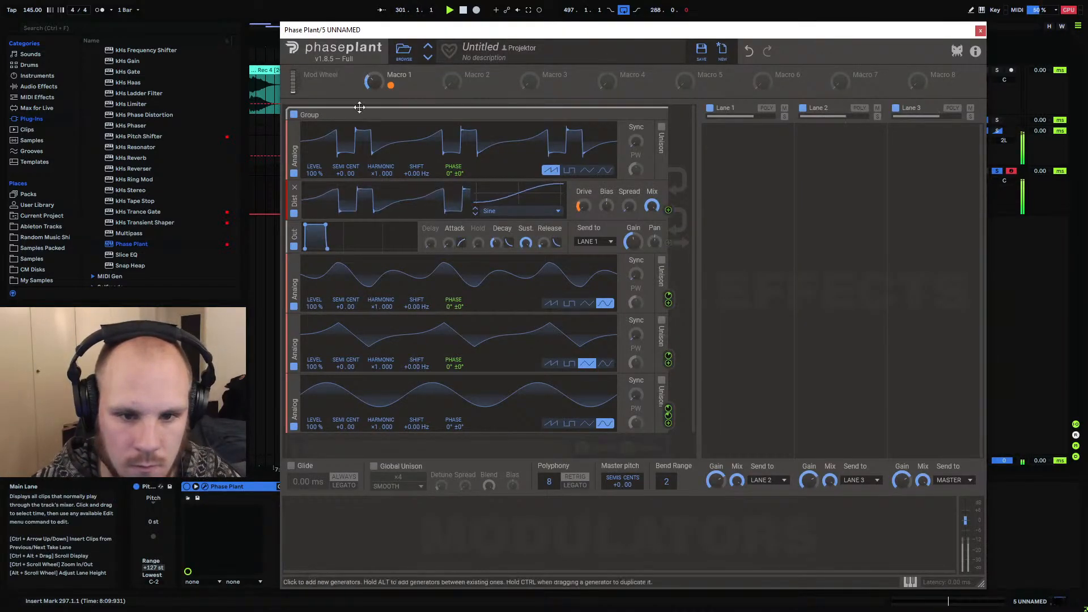
{"action": "left_click", "coordinate": [980, 30]}
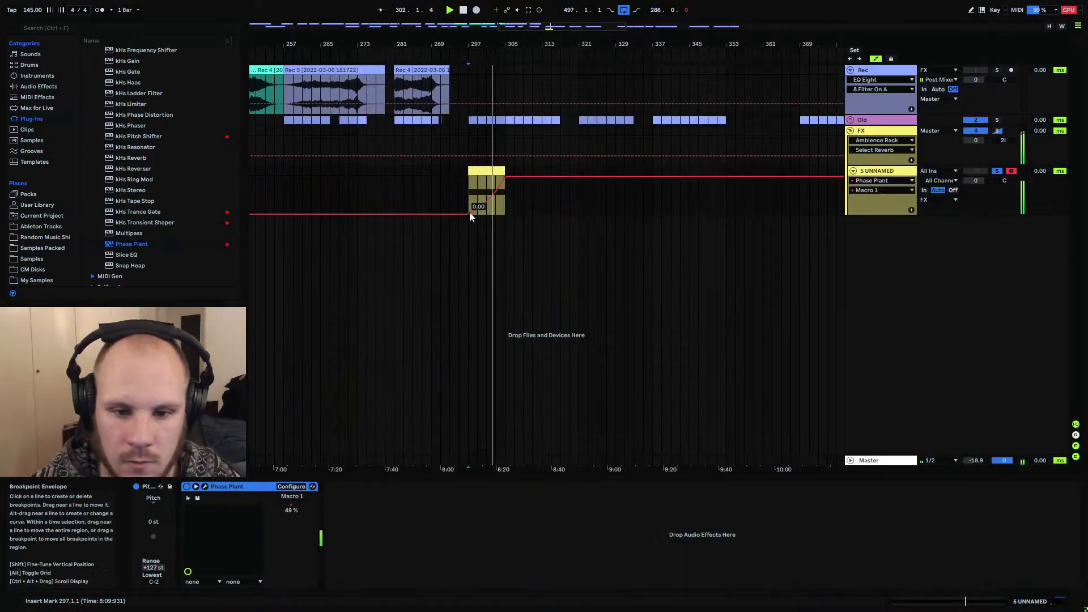
{"action": "left_click_drag", "start_coordinate": [470, 213], "coordinate": [470, 190]}
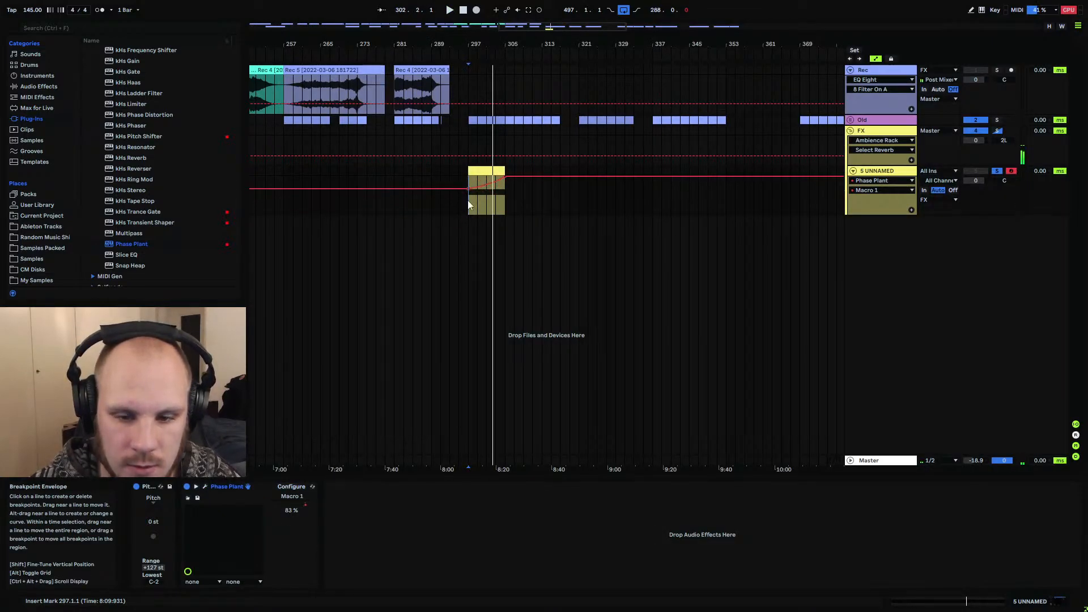
{"action": "key", "text": "space"}
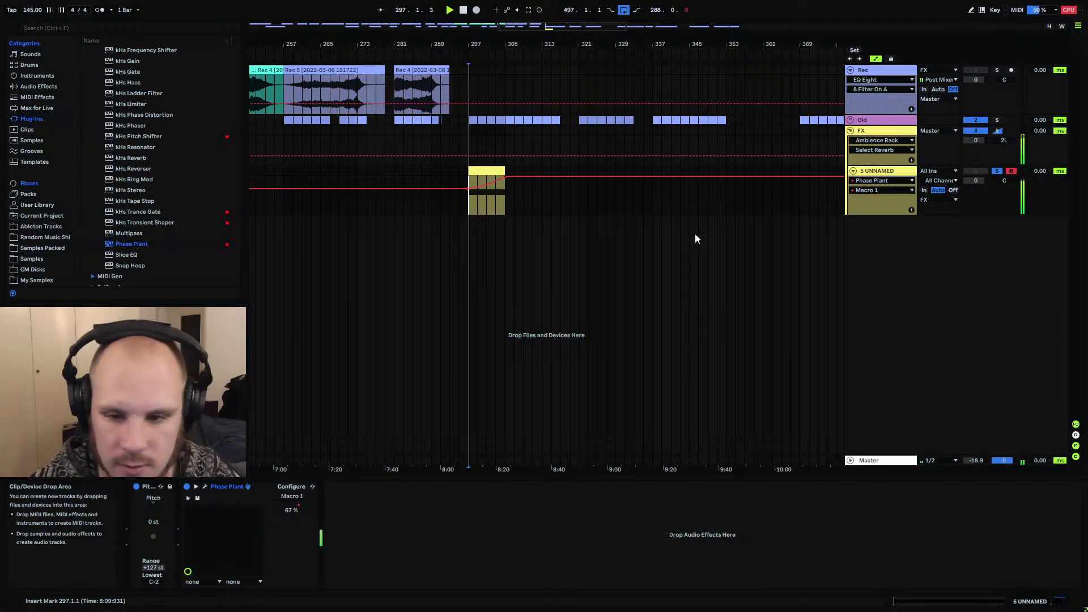
Duplicate the Sine distortion below the original, offset the copy's Bias, and reduce its Macro 1 Drive modulation to about 69%
{"action": "left_click", "coordinate": [205, 486]}
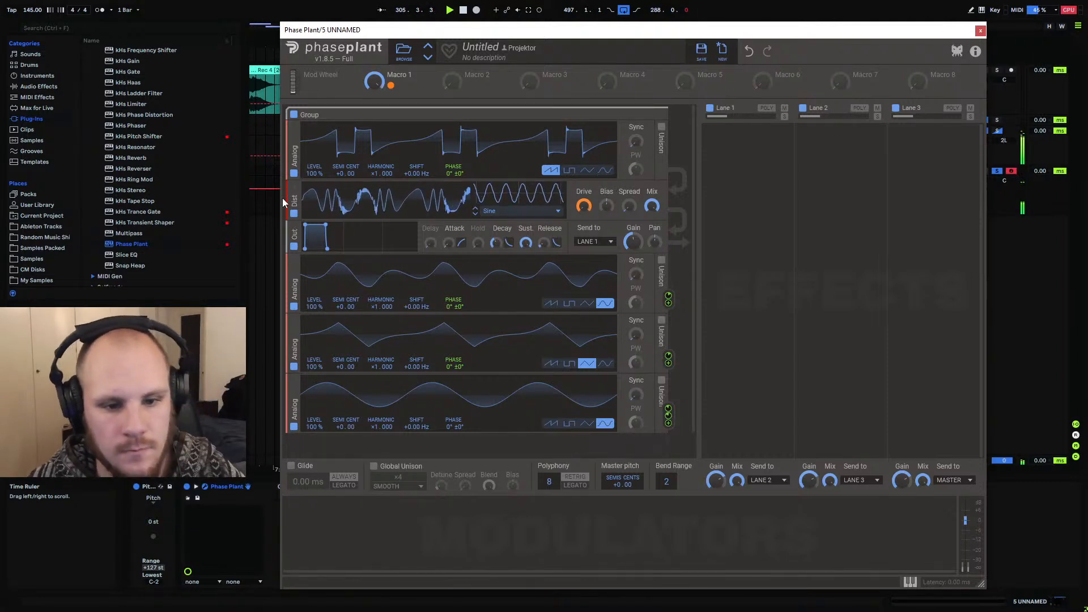
{"action": "left_click_drag", "start_coordinate": [293, 204], "coordinate": [294, 255]}
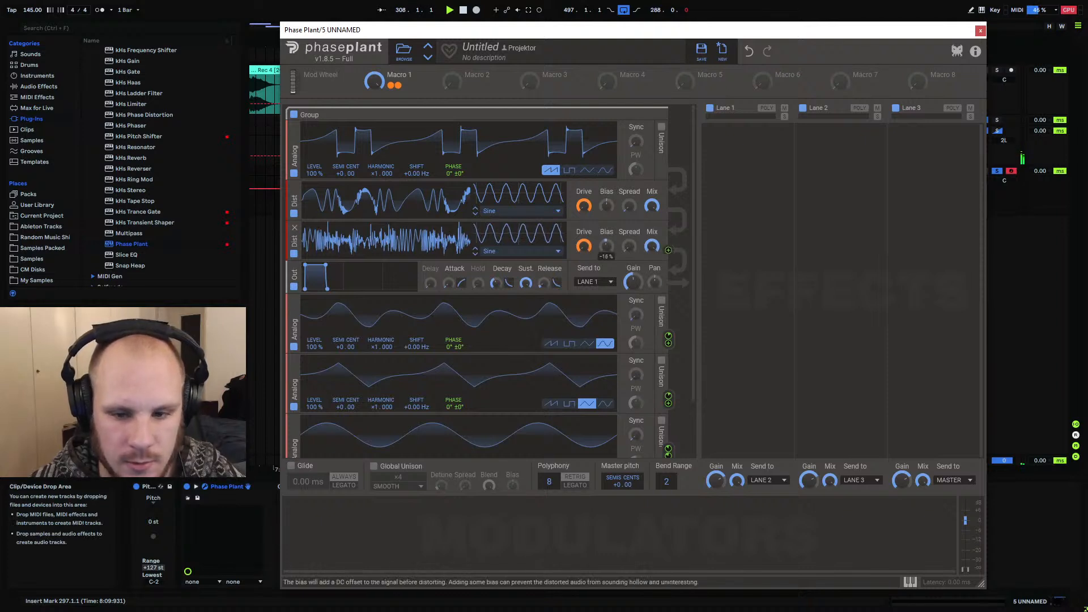
{"action": "left_click_drag", "start_coordinate": [584, 257], "coordinate": [584, 286]}
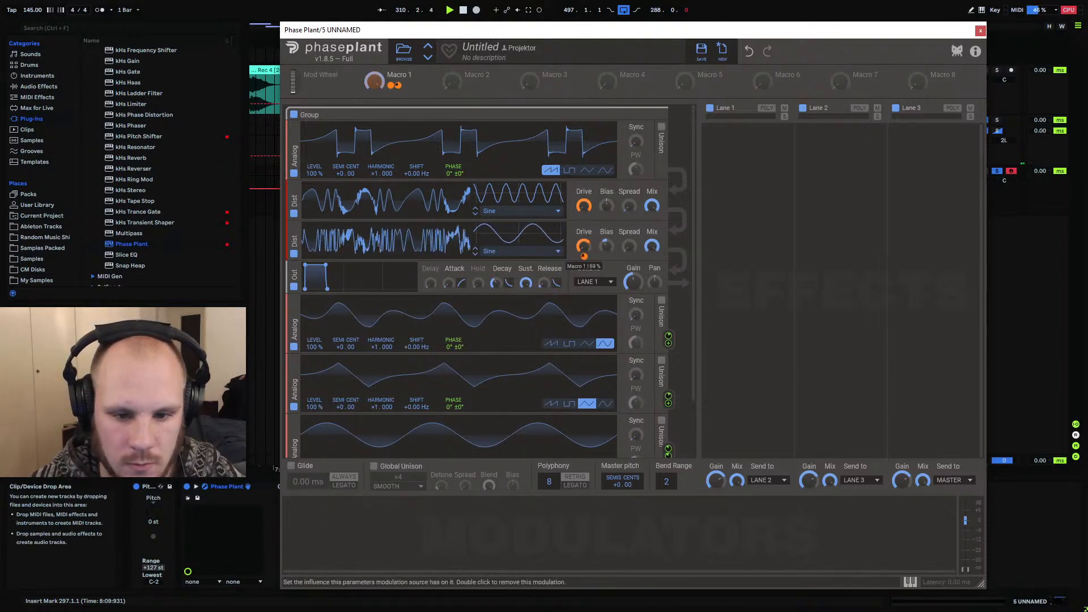
{"action": "key", "text": "space"}
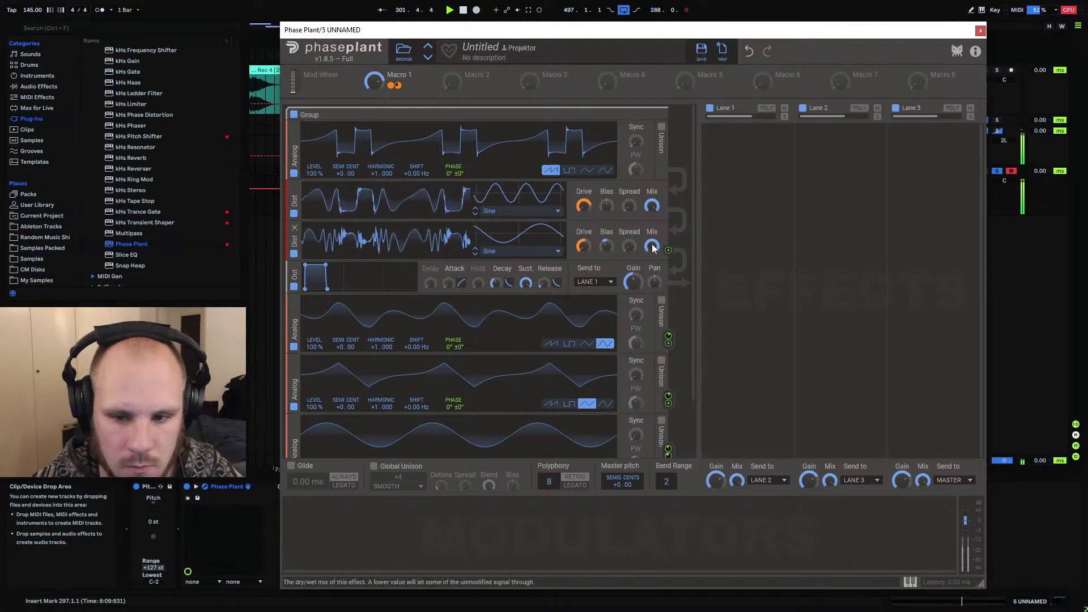
Raise the second distortion's Spread slightly, set its Macro 1 Drive modulation to about 83%, and close Phase Plant
{"action": "left_click_drag", "start_coordinate": [630, 246], "coordinate": [630, 240]}
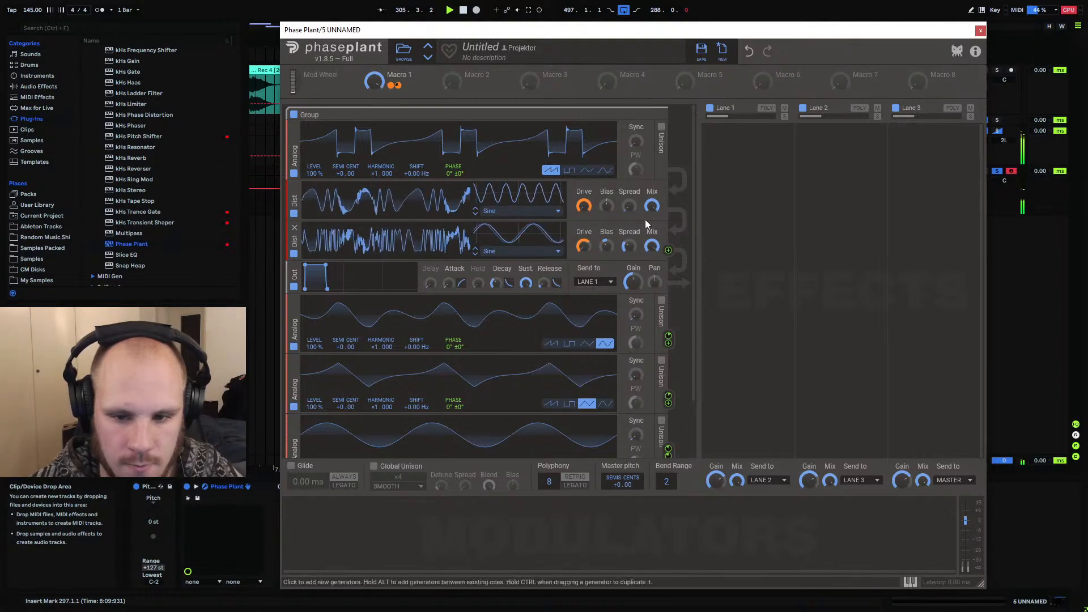
{"action": "left_click_drag", "start_coordinate": [585, 257], "coordinate": [584, 249]}
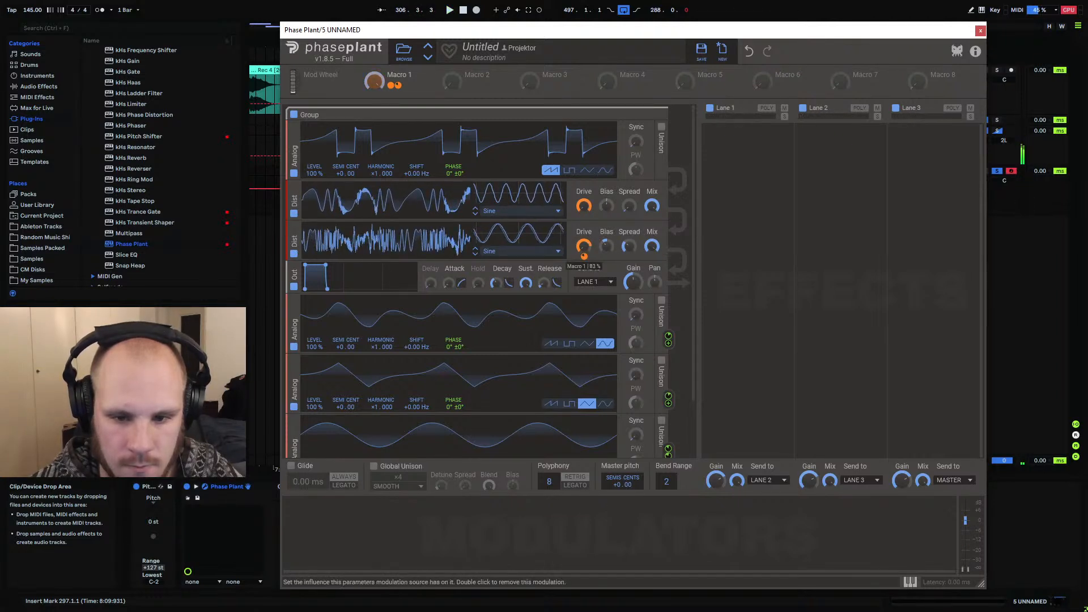
{"action": "left_click", "coordinate": [979, 31]}
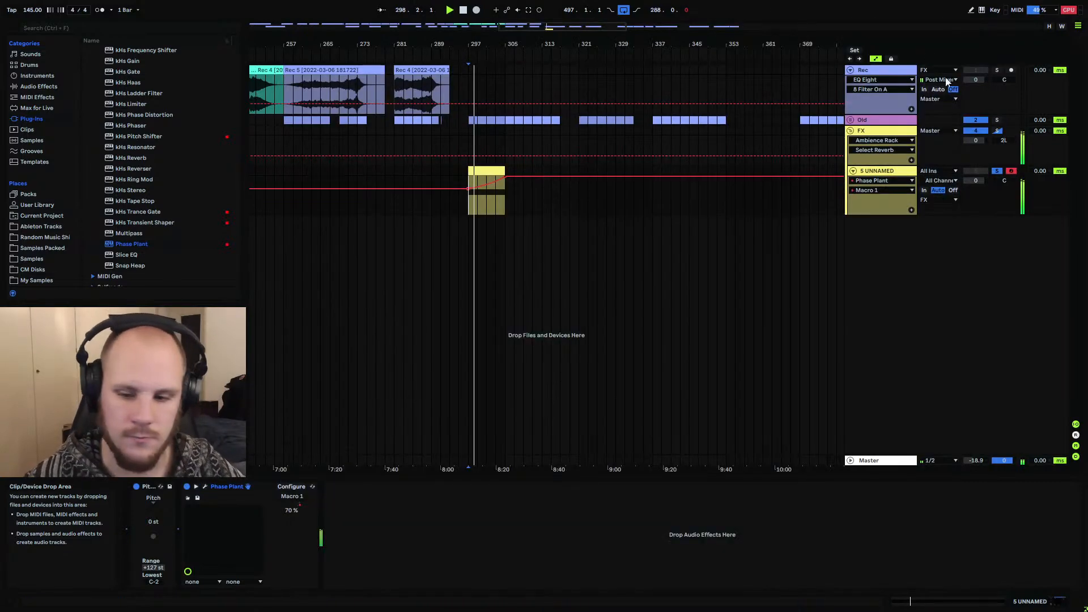
Examine the played sound in the FX group's Spectrum and EQ Eight, and return to the clip start at bar 297
{"action": "double_click", "coordinate": [877, 131]}
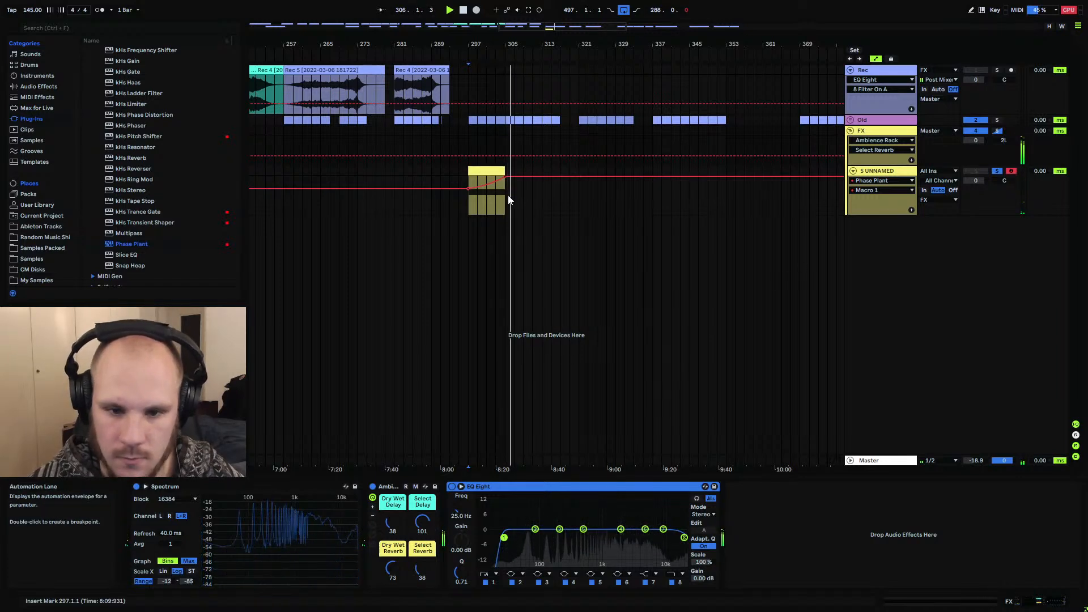
{"action": "key", "text": "space"}
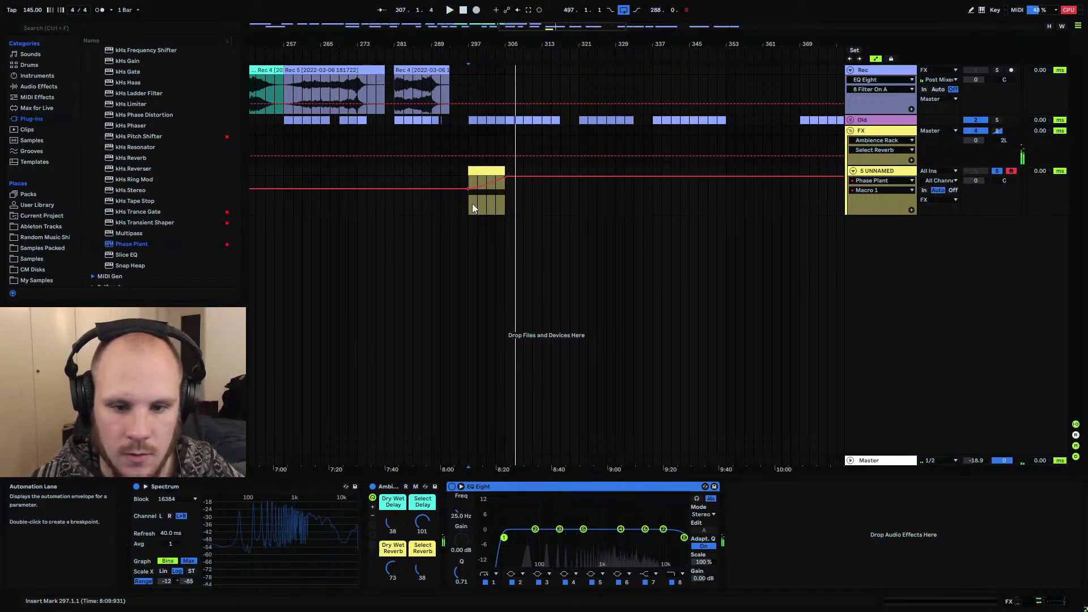
{"action": "left_click", "coordinate": [472, 203]}
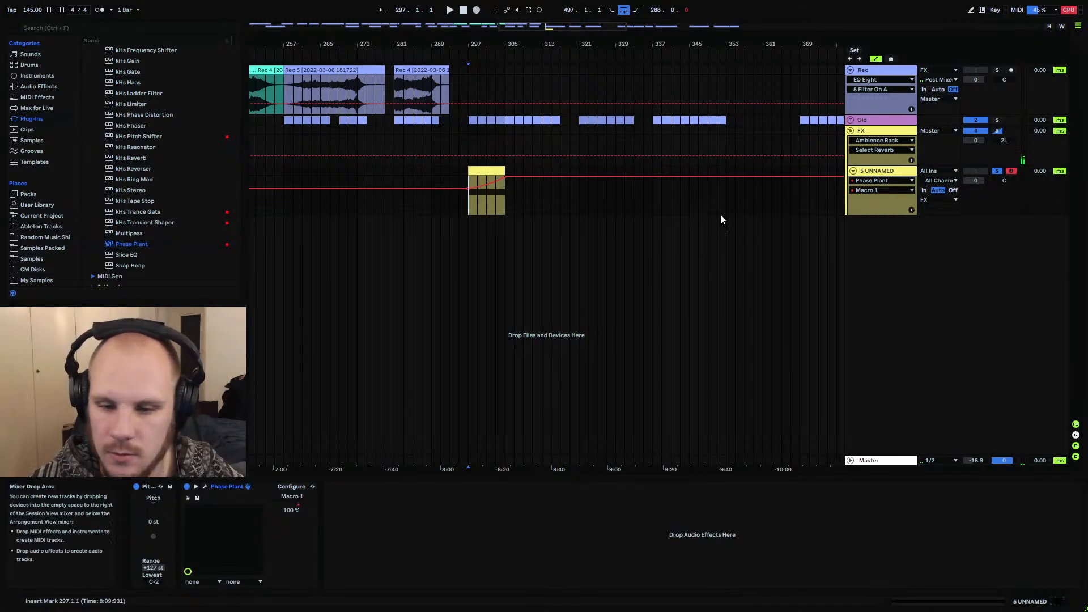
Add an EQ Eight after Phase Plant and set filter 8 as a high cut at 22.0 kHz with Q 0.10
{"action": "left_click", "coordinate": [45, 89]}
{"action": "left_click_drag", "start_coordinate": [114, 172], "coordinate": [436, 563]}
{"action": "left_click_drag", "start_coordinate": [562, 537], "coordinate": [518, 564]}
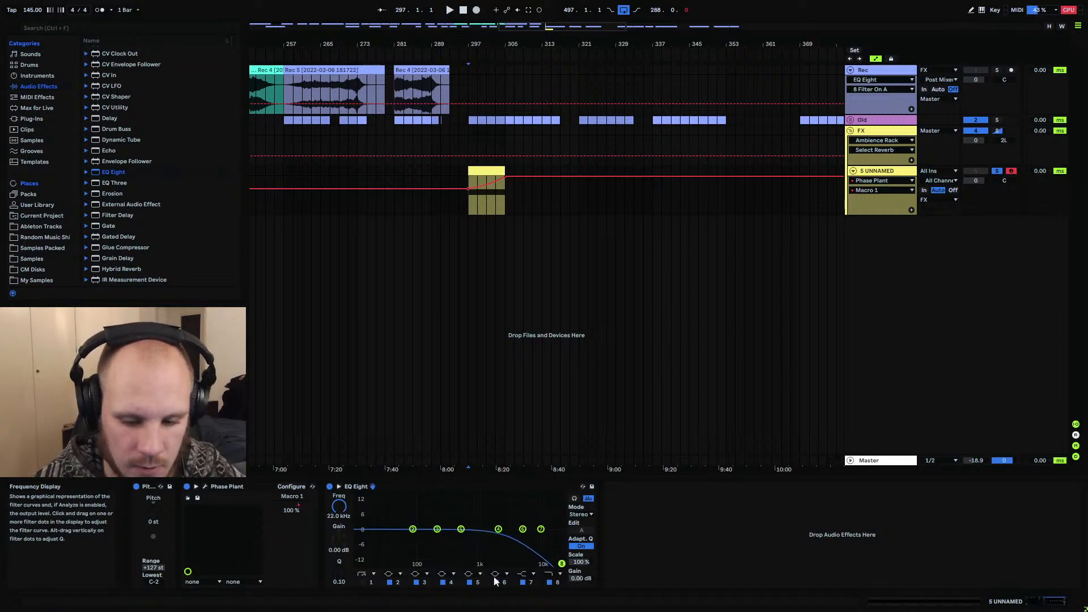
Automate the resonance of EQ Eight's filter 8 with a curved rise from 0.10 across the clip, auditioning it
{"action": "mouse_move", "coordinate": [339, 571]}
{"action": "left_mouse_down"}
{"action": "mouse_move", "coordinate": [339, 539]}
{"action": "mouse_move", "coordinate": [339, 572]}
{"action": "left_mouse_up"}
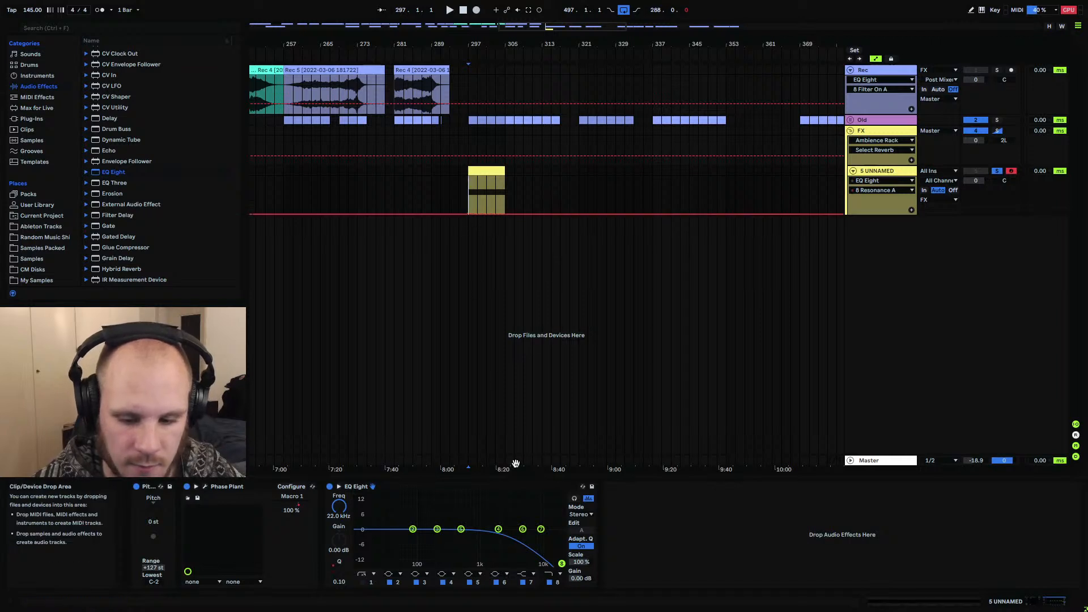
{"action": "left_click_drag", "start_coordinate": [506, 214], "coordinate": [506, 198]}
{"action": "key", "text": "space"}
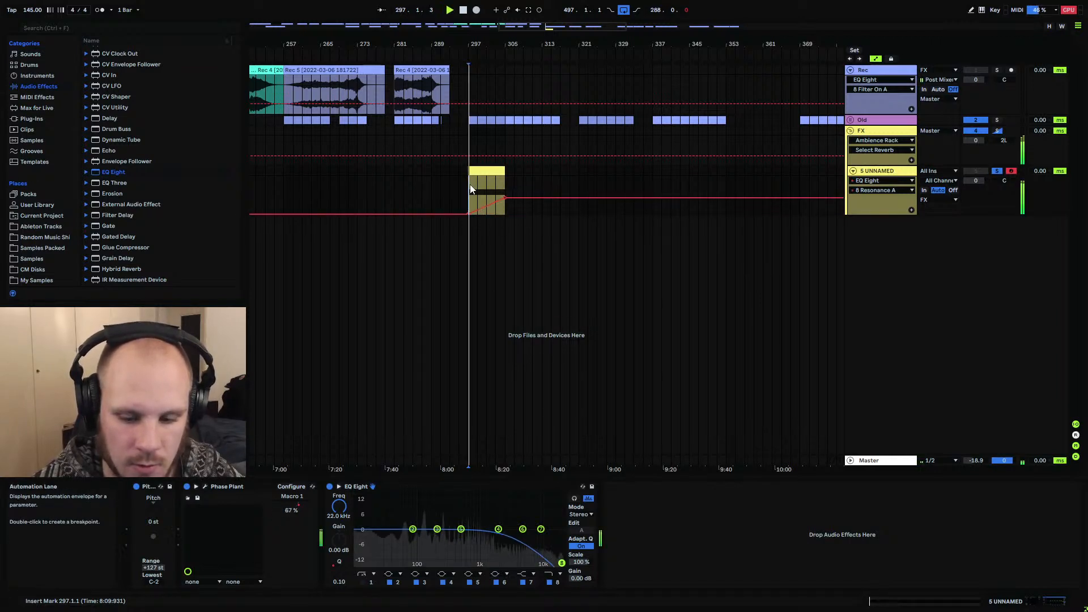
{"action": "left_click_drag", "start_coordinate": [489, 205], "coordinate": [489, 211]}
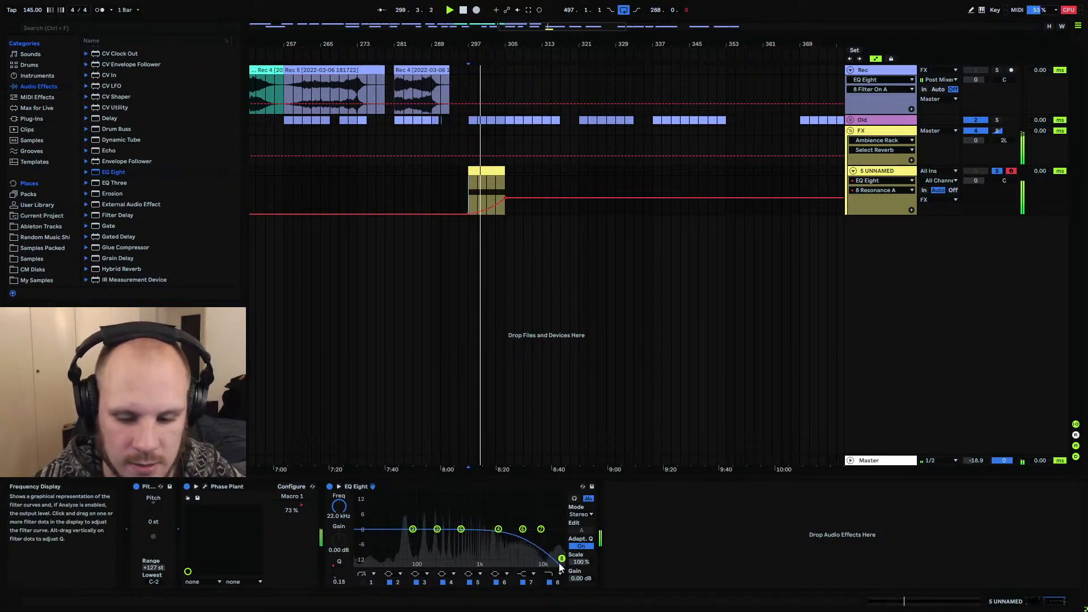
Change EQ Eight's filter 7 to a high cut at 22.0 kHz with Q 0.10 and replay the clip
{"action": "left_click", "coordinate": [579, 562]}
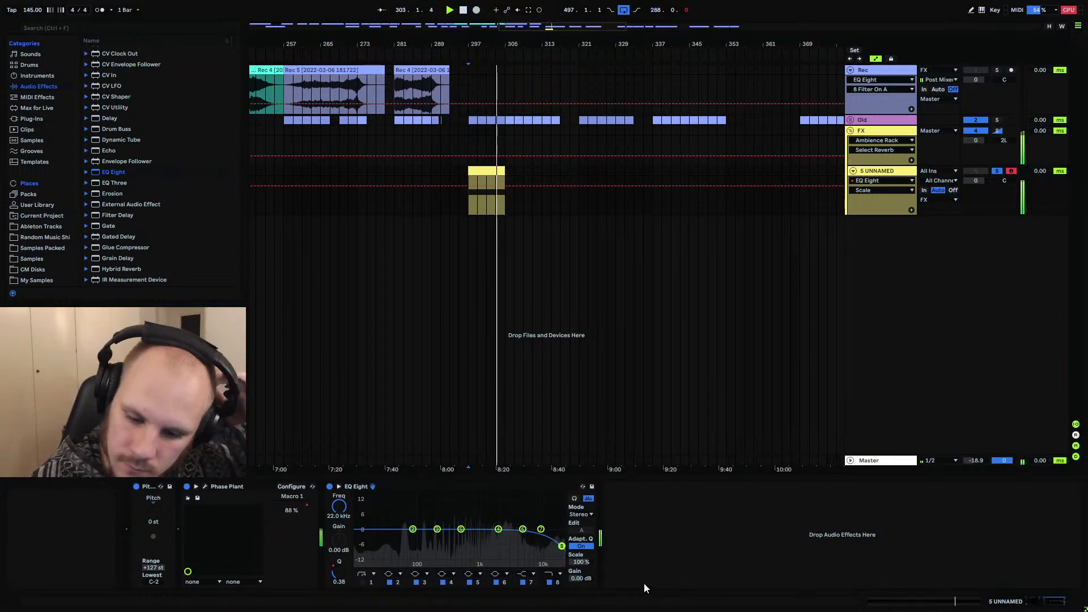
{"action": "left_click", "coordinate": [527, 573]}
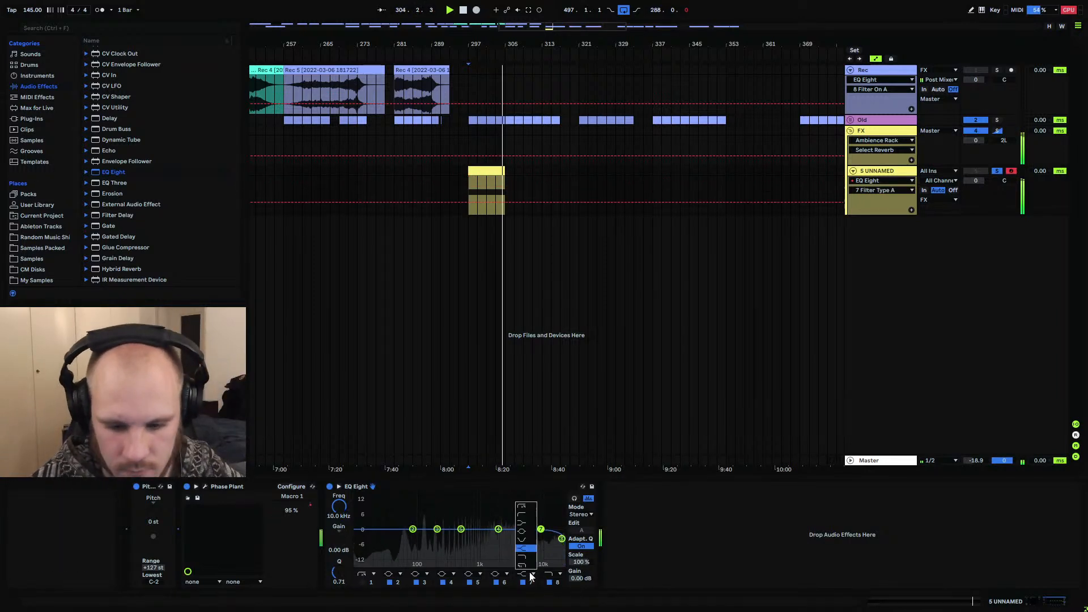
{"action": "left_click", "coordinate": [531, 561]}
{"action": "left_click_drag", "start_coordinate": [338, 509], "coordinate": [336, 513]}
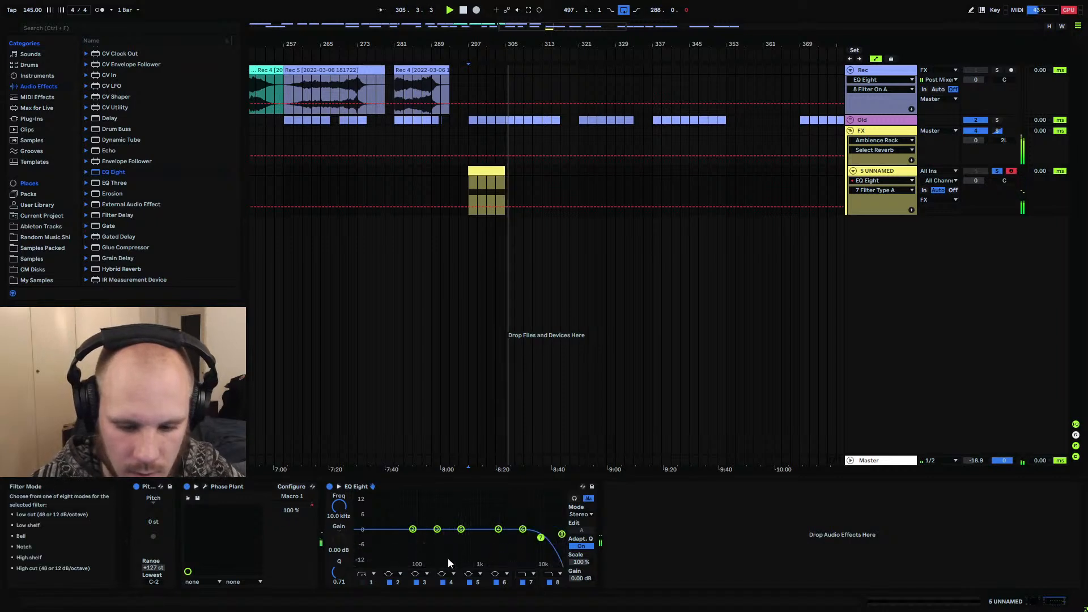
{"action": "left_click_drag", "start_coordinate": [341, 570], "coordinate": [342, 578]}
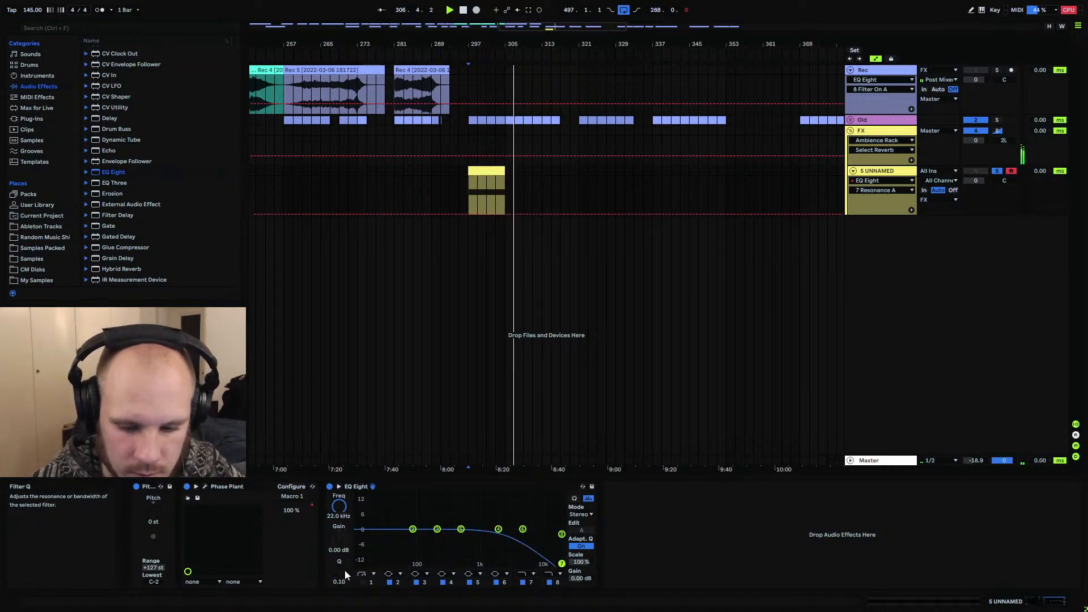
{"action": "key", "text": "space"}
{"action": "key", "text": "space"}
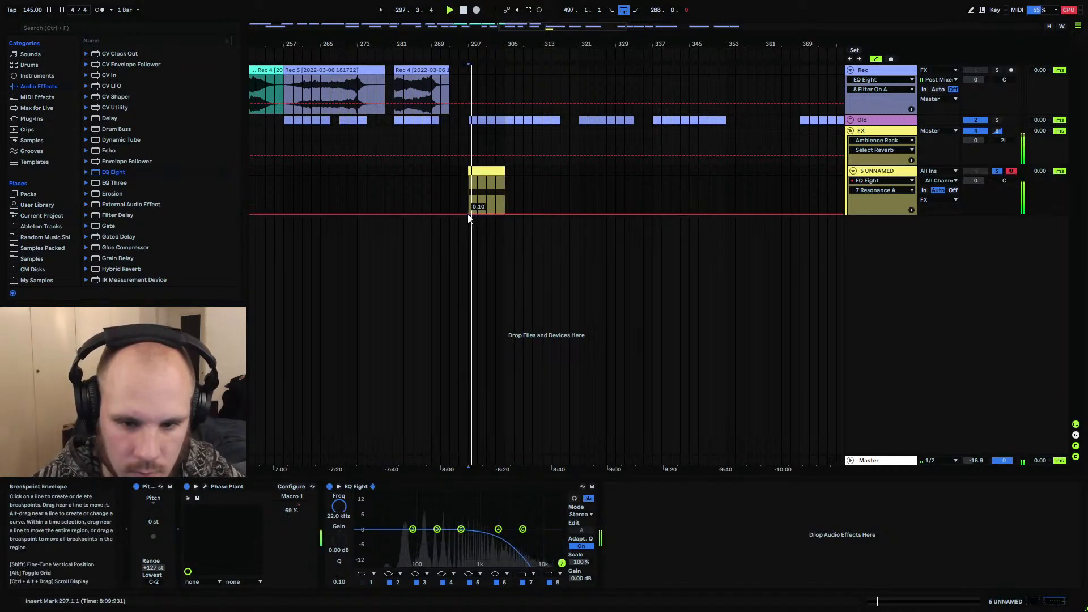
Automate the resonance of EQ Eight's filter 7 with a curved rise from 0.10 across the clip
{"action": "left_click_drag", "start_coordinate": [506, 213], "coordinate": [494, 206]}
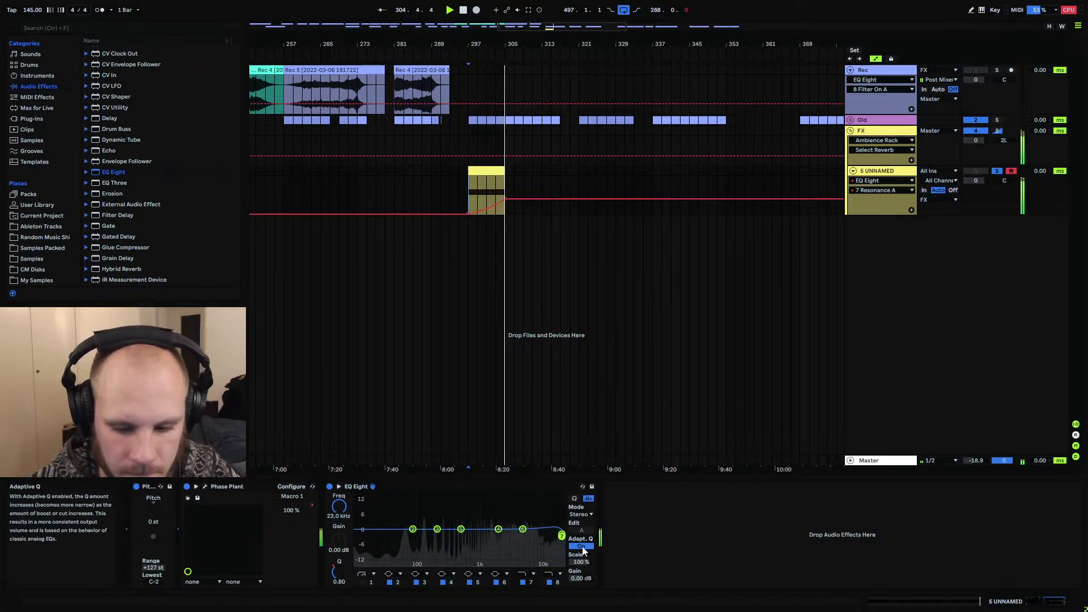
Arm the Rec track and record the clip's sound from bar 297, retaking it until about bar 313
{"action": "left_click", "coordinate": [468, 70]}
{"action": "left_click", "coordinate": [1011, 70]}
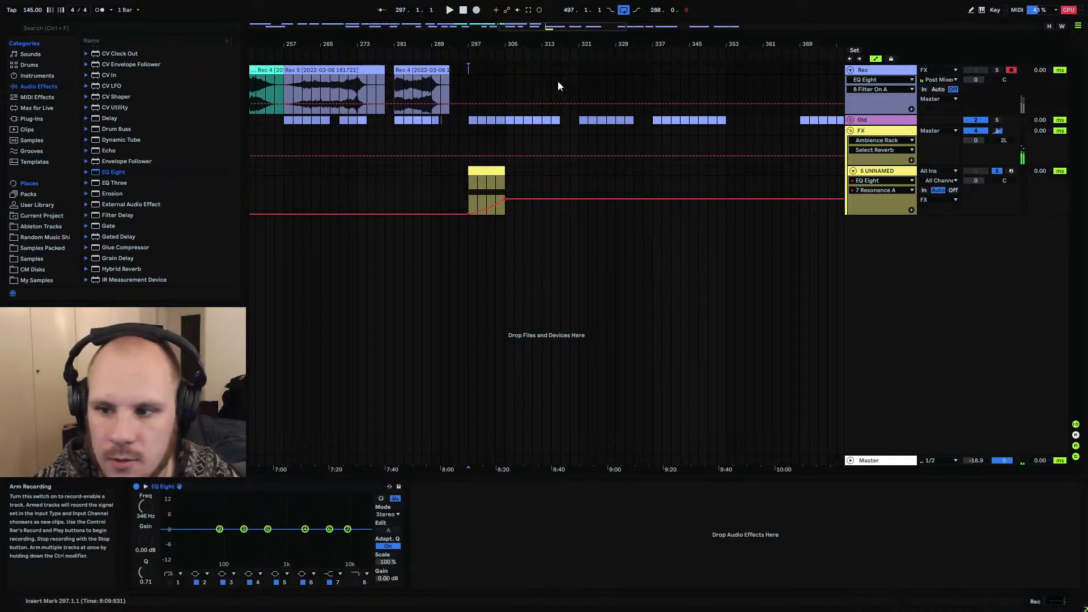
{"action": "left_click", "coordinate": [476, 10]}
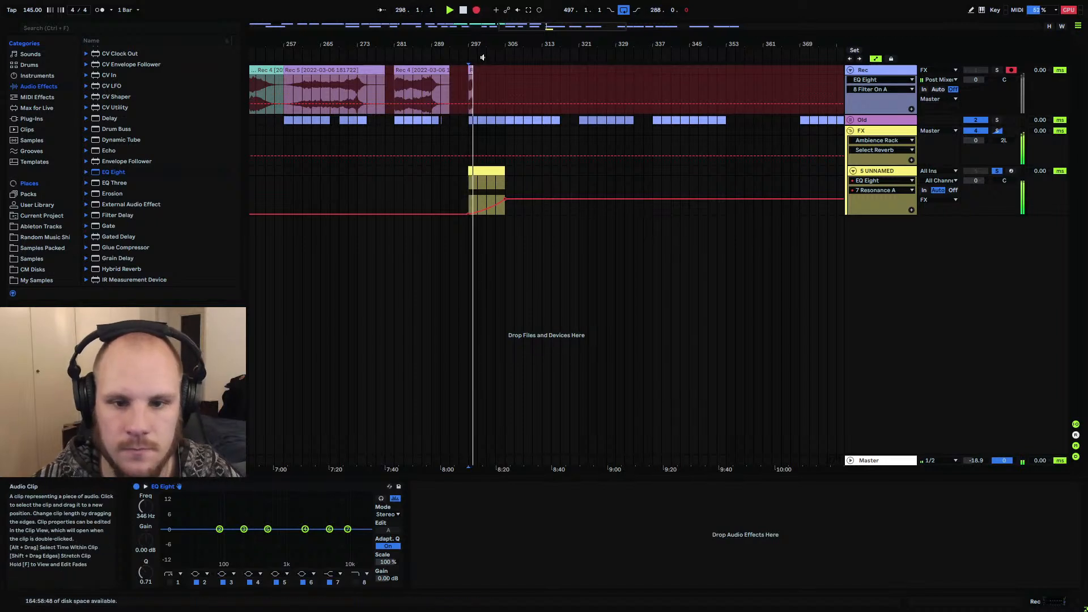
{"action": "left_click_drag", "start_coordinate": [471, 45], "coordinate": [330, 95]}
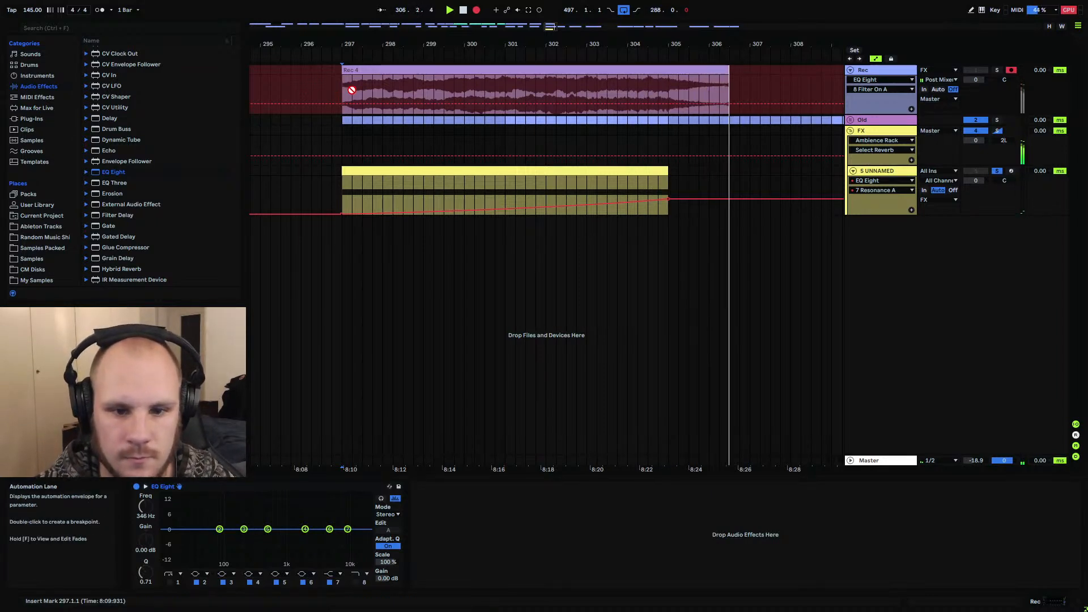
{"action": "key", "text": "space"}
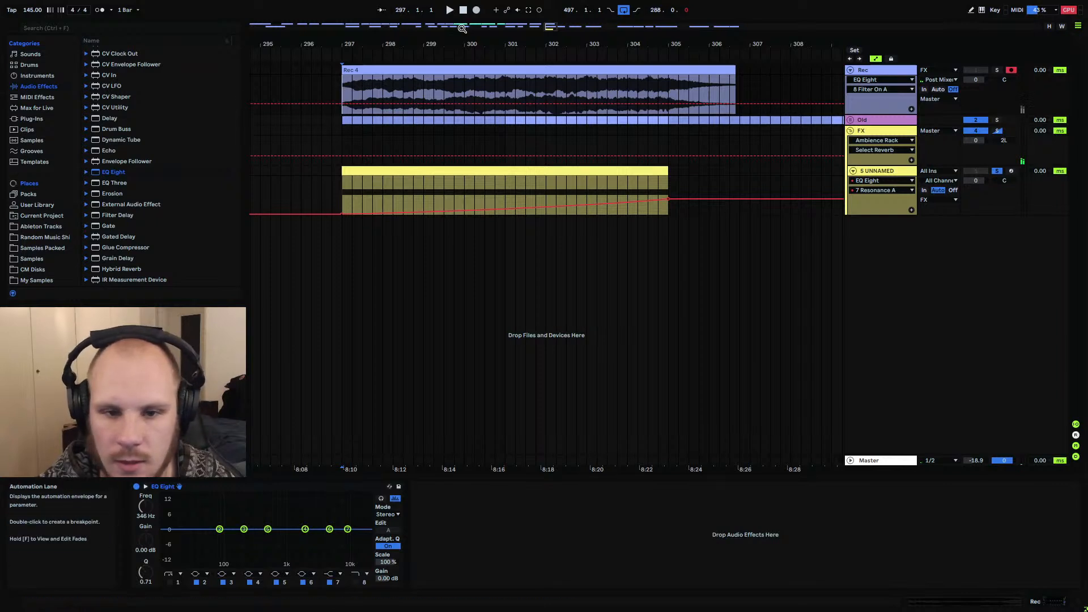
{"action": "key", "text": "F9"}
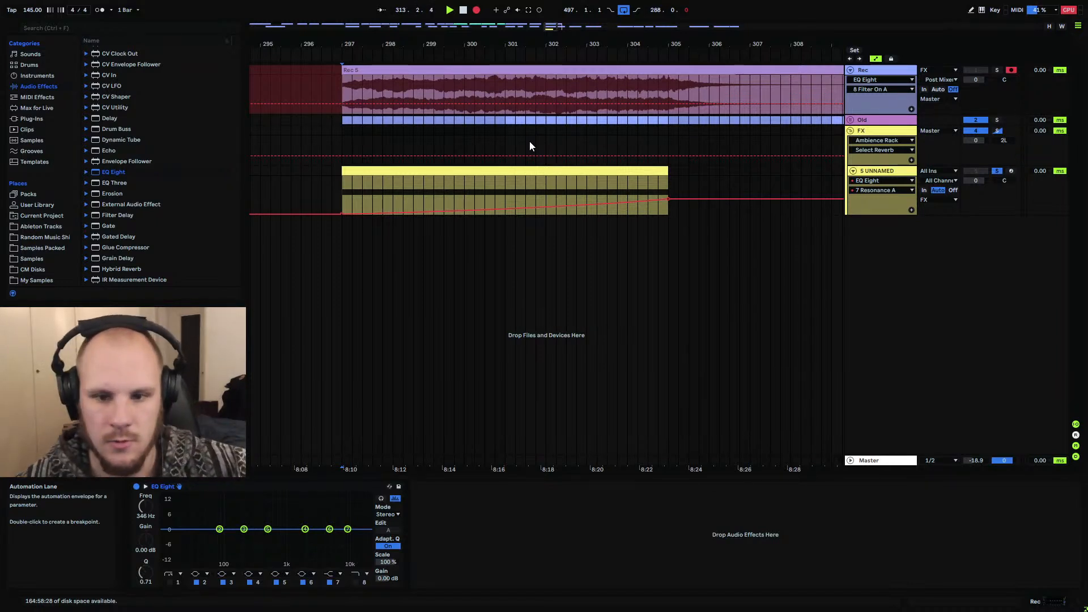
{"action": "key", "text": "space"}
Split the new recording at bar 309 and delete the part after the split
{"action": "left_click_drag", "start_coordinate": [635, 45], "coordinate": [623, 17]}
{"action": "left_click", "coordinate": [608, 89]}
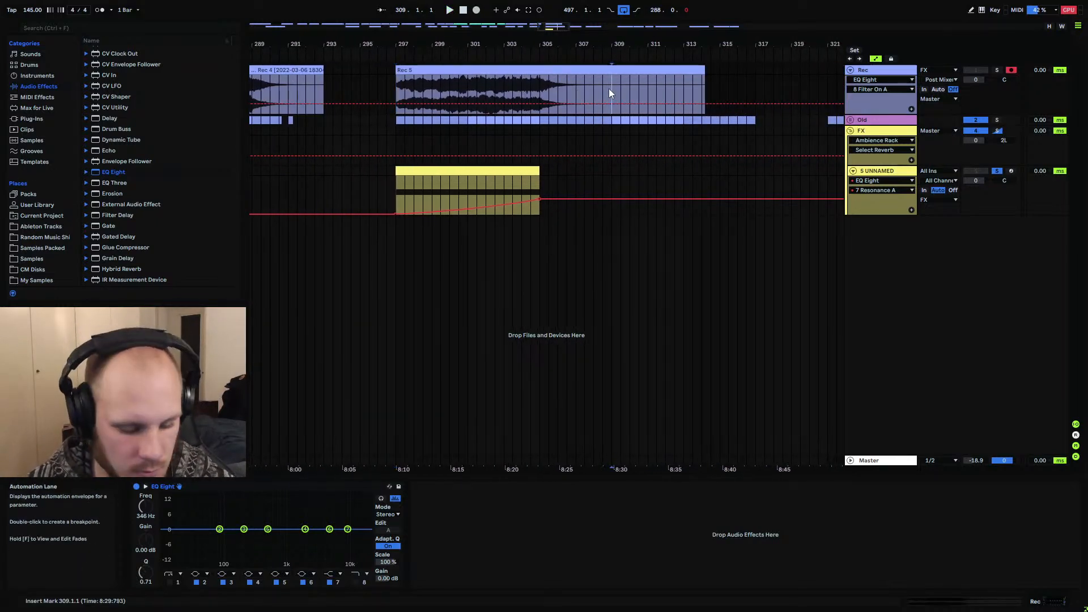
{"action": "key", "text": "ctrl+e"}
{"action": "left_click", "coordinate": [634, 71]}
{"action": "key", "text": "Delete"}
Add a fade-out and a long fade-in to the trimmed recording and consolidate it
{"action": "left_click", "coordinate": [592, 71]}
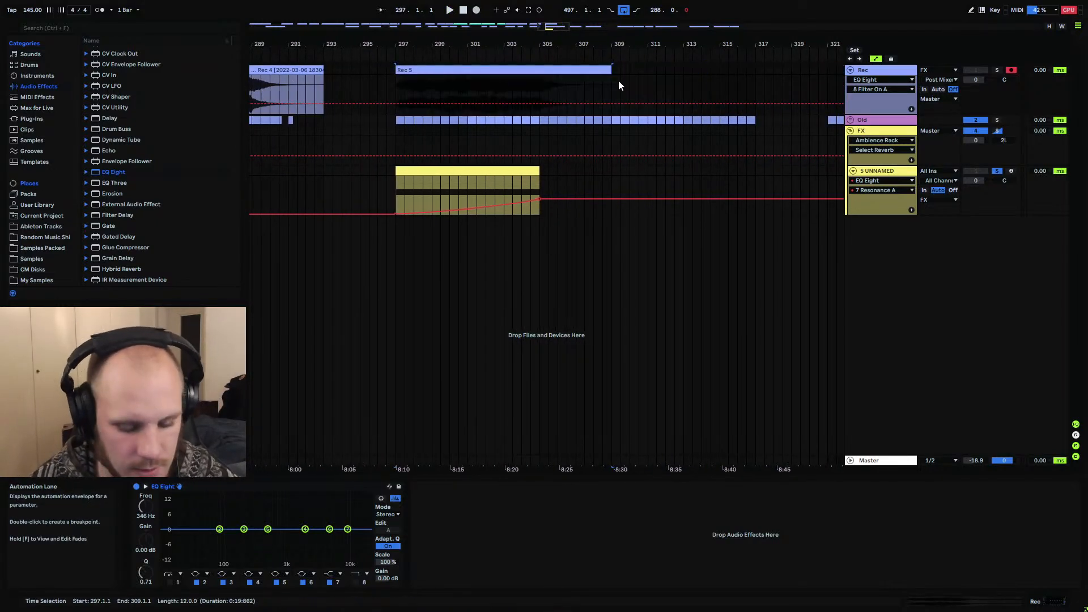
{"action": "mouse_move", "coordinate": [609, 77]}
{"action": "left_mouse_down"}
{"action": "mouse_move", "coordinate": [538, 82]}
{"action": "mouse_move", "coordinate": [597, 90]}
{"action": "left_mouse_up"}
{"action": "left_click_drag", "start_coordinate": [396, 76], "coordinate": [504, 84]}
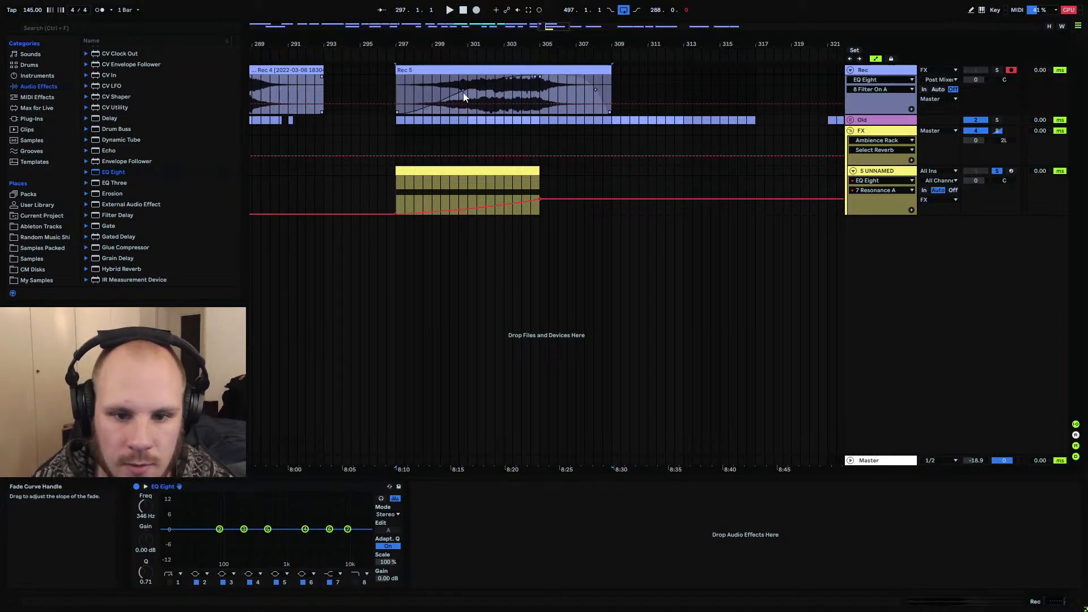
{"action": "left_click", "coordinate": [466, 70]}
{"action": "key", "text": "ctrl+j"}
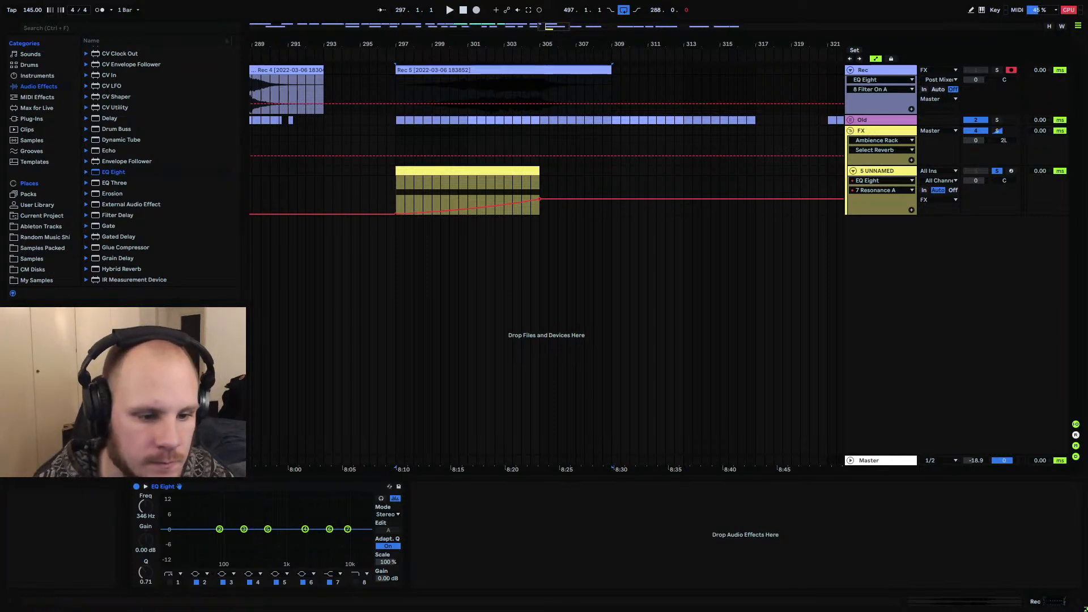
Save the consolidated clip into the C folder of Projektor Psychedelic Atmospheres in My Samples
{"action": "left_click", "coordinate": [55, 281]}
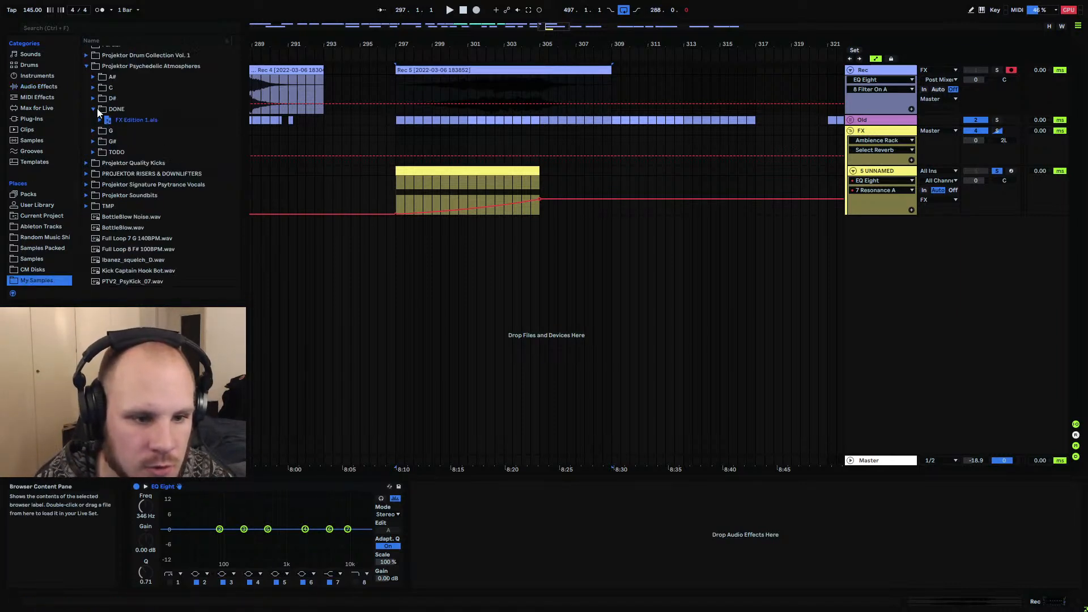
{"action": "left_click", "coordinate": [98, 88]}
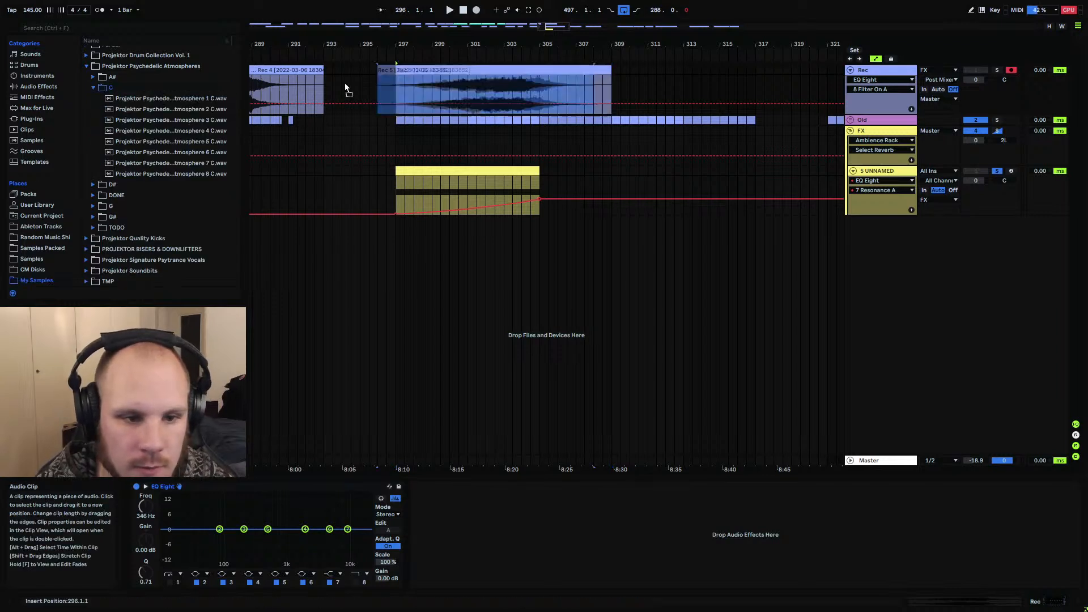
{"action": "left_click_drag", "start_coordinate": [150, 110], "coordinate": [150, 111]}
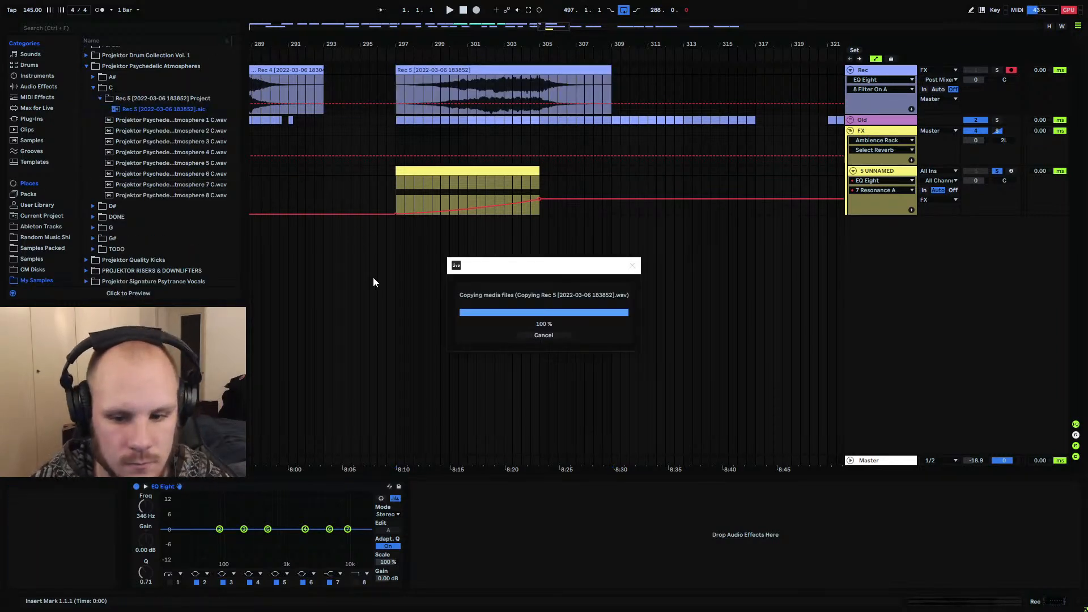
Rename the consolidated WAV in the exported project to Projektor Psychedelic Atmosphere 9 C and move it into the C folder
{"action": "left_click", "coordinate": [106, 109]}
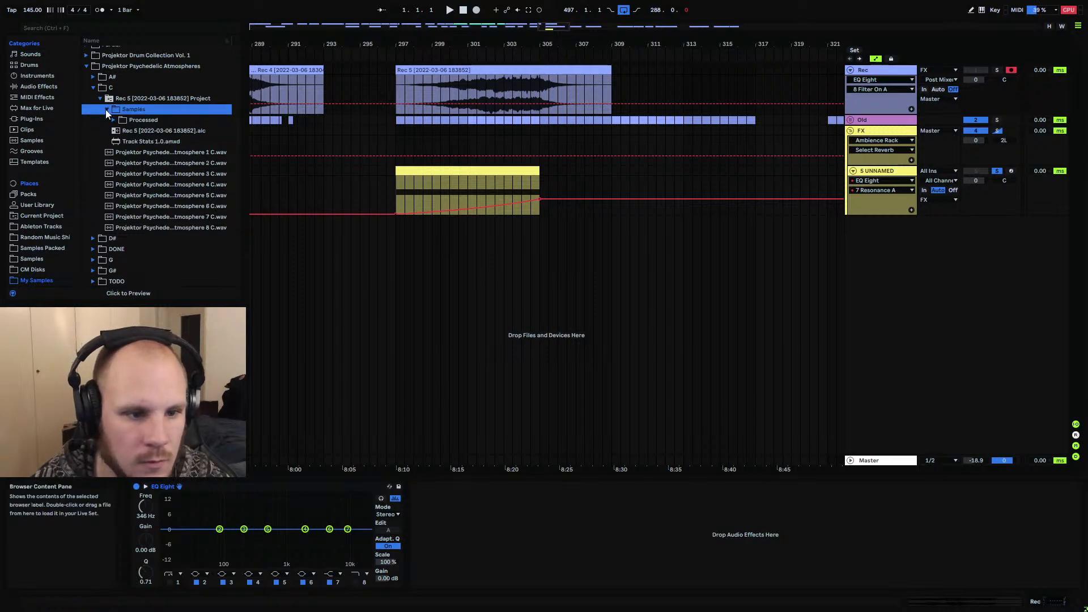
{"action": "left_click", "coordinate": [116, 121]}
{"action": "left_click", "coordinate": [120, 131]}
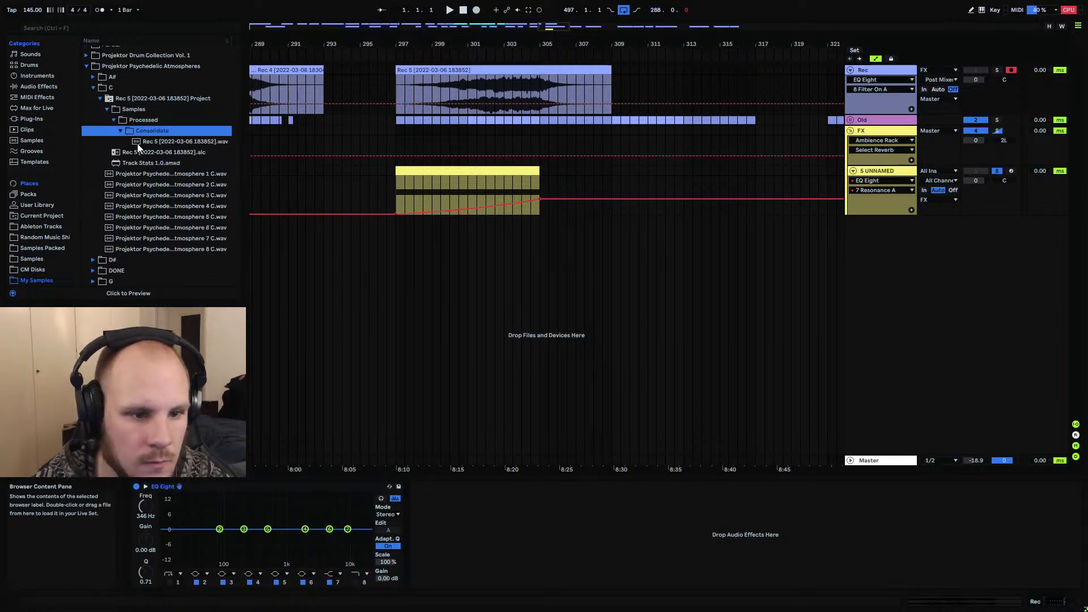
{"action": "right_click", "coordinate": [163, 142]}
{"action": "left_click", "coordinate": [219, 157]}
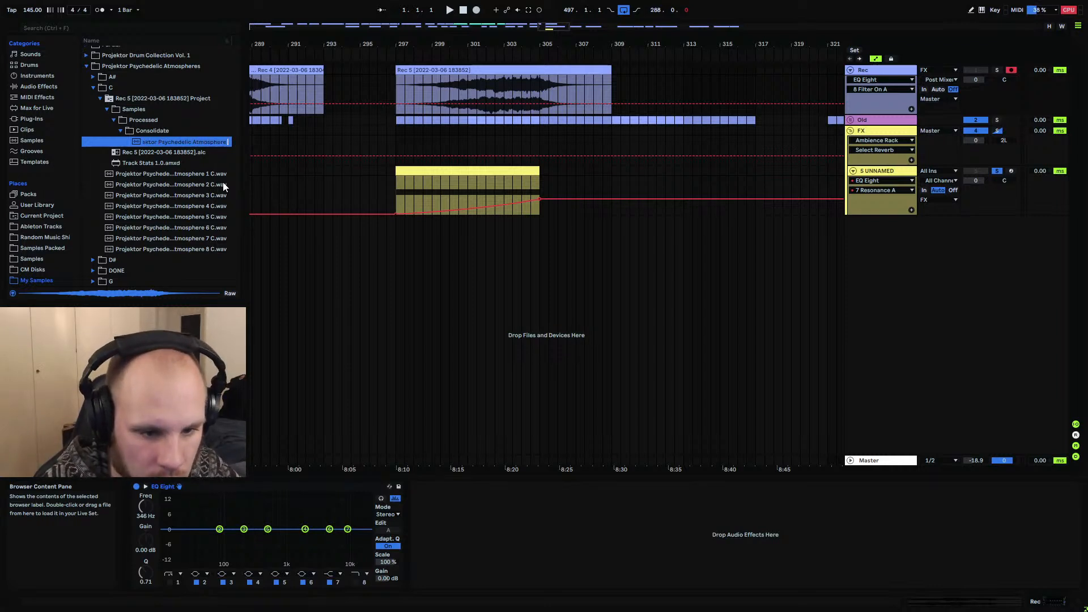
{"action": "left_click", "coordinate": [430, 294]}
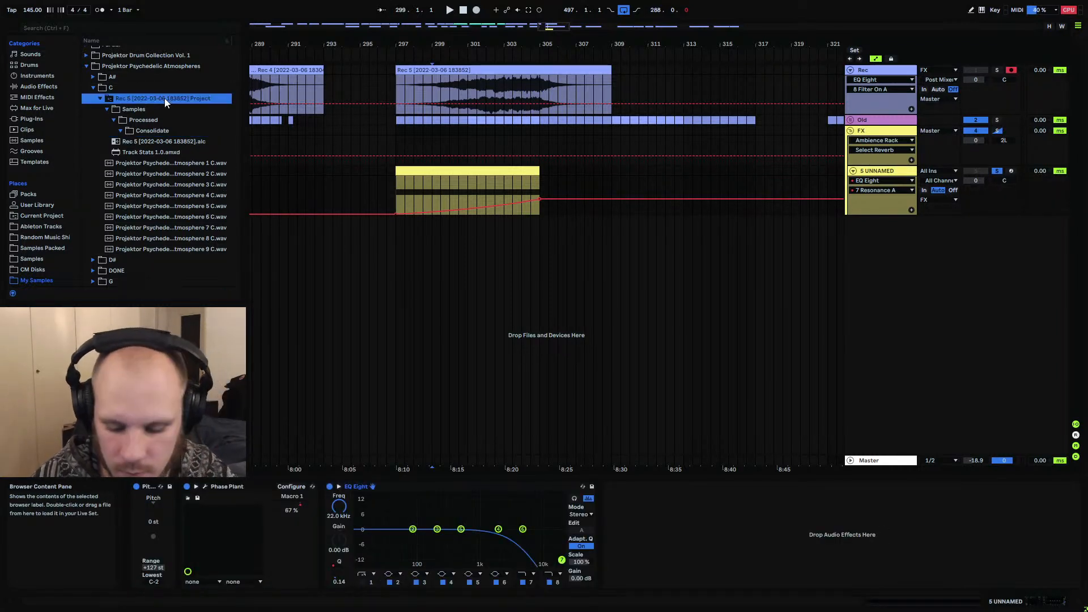
Delete the leftover Rec 5 project folder from the C folder
{"action": "key", "text": "Delete"}
{"action": "key", "text": "Return"}
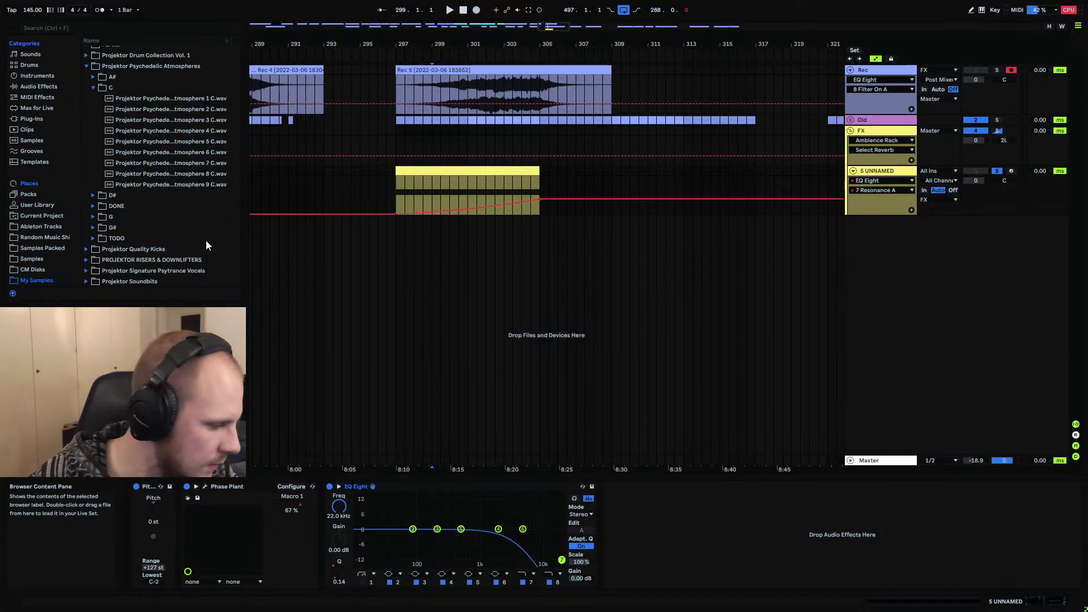
Insert a new MIDI track below 5 UNNAMED and load Phase Plant on it
{"action": "left_click", "coordinate": [620, 72]}
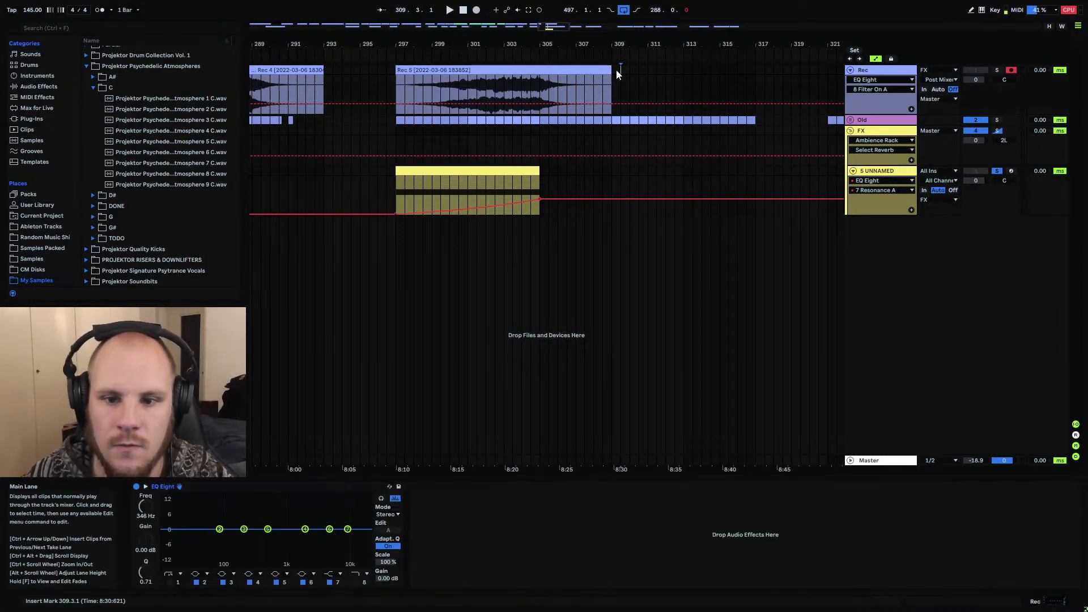
{"action": "left_click", "coordinate": [882, 173]}
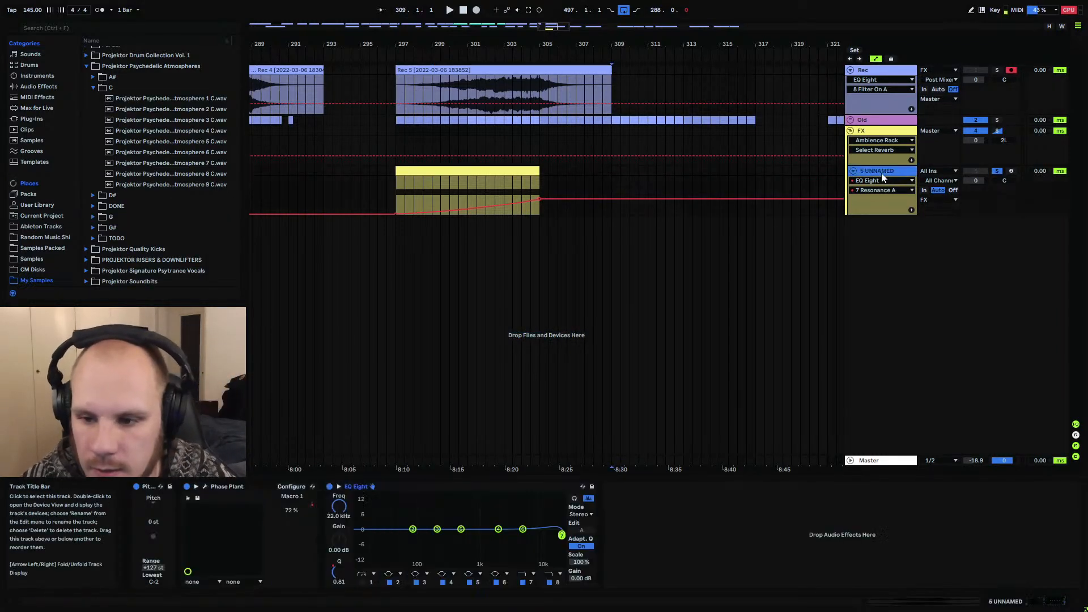
{"action": "key", "text": "ctrl+shift+t"}
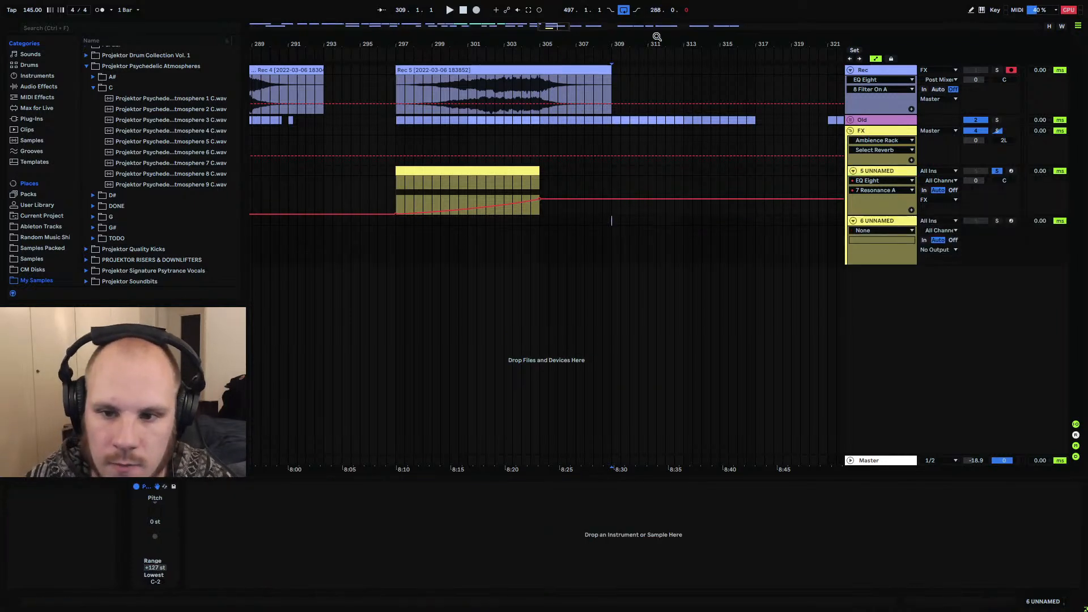
{"action": "left_click_drag", "start_coordinate": [656, 40], "coordinate": [475, 39]}
{"action": "left_click", "coordinate": [34, 119]}
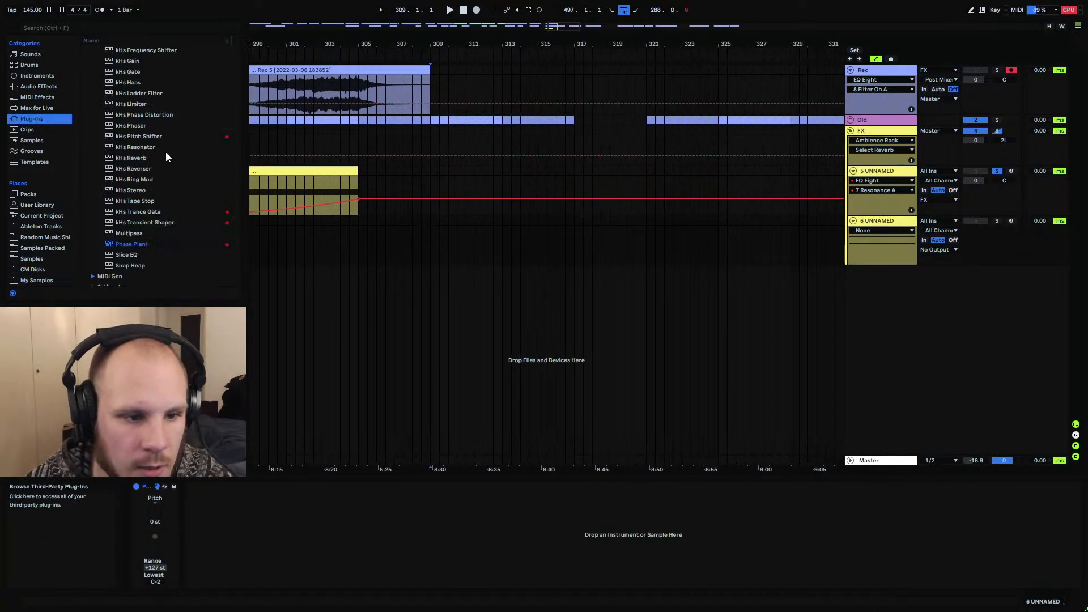
{"action": "left_click_drag", "start_coordinate": [123, 248], "coordinate": [442, 242]}
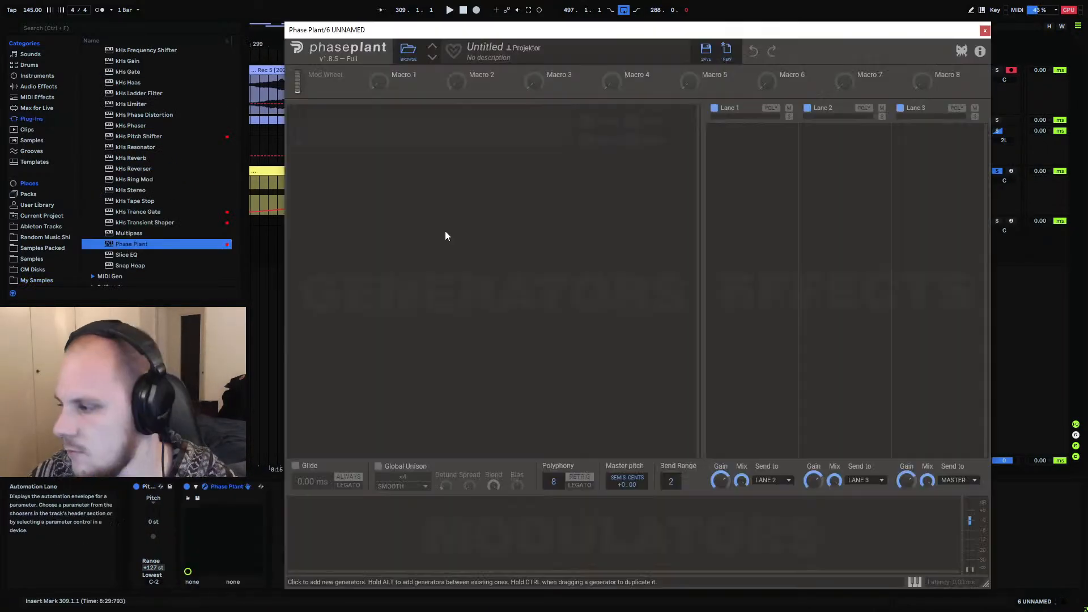
Add a triangle and a sine Analog generator, and modulate the triangle generator's phase with the sine
{"action": "left_click", "coordinate": [416, 130]}
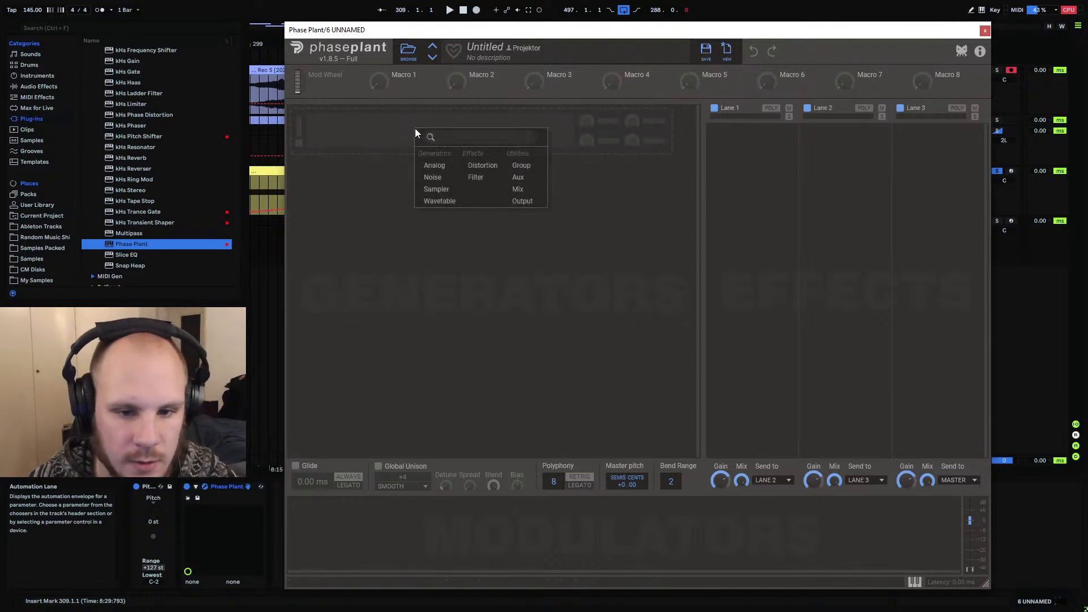
{"action": "left_click", "coordinate": [434, 165]}
{"action": "left_click", "coordinate": [435, 233]}
{"action": "left_click", "coordinate": [456, 271]}
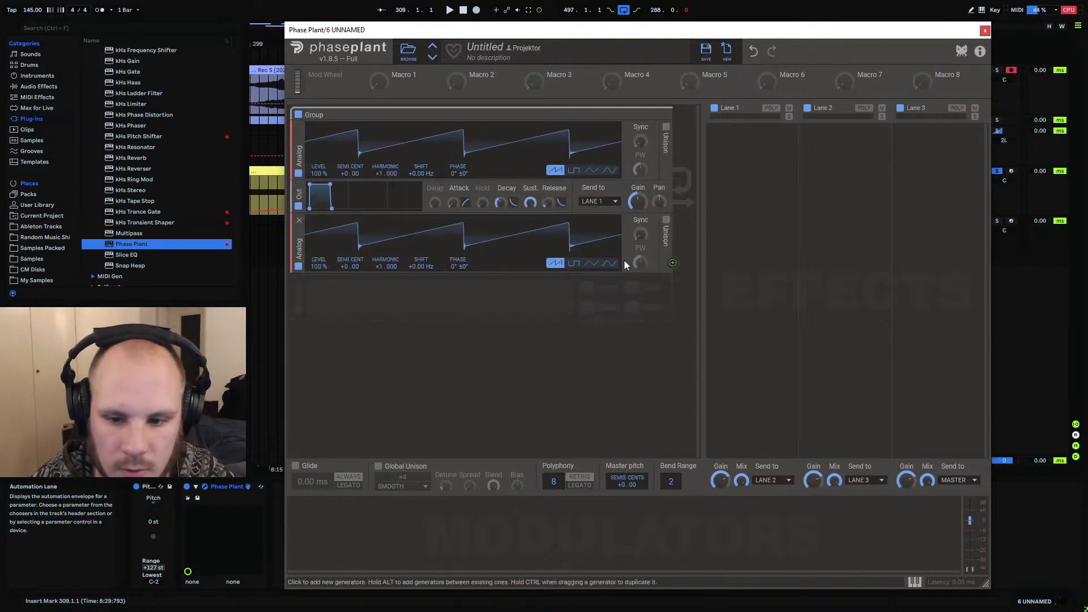
{"action": "left_click", "coordinate": [610, 263]}
{"action": "left_click", "coordinate": [593, 172]}
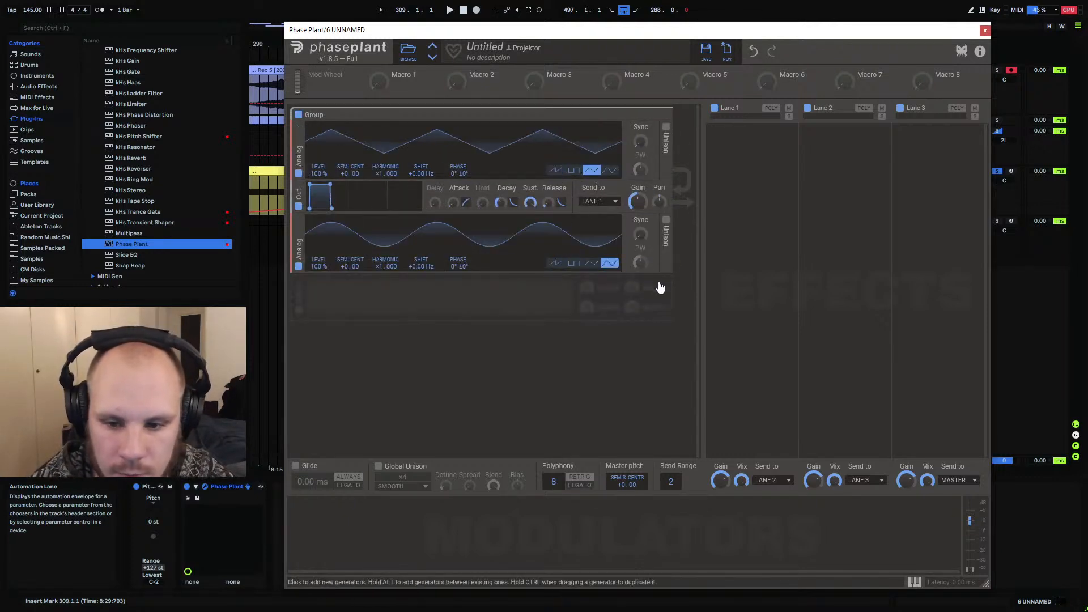
{"action": "left_click_drag", "start_coordinate": [672, 263], "coordinate": [458, 181]}
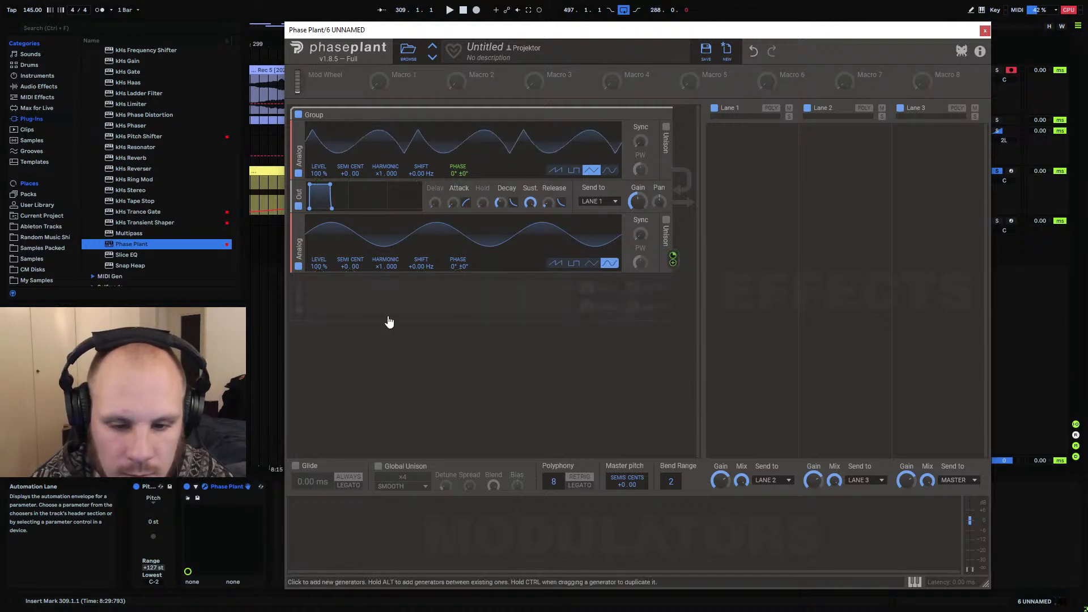
Add a Distortion effect directly after the triangle generator, set it to Foldback and raise its spread
{"action": "left_click", "coordinate": [411, 314]}
{"action": "left_click", "coordinate": [472, 349]}
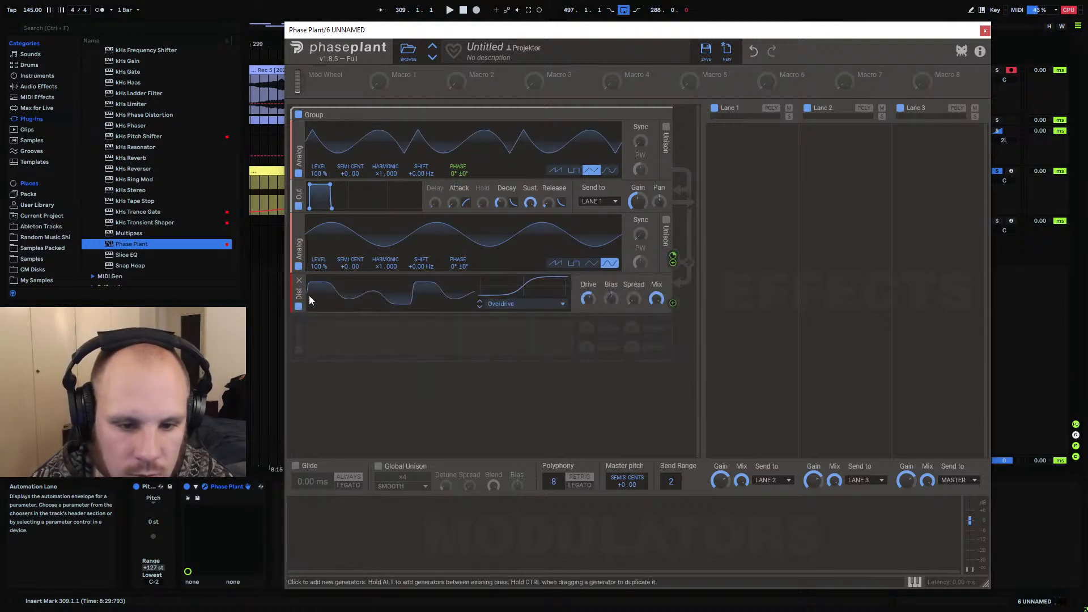
{"action": "left_click_drag", "start_coordinate": [308, 295], "coordinate": [301, 199]}
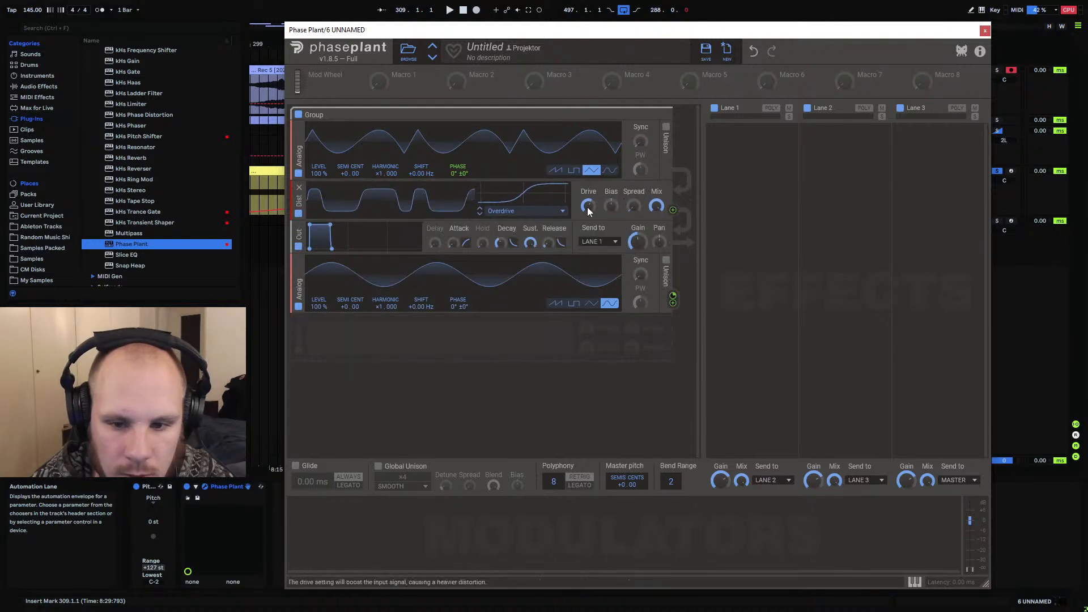
{"action": "left_click", "coordinate": [521, 211]}
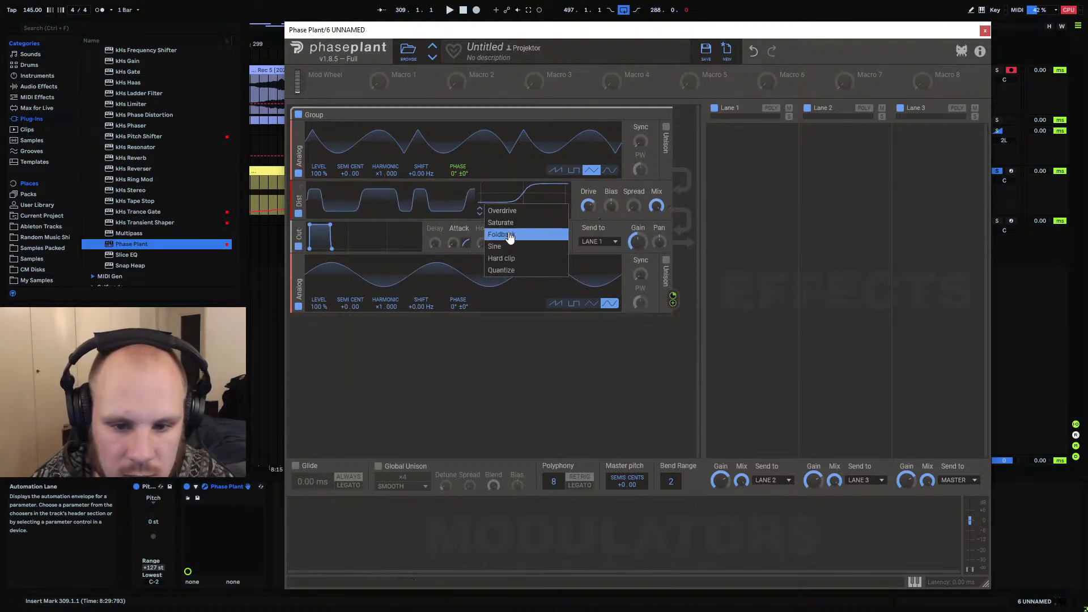
{"action": "left_click", "coordinate": [518, 221]}
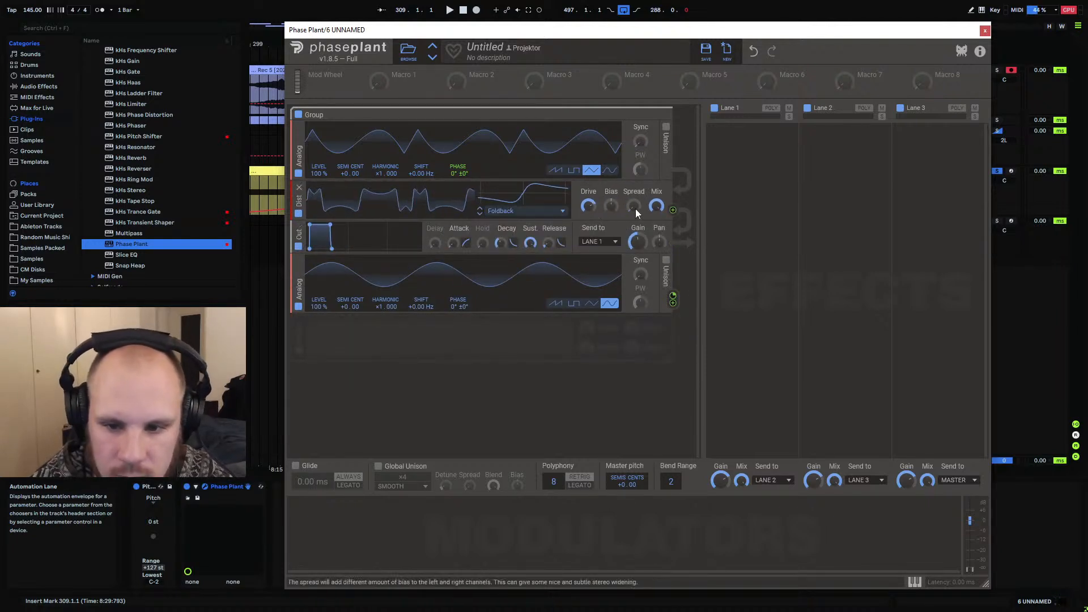
Add a third Analog generator with a square waveform and route it to the triangle generator's phase
{"action": "left_click", "coordinate": [517, 345]}
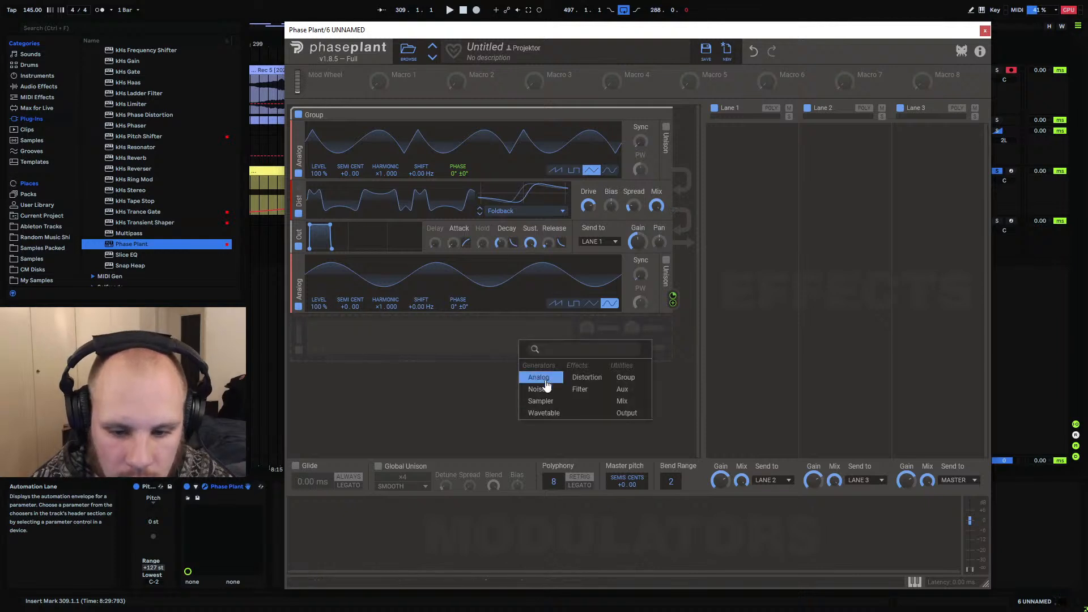
{"action": "left_click", "coordinate": [538, 380]}
{"action": "left_click", "coordinate": [573, 363]}
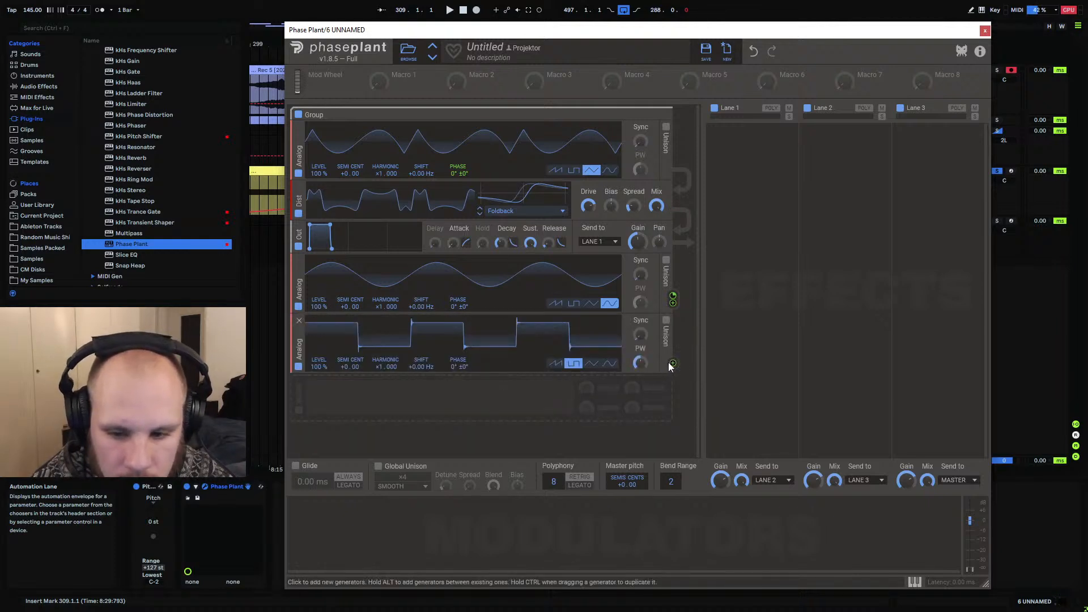
{"action": "left_click_drag", "start_coordinate": [672, 363], "coordinate": [458, 195]}
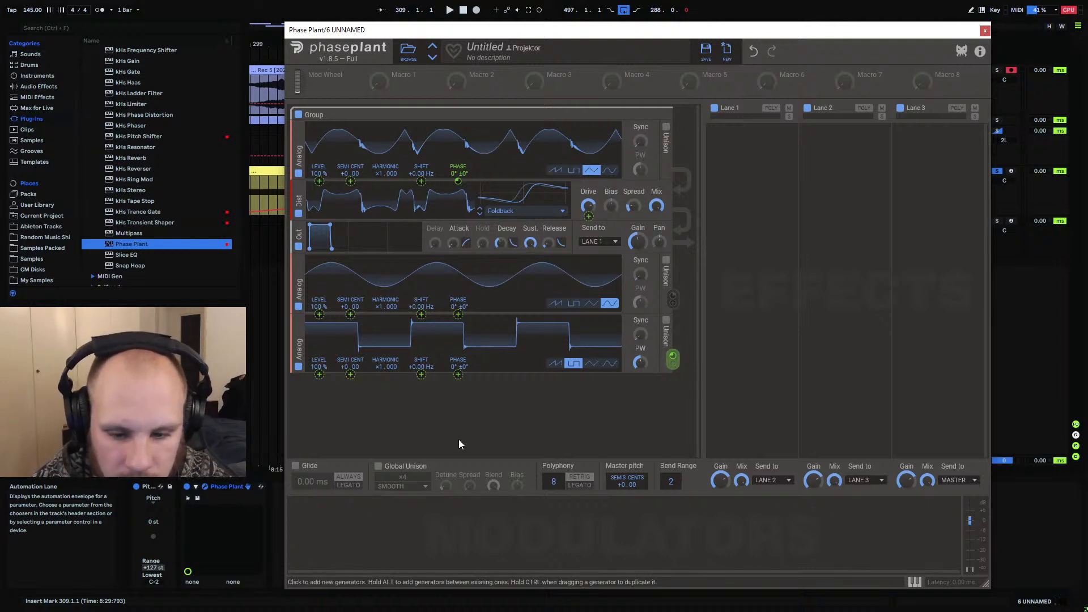
Add an Overdrive Distortion directly after the Foldback distortion, ahead of the output, and adjust its drive and bias
{"action": "left_click", "coordinate": [437, 406]}
{"action": "left_click", "coordinate": [499, 444]}
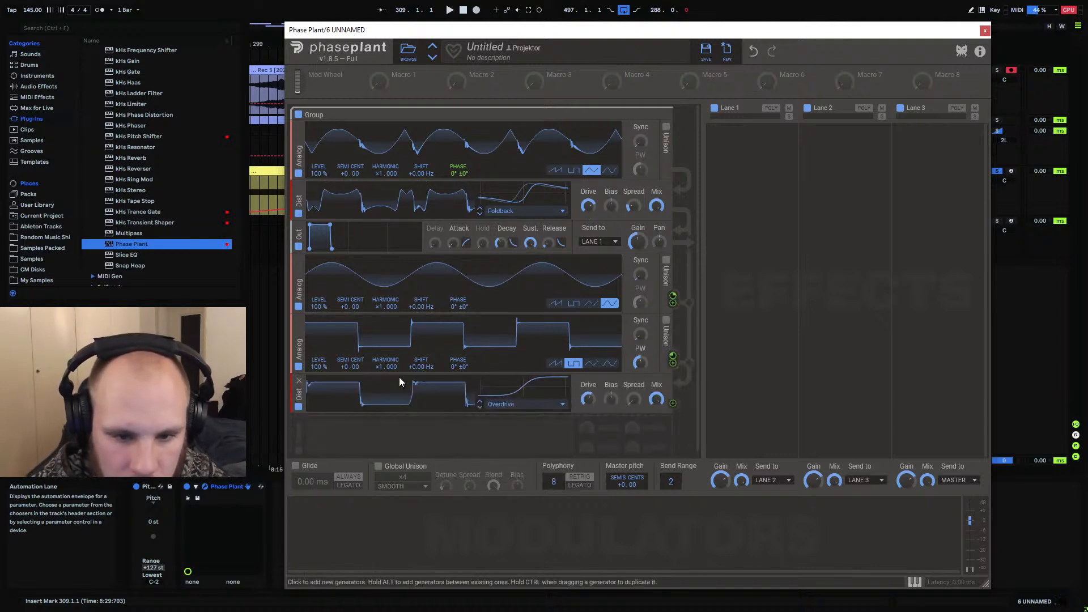
{"action": "left_click_drag", "start_coordinate": [309, 386], "coordinate": [295, 238]}
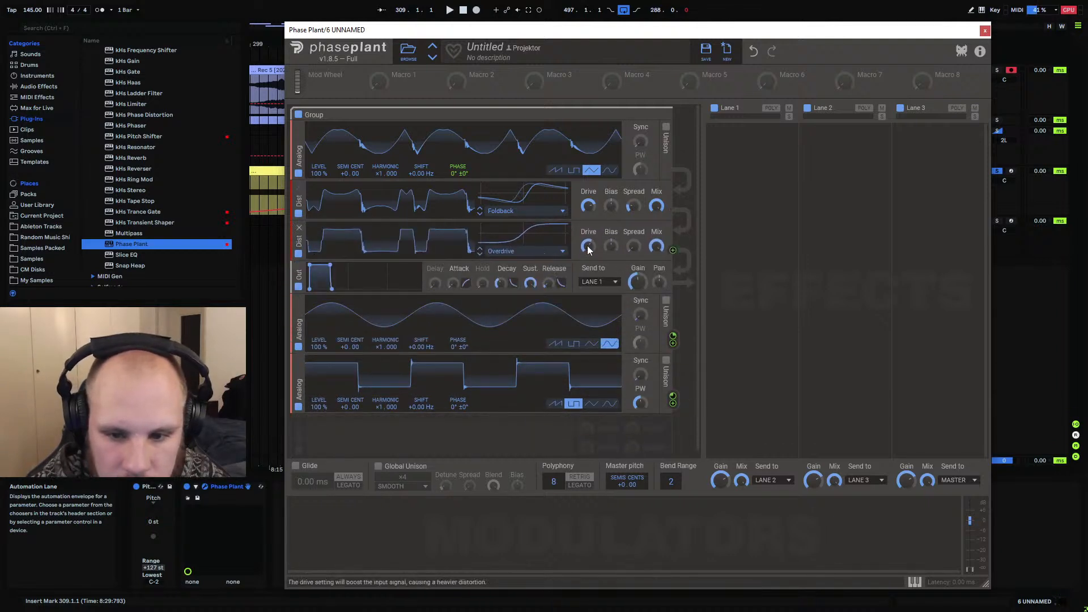
{"action": "left_click_drag", "start_coordinate": [588, 246], "coordinate": [611, 257]}
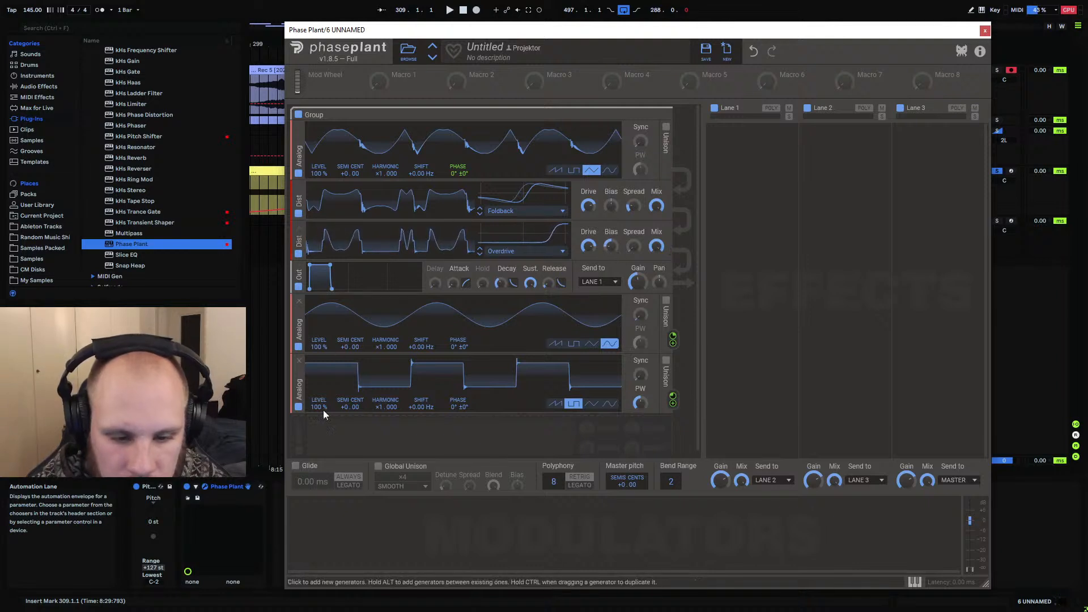
Add a third Distortion set to Overdrive before the output, adjusting its drive and raising its bias to 69%
{"action": "left_click", "coordinate": [355, 439]}
{"action": "left_click", "coordinate": [417, 474]}
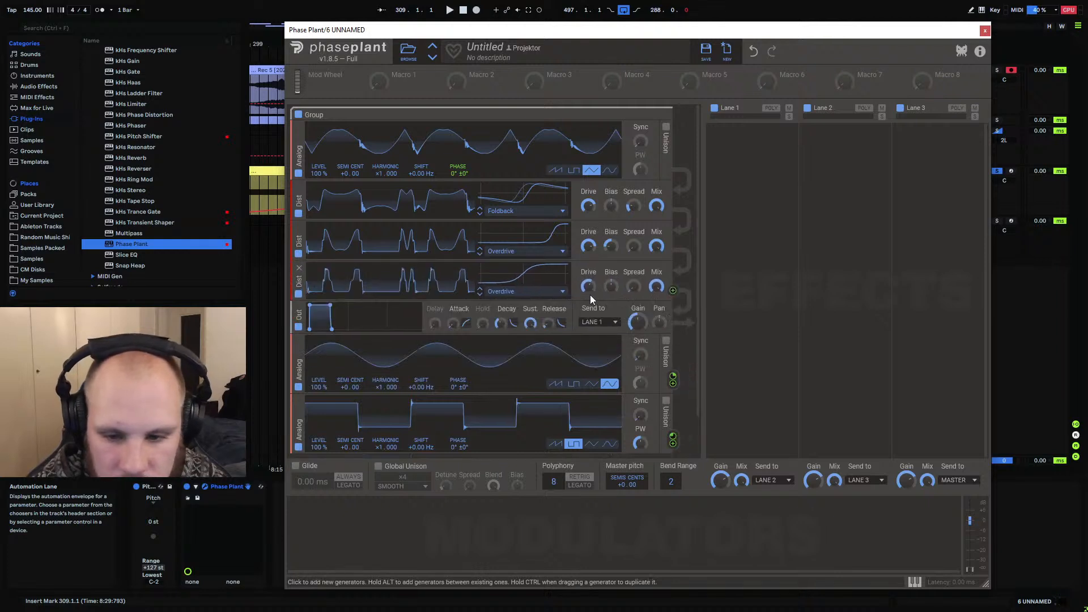
{"action": "left_click_drag", "start_coordinate": [588, 286], "coordinate": [611, 289]}
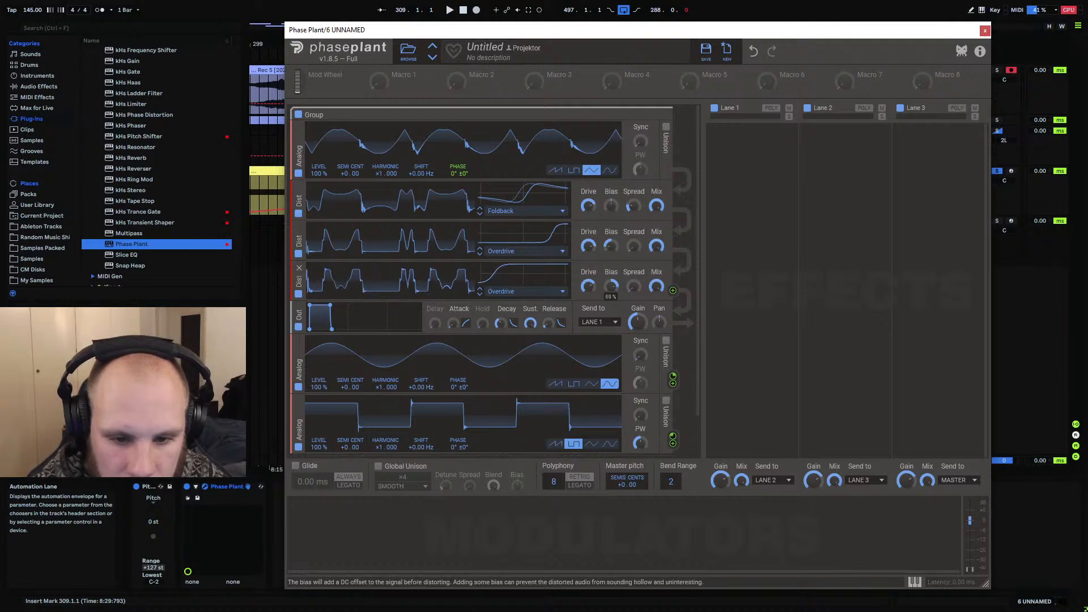
Add a fourth Distortion set to Overdrive and place it between the third distortion and the output
{"action": "scroll", "coordinate": [390, 403], "scroll_direction": "down", "scroll_amount": 2}
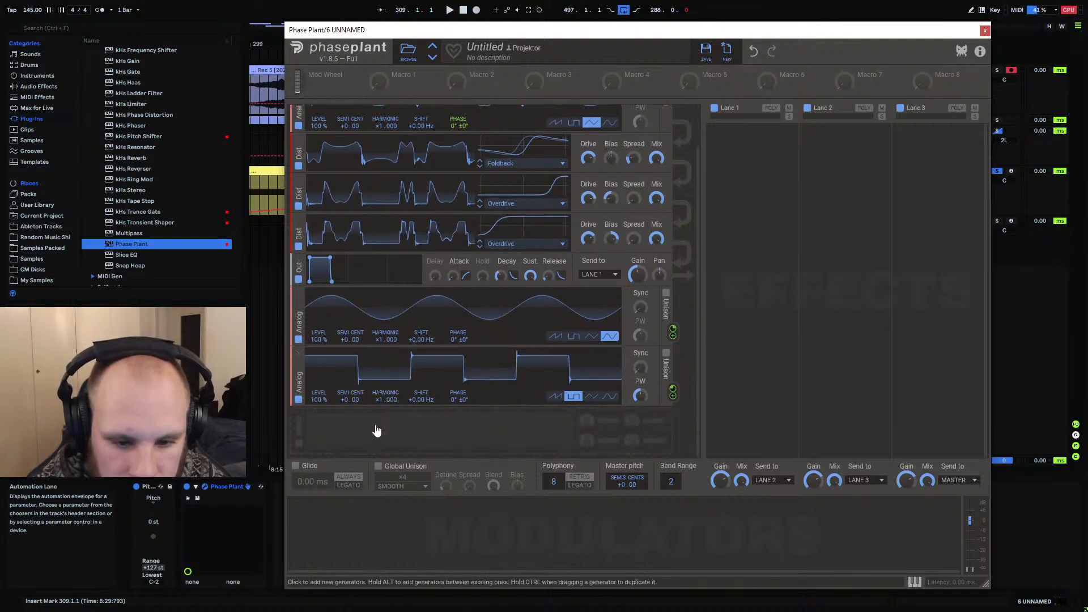
{"action": "left_click", "coordinate": [377, 430]}
{"action": "left_click", "coordinate": [440, 467]}
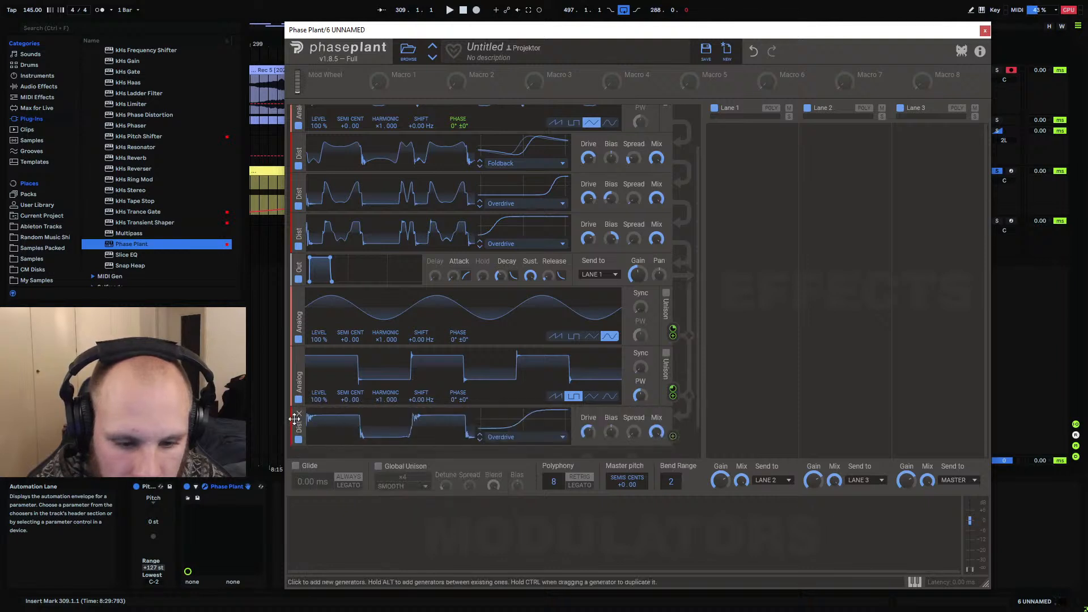
{"action": "left_click_drag", "start_coordinate": [297, 422], "coordinate": [301, 278]}
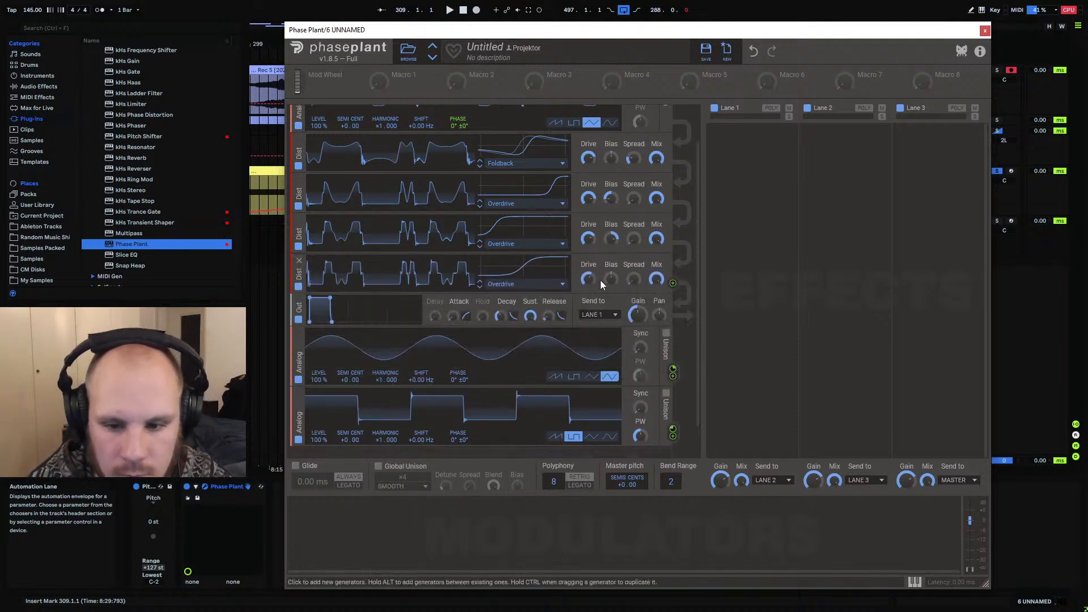
Set the third distortion's drive to 20.24 dB and fine-tune its bias
{"action": "left_click_drag", "start_coordinate": [589, 238], "coordinate": [589, 236]}
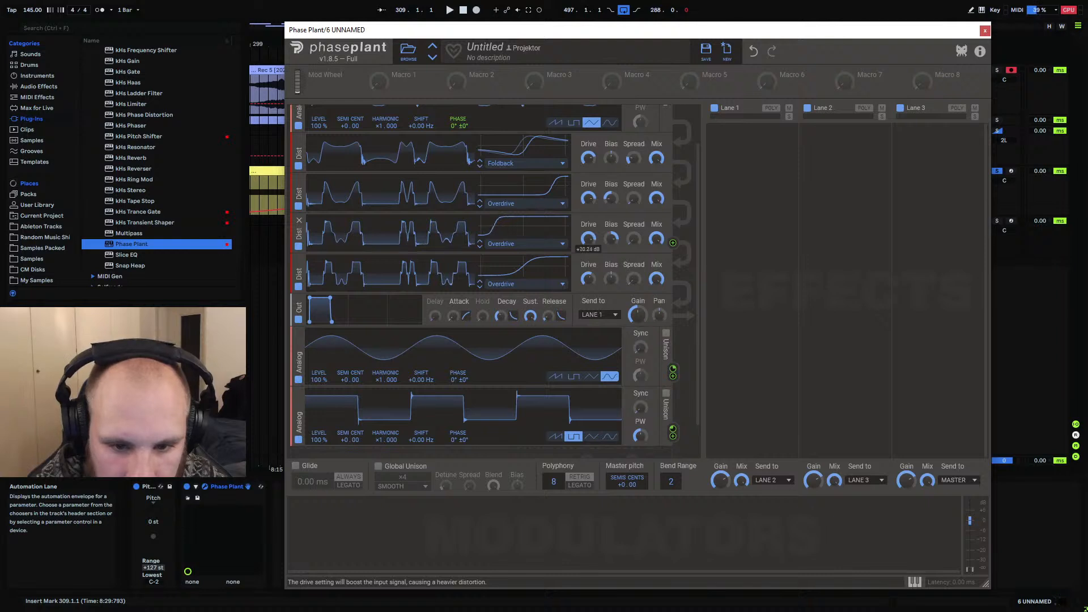
{"action": "left_click_drag", "start_coordinate": [615, 240], "coordinate": [615, 235]}
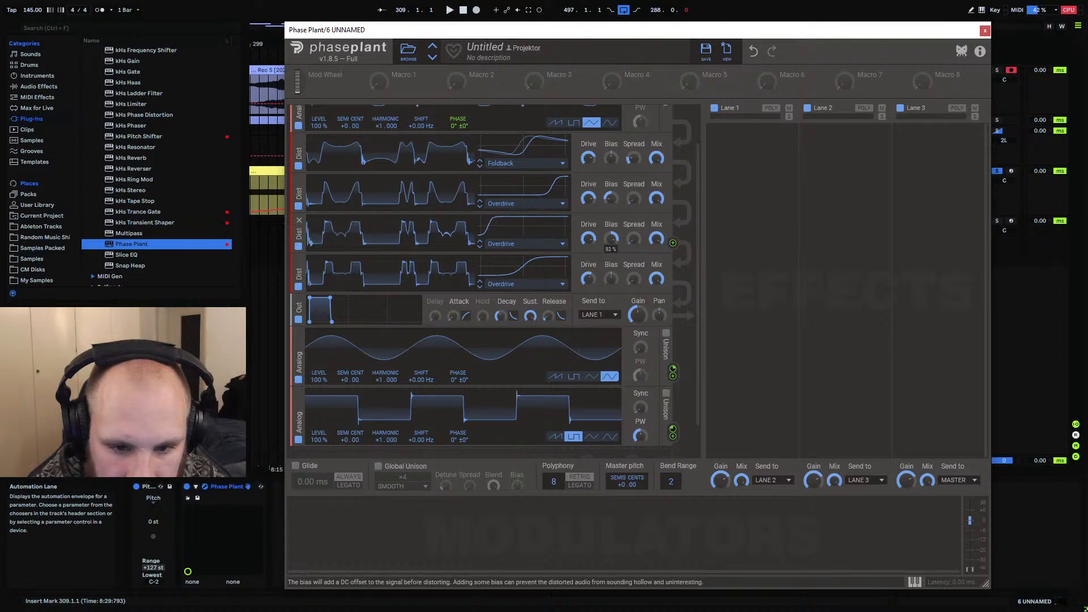
{"action": "left_click_drag", "start_coordinate": [611, 238], "coordinate": [611, 241]}
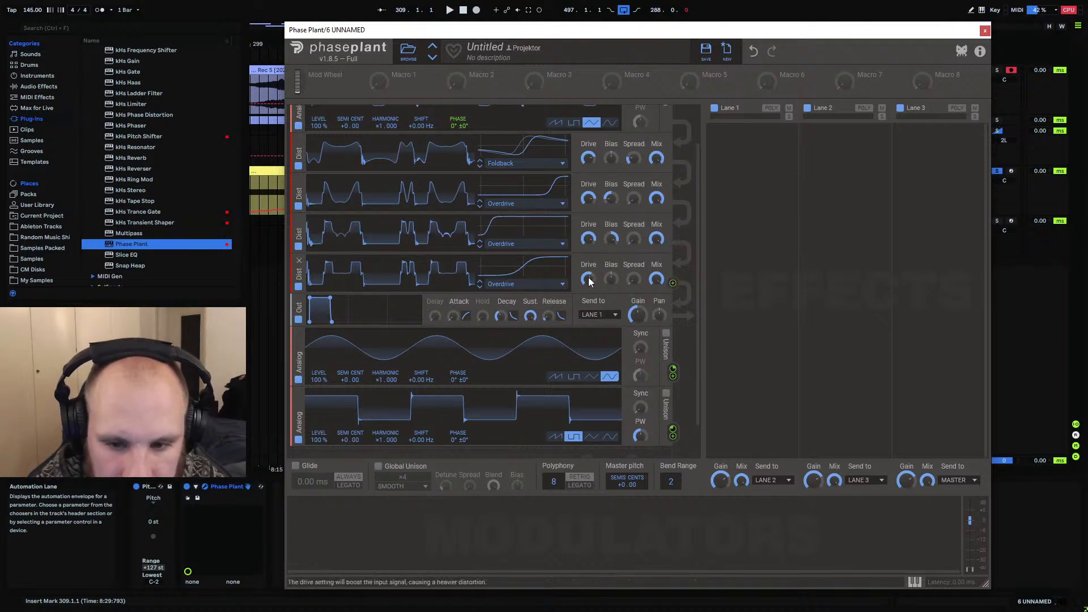
Adjust the drive and bias of the fourth distortion, just before the output
{"action": "left_click_drag", "start_coordinate": [611, 278], "coordinate": [588, 280]}
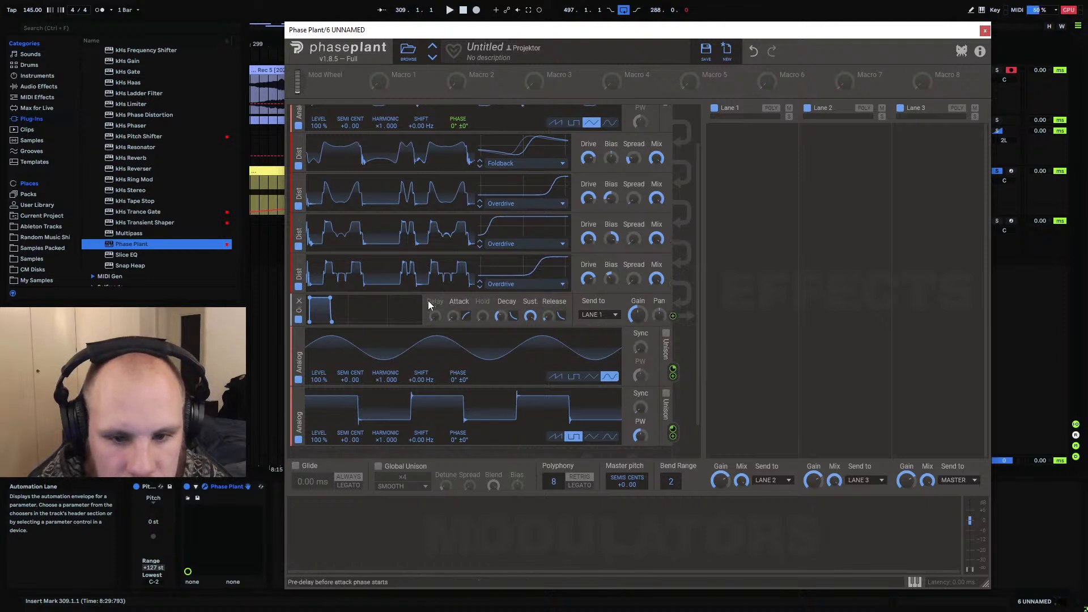
{"action": "scroll", "coordinate": [410, 312], "scroll_direction": "up", "scroll_amount": 1}
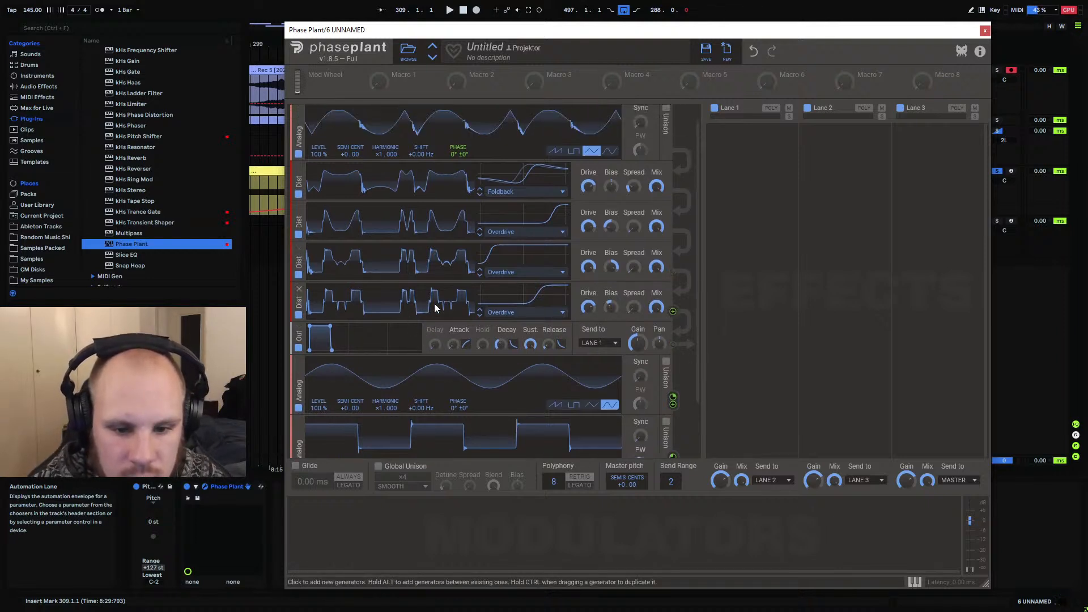
{"action": "left_click_drag", "start_coordinate": [611, 306], "coordinate": [610, 310]}
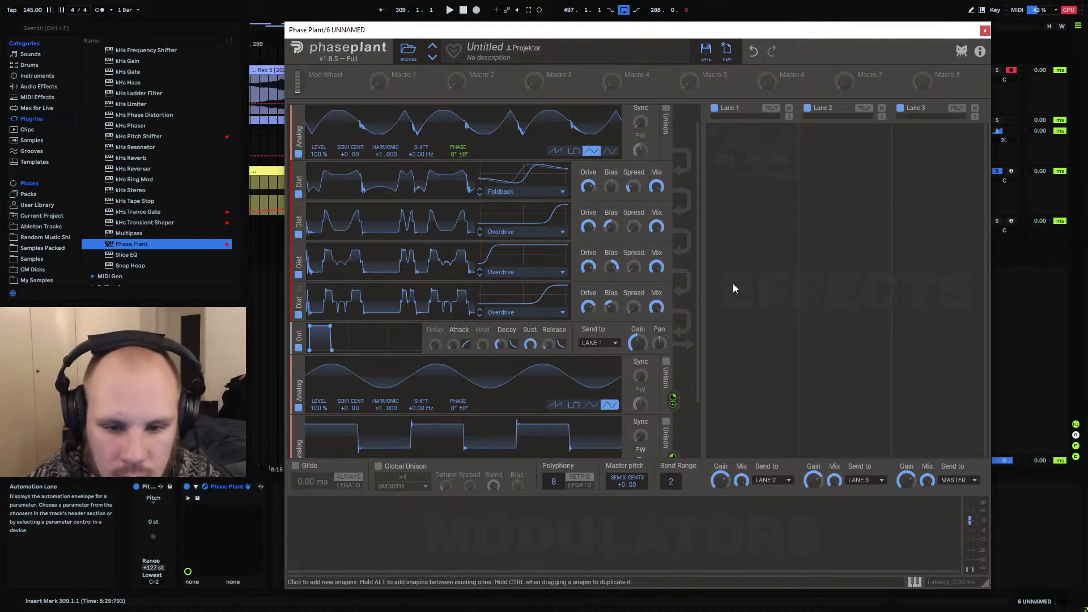
Arm and solo the 6 UNNAMED track to audition the sound
{"action": "left_click", "coordinate": [1011, 220]}
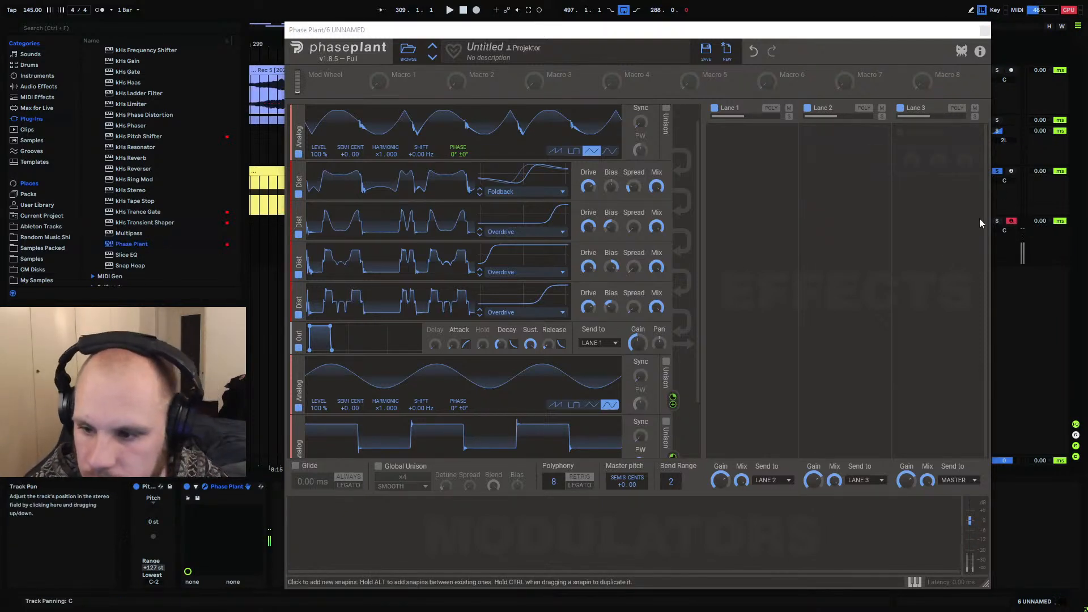
{"action": "left_click", "coordinate": [998, 221]}
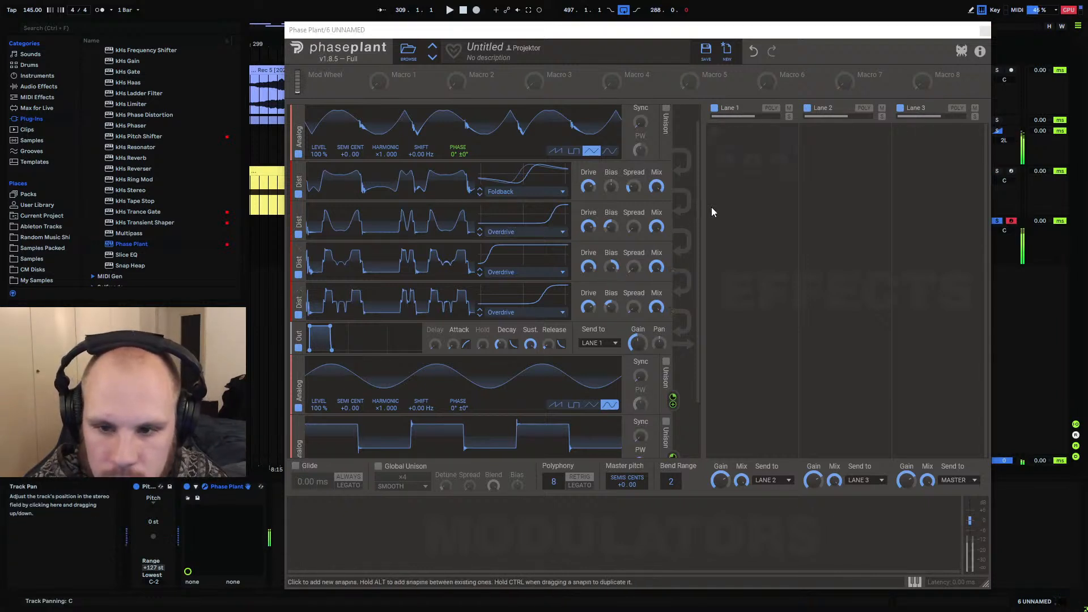
Add a Resonator effect to Lane 1, tune it to C2 and switch it to the square timbre
{"action": "left_click_drag", "start_coordinate": [699, 206], "coordinate": [699, 171]}
{"action": "left_click", "coordinate": [746, 150]}
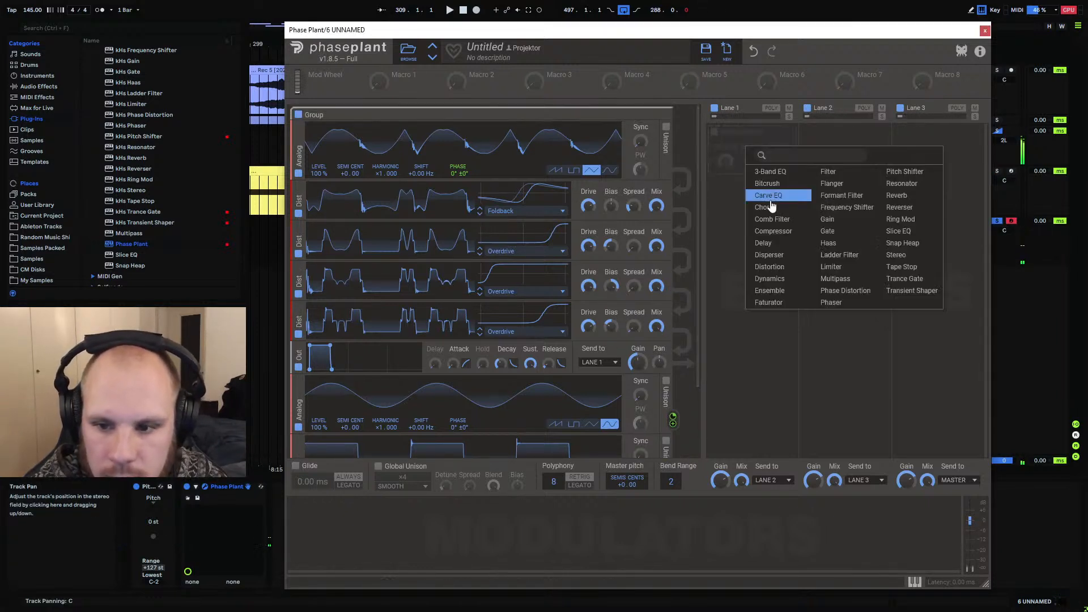
{"action": "left_click", "coordinate": [914, 184]}
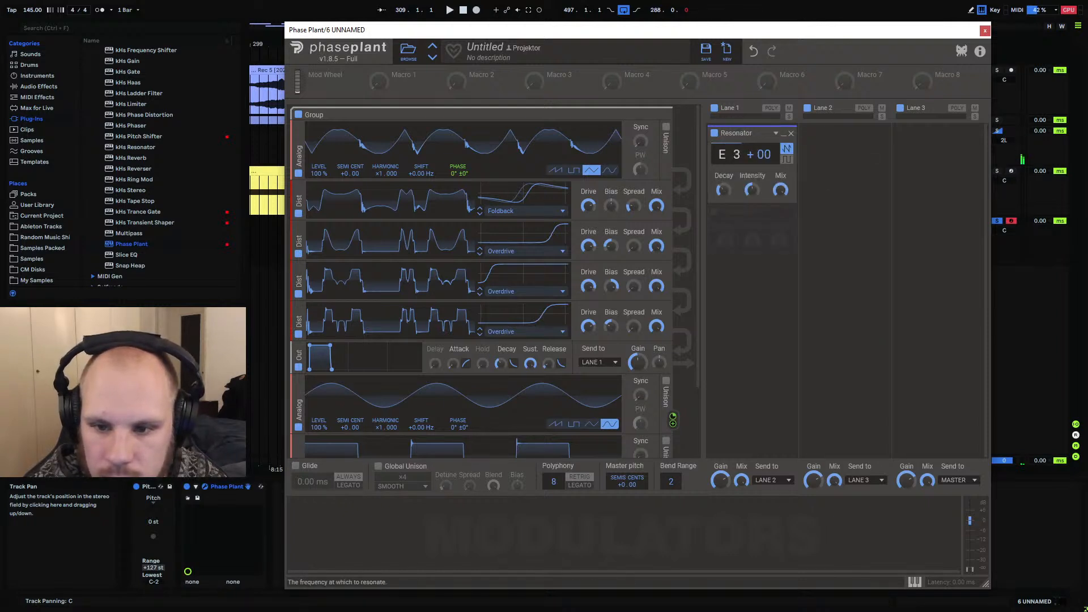
{"action": "left_click_drag", "start_coordinate": [726, 155], "coordinate": [727, 179]}
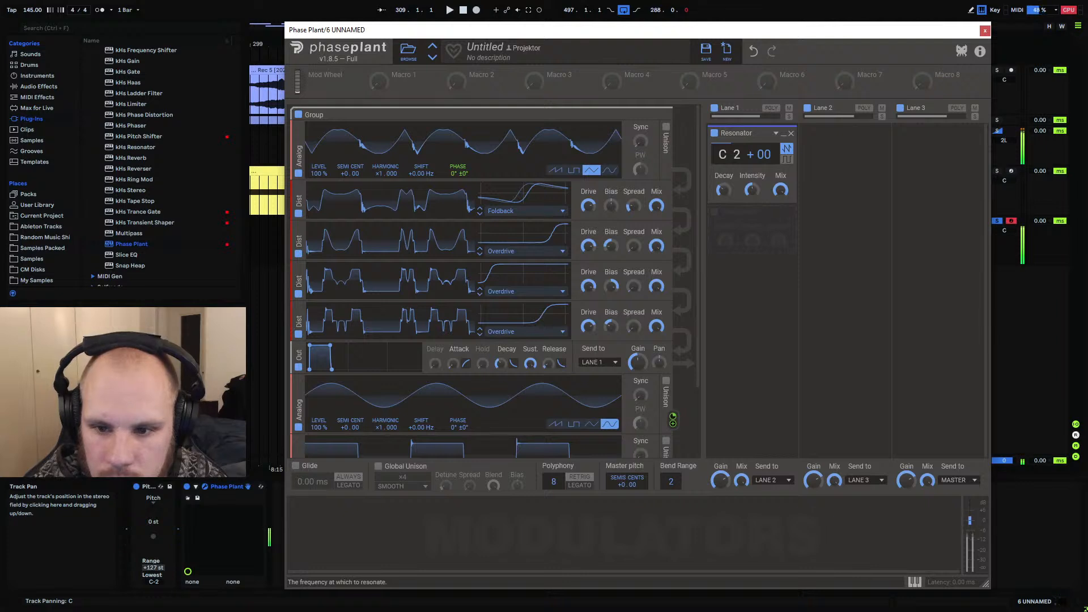
{"action": "left_click", "coordinate": [786, 160]}
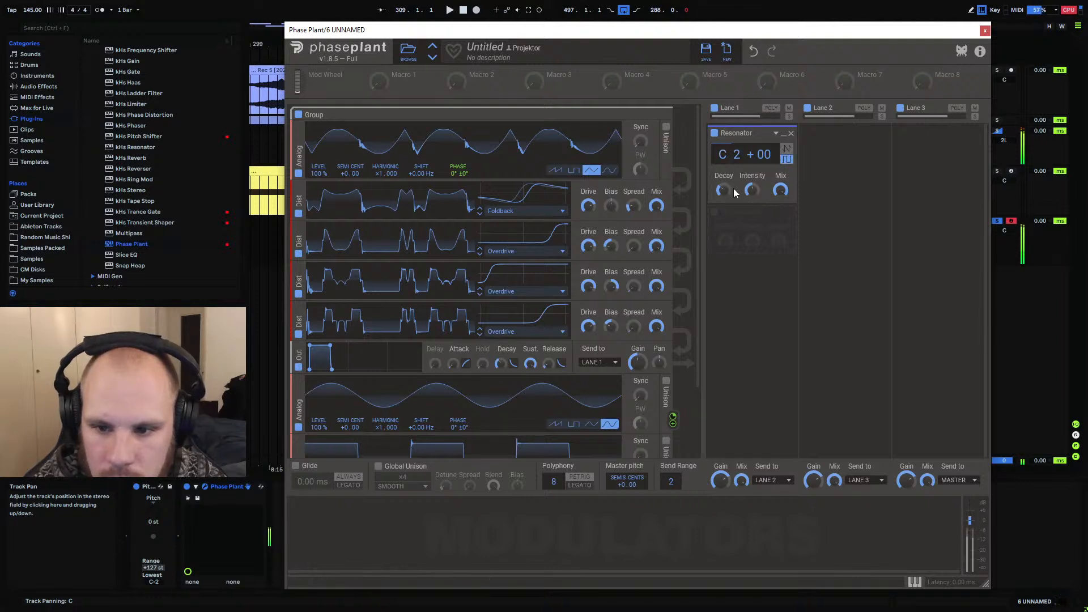
Set the Resonator's decay to 3.74 ms and assign Macro 2 to modulate it
{"action": "left_click_drag", "start_coordinate": [724, 191], "coordinate": [724, 170]}
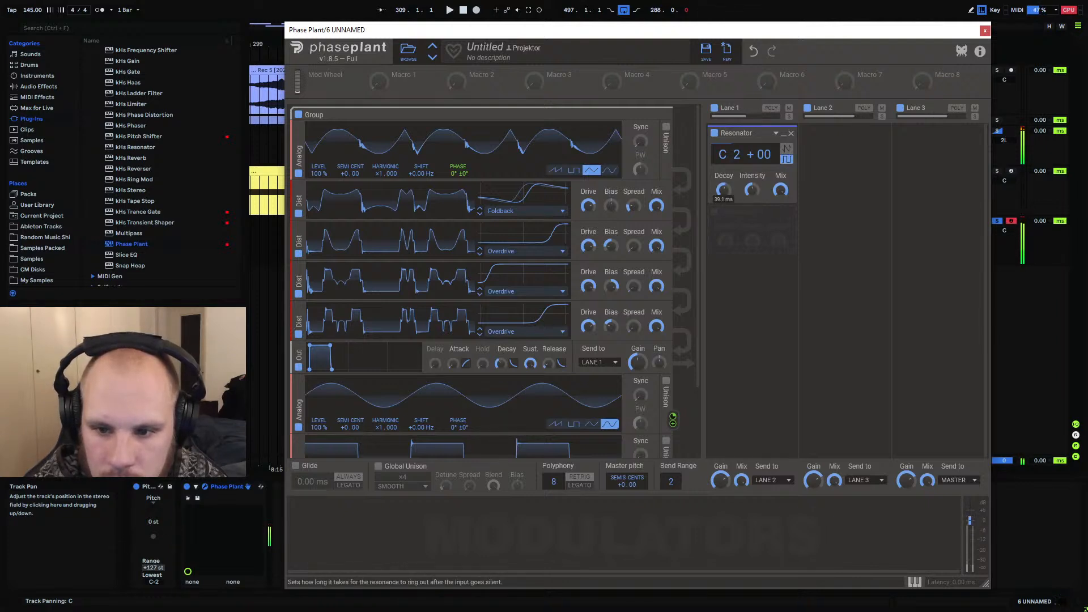
{"action": "left_click", "coordinate": [754, 231]}
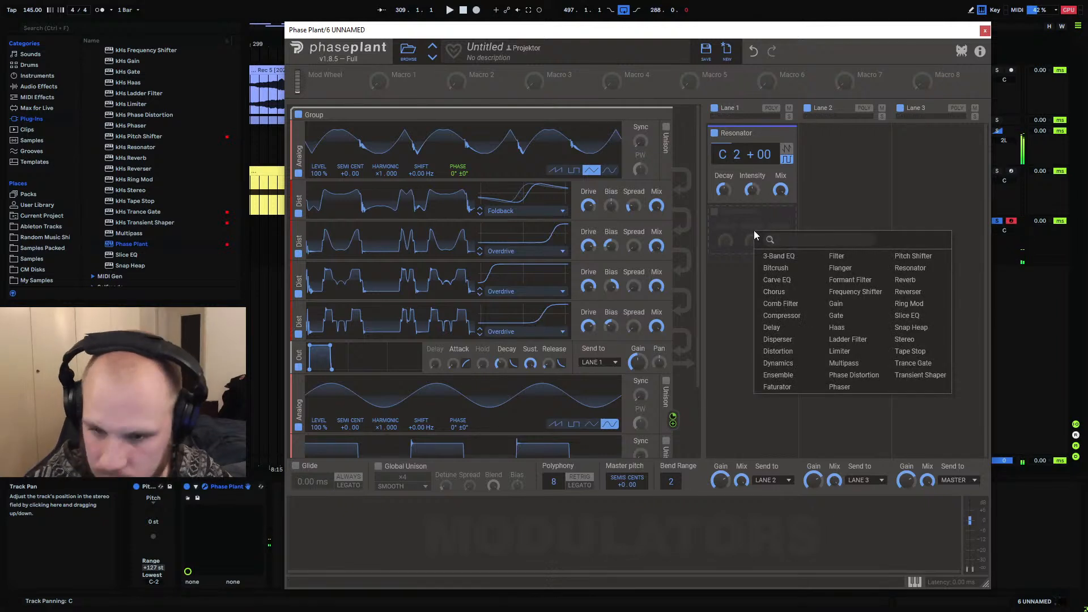
{"action": "left_click", "coordinate": [693, 177]}
{"action": "left_click_drag", "start_coordinate": [723, 189], "coordinate": [723, 208]}
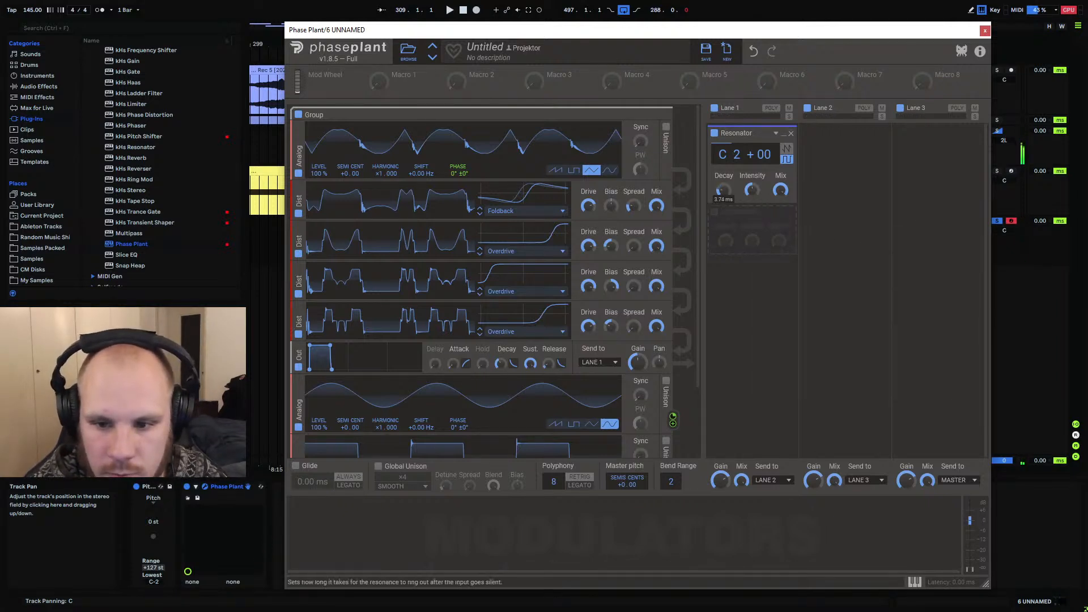
{"action": "left_click_drag", "start_coordinate": [456, 81], "coordinate": [724, 192]}
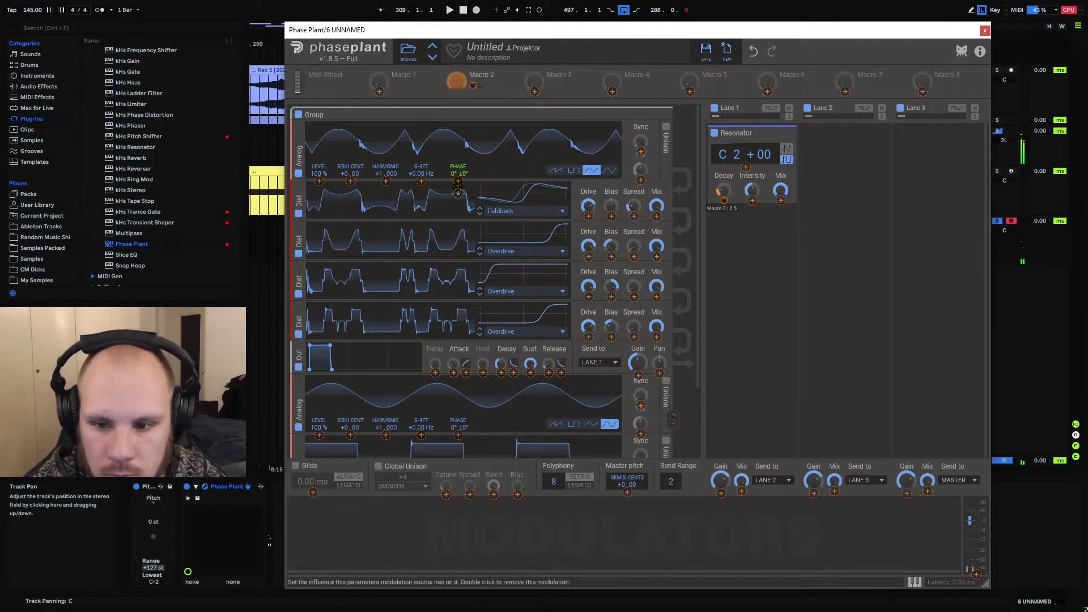
{"action": "left_click", "coordinate": [456, 81]}
{"action": "mouse_move", "coordinate": [456, 81]}
{"action": "left_mouse_down"}
{"action": "mouse_move", "coordinate": [456, 34]}
{"action": "mouse_move", "coordinate": [456, 81]}
{"action": "left_mouse_up"}
Add a Disperser after the Resonator in Lane 1, tune it to C2 (63.6 Hz) and adjust its amount
{"action": "left_click", "coordinate": [736, 225]}
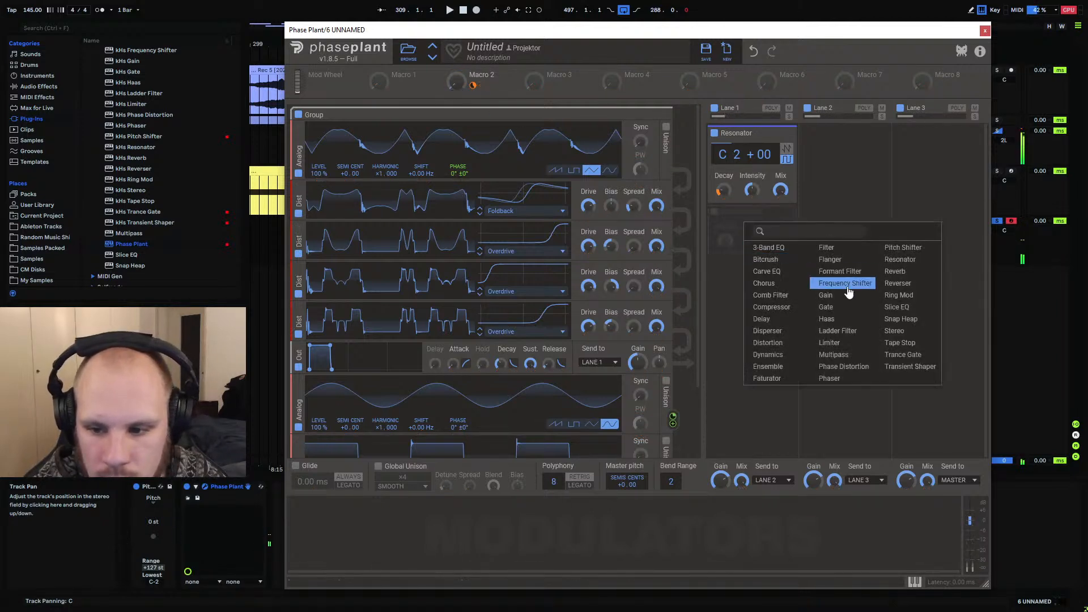
{"action": "left_click", "coordinate": [780, 332]}
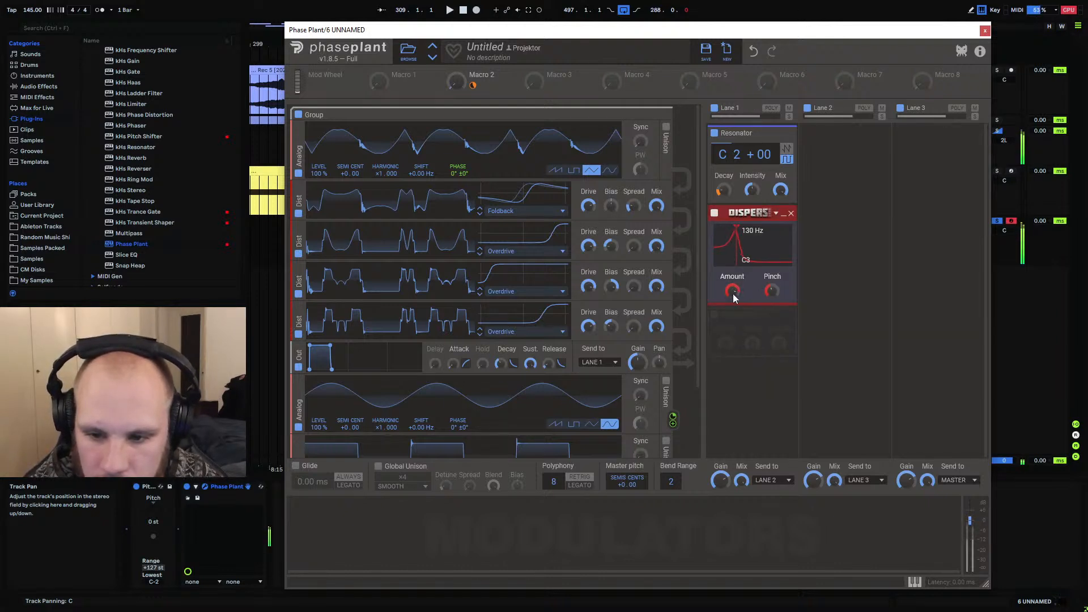
{"action": "mouse_move", "coordinate": [732, 257]}
{"action": "left_mouse_down"}
{"action": "mouse_move", "coordinate": [719, 253]}
{"action": "mouse_move", "coordinate": [730, 254]}
{"action": "left_mouse_up"}
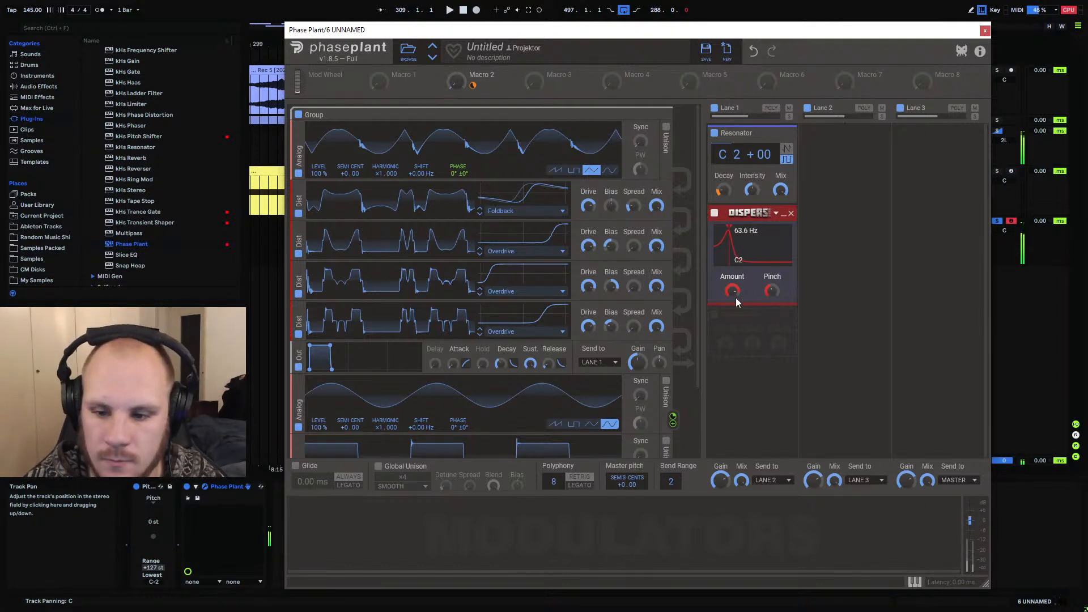
{"action": "left_click_drag", "start_coordinate": [735, 295], "coordinate": [735, 266]}
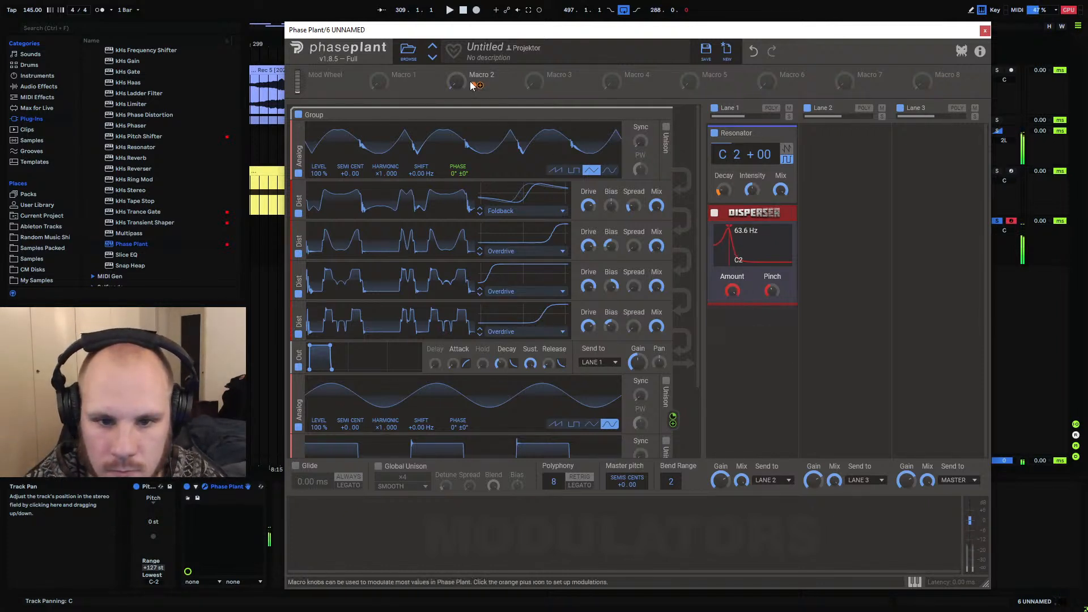
Duplicate the Disperser within Lane 1 at C3 (130 Hz) and into Lane 2 at C4 (268 Hz)
{"action": "left_click_drag", "start_coordinate": [747, 215], "coordinate": [838, 133]}
{"action": "left_click_drag", "start_coordinate": [829, 176], "coordinate": [836, 176]}
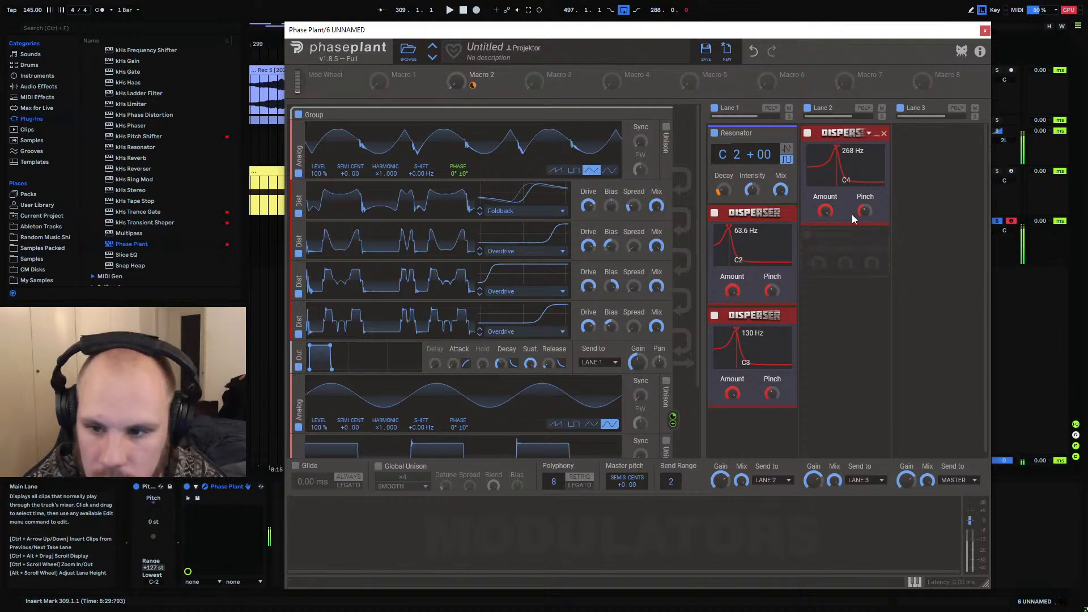
Add an Overdrive Distortion between the two Dispersers in Lane 1 and set its drive to about 7.19 dB
{"action": "left_click", "coordinate": [841, 255]}
{"action": "left_click", "coordinate": [826, 371]}
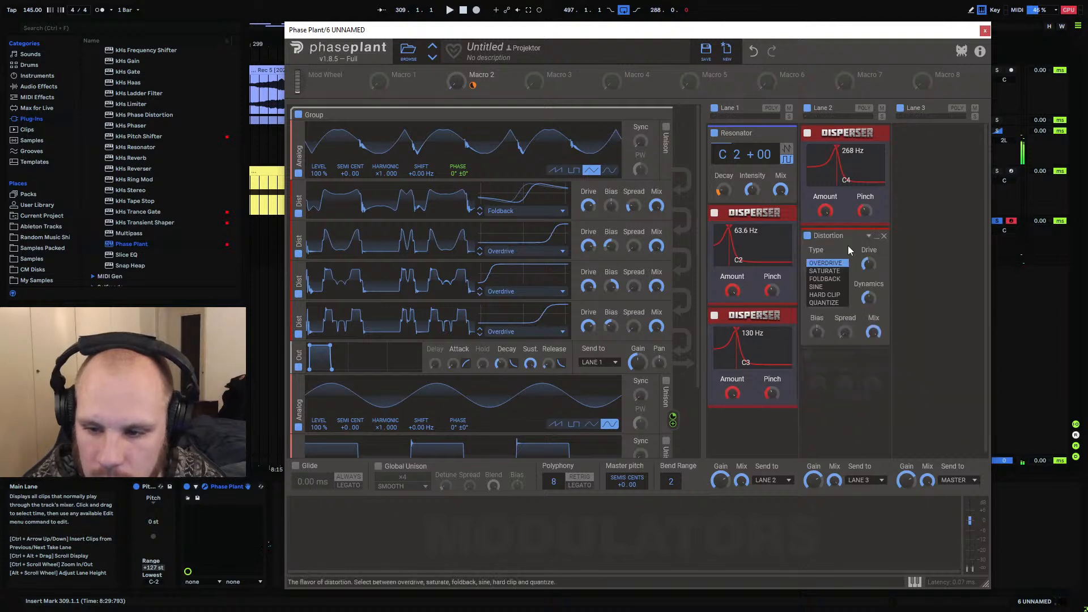
{"action": "left_click_drag", "start_coordinate": [836, 238], "coordinate": [755, 314]}
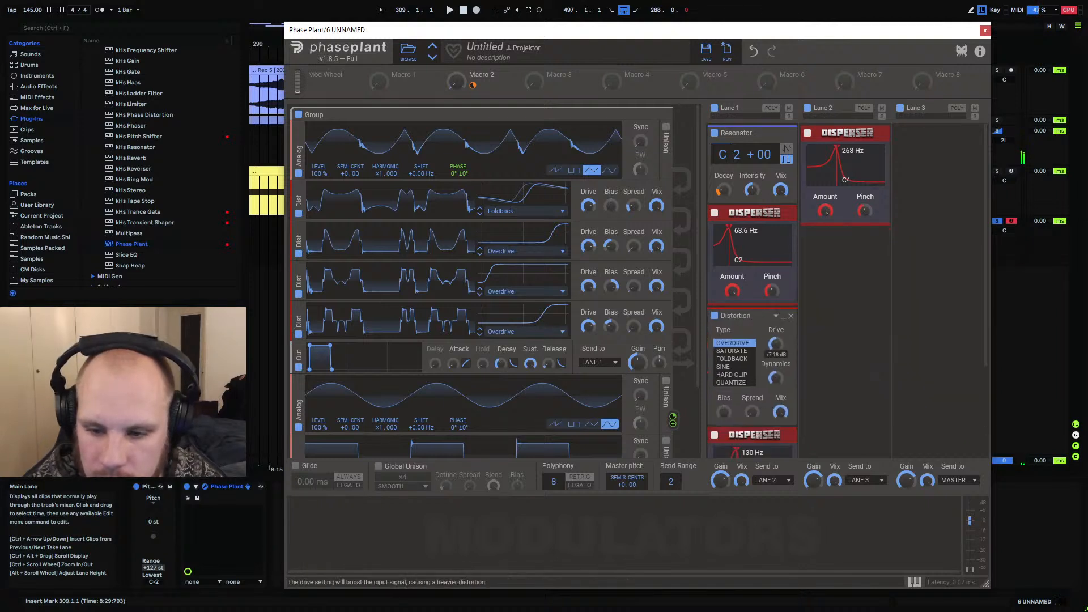
Add a Phase Distortion effect at the end of Lane 1, below the 130 Hz Disperser
{"action": "scroll", "coordinate": [839, 284], "scroll_direction": "down", "scroll_amount": 3}
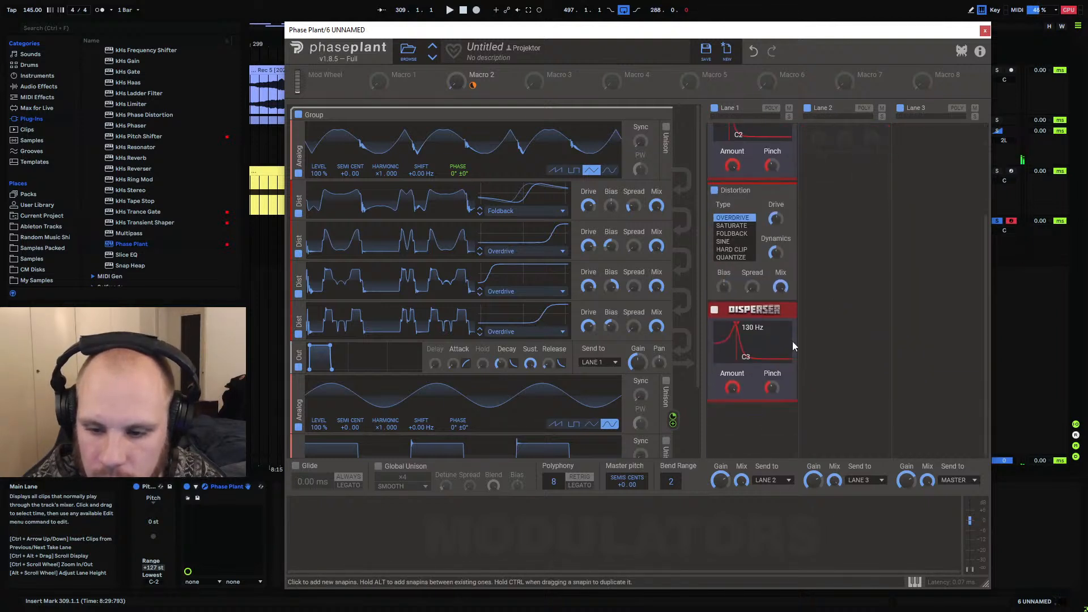
{"action": "left_click", "coordinate": [750, 423]}
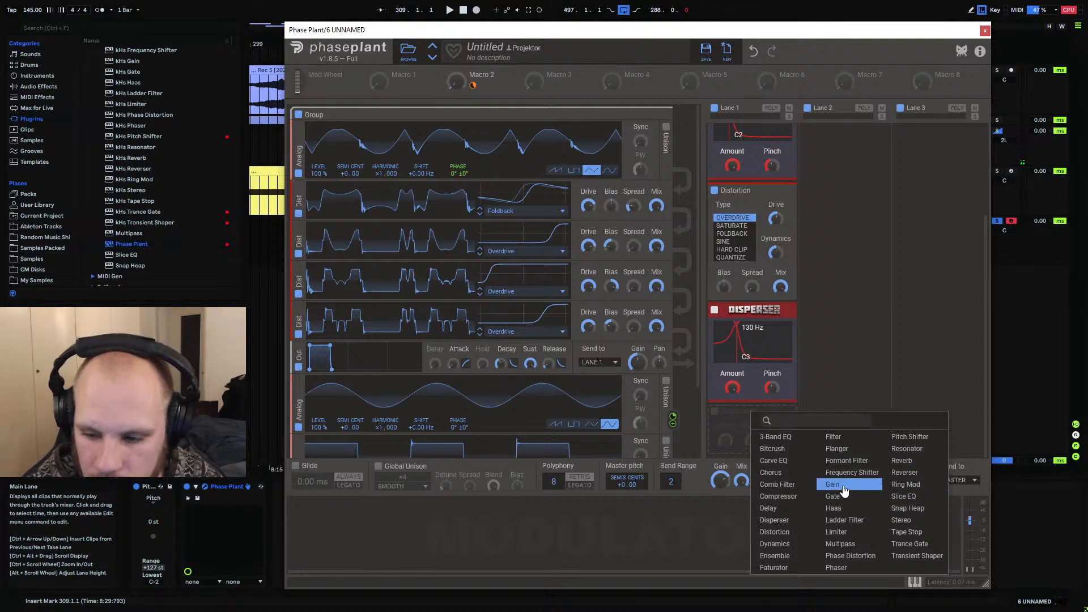
{"action": "left_click", "coordinate": [850, 555]}
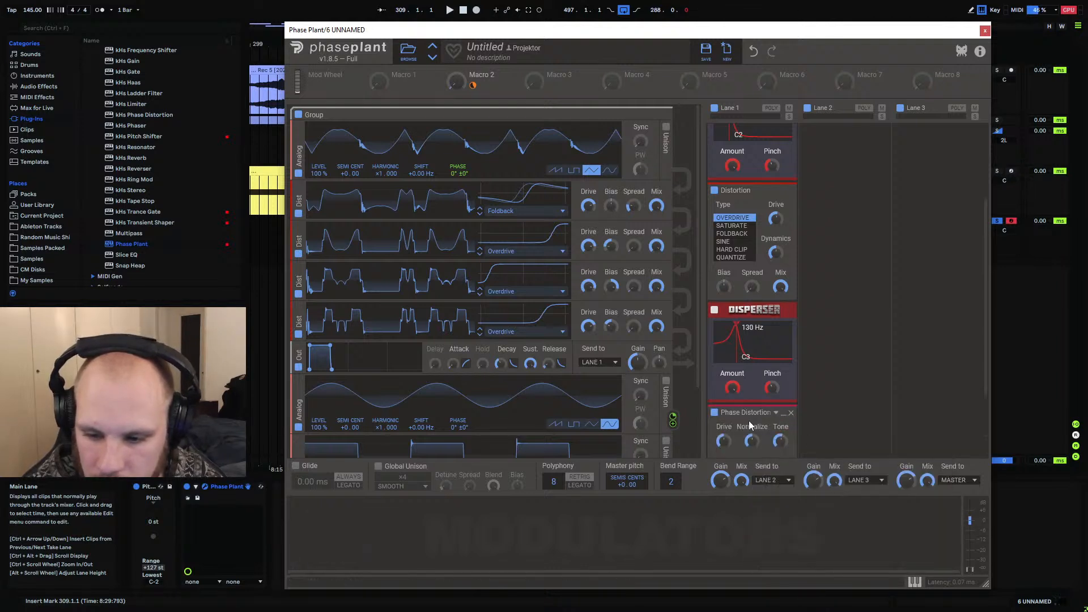
Add an Overdrive Distortion below the Disperser in Lane 2
{"action": "scroll", "coordinate": [858, 220], "scroll_direction": "up", "scroll_amount": 3}
{"action": "left_click", "coordinate": [843, 226]}
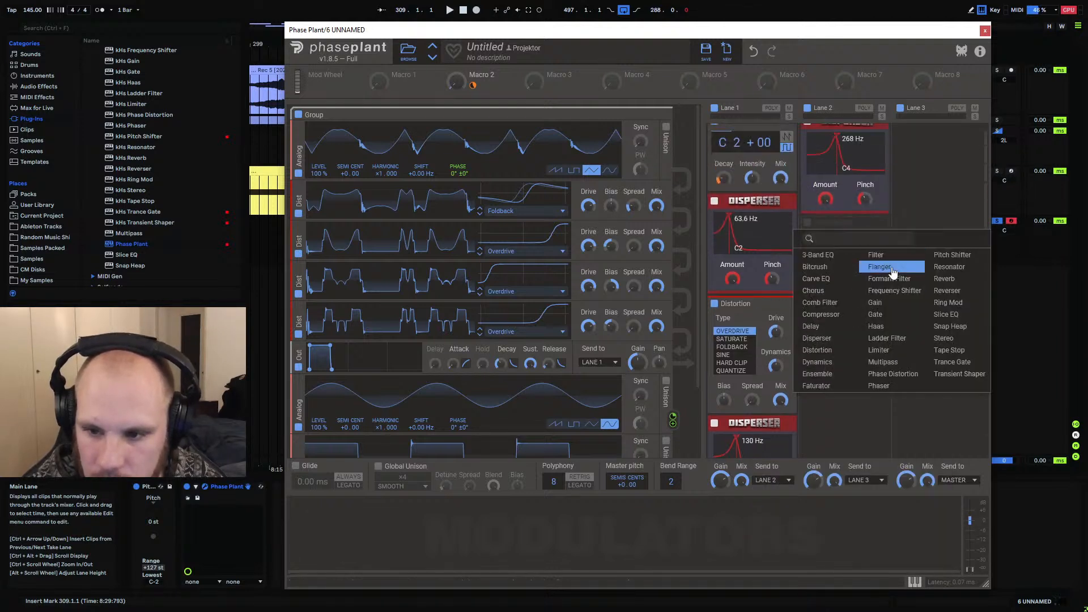
{"action": "left_click", "coordinate": [828, 349]}
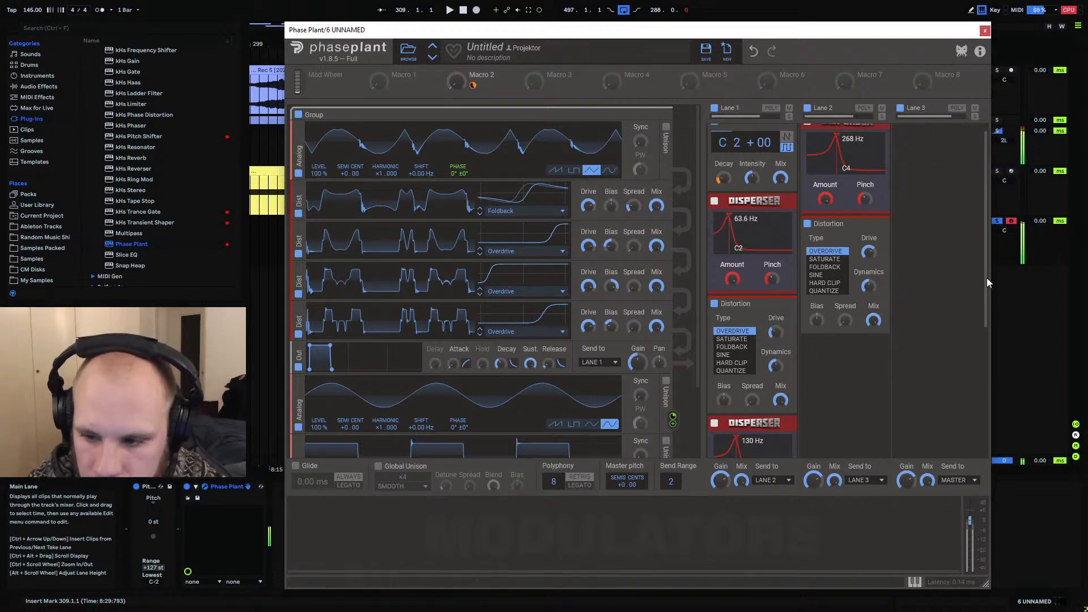
Assign Macro 1 to modulate the Tone of the Phase Distortion at the end of Lane 1
{"action": "left_click_drag", "start_coordinate": [987, 277], "coordinate": [980, 398]}
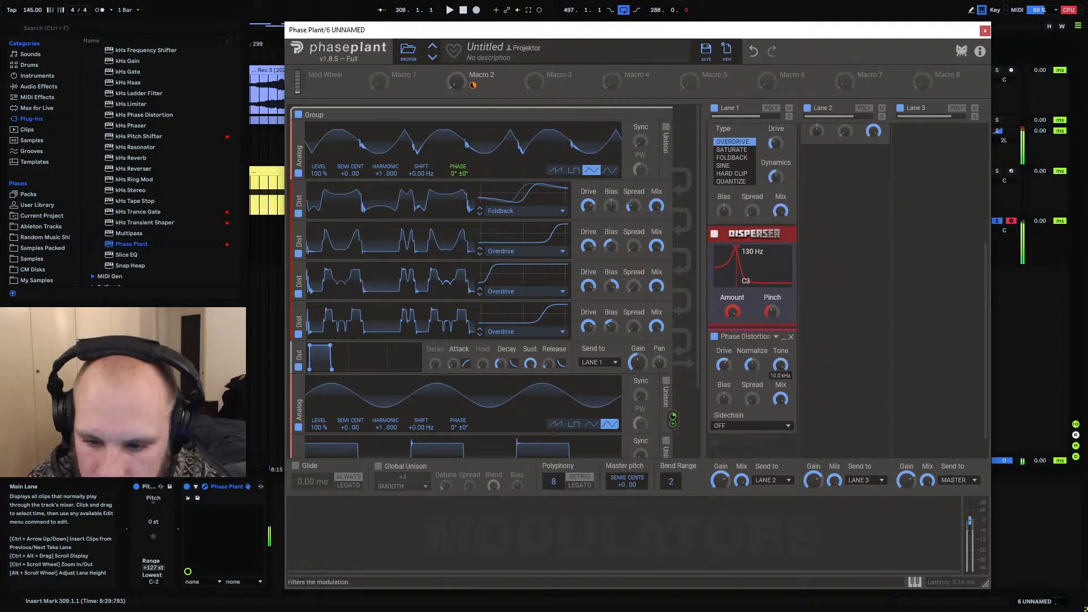
{"action": "left_click_drag", "start_coordinate": [780, 365], "coordinate": [779, 317]}
{"action": "left_click", "coordinate": [395, 85]}
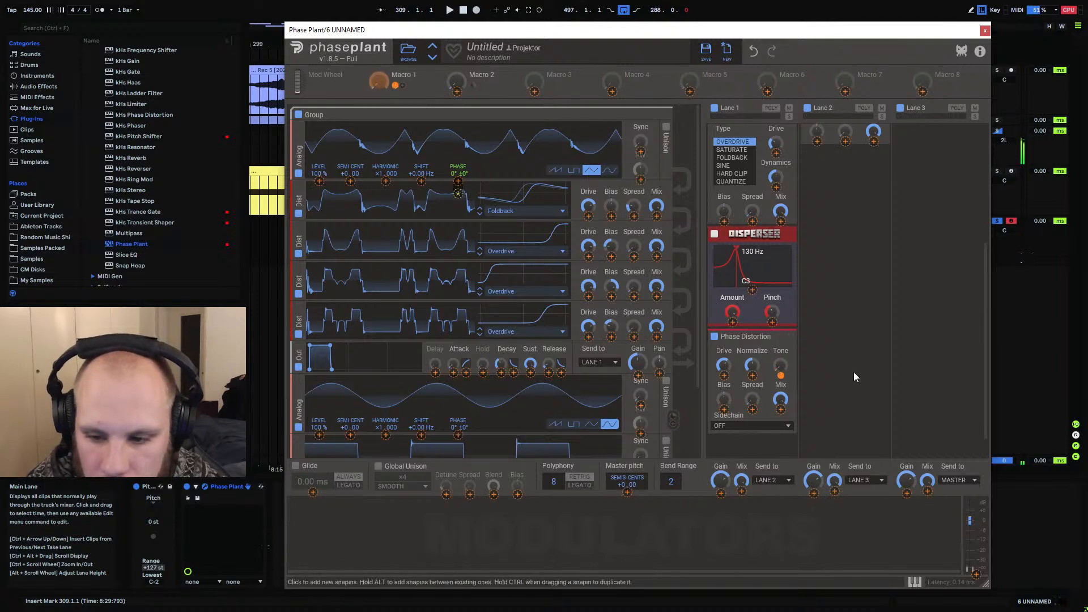
{"action": "left_click", "coordinate": [855, 376]}
Assign Macro 3 to the Drive of the Distortions in Lane 1 and Lane 2, and try out Macro 1
{"action": "scroll", "coordinate": [860, 364], "scroll_direction": "up", "scroll_amount": 1}
{"action": "scroll", "coordinate": [858, 364], "scroll_direction": "up", "scroll_amount": 3}
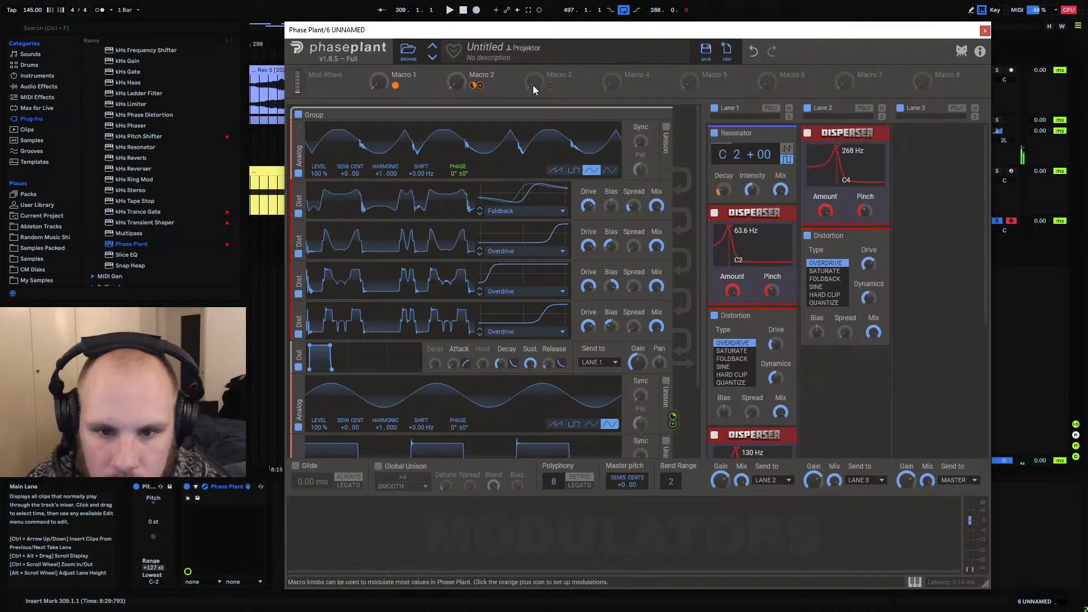
{"action": "left_click", "coordinate": [550, 85]}
{"action": "left_click_drag", "start_coordinate": [777, 355], "coordinate": [776, 339]}
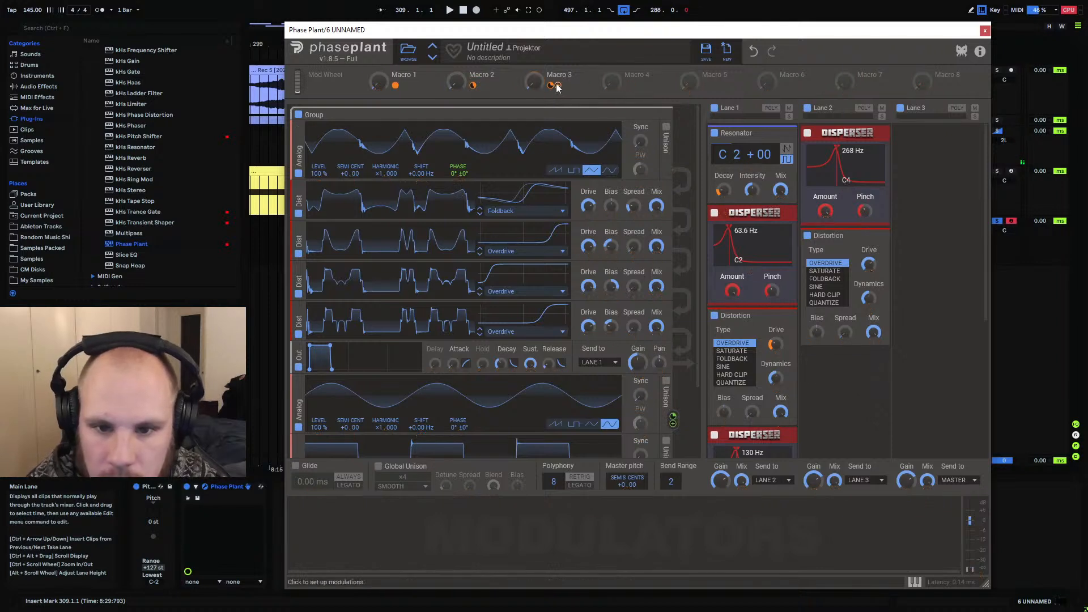
{"action": "left_click_drag", "start_coordinate": [869, 275], "coordinate": [869, 264]}
{"action": "left_click", "coordinate": [849, 401]}
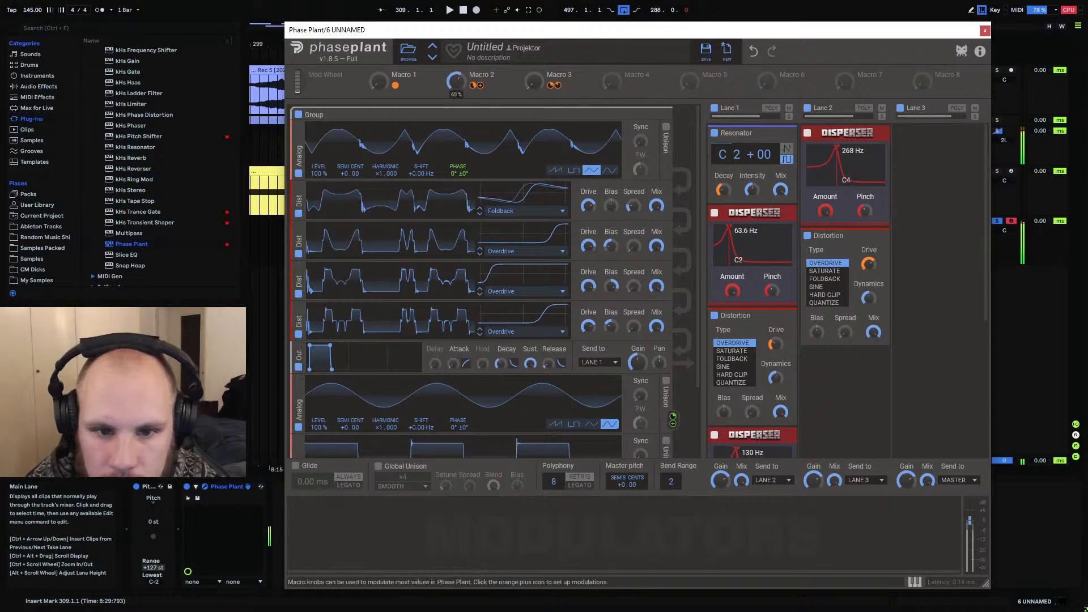
{"action": "left_click_drag", "start_coordinate": [378, 81], "coordinate": [379, 55]}
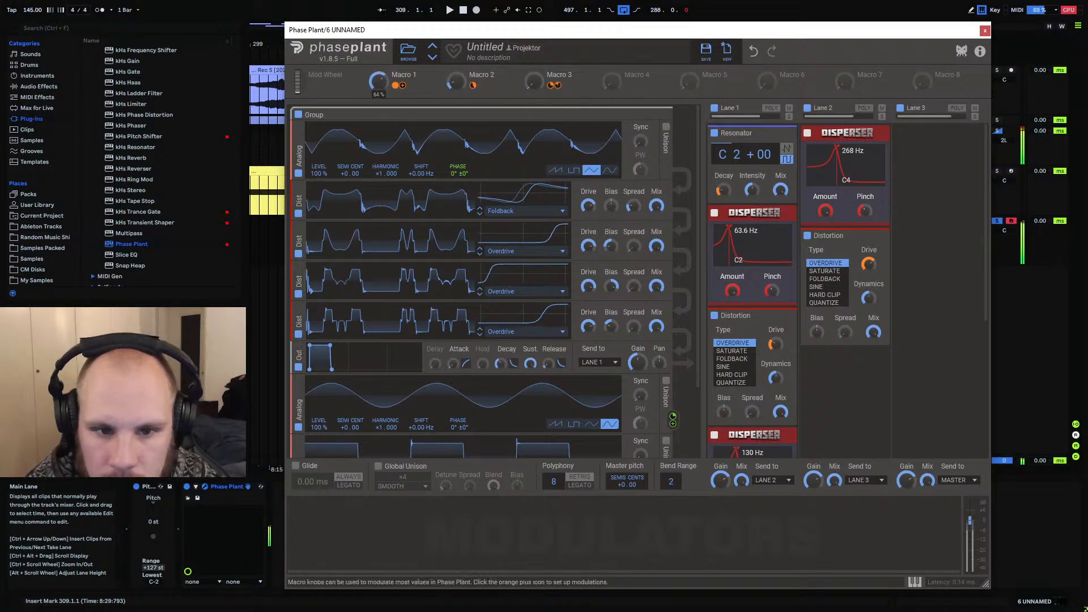
{"action": "left_click", "coordinate": [985, 30]}
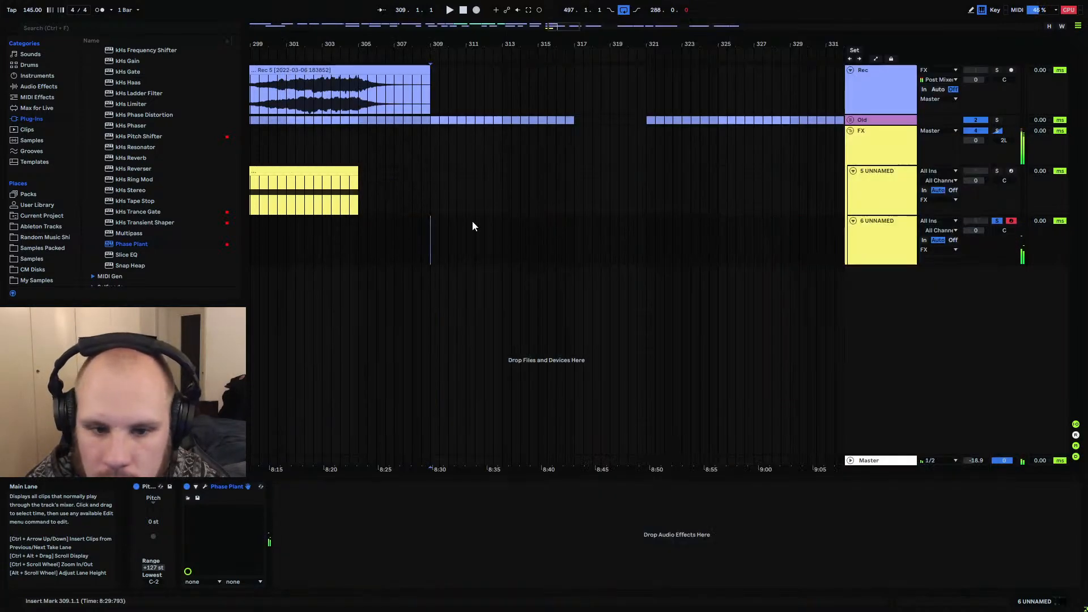
Create a MIDI clip from bar 309 to 313 on track 6 and fill its whole length with a C1 note
{"action": "left_click_drag", "start_coordinate": [429, 232], "coordinate": [515, 232]}
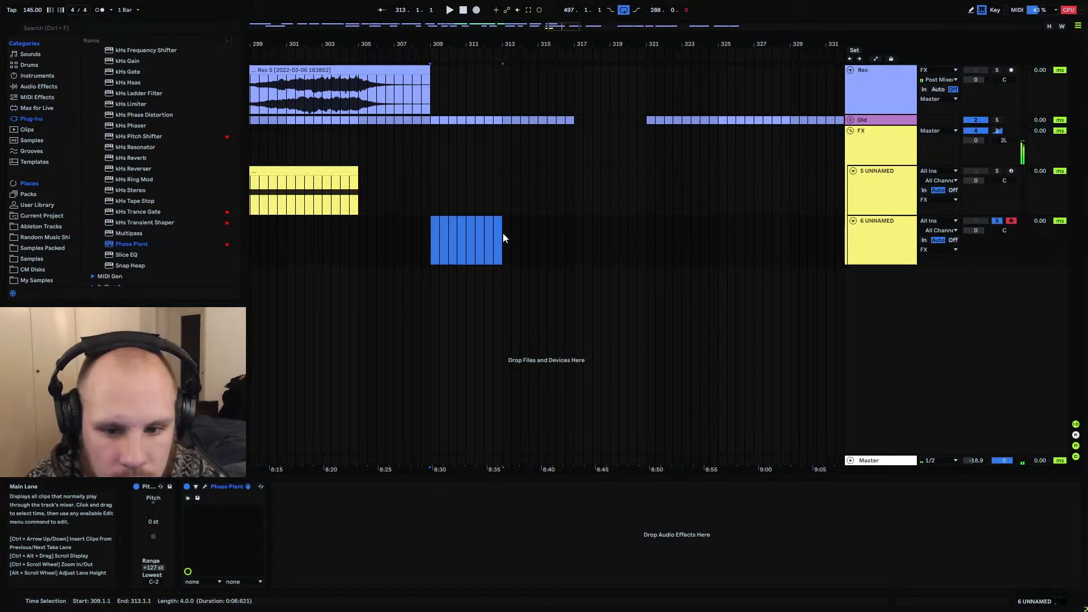
{"action": "key", "text": "ctrl+shift+m"}
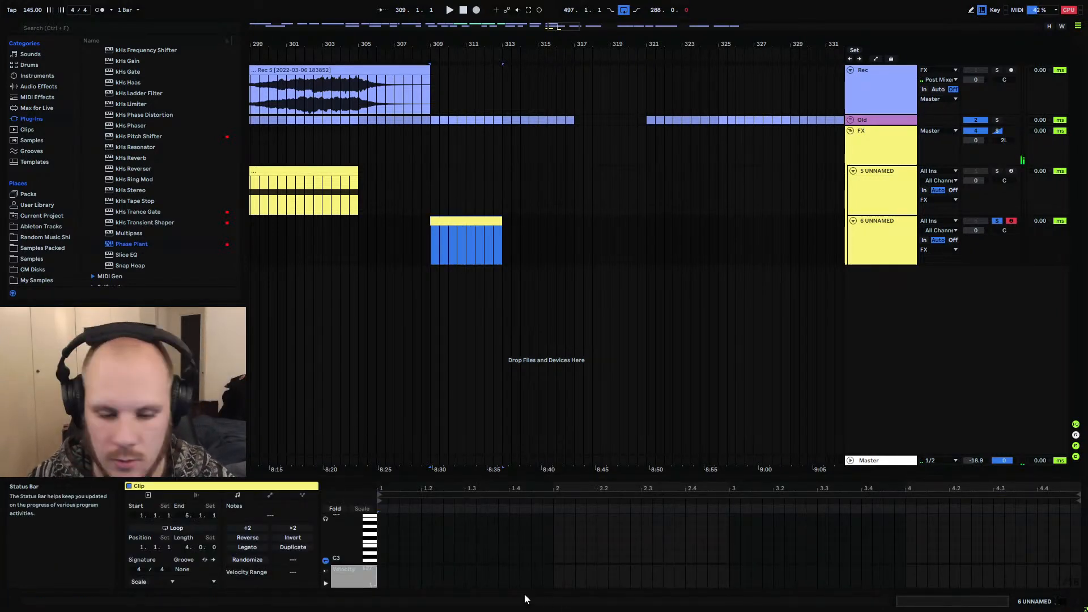
{"action": "left_click", "coordinate": [401, 548]}
{"action": "scroll", "coordinate": [391, 545], "scroll_direction": "down", "scroll_amount": 4}
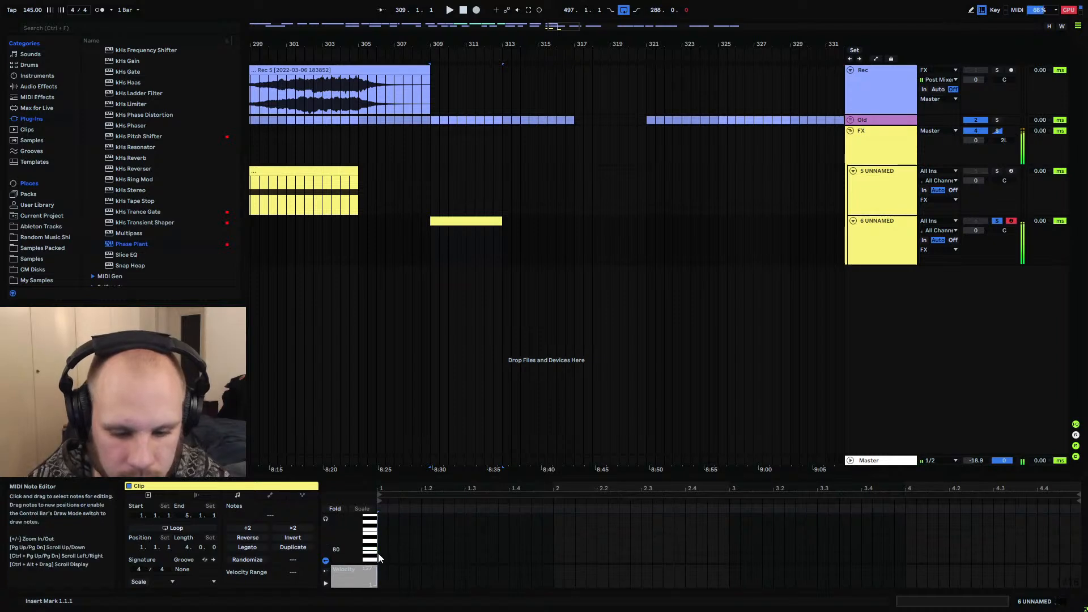
{"action": "mouse_move", "coordinate": [379, 547]}
{"action": "left_mouse_down"}
{"action": "mouse_move", "coordinate": [947, 549]}
{"action": "mouse_move", "coordinate": [1073, 563]}
{"action": "mouse_move", "coordinate": [1032, 551]}
{"action": "left_mouse_up"}
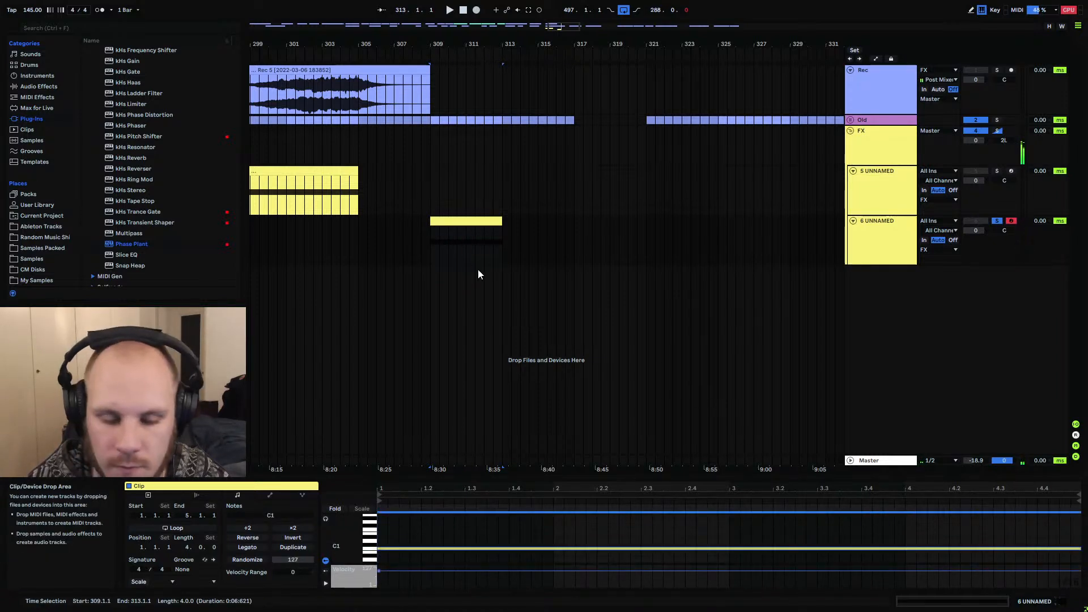
Automate Macro 1 on track 6 with a curve rising from zero at bar 309 to 1.00 at bar 313
{"action": "key", "text": "a"}
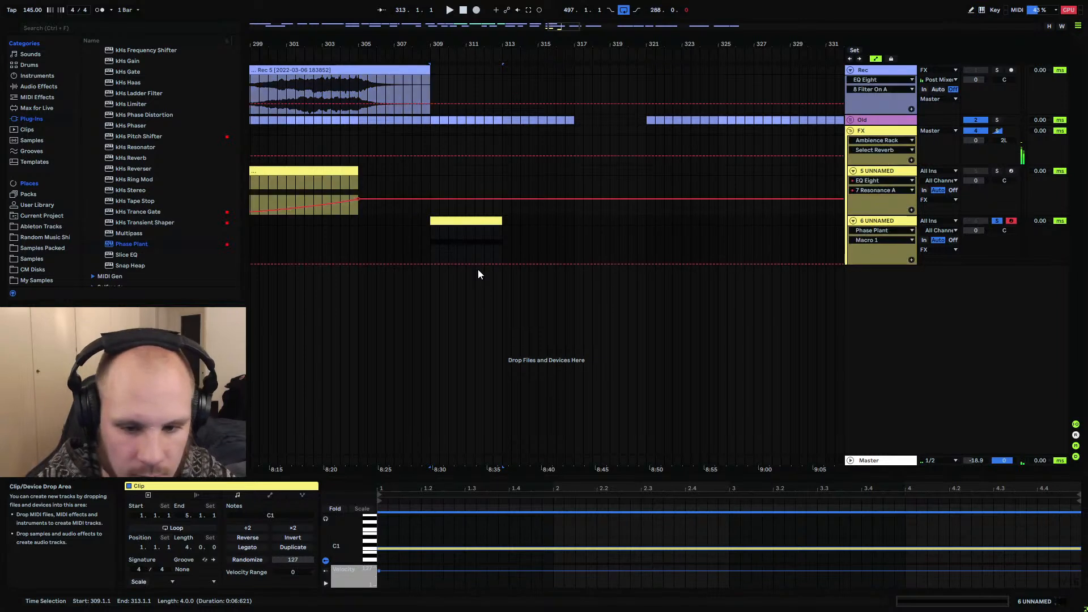
{"action": "left_click", "coordinate": [429, 264]}
{"action": "mouse_move", "coordinate": [500, 263]}
{"action": "left_mouse_down"}
{"action": "mouse_move", "coordinate": [493, 227]}
{"action": "mouse_move", "coordinate": [483, 252]}
{"action": "left_mouse_up"}
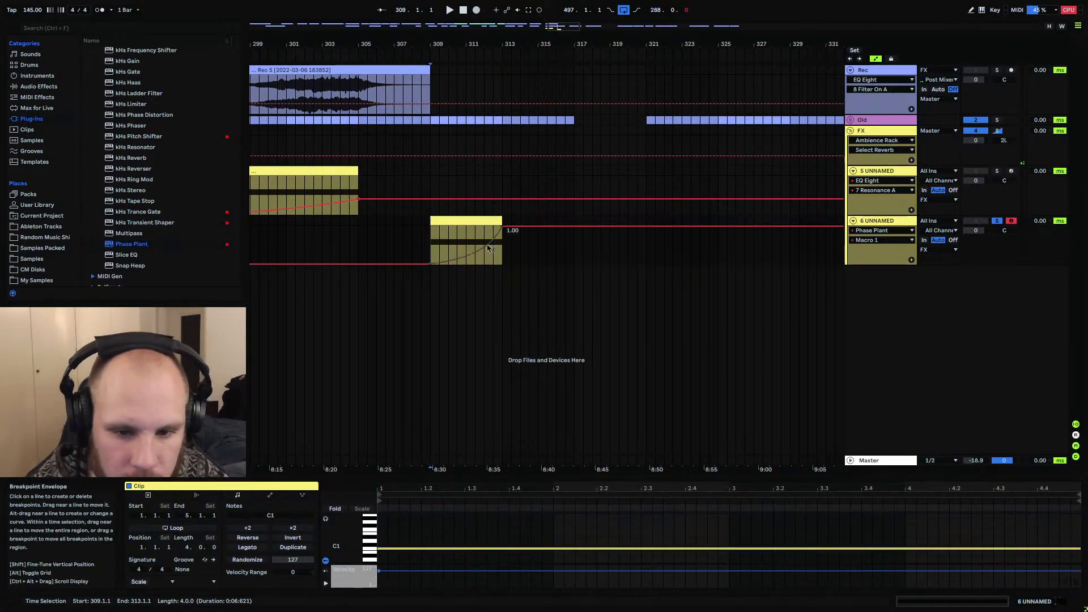
Set the FX group's Ambience Rack to Dry Wet Delay 89, Select Delay 31, Dry Wet Reverb 88 and Select Reverb 86
{"action": "left_click", "coordinate": [872, 130]}
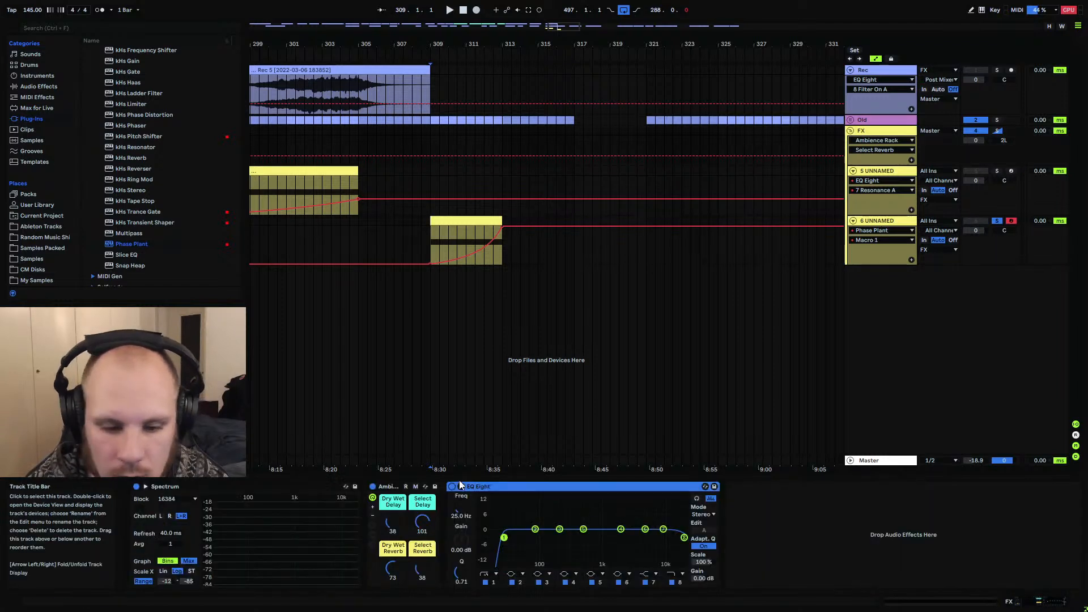
{"action": "left_click_drag", "start_coordinate": [422, 568], "coordinate": [397, 560]}
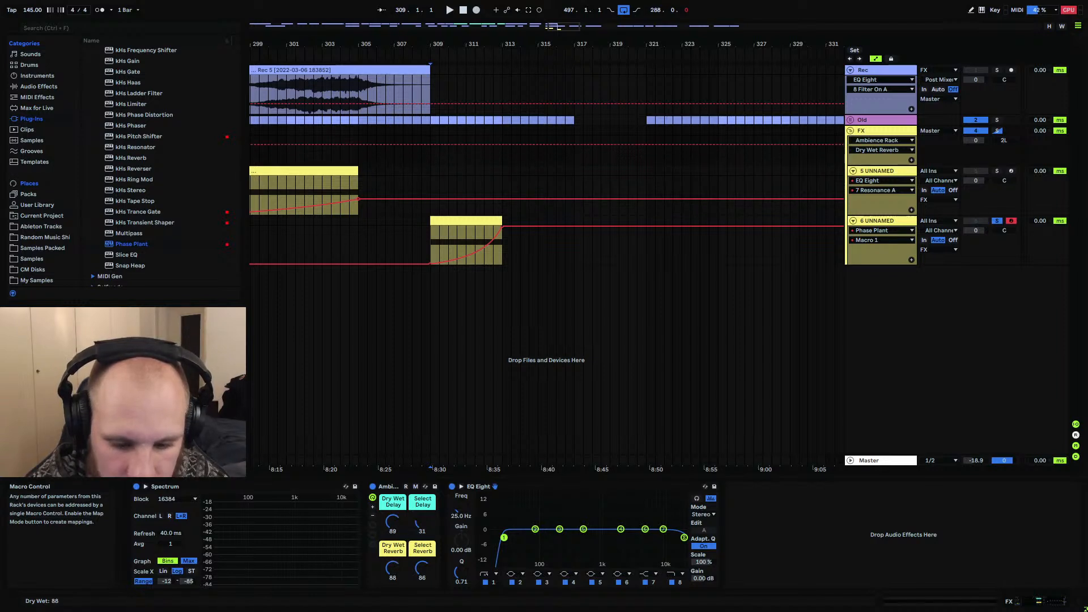
Automate Macro 2 with a curved peak near bar 311, a drop to zero and a curved rise to 1.00 at bar 313
{"action": "left_click", "coordinate": [432, 173]}
{"action": "left_click", "coordinate": [876, 221]}
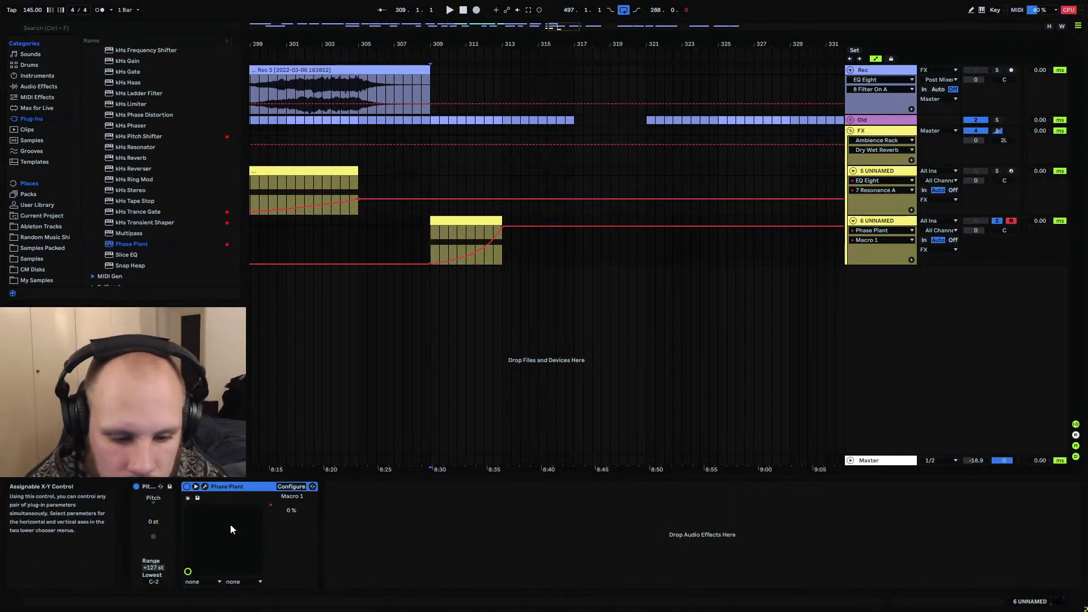
{"action": "left_click", "coordinate": [205, 486]}
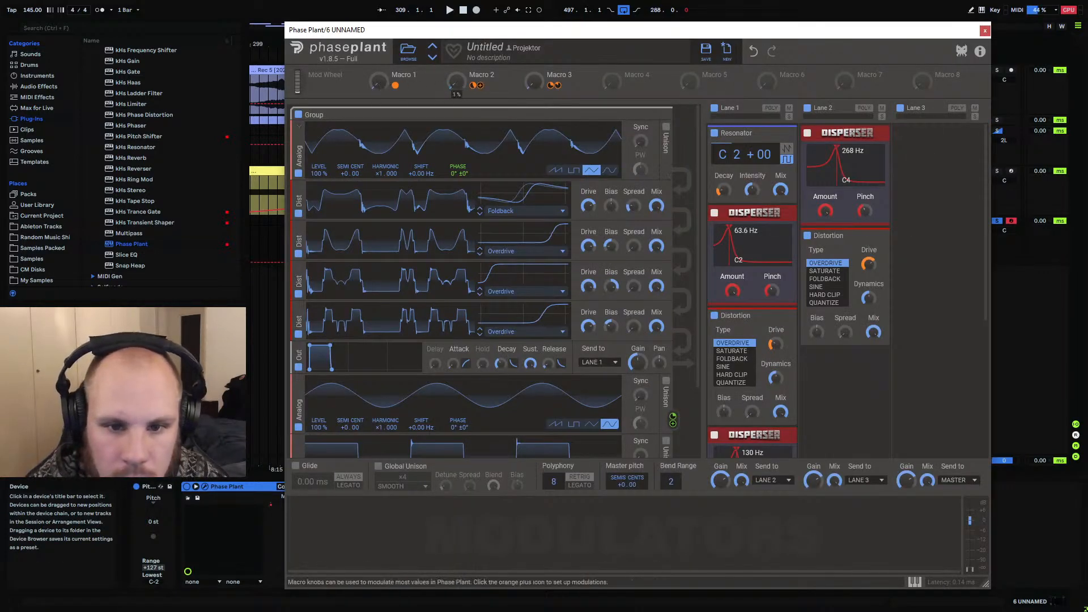
{"action": "left_click", "coordinate": [985, 30]}
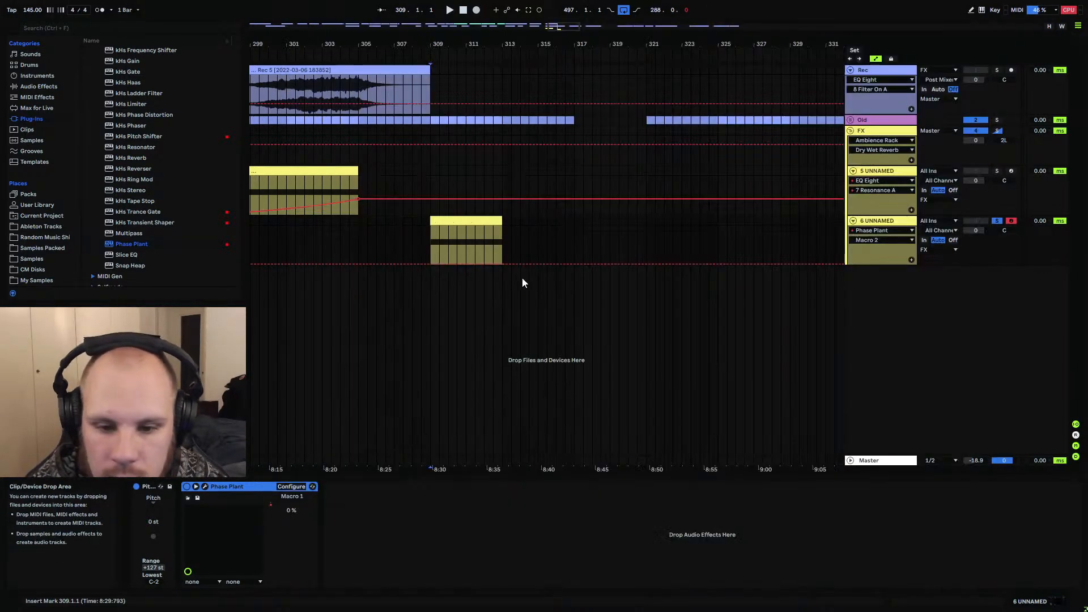
{"action": "left_click", "coordinate": [431, 264]}
{"action": "left_click", "coordinate": [440, 264]}
{"action": "mouse_move", "coordinate": [464, 264]}
{"action": "left_mouse_down"}
{"action": "mouse_move", "coordinate": [476, 242]}
{"action": "mouse_move", "coordinate": [466, 247]}
{"action": "mouse_move", "coordinate": [500, 228]}
{"action": "mouse_move", "coordinate": [476, 250]}
{"action": "left_mouse_up"}
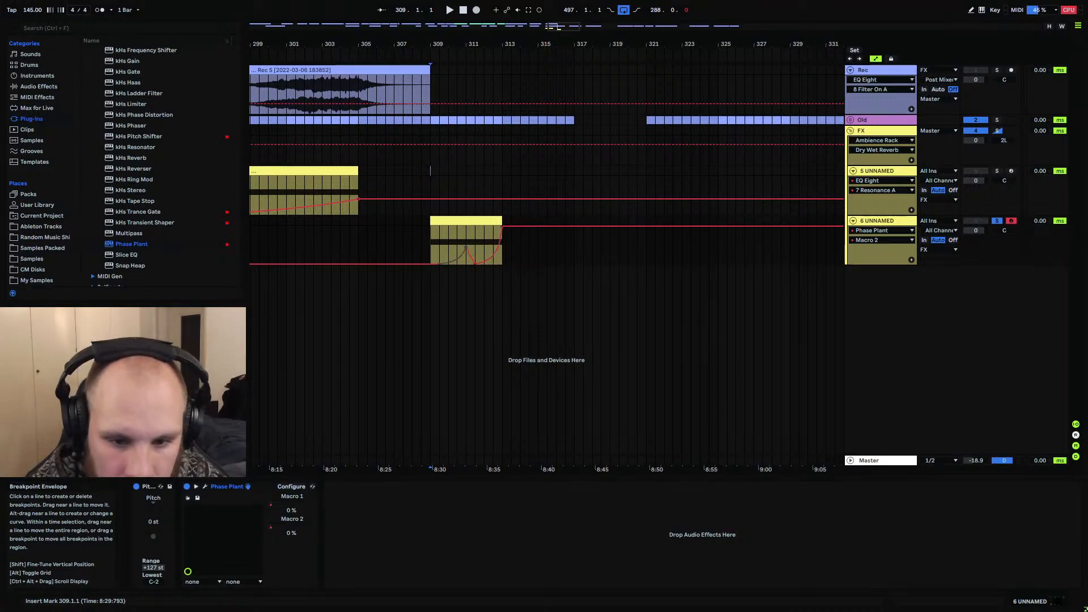
Automate Macro 3 with a rounded hump from bar 309, a dip near bar 312 and a steep rise at 313, and audition it
{"action": "left_click", "coordinate": [430, 241]}
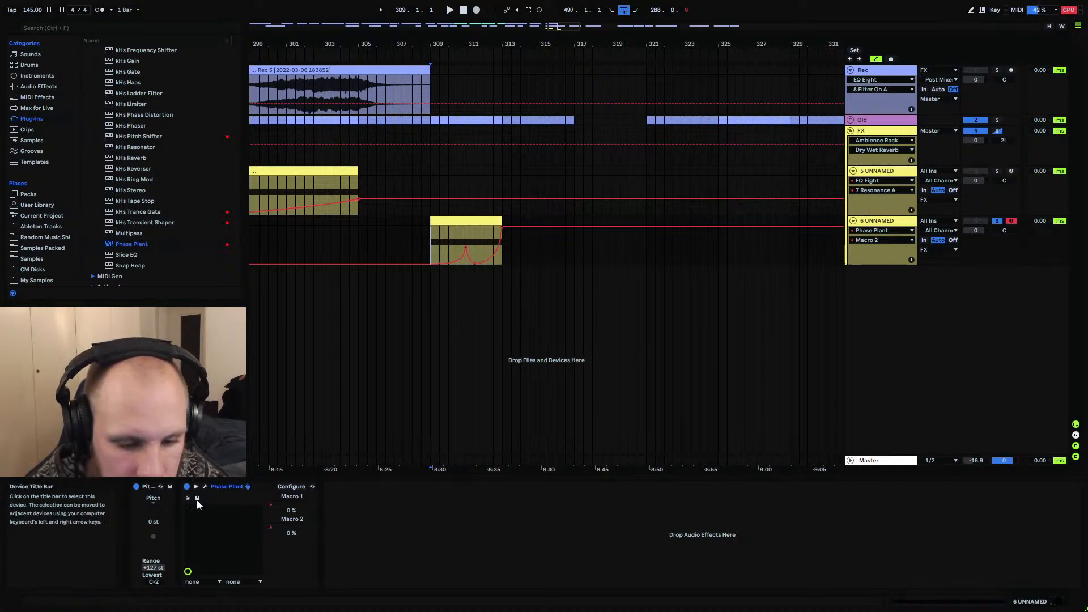
{"action": "left_click", "coordinate": [205, 486]}
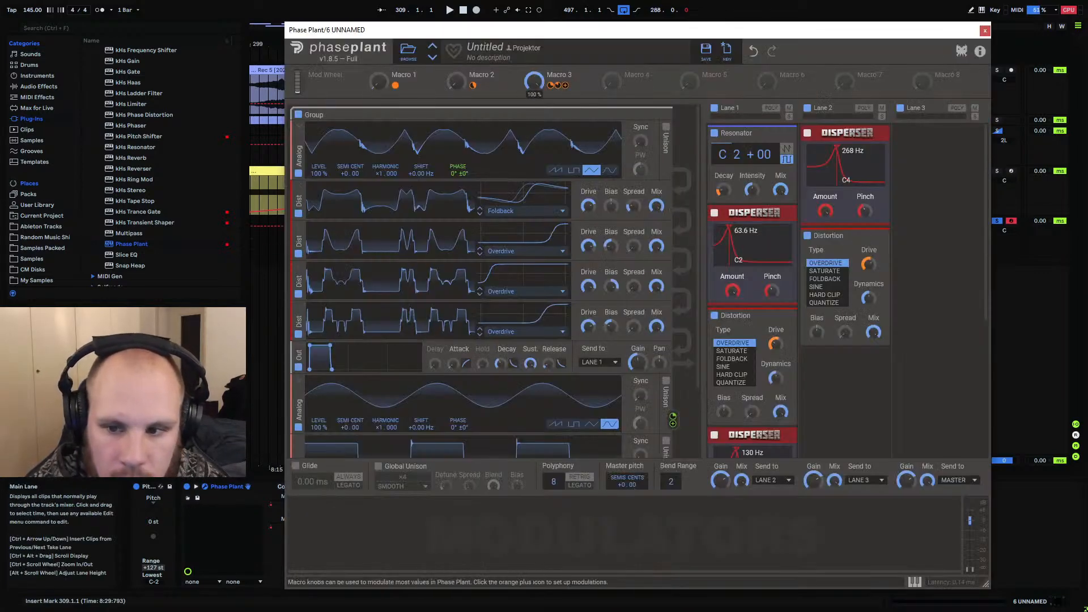
{"action": "left_click", "coordinate": [984, 31]}
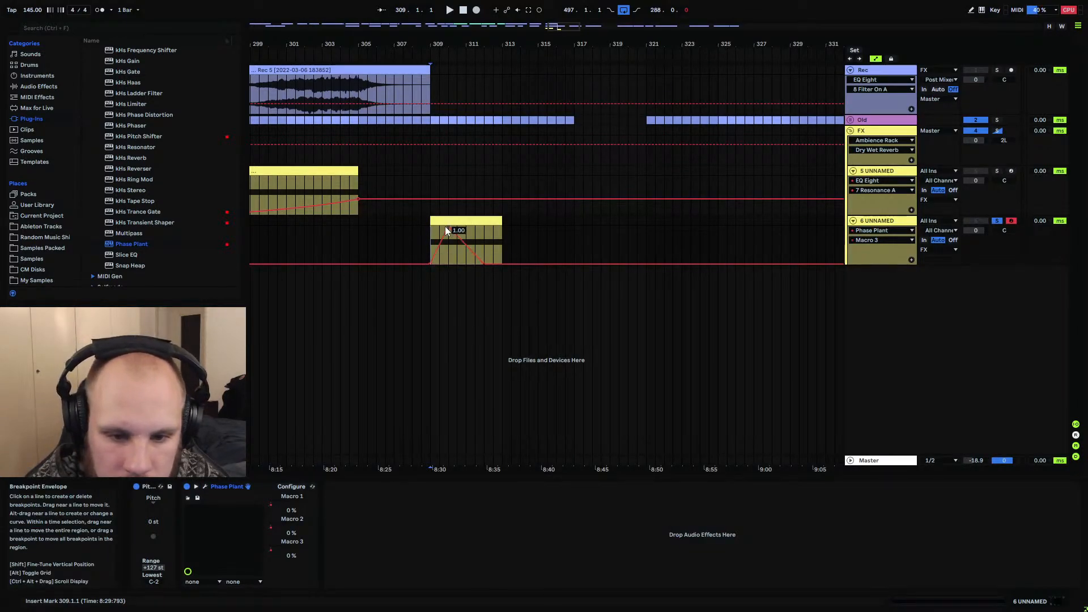
{"action": "mouse_move", "coordinate": [445, 230]}
{"action": "left_mouse_down"}
{"action": "mouse_move", "coordinate": [458, 243]}
{"action": "mouse_move", "coordinate": [448, 237]}
{"action": "left_mouse_up"}
{"action": "left_click_drag", "start_coordinate": [502, 263], "coordinate": [502, 225]}
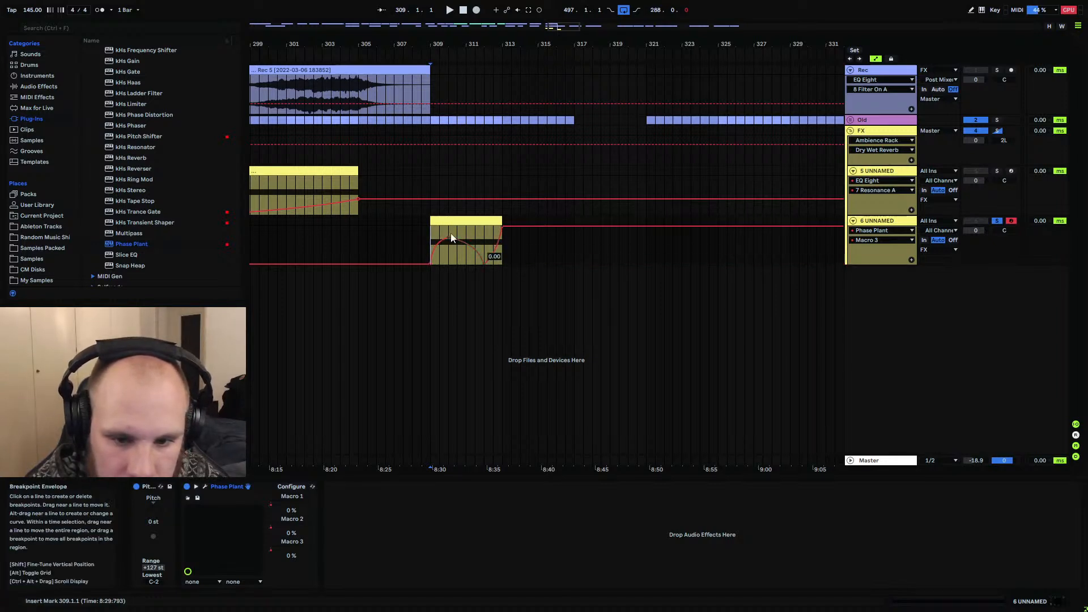
{"action": "key", "text": "space"}
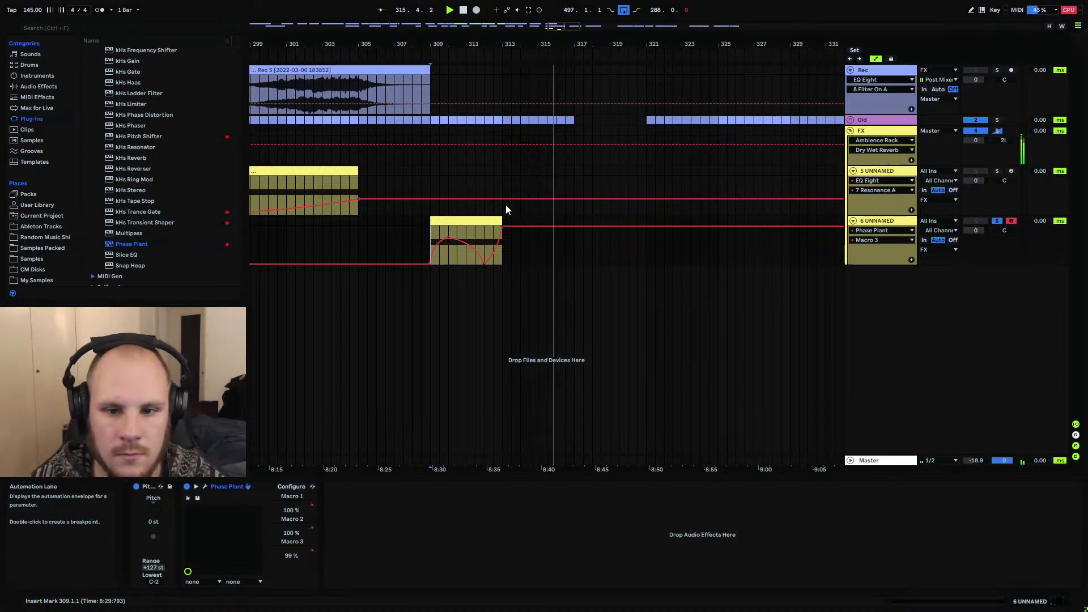
{"action": "key", "text": "space"}
Arm the Rec track and record the Phase Plant clip with its effect tail from bar 309 to about bar 320
{"action": "left_click", "coordinate": [433, 67]}
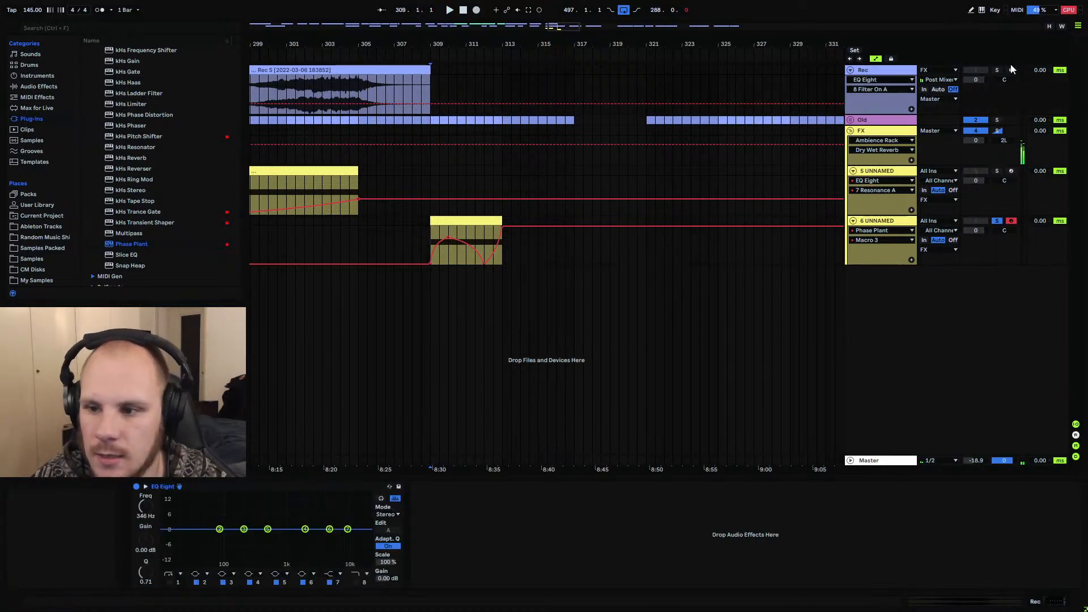
{"action": "left_click", "coordinate": [1011, 70]}
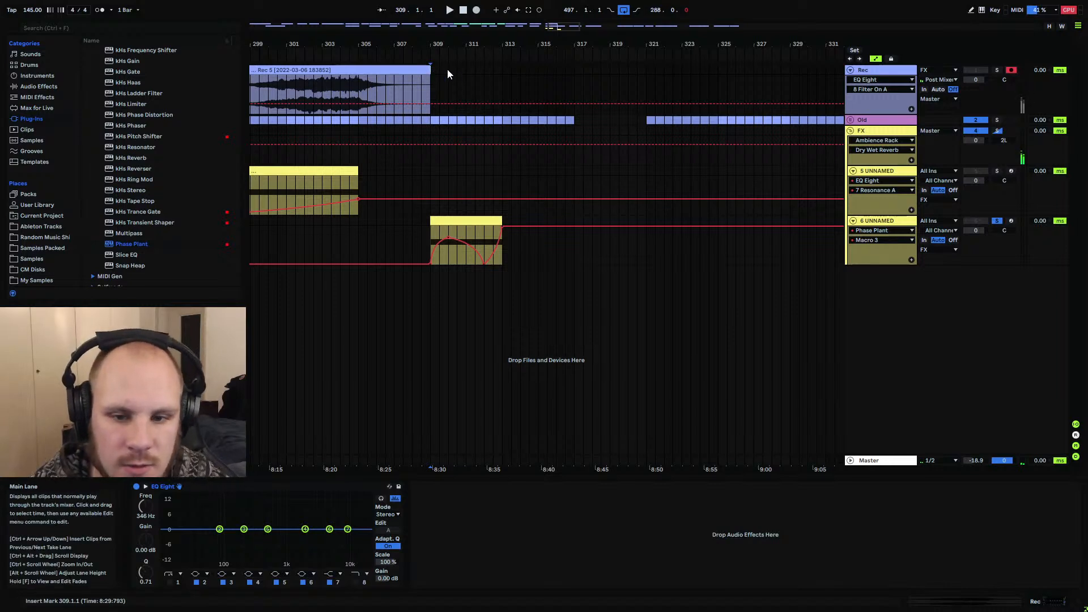
{"action": "left_click", "coordinate": [431, 68]}
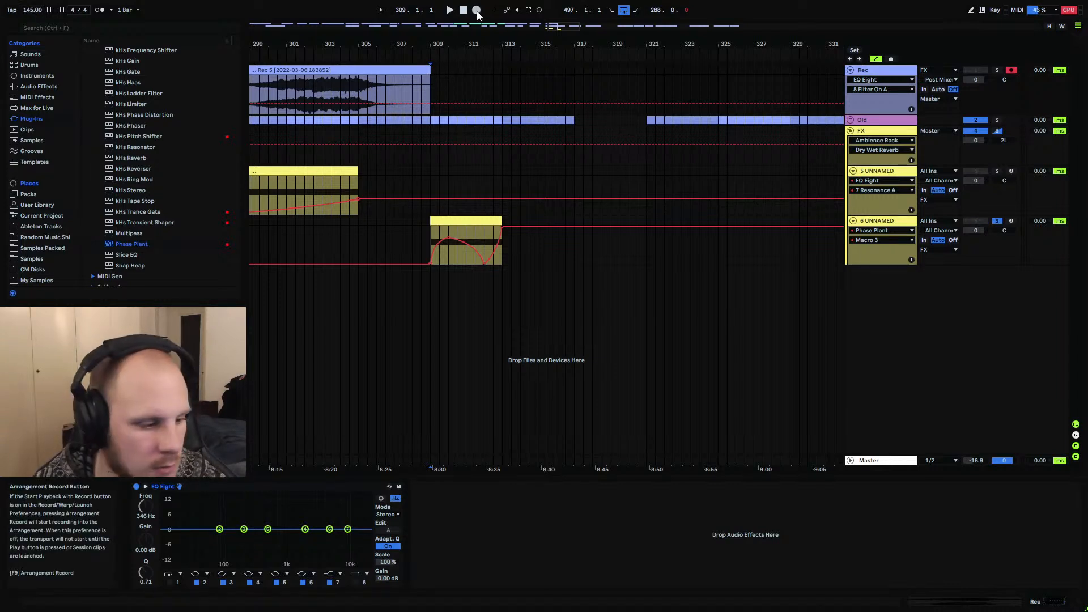
{"action": "left_click", "coordinate": [477, 12]}
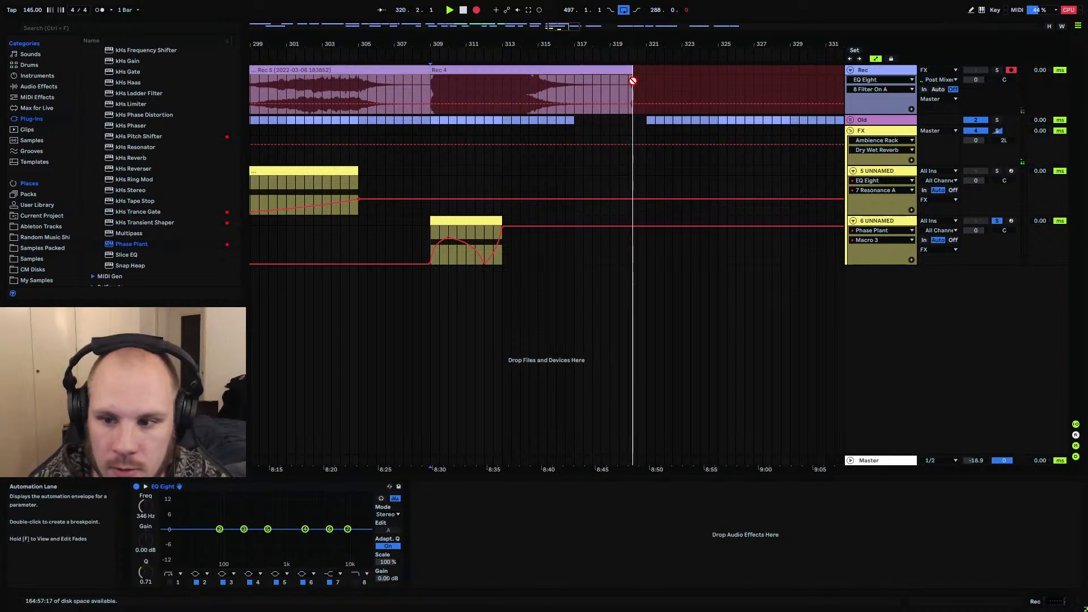
{"action": "key", "text": "space"}
Split the new Rec 4 recording at bar 319 and delete the remainder after it
{"action": "left_click", "coordinate": [899, 131]}
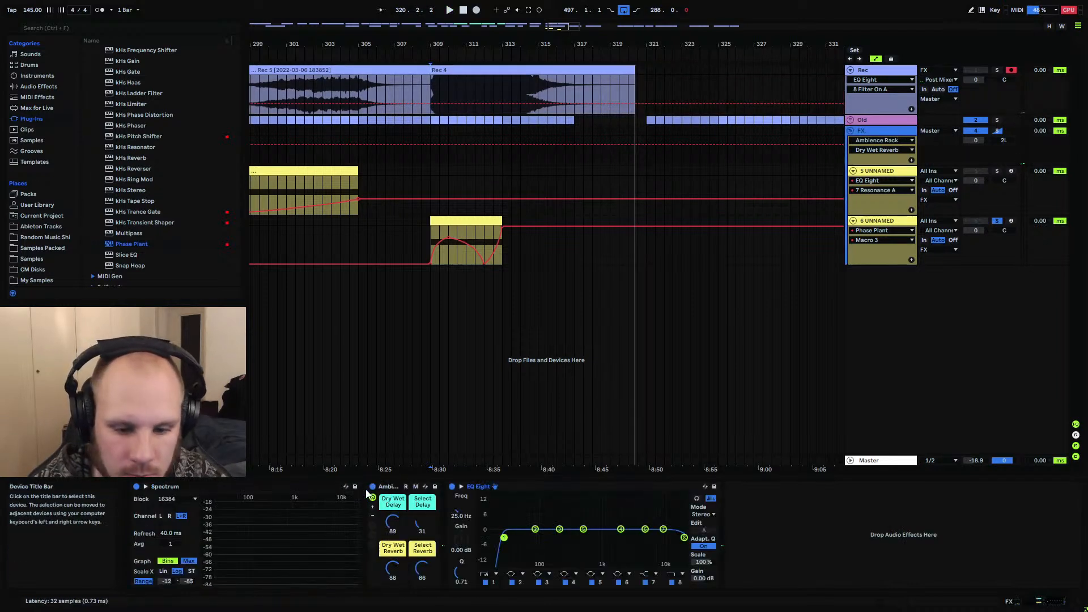
{"action": "left_click", "coordinate": [618, 89]}
{"action": "left_click", "coordinate": [610, 90]}
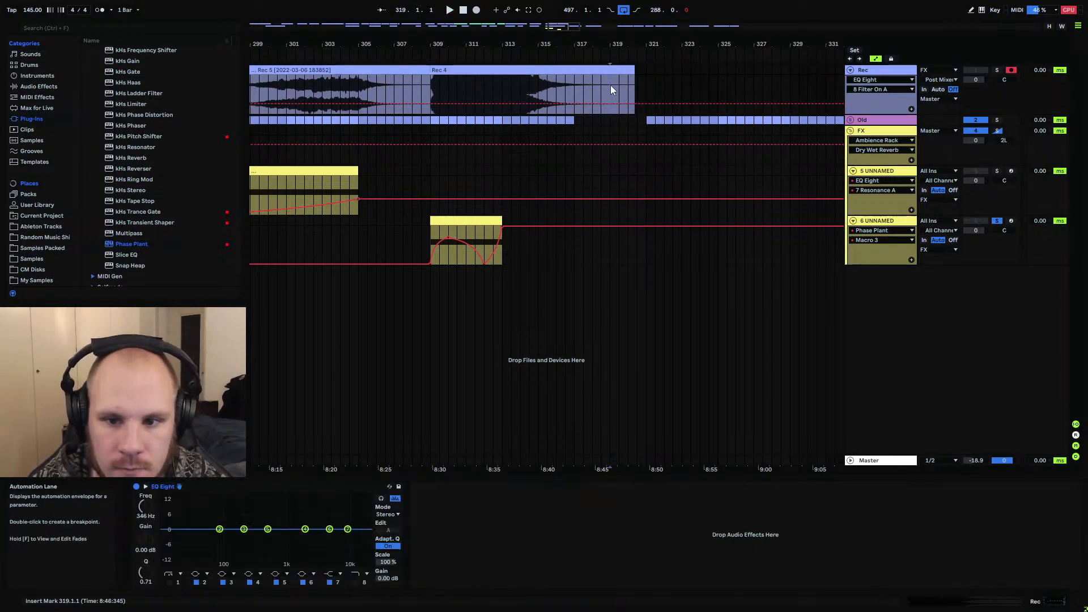
{"action": "key", "text": "ctrl+e"}
{"action": "key", "text": "Delete"}
Consolidate the trimmed Rec 4 clip and set its gain to 0.00 dB
{"action": "left_click", "coordinate": [590, 69]}
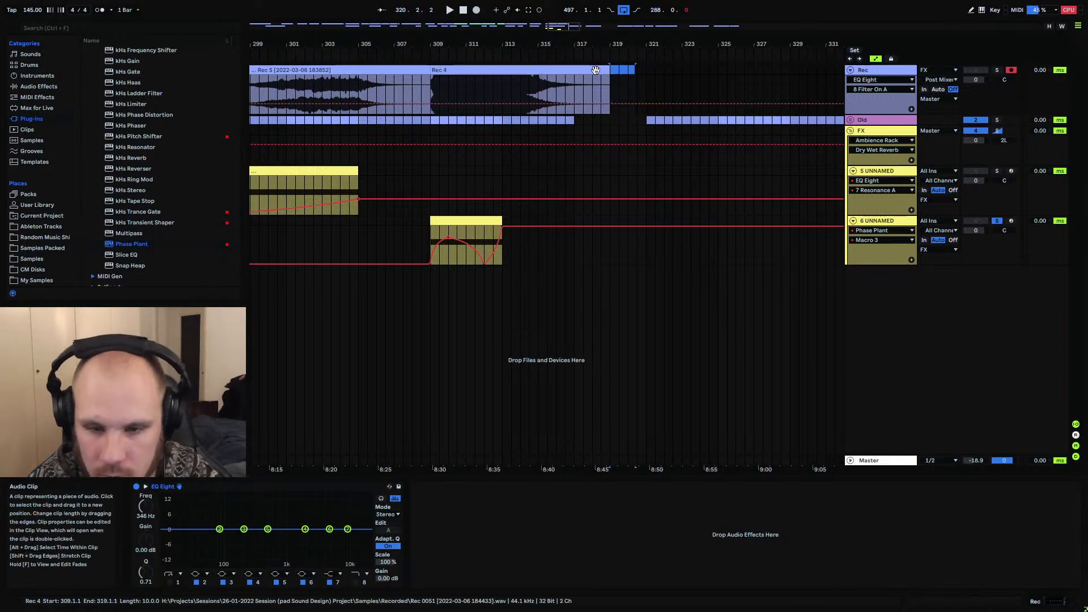
{"action": "key", "text": "ctrl+j"}
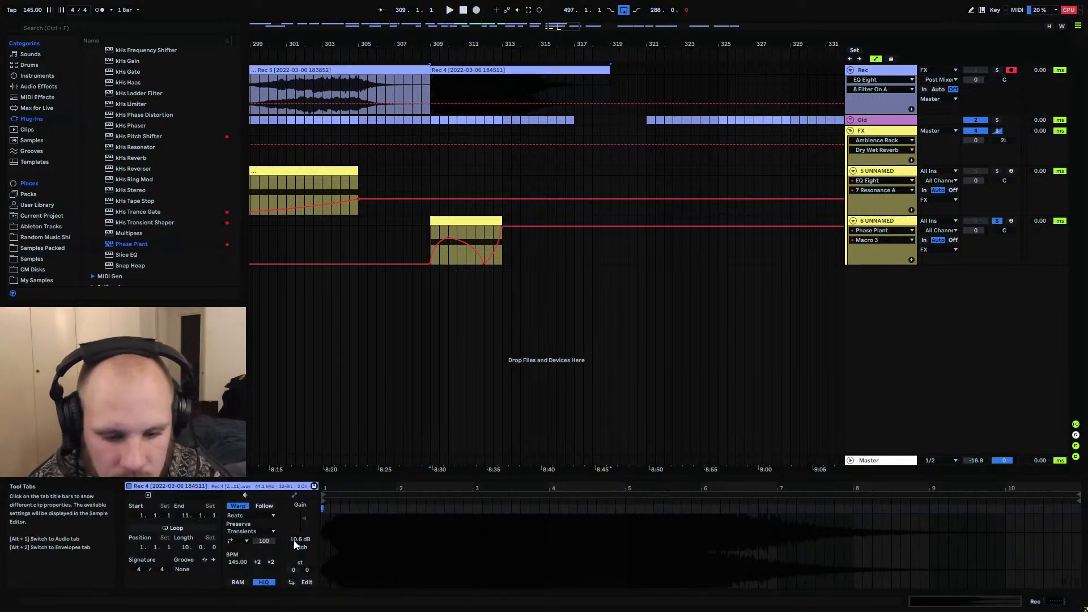
{"action": "key", "text": "Return"}
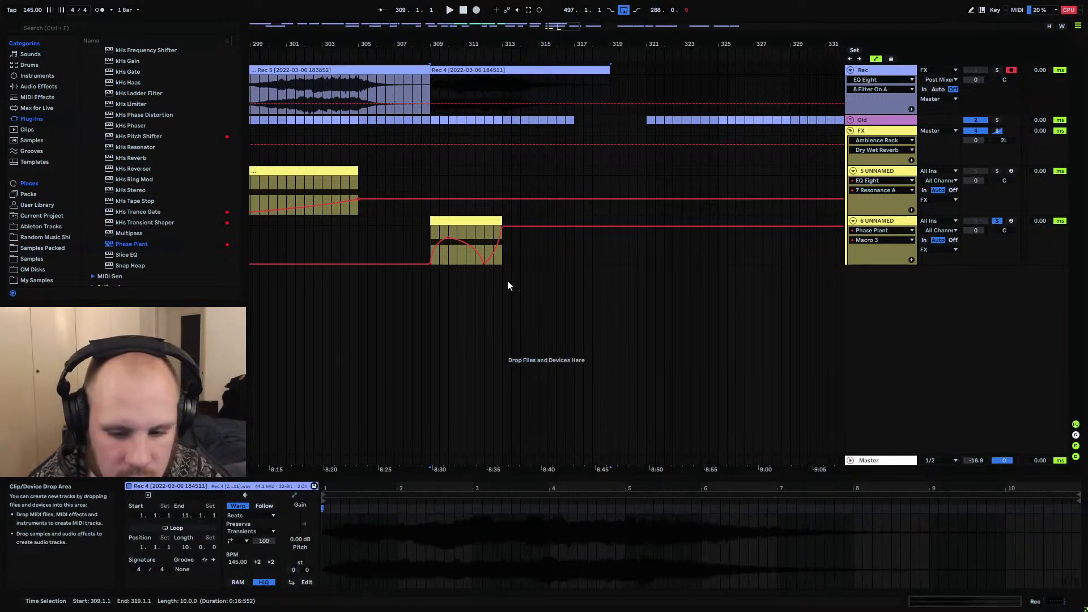
Give the Rec 4 clip a fade-in to about bar 310.5 and a fade-out from about bar 314, and audition it with Rec soloed
{"action": "left_click_drag", "start_coordinate": [510, 86], "coordinate": [575, 88]}
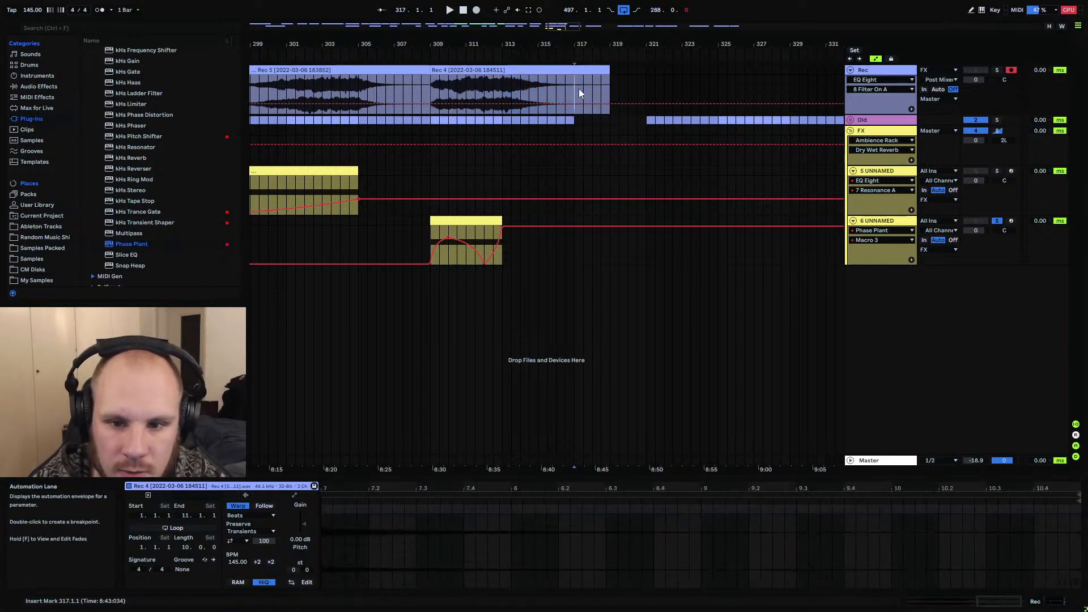
{"action": "left_click", "coordinate": [606, 71]}
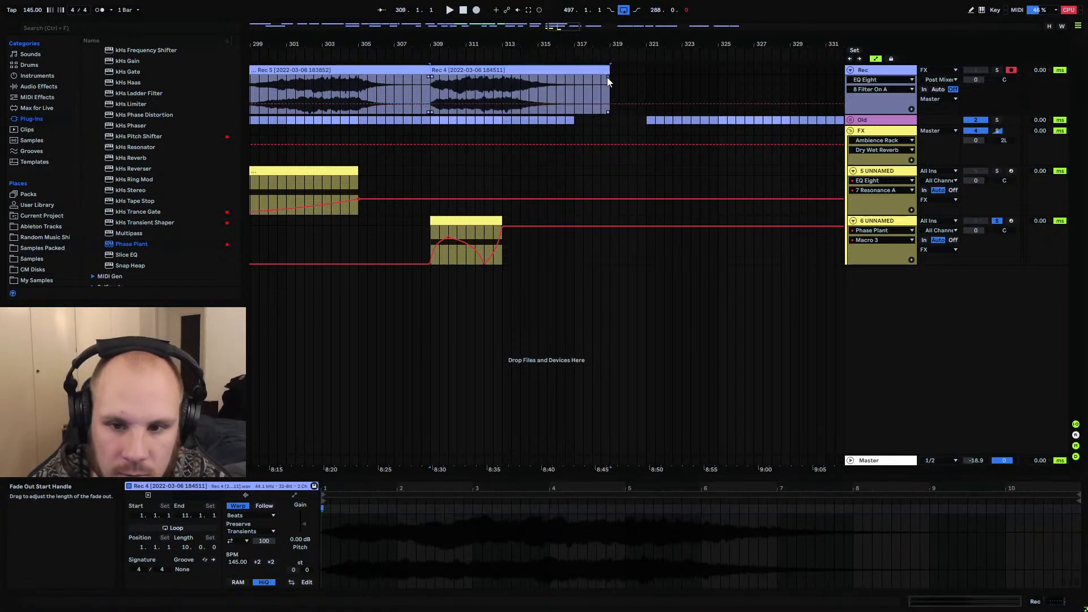
{"action": "left_click_drag", "start_coordinate": [607, 77], "coordinate": [519, 88]}
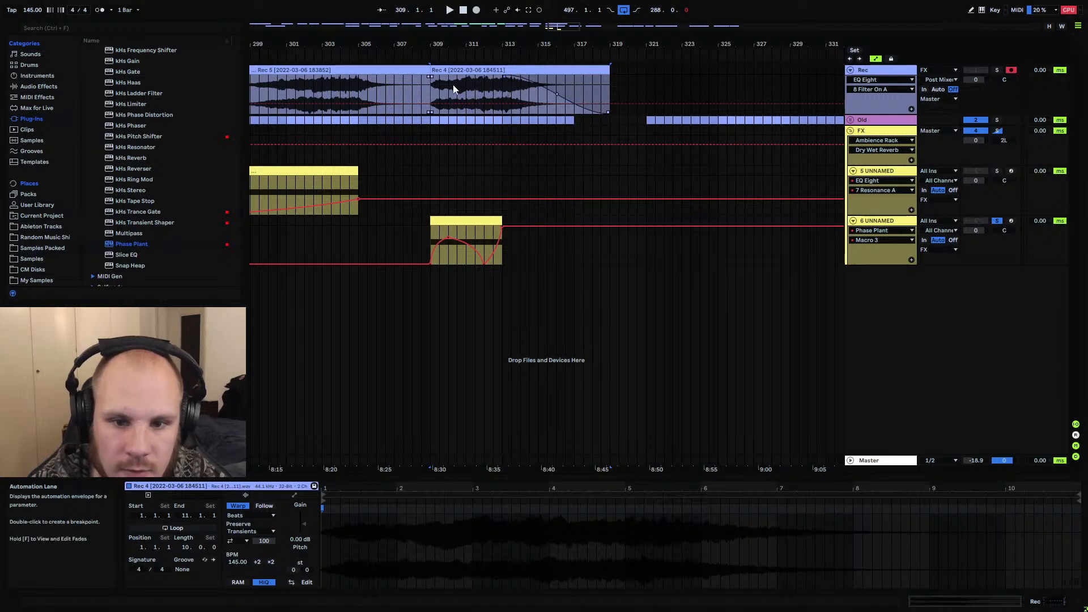
{"action": "left_click_drag", "start_coordinate": [465, 77], "coordinate": [465, 93]}
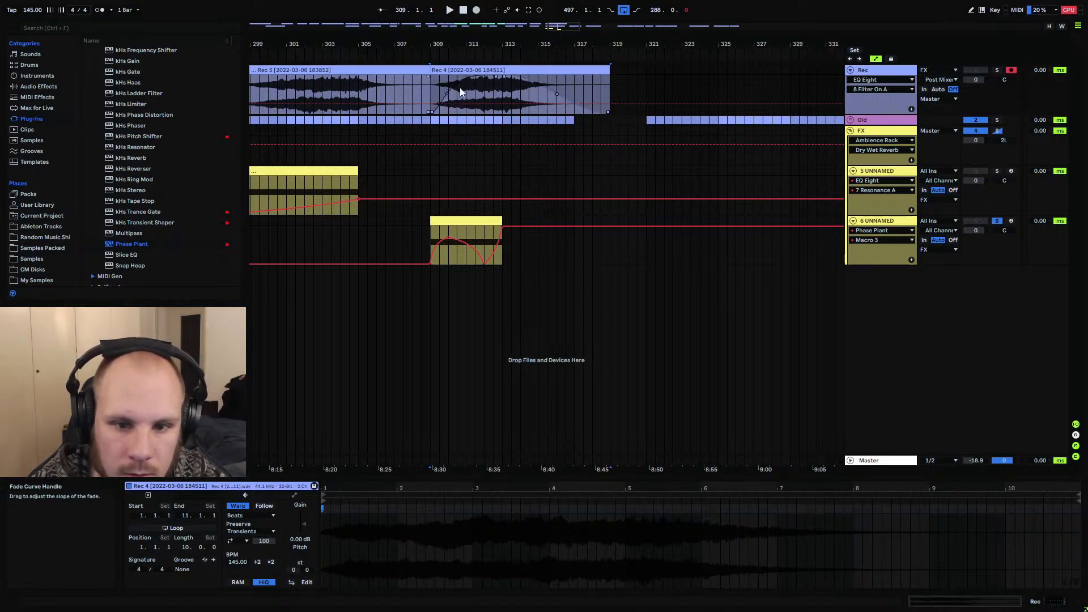
{"action": "left_click_drag", "start_coordinate": [495, 77], "coordinate": [477, 78]}
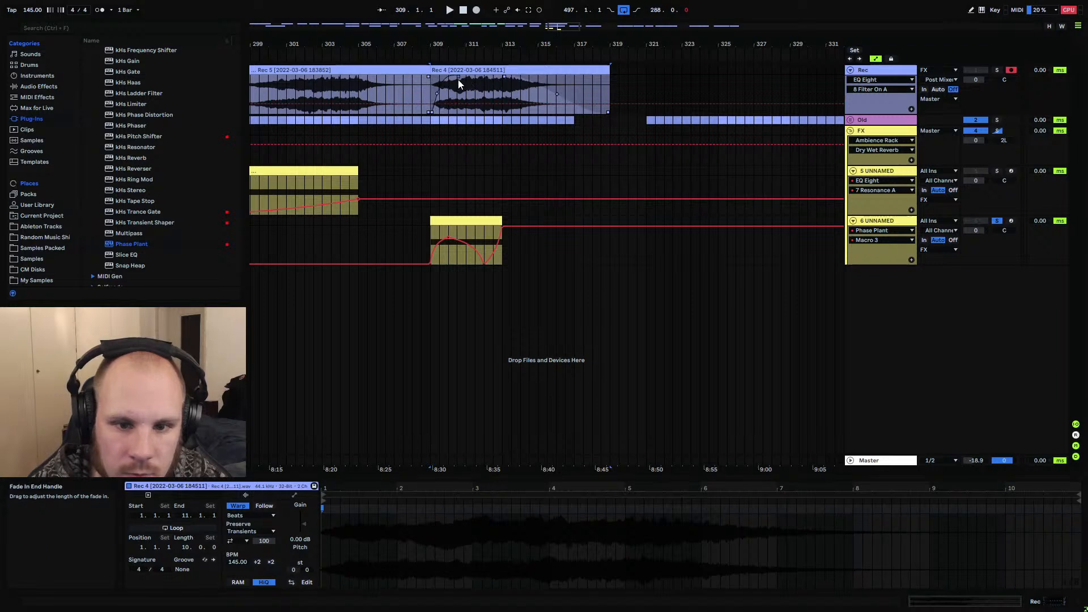
{"action": "scroll", "coordinate": [126, 235], "scroll_direction": "down", "scroll_amount": 3}
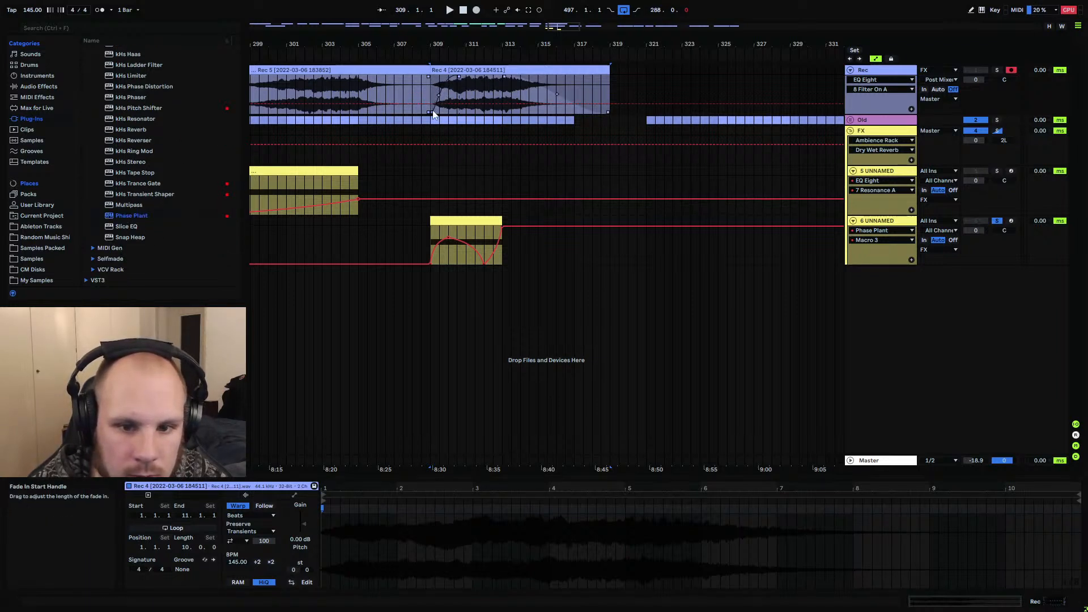
{"action": "key", "text": "space"}
{"action": "left_click", "coordinate": [997, 71]}
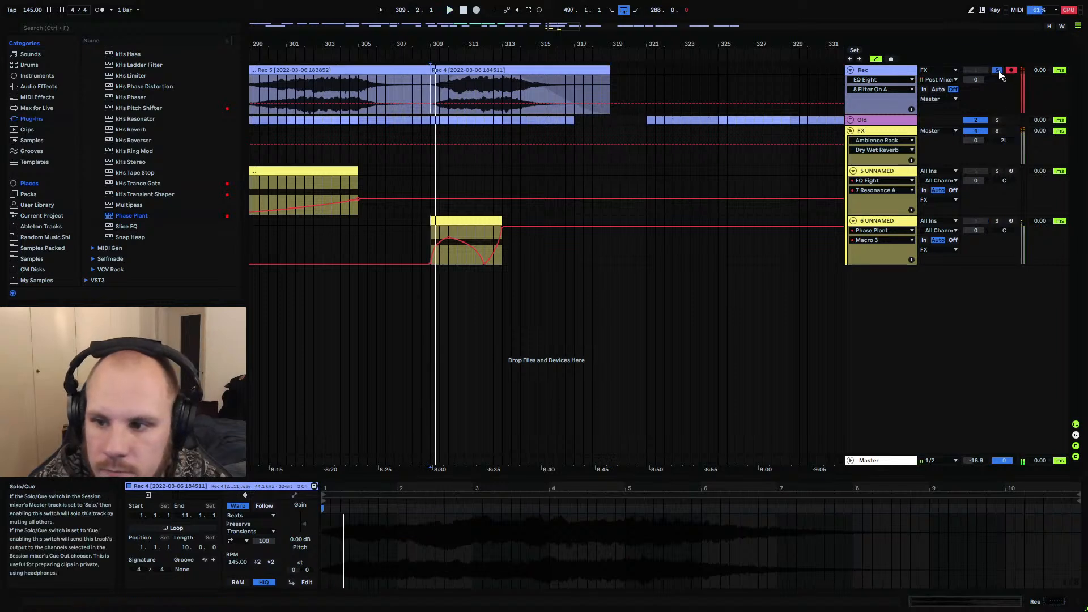
Locate the Utility device among the audio effects
{"action": "left_click", "coordinate": [39, 86]}
{"action": "scroll", "coordinate": [152, 216], "scroll_direction": "down", "scroll_amount": 10}
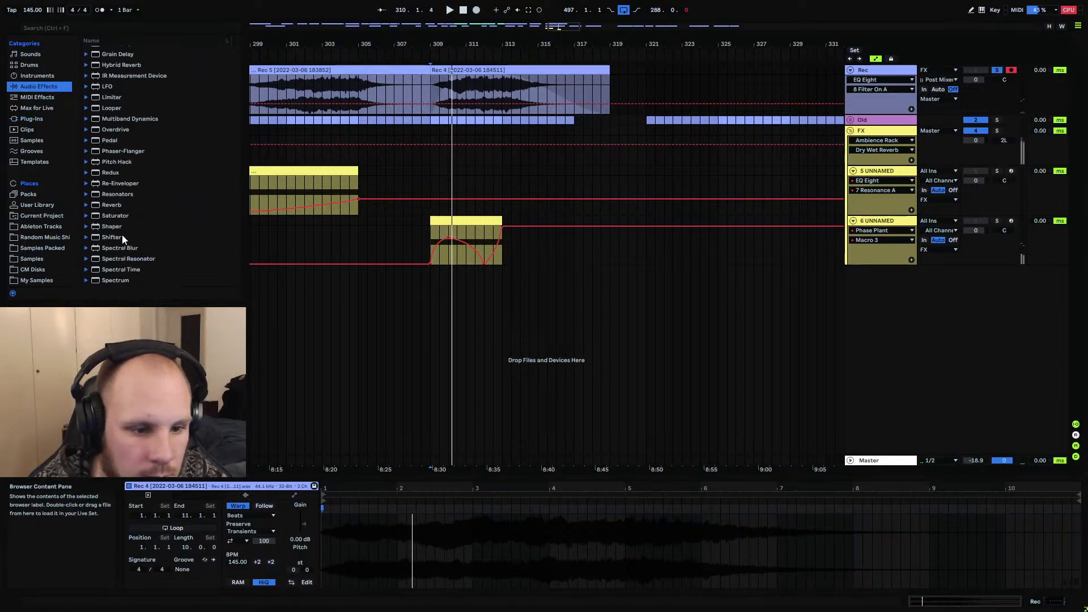
{"action": "scroll", "coordinate": [119, 236], "scroll_direction": "down", "scroll_amount": 3}
{"action": "left_click_drag", "start_coordinate": [112, 258], "coordinate": [131, 217]}
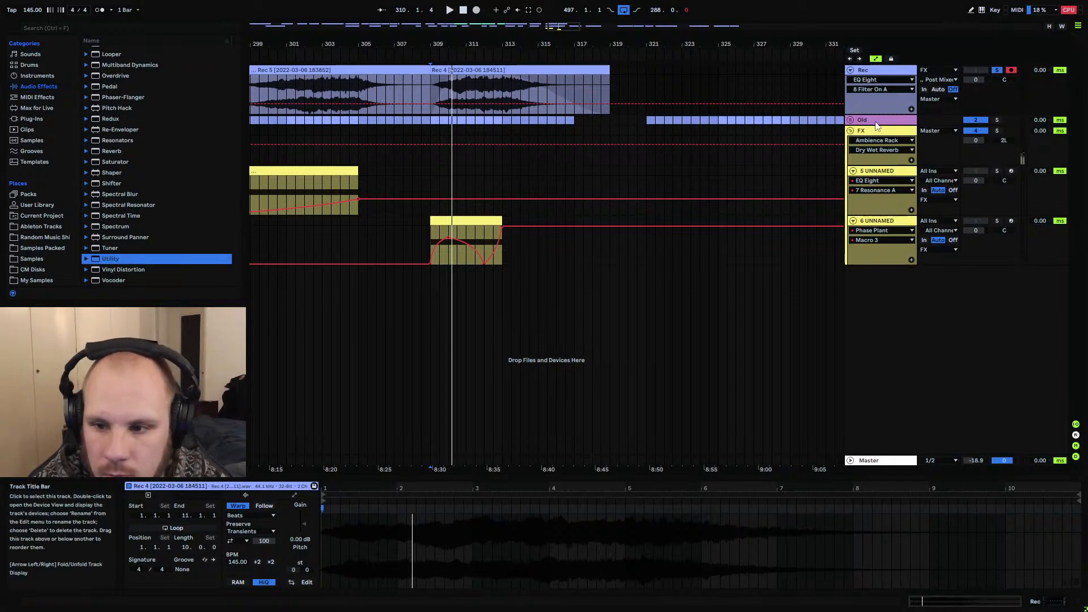
Insert a new audio track between Rec and the Old group and name it Render Track
{"action": "key", "text": "ctrl+t"}
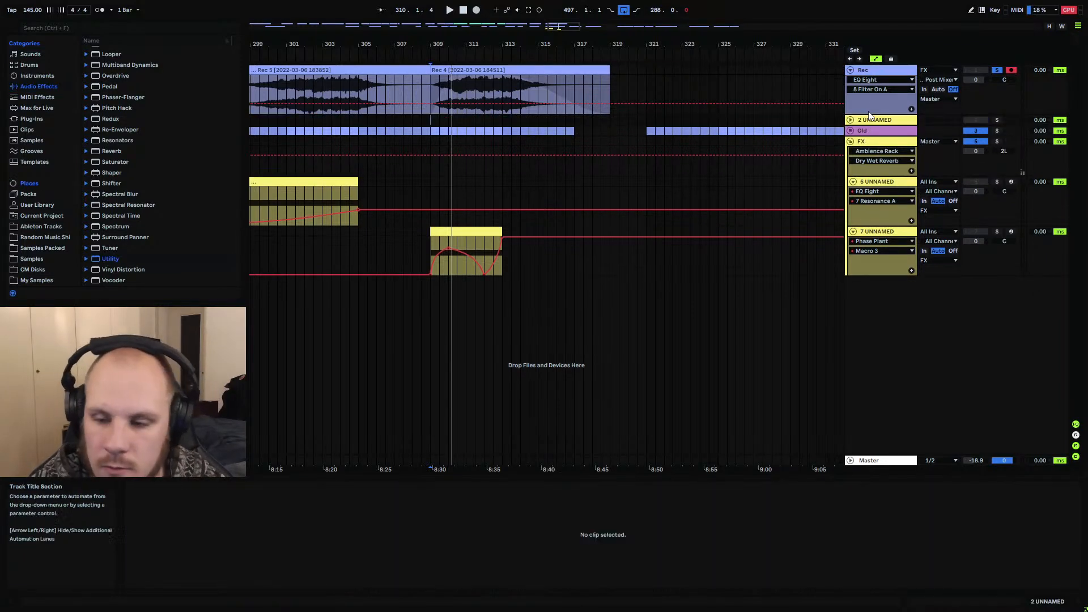
{"action": "left_click", "coordinate": [850, 120]}
{"action": "right_click", "coordinate": [888, 120]}
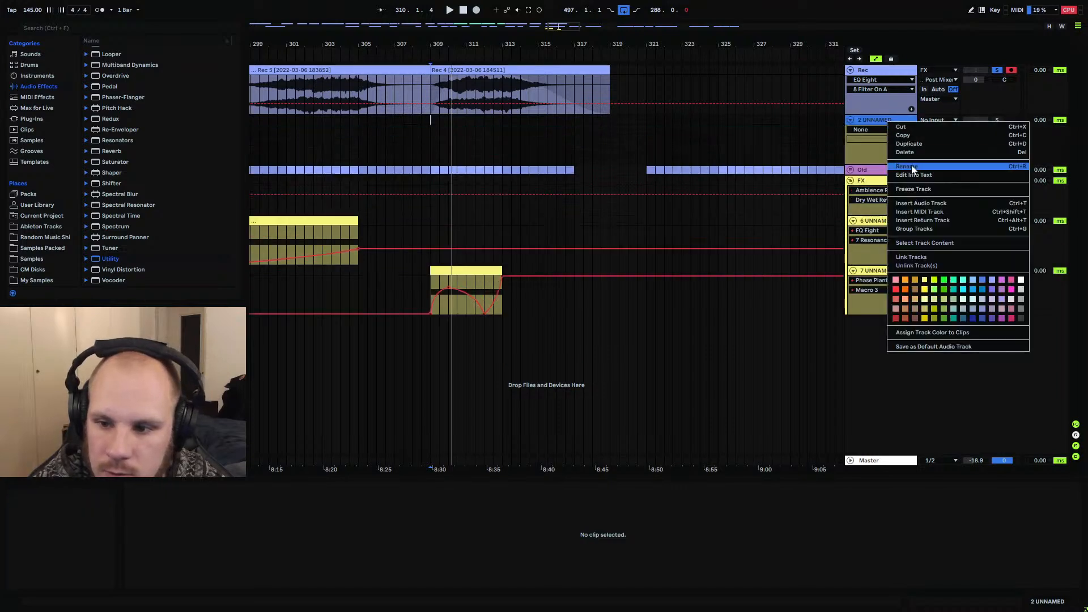
{"action": "left_click", "coordinate": [912, 167]}
{"action": "type", "text": "Render 1"}
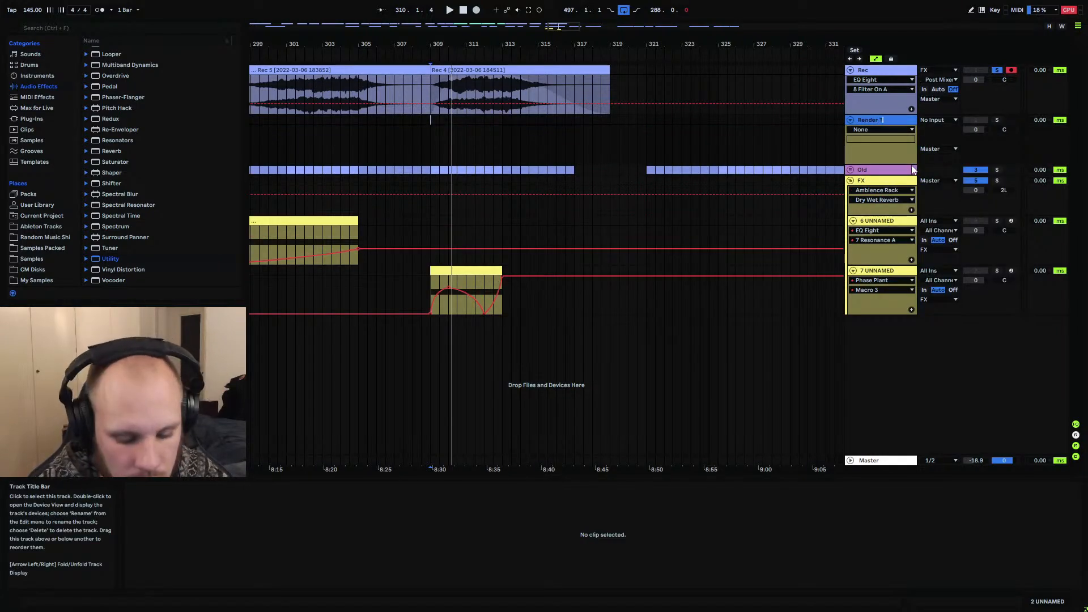
{"action": "type", "text": "rack"}
{"action": "key", "text": "Return"}
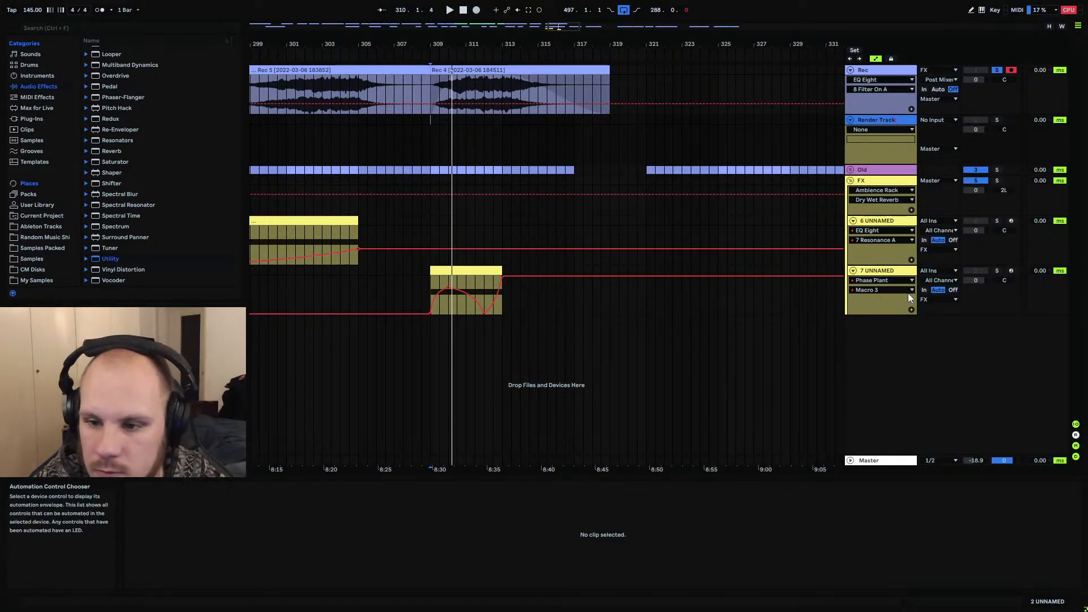
Move the Rec 4 clip onto Render Track at bar 309 and add Utility to that track with its Gain automation shown
{"action": "left_click_drag", "start_coordinate": [502, 83], "coordinate": [501, 121]}
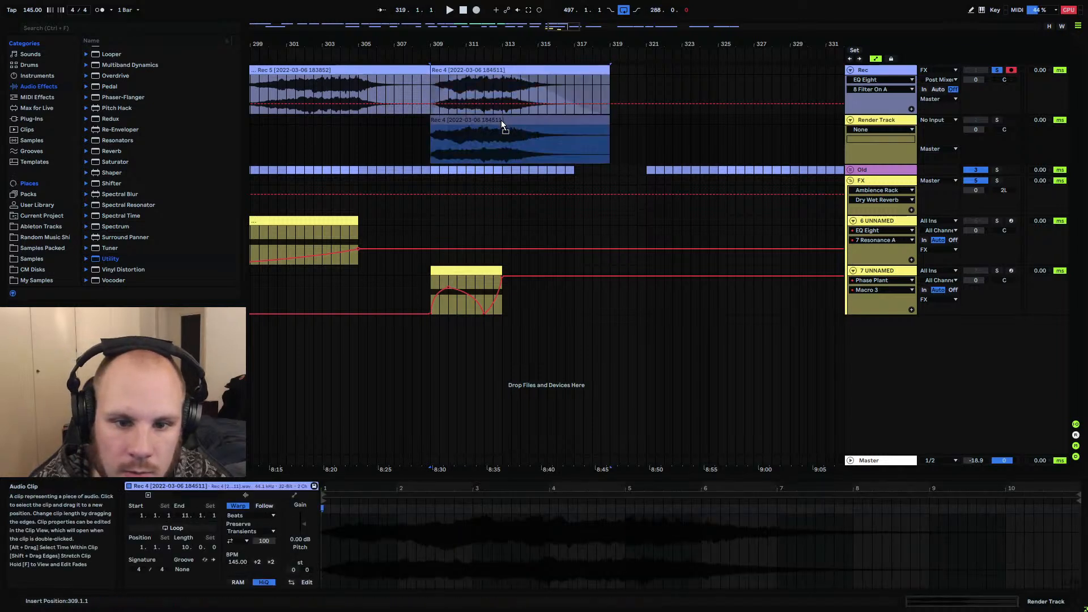
{"action": "left_click_drag", "start_coordinate": [108, 259], "coordinate": [430, 151]}
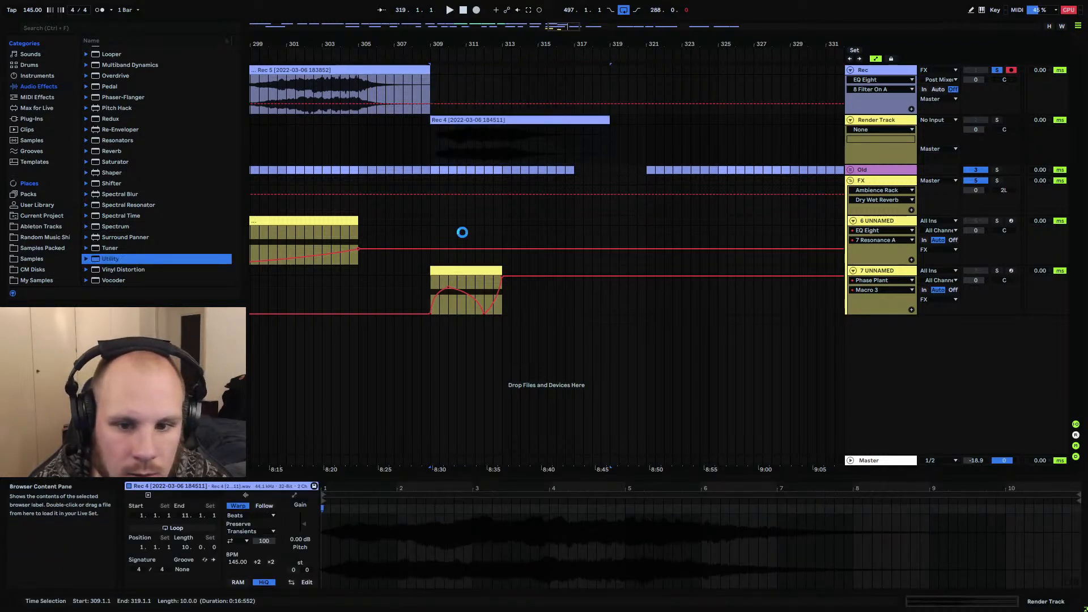
{"action": "left_click", "coordinate": [189, 515]}
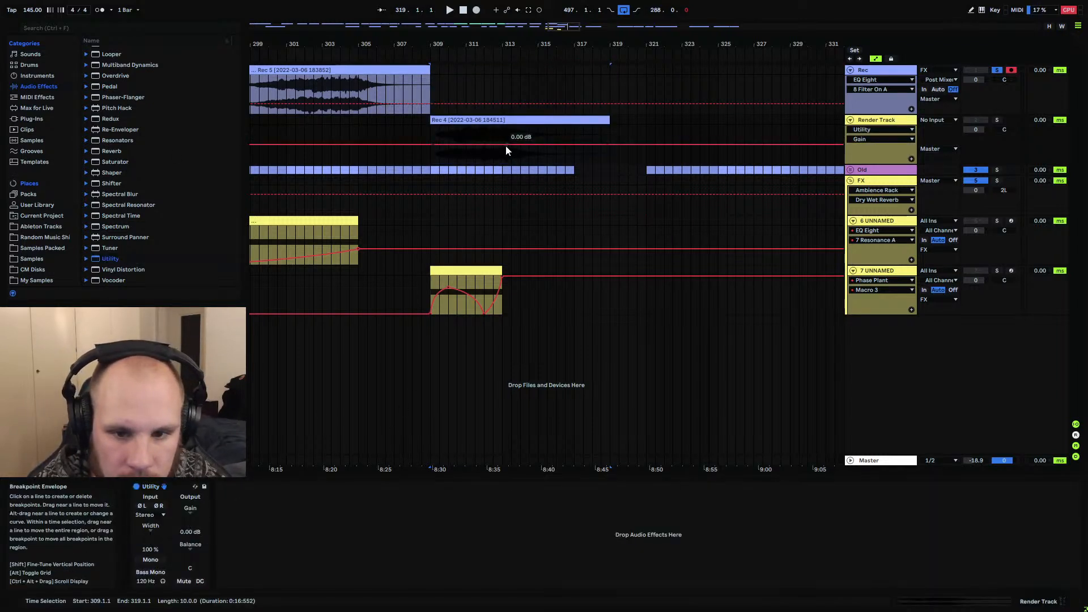
Automate the Utility Gain on Render Track to rise from -15.7 dB at bar 309 to a louder level at bar 313
{"action": "left_click_drag", "start_coordinate": [501, 146], "coordinate": [501, 152]}
{"action": "left_click_drag", "start_coordinate": [508, 44], "coordinate": [607, 153]}
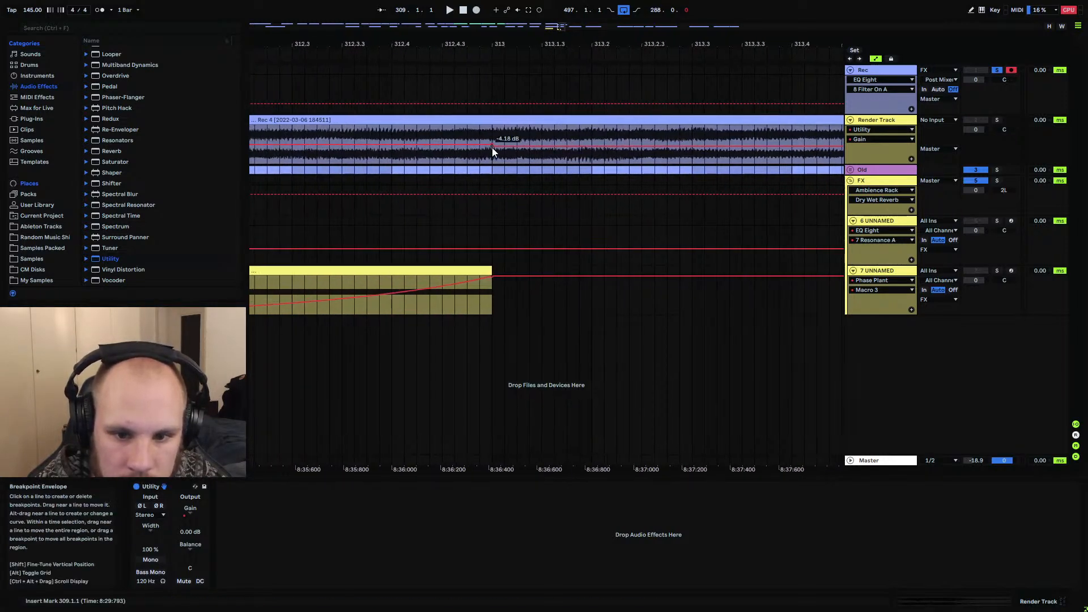
{"action": "left_click_drag", "start_coordinate": [492, 146], "coordinate": [502, 150]}
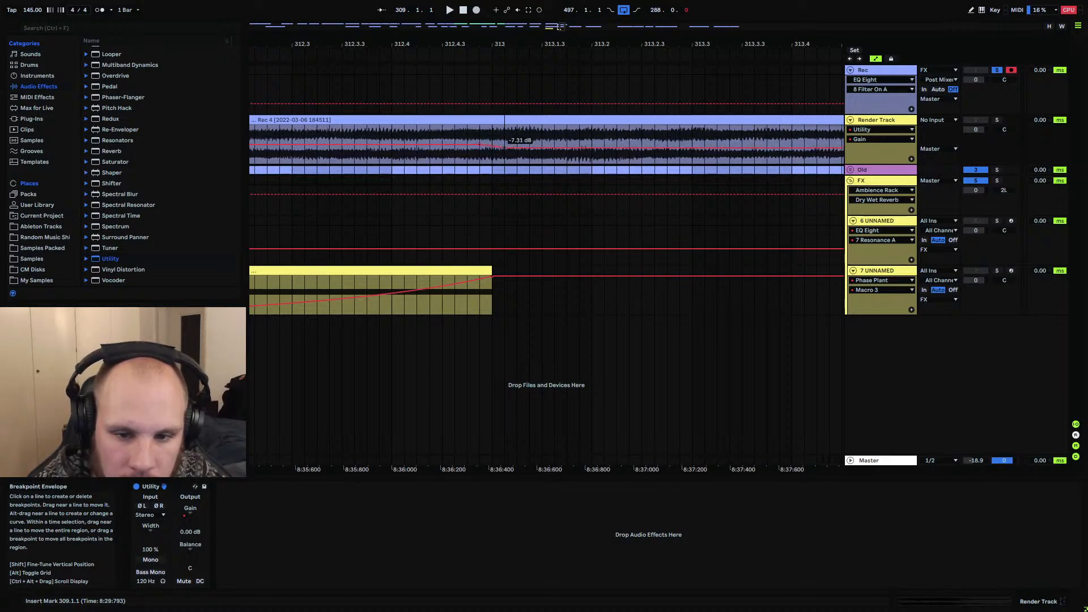
{"action": "left_click_drag", "start_coordinate": [492, 45], "coordinate": [663, 11]}
{"action": "left_click_drag", "start_coordinate": [665, 132], "coordinate": [538, 153]}
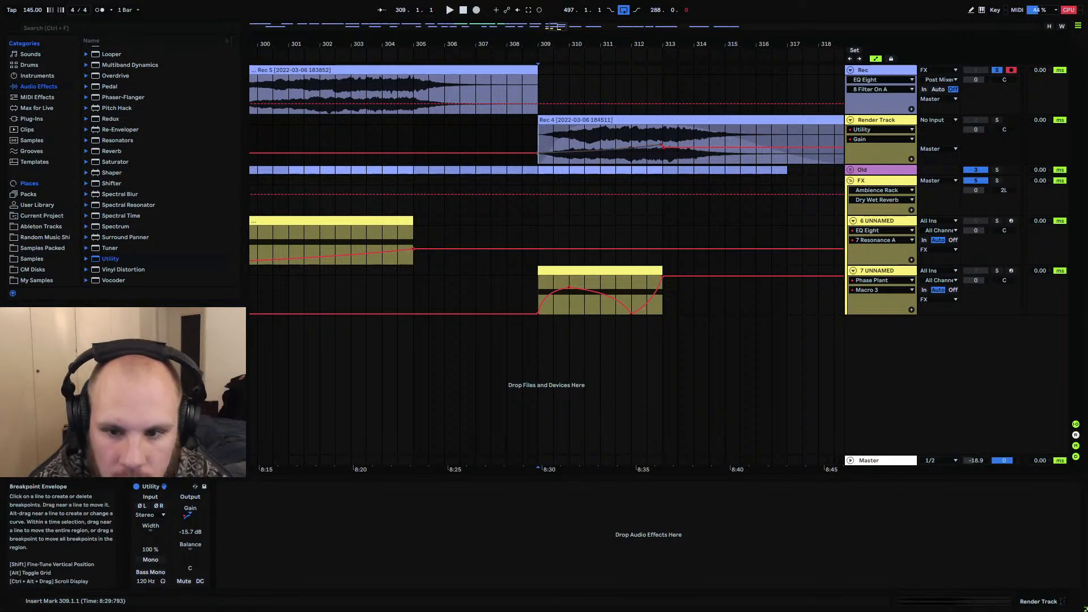
Freeze and flatten Render Track to print the gain automation into the audio
{"action": "right_click", "coordinate": [878, 119]}
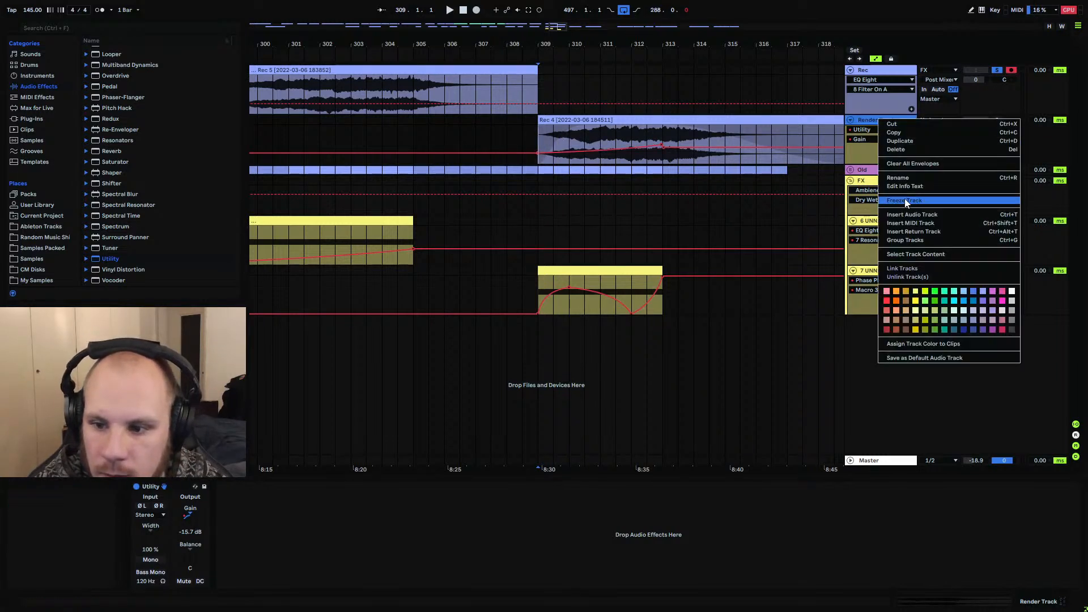
{"action": "left_click", "coordinate": [905, 199]}
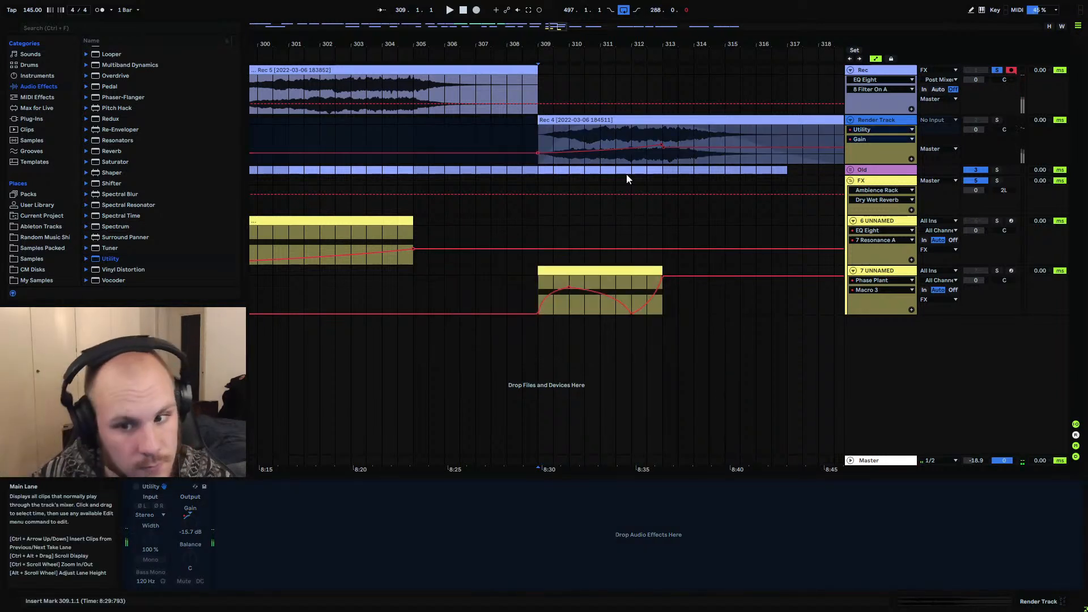
{"action": "right_click", "coordinate": [880, 119]}
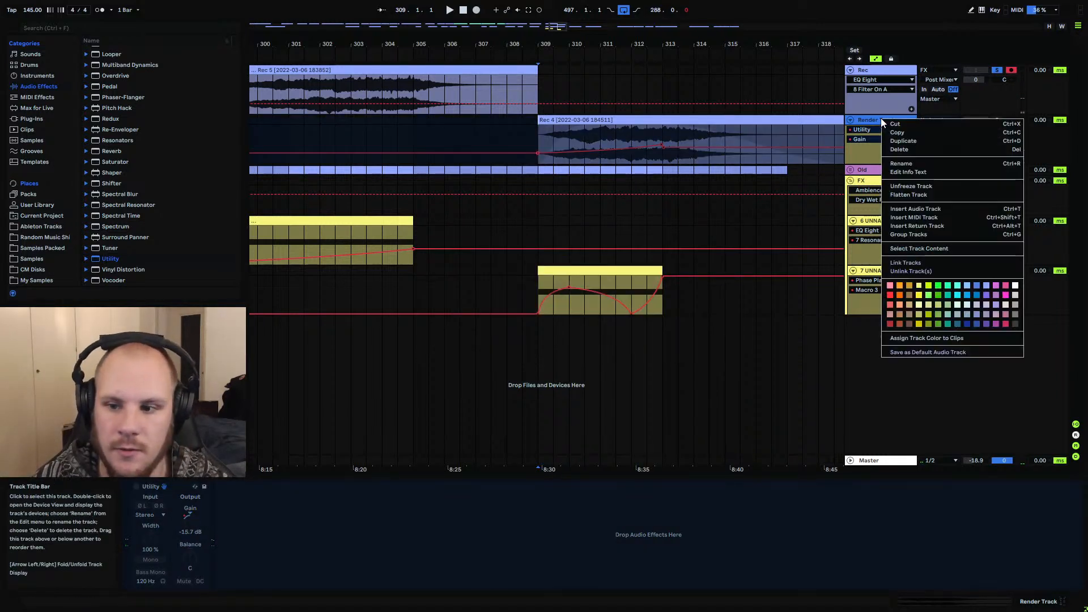
{"action": "left_click", "coordinate": [903, 193]}
Consolidate the flattened Rec 4 clip on Render Track and set its clip gain to 0.00 dB
{"action": "left_click", "coordinate": [675, 162]}
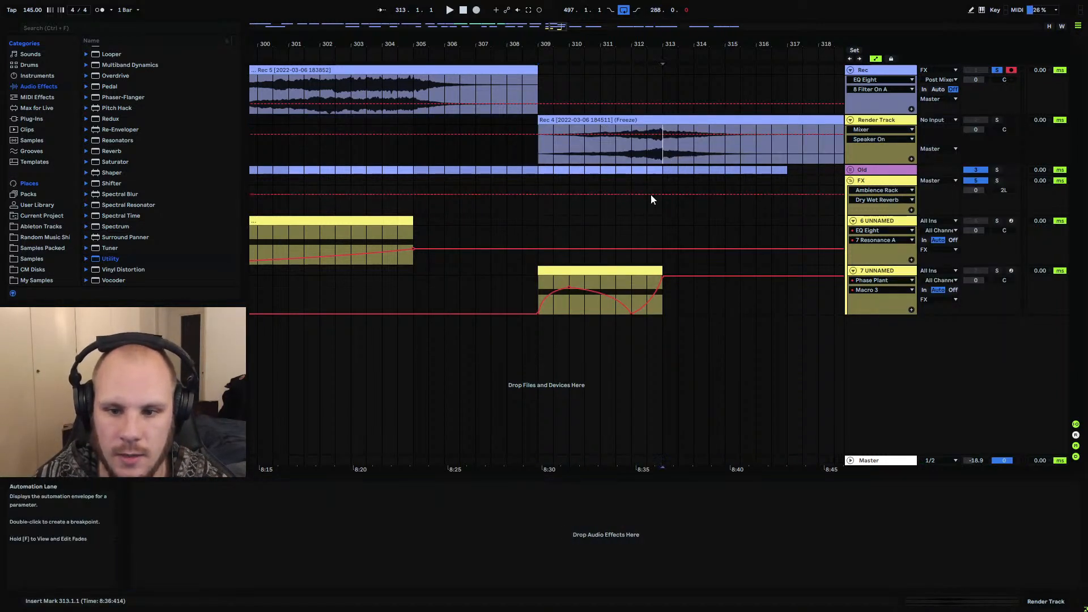
{"action": "left_click", "coordinate": [544, 151]}
{"action": "left_click_drag", "start_coordinate": [656, 44], "coordinate": [566, 45]}
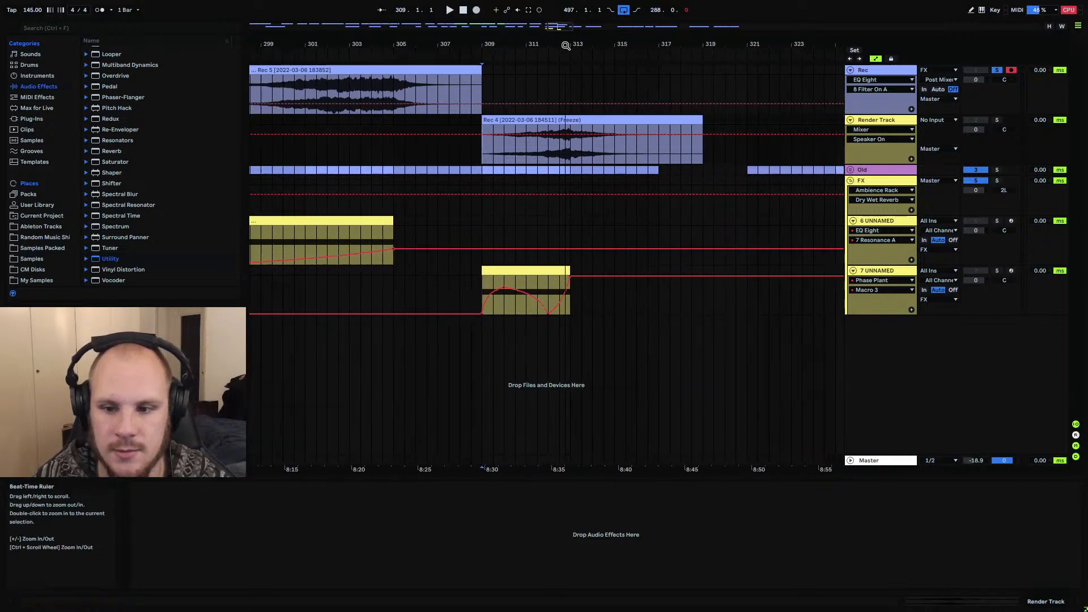
{"action": "left_click", "coordinate": [689, 119]}
{"action": "key", "text": "ctrl+j"}
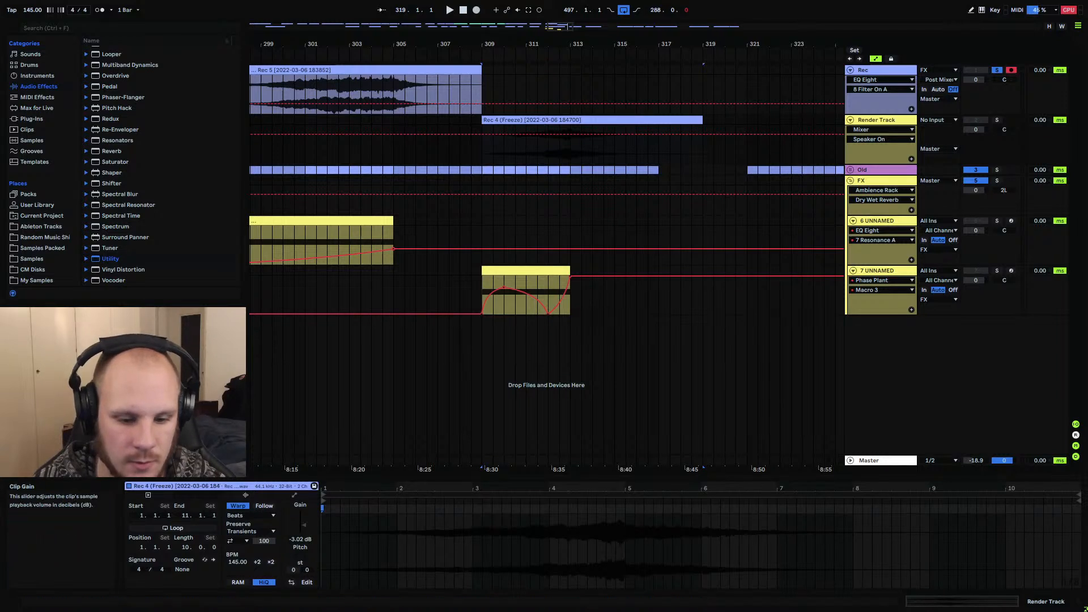
{"action": "double_click", "coordinate": [294, 539]}
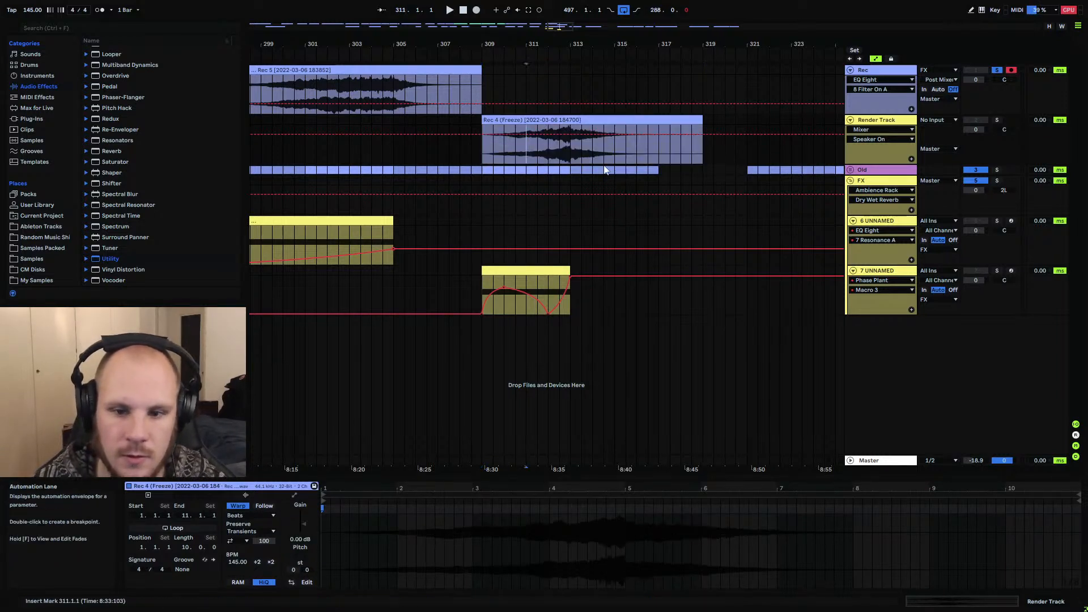
Solo Render Track and audition the consolidated clip from bar 309 and again around bar 312, checking the section after bar 313
{"action": "left_click", "coordinate": [486, 145]}
{"action": "left_click", "coordinate": [997, 120]}
{"action": "key", "text": "space"}
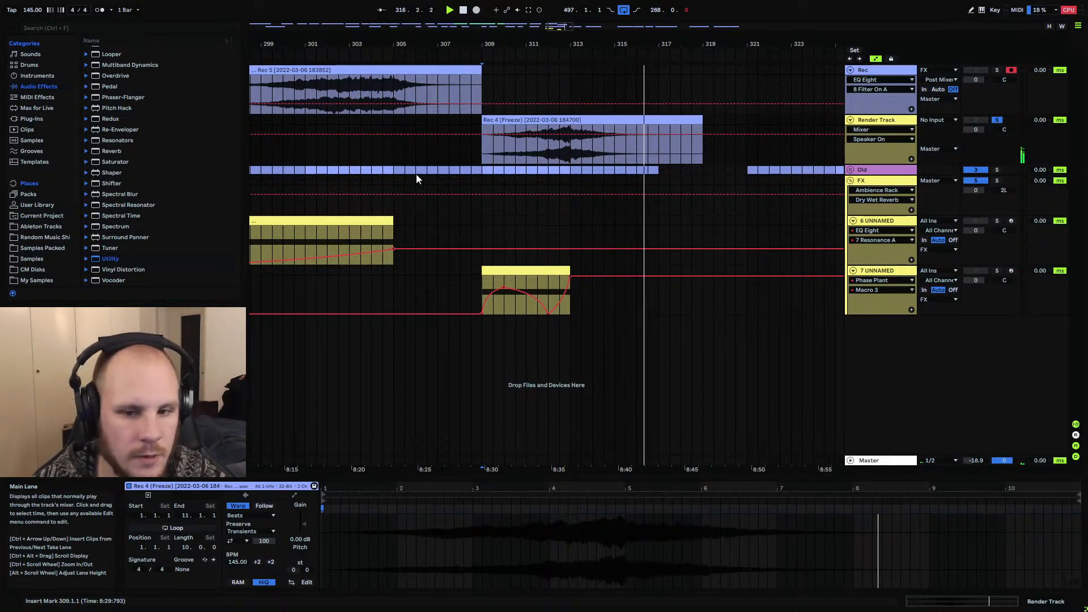
{"action": "left_click", "coordinate": [576, 158]}
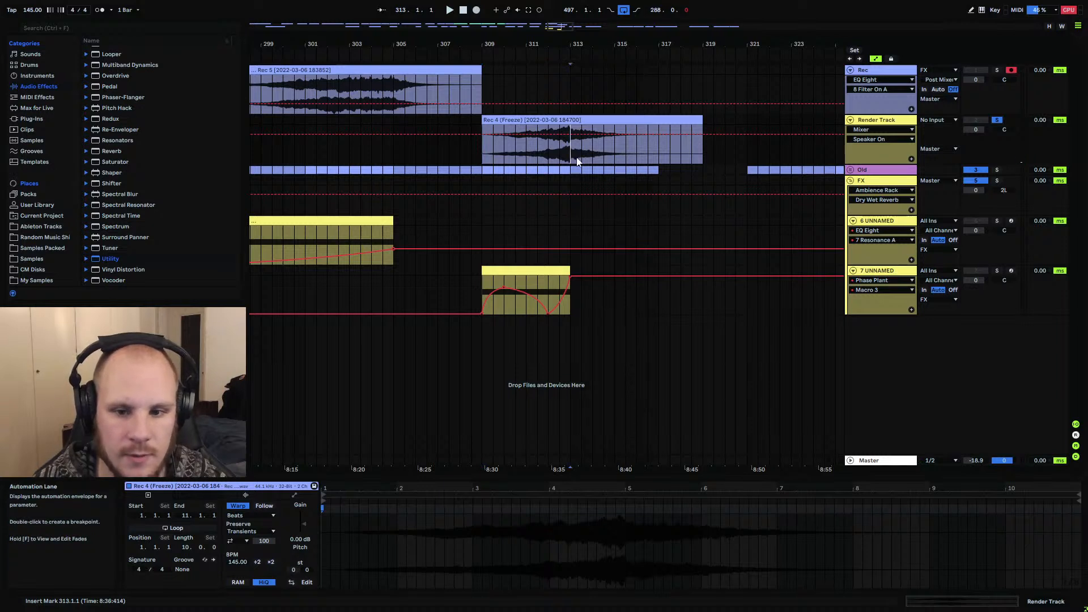
{"action": "left_click", "coordinate": [549, 152]}
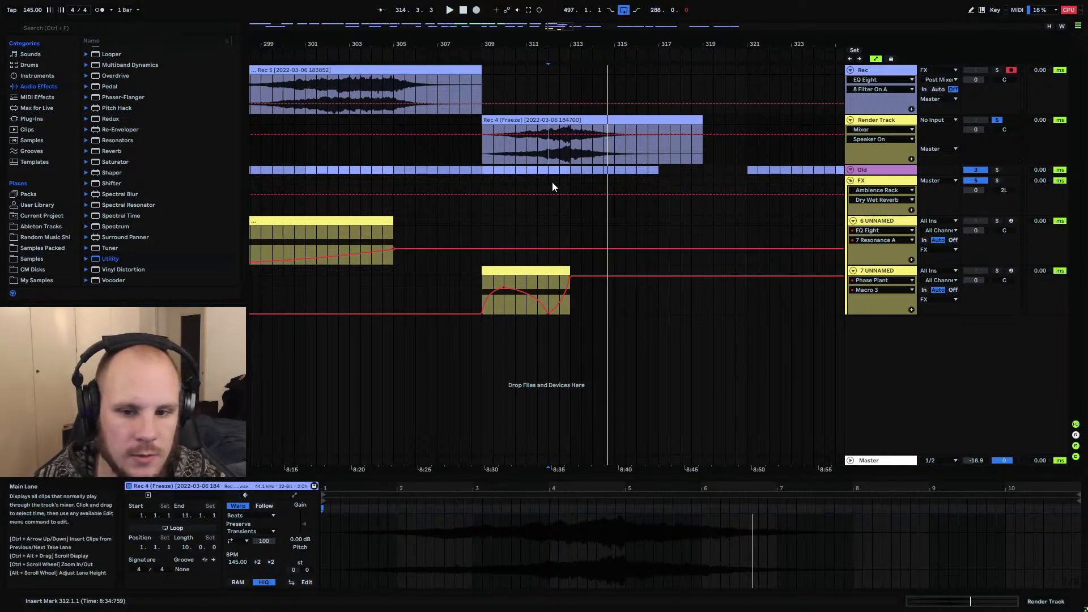
{"action": "left_click_drag", "start_coordinate": [570, 155], "coordinate": [604, 154]}
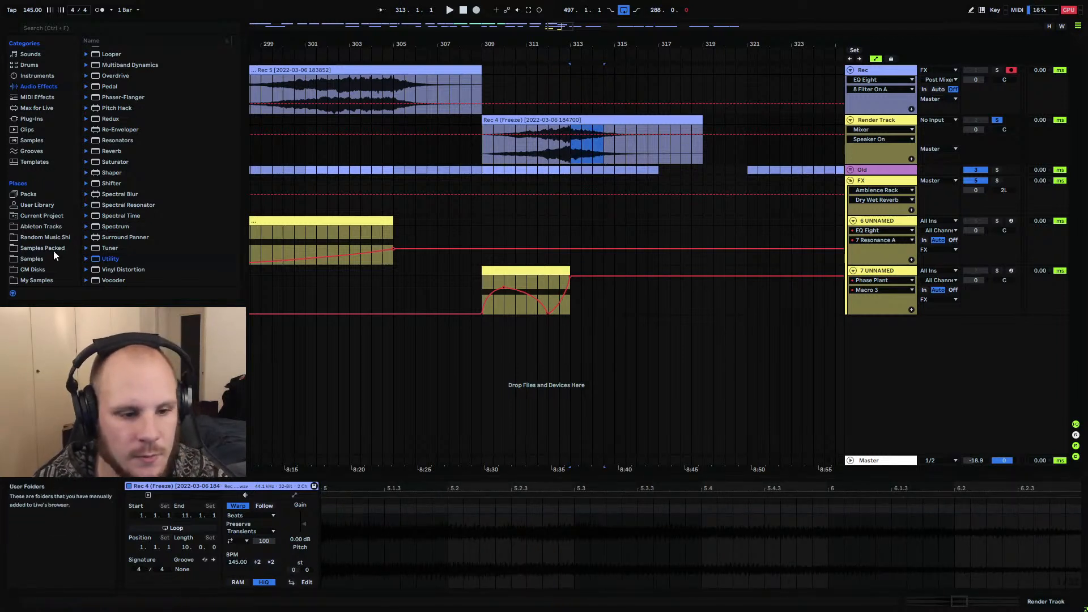
Export the consolidated Rec 4 clip into the C folder of Projektor Psychedelic Atmospheres in My Samples
{"action": "left_click", "coordinate": [42, 280]}
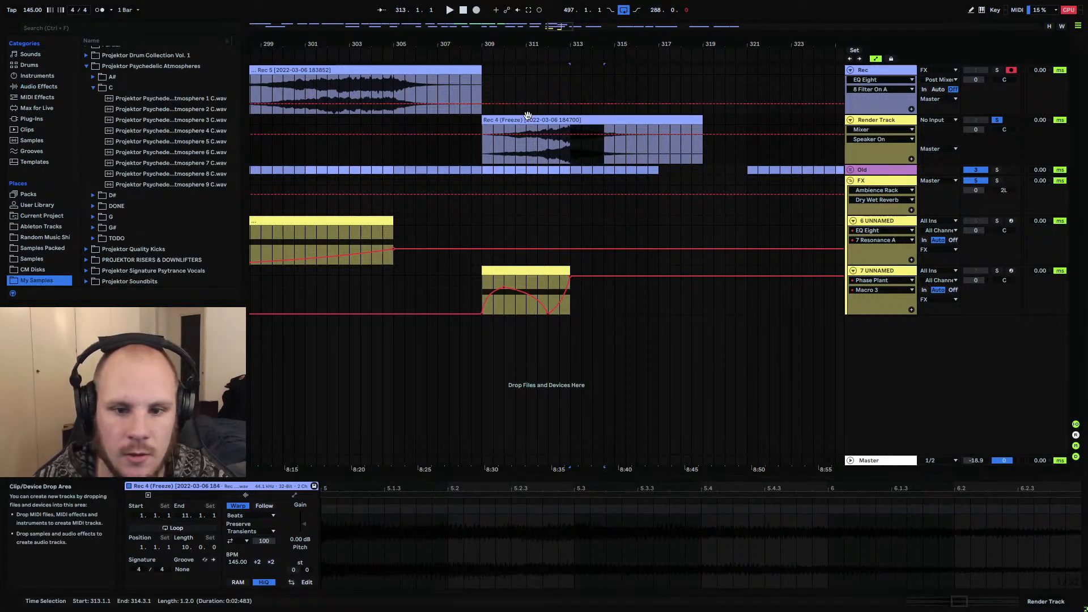
{"action": "left_click_drag", "start_coordinate": [527, 118], "coordinate": [207, 155]}
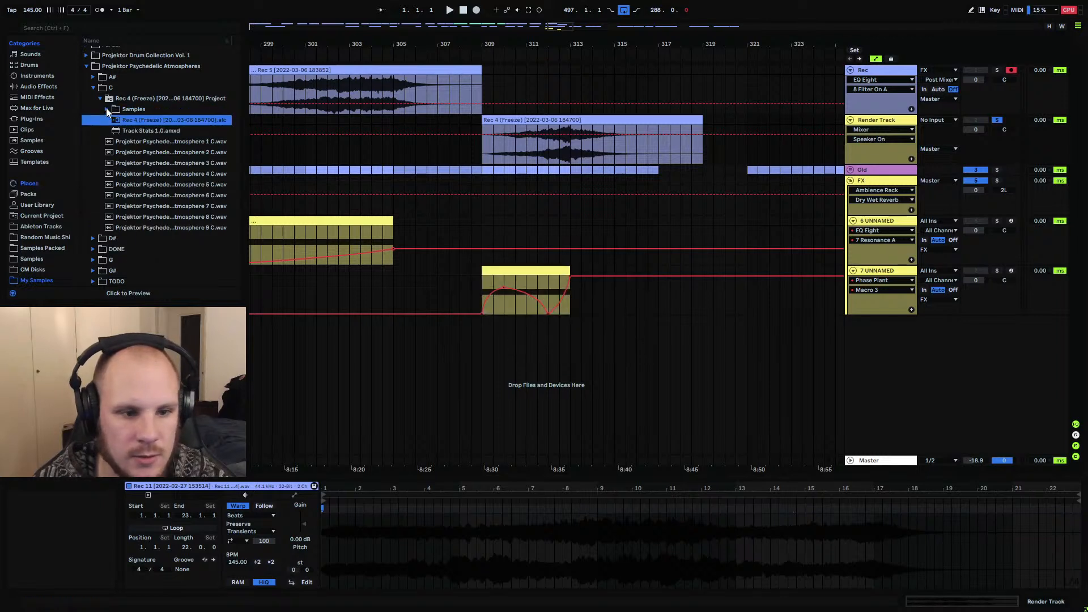
Rename the consolidated Rec 4 (Freeze) audio file Projektor Psychedelic Atmosphere 10 C and move it directly into the C folder
{"action": "left_click", "coordinate": [106, 109]}
{"action": "left_click", "coordinate": [114, 120]}
{"action": "left_click", "coordinate": [120, 131]}
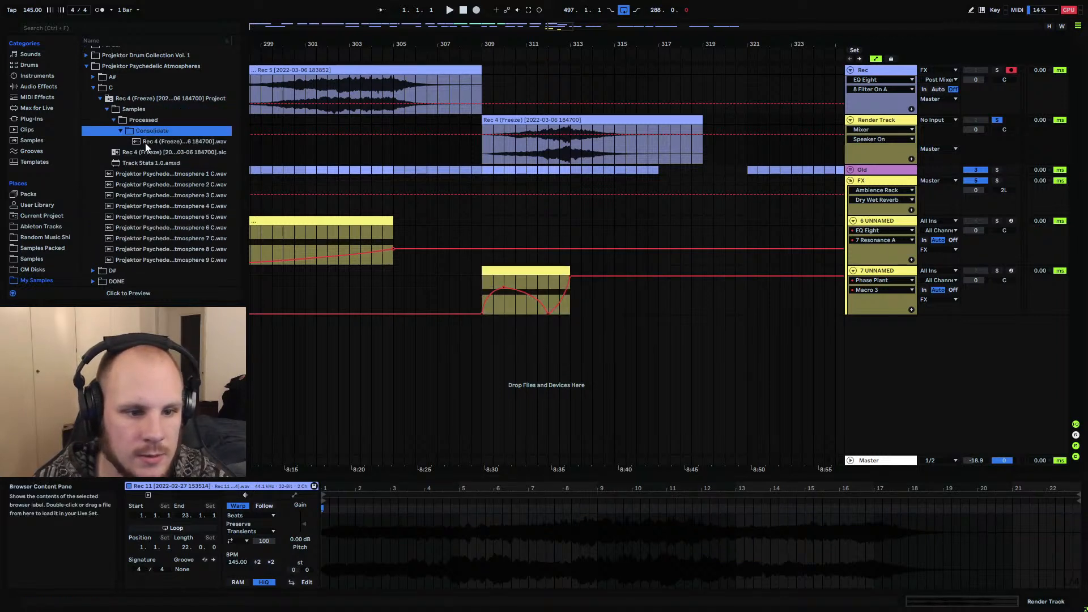
{"action": "right_click", "coordinate": [161, 142]}
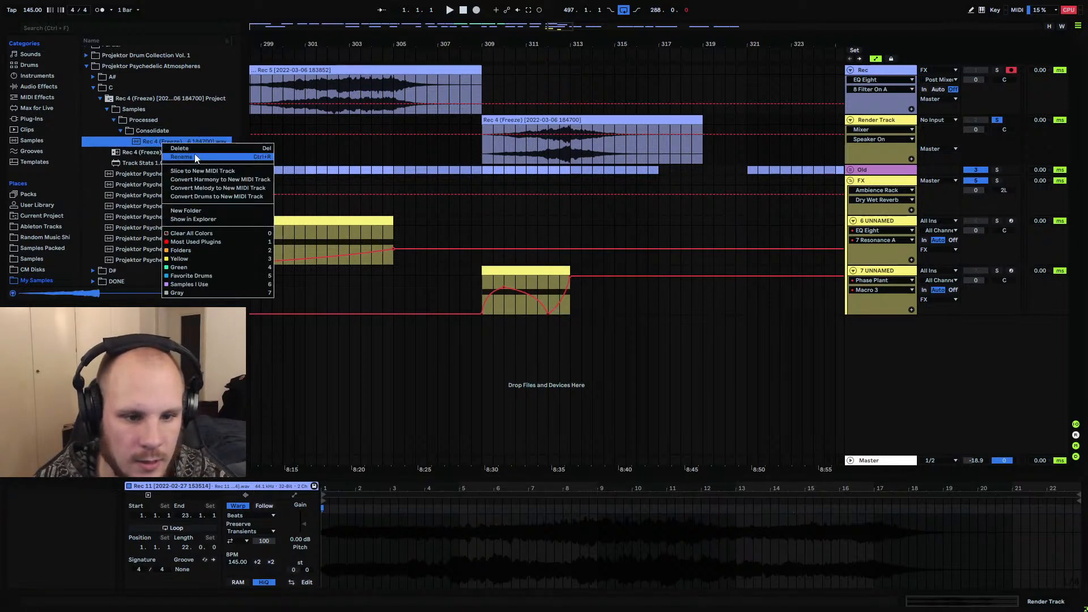
{"action": "left_click", "coordinate": [195, 158]}
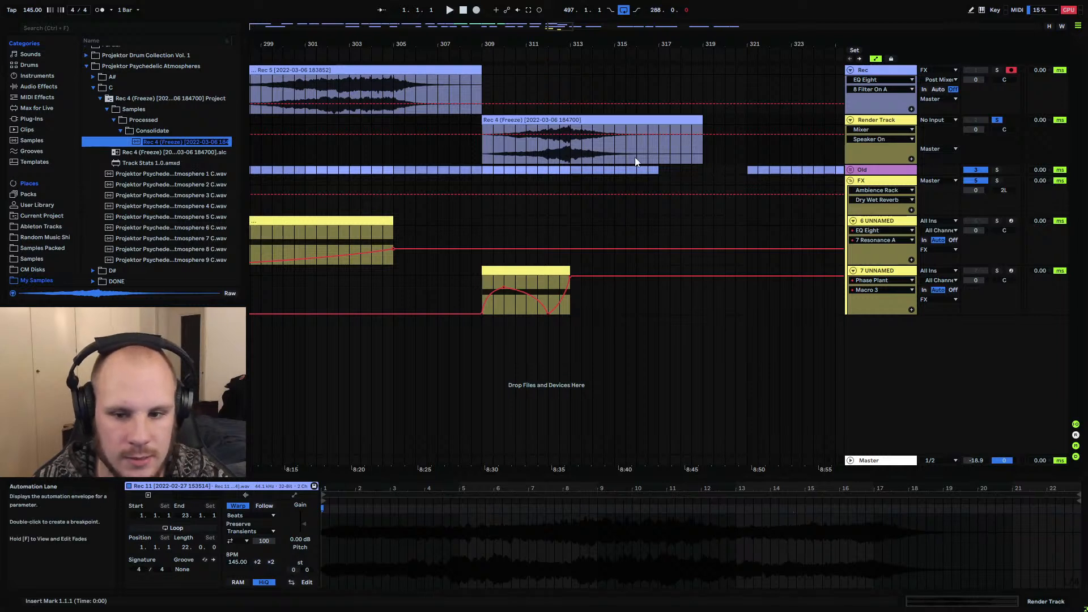
{"action": "type", "text": "Pro"}
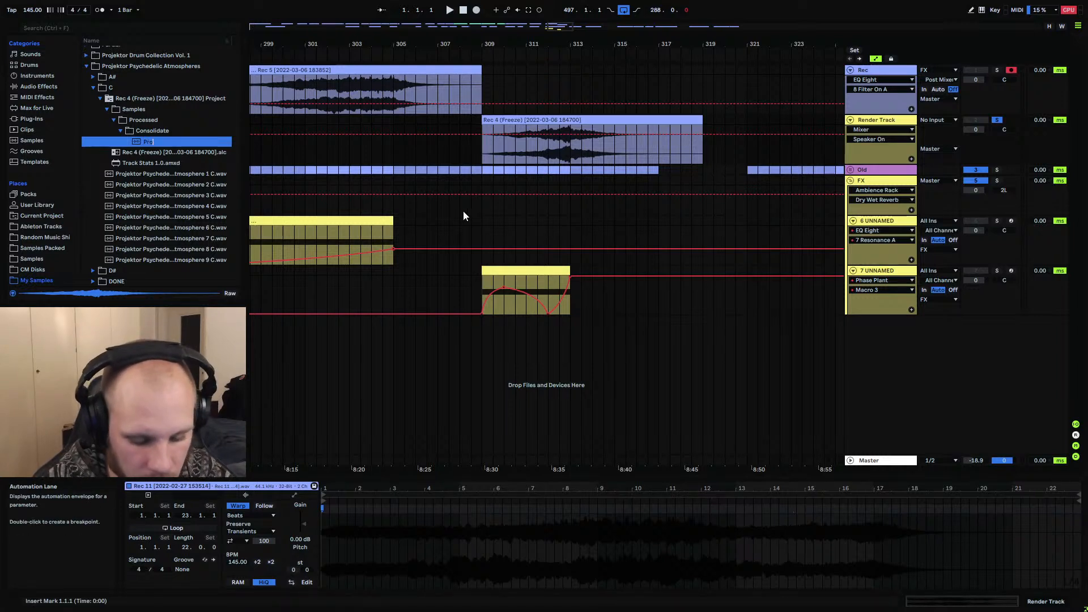
{"action": "type", "text": "jektor Psyched"}
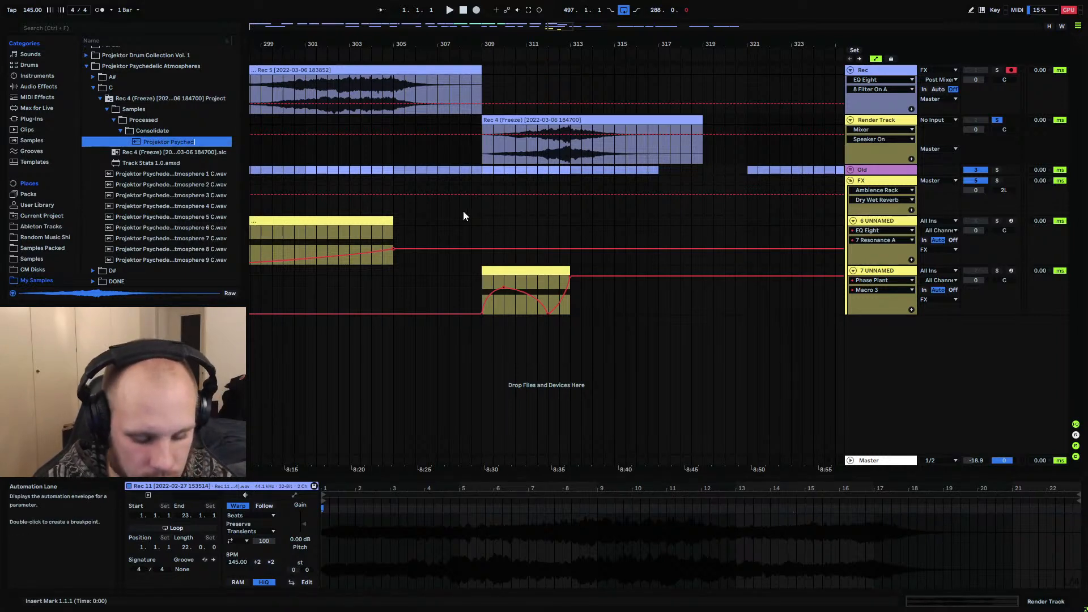
{"action": "type", "text": "elic Atmosphere"}
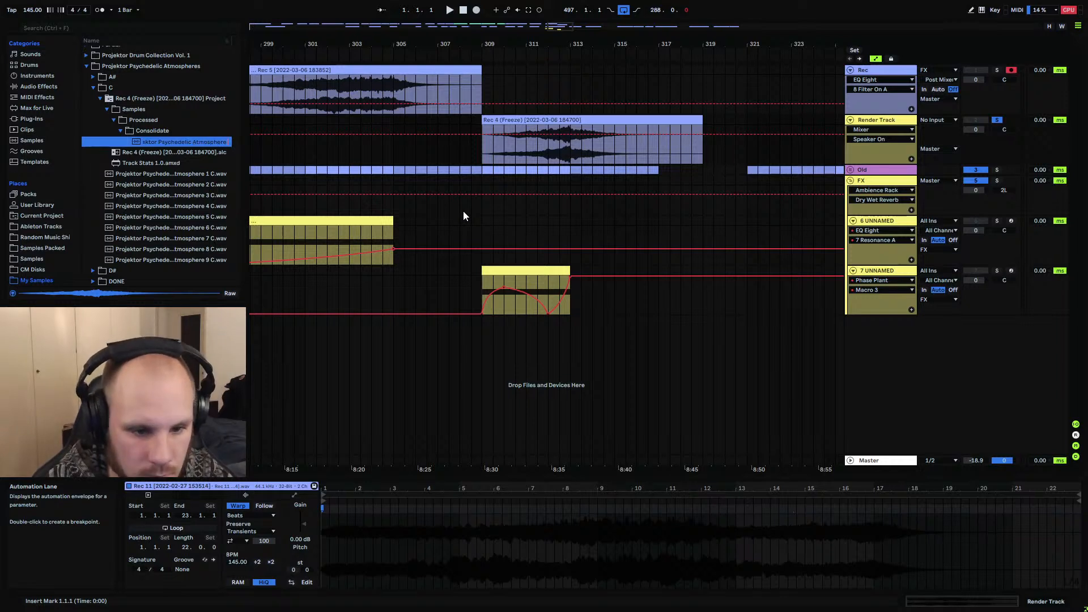
{"action": "type", "text": " 10 C"}
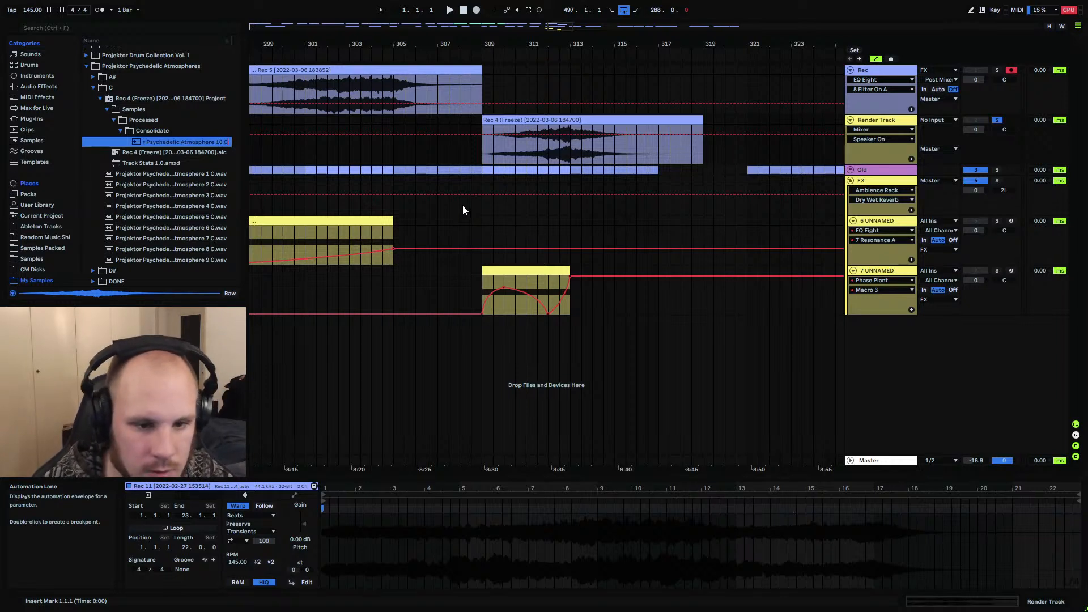
{"action": "left_click", "coordinate": [582, 212]}
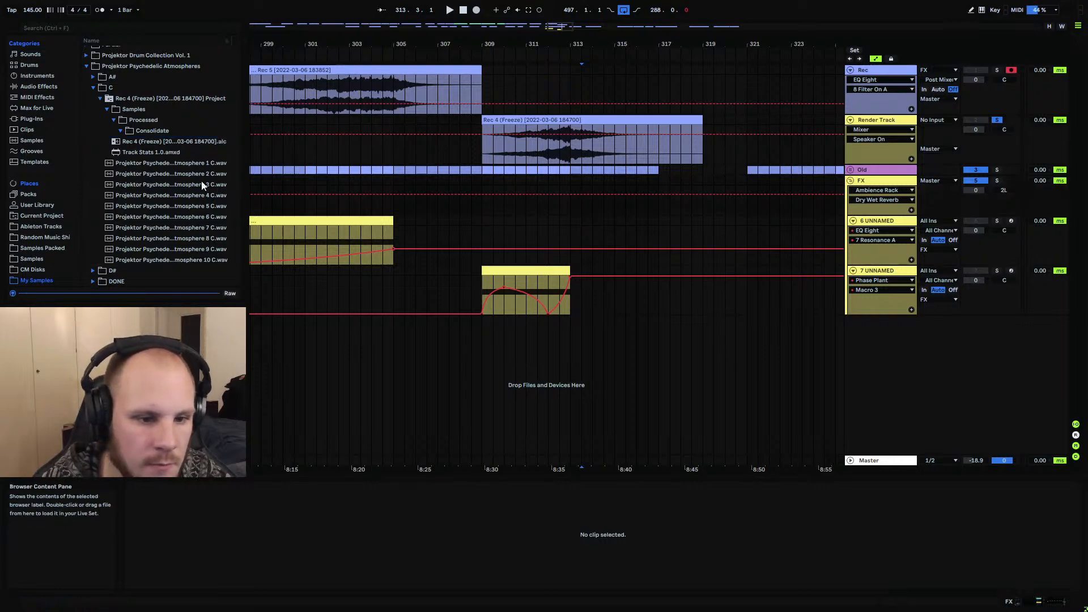
Move the leftover Rec 4 (Freeze) Project folder inside the C folder to the trash
{"action": "left_click", "coordinate": [152, 99]}
{"action": "key", "text": "Delete"}
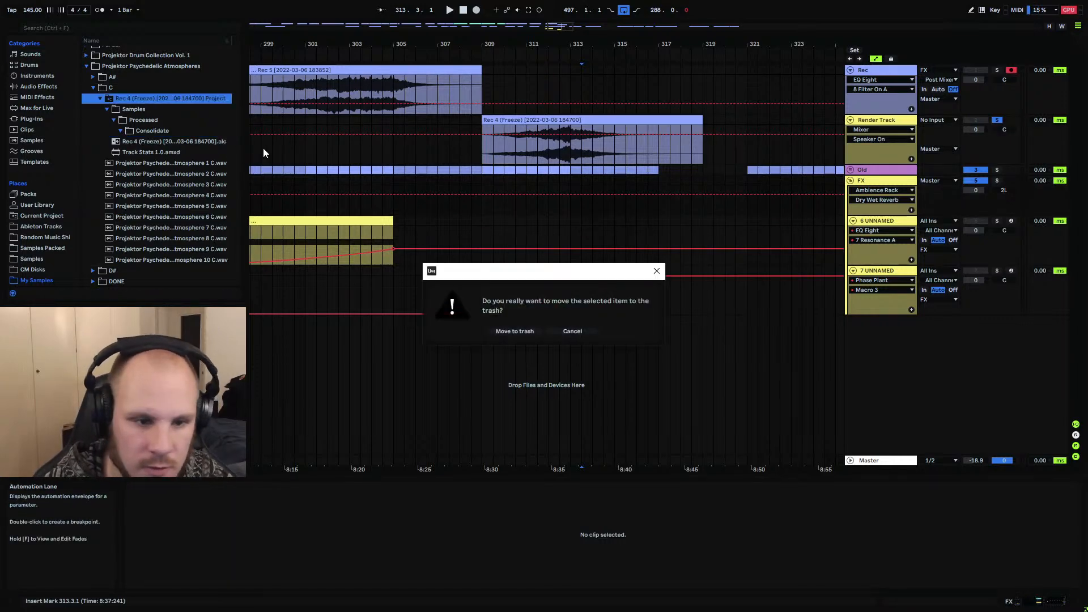
{"action": "key", "text": "Return"}
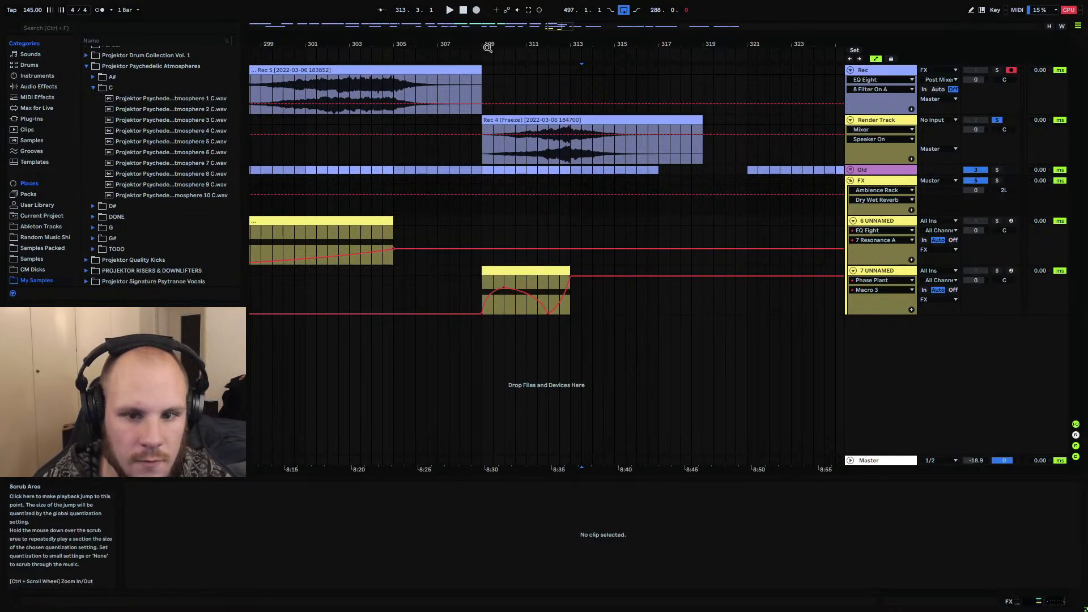
Zoom out to the whole arrangement and fold the Render Track, Rec and FX tracks
{"action": "left_click_drag", "start_coordinate": [488, 45], "coordinate": [509, 5]}
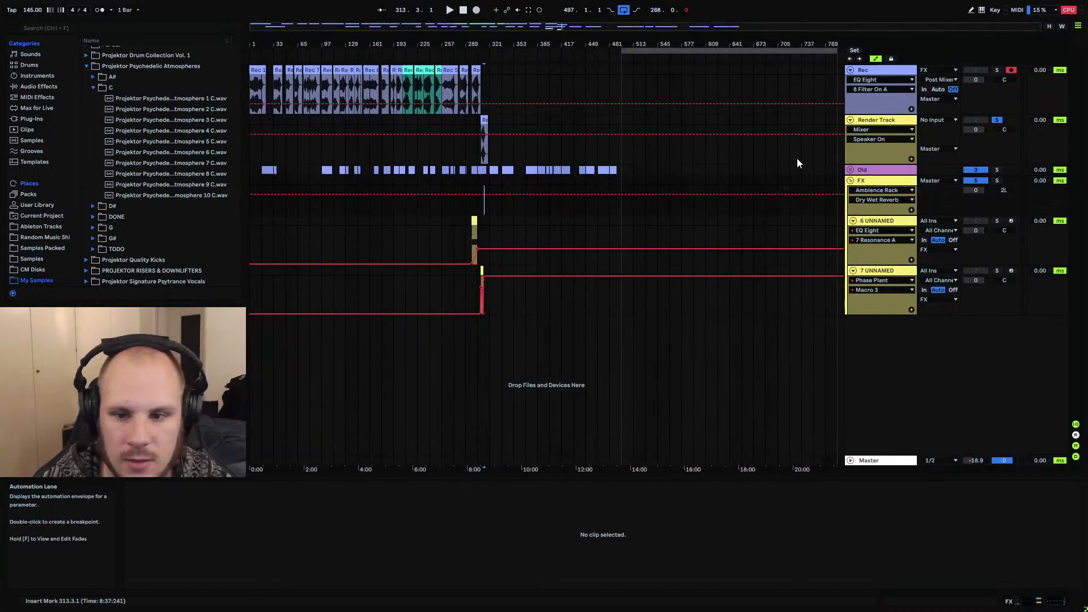
{"action": "left_click", "coordinate": [850, 119]}
{"action": "left_click", "coordinate": [850, 70]}
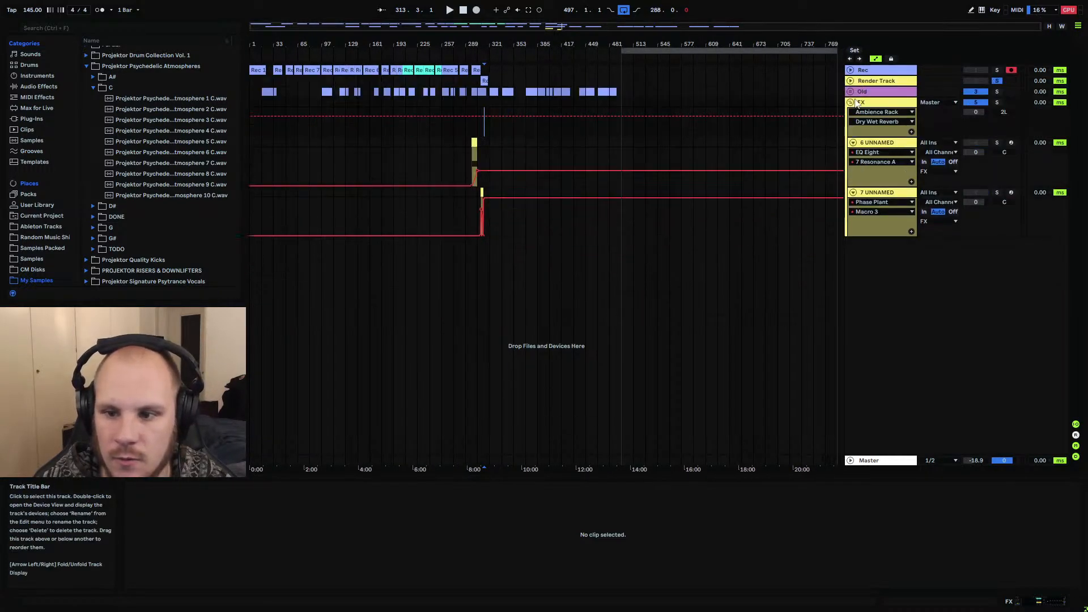
{"action": "left_click", "coordinate": [851, 103]}
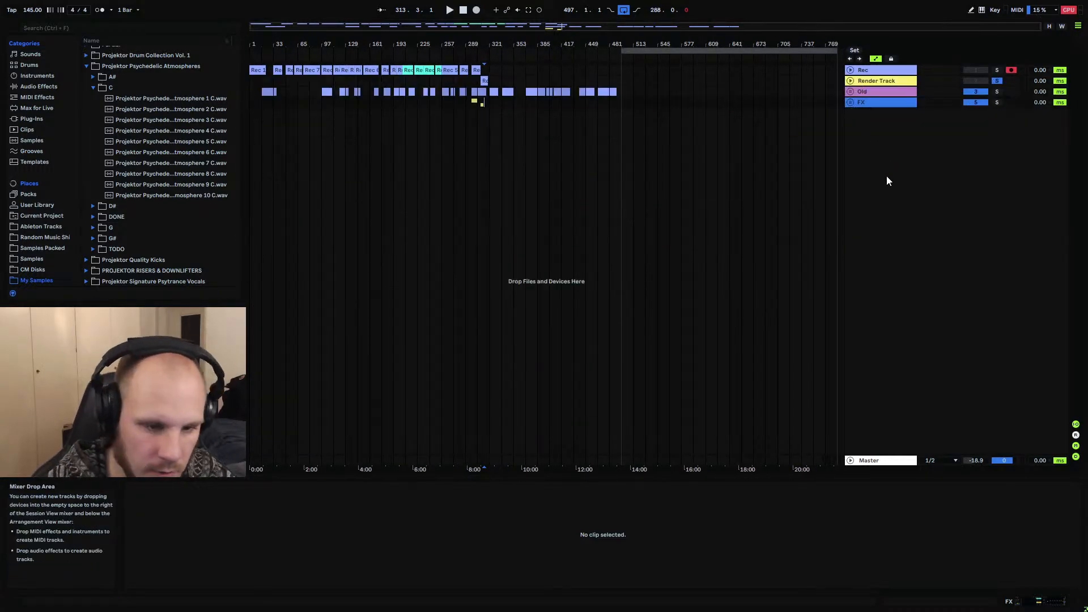
Open 52.als from the 52 Project folder in Projects > Psytrance Stuff, saving the changes to the current pad sound design session
{"action": "key", "text": "ctrl+o"}
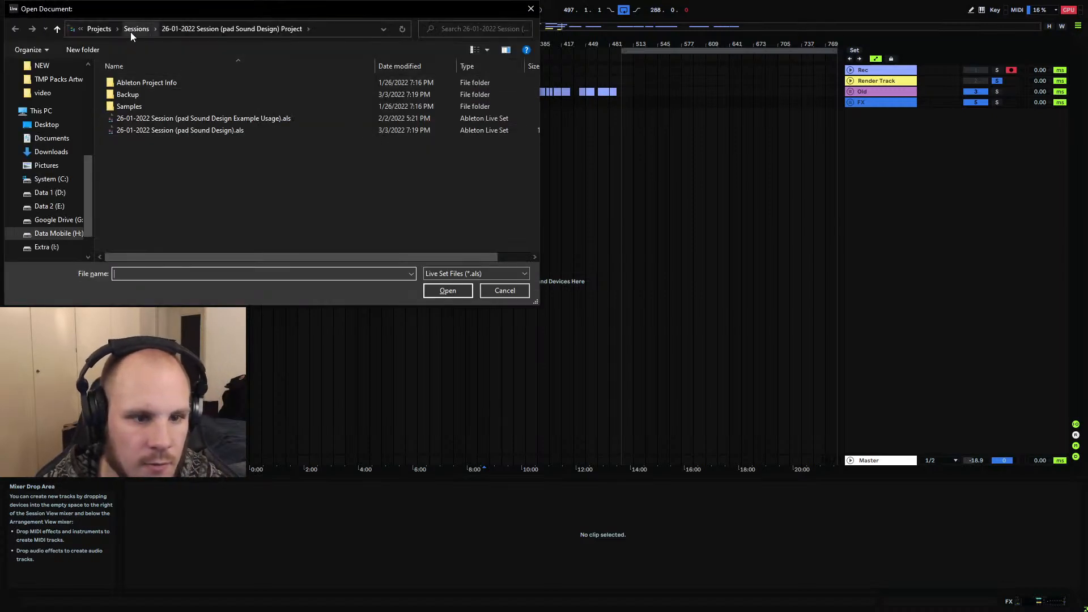
{"action": "left_click", "coordinate": [131, 32]}
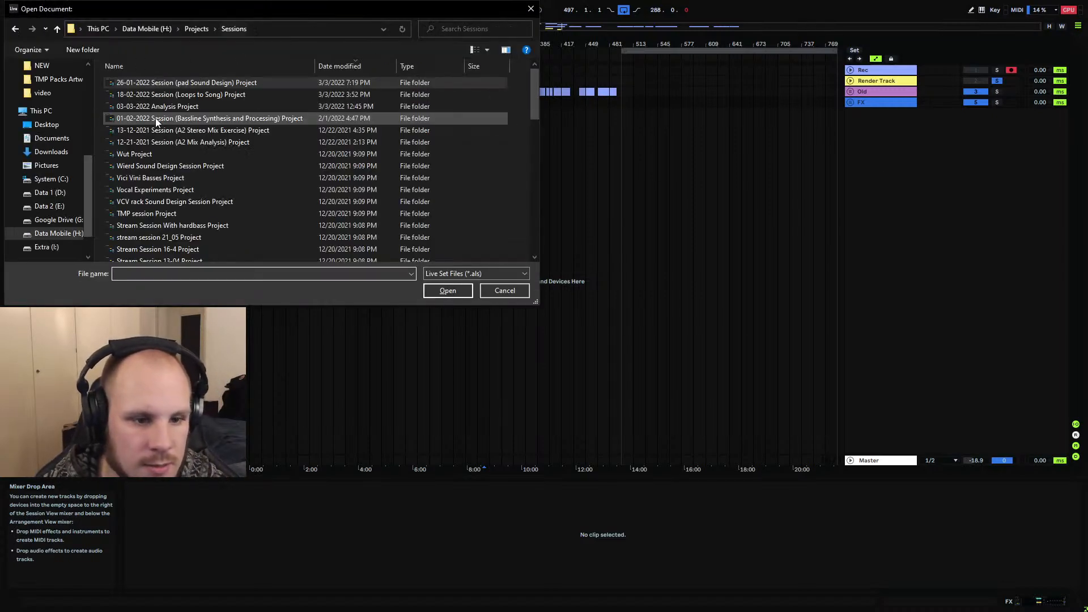
{"action": "left_click", "coordinate": [195, 29]}
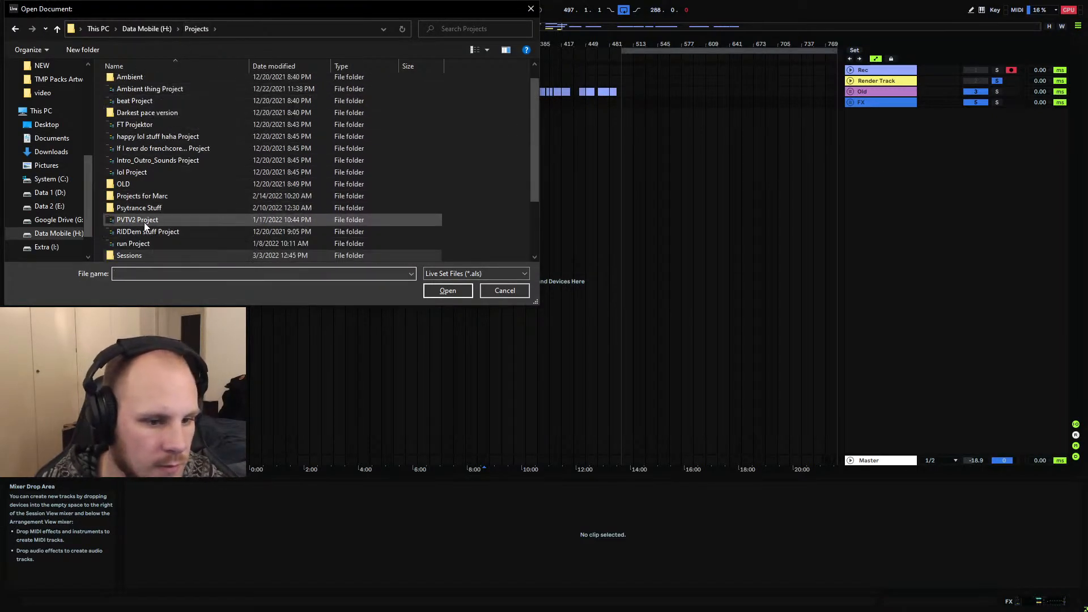
{"action": "double_click", "coordinate": [150, 208]}
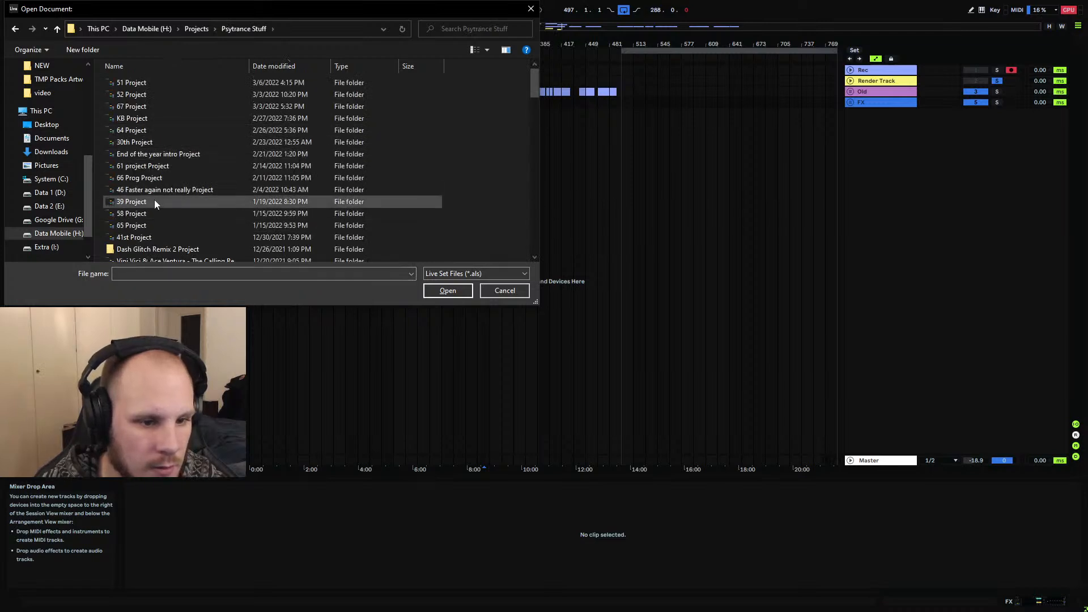
{"action": "double_click", "coordinate": [145, 95]}
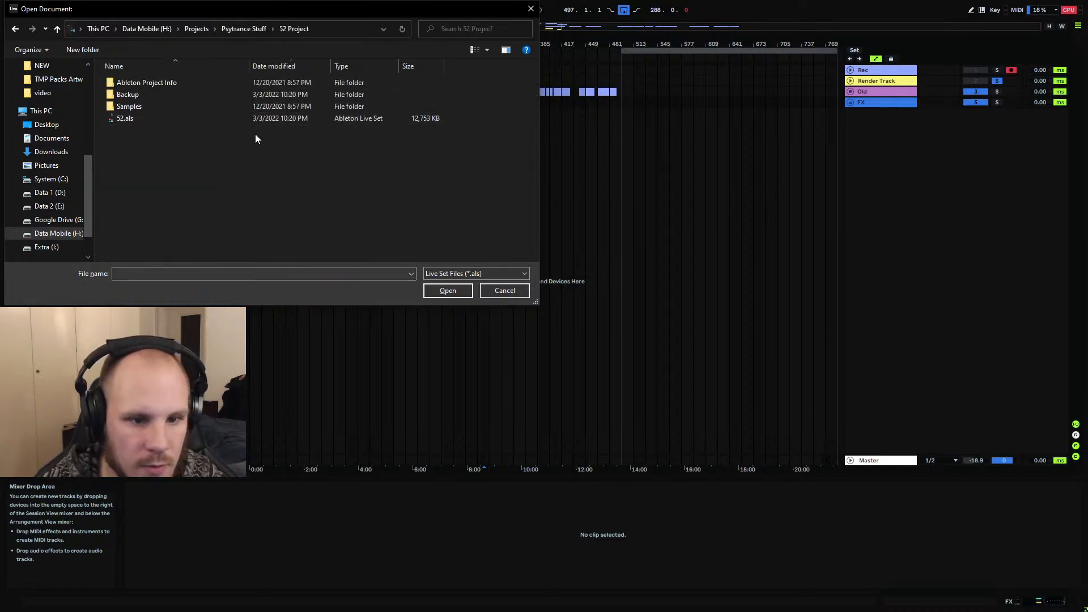
{"action": "double_click", "coordinate": [141, 119]}
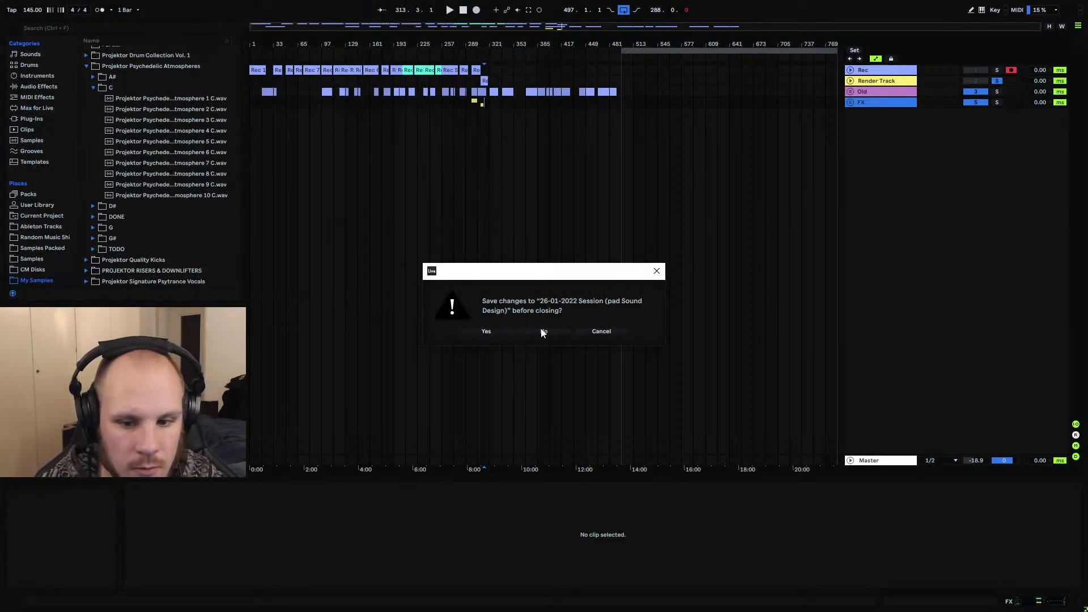
{"action": "left_click", "coordinate": [500, 331]}
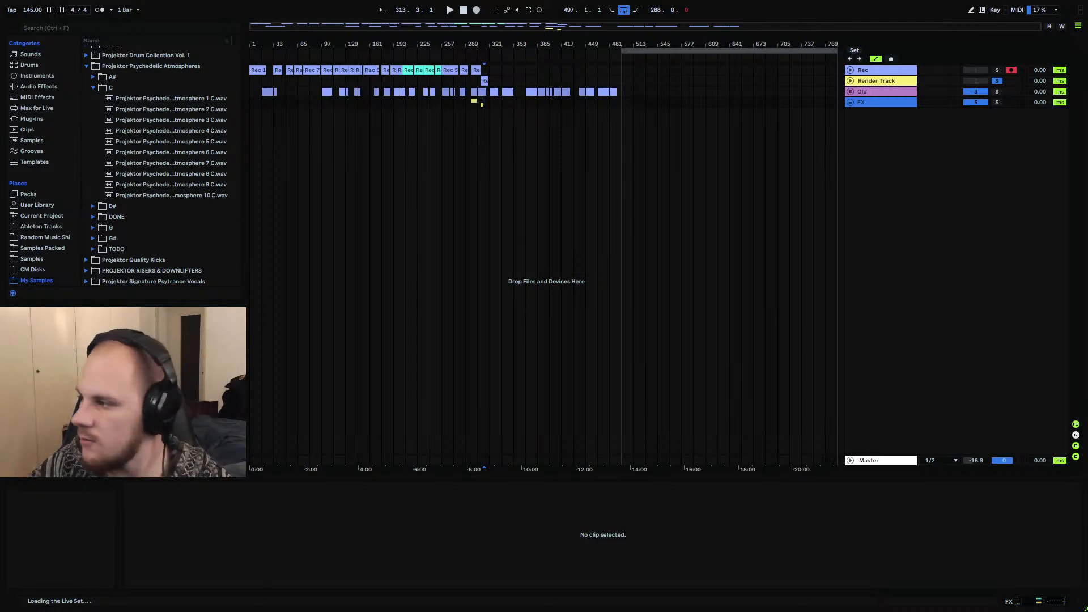
Check the live stream's concurrent viewers graph in YouTube Studio, then return to Ableton Live
{"action": "left_click_drag", "start_coordinate": [1029, 34], "coordinate": [400, 146]}
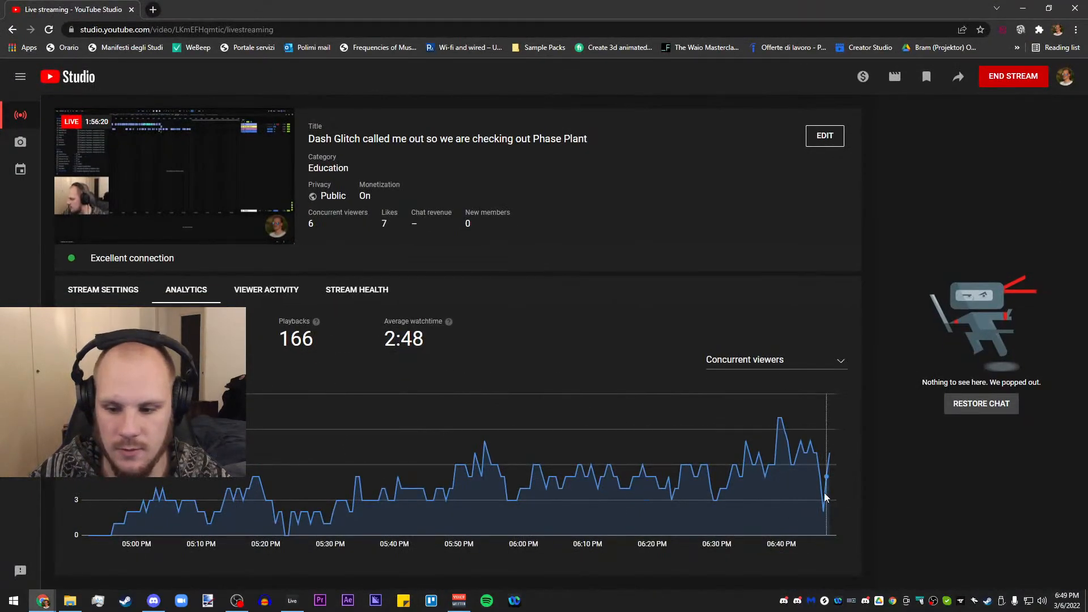
{"action": "mouse_move", "coordinate": [822, 467]}
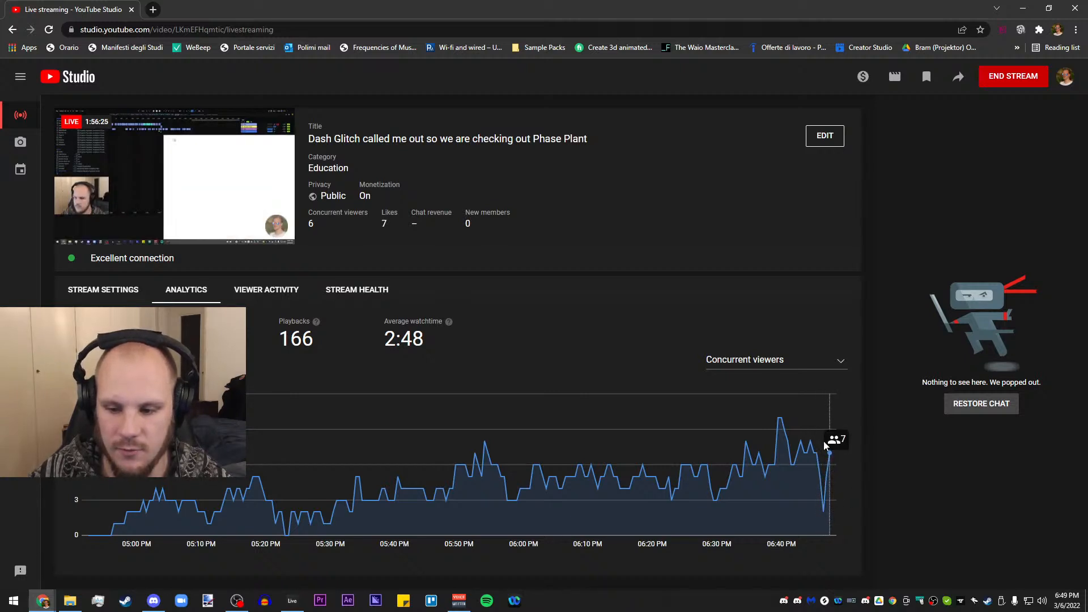
{"action": "left_click_drag", "start_coordinate": [75, 9], "coordinate": [1087, 79]}
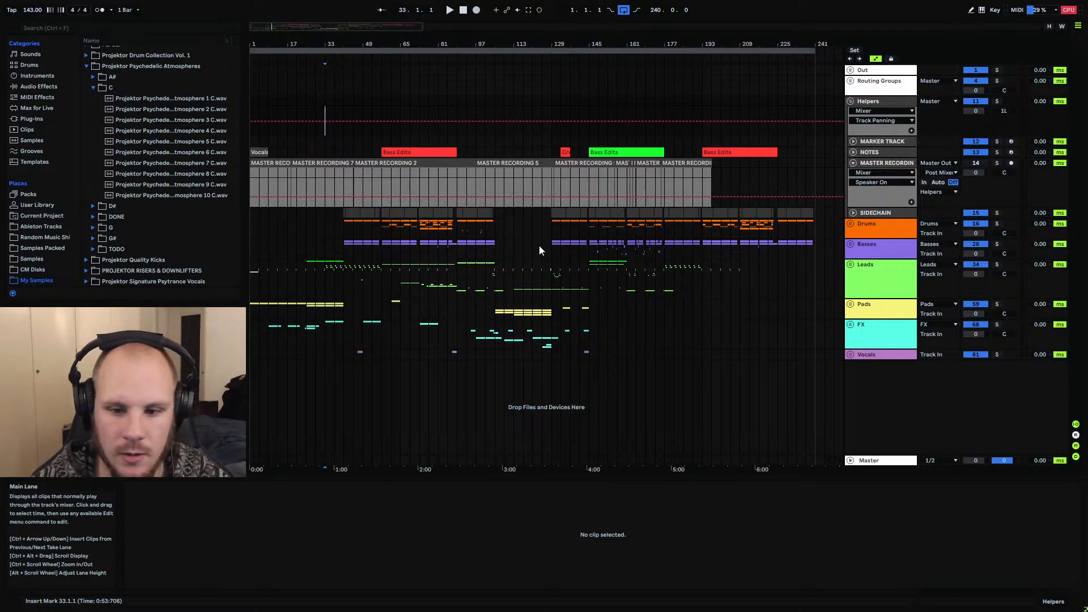
Shorten the arrangement loop to 192 bars, ending at bar 193, and play the track from bar 1
{"action": "left_click", "coordinate": [253, 111]}
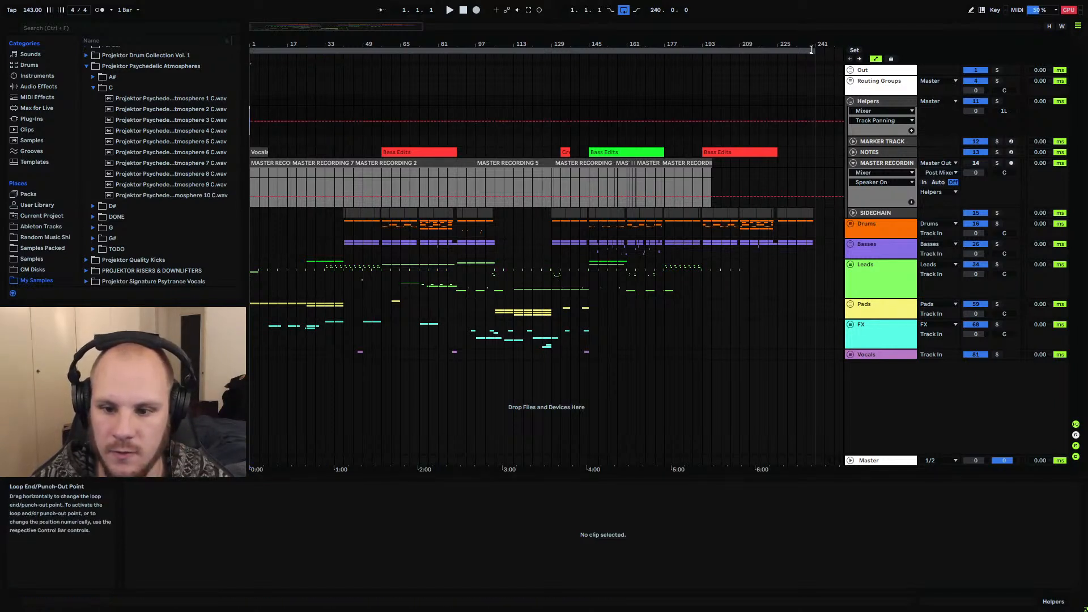
{"action": "left_click_drag", "start_coordinate": [812, 50], "coordinate": [703, 56]}
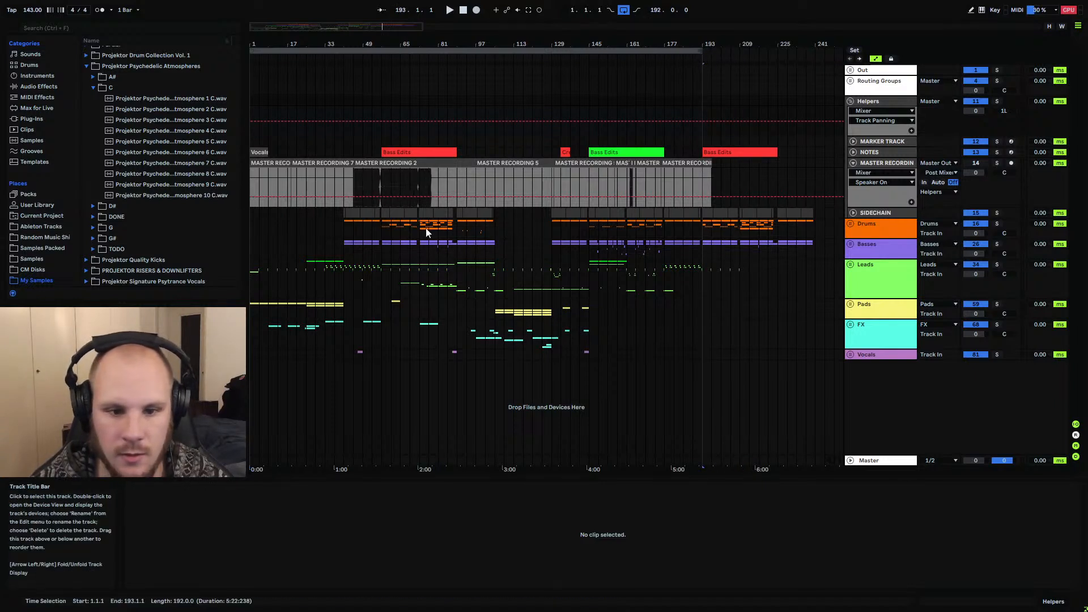
{"action": "left_click", "coordinate": [256, 225]}
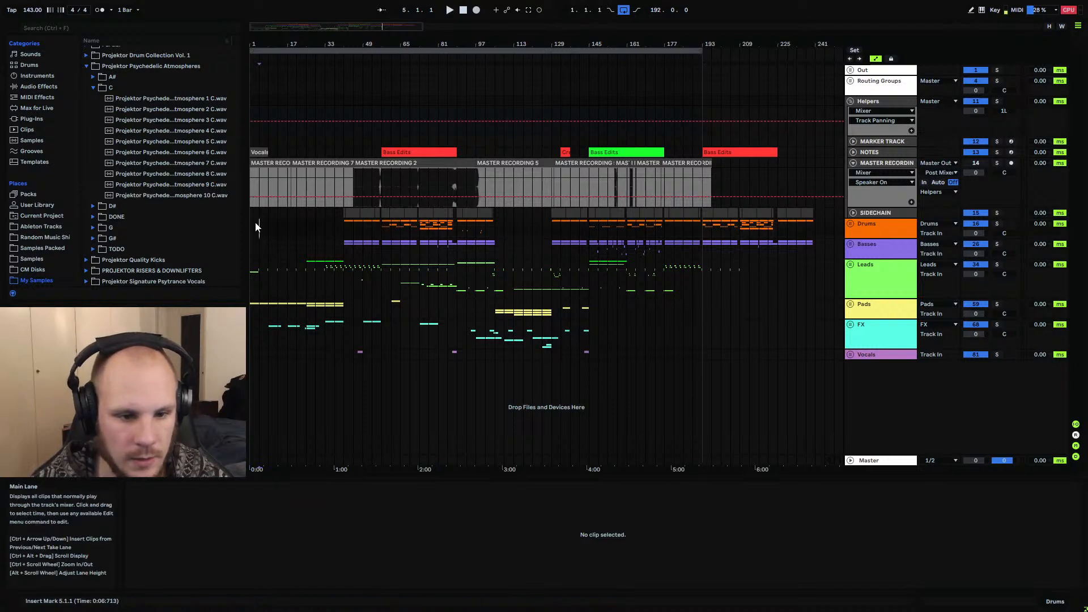
{"action": "left_click", "coordinate": [251, 226]}
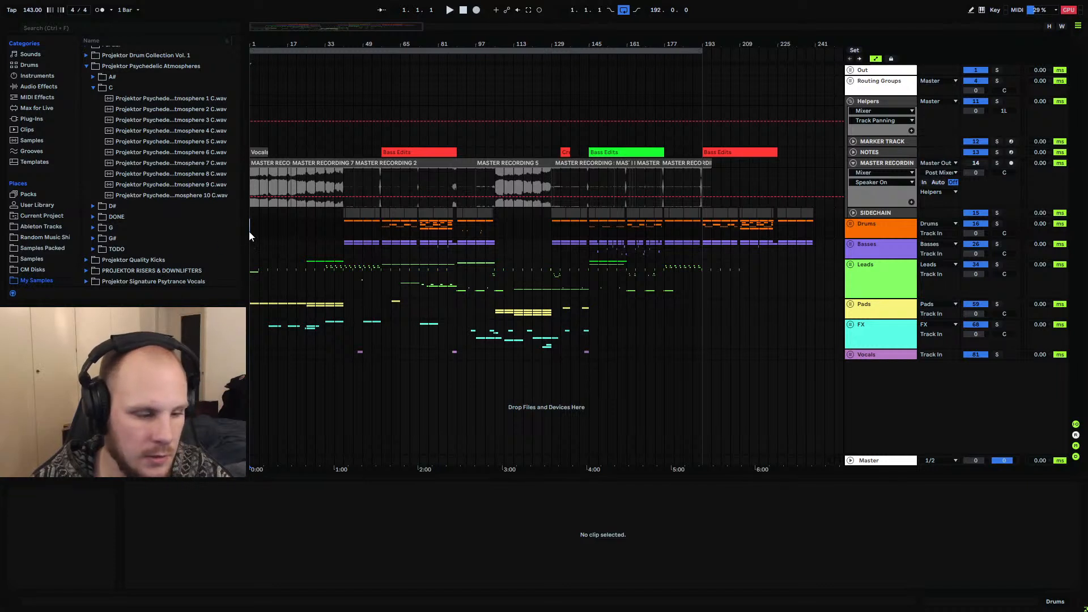
{"action": "key", "text": "space"}
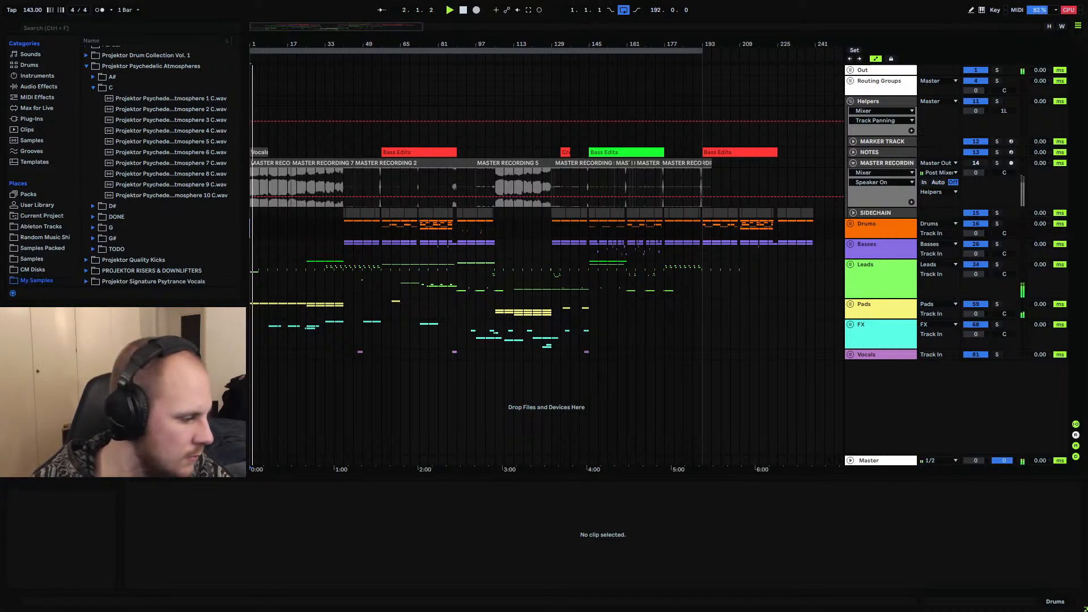
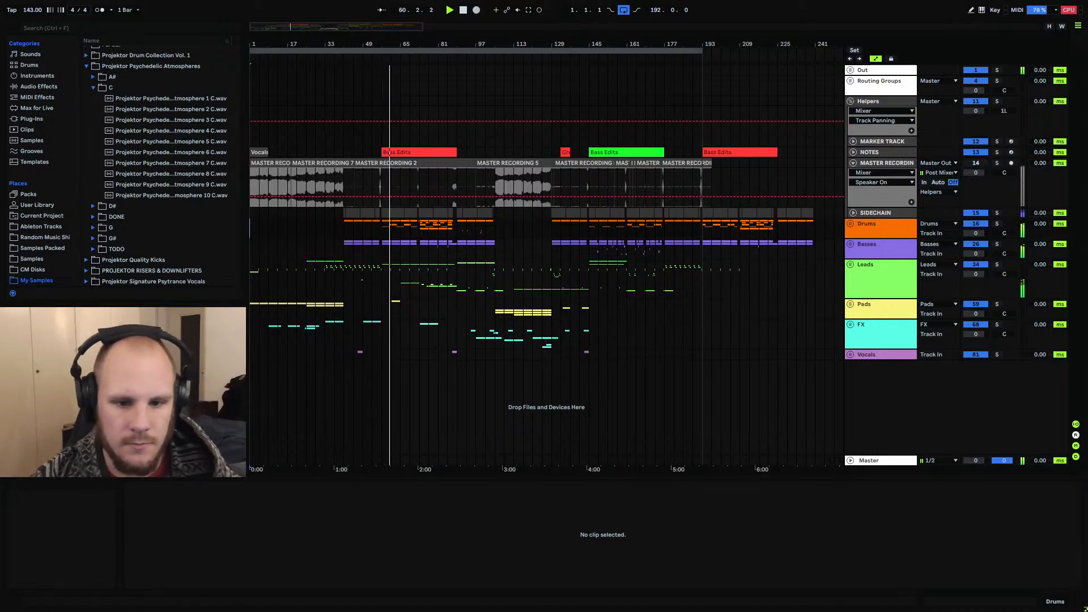
Stop playback and recolor the green Bass Edits clip at bar 145 on the NOTES track yellow
{"action": "left_click", "coordinate": [383, 227]}
{"action": "left_click", "coordinate": [864, 153]}
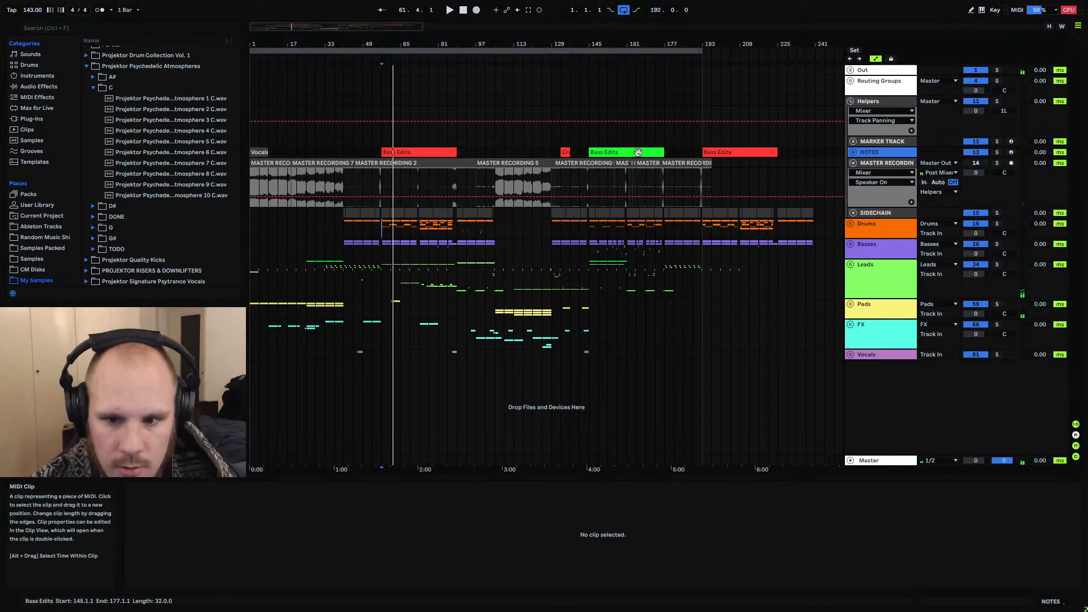
{"action": "right_click", "coordinate": [639, 154]}
{"action": "left_click", "coordinate": [678, 337]}
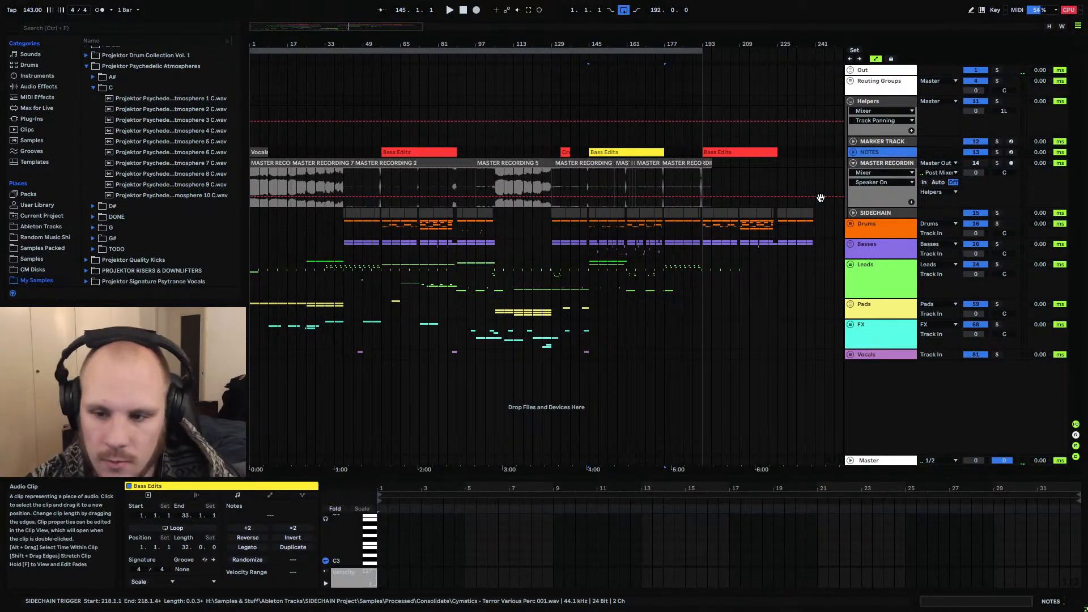
Insert a new MIDI track below the NOTES track and rename it NOTES 2
{"action": "key", "text": "ctrl+shift+t"}
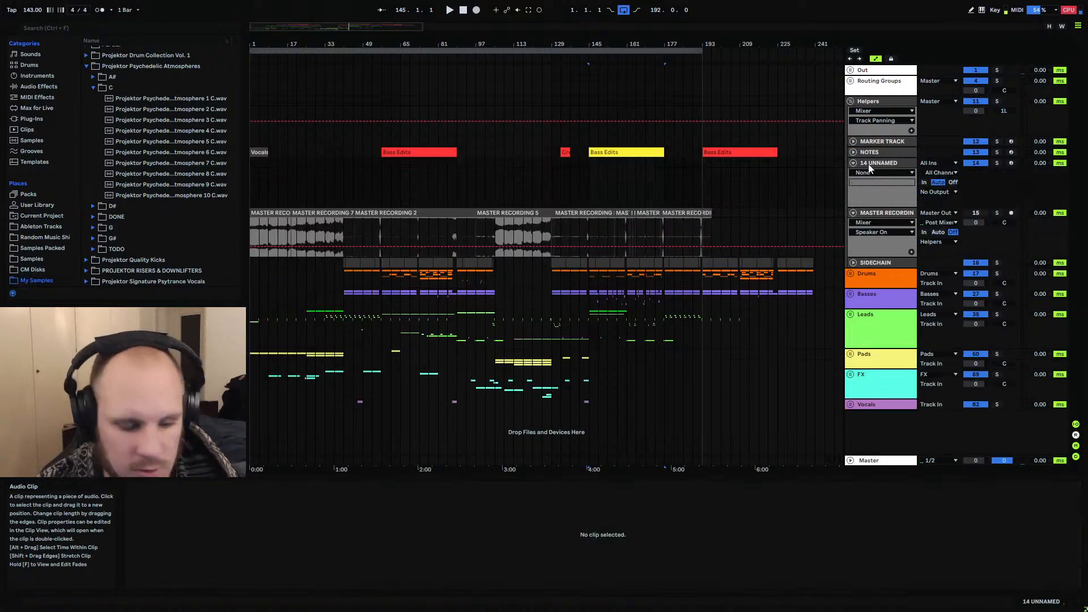
{"action": "right_click", "coordinate": [871, 164]}
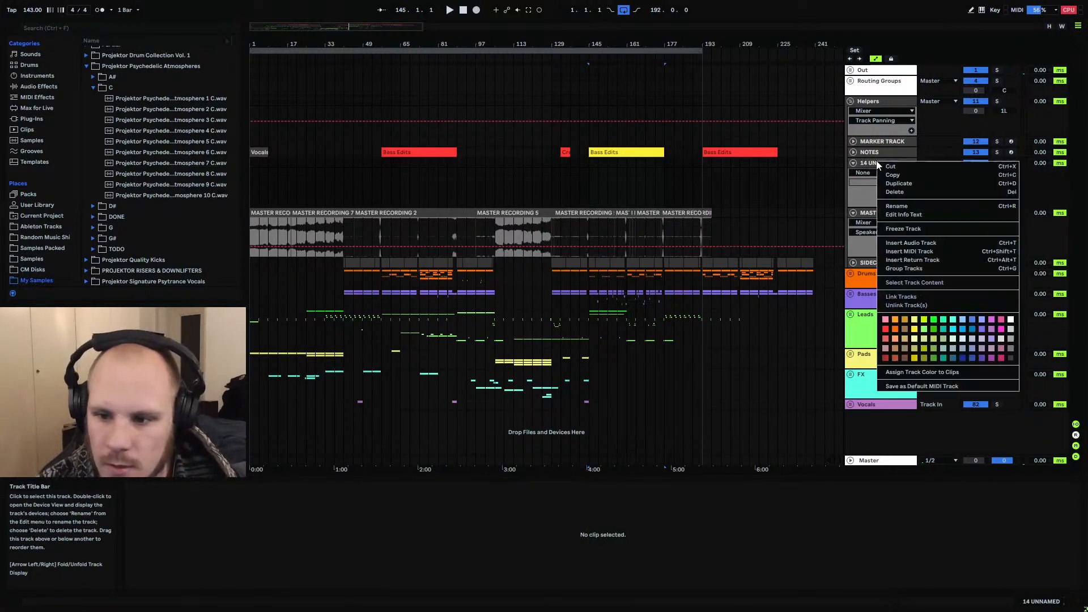
{"action": "left_click", "coordinate": [897, 205]}
{"action": "type", "text": "NO"}
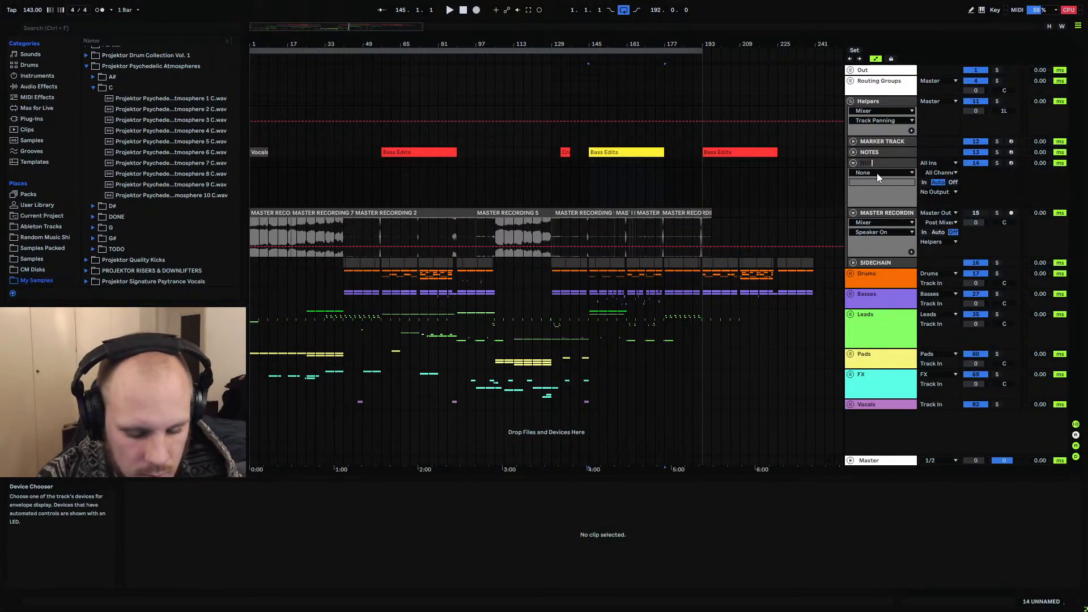
{"action": "type", "text": "TES 2"}
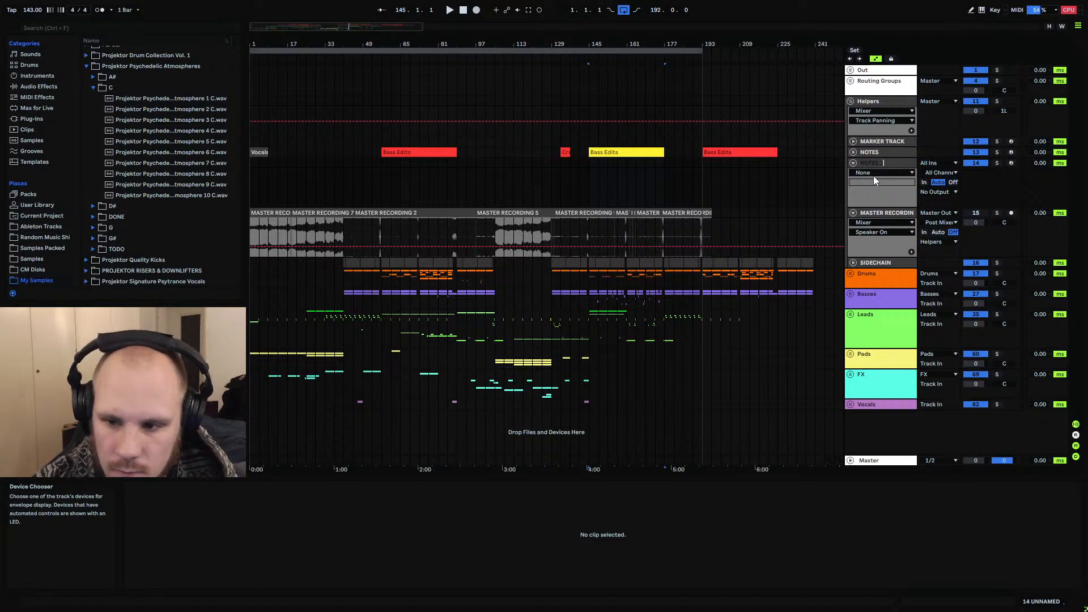
Insert an empty MIDI clip on the NOTES 2 track from bar 105 to bar 129
{"action": "left_click", "coordinate": [493, 163]}
{"action": "left_click_drag", "start_coordinate": [491, 163], "coordinate": [545, 163]}
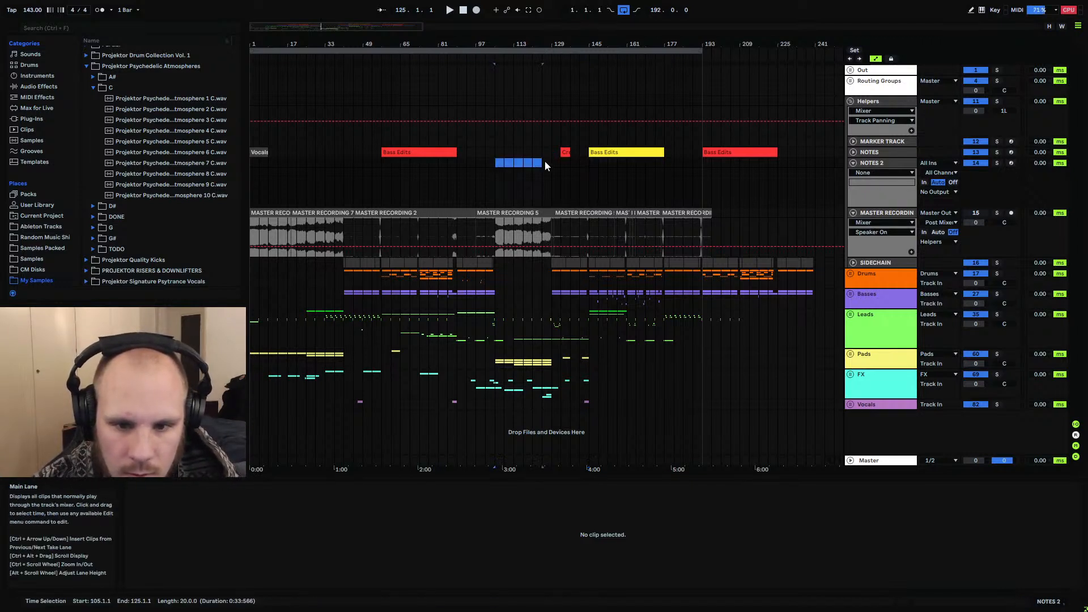
{"action": "key", "text": "ctrl+shift+m"}
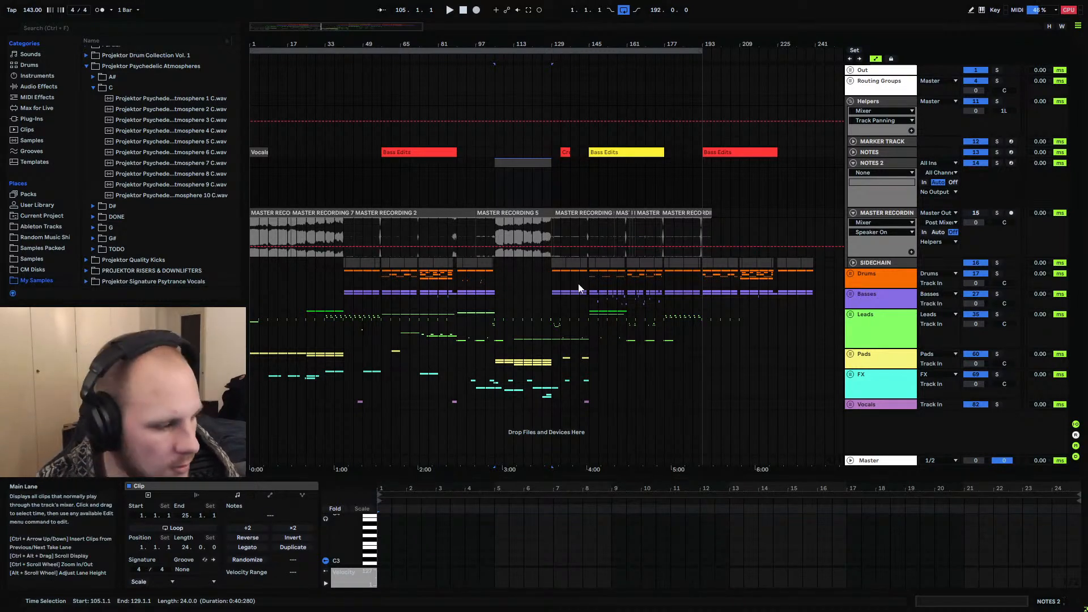
{"action": "right_click", "coordinate": [527, 163]}
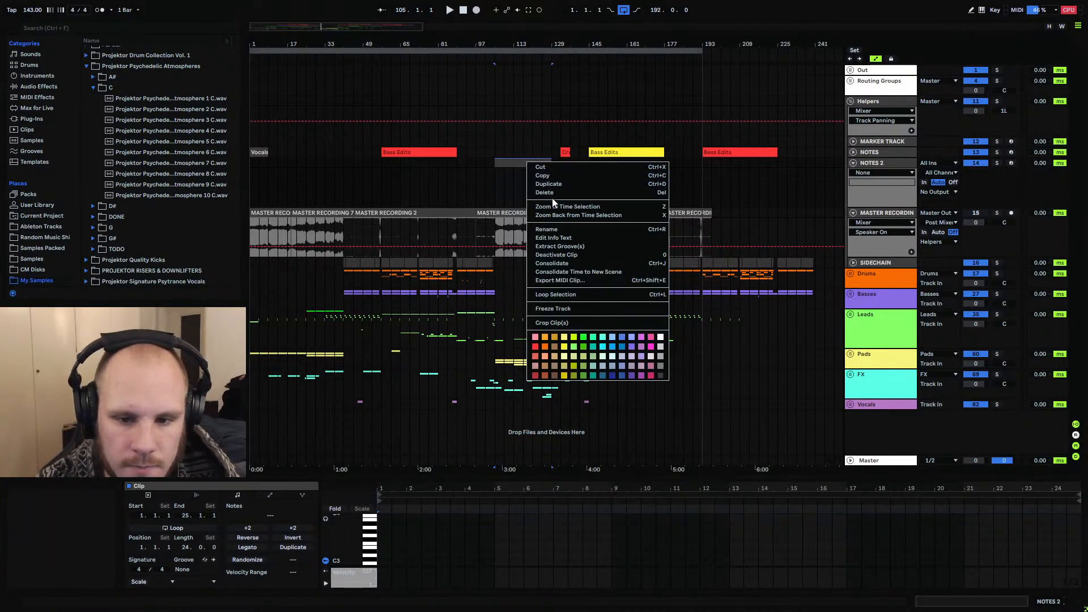
{"action": "left_click", "coordinate": [501, 342]}
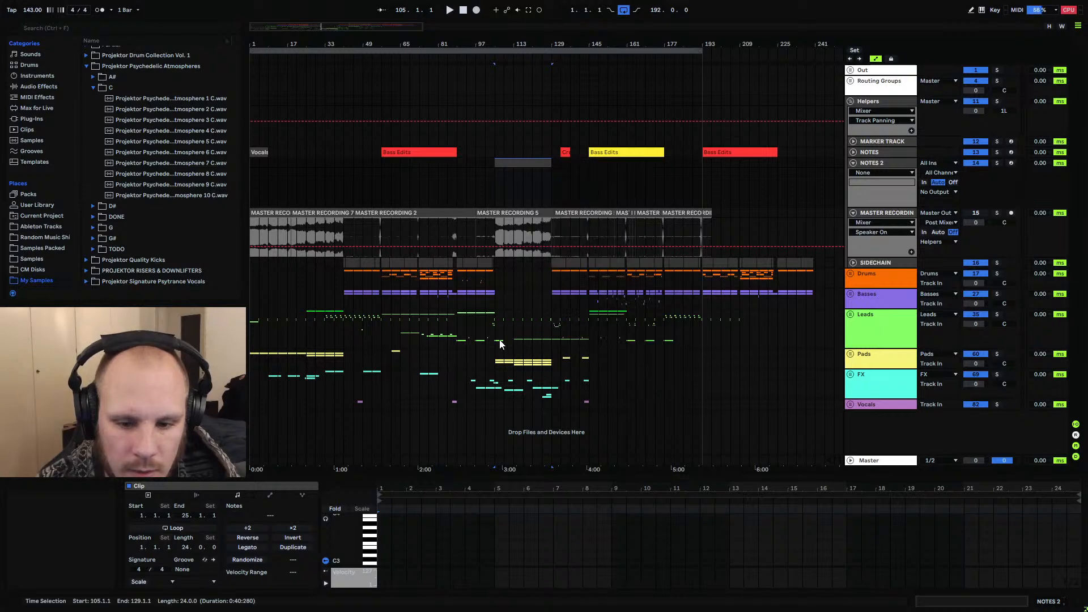
Unfold the FX group, solo track 74 and listen to its Time Riser clips near bars 111 and 119
{"action": "left_click", "coordinate": [850, 374]}
{"action": "scroll", "coordinate": [572, 345], "scroll_direction": "down", "scroll_amount": 5}
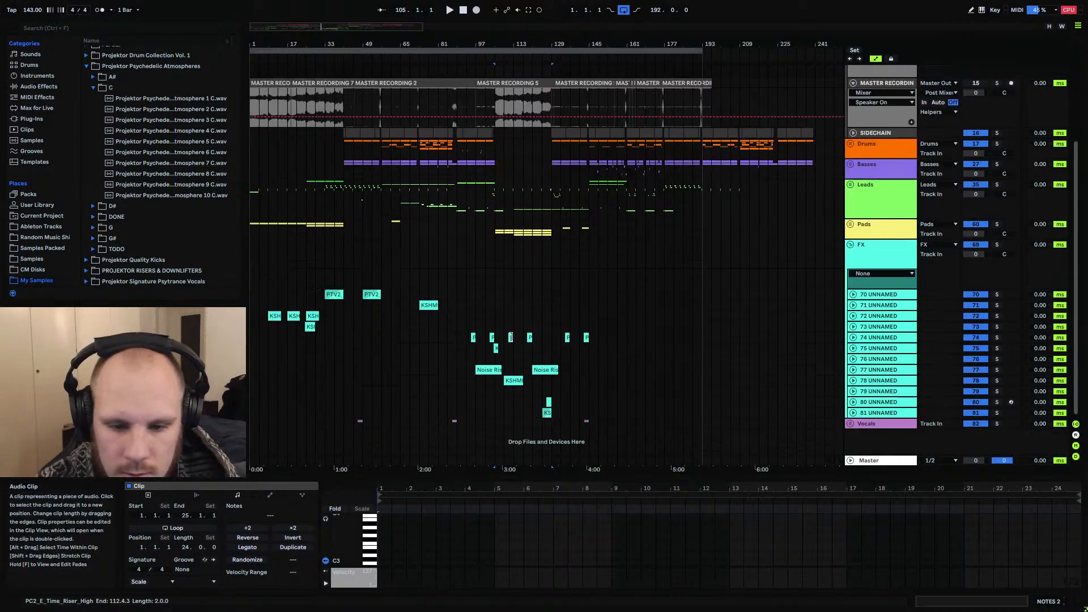
{"action": "left_click", "coordinate": [511, 337]}
{"action": "left_click", "coordinate": [996, 337]}
{"action": "key", "text": "space"}
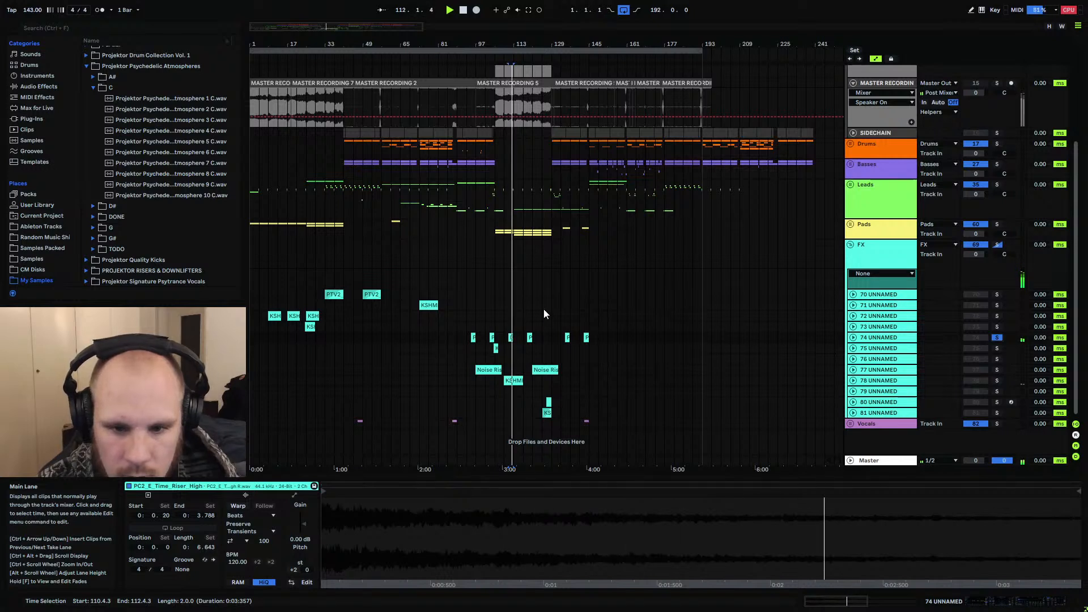
{"action": "scroll", "coordinate": [527, 340], "scroll_direction": "up", "scroll_amount": 2}
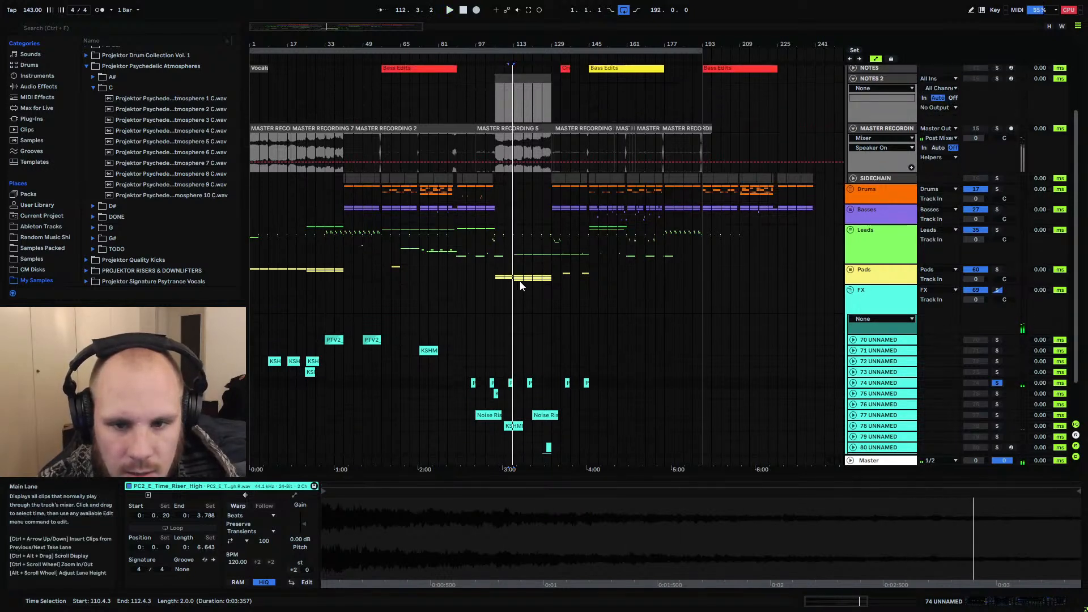
{"action": "left_click", "coordinate": [530, 383]}
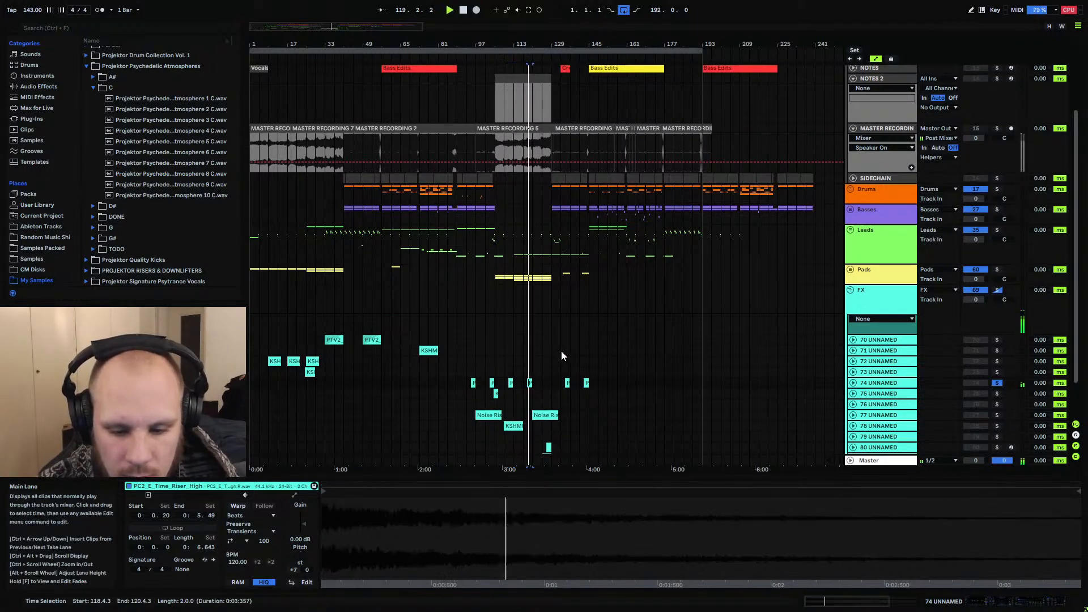
{"action": "scroll", "coordinate": [518, 323], "scroll_direction": "up", "scroll_amount": 2}
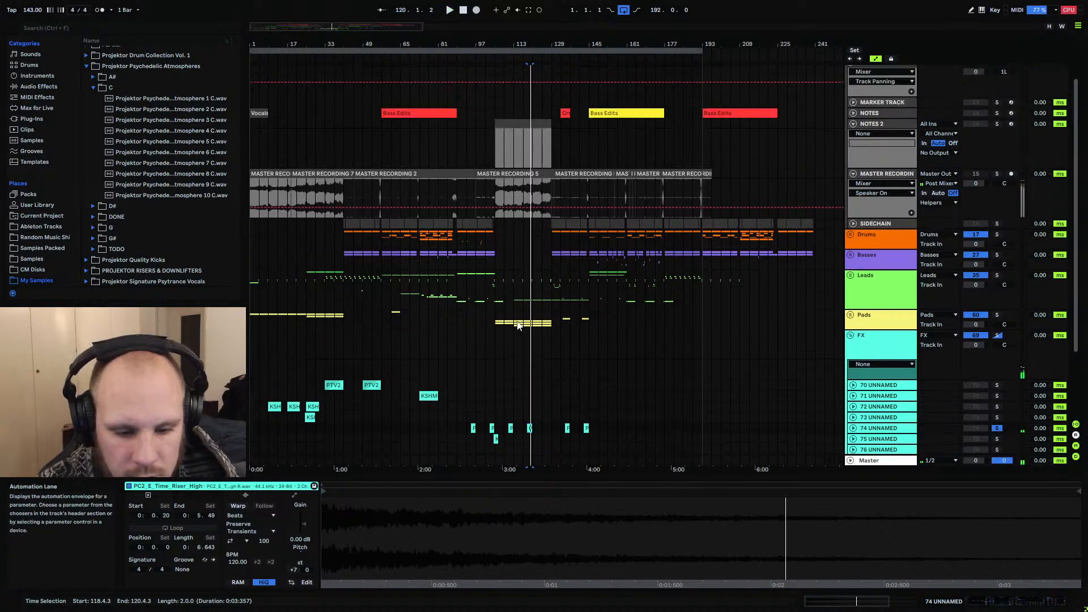
Rename the NOTES 2 clip at bar 105 "More Pitch Modulation" and insert an empty MIDI clip on the same track from bar 145 to bar 177
{"action": "scroll", "coordinate": [518, 324], "scroll_direction": "up", "scroll_amount": 2}
{"action": "left_click", "coordinate": [526, 164]}
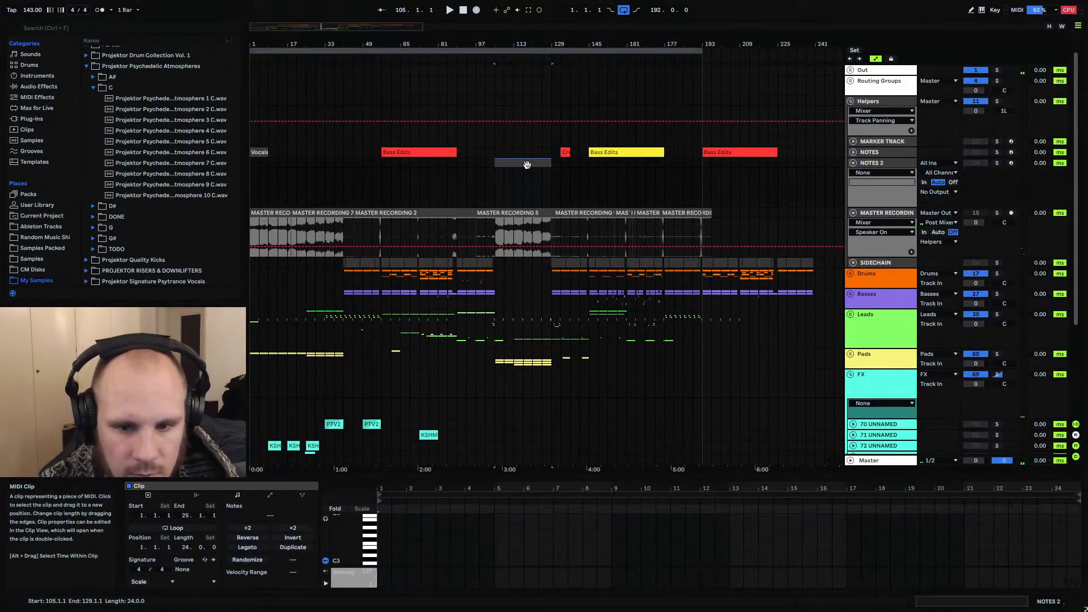
{"action": "right_click", "coordinate": [527, 165]}
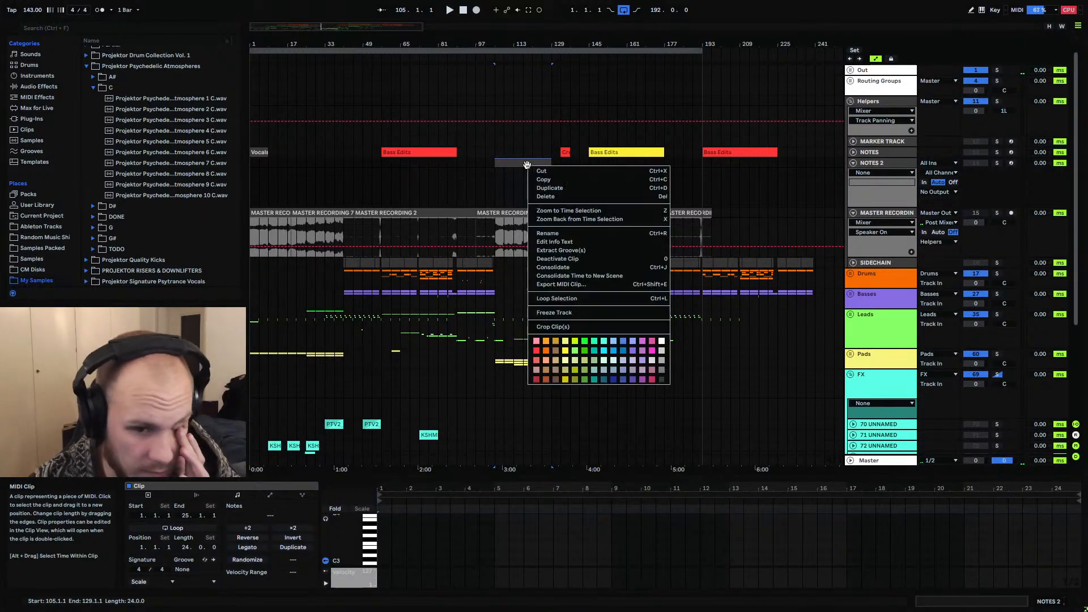
{"action": "left_click", "coordinate": [553, 233]}
{"action": "type", "text": "Mo"}
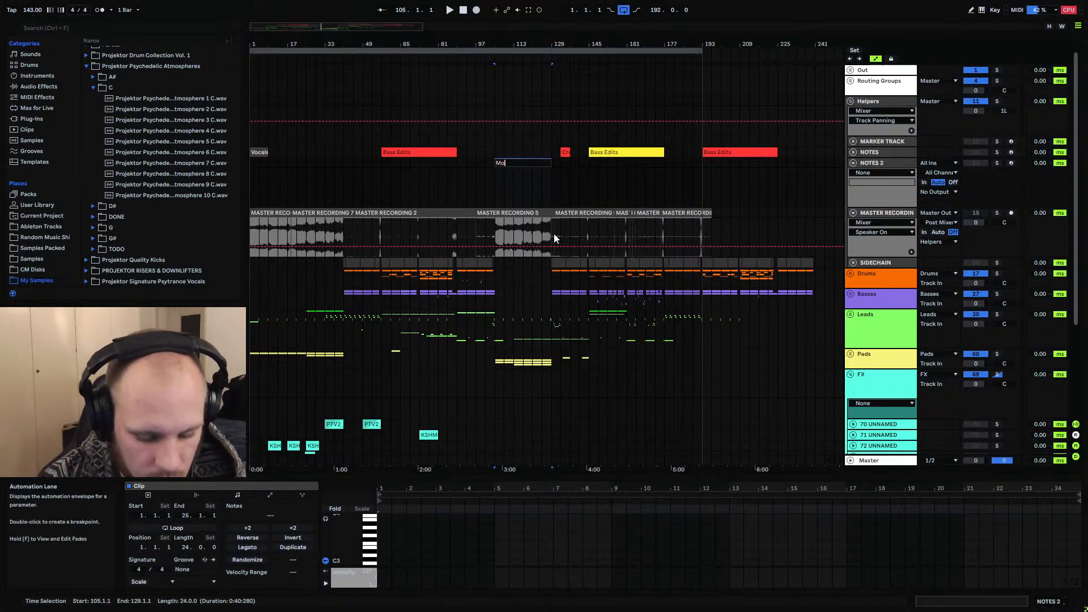
{"action": "type", "text": "re Pitch Modulation"}
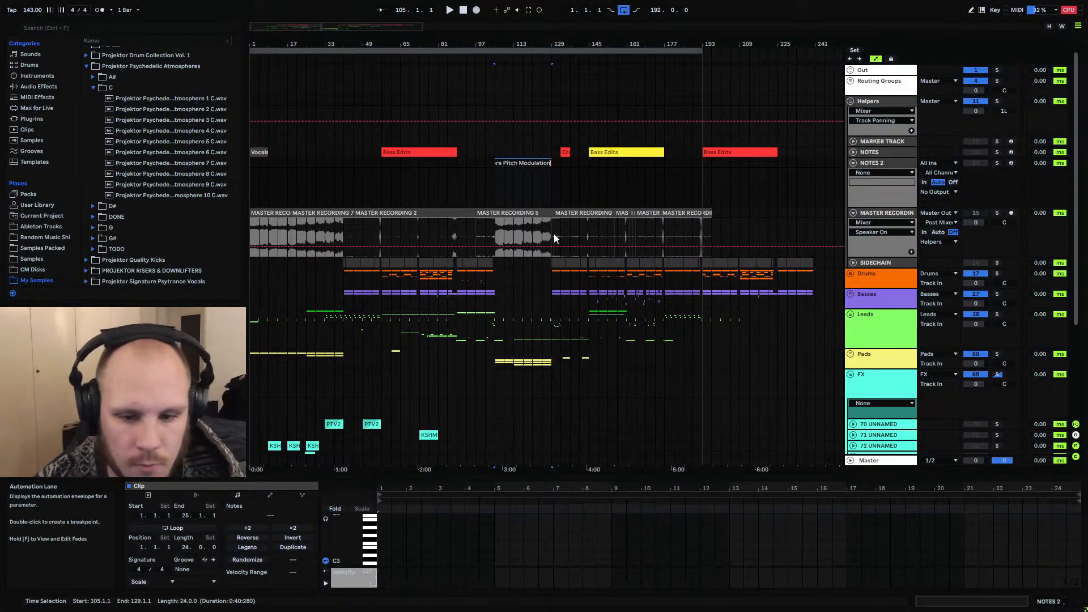
{"action": "left_click_drag", "start_coordinate": [586, 168], "coordinate": [644, 167]}
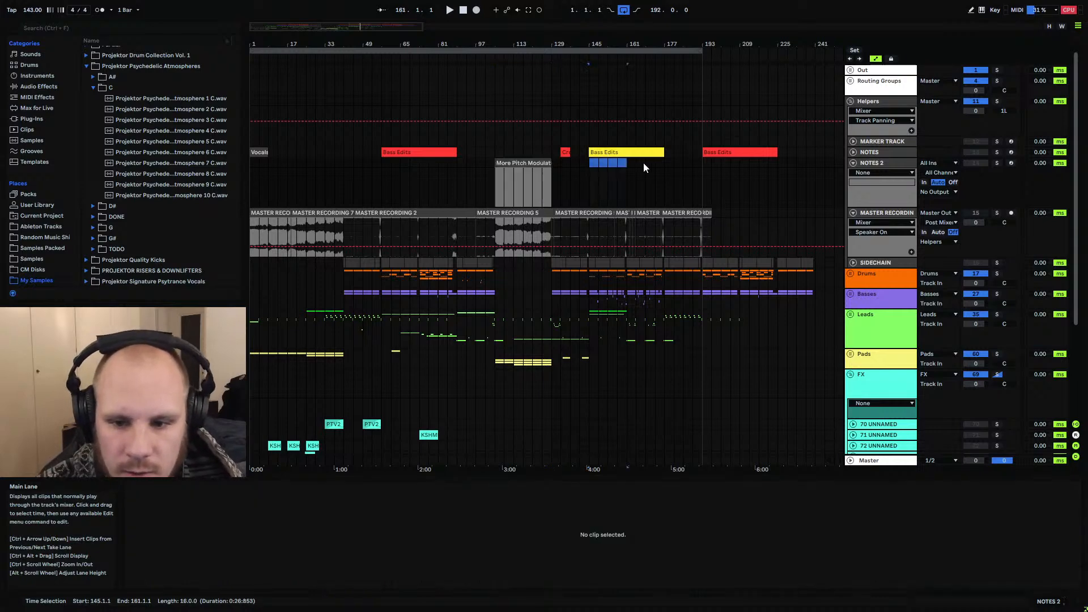
{"action": "key", "text": "ctrl+shift+m"}
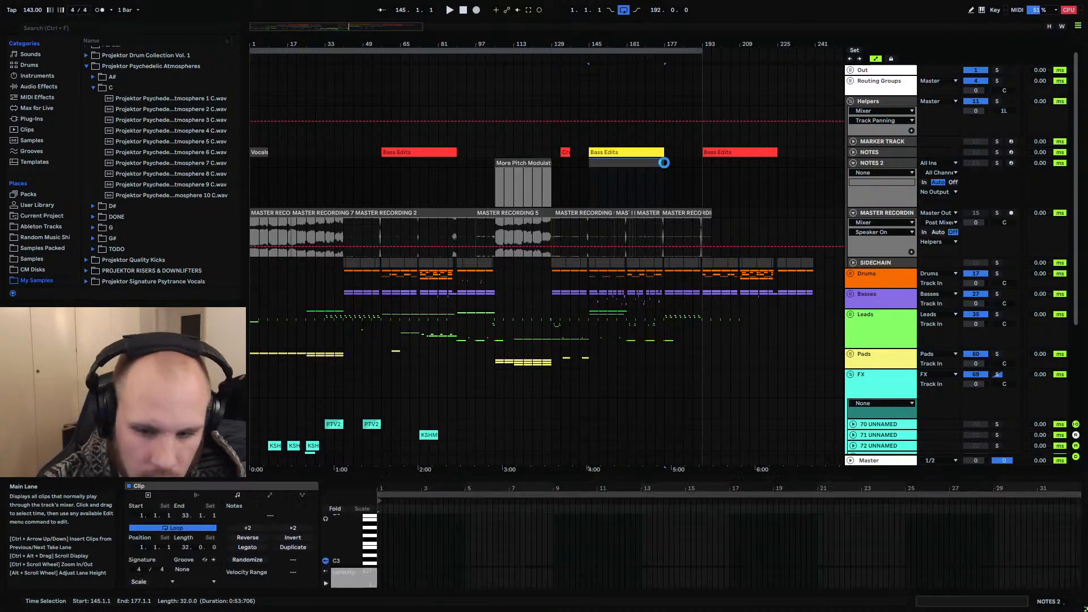
Unfold the Leads group, solo 42 Group and listen to it from 160.3.1
{"action": "left_click", "coordinate": [850, 314]}
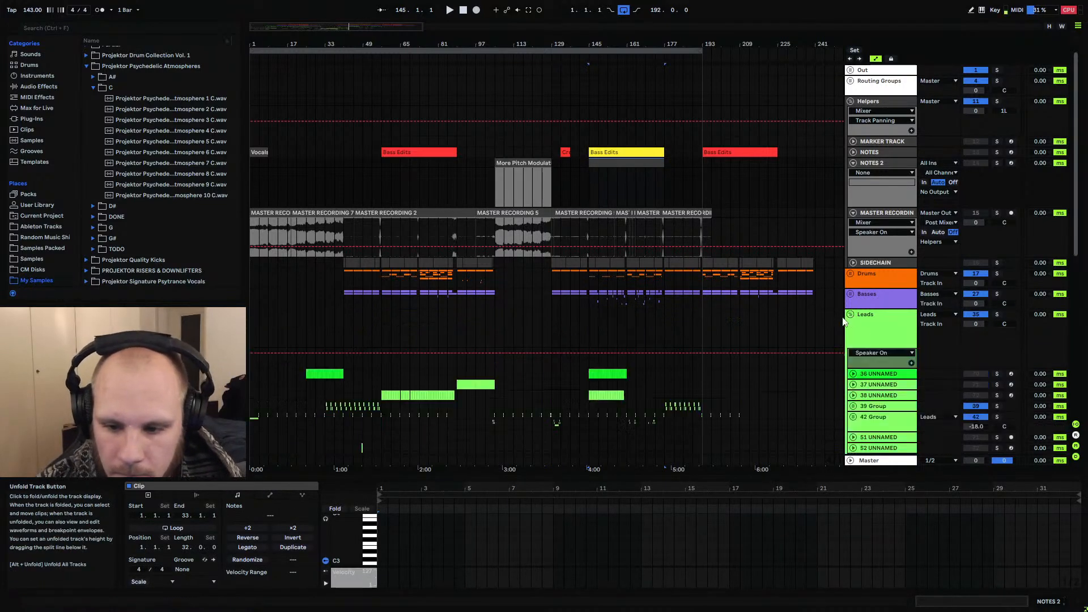
{"action": "scroll", "coordinate": [639, 341], "scroll_direction": "down", "scroll_amount": 2}
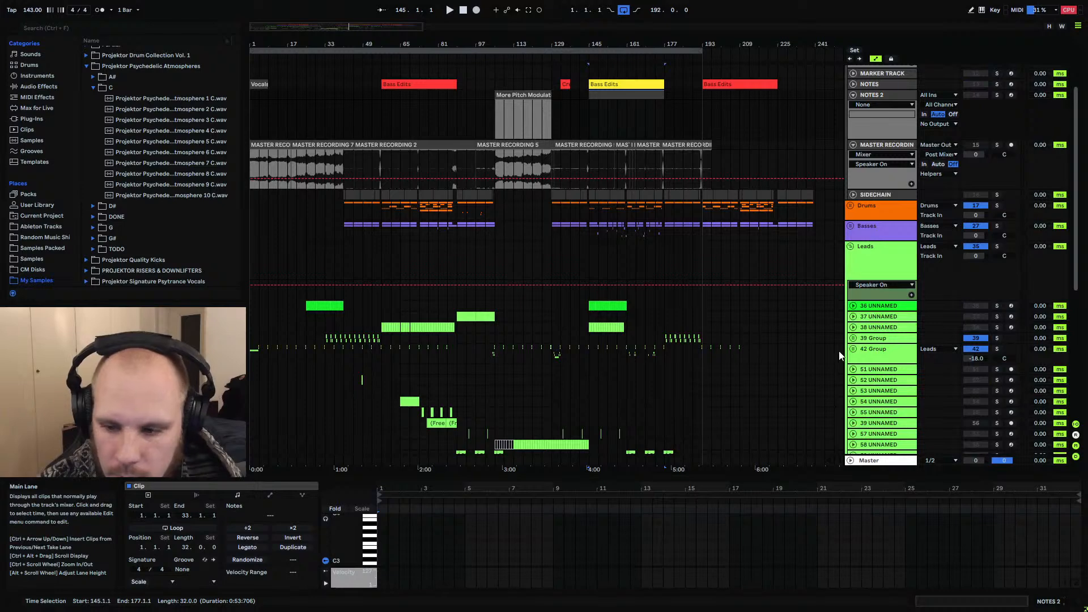
{"action": "left_click", "coordinate": [996, 349]}
{"action": "left_click", "coordinate": [626, 354]}
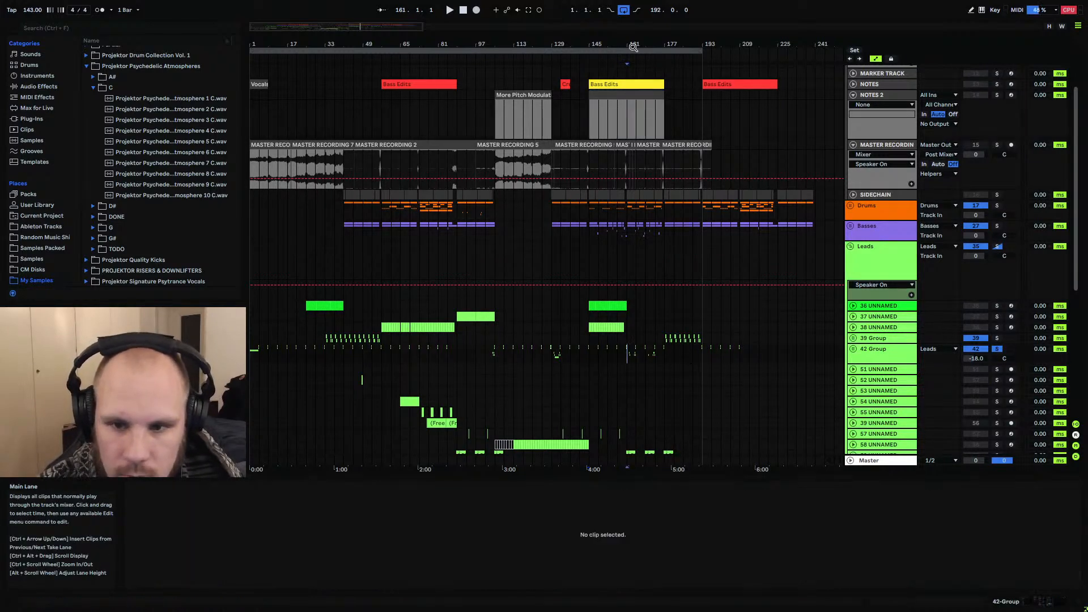
{"action": "left_click_drag", "start_coordinate": [633, 46], "coordinate": [624, 65]}
{"action": "key", "text": "Left"}
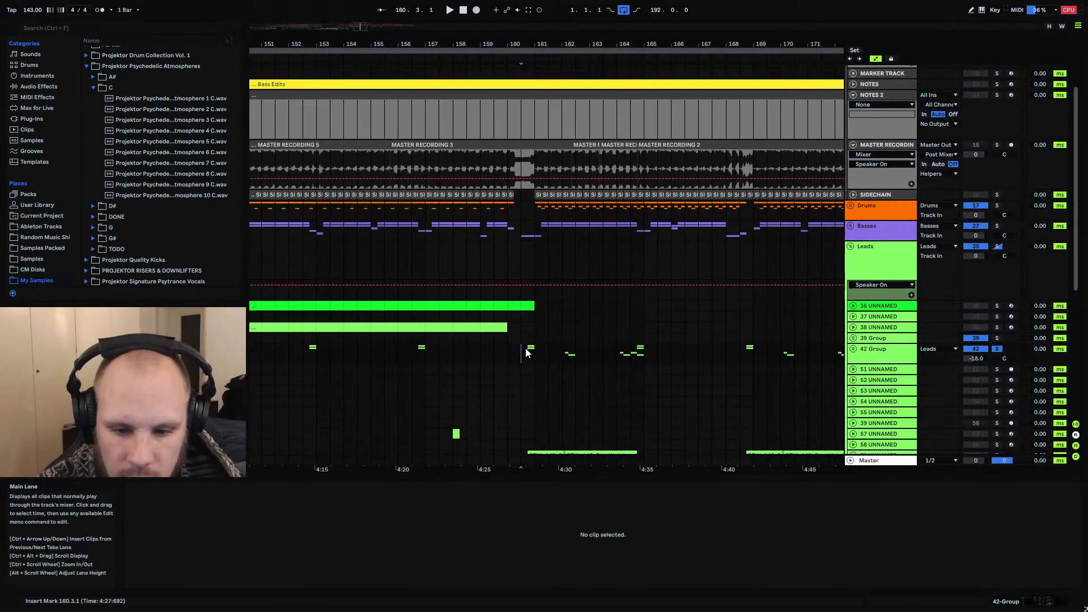
{"action": "key", "text": "space"}
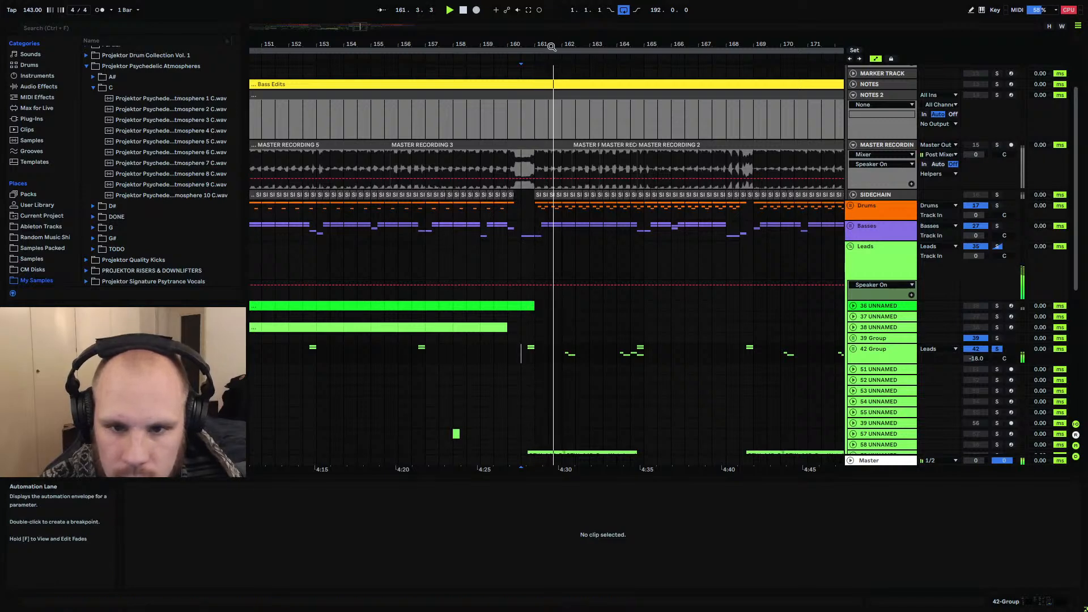
{"action": "left_click_drag", "start_coordinate": [547, 45], "coordinate": [492, 29]}
{"action": "scroll", "coordinate": [539, 240], "scroll_direction": "down", "scroll_amount": 5}
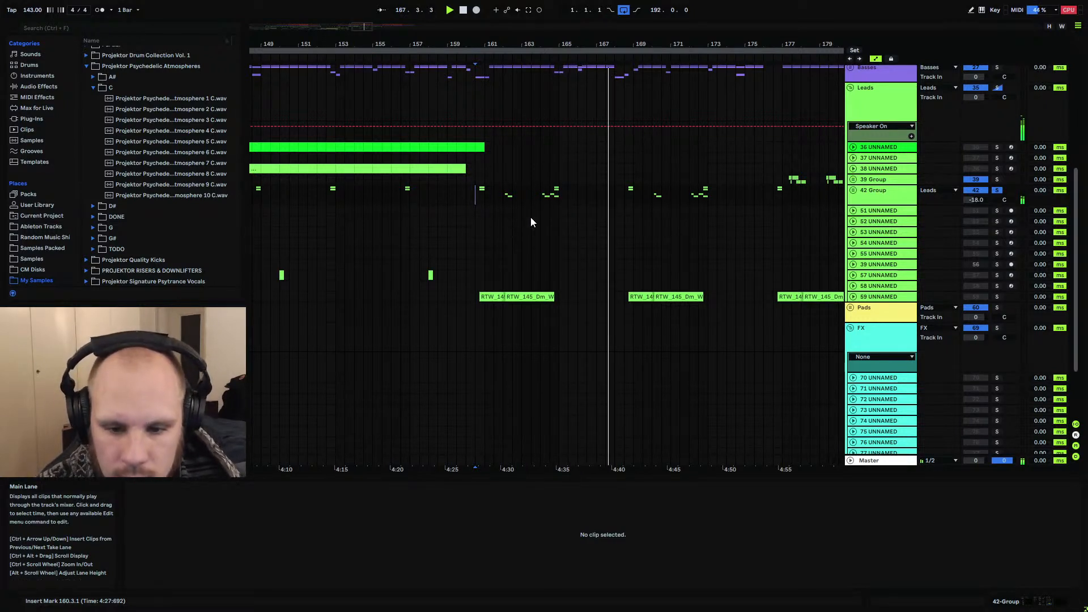
Solo track 59 with the RTW_145_Dm_Wet_Lead clips and listen to it from 160.3.1
{"action": "left_click", "coordinate": [995, 298]}
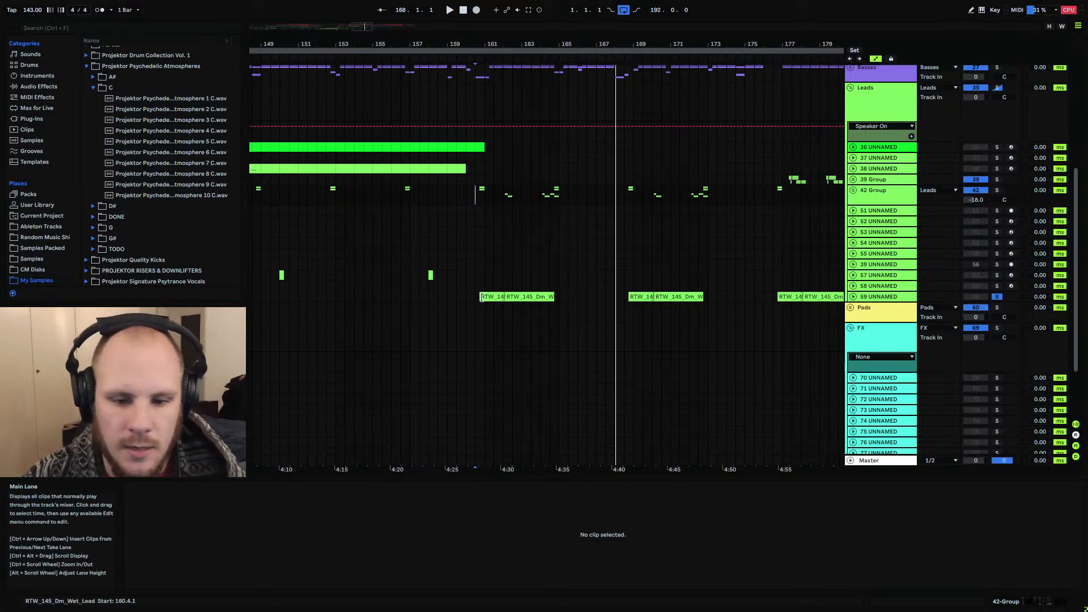
{"action": "left_click", "coordinate": [475, 288]}
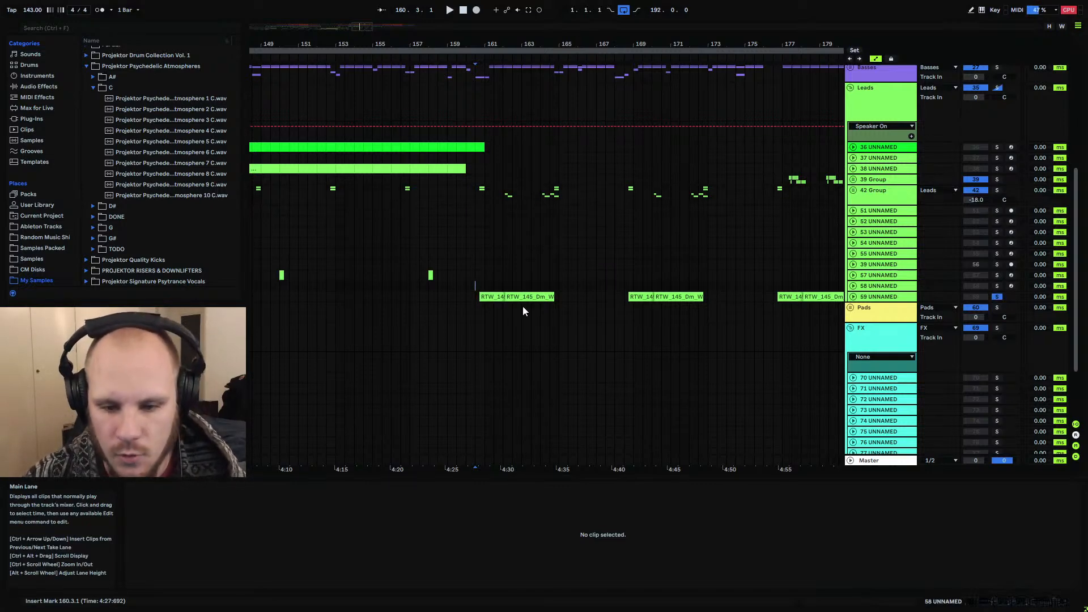
{"action": "key", "text": "space"}
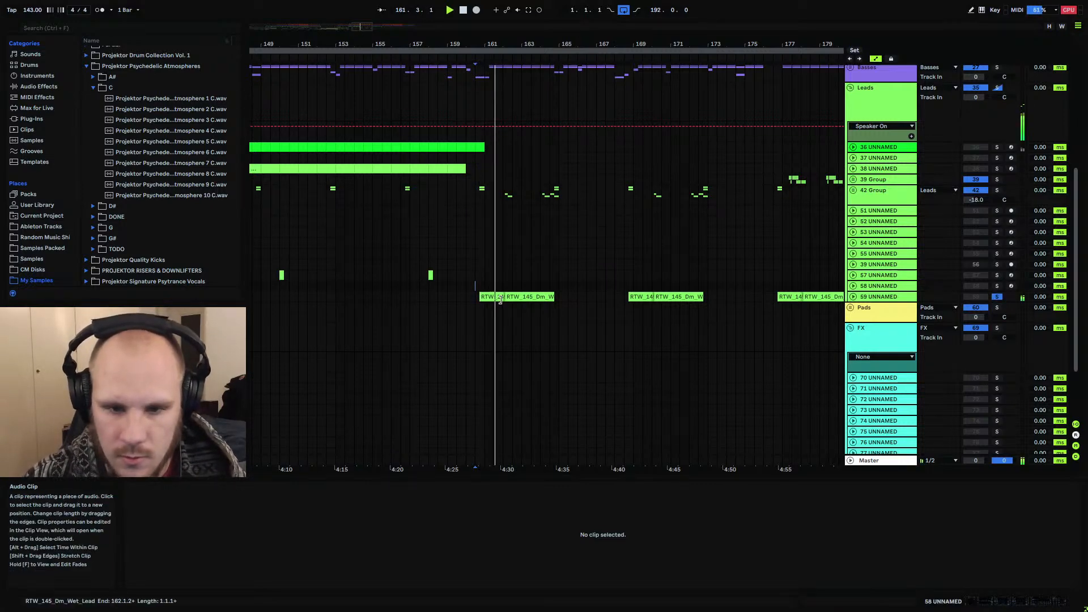
{"action": "scroll", "coordinate": [501, 299], "scroll_direction": "up", "scroll_amount": 5}
{"action": "key", "text": "space"}
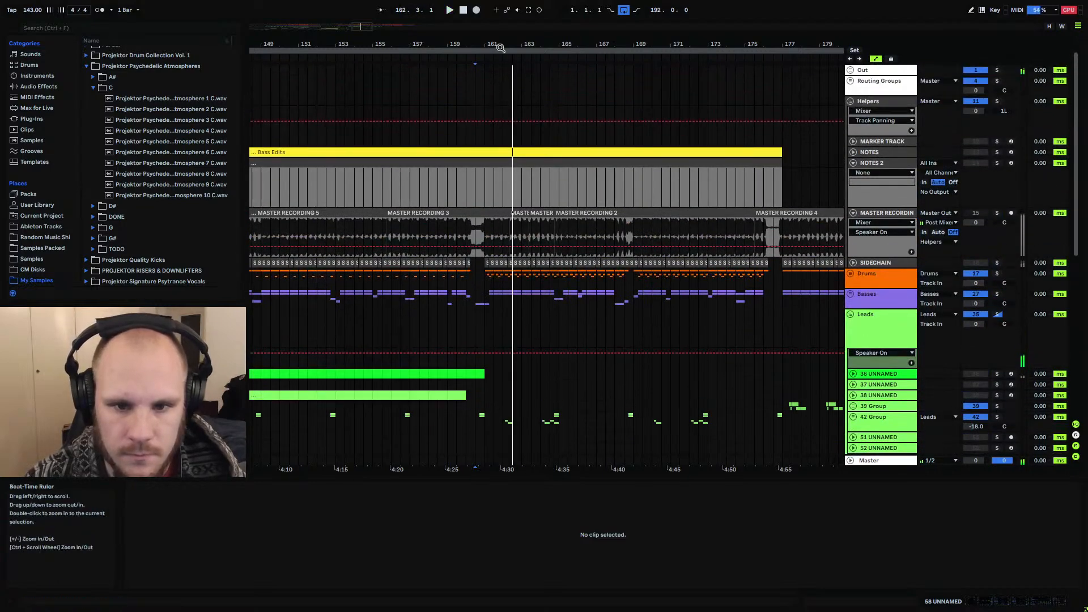
Rename the empty clip at bar 145 on the NOTES 2 track with a note starting "Rewrite arou"
{"action": "left_click_drag", "start_coordinate": [498, 46], "coordinate": [532, 44]}
{"action": "right_click", "coordinate": [497, 151]}
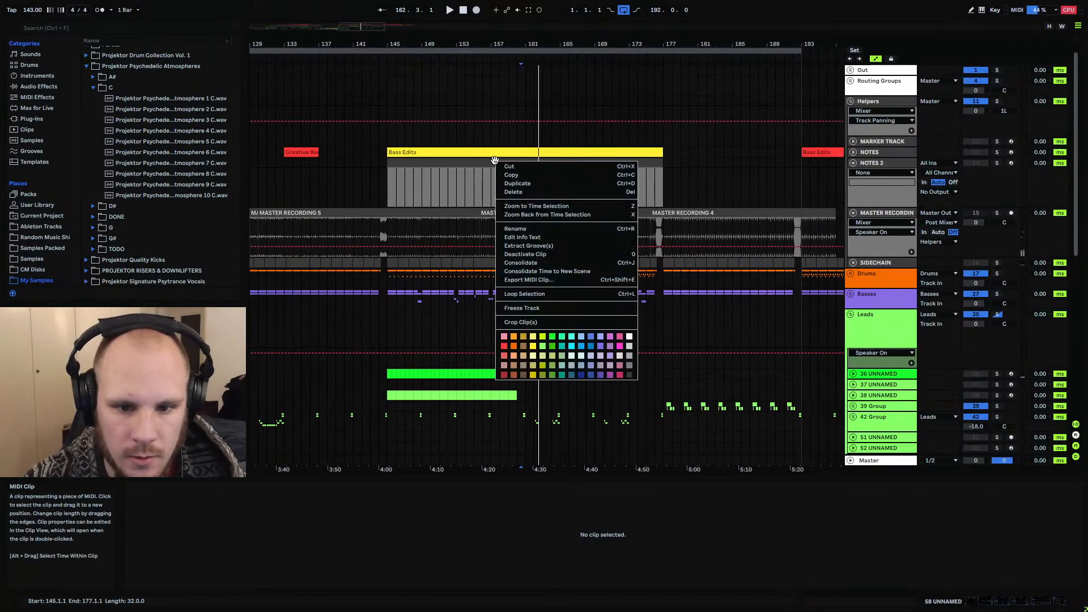
{"action": "left_click", "coordinate": [518, 231]}
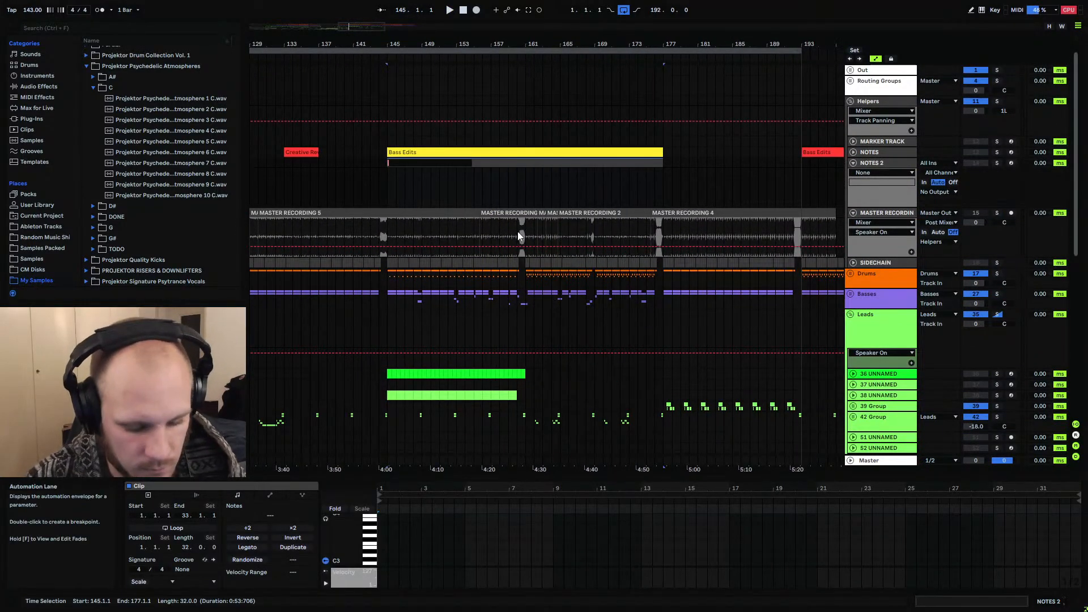
{"action": "type", "text": "Rewrite arou"}
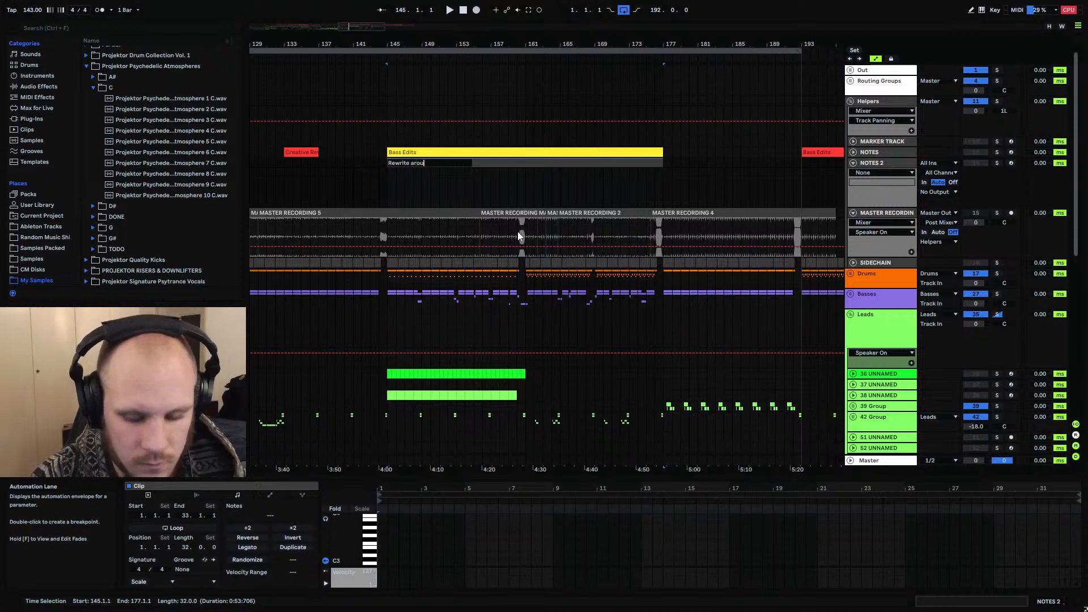
Finish naming the note clip at bar 145 "Rewrite around Main 2 elements (reverb saw with more edits, Plucks with pitch modulation))"
{"action": "type", "text": "nd Main "}
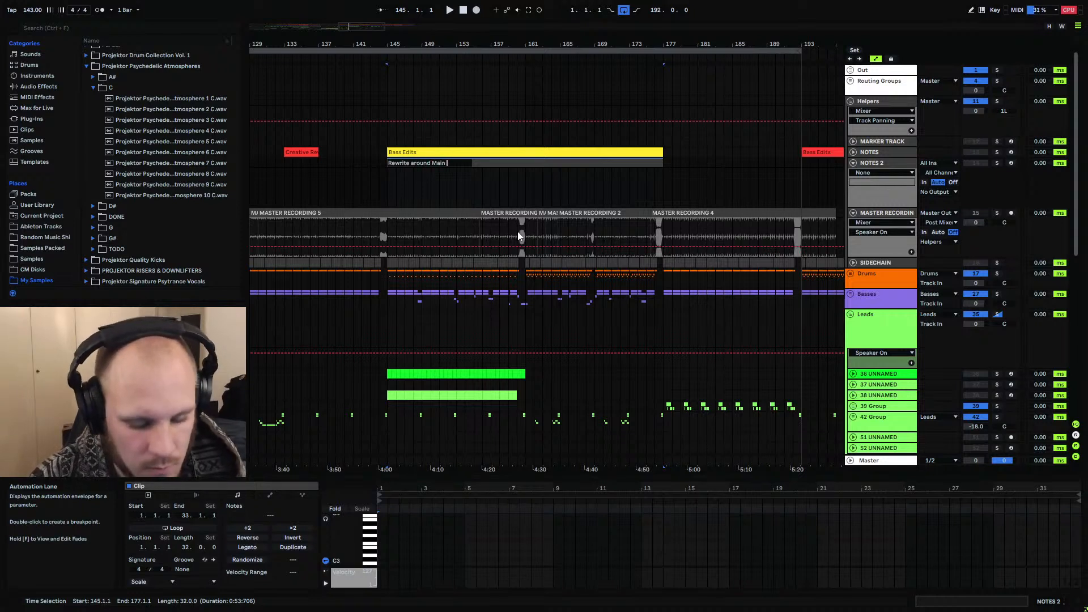
{"action": "type", "text": "2 elements"}
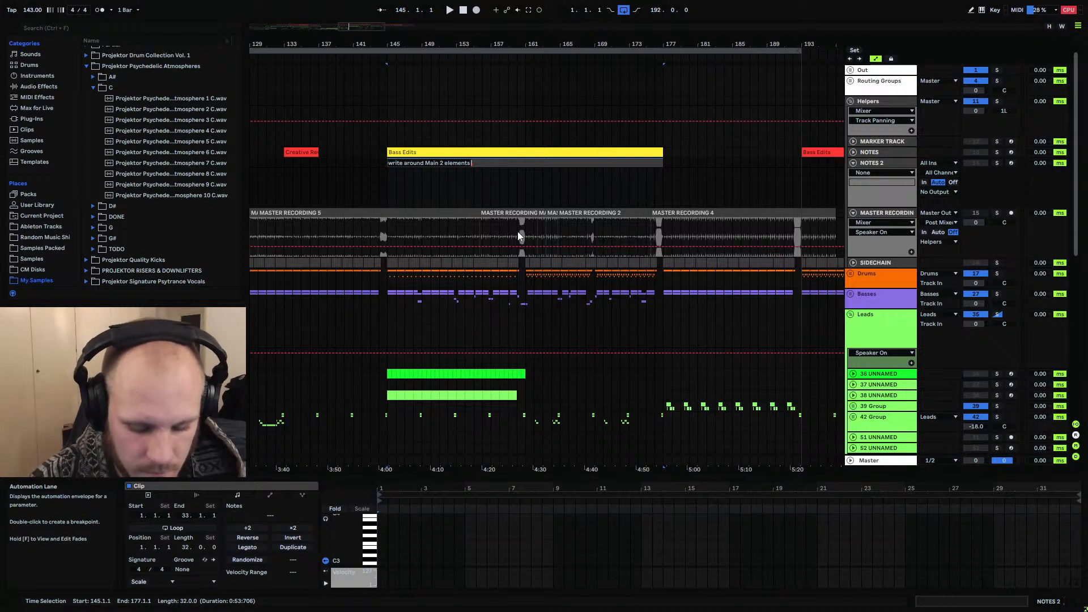
{"action": "type", "text": " (reverb"}
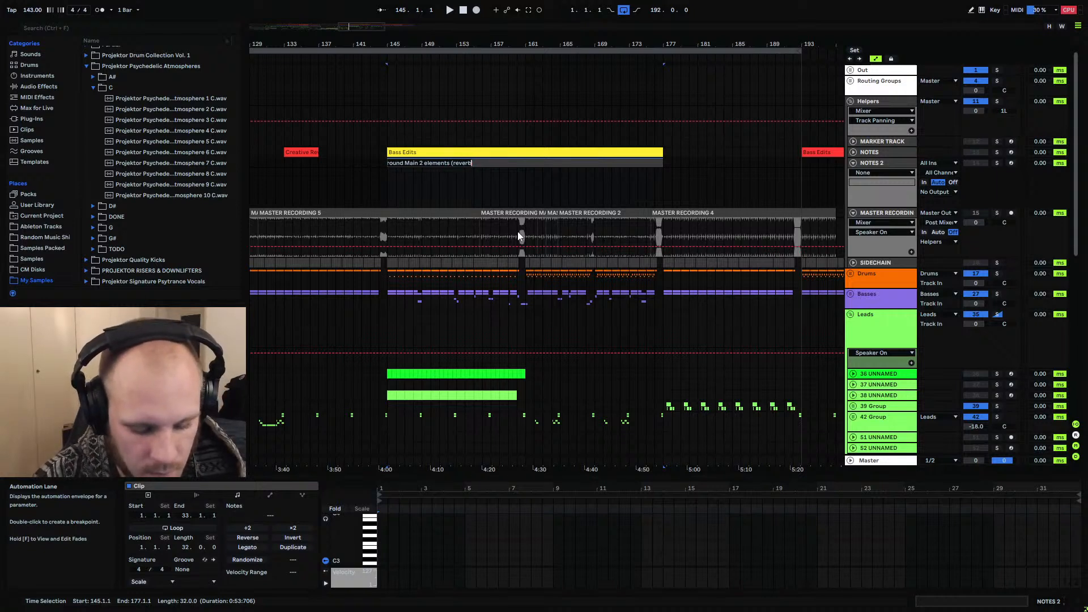
{"action": "type", "text": " saw with more edits"}
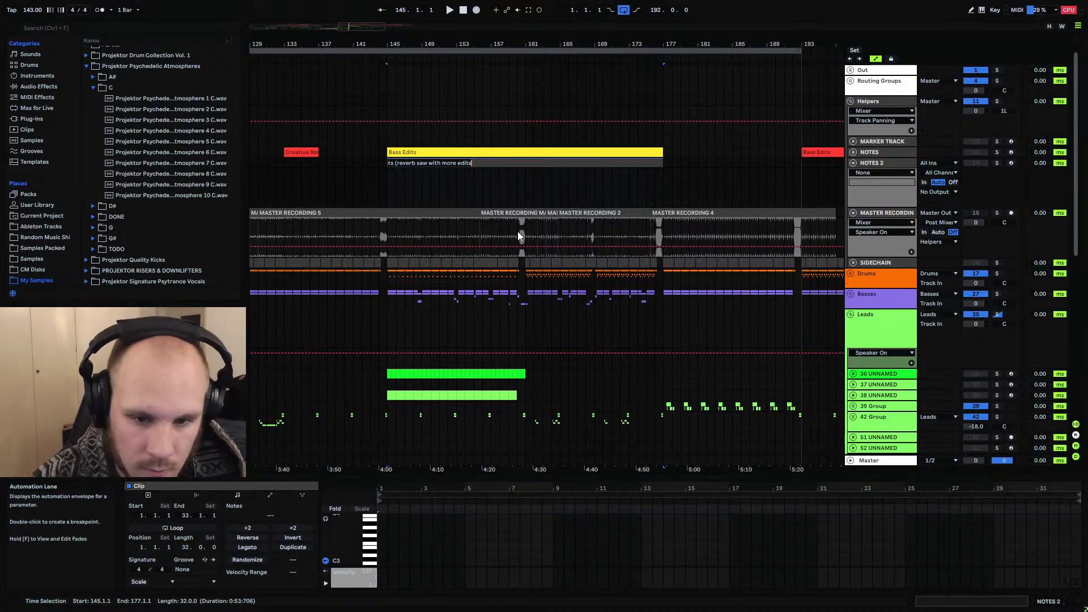
{"action": "type", "text": ", Plucks w"}
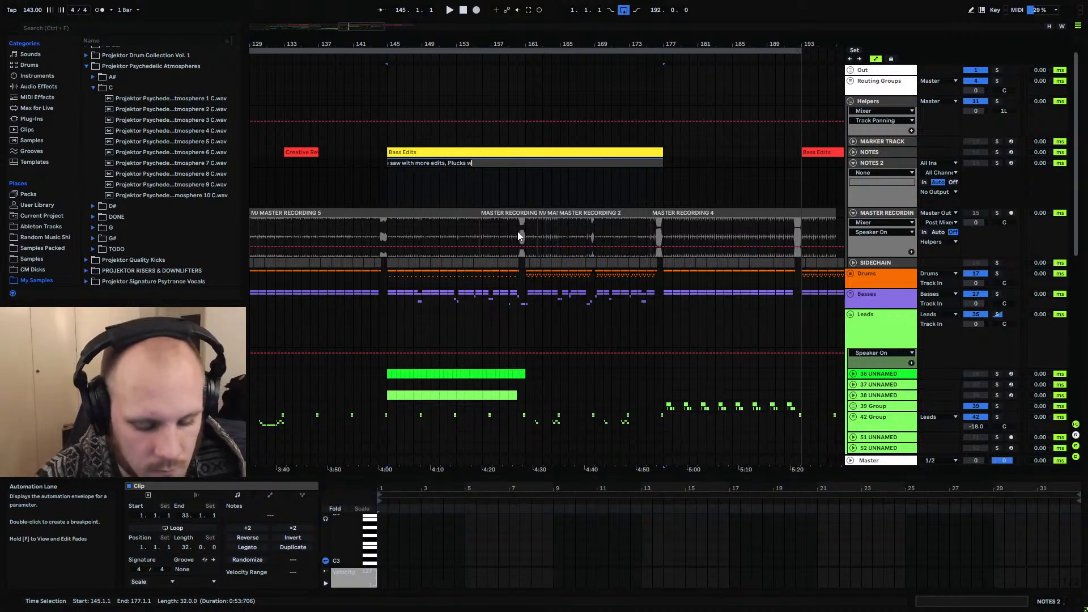
{"action": "type", "text": "ith pitch m"}
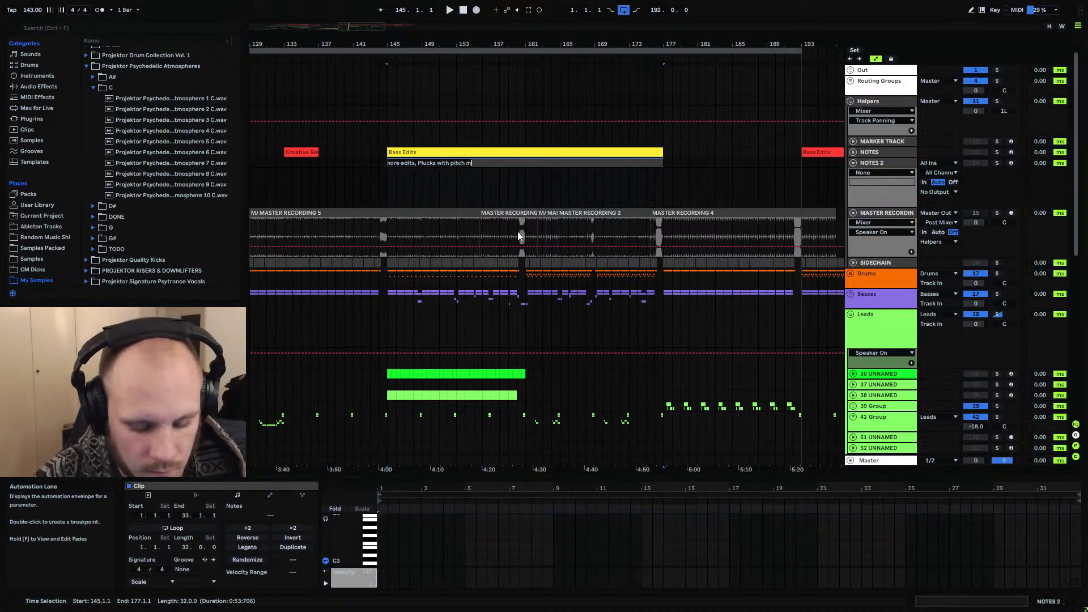
{"action": "type", "text": "odulation"}
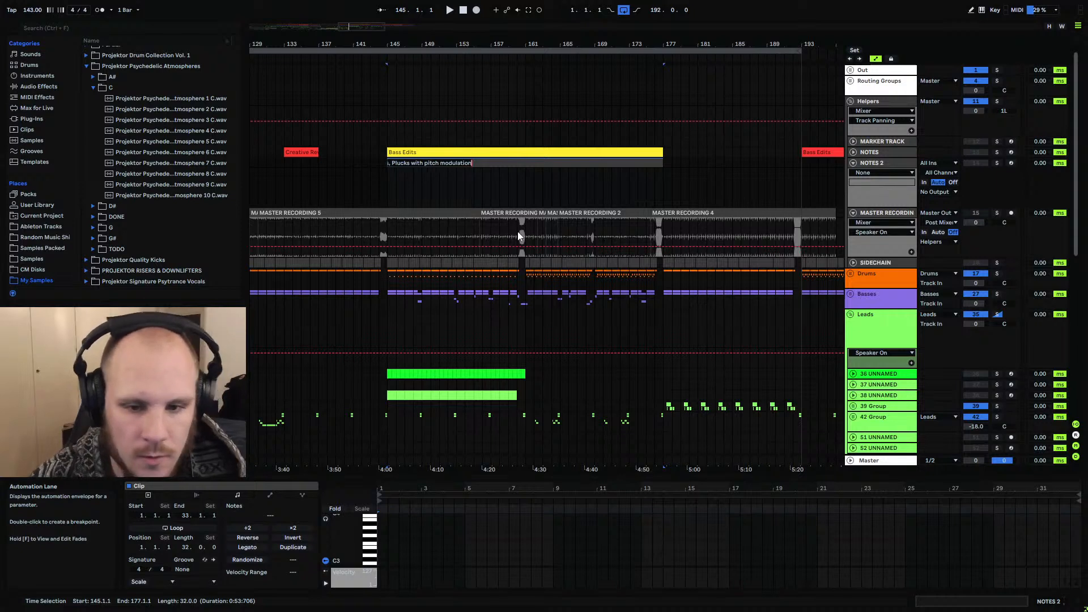
{"action": "type", "text": "))"}
{"action": "left_click", "coordinate": [362, 185]}
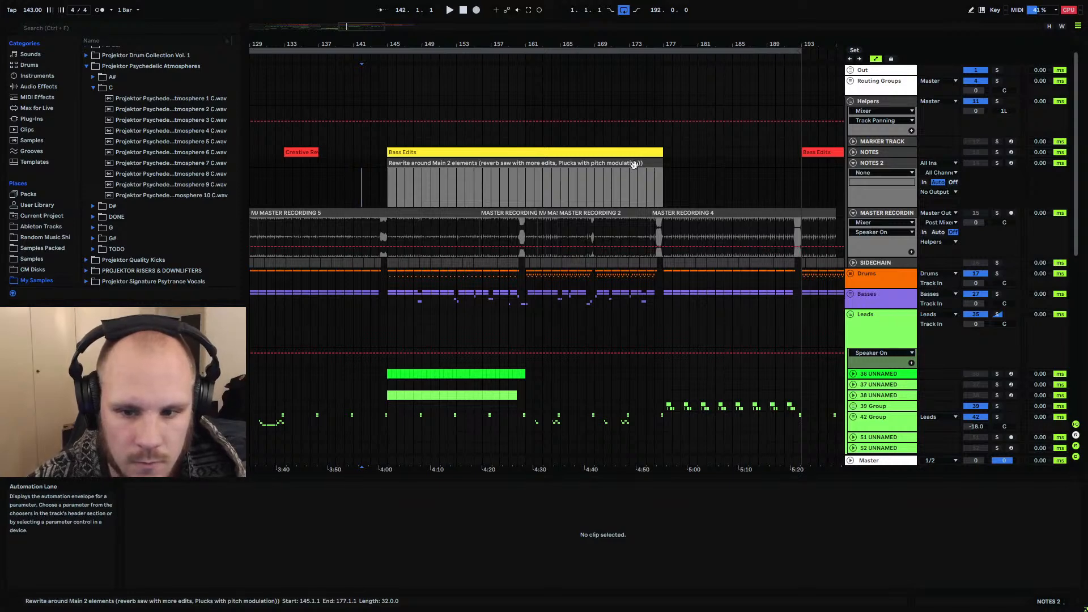
Rename the note clip at bar 145, removing the extra closing parenthesis after "Plucks with pitch modulation"
{"action": "right_click", "coordinate": [634, 164]}
{"action": "right_click", "coordinate": [644, 166]}
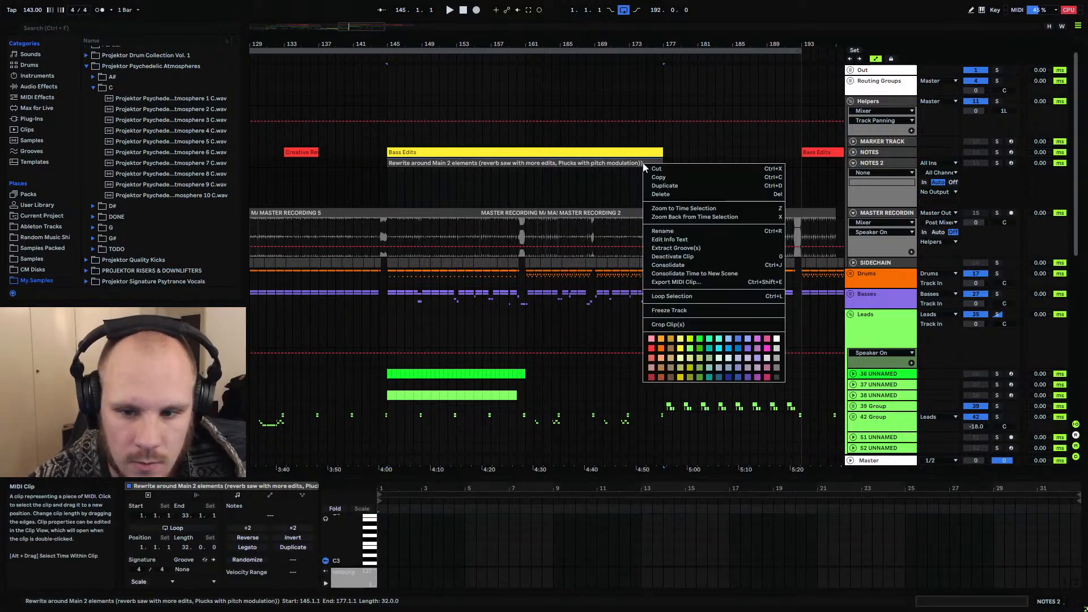
{"action": "left_click", "coordinate": [672, 232]}
{"action": "right_click", "coordinate": [646, 164]}
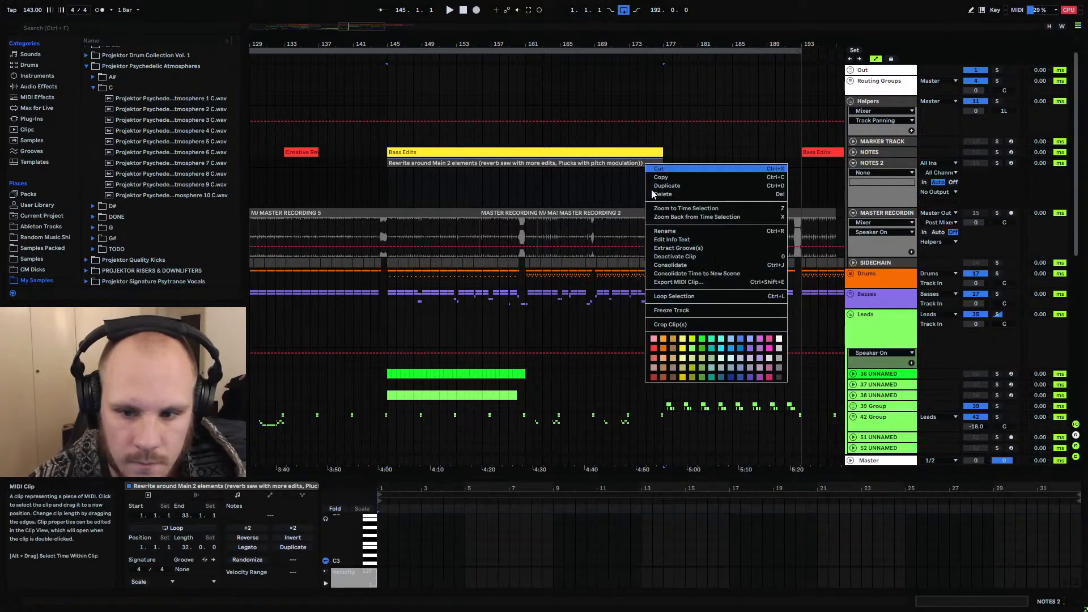
{"action": "left_click", "coordinate": [679, 231]}
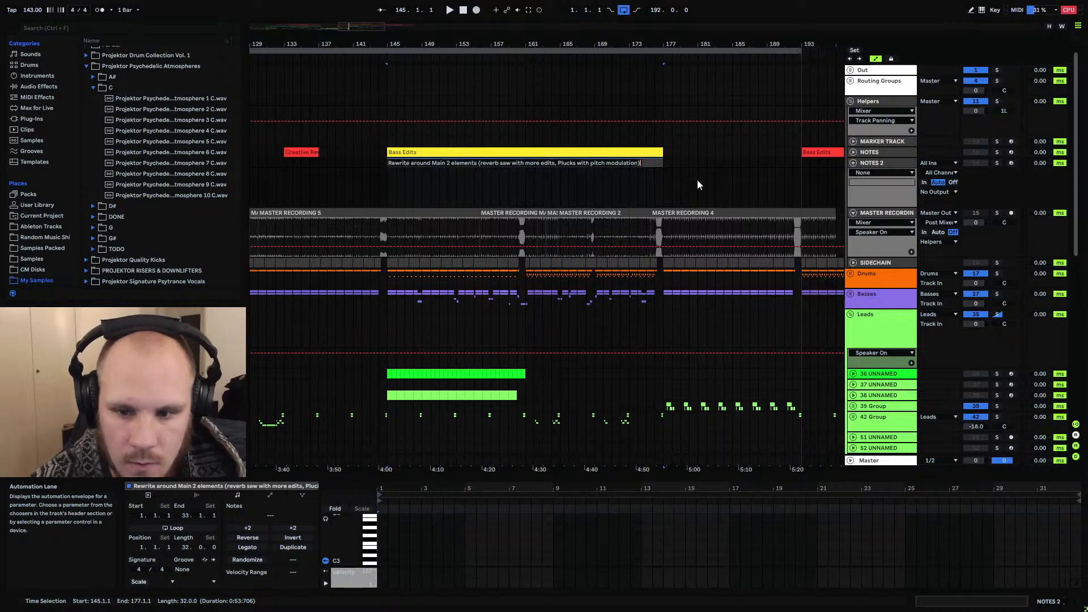
{"action": "left_click", "coordinate": [681, 180]}
Solo the 38 UNNAMED lead track and listen to it briefly from bar 73
{"action": "mouse_move", "coordinate": [544, 44]}
{"action": "left_mouse_down"}
{"action": "mouse_move", "coordinate": [757, 17]}
{"action": "mouse_move", "coordinate": [965, 17]}
{"action": "left_mouse_up"}
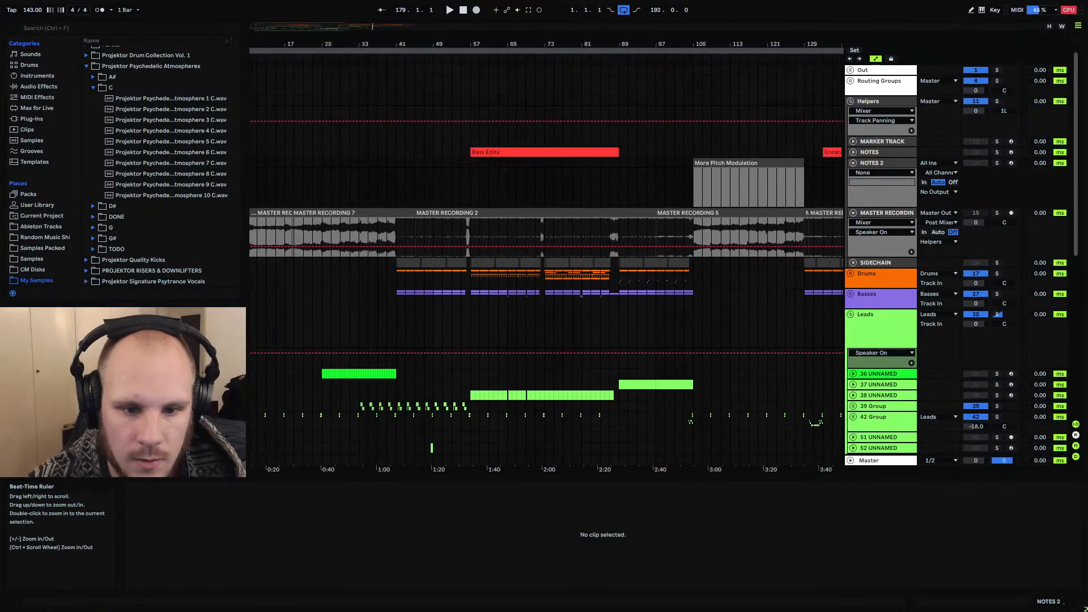
{"action": "scroll", "coordinate": [496, 172], "scroll_direction": "down", "scroll_amount": 5}
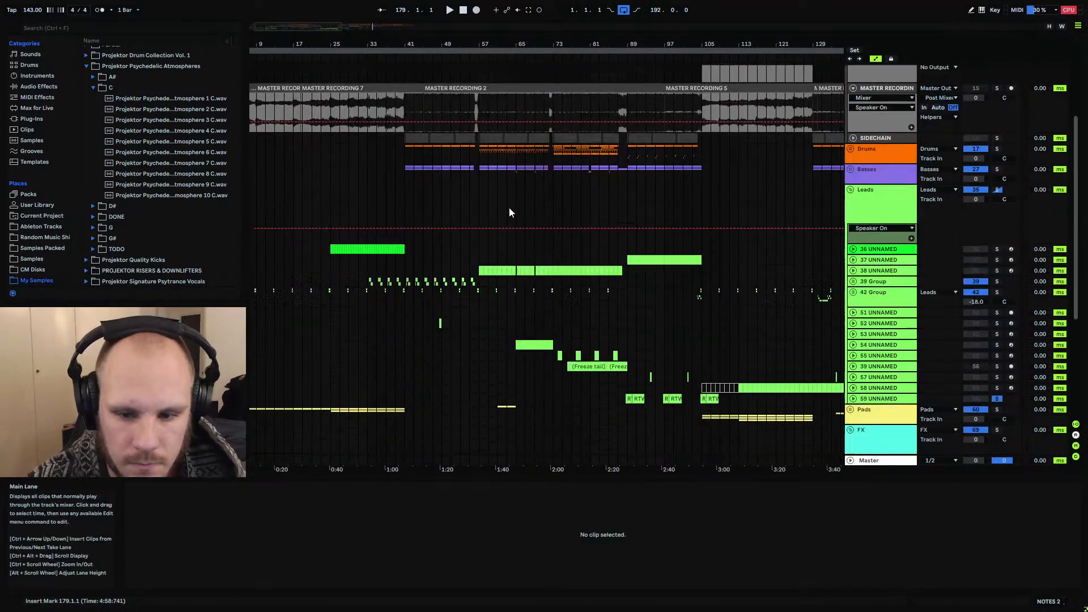
{"action": "scroll", "coordinate": [509, 212], "scroll_direction": "down", "scroll_amount": 6}
{"action": "scroll", "coordinate": [536, 223], "scroll_direction": "up", "scroll_amount": 5}
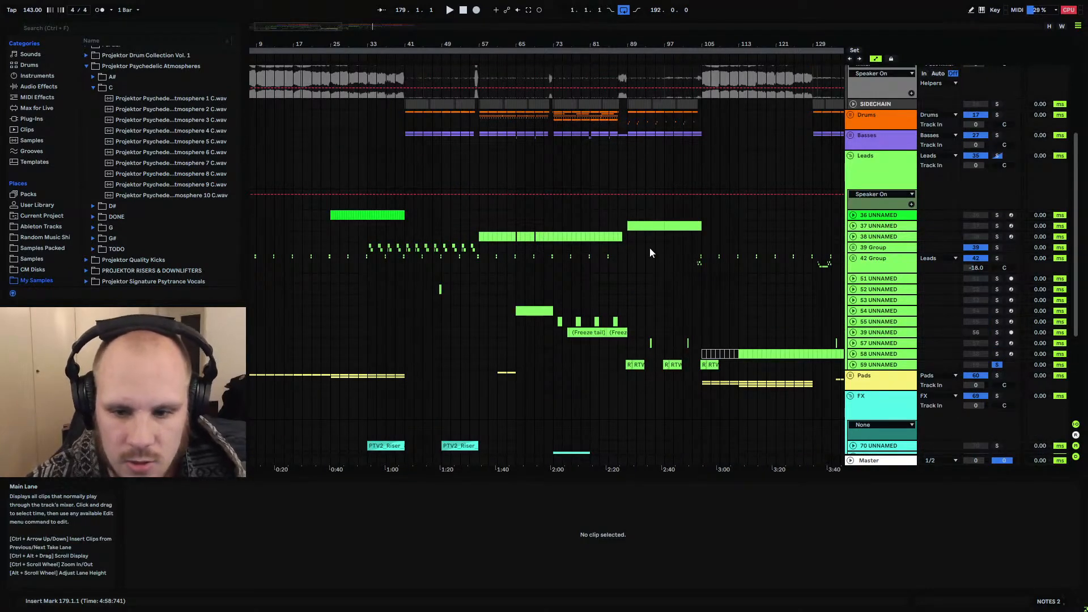
{"action": "left_click", "coordinate": [996, 236]}
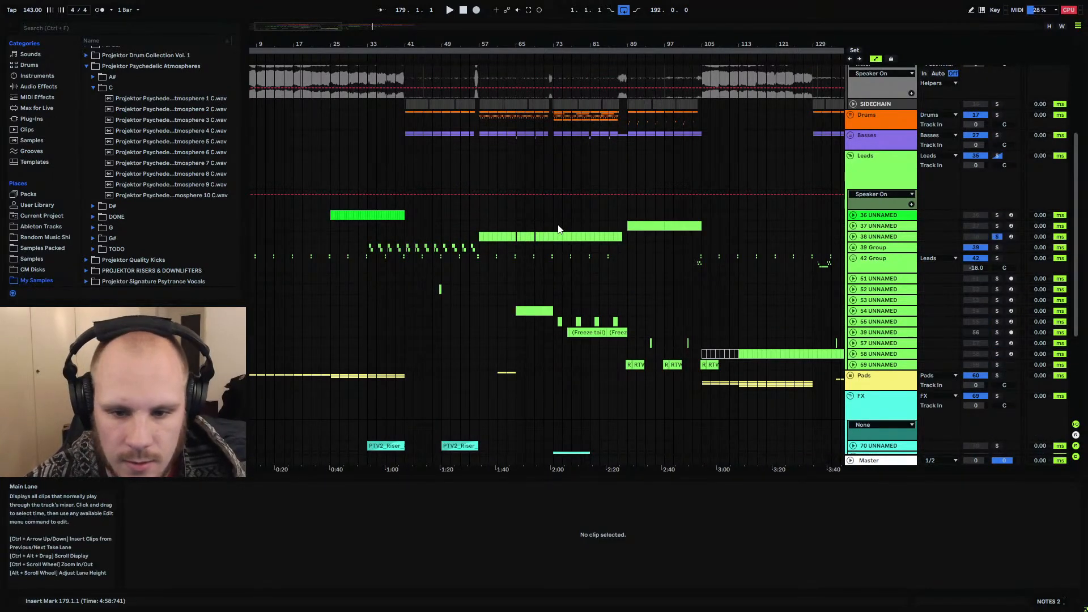
{"action": "left_click", "coordinate": [553, 229]}
{"action": "key", "text": "space"}
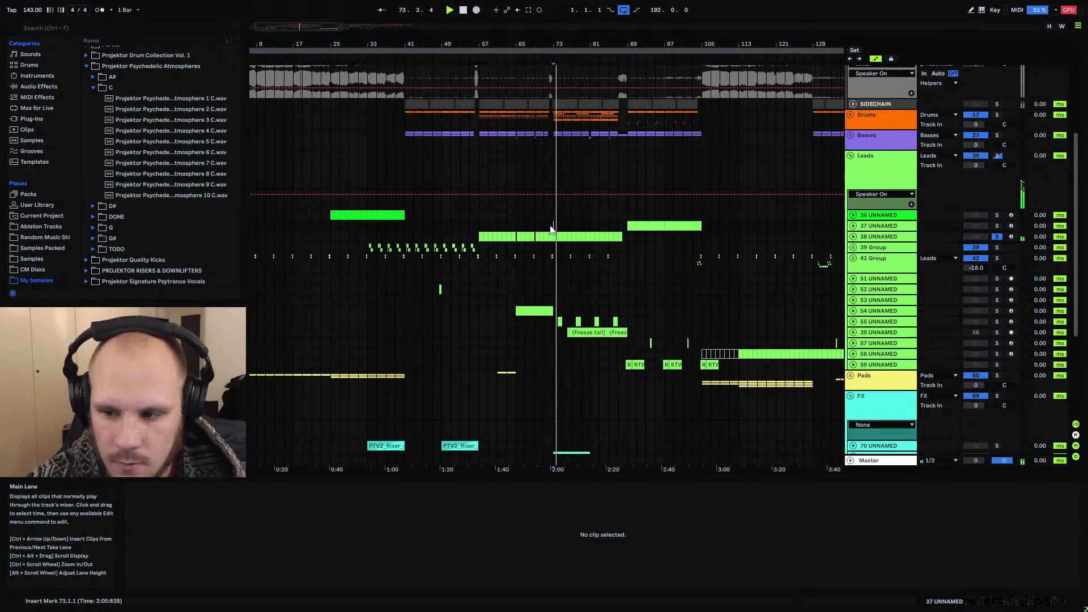
{"action": "scroll", "coordinate": [550, 225], "scroll_direction": "up", "scroll_amount": 4}
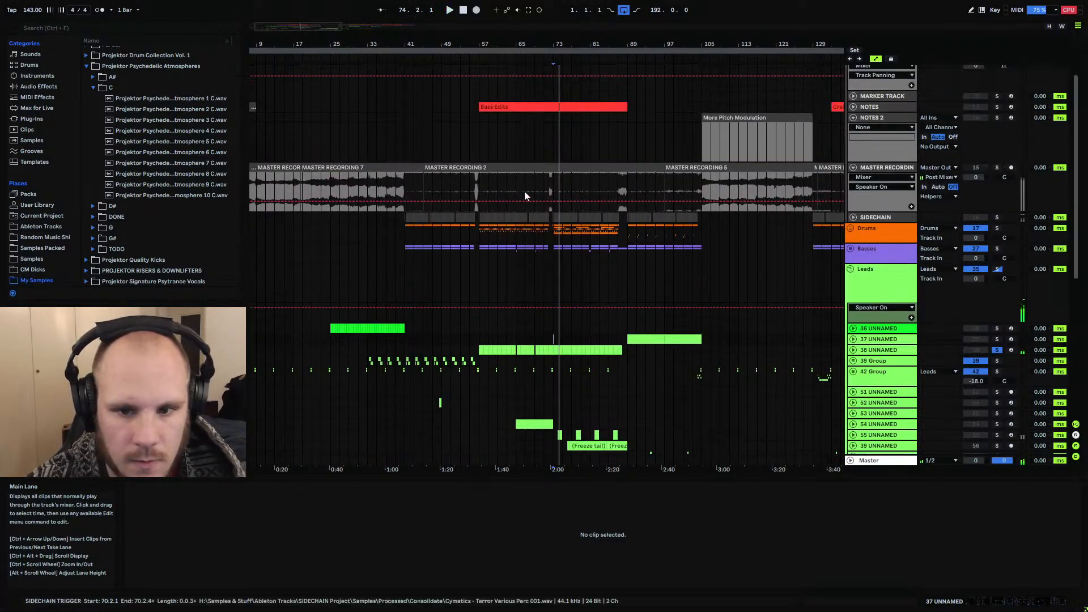
{"action": "key", "text": "space"}
Add an empty MIDI clip over bars 57 to 89 on NOTES 2, reusing the text of the note clip at bar 145
{"action": "left_click_drag", "start_coordinate": [478, 118], "coordinate": [625, 124]}
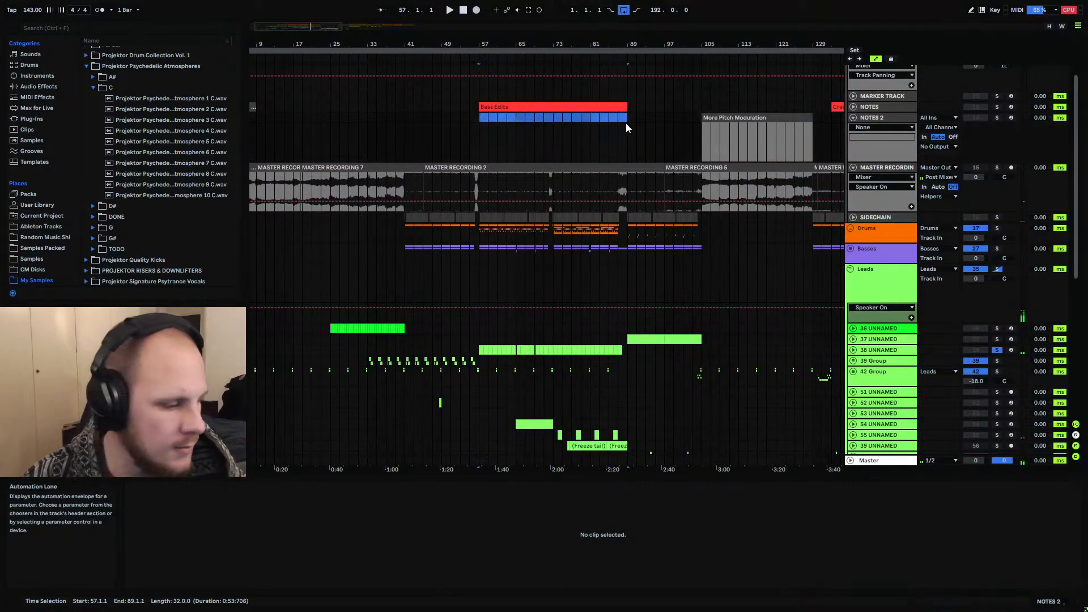
{"action": "left_click", "coordinate": [591, 351]}
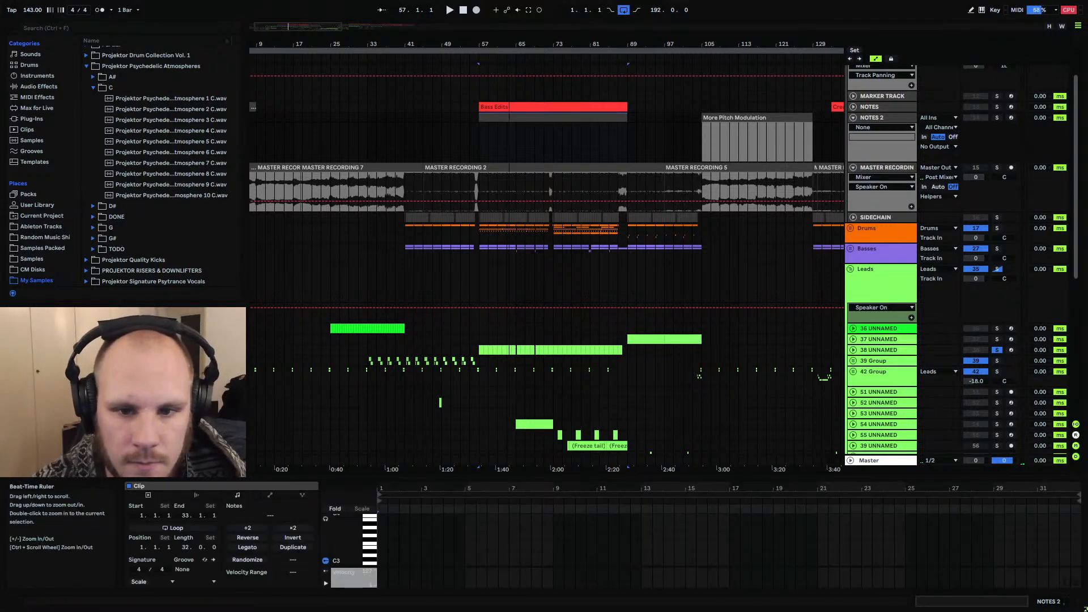
{"action": "key", "text": "minus"}
{"action": "key", "text": "plus"}
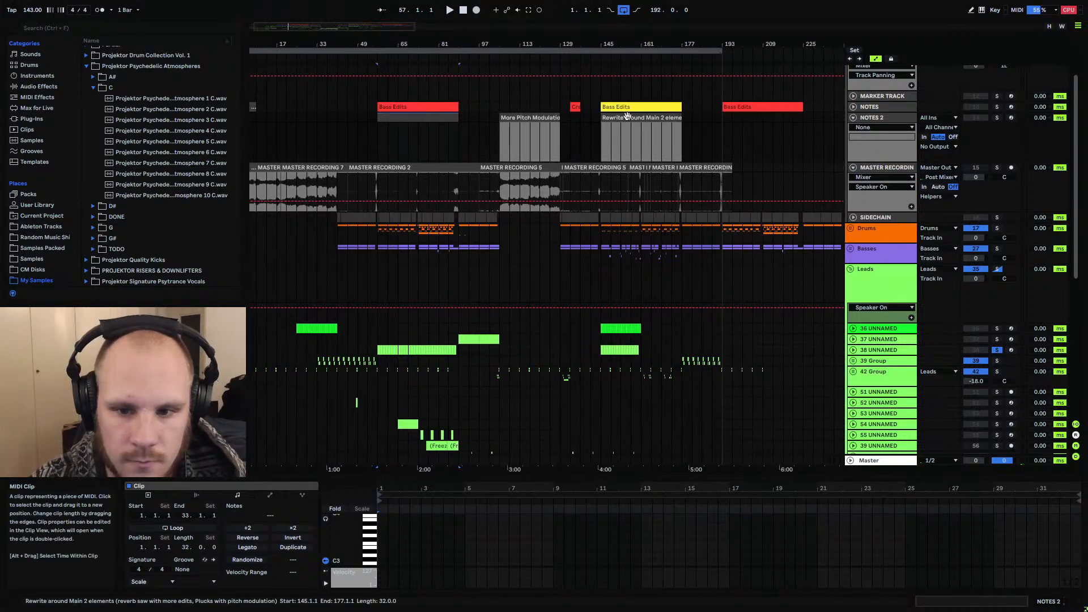
{"action": "left_click", "coordinate": [627, 117]}
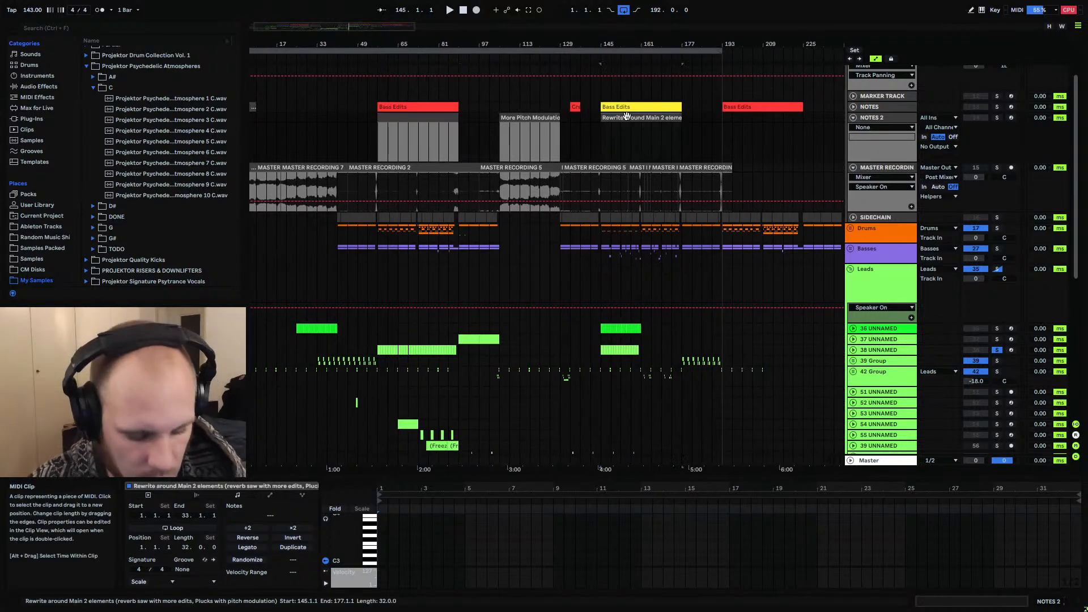
Insert an empty MIDI clip over bars 41 to 57 on NOTES 2 and name it "Add another 16 Bar section of drums"
{"action": "left_click", "coordinate": [373, 120]}
{"action": "left_click", "coordinate": [340, 122], "text": "shift"}
{"action": "key", "text": "ctrl+shift+m"}
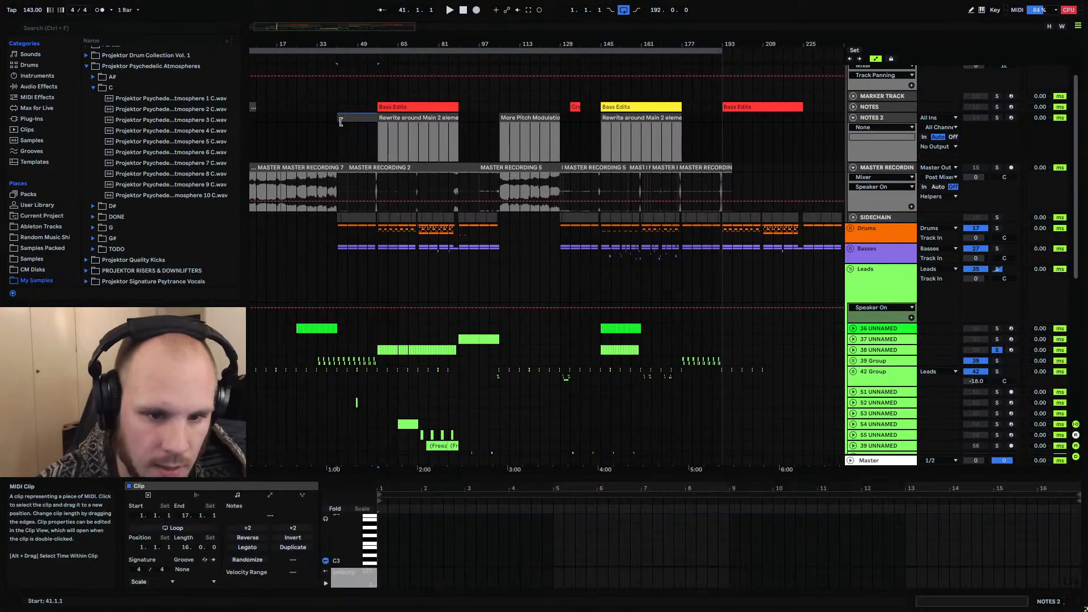
{"action": "right_click", "coordinate": [347, 116]}
{"action": "left_click", "coordinate": [369, 190]}
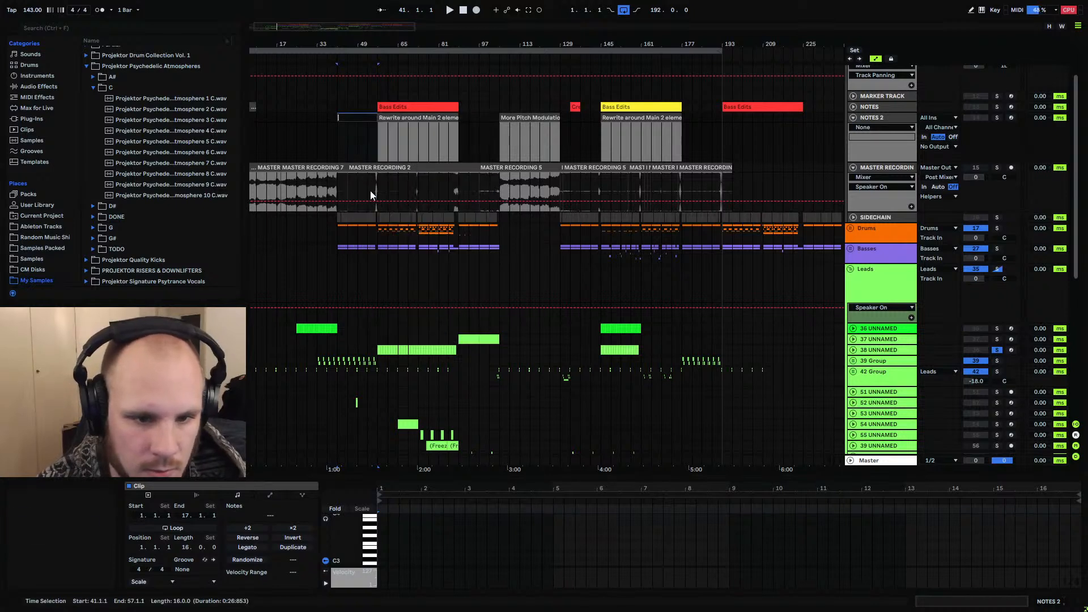
{"action": "type", "text": "dd"}
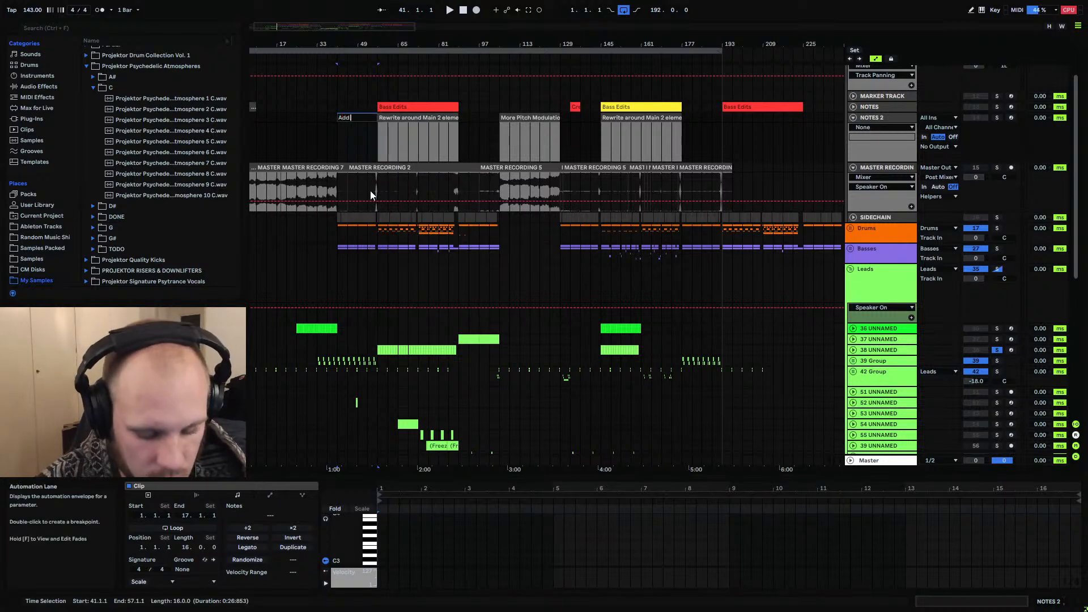
{"action": "type", "text": " another 16"}
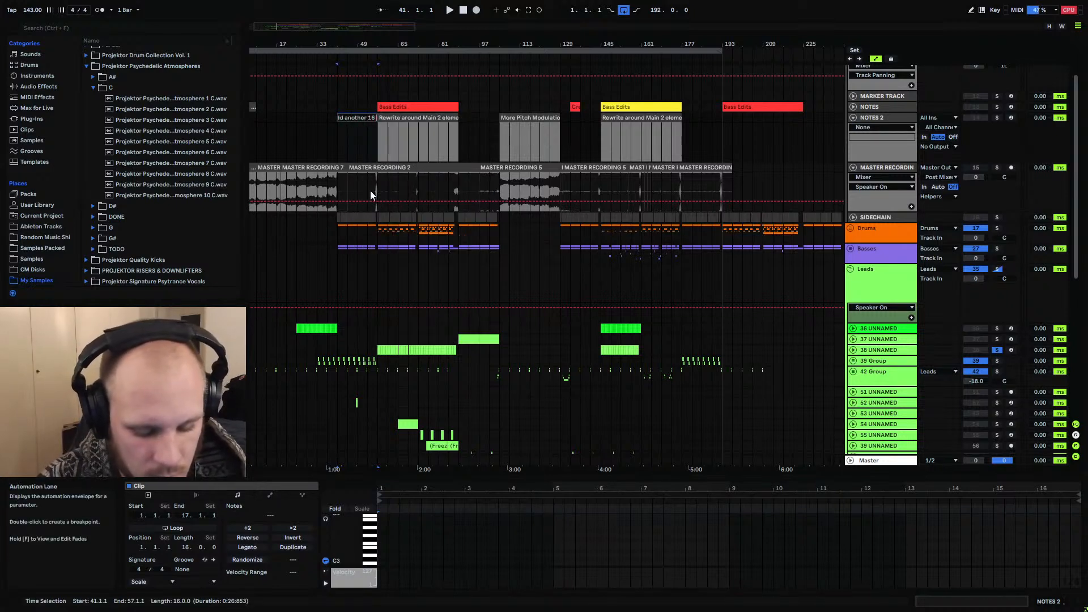
{"action": "type", "text": " Bar section of dr"}
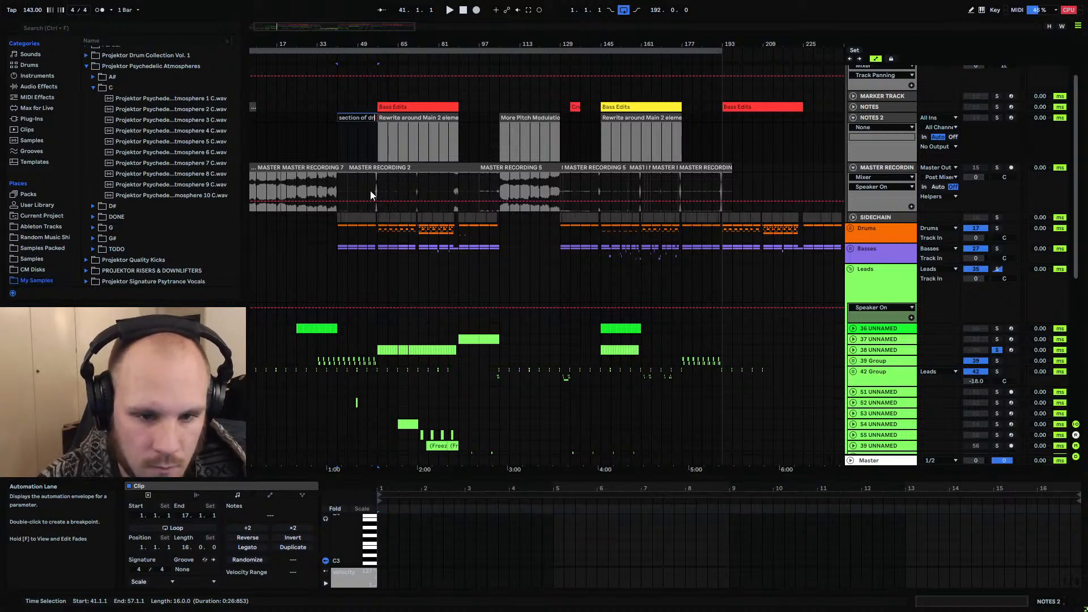
{"action": "type", "text": "iums"}
{"action": "key", "text": "Return"}
{"action": "left_click", "coordinate": [475, 135]}
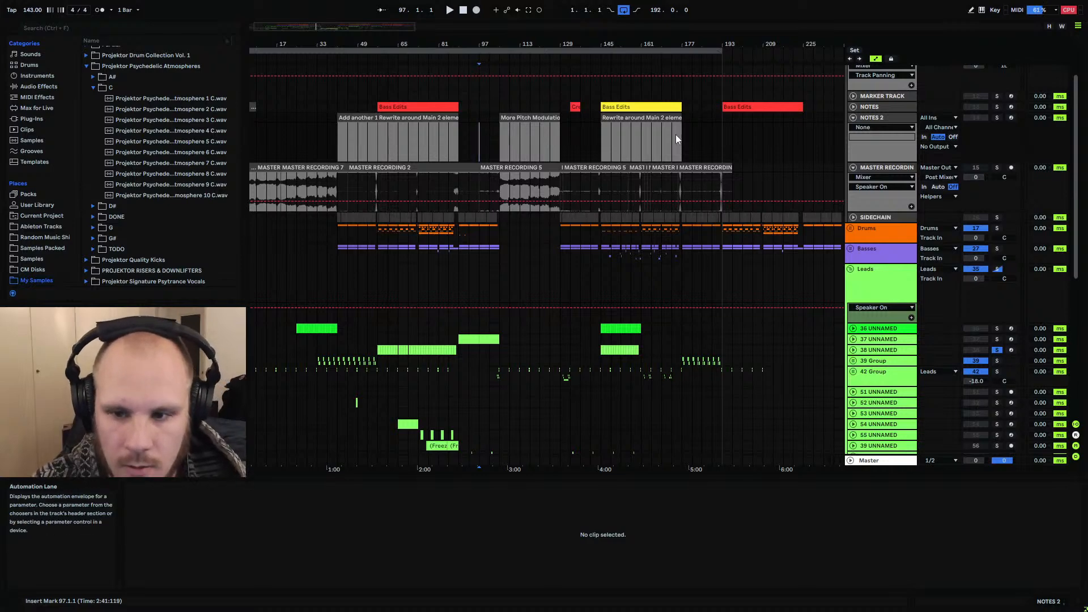
Look over the whole arrangement, comparing the NOTES 2 clips with the drum, bass and lead tracks below them
{"action": "left_click_drag", "start_coordinate": [681, 118], "coordinate": [821, 122]}
{"action": "left_click", "coordinate": [821, 121]}
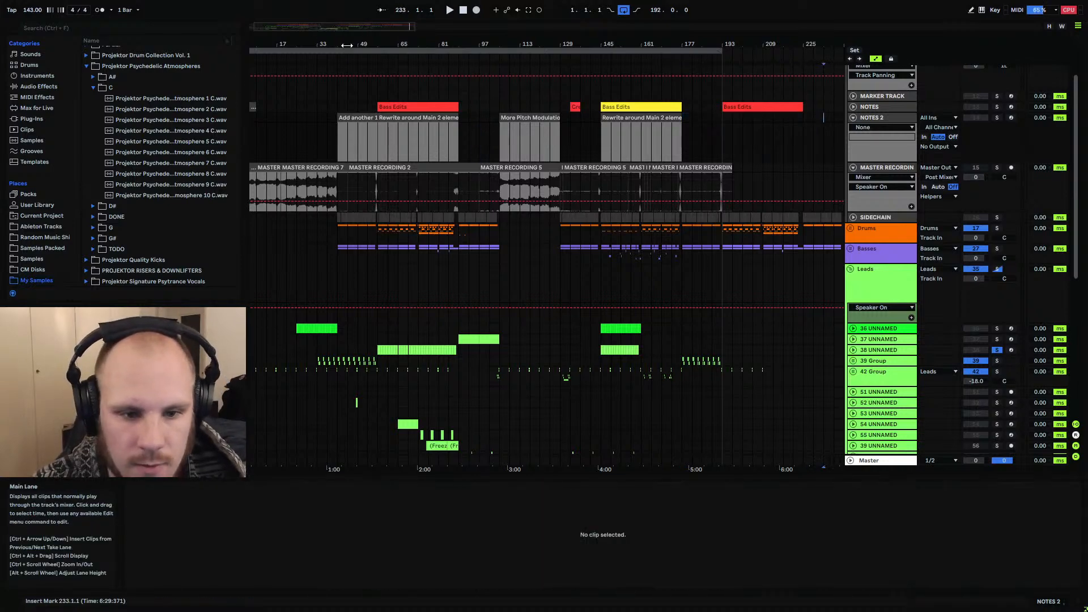
{"action": "left_click_drag", "start_coordinate": [347, 45], "coordinate": [363, 45]}
{"action": "left_click", "coordinate": [254, 117]}
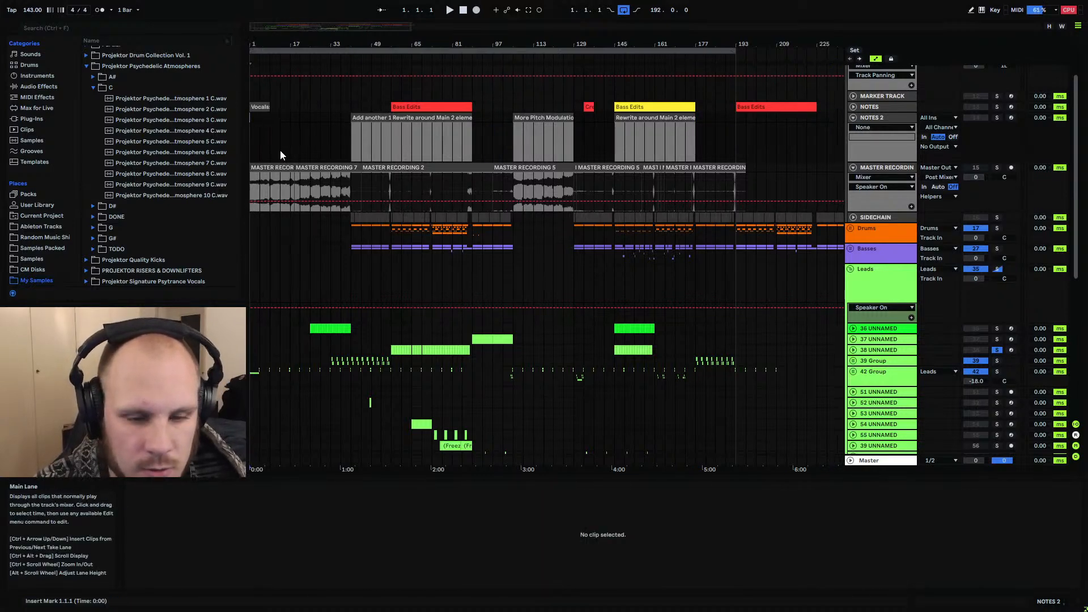
{"action": "scroll", "coordinate": [280, 150], "scroll_direction": "down", "scroll_amount": 3}
{"action": "scroll", "coordinate": [280, 150], "scroll_direction": "up", "scroll_amount": 2}
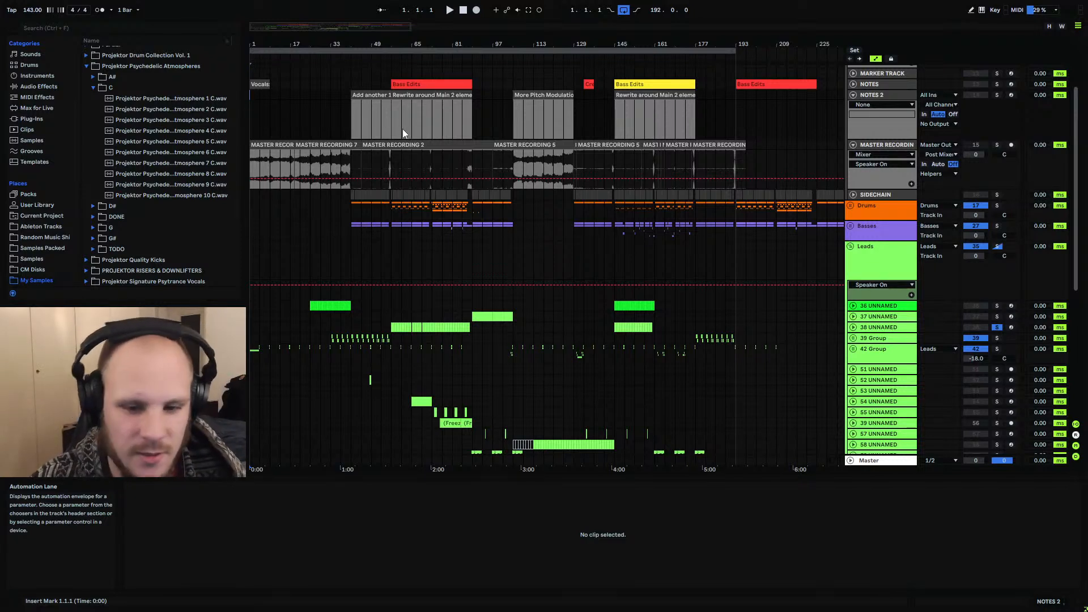
{"action": "left_click_drag", "start_coordinate": [425, 45], "coordinate": [435, 76]}
{"action": "left_click_drag", "start_coordinate": [384, 44], "coordinate": [403, 44]}
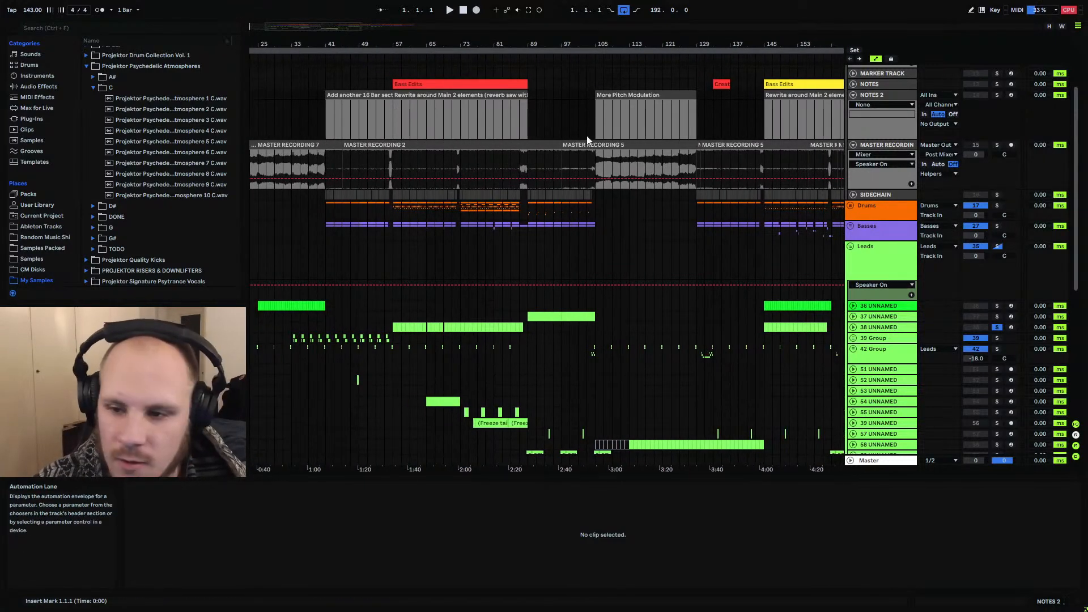
{"action": "scroll", "coordinate": [497, 137], "scroll_direction": "down", "scroll_amount": 1}
{"action": "scroll", "coordinate": [433, 137], "scroll_direction": "up", "scroll_amount": 2}
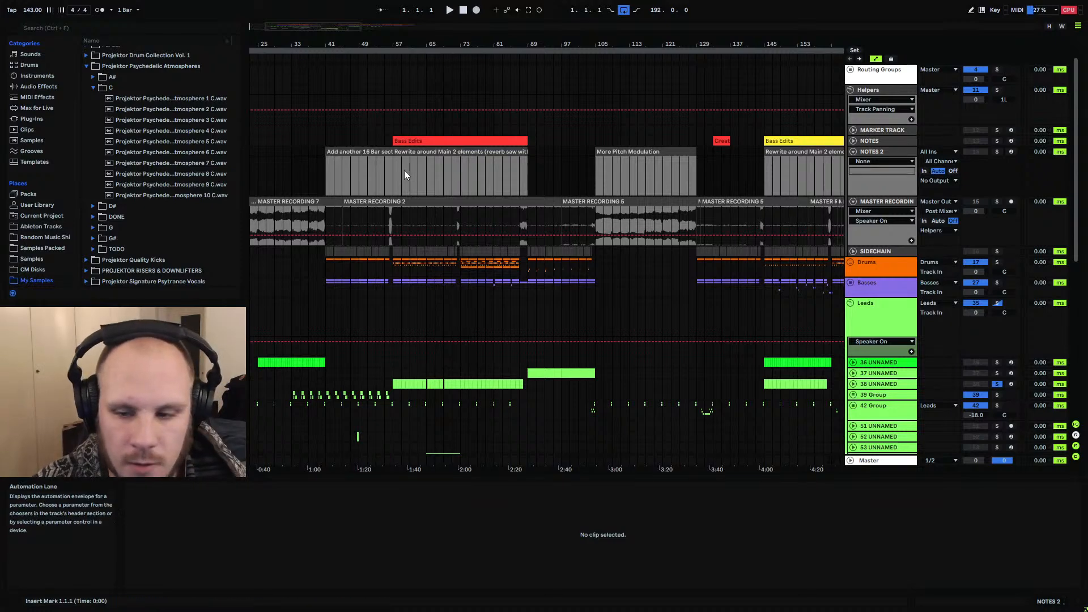
{"action": "scroll", "coordinate": [405, 173], "scroll_direction": "down", "scroll_amount": 1}
{"action": "scroll", "coordinate": [403, 170], "scroll_direction": "down", "scroll_amount": 3}
{"action": "scroll", "coordinate": [607, 234], "scroll_direction": "up", "scroll_amount": 4}
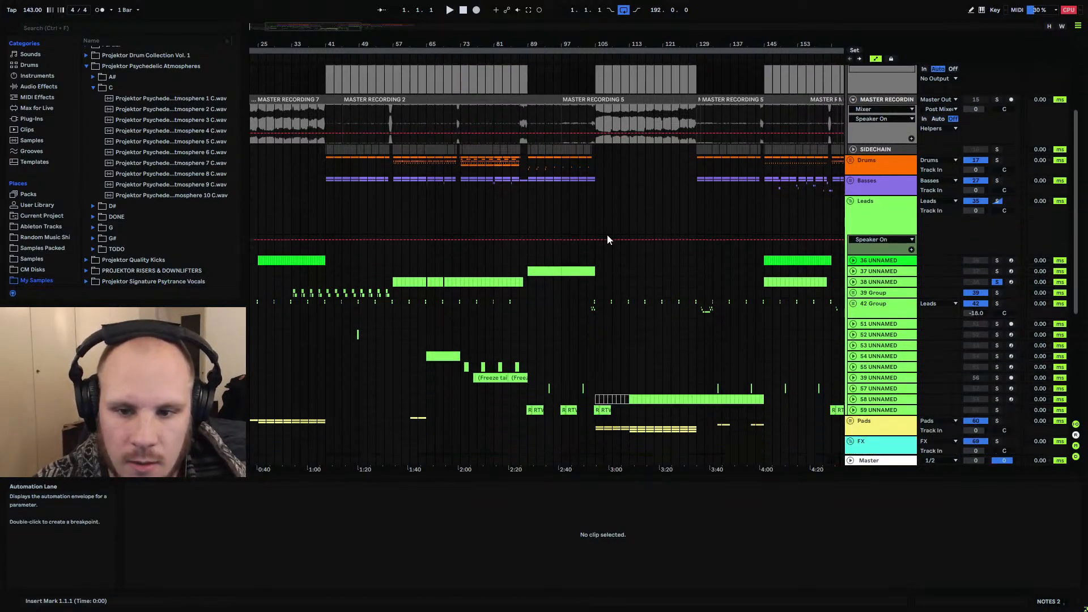
{"action": "scroll", "coordinate": [601, 210], "scroll_direction": "up", "scroll_amount": 1}
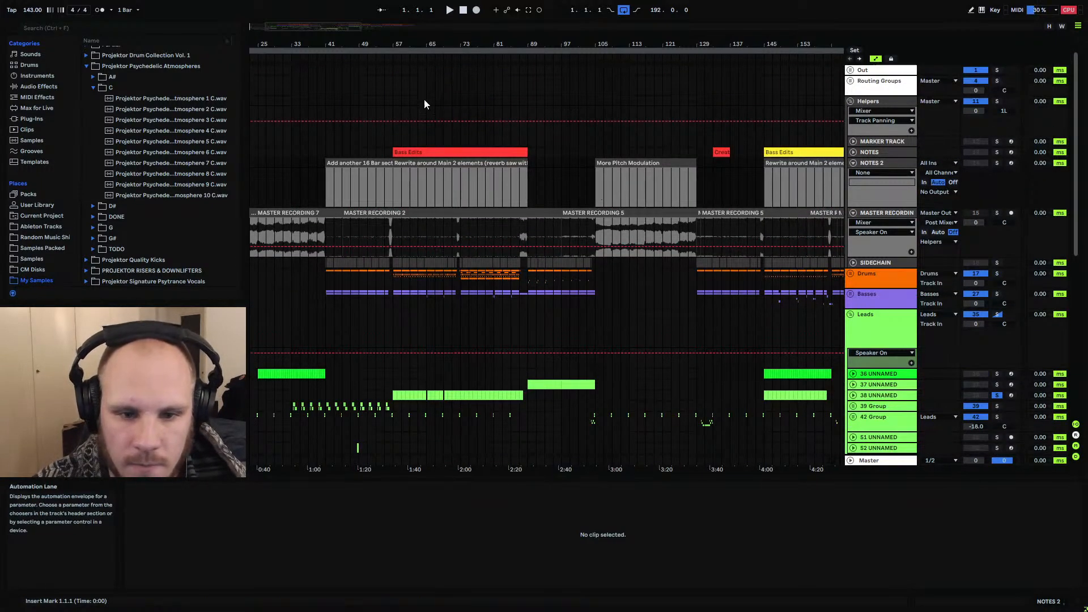
{"action": "left_click_drag", "start_coordinate": [393, 175], "coordinate": [459, 185]}
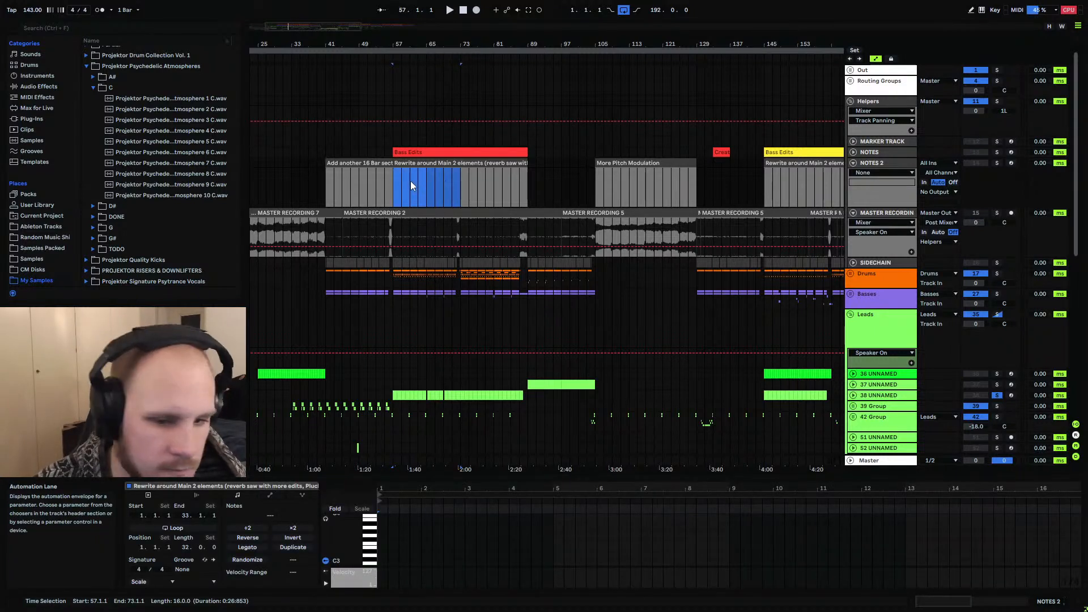
{"action": "right_click", "coordinate": [395, 182]}
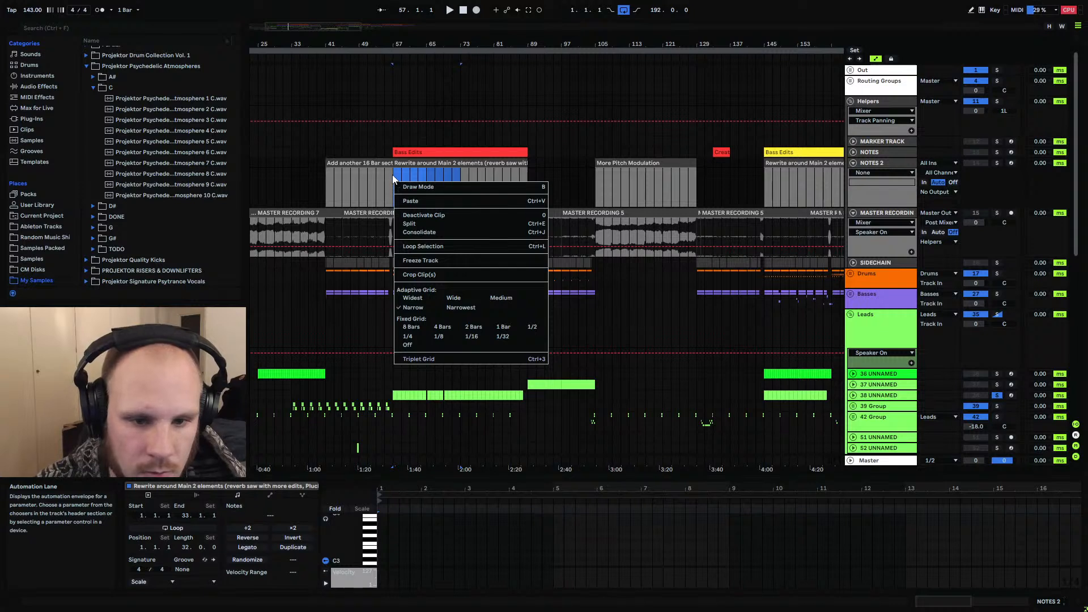
{"action": "key", "text": "Escape"}
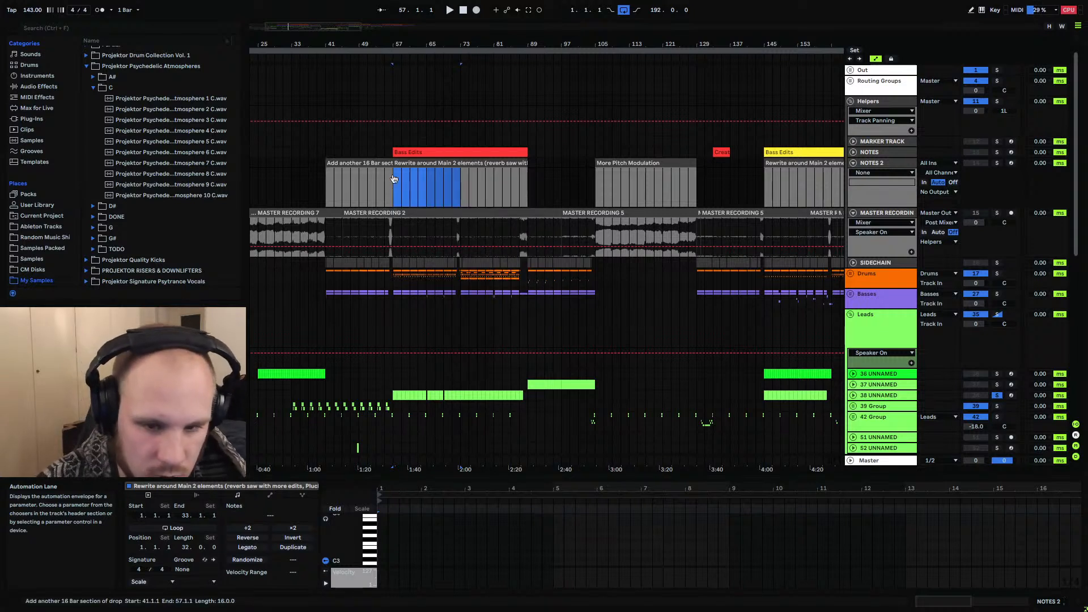
{"action": "key", "text": "F10"}
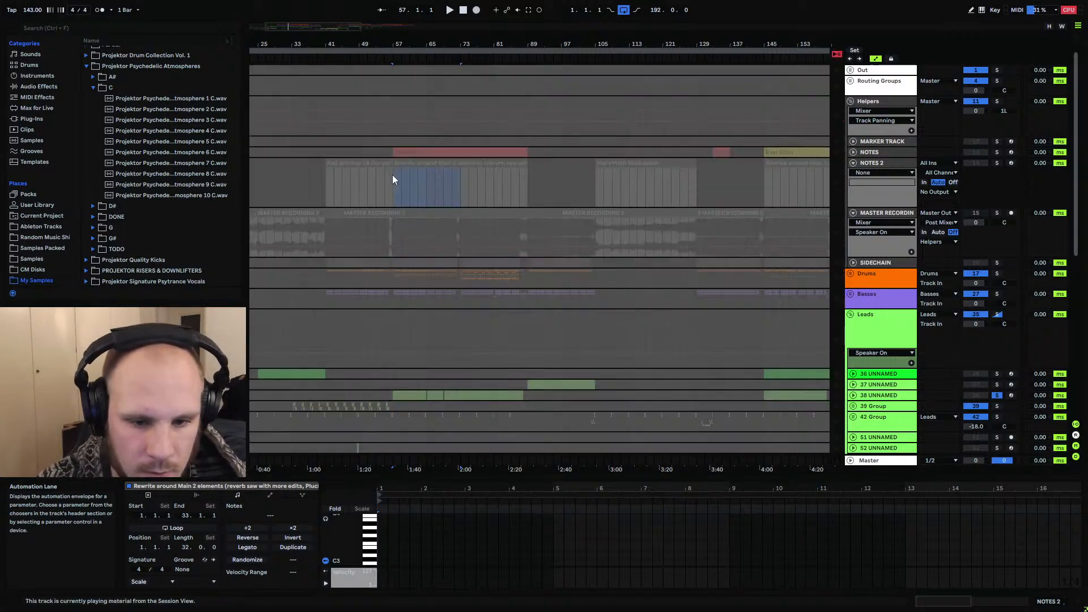
{"action": "left_click", "coordinate": [837, 53]}
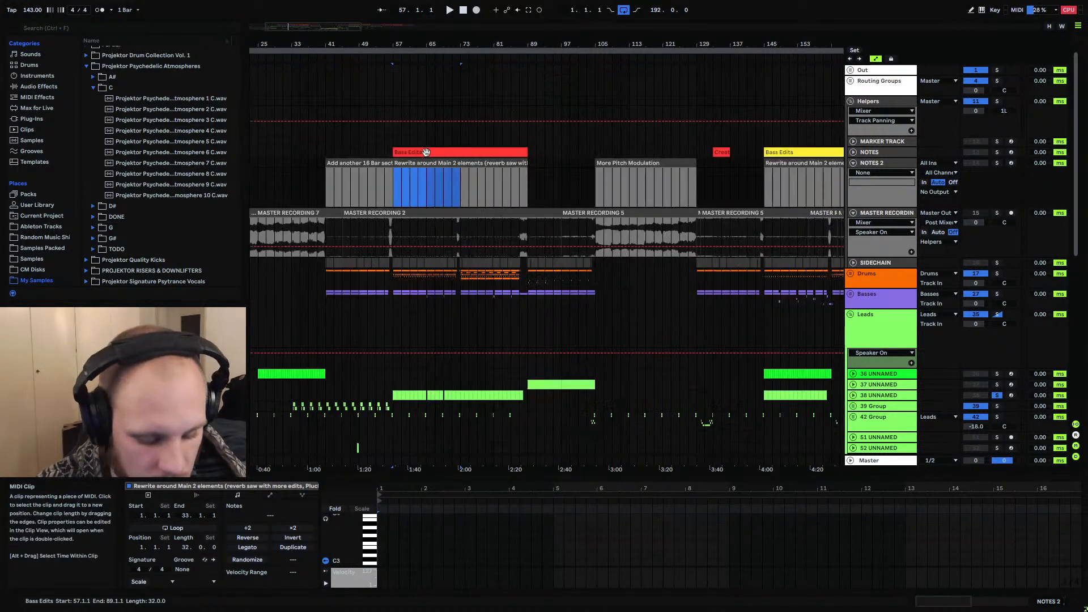
{"action": "key", "text": "ctrl+alt+i"}
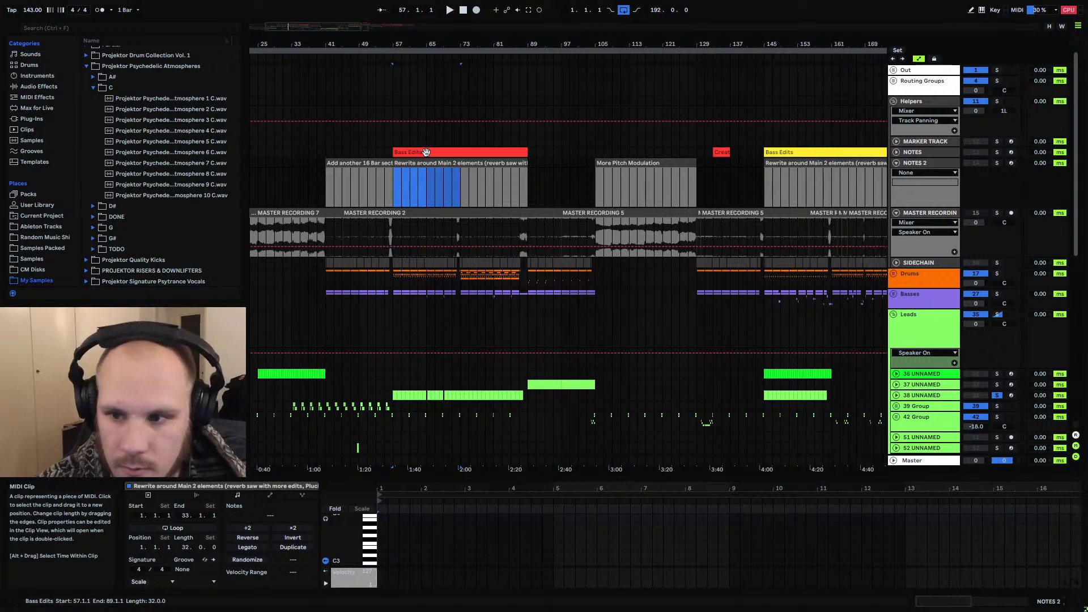
{"action": "key", "text": "ctrl+alt+i"}
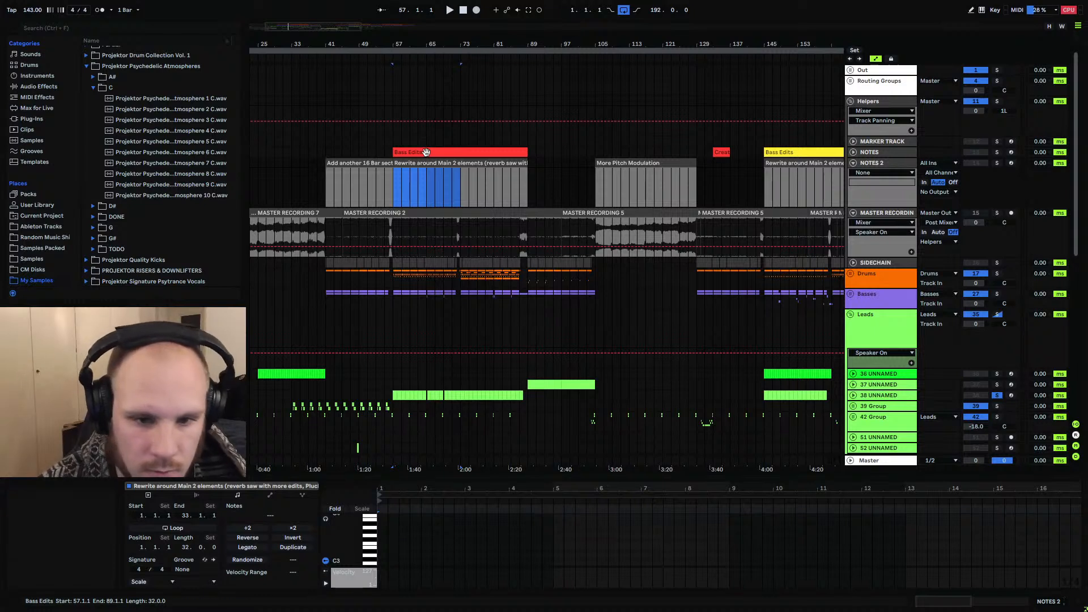
Insert 16 bars of empty time at bar 57, shifting all following material to start from bar 73
{"action": "left_click", "coordinate": [395, 182]}
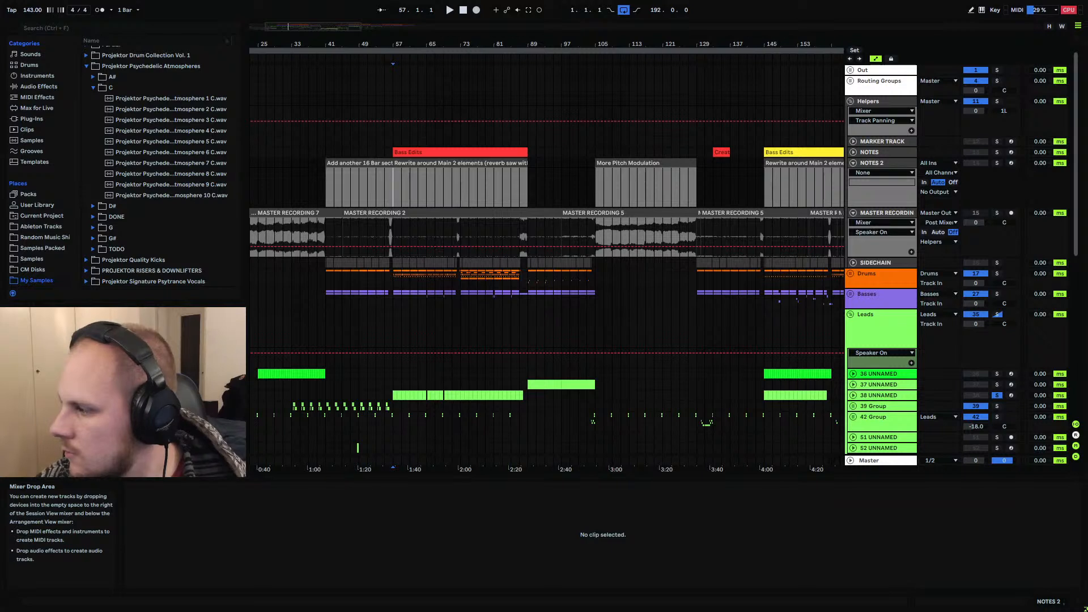
{"action": "left_click_drag", "start_coordinate": [396, 179], "coordinate": [460, 180]}
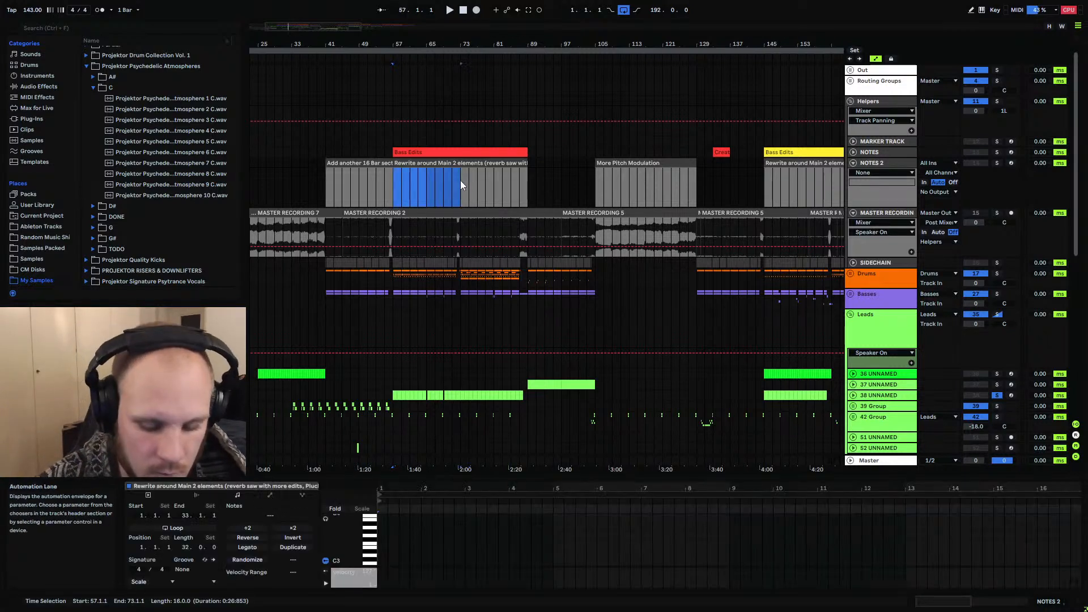
{"action": "key", "text": "ctrl+i"}
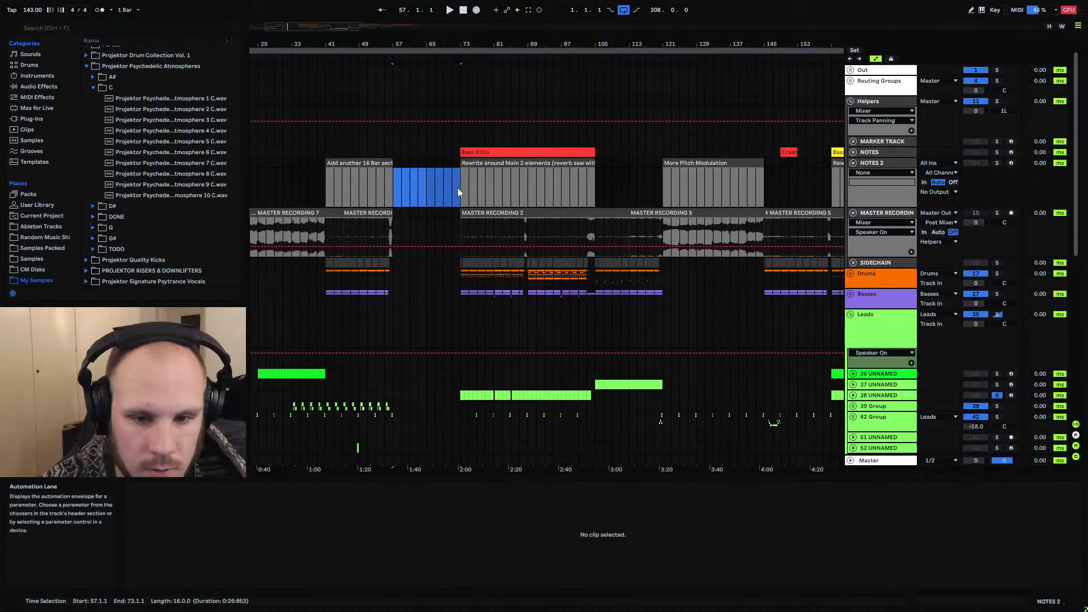
Duplicate the SIDECHAIN, Drums, Basses and 42 Group material of bars 41 to 57 into the empty bars 57 to 73
{"action": "scroll", "coordinate": [423, 232], "scroll_direction": "down", "scroll_amount": 4}
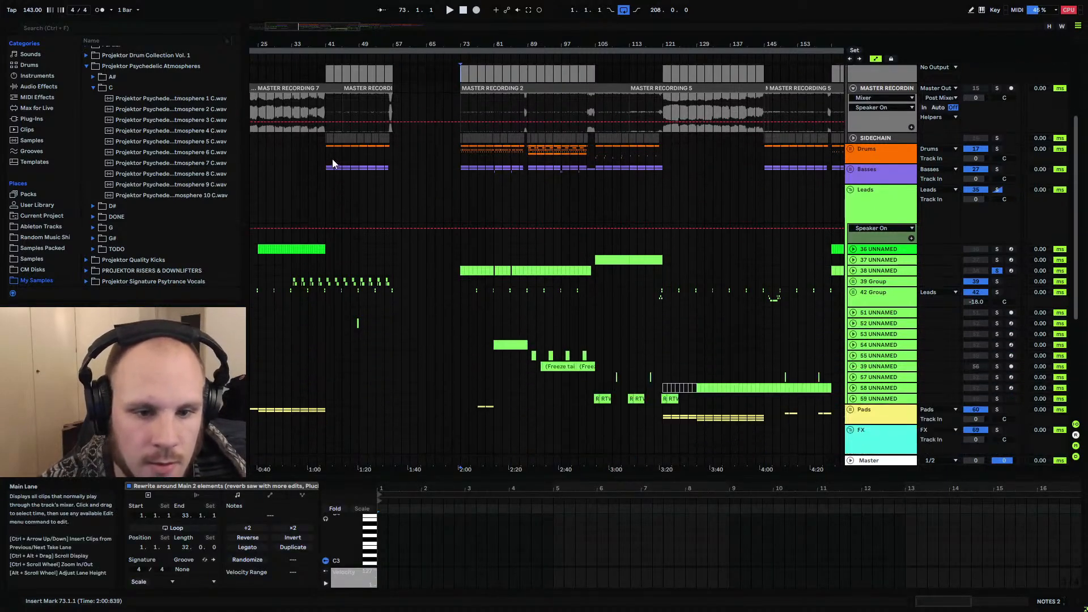
{"action": "mouse_move", "coordinate": [321, 138]}
{"action": "left_mouse_down"}
{"action": "mouse_move", "coordinate": [395, 162]}
{"action": "mouse_move", "coordinate": [326, 140]}
{"action": "left_mouse_up"}
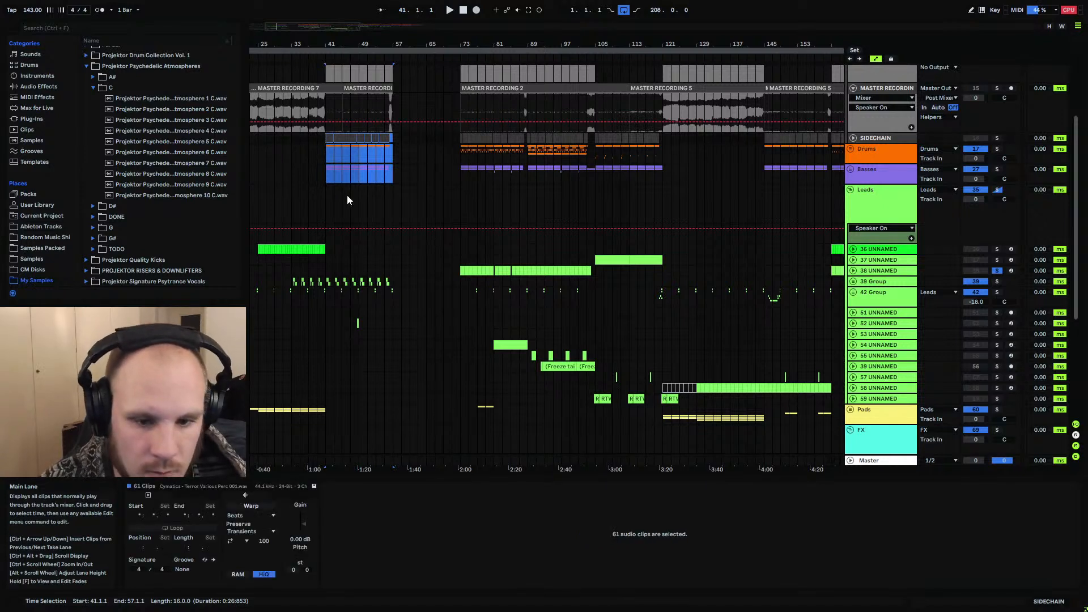
{"action": "key", "text": "ctrl+d"}
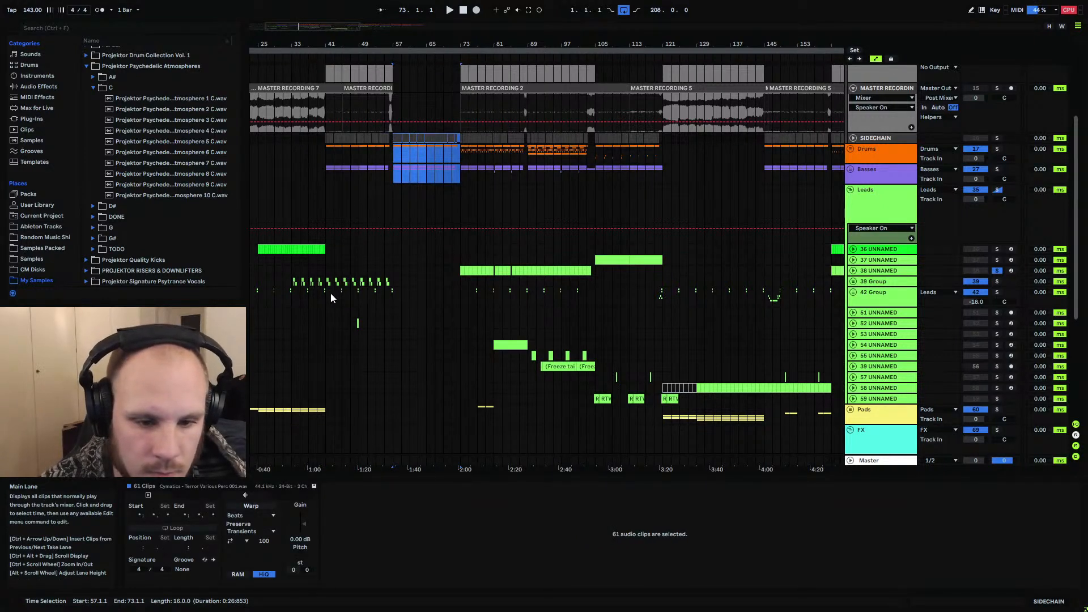
{"action": "left_click_drag", "start_coordinate": [326, 295], "coordinate": [376, 296]}
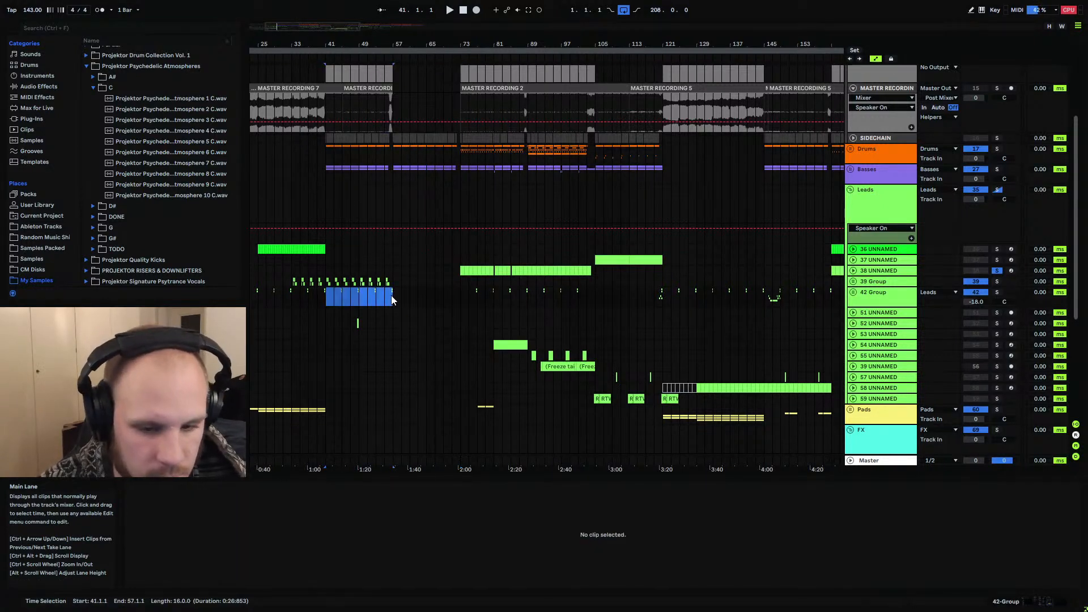
{"action": "key", "text": "ctrl+d"}
Add an empty MIDI clip over bars 65 to 73 on NOTES 2 and name it "Building up"
{"action": "scroll", "coordinate": [391, 295], "scroll_direction": "up", "scroll_amount": 5}
{"action": "left_click_drag", "start_coordinate": [426, 152], "coordinate": [459, 153]}
{"action": "key", "text": "ctrl+shift+m"}
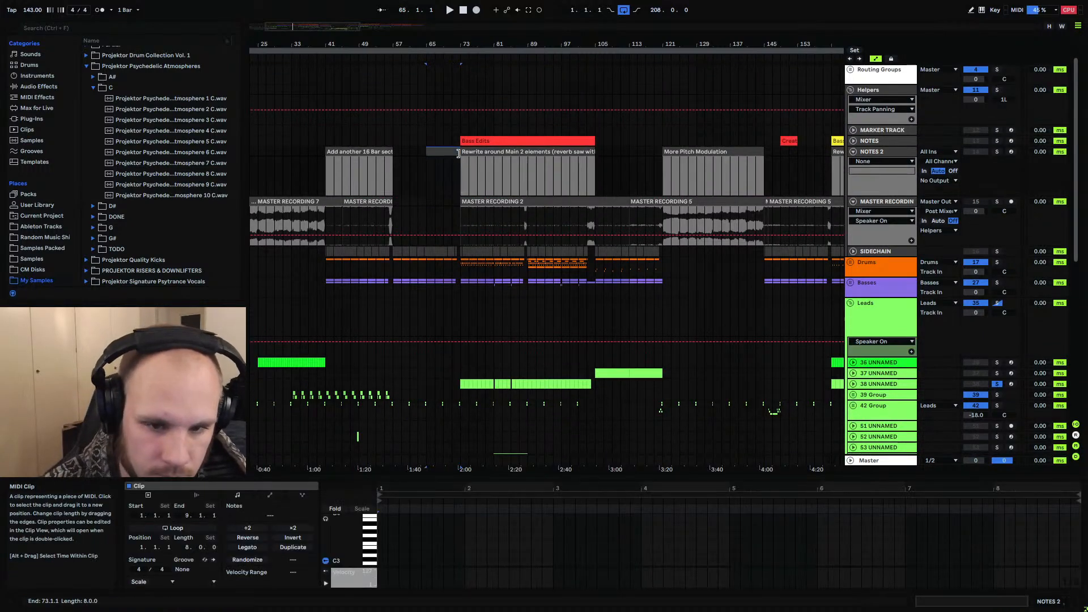
{"action": "right_click", "coordinate": [447, 154]}
{"action": "left_click", "coordinate": [468, 231]}
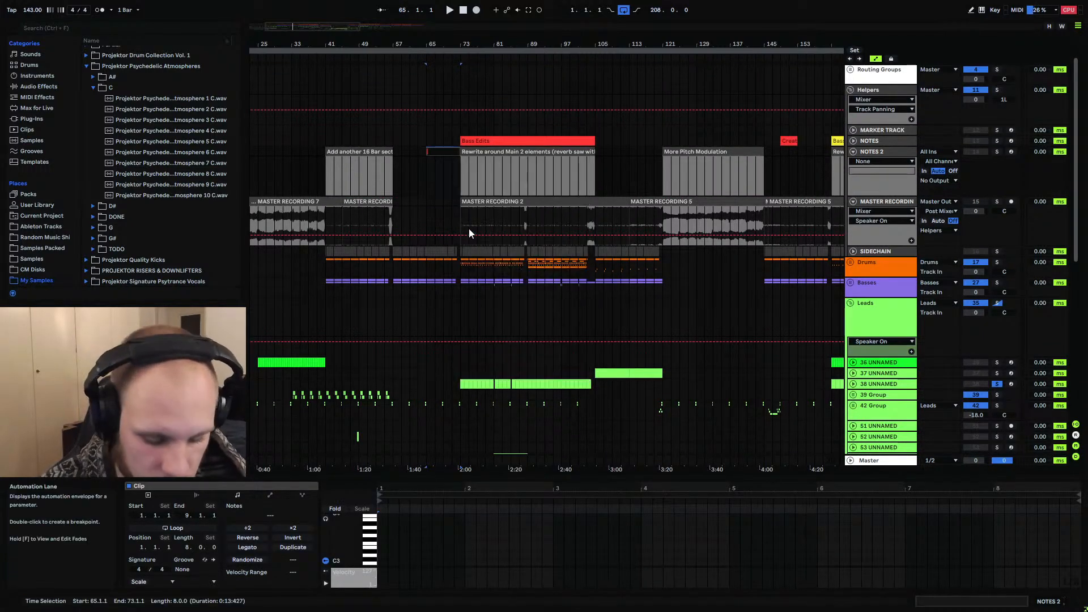
{"action": "type", "text": "Building up"}
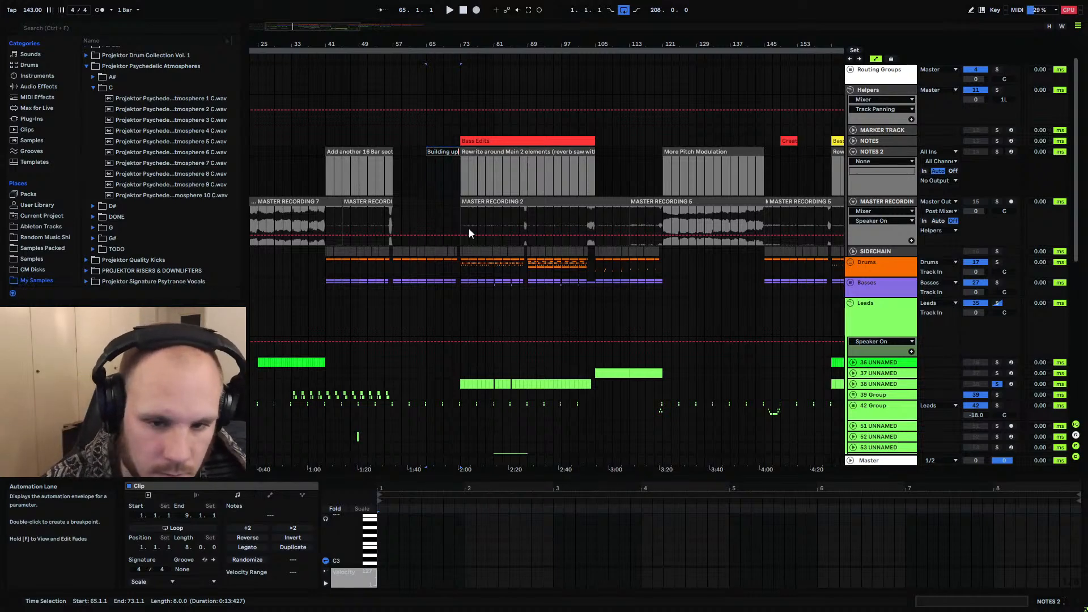
{"action": "left_click", "coordinate": [435, 180]}
Insert an empty MIDI clip on NOTES 2 over the last half bar before bar 73 and name it "Full Stop"
{"action": "mouse_move", "coordinate": [457, 39]}
{"action": "left_mouse_down"}
{"action": "mouse_move", "coordinate": [461, 82]}
{"action": "mouse_move", "coordinate": [513, 97]}
{"action": "mouse_move", "coordinate": [532, 156]}
{"action": "mouse_move", "coordinate": [545, 152]}
{"action": "left_mouse_up"}
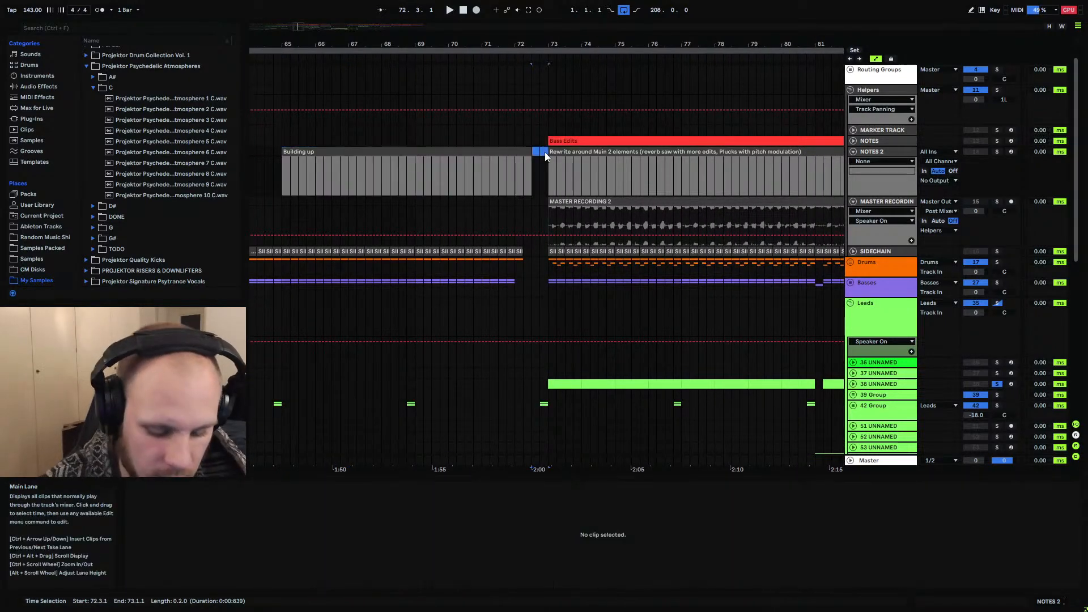
{"action": "key", "text": "ctrl+shift+m"}
{"action": "right_click", "coordinate": [545, 151]}
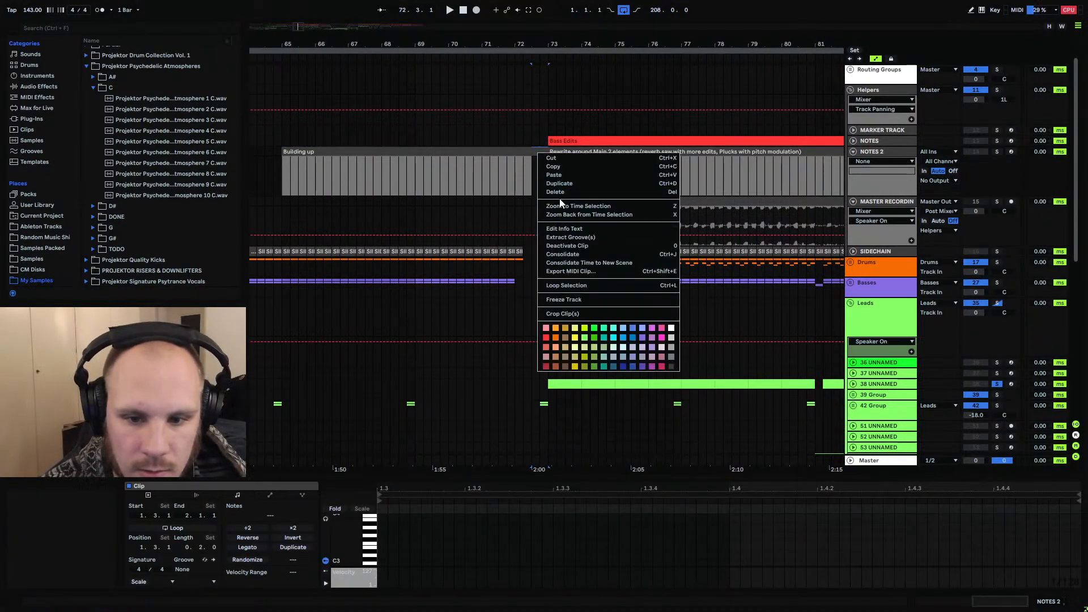
{"action": "left_click", "coordinate": [541, 45]}
{"action": "left_click_drag", "start_coordinate": [542, 45], "coordinate": [542, 106]}
{"action": "right_click", "coordinate": [520, 150]}
{"action": "left_click", "coordinate": [546, 226]}
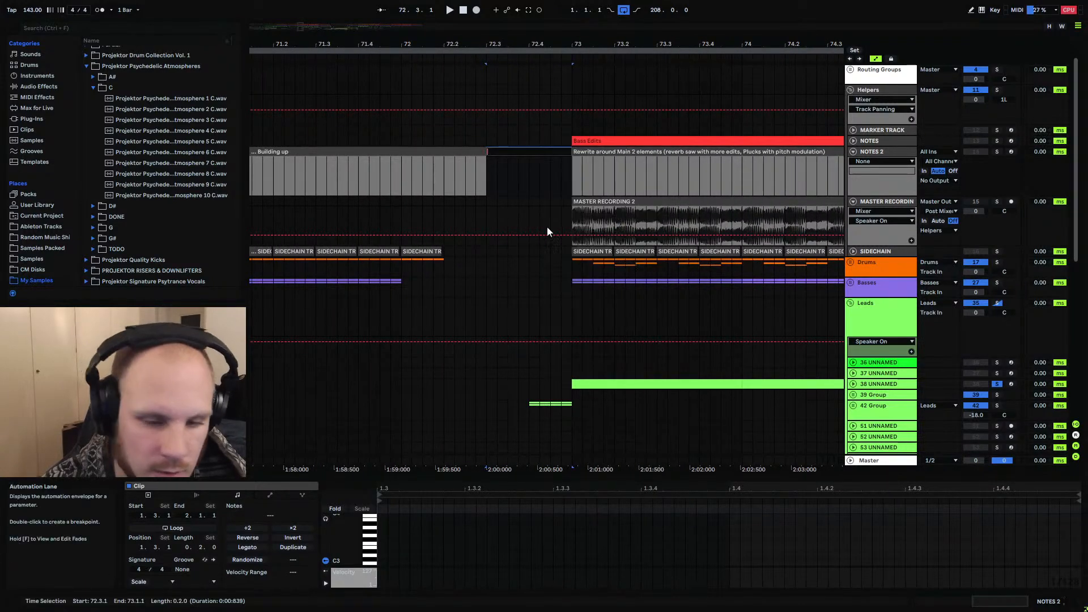
{"action": "type", "text": "Full S"}
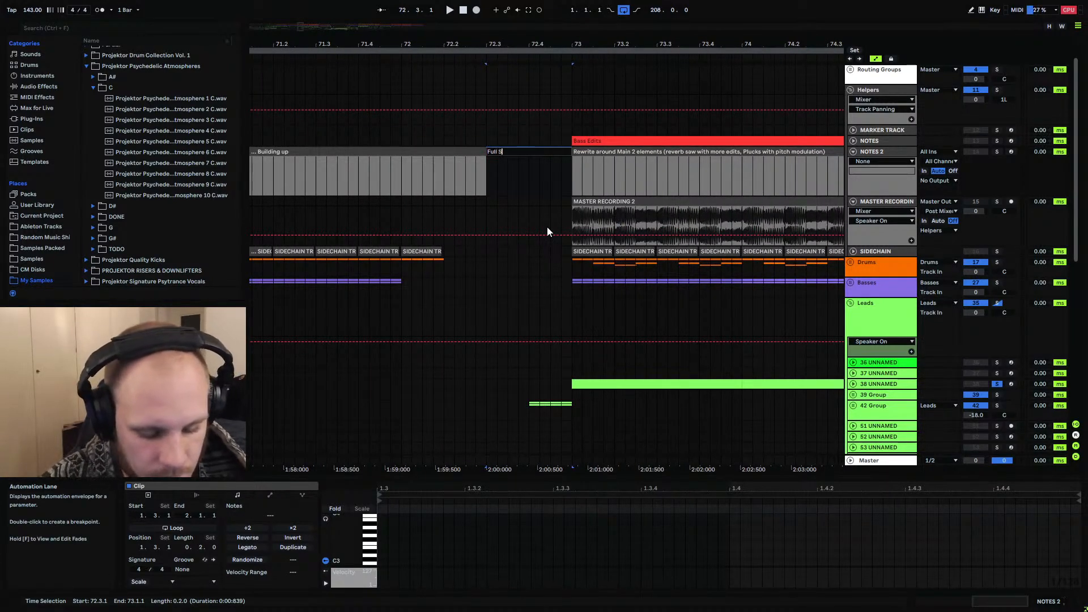
{"action": "type", "text": "top"}
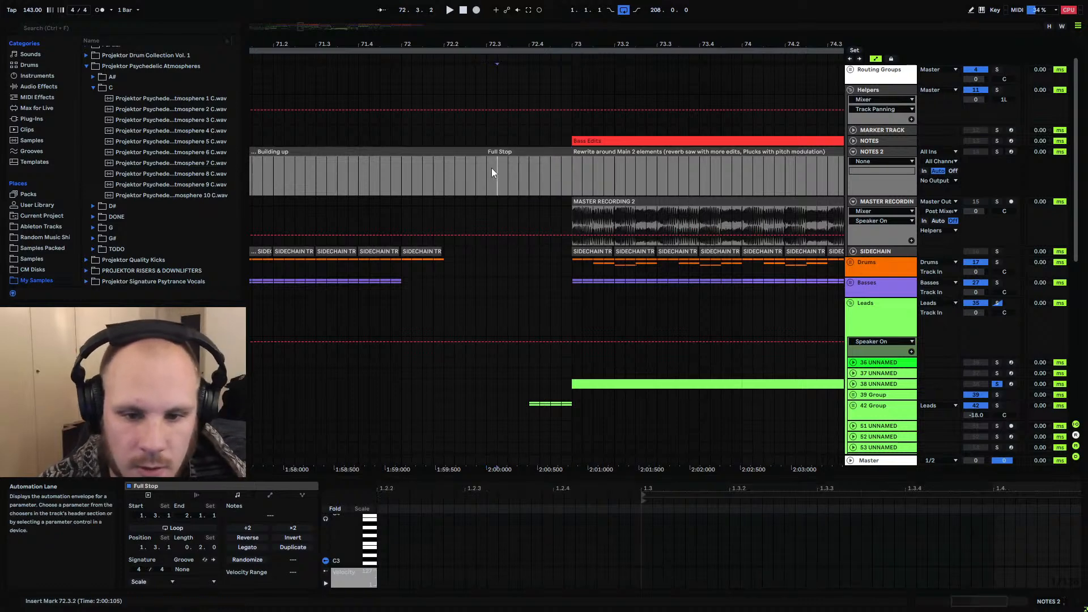
Examine the drum, bass and lead tracks around bar 73, beneath the "Full Stop" note clip
{"action": "left_click_drag", "start_coordinate": [492, 168], "coordinate": [566, 192]}
{"action": "left_click", "coordinate": [570, 174]}
{"action": "scroll", "coordinate": [563, 176], "scroll_direction": "down", "scroll_amount": 6}
{"action": "left_click", "coordinate": [552, 194]}
{"action": "scroll", "coordinate": [552, 196], "scroll_direction": "up", "scroll_amount": 5}
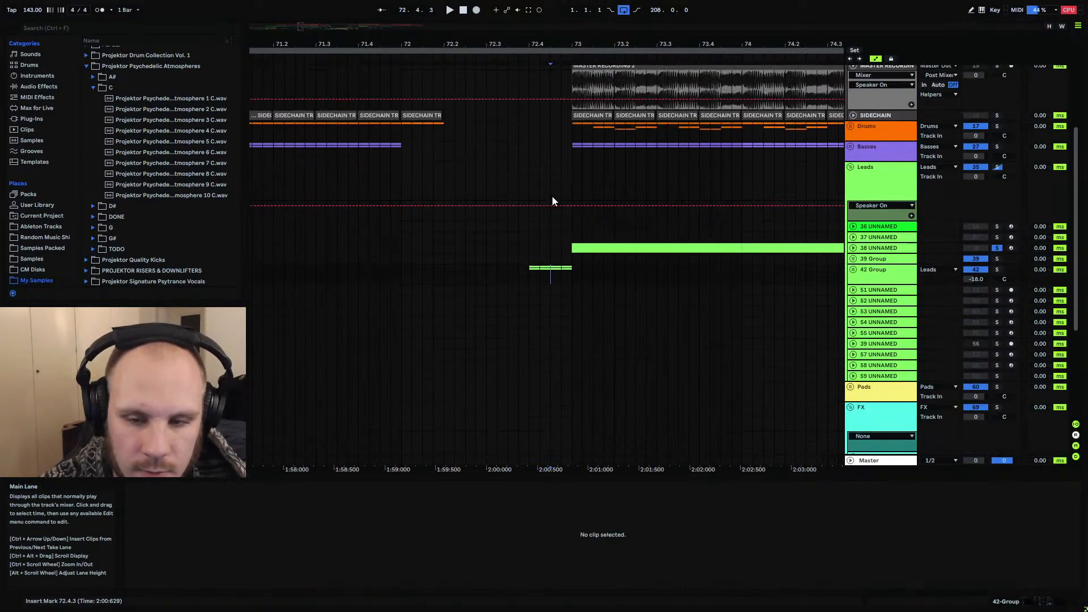
{"action": "left_click_drag", "start_coordinate": [583, 205], "coordinate": [671, 222]}
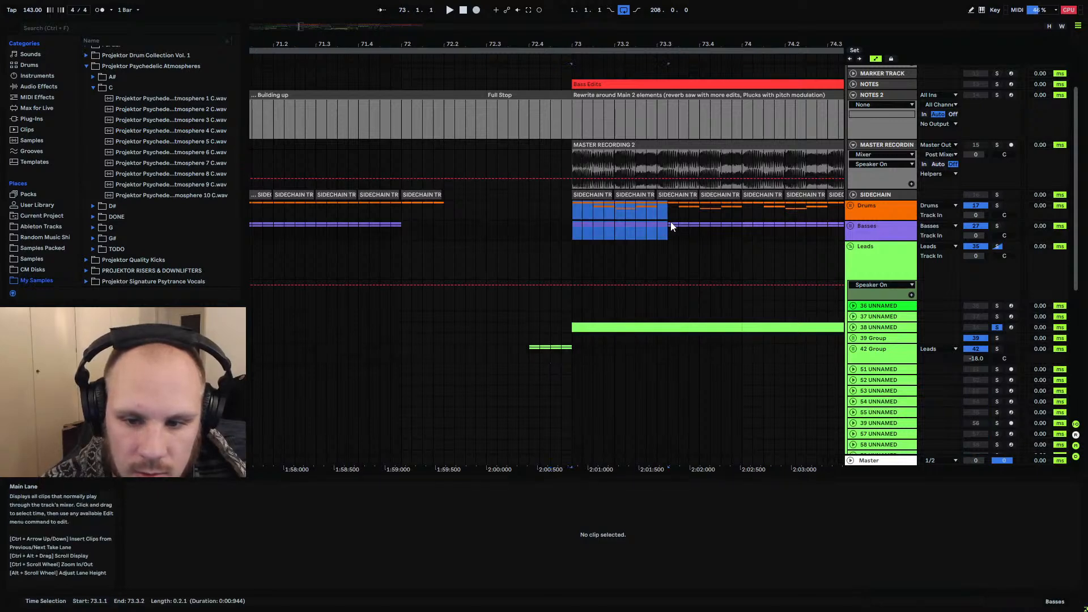
{"action": "left_click", "coordinate": [596, 212]}
Deactivate all 38 UNNAMED lead clips between bars 73 and 105
{"action": "left_click_drag", "start_coordinate": [598, 45], "coordinate": [378, 0]}
{"action": "scroll", "coordinate": [508, 219], "scroll_direction": "down", "scroll_amount": 4}
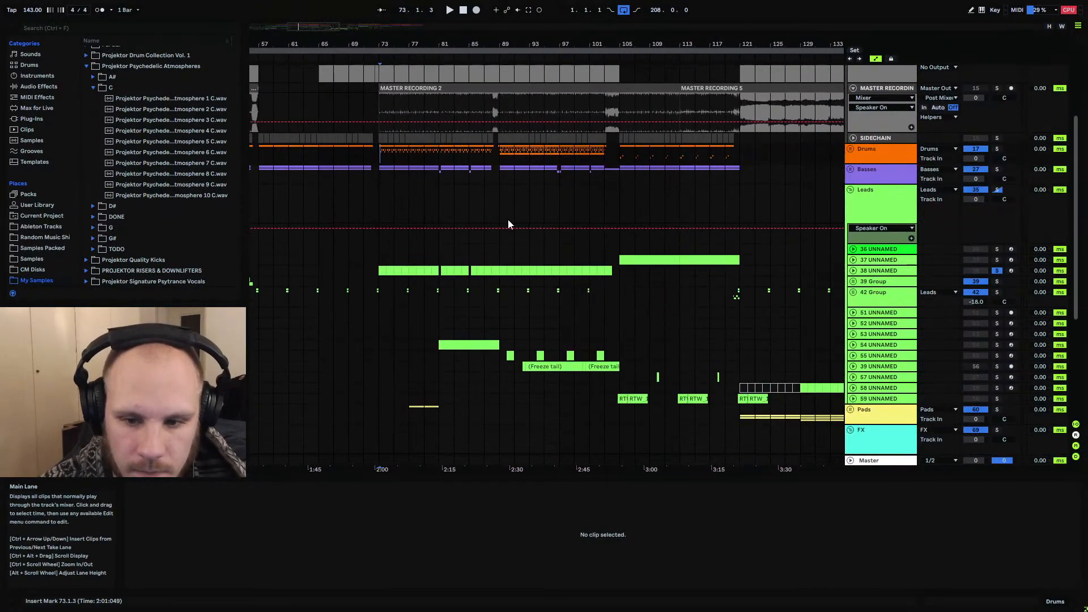
{"action": "left_click_drag", "start_coordinate": [620, 216], "coordinate": [368, 221]}
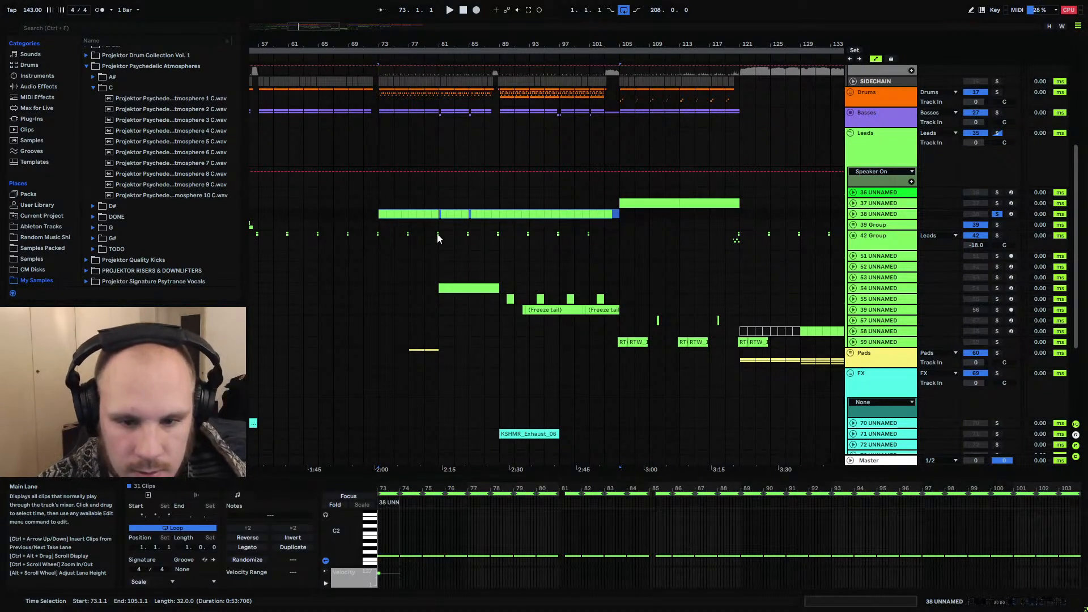
{"action": "key", "text": "0"}
Copy the 38 UNNAMED clips from bars 89 to 105 to bar 57 as active clips
{"action": "left_click_drag", "start_coordinate": [618, 215], "coordinate": [502, 214]}
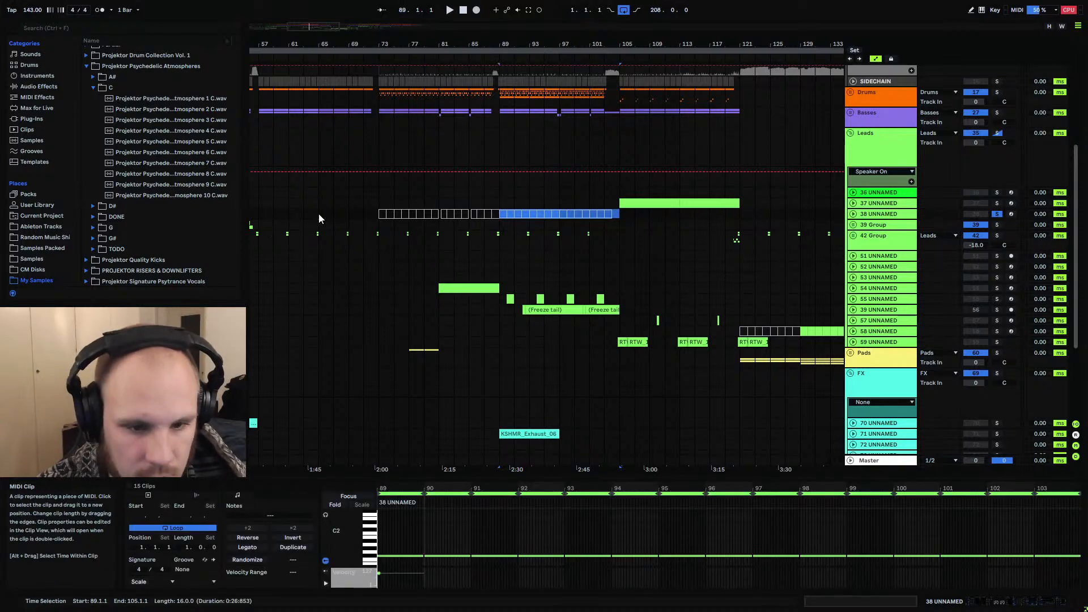
{"action": "left_click_drag", "start_coordinate": [318, 44], "coordinate": [452, 44]}
{"action": "left_click", "coordinate": [393, 213]}
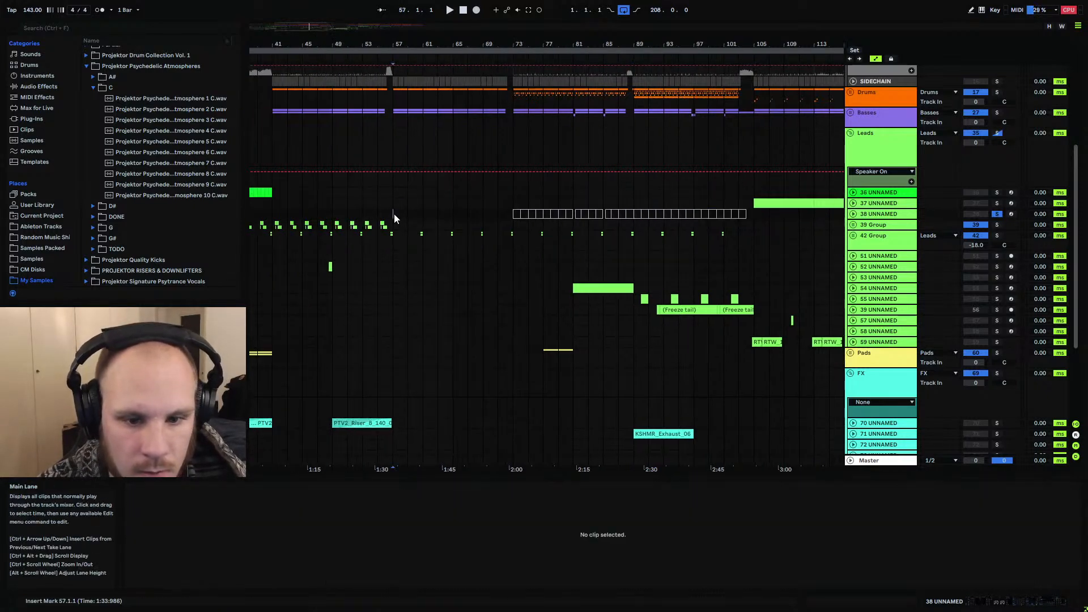
{"action": "key", "text": "ctrl+v"}
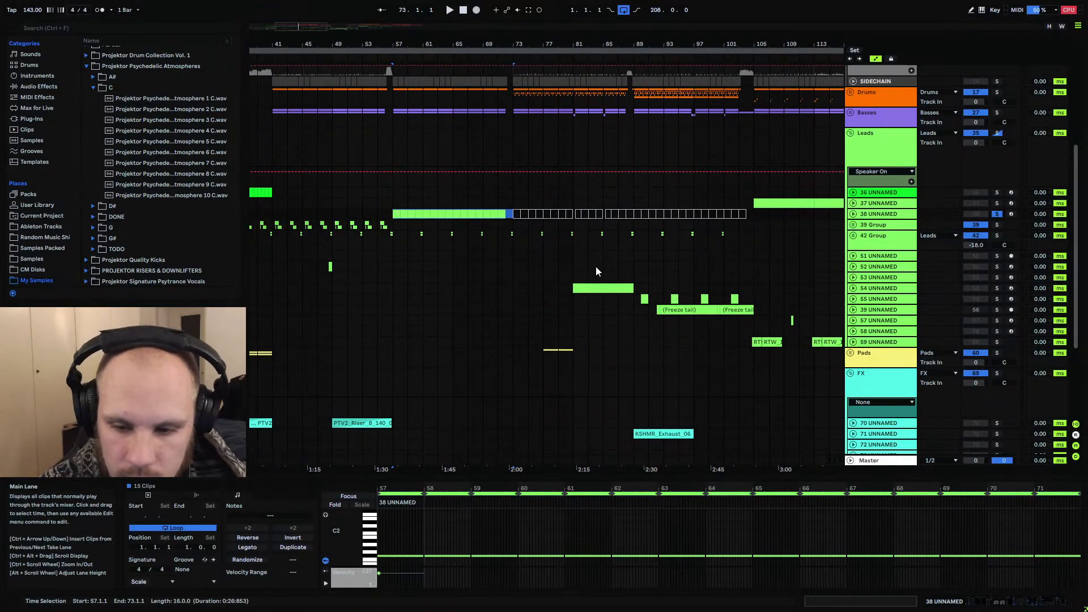
Solo the 54 UNNAMED track and listen from its clip at bar 81, with the note editor enlarged
{"action": "left_click", "coordinate": [651, 278]}
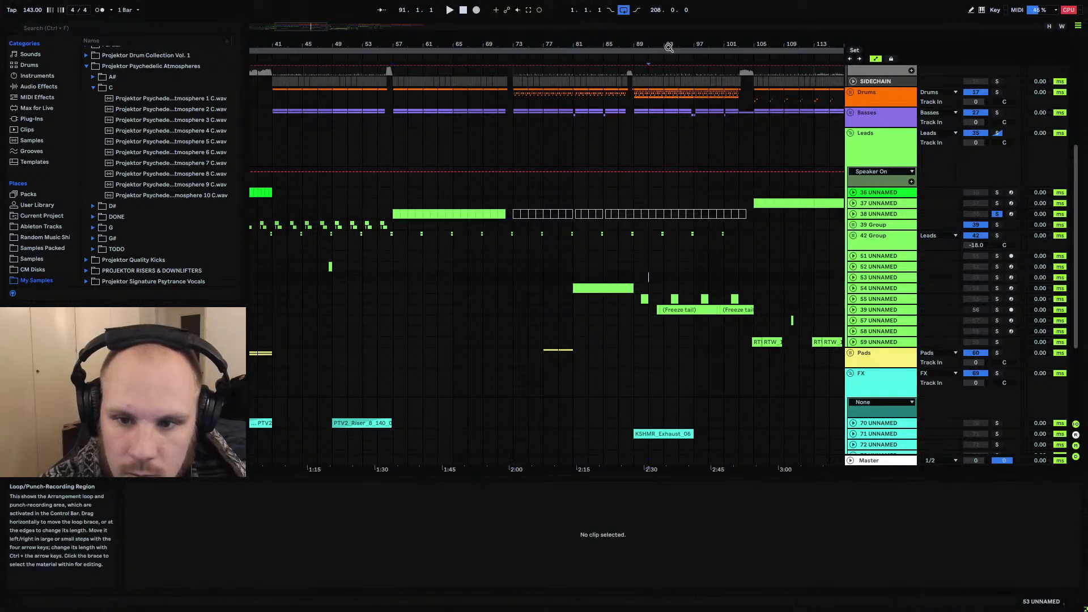
{"action": "left_click_drag", "start_coordinate": [669, 45], "coordinate": [600, 44]}
{"action": "left_click", "coordinate": [510, 288]}
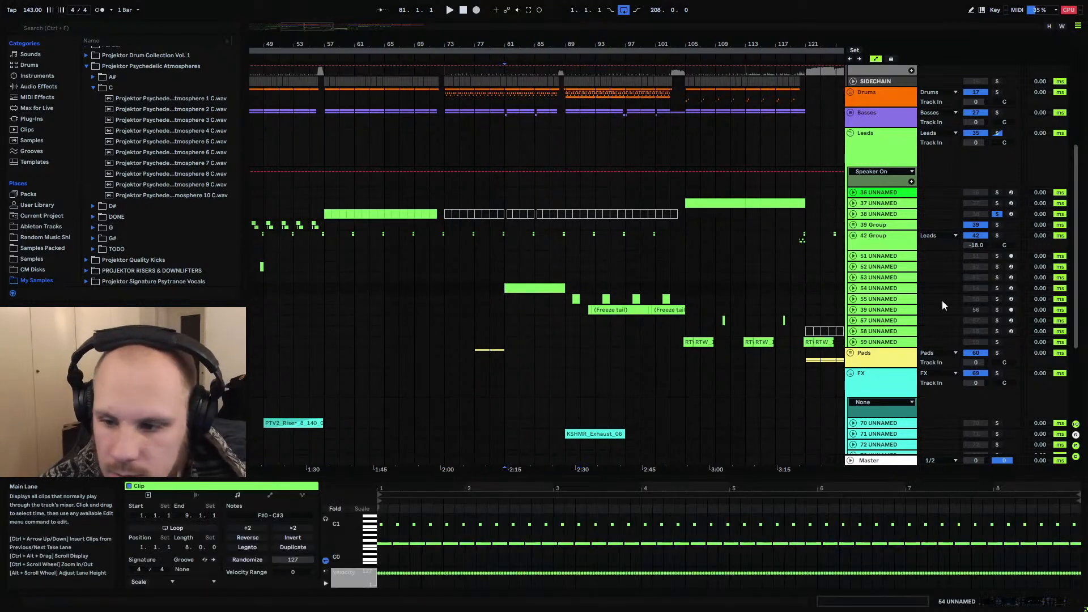
{"action": "left_click", "coordinate": [996, 287]}
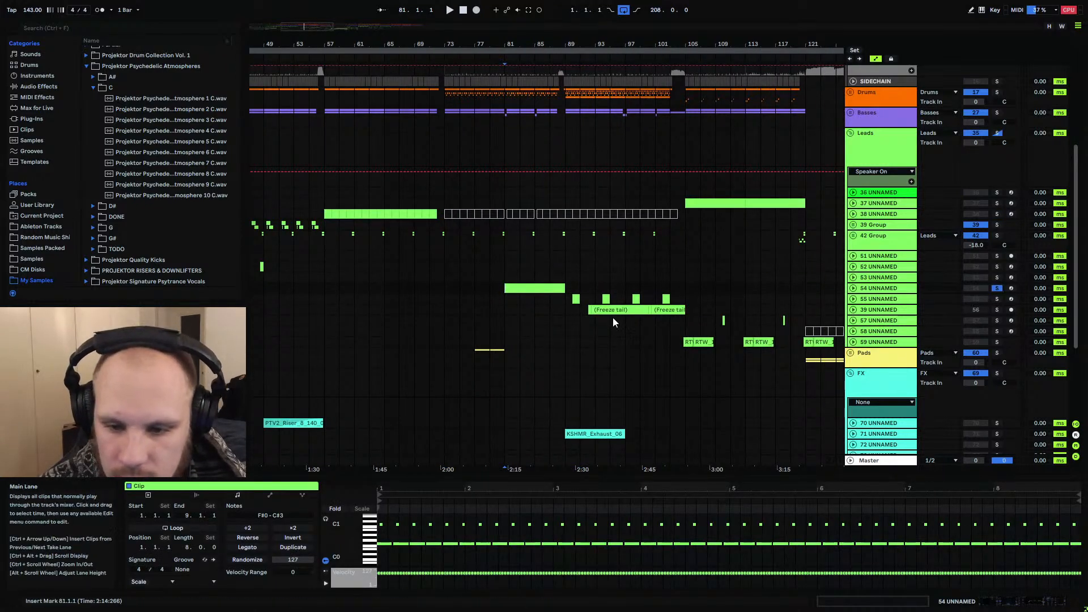
{"action": "key", "text": "space"}
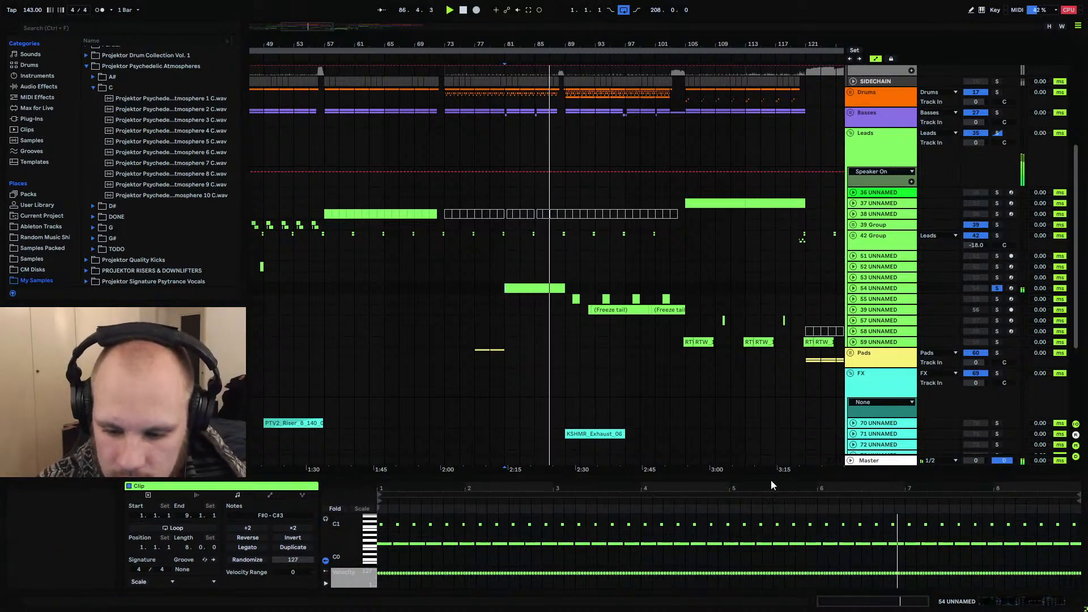
{"action": "left_click_drag", "start_coordinate": [767, 480], "coordinate": [770, 427]}
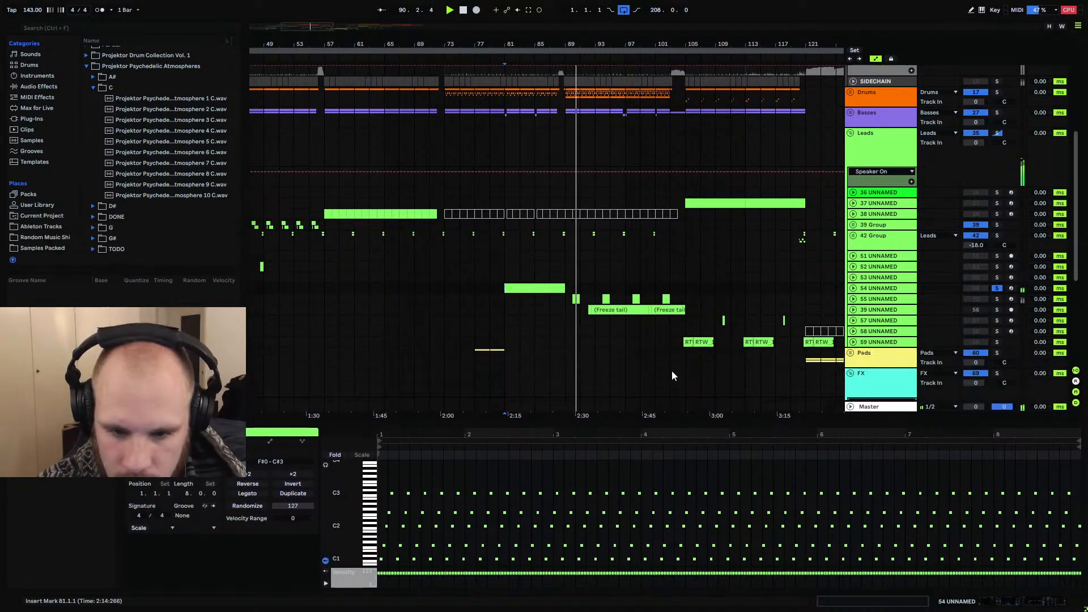
{"action": "left_click", "coordinate": [515, 336]}
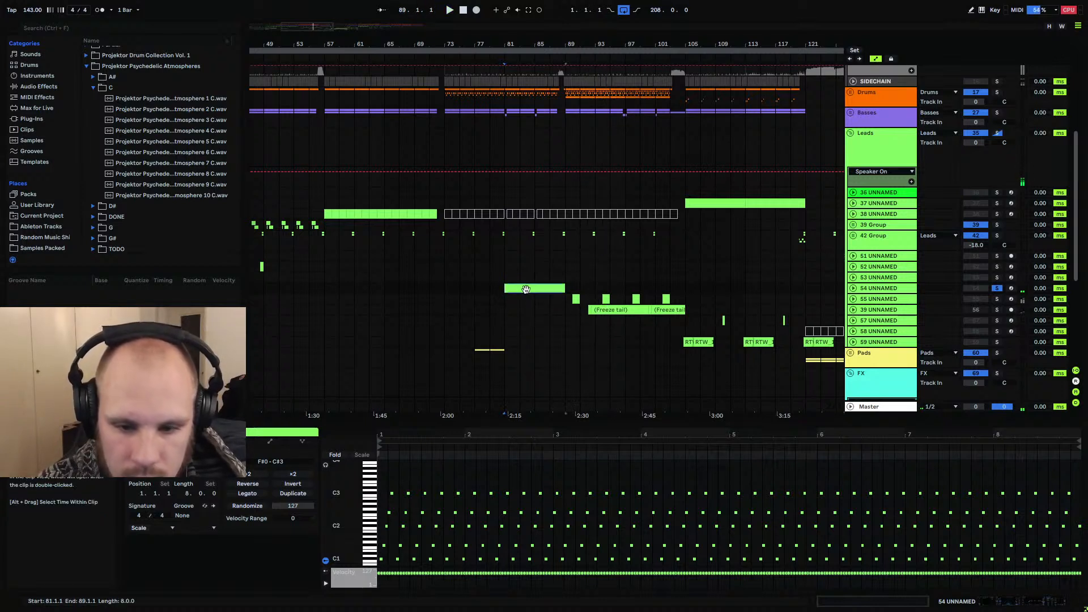
Move the 54 UNNAMED clip from bar 81 to bar 73 and unsolo its track
{"action": "left_click_drag", "start_coordinate": [470, 290], "coordinate": [468, 290]}
{"action": "left_click", "coordinate": [442, 290]}
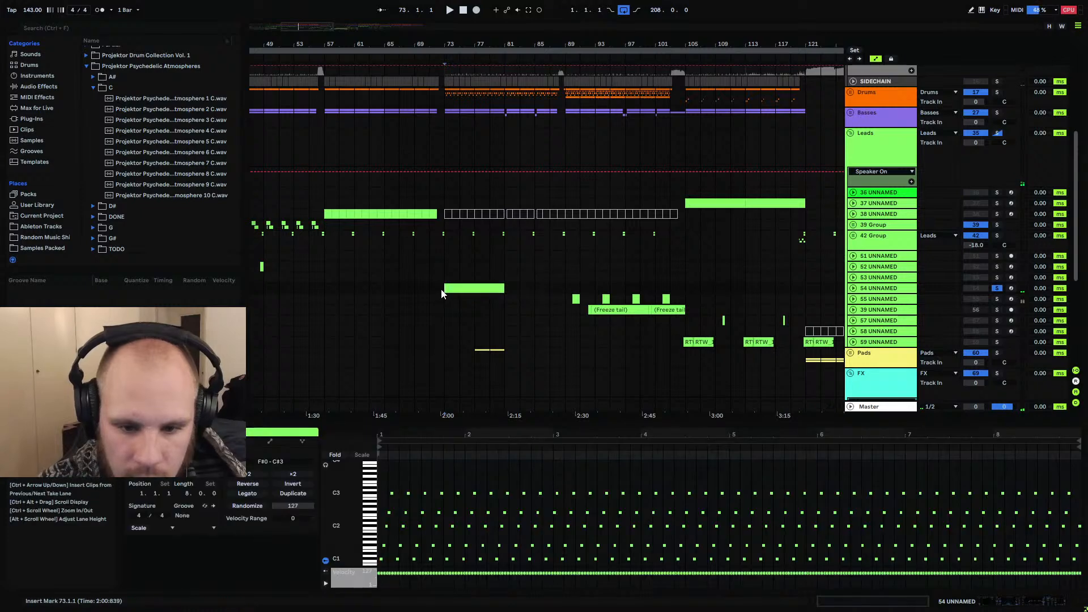
{"action": "left_click", "coordinate": [997, 288]}
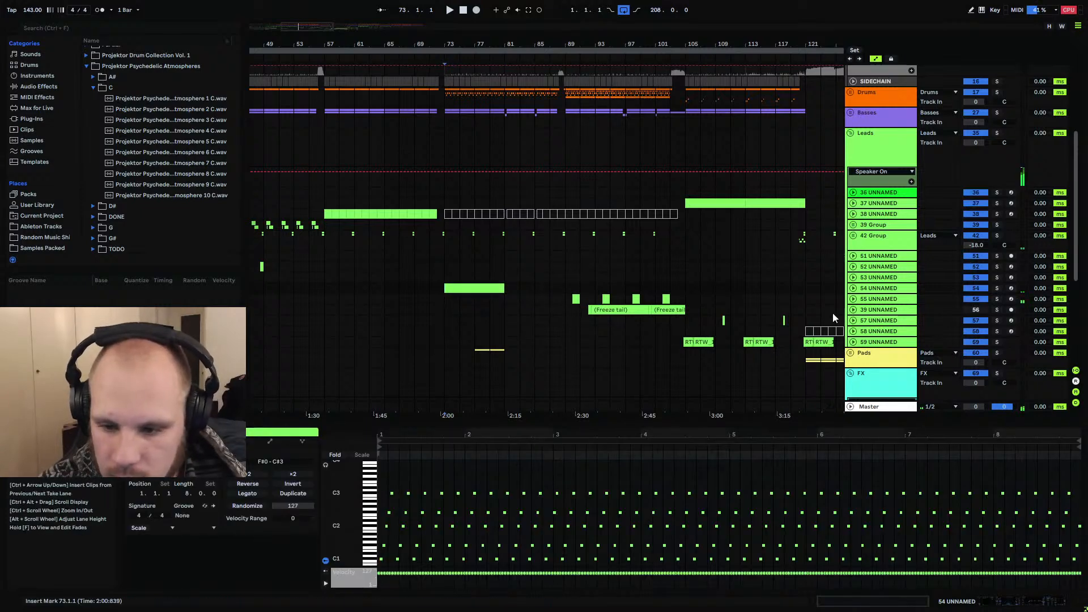
Copy the 55 UNNAMED clips from bars 89 to 105 to bar 73
{"action": "left_click_drag", "start_coordinate": [563, 296], "coordinate": [688, 300]}
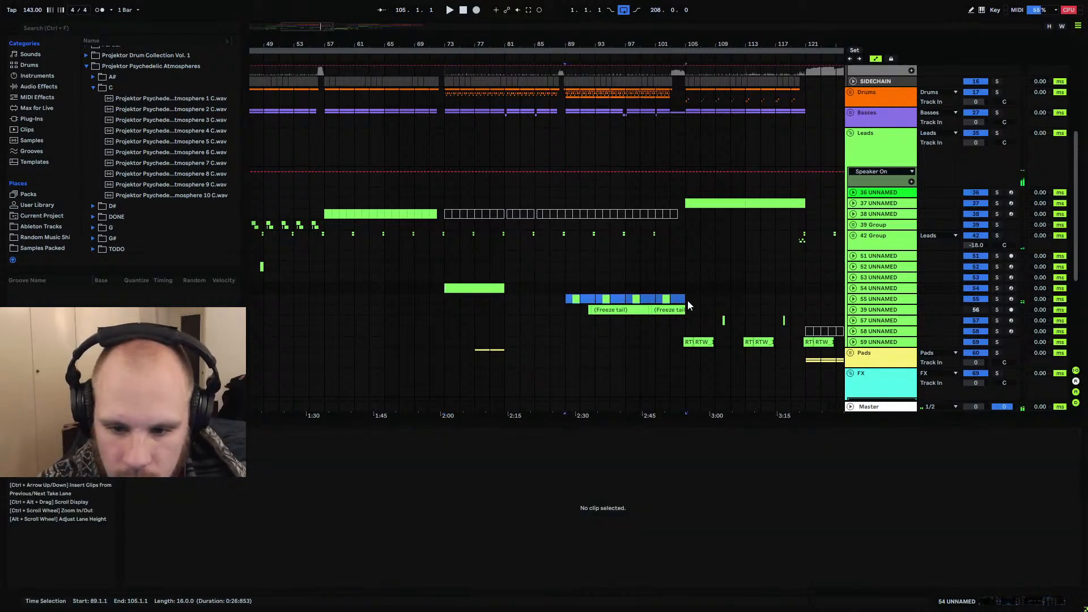
{"action": "key", "text": "ctrl+c"}
{"action": "left_click", "coordinate": [447, 298]}
{"action": "key", "text": "ctrl+v"}
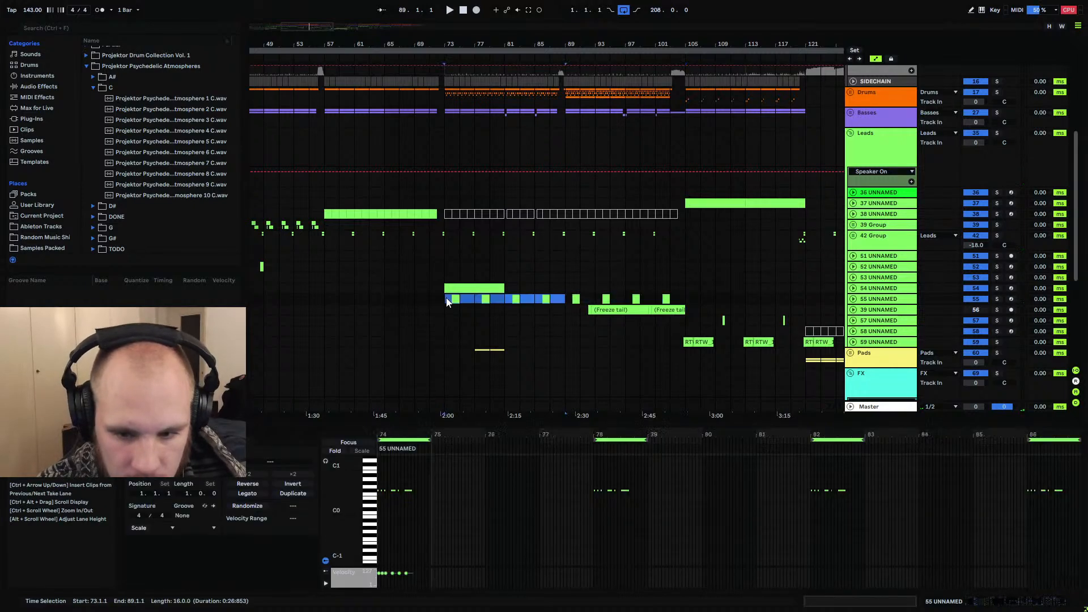
{"action": "left_click", "coordinate": [447, 299]}
Create a note clip from bar 1 to bar 41 on NOTES 2 and name it "Encorporate main plucks"
{"action": "scroll", "coordinate": [629, 309], "scroll_direction": "down", "scroll_amount": 2}
{"action": "scroll", "coordinate": [632, 314], "scroll_direction": "down", "scroll_amount": 2}
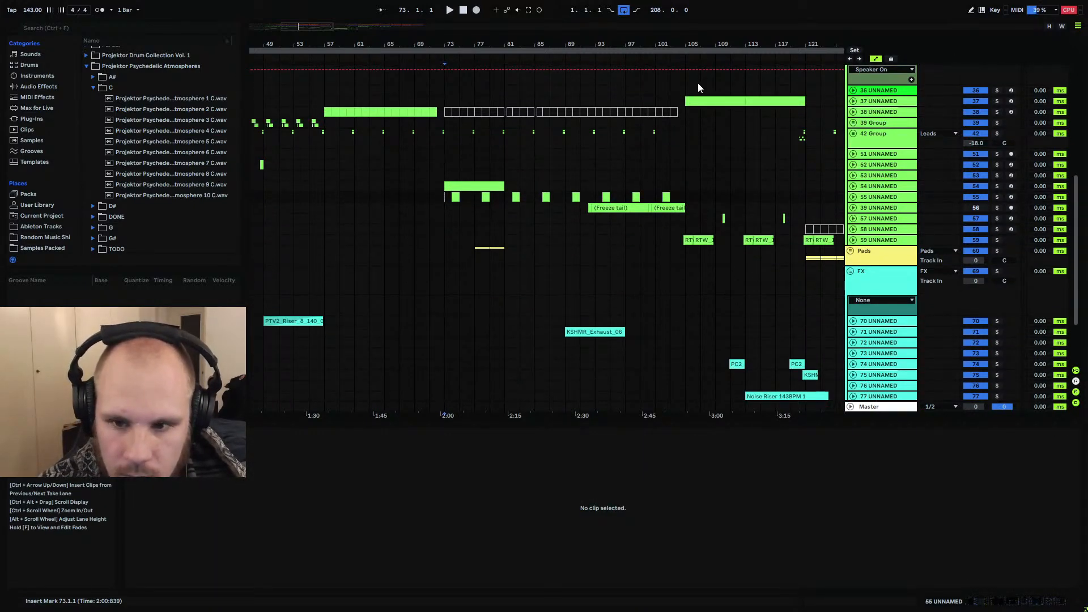
{"action": "left_click_drag", "start_coordinate": [695, 49], "coordinate": [793, 26]}
{"action": "scroll", "coordinate": [546, 228], "scroll_direction": "up", "scroll_amount": 3}
{"action": "scroll", "coordinate": [404, 159], "scroll_direction": "up", "scroll_amount": 4}
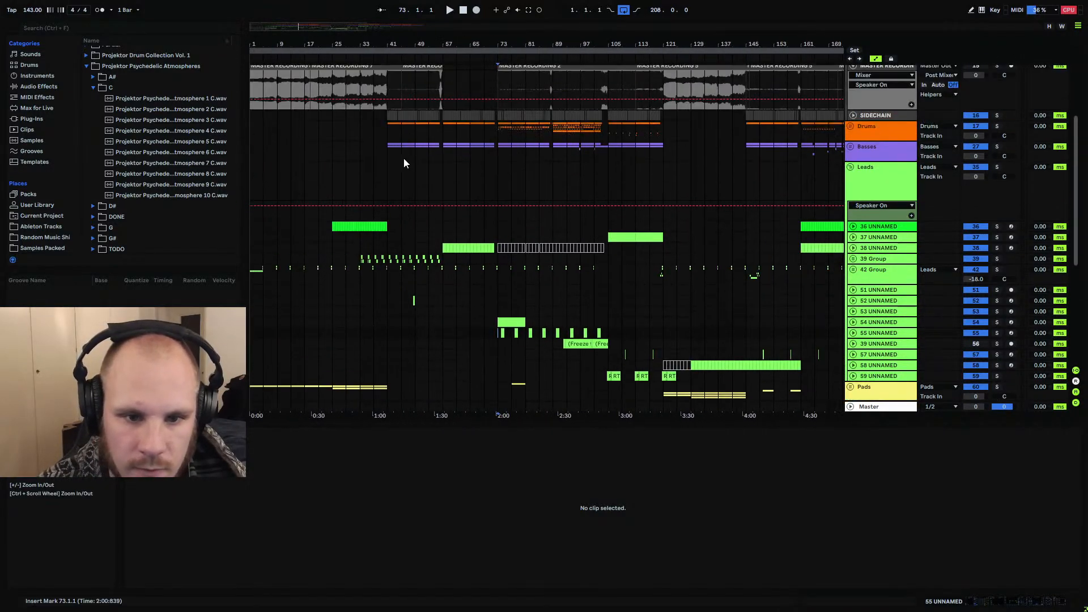
{"action": "scroll", "coordinate": [388, 156], "scroll_direction": "up", "scroll_amount": 2}
{"action": "left_click_drag", "start_coordinate": [386, 129], "coordinate": [222, 130]}
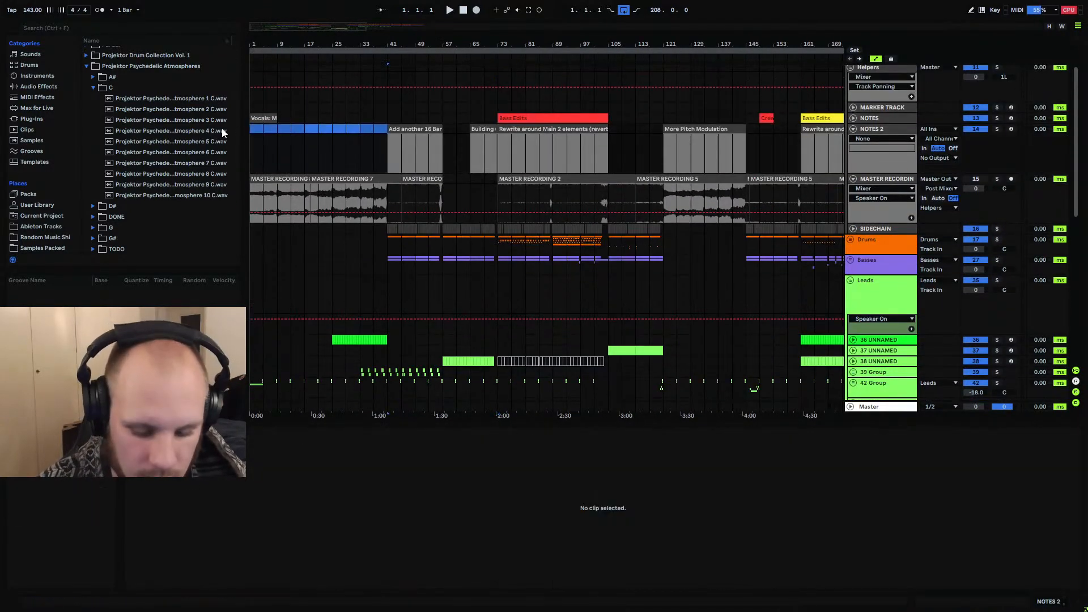
{"action": "key", "text": "ctrl+shift+m"}
{"action": "right_click", "coordinate": [269, 129]}
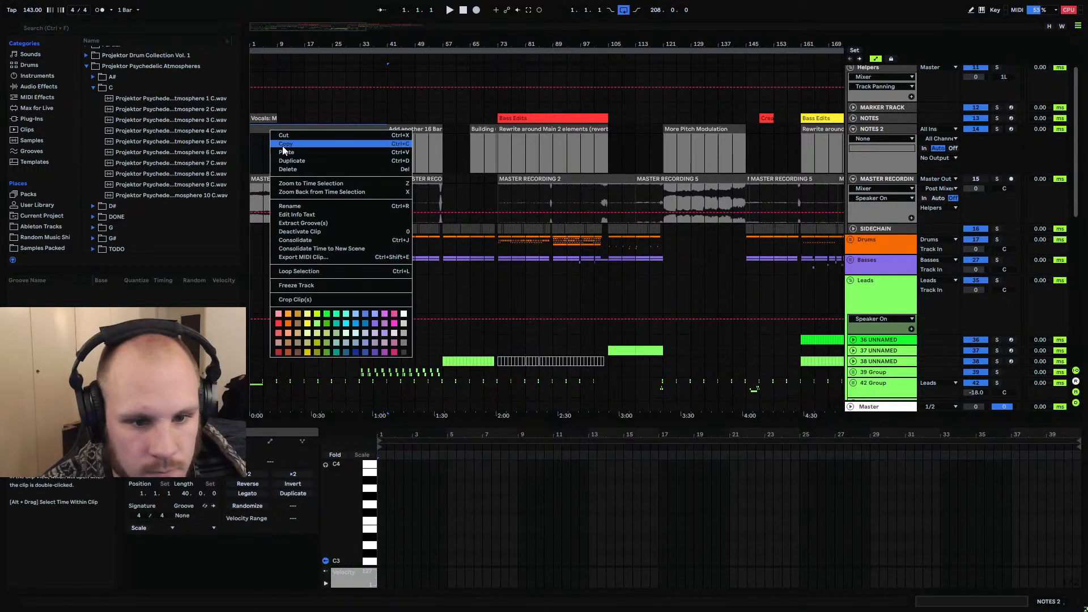
{"action": "left_click", "coordinate": [298, 210]}
{"action": "type", "text": "Enco"}
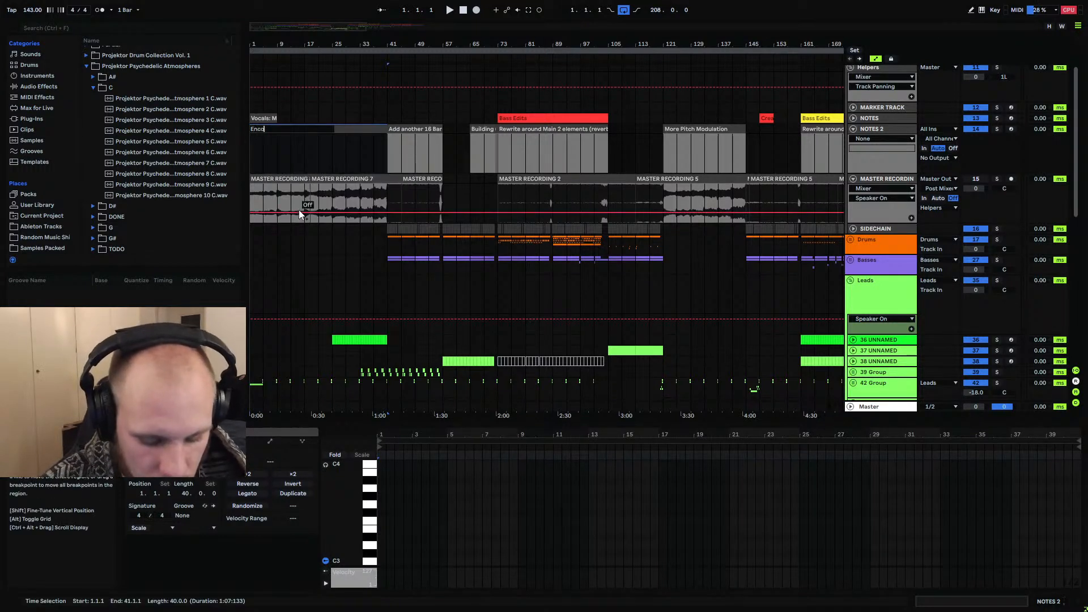
{"action": "type", "text": "rporate "}
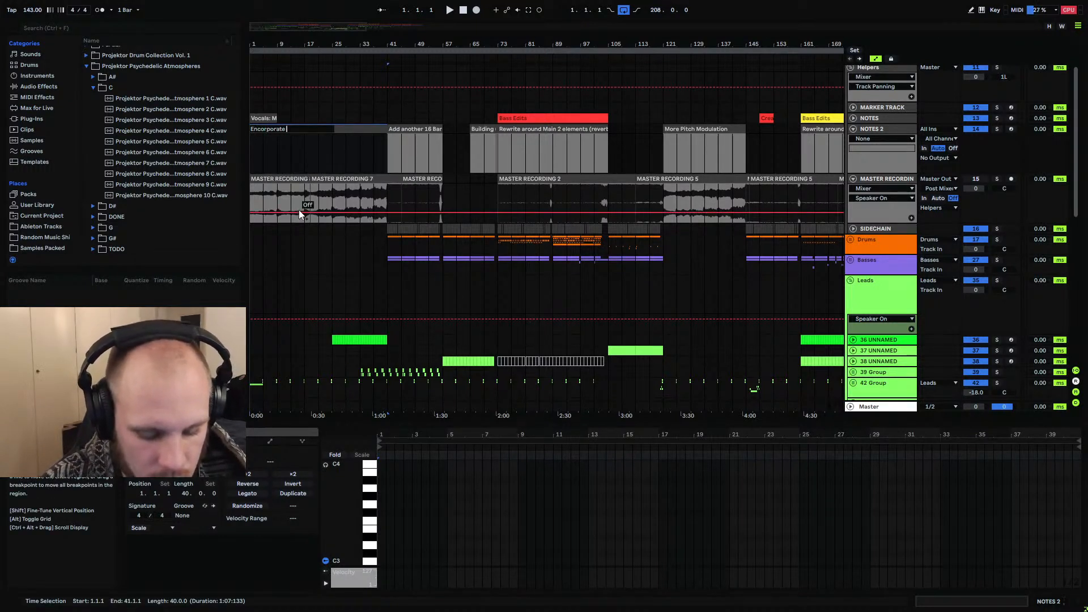
{"action": "type", "text": "main plucks"}
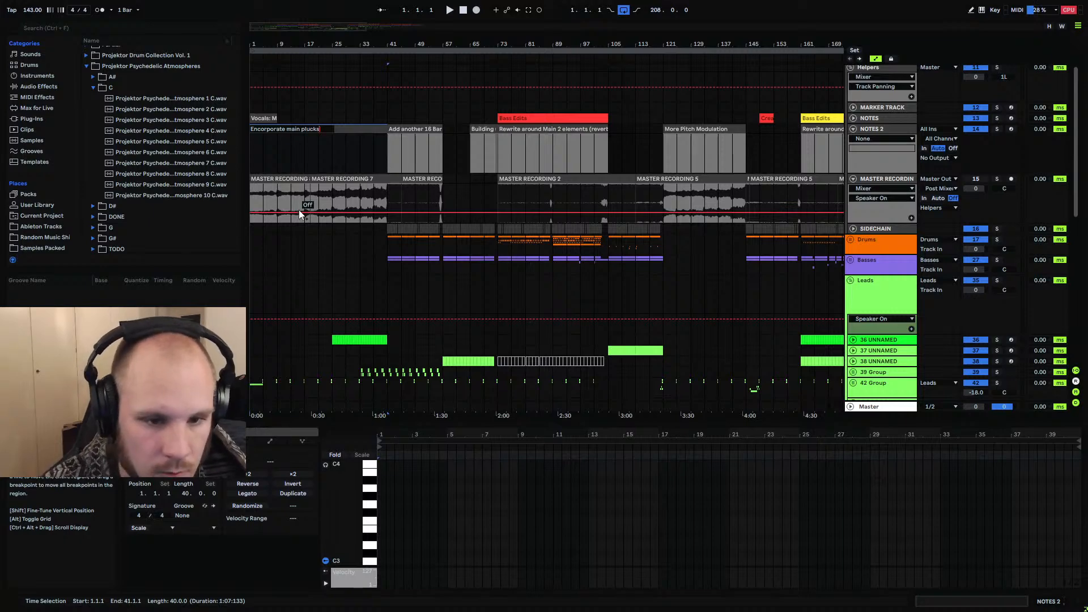
{"action": "key", "text": "Return"}
Review the note clips on NOTES and NOTES 2 across the whole track, with the arrangement area enlarged
{"action": "left_click_drag", "start_coordinate": [346, 50], "coordinate": [345, 45]}
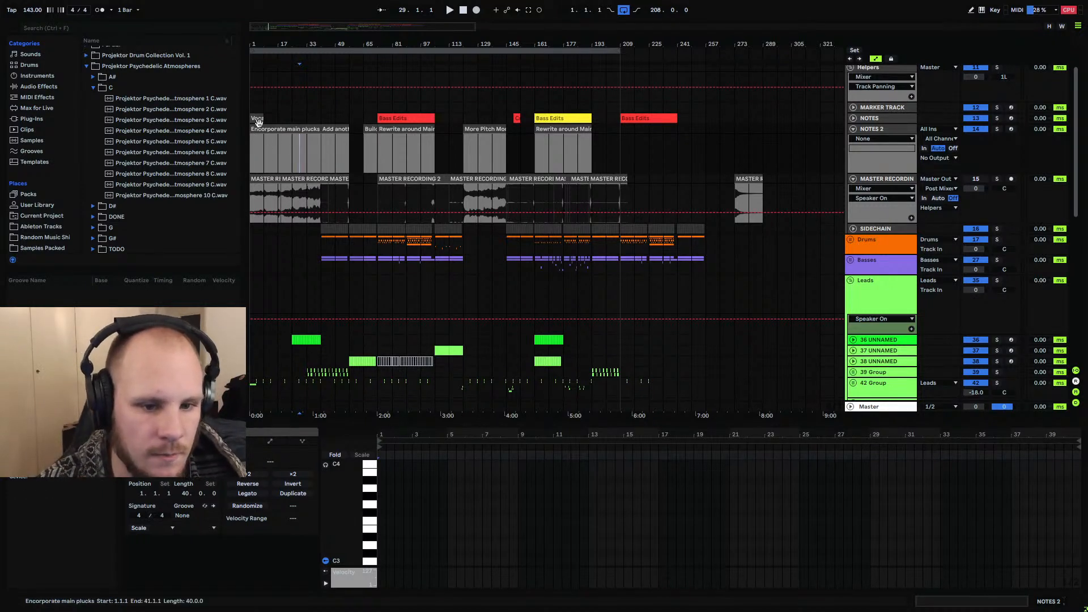
{"action": "left_click", "coordinate": [305, 117]}
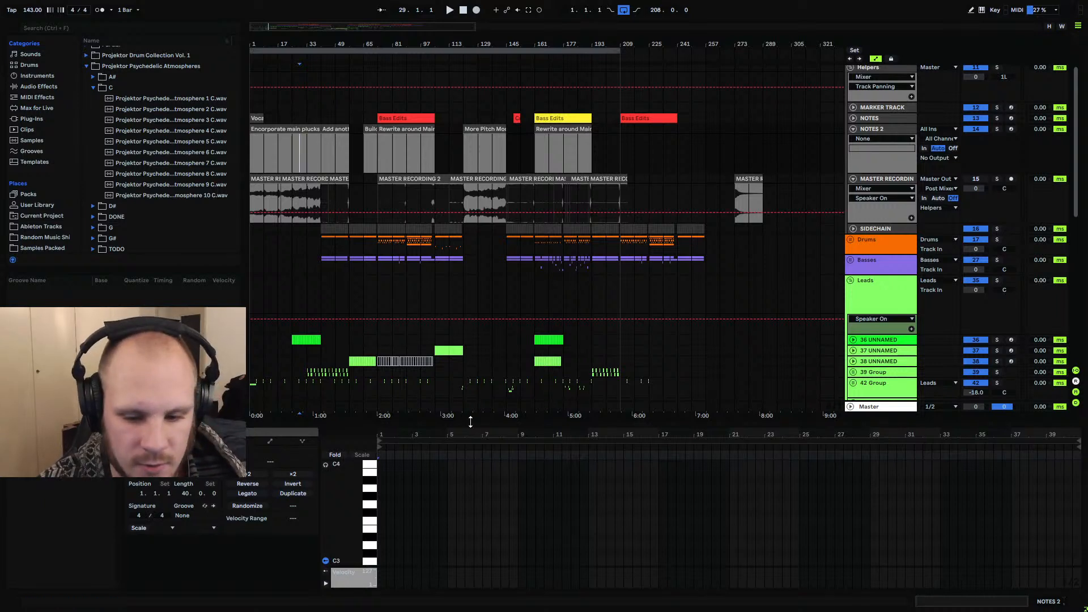
{"action": "left_click_drag", "start_coordinate": [472, 426], "coordinate": [471, 501]}
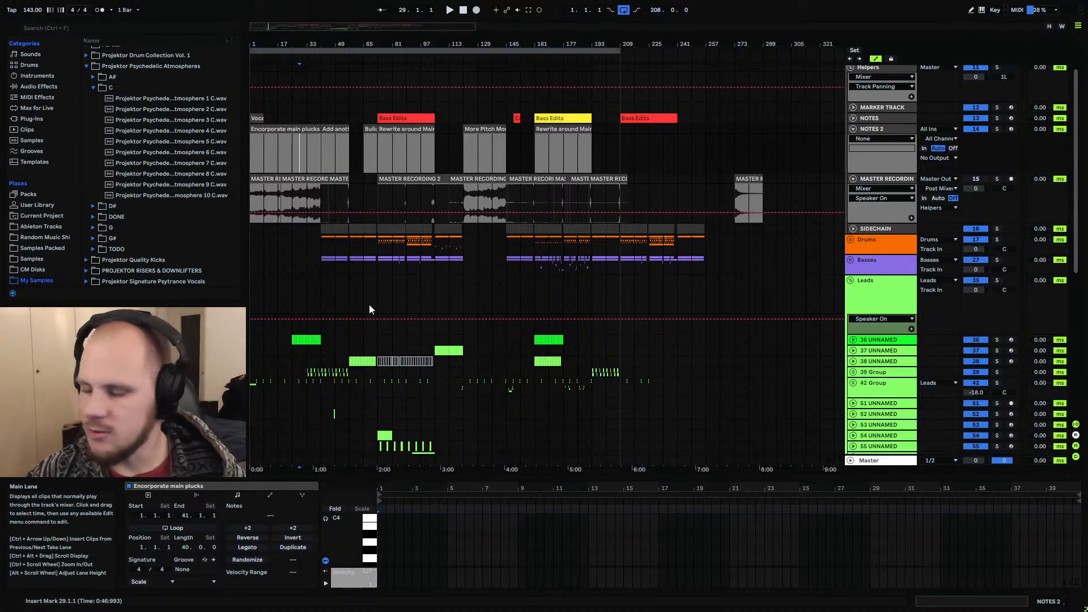
{"action": "left_click", "coordinate": [348, 154]}
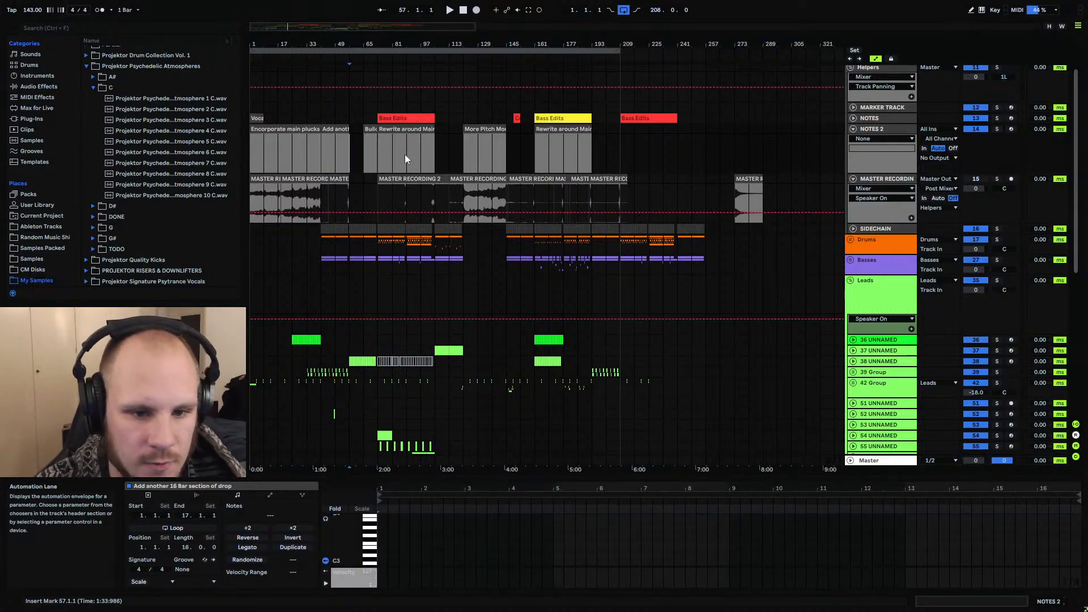
{"action": "left_click", "coordinate": [853, 130]}
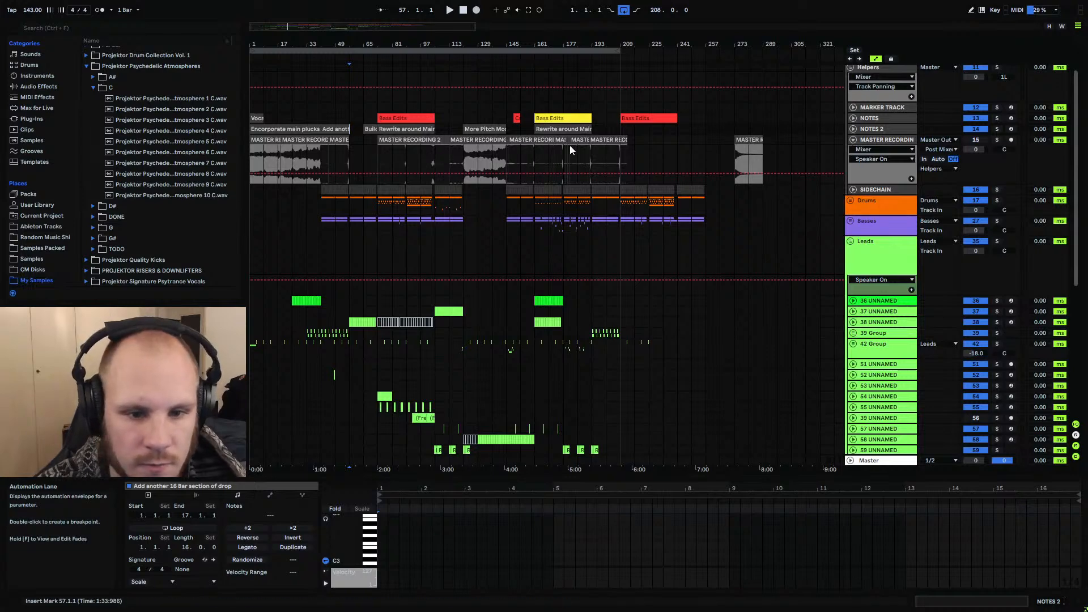
{"action": "left_click_drag", "start_coordinate": [357, 42], "coordinate": [357, 56]}
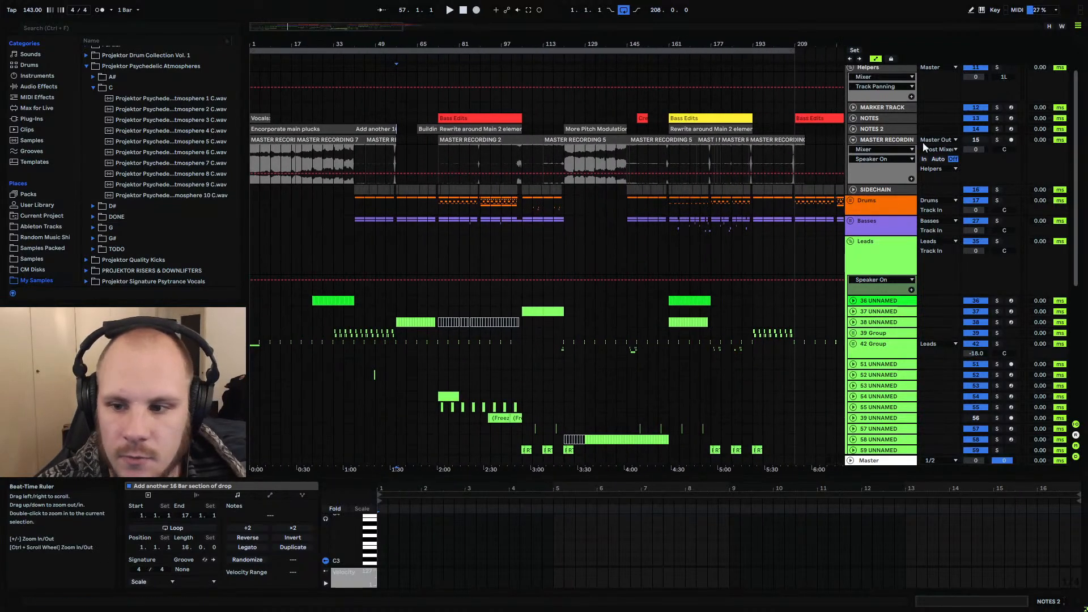
{"action": "left_click", "coordinate": [854, 131]}
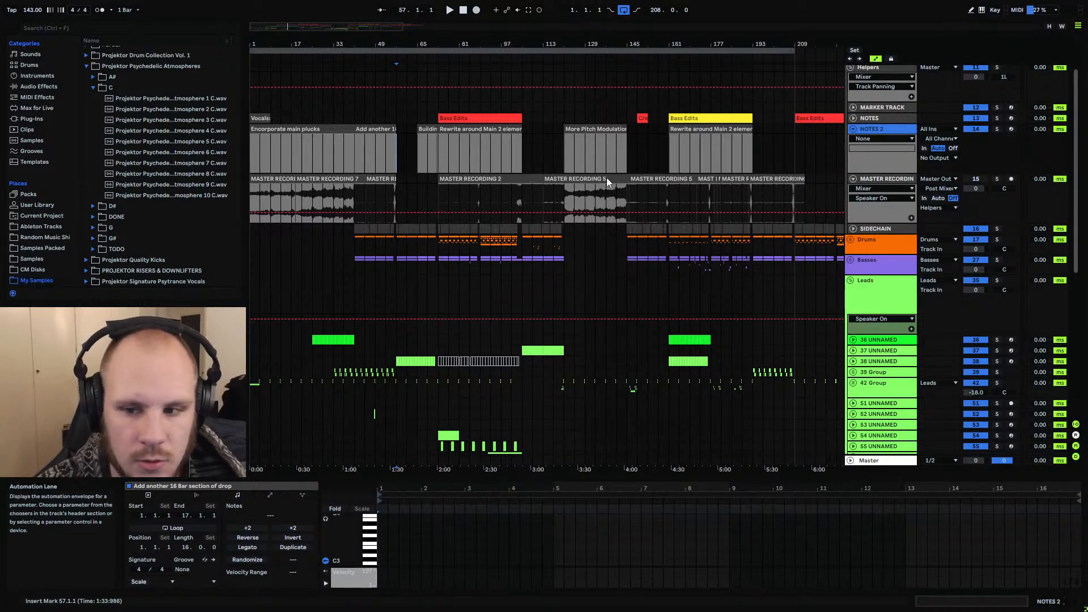
{"action": "left_click_drag", "start_coordinate": [870, 177], "coordinate": [882, 260]}
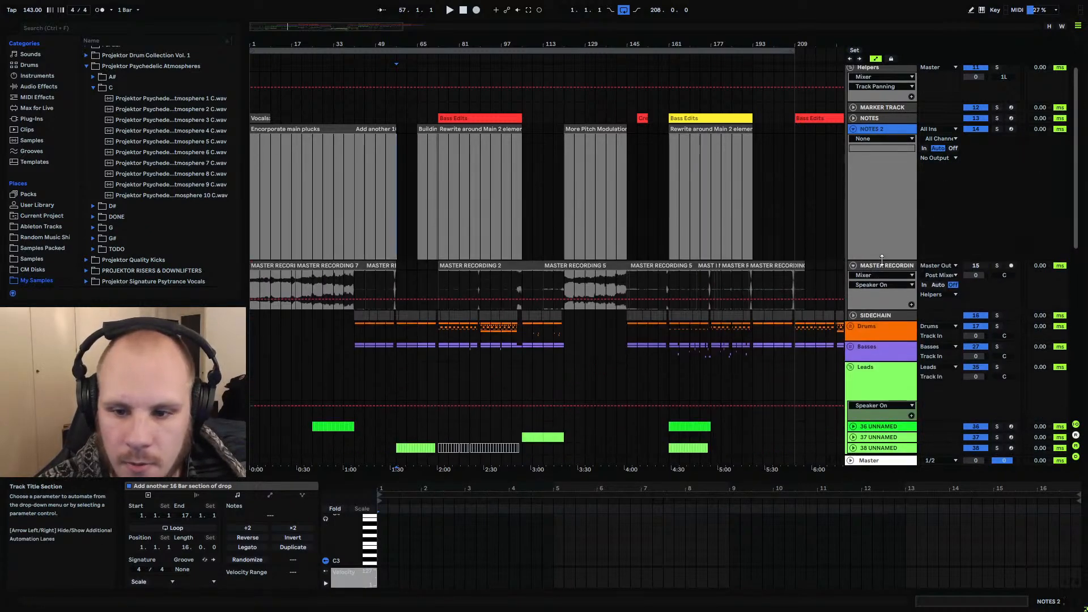
{"action": "left_click_drag", "start_coordinate": [258, 145], "coordinate": [255, 209]}
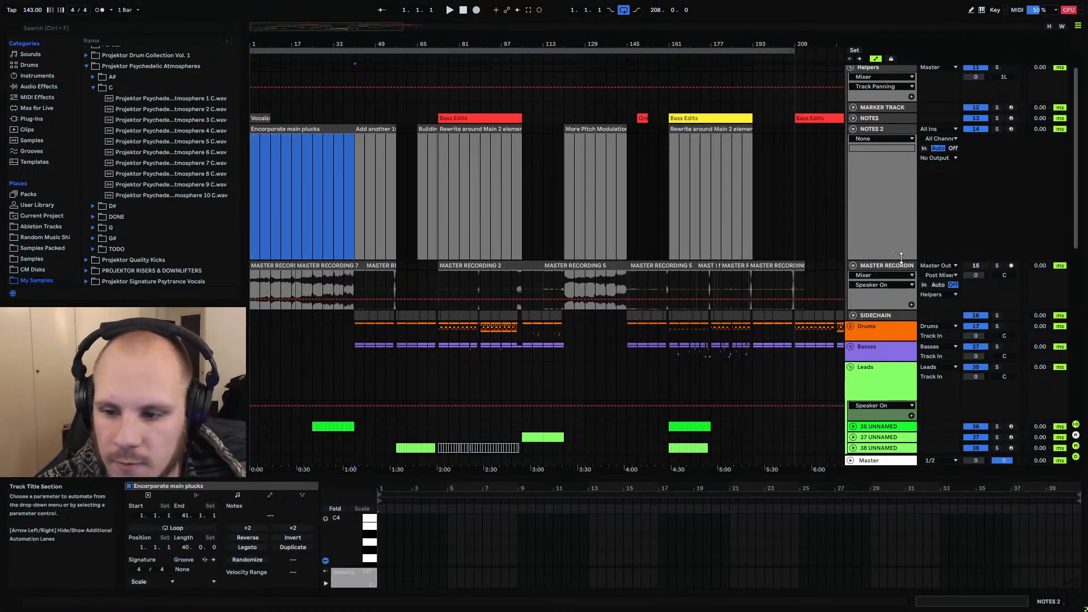
{"action": "left_click_drag", "start_coordinate": [901, 258], "coordinate": [898, 172]}
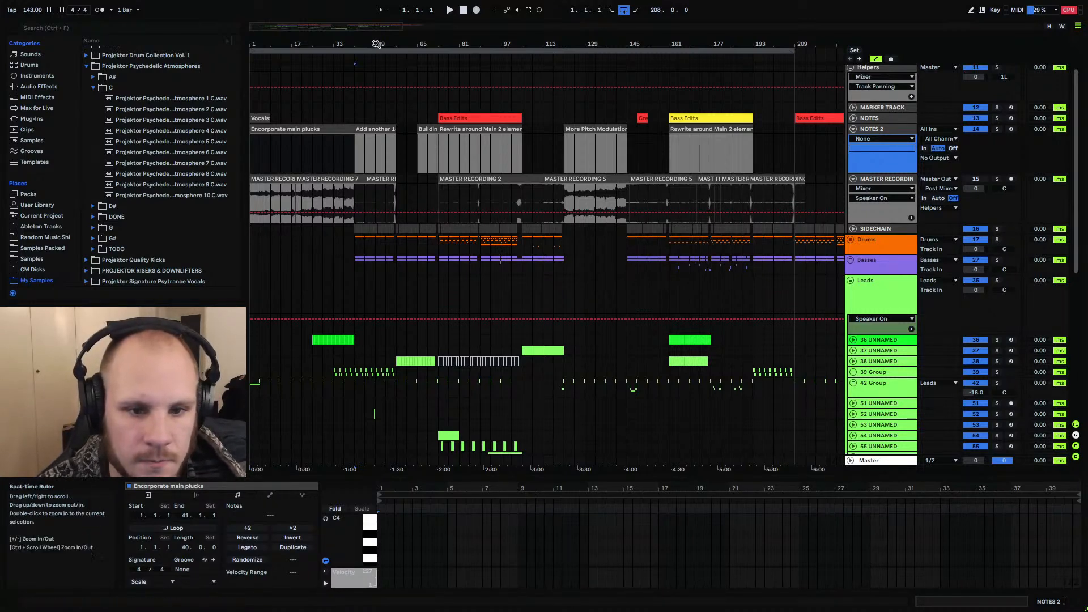
Colour the "Add another 16 Bar section of drop" note clip on NOTES 2 yellow
{"action": "left_click_drag", "start_coordinate": [376, 43], "coordinate": [313, 85]}
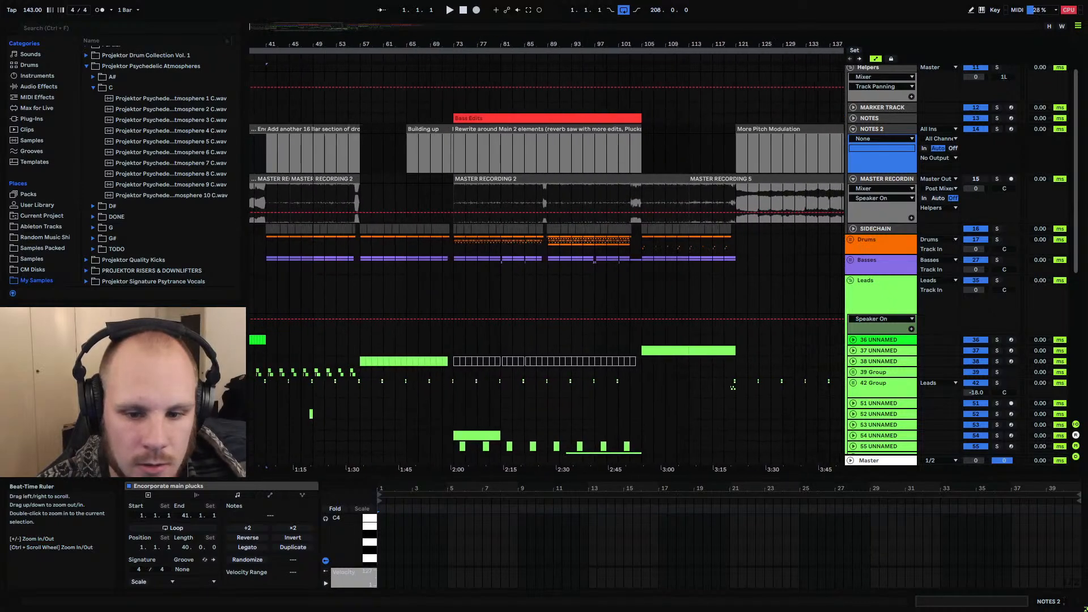
{"action": "scroll", "coordinate": [431, 145], "scroll_direction": "down", "scroll_amount": 2}
{"action": "scroll", "coordinate": [409, 131], "scroll_direction": "up", "scroll_amount": 1}
{"action": "right_click", "coordinate": [322, 114]}
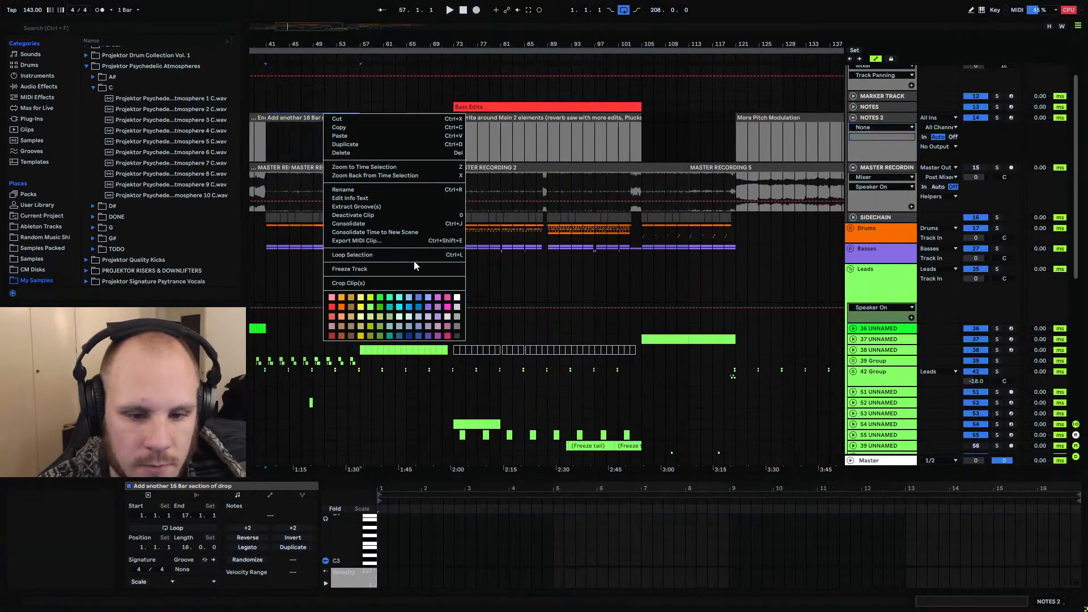
{"action": "left_click", "coordinate": [383, 300]}
{"action": "right_click", "coordinate": [329, 119]}
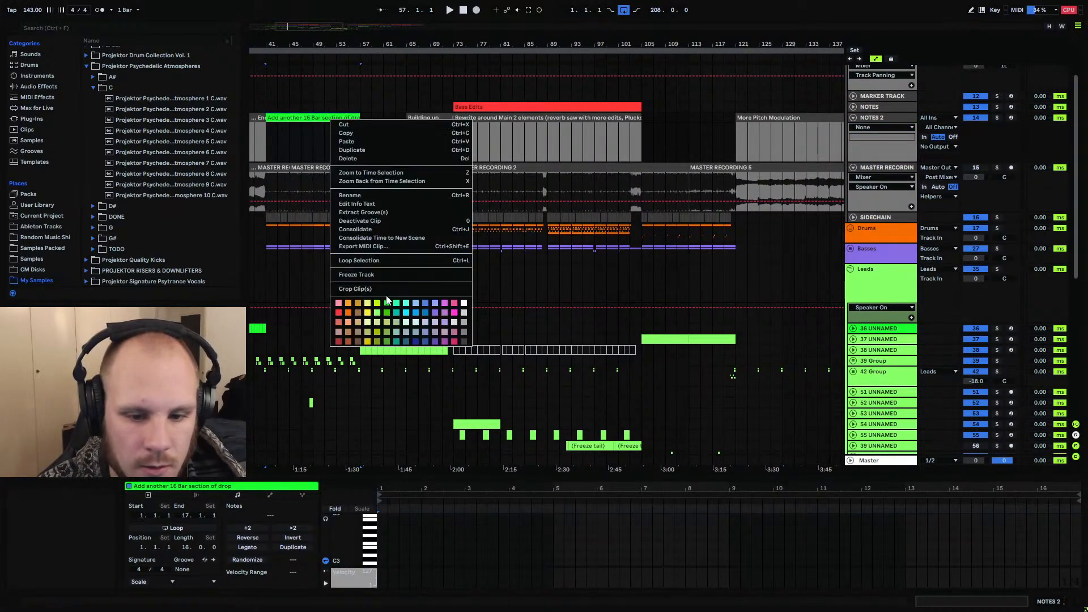
{"action": "left_click", "coordinate": [369, 309]}
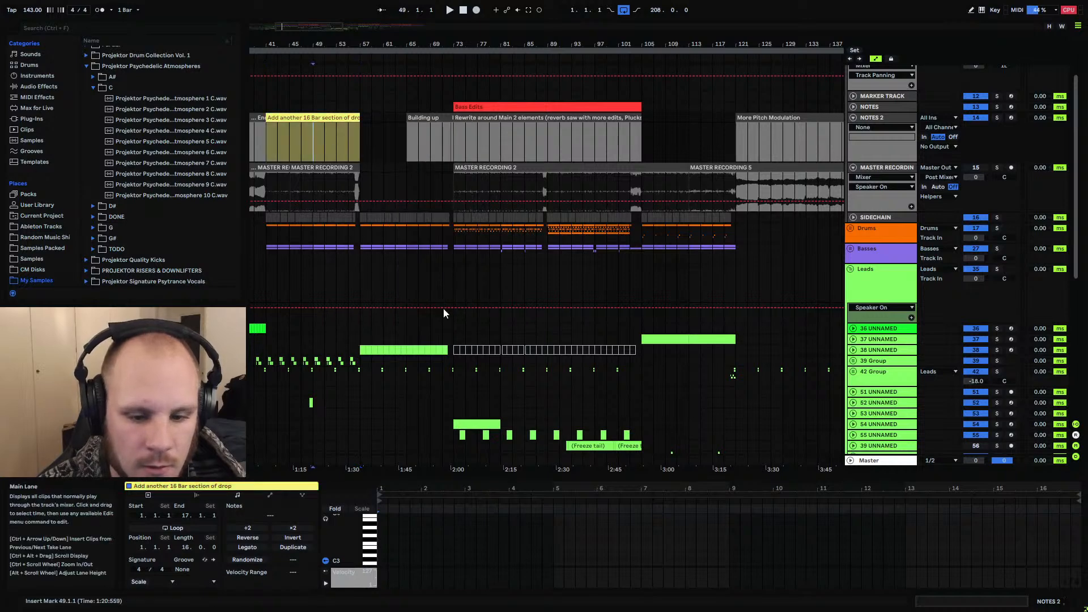
Unfold the 42 Group and its nested 43 Group within the Leads to expose the EQ Eight 8 Frequency A automation
{"action": "scroll", "coordinate": [538, 215], "scroll_direction": "down", "scroll_amount": 1}
{"action": "scroll", "coordinate": [468, 210], "scroll_direction": "down", "scroll_amount": 8}
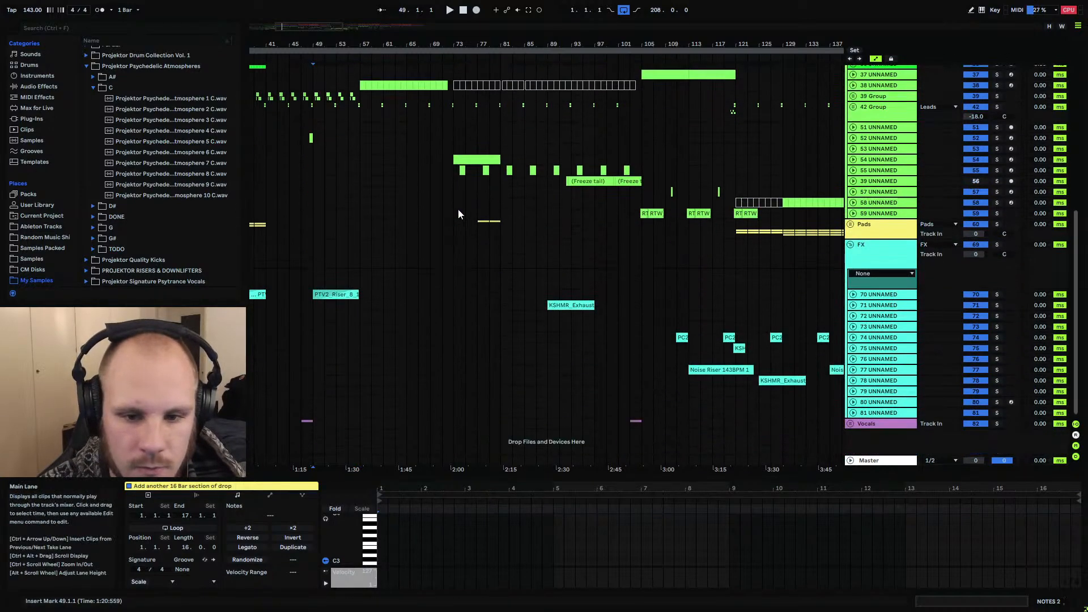
{"action": "scroll", "coordinate": [457, 209], "scroll_direction": "up", "scroll_amount": 3}
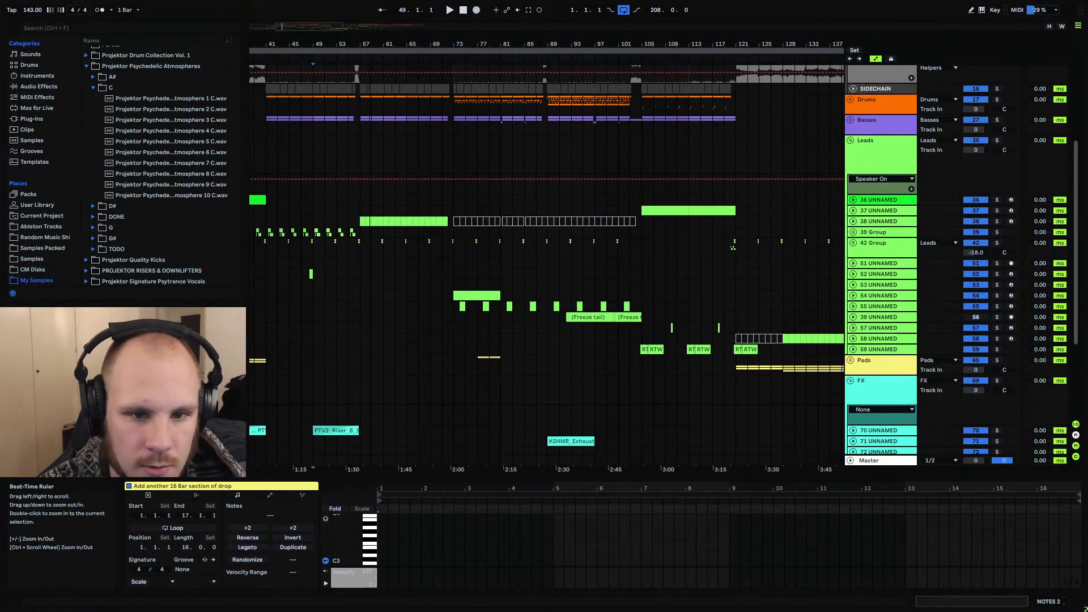
{"action": "left_click_drag", "start_coordinate": [369, 44], "coordinate": [430, 244]}
{"action": "left_click", "coordinate": [421, 245]}
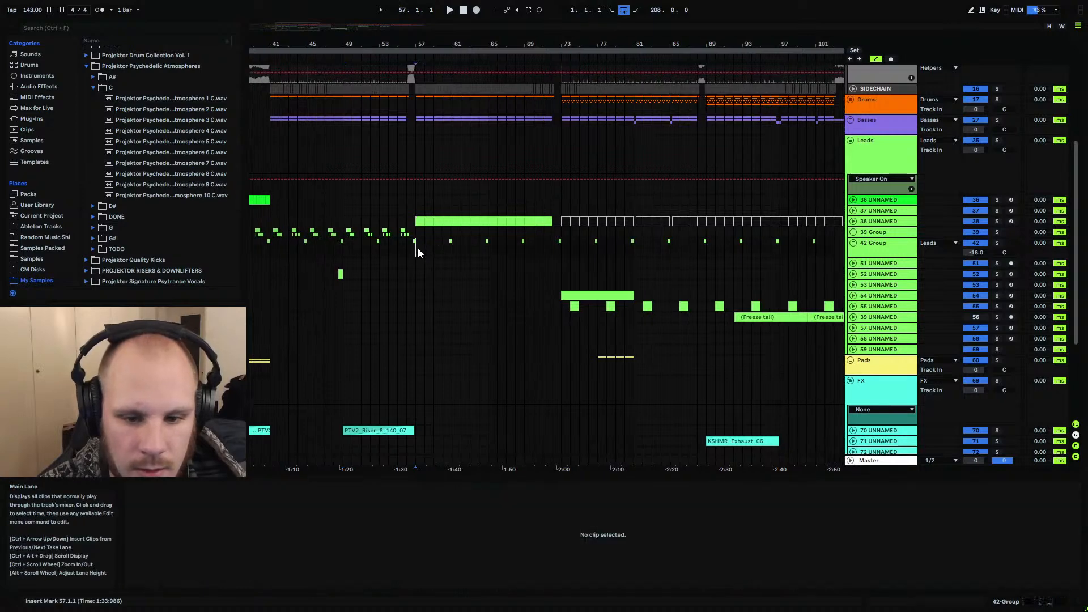
{"action": "left_click", "coordinate": [892, 247]}
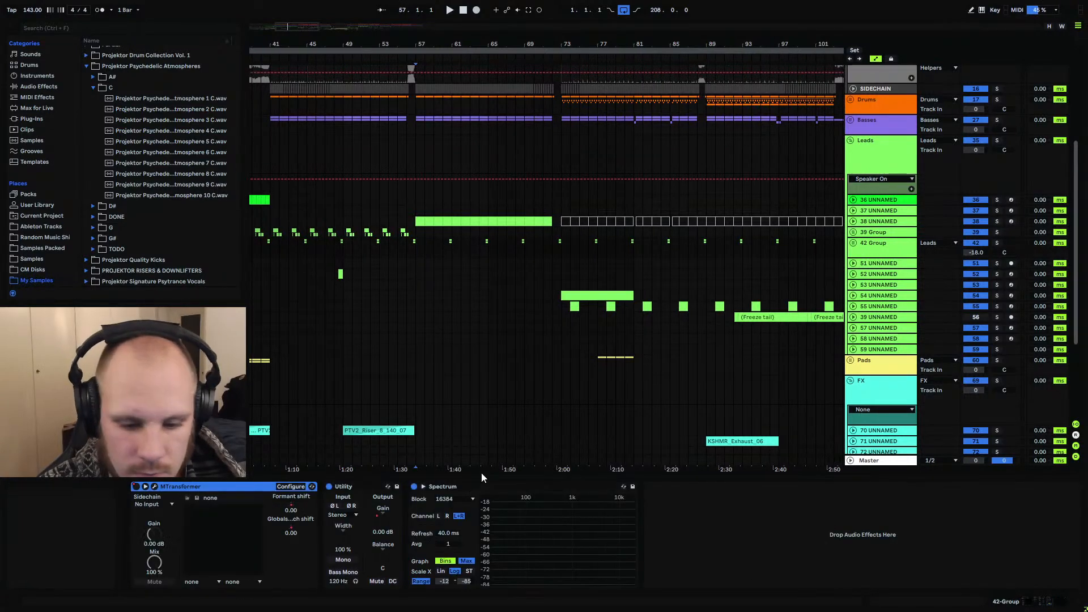
{"action": "left_click", "coordinate": [852, 243]}
{"action": "left_click", "coordinate": [876, 303]}
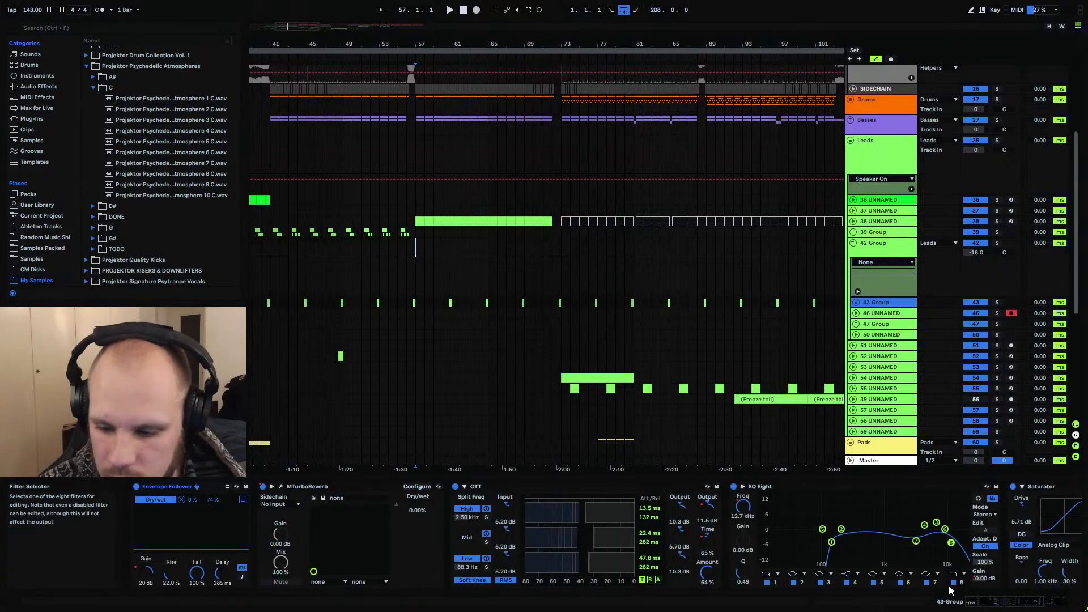
{"action": "left_click", "coordinate": [856, 302]}
Automate the 43 Group's EQ Eight 8 Frequency A to fall from bar 57 to about bar 72 and return at bar 73
{"action": "left_click", "coordinate": [561, 313]}
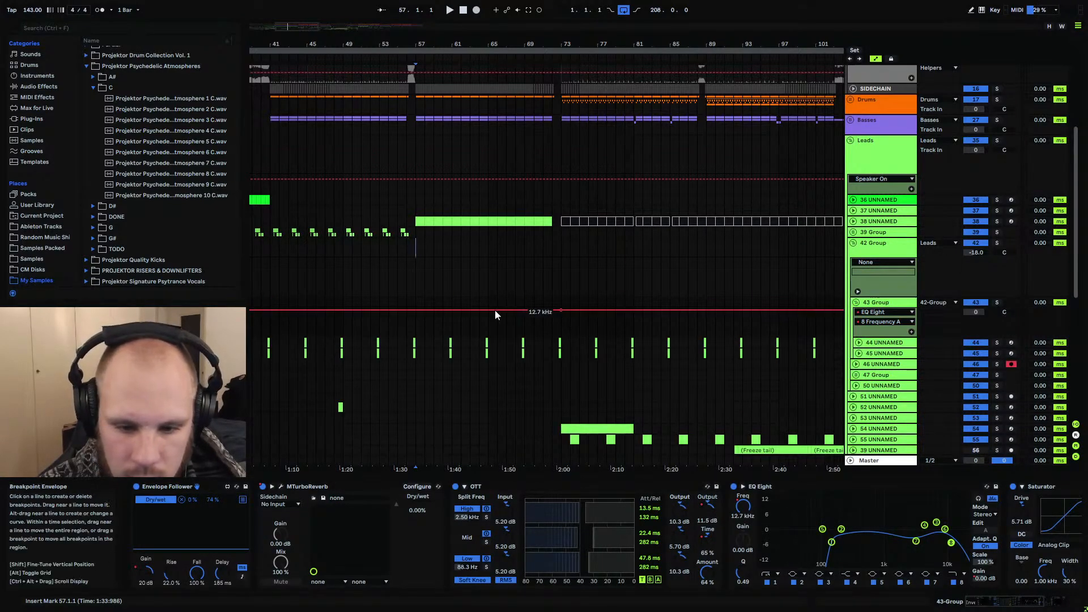
{"action": "left_click", "coordinate": [416, 311]}
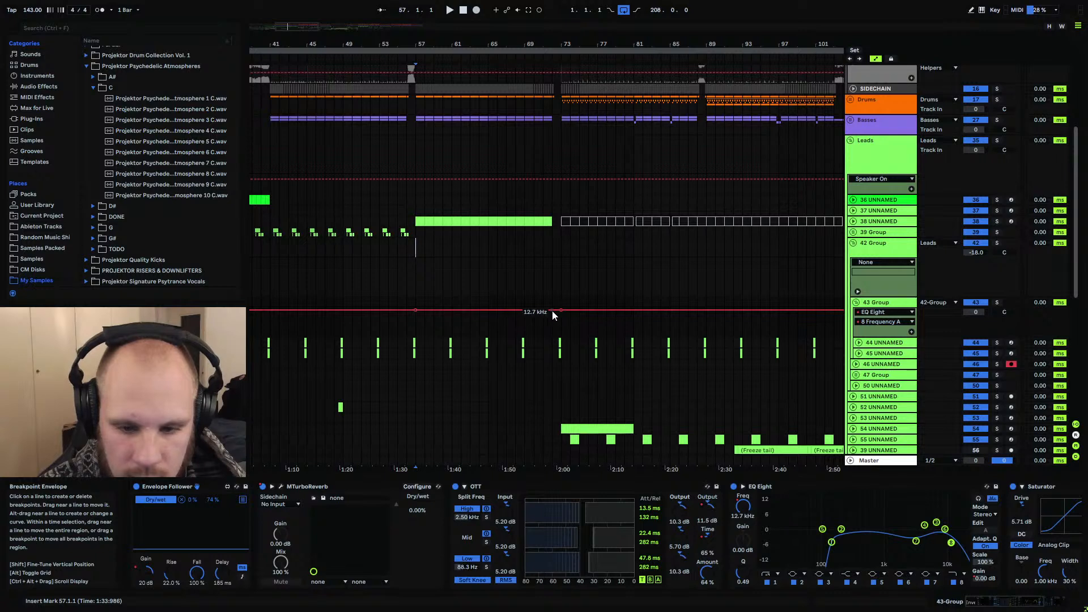
{"action": "left_click_drag", "start_coordinate": [551, 311], "coordinate": [552, 318]}
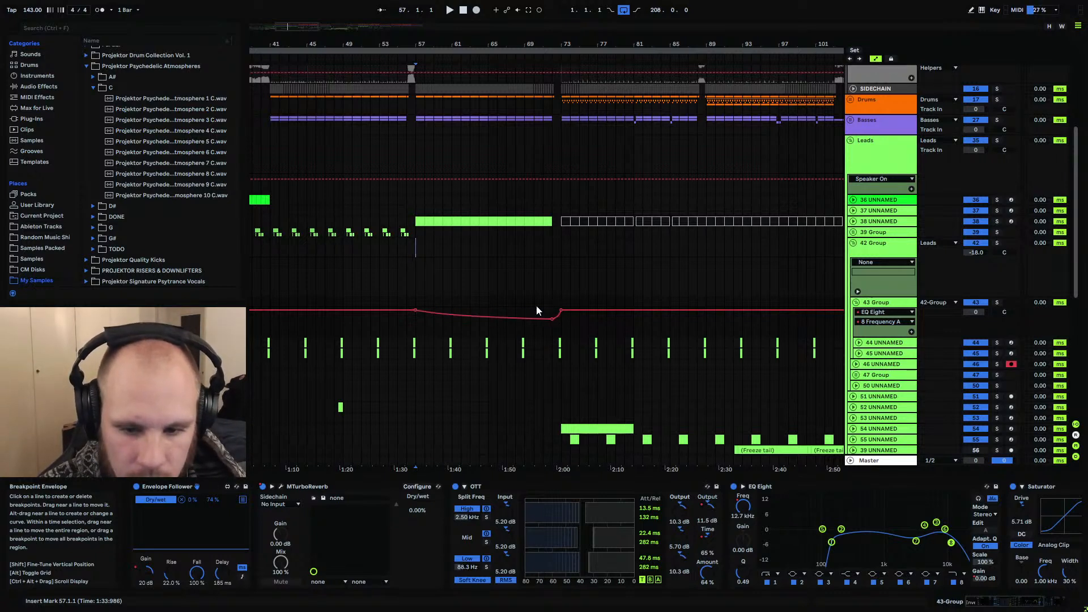
Listen to the section from bar 57 and inspect the clips around its start up close
{"action": "left_click", "coordinate": [420, 293]}
{"action": "key", "text": "space"}
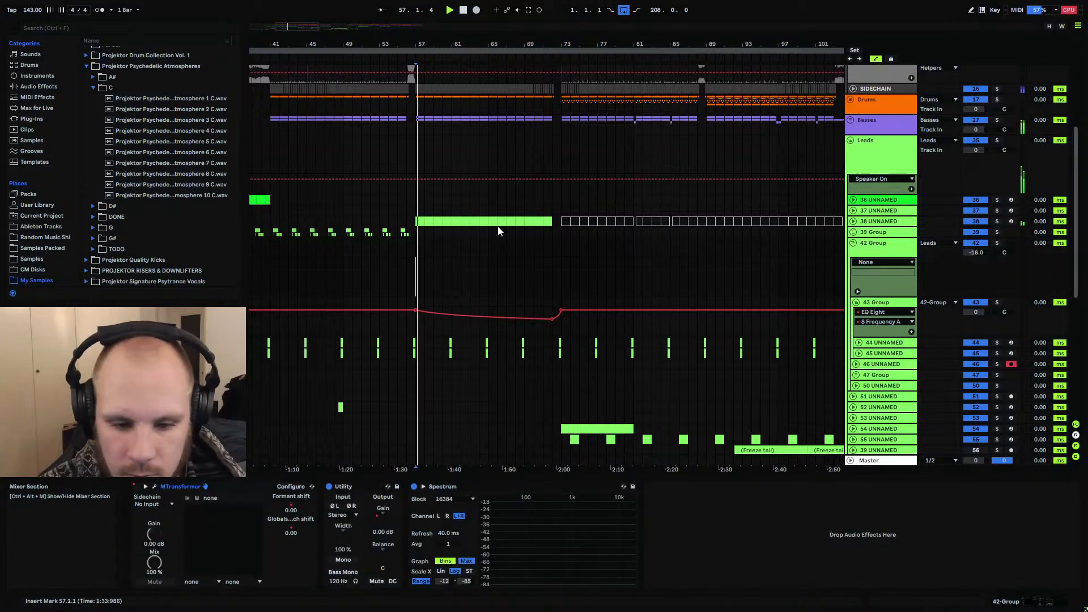
{"action": "left_click_drag", "start_coordinate": [416, 44], "coordinate": [420, 142]}
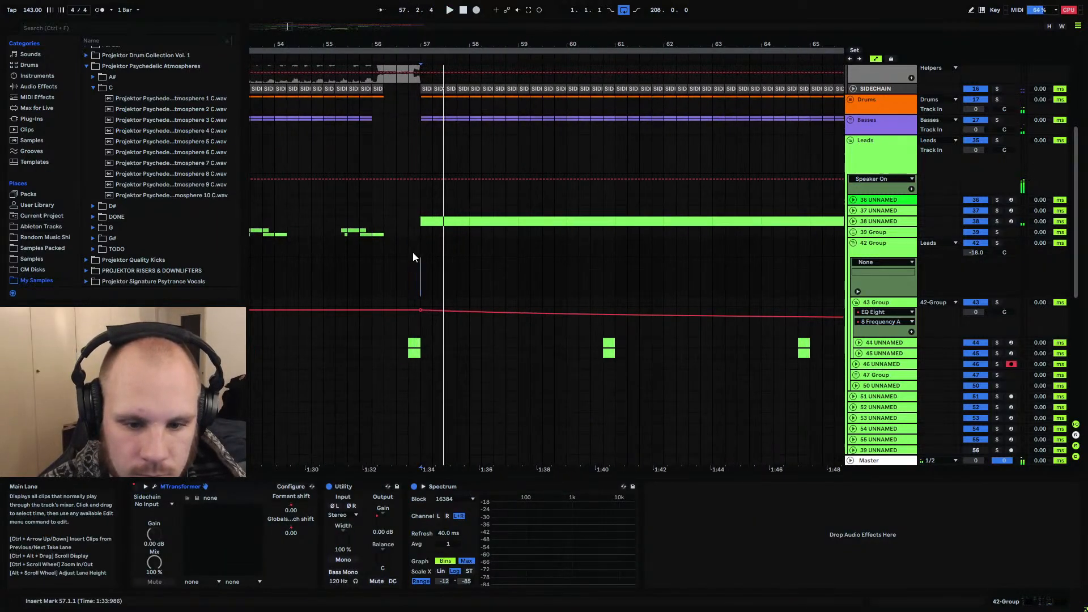
Play from just before bar 57 and raise the low point of the 43 Group's EQ Eight automation near bar 72 to about 4.32 kHz
{"action": "left_click", "coordinate": [409, 263]}
{"action": "key", "text": "space"}
{"action": "left_click_drag", "start_coordinate": [424, 49], "coordinate": [423, 13]}
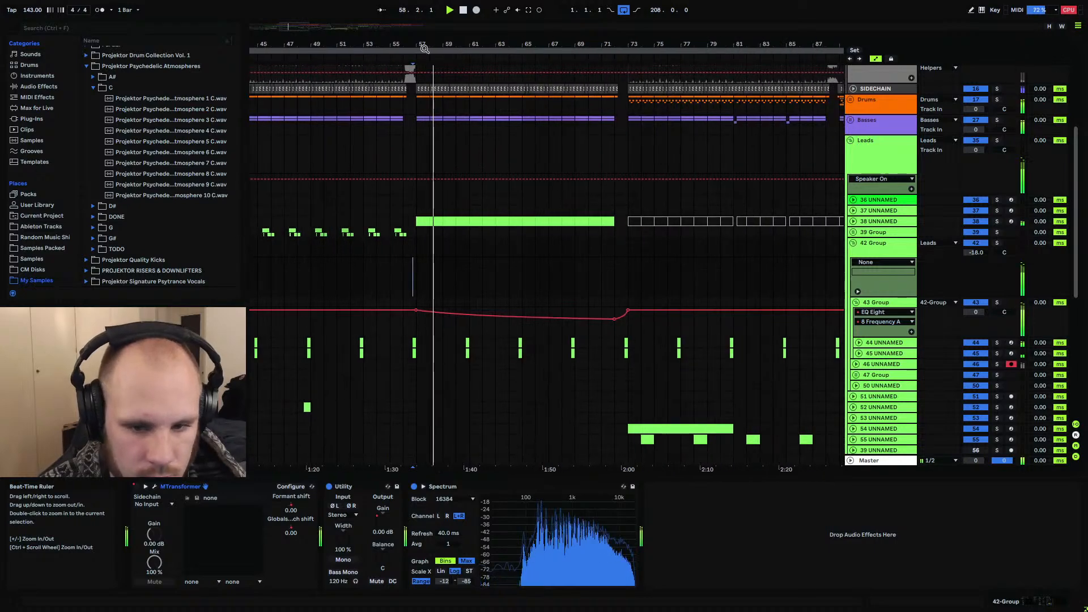
{"action": "left_click", "coordinate": [852, 242]}
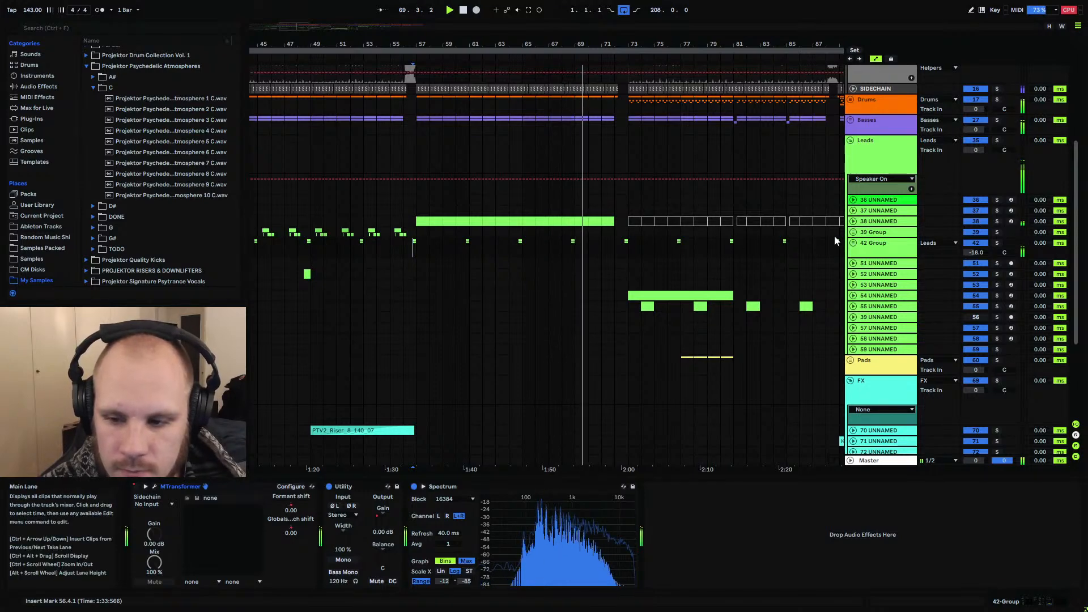
{"action": "left_click", "coordinate": [853, 242]}
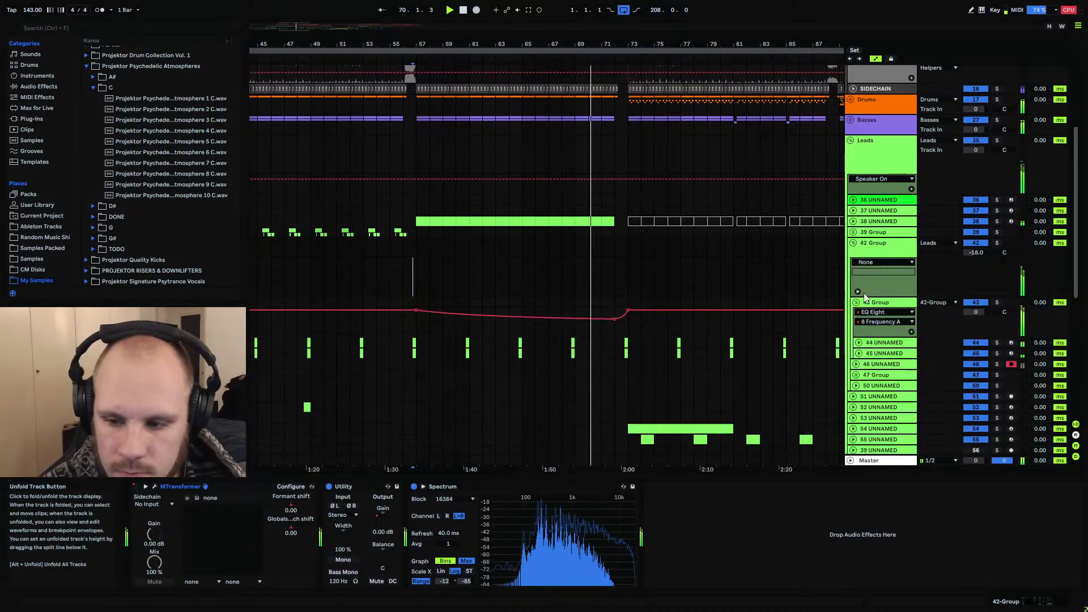
{"action": "left_click", "coordinate": [613, 317]}
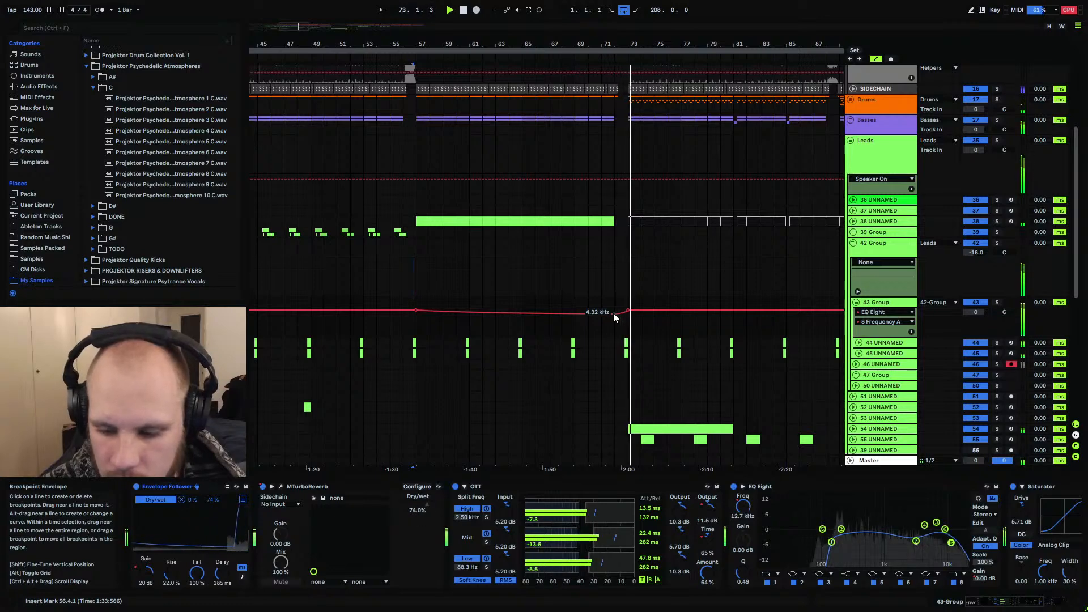
Deactivate the clips on the 55 UNNAMED track from bar 73 to bar 89
{"action": "left_click_drag", "start_coordinate": [652, 45], "coordinate": [442, 55]}
{"action": "scroll", "coordinate": [442, 310], "scroll_direction": "down", "scroll_amount": 5}
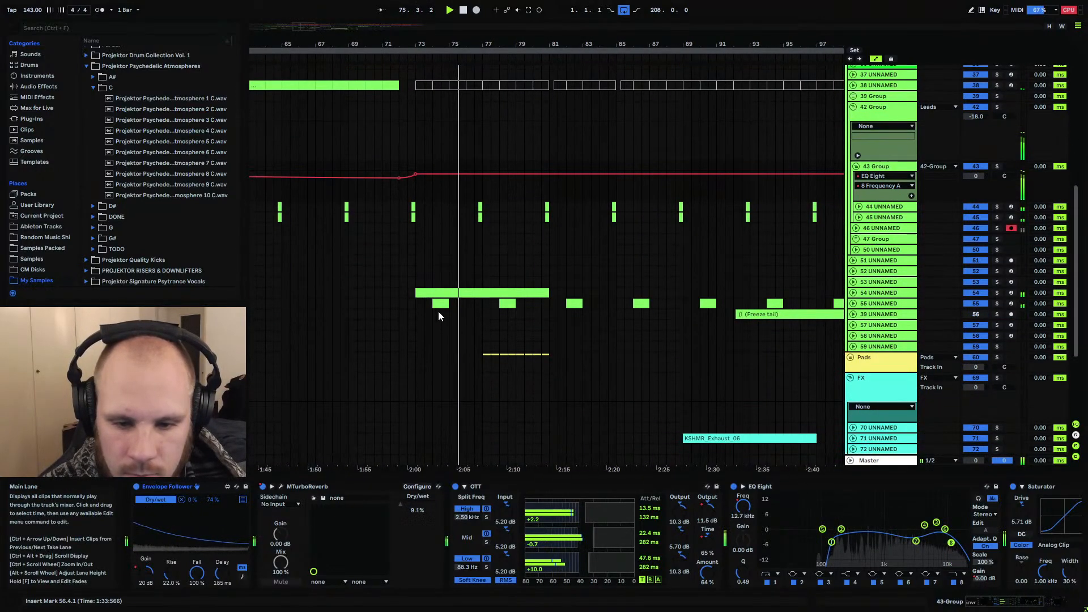
{"action": "left_click_drag", "start_coordinate": [417, 304], "coordinate": [685, 310]}
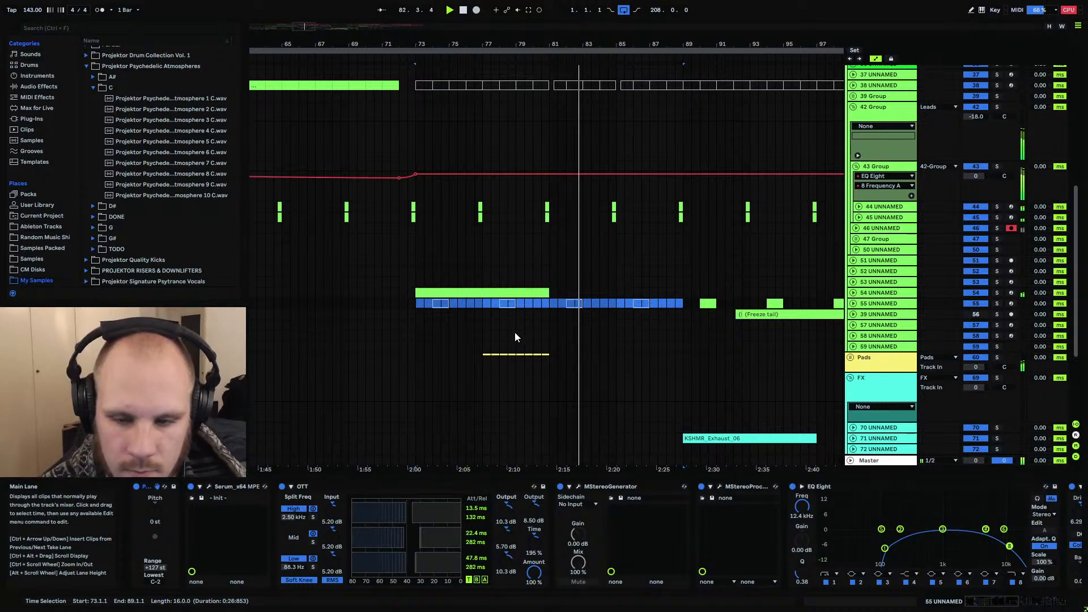
{"action": "scroll", "coordinate": [515, 332], "scroll_direction": "up", "scroll_amount": 2}
{"action": "scroll", "coordinate": [514, 332], "scroll_direction": "up", "scroll_amount": 6}
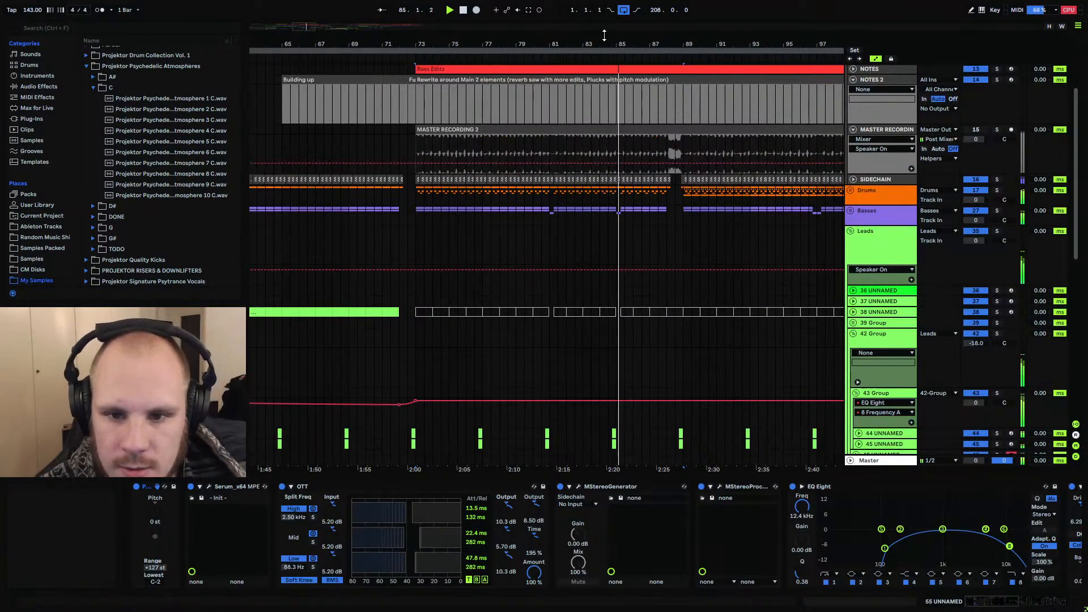
{"action": "left_click_drag", "start_coordinate": [605, 42], "coordinate": [519, 76]}
{"action": "scroll", "coordinate": [562, 211], "scroll_direction": "down", "scroll_amount": 6}
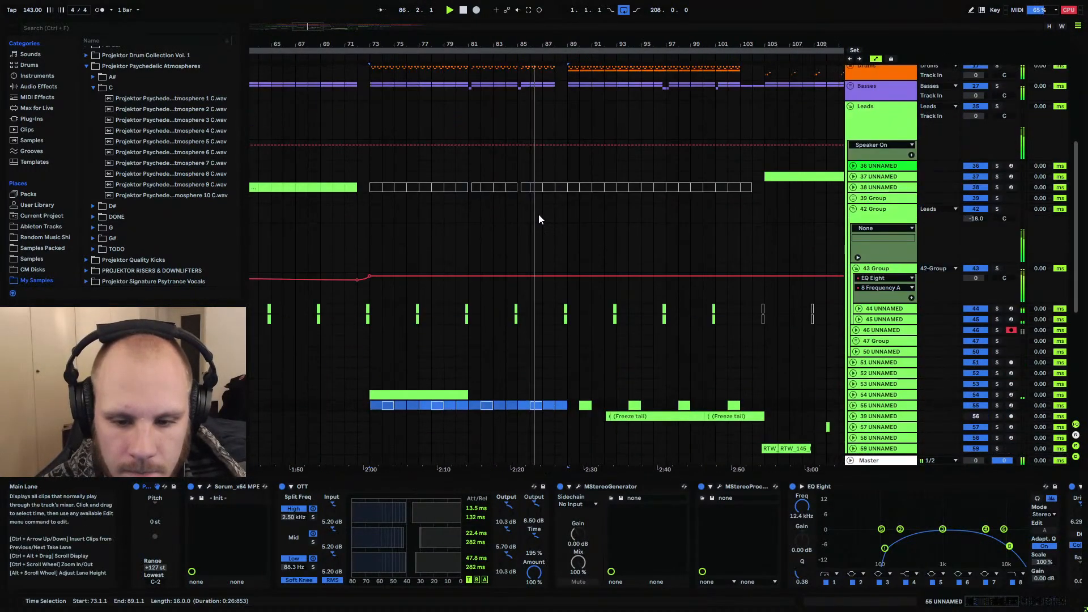
{"action": "scroll", "coordinate": [538, 214], "scroll_direction": "up", "scroll_amount": 3}
{"action": "scroll", "coordinate": [538, 214], "scroll_direction": "up", "scroll_amount": 2}
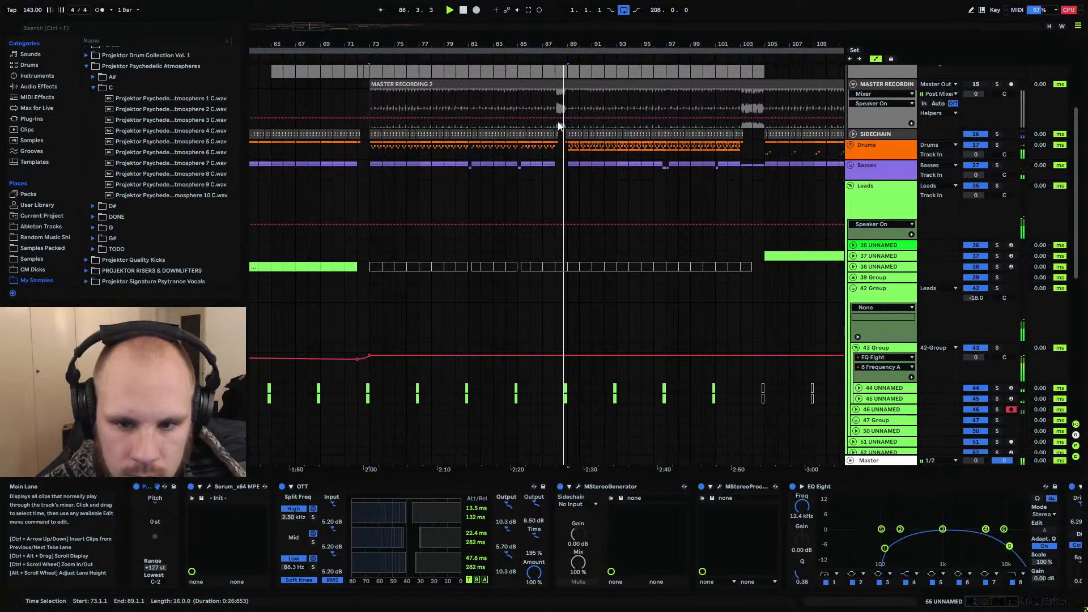
{"action": "left_click_drag", "start_coordinate": [567, 44], "coordinate": [483, 45]}
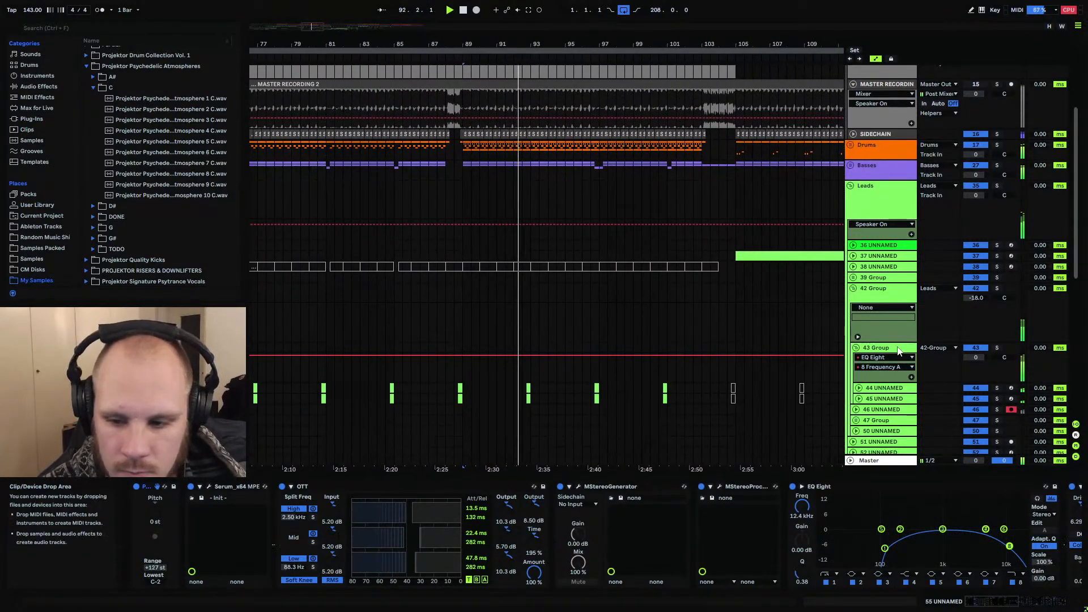
{"action": "left_click", "coordinate": [892, 347]}
{"action": "mouse_move", "coordinate": [1028, 602]}
{"action": "left_mouse_down"}
{"action": "mouse_move", "coordinate": [1050, 605]}
{"action": "mouse_move", "coordinate": [1016, 605]}
{"action": "left_mouse_up"}
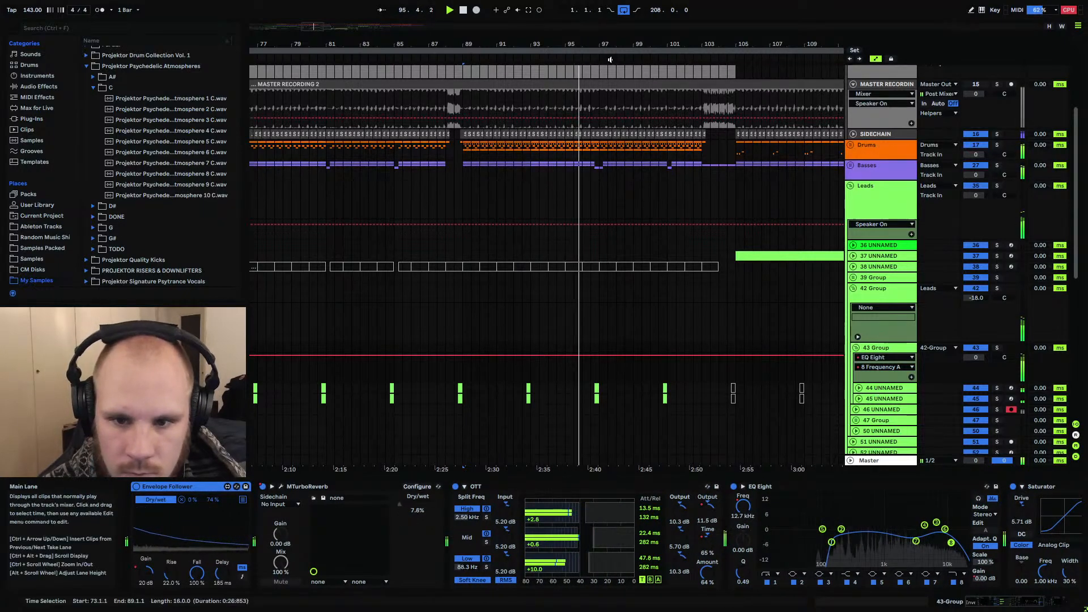
{"action": "left_click_drag", "start_coordinate": [623, 45], "coordinate": [560, 35]}
{"action": "scroll", "coordinate": [544, 213], "scroll_direction": "down", "scroll_amount": 2}
{"action": "scroll", "coordinate": [544, 213], "scroll_direction": "down", "scroll_amount": 4}
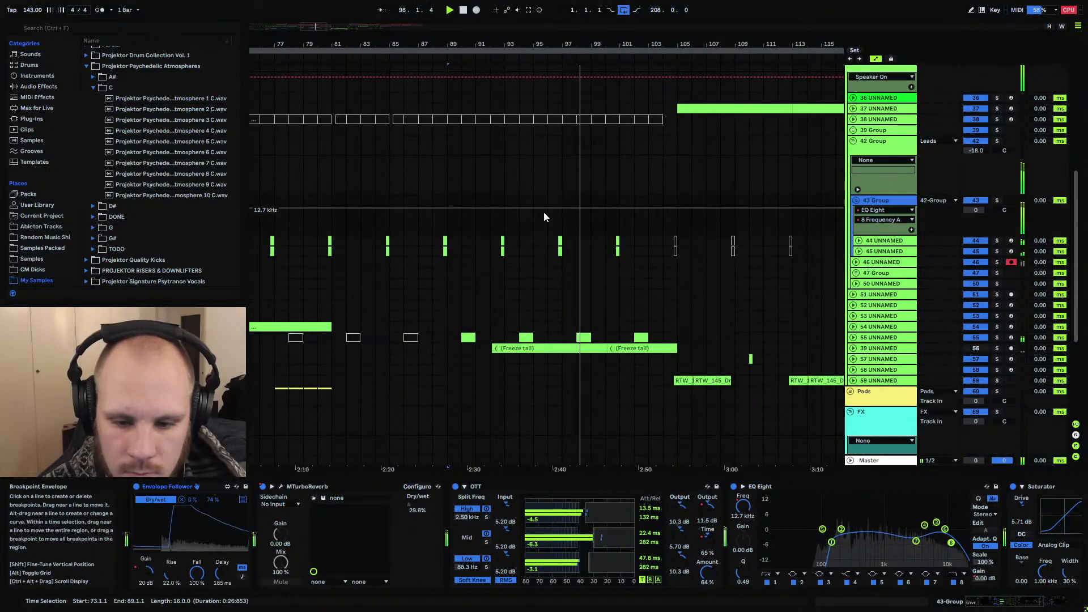
{"action": "scroll", "coordinate": [544, 213], "scroll_direction": "down", "scroll_amount": 3}
{"action": "scroll", "coordinate": [544, 217], "scroll_direction": "down", "scroll_amount": 2}
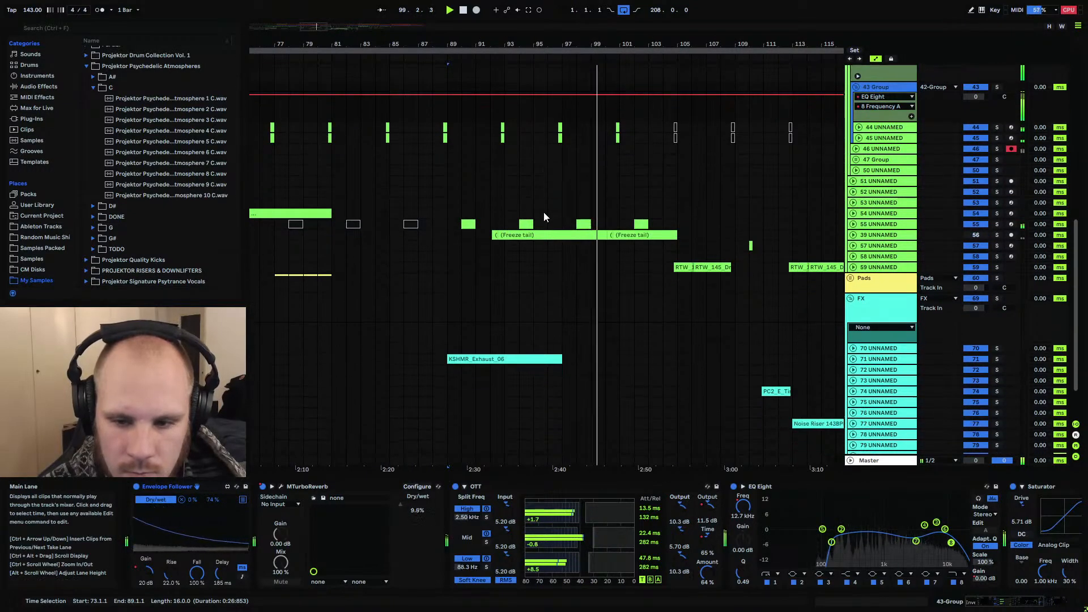
Unfold 55 UNNAMED, make its Frequency Shifter Coarse automation fall to about -3.28 kHz at bar 105, and play from bar 102
{"action": "left_click", "coordinate": [870, 223]}
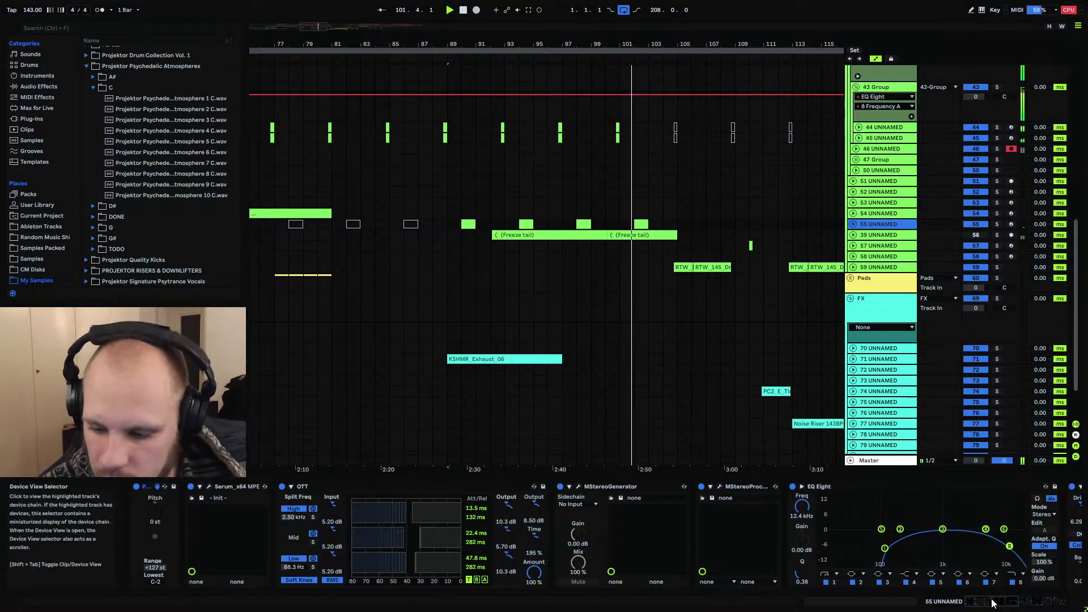
{"action": "left_click", "coordinate": [1034, 601]}
{"action": "left_click_drag", "start_coordinate": [1036, 604], "coordinate": [1045, 603]}
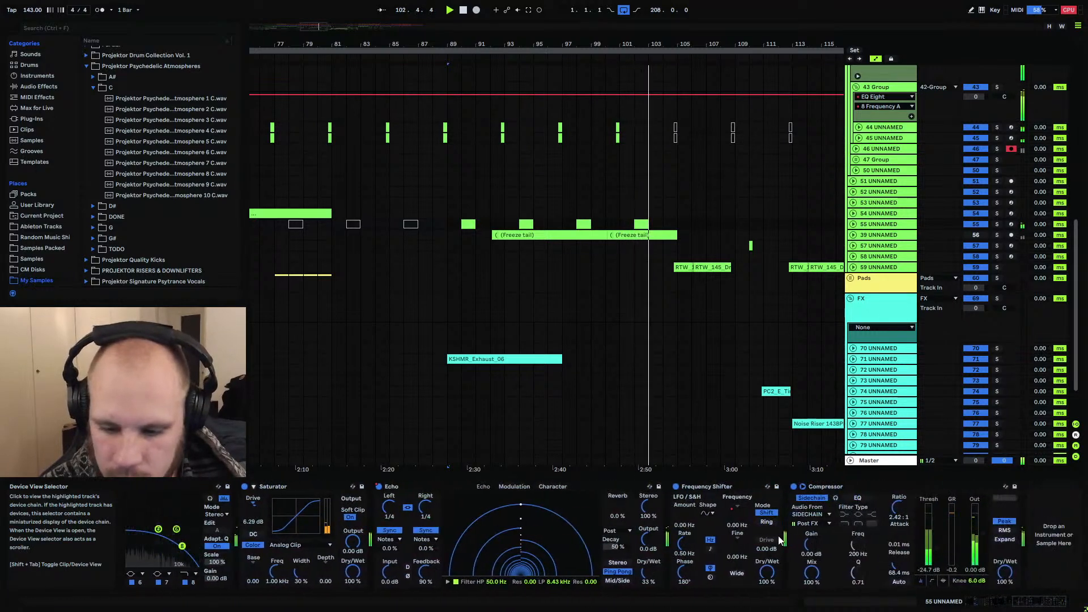
{"action": "left_click", "coordinate": [854, 224]}
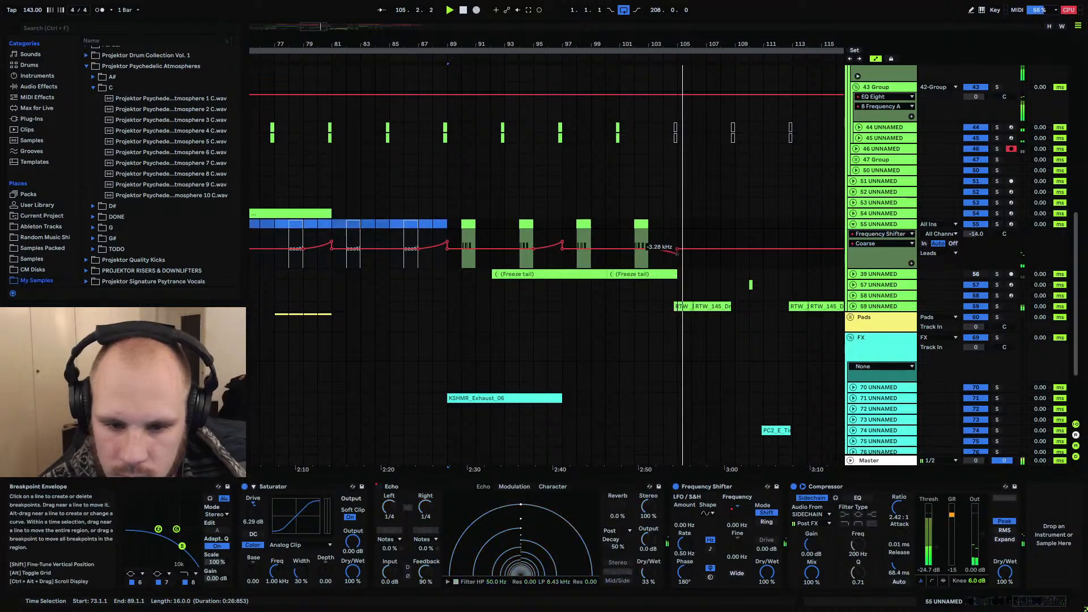
{"action": "left_click", "coordinate": [637, 236]}
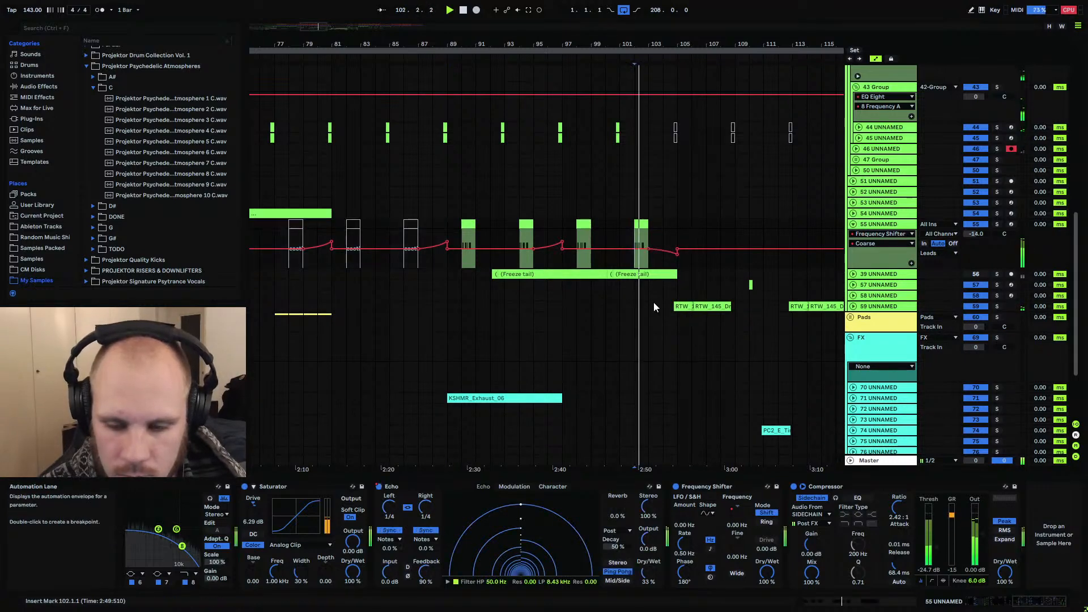
{"action": "scroll", "coordinate": [654, 306], "scroll_direction": "up", "scroll_amount": 6}
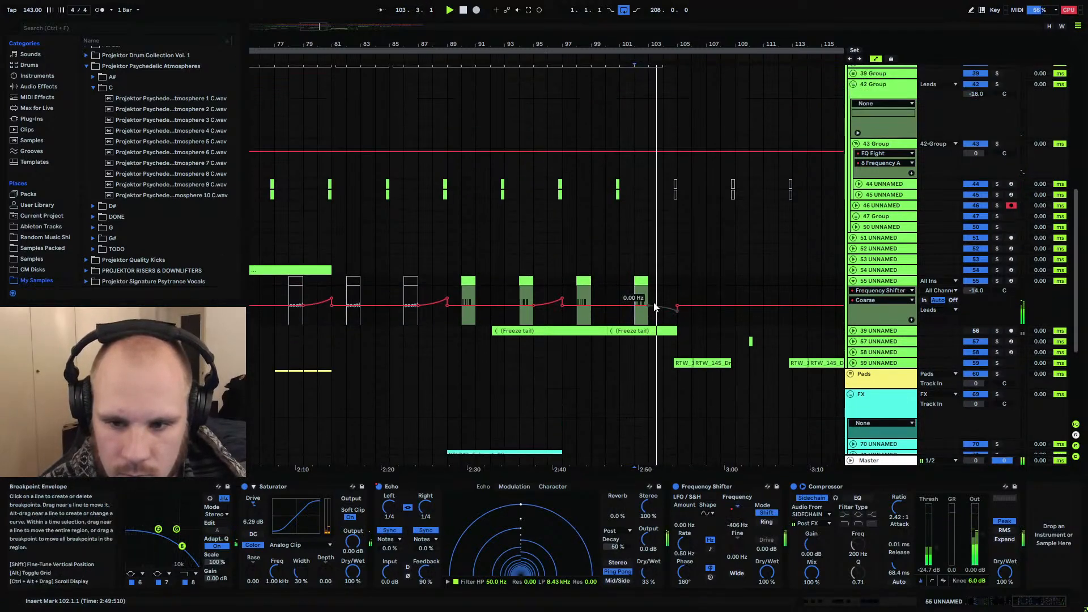
{"action": "scroll", "coordinate": [654, 306], "scroll_direction": "up", "scroll_amount": 4}
{"action": "scroll", "coordinate": [654, 306], "scroll_direction": "down", "scroll_amount": 7}
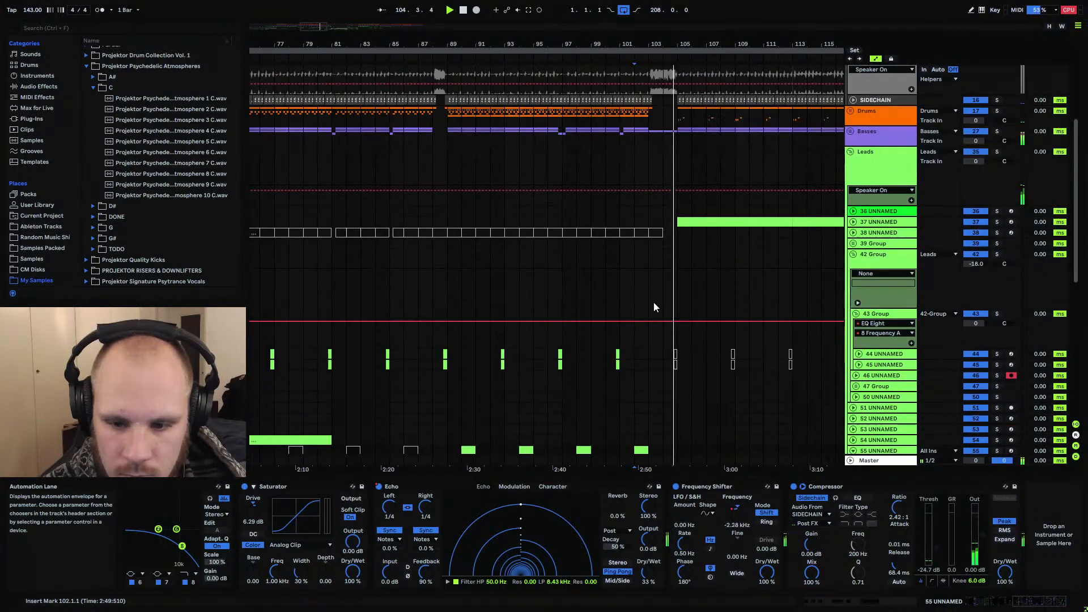
Play from bar 100 and unfold the Basses and their 28 Group to expose the Auto Filter Frequency automation
{"action": "left_click", "coordinate": [610, 289]}
{"action": "scroll", "coordinate": [621, 259], "scroll_direction": "up", "scroll_amount": 4}
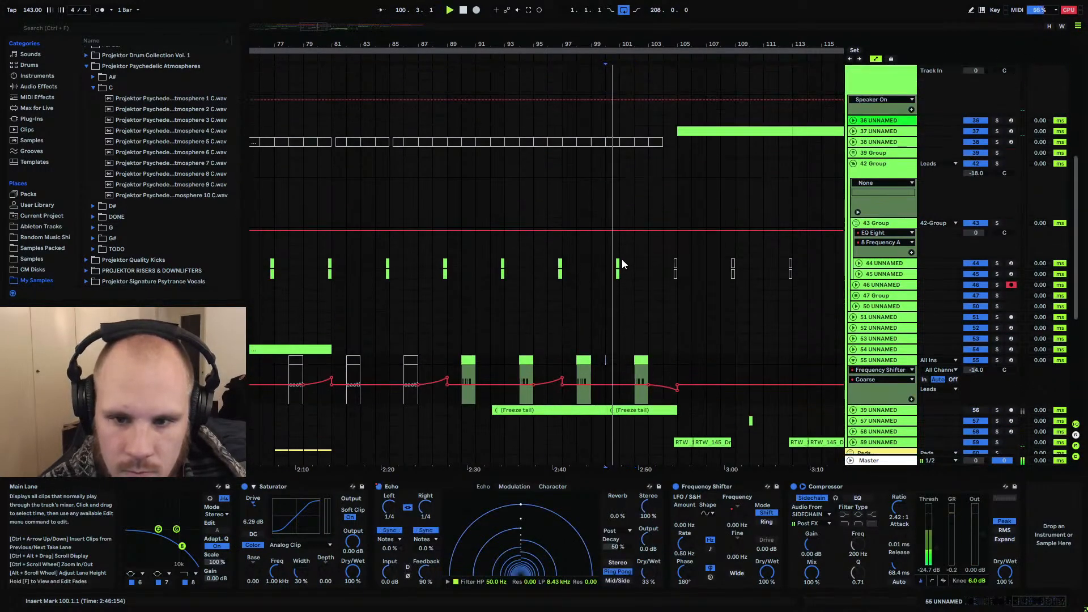
{"action": "scroll", "coordinate": [621, 264], "scroll_direction": "up", "scroll_amount": 2}
{"action": "left_click", "coordinate": [850, 164]}
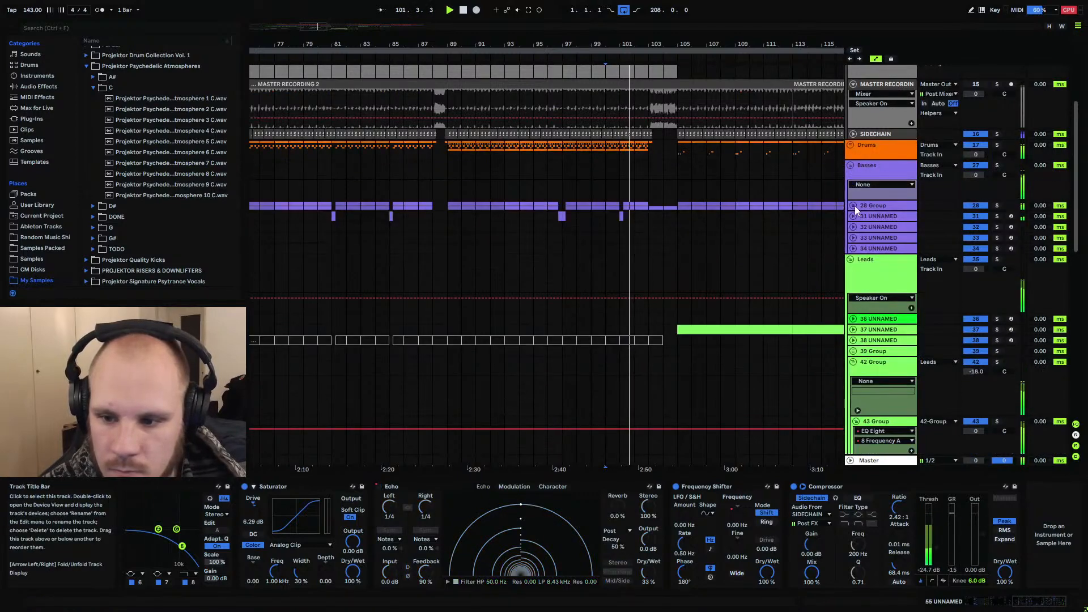
{"action": "left_click", "coordinate": [876, 205]}
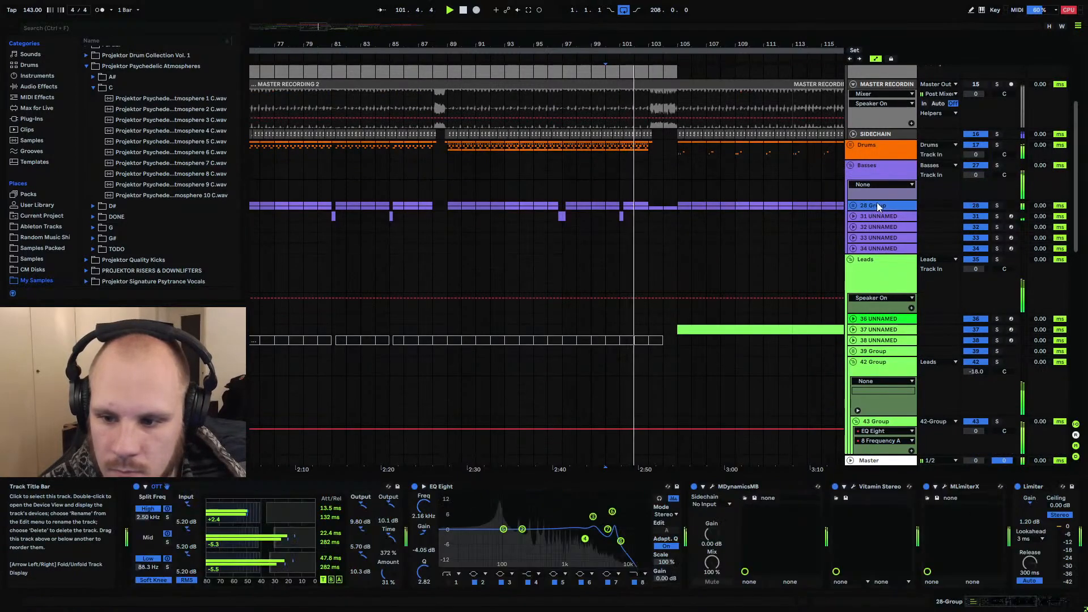
{"action": "left_click", "coordinate": [644, 583]}
{"action": "left_click", "coordinate": [1038, 605]}
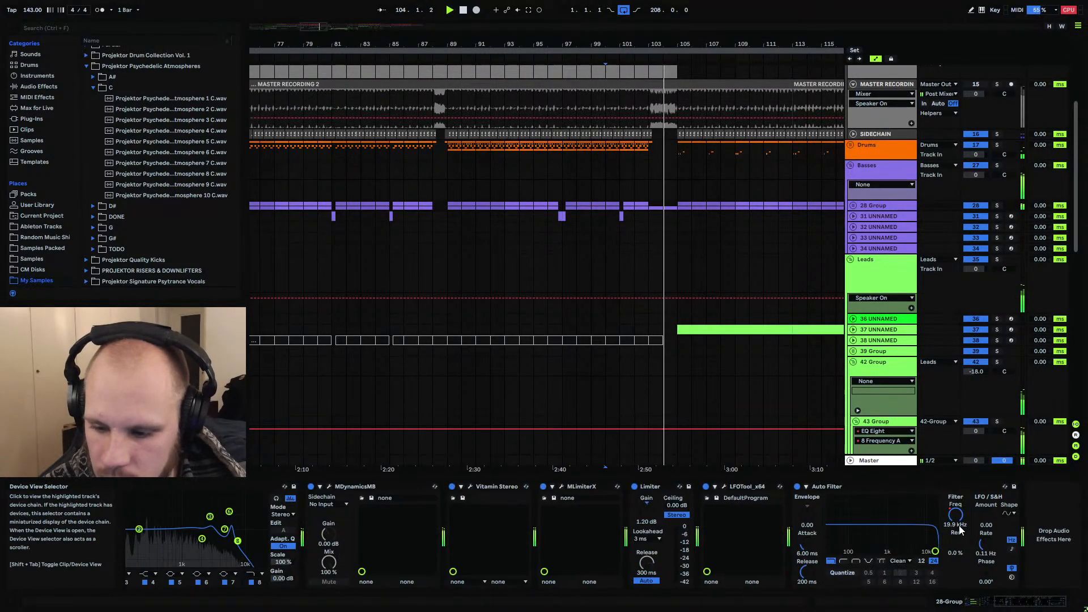
{"action": "left_click", "coordinate": [853, 204]}
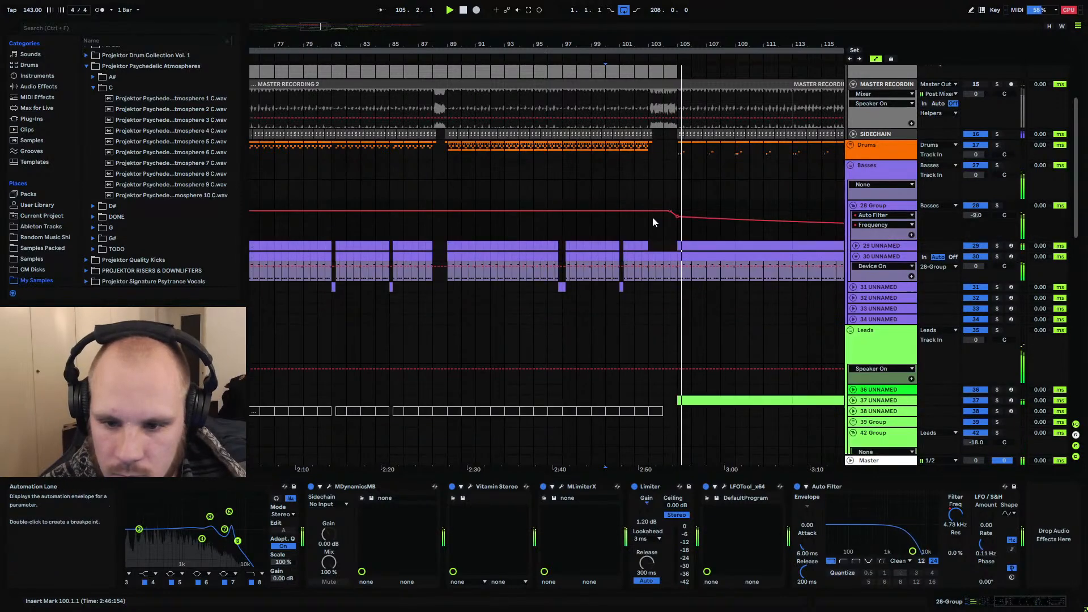
Reshape the 28 Group's Auto Filter Frequency automation to fall from bar 103 to about 1.8 kHz before bar 105 and hold until bar 121
{"action": "left_click", "coordinate": [648, 212]}
{"action": "left_click_drag", "start_coordinate": [670, 212], "coordinate": [670, 224]}
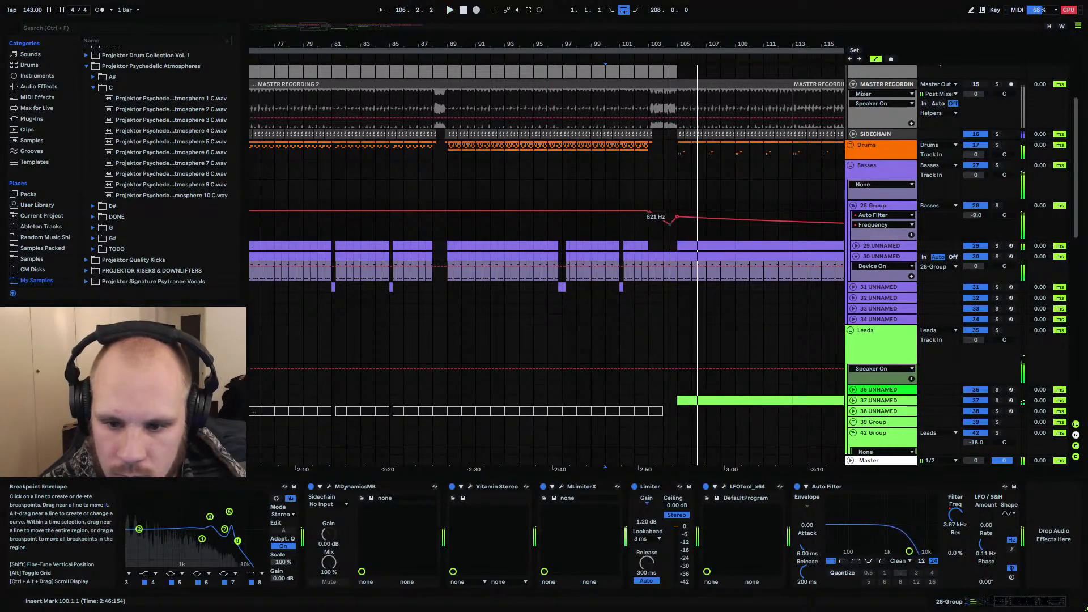
{"action": "key", "text": "space"}
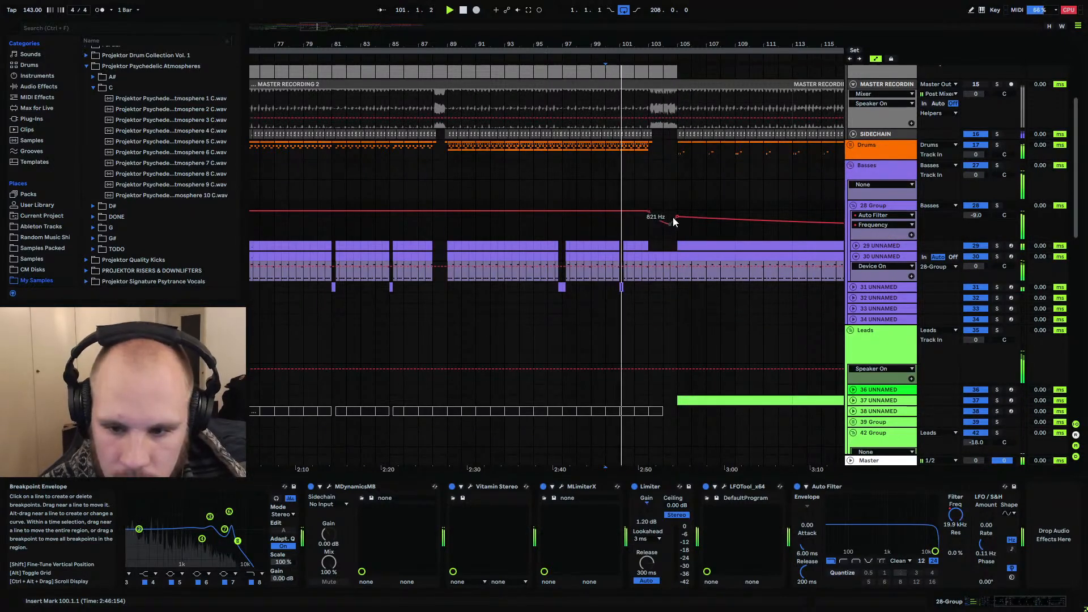
{"action": "left_click", "coordinate": [675, 216]}
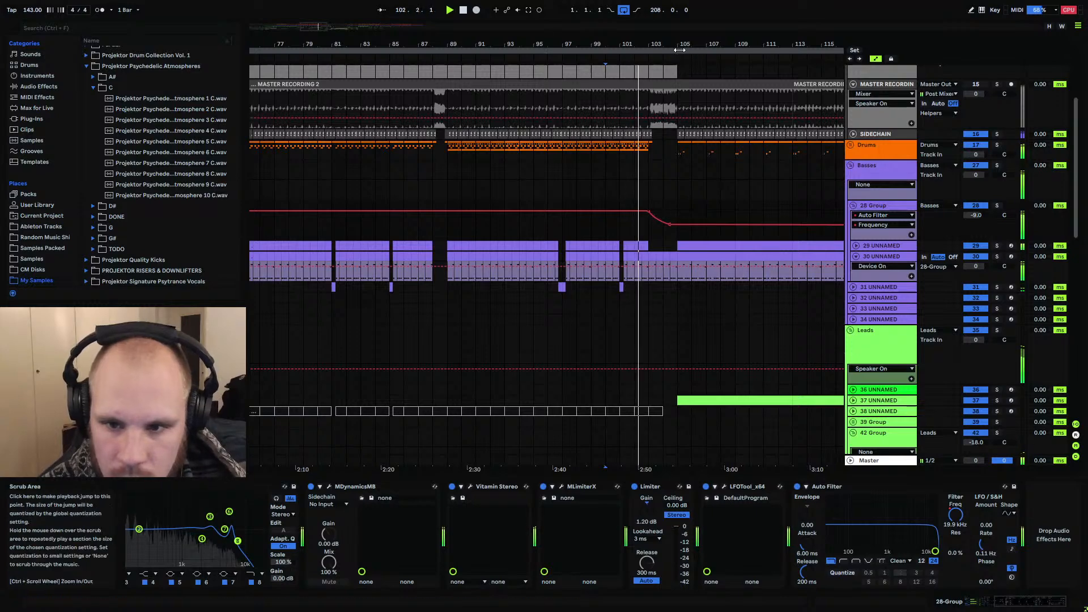
{"action": "left_click_drag", "start_coordinate": [680, 46], "coordinate": [588, 89]}
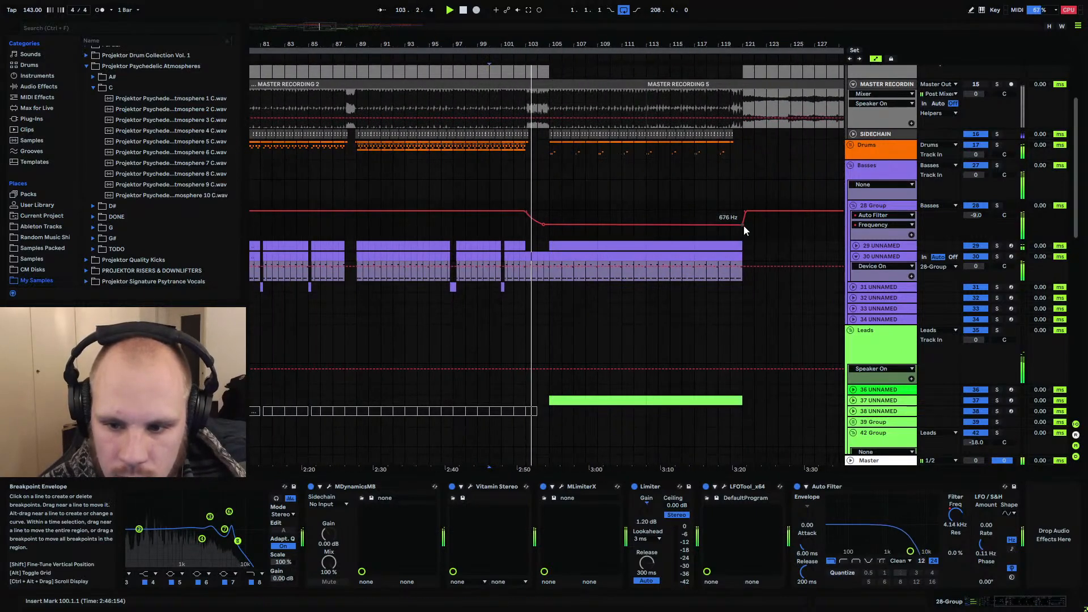
{"action": "left_click_drag", "start_coordinate": [743, 226], "coordinate": [743, 221]}
{"action": "left_click_drag", "start_coordinate": [564, 225], "coordinate": [564, 221]}
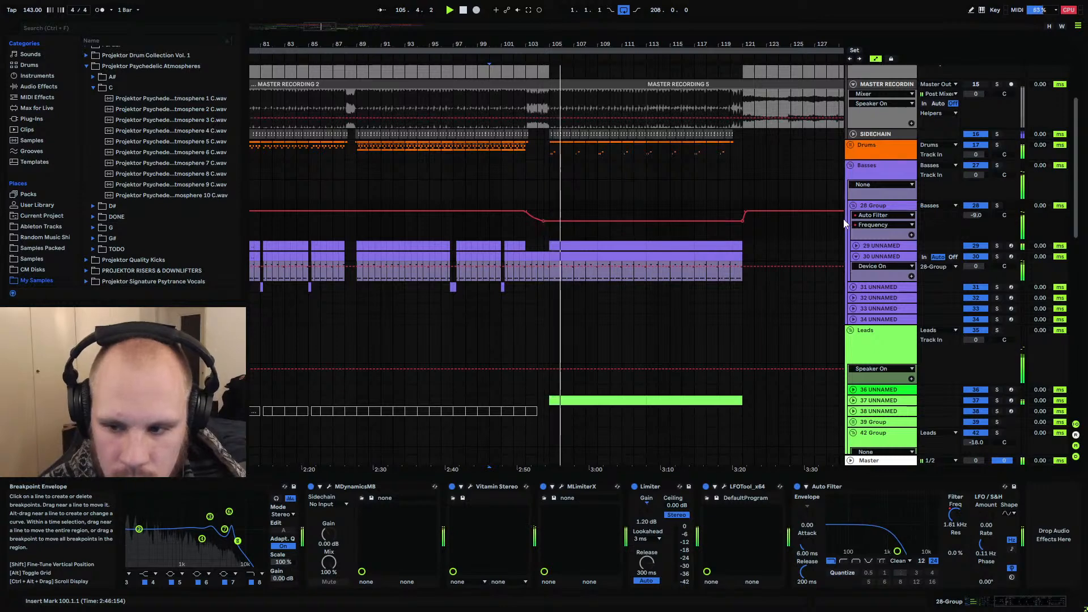
Fold the 30 UNNAMED bass track and listen to the transition from bar 101 while checking the Leads clips and automation
{"action": "left_click", "coordinate": [855, 256]}
{"action": "left_click", "coordinate": [514, 188]}
{"action": "key", "text": "space"}
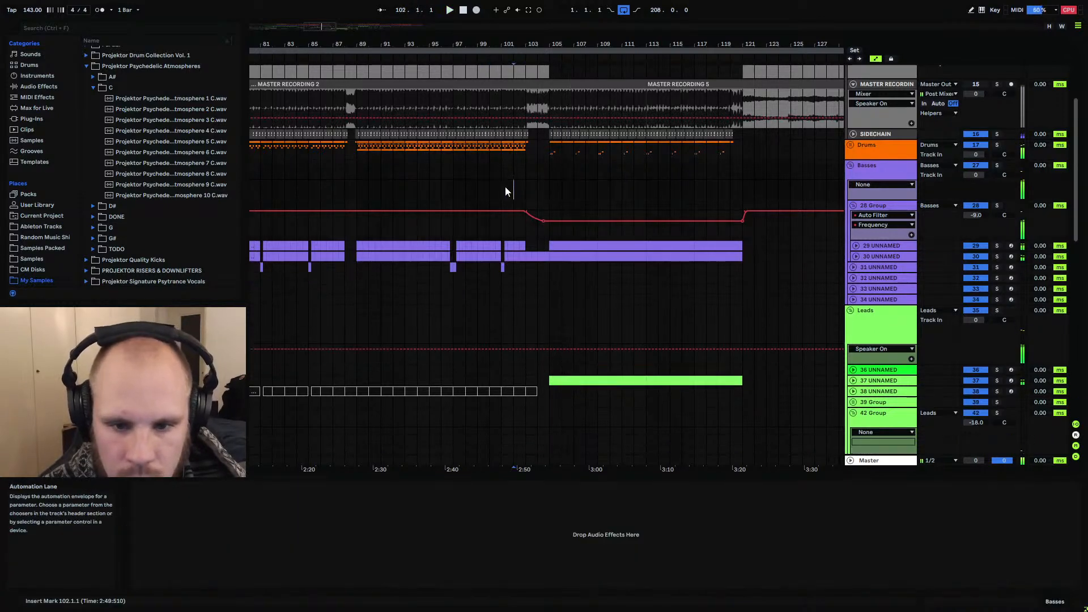
{"action": "left_click", "coordinate": [501, 189]}
{"action": "key", "text": "space"}
{"action": "scroll", "coordinate": [538, 277], "scroll_direction": "down", "scroll_amount": 8}
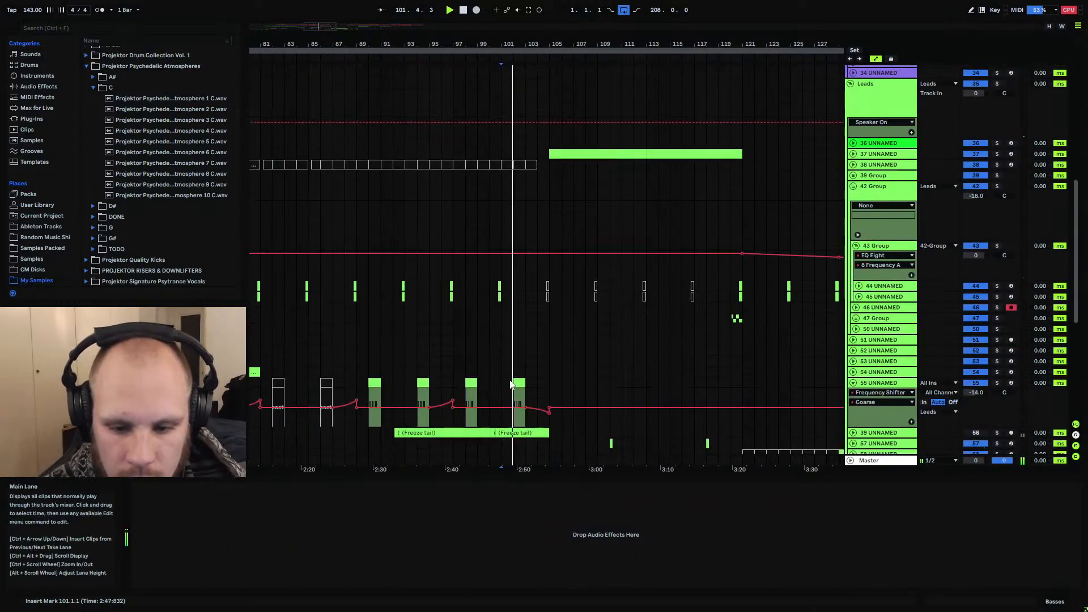
{"action": "scroll", "coordinate": [533, 397], "scroll_direction": "down", "scroll_amount": 3}
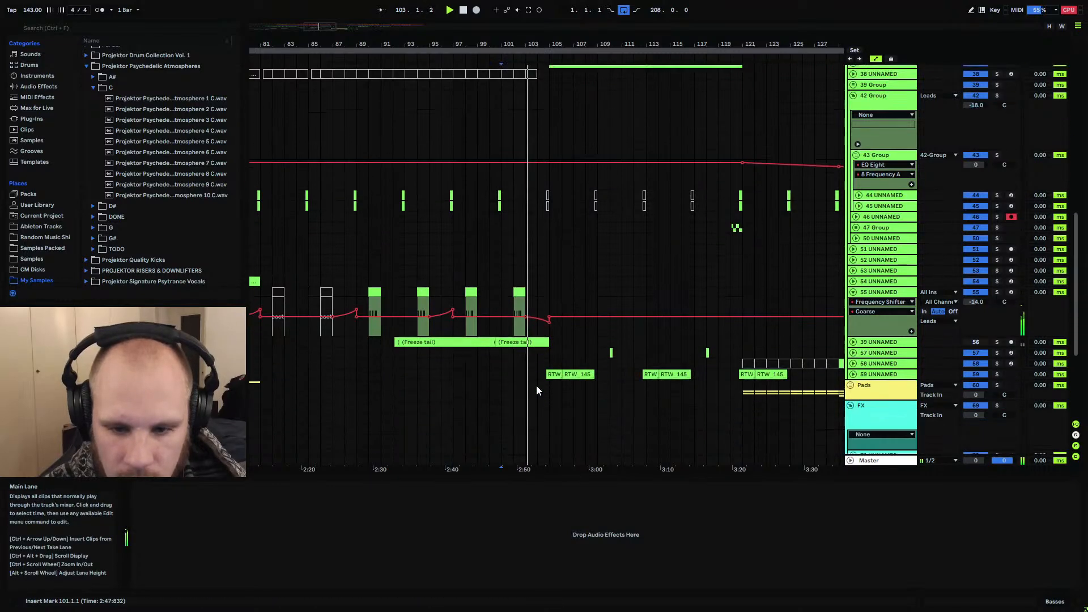
{"action": "scroll", "coordinate": [536, 391], "scroll_direction": "down", "scroll_amount": 2}
{"action": "scroll", "coordinate": [526, 375], "scroll_direction": "up", "scroll_amount": 5}
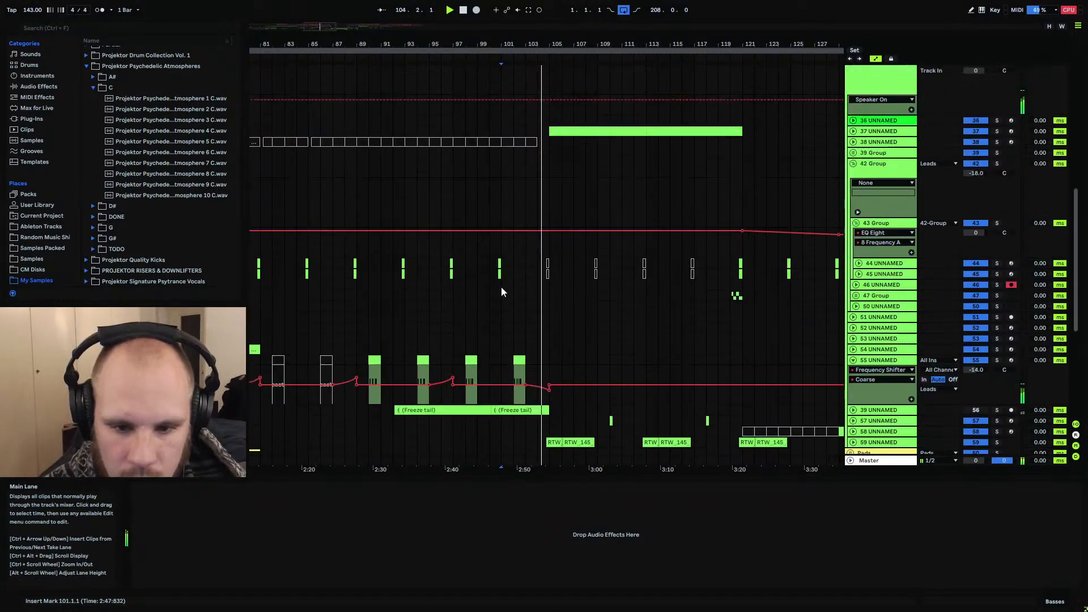
Replay the transition from bar 100 and look over the FX and Vocals tracks around bar 105
{"action": "left_click", "coordinate": [491, 263]}
{"action": "key", "text": "space"}
{"action": "key", "text": "space"}
{"action": "scroll", "coordinate": [534, 348], "scroll_direction": "down", "scroll_amount": 7}
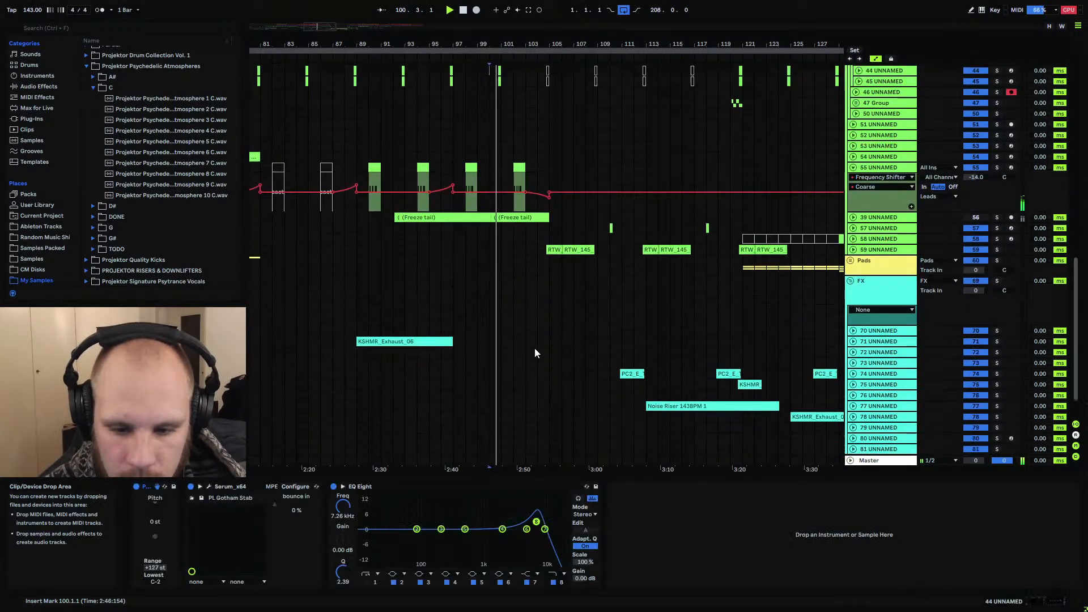
{"action": "scroll", "coordinate": [534, 348], "scroll_direction": "down", "scroll_amount": 2}
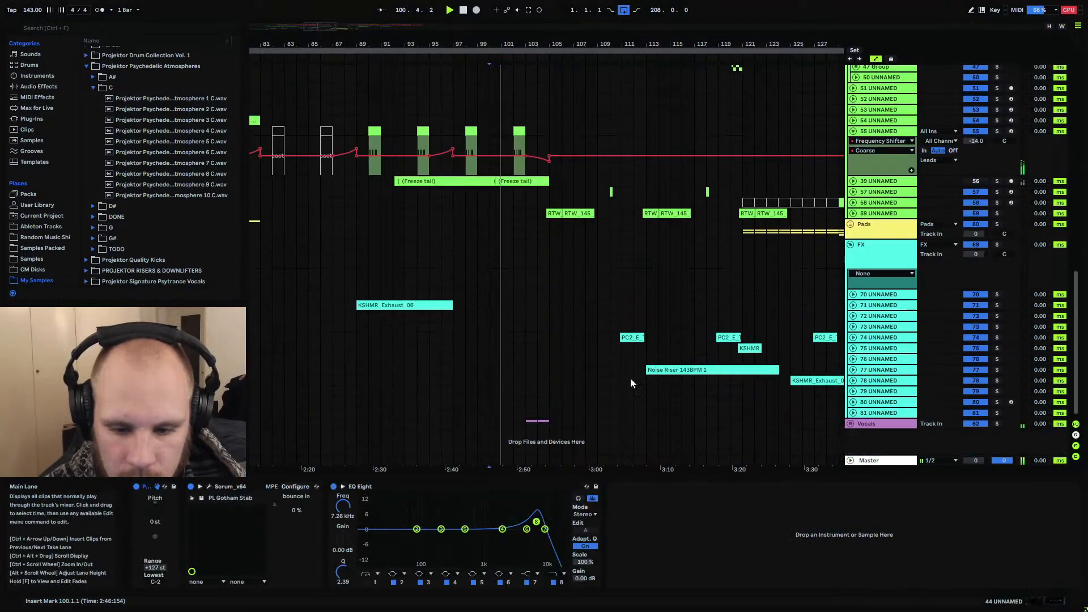
Unfold the Vocals group and move the Astrix Hindu Vocal Shot clip on track 83 to bar 95
{"action": "left_click", "coordinate": [851, 424]}
{"action": "scroll", "coordinate": [563, 375], "scroll_direction": "down", "scroll_amount": 3}
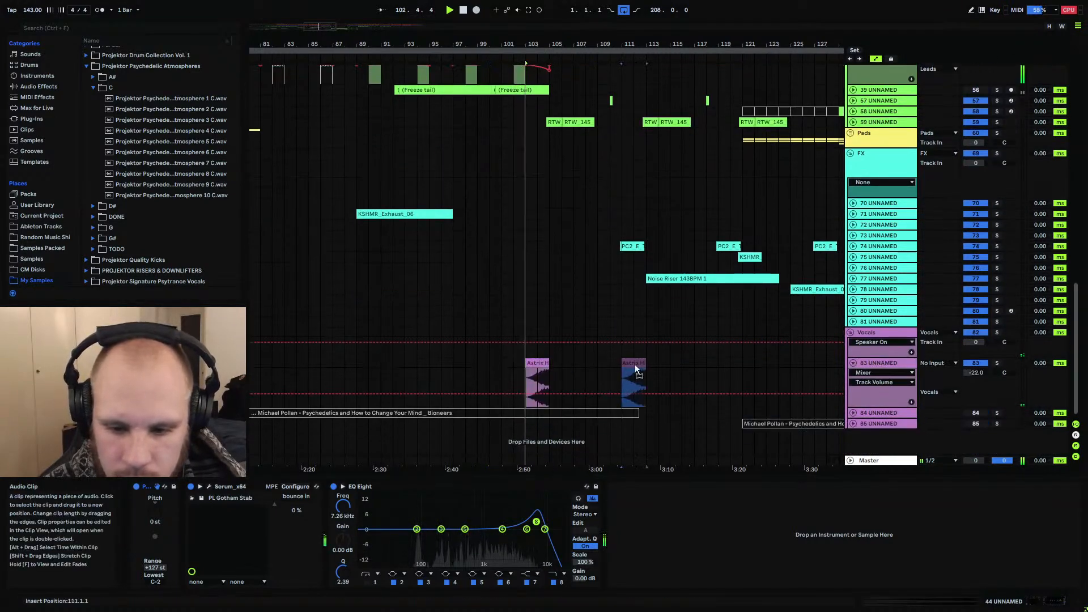
{"action": "left_click", "coordinate": [635, 369]}
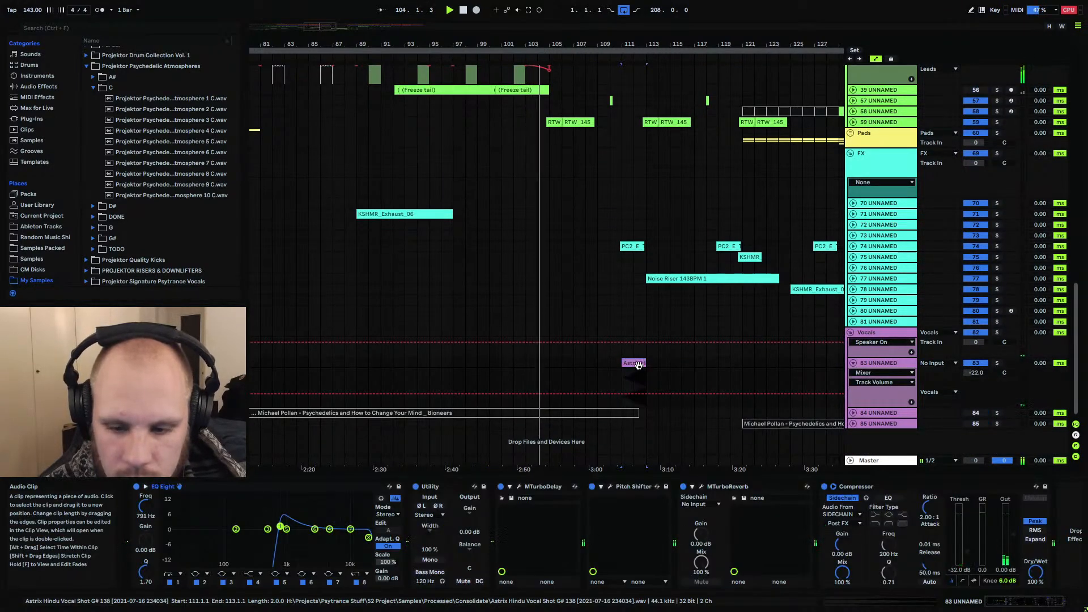
{"action": "left_click_drag", "start_coordinate": [638, 364], "coordinate": [439, 362]}
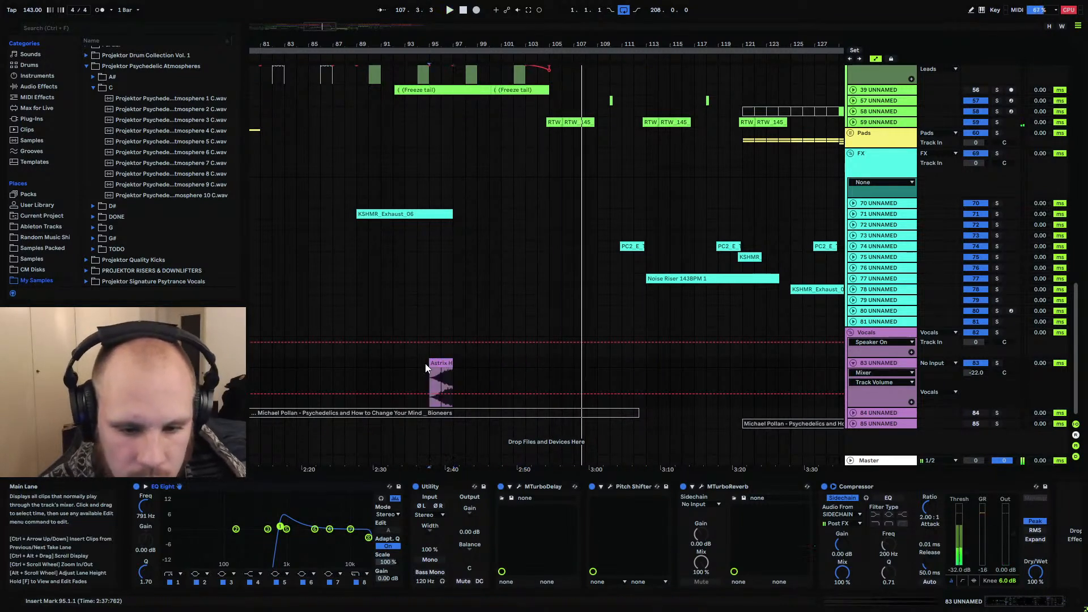
Play from bar 95, fold track 83, and check the Leads and Basses through the bar 105 transition
{"action": "left_click", "coordinate": [425, 364]}
{"action": "scroll", "coordinate": [426, 364], "scroll_direction": "up", "scroll_amount": 5}
{"action": "scroll", "coordinate": [426, 365], "scroll_direction": "down", "scroll_amount": 5}
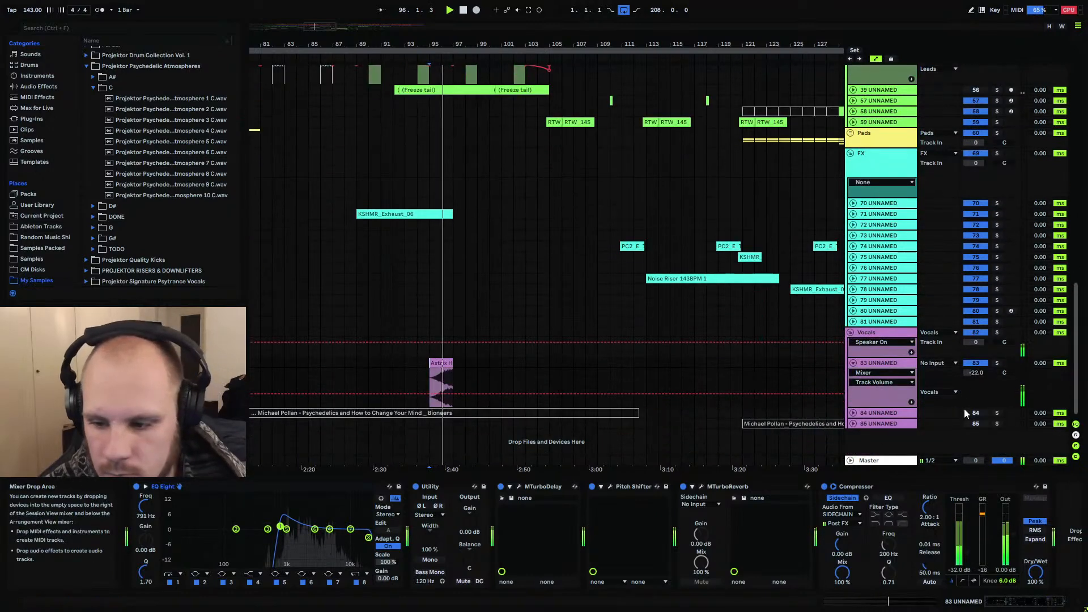
{"action": "left_click", "coordinate": [853, 363]}
{"action": "scroll", "coordinate": [495, 274], "scroll_direction": "up", "scroll_amount": 10}
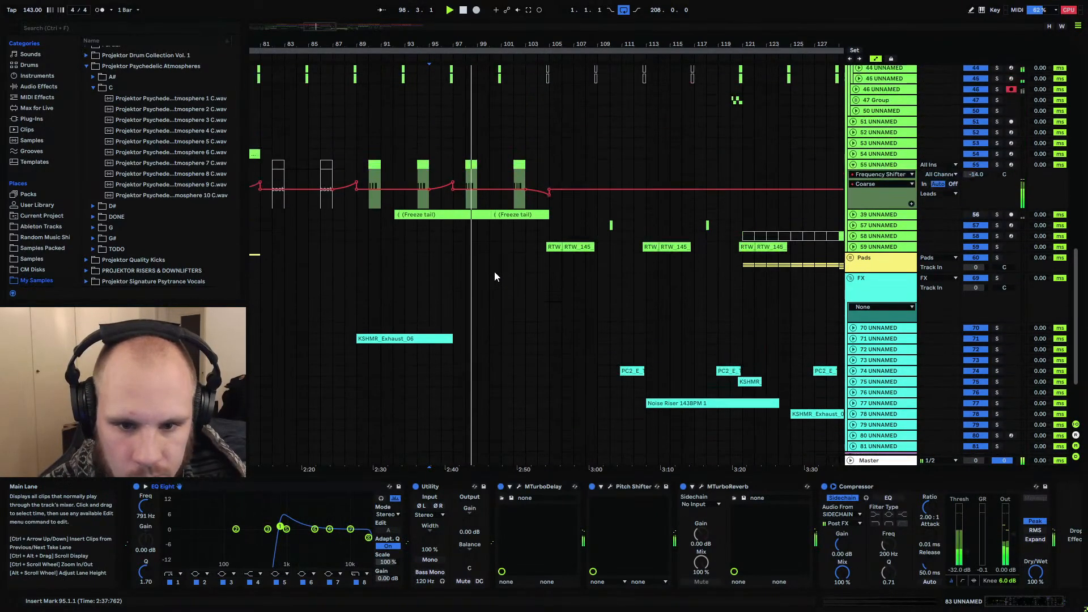
{"action": "scroll", "coordinate": [494, 273], "scroll_direction": "up", "scroll_amount": 4}
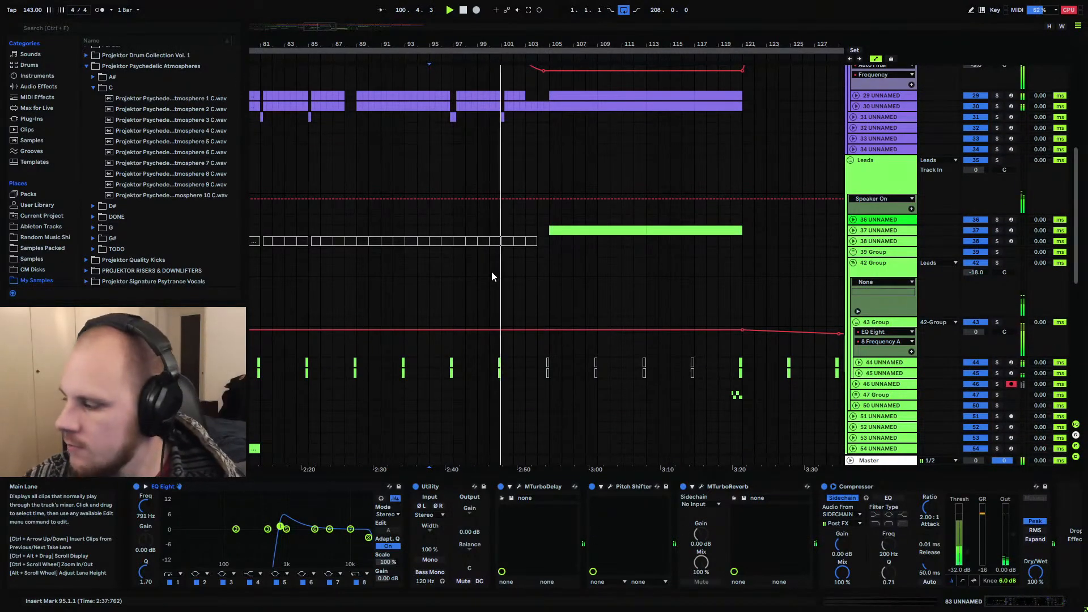
{"action": "scroll", "coordinate": [541, 170], "scroll_direction": "up", "scroll_amount": 6}
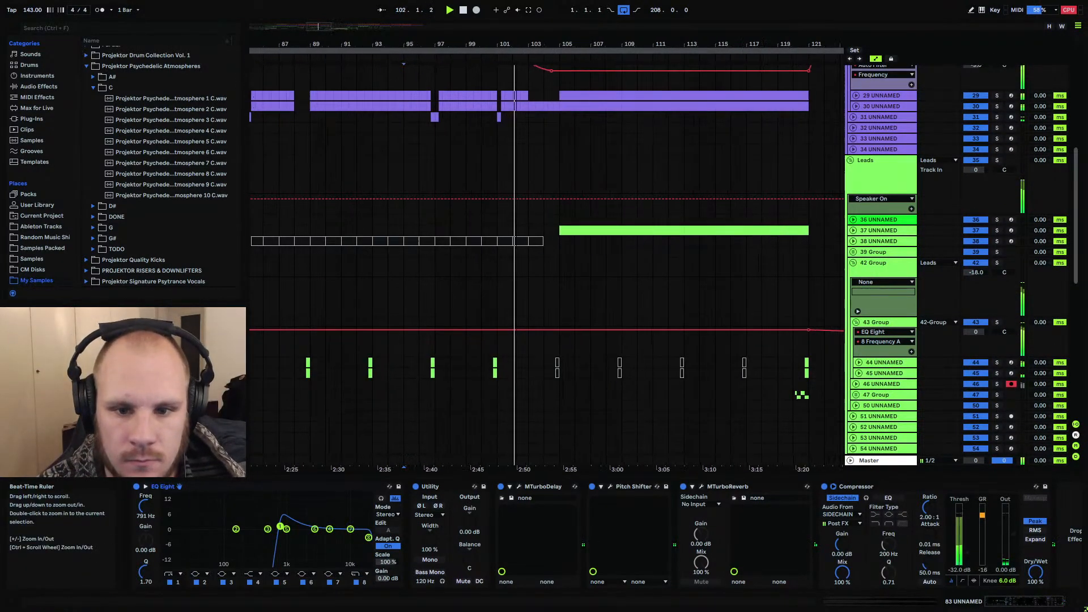
{"action": "scroll", "coordinate": [541, 206], "scroll_direction": "up", "scroll_amount": 5}
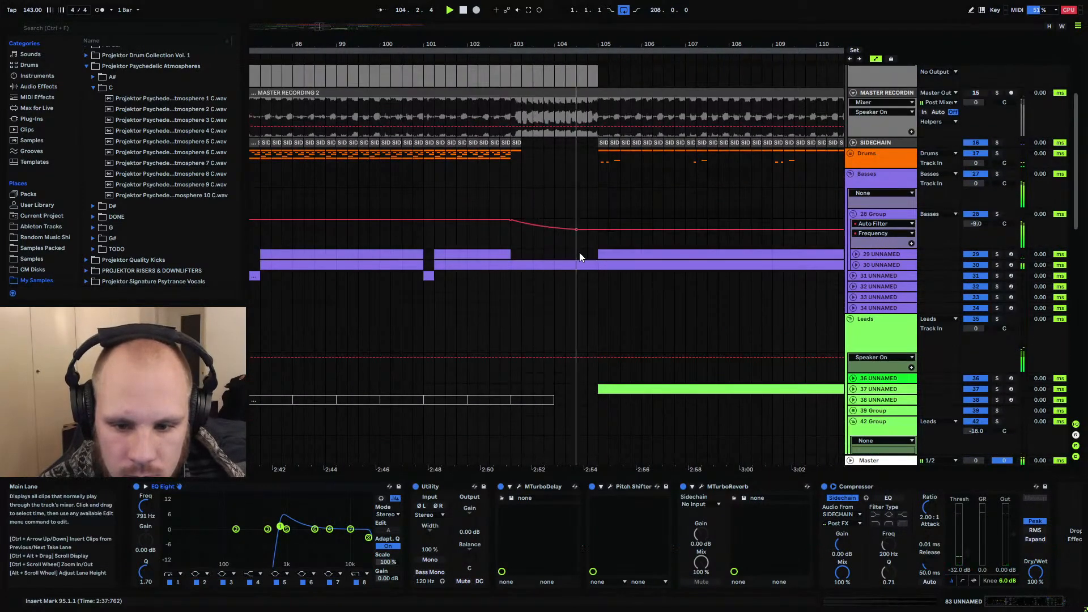
Dip the 30 UNNAMED track's Output Gain automation from bar 103, return it to 0 dB at bar 105, and play it
{"action": "left_click", "coordinate": [880, 264]}
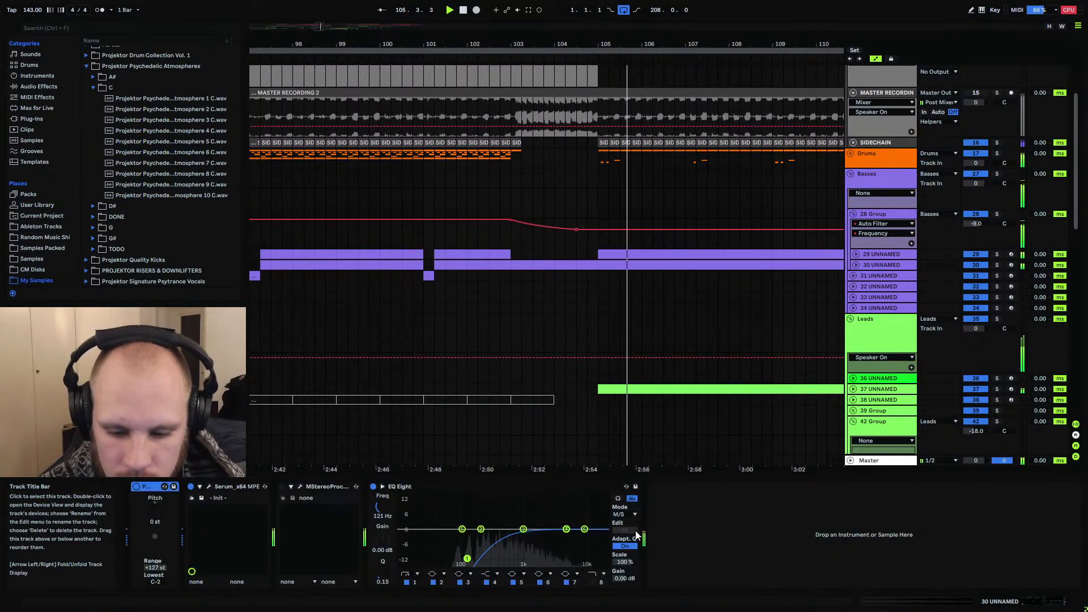
{"action": "left_click", "coordinate": [855, 265]}
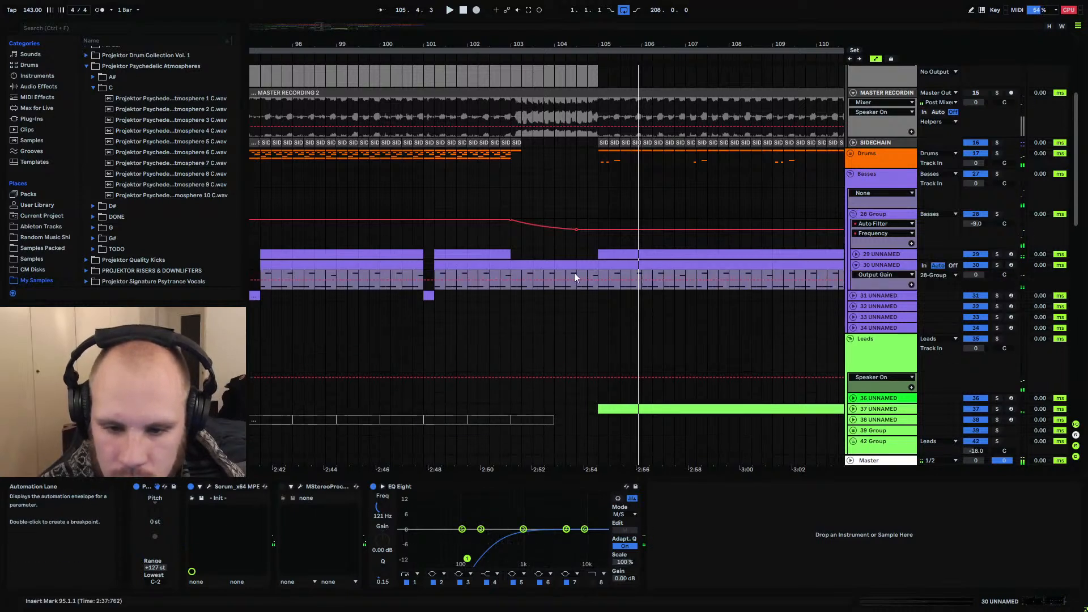
{"action": "left_click", "coordinate": [511, 280]}
{"action": "left_click", "coordinate": [598, 281]}
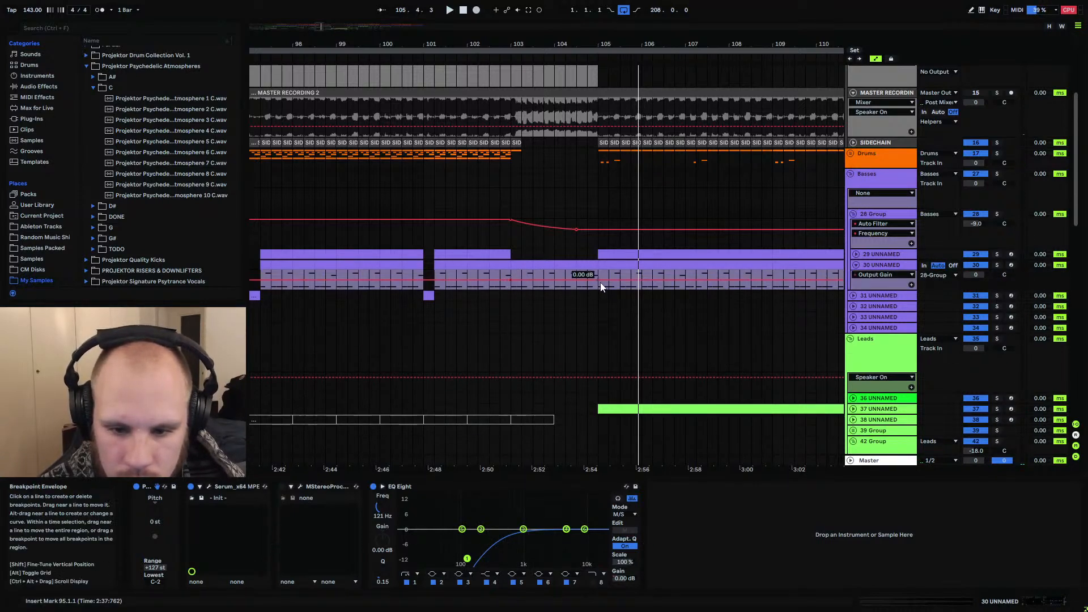
{"action": "left_click_drag", "start_coordinate": [587, 279], "coordinate": [599, 289]}
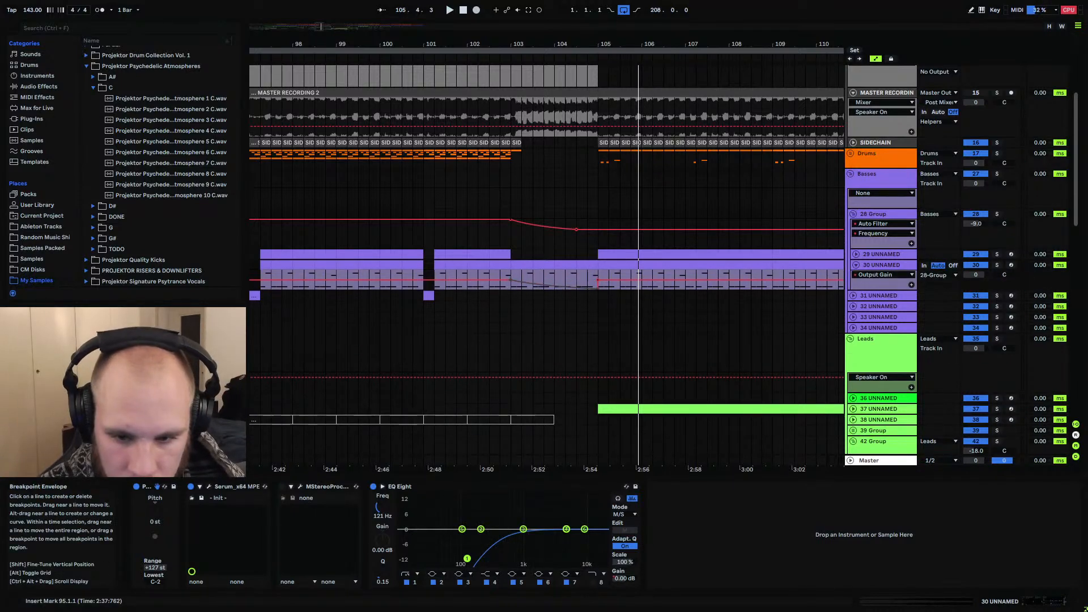
{"action": "left_click", "coordinate": [512, 277]}
{"action": "key", "text": "space"}
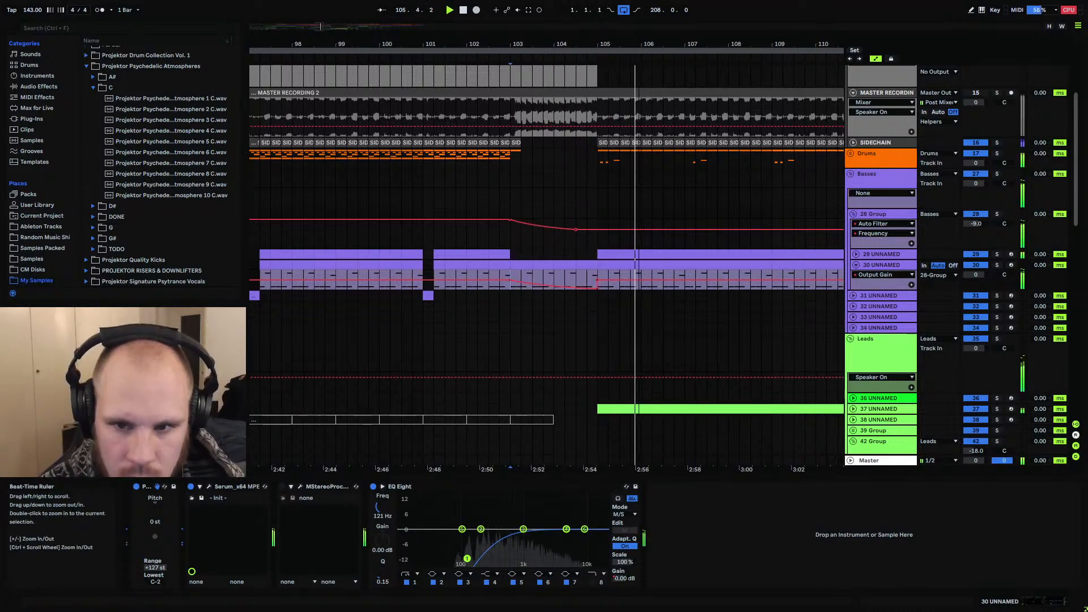
Shorten all the notes in the 29 UNNAMED track's MIDI clip starting at bar 105
{"action": "left_click_drag", "start_coordinate": [639, 45], "coordinate": [511, 38]}
{"action": "left_click", "coordinate": [485, 255]}
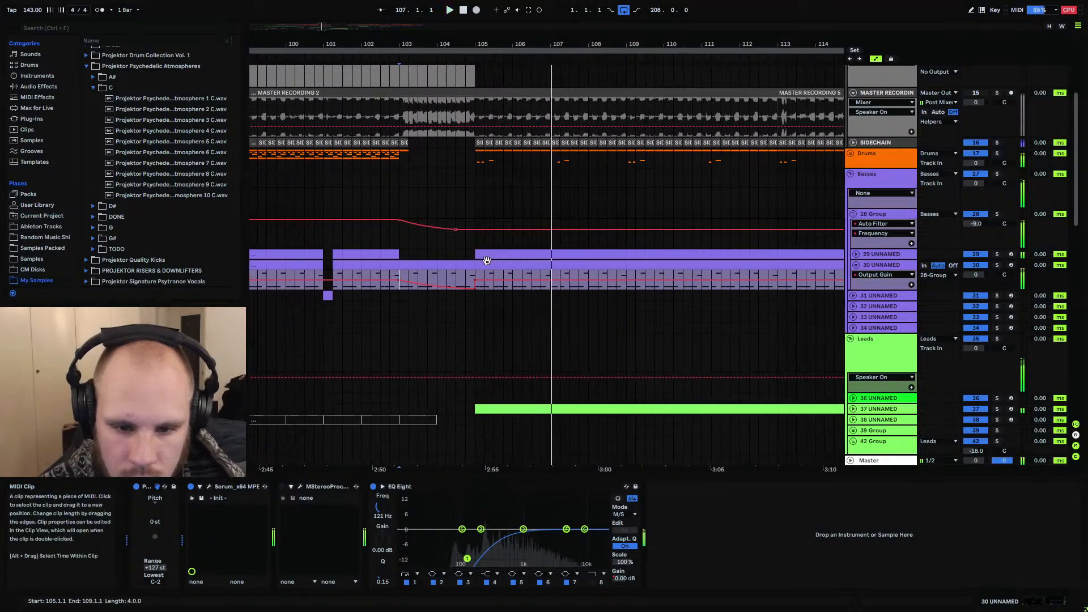
{"action": "key", "text": "space"}
{"action": "double_click", "coordinate": [489, 255]}
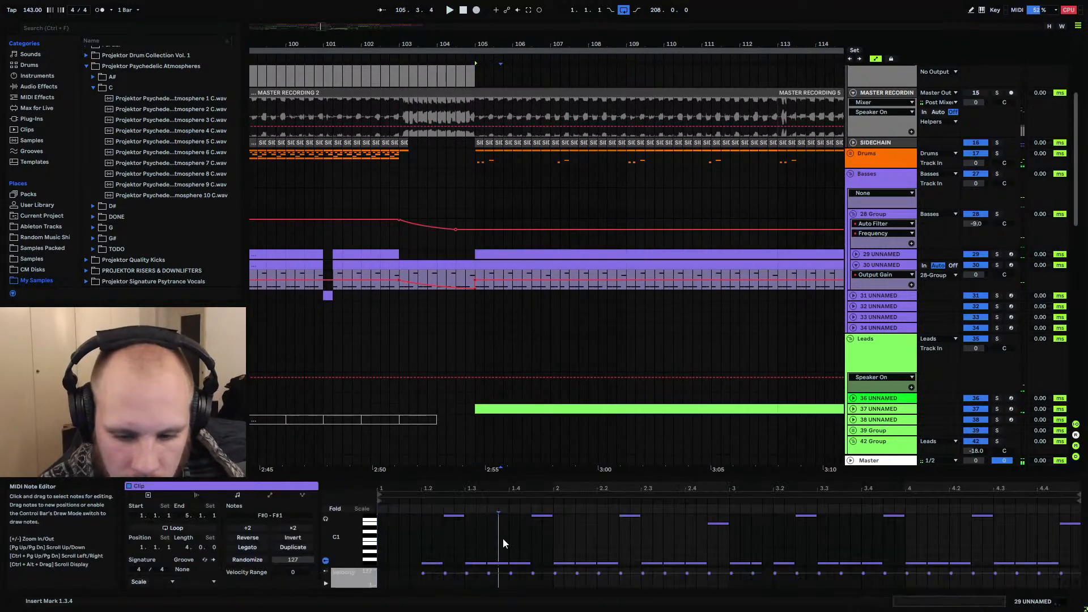
{"action": "key", "text": "ctrl+a"}
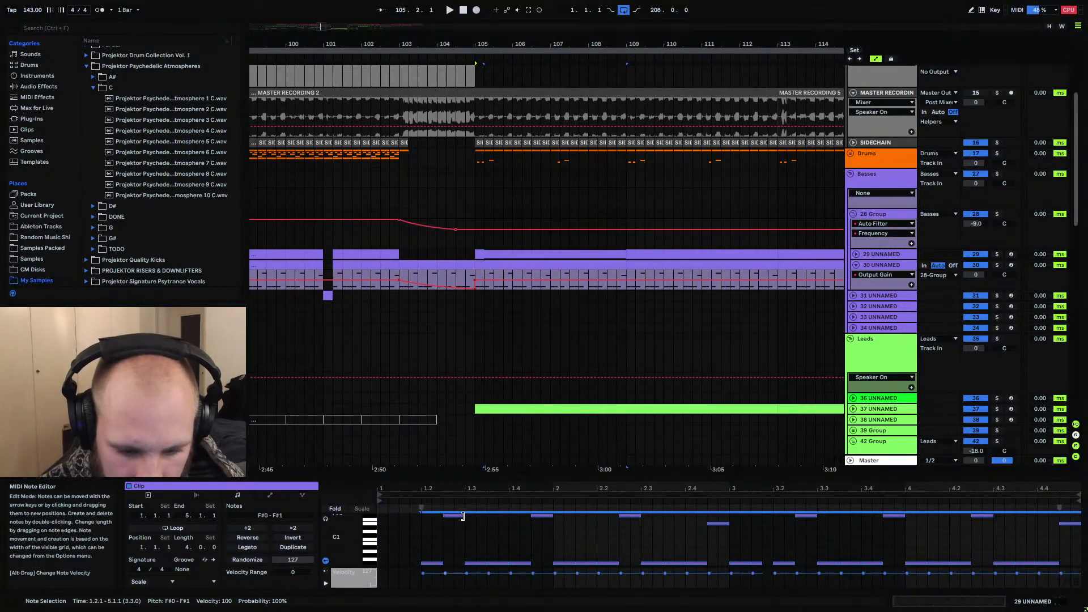
{"action": "left_click_drag", "start_coordinate": [465, 516], "coordinate": [461, 515]}
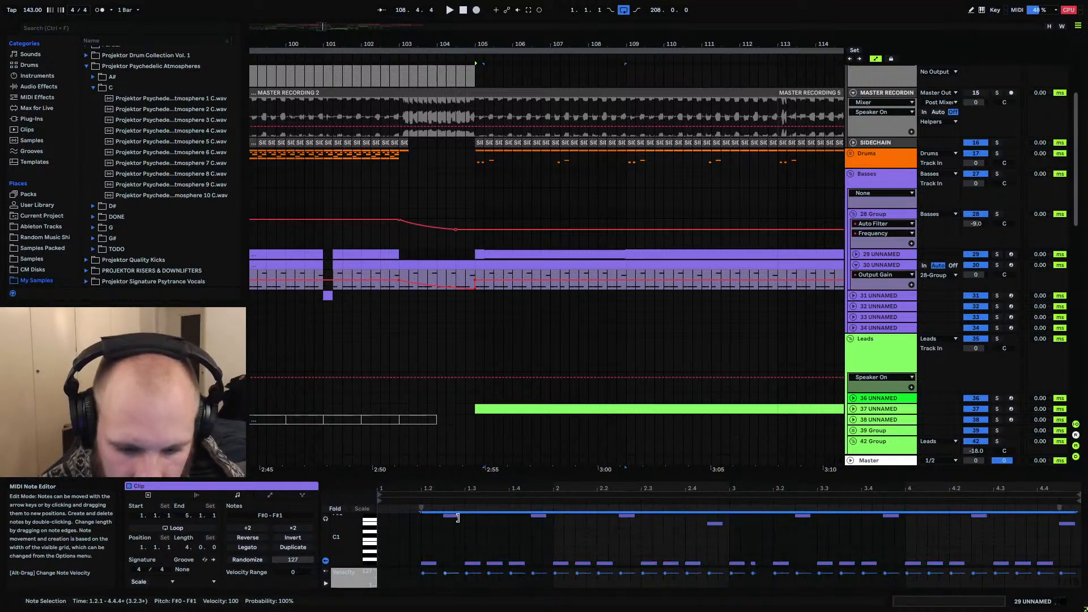
Shorten the notes in 30 UNNAMED's clip at bar 105, pasting the shortened F#0 pair from beat 1.3 over the clip's start
{"action": "left_click", "coordinate": [488, 264]}
{"action": "left_click", "coordinate": [453, 544]}
{"action": "key", "text": "ctrl+a"}
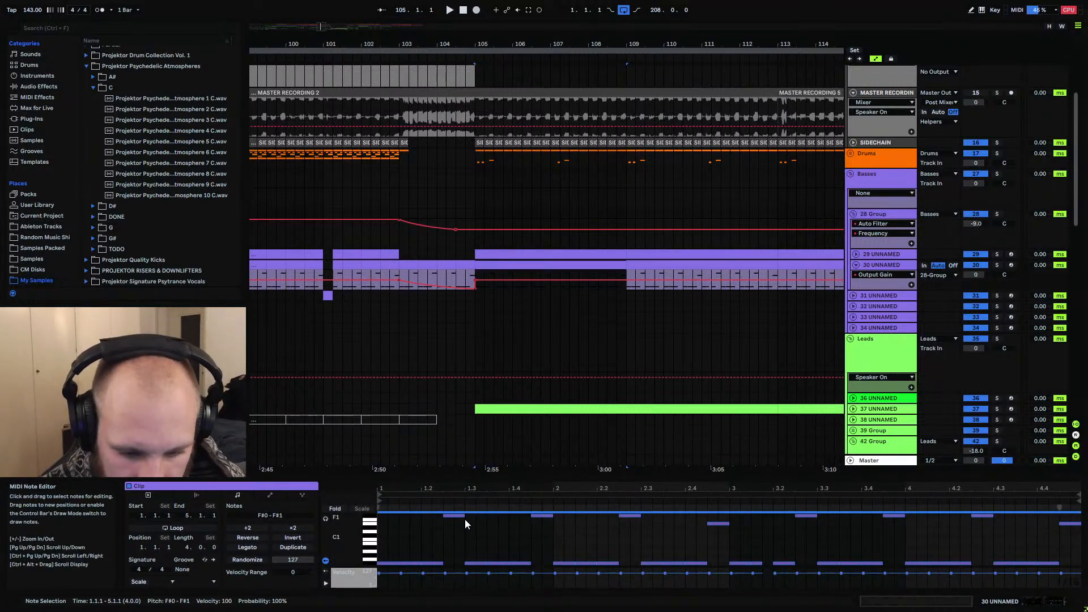
{"action": "left_click", "coordinate": [409, 536]}
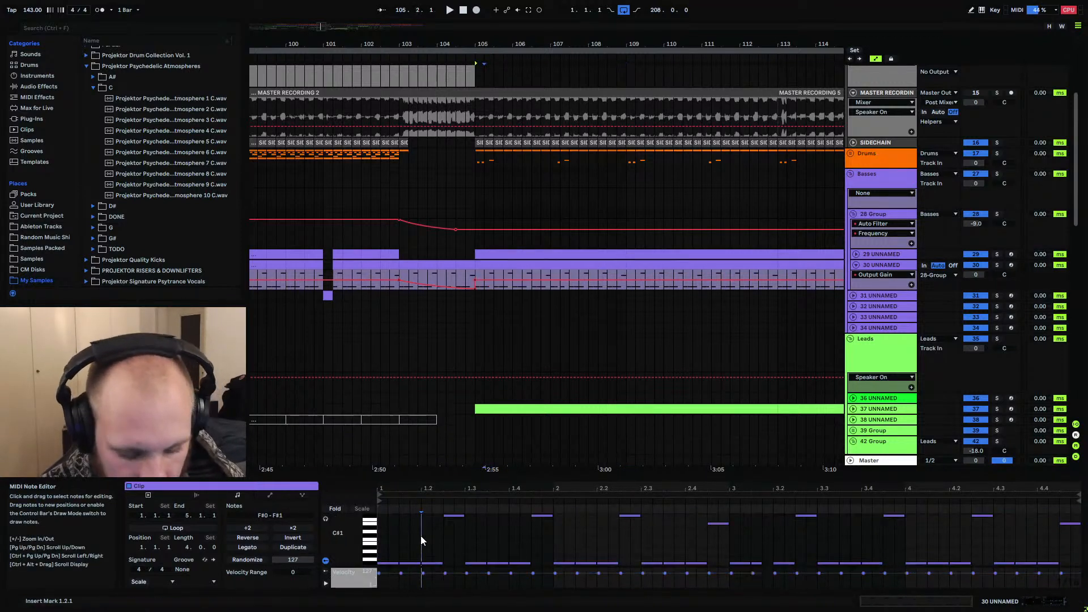
{"action": "left_click_drag", "start_coordinate": [473, 546], "coordinate": [496, 568]}
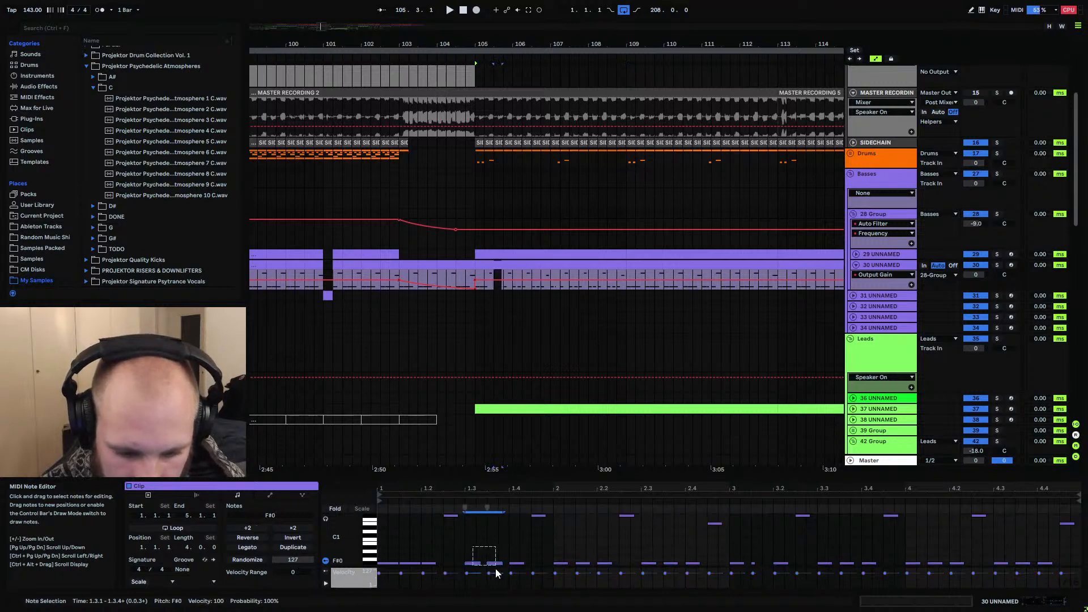
{"action": "key", "text": "ctrl+c"}
{"action": "left_click", "coordinate": [379, 548]}
{"action": "key", "text": "ctrl+v"}
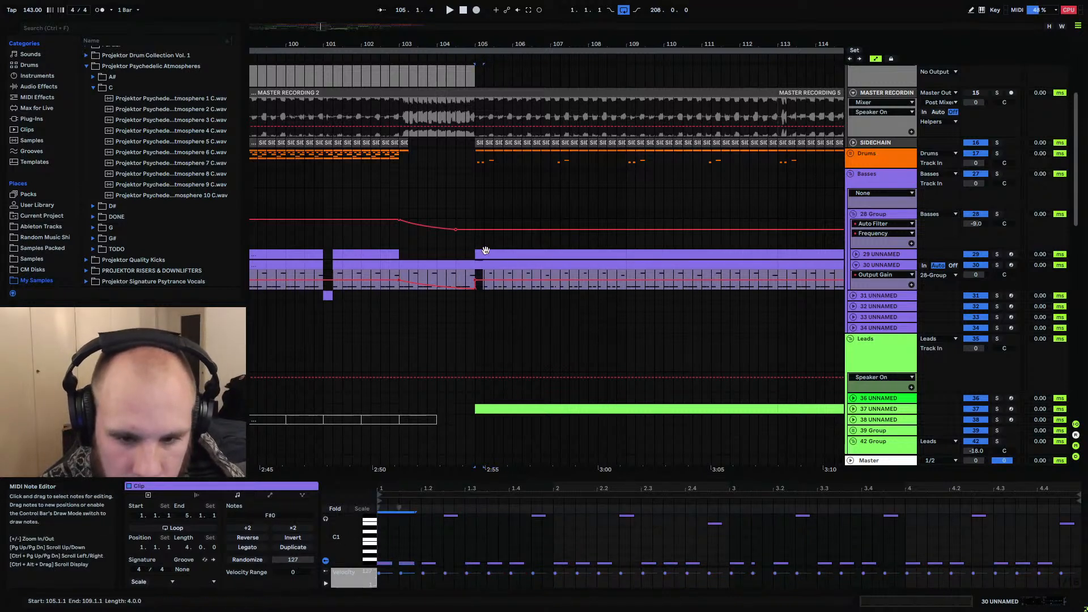
Play the transition from bar 104.4, then solo the 30 UNNAMED track and listen to its clip at bar 105
{"action": "left_click", "coordinate": [466, 252]}
{"action": "key", "text": "space"}
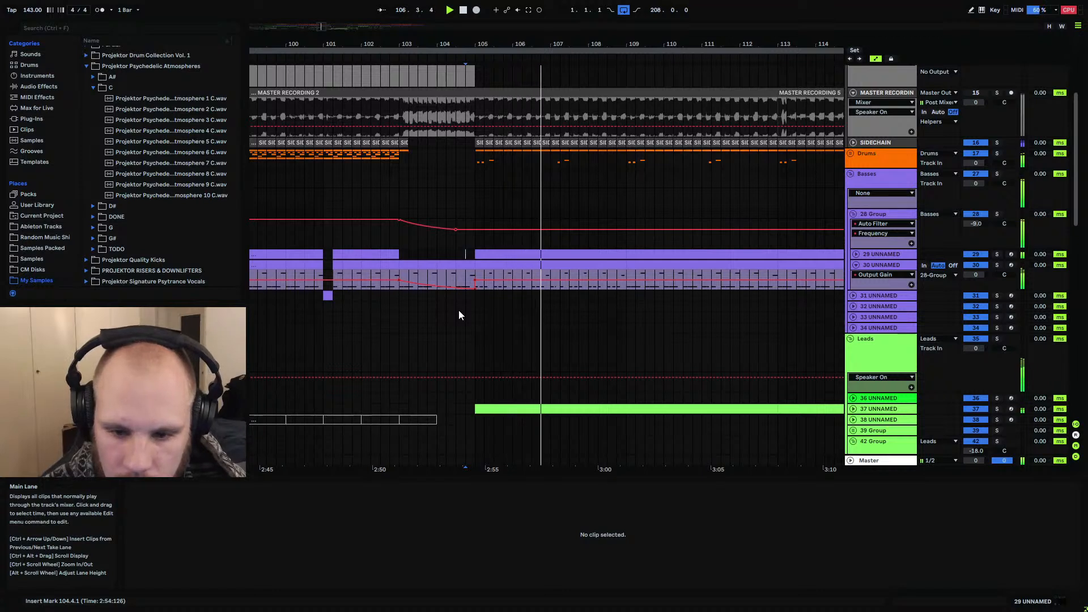
{"action": "key", "text": "space"}
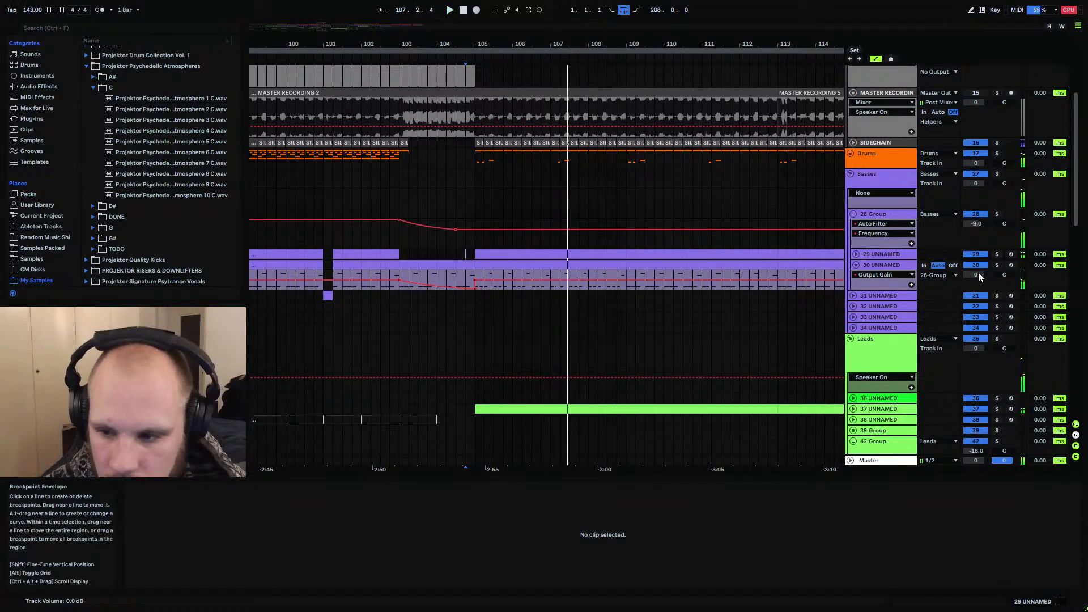
{"action": "key", "text": "space"}
{"action": "left_click", "coordinate": [502, 267]}
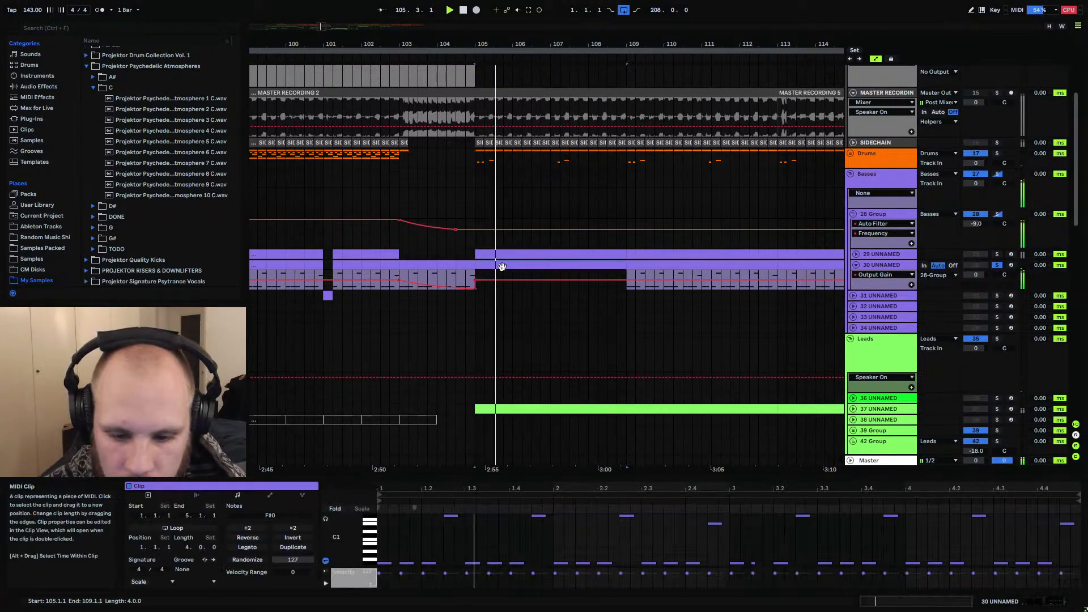
{"action": "left_click", "coordinate": [487, 546]}
{"action": "key", "text": "space"}
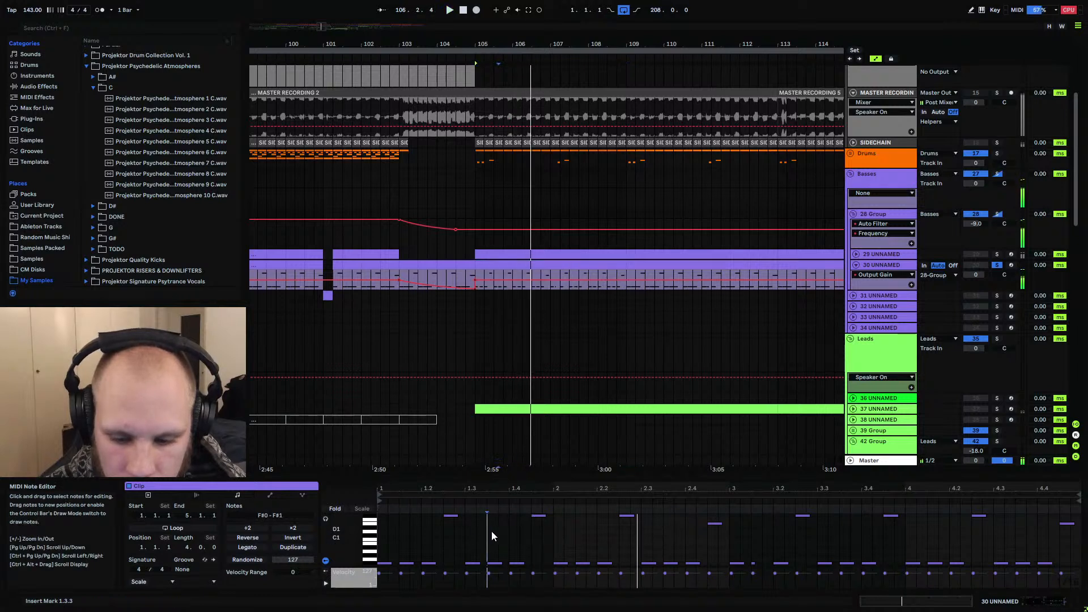
In the 30 UNNAMED track's Serum, assign Macro 1 to the Env 1 release with an amount of about 26 and audition it
{"action": "double_click", "coordinate": [884, 266]}
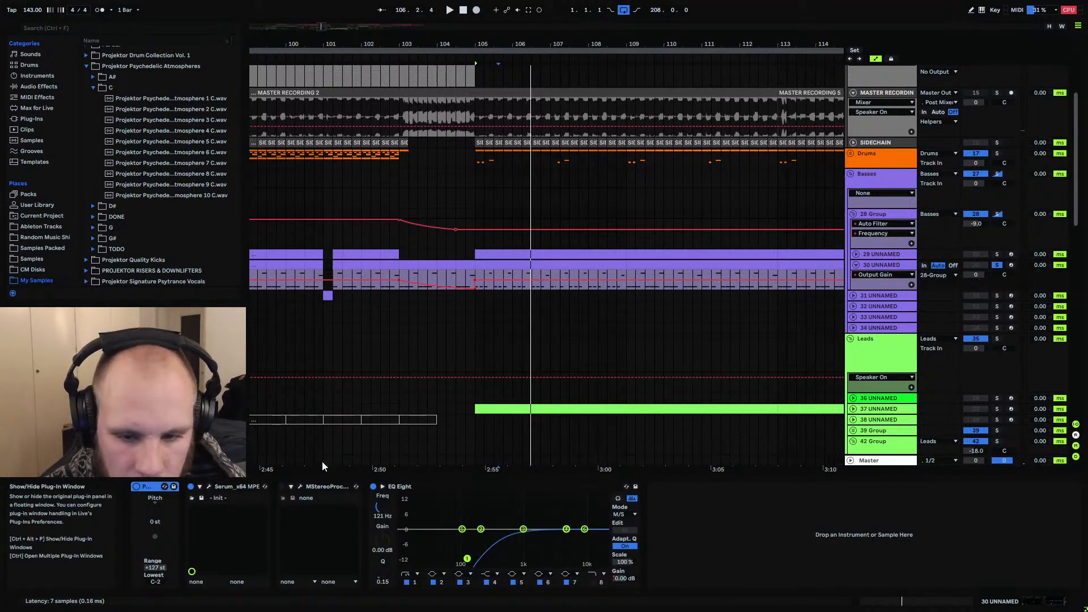
{"action": "key", "text": "ctrl+alt+p"}
{"action": "key", "text": "space"}
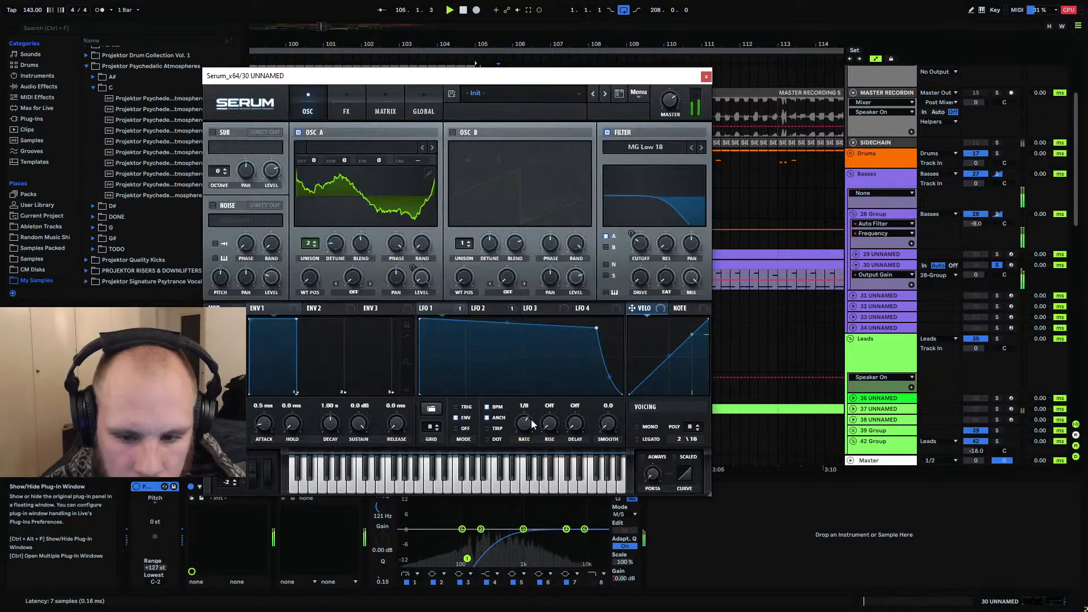
{"action": "left_click", "coordinate": [403, 428]}
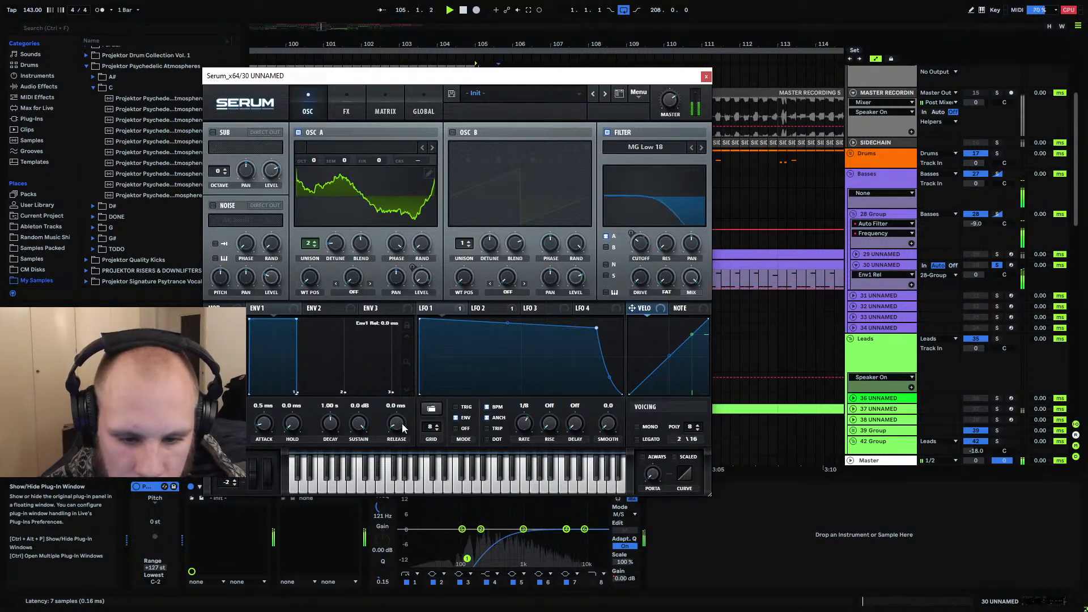
{"action": "mouse_move", "coordinate": [407, 420]}
{"action": "left_mouse_down"}
{"action": "mouse_move", "coordinate": [413, 413]}
{"action": "mouse_move", "coordinate": [397, 445]}
{"action": "mouse_move", "coordinate": [386, 422]}
{"action": "left_mouse_up"}
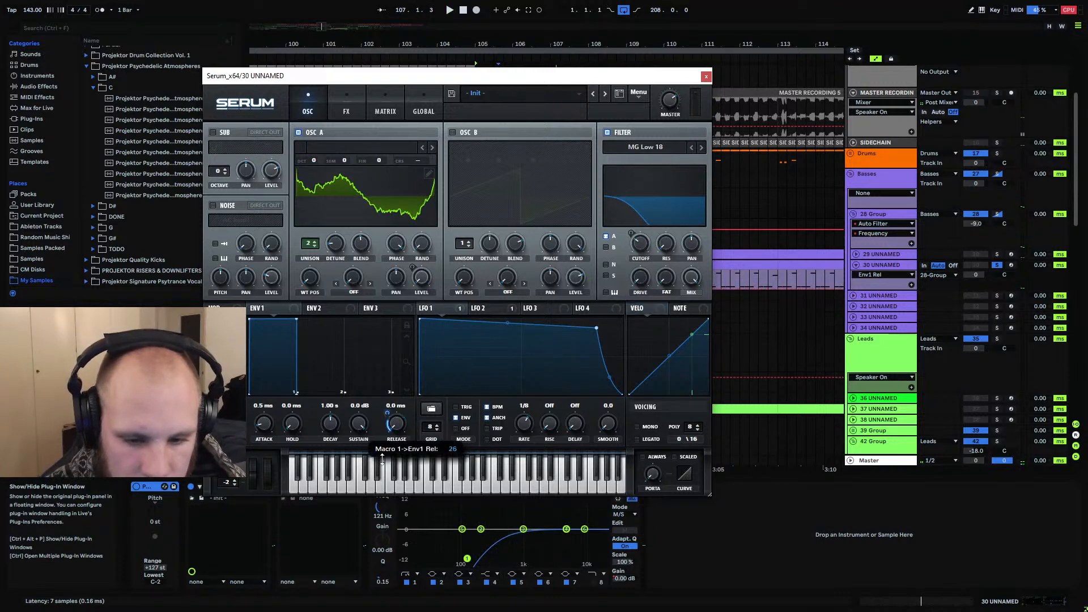
{"action": "key", "text": "space"}
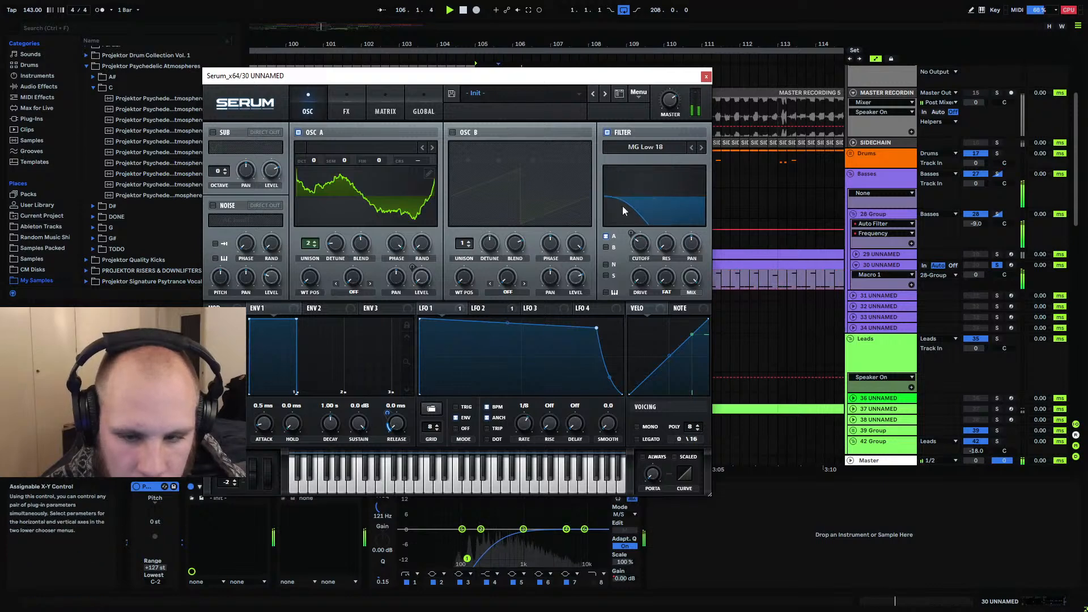
{"action": "key", "text": "space"}
{"action": "left_click", "coordinate": [706, 76]}
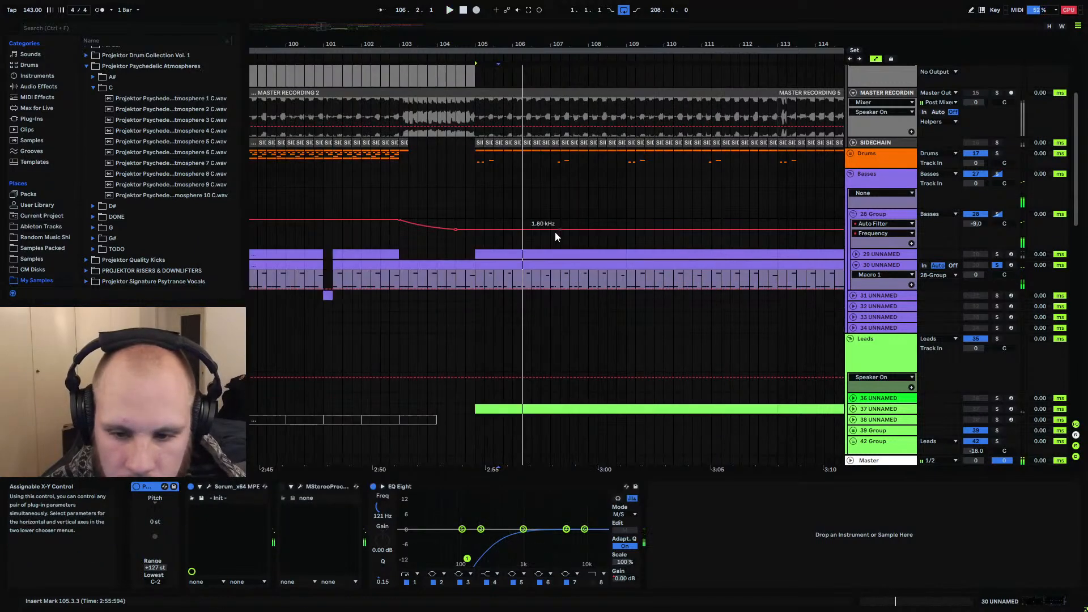
Automate 30 UNNAMED's Macro 1 to jump to maximum at bar 105 and back to minimum at bar 121, playing from bar 104
{"action": "left_click", "coordinate": [474, 289]}
{"action": "left_click_drag", "start_coordinate": [481, 288], "coordinate": [476, 268]}
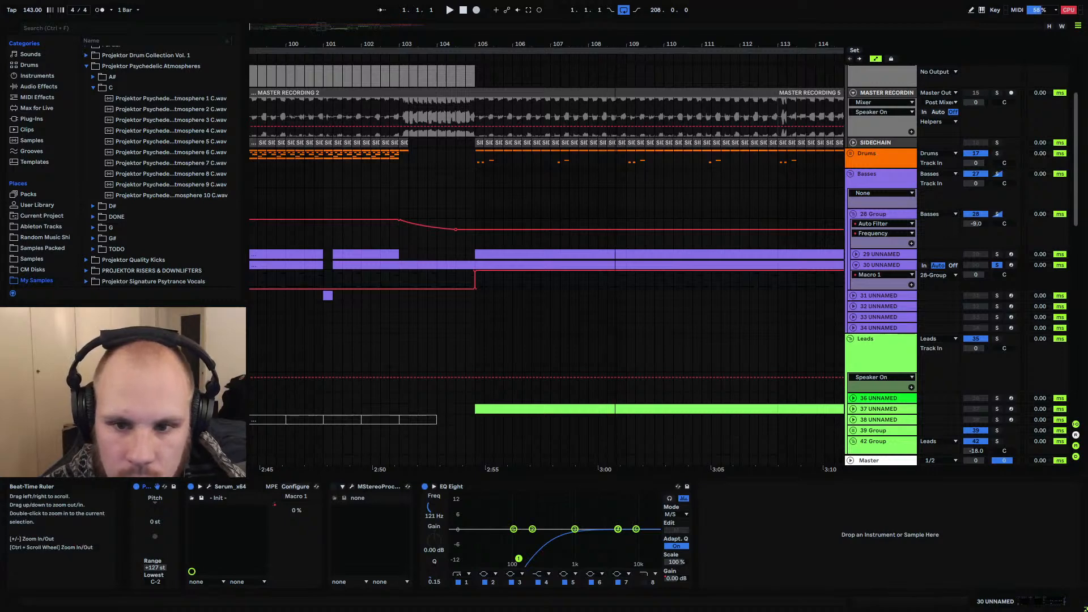
{"action": "left_click_drag", "start_coordinate": [621, 42], "coordinate": [441, 16]}
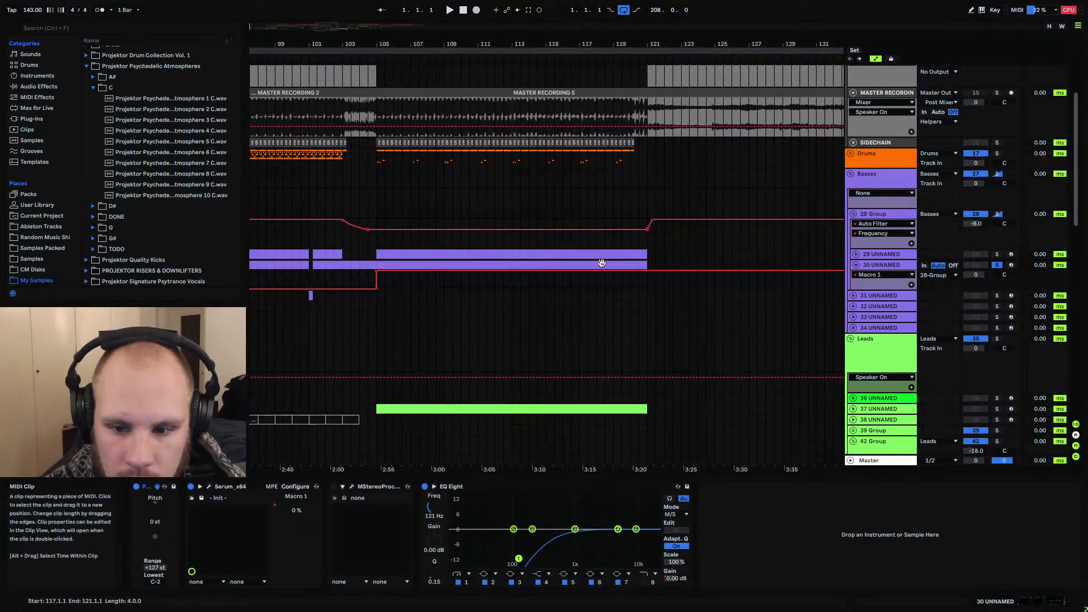
{"action": "left_click", "coordinate": [648, 272]}
{"action": "left_click_drag", "start_coordinate": [652, 271], "coordinate": [647, 290]}
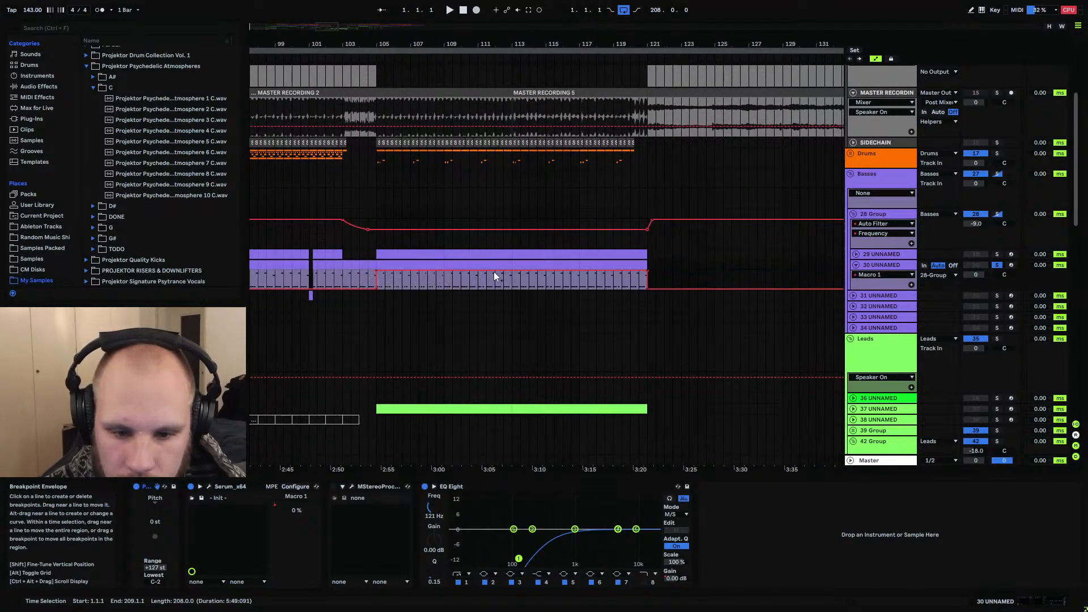
{"action": "left_click", "coordinate": [359, 277]}
{"action": "key", "text": "space"}
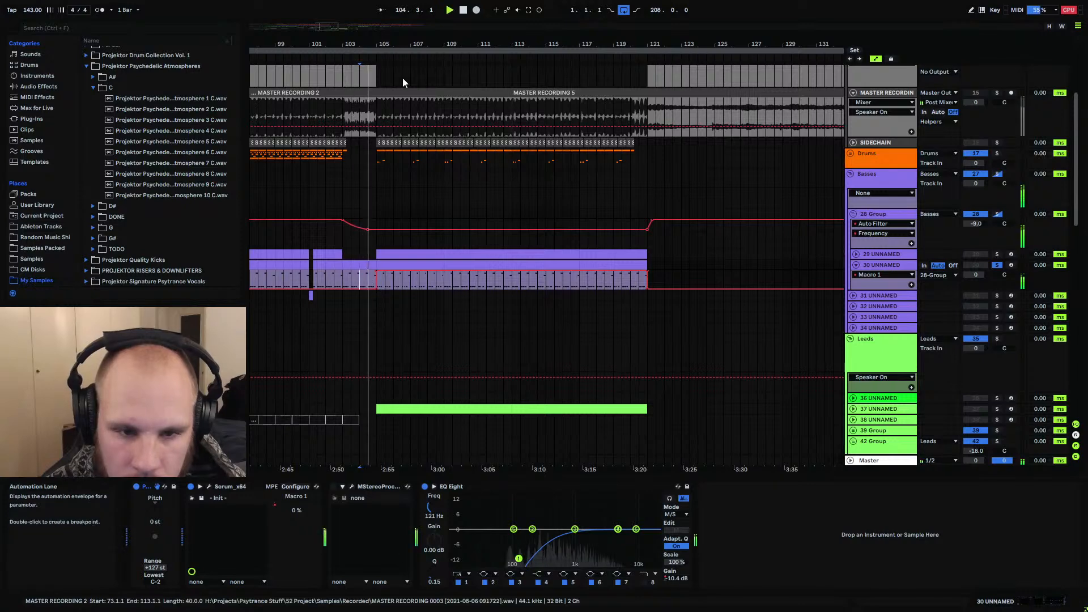
Slightly trim the ends of all notes in 30 UNNAMED's clip at bar 105 and play it back
{"action": "left_click_drag", "start_coordinate": [379, 44], "coordinate": [380, 76]}
{"action": "left_click", "coordinate": [401, 265]}
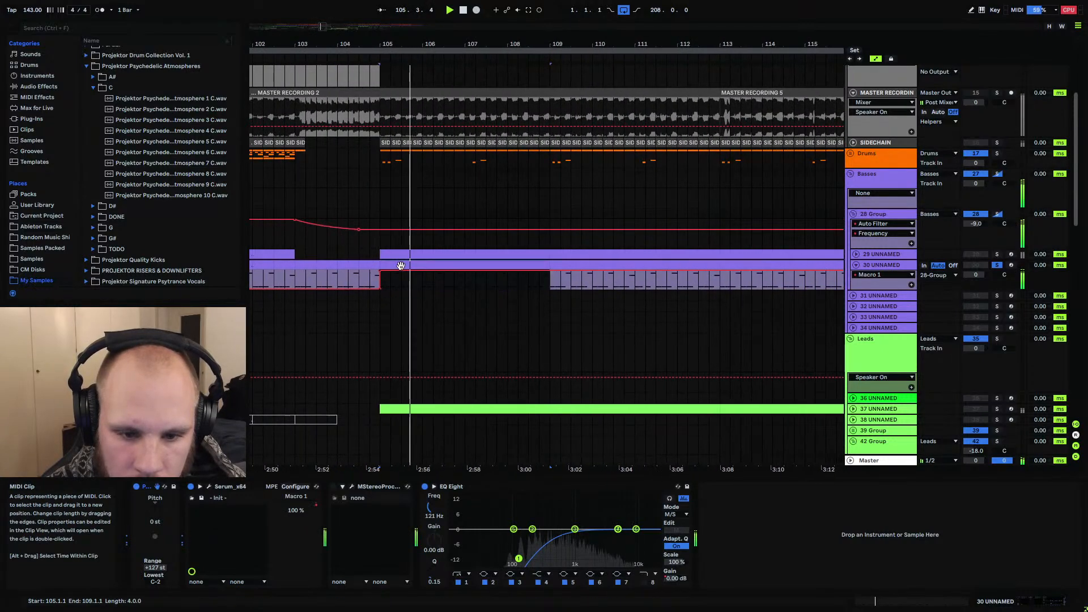
{"action": "double_click", "coordinate": [401, 265]}
{"action": "left_click", "coordinate": [412, 522]}
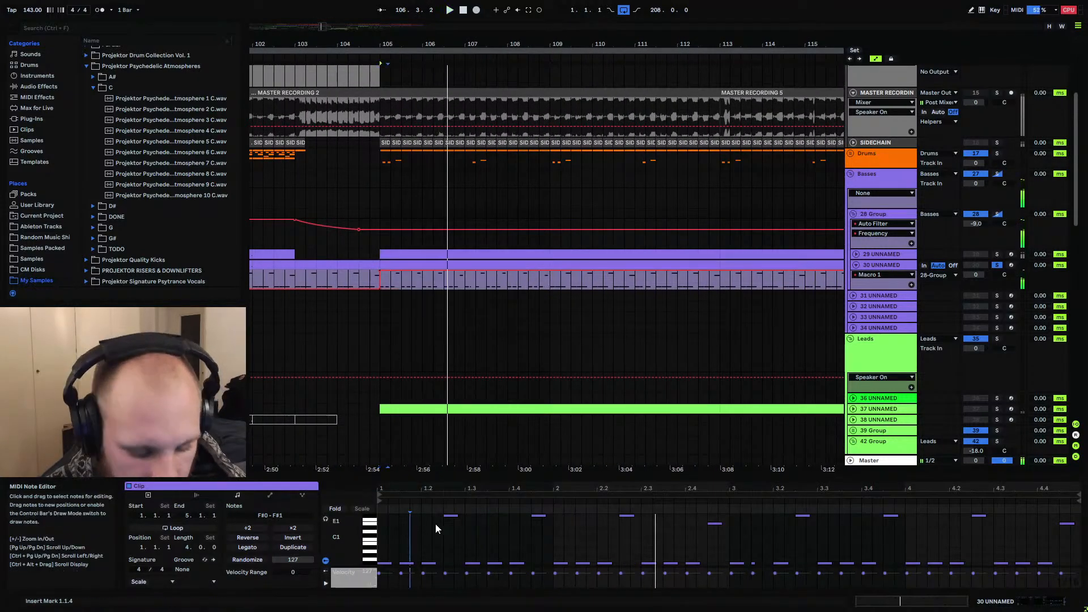
{"action": "key", "text": "space"}
{"action": "key", "text": "ctrl+a"}
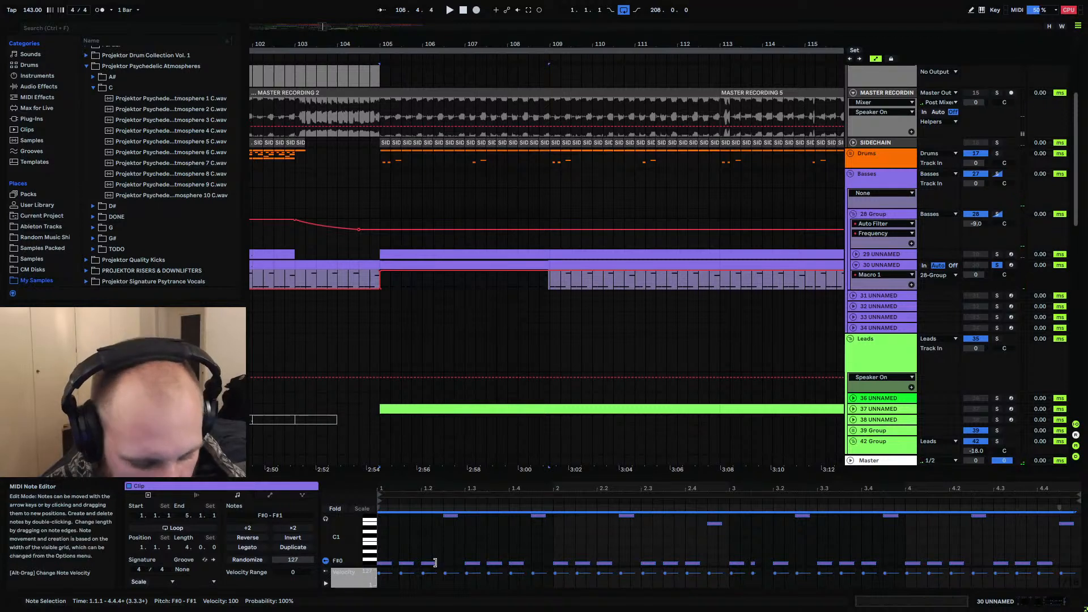
{"action": "left_click_drag", "start_coordinate": [435, 563], "coordinate": [434, 562]}
{"action": "key", "text": "space"}
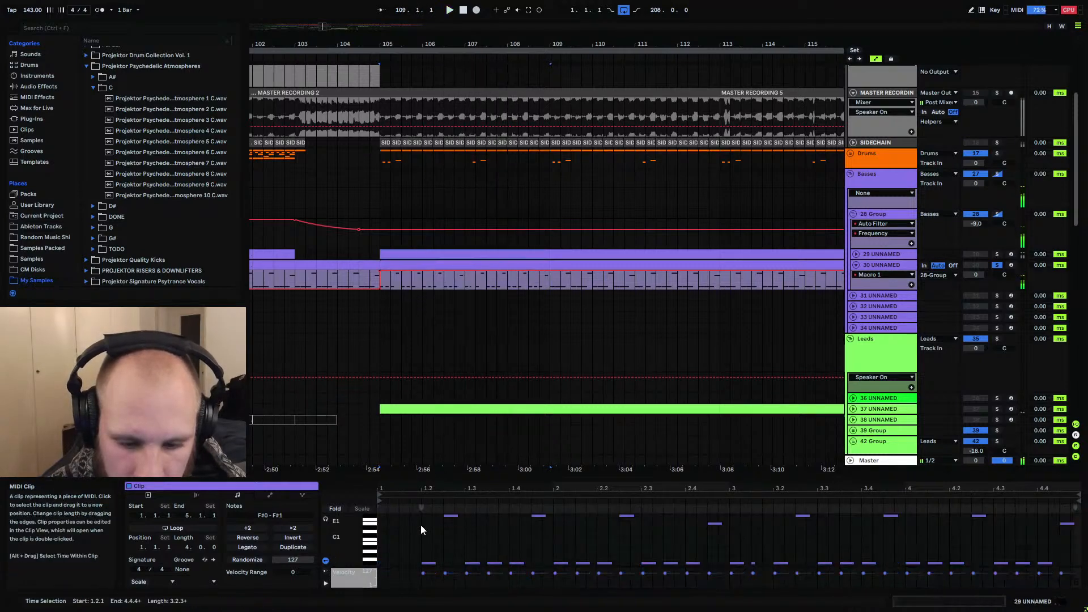
Copy the notes of 30 UNNAMED's bar 105 clip into 29 UNNAMED's clip, and delete the F#0 pair in its first beat
{"action": "left_click", "coordinate": [440, 264]}
{"action": "left_click", "coordinate": [416, 540]}
{"action": "key", "text": "ctrl+a"}
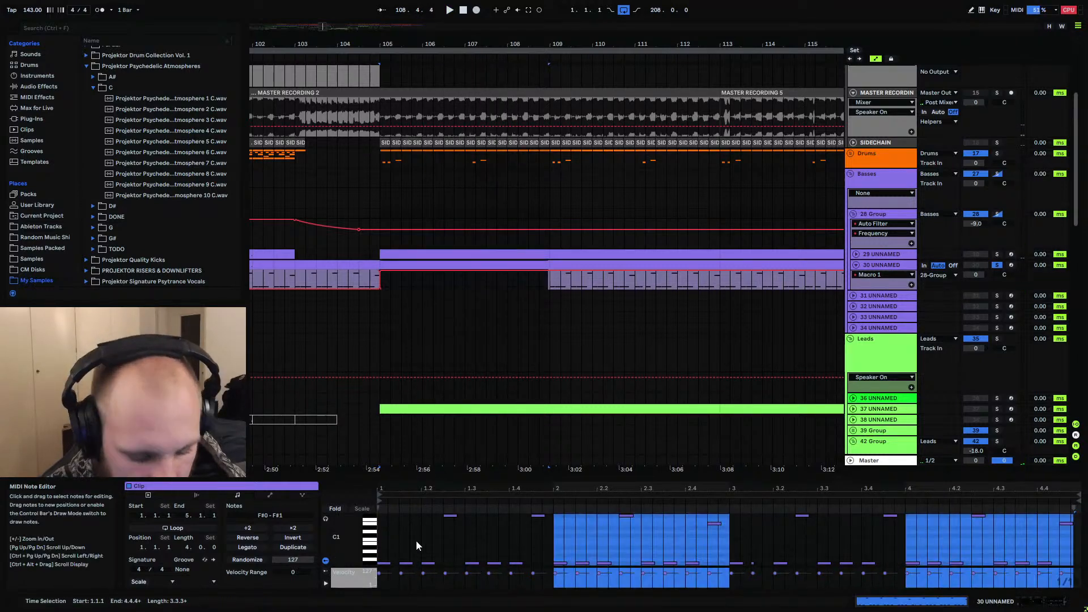
{"action": "left_click", "coordinate": [416, 540]}
{"action": "left_click", "coordinate": [425, 253]}
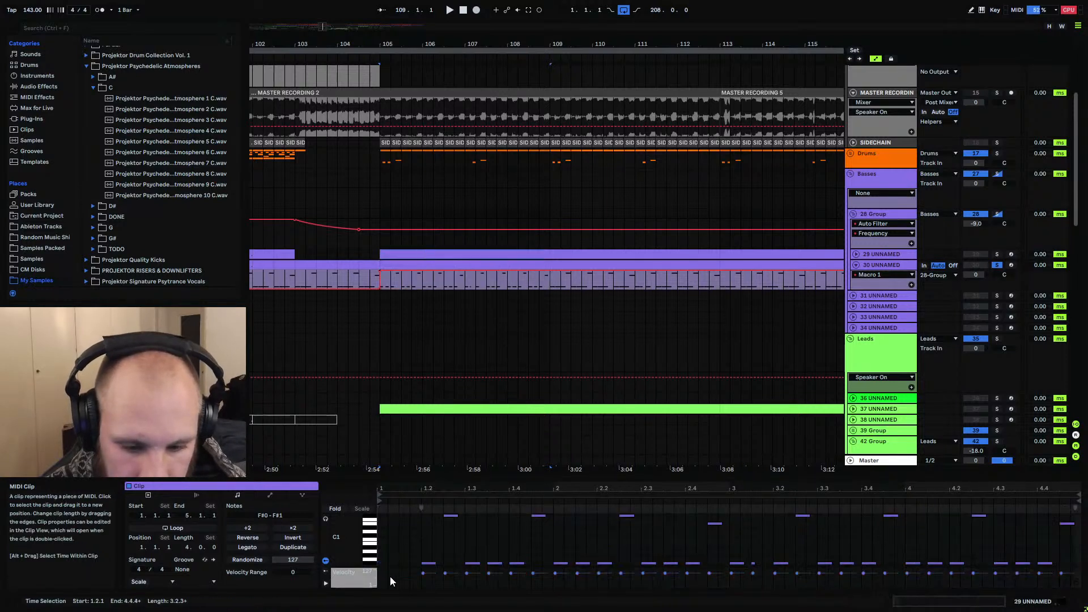
{"action": "left_click", "coordinate": [380, 554]}
{"action": "key", "text": "ctrl+a"}
{"action": "left_click_drag", "start_coordinate": [411, 552], "coordinate": [381, 585]}
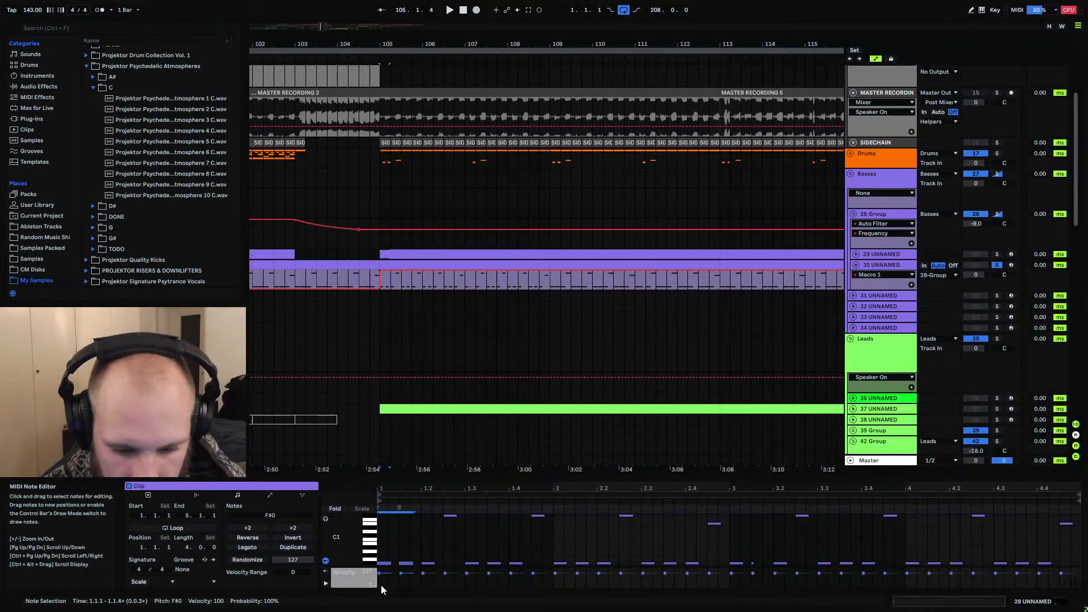
{"action": "key", "text": "Delete"}
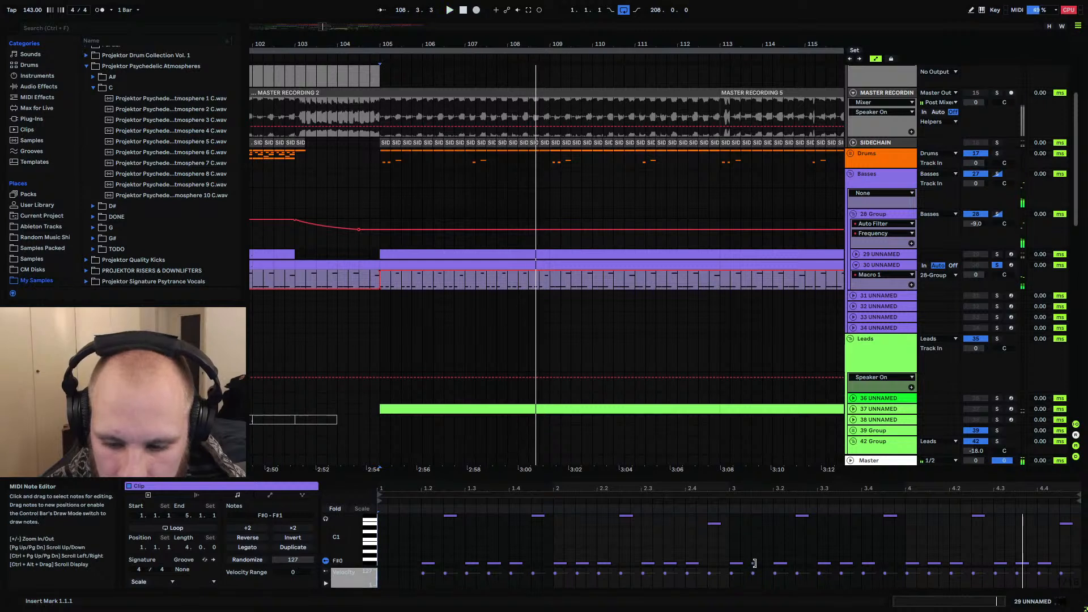
Expand the 29 UNNAMED track, switch the solo from 30 UNNAMED to 28 Group, and play from bar 105
{"action": "left_click", "coordinate": [856, 254]}
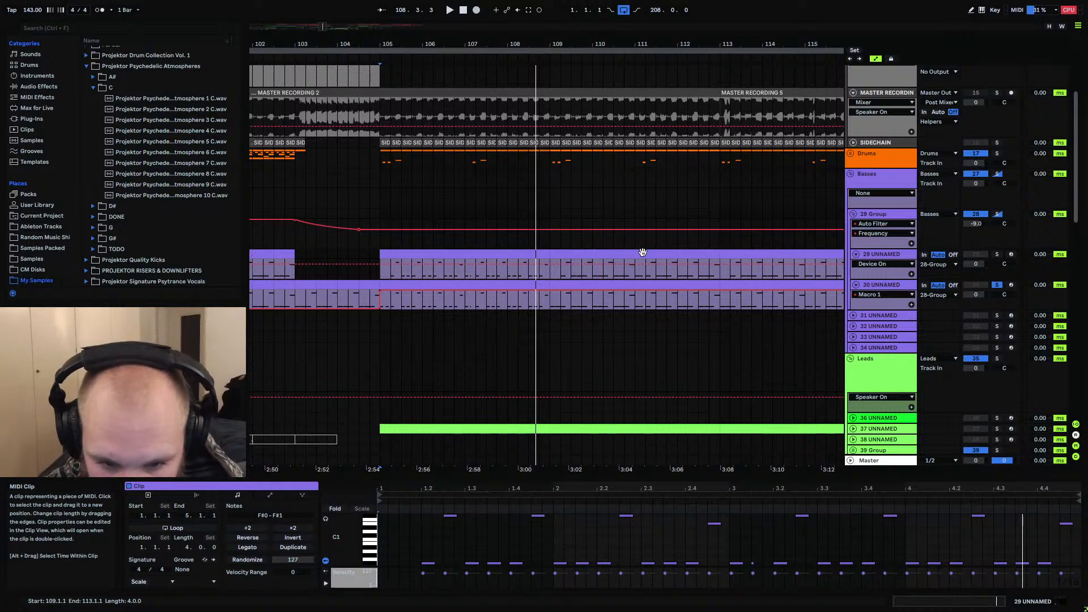
{"action": "left_click", "coordinate": [997, 214]}
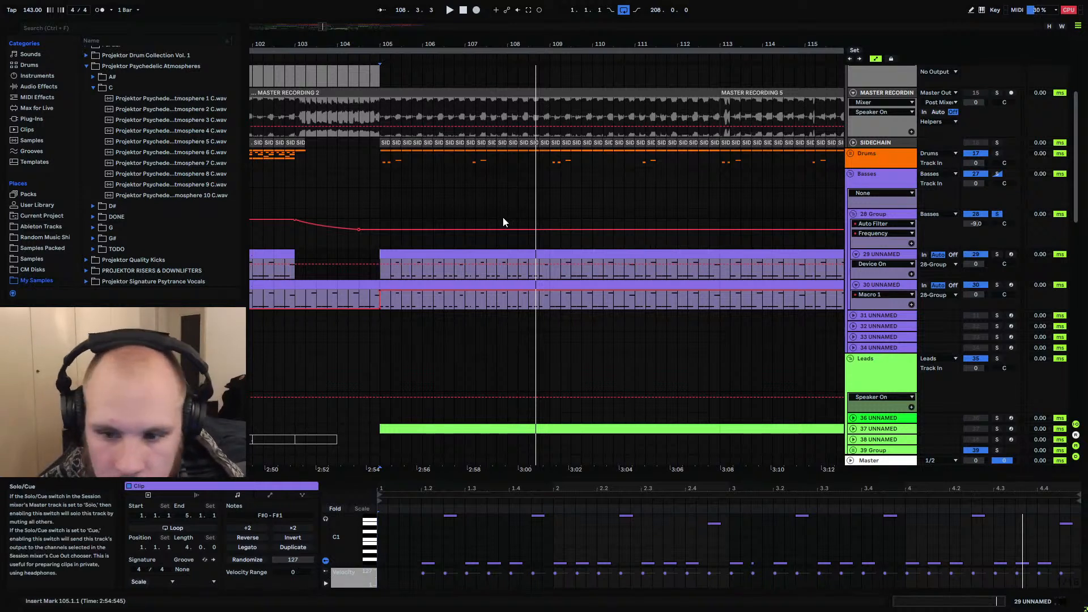
{"action": "left_click", "coordinate": [382, 216]}
{"action": "key", "text": "space"}
In 29 UNNAMED's Serum, set the Env 1 release to 0 ms and assign Macro 1 to it with an amount of about 20
{"action": "double_click", "coordinate": [891, 253]}
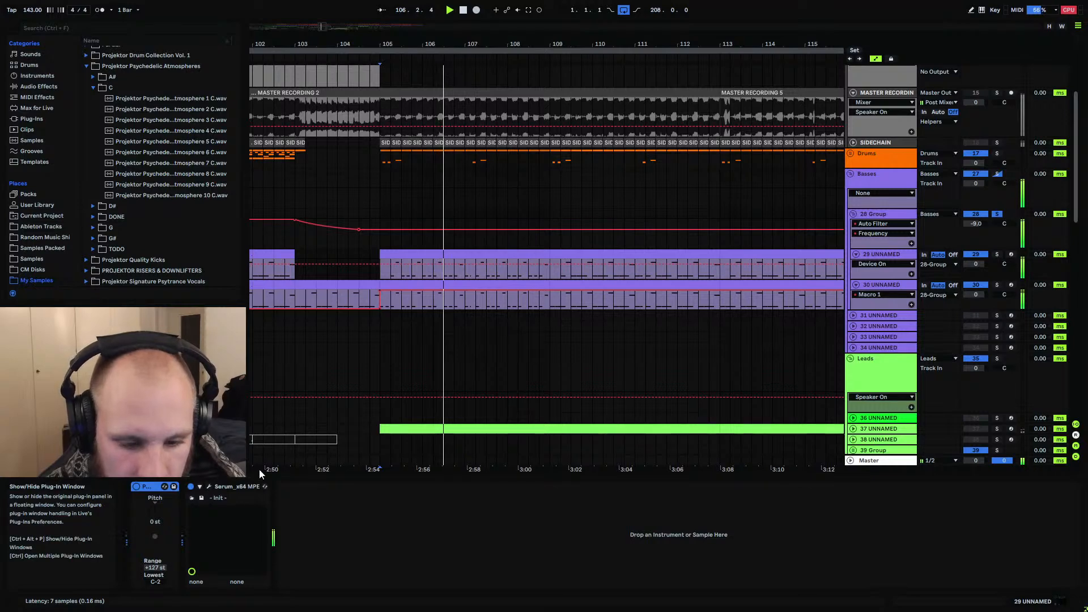
{"action": "left_click", "coordinate": [209, 487]}
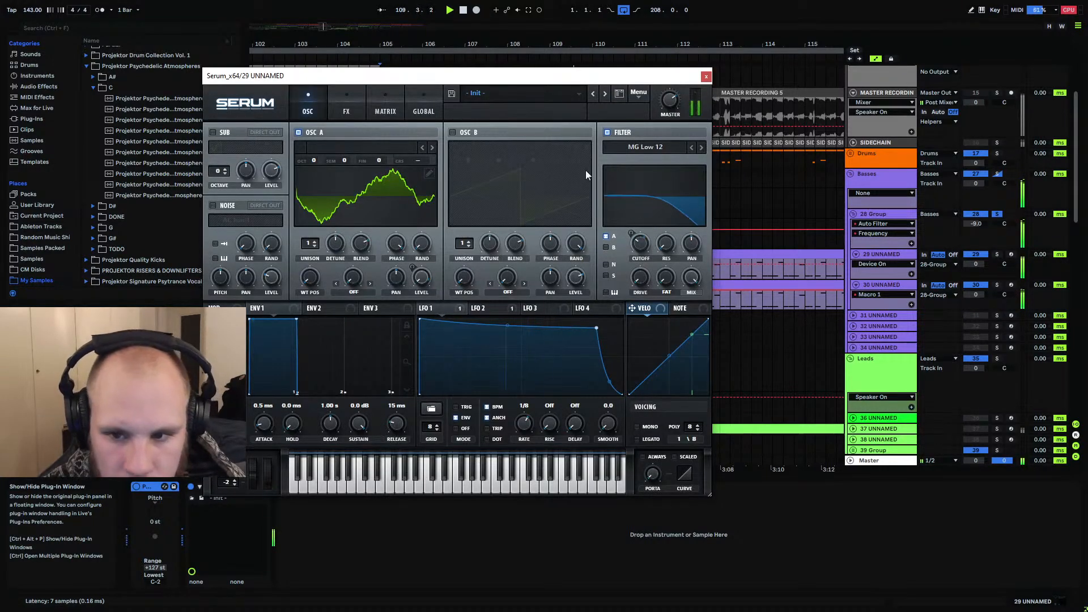
{"action": "left_click_drag", "start_coordinate": [396, 421], "coordinate": [384, 541]}
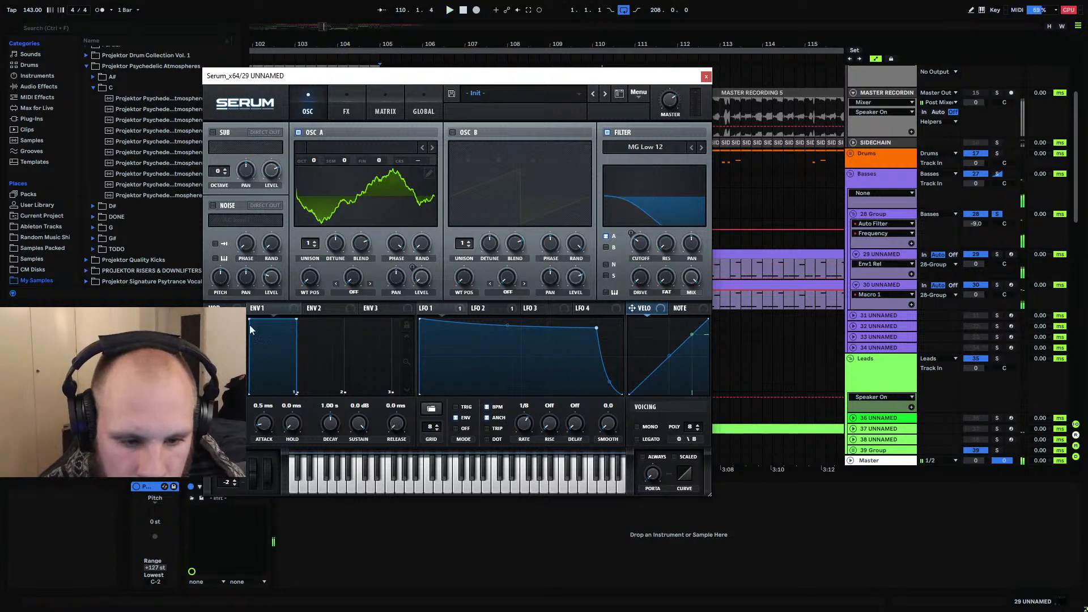
{"action": "left_click_drag", "start_coordinate": [395, 423], "coordinate": [388, 425]}
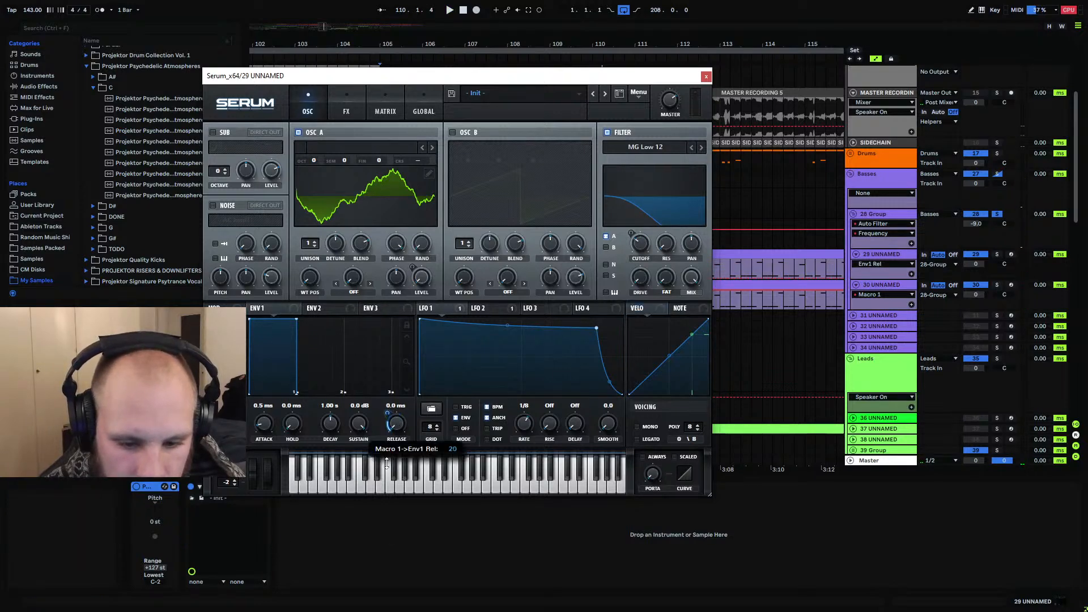
{"action": "left_click", "coordinate": [706, 77]}
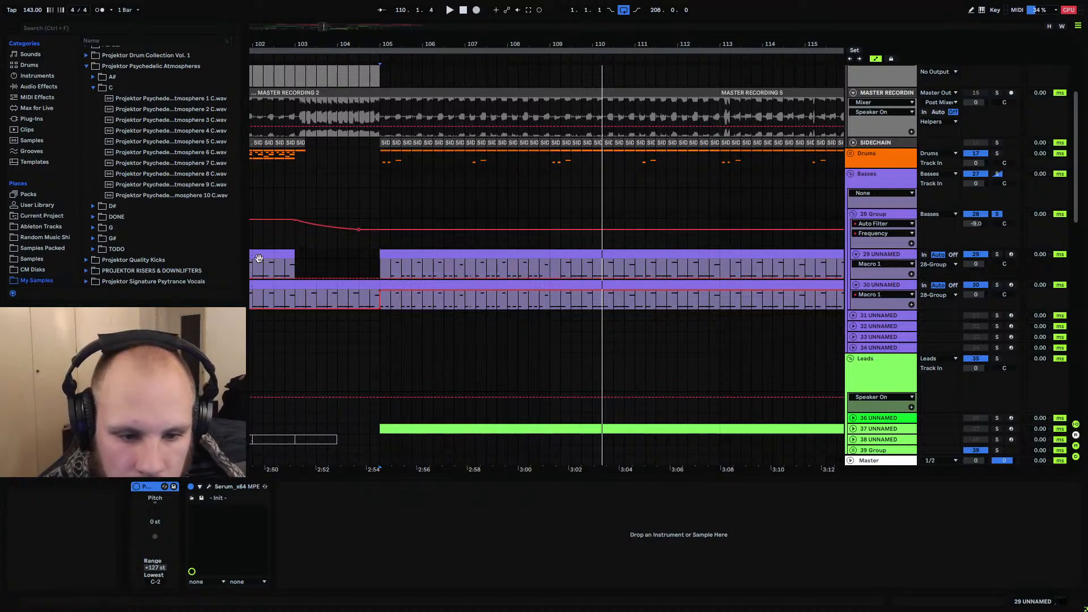
Automate 29 UNNAMED's Macro 1 to jump to maximum at bar 105 and back to minimum at bar 121, and play from bar 105
{"action": "left_click_drag", "start_coordinate": [310, 43], "coordinate": [592, 46]}
{"action": "left_click", "coordinate": [386, 264]}
{"action": "key", "text": "space"}
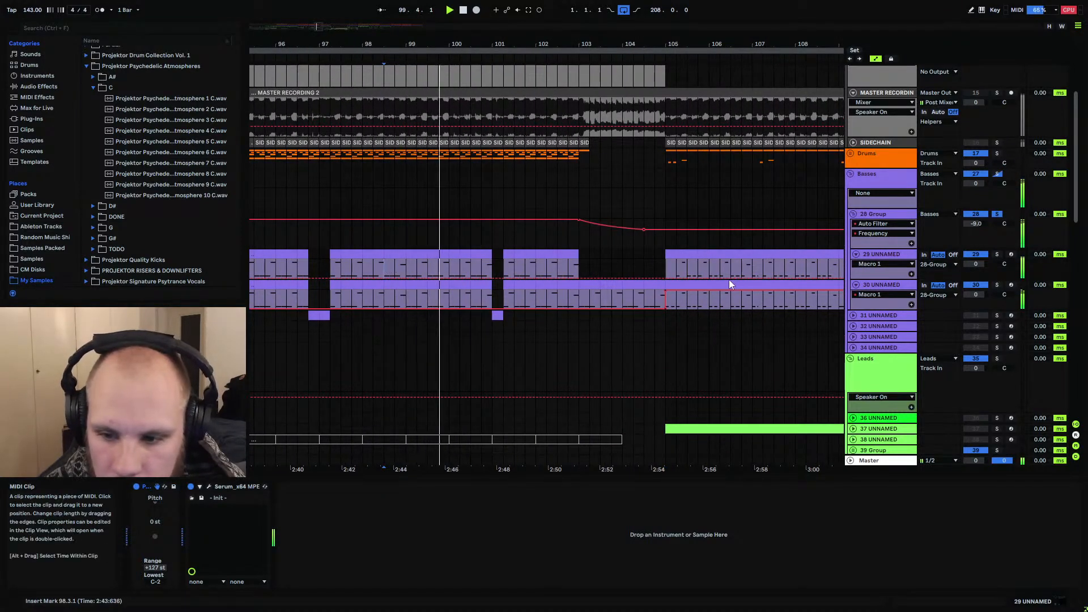
{"action": "key", "text": "space"}
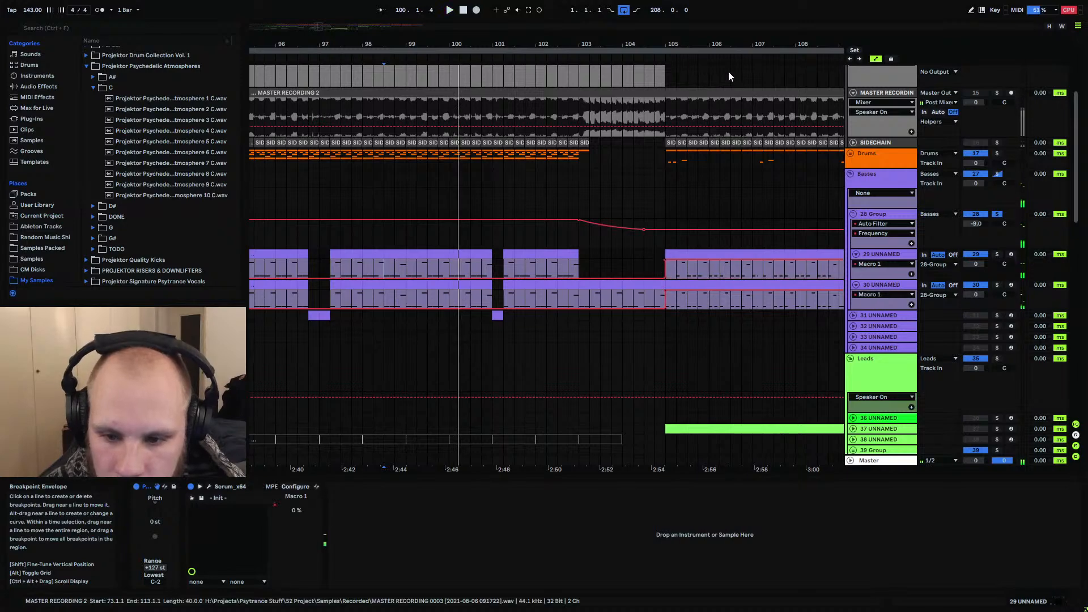
{"action": "left_click_drag", "start_coordinate": [730, 46], "coordinate": [420, 48]}
{"action": "left_click_drag", "start_coordinate": [683, 44], "coordinate": [514, 31]}
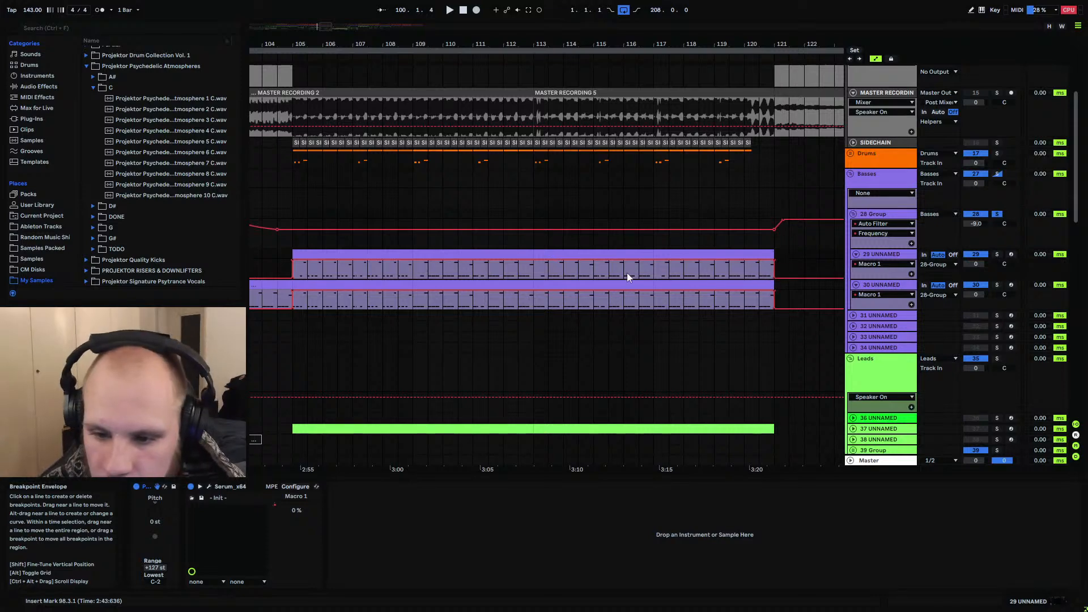
{"action": "left_click", "coordinate": [292, 235]}
{"action": "key", "text": "space"}
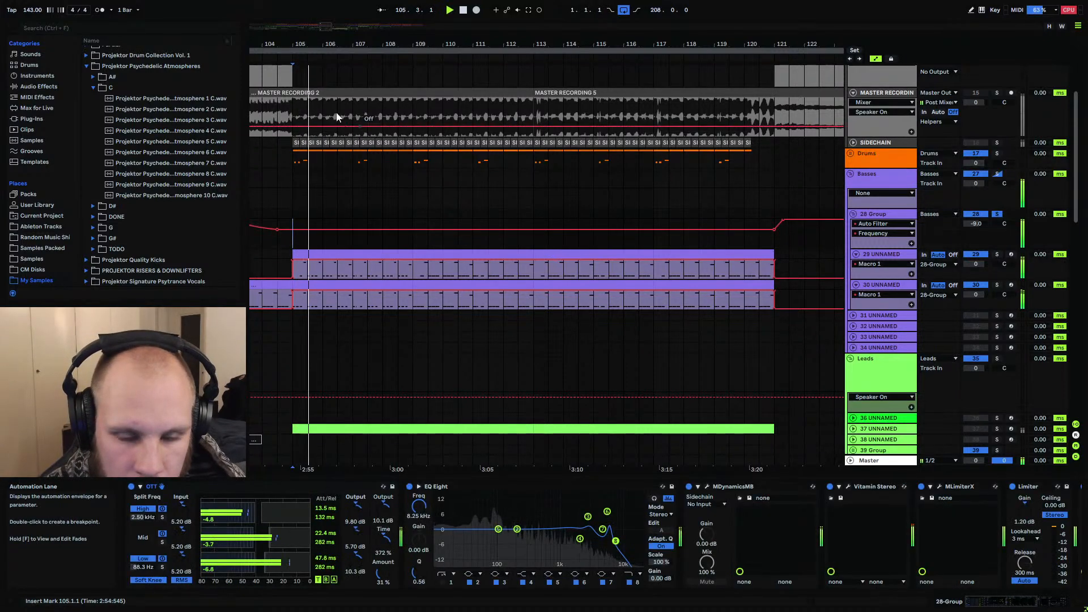
Stop playback and open 29 UNNAMED's clip at bar 105 for note editing
{"action": "left_click_drag", "start_coordinate": [347, 44], "coordinate": [427, 44]}
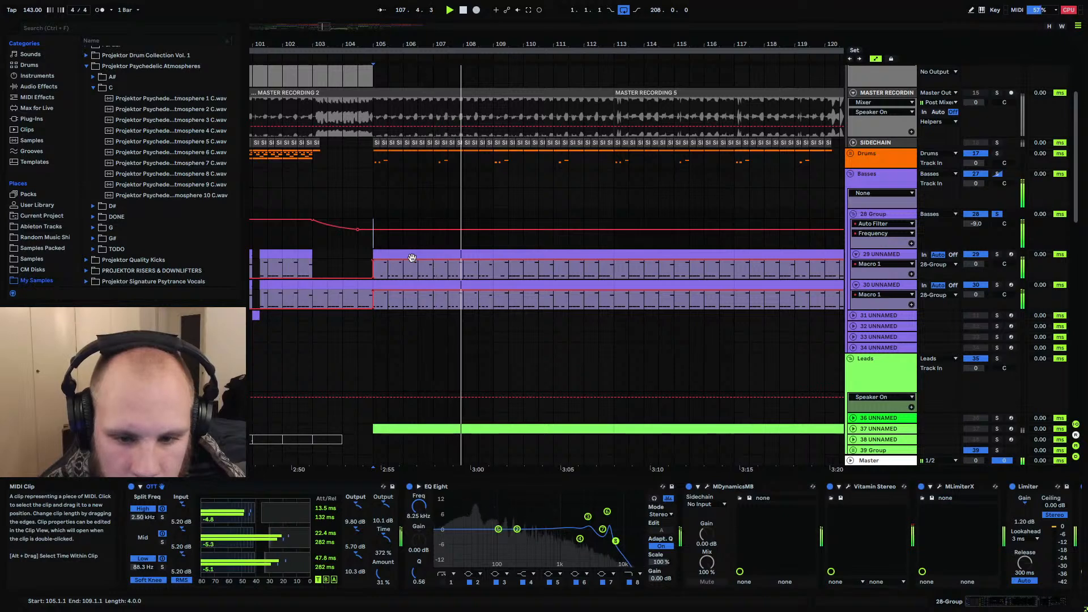
{"action": "left_click", "coordinate": [437, 255]}
{"action": "key", "text": "space"}
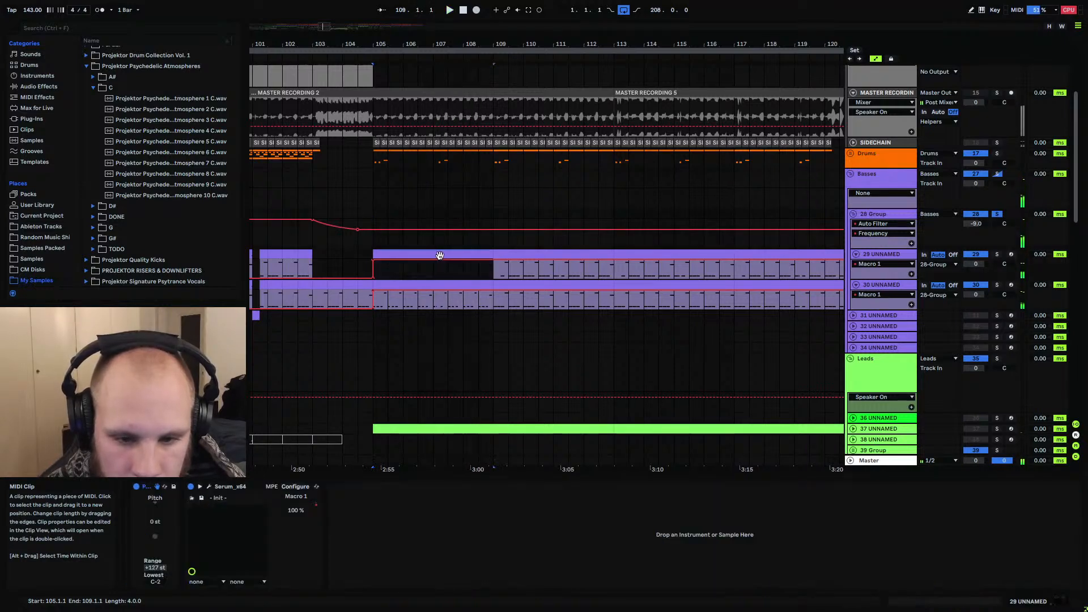
{"action": "double_click", "coordinate": [440, 255]}
{"action": "left_click_drag", "start_coordinate": [740, 564], "coordinate": [763, 564]}
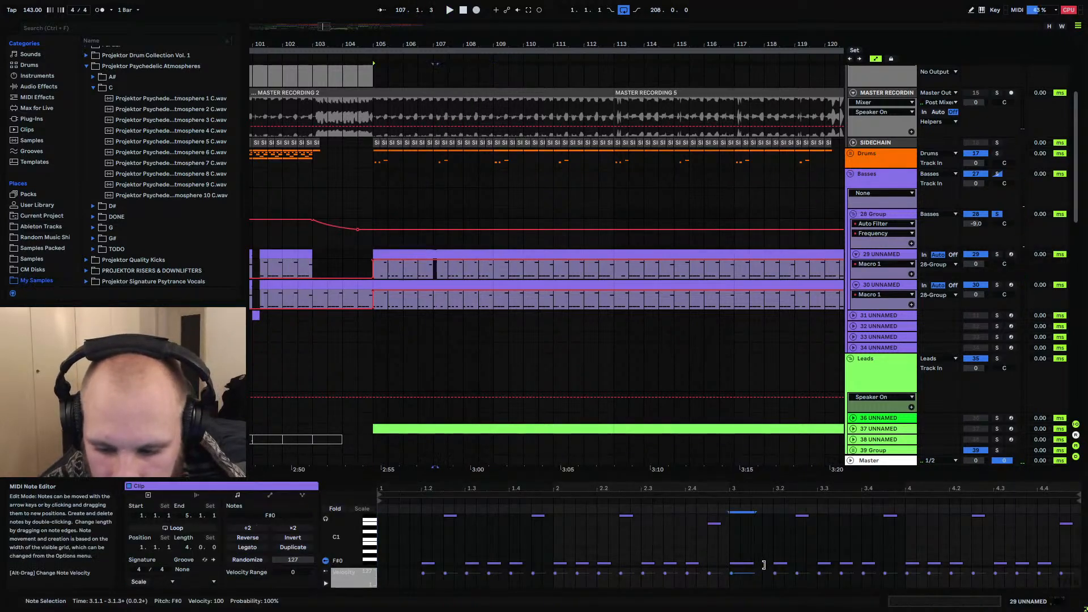
{"action": "key", "text": "space"}
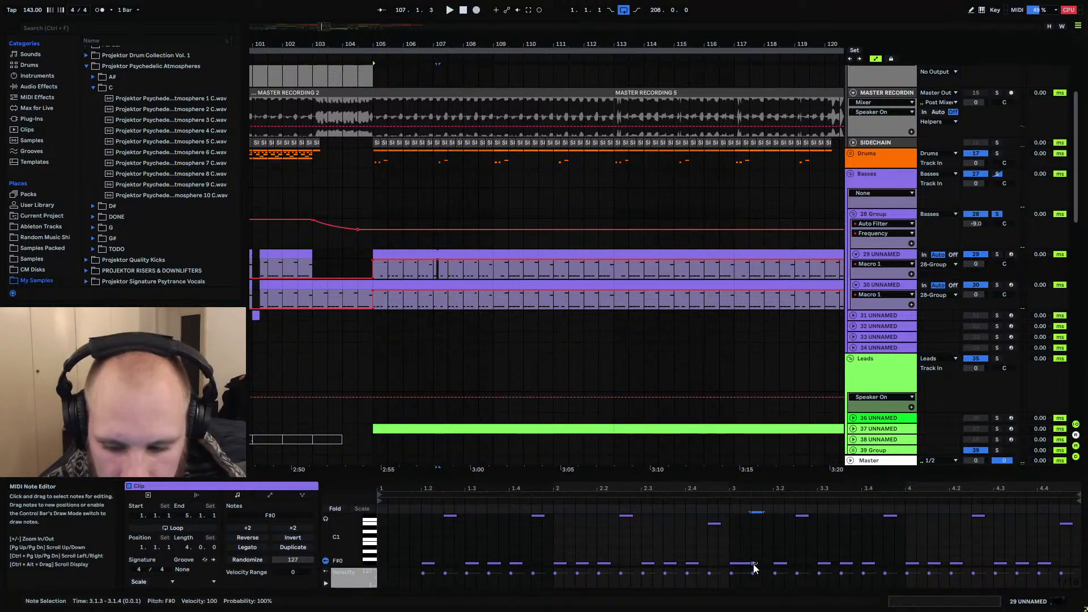
{"action": "key", "text": "Delete"}
{"action": "left_click", "coordinate": [743, 564]}
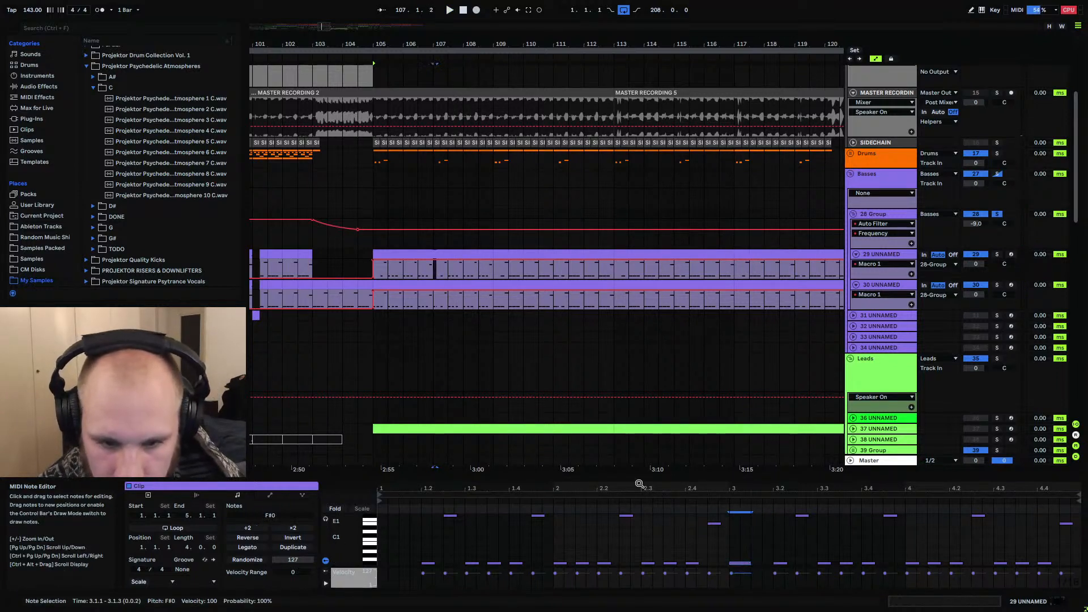
{"action": "key", "text": "Delete"}
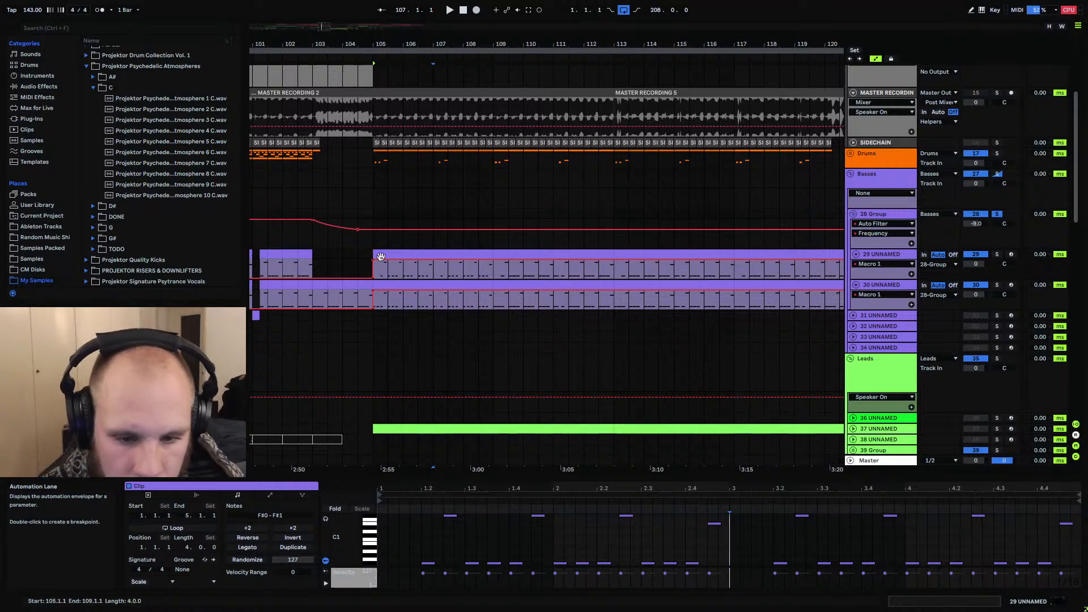
{"action": "key", "text": "ctrl+z"}
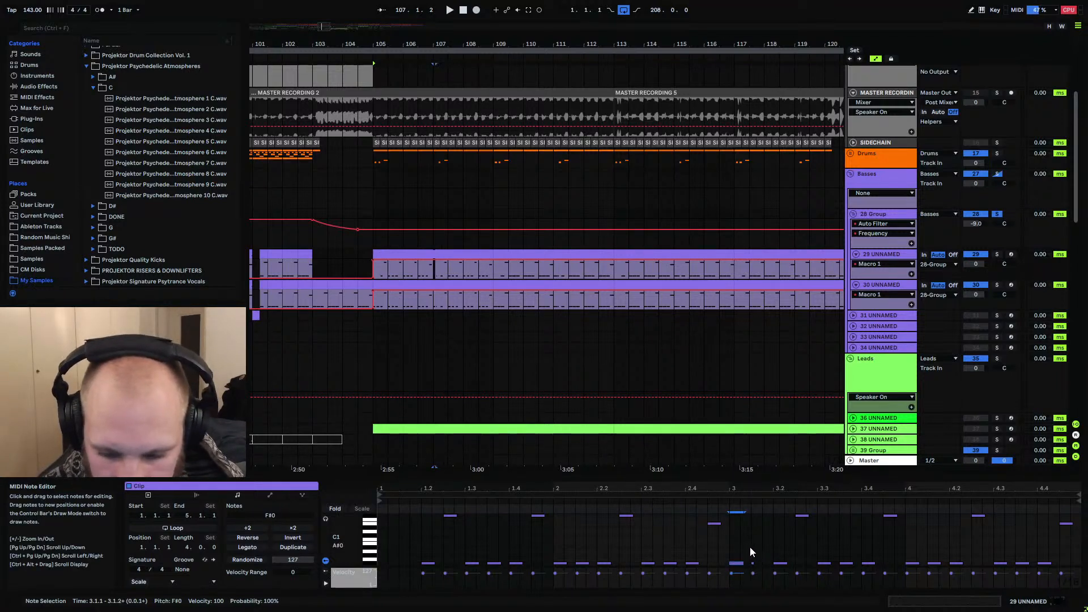
Duplicate the F#0 note at 3.1.1 over the short note at 3.1.3 in 29 UNNAMED's clip, and play from bar 105
{"action": "key", "text": "ctrl+d"}
{"action": "left_click", "coordinate": [383, 253]}
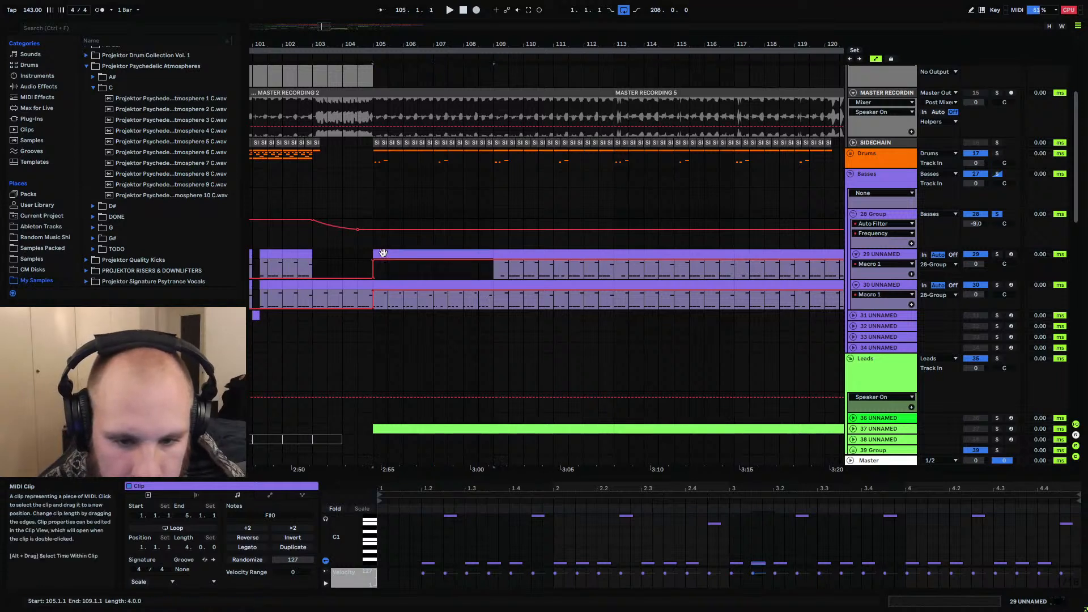
{"action": "key", "text": "space"}
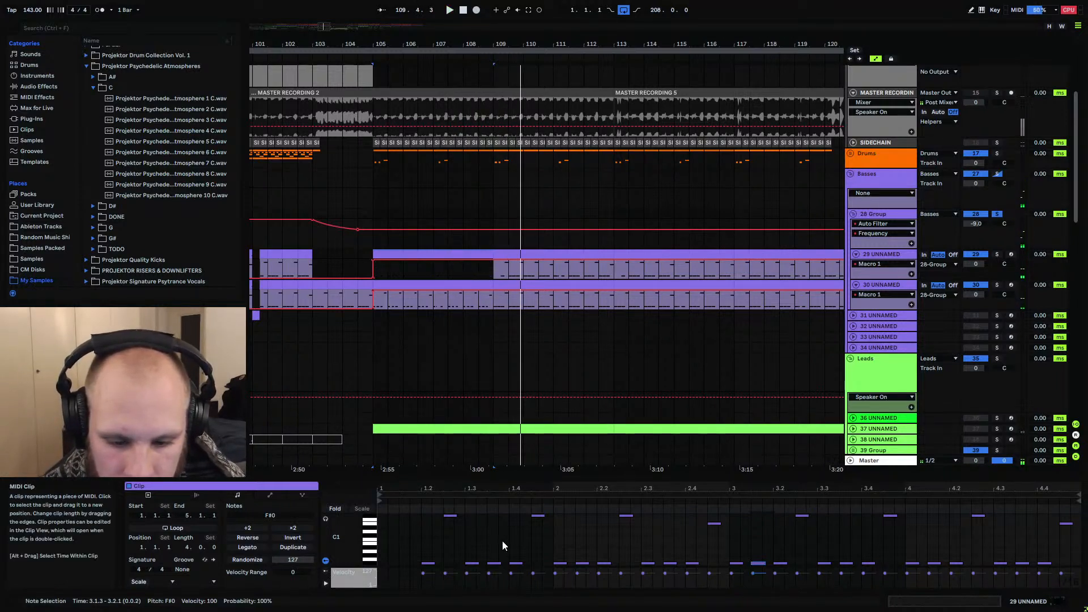
Shorten all notes in 29 UNNAMED's clips at bars 109, 113 and 117 to match its bar 105 clip
{"action": "left_click", "coordinate": [489, 548]}
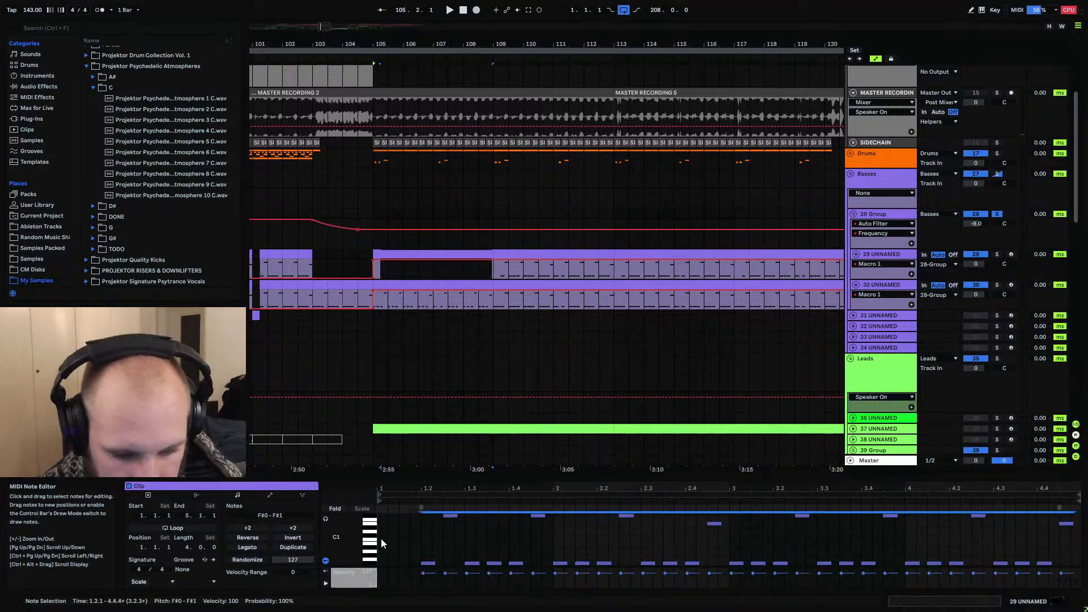
{"action": "left_click", "coordinate": [509, 260]}
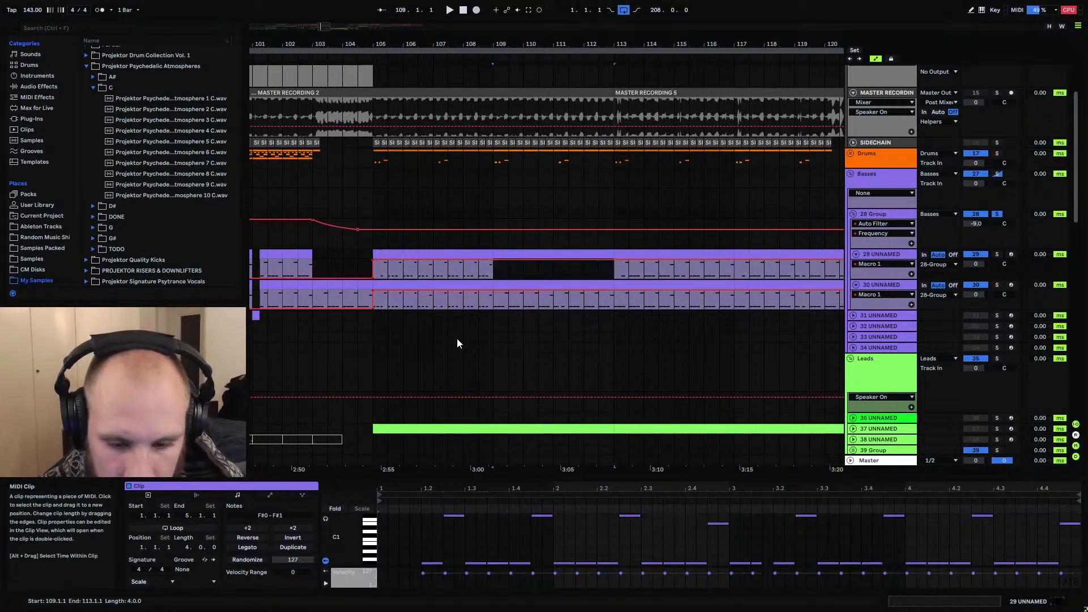
{"action": "left_click", "coordinate": [424, 528]}
{"action": "key", "text": "ctrl+a"}
{"action": "key", "text": "shift+Left"}
{"action": "left_click", "coordinate": [658, 253]}
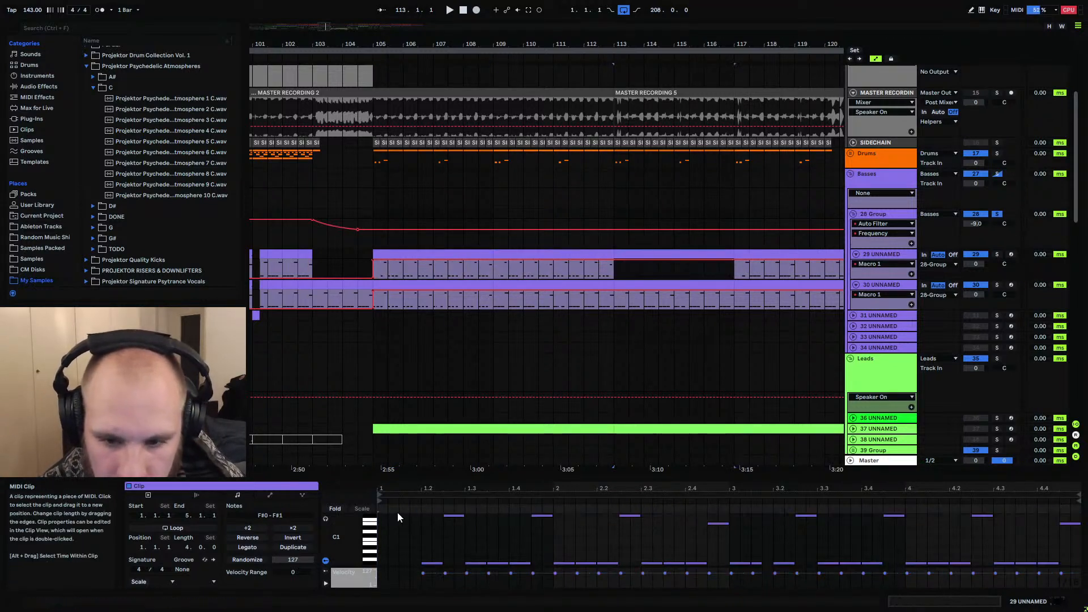
{"action": "left_click", "coordinate": [422, 529]}
{"action": "key", "text": "ctrl+a"}
{"action": "left_click", "coordinate": [743, 263]}
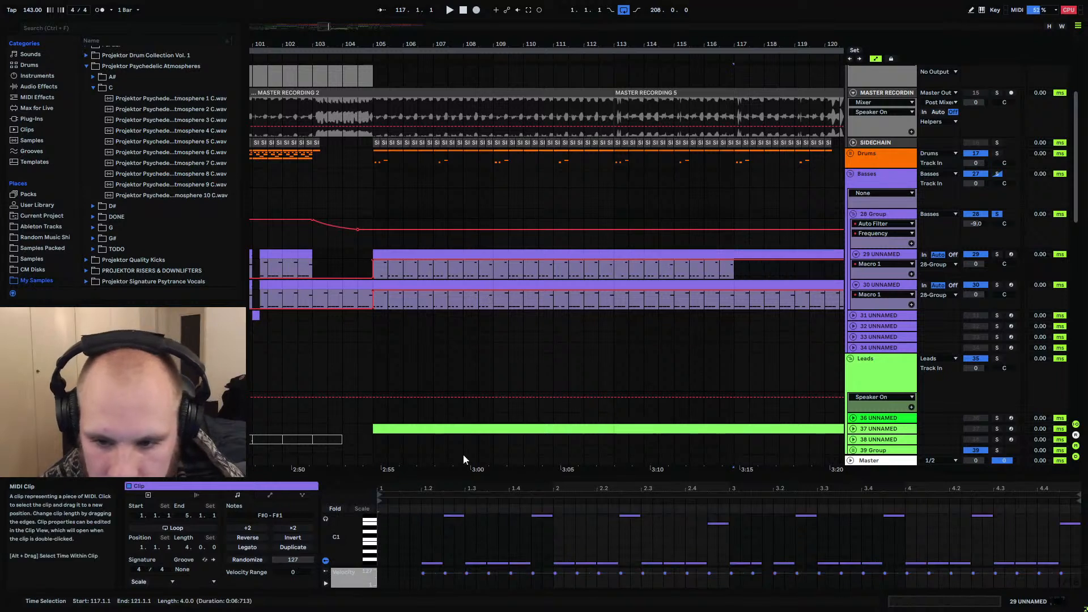
{"action": "left_click", "coordinate": [423, 536]}
{"action": "key", "text": "ctrl+a"}
Shorten all notes in 30 UNNAMED's clip at bar 109 to match the note lengths of its bar 105 clip
{"action": "left_click", "coordinate": [457, 285]}
{"action": "left_click", "coordinate": [380, 546]}
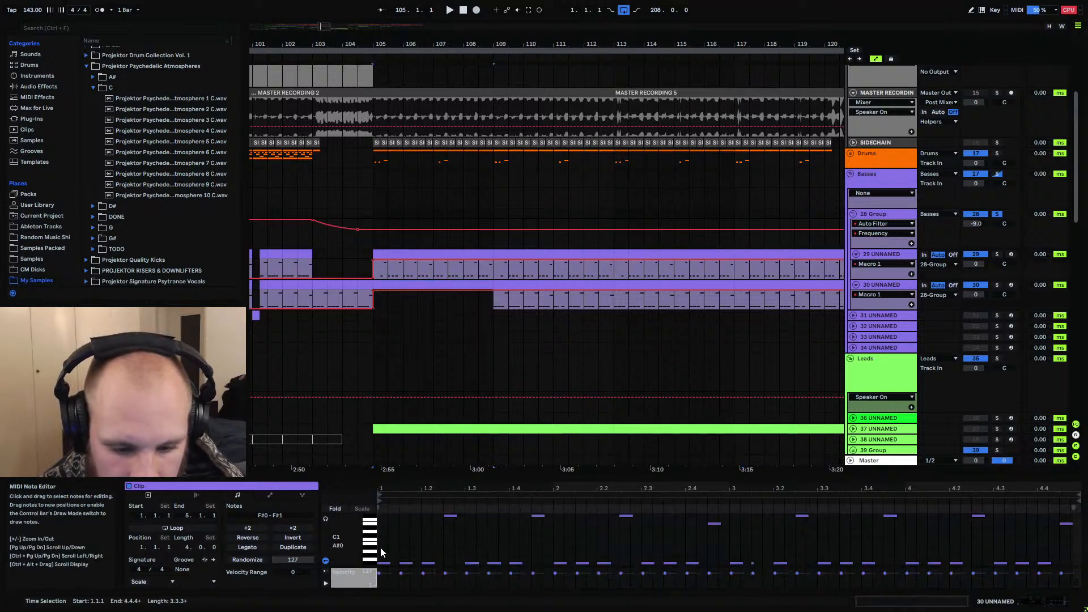
{"action": "key", "text": "ctrl+a"}
{"action": "key", "text": "shift+Left"}
{"action": "left_click", "coordinate": [506, 283]}
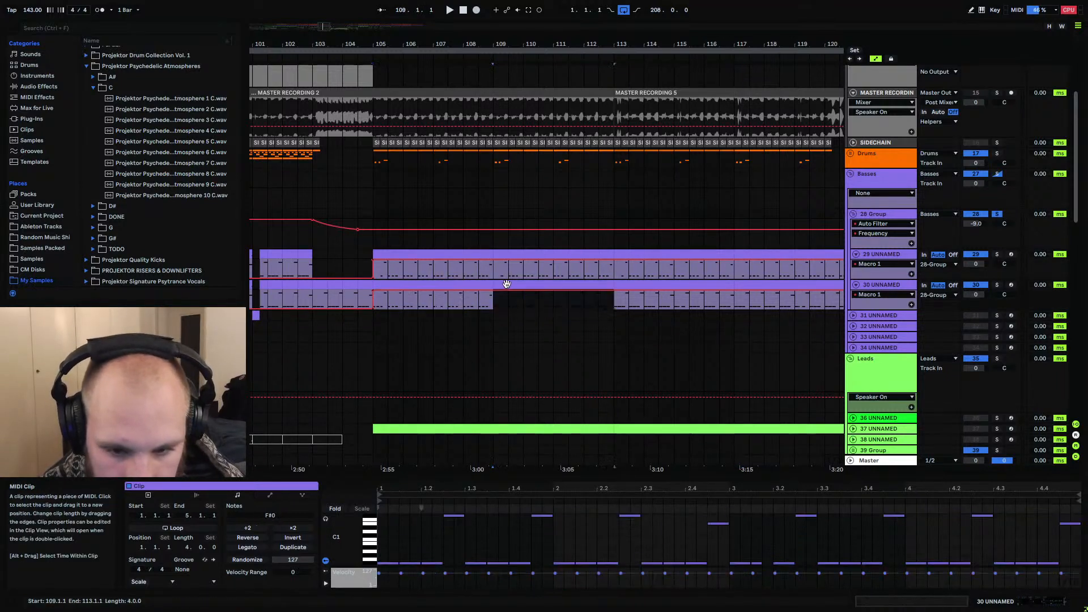
{"action": "left_click", "coordinate": [379, 542]}
{"action": "key", "text": "ctrl+a"}
{"action": "key", "text": "shift+Left"}
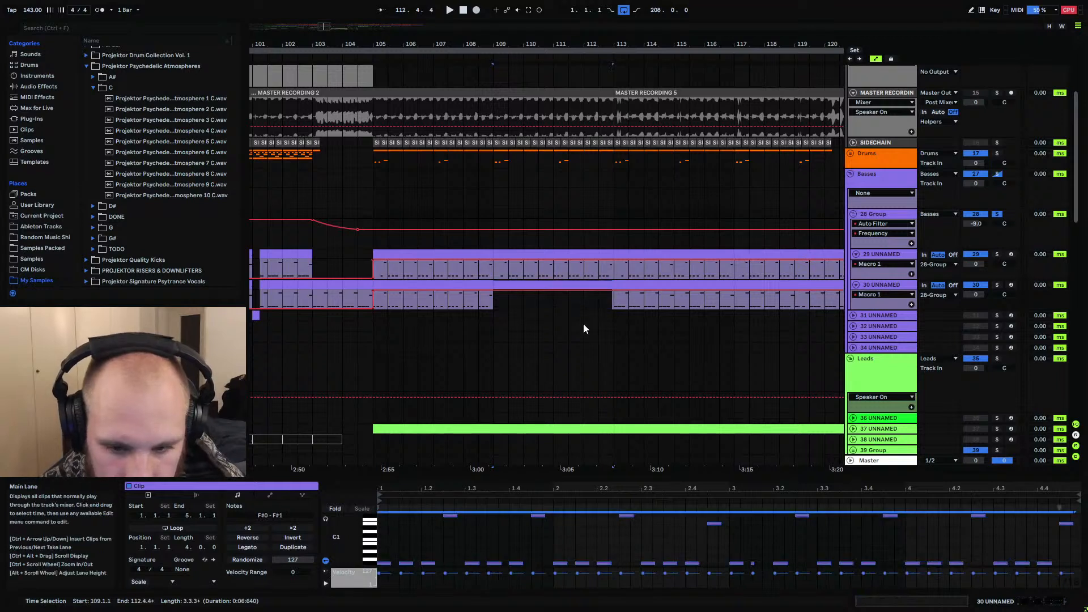
Shorten all notes in 30 UNNAMED's clips at bars 113 and 117 to match its bar 105 clip
{"action": "left_click", "coordinate": [641, 285]}
{"action": "left_click", "coordinate": [381, 543]}
{"action": "key", "text": "ctrl+a"}
{"action": "key", "text": "shift+Left"}
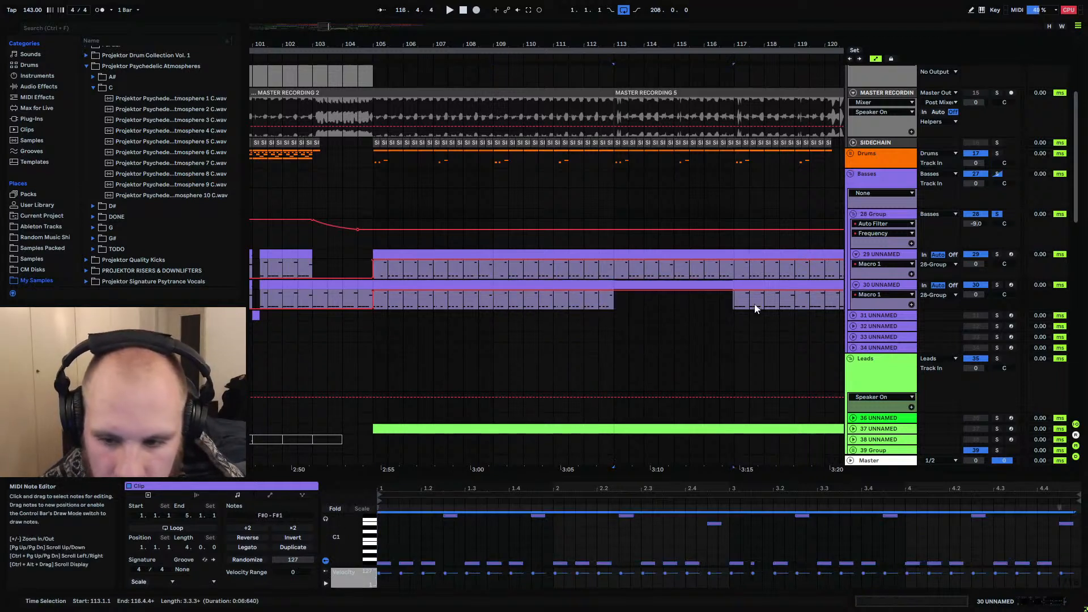
{"action": "left_click", "coordinate": [756, 306]}
{"action": "left_click", "coordinate": [379, 533]}
{"action": "key", "text": "ctrl+a"}
{"action": "key", "text": "shift+Left"}
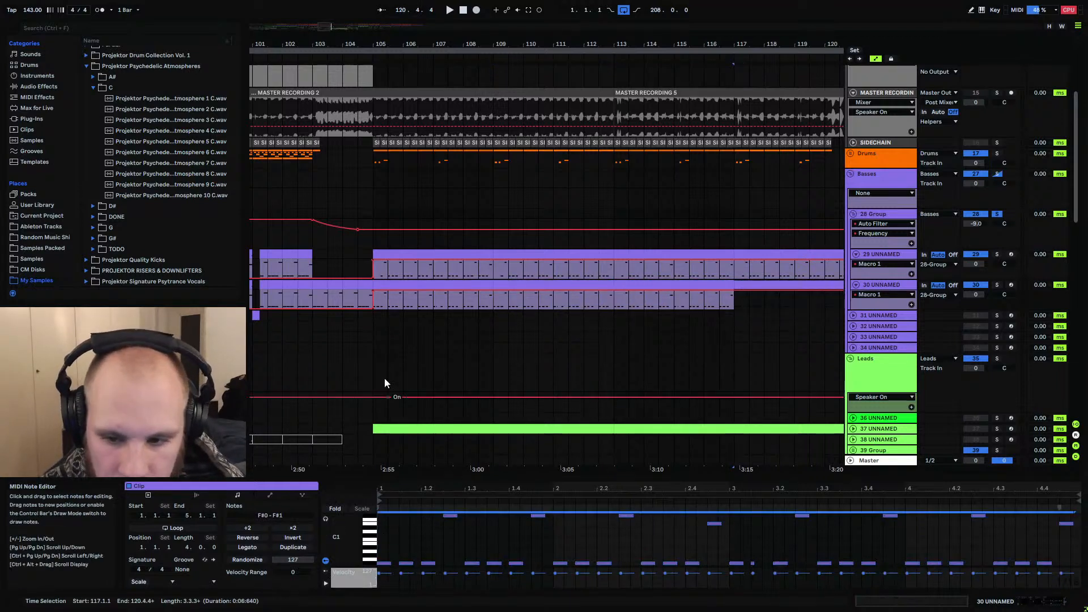
Unsolo 28 Group, play the full mix from bar 103, and show 30 UNNAMED's devices
{"action": "left_click", "coordinate": [309, 254]}
{"action": "left_click", "coordinate": [316, 256]}
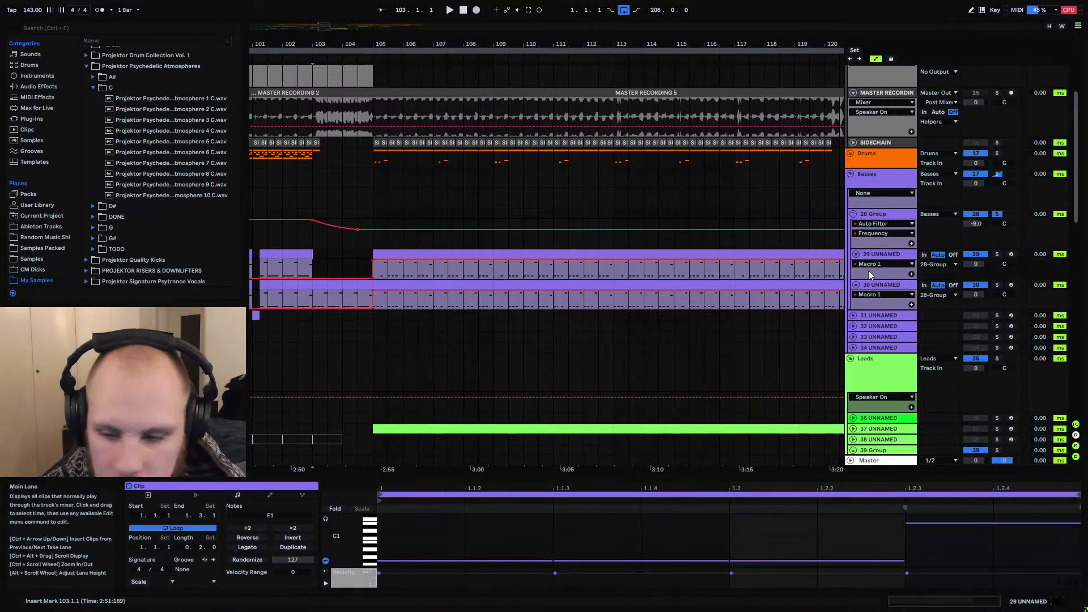
{"action": "left_click", "coordinate": [997, 214]}
{"action": "key", "text": "space"}
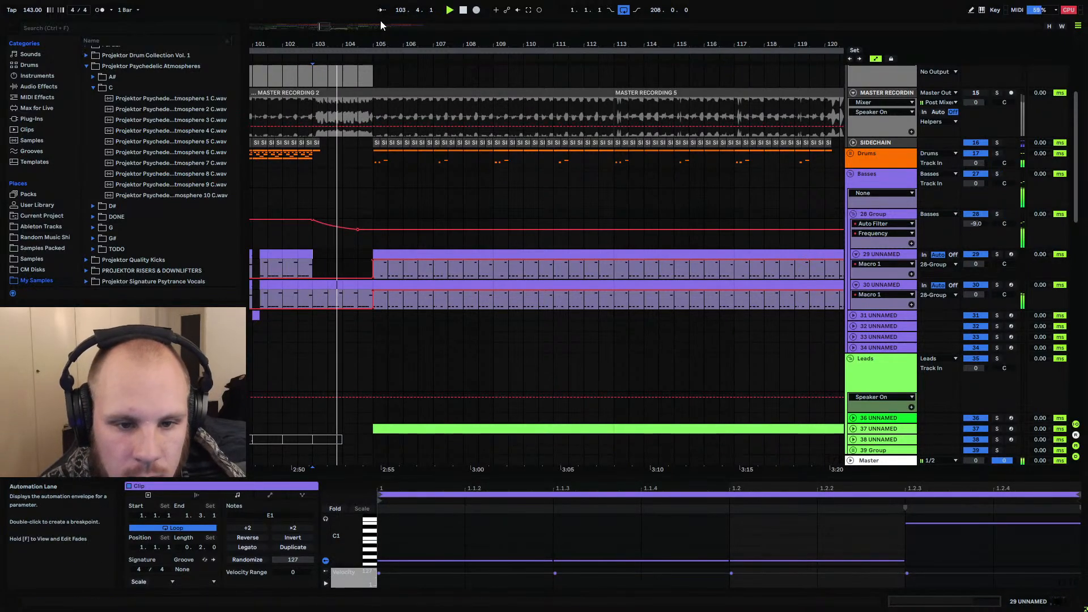
{"action": "left_click_drag", "start_coordinate": [337, 41], "coordinate": [481, 41]}
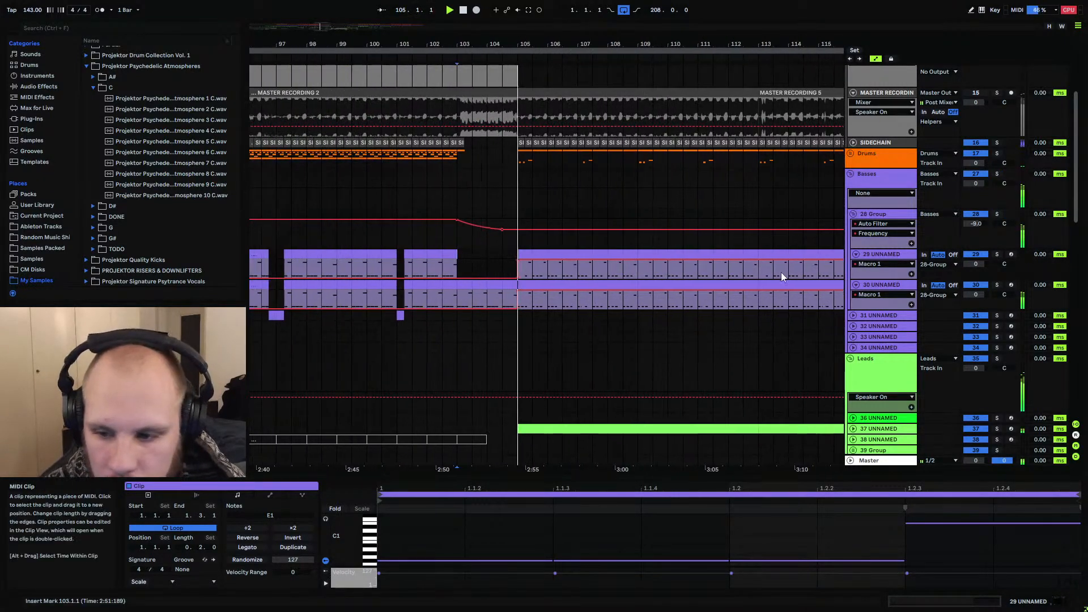
{"action": "double_click", "coordinate": [878, 286]}
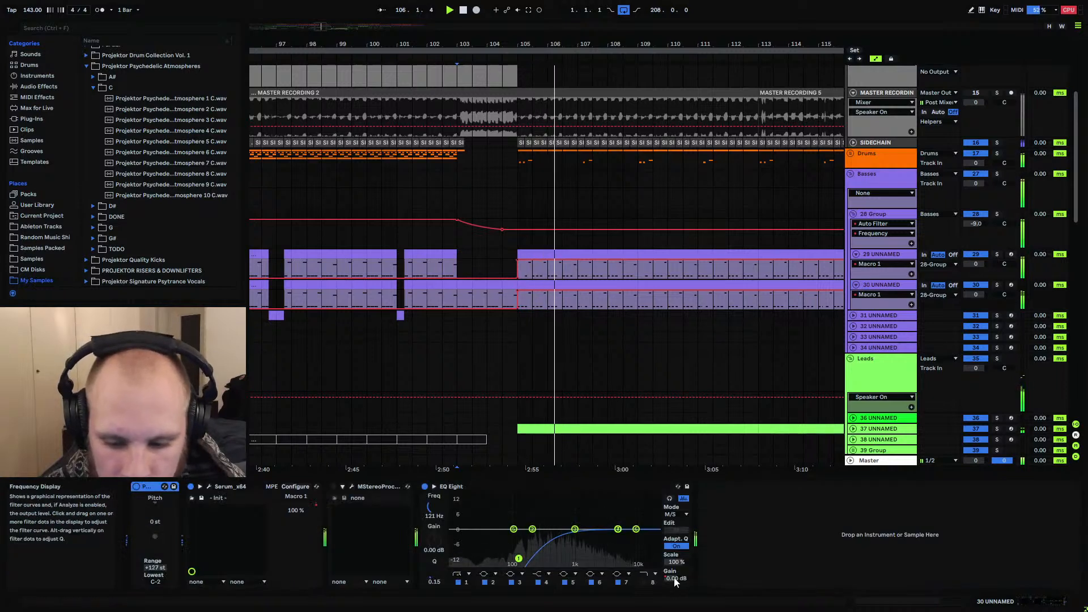
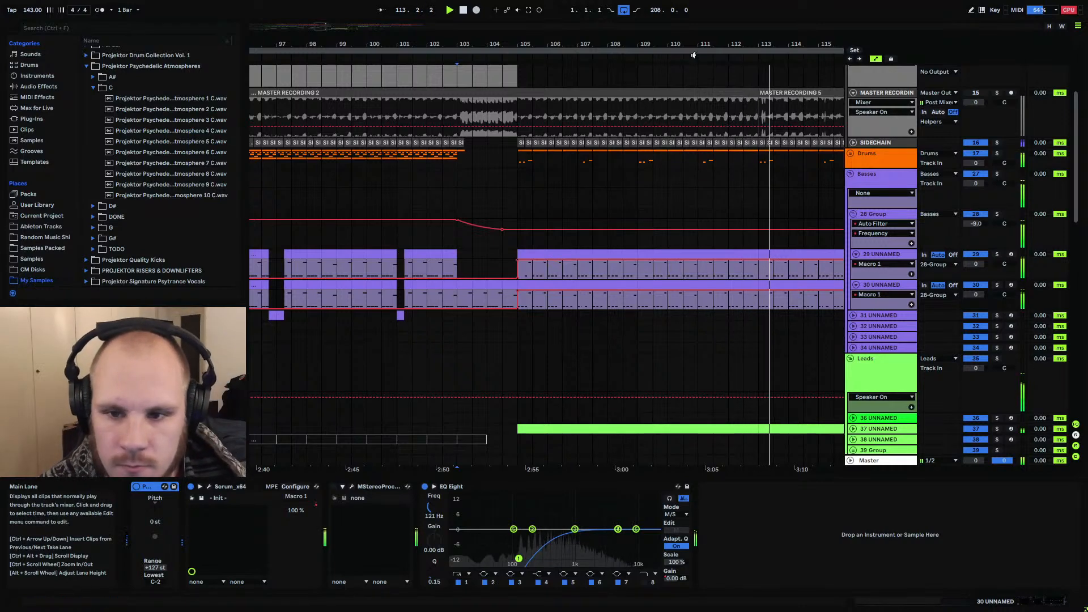
Unfold the Drums group and copy 22 UNNAMED's snare clips from bars 89 to 97 to bar 105
{"action": "left_click_drag", "start_coordinate": [689, 48], "coordinate": [632, 5]}
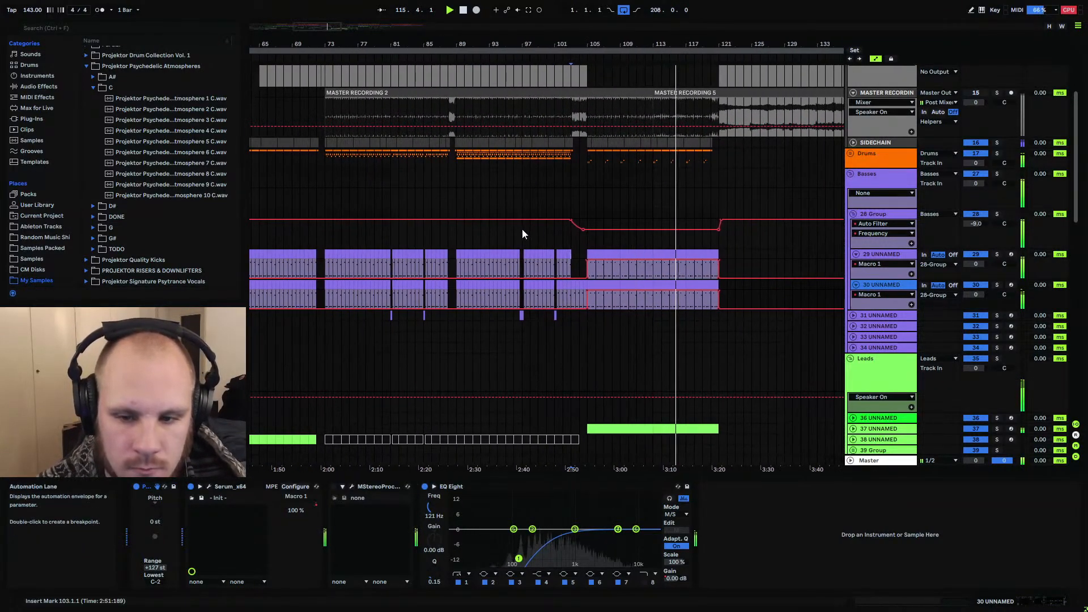
{"action": "left_click", "coordinate": [850, 153]}
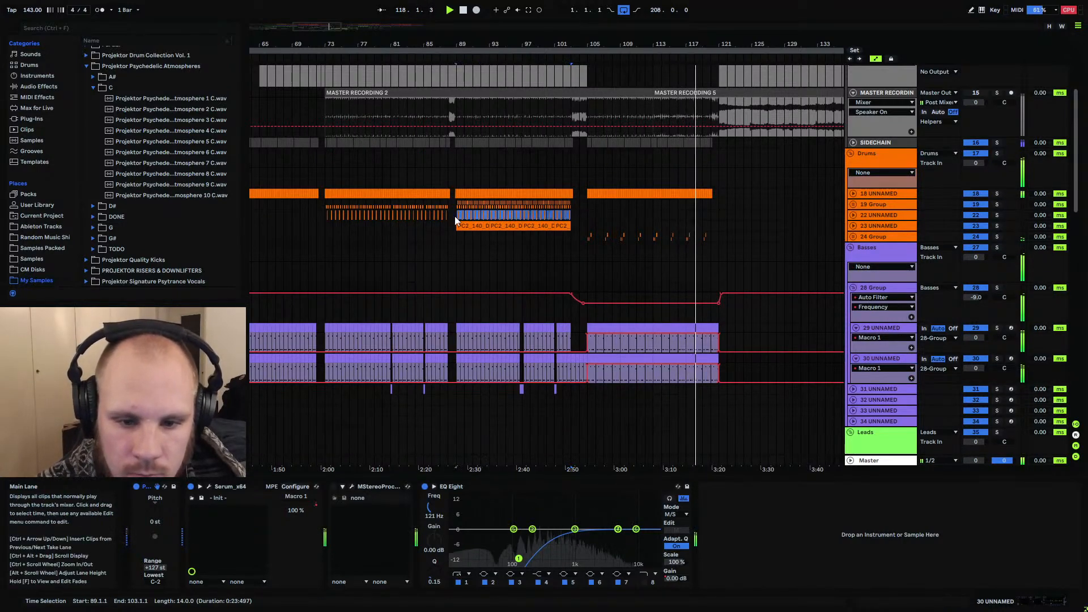
{"action": "left_click_drag", "start_coordinate": [454, 216], "coordinate": [500, 224]}
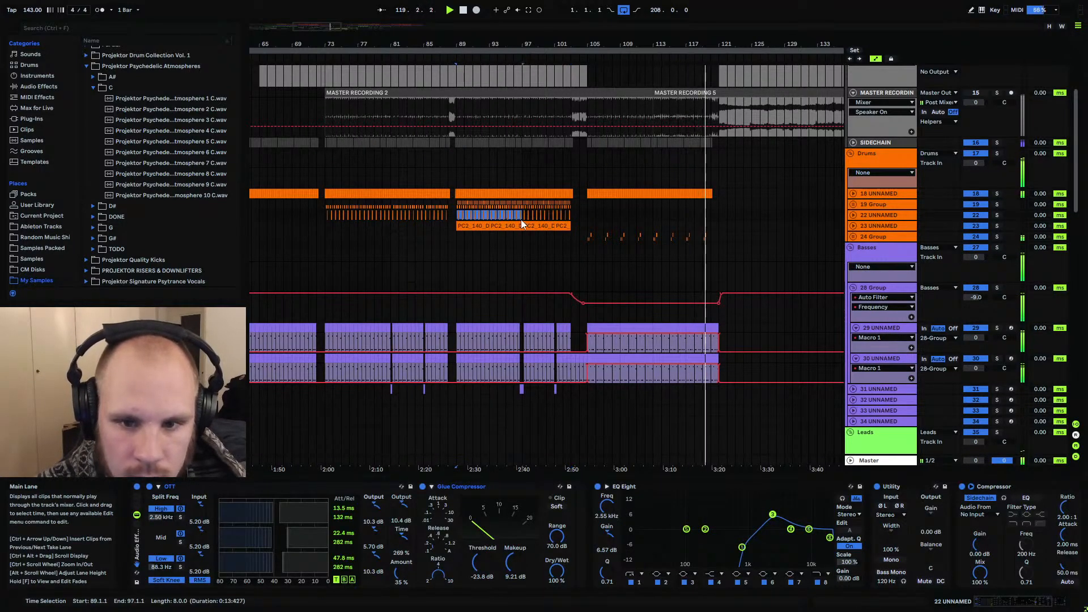
{"action": "left_click", "coordinate": [589, 216]}
{"action": "key", "text": "ctrl+v"}
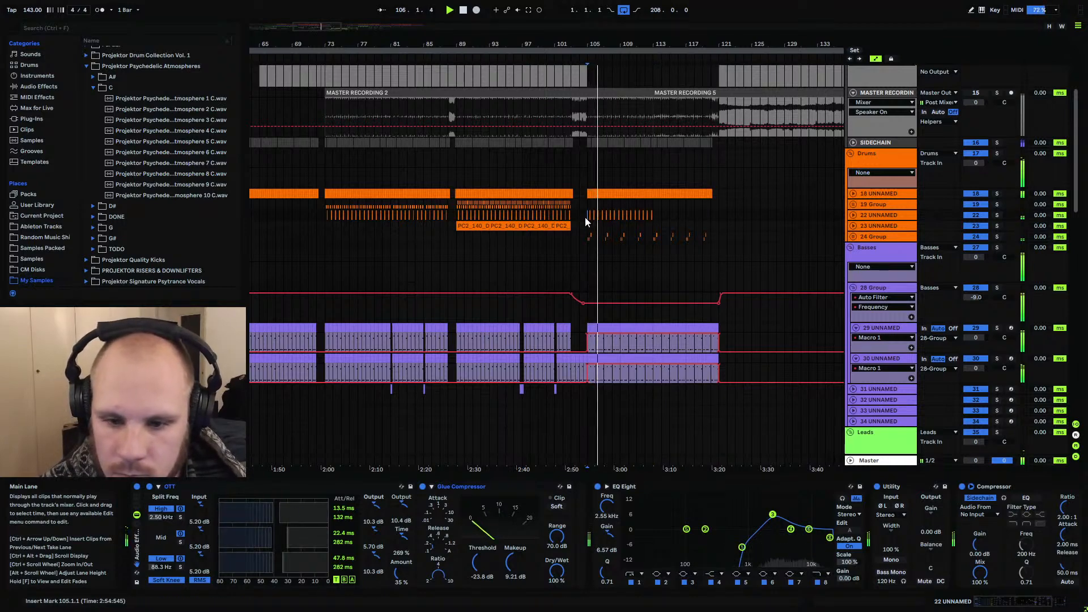
Add an audio track below 22 UNNAMED and paste a copy of the PC2_Snare_12 clip there at 105.3.3
{"action": "left_click_drag", "start_coordinate": [609, 44], "coordinate": [766, 178]}
{"action": "left_click", "coordinate": [882, 215]}
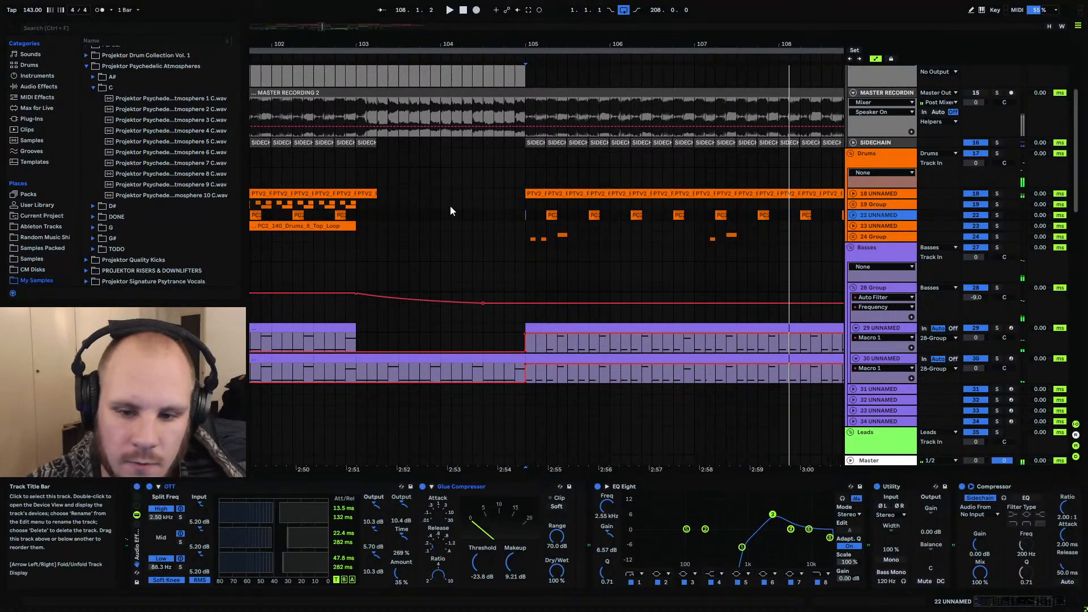
{"action": "key", "text": "ctrl+t"}
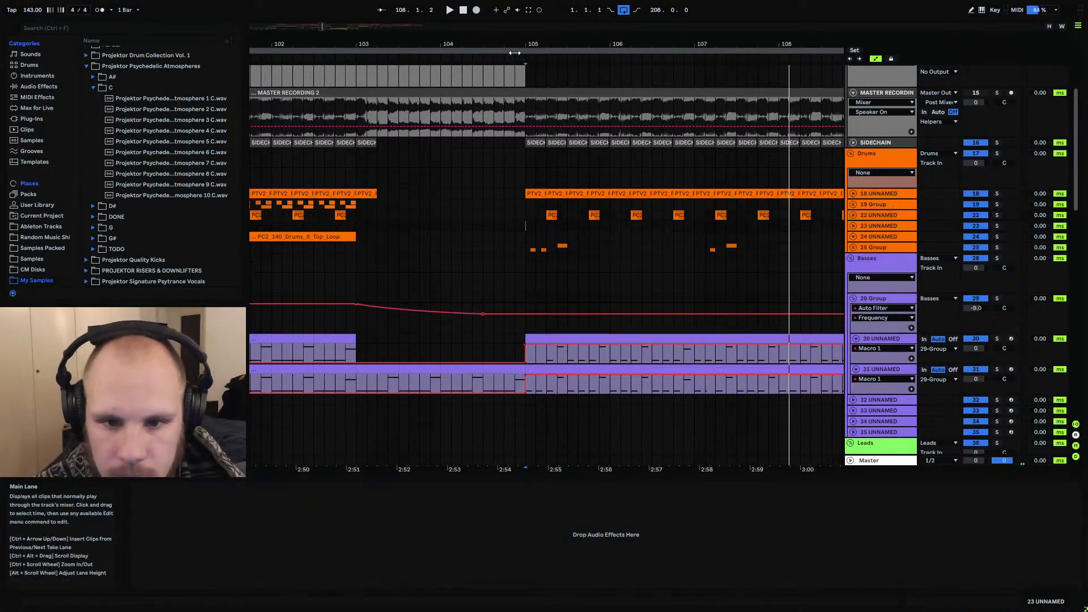
{"action": "left_click_drag", "start_coordinate": [534, 44], "coordinate": [549, 105]}
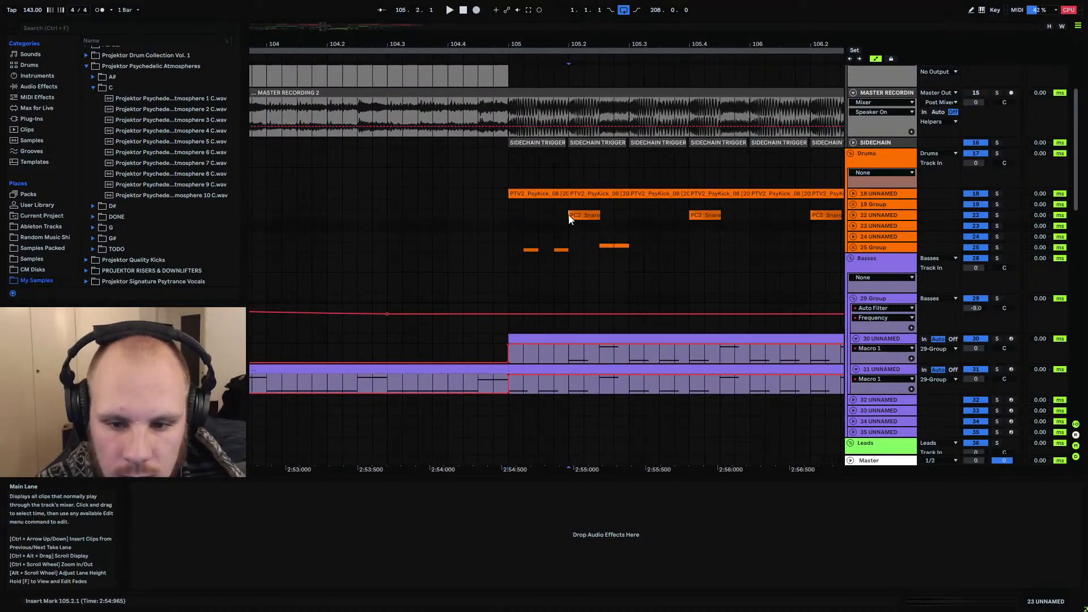
{"action": "left_click", "coordinate": [604, 217]}
{"action": "left_click", "coordinate": [660, 226]}
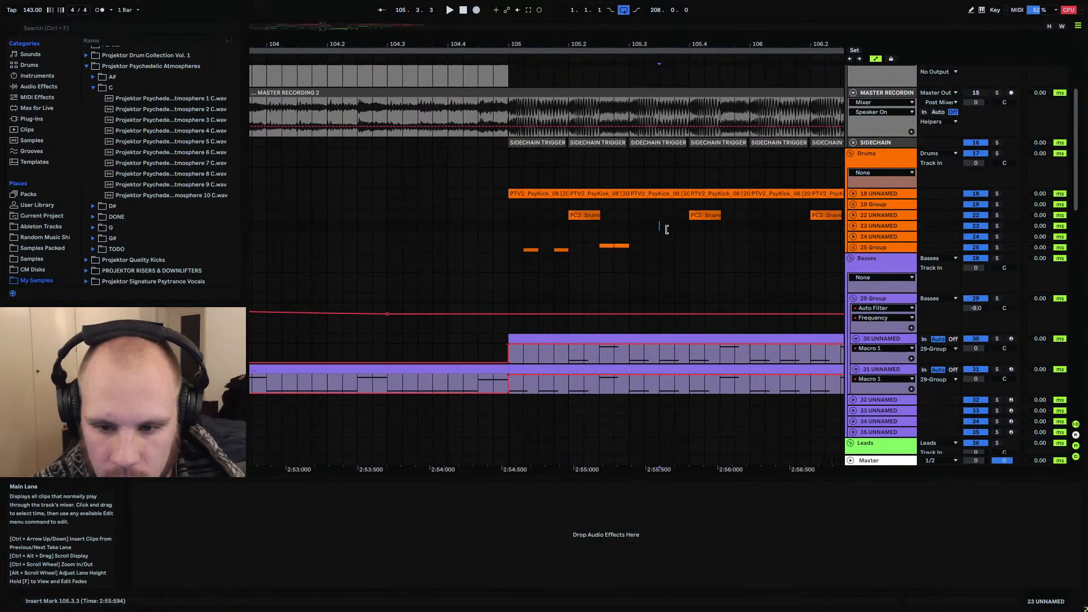
{"action": "key", "text": "ctrl+v"}
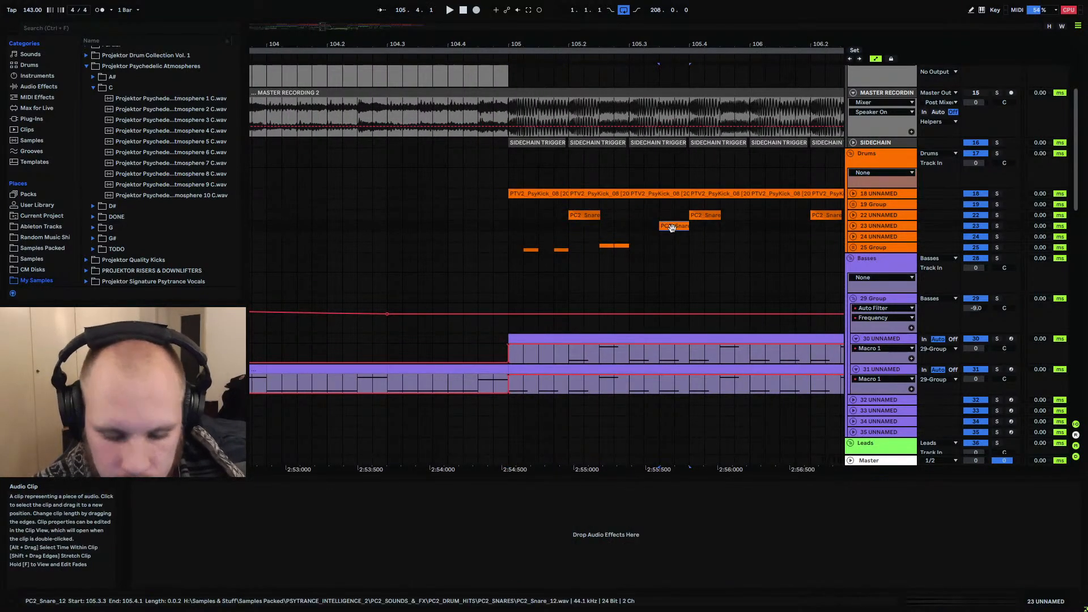
Unfold 23 UNNAMED, stretch a fade-in across its whole snare clip, and audition it from 105.3.3
{"action": "left_click", "coordinate": [852, 225]}
{"action": "left_click_drag", "start_coordinate": [662, 233], "coordinate": [744, 244]}
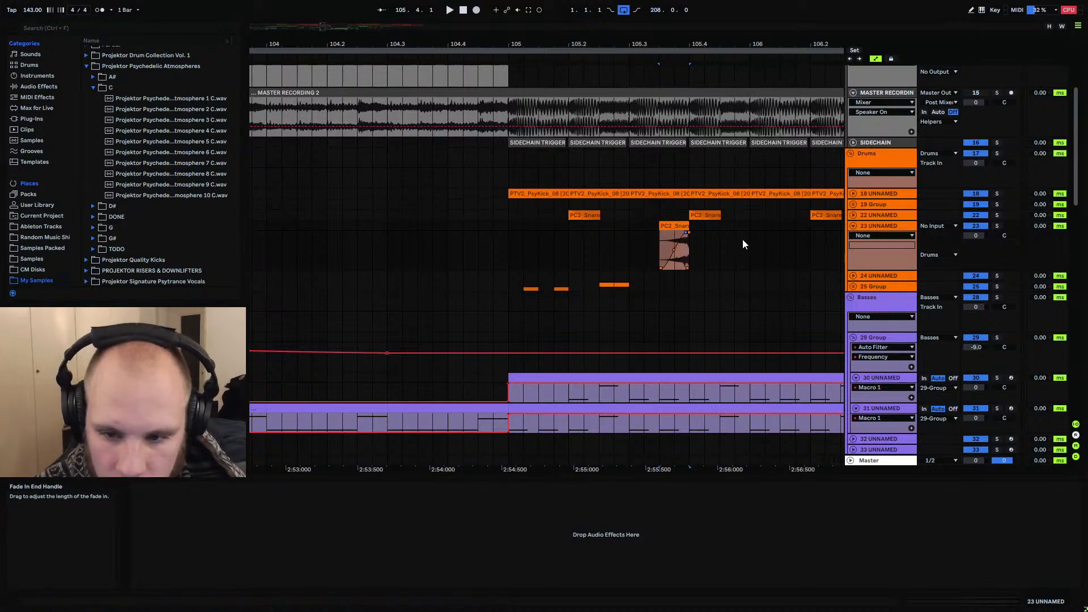
{"action": "left_click", "coordinate": [657, 243]}
{"action": "key", "text": "space"}
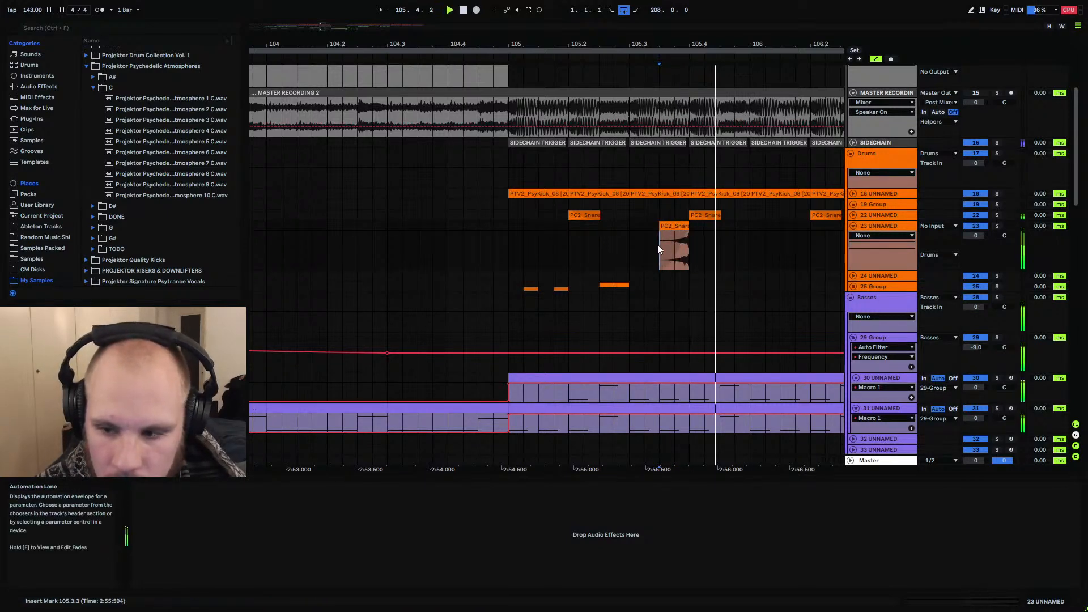
{"action": "left_click_drag", "start_coordinate": [690, 44], "coordinate": [691, 101]}
{"action": "key", "text": "space"}
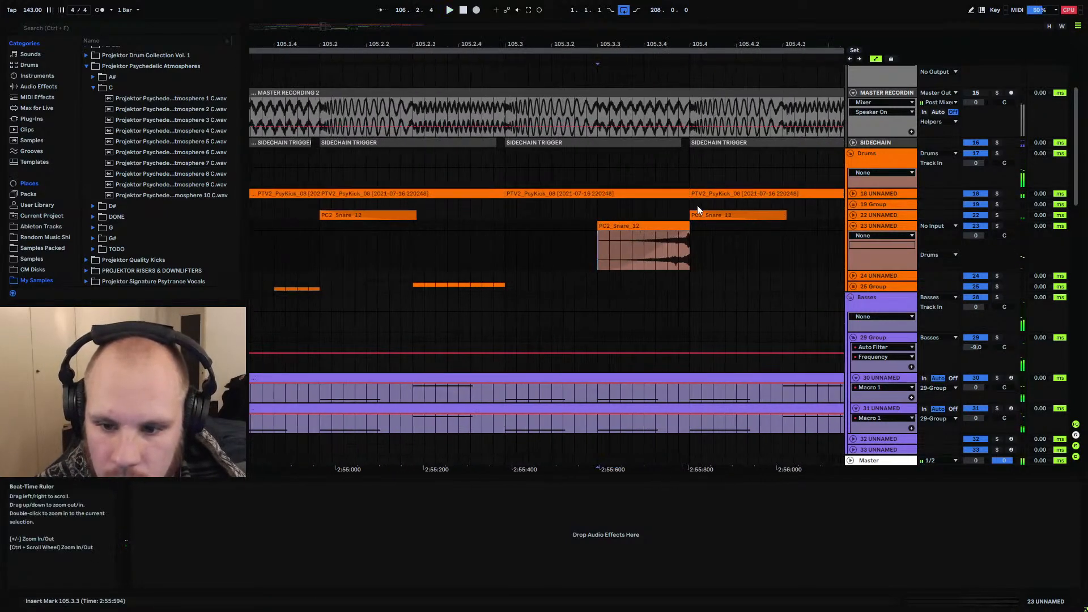
Reverse 23 UNNAMED's snare clip with its end at 105.4.1, and set the track's volume to -20 dB
{"action": "left_click_drag", "start_coordinate": [688, 225], "coordinate": [693, 224]}
{"action": "left_click", "coordinate": [854, 215]}
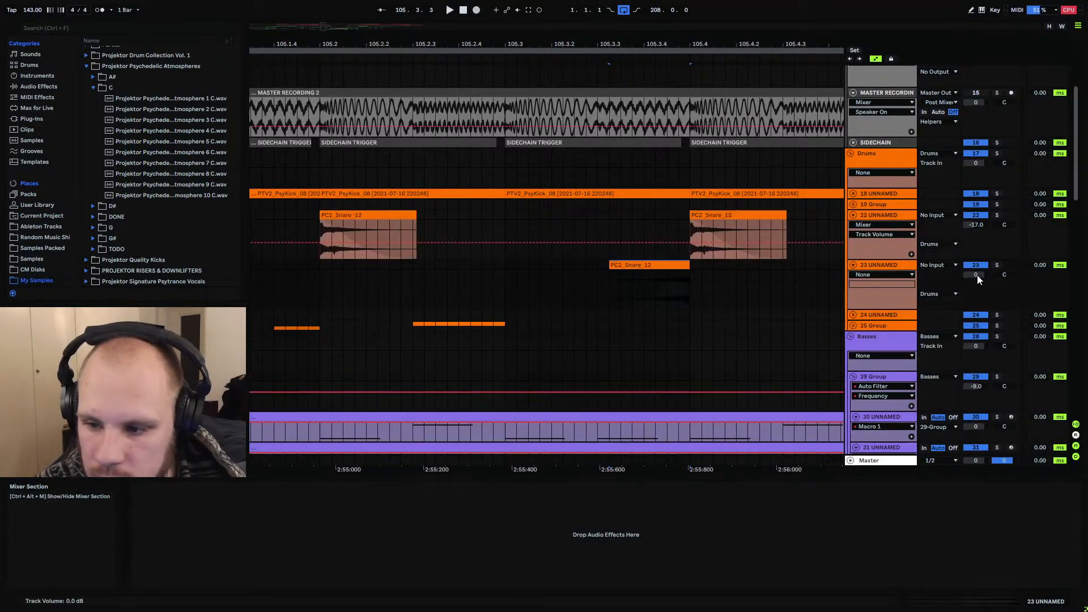
{"action": "left_click", "coordinate": [976, 274]}
{"action": "type", "text": "-20"}
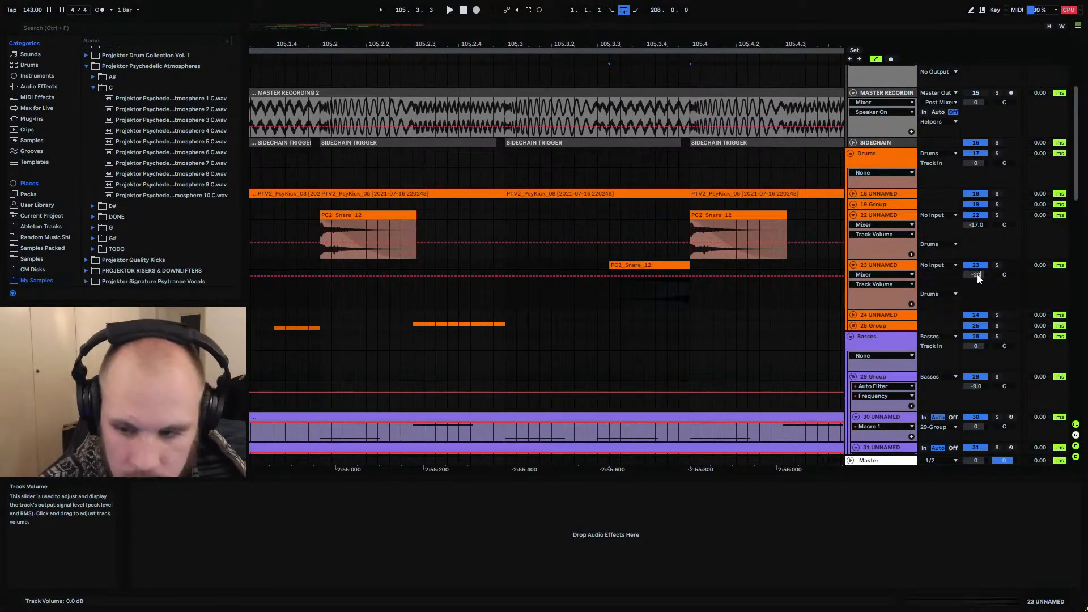
{"action": "key", "text": "Return"}
Trim the start of the reversed snare clip to 105.3.4 and audition it from 105.3.1
{"action": "key", "text": "space"}
{"action": "mouse_move", "coordinate": [606, 44]}
{"action": "left_mouse_down"}
{"action": "mouse_move", "coordinate": [605, 11]}
{"action": "mouse_move", "coordinate": [605, 29]}
{"action": "left_mouse_up"}
{"action": "key", "text": "space"}
{"action": "mouse_move", "coordinate": [659, 265]}
{"action": "left_mouse_down"}
{"action": "mouse_move", "coordinate": [645, 266]}
{"action": "mouse_move", "coordinate": [655, 267]}
{"action": "left_mouse_up"}
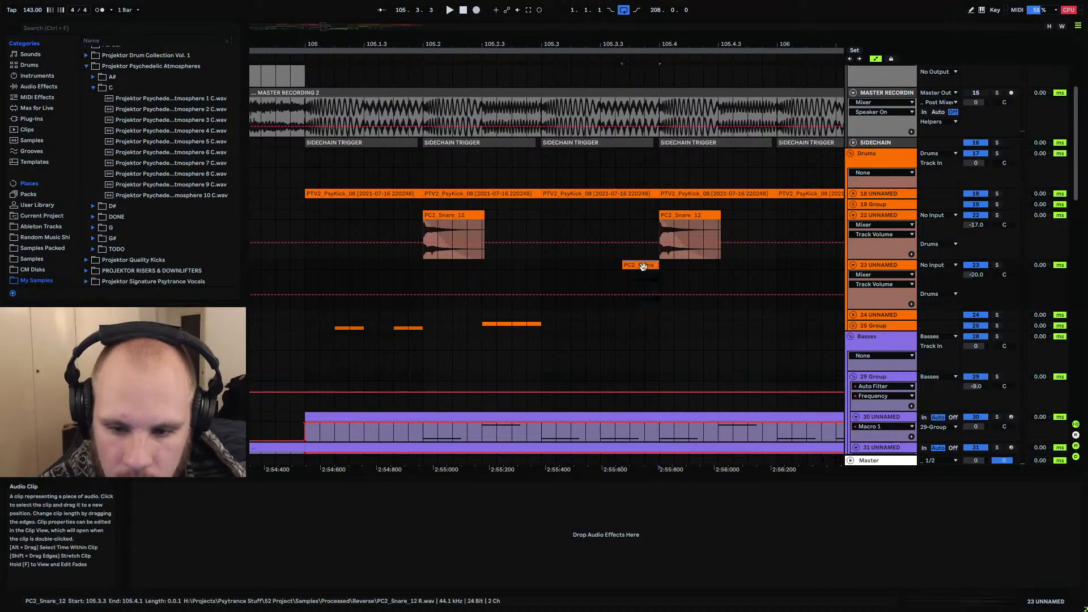
{"action": "key", "text": "space"}
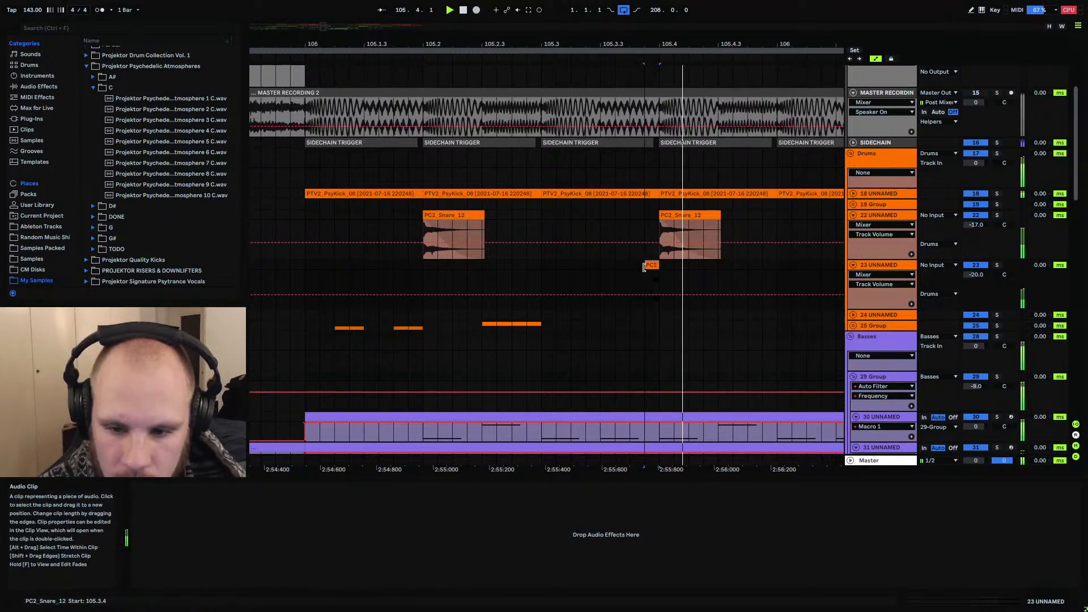
{"action": "left_click", "coordinate": [615, 265]}
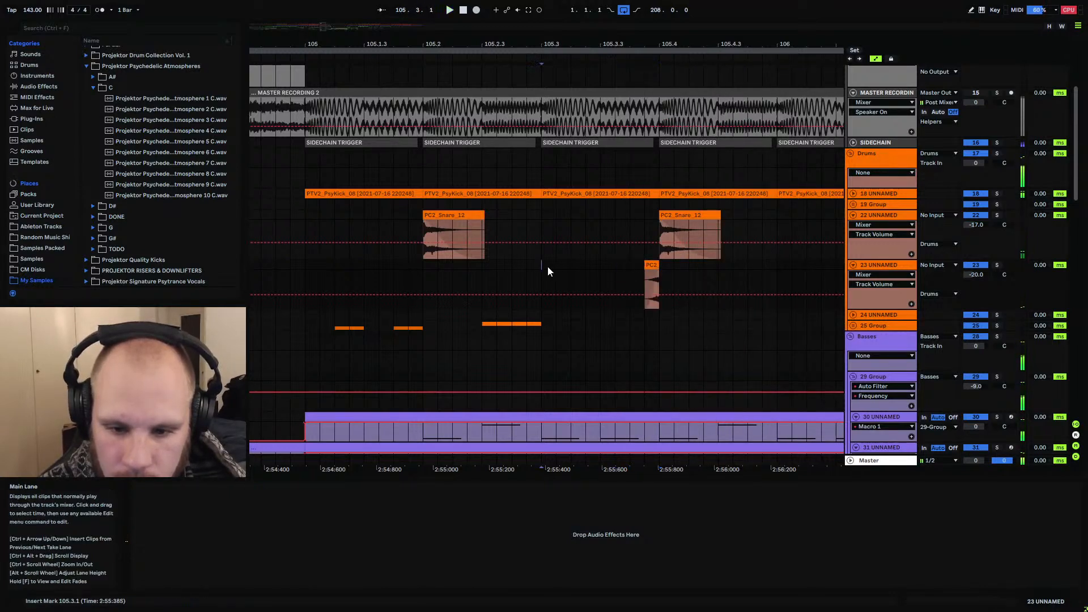
{"action": "key", "text": "space"}
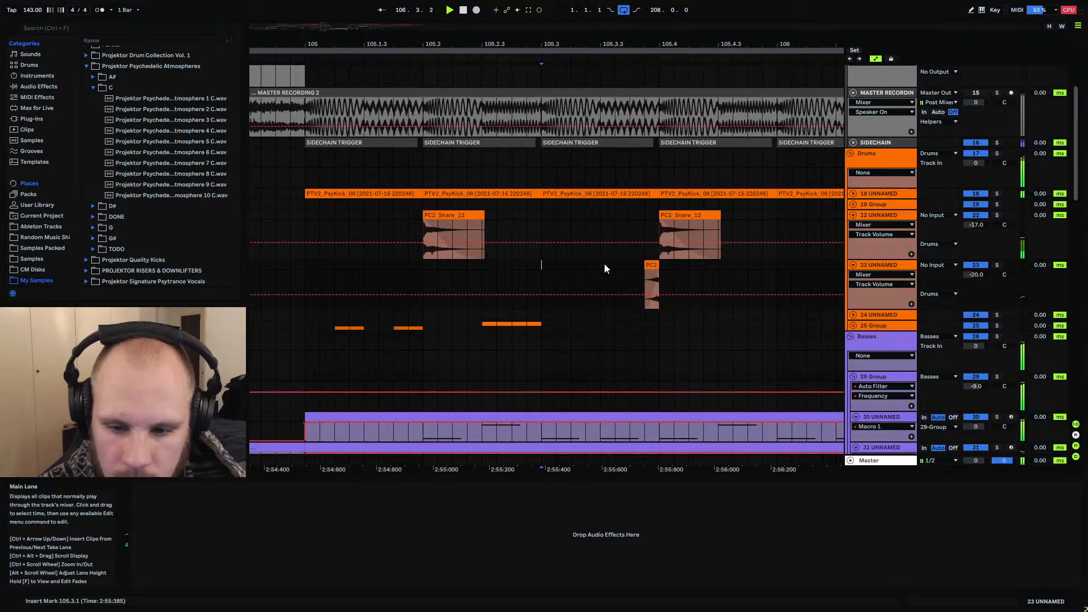
{"action": "key", "text": "space"}
Duplicate 23 UNNAMED's one-bar reversed snare section at bar 105 repeatedly up to bar 113
{"action": "left_click_drag", "start_coordinate": [566, 44], "coordinate": [498, 7]}
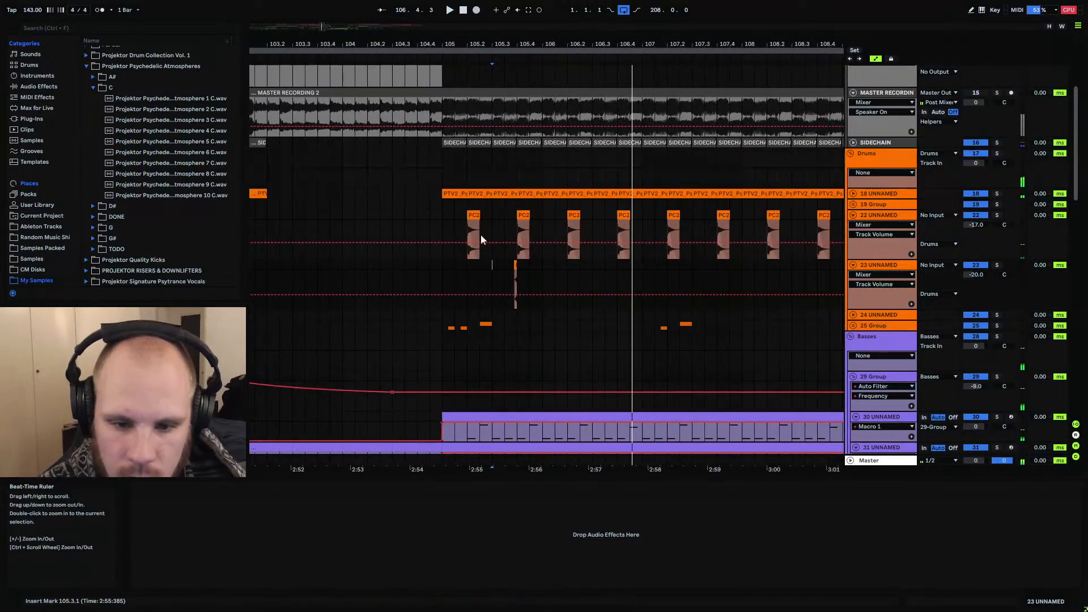
{"action": "left_click_drag", "start_coordinate": [443, 266], "coordinate": [536, 272]}
{"action": "key", "text": "Right"}
{"action": "key", "text": "Right"}
{"action": "key", "text": "Right"}
{"action": "key", "text": "Right"}
{"action": "key", "text": "Right"}
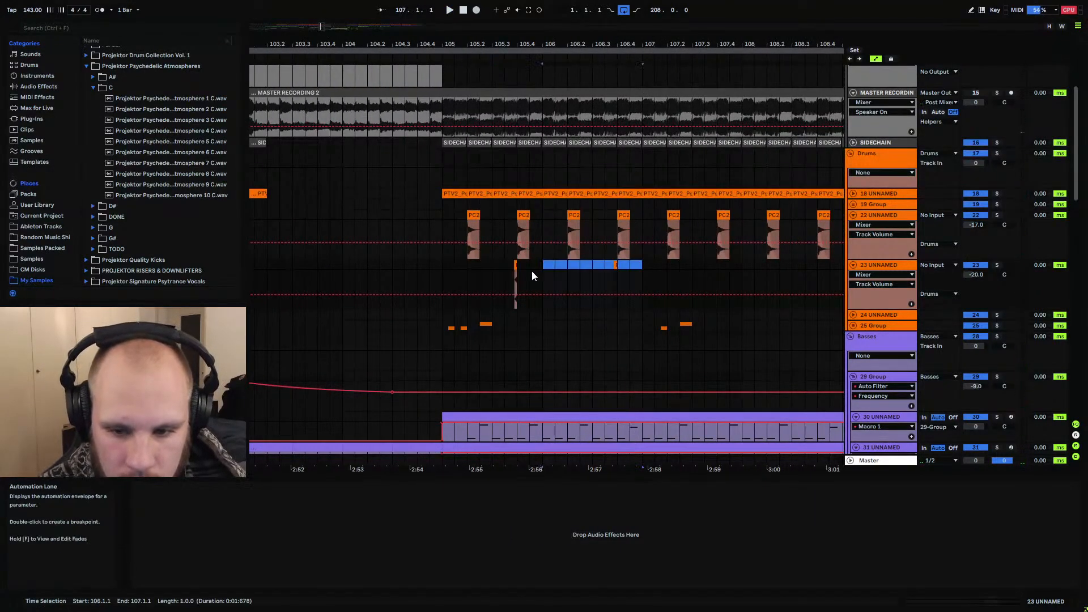
{"action": "key", "text": "Right"}
{"action": "key", "text": "Right"}
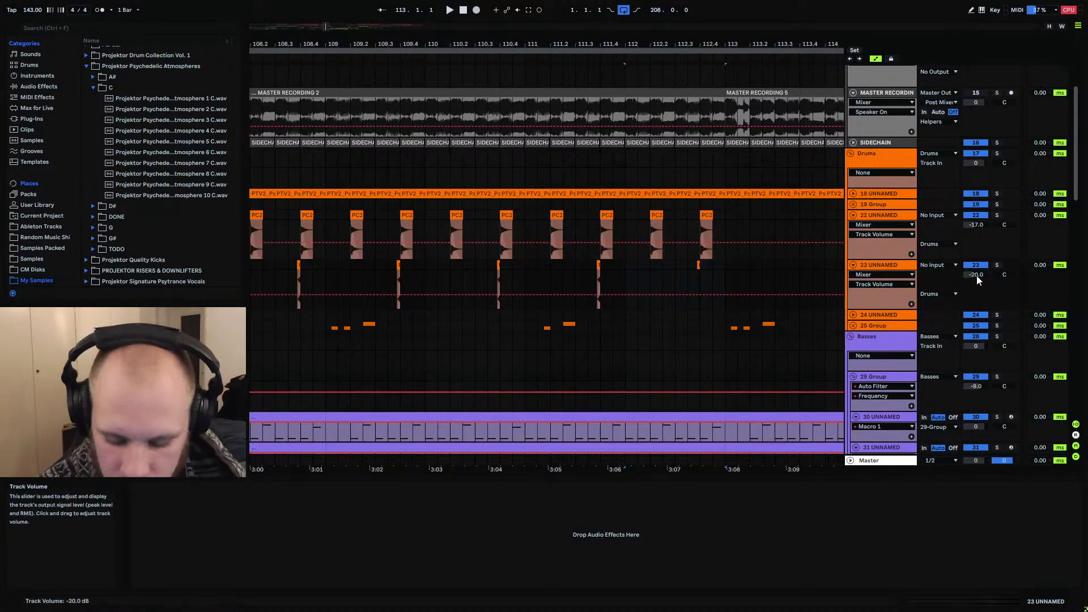
Lower 23 UNNAMED's volume to -26 dB and play the section from bar 105
{"action": "scroll", "coordinate": [977, 276], "scroll_direction": "down", "scroll_amount": 6}
{"action": "key", "text": "space"}
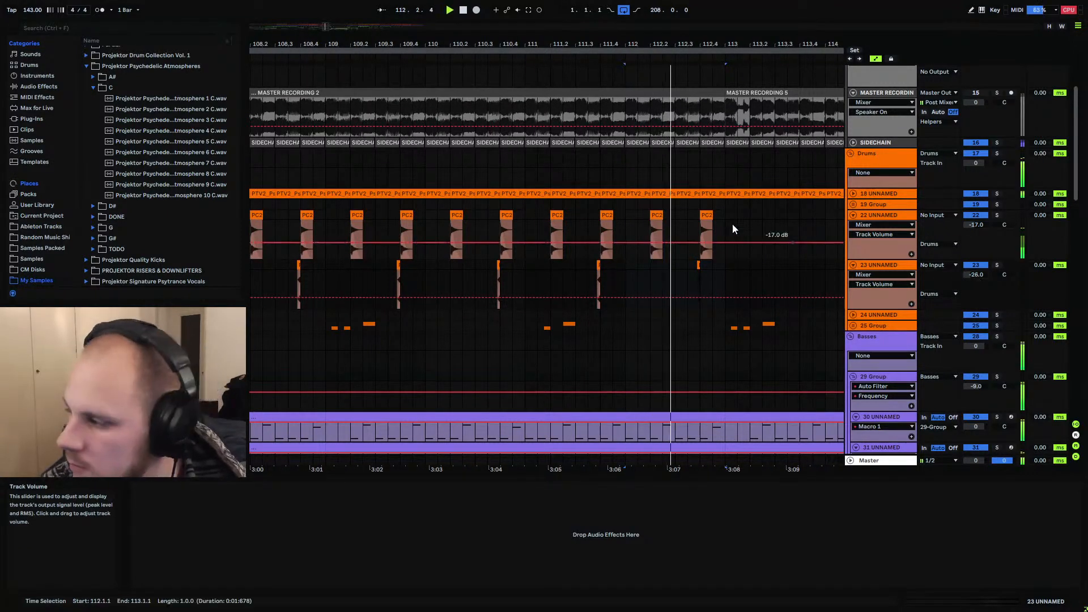
{"action": "left_click_drag", "start_coordinate": [570, 43], "coordinate": [571, 22]}
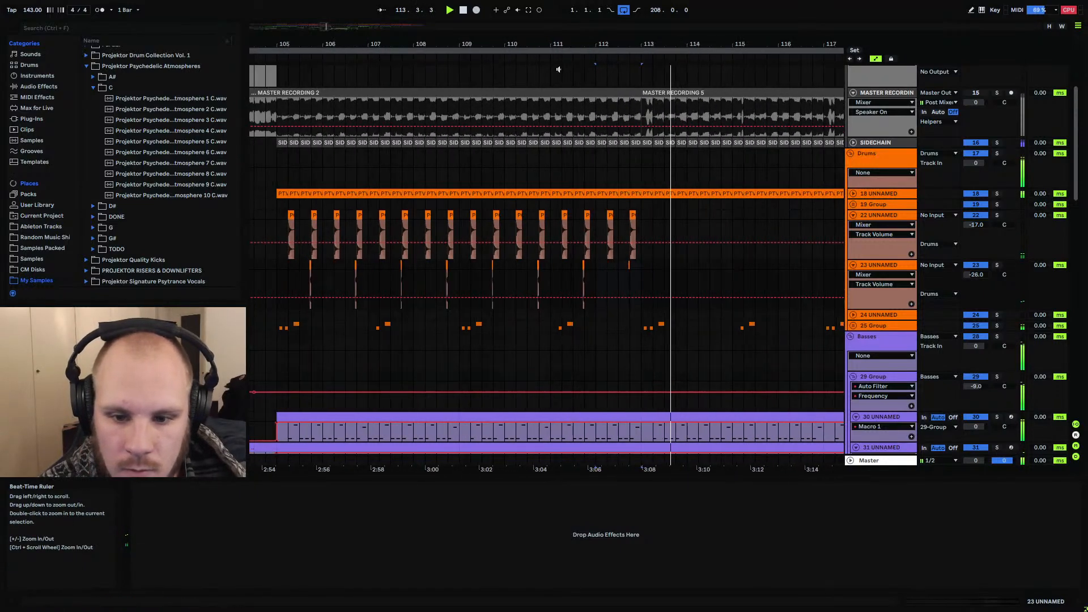
{"action": "left_click", "coordinate": [278, 56]}
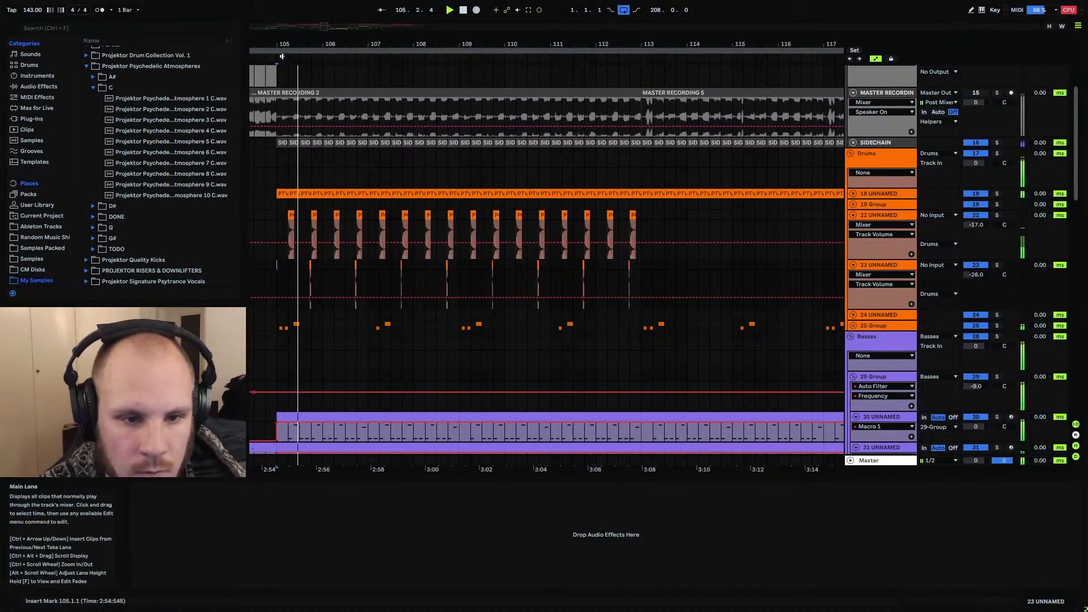
{"action": "mouse_move", "coordinate": [282, 43]}
{"action": "left_mouse_down"}
{"action": "mouse_move", "coordinate": [282, 74]}
{"action": "mouse_move", "coordinate": [284, 53]}
{"action": "left_mouse_up"}
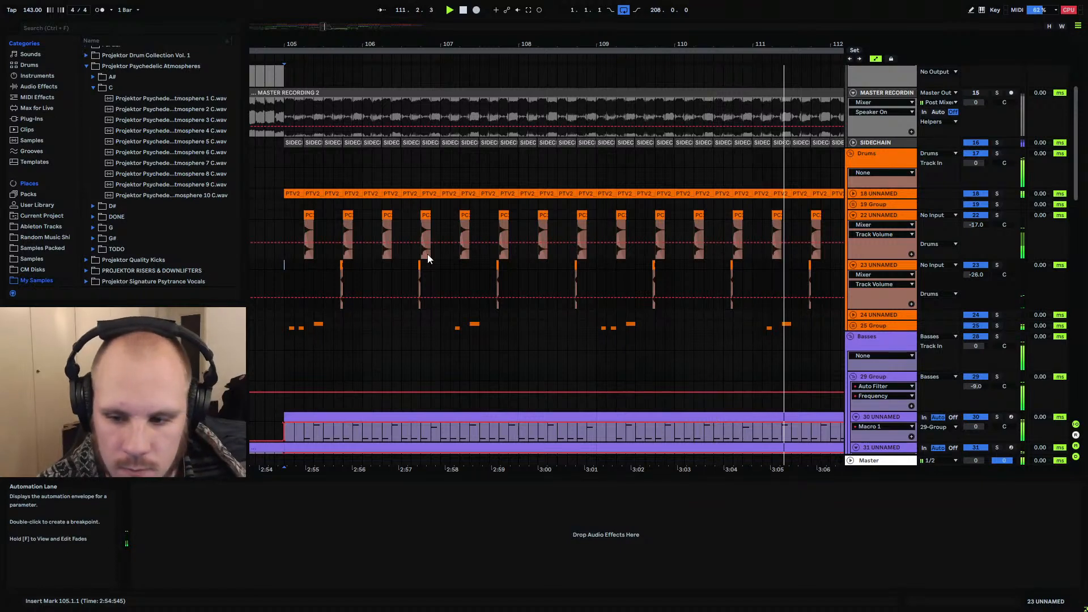
Replace 23 UNNAMED with an empty track and delete 22 UNNAMED's snare clips from bar 105 to 113
{"action": "left_click", "coordinate": [976, 266]}
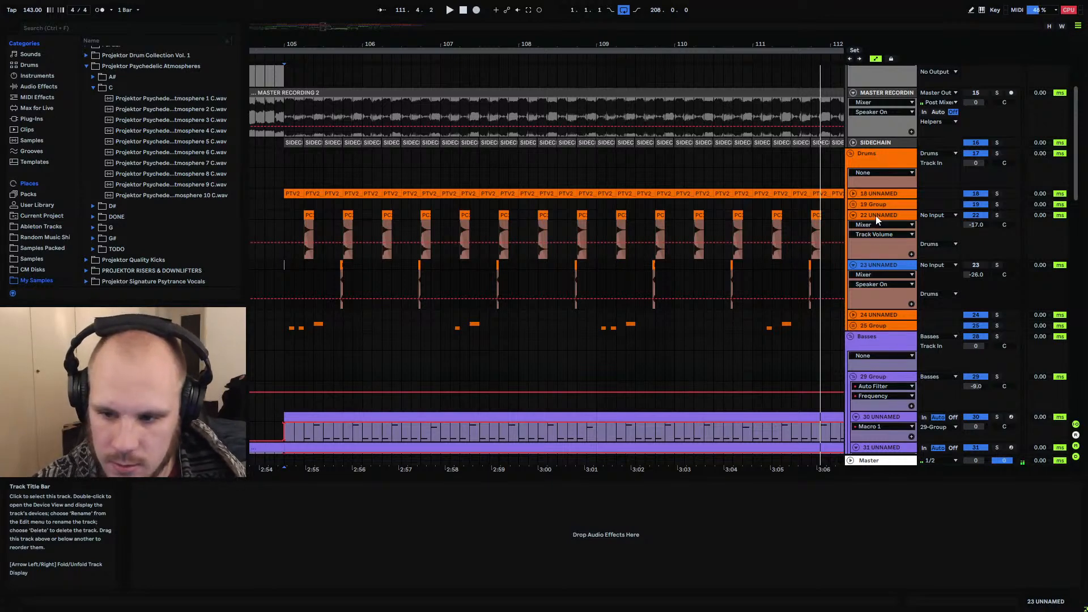
{"action": "key", "text": "Delete"}
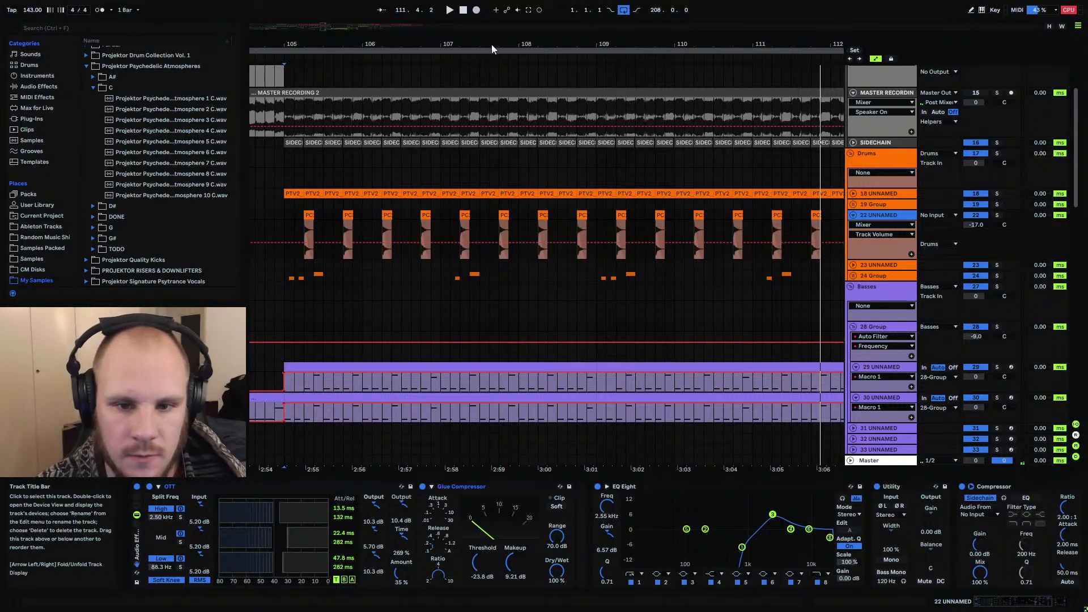
{"action": "key", "text": "ctrl+z"}
{"action": "left_click_drag", "start_coordinate": [485, 44], "coordinate": [453, 3]}
{"action": "left_click_drag", "start_coordinate": [417, 214], "coordinate": [582, 223]}
{"action": "key", "text": "Delete"}
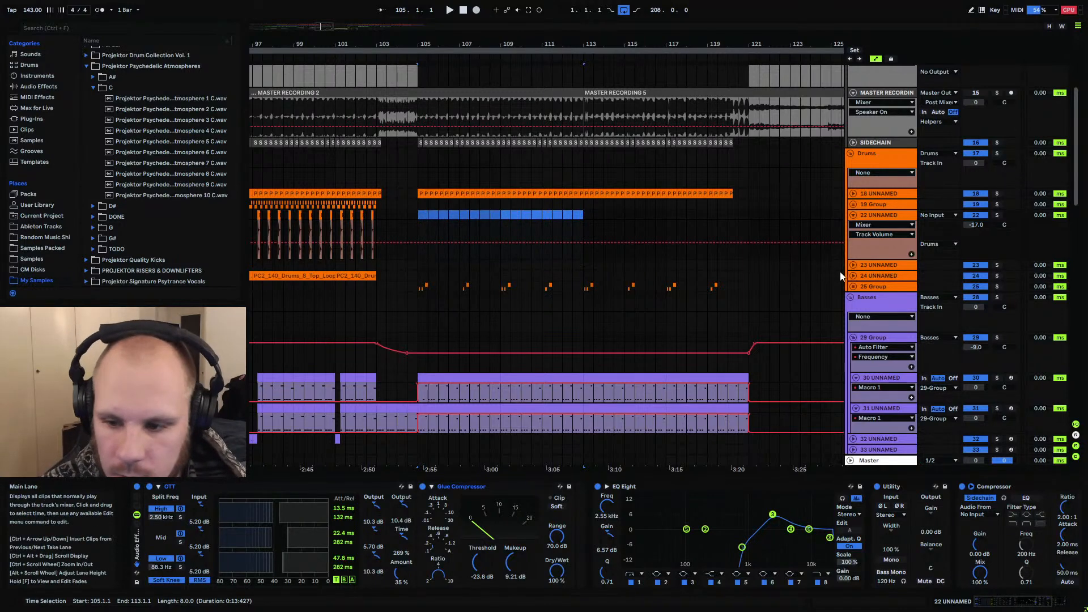
Expand 23 UNNAMED and browse Samples Packed to Sounds of KSHMR Vol.3's KSHMR_Pre-Shifted_Claps folder among the drum claps
{"action": "left_click", "coordinate": [853, 266]}
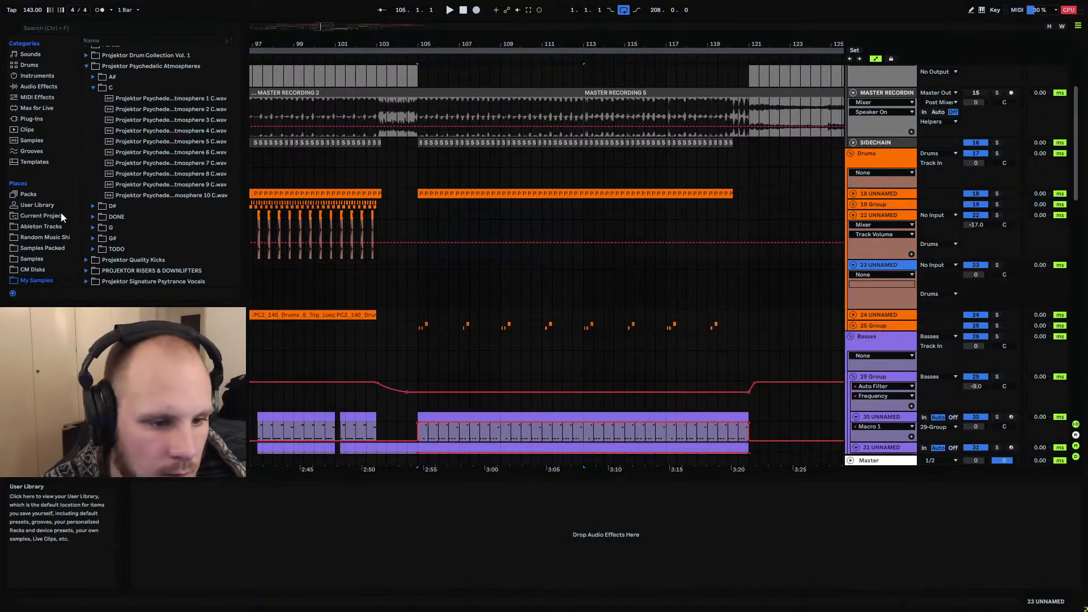
{"action": "scroll", "coordinate": [141, 170], "scroll_direction": "up", "scroll_amount": 5}
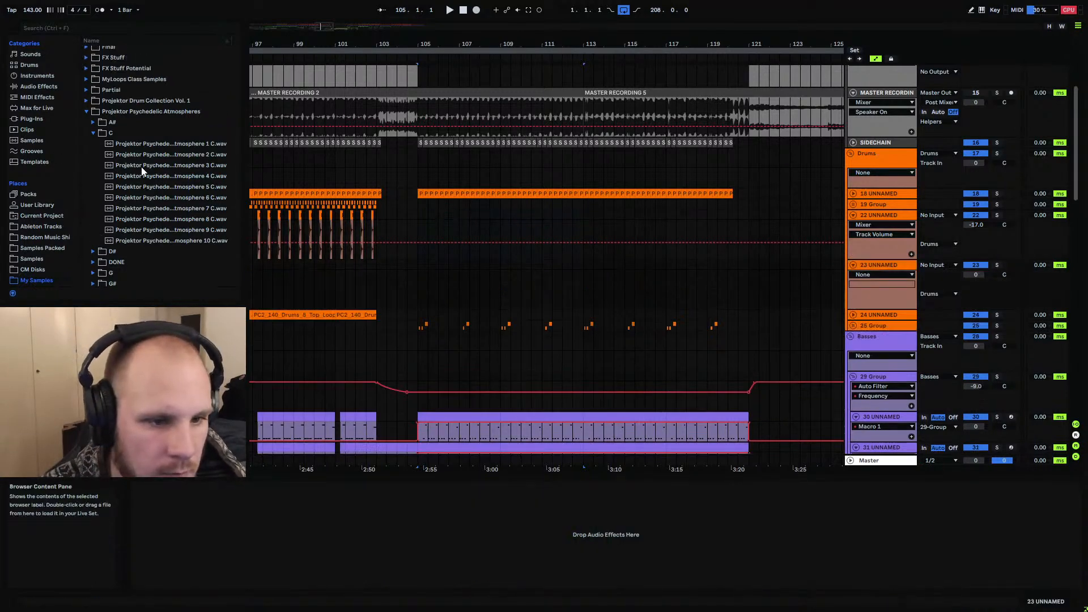
{"action": "left_click", "coordinate": [44, 248]}
{"action": "left_click", "coordinate": [87, 169]}
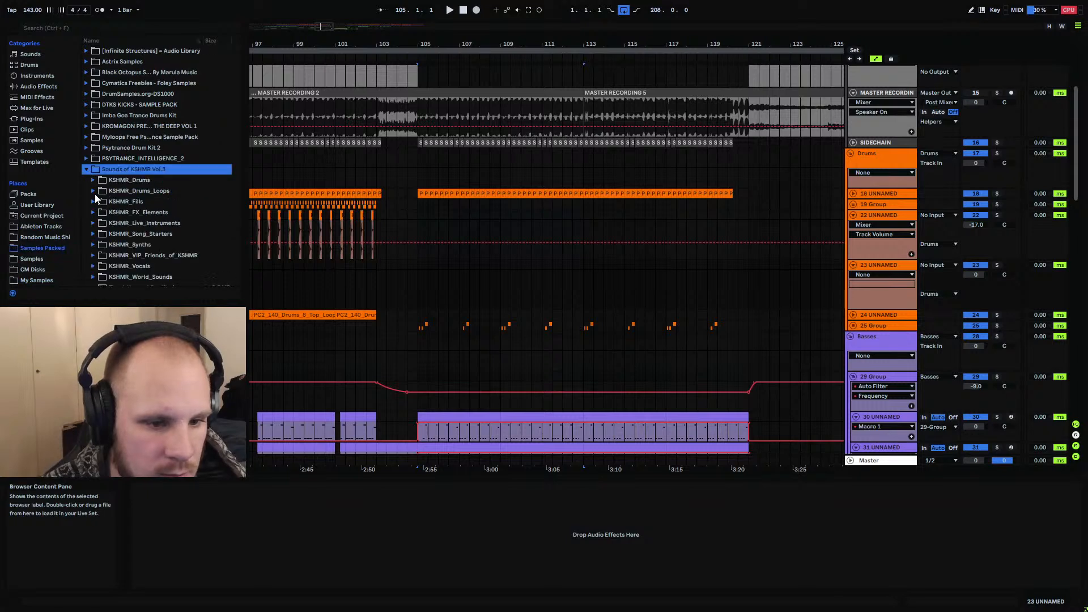
{"action": "left_click", "coordinate": [93, 180]}
{"action": "left_click", "coordinate": [97, 213]}
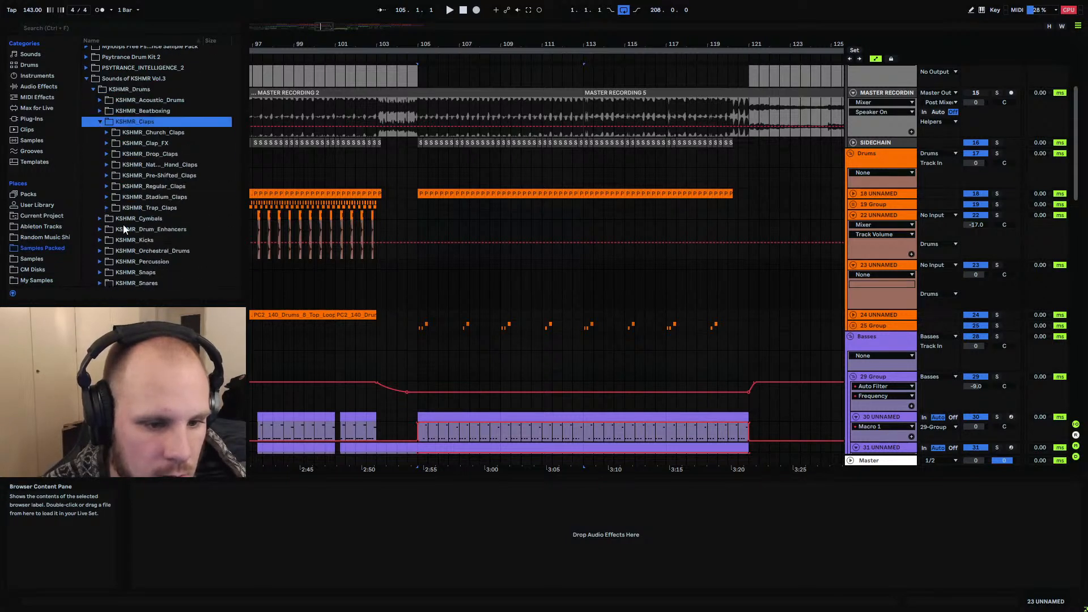
{"action": "left_click", "coordinate": [110, 176]}
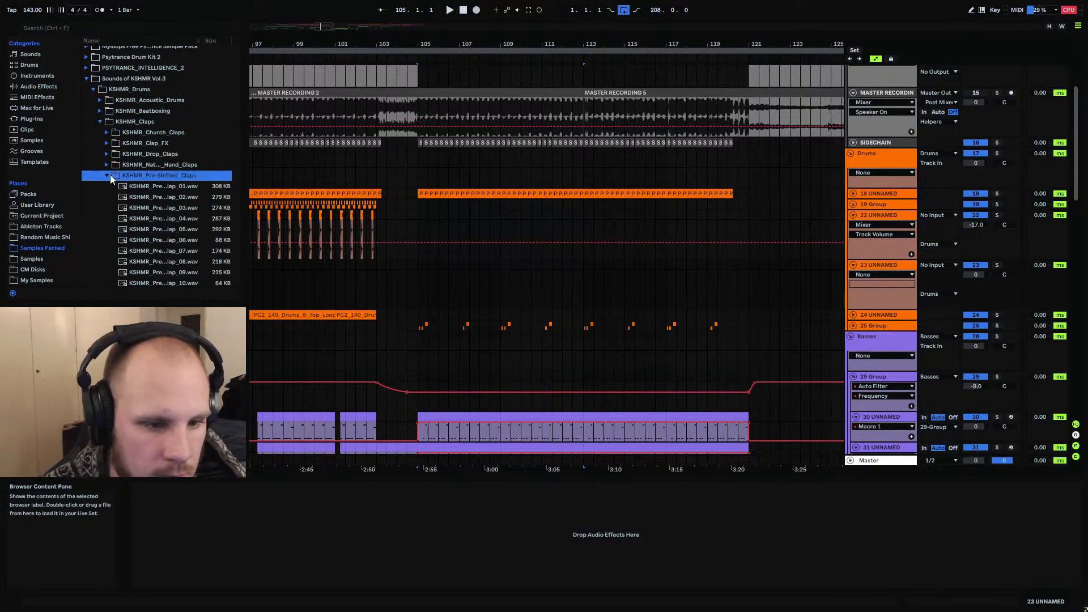
Audition the pre-shifted clap samples and place KSHMR_Pre_Shifted_Clap_05 on 23 UNNAMED at bar 105
{"action": "left_click", "coordinate": [168, 201]}
{"action": "left_click", "coordinate": [167, 211]}
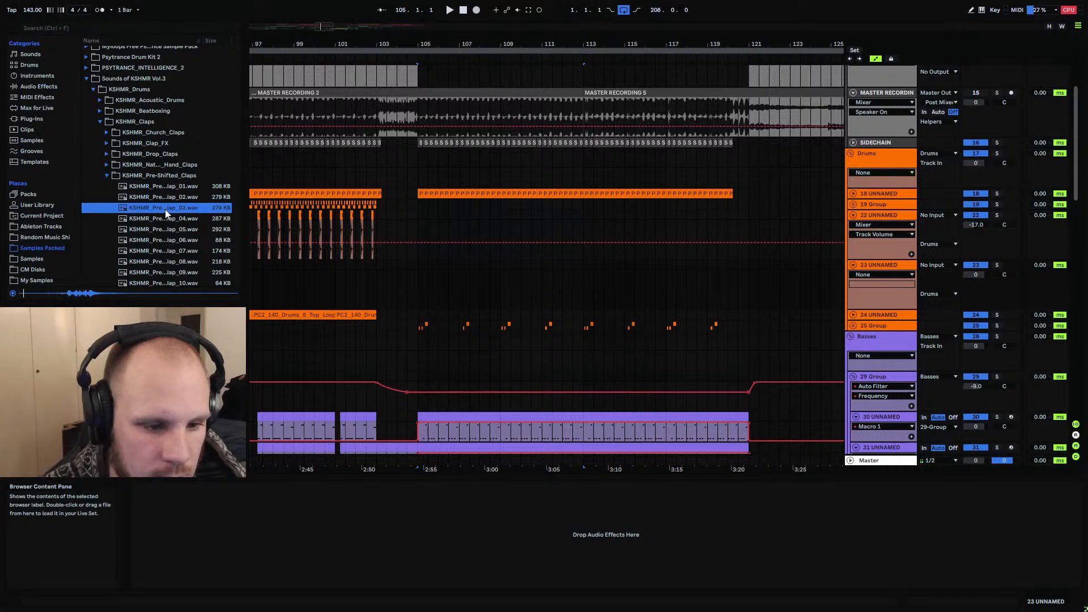
{"action": "left_click", "coordinate": [176, 187]}
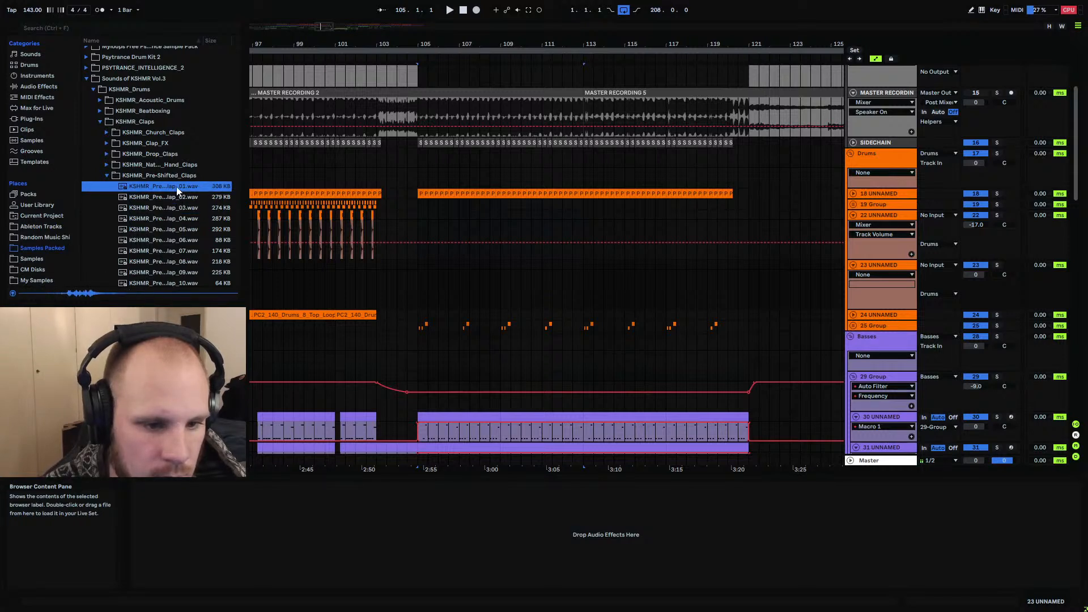
{"action": "left_click", "coordinate": [177, 220]}
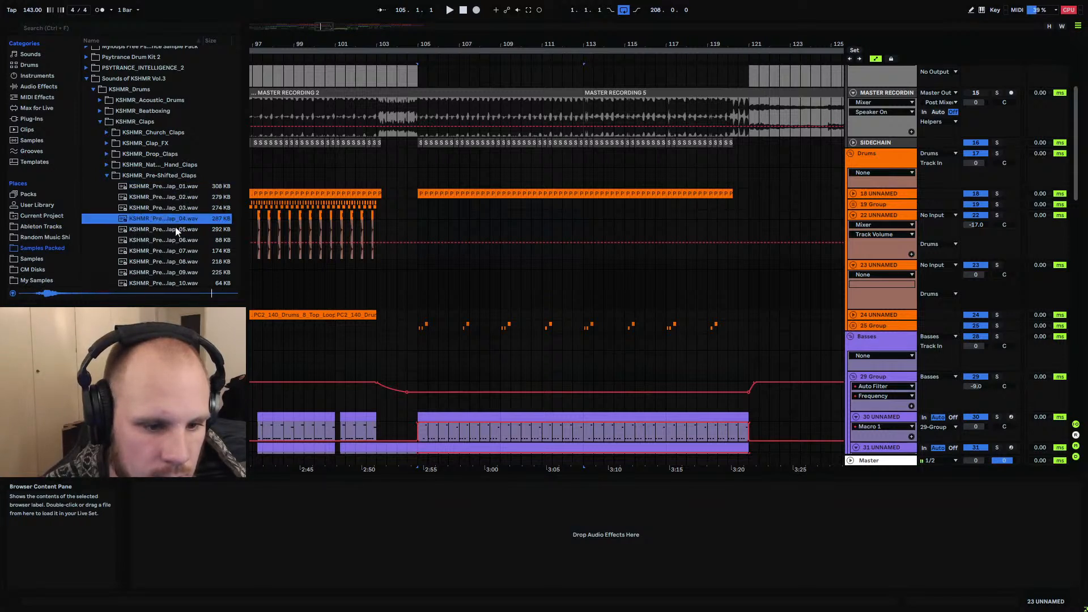
{"action": "left_click", "coordinate": [175, 230]}
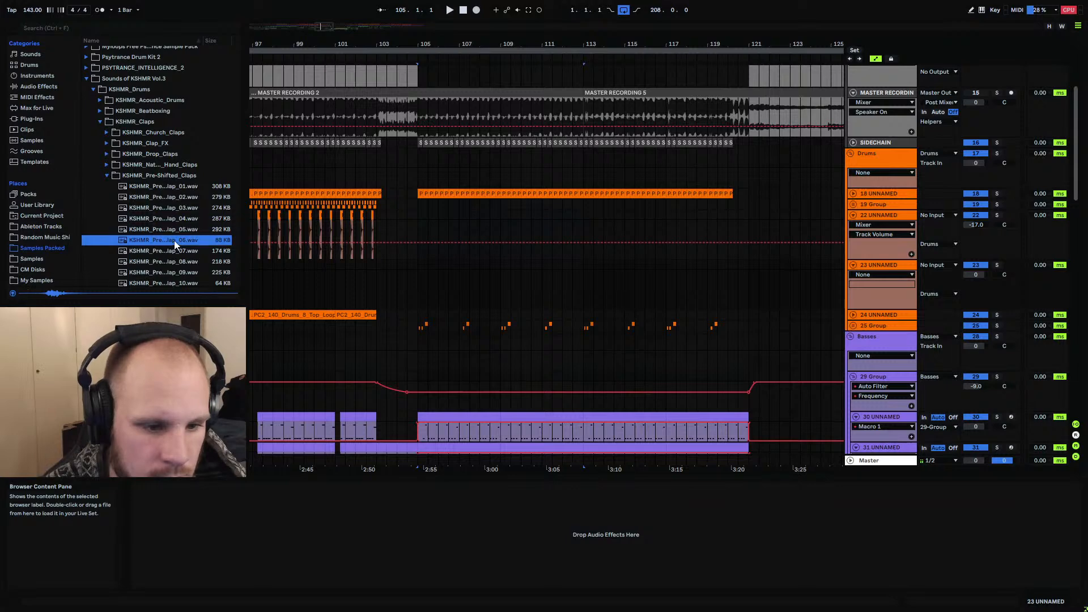
{"action": "left_click_drag", "start_coordinate": [178, 228], "coordinate": [420, 262]}
Move the clap clip's start to 105.1.3 so its hit lands on 105.2, and play it from 105.1.1
{"action": "left_click_drag", "start_coordinate": [421, 45], "coordinate": [422, 136]}
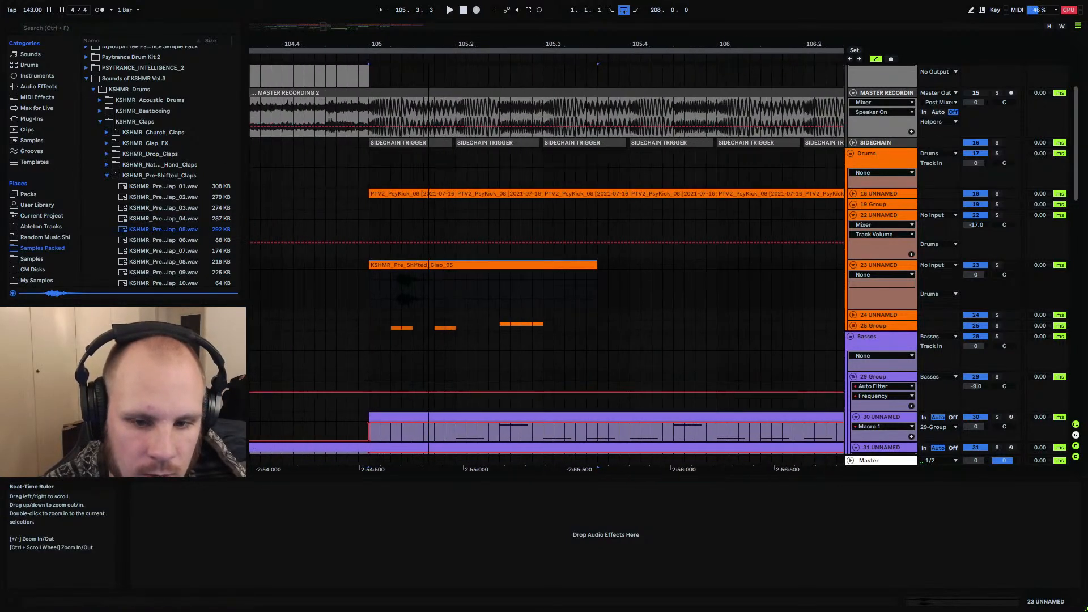
{"action": "left_click_drag", "start_coordinate": [444, 267], "coordinate": [474, 267]}
{"action": "left_click", "coordinate": [369, 265]}
{"action": "key", "text": "space"}
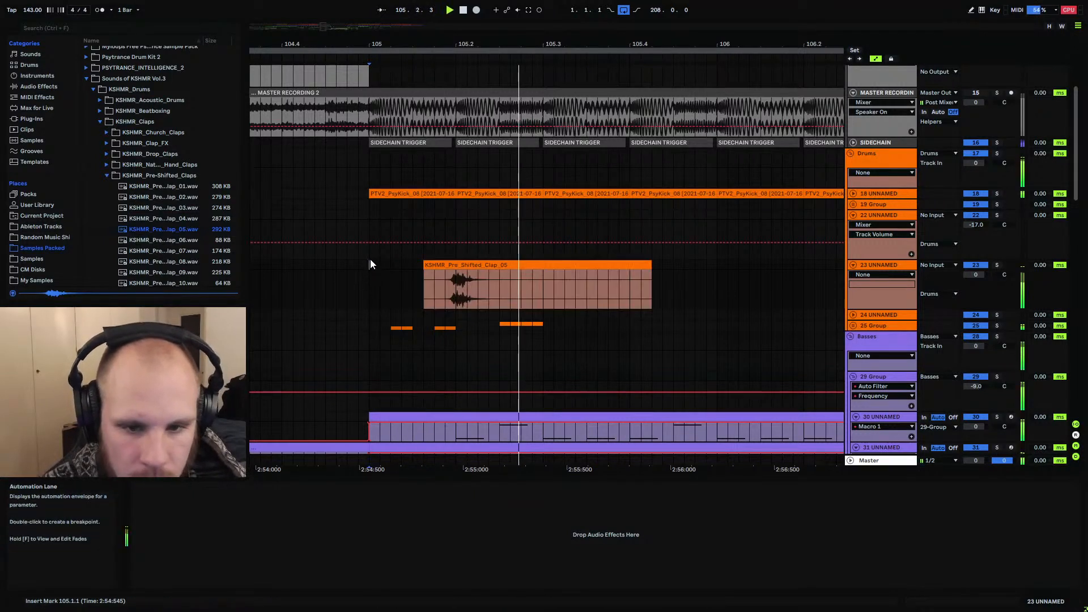
Lower 23 UNNAMED's volume to -15 dB during playback and stop the playback
{"action": "left_click", "coordinate": [977, 276]}
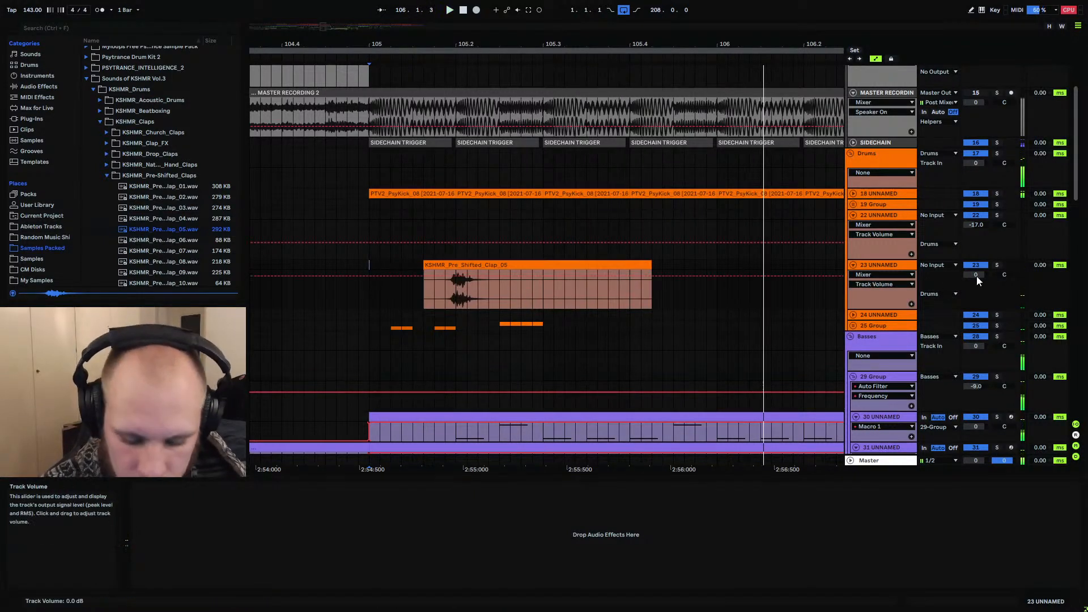
{"action": "left_click_drag", "start_coordinate": [977, 277], "coordinate": [976, 277]}
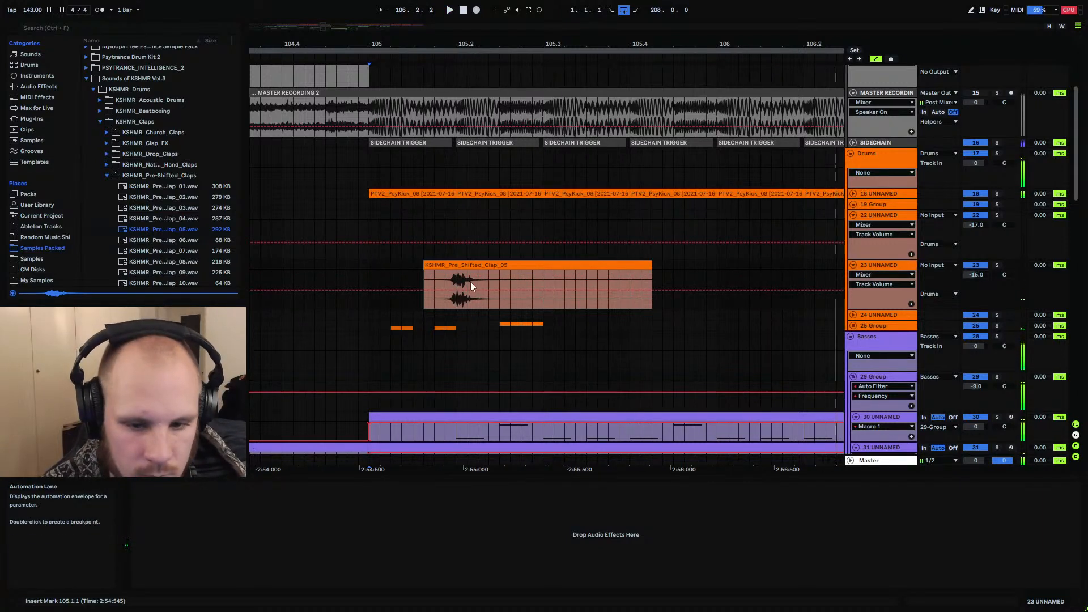
{"action": "key", "text": "space"}
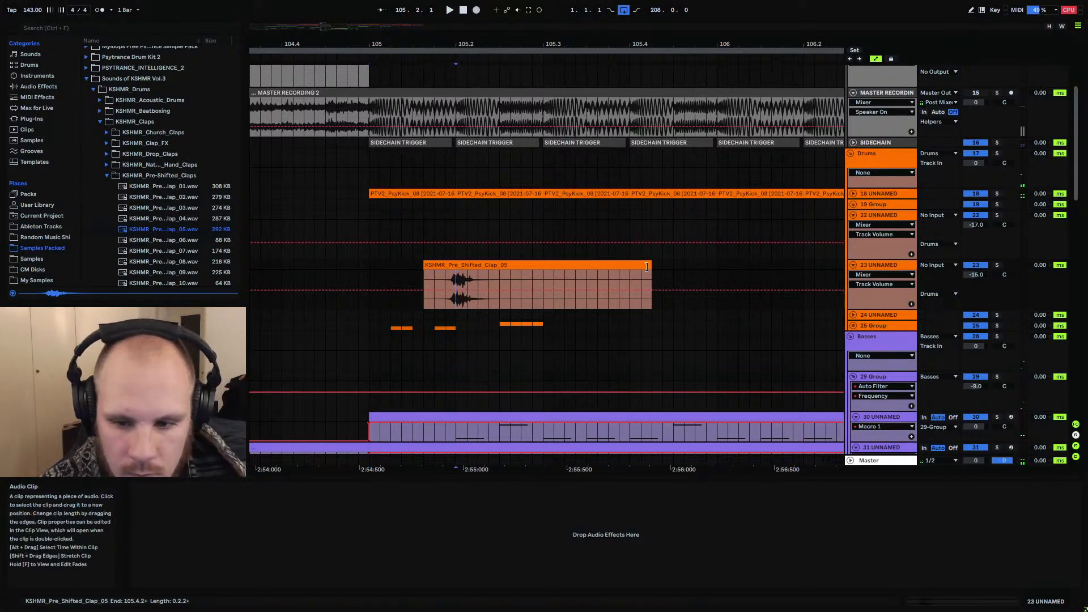
Shorten the clap clip to two beats and duplicate it directly after itself
{"action": "left_click_drag", "start_coordinate": [650, 266], "coordinate": [630, 266]}
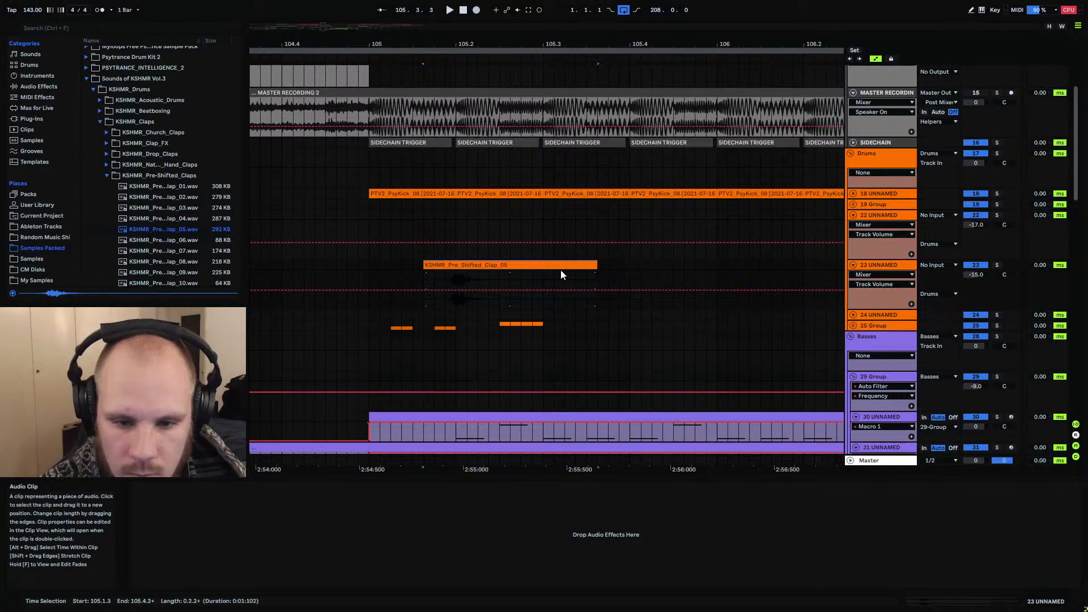
{"action": "key", "text": "ctrl+d"}
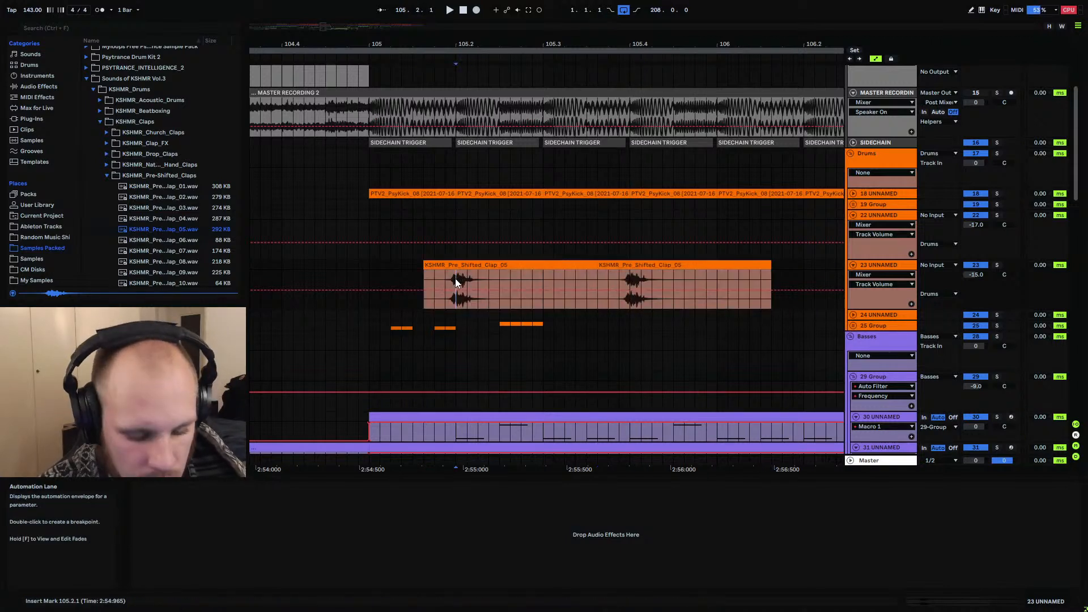
Delete the first clap's lead-in before 105.2.1 and trim the second clap's end to 106.1.1 while playing the bar
{"action": "left_click_drag", "start_coordinate": [456, 282], "coordinate": [425, 284]}
{"action": "key", "text": "Delete"}
{"action": "left_click", "coordinate": [368, 263]}
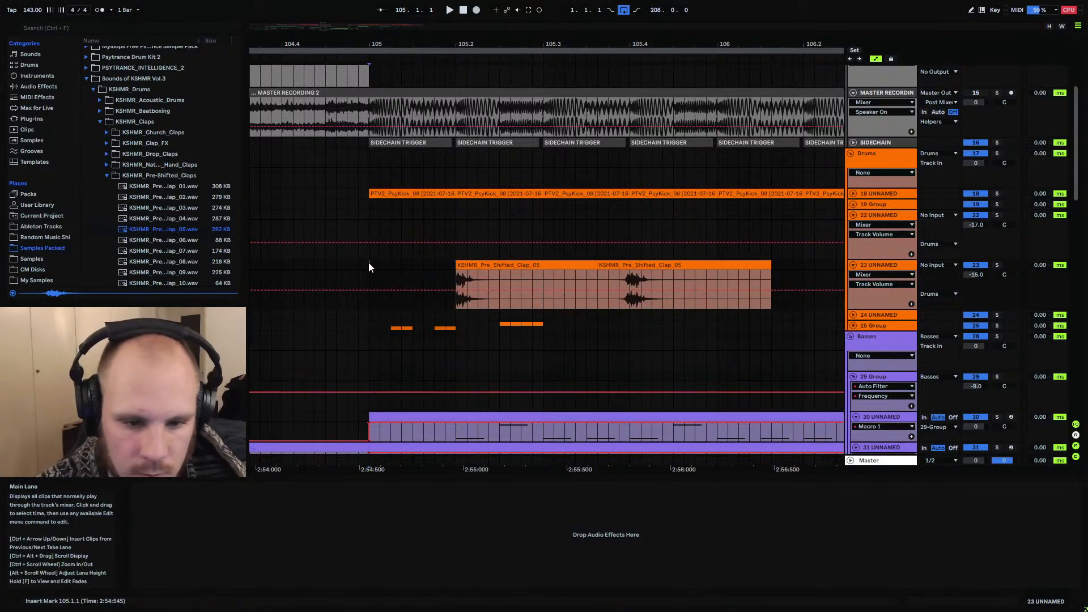
{"action": "key", "text": "space"}
{"action": "left_click_drag", "start_coordinate": [769, 267], "coordinate": [716, 266]}
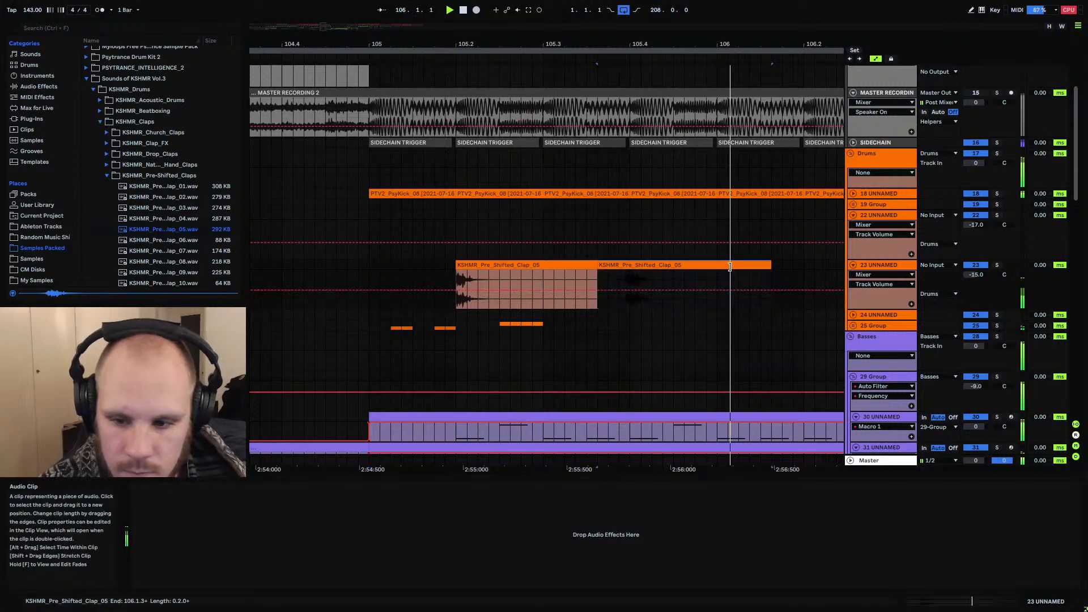
Duplicate 23 UNNAMED's one-bar clap section at bar 105 repeatedly up to bar 120
{"action": "left_click", "coordinate": [367, 264], "text": "shift"}
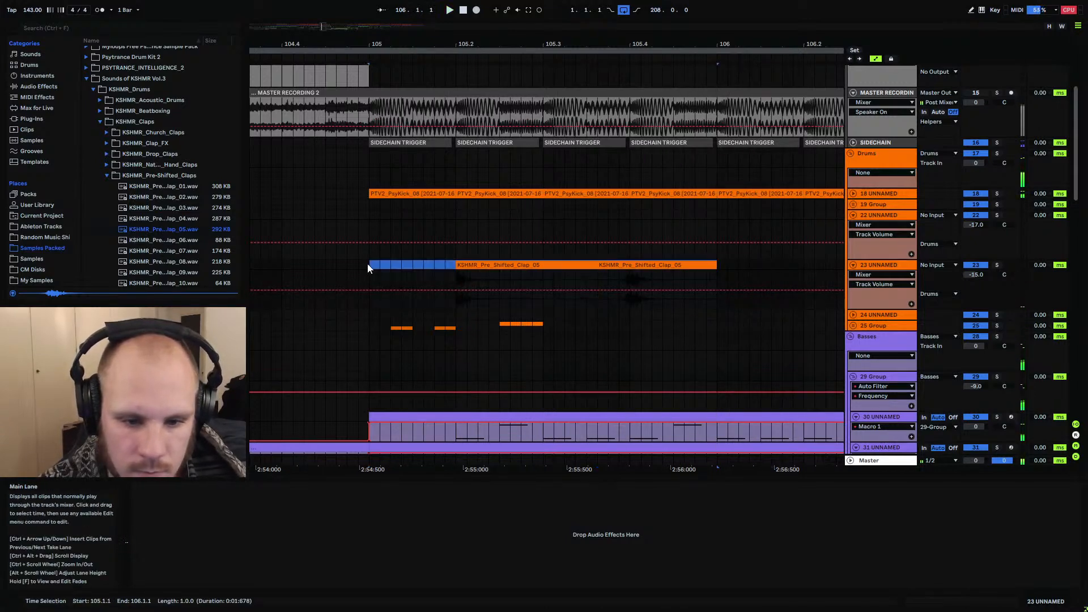
{"action": "key", "text": "ctrl+d"}
{"action": "left_click_drag", "start_coordinate": [511, 44], "coordinate": [511, 41]}
{"action": "key", "text": "ctrl+d"}
{"action": "key", "text": "ctrl+d"}
{"action": "key", "text": "ctrl+d"}
{"action": "key", "text": "ctrl+d"}
{"action": "key", "text": "ctrl+d"}
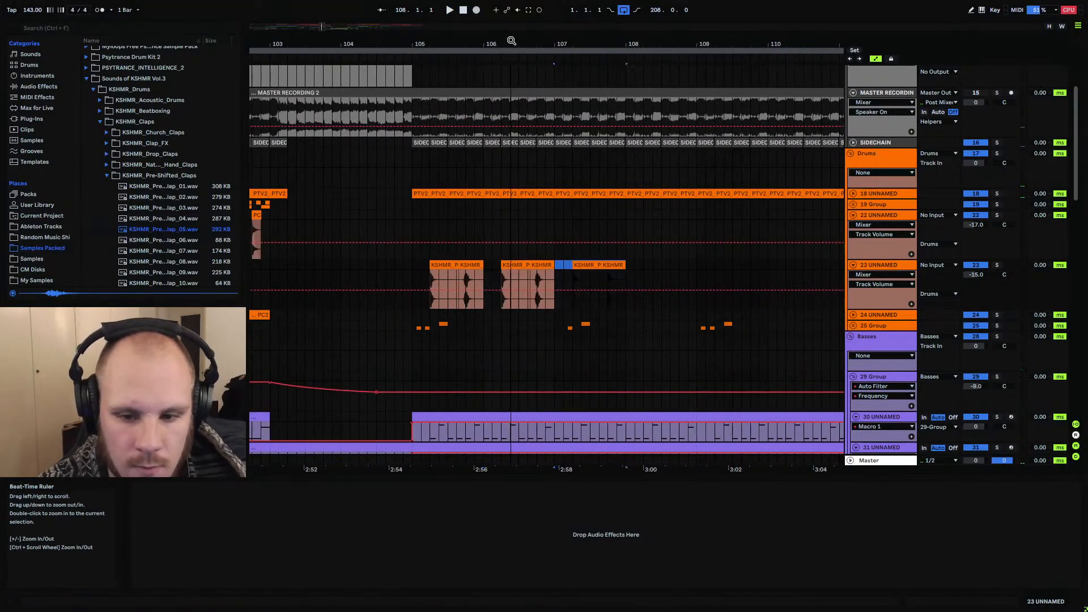
{"action": "key", "text": "ctrl+d"}
{"action": "key", "text": "ctrl+d"}
{"action": "key", "text": "ctrl+d"}
{"action": "key", "text": "ctrl+d"}
{"action": "key", "text": "ctrl+d"}
{"action": "key", "text": "ctrl+d"}
{"action": "key", "text": "ctrl+d"}
{"action": "key", "text": "ctrl+d"}
{"action": "key", "text": "ctrl+d"}
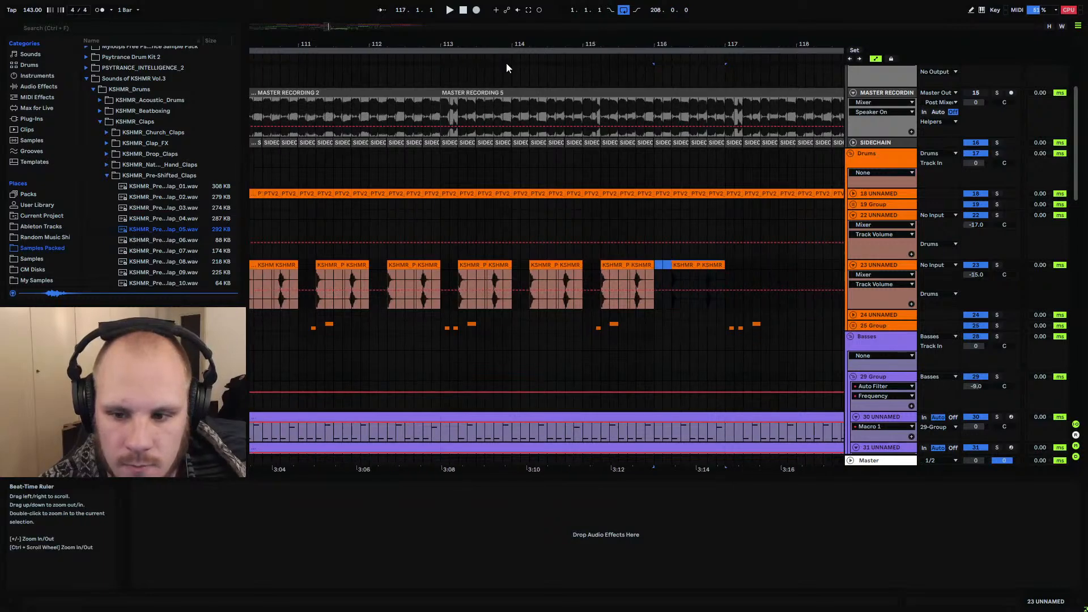
{"action": "key", "text": "ctrl+z"}
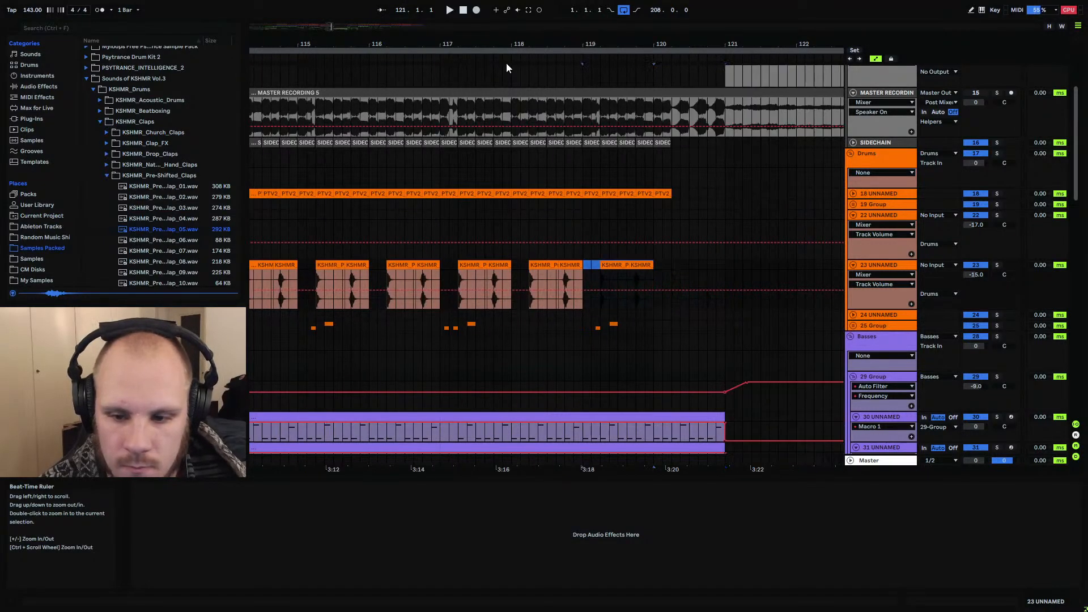
Play the clap section from bar 105 and collapse the 22 UNNAMED track
{"action": "left_click_drag", "start_coordinate": [492, 44], "coordinate": [503, 34]}
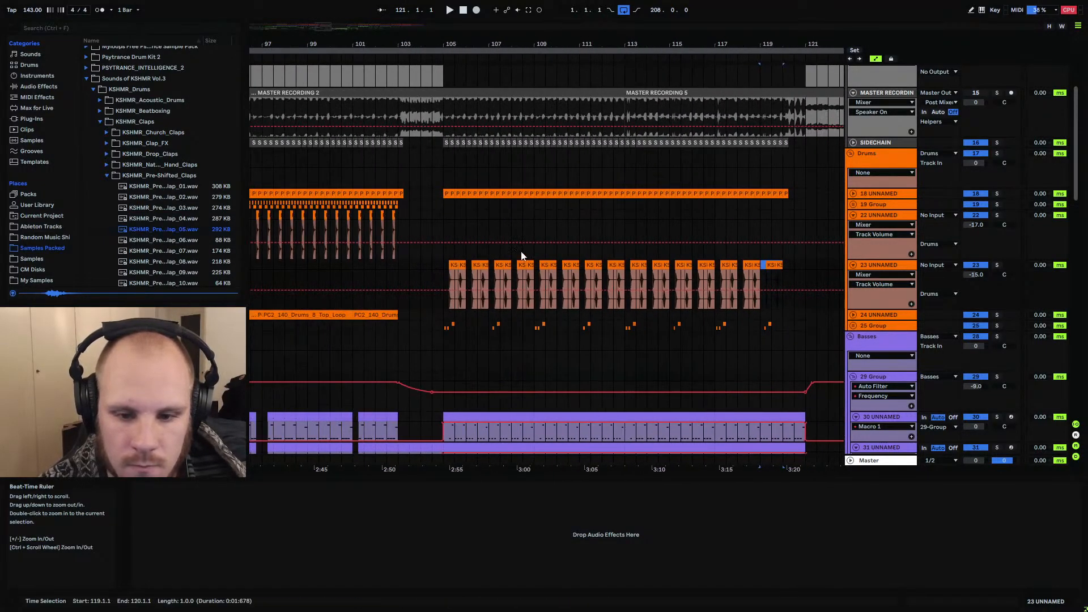
{"action": "left_click", "coordinate": [440, 264]}
{"action": "key", "text": "space"}
{"action": "left_click", "coordinate": [854, 215]}
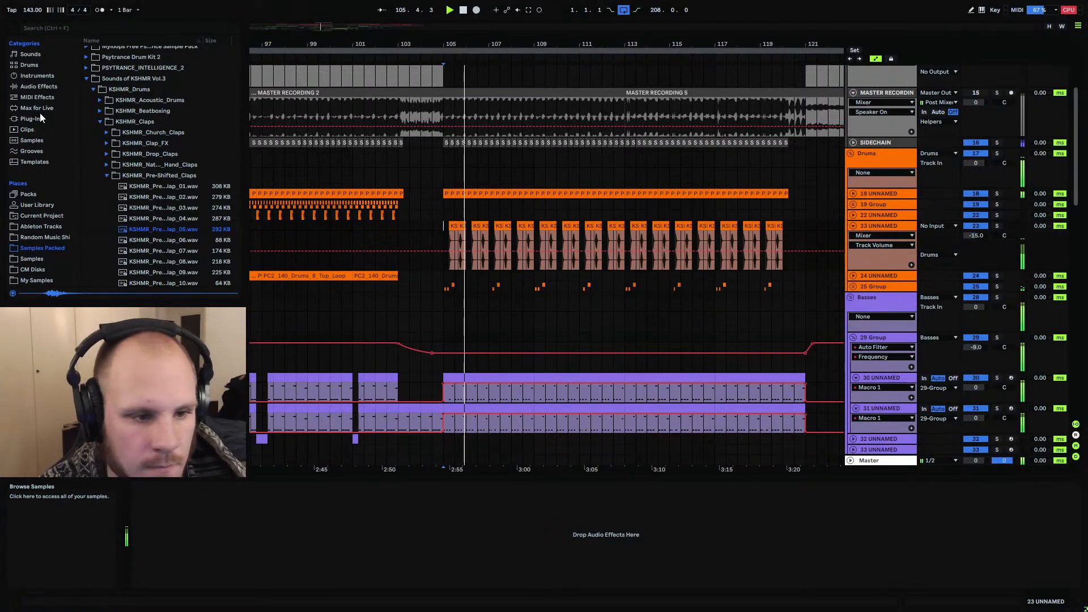
Add an EQ Eight audio effect to the 23 UNNAMED clap track
{"action": "left_click", "coordinate": [38, 87]}
{"action": "scroll", "coordinate": [117, 135], "scroll_direction": "up", "scroll_amount": 4}
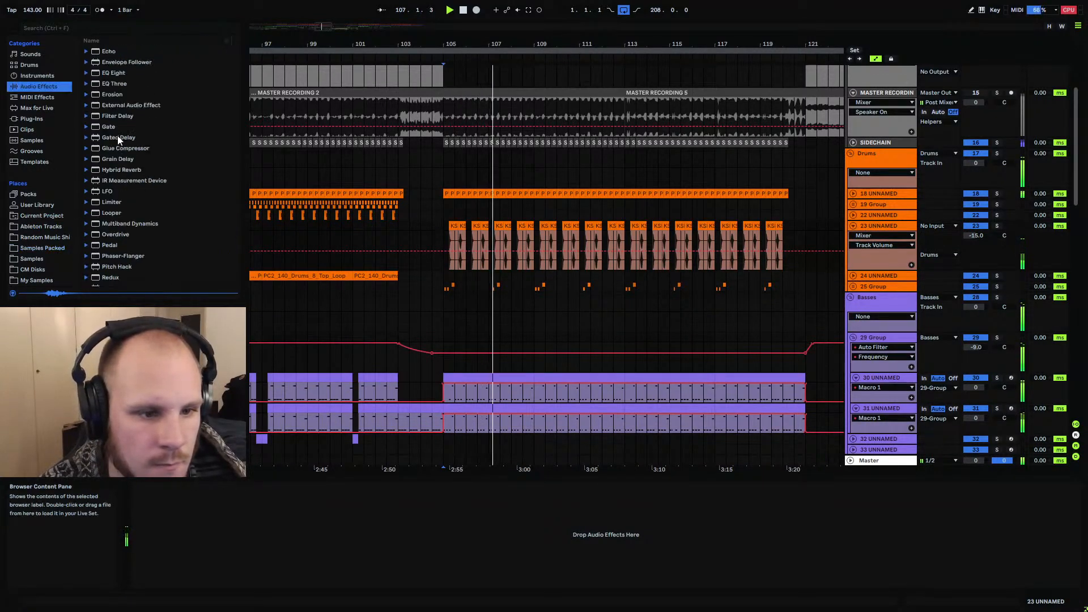
{"action": "left_click", "coordinate": [116, 84]}
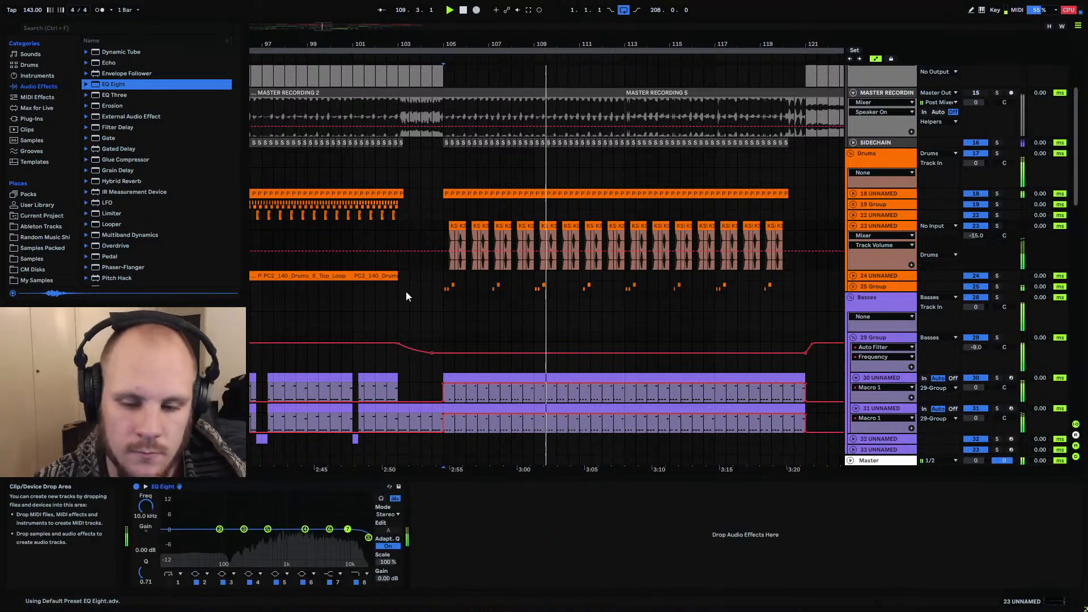
Enable EQ Eight's band 1 as a low cut, boost band 7 by 5.58 dB at 10.0 kHz, and collapse 23 UNNAMED
{"action": "left_click", "coordinate": [169, 582]}
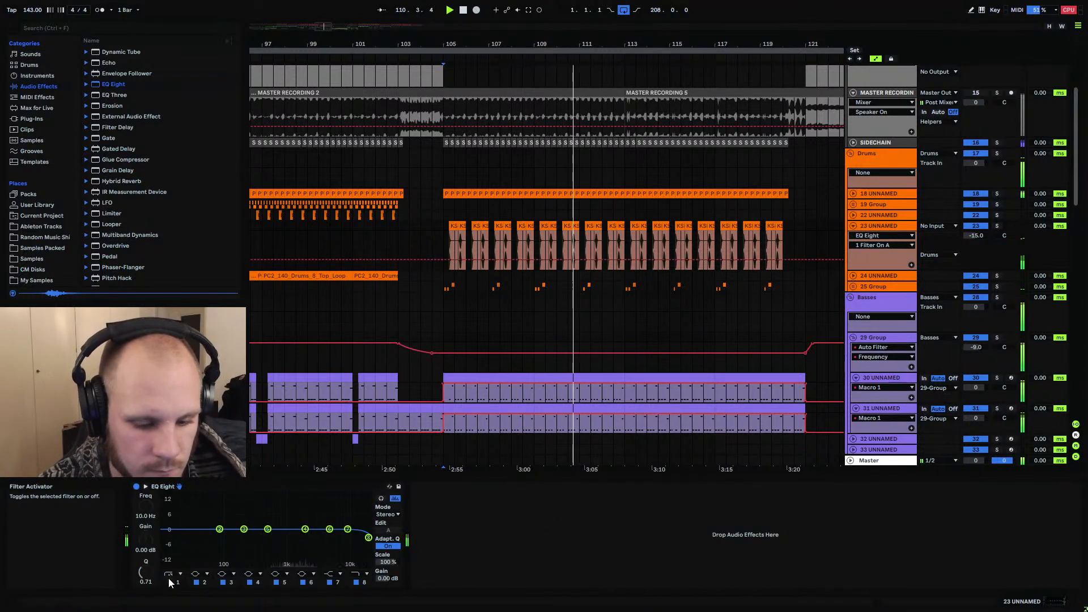
{"action": "left_click_drag", "start_coordinate": [164, 537], "coordinate": [347, 516]}
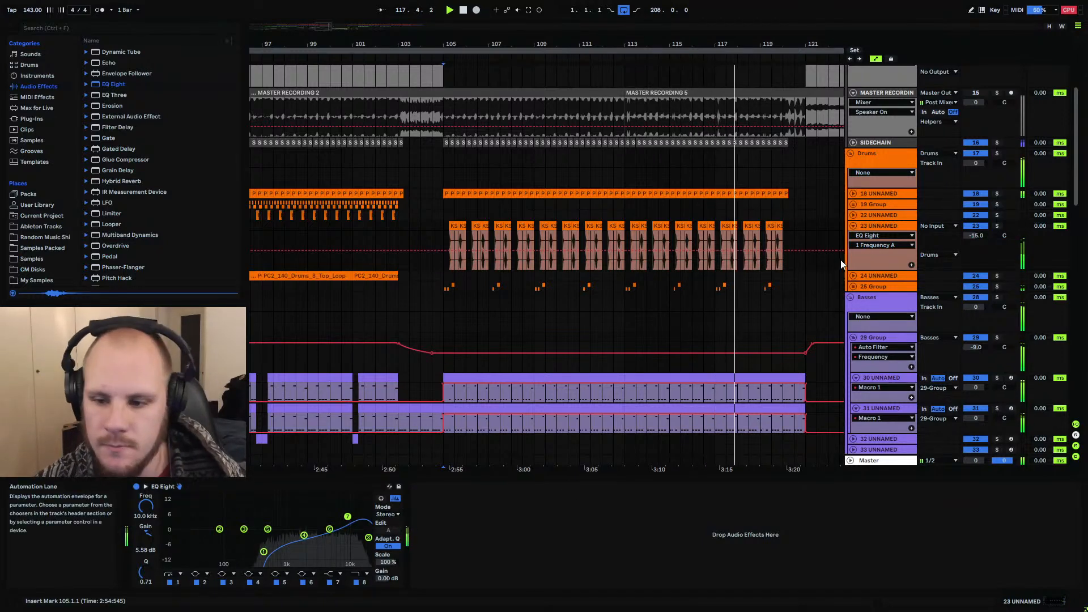
{"action": "left_click", "coordinate": [852, 227]}
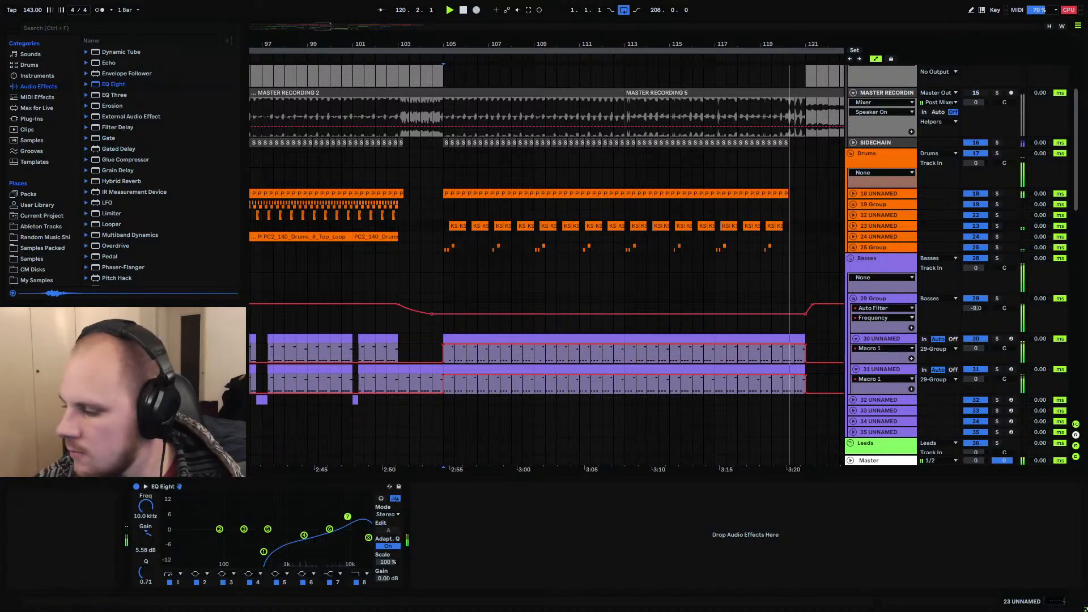
Switch to Discord and check the server's feedback, technical-talk and welcome channels for new messages
{"action": "key", "text": "alt+Tab"}
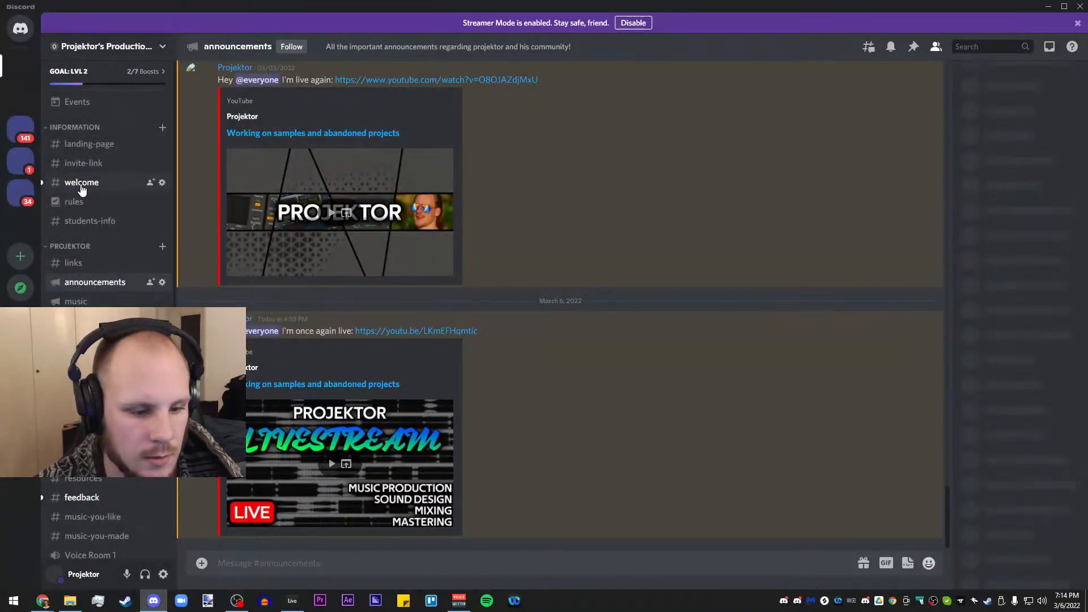
{"action": "left_click", "coordinate": [1048, 6]}
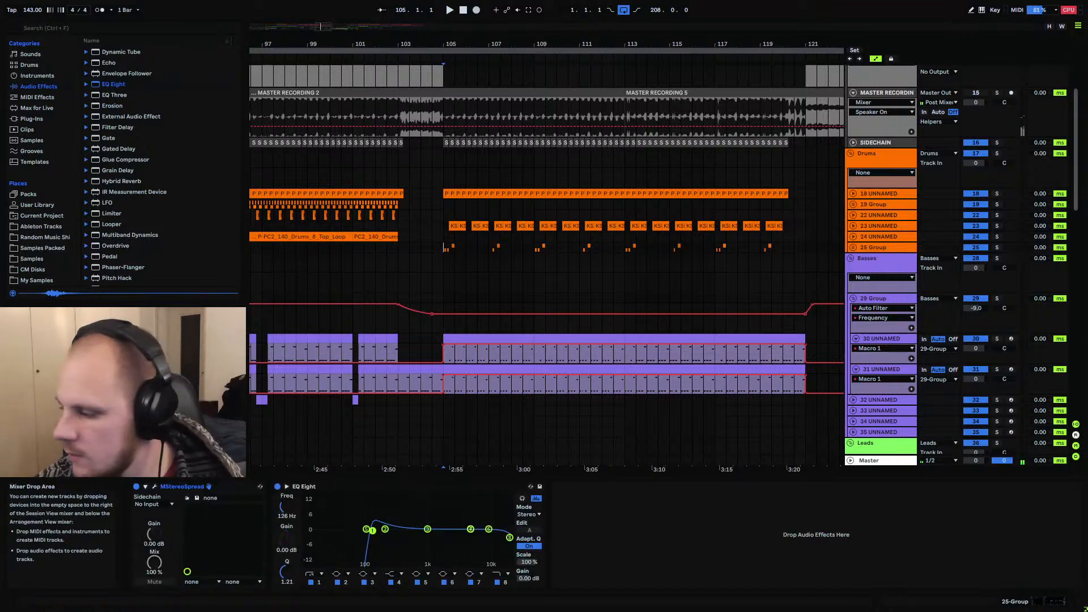
{"action": "key", "text": "alt+Tab"}
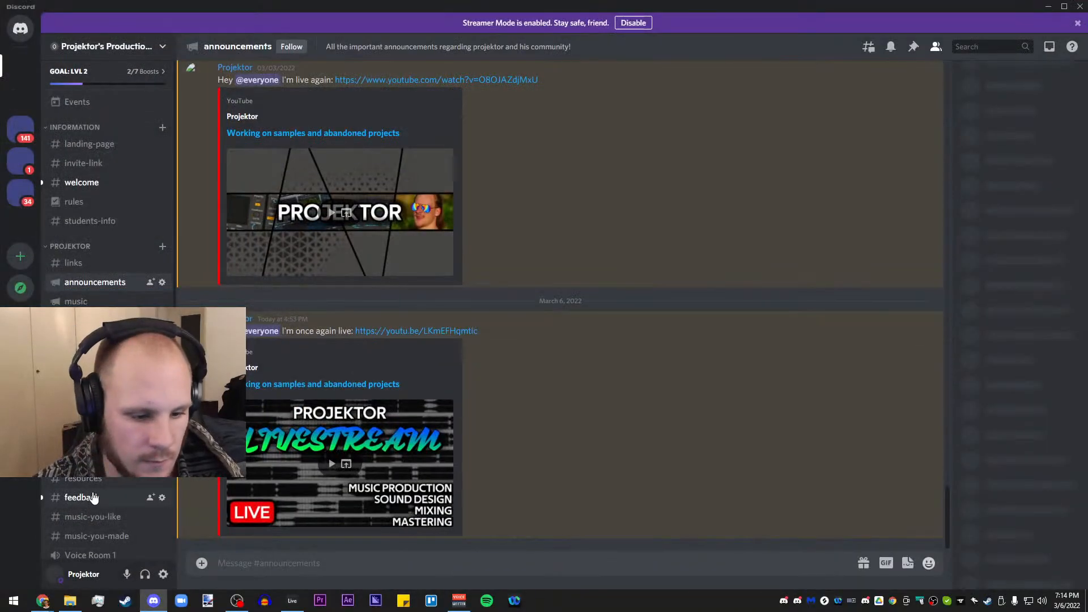
{"action": "key", "text": "alt+shift+Down"}
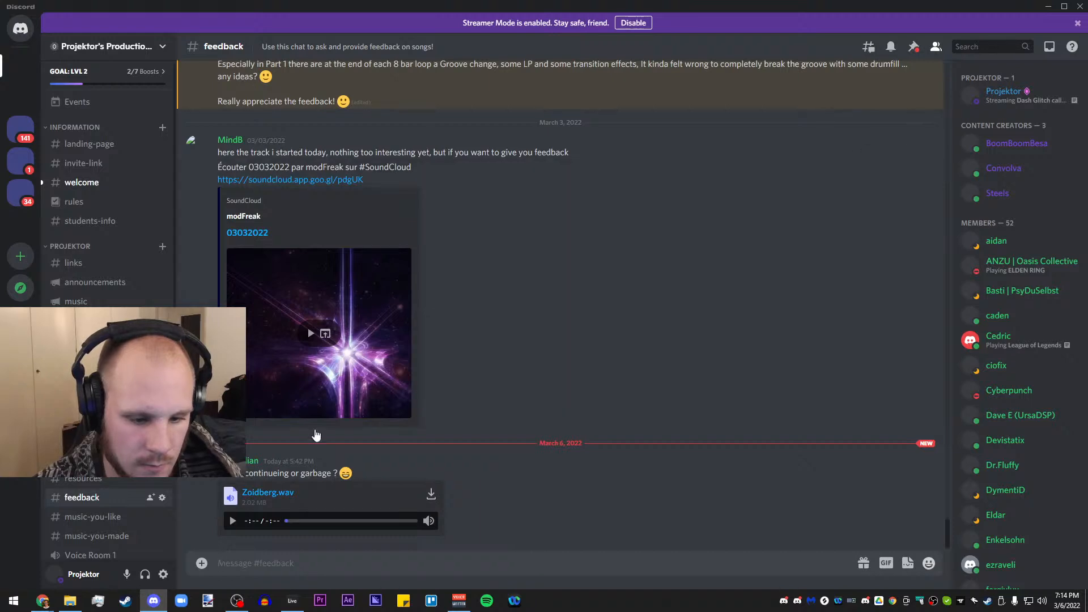
{"action": "left_click", "coordinate": [91, 459]}
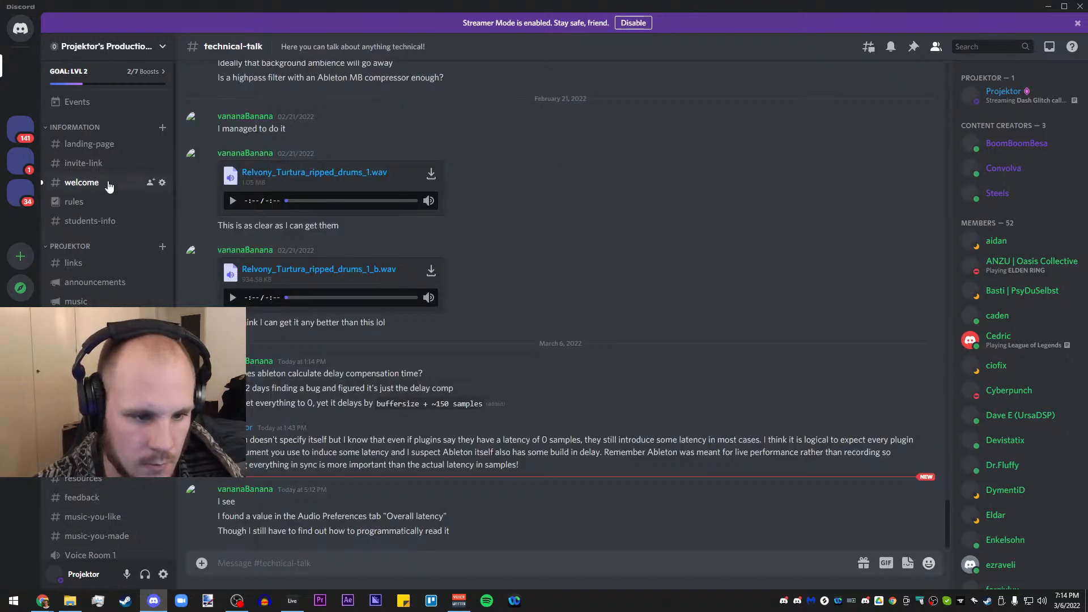
{"action": "key", "text": "alt+shift+Up"}
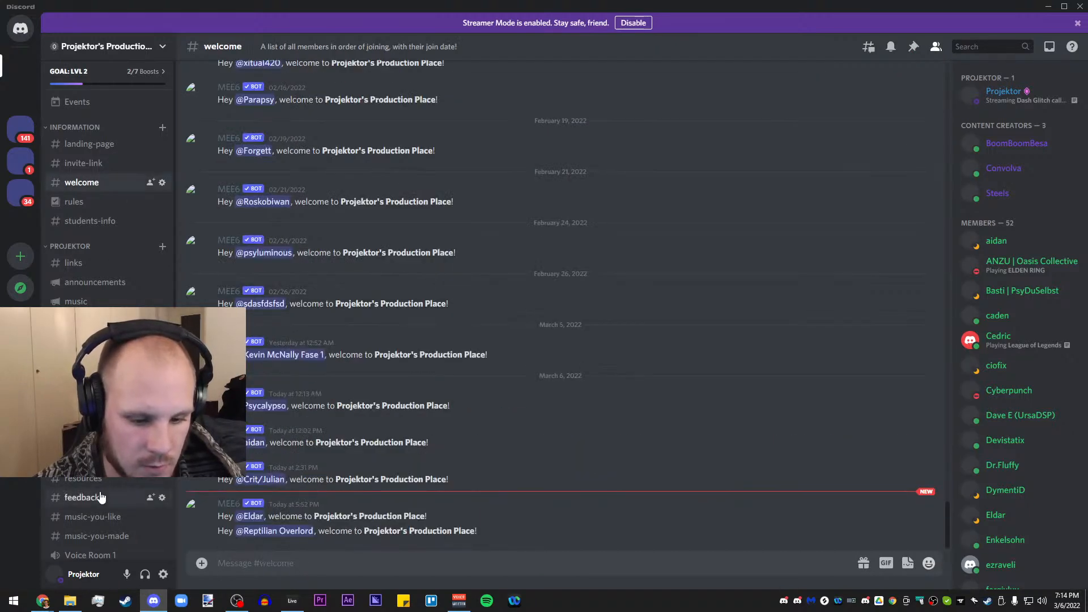
Check the feedback channel in Discord, switch back to Ableton Live and select the 23 UNNAMED track
{"action": "key", "text": "alt+shift+Down"}
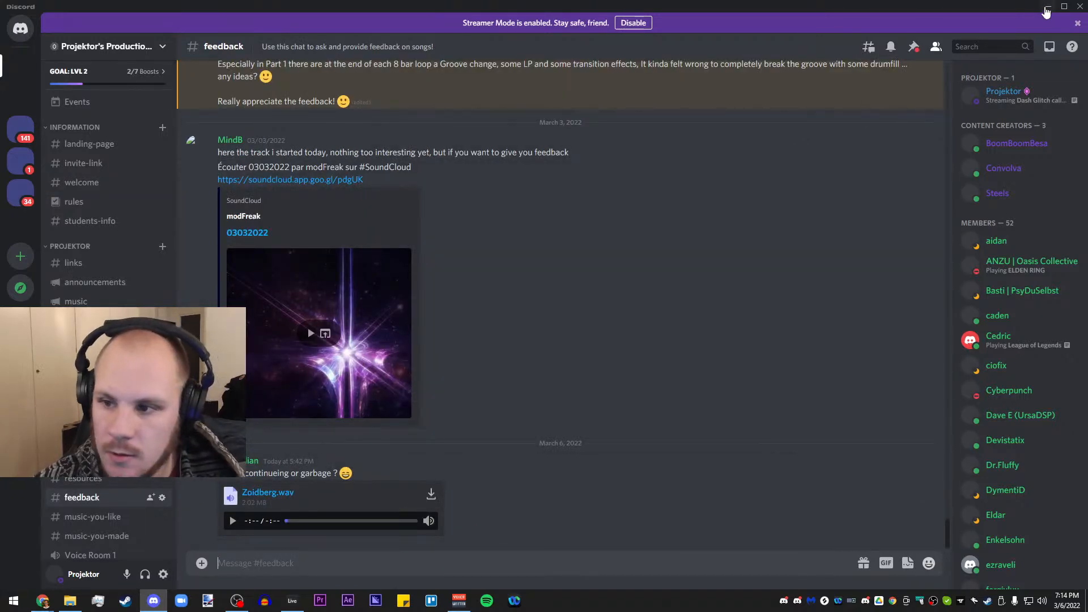
{"action": "key", "text": "alt+Tab"}
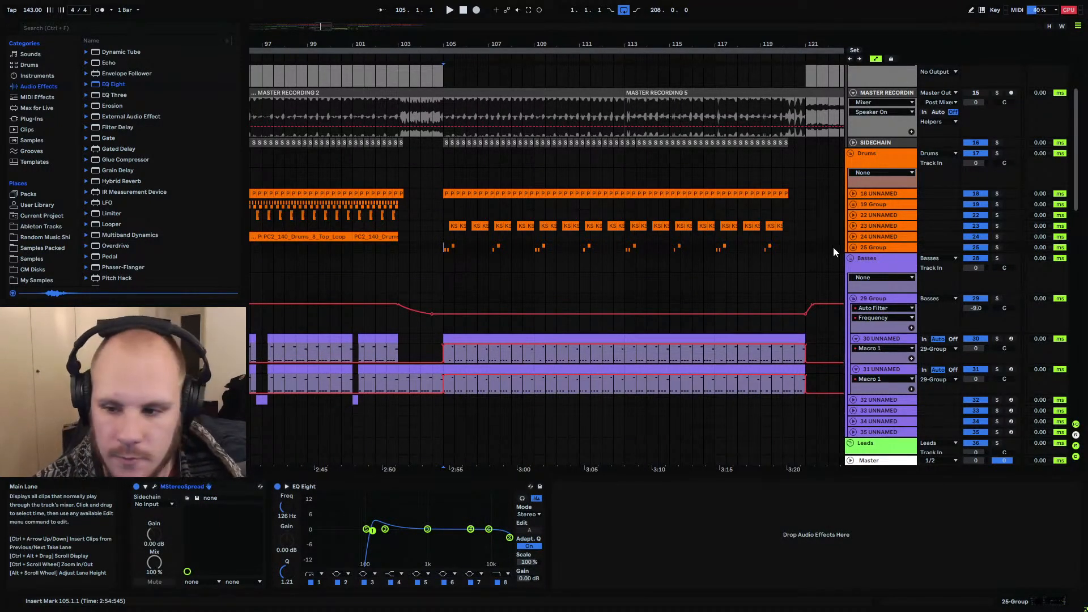
{"action": "left_click", "coordinate": [868, 227]}
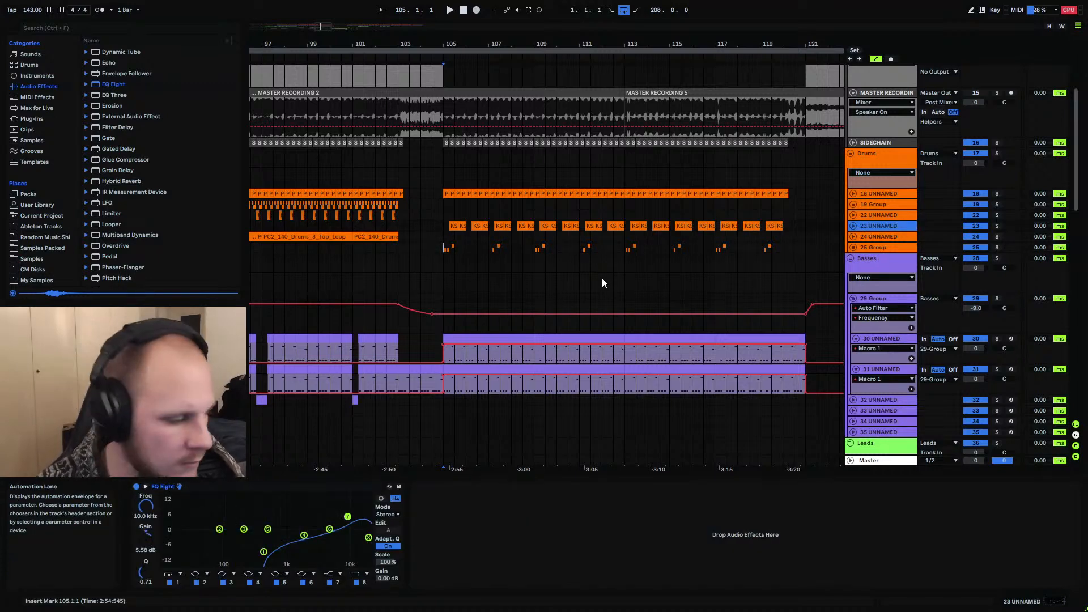
Expand the 25 Group and insert a new audio track below 27 UNNAMED
{"action": "left_click", "coordinate": [852, 247]}
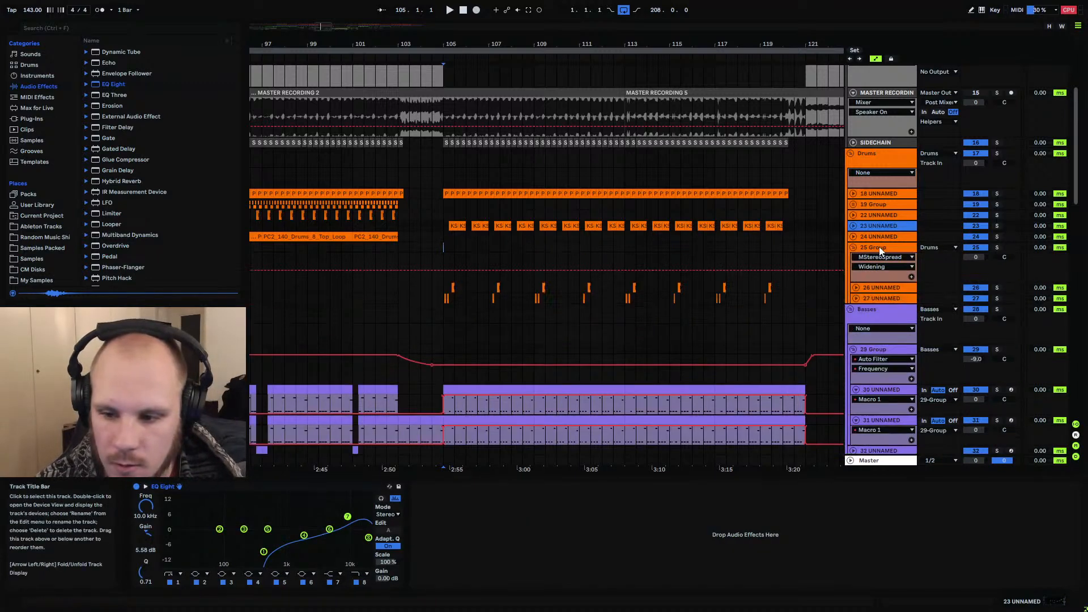
{"action": "left_click", "coordinate": [868, 297]}
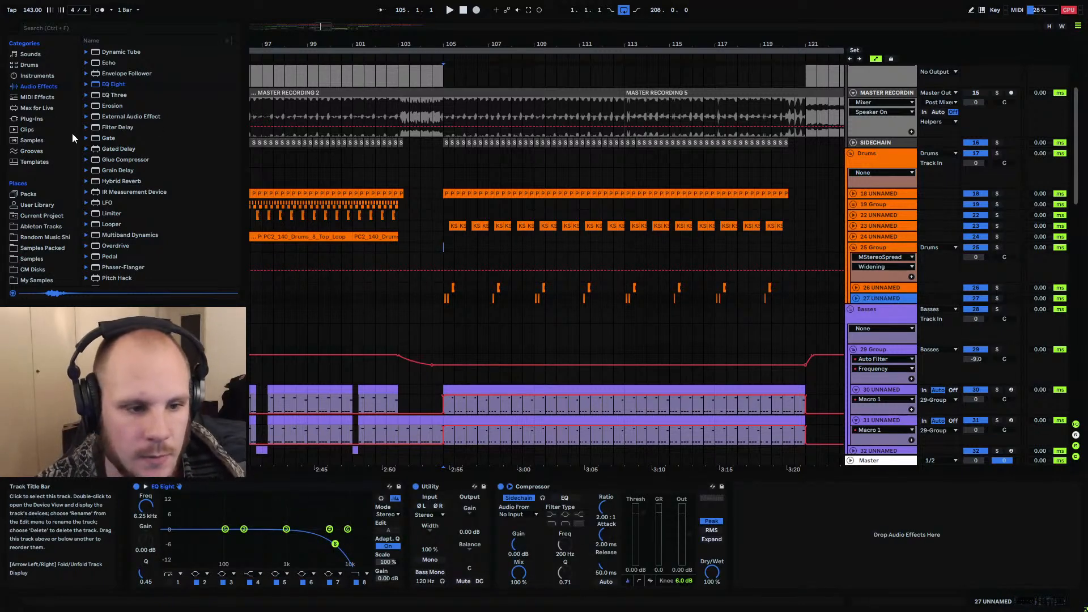
{"action": "key", "text": "ctrl+t"}
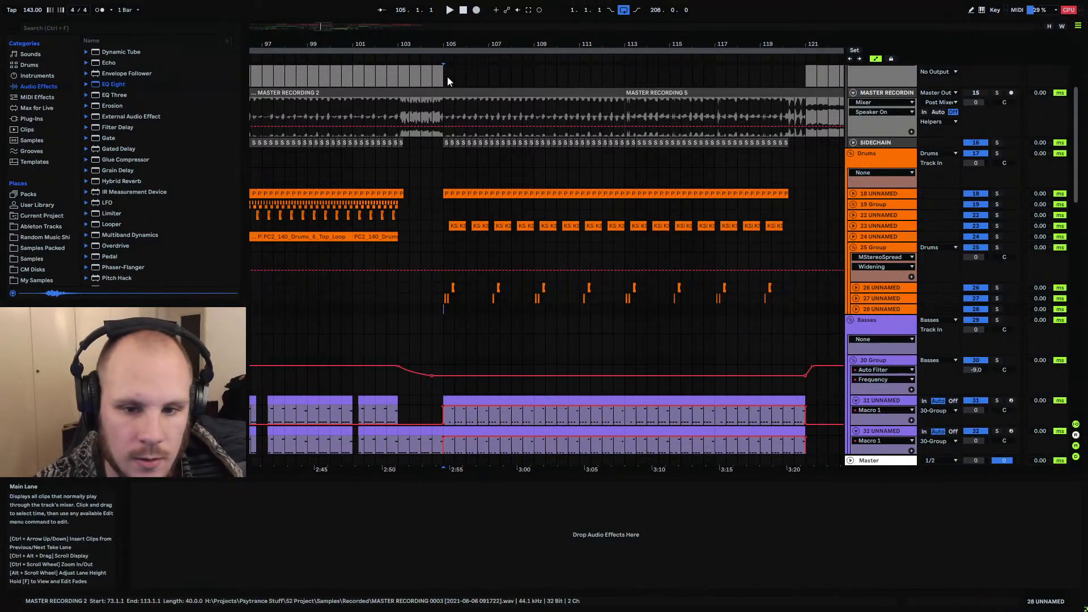
Browse the KSHMR_Drums folders in Samples Packed and play the section from bar 105
{"action": "left_click_drag", "start_coordinate": [460, 44], "coordinate": [400, 85]}
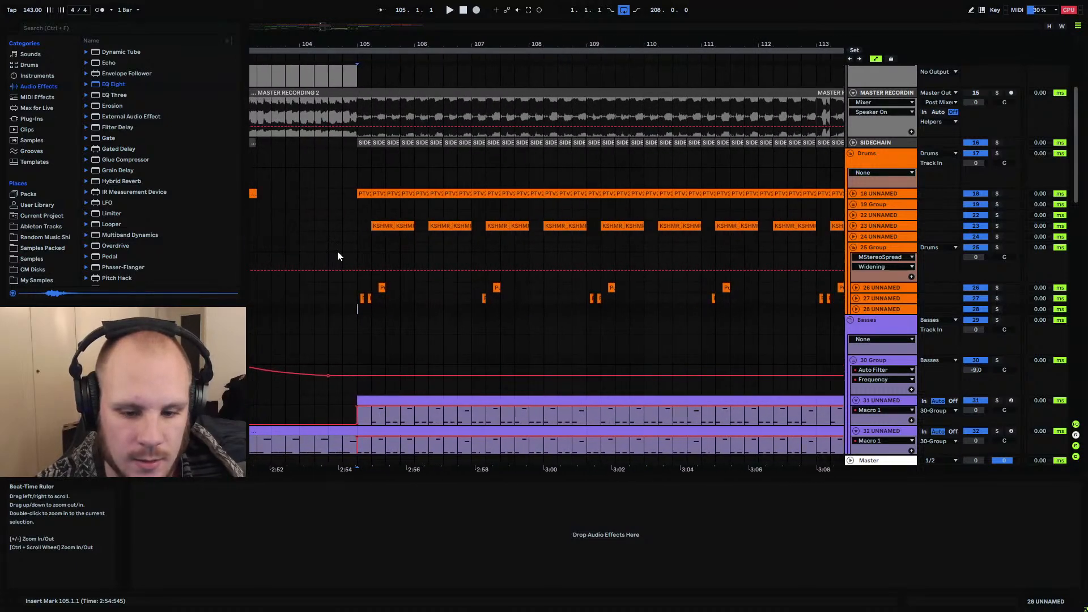
{"action": "left_click", "coordinate": [33, 118]}
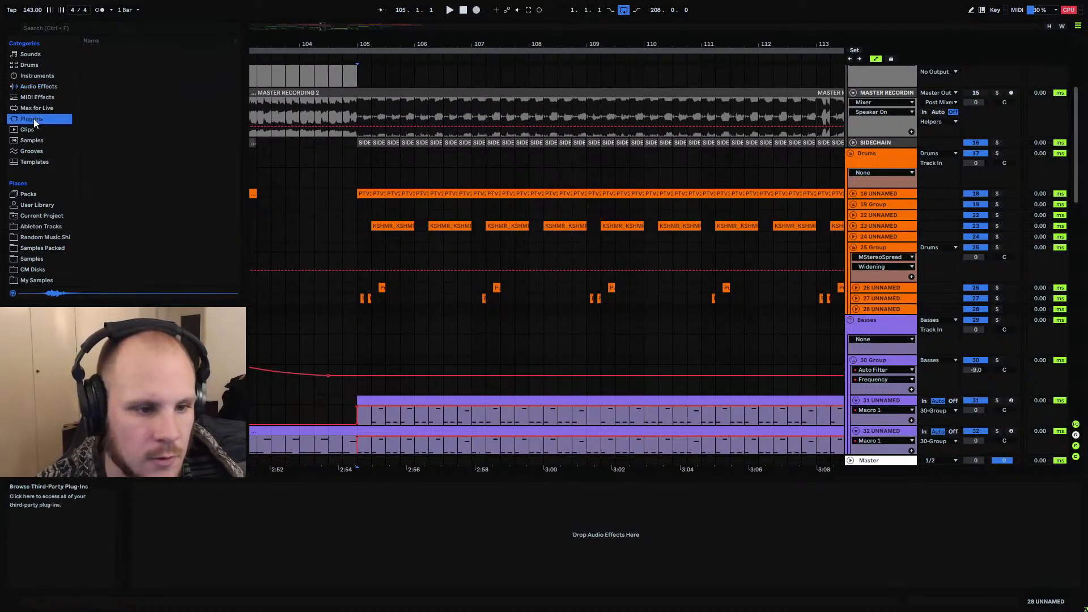
{"action": "left_click", "coordinate": [49, 249]}
{"action": "left_click", "coordinate": [101, 121]}
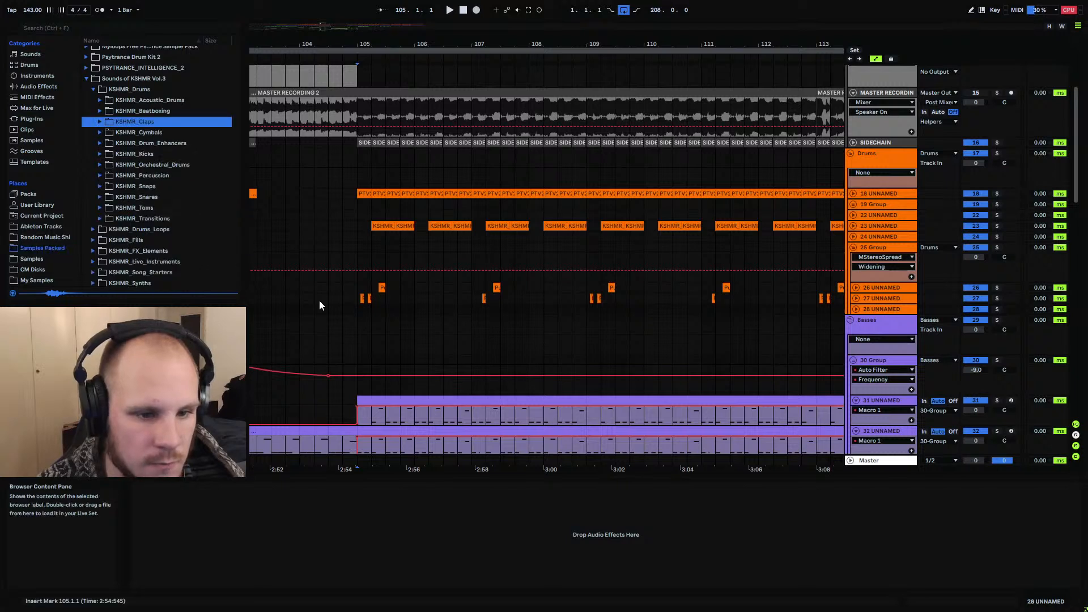
{"action": "left_click_drag", "start_coordinate": [361, 310], "coordinate": [471, 311]}
{"action": "left_click", "coordinate": [357, 314]}
{"action": "key", "text": "space"}
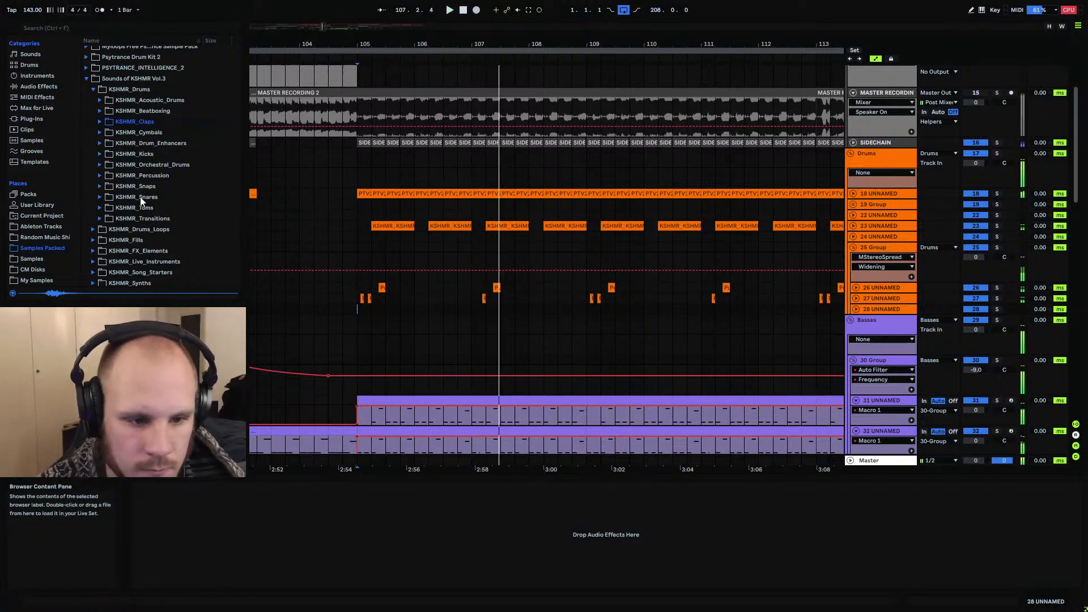
Preview a sample in the KSHMR_Percussion_Low folder and inspect the notes of the 31 UNNAMED bass clip at bar 105
{"action": "left_click", "coordinate": [102, 176]}
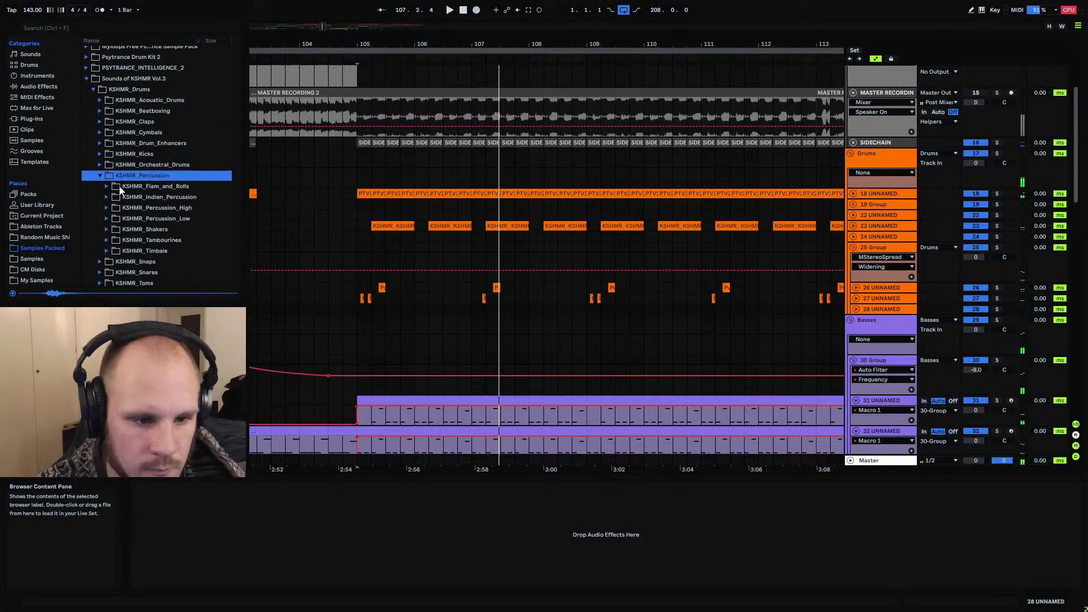
{"action": "left_click", "coordinate": [108, 220]}
{"action": "left_click", "coordinate": [154, 240]}
{"action": "scroll", "coordinate": [154, 243], "scroll_direction": "down", "scroll_amount": 5}
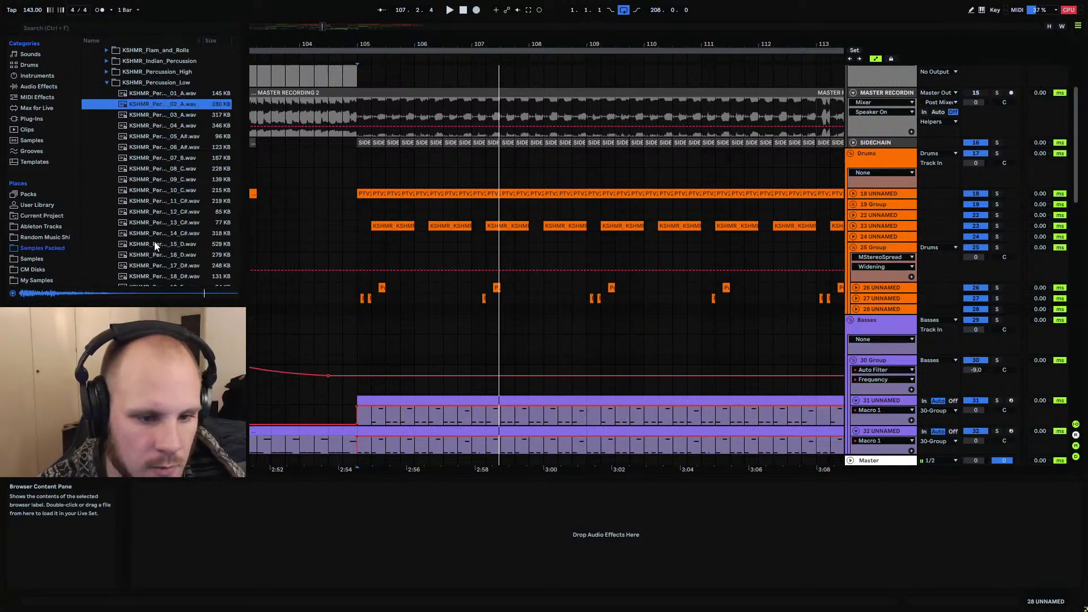
{"action": "scroll", "coordinate": [157, 241], "scroll_direction": "down", "scroll_amount": 3}
{"action": "left_click", "coordinate": [367, 397]}
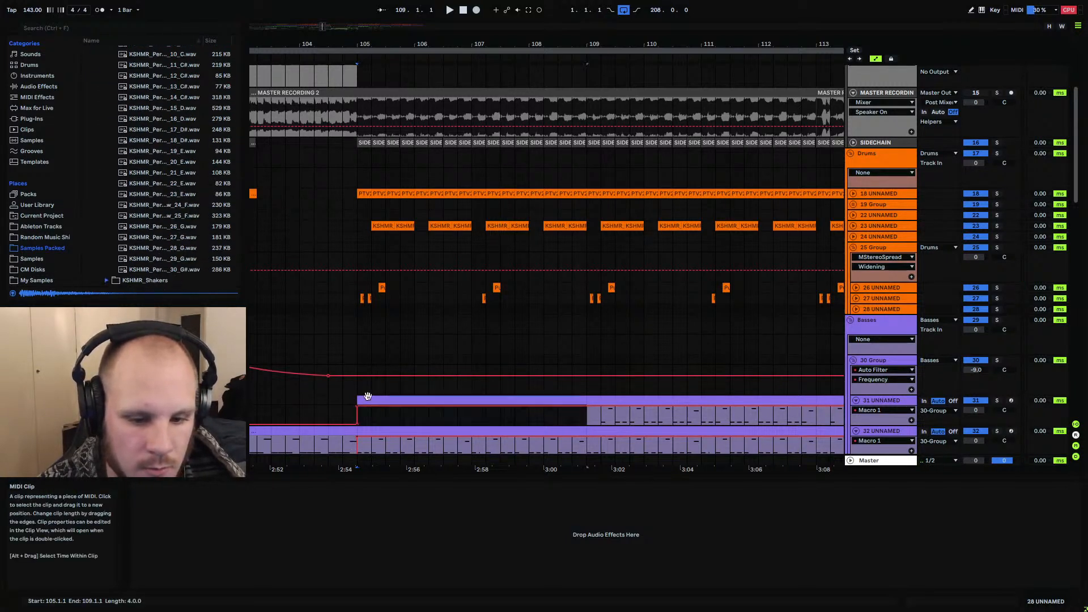
{"action": "double_click", "coordinate": [367, 396]}
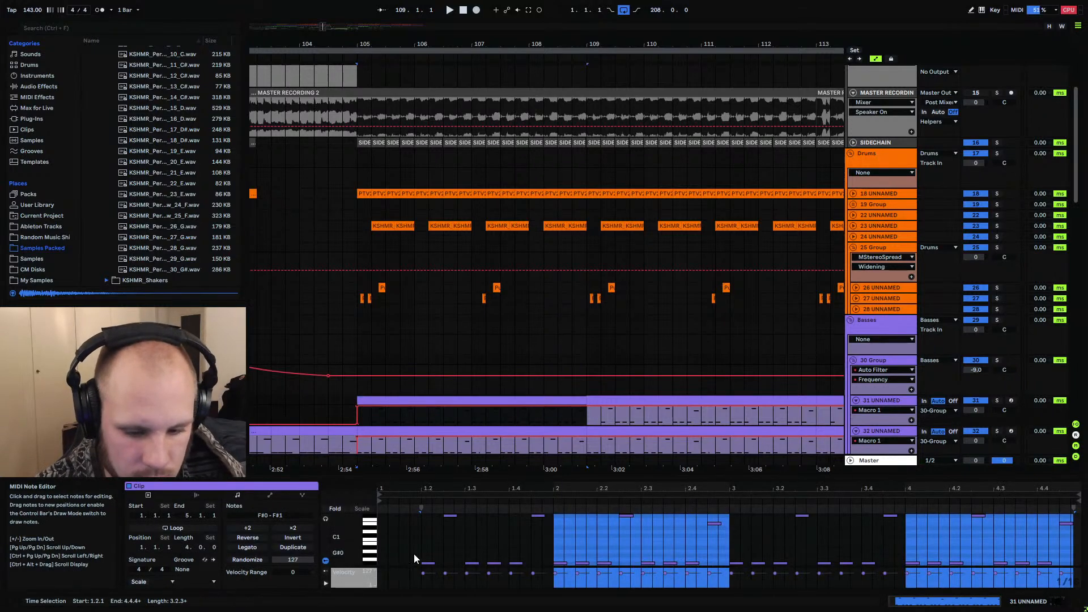
Audition low percussion samples 25_F and 24_F, and place KSHMR_Percussion_Low_24_F on the 28 UNNAMED track at 106.2.1
{"action": "left_click", "coordinate": [185, 216]}
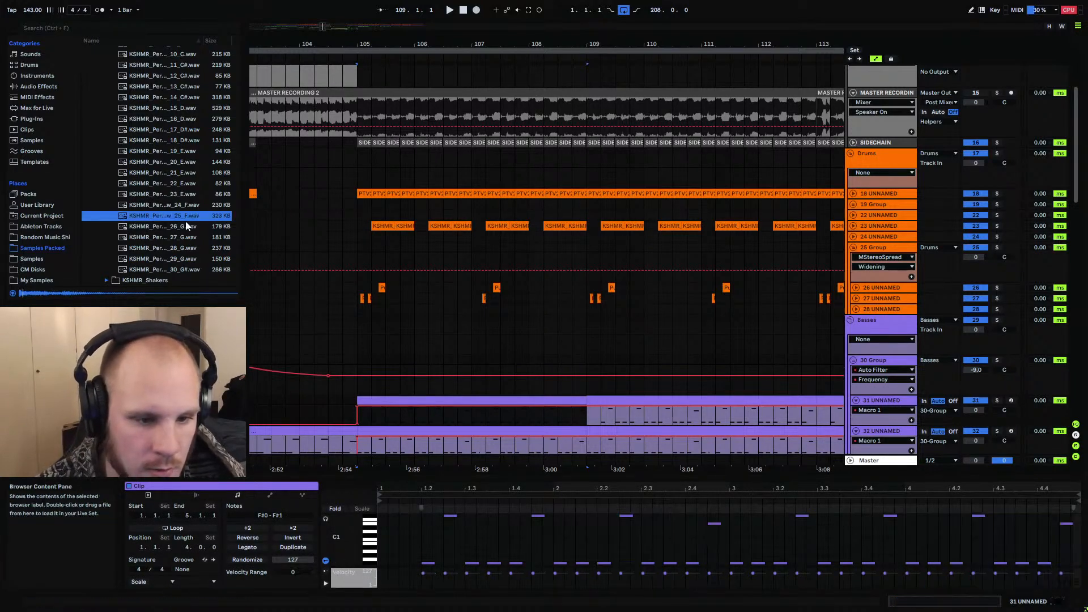
{"action": "left_click", "coordinate": [190, 206]}
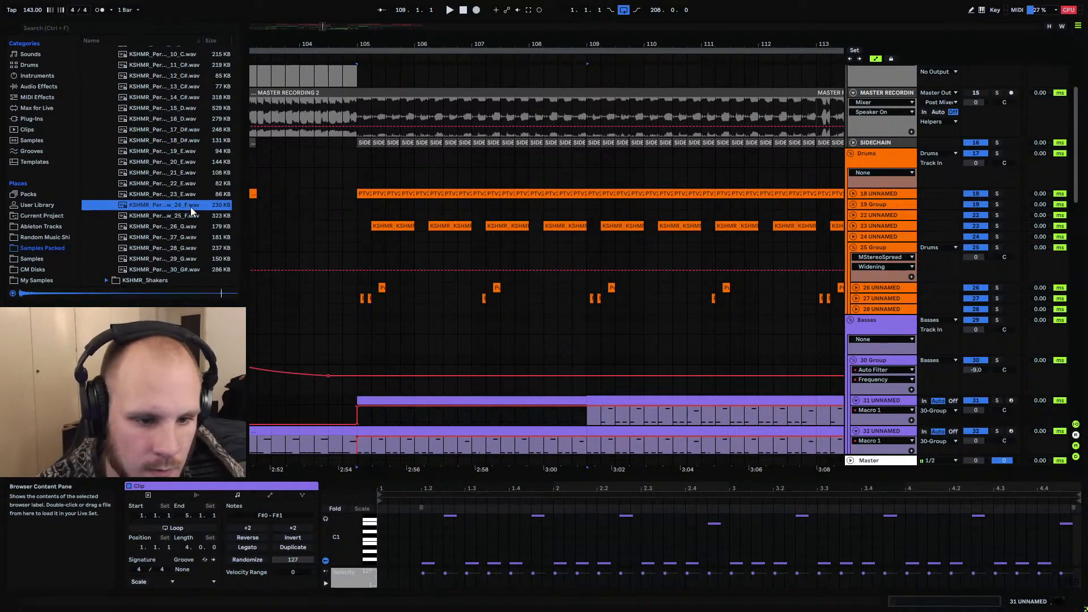
{"action": "left_click_drag", "start_coordinate": [172, 207], "coordinate": [426, 310]}
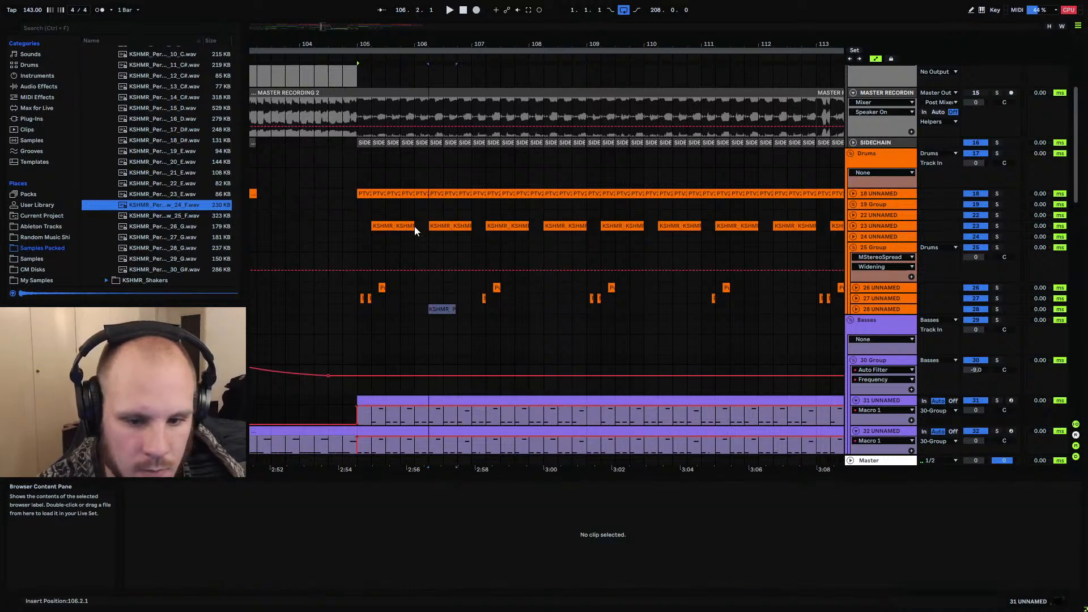
Shorten the percussion clip to span 106.1.3 to 106.2.1 and transpose it up 1 semitone
{"action": "left_click_drag", "start_coordinate": [430, 43], "coordinate": [462, 43]}
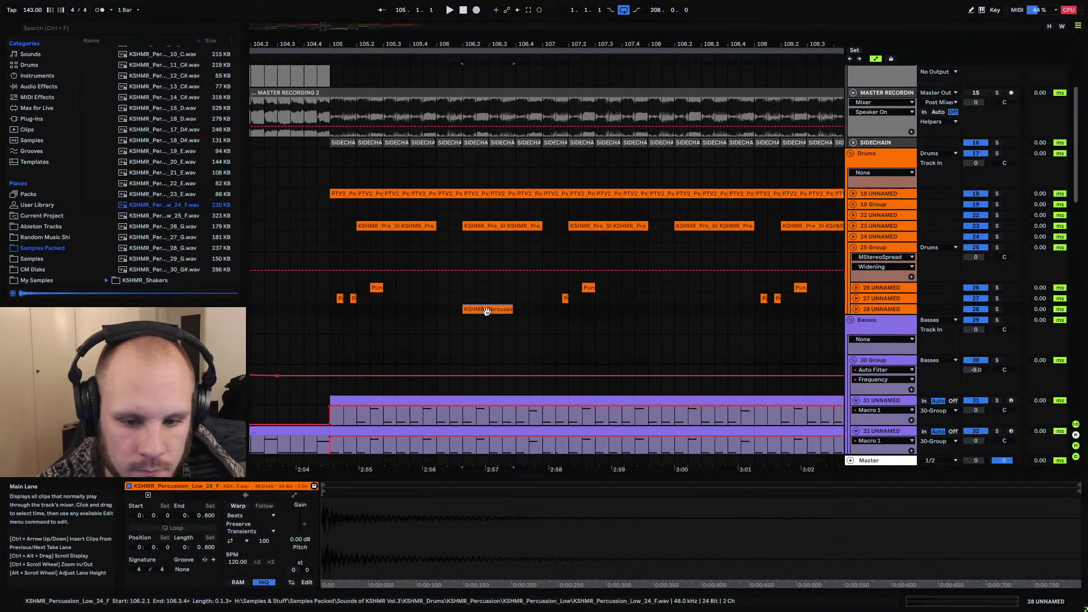
{"action": "mouse_move", "coordinate": [486, 310]}
{"action": "left_mouse_down"}
{"action": "mouse_move", "coordinate": [473, 311]}
{"action": "mouse_move", "coordinate": [497, 310]}
{"action": "mouse_move", "coordinate": [465, 311]}
{"action": "left_mouse_up"}
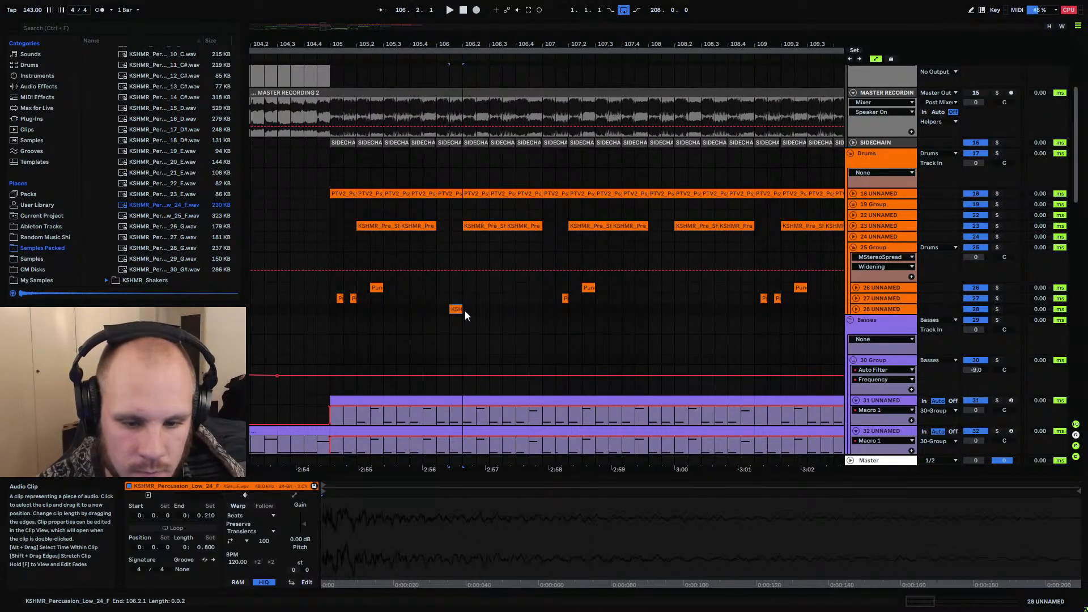
{"action": "left_click_drag", "start_coordinate": [292, 569], "coordinate": [293, 565]}
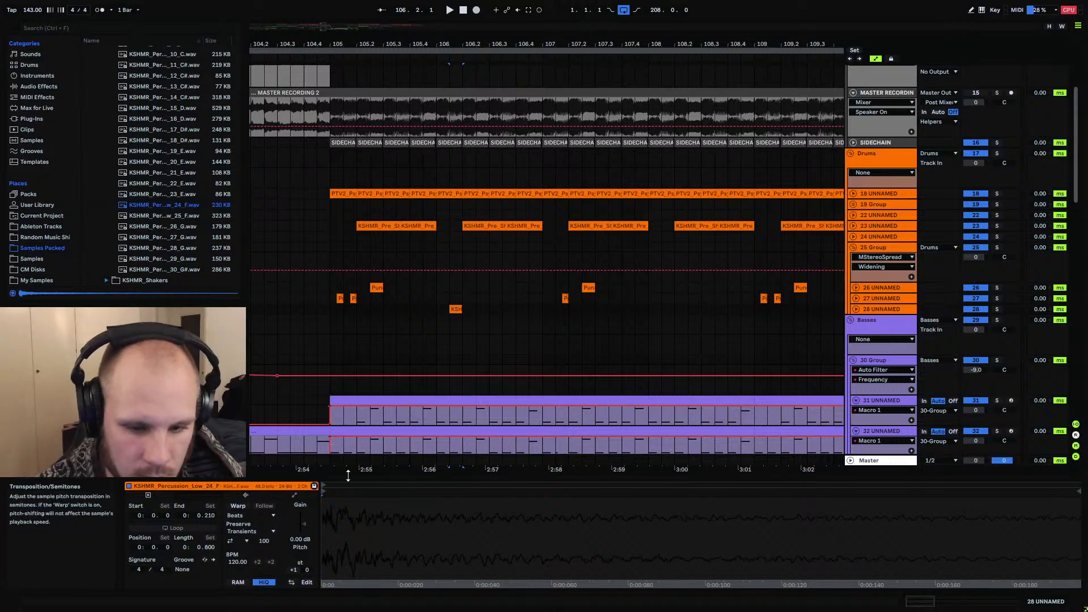
{"action": "left_click_drag", "start_coordinate": [461, 309], "coordinate": [464, 309]}
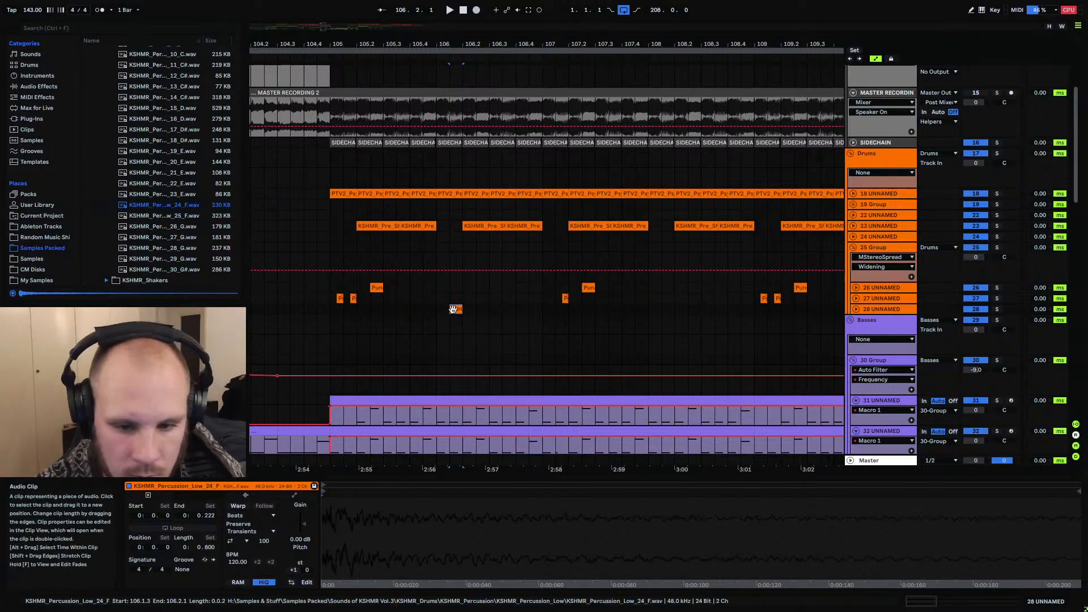
Set the 28 UNNAMED track volume to -18 dB and play the section from bar 105
{"action": "key", "text": "space"}
{"action": "left_click", "coordinate": [329, 309]}
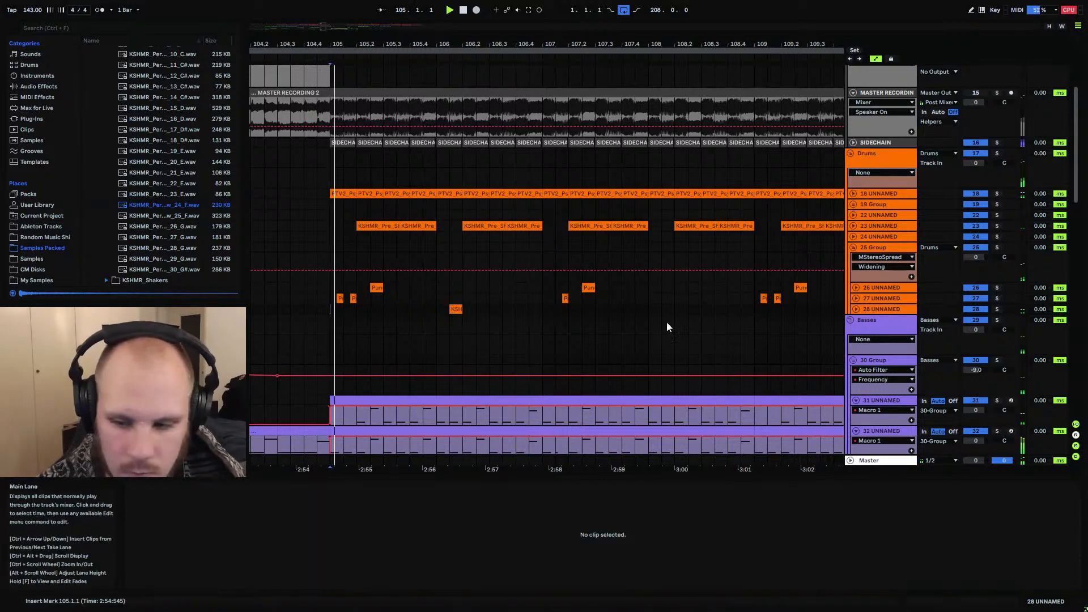
{"action": "left_click", "coordinate": [855, 308]}
{"action": "left_click", "coordinate": [974, 319]}
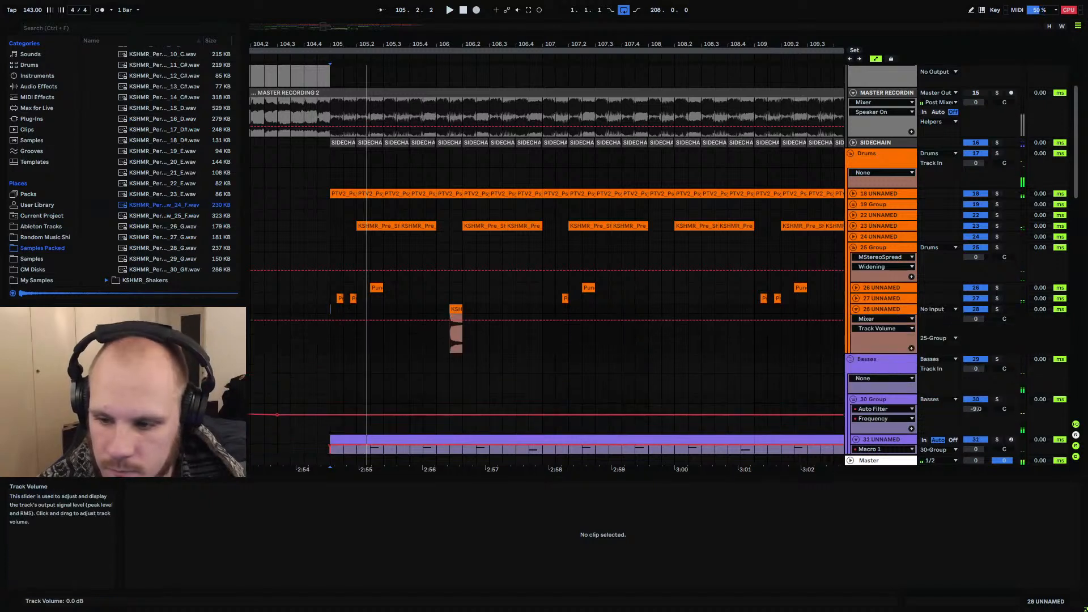
{"action": "type", "text": "-18"}
{"action": "key", "text": "Return"}
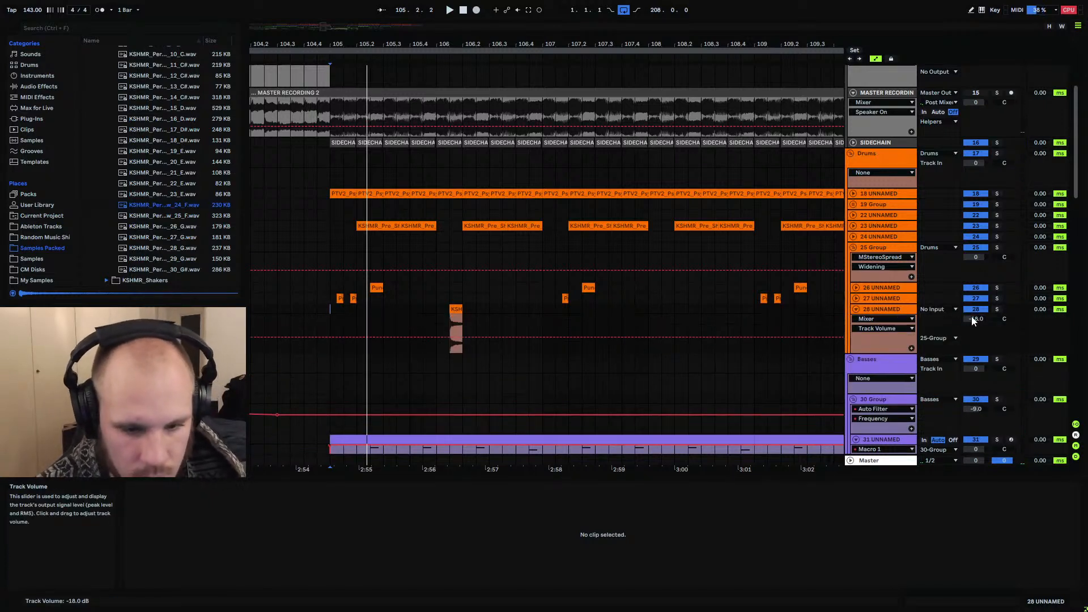
{"action": "key", "text": "space"}
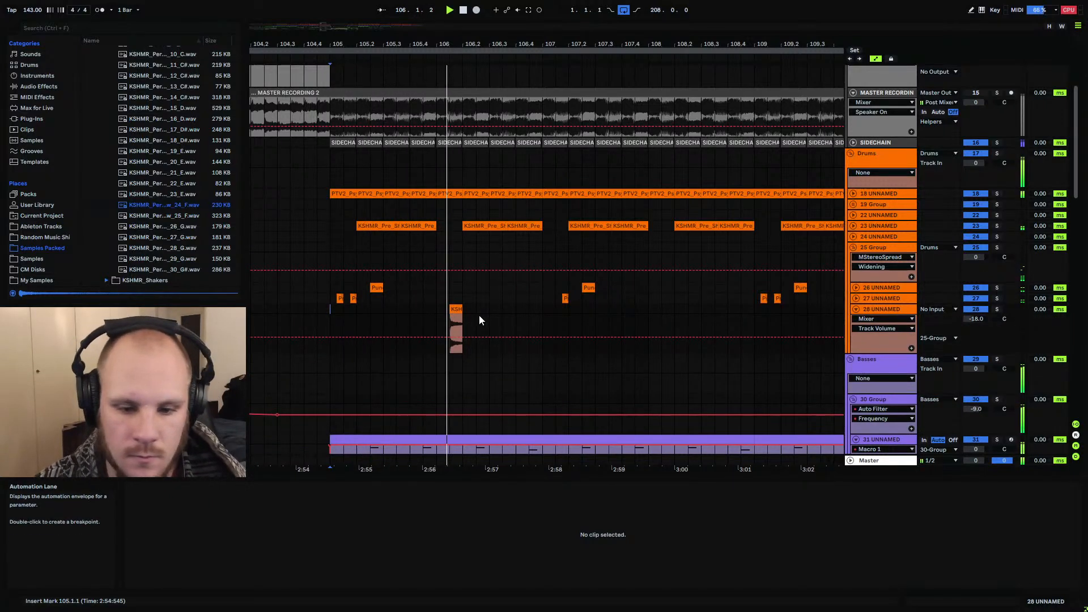
Copy the percussion clip to 106.3.1 and 106.4.3 on 28 UNNAMED, and play the pattern from bar 105
{"action": "left_click", "coordinate": [456, 310]}
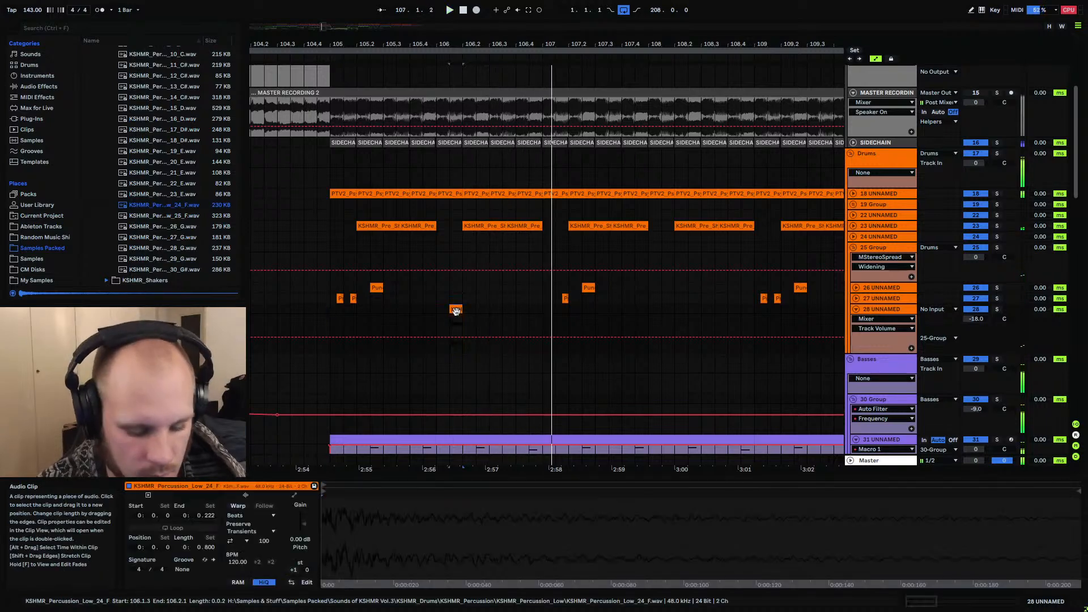
{"action": "left_click", "coordinate": [489, 308]}
{"action": "key", "text": "ctrl+v"}
{"action": "key", "text": "space"}
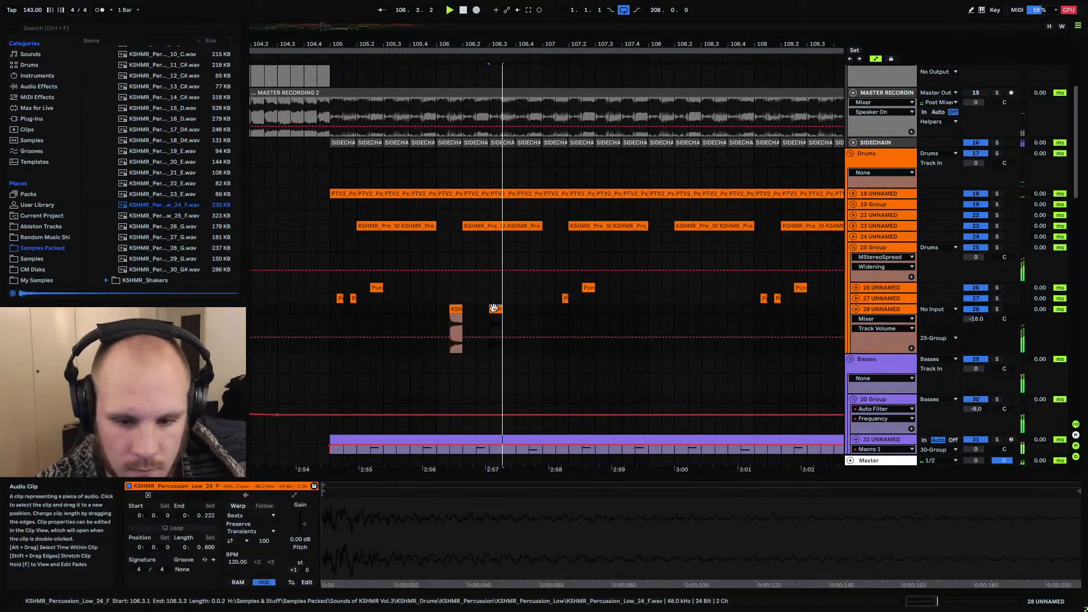
{"action": "left_click", "coordinate": [530, 308]}
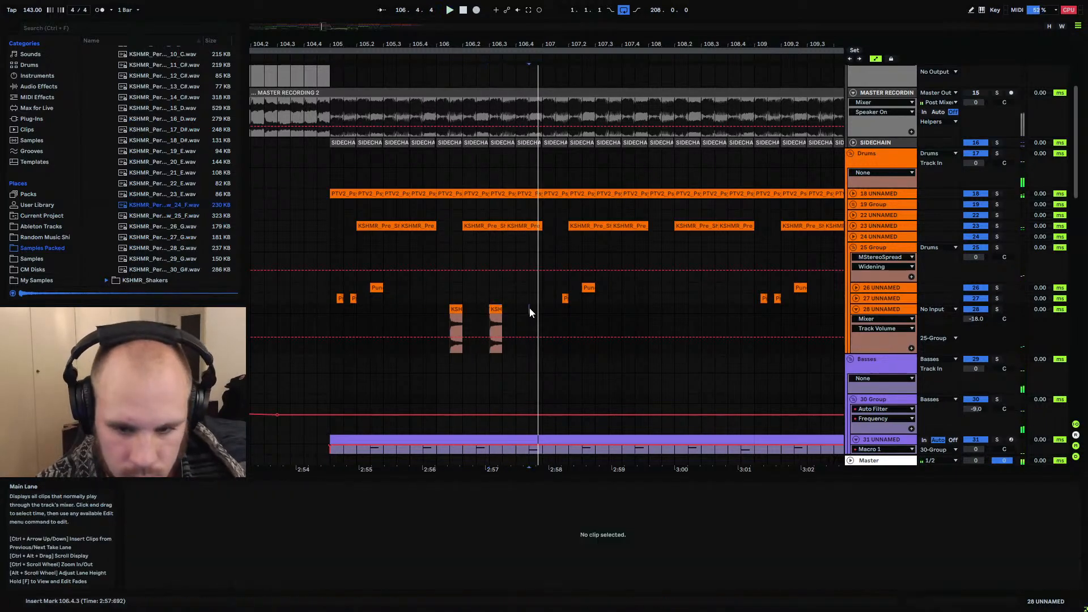
{"action": "key", "text": "ctrl+v"}
{"action": "left_click", "coordinate": [328, 311]}
{"action": "key", "text": "space"}
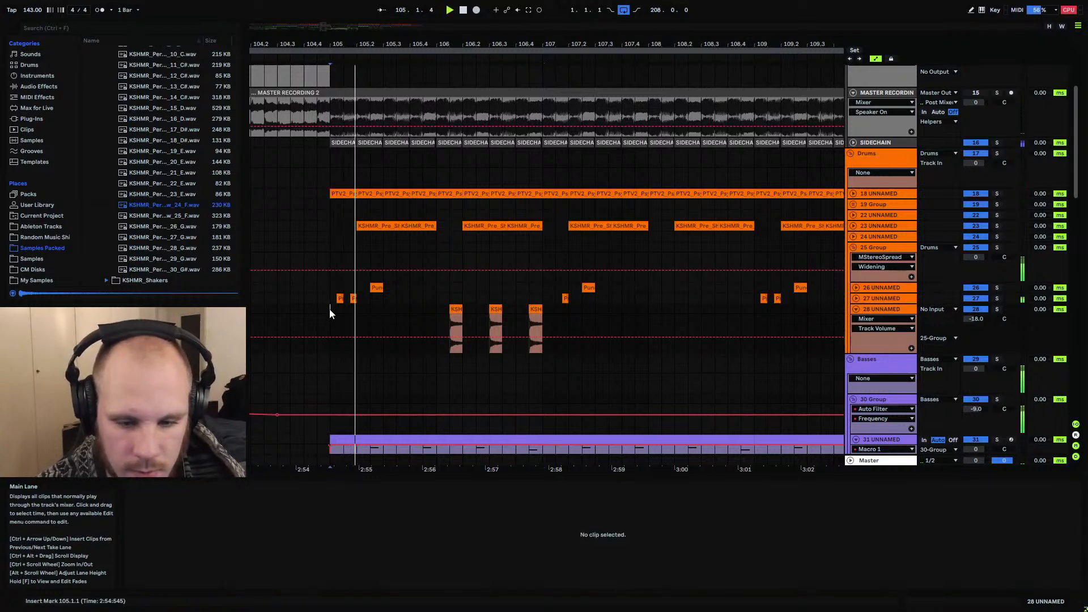
Duplicate the four-bar percussion region from bar 105 to 109 on 28 UNNAMED three times, up to bar 121
{"action": "left_click_drag", "start_coordinate": [328, 312], "coordinate": [547, 311]}
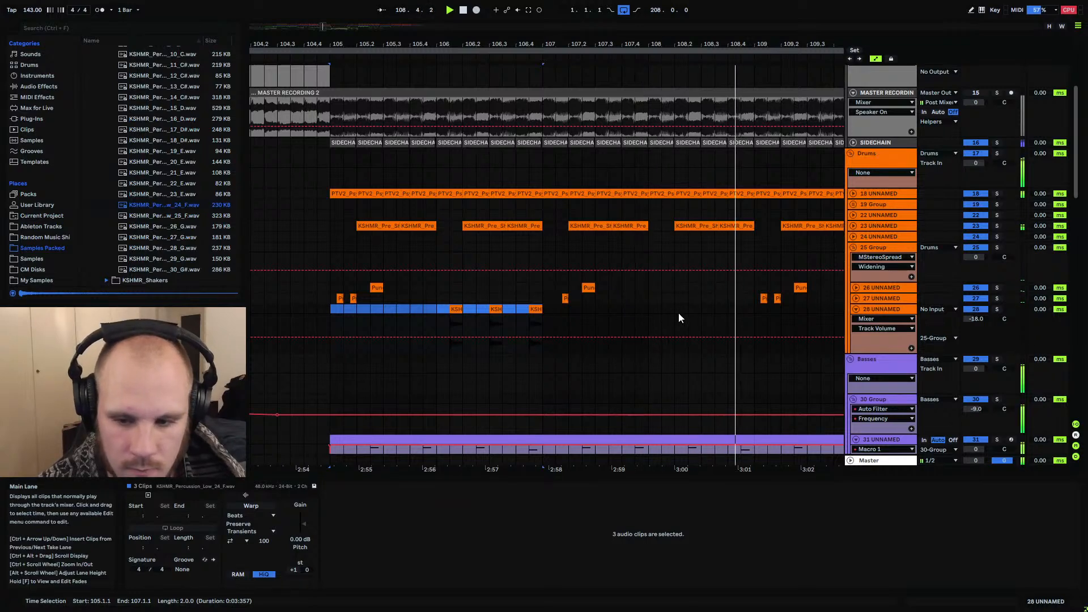
{"action": "left_click", "coordinate": [751, 309], "text": "shift"}
{"action": "key", "text": "ctrl+d"}
{"action": "key", "text": "ctrl+d"}
{"action": "key", "text": "ctrl+d"}
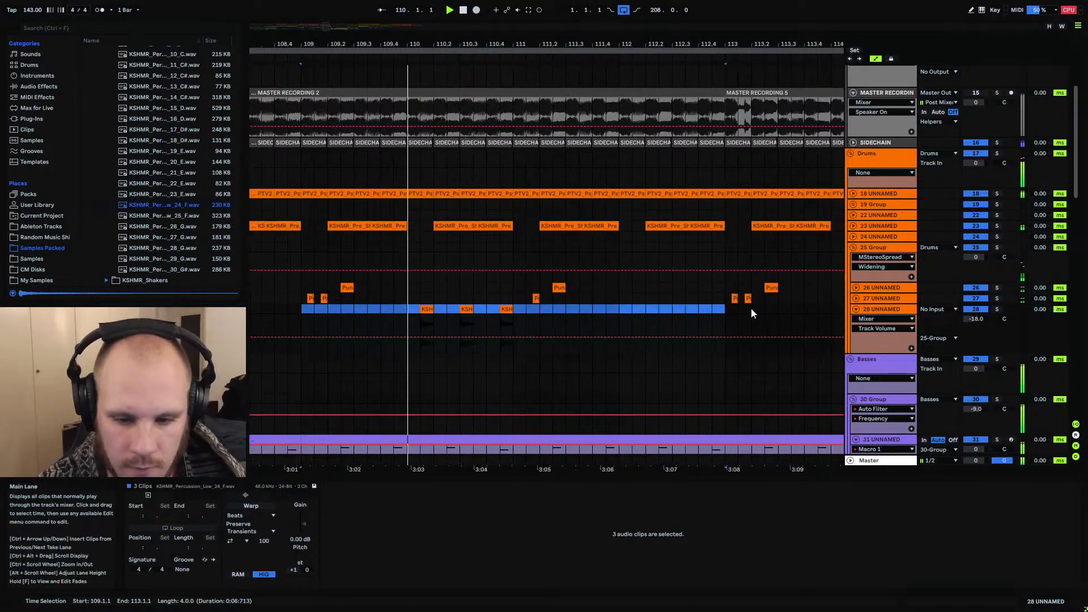
Select the percussion clip at 110.1.3 and add a Utility audio effect to the 28 UNNAMED track
{"action": "left_click_drag", "start_coordinate": [345, 44], "coordinate": [850, 34]}
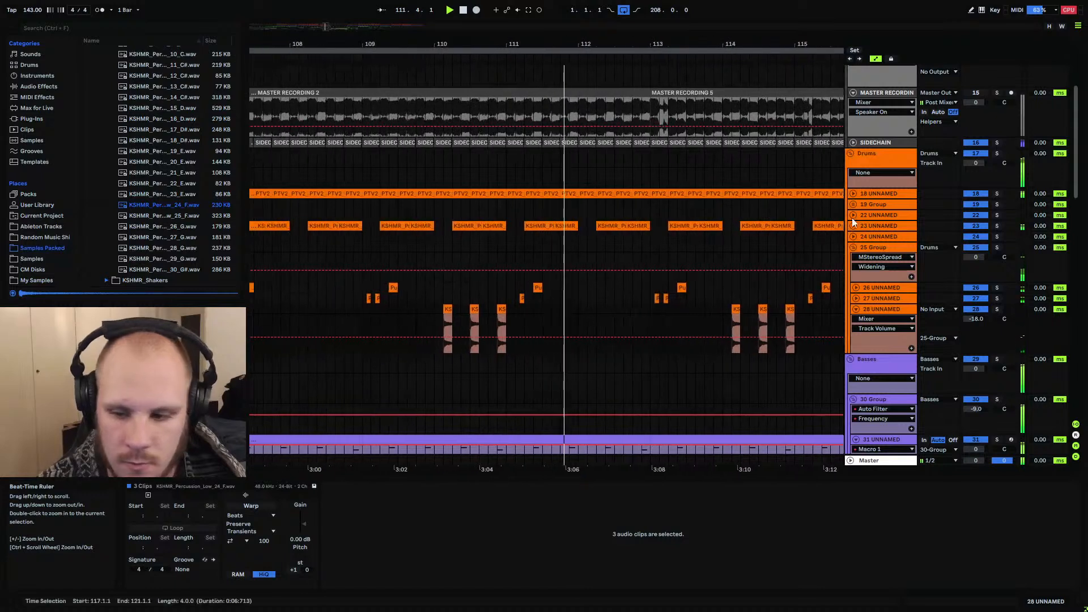
{"action": "left_click", "coordinate": [448, 309]}
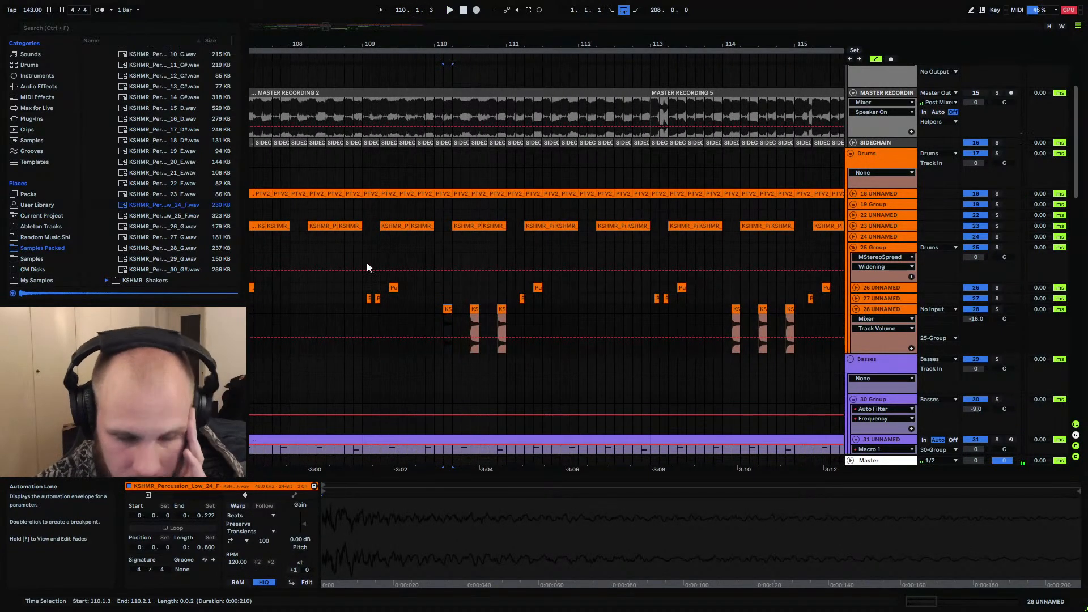
{"action": "left_click", "coordinate": [40, 87]}
{"action": "scroll", "coordinate": [137, 255], "scroll_direction": "down", "scroll_amount": 5}
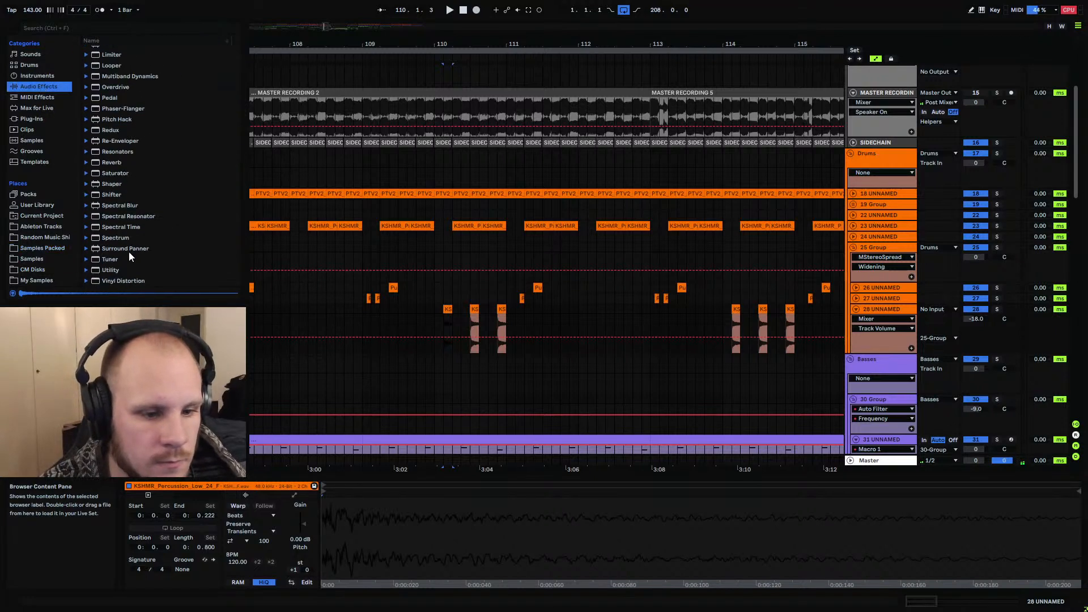
{"action": "left_click_drag", "start_coordinate": [110, 271], "coordinate": [485, 326]}
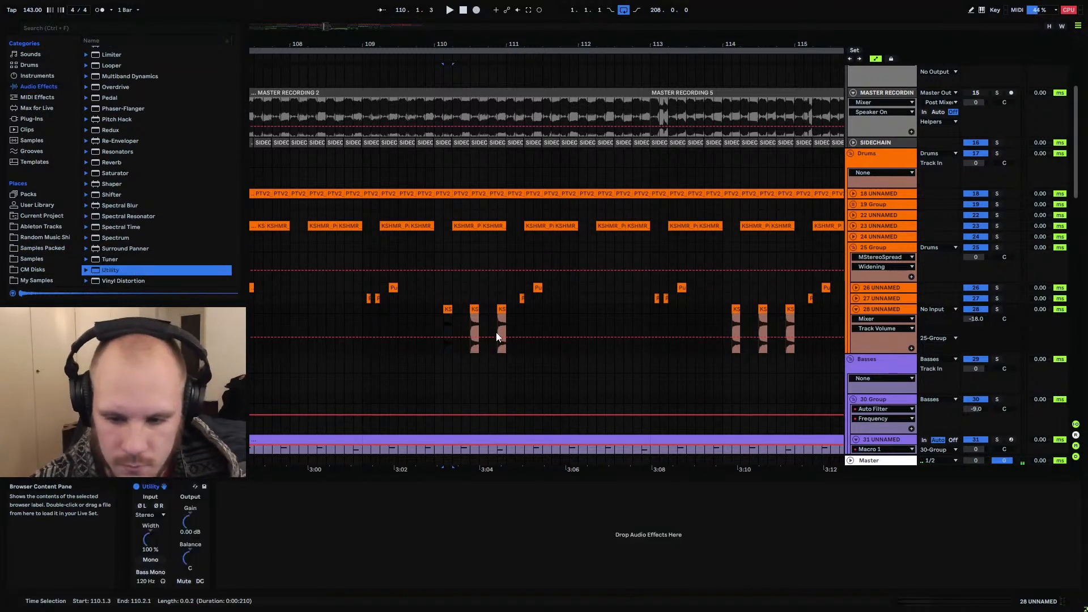
Show the Utility Balance automation on 28 UNNAMED and draw opposite pan steps over the second and third percussion clips in bar 106
{"action": "left_click", "coordinate": [196, 562]}
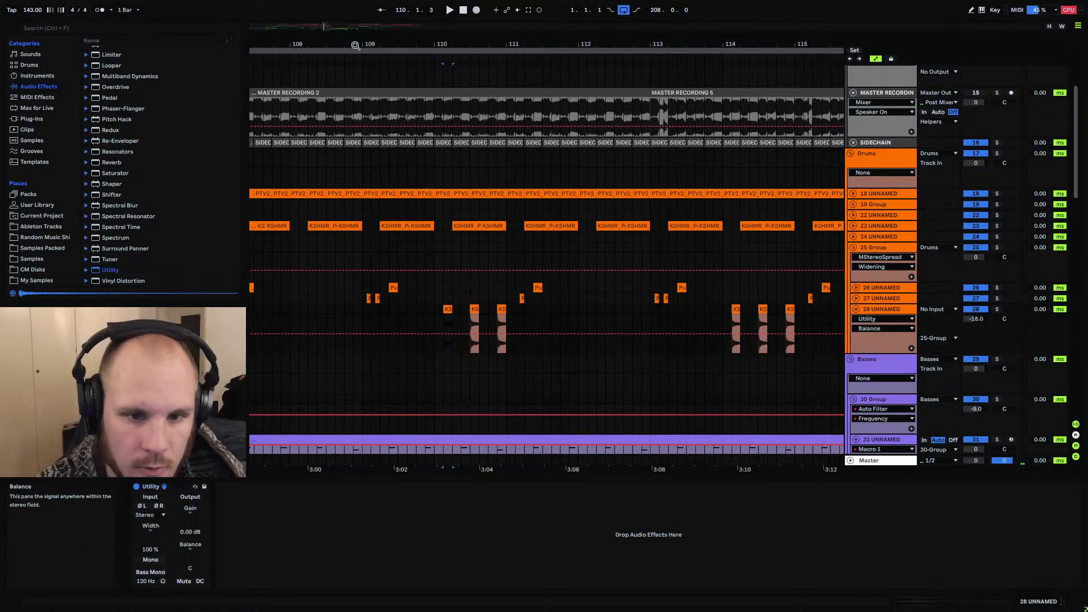
{"action": "scroll", "coordinate": [438, 332], "scroll_direction": "left", "scroll_amount": 5}
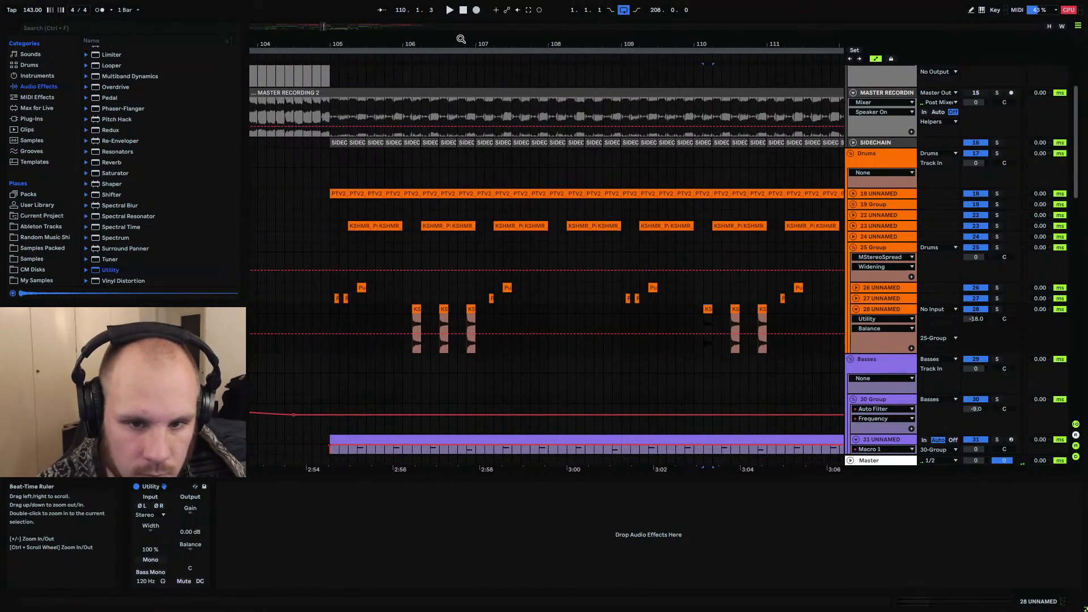
{"action": "left_click_drag", "start_coordinate": [461, 40], "coordinate": [455, 74]}
{"action": "key", "text": "b"}
{"action": "left_click", "coordinate": [440, 343]}
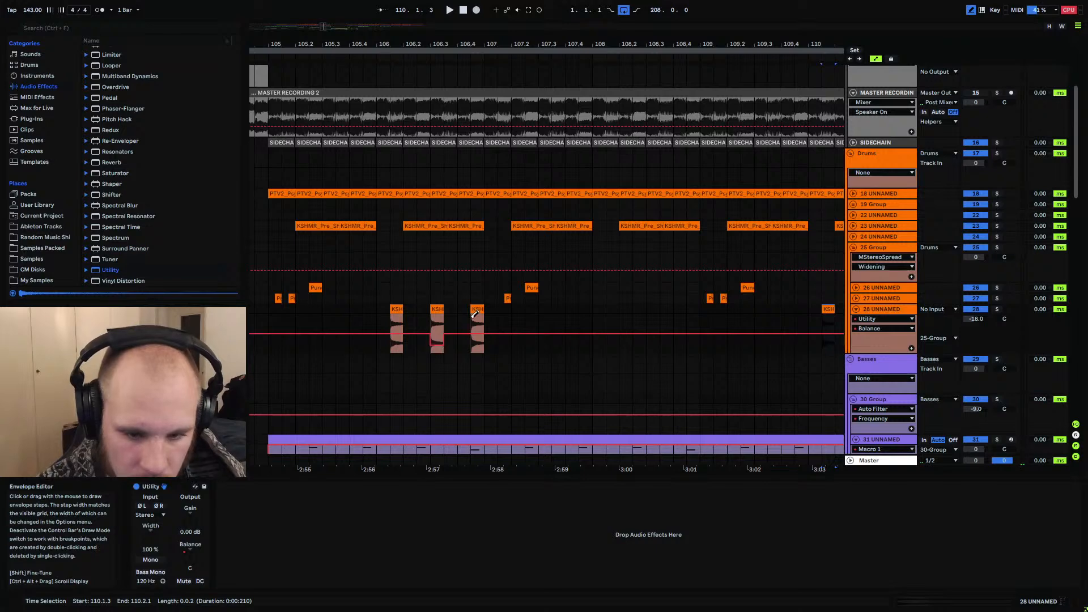
{"action": "key", "text": "b"}
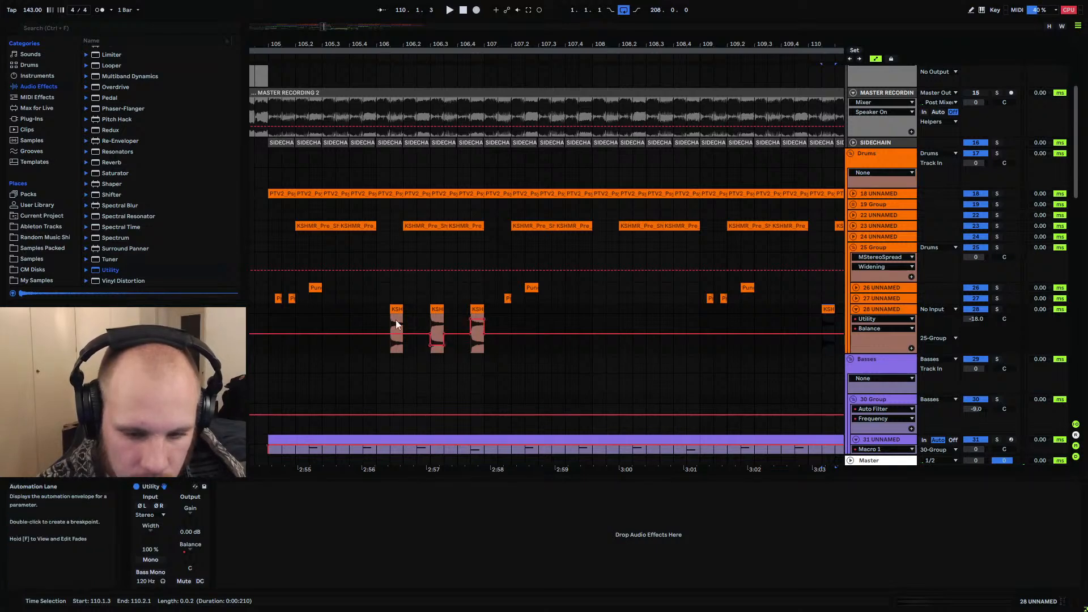
Duplicate the four-bar region with balance automation from bar 105 to 109 on 28 UNNAMED three times, up to bar 121
{"action": "left_click_drag", "start_coordinate": [383, 42], "coordinate": [387, 14]}
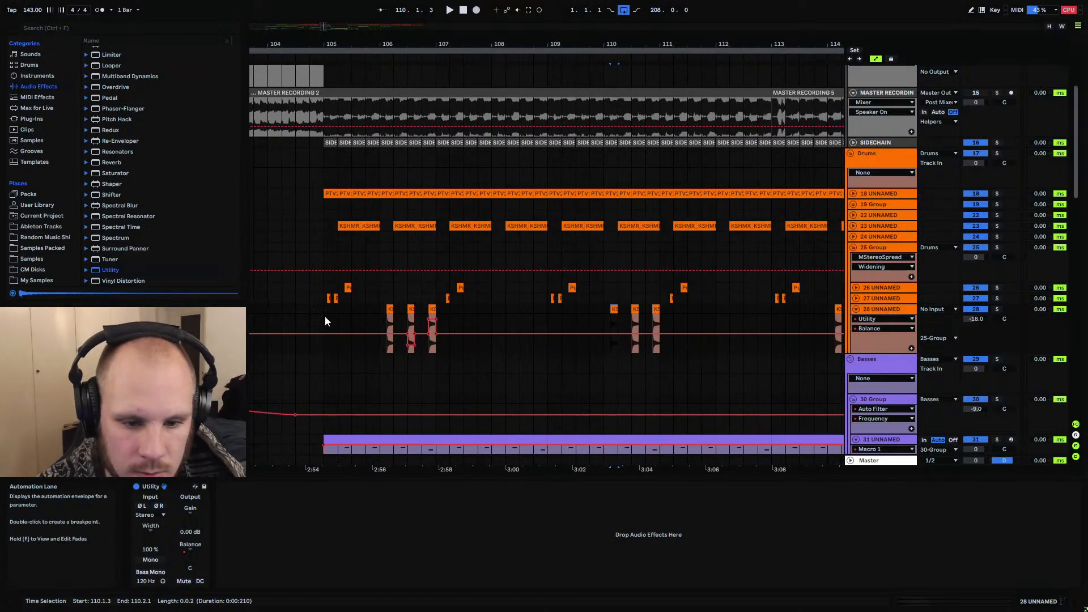
{"action": "left_click_drag", "start_coordinate": [325, 315], "coordinate": [533, 326]}
{"action": "key", "text": "ctrl+d"}
{"action": "key", "text": "ctrl+d"}
{"action": "key", "text": "ctrl+d"}
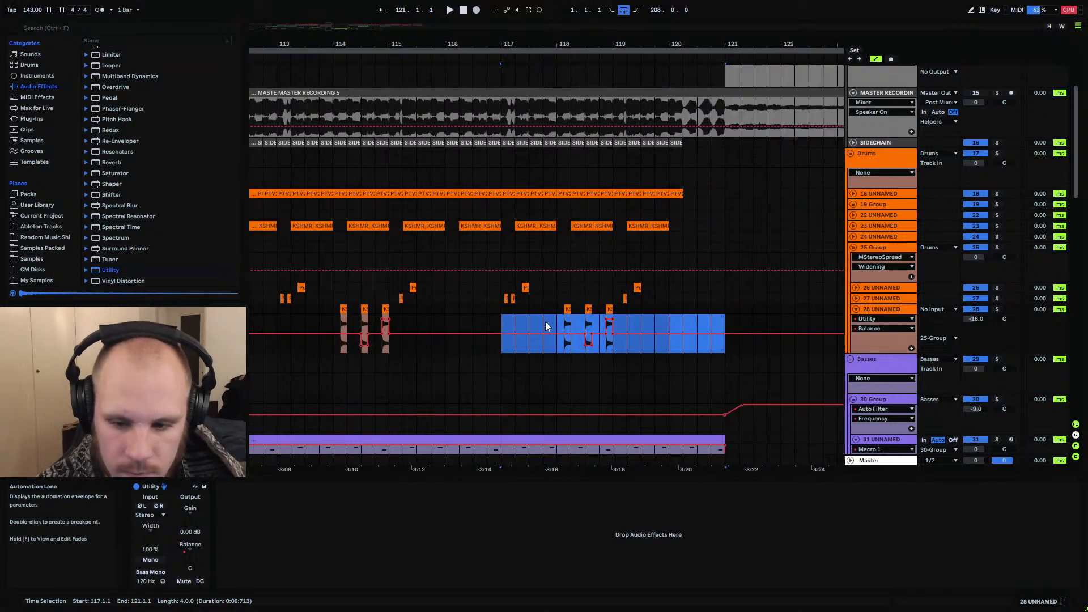
Play the panned percussion pattern around bar 118 and check the 28 UNNAMED track volume
{"action": "left_click_drag", "start_coordinate": [427, 44], "coordinate": [646, 24]}
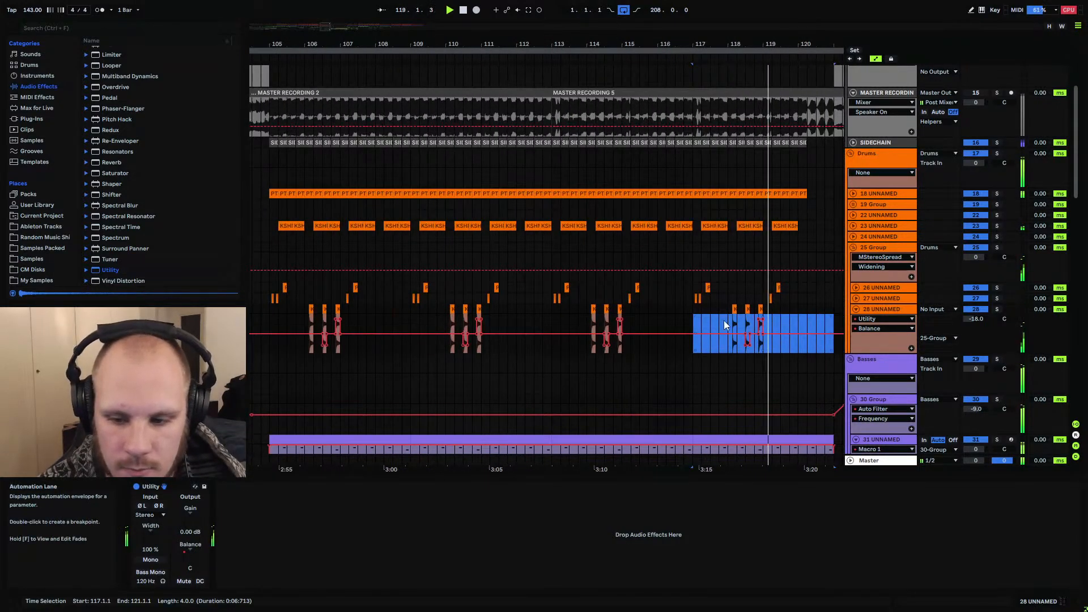
{"action": "left_click_drag", "start_coordinate": [978, 320], "coordinate": [978, 318]}
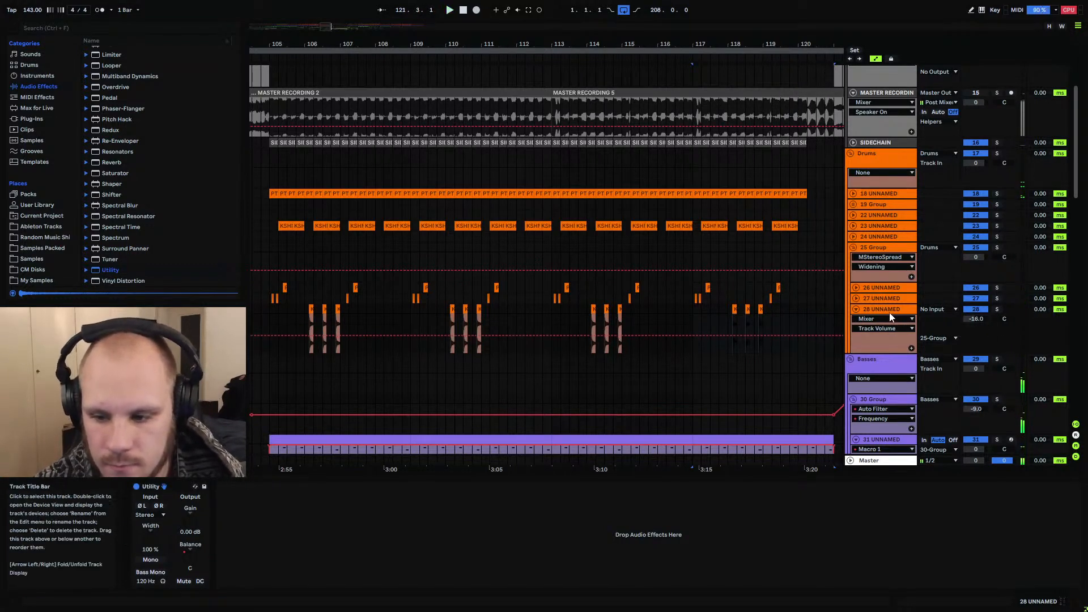
{"action": "key", "text": "space"}
Show the Utility Gain automation on 28 UNNAMED and shape a slight gain dip across the three percussion clips in bar 106
{"action": "left_click", "coordinate": [191, 530]}
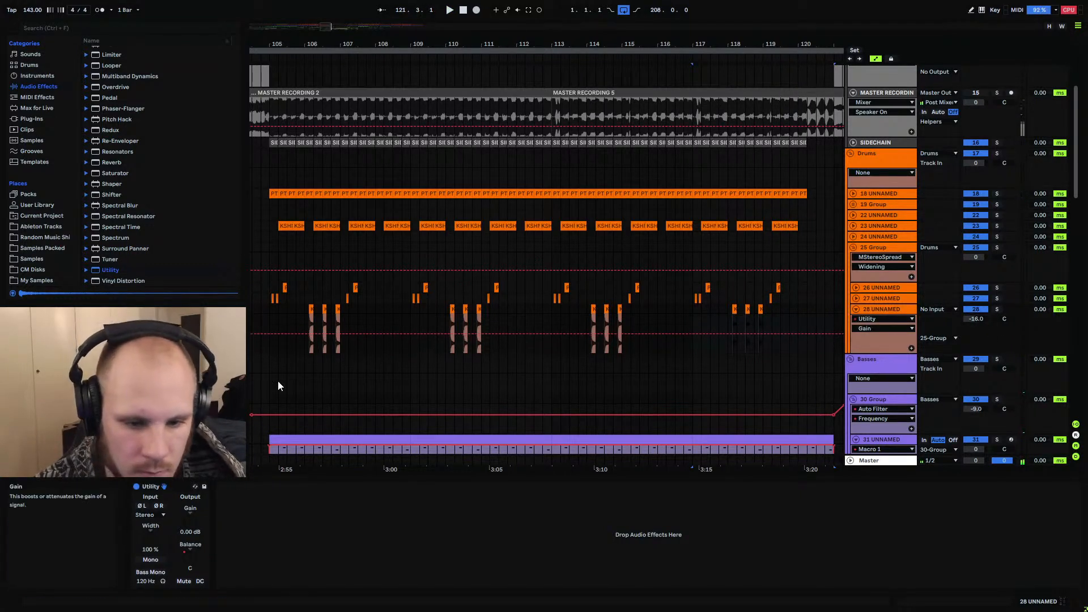
{"action": "left_click", "coordinate": [305, 334]}
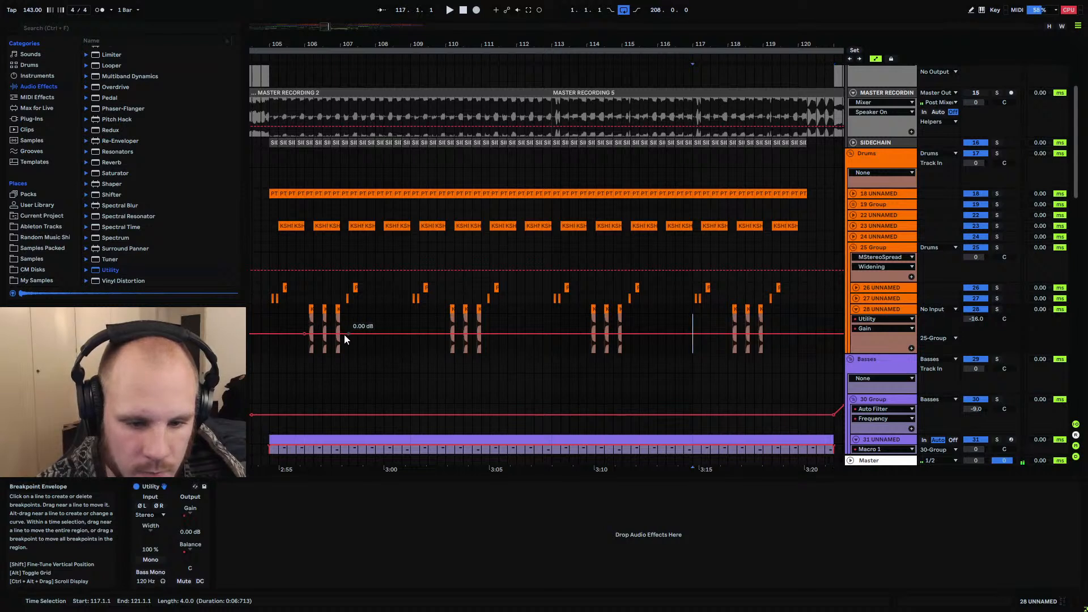
{"action": "left_click_drag", "start_coordinate": [344, 334], "coordinate": [344, 338]}
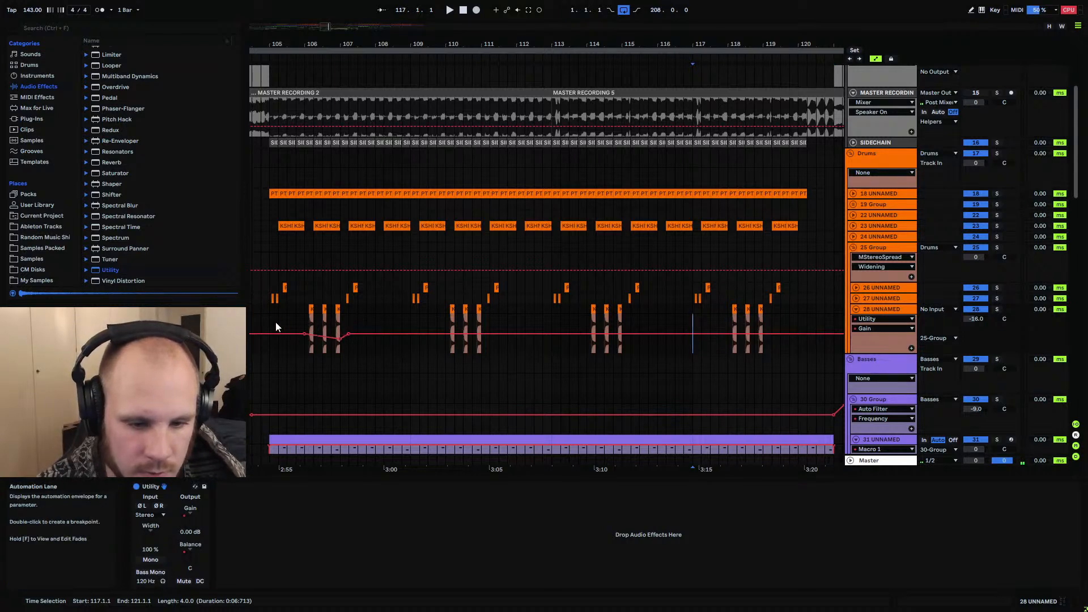
Duplicate the region with the gain dip from bar 105 to 109 three times up to bar 121, and play from bar 105
{"action": "left_click_drag", "start_coordinate": [275, 322], "coordinate": [412, 330]}
{"action": "key", "text": "ctrl+d"}
{"action": "key", "text": "ctrl+d"}
{"action": "key", "text": "ctrl+d"}
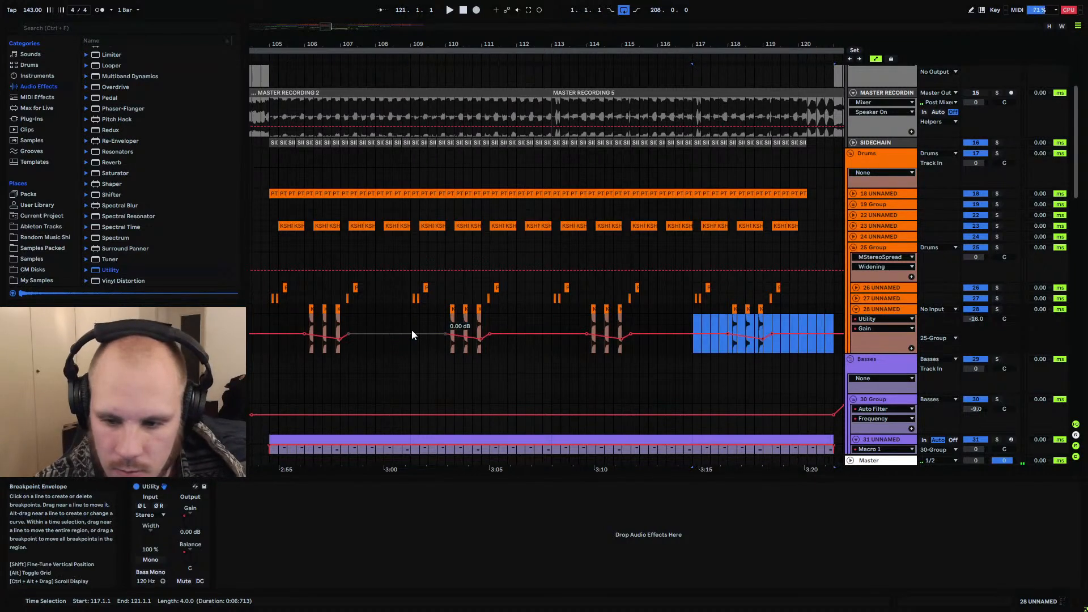
{"action": "left_click", "coordinate": [270, 310]}
{"action": "key", "text": "space"}
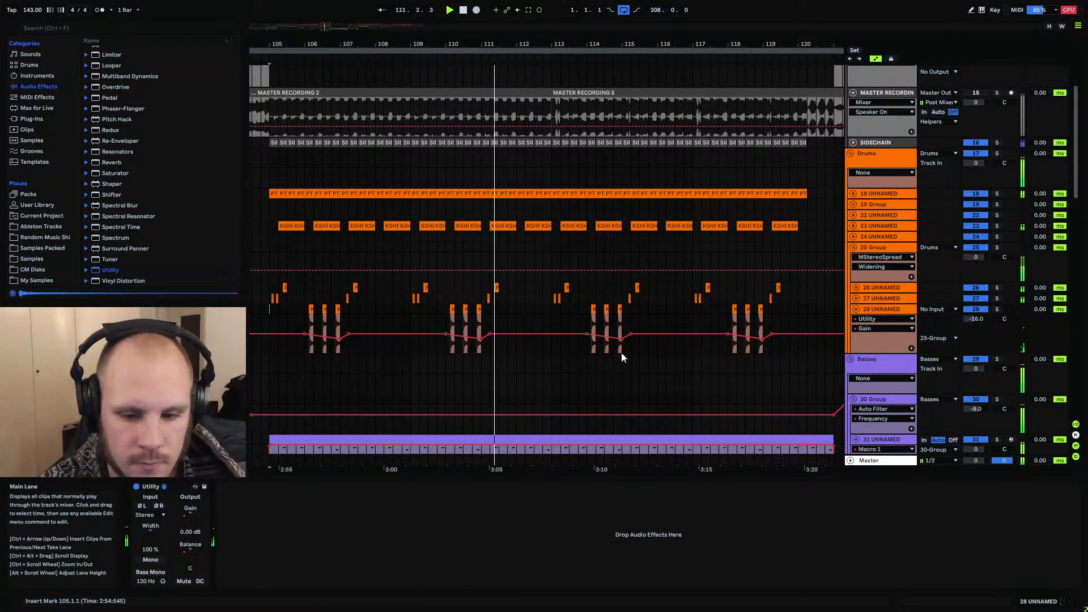
Insert a new audio track directly below 28 UNNAMED
{"action": "left_click", "coordinate": [872, 309]}
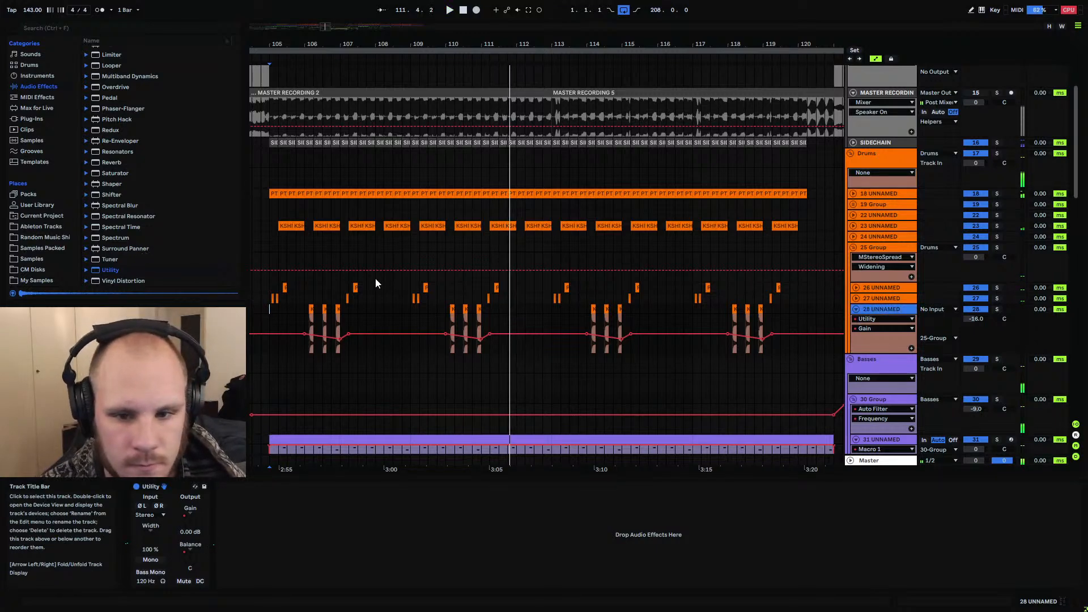
{"action": "key", "text": "ctrl+t"}
Deactivate the bass clips on 32 and 33 UNNAMED from 108.3.1 to 109.1.1, and play from bar 108
{"action": "scroll", "coordinate": [394, 341], "scroll_direction": "down", "scroll_amount": 3}
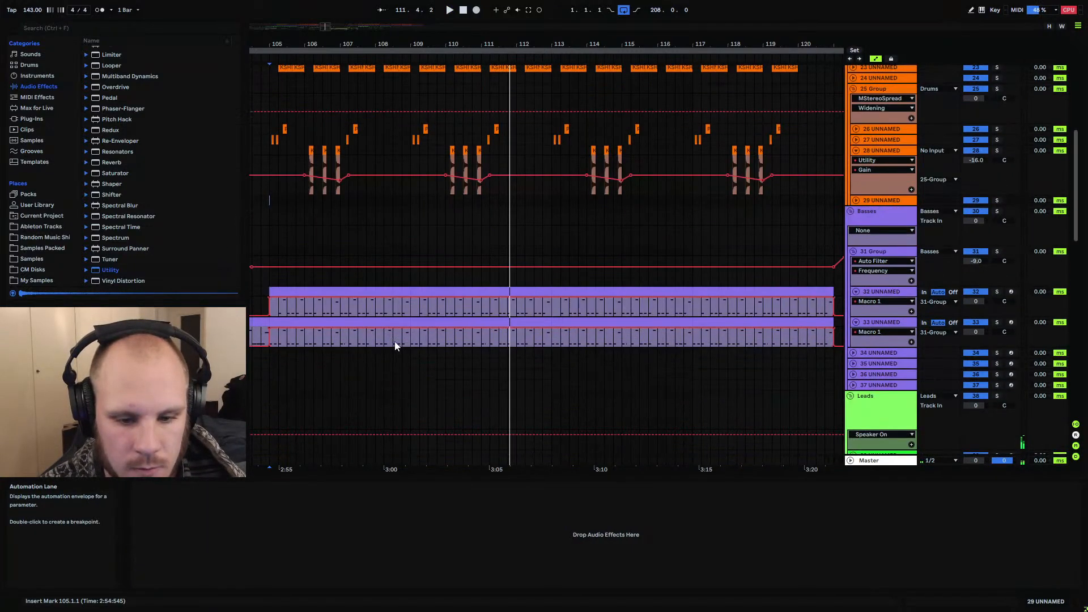
{"action": "left_click_drag", "start_coordinate": [409, 338], "coordinate": [395, 304]}
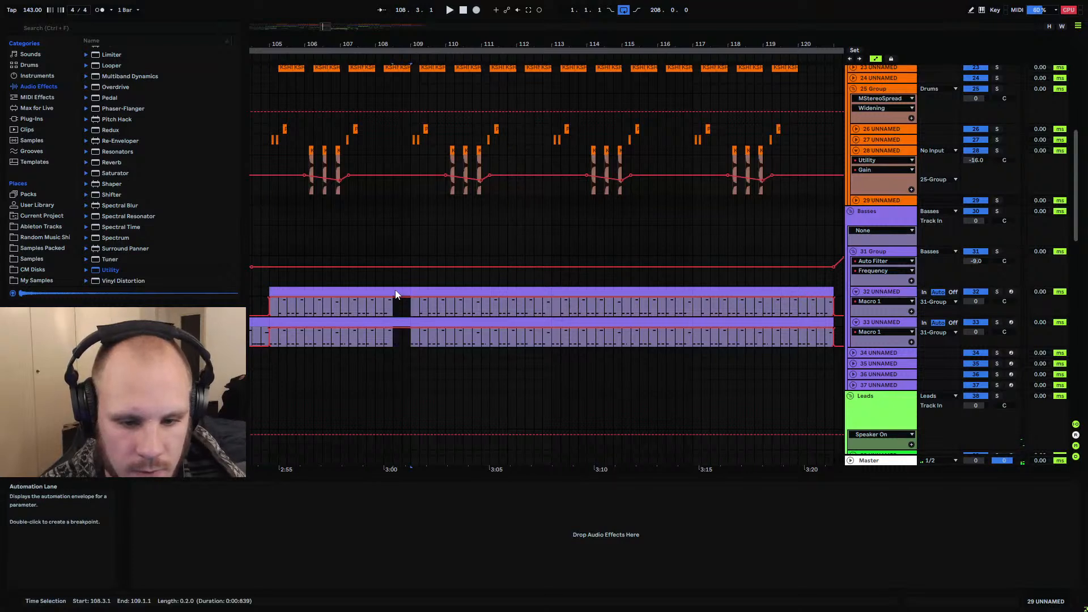
{"action": "left_click", "coordinate": [396, 290]}
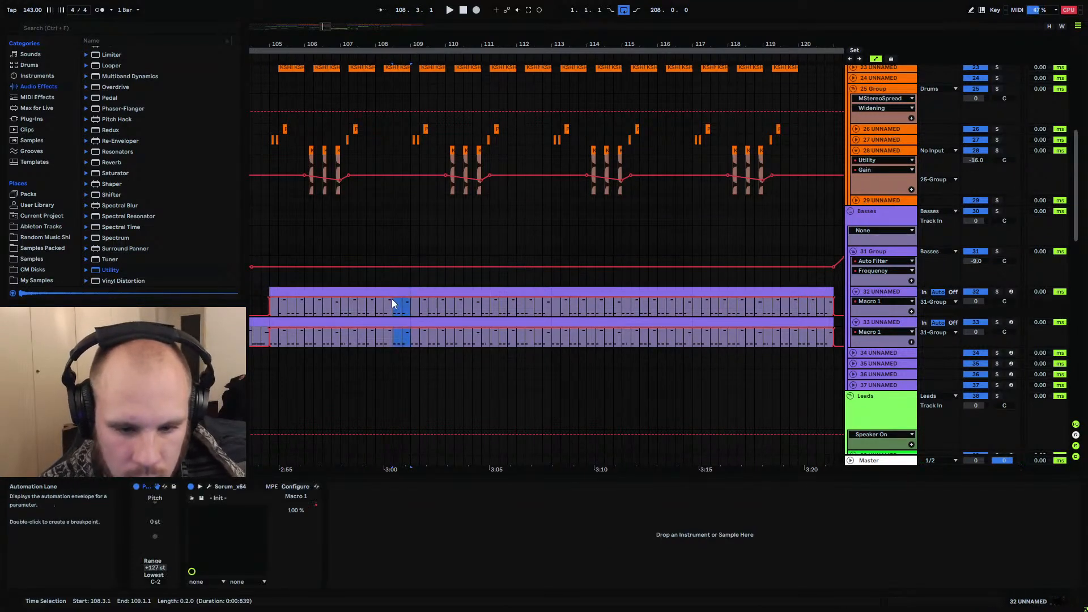
{"action": "key", "text": "0"}
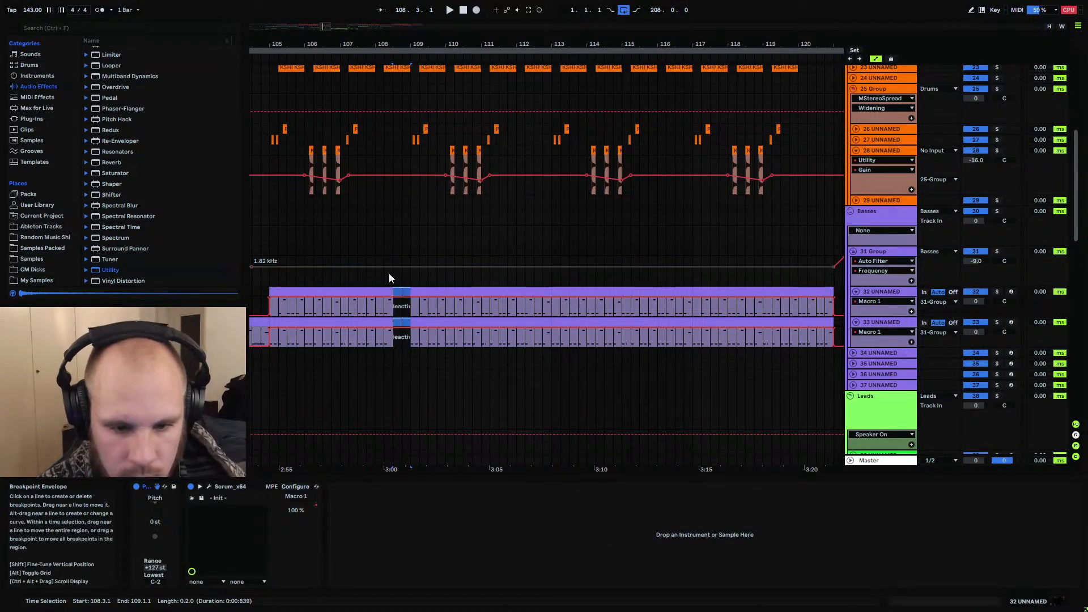
{"action": "left_click", "coordinate": [377, 268]}
{"action": "key", "text": "space"}
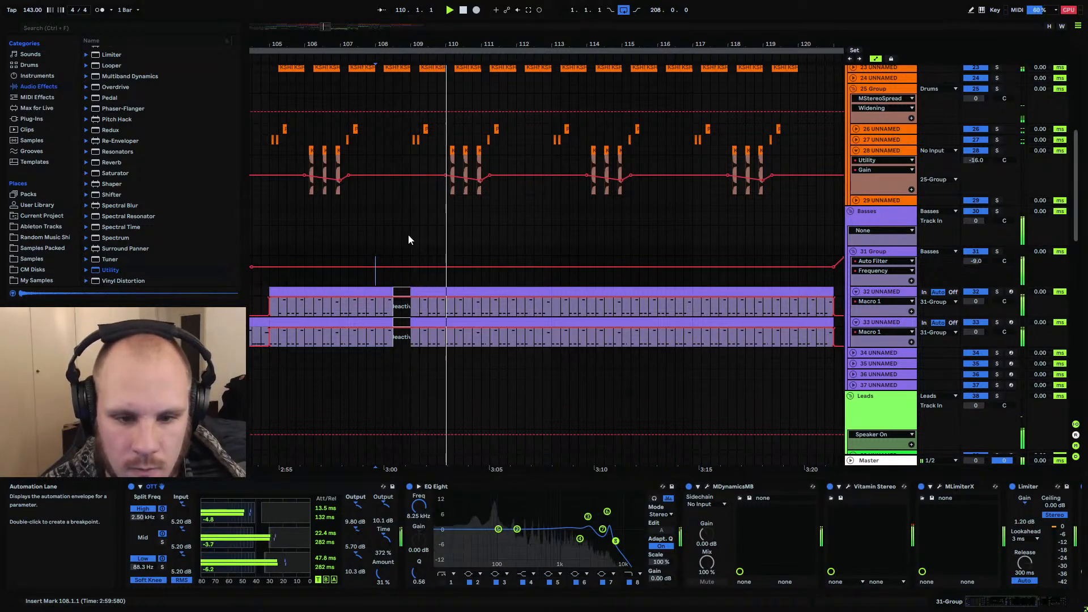
Deactivate the kick clip at 108.4.1 on 18 UNNAMED and play the break from 108.2.1
{"action": "scroll", "coordinate": [408, 239], "scroll_direction": "up", "scroll_amount": 4}
{"action": "left_click", "coordinate": [407, 147]}
{"action": "key", "text": "space"}
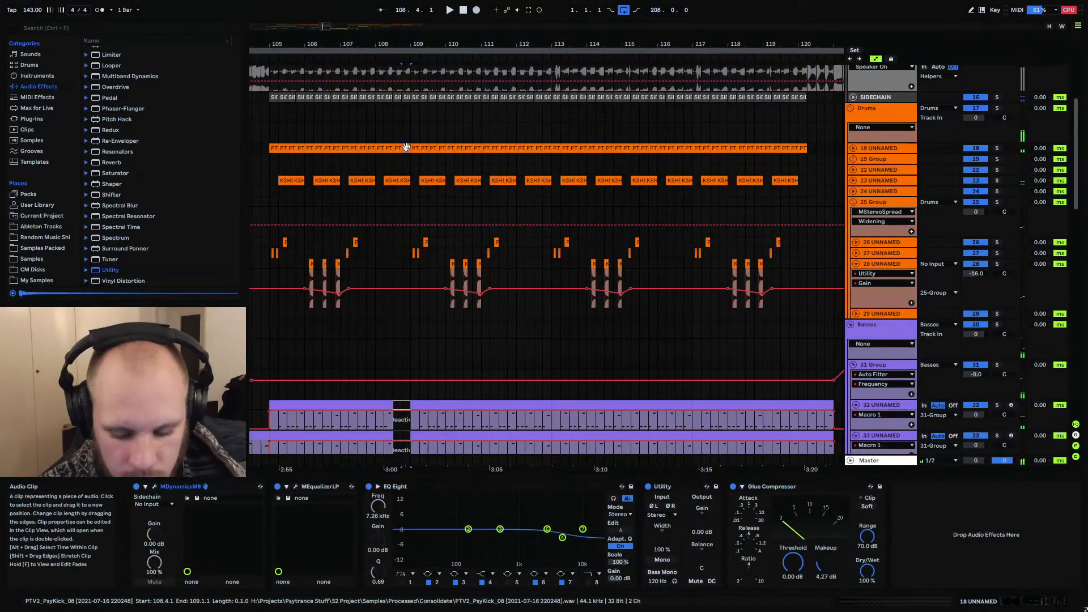
{"action": "left_click", "coordinate": [387, 169]}
{"action": "key", "text": "space"}
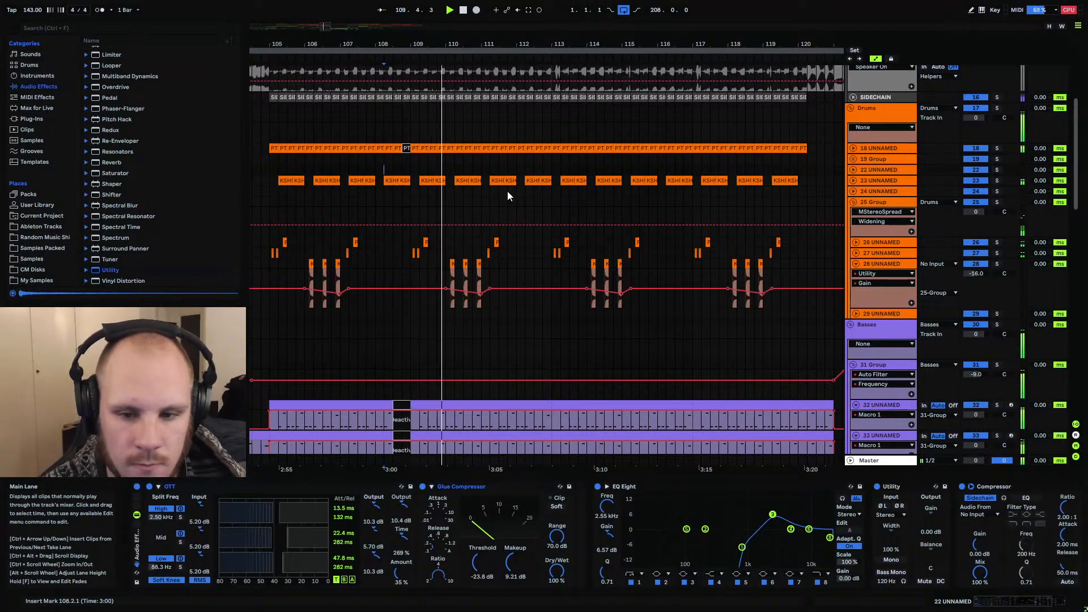
Deactivate the bass clips on 32 and 33 UNNAMED from 112.3.1 to 113.1.1 and from 116.3.1 to 117.1.1
{"action": "scroll", "coordinate": [546, 396], "scroll_direction": "down", "scroll_amount": 3}
{"action": "left_click", "coordinate": [545, 377]}
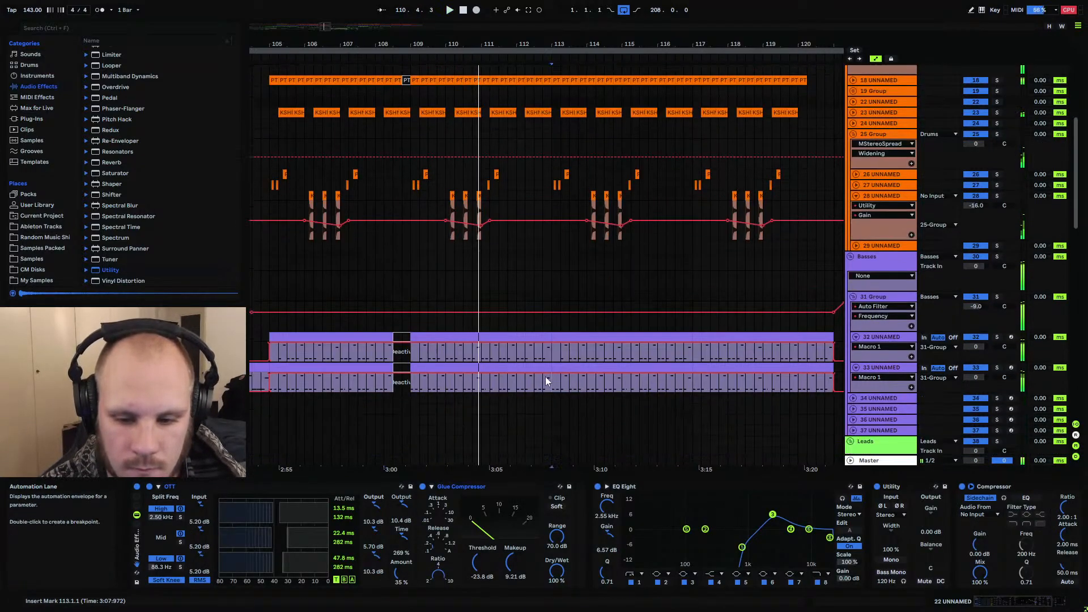
{"action": "left_click_drag", "start_coordinate": [545, 376], "coordinate": [538, 345]}
{"action": "key", "text": "0"}
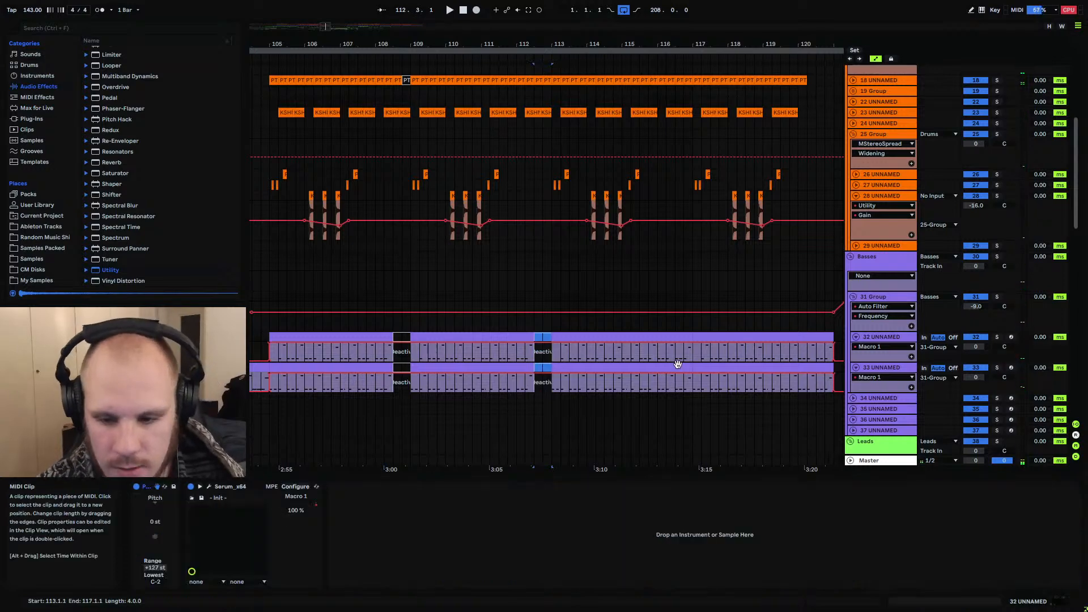
{"action": "left_click_drag", "start_coordinate": [688, 384], "coordinate": [674, 338]}
{"action": "key", "text": "0"}
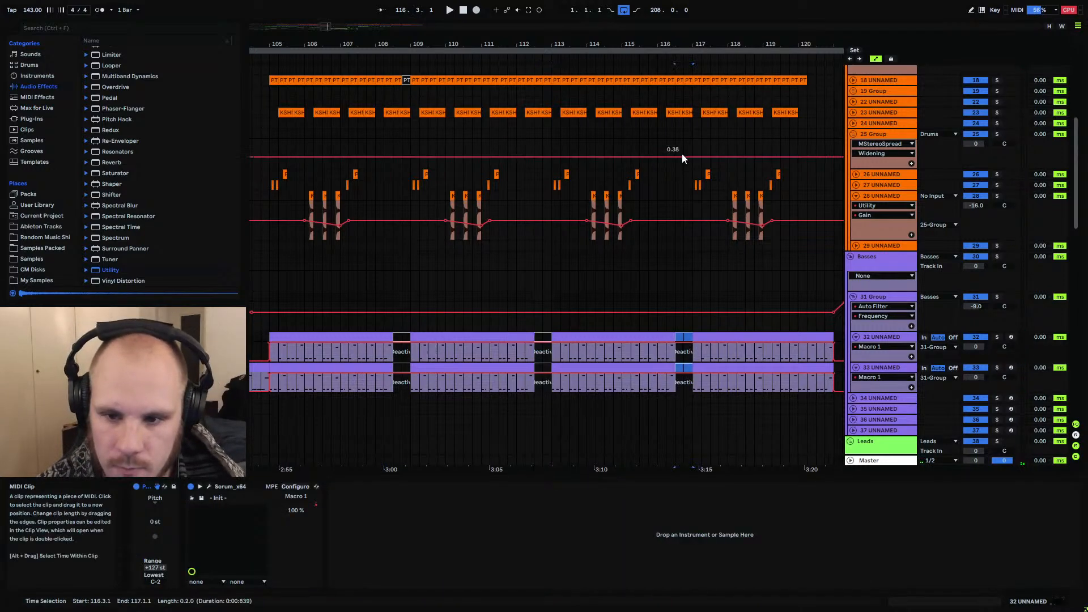
Deactivate the kick clips at 116.4.1 and 112.4.1 on 18 UNNAMED
{"action": "left_click", "coordinate": [689, 81]}
{"action": "key", "text": "0"}
{"action": "left_click", "coordinate": [547, 80]}
{"action": "key", "text": "0"}
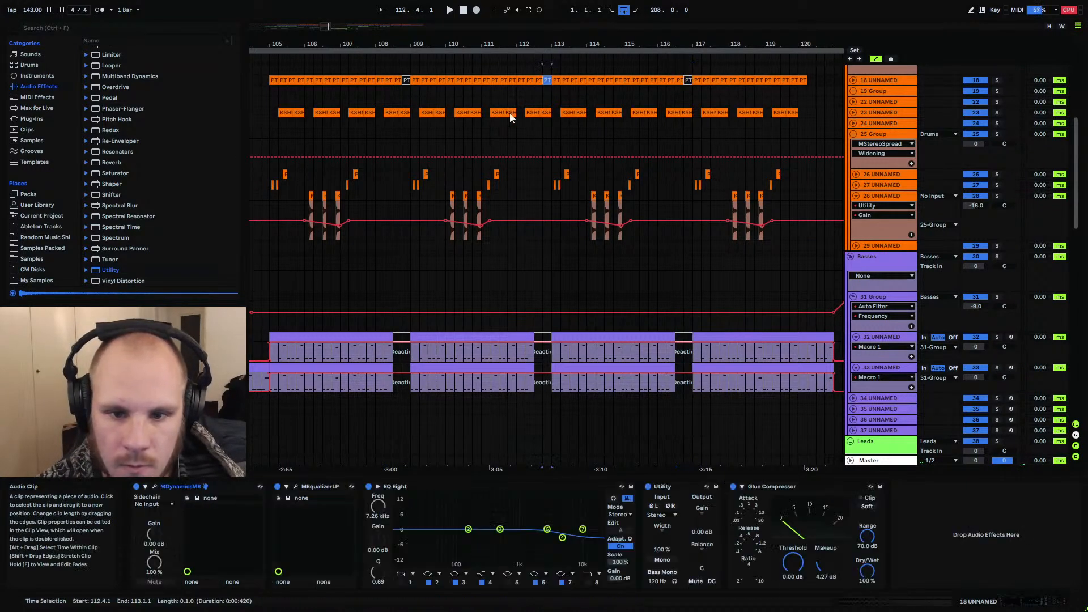
Compare the drum, bass and lead tracks with the preceding section from bar 85, and play the arrangement from bar 105
{"action": "left_click", "coordinate": [262, 93]}
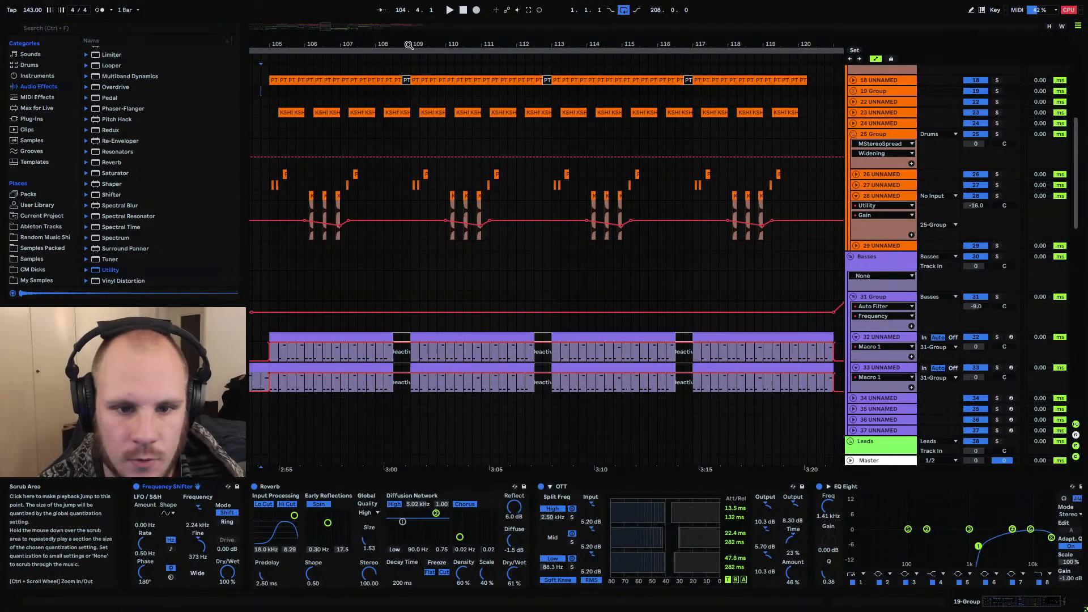
{"action": "left_click_drag", "start_coordinate": [409, 45], "coordinate": [640, 28]}
{"action": "left_click", "coordinate": [447, 138]}
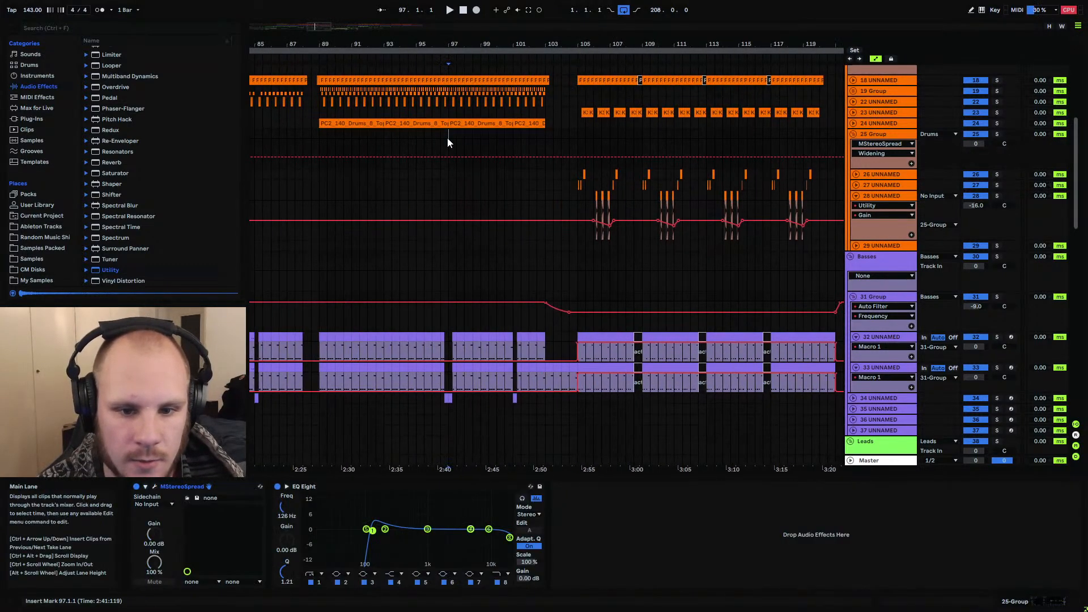
{"action": "scroll", "coordinate": [464, 338], "scroll_direction": "down", "scroll_amount": 3}
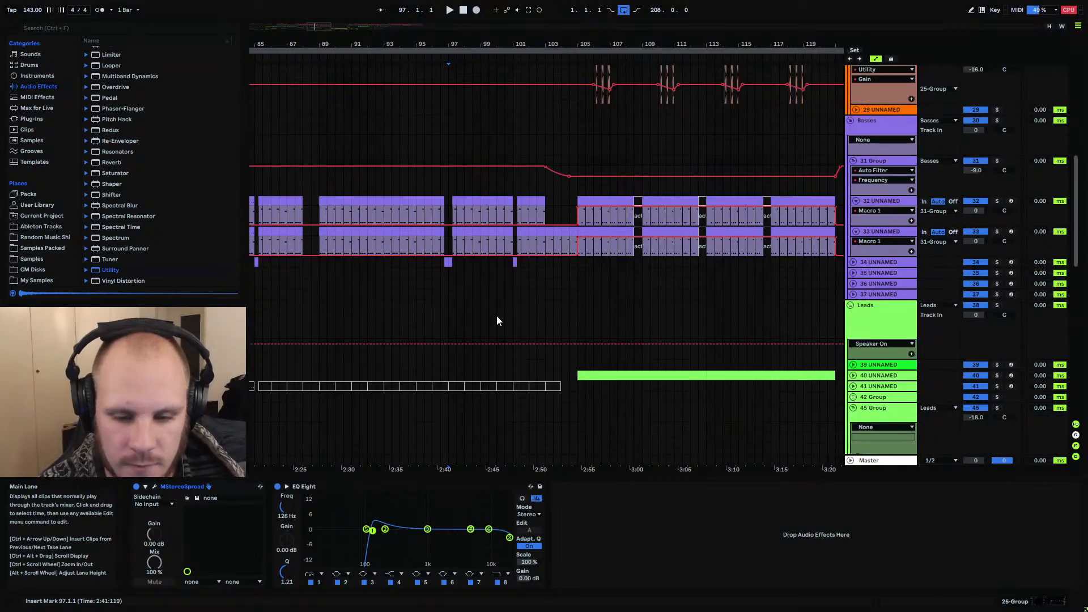
{"action": "scroll", "coordinate": [521, 267], "scroll_direction": "up", "scroll_amount": 3}
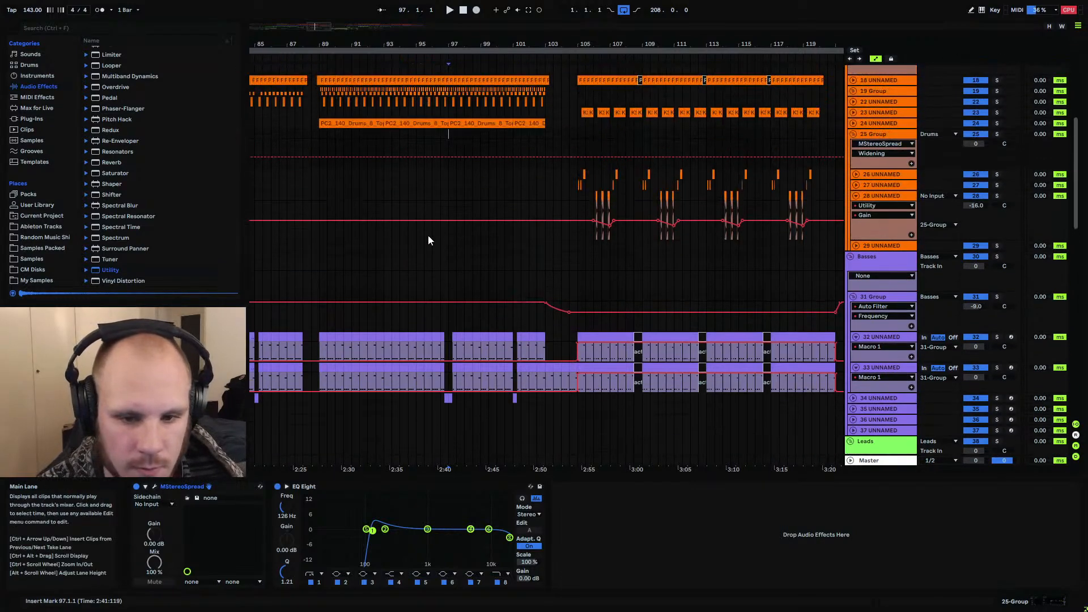
{"action": "scroll", "coordinate": [541, 220], "scroll_direction": "up", "scroll_amount": 1}
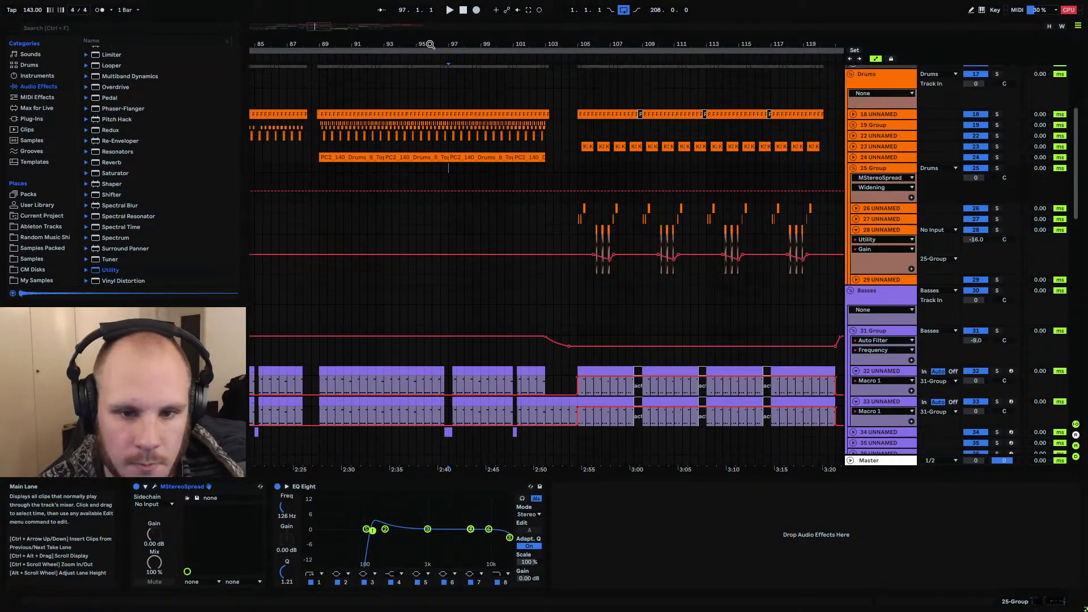
{"action": "left_click", "coordinate": [579, 357]}
{"action": "key", "text": "space"}
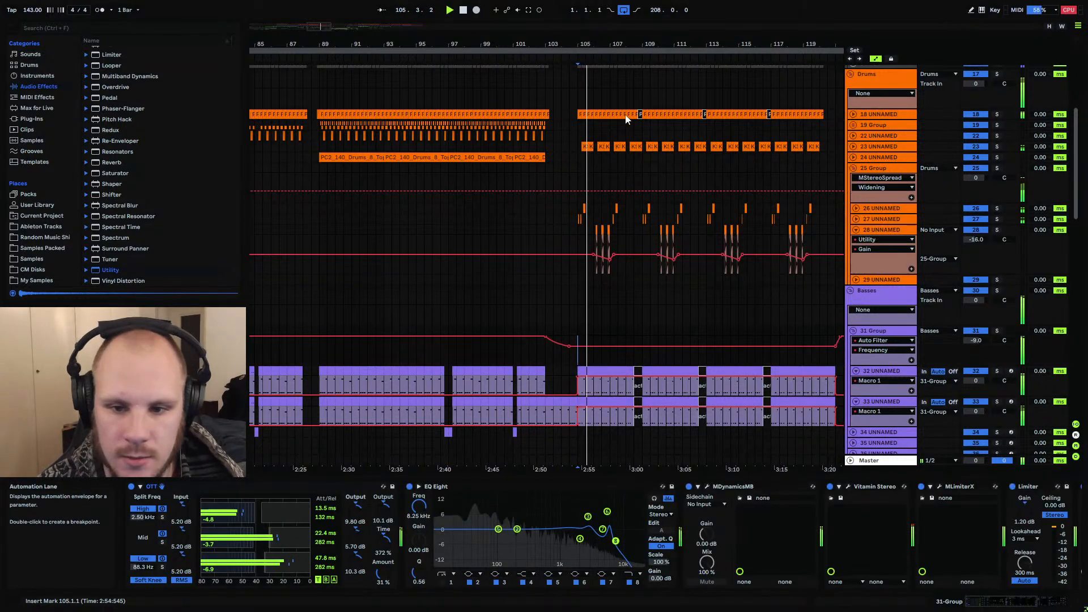
{"action": "left_click_drag", "start_coordinate": [619, 44], "coordinate": [519, 48]}
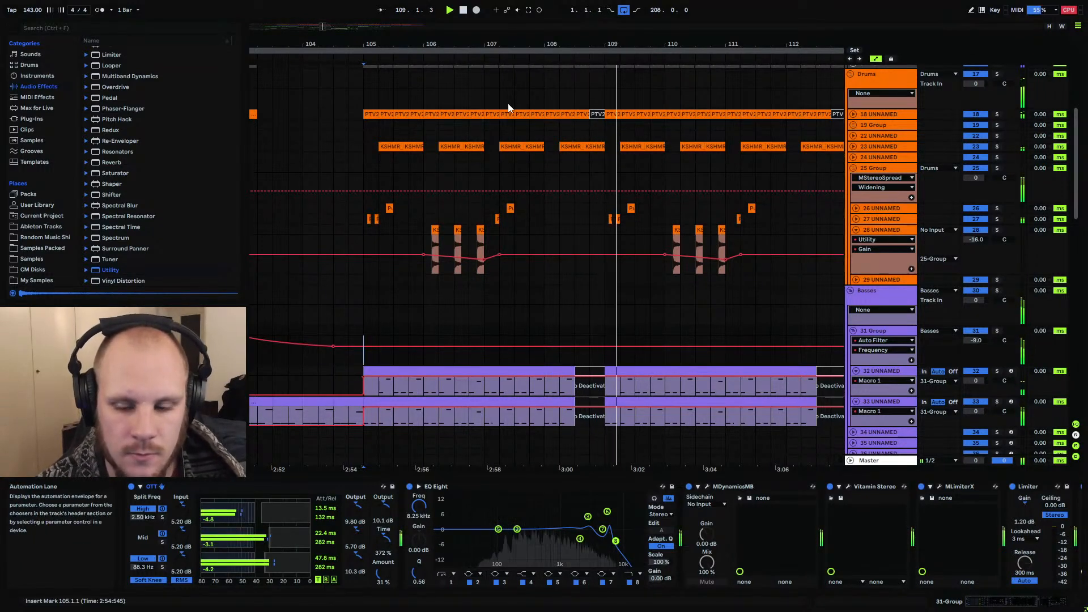
{"action": "key", "text": "space"}
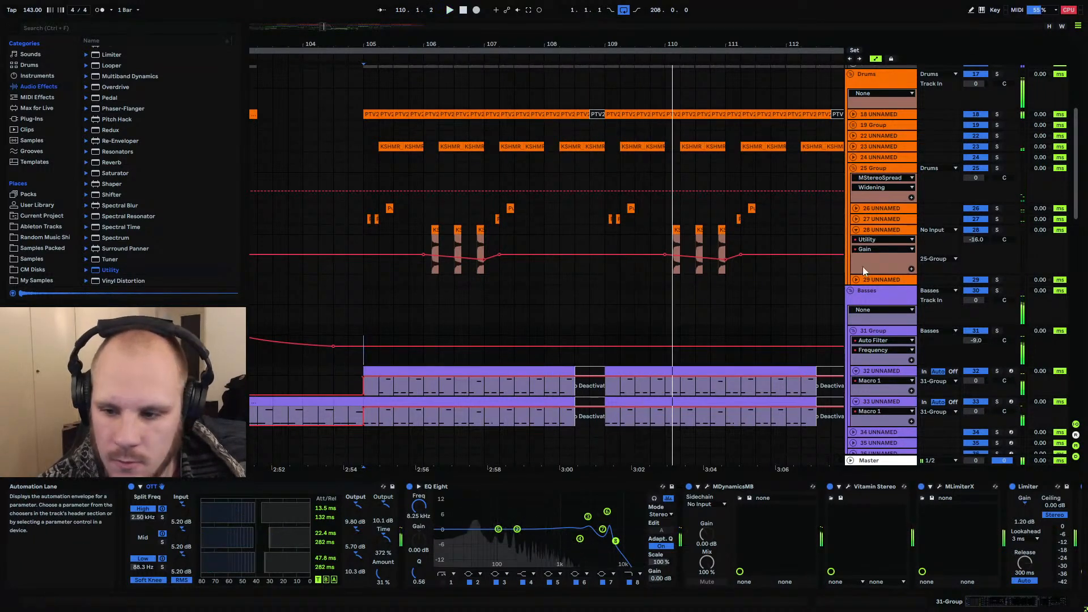
Insert a new audio track below the 25 Group inside the Drums group
{"action": "left_click", "coordinate": [862, 279]}
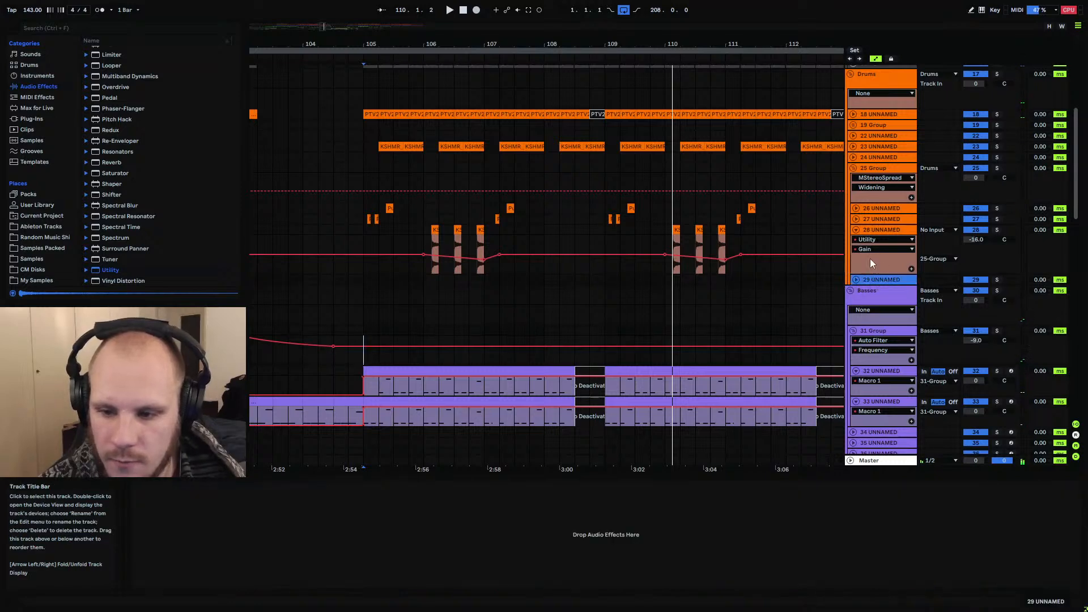
{"action": "left_click", "coordinate": [869, 168]}
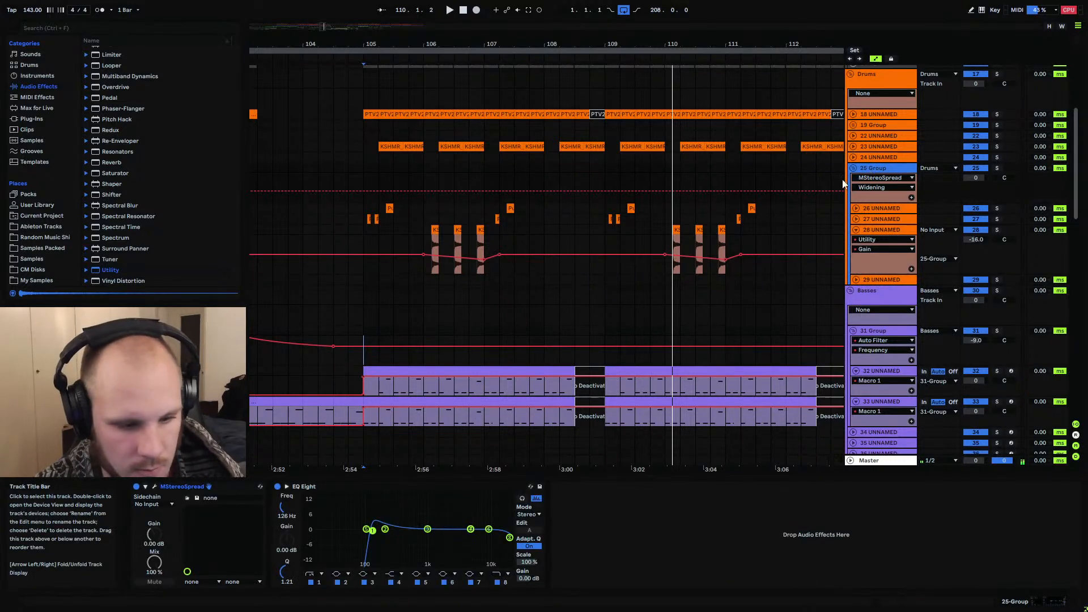
{"action": "key", "text": "ctrl+t"}
Audition several percussion samples from the KSHMR_Flam_and_Rolls folder in Samples Packed
{"action": "left_click", "coordinate": [61, 248]}
{"action": "scroll", "coordinate": [131, 205], "scroll_direction": "up", "scroll_amount": 5}
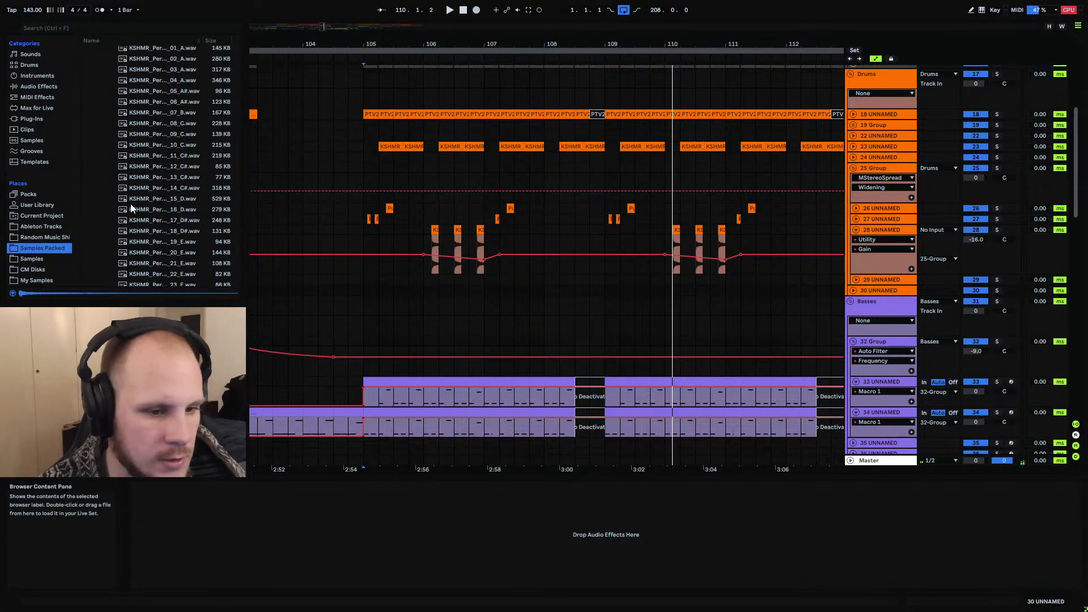
{"action": "scroll", "coordinate": [131, 206], "scroll_direction": "up", "scroll_amount": 4}
{"action": "left_click", "coordinate": [106, 108]}
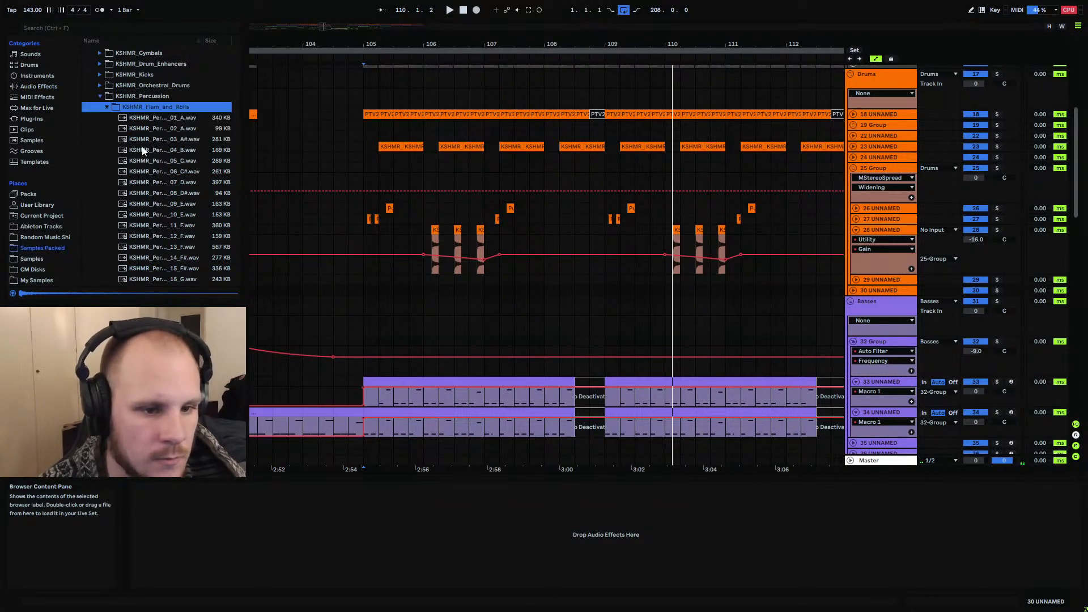
{"action": "left_click", "coordinate": [144, 151]}
{"action": "left_click", "coordinate": [181, 236]}
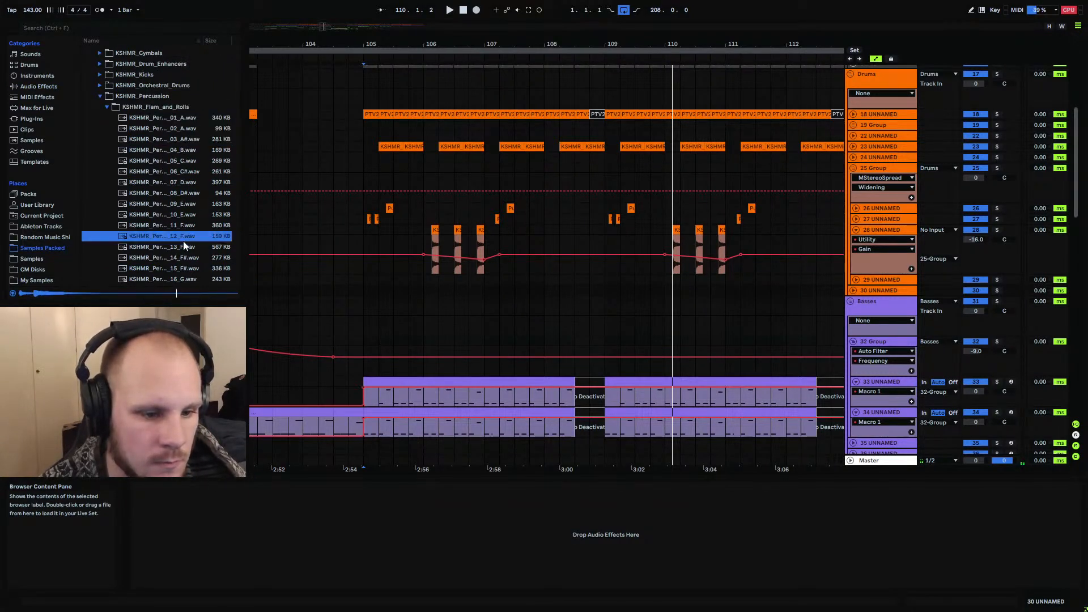
{"action": "left_click", "coordinate": [191, 251]}
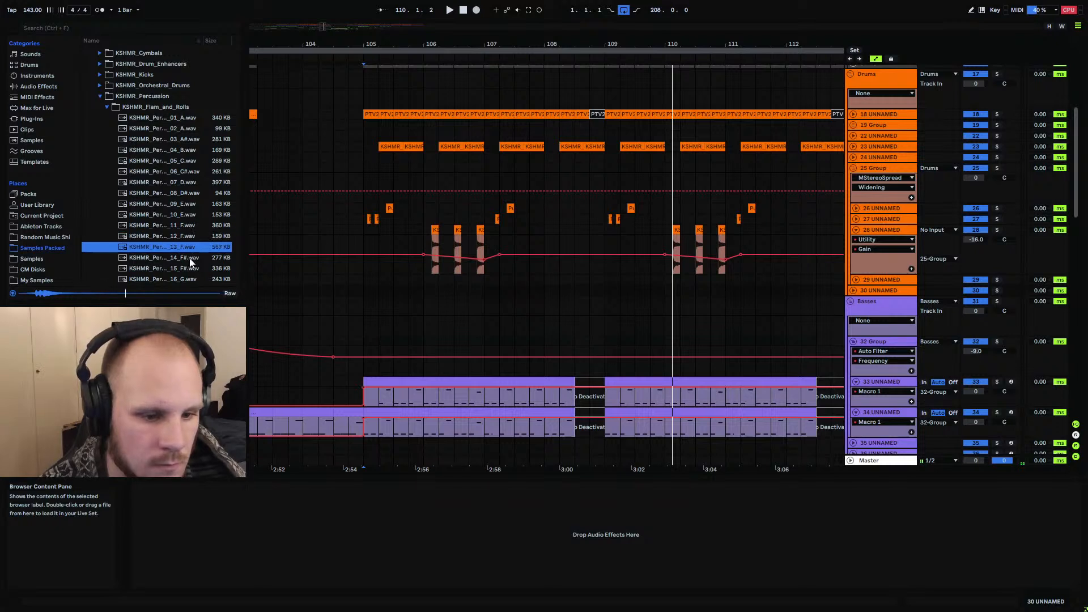
{"action": "left_click", "coordinate": [191, 259]}
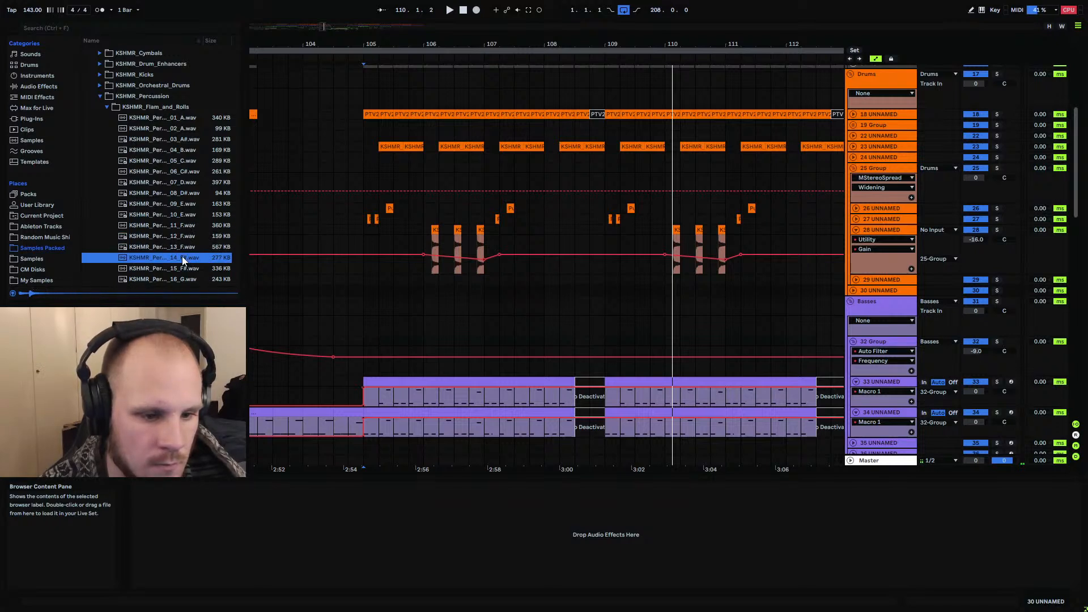
{"action": "scroll", "coordinate": [185, 273], "scroll_direction": "down", "scroll_amount": 3}
{"action": "left_click", "coordinate": [190, 192]}
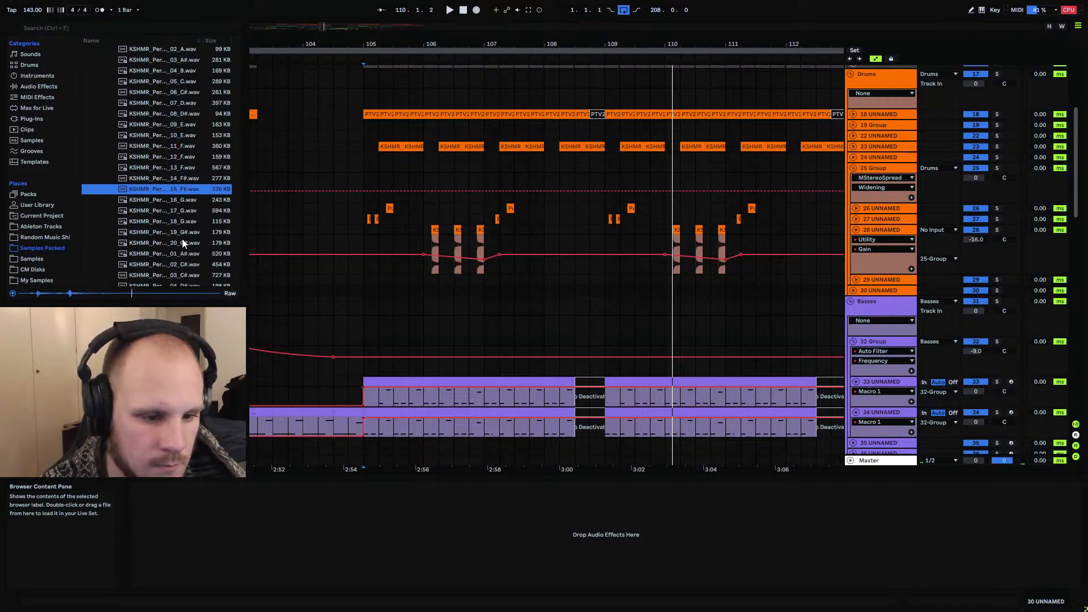
Collapse the KSHMR_Percussion folder and open the 130-160 folder of KSHMR_Short_Fills under KSHMR_Fills
{"action": "scroll", "coordinate": [182, 246], "scroll_direction": "up", "scroll_amount": 5}
{"action": "left_click", "coordinate": [101, 154]}
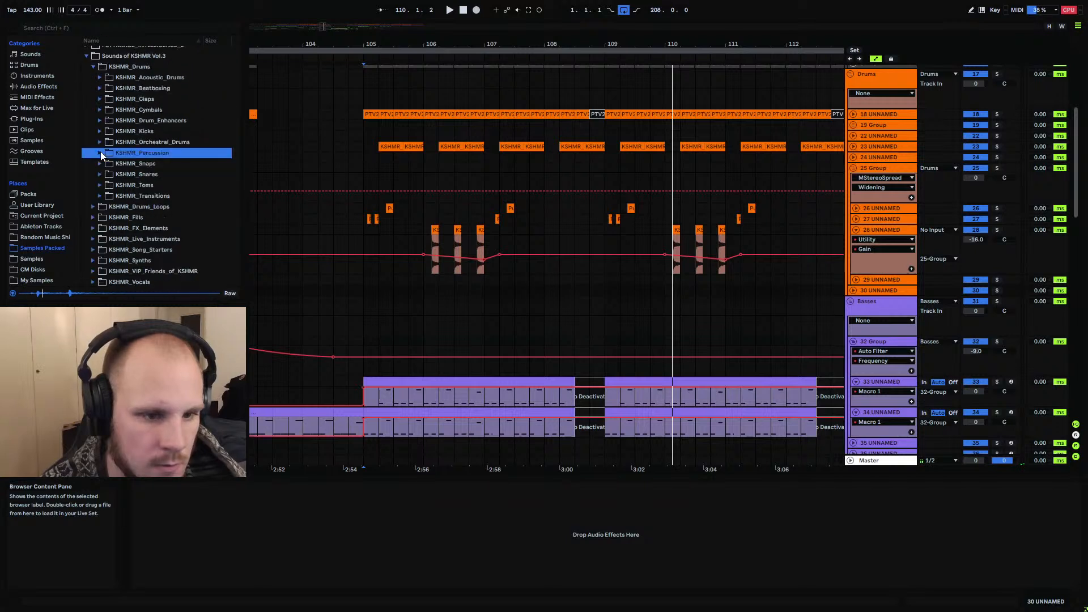
{"action": "left_click", "coordinate": [91, 217]}
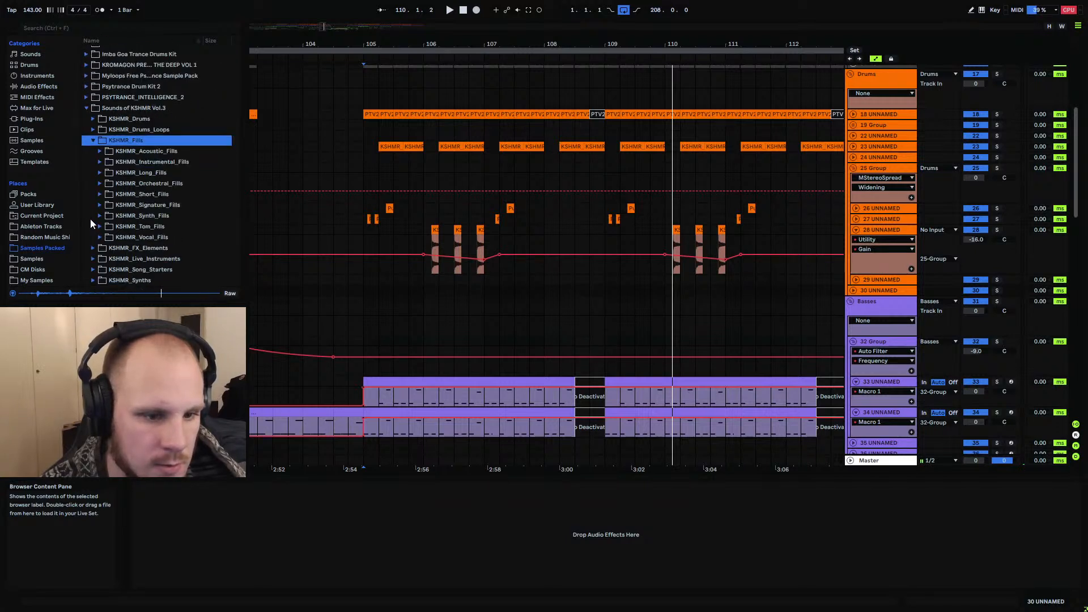
{"action": "left_click", "coordinate": [100, 194]}
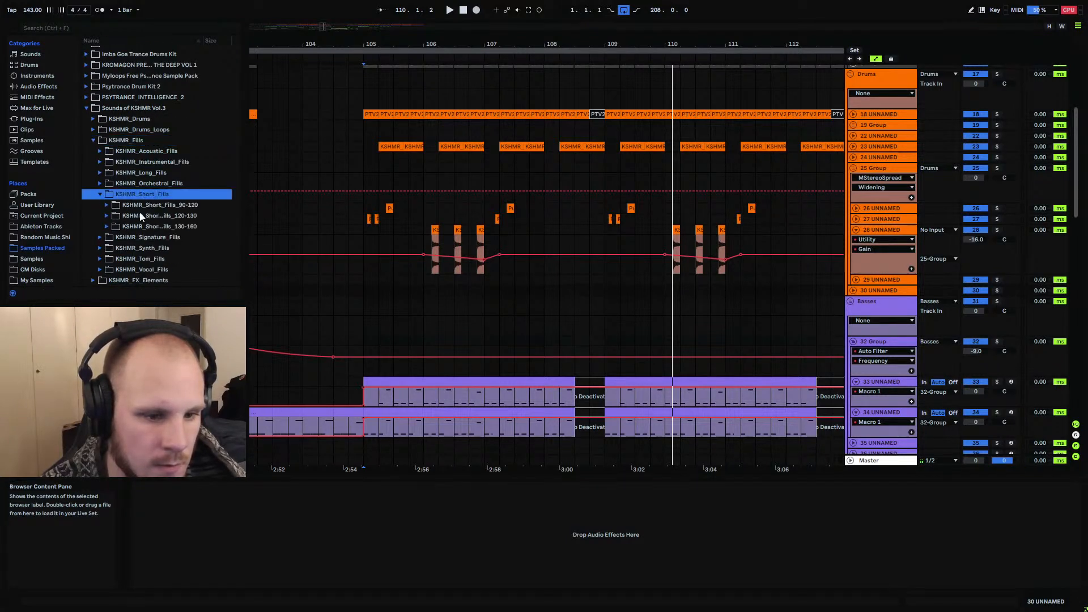
{"action": "left_click", "coordinate": [107, 226]}
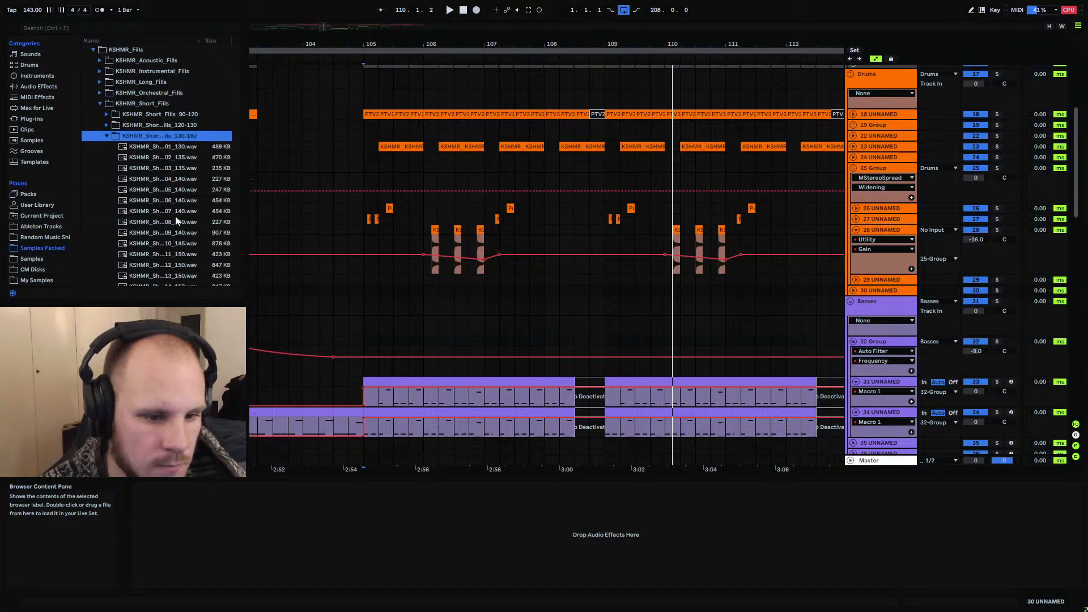
Audition the short drum fills between numbers 07 and 16 in the 130-160 folder
{"action": "left_click", "coordinate": [176, 215]}
{"action": "left_click", "coordinate": [176, 221]}
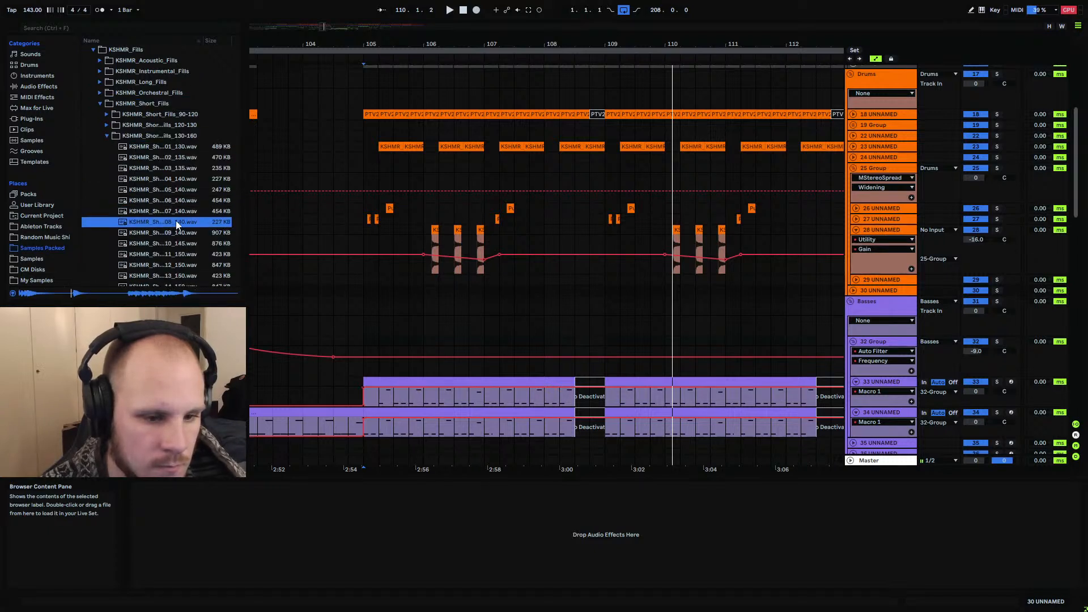
{"action": "left_click", "coordinate": [175, 231]}
{"action": "left_click", "coordinate": [174, 239]}
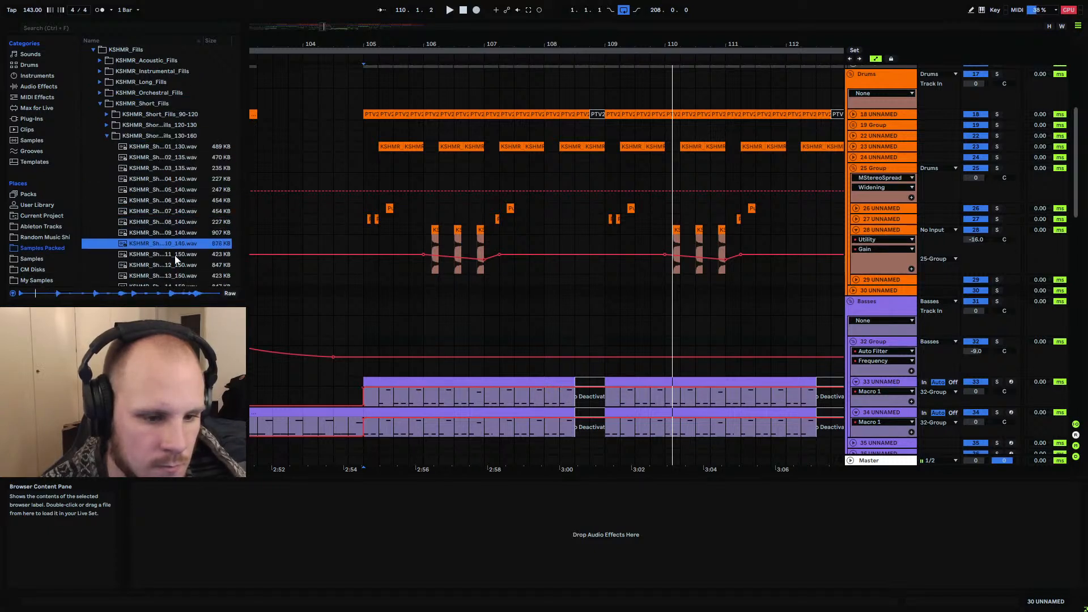
{"action": "left_click", "coordinate": [175, 253]}
{"action": "scroll", "coordinate": [174, 246], "scroll_direction": "down", "scroll_amount": 3}
{"action": "left_click", "coordinate": [177, 207]}
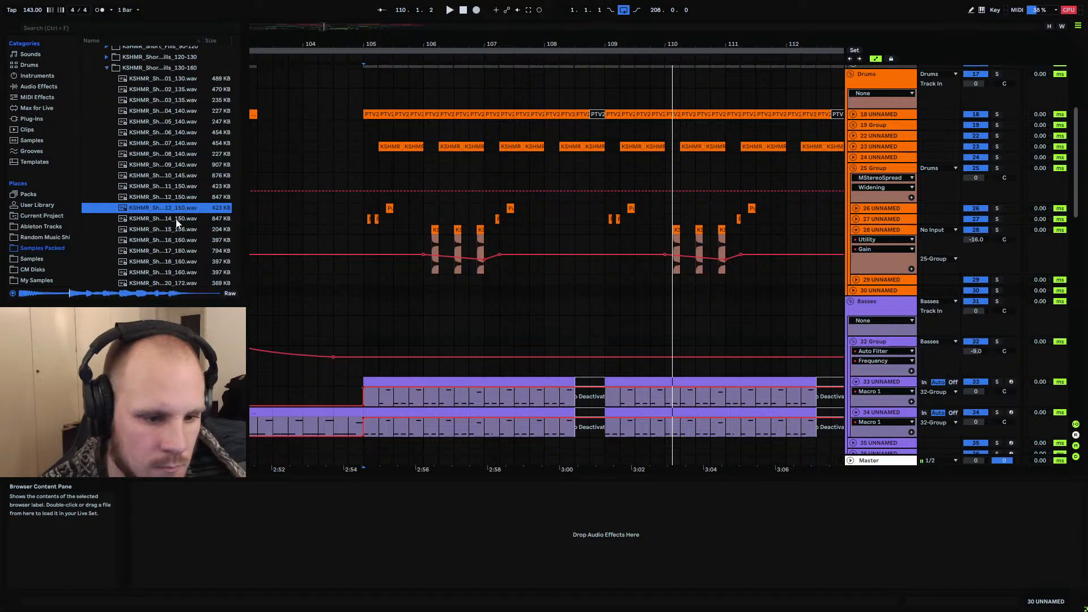
{"action": "left_click", "coordinate": [177, 230]}
{"action": "left_click", "coordinate": [178, 242]}
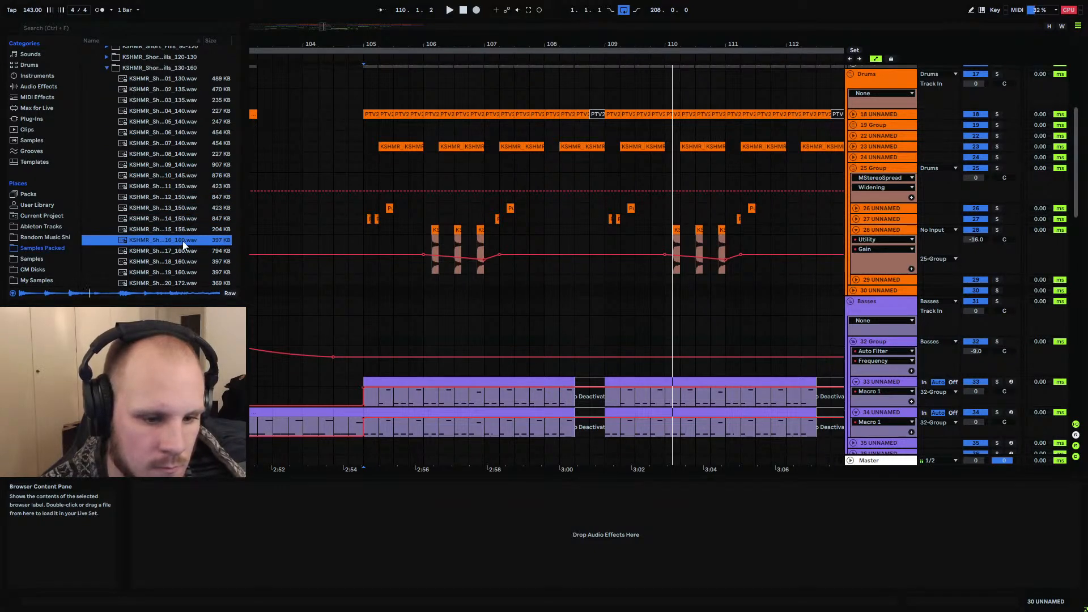
Place KSHMR_Short_Drum_Fill_16_160 on 30 UNNAMED at 108.3.1 and play the arrangement from there
{"action": "left_click_drag", "start_coordinate": [171, 239], "coordinate": [561, 289]}
{"action": "key", "text": "space"}
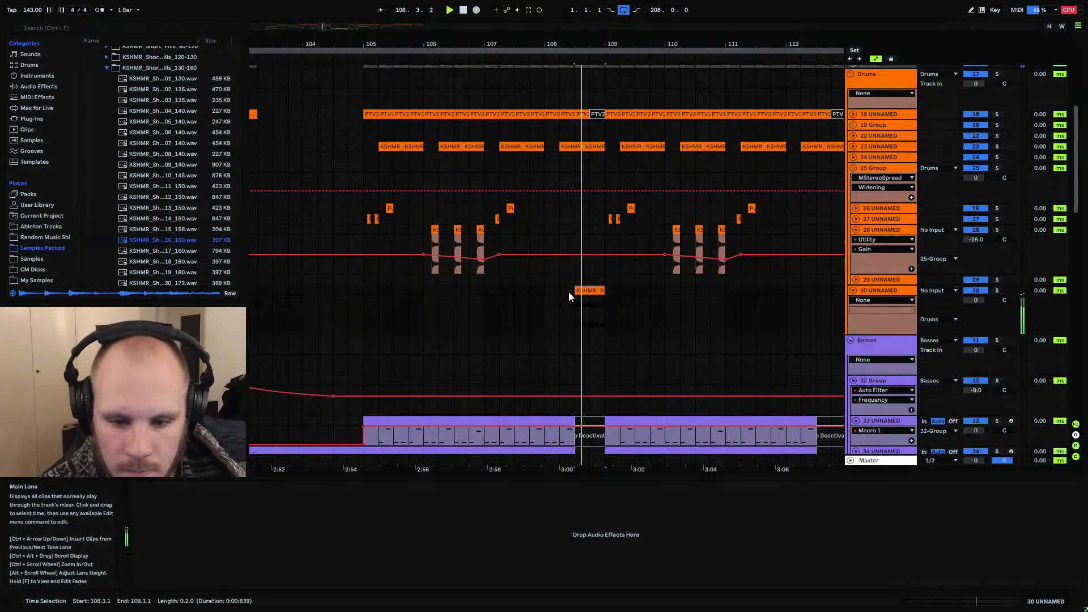
{"action": "left_click_drag", "start_coordinate": [570, 44], "coordinate": [546, 75]}
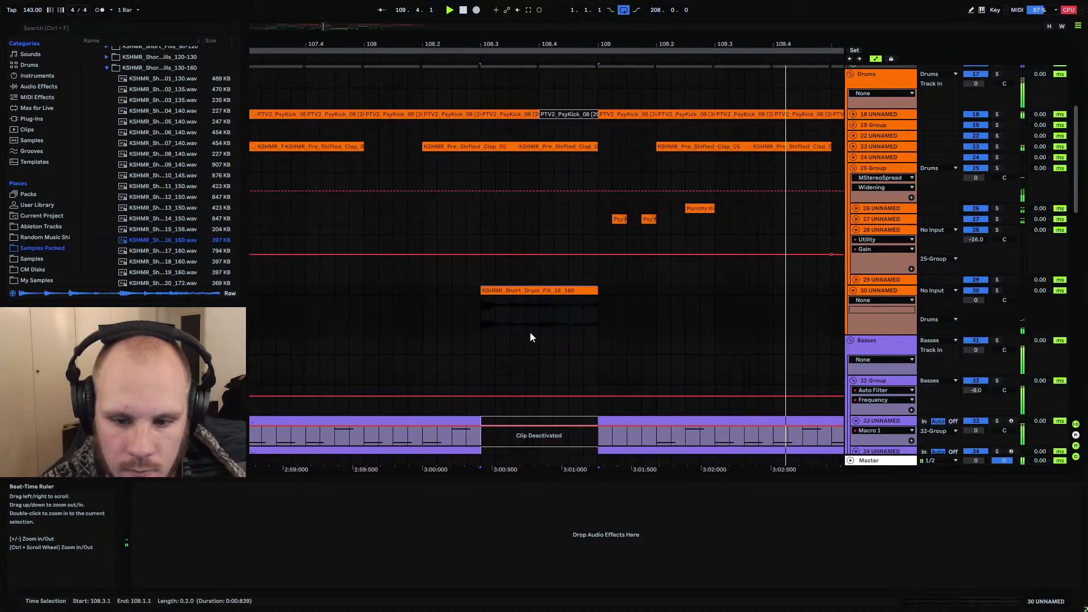
{"action": "key", "text": "space"}
{"action": "left_click_drag", "start_coordinate": [483, 297], "coordinate": [491, 299]}
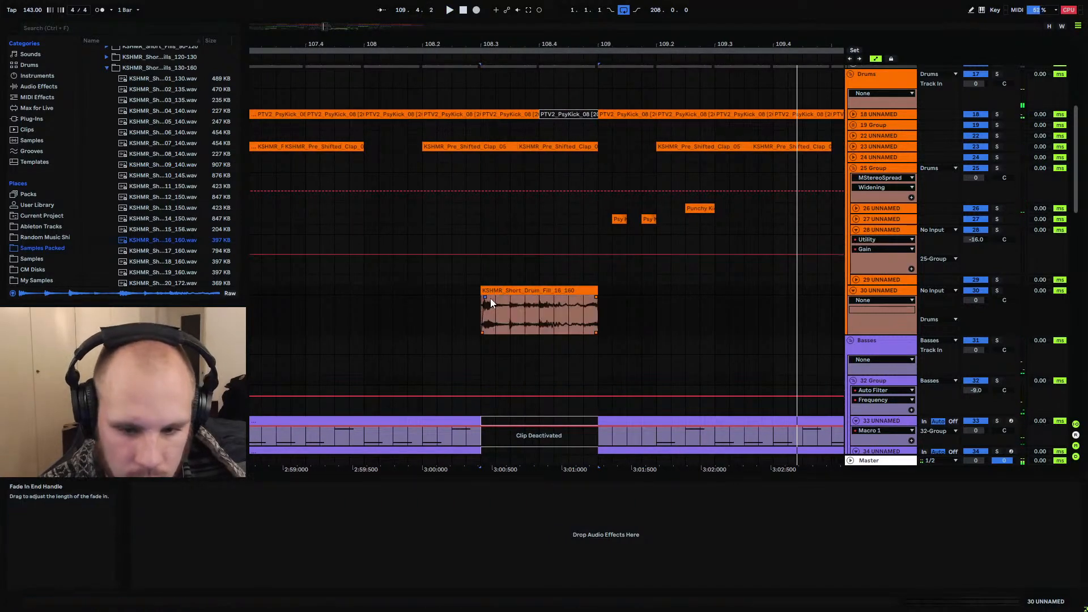
{"action": "left_click", "coordinate": [482, 302]}
{"action": "key", "text": "space"}
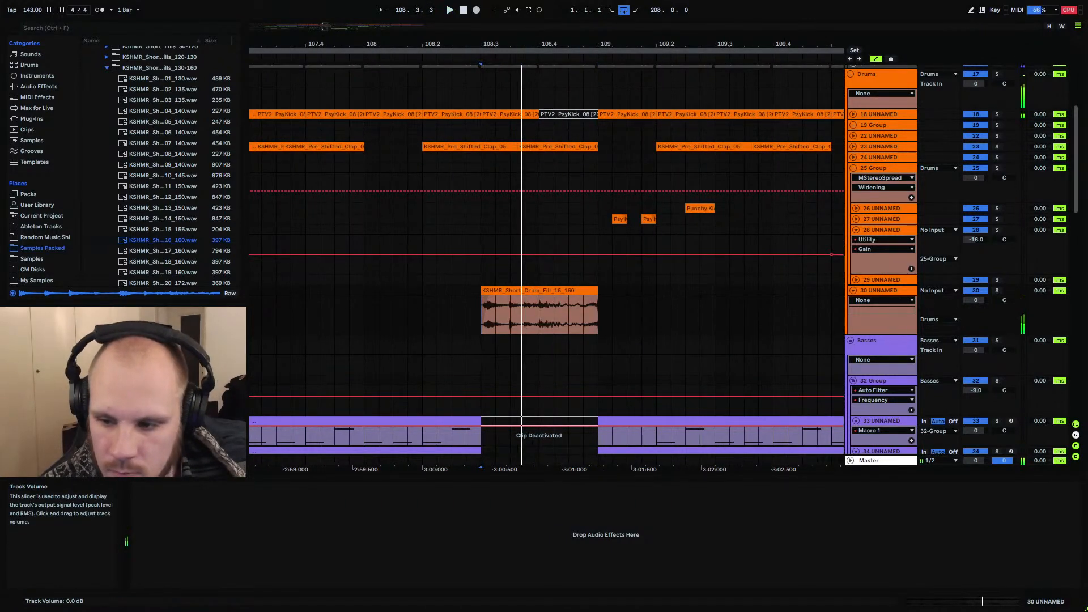
Set the volume of 30 UNNAMED to -18 dB and replay the drum fill from 108.3.1
{"action": "left_click", "coordinate": [974, 300]}
{"action": "type", "text": "-18"}
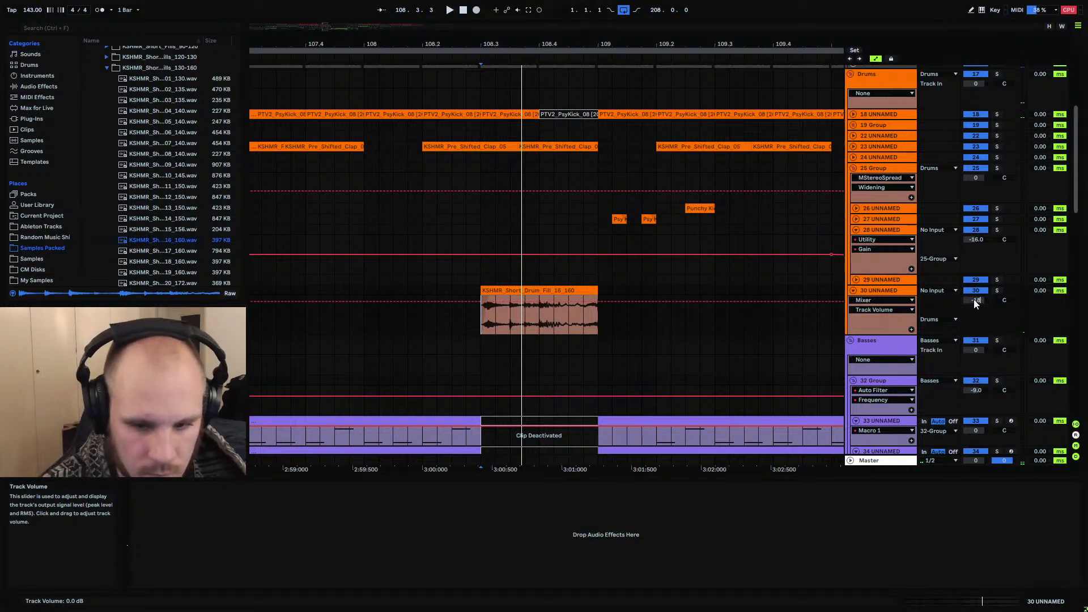
{"action": "key", "text": "Return"}
{"action": "key", "text": "space"}
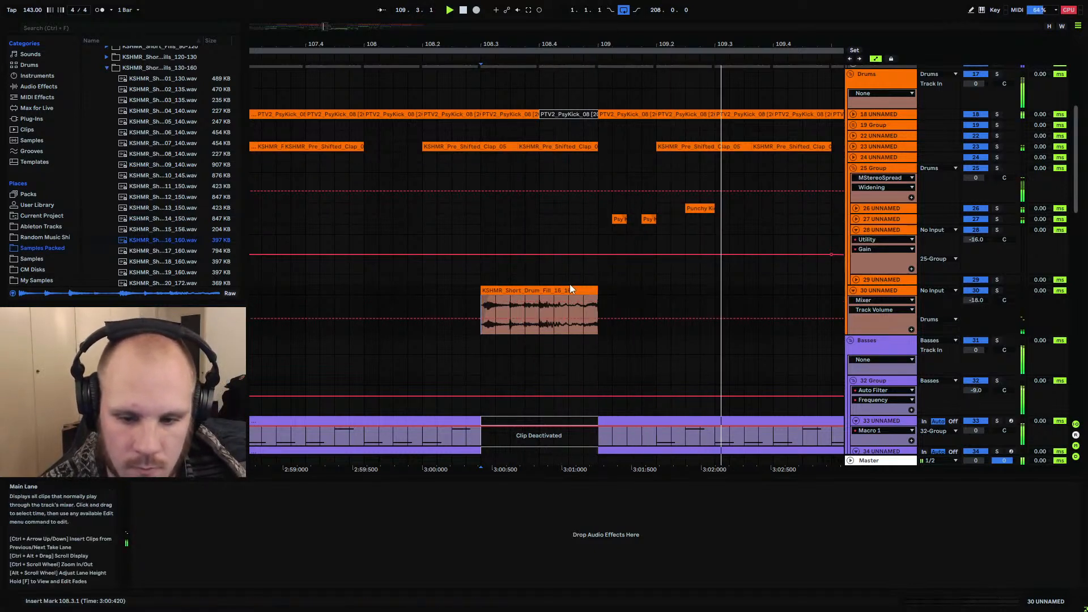
{"action": "key", "text": "space"}
{"action": "left_click", "coordinate": [481, 305]}
{"action": "key", "text": "space"}
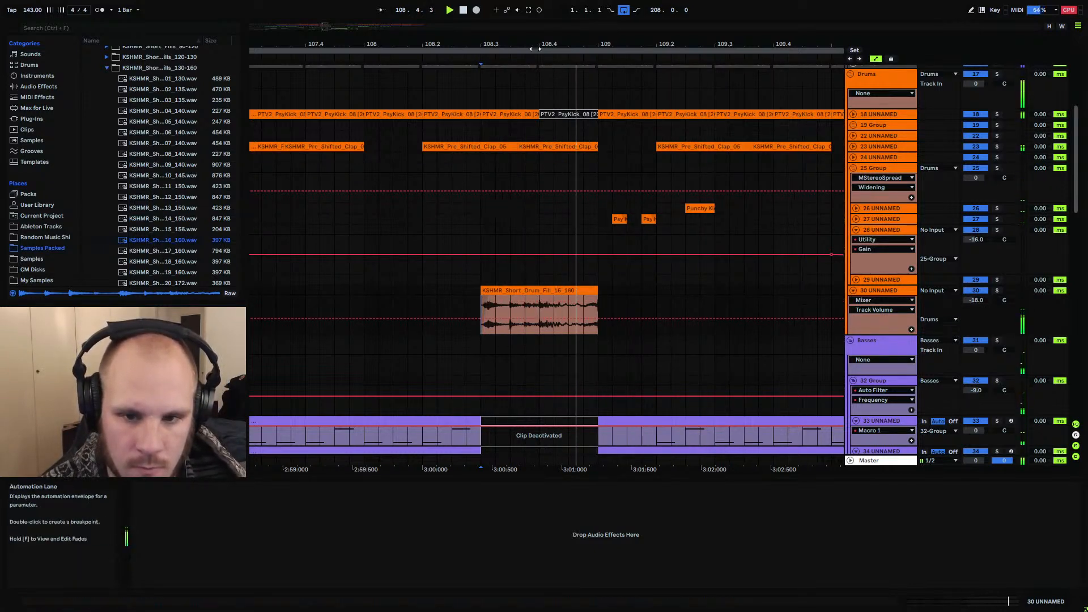
{"action": "left_click_drag", "start_coordinate": [539, 45], "coordinate": [515, 6]}
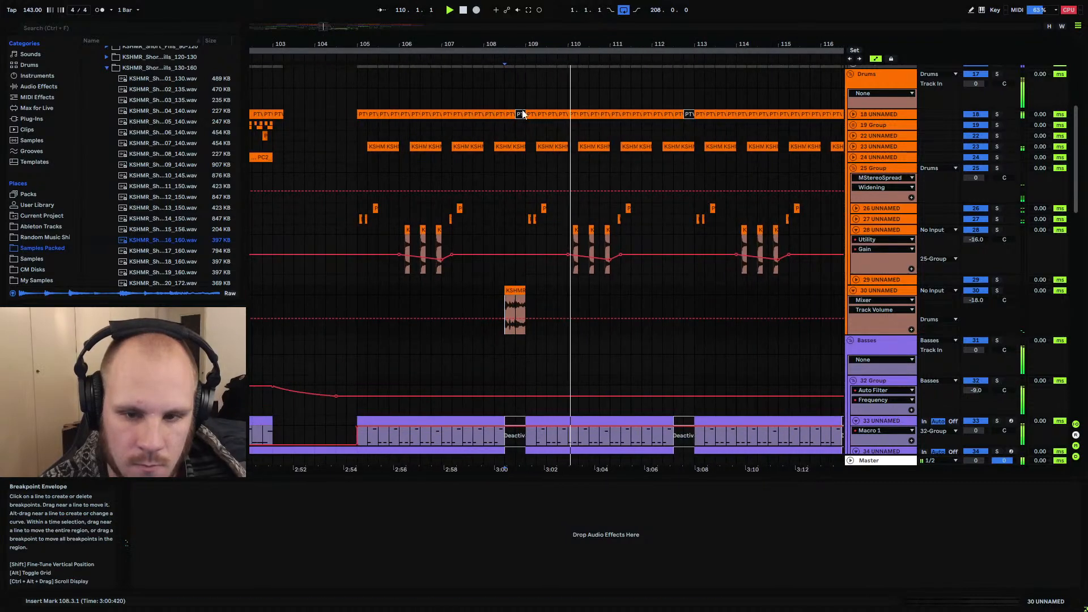
{"action": "key", "text": "space"}
Split the drum fill at 108.4.1 and set the second half's clip gain to 6.38 dB
{"action": "left_click_drag", "start_coordinate": [517, 45], "coordinate": [518, 85]}
{"action": "left_click", "coordinate": [518, 307]}
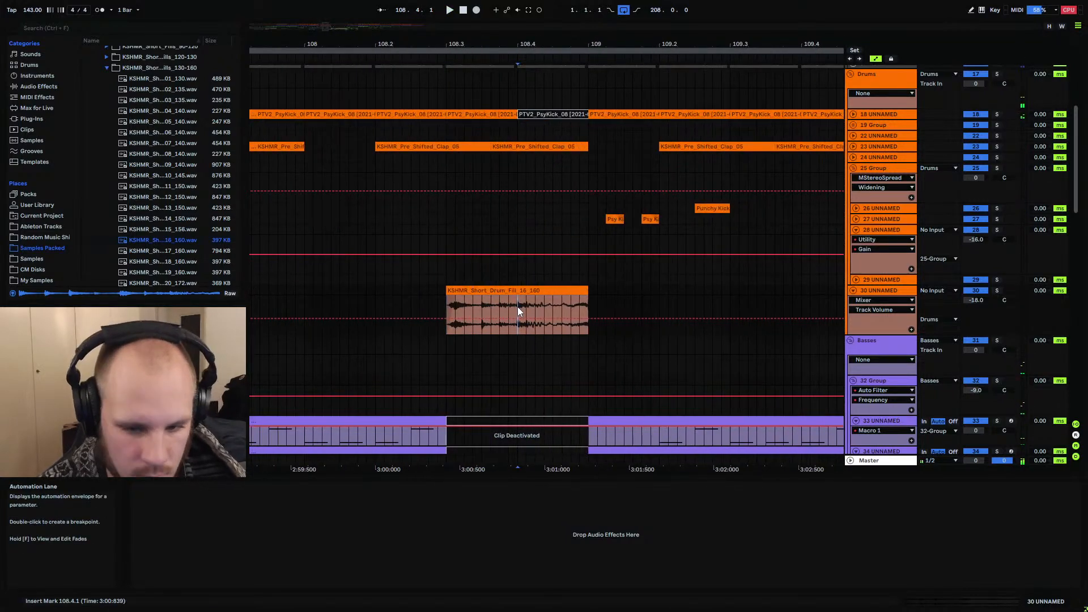
{"action": "key", "text": "ctrl+e"}
{"action": "key", "text": "0"}
{"action": "double_click", "coordinate": [545, 291]}
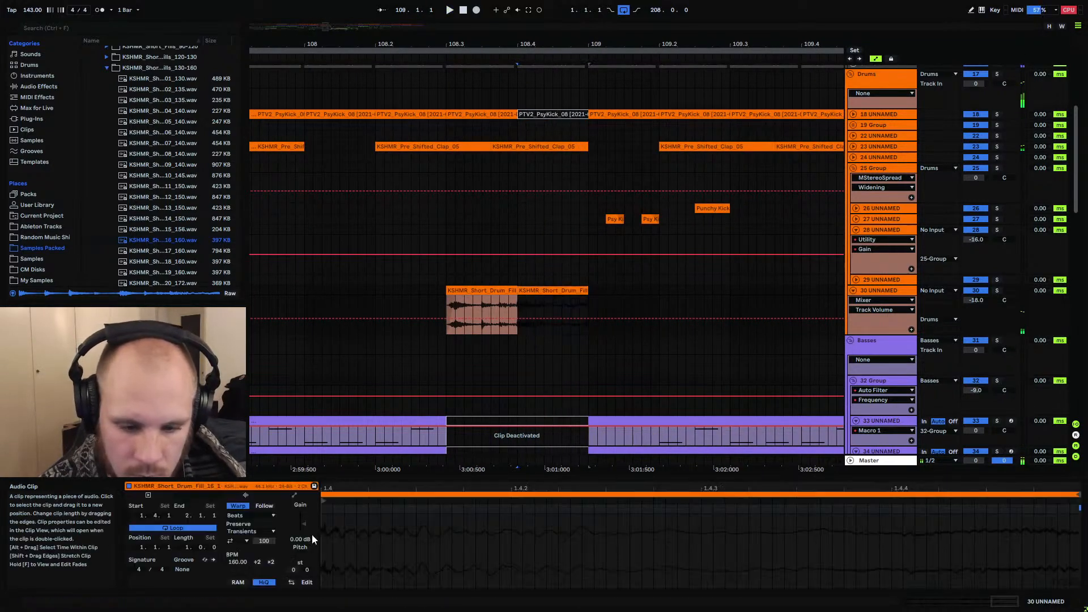
{"action": "left_click_drag", "start_coordinate": [304, 523], "coordinate": [304, 519]}
{"action": "key", "text": "space"}
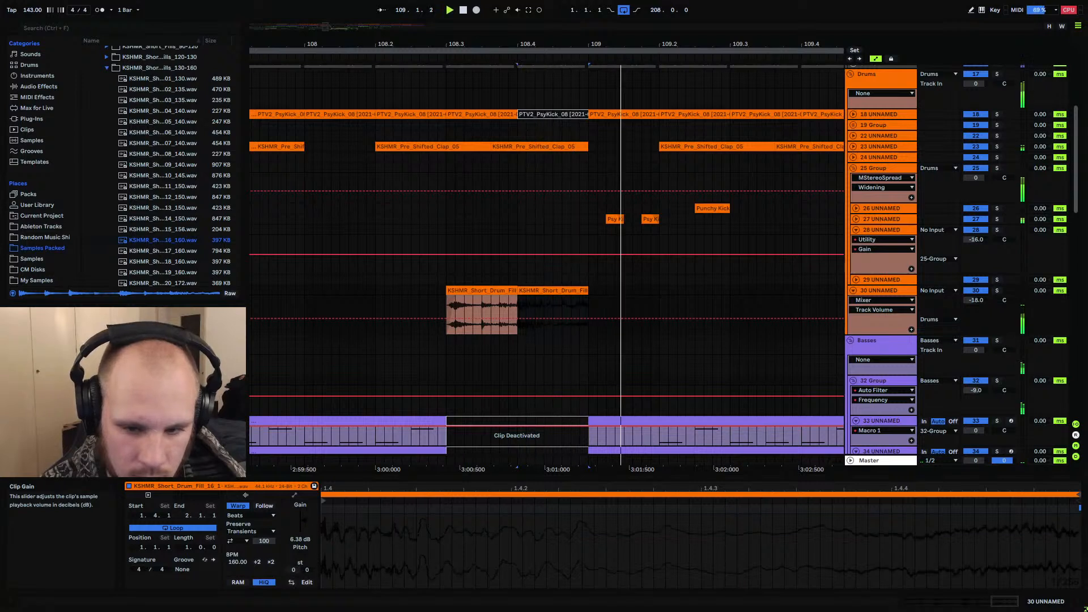
Split the fill's first half at 108.3.3 and 108.3.4, and set those slices' clip gains to 7.00 dB and 9.13 dB
{"action": "left_click", "coordinate": [463, 289]}
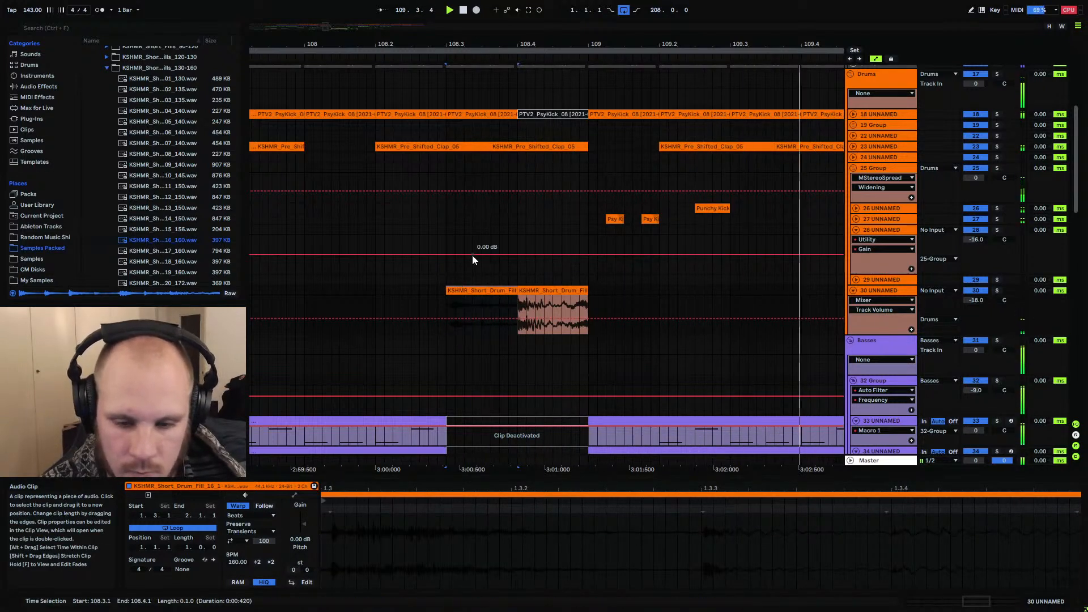
{"action": "left_click", "coordinate": [483, 303]}
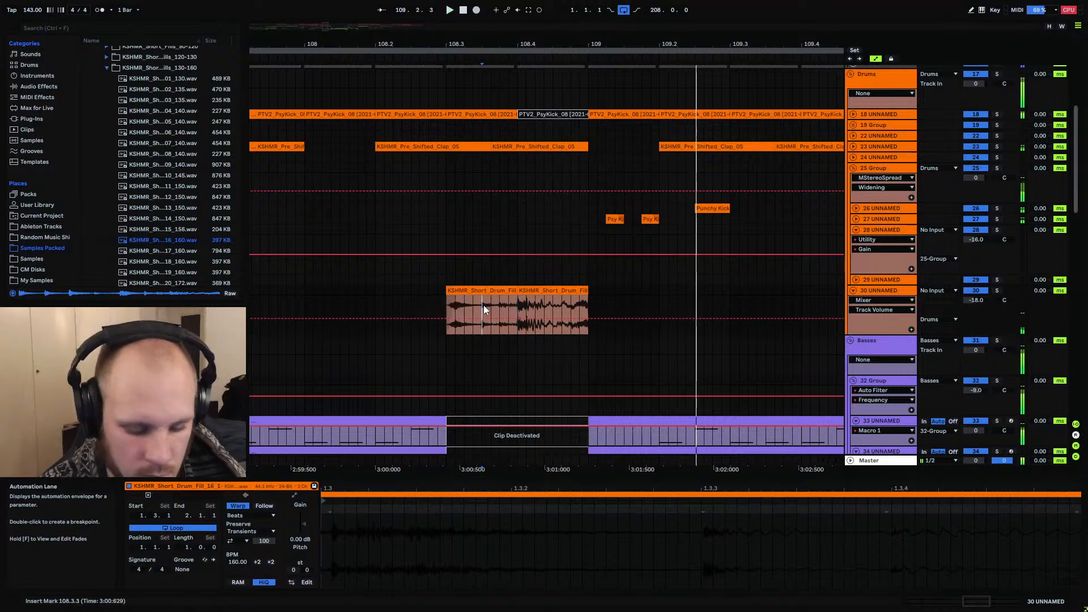
{"action": "key", "text": "space"}
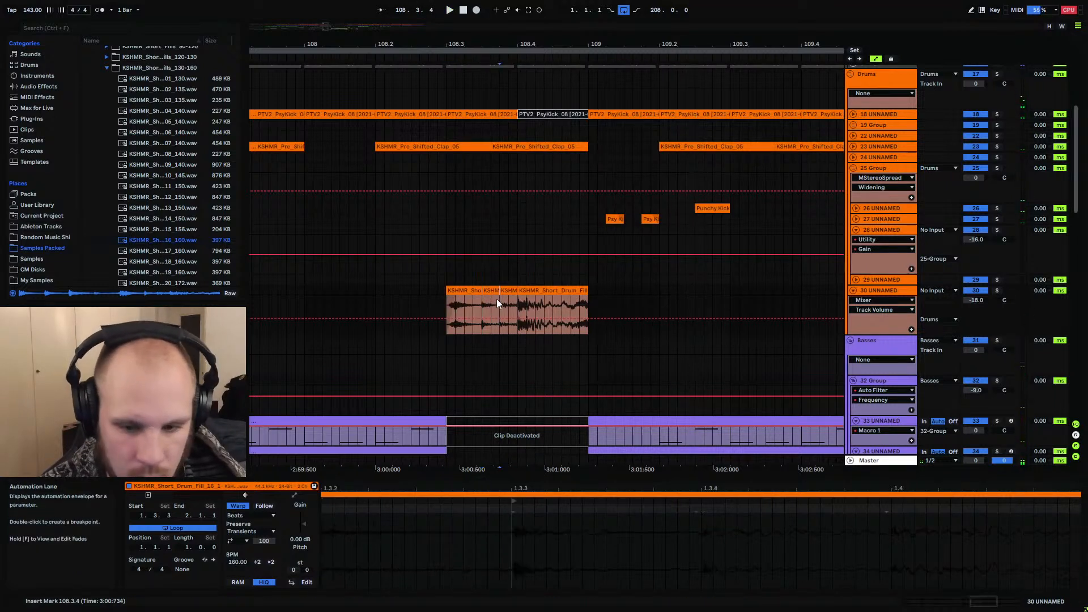
{"action": "left_click", "coordinate": [496, 298]}
{"action": "key", "text": "ctrl+e"}
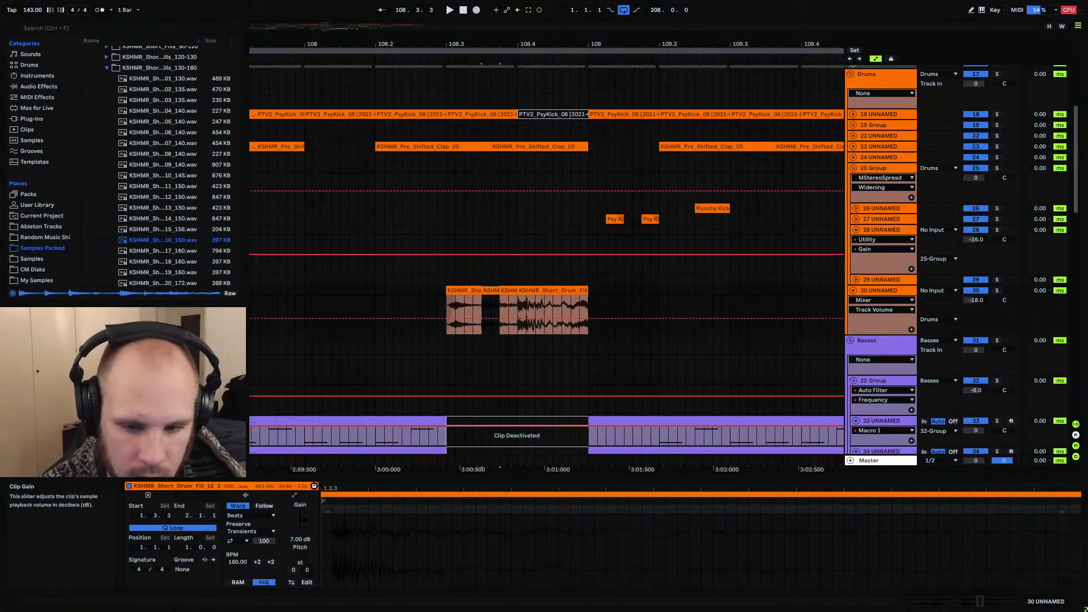
{"action": "left_click", "coordinate": [516, 333]}
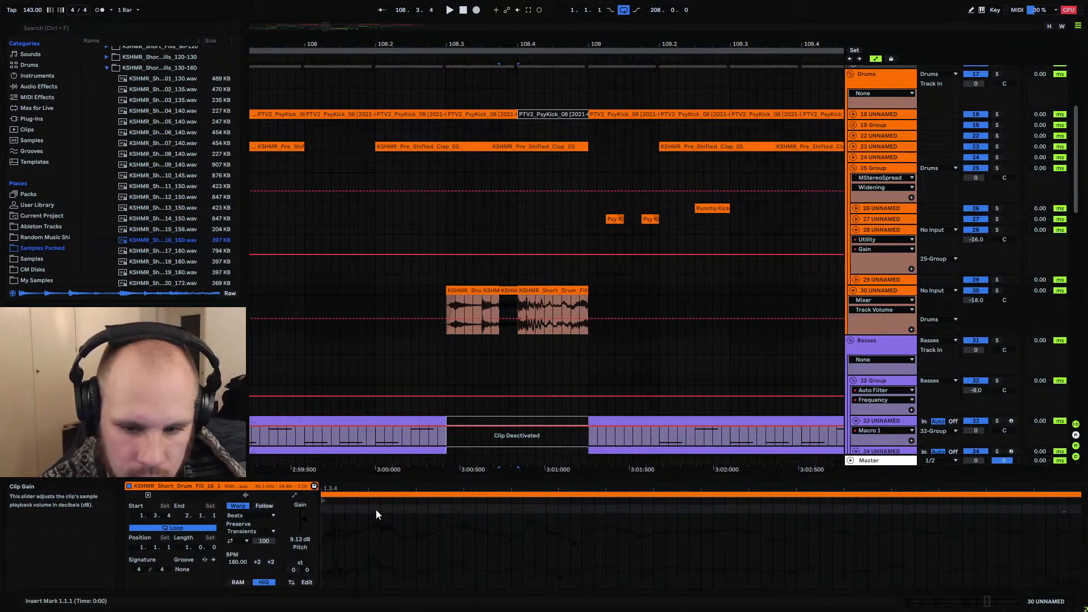
Set the clip gain of the fill's first slice to -3.20 dB and the volume of 30 UNNAMED to -15 dB while playing the fill
{"action": "key", "text": "space"}
{"action": "left_click", "coordinate": [455, 295]}
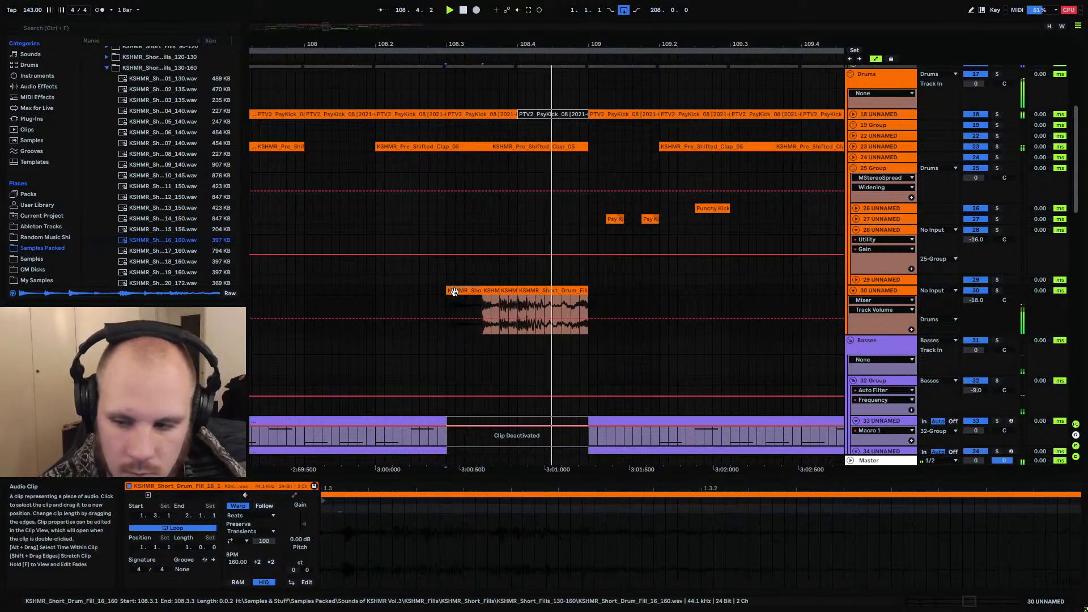
{"action": "left_click_drag", "start_coordinate": [301, 523], "coordinate": [301, 534]}
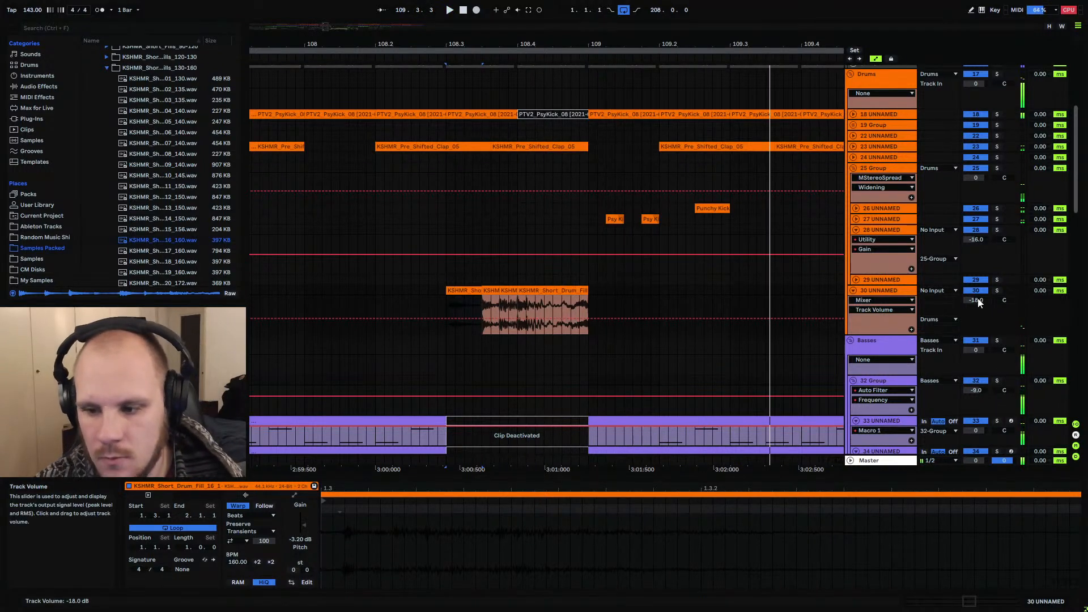
{"action": "left_click_drag", "start_coordinate": [979, 304], "coordinate": [979, 297]}
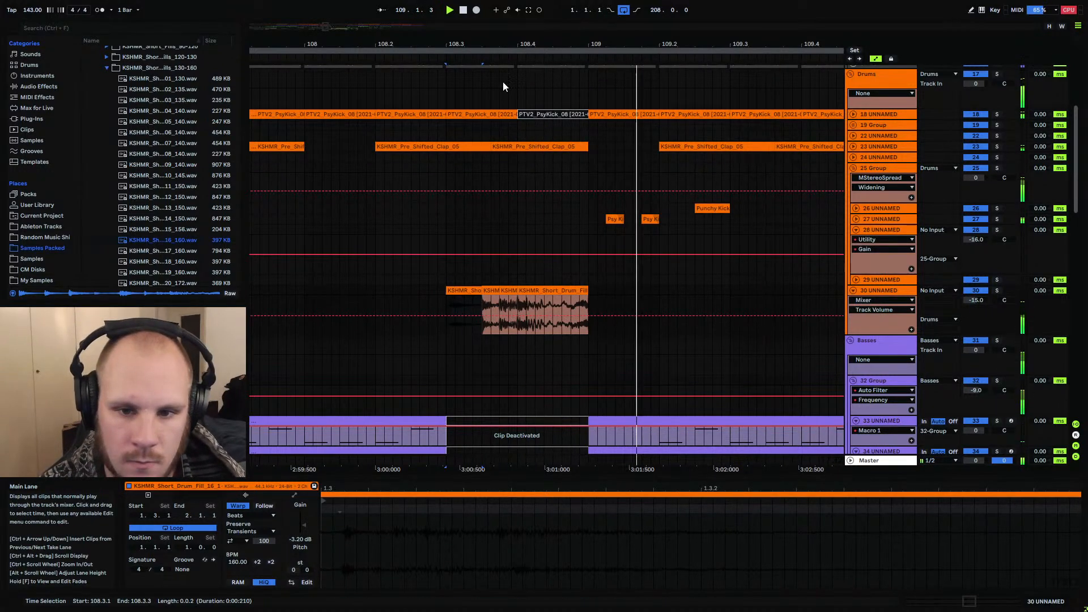
Set the clip gain of the drum fill's second half at 108.4.1 to 8.06 dB and replay from 108.3.1
{"action": "left_click", "coordinate": [523, 290]}
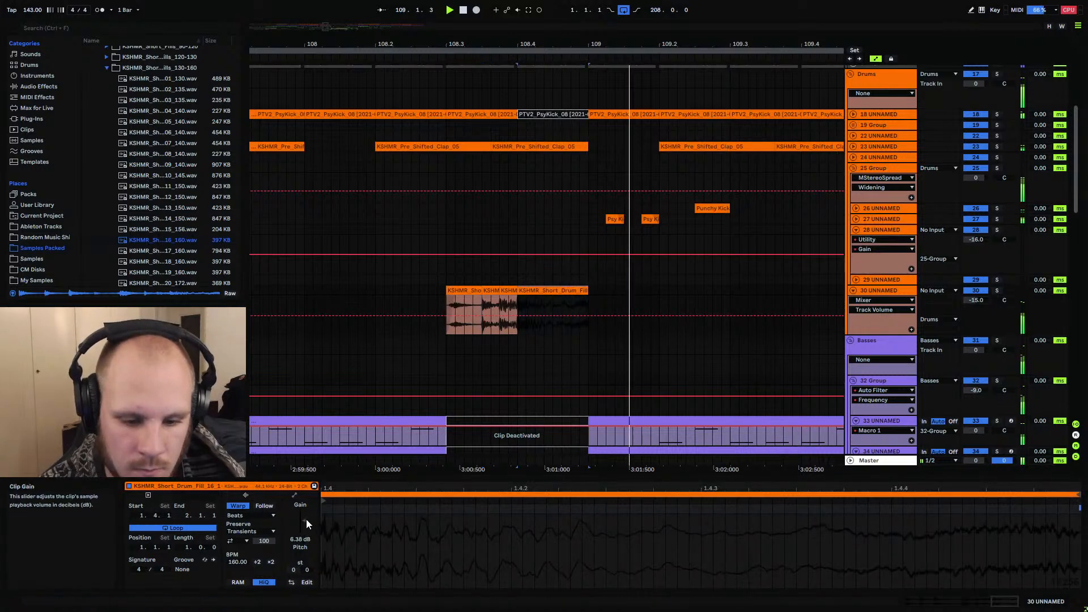
{"action": "left_click_drag", "start_coordinate": [306, 519], "coordinate": [306, 514]}
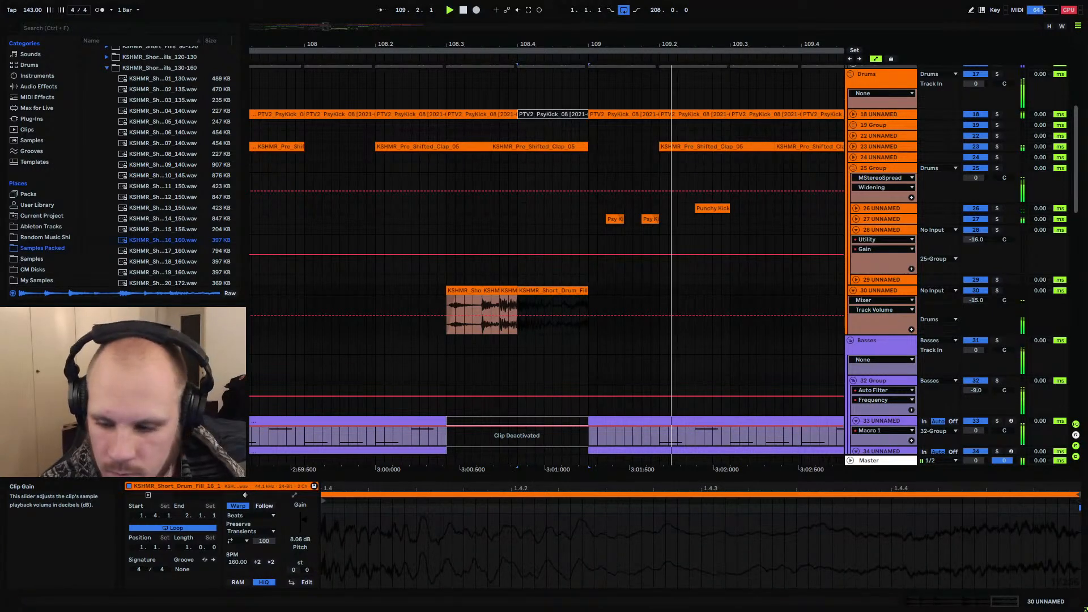
{"action": "left_click", "coordinate": [448, 300]}
{"action": "key", "text": "space"}
{"action": "key", "text": "space"}
Delete the notes from 4.3.3 to 4.4.1 in the lead clip on 41 UNNAMED and play the break from 108.3.1
{"action": "scroll", "coordinate": [436, 236], "scroll_direction": "down", "scroll_amount": 2}
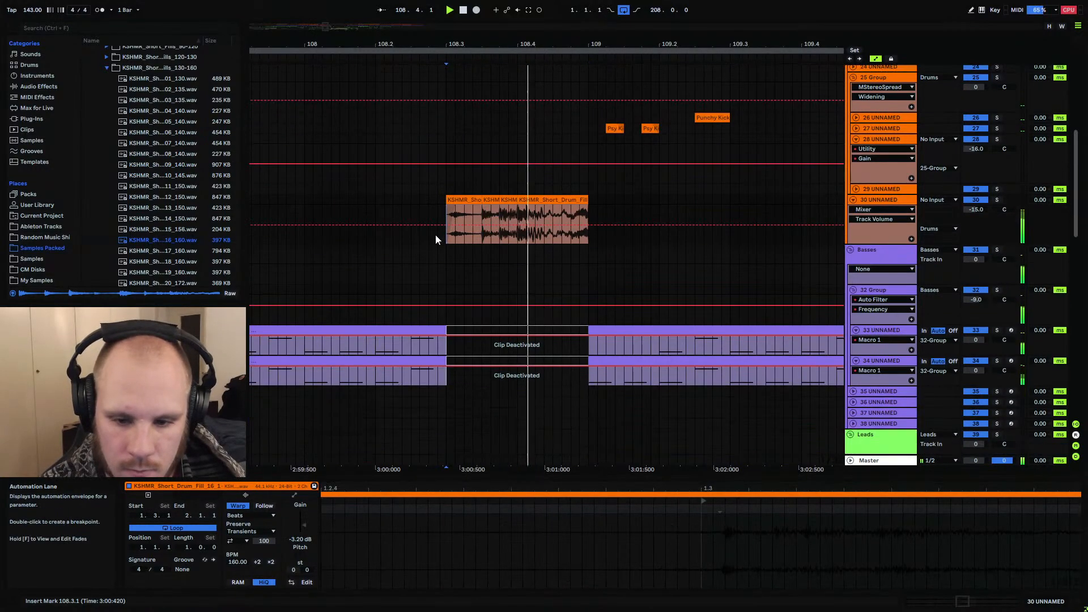
{"action": "scroll", "coordinate": [435, 235], "scroll_direction": "down", "scroll_amount": 4}
{"action": "left_click", "coordinate": [853, 312]}
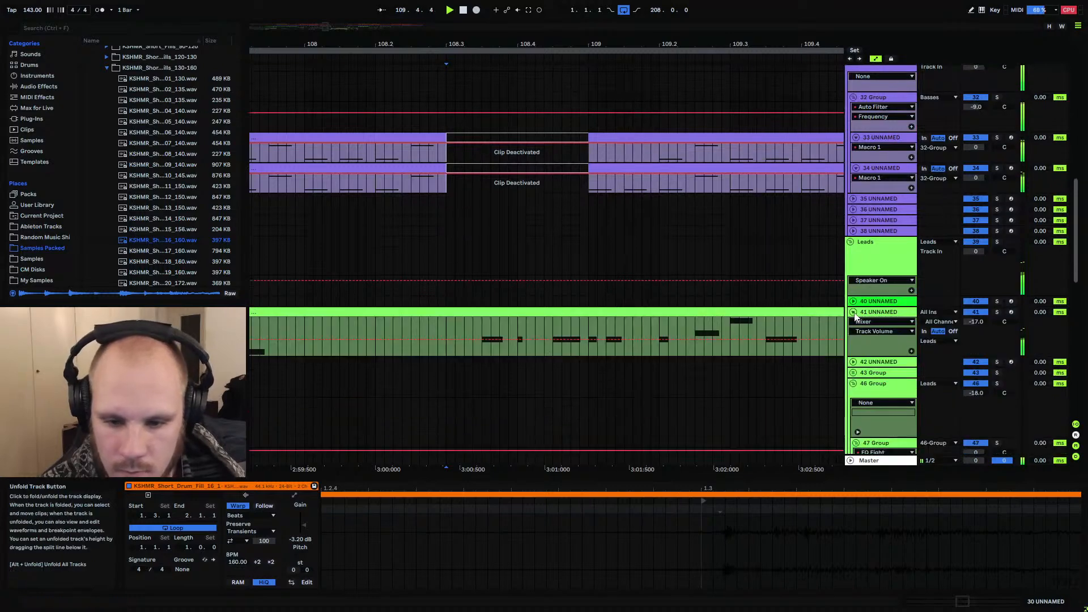
{"action": "left_click_drag", "start_coordinate": [482, 327], "coordinate": [536, 327]}
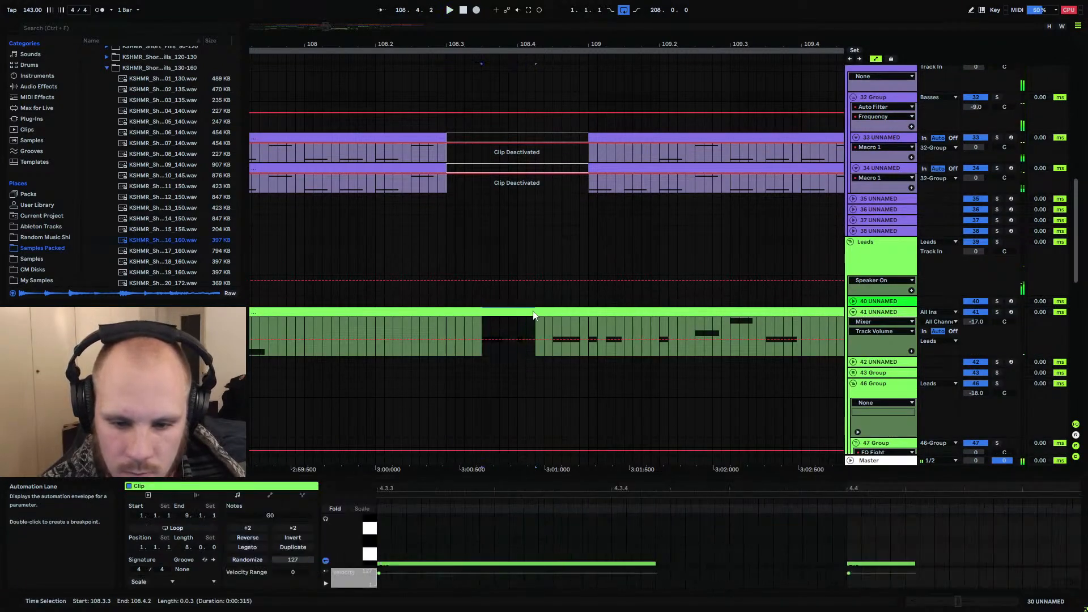
{"action": "left_click_drag", "start_coordinate": [578, 533], "coordinate": [828, 584]}
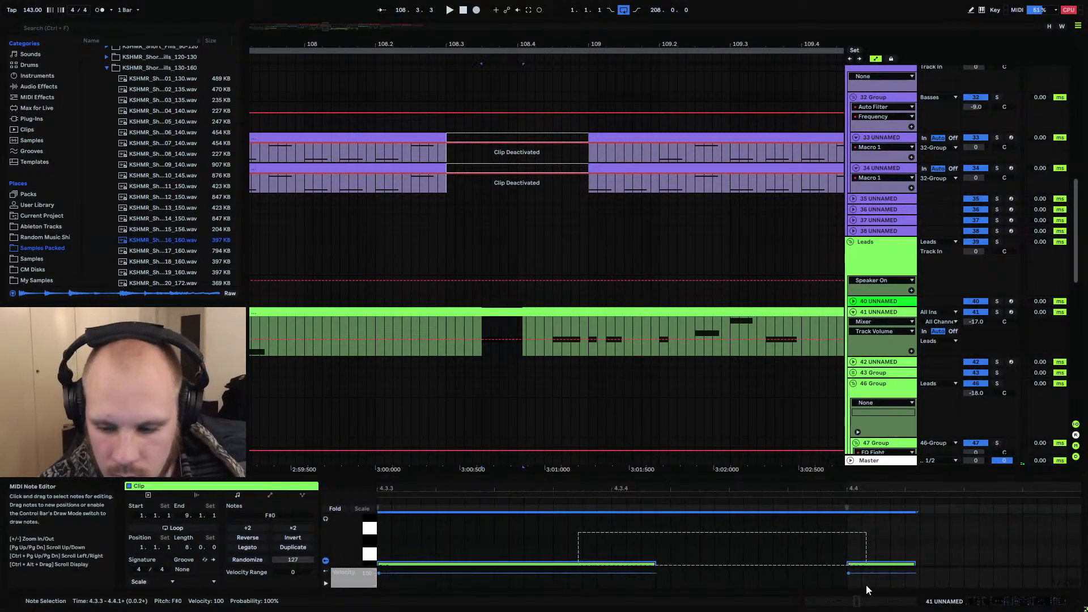
{"action": "left_click", "coordinate": [446, 260]}
{"action": "key", "text": "space"}
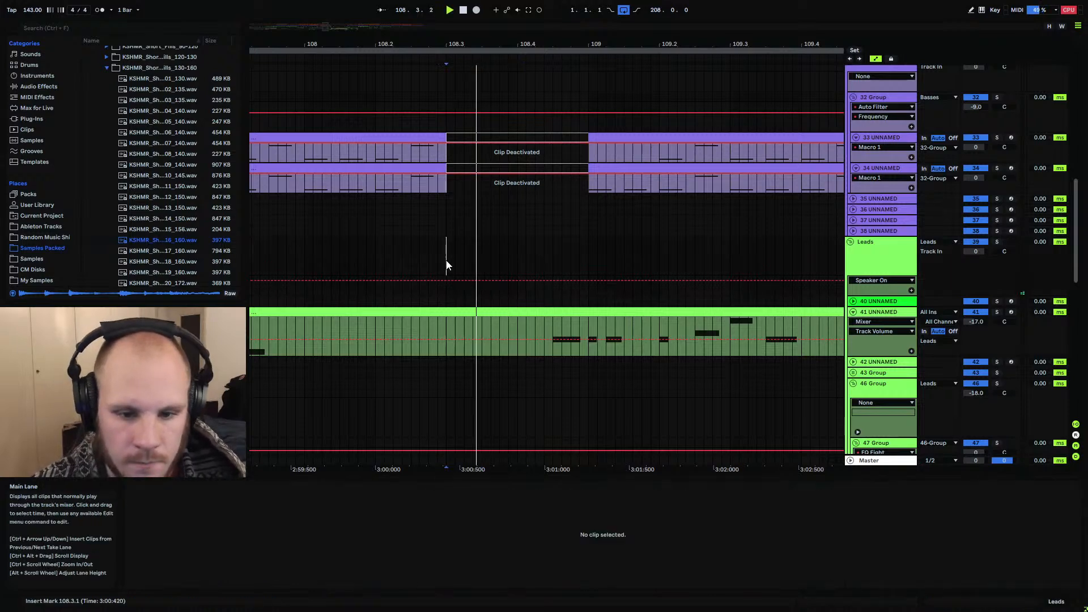
{"action": "scroll", "coordinate": [446, 261], "scroll_direction": "up", "scroll_amount": 8}
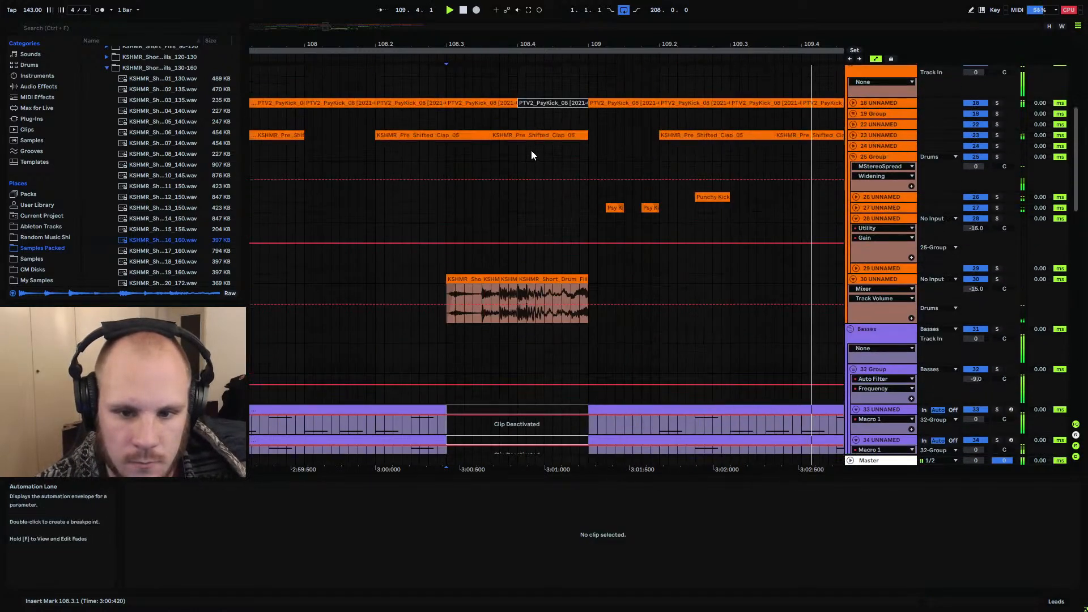
Deactivate the KSHMR_Pre_Shifted_Clap_05 clip at 108.3.3 on 23 UNNAMED and replay from 108.3.1
{"action": "key", "text": "space"}
{"action": "left_click", "coordinate": [536, 135]}
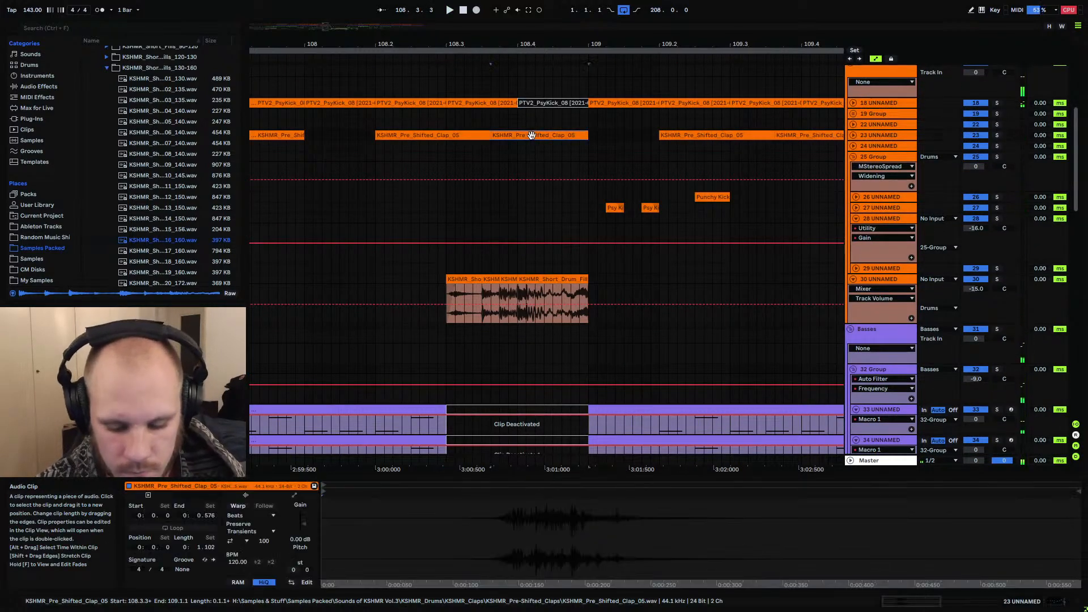
{"action": "left_click", "coordinate": [445, 150]}
{"action": "key", "text": "space"}
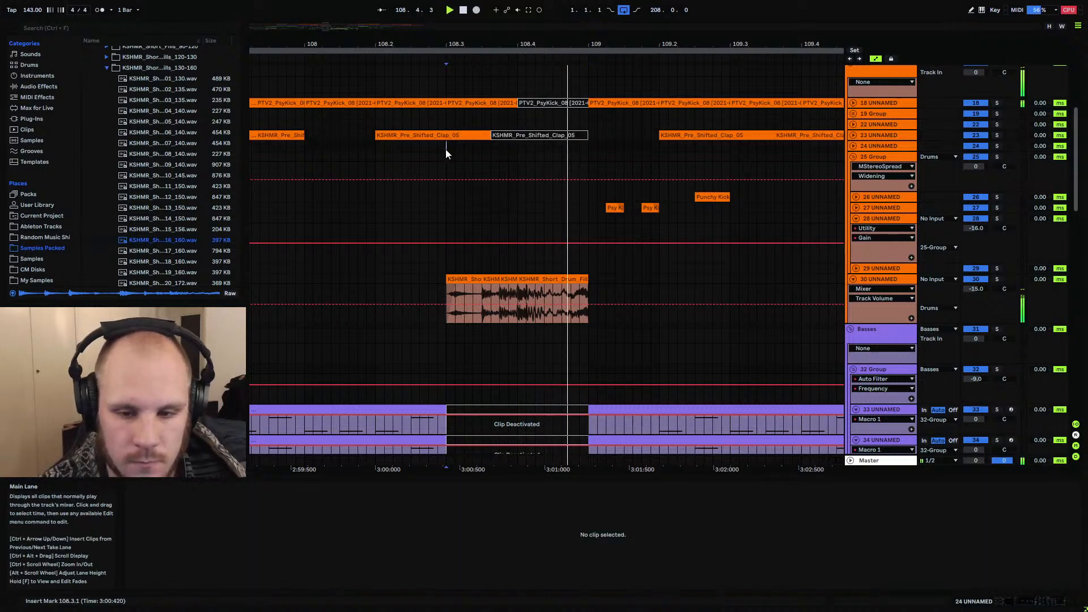
Examine the lead clip's notes around 4.4.3 on 41 UNNAMED and replay the break from 108.3.1
{"action": "scroll", "coordinate": [445, 148], "scroll_direction": "down", "scroll_amount": 8}
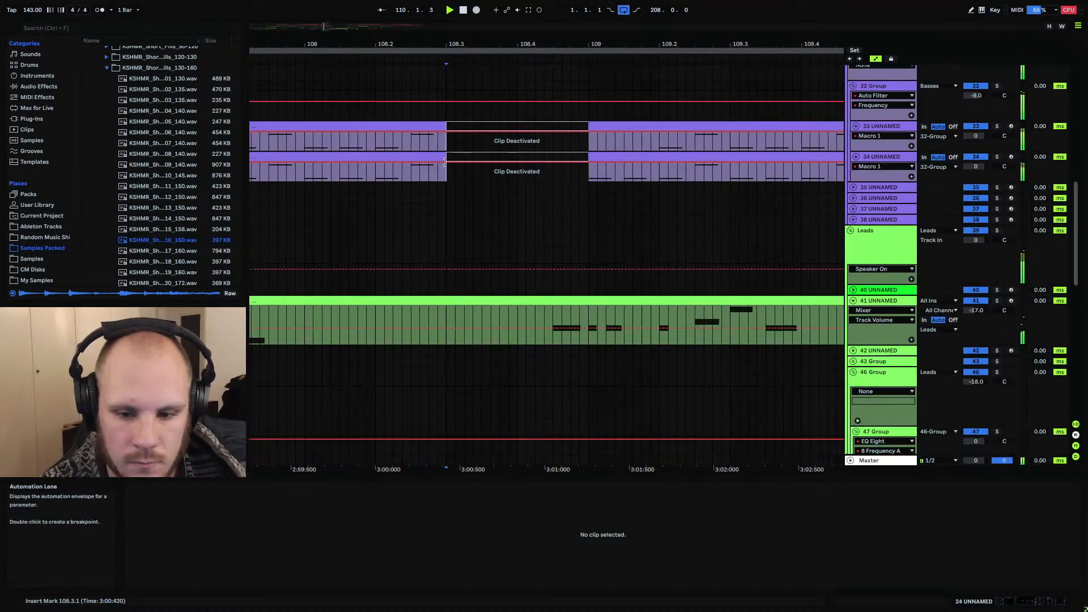
{"action": "left_click", "coordinate": [594, 323]}
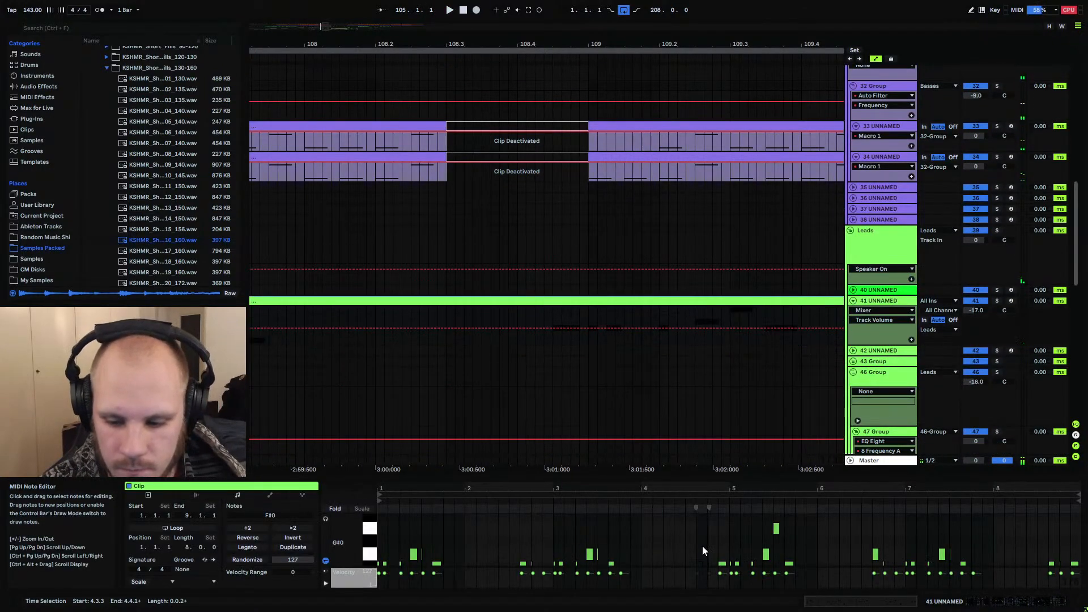
{"action": "left_click", "coordinate": [722, 570]}
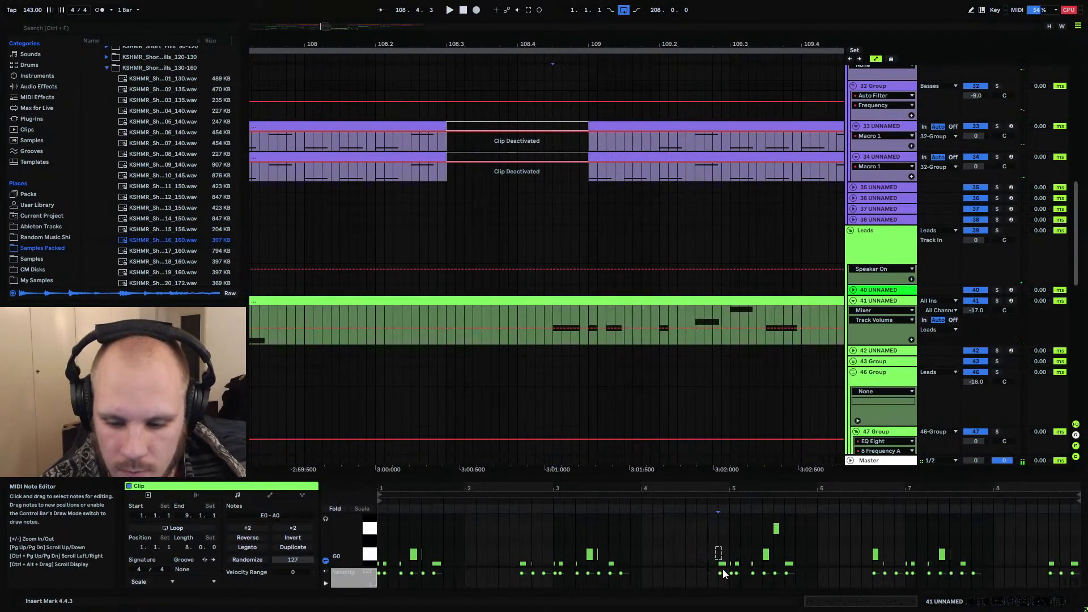
{"action": "left_click", "coordinate": [448, 217]}
{"action": "key", "text": "space"}
Duplicate the drum fill section from bars 105 to 113 on 30 UNNAMED into bars 113 to 121
{"action": "scroll", "coordinate": [448, 221], "scroll_direction": "up", "scroll_amount": 6}
{"action": "scroll", "coordinate": [451, 229], "scroll_direction": "up", "scroll_amount": 2}
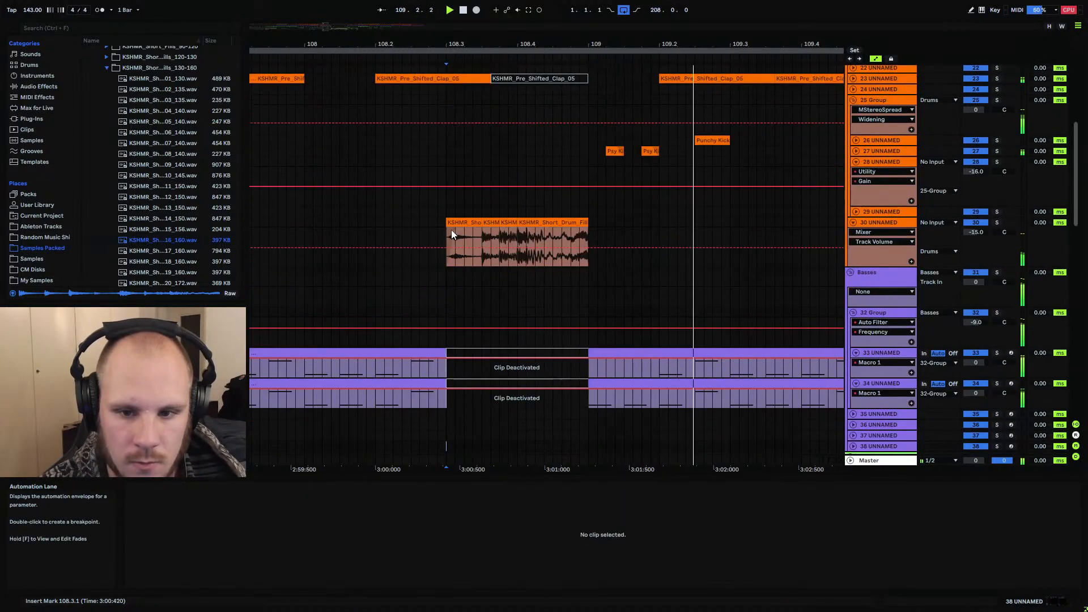
{"action": "left_click_drag", "start_coordinate": [527, 48], "coordinate": [488, 4]}
{"action": "key", "text": "space"}
{"action": "left_click_drag", "start_coordinate": [363, 227], "coordinate": [624, 227]}
{"action": "key", "text": "ctrl+d"}
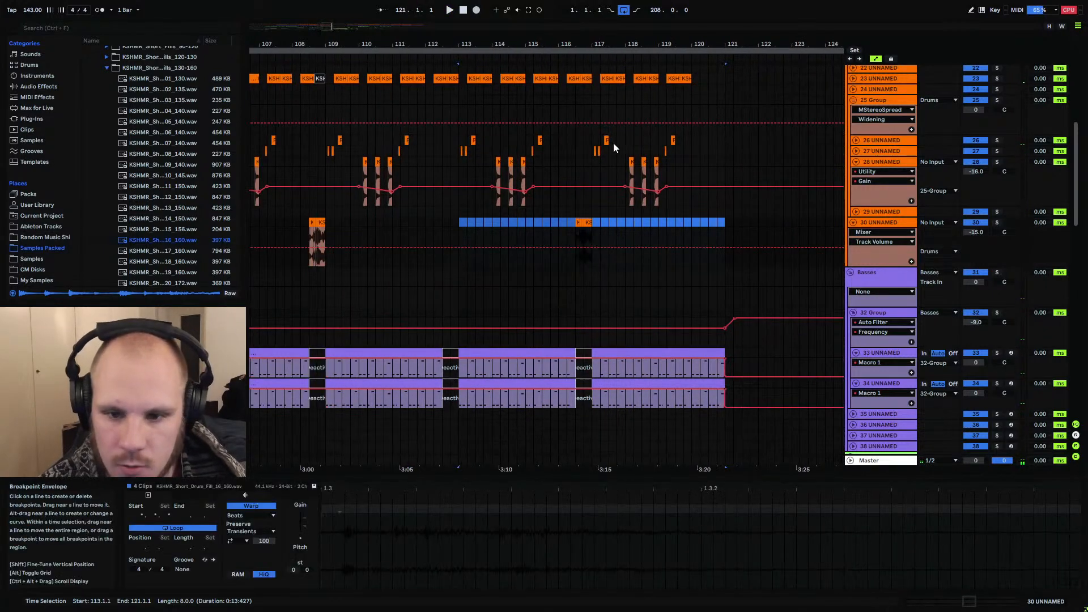
Select the second clap in the break at 116.3.1, and open the lead clip at bar 113 on 41 UNNAMED
{"action": "left_click", "coordinate": [587, 79]}
{"action": "scroll", "coordinate": [585, 272], "scroll_direction": "down", "scroll_amount": 5}
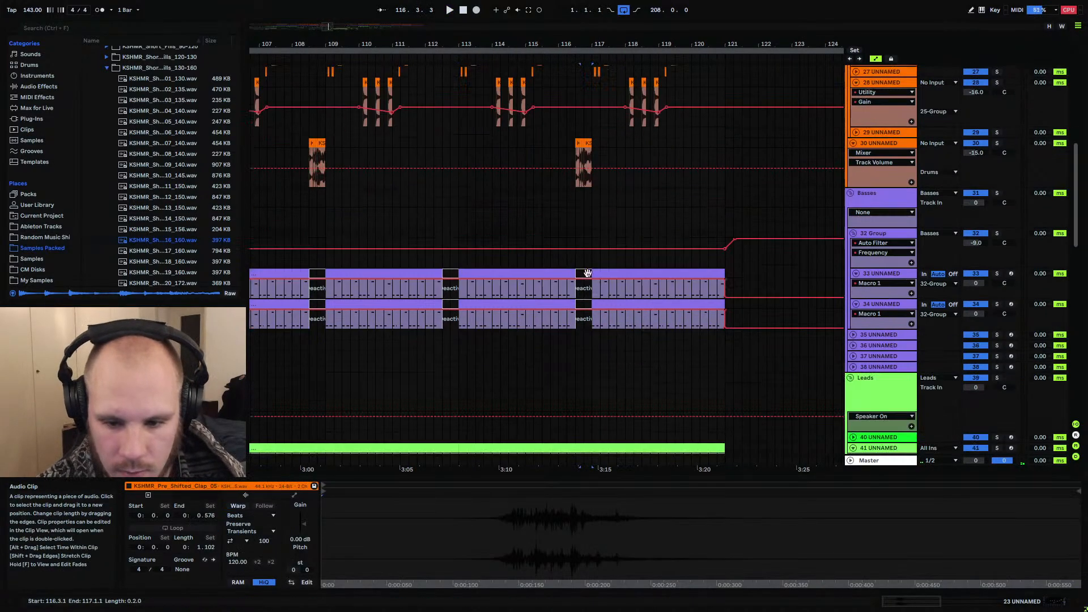
{"action": "left_click", "coordinate": [587, 335]}
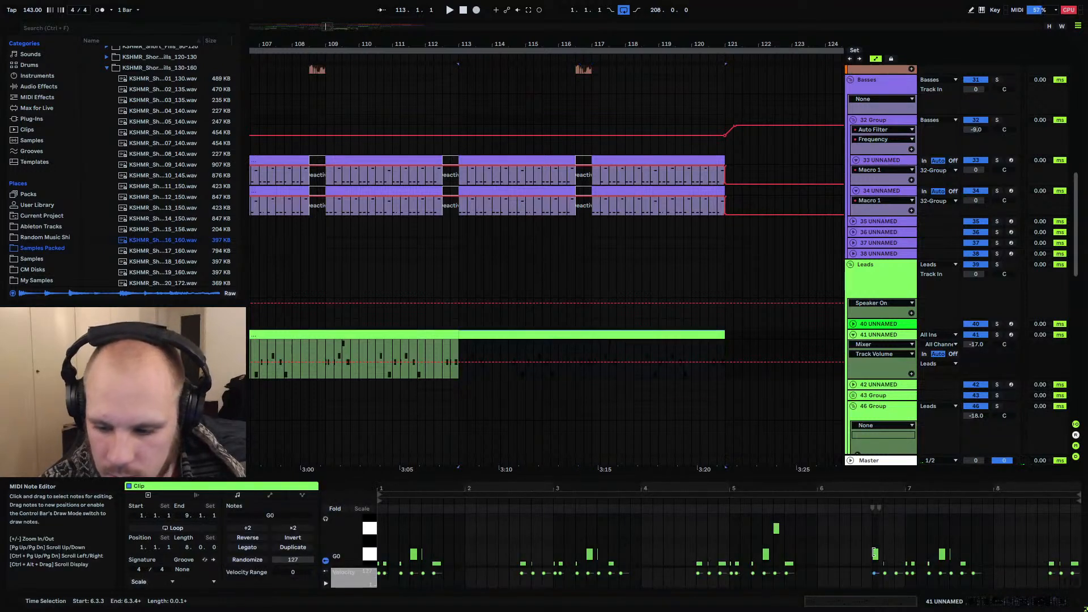
Deactivate the F#0 notes between 4.3.3 and 4.4.4 in track 41's MIDI clip
{"action": "scroll", "coordinate": [869, 536], "scroll_direction": "down", "scroll_amount": 1}
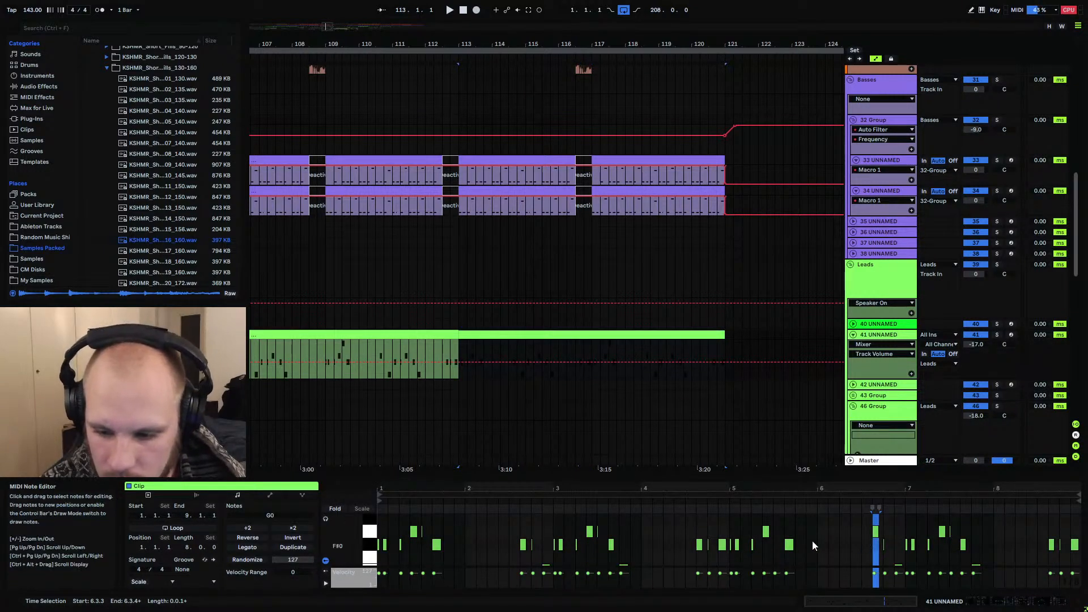
{"action": "left_click_drag", "start_coordinate": [711, 533], "coordinate": [697, 544]}
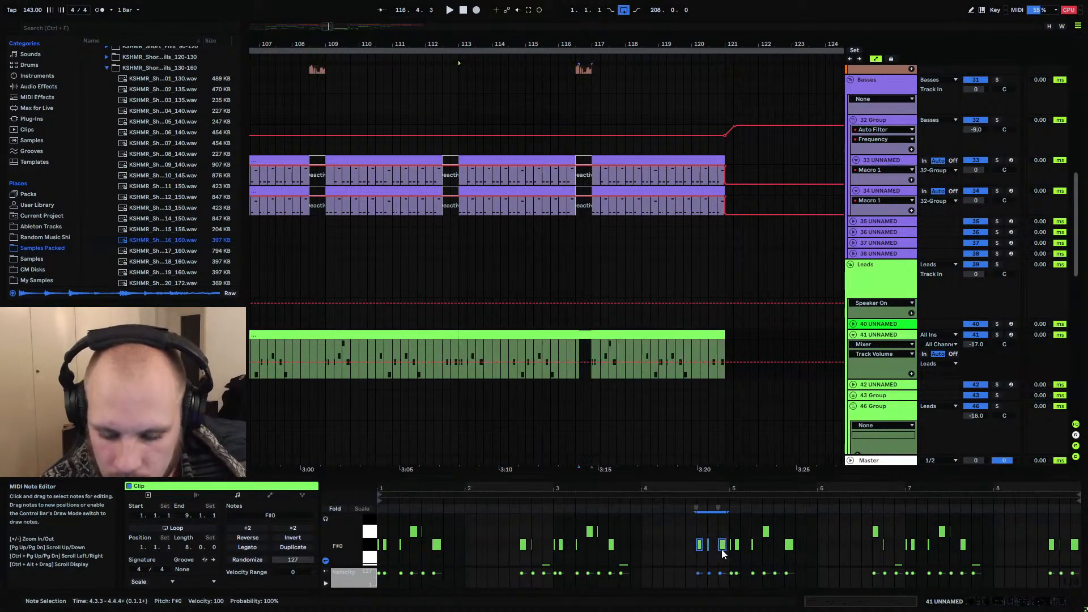
{"action": "key", "text": "0"}
Play the arrangement from bar 105 to hear the edited lead
{"action": "left_click_drag", "start_coordinate": [593, 45], "coordinate": [604, 42]}
{"action": "left_click", "coordinate": [328, 301]}
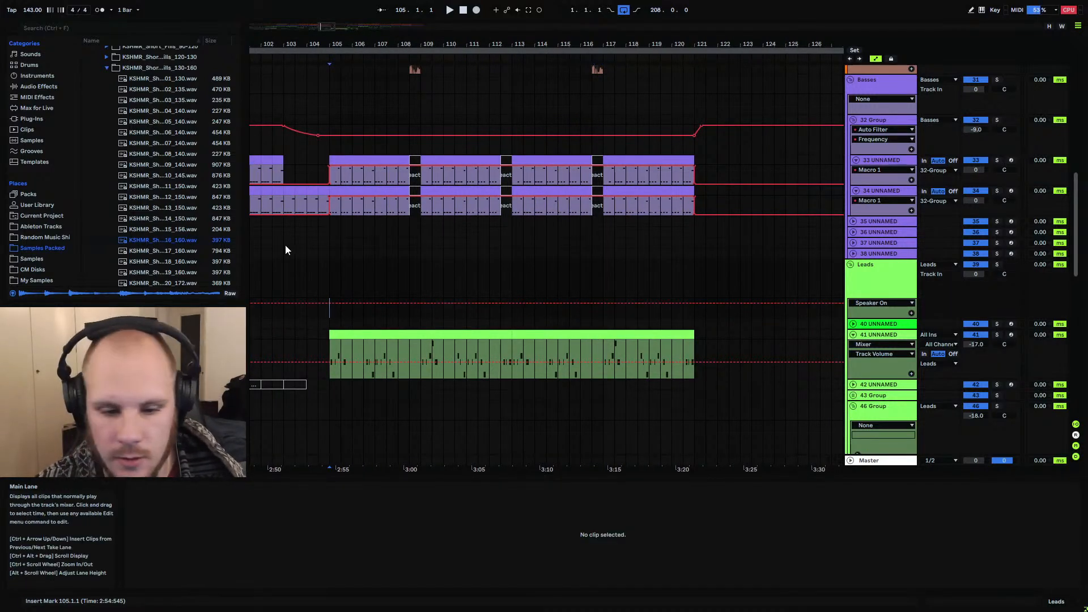
{"action": "key", "text": "space"}
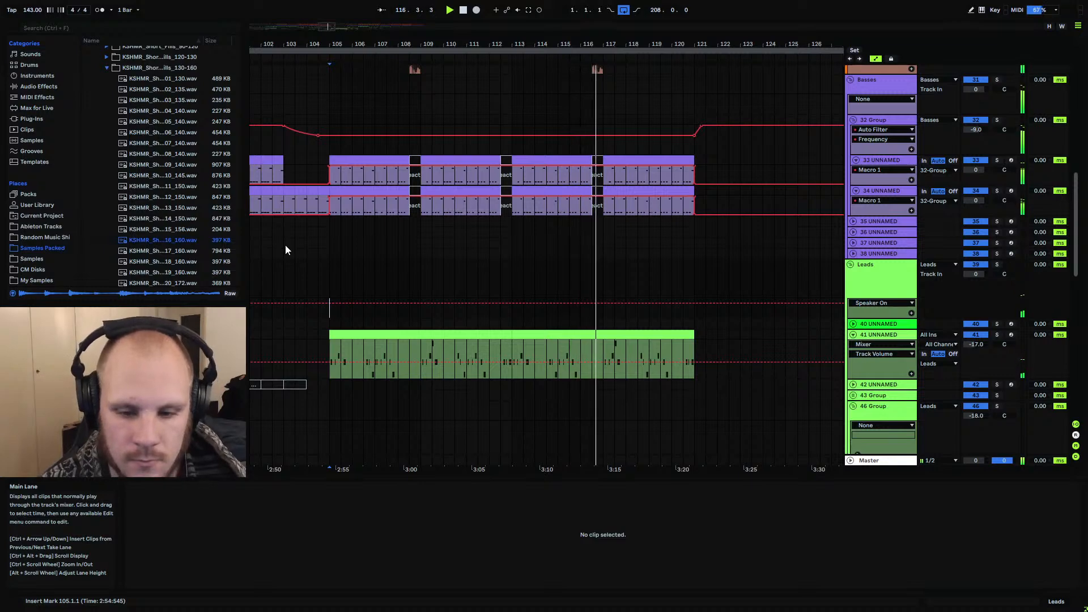
Deactivate the RTW_145 lead clips starting just before bars 105 and 113 on track 63
{"action": "scroll", "coordinate": [479, 215], "scroll_direction": "down", "scroll_amount": 5}
{"action": "scroll", "coordinate": [475, 223], "scroll_direction": "down", "scroll_amount": 6}
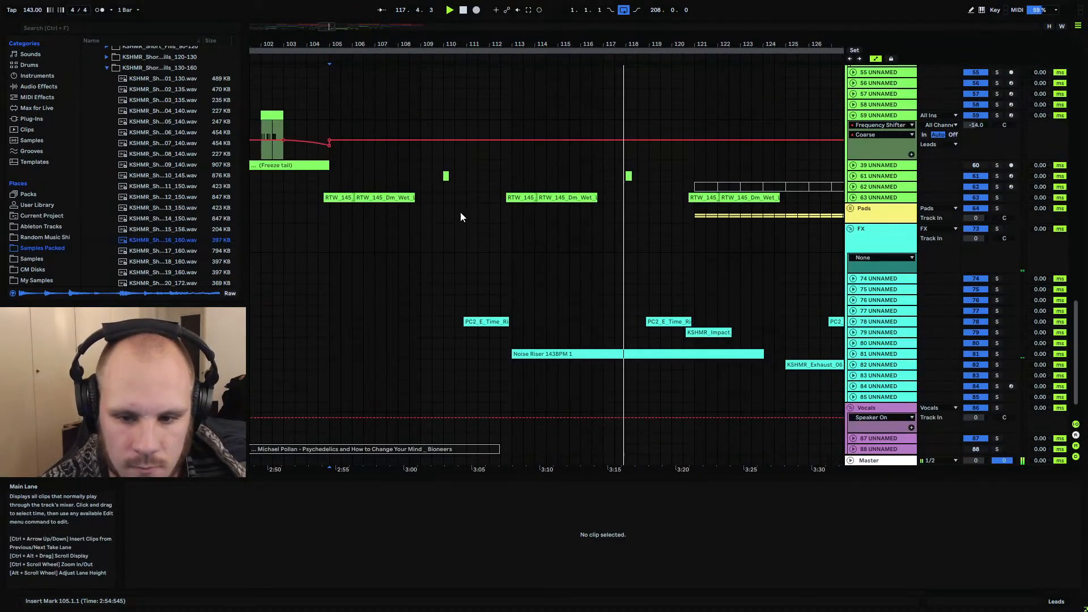
{"action": "left_click", "coordinate": [385, 199]}
{"action": "key", "text": "space"}
{"action": "left_click_drag", "start_coordinate": [443, 197], "coordinate": [614, 197]}
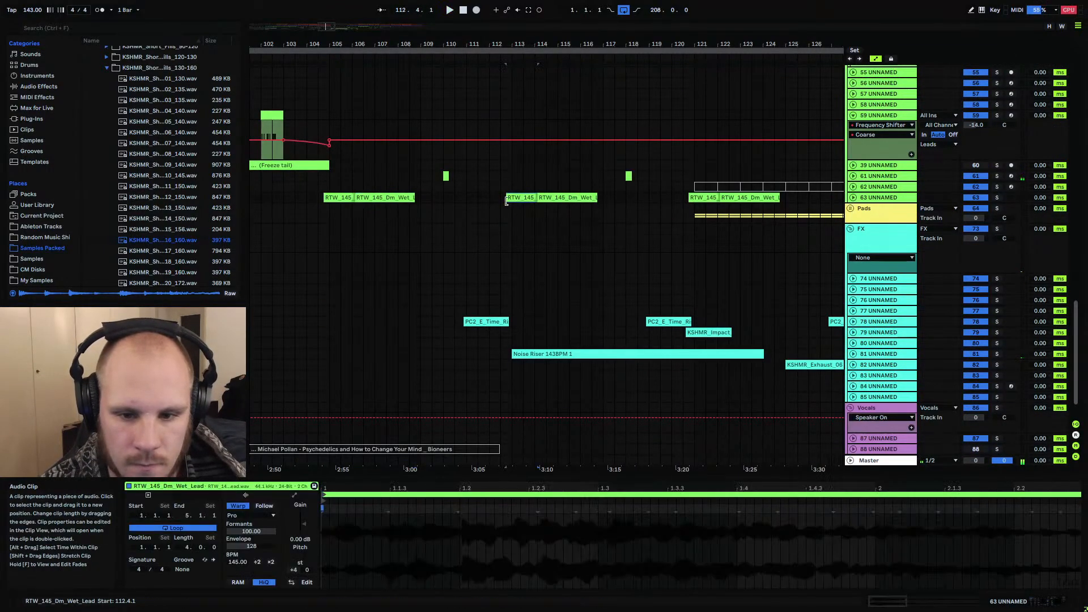
{"action": "left_click", "coordinate": [326, 198]}
{"action": "left_click", "coordinate": [314, 198]}
Audition the section without the deactivated lead clips, restarting playback from bar 101
{"action": "key", "text": "space"}
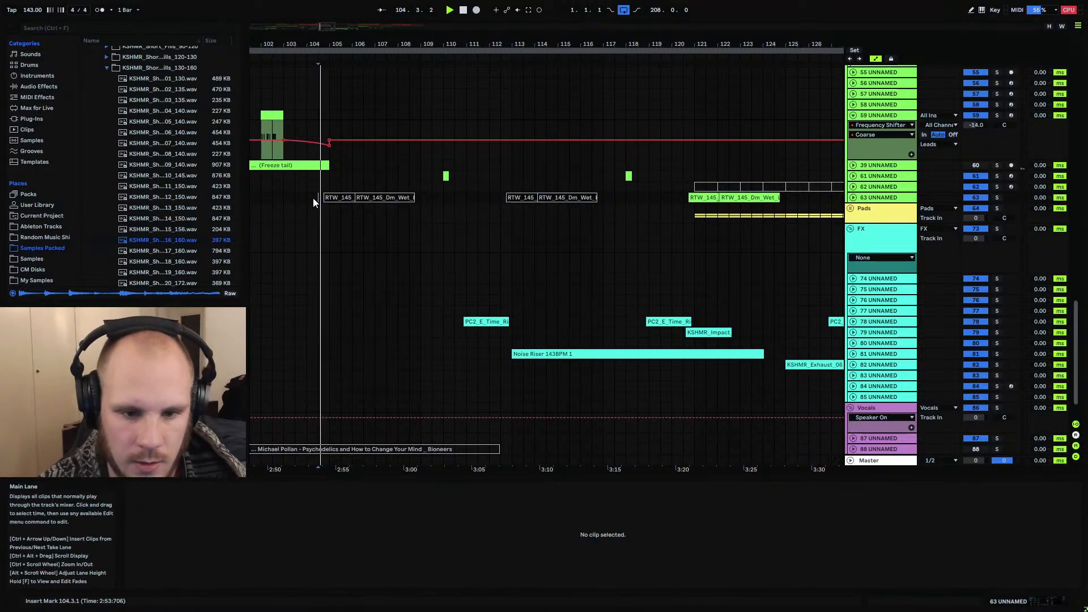
{"action": "scroll", "coordinate": [345, 236], "scroll_direction": "up", "scroll_amount": 4}
{"action": "scroll", "coordinate": [346, 240], "scroll_direction": "up", "scroll_amount": 3}
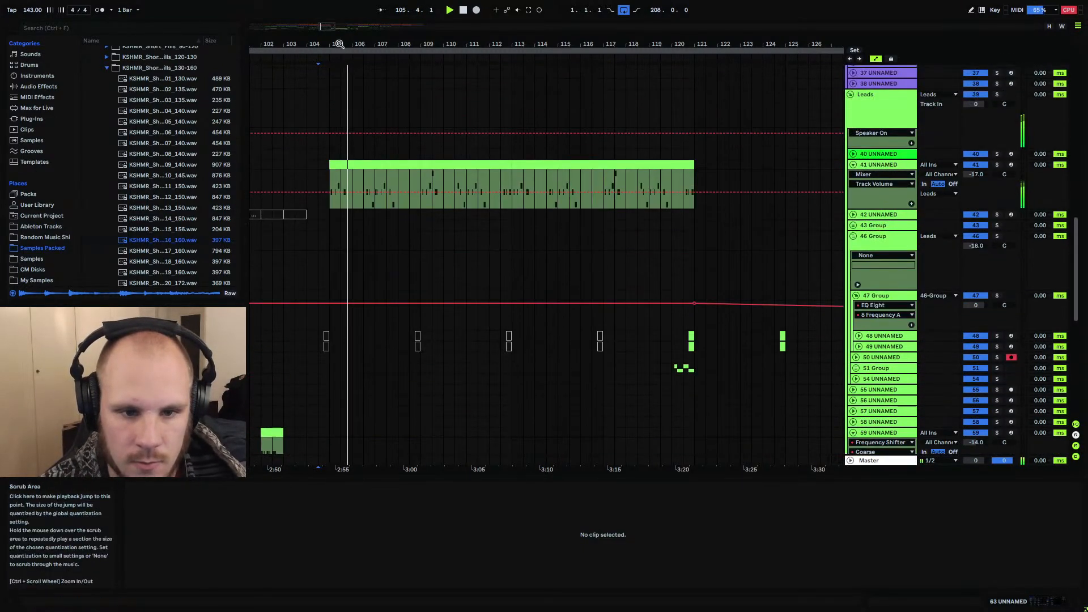
{"action": "scroll", "coordinate": [363, 221], "scroll_direction": "left", "scroll_amount": 3}
{"action": "left_click", "coordinate": [372, 165]}
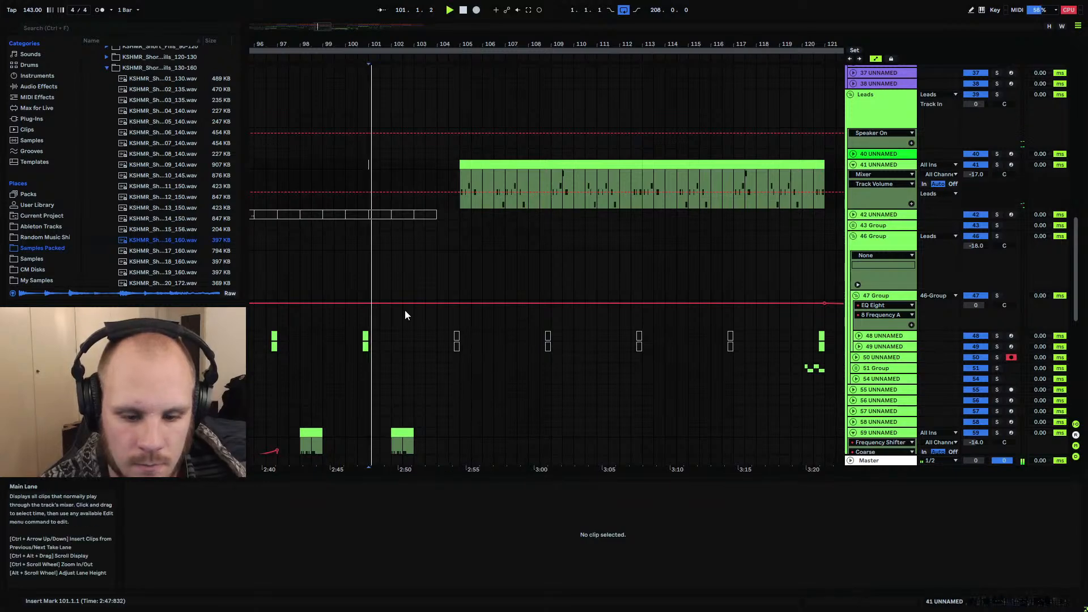
Collapse lead tracks 59 and 41 and the 46 Group in the arrangement
{"action": "scroll", "coordinate": [404, 310], "scroll_direction": "down", "scroll_amount": 5}
{"action": "scroll", "coordinate": [442, 318], "scroll_direction": "up", "scroll_amount": 2}
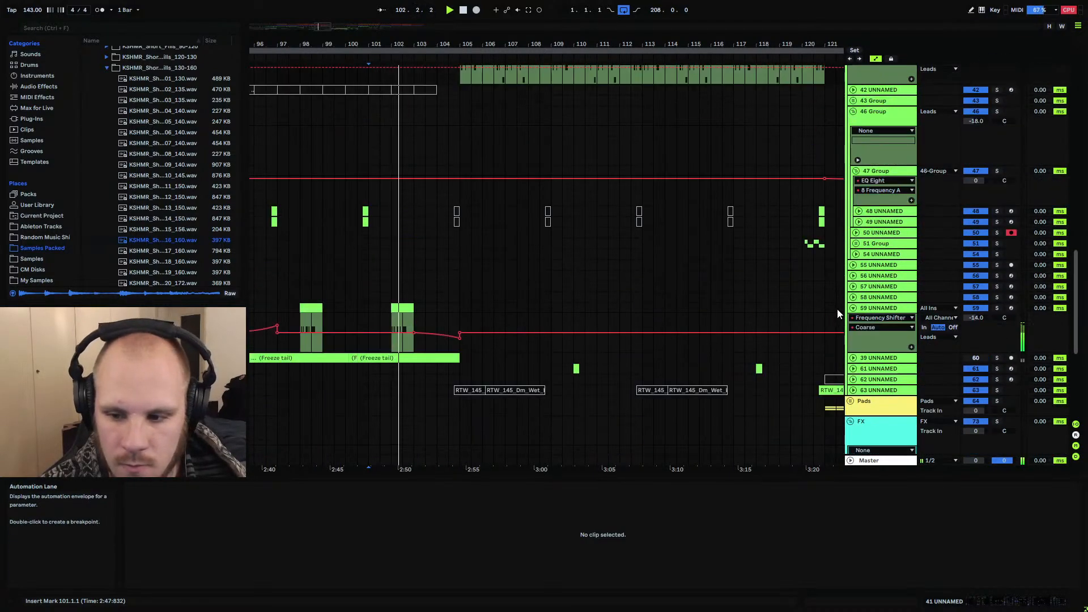
{"action": "left_click", "coordinate": [853, 309]}
{"action": "scroll", "coordinate": [450, 306], "scroll_direction": "up", "scroll_amount": 3}
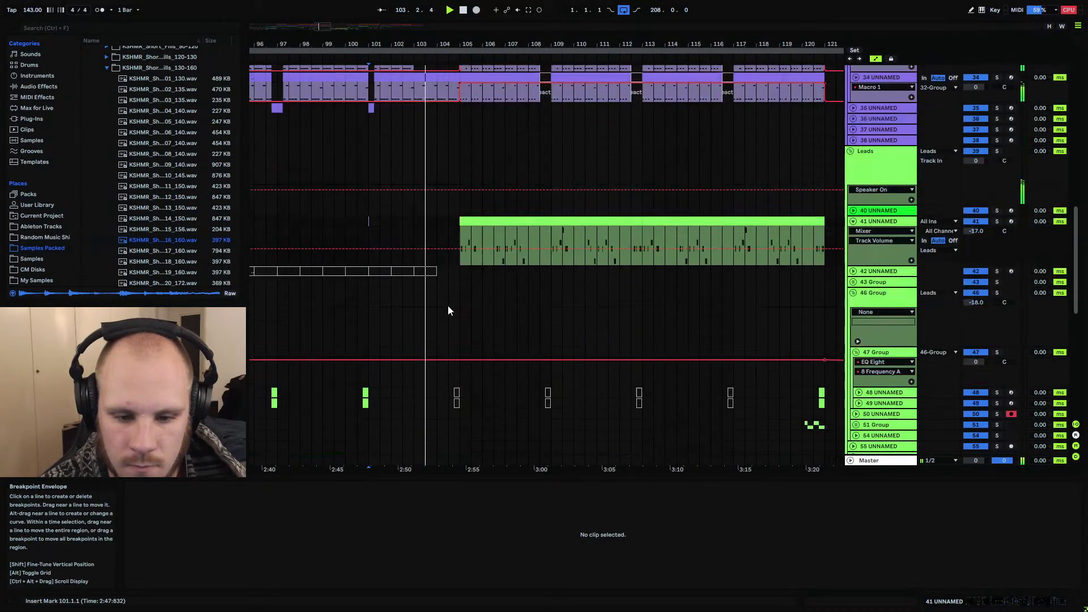
{"action": "scroll", "coordinate": [448, 310], "scroll_direction": "up", "scroll_amount": 3}
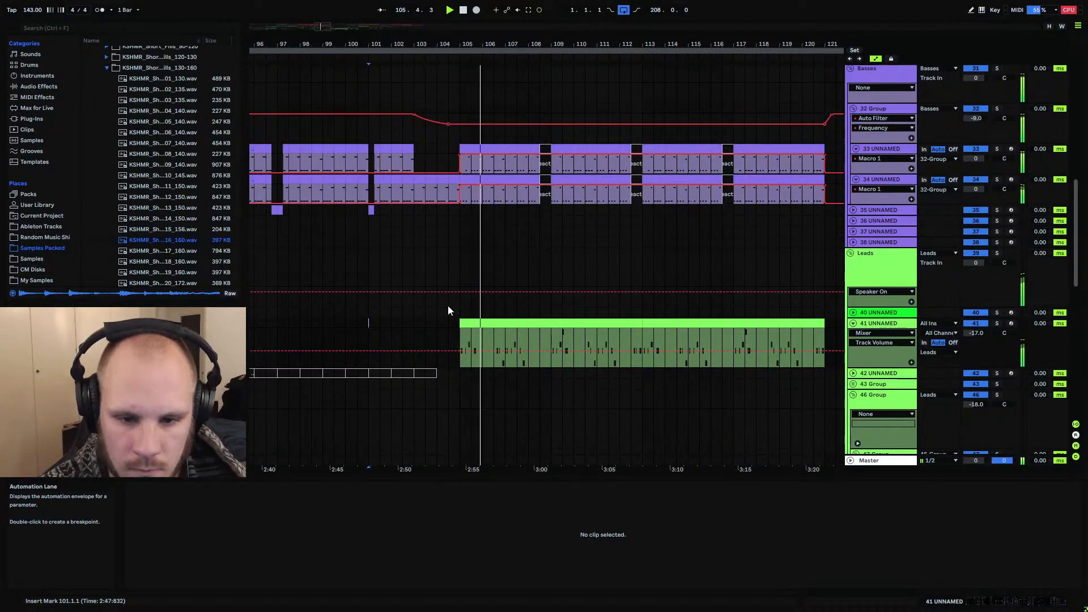
{"action": "scroll", "coordinate": [448, 310], "scroll_direction": "up", "scroll_amount": 1}
{"action": "scroll", "coordinate": [472, 303], "scroll_direction": "down", "scroll_amount": 2}
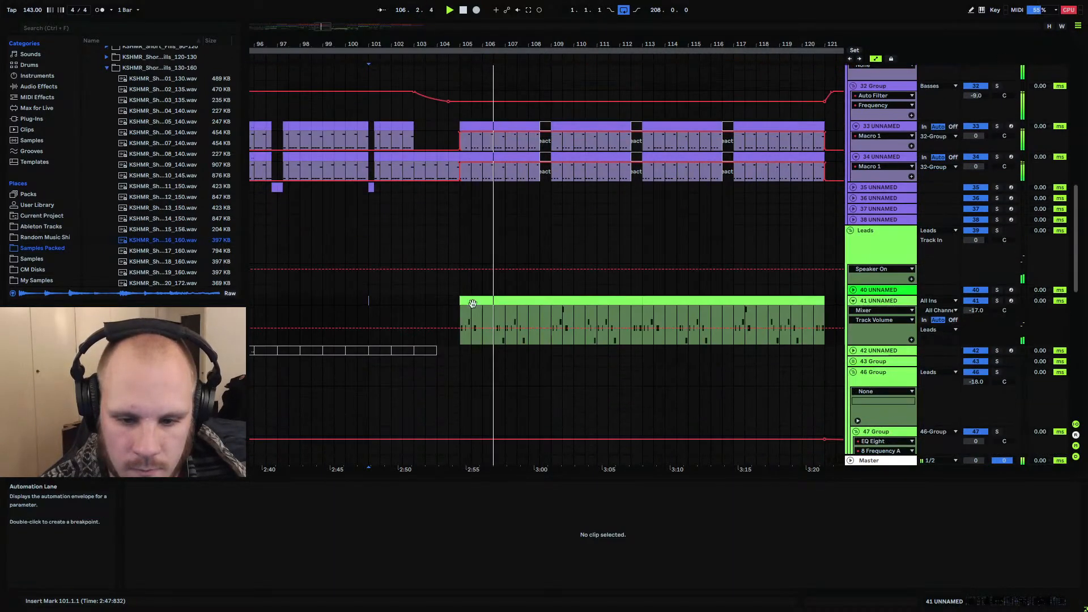
{"action": "left_click", "coordinate": [852, 300]}
{"action": "left_click", "coordinate": [854, 333]}
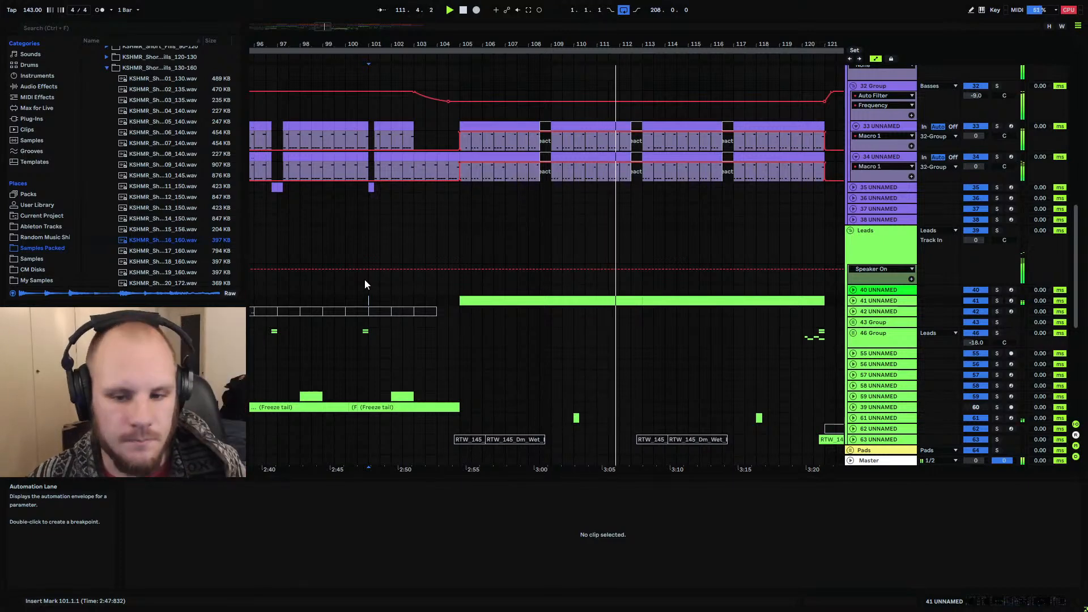
Deactivate the clap clip just before bar 113 on drum track 23
{"action": "scroll", "coordinate": [543, 301], "scroll_direction": "up", "scroll_amount": 6}
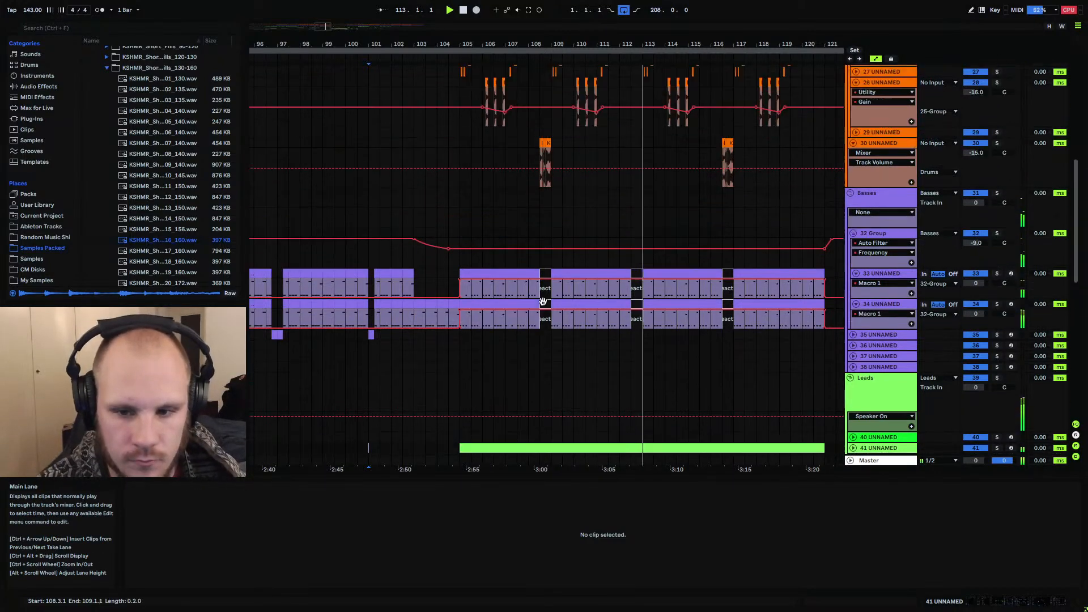
{"action": "scroll", "coordinate": [603, 277], "scroll_direction": "up", "scroll_amount": 3}
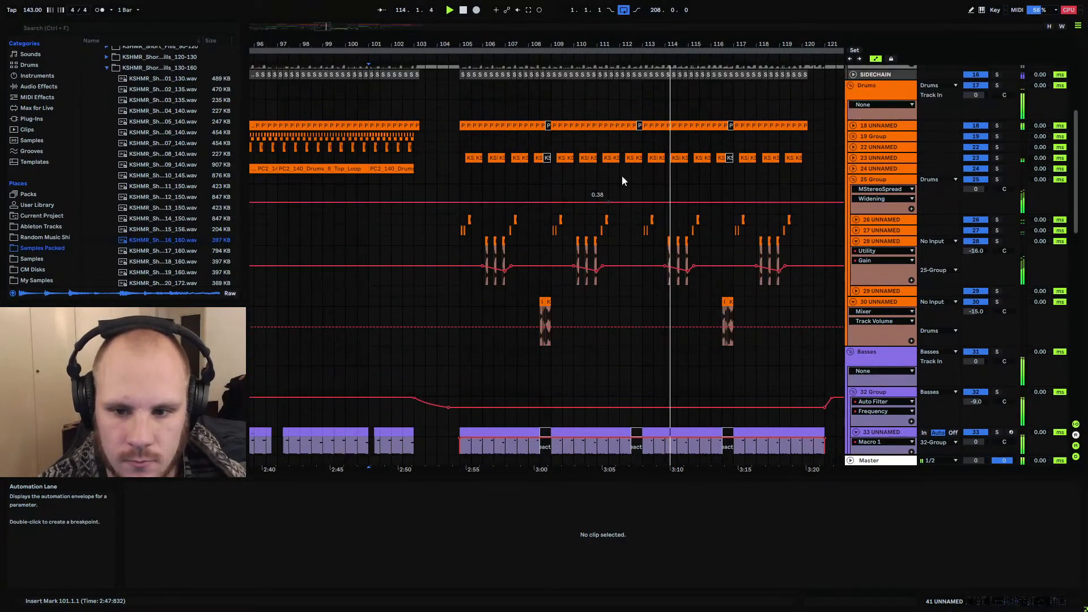
{"action": "left_click", "coordinate": [637, 157]}
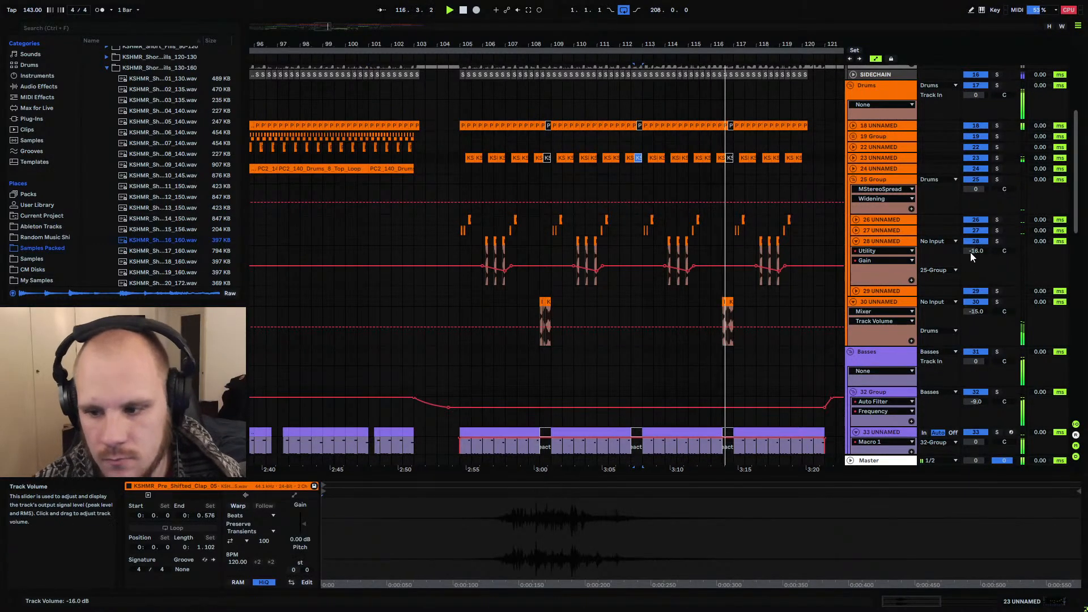
Collapse drum tracks 28 and 30 and the 25 Group
{"action": "left_click_drag", "start_coordinate": [970, 253], "coordinate": [963, 253]}
{"action": "left_click", "coordinate": [856, 241]}
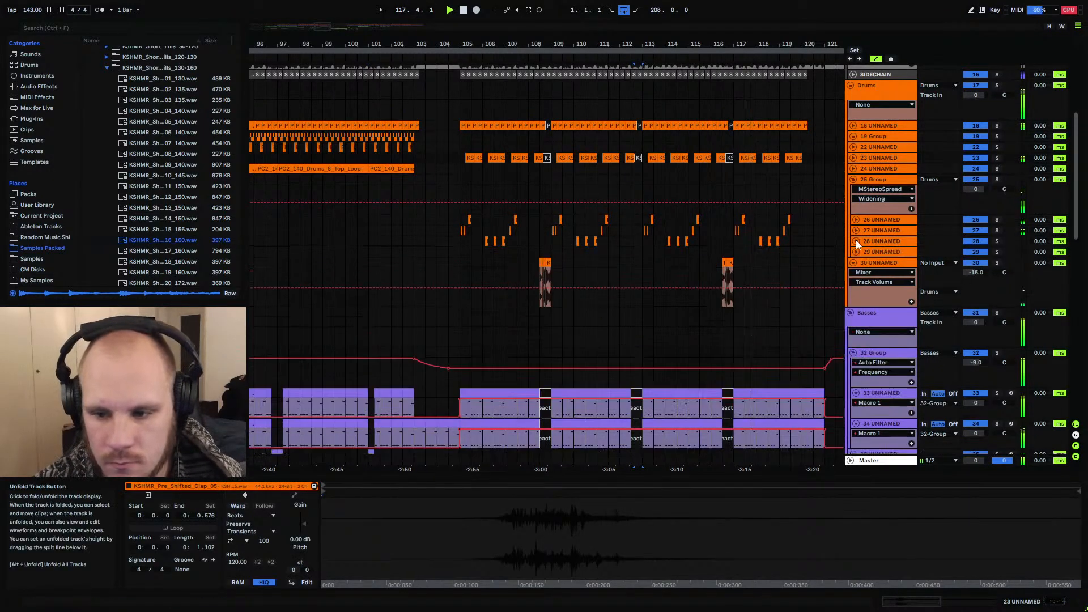
{"action": "left_click", "coordinate": [854, 263]}
{"action": "left_click", "coordinate": [853, 179]}
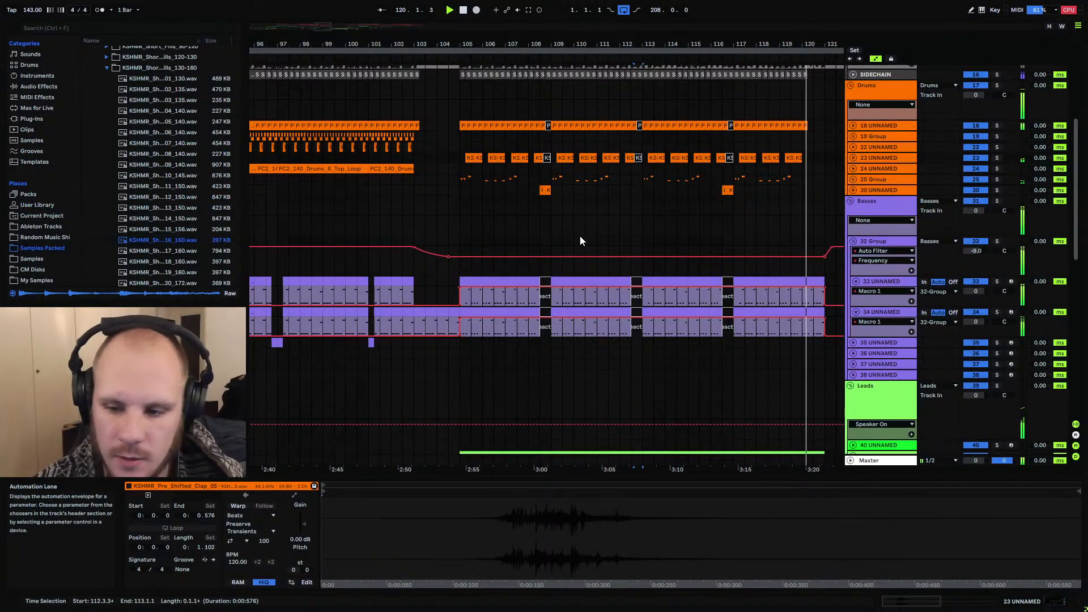
Duplicate bars 120 to 128 of lead track 63 and remove the copied Device On drop at bar 128
{"action": "scroll", "coordinate": [574, 280], "scroll_direction": "down", "scroll_amount": 6}
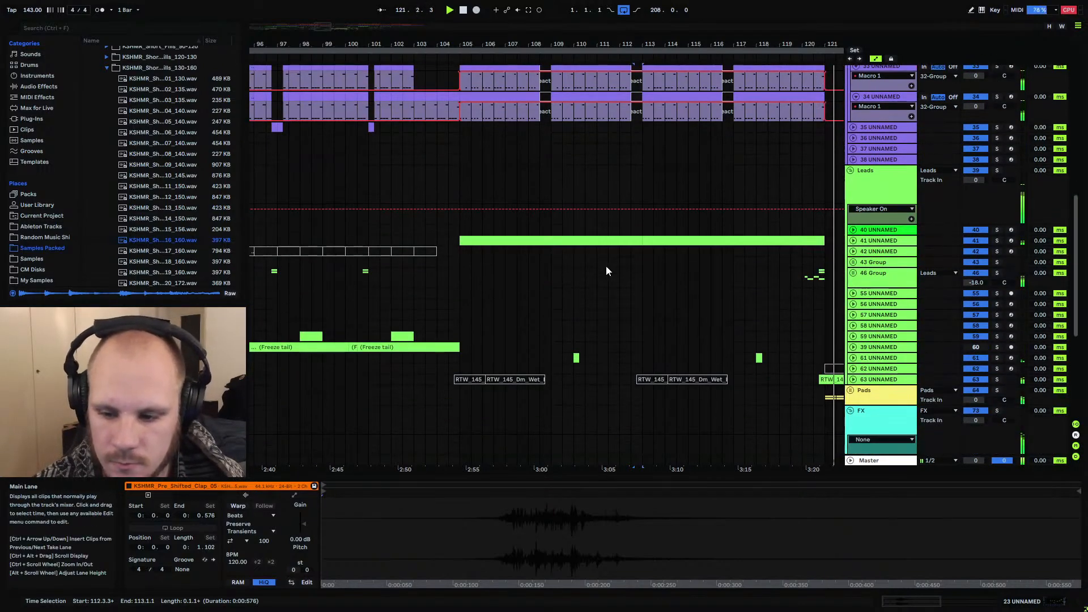
{"action": "left_click_drag", "start_coordinate": [518, 44], "coordinate": [597, 24]}
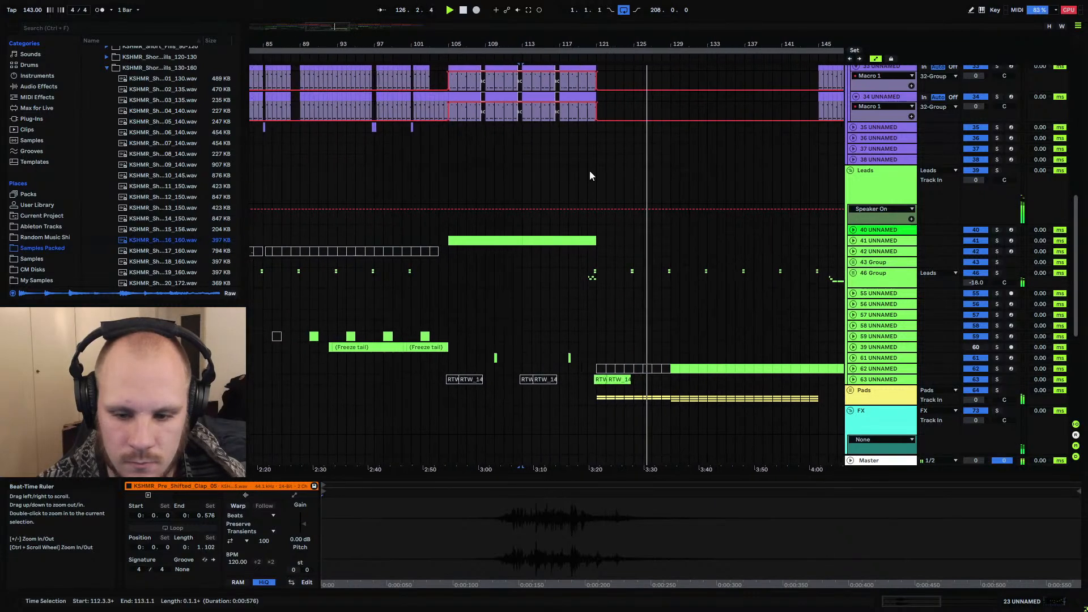
{"action": "left_click", "coordinate": [853, 379]}
{"action": "scroll", "coordinate": [853, 381], "scroll_direction": "down", "scroll_amount": 3}
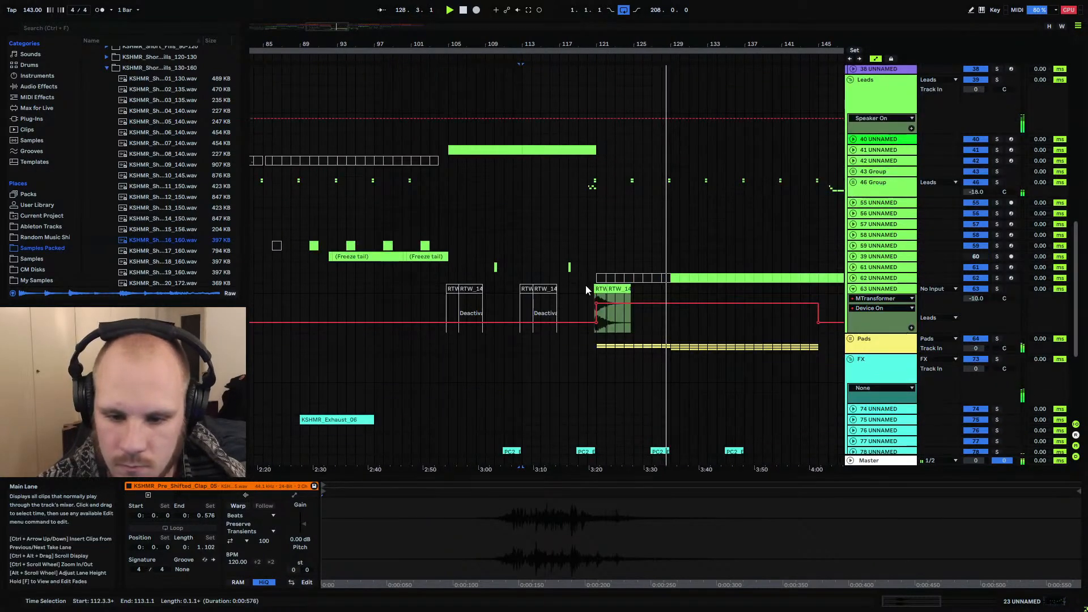
{"action": "left_click_drag", "start_coordinate": [587, 286], "coordinate": [659, 289]}
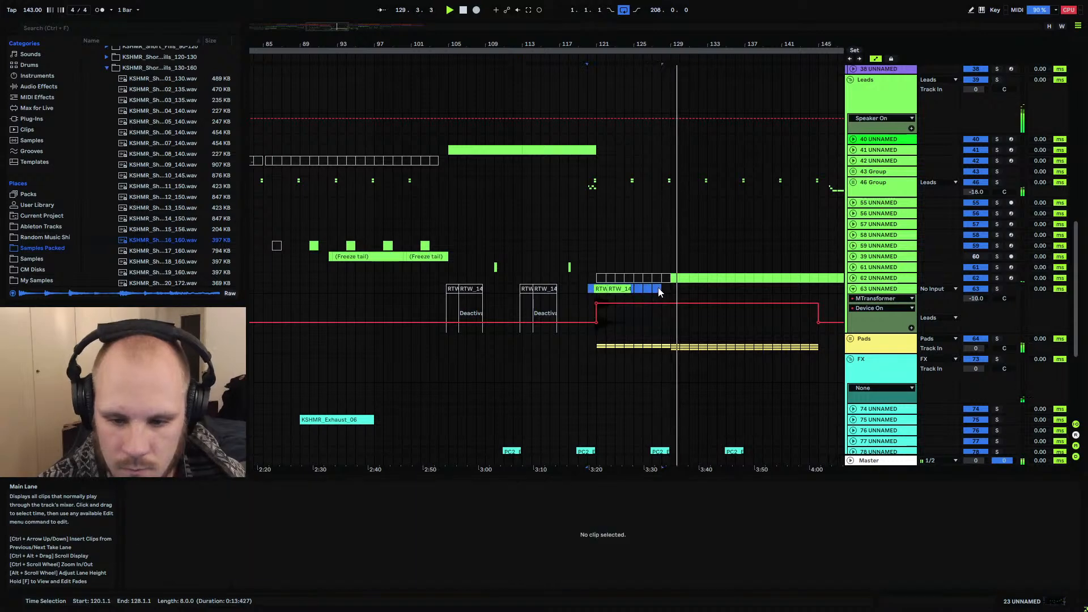
{"action": "key", "text": "ctrl+d"}
{"action": "key", "text": "space"}
{"action": "key", "text": "space"}
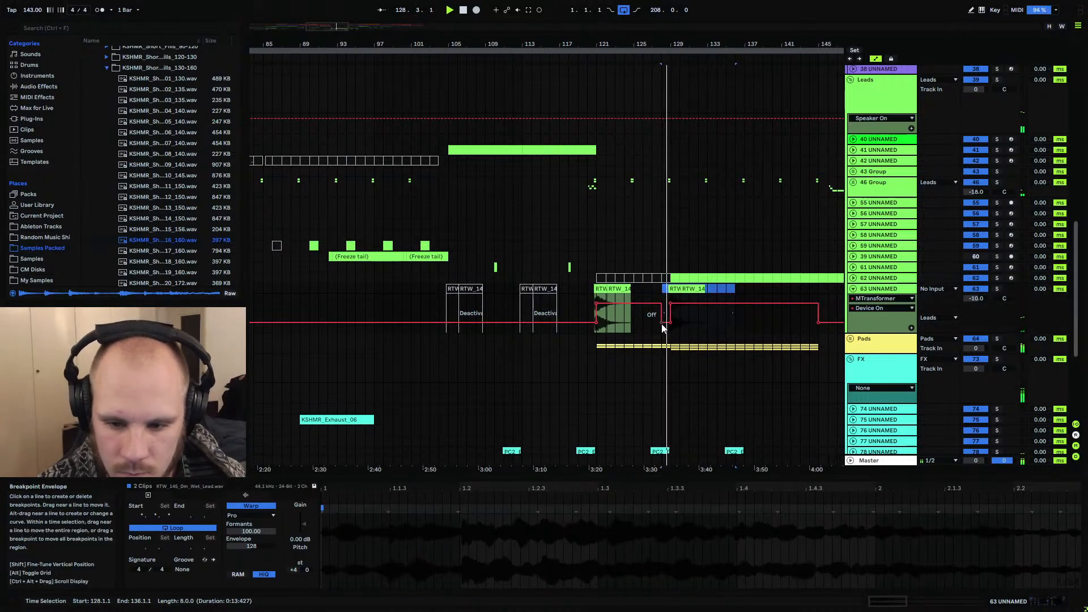
{"action": "left_click", "coordinate": [664, 327]}
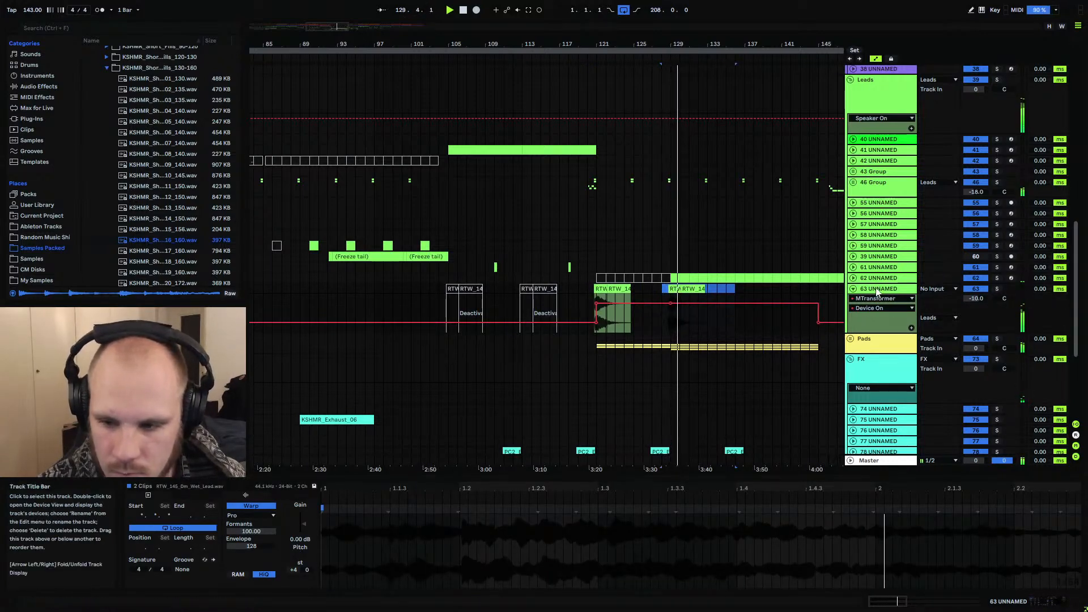
Remove the MTransformer pitch shift automation jump at bar 128, raise the curve near the duplicated clip's end, and play from bar 128
{"action": "left_click", "coordinate": [856, 315]}
{"action": "left_click", "coordinate": [527, 532]}
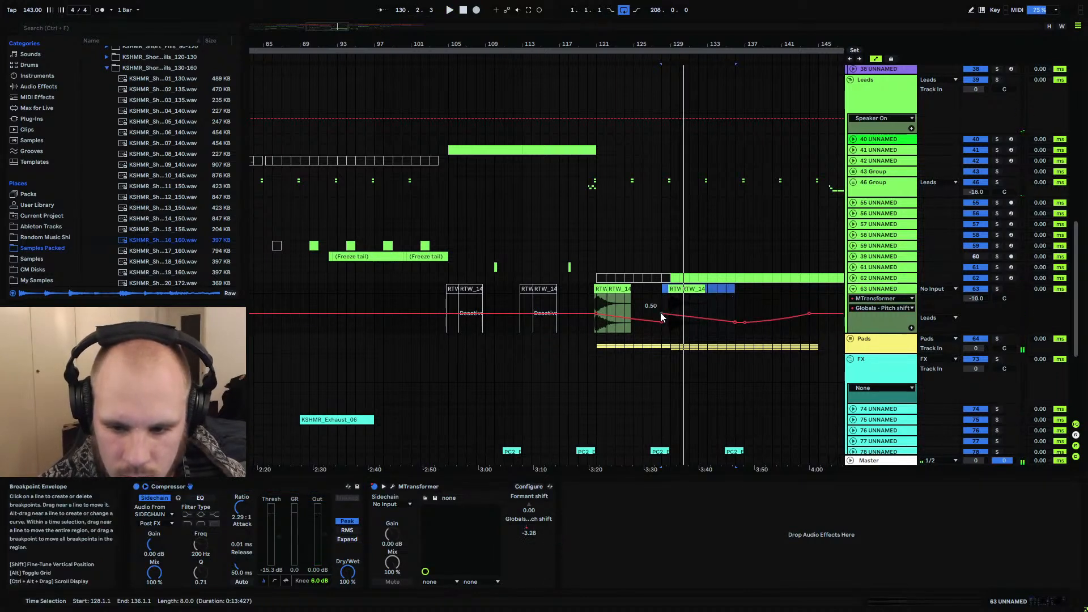
{"action": "left_click", "coordinate": [672, 322]}
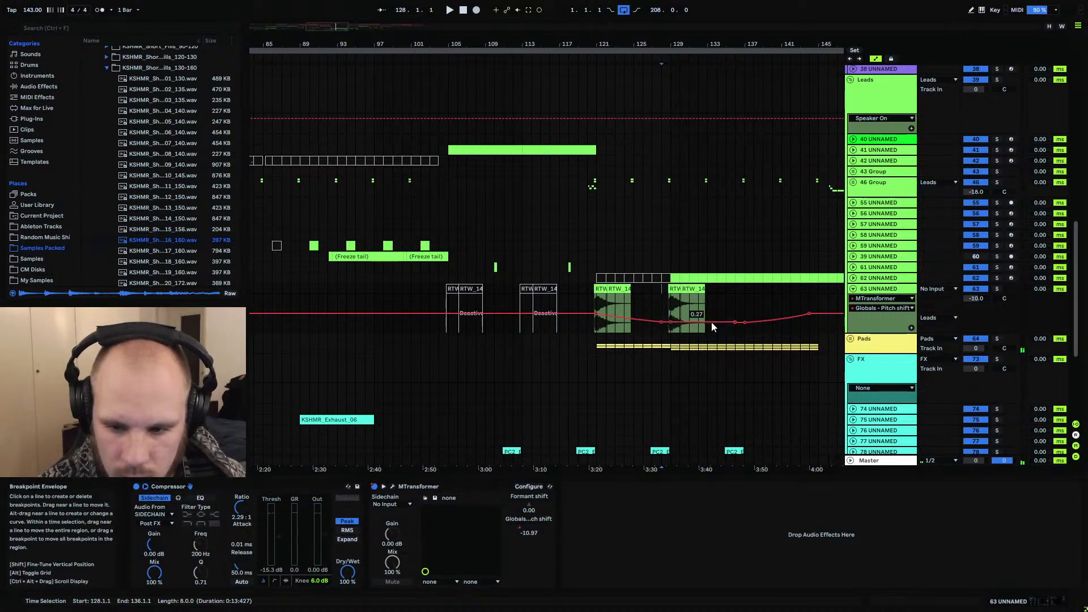
{"action": "left_click_drag", "start_coordinate": [709, 321], "coordinate": [707, 311]}
{"action": "left_click", "coordinate": [664, 303]}
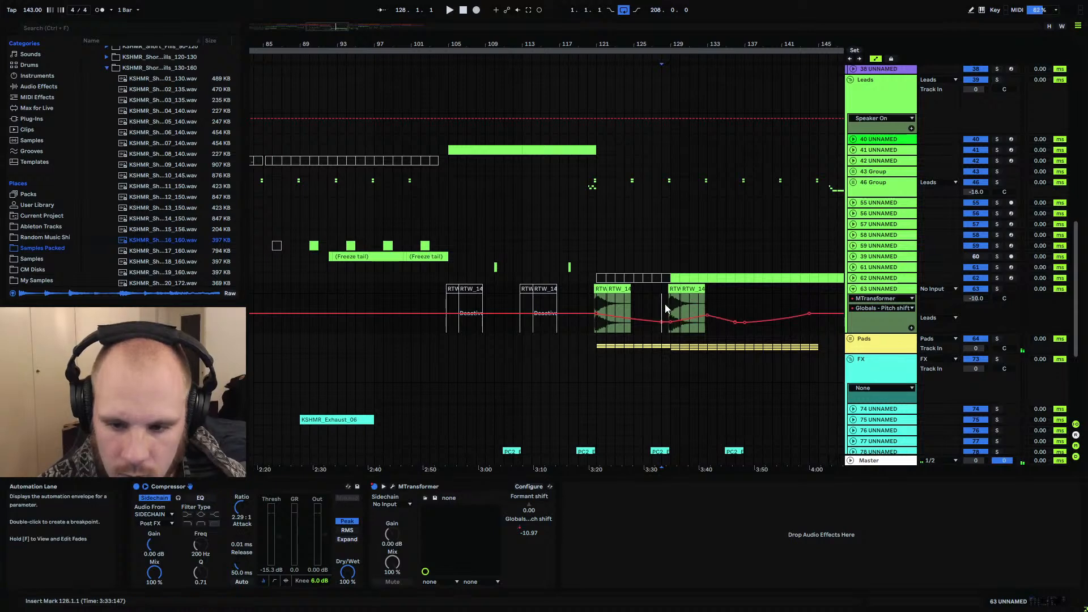
{"action": "key", "text": "space"}
Add a sharp step up in track 63's pitch shift automation at about bar 131 and audition it
{"action": "mouse_move", "coordinate": [692, 43]}
{"action": "left_mouse_down"}
{"action": "mouse_move", "coordinate": [692, 82]}
{"action": "mouse_move", "coordinate": [554, 99]}
{"action": "mouse_move", "coordinate": [552, 85]}
{"action": "left_mouse_up"}
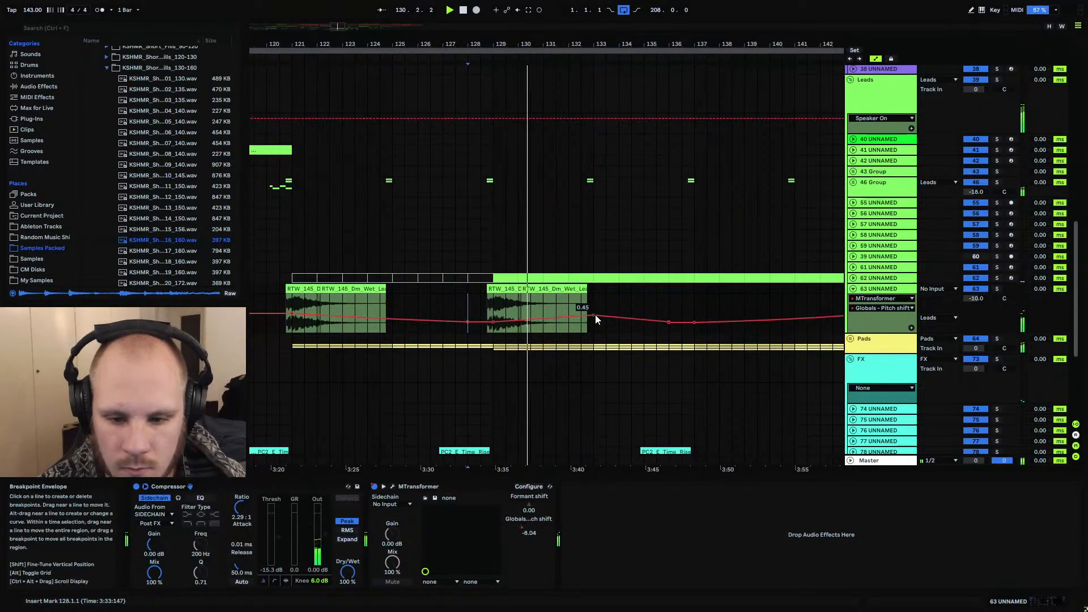
{"action": "left_click_drag", "start_coordinate": [542, 318], "coordinate": [542, 319]}
{"action": "key", "text": "space"}
{"action": "key", "text": "space"}
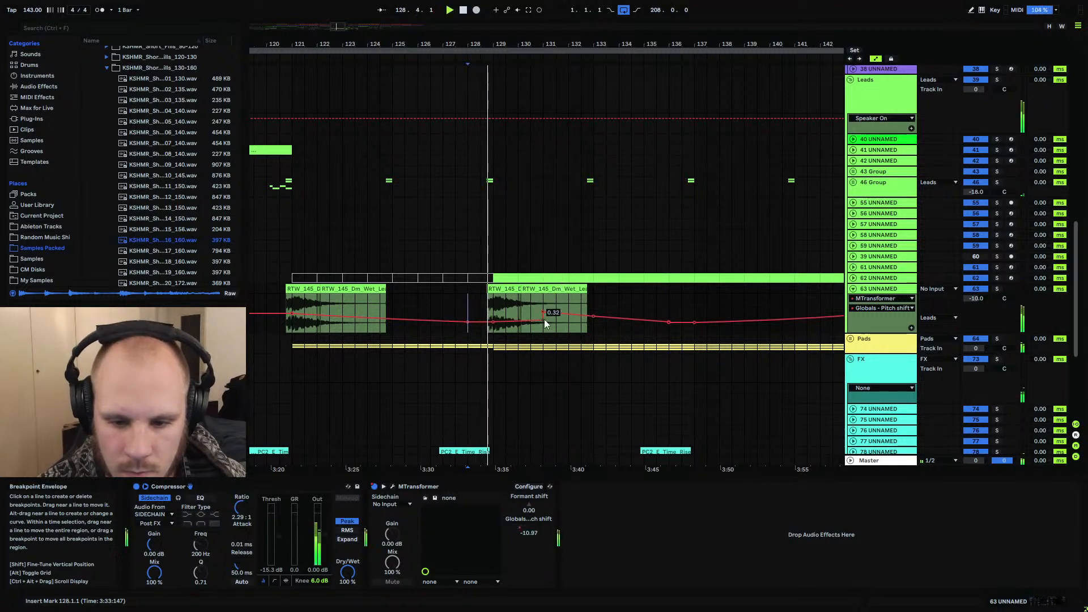
{"action": "left_click", "coordinate": [521, 310]}
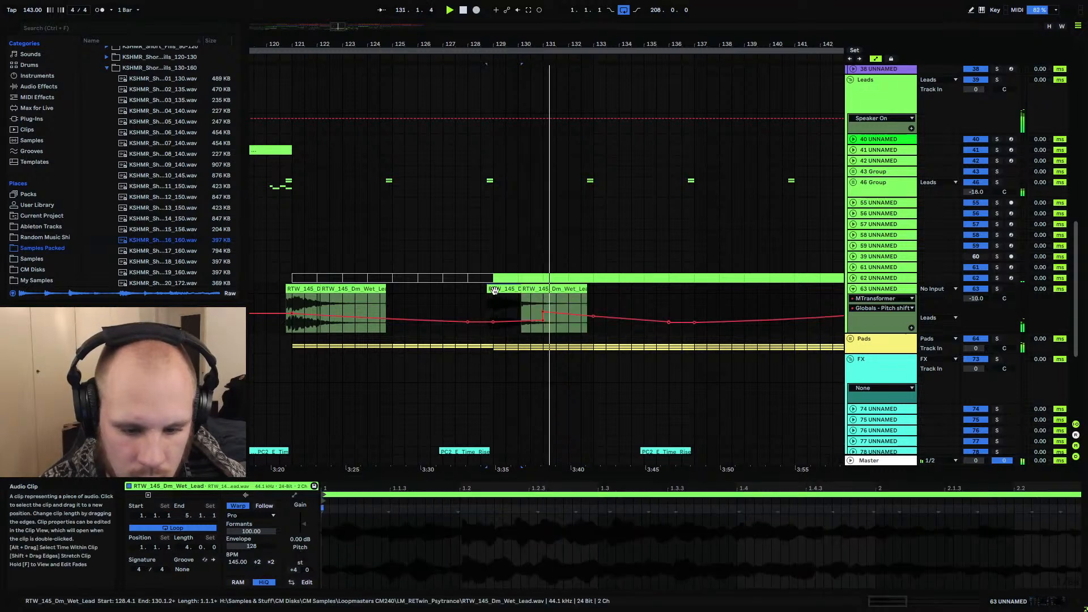
{"action": "key", "text": "space"}
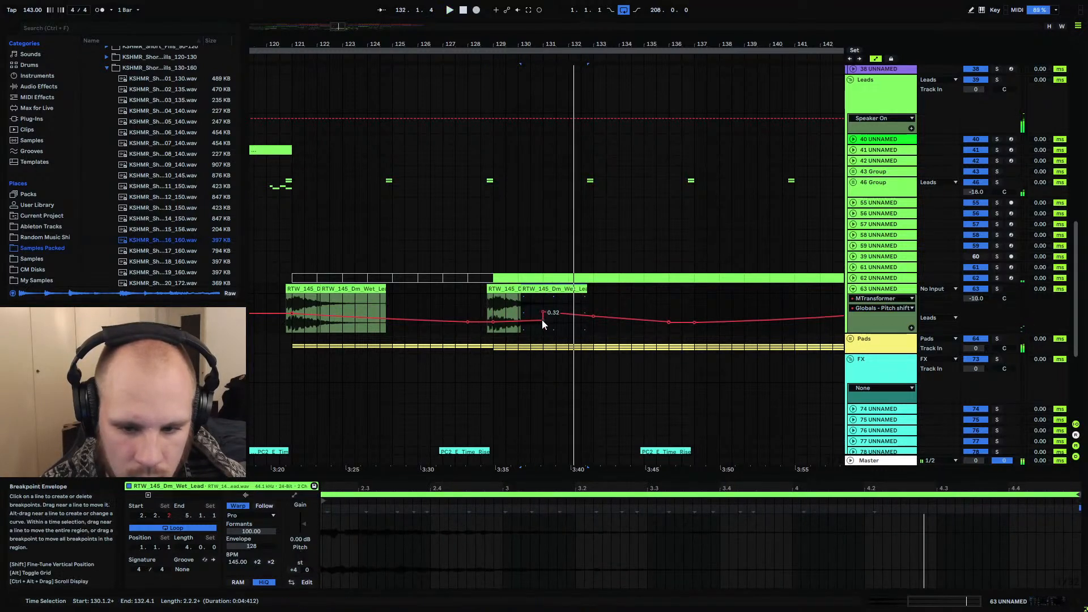
Move the pitch shift step earlier to about bar 130, where the second duplicated clip begins, and play the result
{"action": "left_click_drag", "start_coordinate": [542, 320], "coordinate": [518, 314]}
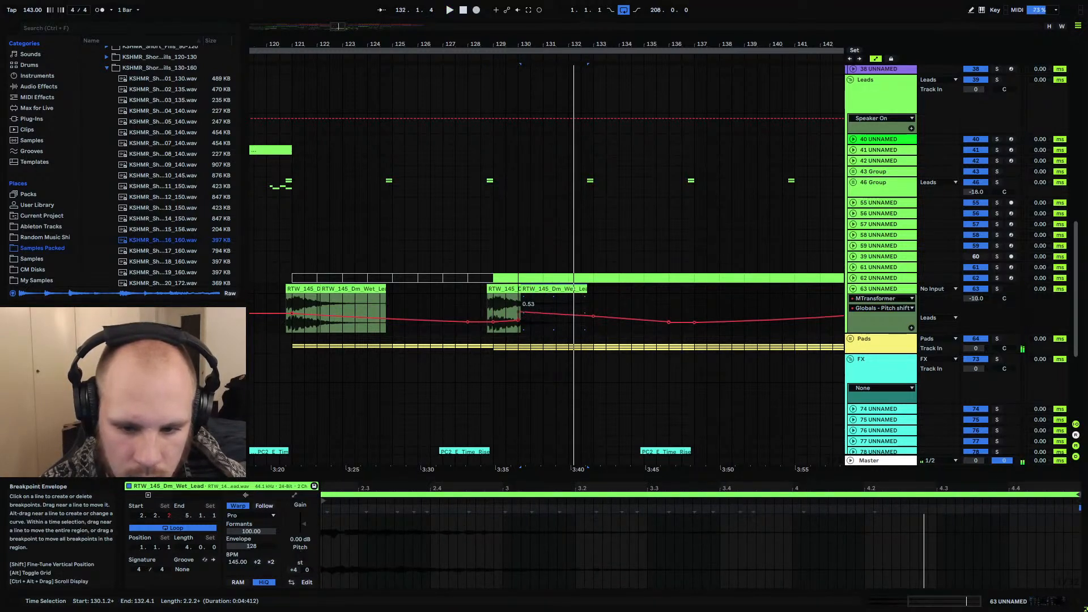
{"action": "left_click", "coordinate": [492, 289]}
{"action": "key", "text": "space"}
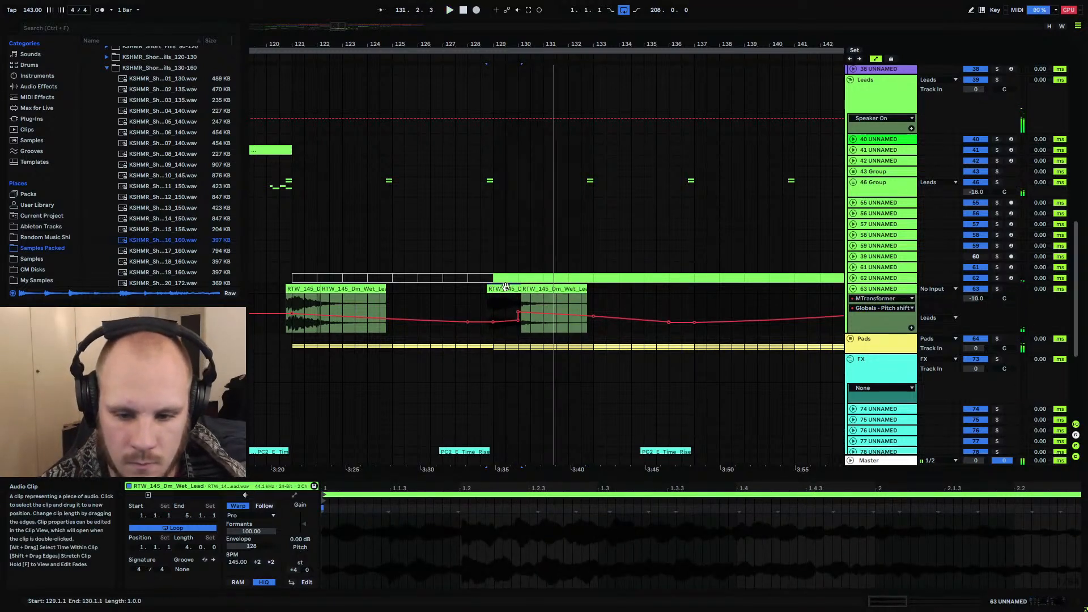
Shape the pitch shift automation with a dip at about bar 131 and a rise at about bar 132, and play it
{"action": "key", "text": "space"}
{"action": "left_click_drag", "start_coordinate": [541, 313], "coordinate": [569, 312]}
{"action": "key", "text": "space"}
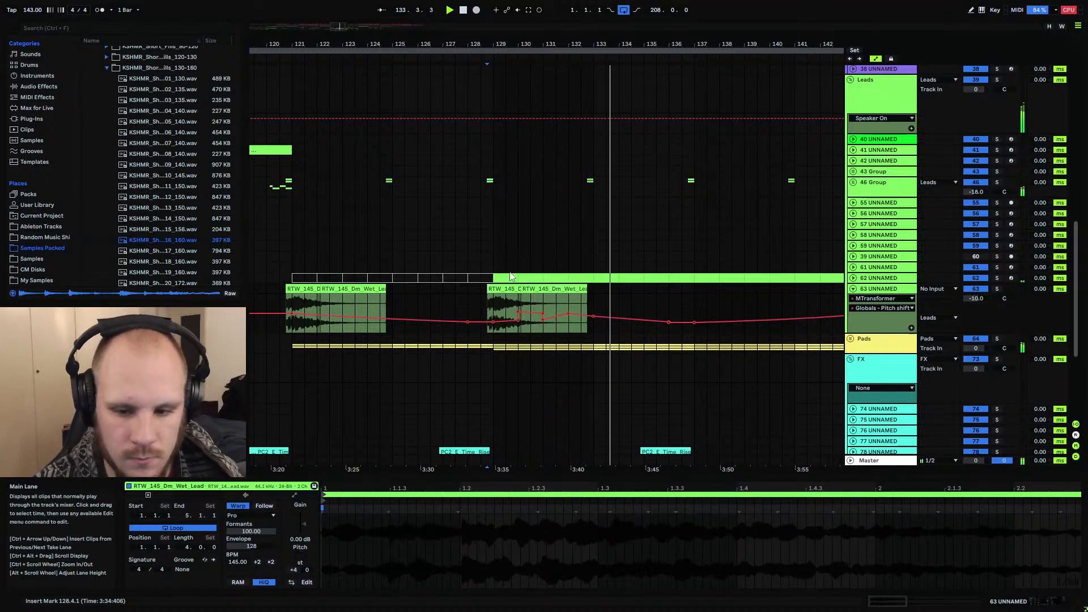
Stop playback and expand FX track 78 to show its riser clips and automation
{"action": "left_click_drag", "start_coordinate": [543, 45], "coordinate": [541, 23]}
{"action": "scroll", "coordinate": [503, 286], "scroll_direction": "down", "scroll_amount": 4}
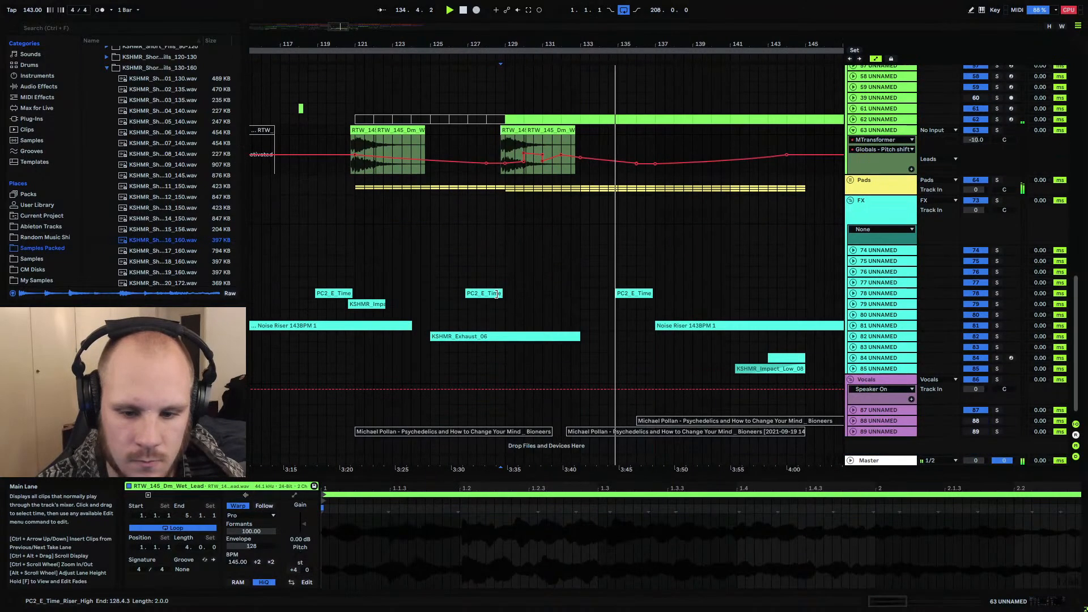
{"action": "left_click", "coordinate": [490, 293]}
{"action": "key", "text": "space"}
{"action": "left_click", "coordinate": [853, 294]}
{"action": "double_click", "coordinate": [865, 293]}
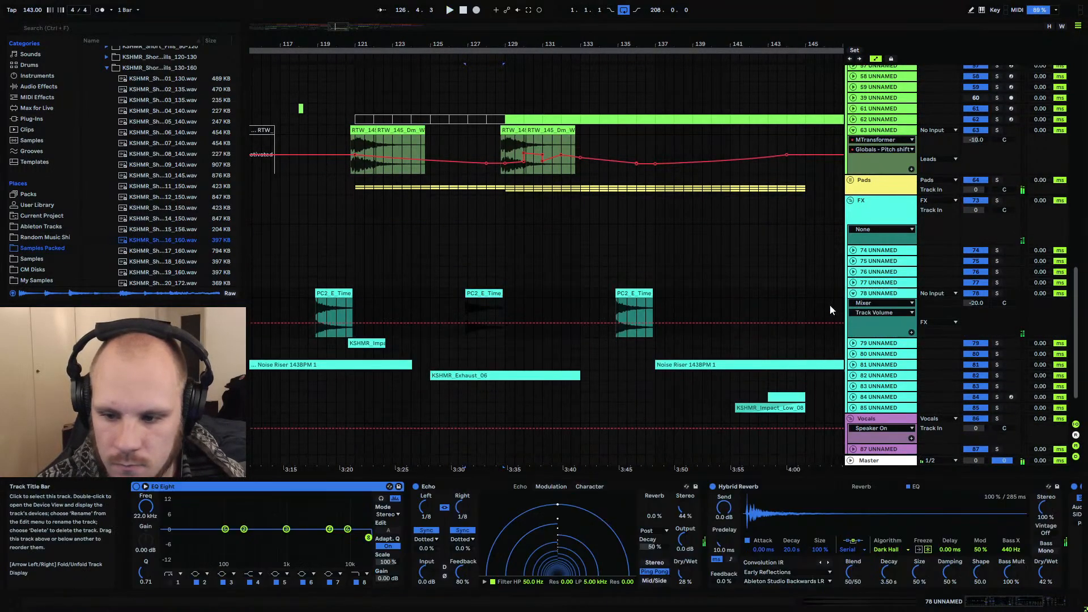
Copy the MTransformer from track 63 to the end of track 78's device chain, after the Compressor
{"action": "left_click", "coordinate": [873, 164]}
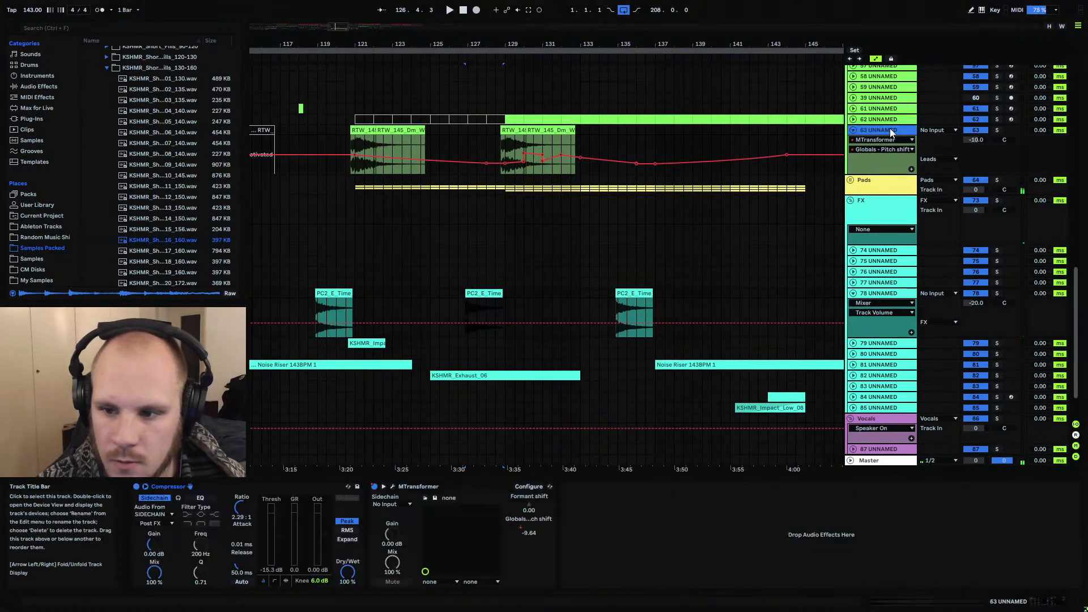
{"action": "left_click", "coordinate": [454, 488]}
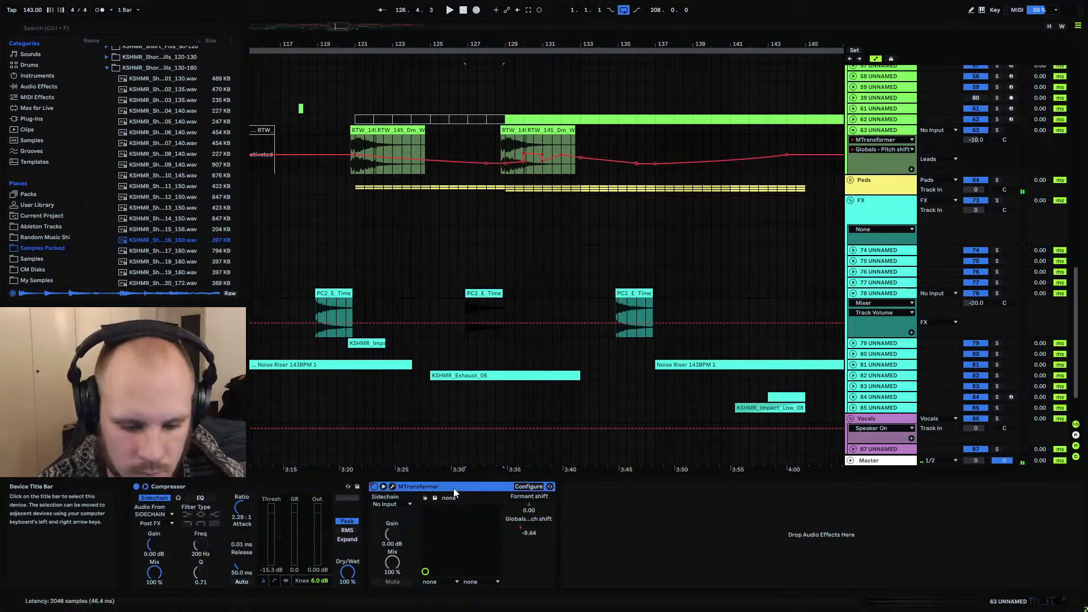
{"action": "left_click", "coordinate": [878, 293]}
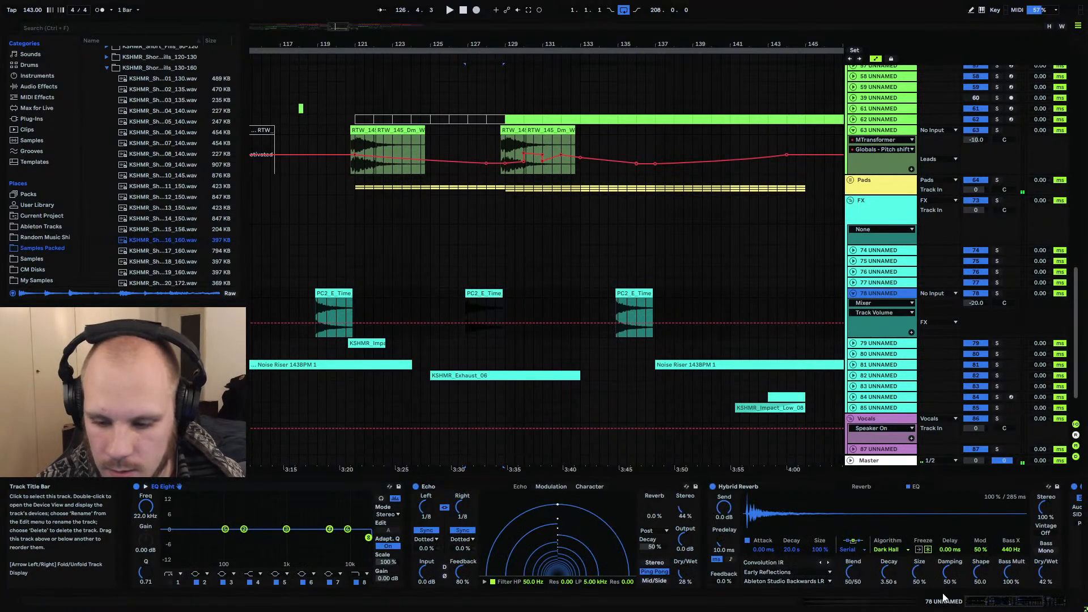
{"action": "left_click_drag", "start_coordinate": [1006, 606], "coordinate": [1036, 605]}
{"action": "left_click", "coordinate": [1047, 551]}
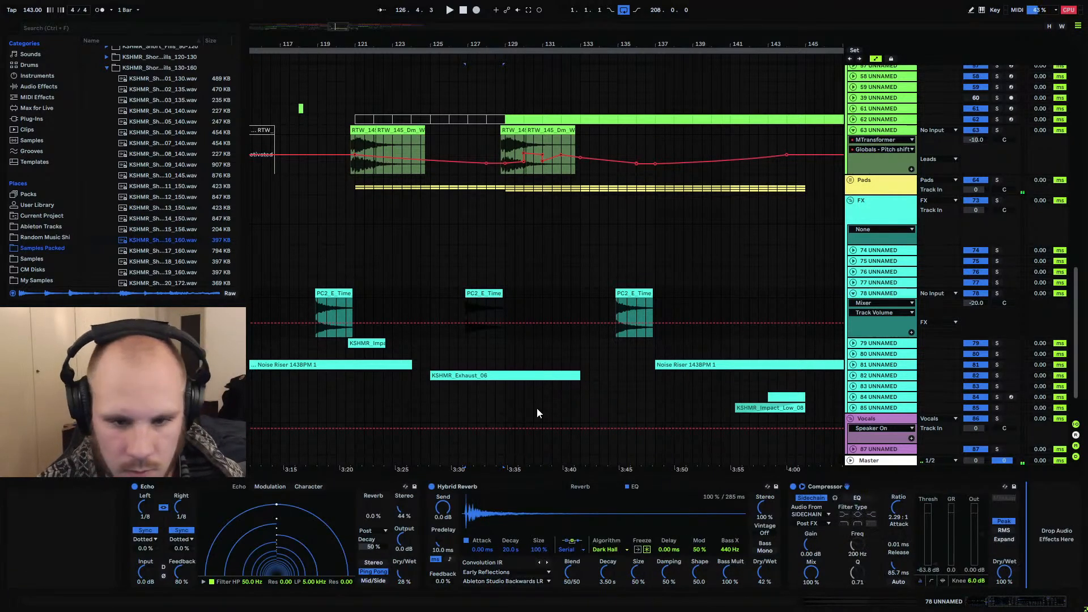
{"action": "key", "text": "ctrl+v"}
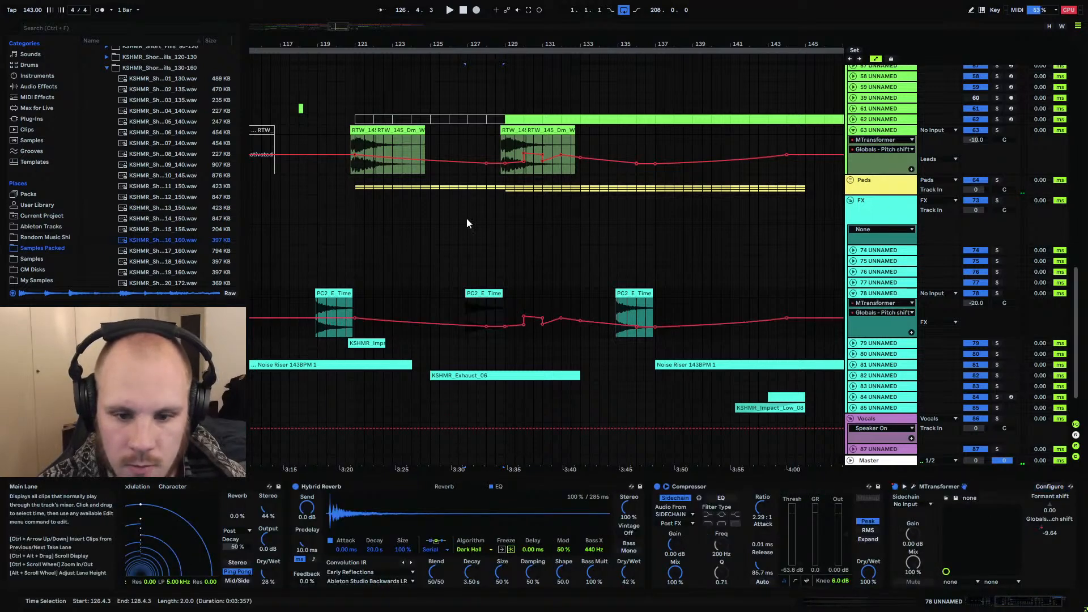
Clear track 78's pasted pitch shift automation between bars 123 and 144, and re-enable automation after toggling the MTransformer's Device On
{"action": "left_click_drag", "start_coordinate": [393, 308], "coordinate": [791, 329]}
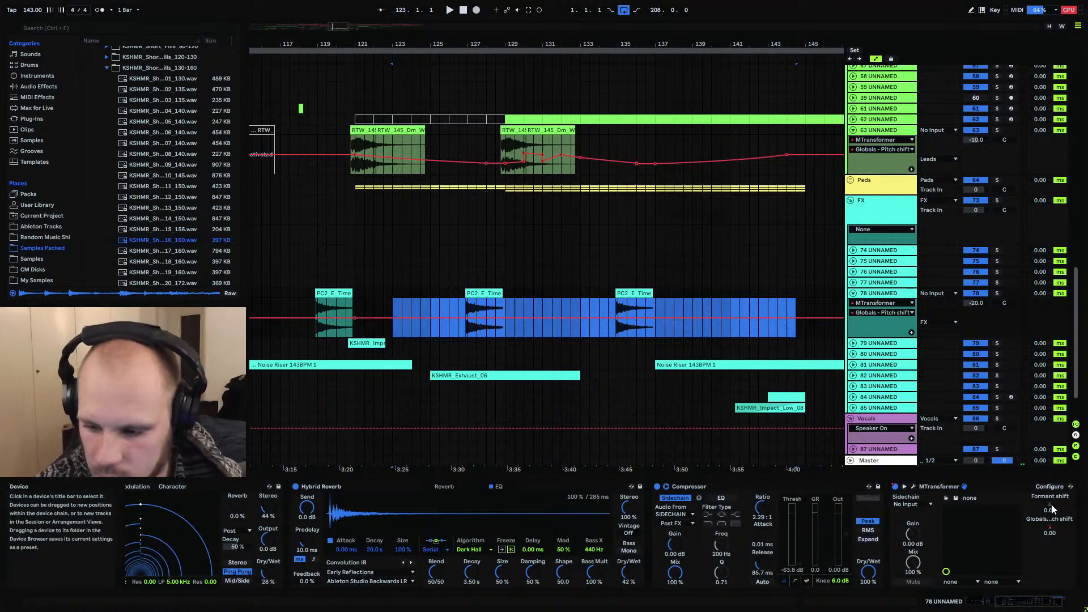
{"action": "left_click_drag", "start_coordinate": [575, 49], "coordinate": [590, 369]}
{"action": "left_click", "coordinate": [894, 487]}
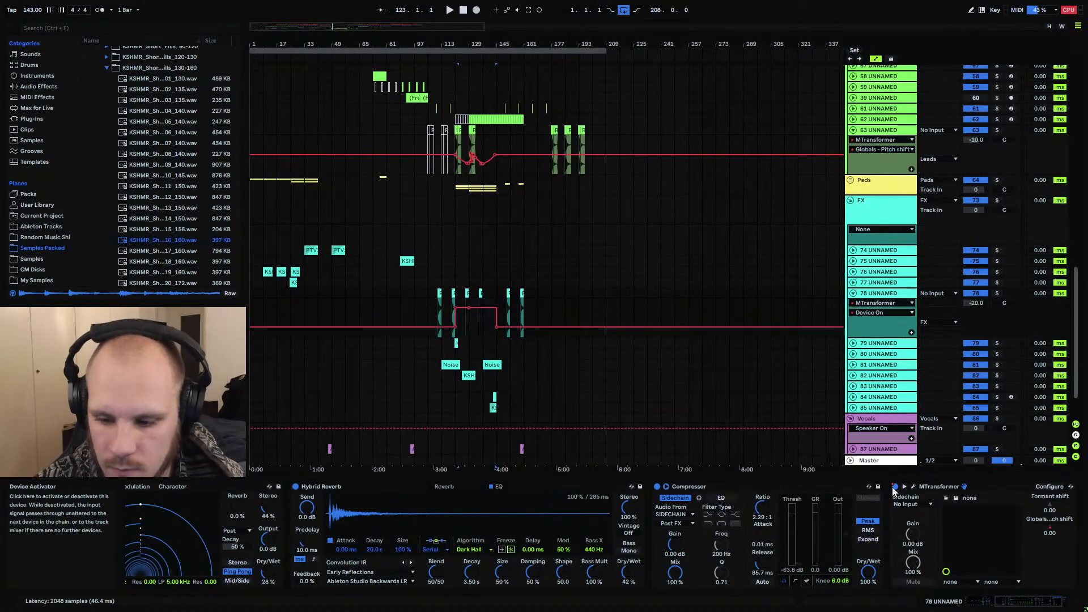
{"action": "left_click", "coordinate": [894, 488]}
{"action": "left_click", "coordinate": [518, 14]}
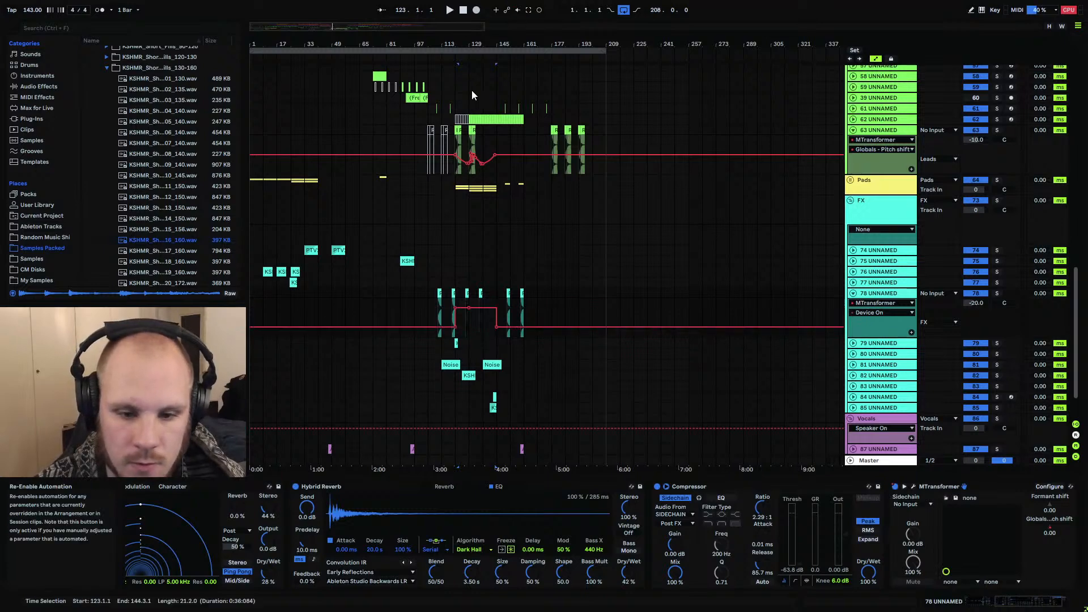
{"action": "left_click_drag", "start_coordinate": [457, 45], "coordinate": [394, 188]}
{"action": "left_click", "coordinate": [1056, 521]}
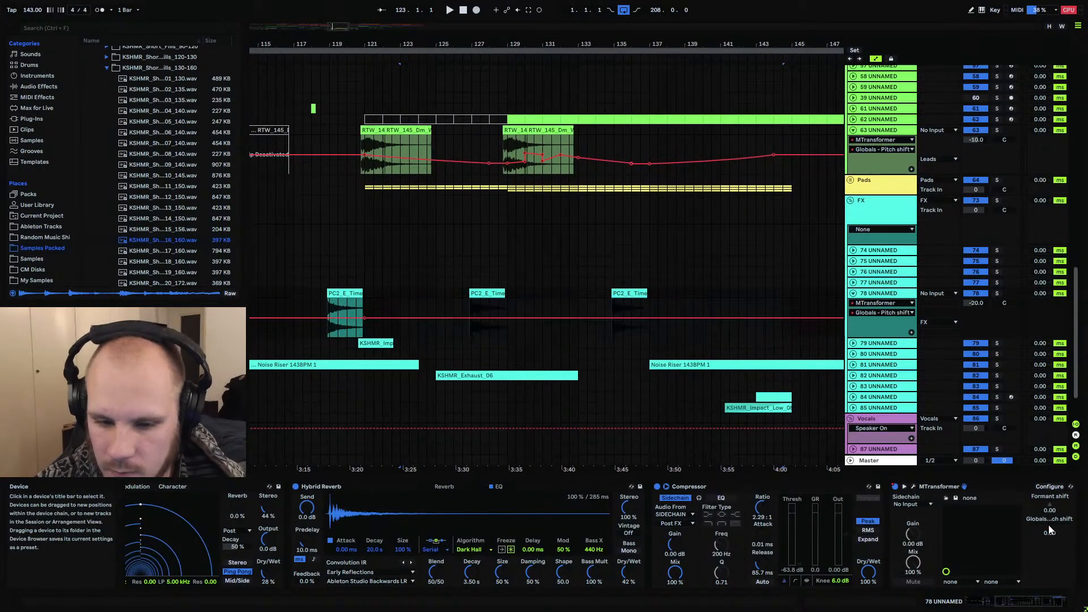
Draw a falling pitch shift ramp across track 78's riser clip from about bar 127 to bar 129, and play it
{"action": "left_click_drag", "start_coordinate": [470, 44], "coordinate": [470, 149]}
{"action": "left_click", "coordinate": [463, 313]}
{"action": "key", "text": "space"}
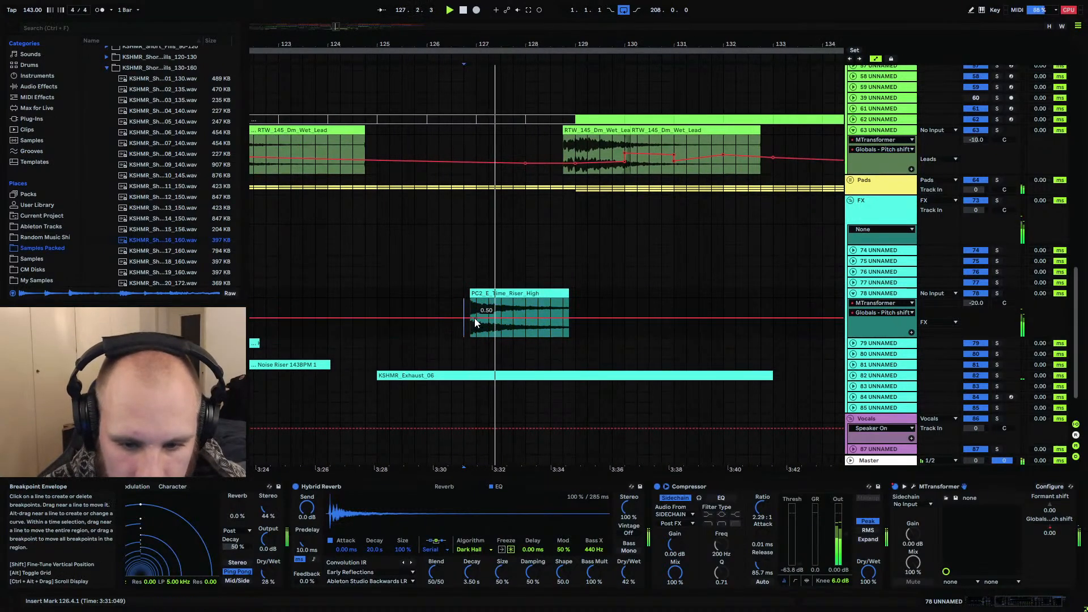
{"action": "key", "text": "space"}
{"action": "left_click", "coordinate": [576, 318]}
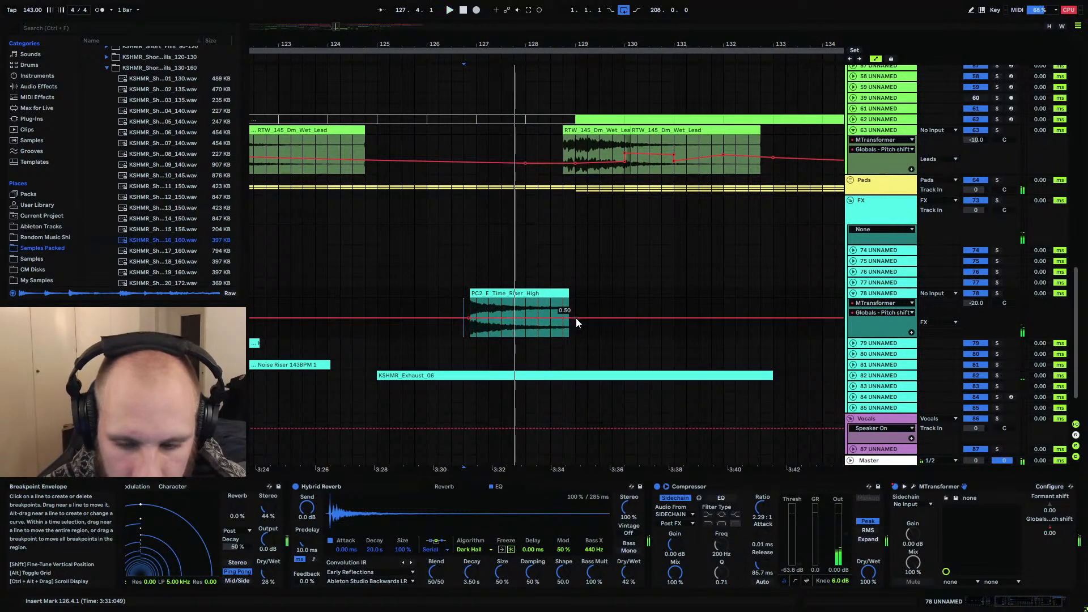
{"action": "left_click_drag", "start_coordinate": [570, 317], "coordinate": [570, 337]}
{"action": "key", "text": "space"}
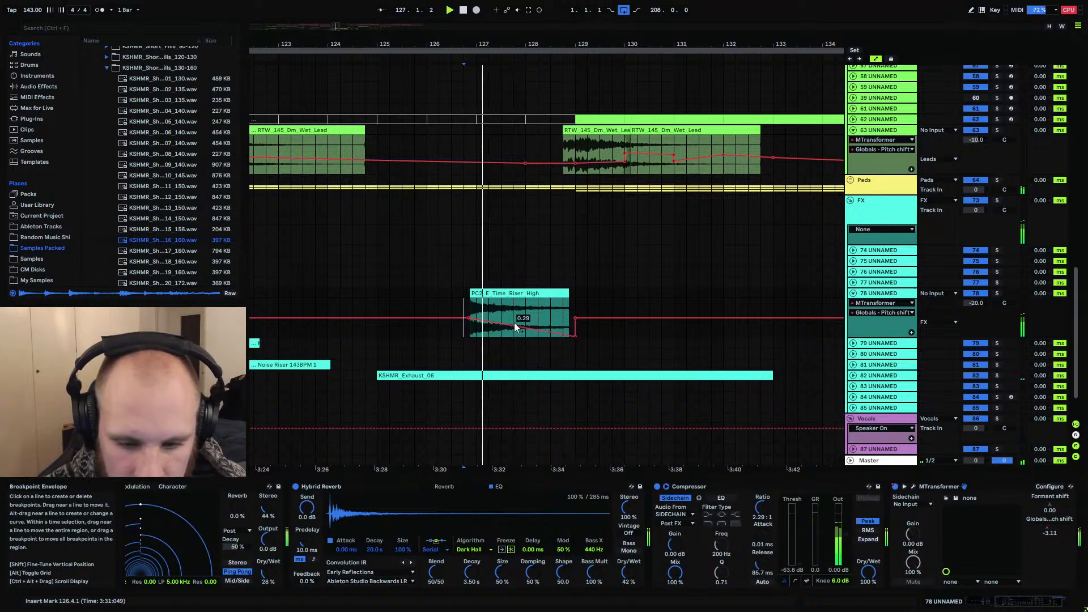
Raise the ramp's end breakpoint at bar 129 to make the pitch drop shallower, and audition the riser
{"action": "left_click_drag", "start_coordinate": [573, 337], "coordinate": [574, 322]}
{"action": "key", "text": "space"}
{"action": "key", "text": "space"}
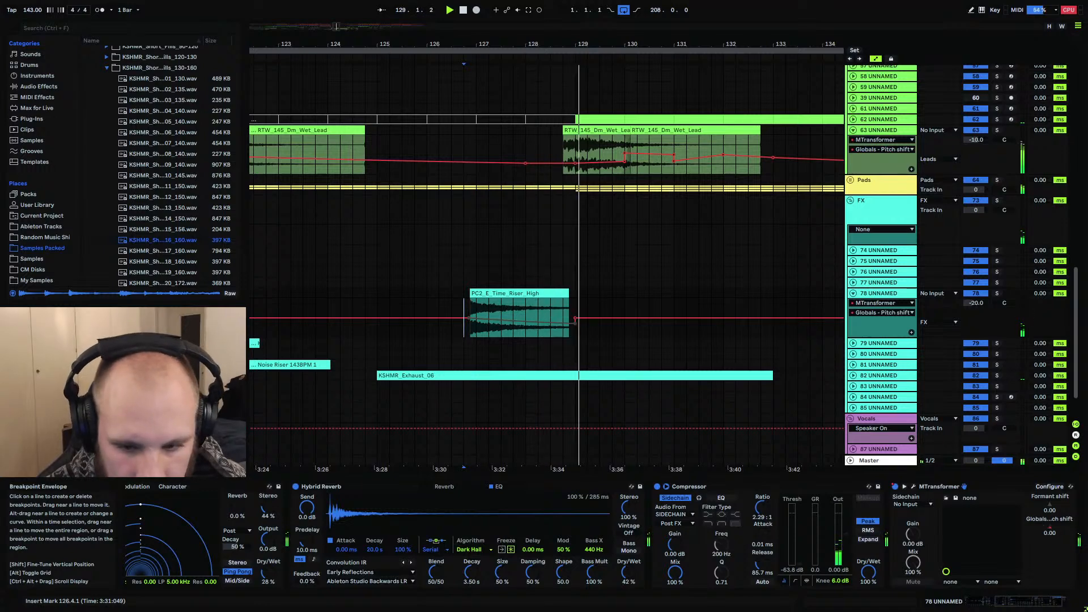
{"action": "left_click_drag", "start_coordinate": [595, 44], "coordinate": [472, 41]}
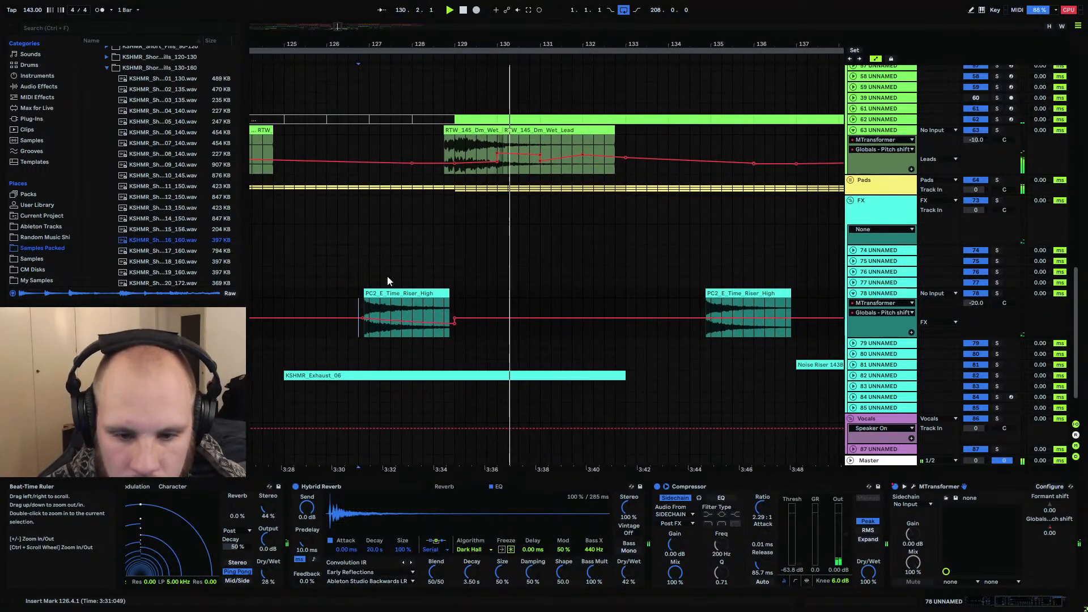
{"action": "key", "text": "space"}
Set the pitch shift breakpoint at the start of the bar 127 riser to 0.26 and play it
{"action": "right_click", "coordinate": [365, 325]}
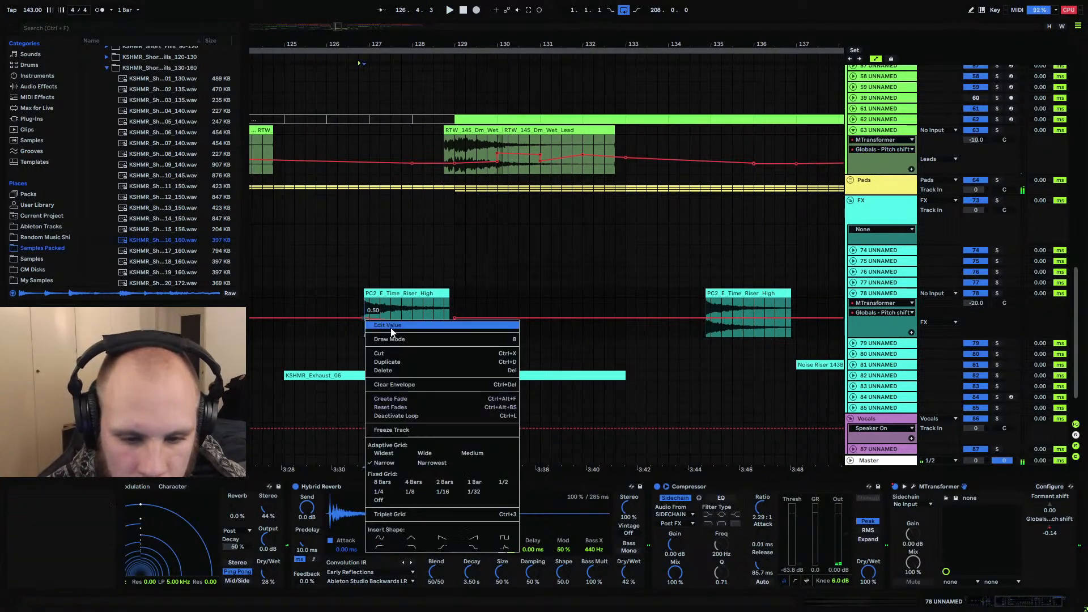
{"action": "left_click", "coordinate": [390, 328]}
{"action": "type", "text": "0.26"}
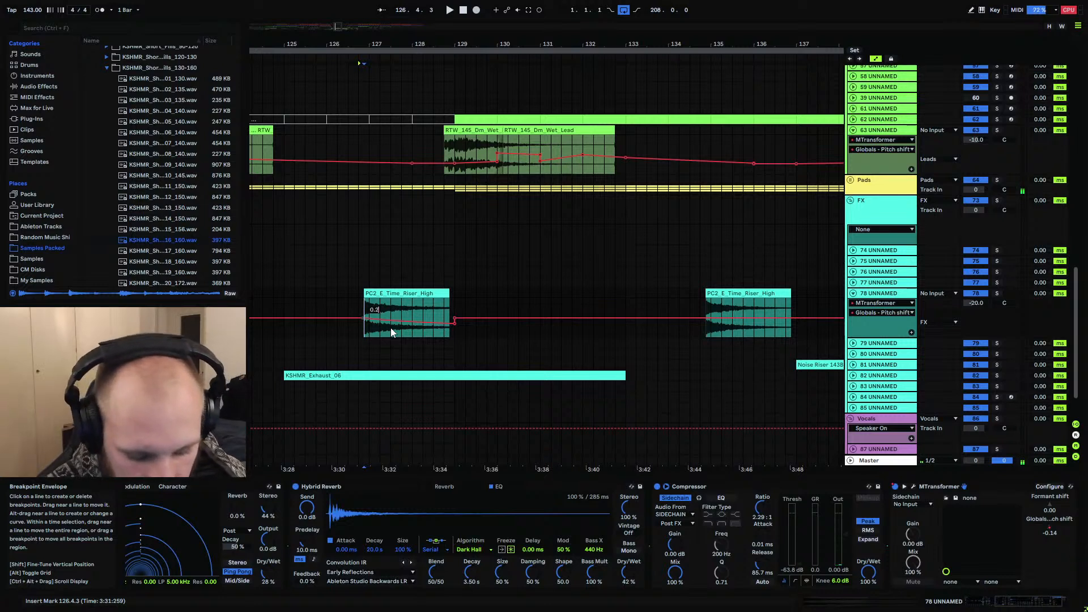
{"action": "key", "text": "Return"}
{"action": "key", "text": "space"}
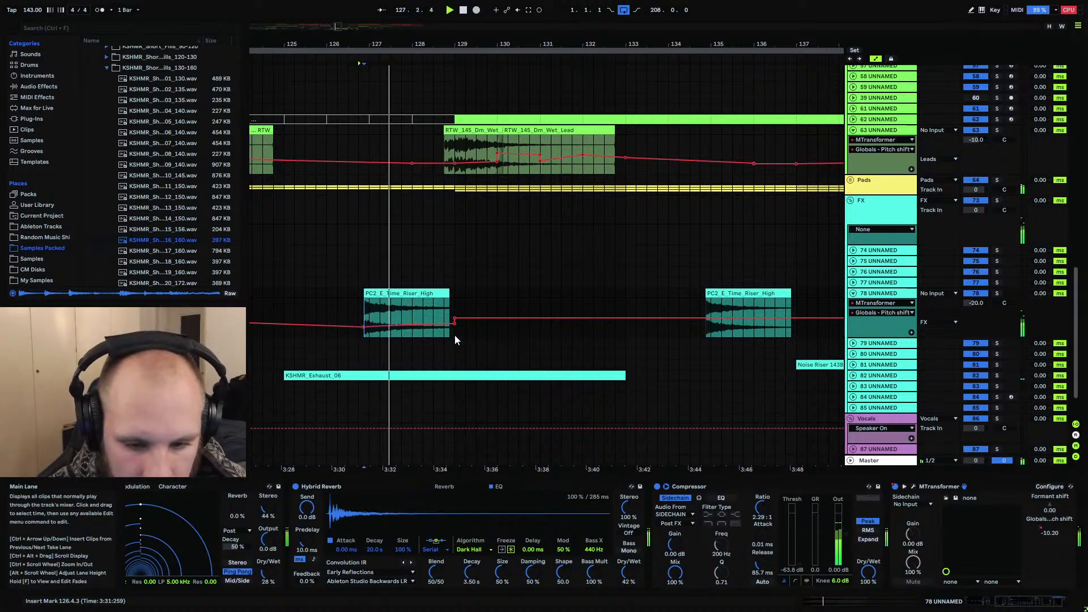
Lower the pitch shift breakpoint at bar 129 to 0.00, raise it slightly, and audition the riser after each change
{"action": "left_click_drag", "start_coordinate": [454, 325], "coordinate": [455, 337]}
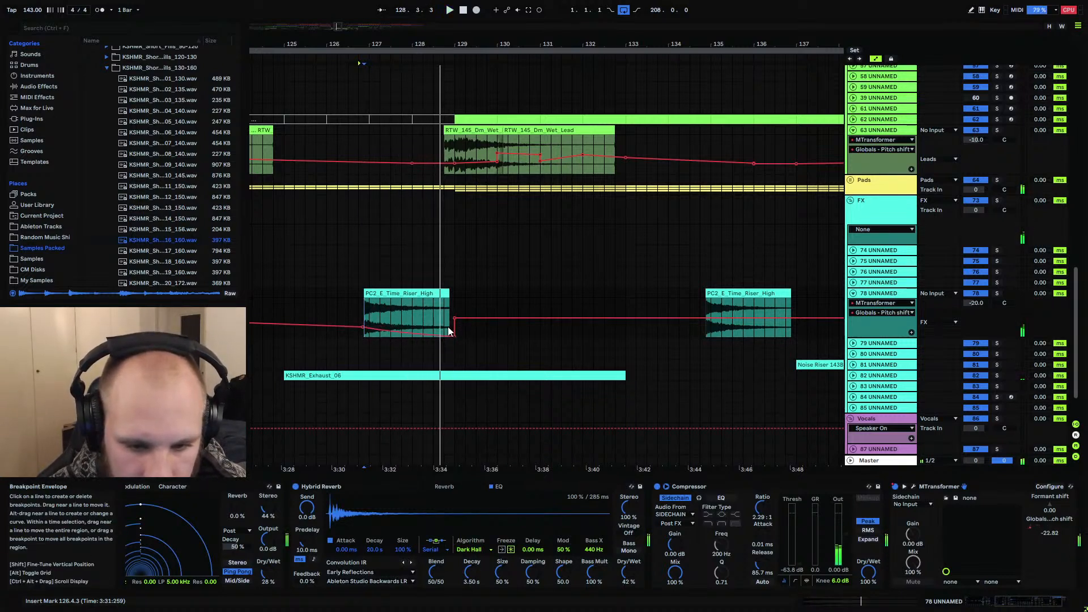
{"action": "key", "text": "space"}
{"action": "key", "text": "space"}
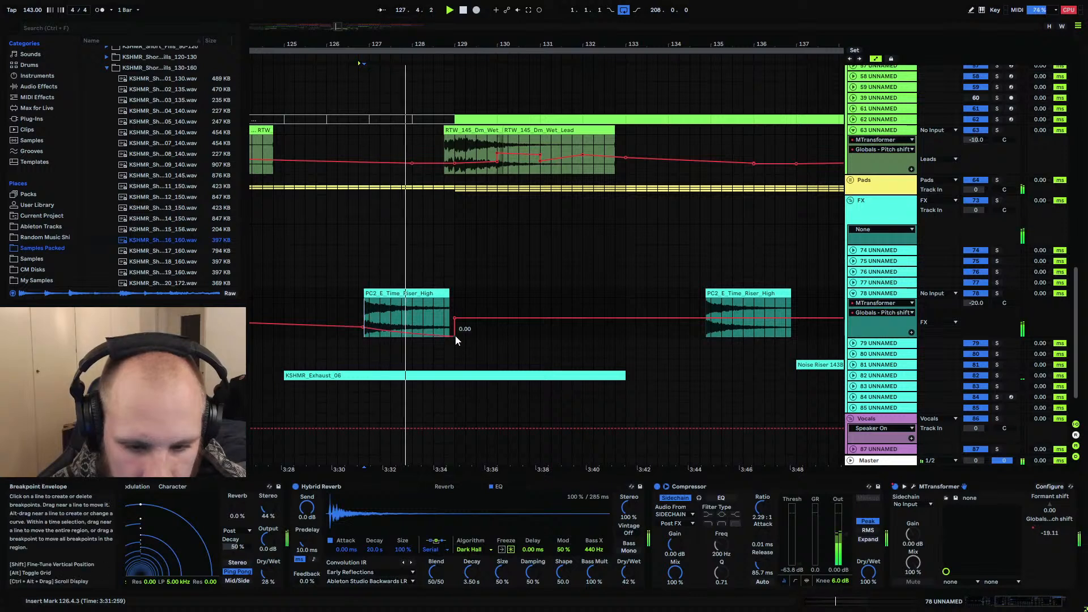
{"action": "left_click_drag", "start_coordinate": [455, 335], "coordinate": [455, 331]}
{"action": "key", "text": "space"}
{"action": "key", "text": "space"}
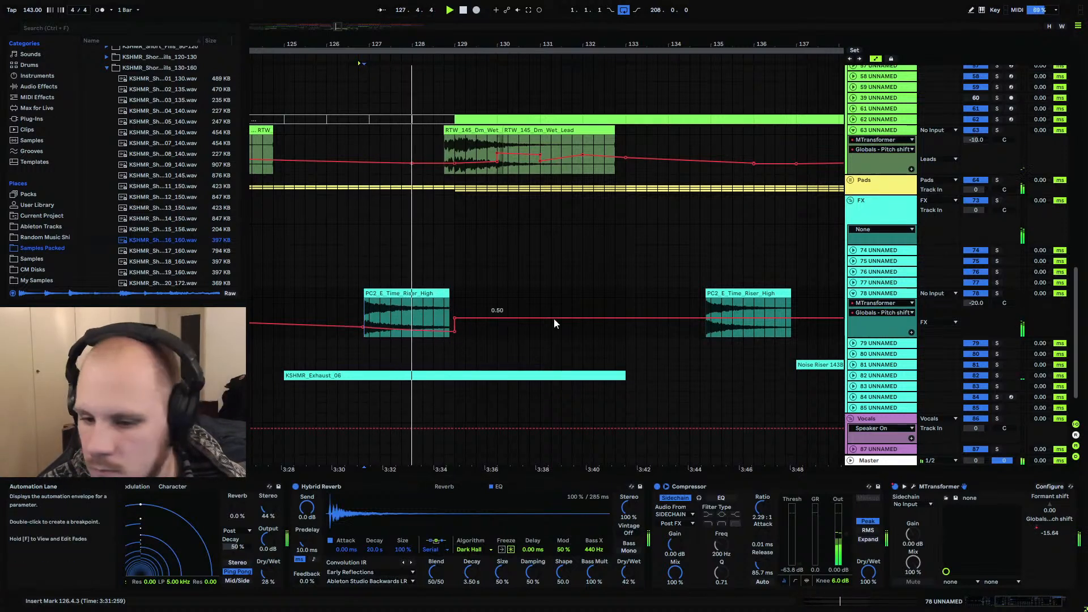
Lower the pitch shift automation across the riser at bars 135 to 137, with a slight rise toward its end, and play it
{"action": "left_click", "coordinate": [701, 318]}
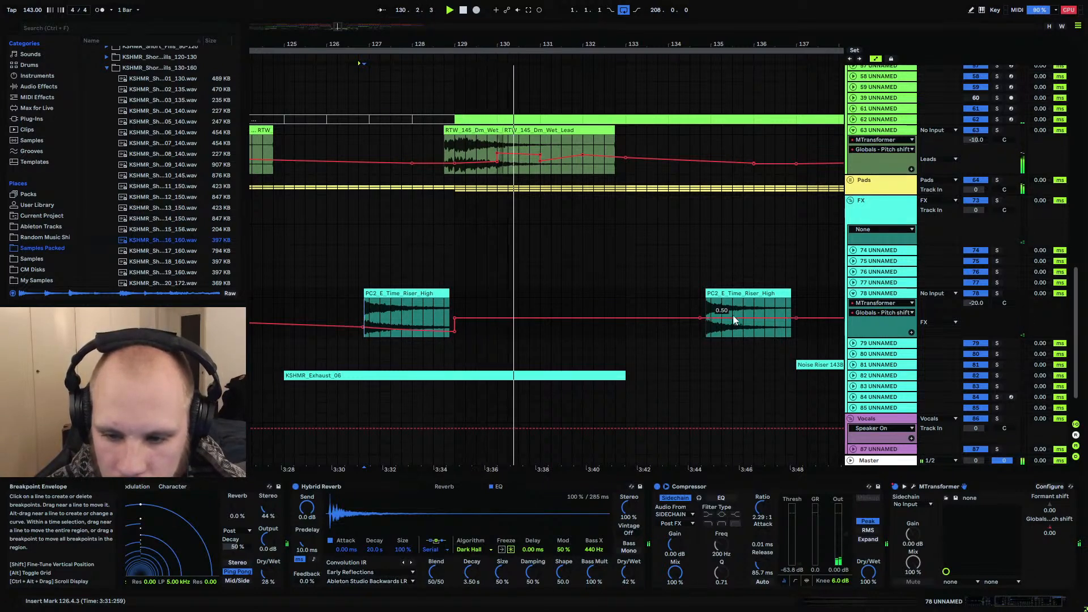
{"action": "left_click_drag", "start_coordinate": [703, 318], "coordinate": [704, 335]}
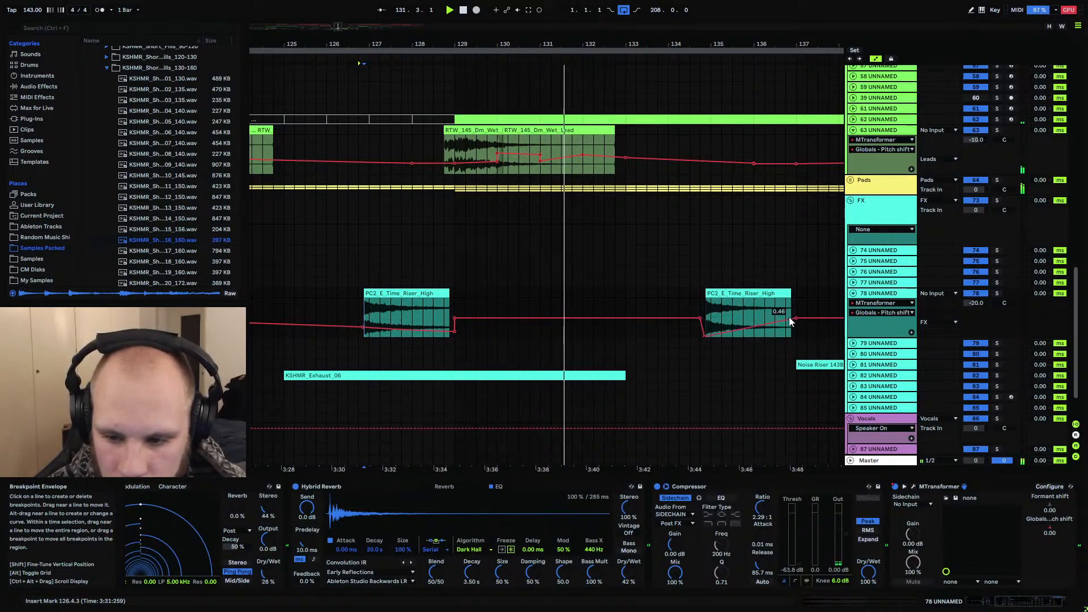
{"action": "left_click_drag", "start_coordinate": [793, 318], "coordinate": [795, 335]}
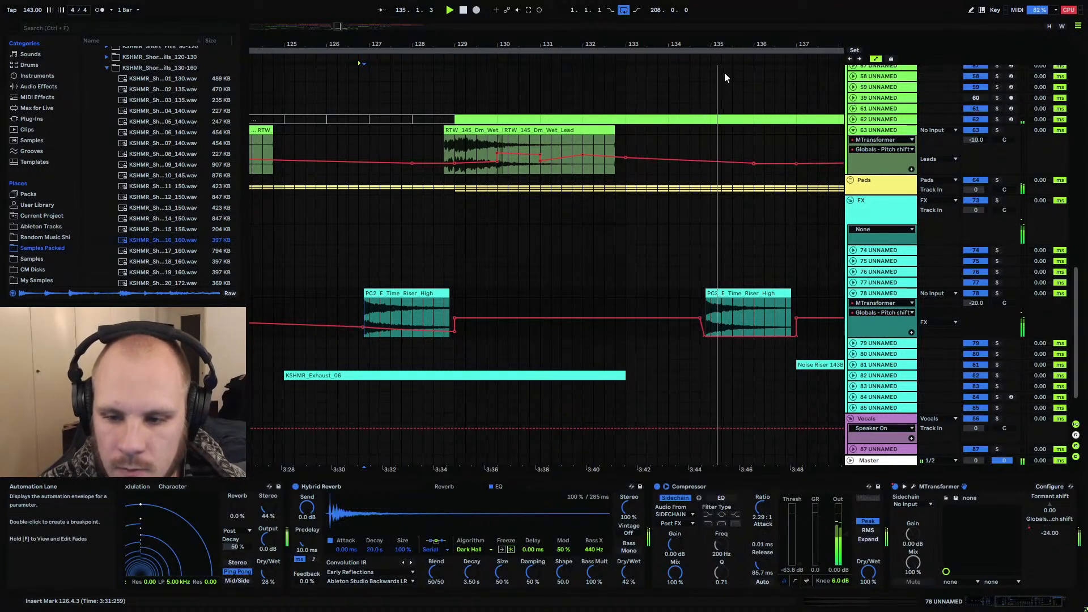
{"action": "left_click_drag", "start_coordinate": [729, 44], "coordinate": [583, 48]}
{"action": "key", "text": "space"}
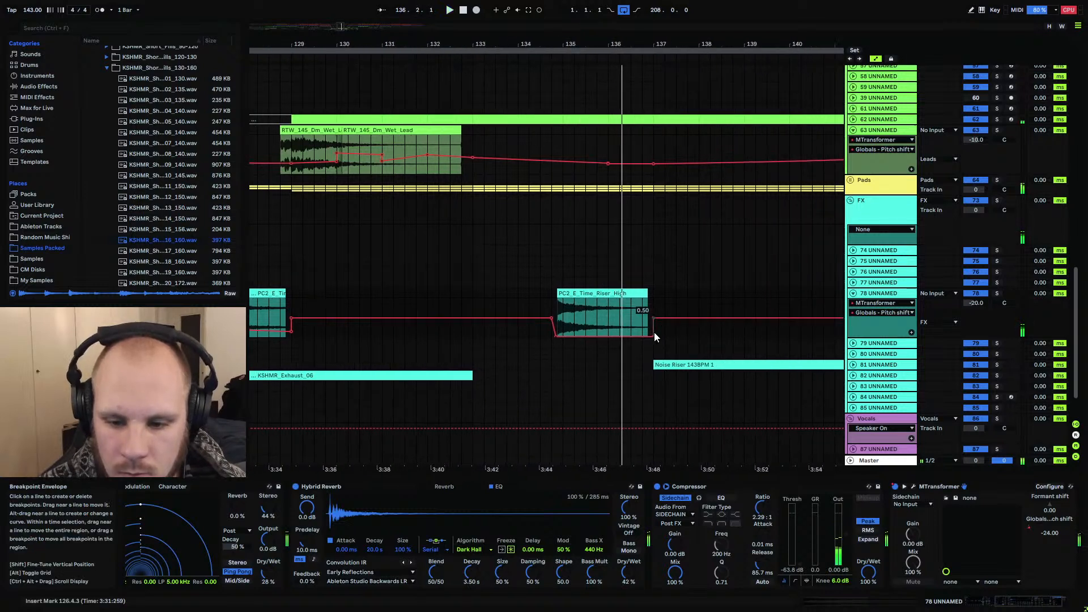
{"action": "left_click_drag", "start_coordinate": [654, 336], "coordinate": [654, 332]}
{"action": "key", "text": "space"}
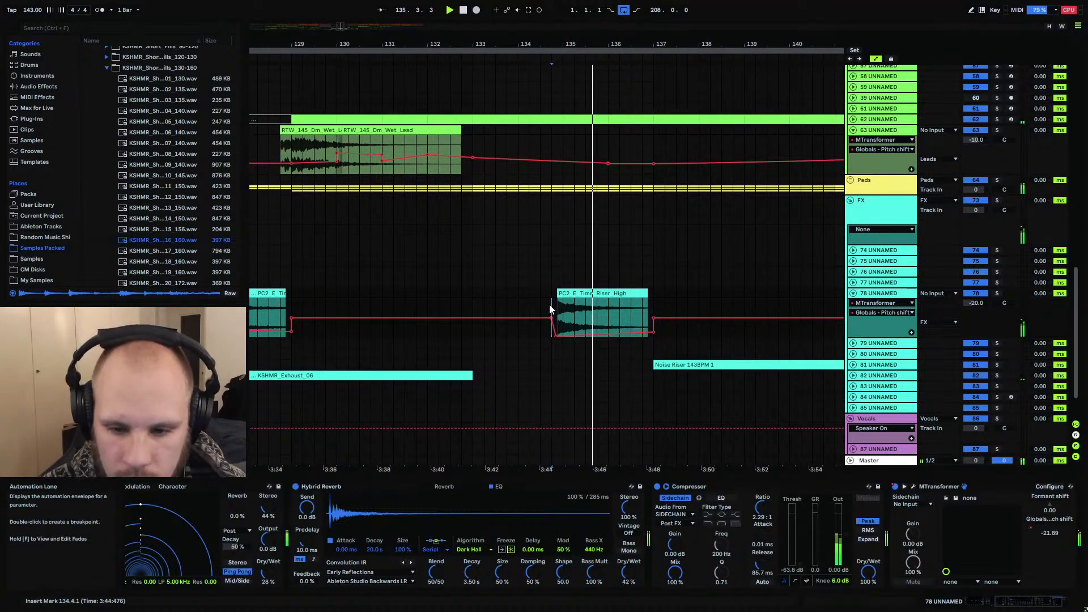
Play the arrangement from bar 132, collapse track 78, and review the lead and FX tracks
{"action": "left_click_drag", "start_coordinate": [574, 40], "coordinate": [575, 14]}
{"action": "left_click", "coordinate": [525, 199]}
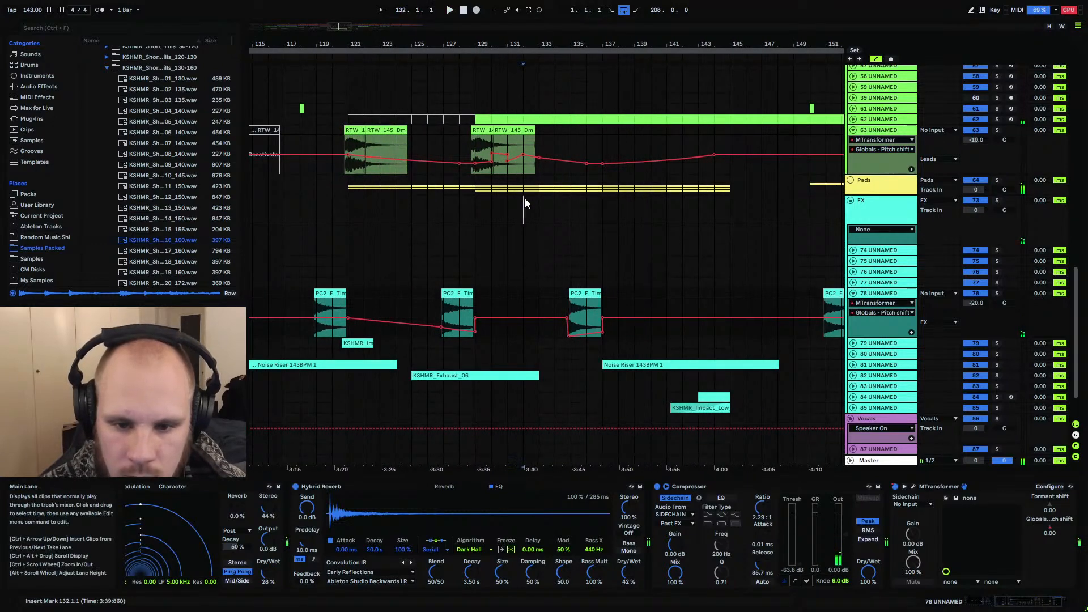
{"action": "left_click", "coordinate": [853, 293]}
{"action": "scroll", "coordinate": [504, 284], "scroll_direction": "up", "scroll_amount": 8}
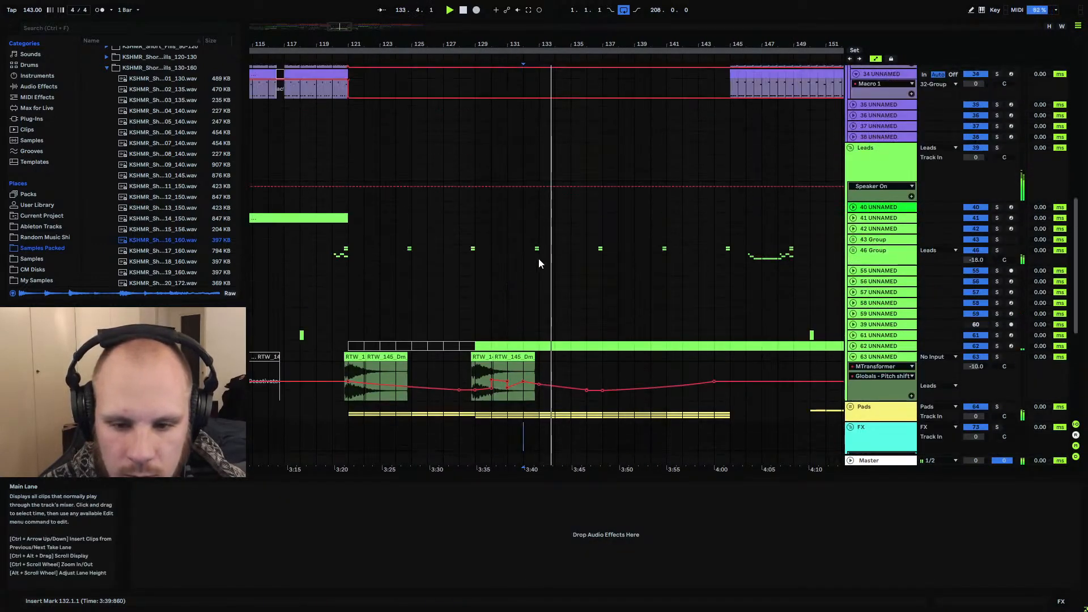
{"action": "scroll", "coordinate": [534, 256], "scroll_direction": "down", "scroll_amount": 8}
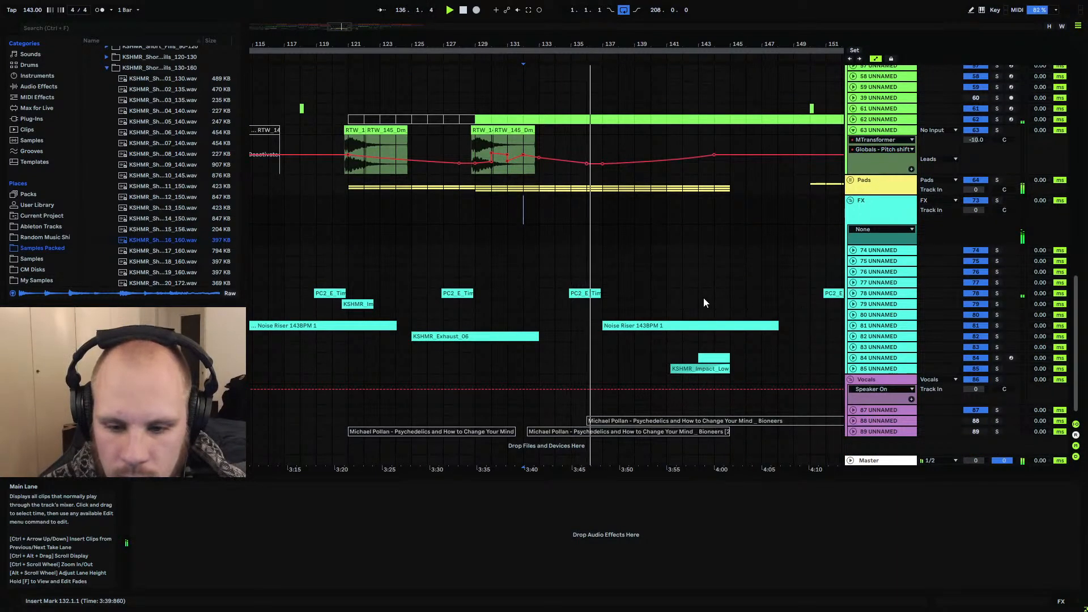
Expand lead track 62 and copy the MTransformer from 46 Group to the end of its device chain
{"action": "left_click", "coordinate": [852, 120]}
{"action": "left_click", "coordinate": [879, 121]}
{"action": "scroll", "coordinate": [540, 285], "scroll_direction": "up", "scroll_amount": 5}
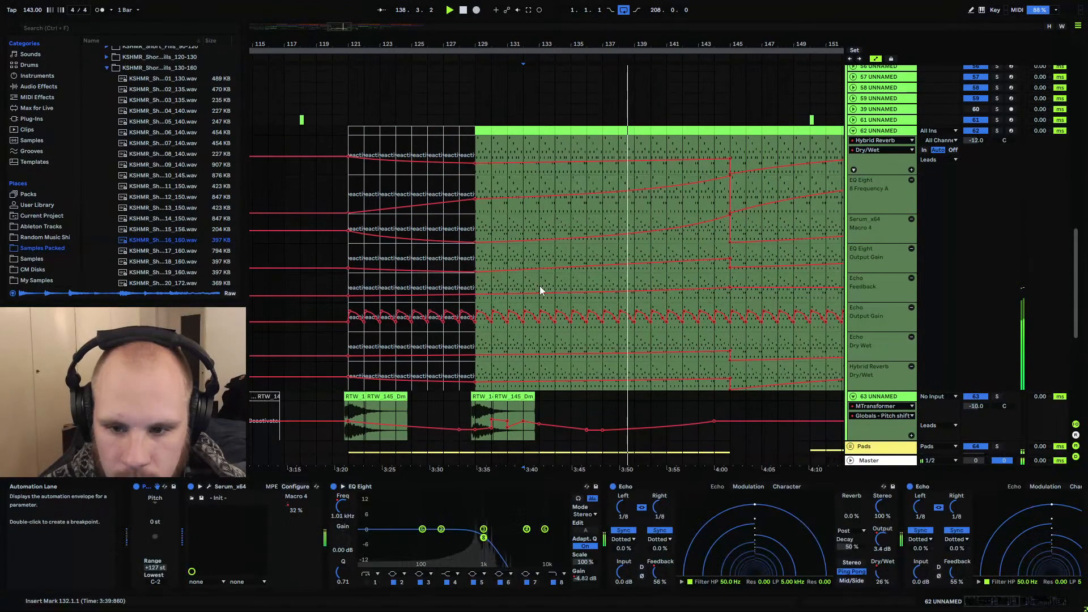
{"action": "left_click", "coordinate": [896, 185]}
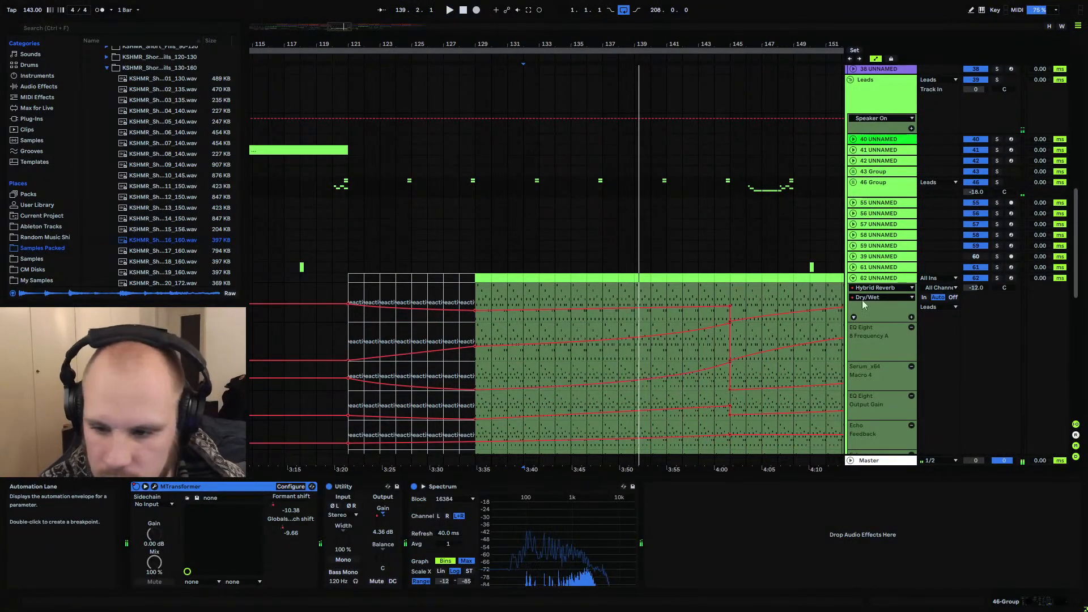
{"action": "left_click", "coordinate": [877, 282]}
{"action": "scroll", "coordinate": [1051, 571], "scroll_direction": "right", "scroll_amount": 2}
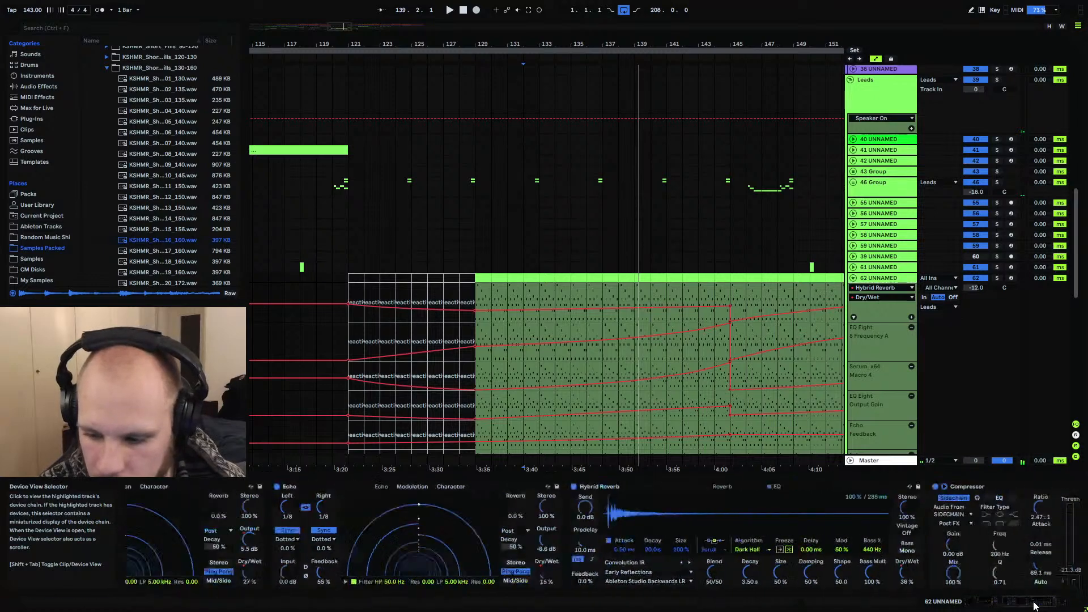
{"action": "scroll", "coordinate": [1052, 566], "scroll_direction": "right", "scroll_amount": 1}
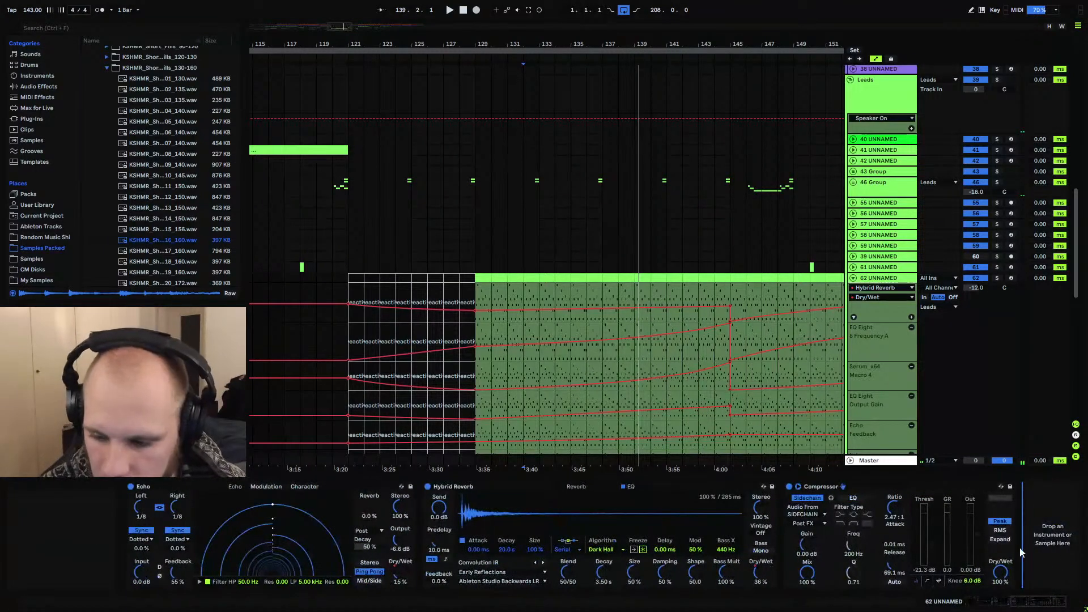
{"action": "key", "text": "ctrl+v"}
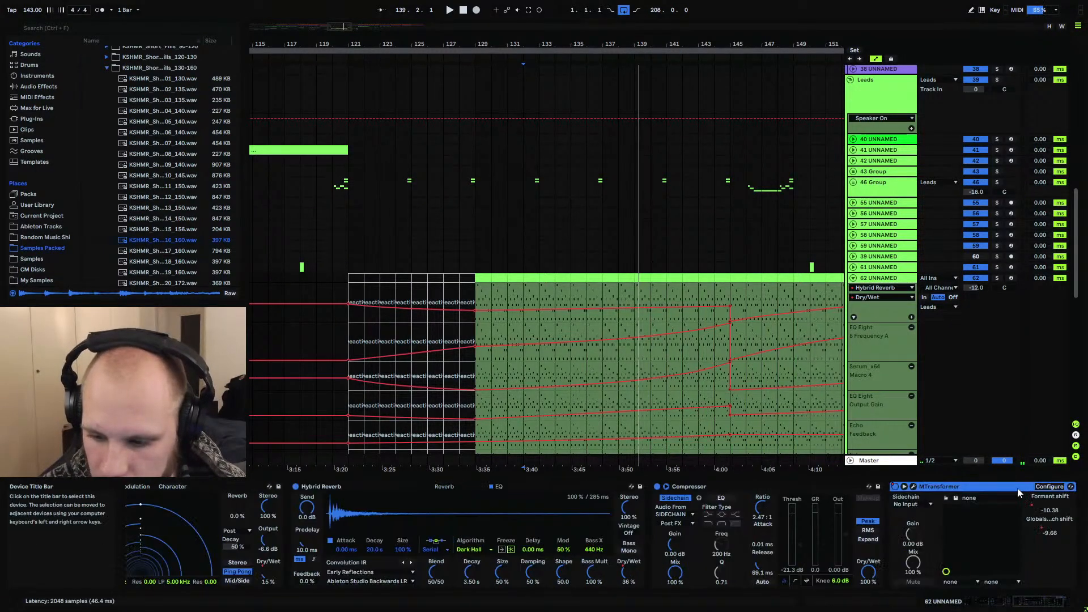
Move MTransformer ahead of the Compressor on track 62, show its Device On automation, and re-enable the arrangement's automation
{"action": "left_click_drag", "start_coordinate": [1016, 488], "coordinate": [729, 527]}
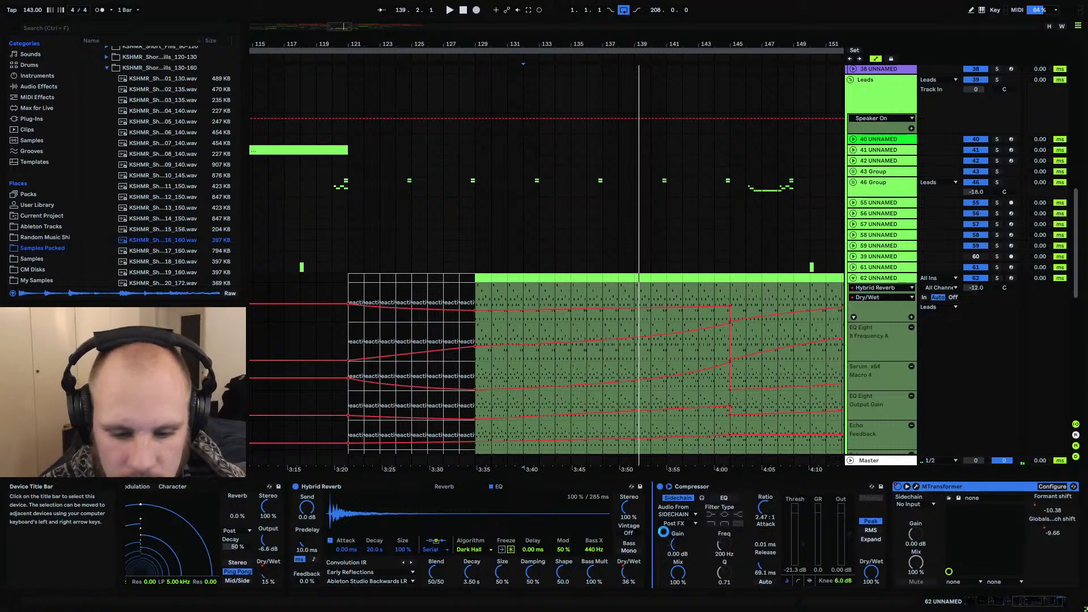
{"action": "left_click_drag", "start_coordinate": [730, 527], "coordinate": [796, 520]}
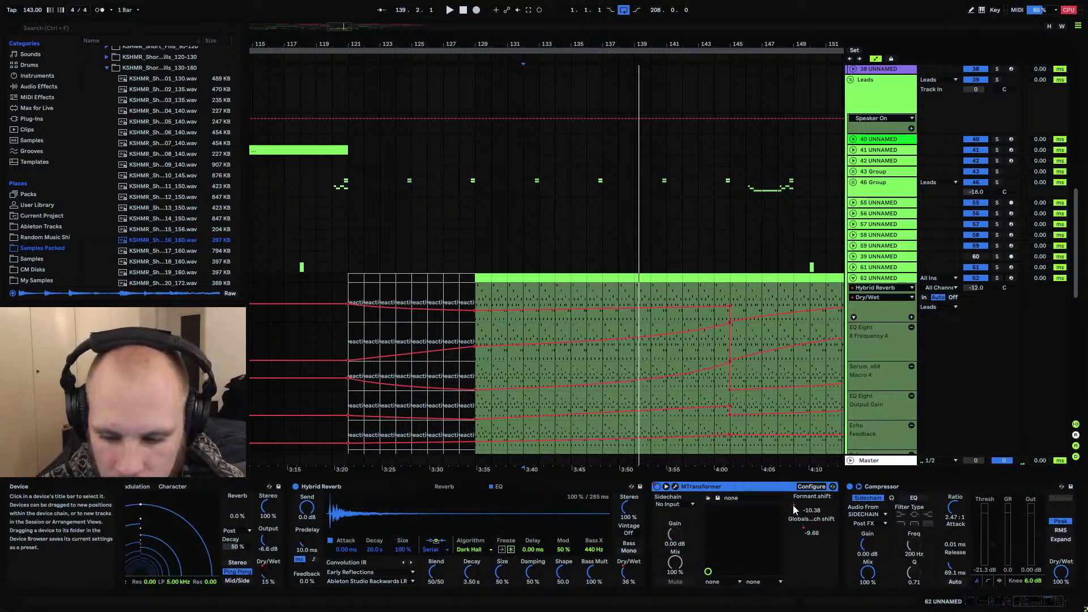
{"action": "left_click", "coordinate": [655, 489]}
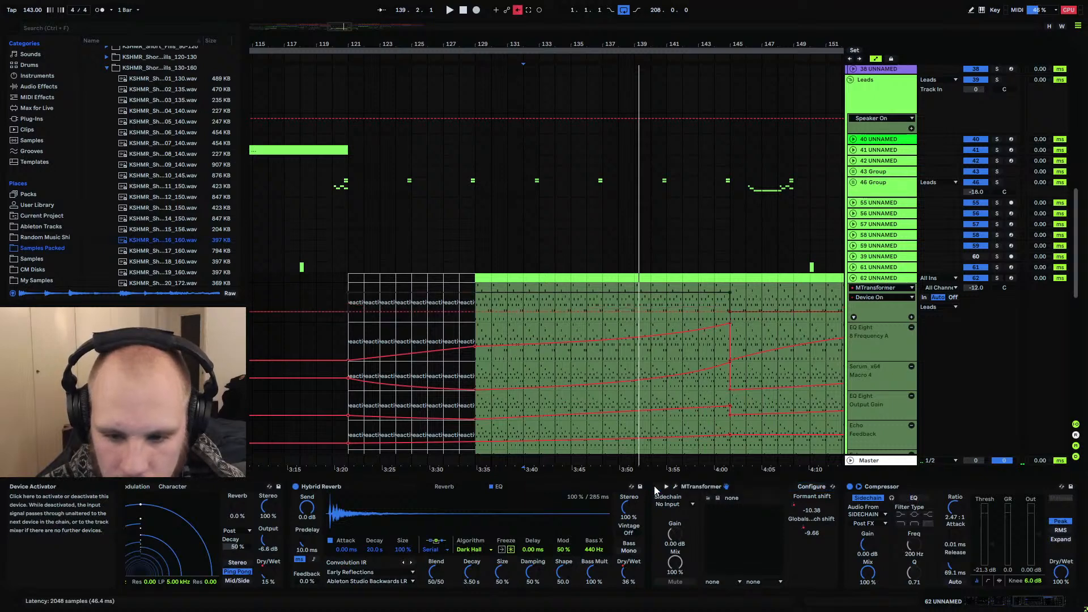
{"action": "left_click", "coordinate": [656, 488]}
{"action": "left_click", "coordinate": [516, 11]}
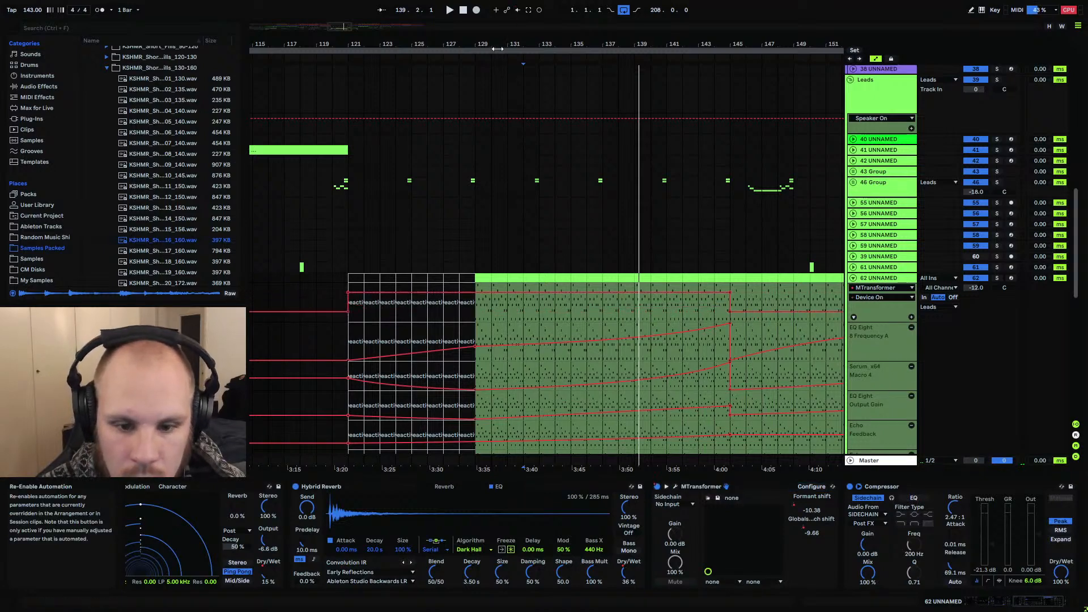
Play the arrangement from bar 129, collapse track 62, and display the devices of 46 Group
{"action": "left_click_drag", "start_coordinate": [487, 45], "coordinate": [532, 124]}
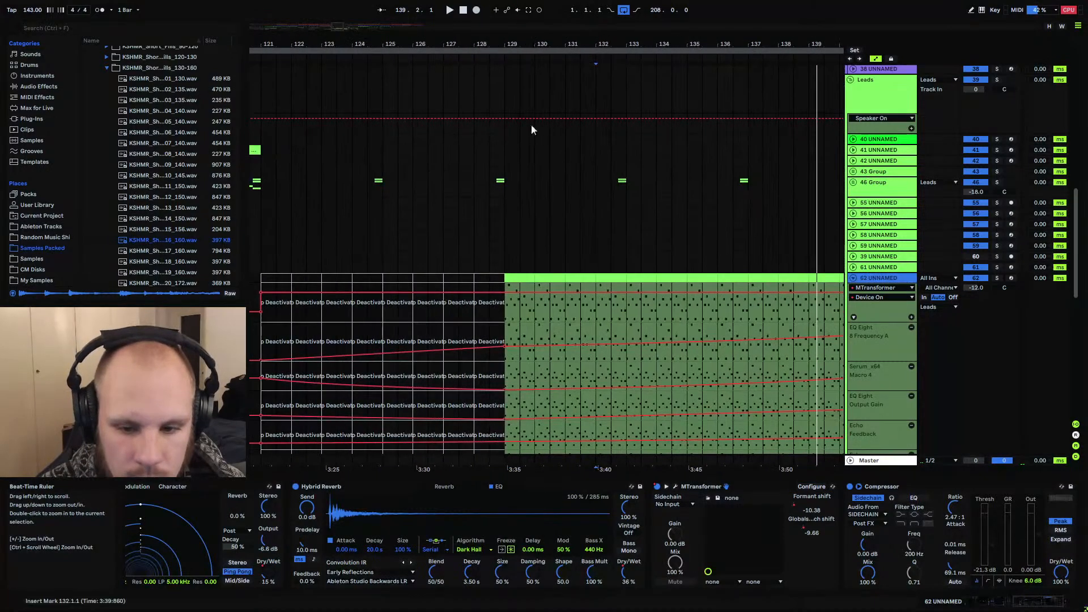
{"action": "left_click", "coordinate": [506, 316]}
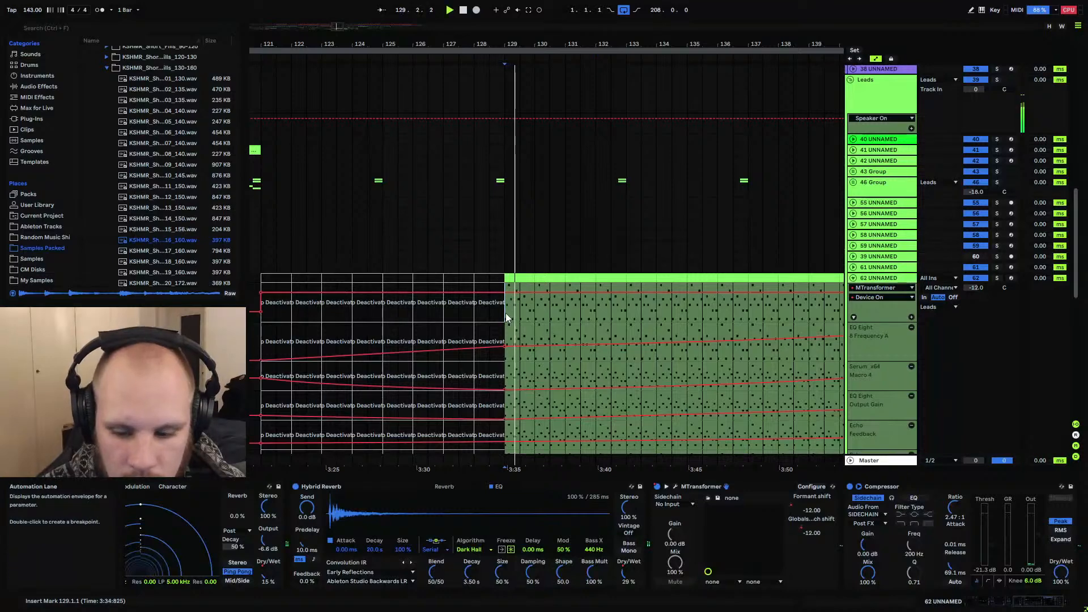
{"action": "left_click", "coordinate": [854, 279]}
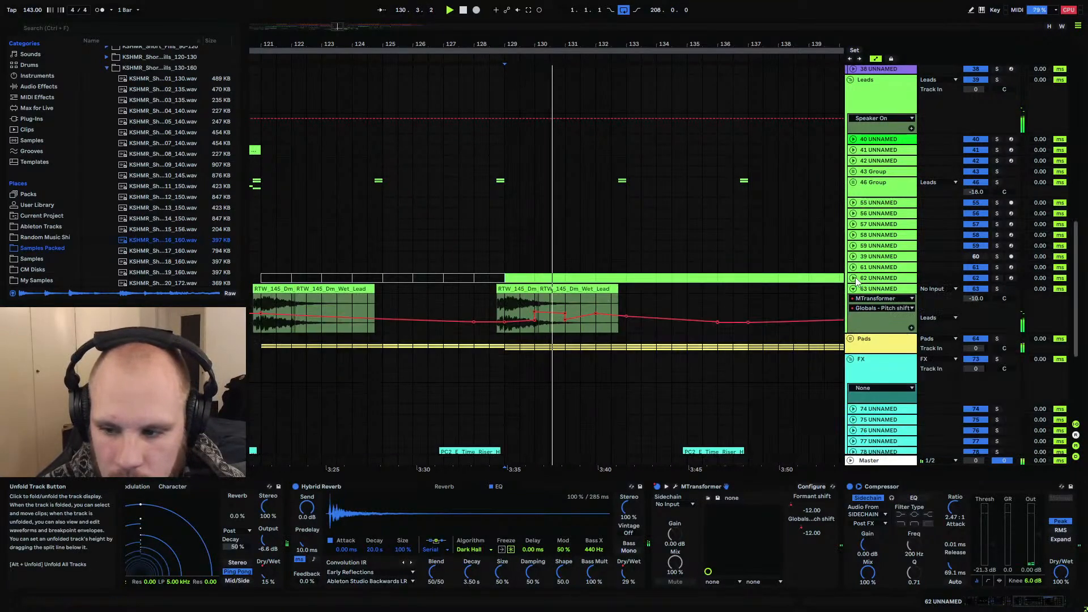
{"action": "left_click", "coordinate": [491, 180]}
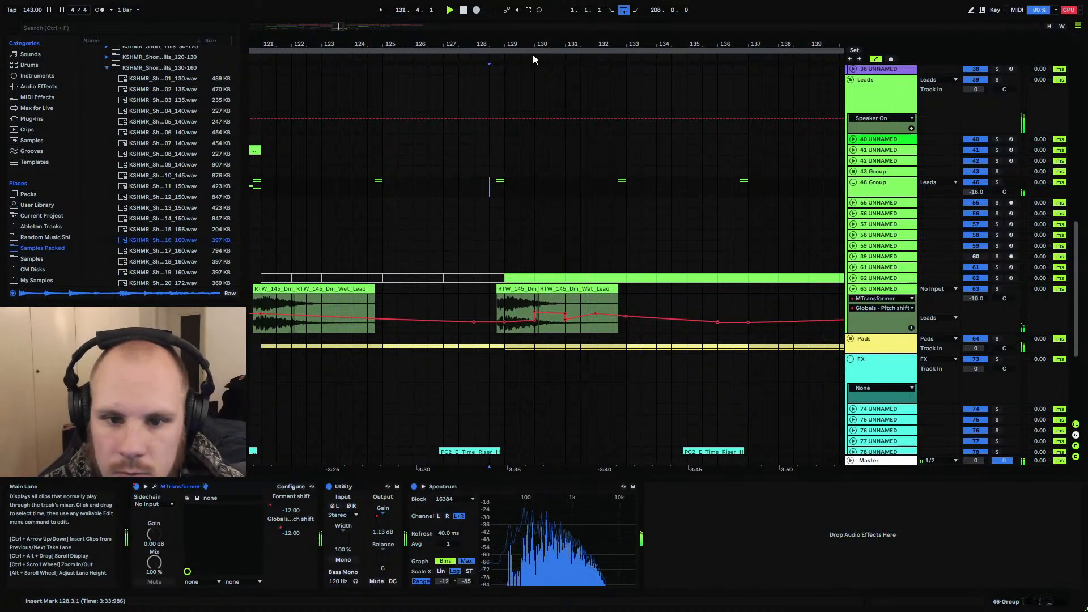
{"action": "left_click_drag", "start_coordinate": [533, 55], "coordinate": [478, 43]}
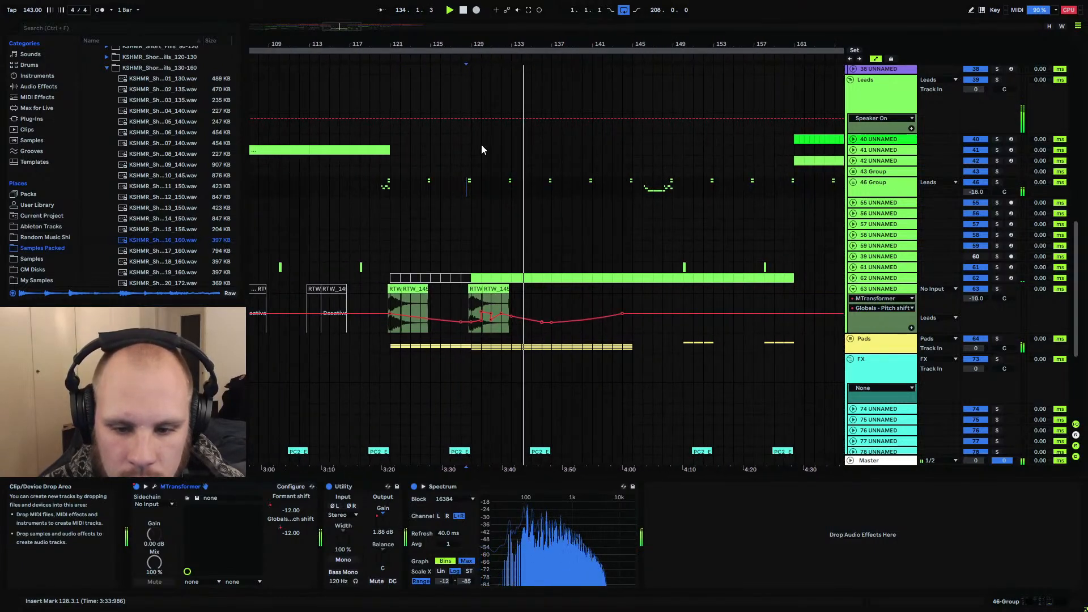
Examine track 62's devices and its MTransformer, EQ Eight, Serum, Echo and Hybrid Reverb automation during playback through bar 148
{"action": "left_click", "coordinate": [852, 278]}
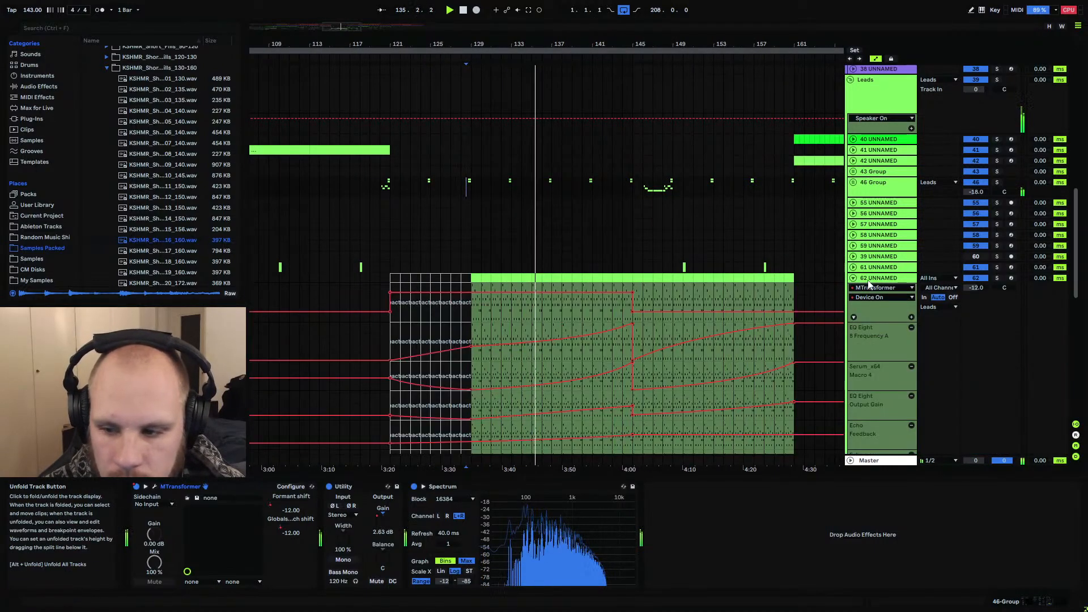
{"action": "scroll", "coordinate": [895, 287], "scroll_direction": "down", "scroll_amount": 5}
{"action": "scroll", "coordinate": [885, 286], "scroll_direction": "up", "scroll_amount": 2}
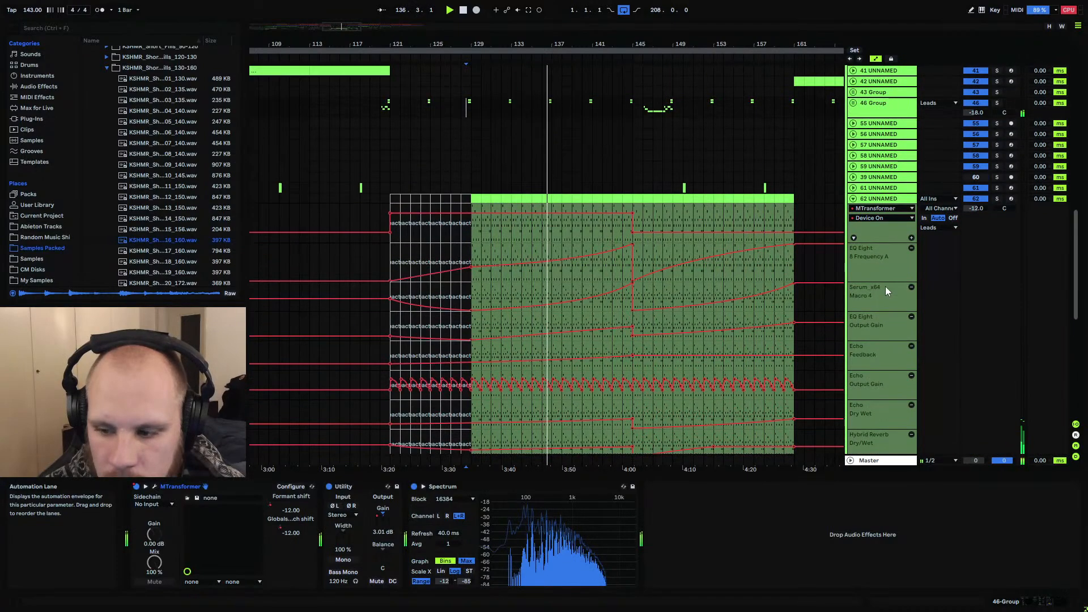
{"action": "left_click", "coordinate": [873, 199]}
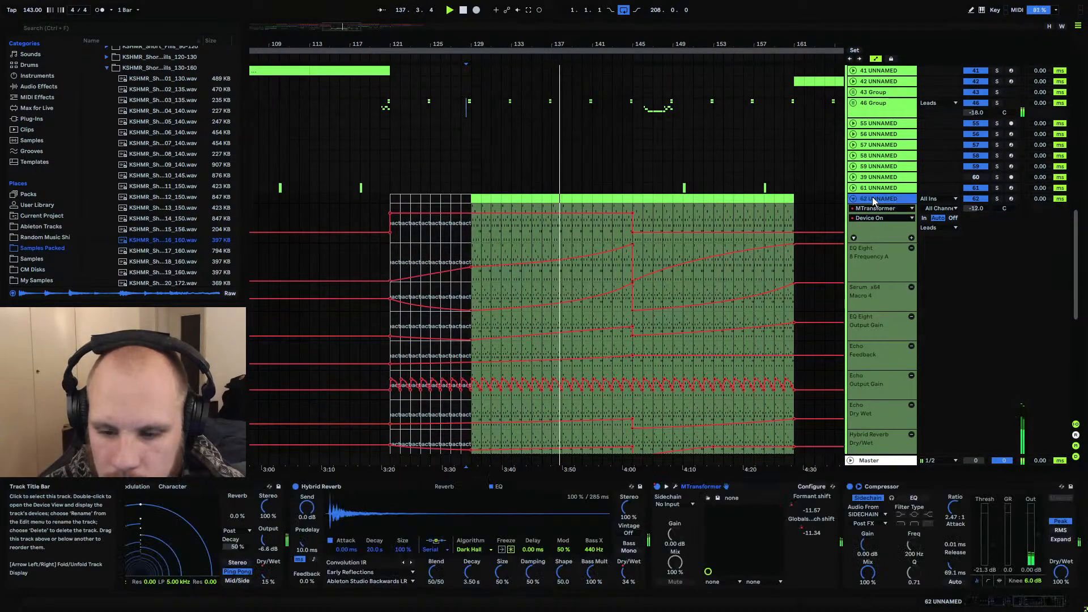
{"action": "left_click", "coordinate": [852, 198]}
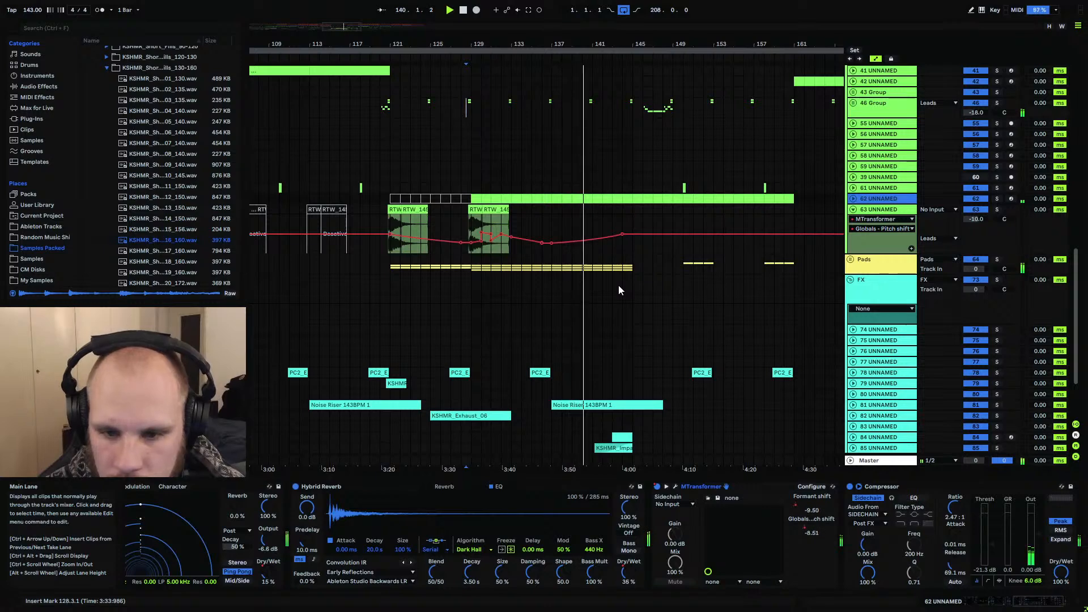
{"action": "scroll", "coordinate": [614, 285], "scroll_direction": "up", "scroll_amount": 1}
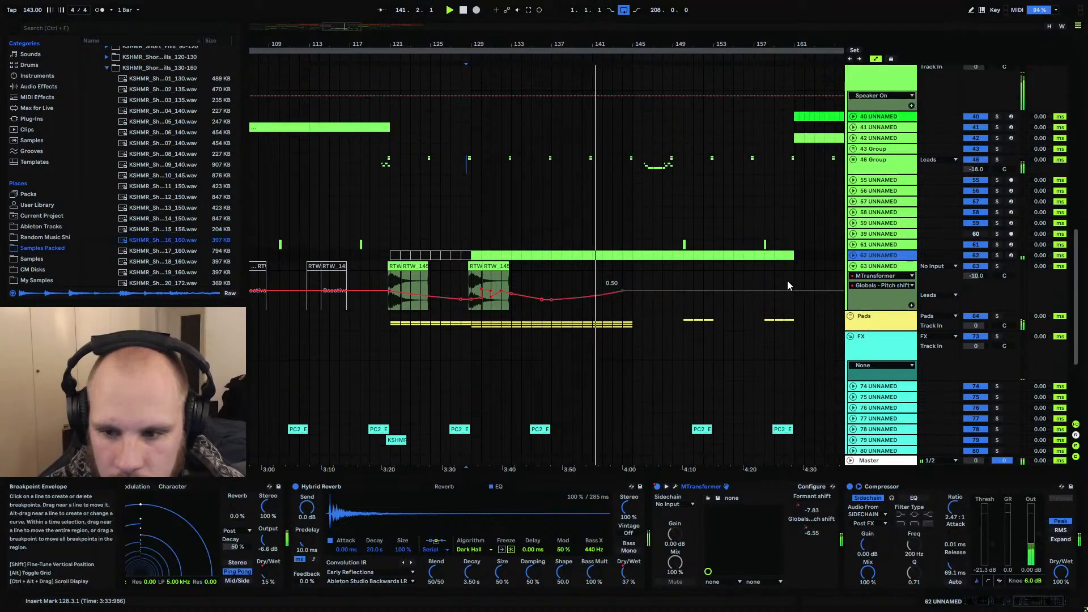
{"action": "left_click", "coordinate": [852, 255]}
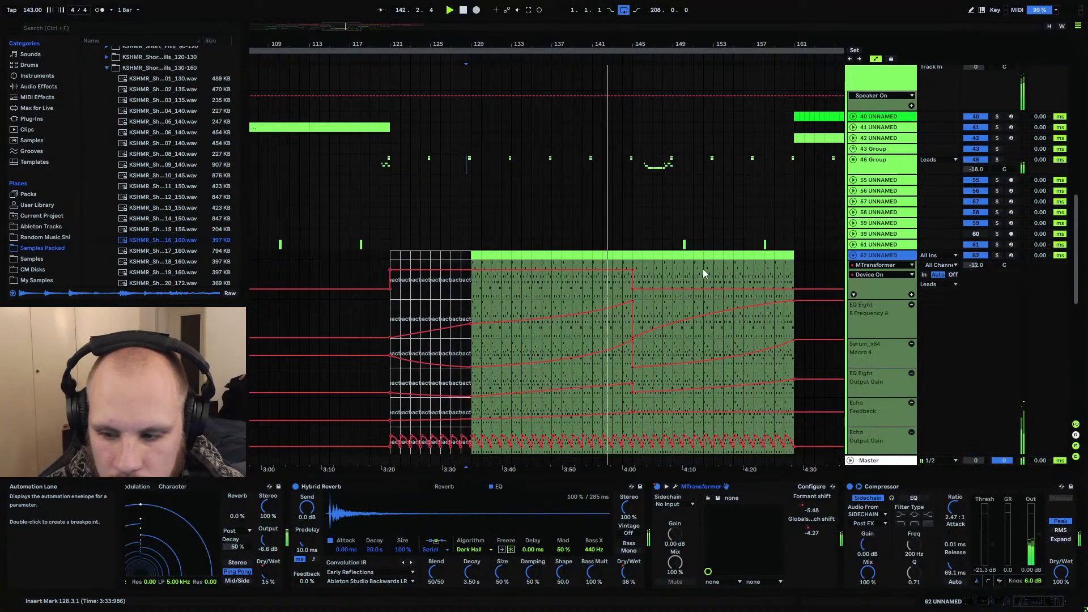
{"action": "scroll", "coordinate": [652, 256], "scroll_direction": "down", "scroll_amount": 1}
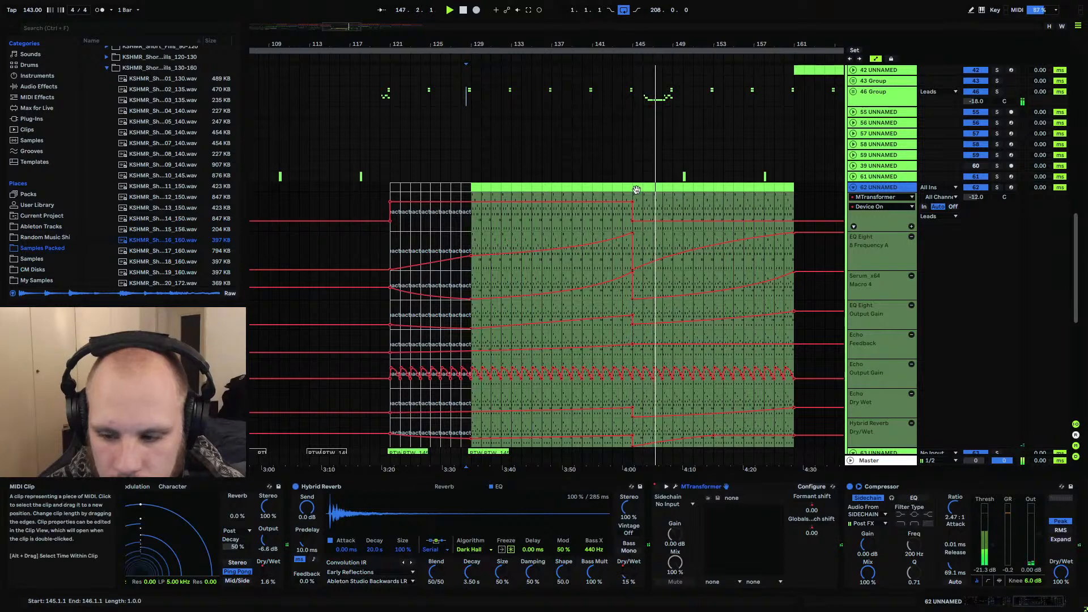
{"action": "scroll", "coordinate": [905, 278], "scroll_direction": "down", "scroll_amount": 2}
{"action": "scroll", "coordinate": [904, 275], "scroll_direction": "down", "scroll_amount": 1}
{"action": "scroll", "coordinate": [902, 275], "scroll_direction": "up", "scroll_amount": 2}
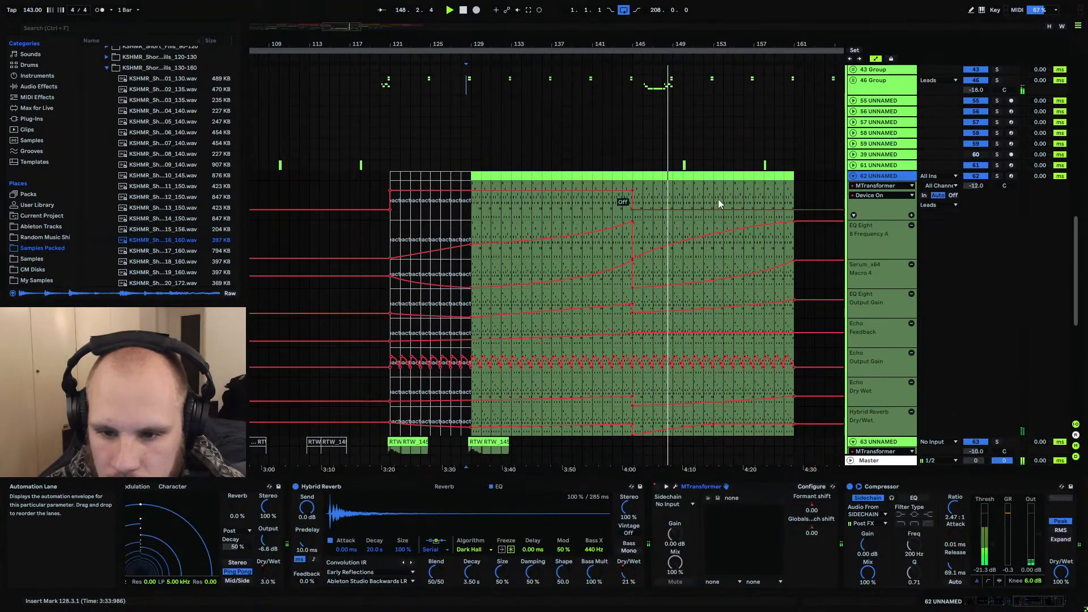
Stop playback, check the track 62 clips between bars 145 and 161, and audition the section from bar 156
{"action": "left_click", "coordinate": [637, 174]}
{"action": "key", "text": "space"}
{"action": "left_click", "coordinate": [789, 177], "text": "shift"}
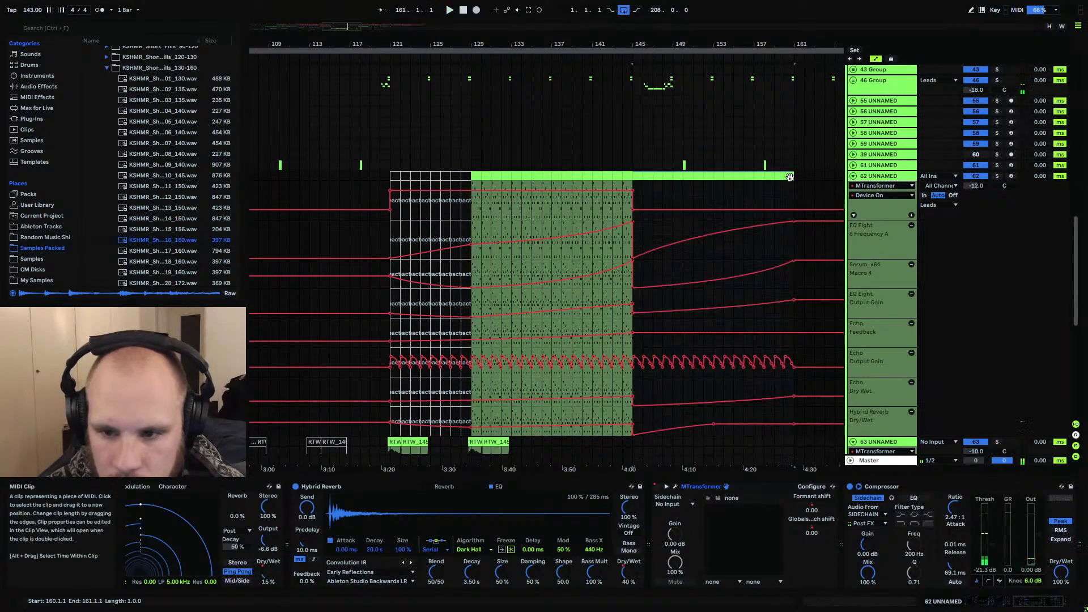
{"action": "left_click", "coordinate": [637, 174]}
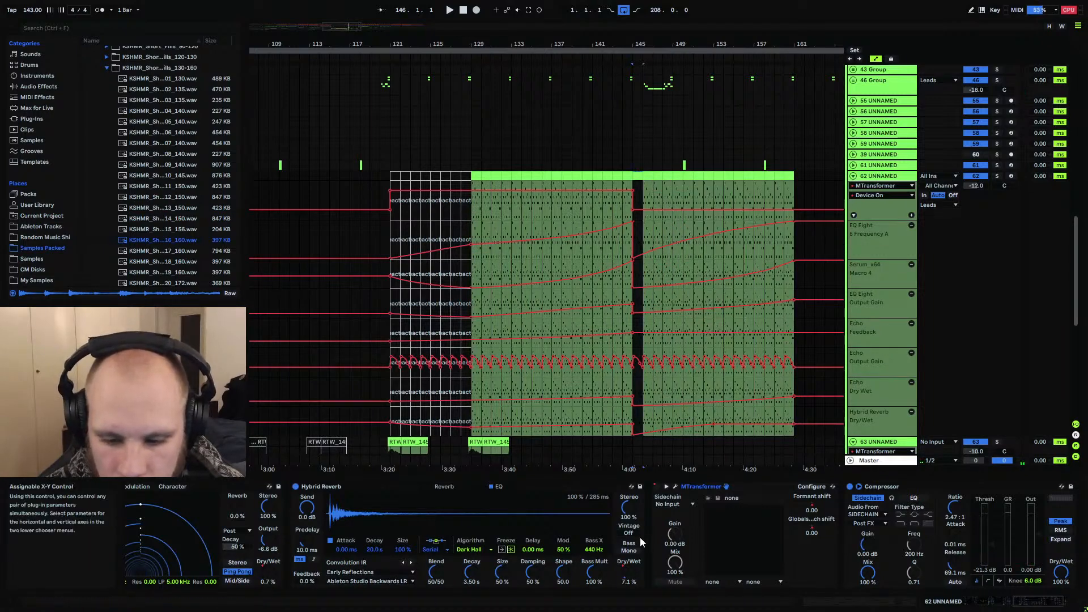
{"action": "scroll", "coordinate": [664, 271], "scroll_direction": "down", "scroll_amount": 1}
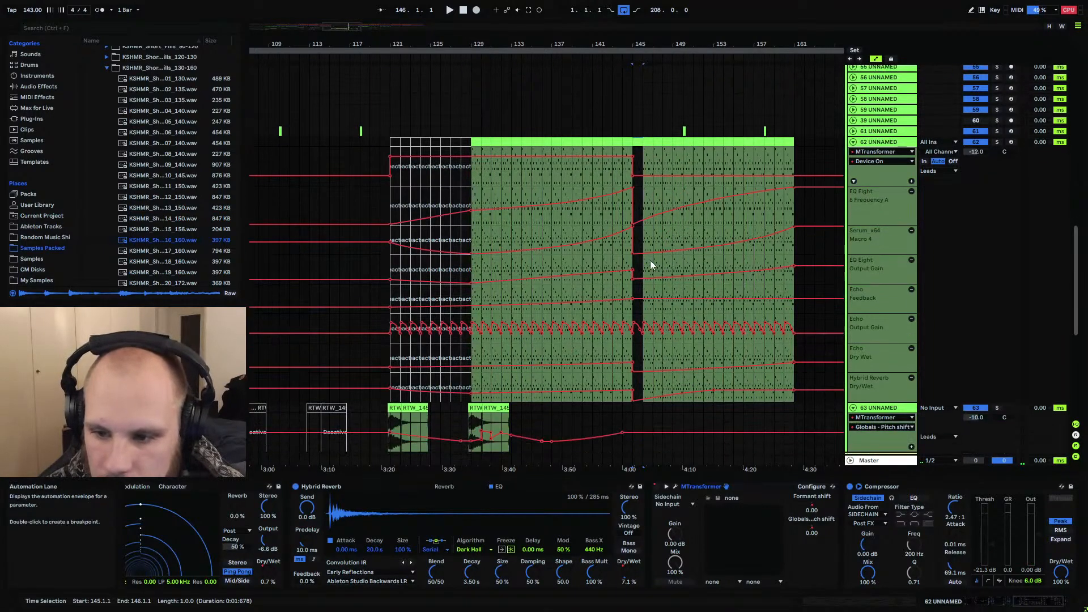
{"action": "left_click", "coordinate": [622, 247]}
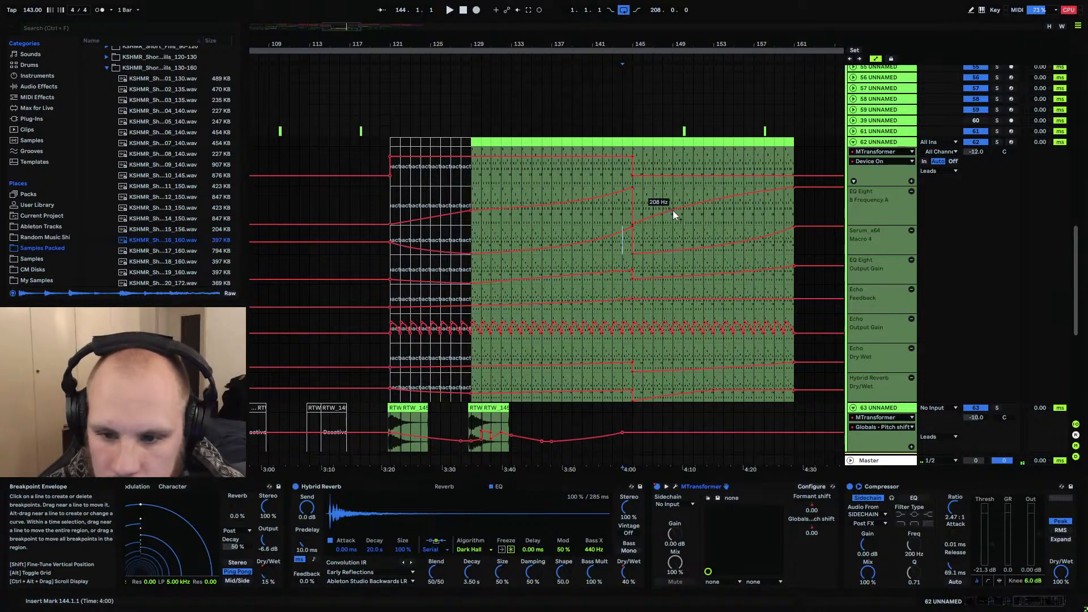
{"action": "left_click", "coordinate": [744, 215]}
{"action": "key", "text": "space"}
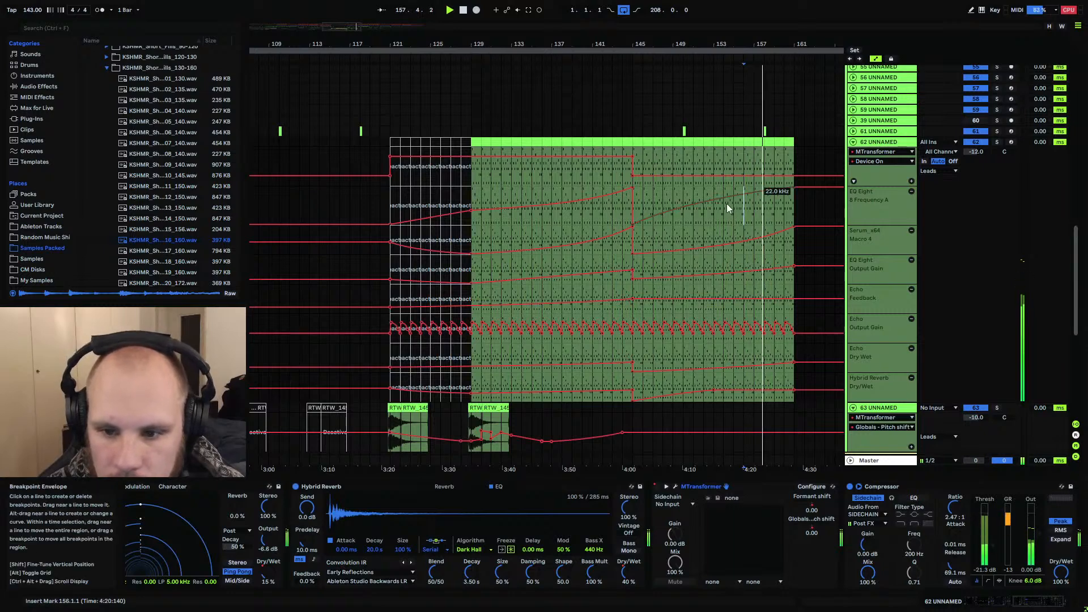
Reshape track 62's EQ Eight 8 Frequency A automation into a curved rise from bar 145 to 22.0 kHz at bar 153, and audition it
{"action": "left_click_drag", "start_coordinate": [715, 200], "coordinate": [715, 176]}
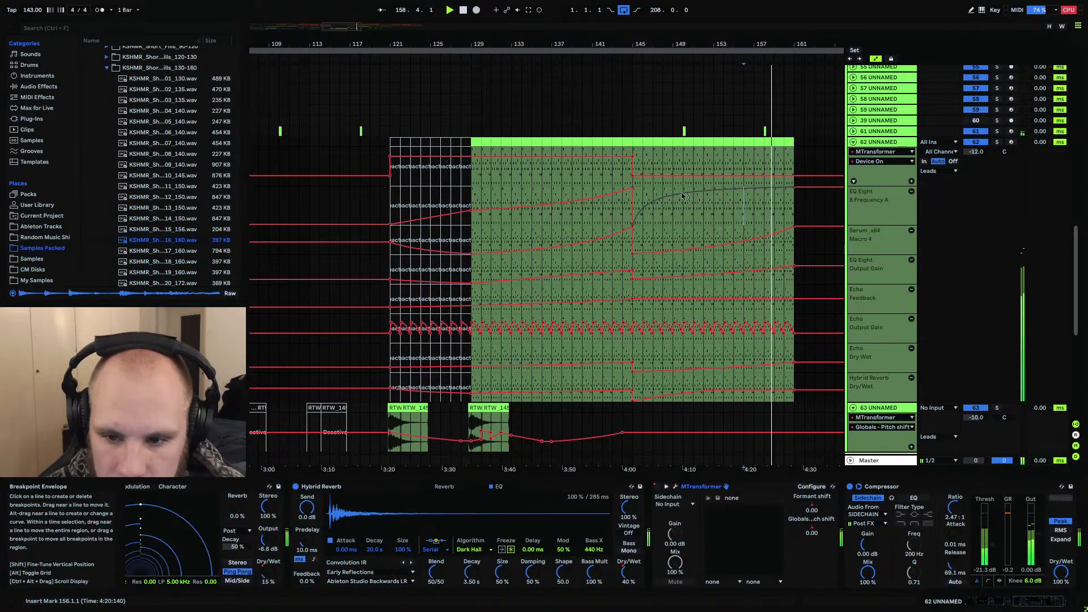
{"action": "left_click", "coordinate": [619, 169]}
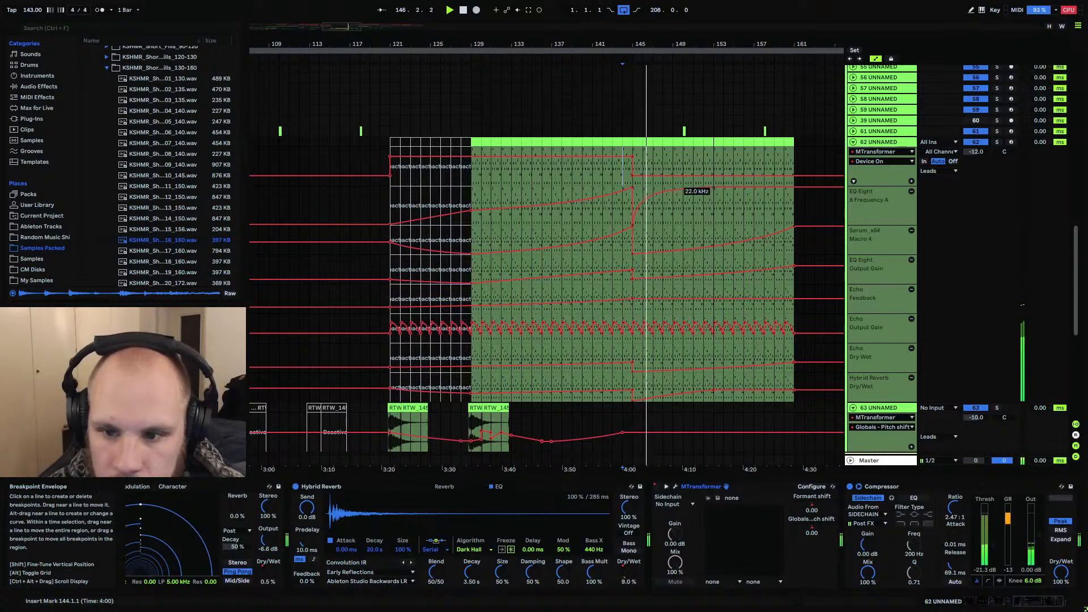
{"action": "left_click", "coordinate": [715, 201]}
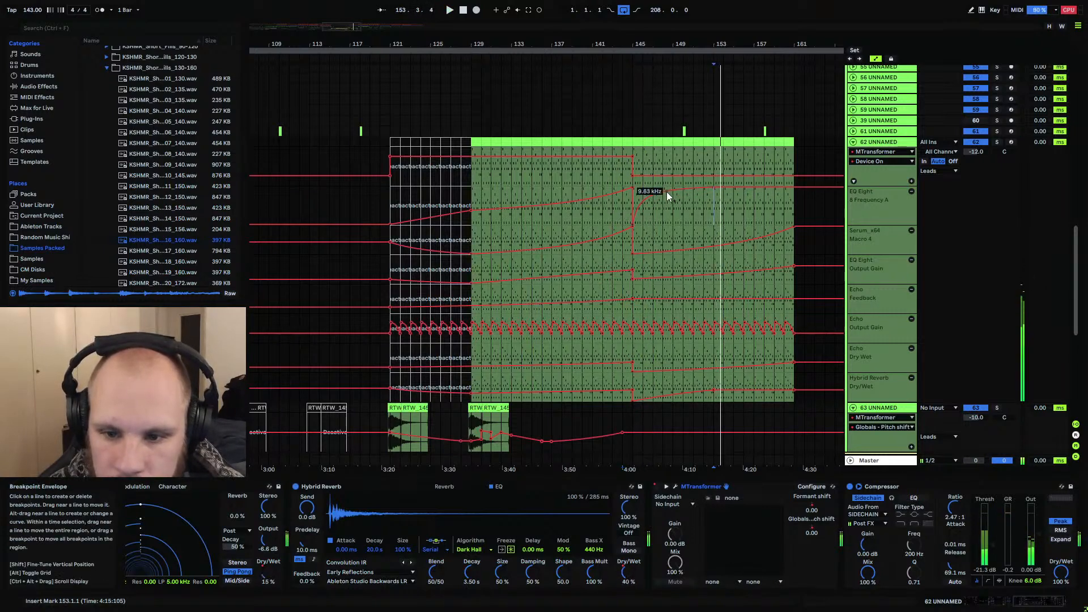
{"action": "key", "text": "space"}
{"action": "left_click_drag", "start_coordinate": [665, 192], "coordinate": [672, 205]}
{"action": "left_click", "coordinate": [642, 198]}
{"action": "key", "text": "space"}
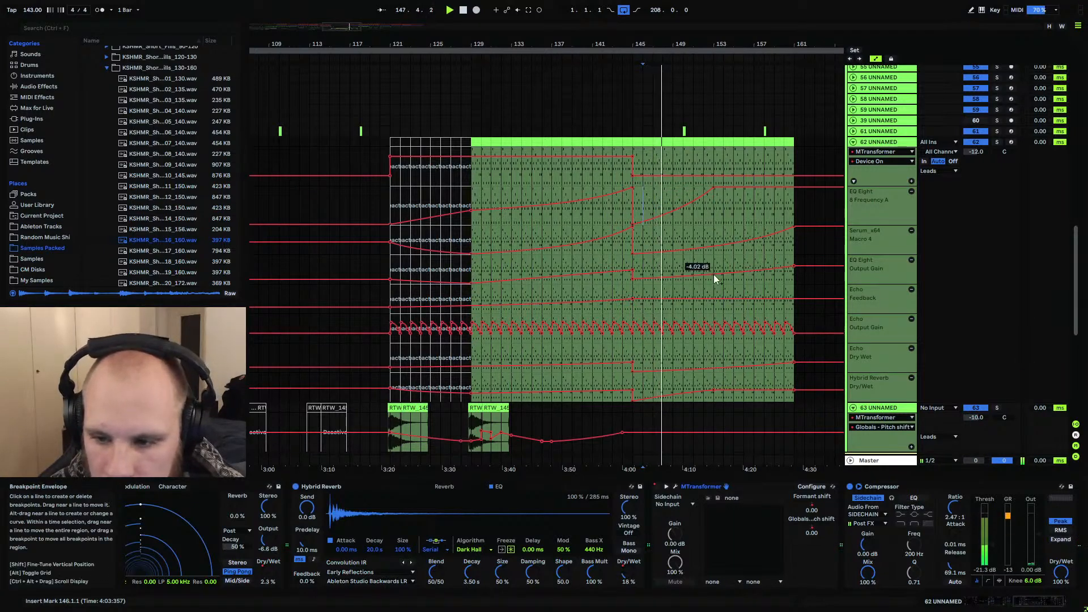
Move track 62's EQ Eight Output Gain peak from bar 161 to bar 153, and slightly lower the 8 Frequency A automation at bar 161
{"action": "mouse_move", "coordinate": [793, 226]}
{"action": "left_mouse_down"}
{"action": "mouse_move", "coordinate": [713, 226]}
{"action": "mouse_move", "coordinate": [793, 227]}
{"action": "left_mouse_up"}
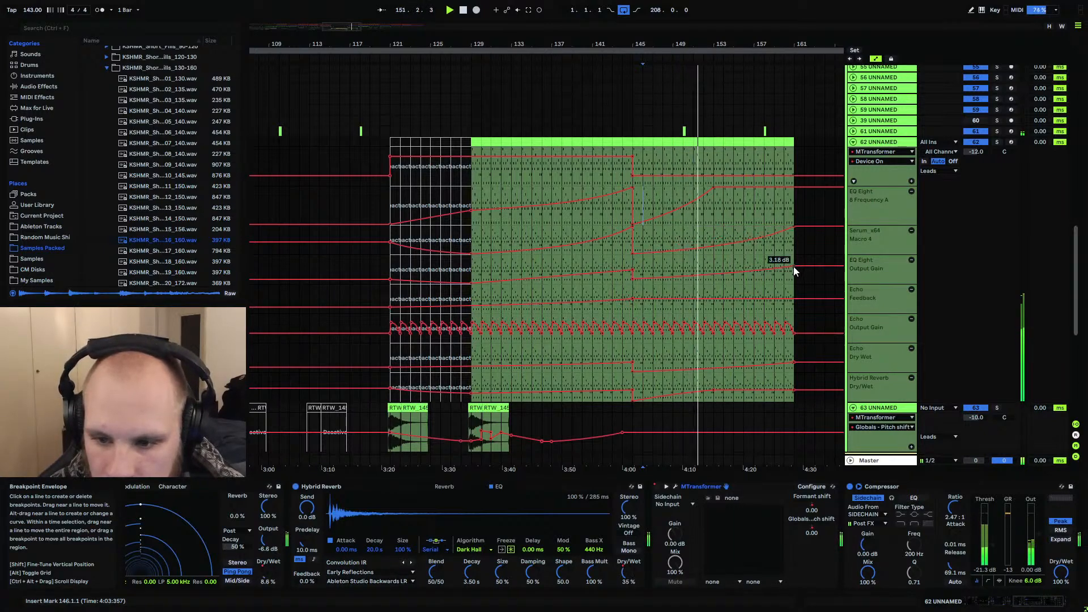
{"action": "left_click_drag", "start_coordinate": [793, 265], "coordinate": [713, 266]}
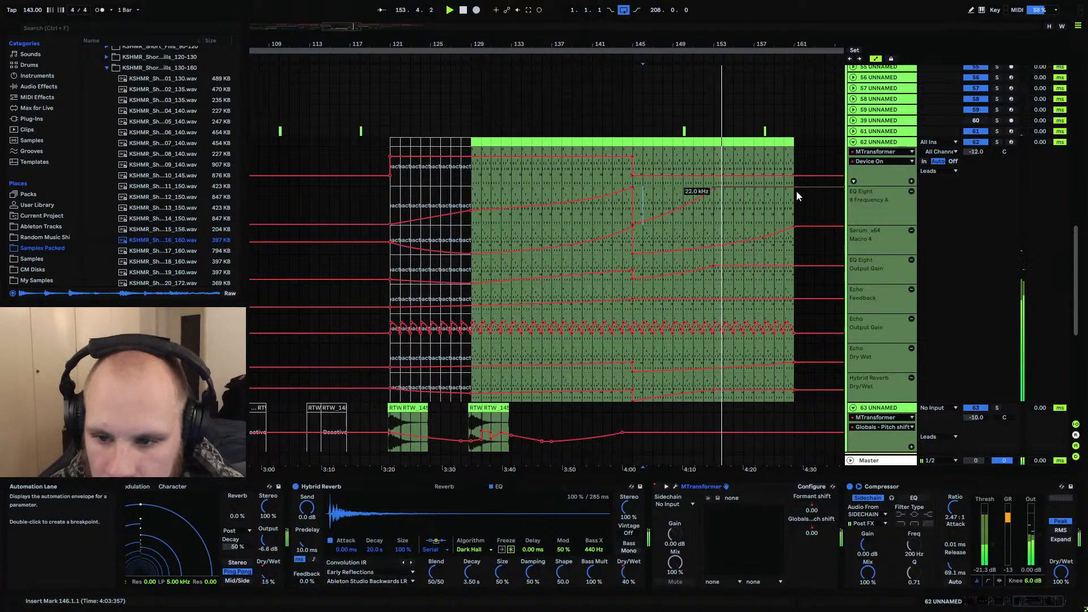
{"action": "left_click_drag", "start_coordinate": [793, 188], "coordinate": [793, 195]}
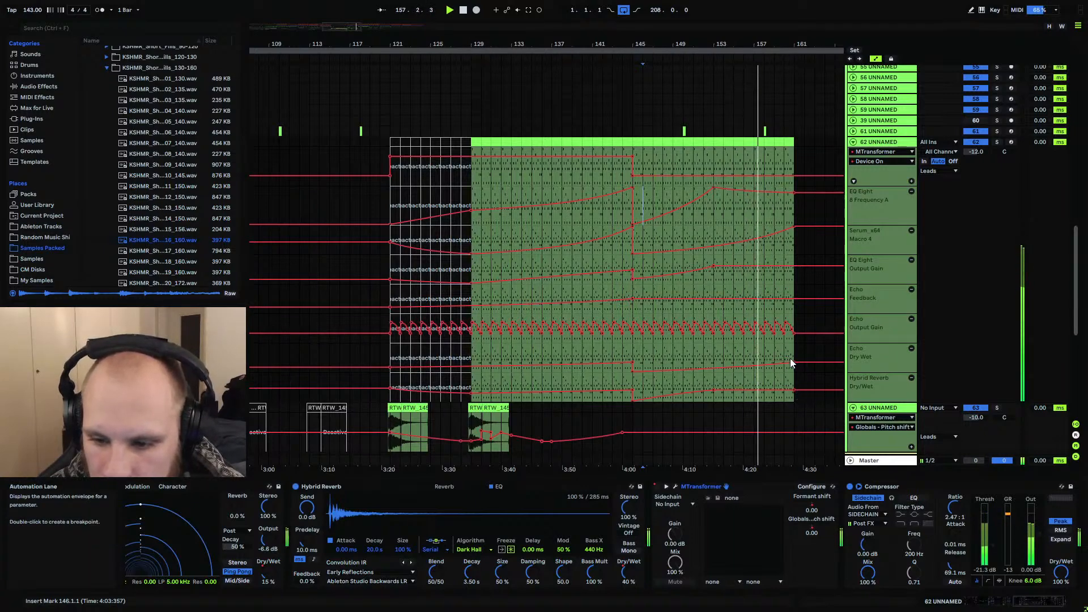
Make Echo Dry Wet climb to bar 161 and drop there, curve 8 Frequency A down to 10.0 Hz at bar 161, and play the ending
{"action": "mouse_move", "coordinate": [793, 361]}
{"action": "left_mouse_down"}
{"action": "mouse_move", "coordinate": [793, 350]}
{"action": "mouse_move", "coordinate": [792, 375]}
{"action": "left_mouse_up"}
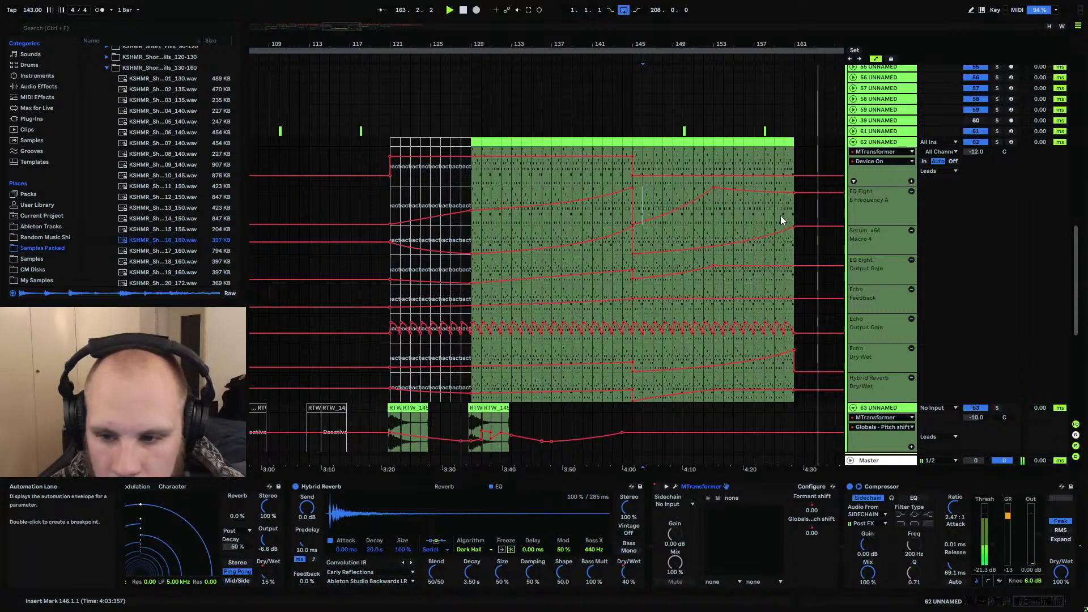
{"action": "left_click_drag", "start_coordinate": [783, 194], "coordinate": [786, 209]}
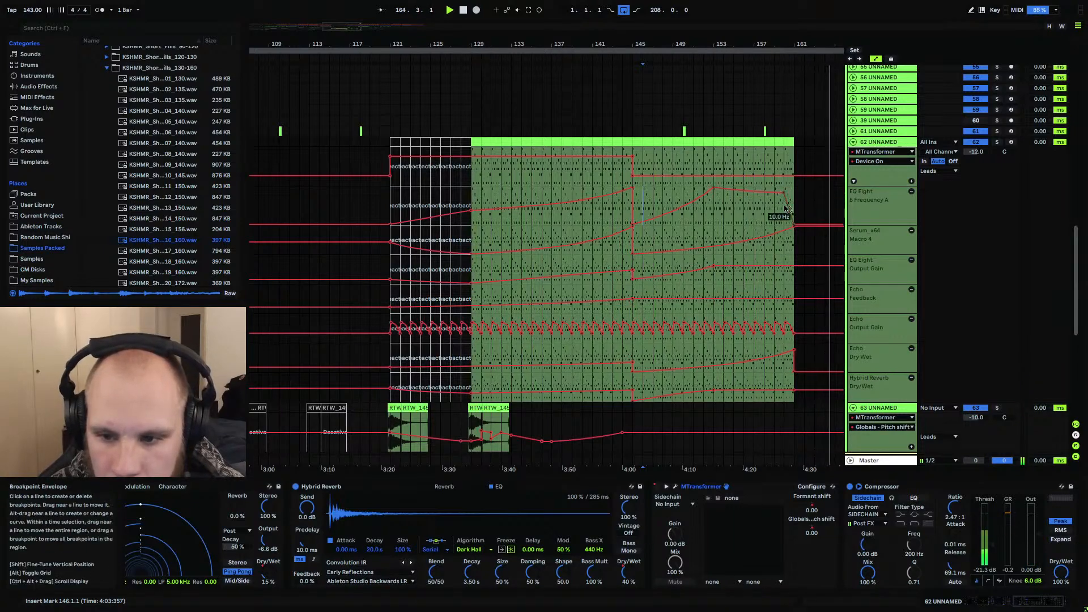
{"action": "left_click", "coordinate": [765, 214]}
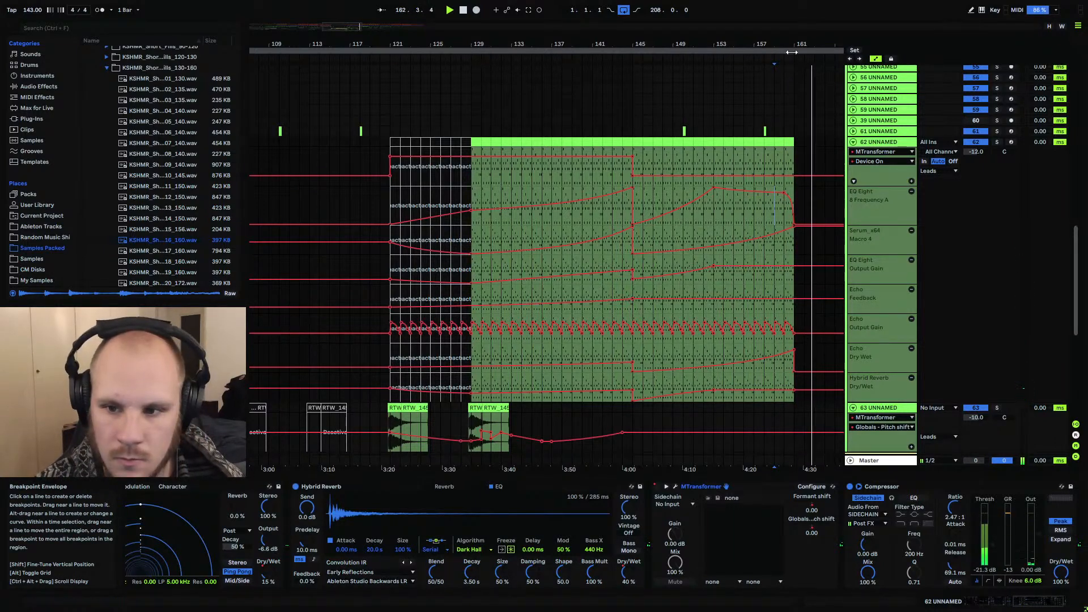
Play the arrangement from bar 129 and review the lead and bass tracks across the whole song
{"action": "left_click_drag", "start_coordinate": [791, 44], "coordinate": [591, 46]}
{"action": "left_click", "coordinate": [530, 128]}
{"action": "key", "text": "space"}
{"action": "key", "text": "space"}
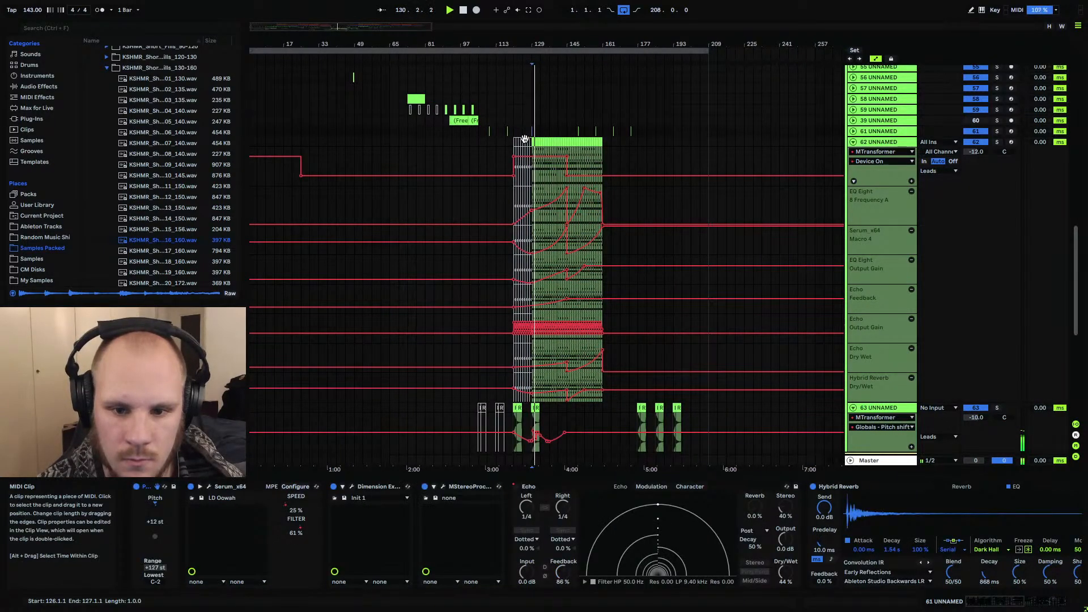
{"action": "left_click_drag", "start_coordinate": [525, 44], "coordinate": [562, 146]}
{"action": "scroll", "coordinate": [563, 146], "scroll_direction": "up", "scroll_amount": 8}
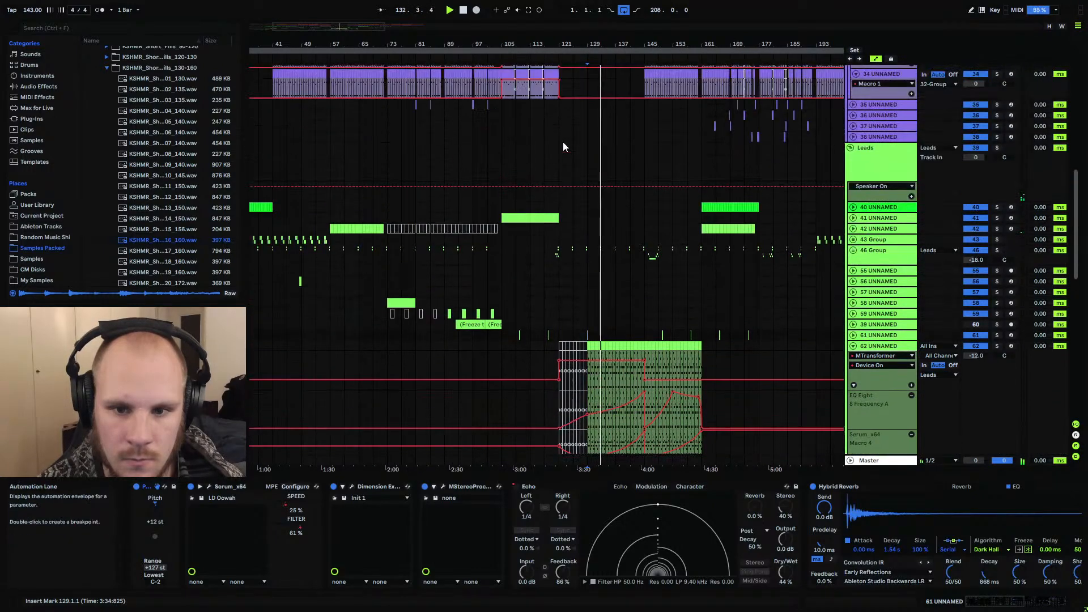
{"action": "scroll", "coordinate": [563, 146], "scroll_direction": "up", "scroll_amount": 5}
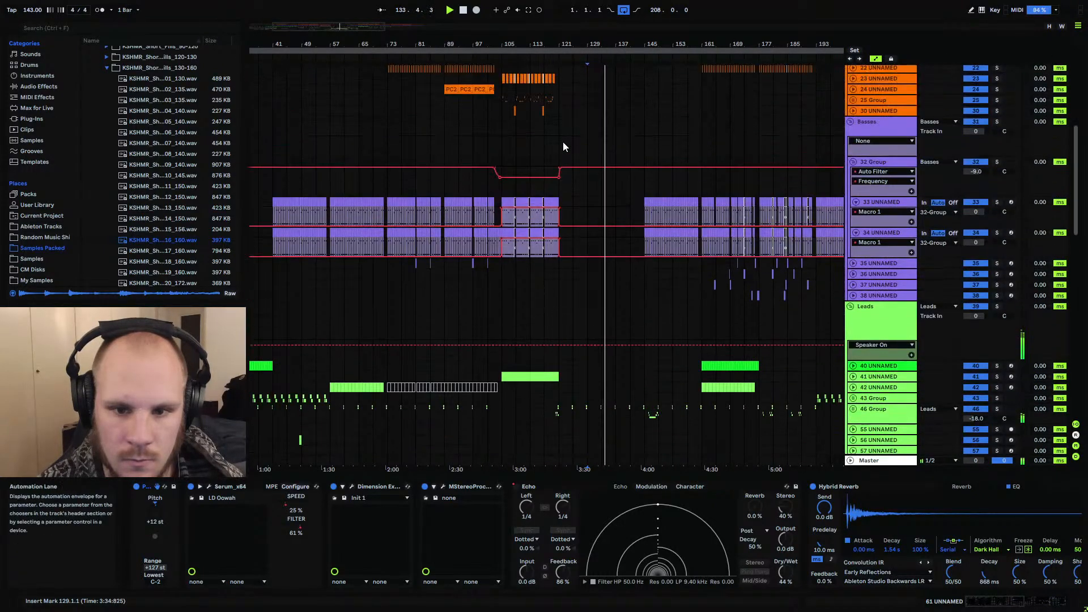
Look over the drum, bass and lead tracks during playback and fold track 62's automation lanes
{"action": "scroll", "coordinate": [563, 146], "scroll_direction": "up", "scroll_amount": 4}
{"action": "scroll", "coordinate": [564, 146], "scroll_direction": "down", "scroll_amount": 3}
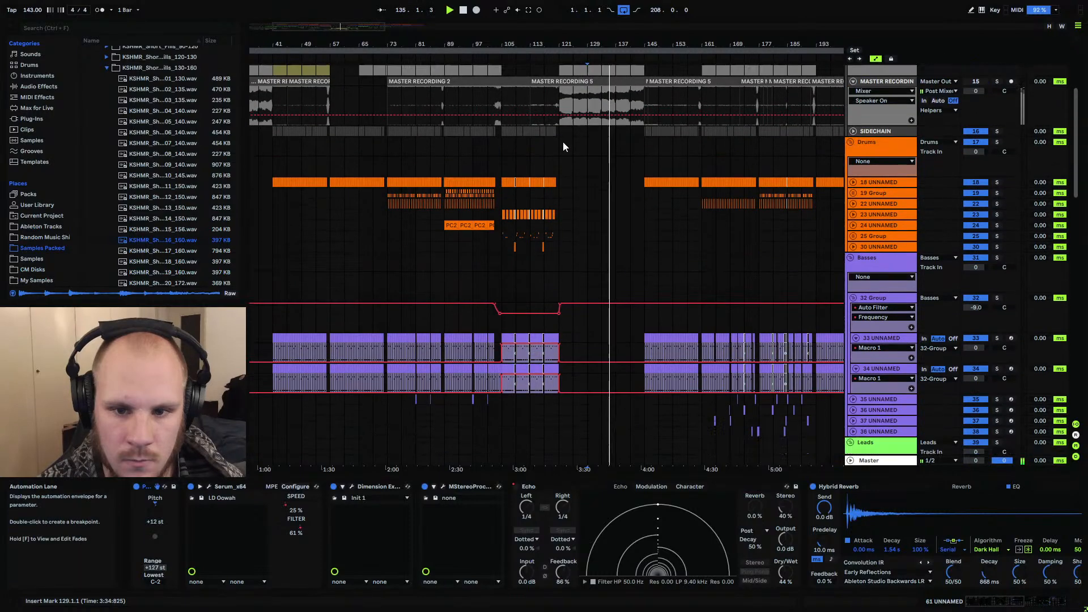
{"action": "scroll", "coordinate": [562, 146], "scroll_direction": "down", "scroll_amount": 8}
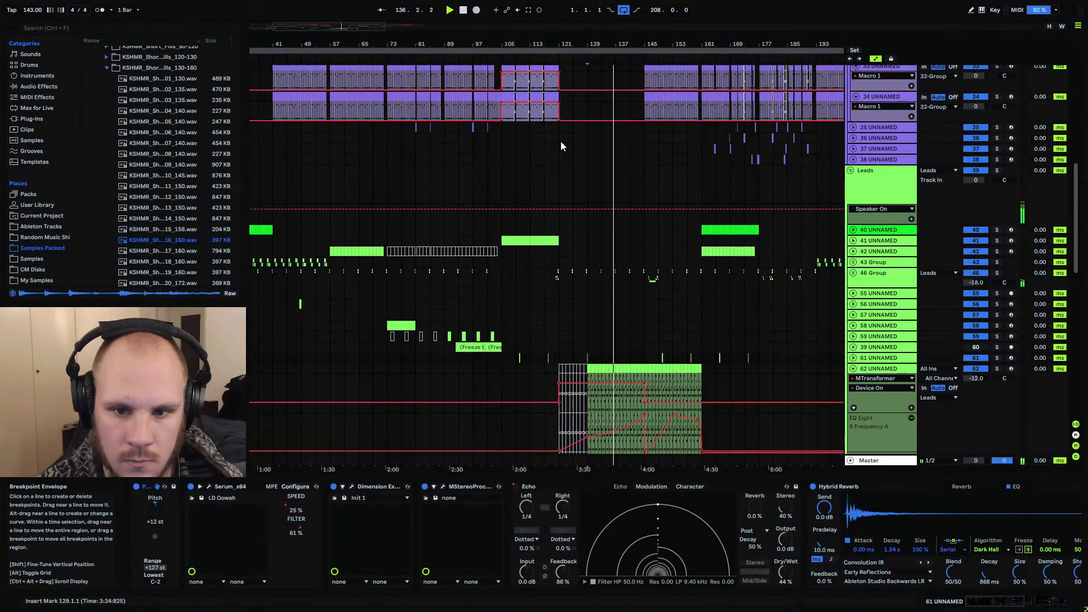
{"action": "scroll", "coordinate": [560, 142], "scroll_direction": "down", "scroll_amount": 3}
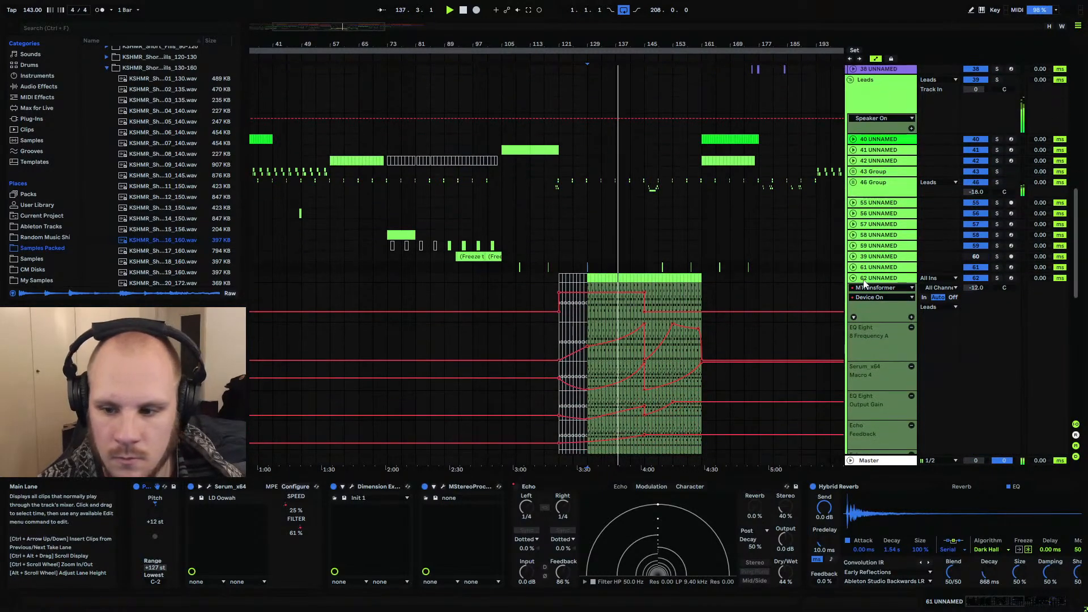
{"action": "left_click", "coordinate": [853, 278]}
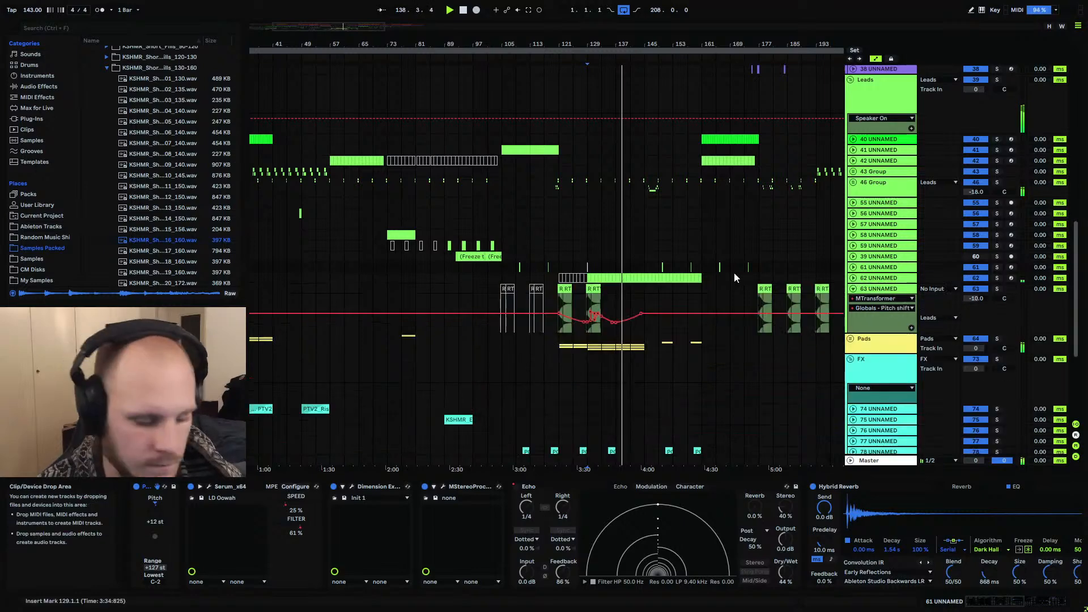
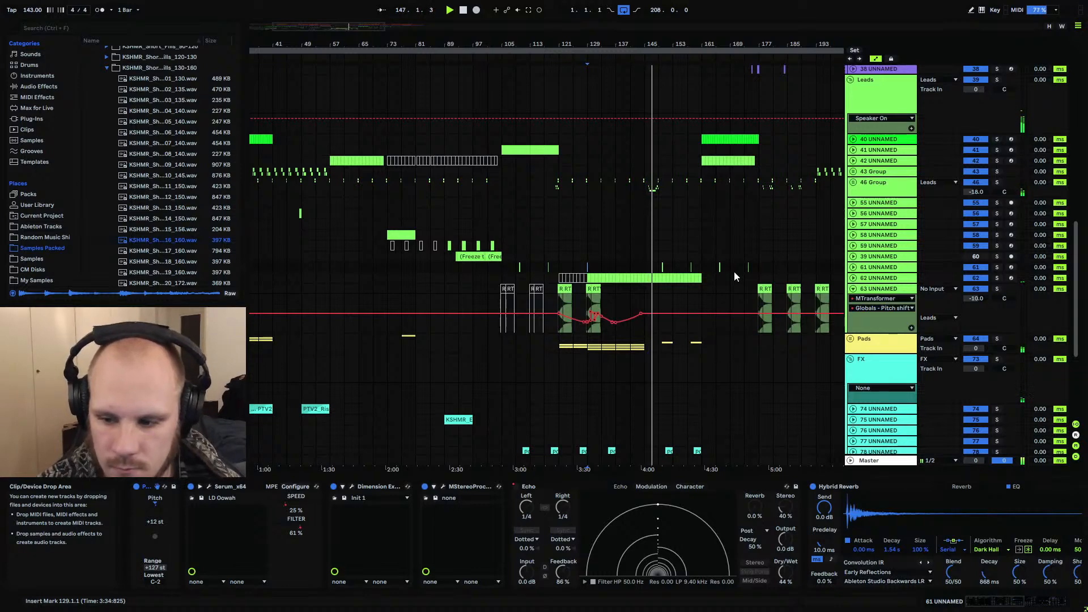
{"action": "left_click", "coordinate": [635, 354]}
{"action": "scroll", "coordinate": [651, 345], "scroll_direction": "down", "scroll_amount": 5}
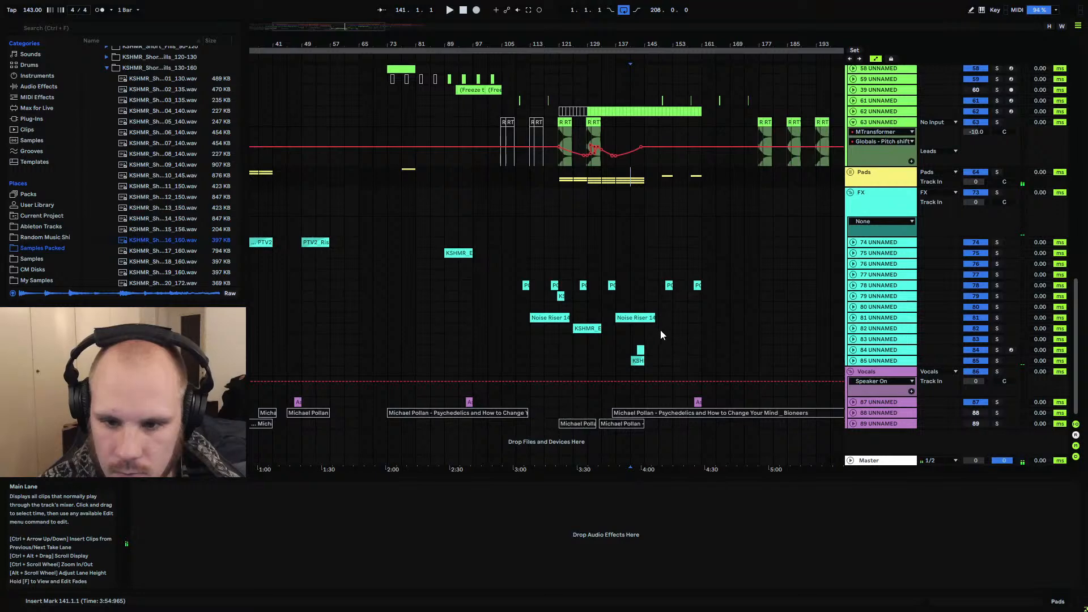
{"action": "left_click", "coordinate": [996, 172]}
{"action": "left_click", "coordinate": [850, 172]}
{"action": "left_click", "coordinate": [875, 256]}
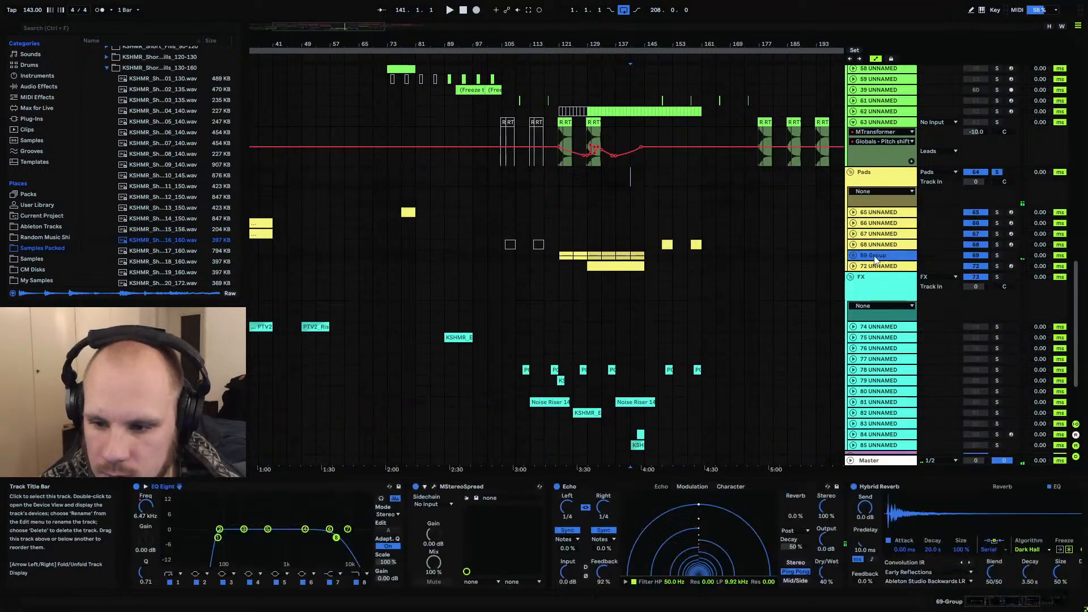
{"action": "left_click_drag", "start_coordinate": [996, 603], "coordinate": [926, 603]}
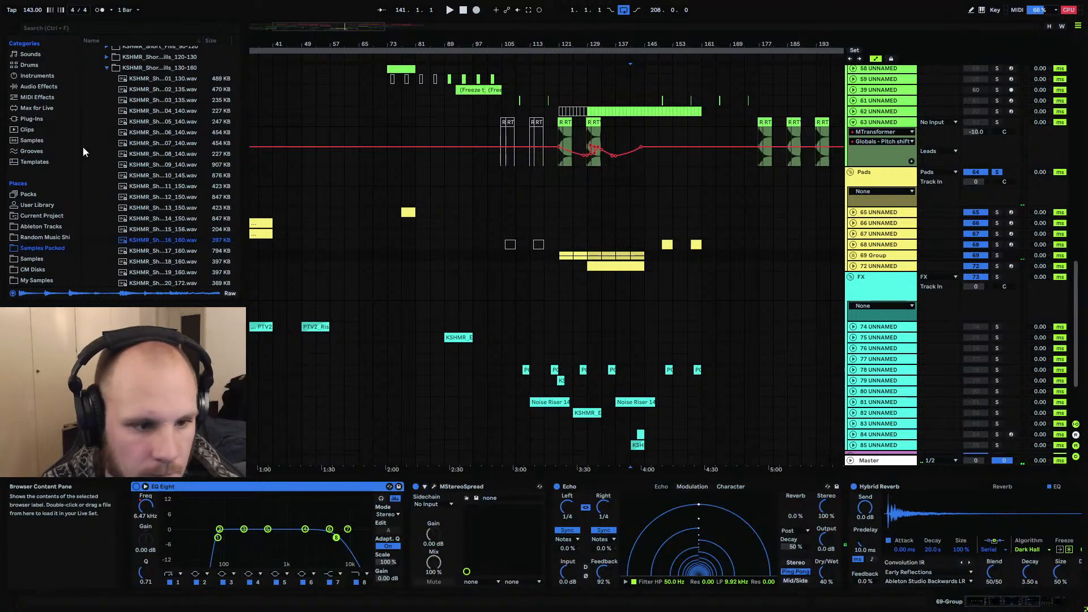
{"action": "left_click", "coordinate": [38, 86]}
{"action": "left_click_drag", "start_coordinate": [130, 258], "coordinate": [144, 271]}
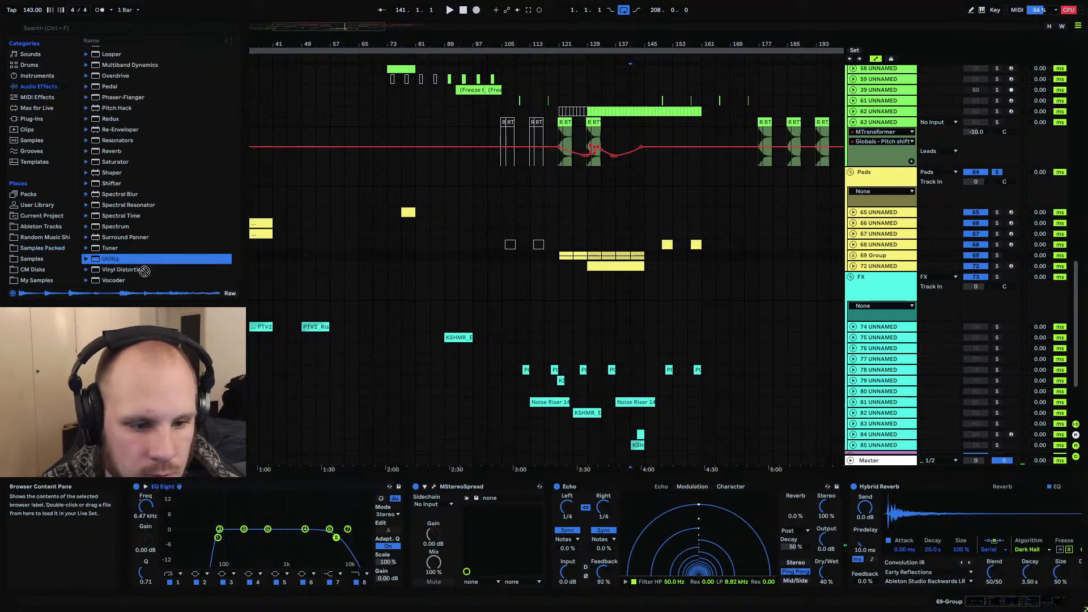
{"action": "left_click_drag", "start_coordinate": [1051, 530], "coordinate": [1029, 535]}
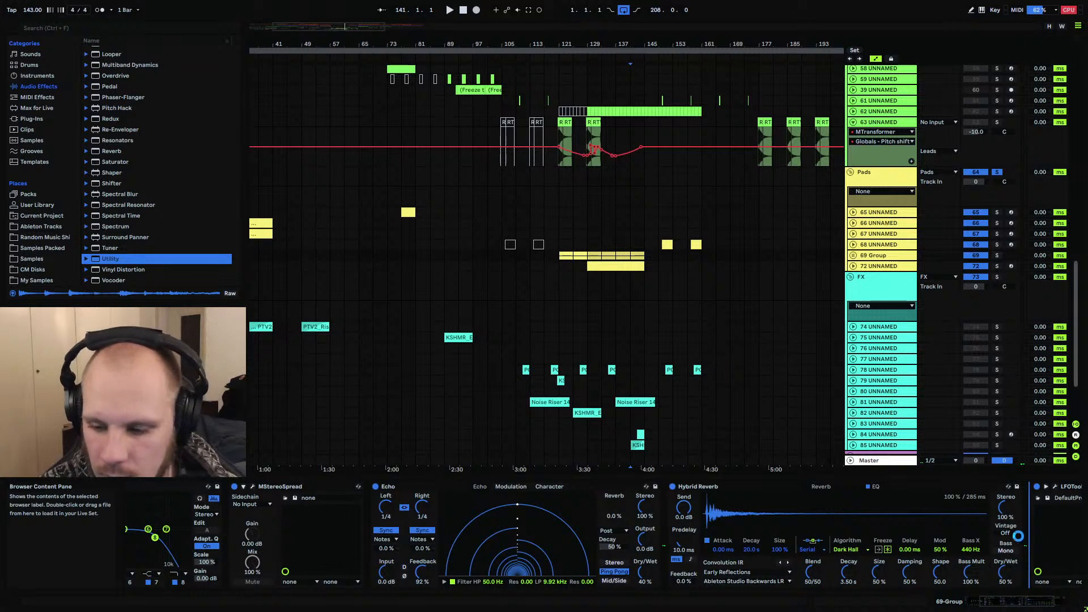
{"action": "left_click_drag", "start_coordinate": [1059, 530], "coordinate": [1059, 529]}
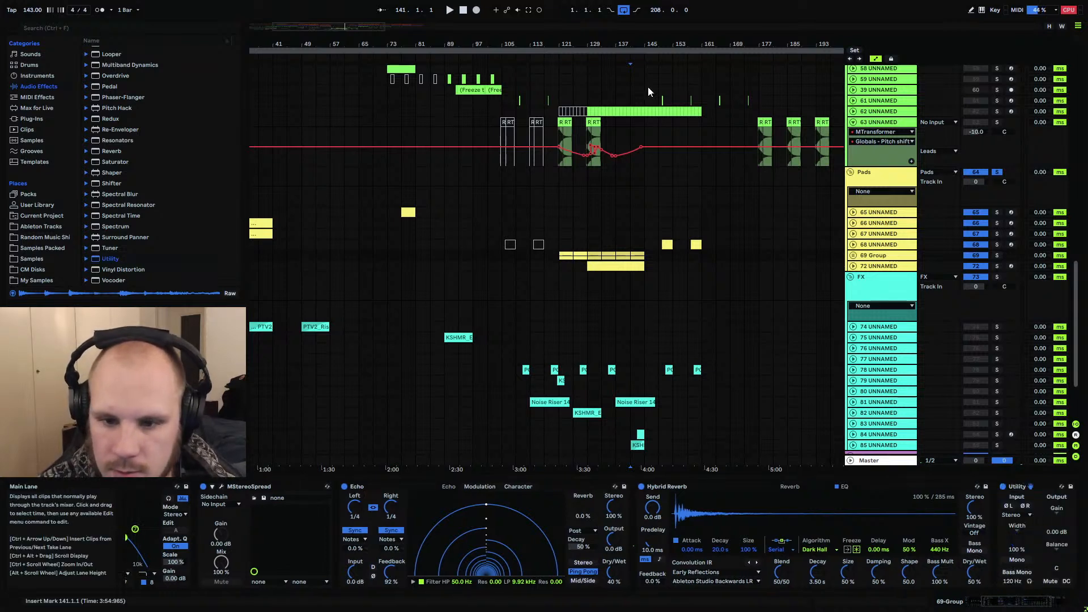
Automate 69 Group's Utility Gain to drop sharply at bar 145, and audition it from bar 137
{"action": "left_click", "coordinate": [853, 256]}
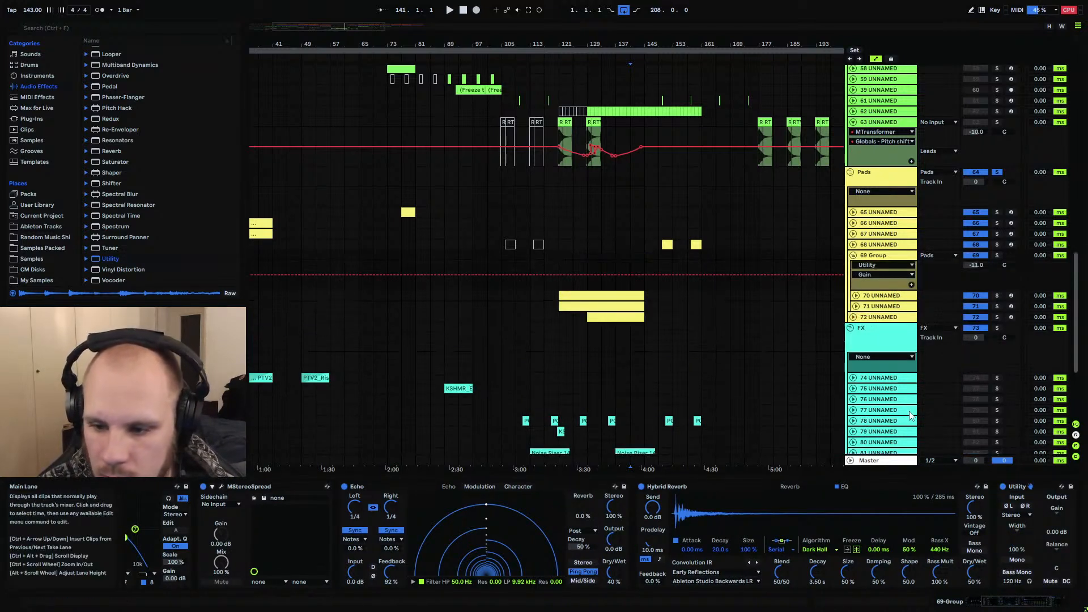
{"action": "left_click", "coordinate": [645, 274]}
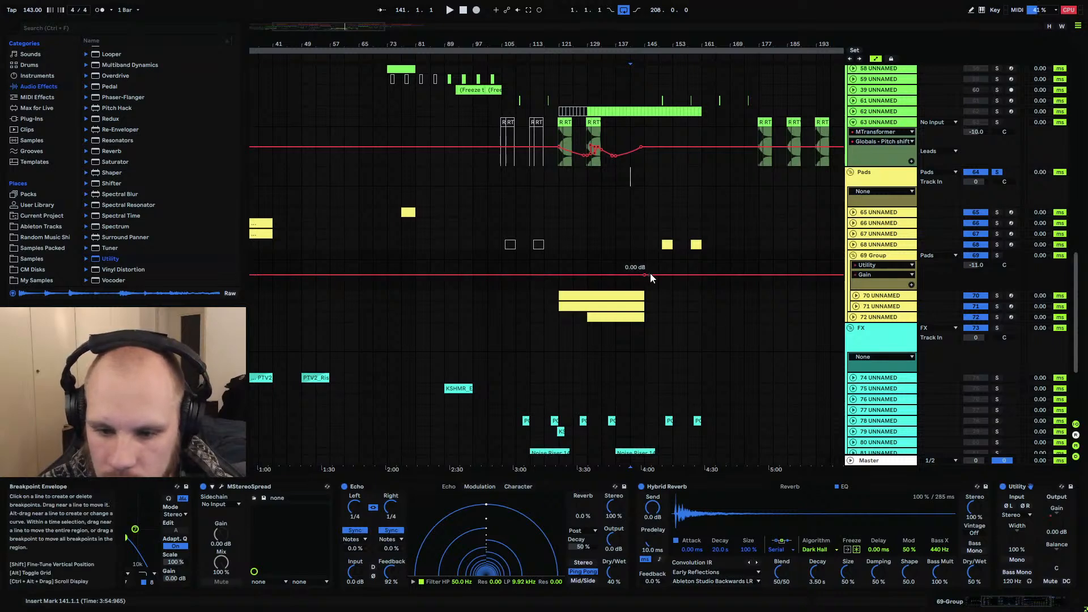
{"action": "left_click_drag", "start_coordinate": [650, 274], "coordinate": [645, 290]}
{"action": "mouse_move", "coordinate": [685, 42]}
{"action": "left_mouse_down"}
{"action": "mouse_move", "coordinate": [451, 43]}
{"action": "mouse_move", "coordinate": [556, 43]}
{"action": "left_mouse_up"}
{"action": "left_click", "coordinate": [506, 260]}
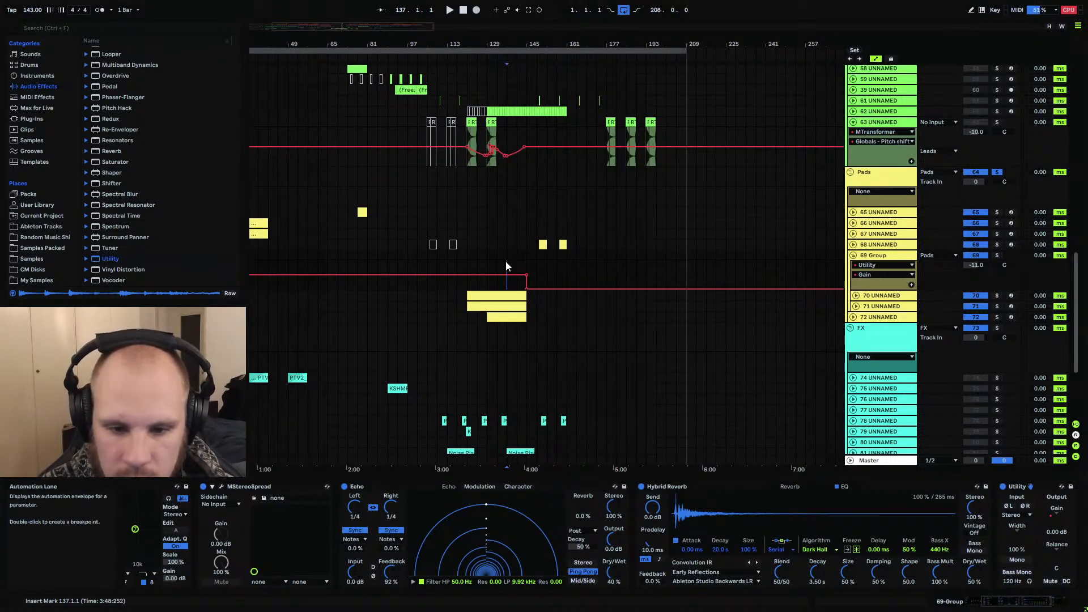
{"action": "key", "text": "space"}
{"action": "left_click", "coordinate": [851, 256]}
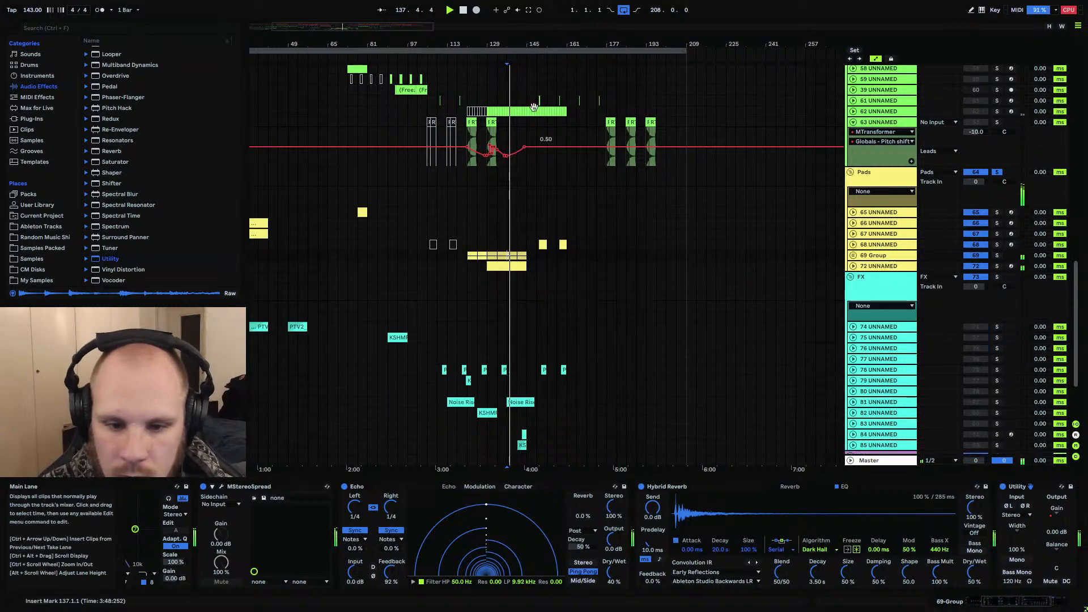
Check track 72's Utility Gain automation around bar 145, and fold the track and the Pads group
{"action": "left_click_drag", "start_coordinate": [513, 44], "coordinate": [534, 102]}
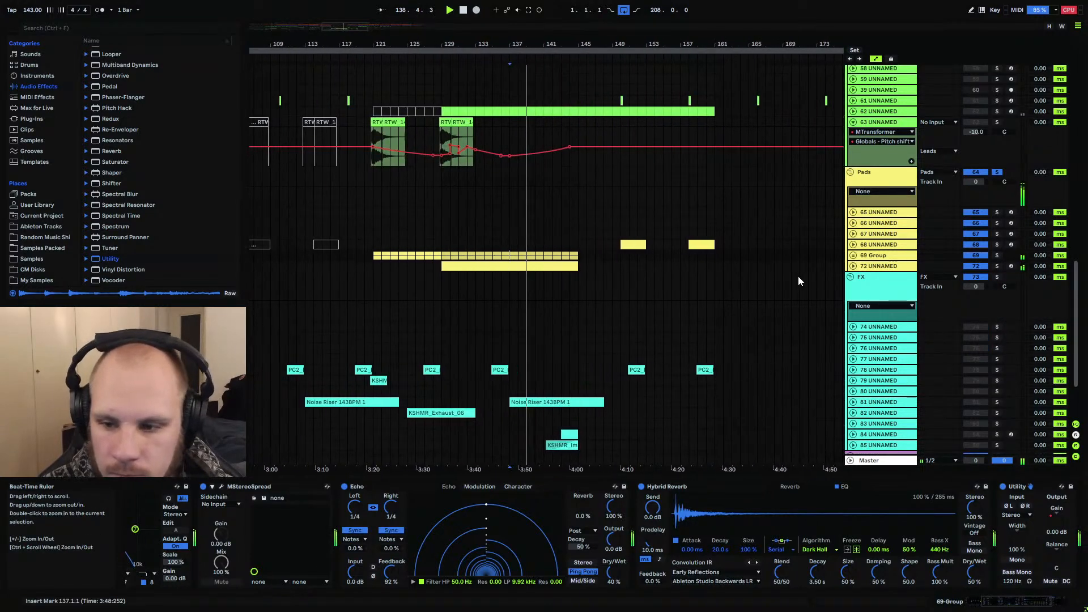
{"action": "left_click", "coordinate": [872, 267]}
{"action": "left_click_drag", "start_coordinate": [1010, 603], "coordinate": [1060, 604]}
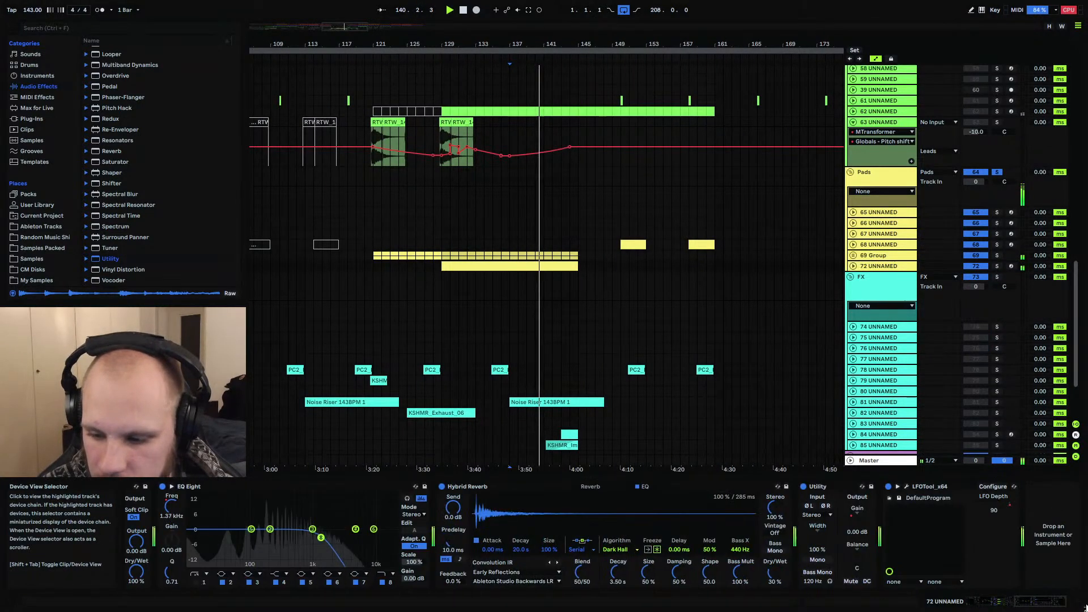
{"action": "left_click", "coordinate": [852, 265]}
{"action": "left_click", "coordinate": [856, 530]}
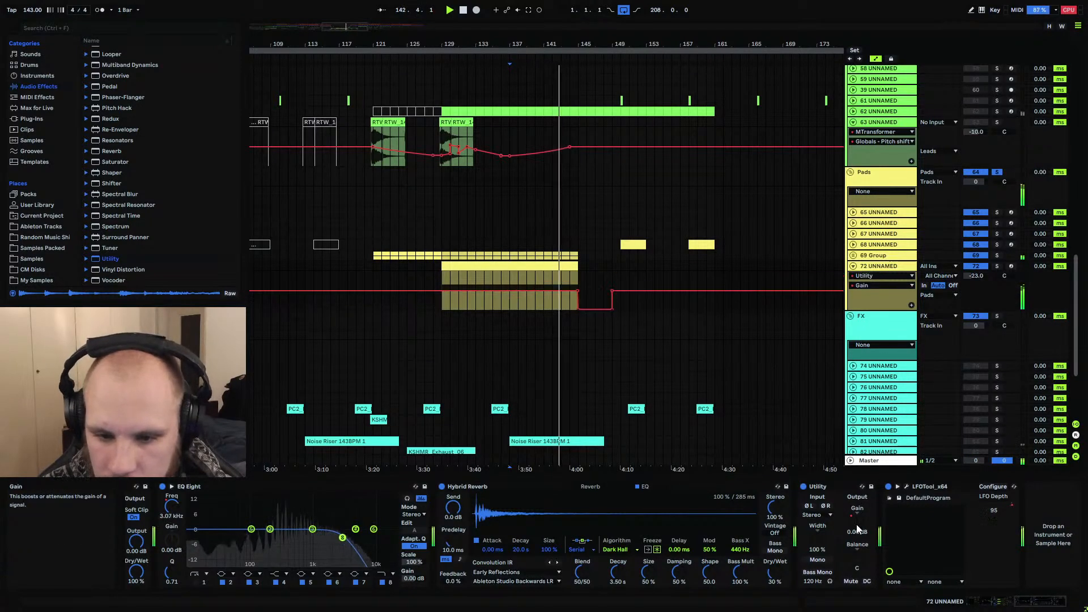
{"action": "left_click", "coordinate": [853, 266]}
{"action": "left_click", "coordinate": [850, 172]}
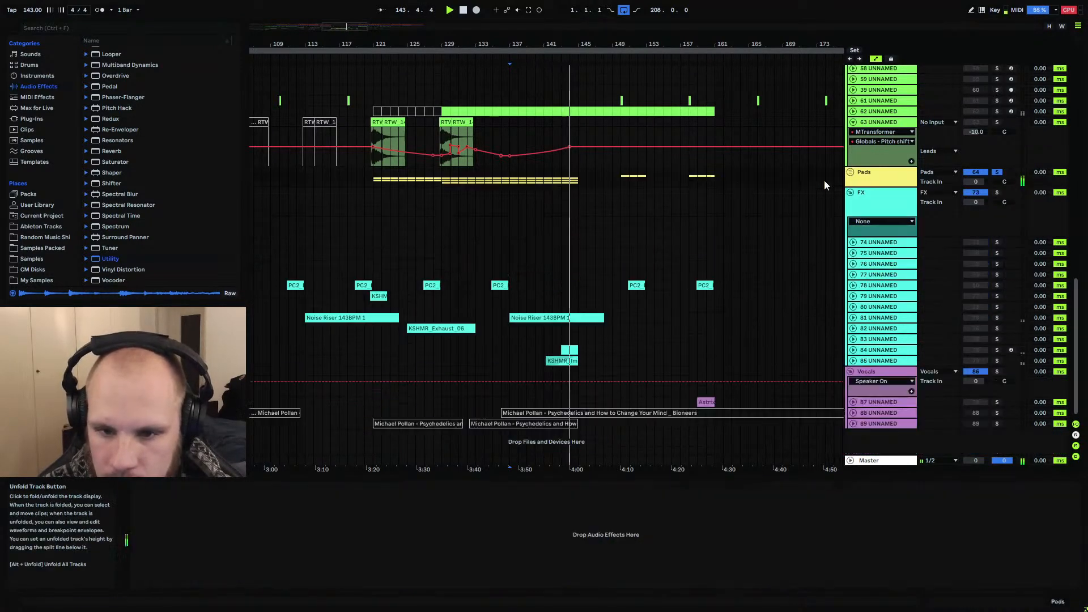
Unsolo the Pads group and play the full mix from bar 144
{"action": "scroll", "coordinate": [585, 211], "scroll_direction": "up", "scroll_amount": 4}
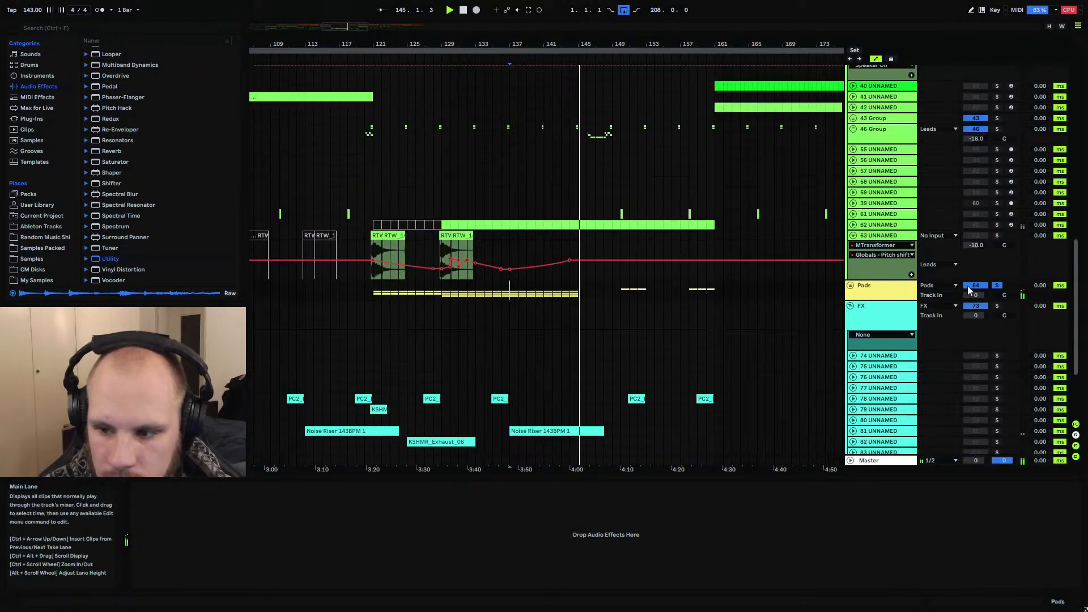
{"action": "left_click", "coordinate": [997, 287]}
{"action": "left_click", "coordinate": [570, 295]}
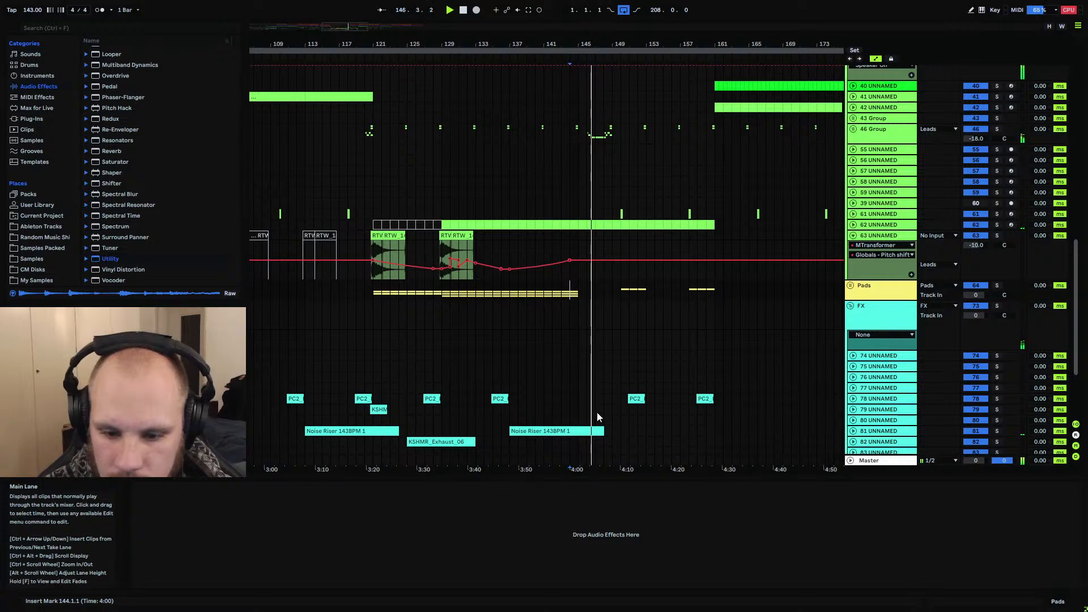
Trim the second Noise Riser clip to end at bar 145, and drop track 81's Utility Gain to -inf dB from bar 145 to 161
{"action": "left_click_drag", "start_coordinate": [603, 430], "coordinate": [585, 430]}
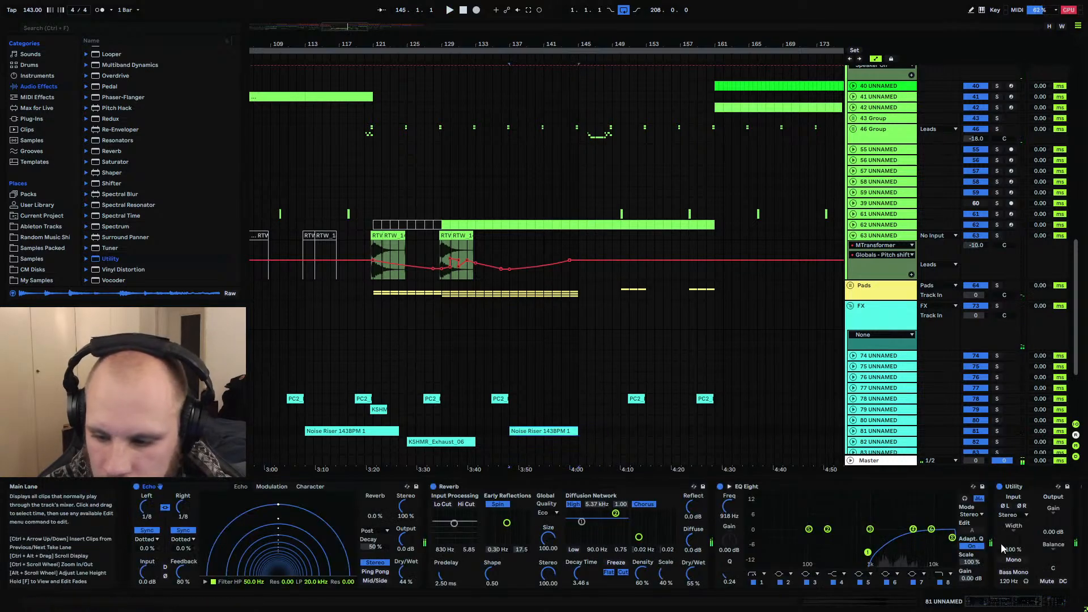
{"action": "left_click", "coordinate": [852, 430]}
{"action": "scroll", "coordinate": [593, 379], "scroll_direction": "down", "scroll_amount": 5}
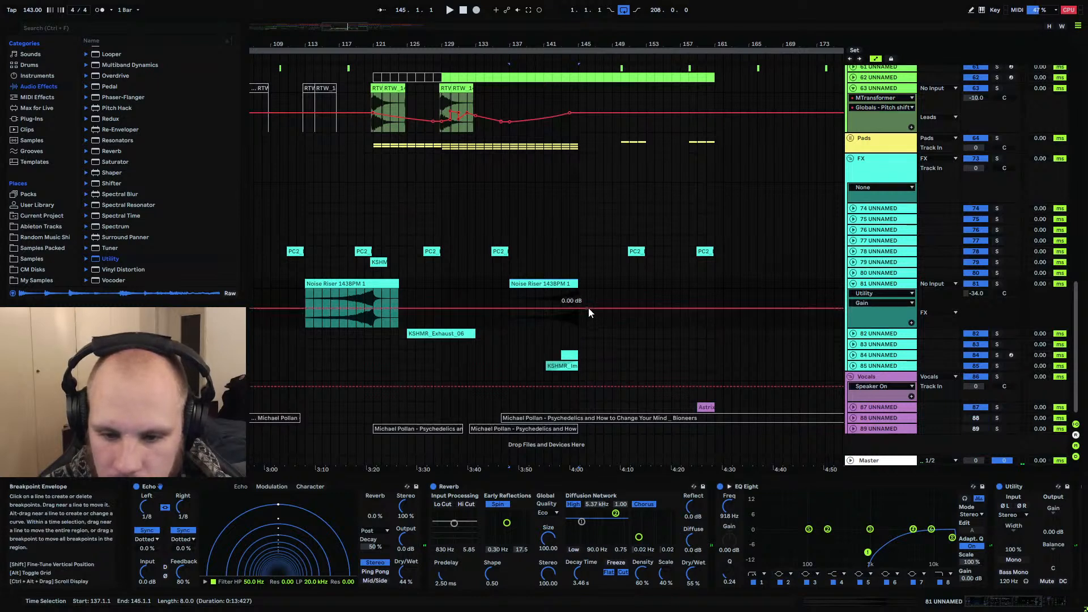
{"action": "left_click", "coordinate": [713, 309]}
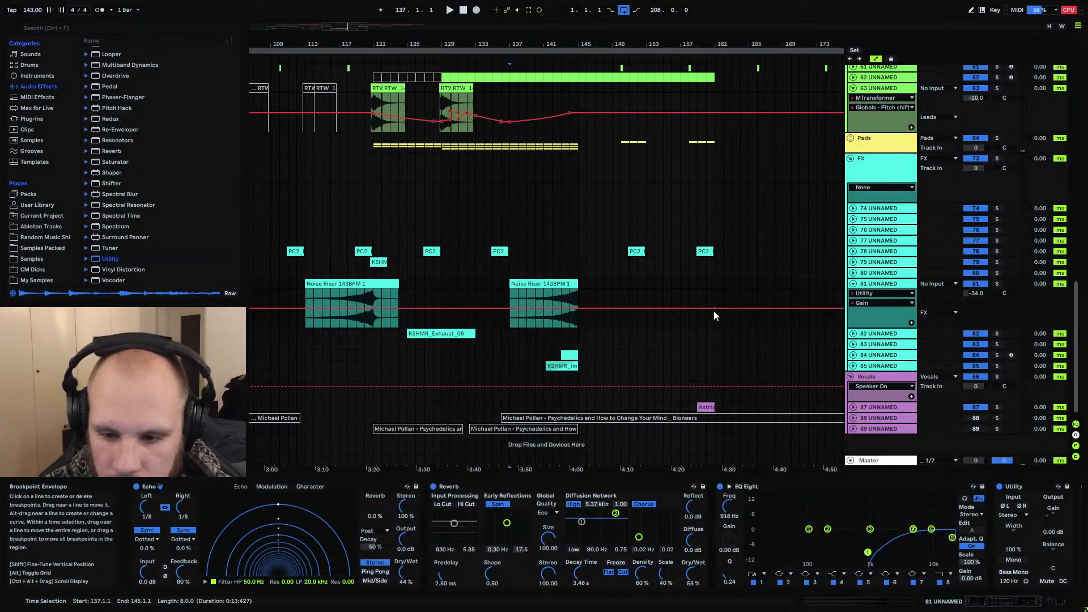
{"action": "left_click_drag", "start_coordinate": [594, 307], "coordinate": [578, 327]}
{"action": "left_click_drag", "start_coordinate": [663, 315], "coordinate": [663, 327]}
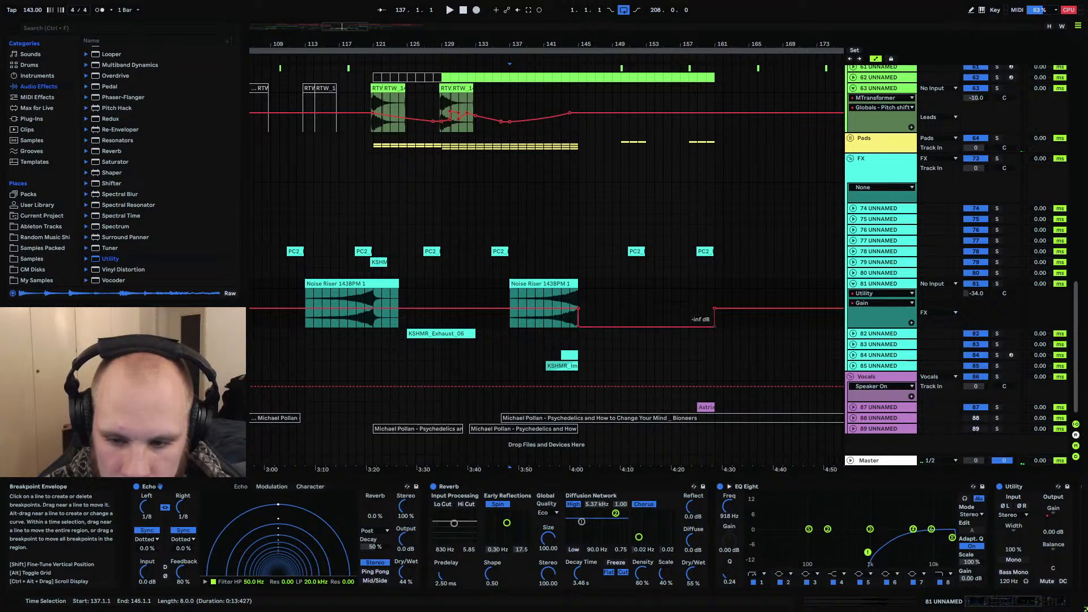
Play the transition from bar 142, fold track 81 and review the lead, pad and FX tracks
{"action": "left_click", "coordinate": [553, 291]}
{"action": "key", "text": "space"}
{"action": "left_click", "coordinate": [853, 284]}
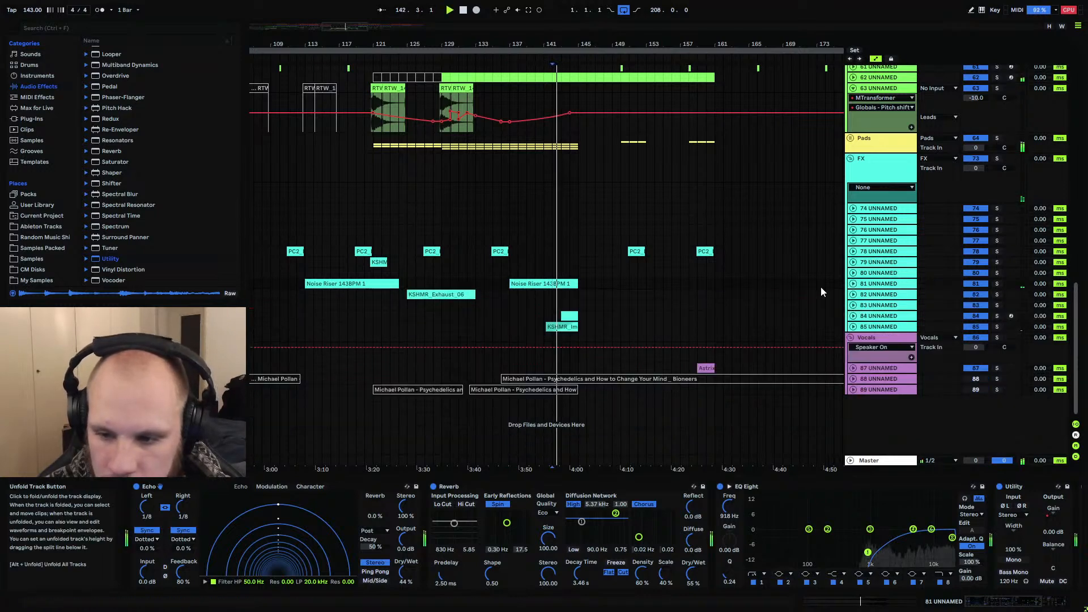
{"action": "scroll", "coordinate": [652, 265], "scroll_direction": "up", "scroll_amount": 3}
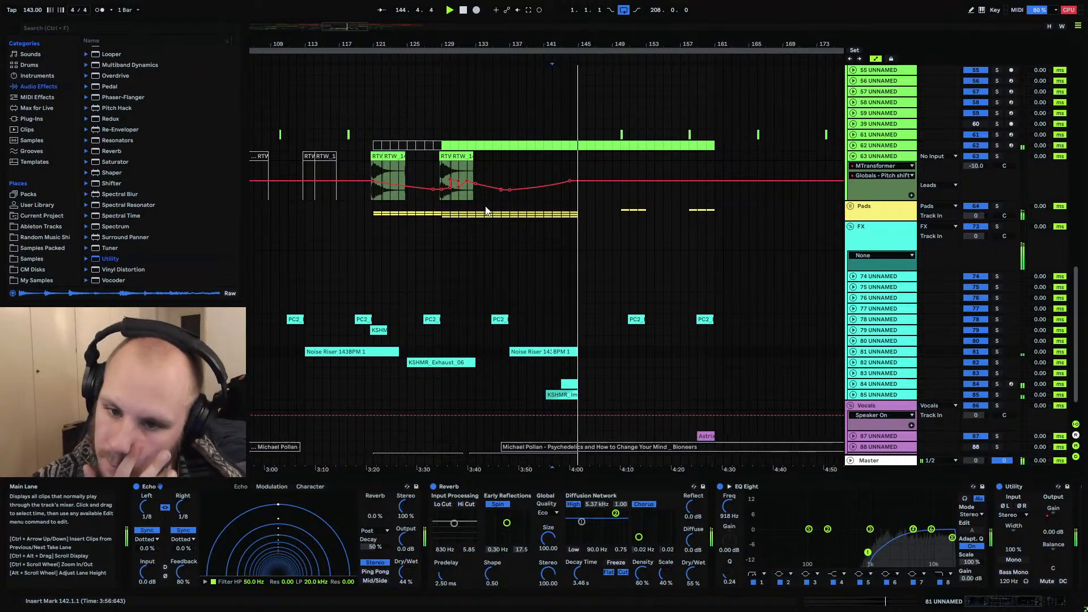
{"action": "scroll", "coordinate": [683, 209], "scroll_direction": "up", "scroll_amount": 2}
{"action": "scroll", "coordinate": [605, 213], "scroll_direction": "up", "scroll_amount": 3}
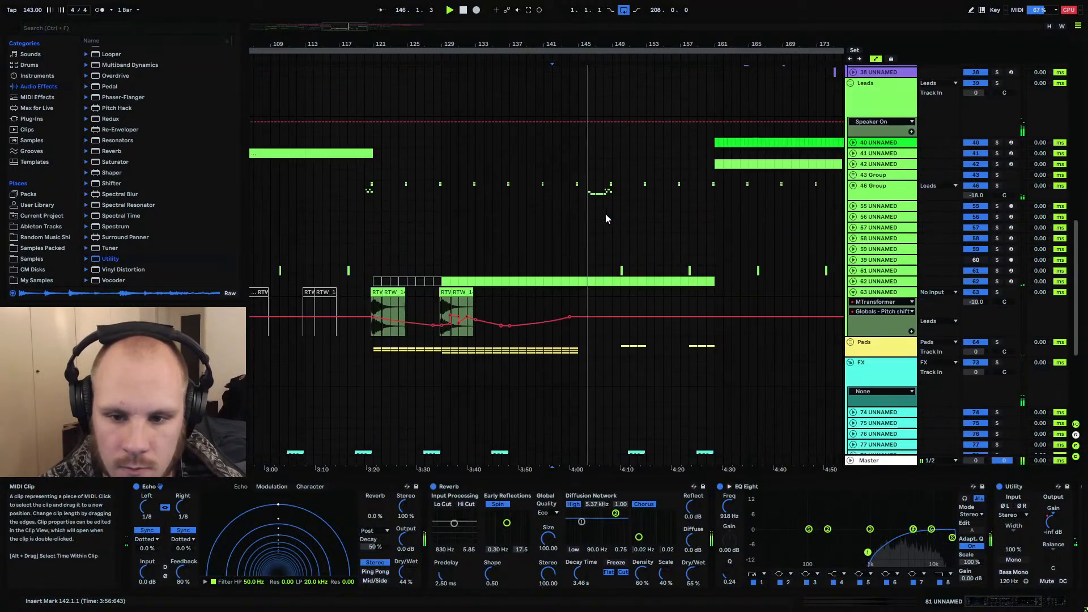
{"action": "scroll", "coordinate": [601, 215], "scroll_direction": "down", "scroll_amount": 5}
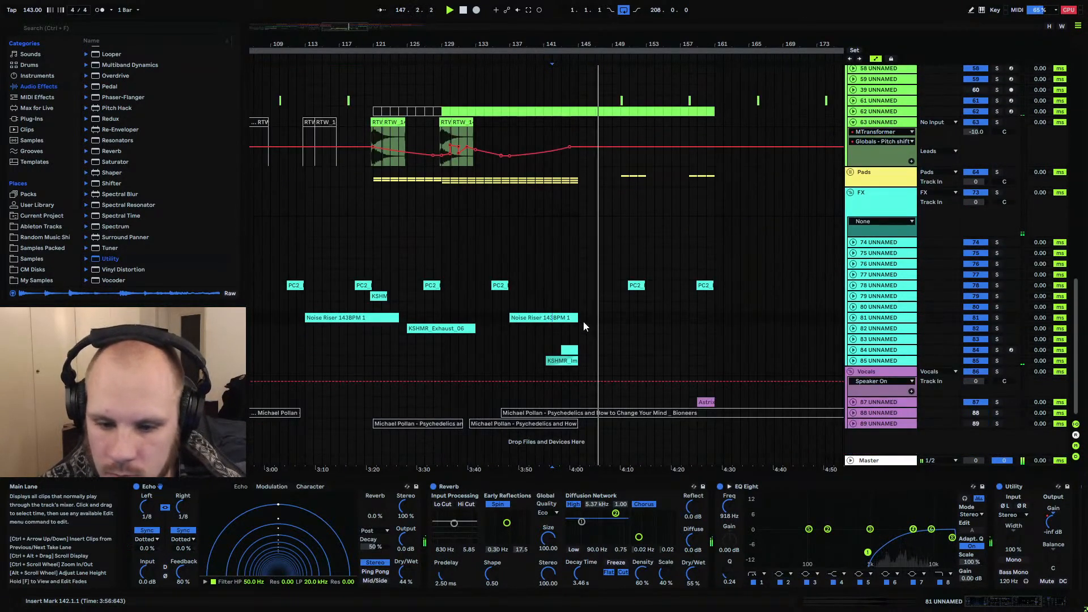
Drop track 85's Utility Gain automation to -inf dB from bar 145 to bar 161
{"action": "left_click", "coordinate": [879, 361]}
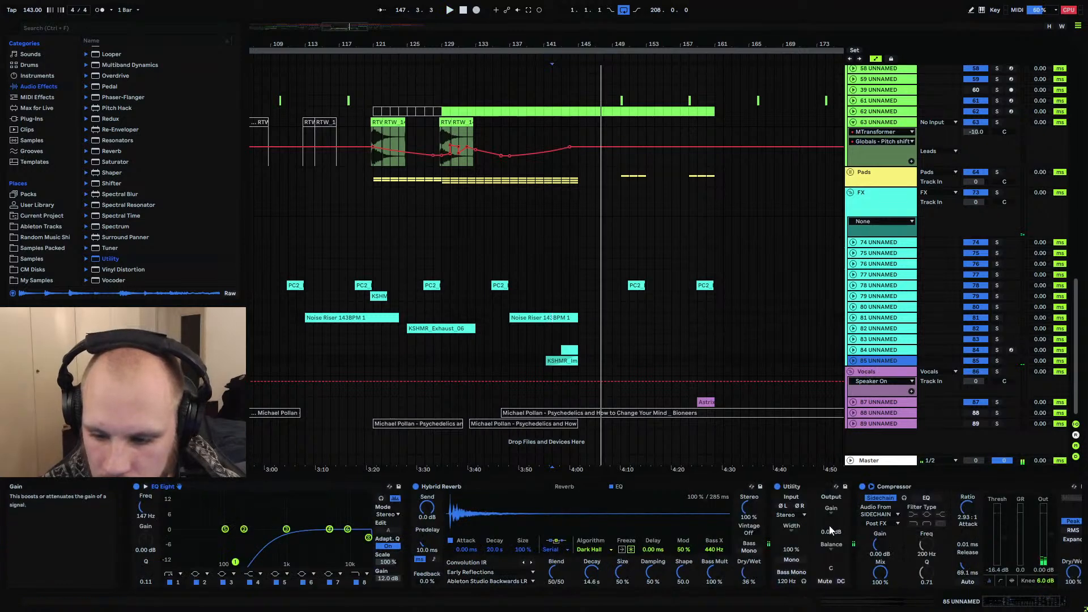
{"action": "left_click", "coordinate": [853, 361]}
{"action": "scroll", "coordinate": [604, 338], "scroll_direction": "down", "scroll_amount": 2}
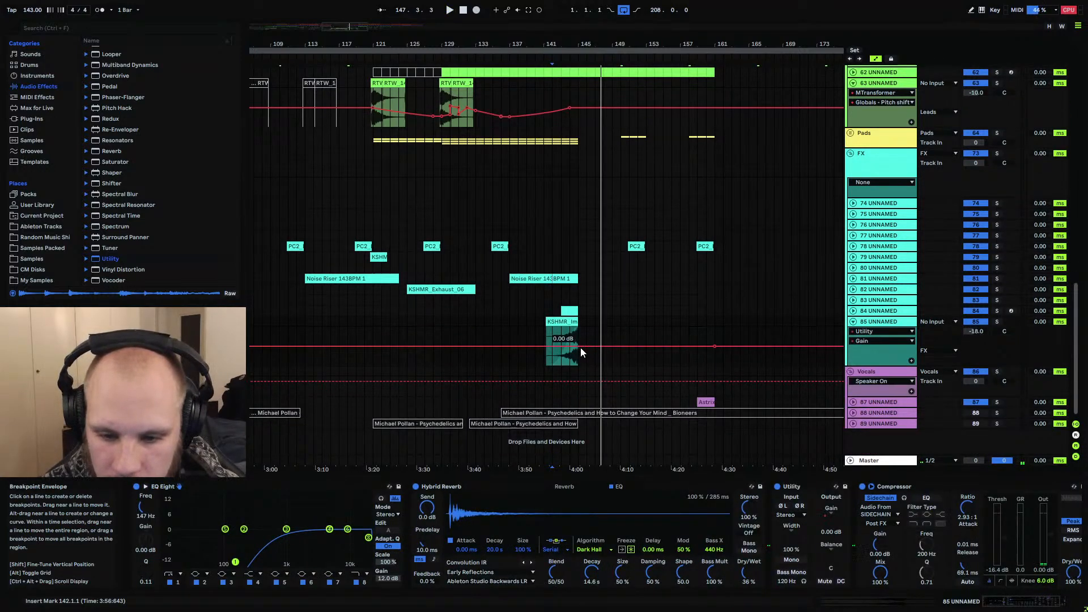
{"action": "left_click_drag", "start_coordinate": [585, 347], "coordinate": [579, 364]}
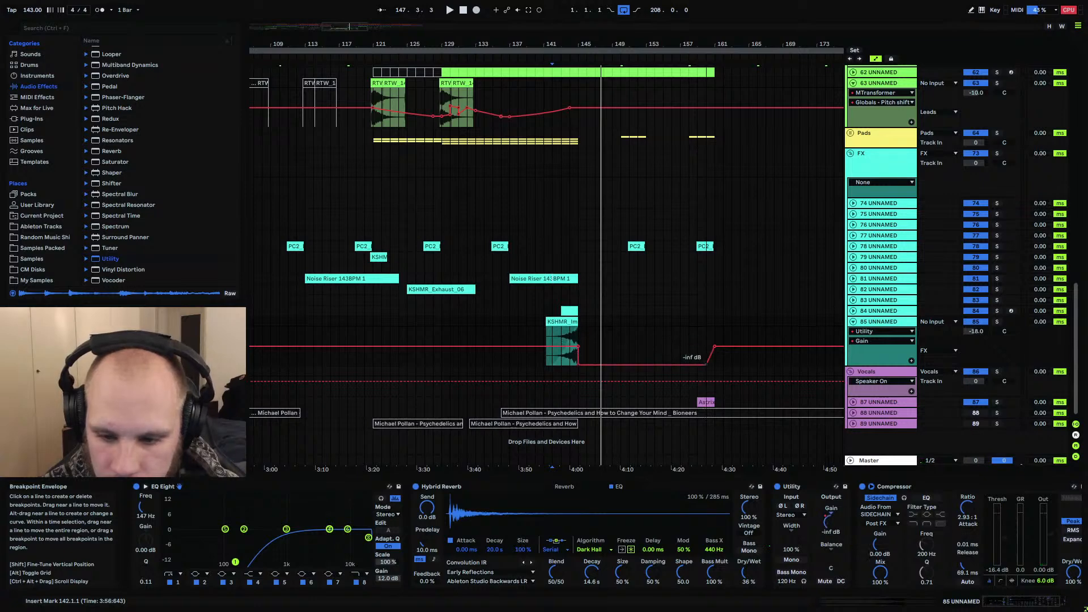
Unfold track 84 and inspect the FX, Matrix and OSC pages of its Serum instrument
{"action": "left_click", "coordinate": [853, 311]}
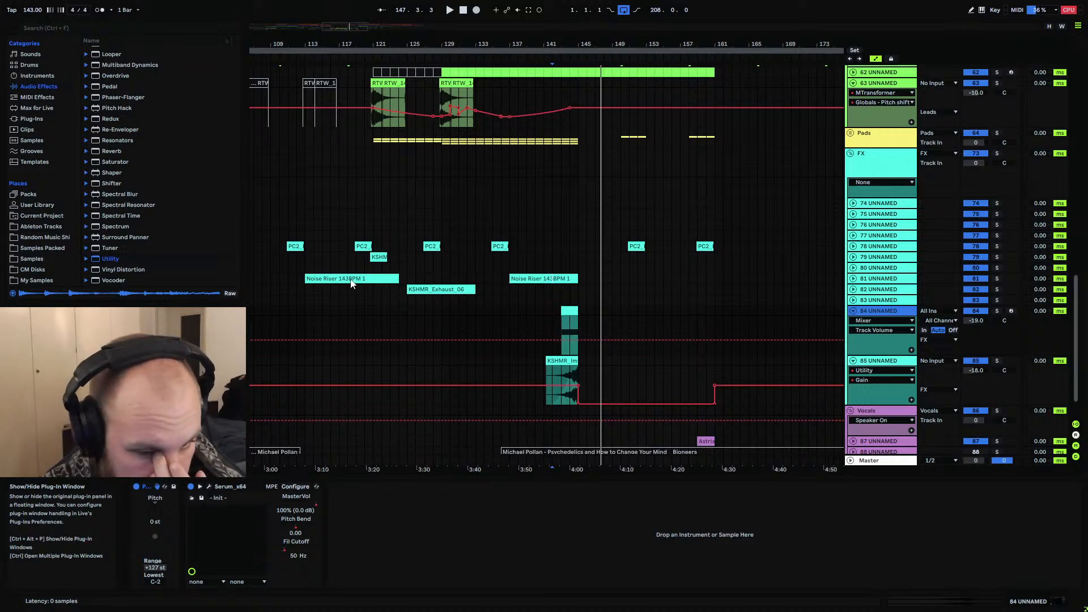
{"action": "key", "text": "ctrl+alt+p"}
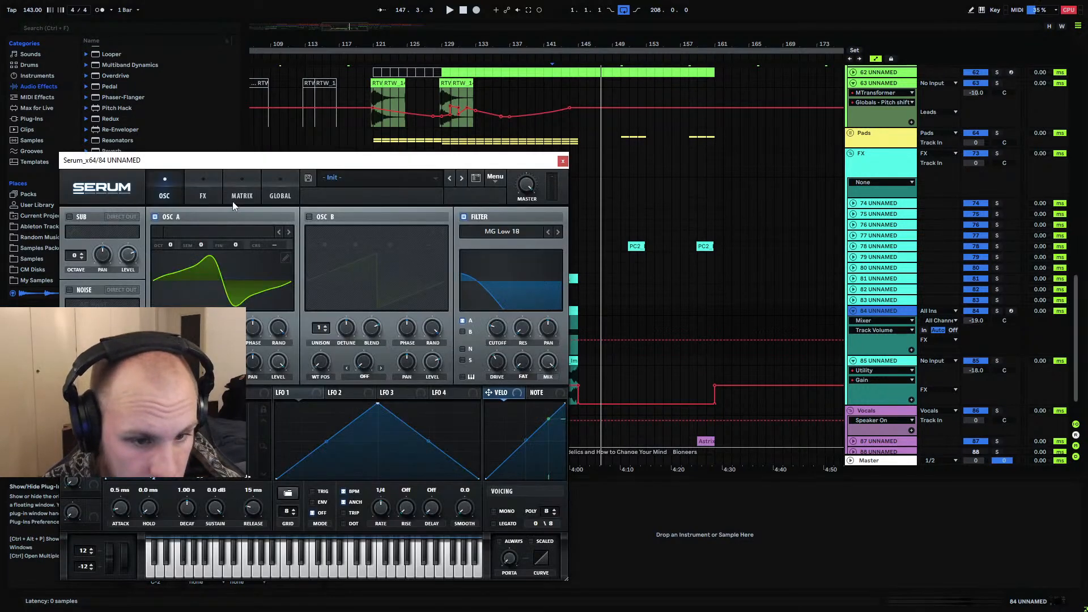
{"action": "left_click", "coordinate": [200, 196]}
{"action": "left_click", "coordinate": [240, 196]}
{"action": "left_click", "coordinate": [165, 196]}
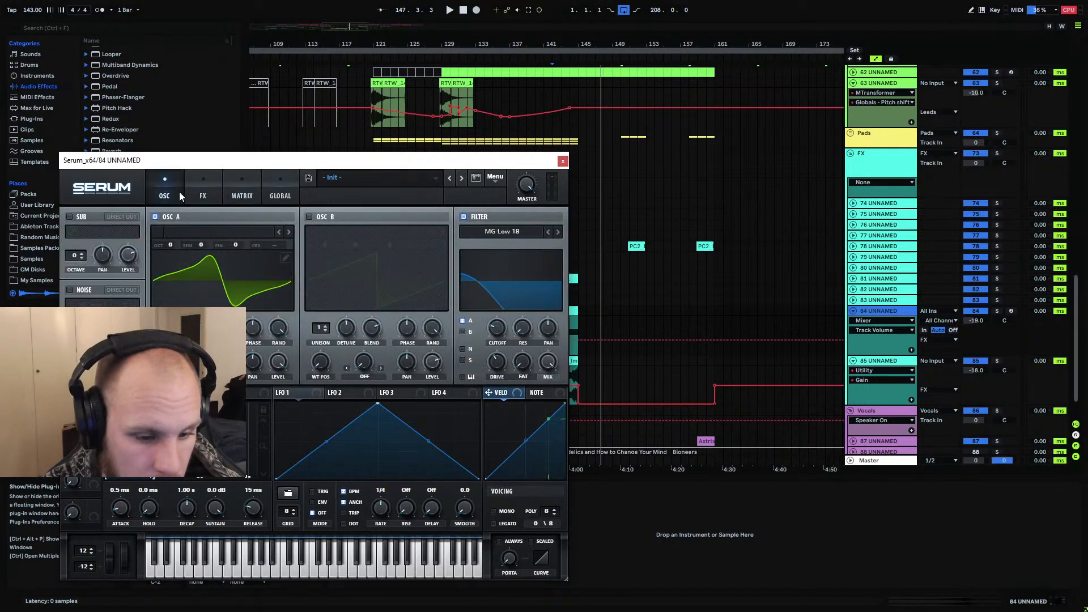
Close the Serum instrument window, play the transition from bar 143, and fold tracks 84 and 85
{"action": "left_click", "coordinate": [562, 161]}
{"action": "left_click", "coordinate": [562, 301]}
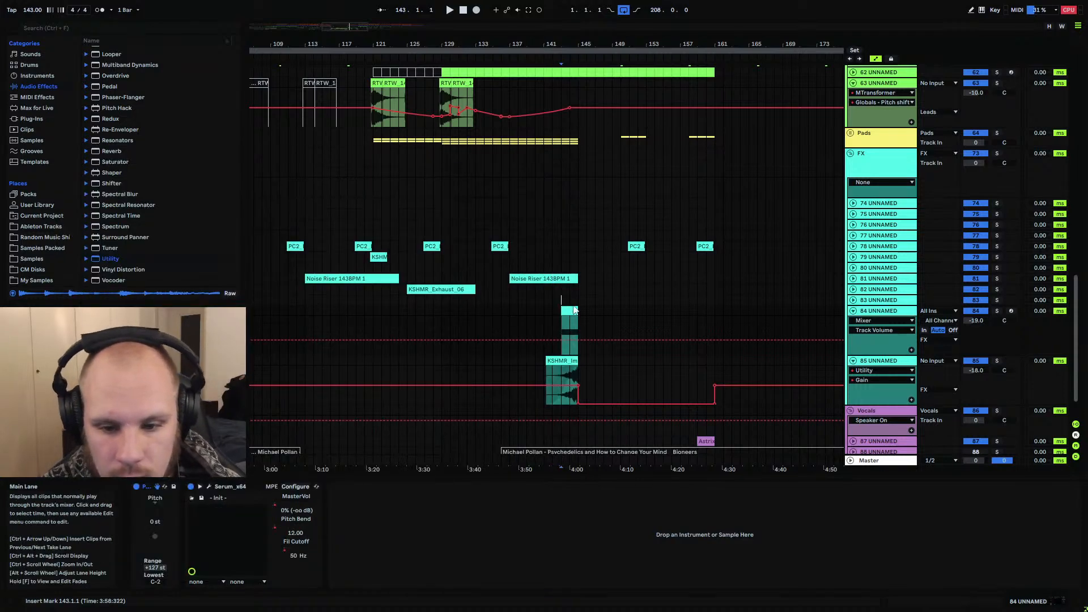
{"action": "key", "text": "space"}
{"action": "left_click", "coordinate": [853, 311]}
{"action": "left_click", "coordinate": [853, 321]}
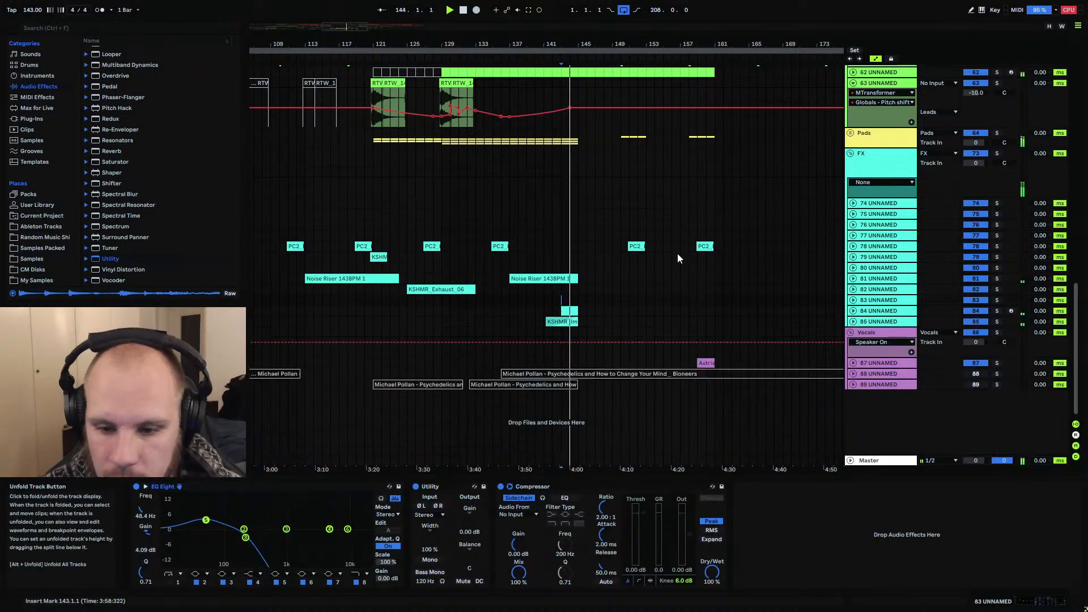
{"action": "mouse_move", "coordinate": [576, 44]}
{"action": "left_mouse_down"}
{"action": "mouse_move", "coordinate": [576, 88]}
{"action": "mouse_move", "coordinate": [590, 46]}
{"action": "left_mouse_up"}
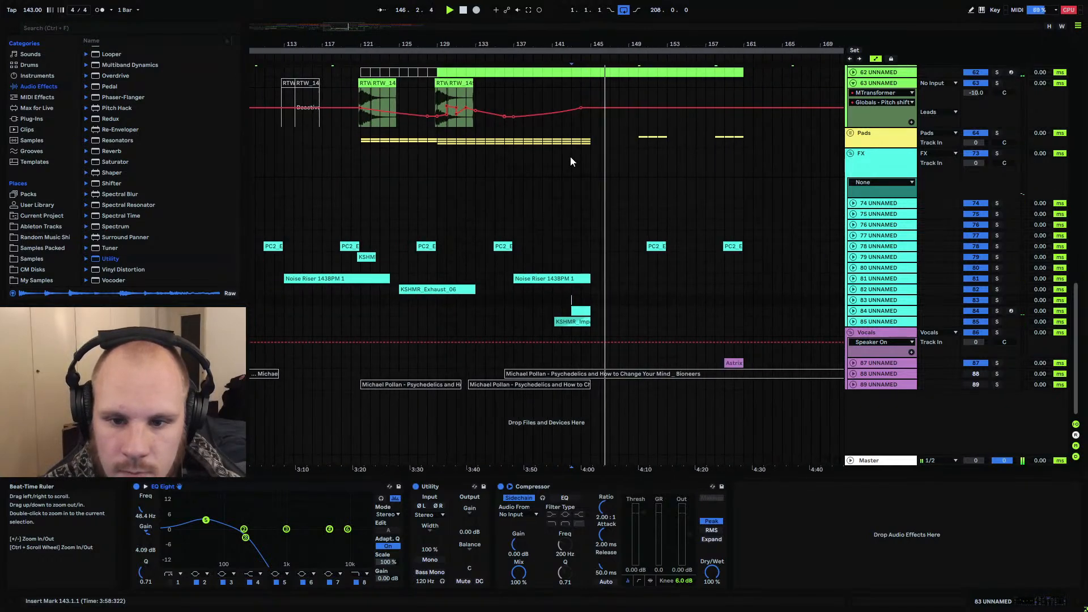
Unfold 46 Group in the leads and show the EQ Eight Output Gain automation of its nested 47 Group
{"action": "scroll", "coordinate": [567, 159], "scroll_direction": "up", "scroll_amount": 3}
{"action": "scroll", "coordinate": [564, 162], "scroll_direction": "up", "scroll_amount": 2}
{"action": "left_click", "coordinate": [508, 226]}
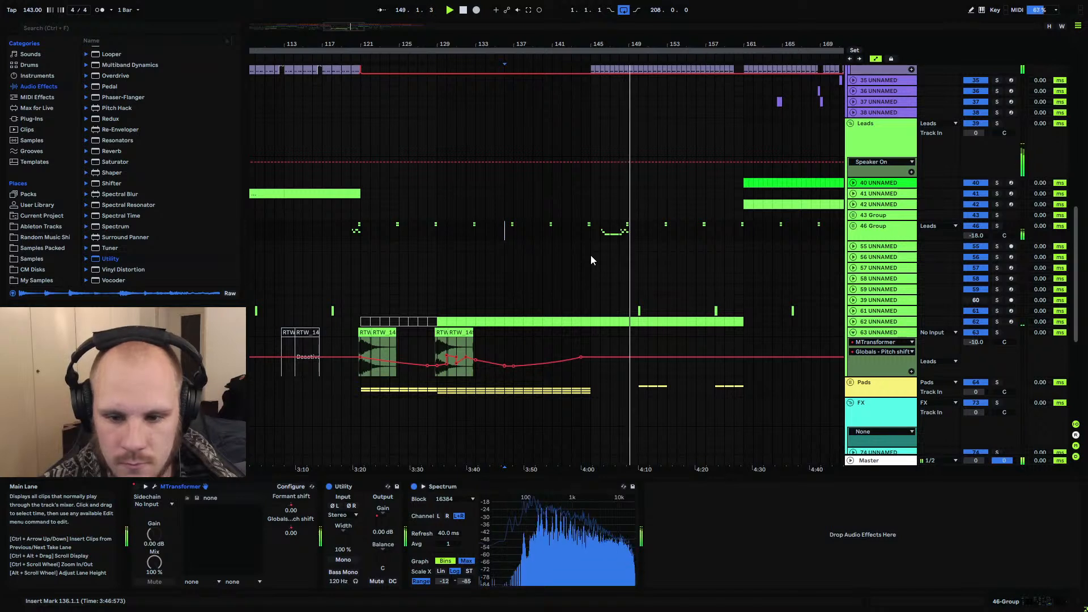
{"action": "left_click", "coordinate": [854, 226]}
{"action": "left_click", "coordinate": [882, 227]}
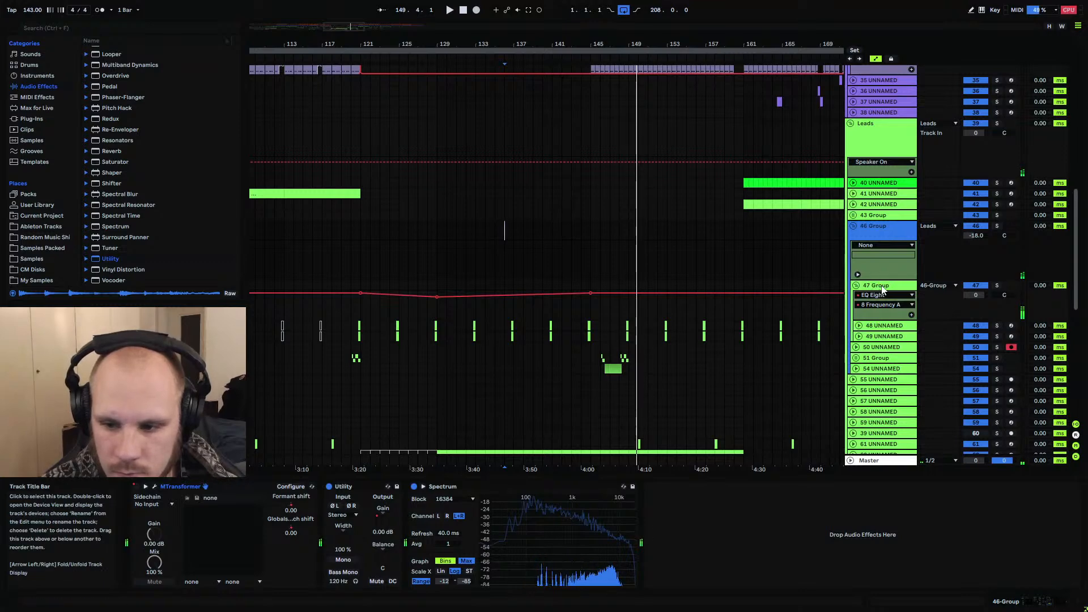
{"action": "left_click", "coordinate": [882, 286]}
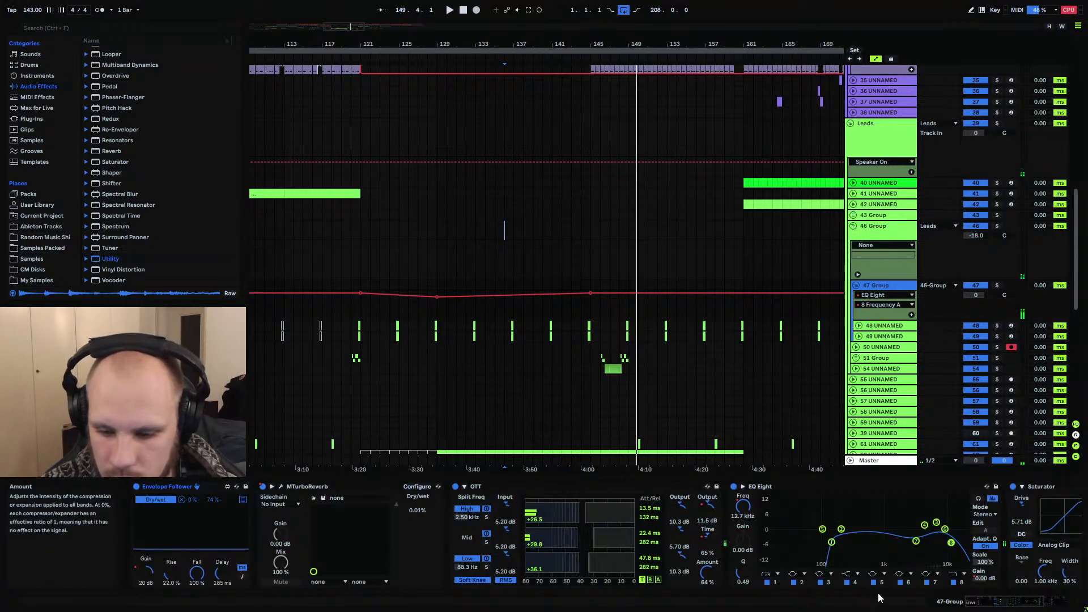
{"action": "left_click", "coordinate": [985, 578]}
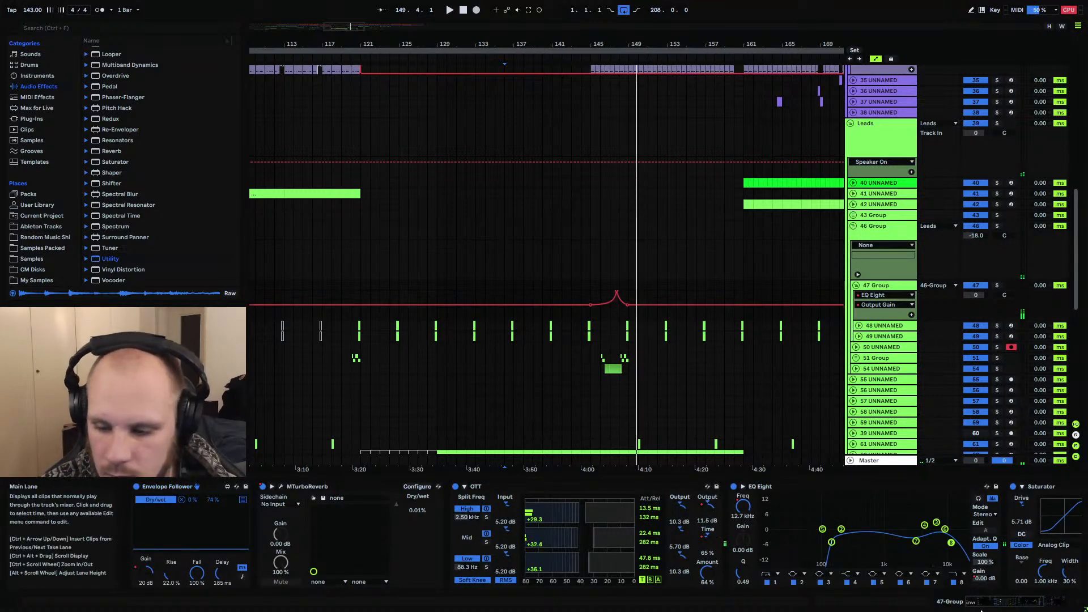
Draw a narrow dip to -12 dB in 47 Group's Output Gain automation over the end of the note just before bar 145
{"action": "left_click_drag", "start_coordinate": [589, 44], "coordinate": [583, 318]}
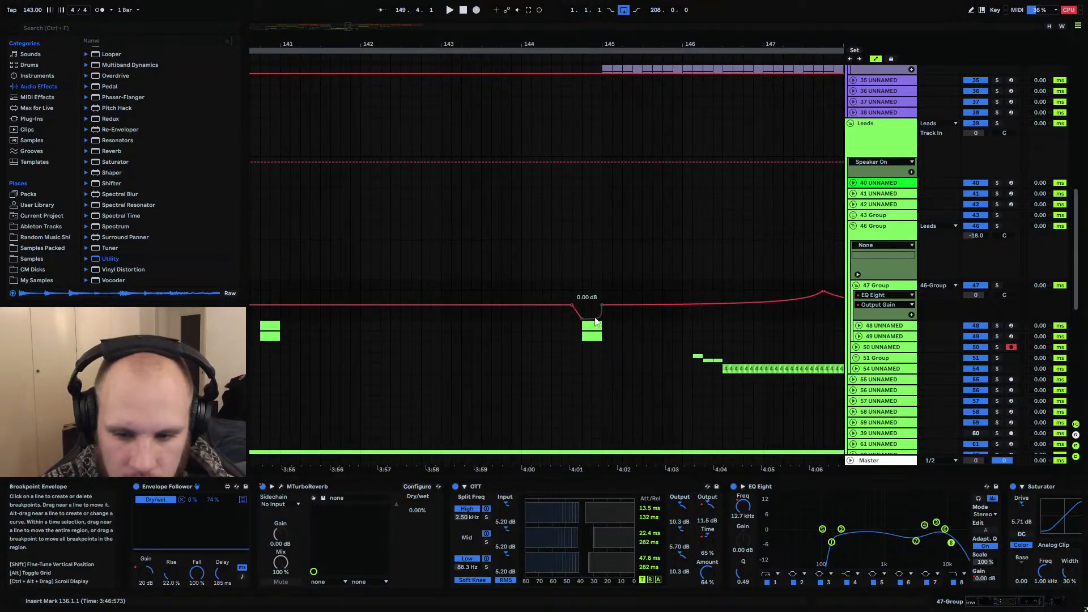
{"action": "left_click_drag", "start_coordinate": [487, 55], "coordinate": [488, 25]}
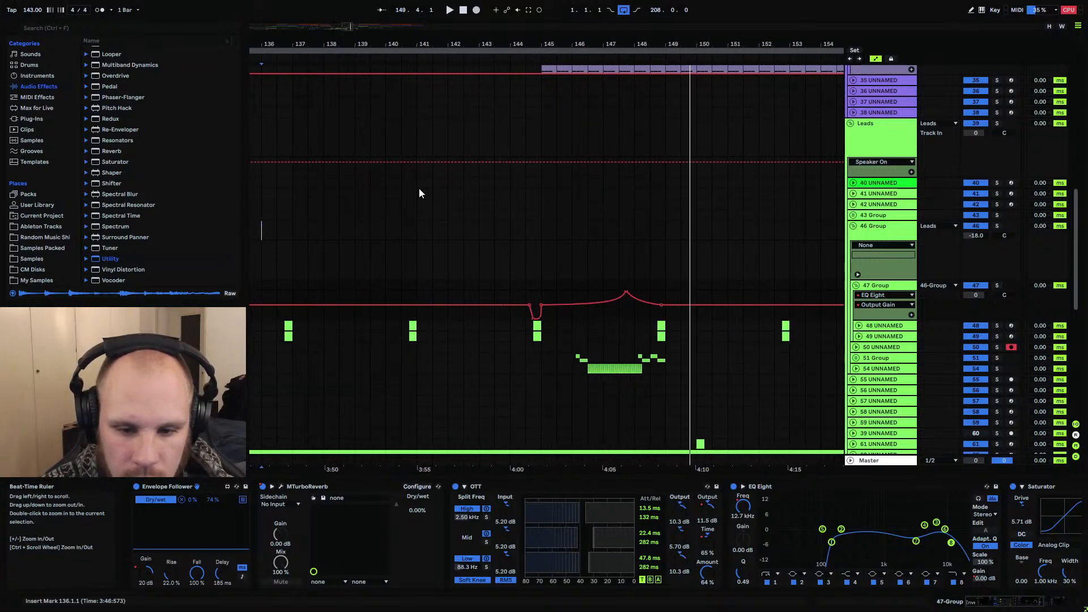
{"action": "left_click_drag", "start_coordinate": [548, 44], "coordinate": [547, 85]}
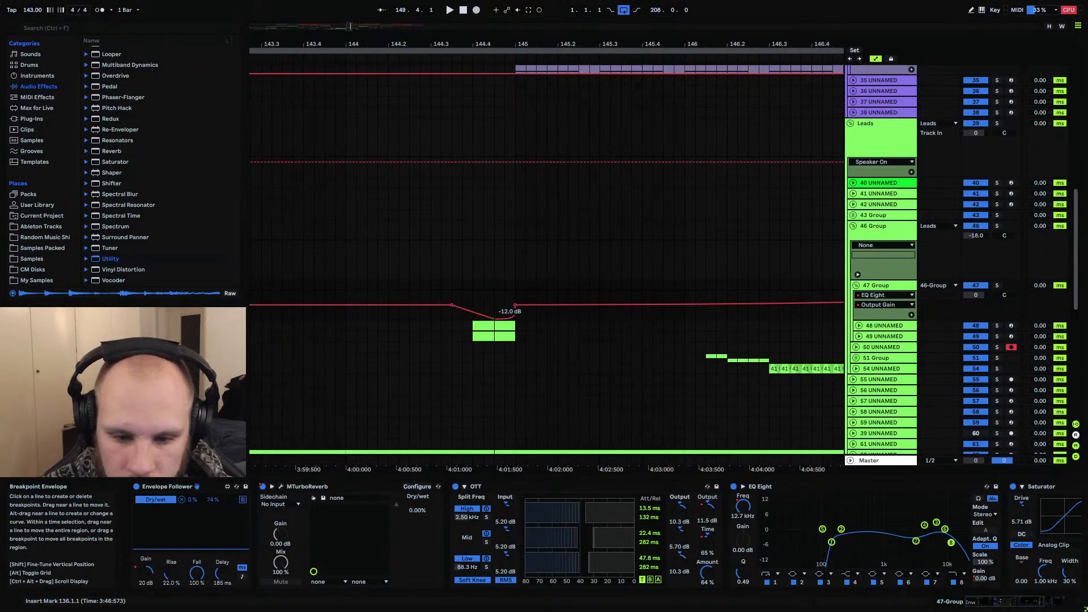
{"action": "left_click_drag", "start_coordinate": [450, 305], "coordinate": [494, 305]}
{"action": "left_click_drag", "start_coordinate": [480, 43], "coordinate": [612, 3]}
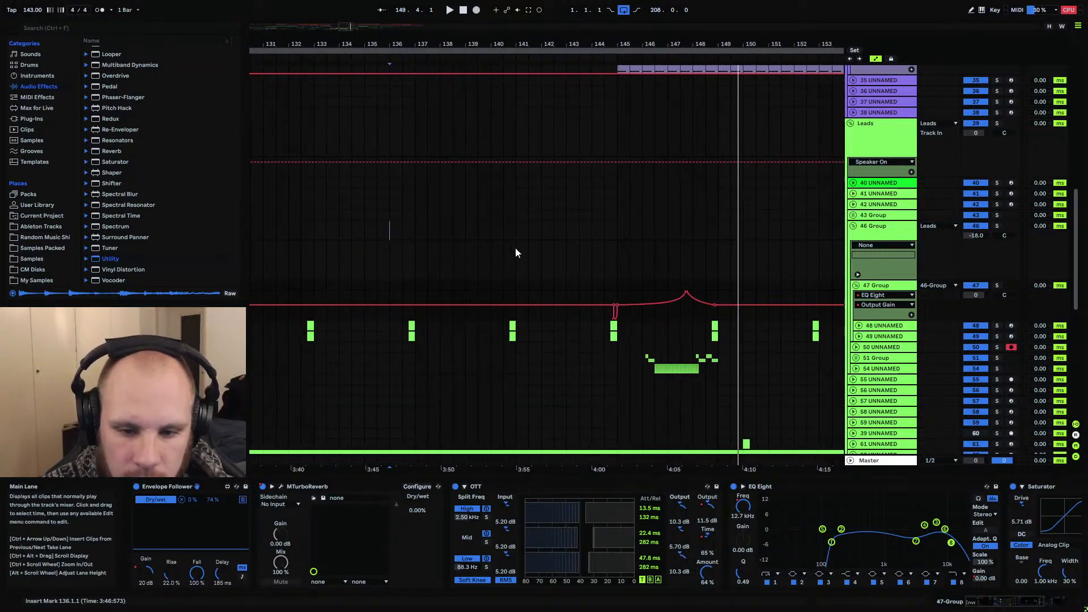
Play the arrangement from bar 136 through the transition to check the lead's Output Gain dip
{"action": "left_click", "coordinate": [403, 284]}
{"action": "key", "text": "space"}
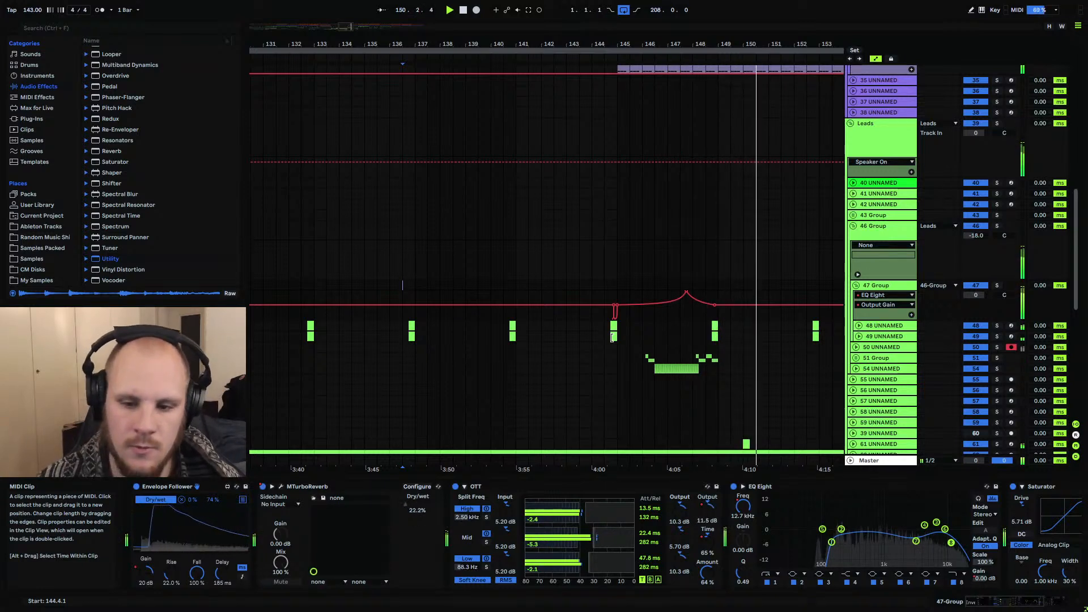
{"action": "key", "text": "space"}
Arm the MASTER RECORDING track and record the master output from bar 136 to about bar 150
{"action": "scroll", "coordinate": [547, 269], "scroll_direction": "up", "scroll_amount": 10}
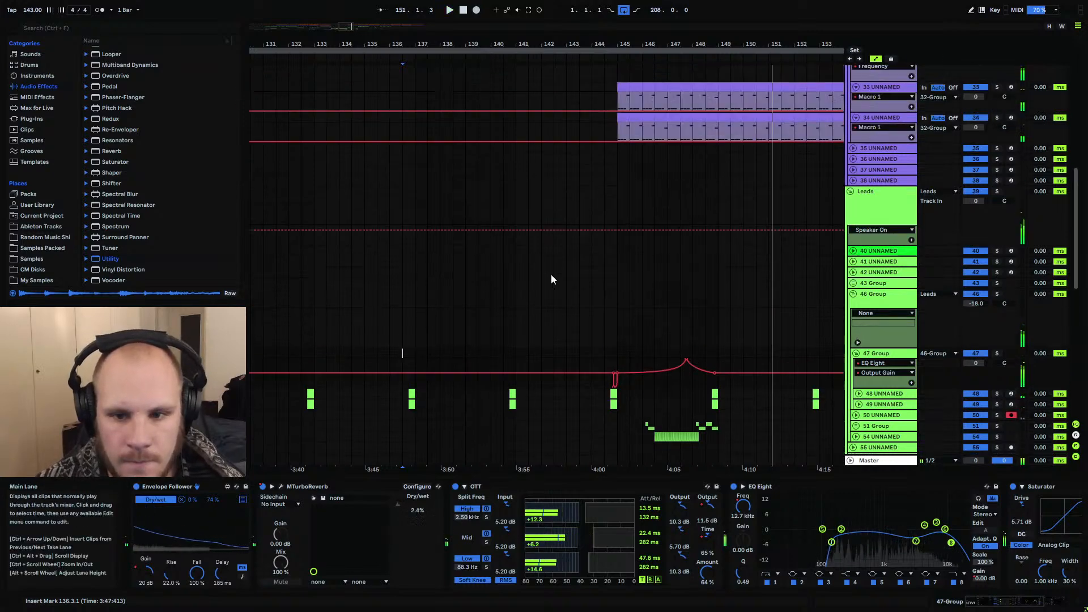
{"action": "scroll", "coordinate": [545, 263], "scroll_direction": "up", "scroll_amount": 4}
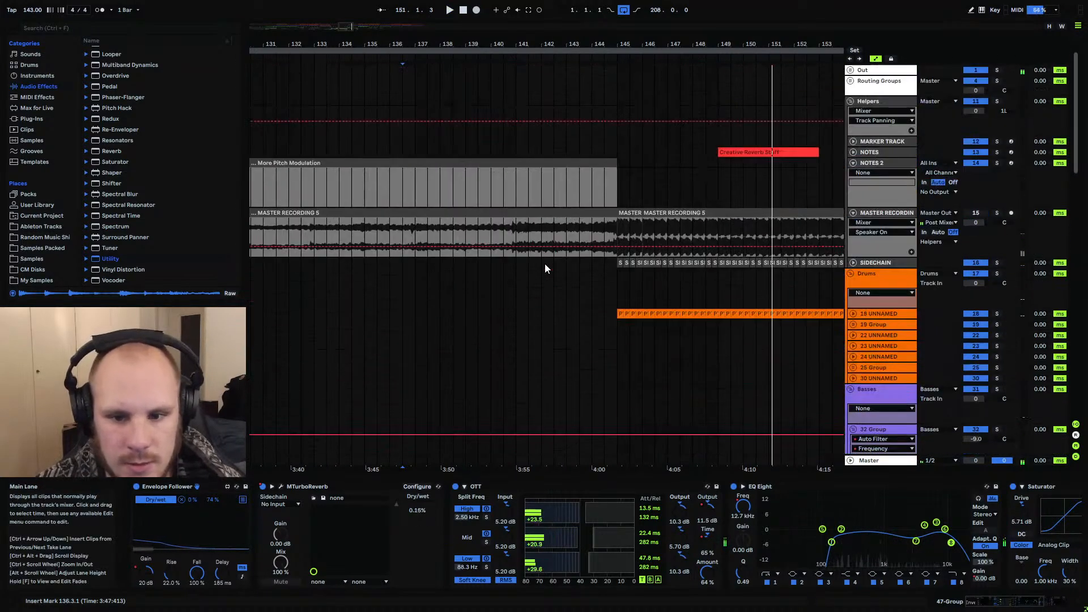
{"action": "left_click", "coordinate": [416, 228]}
{"action": "left_click", "coordinate": [1011, 213]}
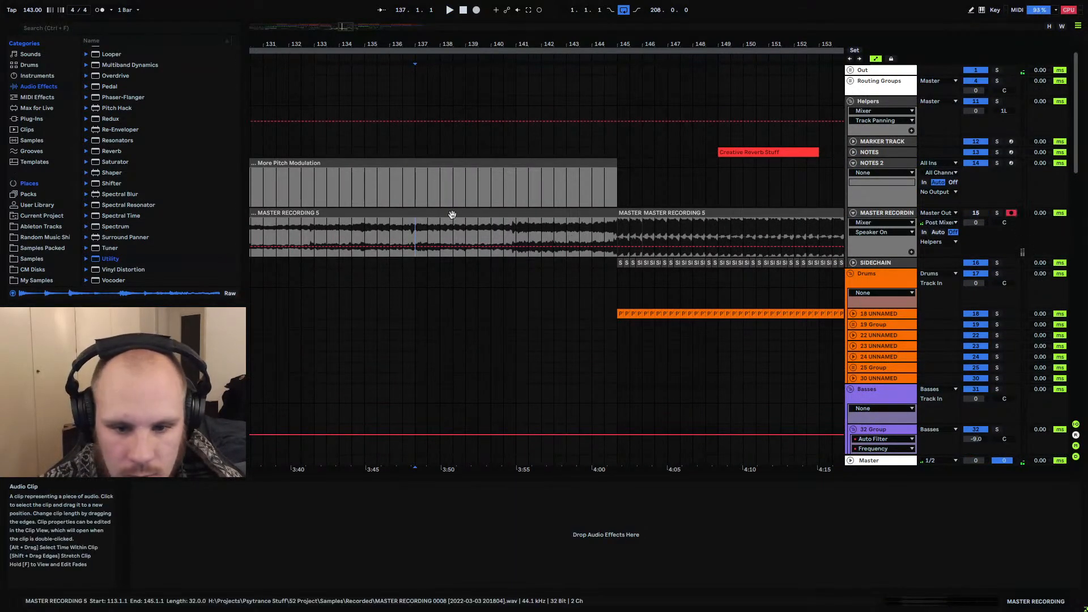
{"action": "left_click", "coordinate": [408, 229]}
{"action": "left_click", "coordinate": [476, 10]}
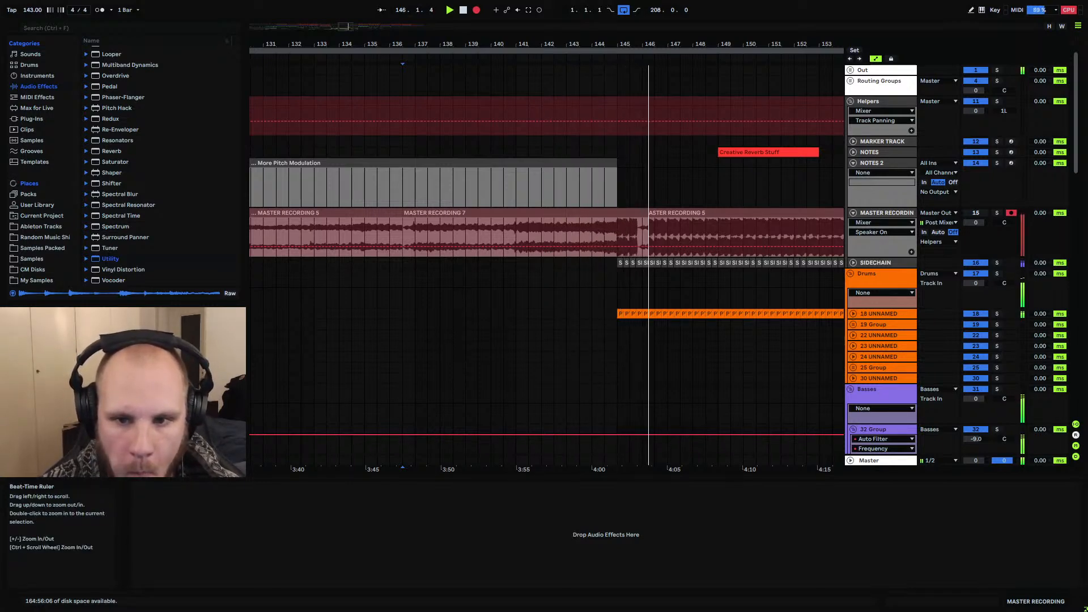
{"action": "left_click_drag", "start_coordinate": [616, 44], "coordinate": [617, 14]}
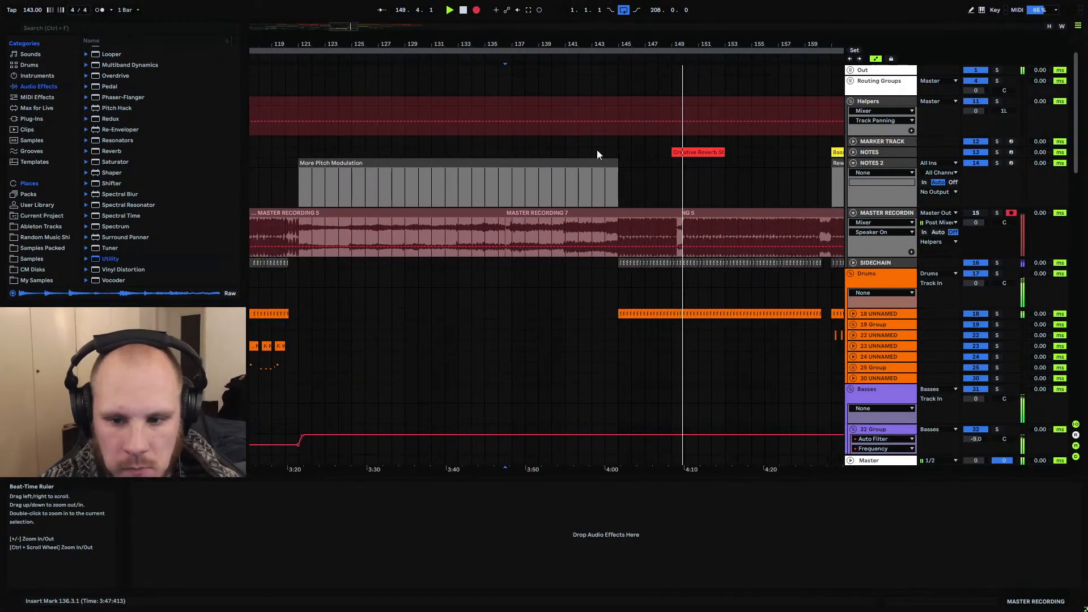
{"action": "key", "text": "space"}
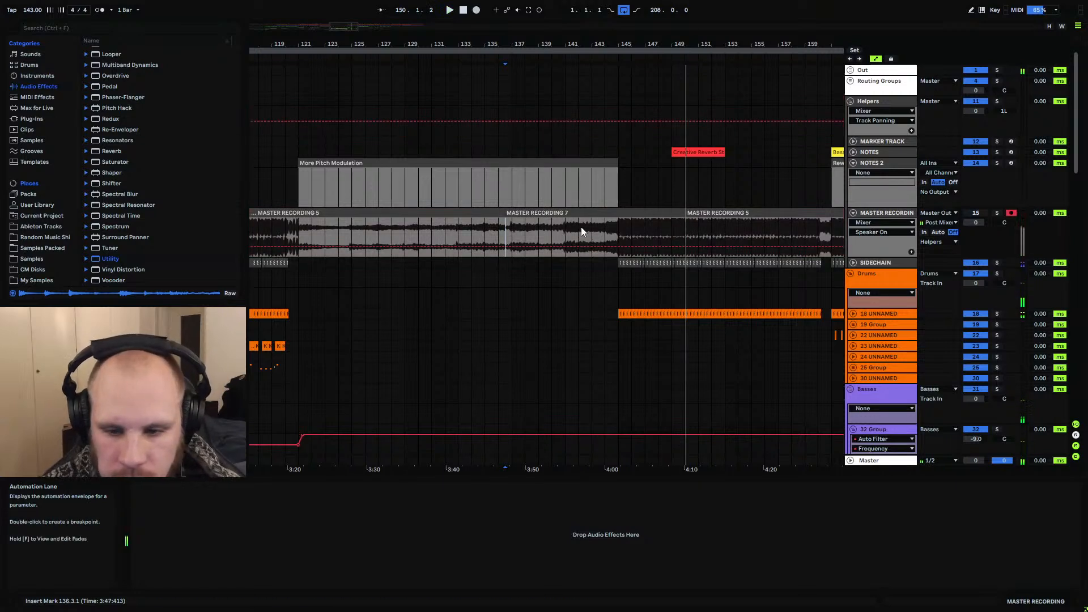
Place the insert marker at bar 145 and group FX tracks 84 and 85
{"action": "scroll", "coordinate": [580, 226], "scroll_direction": "down", "scroll_amount": 4}
{"action": "scroll", "coordinate": [579, 284], "scroll_direction": "down", "scroll_amount": 1}
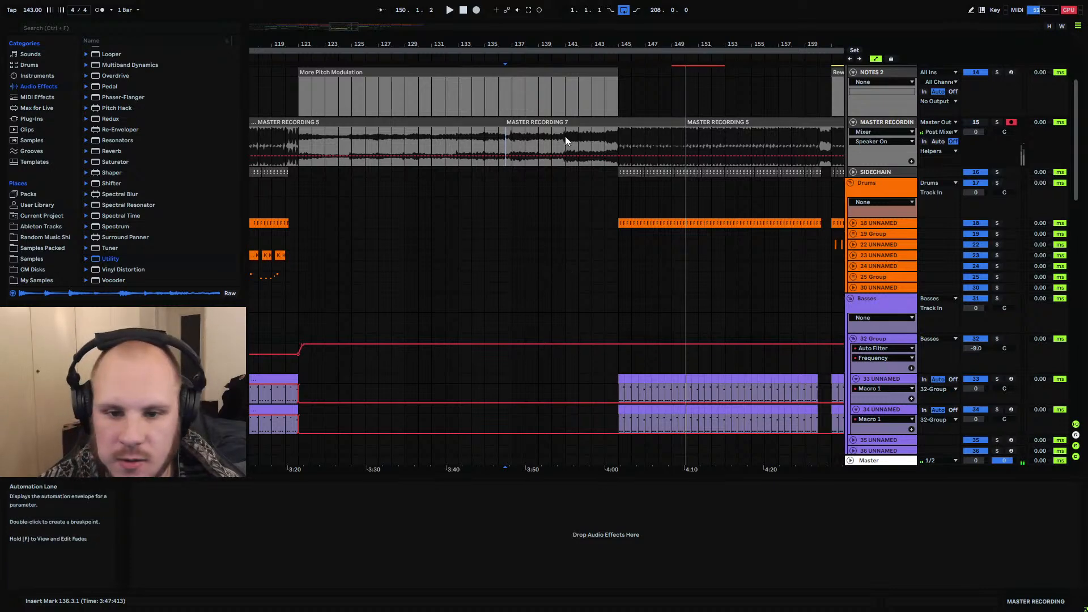
{"action": "left_click_drag", "start_coordinate": [566, 138], "coordinate": [618, 142]}
{"action": "scroll", "coordinate": [585, 301], "scroll_direction": "down", "scroll_amount": 15}
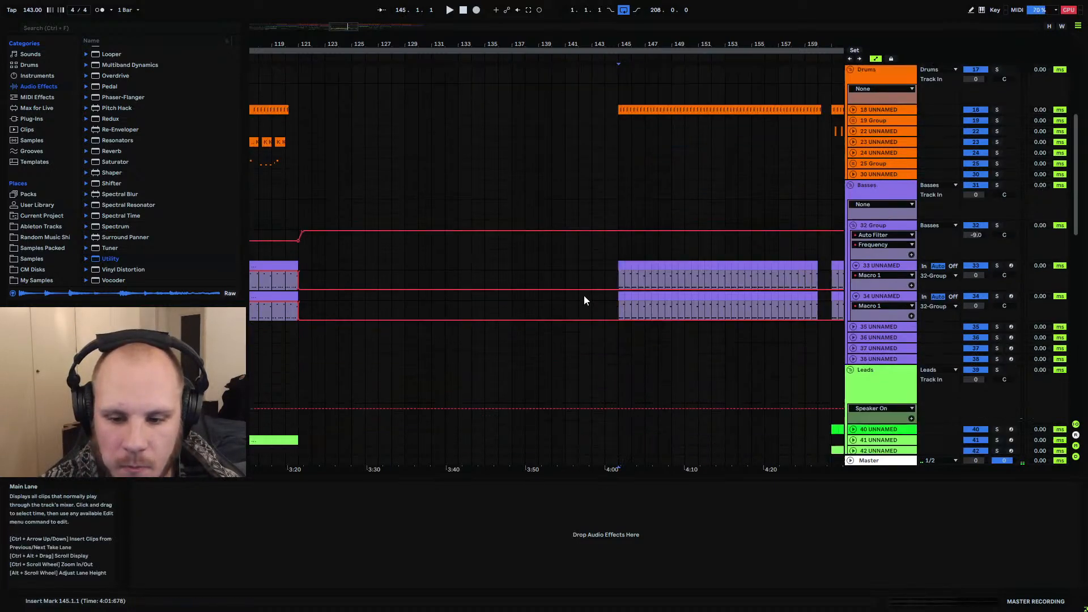
{"action": "scroll", "coordinate": [585, 300], "scroll_direction": "down", "scroll_amount": 8}
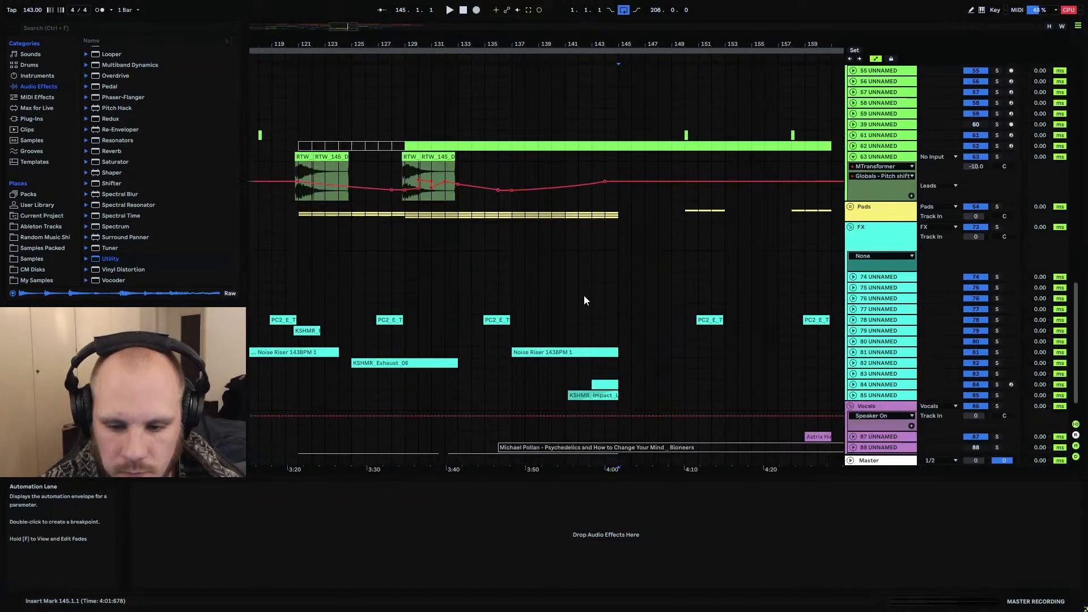
{"action": "left_click", "coordinate": [877, 361]}
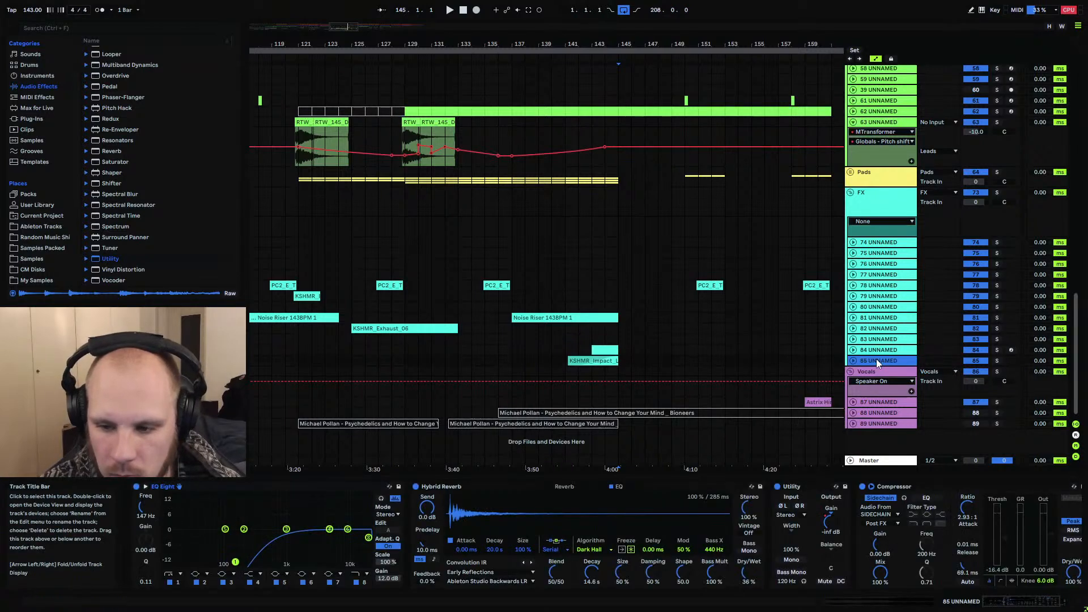
{"action": "left_click", "coordinate": [876, 352], "text": "shift"}
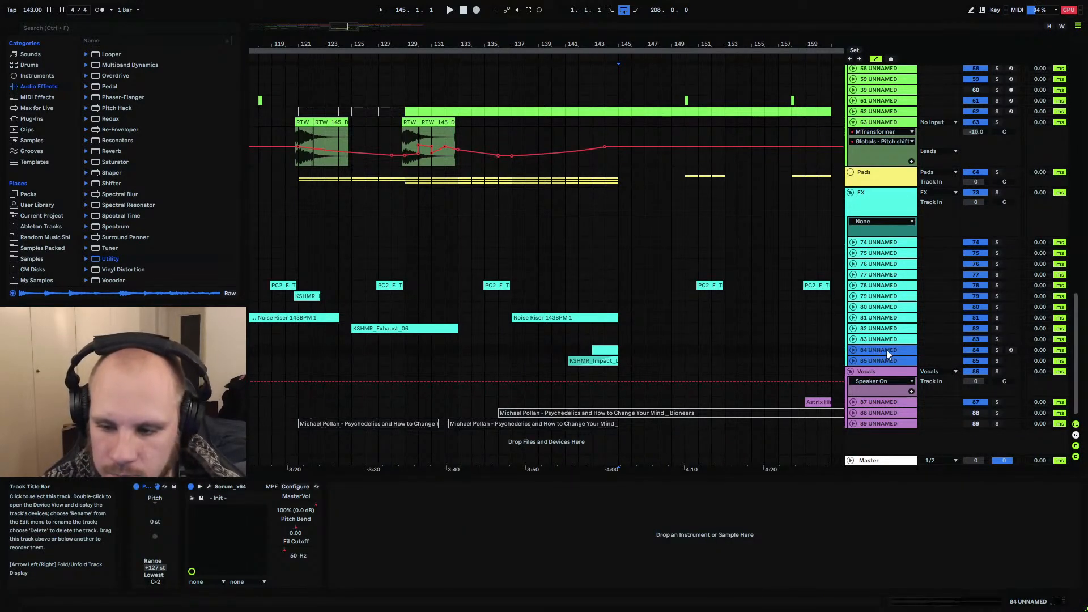
{"action": "key", "text": "ctrl+g"}
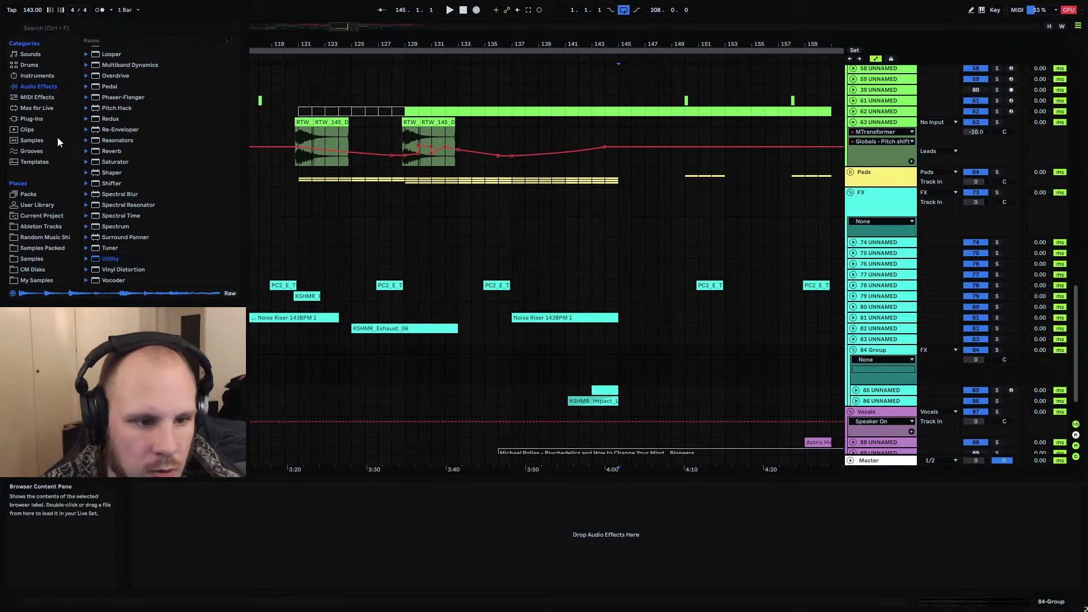
Add EQ Eight to 84 Group, automate filter 1's frequency to rise from bar 143 to about 345 Hz at bar 145, and audition it
{"action": "scroll", "coordinate": [105, 116], "scroll_direction": "up", "scroll_amount": 8}
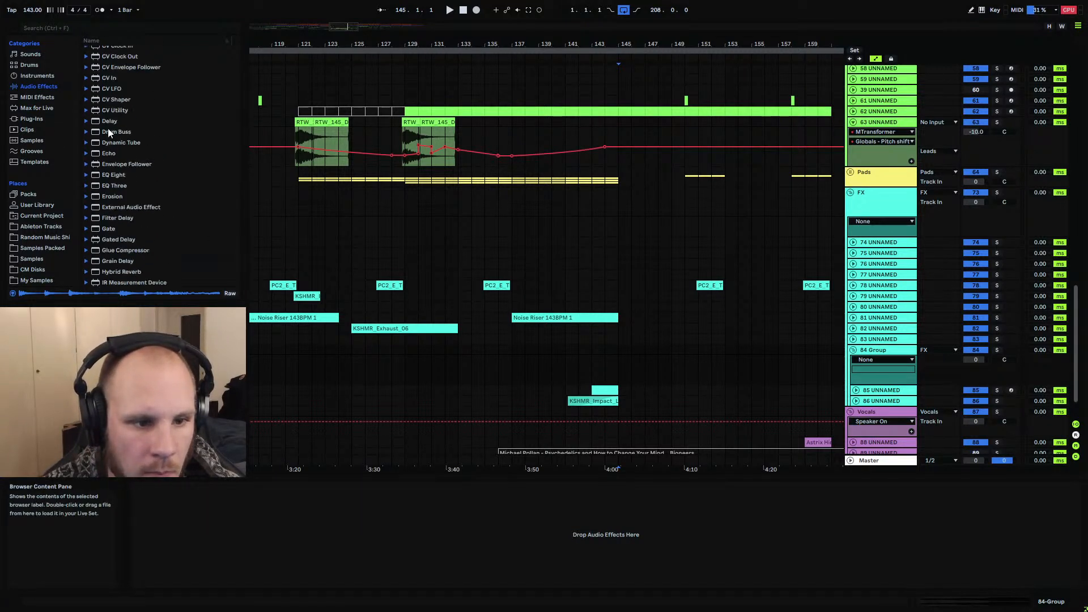
{"action": "left_click_drag", "start_coordinate": [114, 175], "coordinate": [508, 324]}
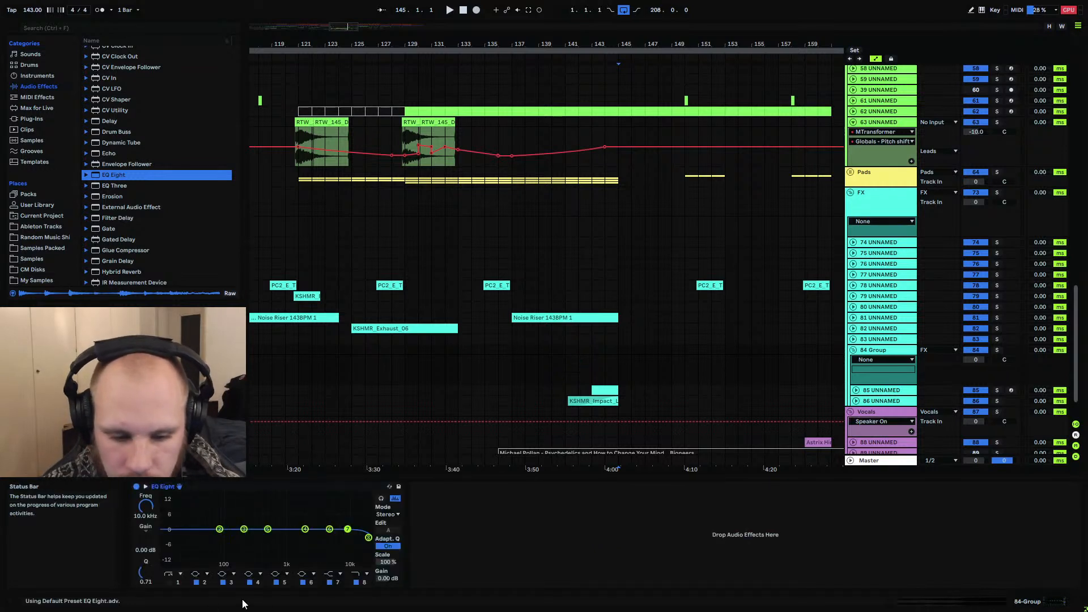
{"action": "left_click", "coordinate": [172, 582]}
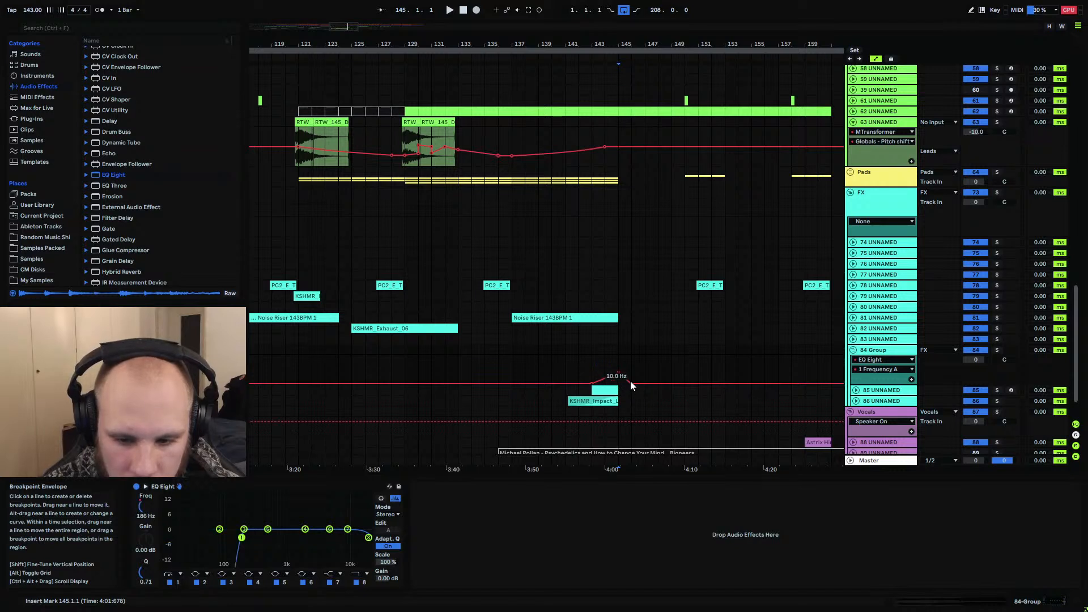
{"action": "left_click_drag", "start_coordinate": [625, 376], "coordinate": [619, 371]}
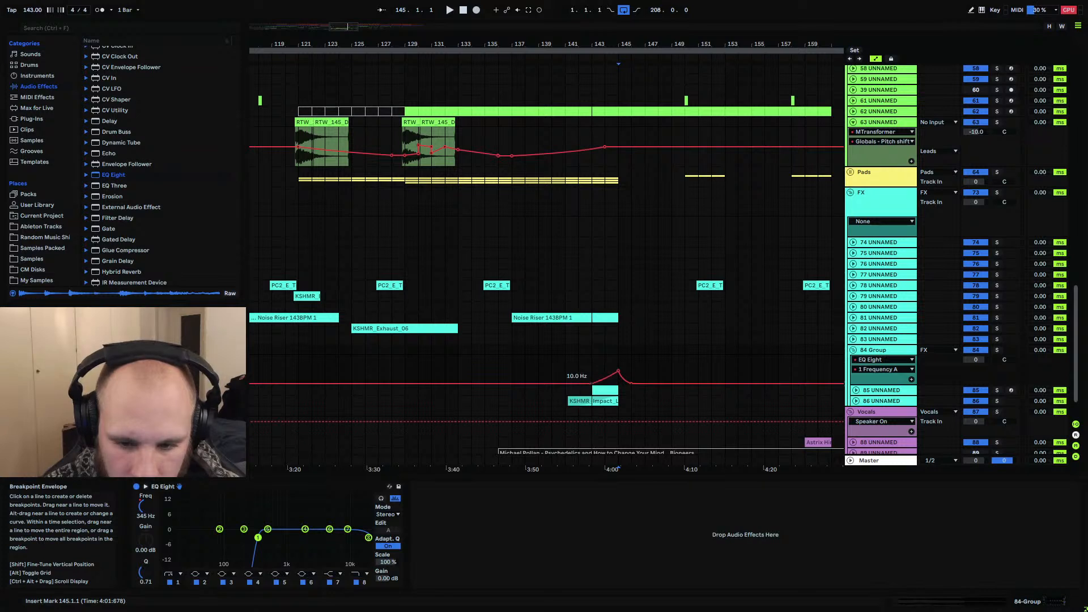
{"action": "left_click", "coordinate": [592, 365]}
{"action": "key", "text": "space"}
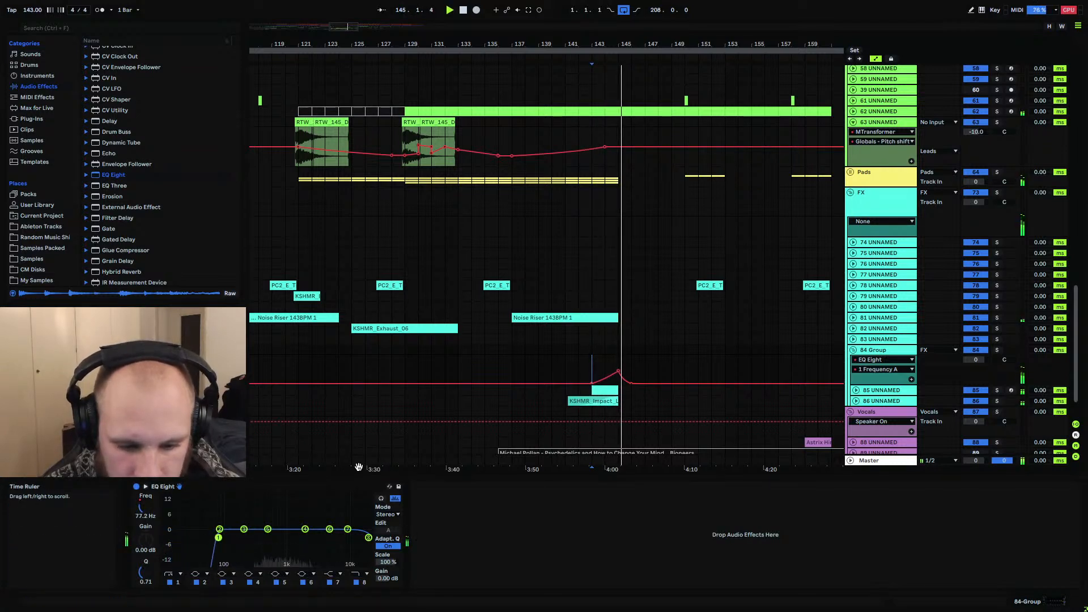
Copy 84 Group's EQ Eight, group the pads' 69 Group with track 72, and paste the EQ onto the new group
{"action": "left_click", "coordinate": [230, 488]}
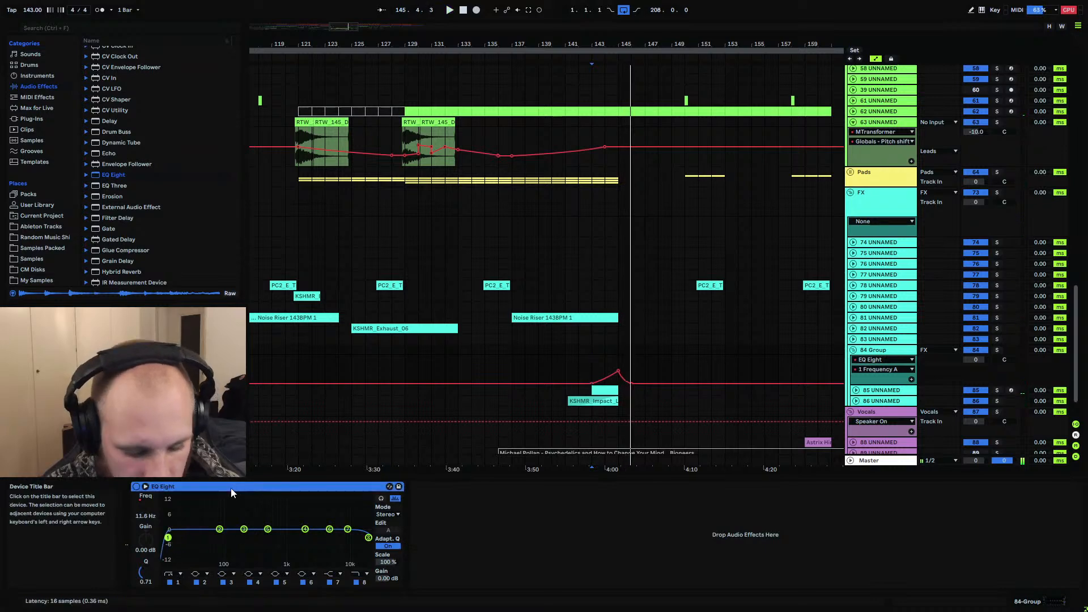
{"action": "left_click", "coordinate": [850, 171]}
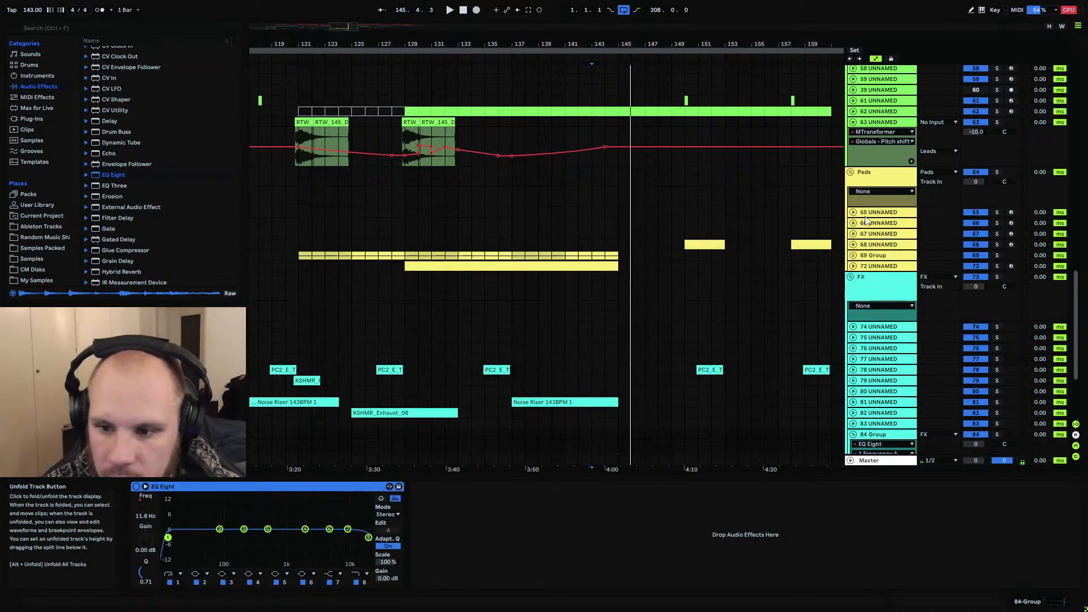
{"action": "left_click", "coordinate": [873, 256]}
{"action": "left_click", "coordinate": [877, 266], "text": "shift"}
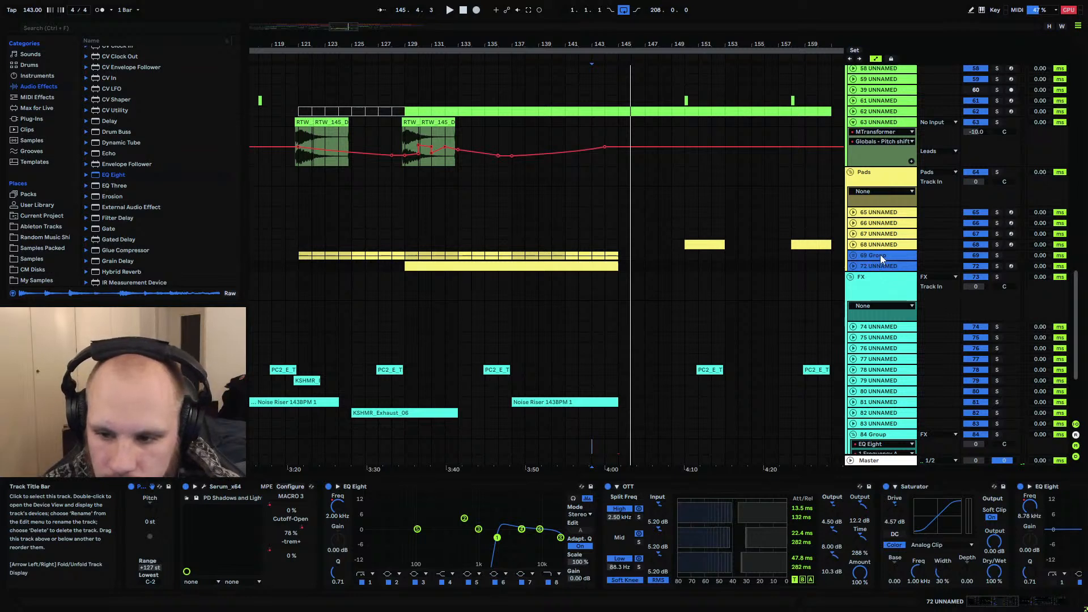
{"action": "key", "text": "ctrl+g"}
{"action": "left_click", "coordinate": [486, 499]}
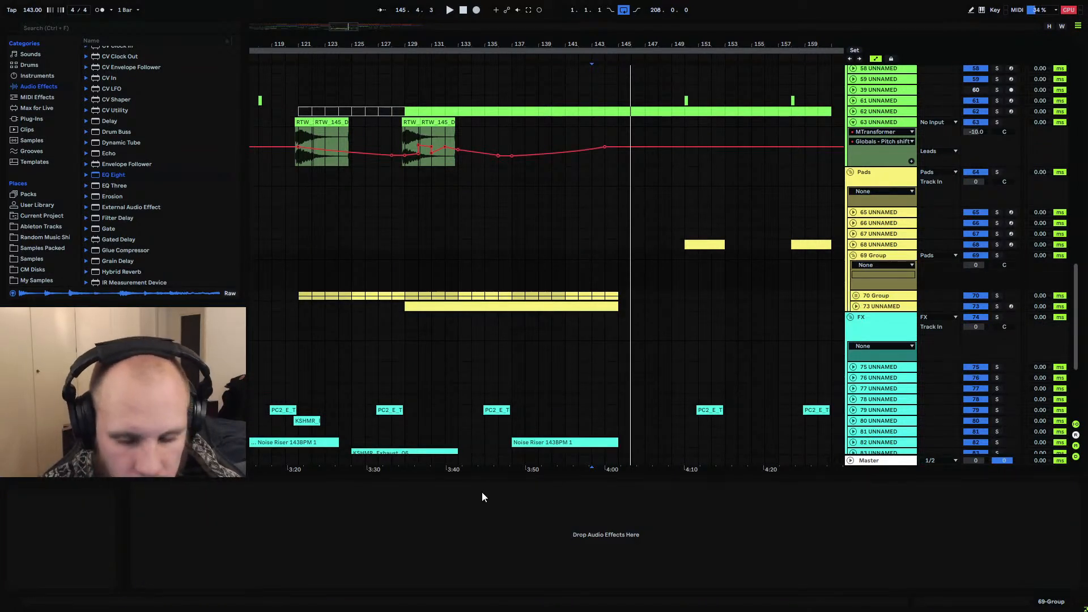
{"action": "key", "text": "ctrl+v"}
Reshape 69 Group's EQ Eight filter 1 frequency automation into a curved rise from bar 141 to a higher peak at bar 145 while auditioning it
{"action": "left_click", "coordinate": [565, 279]}
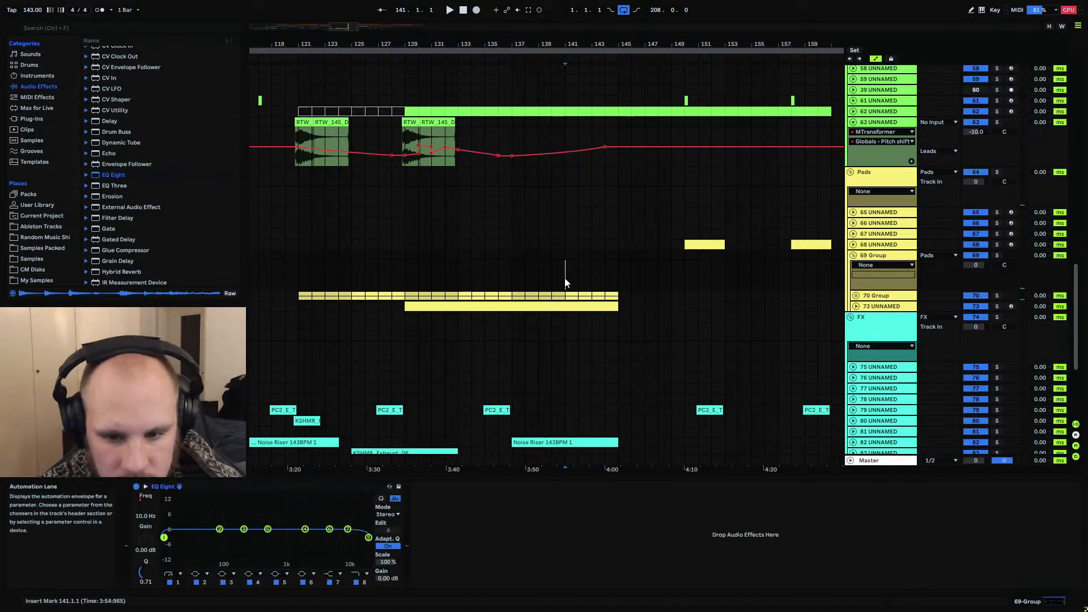
{"action": "key", "text": "space"}
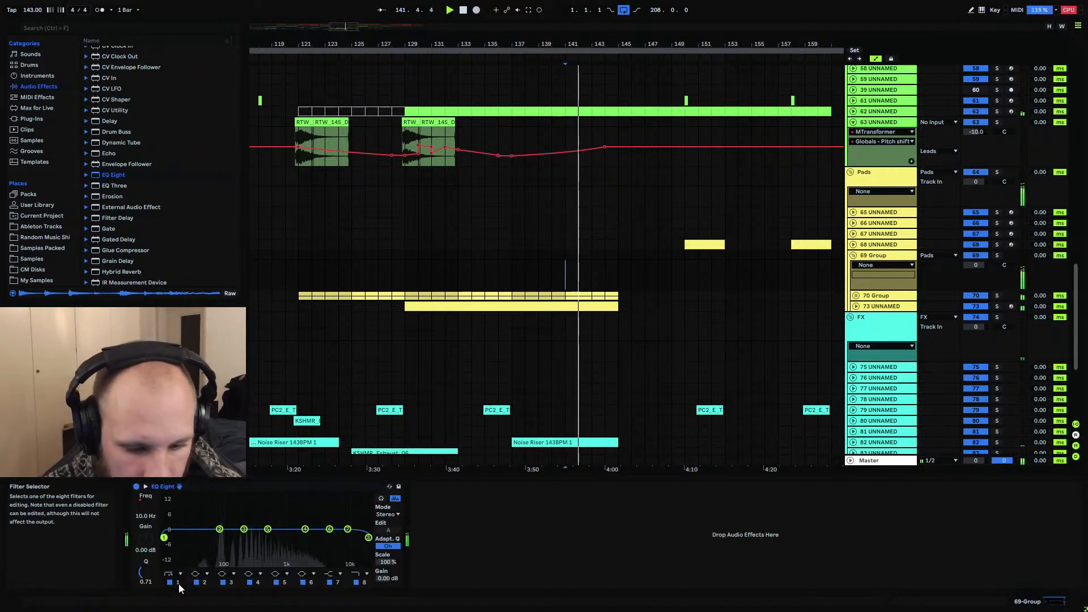
{"action": "left_click", "coordinate": [148, 509]}
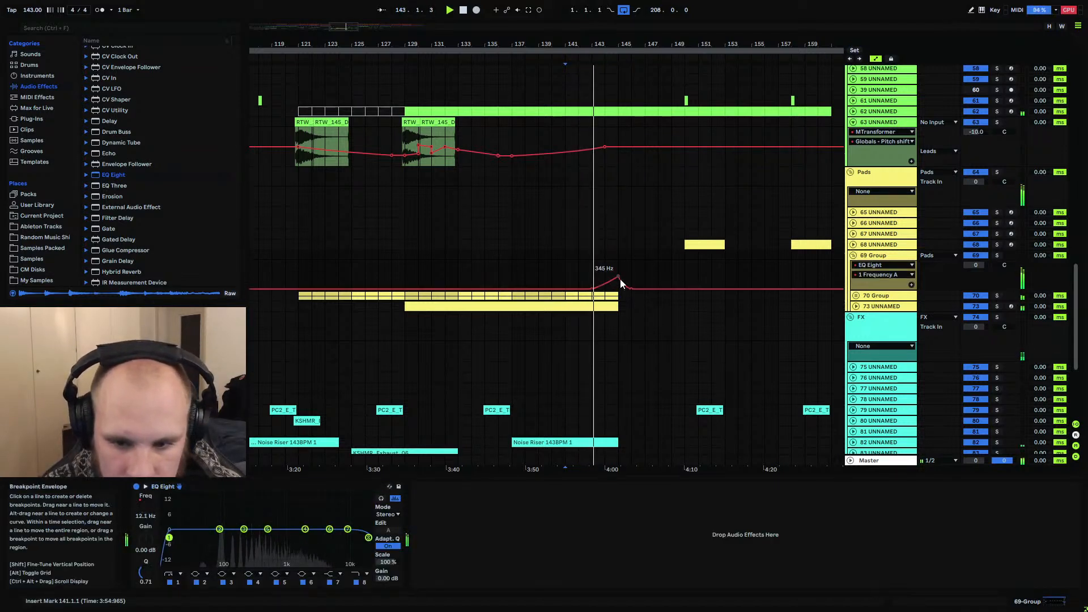
{"action": "left_click_drag", "start_coordinate": [619, 277], "coordinate": [565, 289]}
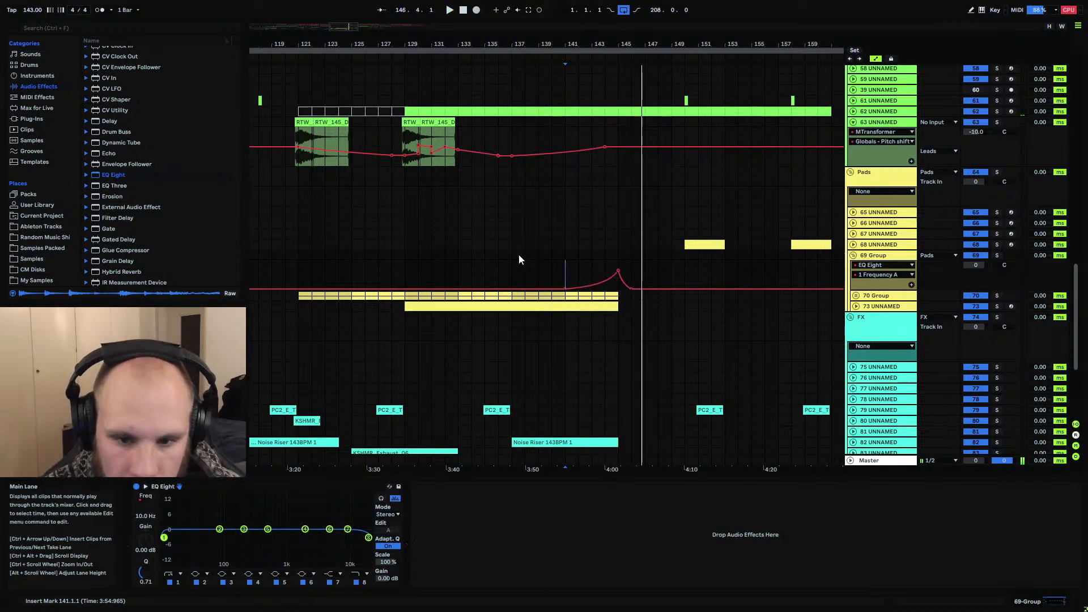
Play the arrangement from bar 136 through the transition, folding 69 Group and 85 Group while listening
{"action": "key", "text": "space"}
{"action": "left_click", "coordinate": [853, 256]}
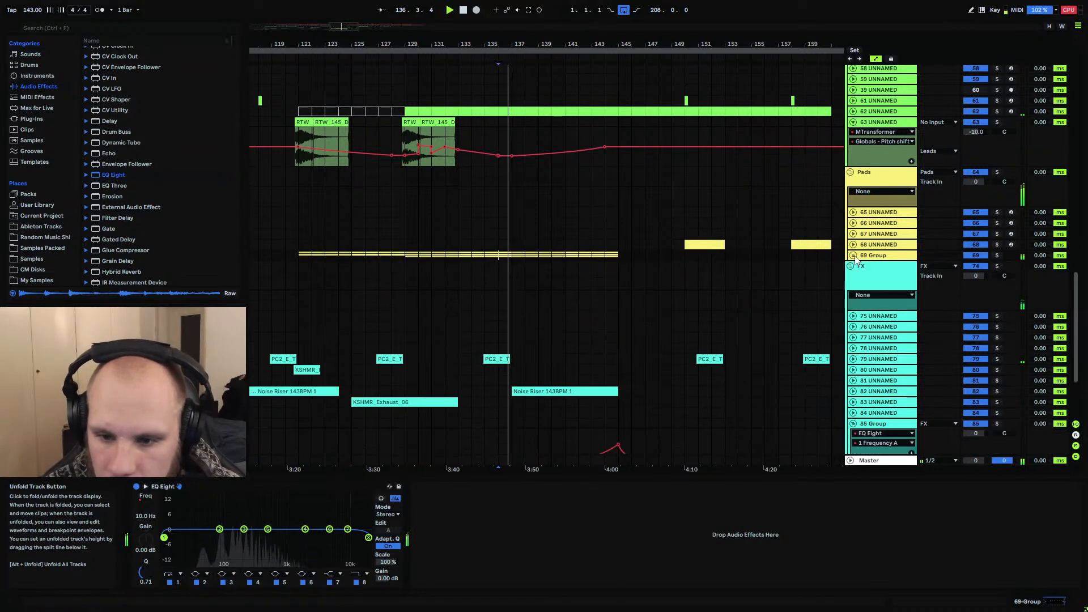
{"action": "left_click", "coordinate": [851, 423]}
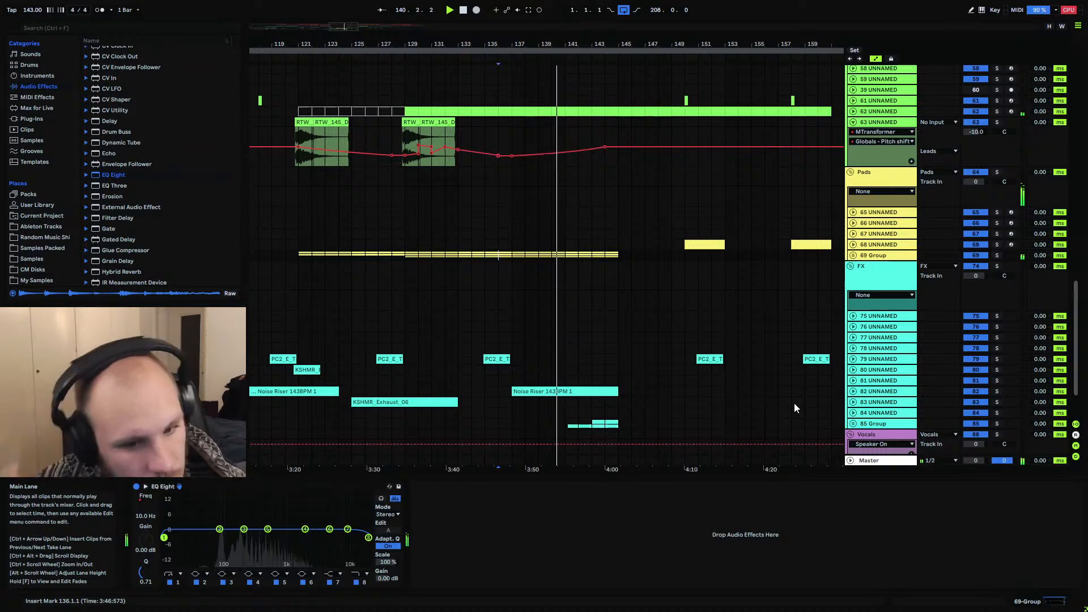
{"action": "scroll", "coordinate": [644, 294], "scroll_direction": "up", "scroll_amount": 10}
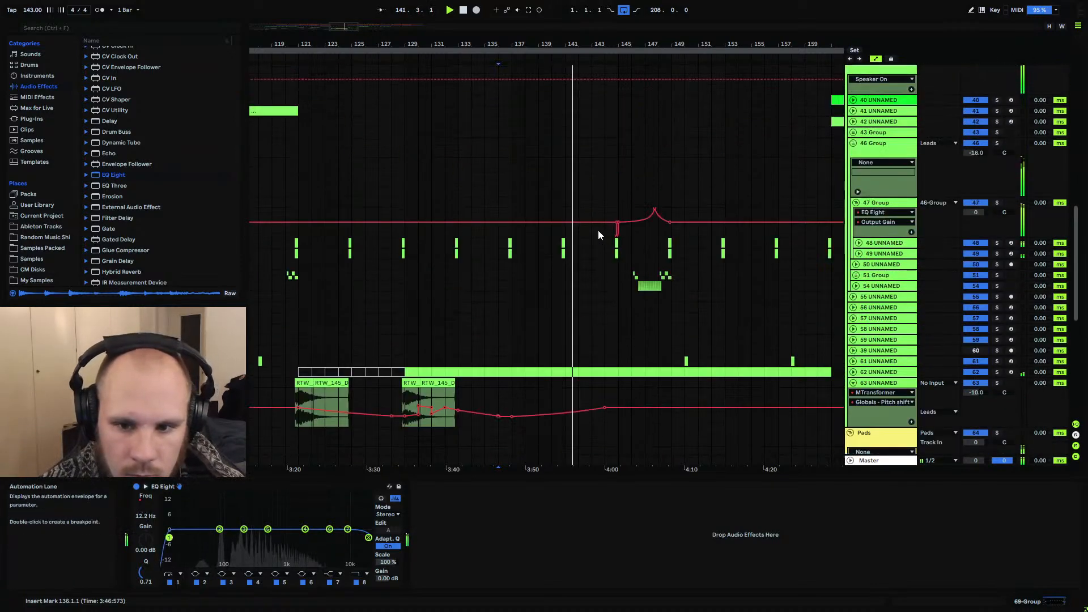
{"action": "scroll", "coordinate": [595, 233], "scroll_direction": "up", "scroll_amount": 8}
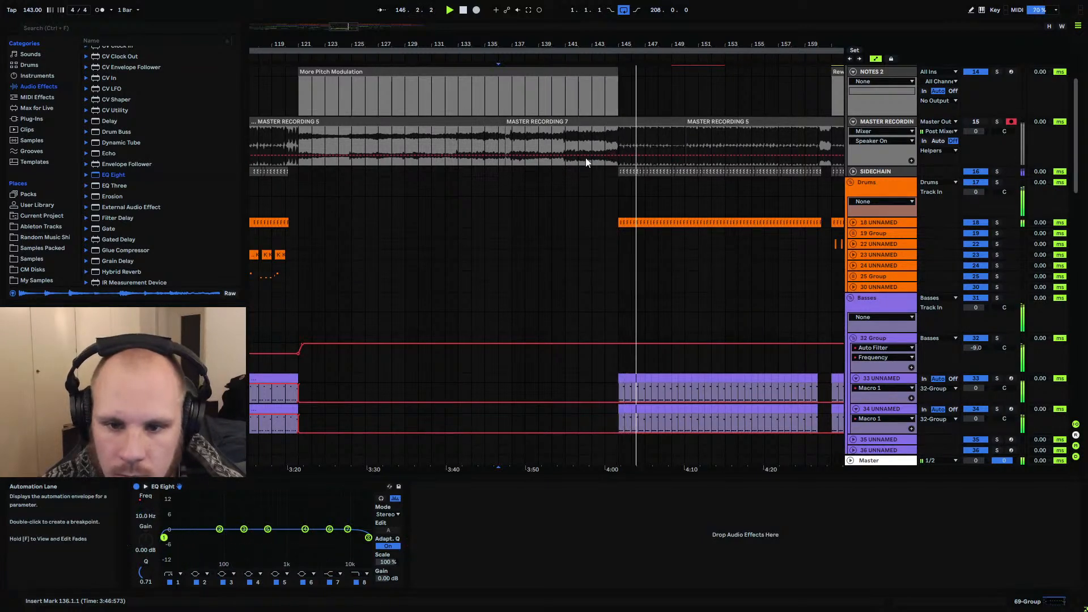
{"action": "scroll", "coordinate": [597, 277], "scroll_direction": "down", "scroll_amount": 15}
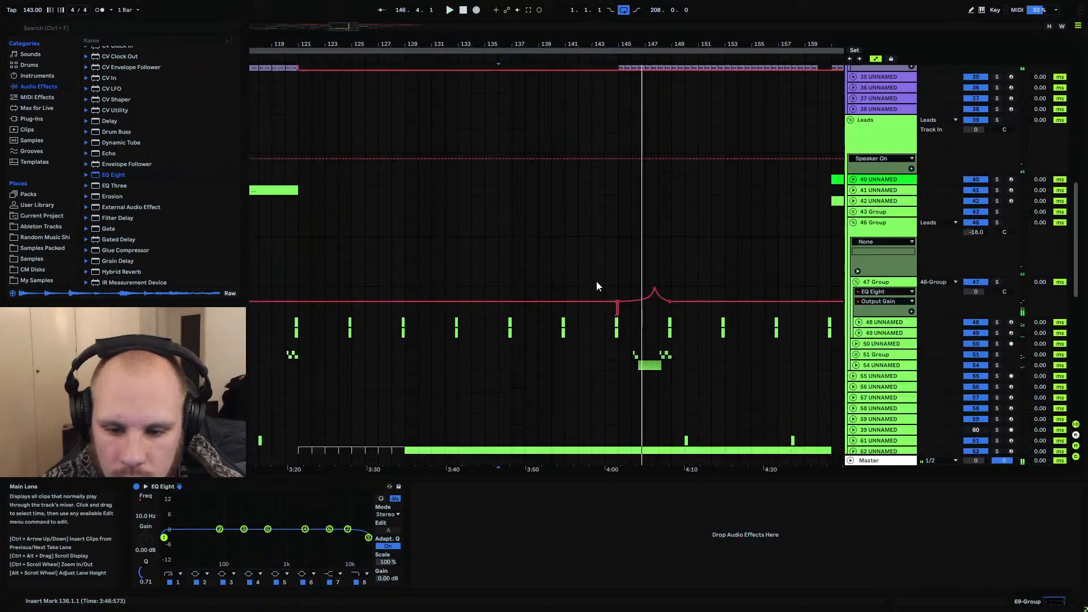
Copy 85 Group's EQ Eight onto 46 Group and place it between MTransformer and Utility
{"action": "left_click", "coordinate": [882, 156]}
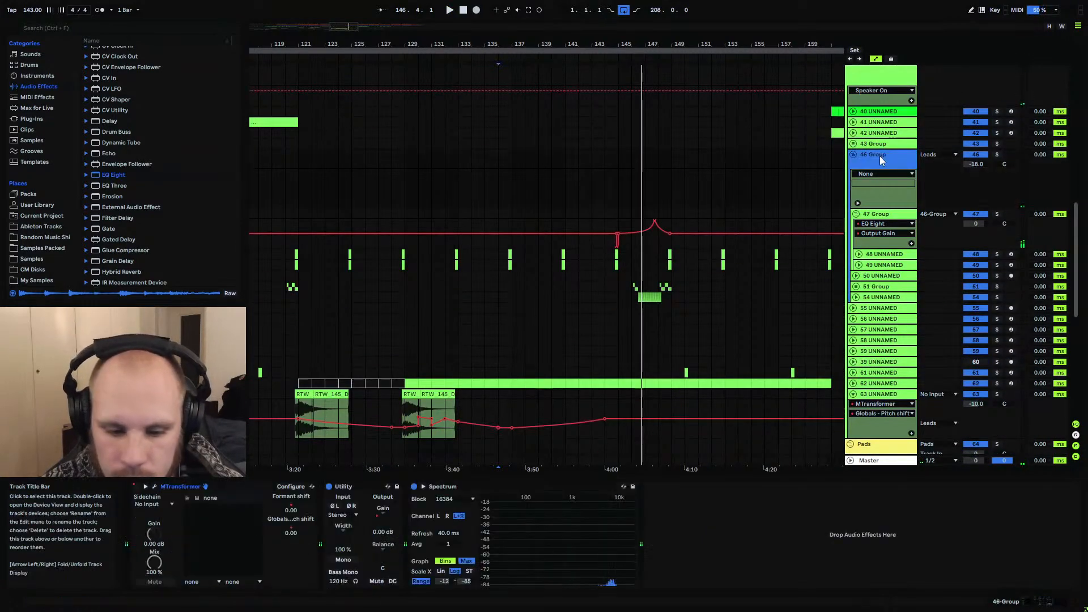
{"action": "scroll", "coordinate": [851, 306], "scroll_direction": "down", "scroll_amount": 8}
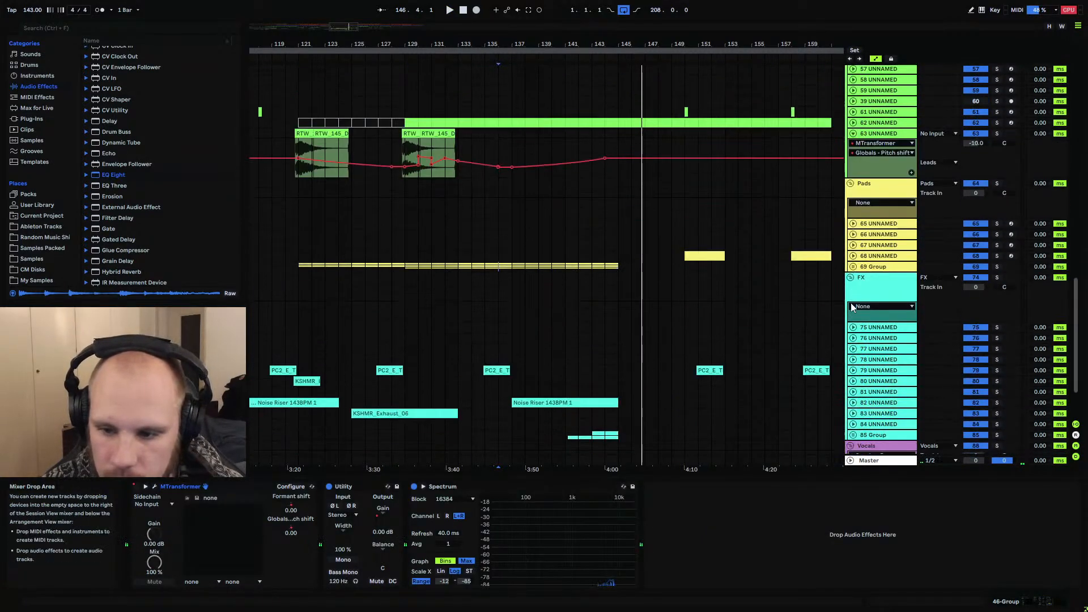
{"action": "scroll", "coordinate": [856, 307], "scroll_direction": "down", "scroll_amount": 3}
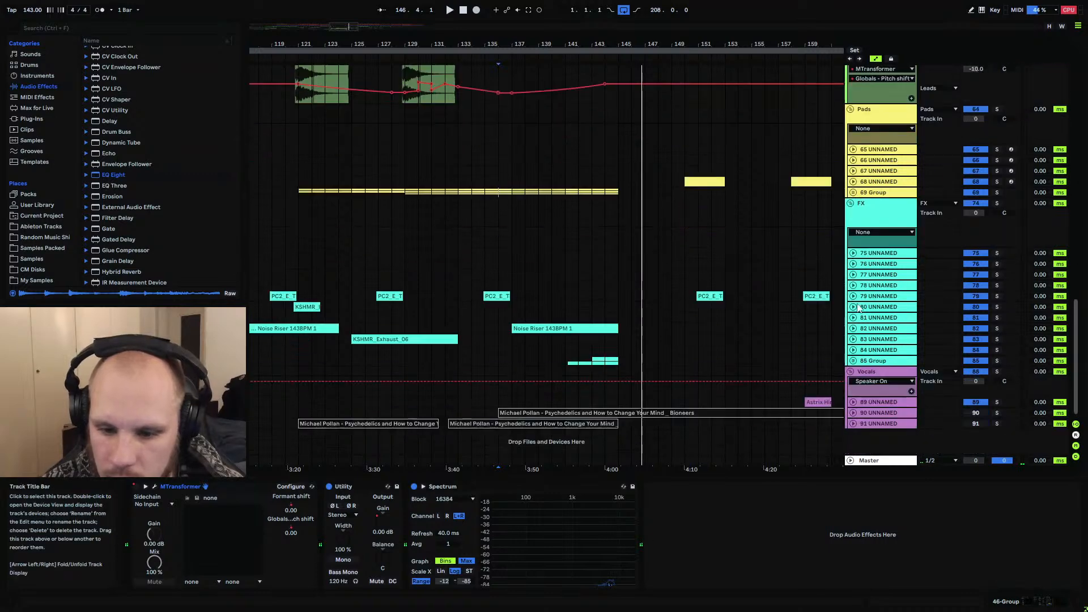
{"action": "left_click", "coordinate": [870, 366]}
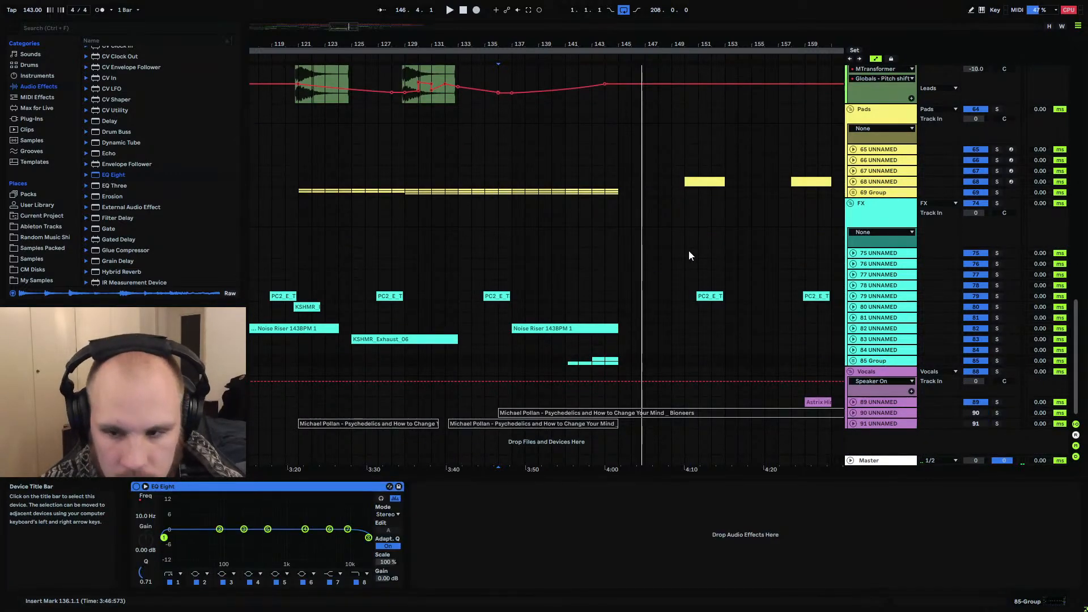
{"action": "scroll", "coordinate": [715, 236], "scroll_direction": "up", "scroll_amount": 10}
{"action": "left_click", "coordinate": [873, 140]}
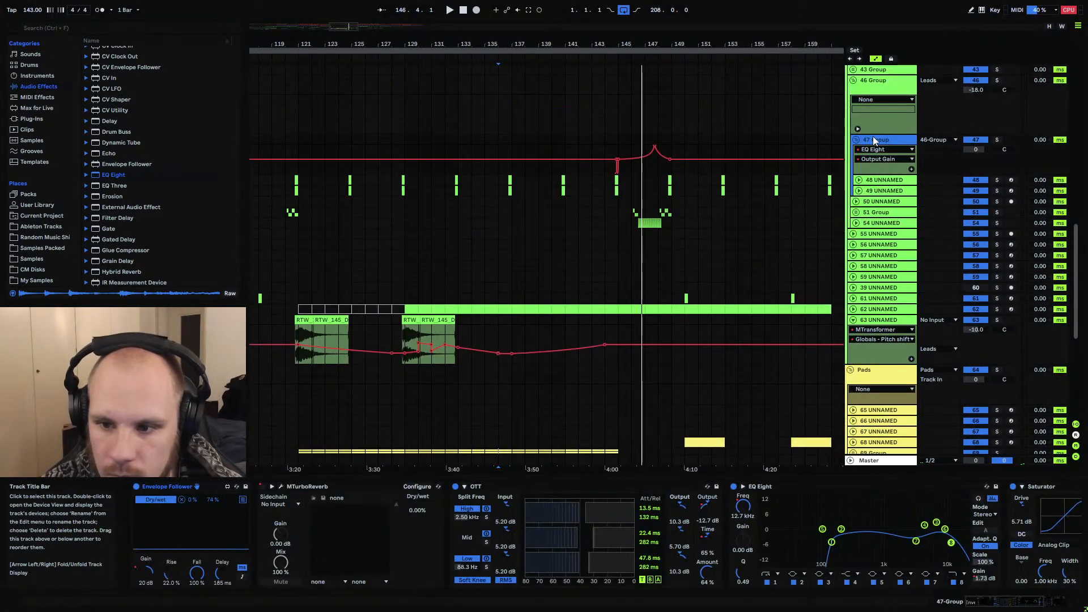
{"action": "left_click", "coordinate": [881, 86]}
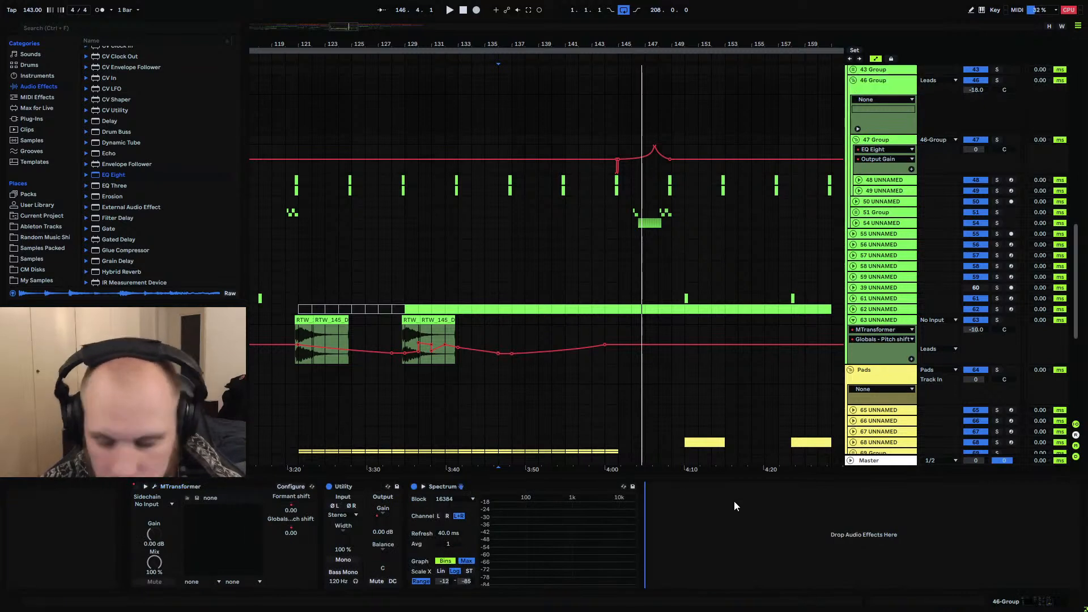
{"action": "key", "text": "ctrl+v"}
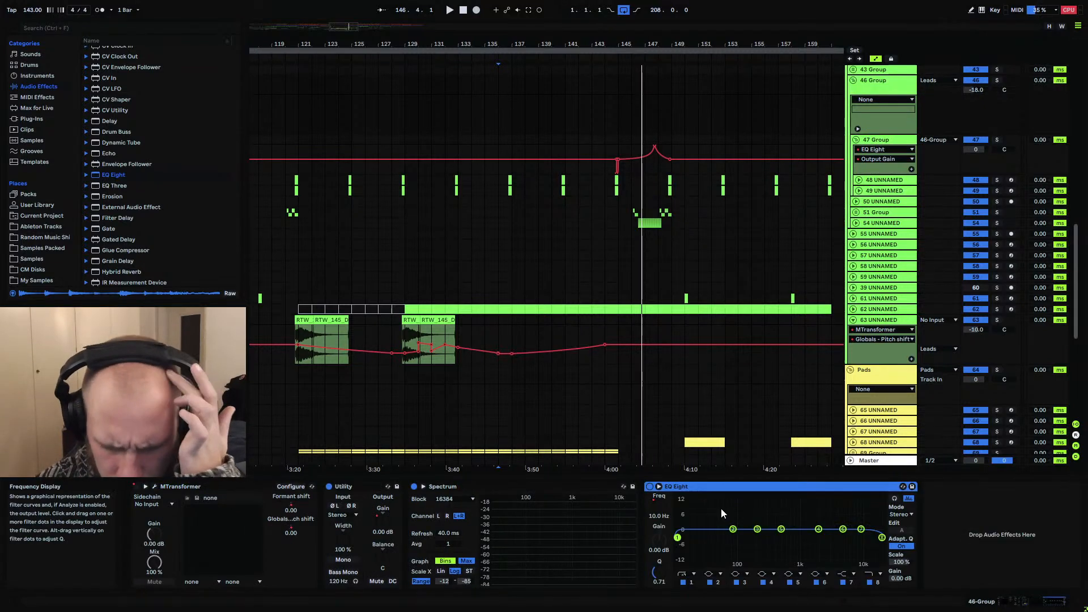
{"action": "left_click_drag", "start_coordinate": [738, 487], "coordinate": [171, 546]}
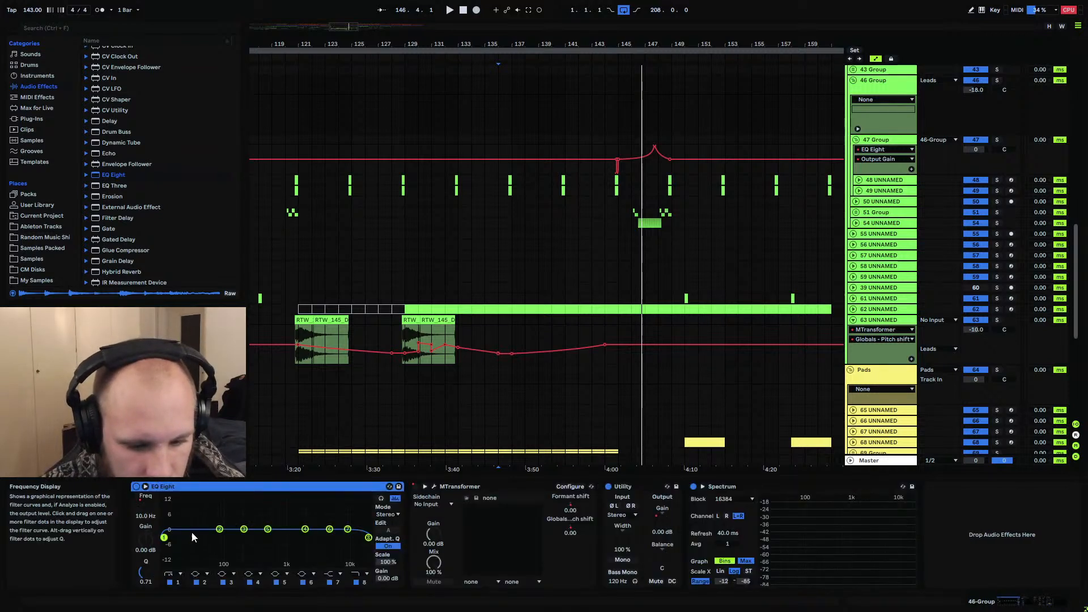
{"action": "left_click_drag", "start_coordinate": [563, 536], "coordinate": [600, 541]}
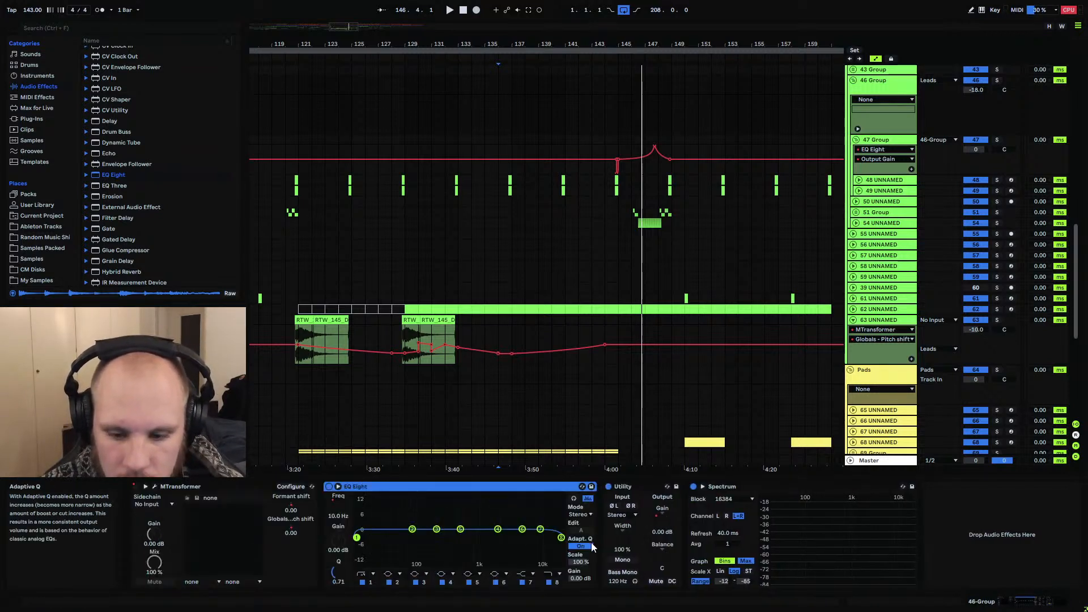
Reshape 46 Group's EQ Eight filter 1 frequency automation to rise from bar 143 to about 3.85 kHz at bar 145, and audition it
{"action": "left_click", "coordinate": [342, 509]}
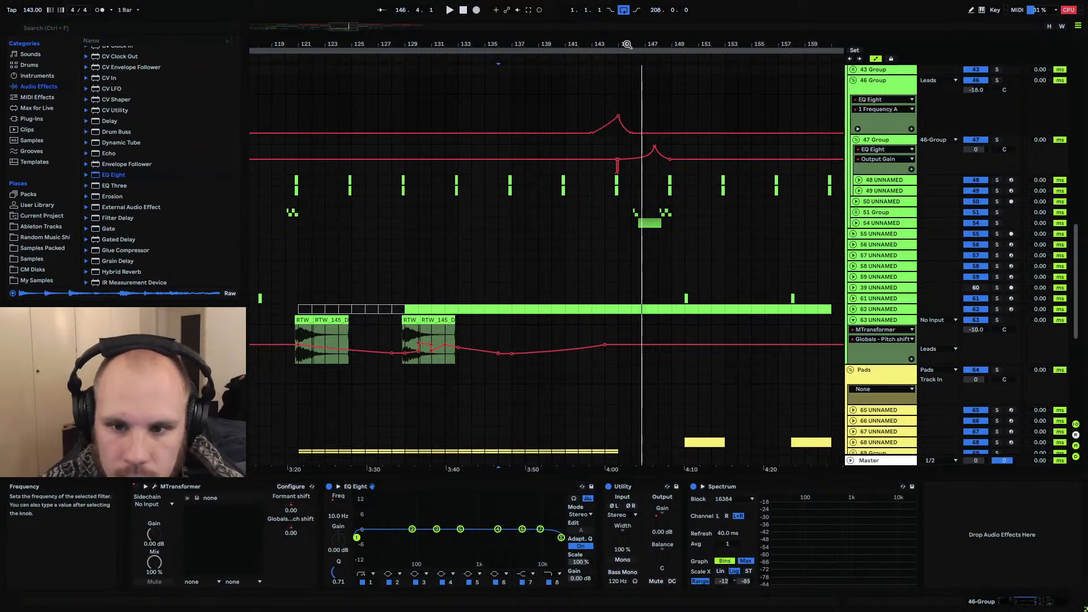
{"action": "left_click_drag", "start_coordinate": [625, 43], "coordinate": [597, 111]}
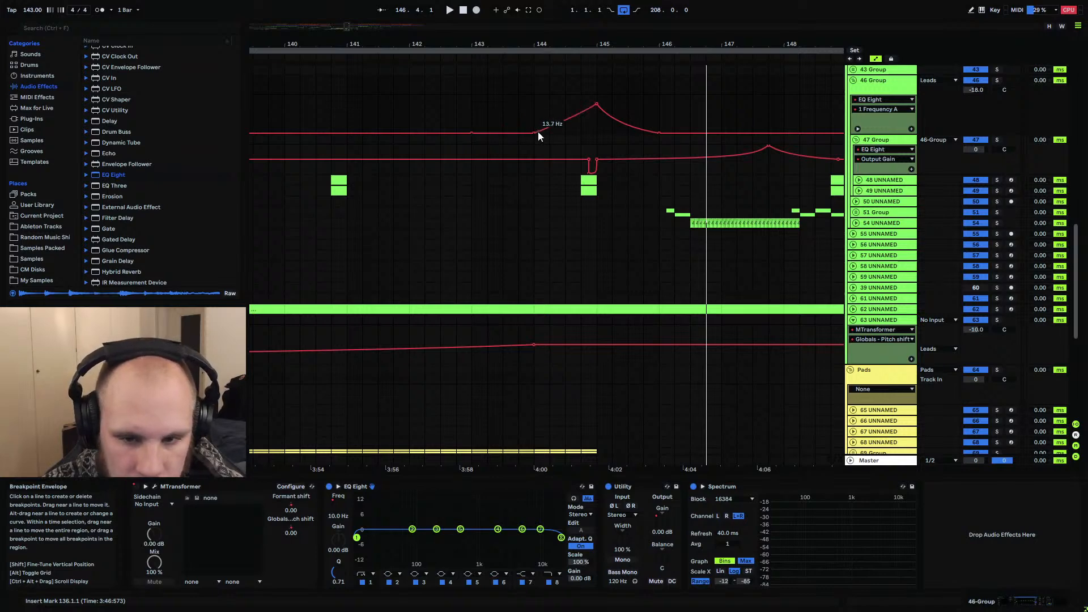
{"action": "left_click_drag", "start_coordinate": [534, 133], "coordinate": [535, 122]}
{"action": "left_click", "coordinate": [473, 108]}
{"action": "key", "text": "space"}
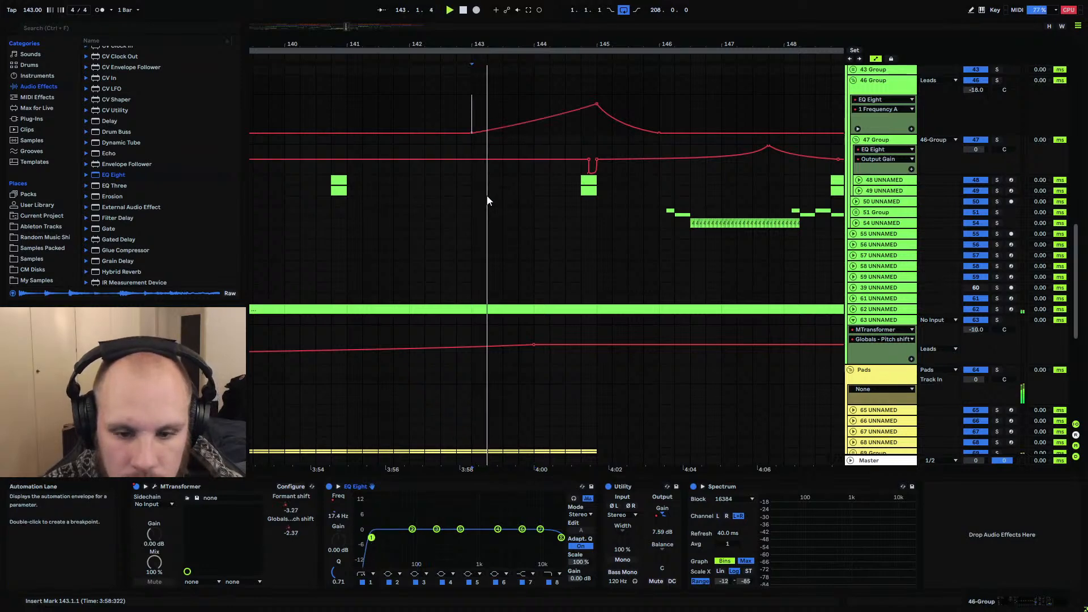
Audition the transition from 140.4.1 and bend the rise of 46 Group's frequency automation into a curve
{"action": "scroll", "coordinate": [486, 195], "scroll_direction": "up", "scroll_amount": 3}
{"action": "left_click", "coordinate": [332, 165]}
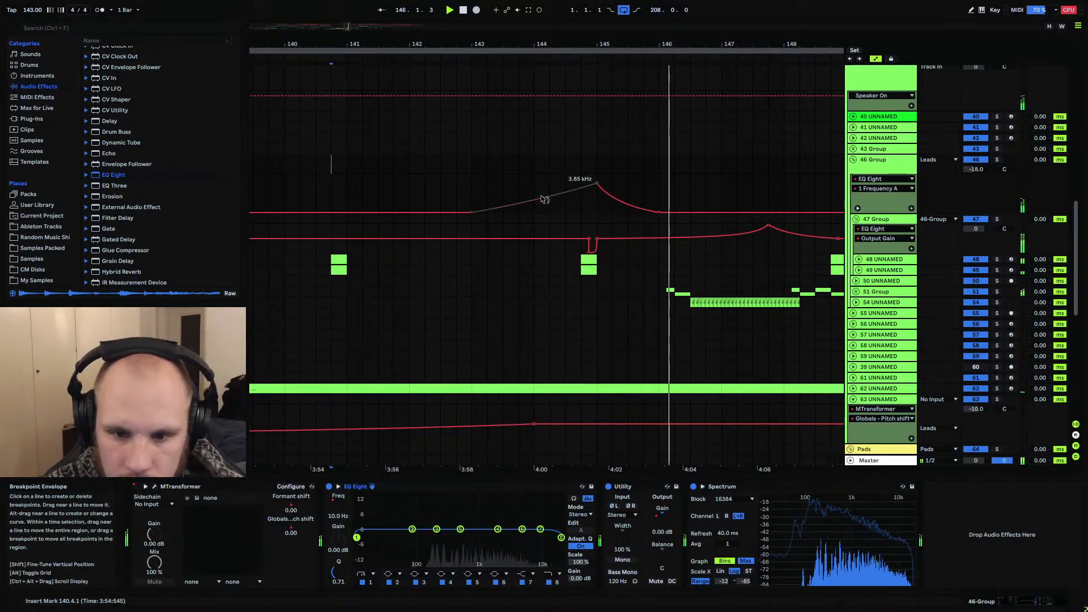
{"action": "left_click", "coordinate": [334, 162]}
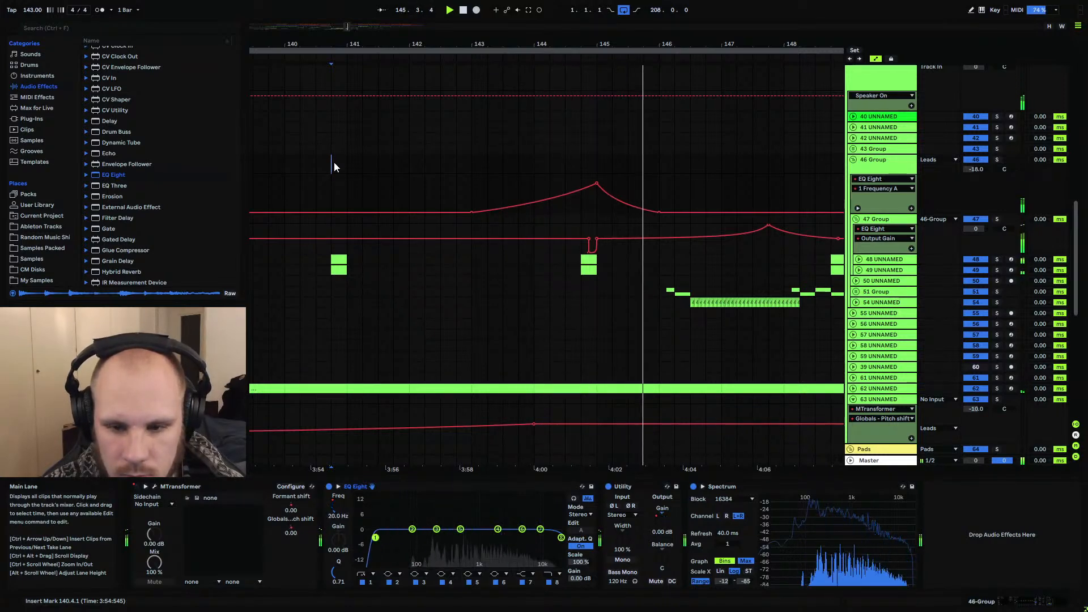
{"action": "scroll", "coordinate": [451, 253], "scroll_direction": "up", "scroll_amount": 2}
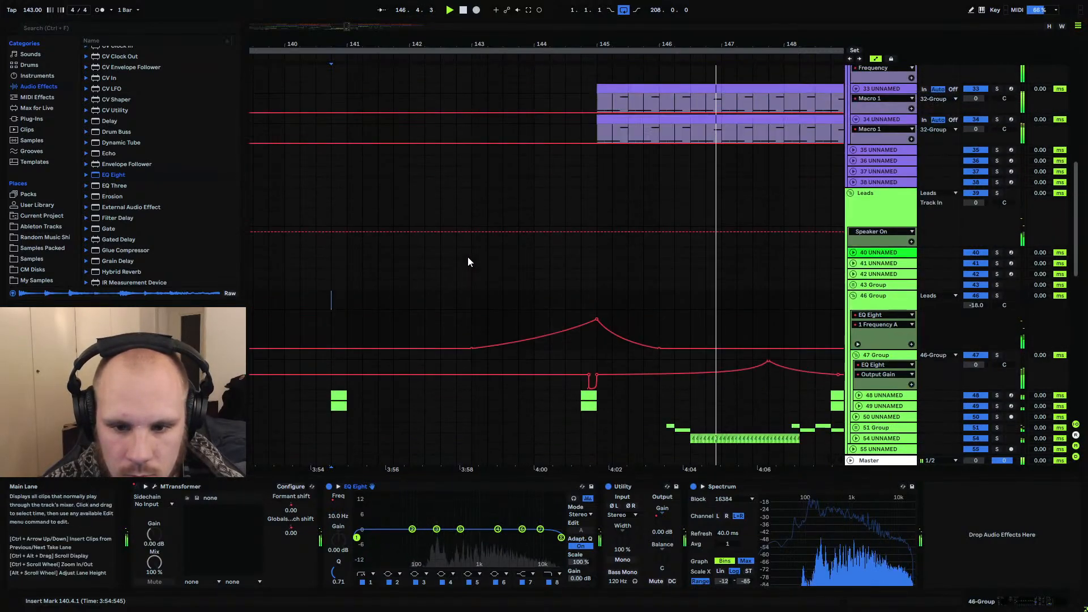
{"action": "scroll", "coordinate": [468, 261], "scroll_direction": "down", "scroll_amount": 7}
{"action": "scroll", "coordinate": [468, 261], "scroll_direction": "up", "scroll_amount": 5}
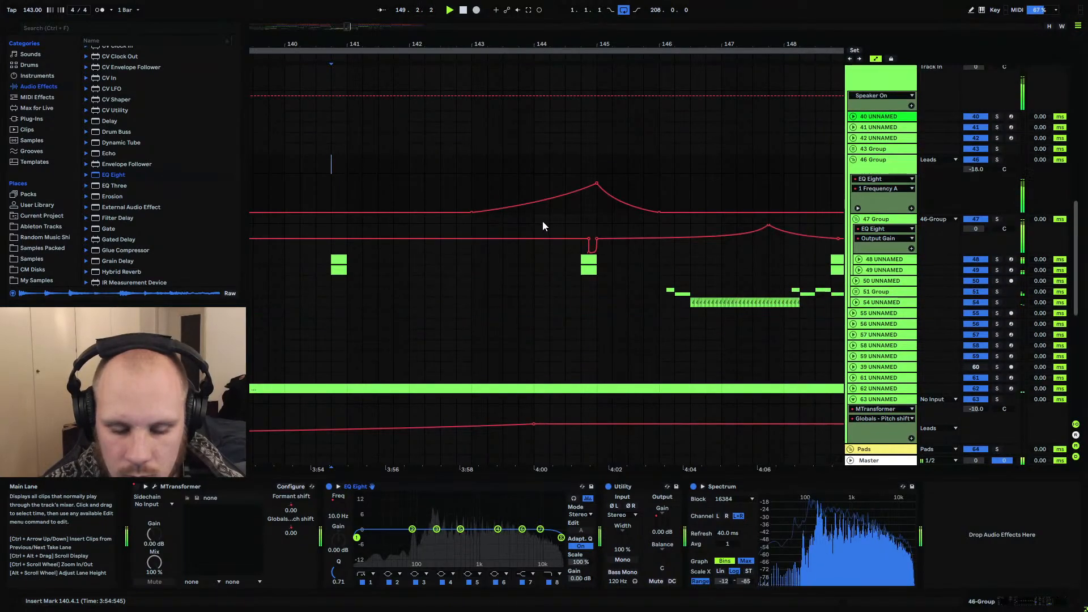
Record the master output onto the MASTER RECORDING track from 140.4.1 to about bar 149
{"action": "scroll", "coordinate": [453, 234], "scroll_direction": "up", "scroll_amount": 12}
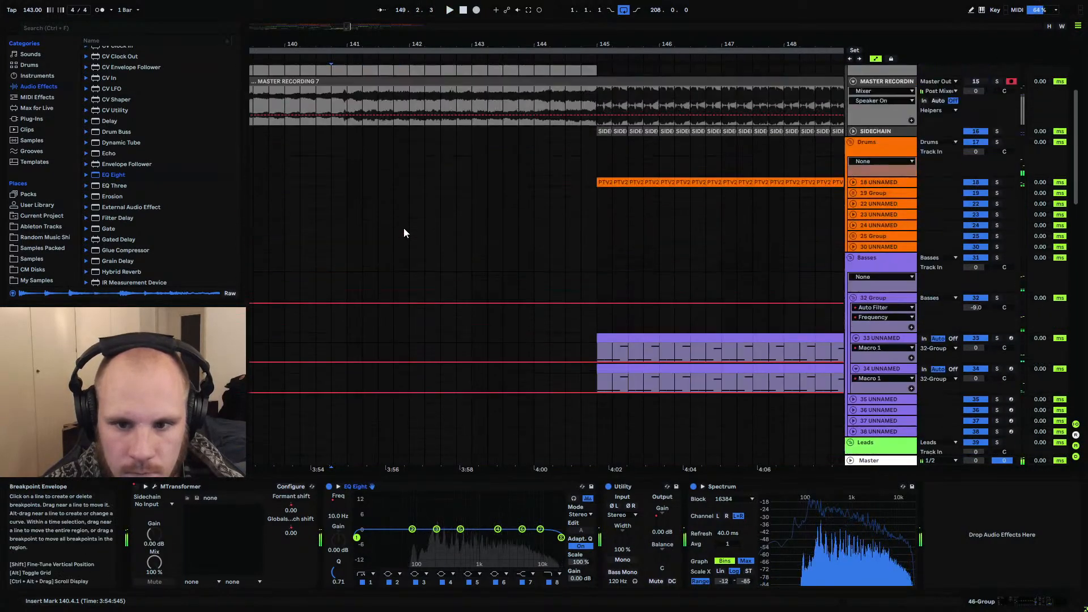
{"action": "scroll", "coordinate": [404, 228], "scroll_direction": "up", "scroll_amount": 3}
{"action": "left_click", "coordinate": [338, 178]}
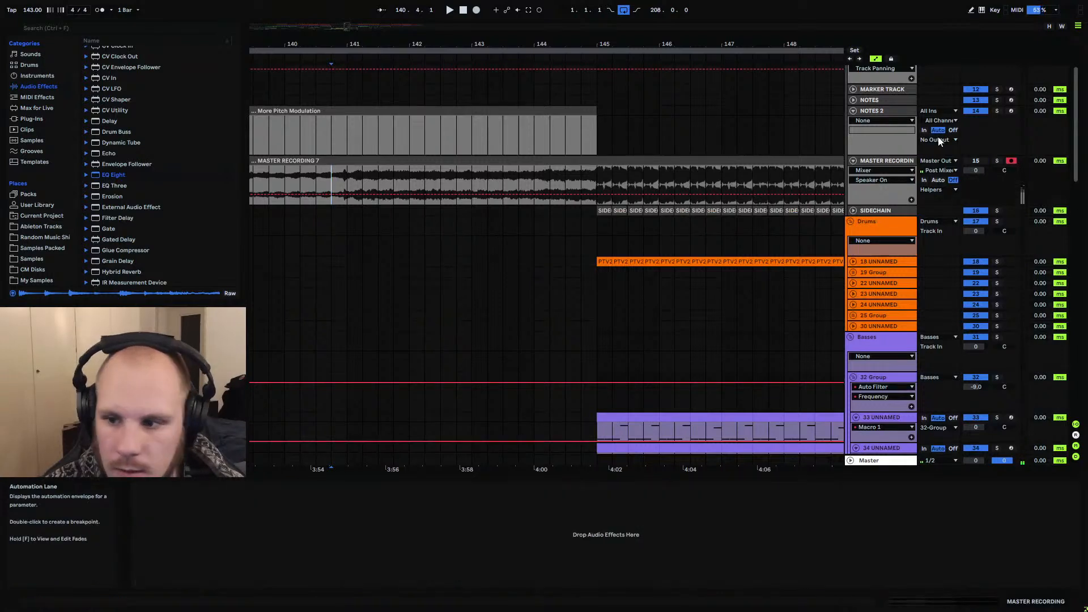
{"action": "left_click", "coordinate": [476, 10]}
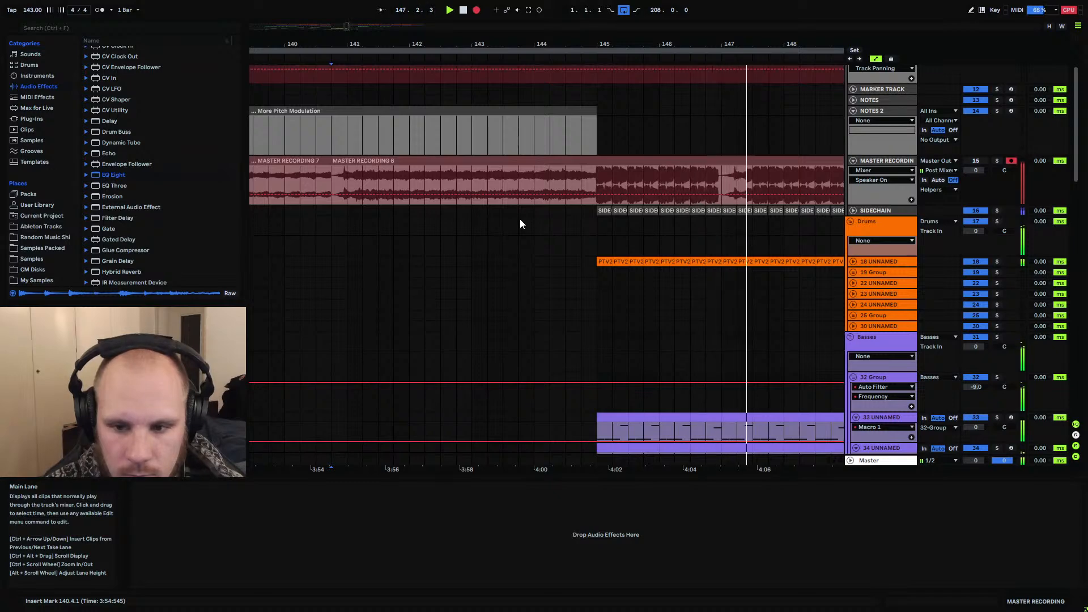
{"action": "left_click_drag", "start_coordinate": [601, 45], "coordinate": [598, 20]}
{"action": "key", "text": "space"}
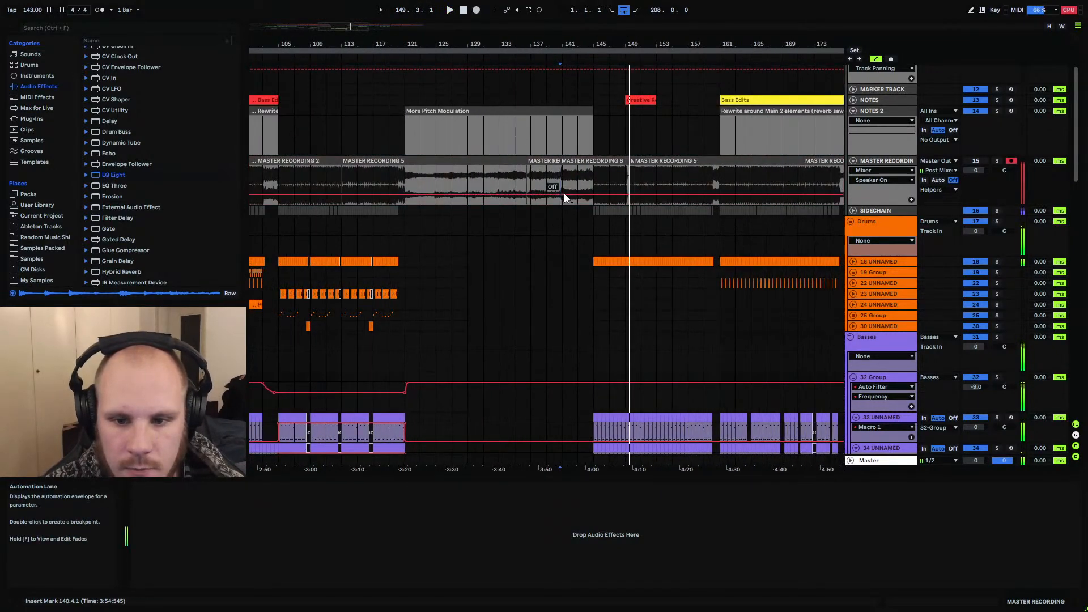
Automate the output gain of 46 Group's EQ Eight with a curved dip to about -3.22 dB between bars 141 and 145, and audition from bar 139
{"action": "scroll", "coordinate": [559, 257], "scroll_direction": "down", "scroll_amount": 10}
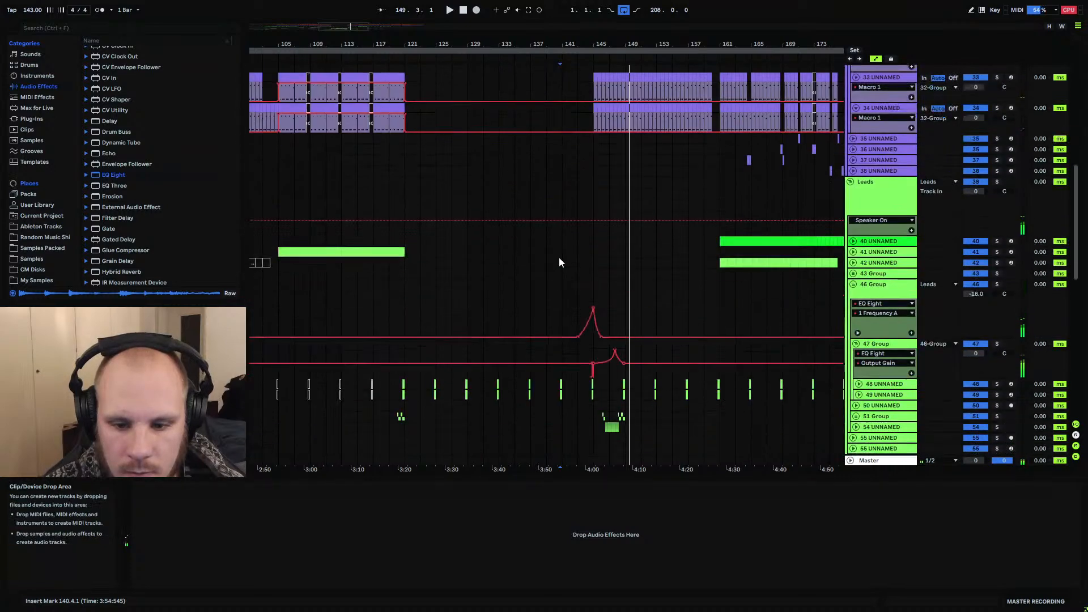
{"action": "scroll", "coordinate": [559, 257], "scroll_direction": "down", "scroll_amount": 2}
{"action": "left_click", "coordinate": [815, 264]}
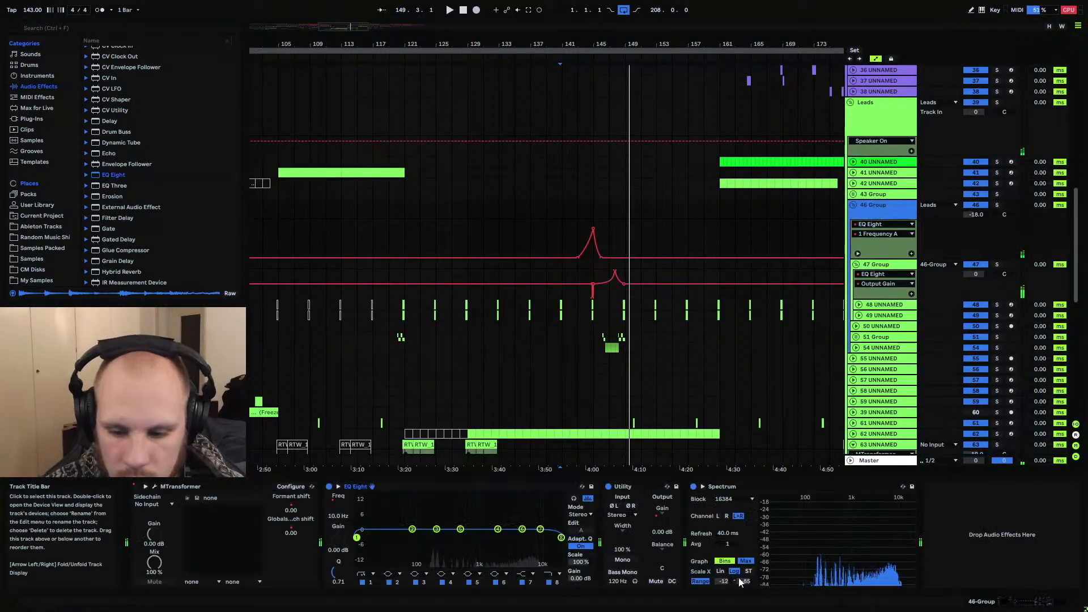
{"action": "left_click", "coordinate": [575, 575]}
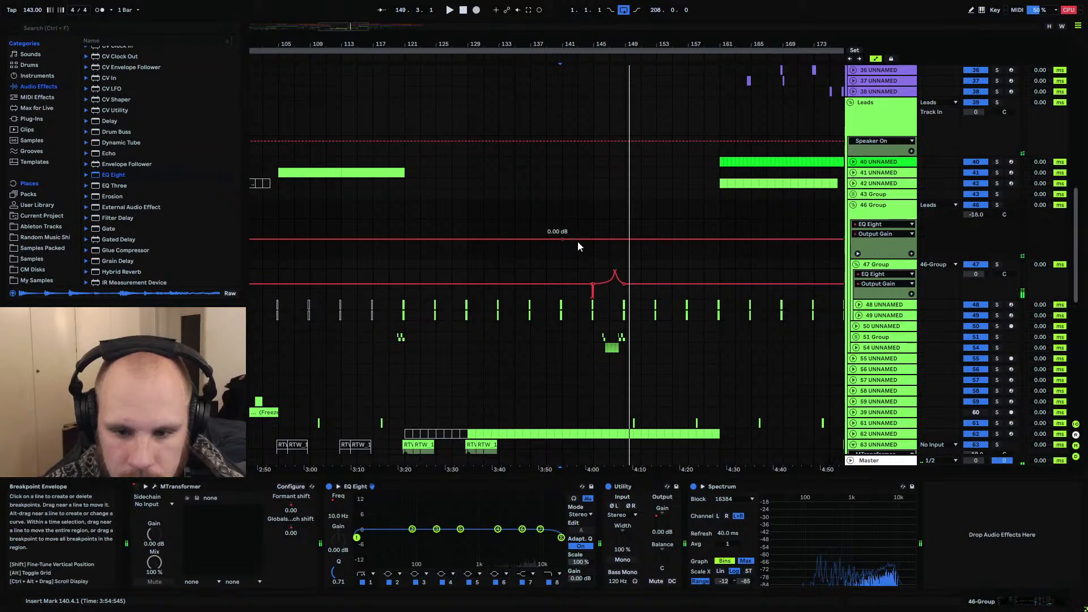
{"action": "left_click_drag", "start_coordinate": [579, 240], "coordinate": [577, 250]}
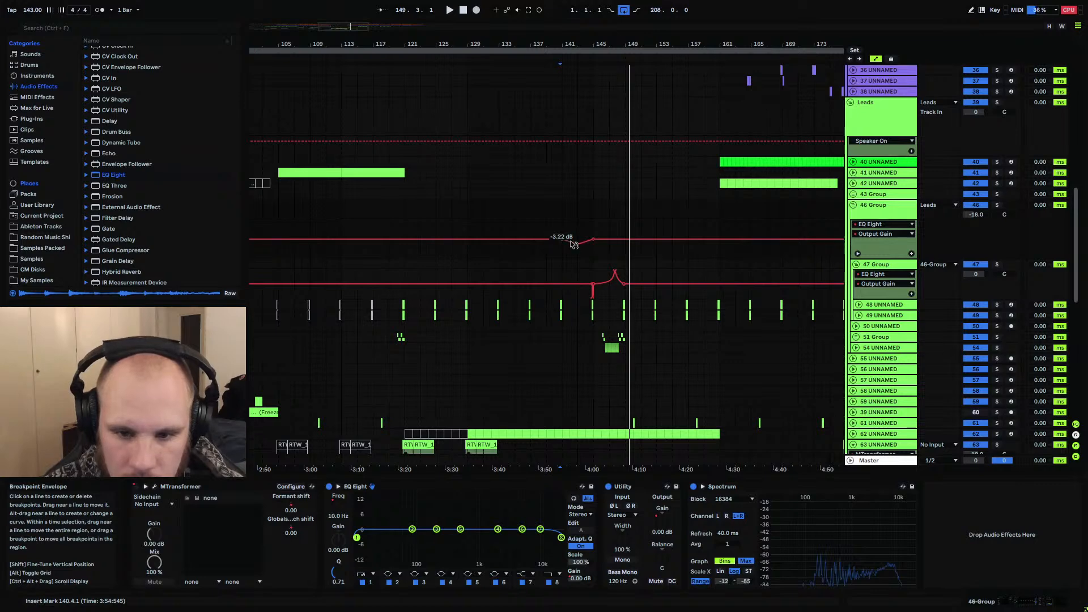
{"action": "left_click", "coordinate": [553, 223]}
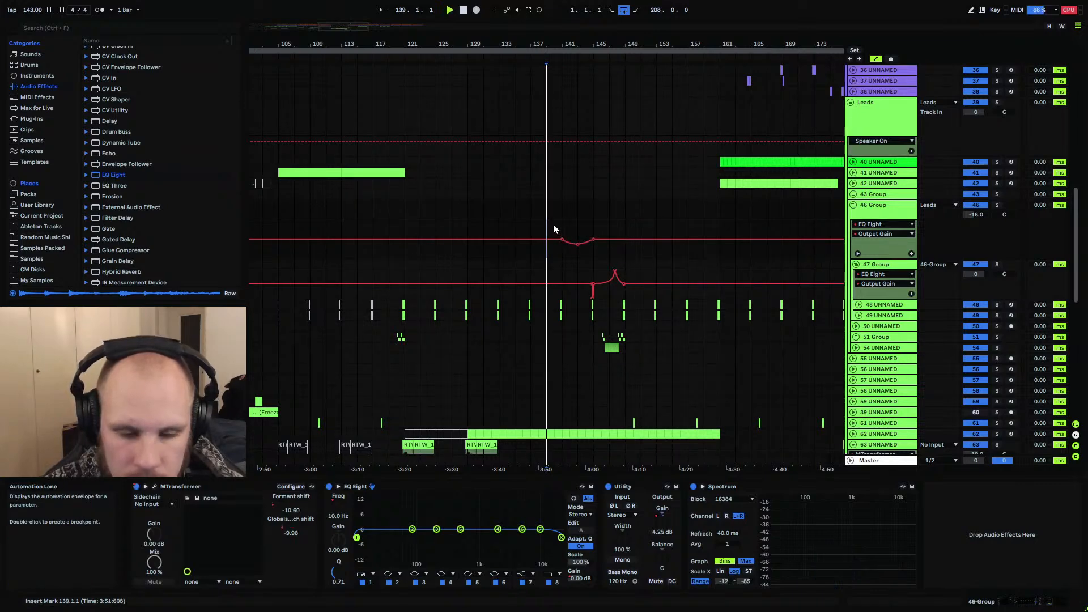
{"action": "key", "text": "space"}
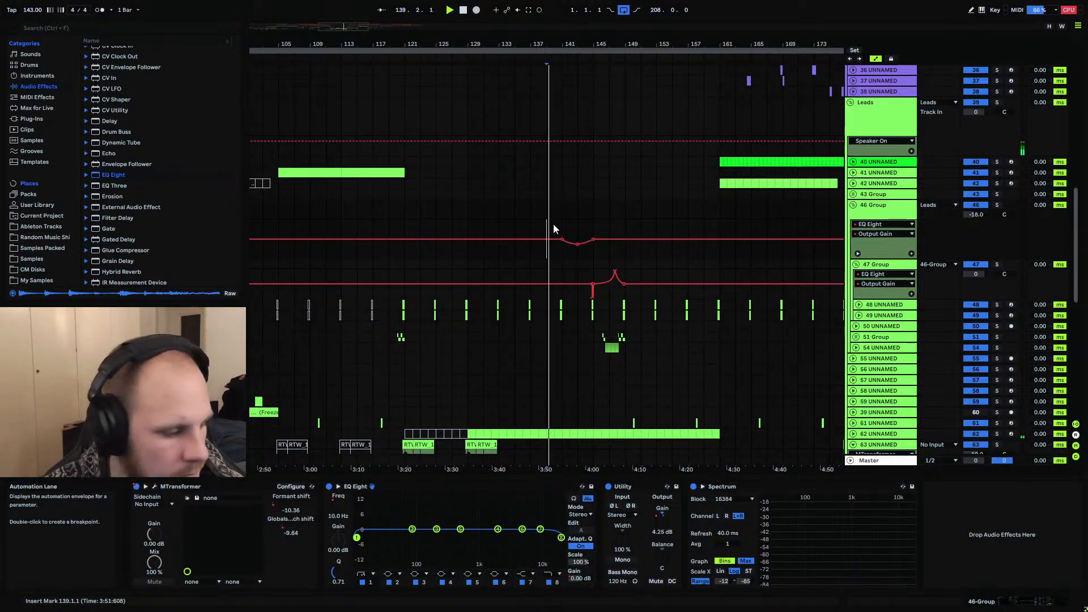
Collapse the automation lanes of 46 Group and track 63
{"action": "left_click", "coordinate": [853, 206]}
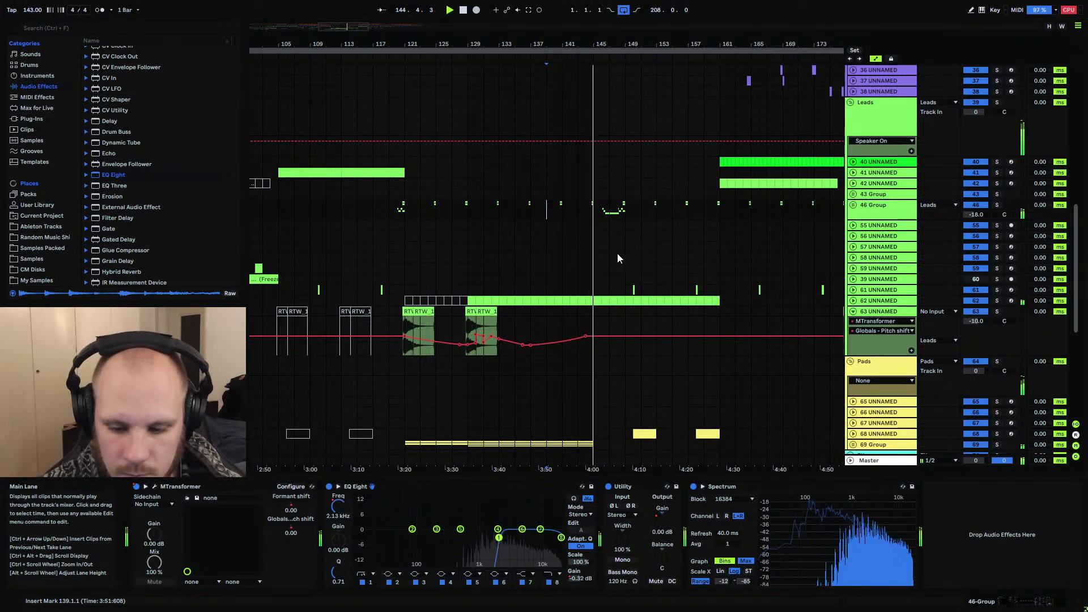
{"action": "key", "text": "space"}
{"action": "left_click", "coordinate": [523, 210]}
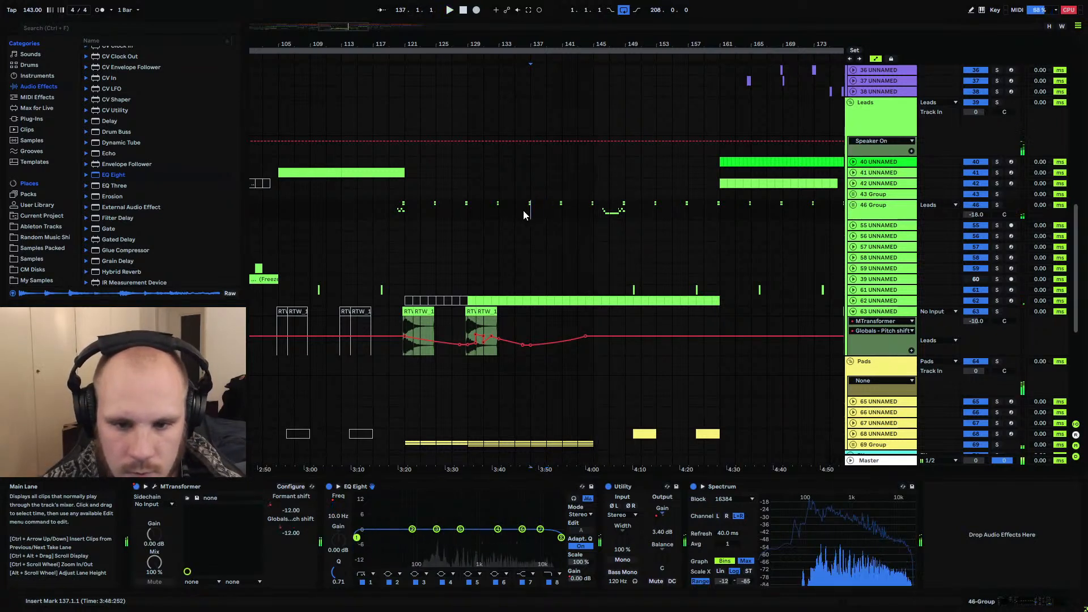
{"action": "left_click_drag", "start_coordinate": [440, 43], "coordinate": [498, 35]}
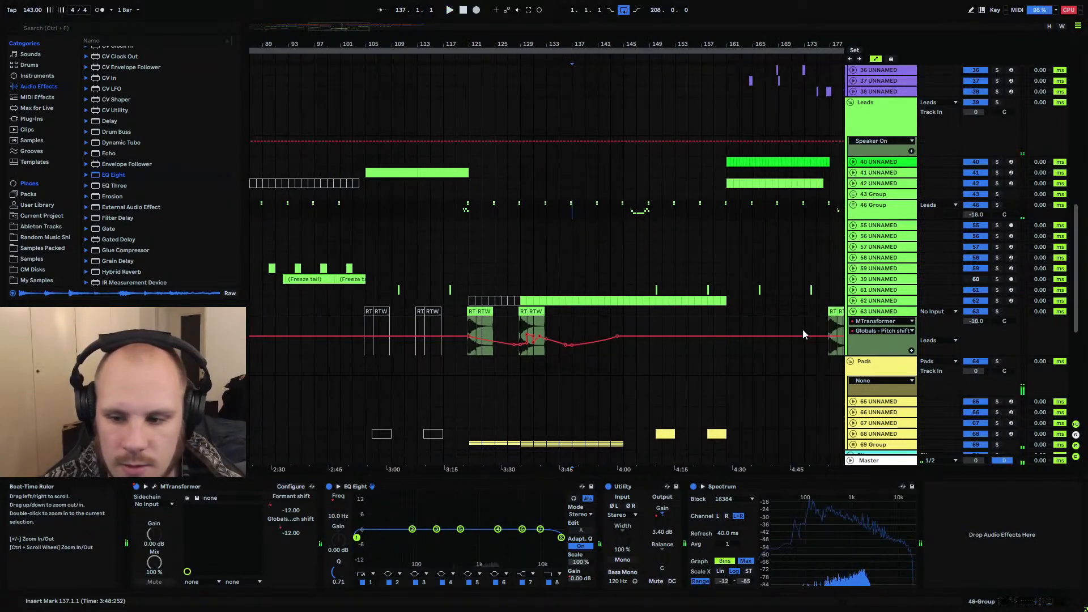
{"action": "left_click", "coordinate": [852, 311]}
{"action": "scroll", "coordinate": [599, 319], "scroll_direction": "down", "scroll_amount": 3}
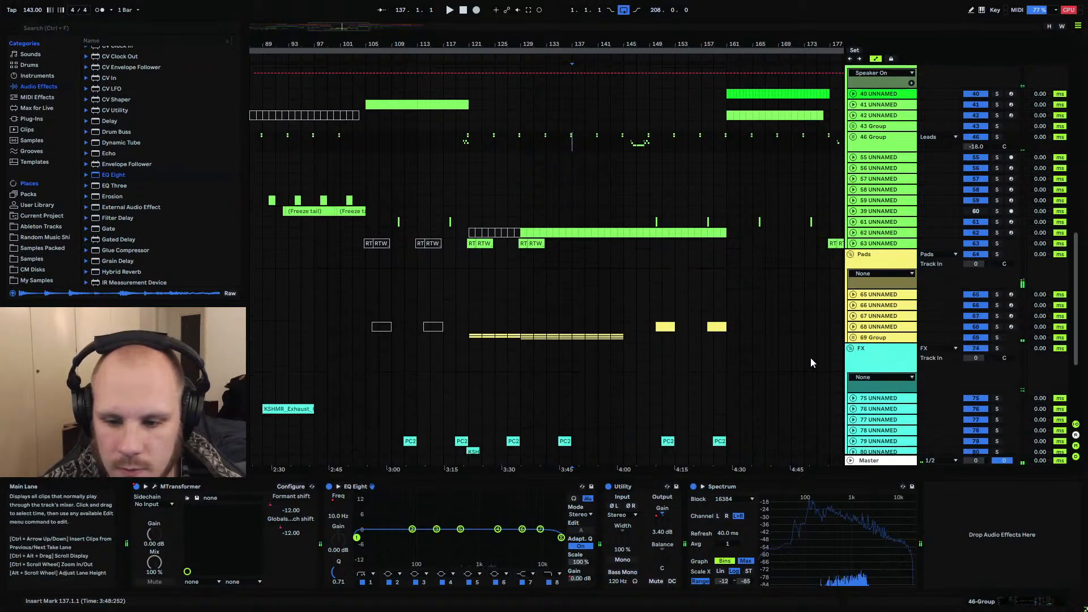
Audition the pad clip on track 68 in solo from bar 150 and end the solo
{"action": "left_click", "coordinate": [853, 327]}
{"action": "left_click", "coordinate": [854, 327]}
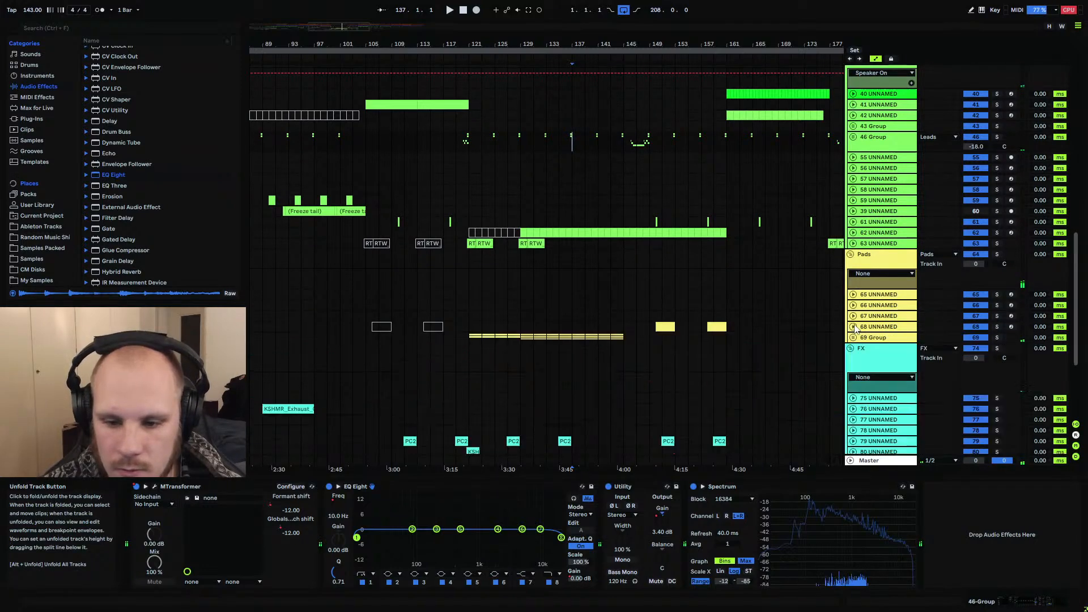
{"action": "left_click", "coordinate": [665, 325]}
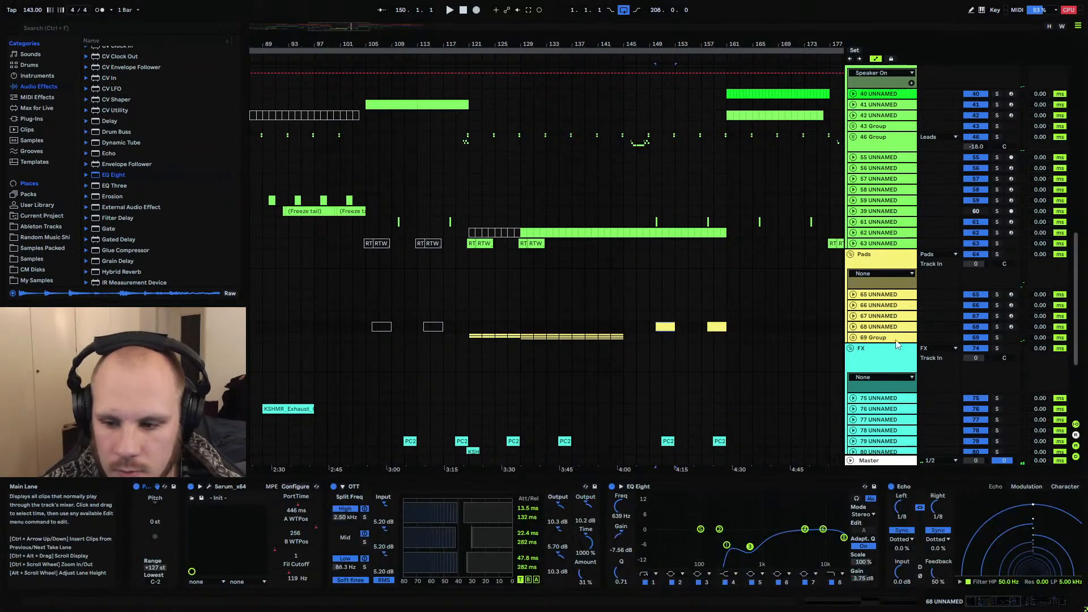
{"action": "left_click", "coordinate": [997, 327]}
{"action": "key", "text": "space"}
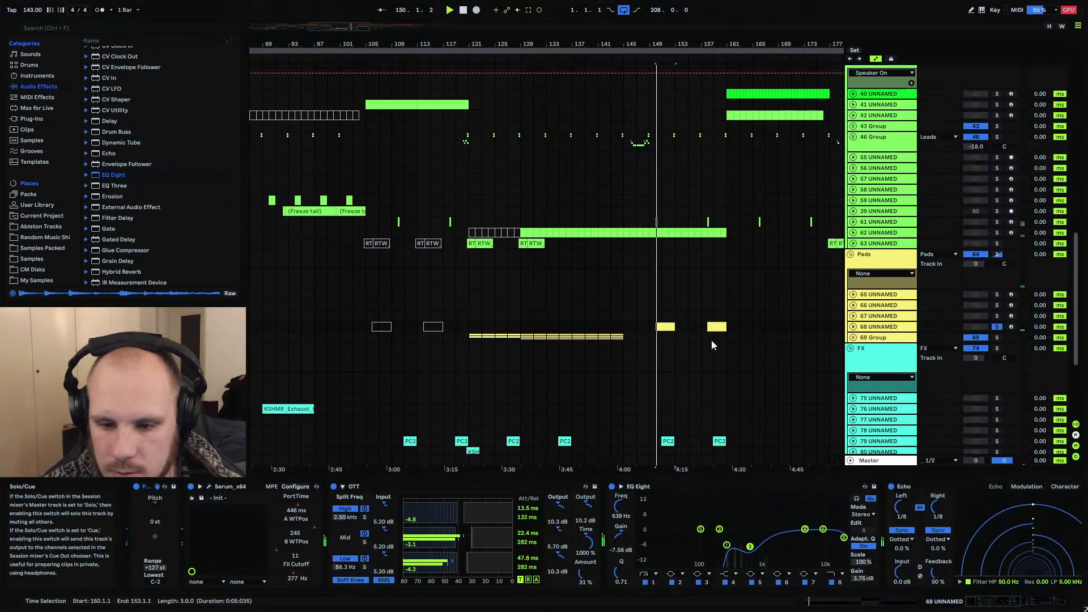
{"action": "left_click", "coordinate": [854, 326]}
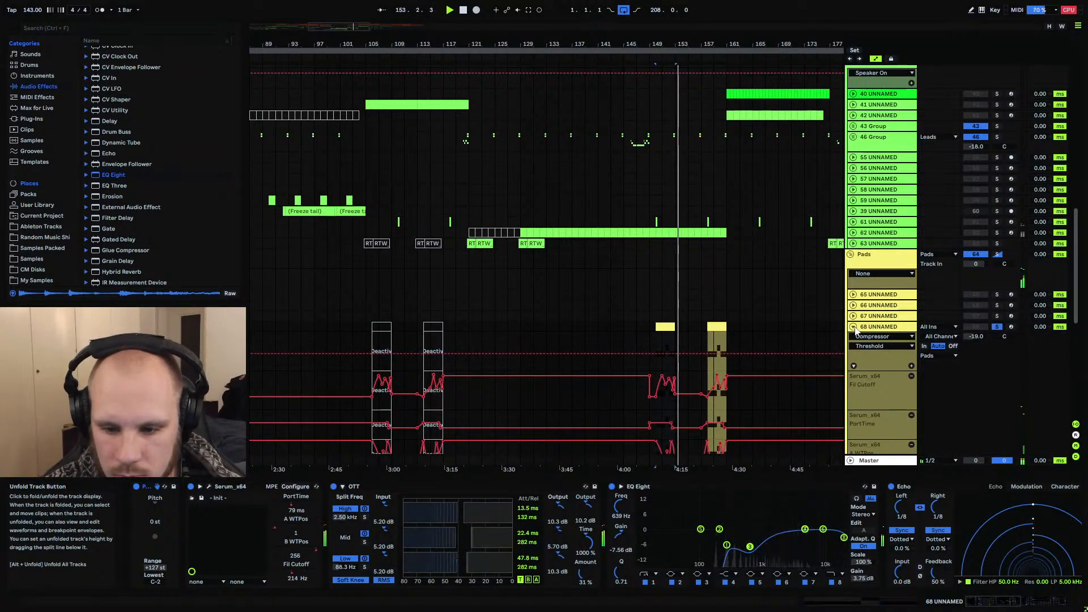
{"action": "left_click", "coordinate": [853, 327]}
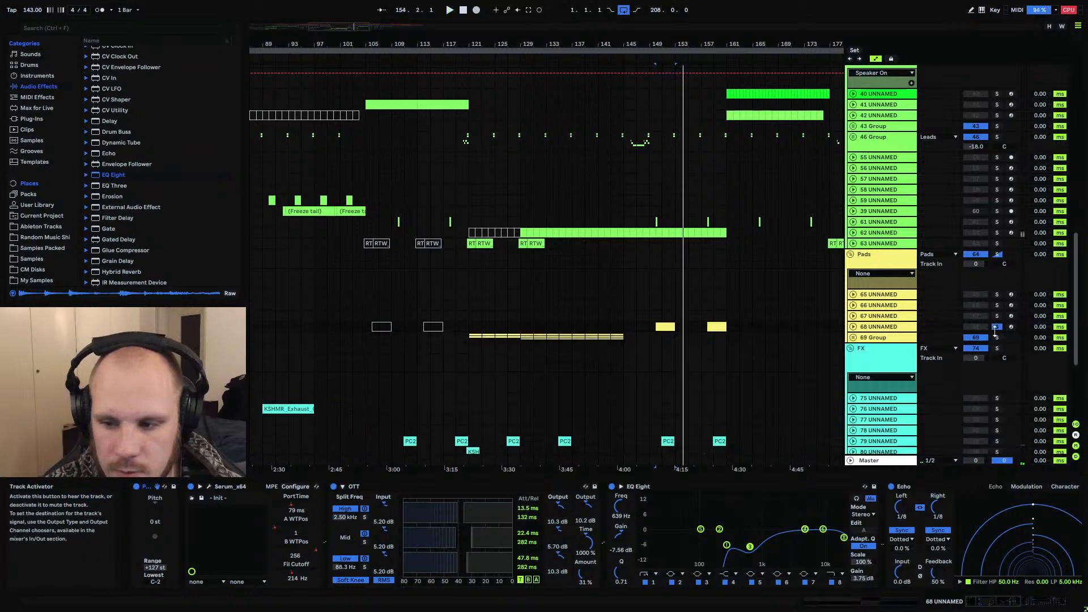
{"action": "left_click", "coordinate": [997, 327]}
Examine the section starting at bar 161 across the notes, master recording, bass and lead tracks
{"action": "left_click_drag", "start_coordinate": [371, 45], "coordinate": [440, 44]}
{"action": "scroll", "coordinate": [432, 214], "scroll_direction": "up", "scroll_amount": 4}
{"action": "scroll", "coordinate": [431, 214], "scroll_direction": "up", "scroll_amount": 4}
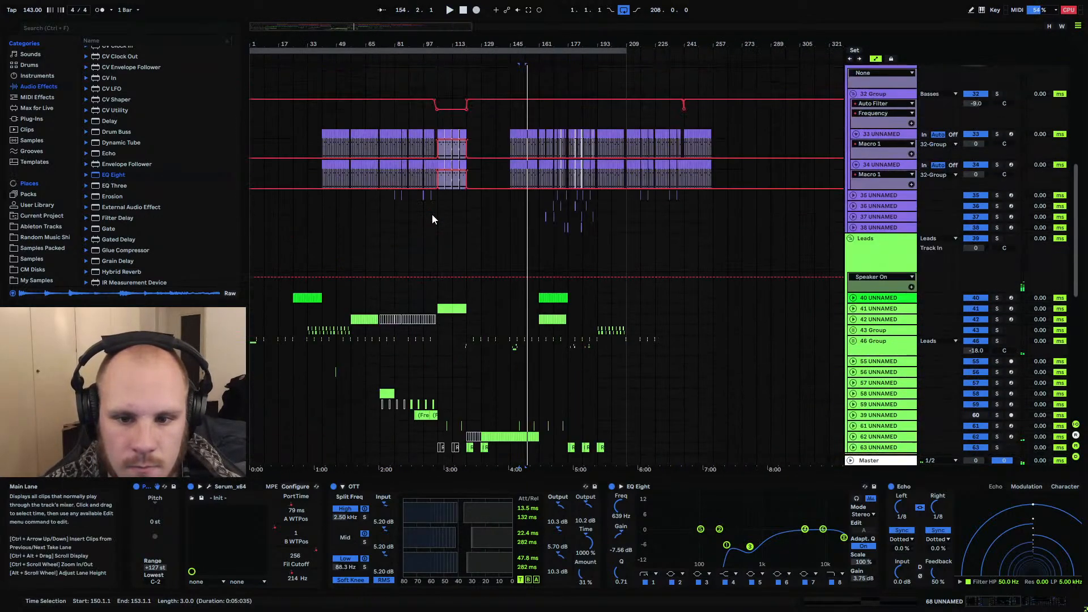
{"action": "left_click_drag", "start_coordinate": [565, 44], "coordinate": [531, 89]}
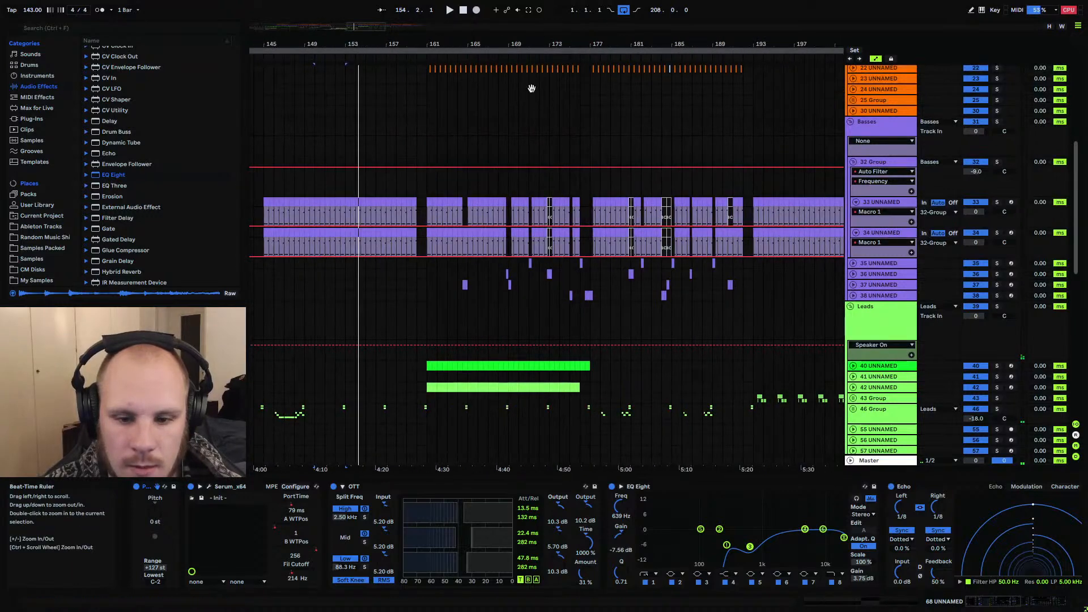
{"action": "left_click", "coordinate": [428, 278]}
{"action": "scroll", "coordinate": [464, 295], "scroll_direction": "down", "scroll_amount": 4}
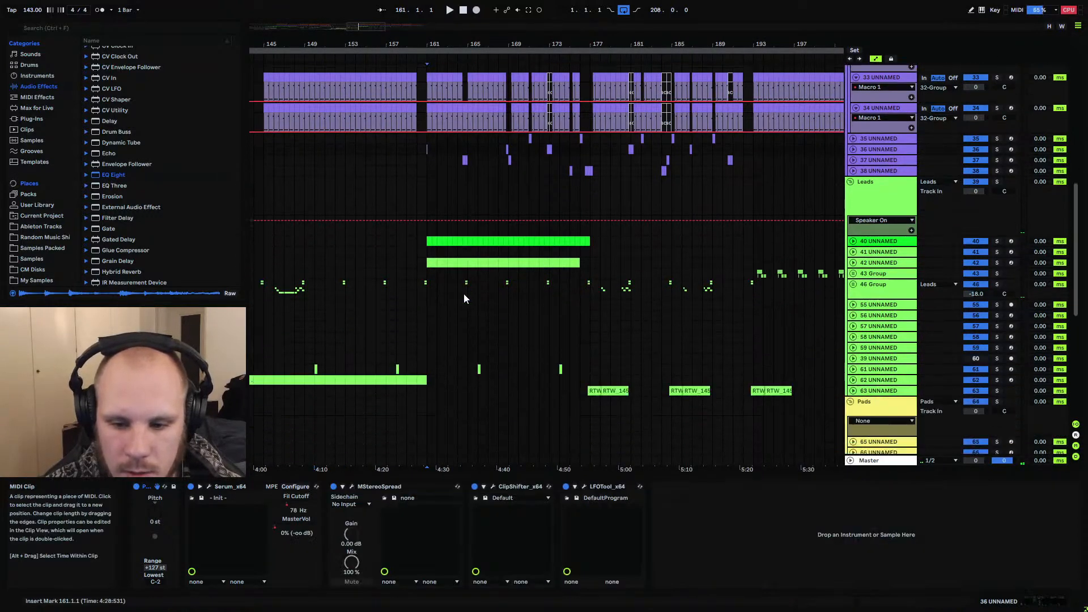
{"action": "scroll", "coordinate": [521, 204], "scroll_direction": "up", "scroll_amount": 7}
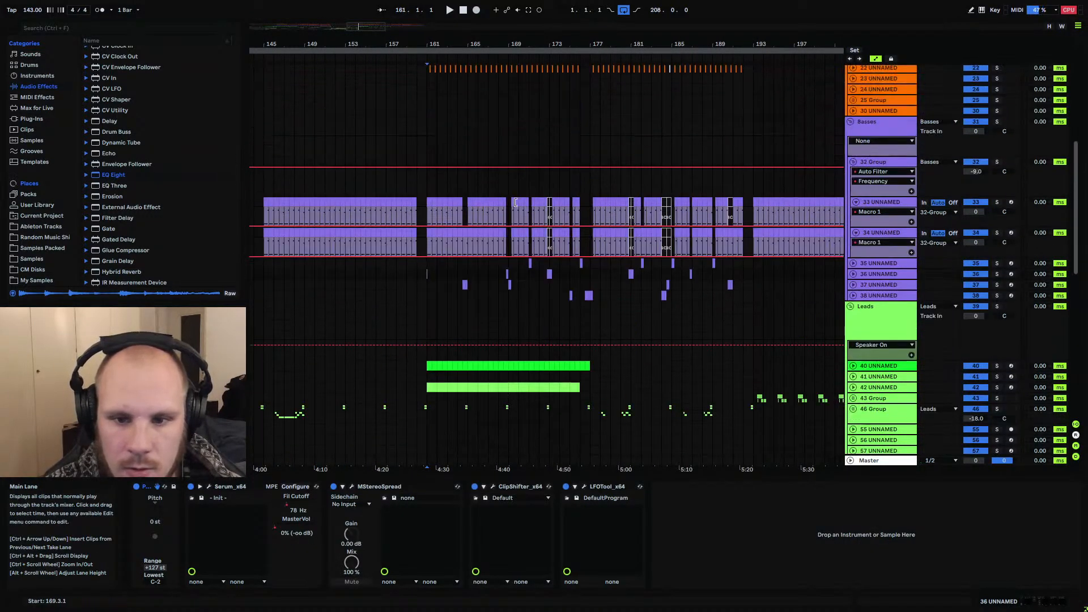
{"action": "scroll", "coordinate": [515, 203], "scroll_direction": "up", "scroll_amount": 5}
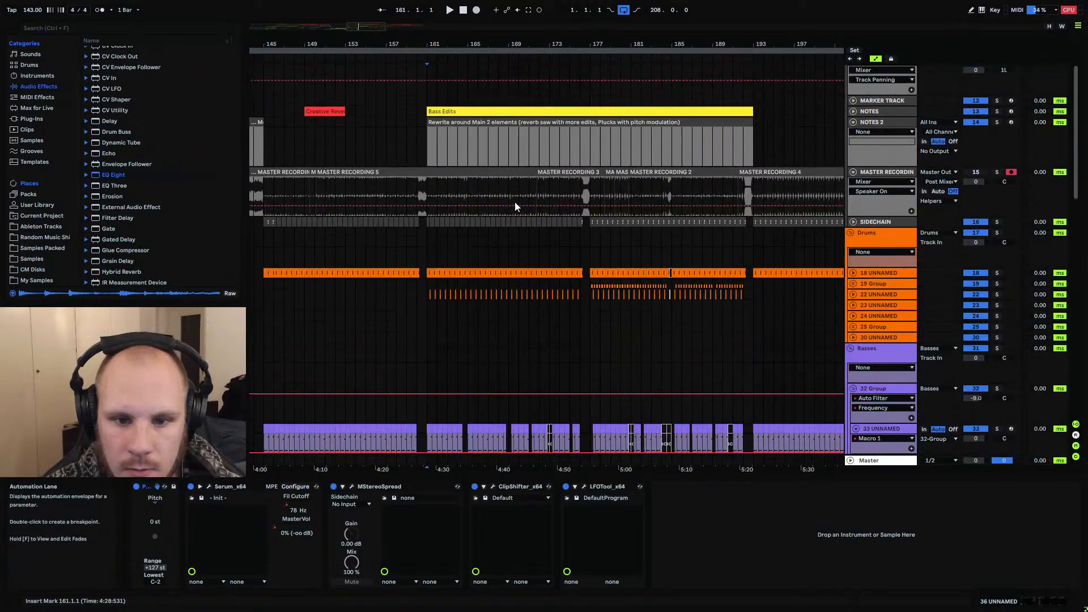
{"action": "scroll", "coordinate": [515, 203], "scroll_direction": "down", "scroll_amount": 3}
{"action": "scroll", "coordinate": [514, 202], "scroll_direction": "down", "scroll_amount": 8}
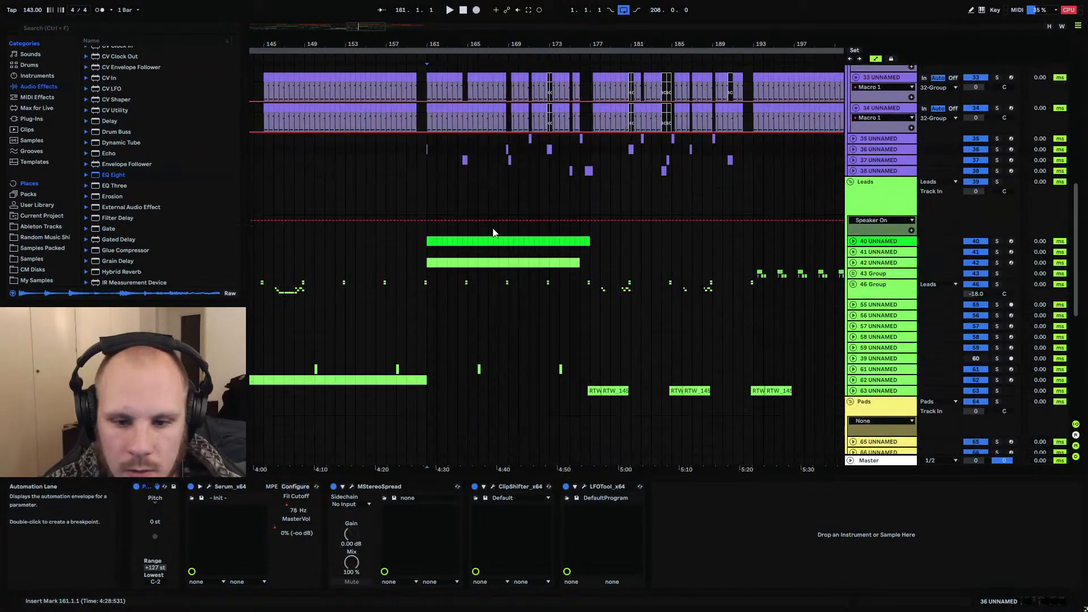
Audition track 40 in solo from bar 168 and move its clips from bars 161–177 to bar 193
{"action": "left_click", "coordinate": [506, 237]}
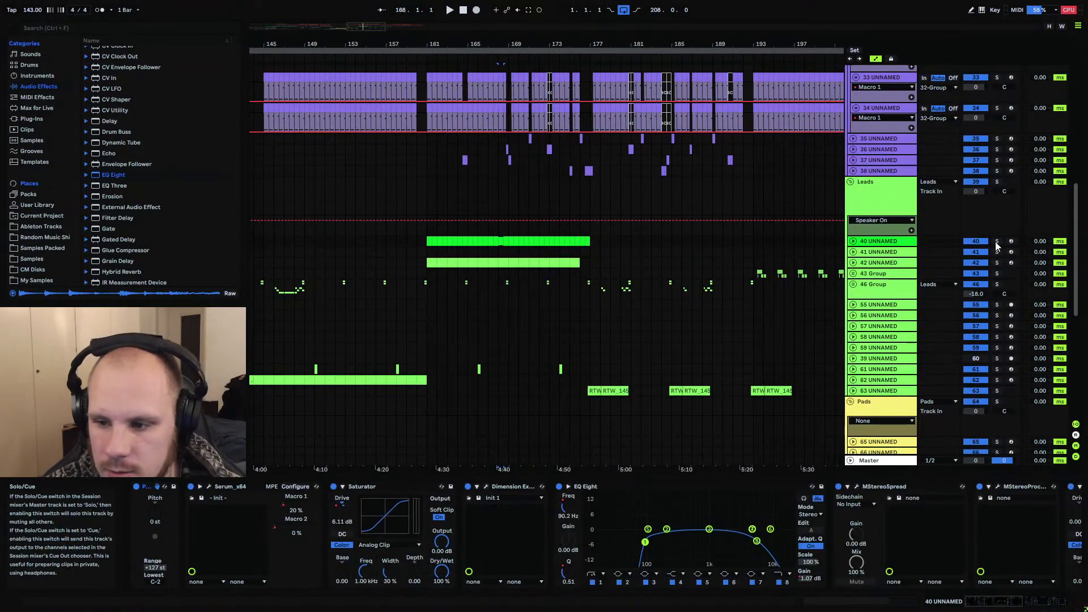
{"action": "key", "text": "space"}
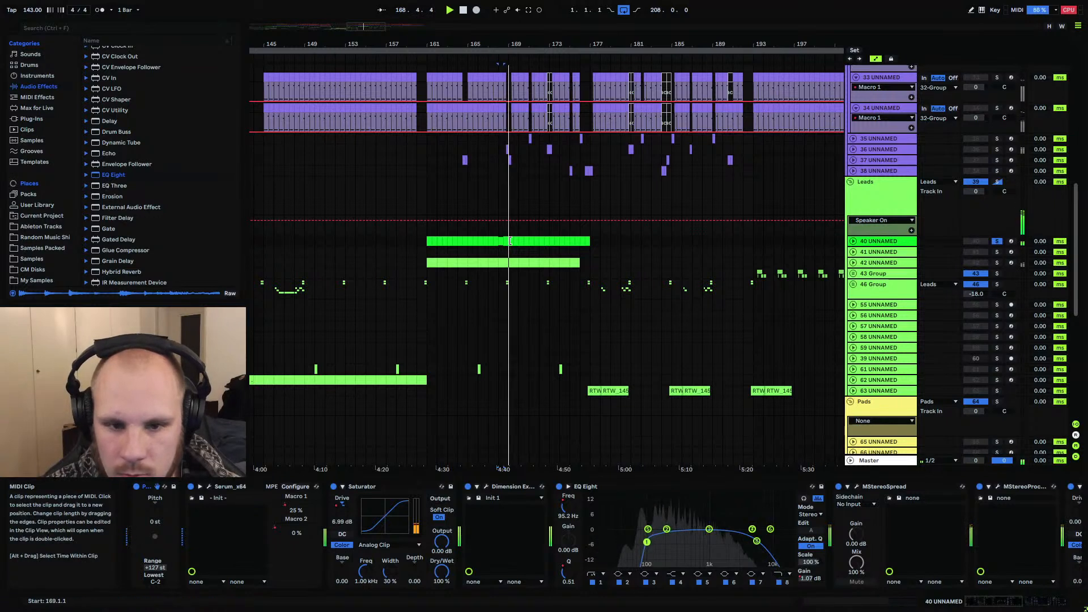
{"action": "left_click", "coordinate": [587, 242]}
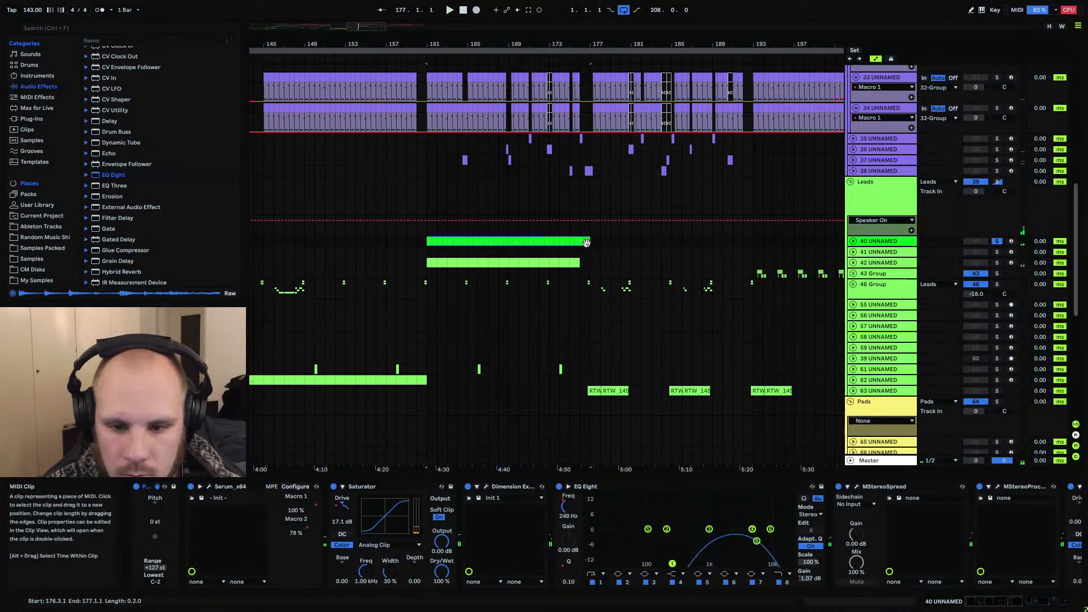
{"action": "key", "text": "ctrl+x"}
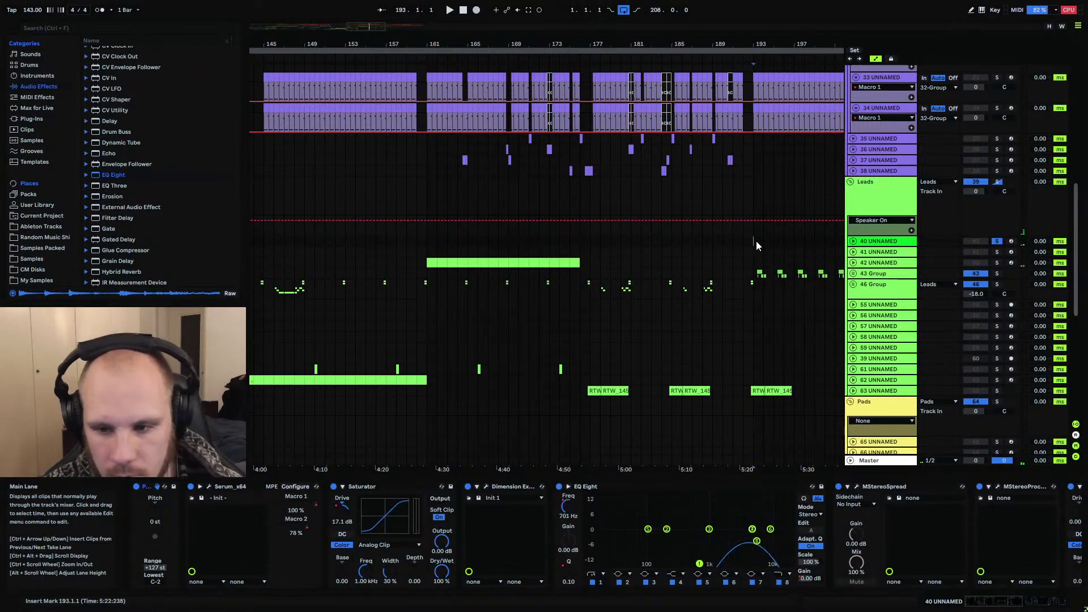
{"action": "left_click", "coordinate": [756, 240]}
{"action": "key", "text": "ctrl+v"}
Audition track 42 in solo from bar 168 and deactivate its clips between bars 161 and 177
{"action": "key", "text": "space"}
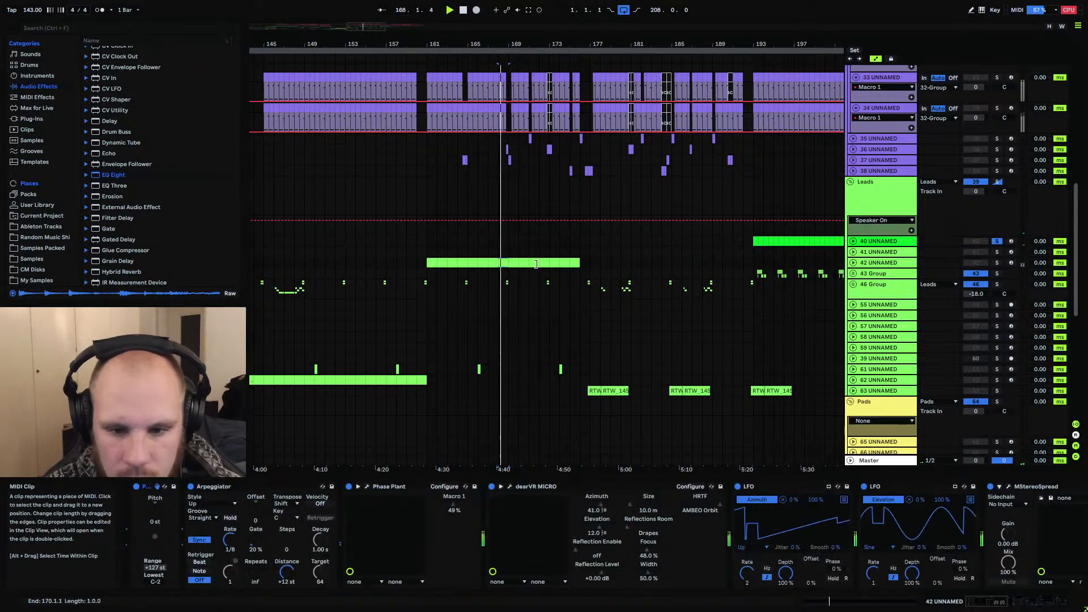
{"action": "left_click", "coordinate": [997, 262]}
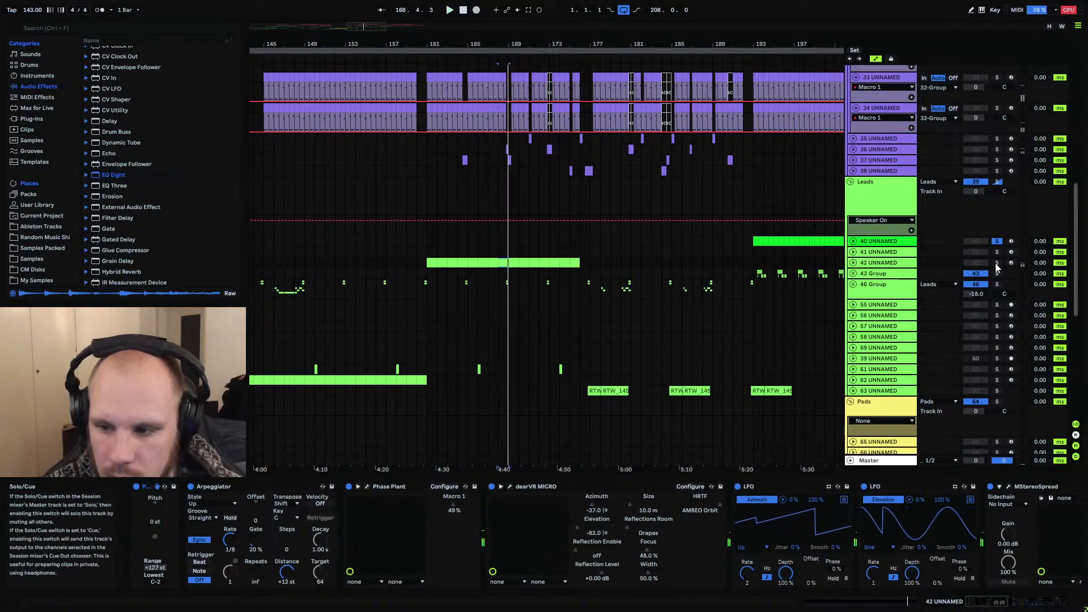
{"action": "key", "text": "space"}
{"action": "left_click_drag", "start_coordinate": [589, 263], "coordinate": [429, 263]}
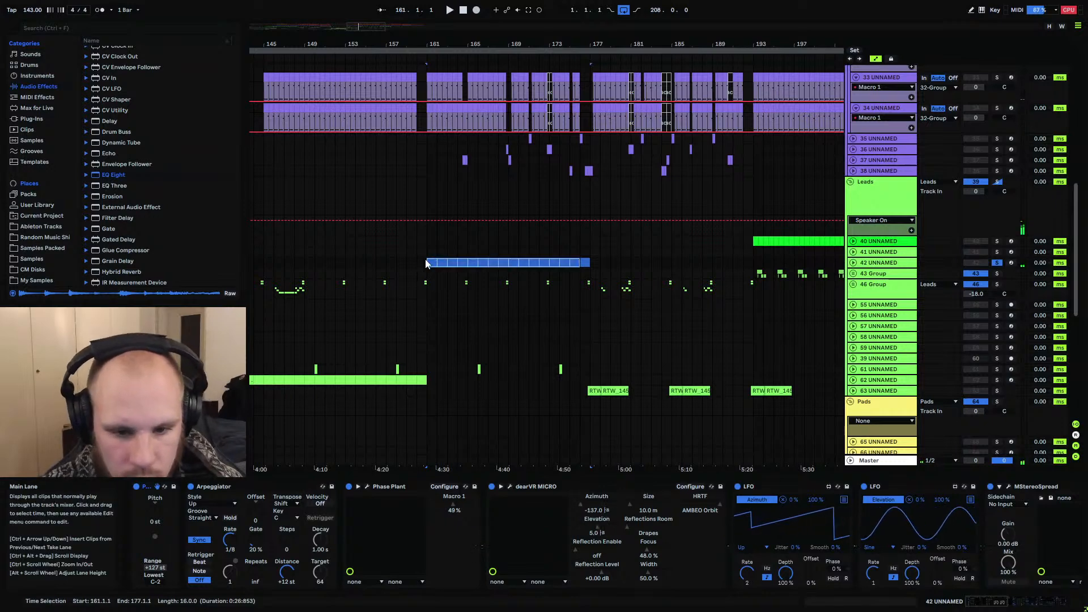
{"action": "key", "text": "Delete"}
End the solo, copy track 63's RTW_145_Dm_Wet_Lead clips from bars 176–192 to bar 160, and audition them in the full mix
{"action": "scroll", "coordinate": [451, 323], "scroll_direction": "down", "scroll_amount": 3}
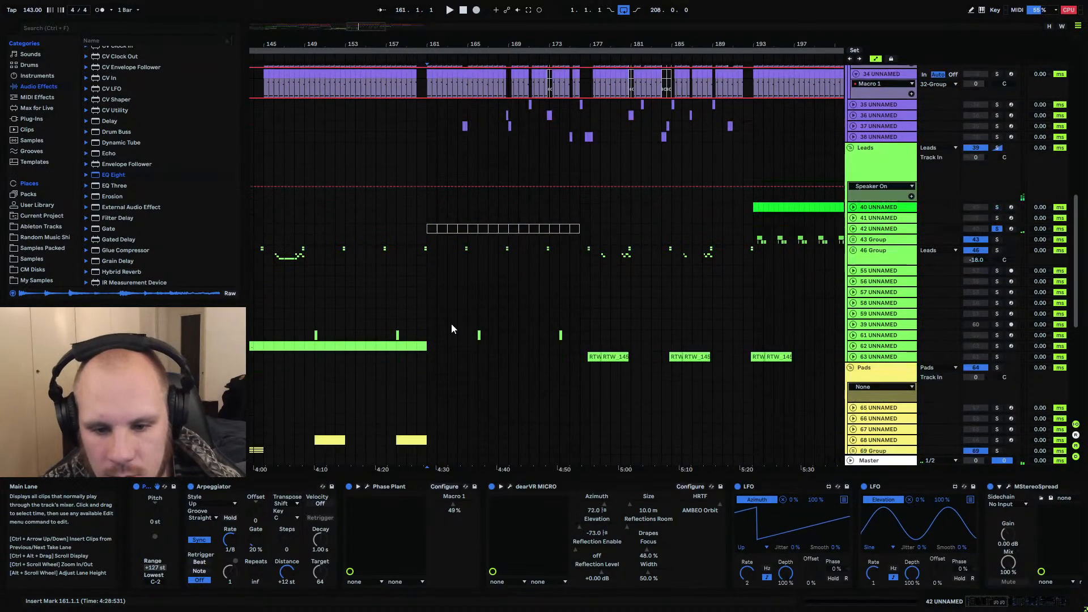
{"action": "left_click", "coordinate": [420, 216]}
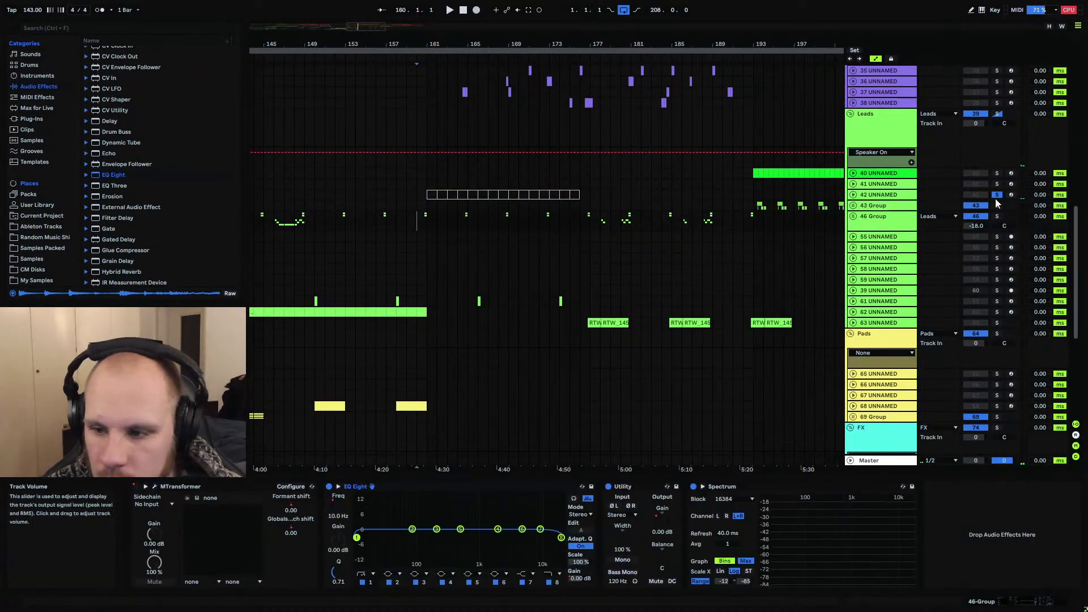
{"action": "left_click_drag", "start_coordinate": [582, 319], "coordinate": [734, 329]}
{"action": "left_click", "coordinate": [419, 321]}
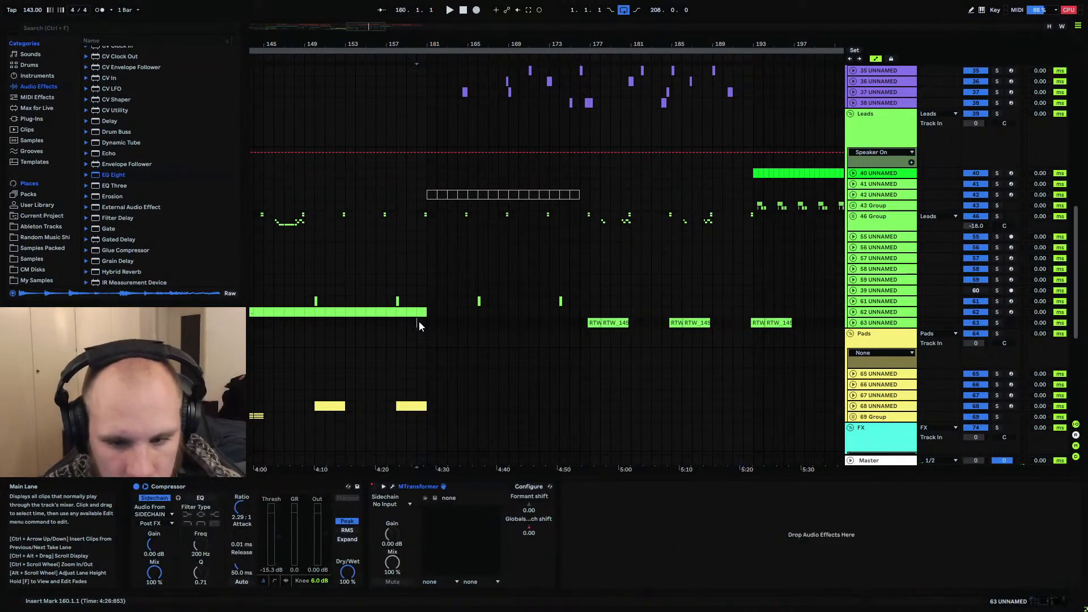
{"action": "key", "text": "ctrl+v"}
{"action": "key", "text": "space"}
{"action": "scroll", "coordinate": [434, 247], "scroll_direction": "up", "scroll_amount": 8}
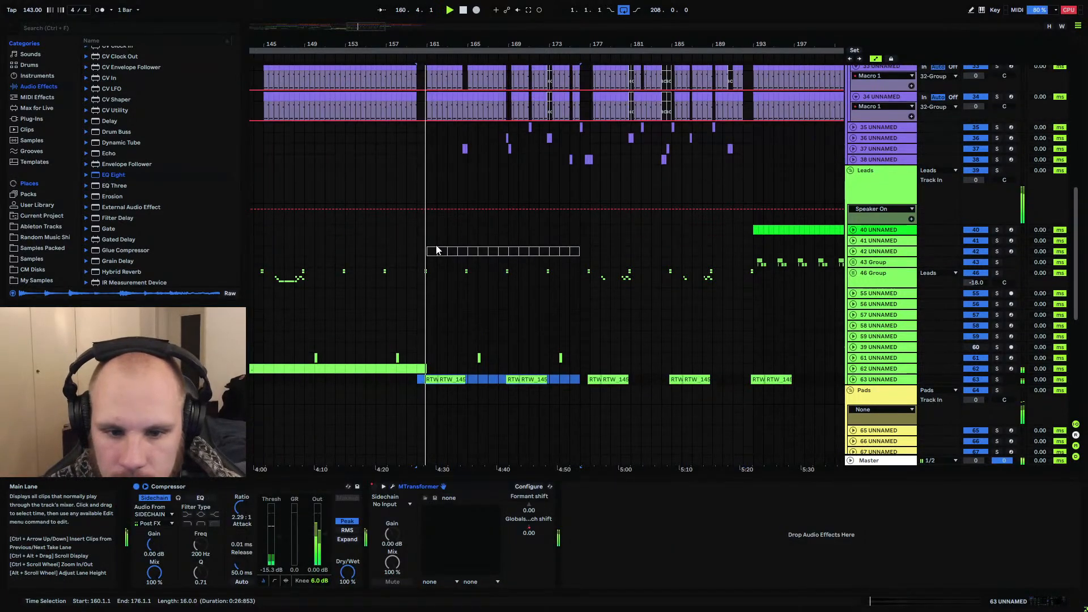
{"action": "scroll", "coordinate": [436, 249], "scroll_direction": "down", "scroll_amount": 10}
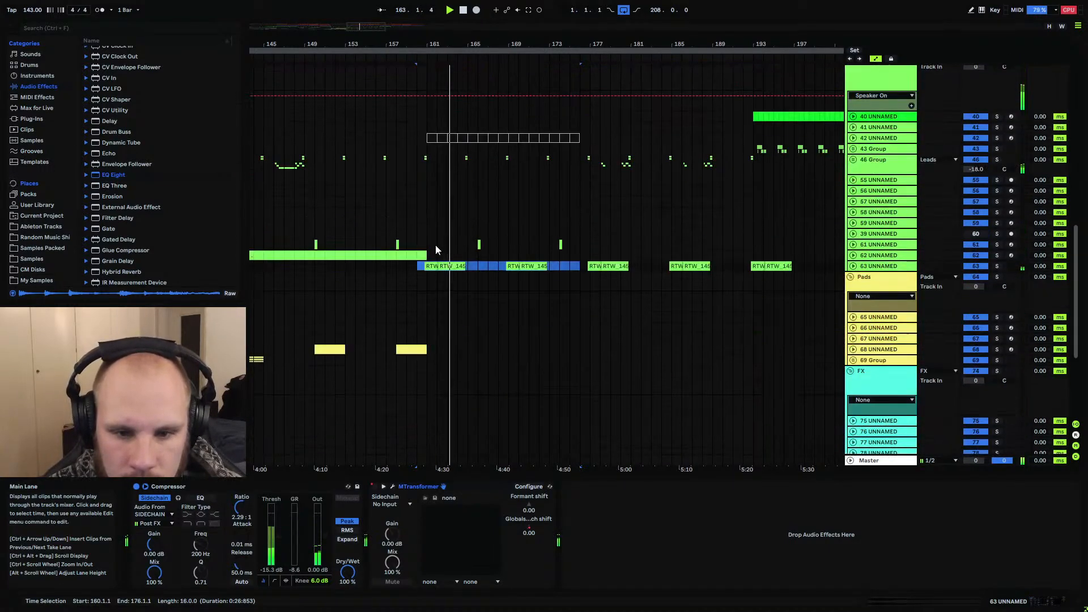
{"action": "scroll", "coordinate": [436, 249], "scroll_direction": "up", "scroll_amount": 3}
{"action": "scroll", "coordinate": [435, 249], "scroll_direction": "up", "scroll_amount": 8}
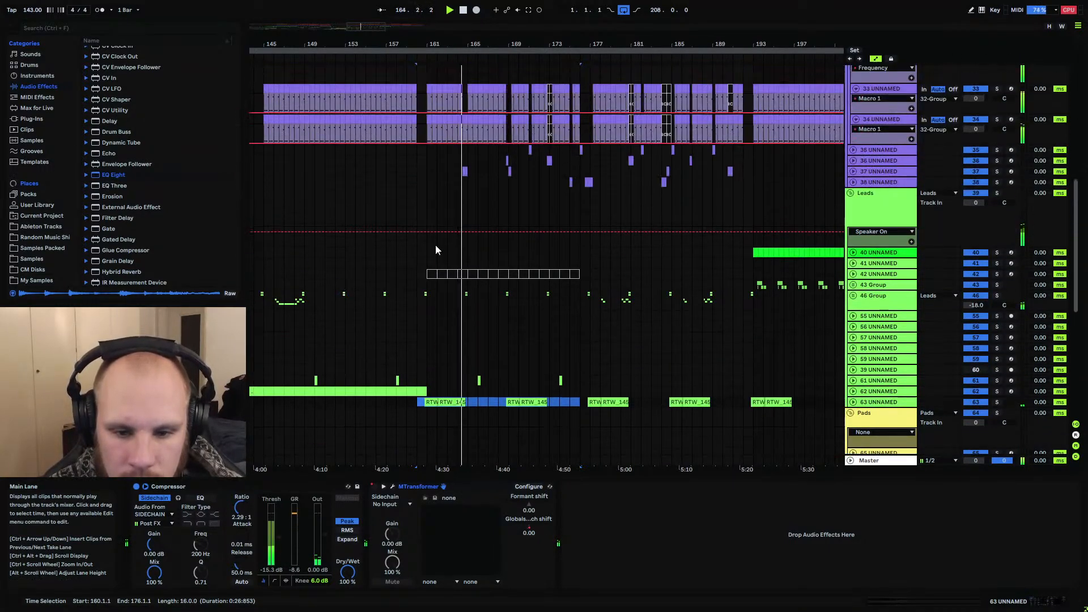
{"action": "scroll", "coordinate": [435, 250], "scroll_direction": "down", "scroll_amount": 7}
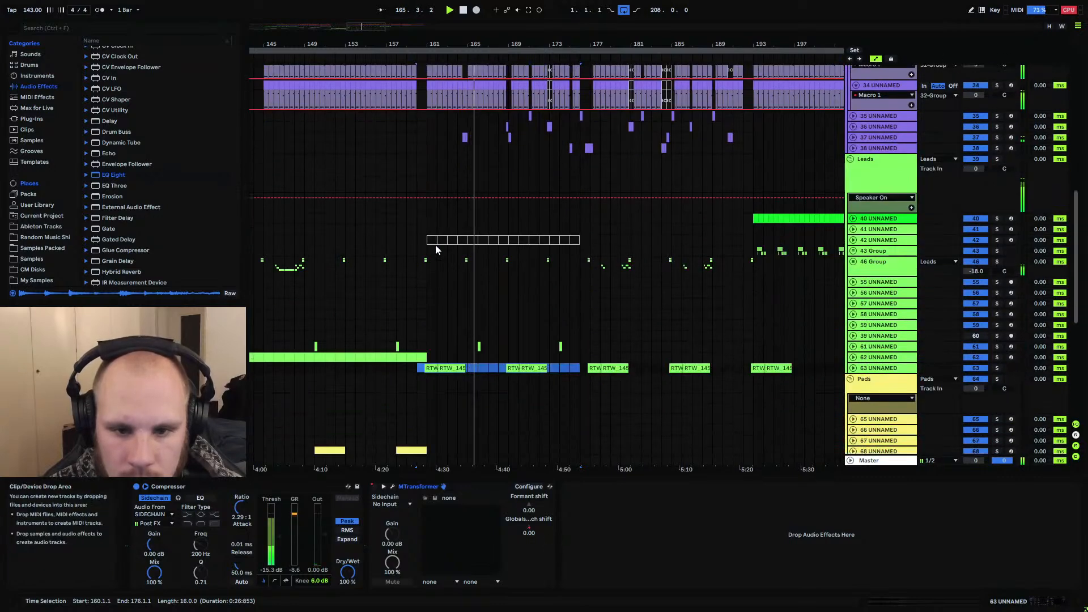
Fill the gap before bar 165 on track 34 with a short active clip starting at 164.4.1 and audition it from bar 164
{"action": "left_click_drag", "start_coordinate": [460, 44], "coordinate": [459, 102]}
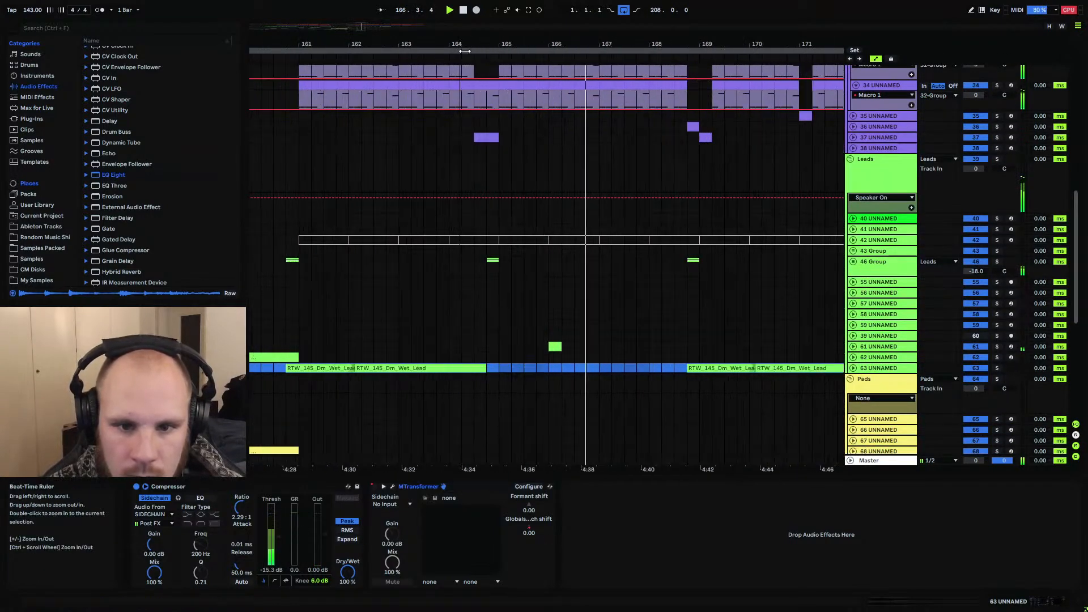
{"action": "left_click", "coordinate": [482, 86]}
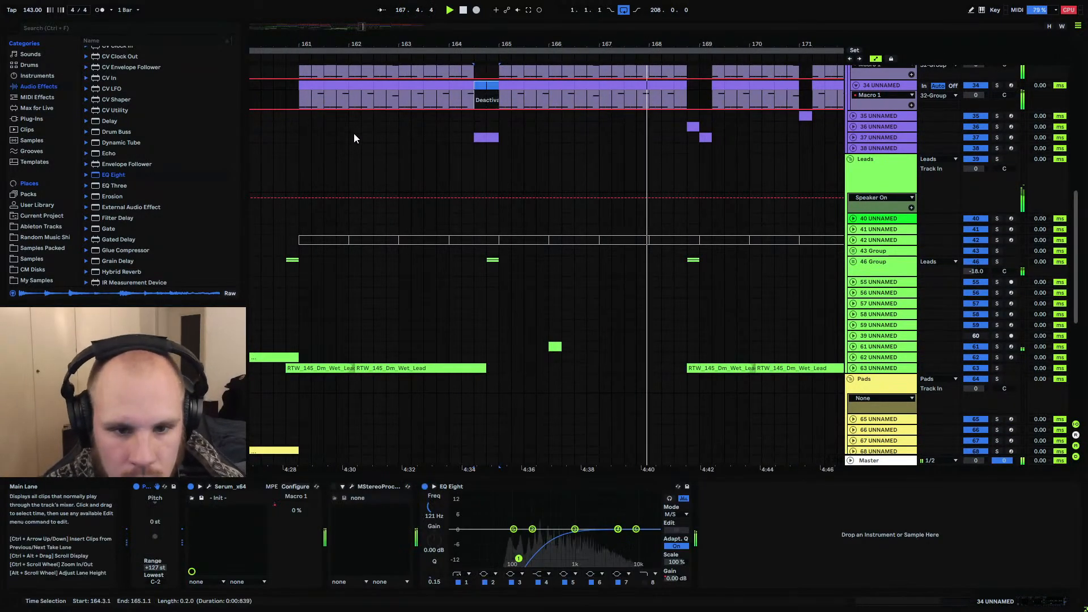
{"action": "left_click", "coordinate": [286, 136]}
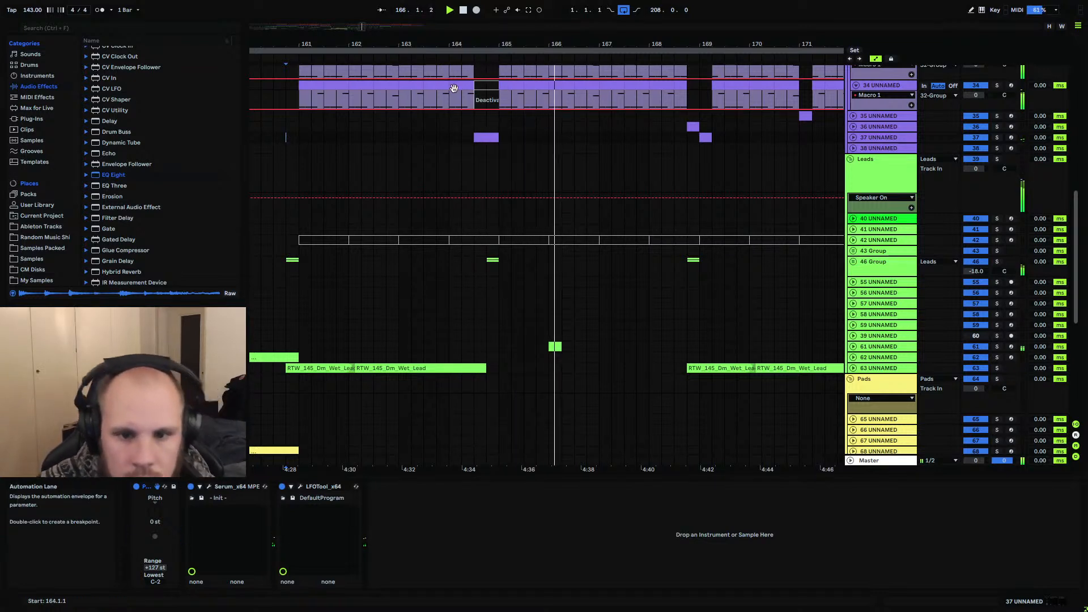
{"action": "left_click", "coordinate": [486, 87]}
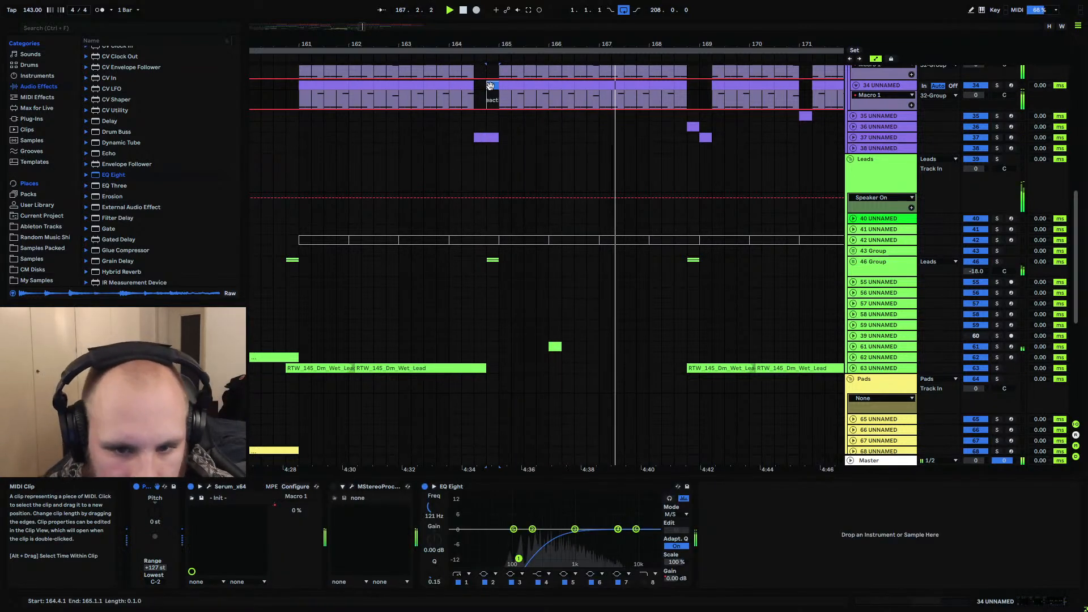
{"action": "double_click", "coordinate": [493, 86]}
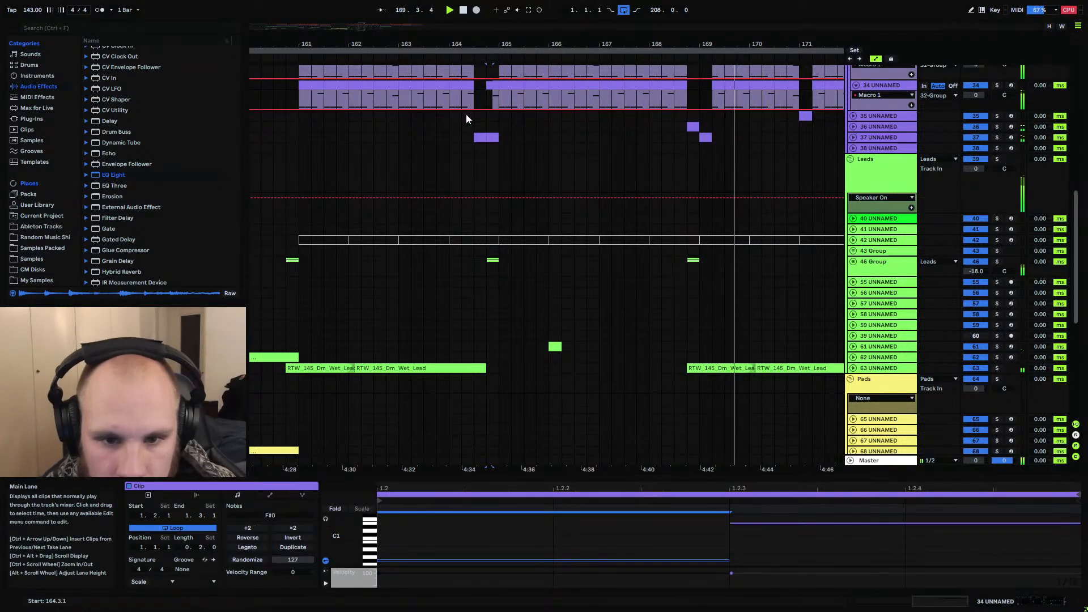
{"action": "left_click", "coordinate": [452, 97]}
{"action": "key", "text": "space"}
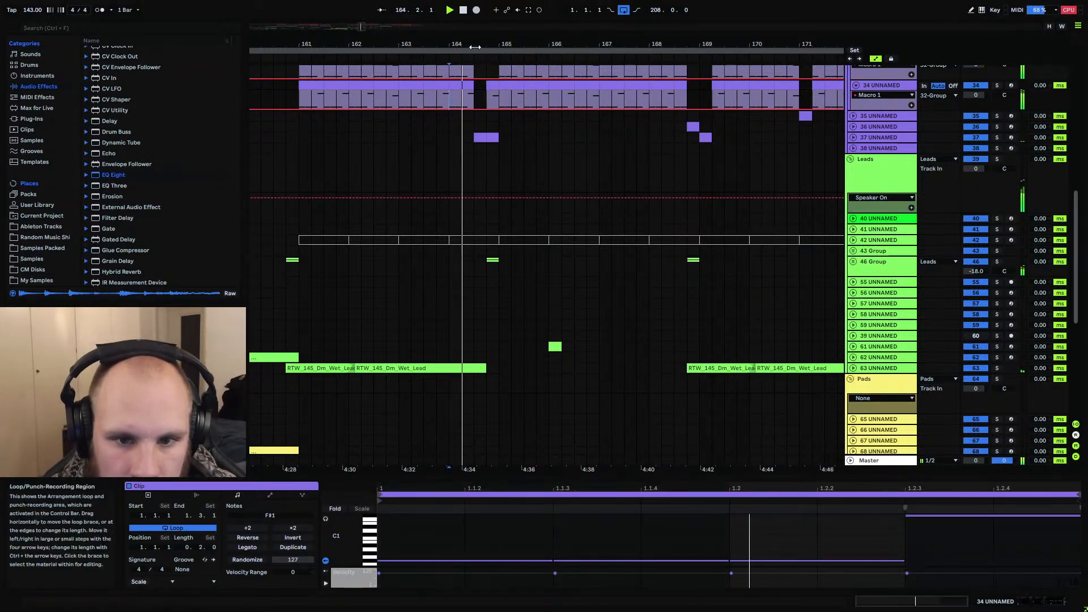
Shorten the four notes in track 33's clip at 166.3.1 to one sixteenth each
{"action": "left_click_drag", "start_coordinate": [477, 44], "coordinate": [488, 158]}
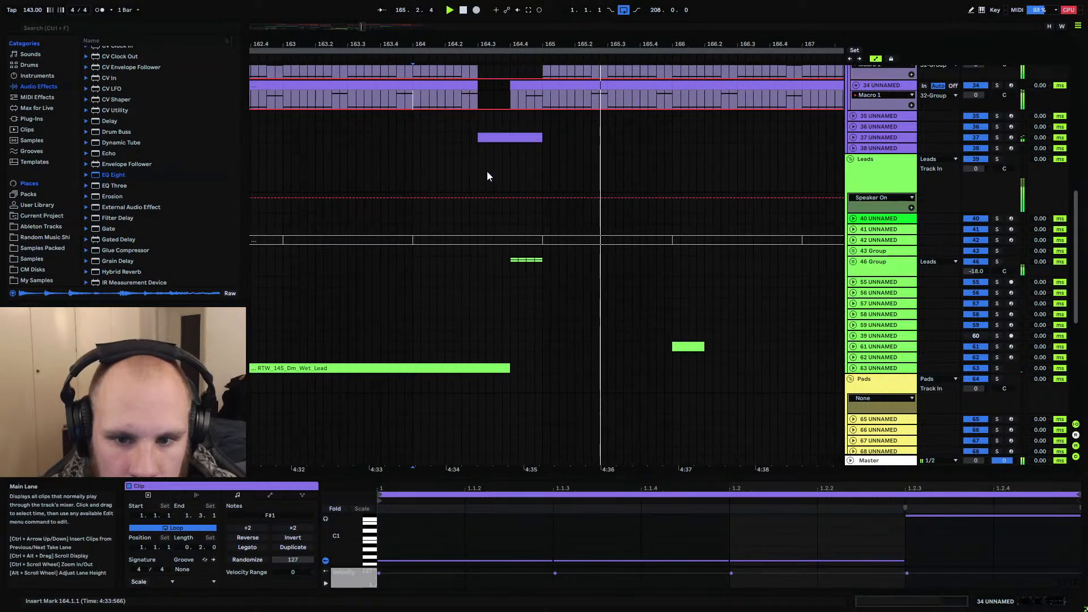
{"action": "left_click_drag", "start_coordinate": [590, 43], "coordinate": [445, 12]}
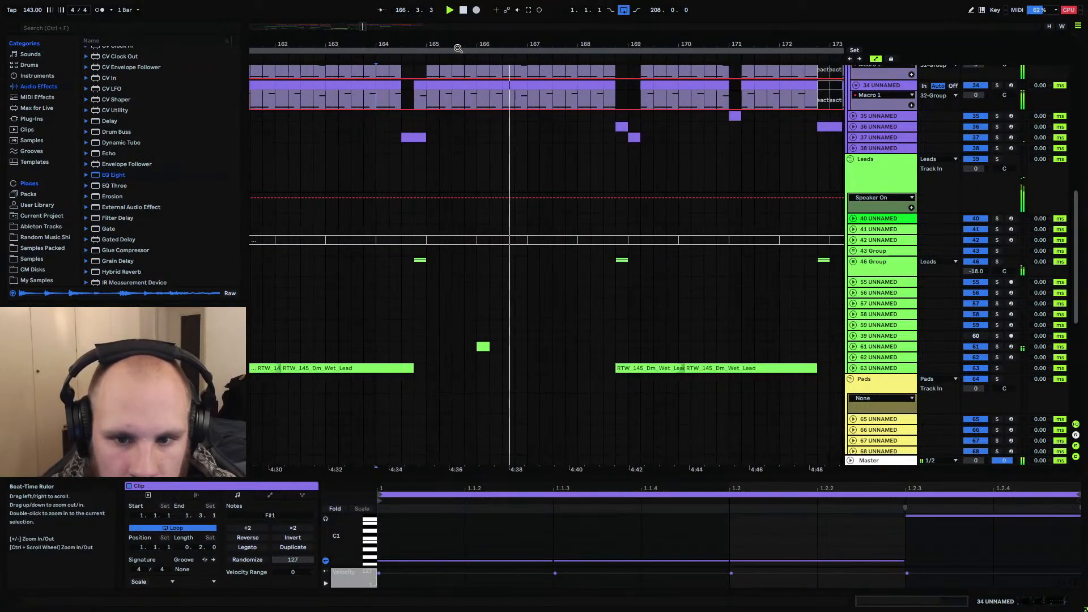
{"action": "left_click_drag", "start_coordinate": [532, 45], "coordinate": [527, 102]}
{"action": "scroll", "coordinate": [508, 126], "scroll_direction": "up", "scroll_amount": 2}
{"action": "key", "text": "space"}
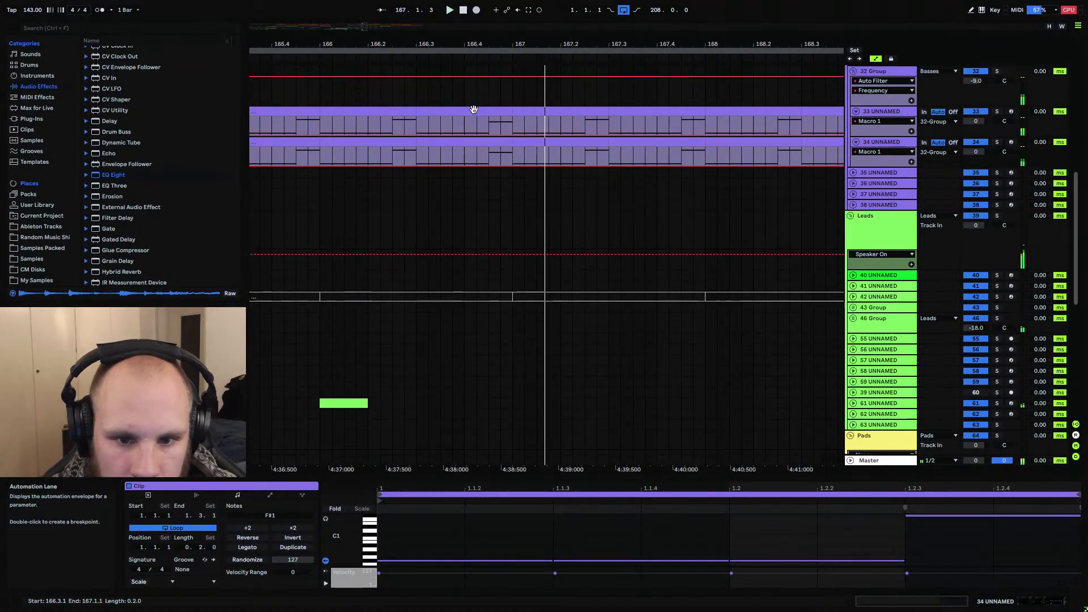
{"action": "left_click", "coordinate": [475, 111]}
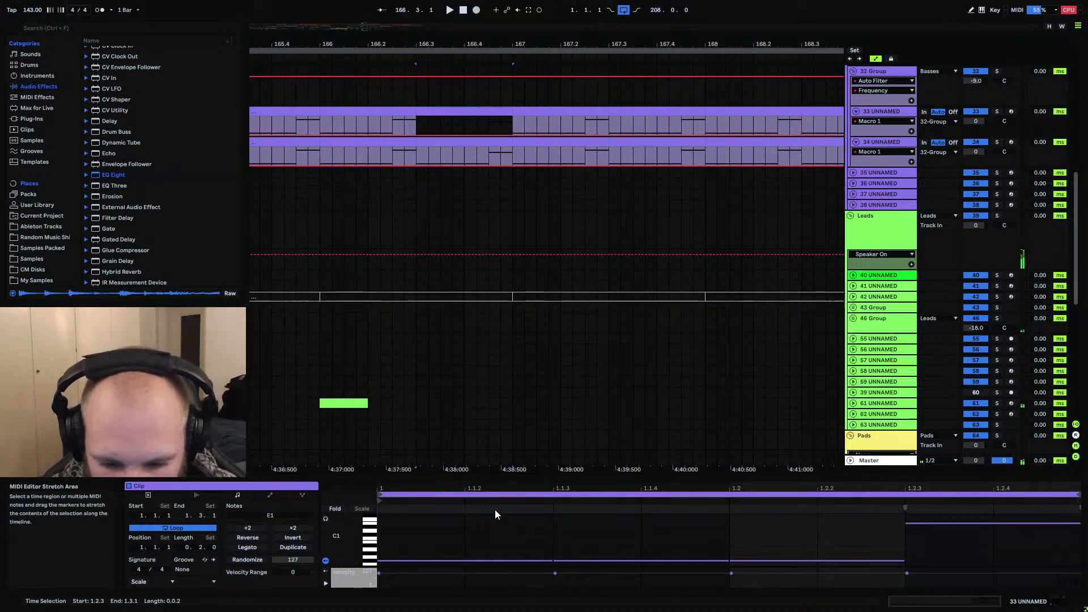
{"action": "left_click_drag", "start_coordinate": [495, 508], "coordinate": [891, 592]}
{"action": "left_click_drag", "start_coordinate": [419, 517], "coordinate": [818, 559]}
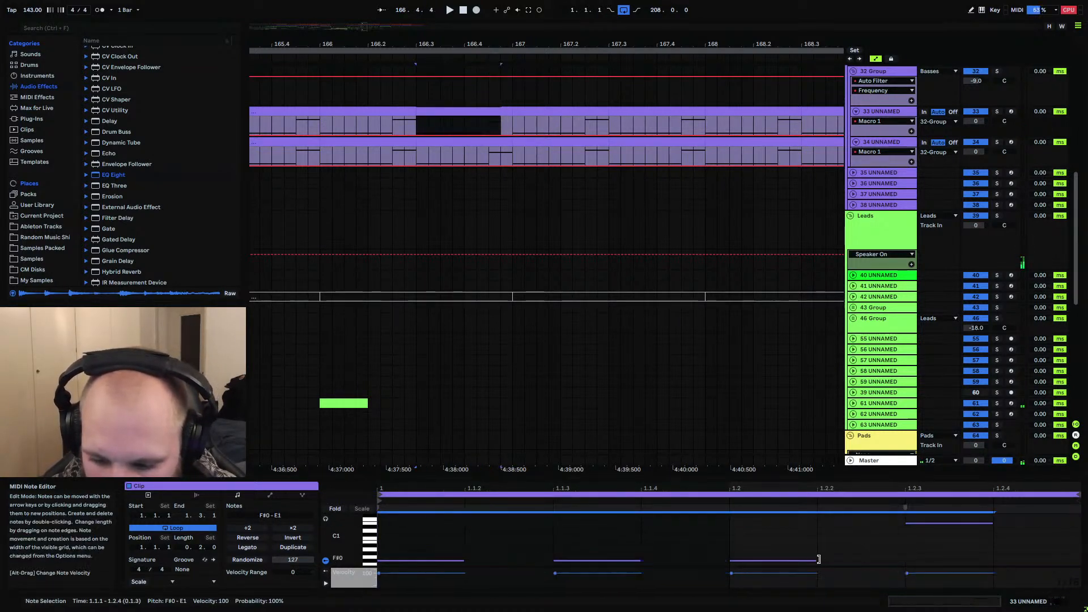
Audition from 166.3.1 and raise track 33's Macro 1 automation to the maximum between 166.3.1 and 167.1.1
{"action": "left_click", "coordinate": [417, 126]}
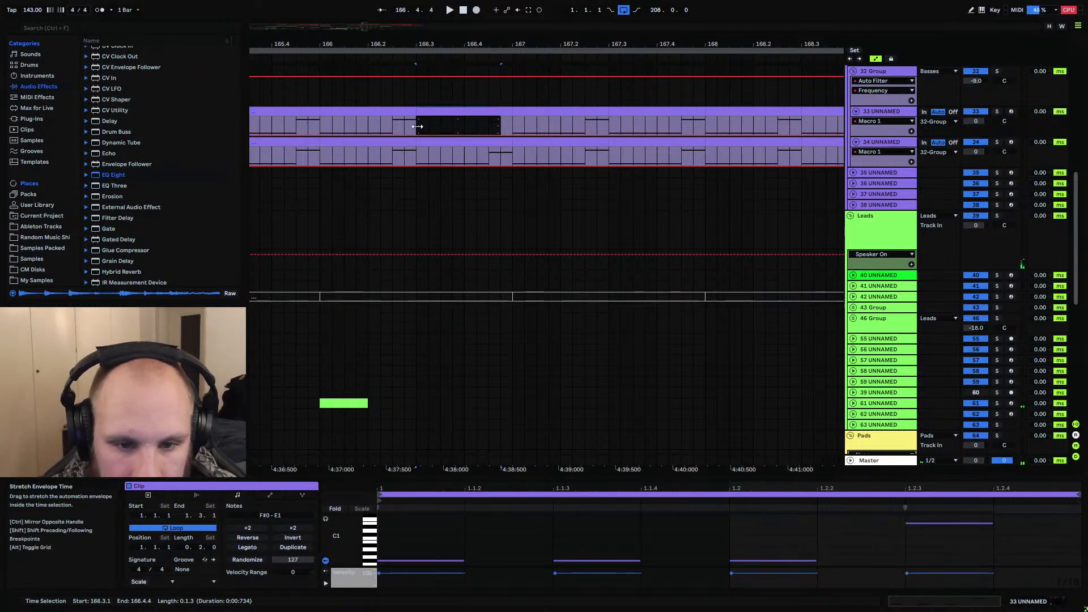
{"action": "left_click", "coordinate": [416, 127]}
{"action": "key", "text": "space"}
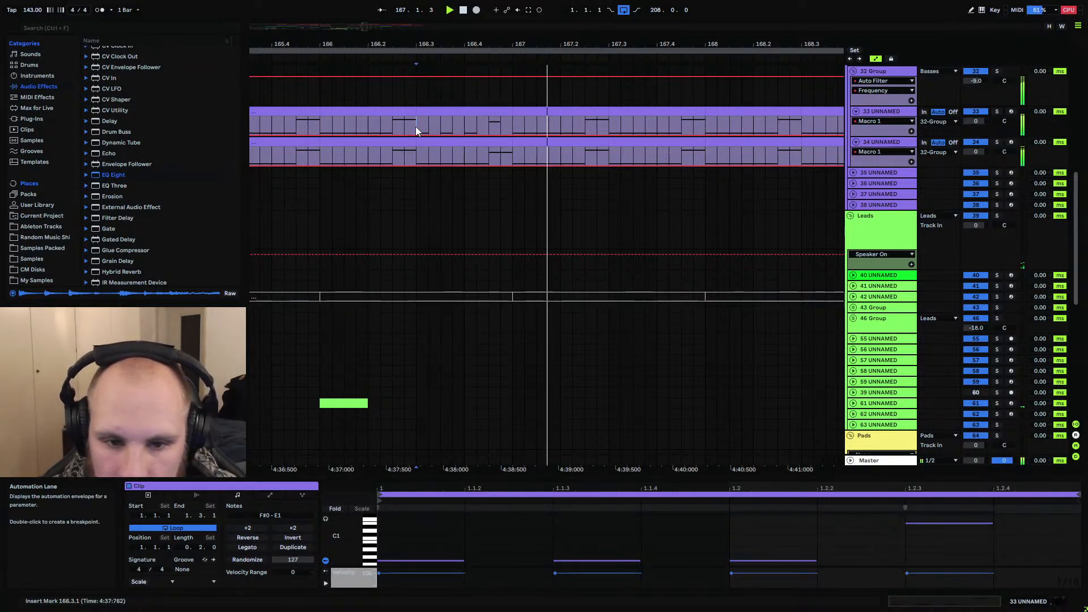
{"action": "key", "text": "space"}
{"action": "key", "text": "space"}
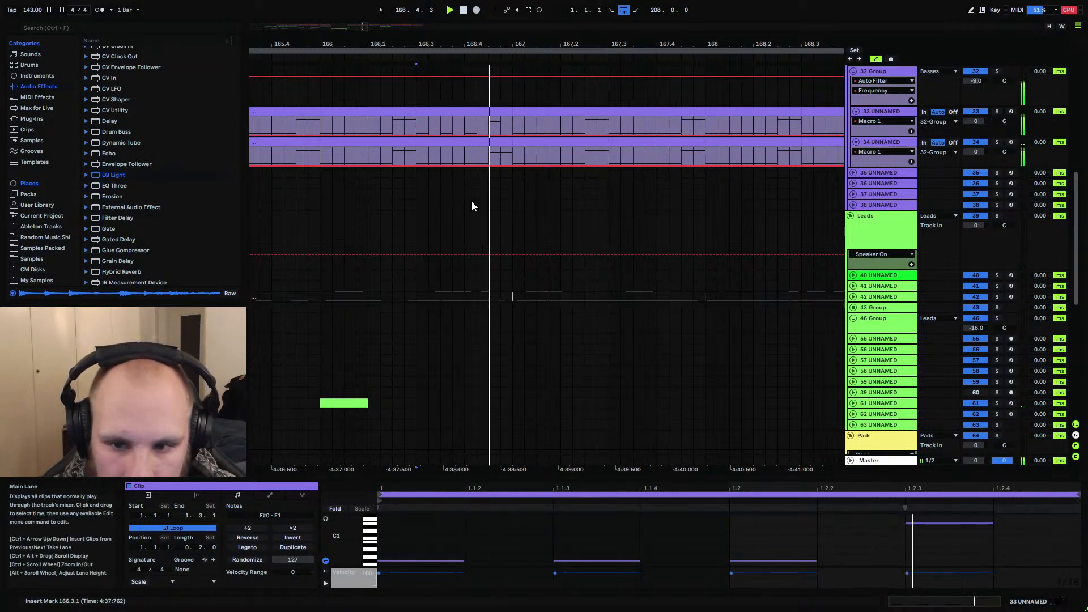
{"action": "key", "text": "b"}
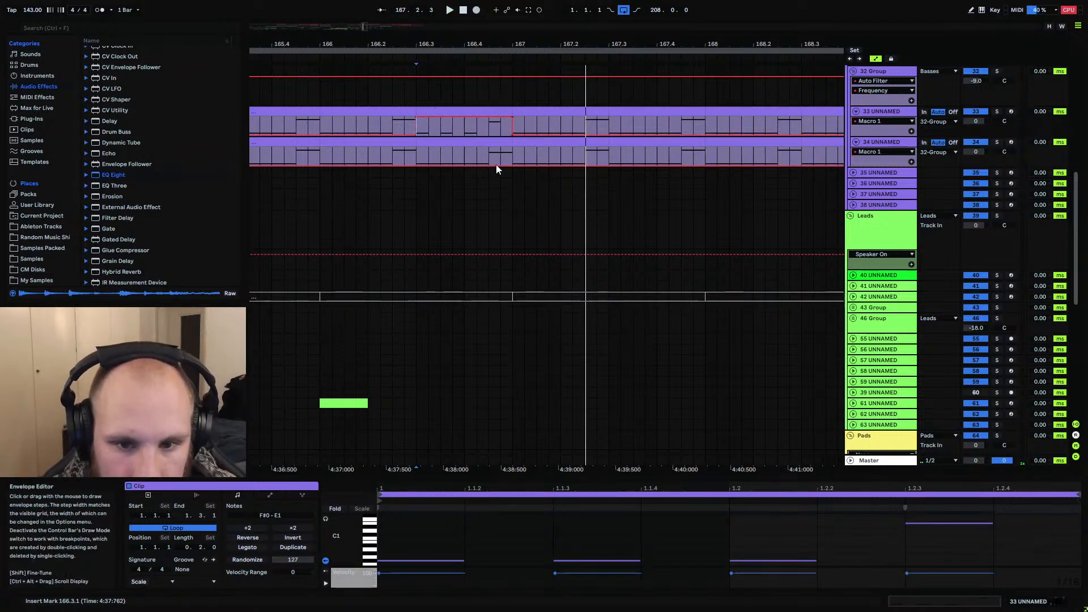
{"action": "key", "text": "space"}
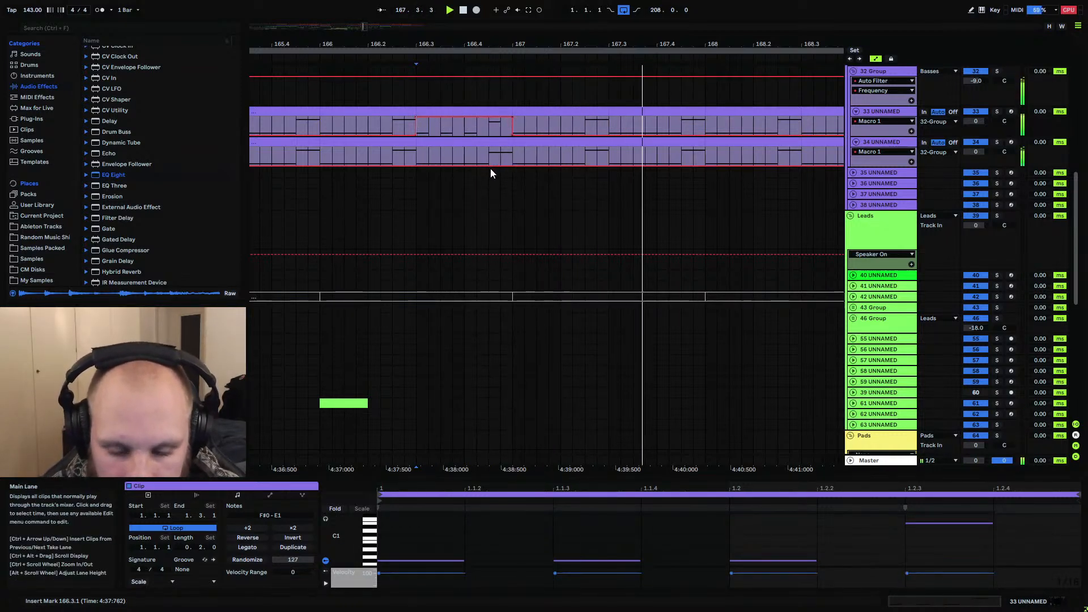
Copy track 33's edited two-beat clip at 166.3.1 onto track 34 at the same position
{"action": "left_click", "coordinate": [436, 110]}
{"action": "key", "text": "space"}
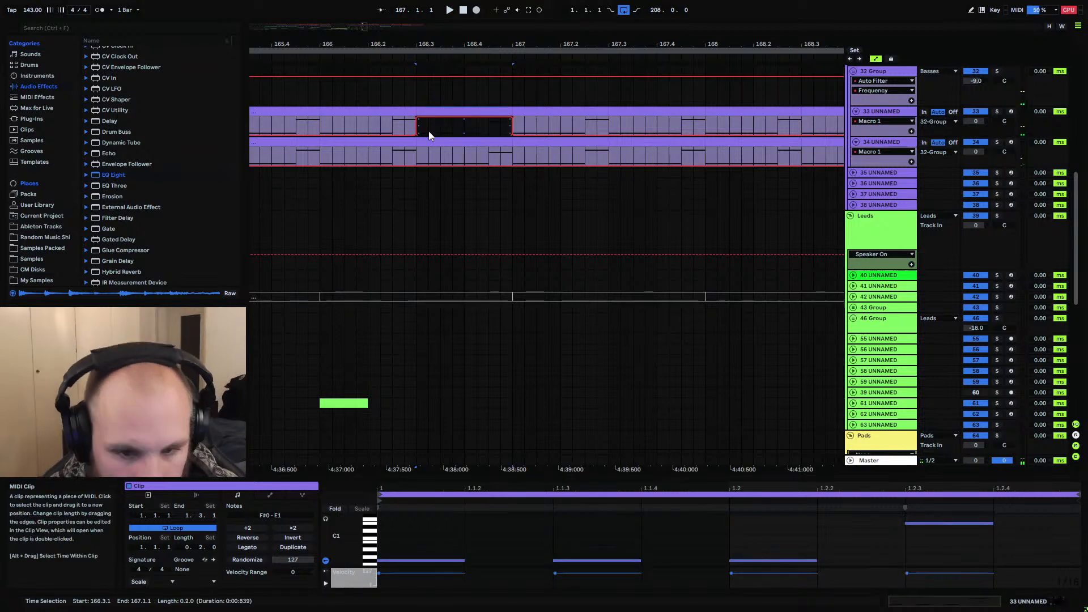
{"action": "left_click", "coordinate": [417, 153]}
{"action": "key", "text": "ctrl+v"}
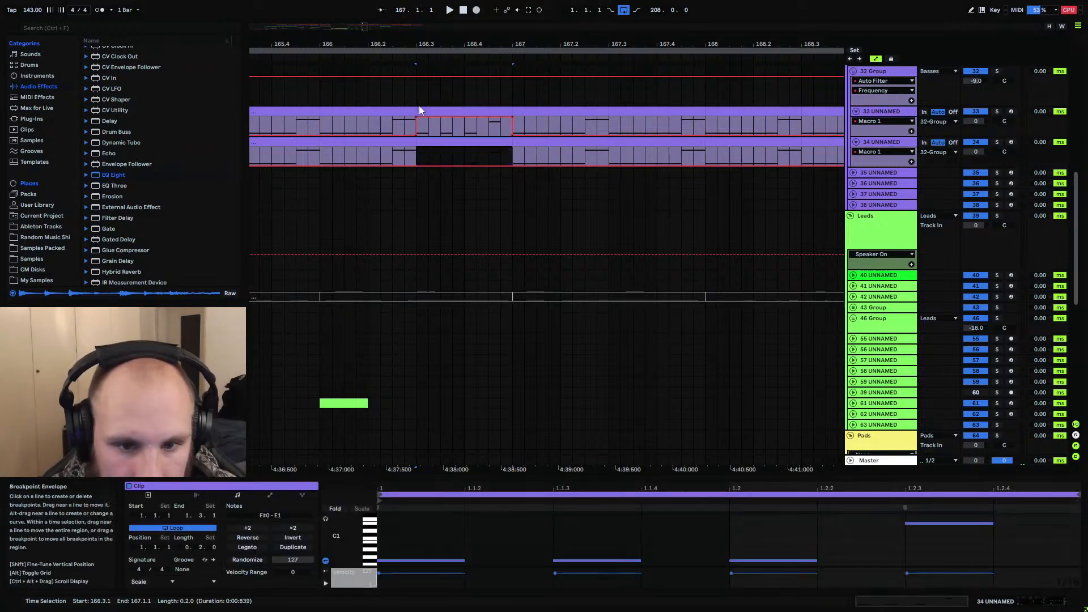
{"action": "left_click", "coordinate": [429, 108]}
{"action": "left_click", "coordinate": [429, 140]}
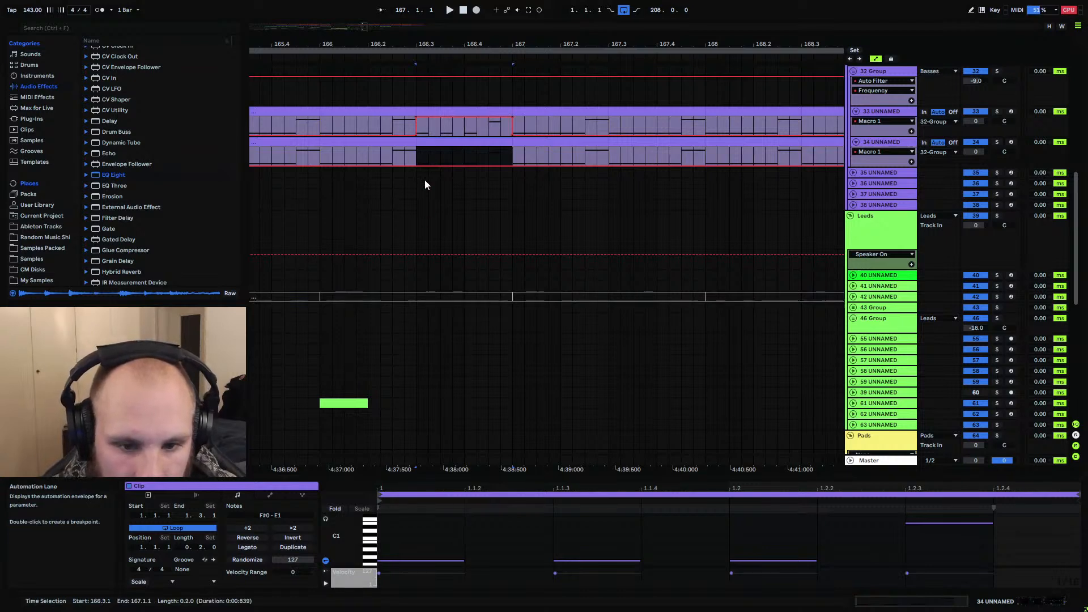
Draw track 34's Macro 1 automation at 1.00 from 166.3.1 to 167.1.1 and audition from 166.2.2
{"action": "key", "text": "b"}
{"action": "left_click_drag", "start_coordinate": [423, 157], "coordinate": [490, 132]}
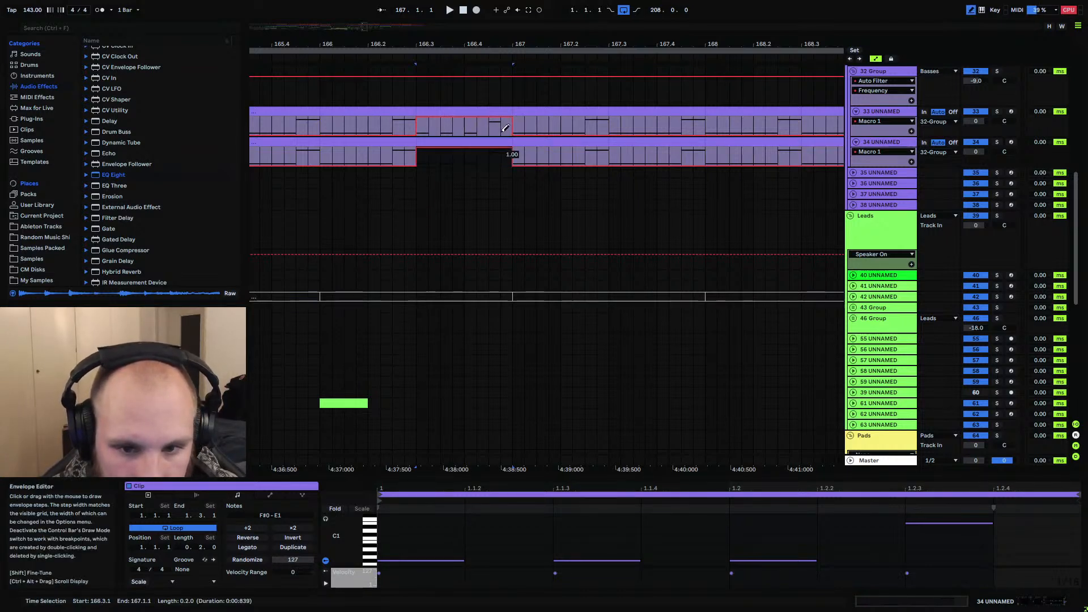
{"action": "key", "text": "b"}
{"action": "left_click", "coordinate": [385, 95]}
{"action": "key", "text": "space"}
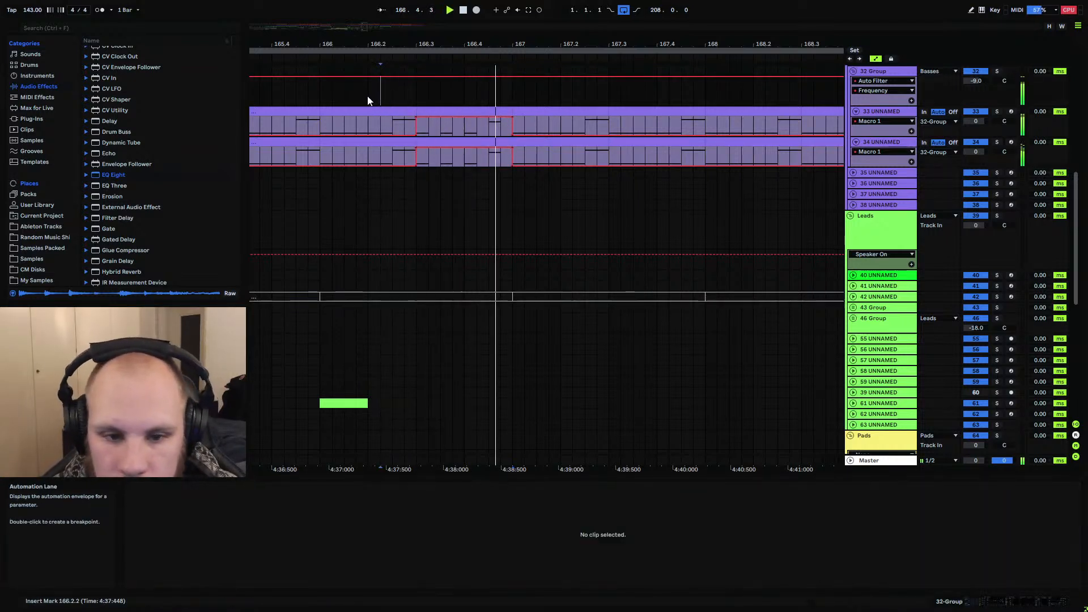
{"action": "left_click_drag", "start_coordinate": [400, 42], "coordinate": [438, 32]}
{"action": "key", "text": "space"}
{"action": "key", "text": "space"}
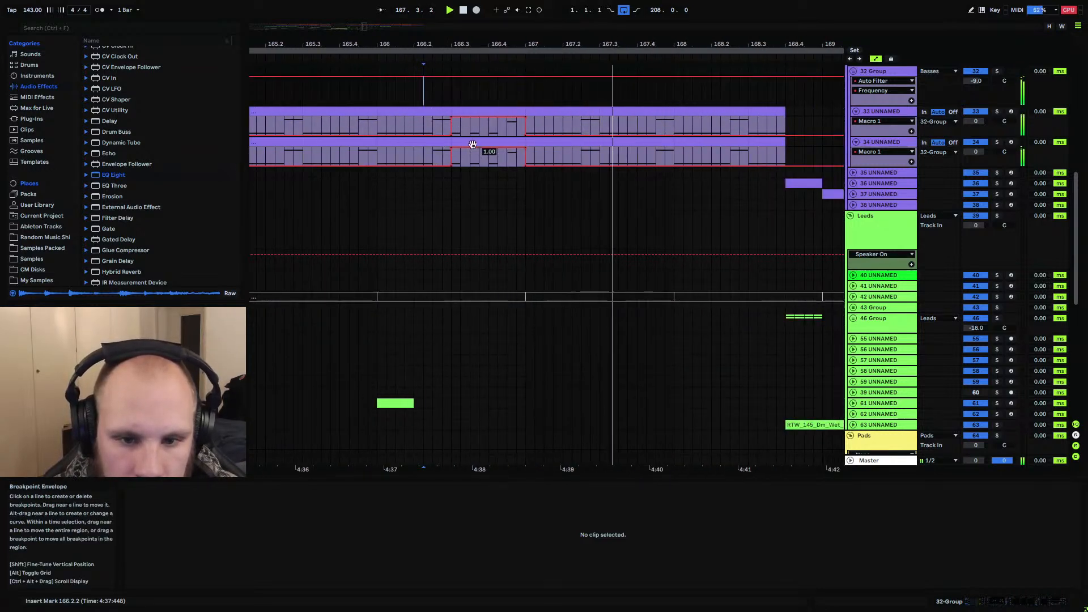
Lengthen the three F#0 notes in track 34's clip at 166.3.1 so each one reaches the start of the following note
{"action": "left_click", "coordinate": [470, 142]}
{"action": "key", "text": "space"}
{"action": "key", "text": "space"}
{"action": "left_click_drag", "start_coordinate": [469, 538], "coordinate": [553, 561]}
{"action": "key", "text": "space"}
{"action": "key", "text": "space"}
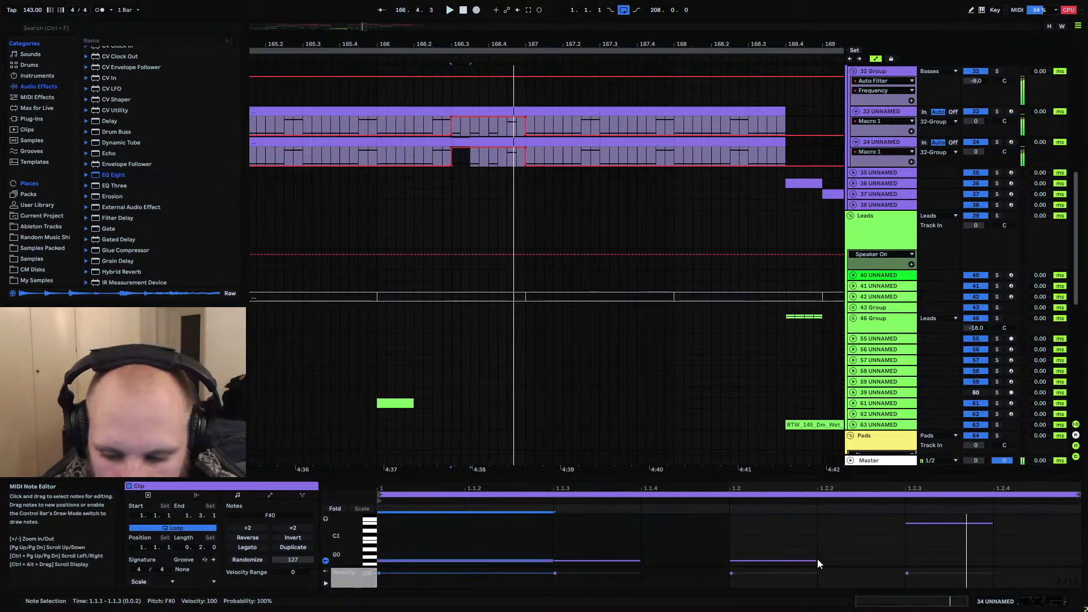
{"action": "left_click_drag", "start_coordinate": [816, 560], "coordinate": [905, 560]}
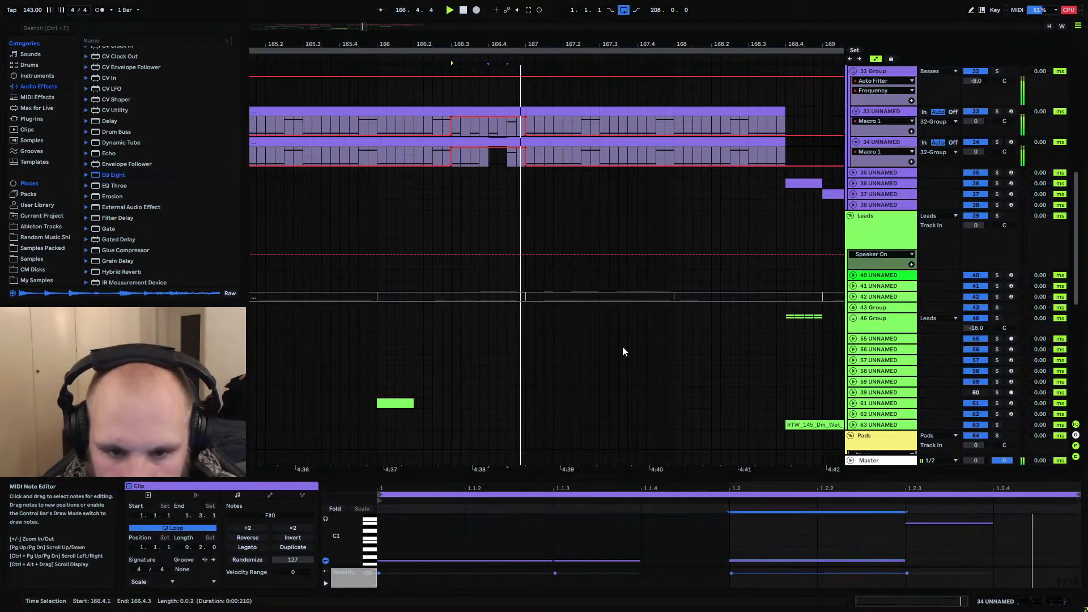
{"action": "left_click", "coordinate": [379, 130]}
{"action": "left_click", "coordinate": [482, 151]}
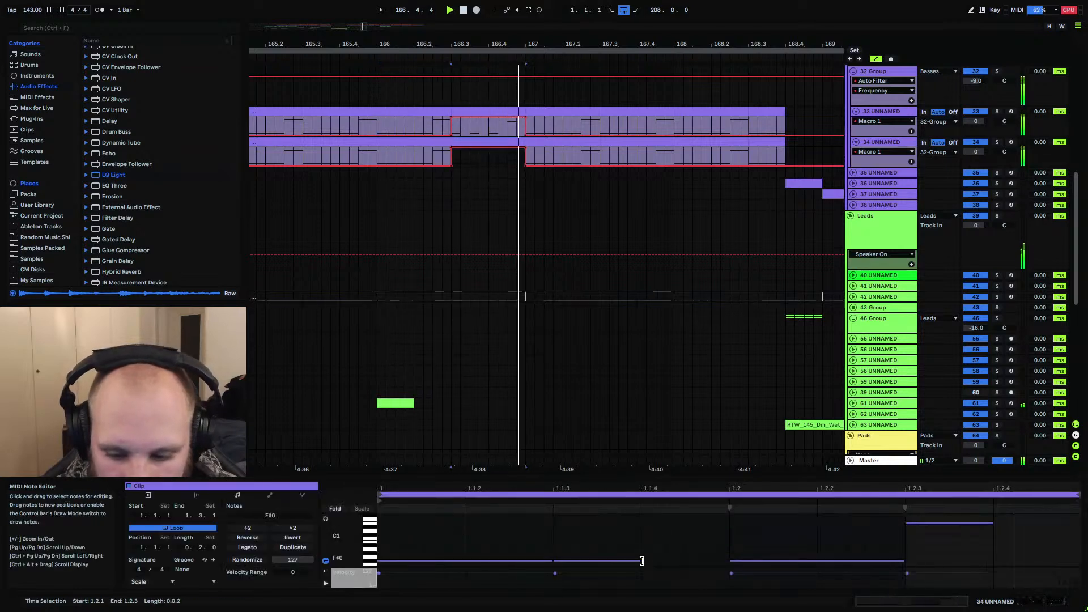
{"action": "left_click_drag", "start_coordinate": [721, 562], "coordinate": [731, 562]}
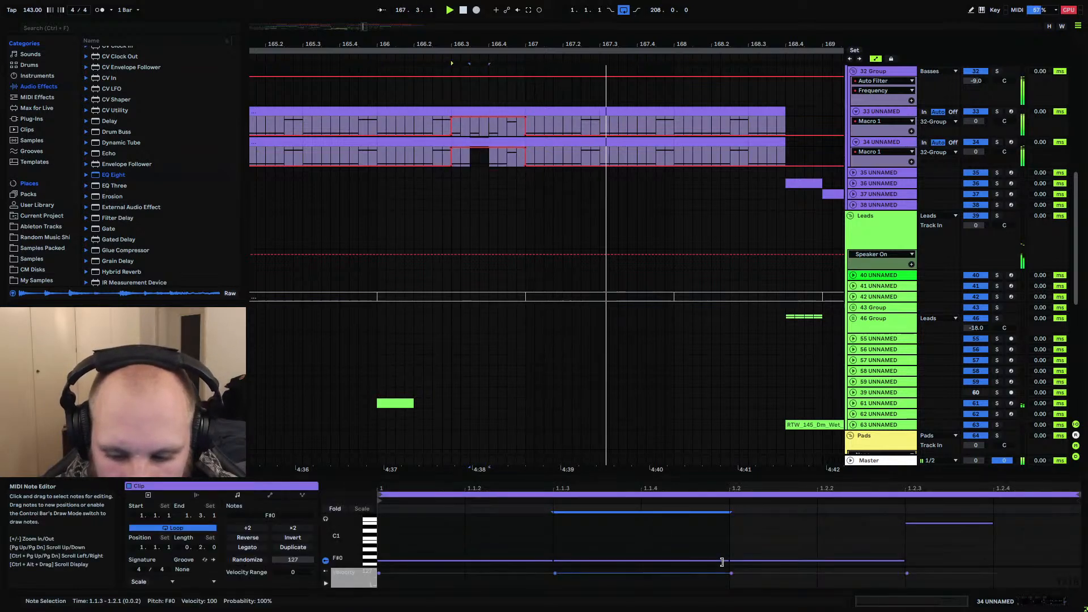
Audition the edited bass passage in the full mix from bar 166 and again from bar 165
{"action": "left_click", "coordinate": [463, 143]}
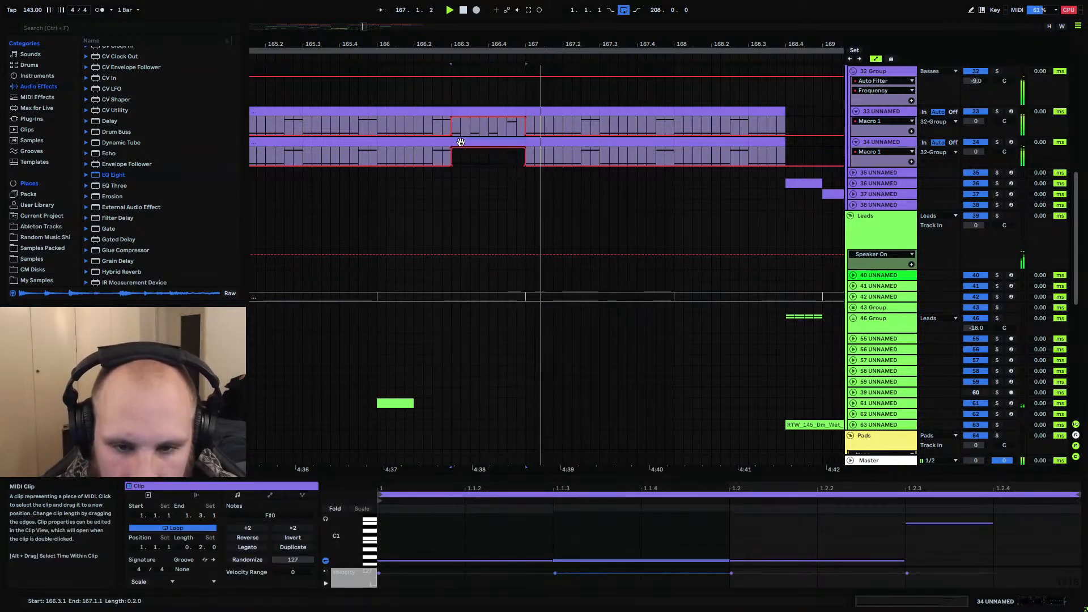
{"action": "left_click", "coordinate": [379, 156]}
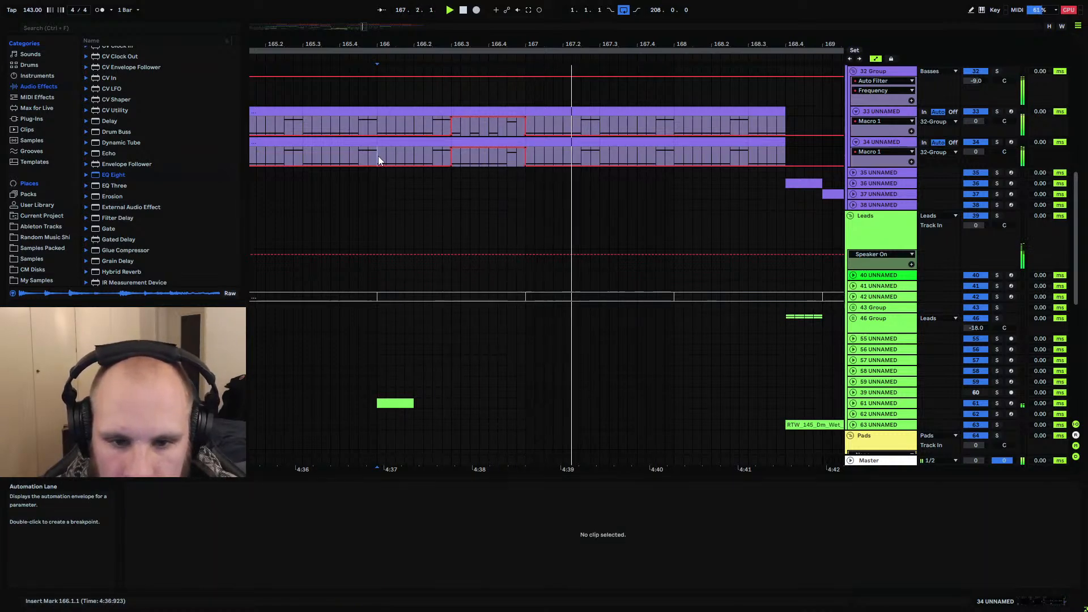
{"action": "left_click_drag", "start_coordinate": [448, 44], "coordinate": [449, 14]}
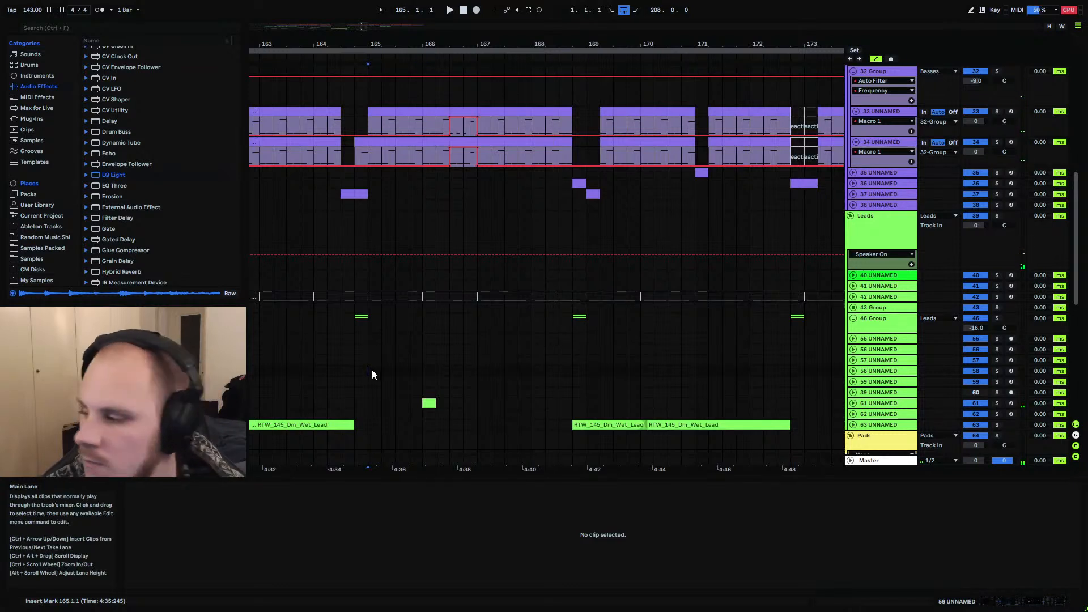
{"action": "key", "text": "space"}
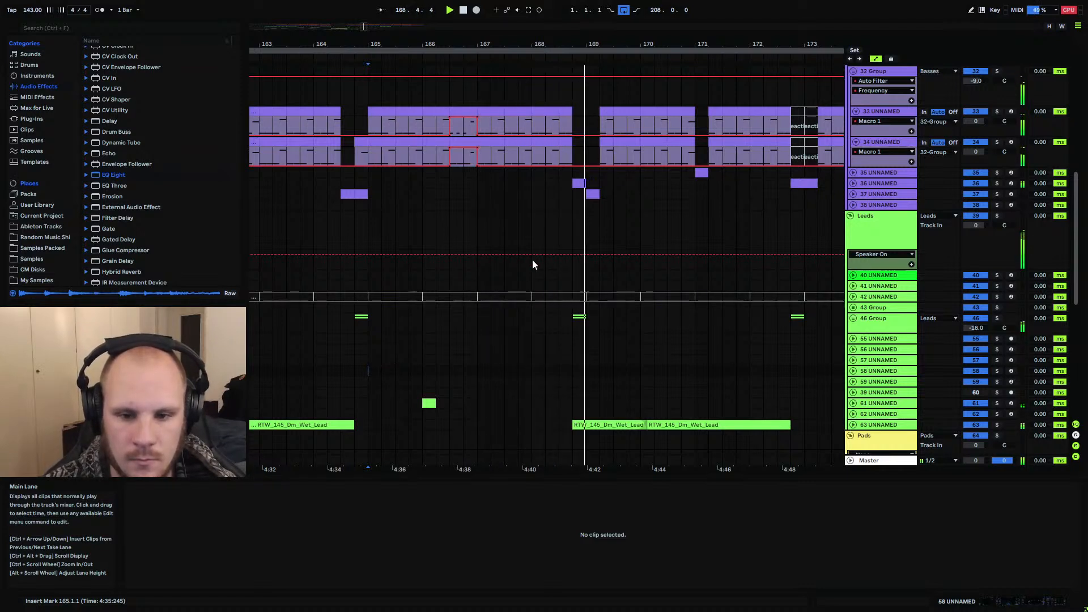
Stop playback, select track 35's clip at bar 171, and insert a new MIDI track below track 38
{"action": "left_click", "coordinate": [702, 173]}
{"action": "key", "text": "space"}
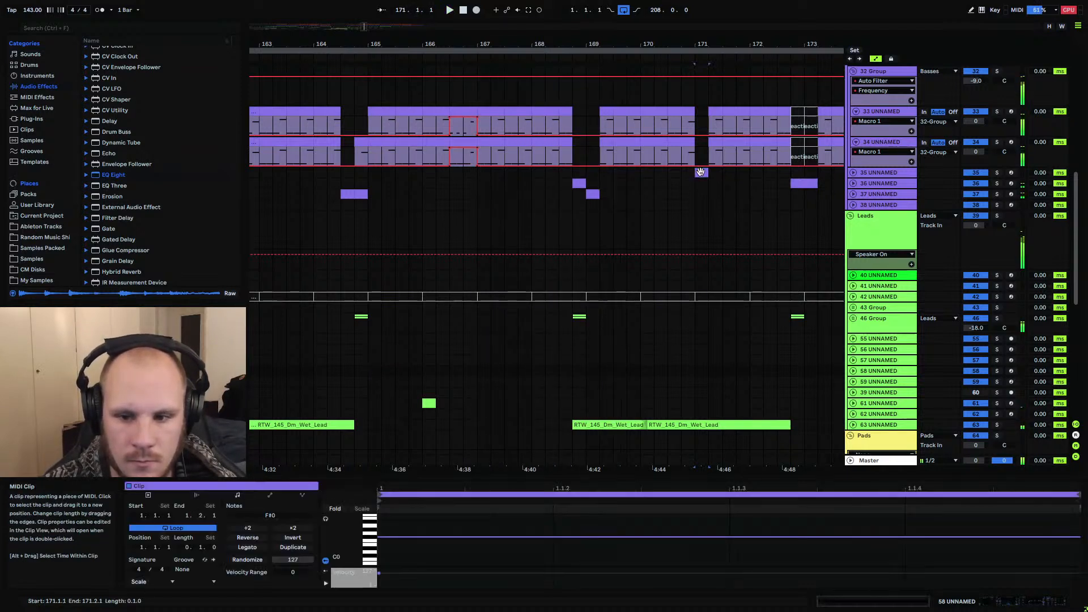
{"action": "left_click", "coordinate": [869, 206]}
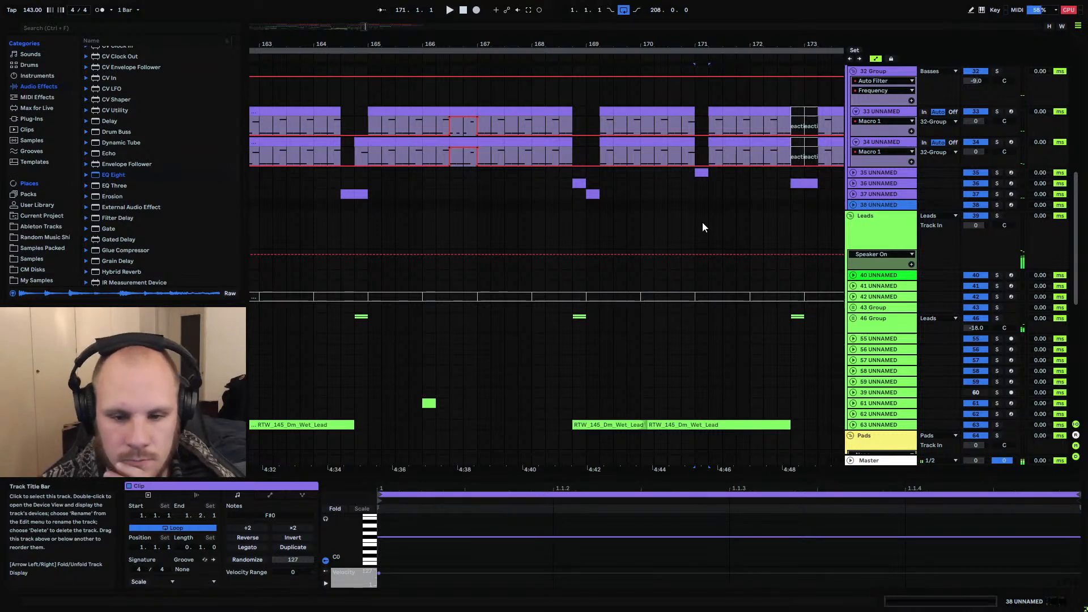
{"action": "key", "text": "ctrl+shift+t"}
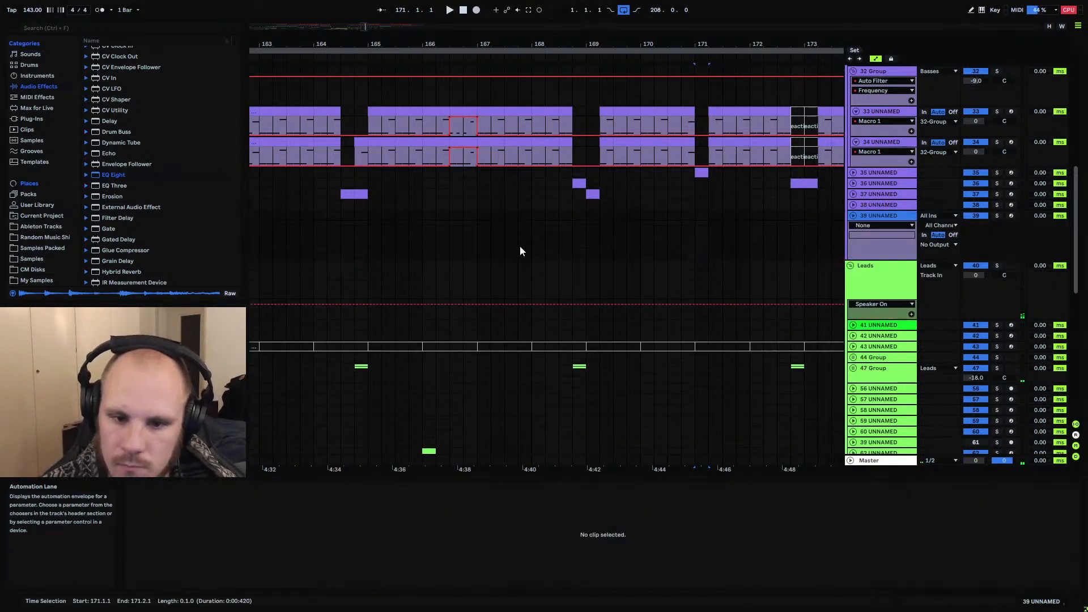
Load the Serum_x64 instrument plug-in from the VST Instruments folder onto the new track 39
{"action": "left_click", "coordinate": [32, 119]}
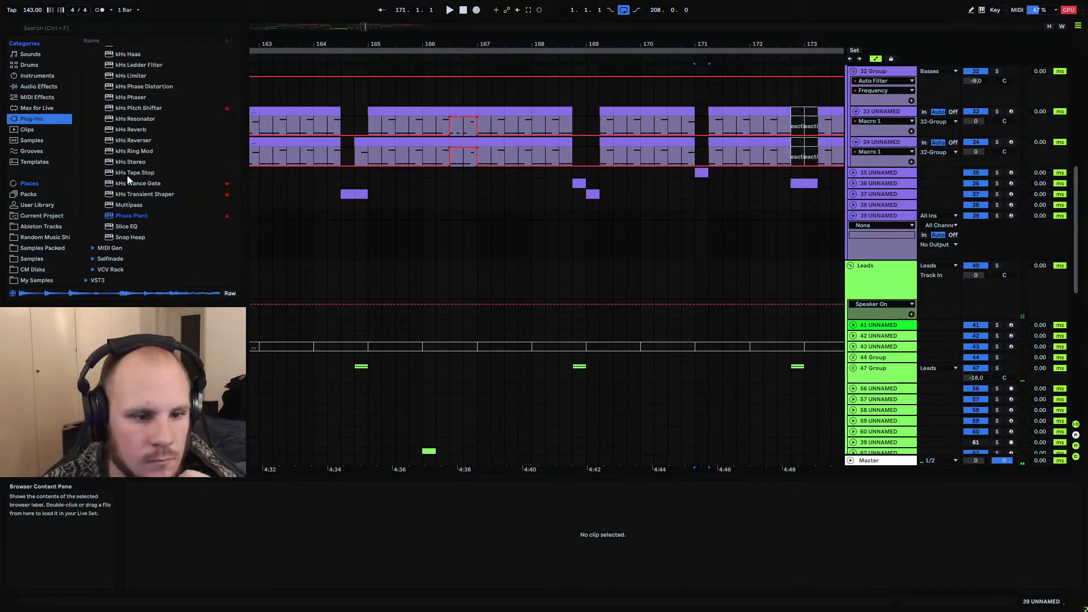
{"action": "scroll", "coordinate": [127, 177], "scroll_direction": "up", "scroll_amount": 10}
{"action": "left_click", "coordinate": [94, 105]}
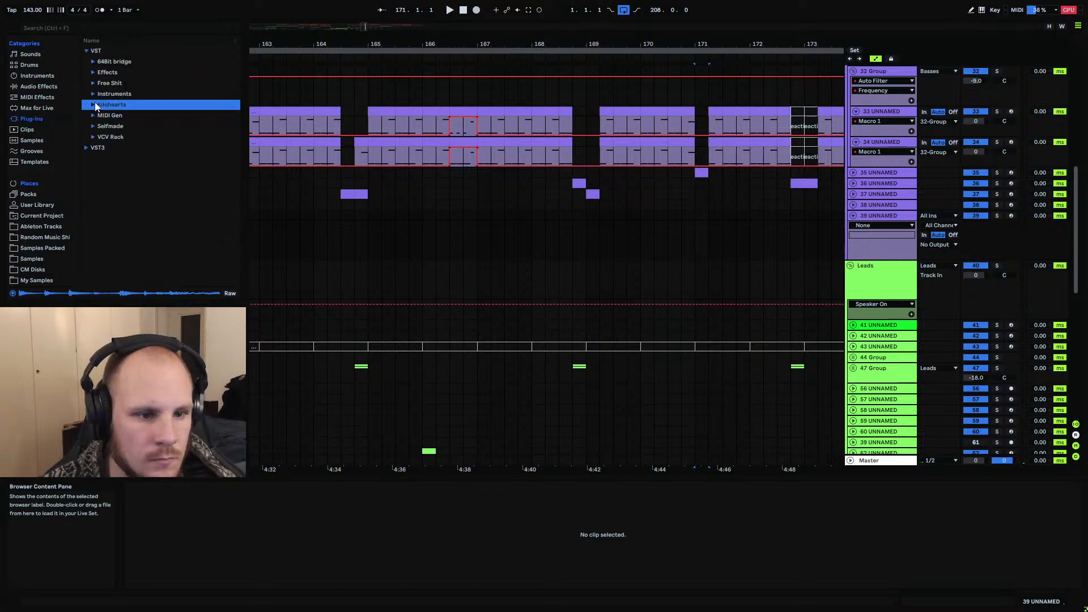
{"action": "left_click", "coordinate": [94, 94]}
{"action": "left_click_drag", "start_coordinate": [141, 202], "coordinate": [472, 248]}
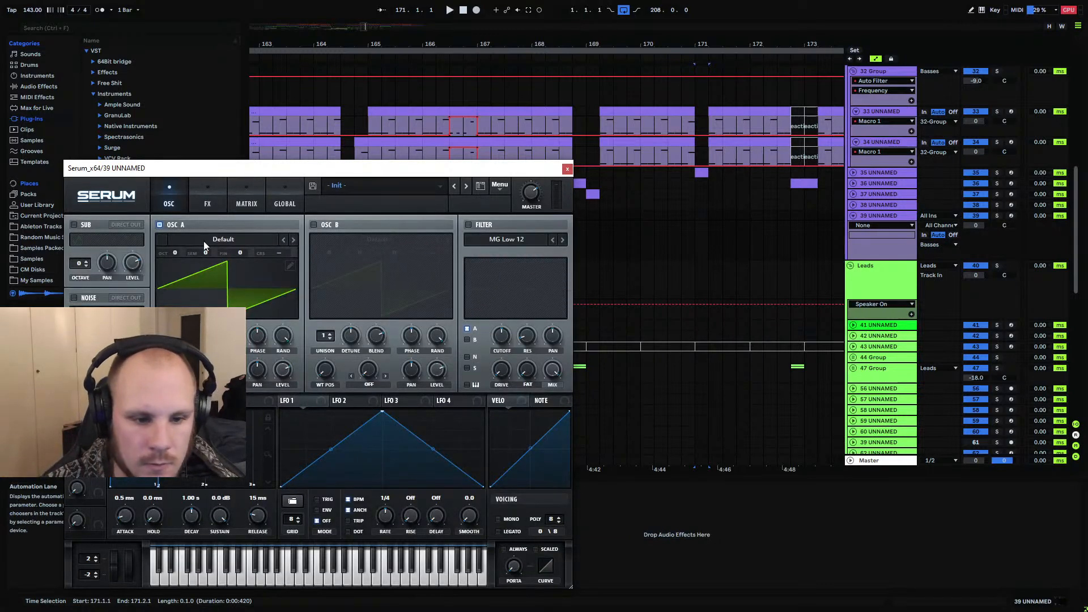
Enable Serum's oscillator B and load wavetable 124 from Projektor Tones Pack Part 2 into oscillator A
{"action": "left_click", "coordinate": [313, 225]}
{"action": "left_click", "coordinate": [243, 240]}
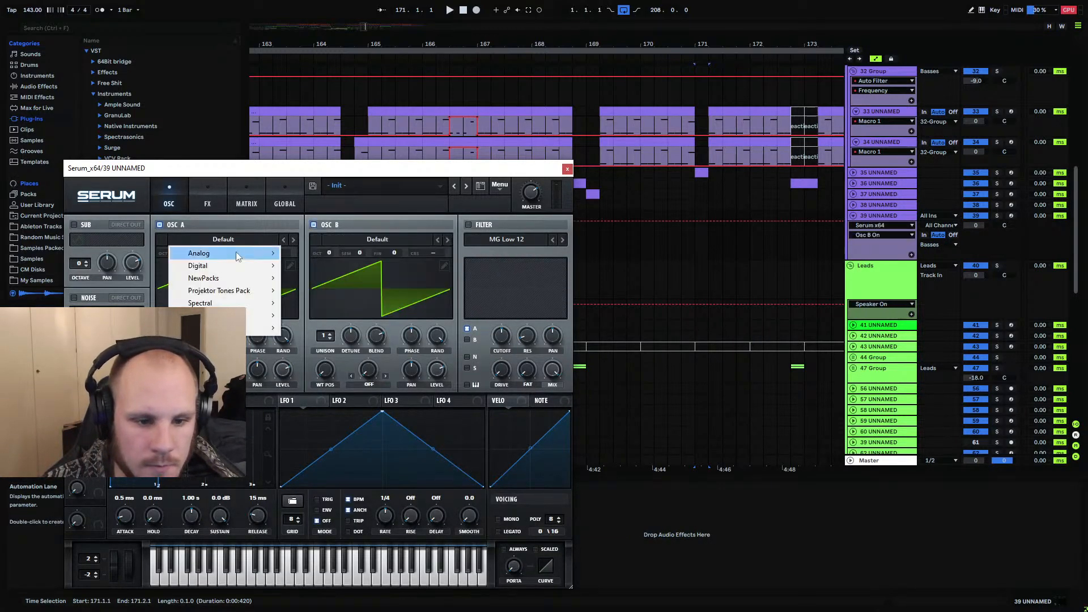
{"action": "mouse_move", "coordinate": [237, 290]}
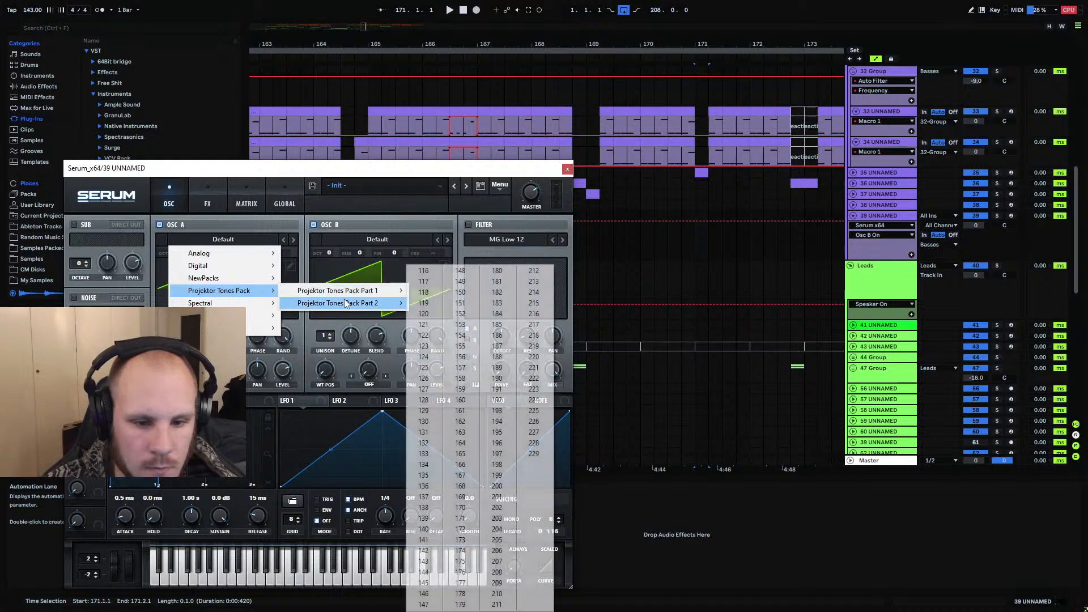
{"action": "left_click", "coordinate": [383, 321]}
{"action": "left_click", "coordinate": [229, 245]}
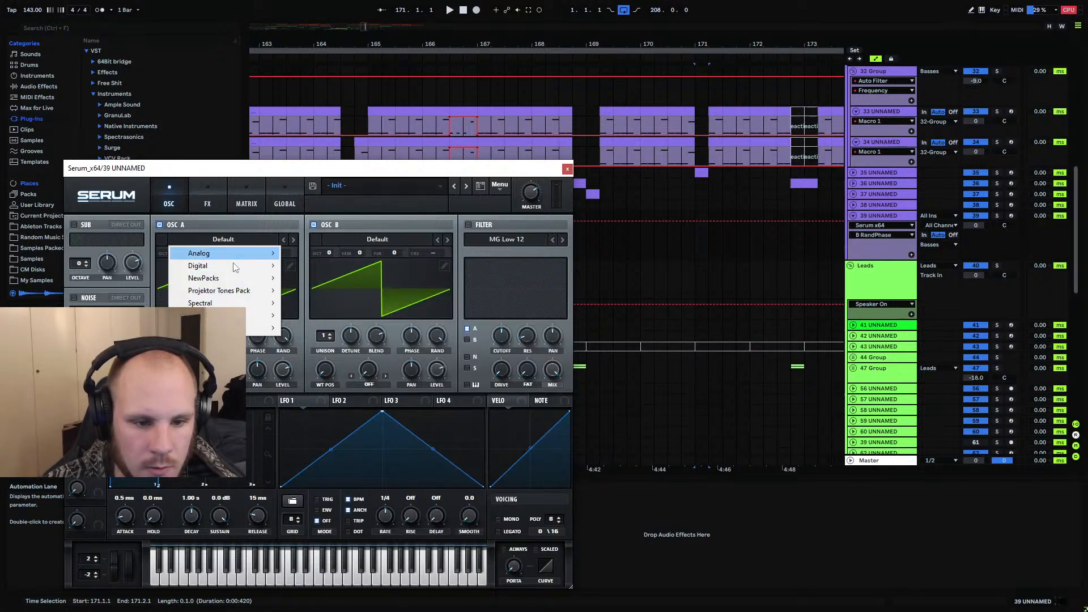
{"action": "mouse_move", "coordinate": [249, 290]}
{"action": "mouse_move", "coordinate": [351, 306]}
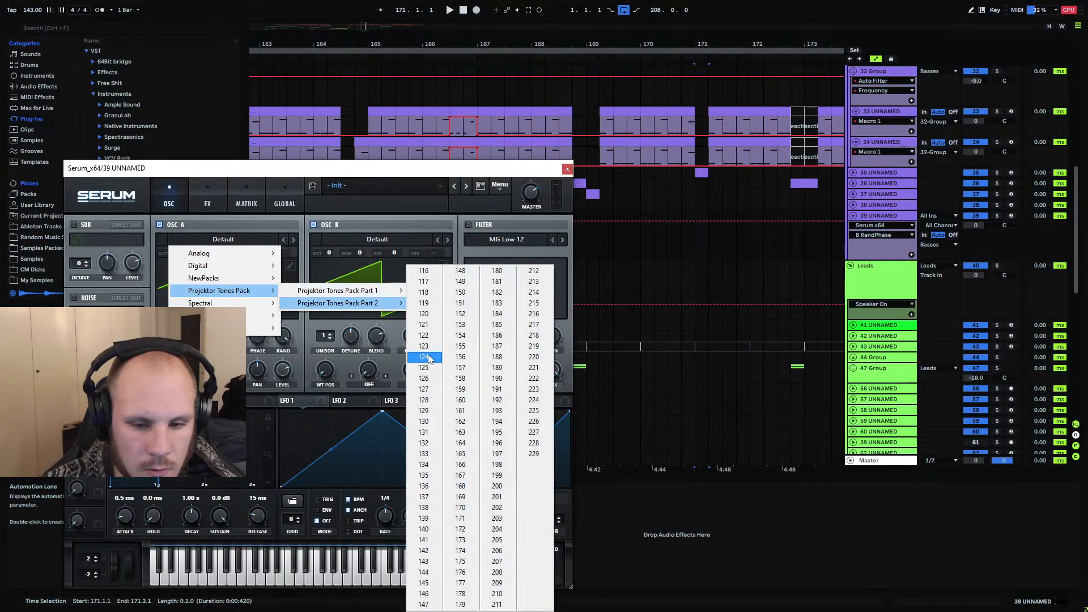
{"action": "left_click", "coordinate": [424, 359]}
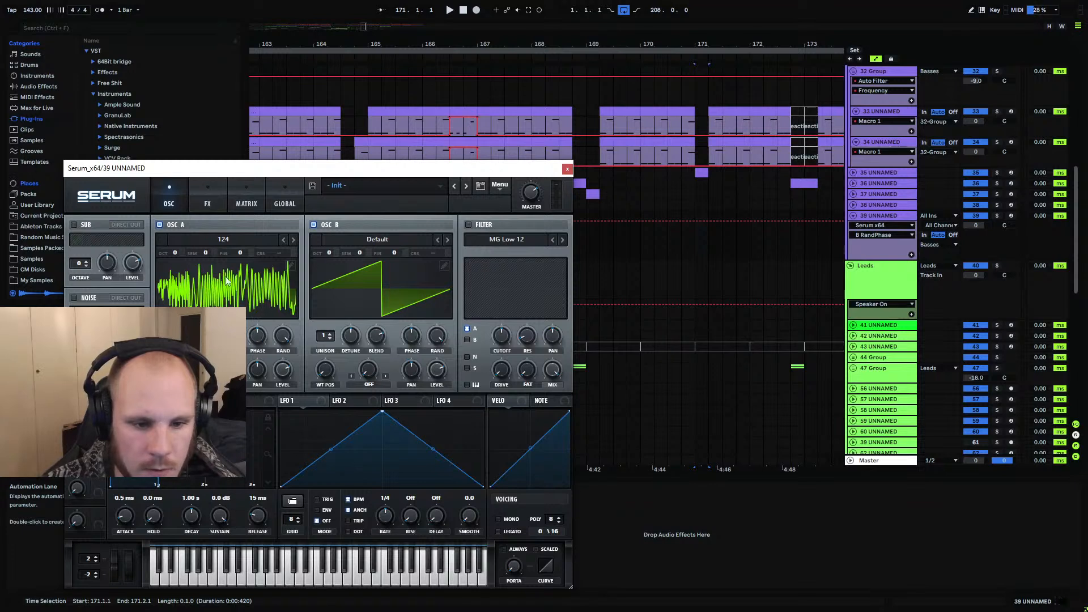
Apply Create random series gaps to the harmonic bins of oscillator B's wavetable and return to the main oscillator view
{"action": "left_click", "coordinate": [444, 265]}
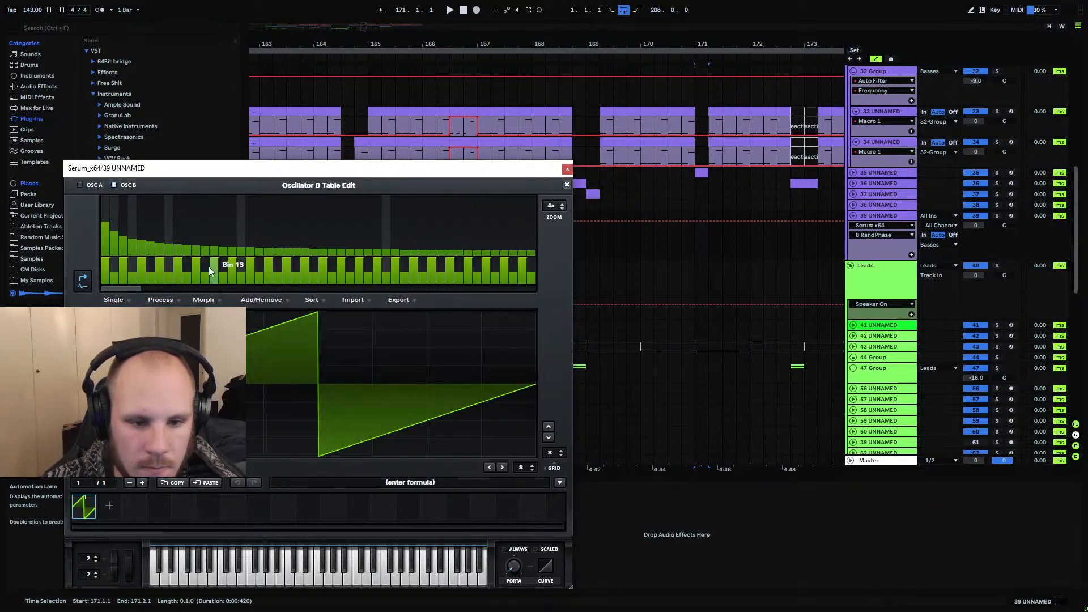
{"action": "right_click", "coordinate": [141, 268]}
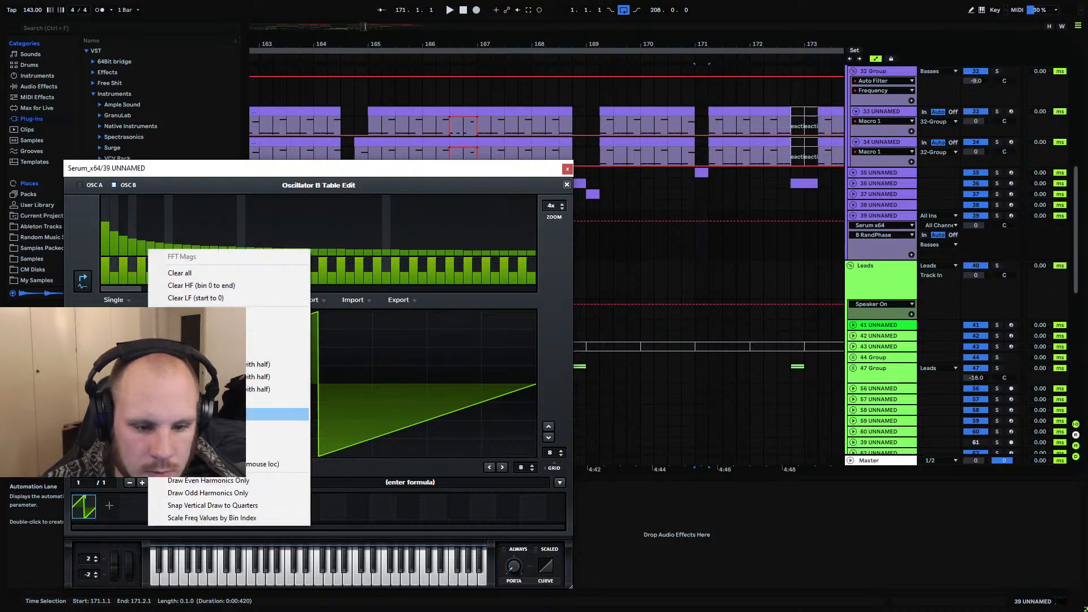
{"action": "left_click", "coordinate": [272, 414]}
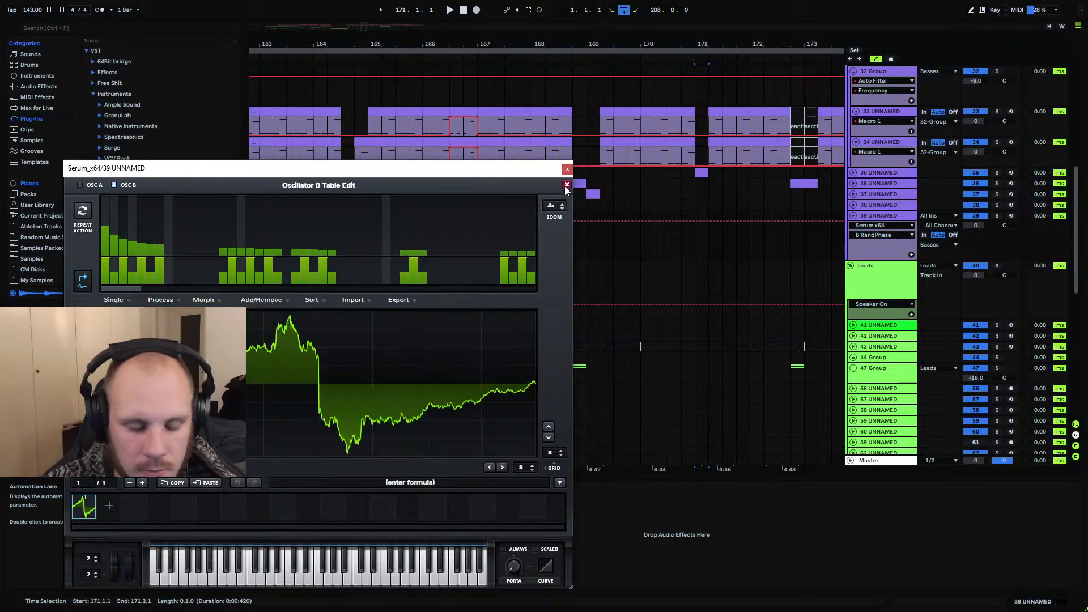
{"action": "left_click", "coordinate": [566, 185]}
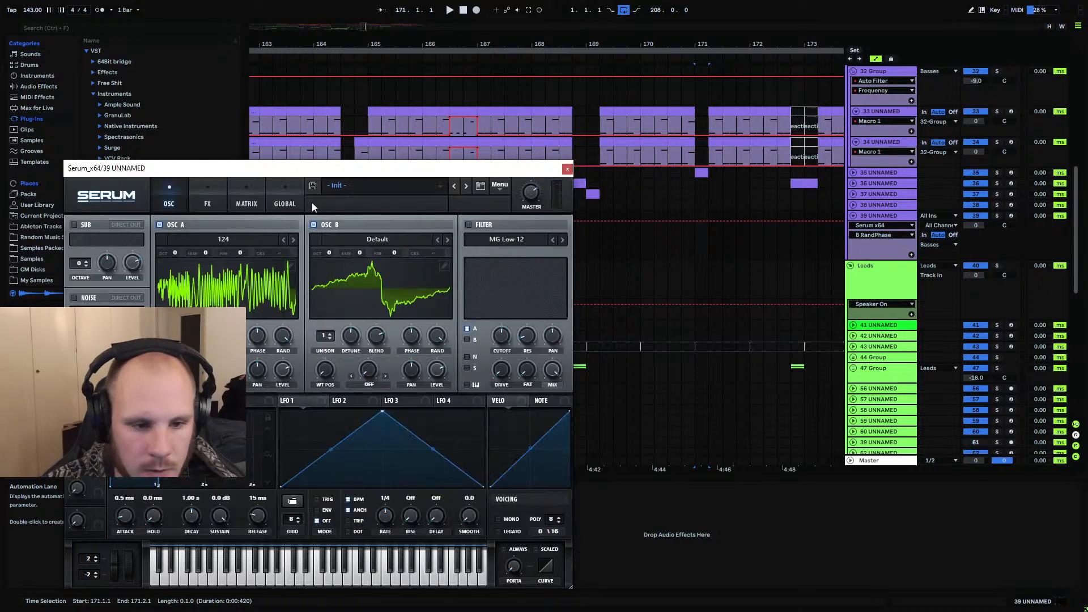
Apply Subtract Spectra from other osc twice to oscillator A's wavetable and return to the main oscillator view
{"action": "left_click", "coordinate": [291, 266]}
{"action": "right_click", "coordinate": [266, 240]}
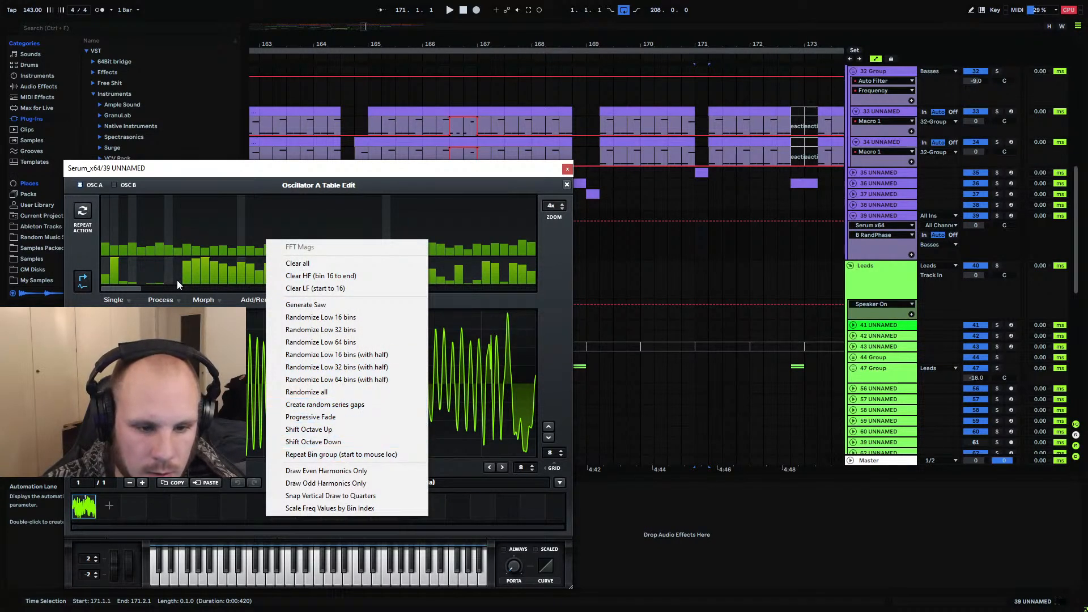
{"action": "left_click", "coordinate": [171, 301]}
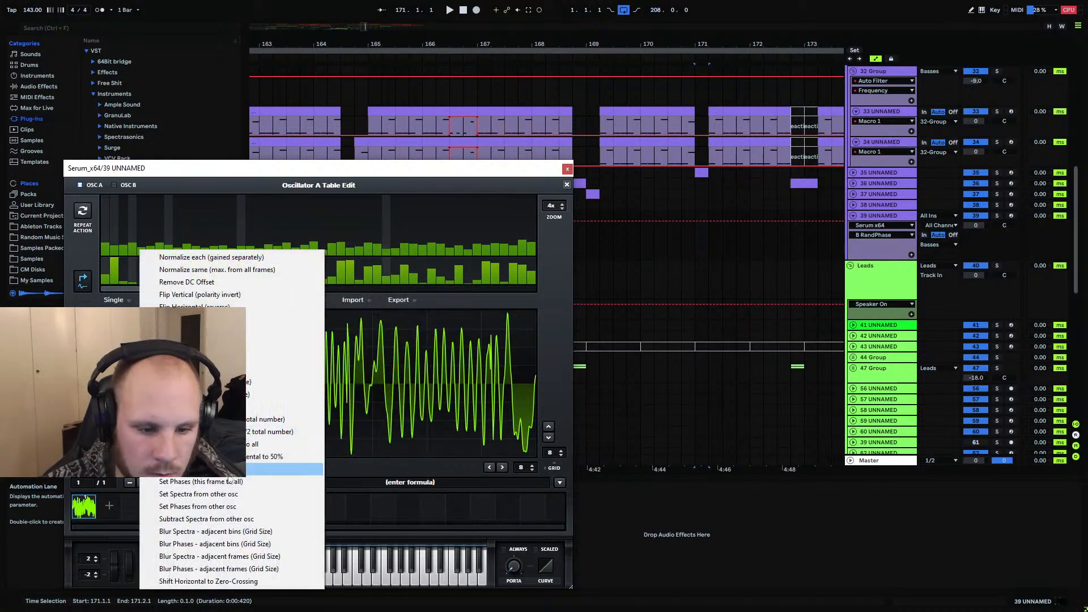
{"action": "left_click", "coordinate": [235, 519]}
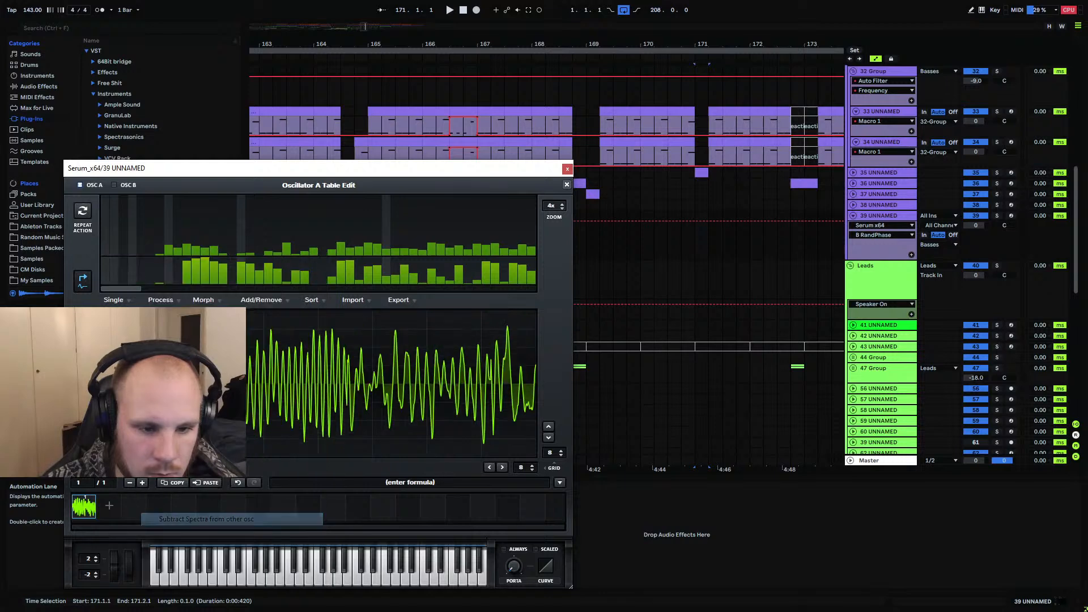
{"action": "left_click", "coordinate": [179, 299]}
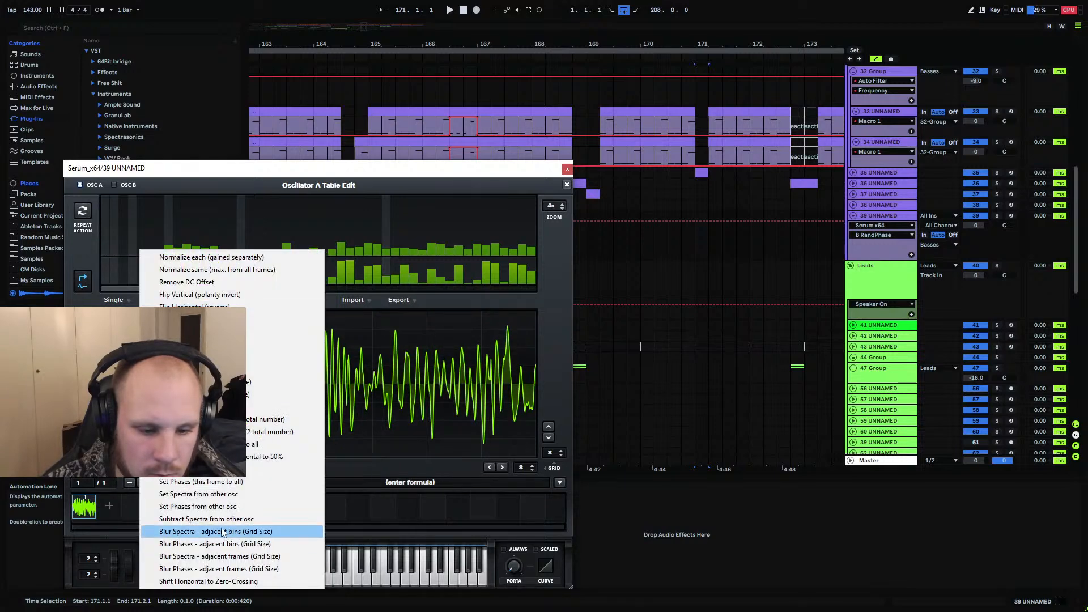
{"action": "left_click", "coordinate": [227, 519]}
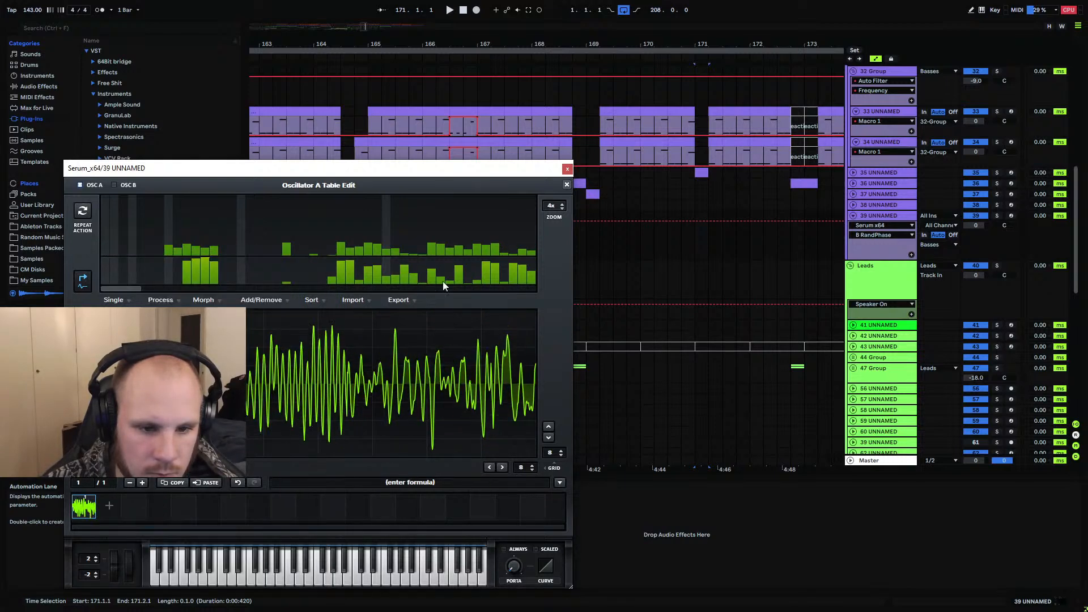
{"action": "left_click", "coordinate": [567, 185]}
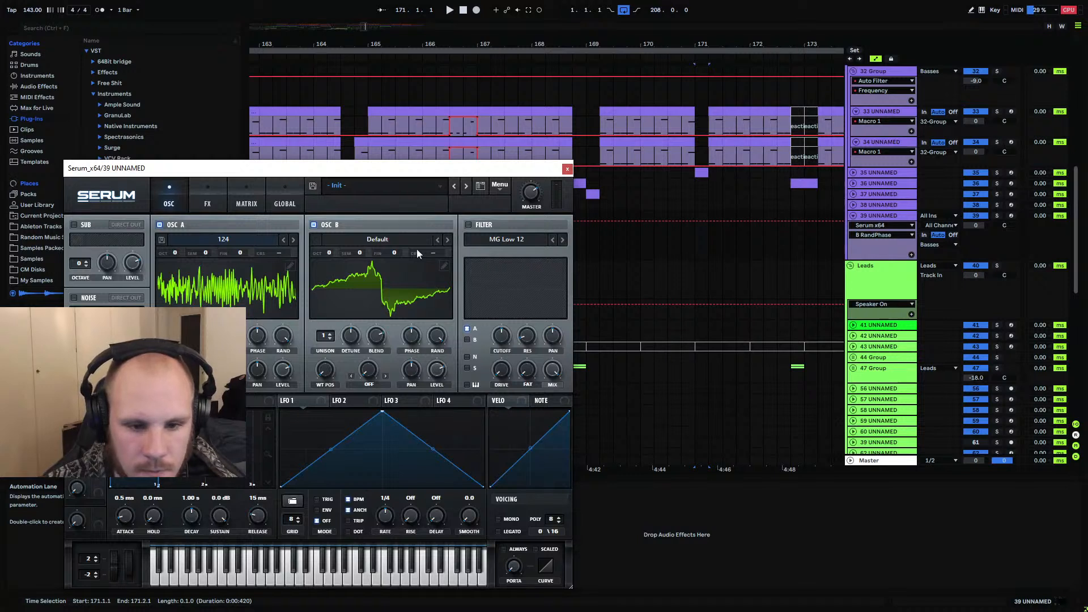
Enable the MG Low 12 filter for oscillators A and B, and lower its cutoff while auditioning on record-armed track 39
{"action": "left_click", "coordinate": [468, 224]}
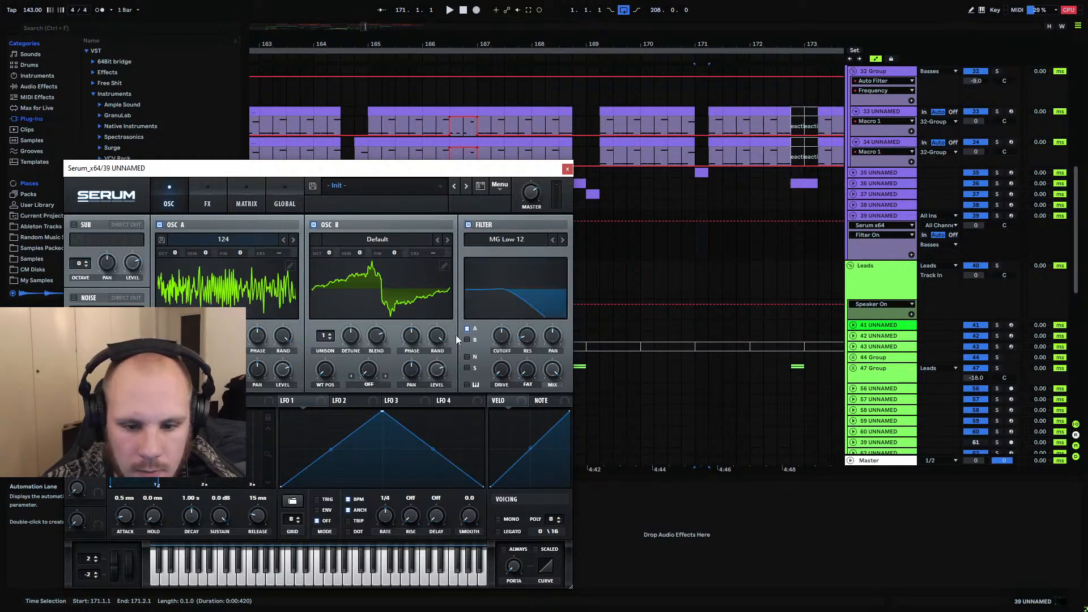
{"action": "left_click_drag", "start_coordinate": [503, 338], "coordinate": [521, 319]}
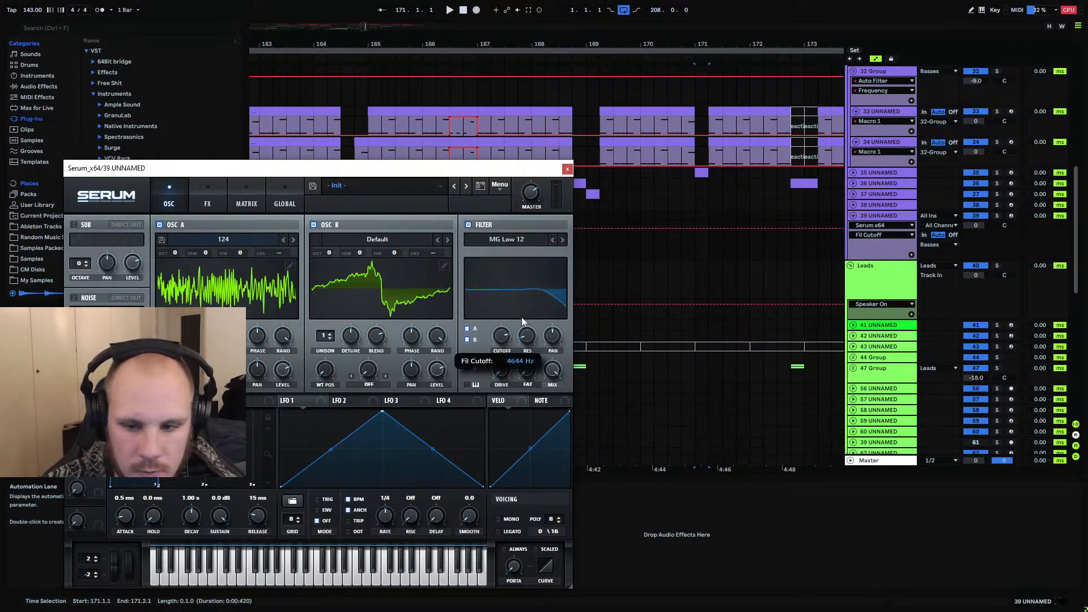
{"action": "left_click", "coordinate": [1011, 216]}
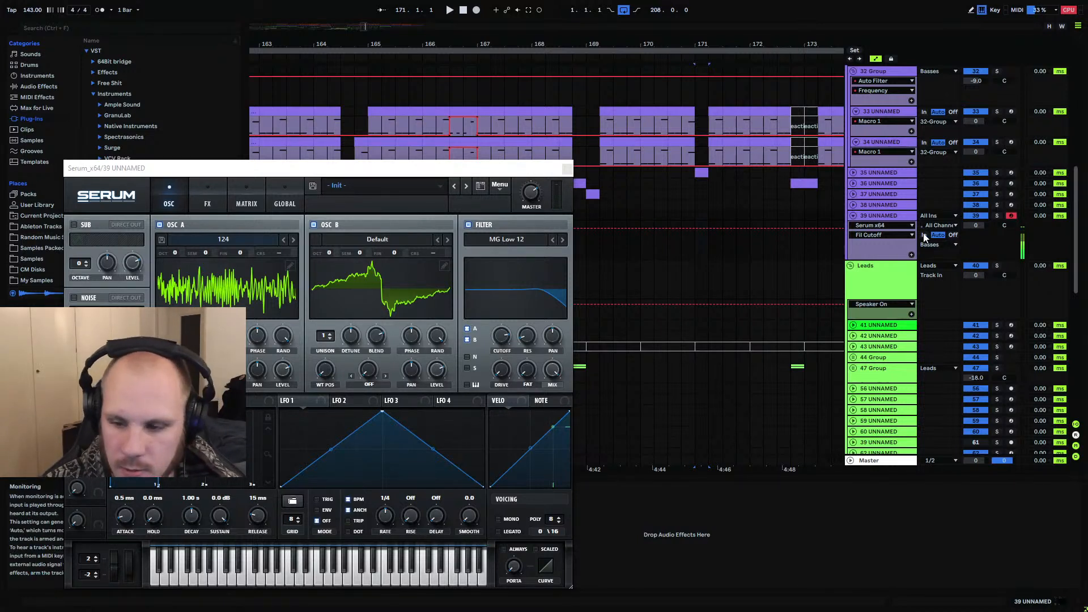
{"action": "key", "text": "z"}
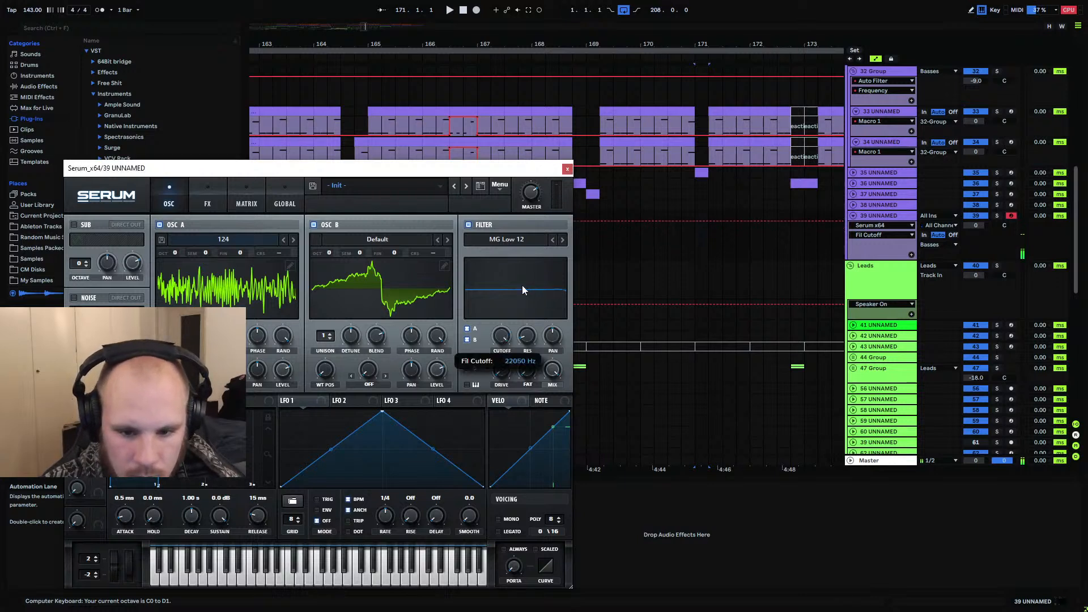
{"action": "left_click_drag", "start_coordinate": [501, 336], "coordinate": [495, 386]}
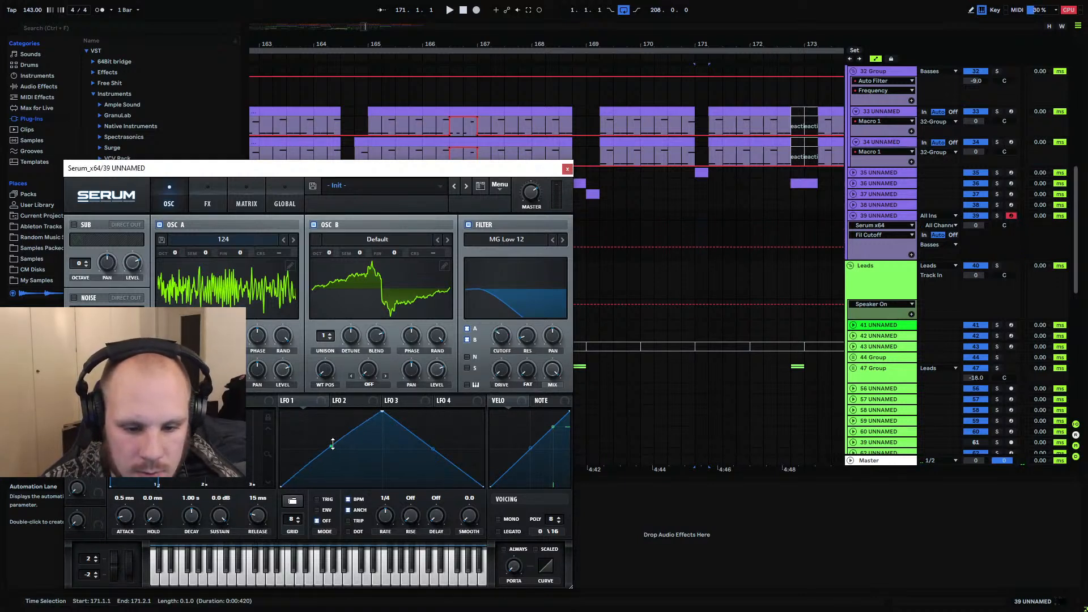
Bend both slopes of LFO 1 into a rounded dome and assign it to the filter cutoff with a depth of 47
{"action": "left_click_drag", "start_coordinate": [331, 449], "coordinate": [334, 424]}
{"action": "left_click_drag", "start_coordinate": [432, 450], "coordinate": [438, 436]}
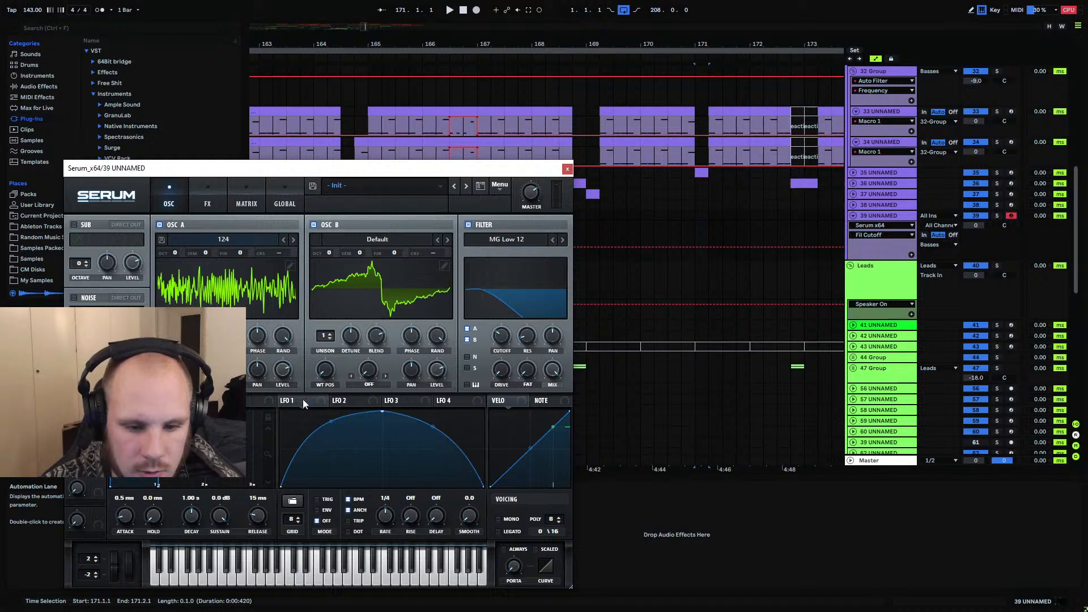
{"action": "left_click_drag", "start_coordinate": [501, 339], "coordinate": [491, 341]}
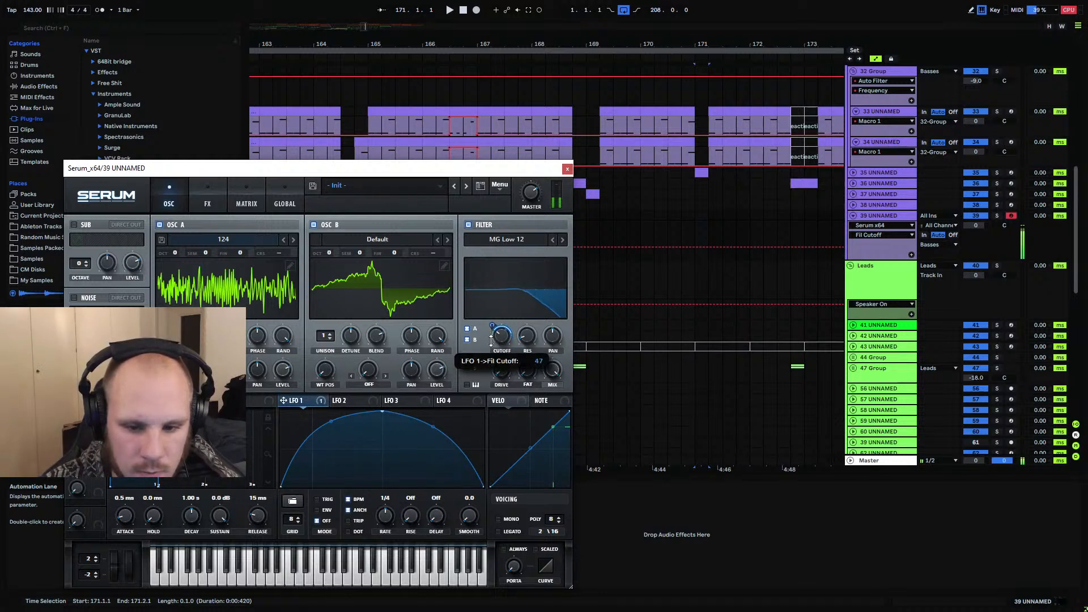
Enable Serum's Tube distortion effect, adjust its drive, and modulate the drive with LFO 1
{"action": "left_click", "coordinate": [215, 206]}
{"action": "left_click", "coordinate": [82, 244]}
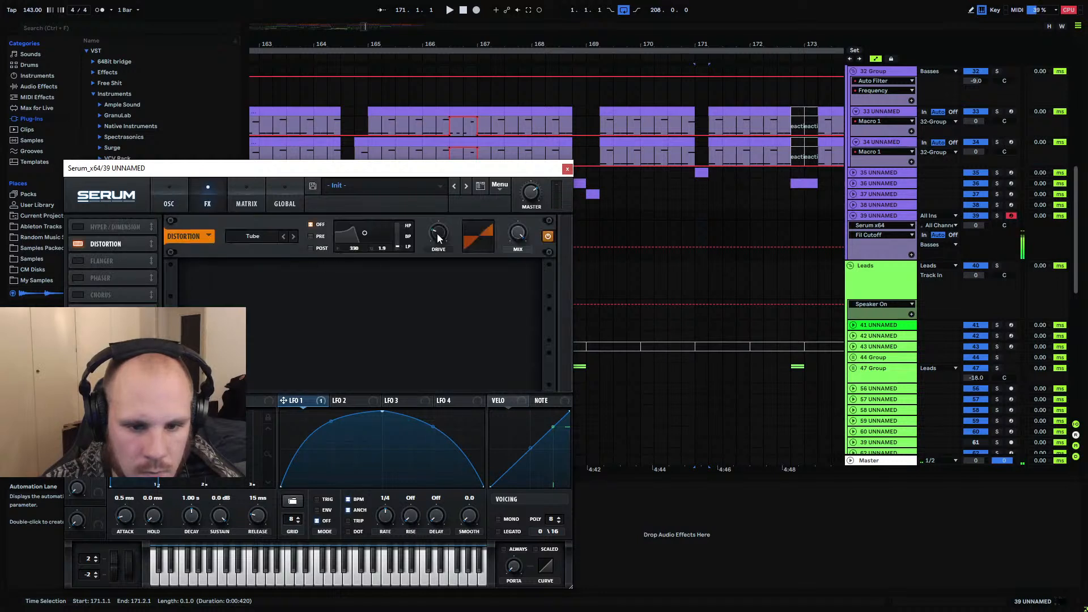
{"action": "left_click_drag", "start_coordinate": [437, 234], "coordinate": [464, 178]}
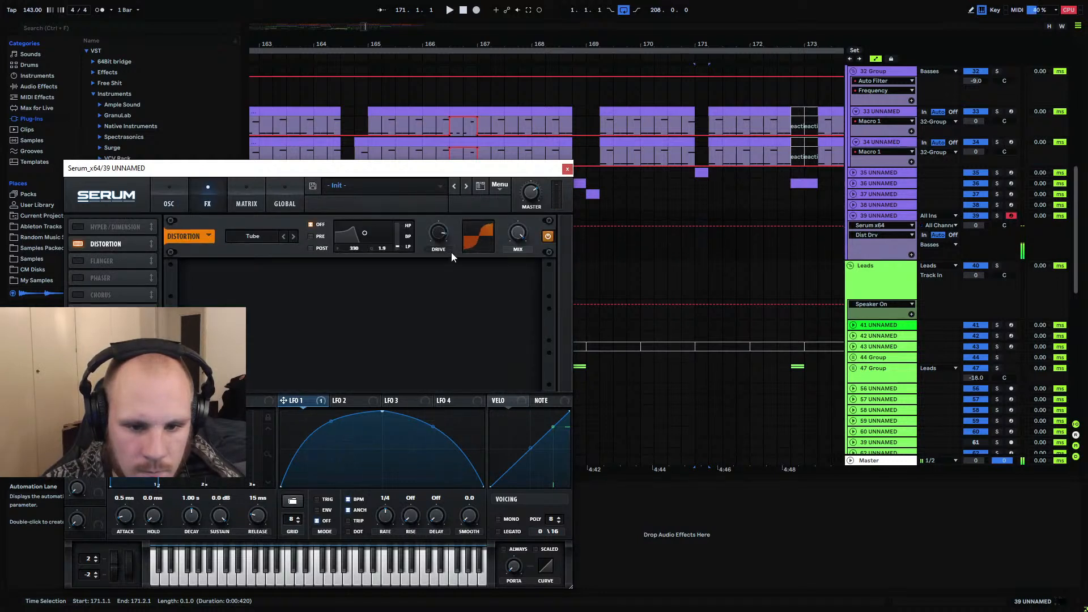
{"action": "left_click_drag", "start_coordinate": [451, 253], "coordinate": [432, 234]}
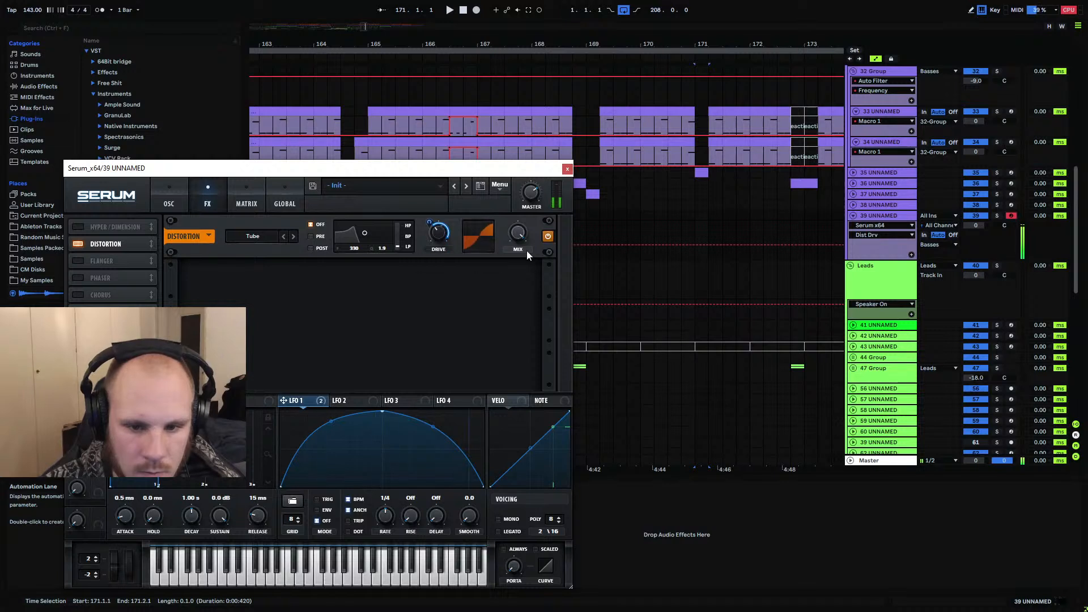
Add the compressor effect in multiband mode, raise its gain and release (about 697 ms), and adjust the band levels
{"action": "left_click", "coordinate": [78, 329]}
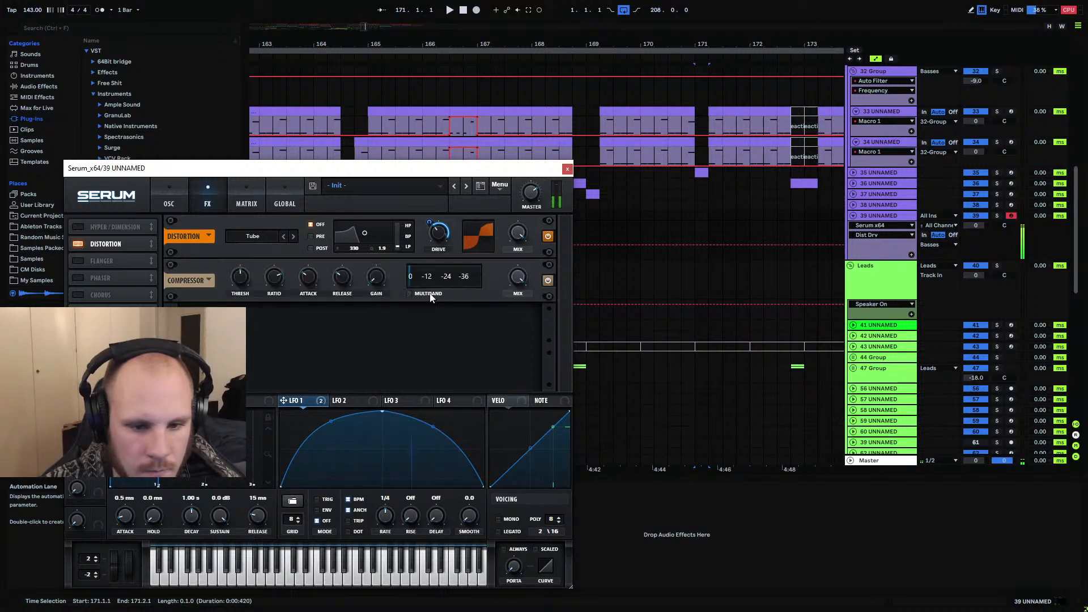
{"action": "left_click", "coordinate": [407, 295]}
{"action": "left_click_drag", "start_coordinate": [377, 277], "coordinate": [389, 243]}
{"action": "left_click_drag", "start_coordinate": [344, 277], "coordinate": [371, 232]}
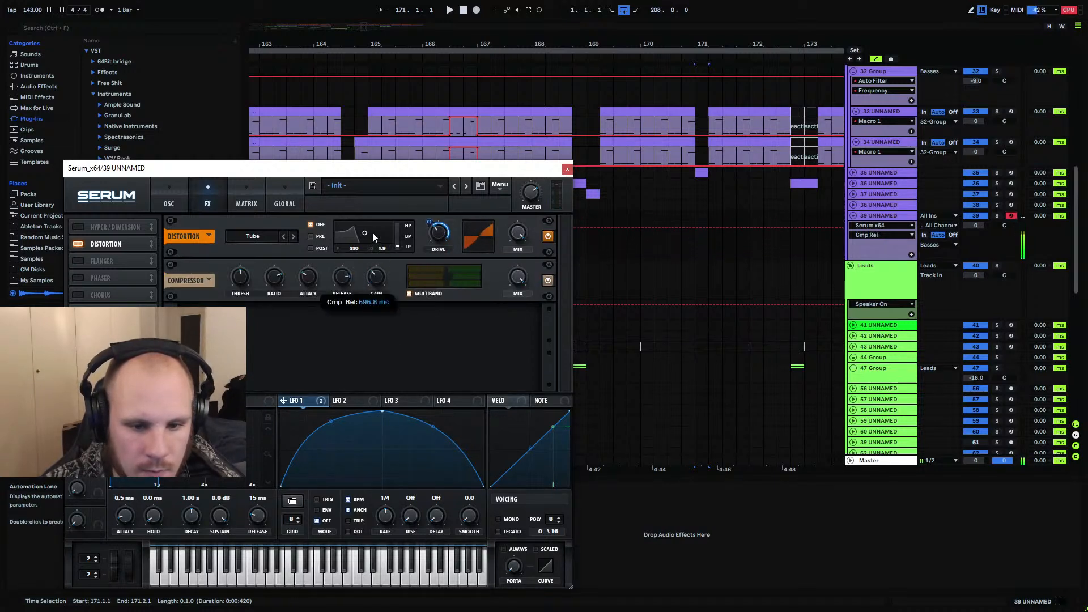
{"action": "left_click_drag", "start_coordinate": [459, 281], "coordinate": [458, 280]}
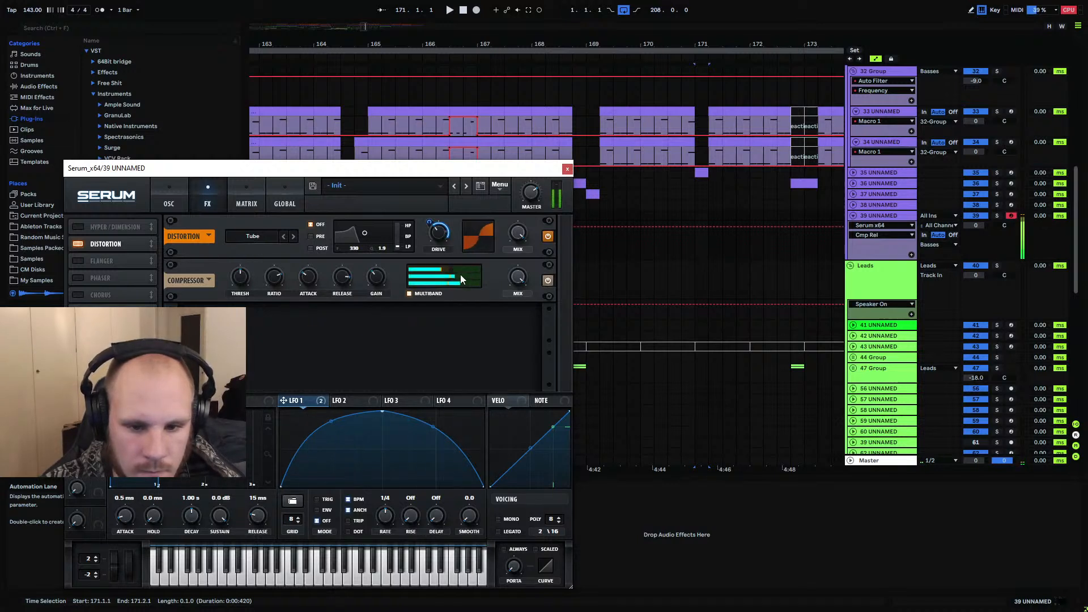
Assign LFO 1 to modulate the levels of oscillators A and B
{"action": "left_click", "coordinate": [169, 199]}
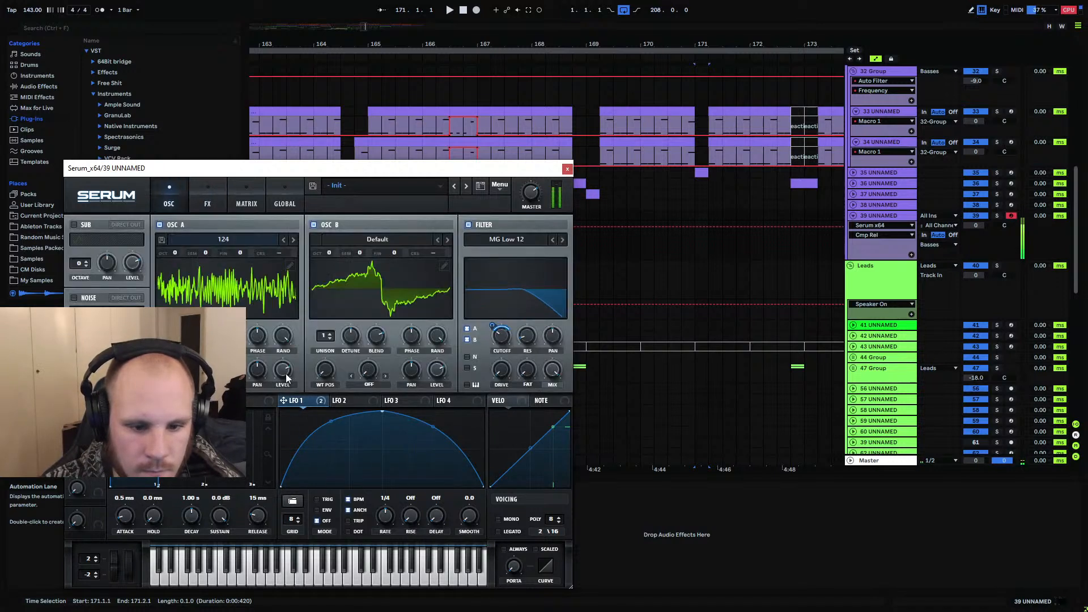
{"action": "left_click_drag", "start_coordinate": [279, 370], "coordinate": [281, 370]}
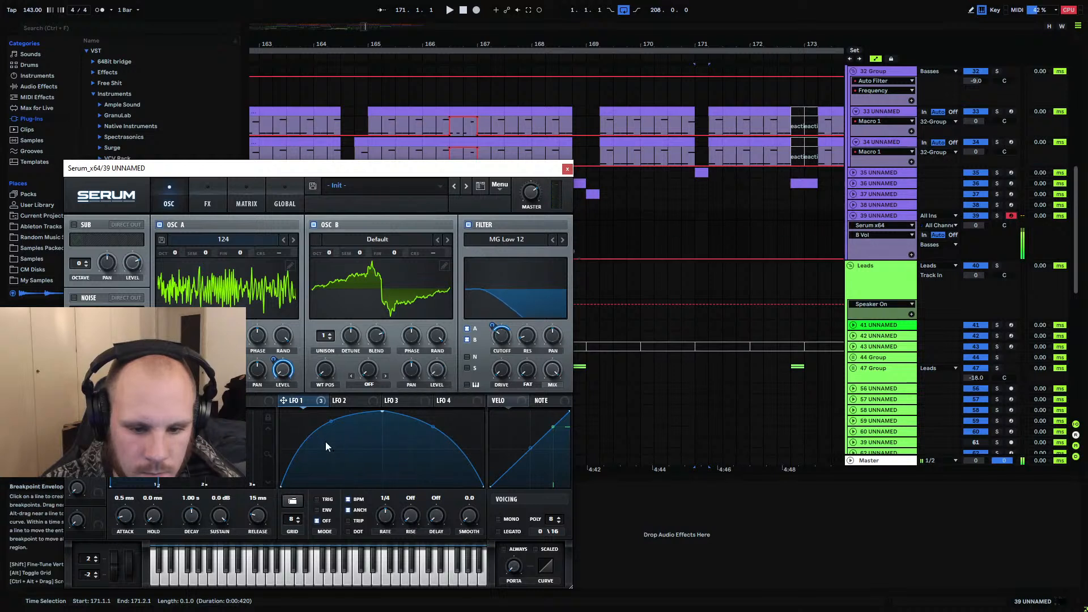
{"action": "left_click_drag", "start_coordinate": [439, 373], "coordinate": [437, 371]}
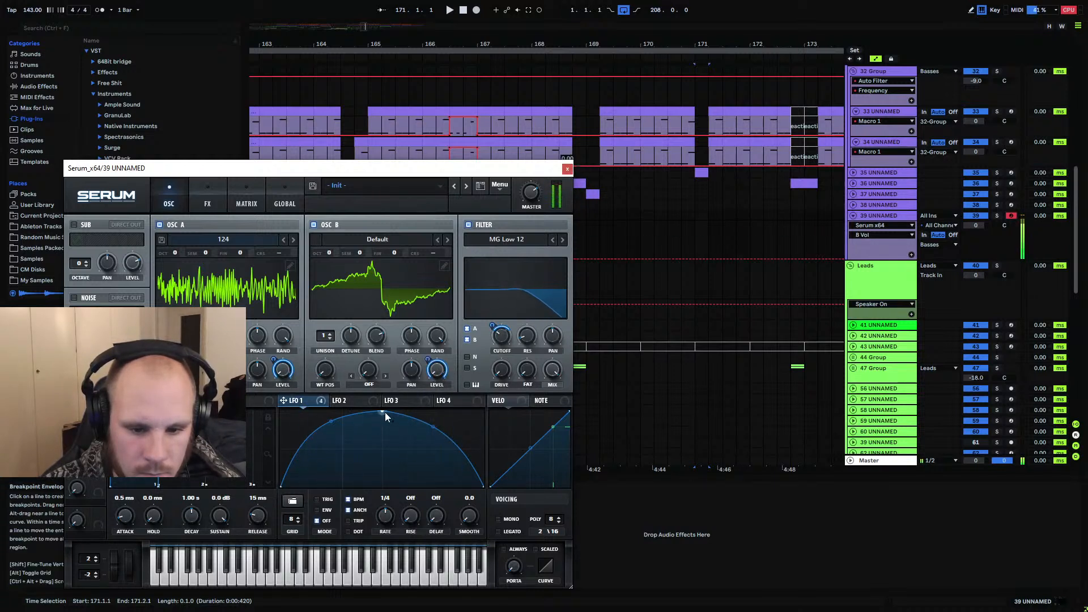
Reshape LFO 1 into a softer arch with a centred peak by adjusting its peak point and both slope curves
{"action": "left_click_drag", "start_coordinate": [383, 413], "coordinate": [395, 411]}
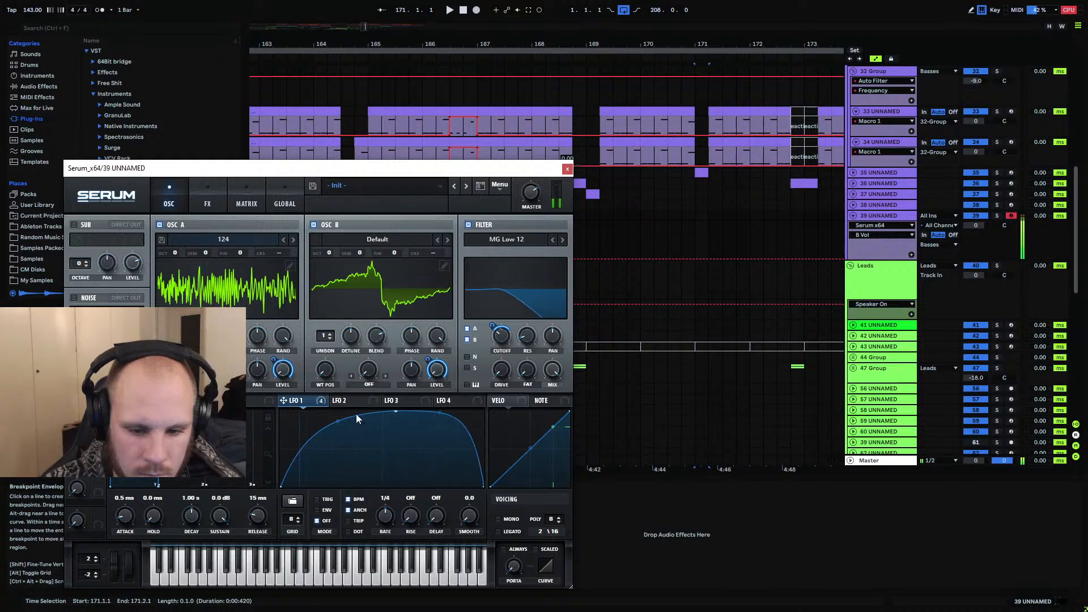
{"action": "left_click_drag", "start_coordinate": [441, 413], "coordinate": [440, 420]}
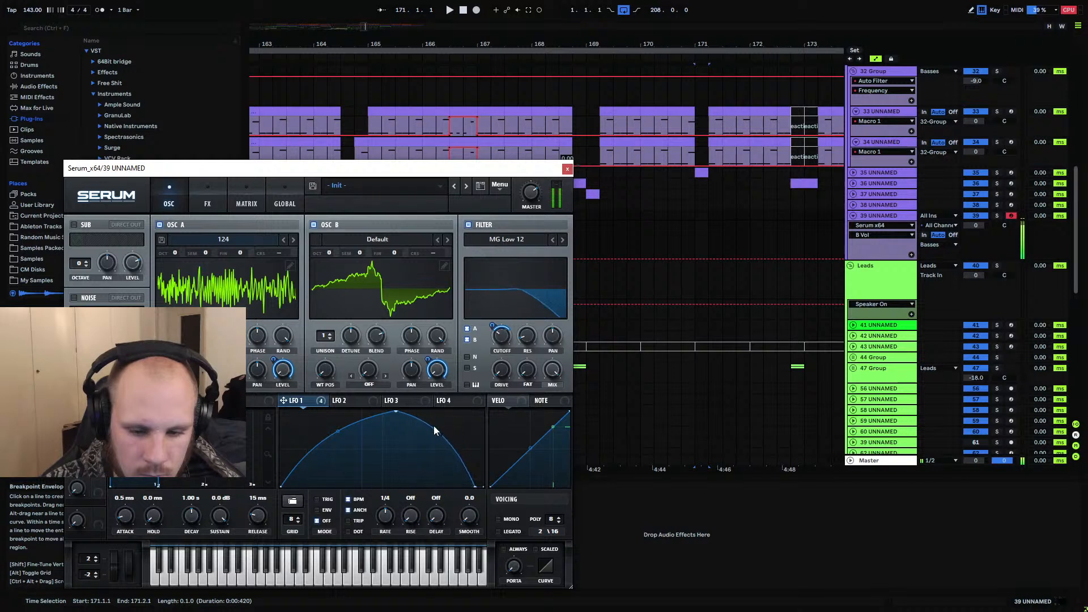
{"action": "left_click_drag", "start_coordinate": [396, 413], "coordinate": [428, 435]}
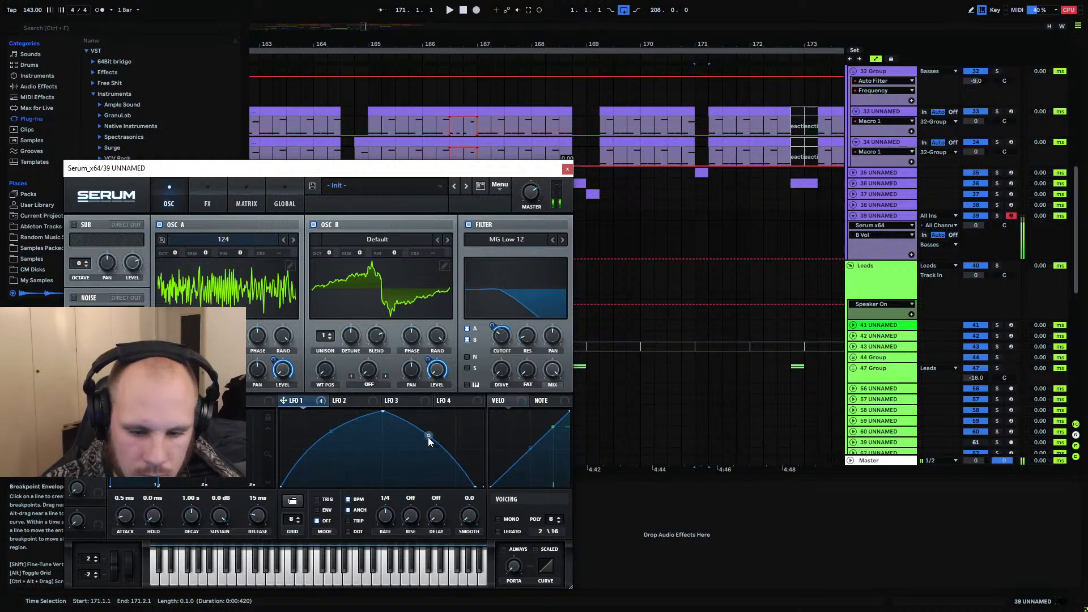
{"action": "mouse_move", "coordinate": [333, 432]}
{"action": "left_mouse_down"}
{"action": "mouse_move", "coordinate": [339, 451]}
{"action": "mouse_move", "coordinate": [339, 430]}
{"action": "left_mouse_up"}
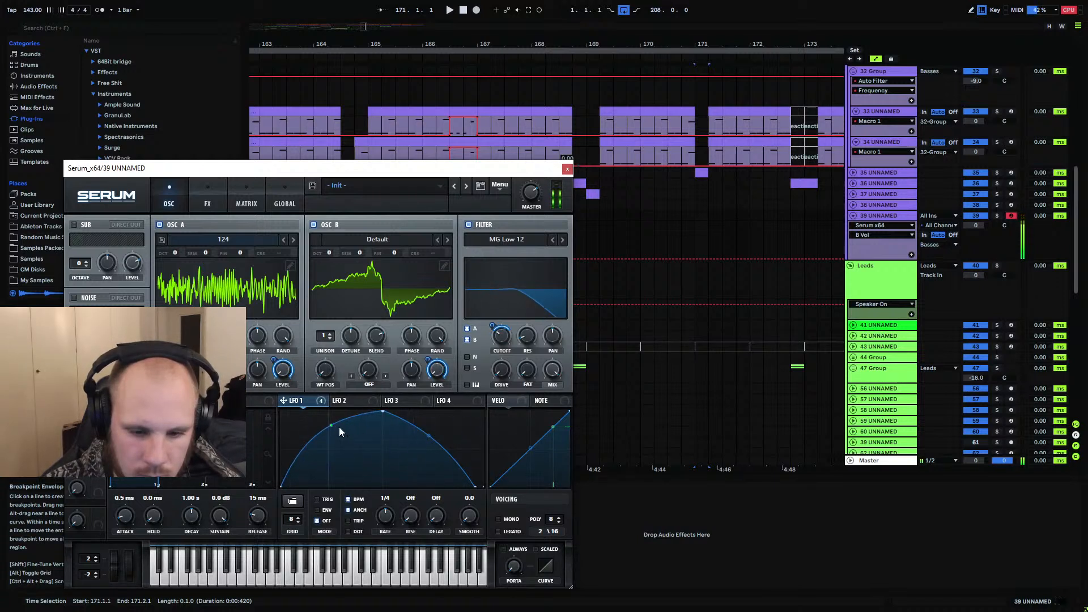
Close Serum, create a one-beat MIDI clip on track 39 at bar 167, and fill it with a single F#0 note
{"action": "left_click", "coordinate": [566, 169]}
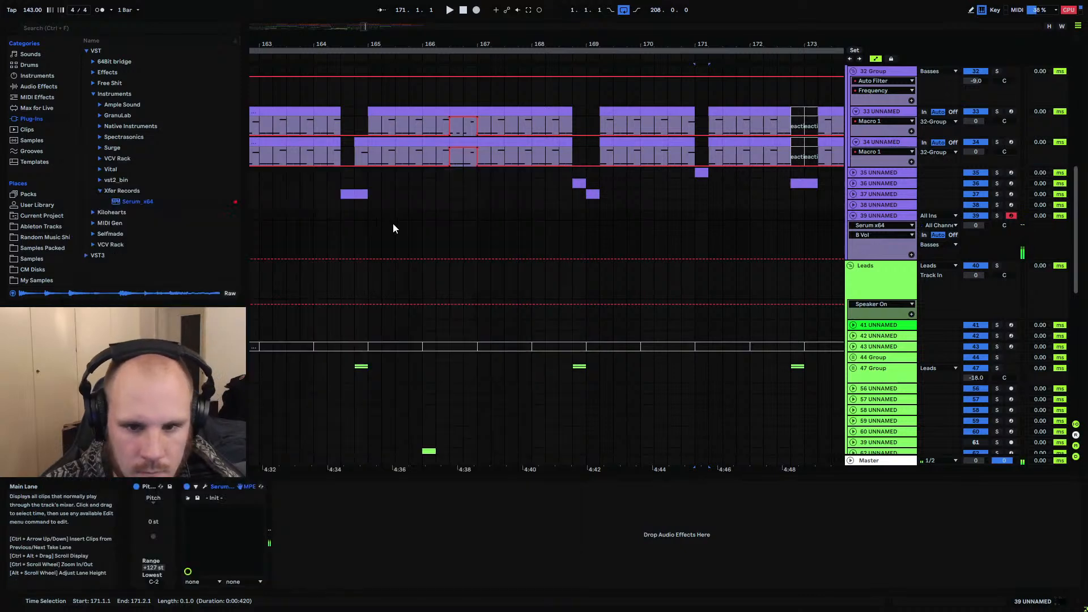
{"action": "double_click", "coordinate": [481, 215]}
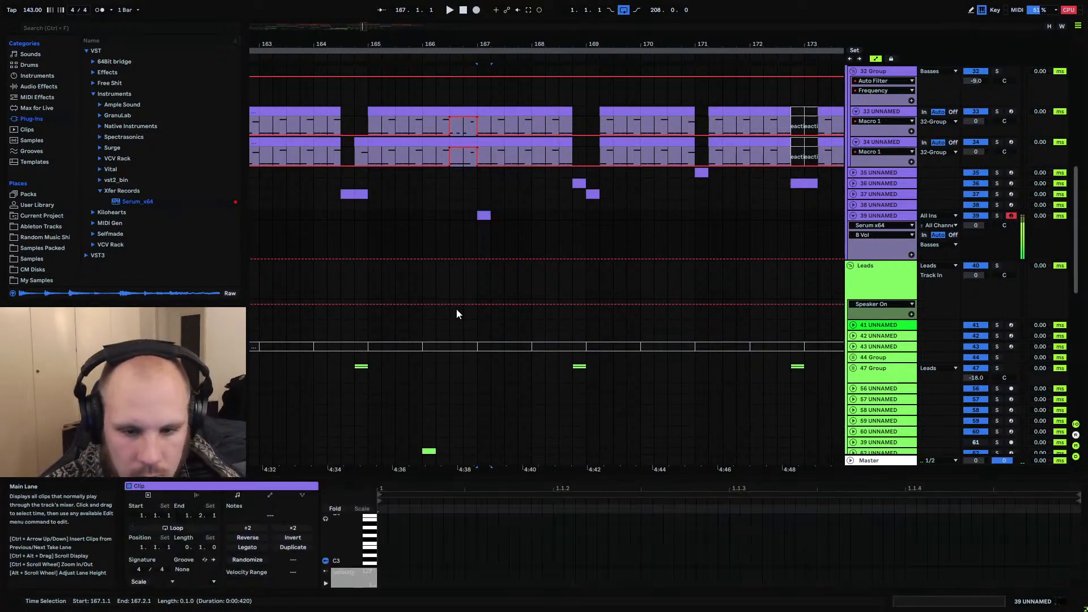
{"action": "left_click", "coordinate": [389, 555]}
{"action": "scroll", "coordinate": [389, 555], "scroll_direction": "down", "scroll_amount": 6}
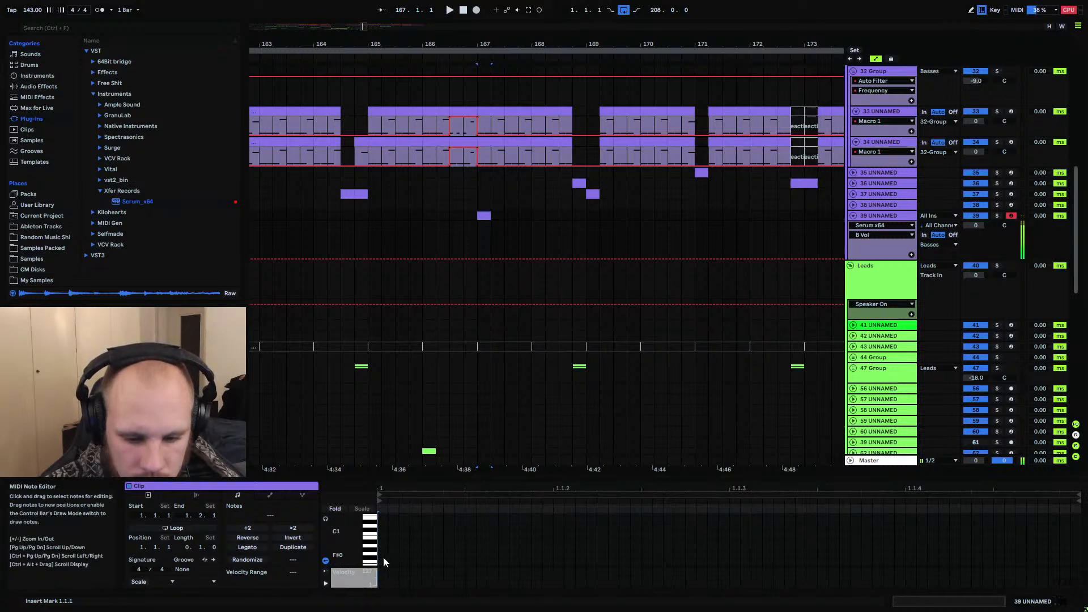
{"action": "double_click", "coordinate": [383, 557]}
{"action": "left_click_drag", "start_coordinate": [421, 557], "coordinate": [1083, 575]}
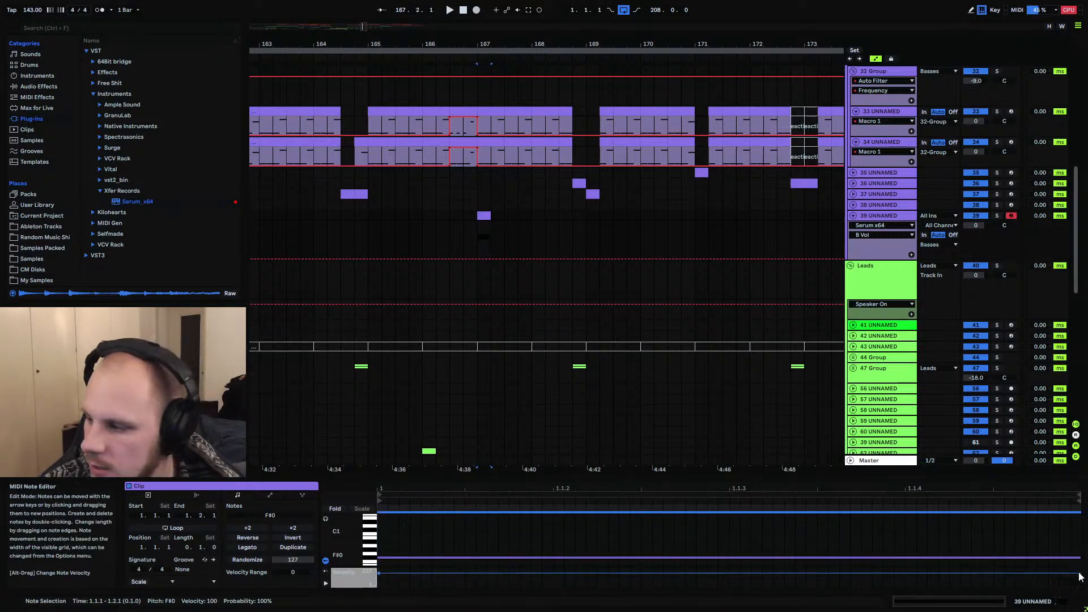
Deactivate the one-beat section from 167.1.1 to 167.2.1 of the bass clips on tracks 33 and 34
{"action": "left_click", "coordinate": [482, 146]}
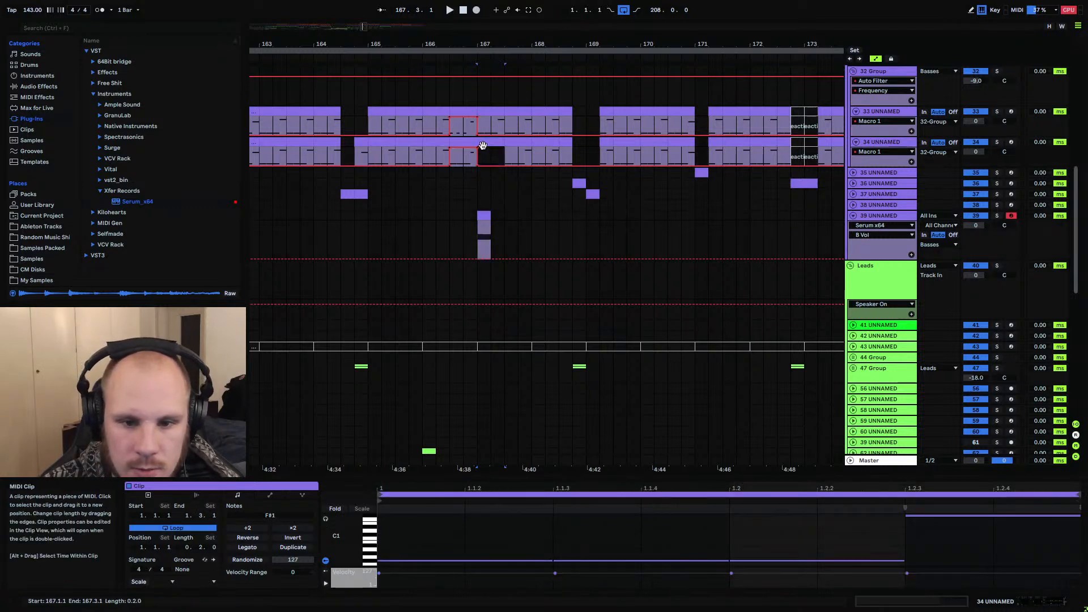
{"action": "left_click_drag", "start_coordinate": [491, 161], "coordinate": [477, 103]}
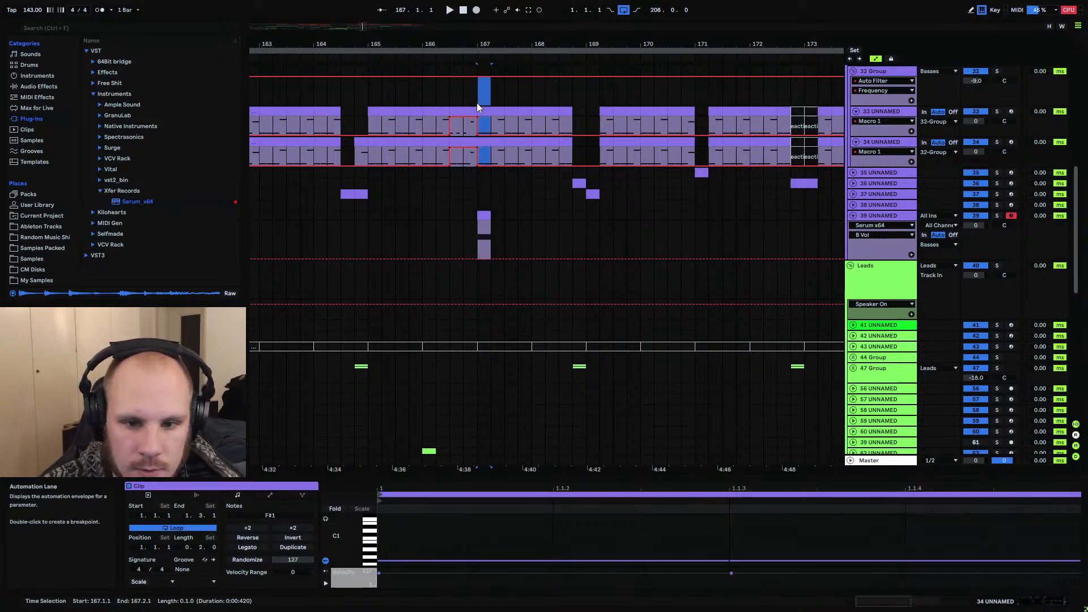
{"action": "key", "text": "ctrl+e"}
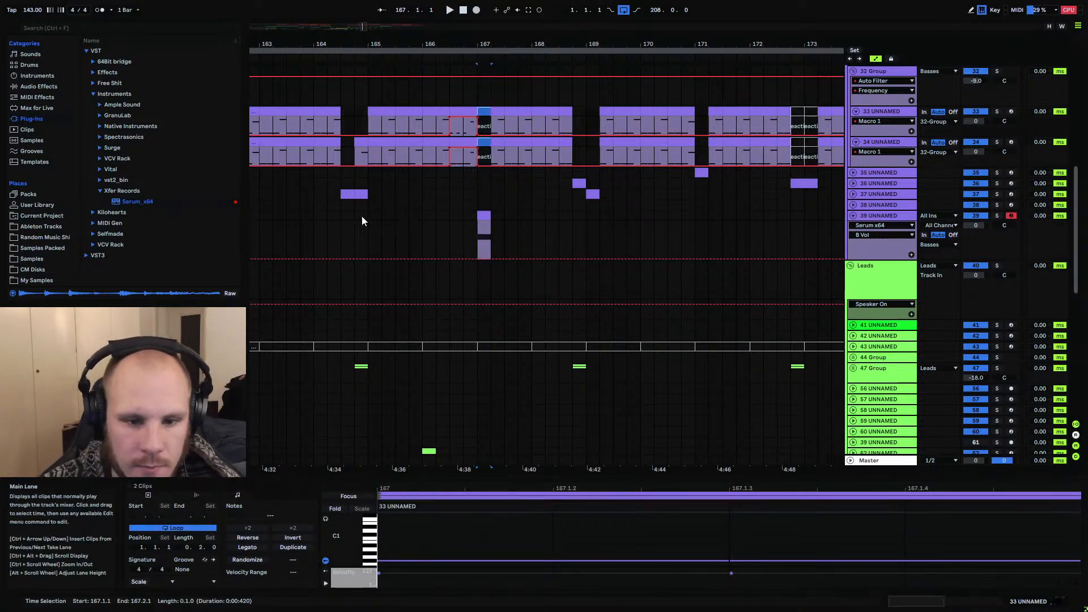
Copy the LFOTool effect from track 37 onto the end of track 39's device chain
{"action": "left_click", "coordinate": [366, 215]}
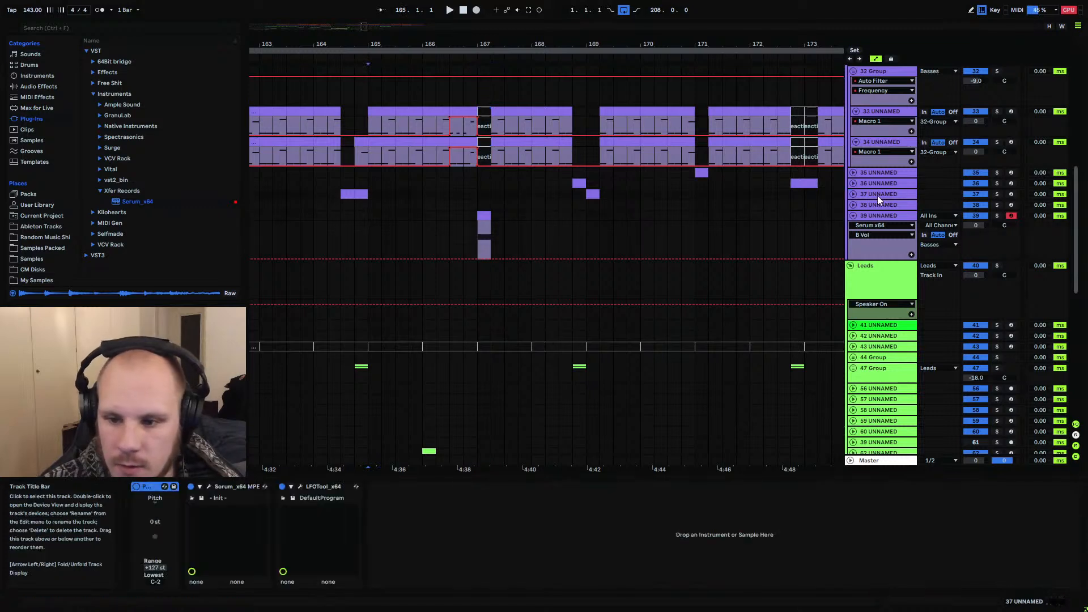
{"action": "left_click", "coordinate": [338, 485]}
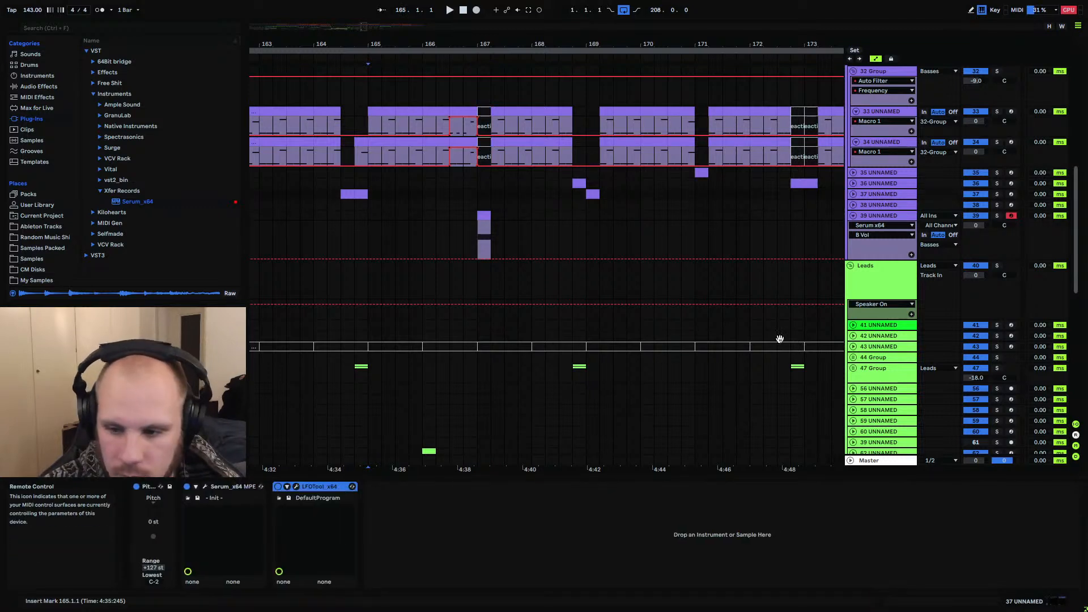
{"action": "key", "text": "Delete"}
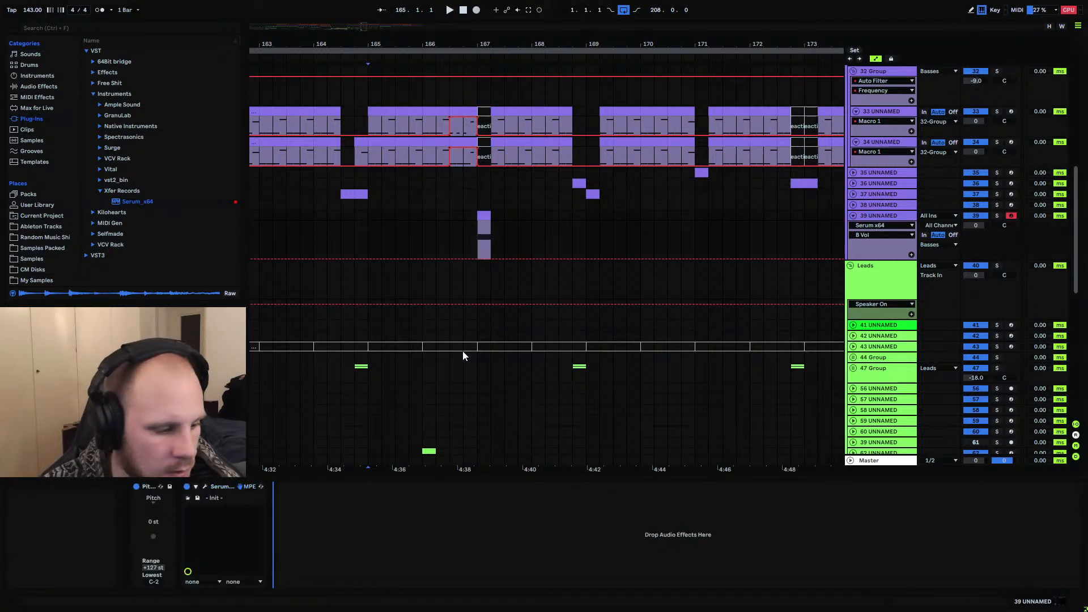
{"action": "key", "text": "ctrl+z"}
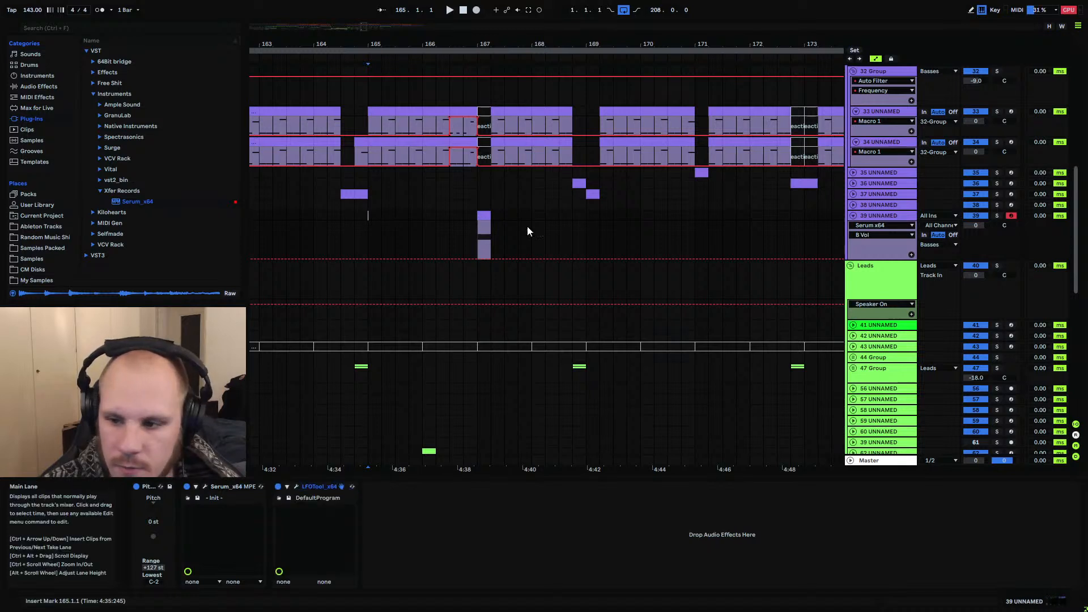
Play the arrangement from bar 165 and set track 39's volume to -10 dB
{"action": "key", "text": "space"}
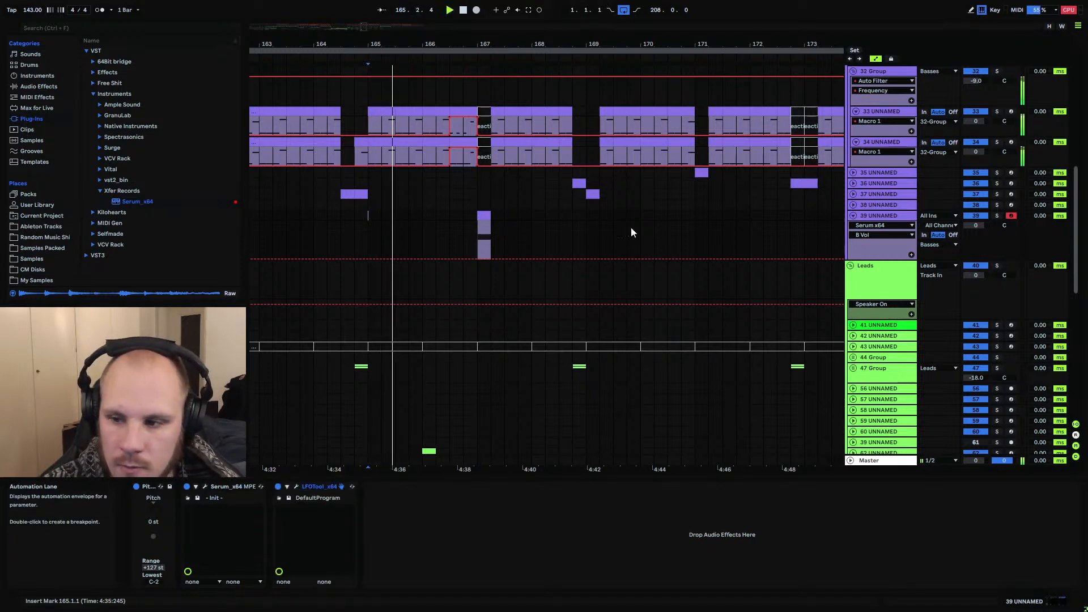
{"action": "left_click", "coordinate": [975, 226]}
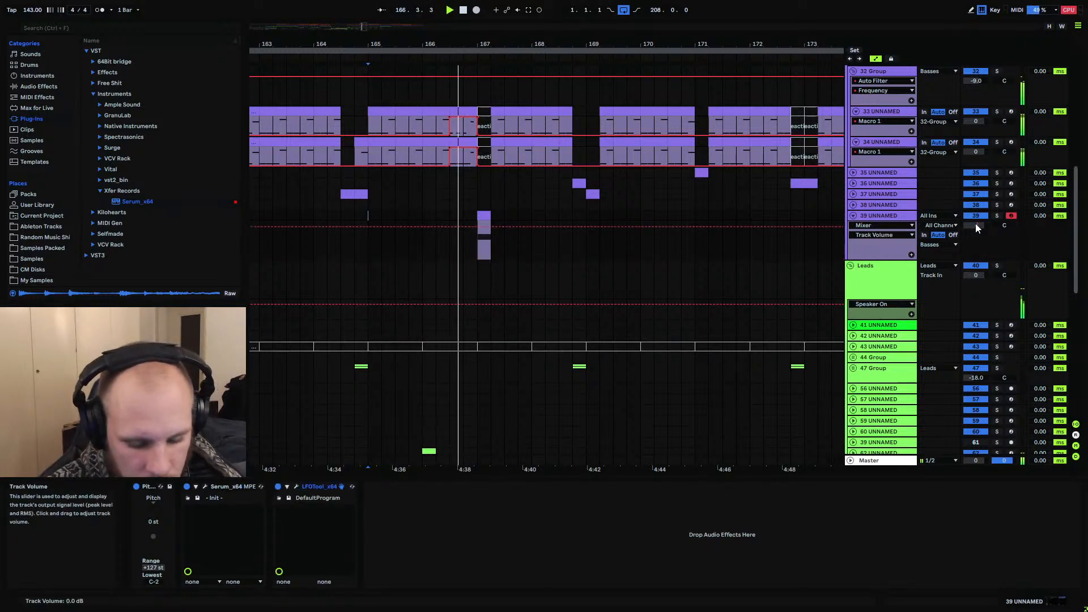
{"action": "type", "text": "-10"}
{"action": "key", "text": "Return"}
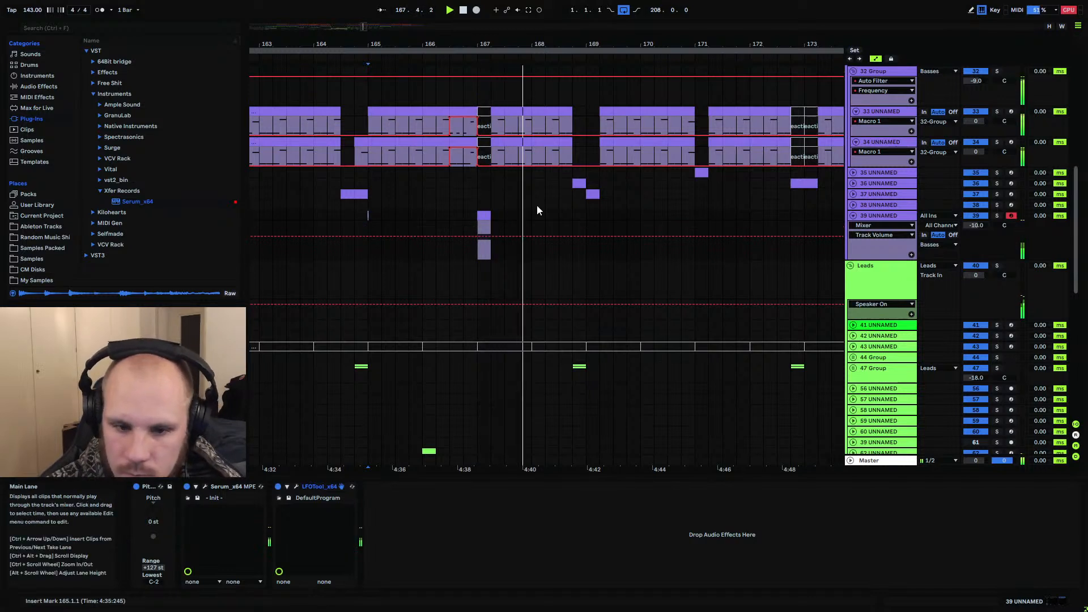
Listen to the new bass fill on track 39 in context from 166.3 and from bar 167
{"action": "left_click", "coordinate": [457, 220]}
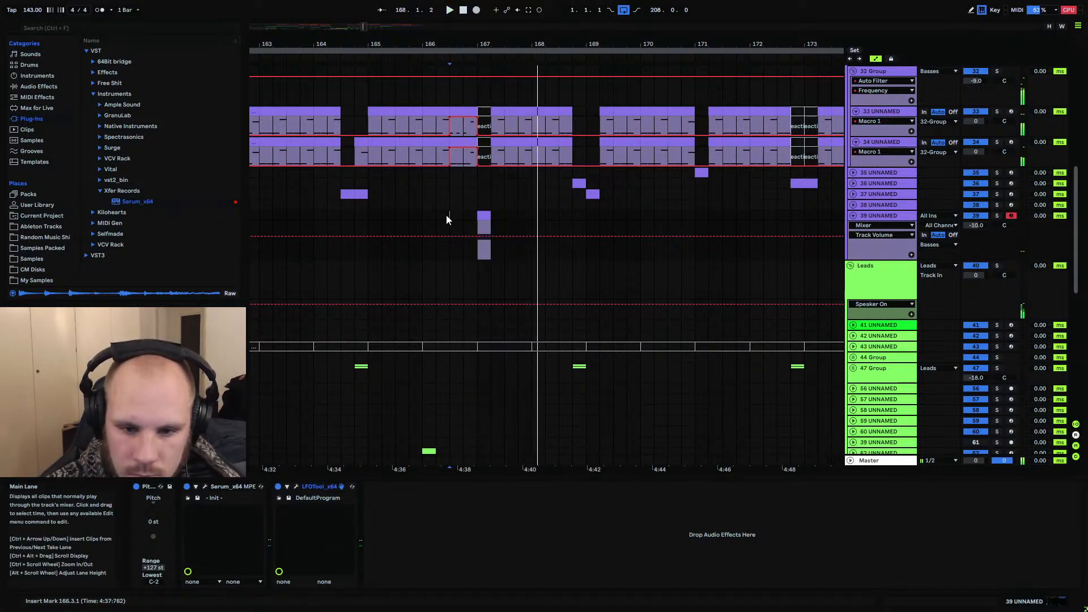
{"action": "key", "text": "space"}
{"action": "left_click", "coordinate": [486, 218]}
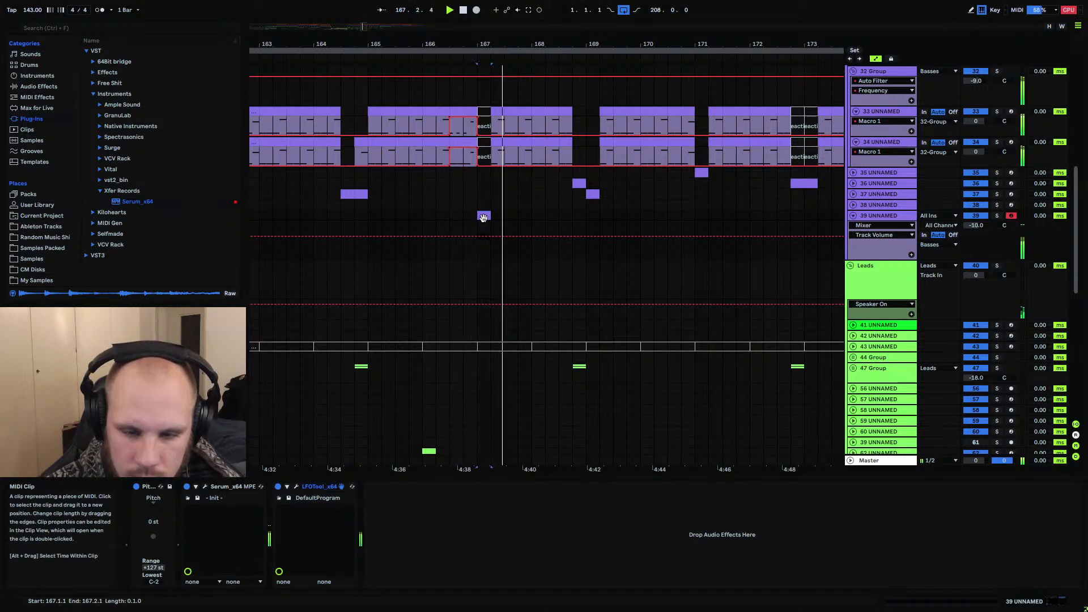
{"action": "left_click", "coordinate": [474, 229]}
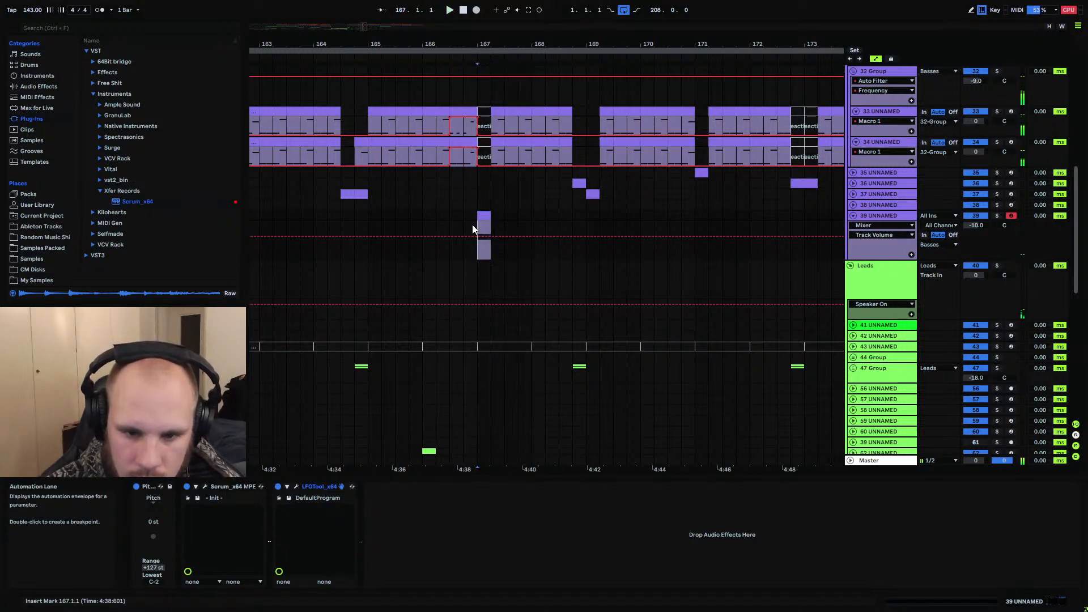
{"action": "key", "text": "space"}
{"action": "key", "text": "space"}
Remove the deactivated section at bar 167 on track 34, extend the following clip back to 167.1.3, and play the transition
{"action": "left_click", "coordinate": [481, 143]}
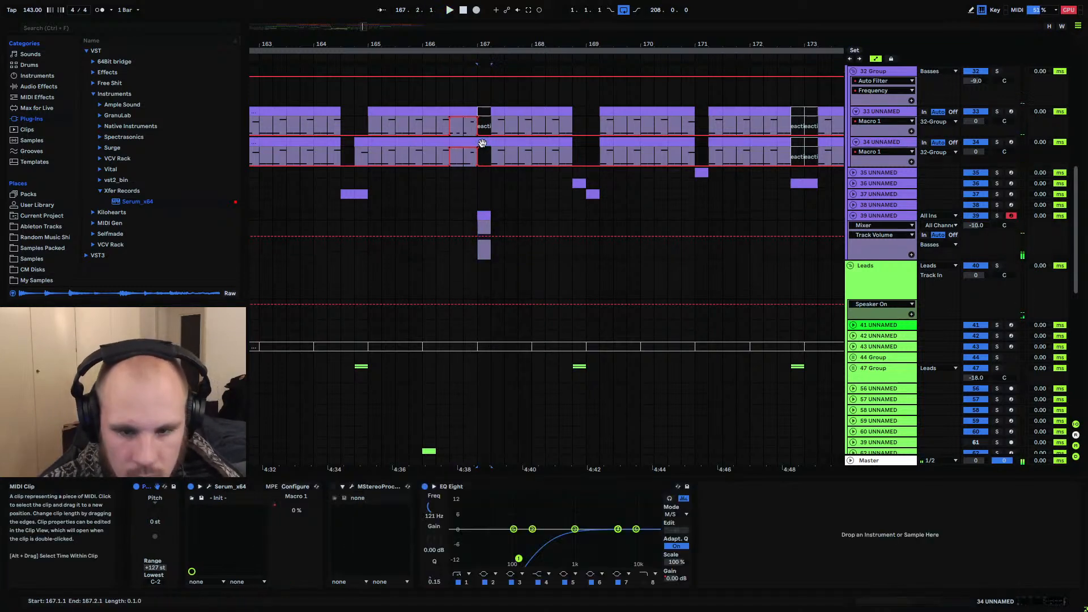
{"action": "key", "text": "space"}
{"action": "left_click_drag", "start_coordinate": [484, 43], "coordinate": [469, 114]}
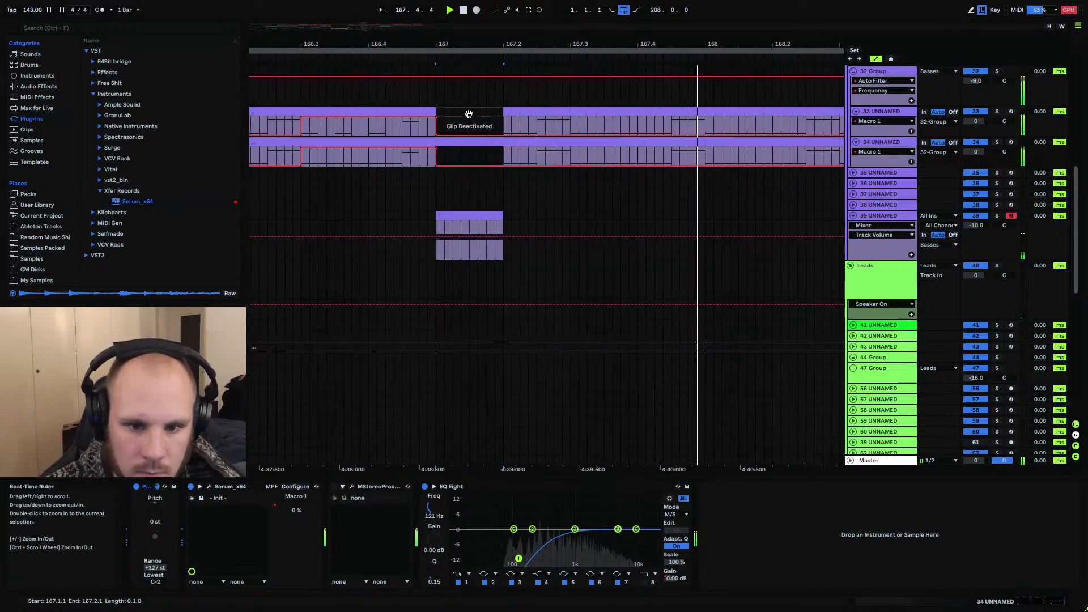
{"action": "key", "text": "space"}
{"action": "key", "text": "space"}
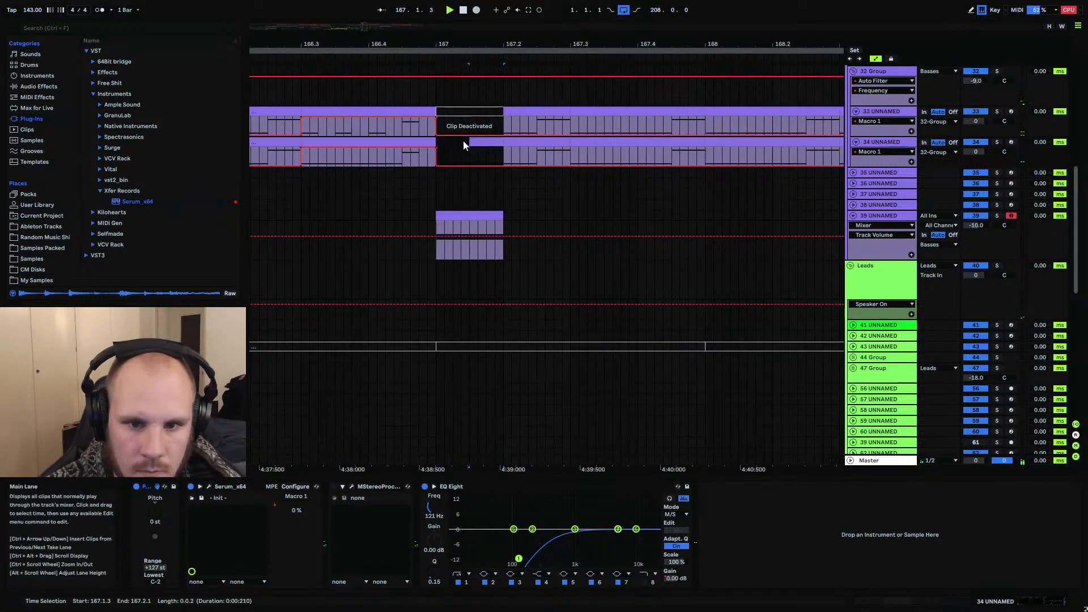
{"action": "key", "text": "space"}
{"action": "key", "text": "space"}
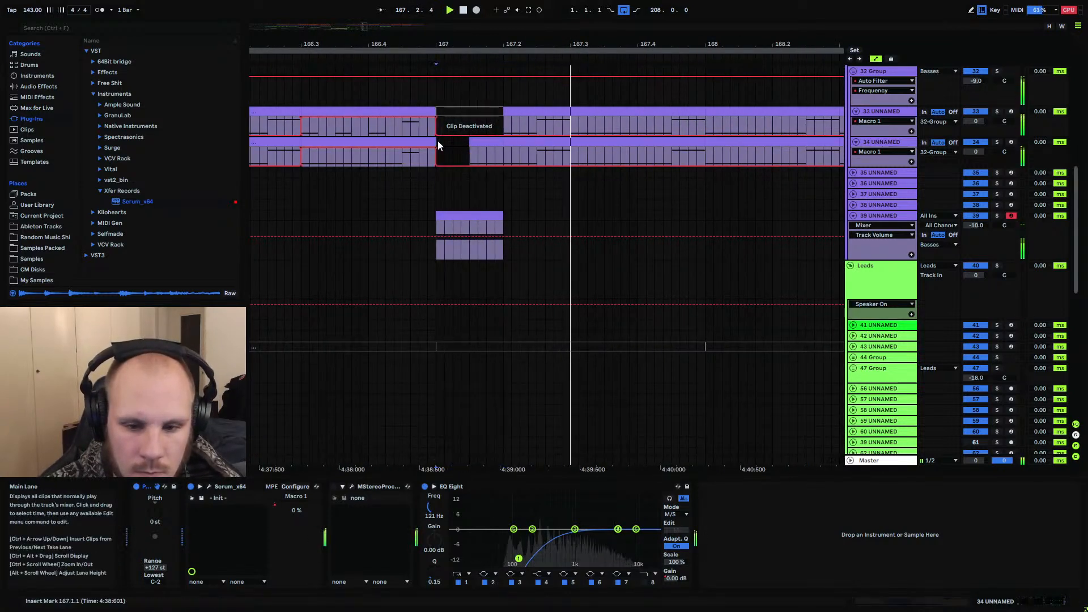
{"action": "left_click_drag", "start_coordinate": [463, 45], "coordinate": [484, 17]}
{"action": "left_click_drag", "start_coordinate": [400, 217], "coordinate": [405, 216]}
{"action": "left_click", "coordinate": [405, 217]}
{"action": "key", "text": "space"}
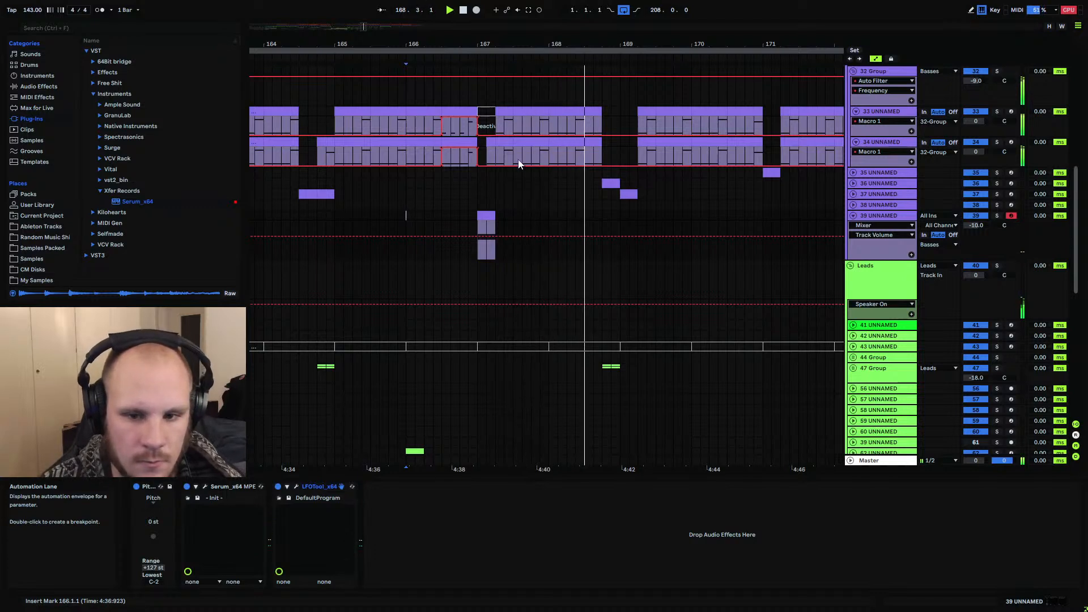
Trim the start of track 33's bass clip after the fill to 167.2.3 and play from bar 167
{"action": "left_click", "coordinate": [502, 112]}
{"action": "key", "text": "space"}
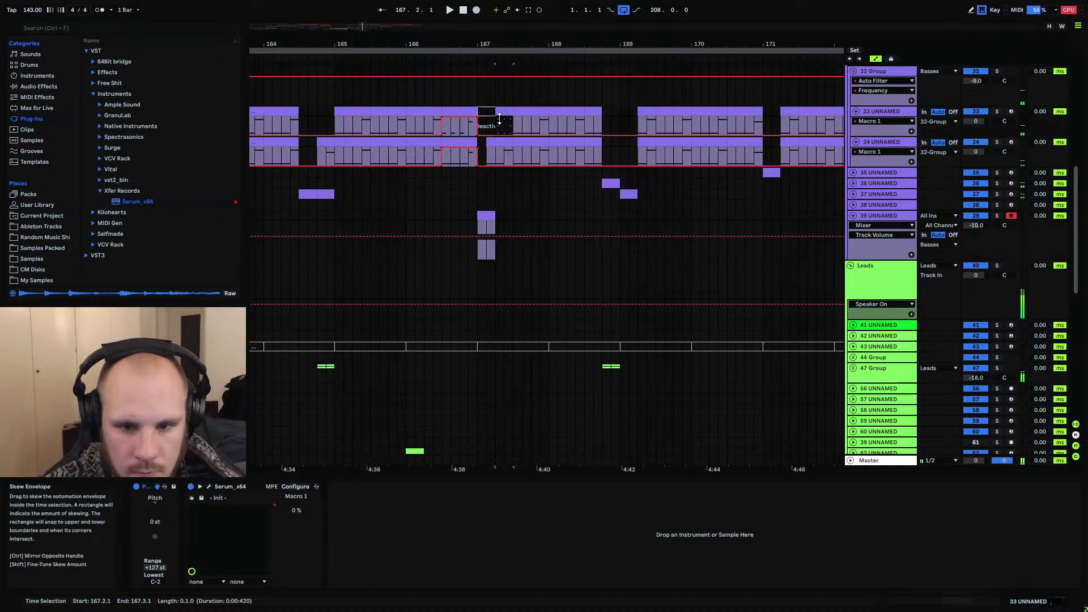
{"action": "left_click_drag", "start_coordinate": [496, 112], "coordinate": [503, 111]}
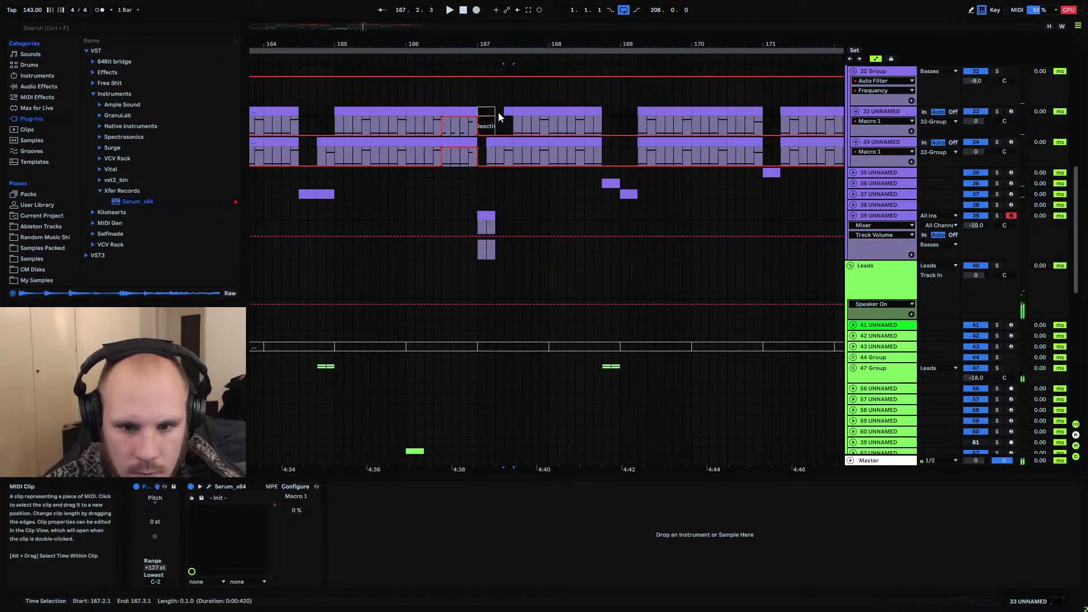
{"action": "left_click", "coordinate": [477, 205]}
{"action": "key", "text": "space"}
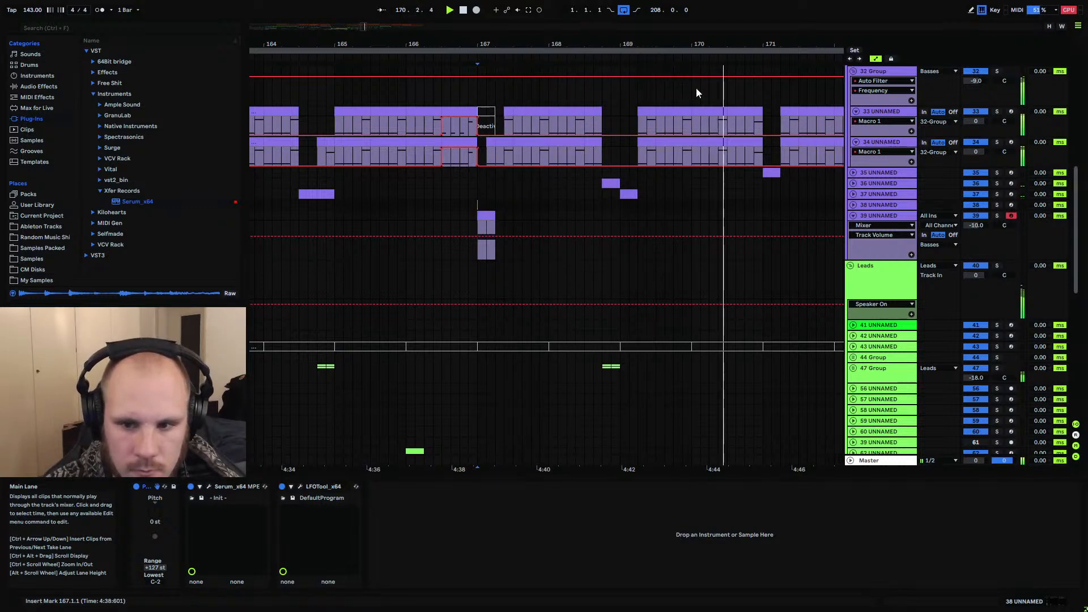
{"action": "key", "text": "space"}
Enable Hyper/Dimension in track 39's Serum with Retrig on, lower the Hyper mix, raise the Dimension mix, and set its size to 0%
{"action": "left_click_drag", "start_coordinate": [699, 44], "coordinate": [585, 31]}
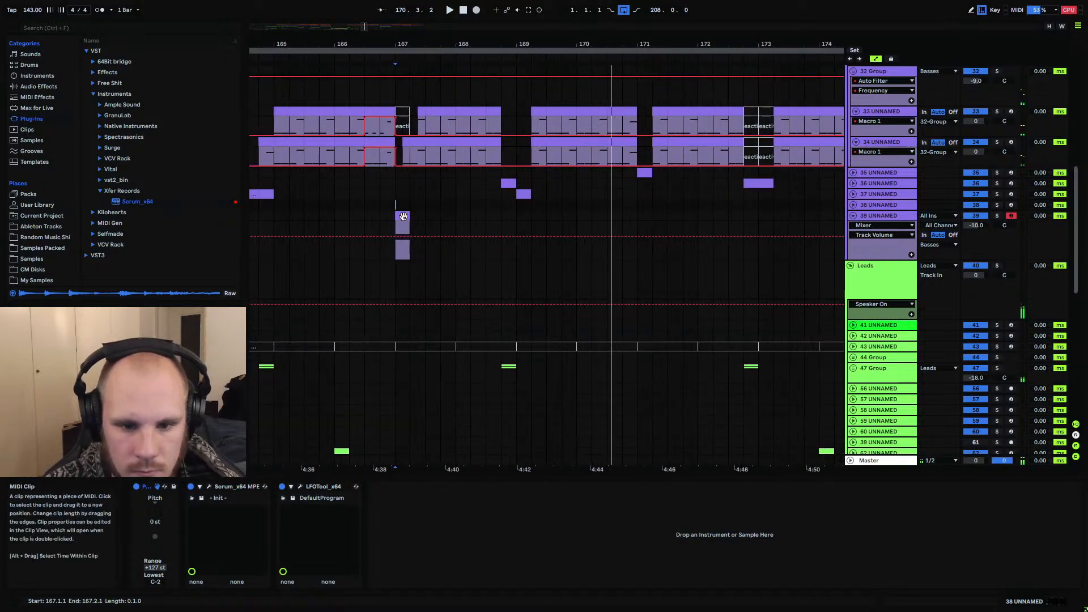
{"action": "left_click", "coordinate": [403, 216]}
{"action": "left_click", "coordinate": [872, 184]}
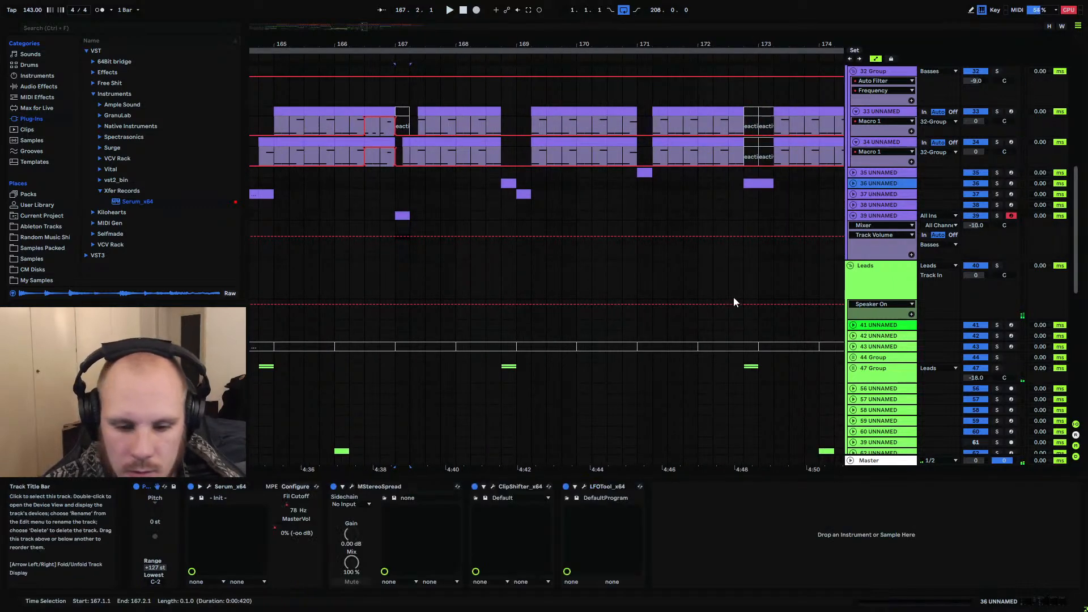
{"action": "left_click", "coordinate": [876, 216]}
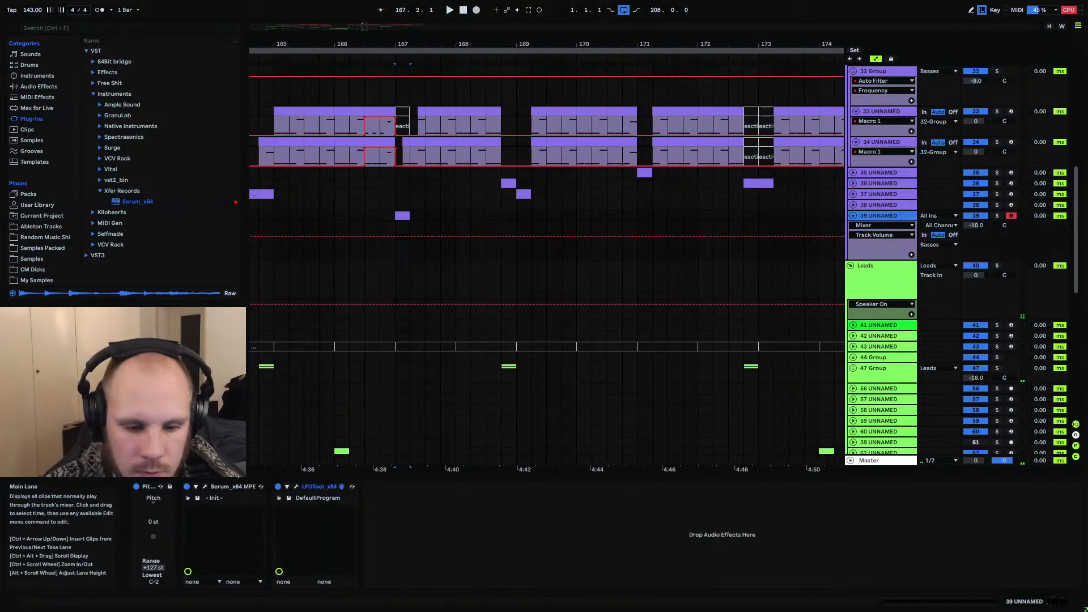
{"action": "left_click", "coordinate": [205, 486]}
{"action": "left_click", "coordinate": [208, 204]}
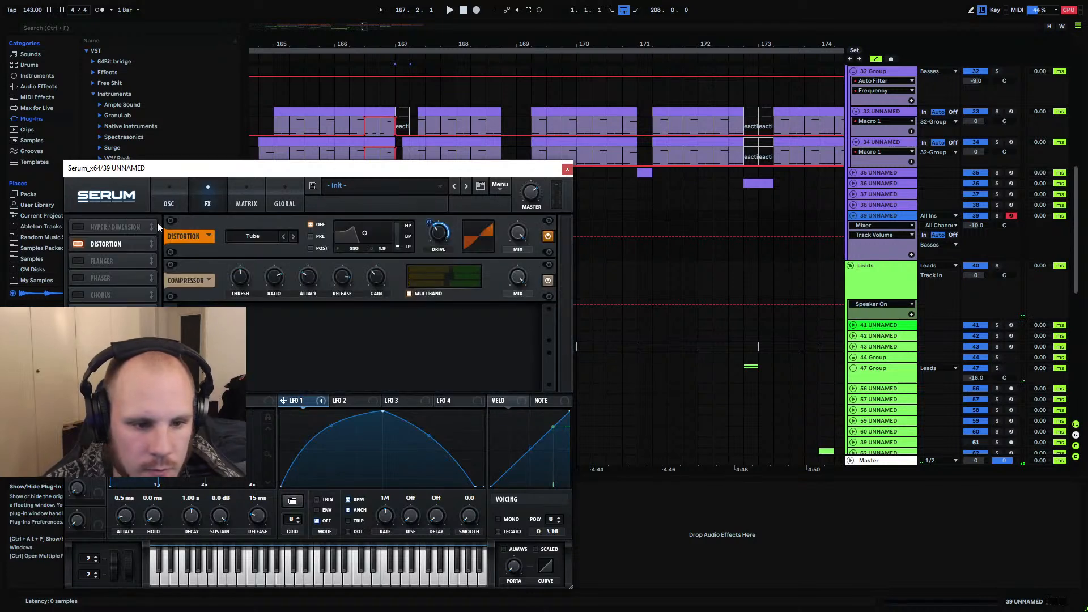
{"action": "left_click", "coordinate": [78, 226]}
{"action": "left_click", "coordinate": [299, 250]}
{"action": "left_click_drag", "start_coordinate": [381, 234], "coordinate": [375, 267]}
{"action": "left_click_drag", "start_coordinate": [518, 233], "coordinate": [531, 184]}
{"action": "left_click_drag", "start_coordinate": [474, 232], "coordinate": [429, 402]}
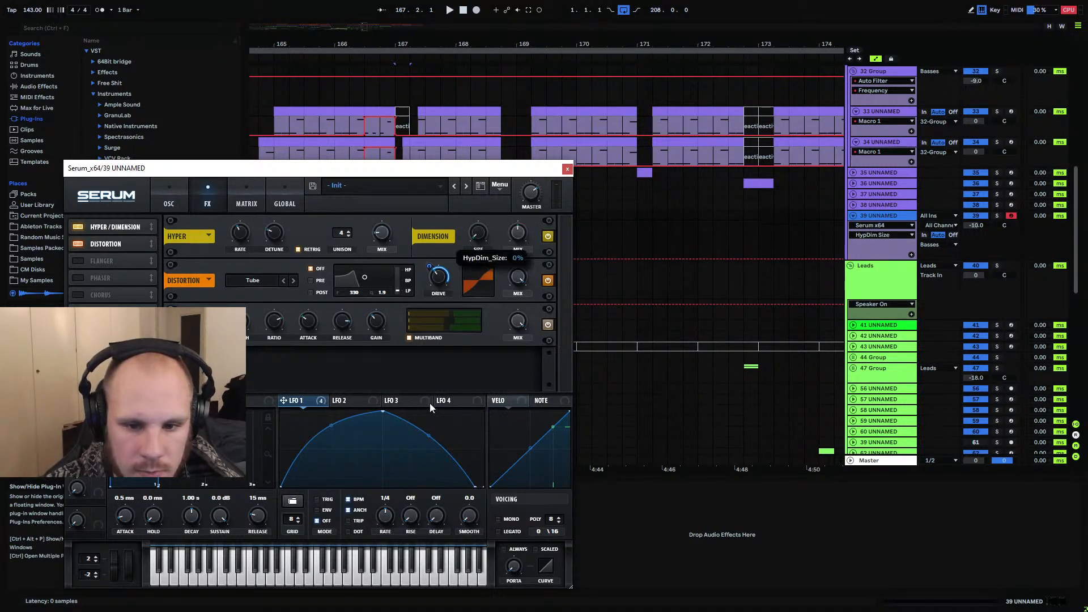
Close Serum and listen to the fill with its surrounding bass parts from bar 167, 166.3 and 164.3
{"action": "left_click", "coordinate": [568, 169]}
{"action": "left_click", "coordinate": [397, 218]}
{"action": "key", "text": "space"}
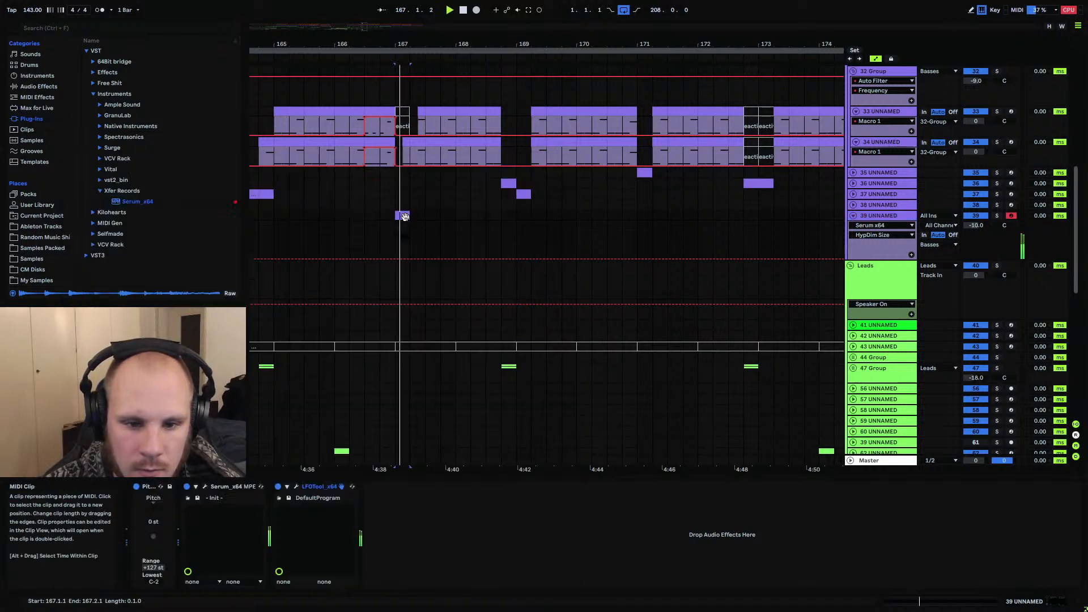
{"action": "left_click", "coordinate": [369, 216]}
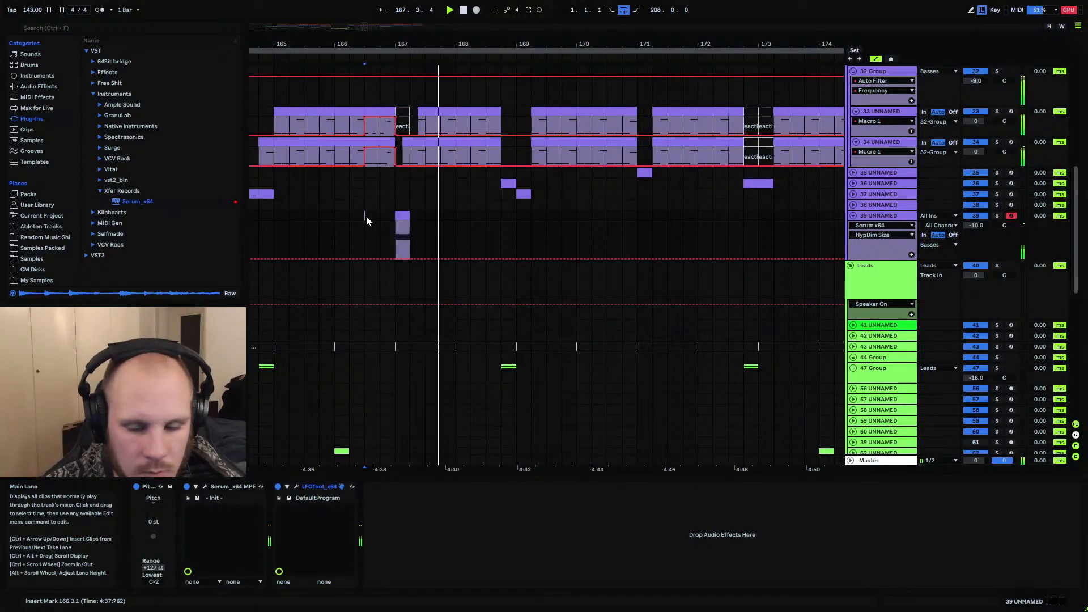
{"action": "left_click_drag", "start_coordinate": [407, 45], "coordinate": [406, 39]}
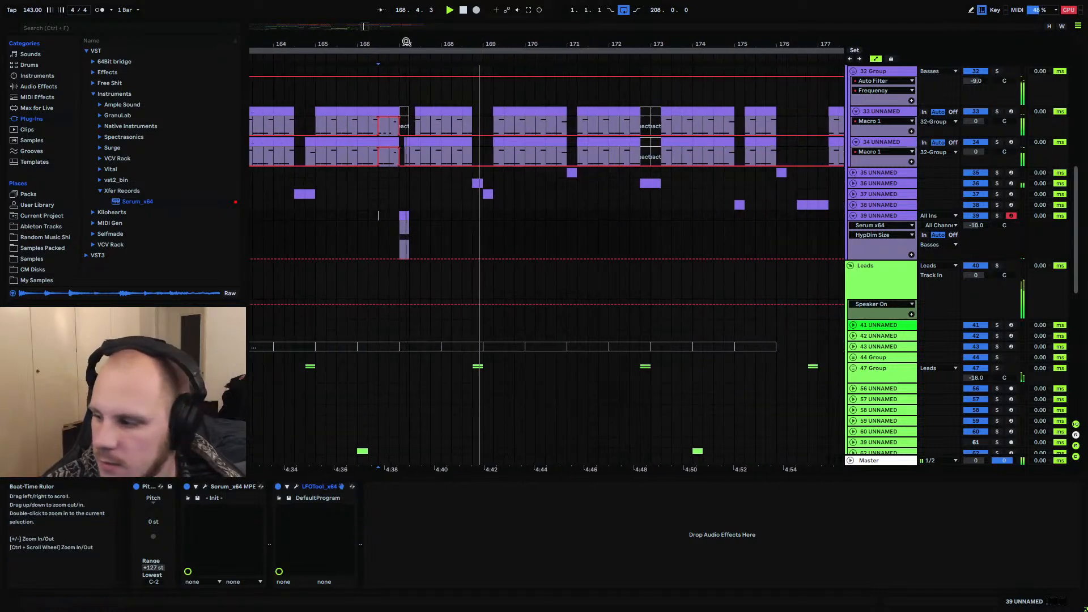
{"action": "left_click", "coordinate": [298, 221]}
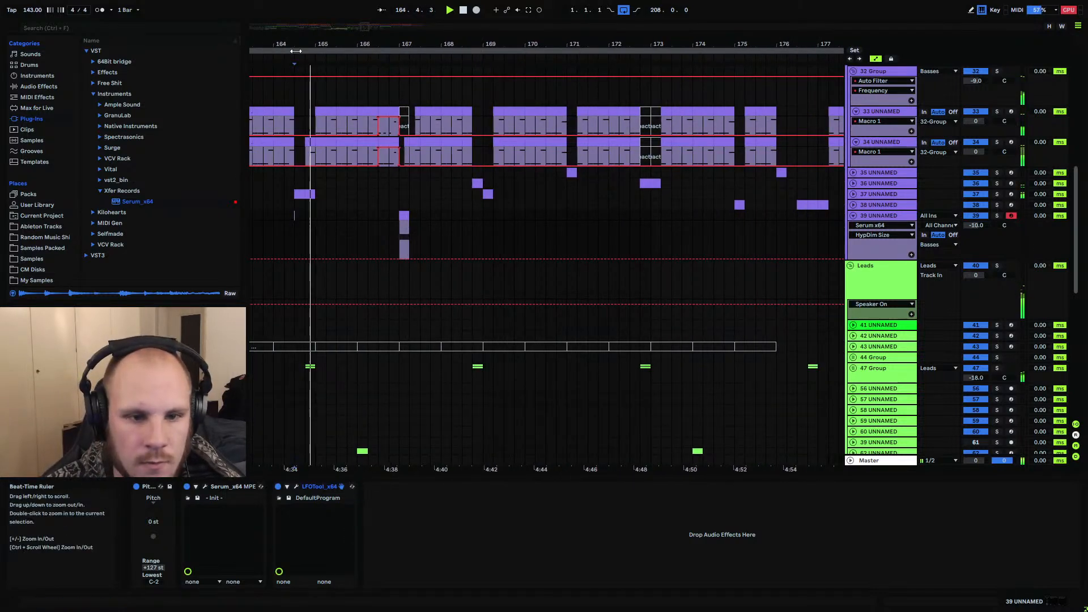
{"action": "left_click_drag", "start_coordinate": [419, 44], "coordinate": [420, 40]}
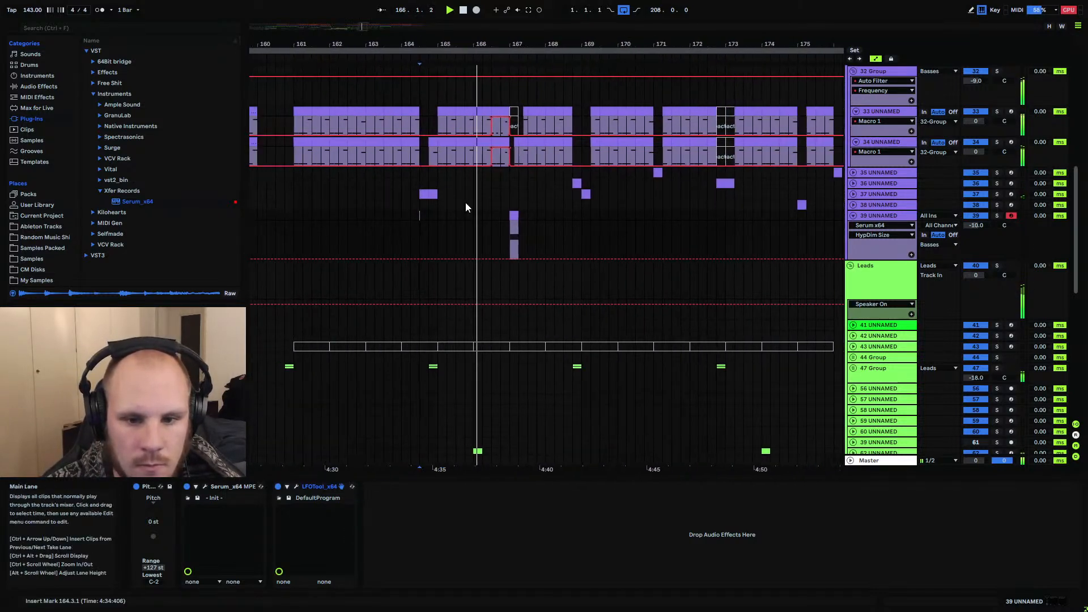
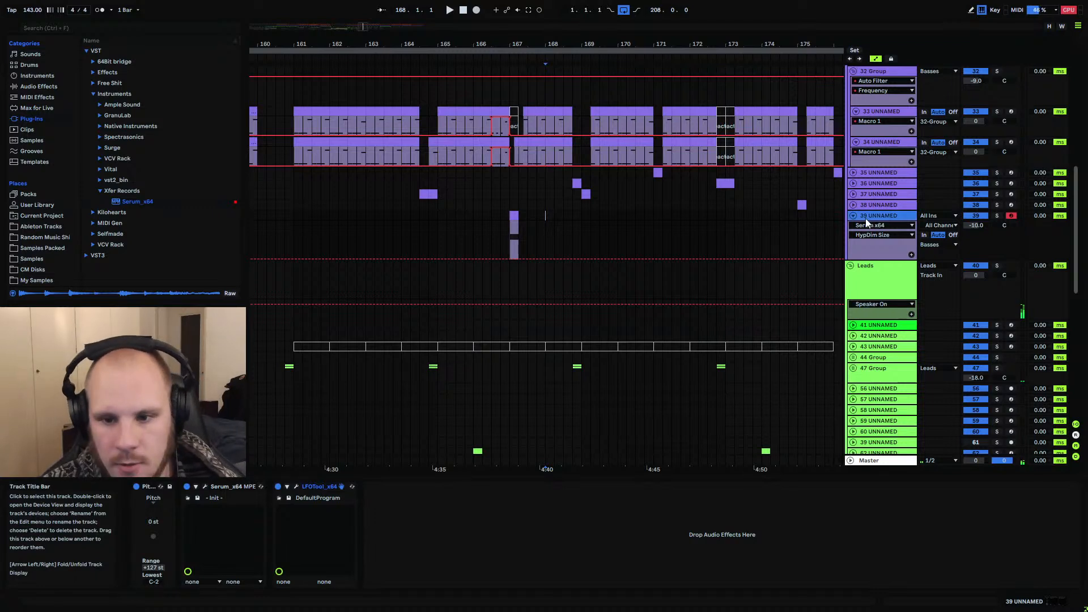
Create a new MIDI track below track 39, load Serum on it, and enable its filter
{"action": "key", "text": "ctrl+shift+t"}
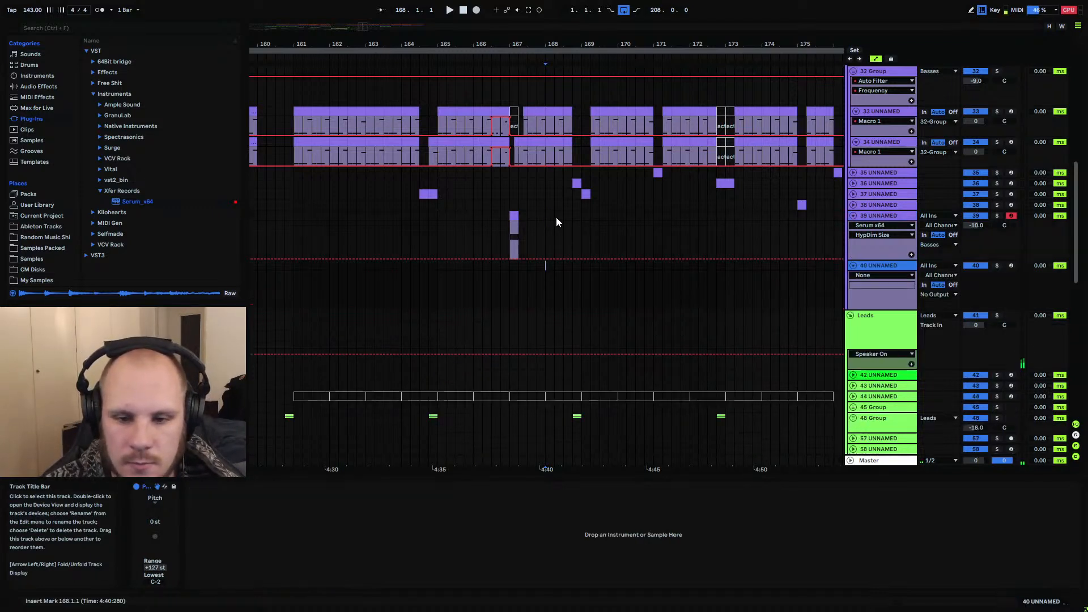
{"action": "left_click_drag", "start_coordinate": [135, 202], "coordinate": [492, 245]}
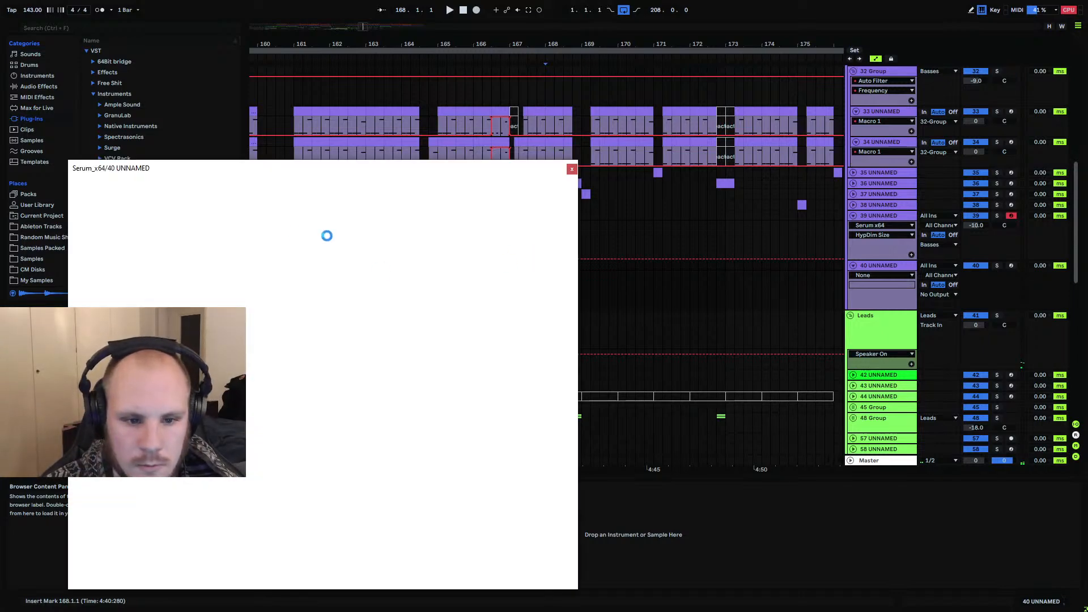
{"action": "left_click", "coordinate": [474, 225]}
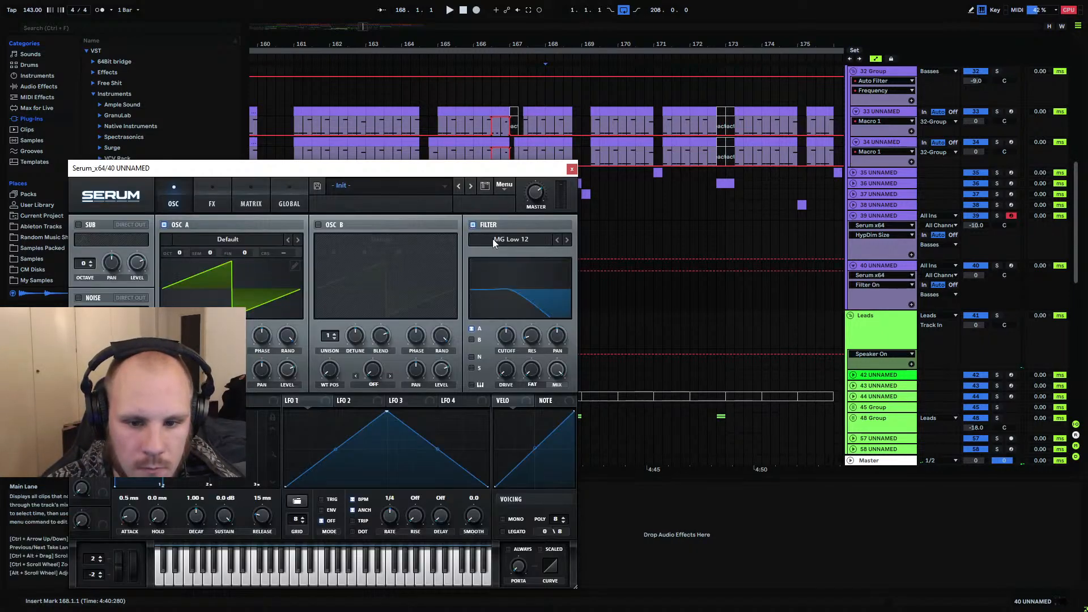
Set the Serum filter on track 40 to Notch 24, lower its resonance, and adjust the cutoff
{"action": "left_click", "coordinate": [492, 239]}
{"action": "mouse_move", "coordinate": [500, 254]}
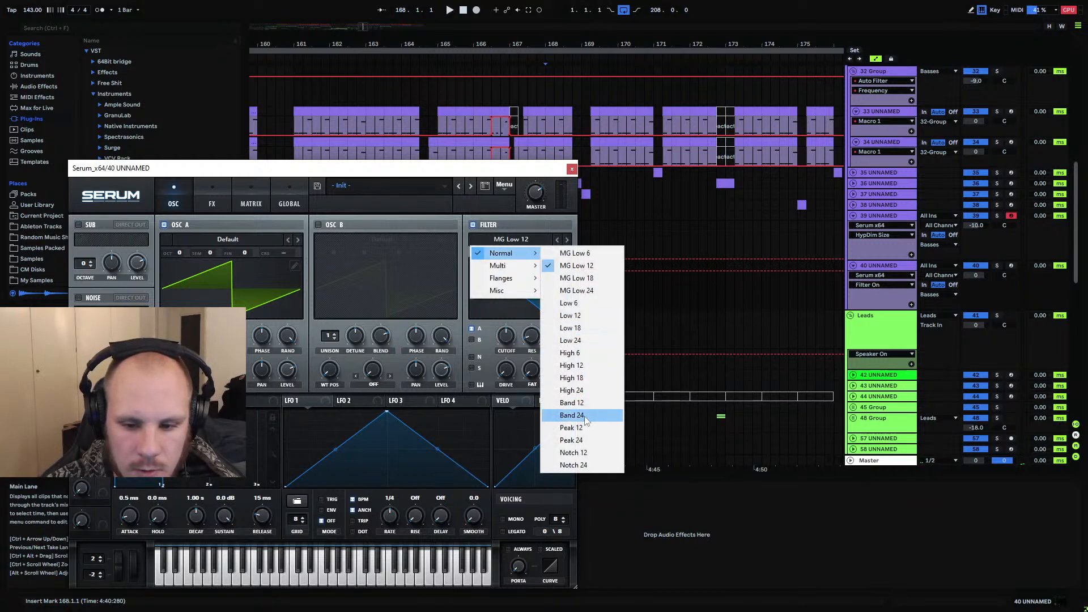
{"action": "left_click", "coordinate": [586, 465]}
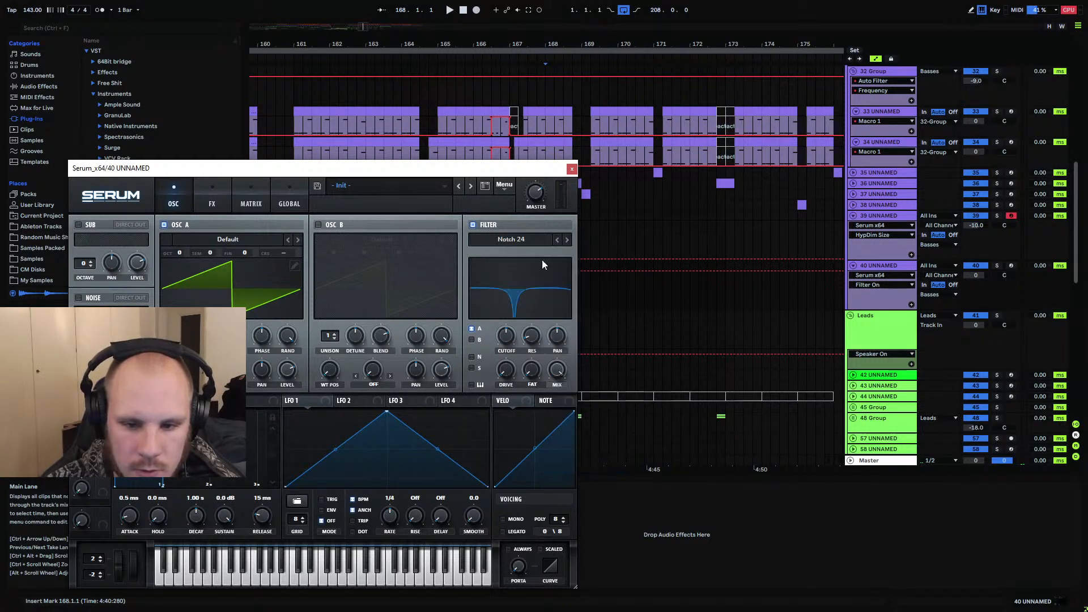
{"action": "left_click_drag", "start_coordinate": [532, 335], "coordinate": [528, 370]}
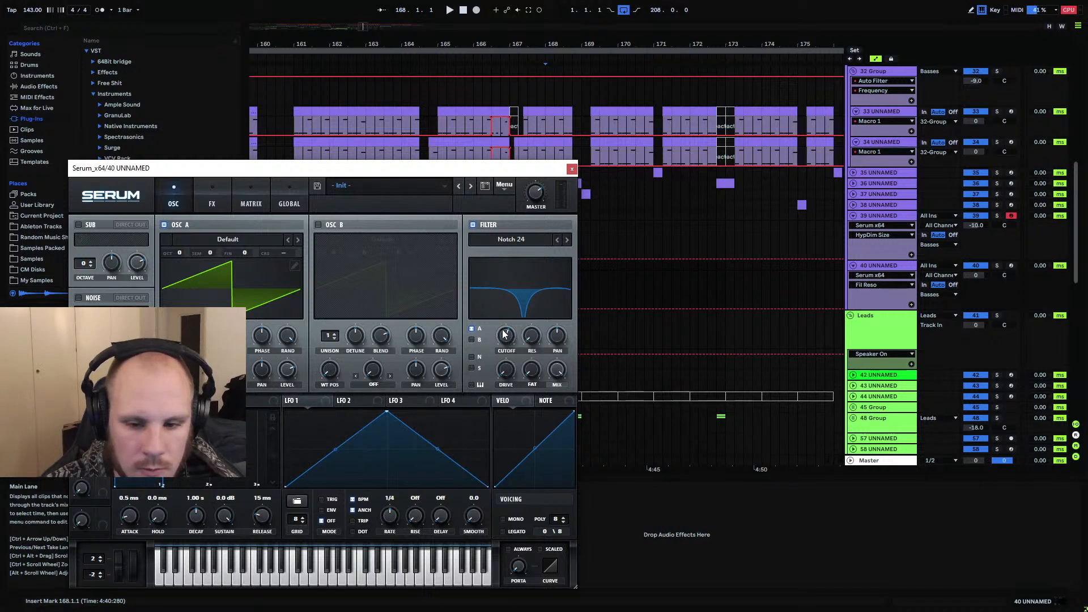
{"action": "left_click_drag", "start_coordinate": [503, 334], "coordinate": [503, 339]}
Add a Notch 24 filter to Serum's effects, set its cutoff to about 456 Hz, and lower its resonance
{"action": "left_click", "coordinate": [212, 197]}
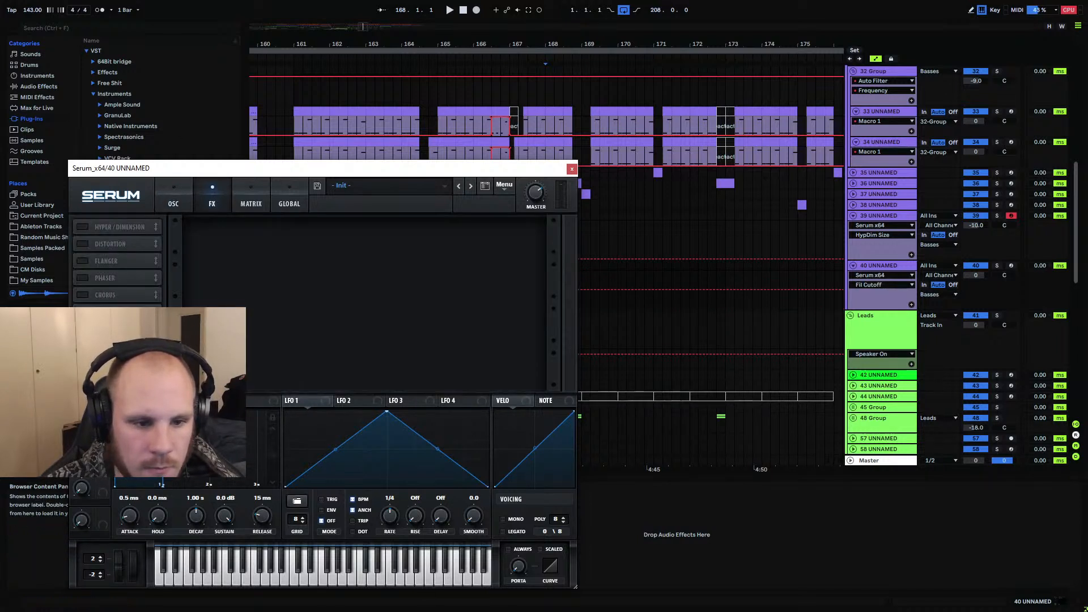
{"action": "left_click", "coordinate": [277, 236]}
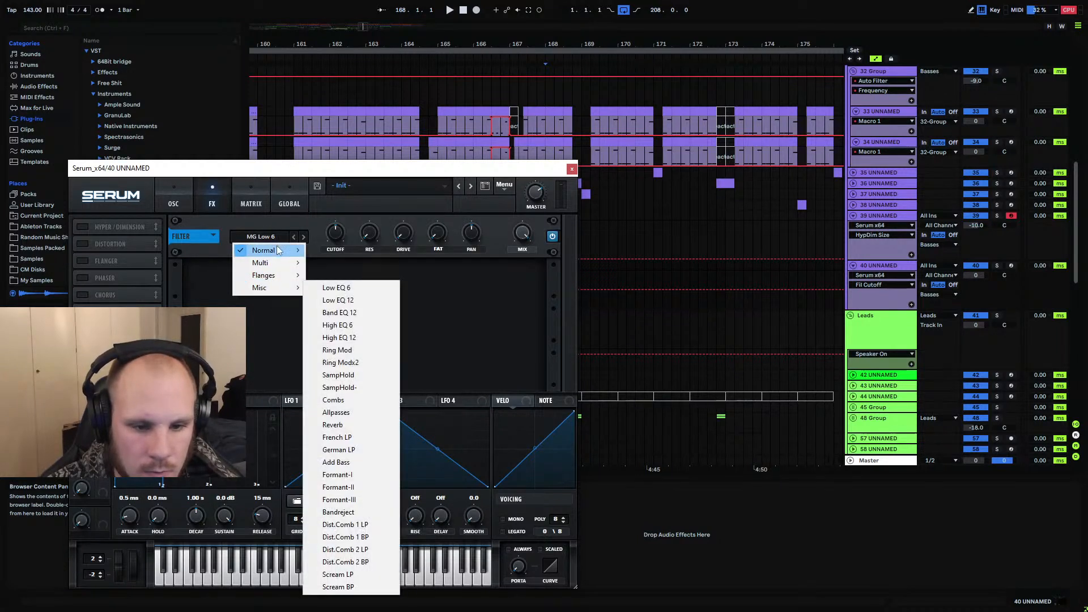
{"action": "mouse_move", "coordinate": [277, 250]}
{"action": "left_click", "coordinate": [339, 462]}
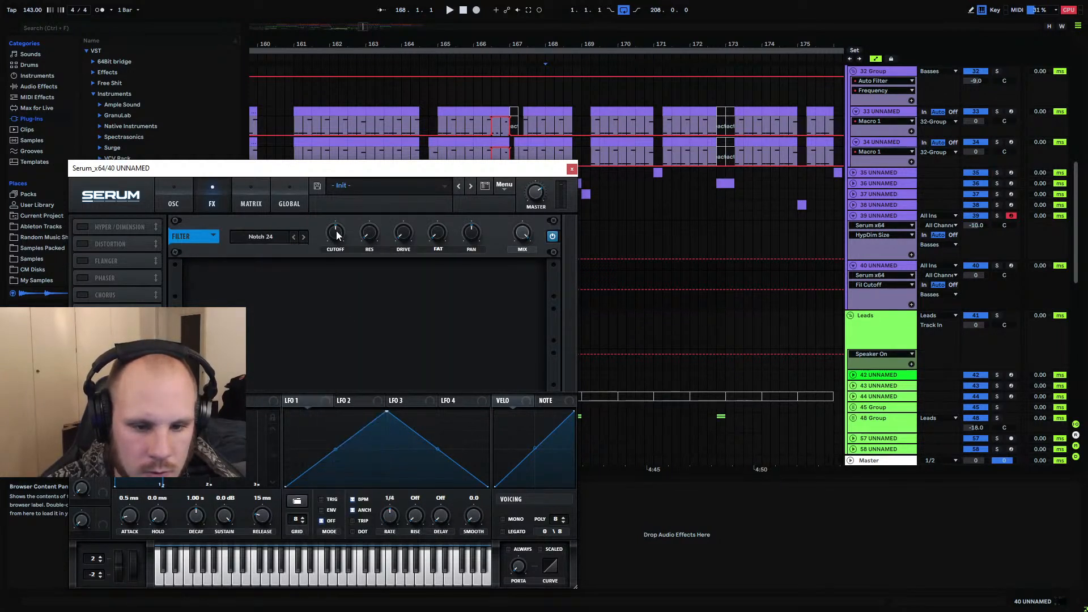
{"action": "left_click", "coordinate": [175, 201]}
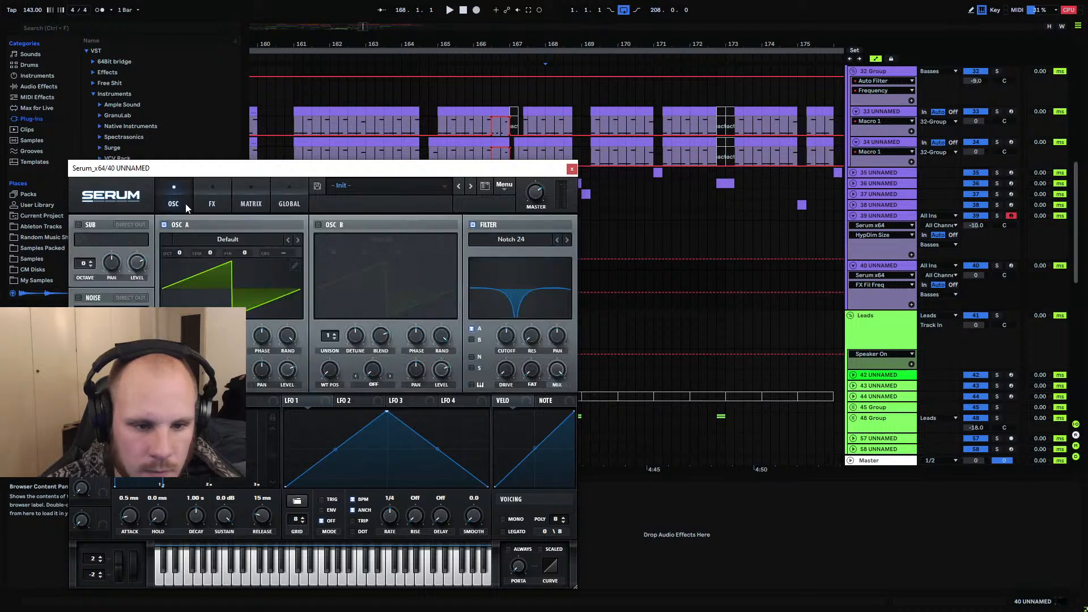
{"action": "left_click", "coordinate": [507, 340]}
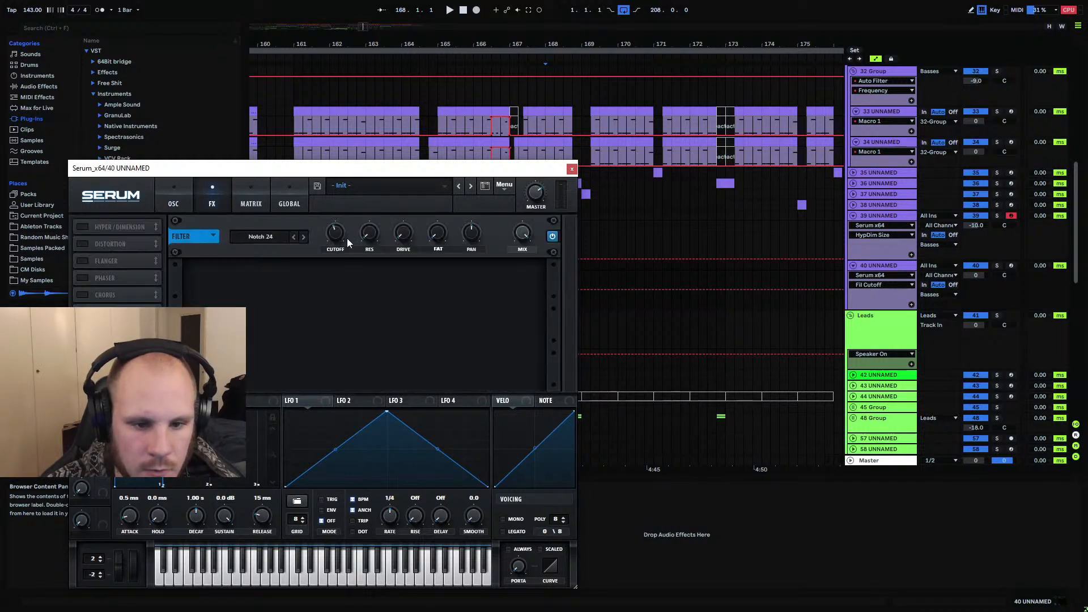
{"action": "left_click_drag", "start_coordinate": [347, 238], "coordinate": [345, 220]}
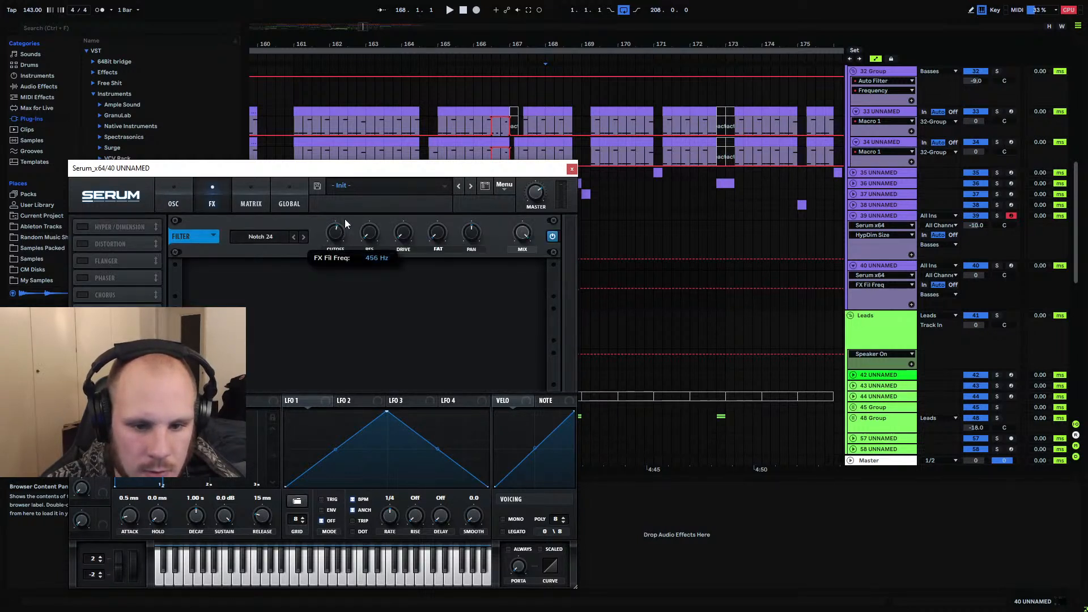
{"action": "left_click", "coordinate": [369, 232]}
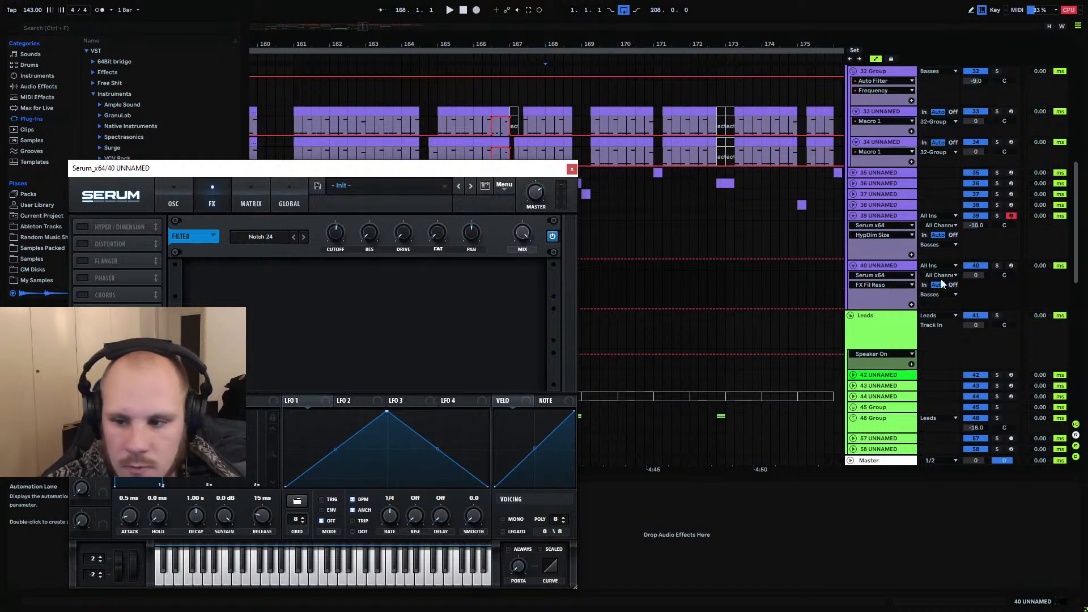
Arm track 40, place a Distortion effect after the filter in Serum, raise its drive, and choose the Diode 2 type while auditioning notes
{"action": "left_click", "coordinate": [1011, 265]}
{"action": "key", "text": "a"}
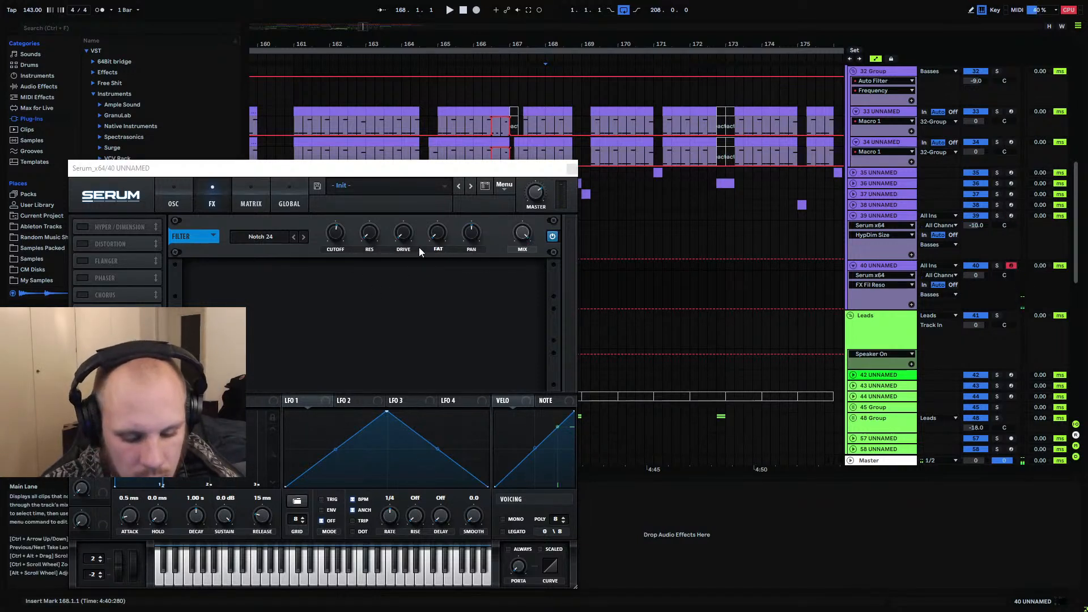
{"action": "left_click", "coordinate": [182, 196]}
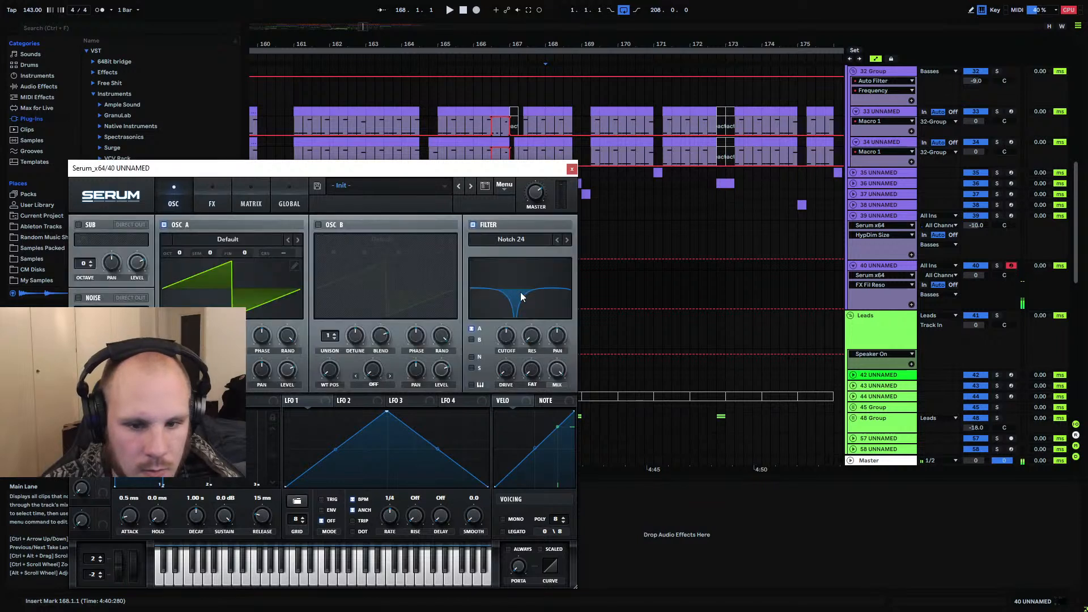
{"action": "left_click", "coordinate": [213, 202]}
{"action": "left_click", "coordinate": [83, 243]}
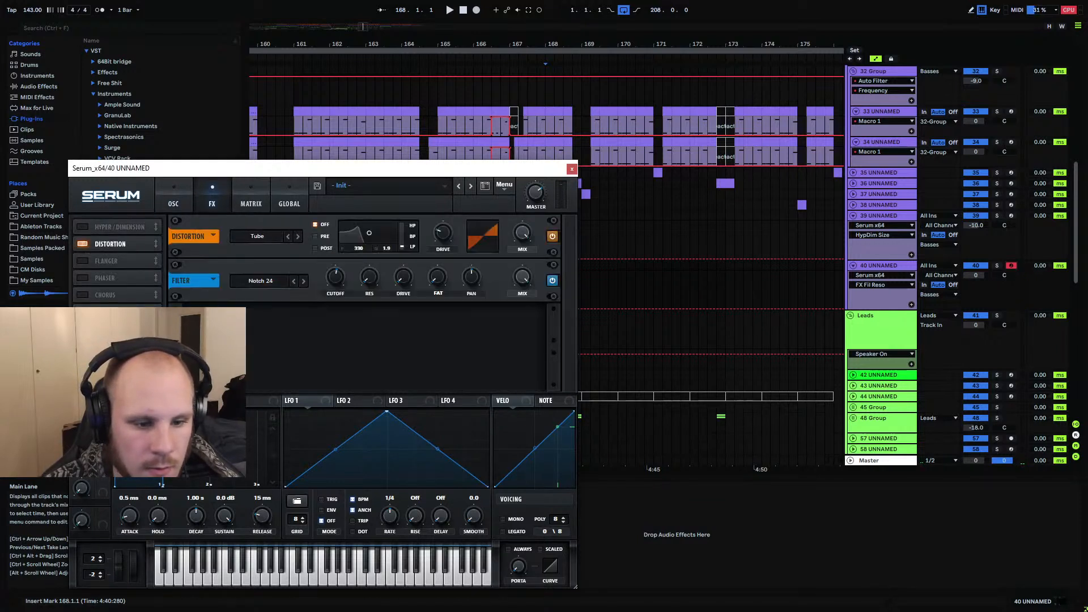
{"action": "left_click_drag", "start_coordinate": [127, 258], "coordinate": [128, 238]}
{"action": "left_click_drag", "start_coordinate": [443, 277], "coordinate": [458, 224]}
{"action": "left_click", "coordinate": [301, 280]}
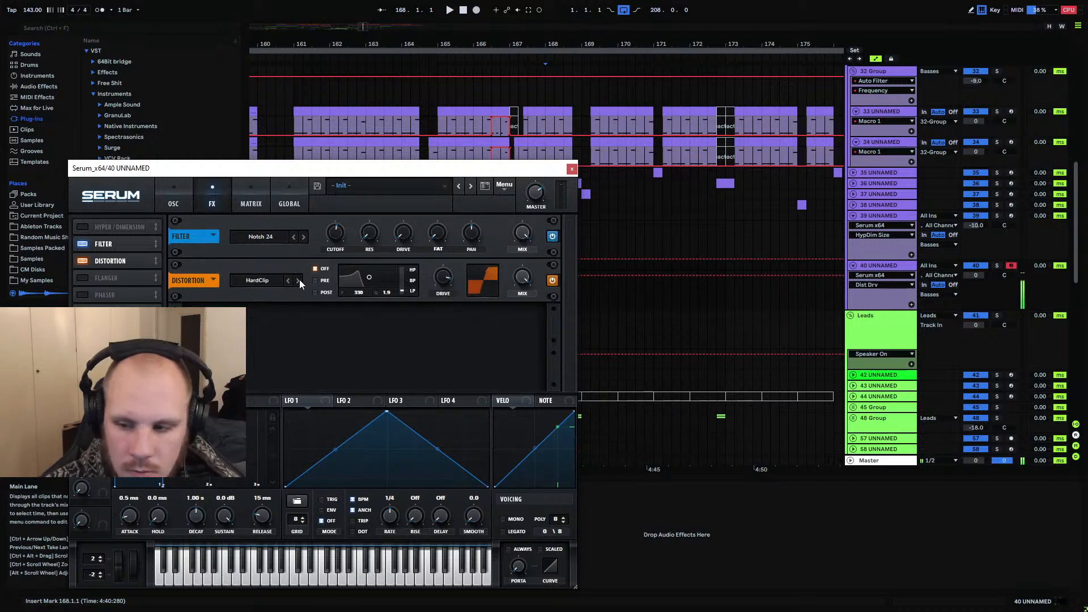
{"action": "left_click", "coordinate": [299, 280]}
{"action": "left_click", "coordinate": [299, 280]}
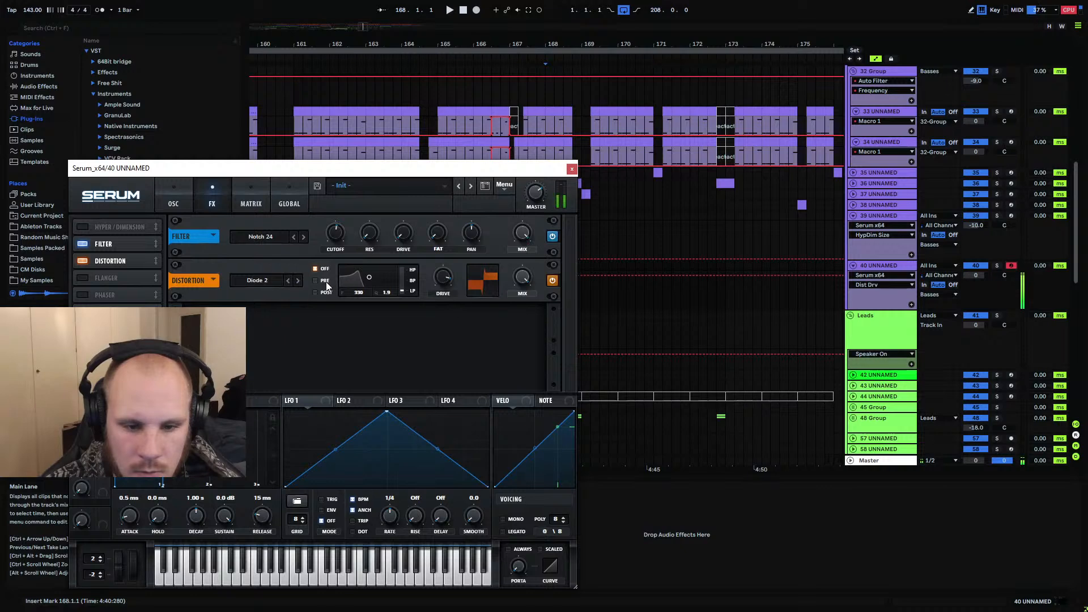
Close Serum, create a one-beat MIDI clip at 168.1.1 on track 40, and fill its whole length with an F#0 note
{"action": "left_click", "coordinate": [572, 169]}
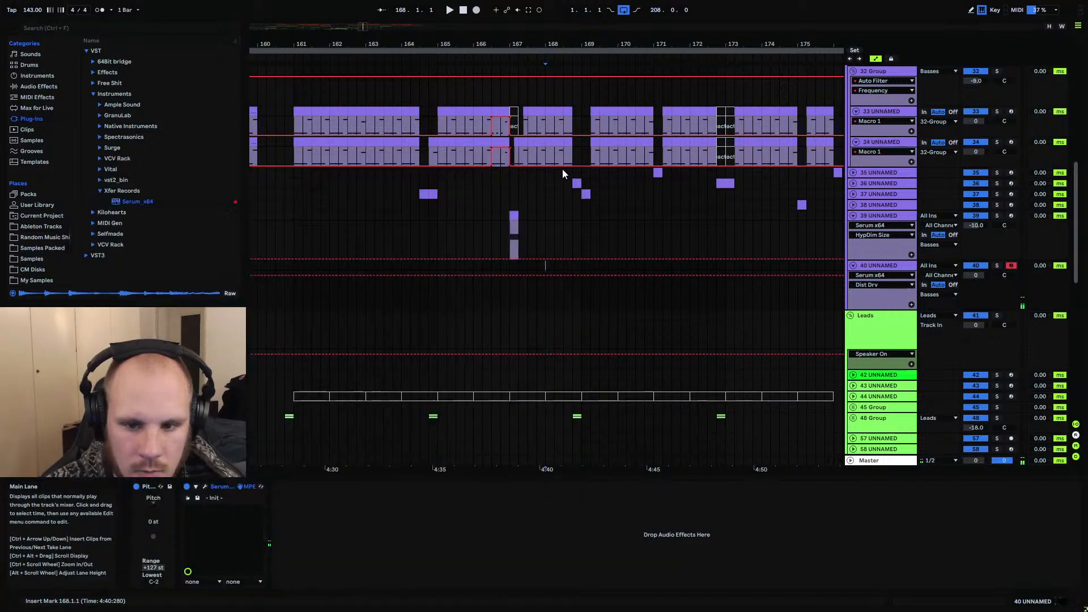
{"action": "left_click", "coordinate": [551, 265]}
{"action": "key", "text": "ctrl+shift+m"}
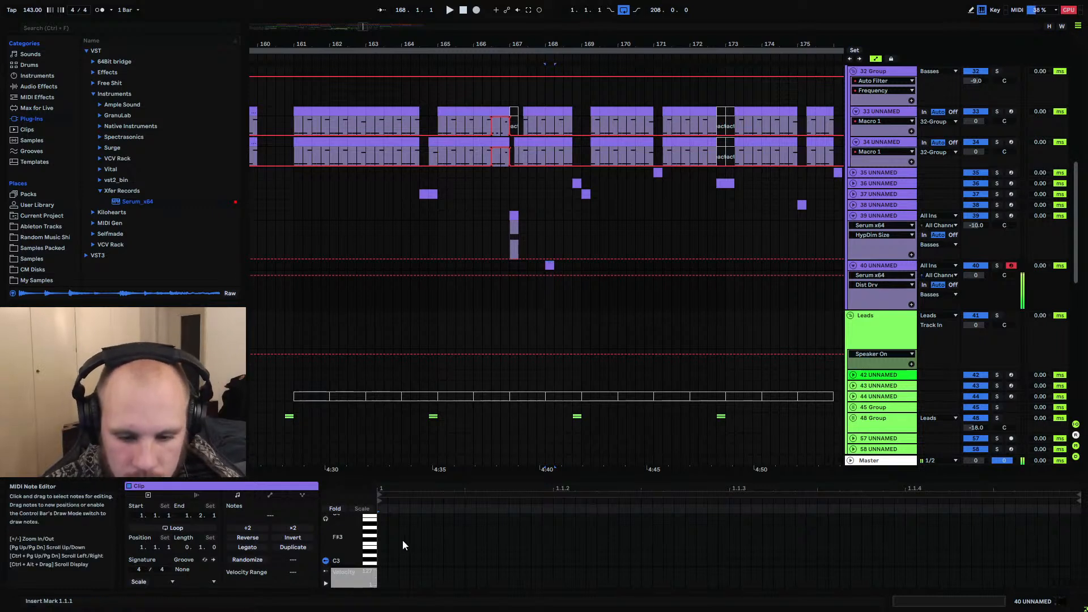
{"action": "scroll", "coordinate": [390, 548], "scroll_direction": "down", "scroll_amount": 5}
{"action": "left_click", "coordinate": [389, 547]}
{"action": "double_click", "coordinate": [385, 549]}
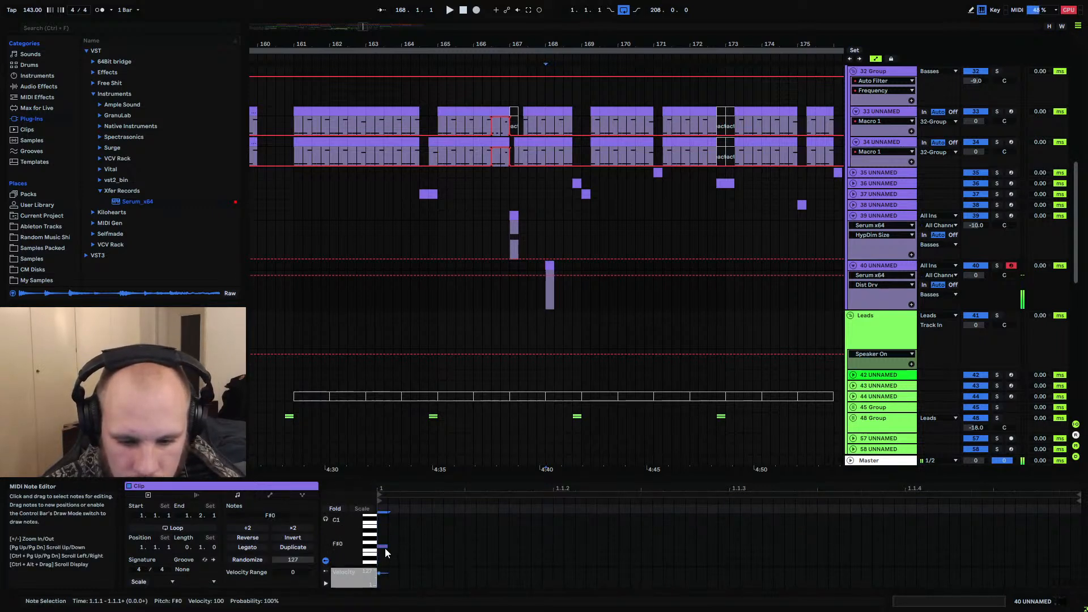
{"action": "left_click_drag", "start_coordinate": [391, 547], "coordinate": [1076, 554]}
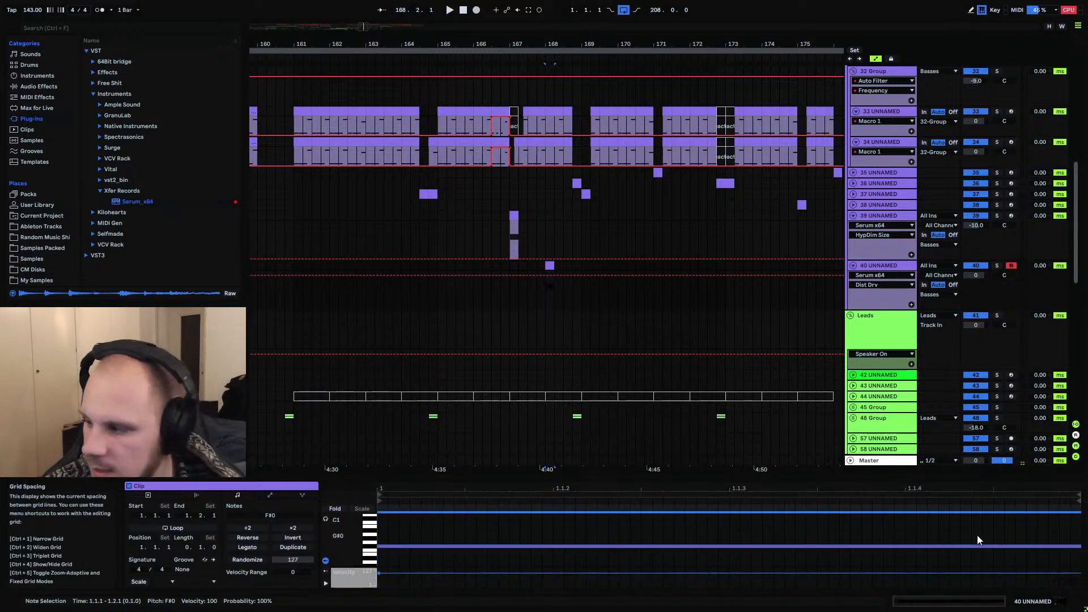
Copy the LFOTool from track 39 to the end of track 40's device chain
{"action": "left_click", "coordinate": [877, 215]}
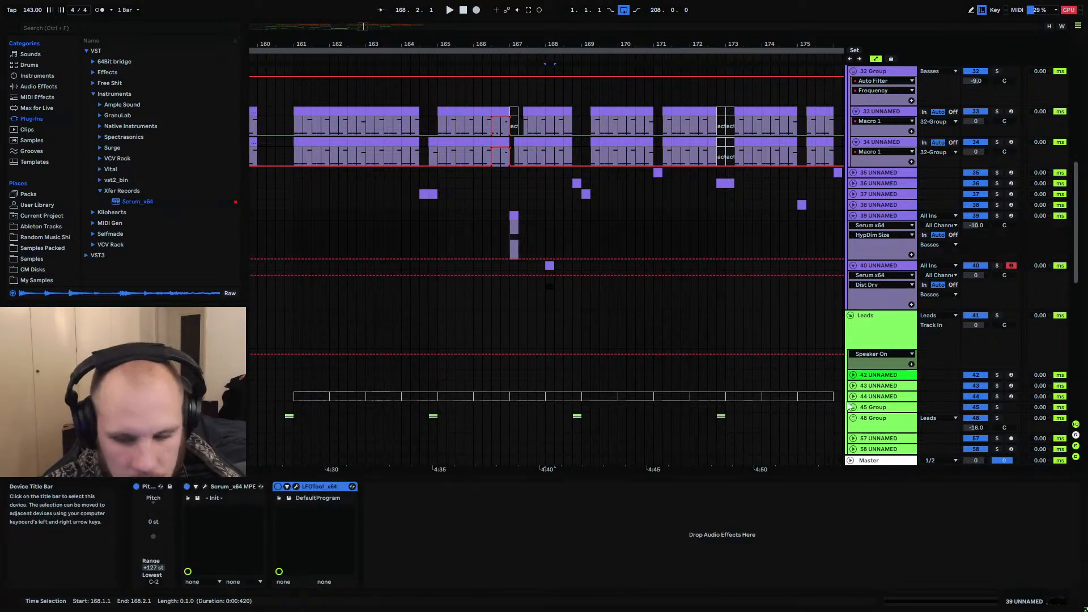
{"action": "key", "text": "Delete"}
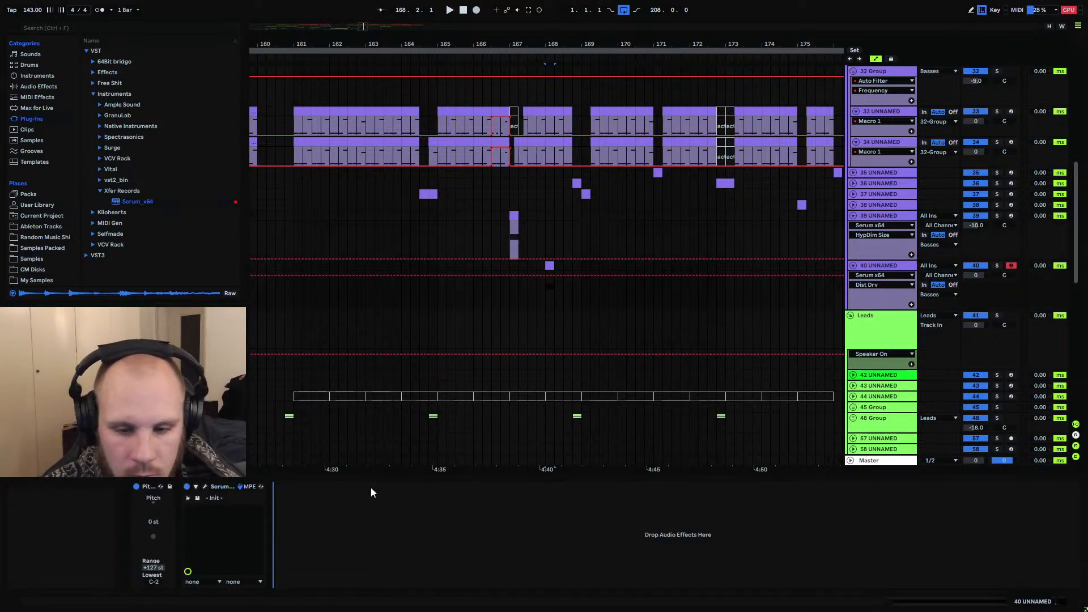
Add Hyper/Dimension after Distortion in track 40's Serum, lower the Hyper mix, raise the Dimension mix, and set the size to 0%
{"action": "left_click", "coordinate": [202, 486]}
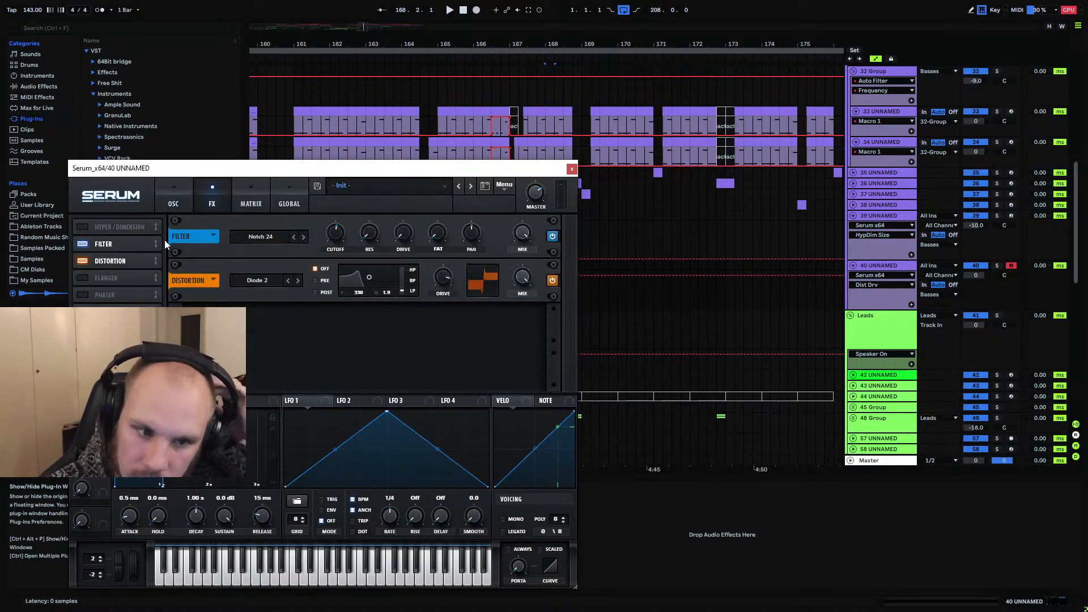
{"action": "left_click", "coordinate": [84, 226]}
{"action": "left_click_drag", "start_coordinate": [102, 226], "coordinate": [110, 273]}
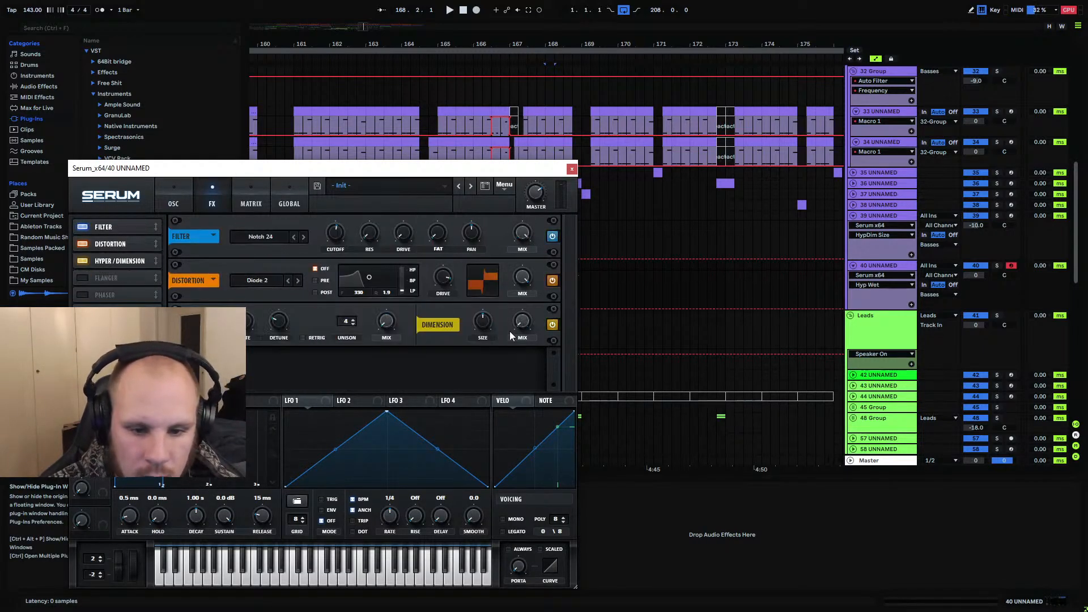
{"action": "left_click", "coordinate": [522, 321]}
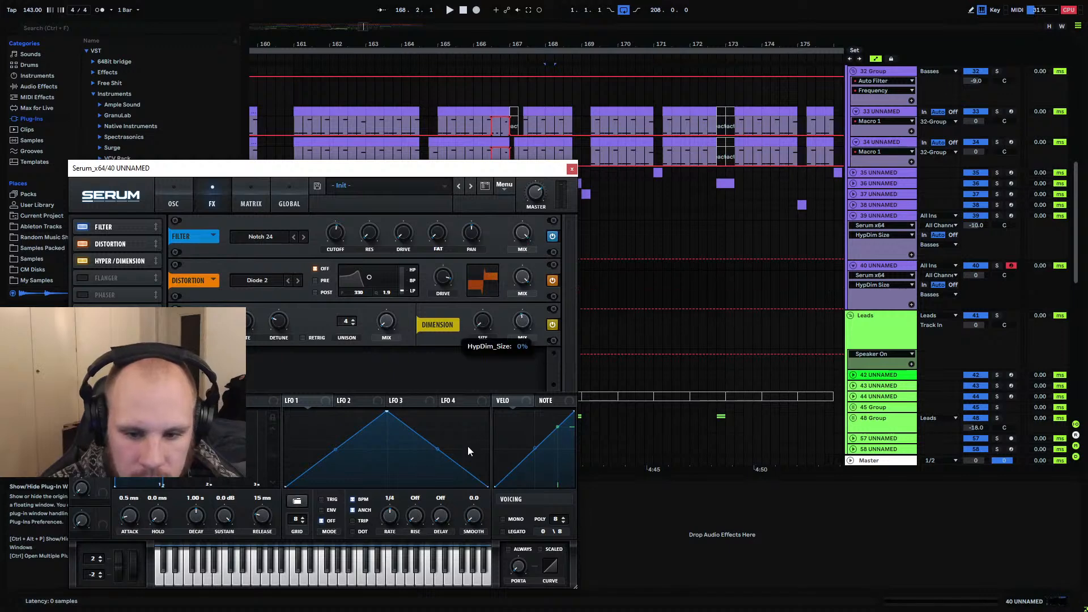
Close Serum and cut the bass clips on tracks 33 and 34 between 168.1.1 and 168.2.1 to make room for the fill
{"action": "key", "text": "space"}
{"action": "left_click", "coordinate": [572, 170]}
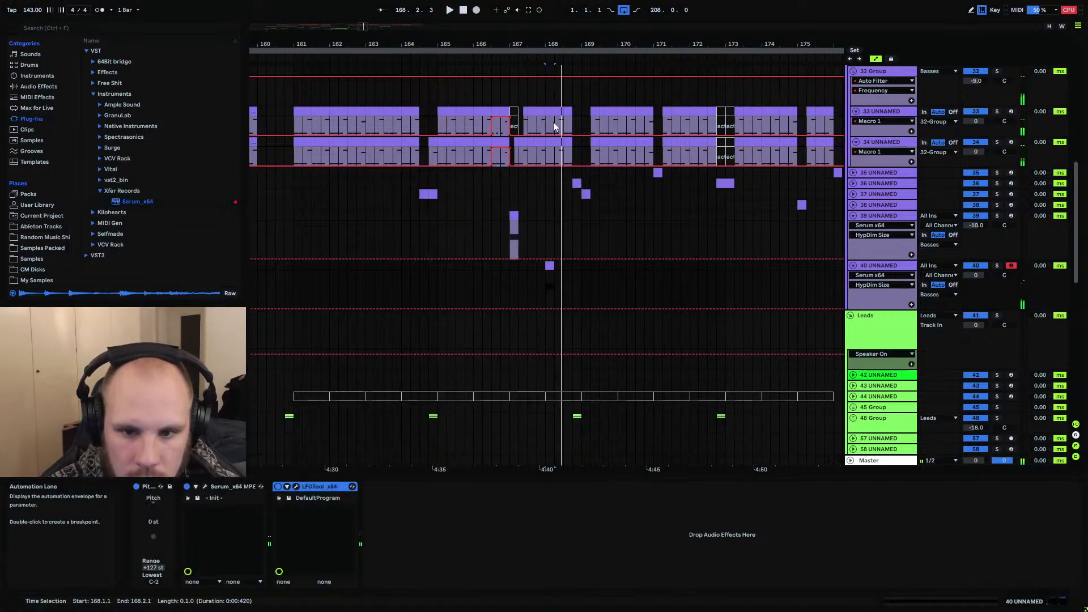
{"action": "left_click_drag", "start_coordinate": [547, 111], "coordinate": [555, 142]}
{"action": "key", "text": "space"}
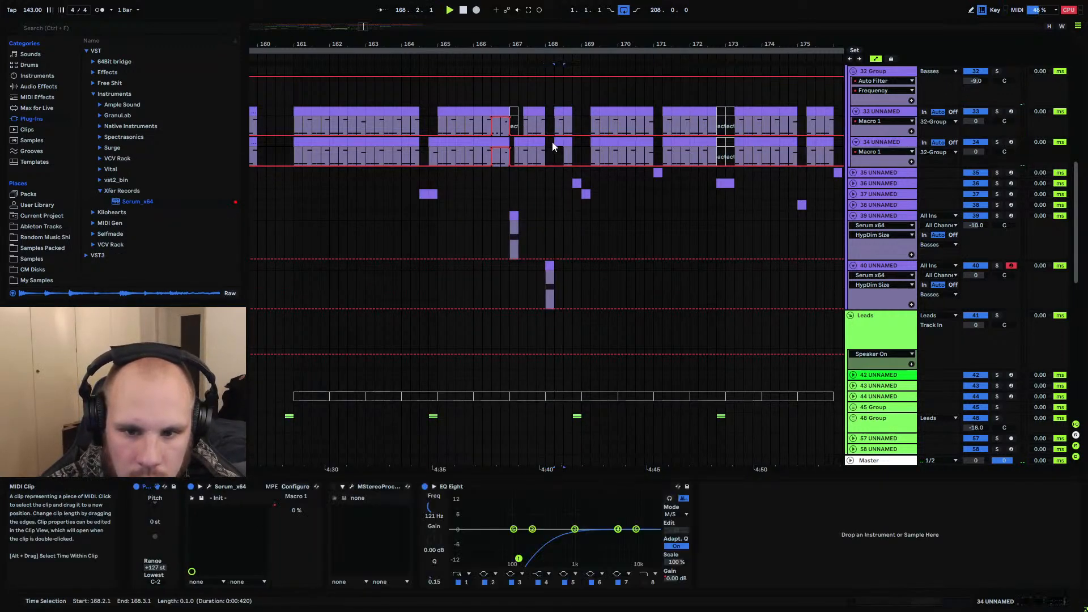
Listen to the new fill in context, starting playback from 166.4.1, bar 167 and bar 165
{"action": "key", "text": "space"}
{"action": "left_click", "coordinate": [503, 274]}
{"action": "key", "text": "space"}
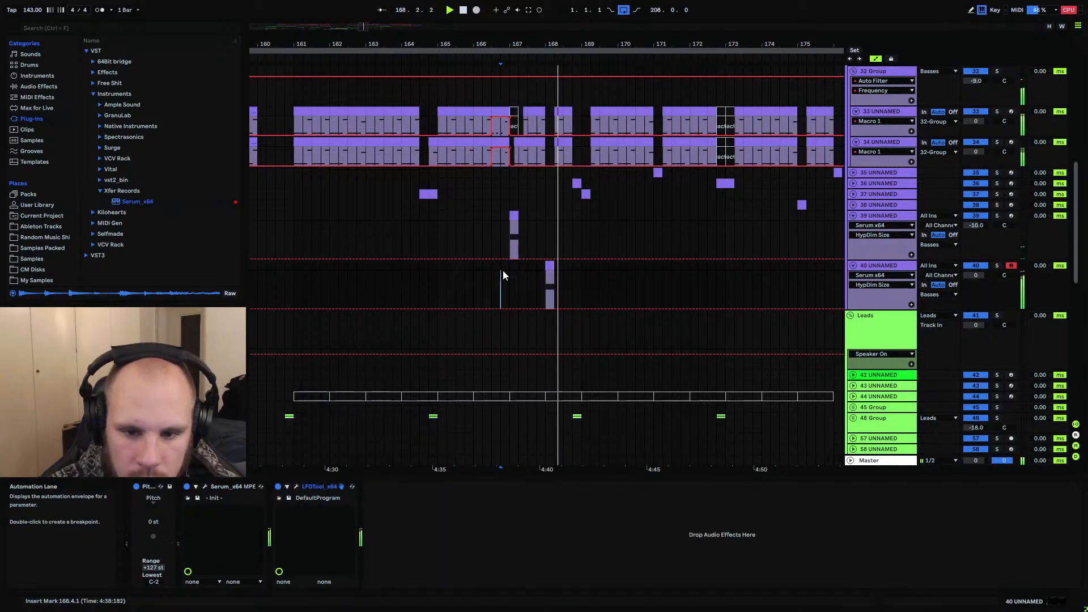
{"action": "left_click", "coordinate": [510, 265]}
{"action": "left_click", "coordinate": [548, 269]}
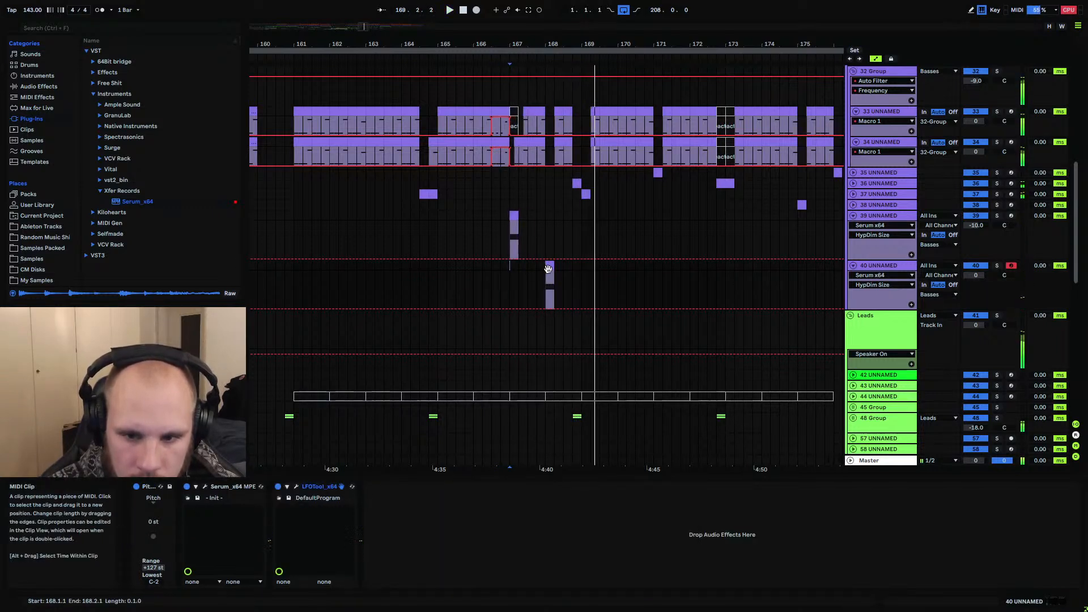
{"action": "left_click", "coordinate": [511, 270]}
{"action": "key", "text": "space"}
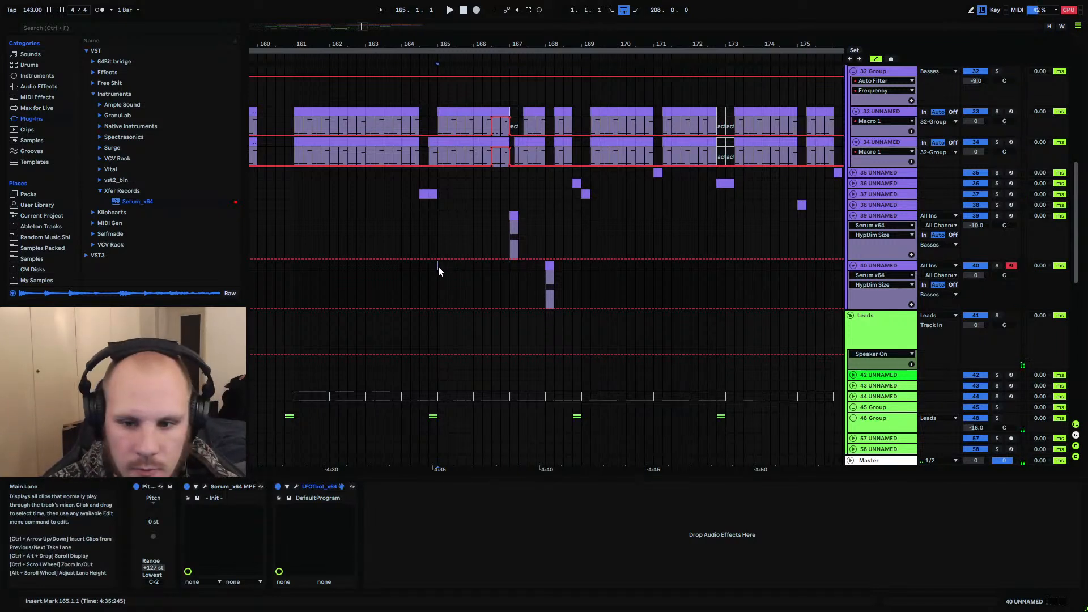
Copy track 39's fill clip to 172.1.1 and remove the bass on tracks 33 and 34 between 172.1.1 and 172.2.1
{"action": "left_click", "coordinate": [516, 226]}
{"action": "left_click", "coordinate": [698, 220]}
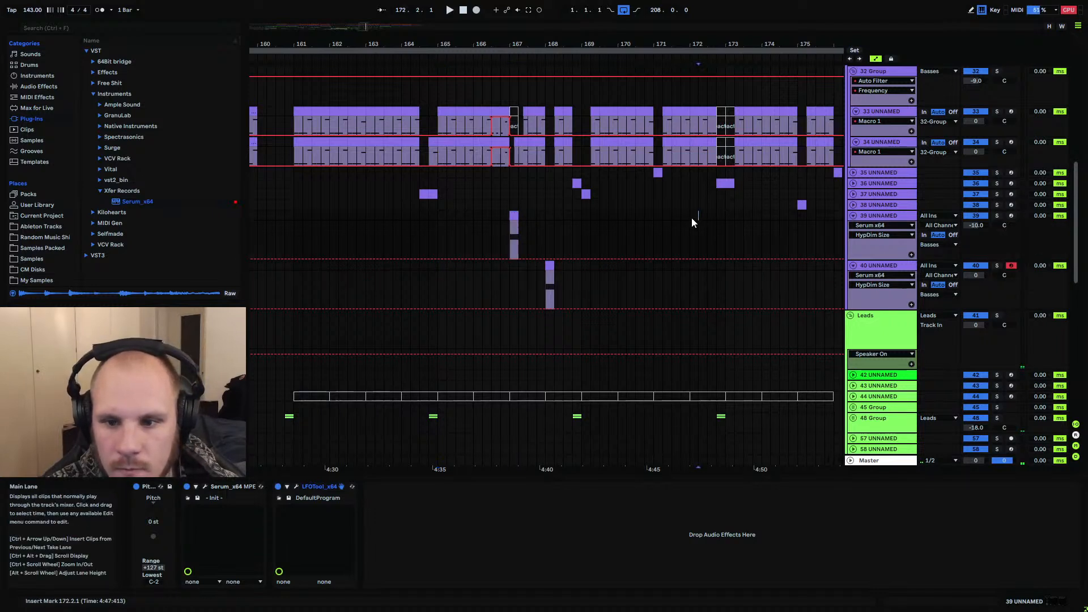
{"action": "key", "text": "ctrl+v"}
{"action": "left_click_drag", "start_coordinate": [691, 143], "coordinate": [700, 142]}
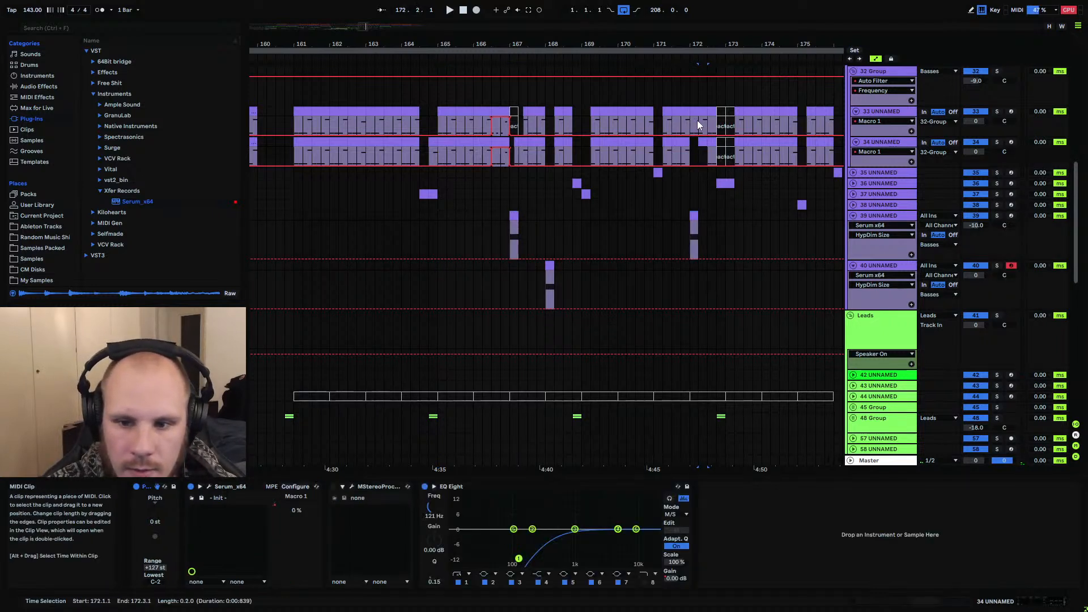
{"action": "left_click", "coordinate": [692, 112]}
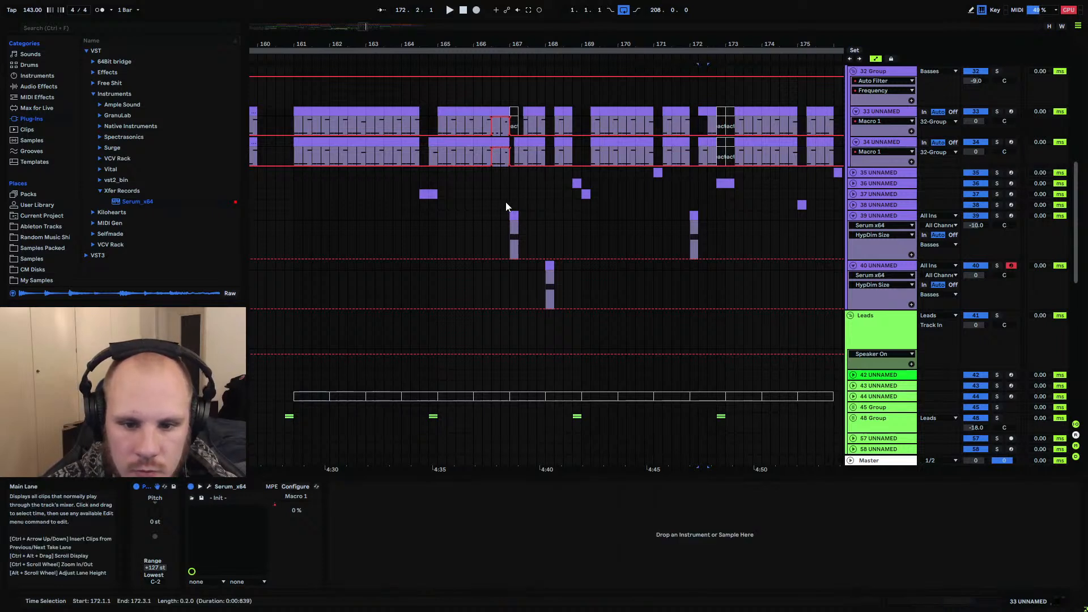
{"action": "left_click_drag", "start_coordinate": [506, 206], "coordinate": [535, 216]}
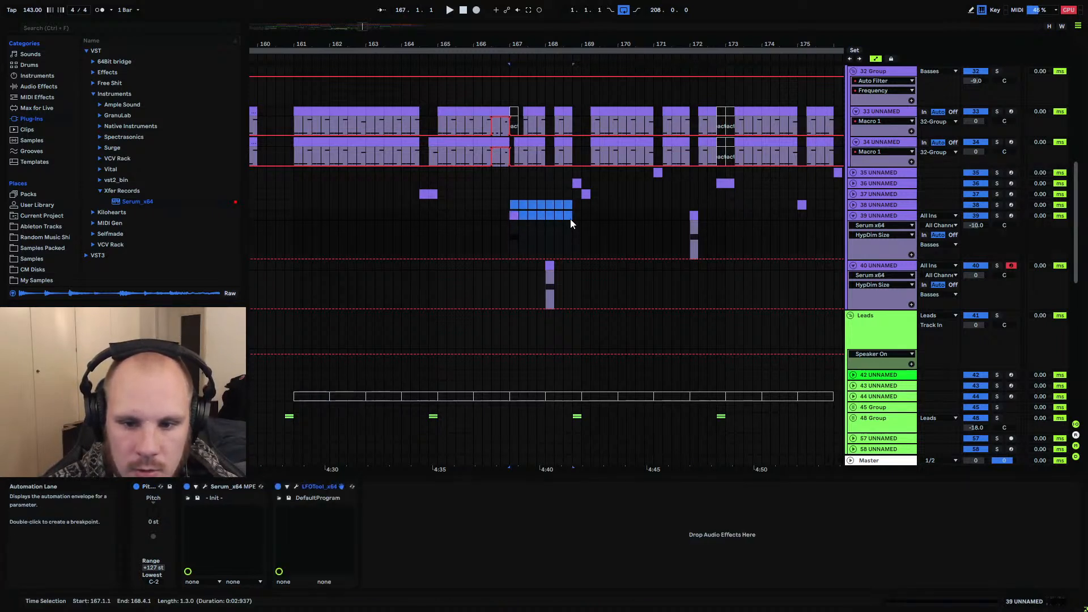
{"action": "key", "text": "ctrl+v"}
{"action": "left_click", "coordinate": [653, 206]}
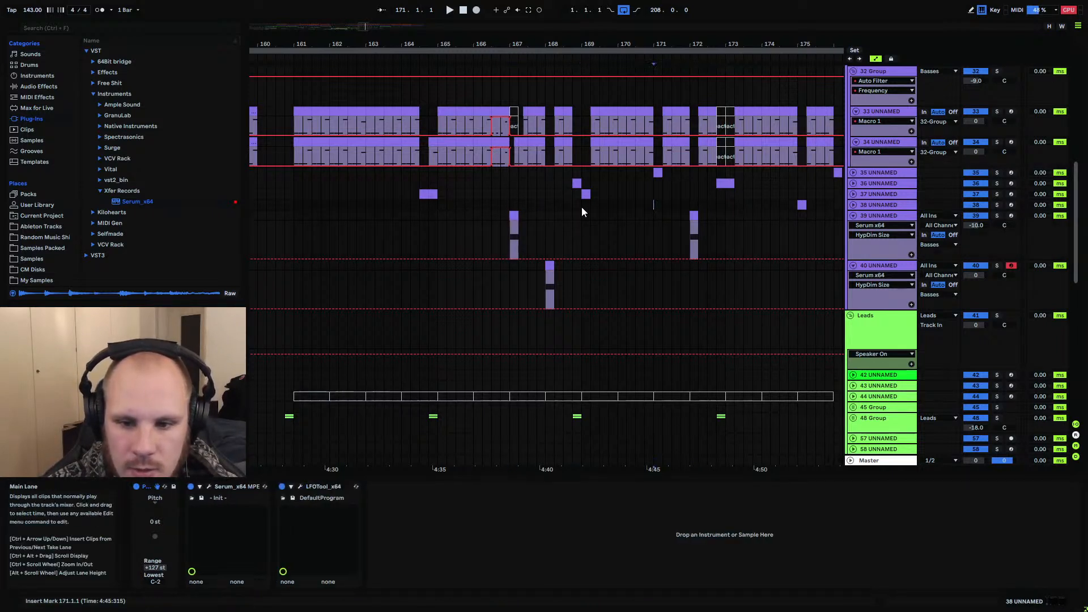
{"action": "left_click_drag", "start_coordinate": [582, 207], "coordinate": [652, 210]}
{"action": "scroll", "coordinate": [611, 229], "scroll_direction": "up", "scroll_amount": 2}
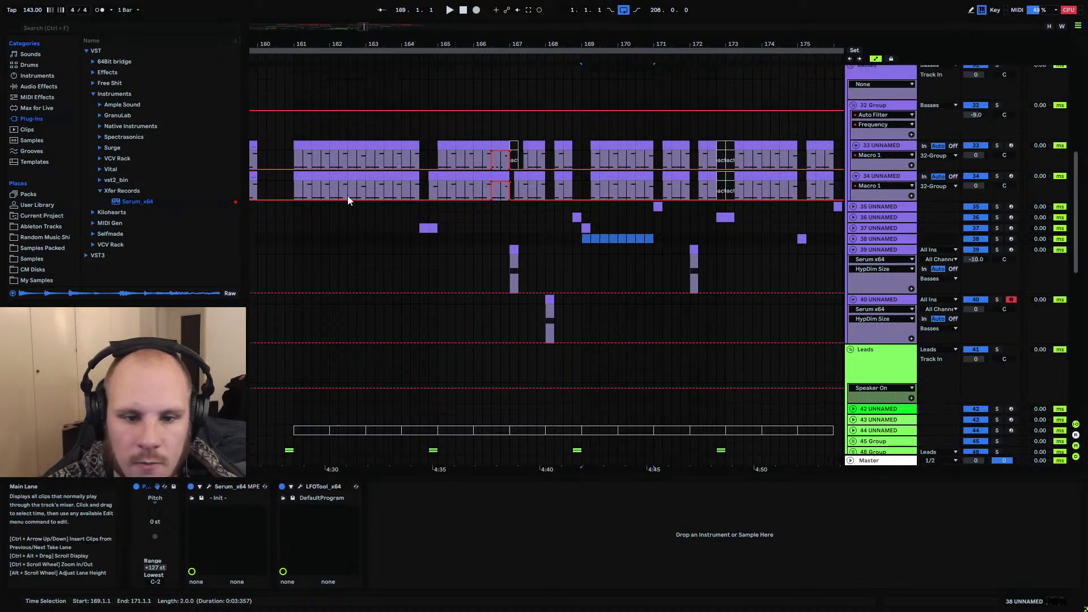
Play the arrangement from 168.4.1 to check the bass around the copied fill at bar 172
{"action": "left_click_drag", "start_coordinate": [301, 160], "coordinate": [359, 162]}
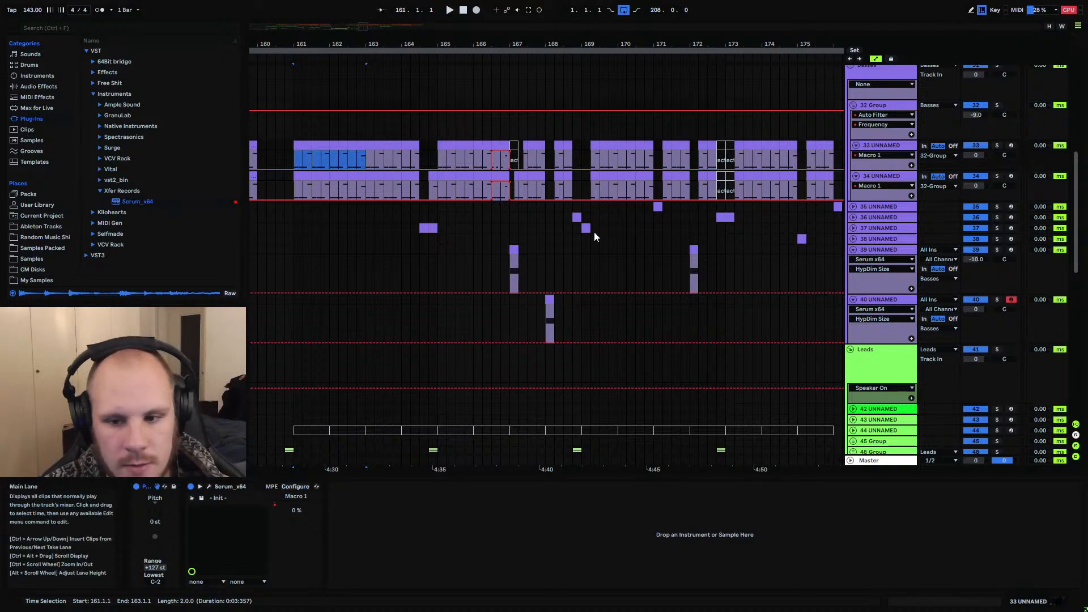
{"action": "left_click", "coordinate": [570, 237]}
{"action": "key", "text": "space"}
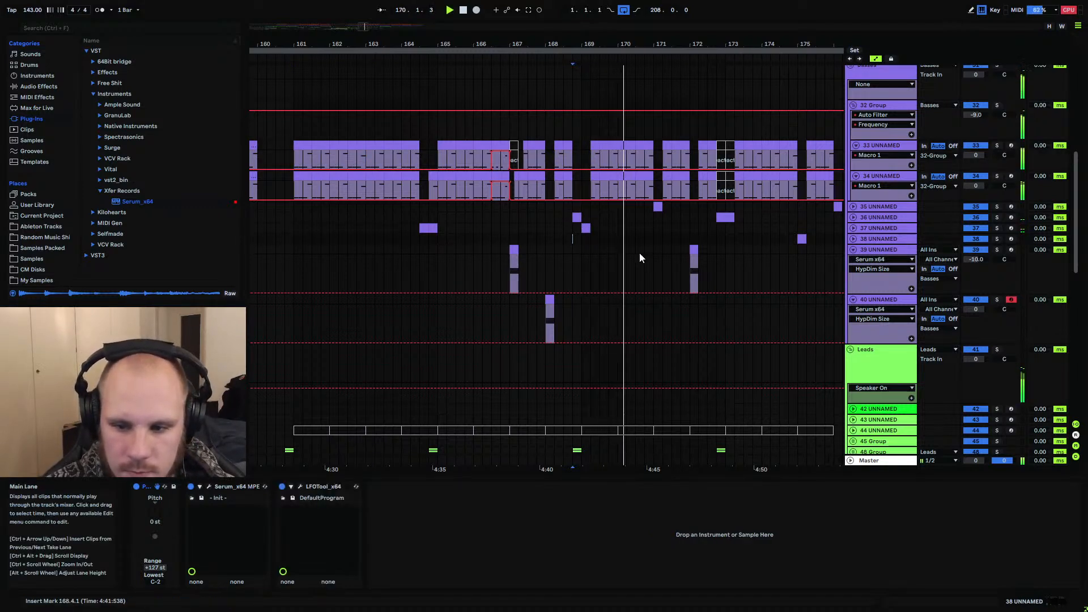
{"action": "left_click", "coordinate": [549, 299]}
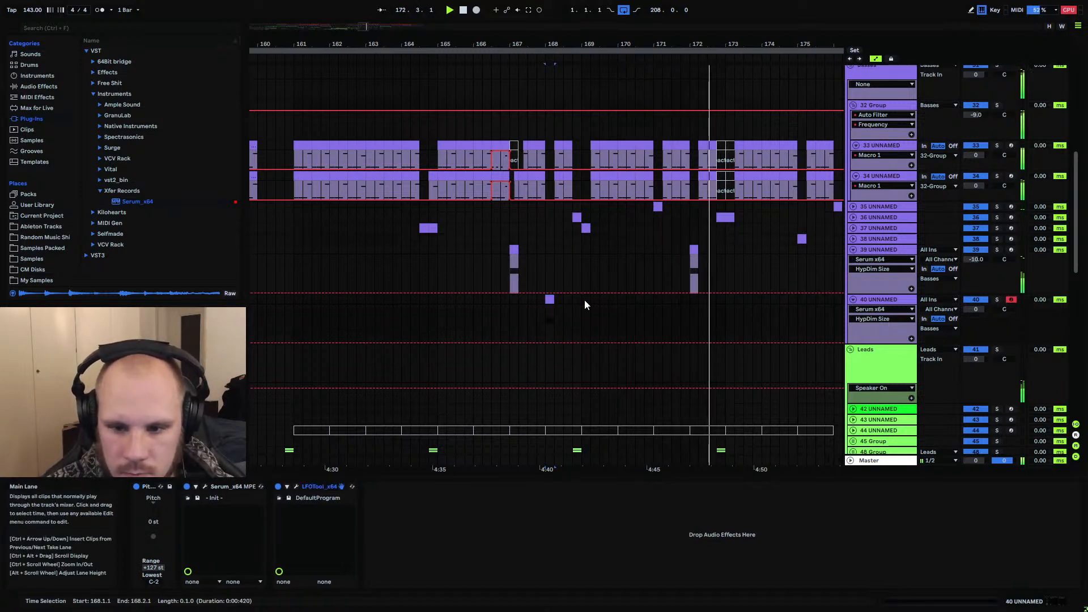
{"action": "key", "text": "space"}
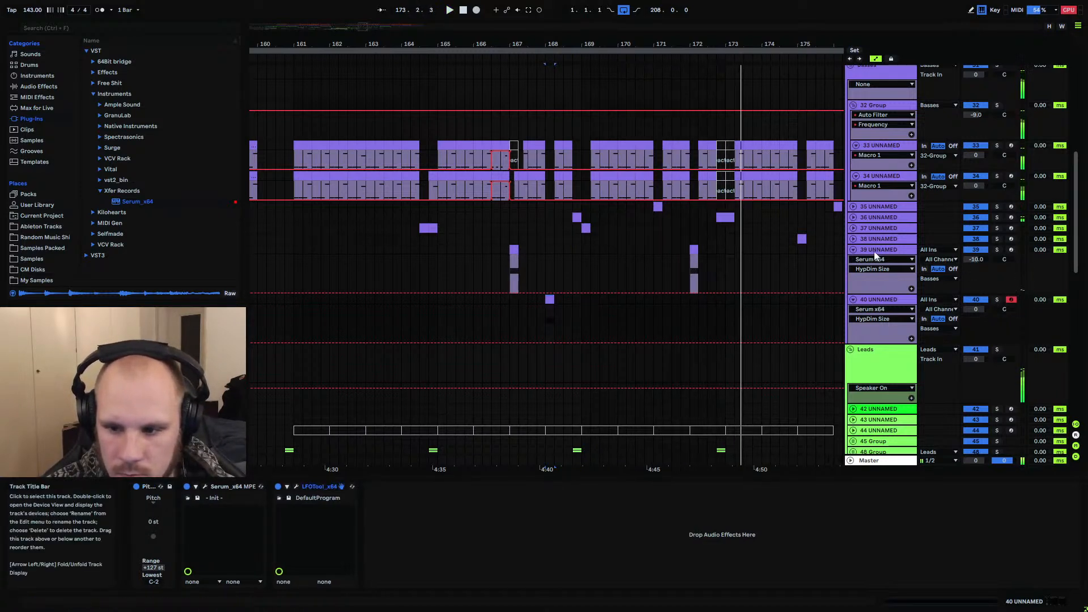
Audition track 39's fill at 172.1.1, lower the compressor gain in its Serum effects, and close Serum
{"action": "left_click", "coordinate": [876, 250]}
{"action": "left_click", "coordinate": [206, 487]}
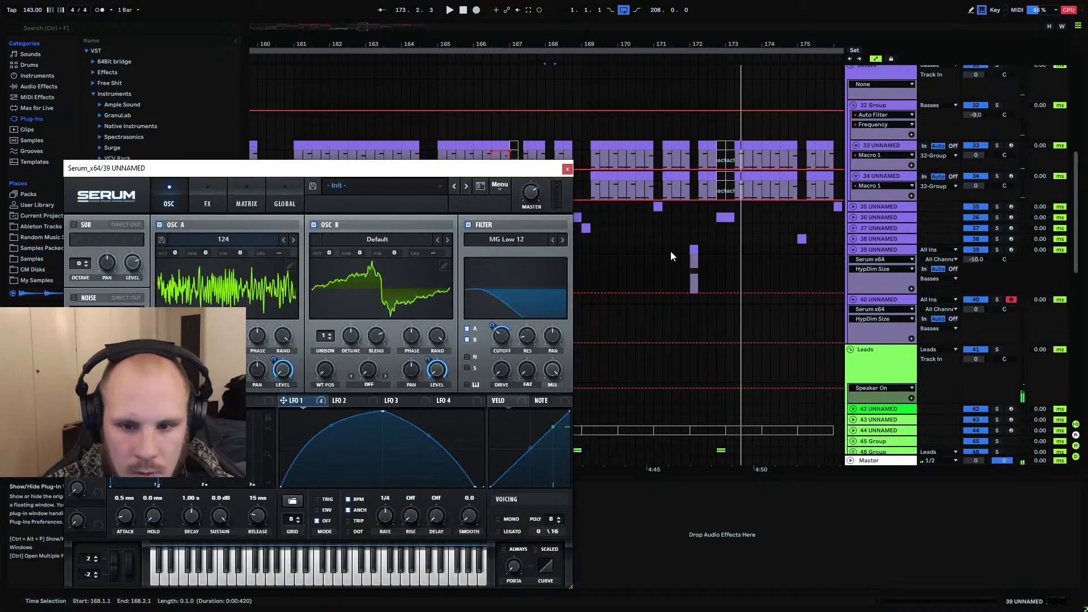
{"action": "left_click", "coordinate": [688, 249]}
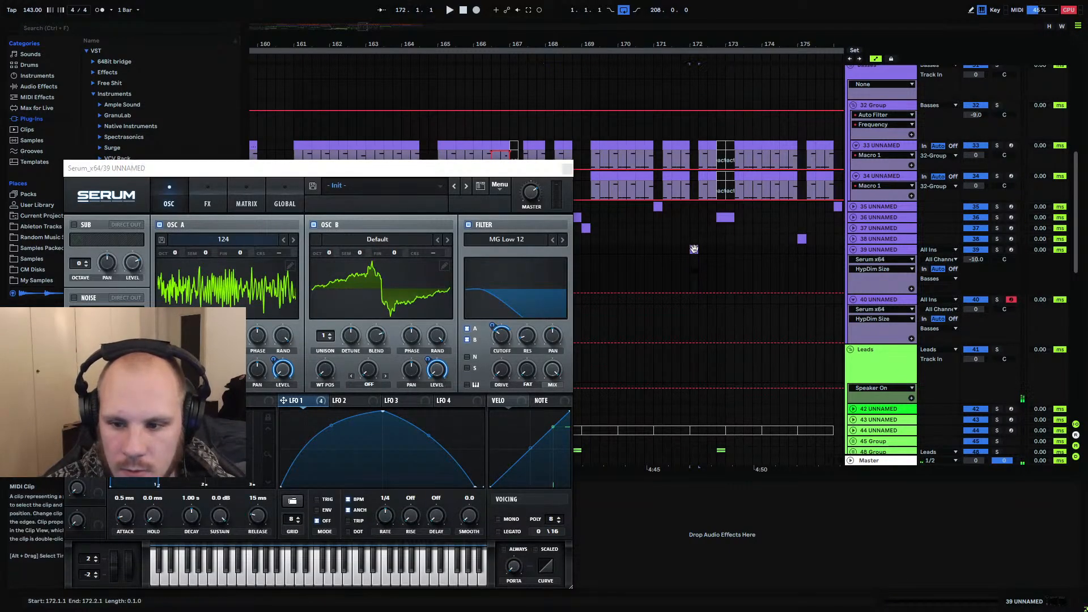
{"action": "key", "text": "space"}
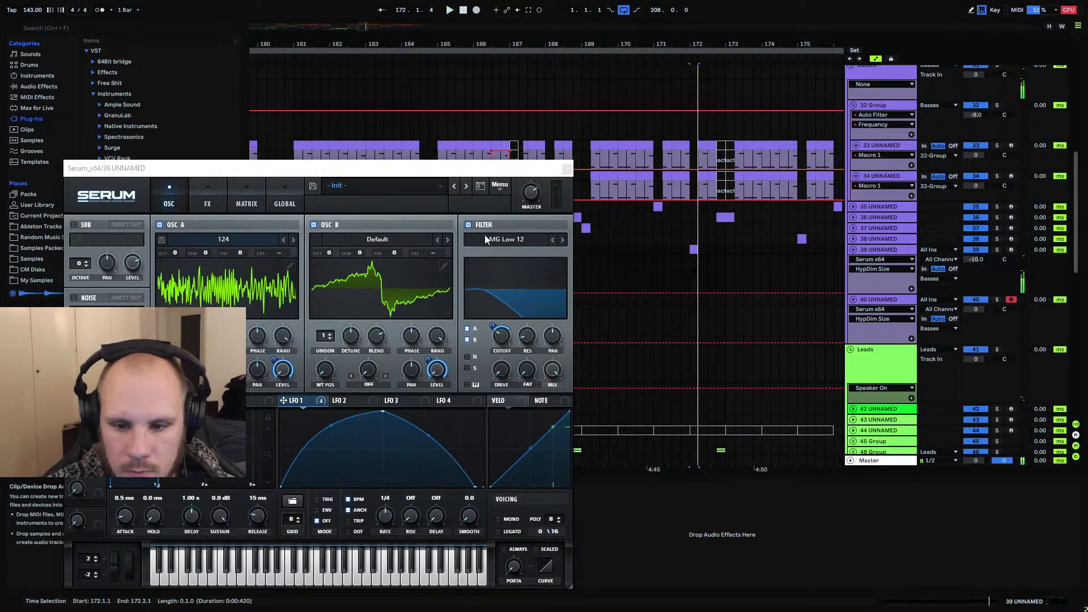
{"action": "left_click", "coordinate": [208, 201]}
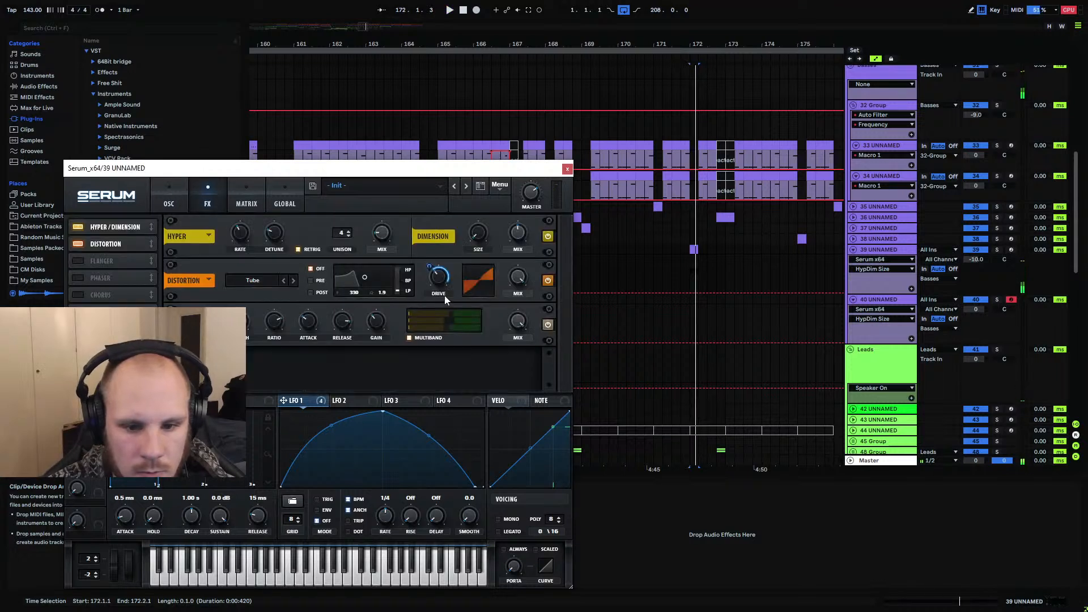
{"action": "key", "text": "space"}
{"action": "left_click_drag", "start_coordinate": [373, 319], "coordinate": [371, 336]}
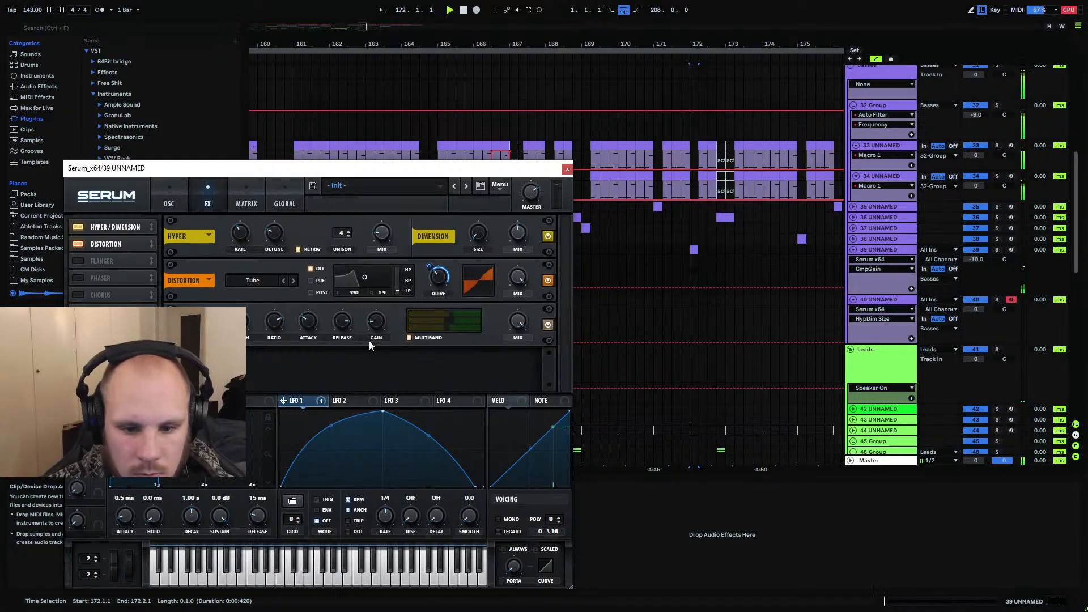
{"action": "left_click", "coordinate": [566, 169]}
Check the fills from 166.3.1, set track 40's volume to -8 dB, and audition its clip at 168.1.1
{"action": "left_click", "coordinate": [490, 256]}
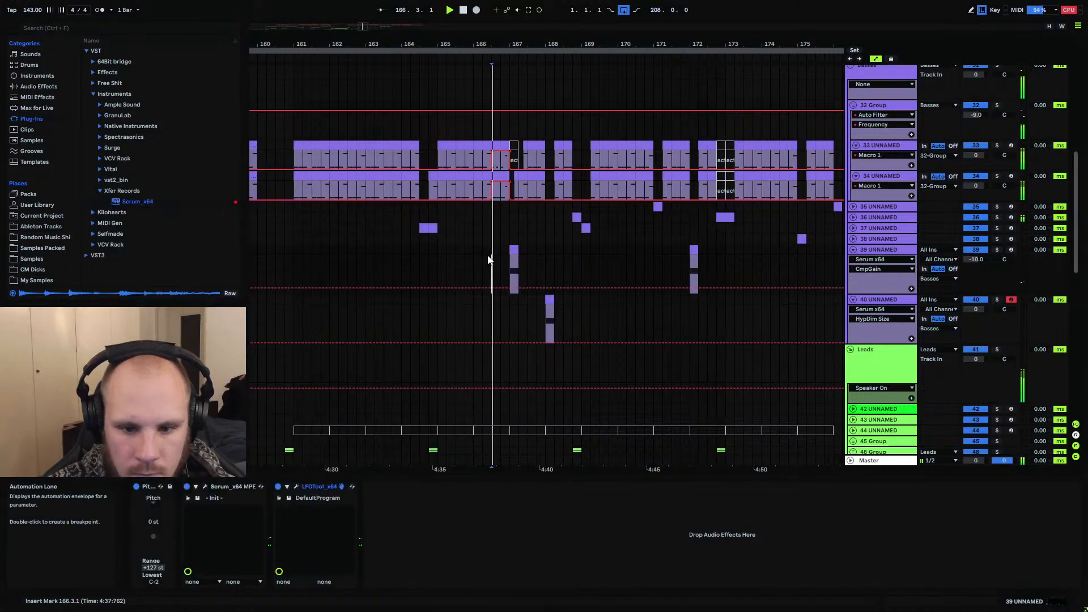
{"action": "left_click", "coordinate": [977, 308]}
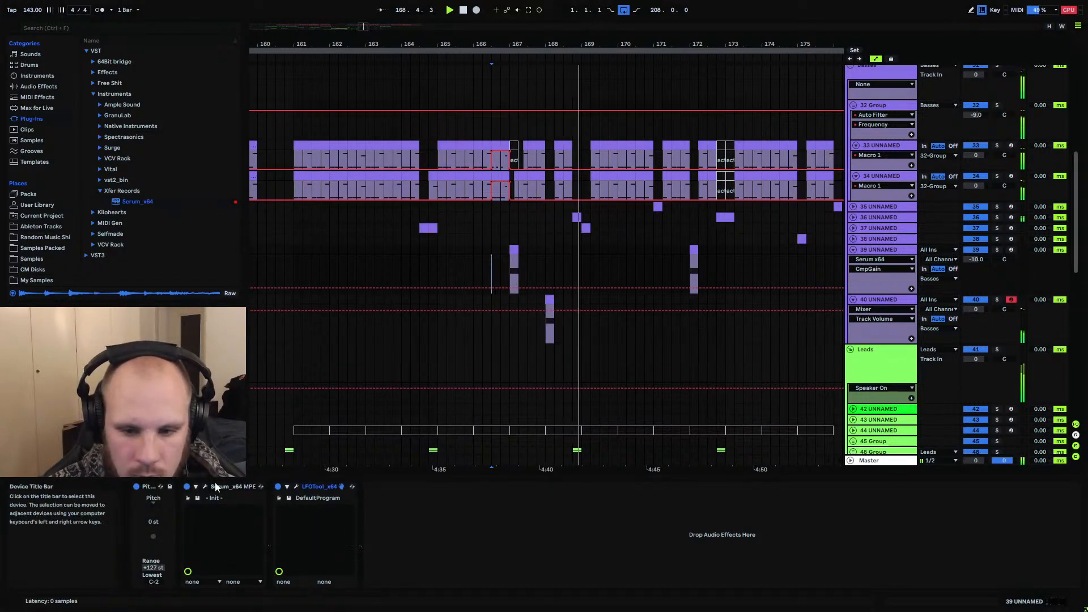
{"action": "left_click", "coordinate": [549, 299]}
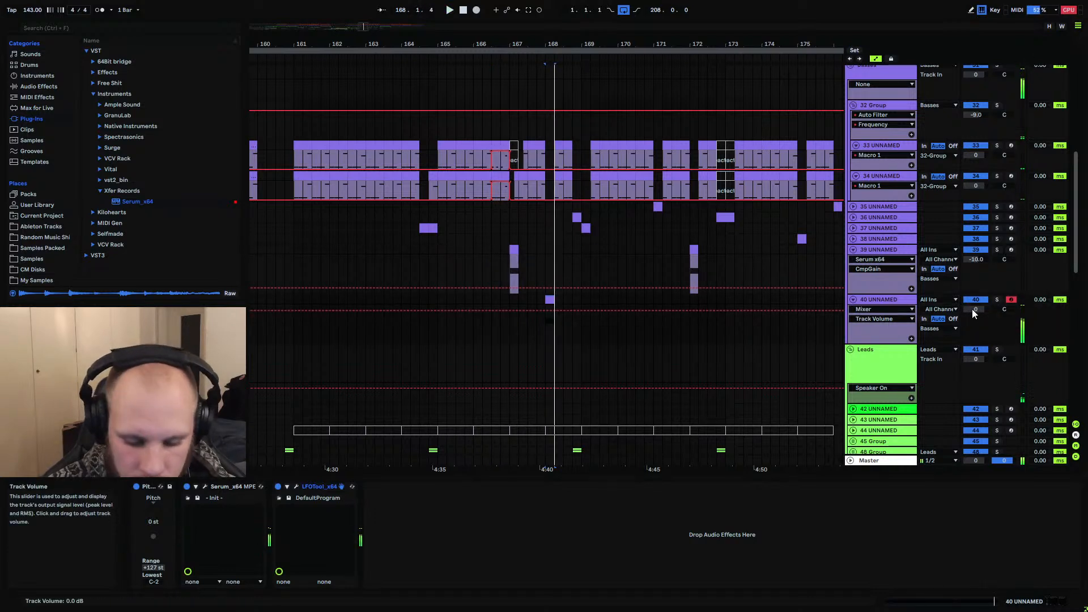
{"action": "left_click", "coordinate": [972, 310]}
{"action": "type", "text": "-8"}
{"action": "key", "text": "Return"}
{"action": "key", "text": "space"}
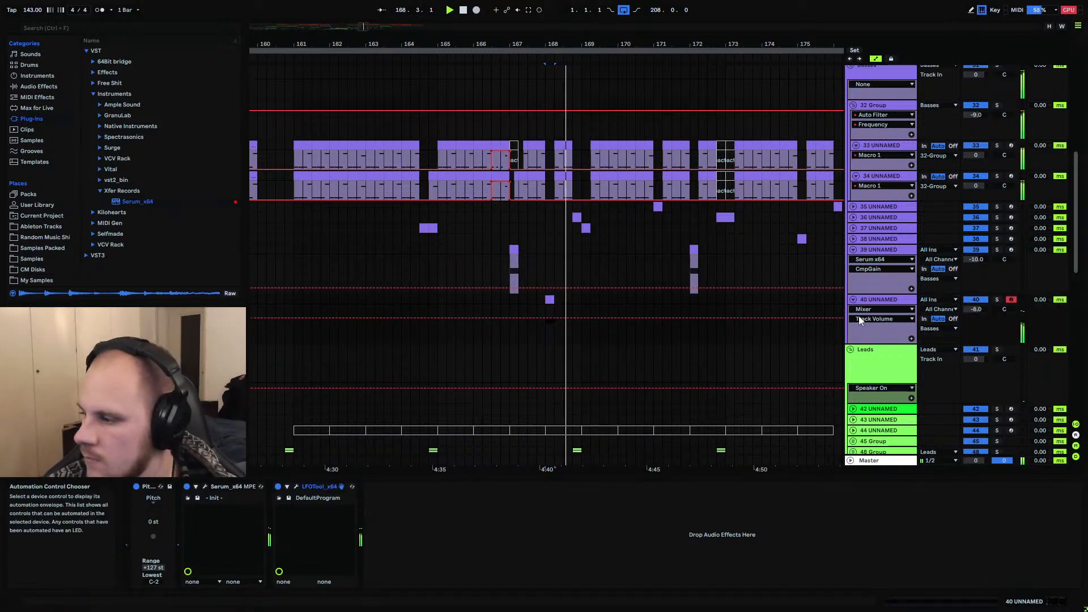
{"action": "key", "text": "space"}
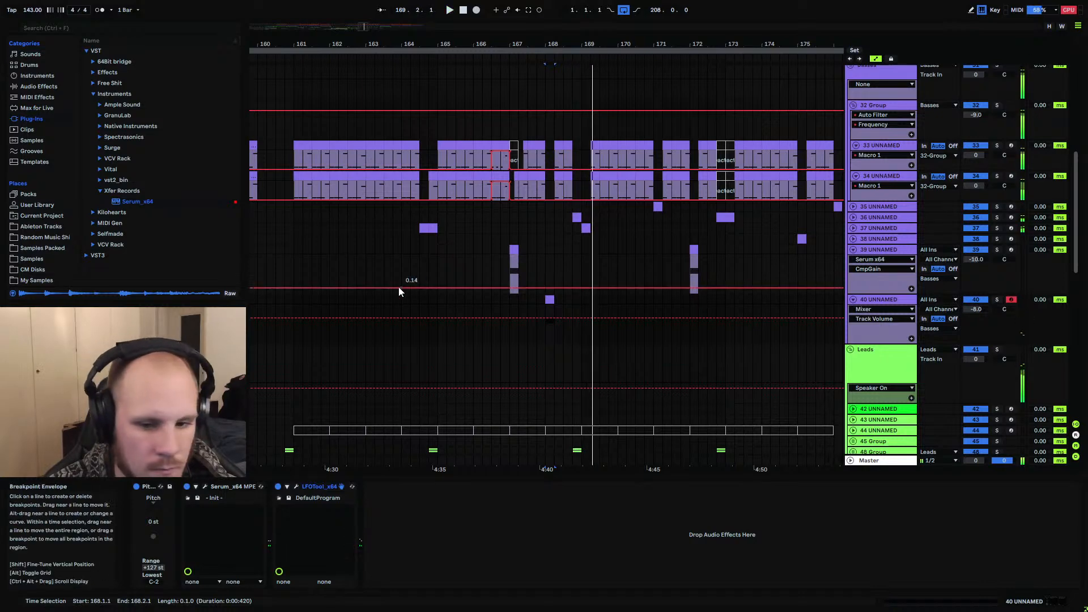
Listen to the section from 160.4.1 with the adjusted fill levels and select track 37
{"action": "left_click", "coordinate": [293, 301]}
{"action": "key", "text": "space"}
{"action": "left_click", "coordinate": [287, 300]}
{"action": "key", "text": "space"}
{"action": "key", "text": "space"}
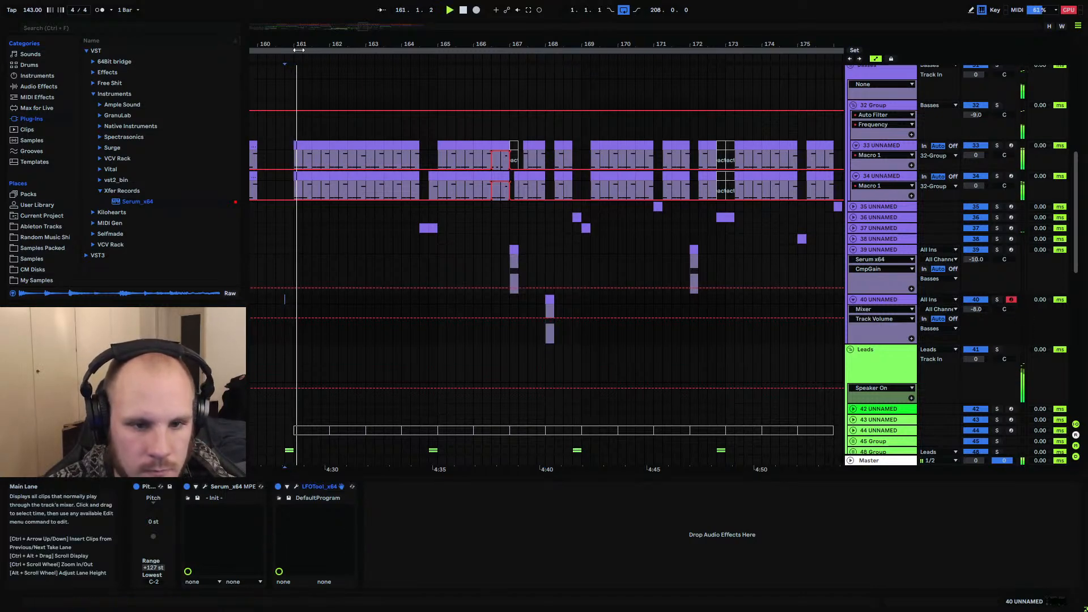
{"action": "mouse_move", "coordinate": [303, 44]}
{"action": "left_mouse_down"}
{"action": "mouse_move", "coordinate": [390, 42]}
{"action": "mouse_move", "coordinate": [388, 23]}
{"action": "mouse_move", "coordinate": [330, 18]}
{"action": "mouse_move", "coordinate": [321, 44]}
{"action": "left_mouse_up"}
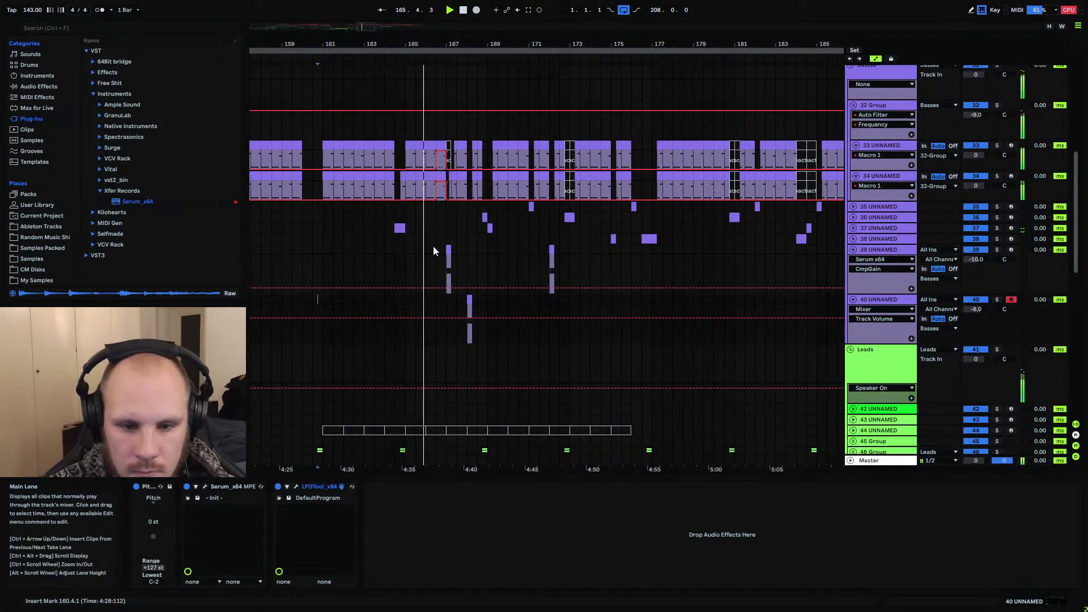
{"action": "left_click", "coordinate": [866, 229]}
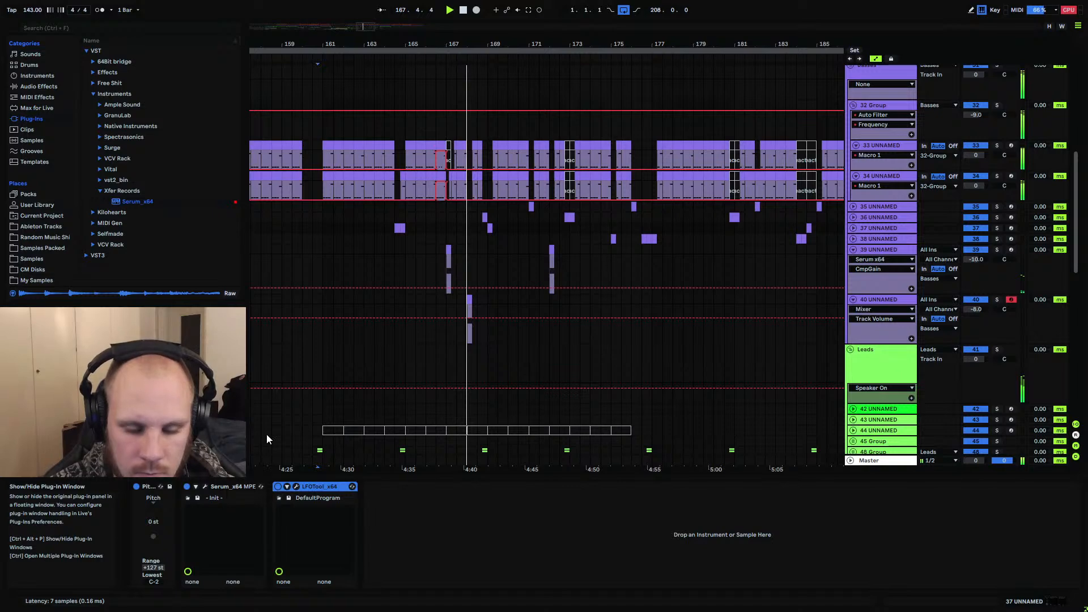
Review the effects enabled in the Serum instance on track 37
{"action": "key", "text": "ctrl+alt+p"}
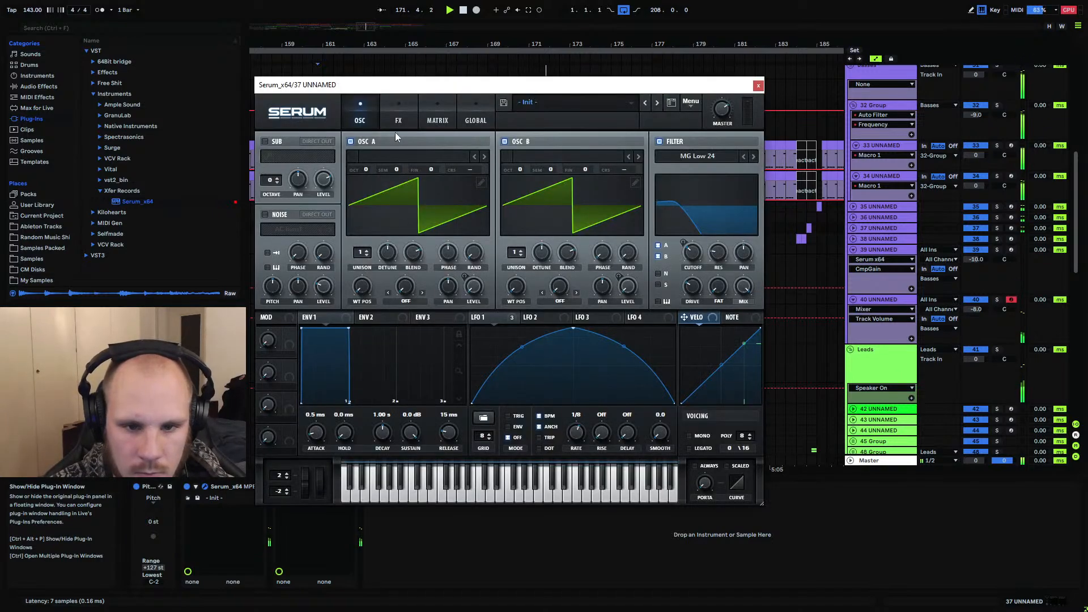
{"action": "left_click", "coordinate": [397, 117]}
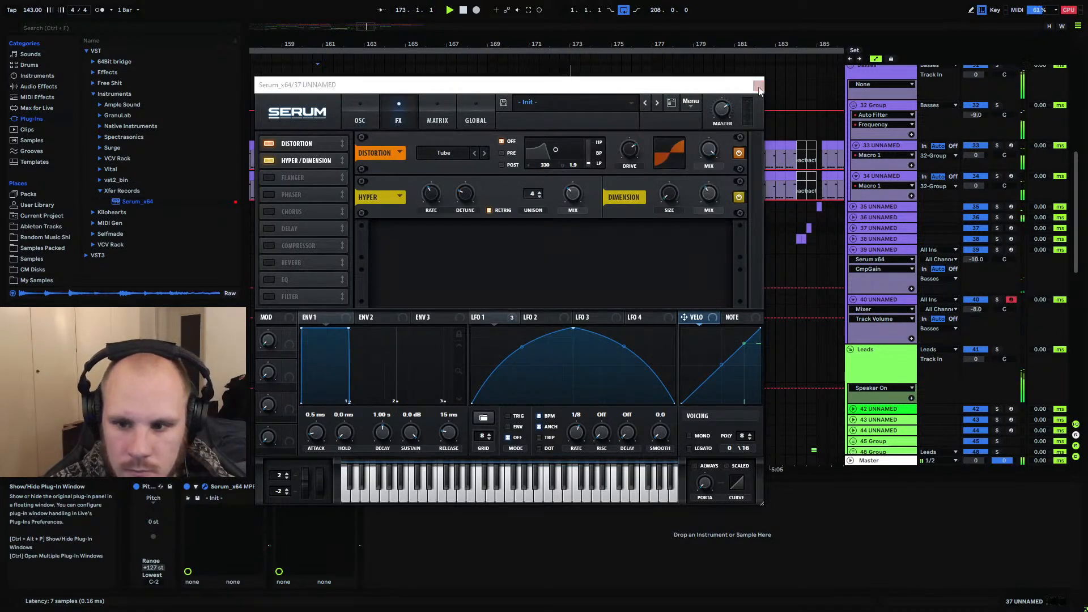
{"action": "key", "text": "ctrl+alt+p"}
Play track 37 in solo from its clip just before bar 165
{"action": "left_click", "coordinate": [404, 226]}
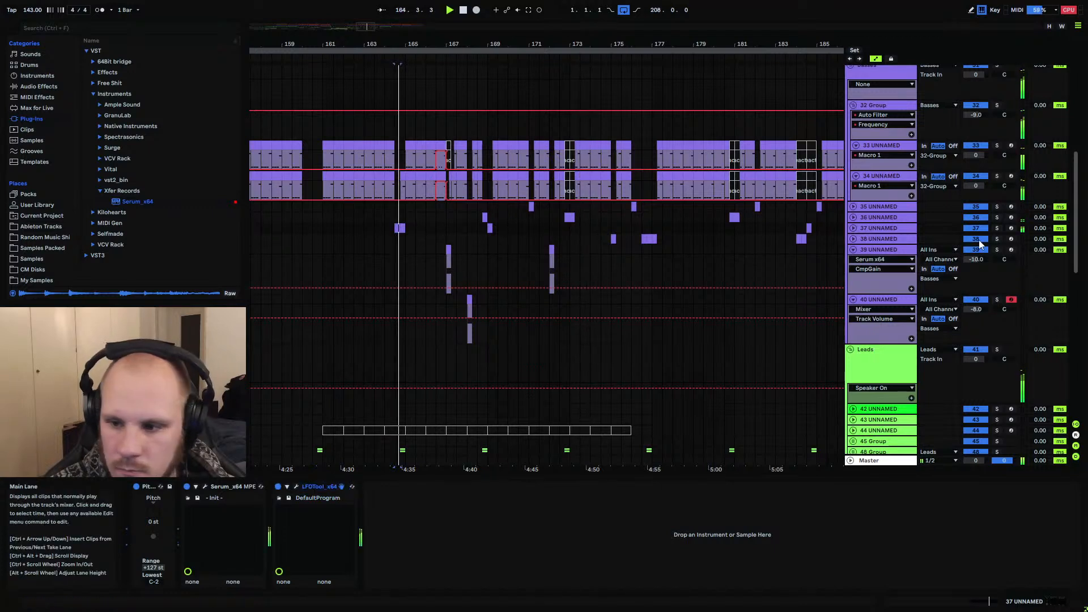
{"action": "left_click", "coordinate": [997, 228]}
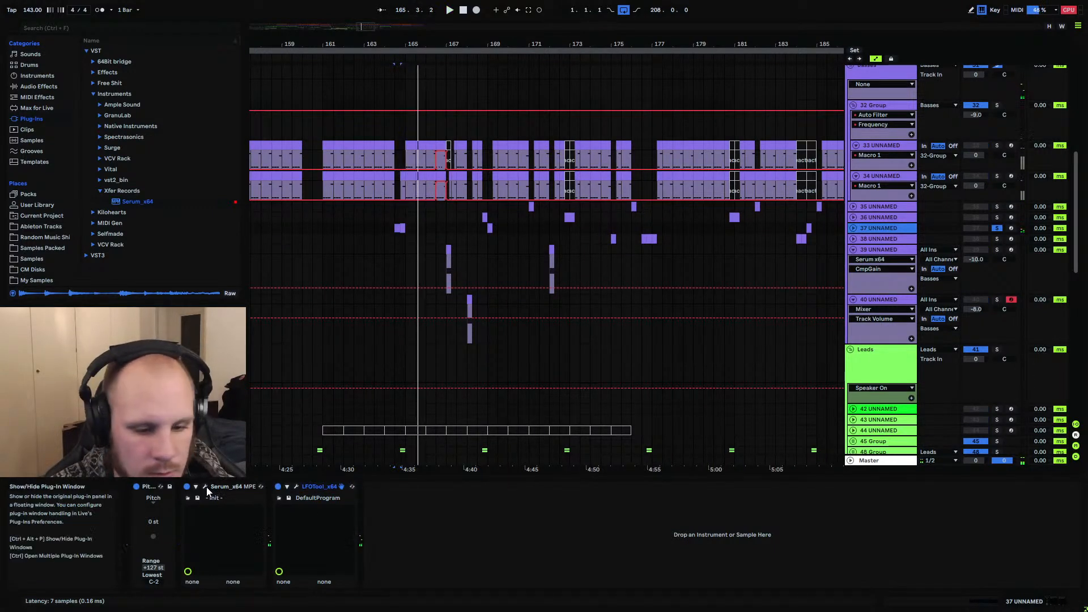
{"action": "left_click", "coordinate": [47, 89]}
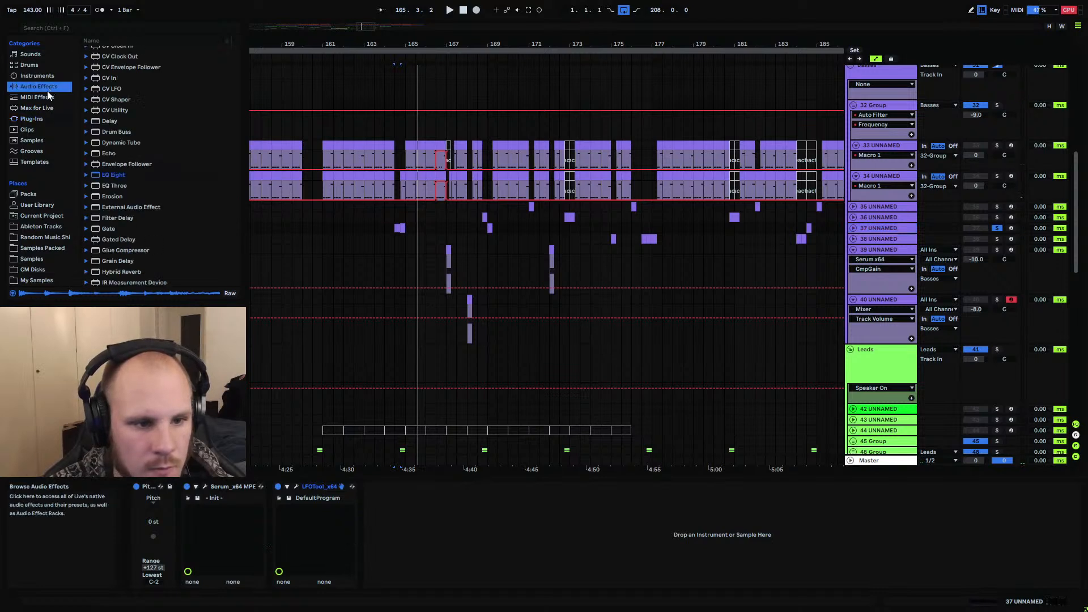
{"action": "left_click", "coordinate": [31, 119]}
Group the six bass tracks from 35 to 40 inside Basses
{"action": "left_click", "coordinate": [872, 207]}
{"action": "left_click", "coordinate": [873, 300], "text": "shift"}
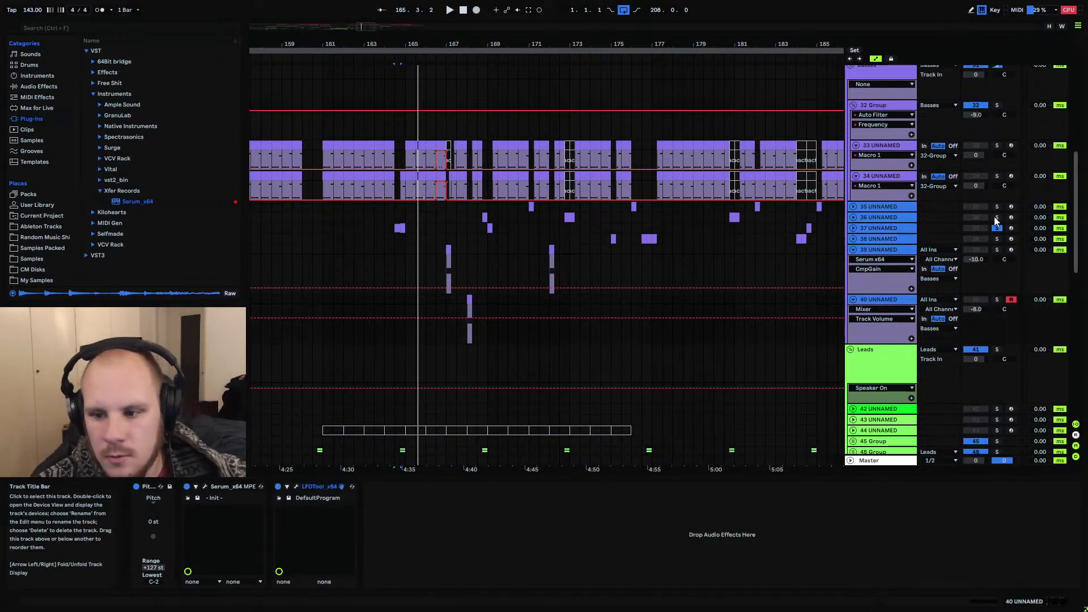
{"action": "key", "text": "ctrl+g"}
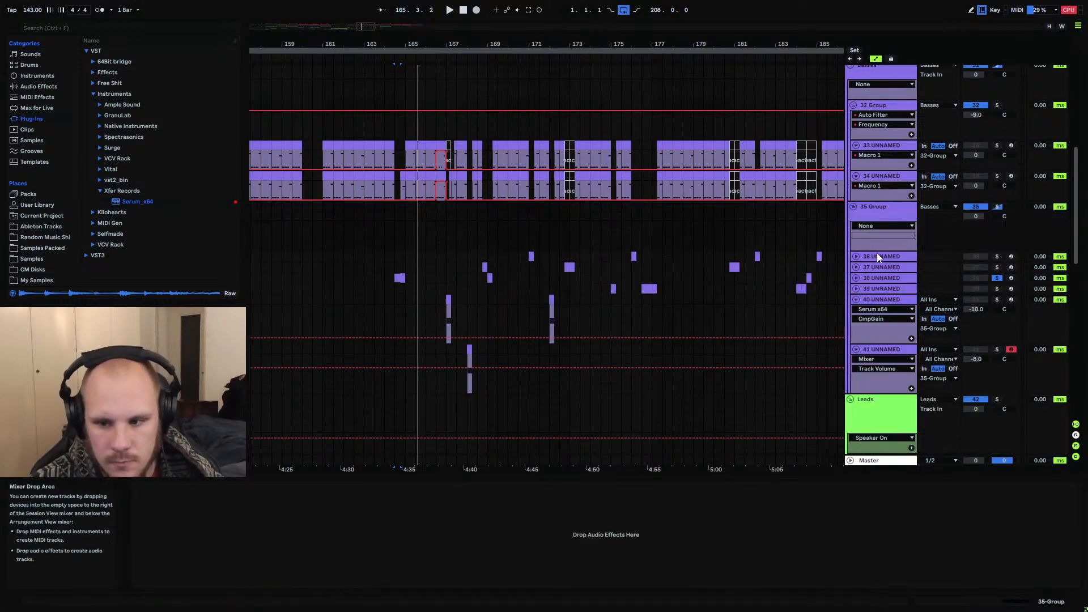
Delete the sidechain Compressor at the end of track 36's device chain
{"action": "left_click", "coordinate": [873, 256]}
{"action": "left_click_drag", "start_coordinate": [987, 601], "coordinate": [1023, 601]}
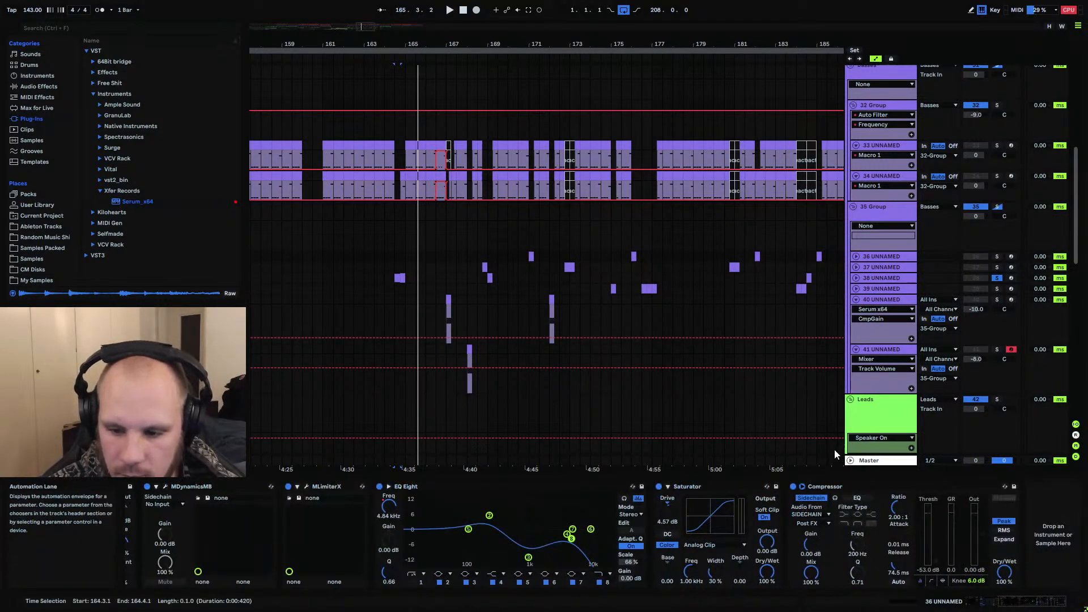
{"action": "left_click", "coordinate": [841, 486]}
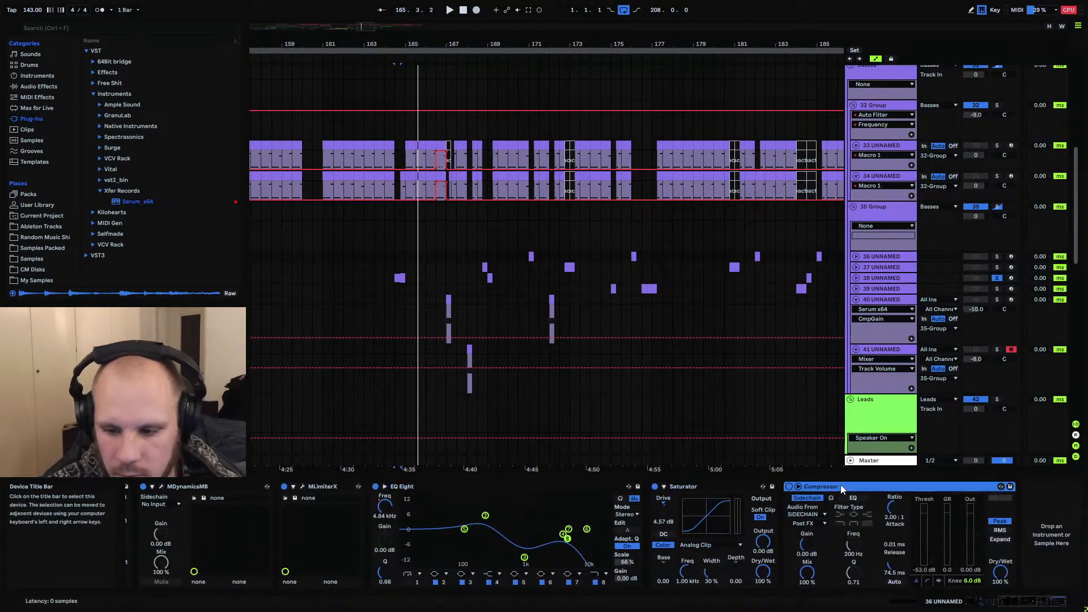
Move the LFOTool device from track 37 onto the 35 Group
{"action": "left_click", "coordinate": [879, 268]}
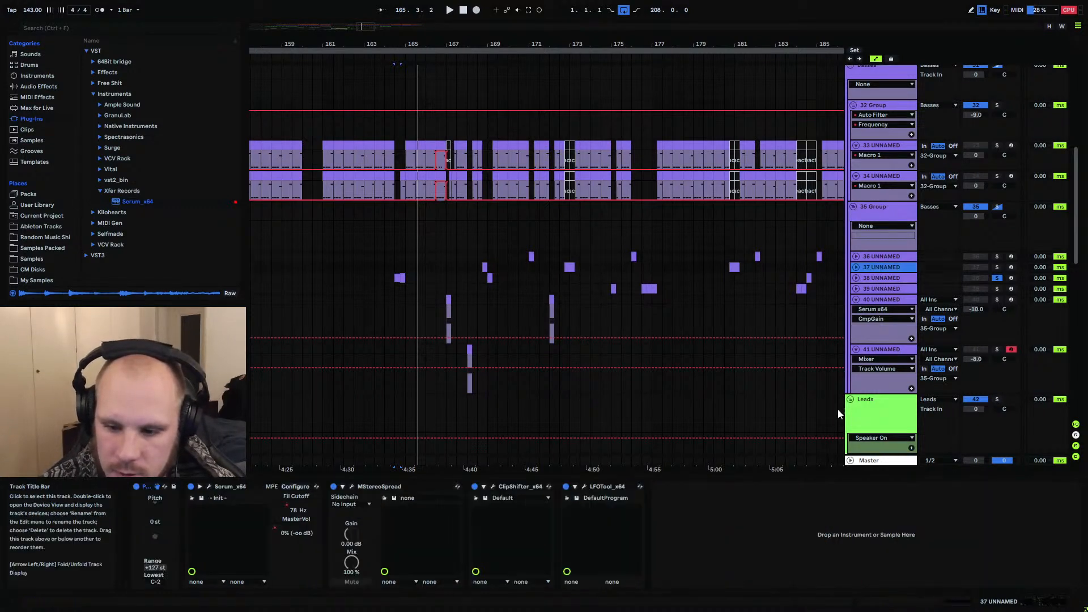
{"action": "left_click", "coordinate": [606, 488]}
{"action": "left_click", "coordinate": [608, 224]}
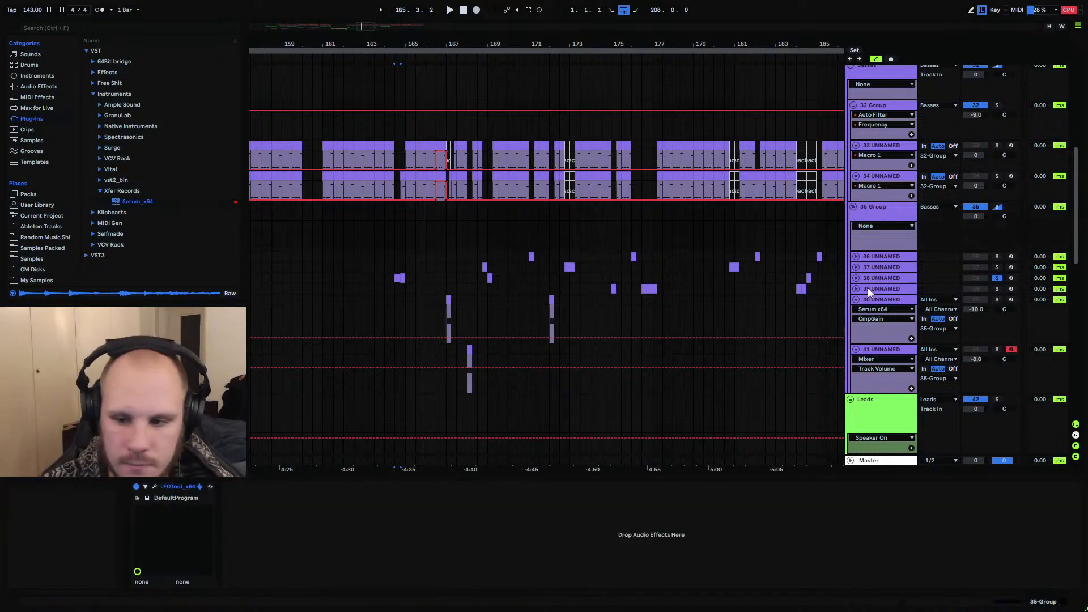
Delete the LFOTool device from each of tracks 38, 39, 40 and 41
{"action": "left_click", "coordinate": [878, 277]}
{"action": "left_click", "coordinate": [308, 481]}
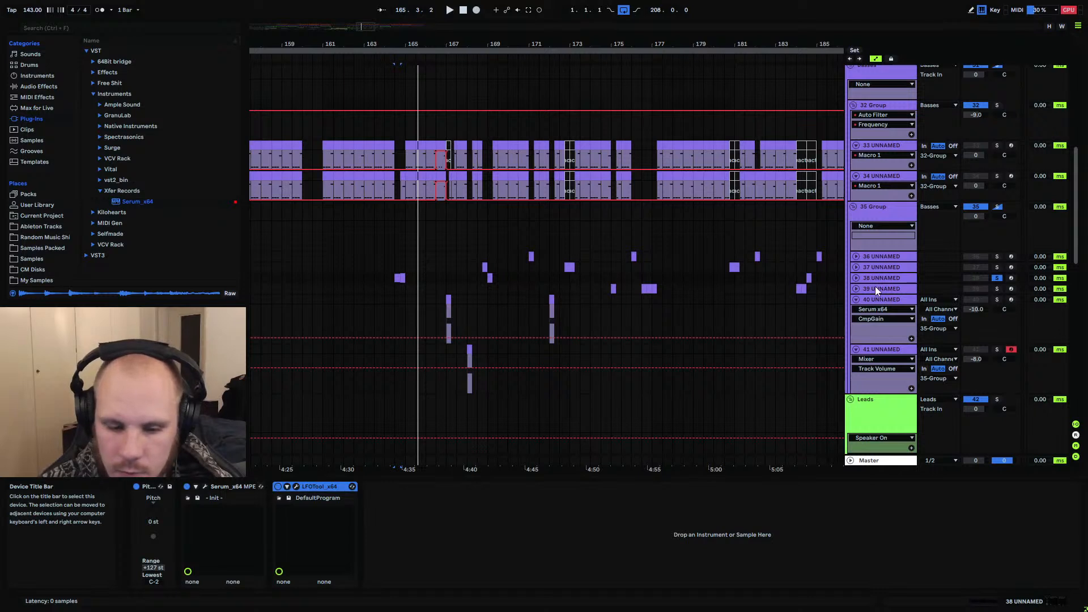
{"action": "left_click", "coordinate": [874, 286]}
{"action": "left_click", "coordinate": [327, 486]}
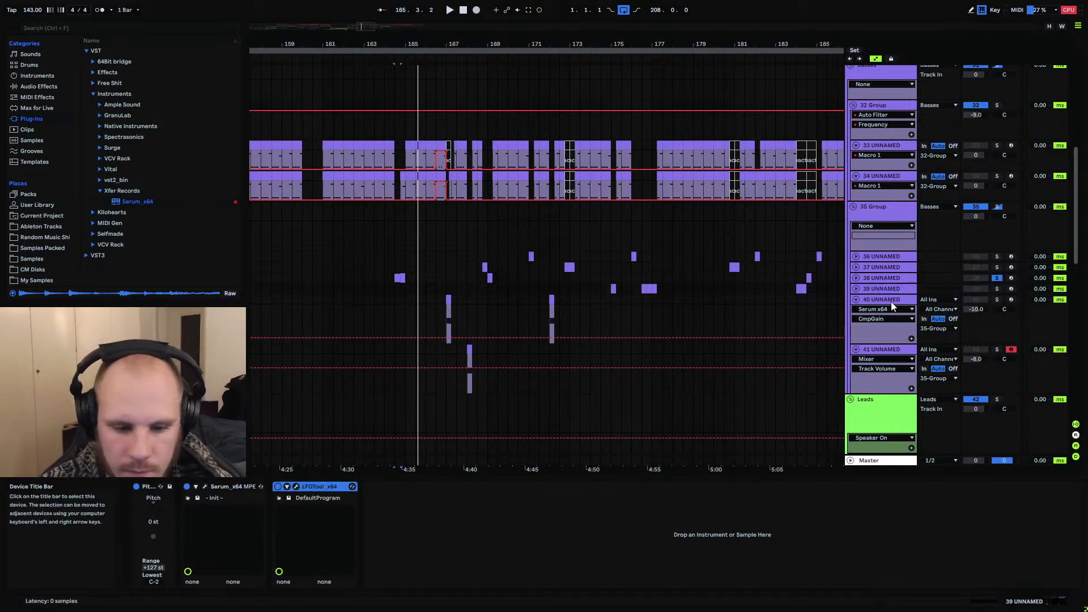
{"action": "left_click", "coordinate": [891, 302]}
{"action": "left_click", "coordinate": [316, 489]}
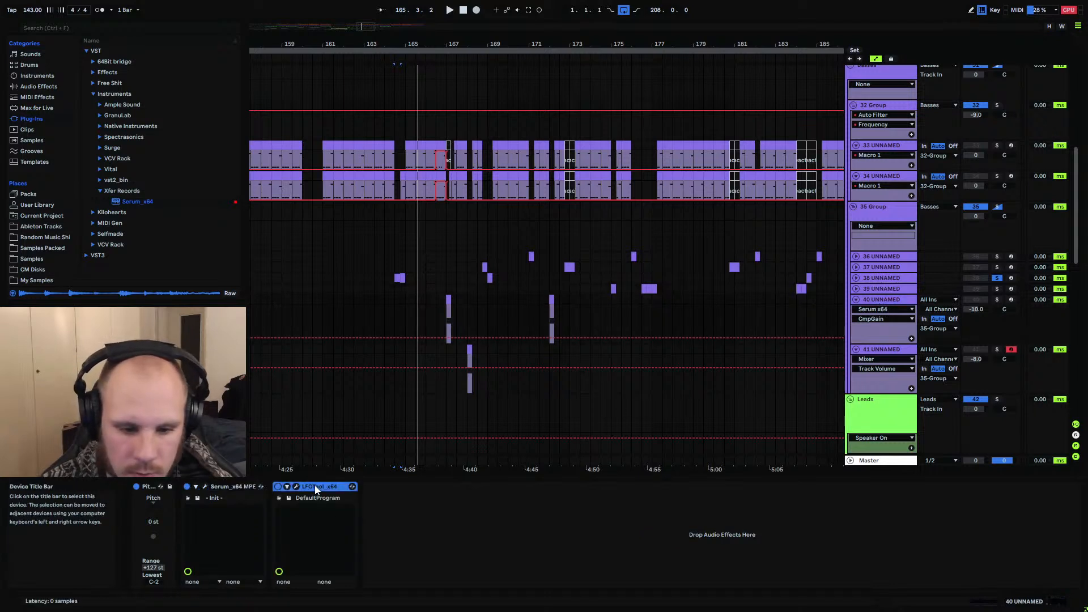
{"action": "key", "text": "Delete"}
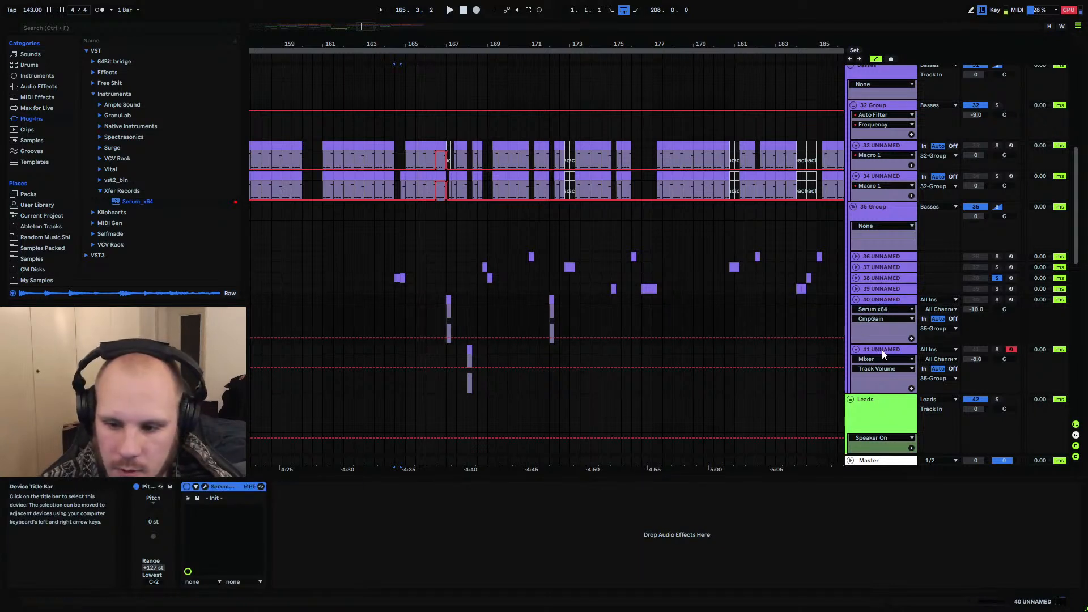
{"action": "left_click", "coordinate": [882, 350]}
{"action": "left_click", "coordinate": [321, 487]}
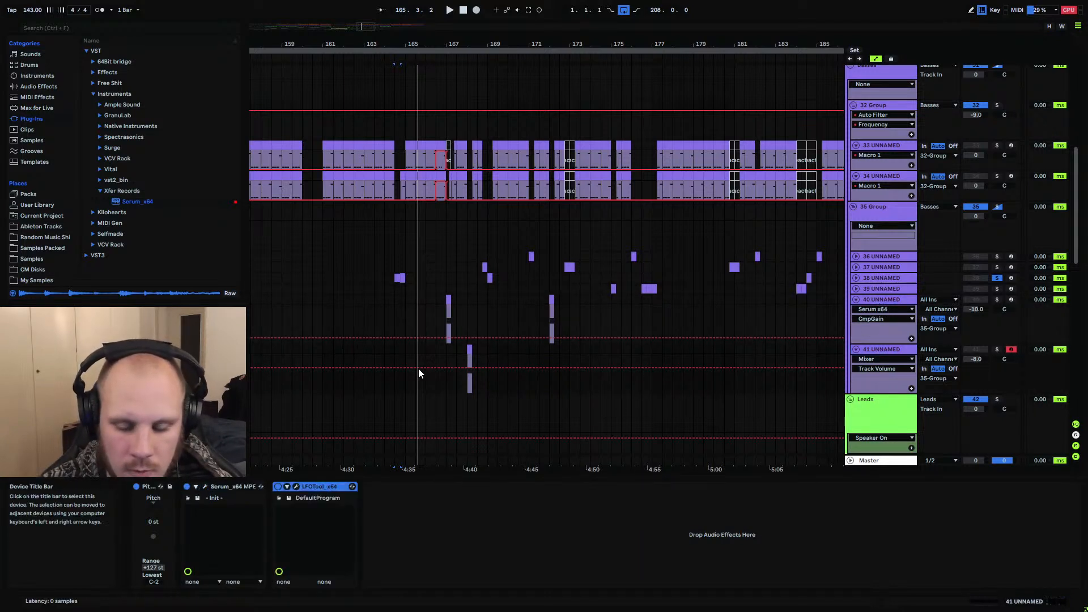
Put track 37's MStereoSpread and ClipShifter devices on the 35 Group, ahead of LFOTool
{"action": "left_click", "coordinate": [876, 267]}
{"action": "left_click", "coordinate": [879, 258]}
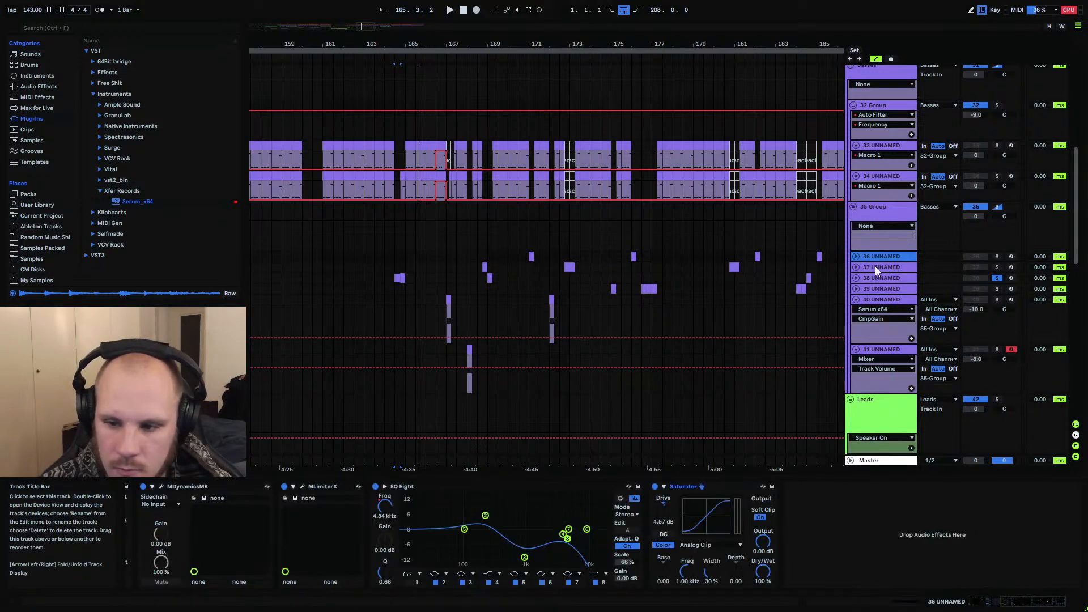
{"action": "left_click", "coordinate": [875, 266]}
{"action": "left_click", "coordinate": [433, 486]}
{"action": "left_click", "coordinate": [509, 487], "text": "shift"}
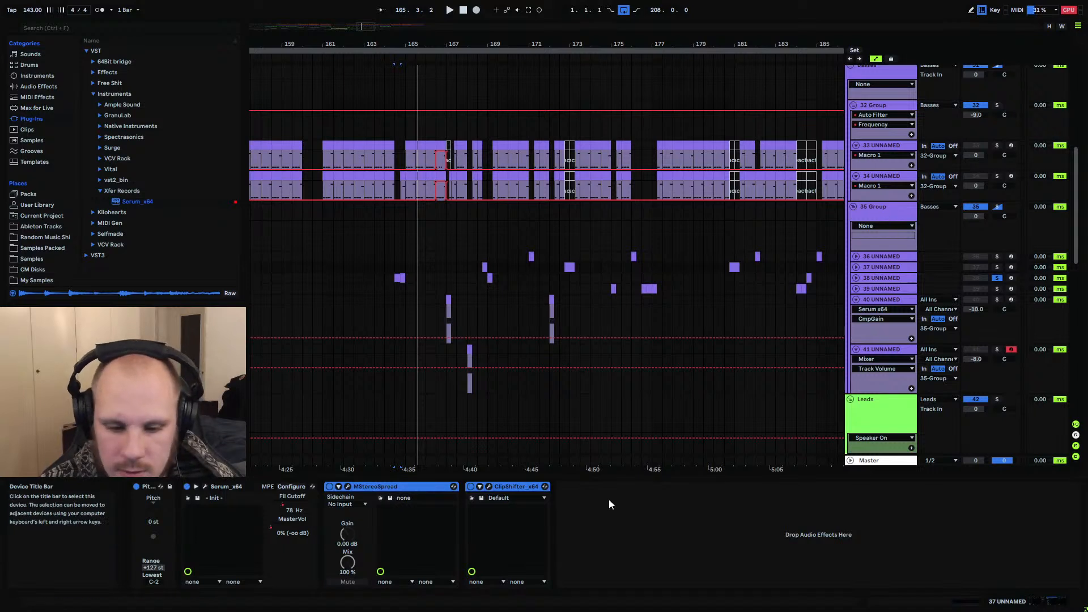
{"action": "left_click", "coordinate": [428, 549]}
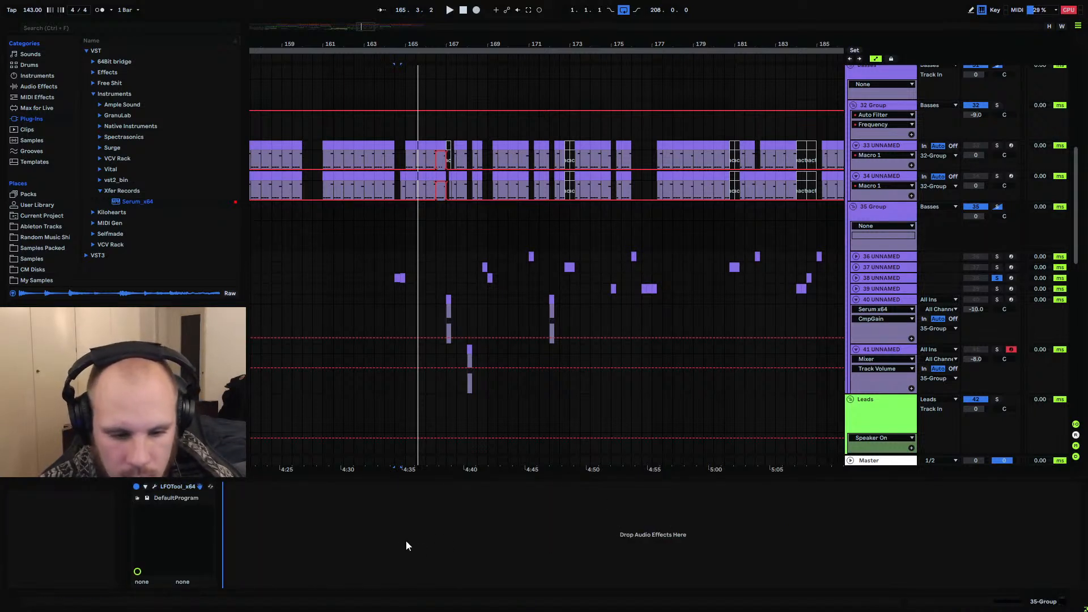
{"action": "key", "text": "ctrl+v"}
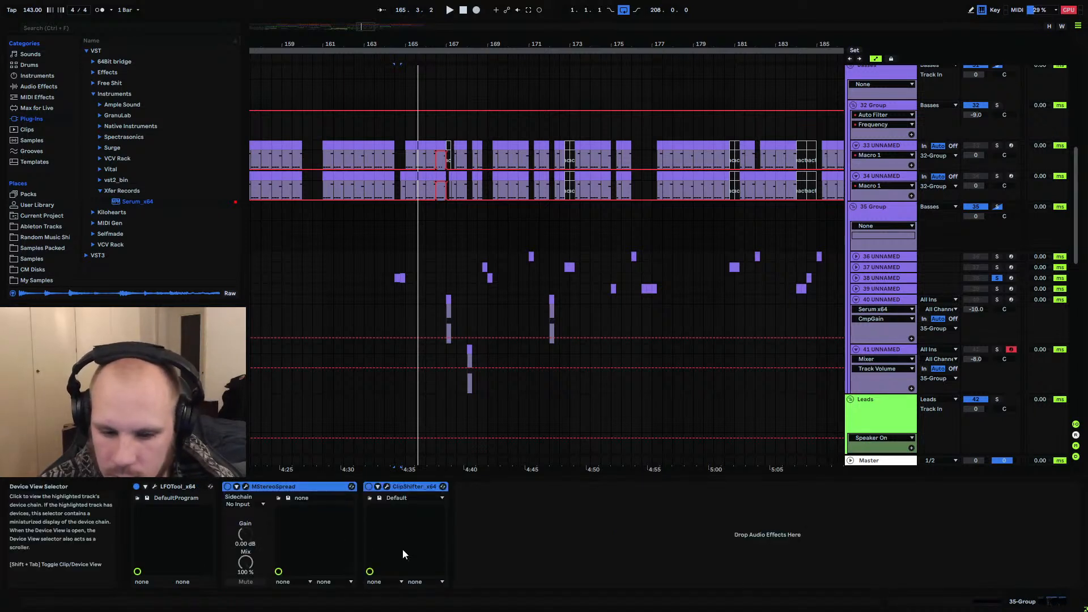
{"action": "left_click_drag", "start_coordinate": [301, 488], "coordinate": [151, 505]}
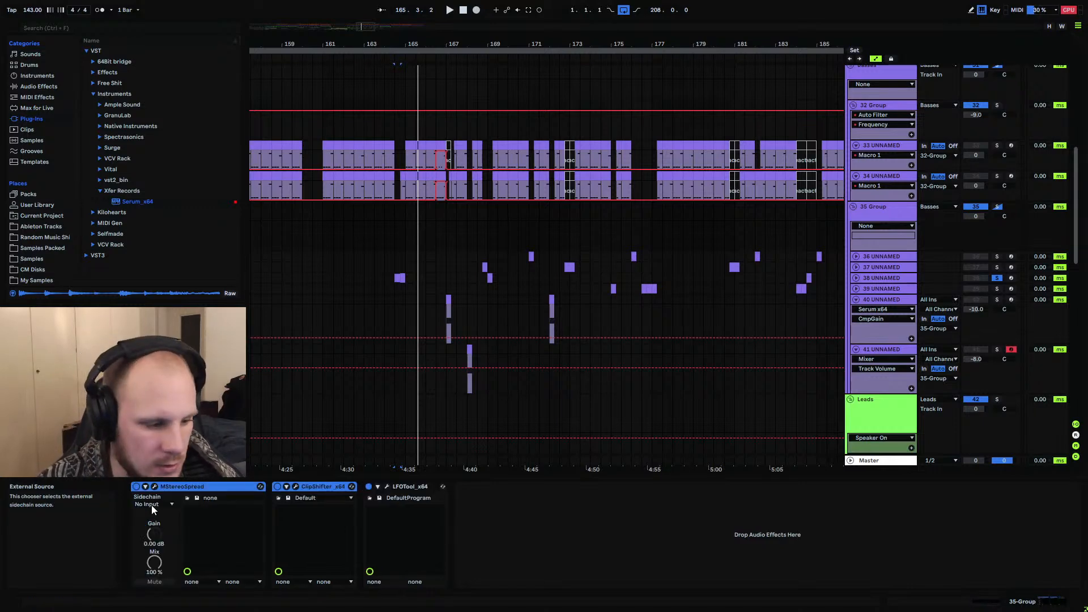
Unfold tracks 36 to 39 in the 35 Group to expose their mixer controls
{"action": "left_click", "coordinate": [859, 288]}
{"action": "left_click", "coordinate": [858, 277]}
{"action": "left_click", "coordinate": [857, 267]}
{"action": "left_click", "coordinate": [855, 256]}
{"action": "scroll", "coordinate": [862, 302], "scroll_direction": "down", "scroll_amount": 5}
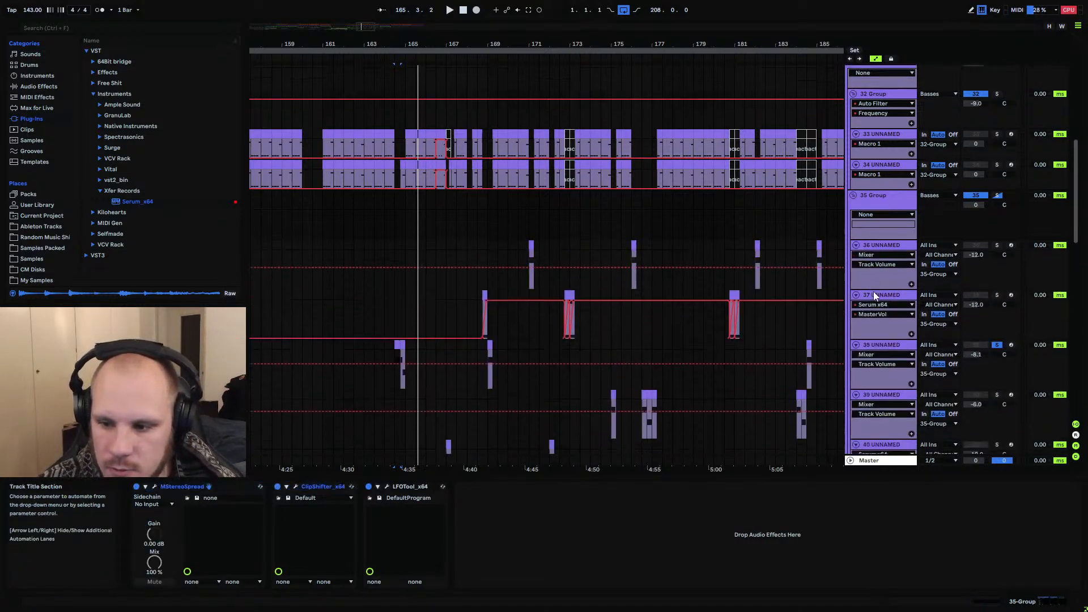
Set the volume of all six tracks in the 35 Group, 36 through 41, to 0 dB
{"action": "left_click", "coordinate": [975, 358]}
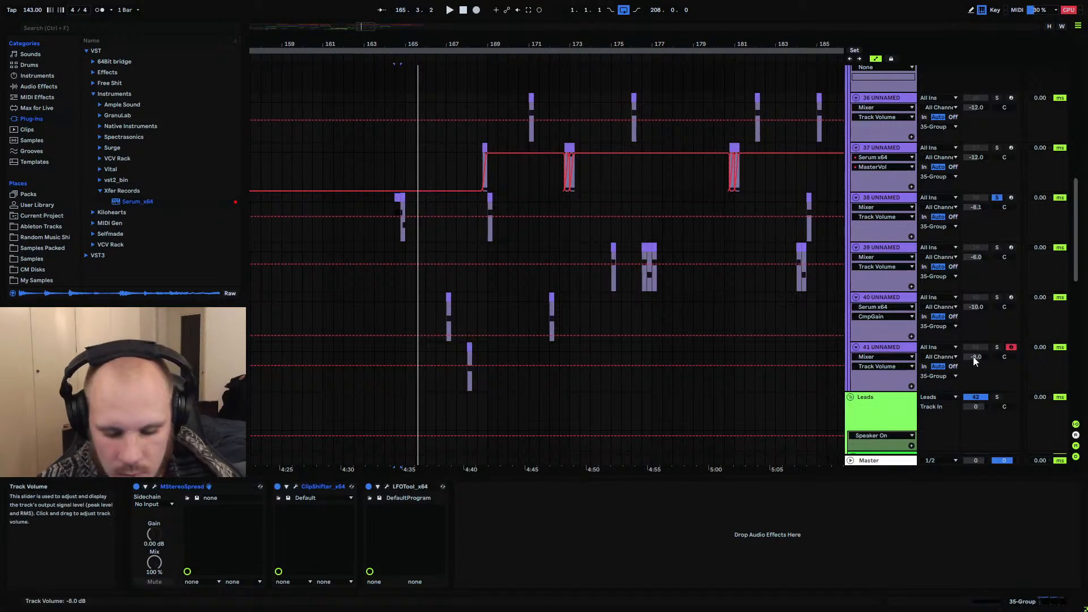
{"action": "type", "text": "0"}
{"action": "left_click", "coordinate": [977, 308]}
{"action": "type", "text": "0"}
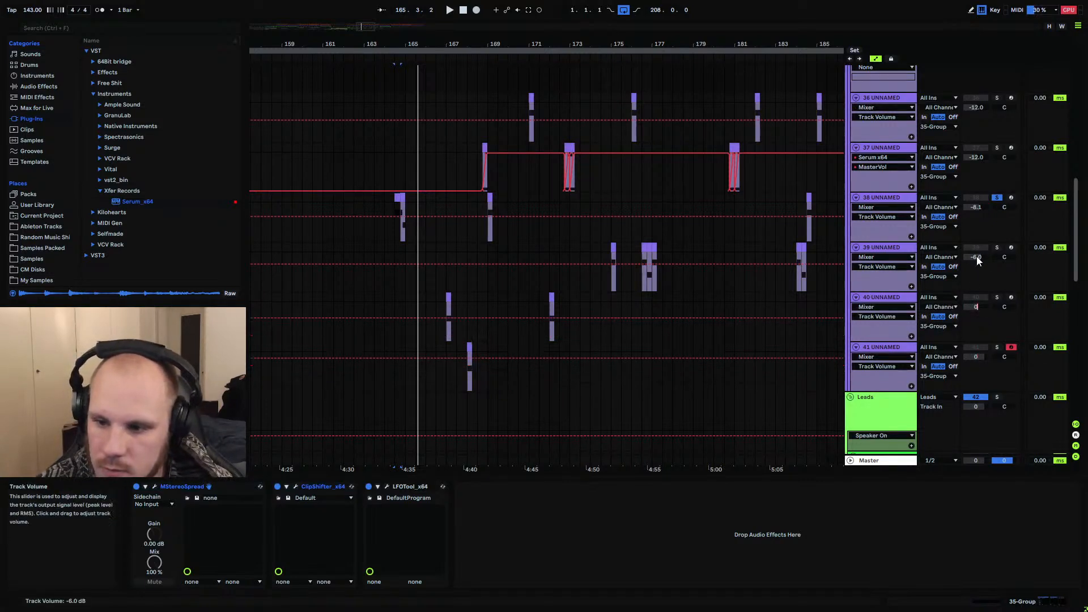
{"action": "left_click", "coordinate": [975, 256]}
{"action": "type", "text": "0"}
{"action": "left_click", "coordinate": [976, 207]}
{"action": "type", "text": "0"}
{"action": "left_click", "coordinate": [976, 156]}
{"action": "type", "text": "0"}
{"action": "left_click", "coordinate": [976, 107]}
{"action": "type", "text": "0"}
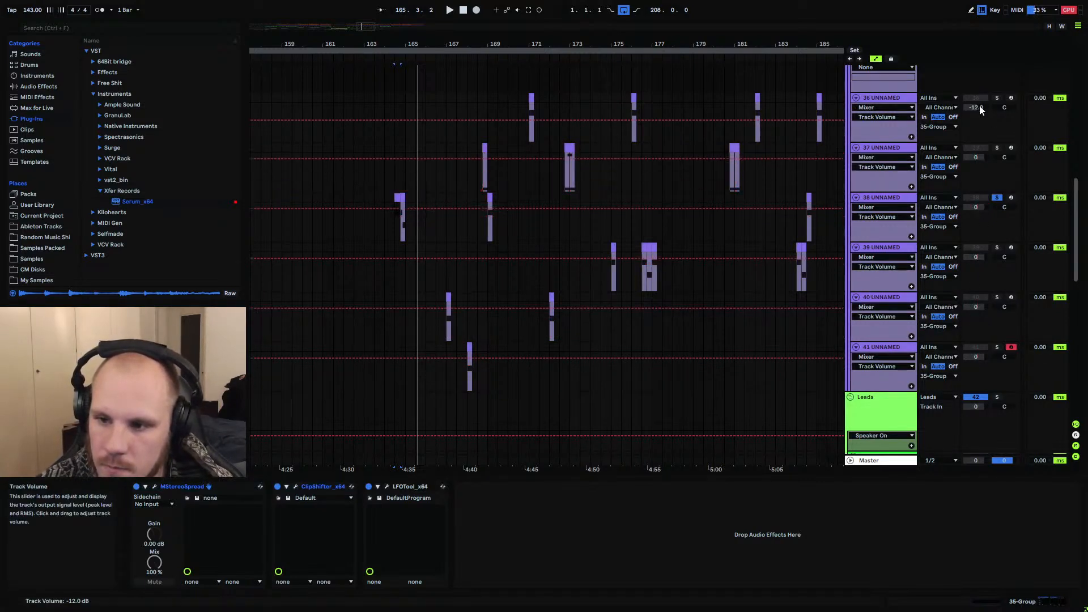
Unsolo track 38, solo the whole 35 Group instead and set the playback start at 164.3.1
{"action": "scroll", "coordinate": [978, 144], "scroll_direction": "up", "scroll_amount": 2}
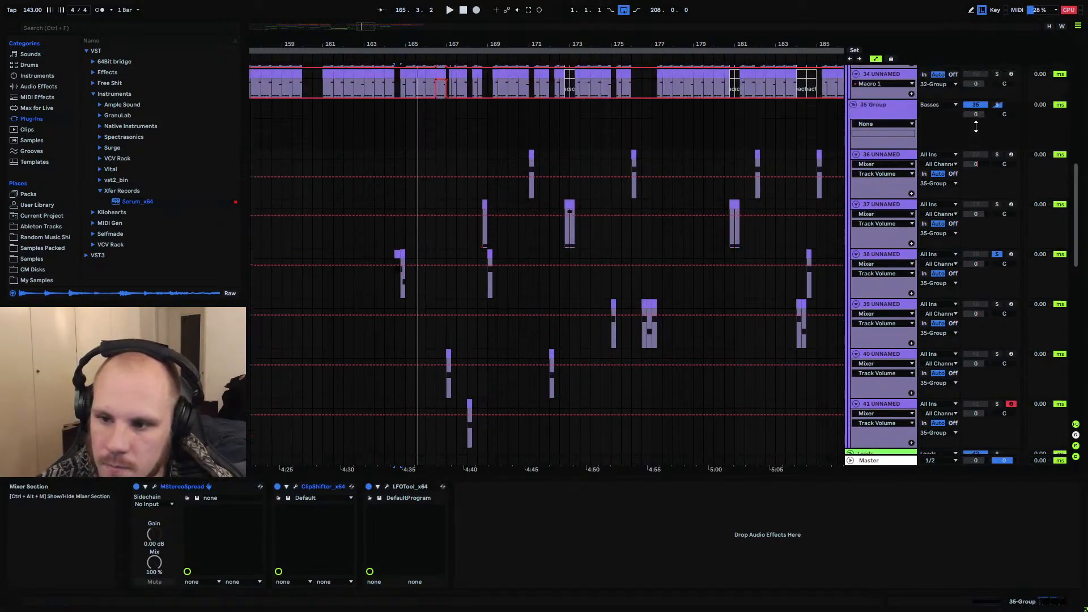
{"action": "left_click", "coordinate": [999, 256]}
{"action": "left_click", "coordinate": [998, 105]}
{"action": "left_click", "coordinate": [395, 134]}
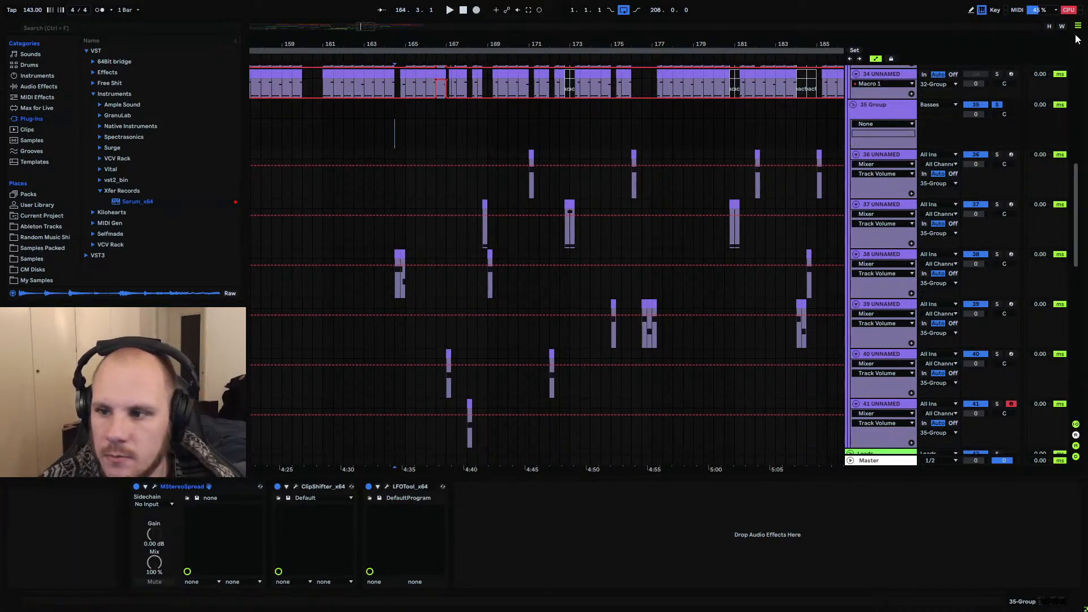
In the Session View mixer, set the 35 Group's volume to -12 dB and play the soloed group
{"action": "key", "text": "Tab"}
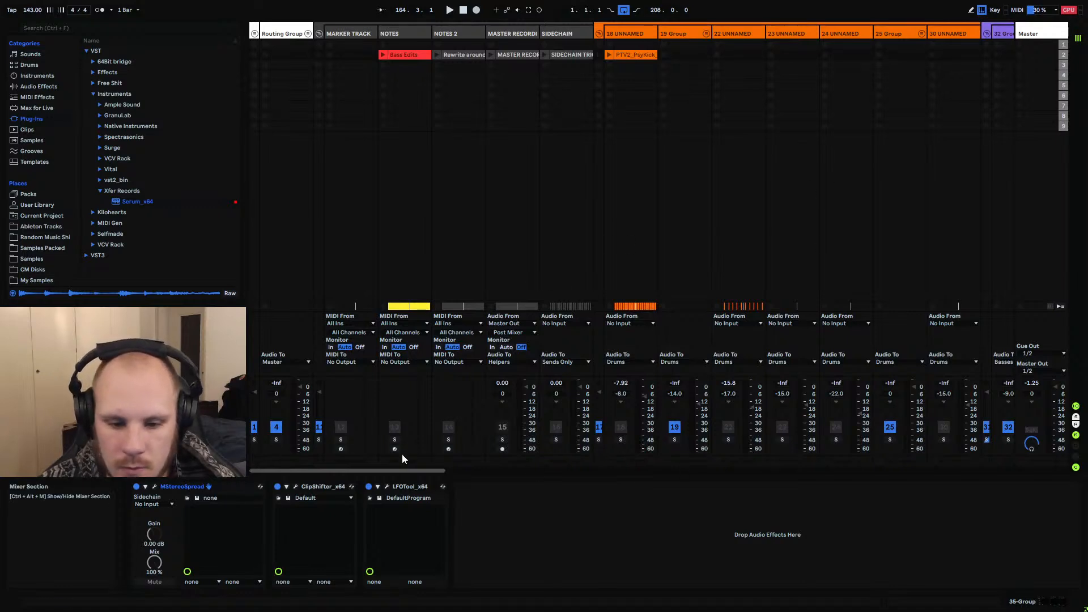
{"action": "left_click_drag", "start_coordinate": [400, 472], "coordinate": [583, 473]}
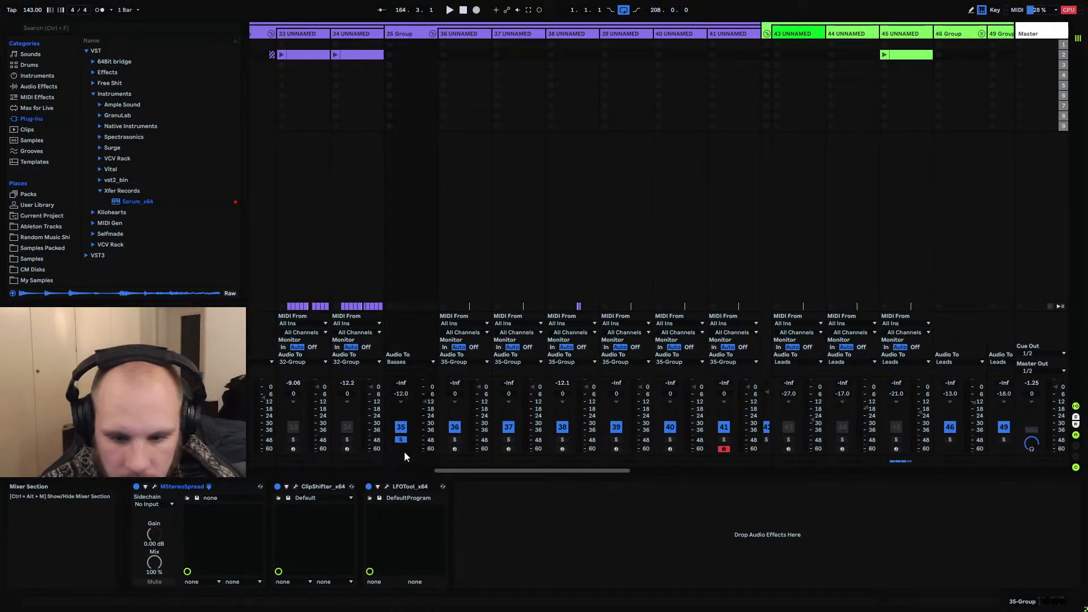
{"action": "key", "text": "space"}
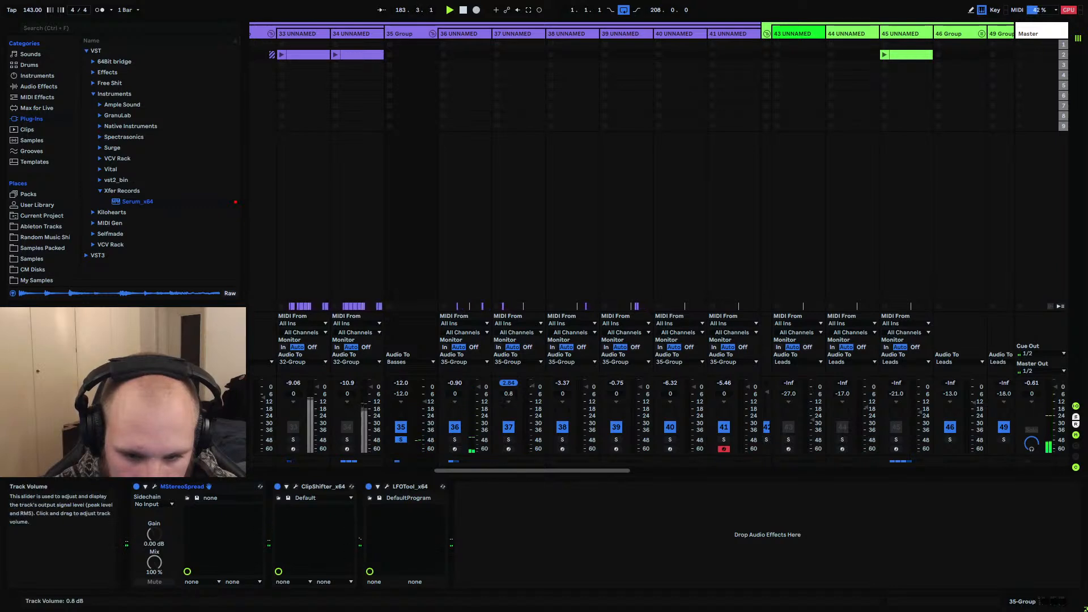
Set track 37's volume to -2.8 dB
{"action": "right_click", "coordinate": [509, 394]}
{"action": "left_click", "coordinate": [509, 394]}
{"action": "double_click", "coordinate": [509, 394]}
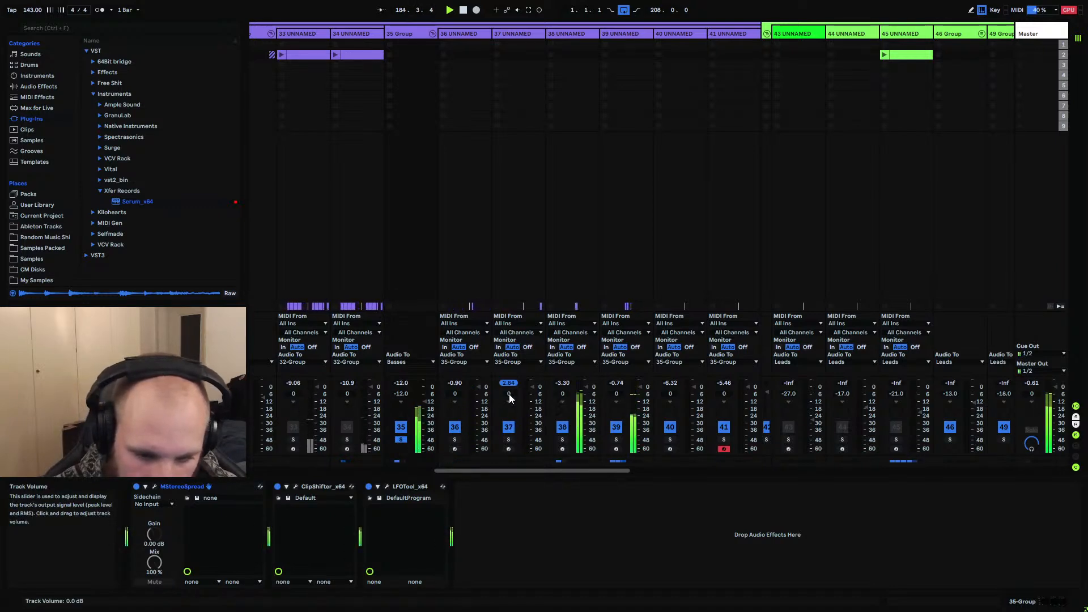
{"action": "type", "text": "-2"}
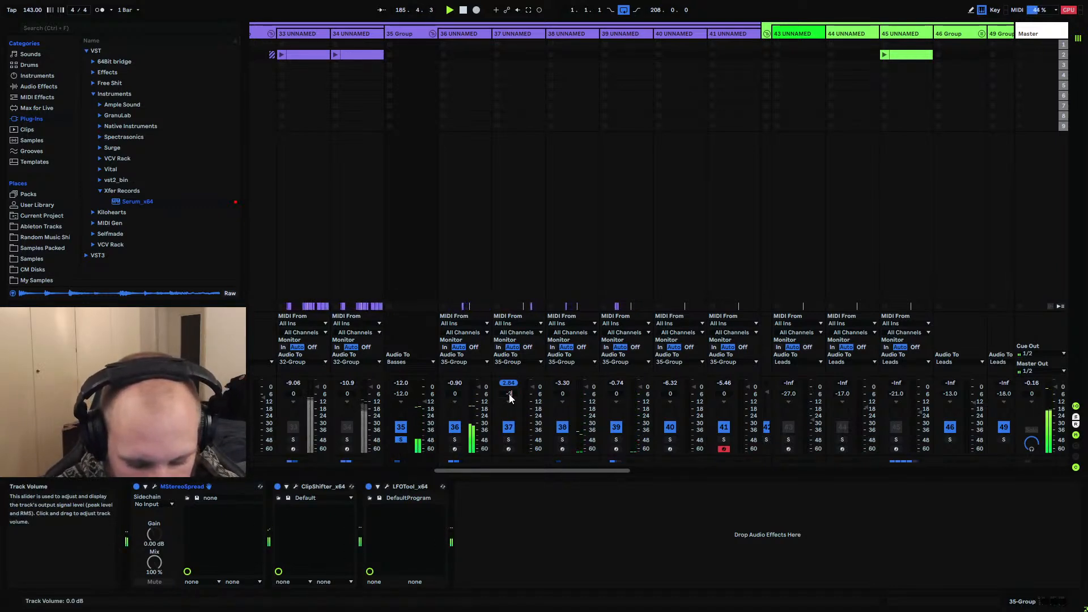
{"action": "type", "text": ".8"}
{"action": "key", "text": "Return"}
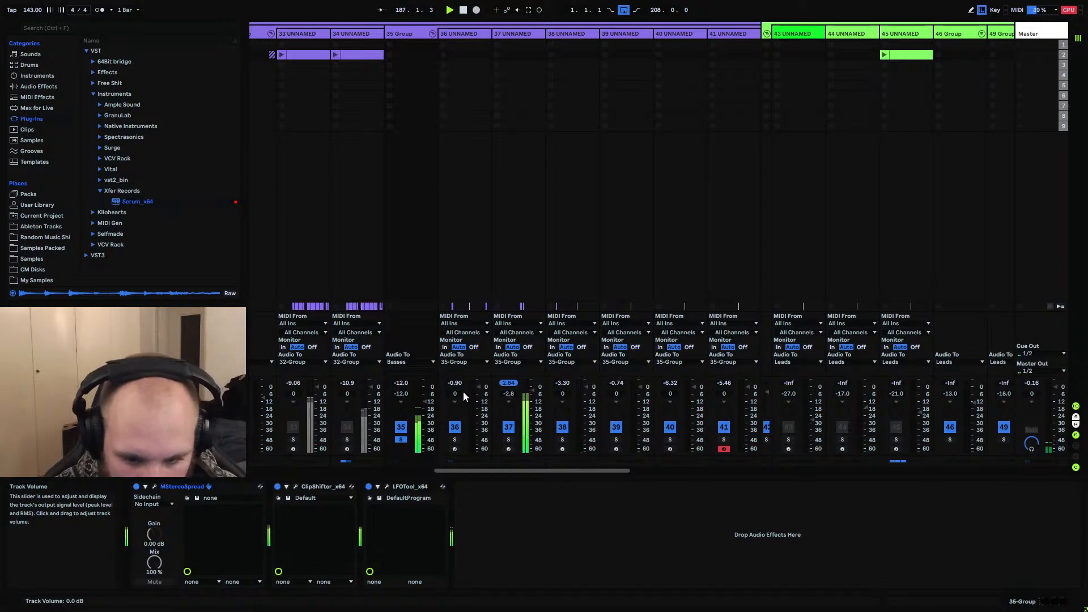
Set track 36's volume to 0.9 dB
{"action": "left_click_drag", "start_coordinate": [460, 394], "coordinate": [457, 392]}
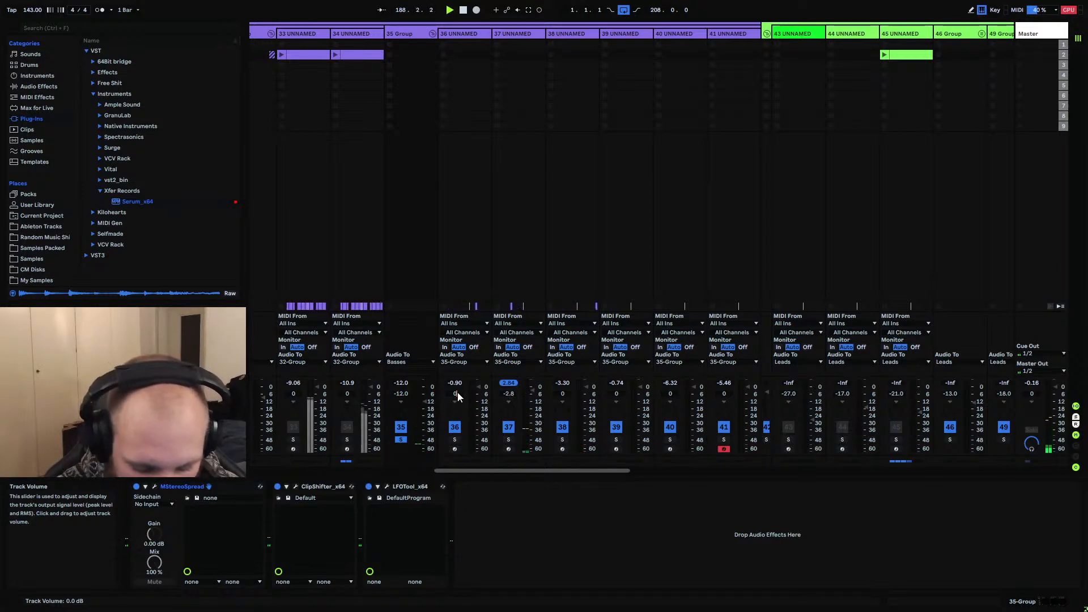
{"action": "key", "text": "Return"}
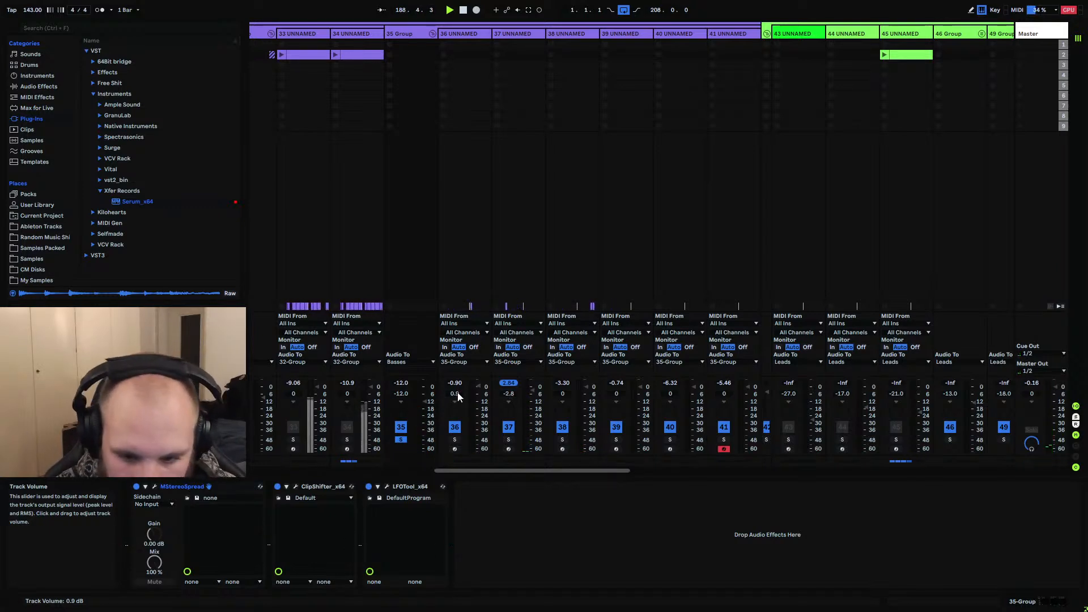
Set the volumes of tracks 38, 39 and 40 to 3.3 dB, 0.7 dB and 5 dB respectively
{"action": "left_click", "coordinate": [562, 396]}
{"action": "type", "text": "0.3"}
{"action": "key", "text": "Return"}
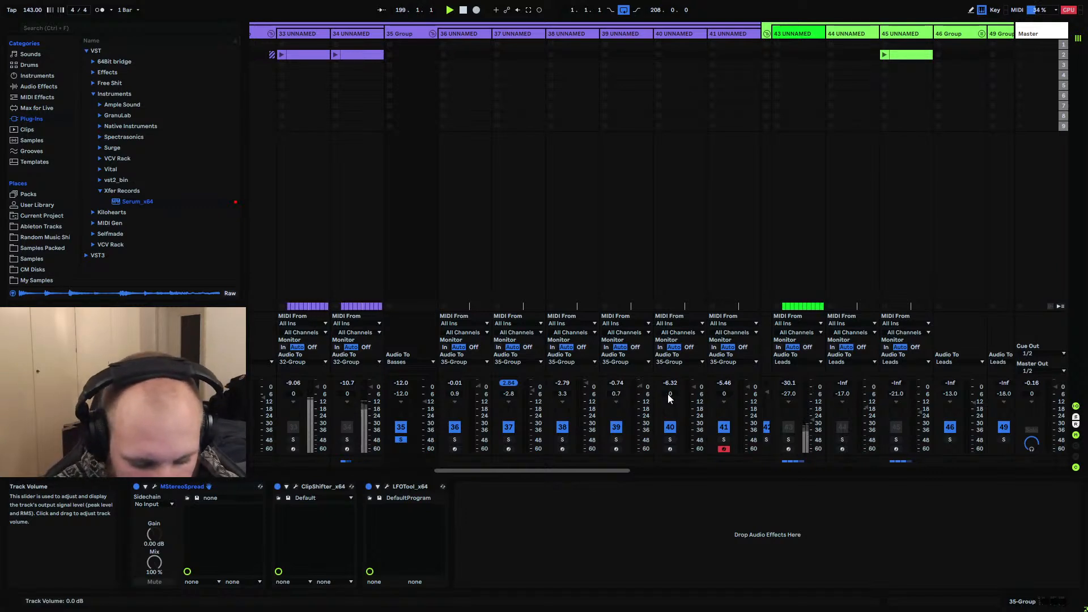
{"action": "key", "text": "Return"}
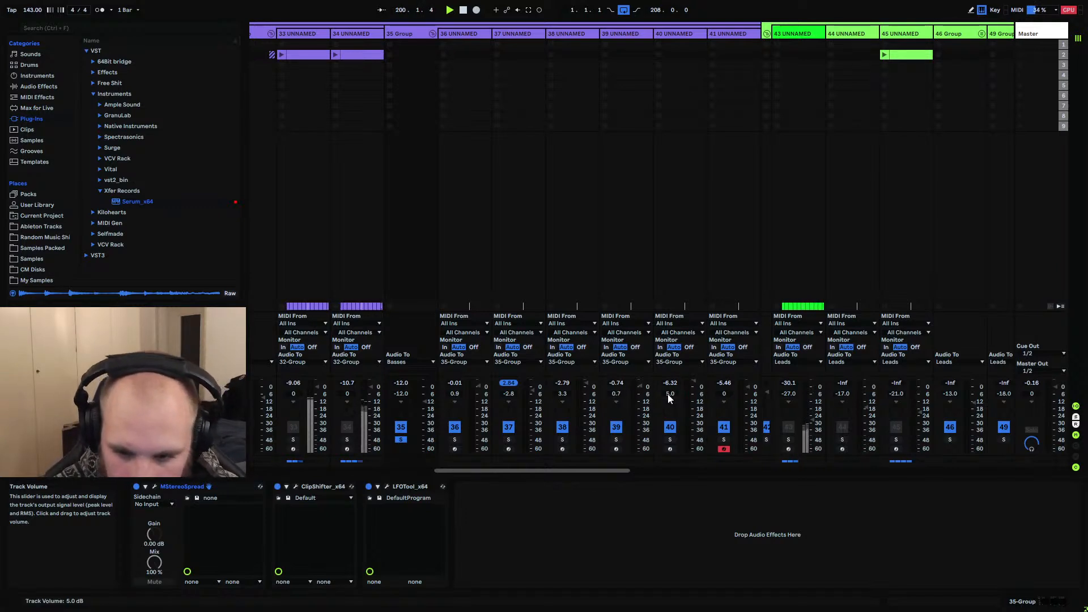
Balance track 41 by trying 5 dB, replaying the soloed group and settling its volume at 3 dB
{"action": "left_click", "coordinate": [722, 393]}
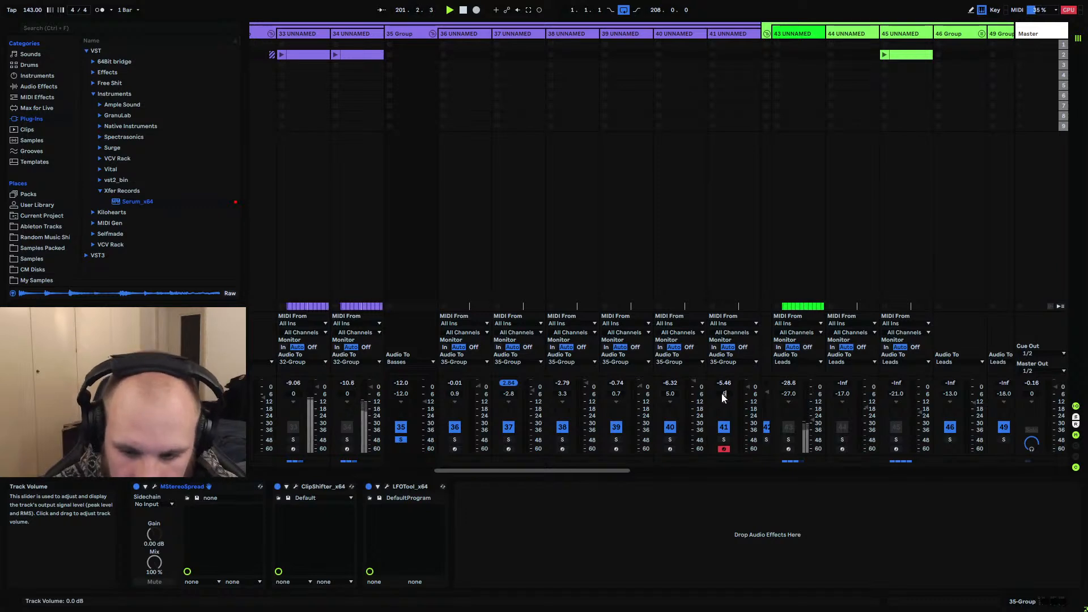
{"action": "type", "text": "5."}
{"action": "key", "text": "Return"}
{"action": "key", "text": "space"}
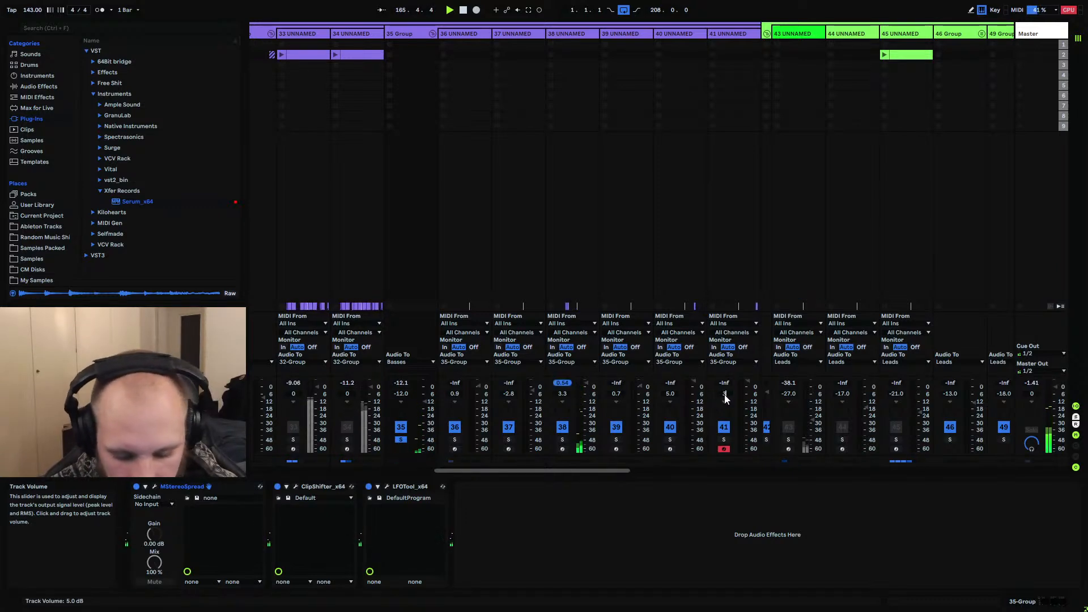
{"action": "type", "text": "3"}
{"action": "key", "text": "Return"}
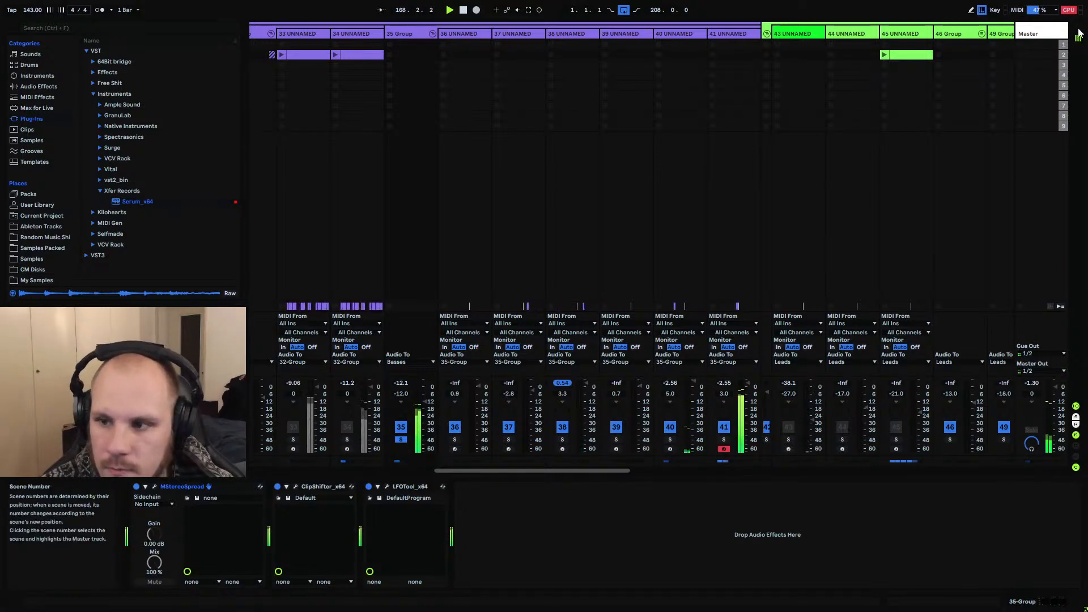
Return to the Arrangement View and examine the ClipShifter and LFOTool plug-ins in the 35 Group's effect chain
{"action": "key", "text": "Tab"}
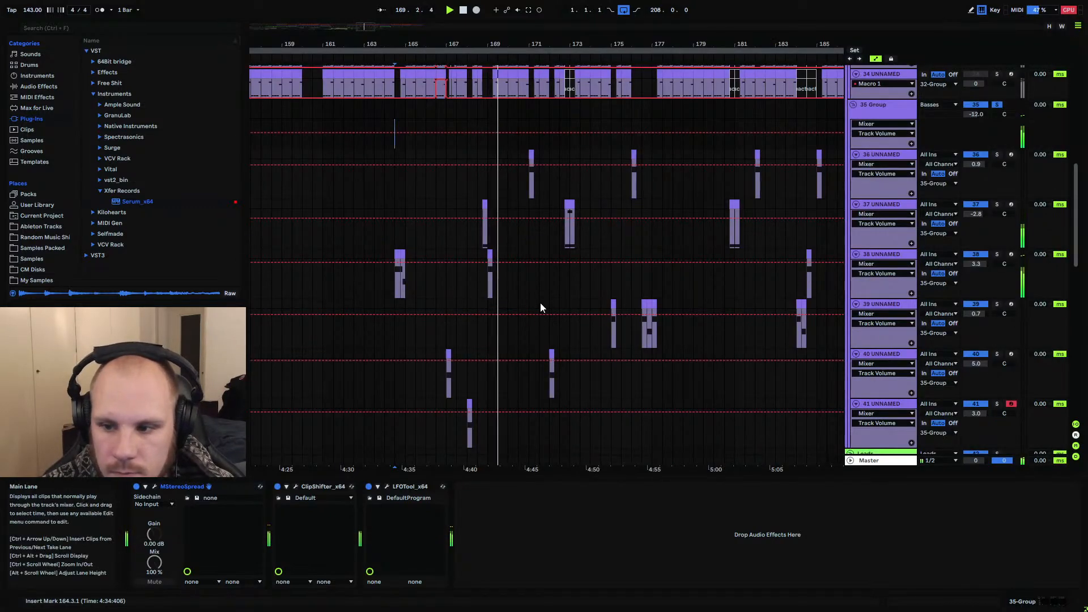
{"action": "left_click", "coordinate": [874, 114]}
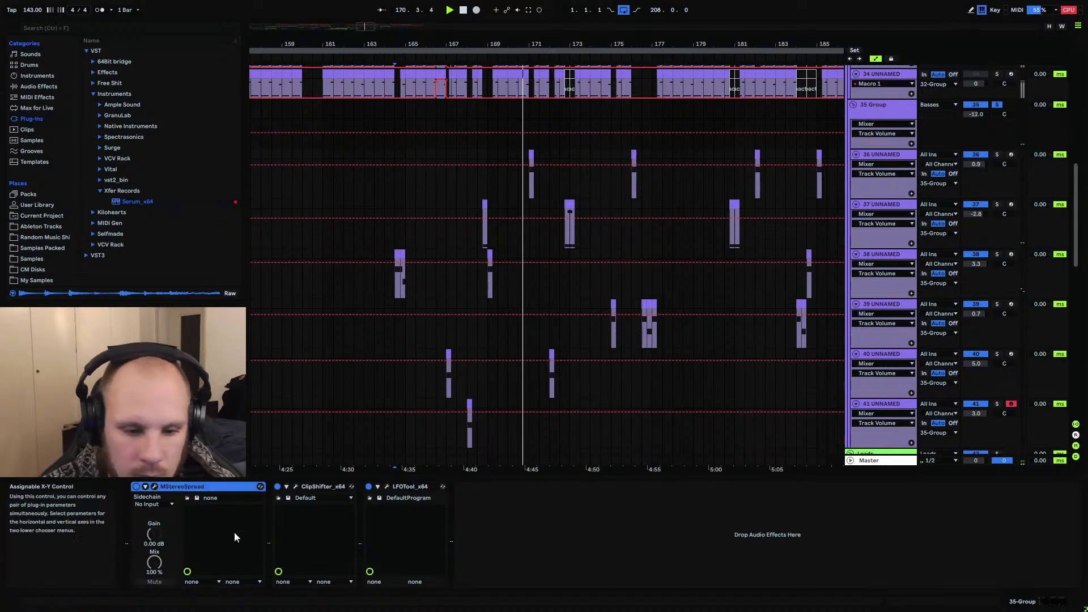
{"action": "left_click", "coordinate": [185, 501]}
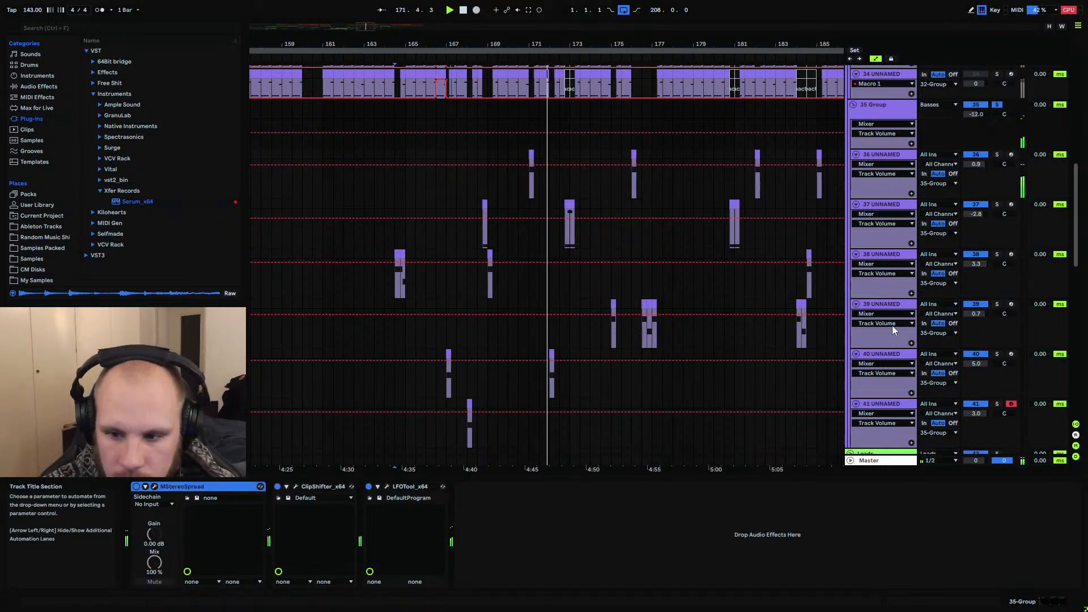
{"action": "left_click", "coordinate": [882, 112]}
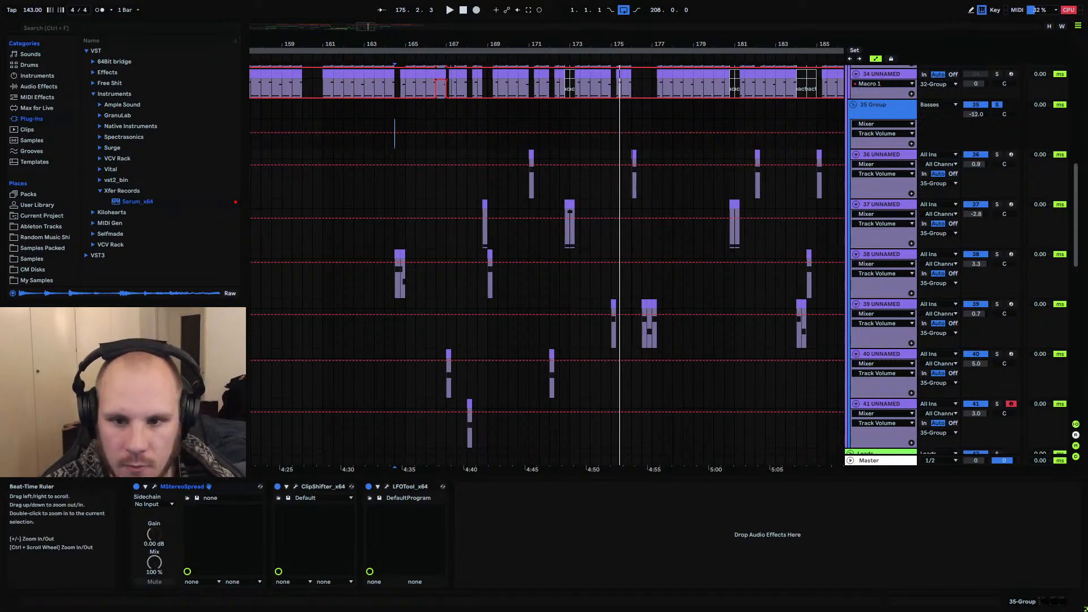
{"action": "left_click_drag", "start_coordinate": [619, 45], "coordinate": [519, 45]}
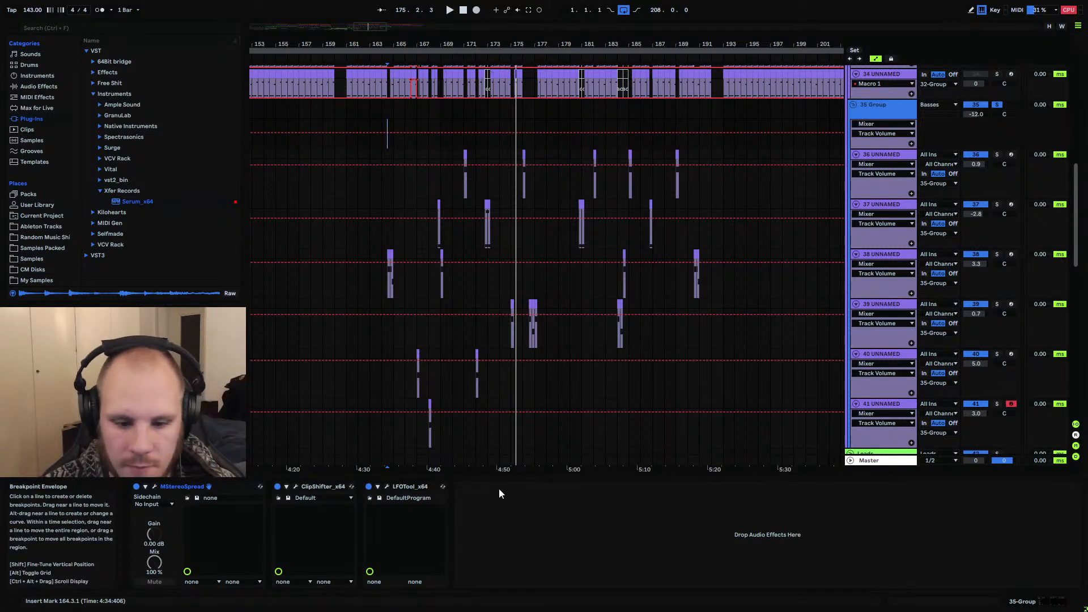
{"action": "left_click", "coordinate": [296, 487]}
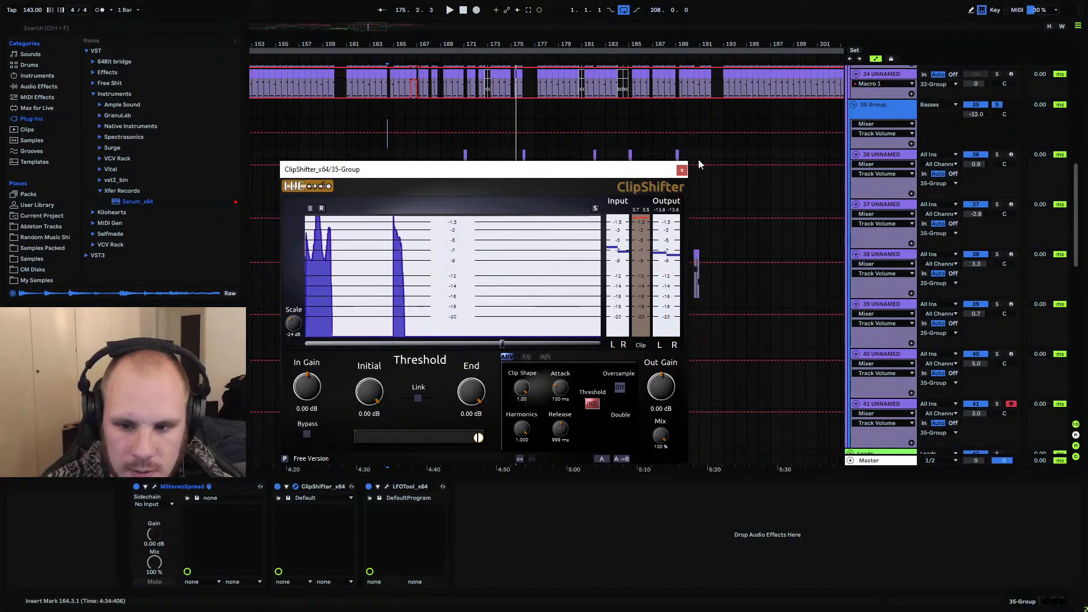
{"action": "left_click", "coordinate": [682, 170]}
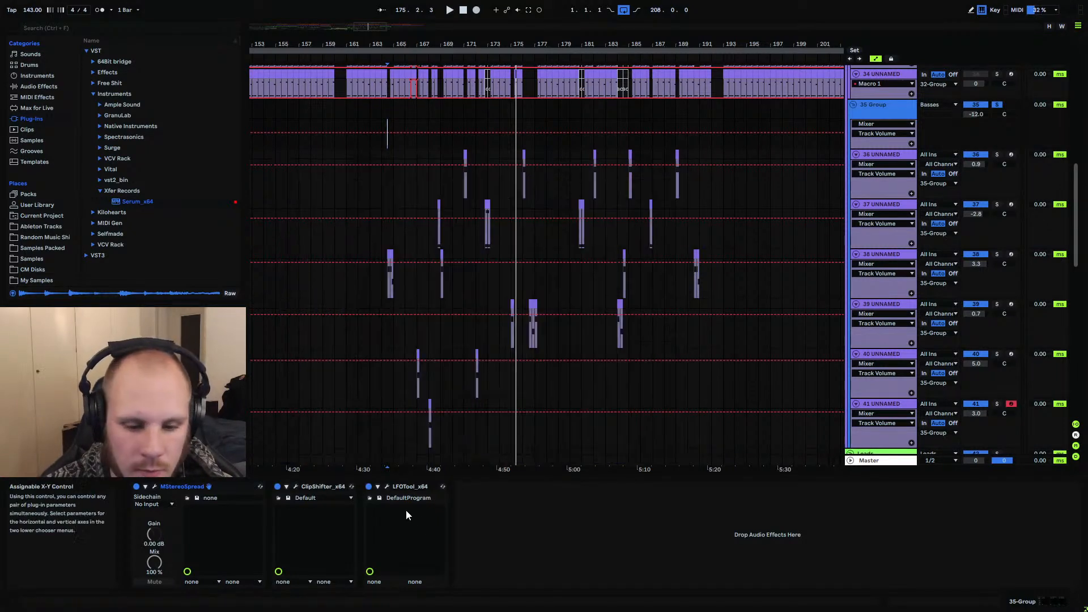
{"action": "left_click", "coordinate": [295, 486]}
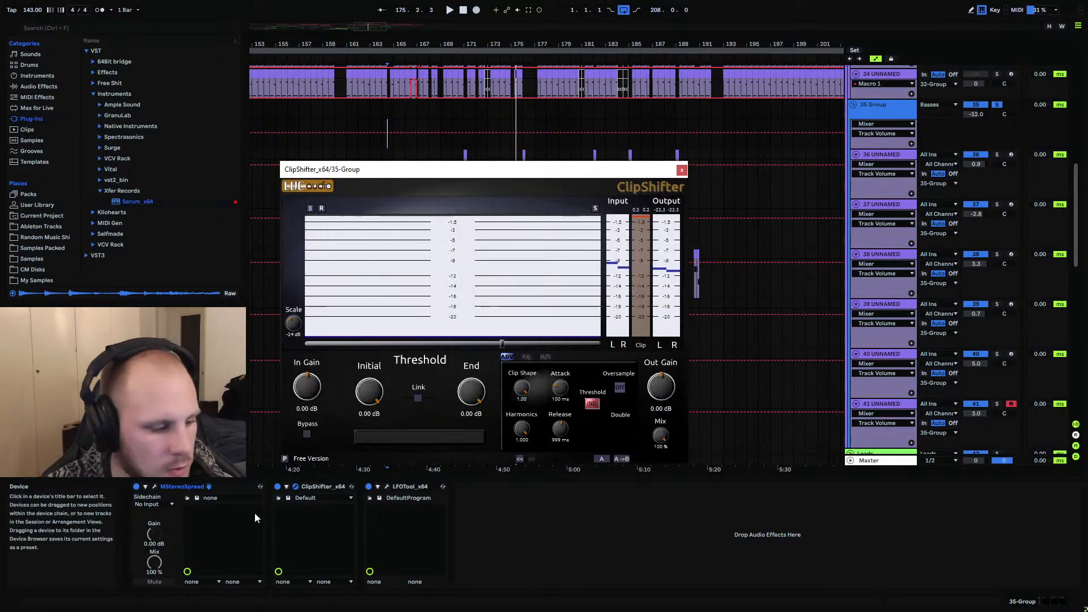
{"action": "left_click", "coordinate": [681, 170]}
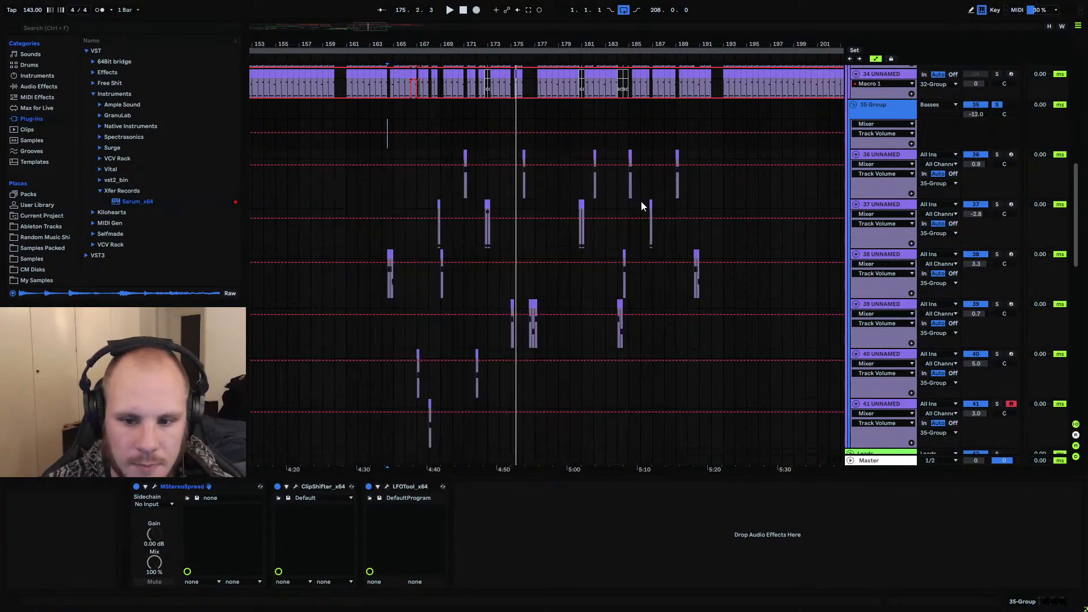
{"action": "left_click", "coordinate": [386, 487]}
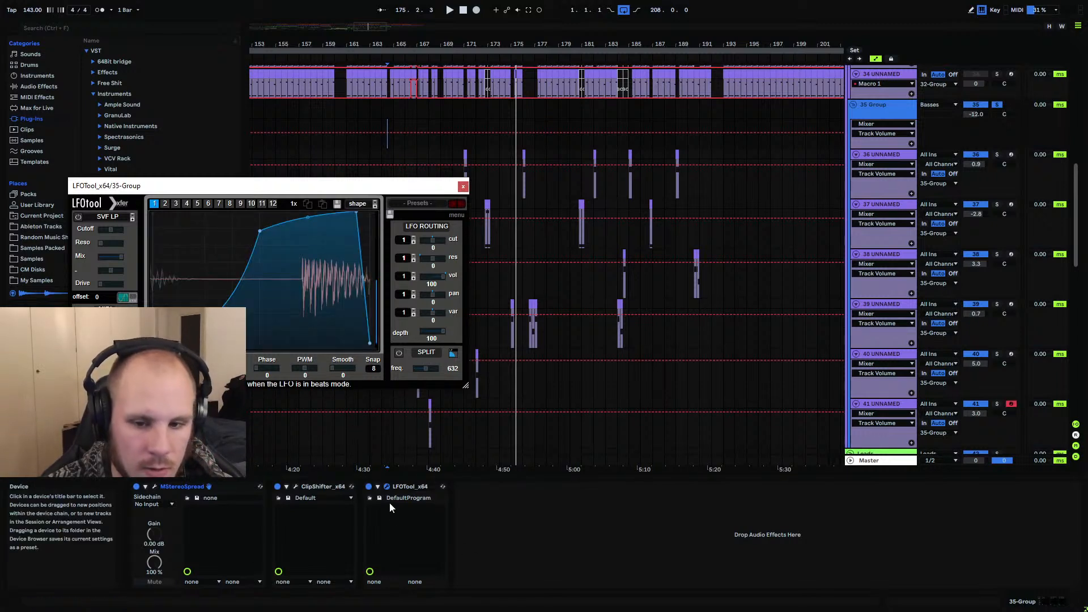
{"action": "left_click", "coordinate": [463, 186]}
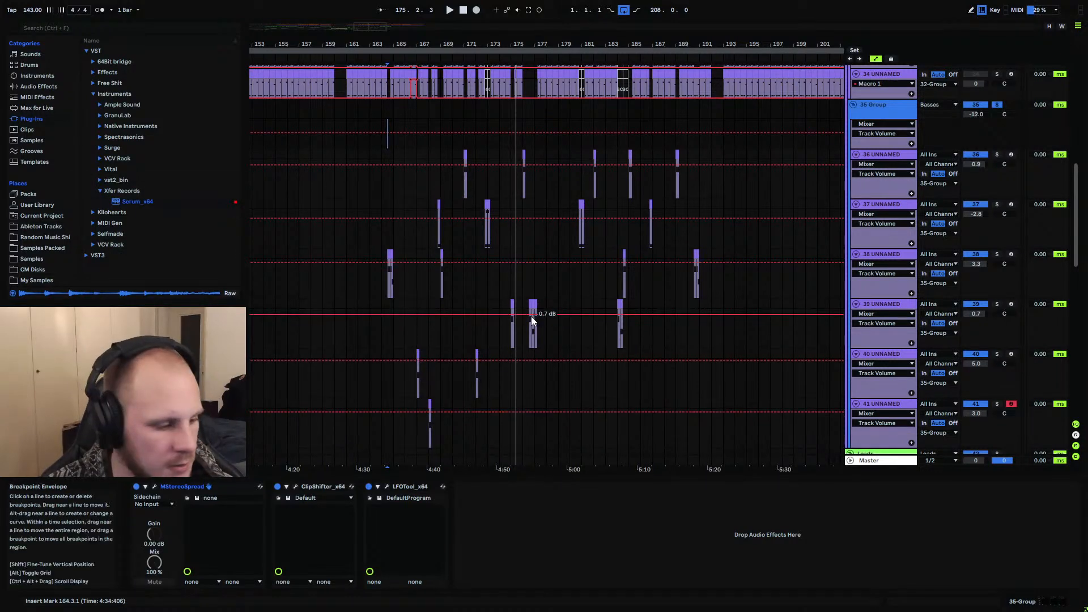
Review the effect chain of the 46 Group for comparison and return to the 35 Group's chain
{"action": "scroll", "coordinate": [520, 319], "scroll_direction": "down", "scroll_amount": 10}
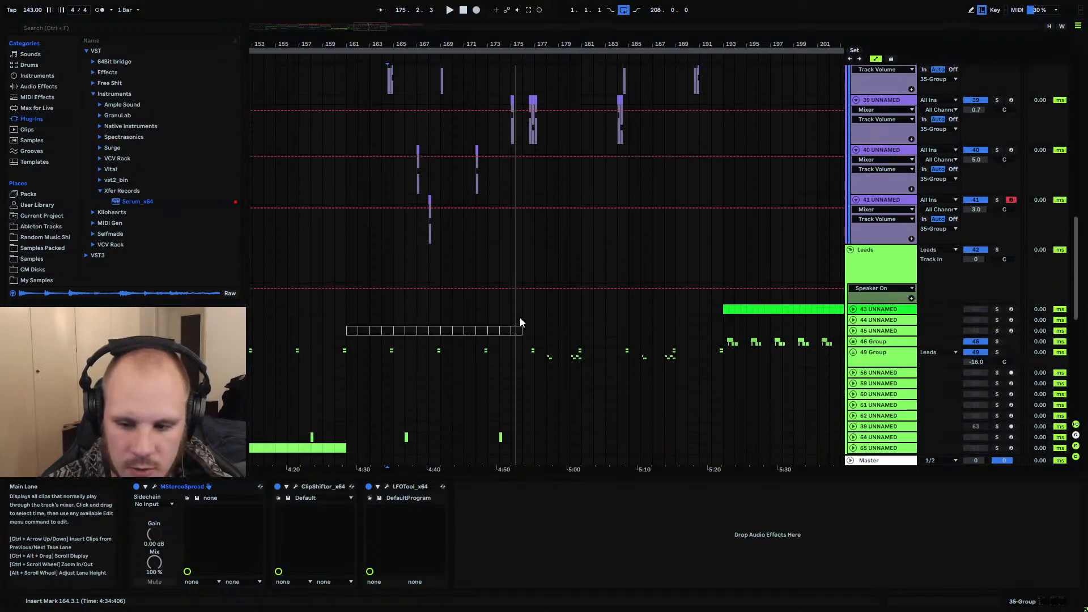
{"action": "scroll", "coordinate": [522, 322], "scroll_direction": "down", "scroll_amount": 1}
{"action": "left_click", "coordinate": [875, 206]}
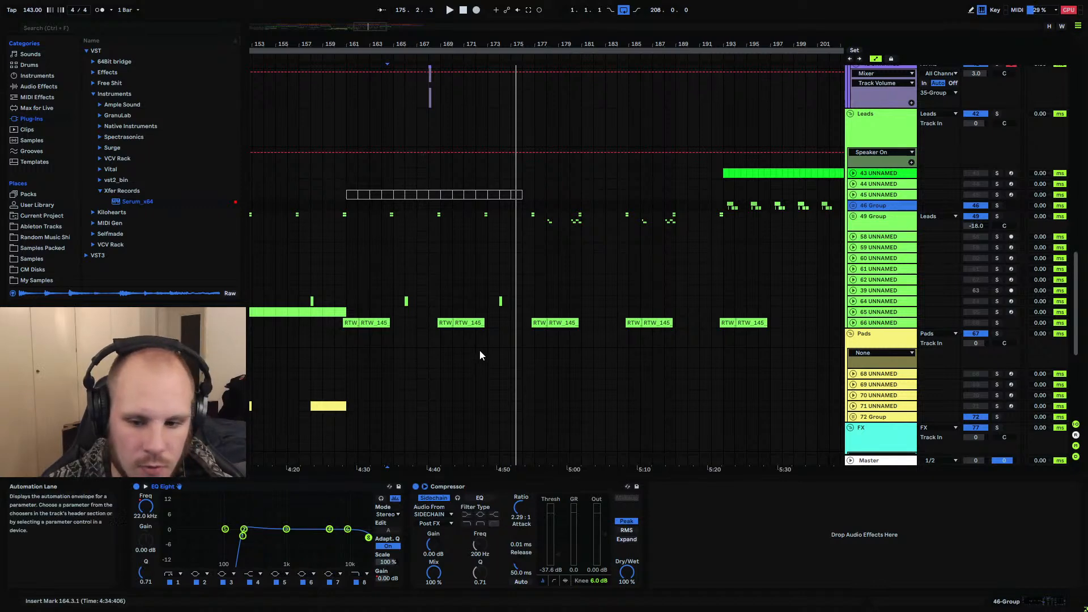
{"action": "scroll", "coordinate": [480, 349], "scroll_direction": "up", "scroll_amount": 10}
{"action": "scroll", "coordinate": [480, 349], "scroll_direction": "up", "scroll_amount": 2}
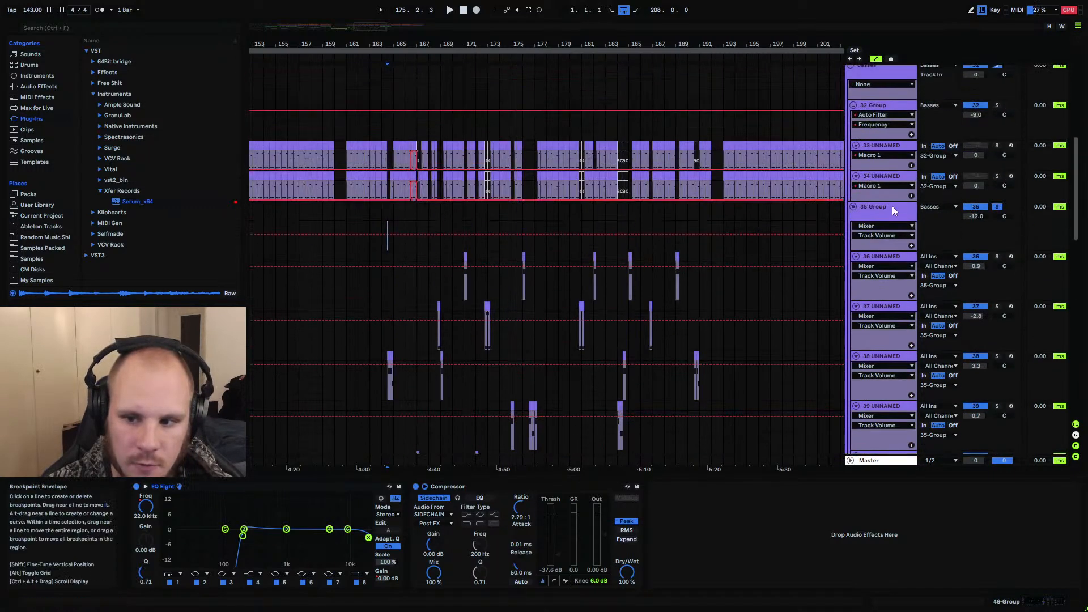
{"action": "left_click", "coordinate": [891, 206]}
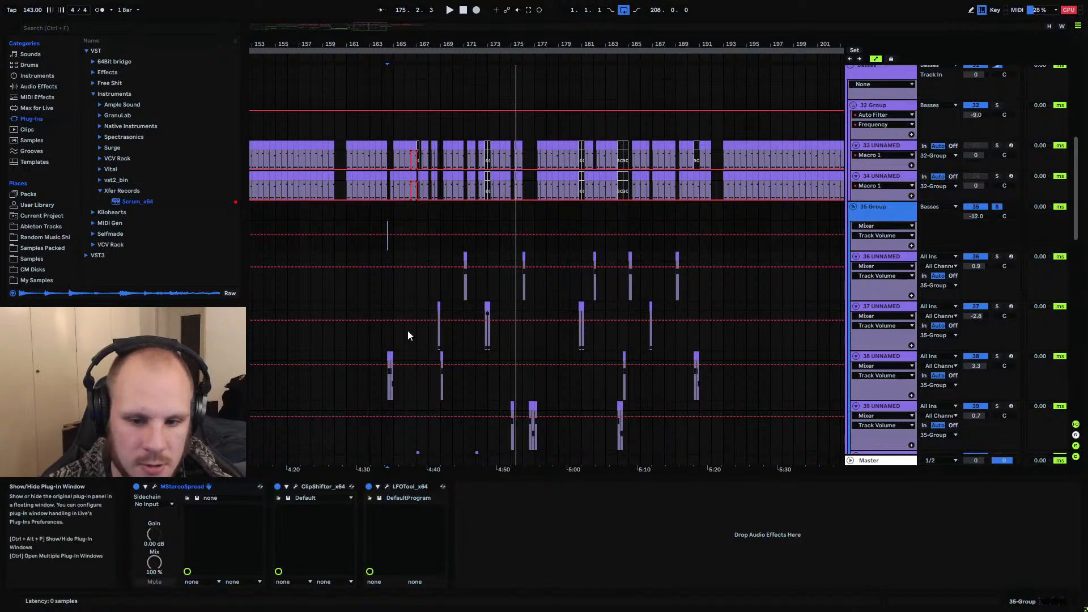
{"action": "left_click", "coordinate": [463, 186]}
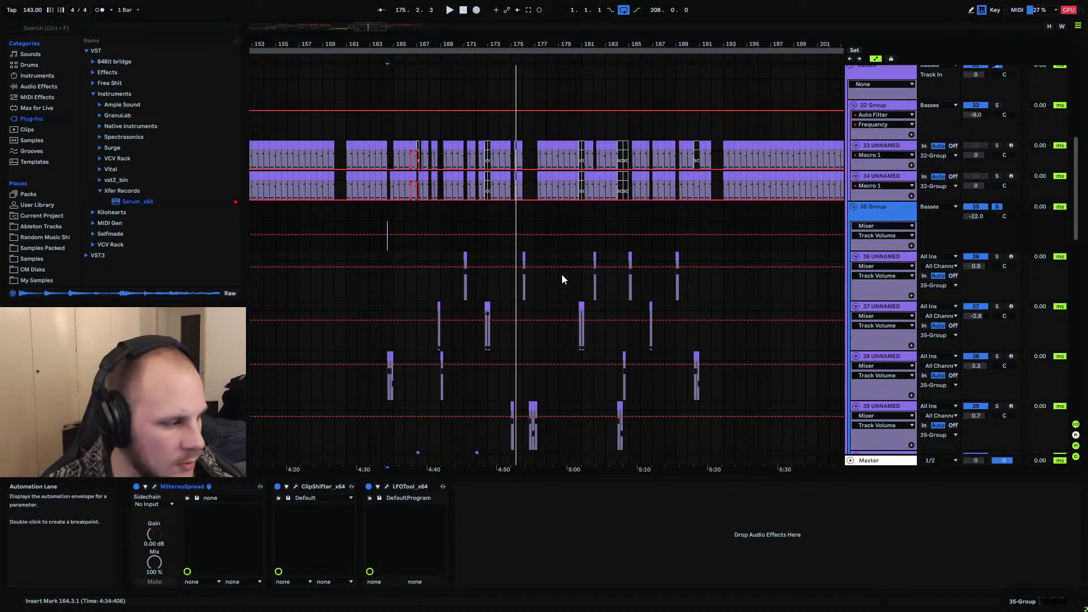
Select the one-shot clip at 164.3.1 on track 38 and fold all the one-shot bass tracks
{"action": "left_click", "coordinate": [351, 210]}
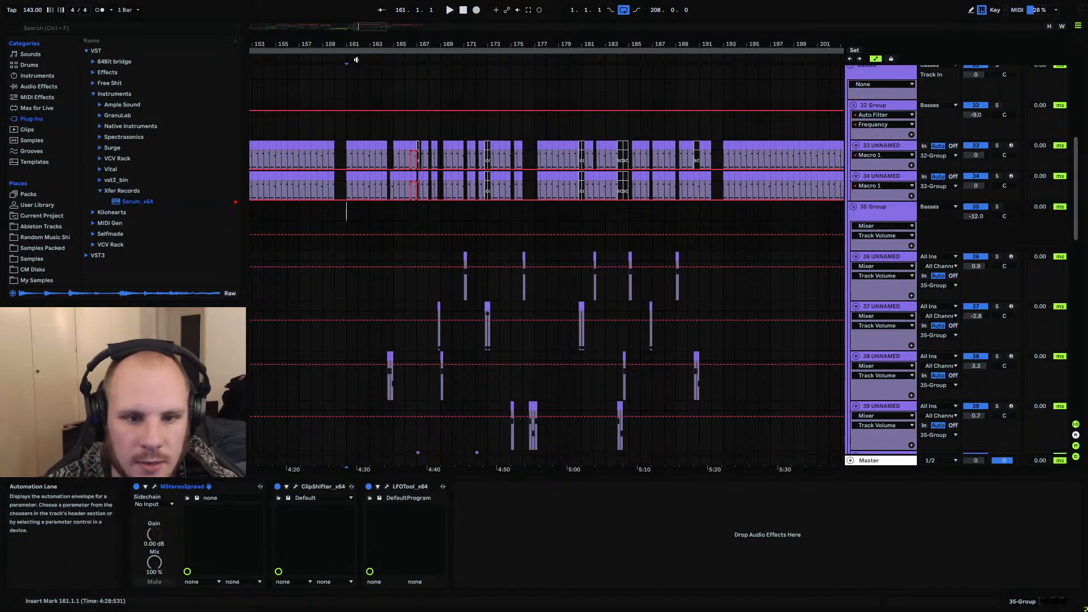
{"action": "left_click_drag", "start_coordinate": [355, 42], "coordinate": [355, 79]}
{"action": "scroll", "coordinate": [509, 286], "scroll_direction": "down", "scroll_amount": 2}
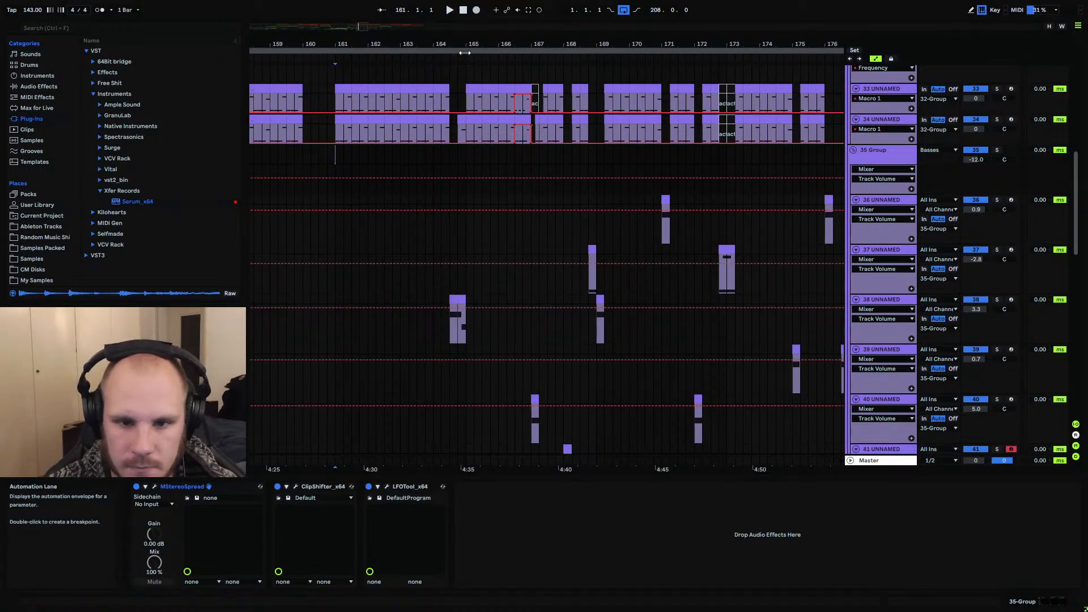
{"action": "left_click_drag", "start_coordinate": [456, 45], "coordinate": [416, 53]}
{"action": "left_click", "coordinate": [414, 296]}
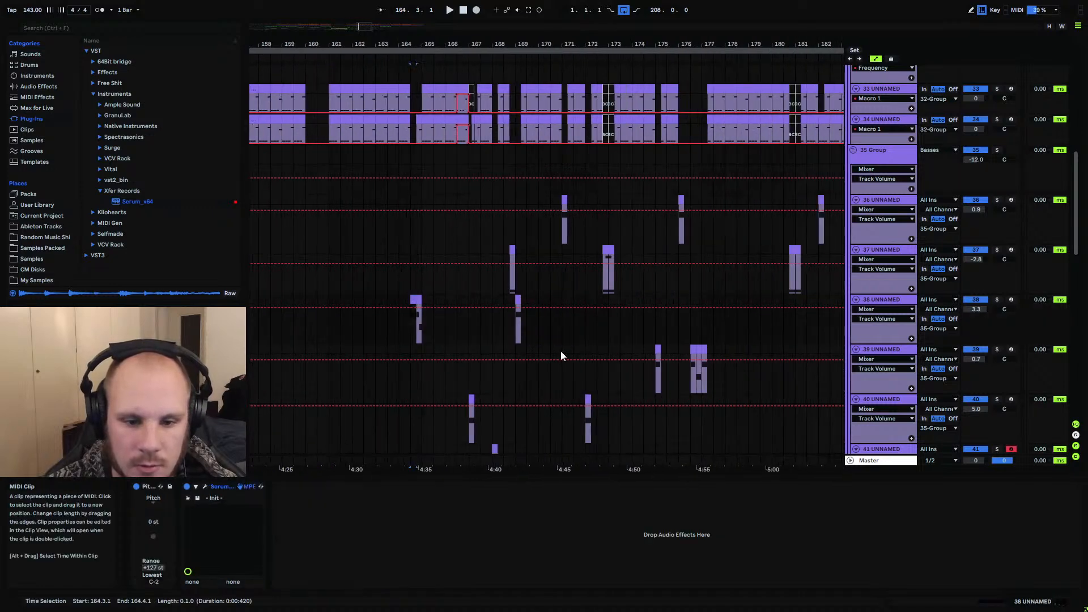
{"action": "left_click", "coordinate": [856, 299], "text": "alt"}
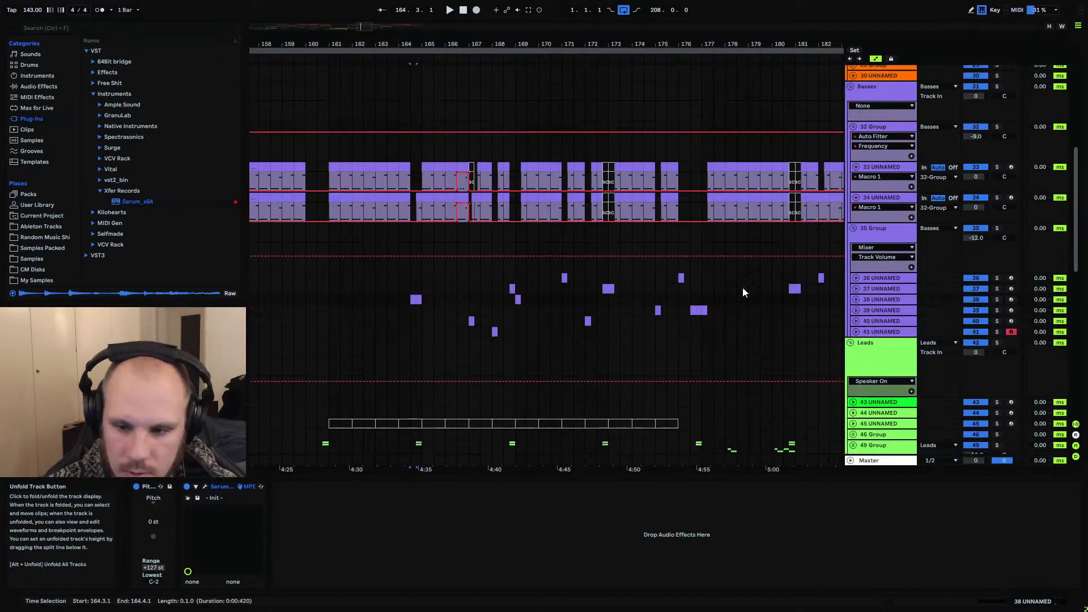
Solo the 35 Group and play it from 164.3.1
{"action": "left_click", "coordinate": [863, 256]}
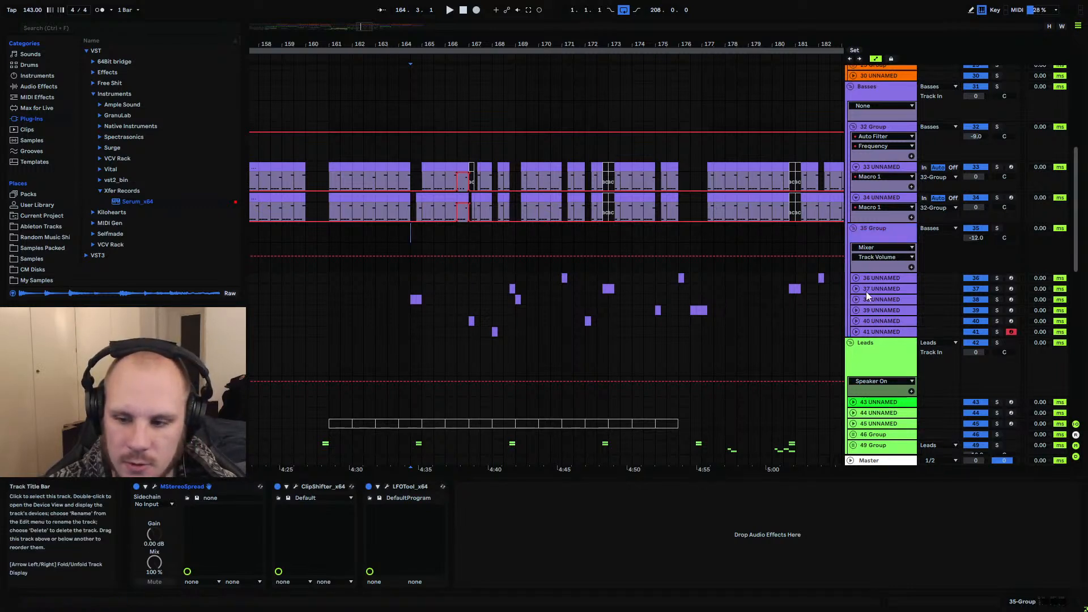
{"action": "left_click", "coordinate": [996, 228]}
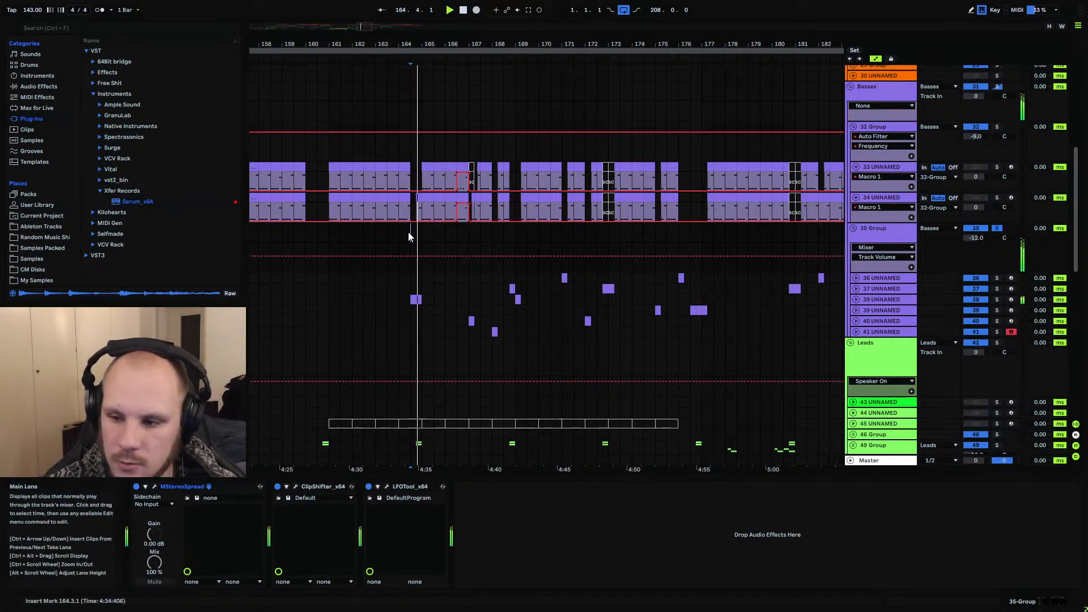
{"action": "left_click", "coordinate": [997, 229]}
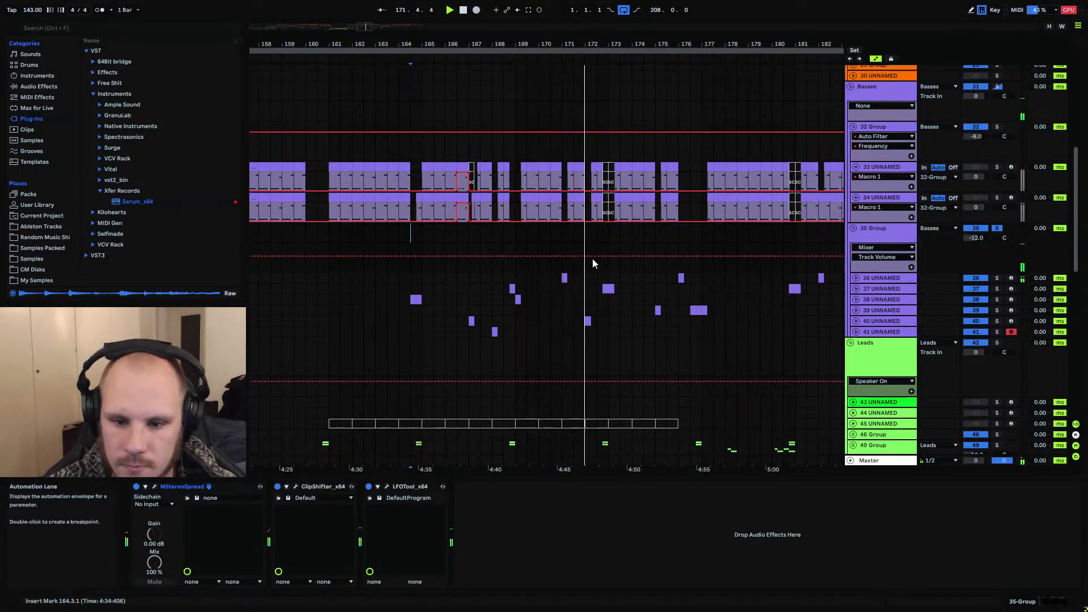
Add the MDynamicsMB plug-in from the MeldaProduction Dynamics folder to the 35 Group's effect chain
{"action": "double_click", "coordinate": [876, 241]}
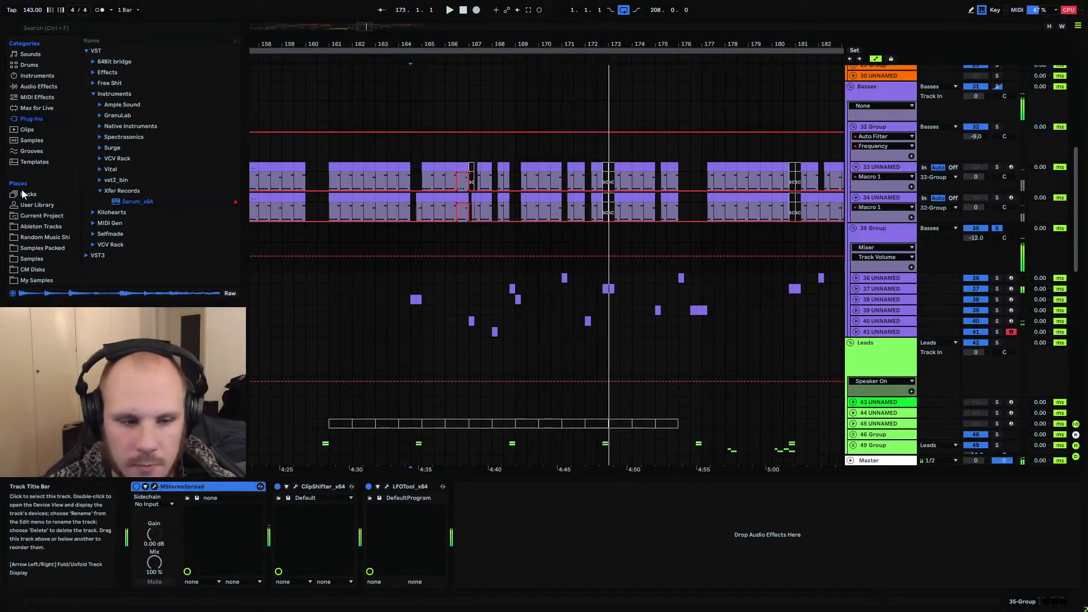
{"action": "left_click", "coordinate": [93, 72]}
{"action": "left_click", "coordinate": [102, 170]}
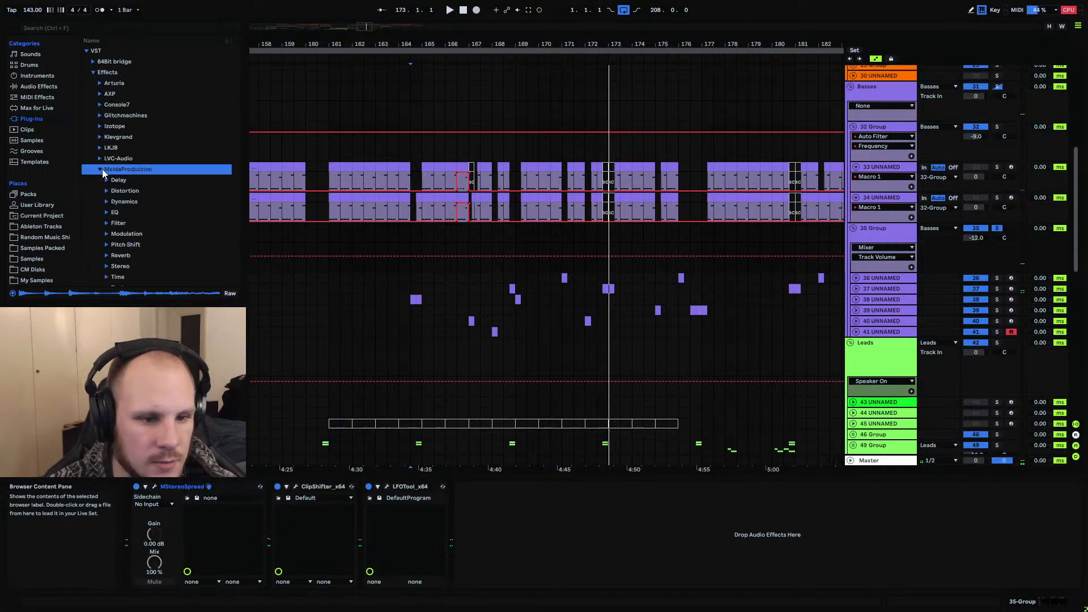
{"action": "left_click", "coordinate": [107, 202]}
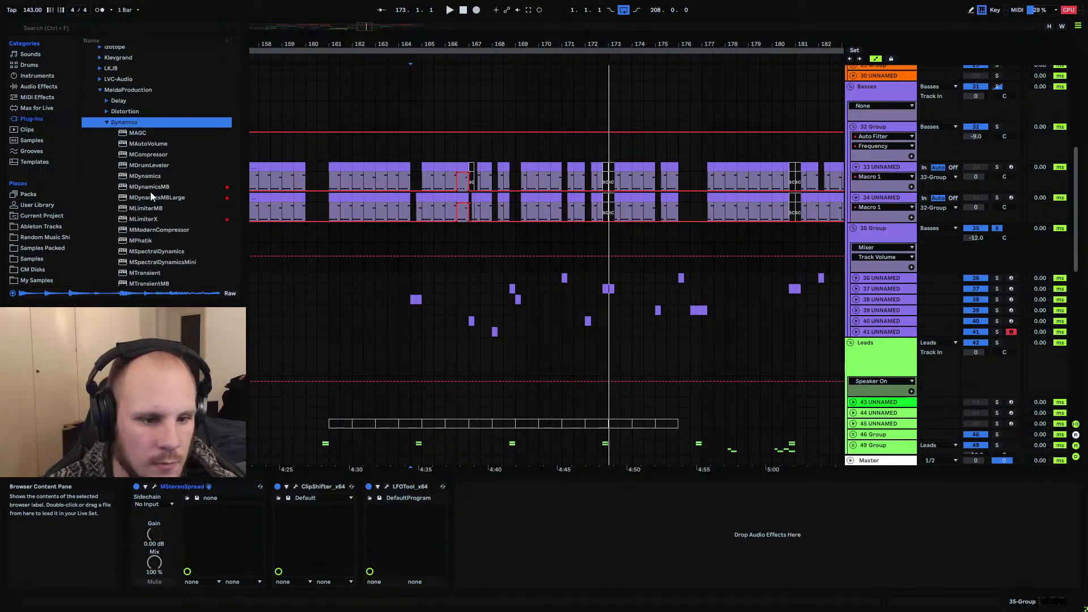
{"action": "left_click_drag", "start_coordinate": [150, 188], "coordinate": [153, 544]}
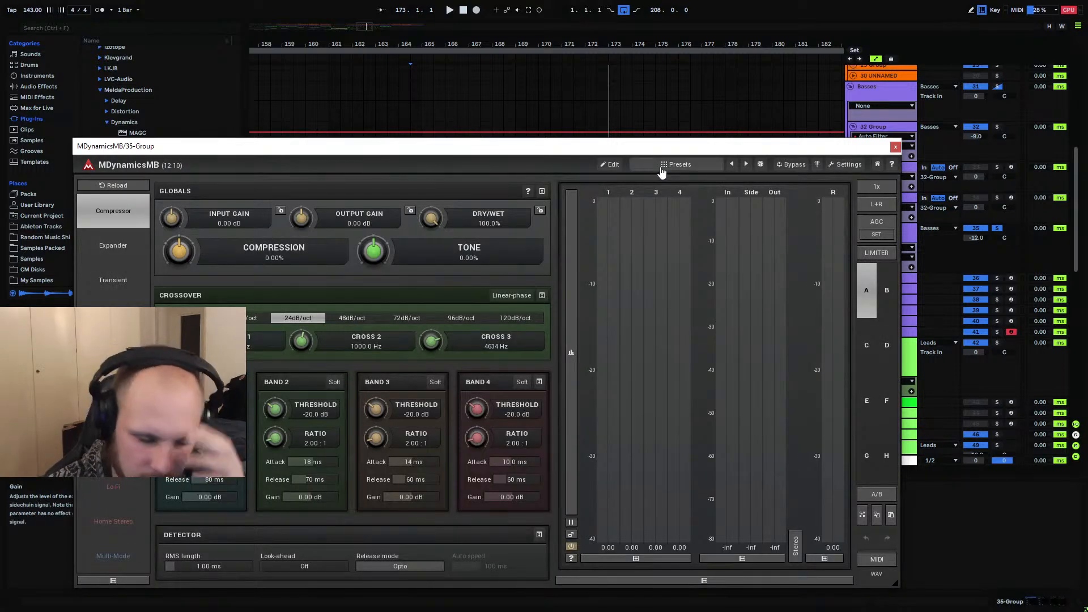
Load the Master - Dance preset in MDynamicsMB and lower the crossover between bands 1 and 2 to about 60 Hz
{"action": "left_click", "coordinate": [661, 170]}
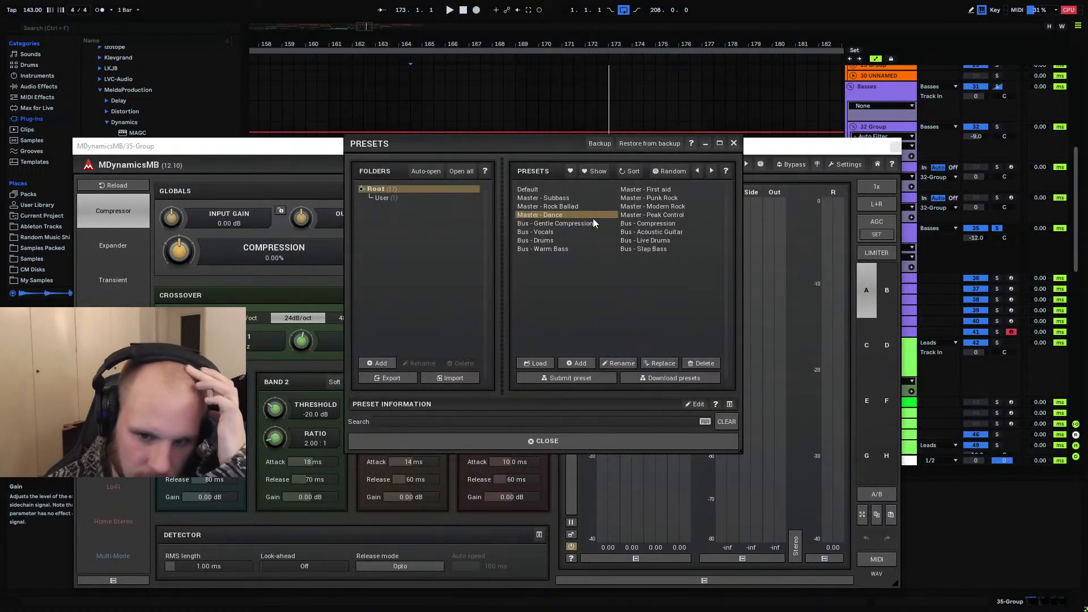
{"action": "double_click", "coordinate": [557, 218]}
{"action": "left_click", "coordinate": [734, 143]}
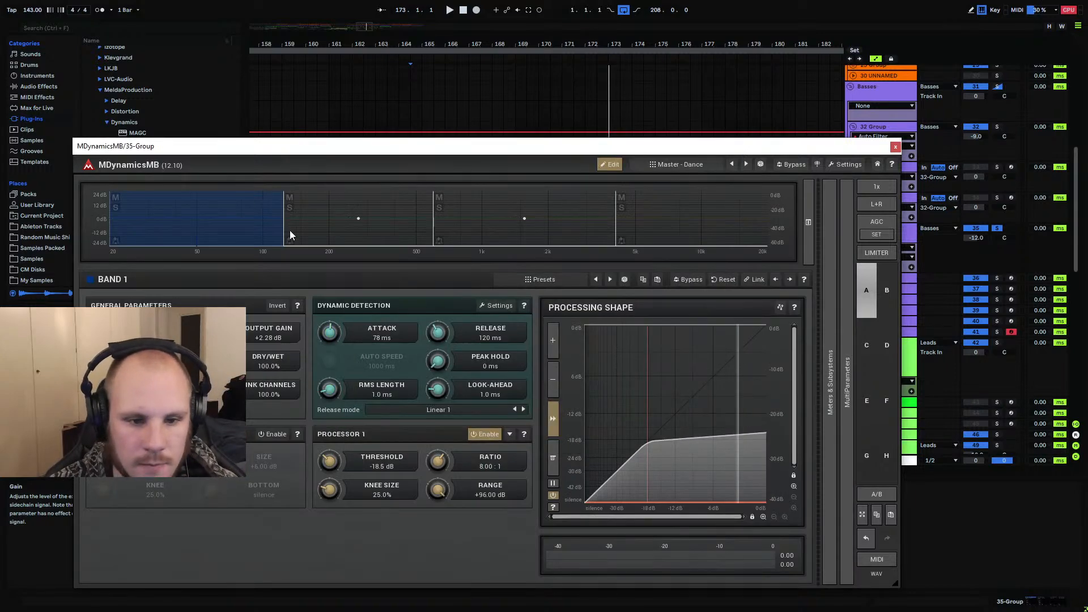
{"action": "left_click_drag", "start_coordinate": [272, 231], "coordinate": [220, 233]}
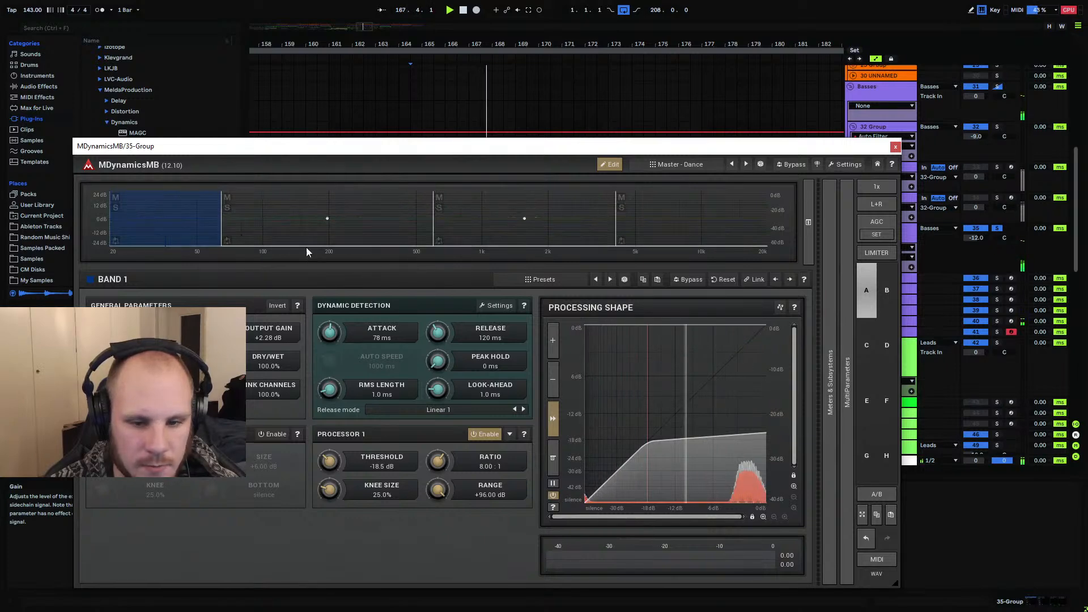
Set band 2 to a 3.17:1 ratio and +4.82 dB output gain, and raise band 3's output gain to +3.24 dB
{"action": "right_click", "coordinate": [376, 235]}
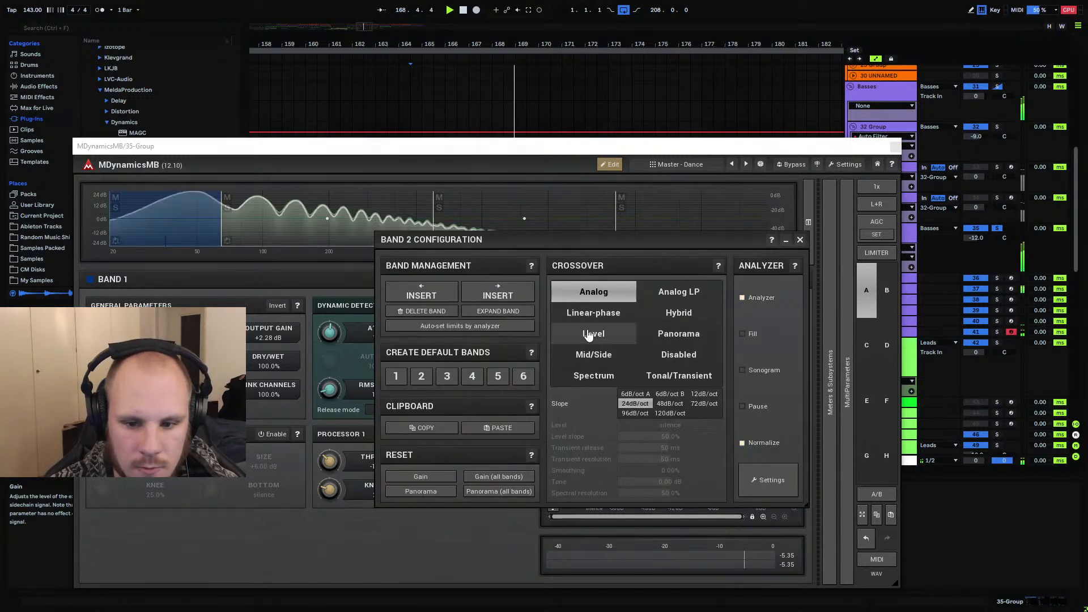
{"action": "left_click", "coordinate": [799, 240]}
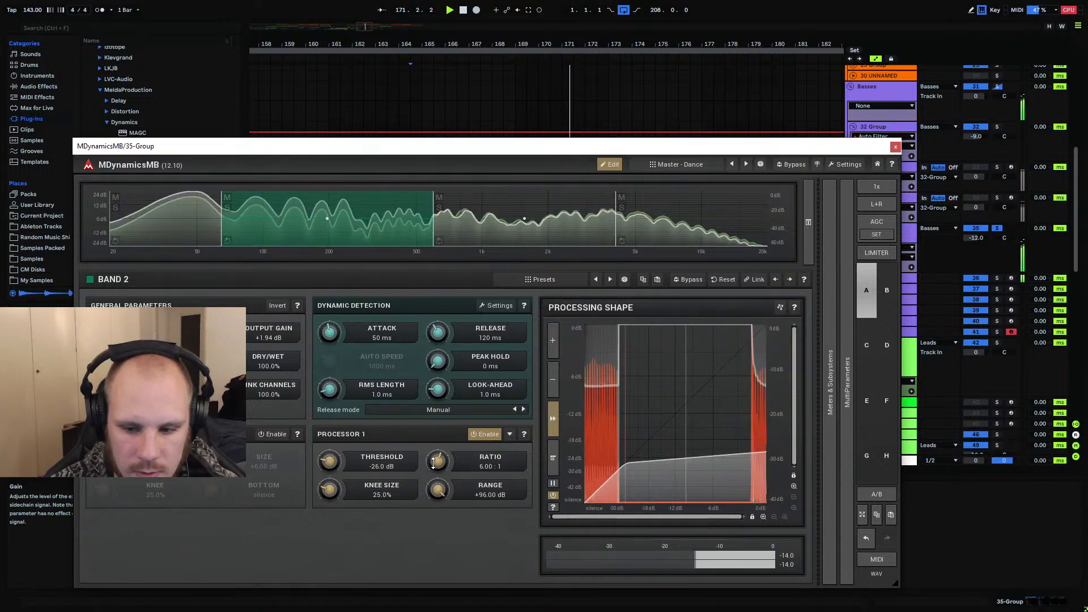
{"action": "left_click_drag", "start_coordinate": [434, 462], "coordinate": [433, 479]}
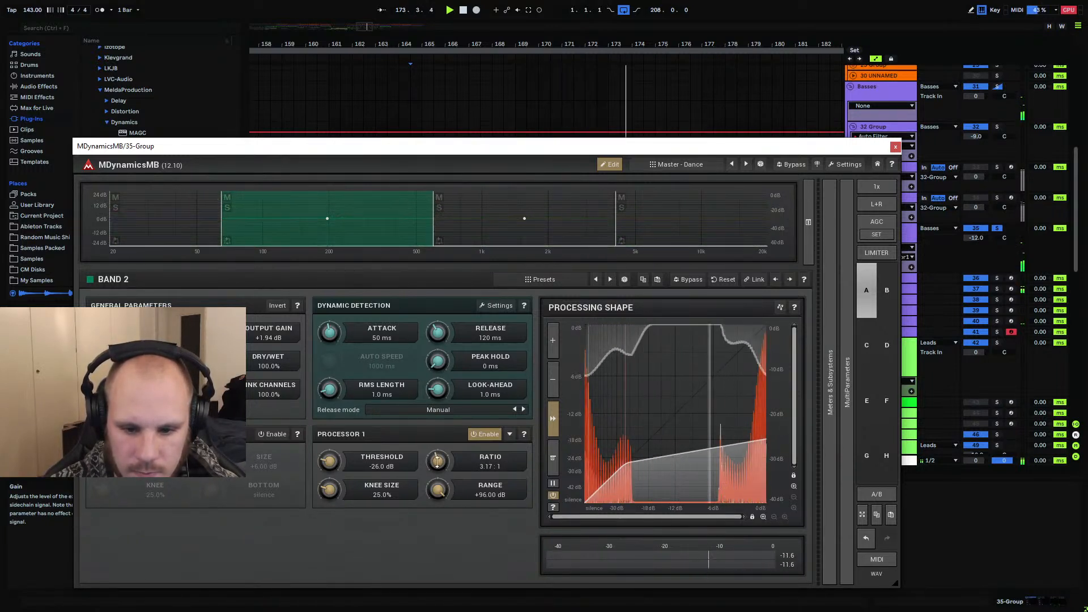
{"action": "left_click_drag", "start_coordinate": [259, 340], "coordinate": [259, 331]}
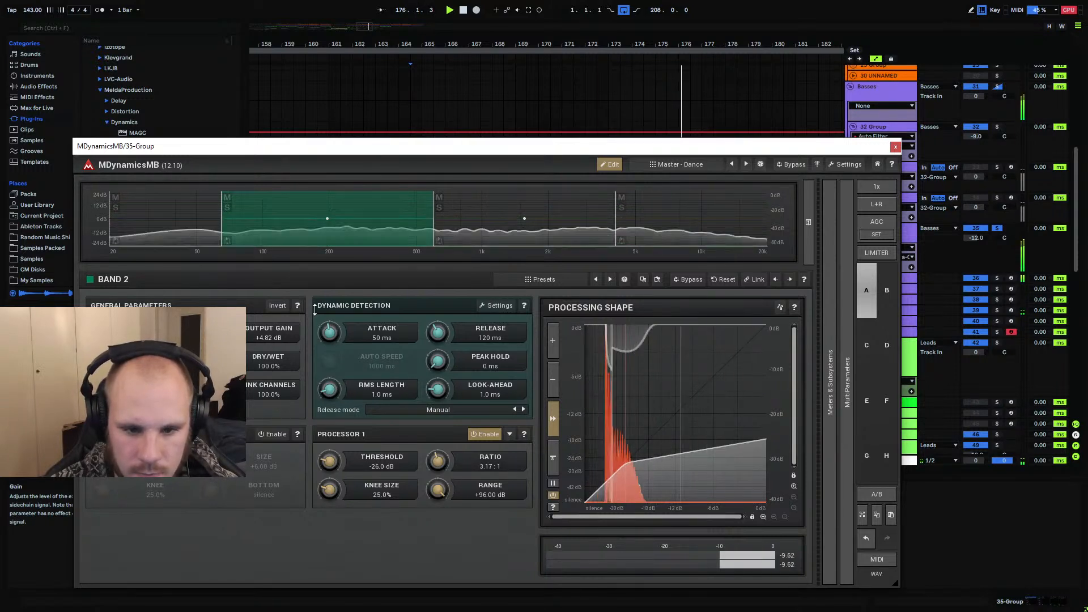
{"action": "left_click", "coordinate": [450, 235]}
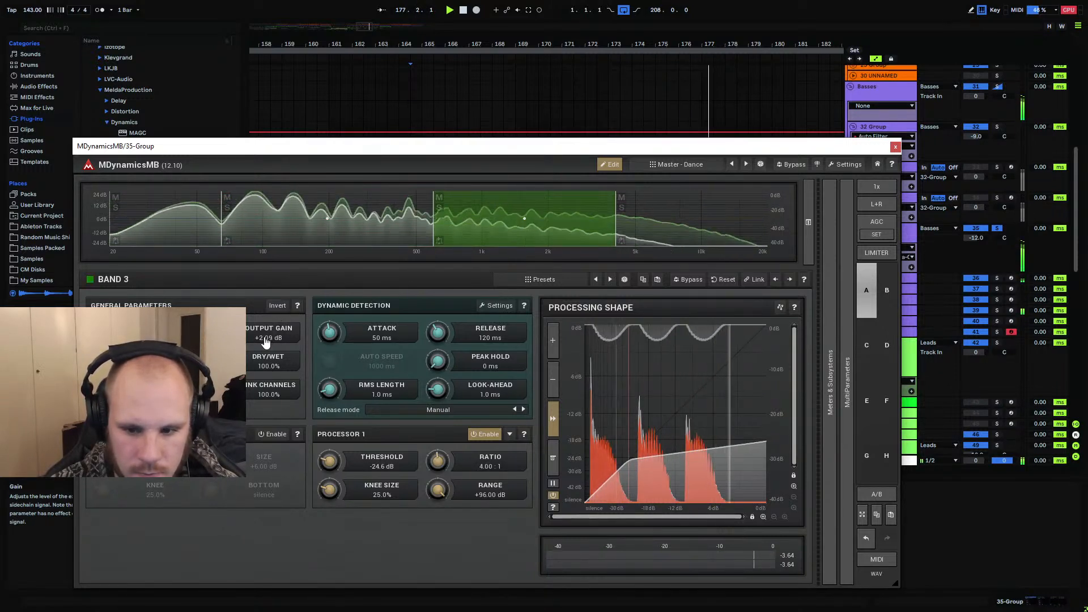
{"action": "left_click_drag", "start_coordinate": [265, 342], "coordinate": [265, 337]}
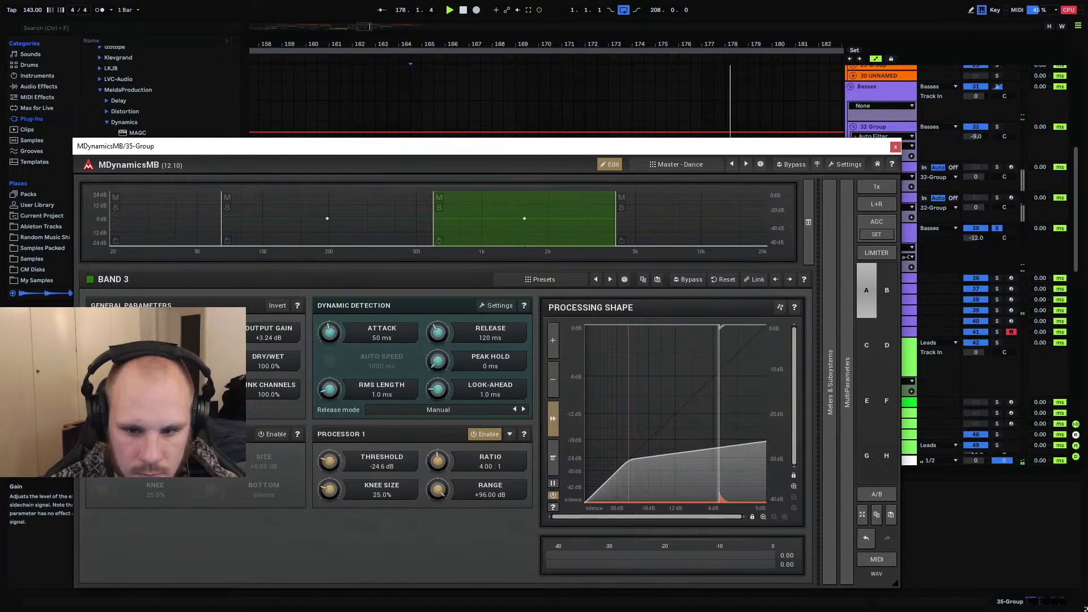
Set band 4's attack to 1.1 ms and its output gain to +2.74 dB, then close MDynamicsMB
{"action": "left_click", "coordinate": [678, 242]}
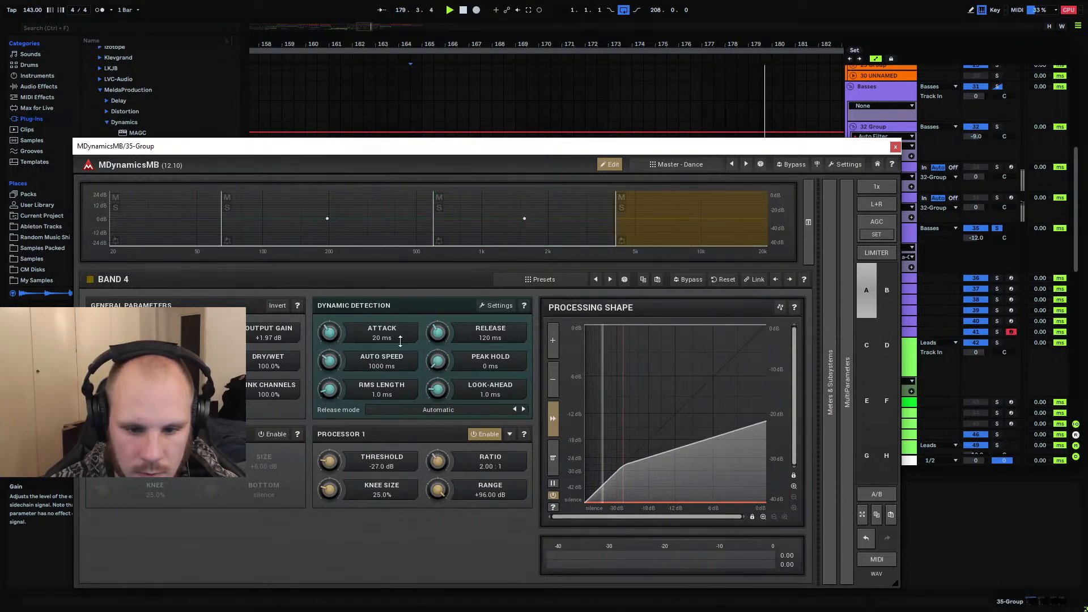
{"action": "key", "text": "space"}
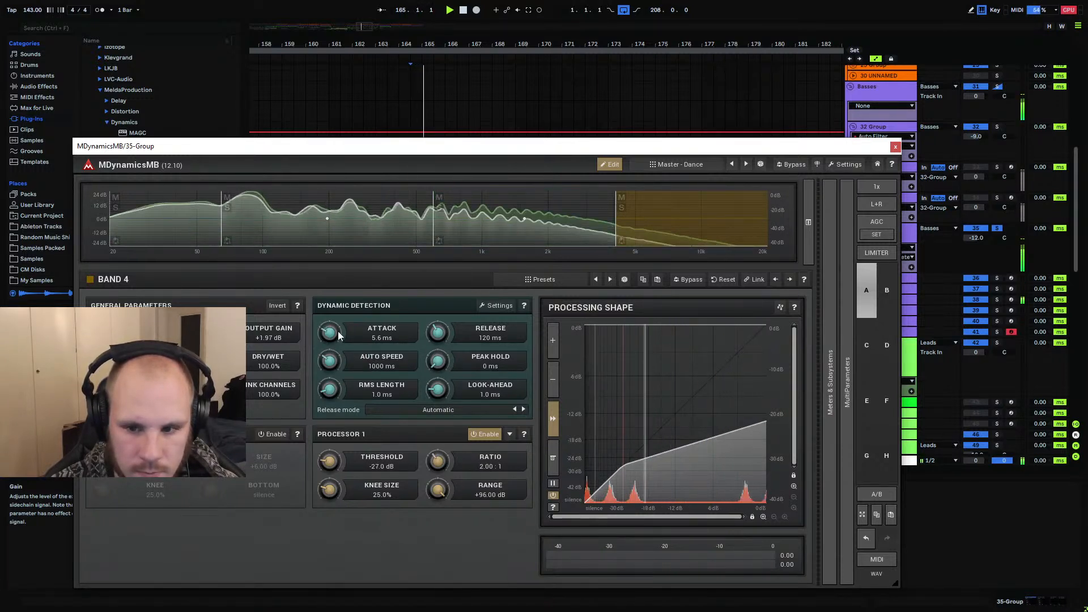
{"action": "left_click_drag", "start_coordinate": [338, 336], "coordinate": [338, 350]}
{"action": "key", "text": "space"}
{"action": "key", "text": "space"}
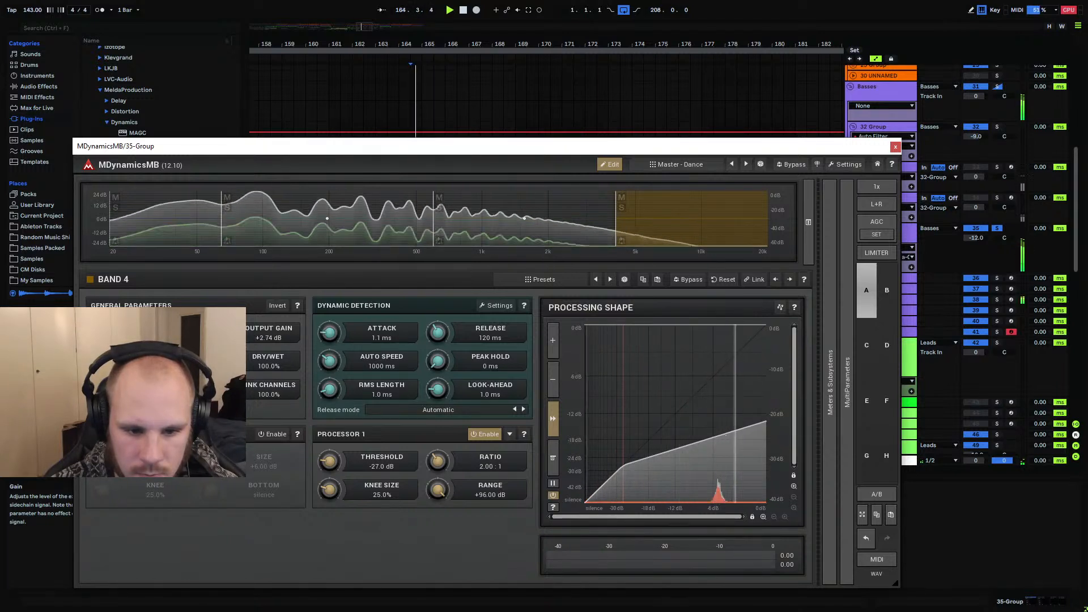
{"action": "left_click", "coordinate": [894, 148]}
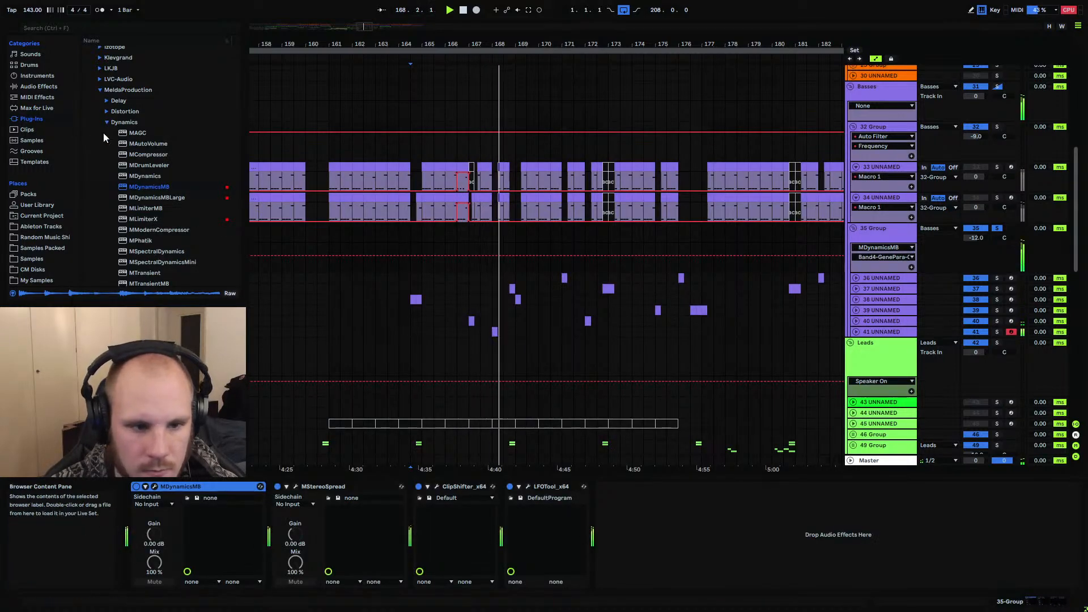
Add MStereoProcessor from the MeldaProduction Stereo folder to the 35 Group's chain, between MStereoSpread and ClipShifter
{"action": "left_click", "coordinate": [103, 91]}
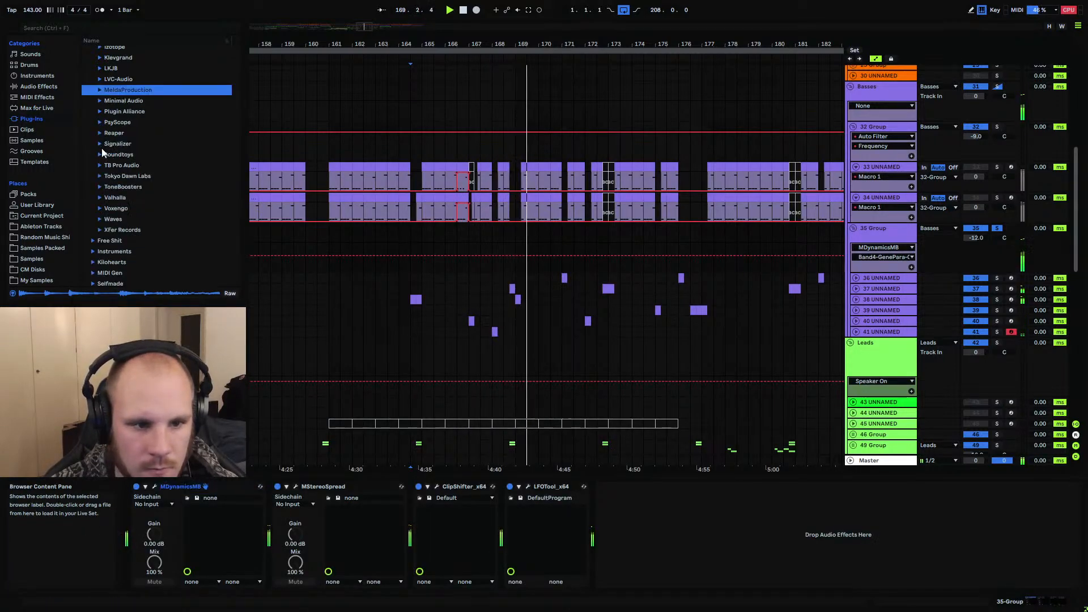
{"action": "left_click", "coordinate": [100, 91]}
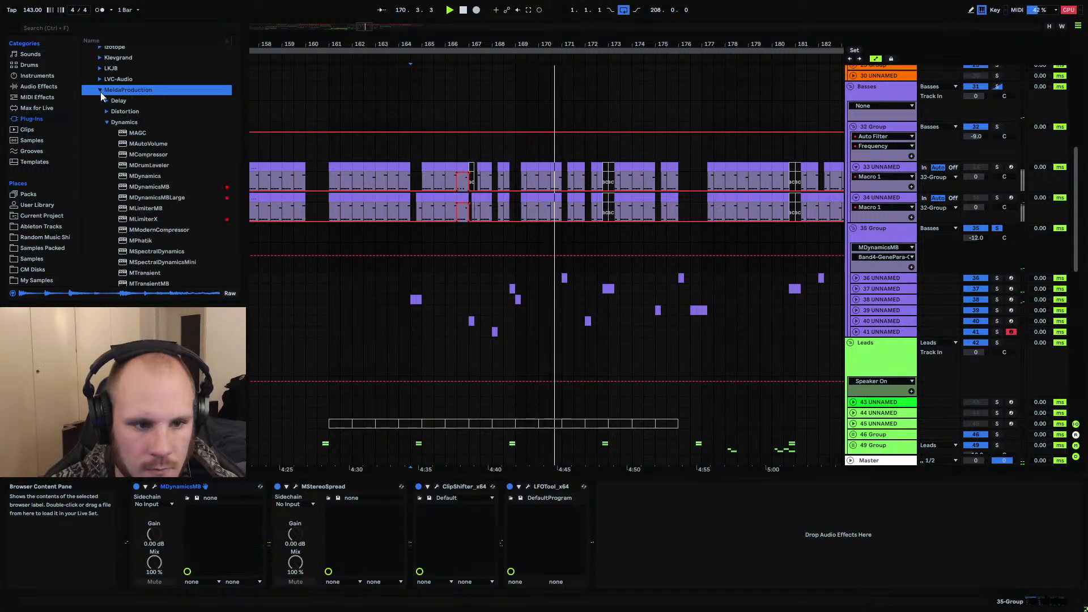
{"action": "left_click", "coordinate": [106, 122]}
{"action": "left_click", "coordinate": [107, 187]}
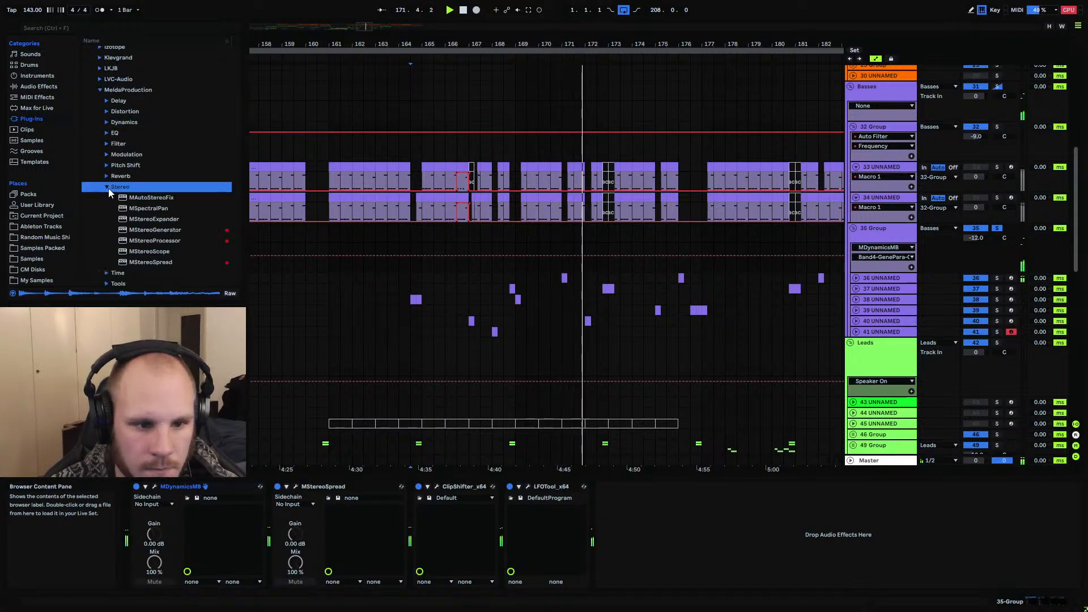
{"action": "left_click_drag", "start_coordinate": [163, 244], "coordinate": [300, 537]}
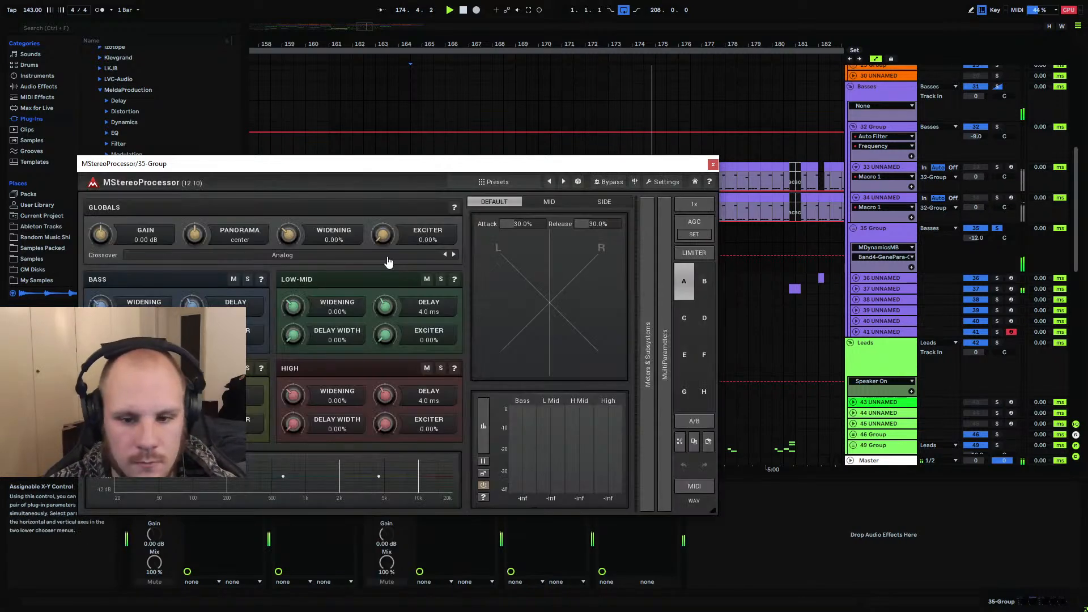
{"action": "left_click_drag", "start_coordinate": [426, 165], "coordinate": [459, 86]}
{"action": "left_click_drag", "start_coordinate": [381, 496], "coordinate": [479, 504]}
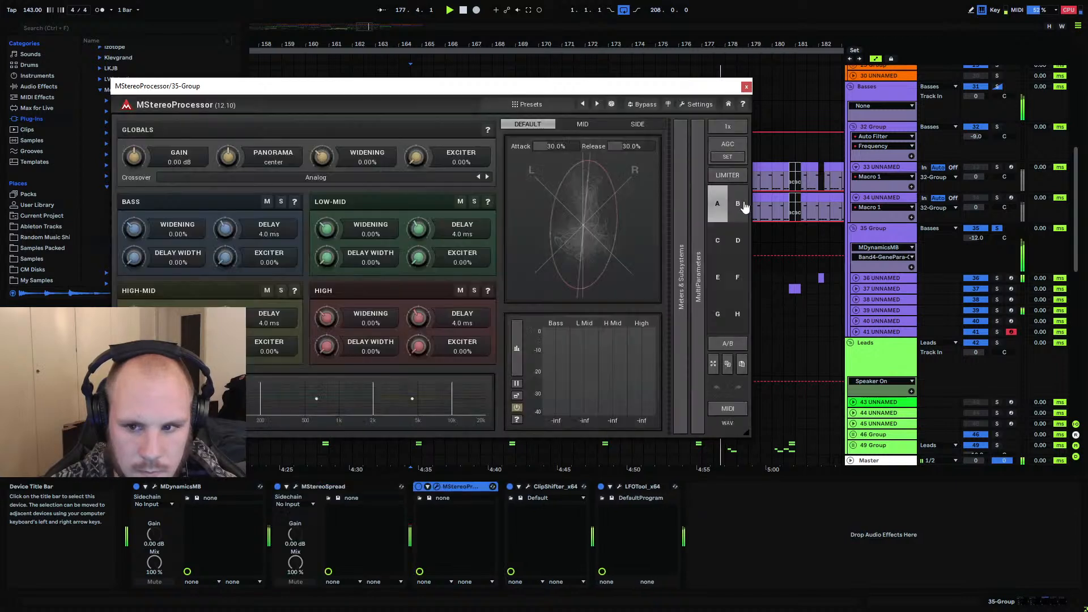
{"action": "left_click", "coordinate": [746, 87]}
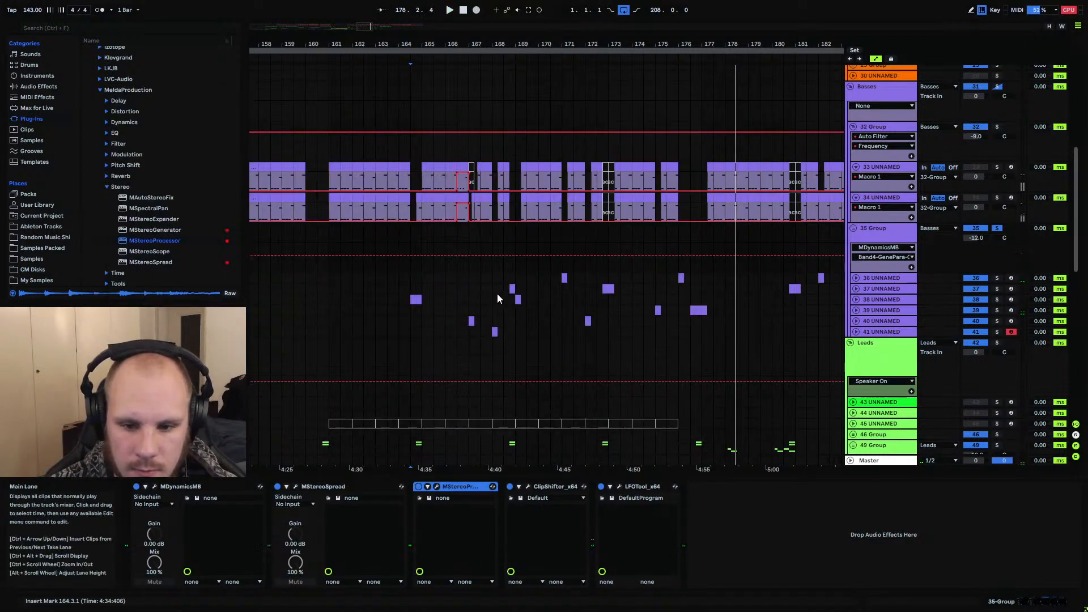
Select 166.3.1 to 177.3.1 across the 35 Group and its tracks, loop that range and play it
{"action": "left_click", "coordinate": [463, 232]}
{"action": "left_click_drag", "start_coordinate": [487, 242], "coordinate": [711, 335]}
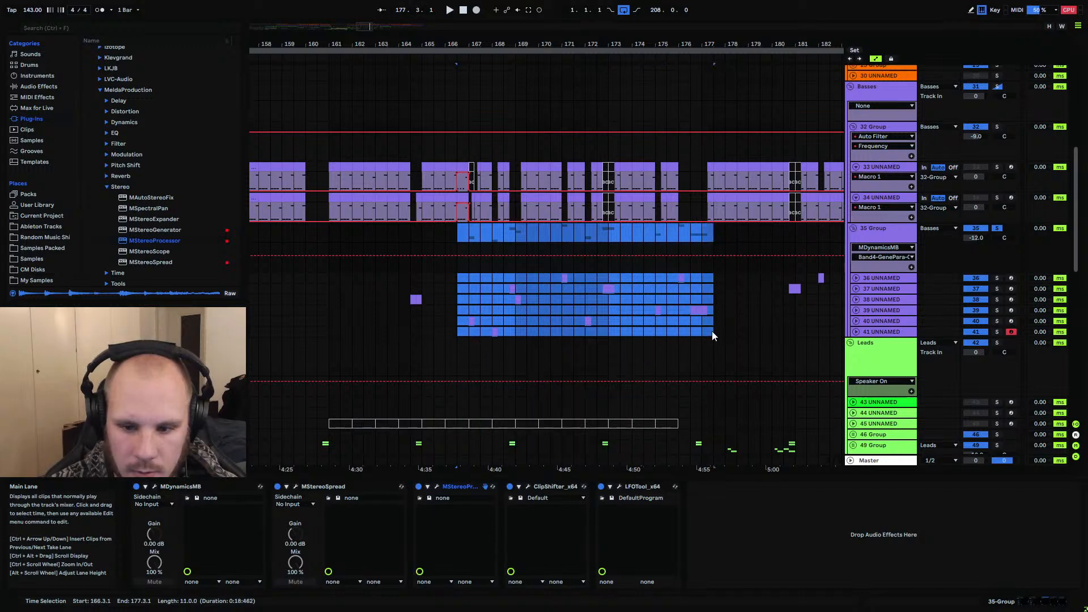
{"action": "key", "text": "ctrl+l"}
{"action": "key", "text": "space"}
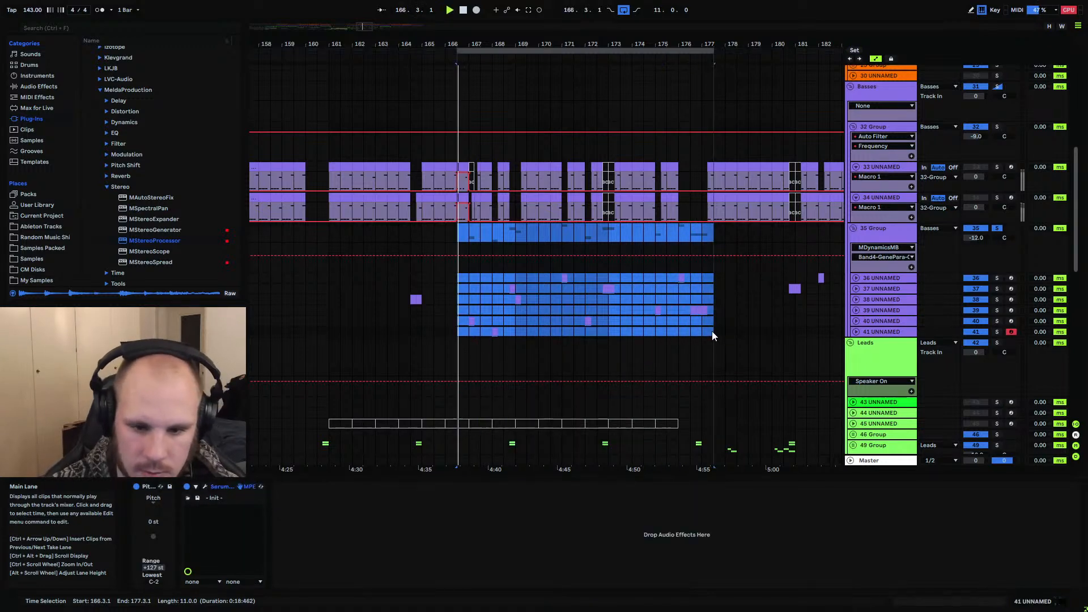
{"action": "left_click", "coordinate": [205, 486]}
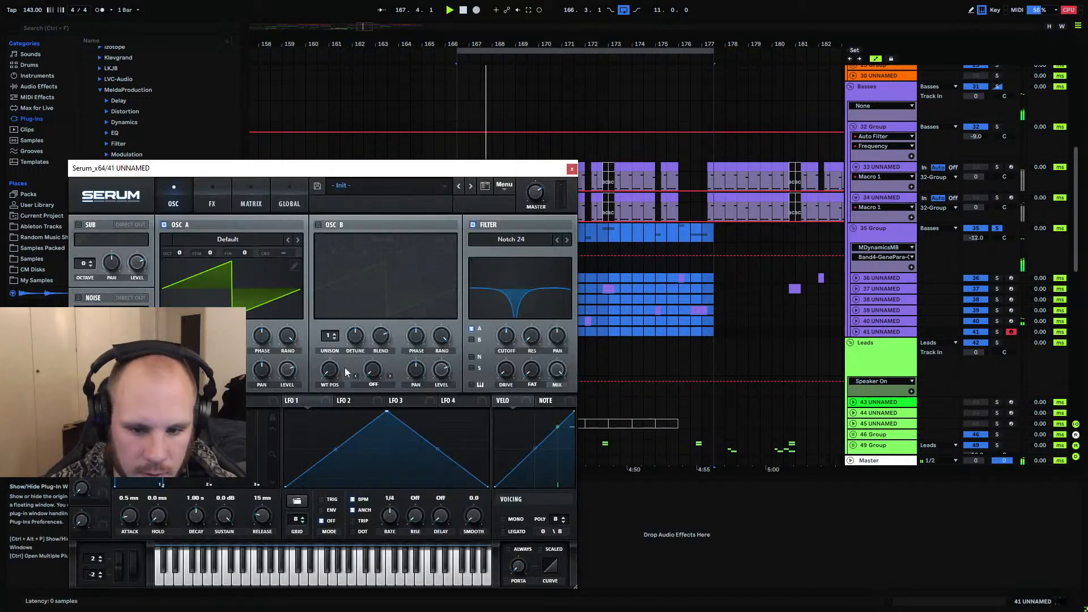
{"action": "left_click", "coordinate": [571, 169]}
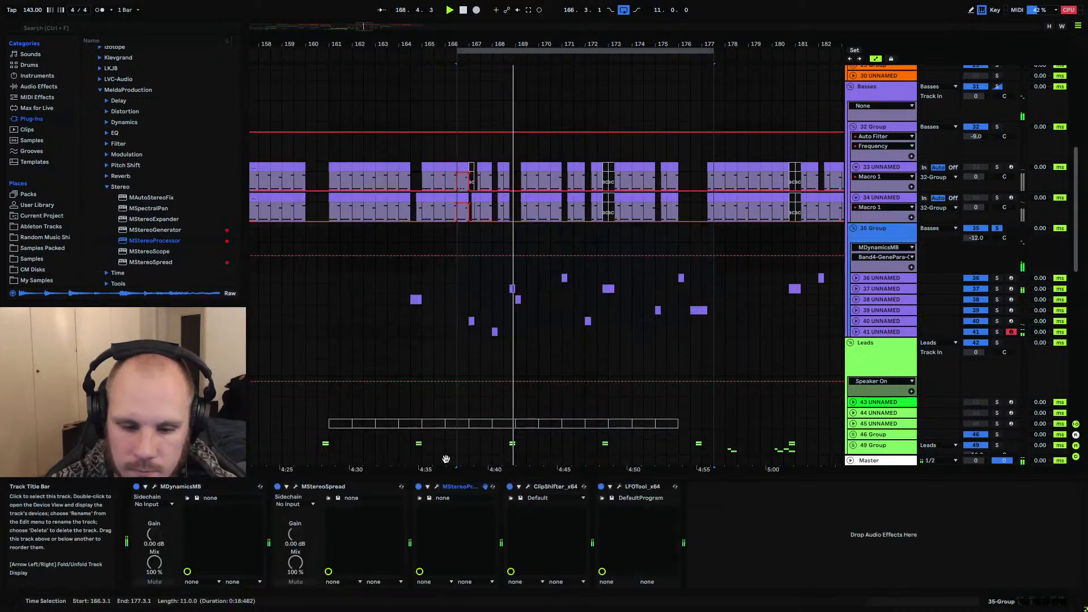
In MStereoProcessor, make the bass band mono with a lower crossover, and set widening to 16.8% for low-mid and 25.2% globally
{"action": "left_click", "coordinate": [436, 486]}
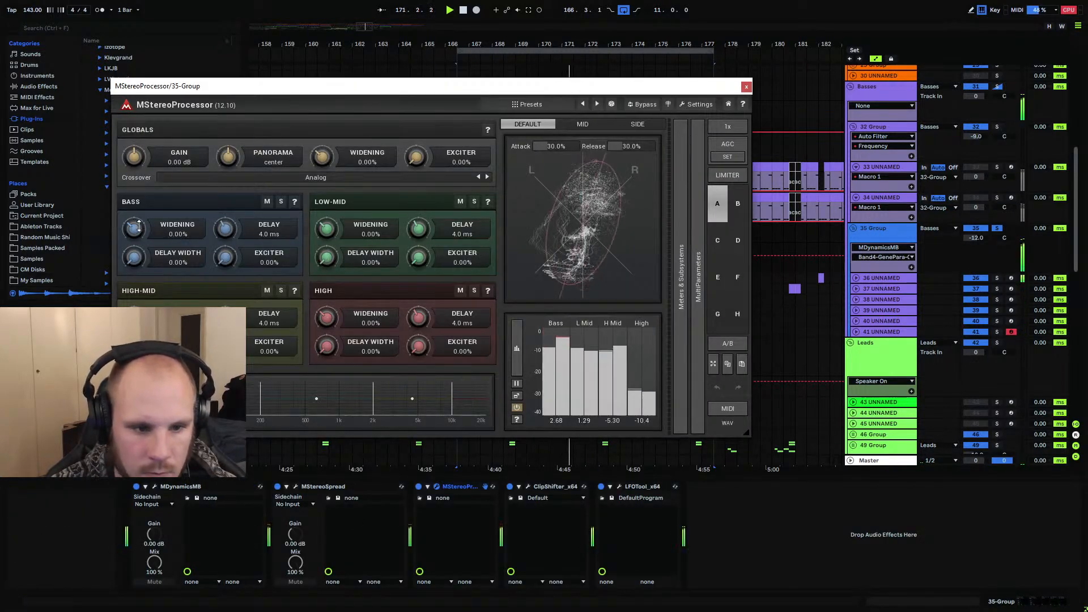
{"action": "left_click_drag", "start_coordinate": [183, 235], "coordinate": [170, 251]}
{"action": "left_click_drag", "start_coordinate": [260, 399], "coordinate": [220, 398]}
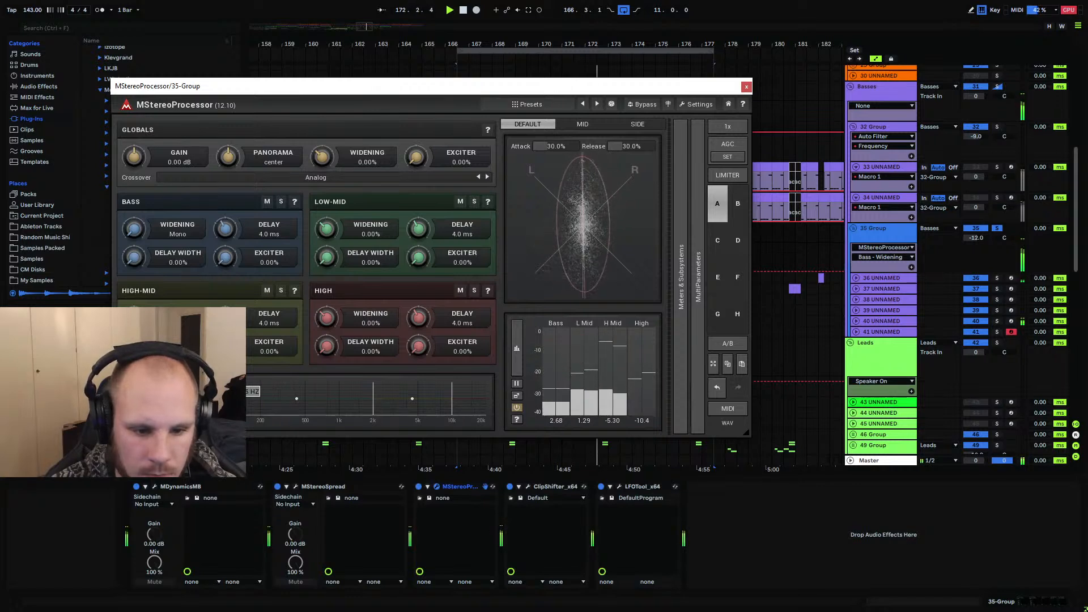
{"action": "left_click_drag", "start_coordinate": [327, 229], "coordinate": [327, 217]}
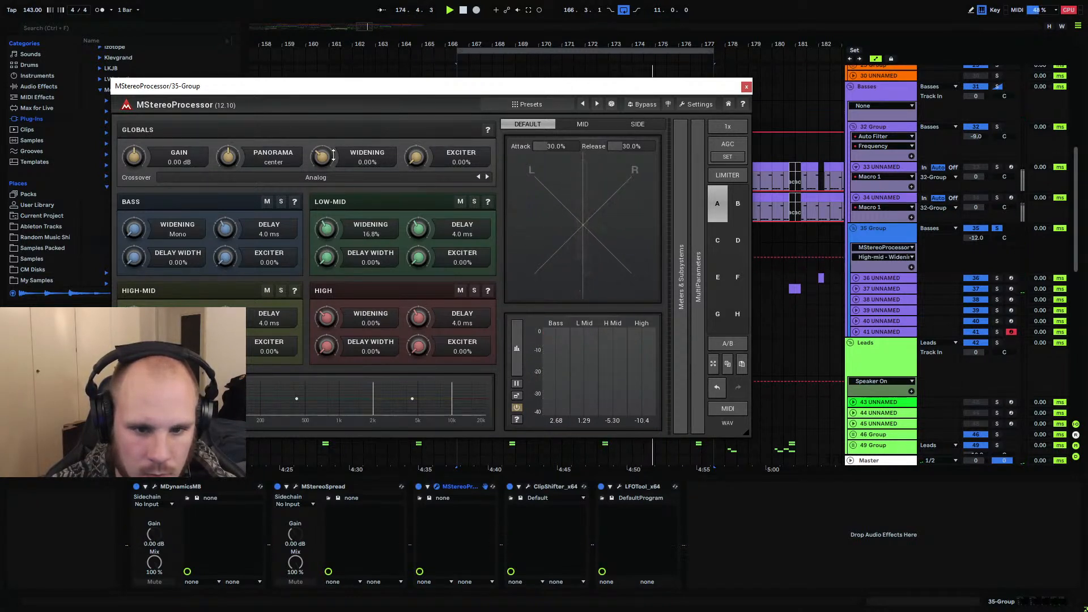
{"action": "left_click_drag", "start_coordinate": [324, 157], "coordinate": [324, 140]}
Set the MStereoProcessor exciters to 24.4% for high, 29.2% for high-mid, 16.8% for low-mid and 30.8% globally
{"action": "left_click_drag", "start_coordinate": [420, 345], "coordinate": [420, 329]}
{"action": "left_click_drag", "start_coordinate": [226, 345], "coordinate": [226, 327]}
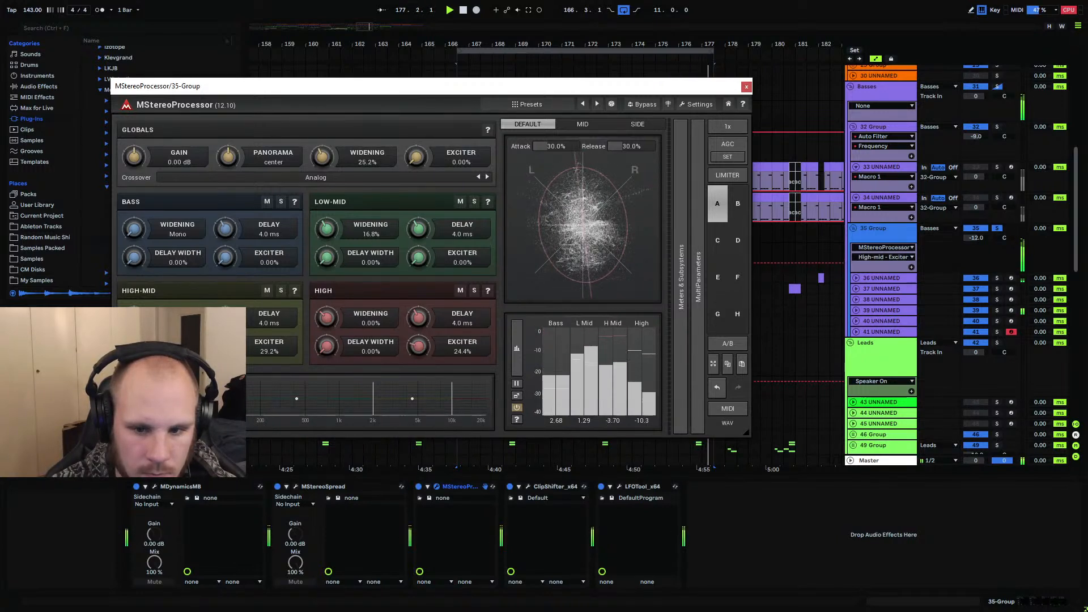
{"action": "left_click_drag", "start_coordinate": [420, 256], "coordinate": [420, 246]}
{"action": "left_click_drag", "start_coordinate": [418, 157], "coordinate": [418, 137]}
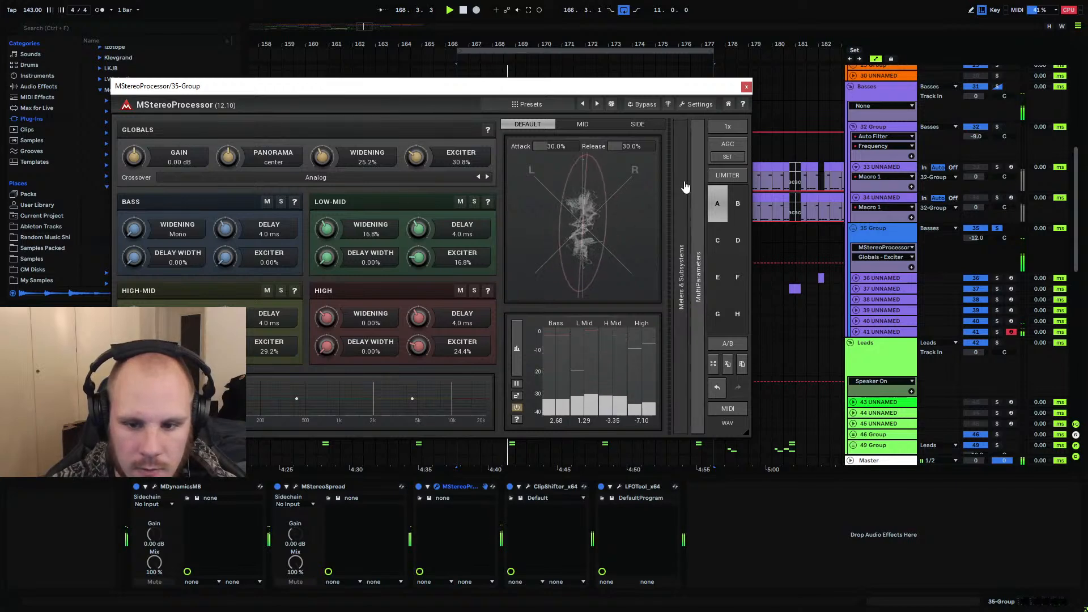
{"action": "left_click", "coordinate": [746, 88]}
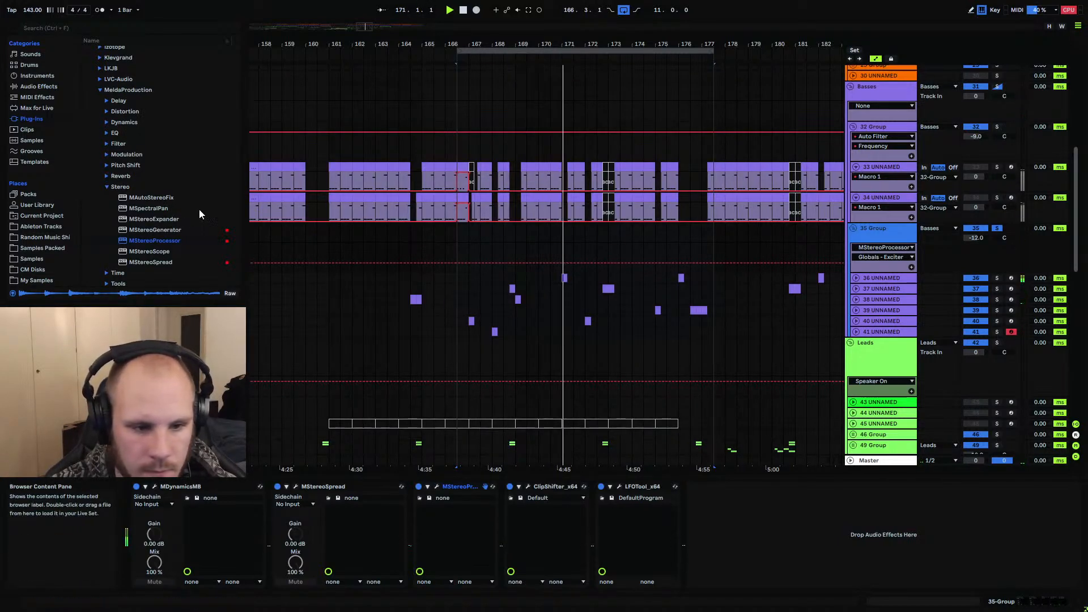
Unsolo the 35 Group and play it with the full mix, extending the loop start back to 161.1.1
{"action": "left_click", "coordinate": [106, 188]}
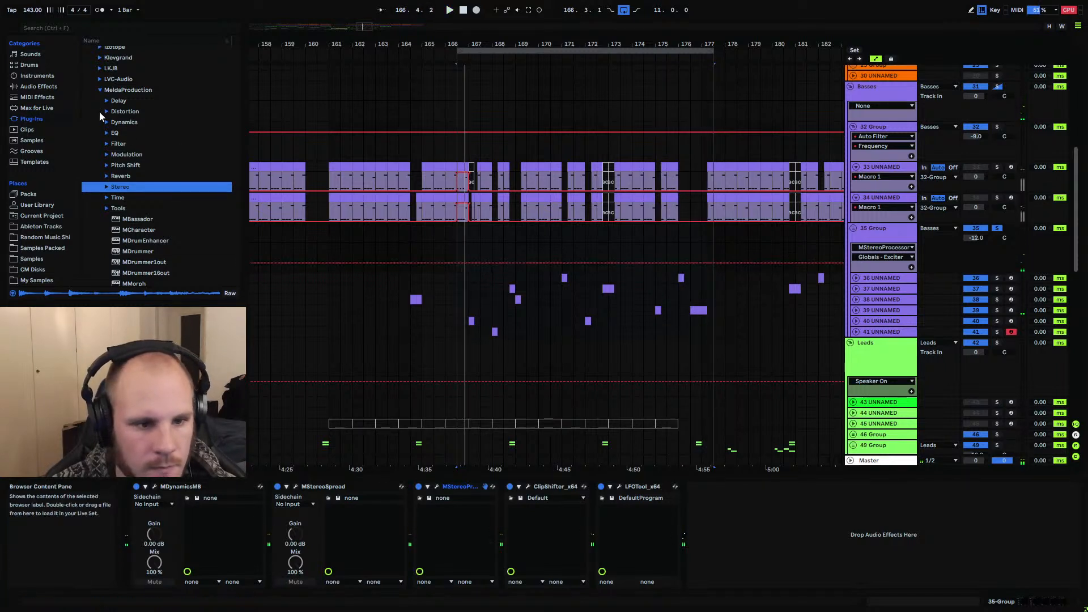
{"action": "left_click", "coordinate": [997, 228]}
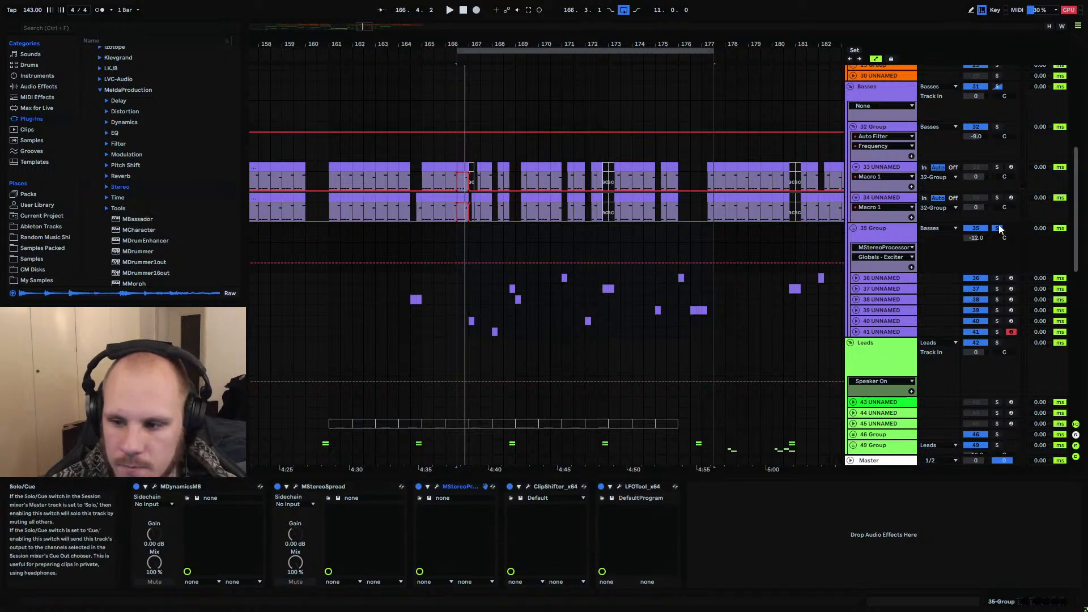
{"action": "left_click", "coordinate": [458, 227]}
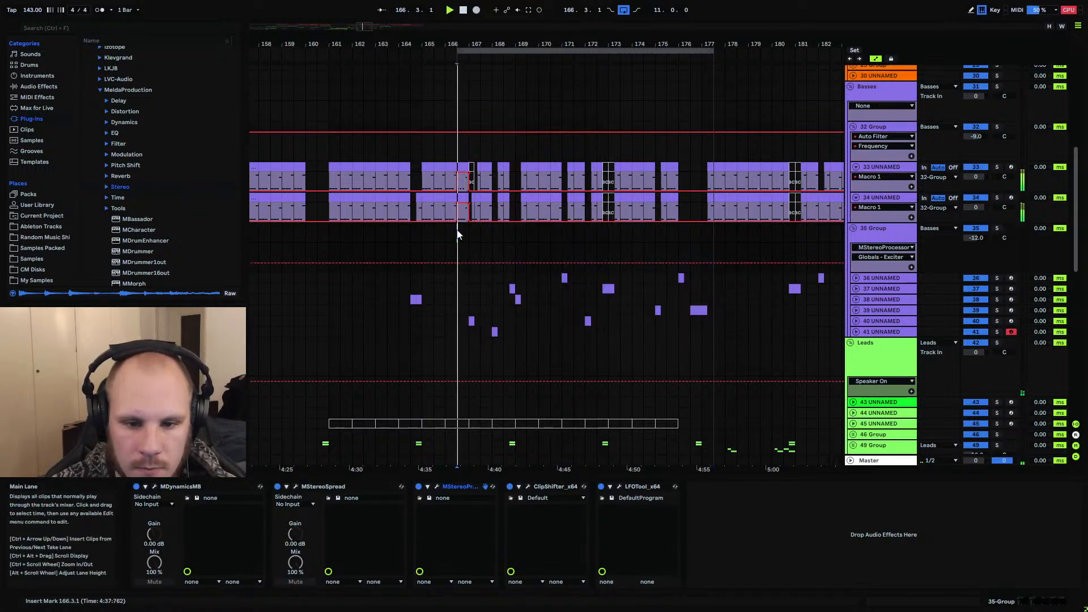
{"action": "left_click_drag", "start_coordinate": [458, 52], "coordinate": [329, 52]}
{"action": "left_click", "coordinate": [975, 237]}
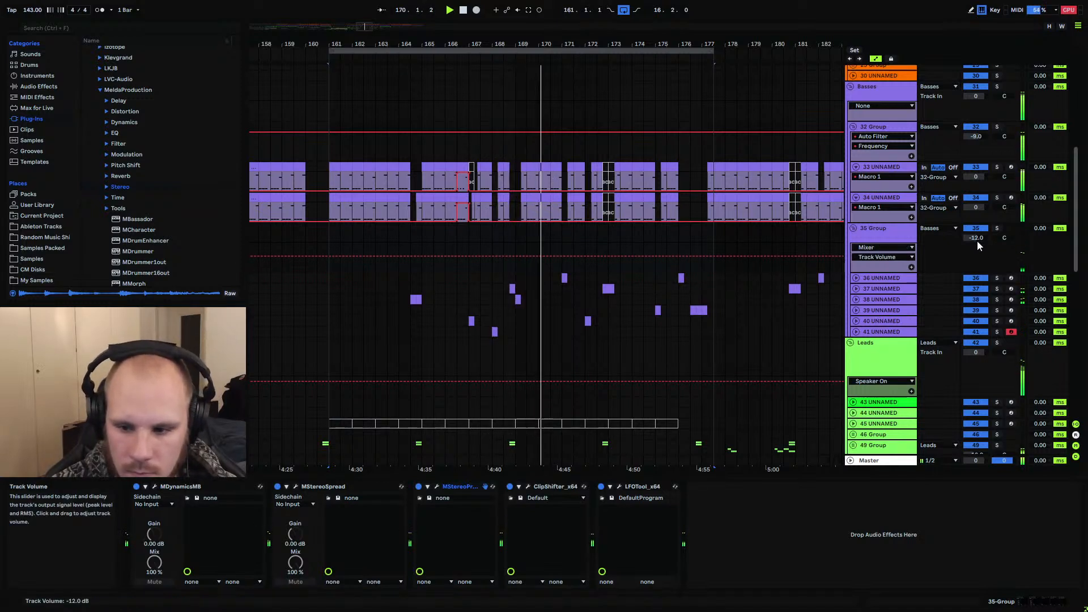
Unfold track 40 and set its volume to 2.0 dB
{"action": "left_click", "coordinate": [855, 320]}
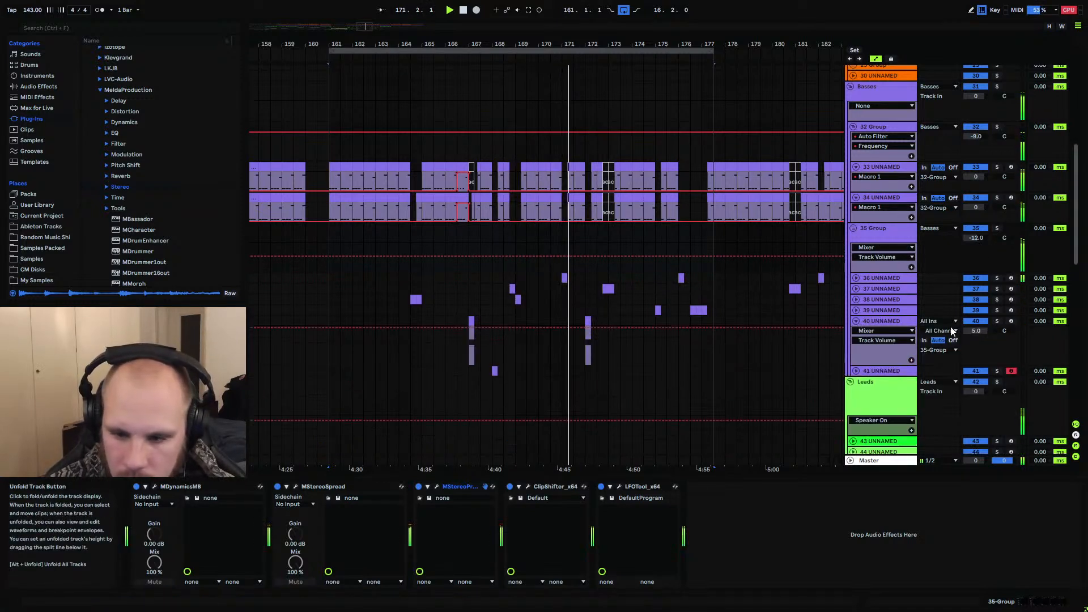
{"action": "key", "text": "Down"}
{"action": "key", "text": "Down"}
{"action": "key", "text": "Down"}
{"action": "key", "text": "Down"}
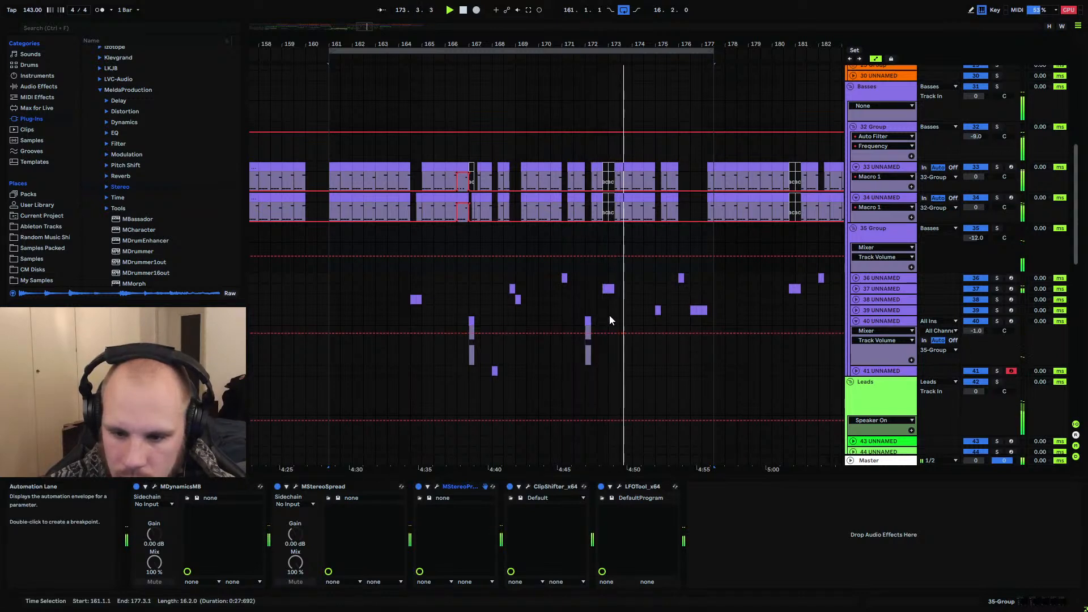
{"action": "key", "text": "Up"}
{"action": "key", "text": "Up"}
{"action": "key", "text": "Up"}
{"action": "key", "text": "Up"}
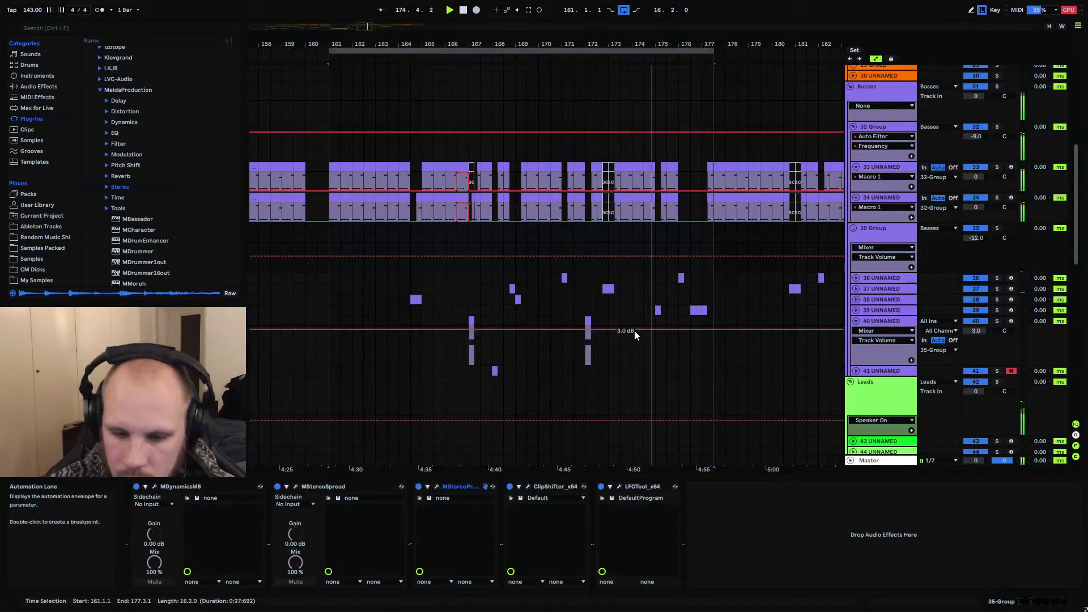
Audition the one-shot clips at 172.1.1 on track 40 and at 168.1.1 on track 41 in the mix
{"action": "left_click", "coordinate": [587, 321]}
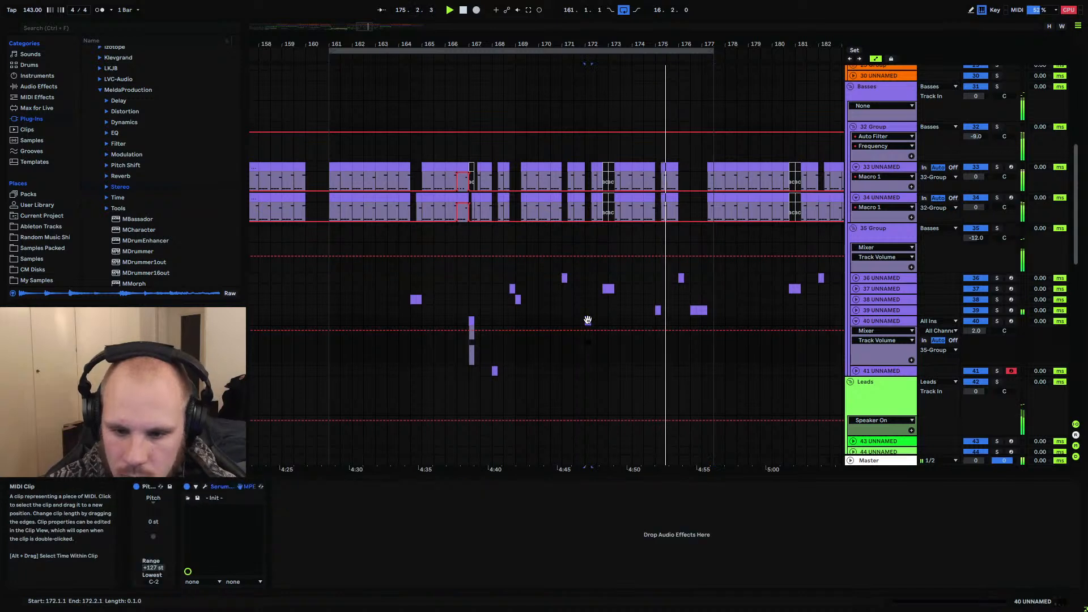
{"action": "left_click", "coordinate": [492, 368]}
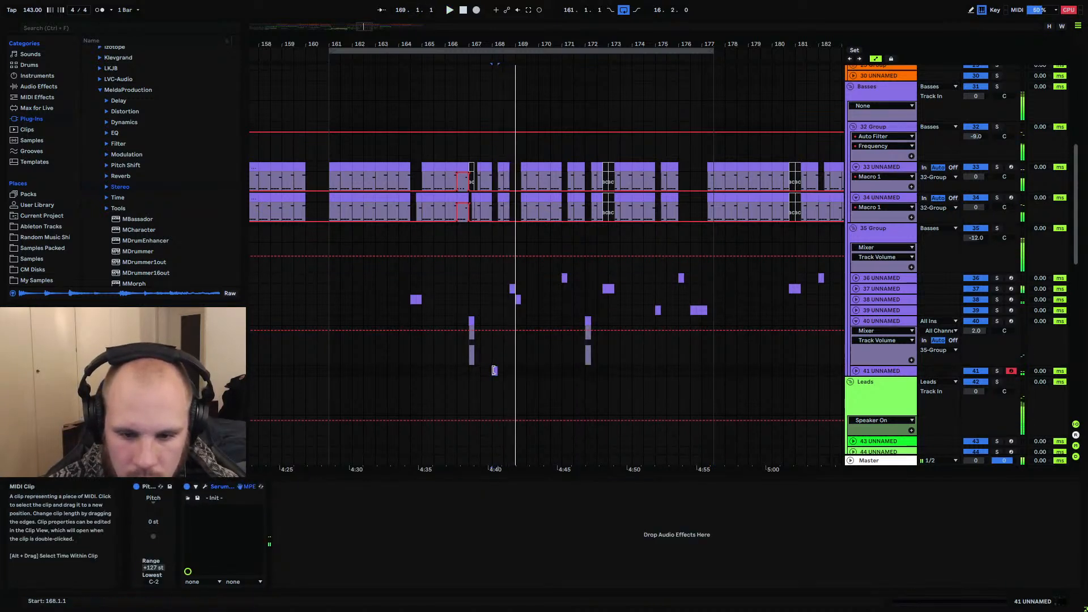
Solo track 41 and audition its one-shot clip at 168.1.1
{"action": "left_click", "coordinate": [494, 370]}
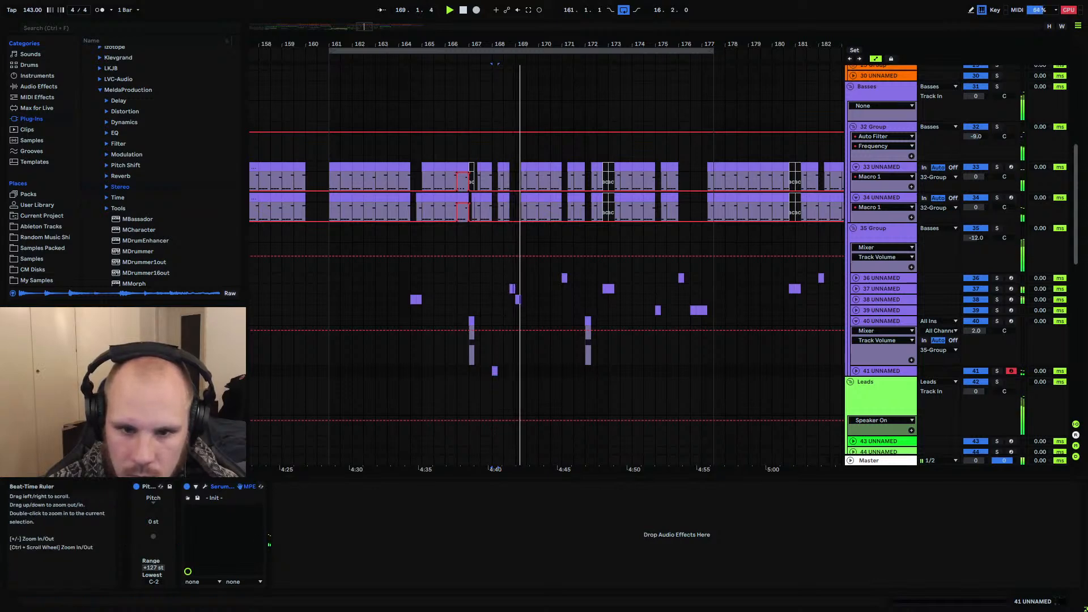
{"action": "left_click_drag", "start_coordinate": [505, 44], "coordinate": [505, 102]}
{"action": "key", "text": "space"}
{"action": "key", "text": "space"}
{"action": "left_click", "coordinate": [998, 372]}
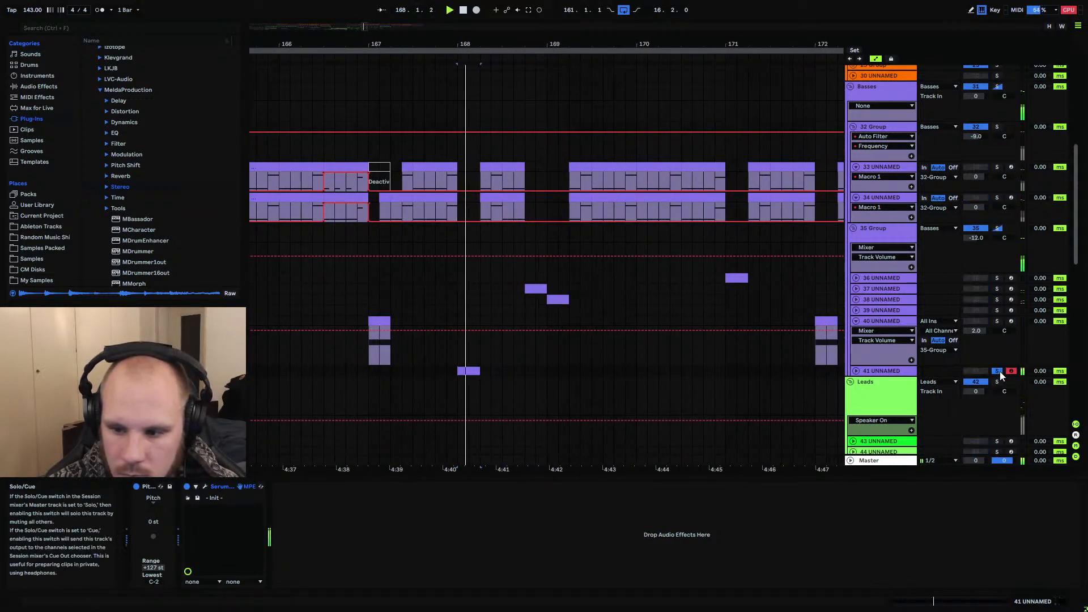
Adjust the Phase of LFOTool on the 35 Group while checking the volume curve against track 41's soloed one-shot
{"action": "left_click", "coordinate": [875, 233]}
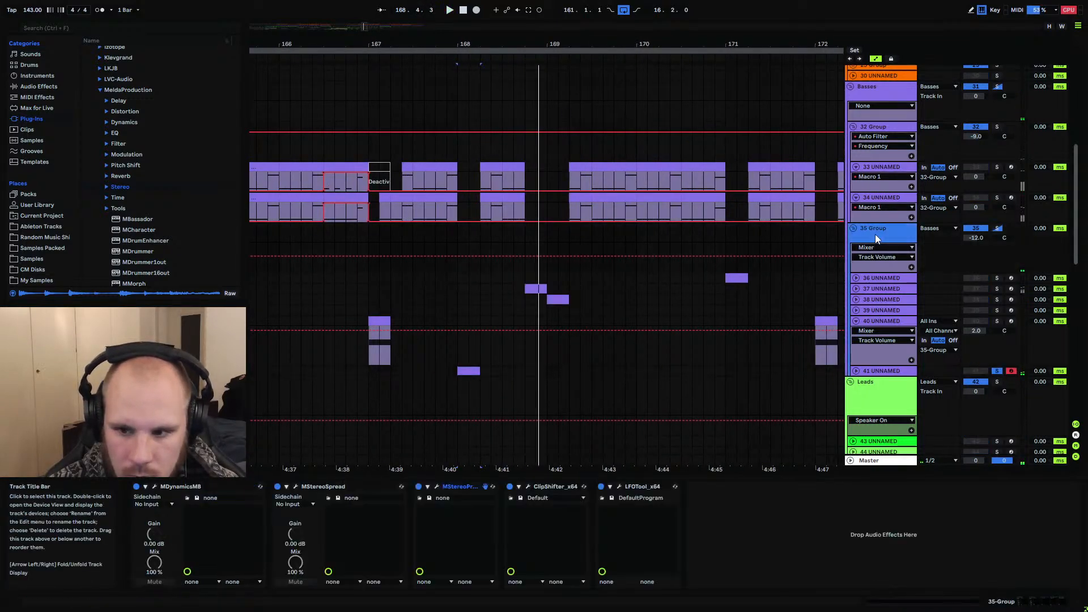
{"action": "left_click", "coordinate": [620, 486]}
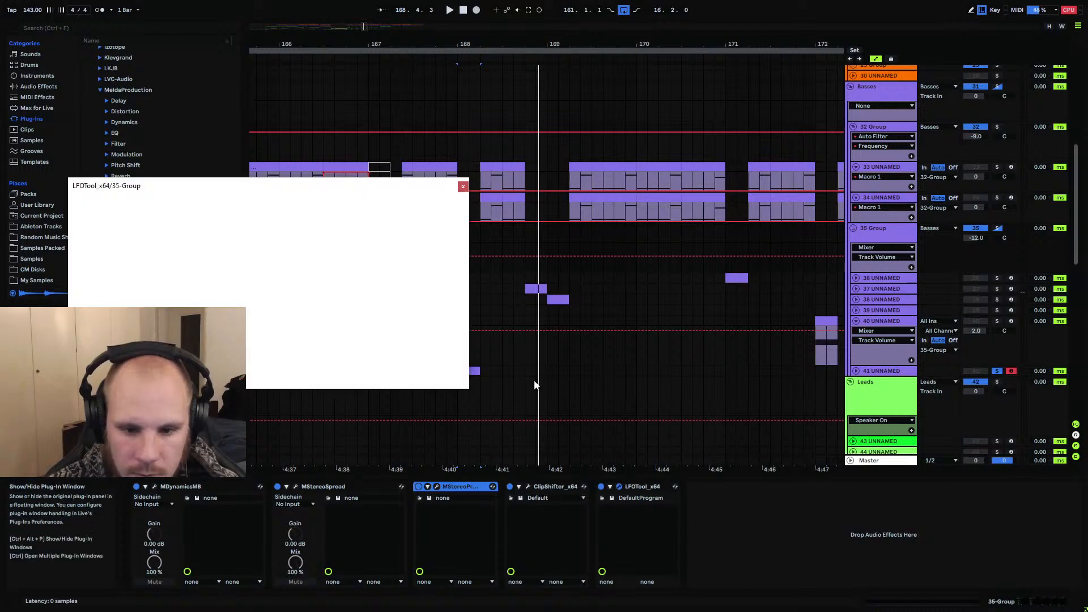
{"action": "key", "text": "space"}
{"action": "key", "text": "space"}
{"action": "key", "text": "space"}
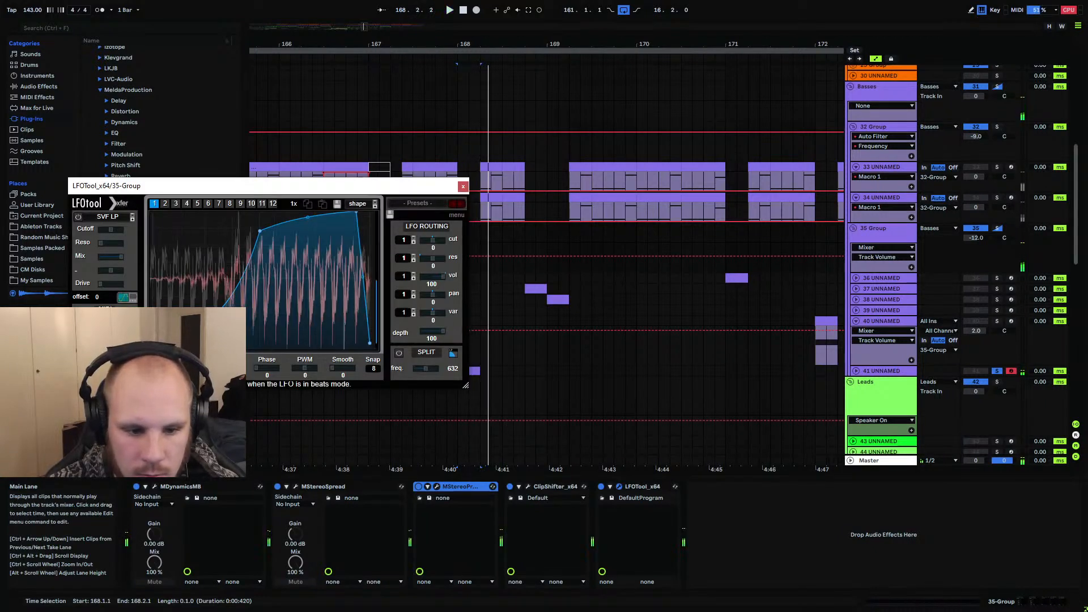
{"action": "key", "text": "space"}
{"action": "left_click_drag", "start_coordinate": [255, 372], "coordinate": [301, 332]}
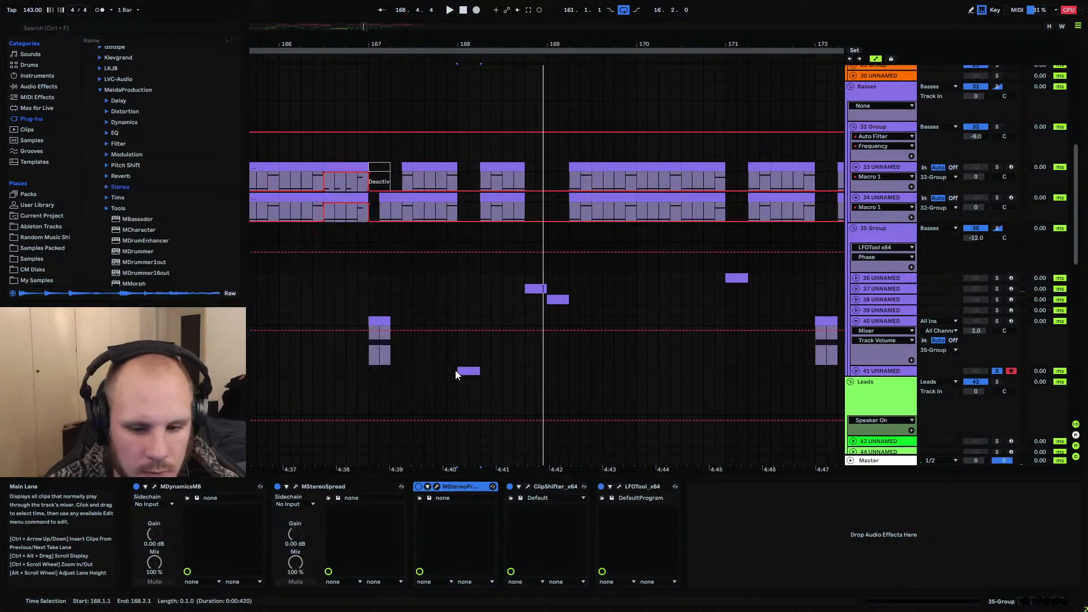
Unsolo track 41, fold track 40 and play the full mix from 164.3.1
{"action": "left_click", "coordinate": [448, 370]}
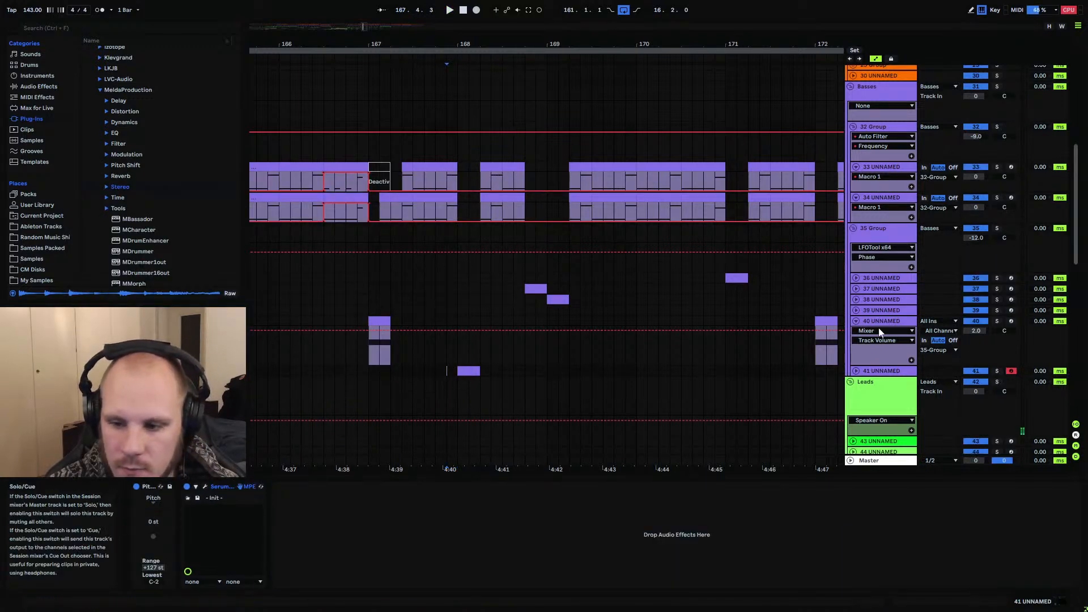
{"action": "left_click", "coordinate": [856, 321]}
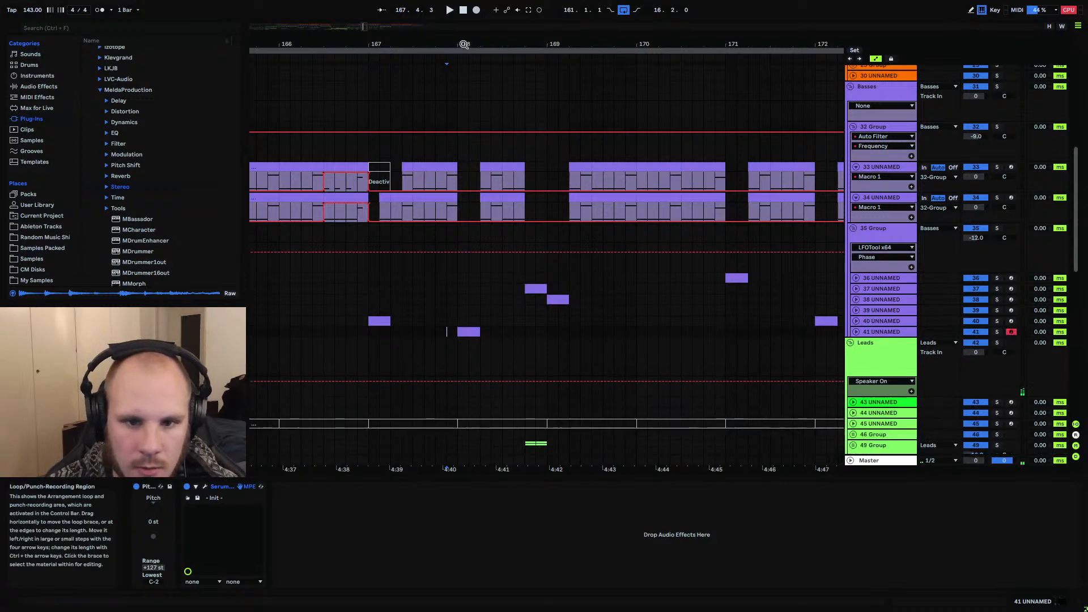
{"action": "left_click_drag", "start_coordinate": [464, 44], "coordinate": [618, 15]}
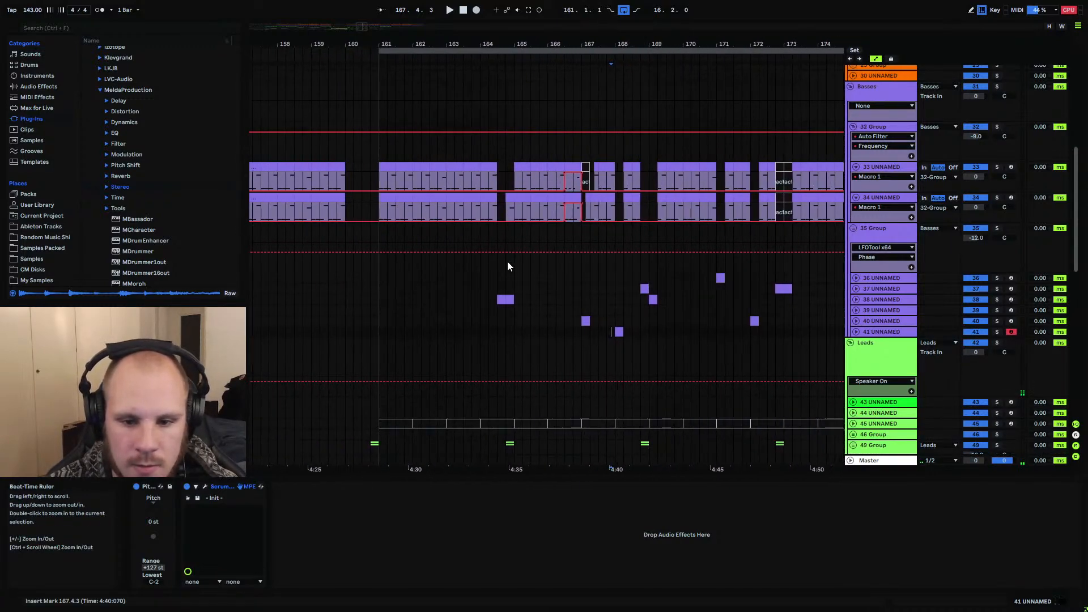
{"action": "left_click", "coordinate": [498, 310]}
{"action": "key", "text": "space"}
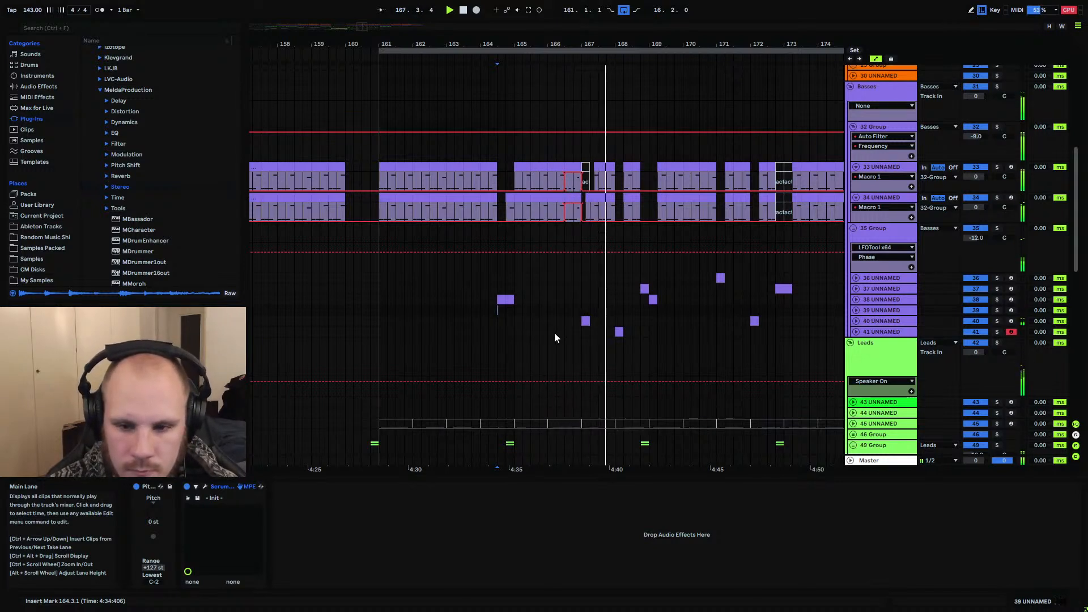
Add an EQ Eight after Serum on track 40 and cut band 4 by 6.57 dB at 2.72 kHz with Q 0.42
{"action": "left_click", "coordinate": [875, 321]}
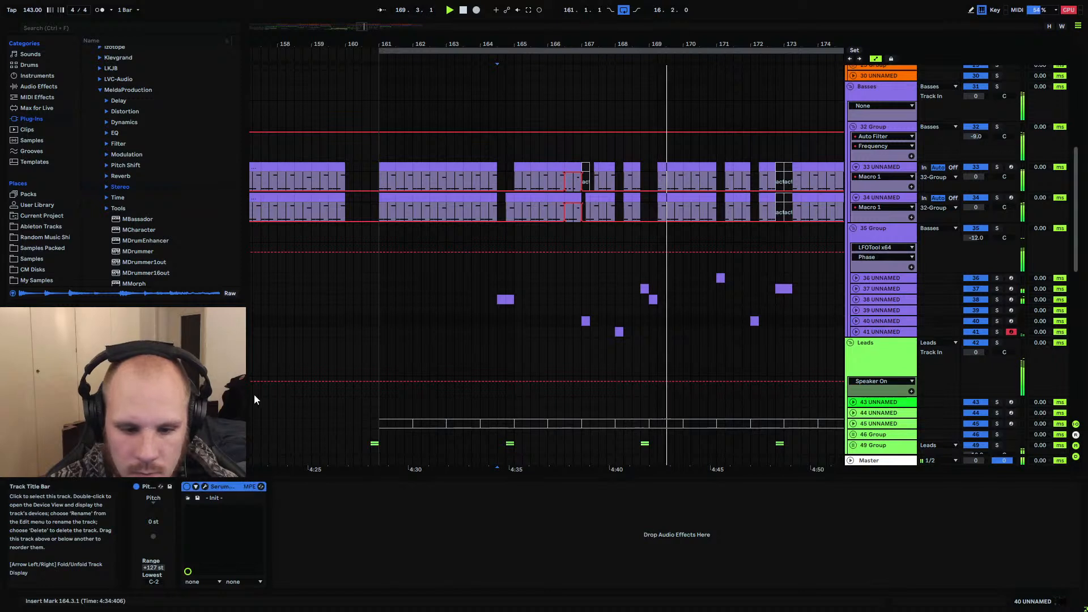
{"action": "left_click", "coordinate": [44, 86]}
{"action": "left_click_drag", "start_coordinate": [105, 177], "coordinate": [325, 545]}
{"action": "left_click", "coordinate": [585, 408]}
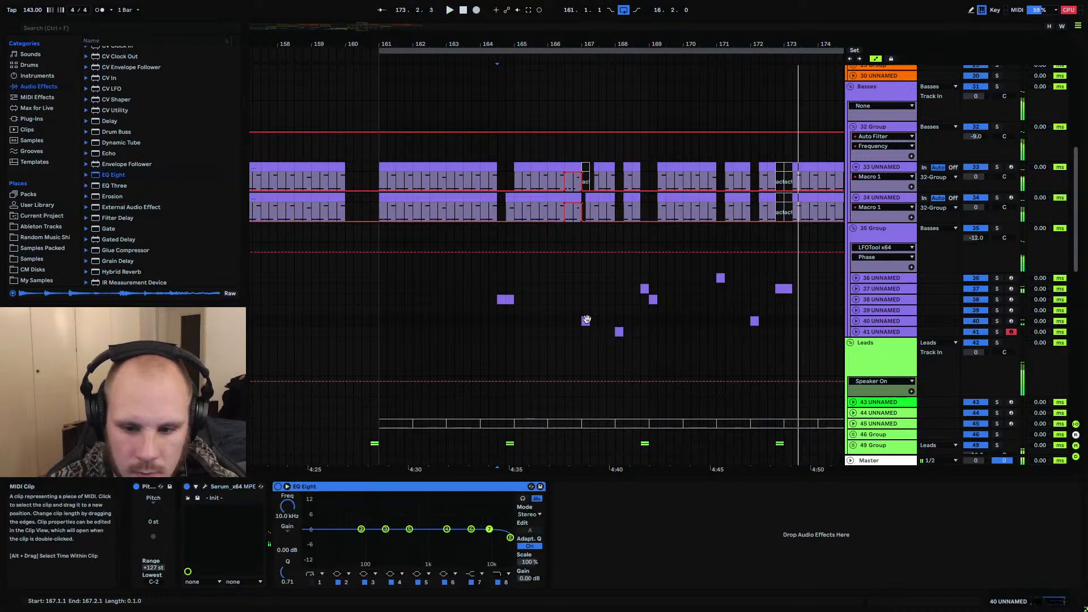
{"action": "left_click_drag", "start_coordinate": [447, 529], "coordinate": [454, 545]}
{"action": "left_click_drag", "start_coordinate": [288, 574], "coordinate": [287, 583]}
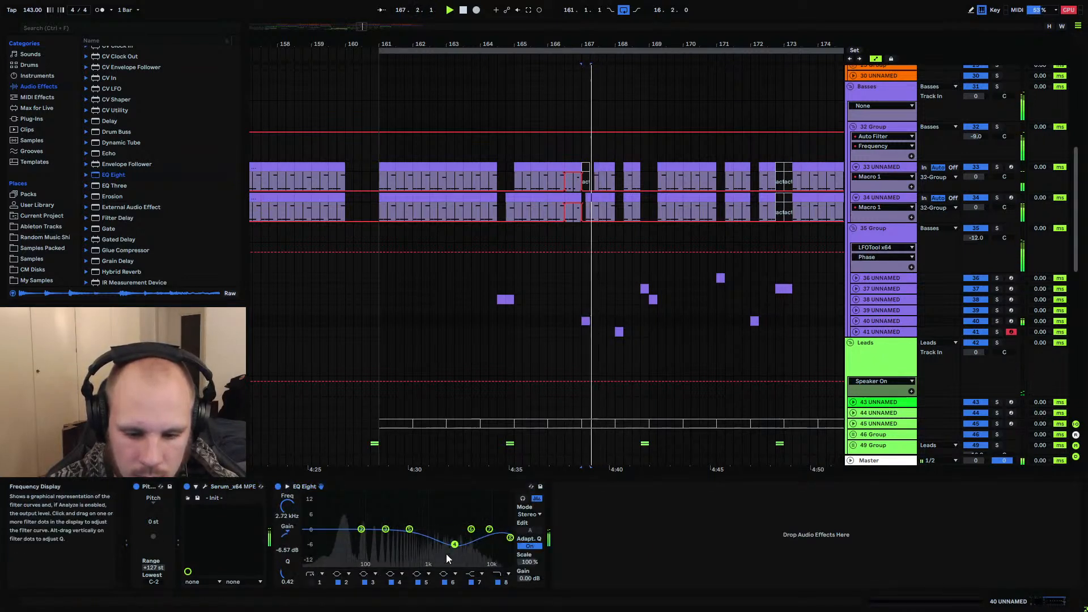
Reshape track 40's EQ with a deeper band 4 cut, band 8 at 13.2 kHz and band 3 boosted 7.81 dB at 323 Hz
{"action": "left_click_drag", "start_coordinate": [454, 544], "coordinate": [466, 568]}
{"action": "mouse_move", "coordinate": [489, 529]}
{"action": "left_mouse_down"}
{"action": "mouse_move", "coordinate": [478, 519]}
{"action": "mouse_move", "coordinate": [496, 530]}
{"action": "left_mouse_up"}
{"action": "key", "text": "space"}
{"action": "key", "text": "space"}
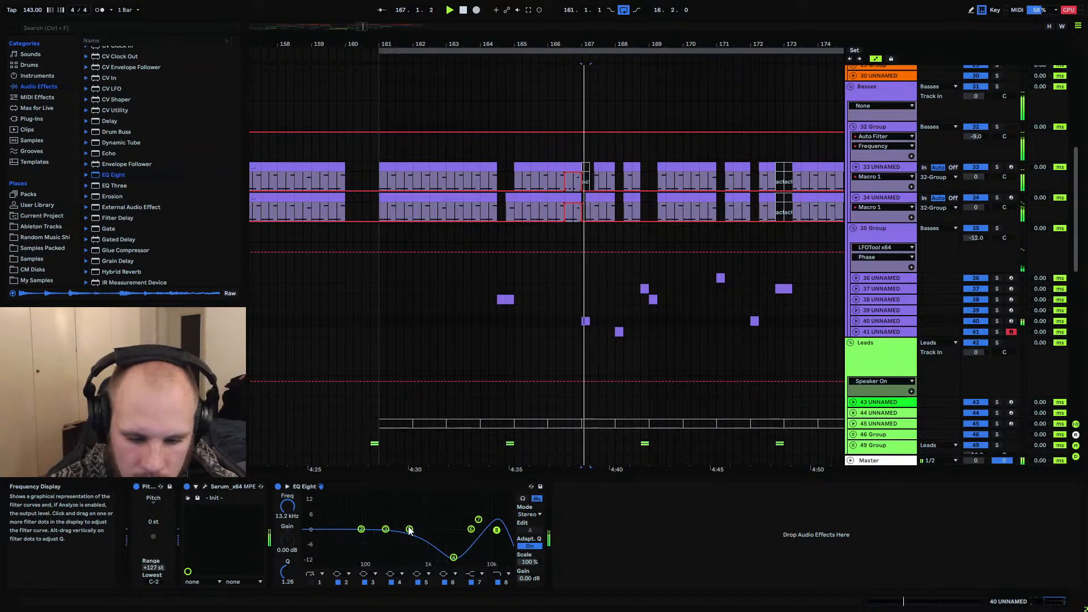
{"action": "mouse_move", "coordinate": [385, 529]}
{"action": "left_mouse_down"}
{"action": "mouse_move", "coordinate": [377, 518]}
{"action": "mouse_move", "coordinate": [398, 512]}
{"action": "left_mouse_up"}
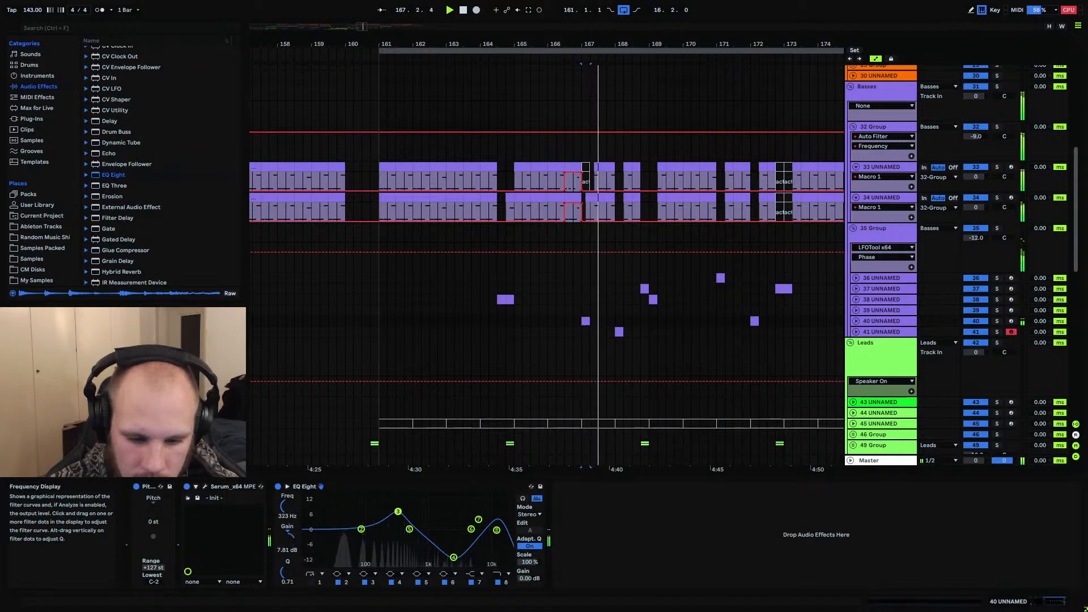
Turn off Adaptive Q on track 40's EQ and set band 4 to -15.0 dB at 2.61 kHz with Q 0.41
{"action": "left_click", "coordinate": [574, 321]}
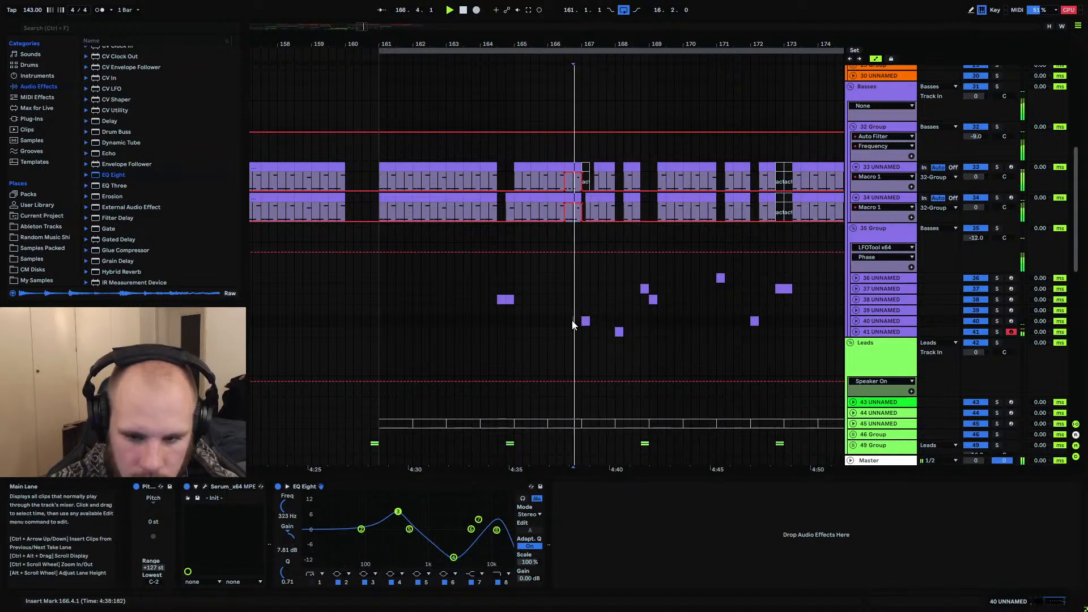
{"action": "left_click", "coordinate": [454, 559]}
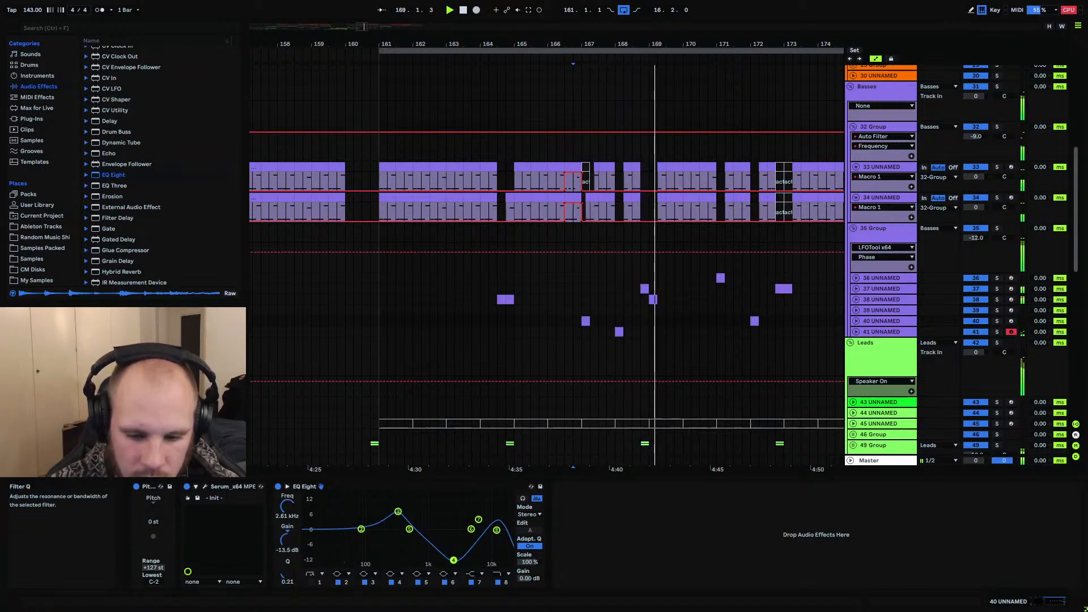
{"action": "left_click", "coordinate": [530, 545]}
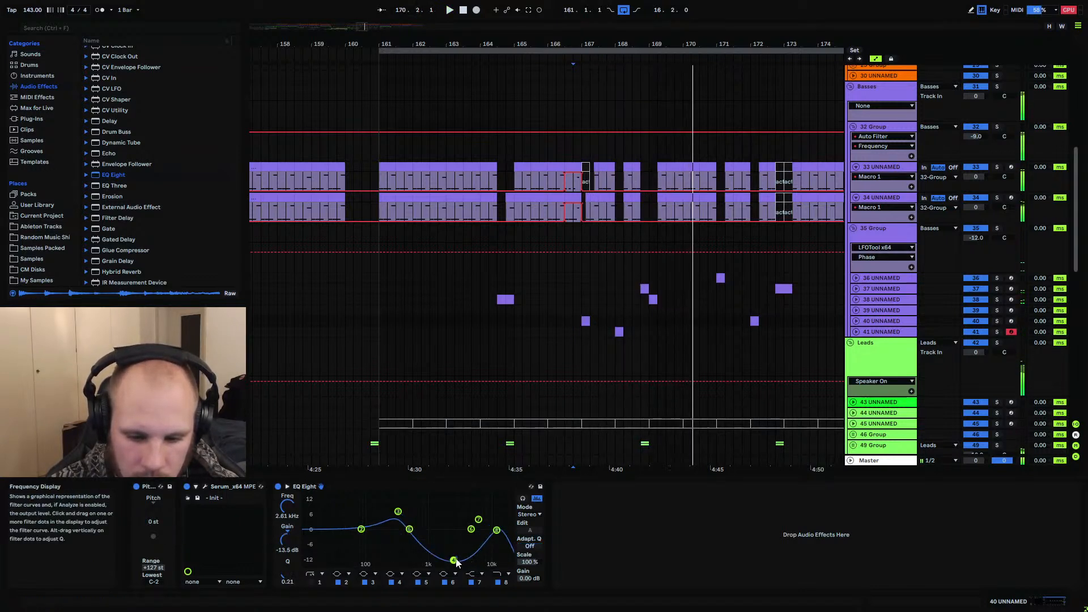
{"action": "left_click_drag", "start_coordinate": [453, 560], "coordinate": [453, 563]}
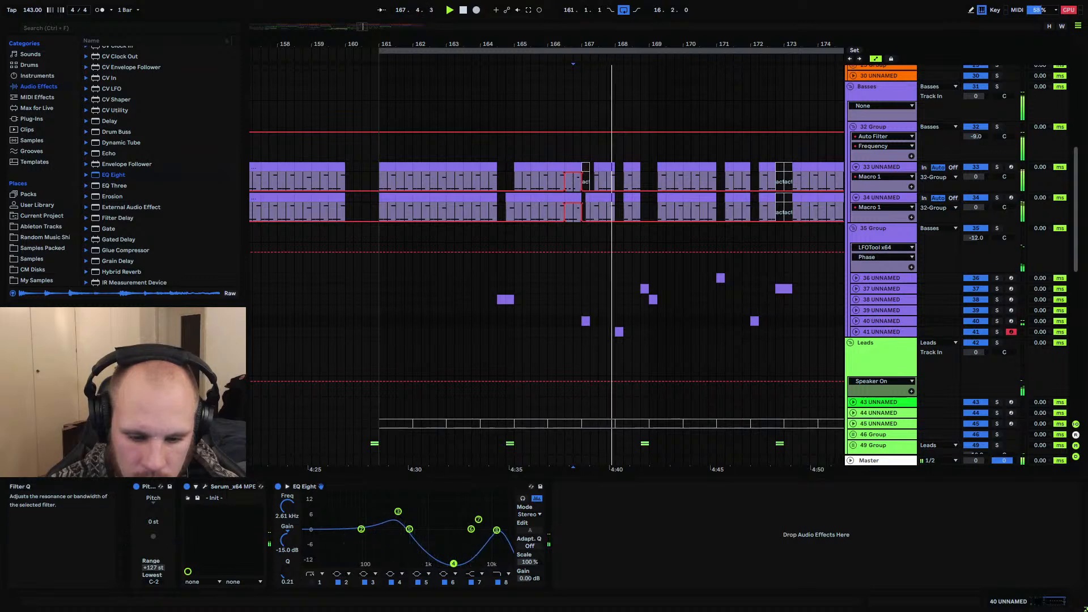
{"action": "left_click_drag", "start_coordinate": [288, 572], "coordinate": [287, 562]}
{"action": "key", "text": "space"}
{"action": "key", "text": "space"}
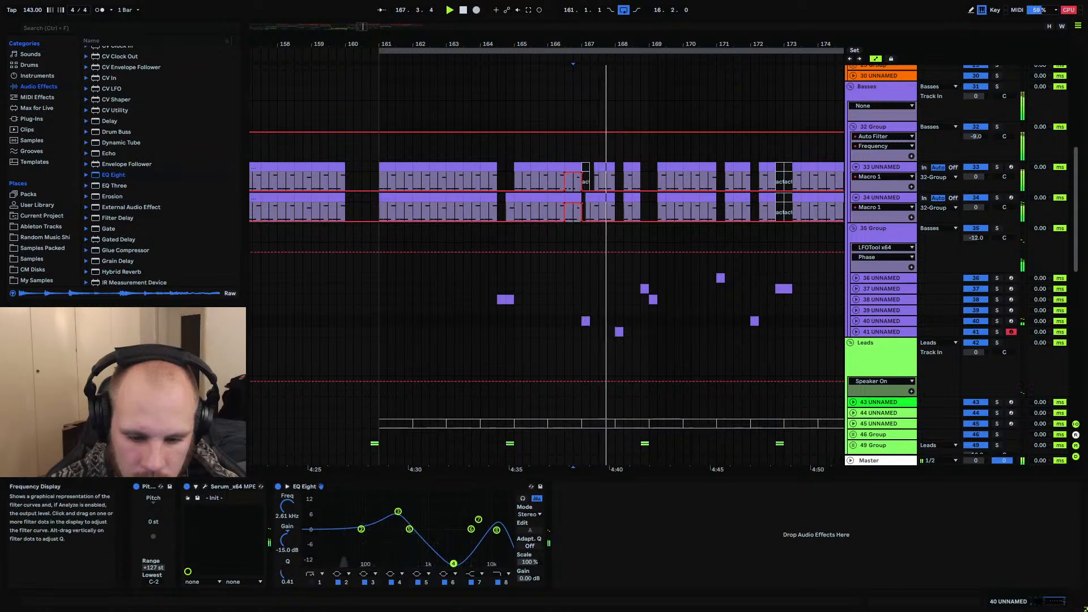
Set EQ band 6 on track 40 to -3.84 dB at 4.54 kHz and play the mix to check it
{"action": "left_click_drag", "start_coordinate": [453, 563], "coordinate": [468, 538]}
{"action": "key", "text": "space"}
{"action": "key", "text": "space"}
{"action": "key", "text": "space"}
{"action": "key", "text": "space"}
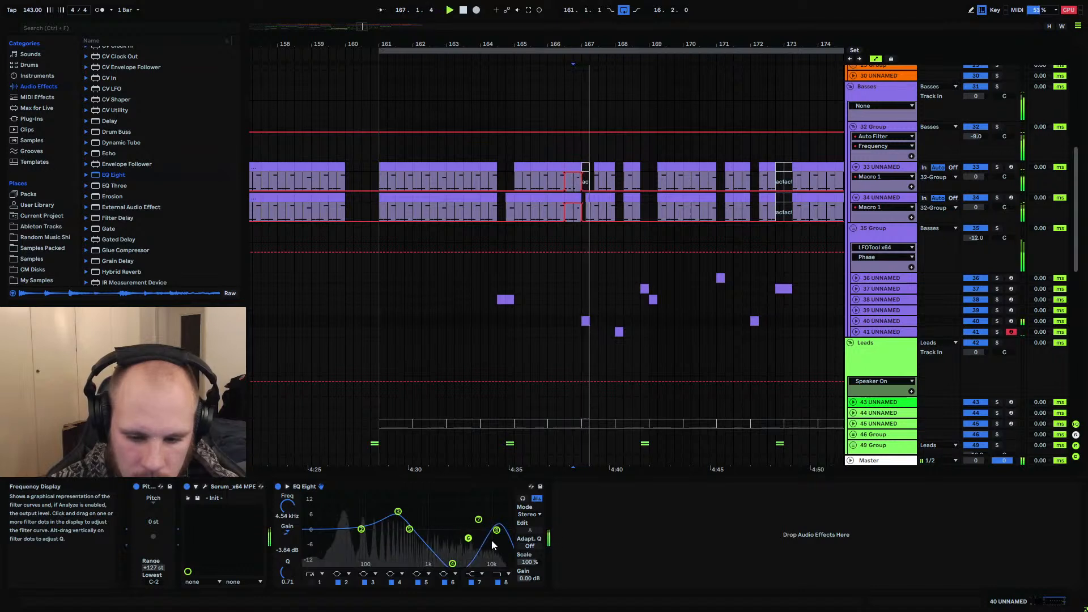
{"action": "key", "text": "space"}
Solo track 40 and examine the 167.1.1 one-shot's spectrum in the enlarged EQ Eight display
{"action": "left_click", "coordinate": [585, 321]}
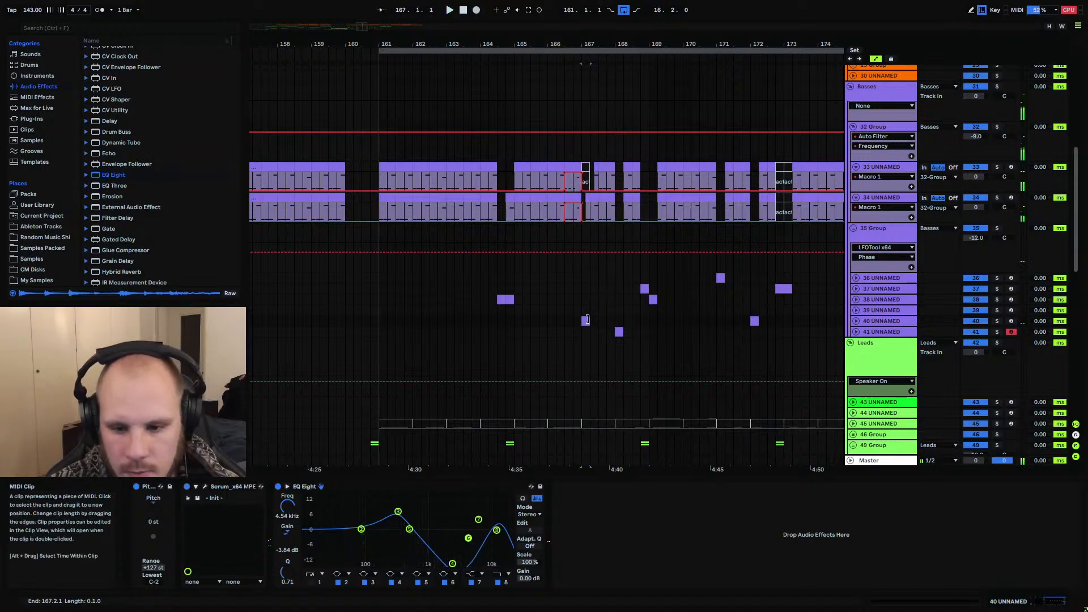
{"action": "key", "text": "space"}
{"action": "left_click", "coordinate": [997, 321]}
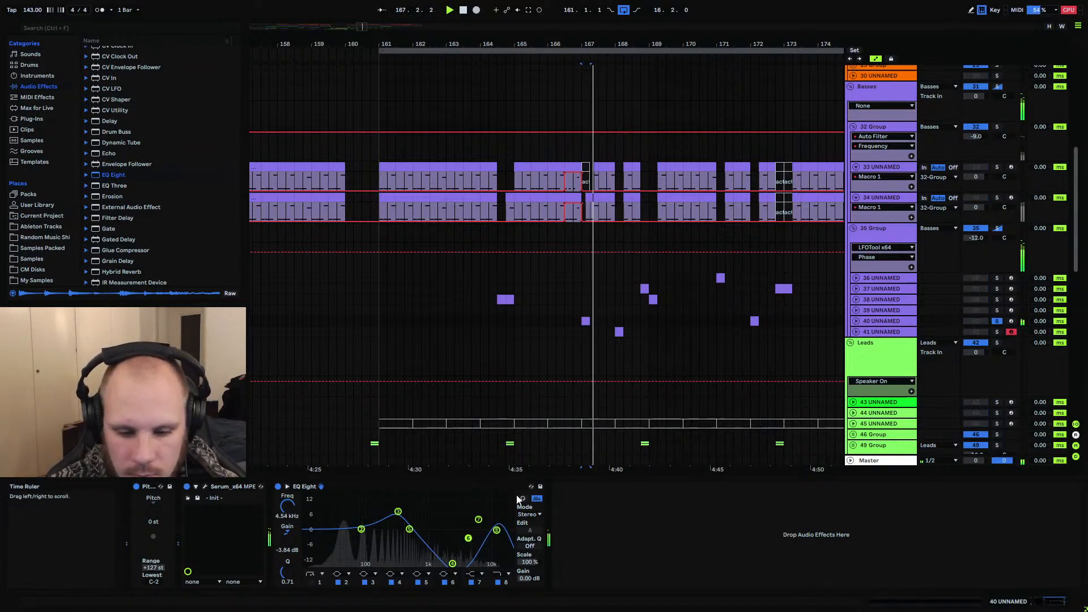
{"action": "left_click", "coordinate": [287, 487]}
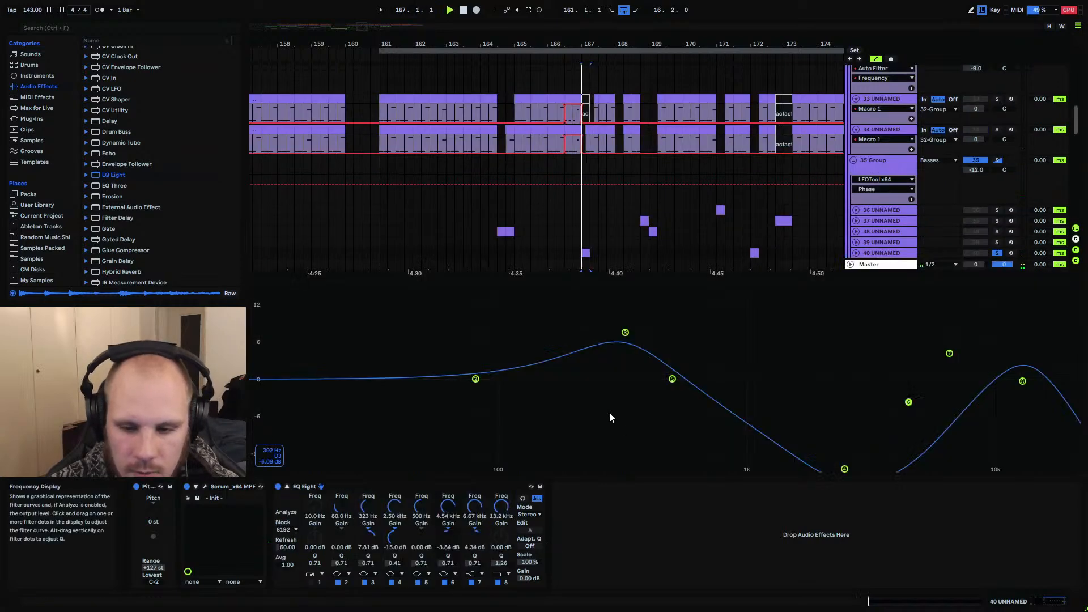
{"action": "key", "text": "space"}
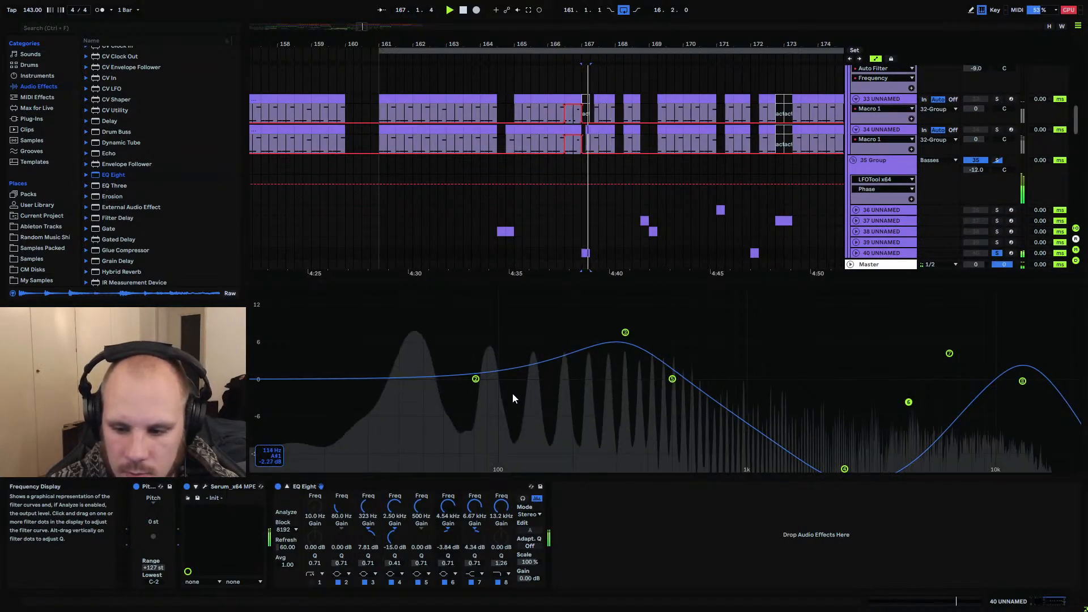
{"action": "key", "text": "space"}
{"action": "key", "text": "space"}
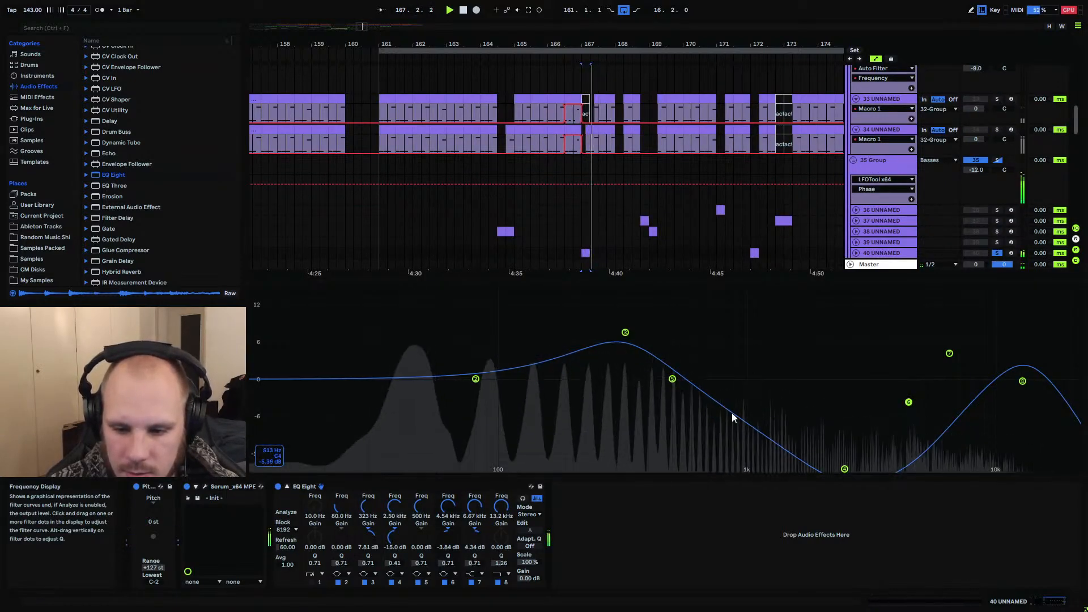
{"action": "left_click", "coordinate": [286, 487]}
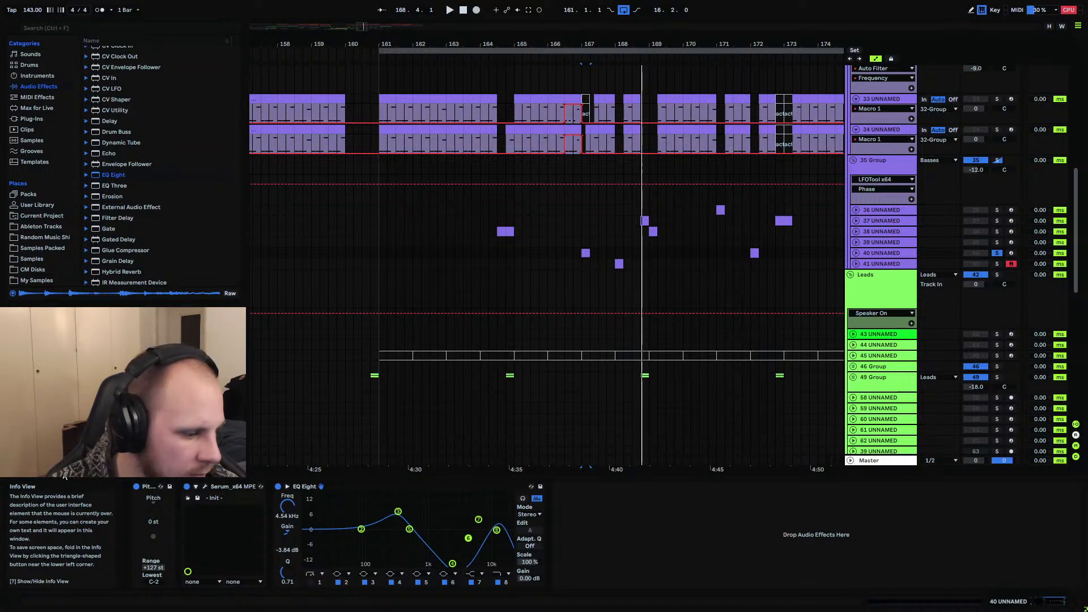
Unsolo track 40, copy track 41's one-shot to 163.1.1 and clear that beat from the bass clips on tracks 33 and 34
{"action": "left_click", "coordinate": [996, 252]}
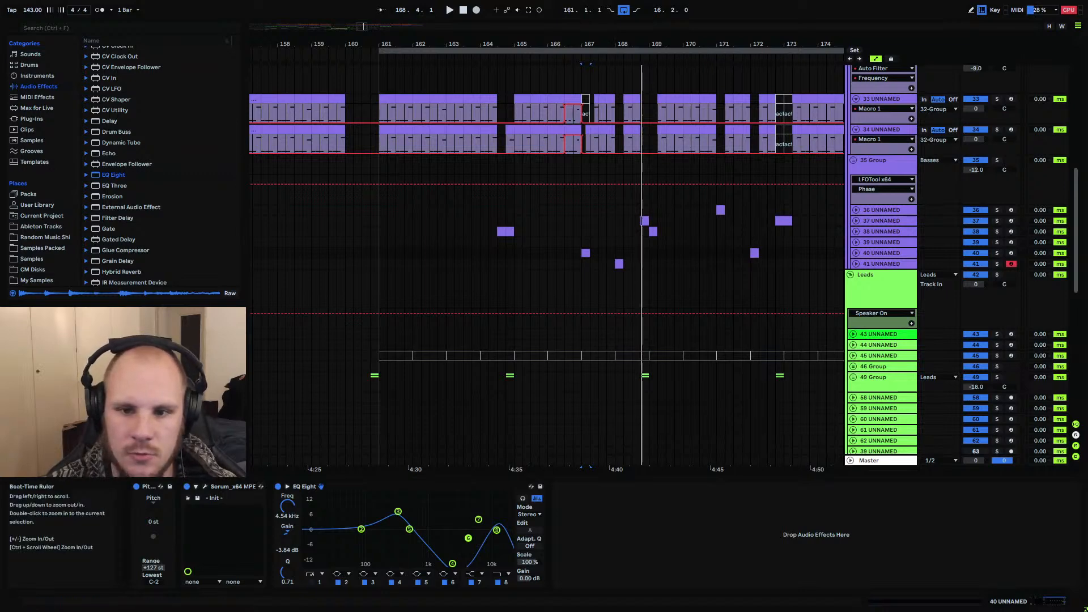
{"action": "left_click_drag", "start_coordinate": [404, 47], "coordinate": [394, 33]}
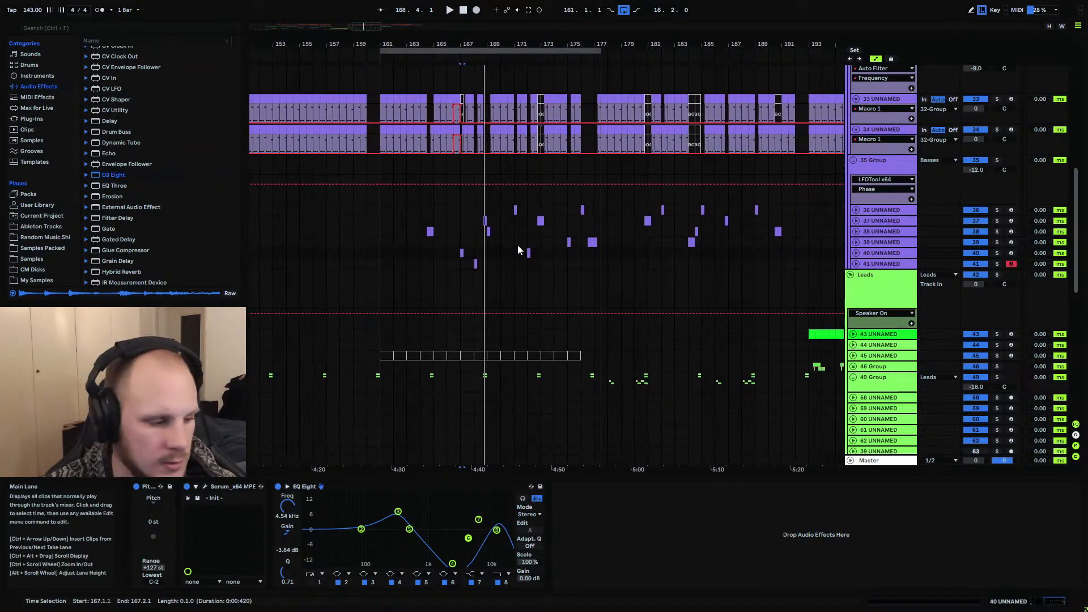
{"action": "left_click", "coordinate": [482, 268]}
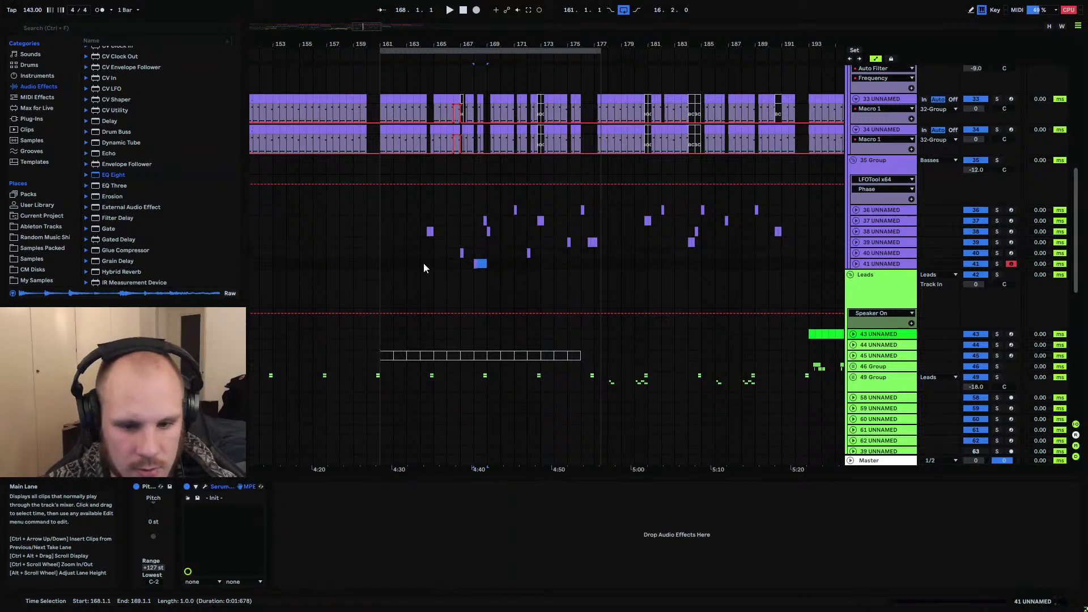
{"action": "left_click", "coordinate": [408, 263]}
{"action": "left_click_drag", "start_coordinate": [410, 42], "coordinate": [440, 41]}
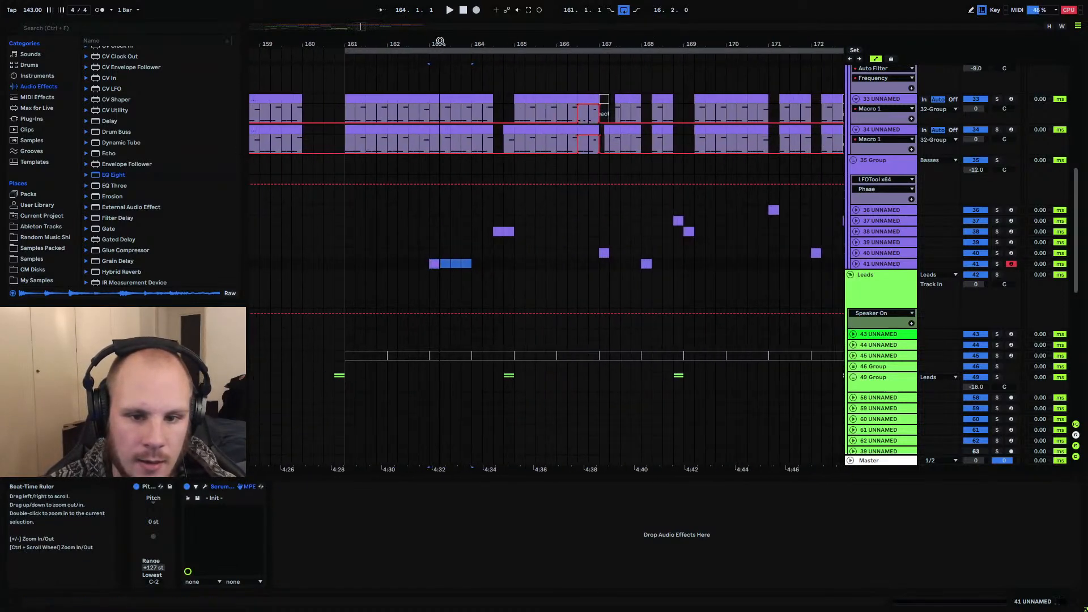
{"action": "left_click_drag", "start_coordinate": [430, 100], "coordinate": [438, 132]}
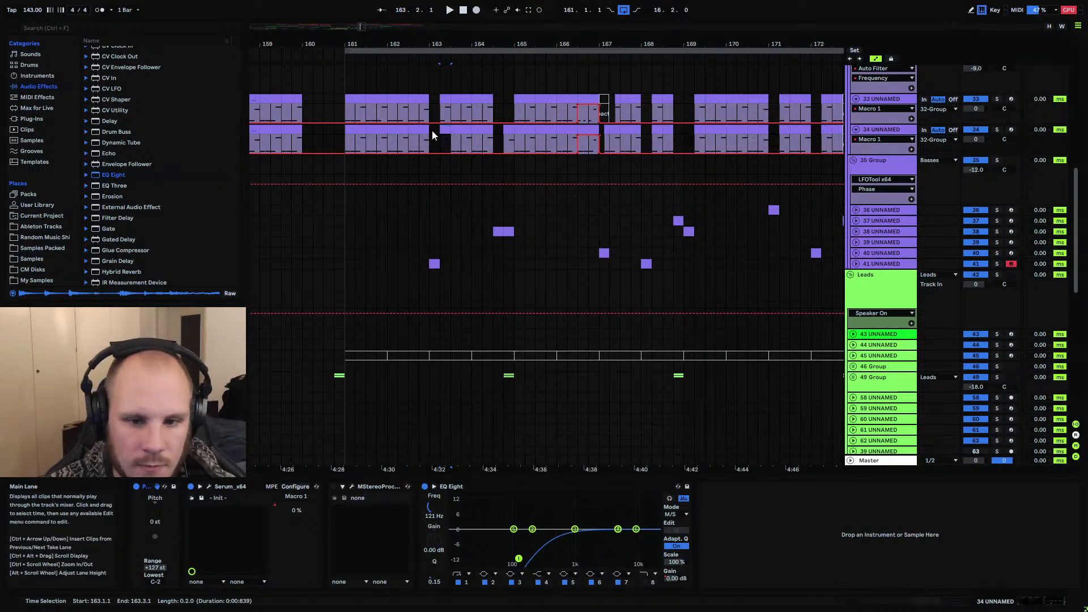
Show the 32 Group's effect chain and play the mix from 161.1.1 to hear the new one-shot at 163.1.1
{"action": "left_click", "coordinate": [348, 268]}
{"action": "scroll", "coordinate": [465, 268], "scroll_direction": "up", "scroll_amount": 3}
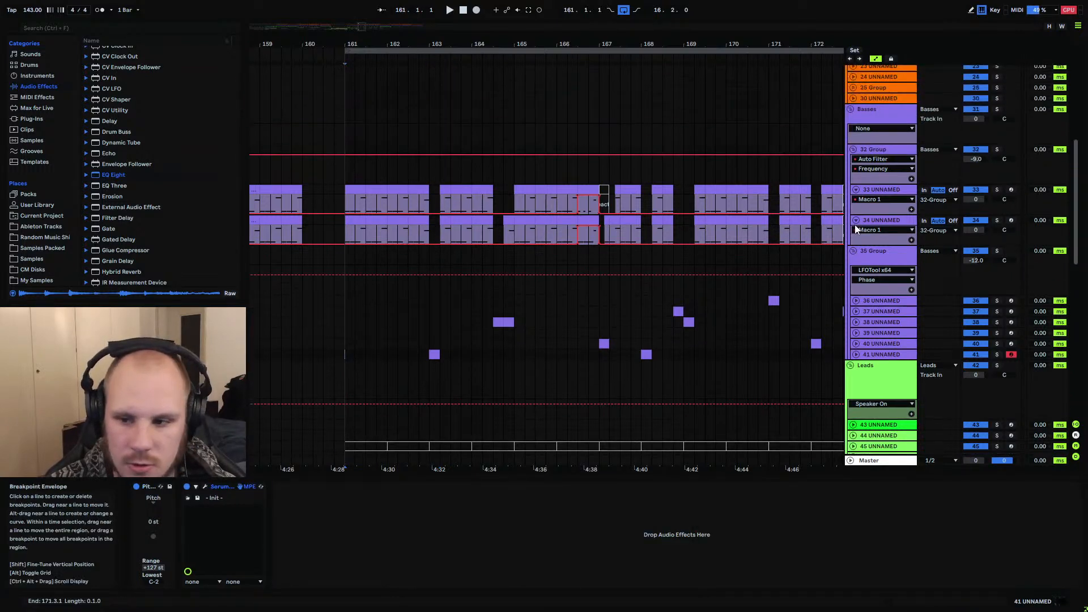
{"action": "left_click", "coordinate": [996, 152]}
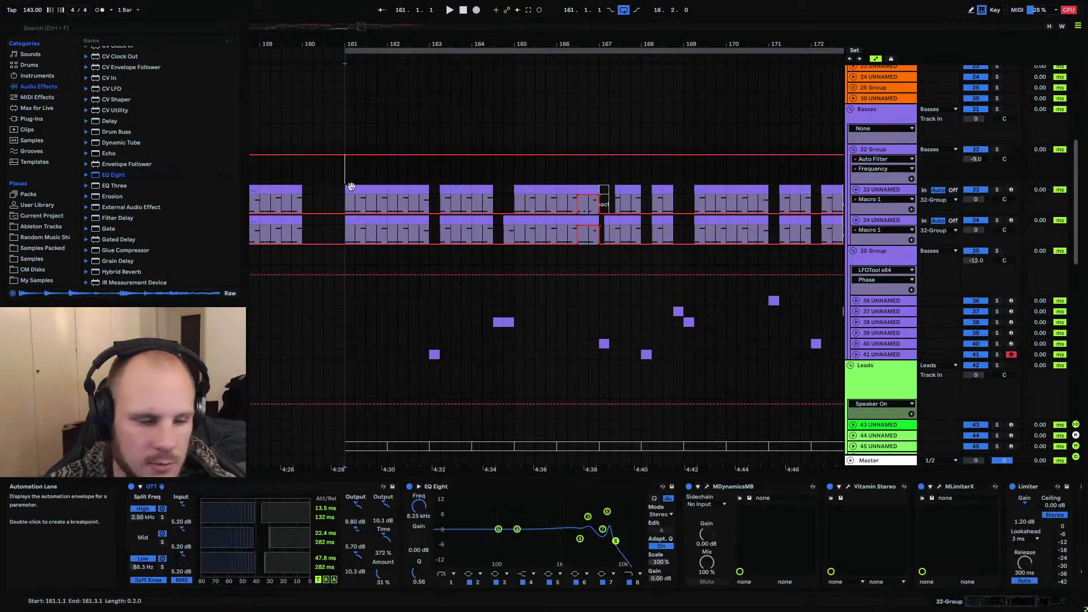
{"action": "key", "text": "space"}
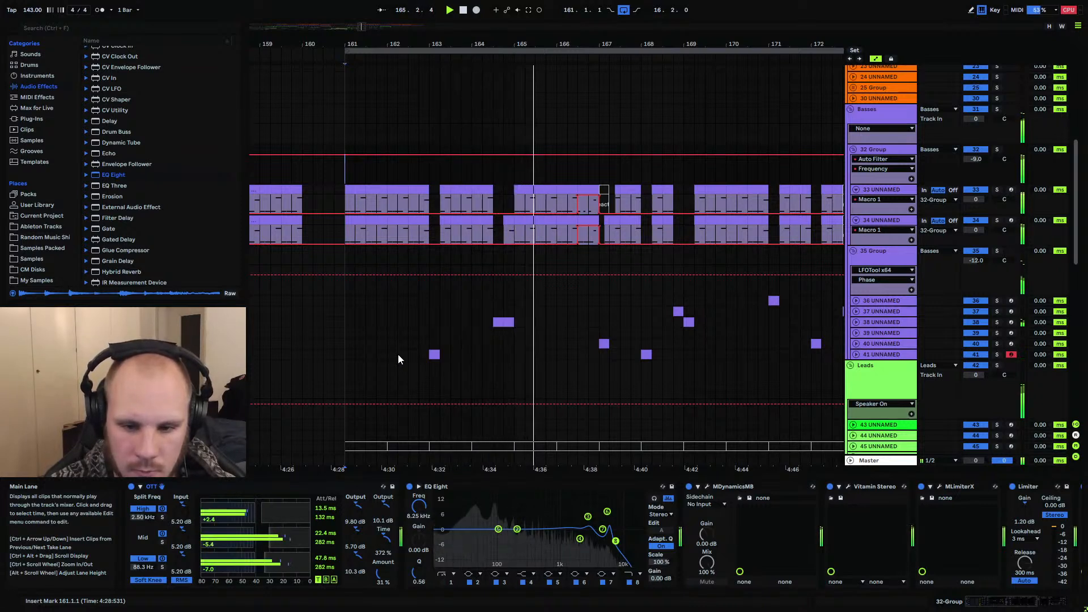
Solo track 38 and play its one-shot at 164.3.1
{"action": "left_click", "coordinate": [884, 323]}
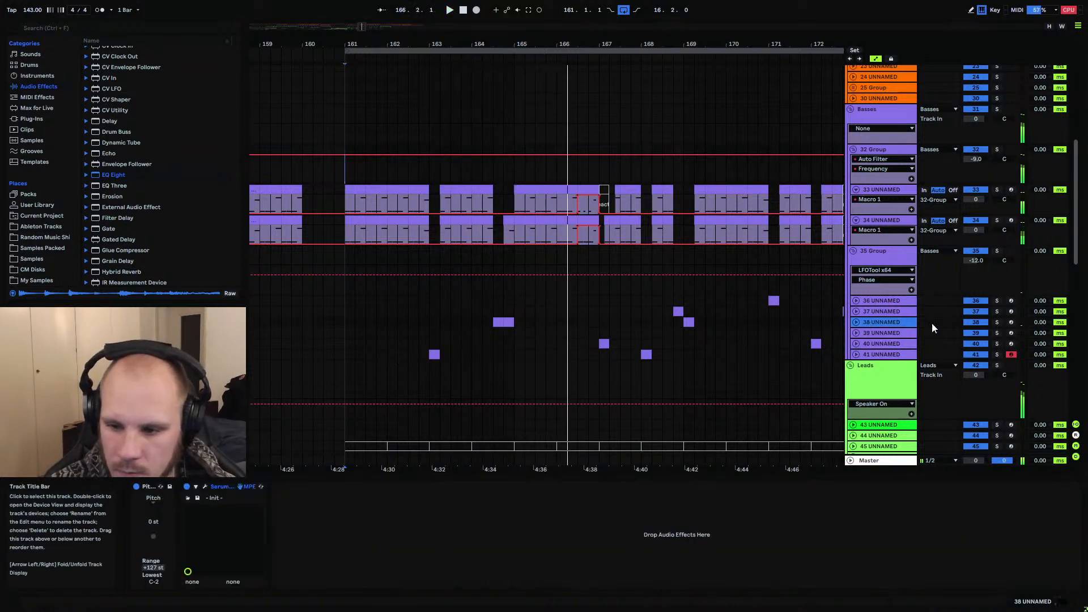
{"action": "left_click", "coordinate": [995, 322]}
{"action": "left_click", "coordinate": [498, 321]}
{"action": "left_click", "coordinate": [497, 321]}
{"action": "key", "text": "space"}
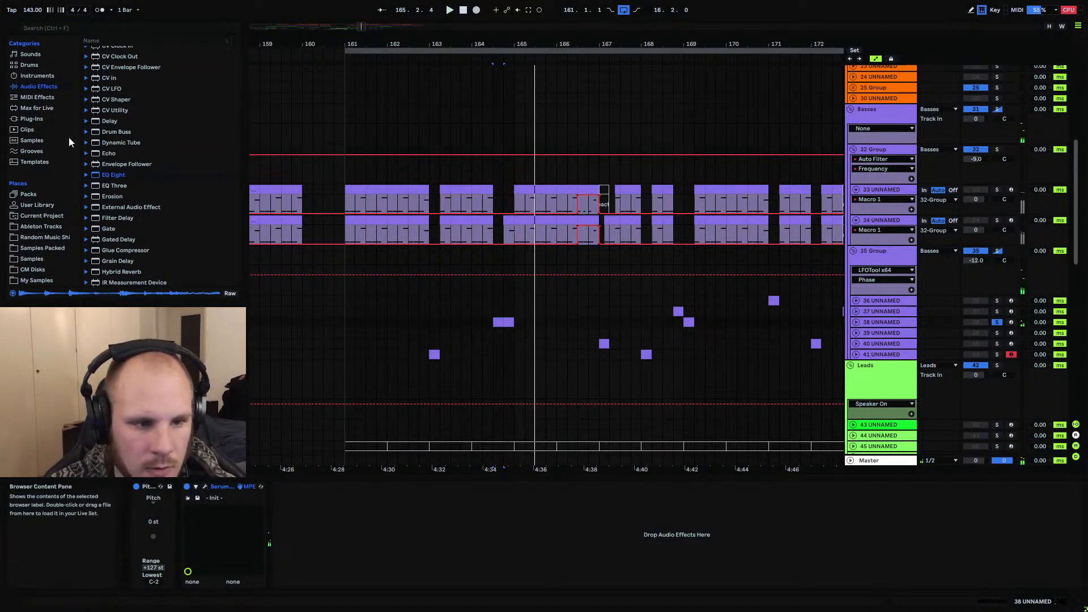
Add MStereoSpread from the MeldaProduction stereo plug-ins to track 38 and set its Widening to 15.6%
{"action": "left_click", "coordinate": [32, 118]}
{"action": "left_click", "coordinate": [117, 186]}
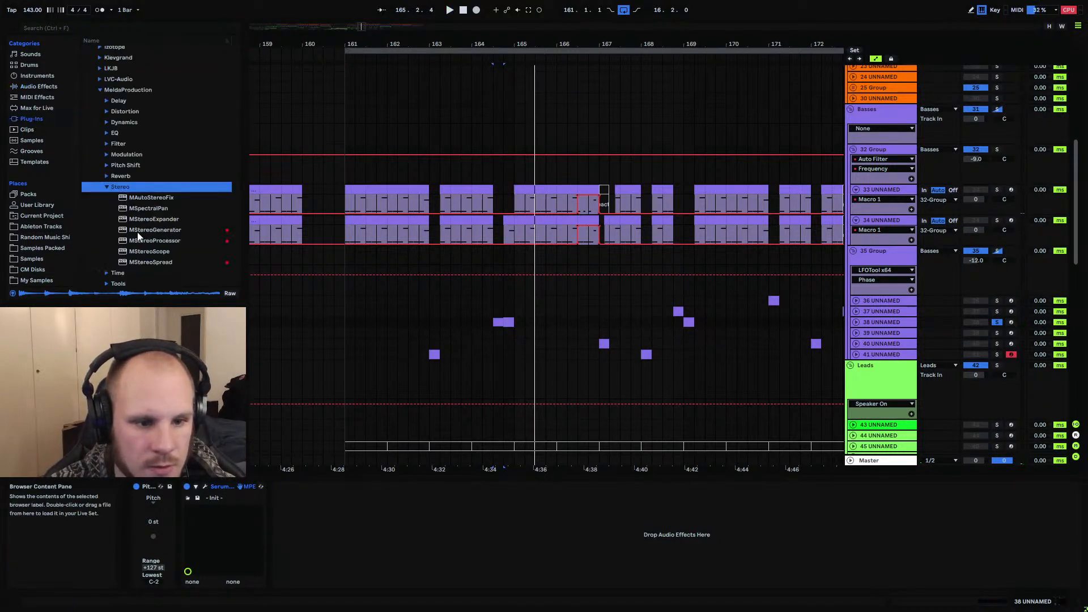
{"action": "left_click", "coordinate": [150, 262]}
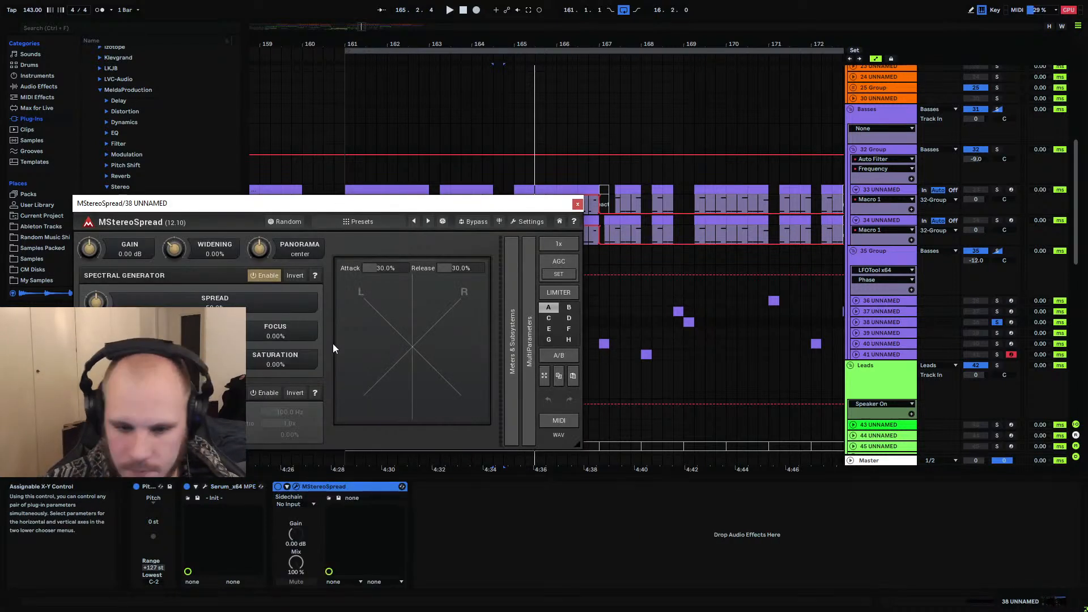
{"action": "key", "text": "space"}
{"action": "left_click_drag", "start_coordinate": [176, 249], "coordinate": [177, 234]}
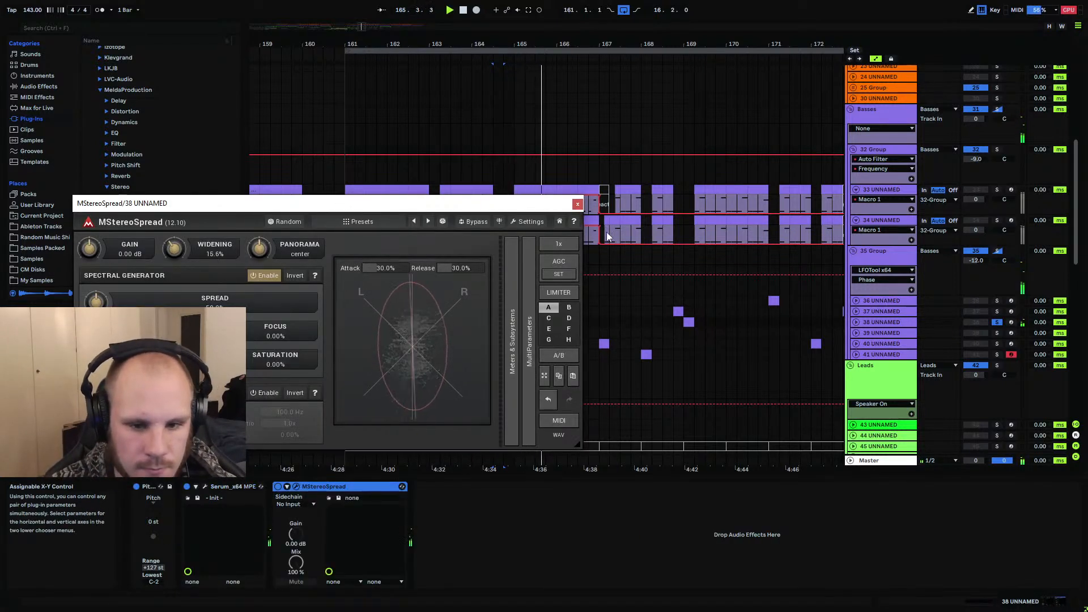
{"action": "left_click", "coordinate": [578, 204]}
Unsolo track 38 and play the mix from 161.1.1 to hear the widened one-shot in context
{"action": "left_click", "coordinate": [429, 559]}
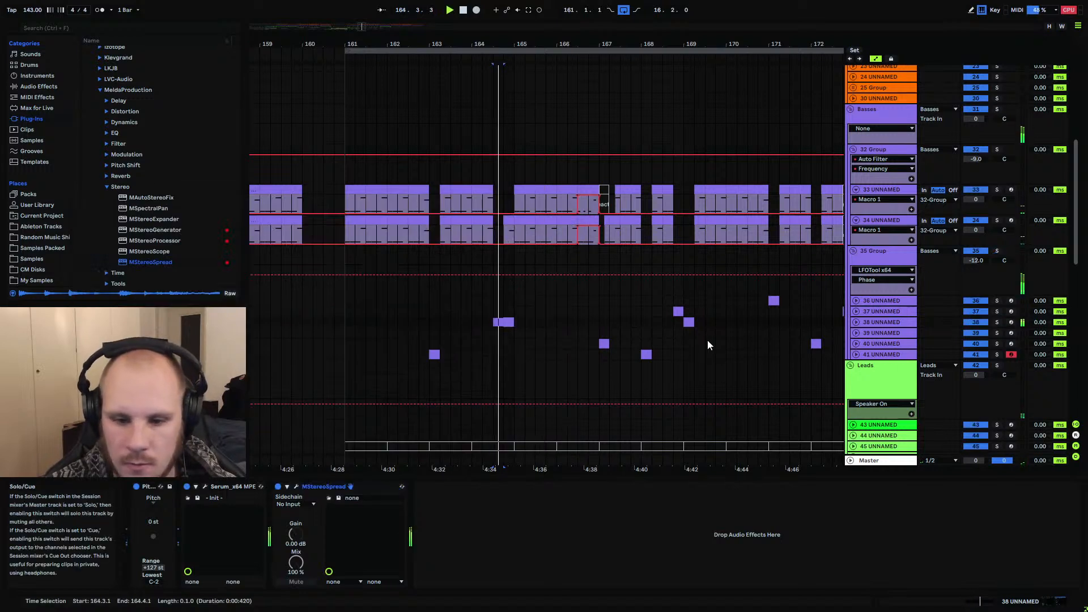
{"action": "left_click", "coordinate": [355, 322]}
{"action": "key", "text": "space"}
{"action": "left_click", "coordinate": [347, 324]}
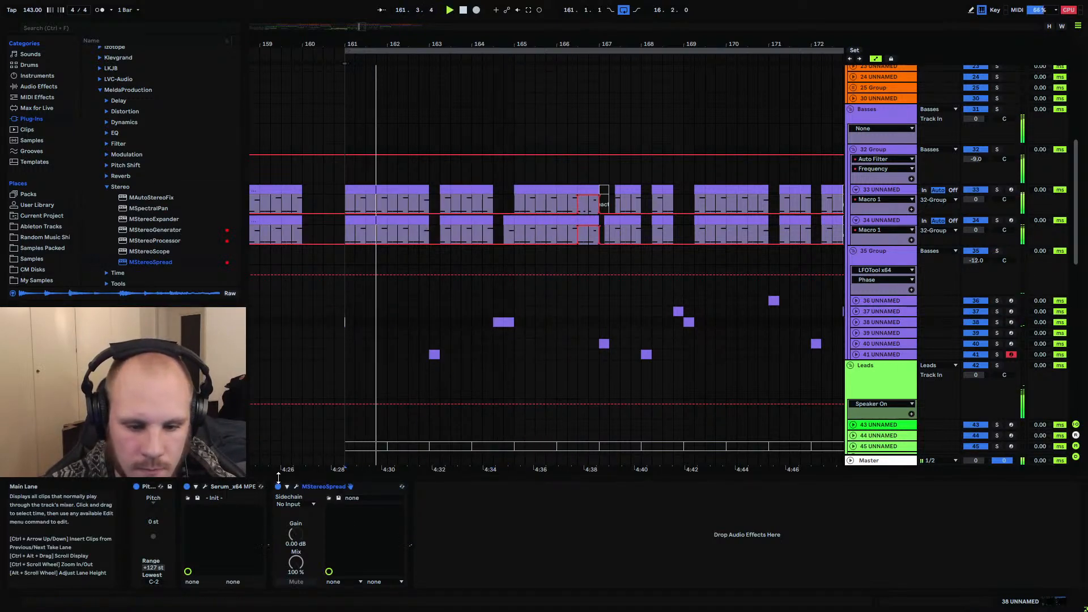
In track 38's Serum effects rack, place the MG Low 6 Filter between Distortion and Hyper/Dimension
{"action": "left_click", "coordinate": [205, 487]}
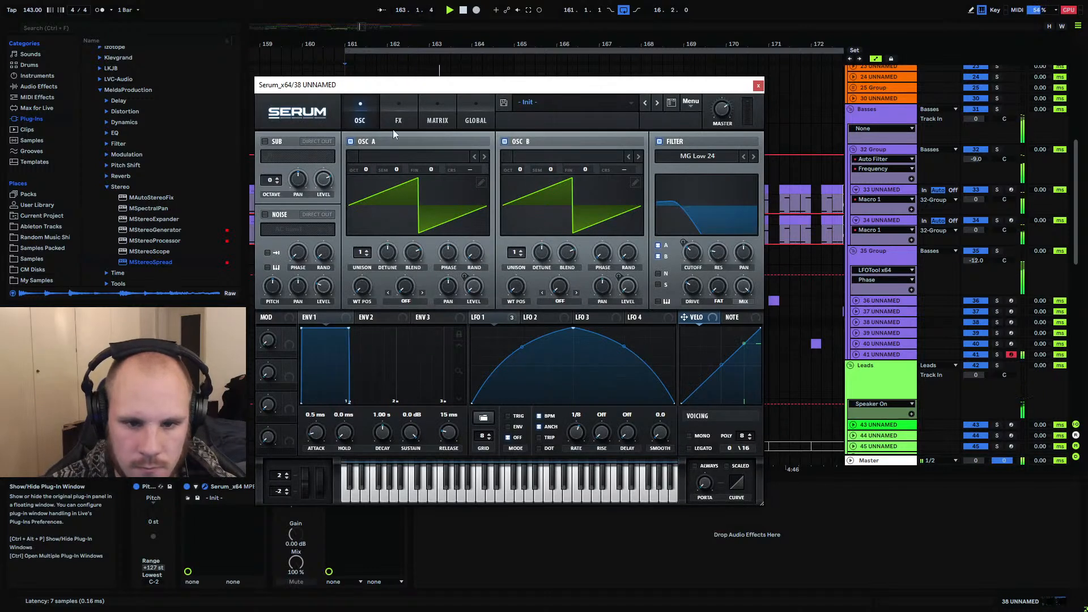
{"action": "left_click", "coordinate": [395, 127]}
{"action": "left_click", "coordinate": [274, 294]}
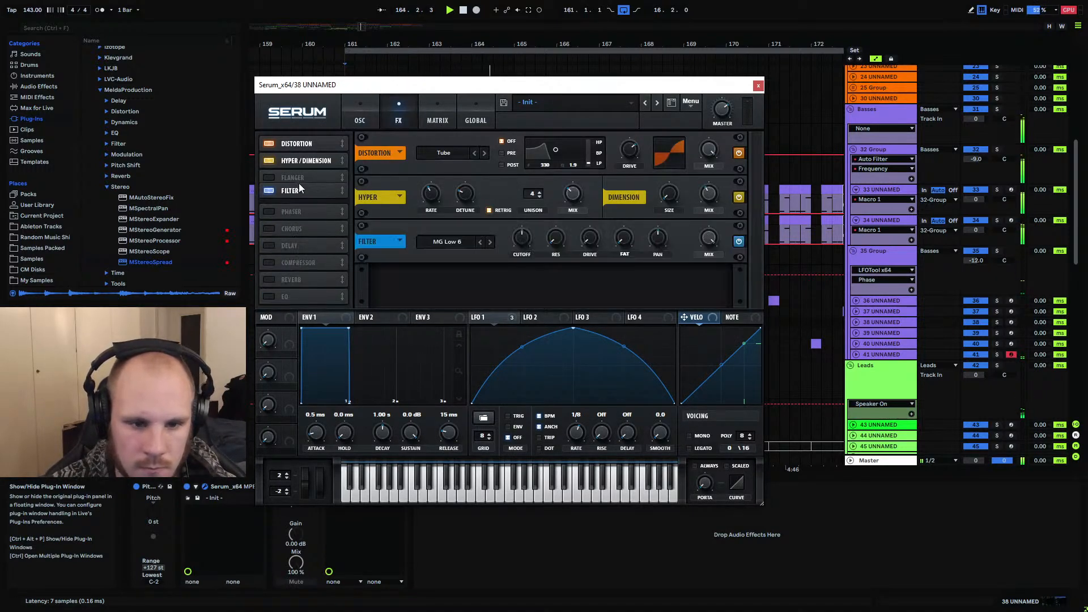
{"action": "left_click_drag", "start_coordinate": [298, 183], "coordinate": [302, 158]}
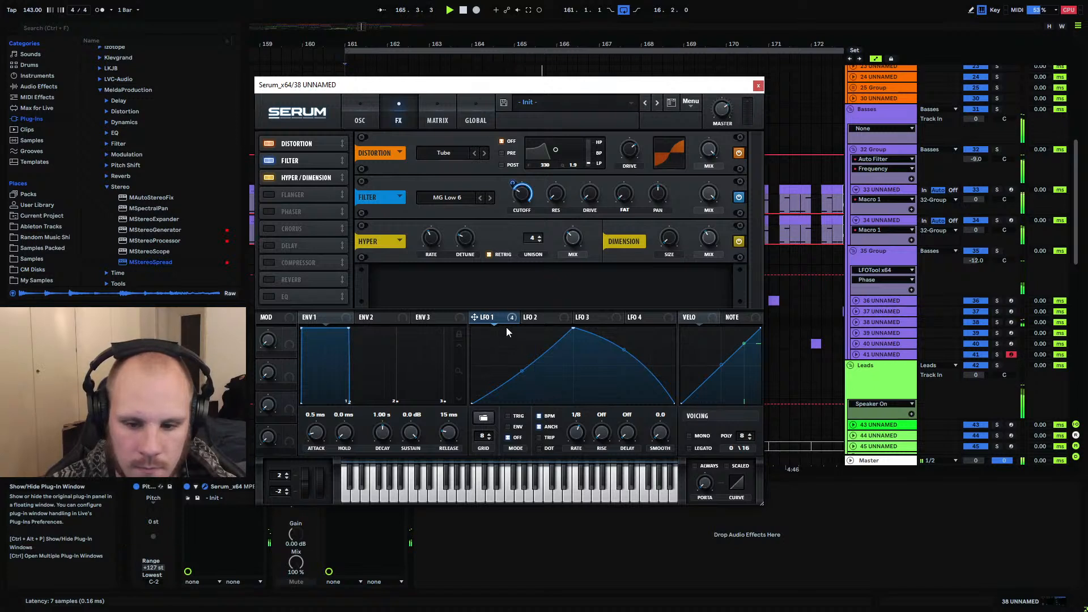
Modulate the effects filter's cutoff with LFO 1 and reshape the LFO to peak early and fall in an S-shaped curve
{"action": "left_click_drag", "start_coordinate": [573, 330], "coordinate": [490, 319]}
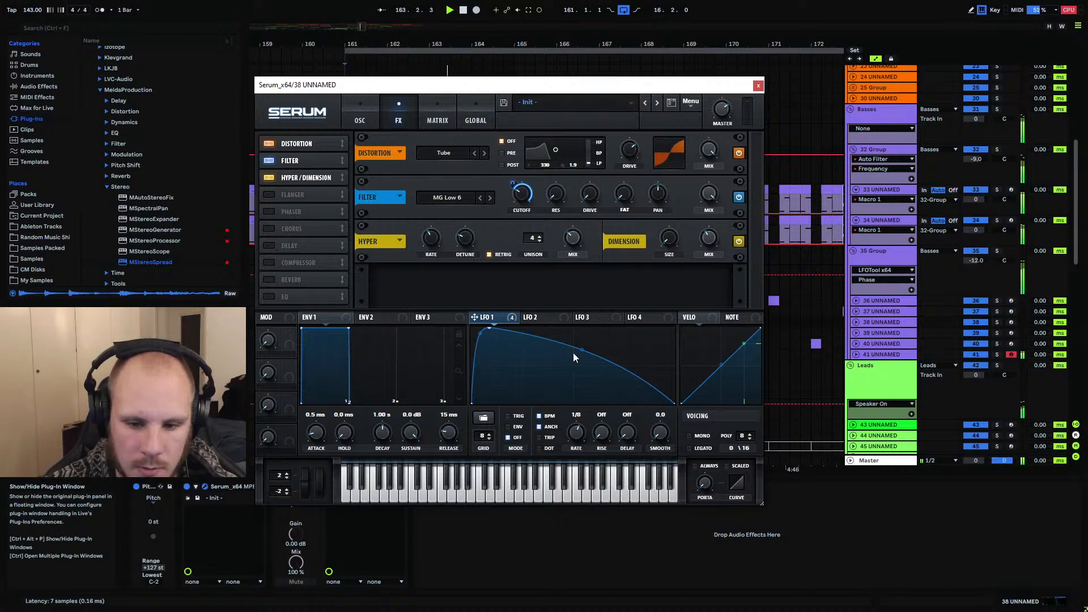
{"action": "double_click", "coordinate": [577, 366]}
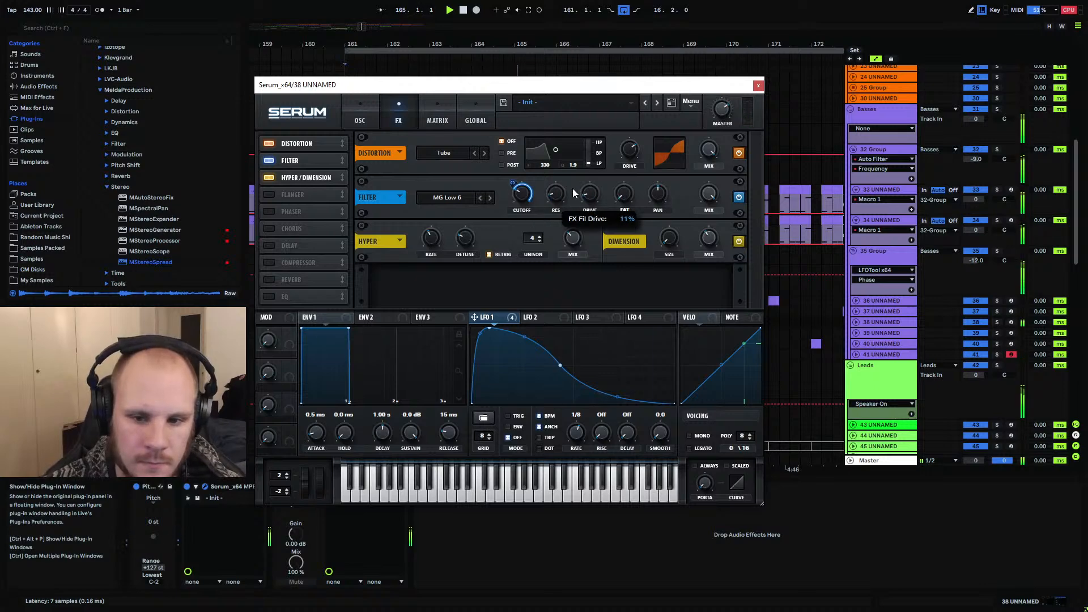
{"action": "left_click", "coordinate": [758, 86]}
Swap the neighbouring one-shots so track 38 plays at 168.4.1 and track 37 at 169.1.1, and play the mix to check them
{"action": "left_click", "coordinate": [494, 311]}
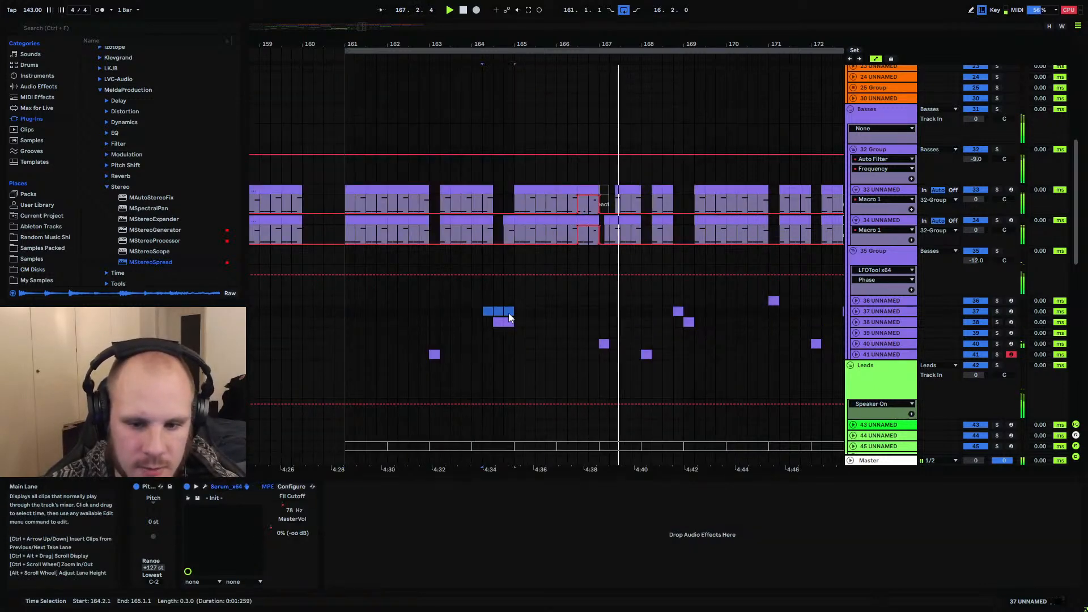
{"action": "left_click", "coordinate": [678, 313]}
{"action": "key", "text": "space"}
{"action": "left_click", "coordinate": [687, 314]}
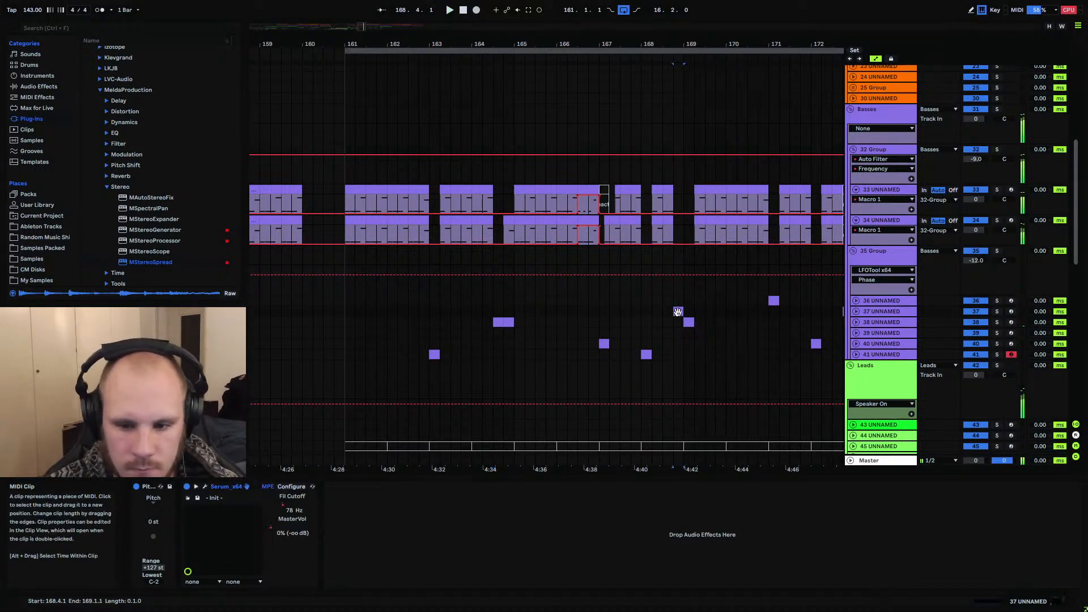
{"action": "left_click_drag", "start_coordinate": [681, 322], "coordinate": [668, 322]}
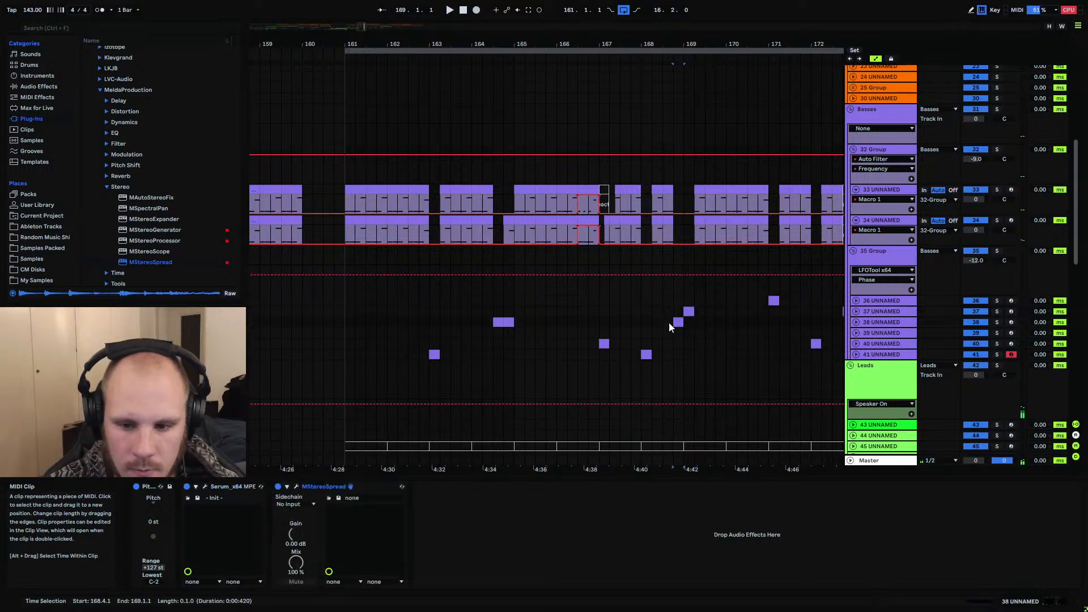
{"action": "key", "text": "space"}
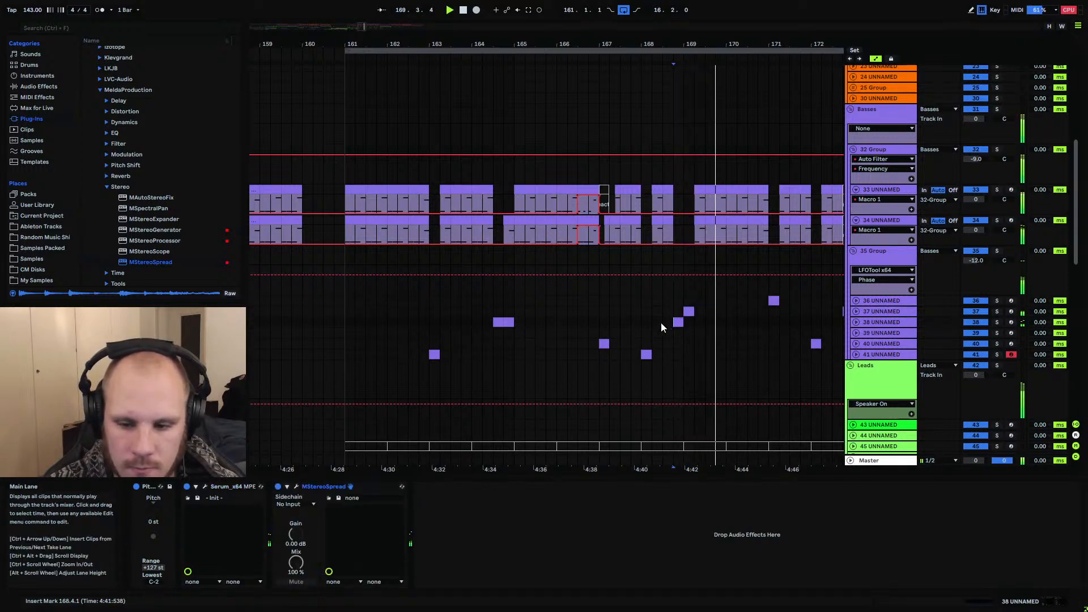
{"action": "left_click", "coordinate": [661, 322]}
Play the mix from 164.3.1 and again from 172.1.1 to check how the one-shots sit
{"action": "scroll", "coordinate": [650, 321], "scroll_direction": "down", "scroll_amount": 7}
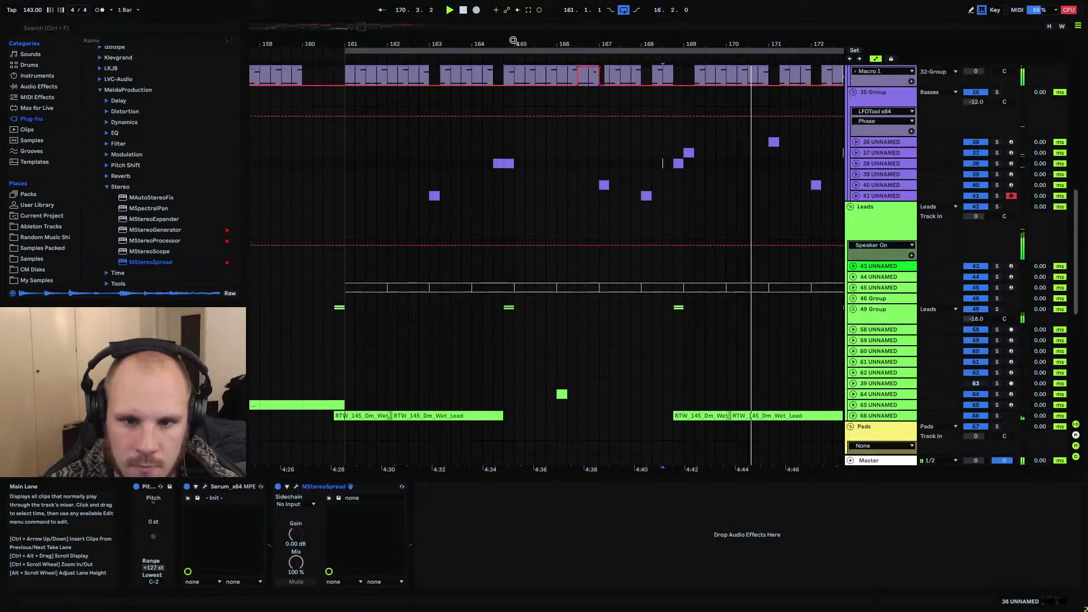
{"action": "left_click_drag", "start_coordinate": [512, 42], "coordinate": [496, 18]}
{"action": "left_click", "coordinate": [485, 312]}
{"action": "key", "text": "space"}
{"action": "key", "text": "space"}
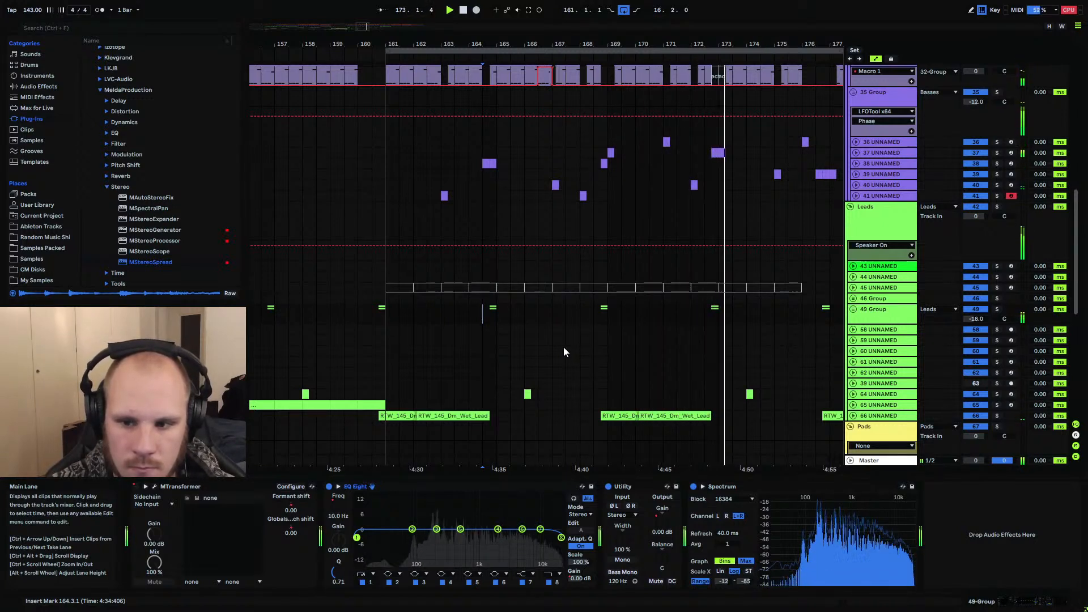
{"action": "left_click", "coordinate": [689, 186]}
{"action": "key", "text": "space"}
Deactivate the beat from 172.3.1 to 172.4.1 in the bass clips on tracks 33 and 34
{"action": "left_click_drag", "start_coordinate": [714, 44], "coordinate": [713, 73]}
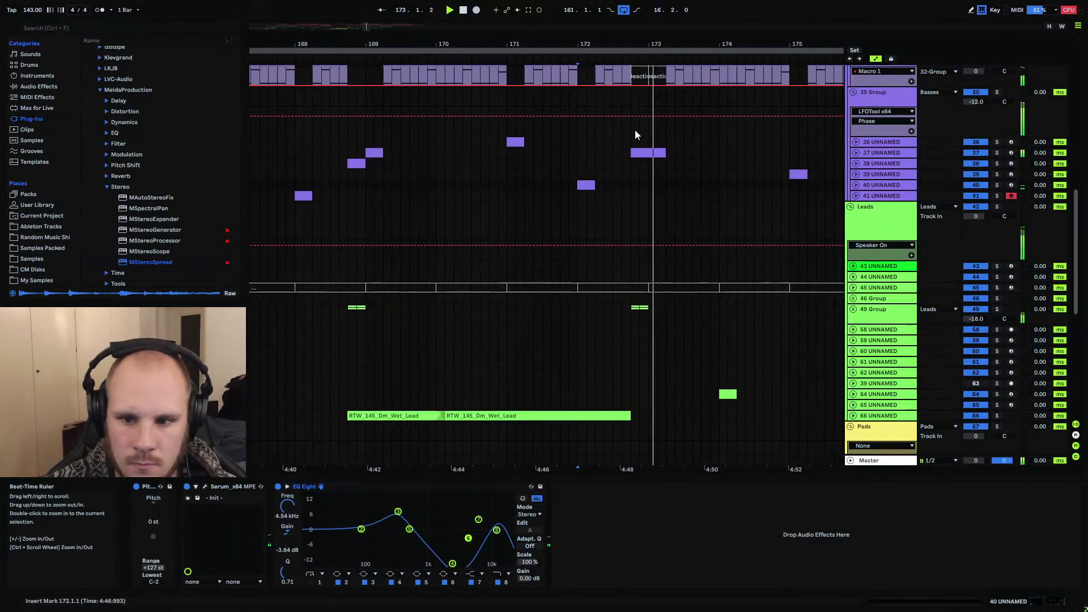
{"action": "scroll", "coordinate": [635, 129], "scroll_direction": "up", "scroll_amount": 4}
{"action": "left_click", "coordinate": [625, 147]}
{"action": "key", "text": "space"}
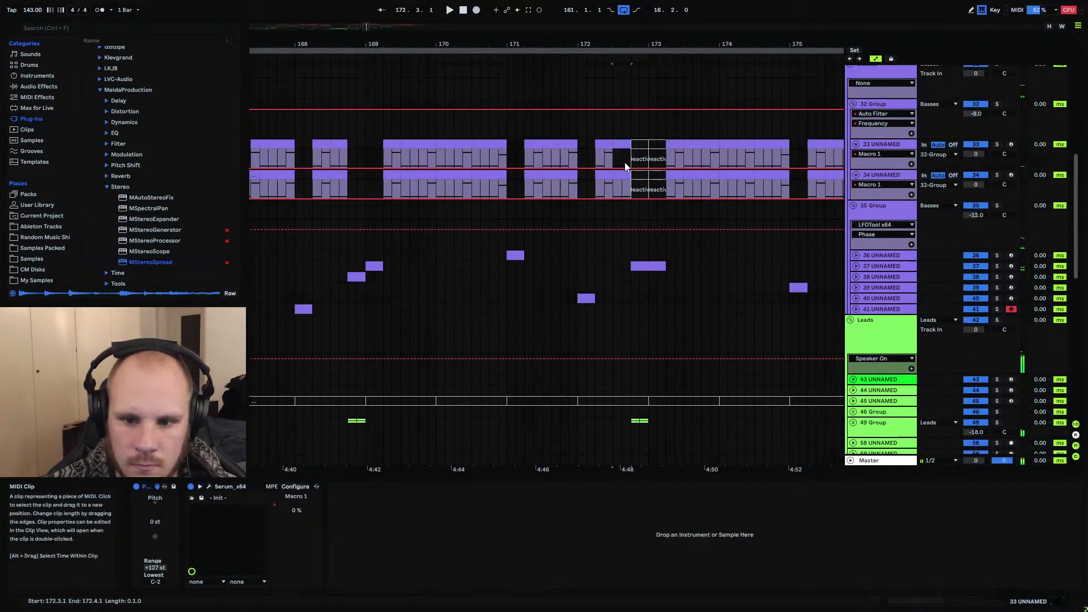
{"action": "left_click", "coordinate": [623, 172]}
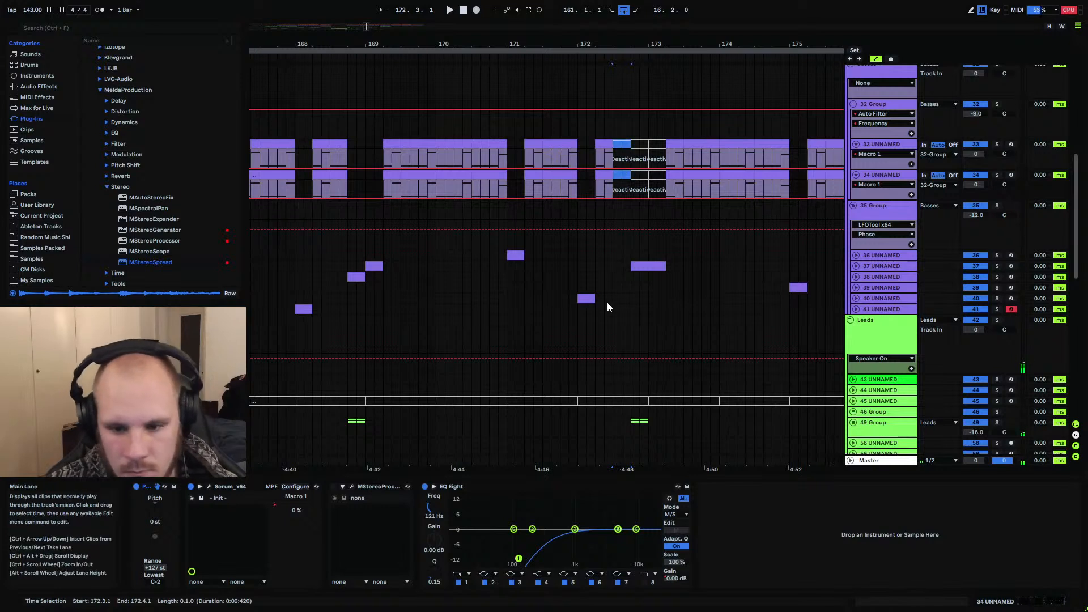
Copy track 41's one-shot from 168.1.1 to 172.3.1 and play the mix from 172.1.1
{"action": "left_click", "coordinate": [303, 309]}
{"action": "left_click", "coordinate": [612, 306]}
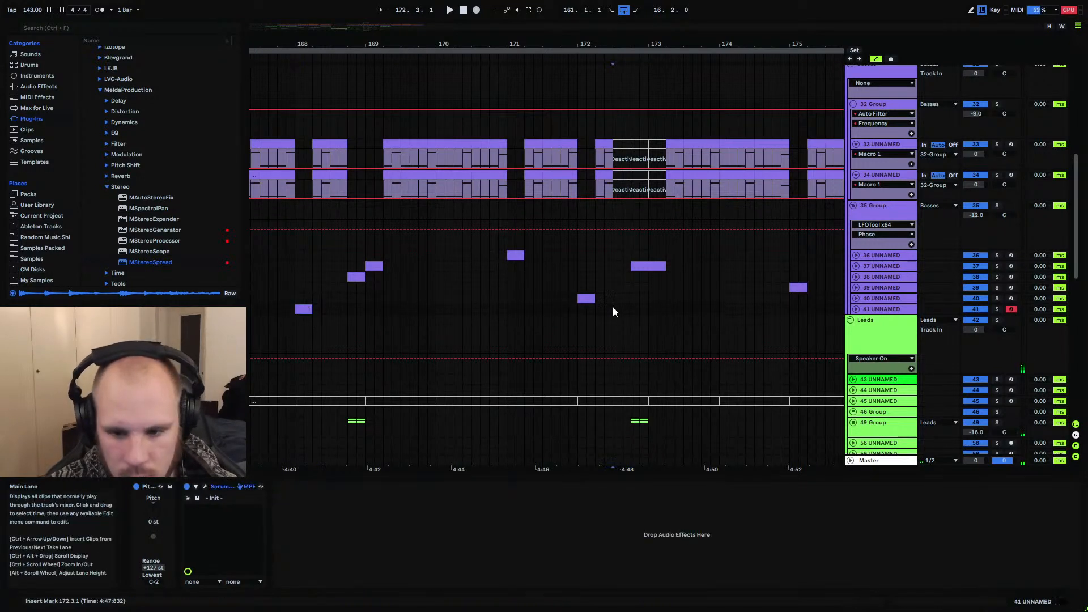
{"action": "key", "text": "ctrl+v"}
{"action": "key", "text": "space"}
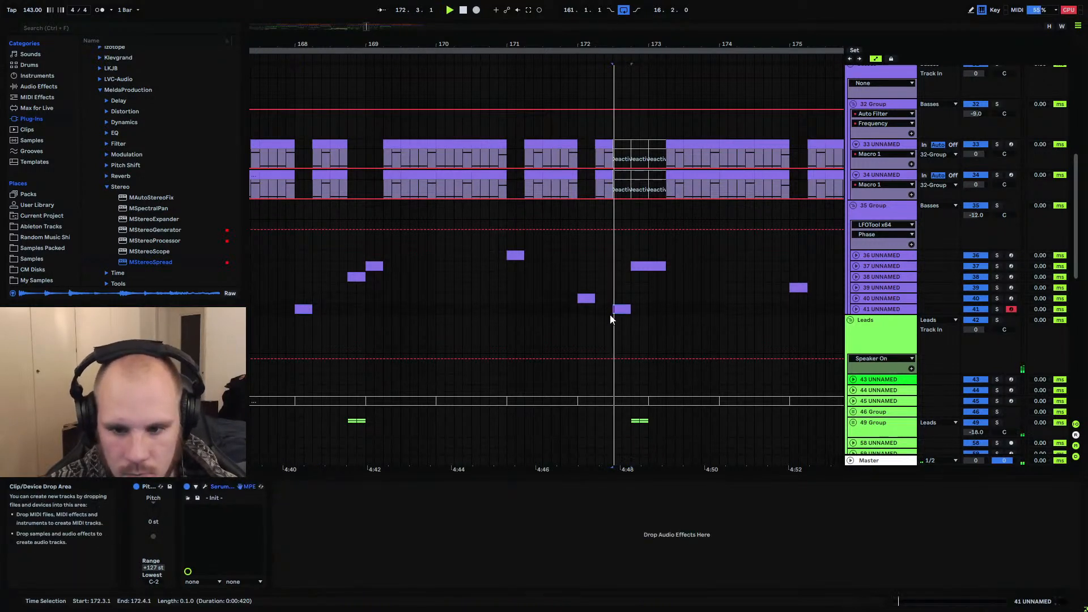
{"action": "left_click", "coordinate": [581, 311]}
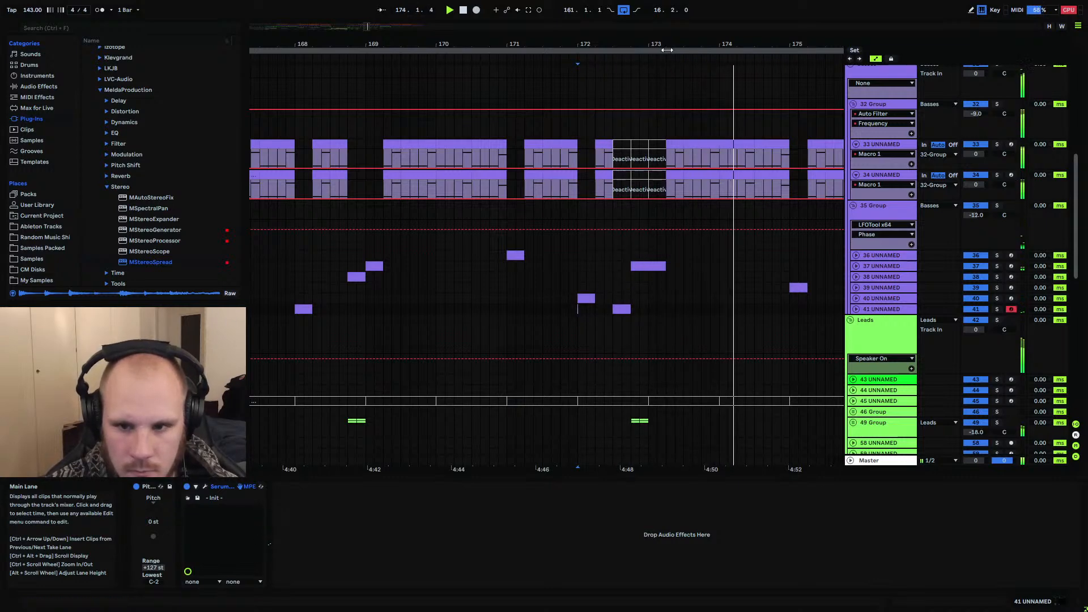
Copy track 41's 168.1.1 one-shot to 176.2.1 and play the mix from 176.1.1
{"action": "left_click_drag", "start_coordinate": [656, 45], "coordinate": [591, 27]}
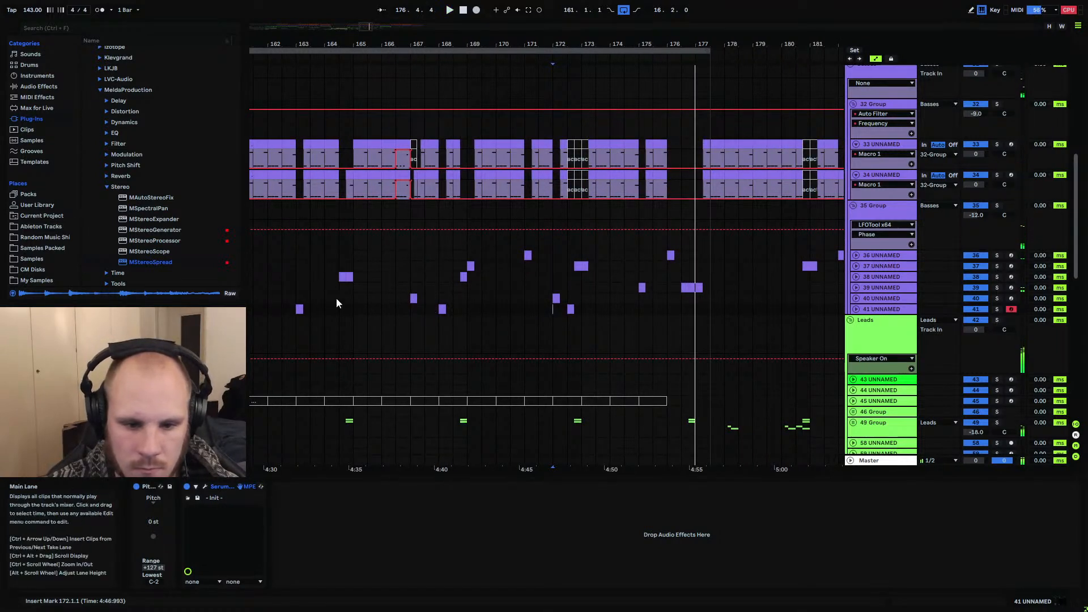
{"action": "left_click", "coordinate": [442, 309]}
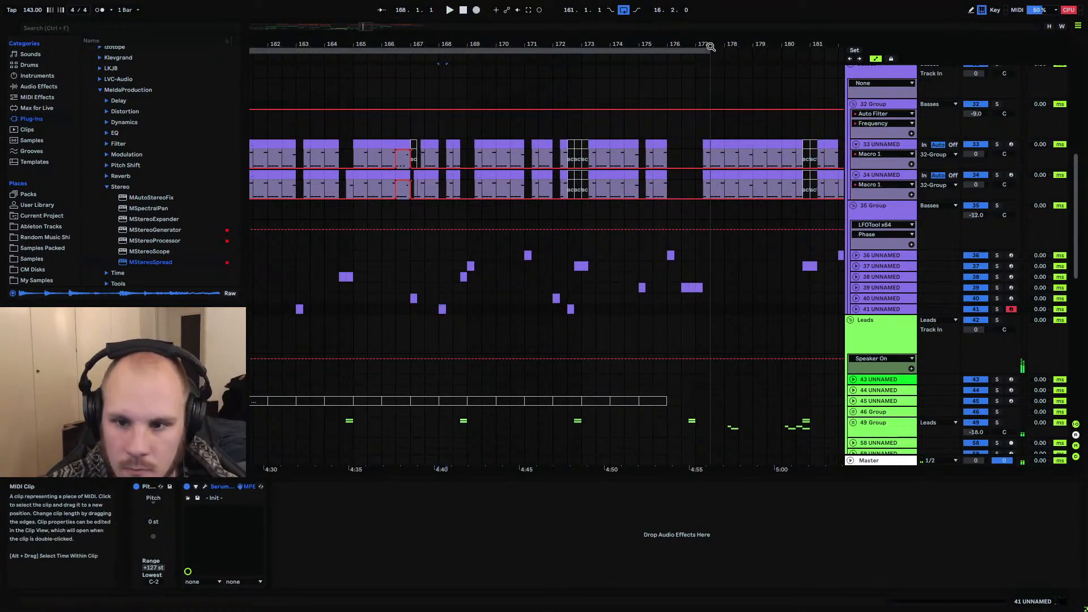
{"action": "left_click_drag", "start_coordinate": [711, 46], "coordinate": [715, 76]}
{"action": "left_click", "coordinate": [646, 310]}
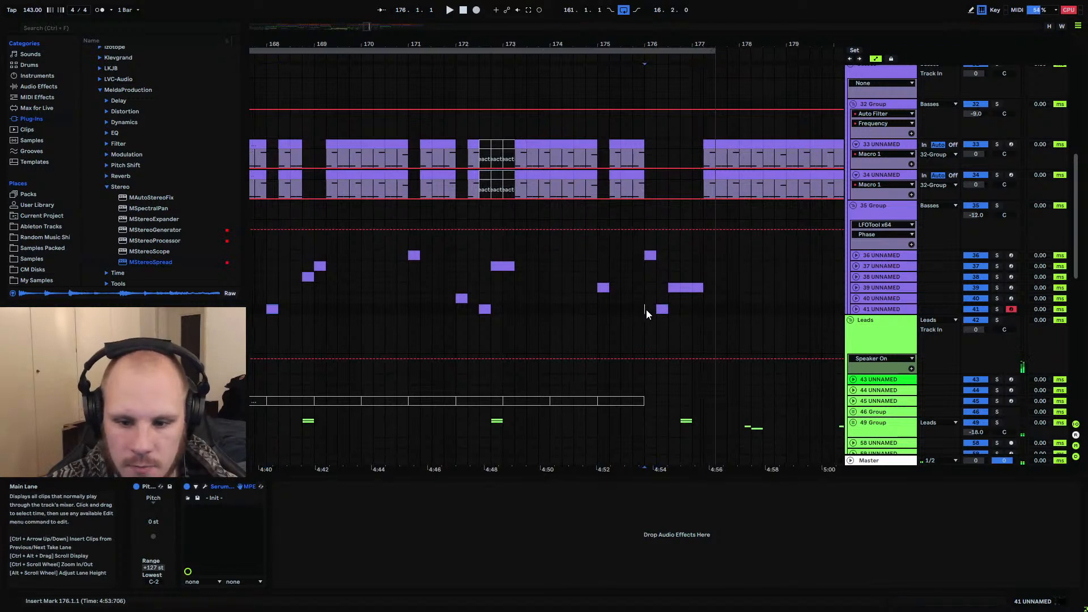
{"action": "key", "text": "space"}
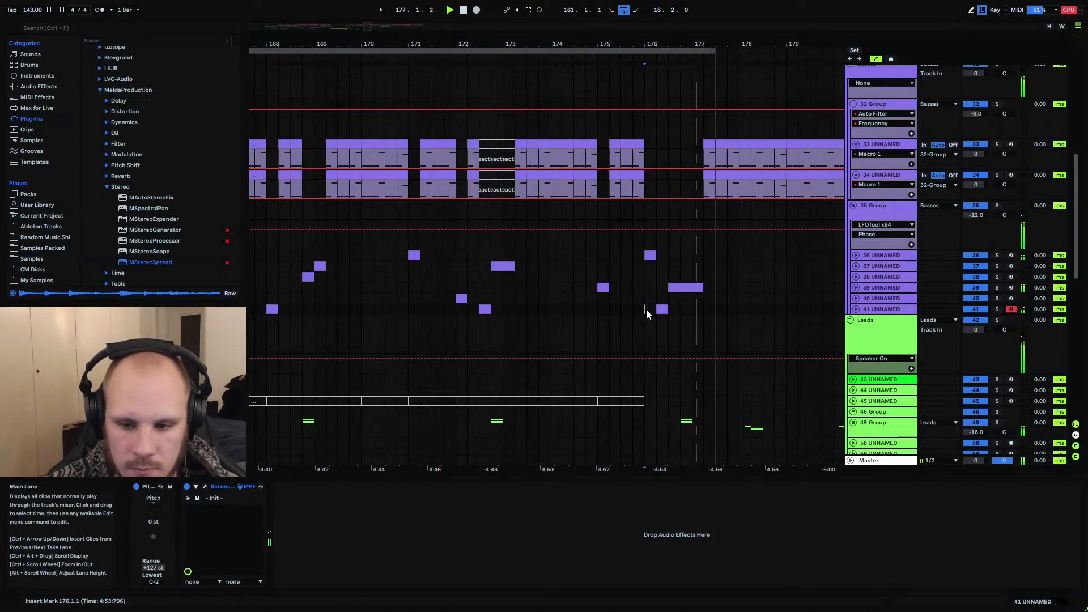
Play the mix from 173.1.1 and turn off the arrangement loop
{"action": "left_click", "coordinate": [505, 309]}
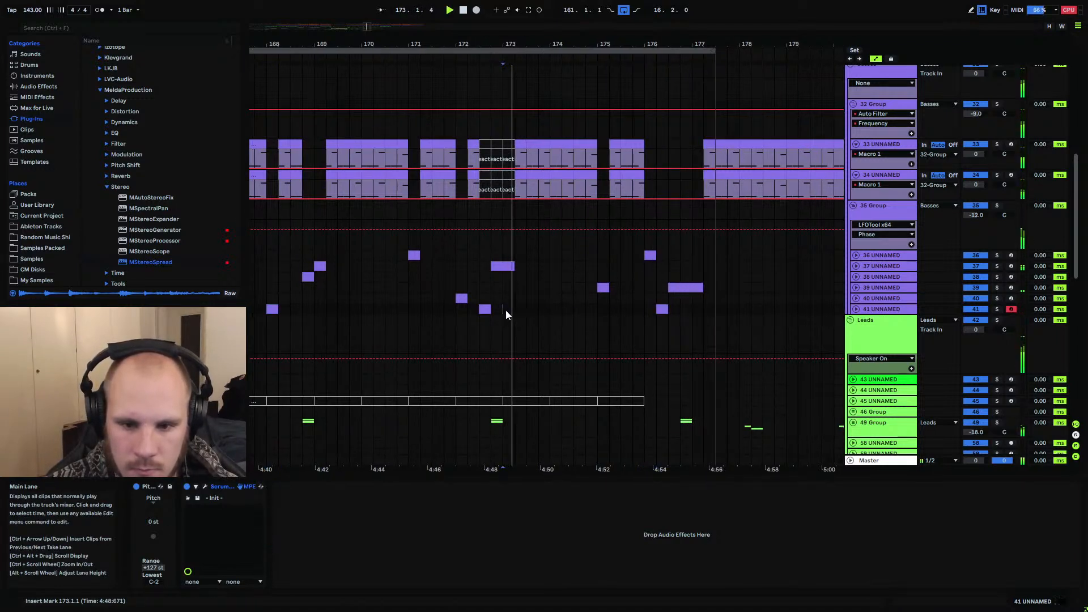
{"action": "right_click", "coordinate": [648, 53]}
{"action": "left_click", "coordinate": [650, 58]}
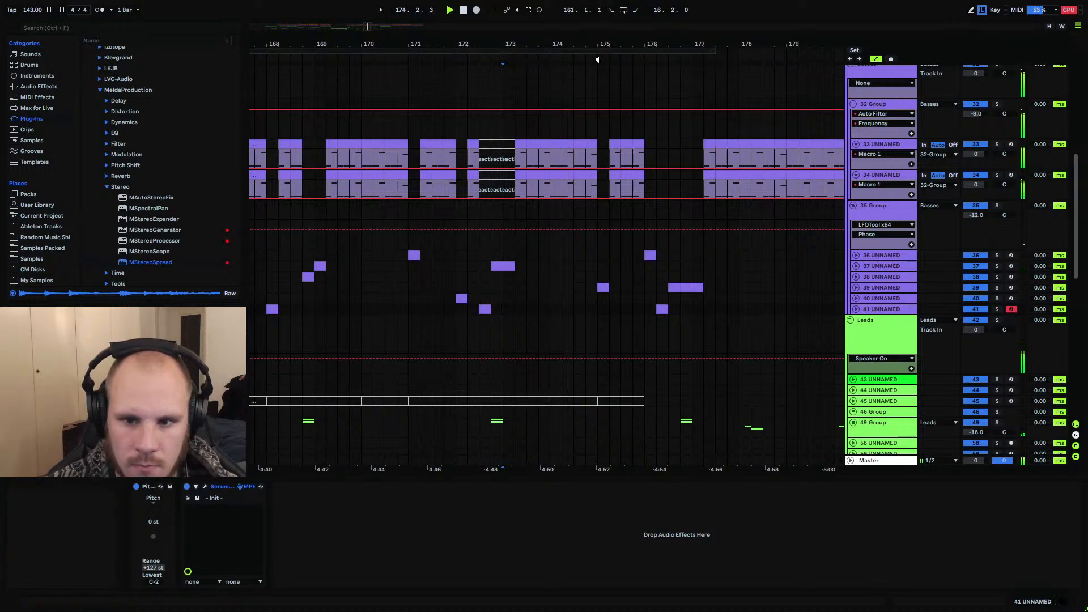
Listen on past bar 177 while checking the bass and lead clips, show the 49 Group's effect chain and stop playback
{"action": "mouse_move", "coordinate": [598, 43]}
{"action": "left_mouse_down"}
{"action": "mouse_move", "coordinate": [601, 9]}
{"action": "mouse_move", "coordinate": [598, 49]}
{"action": "left_mouse_up"}
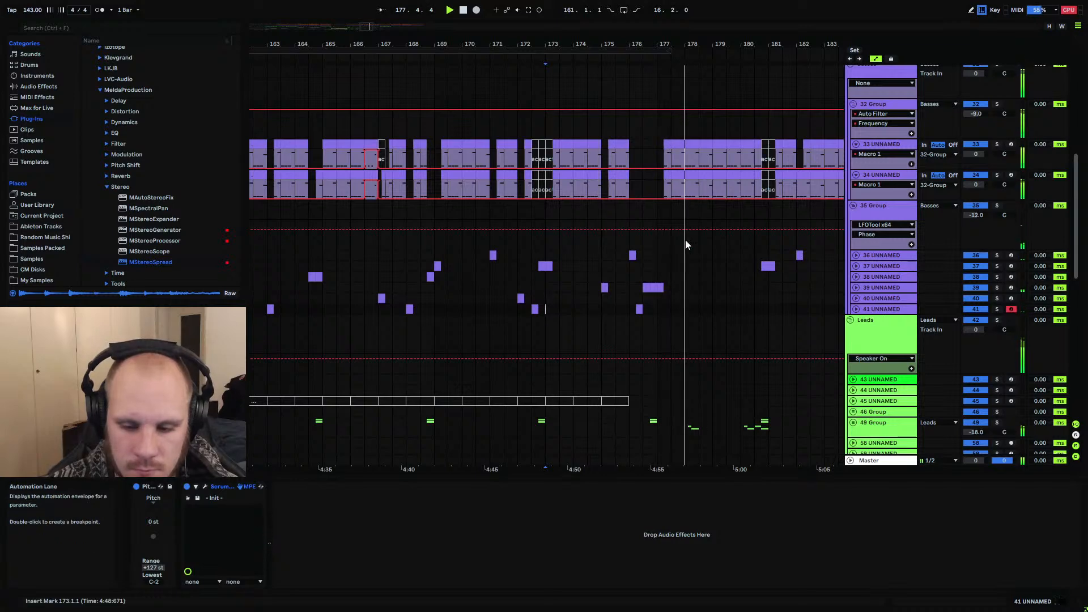
{"action": "scroll", "coordinate": [674, 307], "scroll_direction": "down", "scroll_amount": 6}
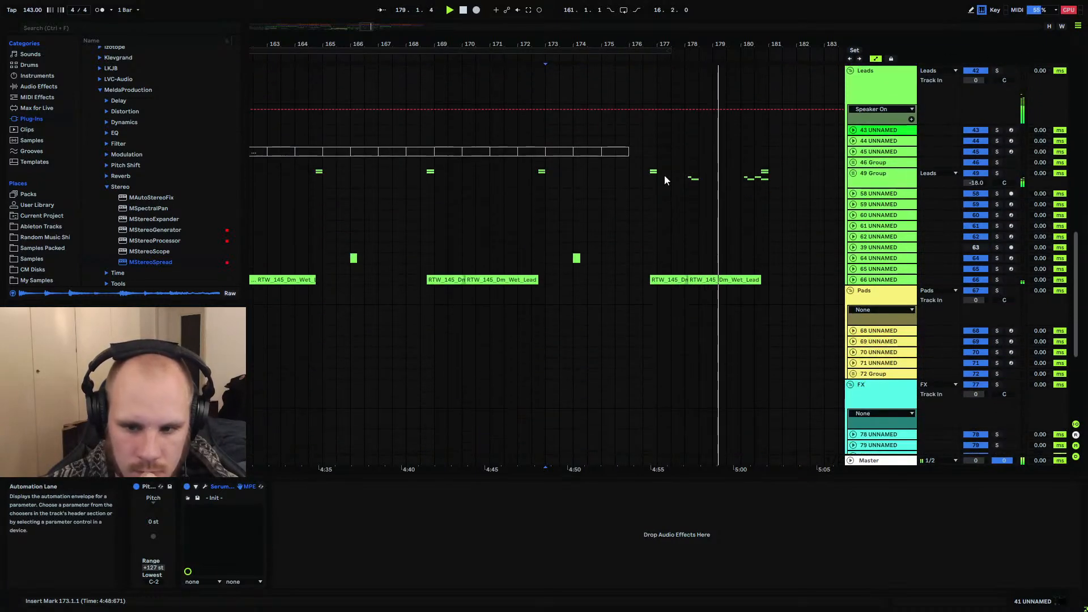
{"action": "left_click_drag", "start_coordinate": [692, 43], "coordinate": [567, 41]}
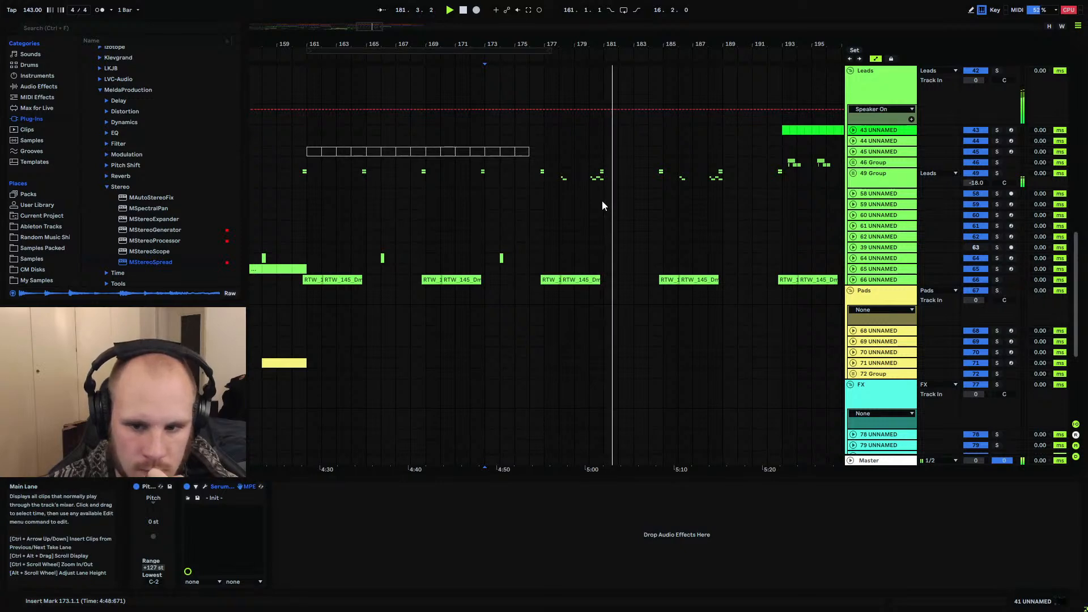
{"action": "scroll", "coordinate": [602, 203], "scroll_direction": "up", "scroll_amount": 3}
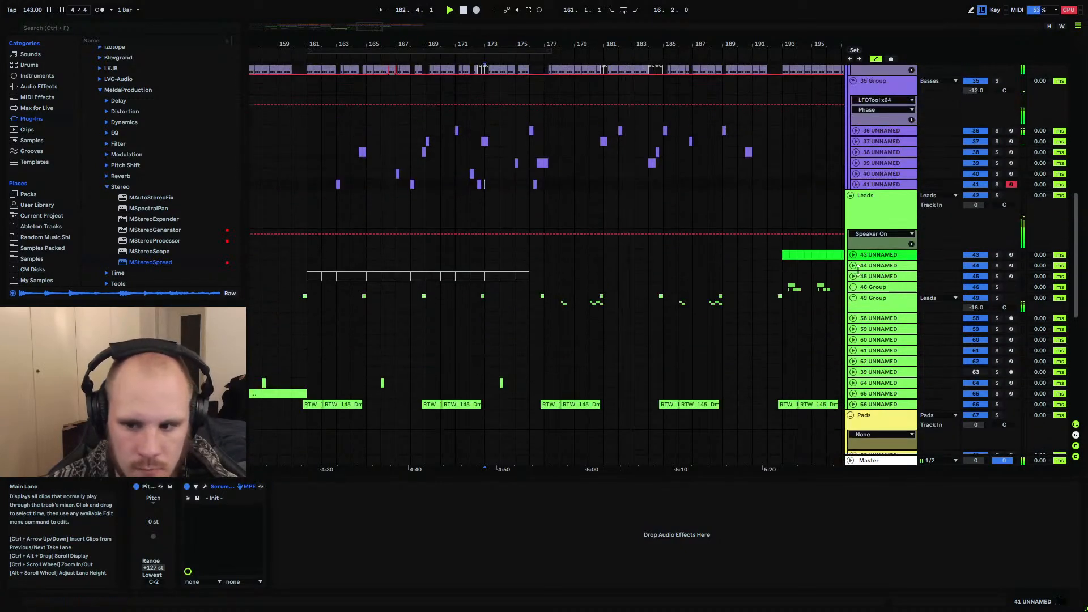
{"action": "left_click", "coordinate": [876, 295]}
{"action": "key", "text": "space"}
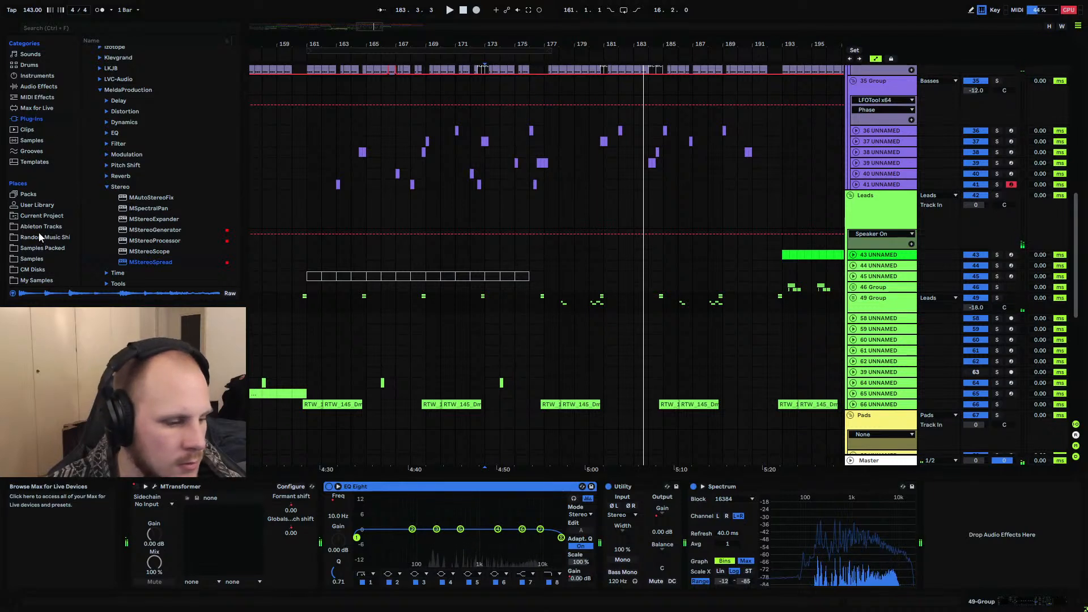
Add kHs Trance Gate from the Kilohearts plug-ins to the end of the 49 Group's effect chain
{"action": "left_click", "coordinate": [102, 93]}
{"action": "key", "text": "Left"}
{"action": "left_click", "coordinate": [93, 236]}
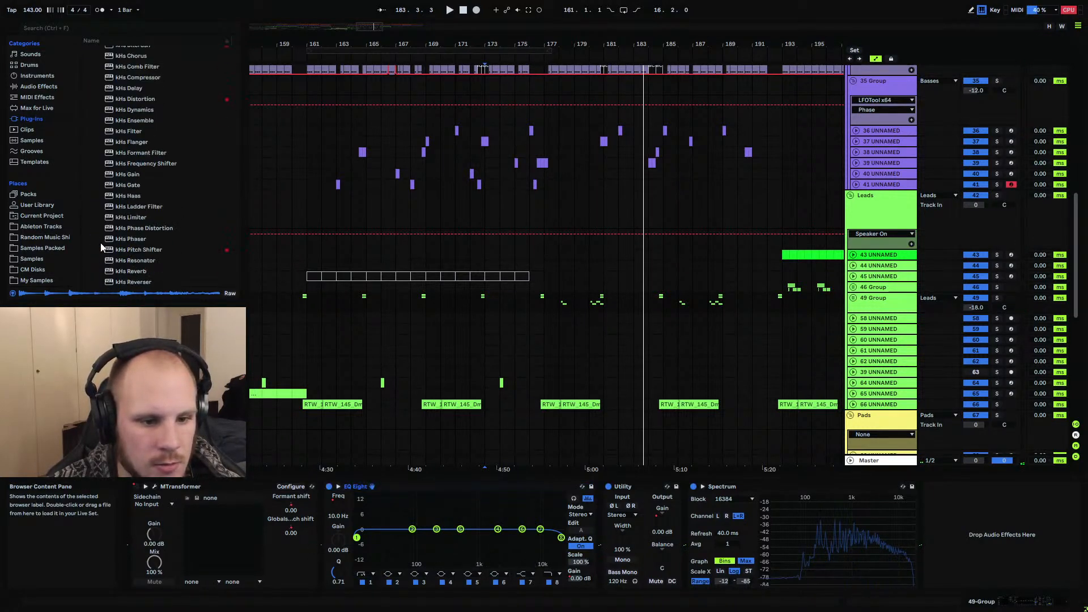
{"action": "left_click_drag", "start_coordinate": [137, 222], "coordinate": [946, 562]}
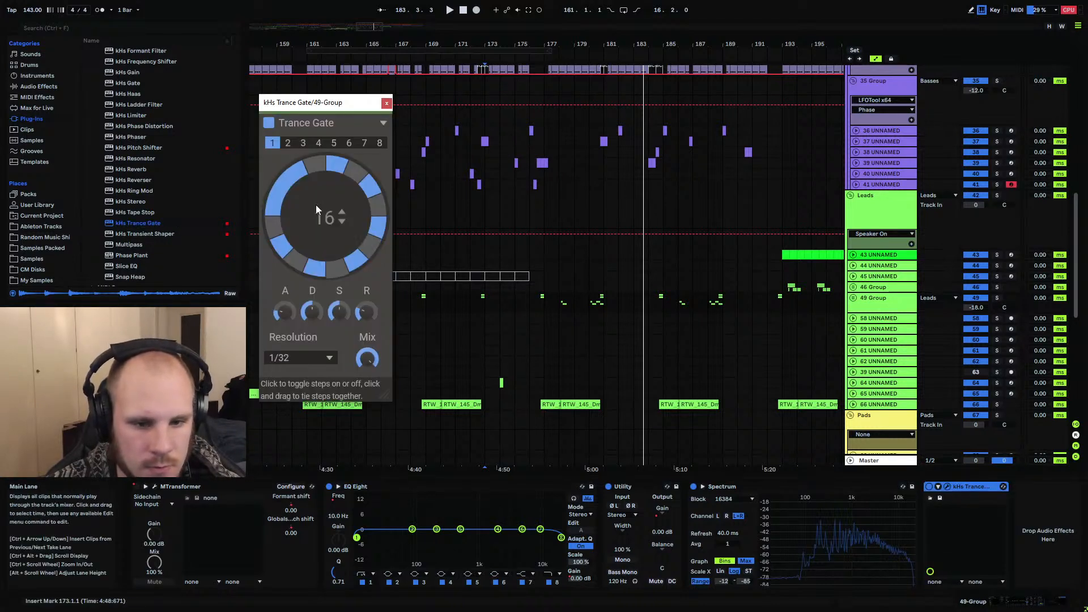
{"action": "mouse_move", "coordinate": [366, 312]}
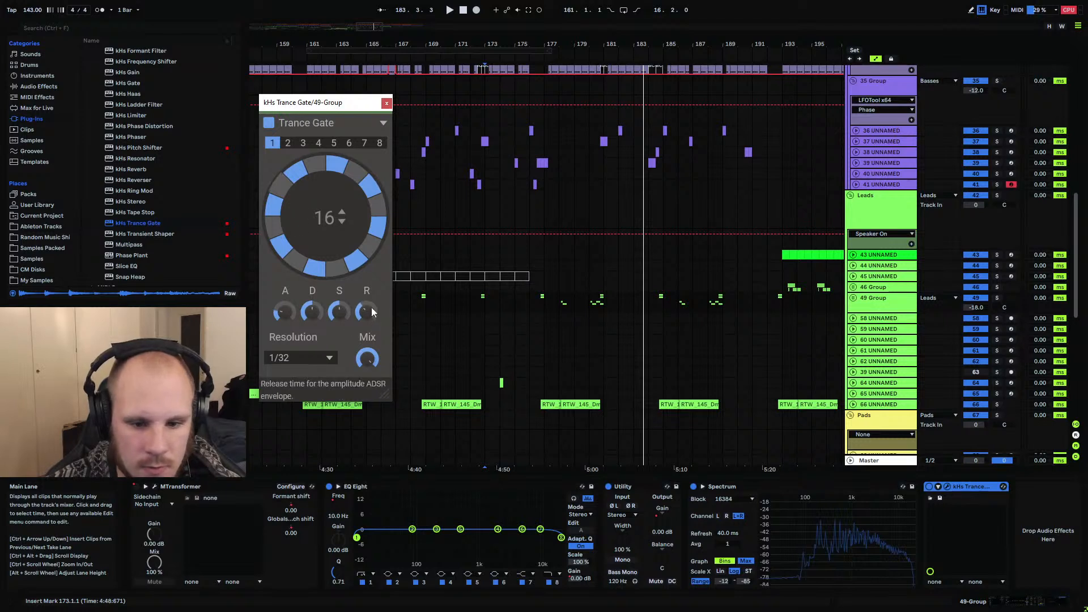
Play from 180.1.1, turn the Trance Gate's mix down to zero and unfold the 49 Group
{"action": "left_click", "coordinate": [590, 301]}
{"action": "key", "text": "space"}
{"action": "mouse_move", "coordinate": [367, 358]}
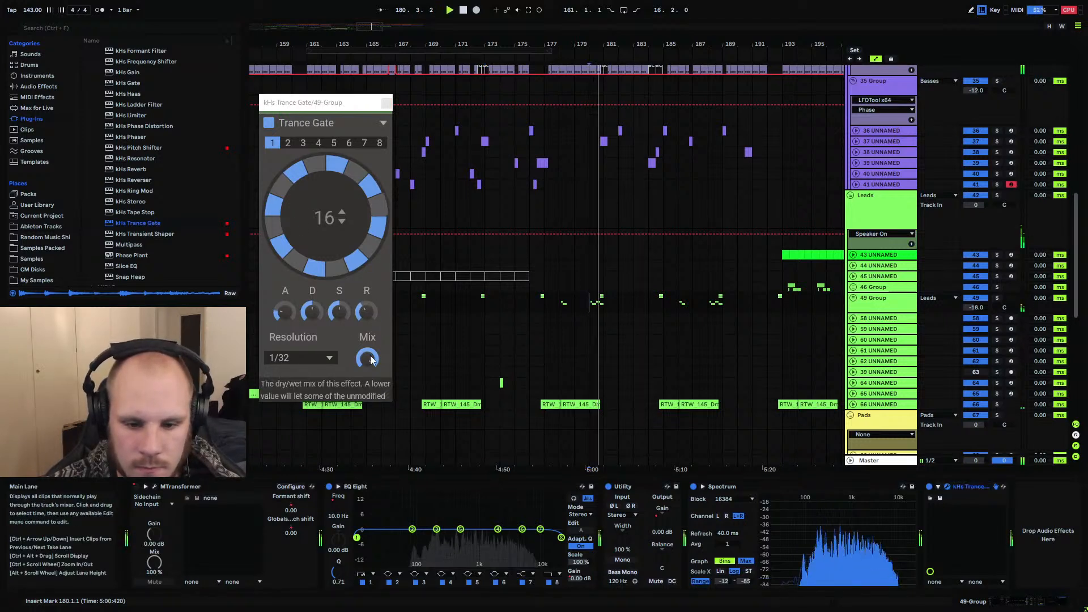
{"action": "mouse_move", "coordinate": [368, 358]}
{"action": "left_mouse_down"}
{"action": "mouse_move", "coordinate": [369, 282]}
{"action": "mouse_move", "coordinate": [369, 362]}
{"action": "left_mouse_up"}
{"action": "left_click", "coordinate": [854, 298]}
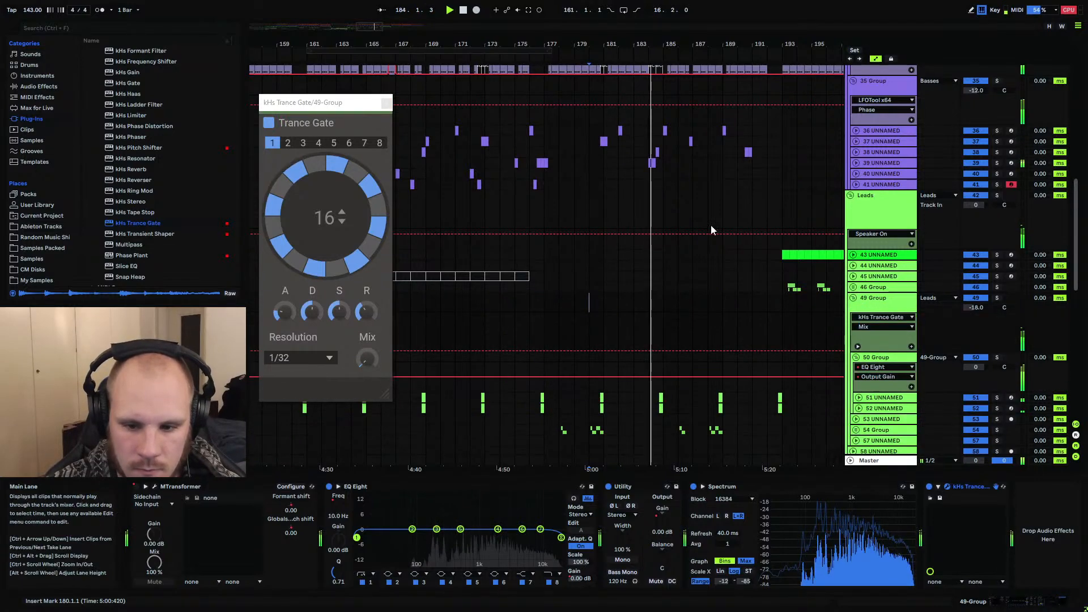
Automate the Trance Gate's mix to full from 182.3.1 to 183.1.1 in the 49 Group and play from 180.4.1
{"action": "key", "text": "space"}
{"action": "left_click_drag", "start_coordinate": [604, 44], "coordinate": [533, 100]}
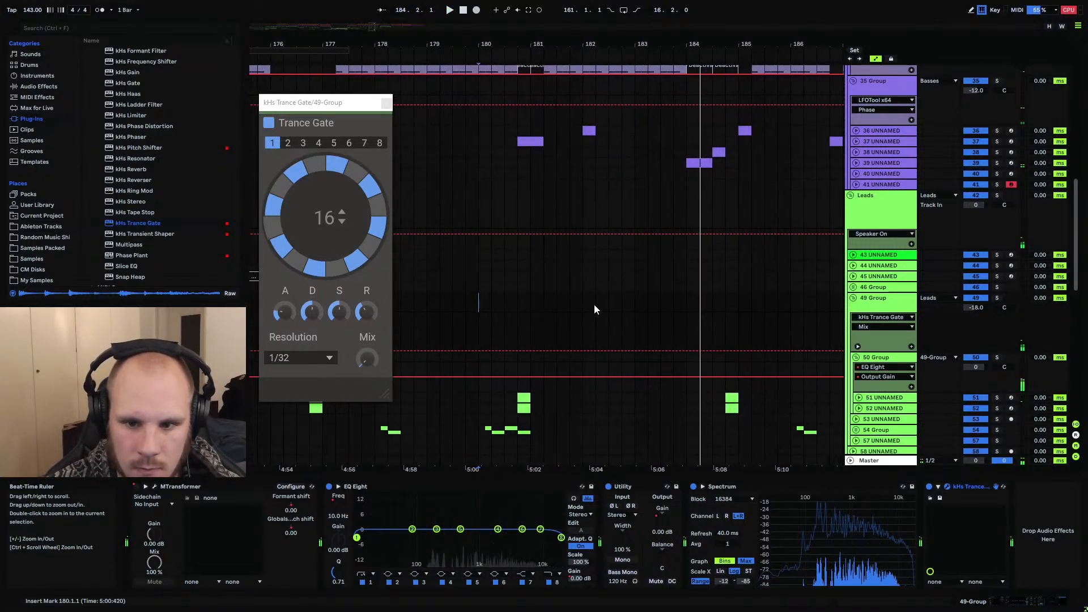
{"action": "key", "text": "b"}
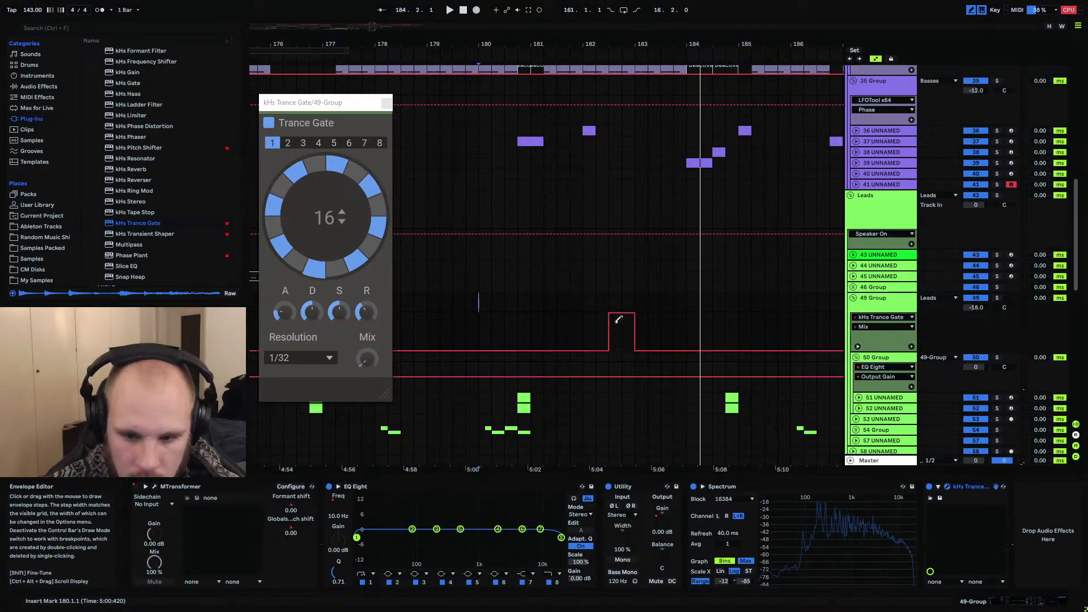
{"action": "key", "text": "b"}
{"action": "left_click", "coordinate": [513, 301]}
{"action": "key", "text": "space"}
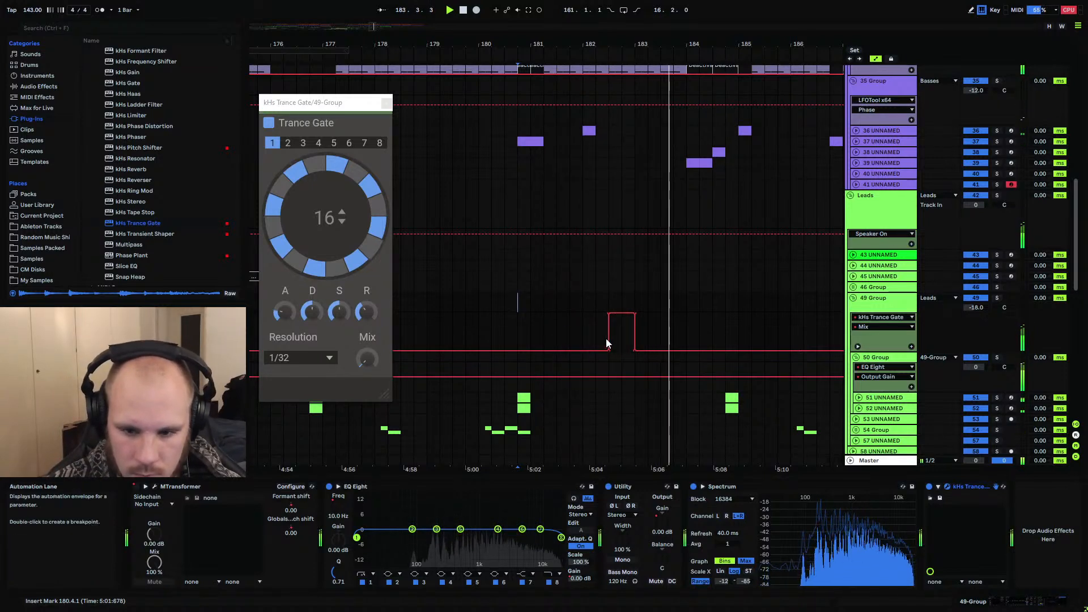
Remove the mix automation pulse before bar 183 and delete Trance Gate from the 49 Group
{"action": "left_click_drag", "start_coordinate": [607, 315], "coordinate": [635, 349]}
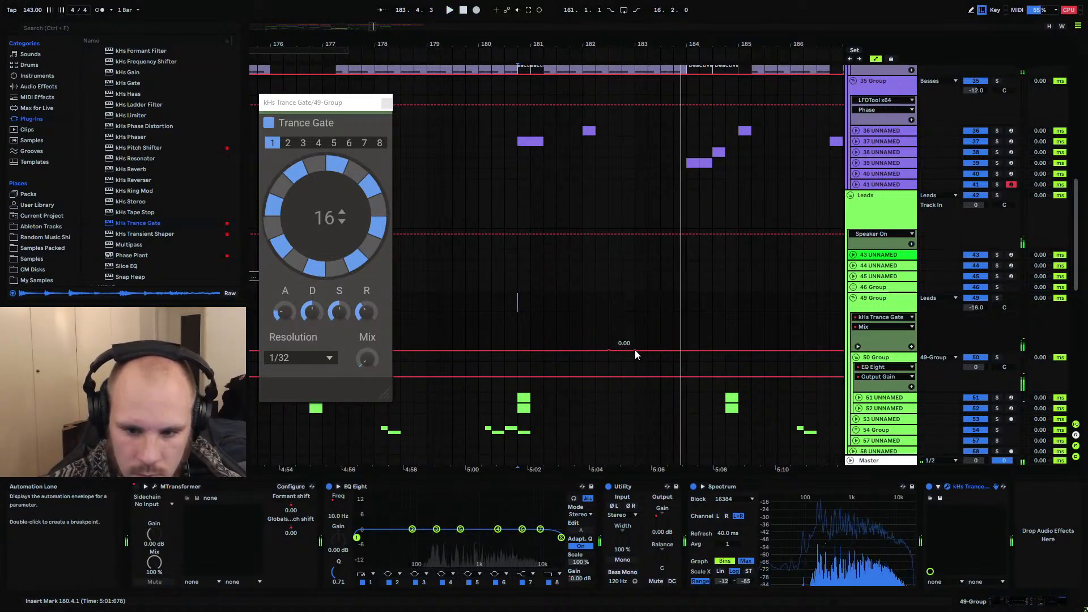
{"action": "key", "text": "space"}
{"action": "left_click", "coordinate": [635, 351]}
{"action": "left_click", "coordinate": [609, 350]}
{"action": "left_click", "coordinate": [386, 103]}
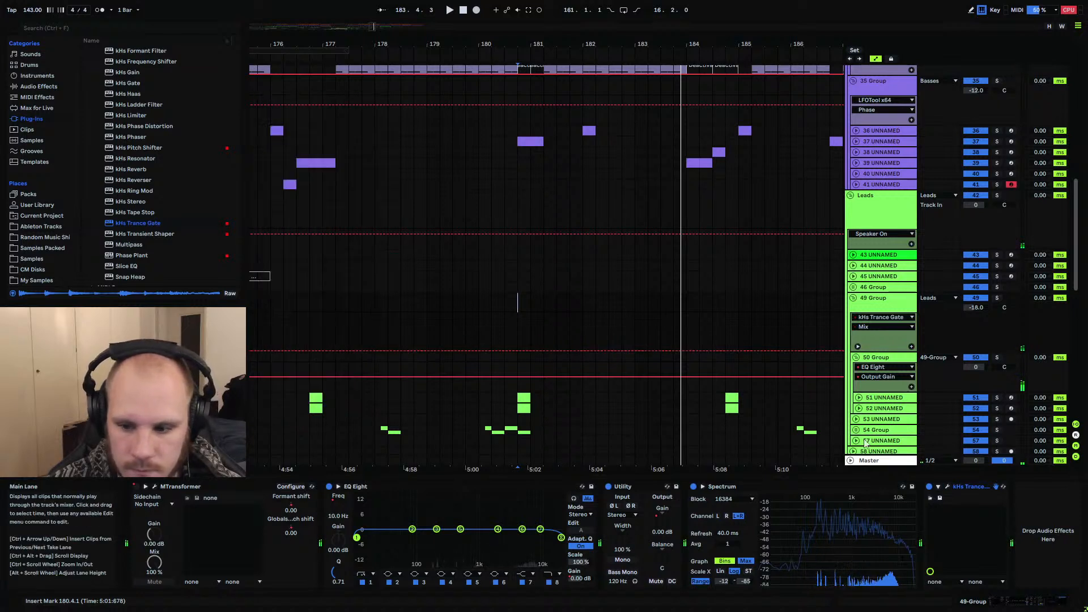
{"action": "left_click", "coordinate": [974, 489]}
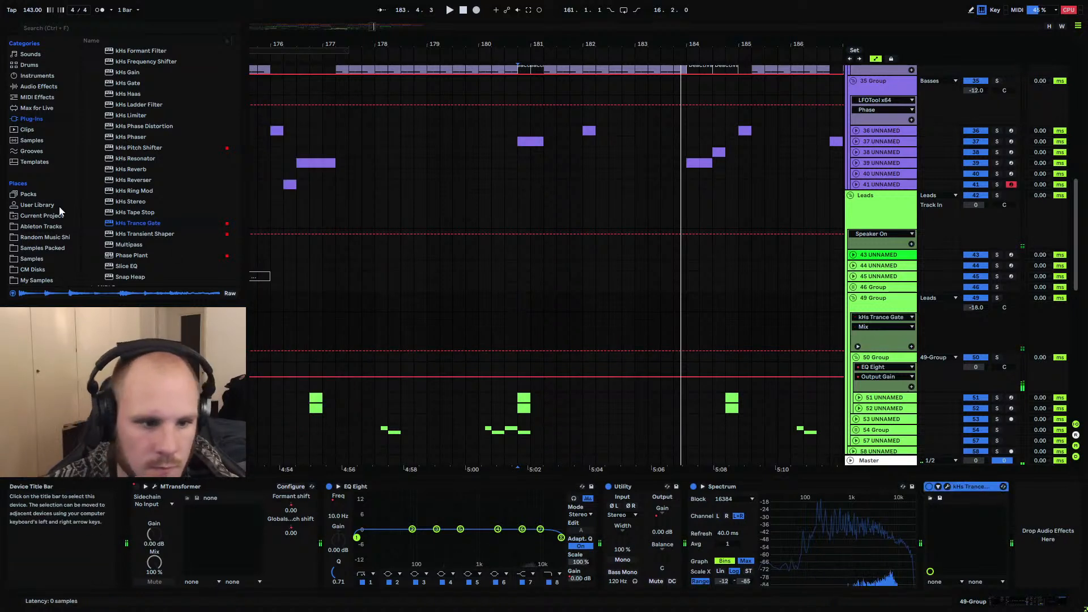
{"action": "key", "text": "Delete"}
Add LFOTool_x64 from XFer Records to the 49 Group's effect chain and set its rate to 1/16
{"action": "scroll", "coordinate": [120, 129], "scroll_direction": "up", "scroll_amount": 8}
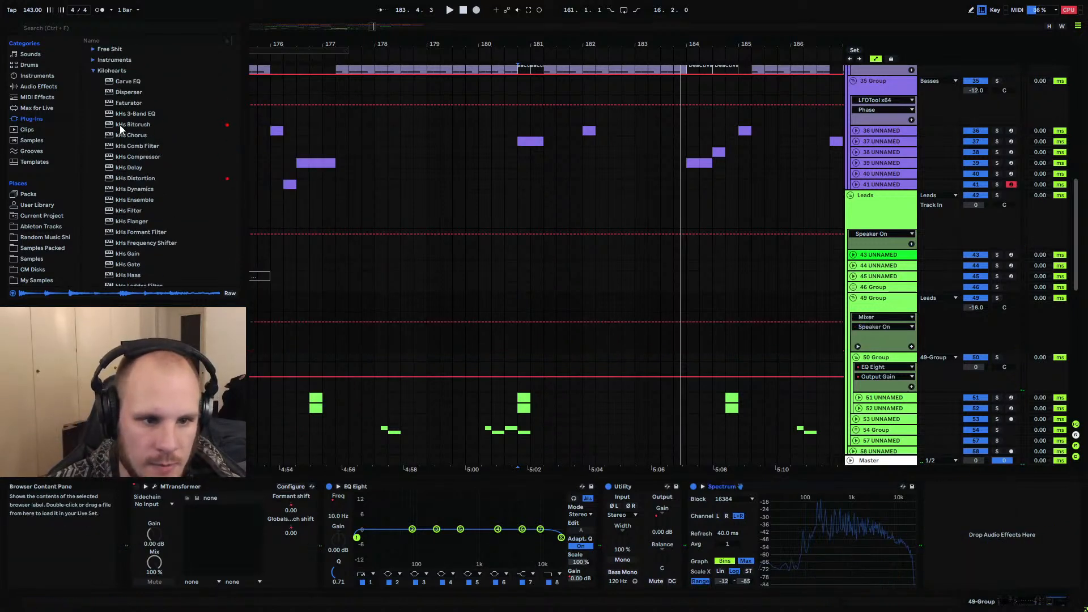
{"action": "left_click", "coordinate": [94, 73]}
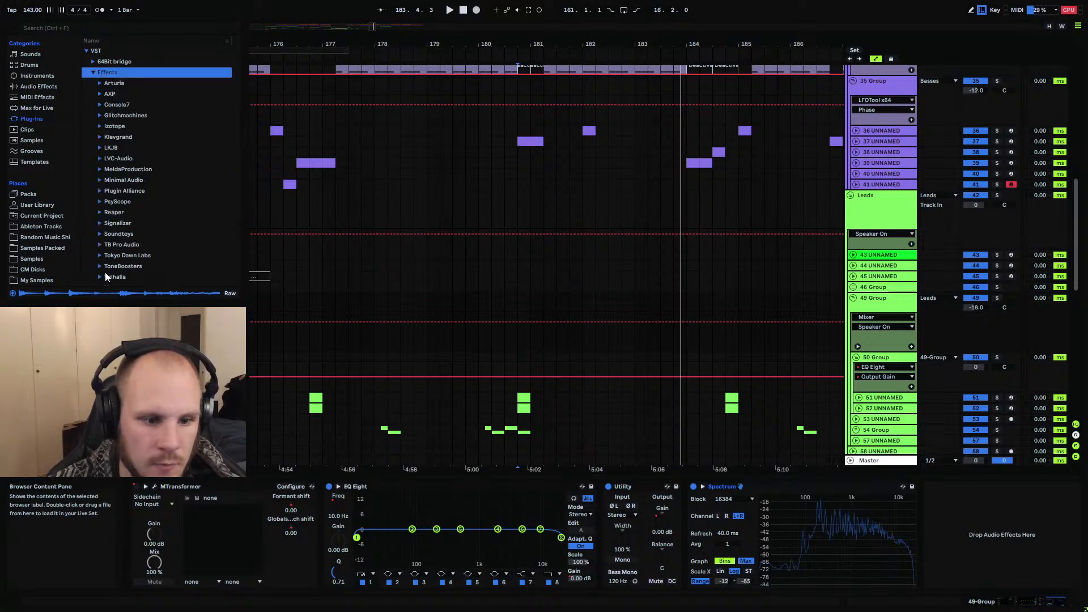
{"action": "scroll", "coordinate": [106, 277], "scroll_direction": "down", "scroll_amount": 3}
{"action": "left_click_drag", "start_coordinate": [137, 264], "coordinate": [949, 532]}
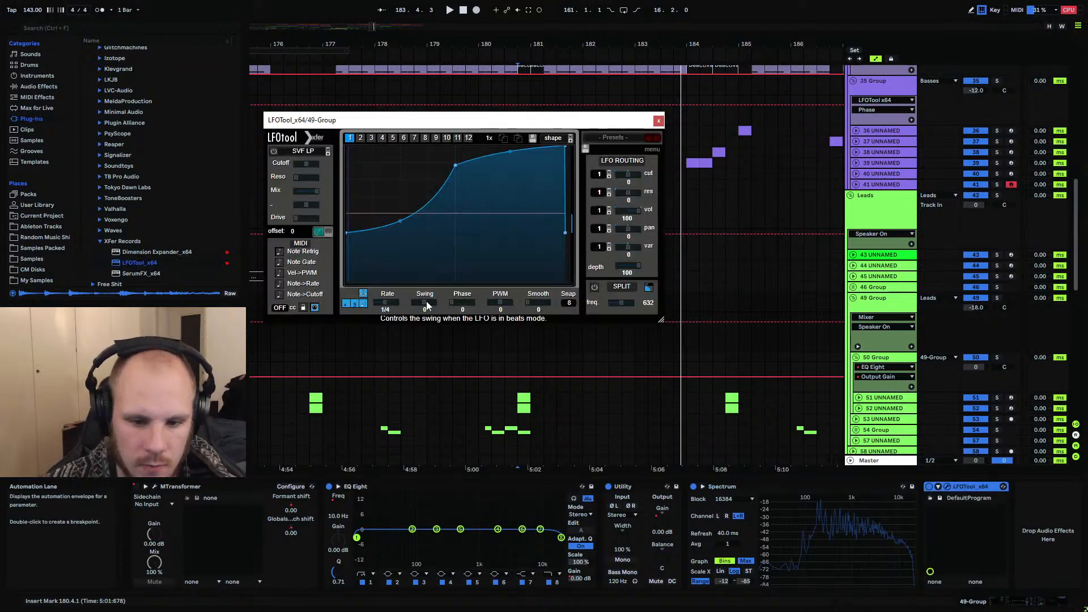
{"action": "left_click_drag", "start_coordinate": [398, 299], "coordinate": [403, 297]}
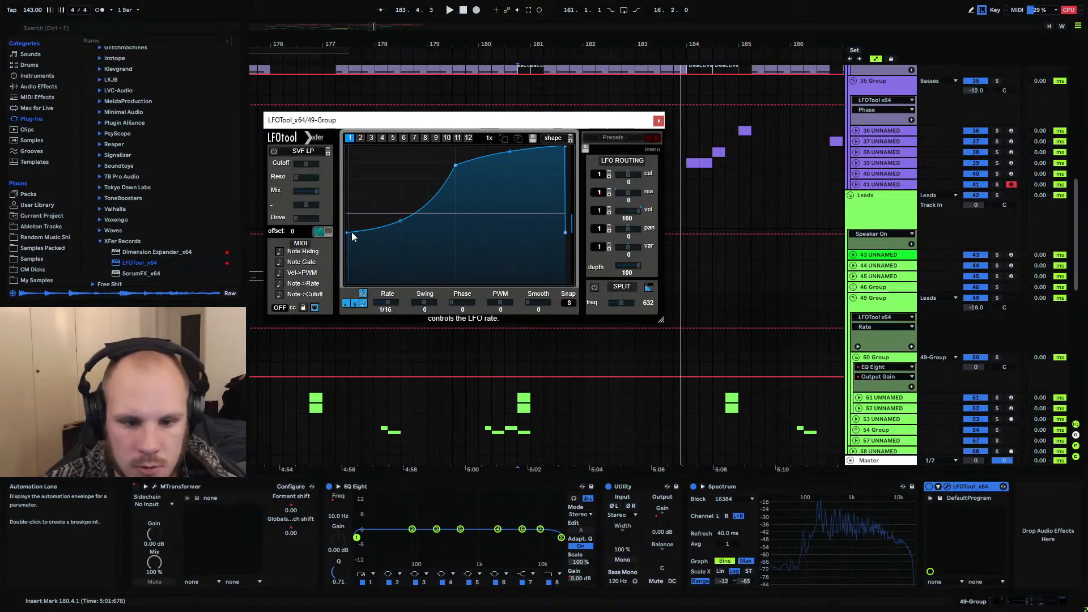
Reshape LFOTool's curve to begin at full height, fall to a dip near the cycle's end and rise back up
{"action": "left_click_drag", "start_coordinate": [349, 232], "coordinate": [349, 147]}
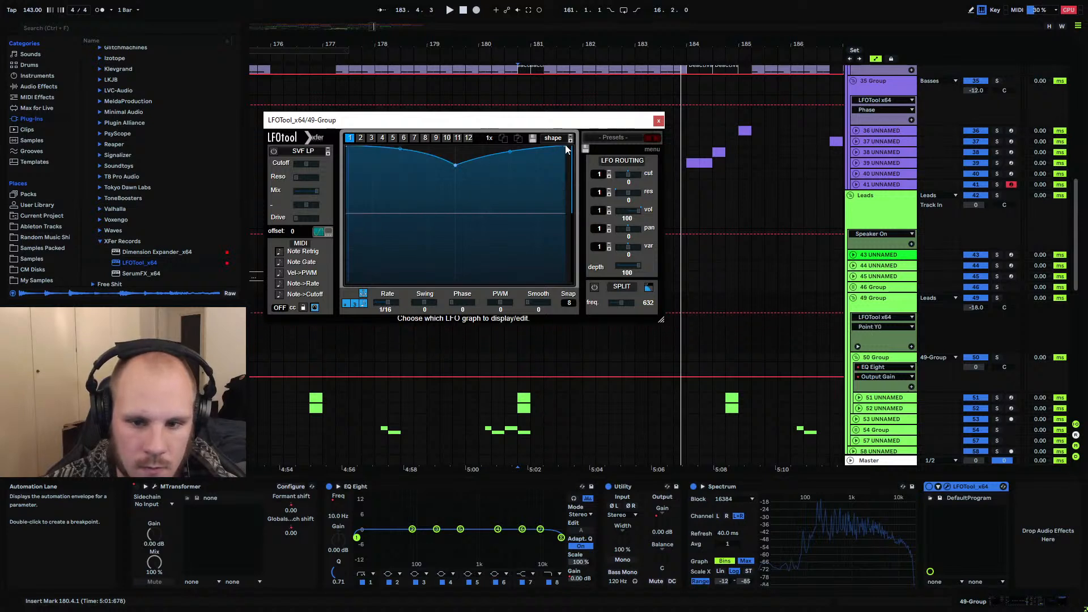
{"action": "left_click_drag", "start_coordinate": [565, 148], "coordinate": [564, 159]}
{"action": "left_click_drag", "start_coordinate": [542, 229], "coordinate": [519, 258]}
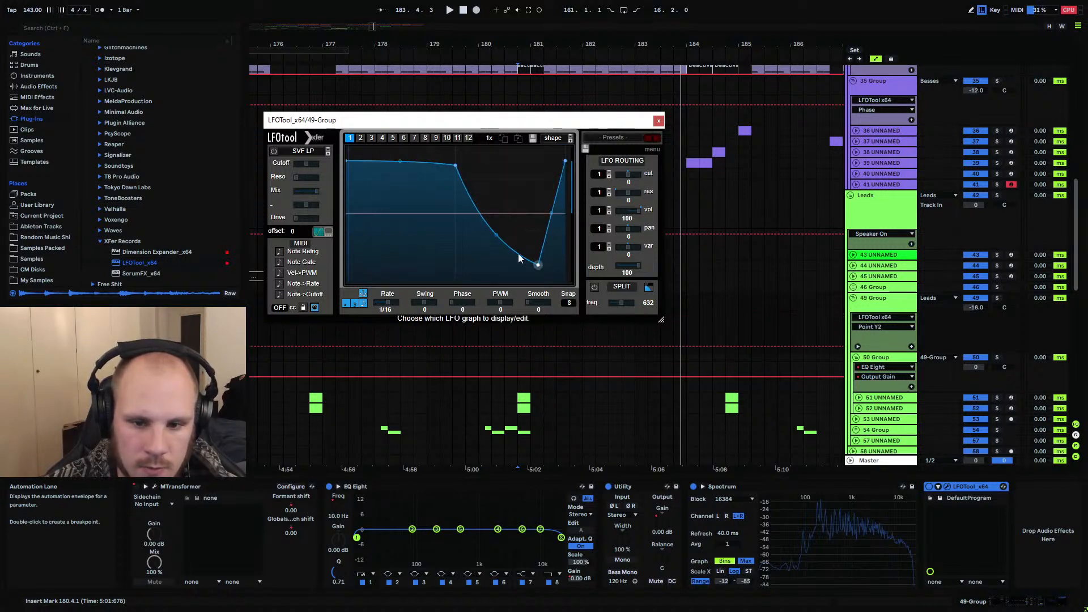
{"action": "left_click_drag", "start_coordinate": [347, 162], "coordinate": [349, 129]}
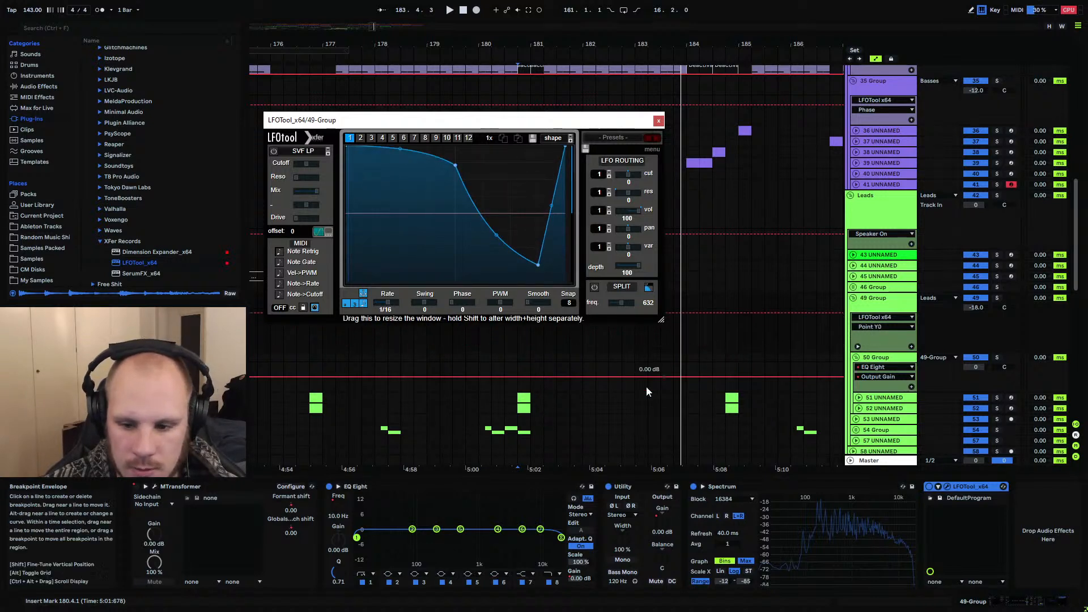
Play from 180.4.1, lower the LFO curve's dip to the graph's bottom and set the rate to 1/4
{"action": "left_click", "coordinate": [516, 365]}
{"action": "key", "text": "space"}
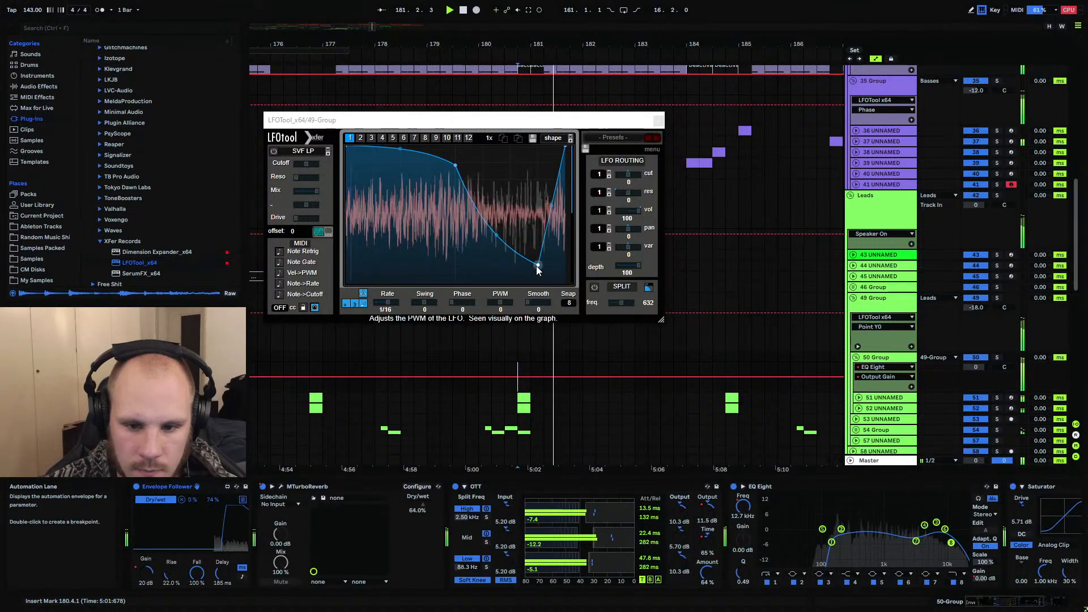
{"action": "left_click_drag", "start_coordinate": [537, 265], "coordinate": [545, 281]}
{"action": "mouse_move", "coordinate": [395, 308]}
{"action": "left_mouse_down"}
{"action": "mouse_move", "coordinate": [379, 315]}
{"action": "mouse_move", "coordinate": [383, 302]}
{"action": "mouse_move", "coordinate": [399, 311]}
{"action": "left_mouse_up"}
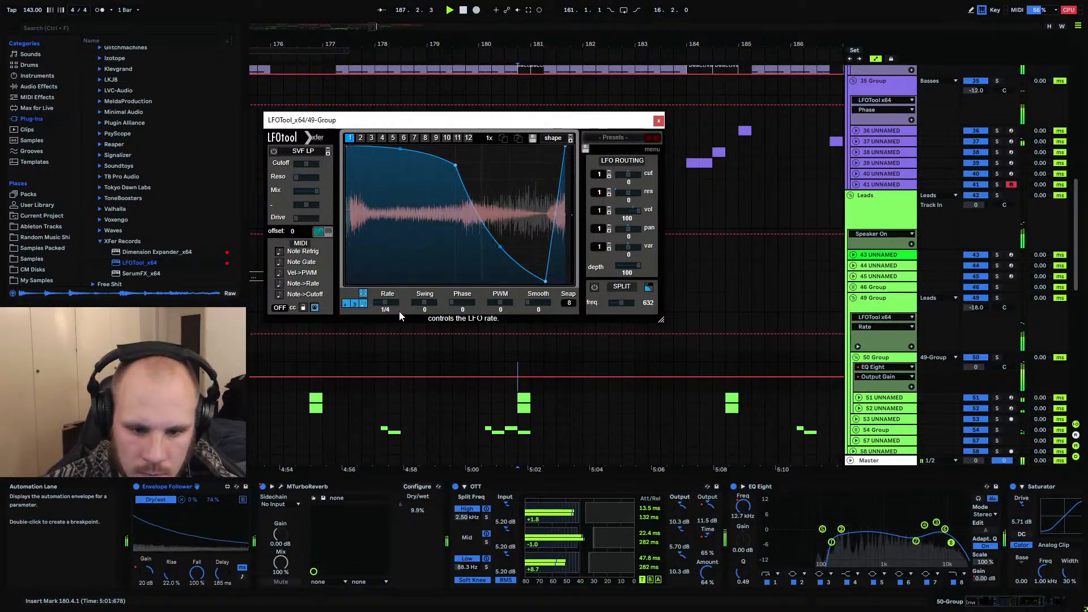
{"action": "left_click", "coordinate": [517, 403]}
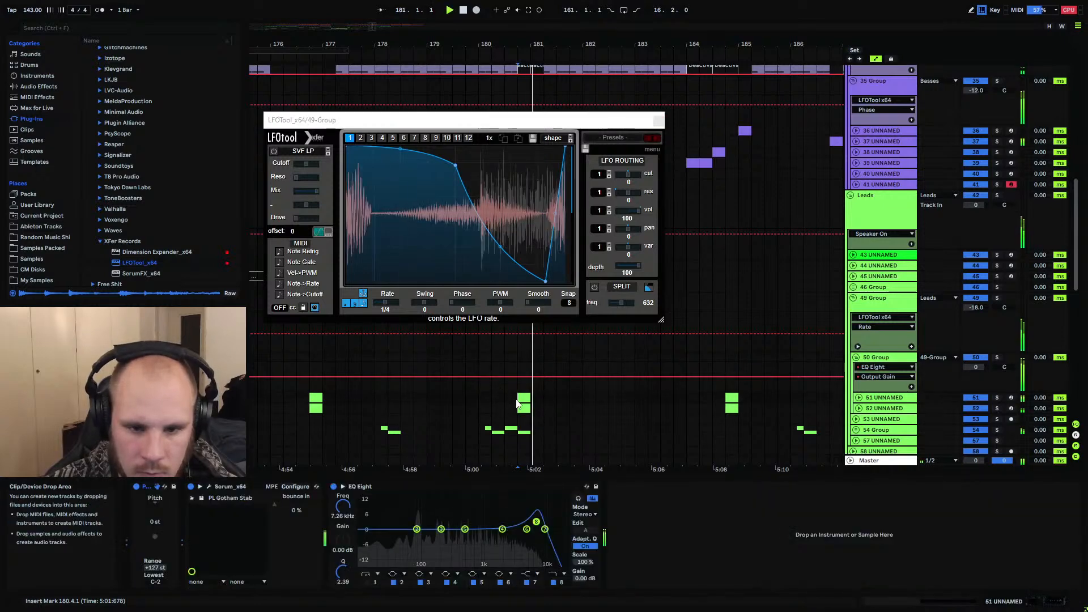
Set LFOTool's phase to 322 and bend the curve's final rise downward while listening
{"action": "mouse_move", "coordinate": [450, 303]}
{"action": "left_mouse_down"}
{"action": "mouse_move", "coordinate": [467, 297]}
{"action": "mouse_move", "coordinate": [495, 242]}
{"action": "left_mouse_up"}
{"action": "key", "text": "space"}
{"action": "key", "text": "space"}
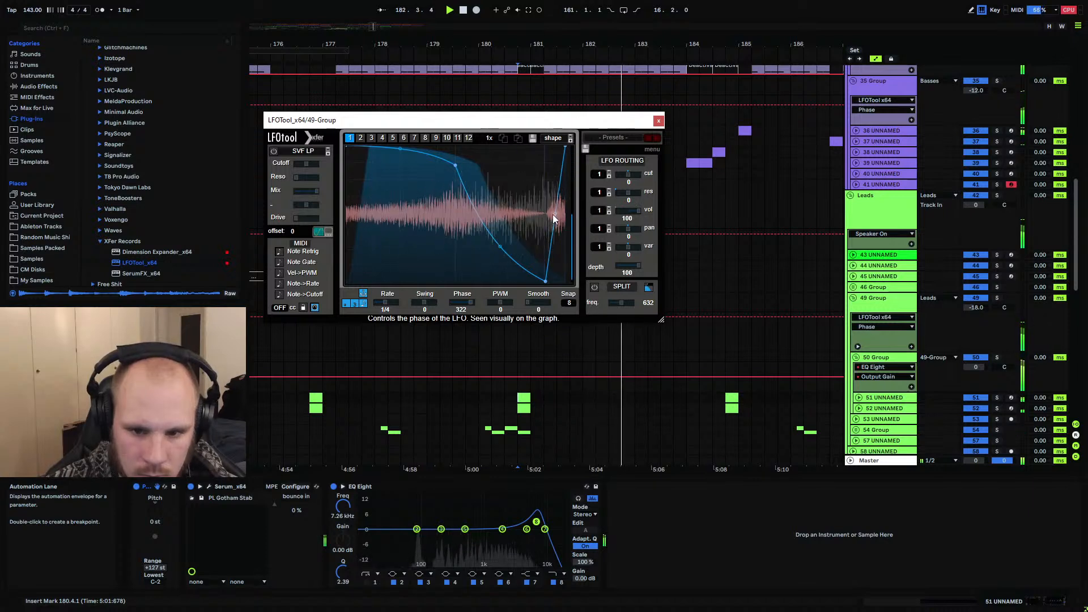
{"action": "left_click_drag", "start_coordinate": [553, 214], "coordinate": [570, 266]}
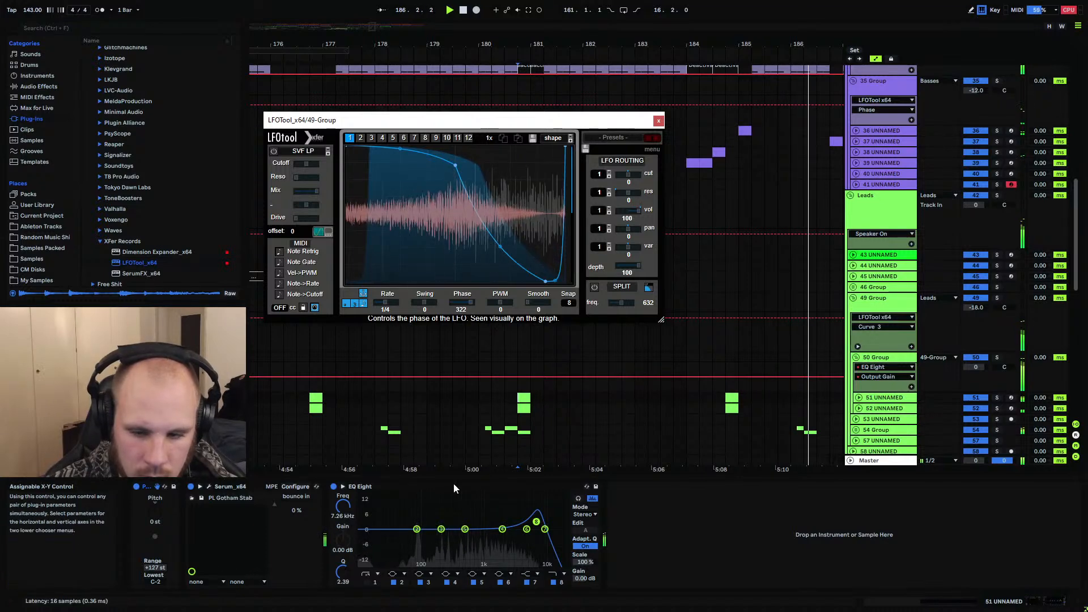
Duplicate LFOTool in the 49 Group's chain, setting the second instance to a 1/16 rate and switching the first one off
{"action": "left_click", "coordinate": [884, 359]}
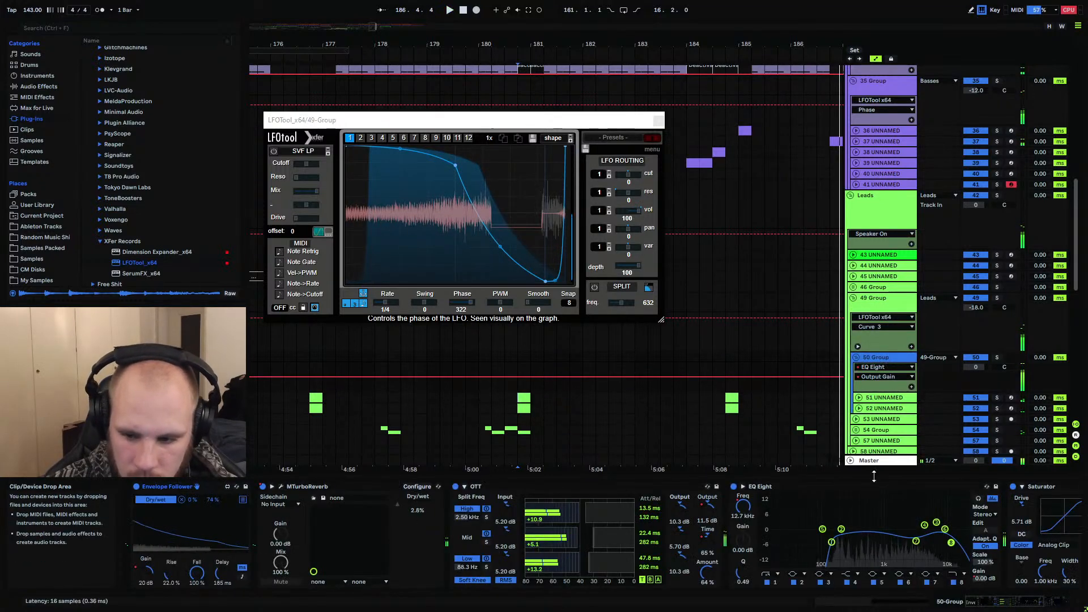
{"action": "left_click", "coordinate": [881, 323]}
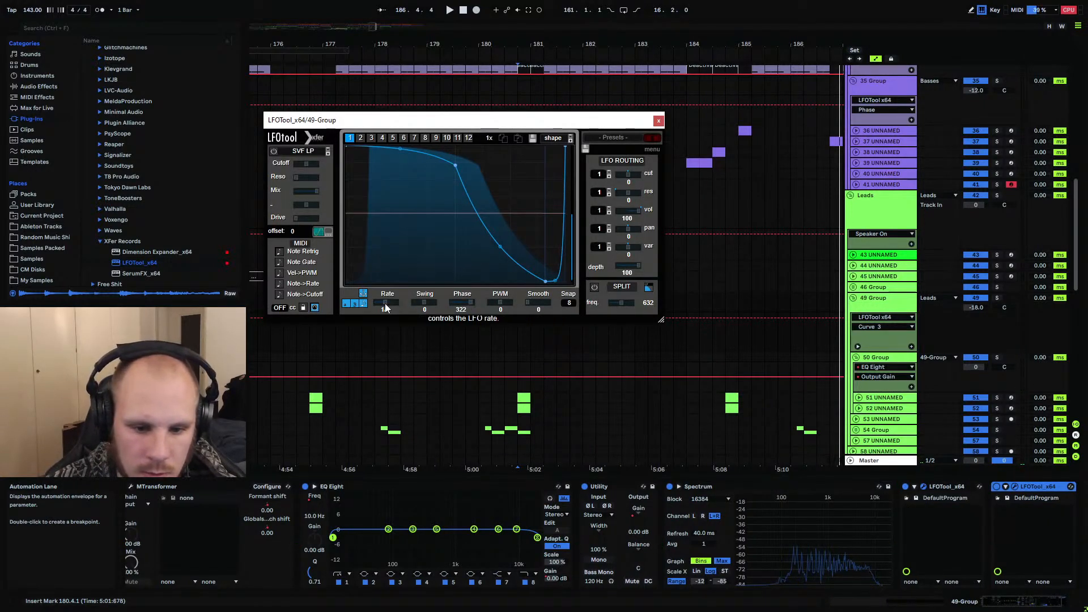
{"action": "left_click_drag", "start_coordinate": [394, 301], "coordinate": [400, 300]}
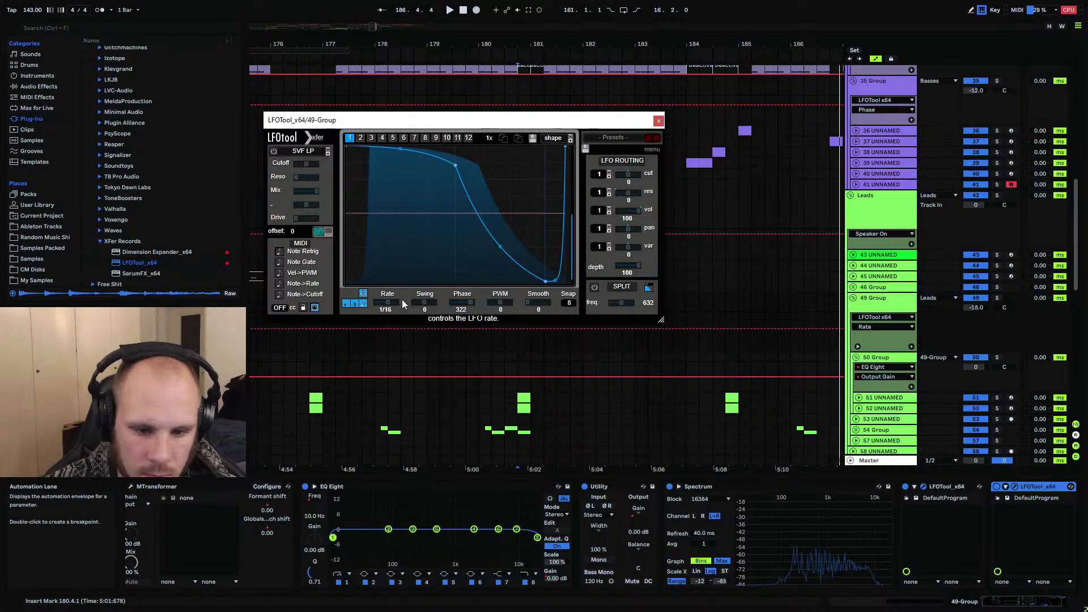
{"action": "key", "text": "space"}
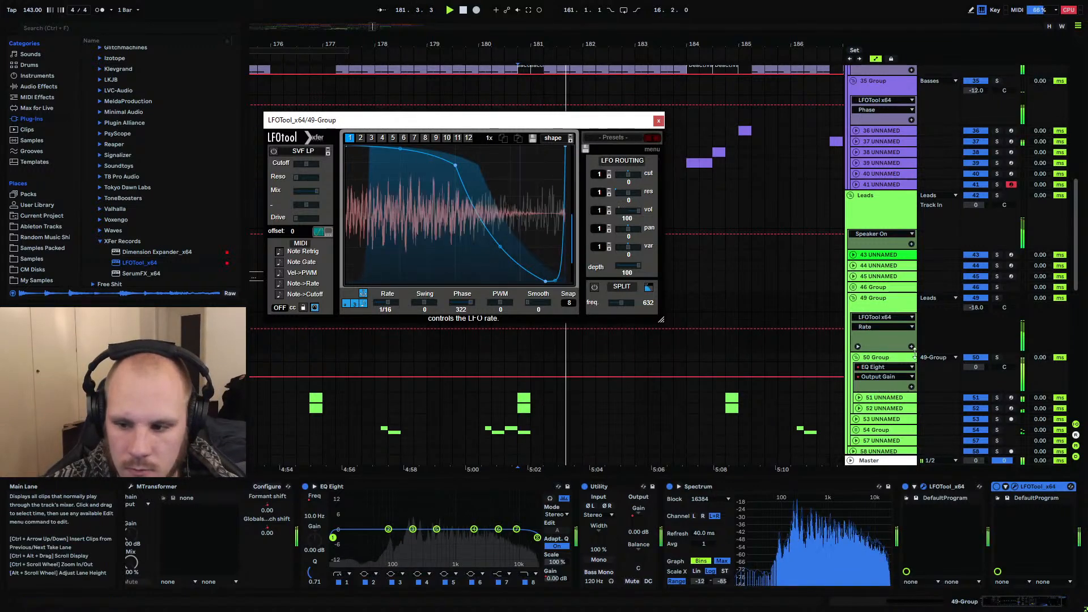
{"action": "left_click", "coordinate": [904, 487]}
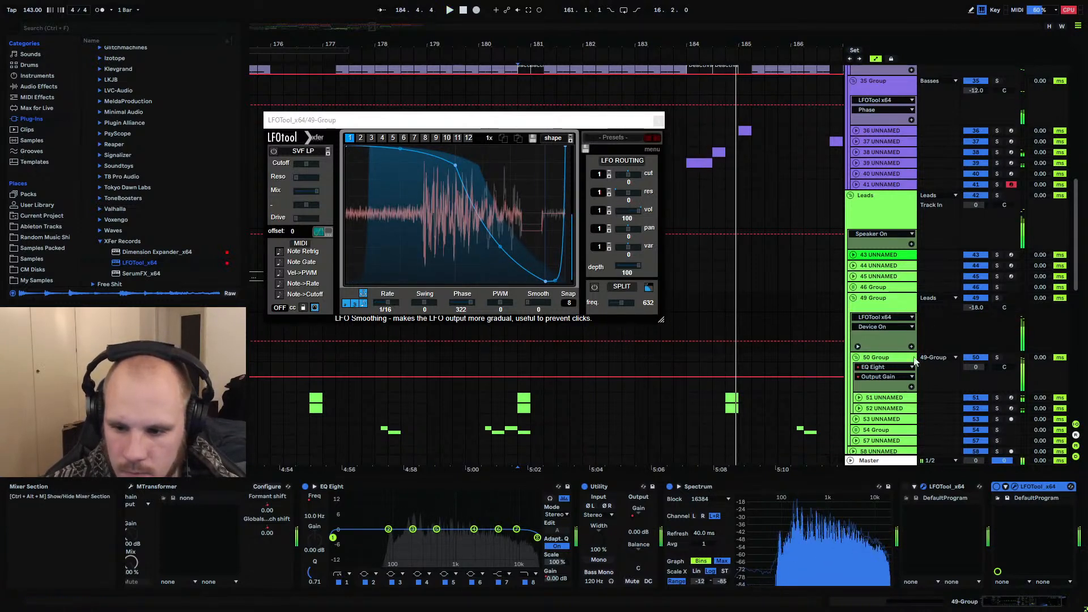
Add PSYSCOPE (1) to the end of the 49 Group's effect chain and place its window below LFOTool
{"action": "left_click", "coordinate": [879, 310]}
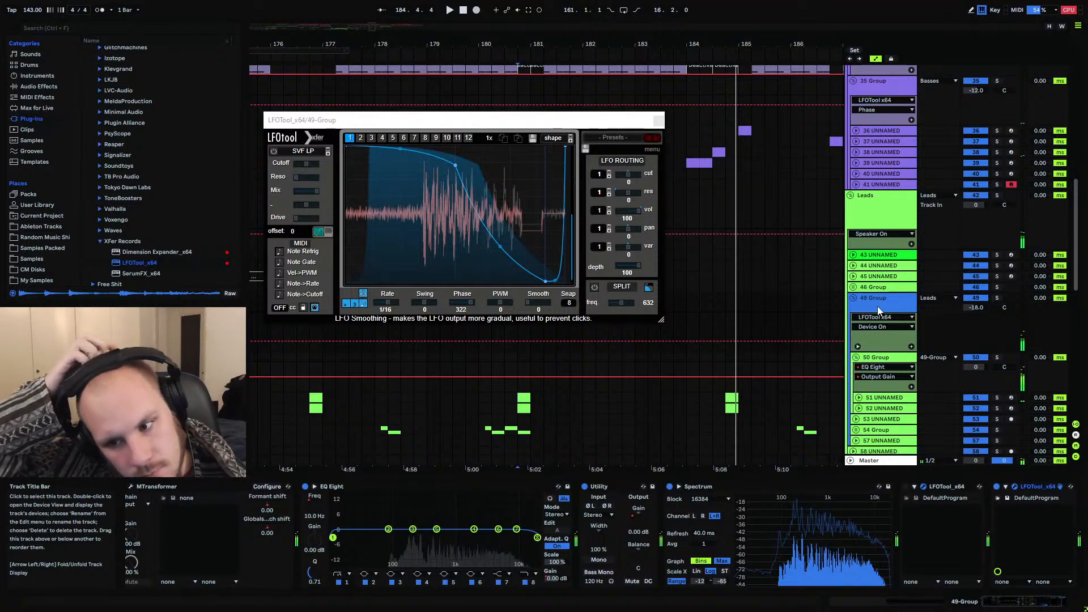
{"action": "key", "text": "ctrl+t"}
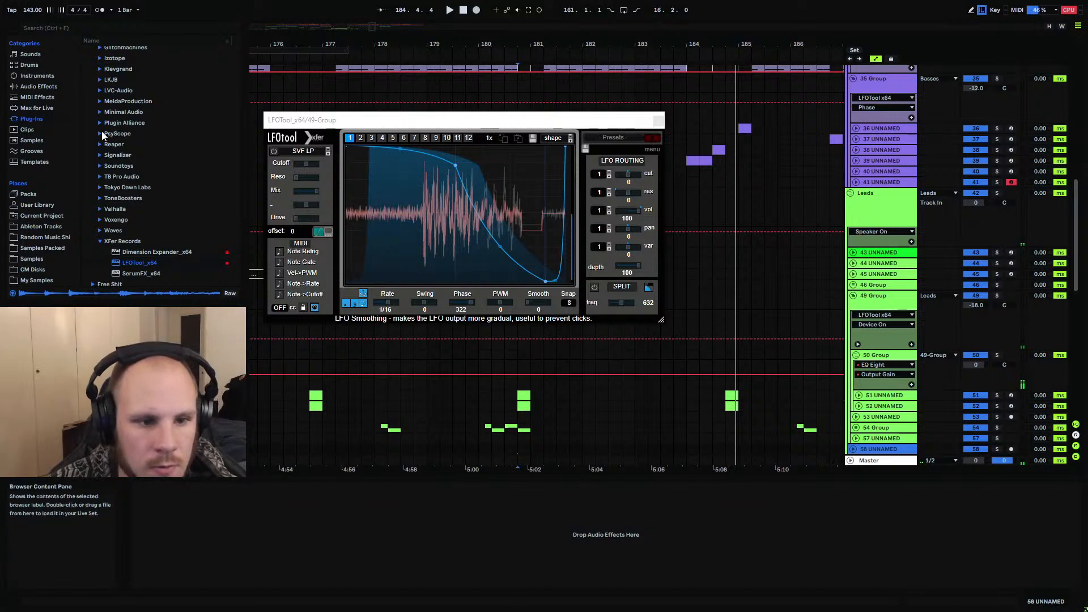
{"action": "left_click", "coordinate": [102, 134]}
{"action": "left_click_drag", "start_coordinate": [128, 145], "coordinate": [753, 358]}
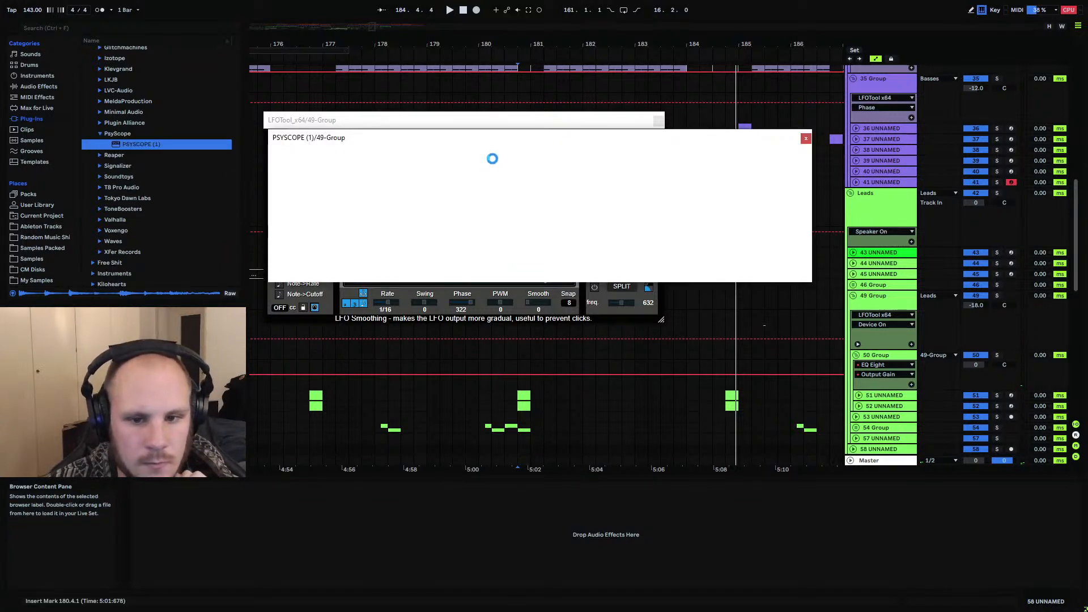
{"action": "left_click_drag", "start_coordinate": [483, 138], "coordinate": [478, 352]}
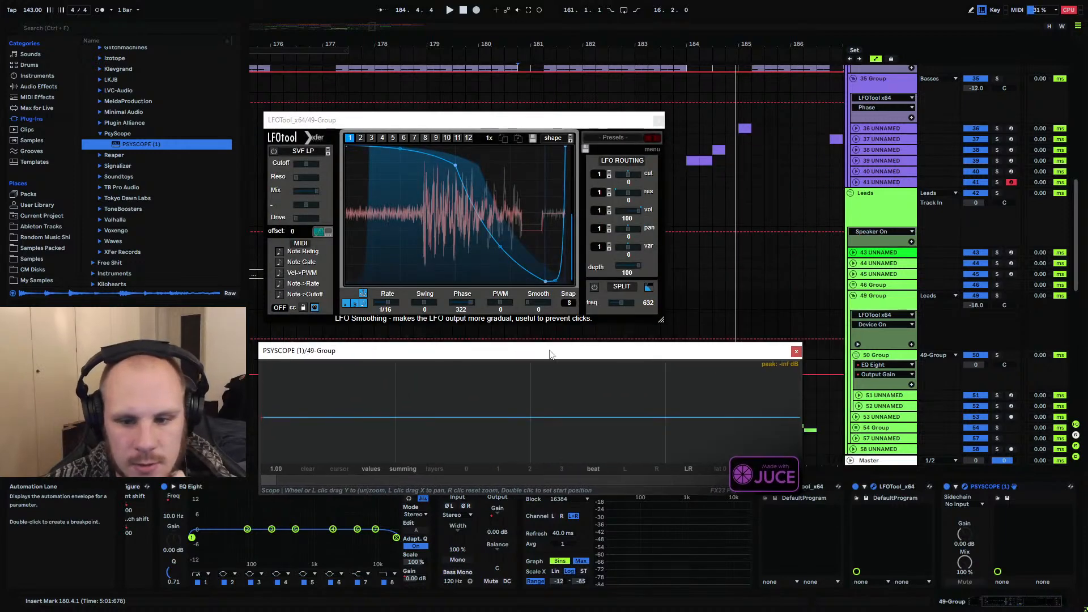
Set LFOTool's phase to 293, play from 184.1.1 and move the PSYSCOPE window clear of the lead clips
{"action": "left_click", "coordinate": [687, 300]}
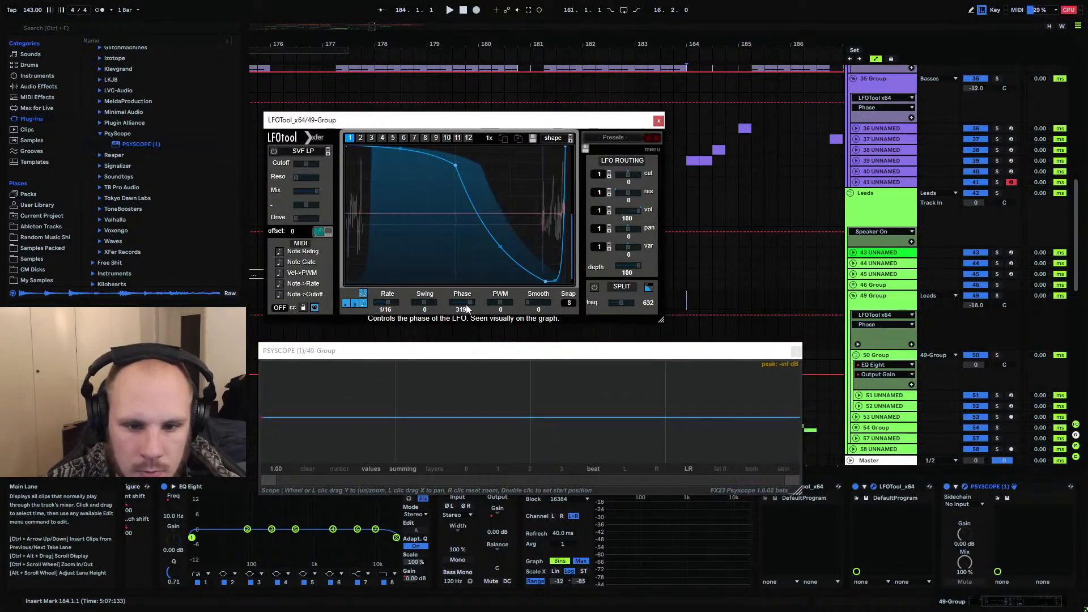
{"action": "left_click_drag", "start_coordinate": [466, 304], "coordinate": [462, 308]}
{"action": "key", "text": "space"}
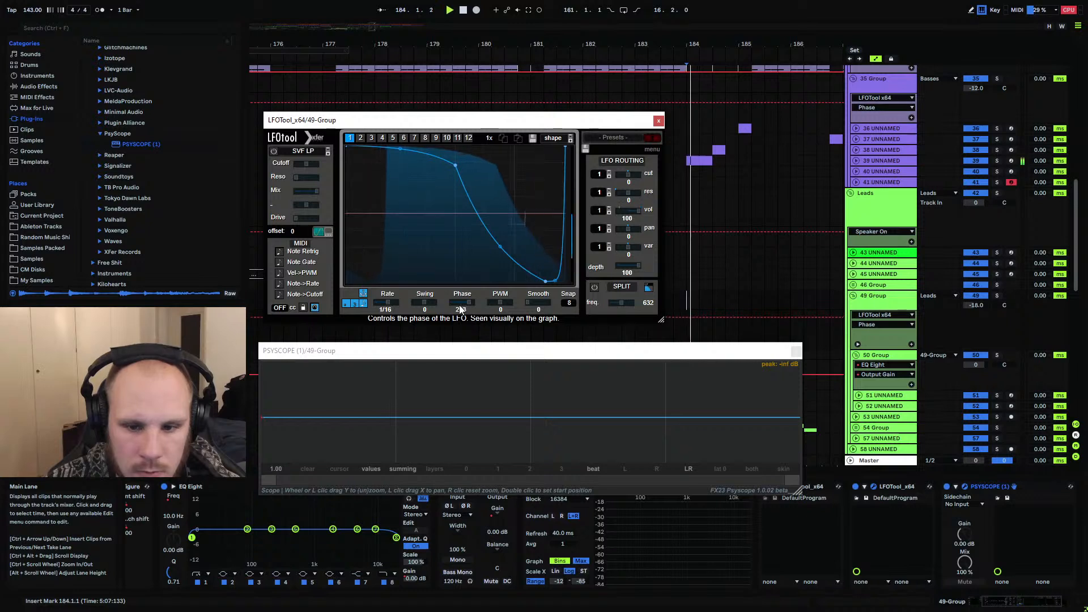
{"action": "left_click_drag", "start_coordinate": [664, 352], "coordinate": [652, 426]}
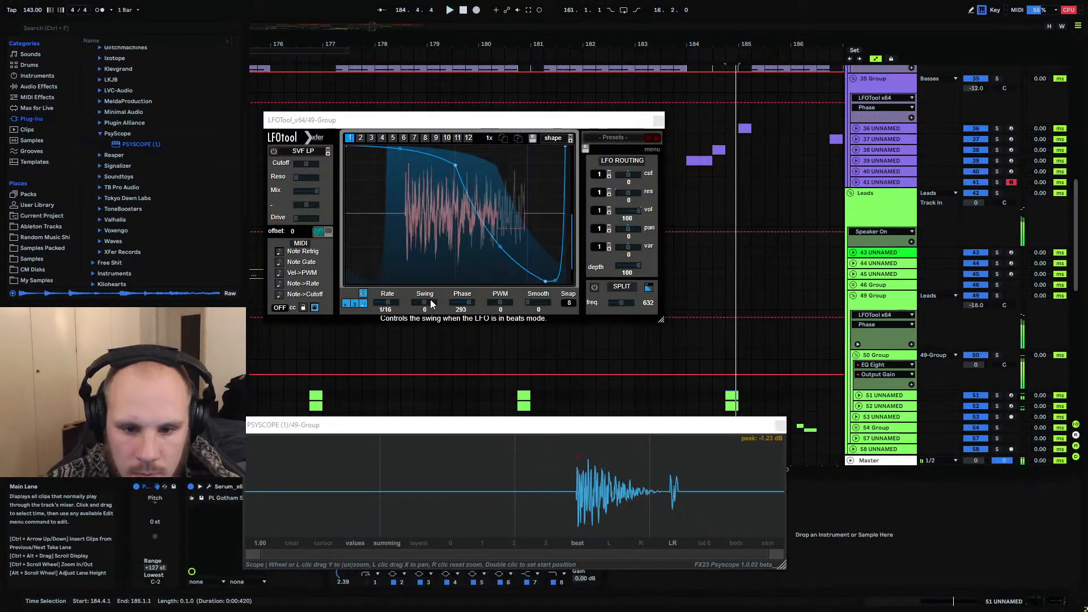
Lower the second LFOTool's phase to 191 while replaying the 49 Group stab from 184.4.1 and checking it on the oscilloscope
{"action": "left_click_drag", "start_coordinate": [466, 302], "coordinate": [458, 304]}
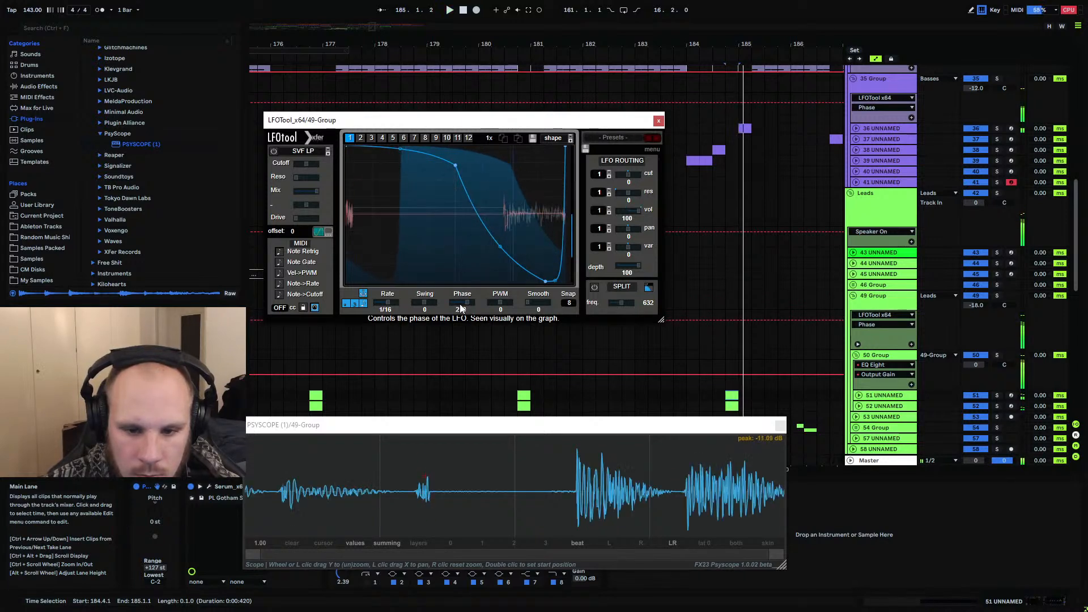
{"action": "left_click_drag", "start_coordinate": [459, 304], "coordinate": [457, 305]}
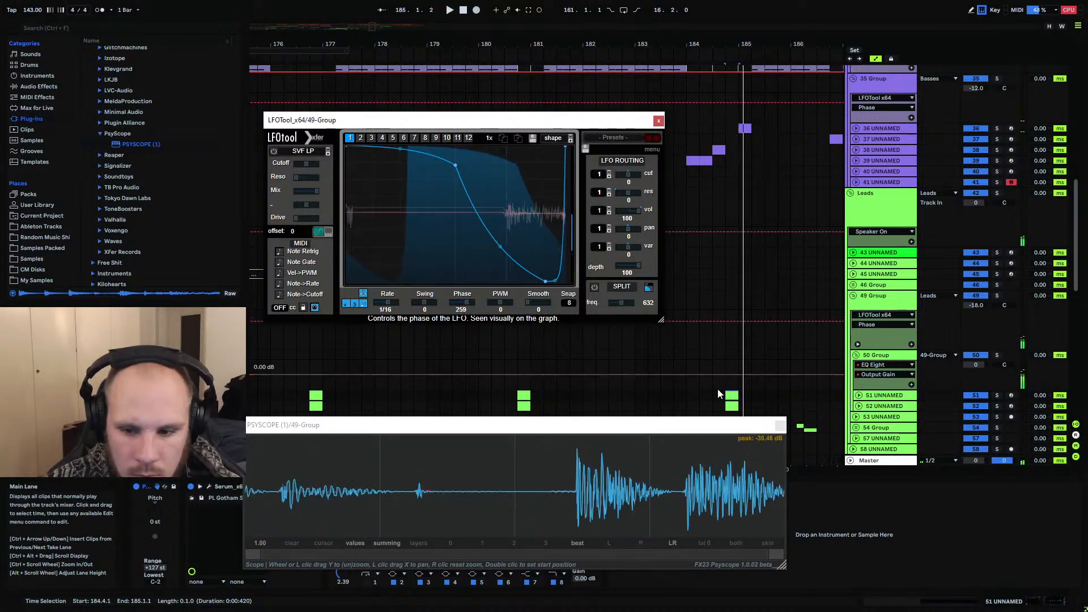
{"action": "left_click", "coordinate": [731, 395]}
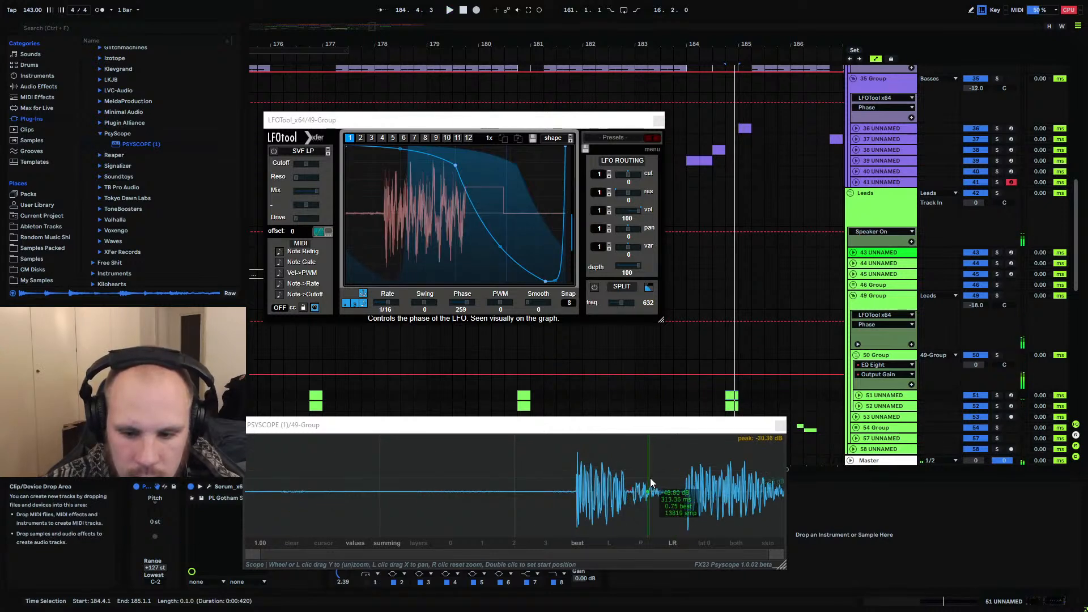
{"action": "left_click", "coordinate": [467, 305]}
{"action": "left_click_drag", "start_coordinate": [467, 306], "coordinate": [447, 304]}
{"action": "key", "text": "space"}
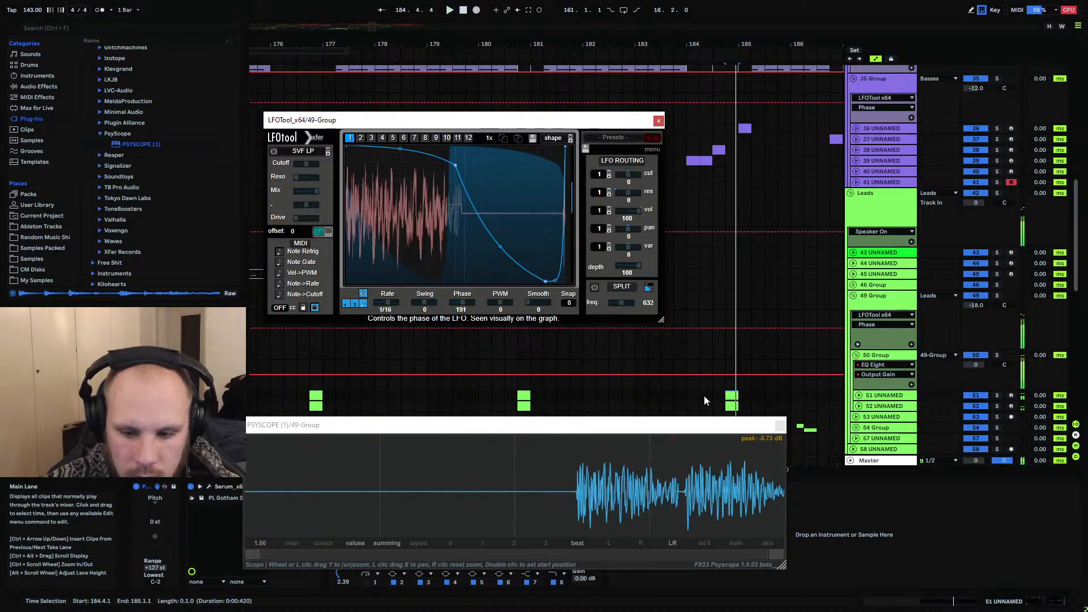
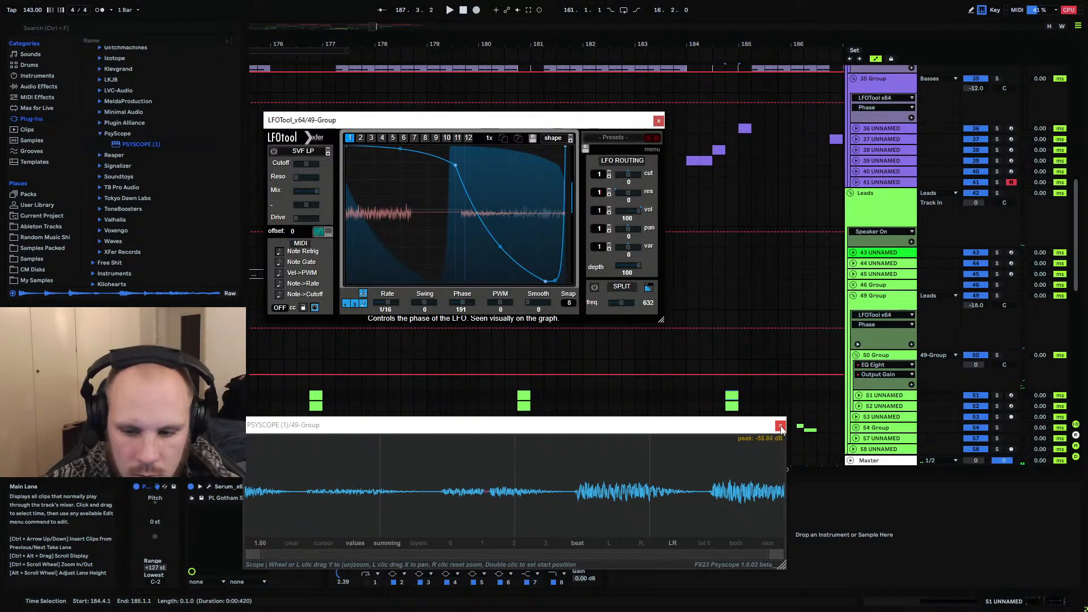
Remove PSYSCOPE (1) from the 49 Group's effect chain, switch the second LFOTool off and close the open plug-in windows
{"action": "left_click", "coordinate": [780, 426]}
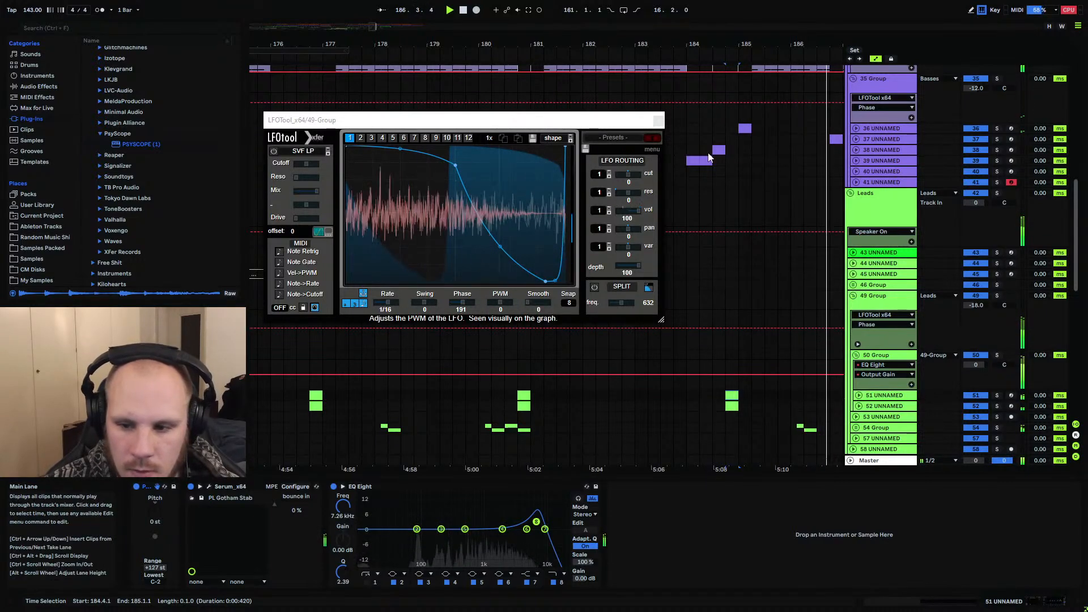
{"action": "left_click", "coordinate": [872, 298]}
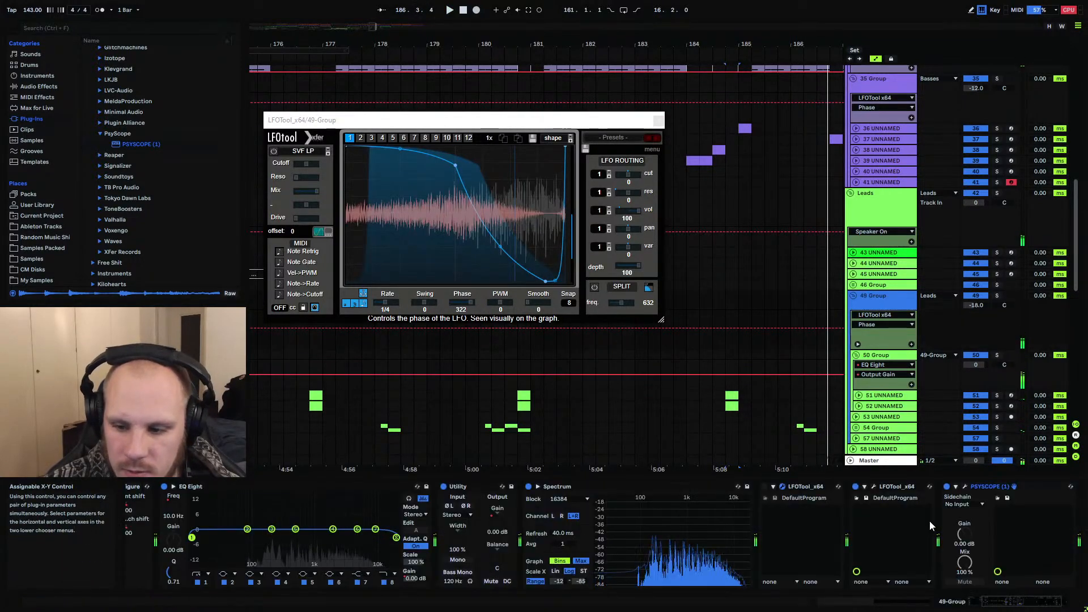
{"action": "left_click", "coordinate": [1000, 488]}
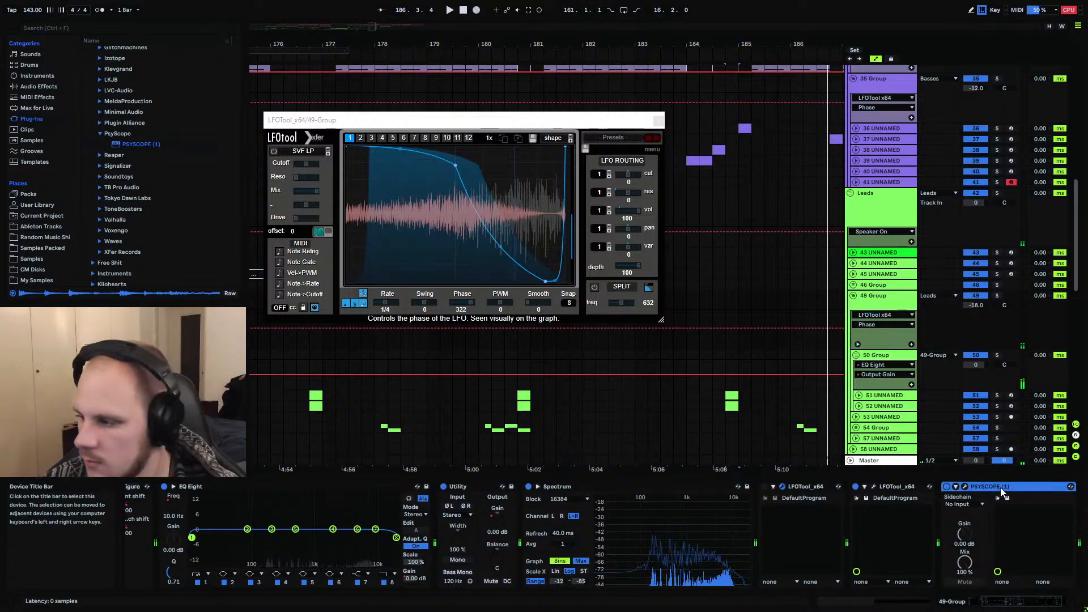
{"action": "key", "text": "Delete"}
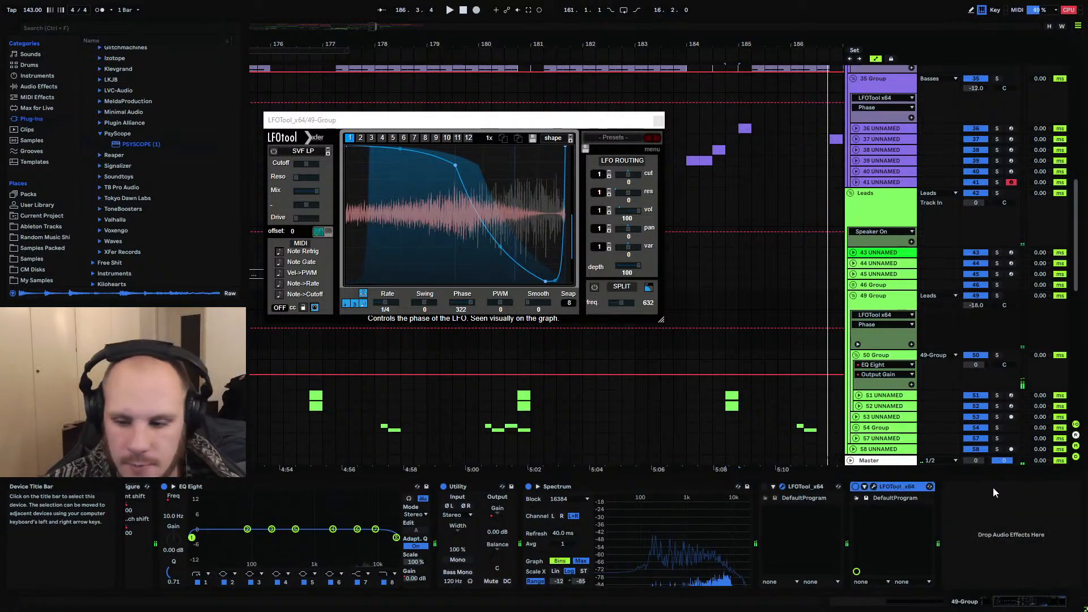
{"action": "left_click", "coordinate": [855, 486]}
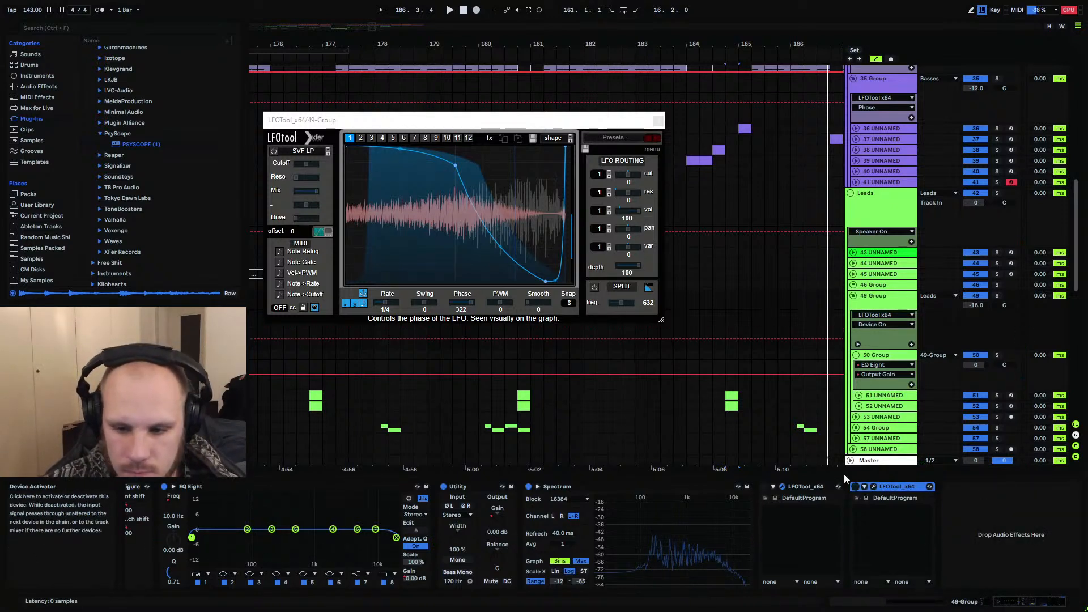
{"action": "left_click", "coordinate": [659, 120]}
Draw Device On automation for the 49 Group's first LFOTool, on from 183.1 to 183.3 and from 190.3 to 191.1
{"action": "left_click_drag", "start_coordinate": [582, 44], "coordinate": [545, 44]}
{"action": "key", "text": "b"}
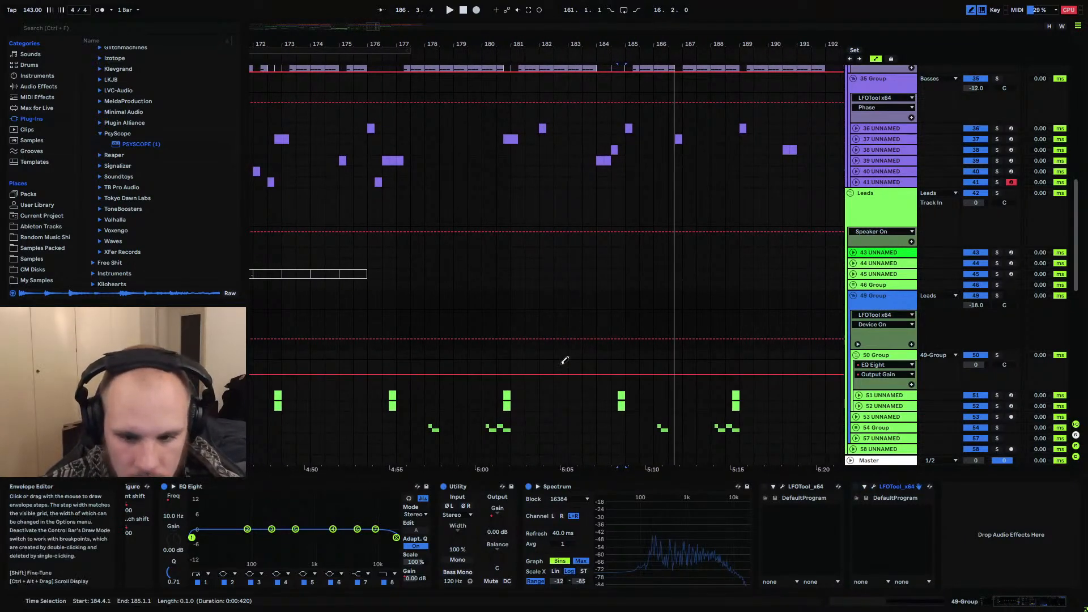
{"action": "left_click", "coordinate": [561, 365]}
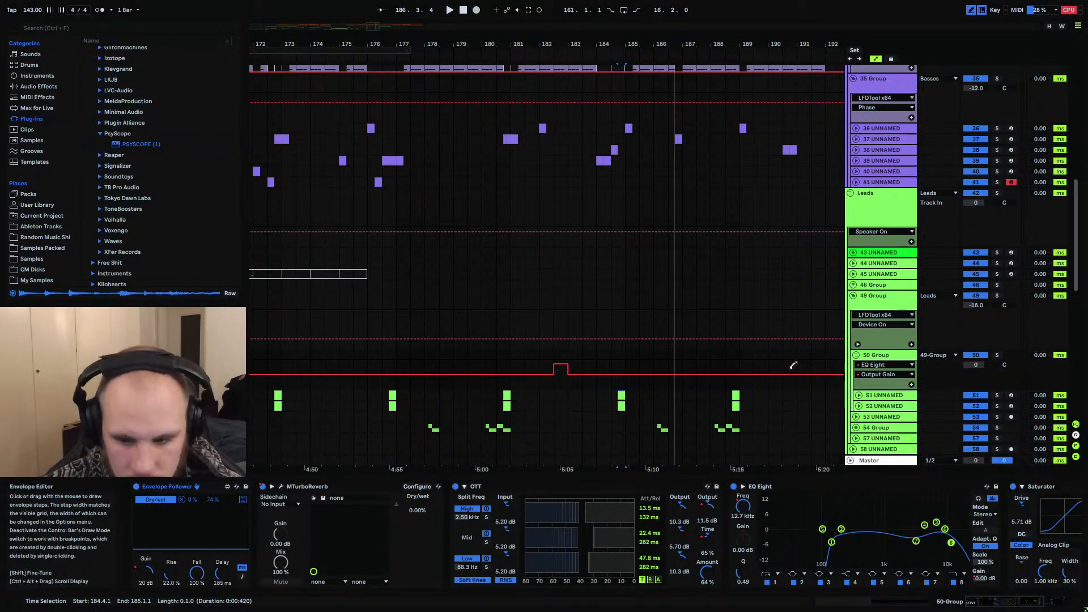
{"action": "left_click", "coordinate": [876, 316]}
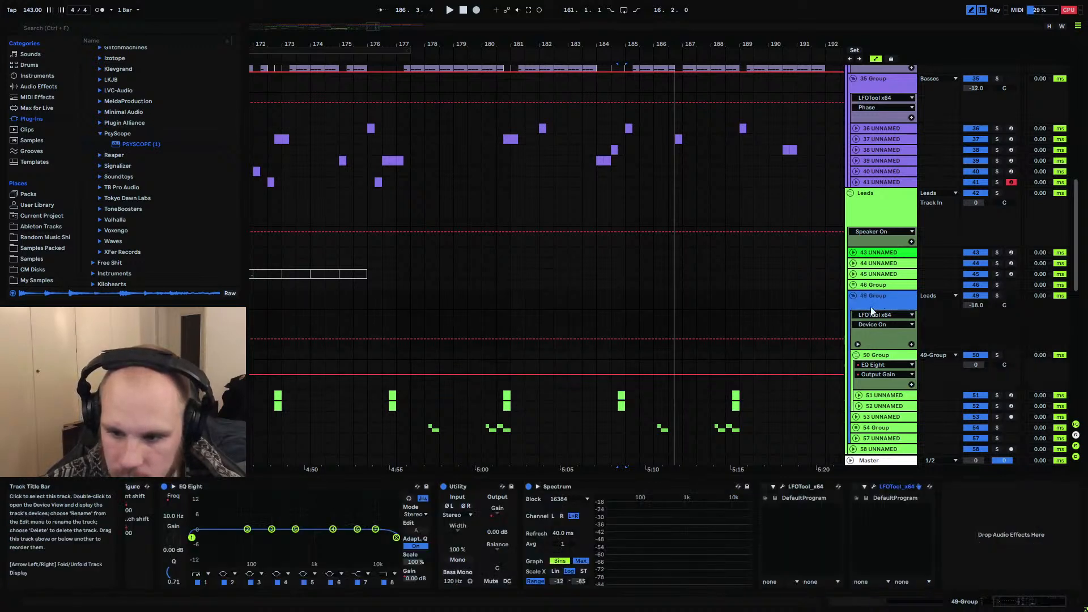
{"action": "left_click", "coordinate": [564, 327]}
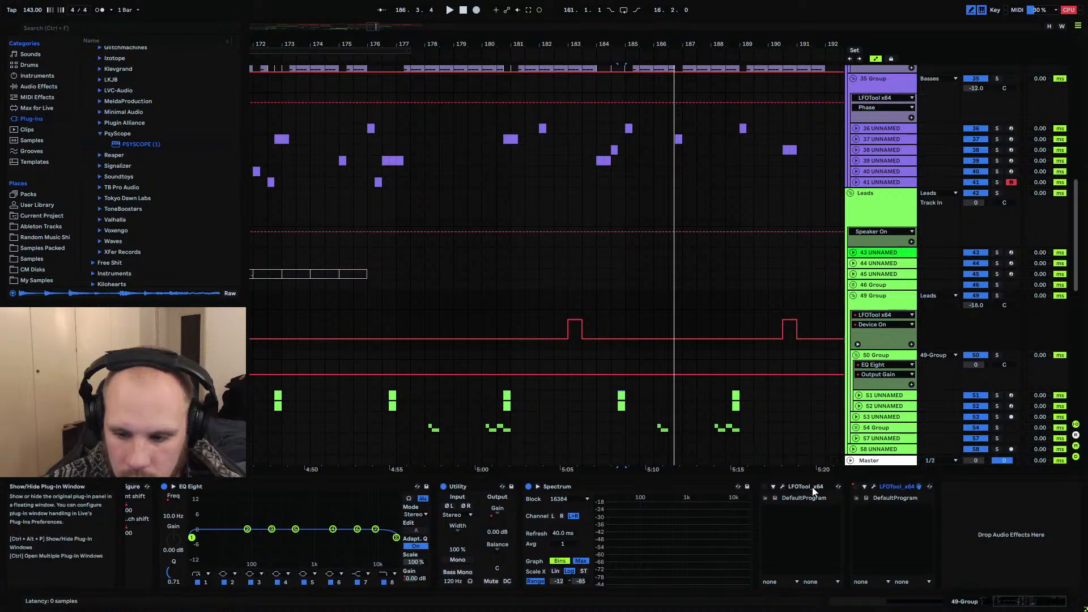
Draw the second LFOTool's Device On automation from 184.1, ending it halfway through the last beat of bar 184
{"action": "left_click", "coordinate": [855, 486]}
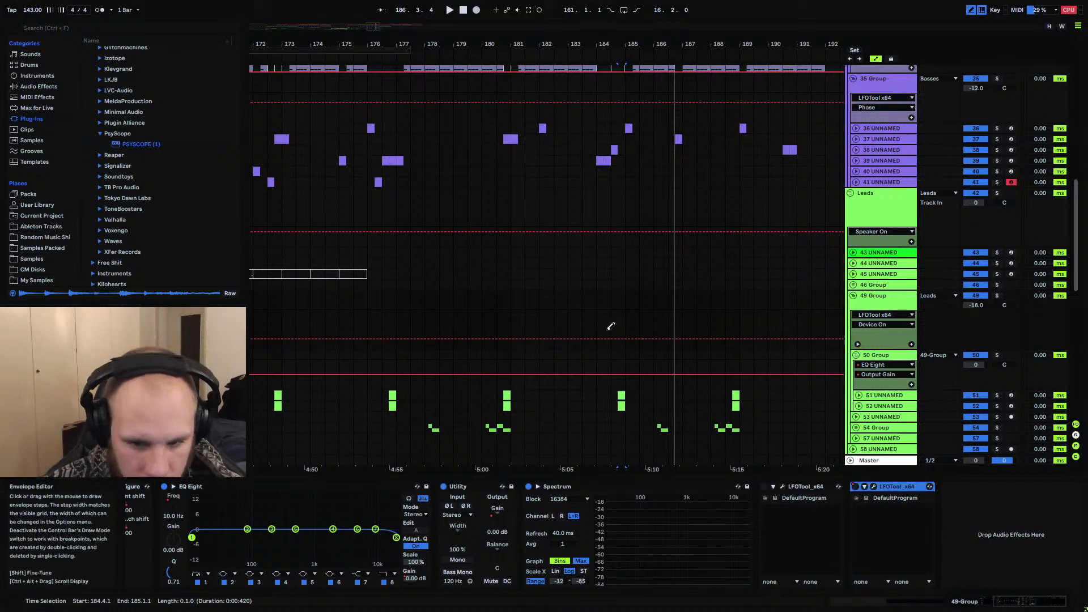
{"action": "left_click", "coordinate": [607, 327]}
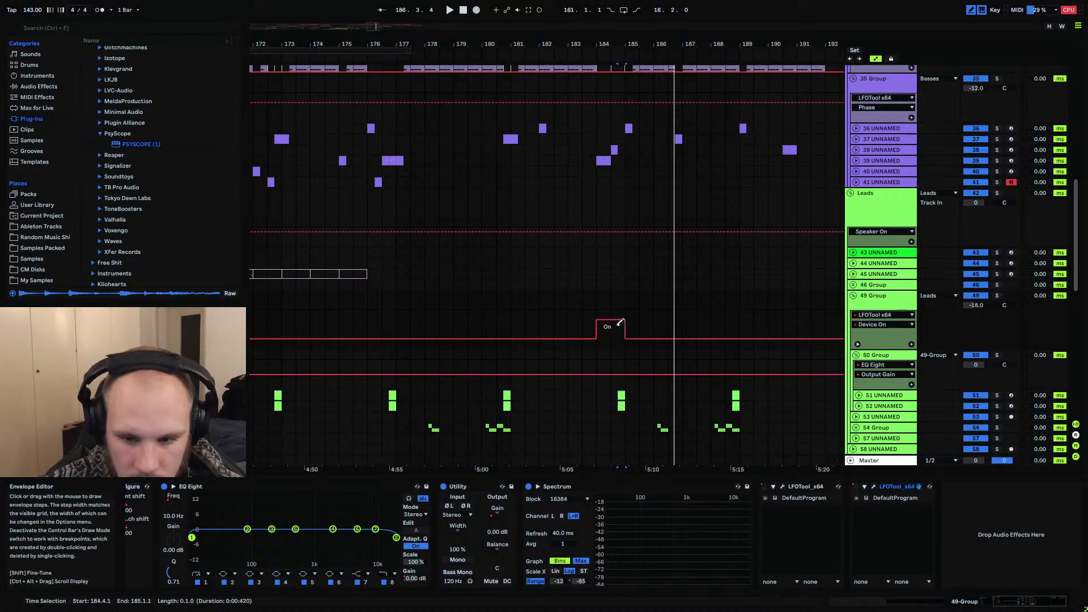
{"action": "left_click_drag", "start_coordinate": [627, 43], "coordinate": [625, 108]}
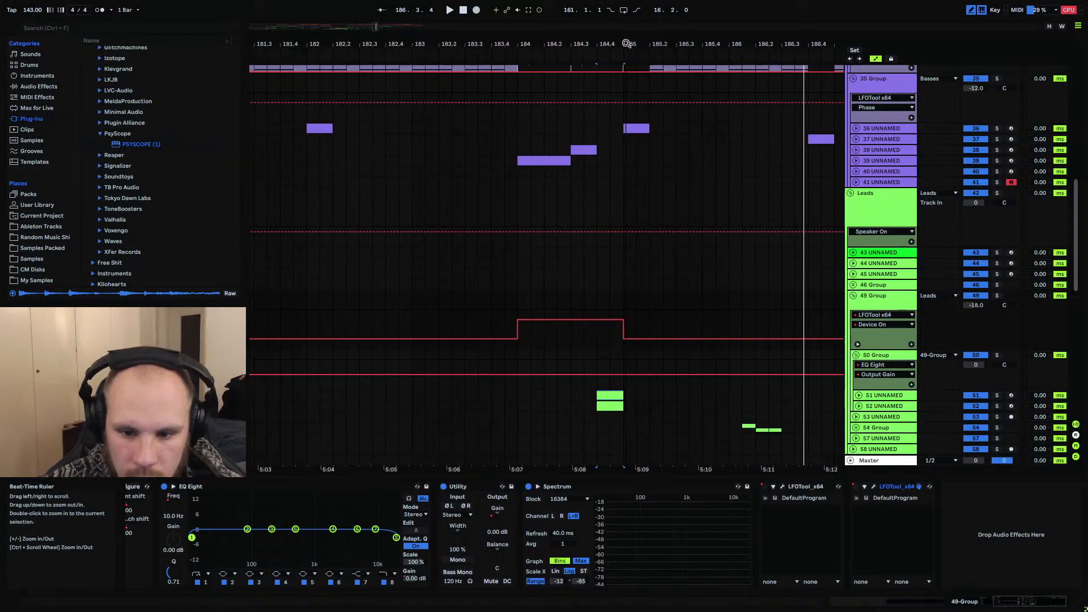
{"action": "left_click", "coordinate": [622, 343]}
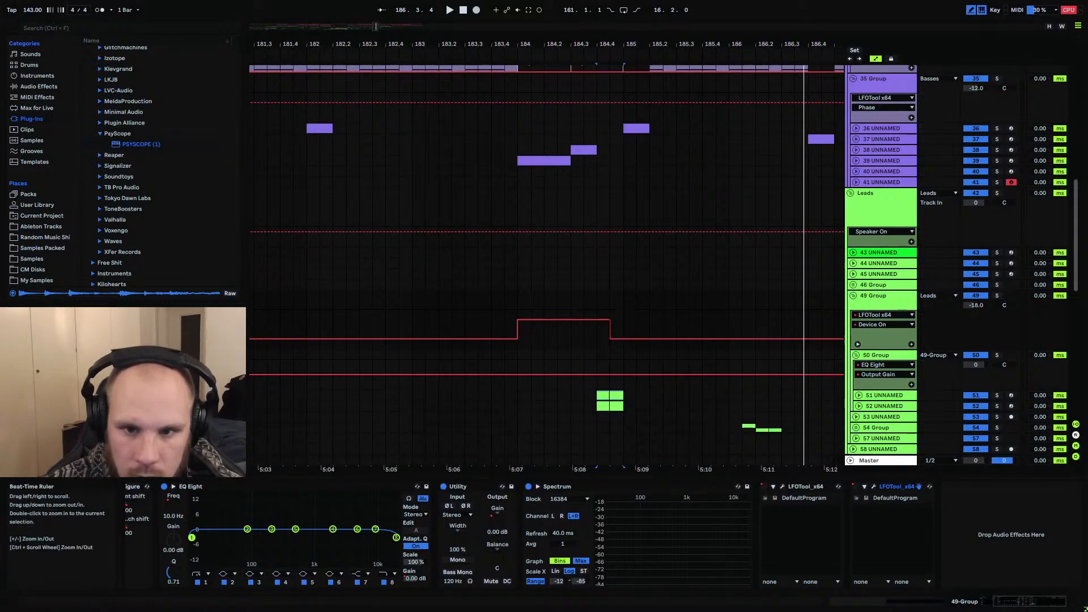
{"action": "left_click_drag", "start_coordinate": [609, 43], "coordinate": [609, 6]}
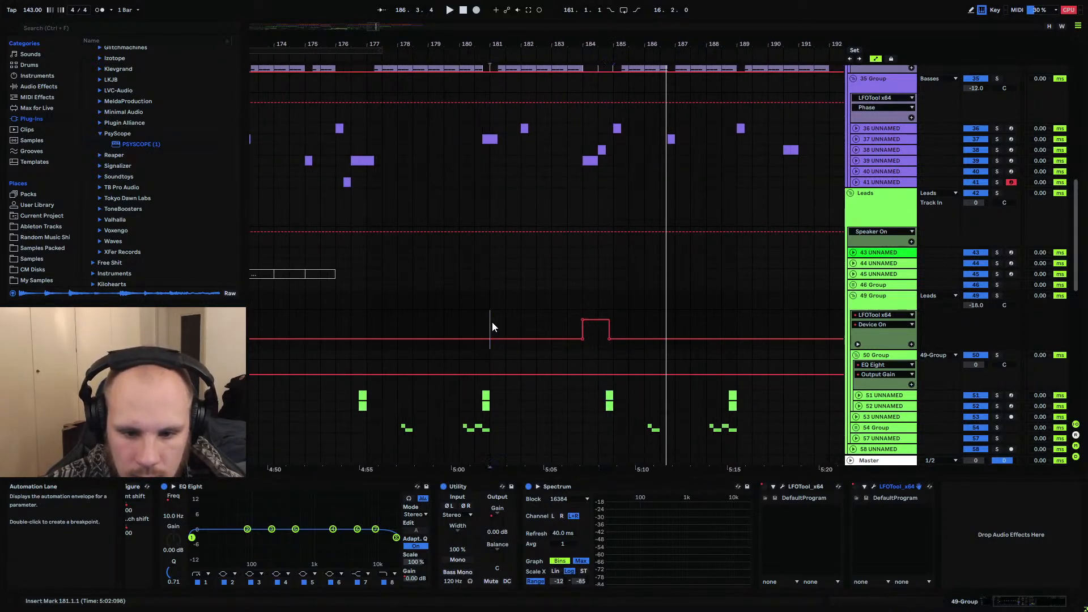
Copy the second LFOTool's Device On automation from 181.1.1 to 185.1.1 and paste it at 189.1.1
{"action": "left_click_drag", "start_coordinate": [491, 322], "coordinate": [610, 323]}
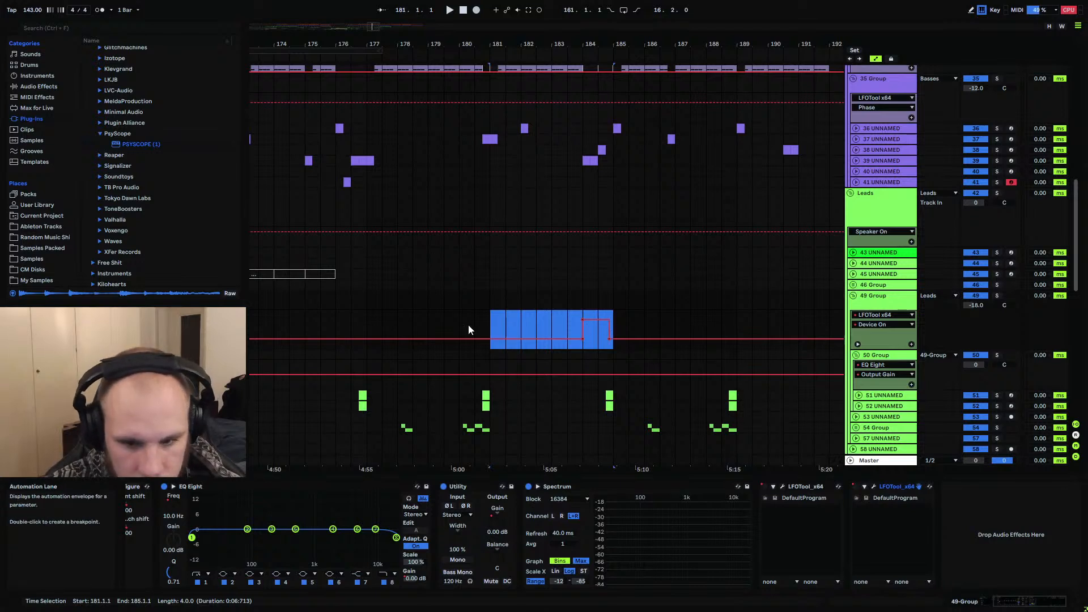
{"action": "left_click", "coordinate": [738, 322]}
{"action": "key", "text": "ctrl+v"}
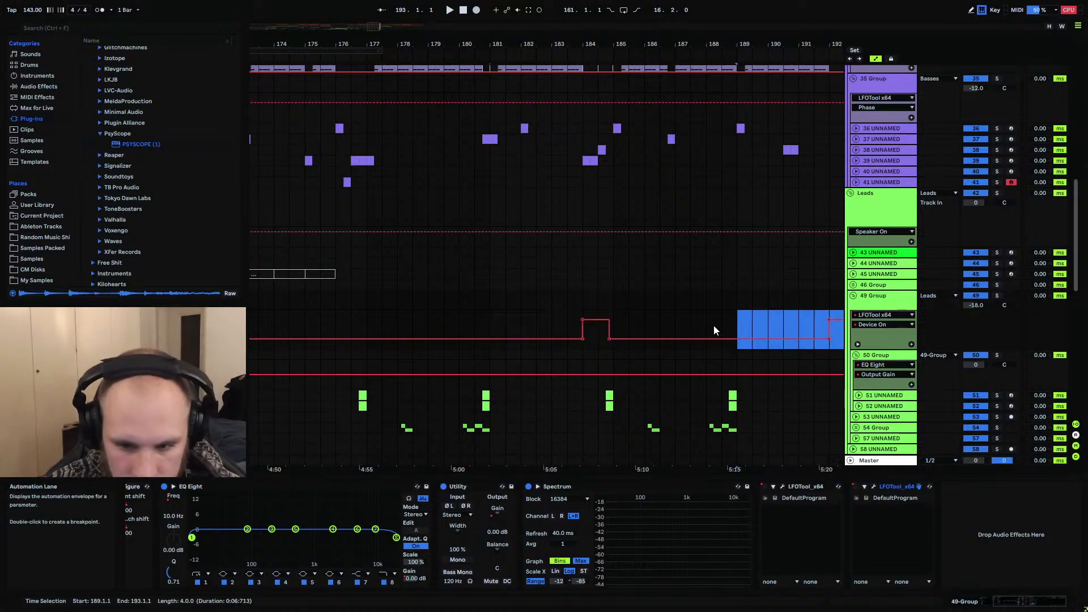
Draw further on-sections for the second LFOTool at 178.3 to 179.1 and 186.3 to 187.1, and play from 176.3.1
{"action": "key", "text": "b"}
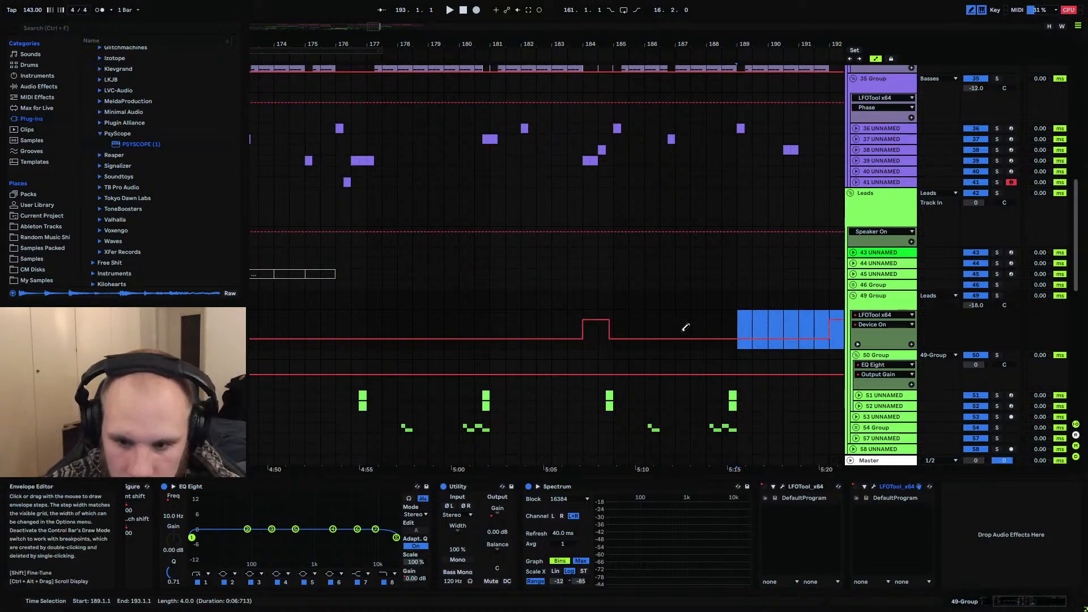
{"action": "left_click", "coordinate": [423, 320]}
{"action": "key", "text": "b"}
{"action": "left_click", "coordinate": [350, 325]}
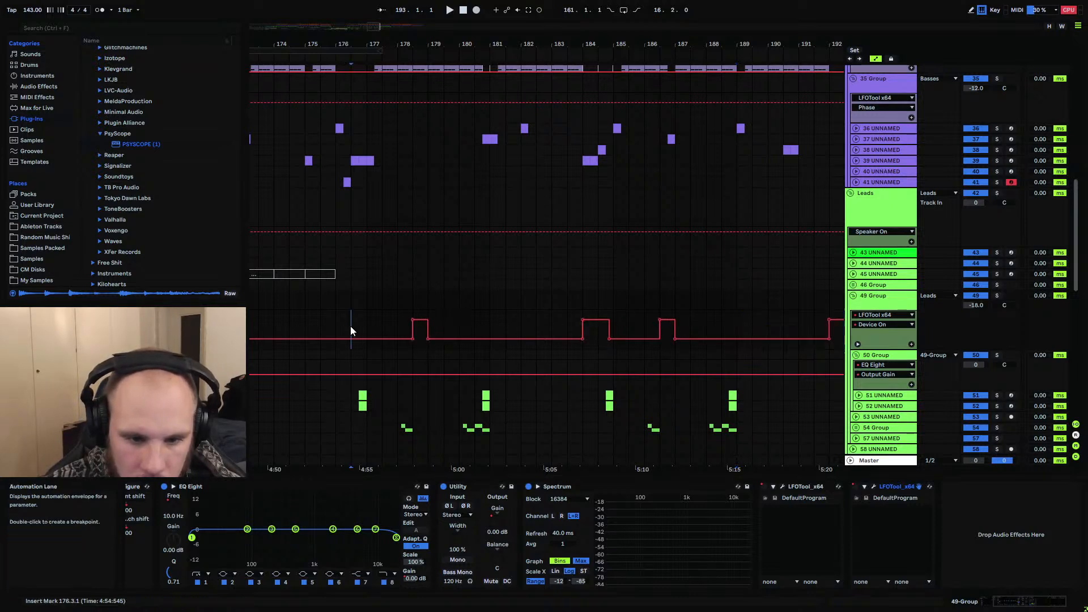
{"action": "key", "text": "space"}
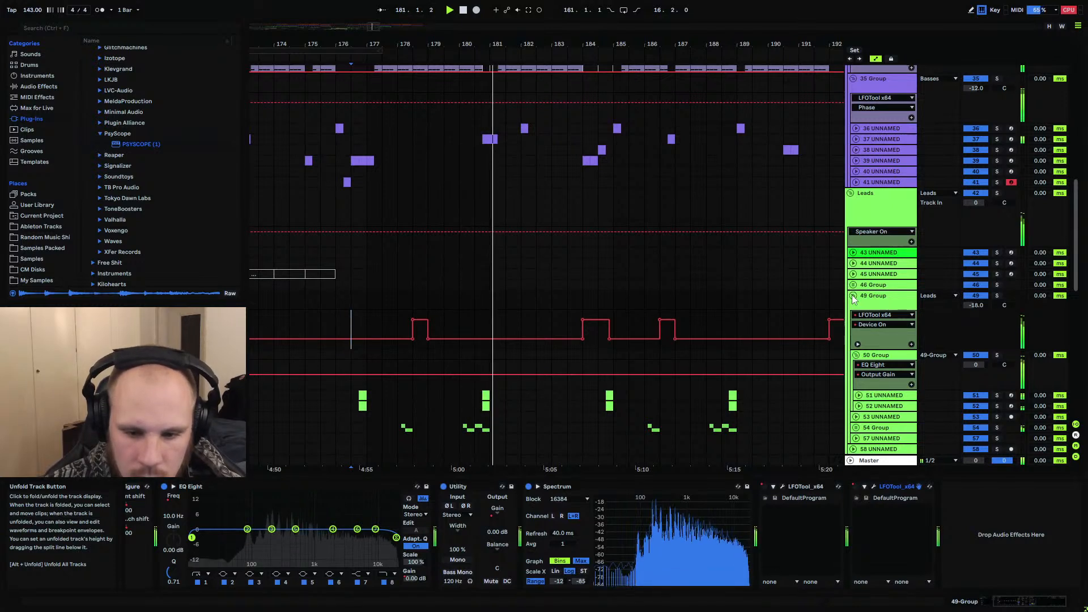
Show the Device On automation of both LFOTool instances in separate lanes under the 49 Group
{"action": "left_click", "coordinate": [912, 344]}
{"action": "left_click", "coordinate": [875, 316]}
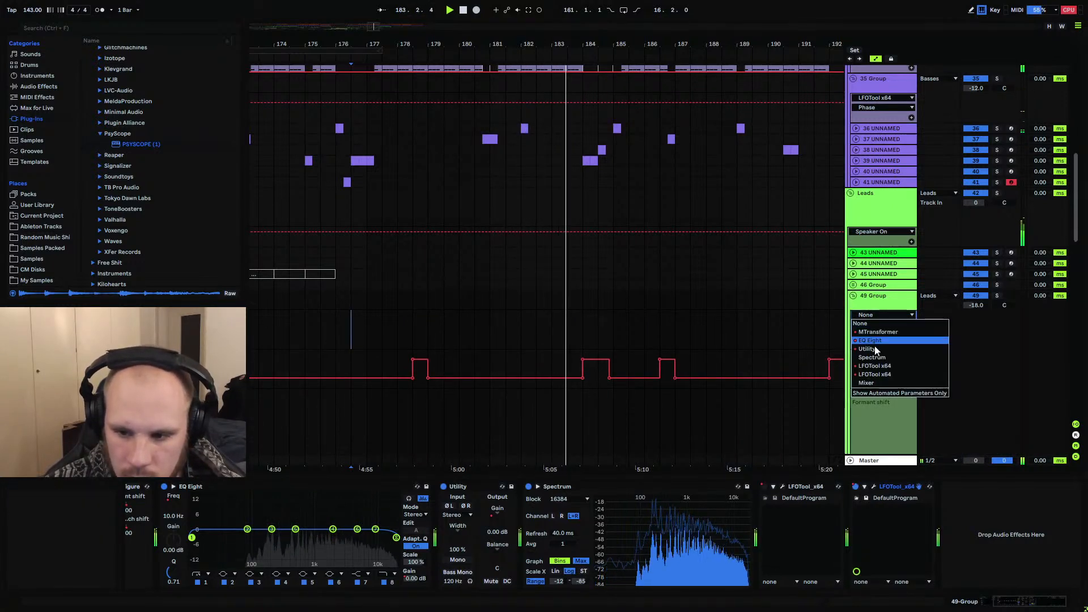
{"action": "left_click", "coordinate": [872, 374]}
{"action": "left_click", "coordinate": [912, 347]}
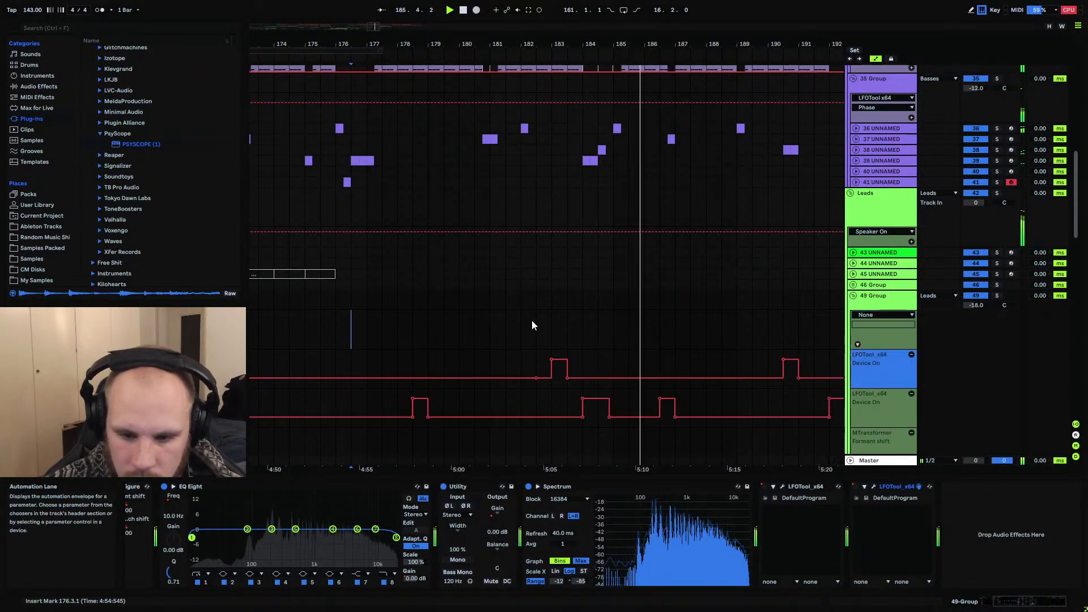
Draw an on-section for the first LFOTool from 180.3 to halfway through the last beat of bar 180
{"action": "scroll", "coordinate": [456, 322], "scroll_direction": "down", "scroll_amount": 4}
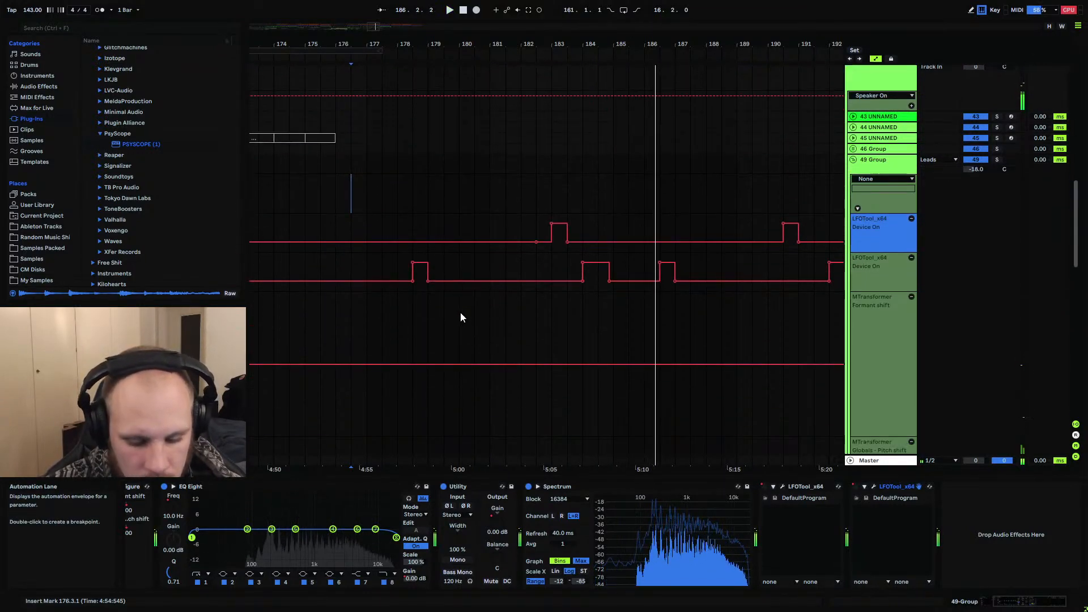
{"action": "key", "text": "b"}
{"action": "scroll", "coordinate": [485, 194], "scroll_direction": "down", "scroll_amount": 2}
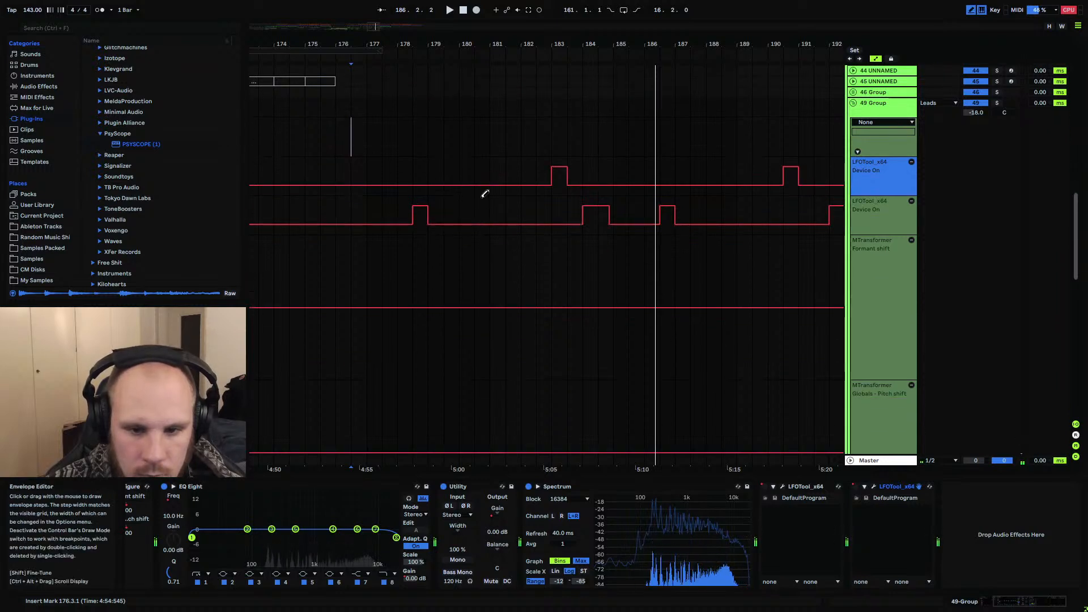
{"action": "scroll", "coordinate": [485, 138], "scroll_direction": "up", "scroll_amount": 3}
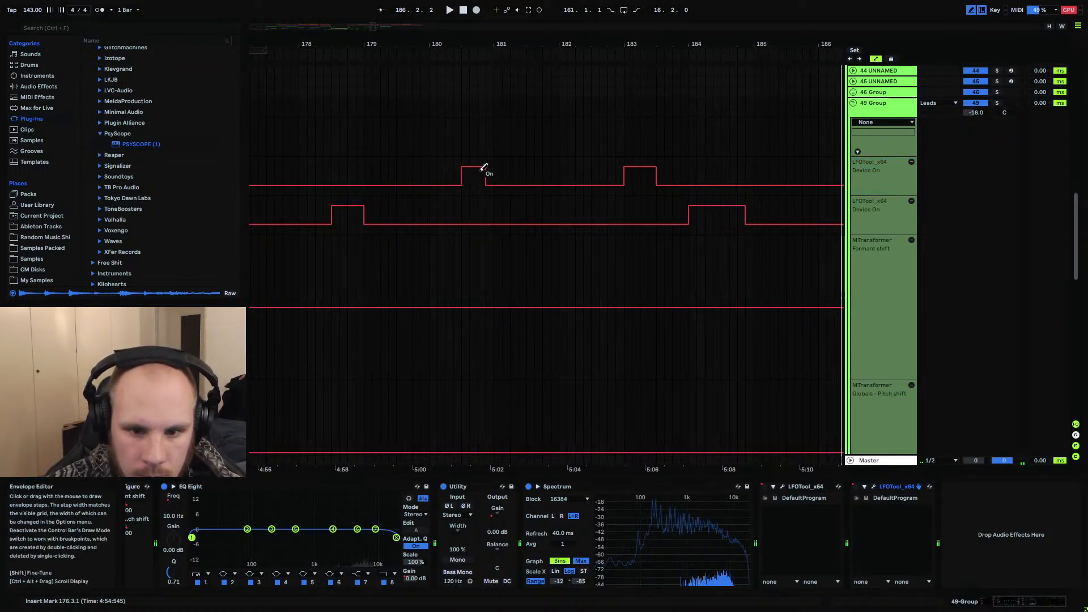
{"action": "key", "text": "b"}
Copy the first LFOTool's Device On automation from bars 177 to 180 and paste it at 185.1.1
{"action": "scroll", "coordinate": [484, 167], "scroll_direction": "down", "scroll_amount": 2}
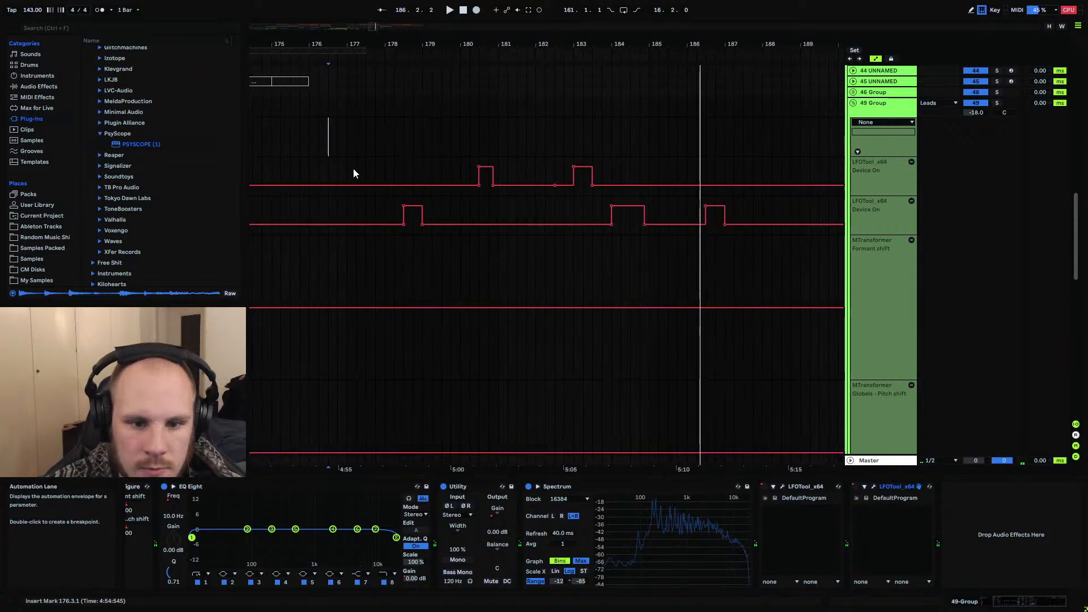
{"action": "left_click_drag", "start_coordinate": [352, 170], "coordinate": [501, 171]}
{"action": "left_click", "coordinate": [646, 170]}
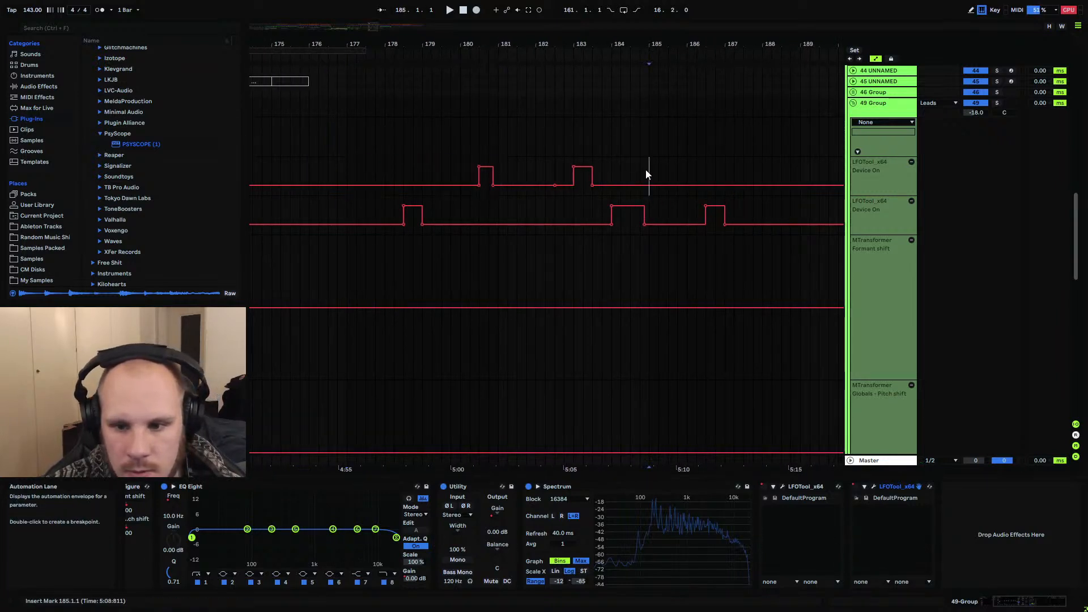
{"action": "key", "text": "ctrl+v"}
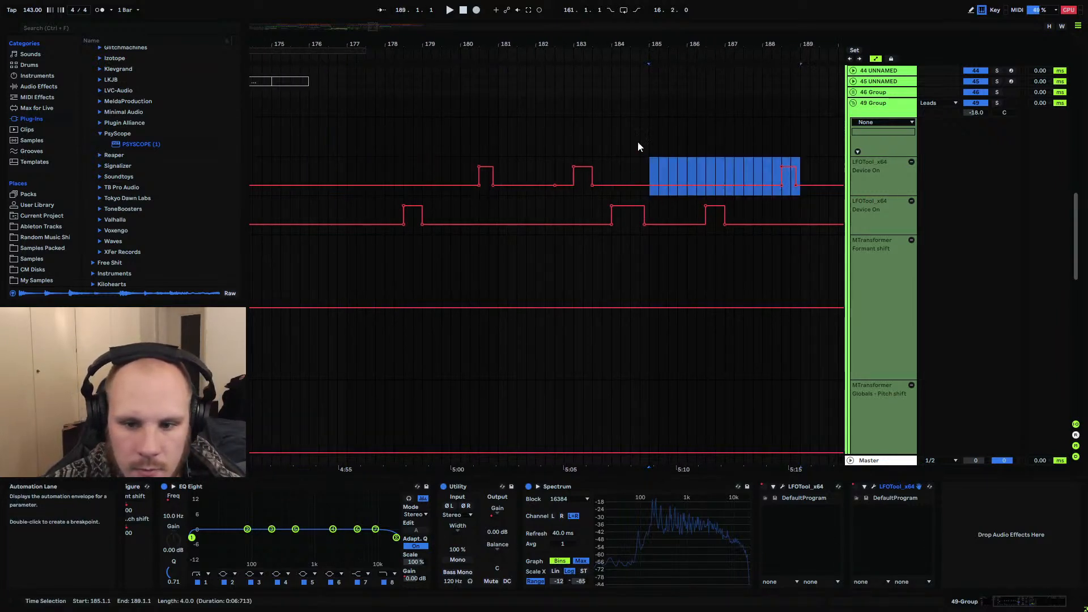
Draw on-sections for the second LFOTool over the last beat of bars 181 and 189 in its Device On lane
{"action": "scroll", "coordinate": [634, 155], "scroll_direction": "up", "scroll_amount": 2}
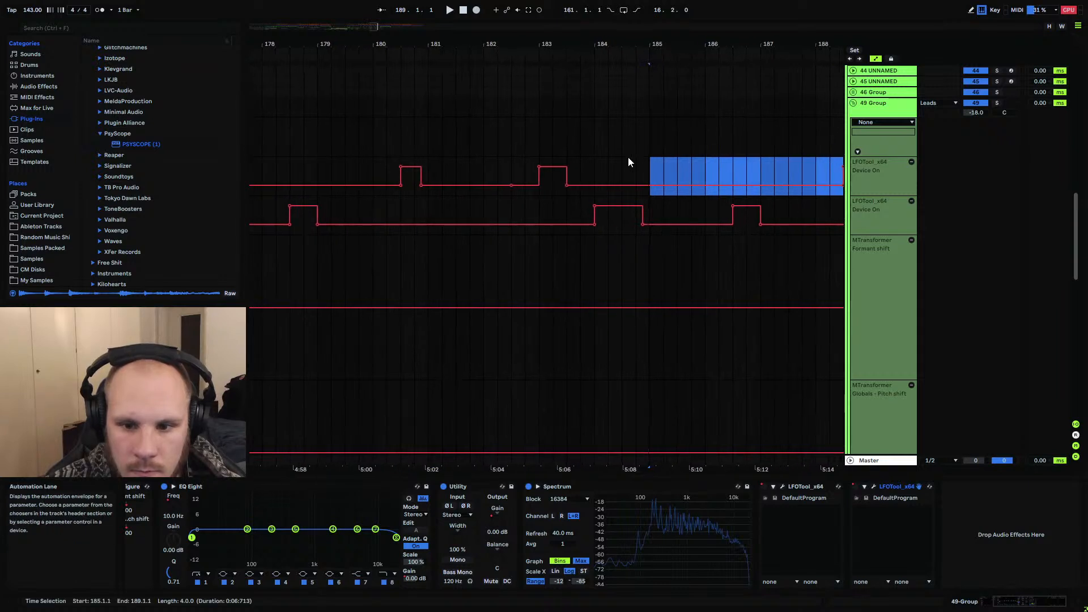
{"action": "mouse_move", "coordinate": [491, 44]}
{"action": "left_mouse_down"}
{"action": "mouse_move", "coordinate": [490, 33]}
{"action": "mouse_move", "coordinate": [488, 47]}
{"action": "left_mouse_up"}
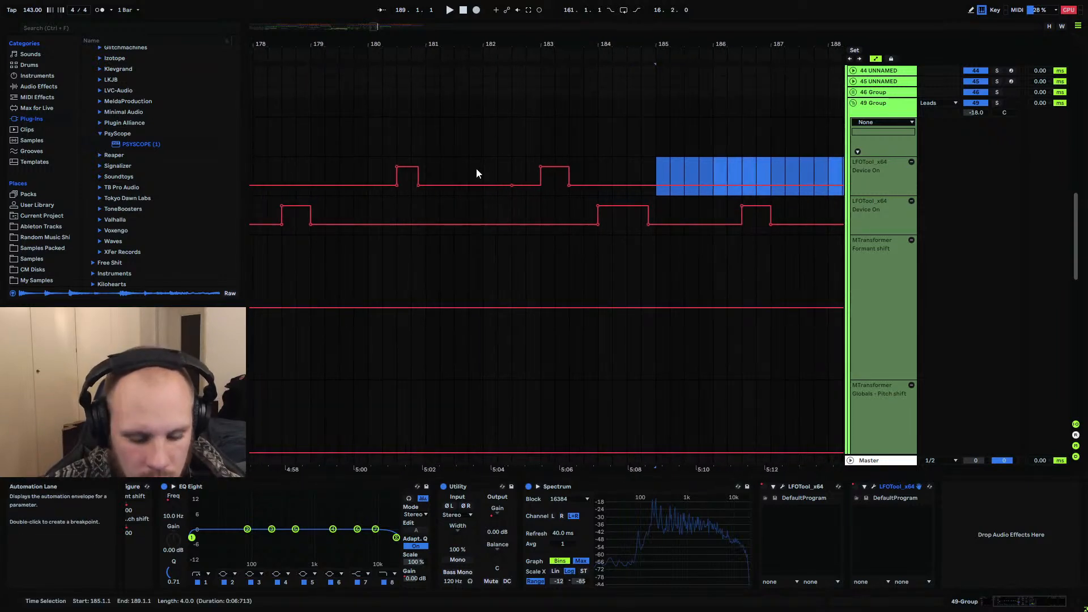
{"action": "key", "text": "b"}
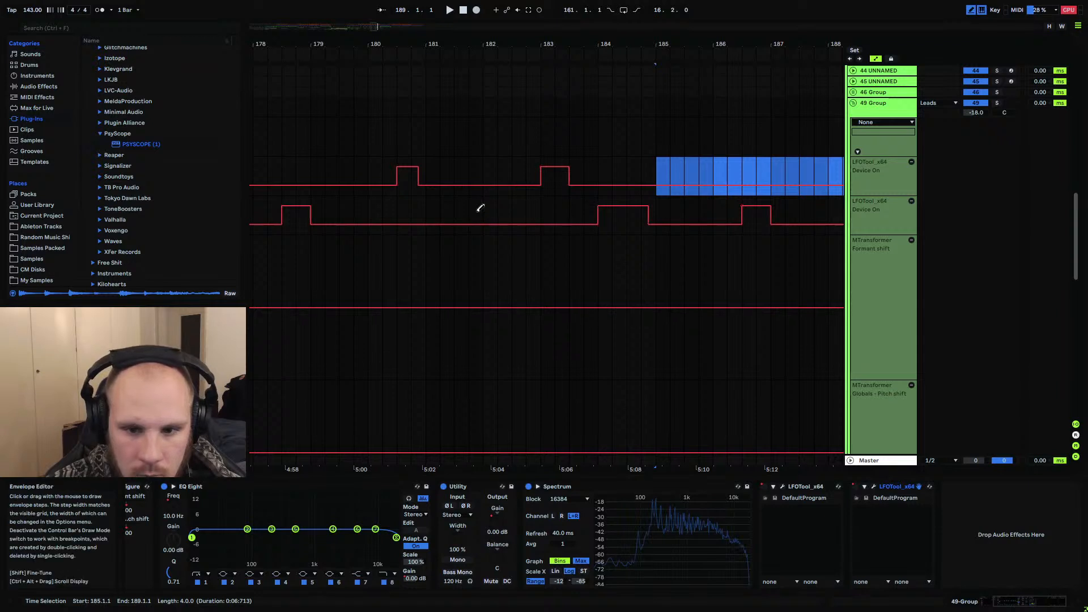
{"action": "left_click_drag", "start_coordinate": [490, 43], "coordinate": [353, 36]}
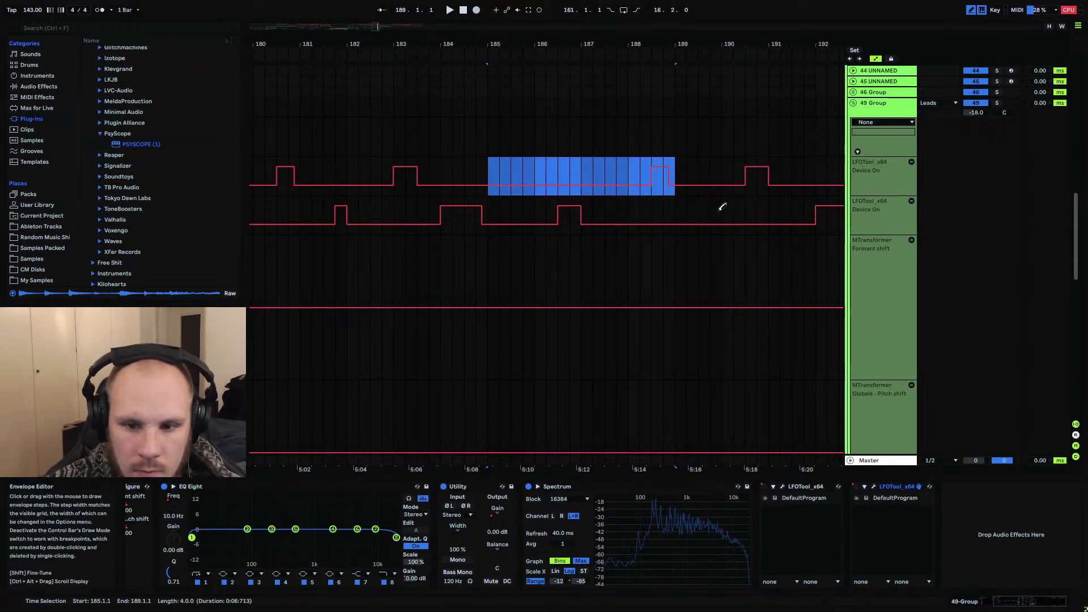
{"action": "key", "text": "b"}
{"action": "key", "text": "minus"}
{"action": "key", "text": "minus"}
{"action": "key", "text": "minus"}
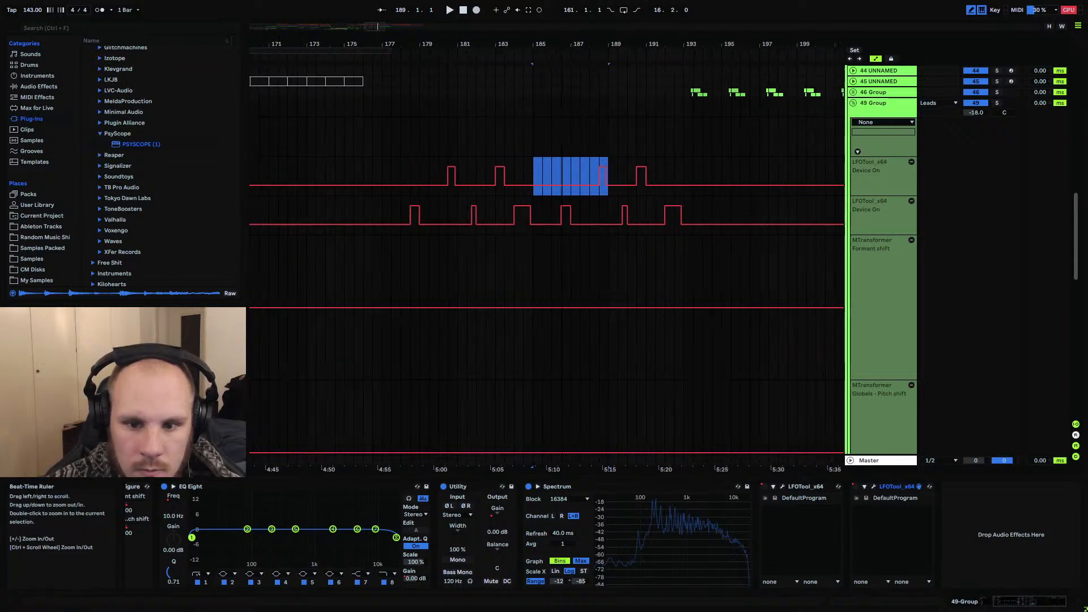
Play the drop from 176.1.1 to check the 49 Group stabs with both LFOTool automations
{"action": "left_click", "coordinate": [429, 168]}
{"action": "key", "text": "space"}
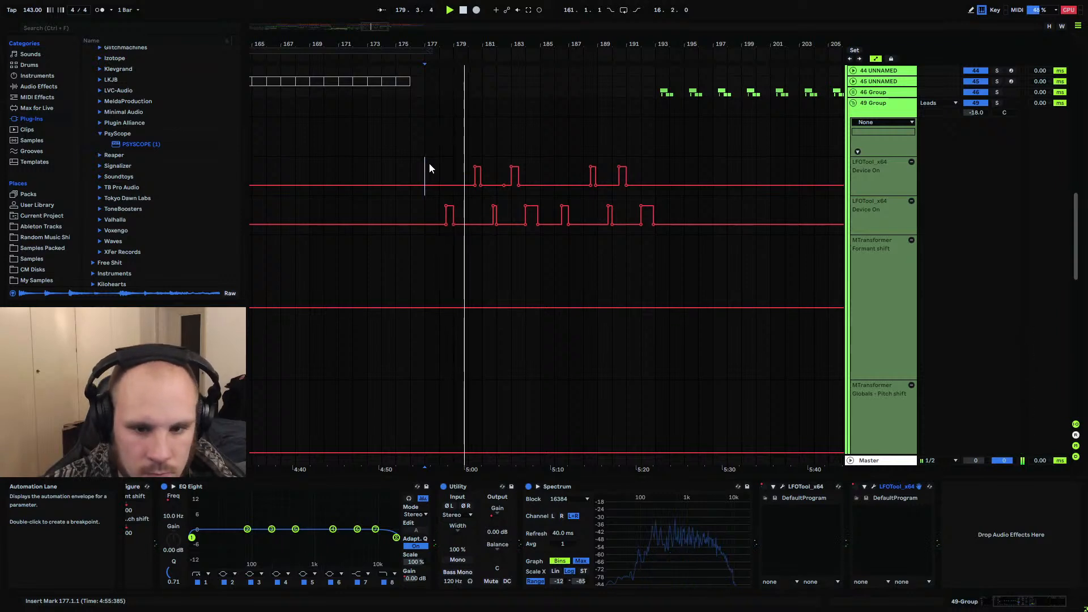
{"action": "left_click", "coordinate": [410, 176]}
{"action": "key", "text": "space"}
{"action": "key", "text": "space"}
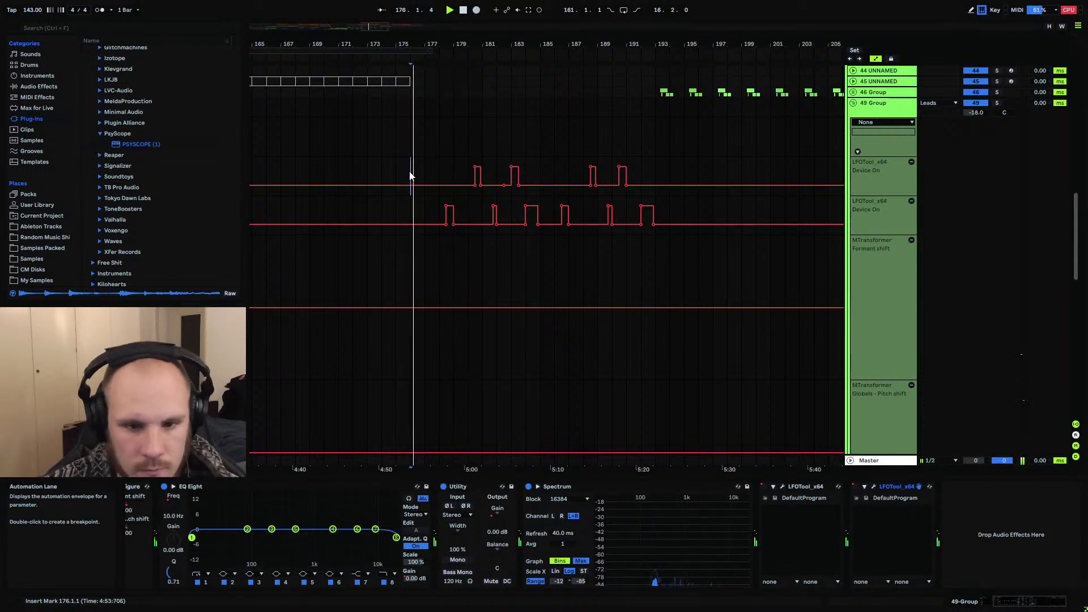
{"action": "scroll", "coordinate": [414, 224], "scroll_direction": "down", "scroll_amount": 5}
{"action": "scroll", "coordinate": [414, 225], "scroll_direction": "down", "scroll_amount": 2}
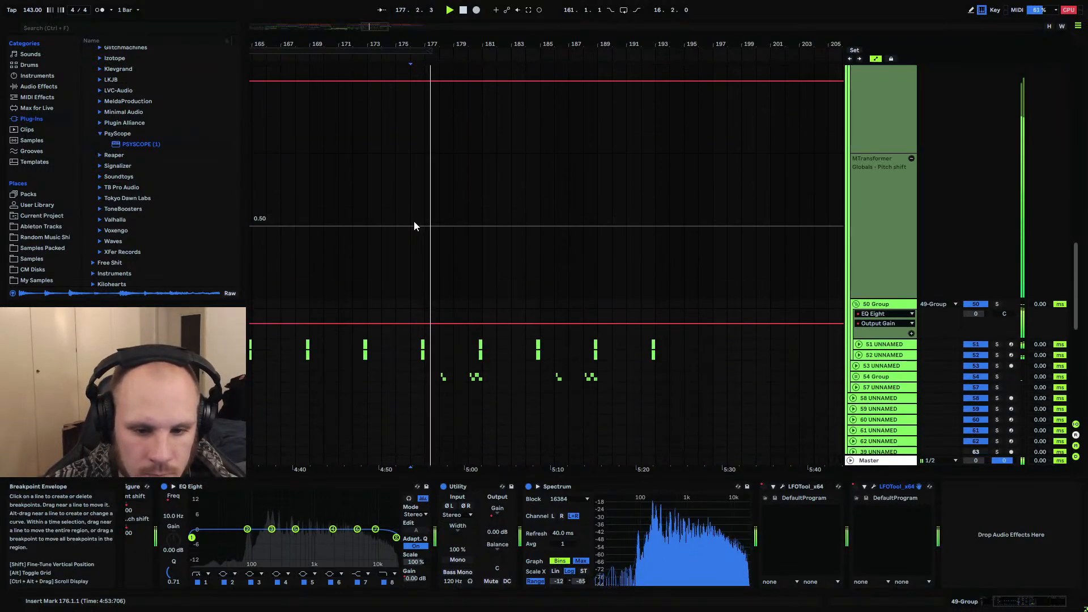
{"action": "scroll", "coordinate": [511, 205], "scroll_direction": "up", "scroll_amount": 3}
{"action": "scroll", "coordinate": [828, 210], "scroll_direction": "up", "scroll_amount": 5}
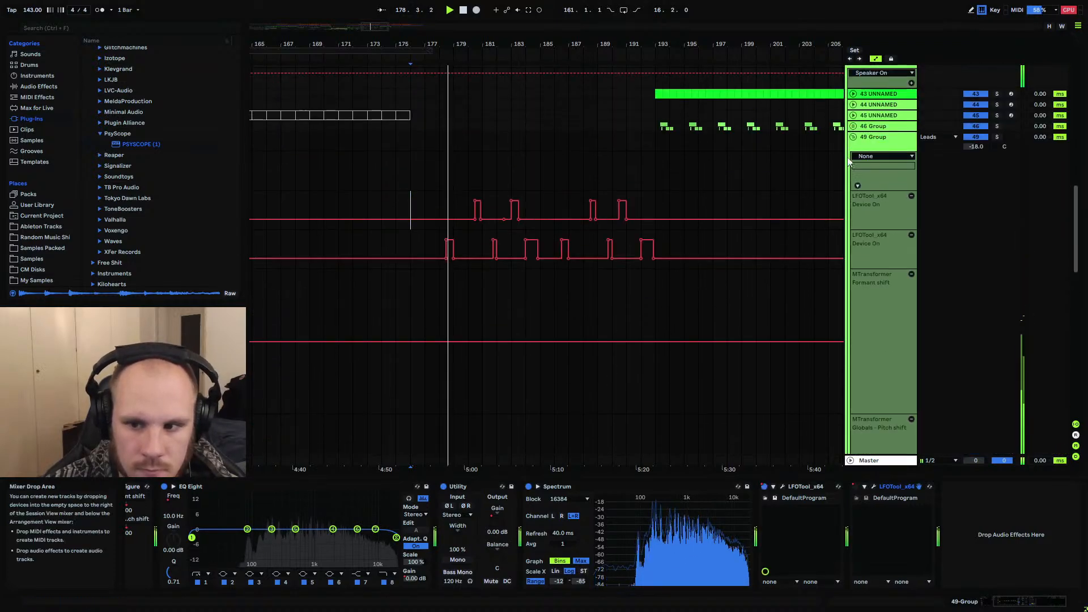
Fold the 49 Group's automation lanes and lower the volume of track 66 to -13.0 dB
{"action": "left_click", "coordinate": [853, 138]}
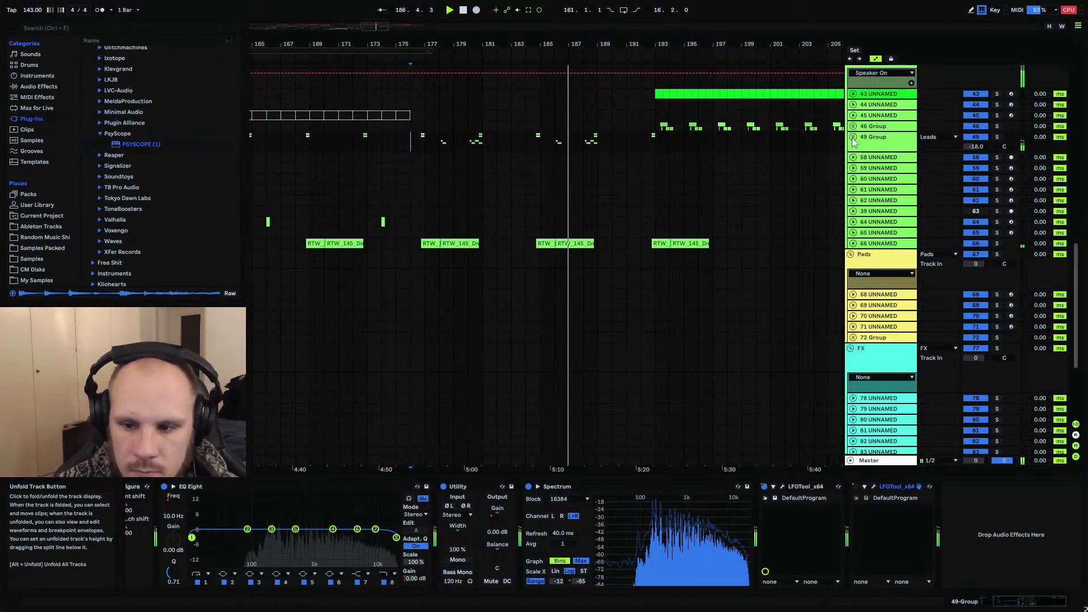
{"action": "left_click", "coordinate": [853, 244]}
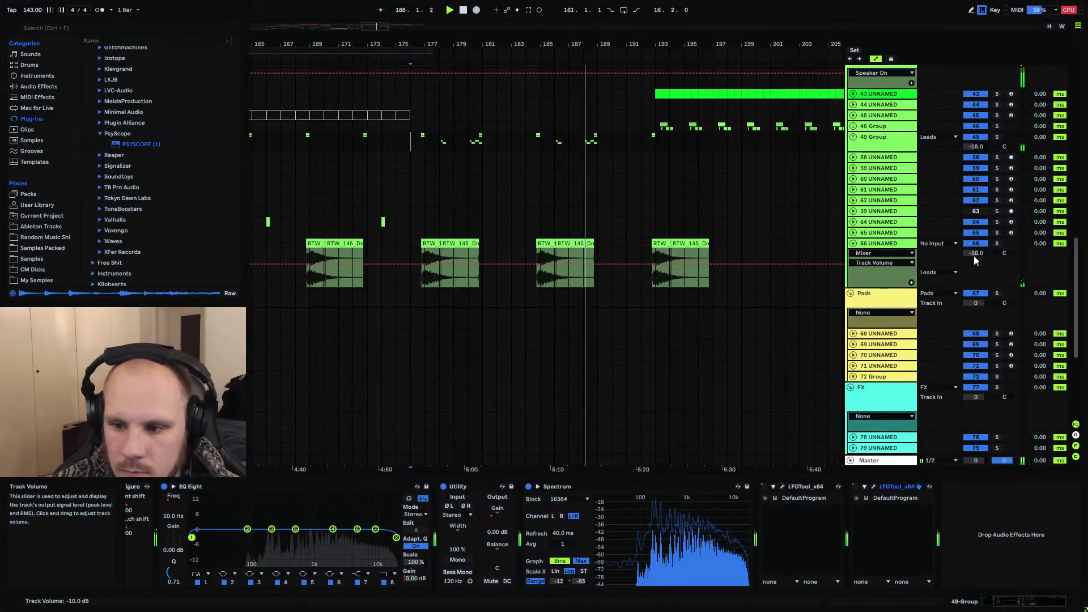
{"action": "left_click_drag", "start_coordinate": [974, 256], "coordinate": [974, 262]}
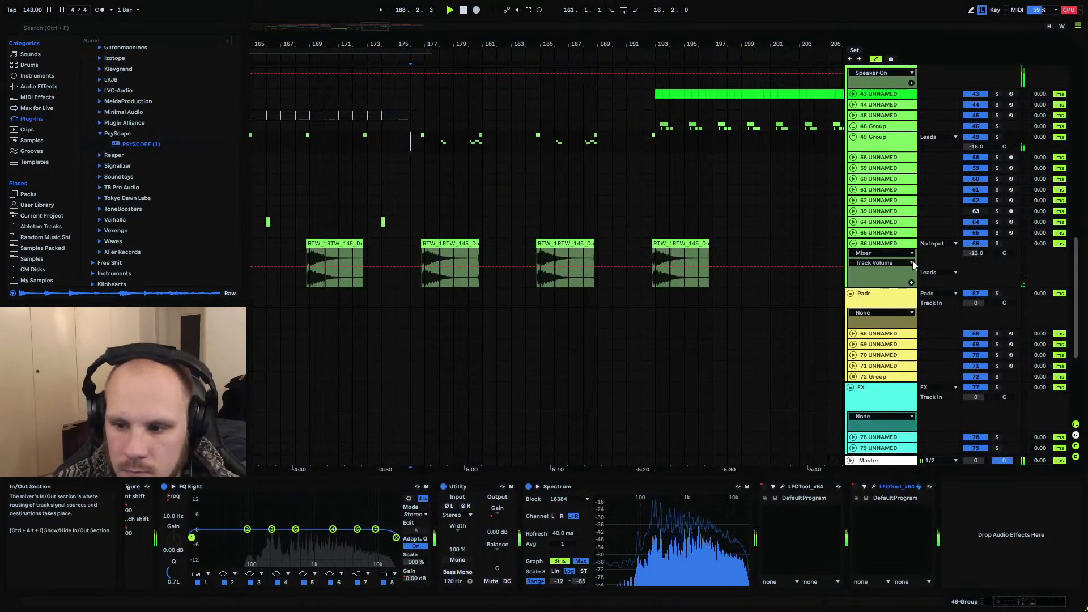
{"action": "left_click", "coordinate": [853, 244]}
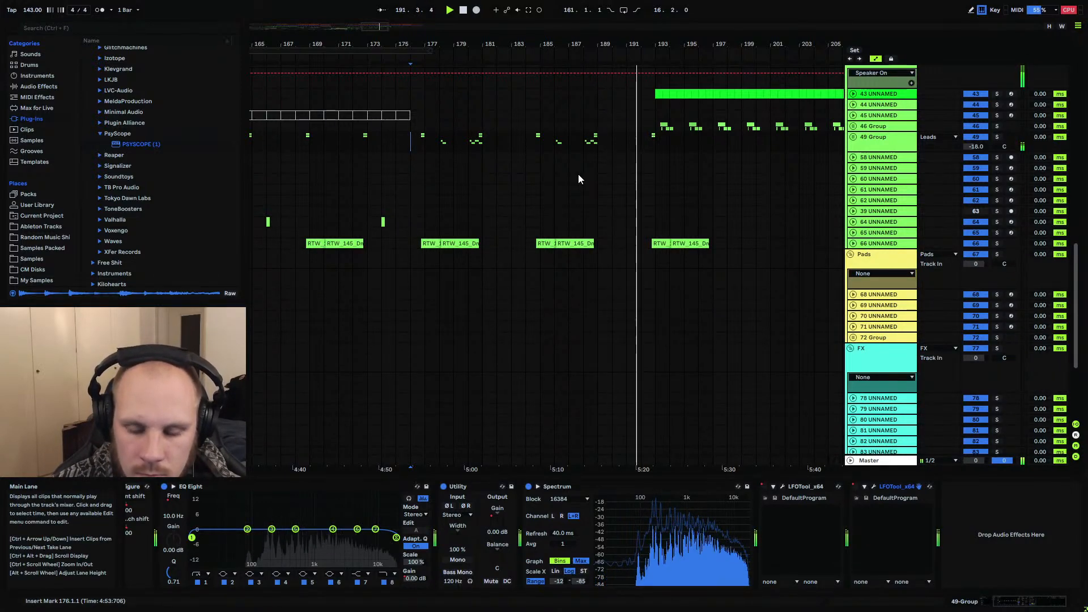
{"action": "scroll", "coordinate": [535, 179], "scroll_direction": "up", "scroll_amount": 5}
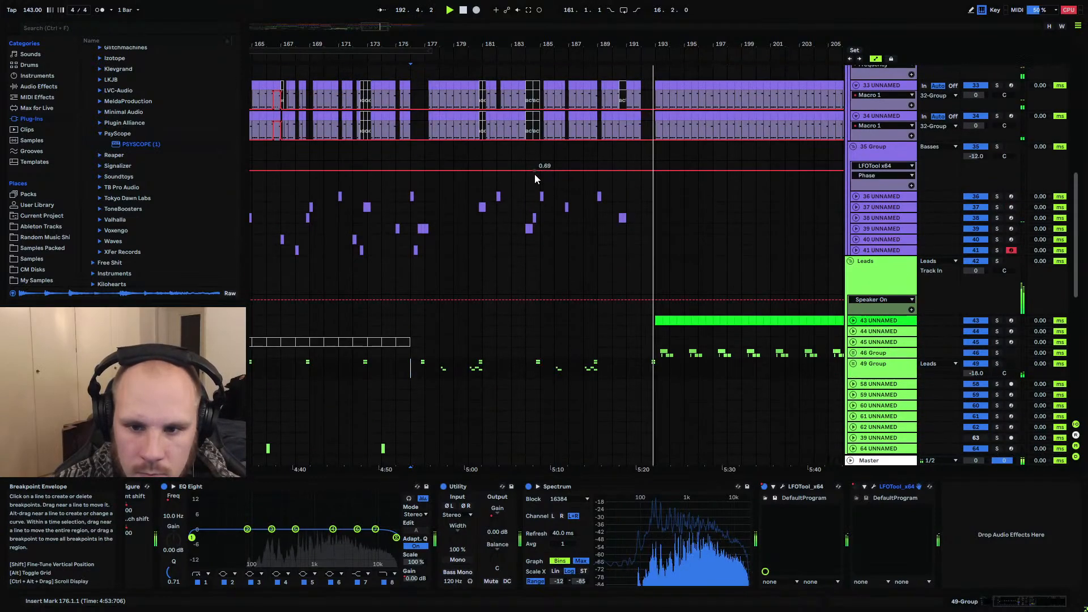
{"action": "scroll", "coordinate": [535, 175], "scroll_direction": "down", "scroll_amount": 3}
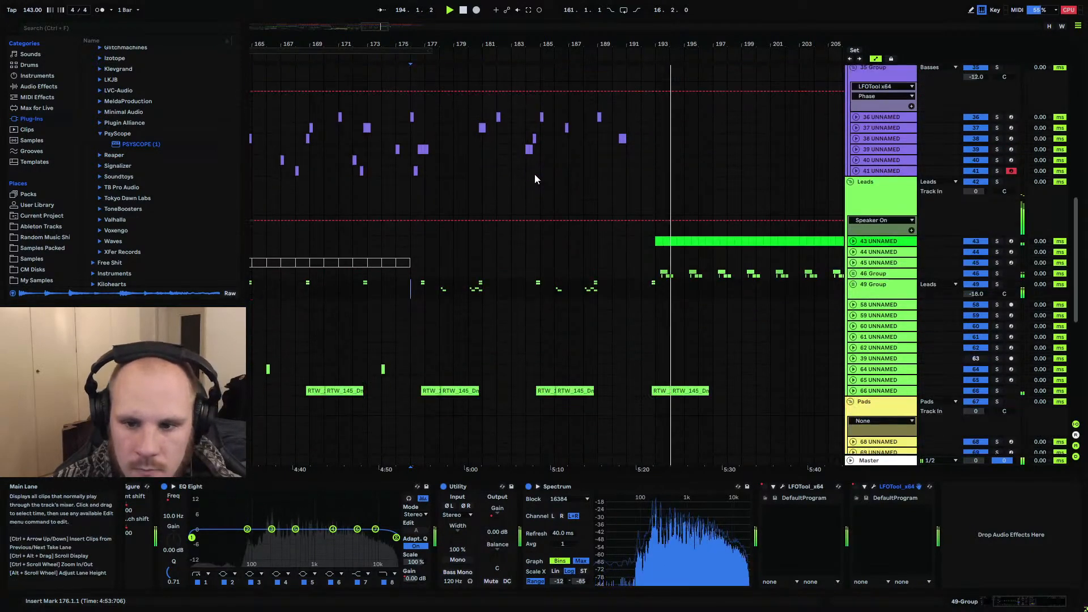
{"action": "scroll", "coordinate": [535, 179], "scroll_direction": "down", "scroll_amount": 3}
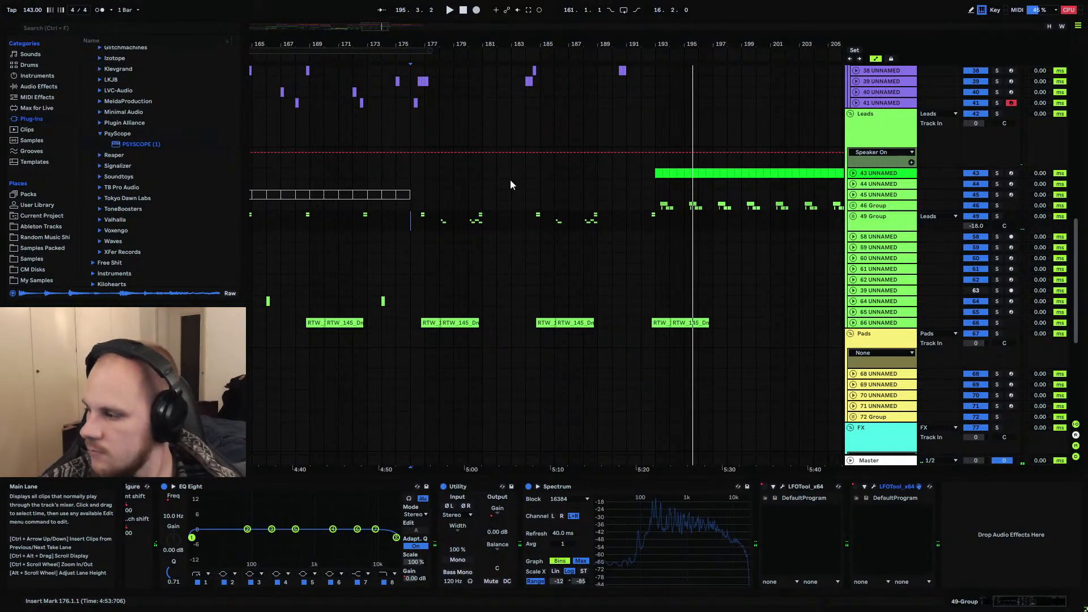
{"action": "scroll", "coordinate": [424, 256], "scroll_direction": "up", "scroll_amount": 2}
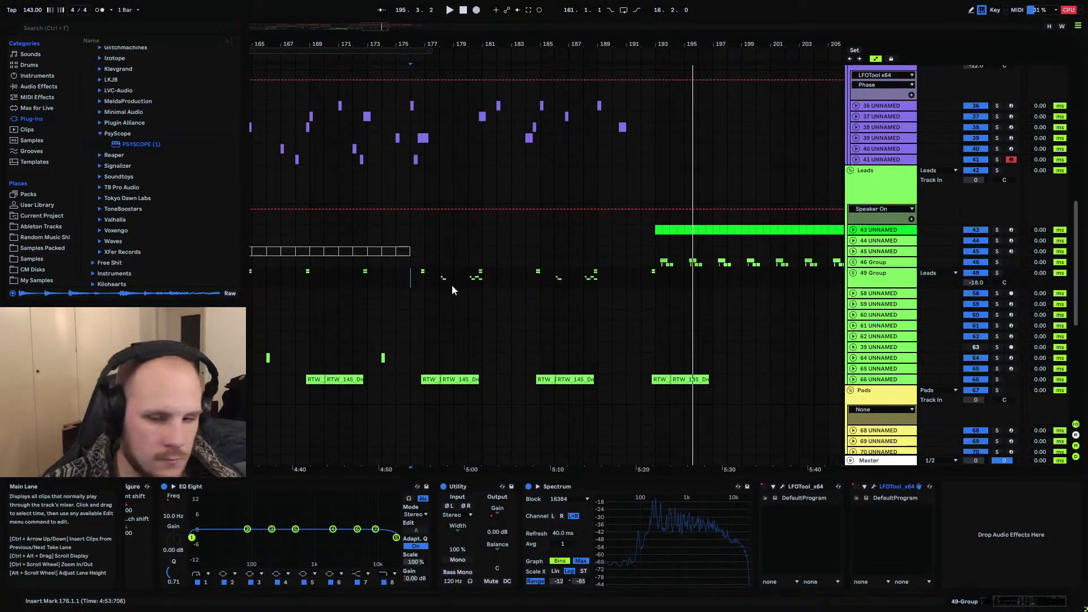
{"action": "scroll", "coordinate": [451, 284], "scroll_direction": "up", "scroll_amount": 8}
{"action": "left_click_drag", "start_coordinate": [428, 41], "coordinate": [428, 21]}
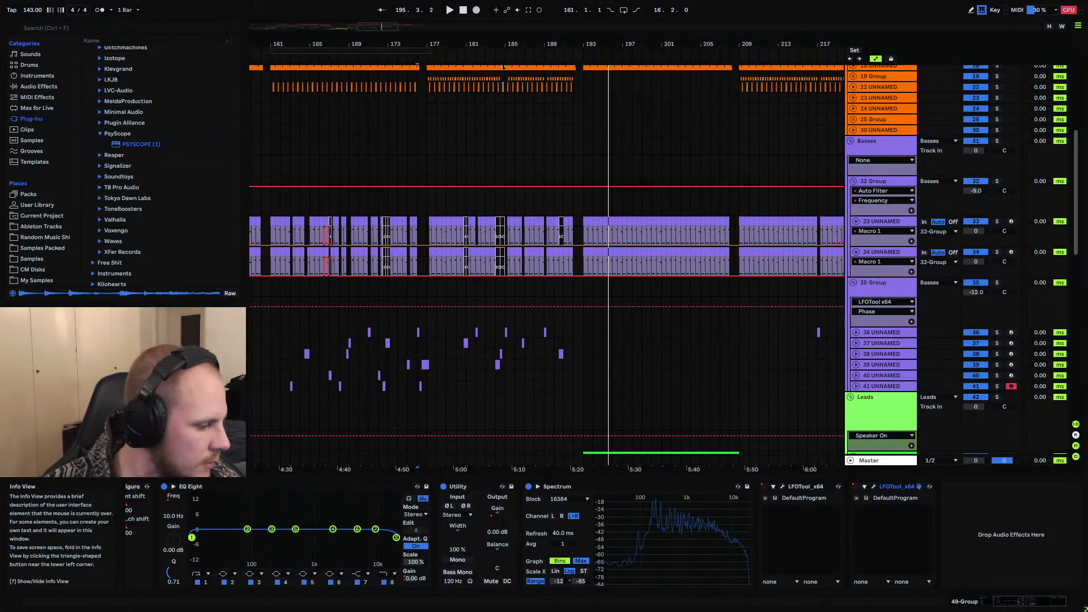
Switch to Discord, look through the feedback channel and return to Ableton Live
{"action": "key", "text": "alt+Tab"}
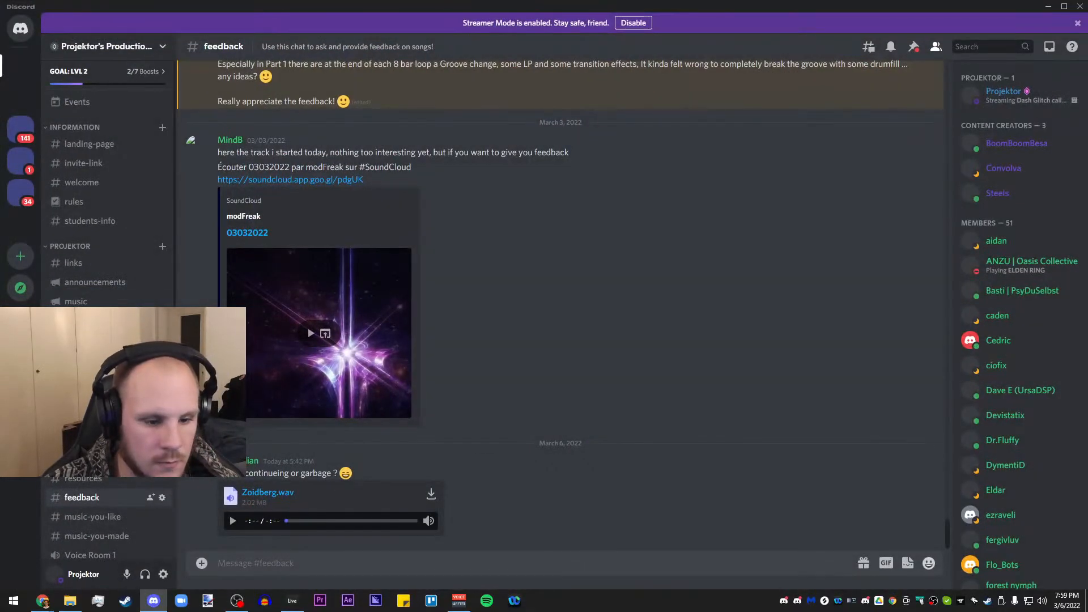
{"action": "scroll", "coordinate": [107, 283], "scroll_direction": "down", "scroll_amount": 4}
{"action": "scroll", "coordinate": [108, 284], "scroll_direction": "up", "scroll_amount": 4}
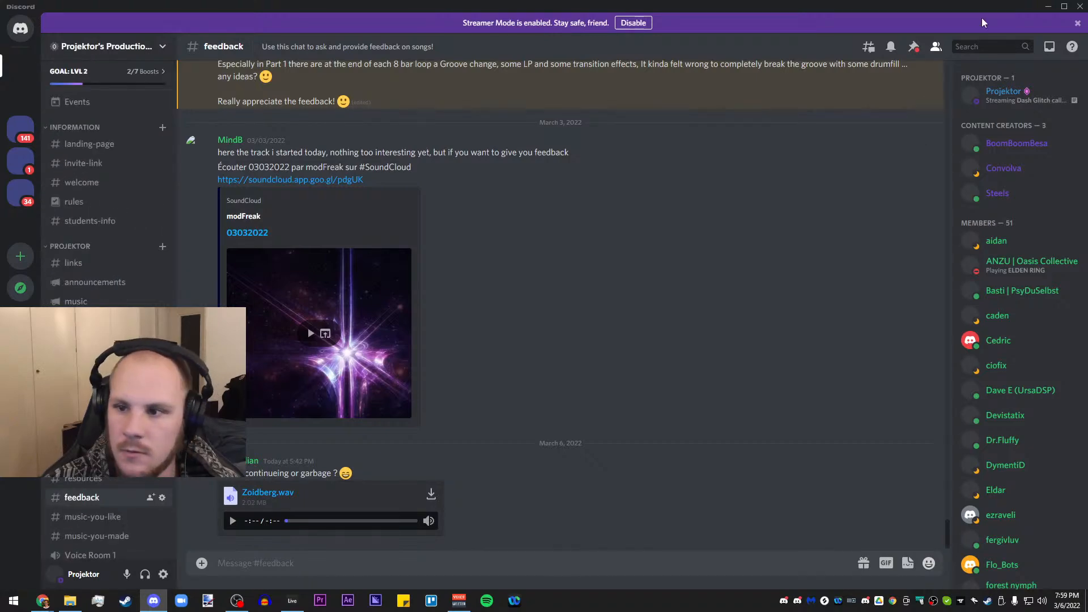
{"action": "left_click", "coordinate": [1049, 7]}
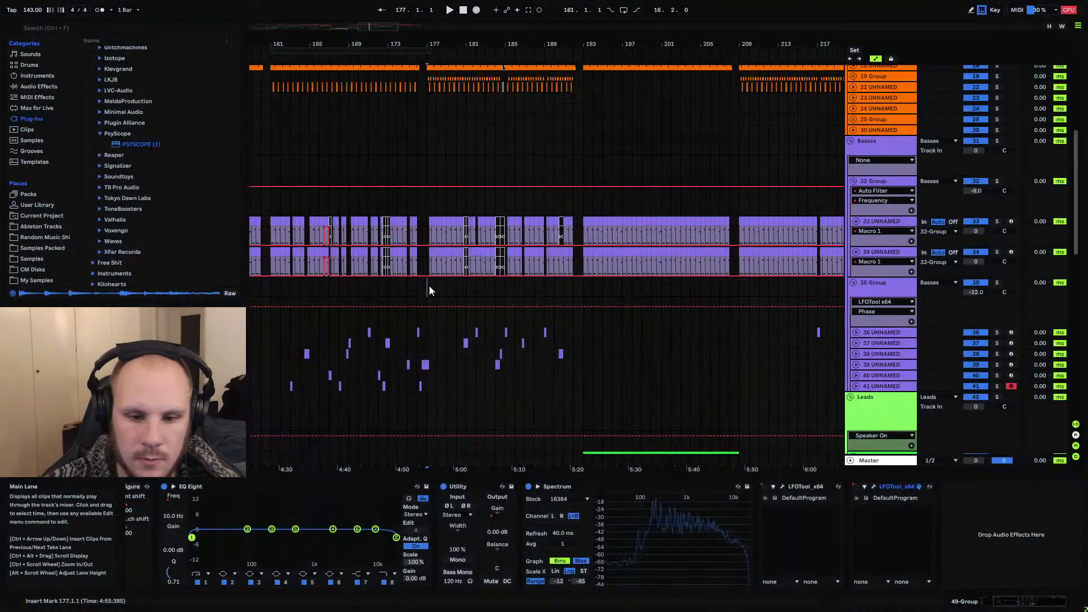
Play the drop from 176.3.1 and check the one-shot bass on track 39 against the lead stabs
{"action": "scroll", "coordinate": [429, 284], "scroll_direction": "down", "scroll_amount": 3}
{"action": "scroll", "coordinate": [425, 299], "scroll_direction": "down", "scroll_amount": 4}
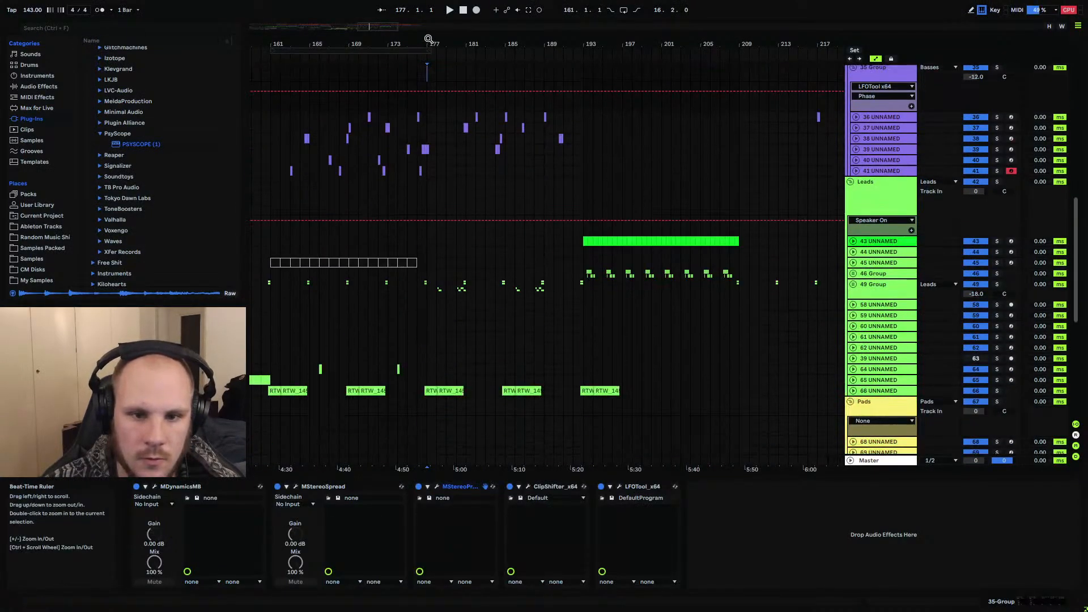
{"action": "left_click_drag", "start_coordinate": [429, 41], "coordinate": [312, 72]}
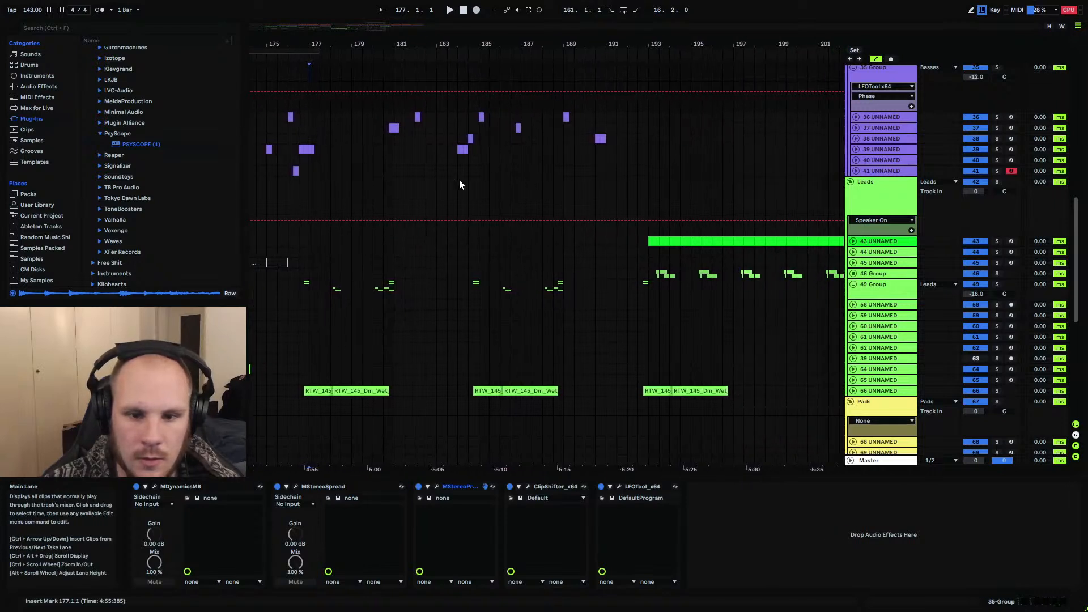
{"action": "scroll", "coordinate": [396, 187], "scroll_direction": "up", "scroll_amount": 2}
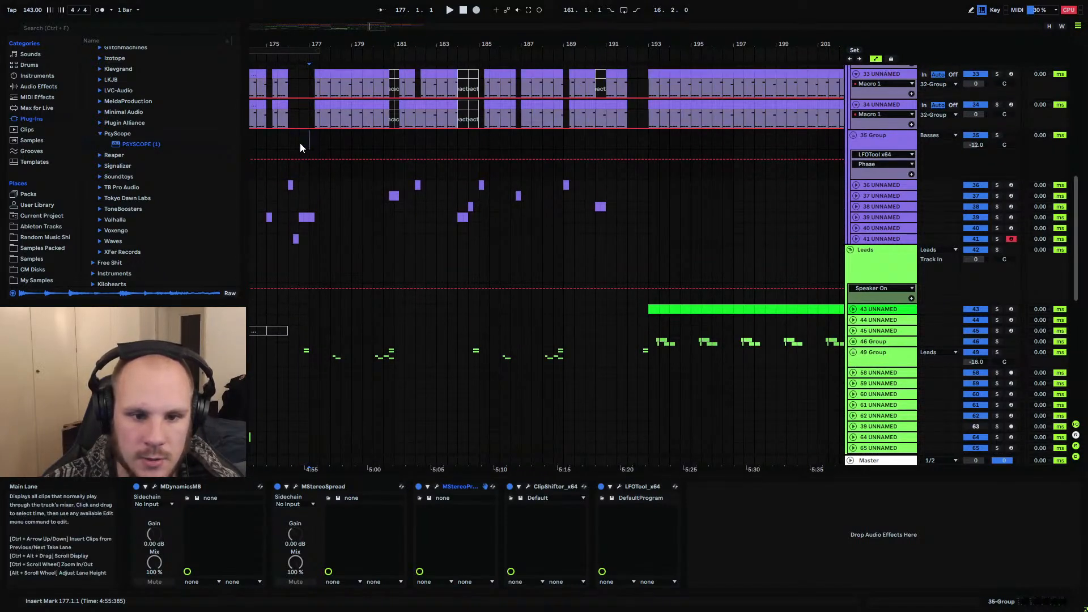
{"action": "left_click_drag", "start_coordinate": [309, 43], "coordinate": [376, 53]}
{"action": "key", "text": "space"}
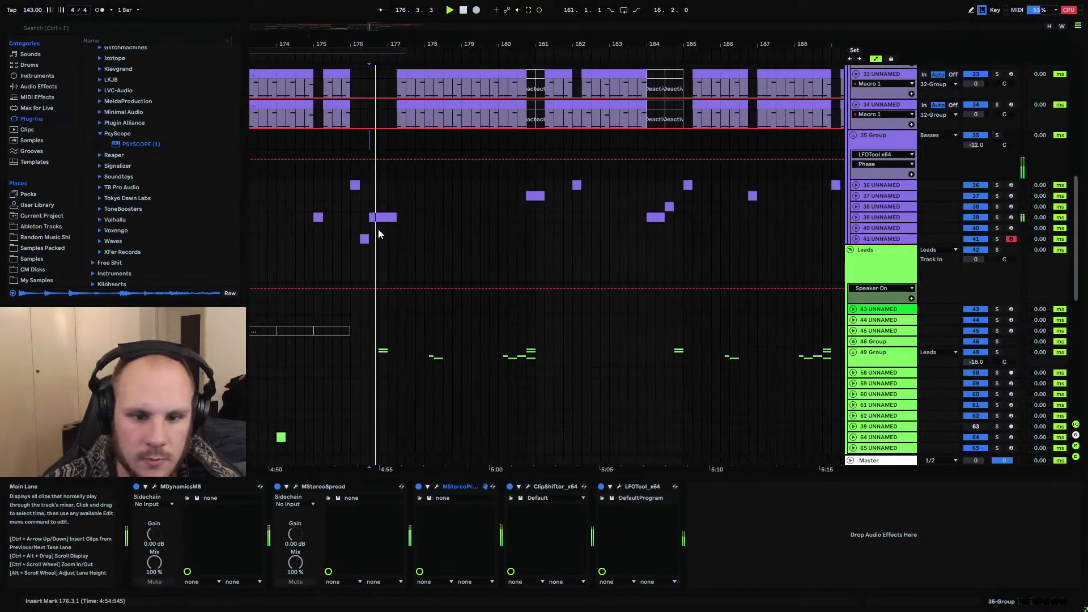
{"action": "left_click", "coordinate": [371, 219]}
{"action": "left_click", "coordinate": [383, 217]}
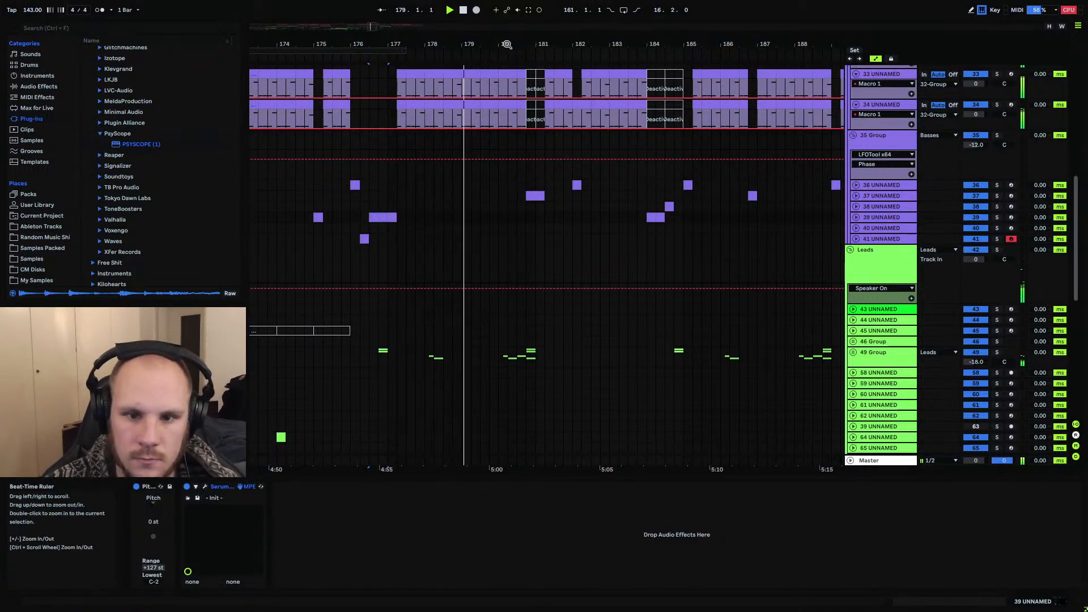
{"action": "left_click_drag", "start_coordinate": [505, 44], "coordinate": [515, 52]}
{"action": "key", "text": "space"}
Audition bar 178 and cut its last beat out of the main bass clips on tracks 33 and 34
{"action": "left_click", "coordinate": [438, 219]}
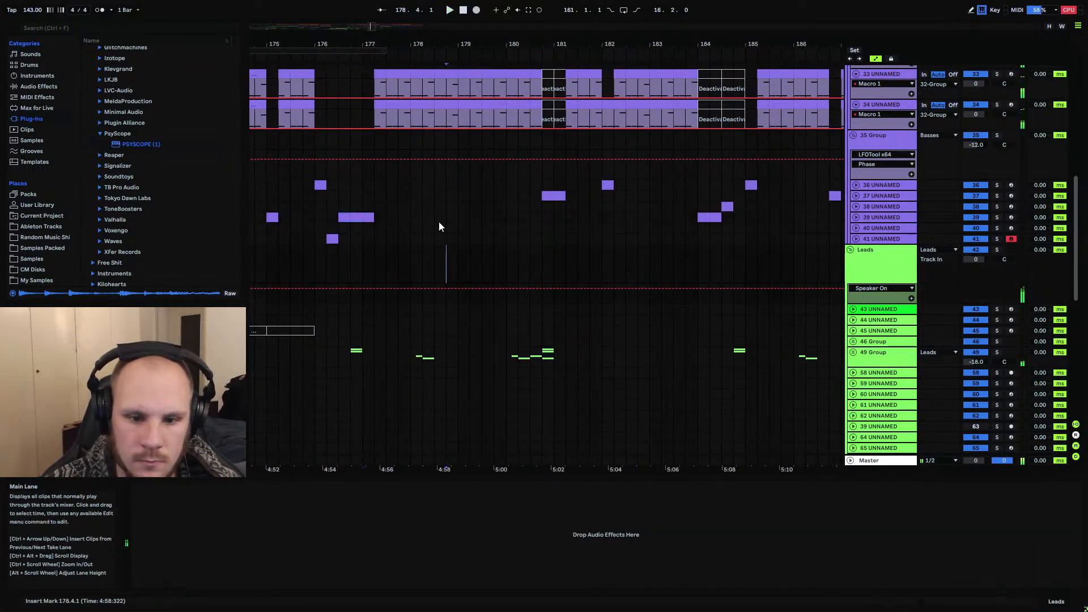
{"action": "key", "text": "space"}
{"action": "scroll", "coordinate": [437, 219], "scroll_direction": "up", "scroll_amount": 2}
{"action": "key", "text": "space"}
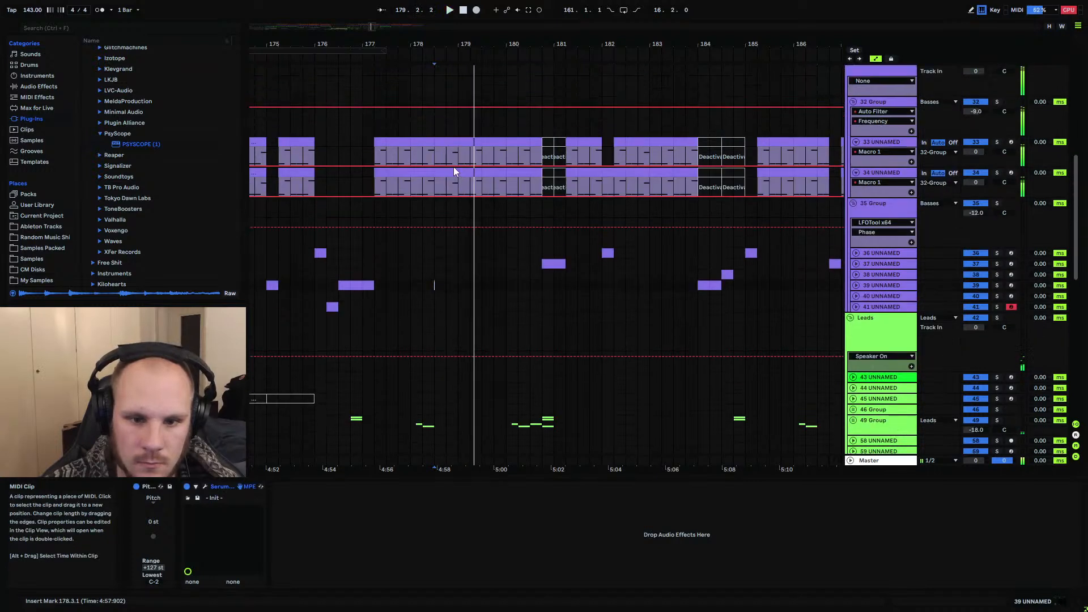
{"action": "left_click", "coordinate": [453, 172]}
{"action": "left_click_drag", "start_coordinate": [454, 143], "coordinate": [445, 144]}
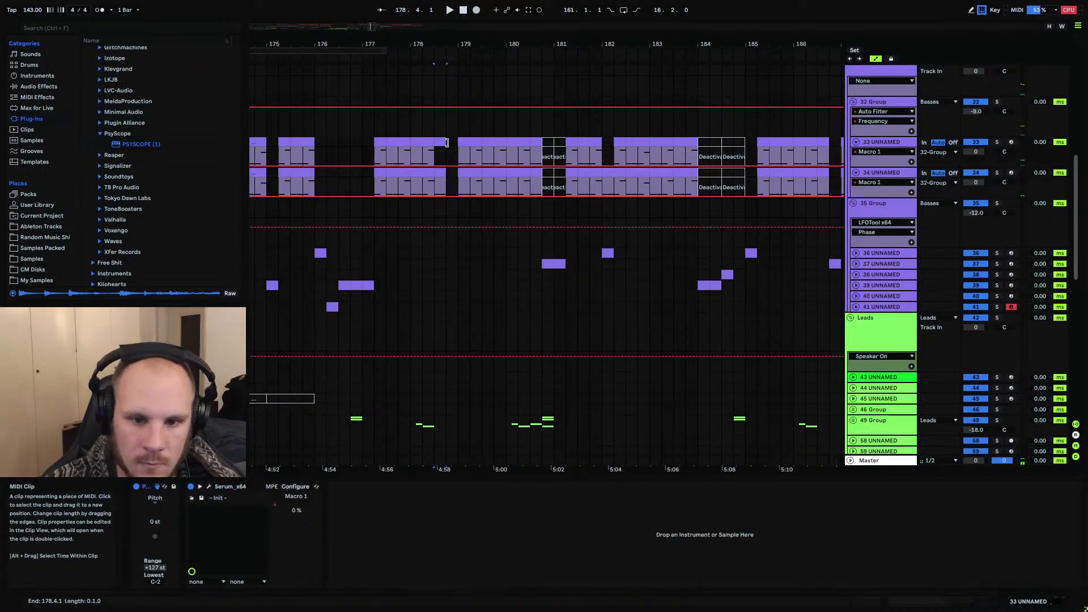
Play from 176.2.1, unfold the 19 Group and deactivate the hi-hat clip at 178.4.3 on track 21
{"action": "key", "text": "space"}
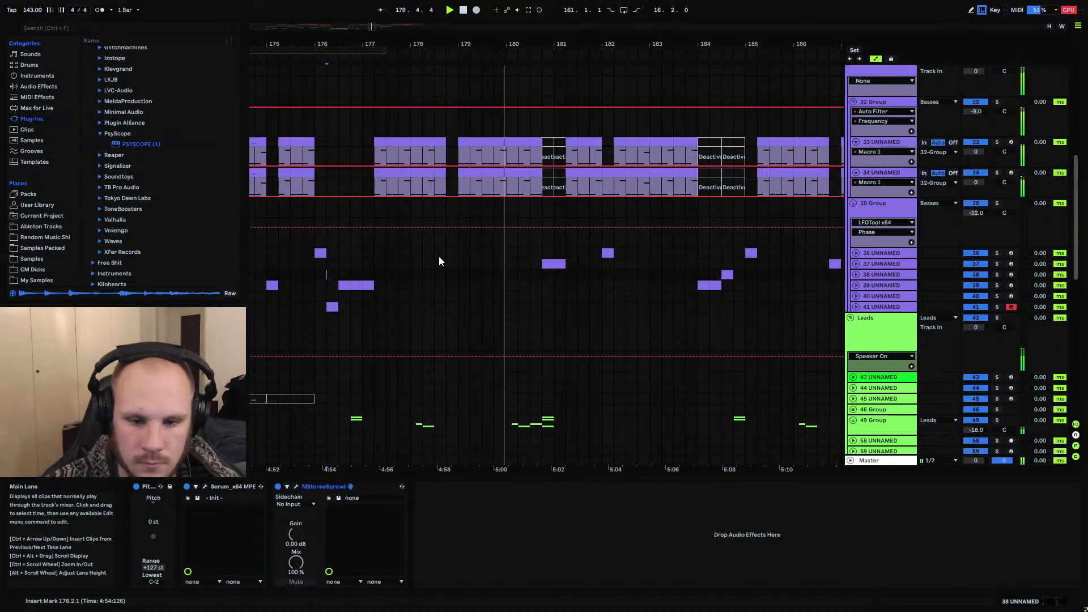
{"action": "scroll", "coordinate": [443, 254], "scroll_direction": "up", "scroll_amount": 5}
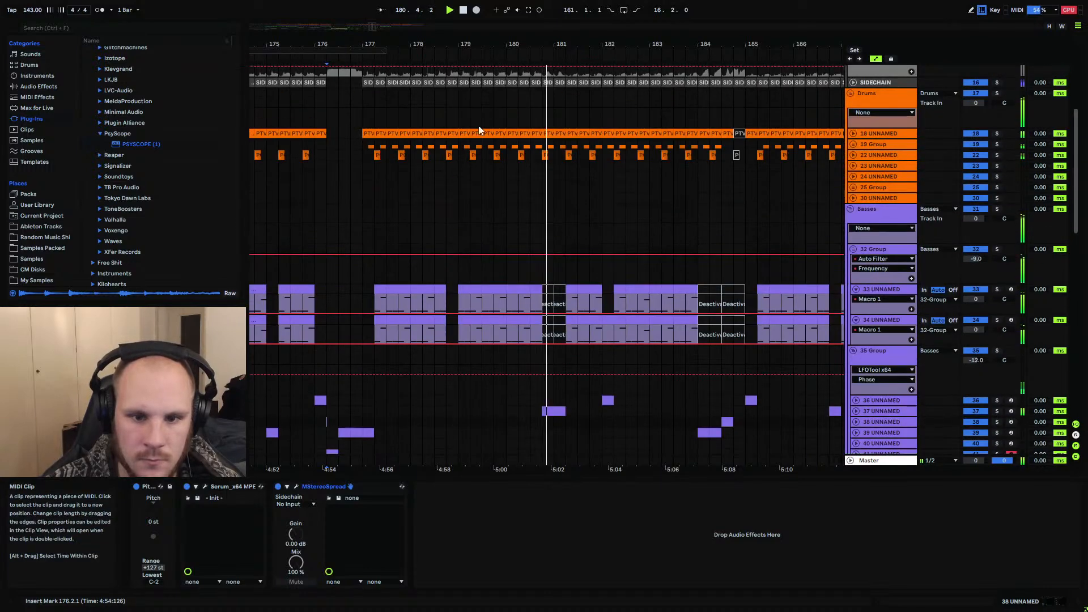
{"action": "left_click", "coordinate": [853, 144]}
{"action": "left_click", "coordinate": [454, 193]}
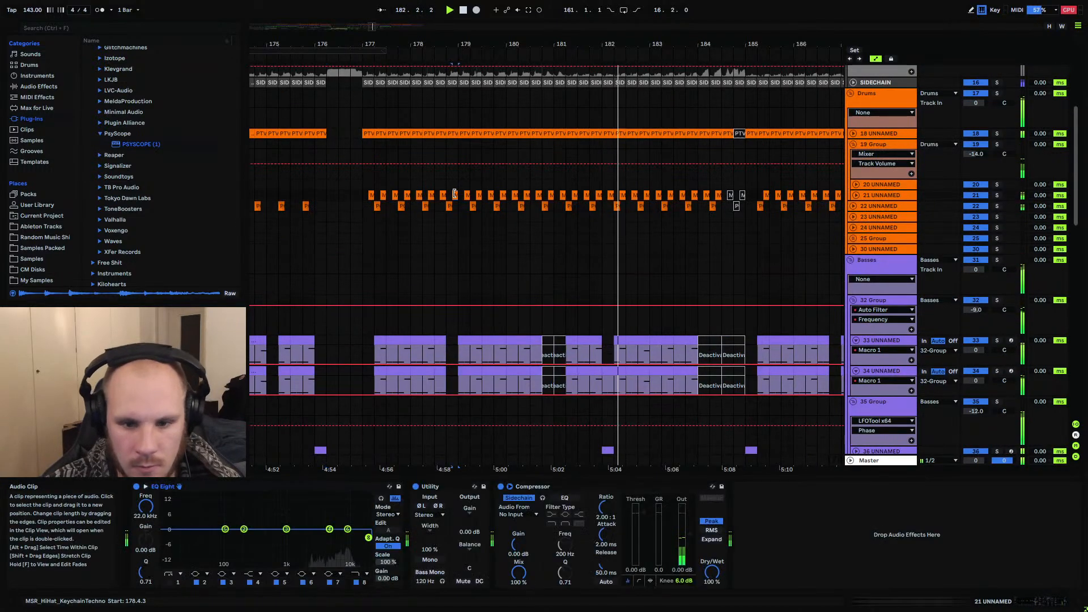
Play from 176.1.1 to check the gap in the bass and hi-hat at the end of bar 178
{"action": "left_click", "coordinate": [317, 247]}
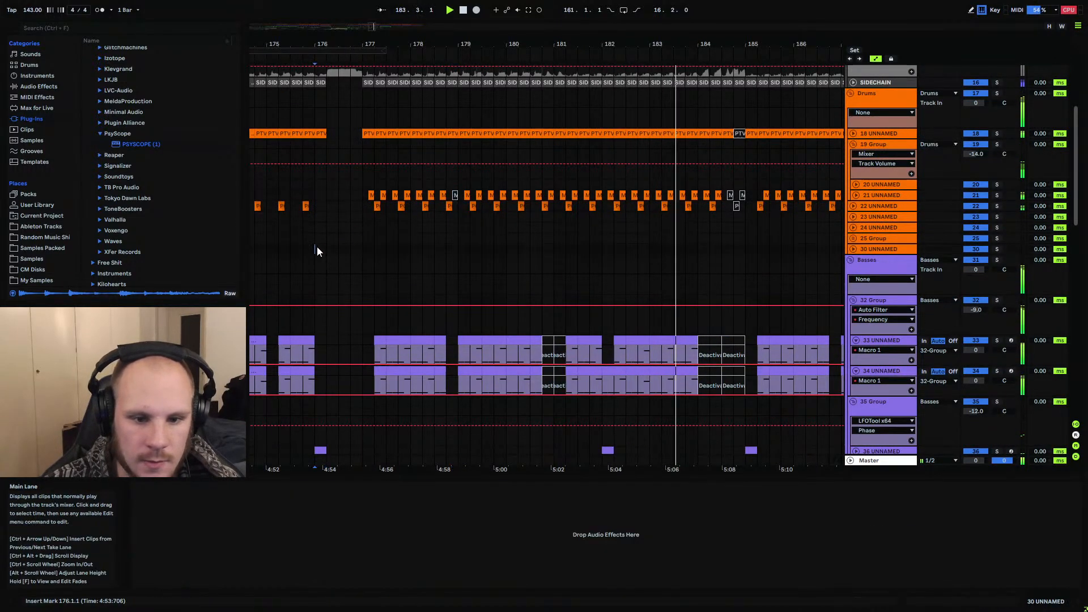
{"action": "key", "text": "space"}
{"action": "key", "text": "space"}
{"action": "scroll", "coordinate": [317, 247], "scroll_direction": "down", "scroll_amount": 2}
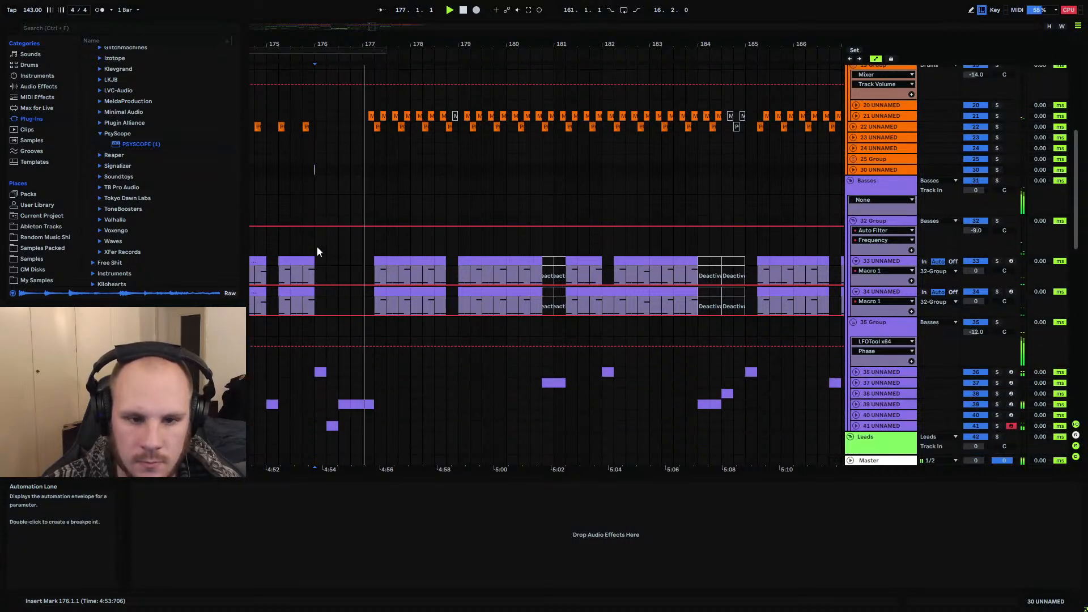
{"action": "scroll", "coordinate": [318, 246], "scroll_direction": "up", "scroll_amount": 4}
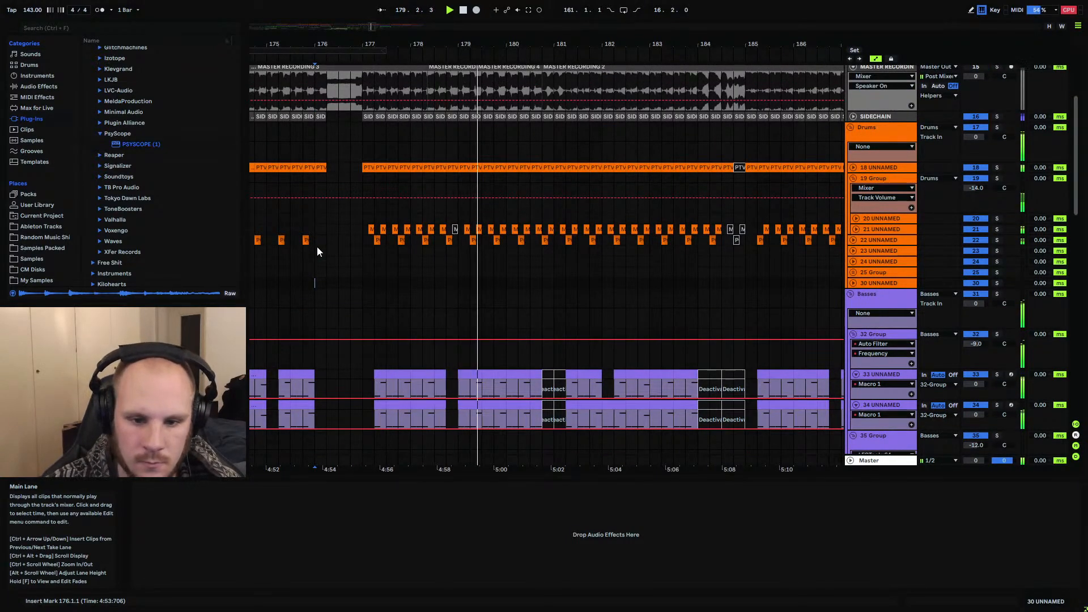
Show the 49 Group's EQ Eight band 8 frequency automation and draw a dip to about 2.78 kHz at 179.1.1, curving back up by 180.1.1
{"action": "scroll", "coordinate": [317, 247], "scroll_direction": "down", "scroll_amount": 5}
{"action": "scroll", "coordinate": [318, 246], "scroll_direction": "down", "scroll_amount": 11}
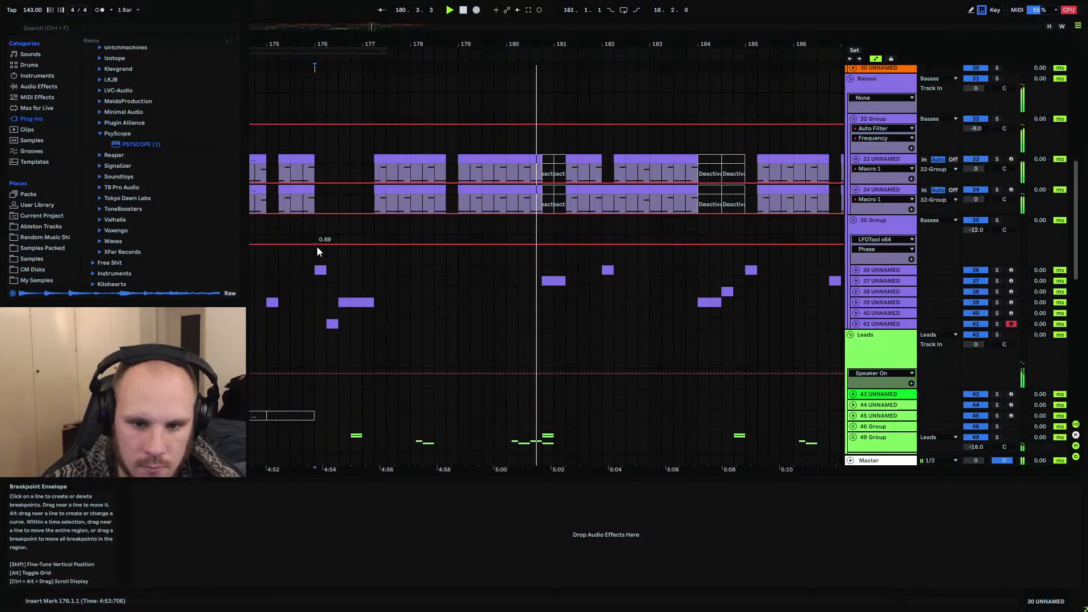
{"action": "scroll", "coordinate": [318, 246], "scroll_direction": "up", "scroll_amount": 4}
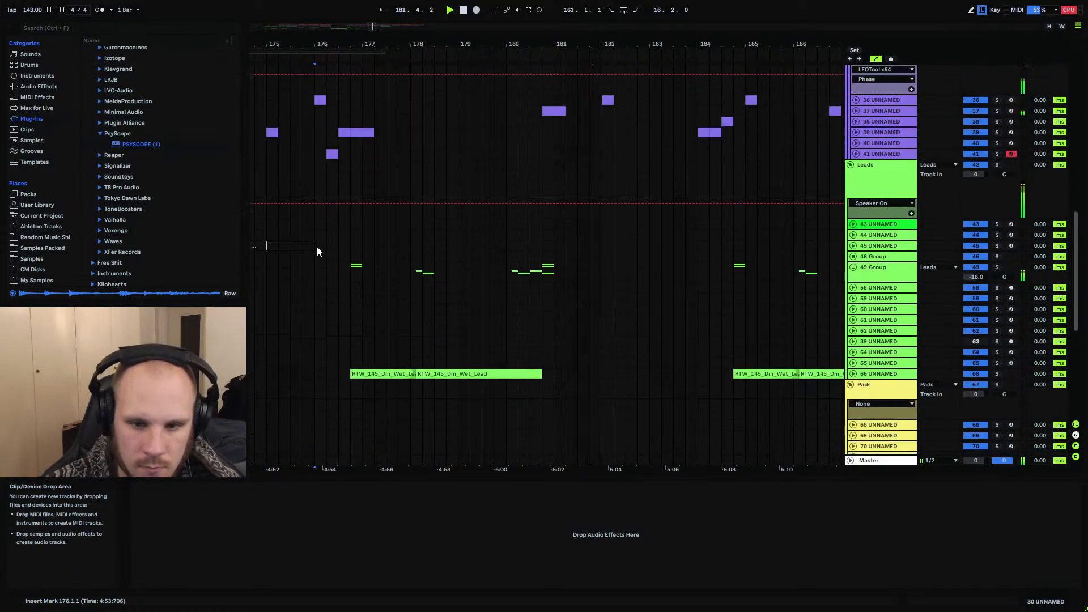
{"action": "left_click", "coordinate": [865, 290]}
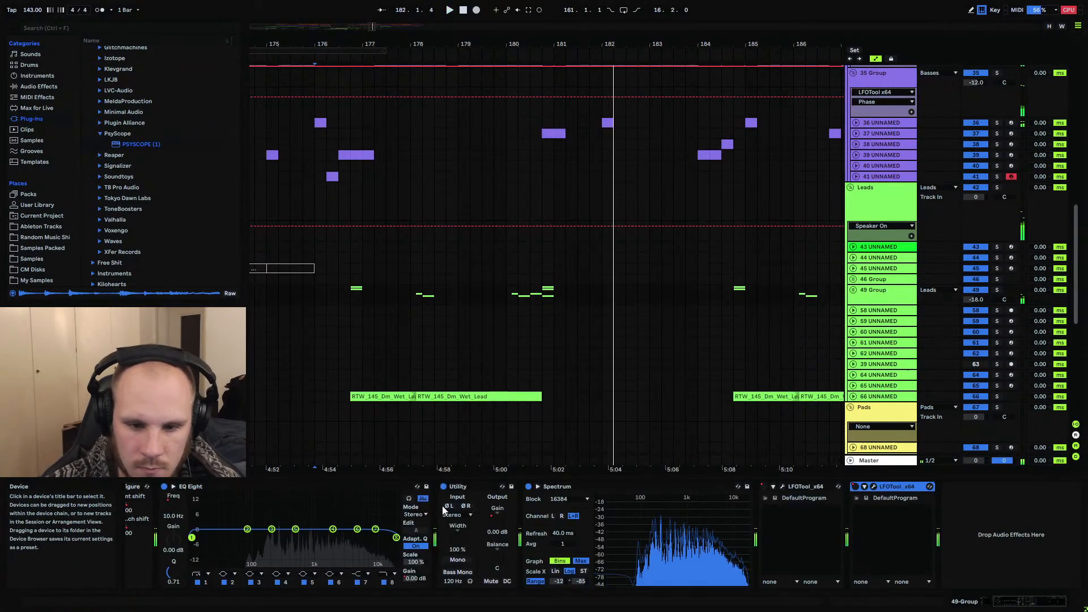
{"action": "left_click", "coordinate": [392, 582]}
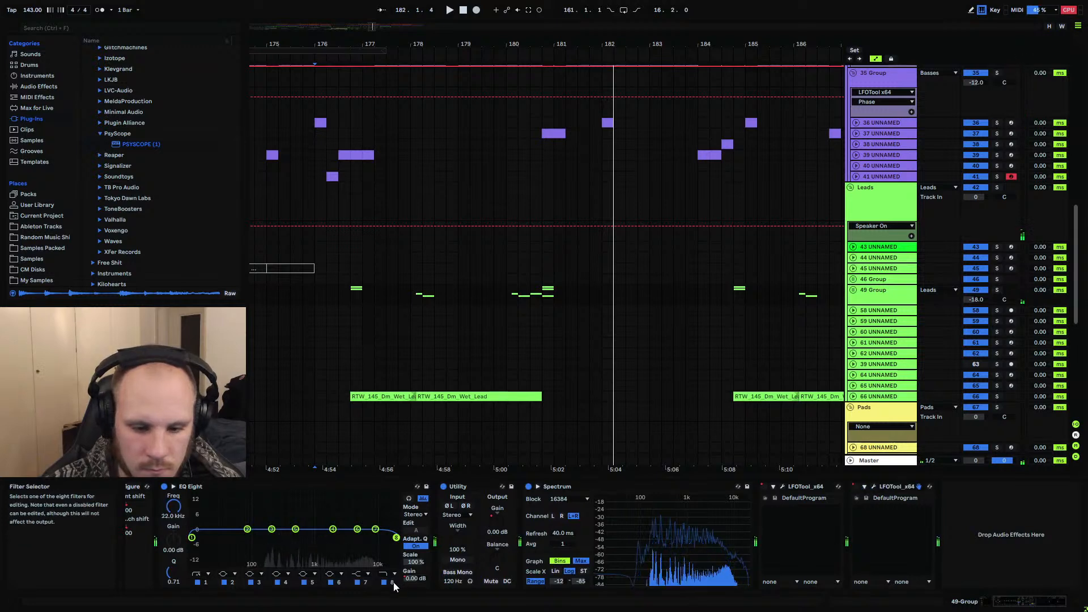
{"action": "left_click", "coordinate": [852, 290]}
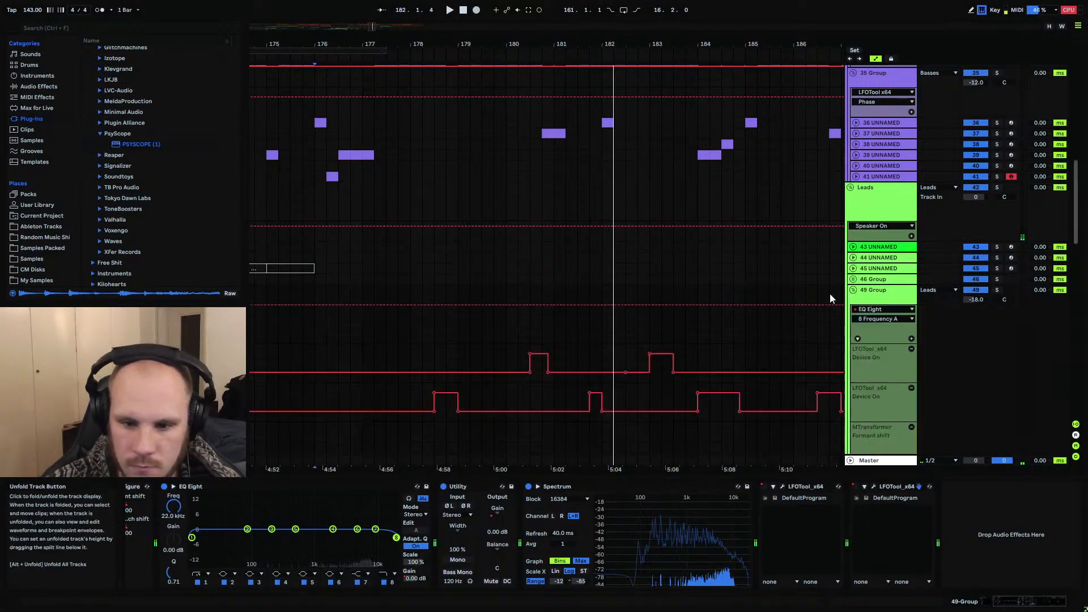
{"action": "left_click", "coordinate": [505, 307]}
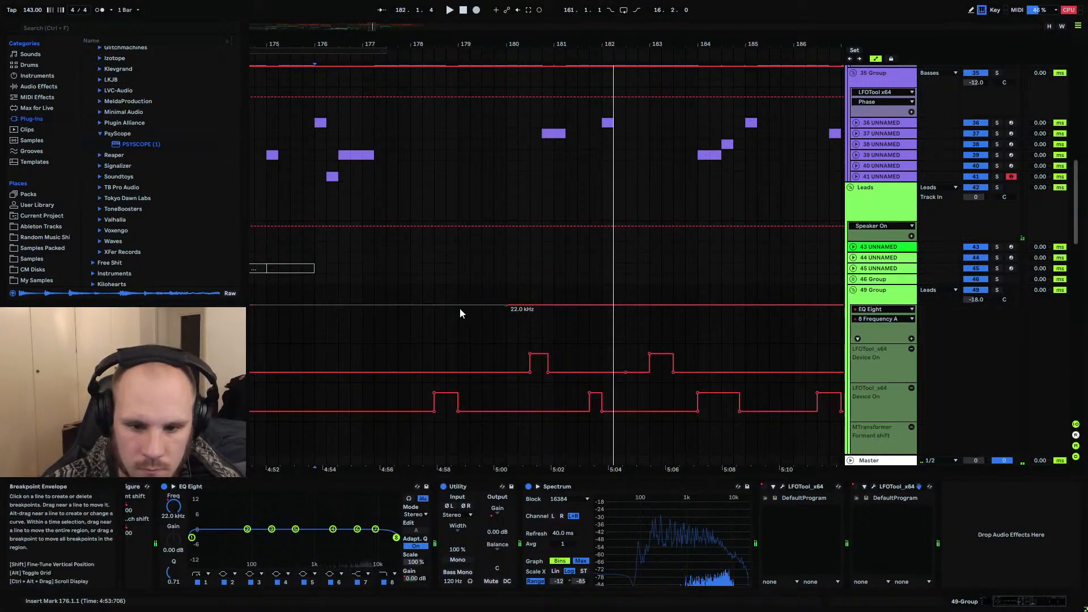
{"action": "left_click_drag", "start_coordinate": [460, 307], "coordinate": [458, 315]}
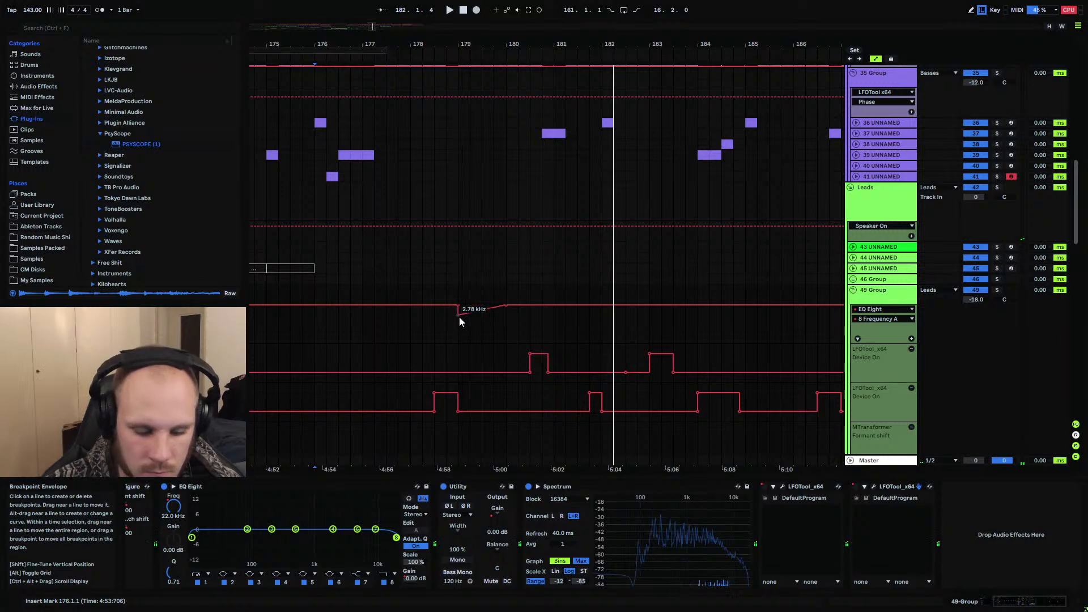
Play from 177.1.1 and again from 176.4.1 to check the filter dip at bar 179 against the lead stabs and bass
{"action": "left_click", "coordinate": [363, 324]}
{"action": "key", "text": "space"}
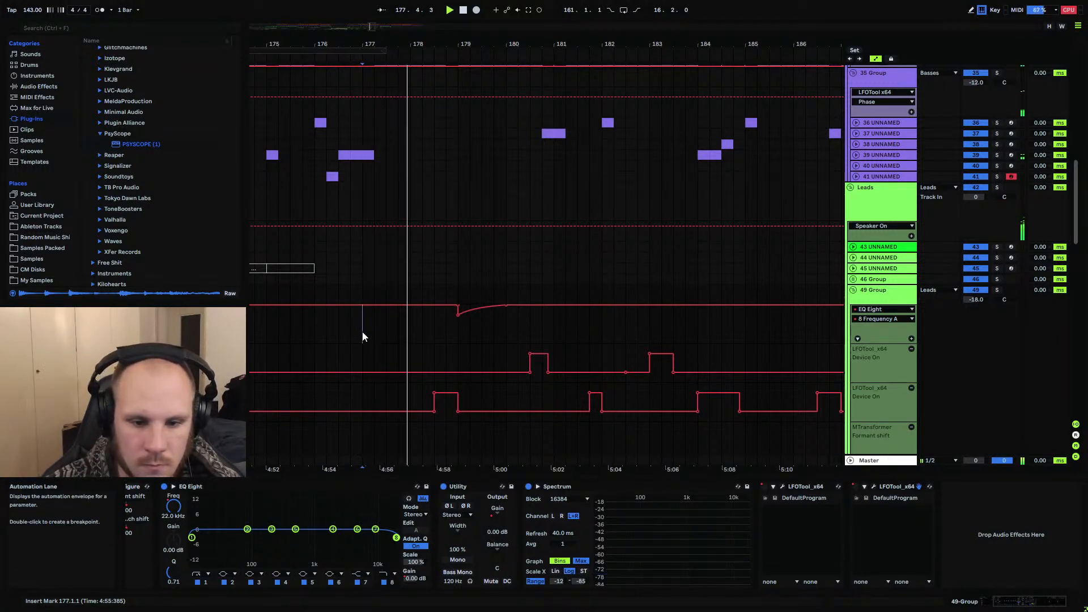
{"action": "scroll", "coordinate": [359, 339], "scroll_direction": "up", "scroll_amount": 3}
{"action": "left_click", "coordinate": [349, 376]}
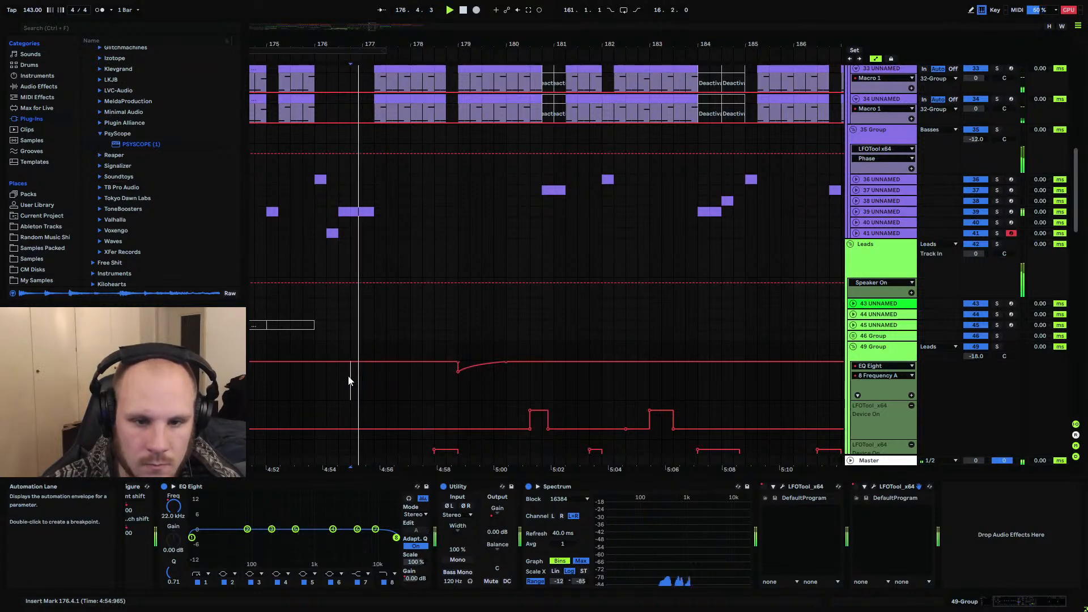
{"action": "scroll", "coordinate": [348, 380], "scroll_direction": "down", "scroll_amount": 3}
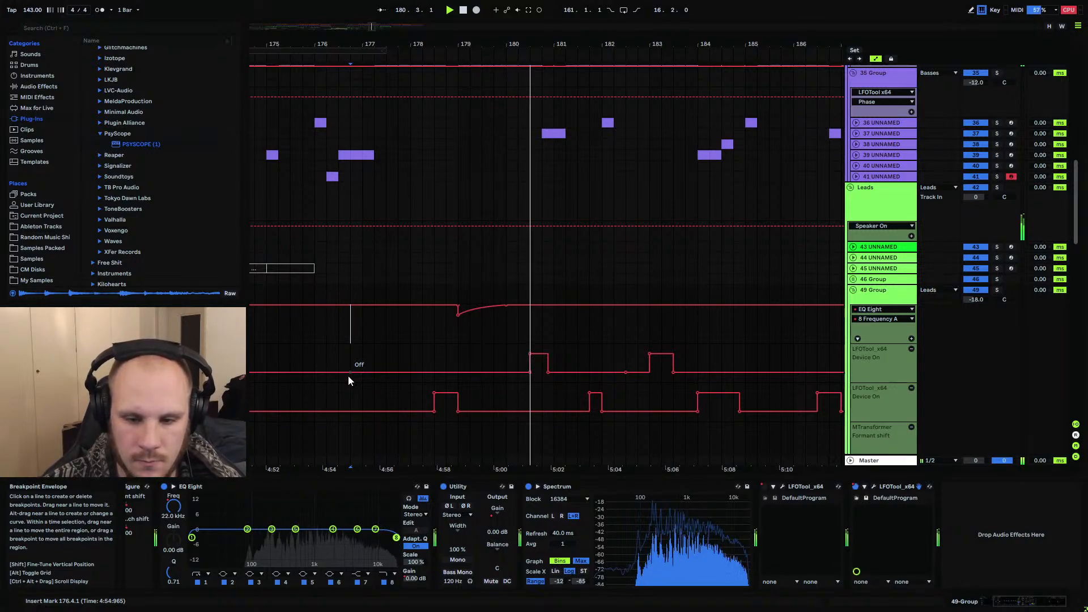
{"action": "scroll", "coordinate": [438, 368], "scroll_direction": "up", "scroll_amount": 3}
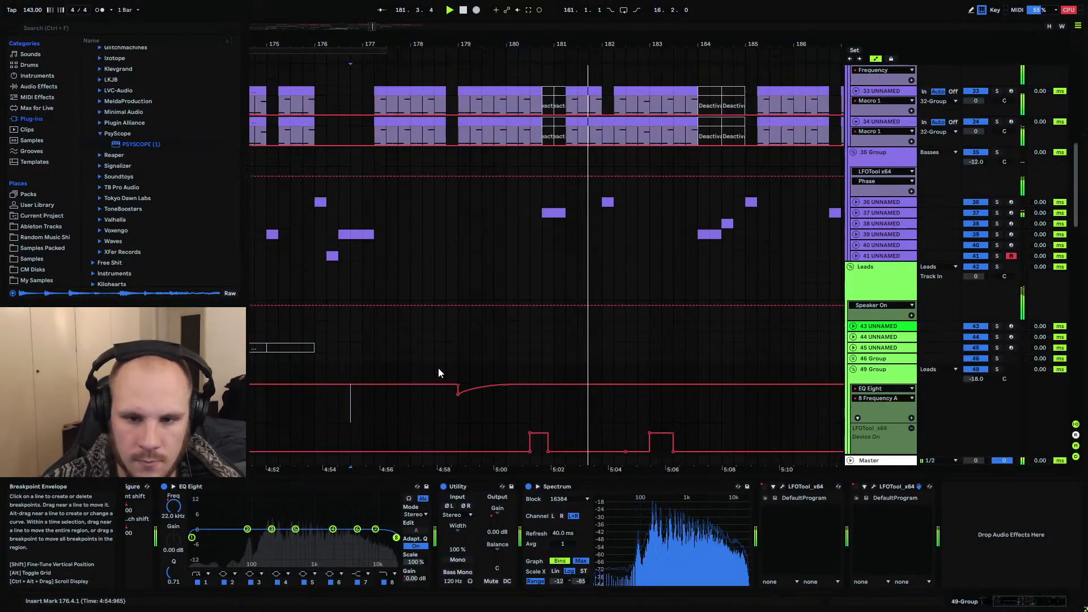
{"action": "scroll", "coordinate": [438, 368], "scroll_direction": "up", "scroll_amount": 3}
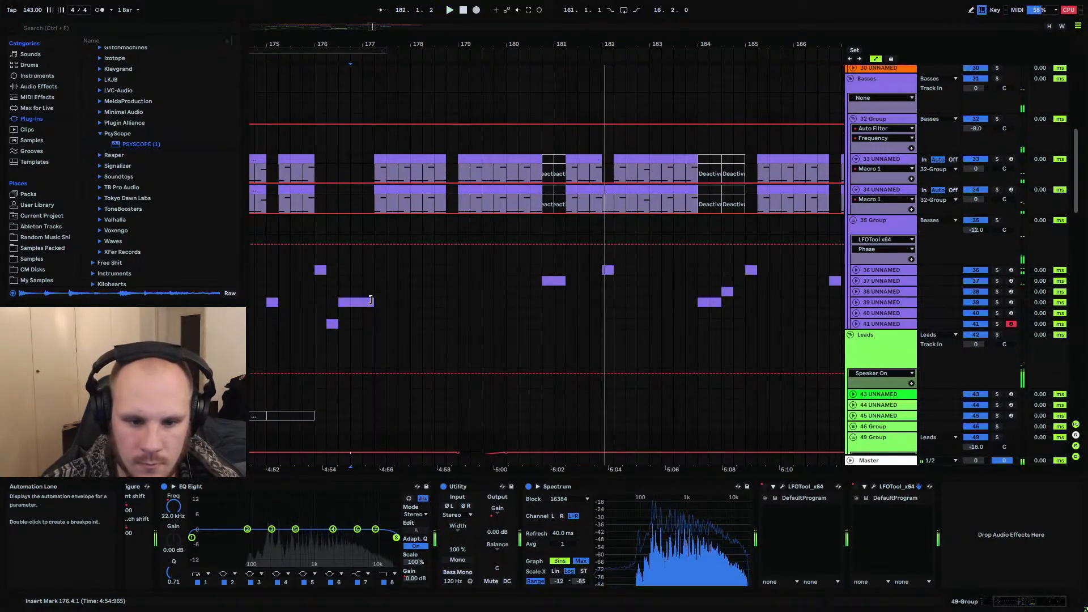
Copy the one-beat one-shot on track 41 to 182.3.1 and 182.4.1 and lower the second copy's note by two semitones
{"action": "left_click", "coordinate": [333, 330]}
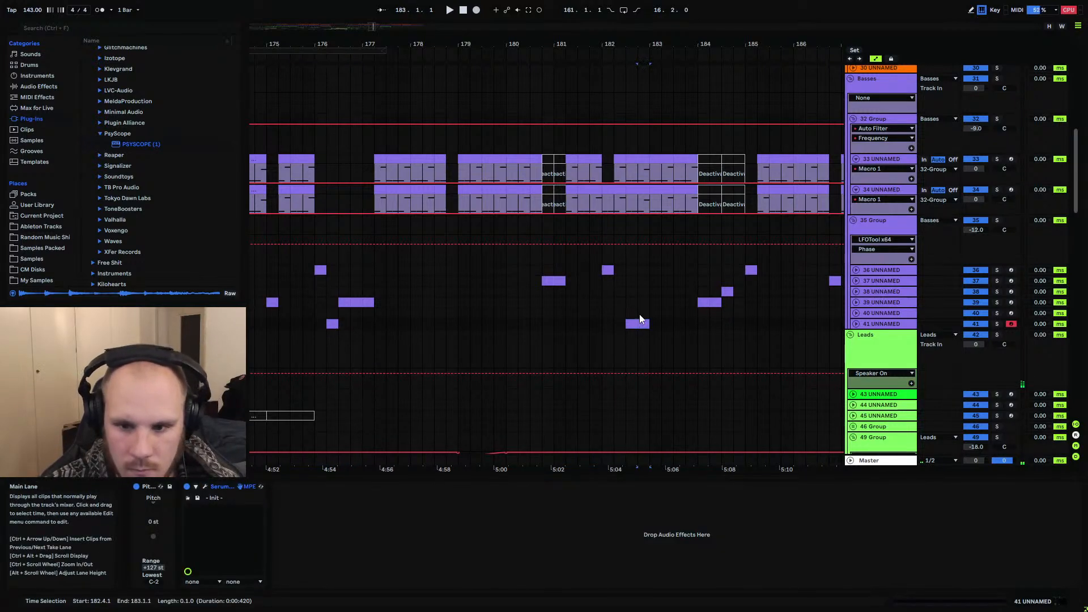
{"action": "key", "text": "ctrl+shift+m"}
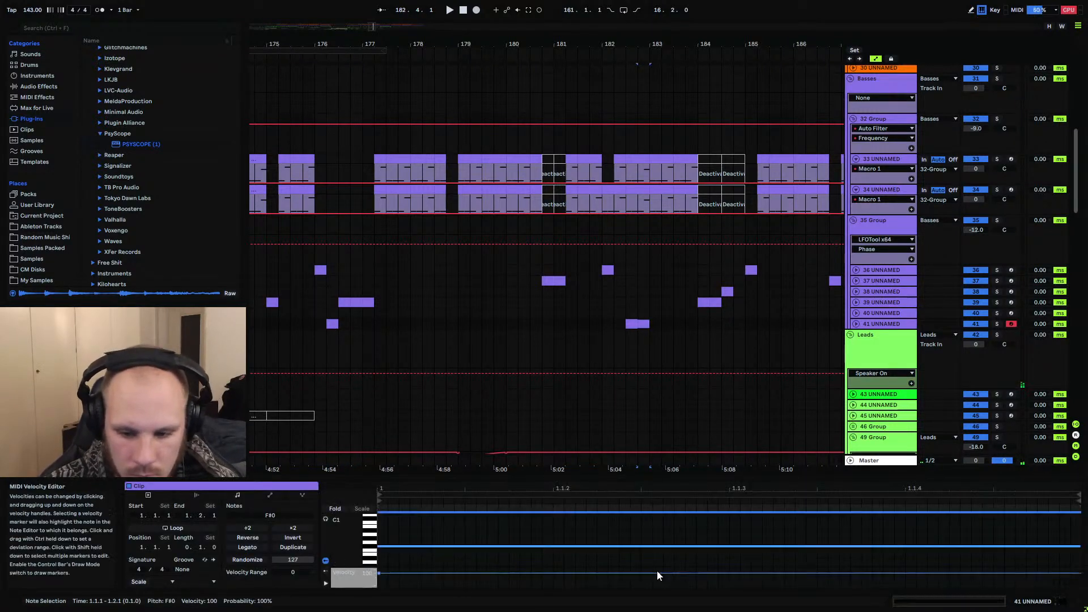
{"action": "key", "text": "Down"}
{"action": "key", "text": "Down"}
Deactivate the main bass clips on tracks 33 and 34 from 182.3.1 to 183.1.1 and play from 182.1.1 to check the gap
{"action": "left_click", "coordinate": [641, 188]}
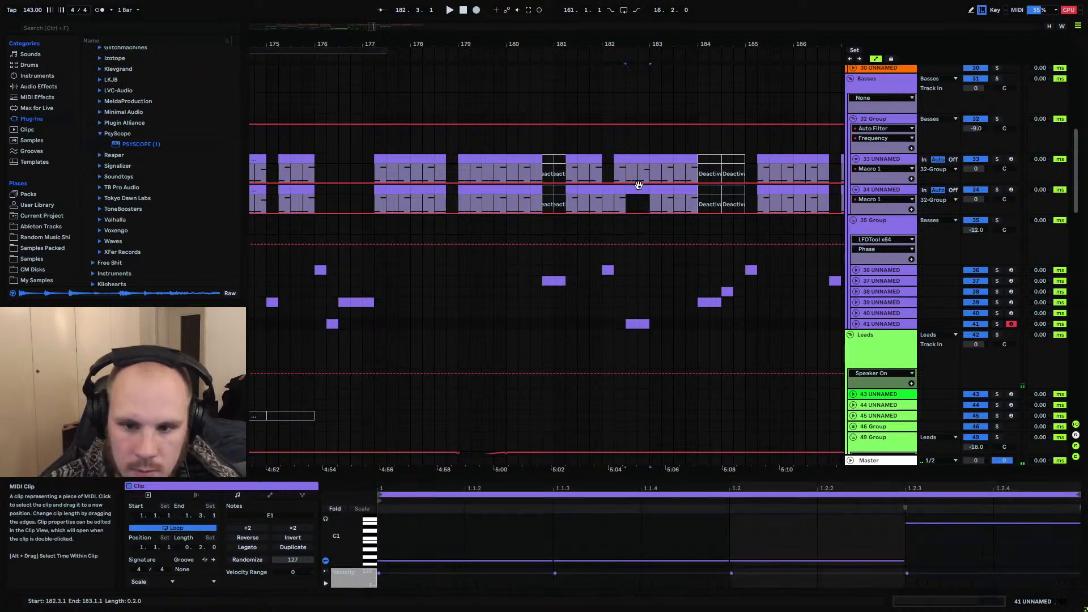
{"action": "left_click", "coordinate": [641, 160], "text": "shift"}
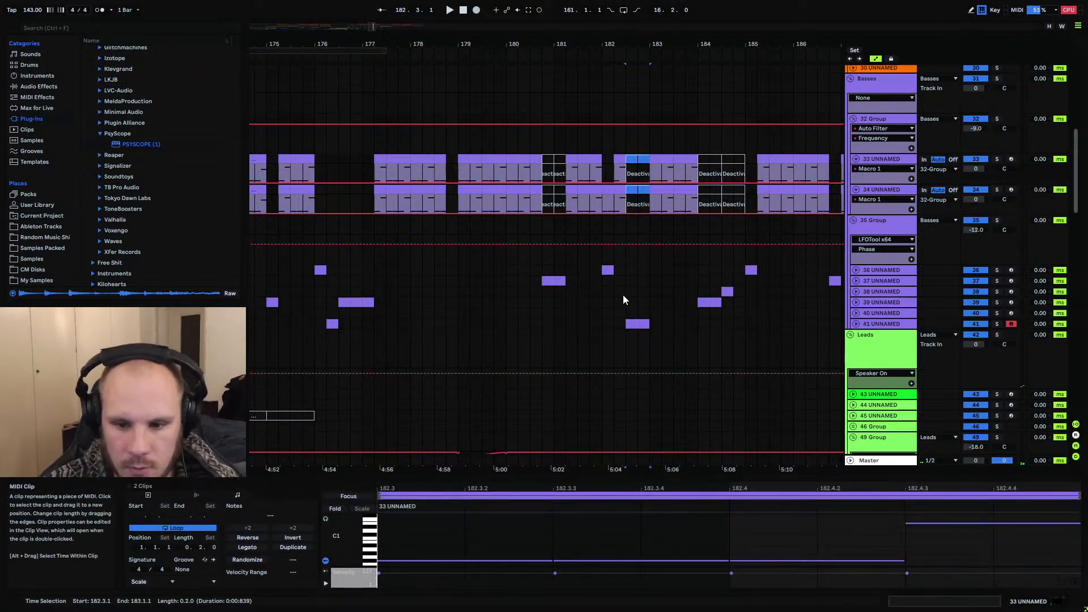
{"action": "left_click", "coordinate": [604, 321]}
{"action": "key", "text": "space"}
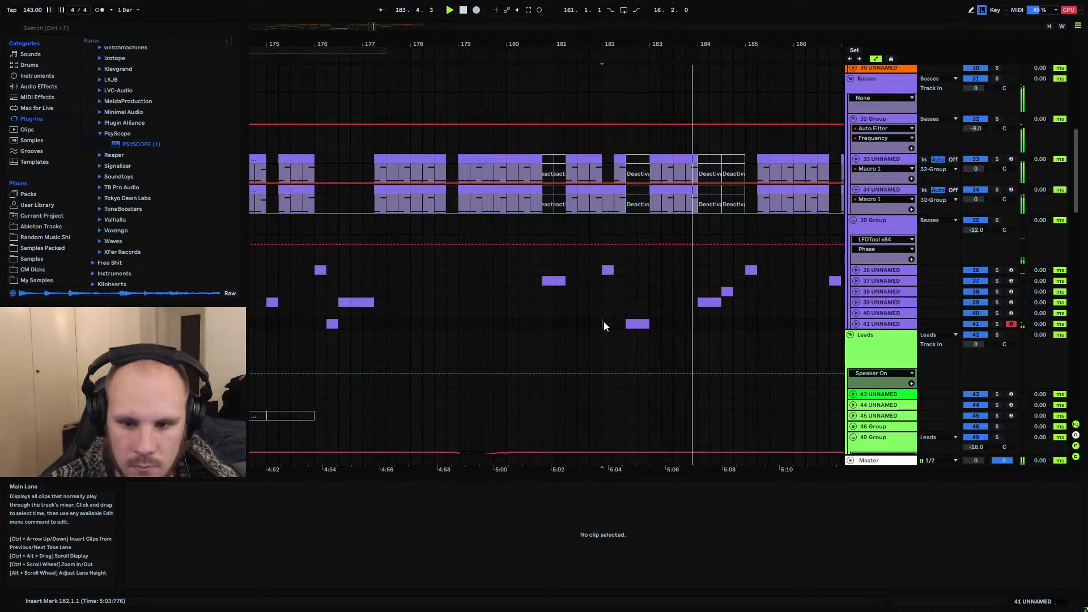
{"action": "key", "text": "space"}
Copy the one-beat one-shot near bar 172 on track 40 to 183.1.1 and play it
{"action": "left_click_drag", "start_coordinate": [539, 47], "coordinate": [586, 26]}
{"action": "left_click_drag", "start_coordinate": [301, 314], "coordinate": [659, 313]}
{"action": "key", "text": "space"}
{"action": "key", "text": "space"}
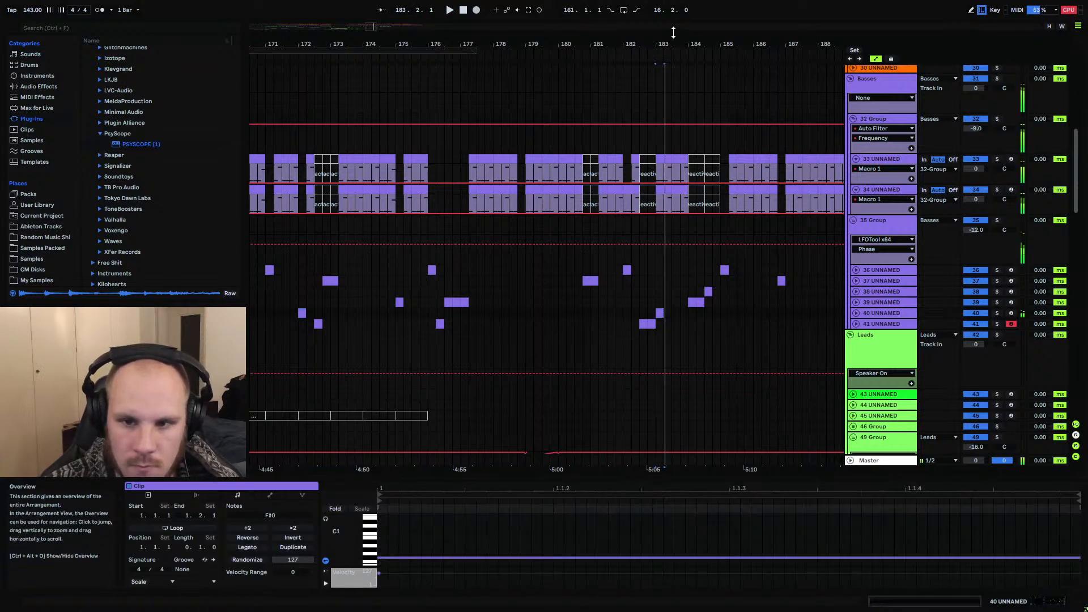
Trim the first beat of bar 183 from the main bass clip on track 33 and delete the first note of track 34's clip at 183.1.1
{"action": "left_click_drag", "start_coordinate": [667, 44], "coordinate": [661, 79]}
{"action": "left_click", "coordinate": [649, 160]}
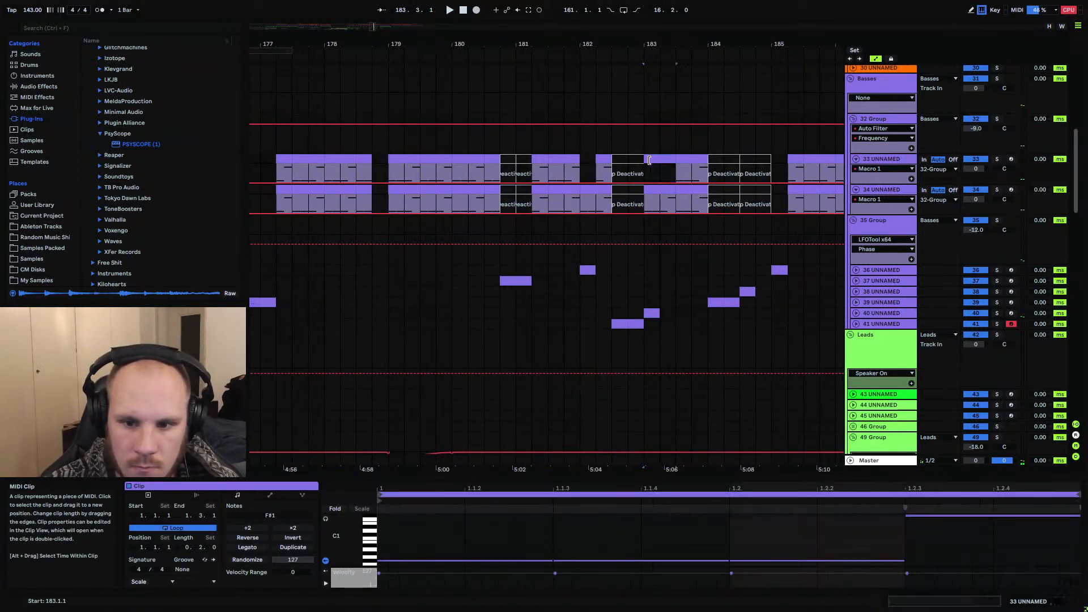
{"action": "left_click_drag", "start_coordinate": [646, 161], "coordinate": [659, 161]}
{"action": "left_click", "coordinate": [649, 192]}
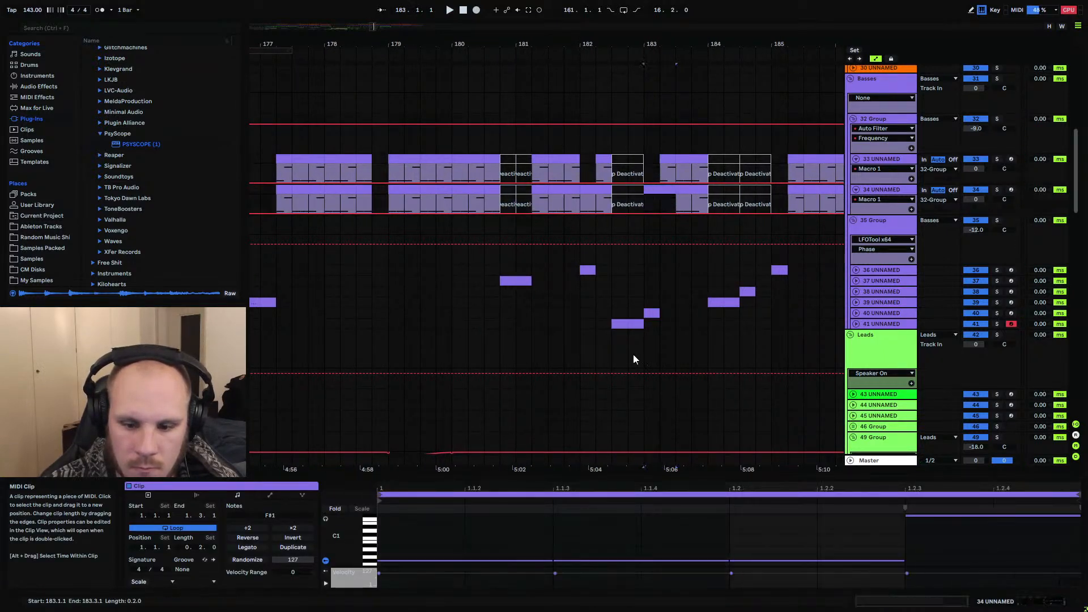
{"action": "left_click", "coordinate": [510, 561]}
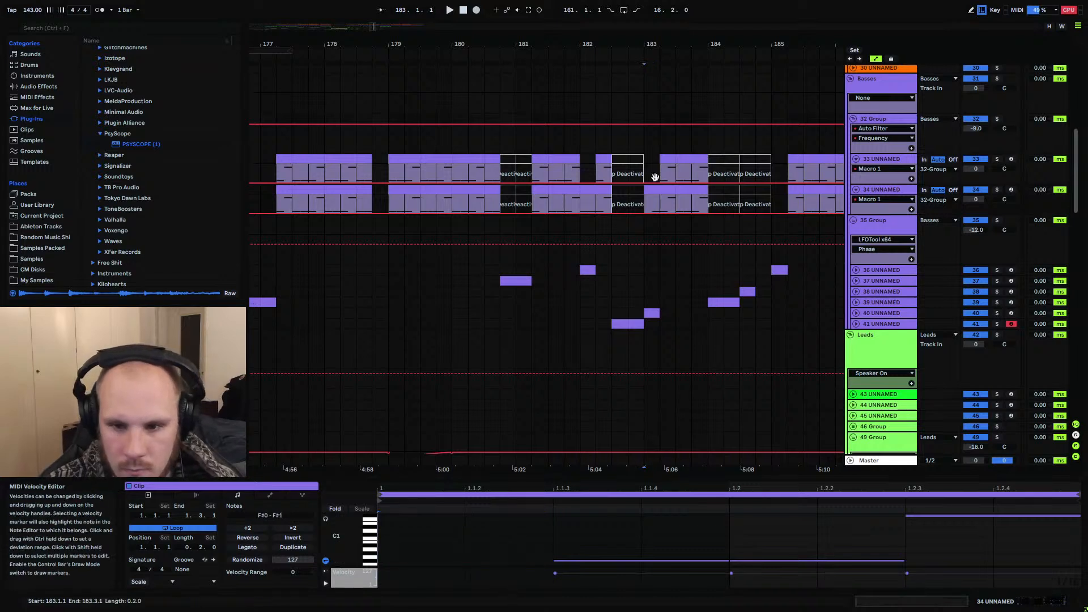
Play from 183.1.1 and return to 182.1.1 to check the one-shots against the thinned main bass
{"action": "left_click", "coordinate": [649, 159]}
{"action": "key", "text": "space"}
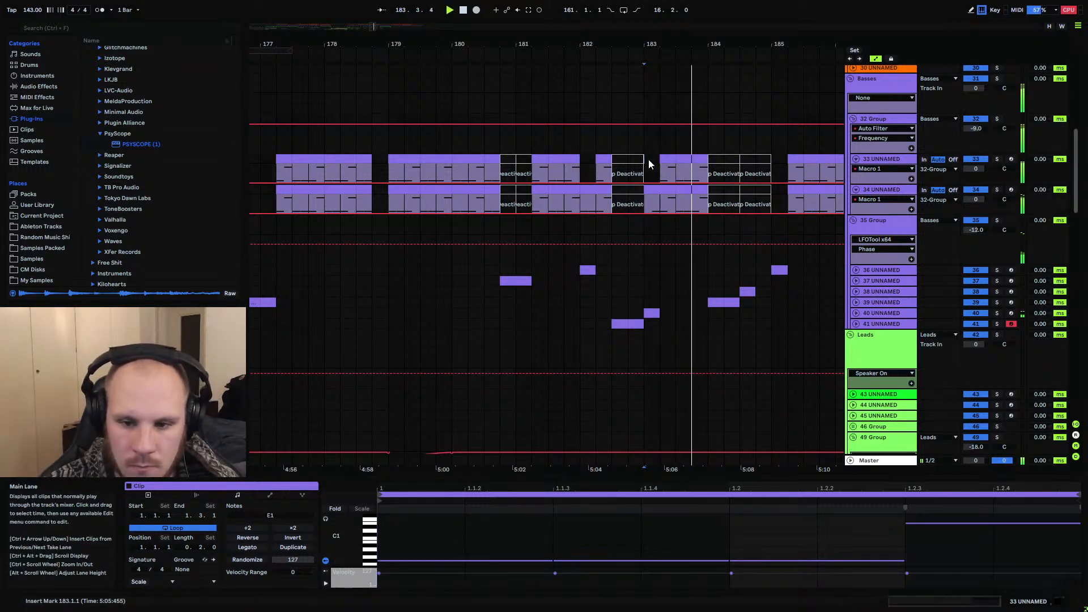
{"action": "left_click", "coordinate": [586, 312]}
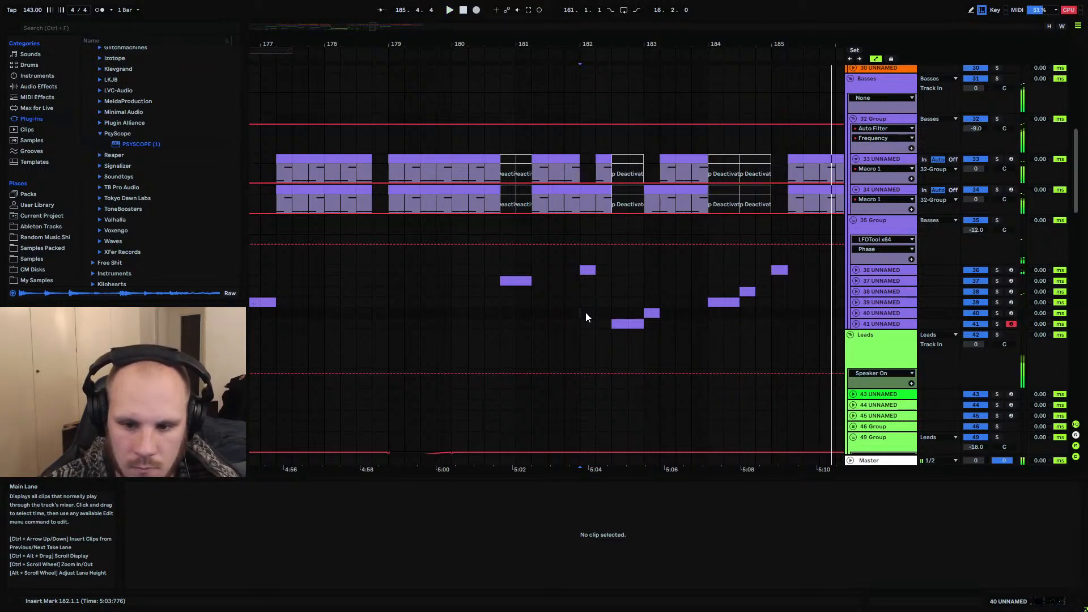
Try a copy of track 41's one-beat one-shot at 184.4.1, 185.1.1 and 181.4.1, and delete it
{"action": "left_click", "coordinate": [642, 323]}
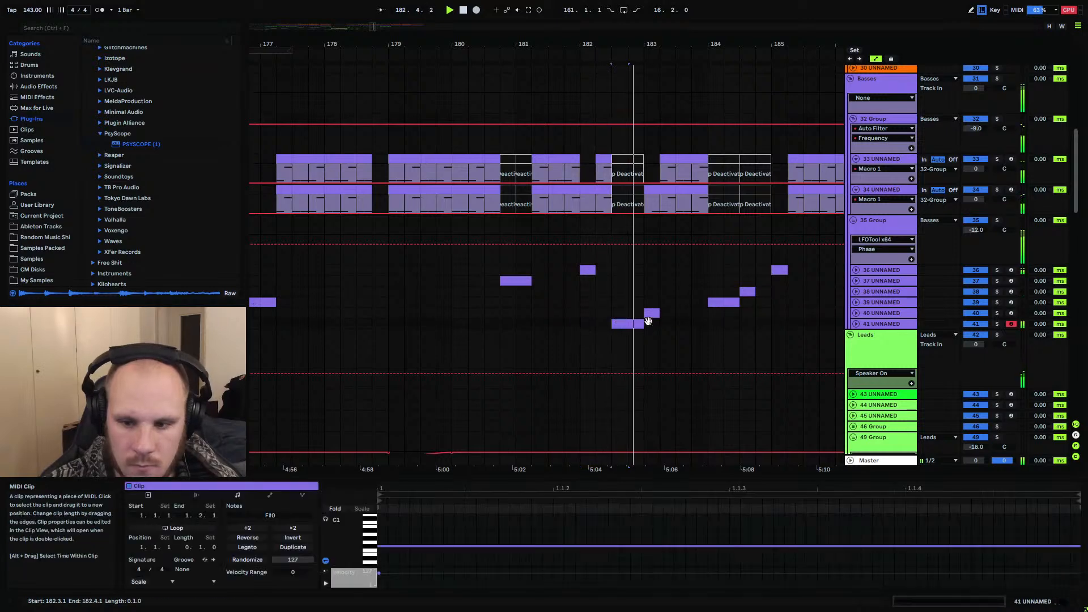
{"action": "left_click", "coordinate": [756, 323]}
{"action": "key", "text": "ctrl+v"}
{"action": "scroll", "coordinate": [728, 328], "scroll_direction": "up", "scroll_amount": 5}
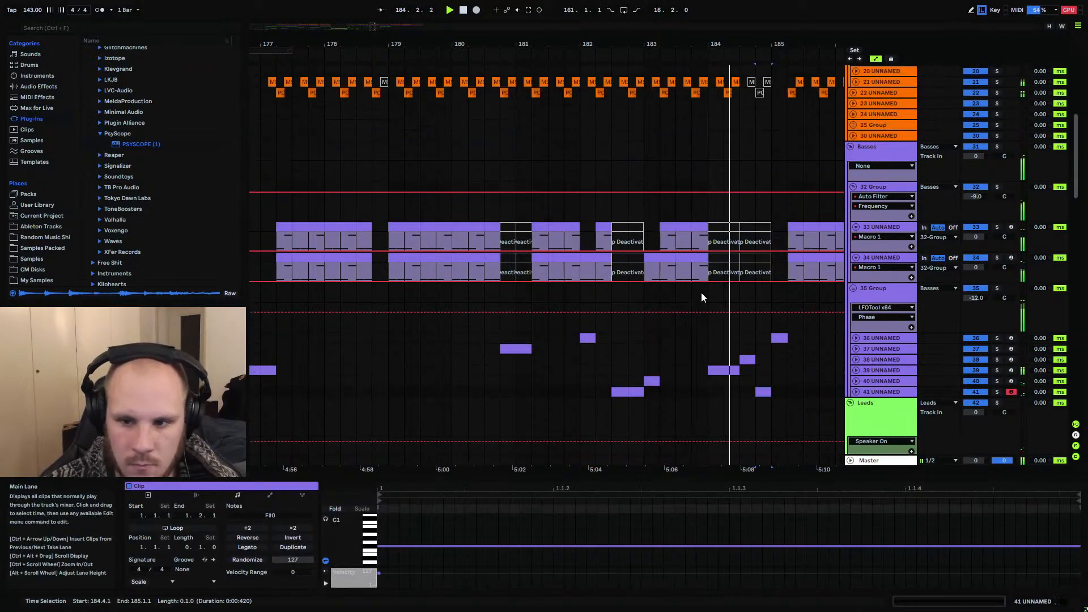
{"action": "scroll", "coordinate": [701, 292], "scroll_direction": "down", "scroll_amount": 4}
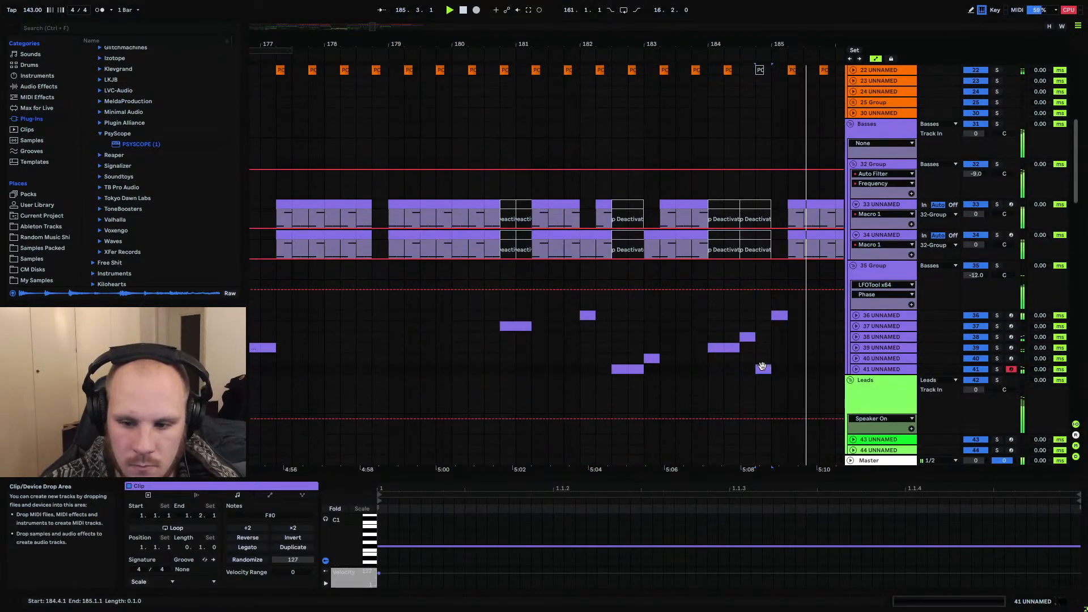
{"action": "left_click_drag", "start_coordinate": [774, 372], "coordinate": [778, 370]}
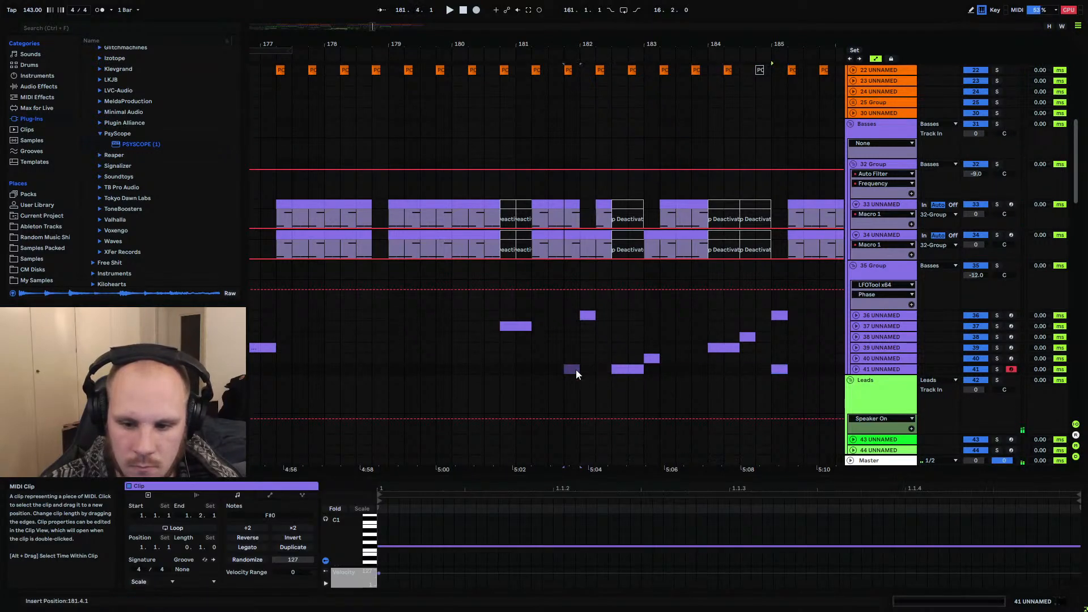
{"action": "key", "text": "Delete"}
Play from 184.1.1 and again from 176.3.1 to check the drum and bass gaps around the one-shots
{"action": "left_click", "coordinate": [705, 361]}
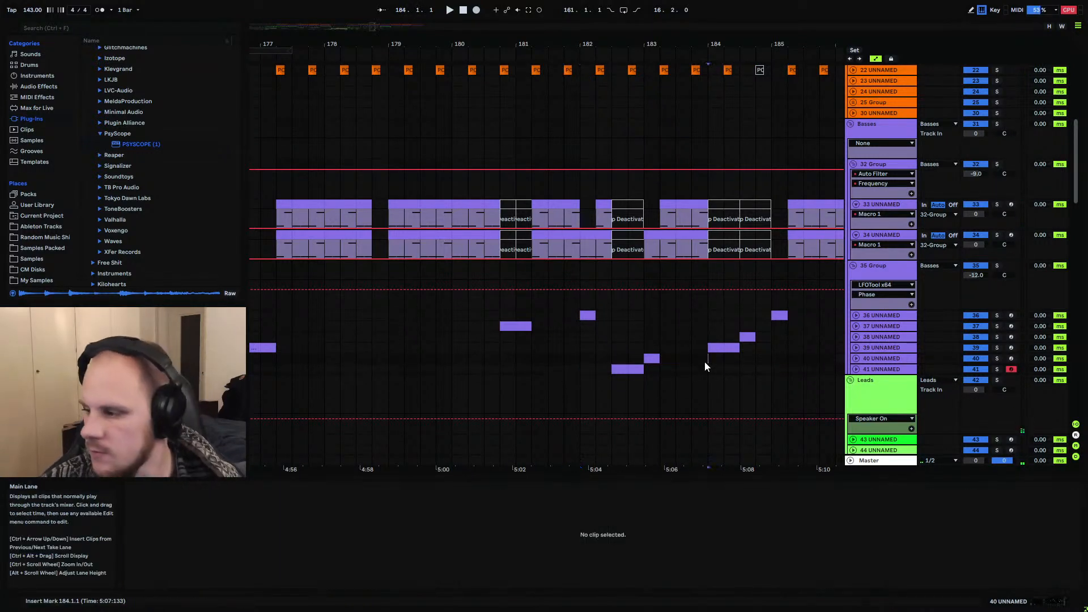
{"action": "scroll", "coordinate": [705, 365], "scroll_direction": "up", "scroll_amount": 5}
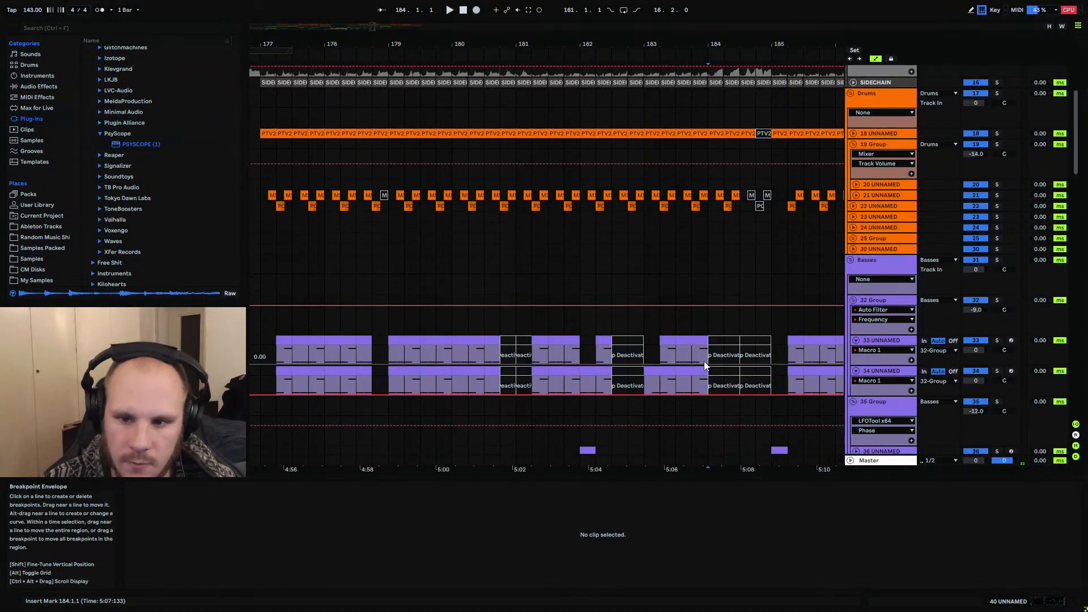
{"action": "key", "text": "space"}
{"action": "scroll", "coordinate": [705, 365], "scroll_direction": "up", "scroll_amount": 4}
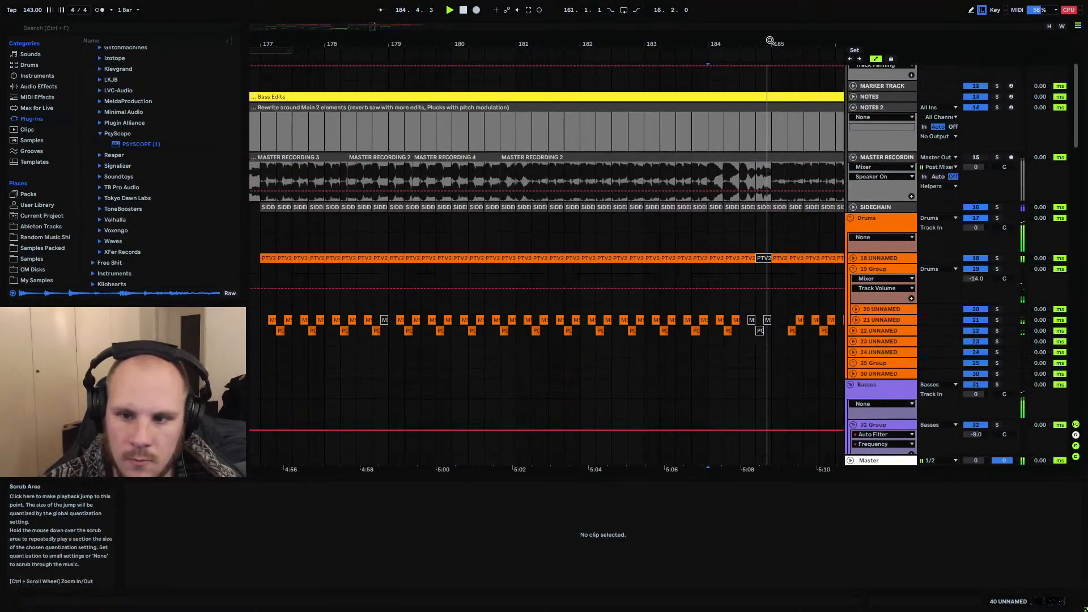
{"action": "left_click_drag", "start_coordinate": [770, 43], "coordinate": [602, 42]}
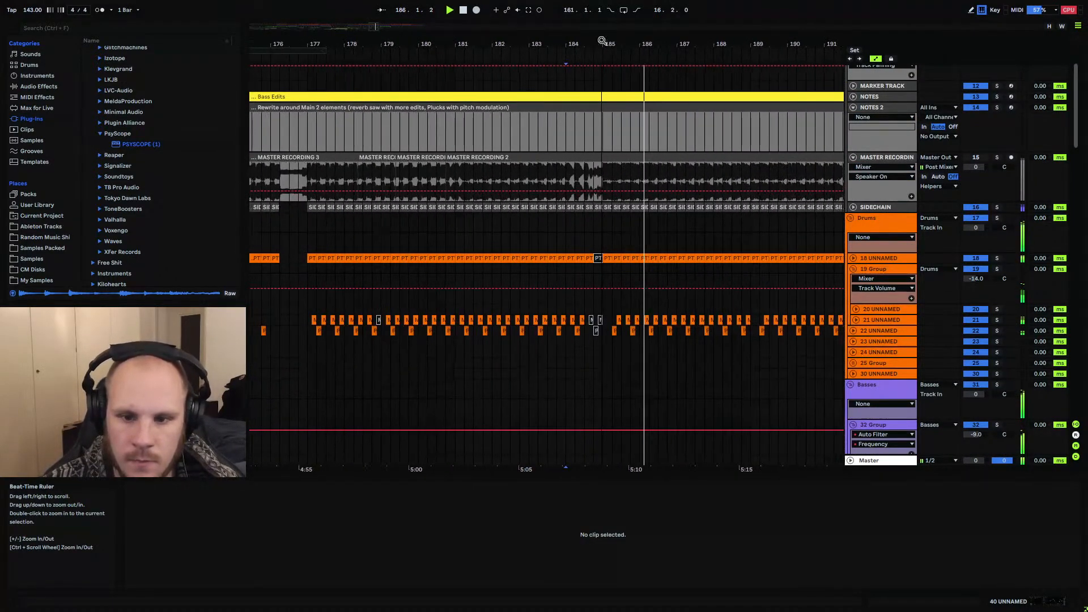
{"action": "scroll", "coordinate": [567, 176], "scroll_direction": "down", "scroll_amount": 11}
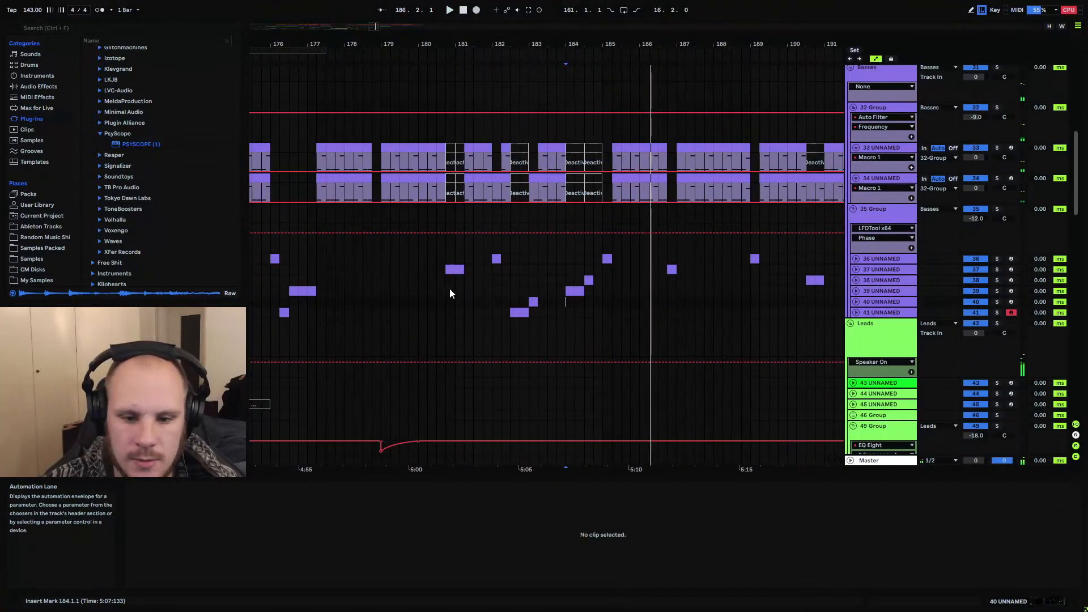
{"action": "left_click", "coordinate": [290, 280]}
{"action": "key", "text": "space"}
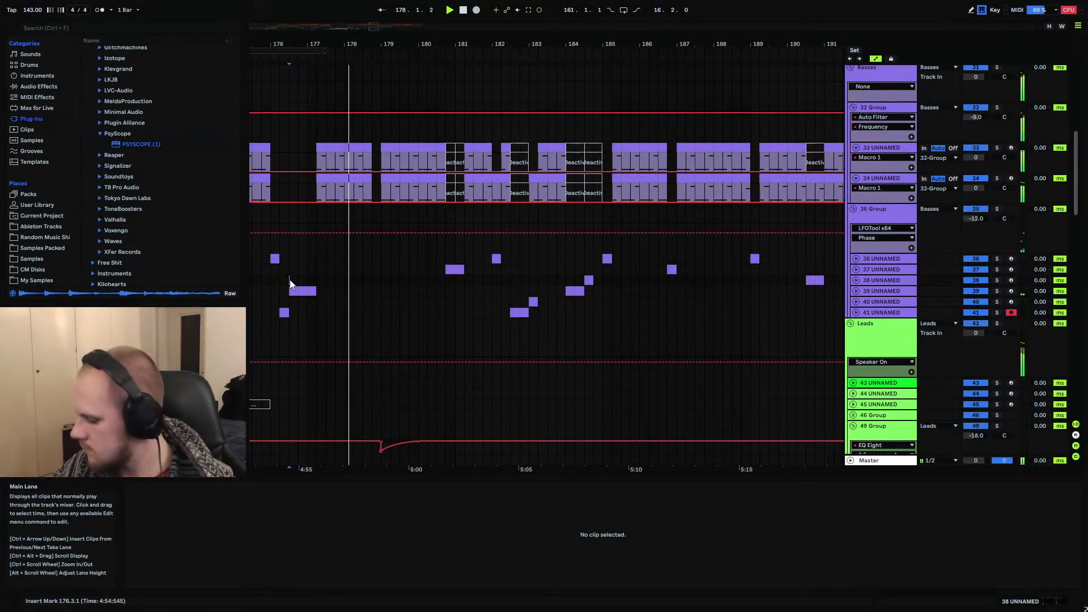
Draw a downward curve in the 49 Group's EQ Eight band 8 frequency automation from 184.1.1 to 184.4.3, jumping back up at its end
{"action": "left_click", "coordinate": [566, 441]}
{"action": "left_click_drag", "start_coordinate": [595, 44], "coordinate": [599, 164]}
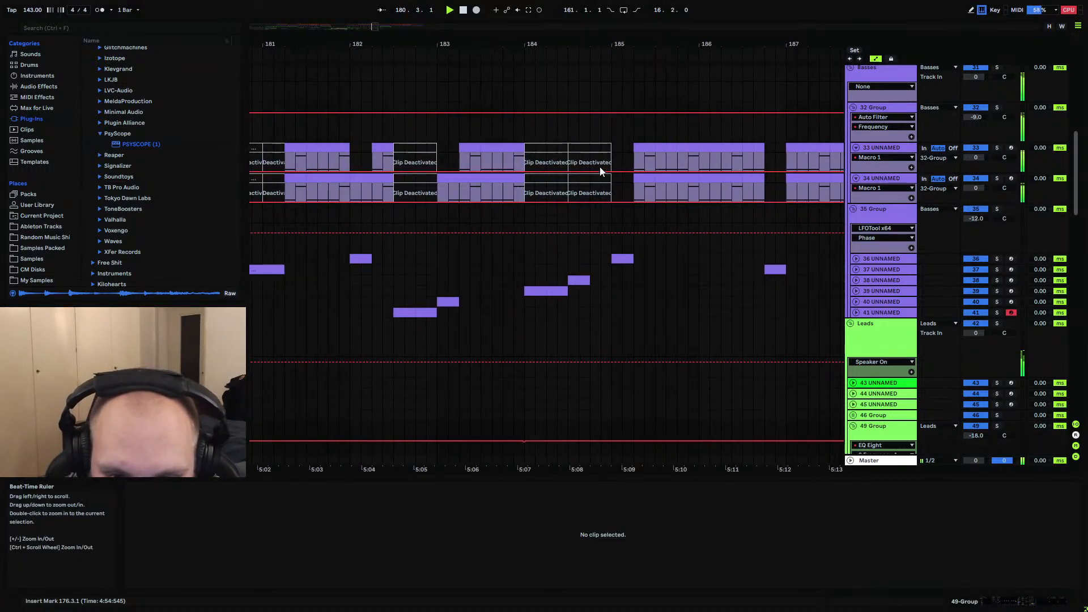
{"action": "scroll", "coordinate": [600, 182], "scroll_direction": "down", "scroll_amount": 4}
{"action": "left_click_drag", "start_coordinate": [600, 283], "coordinate": [587, 298]}
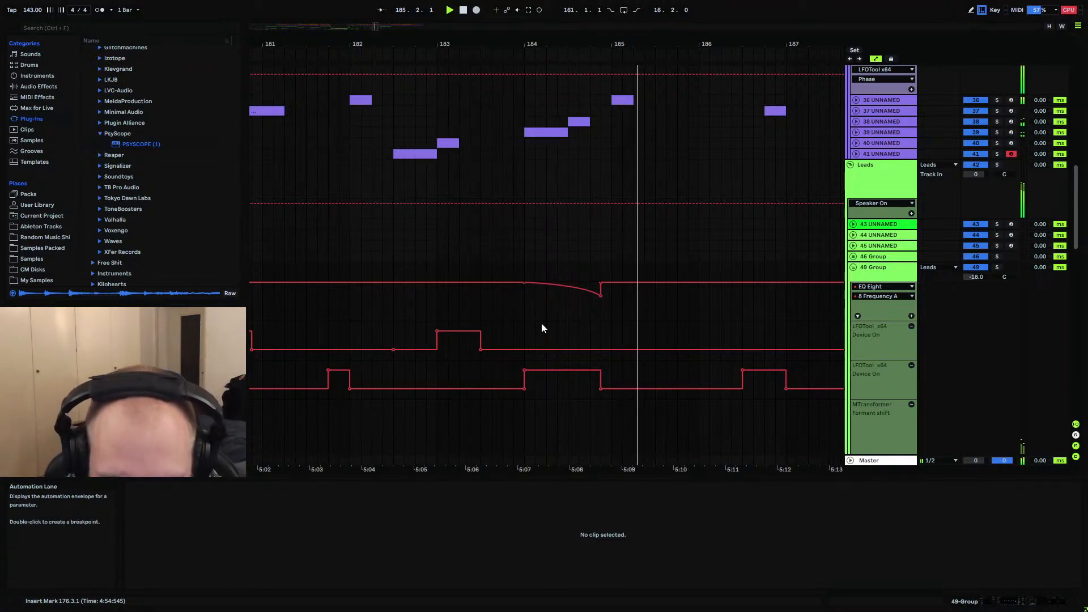
Ramp the 49 Group's EQ Eight frequency dip back up by 185.1.1, and play from 183.3.1 and 176.3.1 to check it
{"action": "scroll", "coordinate": [542, 322], "scroll_direction": "up", "scroll_amount": 2}
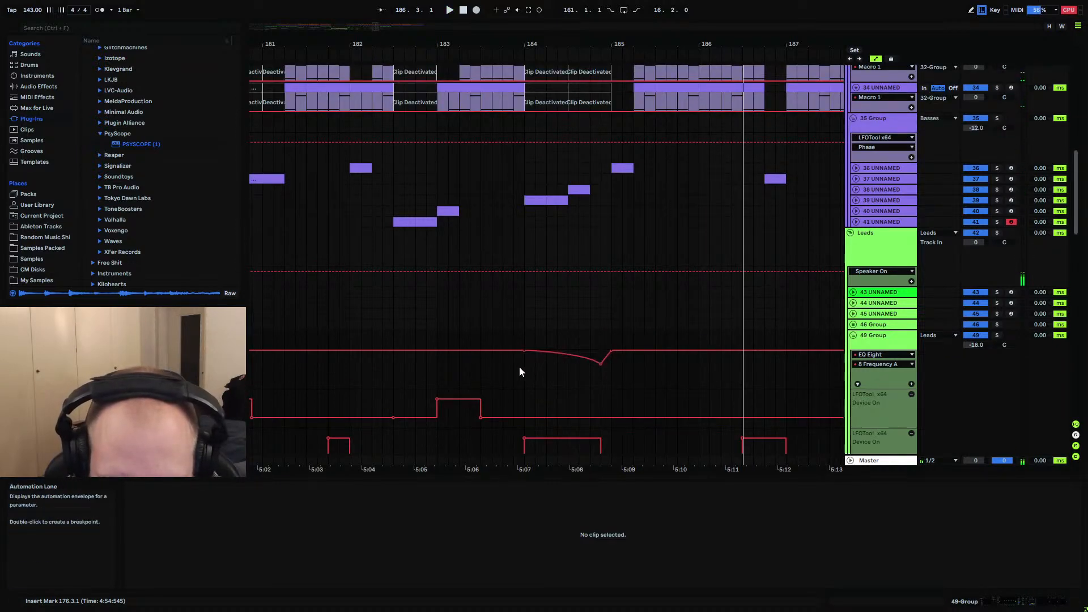
{"action": "left_click", "coordinate": [482, 368]}
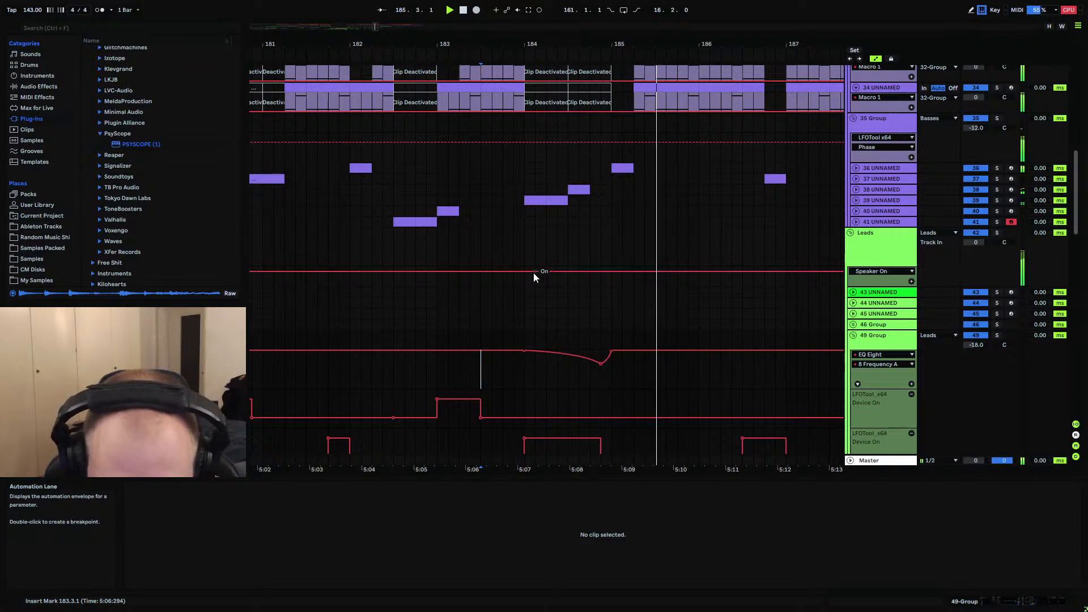
{"action": "left_click_drag", "start_coordinate": [542, 44], "coordinate": [542, 17]}
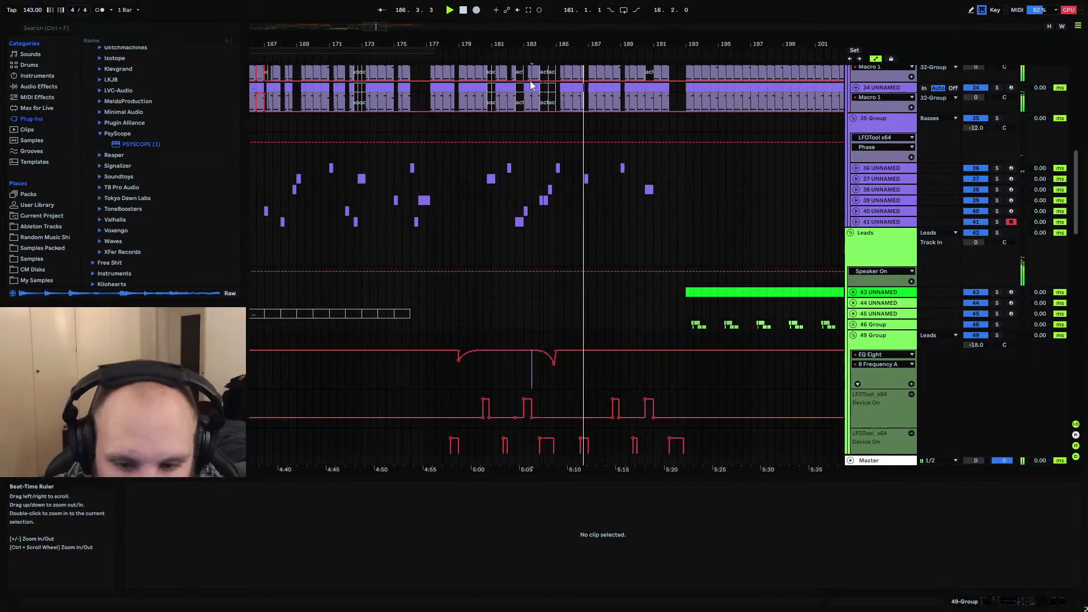
{"action": "left_click", "coordinate": [418, 369]}
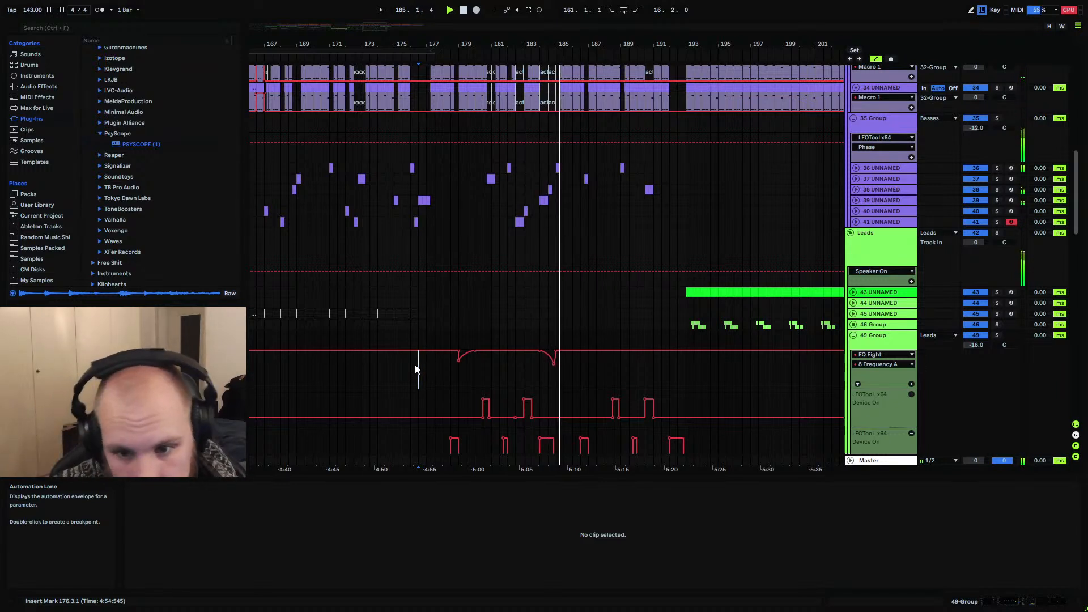
Inspect track 36's one-shot clips and device chain, and play on through the rest of the drop
{"action": "left_click", "coordinate": [857, 168]}
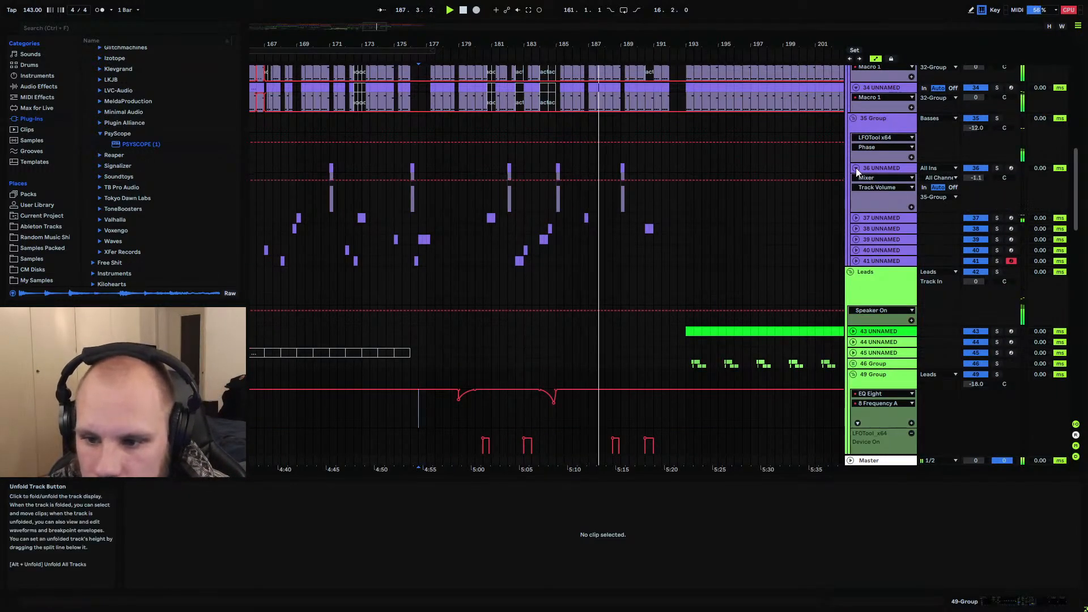
{"action": "left_click", "coordinate": [855, 168]}
{"action": "double_click", "coordinate": [879, 169]}
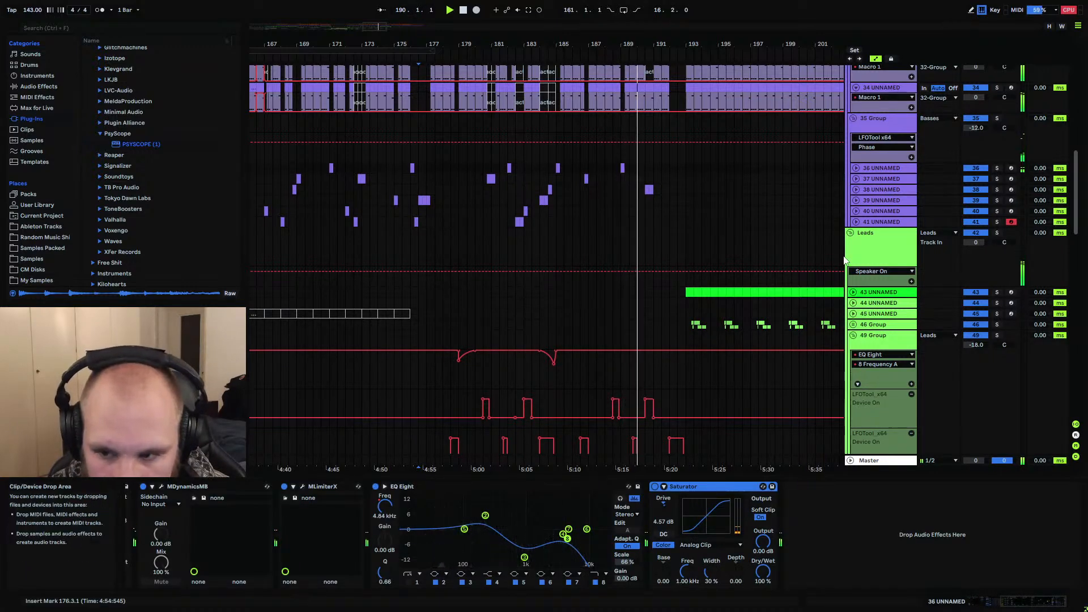
{"action": "left_click_drag", "start_coordinate": [636, 44], "coordinate": [661, 45]}
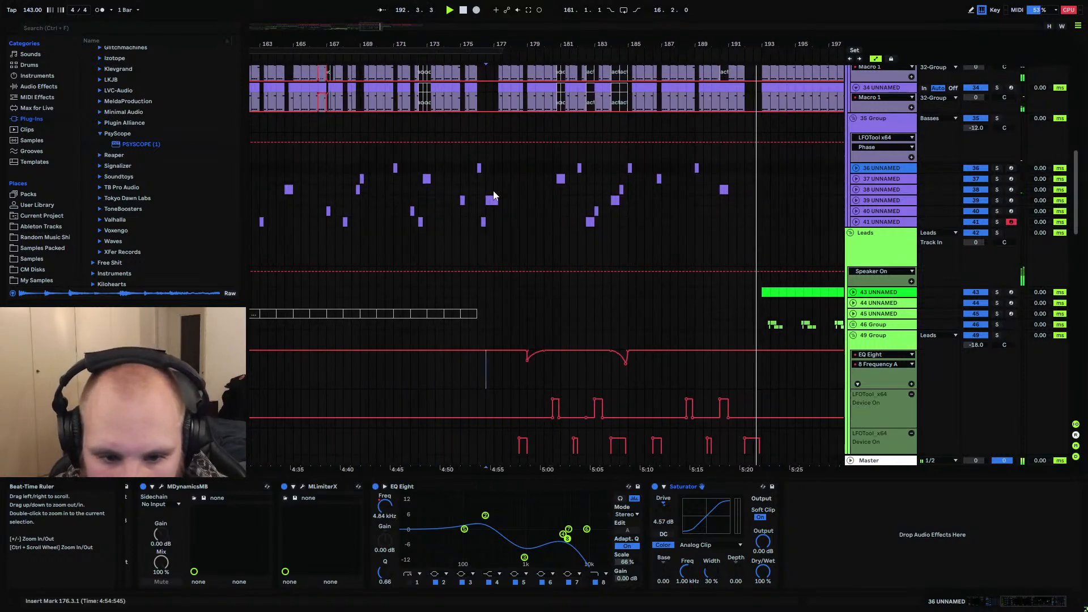
{"action": "left_click", "coordinate": [460, 203]}
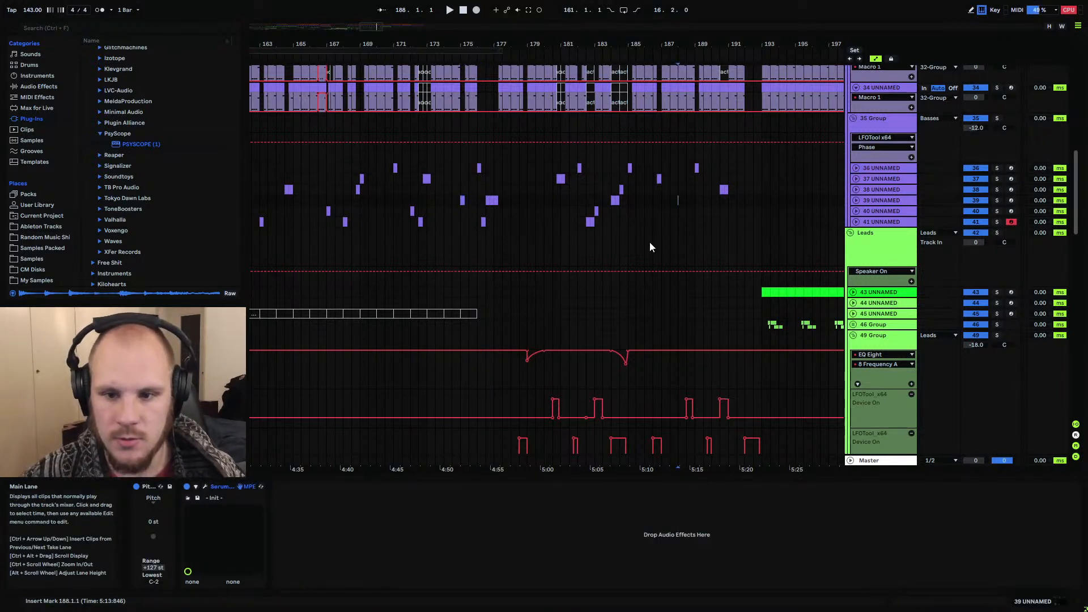
Look over the full arrangement, comparing the NOTES 2 reminder from 73.1.1 to 105.1.1 with the drum and bass tracks
{"action": "scroll", "coordinate": [650, 247], "scroll_direction": "up", "scroll_amount": 2}
{"action": "left_click_drag", "start_coordinate": [546, 44], "coordinate": [686, 1]}
{"action": "scroll", "coordinate": [358, 224], "scroll_direction": "up", "scroll_amount": 8}
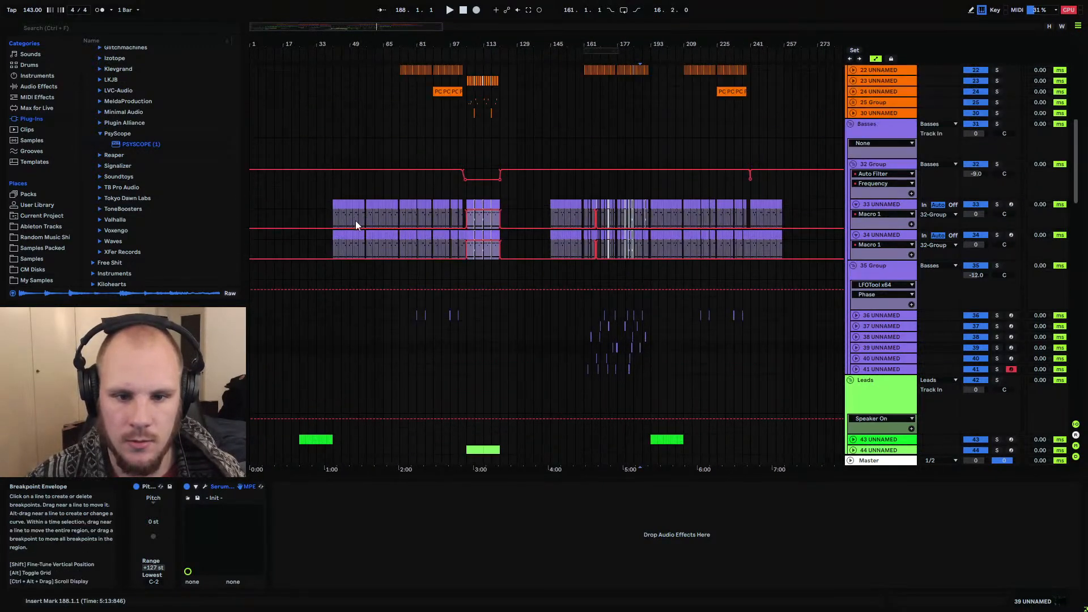
{"action": "scroll", "coordinate": [373, 231], "scroll_direction": "up", "scroll_amount": 2}
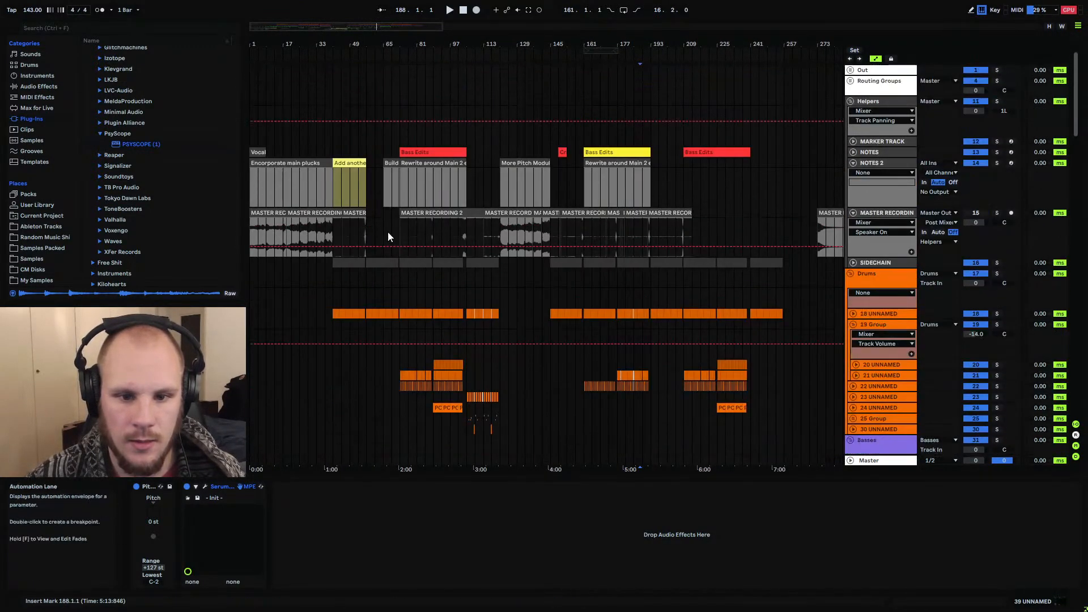
{"action": "left_click", "coordinate": [436, 164]}
{"action": "scroll", "coordinate": [494, 360], "scroll_direction": "down", "scroll_amount": 2}
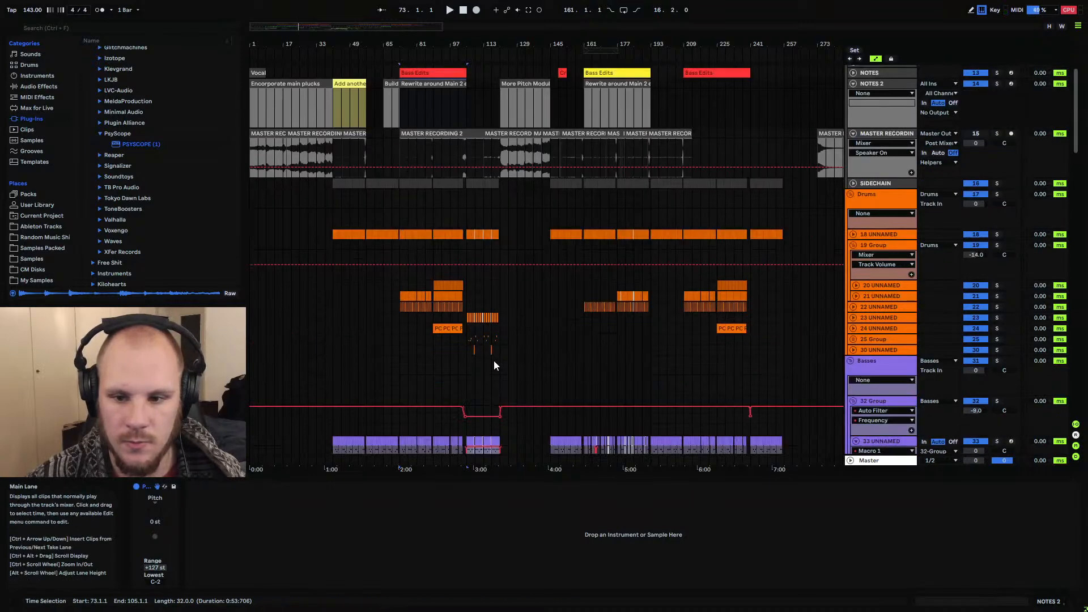
{"action": "scroll", "coordinate": [495, 360], "scroll_direction": "up", "scroll_amount": 2}
{"action": "scroll", "coordinate": [494, 361], "scroll_direction": "down", "scroll_amount": 3}
{"action": "scroll", "coordinate": [709, 368], "scroll_direction": "down", "scroll_amount": 6}
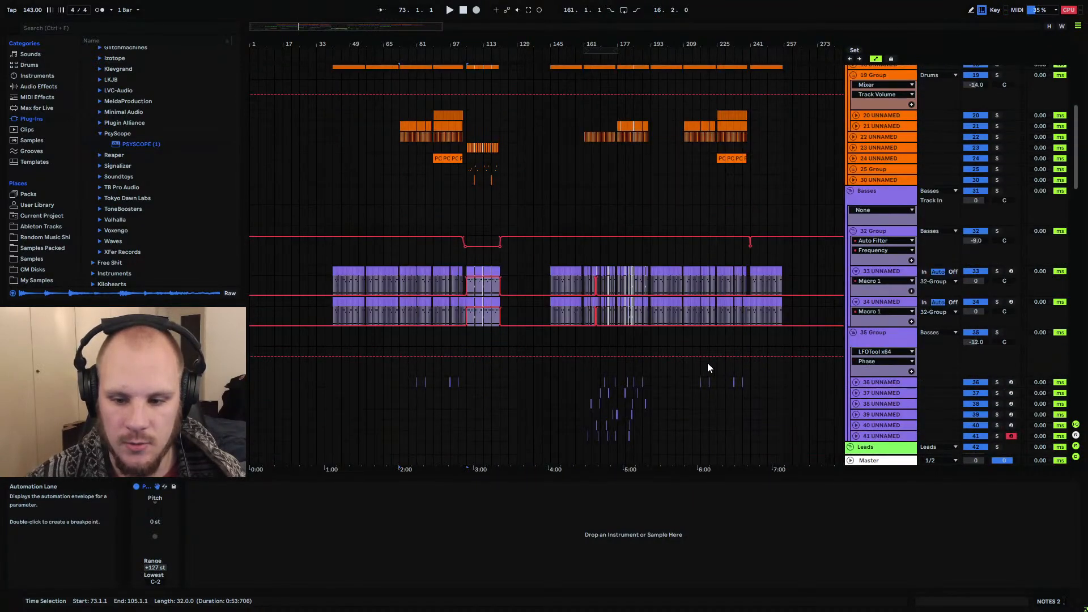
Examine the 35 Group's stretch from 209.1.1 to 237.1.1 against the denser one-shots after 165.1.1 and the note clips
{"action": "left_click", "coordinate": [685, 260]}
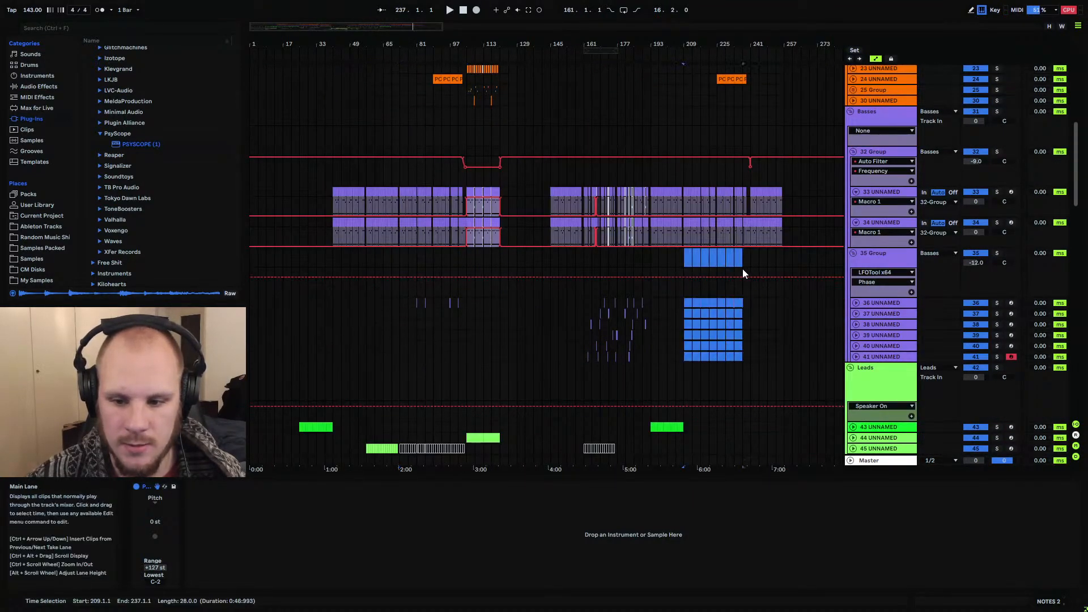
{"action": "left_click", "coordinate": [717, 263]}
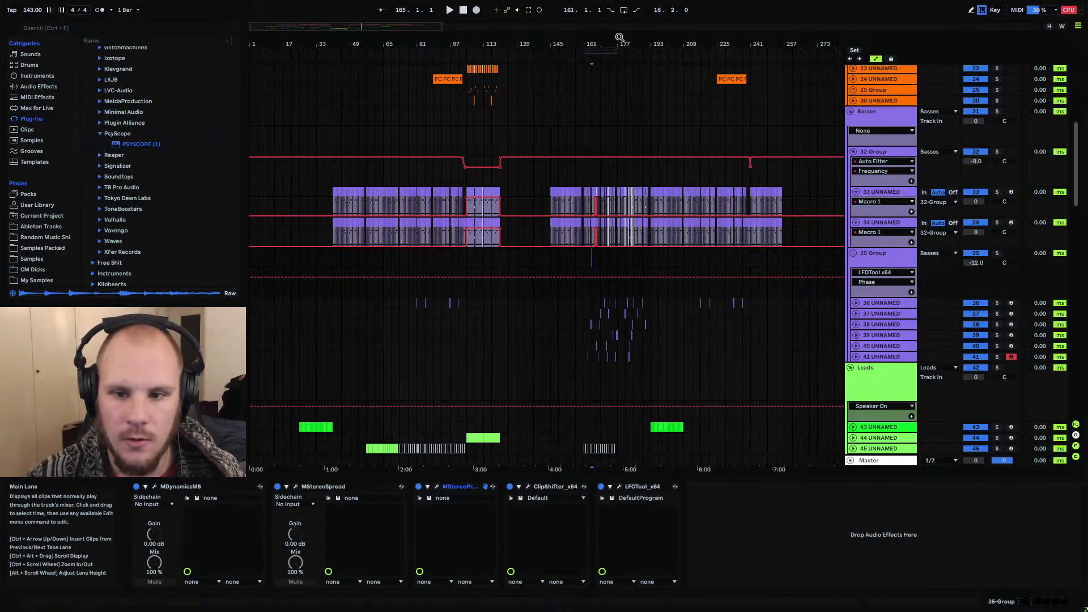
{"action": "left_click_drag", "start_coordinate": [619, 37], "coordinate": [562, 38]}
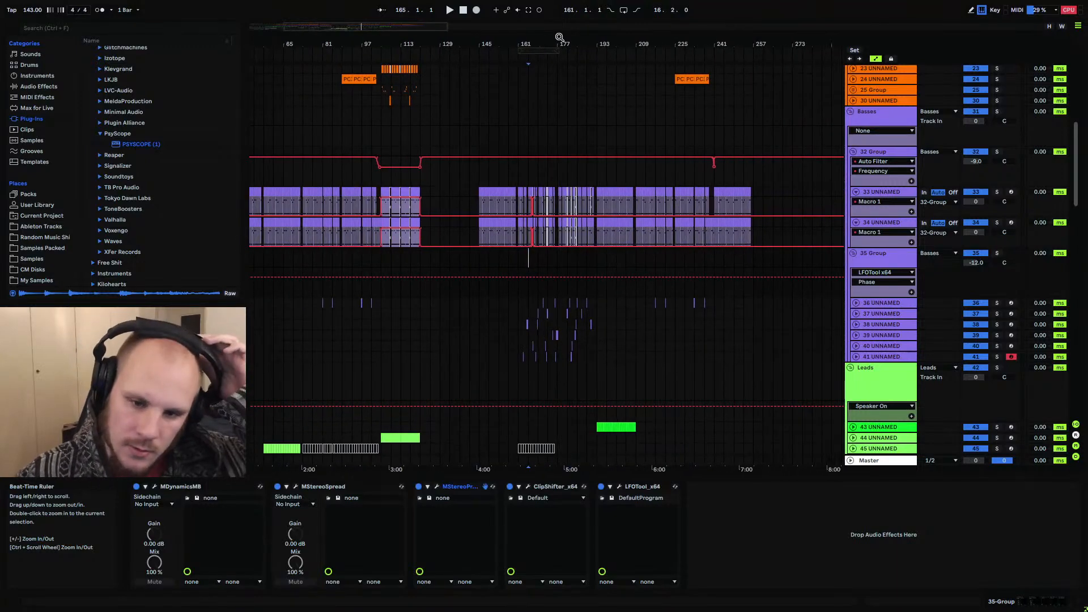
{"action": "scroll", "coordinate": [545, 40], "scroll_direction": "up", "scroll_amount": 3}
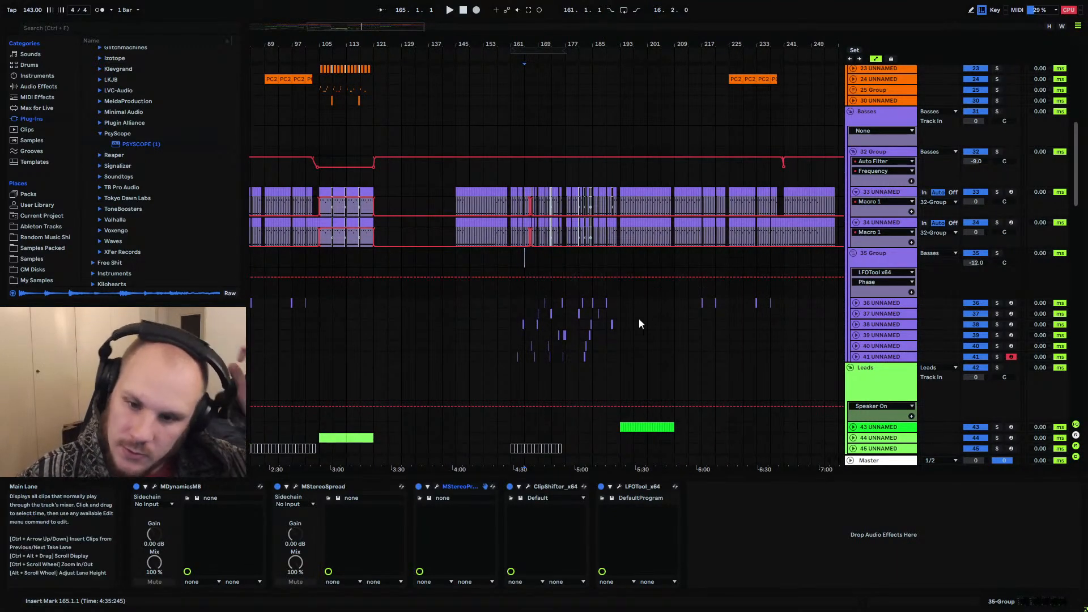
{"action": "scroll", "coordinate": [599, 274], "scroll_direction": "up", "scroll_amount": 10}
{"action": "scroll", "coordinate": [573, 265], "scroll_direction": "up", "scroll_amount": 3}
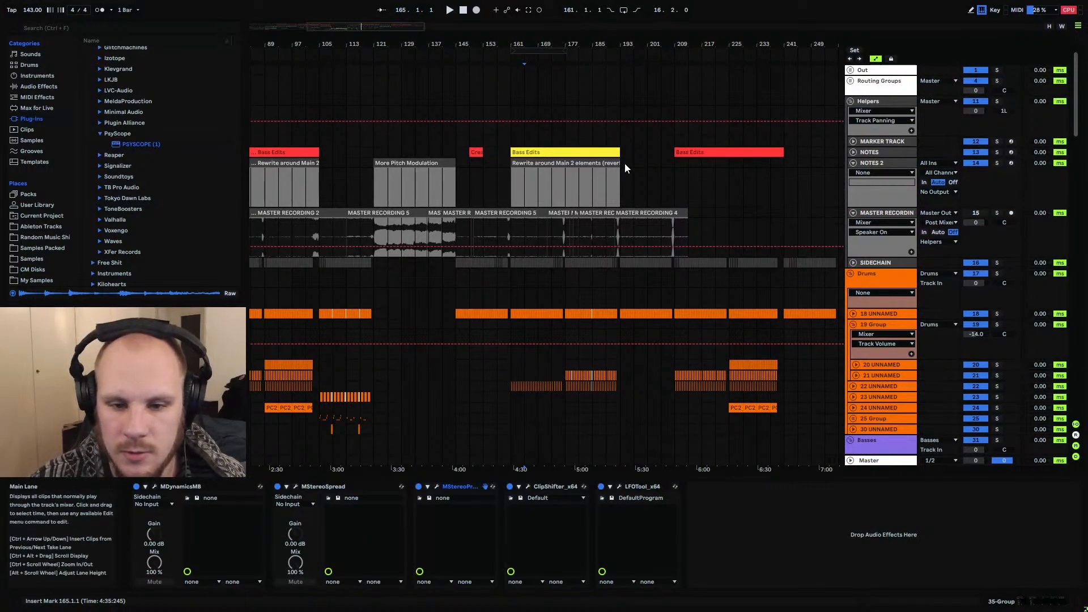
Create an empty MIDI clip on NOTES 2 from 193.1.1 to 241.1.1, named "Maybe consider shifting the complex drop back 16 or 32 bars"
{"action": "left_click_drag", "start_coordinate": [625, 163], "coordinate": [774, 166]}
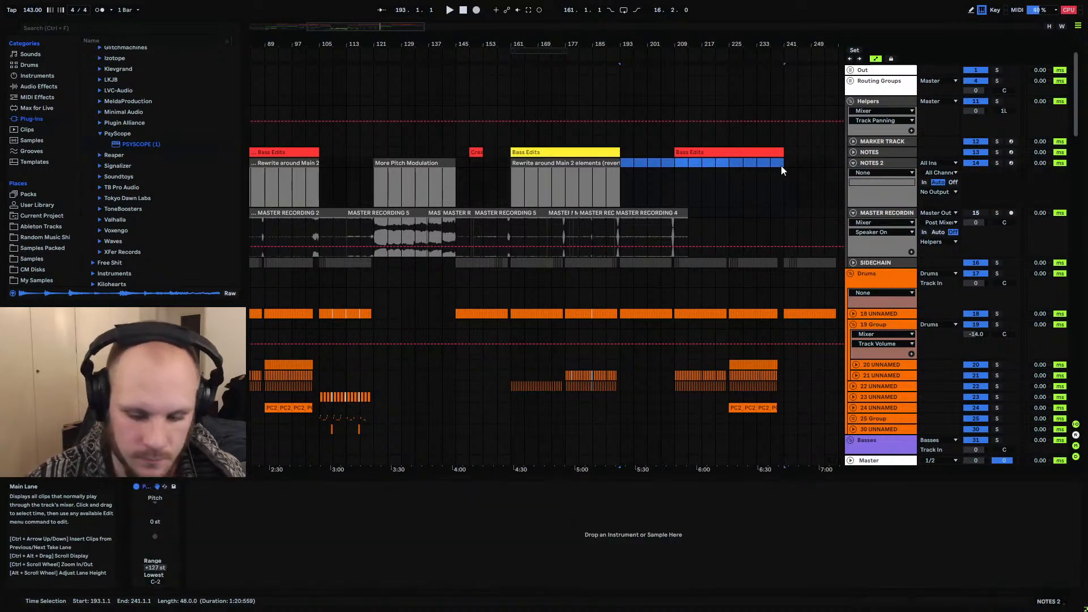
{"action": "key", "text": "ctrl+shift+m"}
{"action": "right_click", "coordinate": [741, 163]}
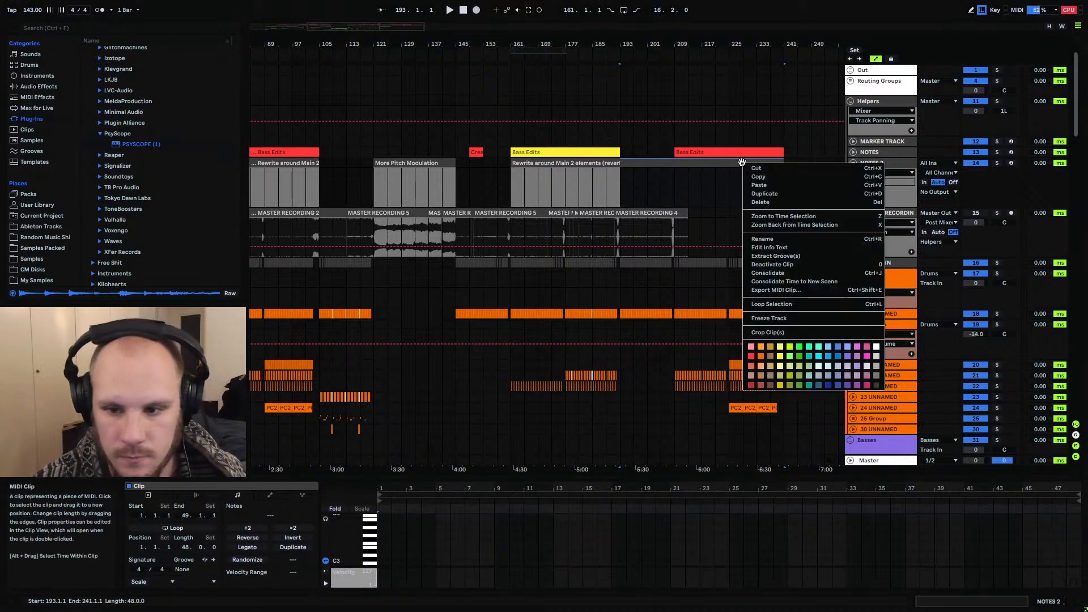
{"action": "left_click", "coordinate": [763, 238]}
{"action": "type", "text": "May"}
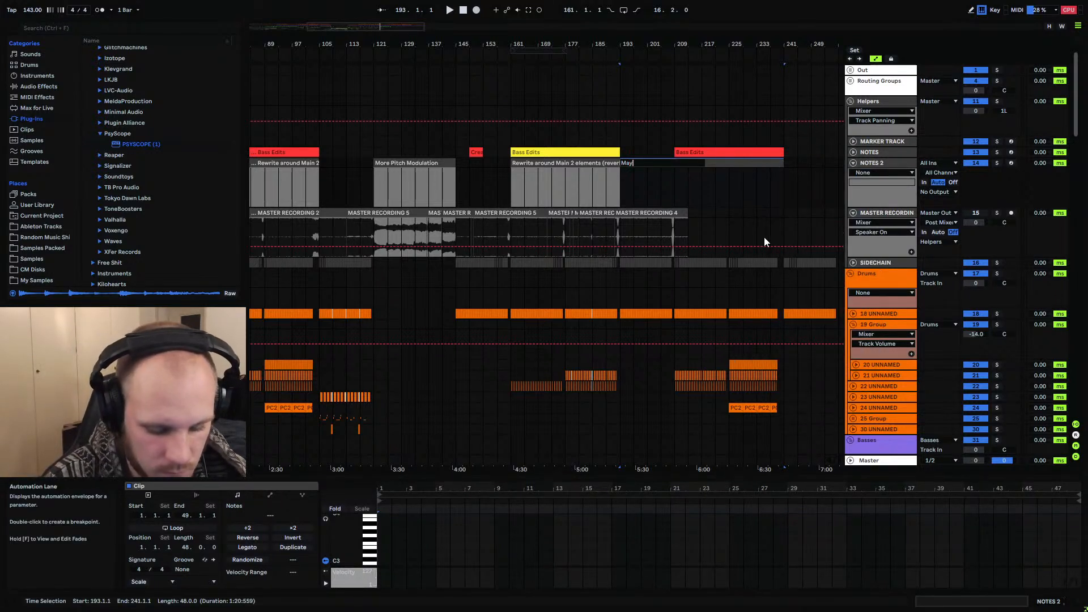
{"action": "type", "text": "be considder"}
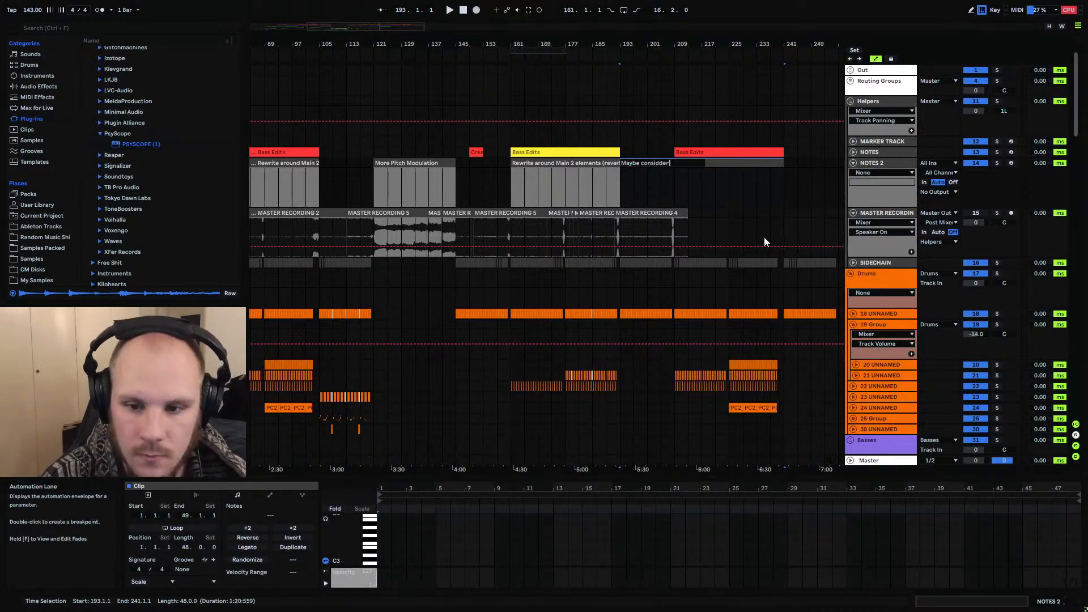
{"action": "key", "text": "BackSpace"}
{"action": "key", "text": "BackSpace"}
{"action": "key", "text": "BackSpace"}
{"action": "key", "text": "BackSpace"}
{"action": "type", "text": "der s"}
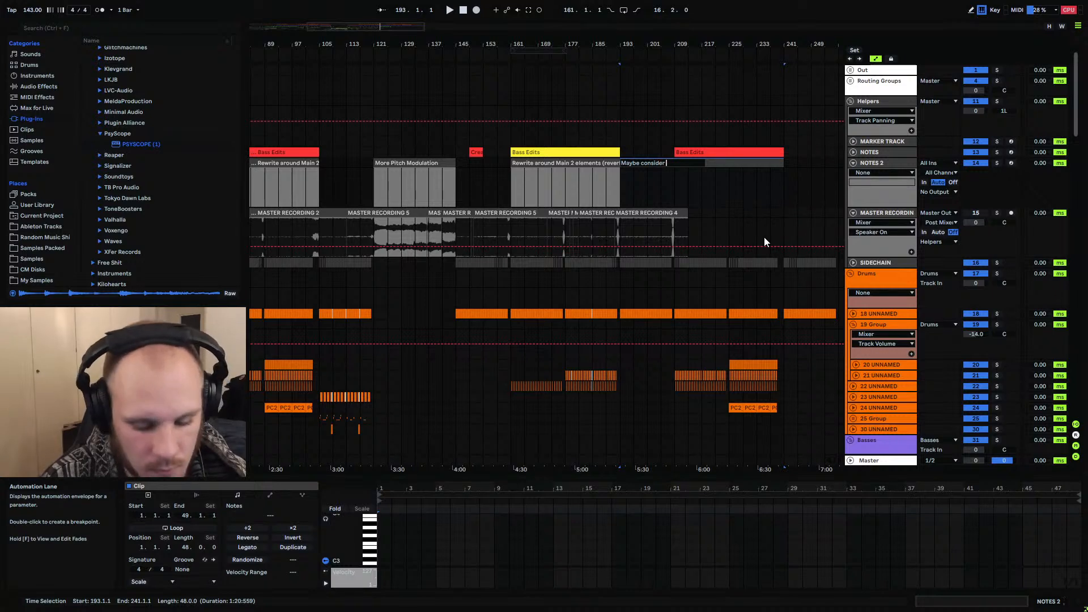
{"action": "type", "text": "hifting the"}
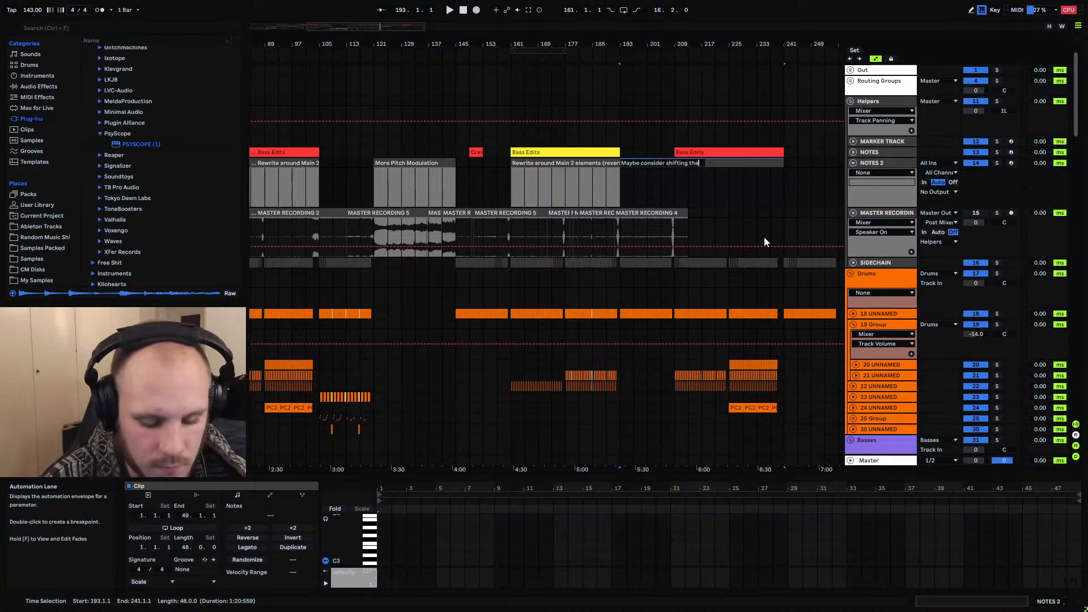
{"action": "type", "text": " complex d"}
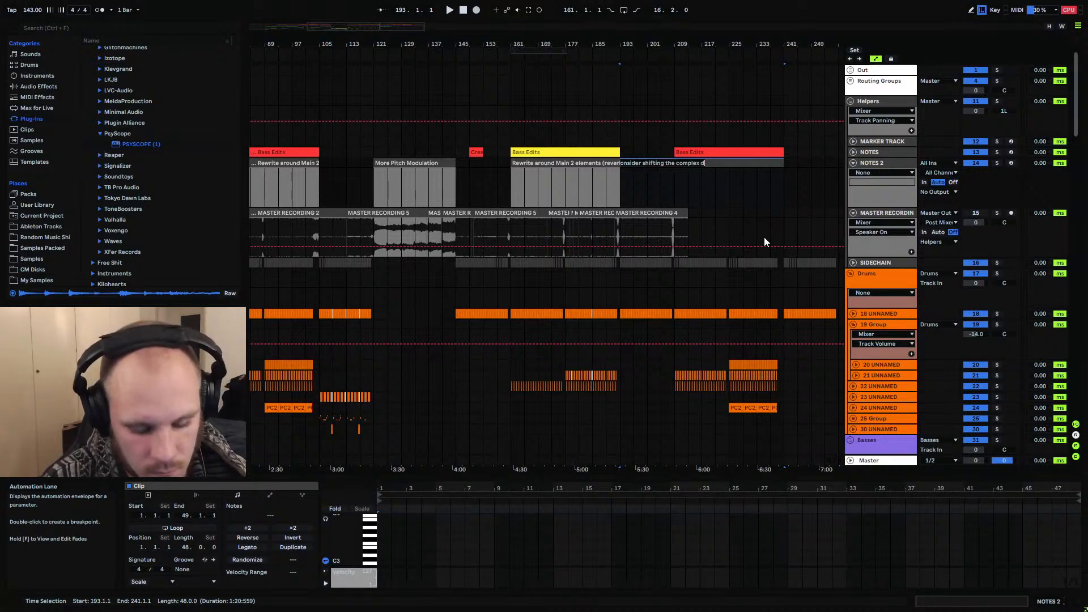
{"action": "type", "text": "rop back 1"}
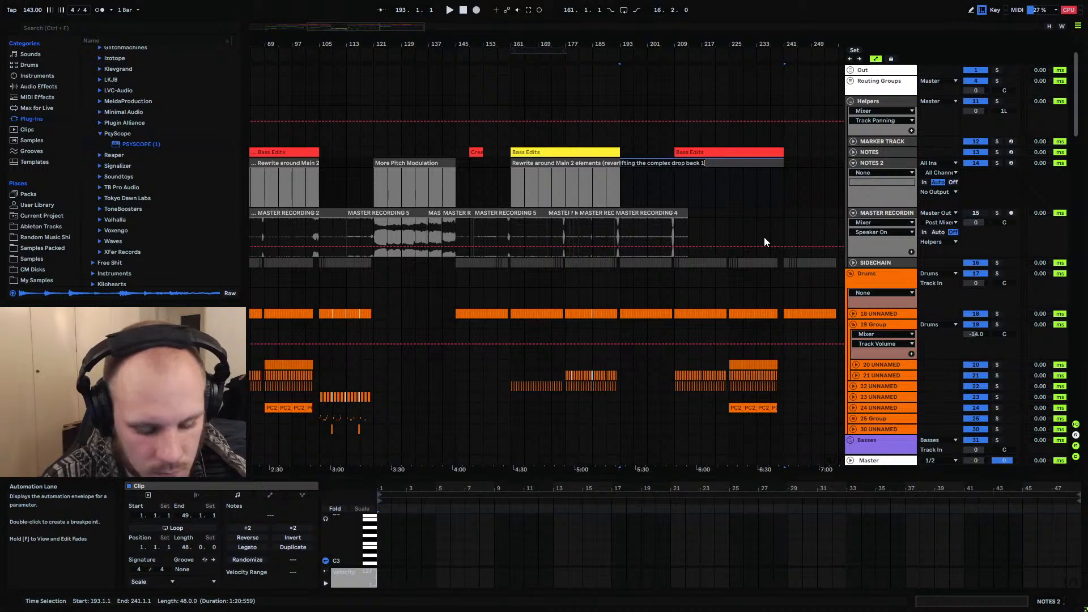
{"action": "type", "text": "6 or 3"}
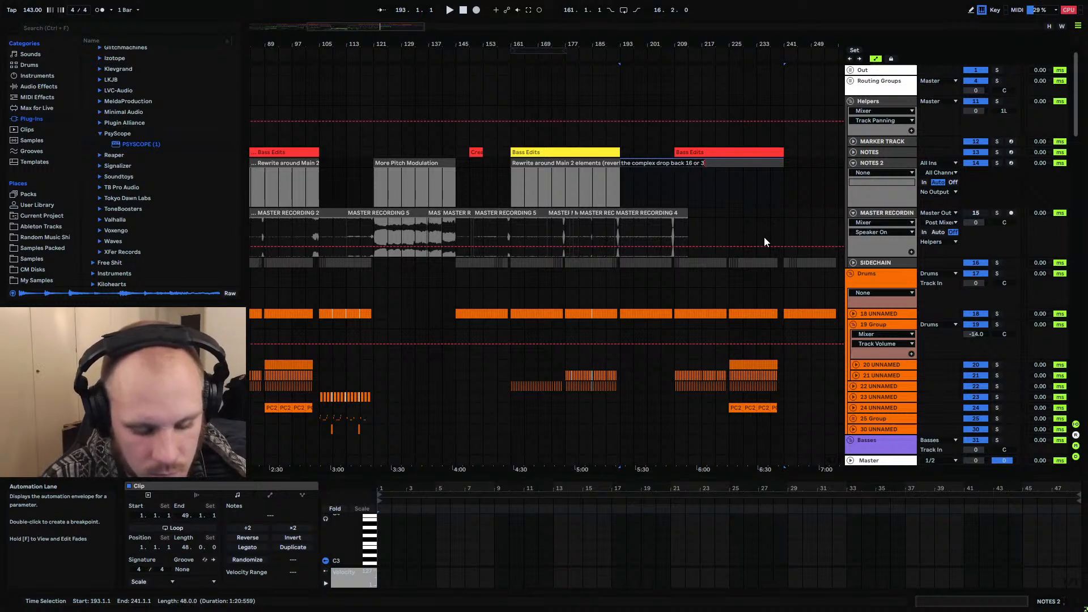
{"action": "type", "text": "2 bars"}
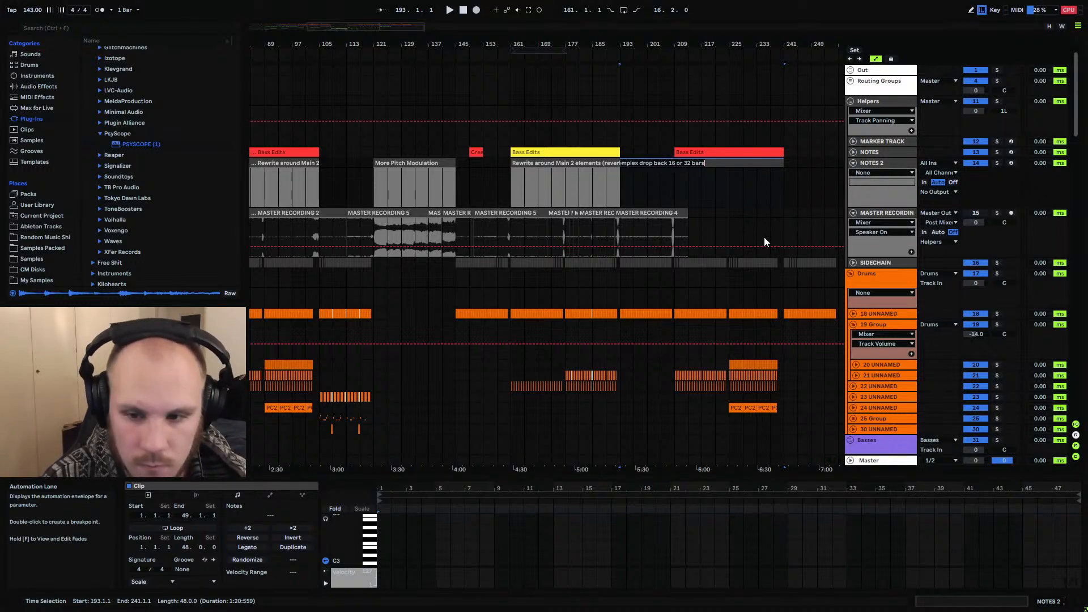
Replace "back" with "right" in the new NOTES 2 clip's name and apply the name
{"action": "left_click", "coordinate": [669, 164]}
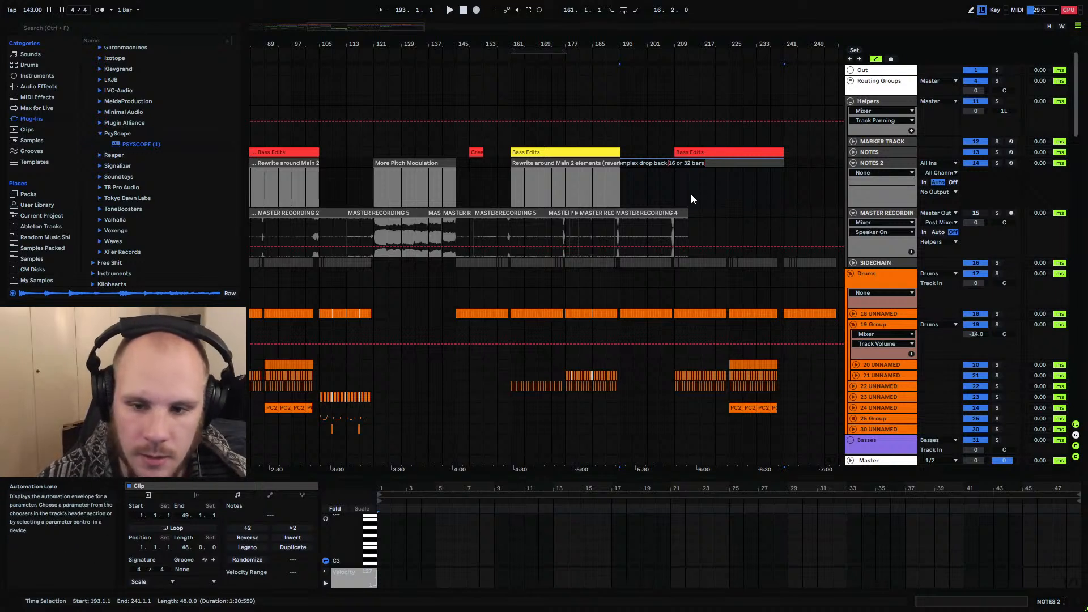
{"action": "key", "text": "BackSpace"}
{"action": "key", "text": "BackSpace"}
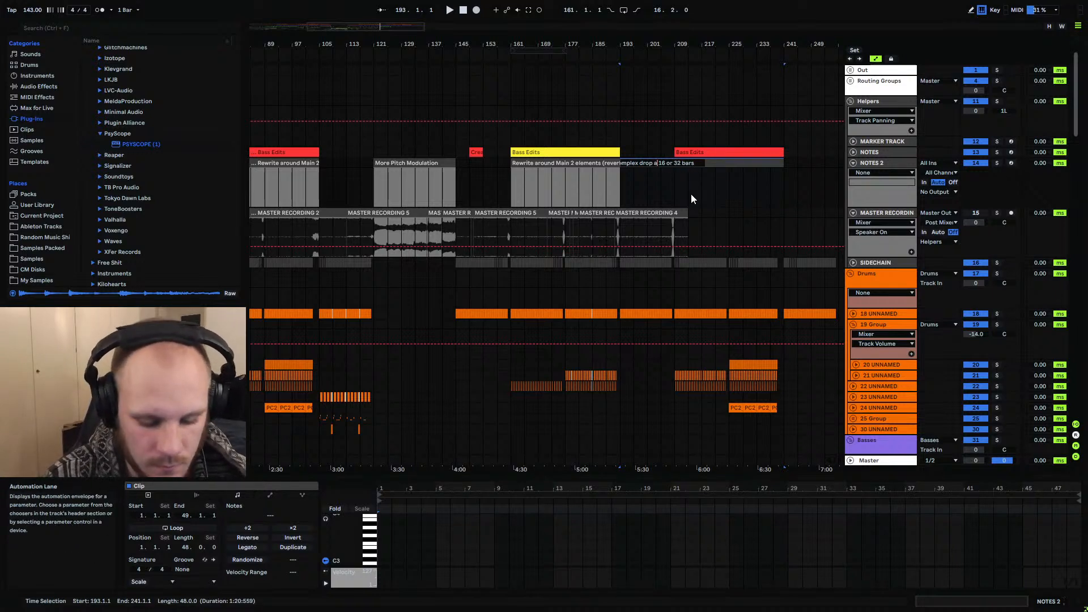
{"action": "type", "text": "right"}
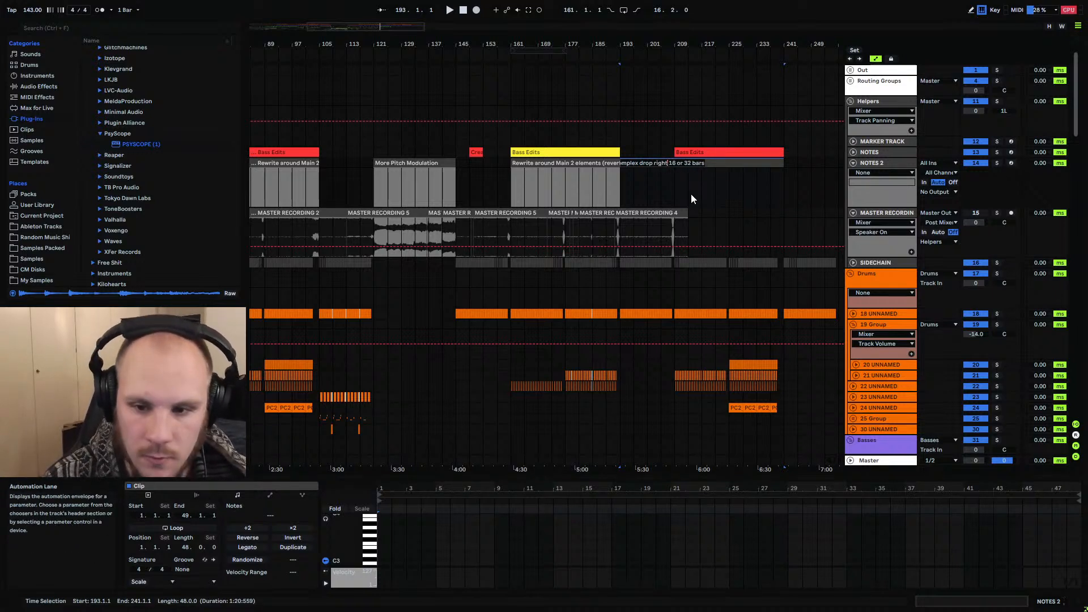
{"action": "left_click", "coordinate": [696, 189]}
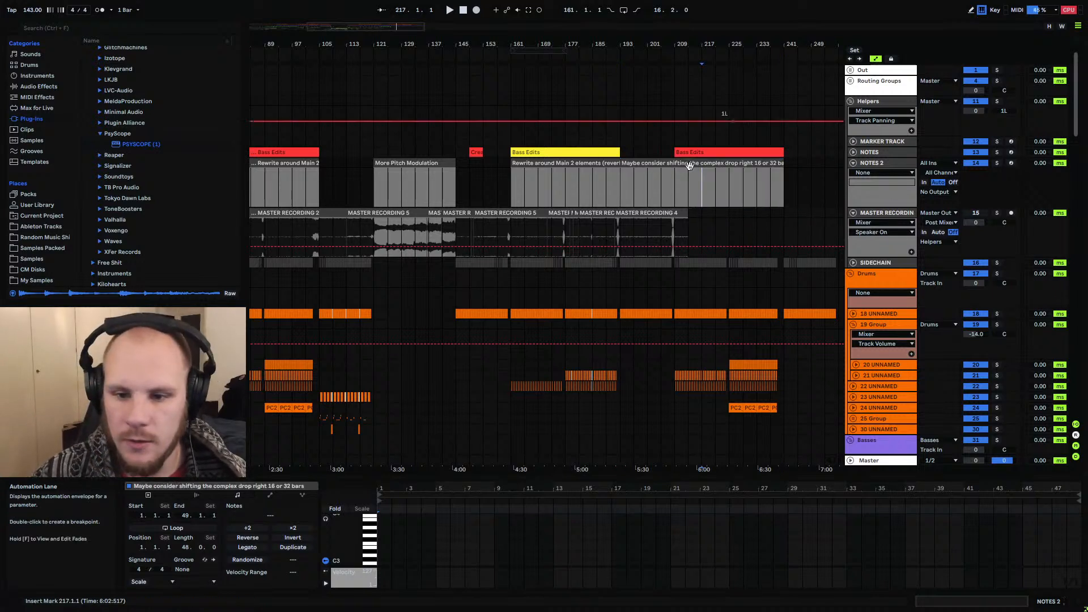
Review the NOTES 2 clips around the drop, checking the range from 133.1.1 to 161.1.1 before the "Rewrite around Main 2" note
{"action": "left_click", "coordinate": [720, 165]}
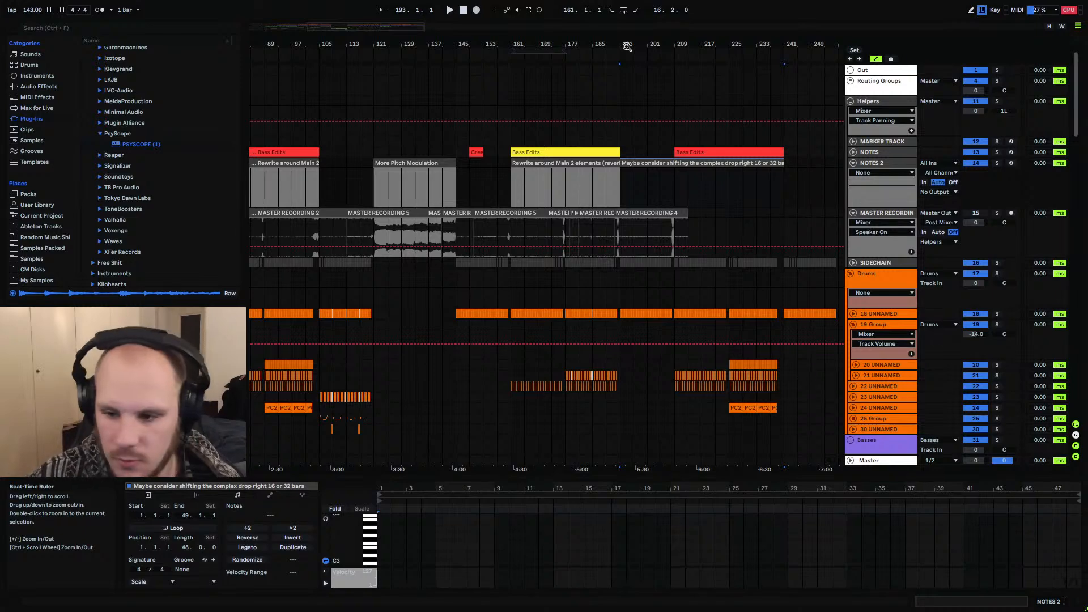
{"action": "left_click_drag", "start_coordinate": [609, 44], "coordinate": [598, 64]}
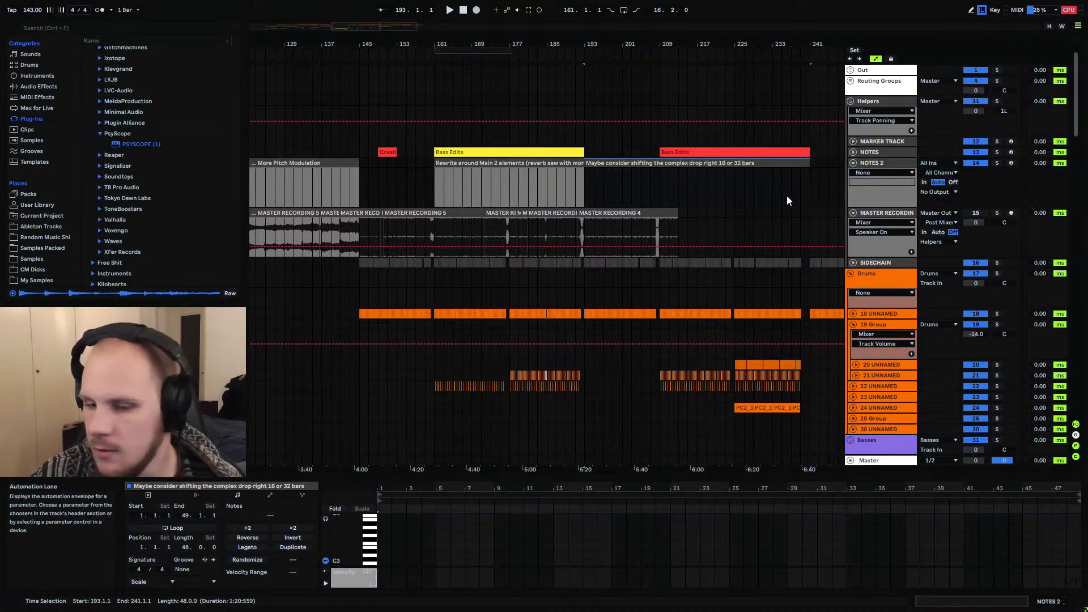
{"action": "left_click_drag", "start_coordinate": [436, 185], "coordinate": [305, 185]}
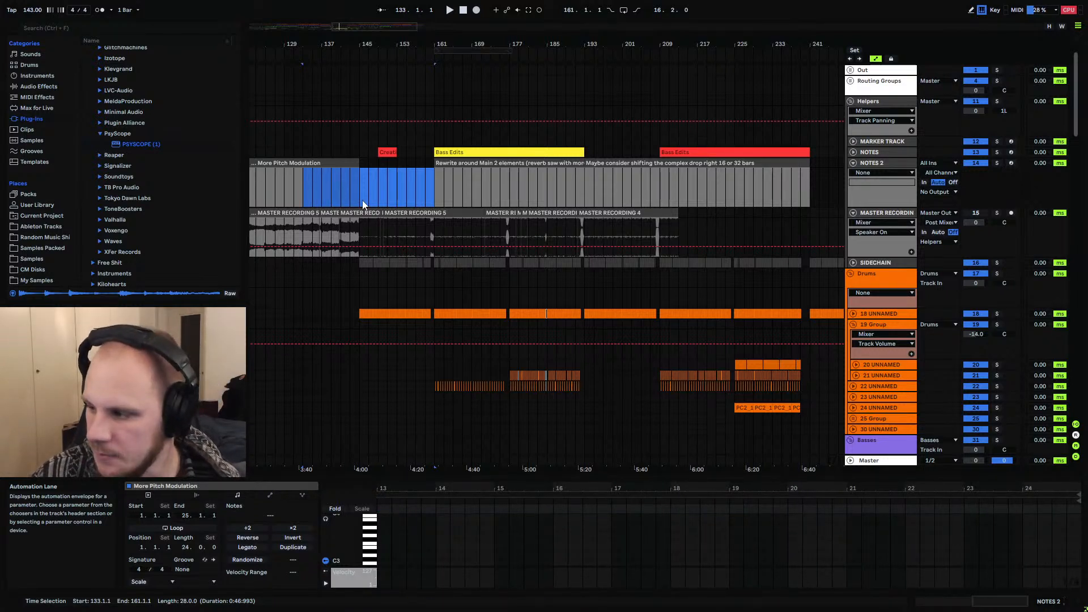
{"action": "left_click", "coordinate": [436, 182]}
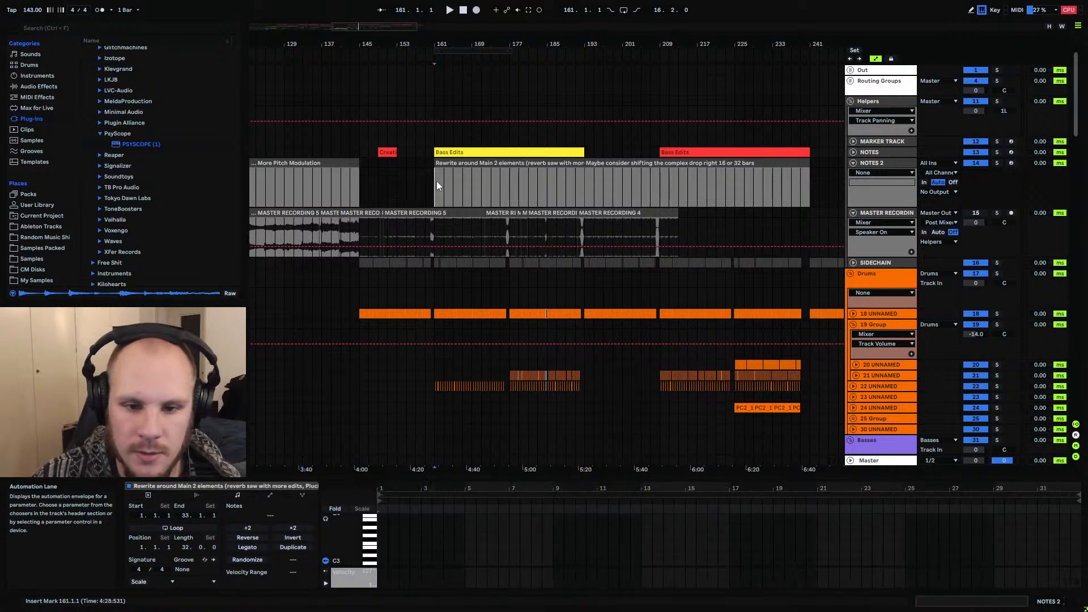
Examine the NOTES 2 clips from 161.1.1 to 245.1.1 and the bass one-shot placement in the 35 Group around 185.1.1
{"action": "left_click_drag", "start_coordinate": [436, 181], "coordinate": [828, 179]}
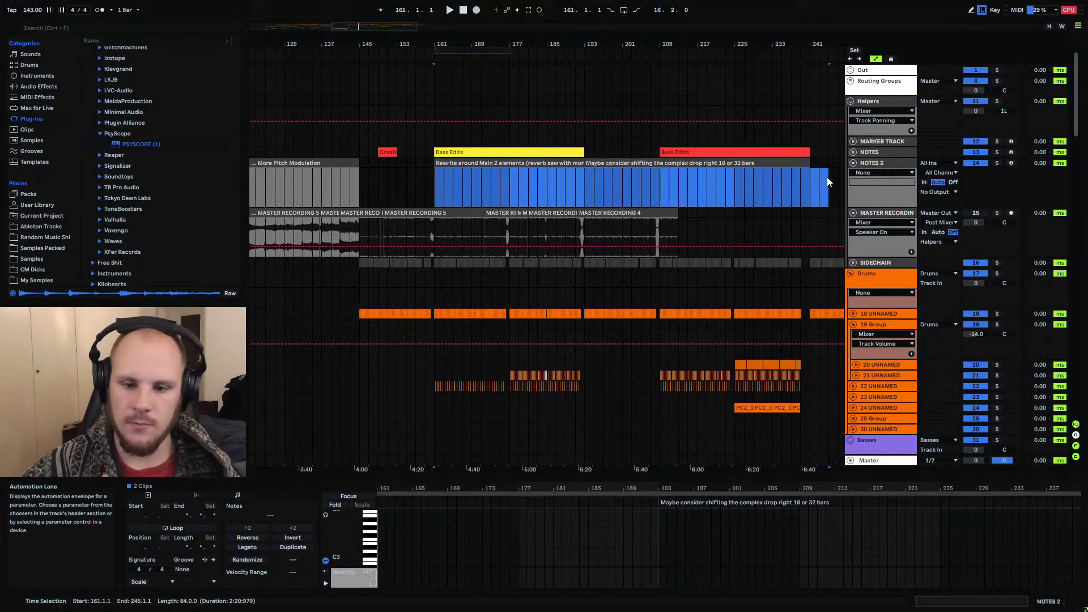
{"action": "left_click", "coordinate": [586, 174]}
{"action": "left_click_drag", "start_coordinate": [577, 40], "coordinate": [577, 26]}
{"action": "scroll", "coordinate": [543, 186], "scroll_direction": "down", "scroll_amount": 5}
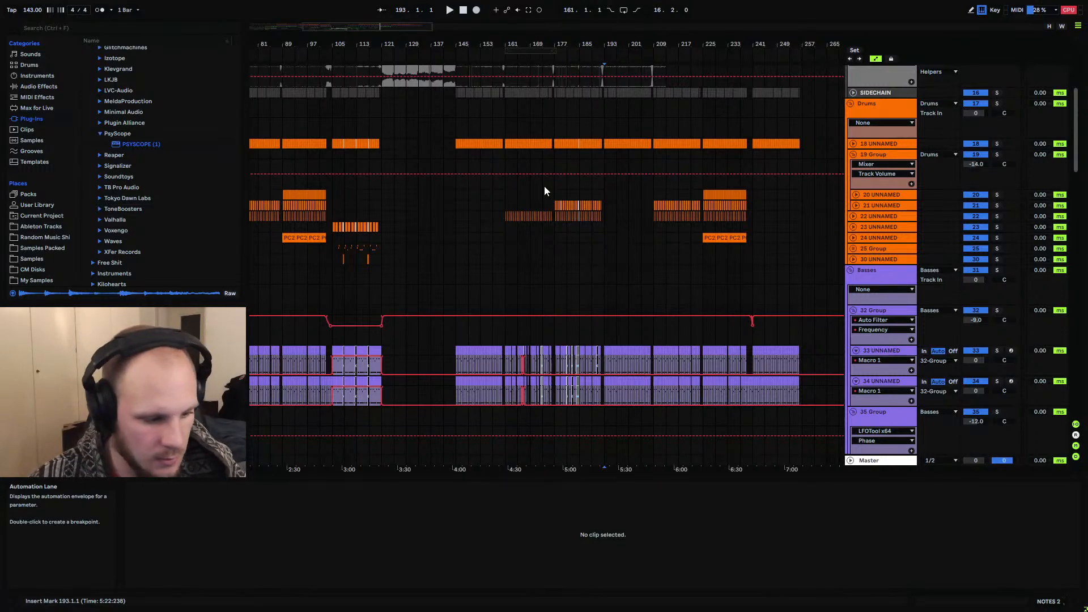
{"action": "left_click", "coordinate": [503, 315]}
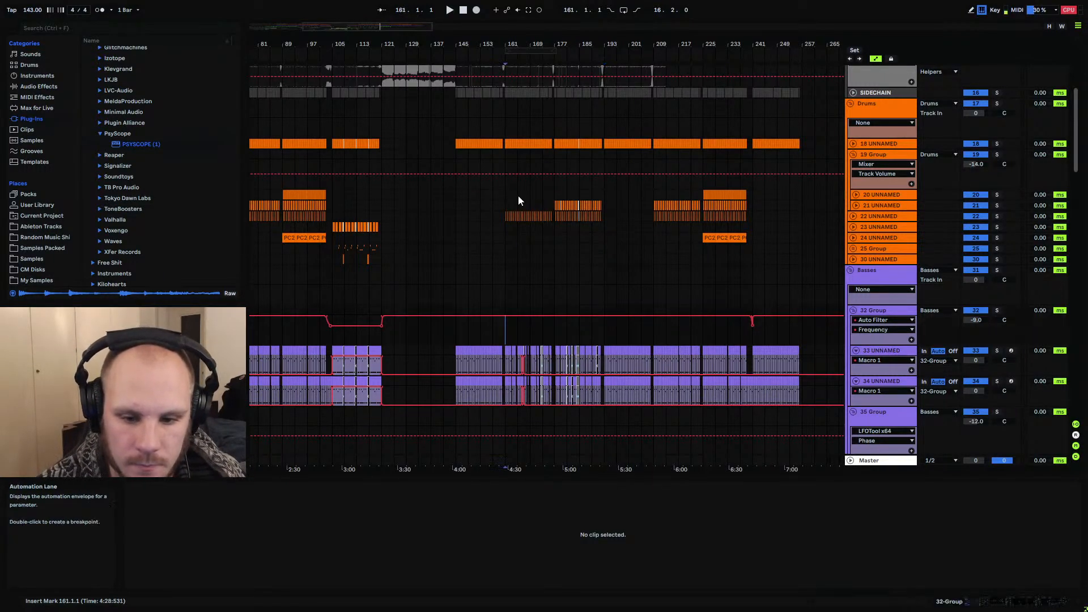
{"action": "left_click_drag", "start_coordinate": [524, 44], "coordinate": [460, 74]}
{"action": "scroll", "coordinate": [548, 260], "scroll_direction": "down", "scroll_amount": 7}
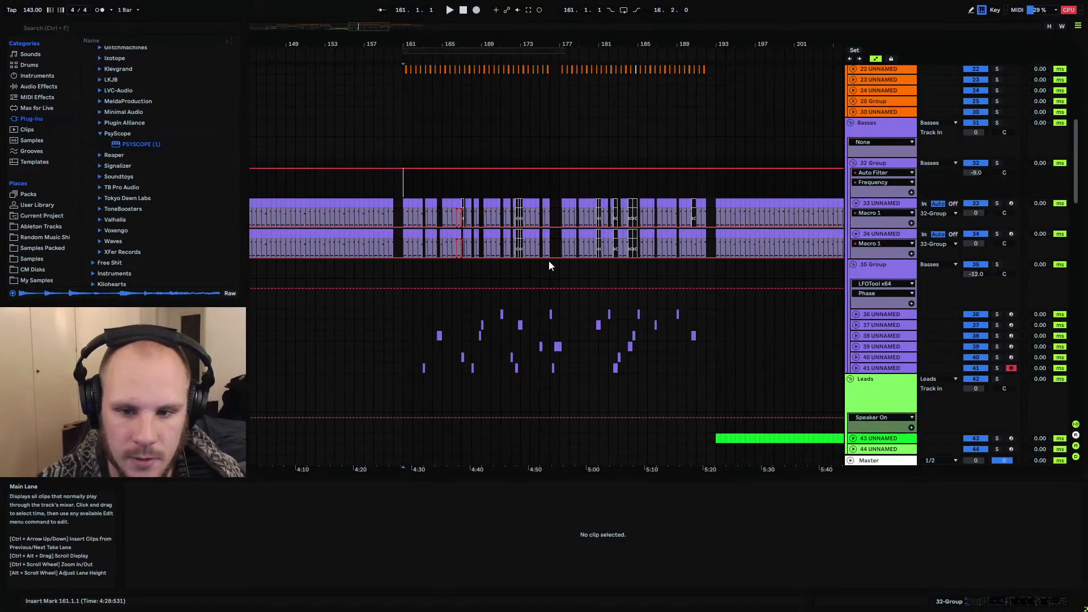
{"action": "left_click_drag", "start_coordinate": [633, 45], "coordinate": [561, 61]}
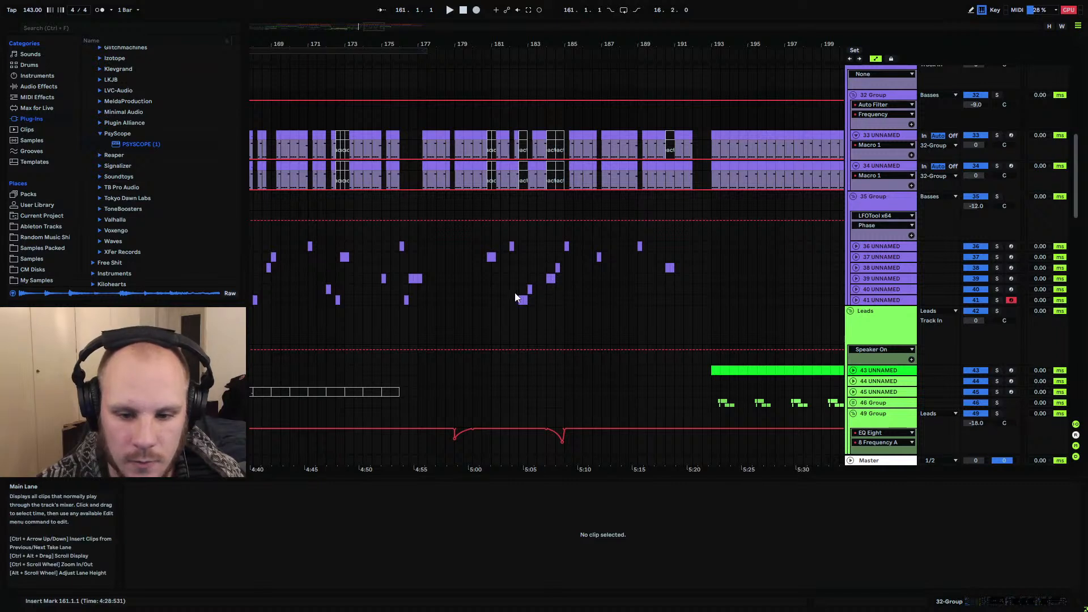
{"action": "left_click_drag", "start_coordinate": [565, 265], "coordinate": [709, 300]}
{"action": "left_click", "coordinate": [566, 271]}
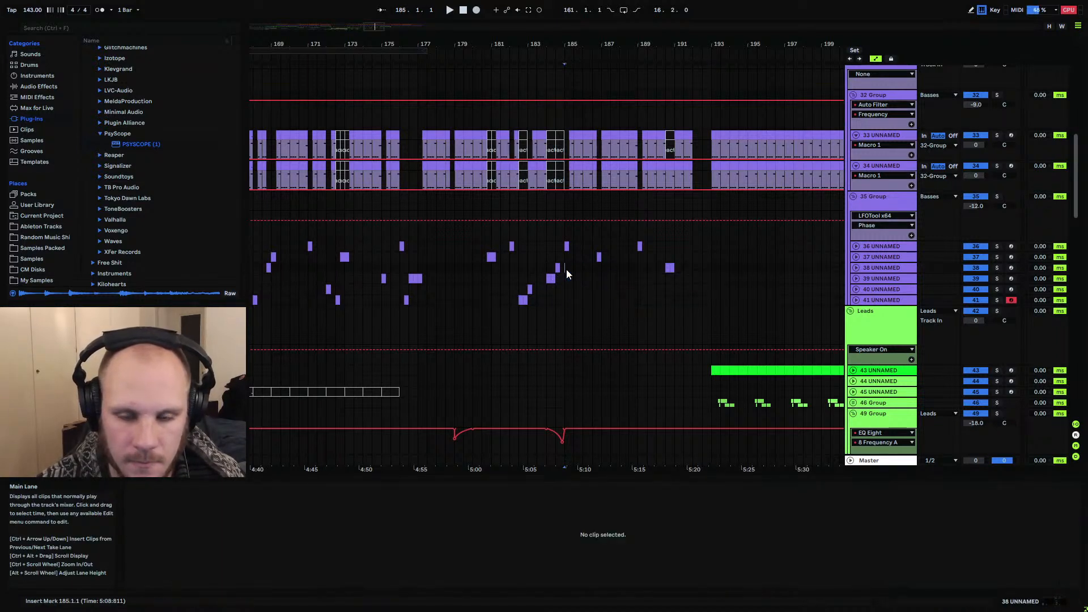
Add a MIDI track below track 41 in the 35 Group and load Serum_x64 from the Xfer Records instruments onto it
{"action": "left_click", "coordinate": [888, 301]}
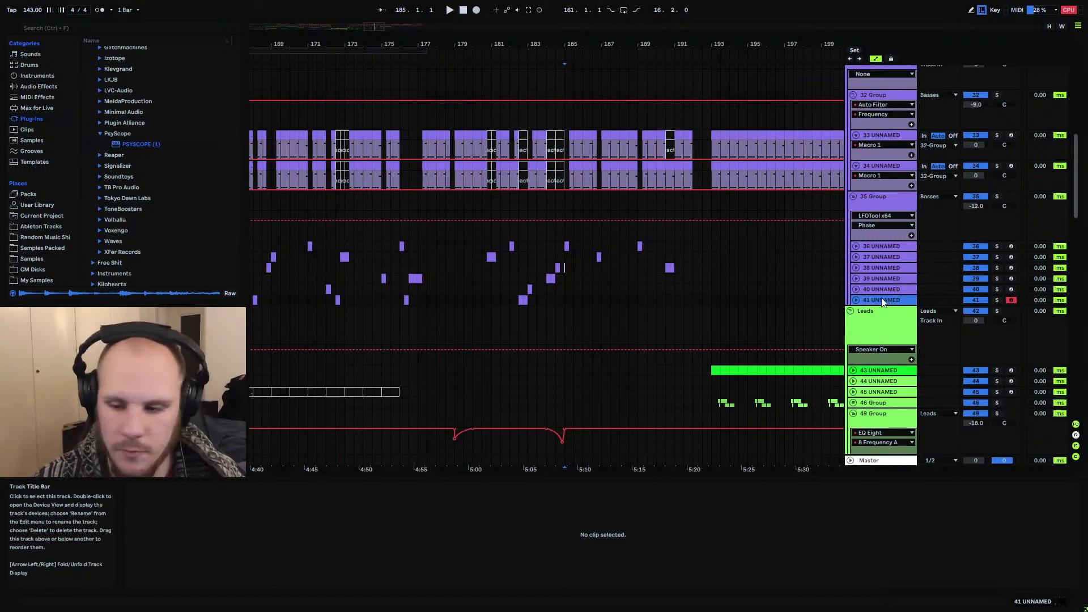
{"action": "key", "text": "ctrl+shift+t"}
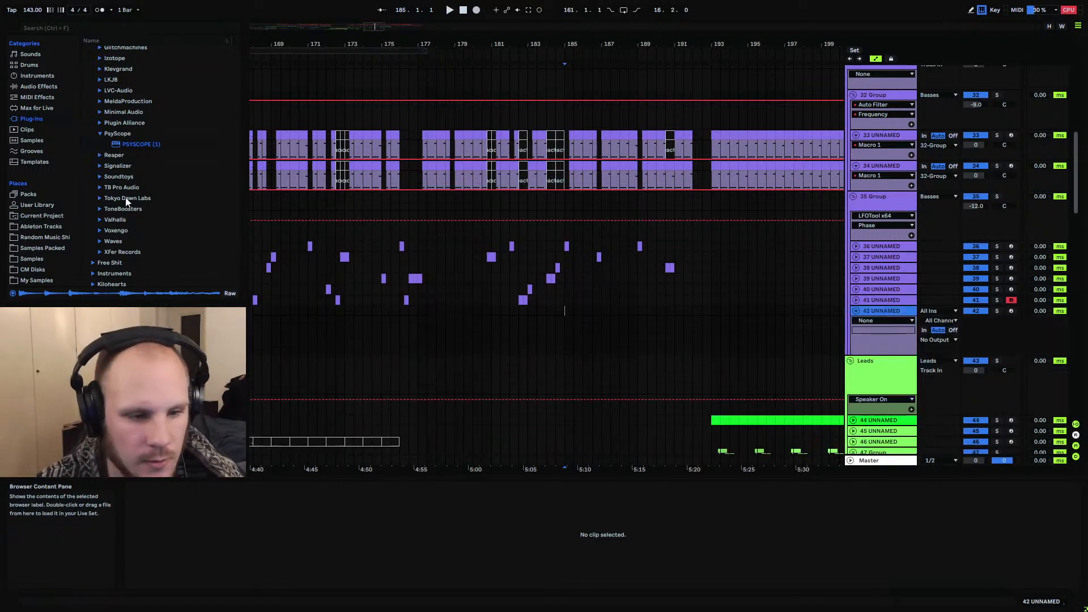
{"action": "left_click", "coordinate": [102, 252]}
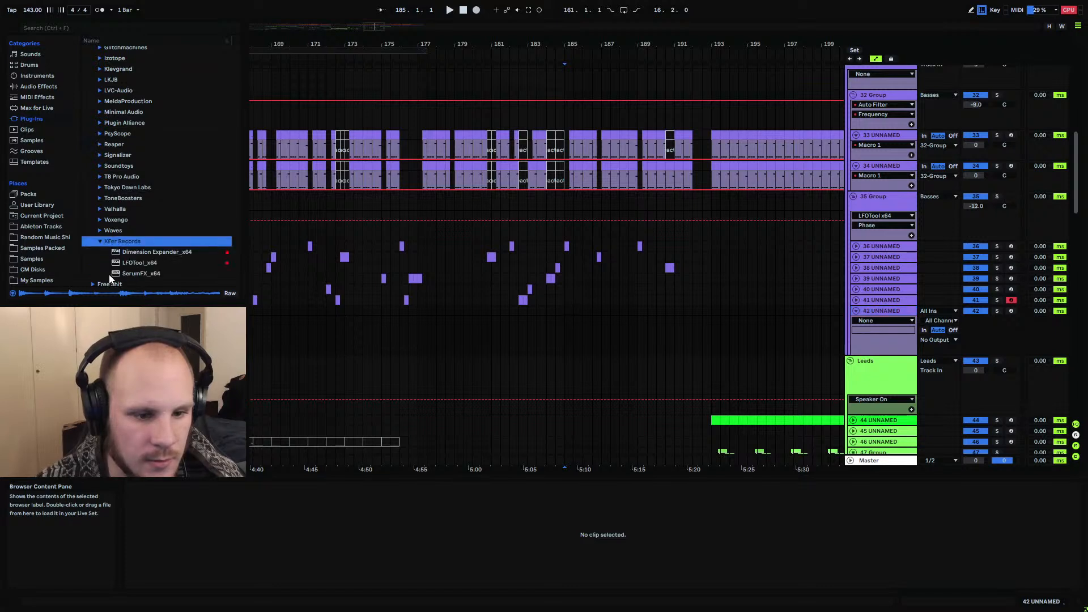
{"action": "scroll", "coordinate": [110, 278], "scroll_direction": "down", "scroll_amount": 3}
{"action": "left_click", "coordinate": [94, 227]}
{"action": "left_click_drag", "start_coordinate": [178, 204], "coordinate": [666, 346]}
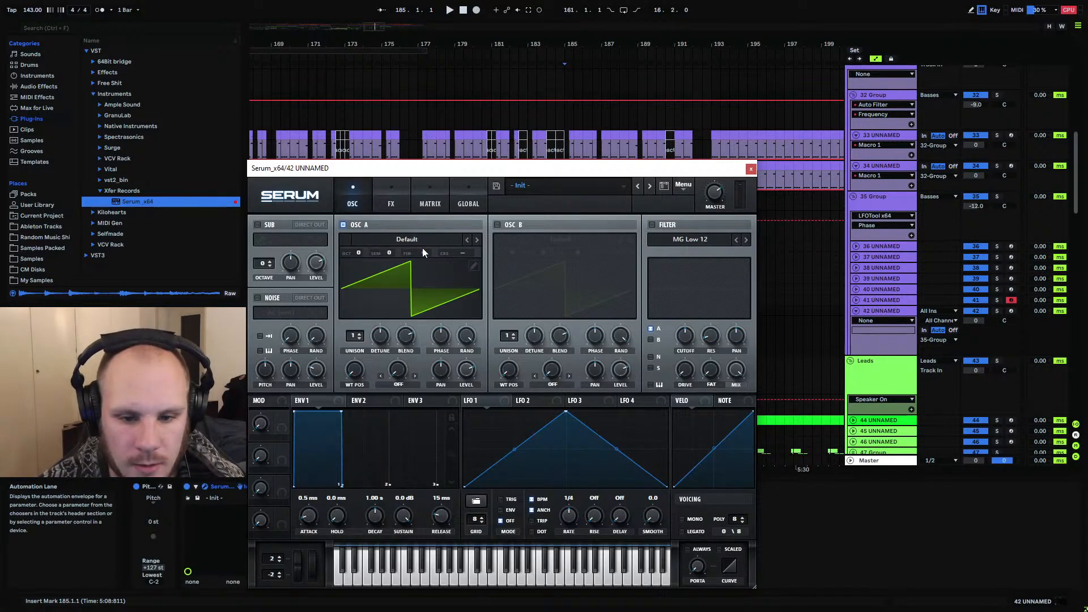
Load the Analog_BD_Sin wavetable into OSC A, and enable OSC B with the same wavetable
{"action": "left_click", "coordinate": [423, 244]}
{"action": "mouse_move", "coordinate": [447, 253]}
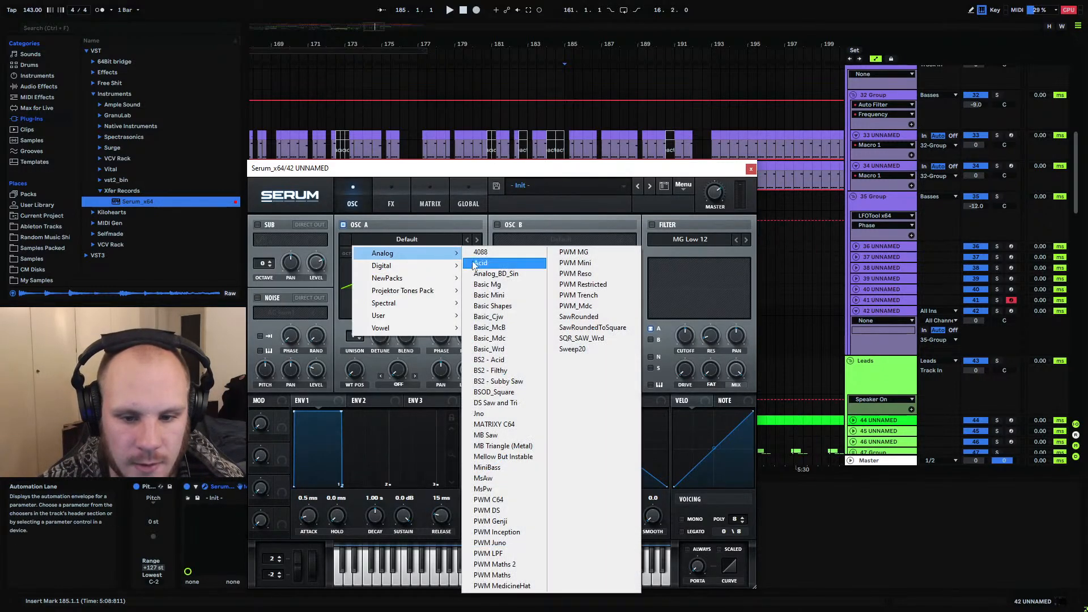
{"action": "left_click", "coordinate": [493, 273]}
{"action": "left_click", "coordinate": [497, 225]}
{"action": "left_click", "coordinate": [542, 240]}
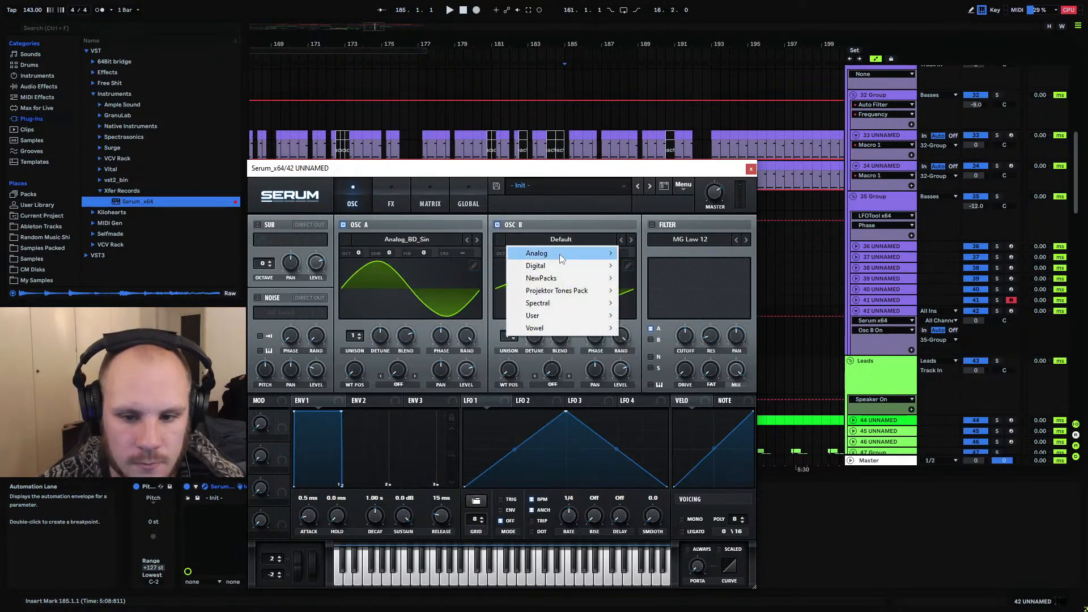
{"action": "mouse_move", "coordinate": [559, 254]}
{"action": "left_click", "coordinate": [643, 274]}
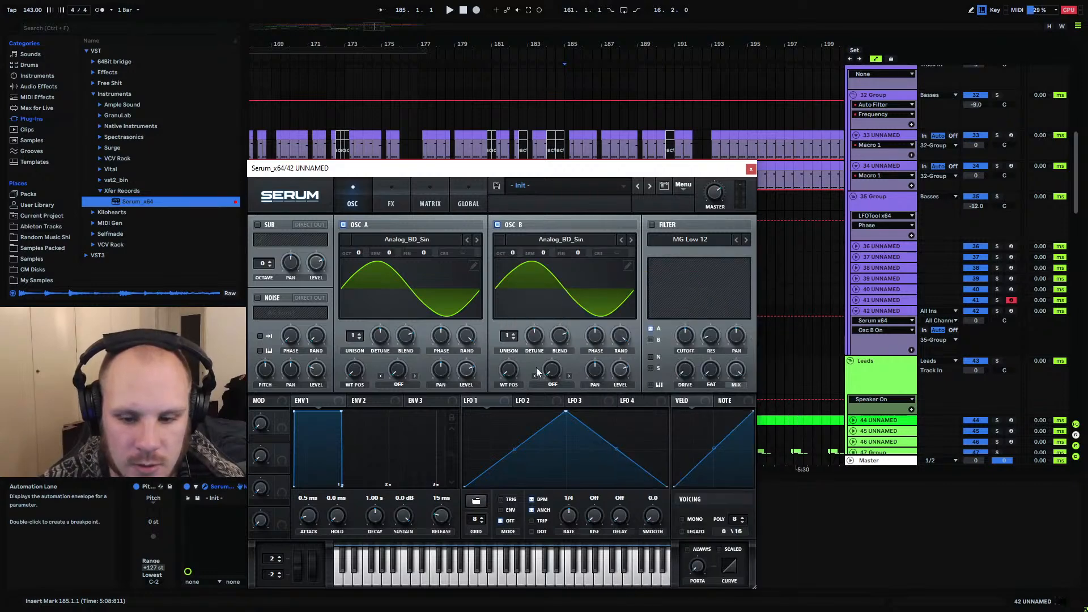
Set OSC A's warp mode to FM (From B), and prepare OSC B as the modulator with its level lowered and octave at +1
{"action": "left_click", "coordinate": [398, 384]}
{"action": "left_click", "coordinate": [453, 332]}
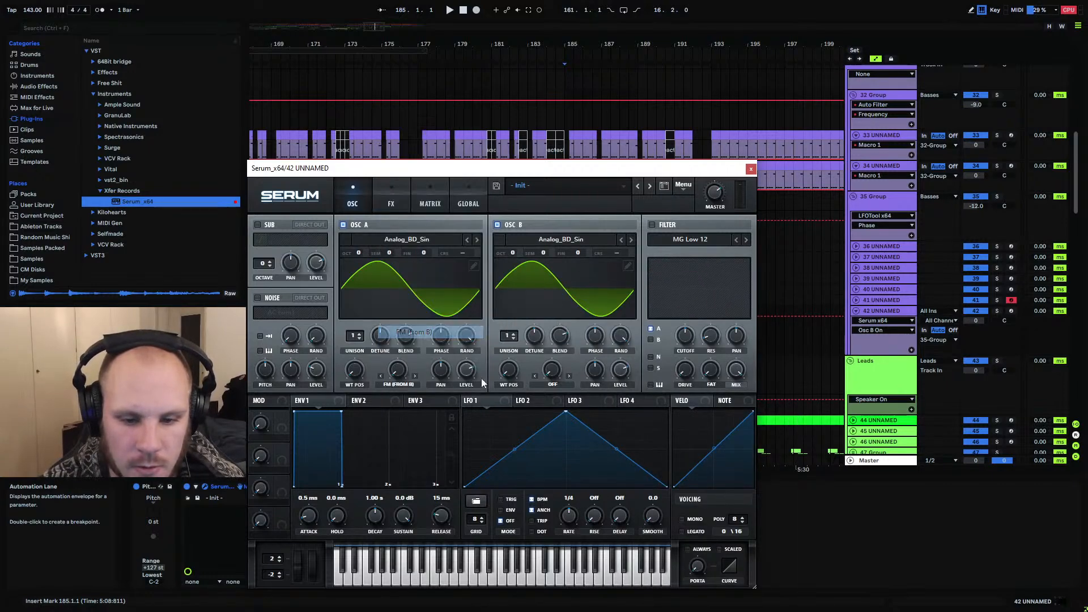
{"action": "left_click", "coordinate": [621, 371]}
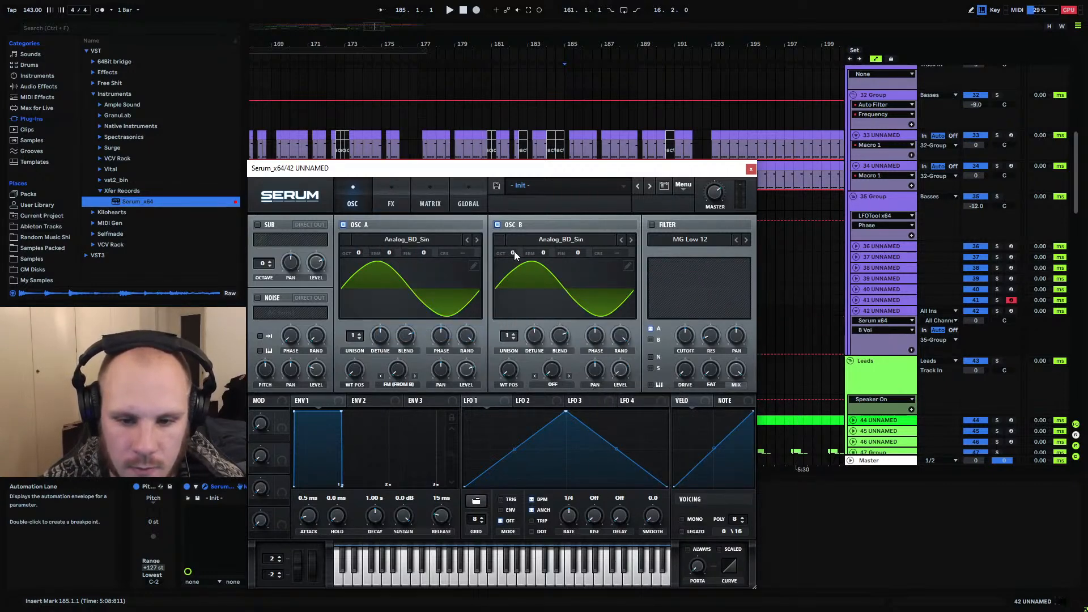
{"action": "left_click_drag", "start_coordinate": [514, 252], "coordinate": [515, 242]}
Reshape LFO 1 with a fast rise and a curved decay, assign it to OSC A's FM warp and level, and arm track 42
{"action": "left_click_drag", "start_coordinate": [518, 447], "coordinate": [517, 433]}
{"action": "left_click_drag", "start_coordinate": [614, 452], "coordinate": [618, 441]}
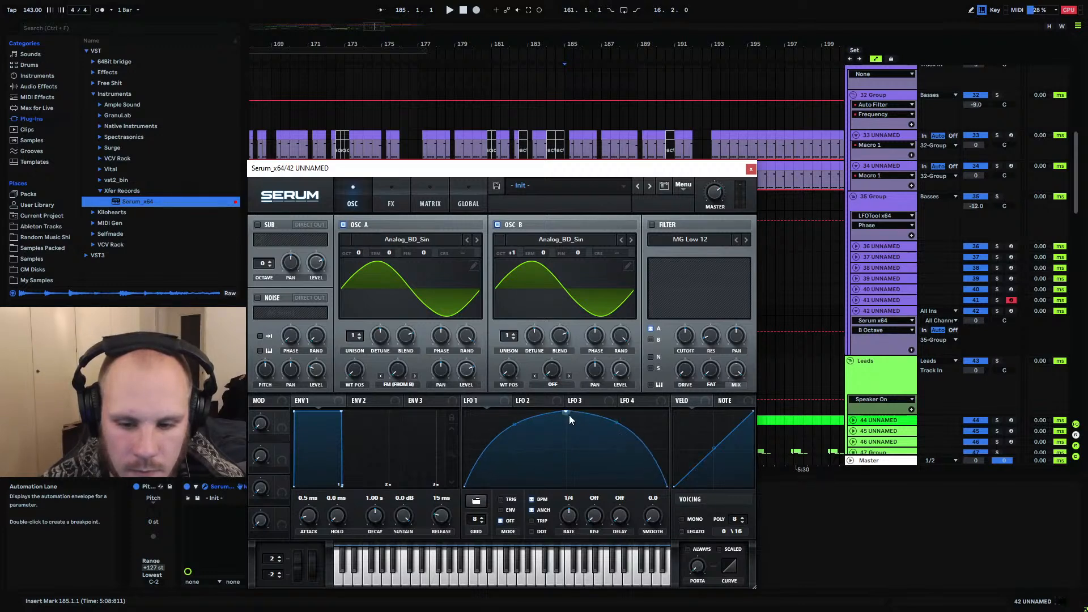
{"action": "left_click_drag", "start_coordinate": [569, 414], "coordinate": [401, 377]}
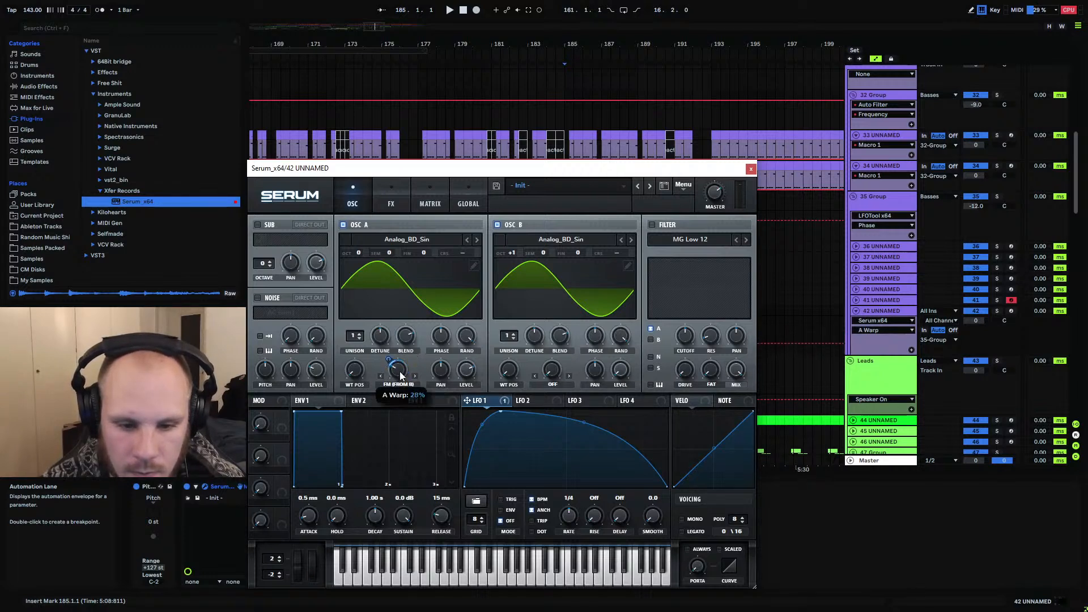
{"action": "left_click", "coordinate": [1011, 311]}
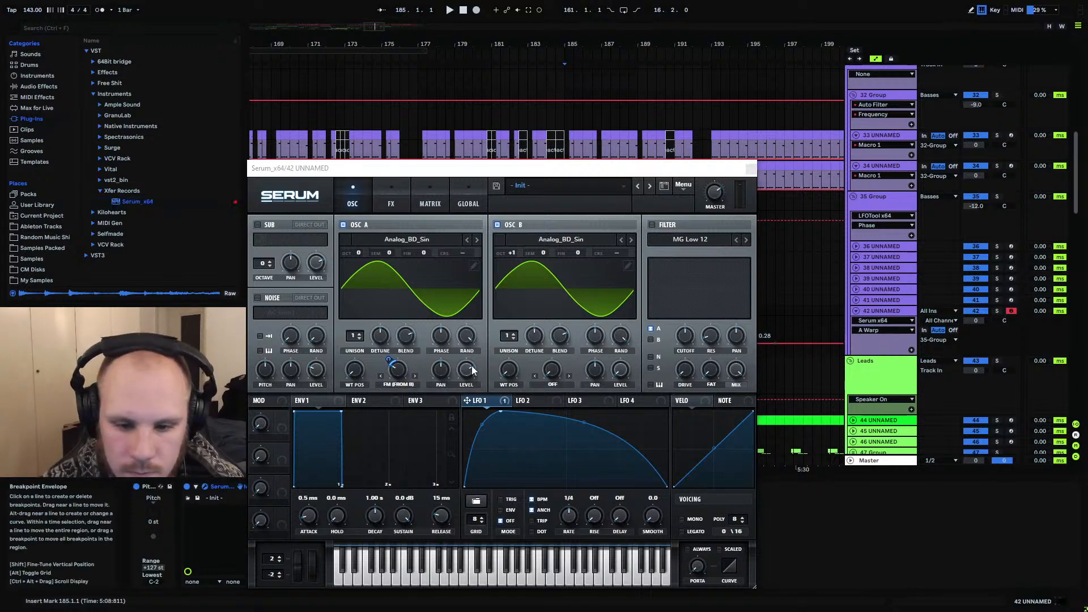
{"action": "left_click_drag", "start_coordinate": [474, 385], "coordinate": [466, 371]}
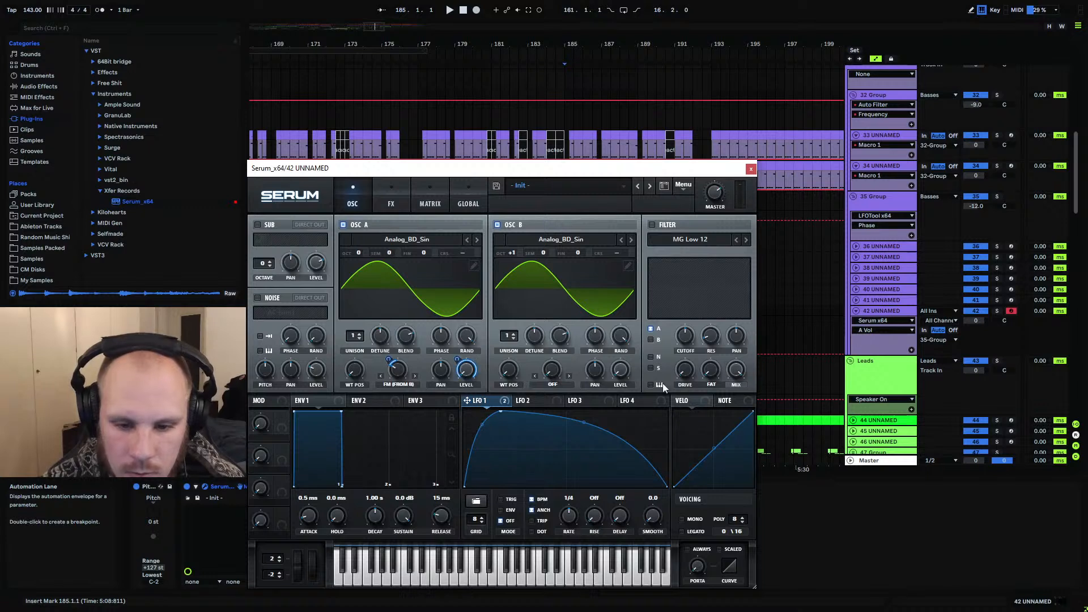
Enable the MG Low 12 filter, adjust its cutoff and assign LFO 1 to modulate the cutoff
{"action": "left_click", "coordinate": [651, 224]}
{"action": "left_click_drag", "start_coordinate": [683, 344], "coordinate": [699, 311]}
{"action": "left_click_drag", "start_coordinate": [499, 404], "coordinate": [685, 337]}
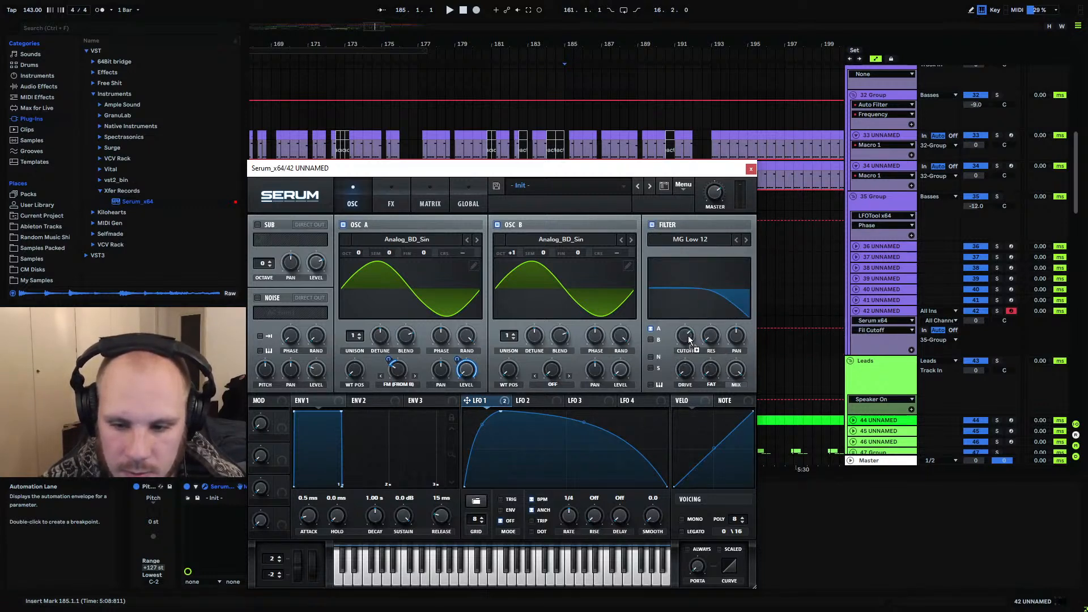
Enable the Distortion effect in HardClip mode, adjust its drive and assign LFO 1 to the drive
{"action": "left_click", "coordinate": [379, 199]}
{"action": "left_click", "coordinate": [261, 243]}
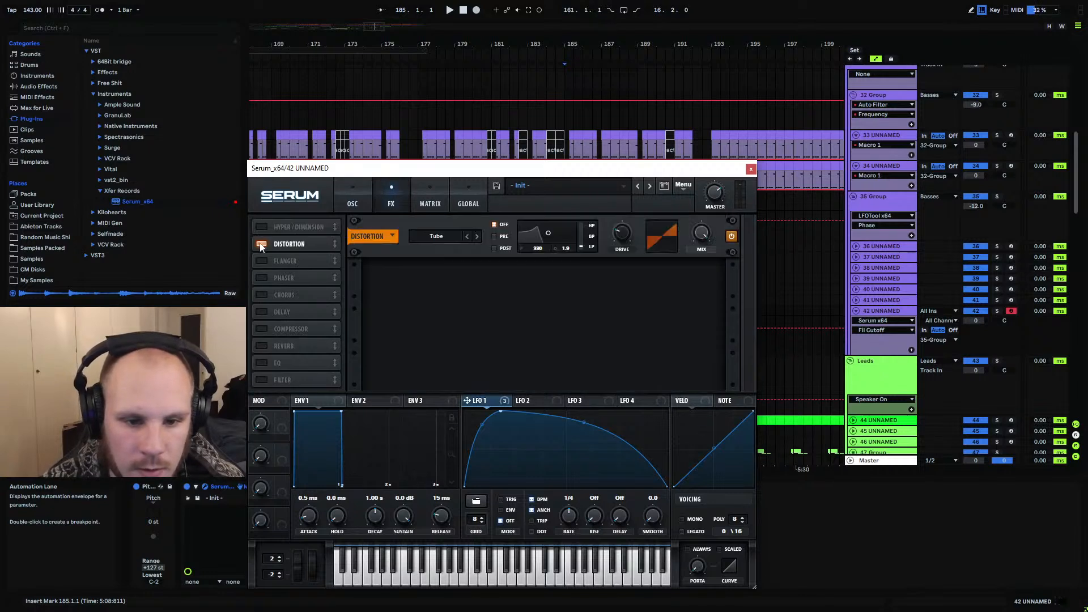
{"action": "left_click", "coordinate": [477, 236]}
{"action": "left_click", "coordinate": [477, 235]}
{"action": "left_click_drag", "start_coordinate": [621, 243], "coordinate": [631, 210]}
{"action": "left_click_drag", "start_coordinate": [485, 404], "coordinate": [622, 232]}
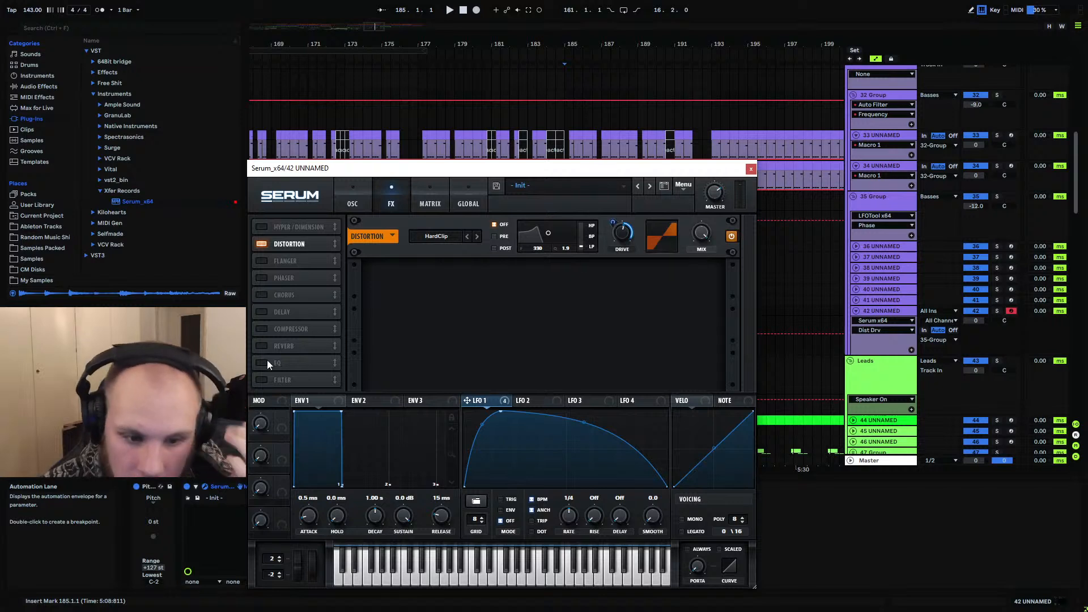
Enable the effects chain's MG Low 6 filter and assign LFO 1 to its cutoff
{"action": "left_click", "coordinate": [261, 380]}
{"action": "left_click", "coordinate": [524, 276]}
{"action": "left_click_drag", "start_coordinate": [482, 401], "coordinate": [515, 278]}
Enable the Compressor effect in Multiband mode and adjust its release and gain
{"action": "left_click", "coordinate": [321, 328]}
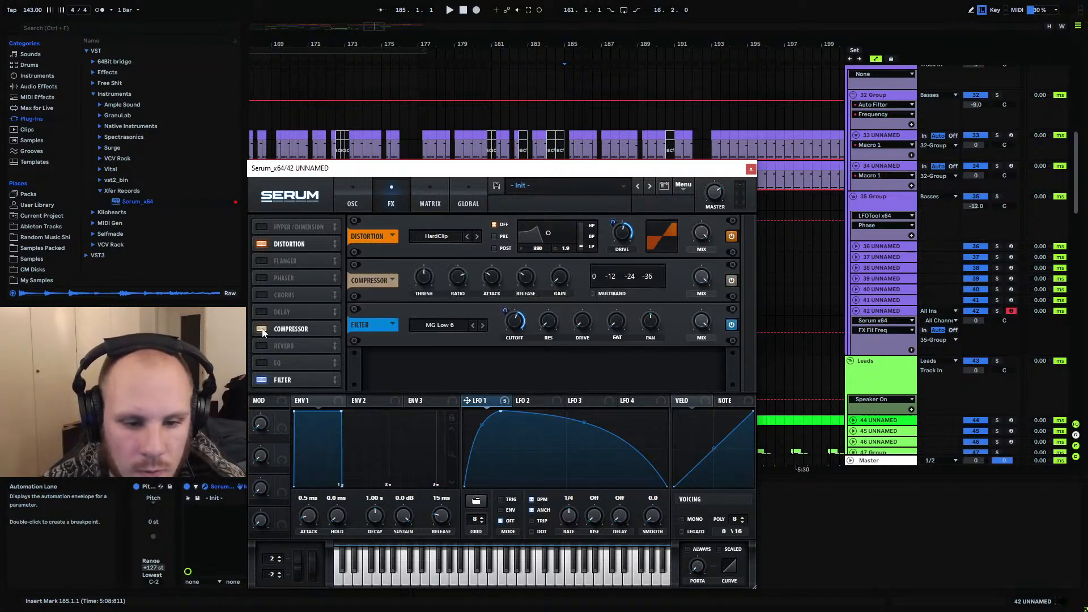
{"action": "left_click", "coordinate": [559, 276]}
{"action": "left_click_drag", "start_coordinate": [524, 277], "coordinate": [531, 253]}
{"action": "left_click", "coordinate": [556, 276]}
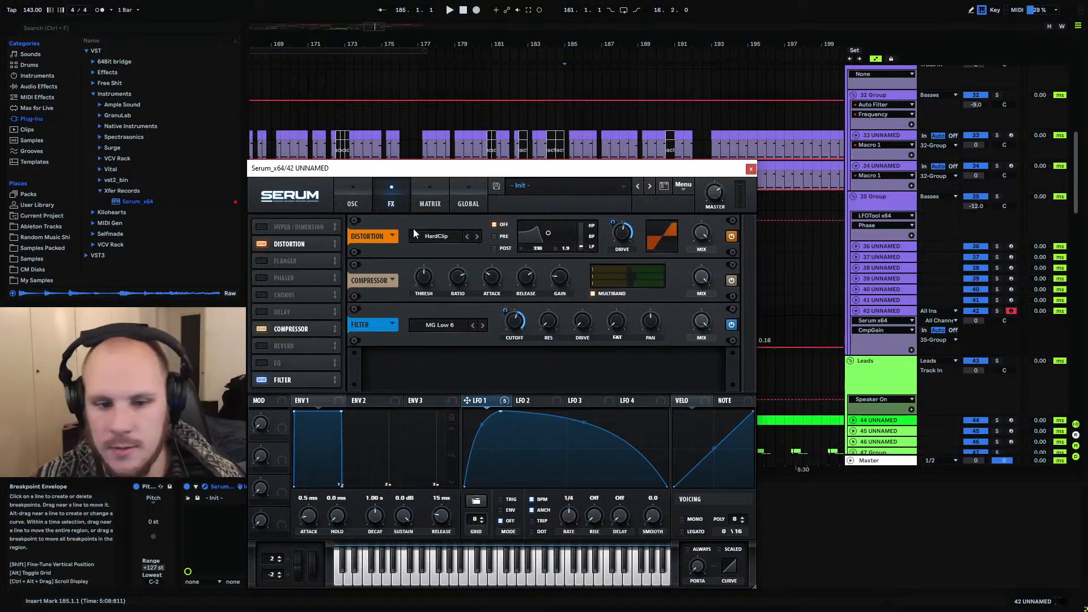
Enable Hyper/Dimension, move it to the end of the effects chain, turn on Retrig and adjust the Dimension size
{"action": "left_click", "coordinate": [352, 195]}
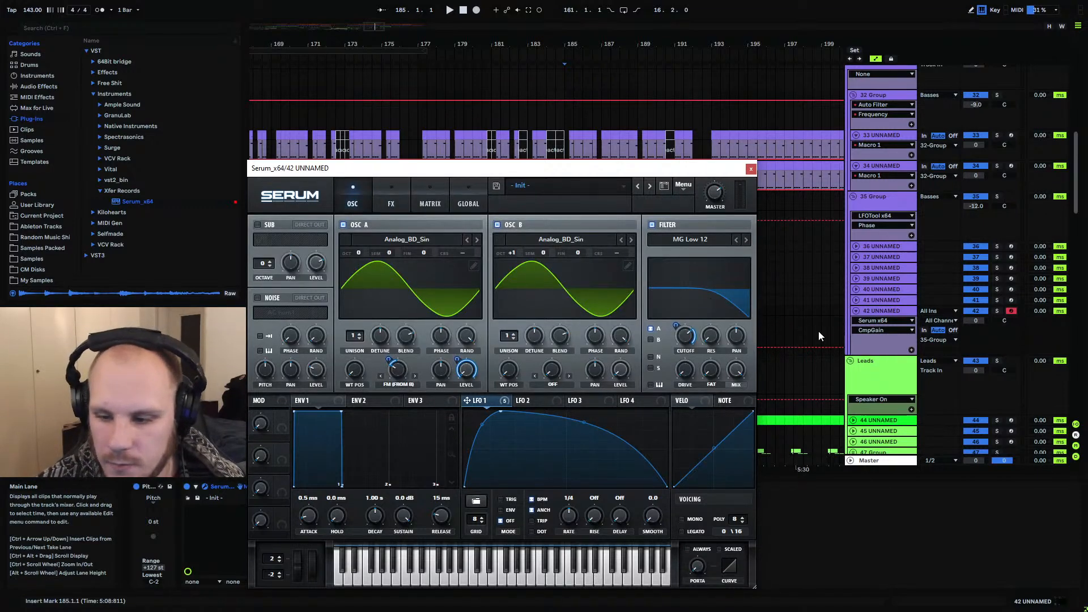
{"action": "left_click", "coordinate": [390, 192]}
{"action": "left_click", "coordinate": [291, 225]}
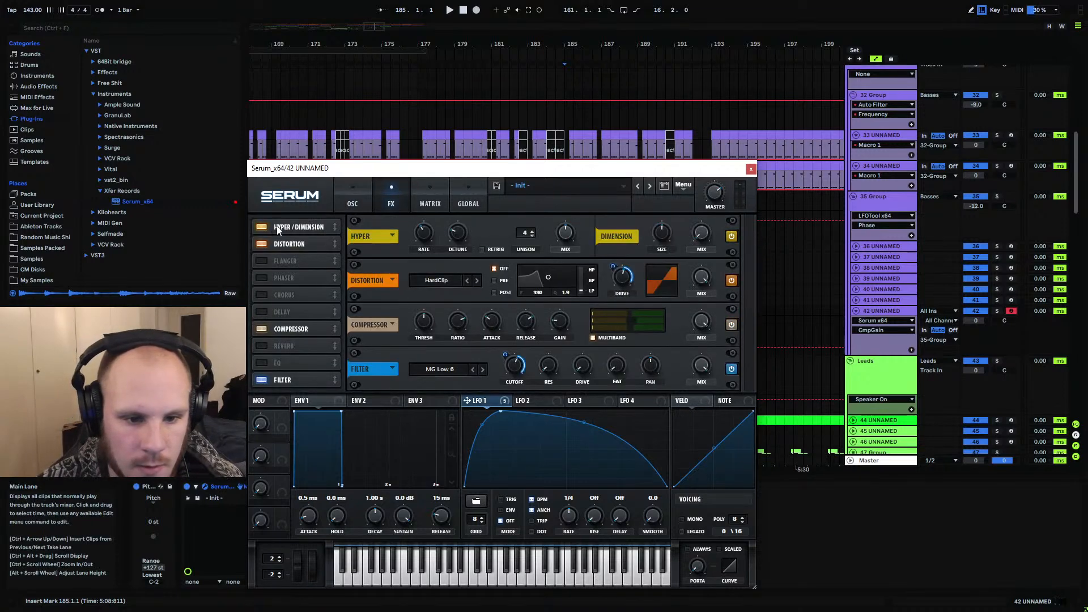
{"action": "left_click_drag", "start_coordinate": [291, 225], "coordinate": [291, 376]}
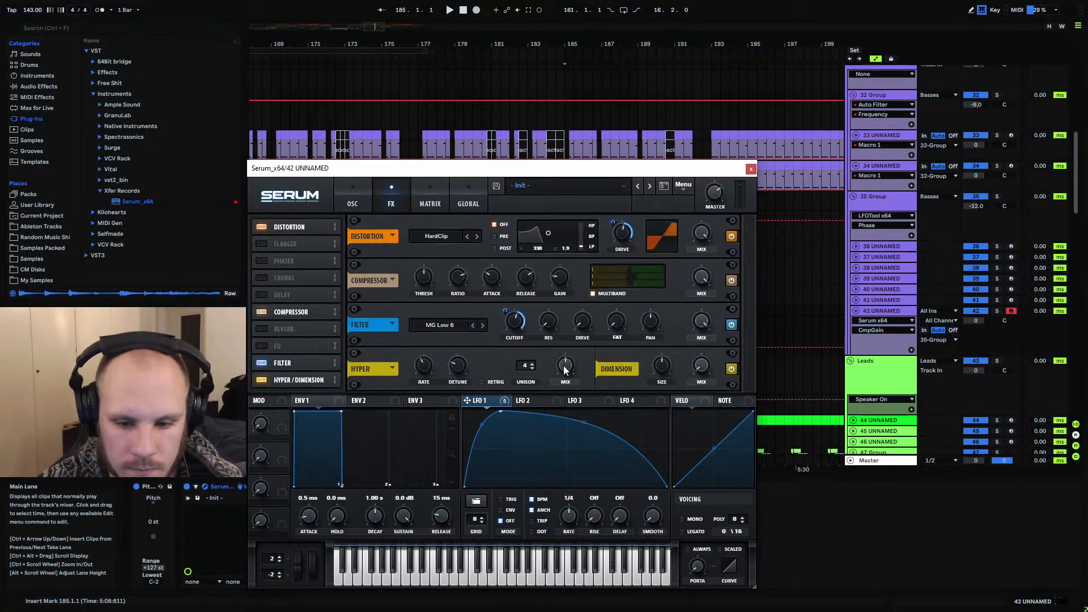
{"action": "left_click", "coordinate": [481, 382]}
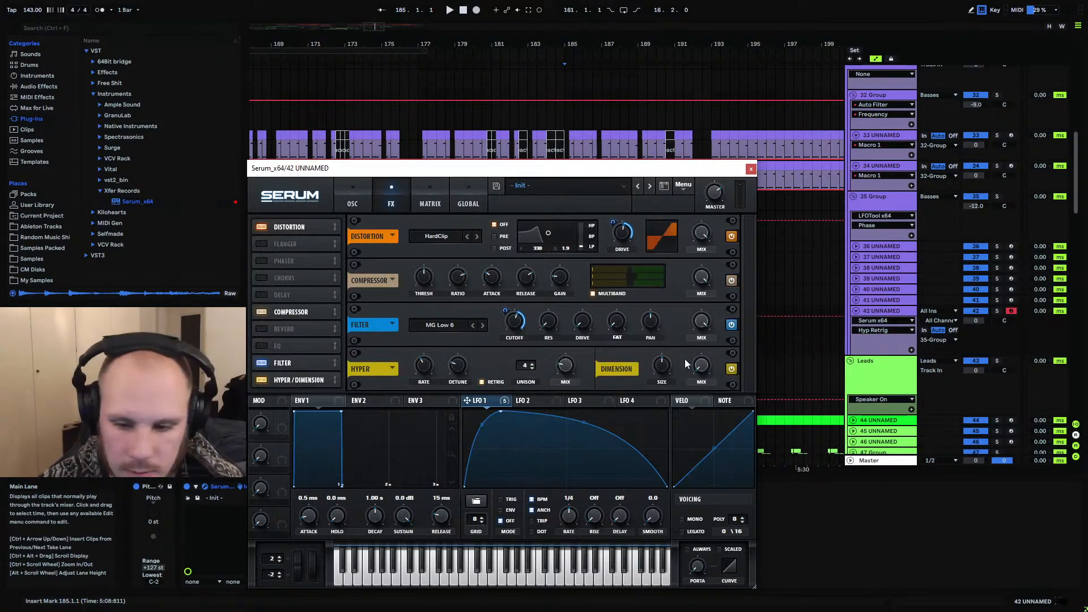
{"action": "left_click", "coordinate": [661, 364]}
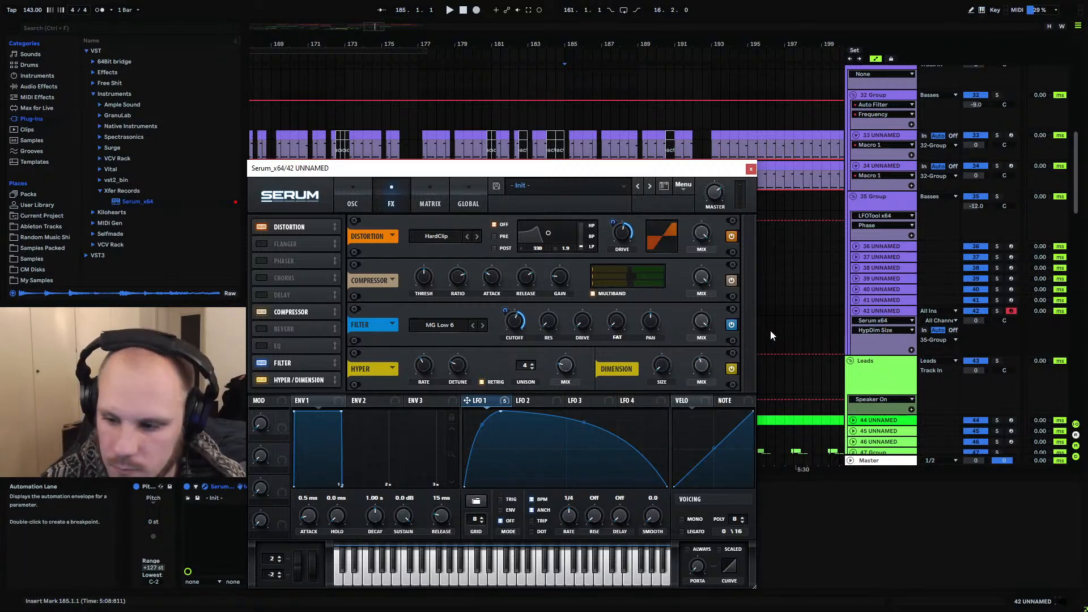
Play test notes to audition the Serum patch through its effects chain
{"action": "key", "text": "m"}
{"action": "key", "text": "a"}
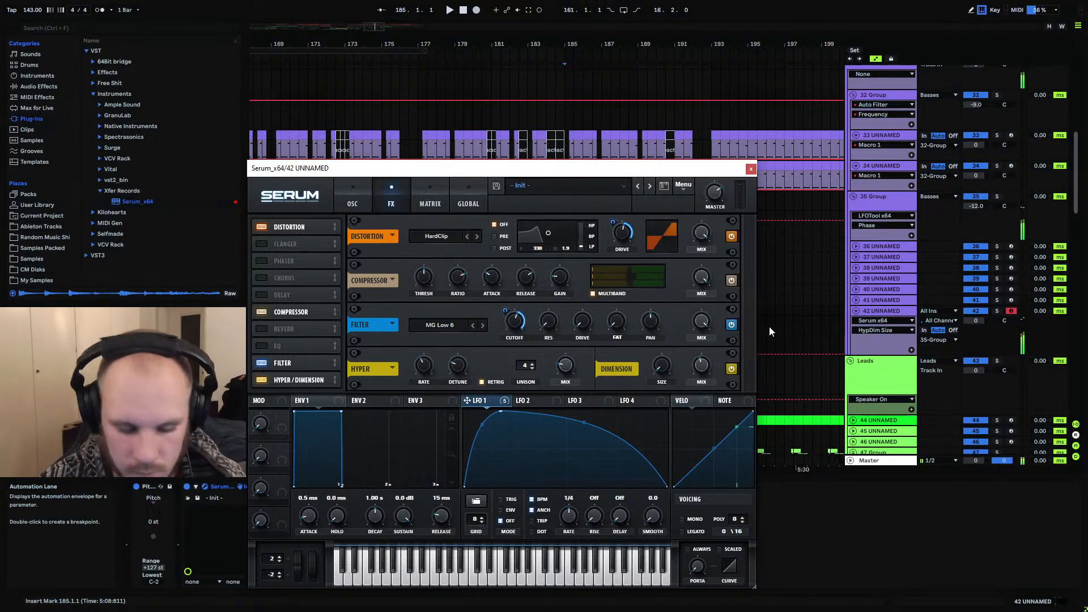
{"action": "key", "text": "a"}
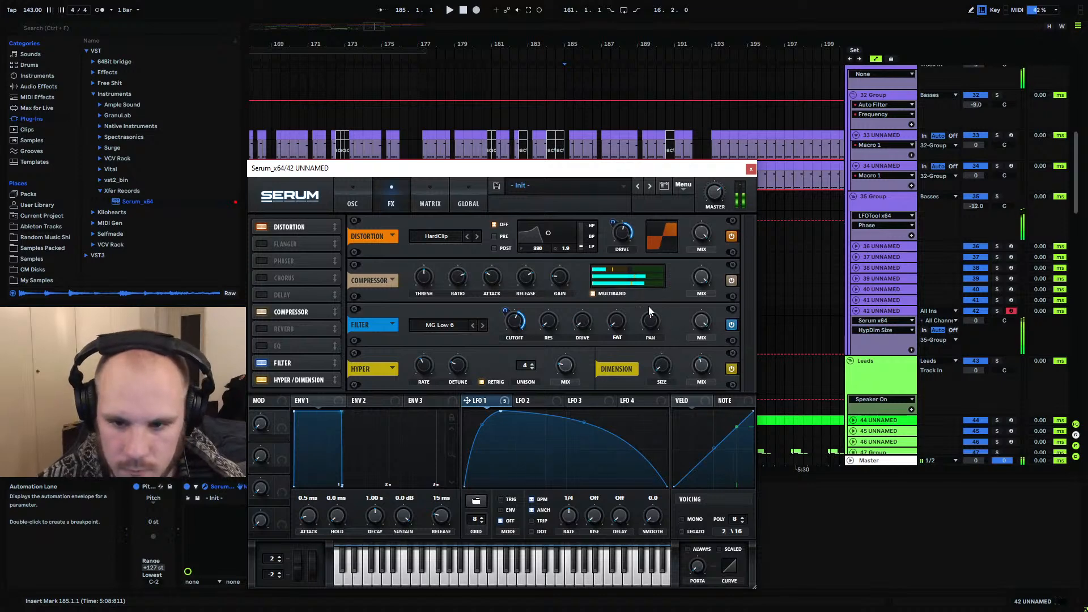
Try a higher wavetable position on oscillator B while auditioning a note, and restore its starting position
{"action": "left_click", "coordinate": [351, 200]}
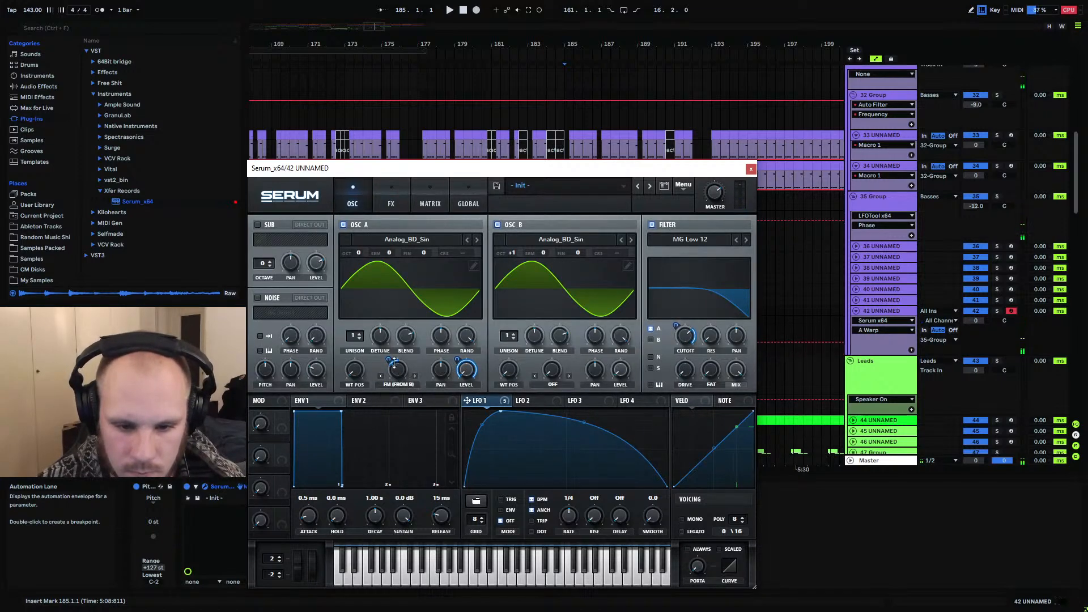
{"action": "mouse_move", "coordinate": [391, 364]}
{"action": "key", "text": "a"}
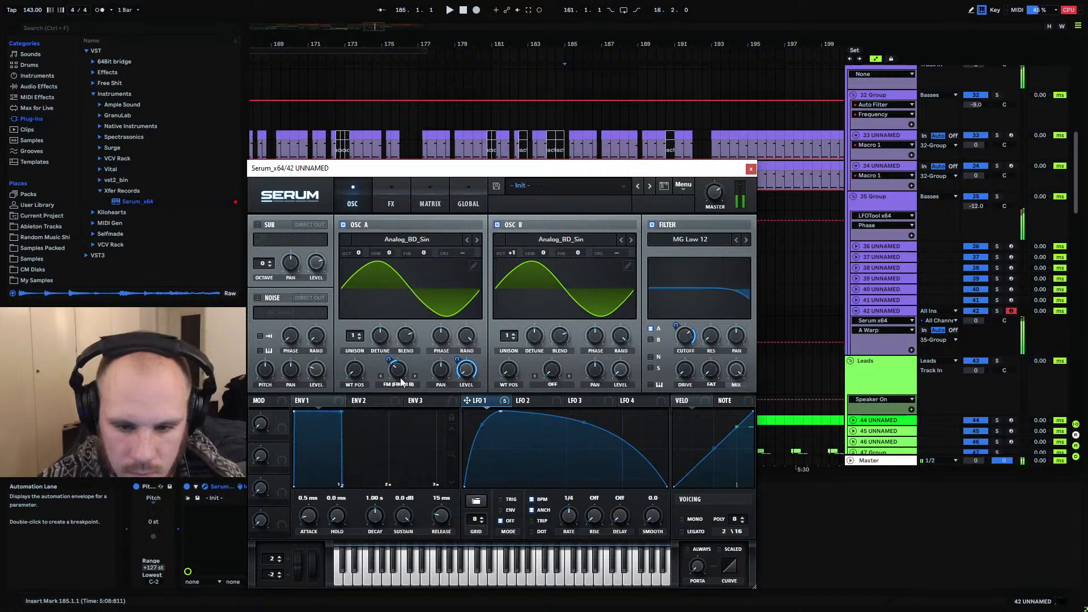
{"action": "left_click_drag", "start_coordinate": [509, 369], "coordinate": [529, 253]}
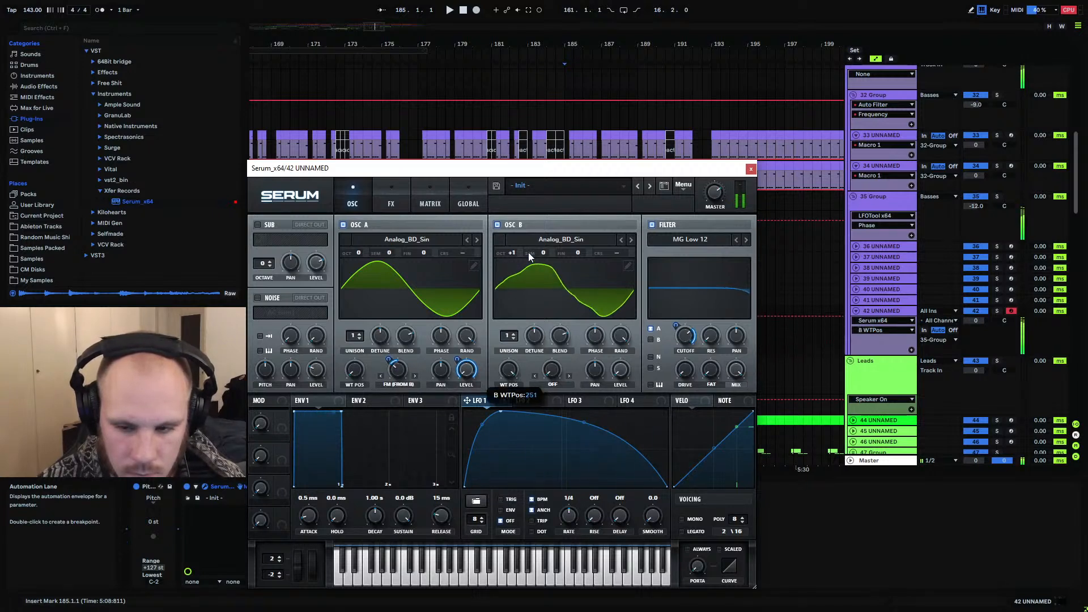
{"action": "left_click_drag", "start_coordinate": [519, 316], "coordinate": [488, 458]}
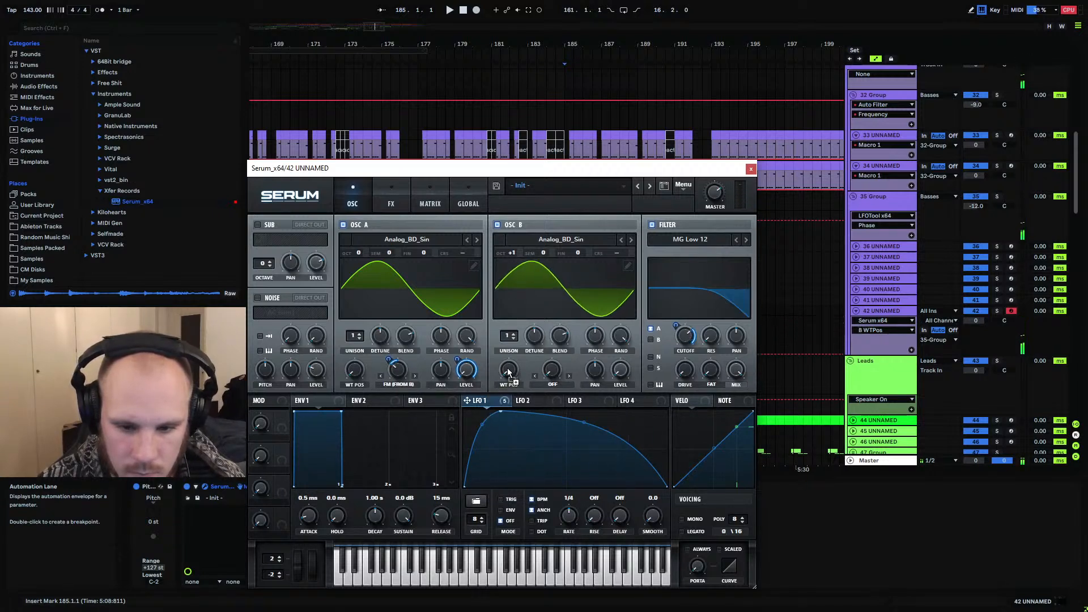
Close the Serum window and insert a one-beat MIDI clip at 179.1.1 on track 42
{"action": "left_click", "coordinate": [391, 197]}
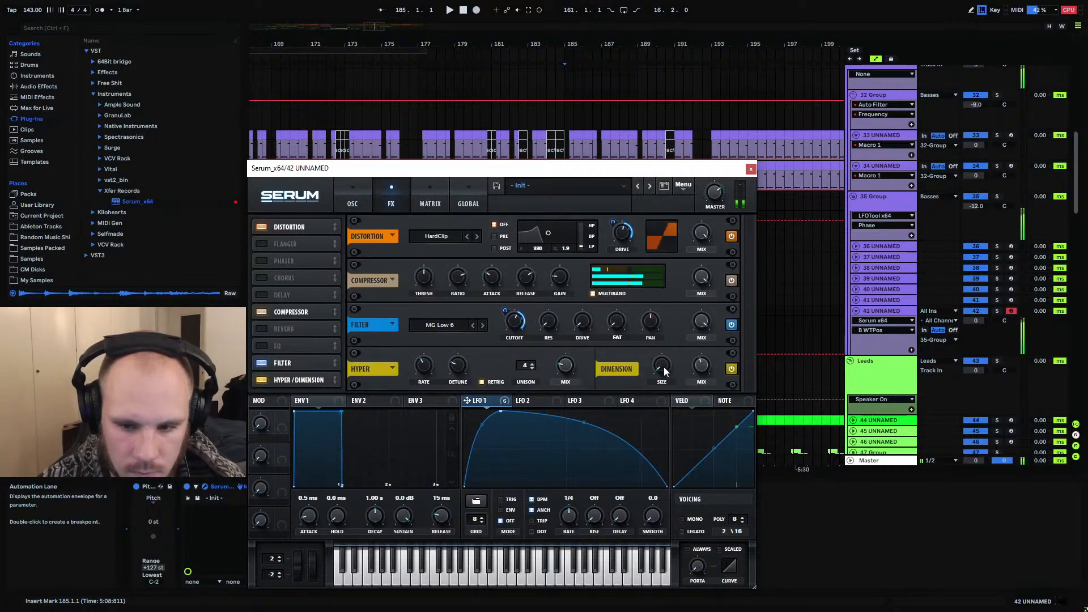
{"action": "left_click", "coordinate": [751, 169]}
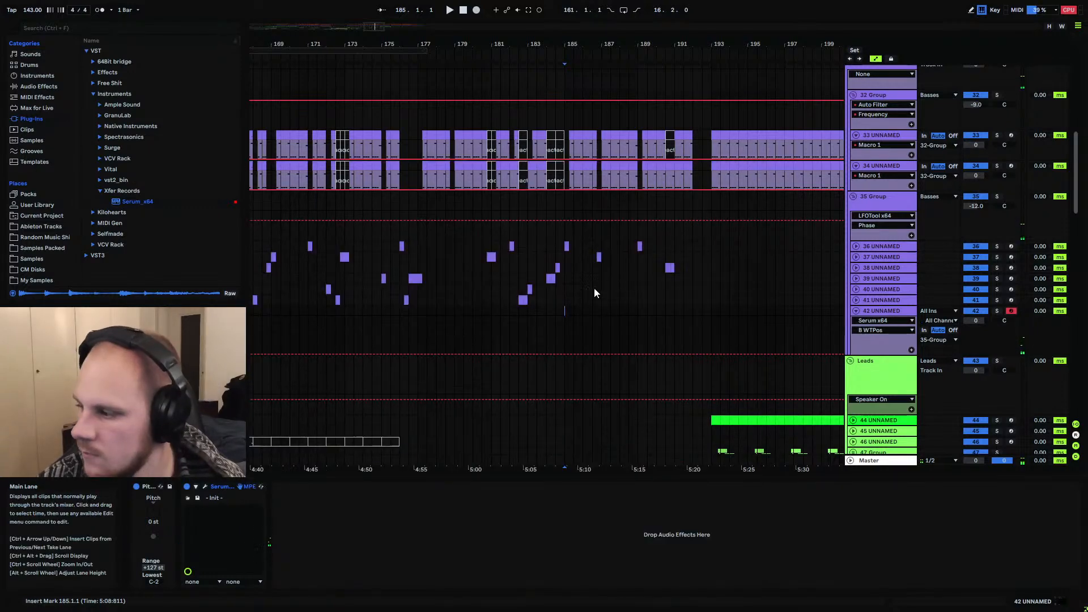
{"action": "left_click_drag", "start_coordinate": [536, 44], "coordinate": [630, 77]}
{"action": "left_click_drag", "start_coordinate": [503, 311], "coordinate": [517, 311]}
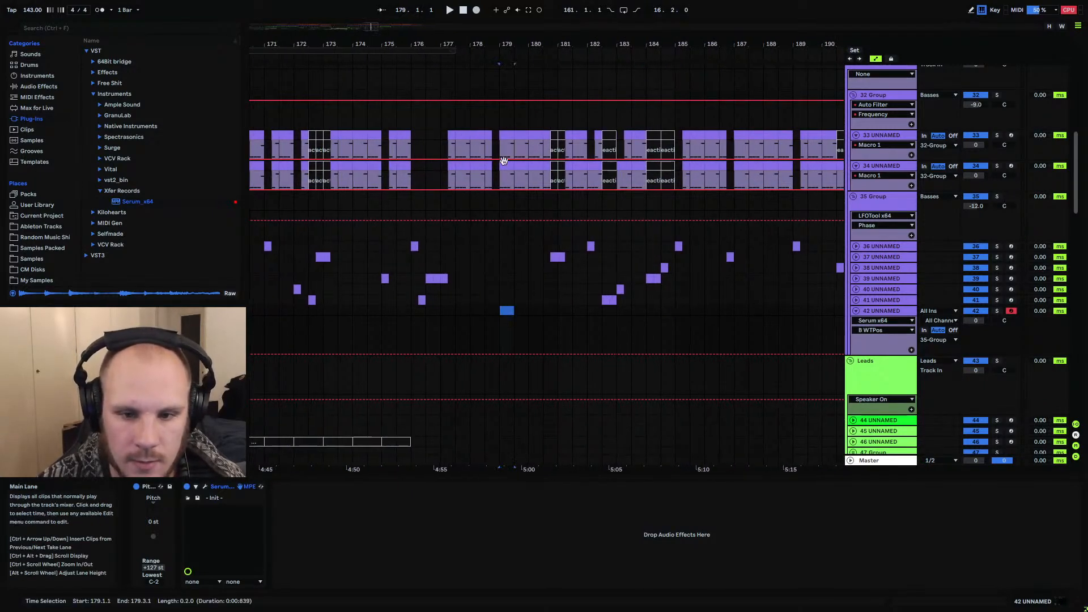
{"action": "left_click_drag", "start_coordinate": [505, 43], "coordinate": [506, 70]}
{"action": "left_click_drag", "start_coordinate": [496, 310], "coordinate": [508, 310]}
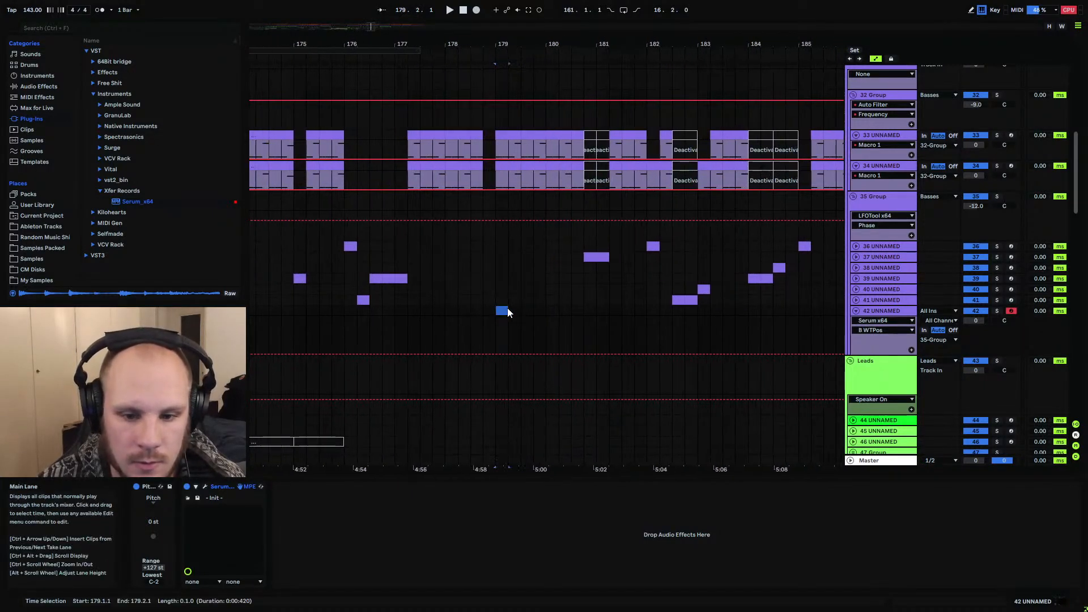
{"action": "key", "text": "ctrl+shift+m"}
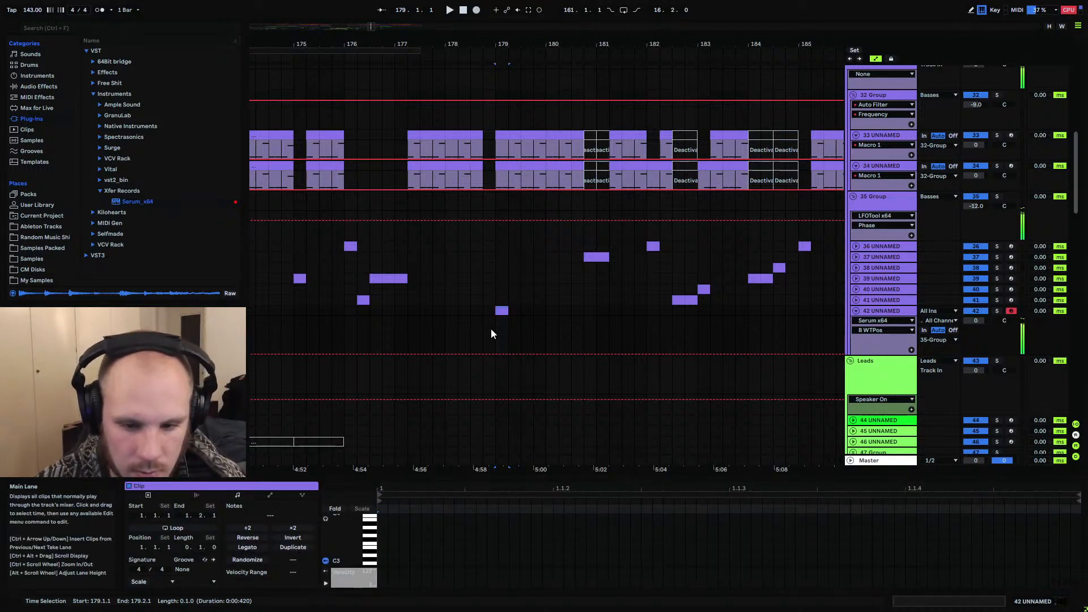
Draw an F#0 note across the full length of the new one-beat clip on track 42
{"action": "double_click", "coordinate": [501, 311]}
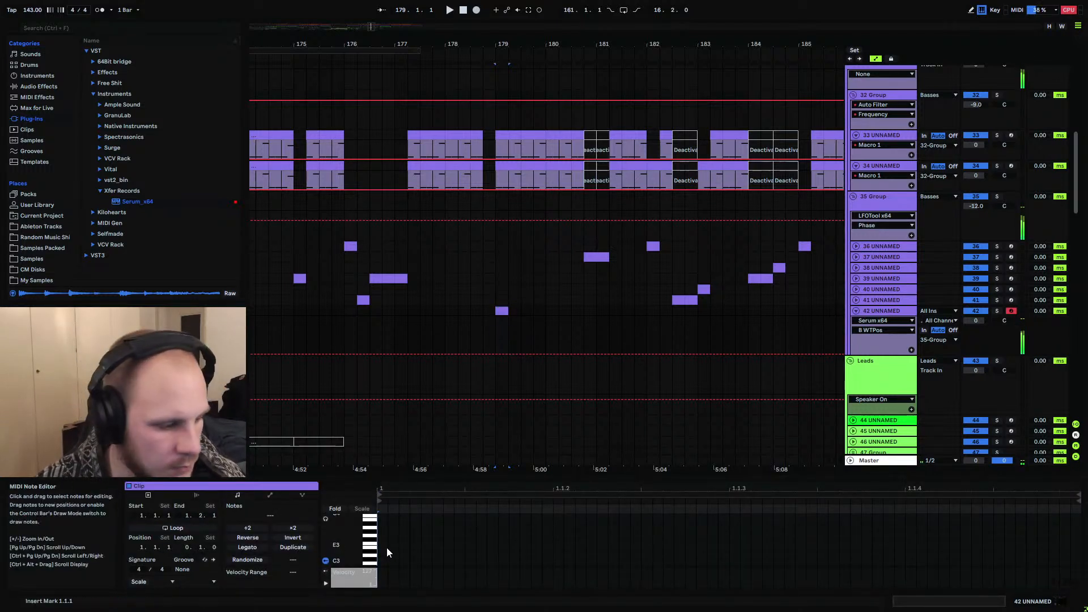
{"action": "scroll", "coordinate": [387, 546], "scroll_direction": "down", "scroll_amount": 6}
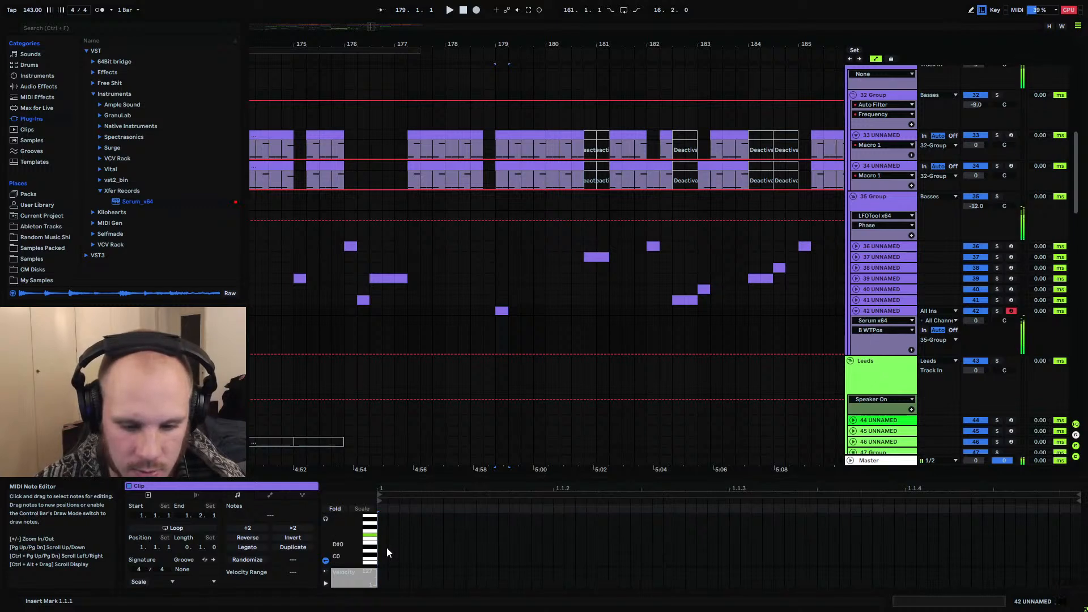
{"action": "left_click_drag", "start_coordinate": [383, 534], "coordinate": [1081, 535]}
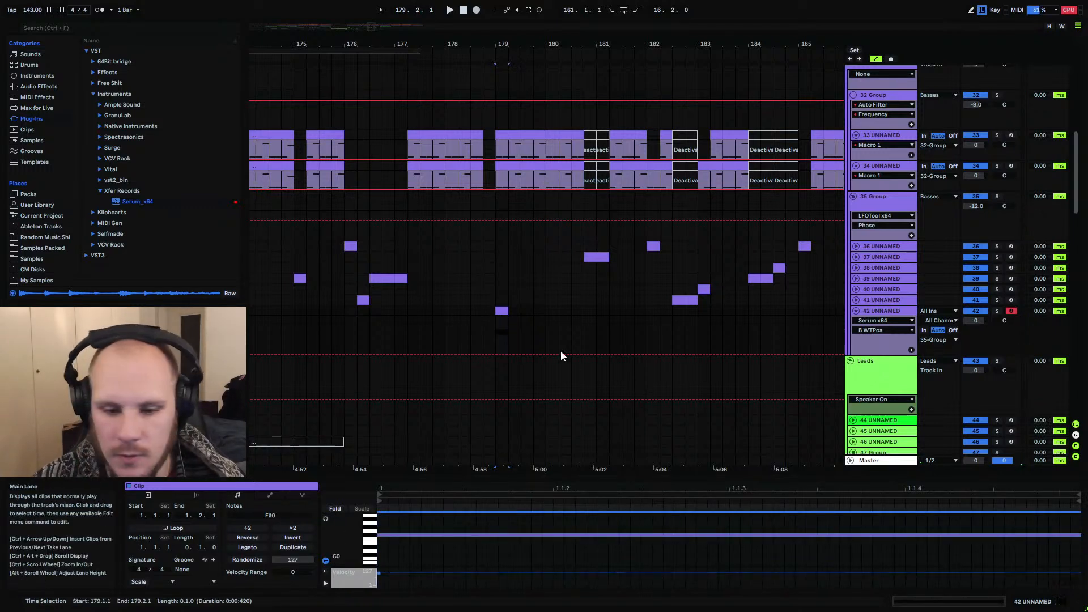
Deactivate the first beat of bar 179 on tracks 33 and 34 and play the drop from bar 177
{"action": "left_click", "coordinate": [502, 138]}
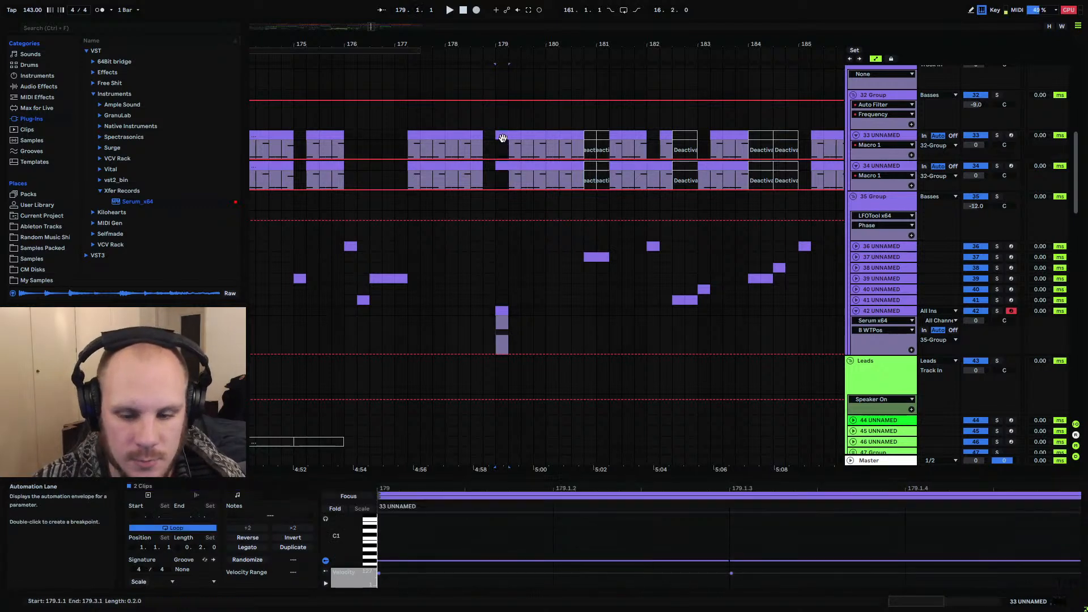
{"action": "key", "text": "0"}
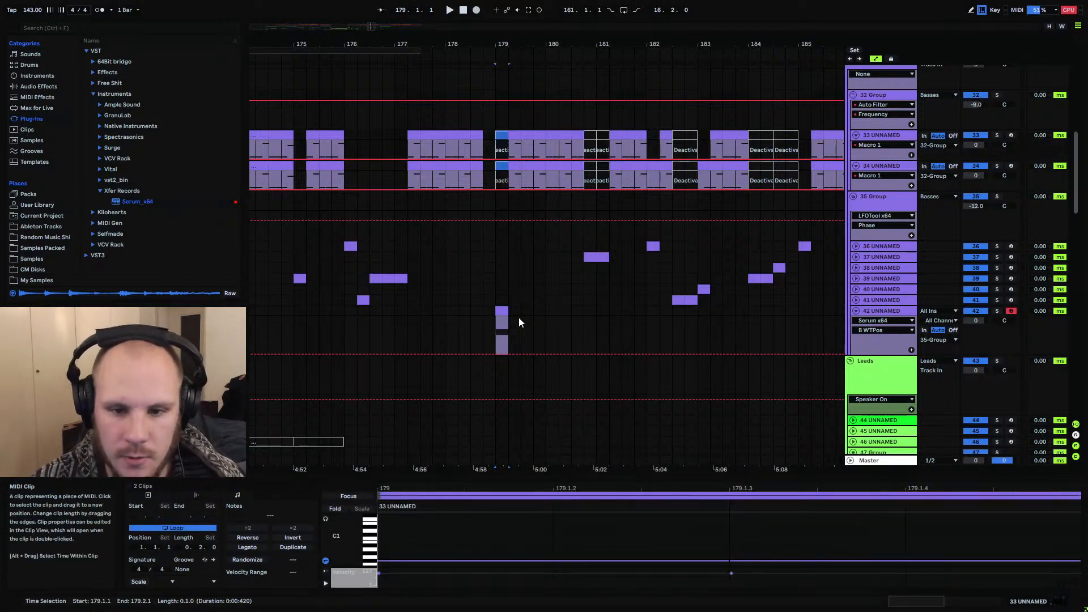
{"action": "left_click", "coordinate": [395, 314]}
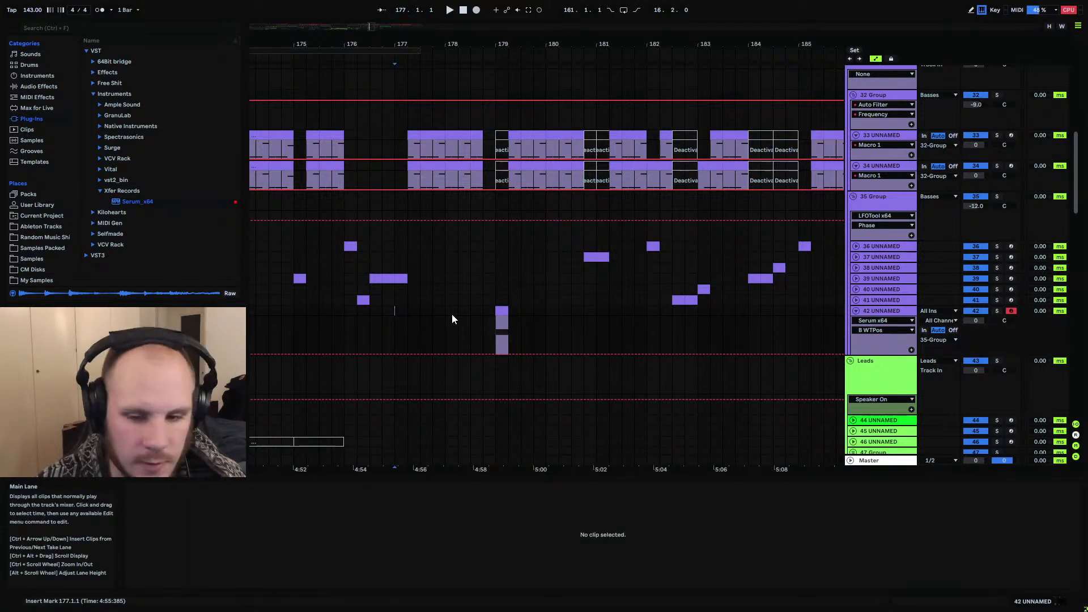
{"action": "key", "text": "space"}
Set track 42's volume to 4.0 dB and replay the section from bar 177
{"action": "left_click", "coordinate": [981, 319]}
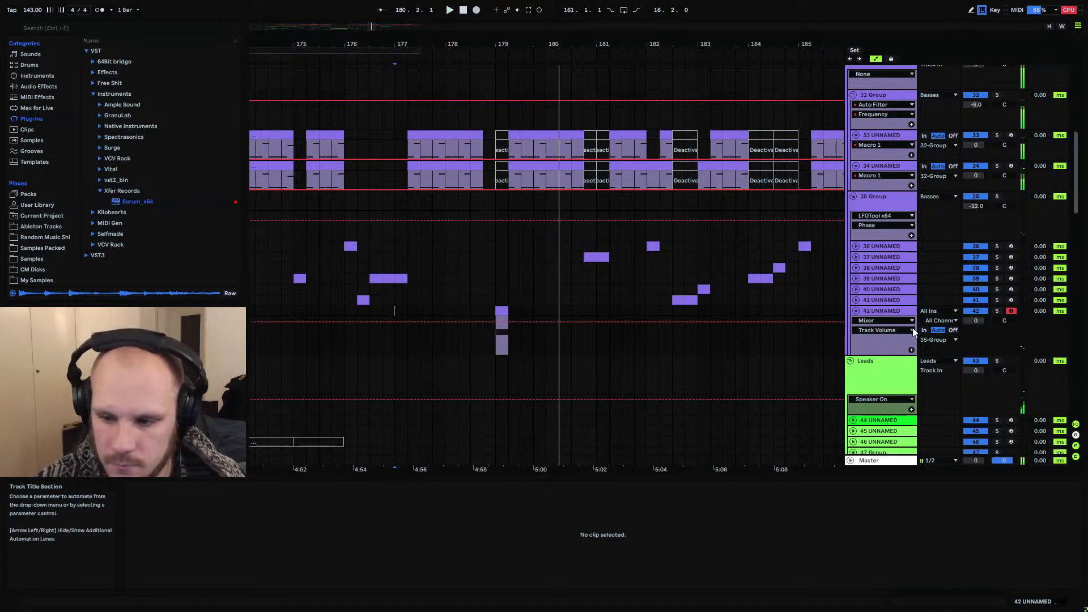
{"action": "left_click_drag", "start_coordinate": [984, 319], "coordinate": [984, 305]}
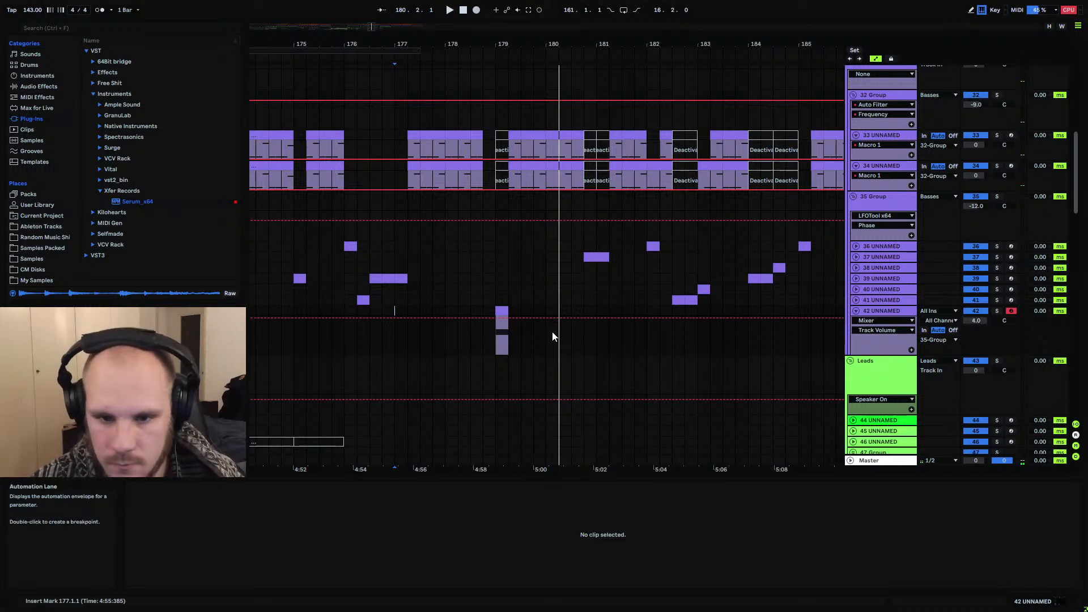
{"action": "key", "text": "space"}
Move the track 42 clip to 180.1.1 and reactivate the first beat of bar 179 on tracks 33 and 34
{"action": "left_click_drag", "start_coordinate": [503, 313], "coordinate": [550, 311]}
{"action": "left_click", "coordinate": [502, 166]}
{"action": "left_click", "coordinate": [503, 135], "text": "shift"}
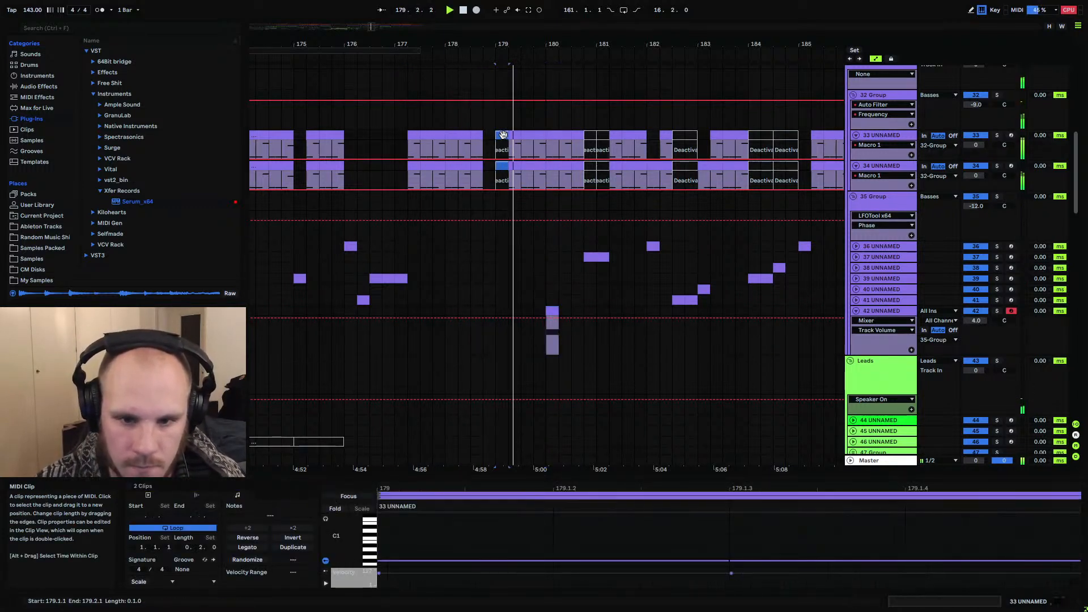
{"action": "key", "text": "0"}
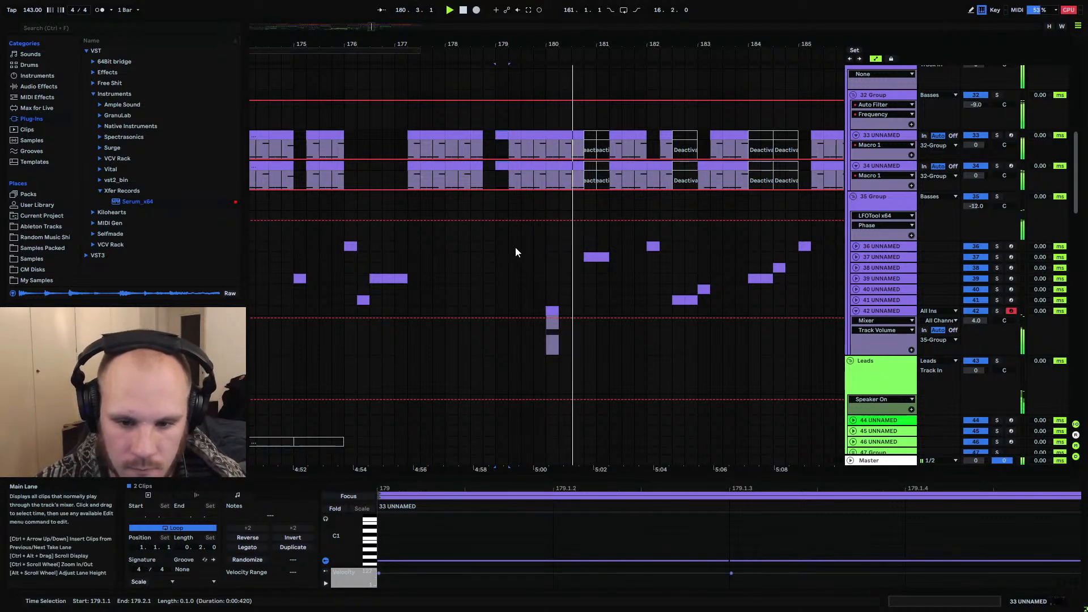
{"action": "key", "text": "space"}
Deactivate the first beat of bar 180 on tracks 33 and 34 and play back from 180.2.1
{"action": "left_click_drag", "start_coordinate": [549, 177], "coordinate": [557, 141]}
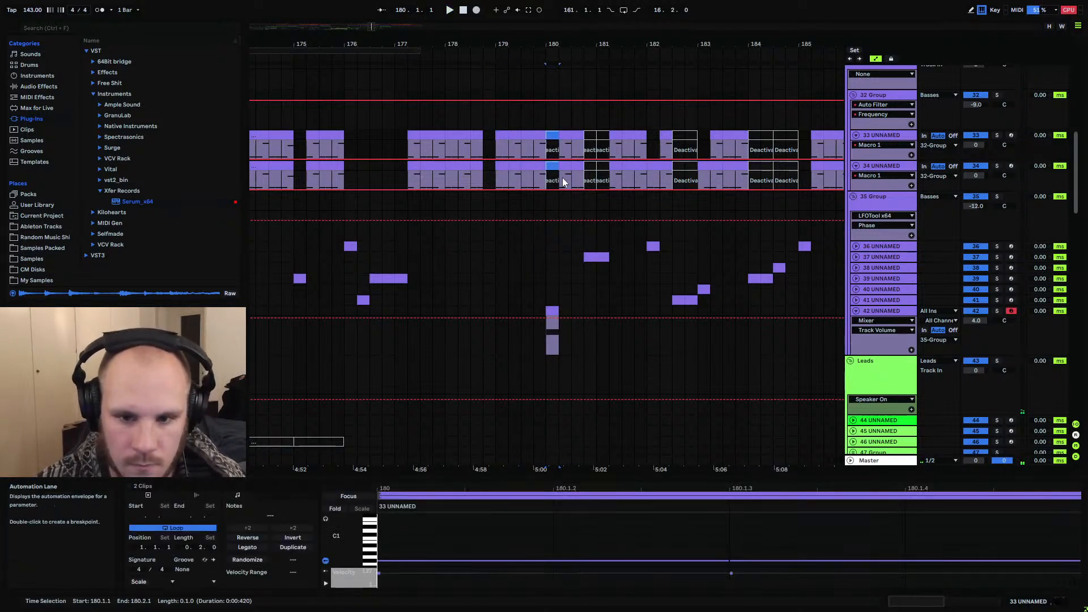
{"action": "left_click_drag", "start_coordinate": [562, 178], "coordinate": [562, 154]}
{"action": "key", "text": "space"}
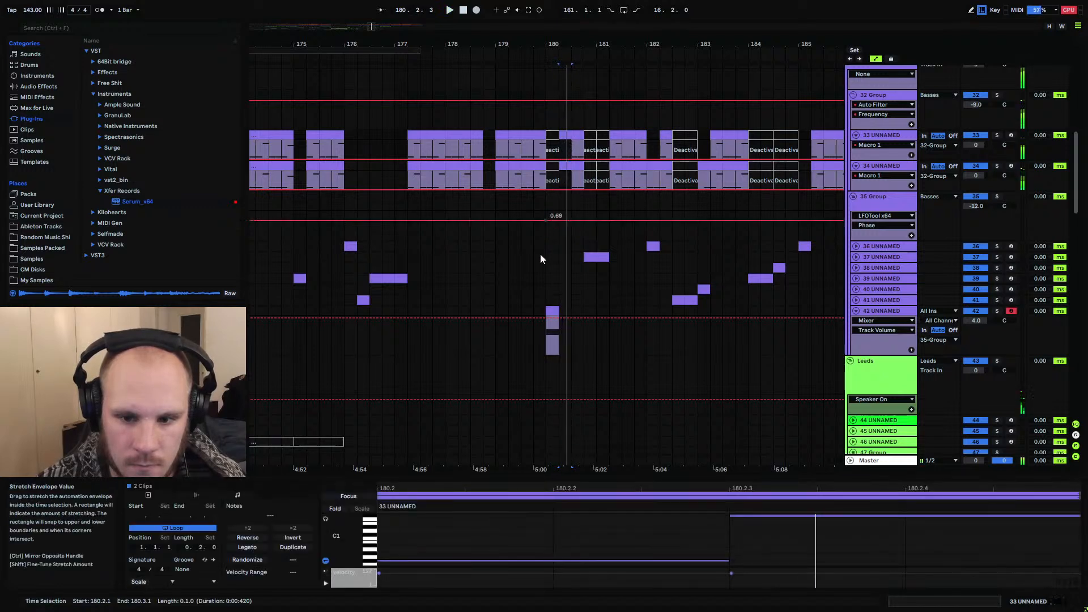
Audition from bar 176.1 and paste the track 42 bass clip from 180.1 at 168.3 on the same track
{"action": "left_click", "coordinate": [348, 311]}
{"action": "key", "text": "space"}
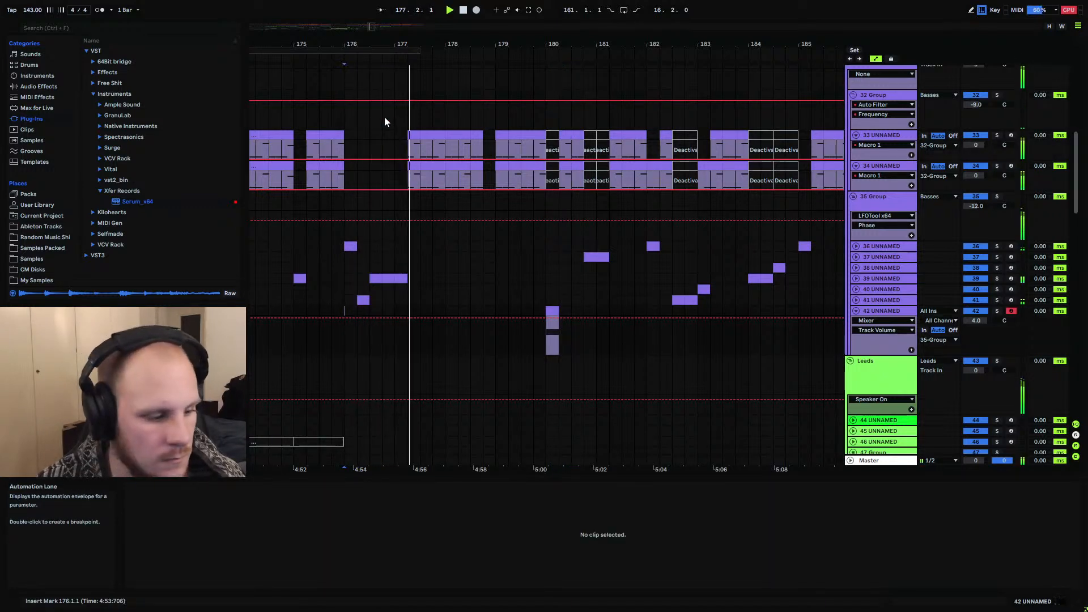
{"action": "left_click", "coordinate": [552, 310]}
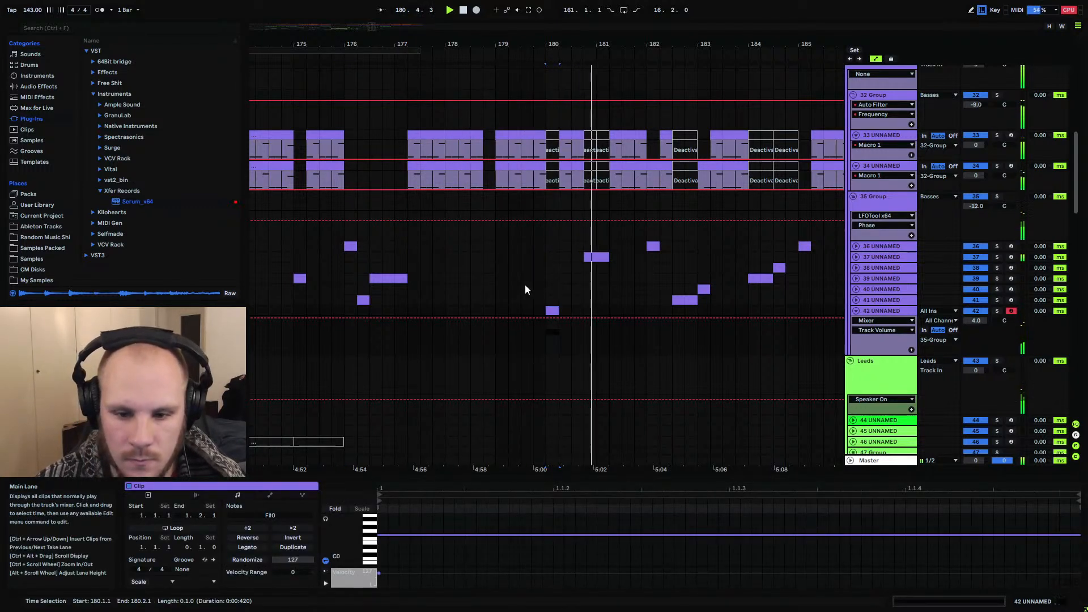
{"action": "left_click_drag", "start_coordinate": [534, 43], "coordinate": [716, 98]}
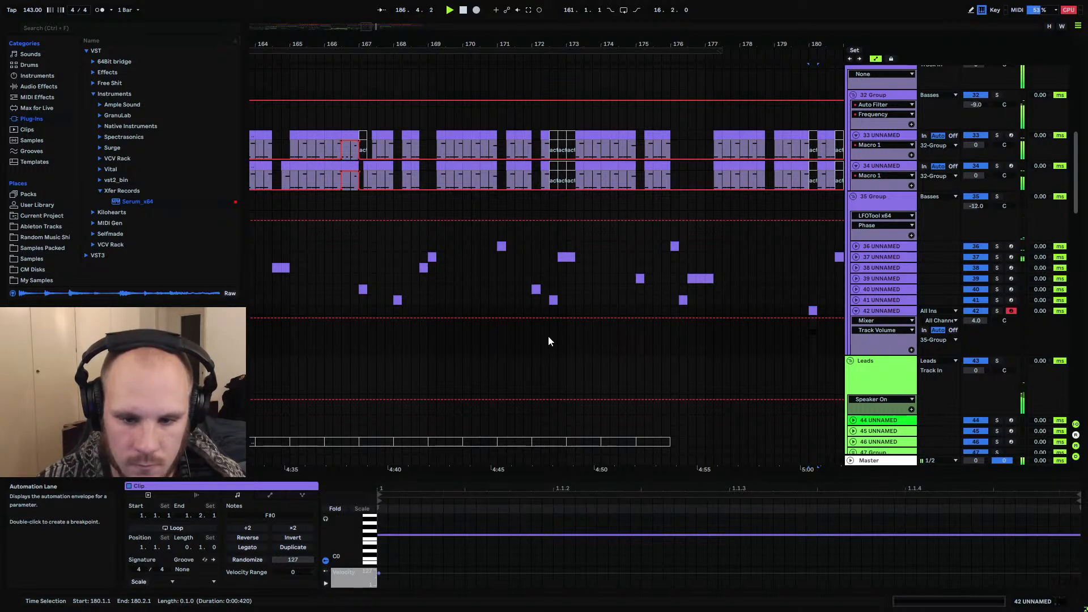
{"action": "left_click", "coordinate": [413, 329]}
{"action": "key", "text": "ctrl+v"}
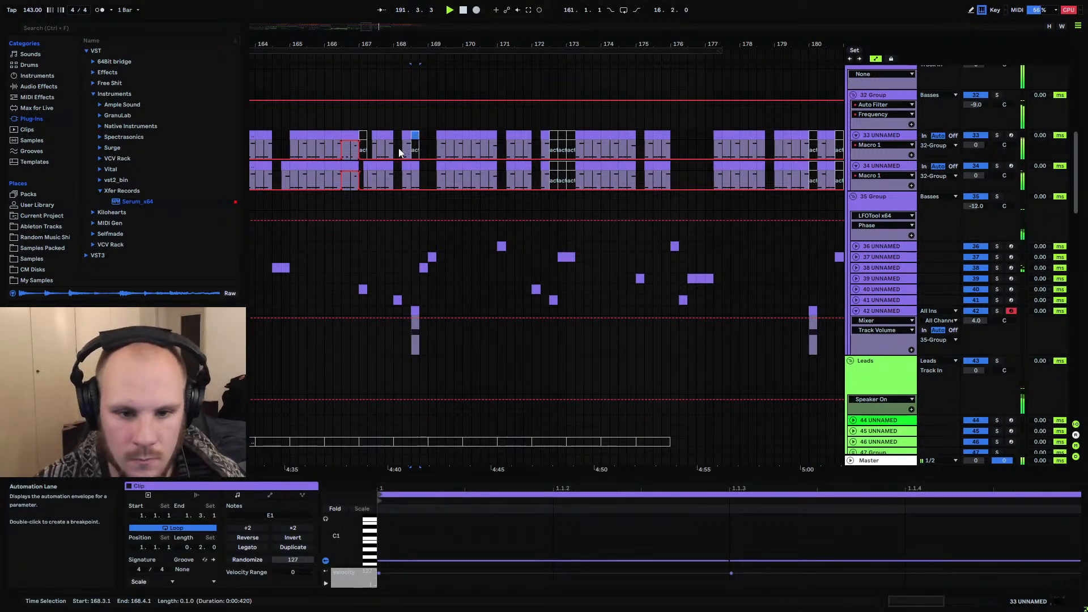
Play from 168.2 and delete the note in the first half of the track 34 clip section at 168.3
{"action": "left_click", "coordinate": [400, 151]}
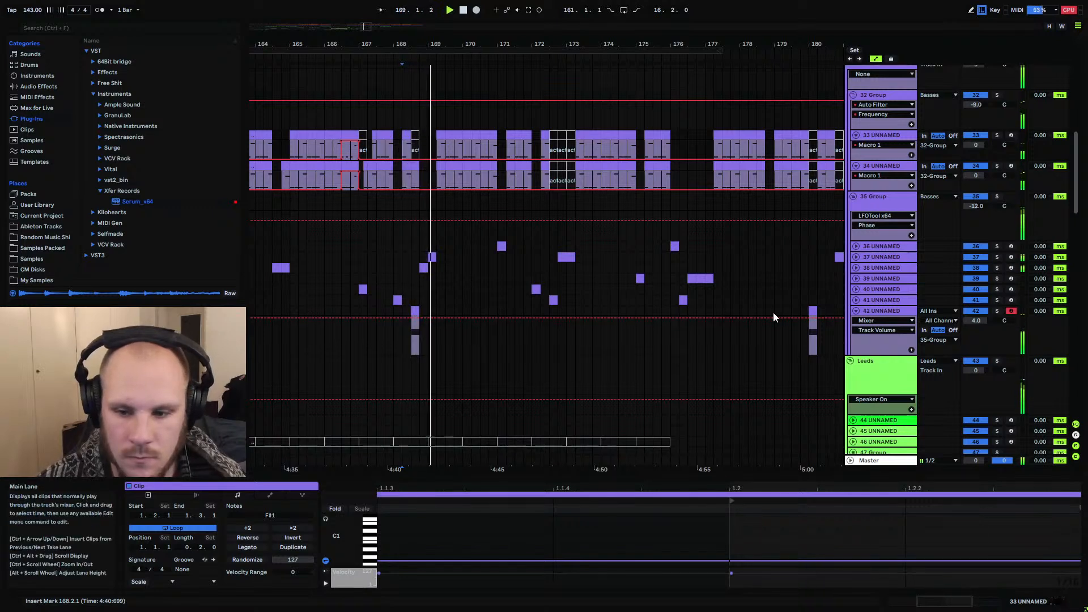
{"action": "key", "text": "space"}
{"action": "left_click", "coordinate": [416, 164]}
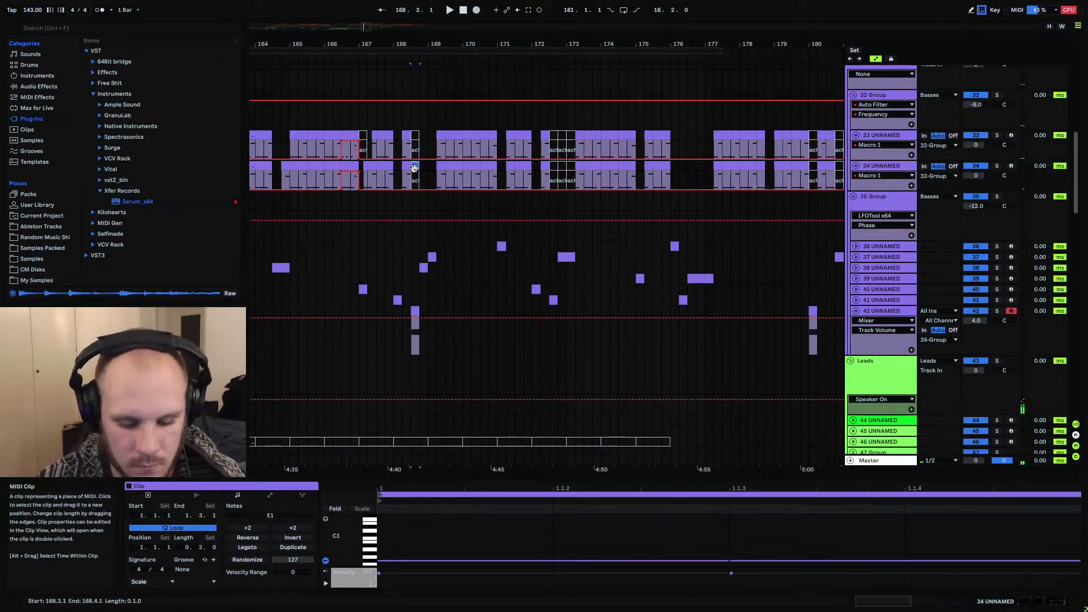
{"action": "left_click_drag", "start_coordinate": [595, 539], "coordinate": [601, 608]}
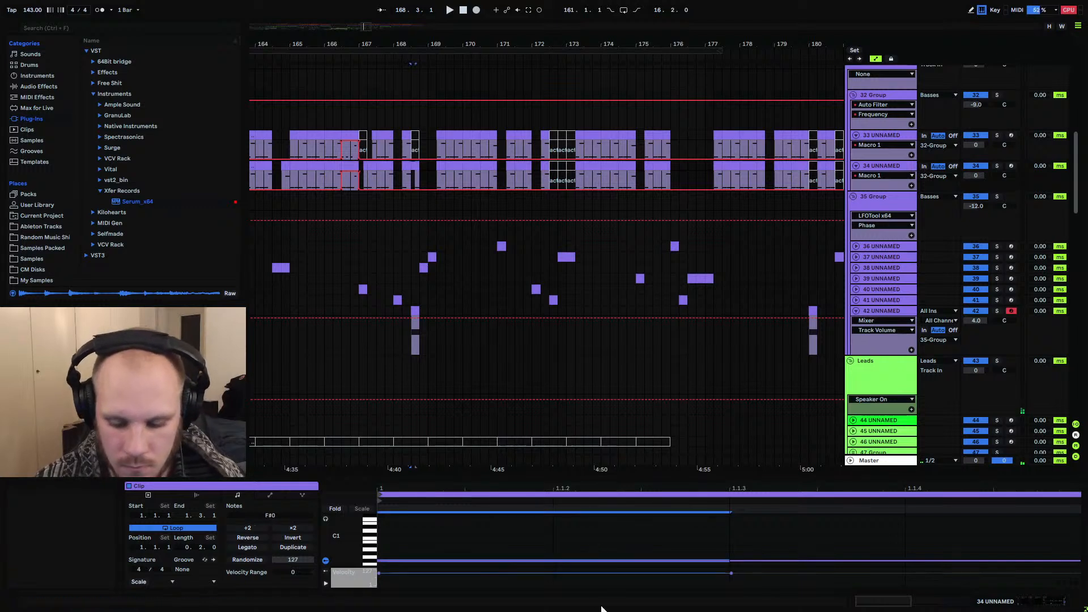
{"action": "key", "text": "Delete"}
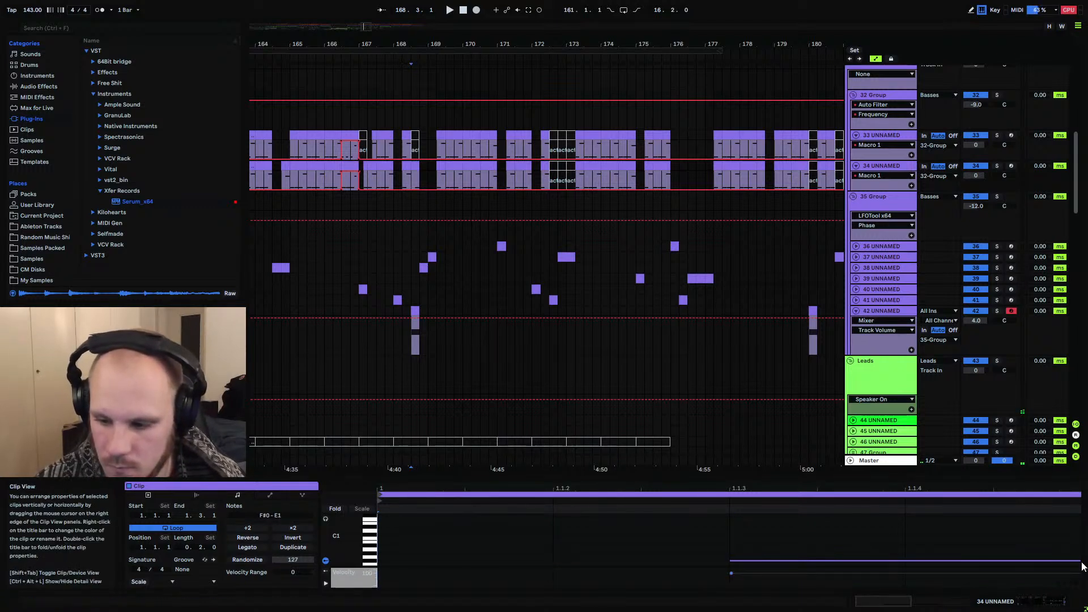
Lengthen the F#0 note at 1.1.3 in the track 34 clip to reach beat 1.2, auditioning the passage
{"action": "left_click", "coordinate": [1040, 560]}
{"action": "key", "text": "space"}
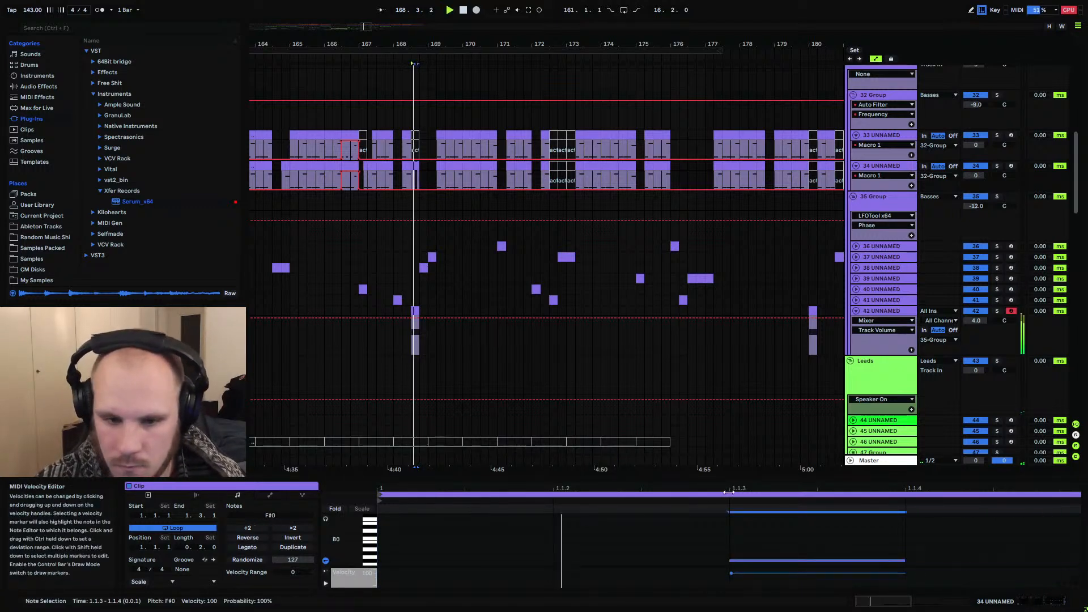
{"action": "left_click", "coordinate": [402, 339]}
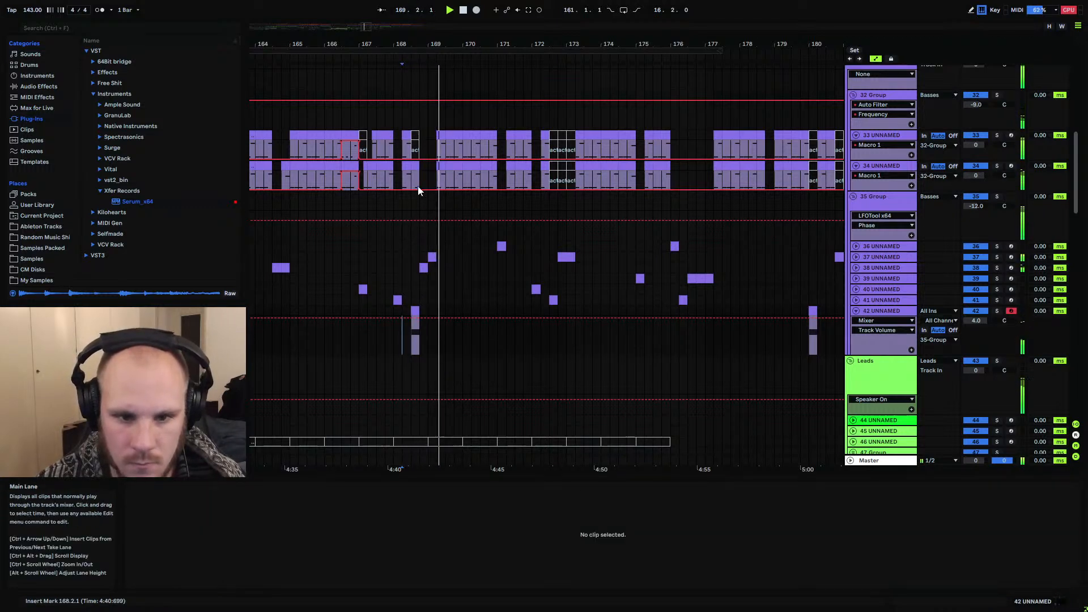
{"action": "left_click", "coordinate": [415, 340]}
{"action": "left_click_drag", "start_coordinate": [905, 565], "coordinate": [1004, 573]}
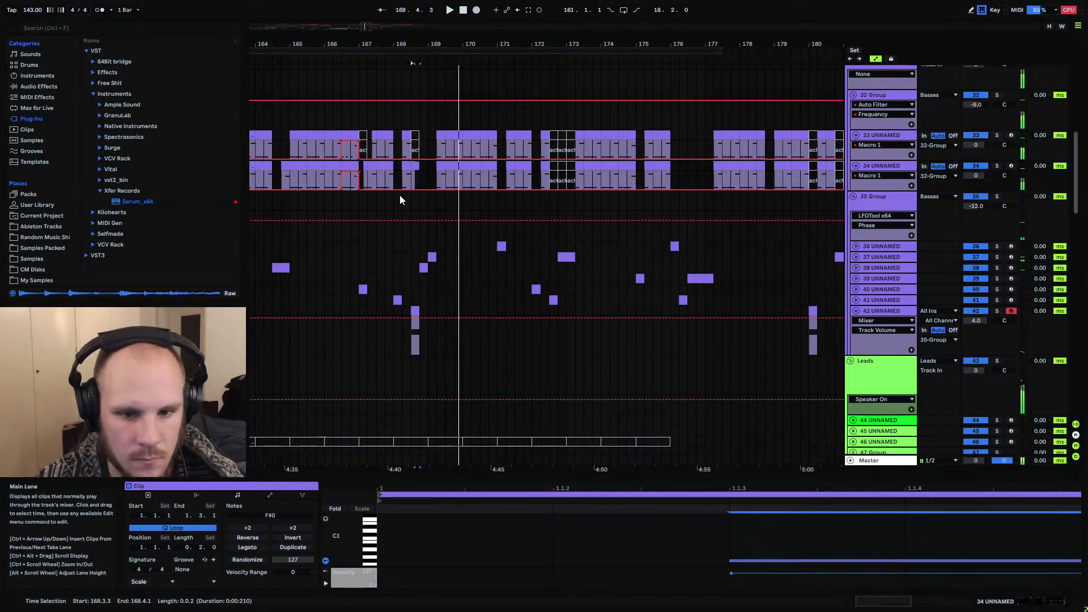
Play the arrangement from 168.1 and from 164.3 to check how the bass clip at 168.3 fits
{"action": "scroll", "coordinate": [383, 234], "scroll_direction": "down", "scroll_amount": 5}
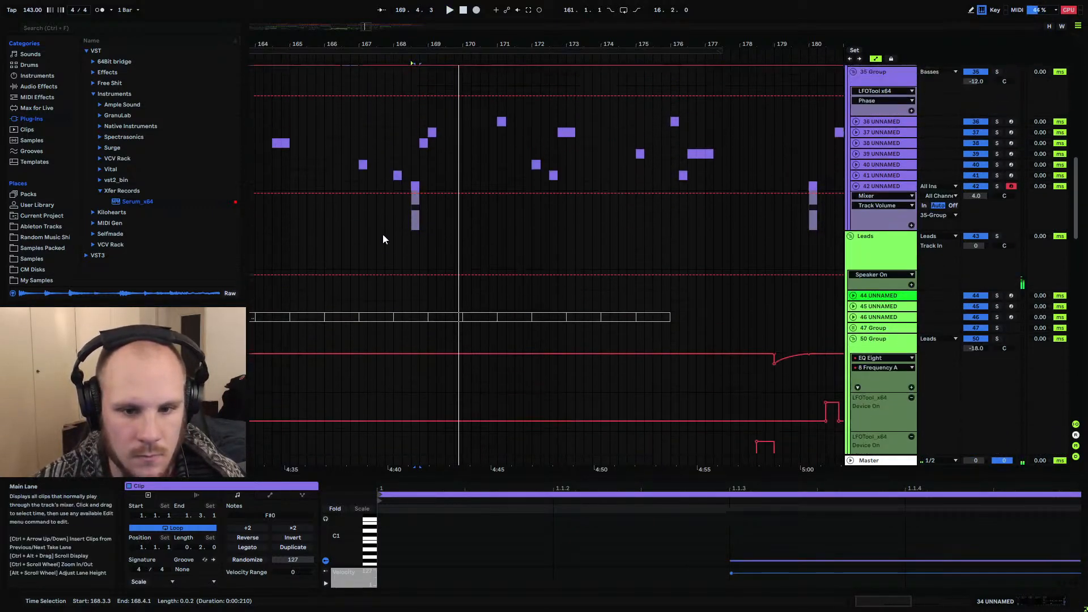
{"action": "scroll", "coordinate": [382, 233], "scroll_direction": "up", "scroll_amount": 4}
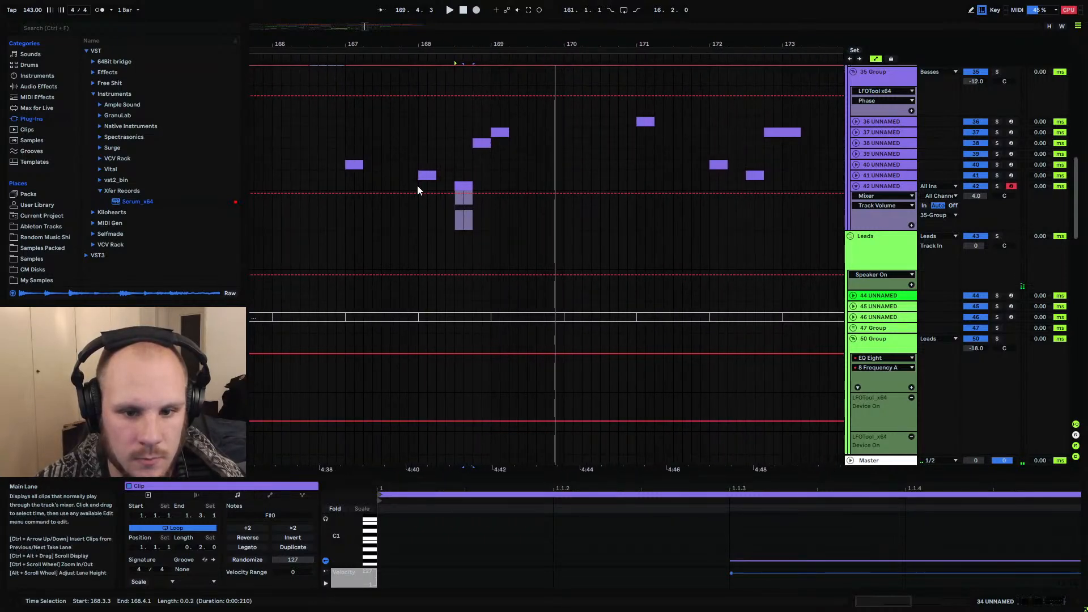
{"action": "left_click", "coordinate": [418, 185]}
{"action": "key", "text": "space"}
{"action": "left_click_drag", "start_coordinate": [440, 43], "coordinate": [564, 25]}
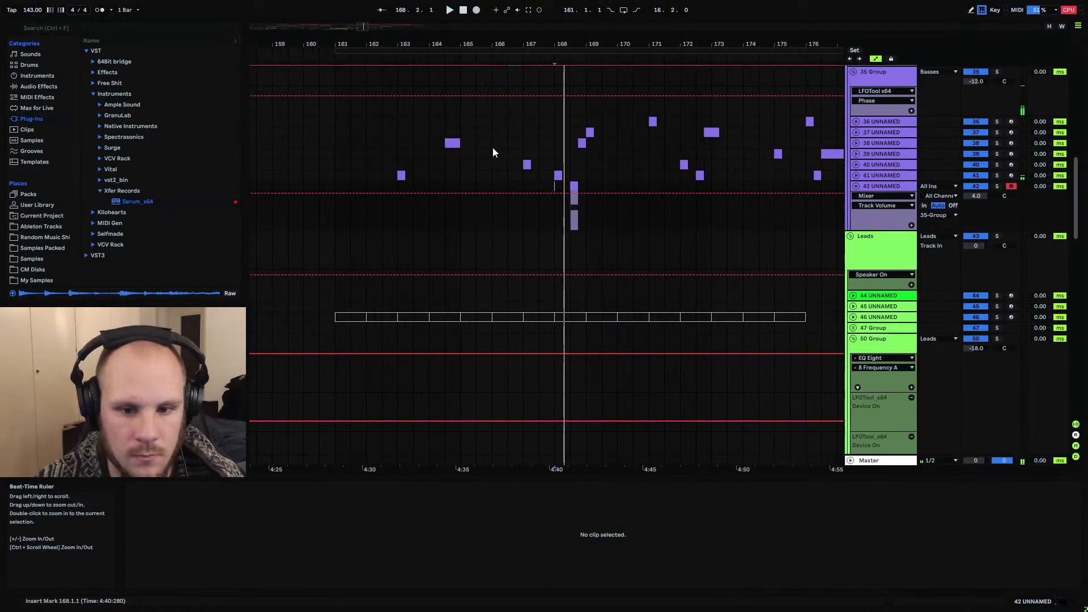
{"action": "left_click", "coordinate": [445, 182]}
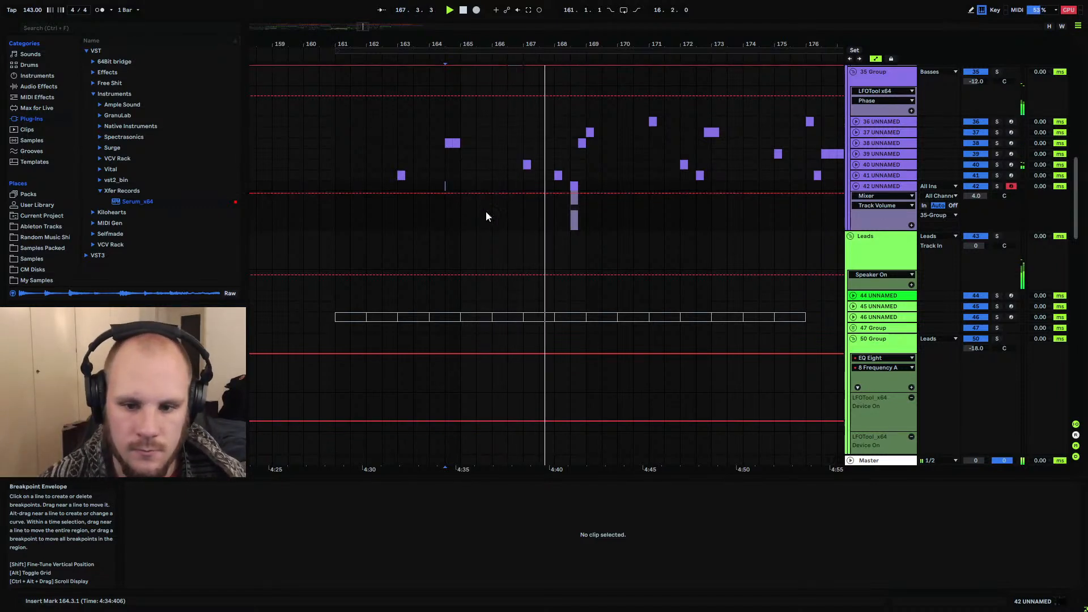
{"action": "scroll", "coordinate": [493, 227], "scroll_direction": "up", "scroll_amount": 4}
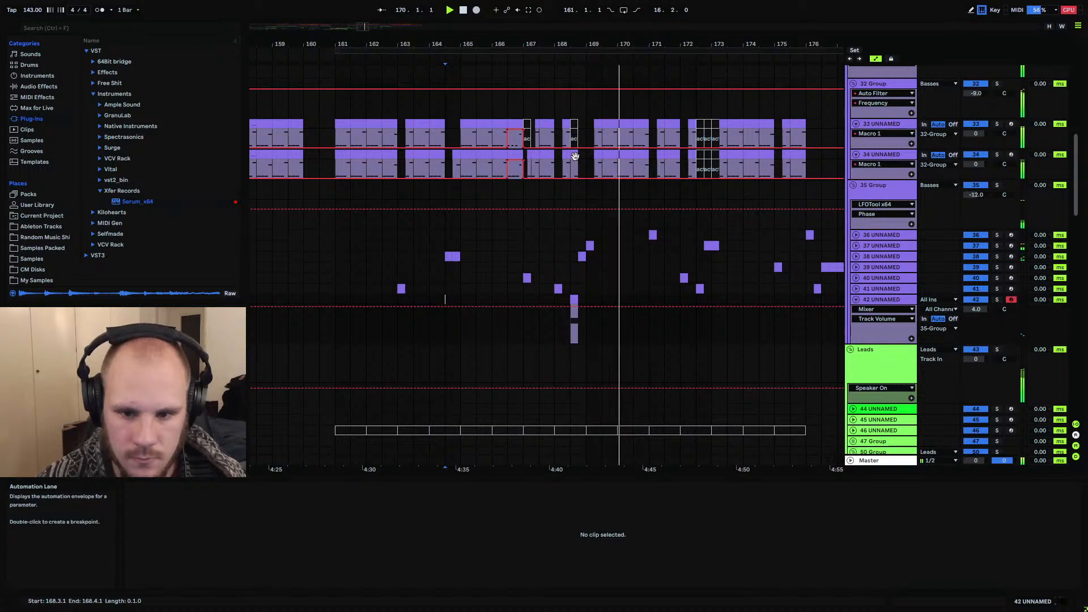
Copy the track 42 clip at 168.3 and audition track 37 in solo from 172.4
{"action": "left_click", "coordinate": [575, 299]}
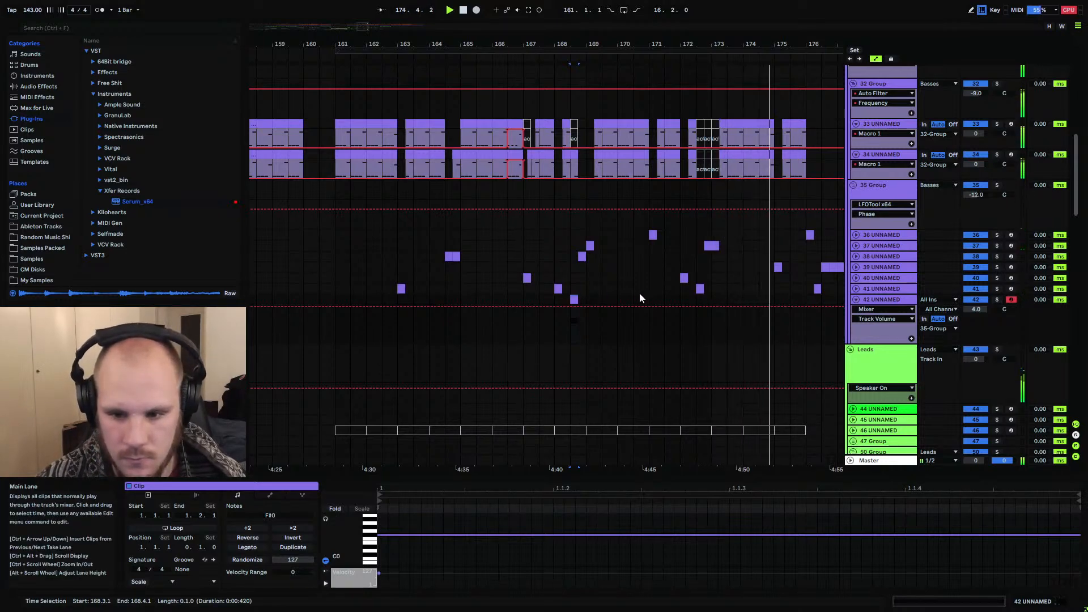
{"action": "left_click_drag", "start_coordinate": [709, 54], "coordinate": [678, 303]}
{"action": "left_click", "coordinate": [679, 300]}
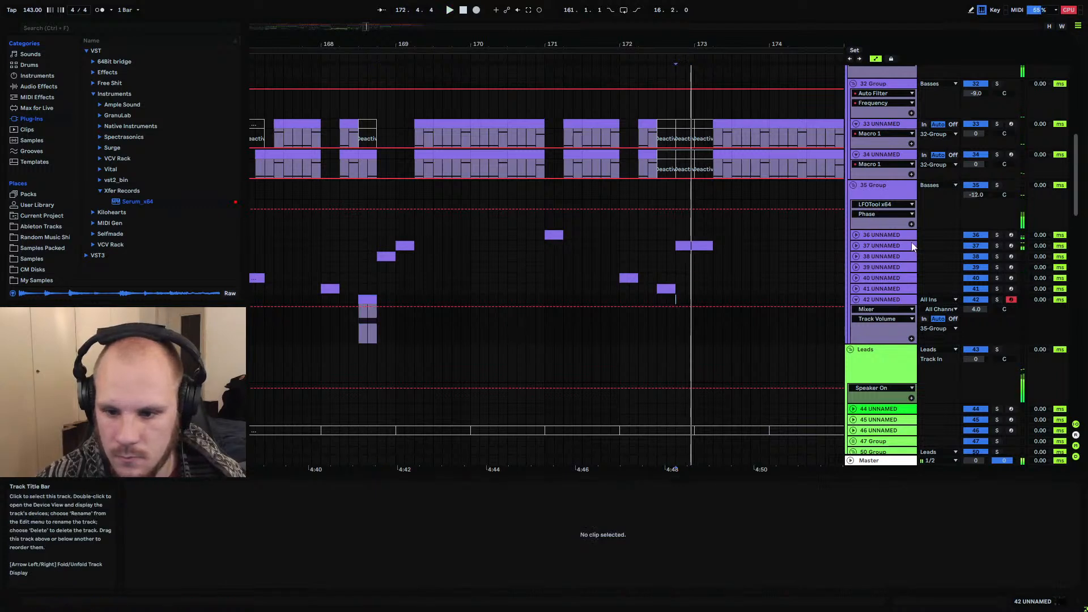
{"action": "left_click", "coordinate": [997, 246]}
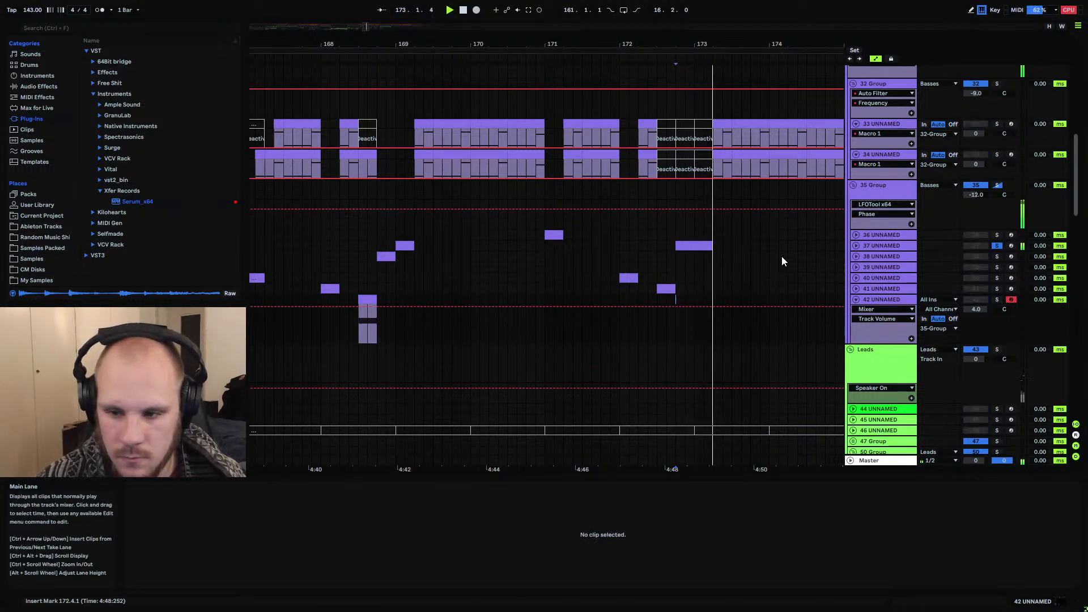
{"action": "key", "text": "space"}
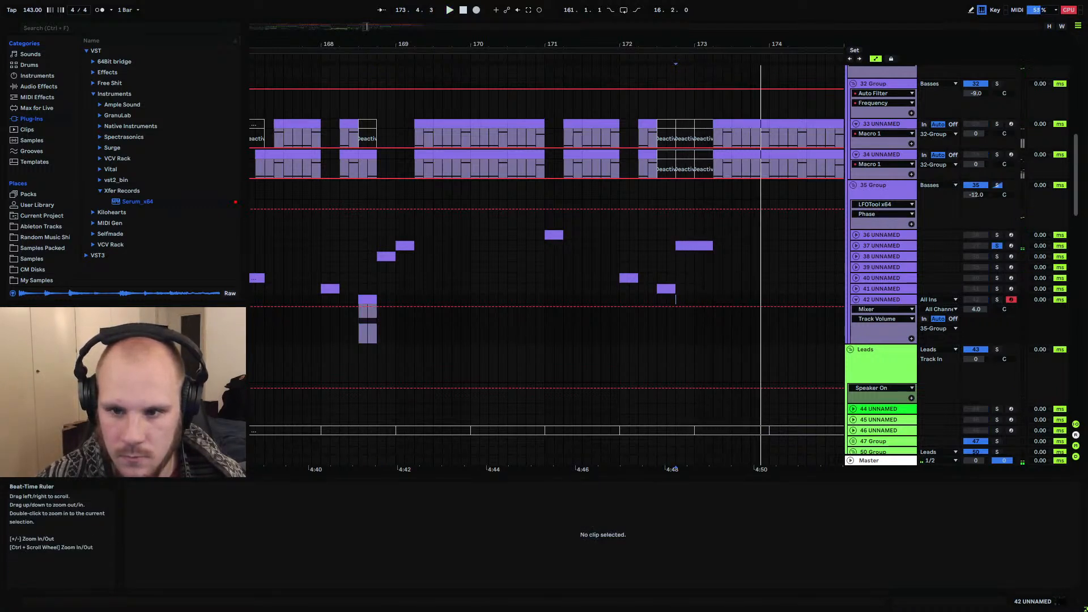
Paste the bass clip at 174.4 on track 42 and trim the ends of the track 33 and 34 clips to that point
{"action": "left_click_drag", "start_coordinate": [764, 44], "coordinate": [564, 19]}
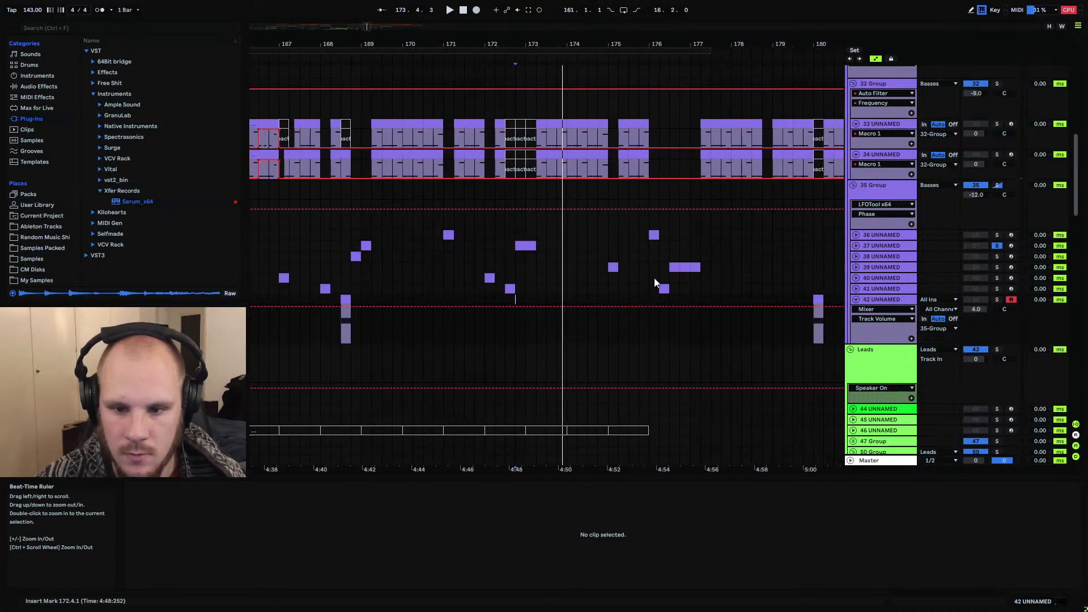
{"action": "left_click", "coordinate": [629, 300]}
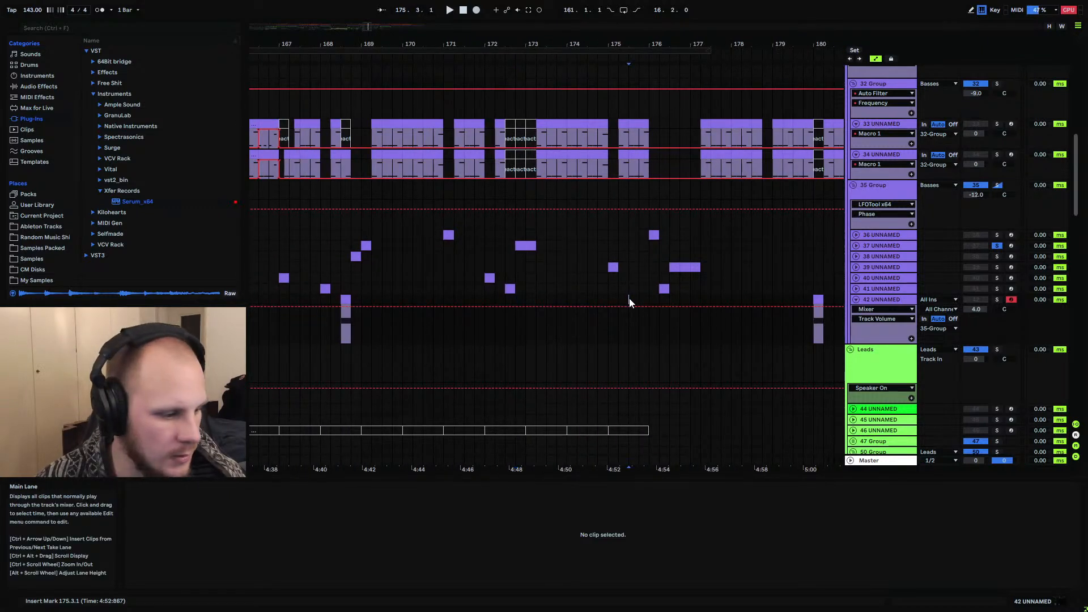
{"action": "left_click", "coordinate": [597, 301]}
{"action": "key", "text": "ctrl+v"}
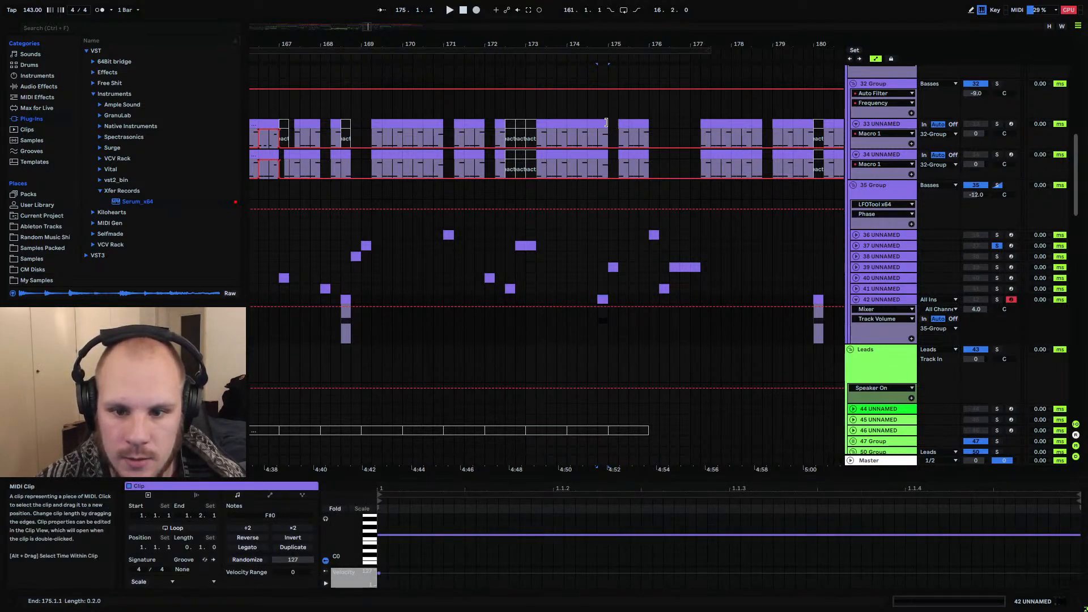
{"action": "left_click", "coordinate": [606, 141]}
{"action": "left_click_drag", "start_coordinate": [605, 154], "coordinate": [597, 156]}
Turn off solo on track 37 and audition the edited bass passage from 174.2 and from 173.1
{"action": "left_click", "coordinate": [576, 168]}
{"action": "key", "text": "space"}
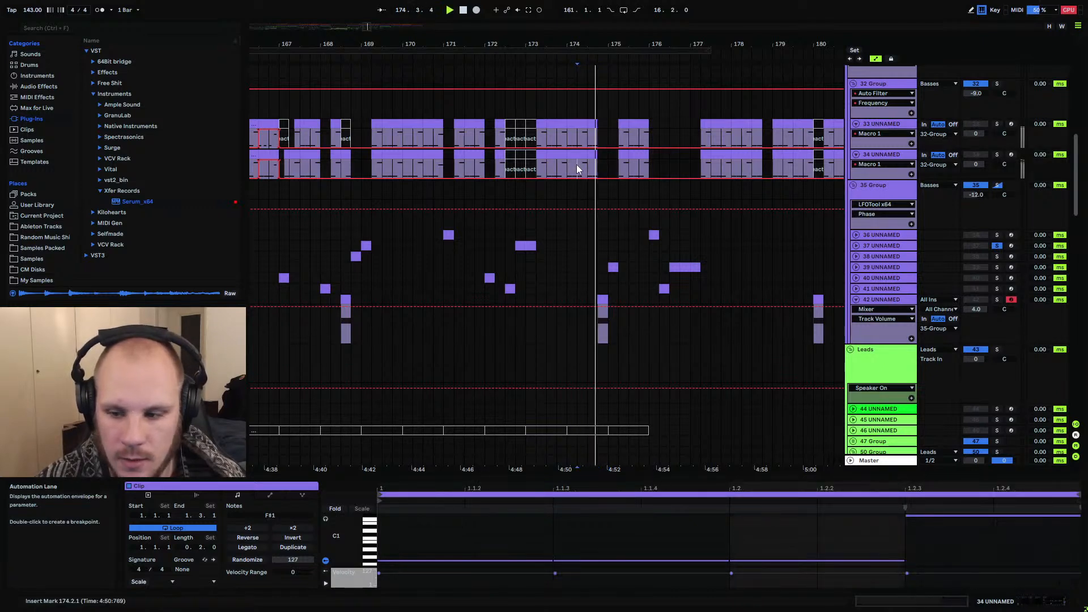
{"action": "left_click", "coordinate": [996, 246]}
{"action": "key", "text": "space"}
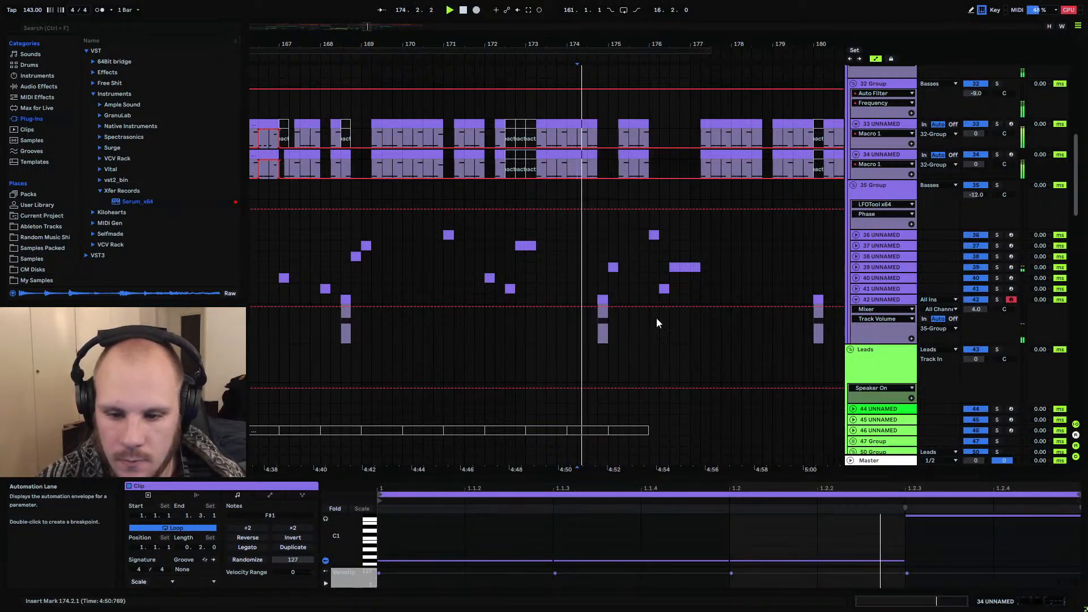
{"action": "left_click", "coordinate": [531, 178]}
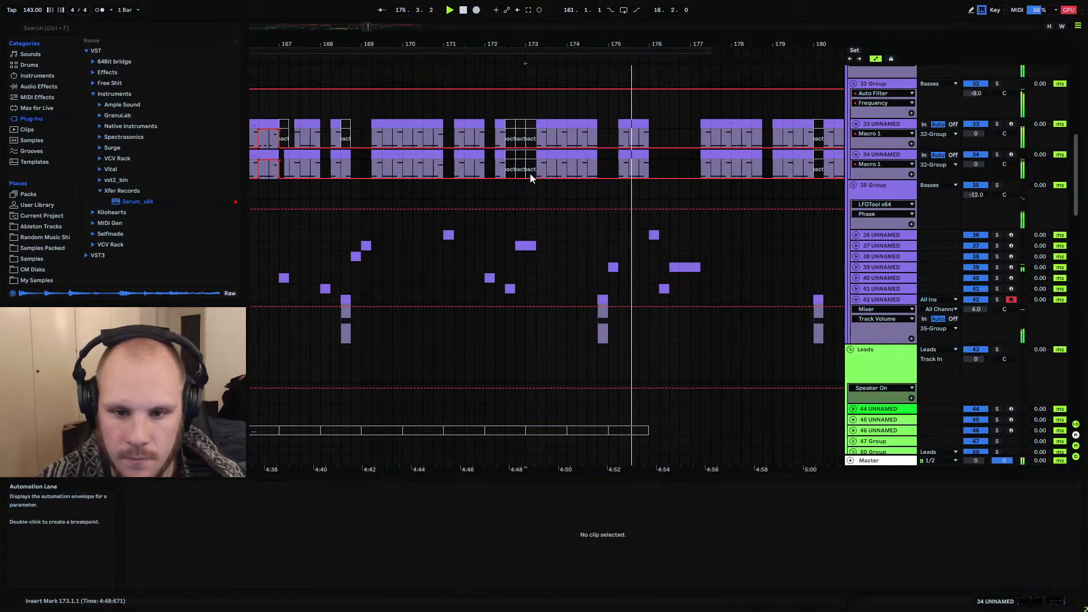
Fold track 42 and copy its section from 180.1 to 181.1 to bar 188.1
{"action": "left_click", "coordinate": [855, 298]}
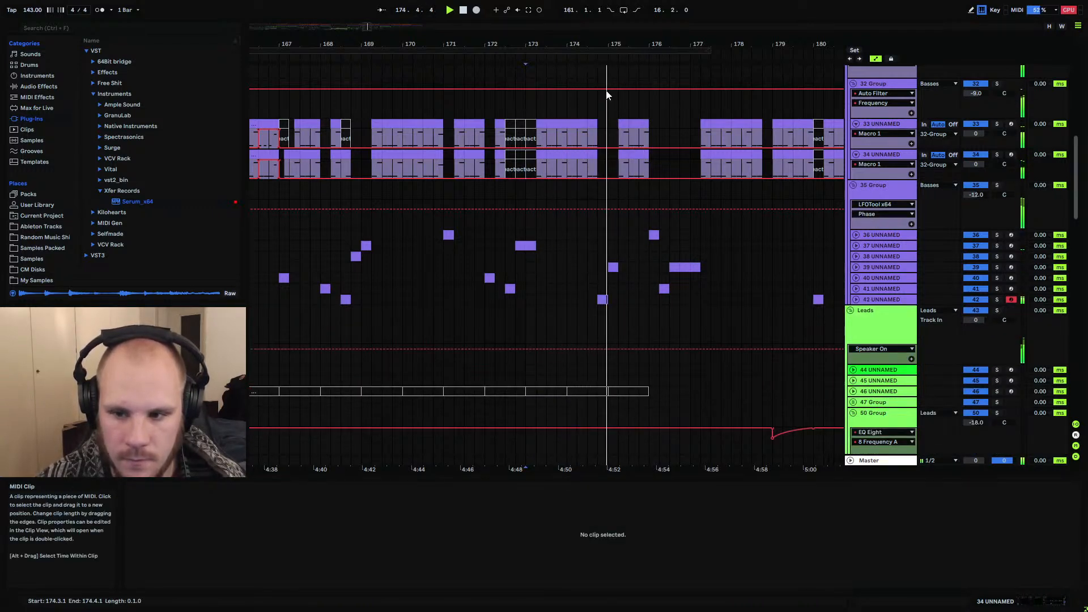
{"action": "left_click_drag", "start_coordinate": [635, 44], "coordinate": [483, 11]}
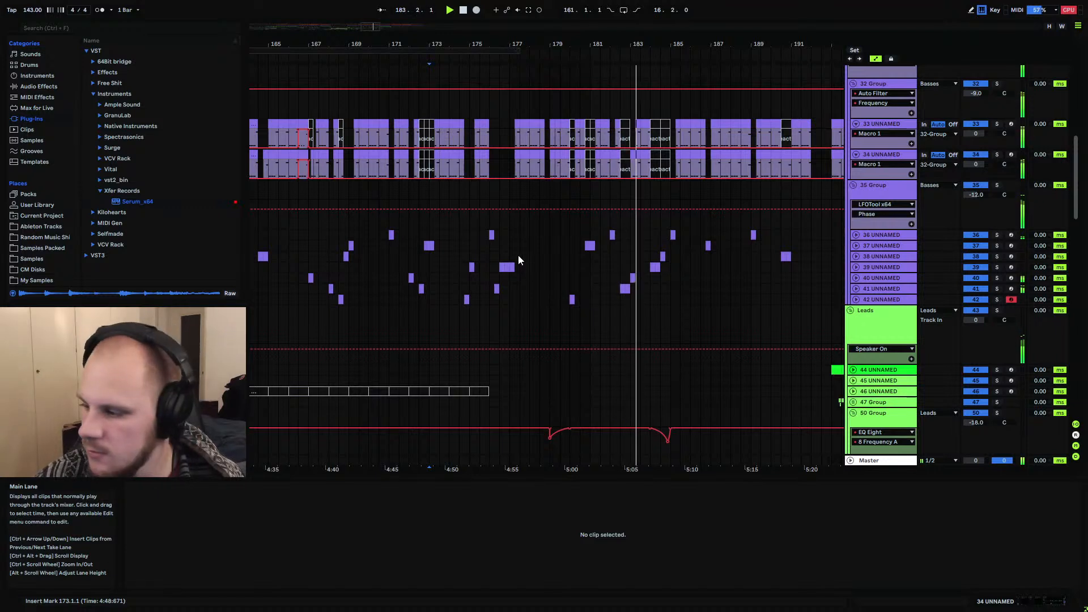
{"action": "left_click_drag", "start_coordinate": [568, 302], "coordinate": [587, 300]}
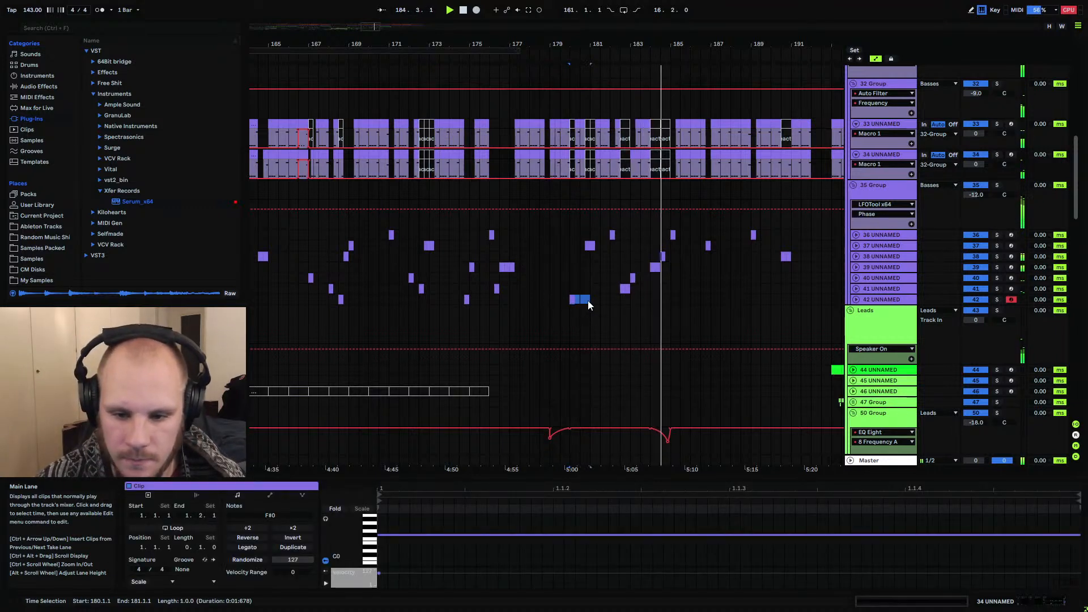
{"action": "left_click", "coordinate": [693, 299]}
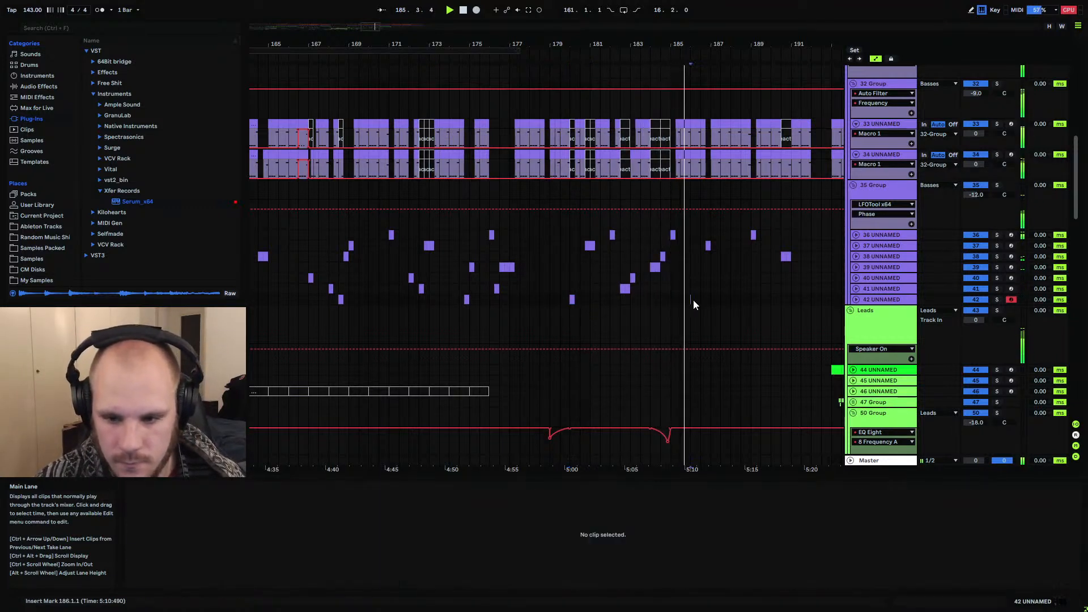
{"action": "left_click", "coordinate": [724, 299]}
{"action": "left_click", "coordinate": [731, 299]}
{"action": "key", "text": "ctrl+v"}
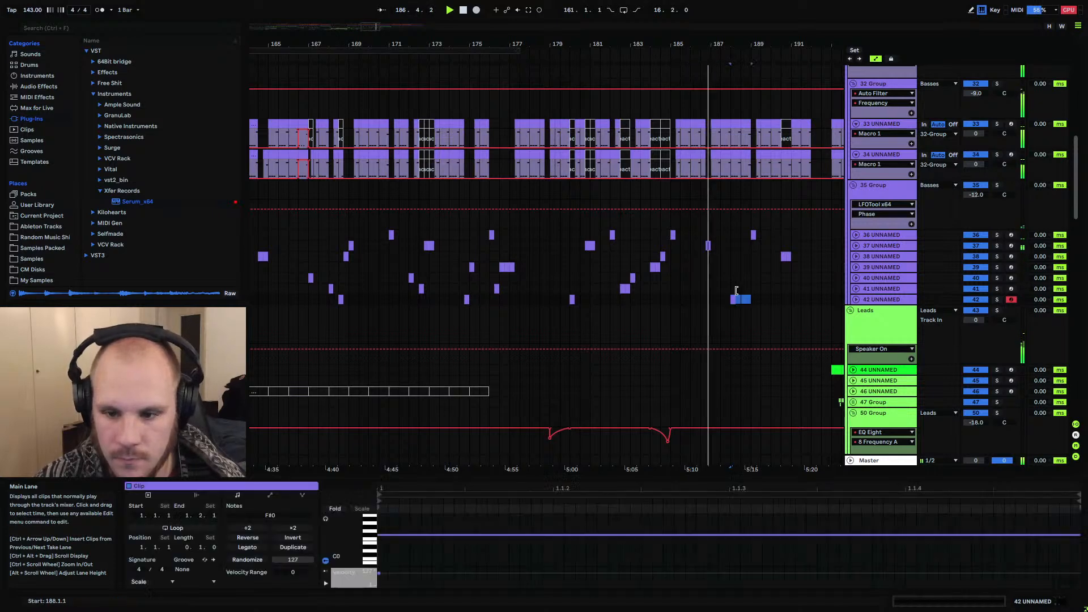
Stop playback and clear the track 33 and 34 clips between 187.4 and 188.2
{"action": "left_click_drag", "start_coordinate": [739, 34], "coordinate": [651, 61]}
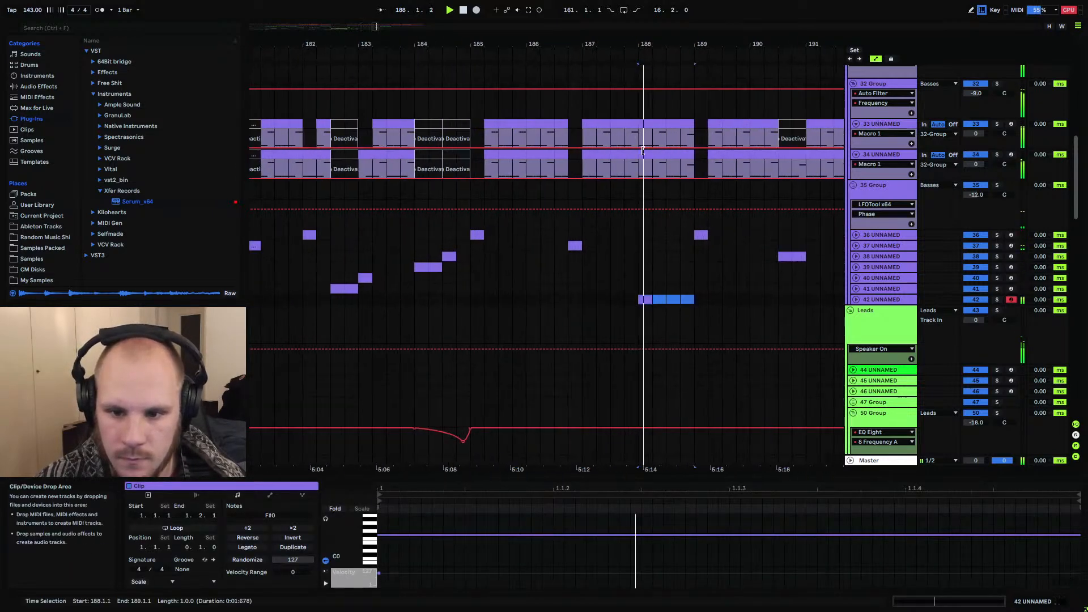
{"action": "key", "text": "space"}
{"action": "mouse_move", "coordinate": [644, 151]}
{"action": "left_mouse_down"}
{"action": "mouse_move", "coordinate": [655, 124]}
{"action": "mouse_move", "coordinate": [627, 127]}
{"action": "mouse_move", "coordinate": [624, 153]}
{"action": "left_mouse_up"}
{"action": "left_click", "coordinate": [634, 126]}
Add a note at 1.1.3 in the track 42 clip at 188.1, raise it to F#2 and lengthen it to the clip's end
{"action": "left_click", "coordinate": [644, 299]}
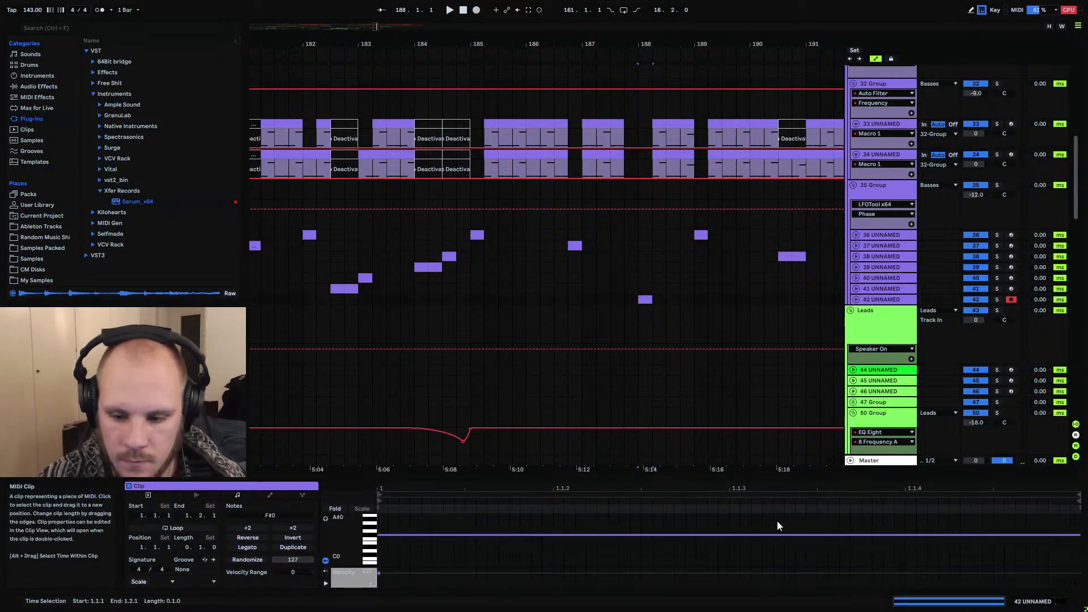
{"action": "double_click", "coordinate": [736, 529]}
{"action": "key", "text": "Down"}
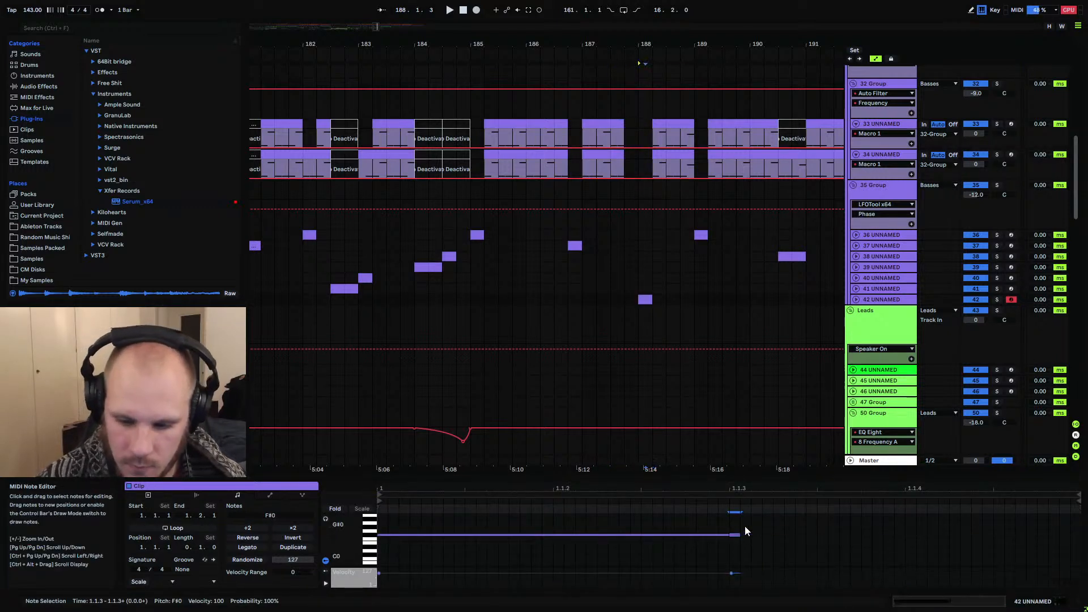
{"action": "key", "text": "shift+Up"}
{"action": "key", "text": "shift+Up"}
{"action": "key", "text": "shift+Right"}
{"action": "key", "text": "shift+Right"}
{"action": "key", "text": "shift+Right"}
{"action": "key", "text": "shift+Right"}
{"action": "key", "text": "shift+Right"}
{"action": "key", "text": "shift+Right"}
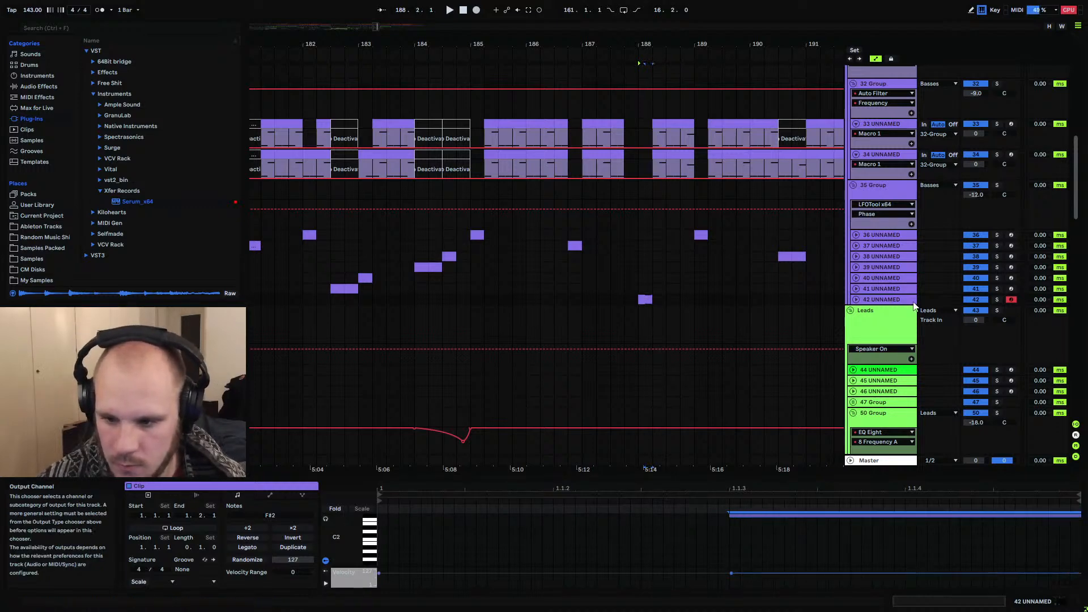
Set the portamento time to 7 ms in track 42's Serum and audition the passage from 188.1 and 187.4
{"action": "key", "text": "shift+Tab"}
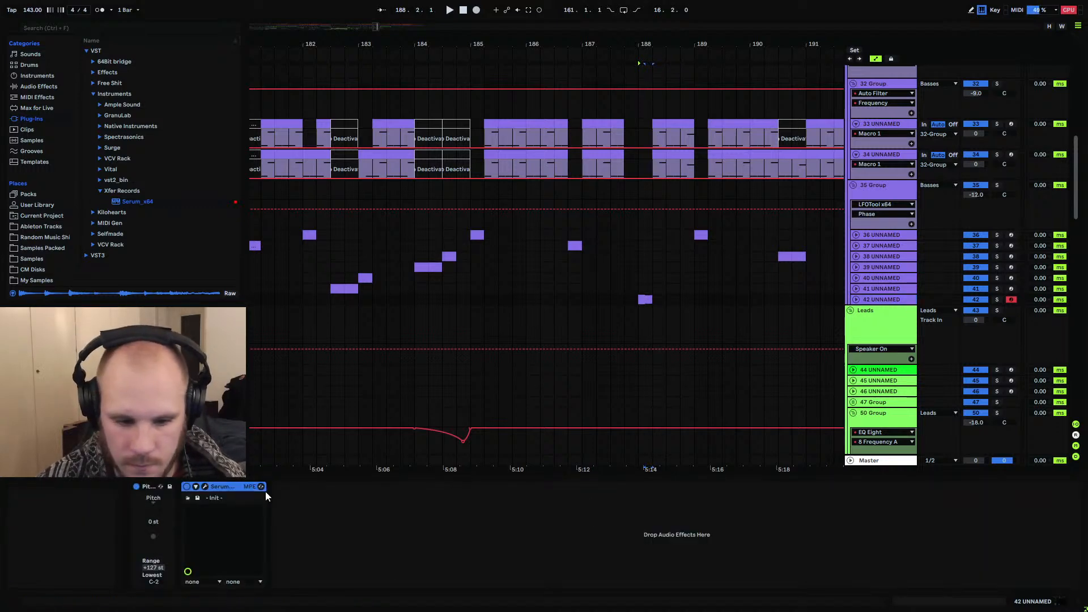
{"action": "left_click", "coordinate": [207, 486]}
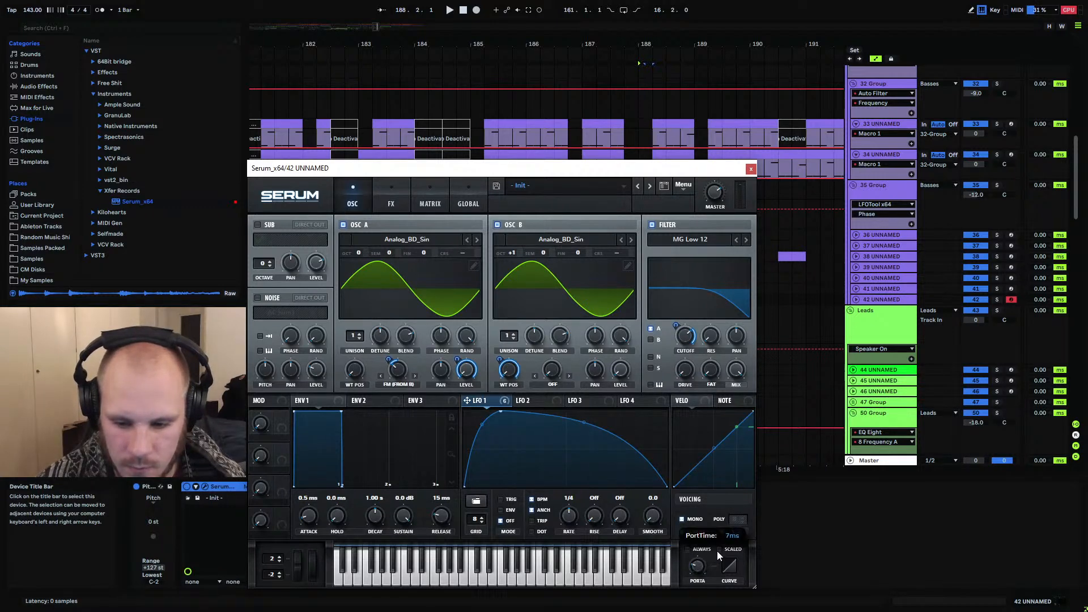
{"action": "left_click", "coordinate": [751, 168]}
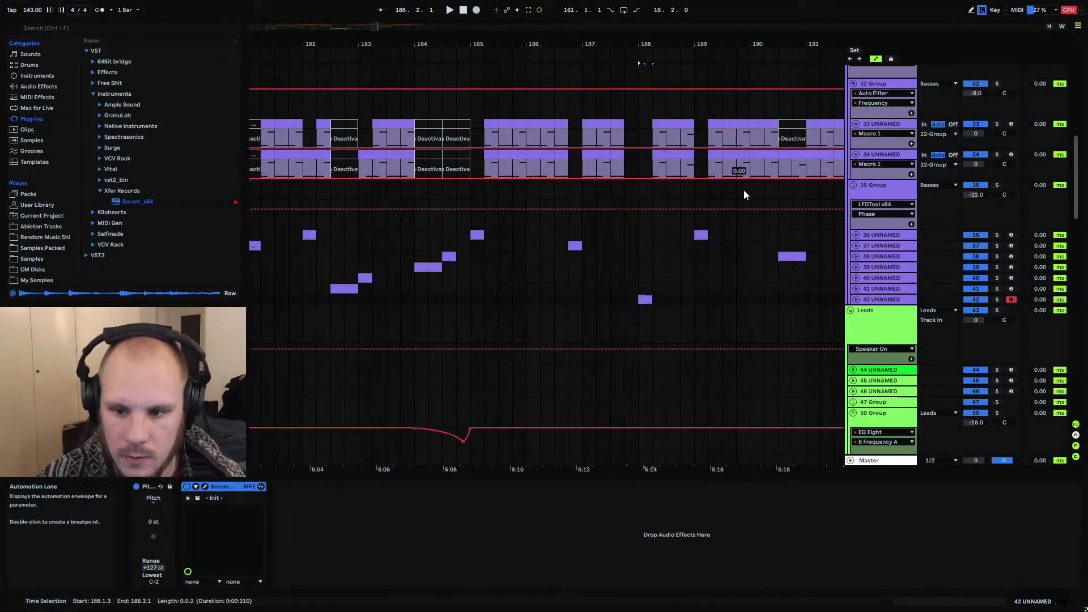
{"action": "left_click", "coordinate": [643, 298]}
{"action": "key", "text": "space"}
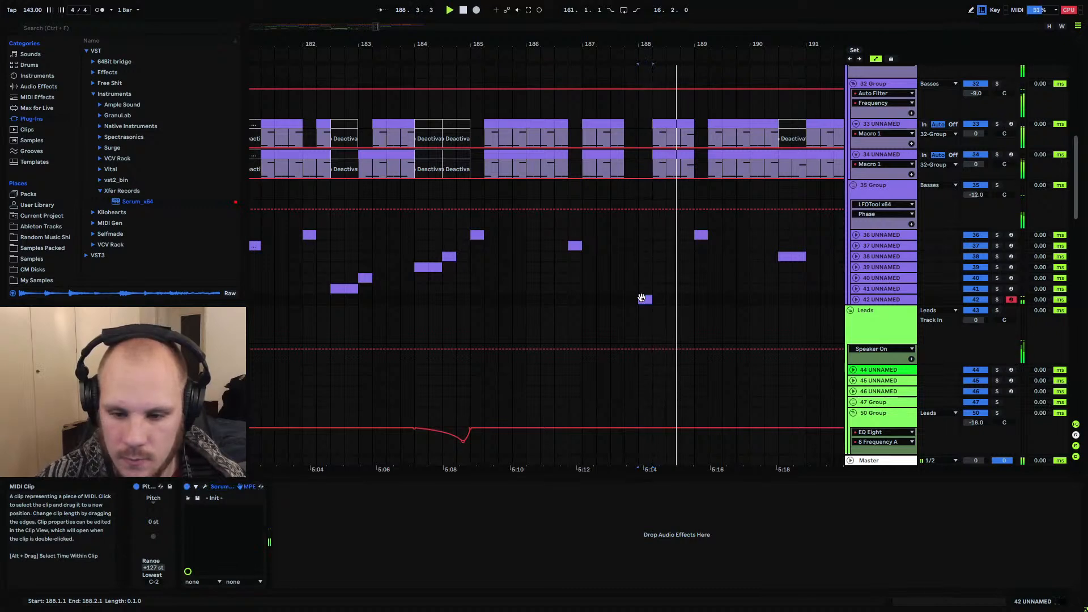
{"action": "left_click", "coordinate": [630, 300]}
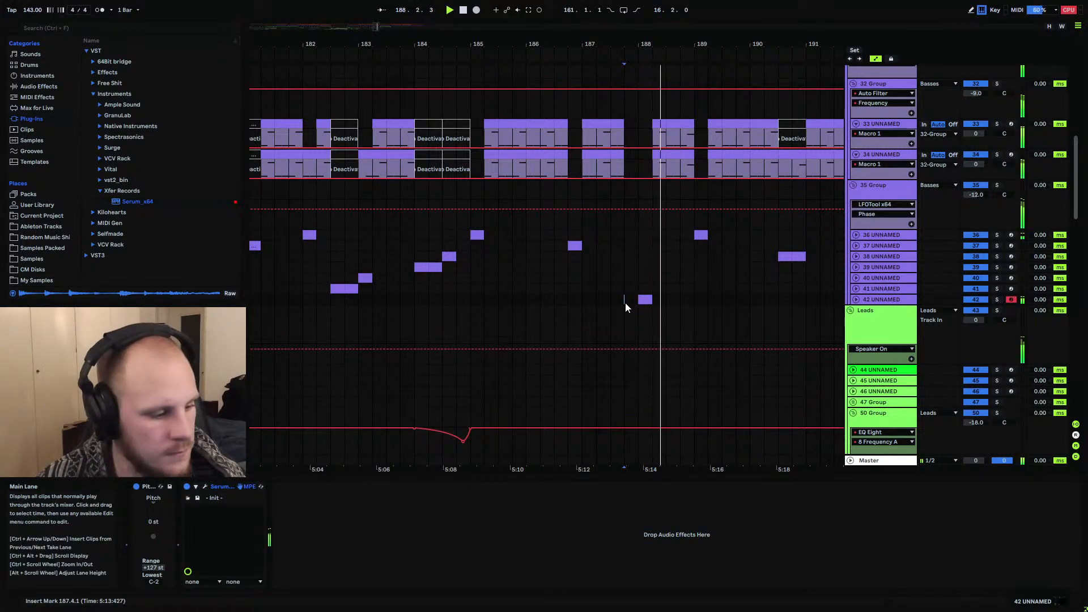
Try the 1.1.3 note of the track 42 clip at F#1, audition it, and return the note to F#2
{"action": "double_click", "coordinate": [645, 300]}
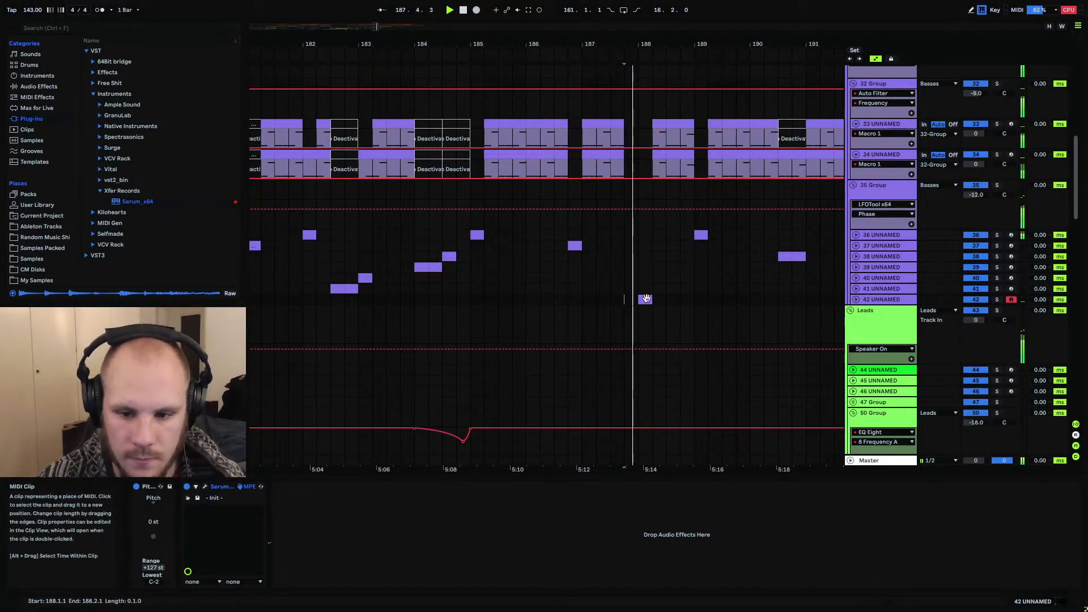
{"action": "left_click", "coordinate": [786, 513]}
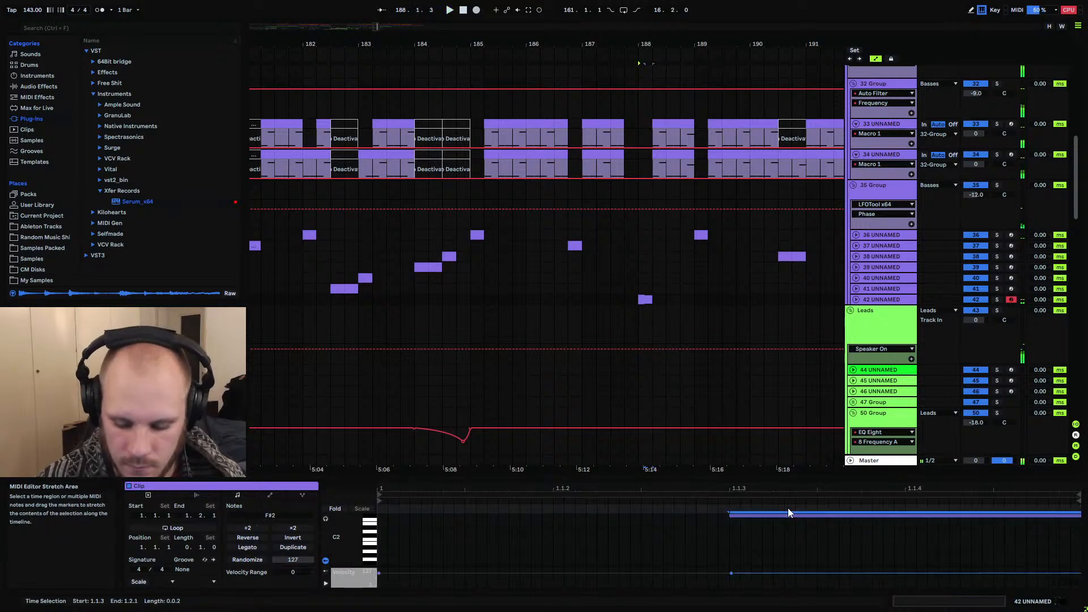
{"action": "key", "text": "shift+Down"}
{"action": "key", "text": "space"}
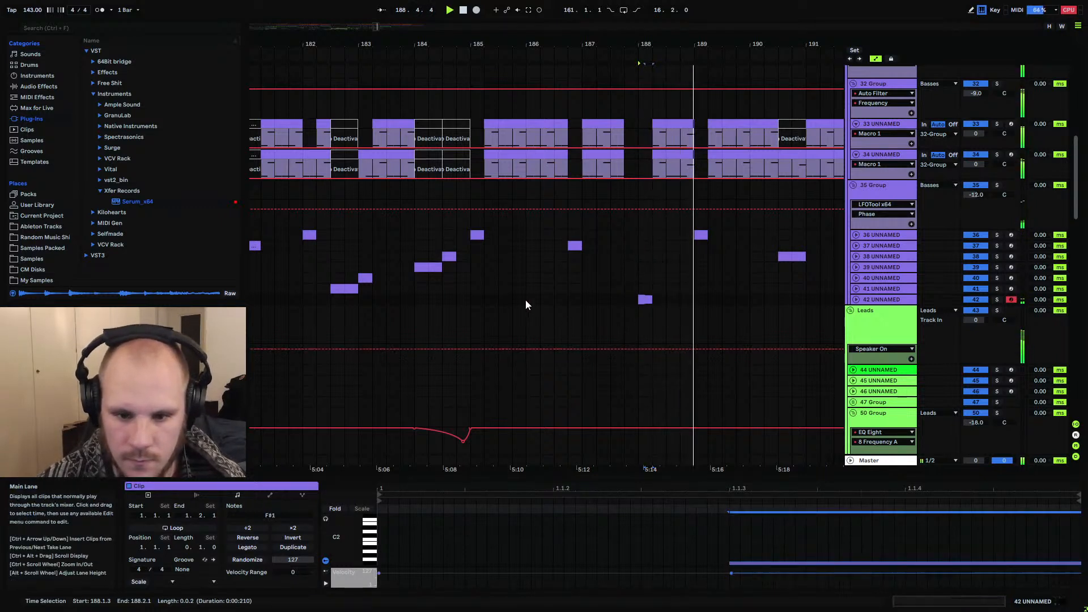
{"action": "left_click", "coordinate": [468, 302]}
{"action": "key", "text": "space"}
{"action": "left_click", "coordinate": [645, 299]}
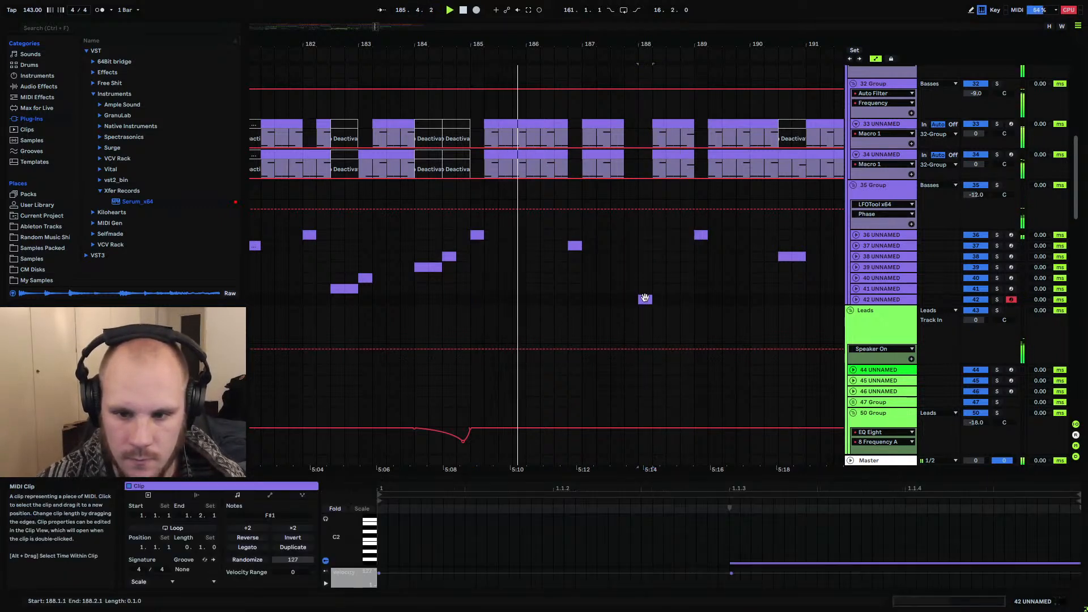
{"action": "left_click", "coordinate": [819, 564]}
{"action": "key", "text": "shift+Up"}
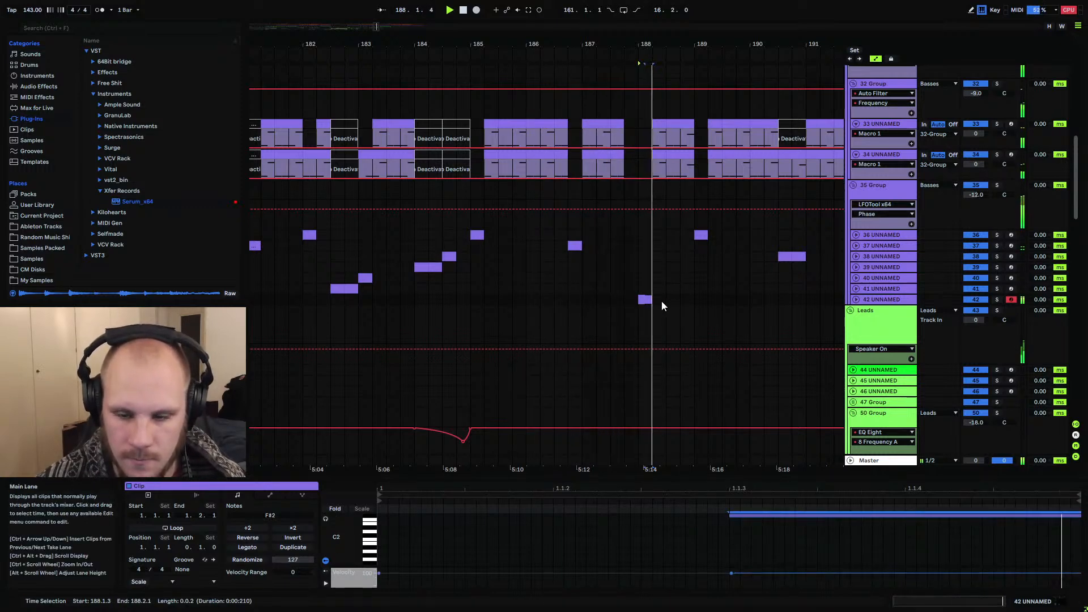
Stop playback, extend the track 42 clip at 188.1 to end at 188.3 and consolidate it
{"action": "scroll", "coordinate": [659, 303], "scroll_direction": "up", "scroll_amount": 3}
{"action": "scroll", "coordinate": [658, 304], "scroll_direction": "down", "scroll_amount": 1}
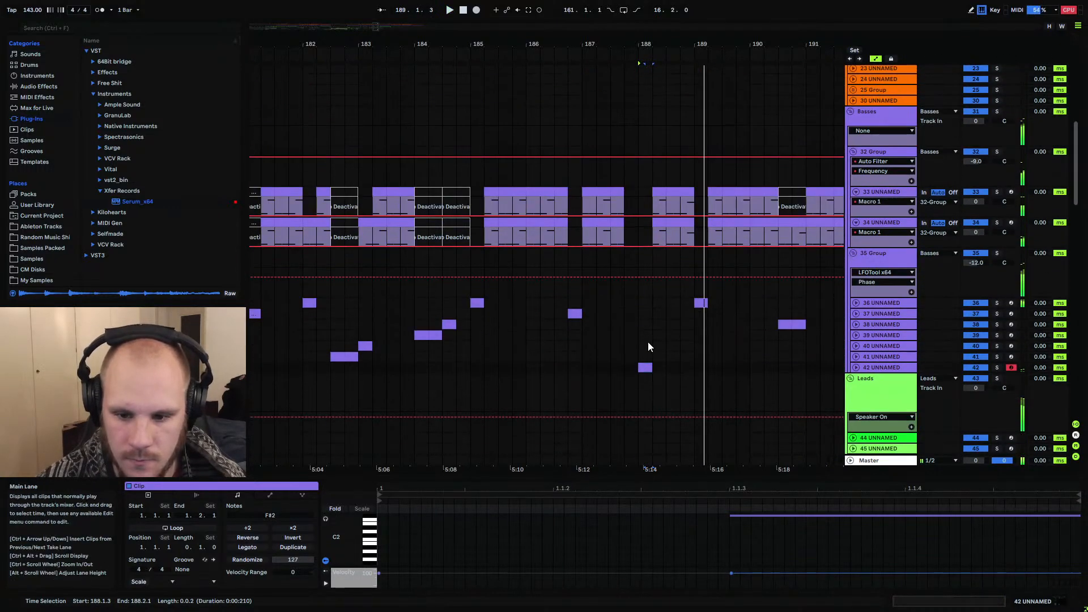
{"action": "left_click", "coordinate": [644, 367]}
{"action": "key", "text": "space"}
{"action": "key", "text": "ctrl+j"}
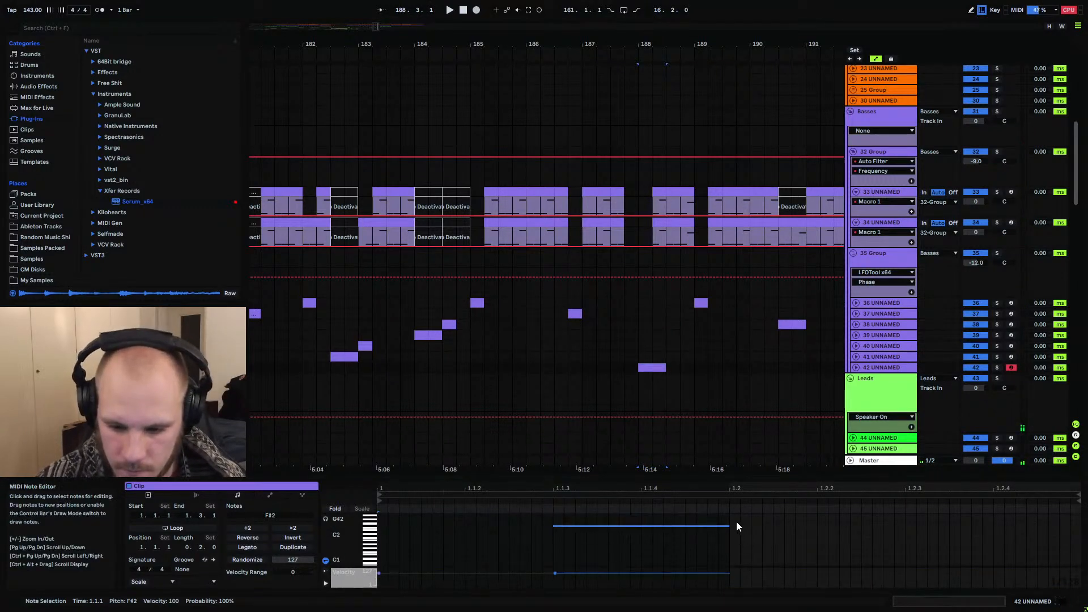
Duplicate the clip's F#2 note to 1.2.1 at F#1 and to 1.2.3 at F#0
{"action": "left_click", "coordinate": [722, 526]}
{"action": "key", "text": "ctrl+d"}
{"action": "key", "text": "Left"}
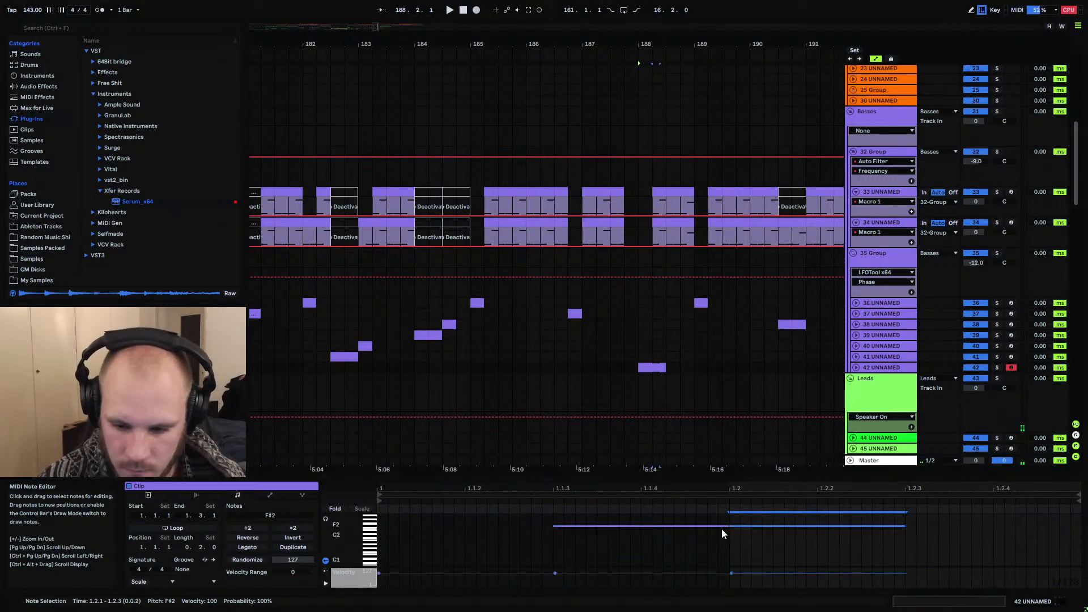
{"action": "key", "text": "shift+Down"}
{"action": "key", "text": "ctrl+d"}
{"action": "key", "text": "shift+Down"}
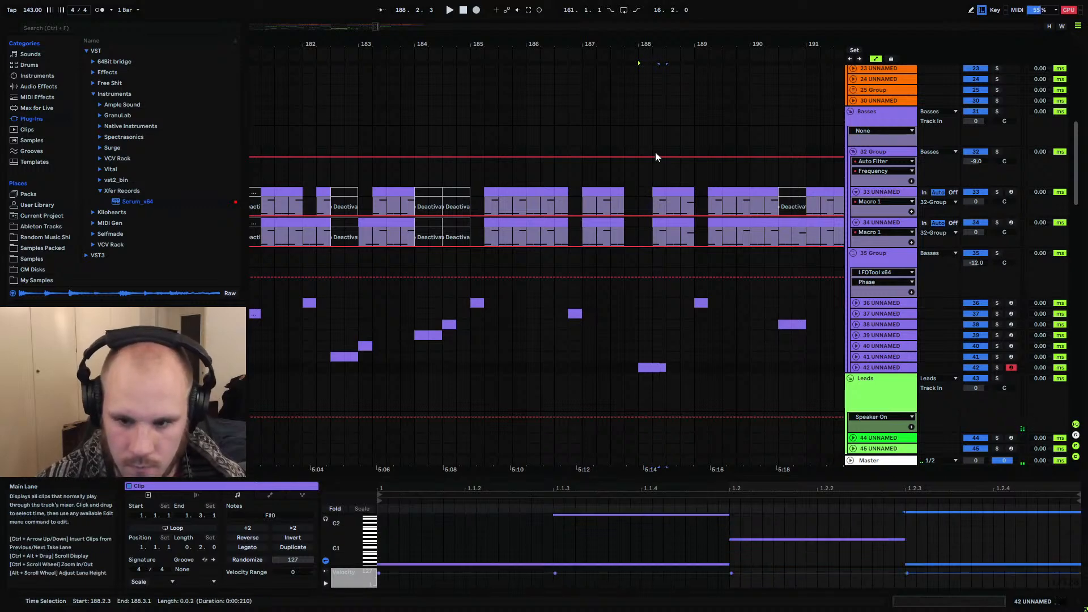
Deactivate the track 33 and 34 clips between 188.2 and 188.3 and audition from 188.1
{"action": "left_click", "coordinate": [656, 201]}
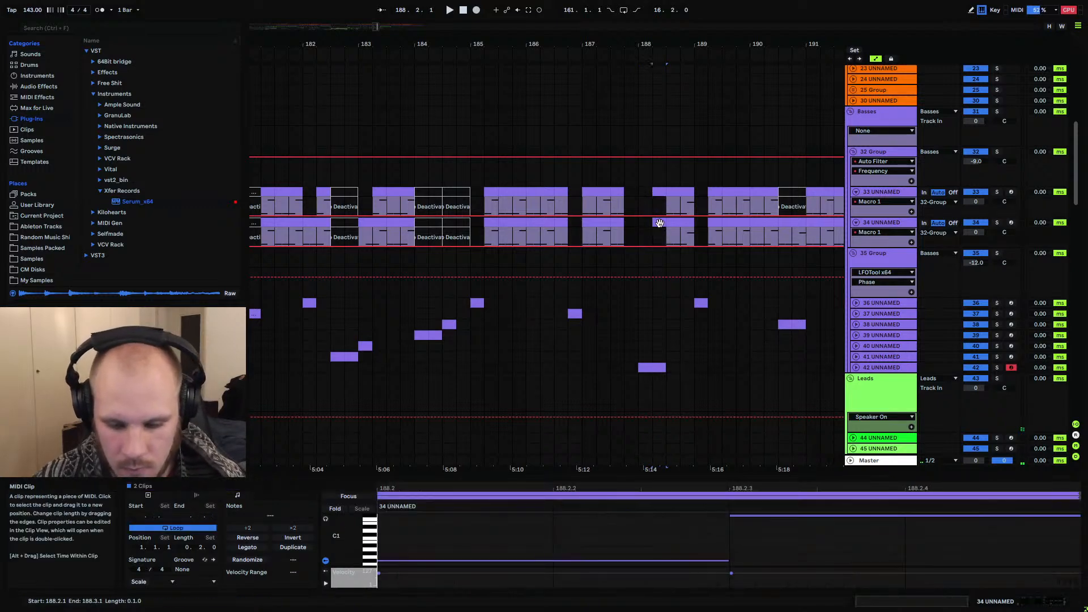
{"action": "left_click", "coordinate": [638, 229]}
{"action": "key", "text": "space"}
{"action": "scroll", "coordinate": [638, 229], "scroll_direction": "up", "scroll_amount": 3}
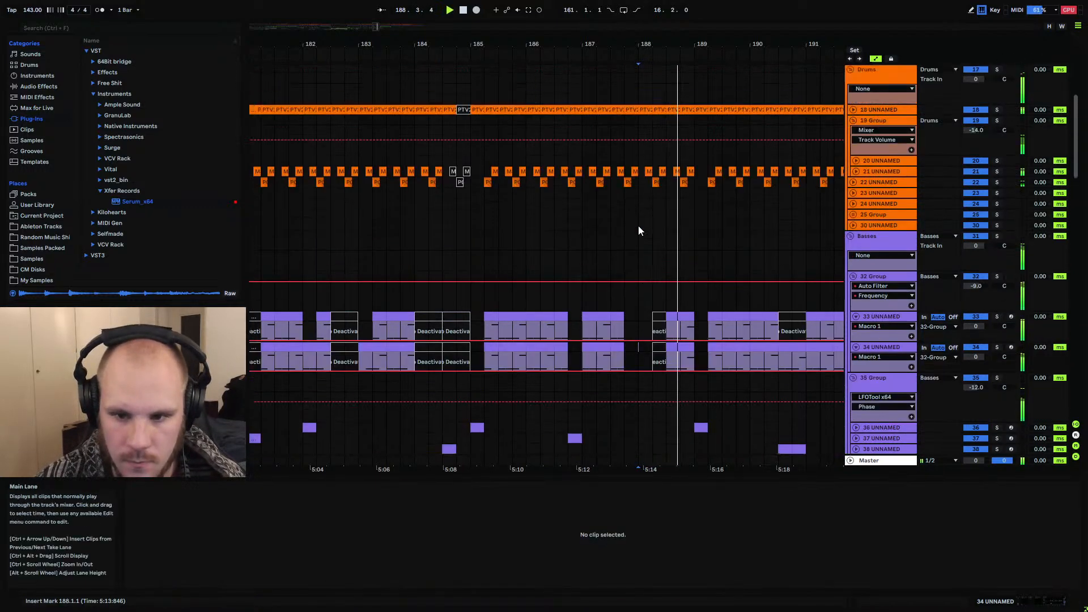
Stop playback, deactivate the track 18 kick clip at 188.2 and audition from 188.1
{"action": "scroll", "coordinate": [638, 229], "scroll_direction": "up", "scroll_amount": 1}
{"action": "left_click", "coordinate": [656, 143]}
{"action": "key", "text": "space"}
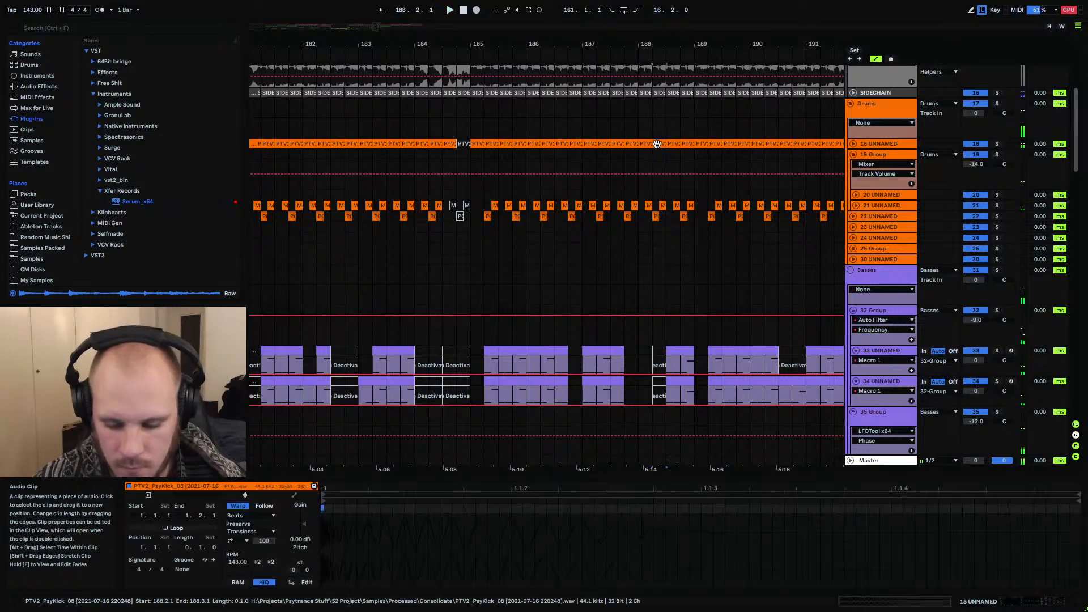
{"action": "left_click", "coordinate": [654, 93]}
{"action": "left_click", "coordinate": [640, 116]}
{"action": "key", "text": "space"}
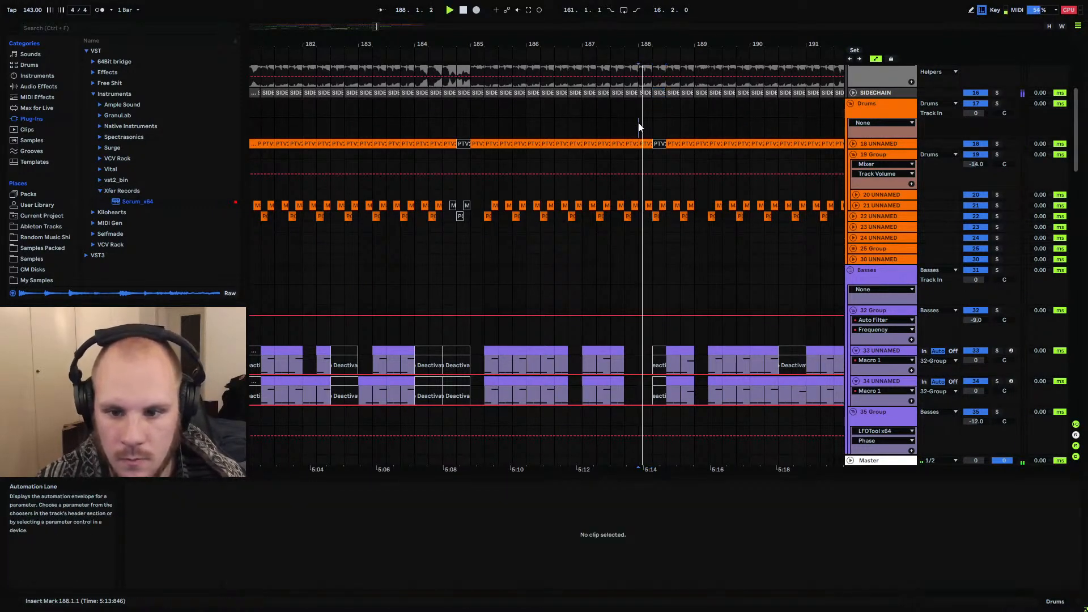
Show the Device On automation of the 35 Group's LFOTool and draw it off from 188.1.3 to 188.2.3
{"action": "scroll", "coordinate": [637, 202], "scroll_direction": "down", "scroll_amount": 5}
{"action": "left_click", "coordinate": [862, 242]}
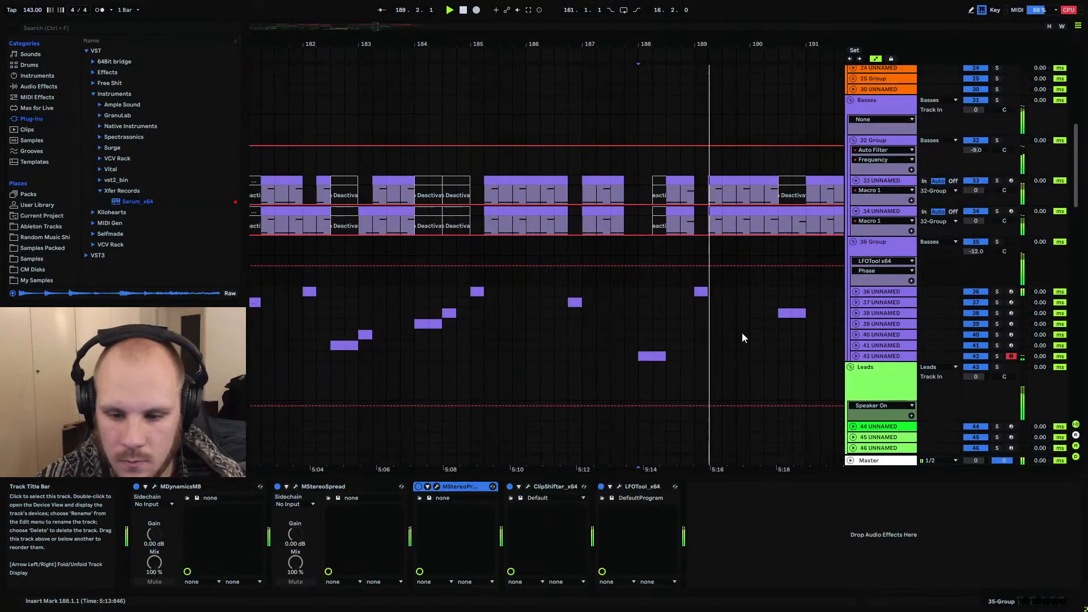
{"action": "left_click", "coordinate": [601, 486]}
{"action": "left_click", "coordinate": [601, 486]}
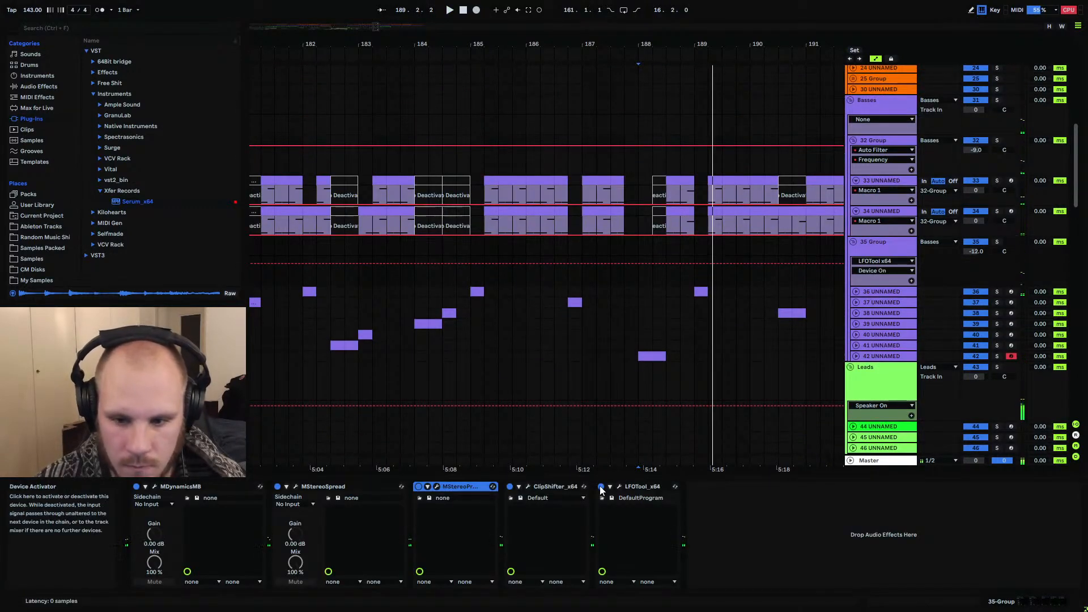
{"action": "scroll", "coordinate": [650, 164], "scroll_direction": "up", "scroll_amount": 3}
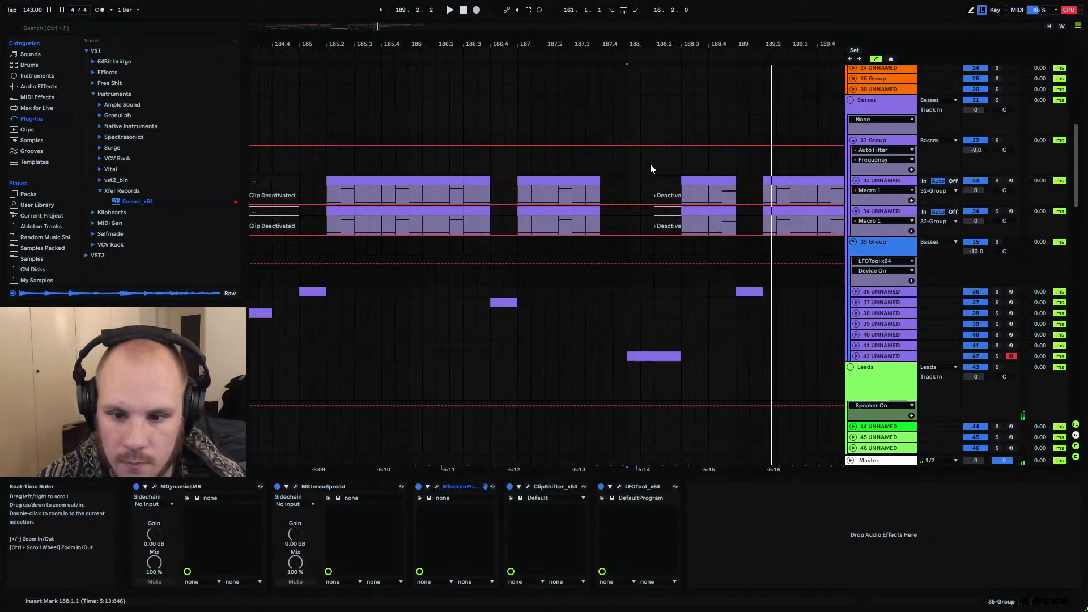
{"action": "key", "text": "b"}
{"action": "left_click", "coordinate": [659, 272]}
{"action": "key", "text": "b"}
Audition the bass passage from 188.1 and from 187.1 with the LFOTool bypass automation
{"action": "left_click", "coordinate": [626, 272]}
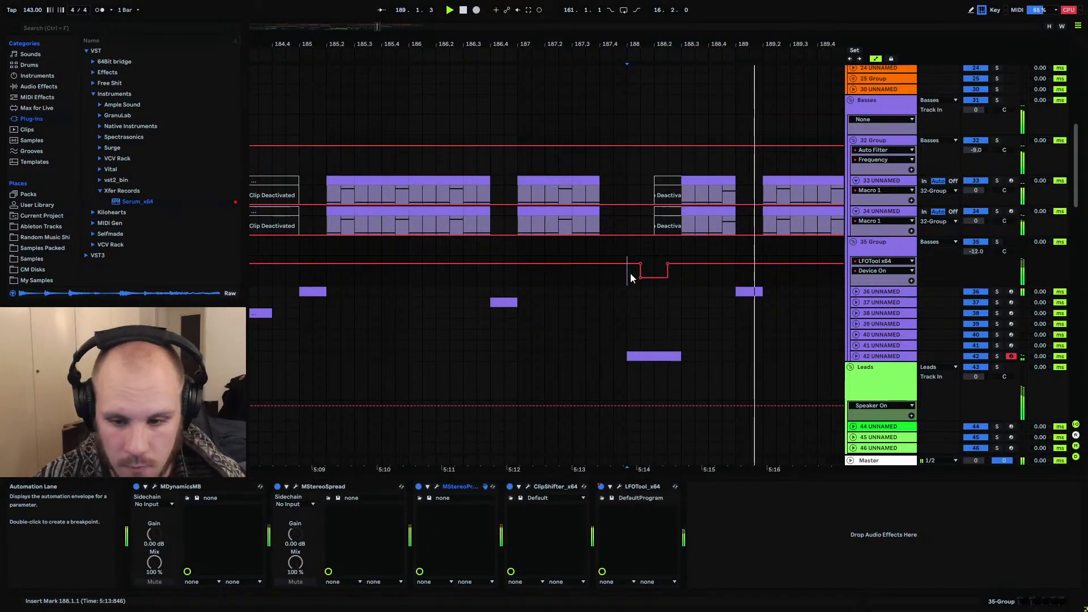
{"action": "left_click", "coordinate": [614, 273]}
{"action": "left_click", "coordinate": [518, 280]}
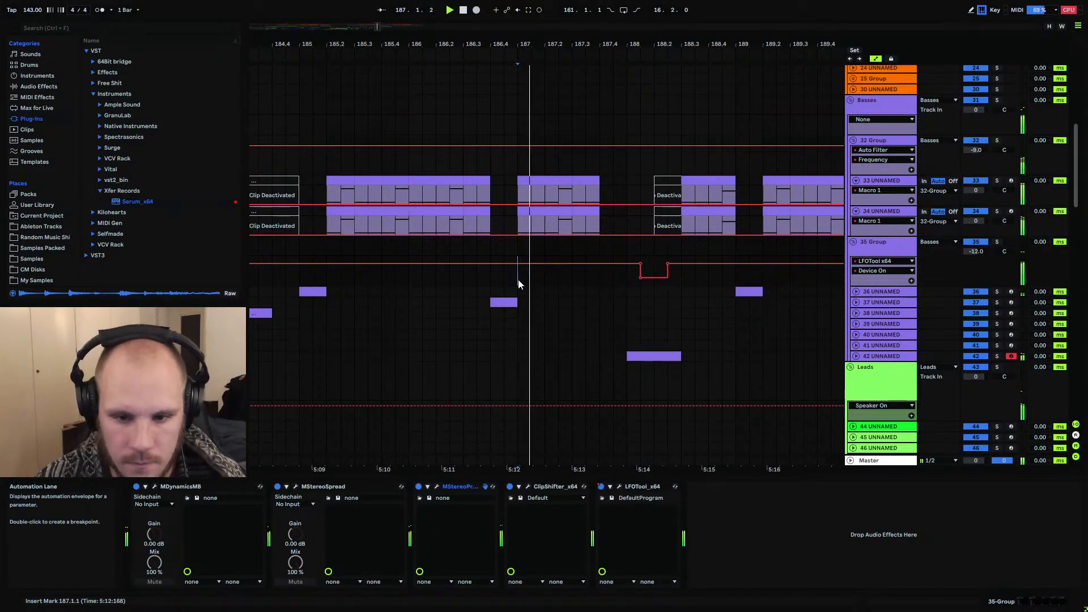
{"action": "scroll", "coordinate": [519, 294], "scroll_direction": "up", "scroll_amount": 4}
{"action": "scroll", "coordinate": [519, 294], "scroll_direction": "up", "scroll_amount": 4}
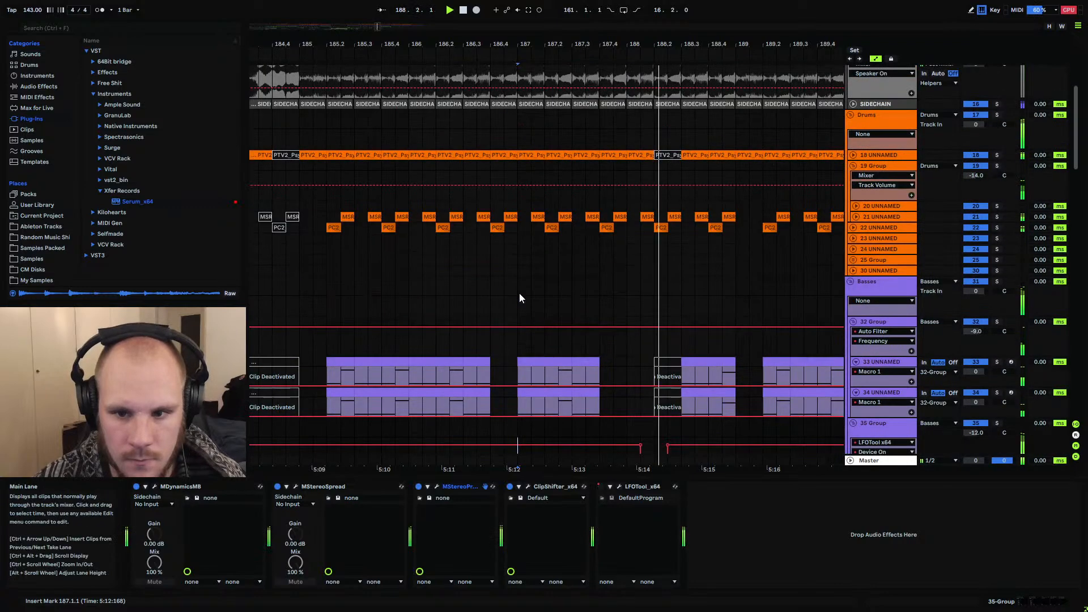
{"action": "scroll", "coordinate": [519, 294], "scroll_direction": "down", "scroll_amount": 3}
{"action": "scroll", "coordinate": [519, 293], "scroll_direction": "down", "scroll_amount": 6}
Stop playback and move the whole 35 Group section from 188.1 to 188.3, including its automation, one beat earlier to 187.4
{"action": "left_click", "coordinate": [637, 288]}
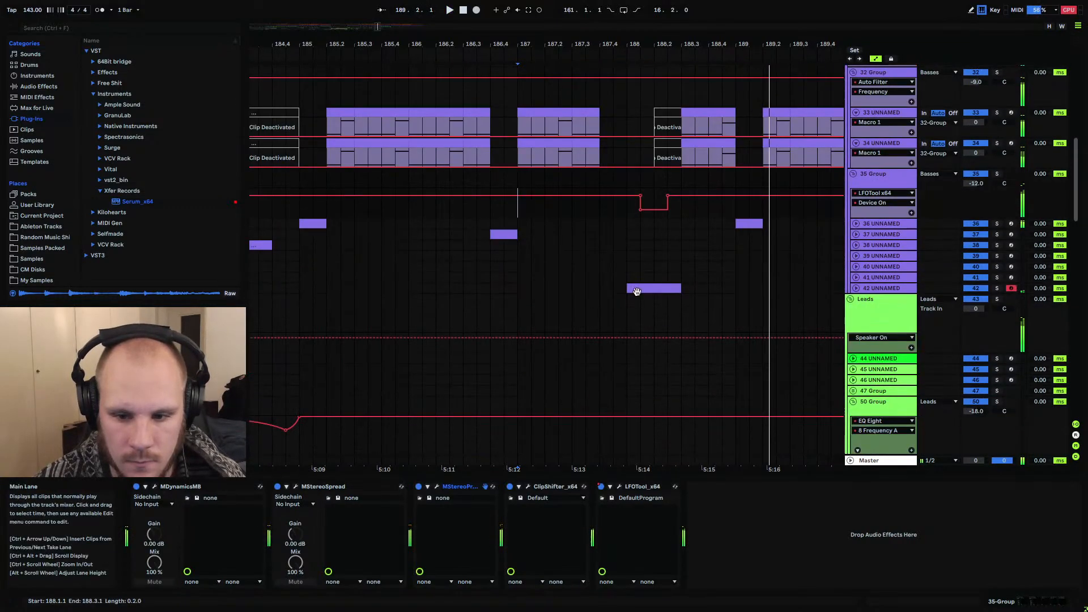
{"action": "key", "text": "space"}
{"action": "left_click", "coordinate": [681, 206], "text": "shift"}
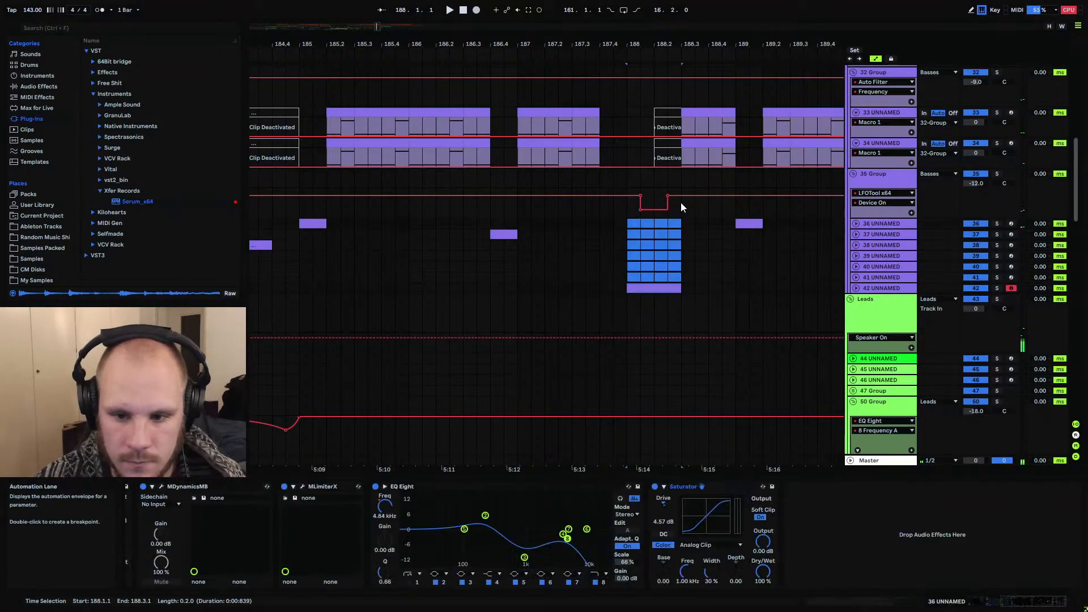
{"action": "left_click", "coordinate": [683, 178], "text": "shift"}
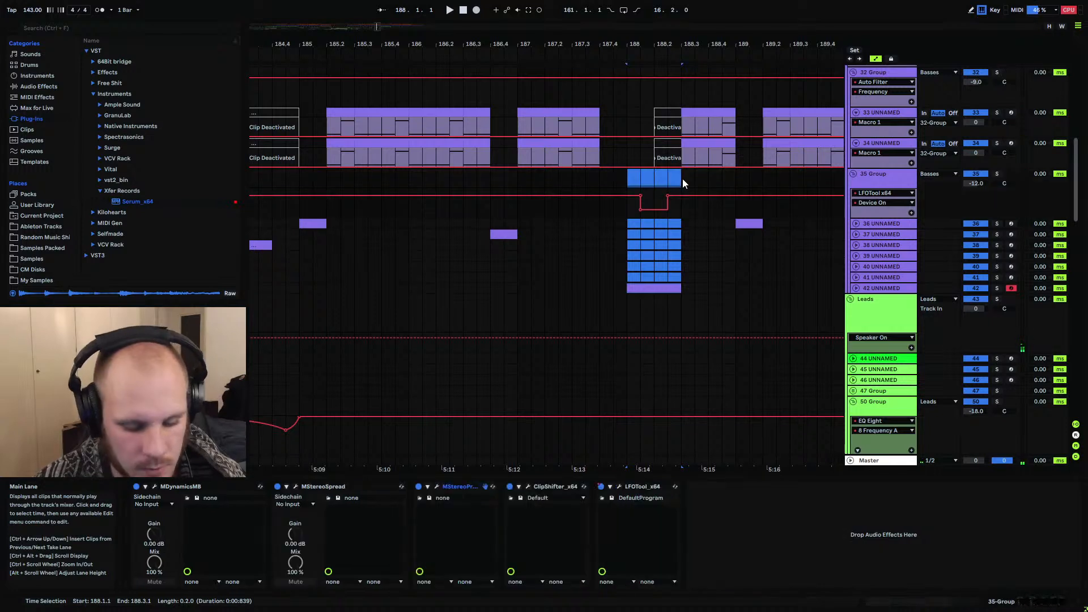
{"action": "left_click_drag", "start_coordinate": [682, 177], "coordinate": [598, 177]}
{"action": "left_click", "coordinate": [598, 177]}
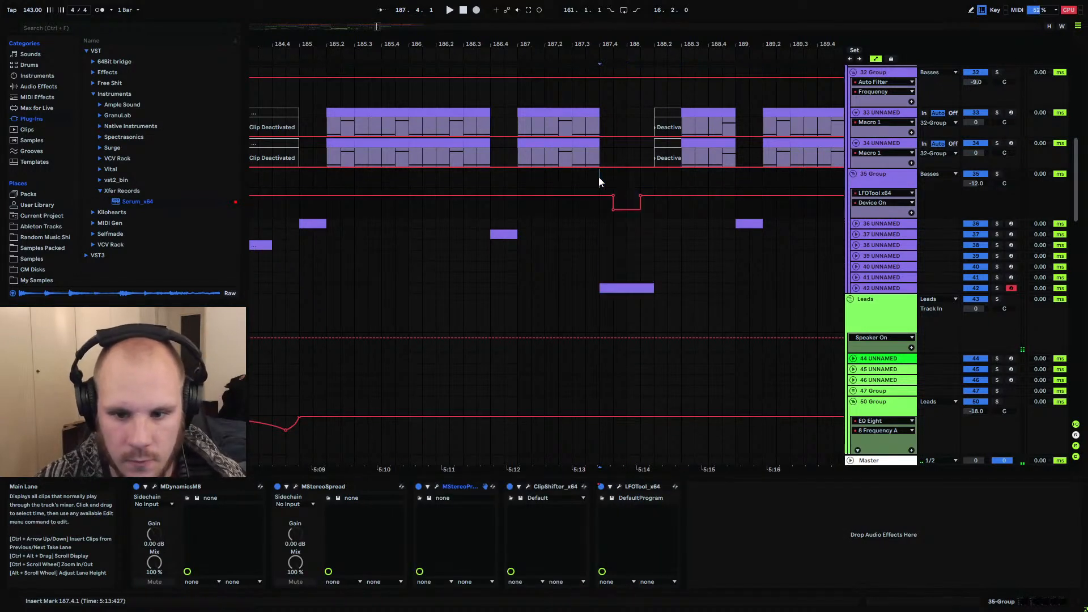
Deactivate the track 18 kick clip at 188.1 and reactivate the one at 188.2
{"action": "left_click", "coordinate": [299, 179]}
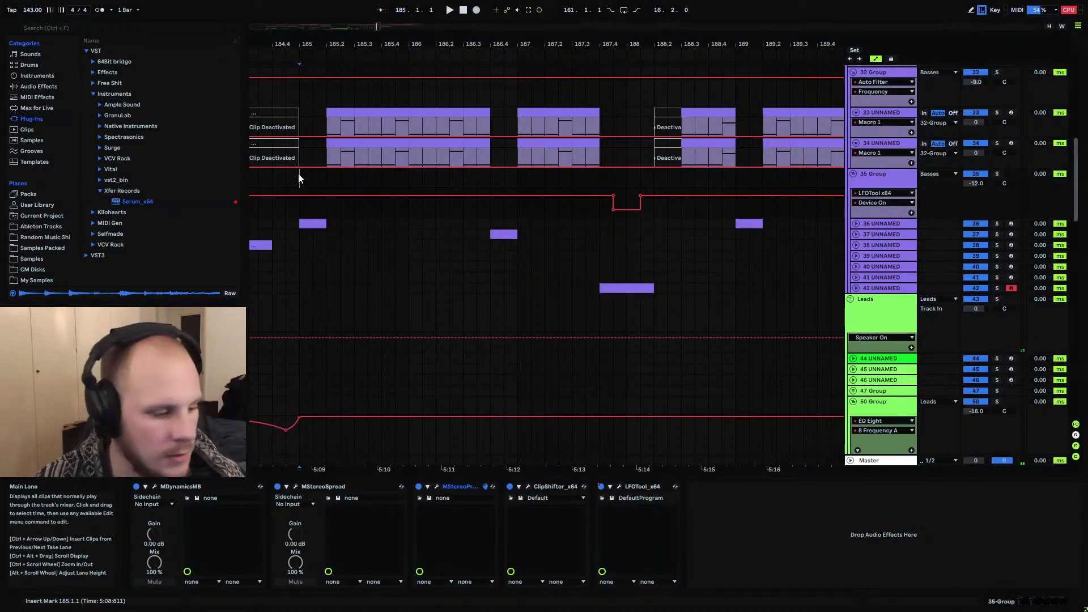
{"action": "scroll", "coordinate": [600, 260], "scroll_direction": "up", "scroll_amount": 8}
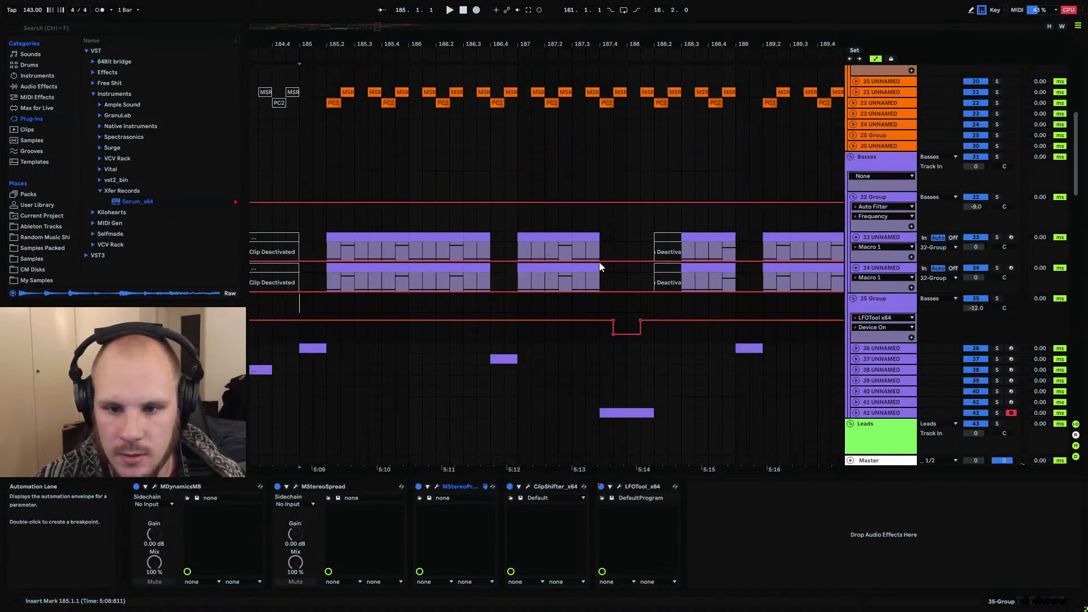
{"action": "scroll", "coordinate": [600, 266], "scroll_direction": "up", "scroll_amount": 2}
{"action": "left_click", "coordinate": [640, 200]}
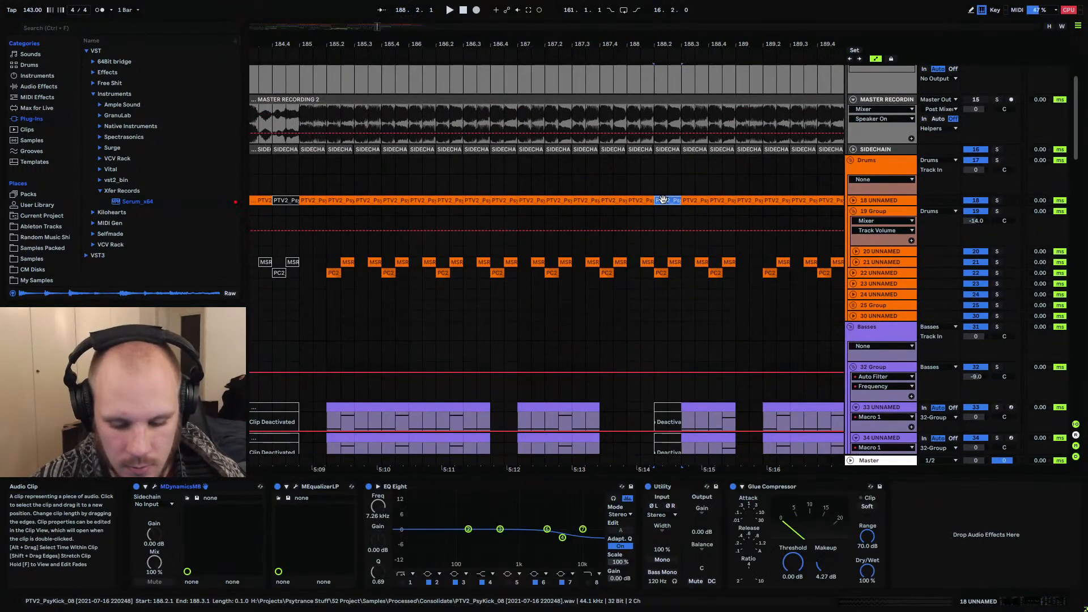
Deactivate the track 21 hi-hat clips at 187.4.3 and 188.1.3
{"action": "left_click", "coordinate": [620, 262]}
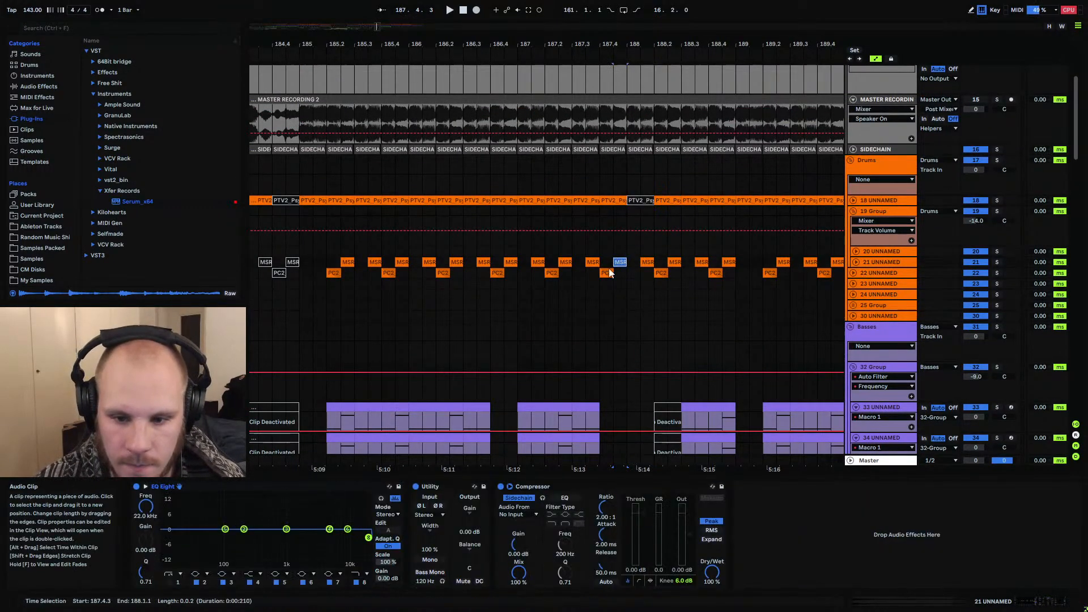
{"action": "key", "text": "0"}
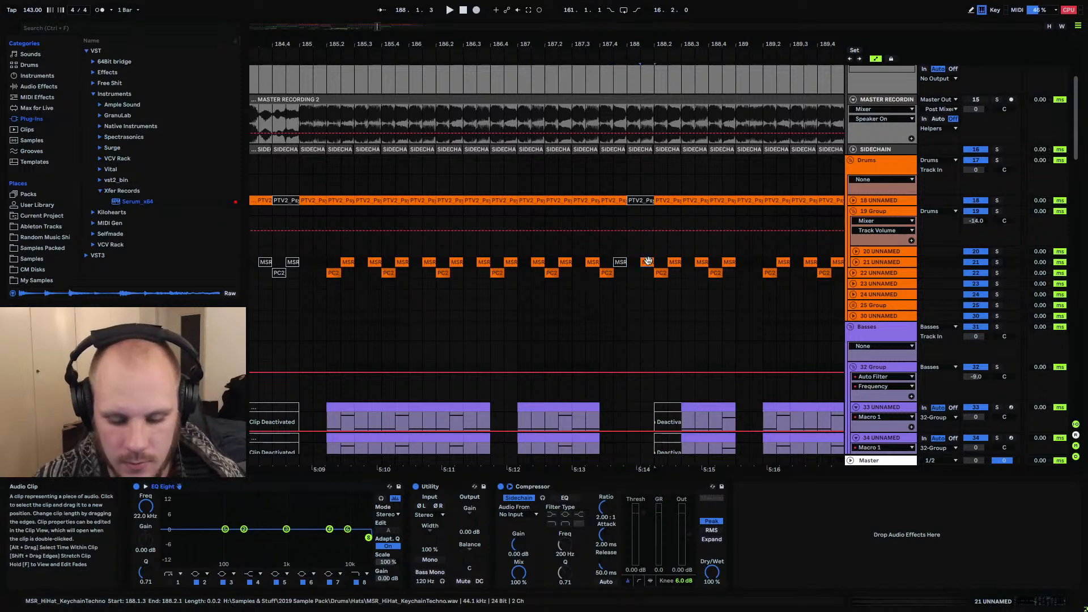
{"action": "key", "text": "Right"}
{"action": "key", "text": "0"}
Audition the passage from 184.4.3 and deactivate the track 21 hi-hat clip at 186.4.3
{"action": "left_click", "coordinate": [299, 305]}
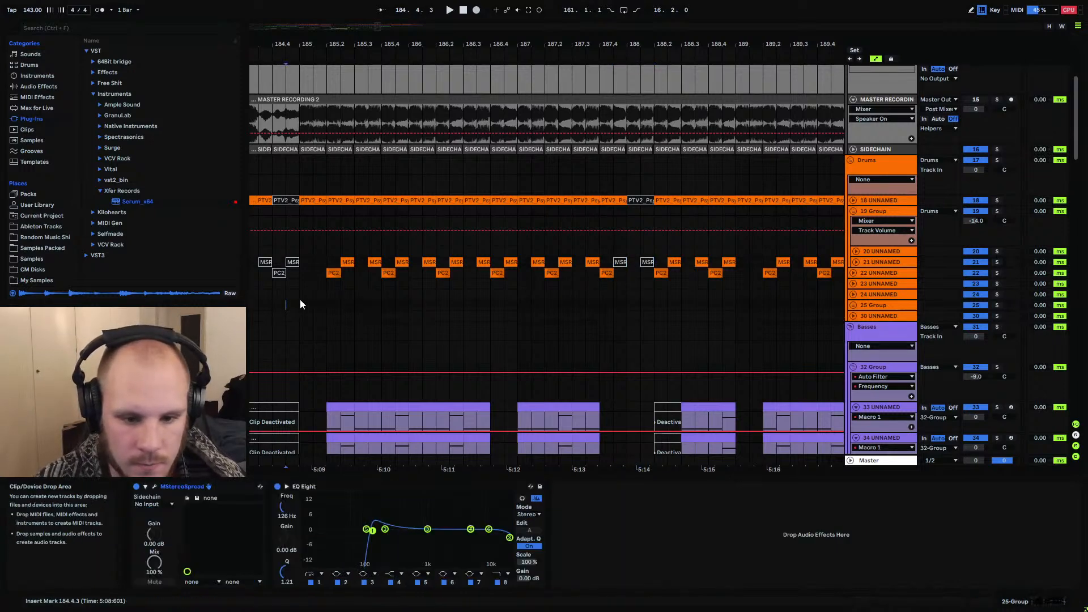
{"action": "key", "text": "space"}
{"action": "scroll", "coordinate": [481, 255], "scroll_direction": "down", "scroll_amount": 3}
{"action": "left_click", "coordinate": [511, 183]}
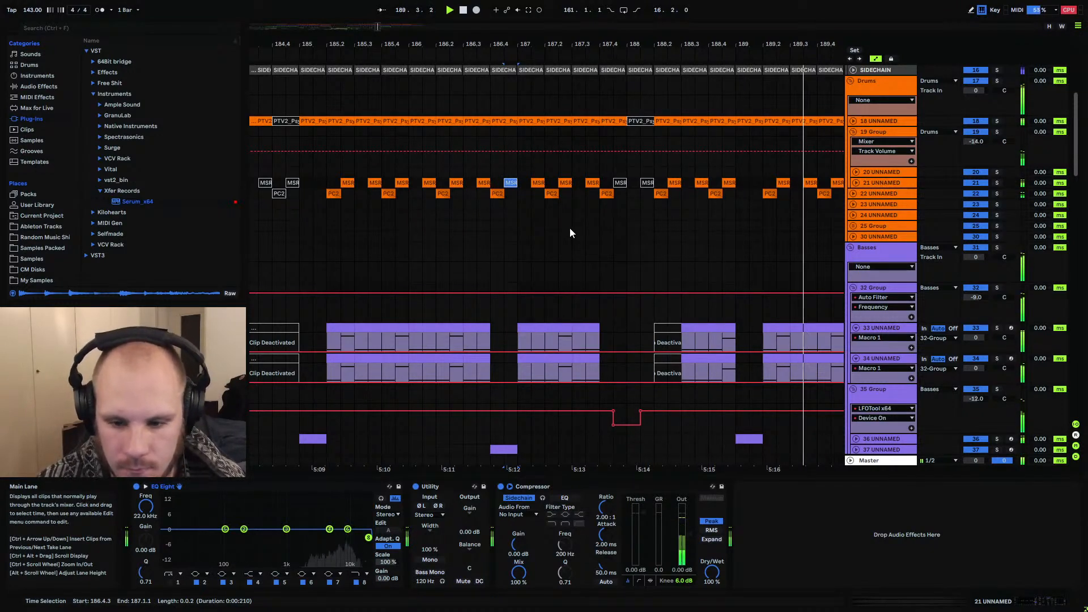
{"action": "key", "text": "space"}
Delete the deactivated bass clip on track 33 between 188.2 and 188.3
{"action": "left_click", "coordinate": [668, 328]}
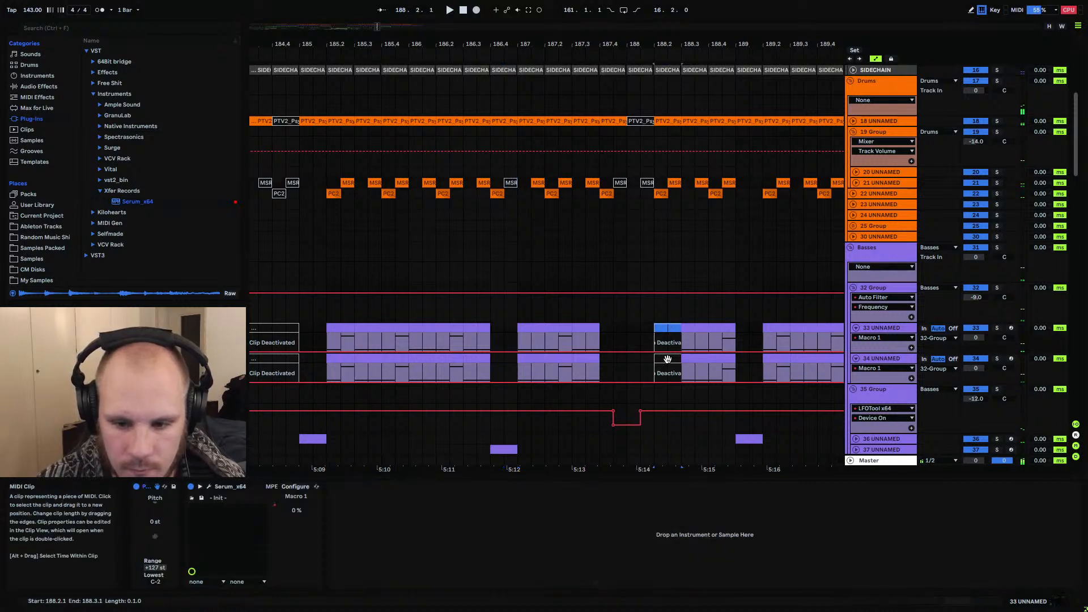
{"action": "key", "text": "Delete"}
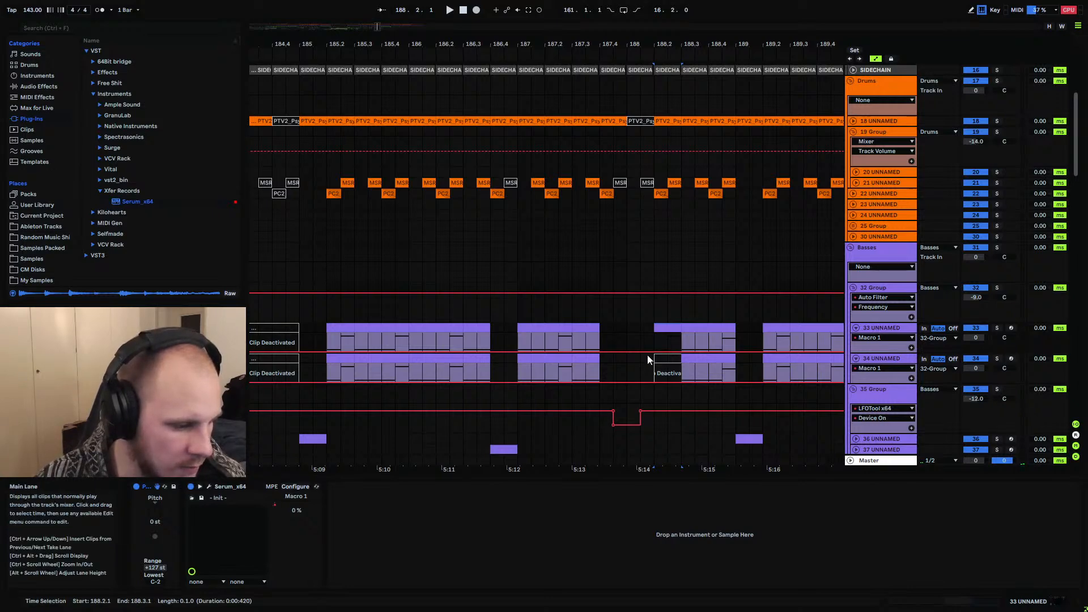
{"action": "scroll", "coordinate": [546, 269], "scroll_direction": "down", "scroll_amount": 6}
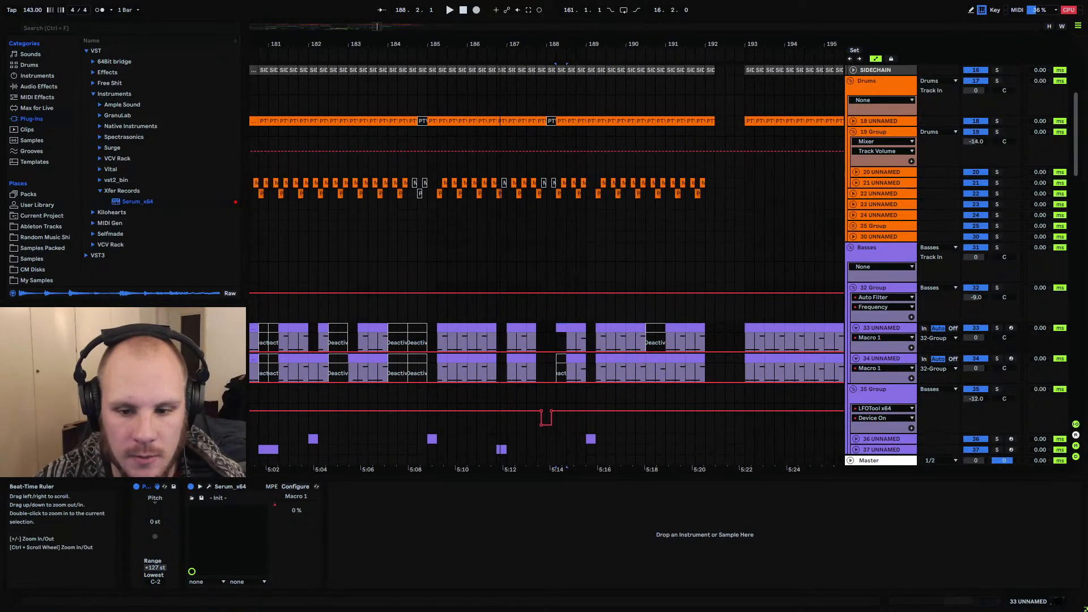
{"action": "scroll", "coordinate": [624, 346], "scroll_direction": "down", "scroll_amount": 3}
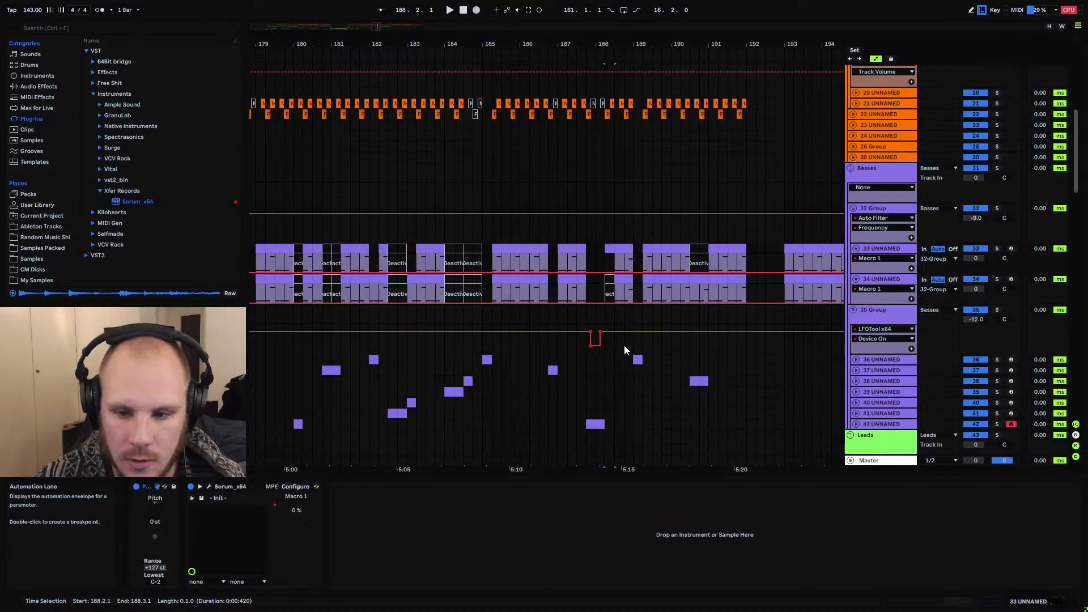
Insert a new MIDI track directly below NOTES 2 and rename it VIEWER NOTES
{"action": "scroll", "coordinate": [621, 301], "scroll_direction": "up", "scroll_amount": 10}
{"action": "left_click_drag", "start_coordinate": [603, 42], "coordinate": [506, 28]}
{"action": "left_click", "coordinate": [886, 163]}
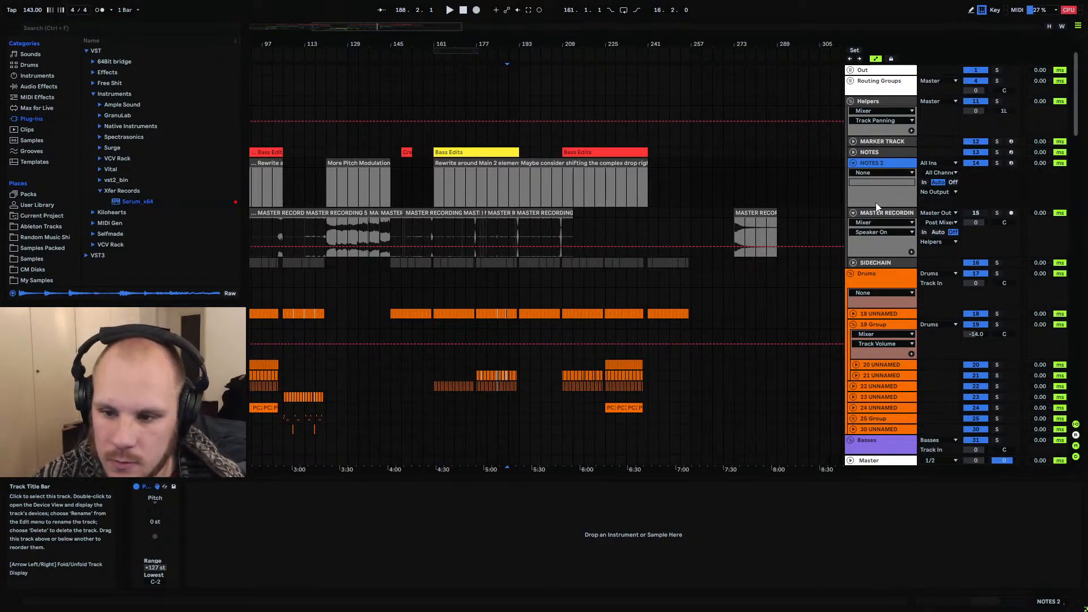
{"action": "key", "text": "ctrl+shift+t"}
{"action": "right_click", "coordinate": [877, 223]}
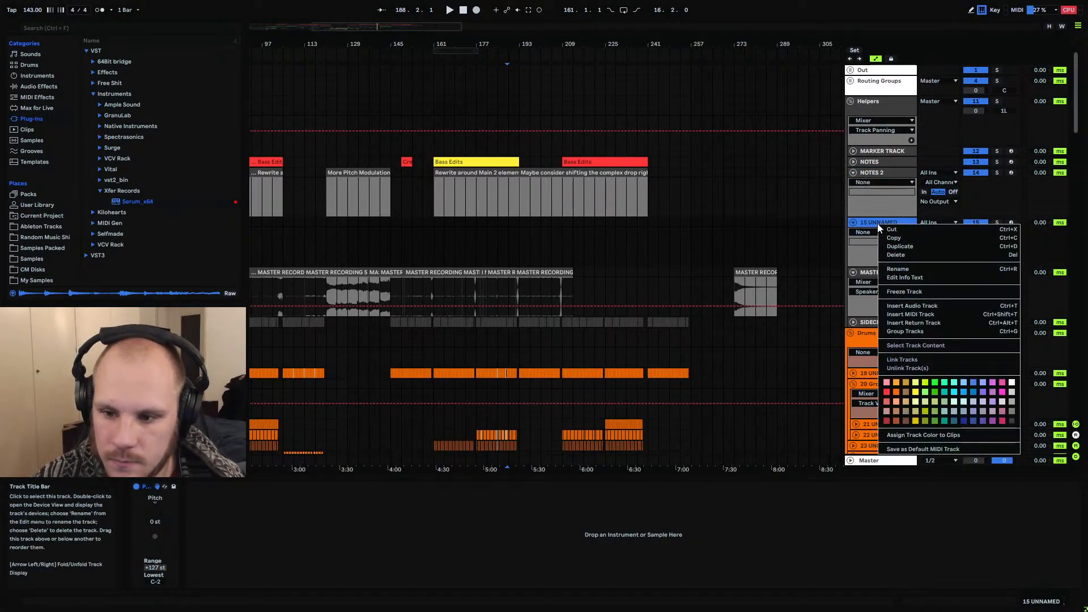
{"action": "left_click", "coordinate": [906, 268]}
{"action": "type", "text": "VIEWER NOTES"}
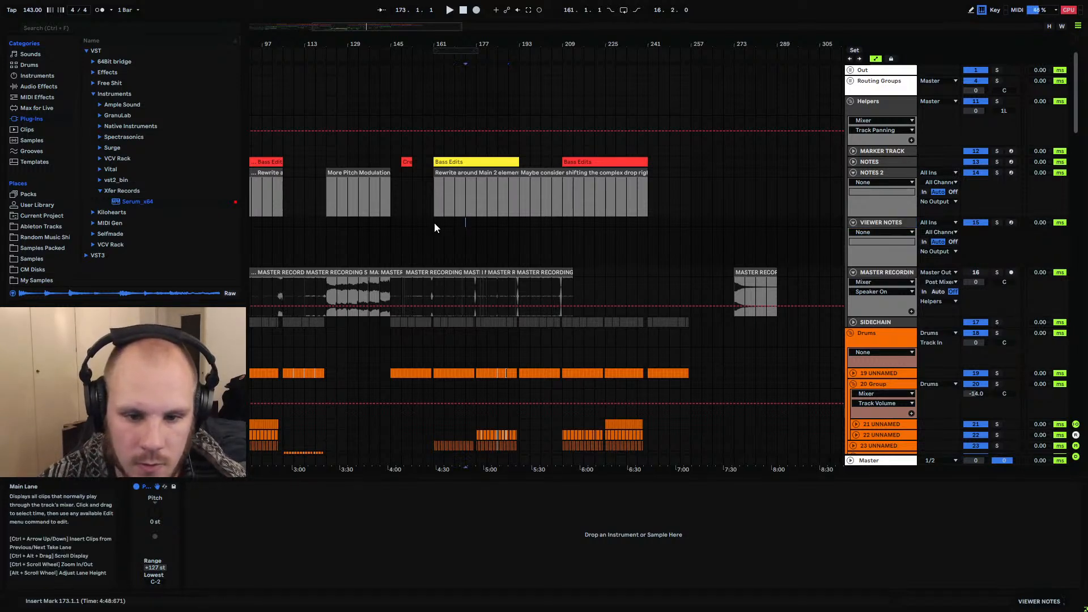
Create an empty MIDI clip on VIEWER NOTES from 161.1.1 to 193.1.1 and name it "Consider gated background voice (sining probaby a pad)"
{"action": "left_click_drag", "start_coordinate": [434, 223], "coordinate": [515, 226]}
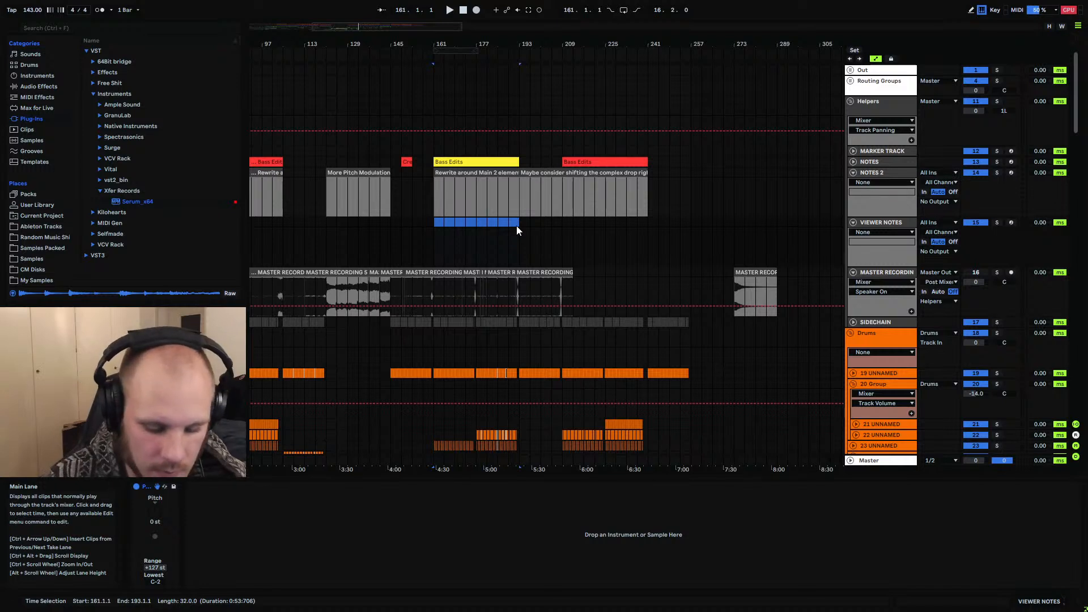
{"action": "key", "text": "ctrl+shift+m"}
{"action": "right_click", "coordinate": [516, 226]}
{"action": "left_click", "coordinate": [545, 295]}
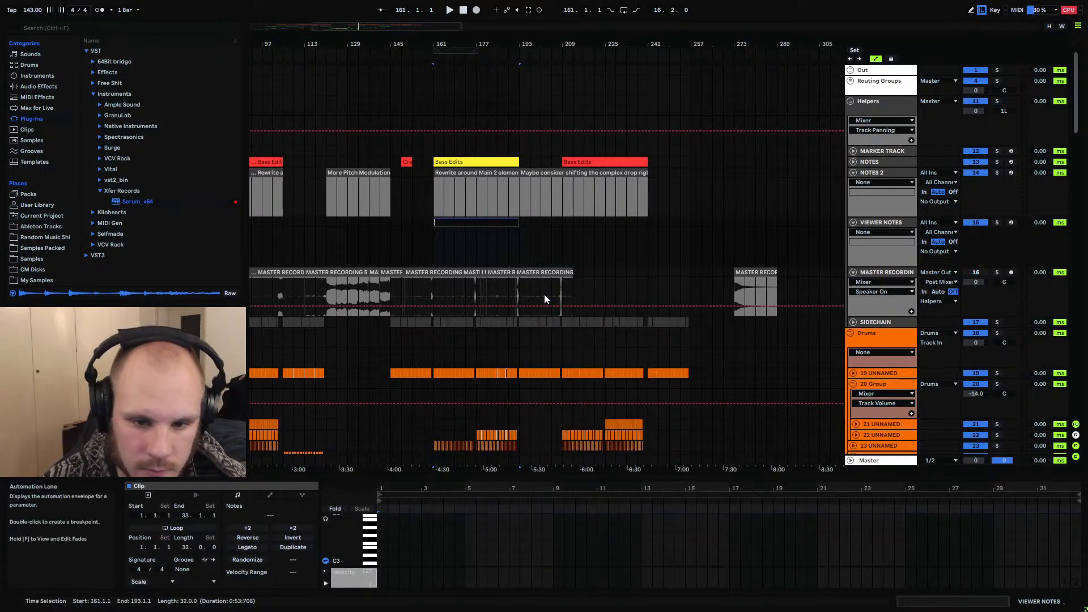
{"action": "type", "text": "Consider"}
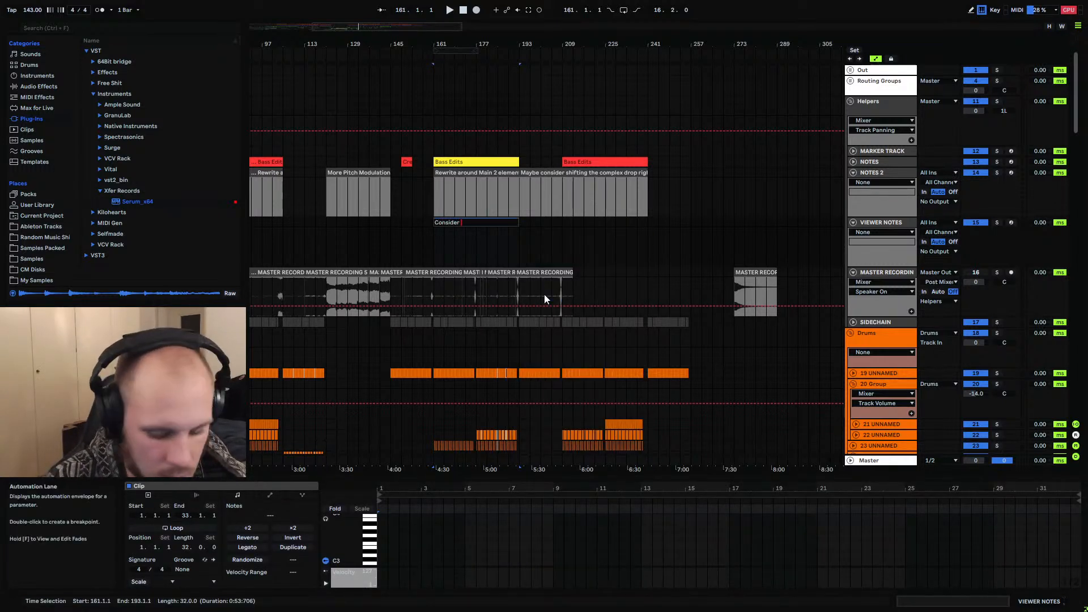
{"action": "type", "text": " gated bac"}
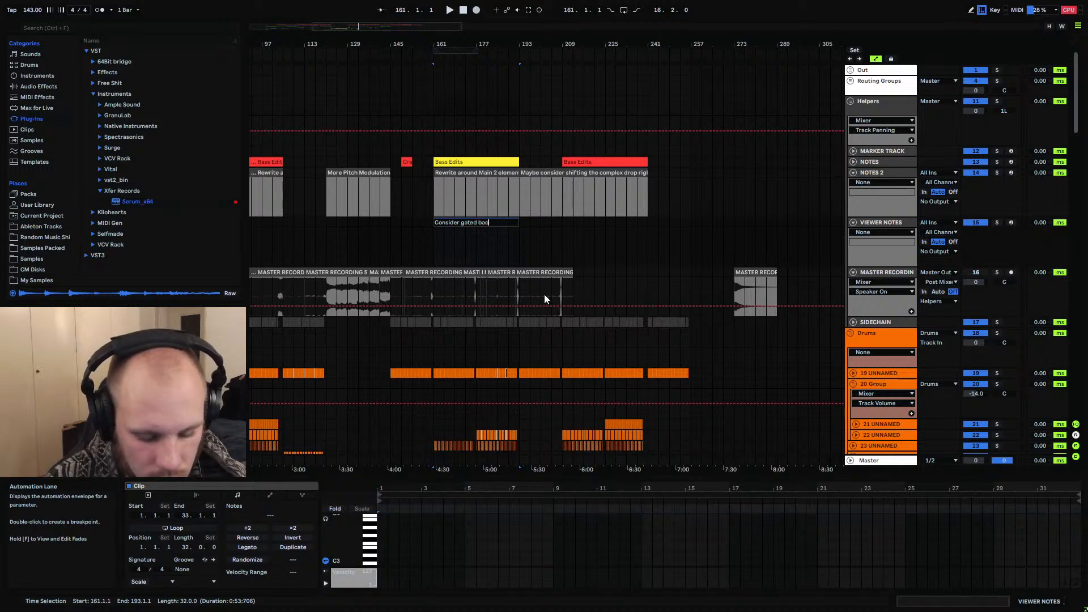
{"action": "type", "text": "kground voic"}
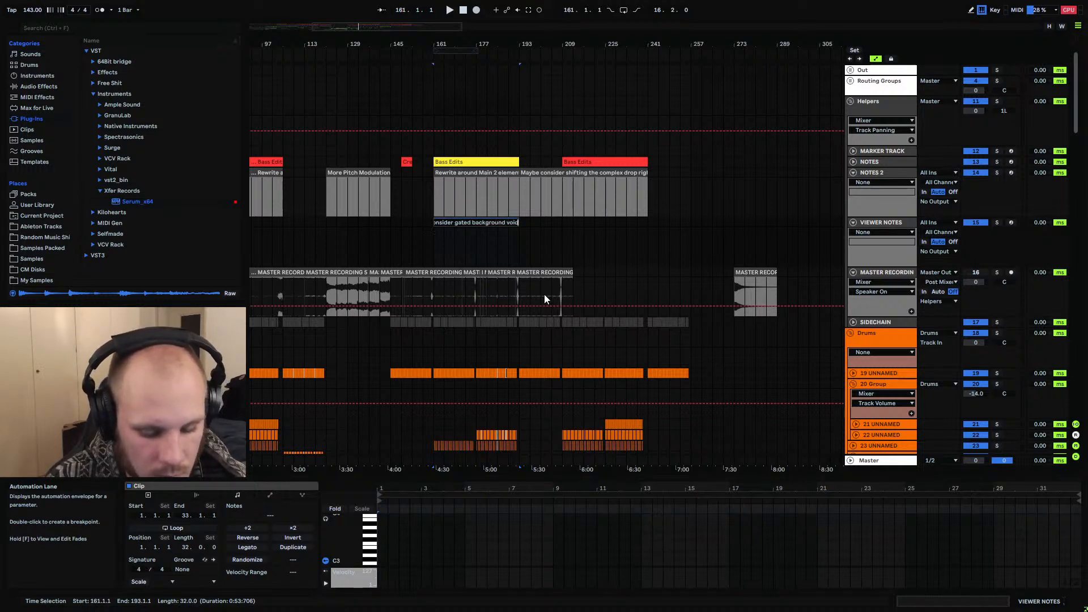
{"action": "type", "text": "e (sining probaby a pad"}
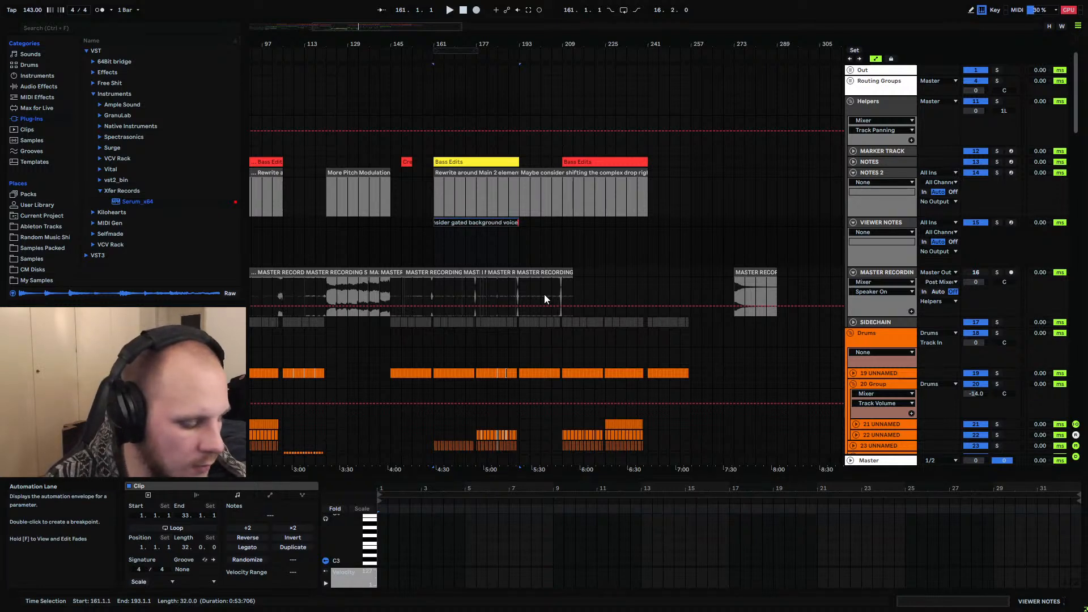
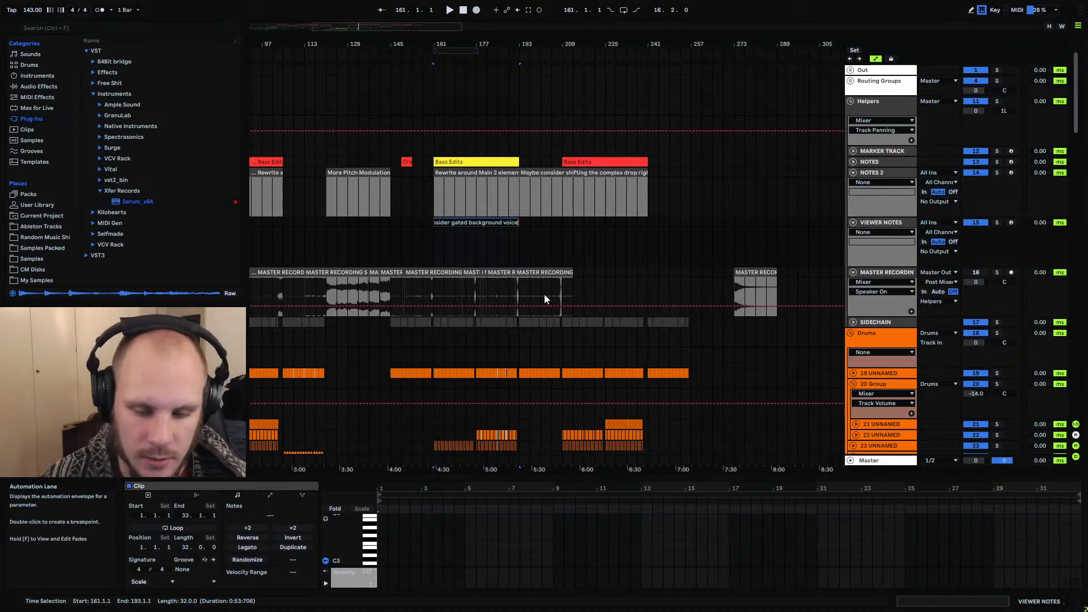
{"action": "type", "text": "(s"}
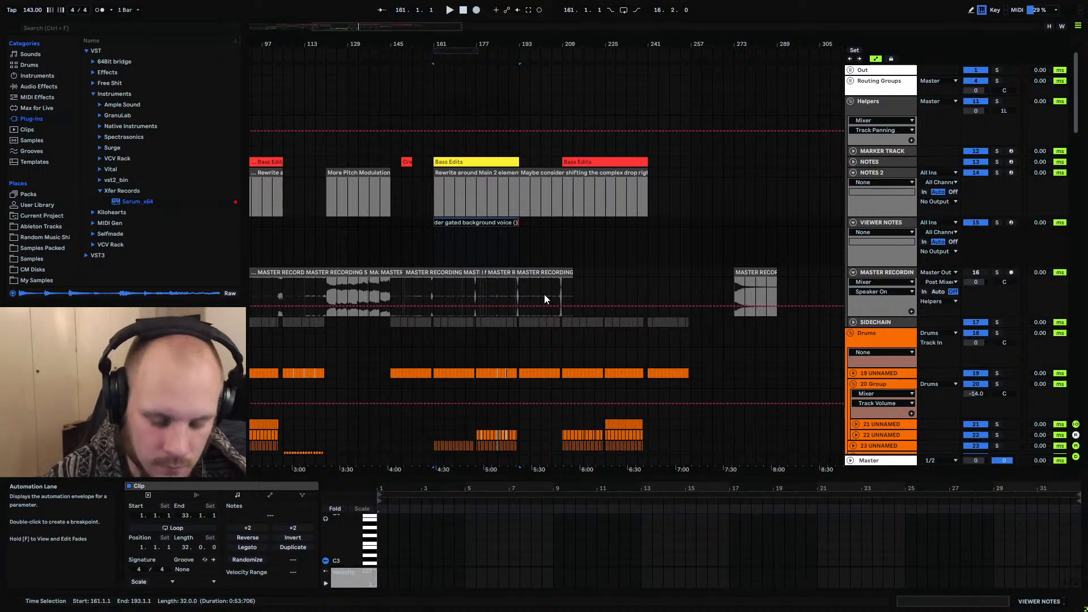
{"action": "type", "text": "ining pr"}
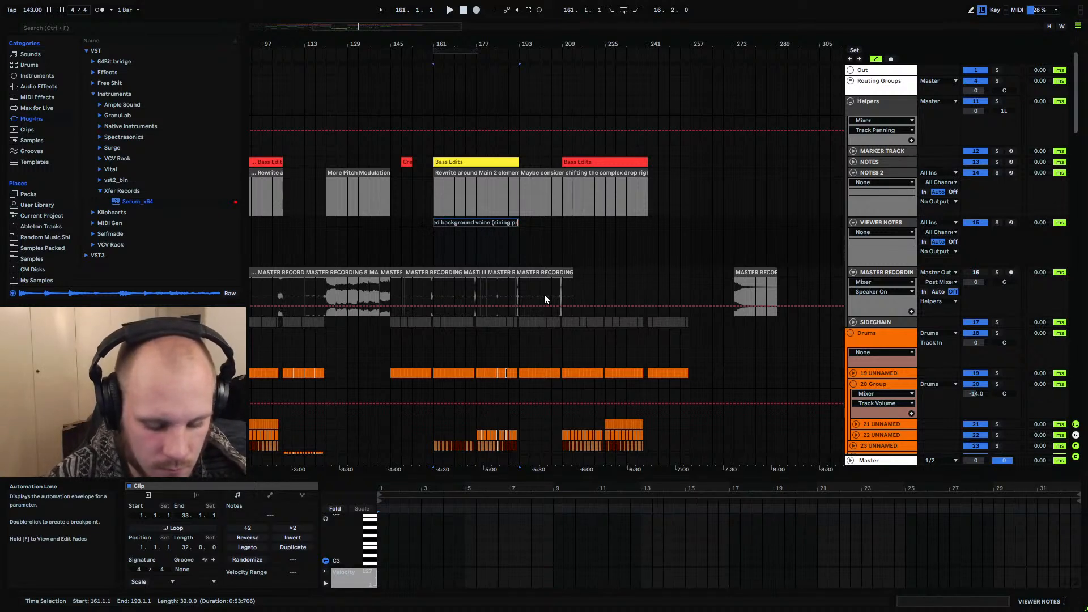
{"action": "type", "text": "obabl"}
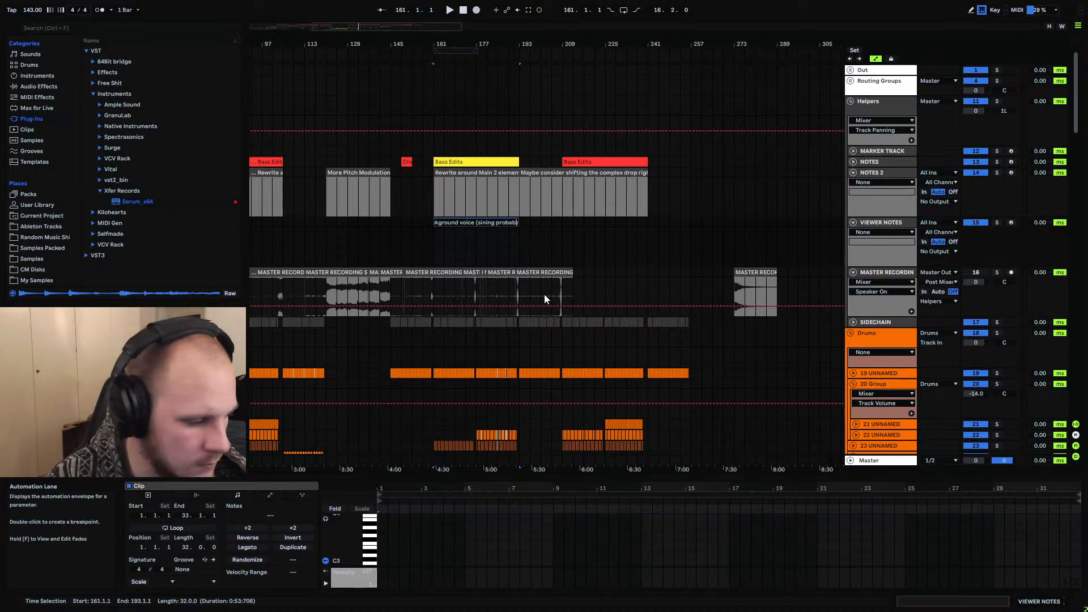
{"action": "type", "text": "y a pad"}
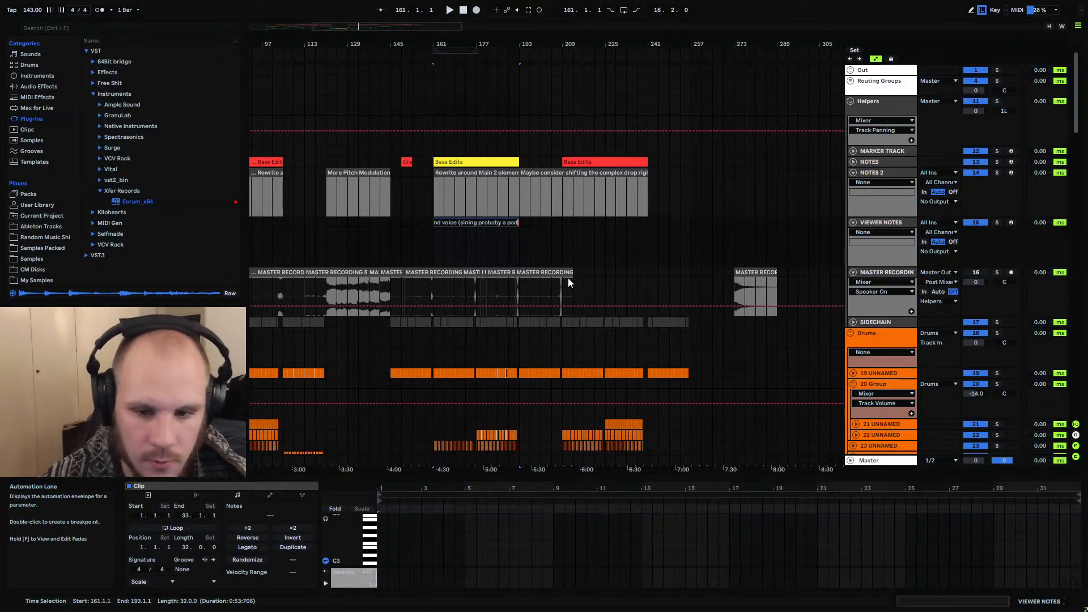
{"action": "left_click", "coordinate": [541, 244]}
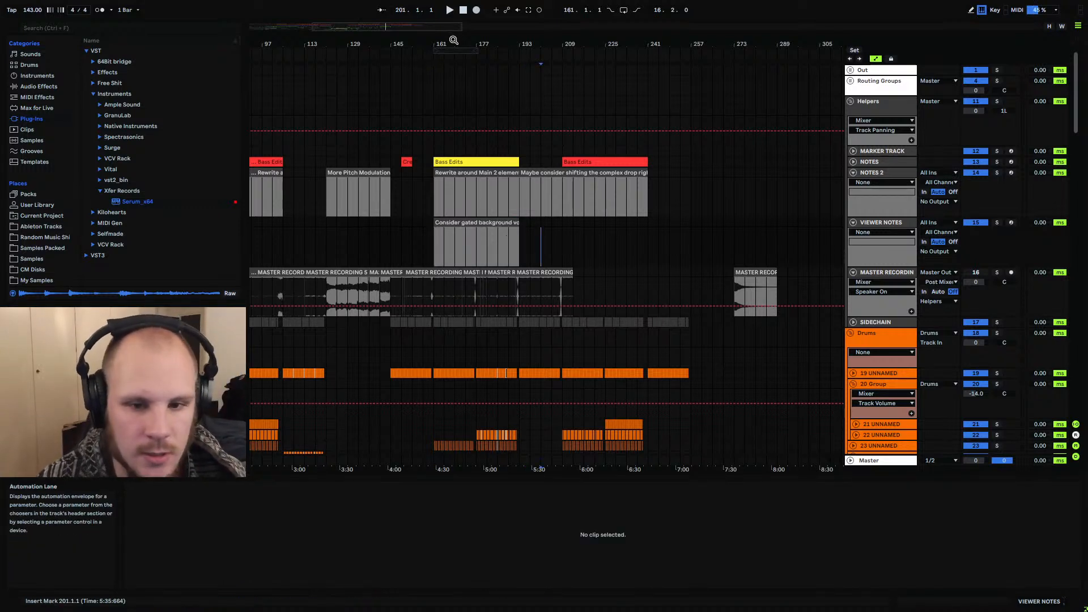
Examine the section under the new note, especially the 36 Group bass clips and LFOTool automation from bar 177 to 193
{"action": "left_click_drag", "start_coordinate": [448, 40], "coordinate": [452, 85]}
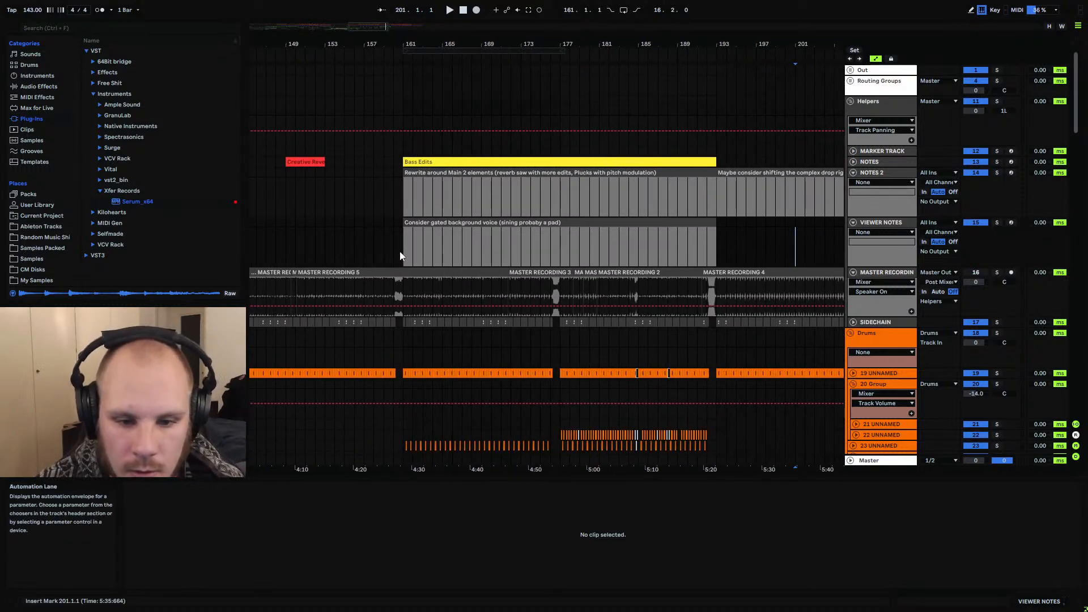
{"action": "scroll", "coordinate": [456, 237], "scroll_direction": "down", "scroll_amount": 2}
{"action": "scroll", "coordinate": [574, 250], "scroll_direction": "down", "scroll_amount": 2}
{"action": "scroll", "coordinate": [566, 272], "scroll_direction": "up", "scroll_amount": 4}
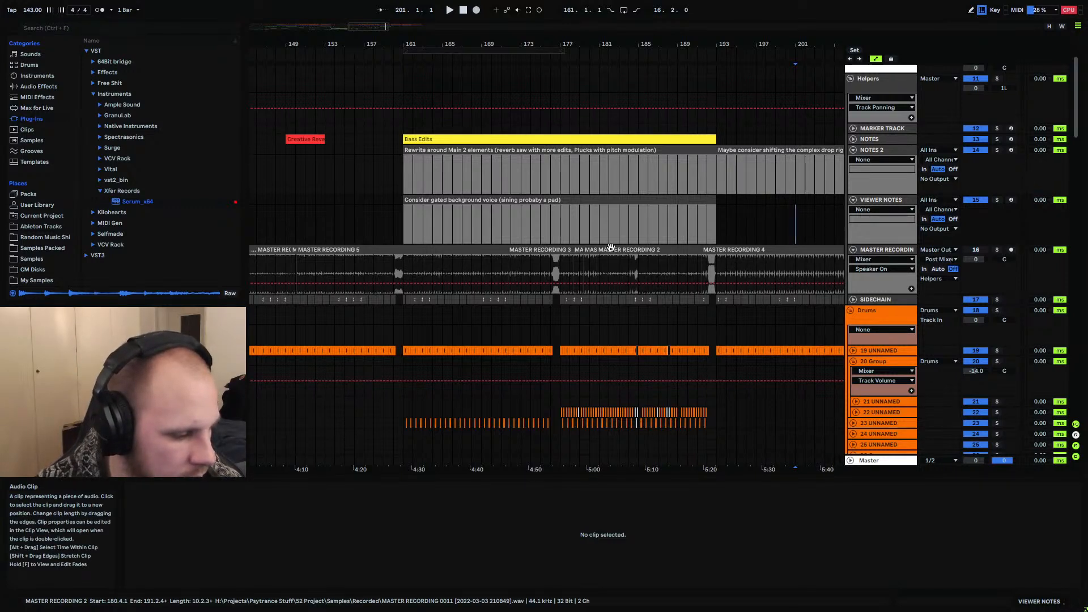
{"action": "scroll", "coordinate": [606, 250], "scroll_direction": "down", "scroll_amount": 12}
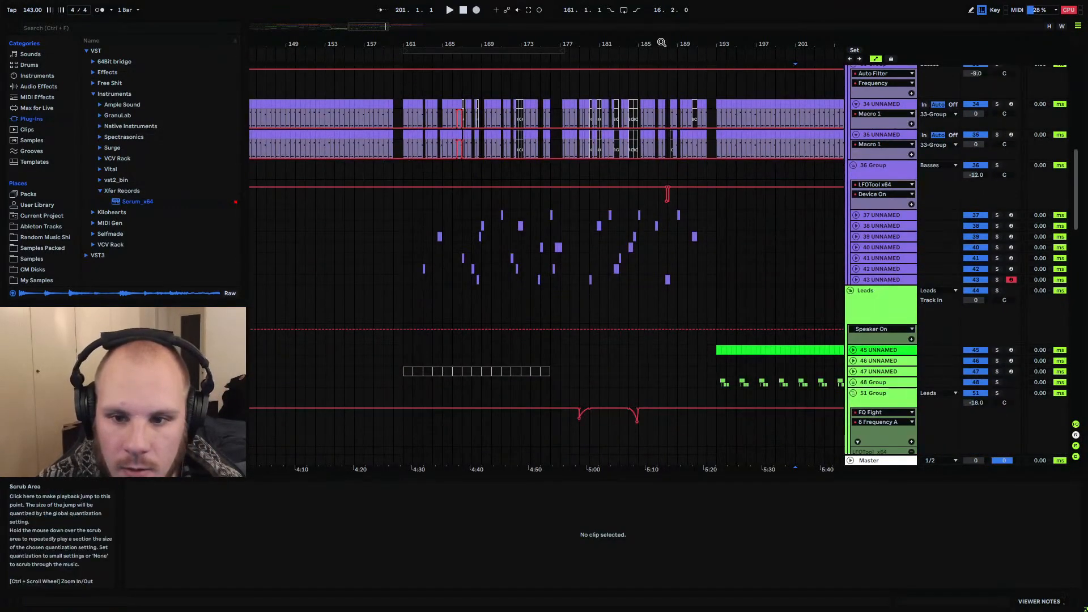
{"action": "left_click_drag", "start_coordinate": [660, 43], "coordinate": [583, 170]}
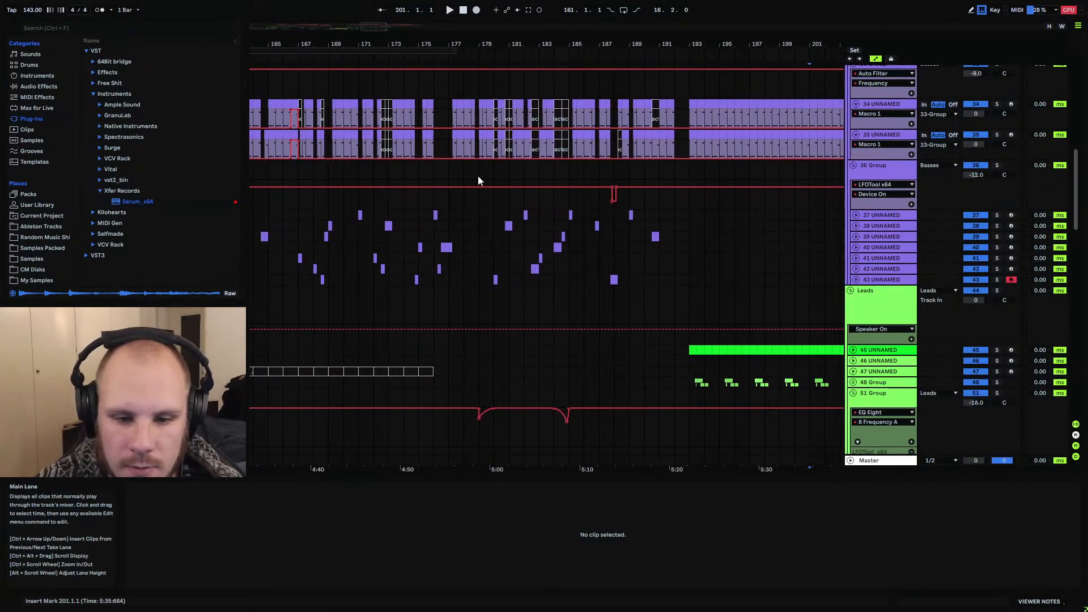
{"action": "left_click_drag", "start_coordinate": [447, 169], "coordinate": [694, 223]}
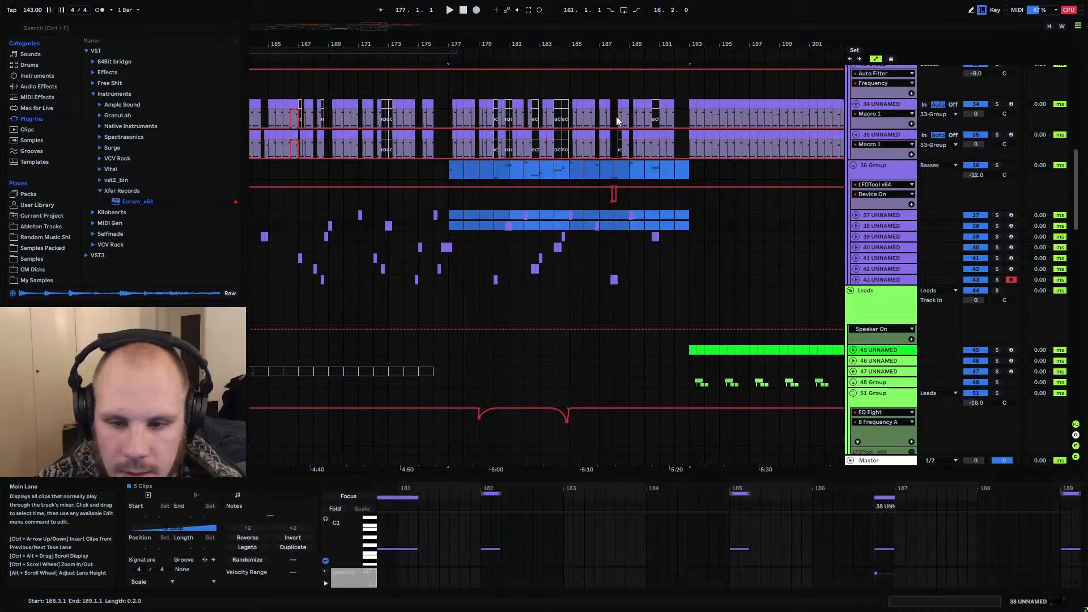
{"action": "left_click_drag", "start_coordinate": [635, 44], "coordinate": [651, 17]}
Examine the Leads, Pads, FX and Vocals tracks from bar 161 onward, switching the Pads group off and back on
{"action": "left_click", "coordinate": [403, 168]}
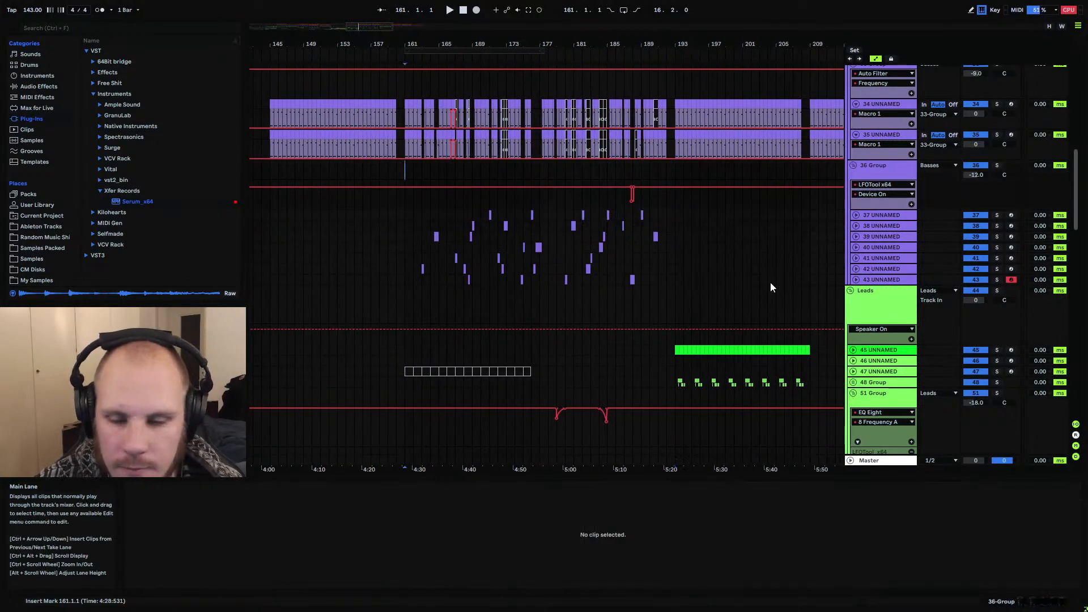
{"action": "scroll", "coordinate": [770, 281], "scroll_direction": "down", "scroll_amount": 2}
{"action": "scroll", "coordinate": [873, 250], "scroll_direction": "down", "scroll_amount": 5}
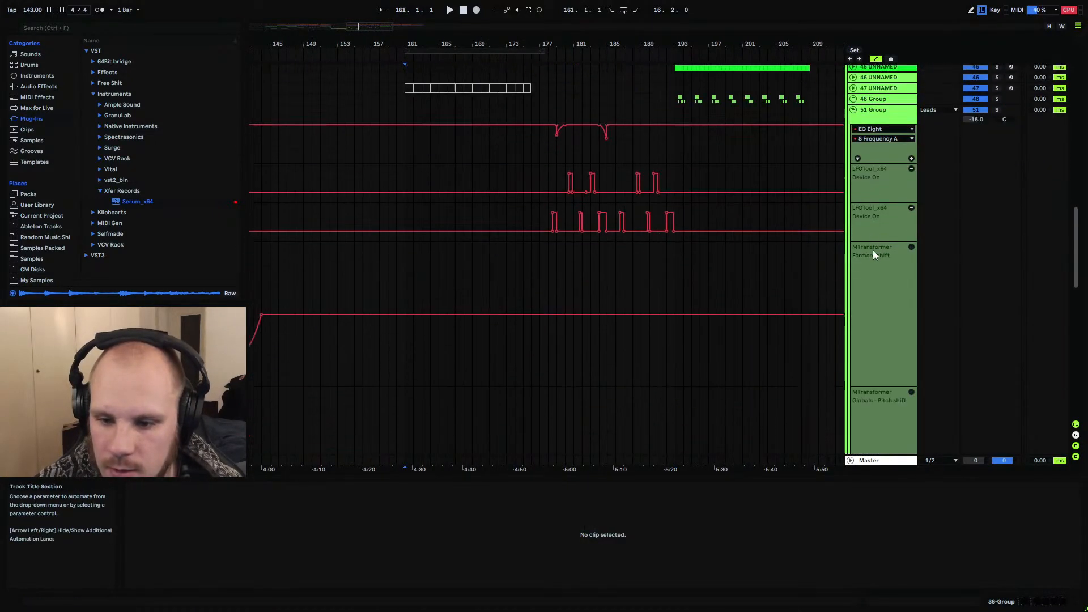
{"action": "scroll", "coordinate": [872, 250], "scroll_direction": "down", "scroll_amount": 10}
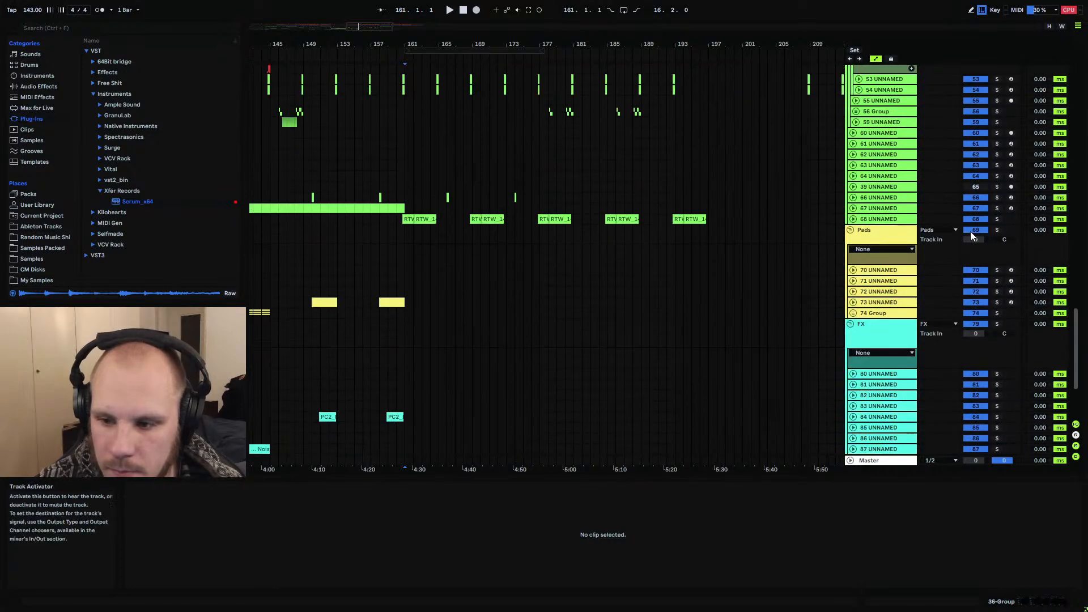
{"action": "left_click", "coordinate": [970, 232]}
{"action": "left_click", "coordinate": [971, 232]}
{"action": "scroll", "coordinate": [833, 326], "scroll_direction": "down", "scroll_amount": 3}
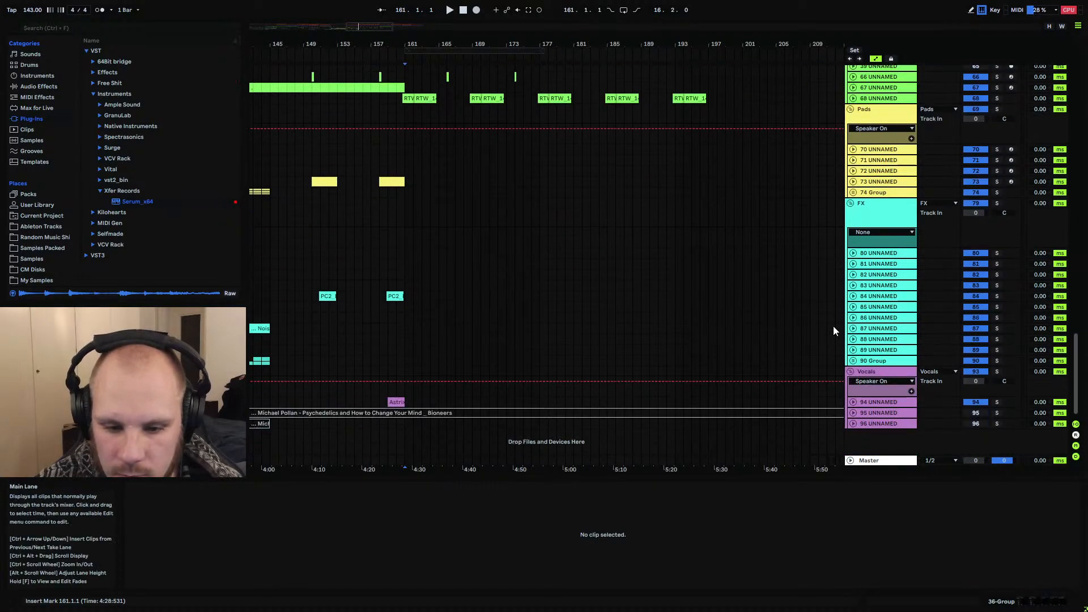
Play the arrangement from 161.1.1 and follow the bass and lead tracks during playback
{"action": "scroll", "coordinate": [833, 325], "scroll_direction": "up", "scroll_amount": 12}
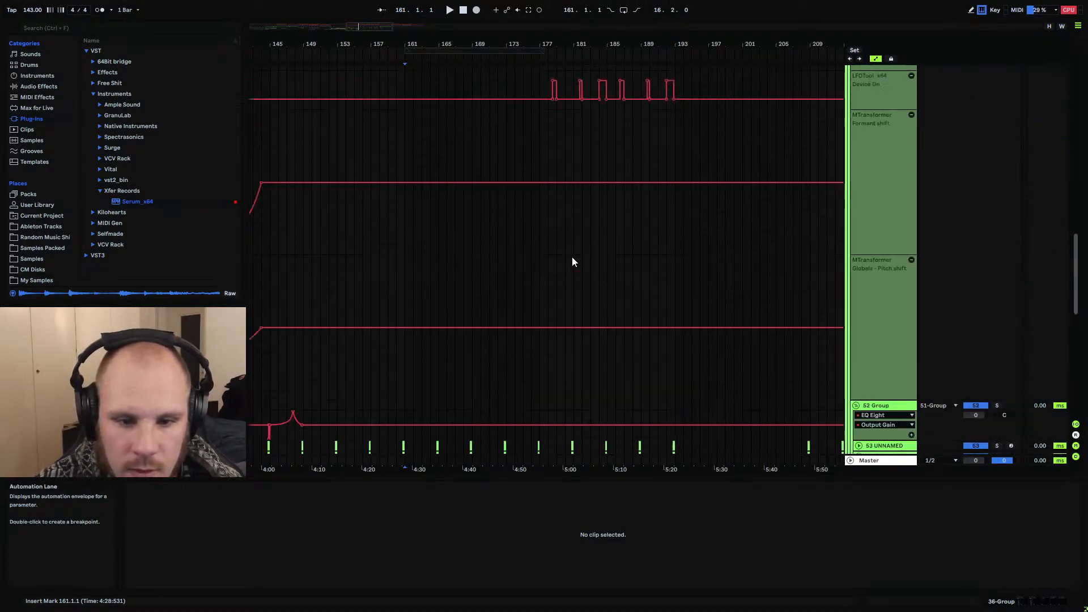
{"action": "scroll", "coordinate": [559, 260], "scroll_direction": "up", "scroll_amount": 10}
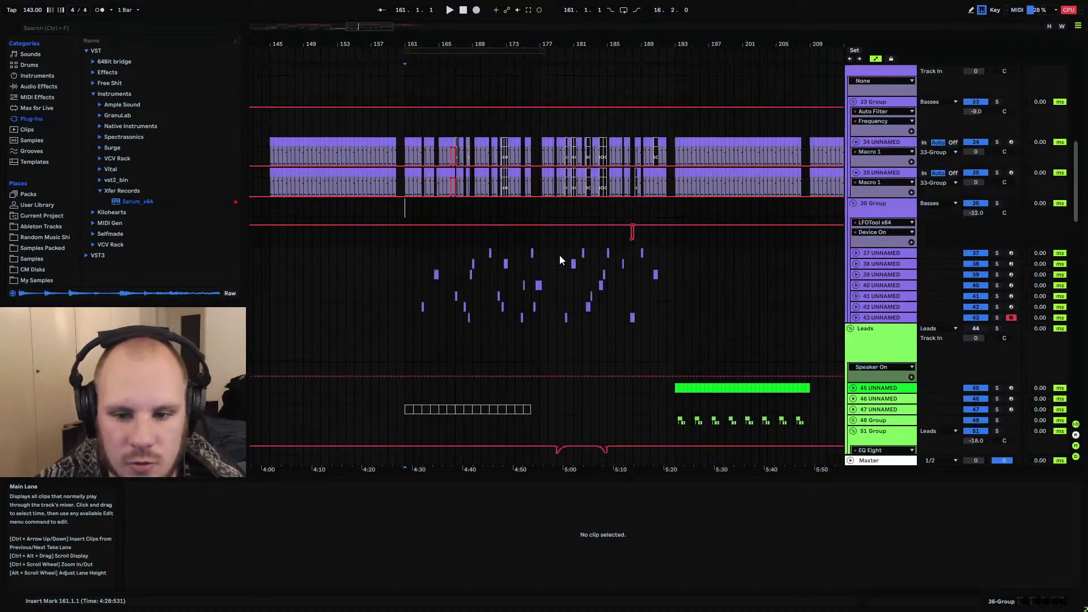
{"action": "scroll", "coordinate": [560, 255], "scroll_direction": "up", "scroll_amount": 8}
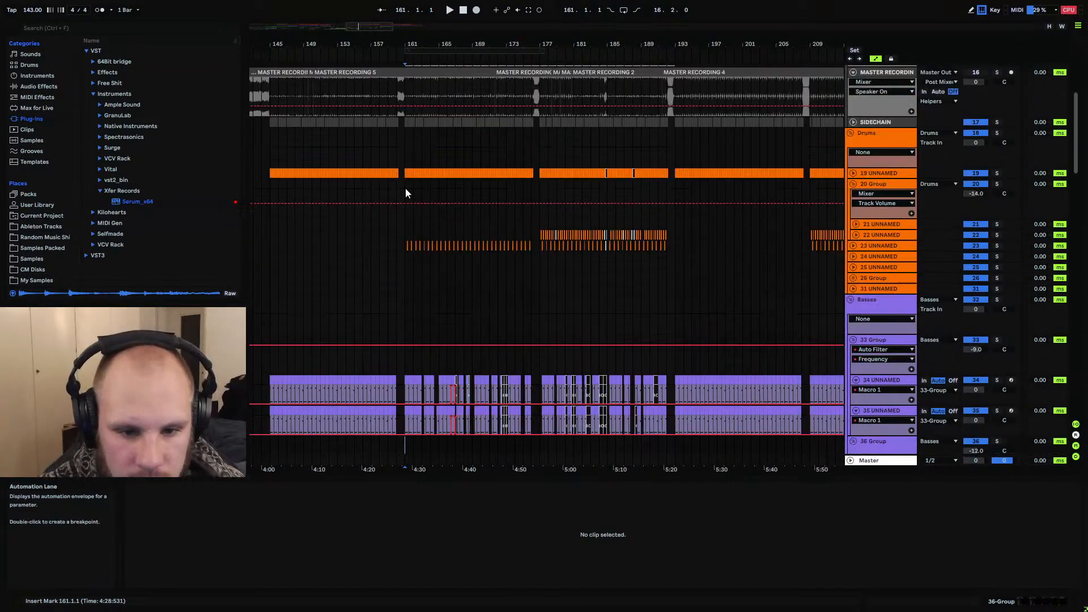
{"action": "key", "text": "space"}
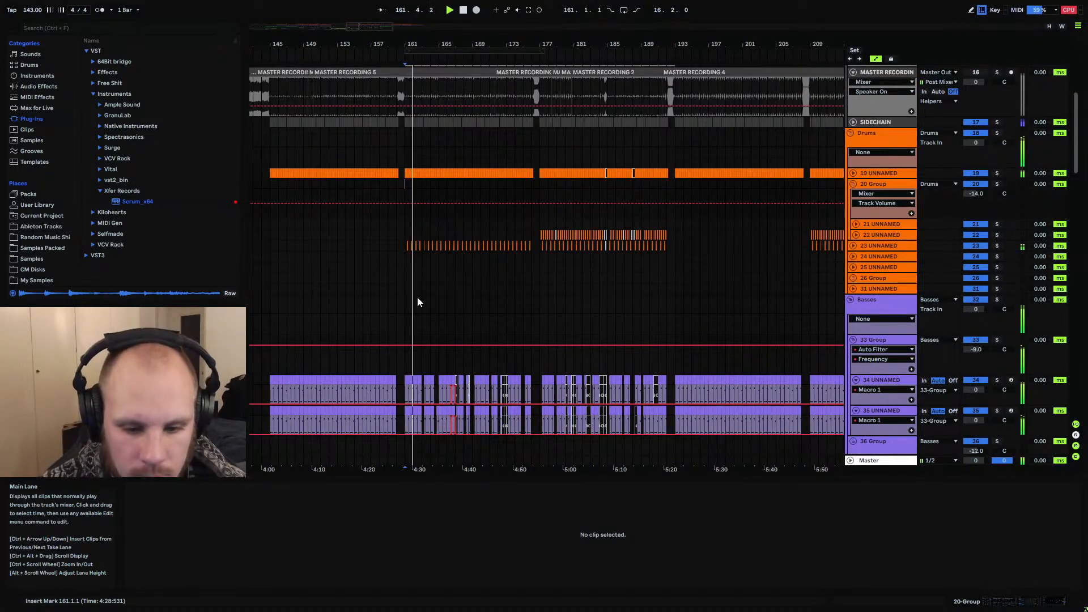
{"action": "scroll", "coordinate": [418, 298], "scroll_direction": "down", "scroll_amount": 5}
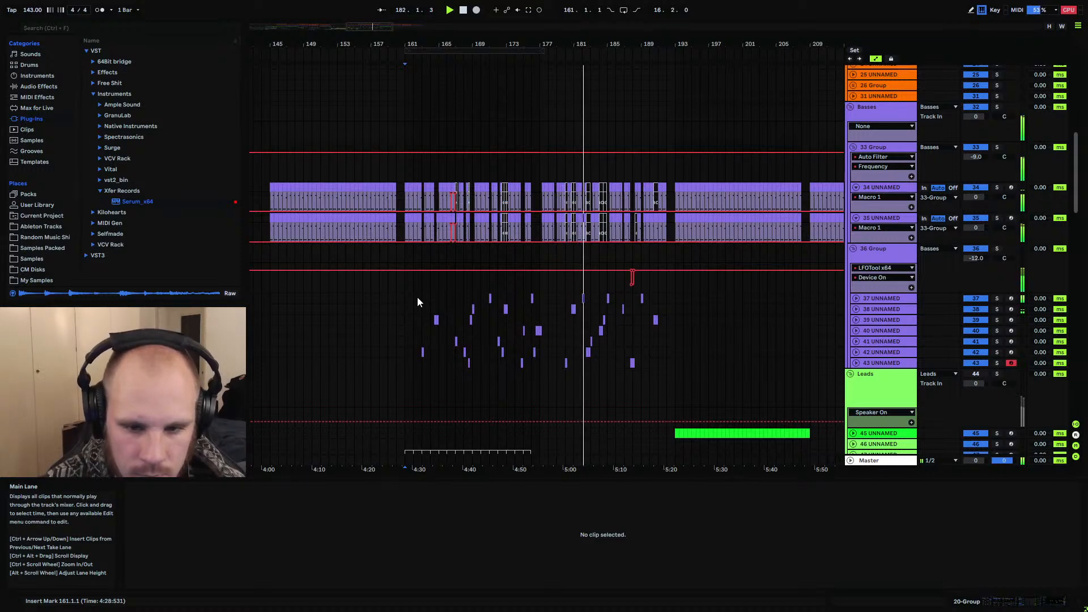
Solo and audition track 38's one-beat clip at 169.1.1, and copy the clip to 178.4.1 on the same track
{"action": "left_click_drag", "start_coordinate": [528, 43], "coordinate": [619, 106]}
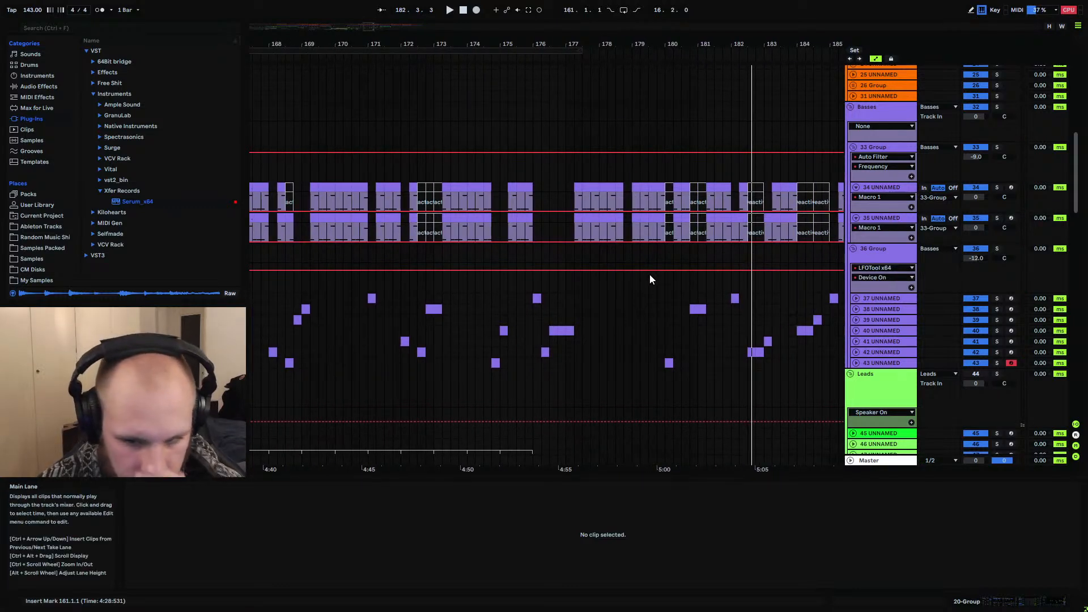
{"action": "left_click", "coordinate": [626, 250]}
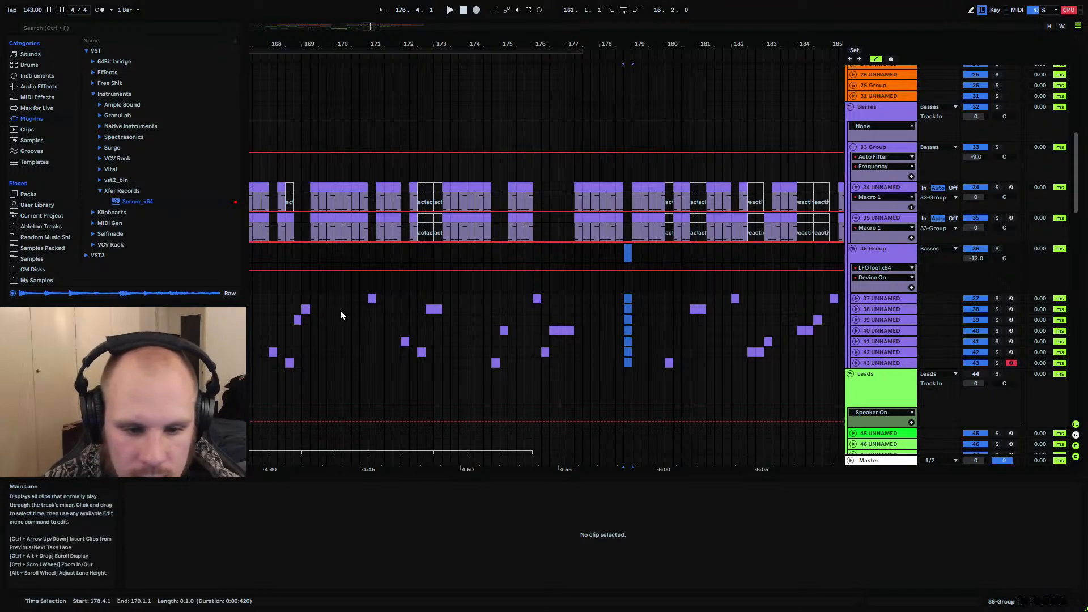
{"action": "left_click", "coordinate": [305, 309]}
{"action": "left_click", "coordinate": [998, 309]}
{"action": "key", "text": "space"}
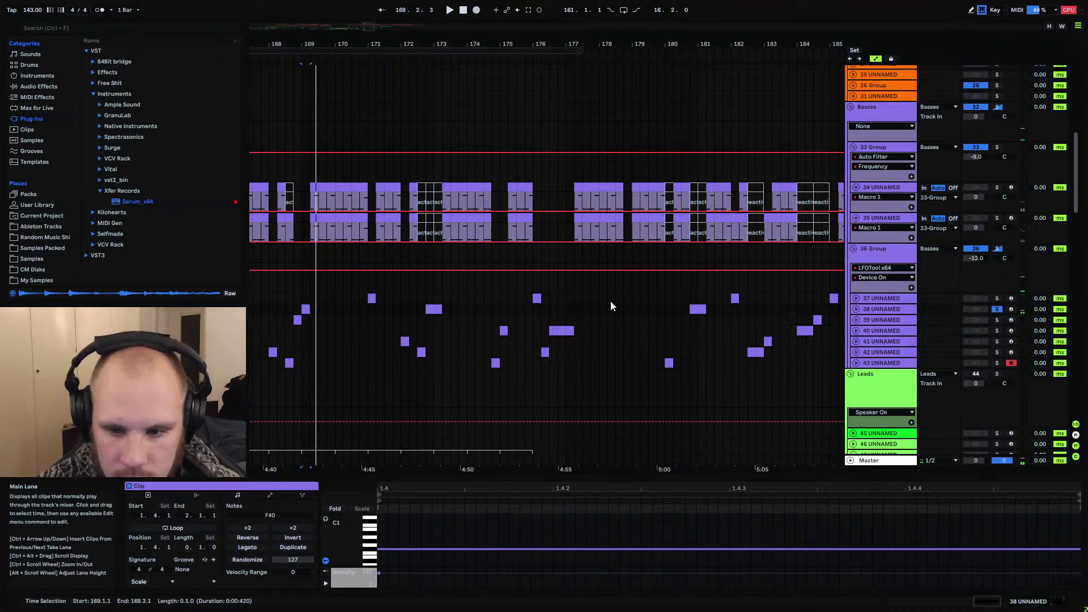
{"action": "left_click", "coordinate": [623, 310]}
Reshape track 38's Serum MasterVol automation to fall from full at 178.4.1 to minimum at 179.1.1, recovering just after, and audition it
{"action": "left_click", "coordinate": [856, 309]}
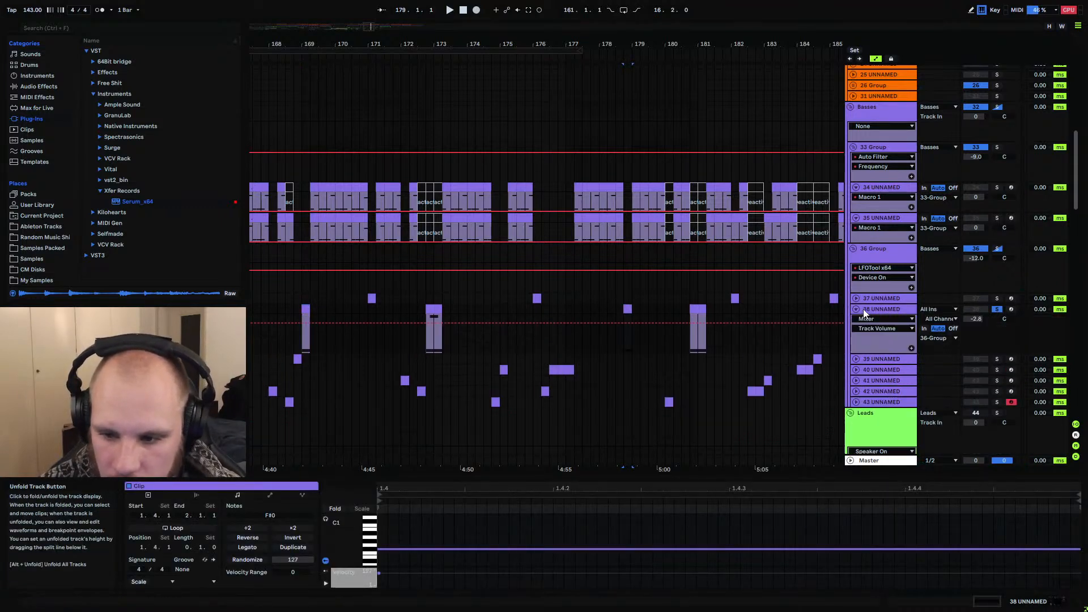
{"action": "left_click", "coordinate": [872, 319]}
{"action": "left_click", "coordinate": [871, 343]}
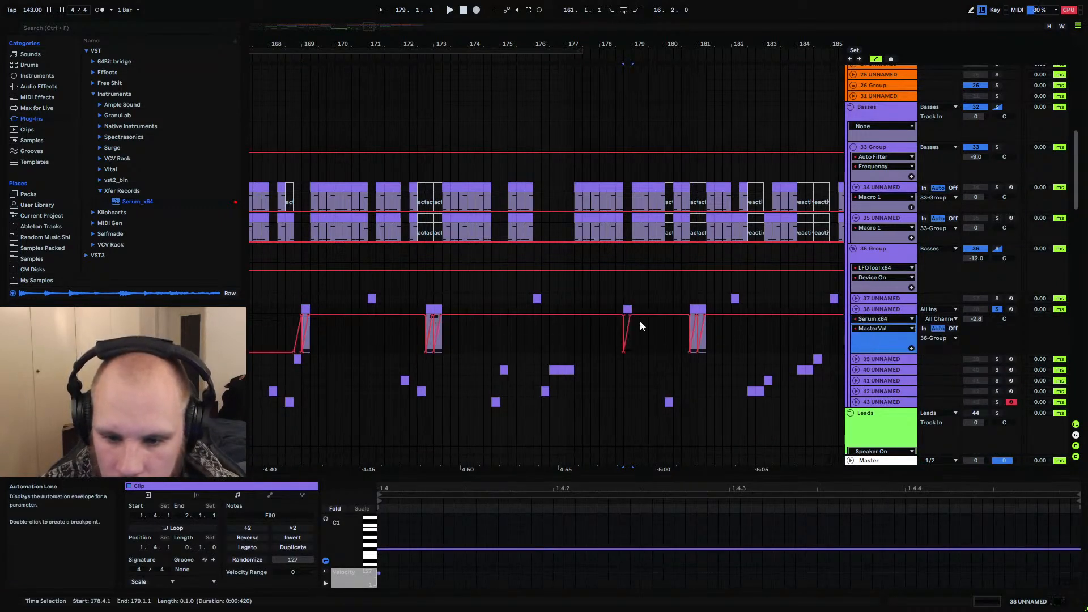
{"action": "left_click_drag", "start_coordinate": [621, 35], "coordinate": [610, 189]}
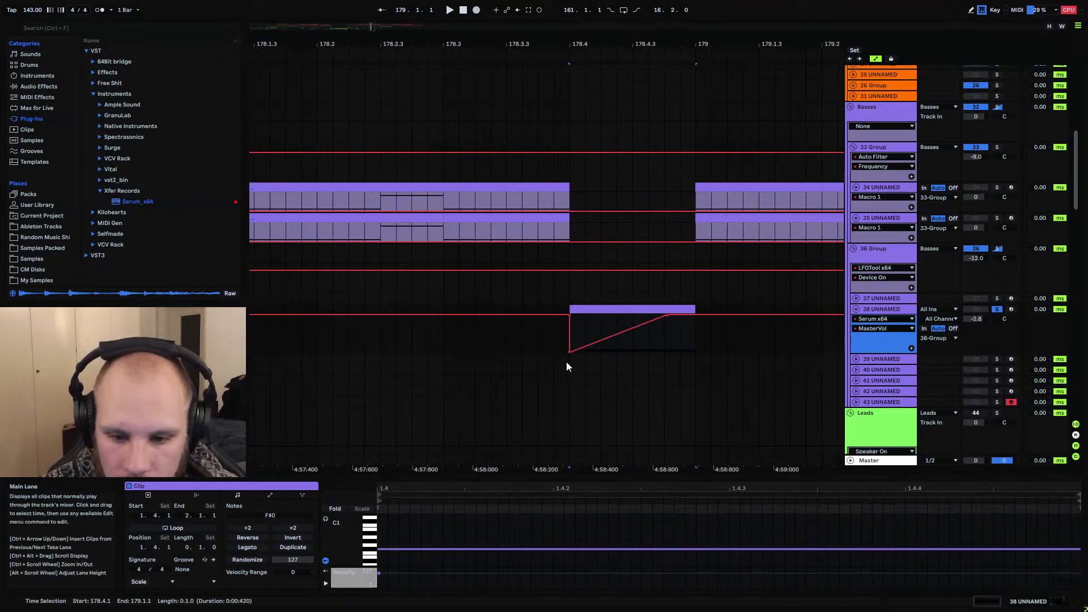
{"action": "left_click", "coordinate": [711, 317]}
{"action": "left_click", "coordinate": [669, 315]}
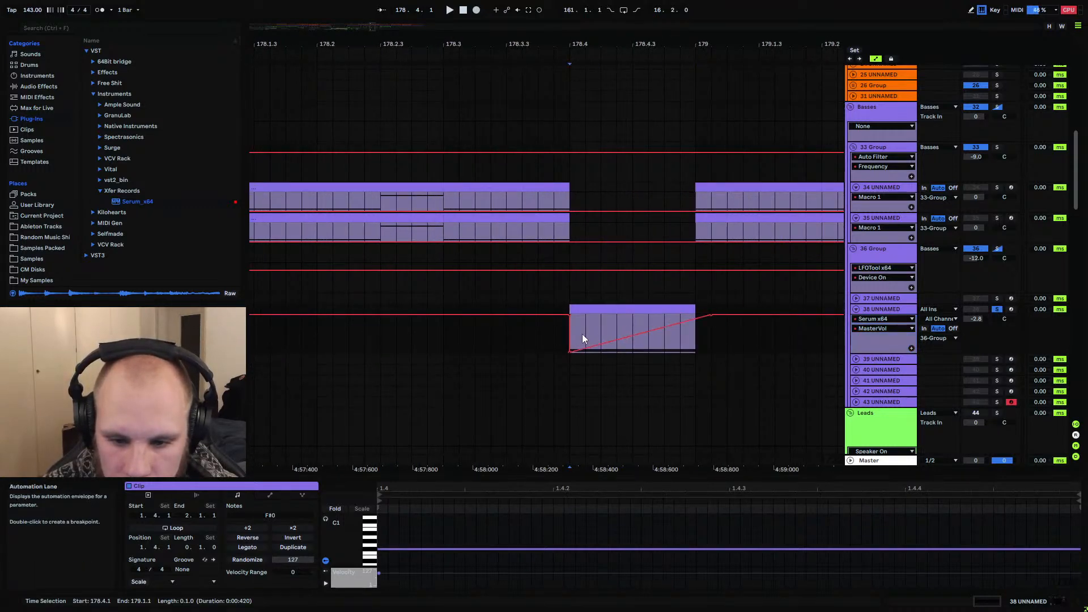
{"action": "left_click_drag", "start_coordinate": [568, 352], "coordinate": [679, 352]}
{"action": "left_click", "coordinate": [566, 347]}
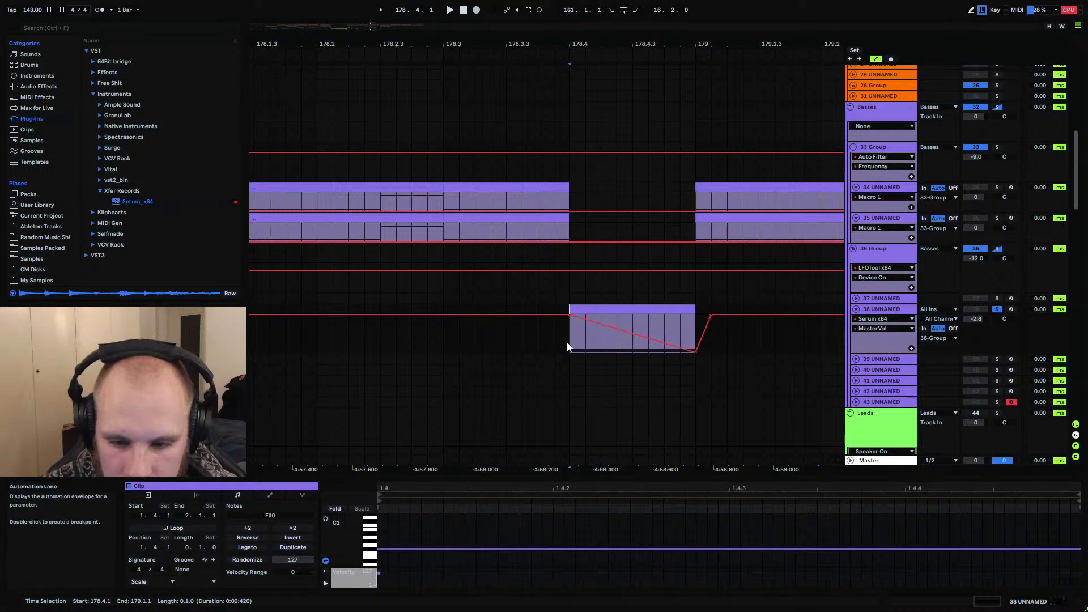
{"action": "key", "text": "space"}
{"action": "key", "text": "space"}
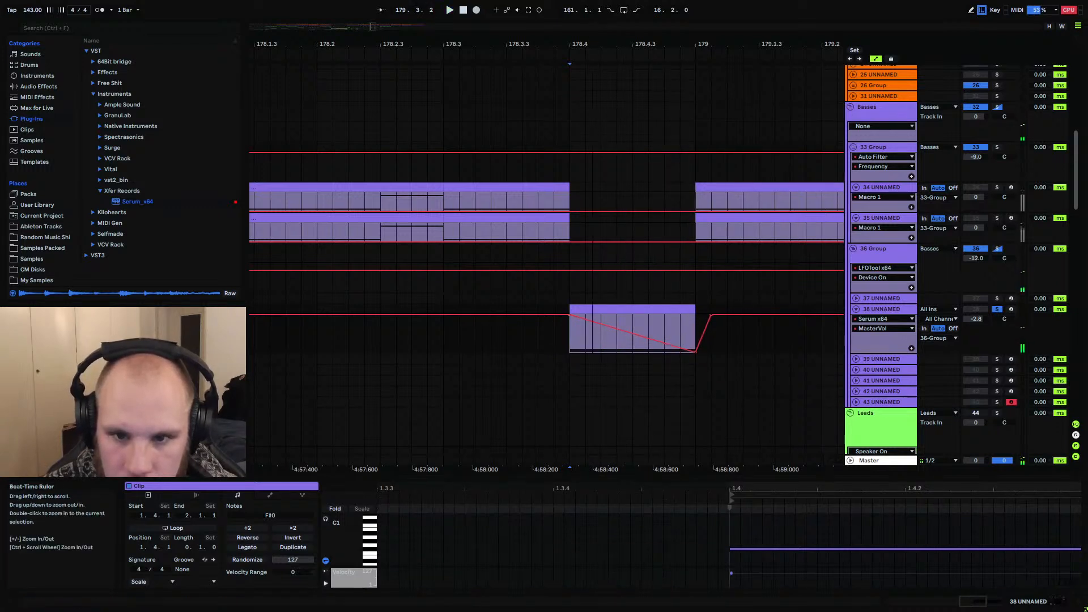
{"action": "key", "text": "space"}
{"action": "left_click_drag", "start_coordinate": [569, 45], "coordinate": [578, 29]}
{"action": "key", "text": "space"}
Shape track 38's Serum Fil Cutoff automation to peak at about 0.78 at 178.4.1 and fall back to its base level by 179.1.1
{"action": "double_click", "coordinate": [881, 309]}
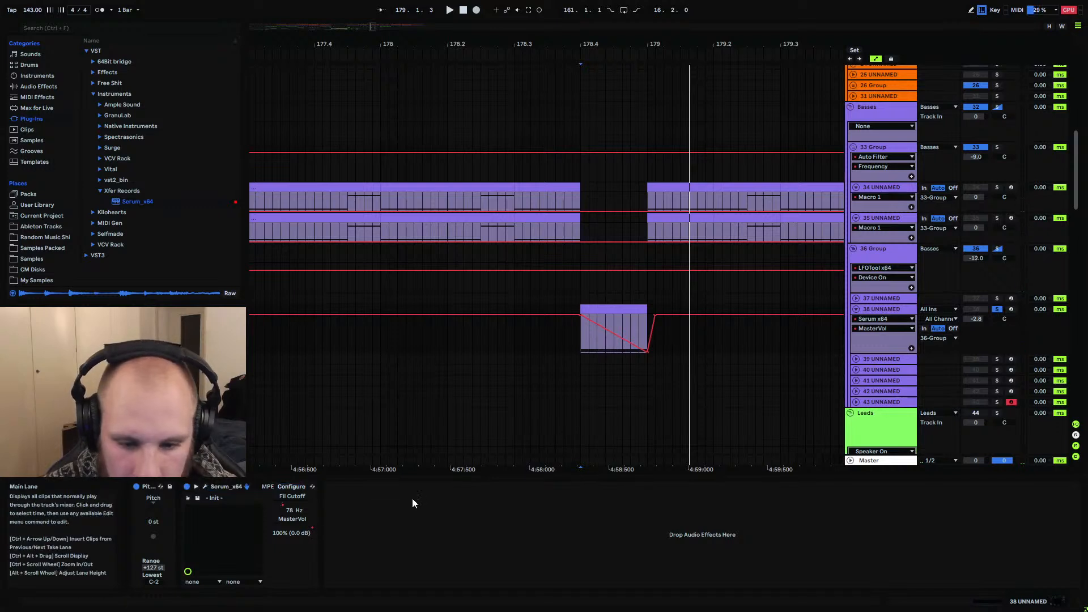
{"action": "left_click", "coordinate": [291, 510]}
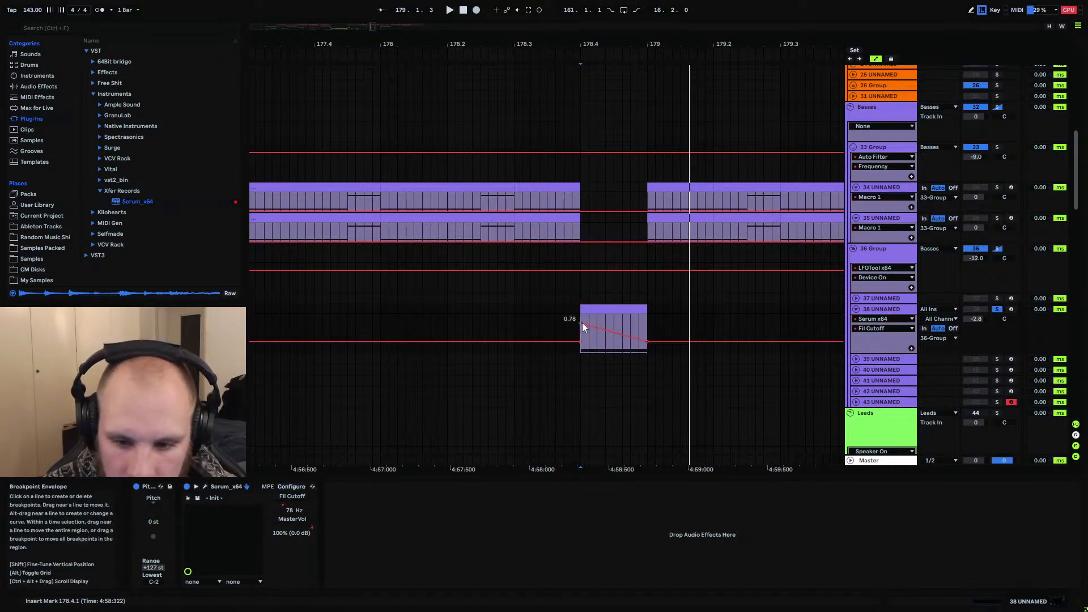
{"action": "key", "text": "space"}
{"action": "left_click", "coordinate": [570, 341]}
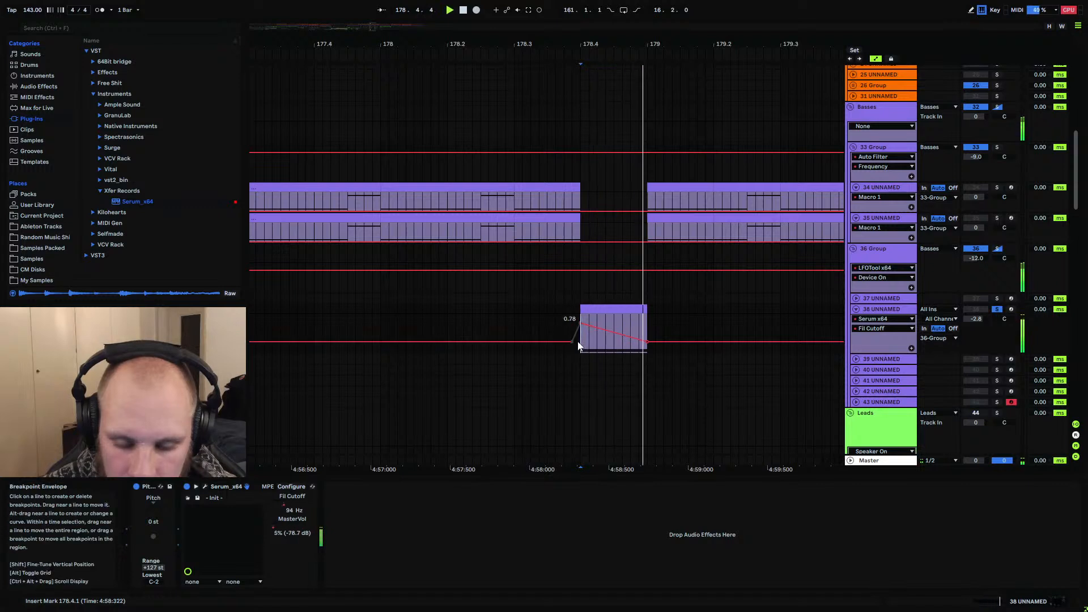
{"action": "left_click", "coordinate": [558, 307]}
Audition the new fill from 178.3.3 and turn off solo on track 38 to hear it in the mix
{"action": "key", "text": "space"}
{"action": "key", "text": "space"}
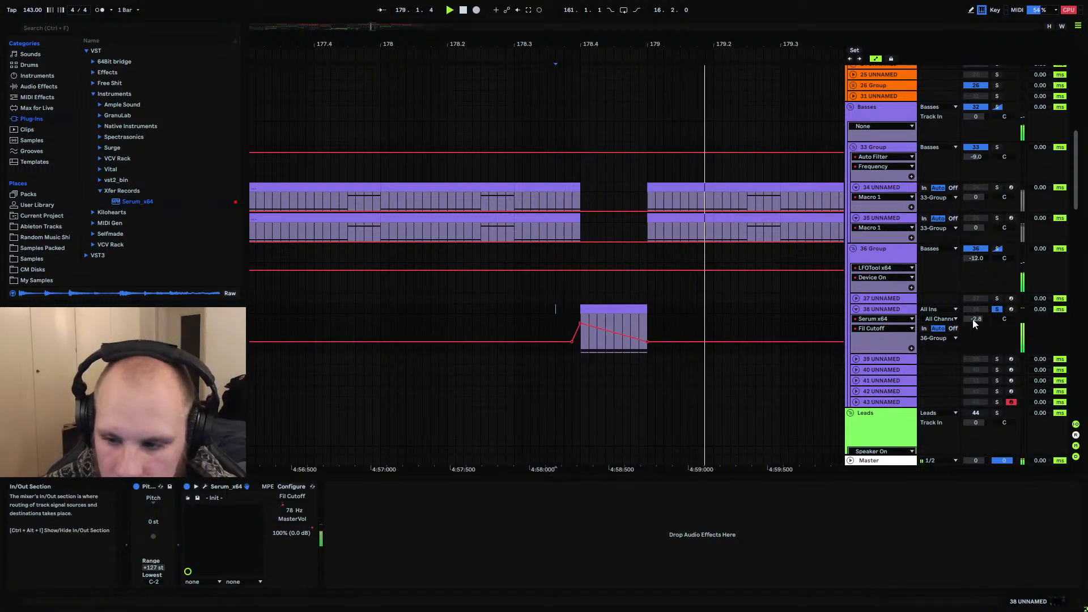
{"action": "key", "text": "space"}
{"action": "key", "text": "space"}
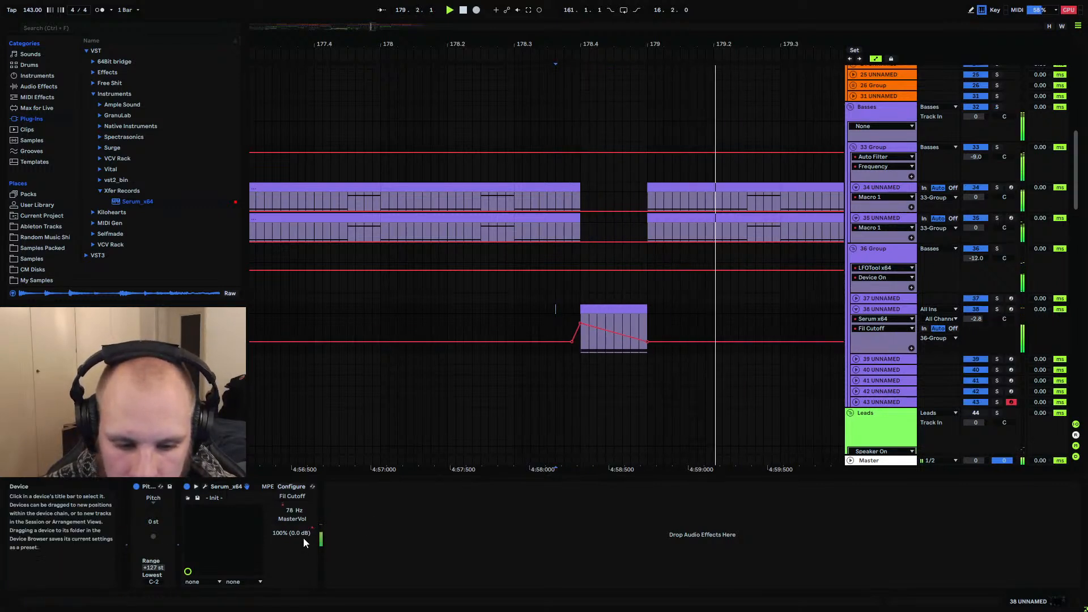
{"action": "key", "text": "space"}
{"action": "key", "text": "space"}
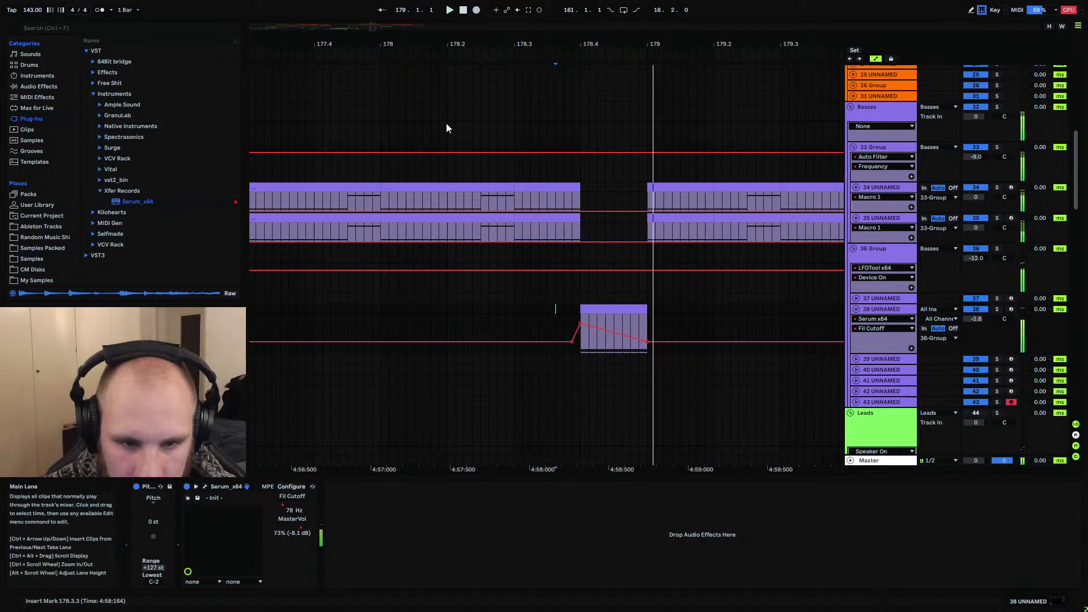
Play the bars leading into the new fill from 177.1.1 and from 176.4.1
{"action": "left_click_drag", "start_coordinate": [478, 42], "coordinate": [511, 17]}
{"action": "left_click", "coordinate": [372, 308]}
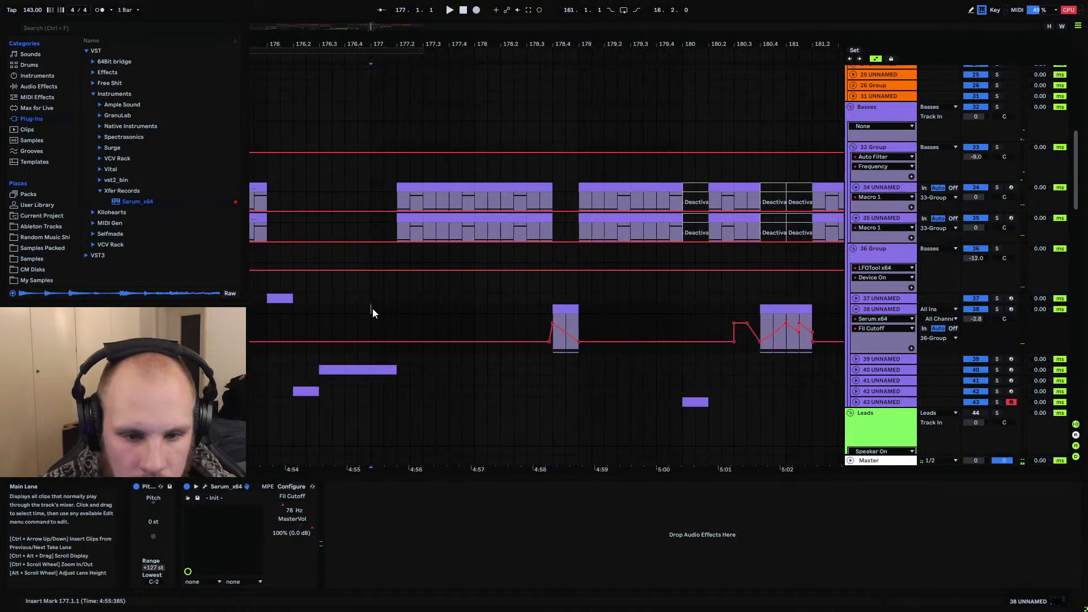
{"action": "key", "text": "space"}
{"action": "left_click", "coordinate": [340, 310]}
{"action": "key", "text": "space"}
{"action": "key", "text": "space"}
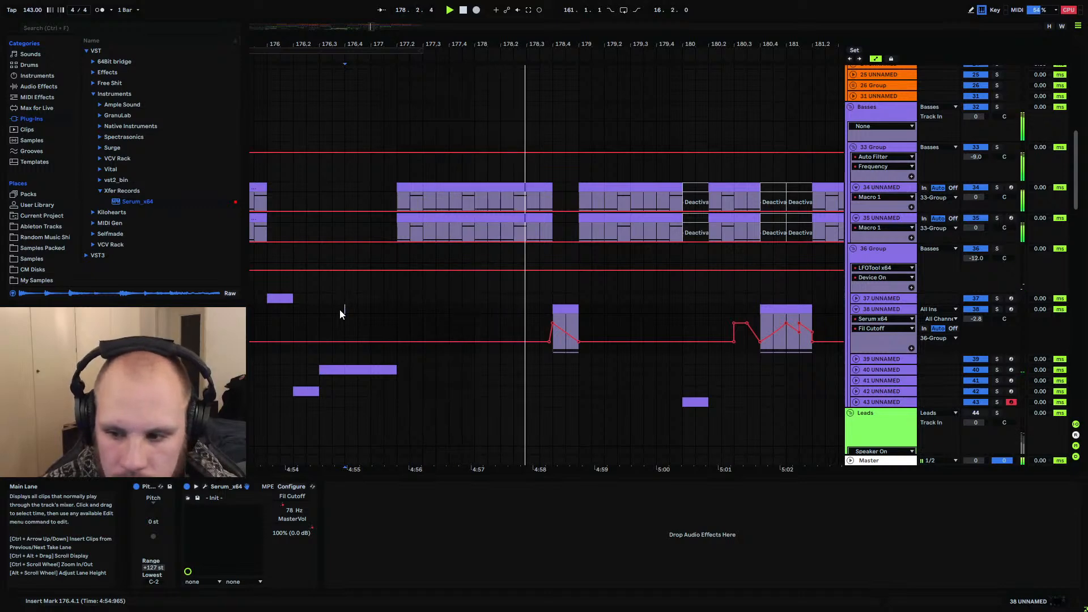
Examine the Leads 51 Group automation lanes around bars 178 to 181 during playback
{"action": "scroll", "coordinate": [351, 310], "scroll_direction": "down", "scroll_amount": 10}
{"action": "scroll", "coordinate": [350, 310], "scroll_direction": "down", "scroll_amount": 4}
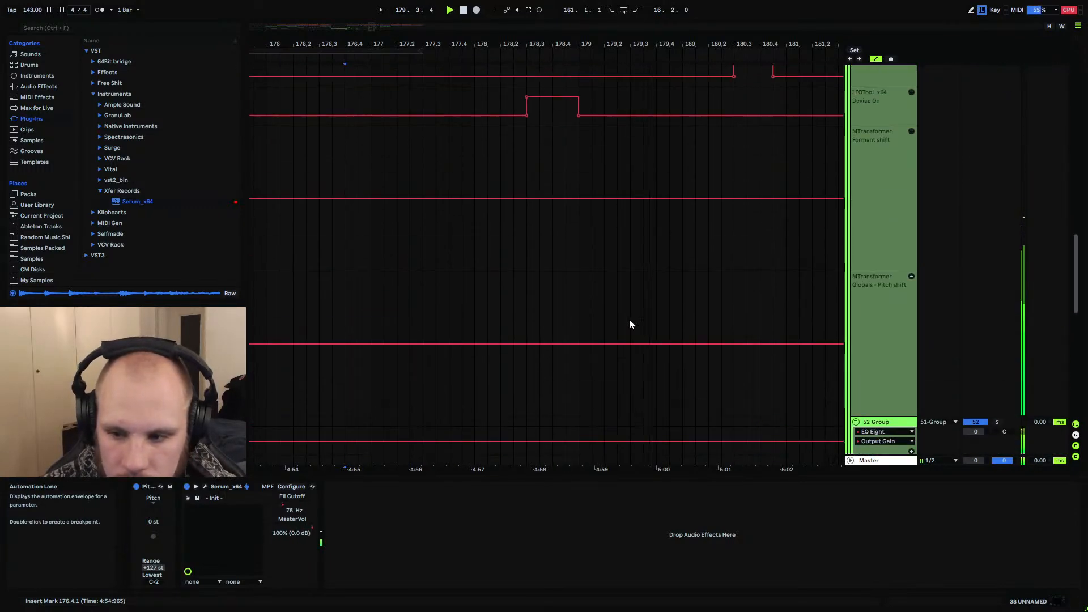
{"action": "scroll", "coordinate": [629, 318], "scroll_direction": "up", "scroll_amount": 6}
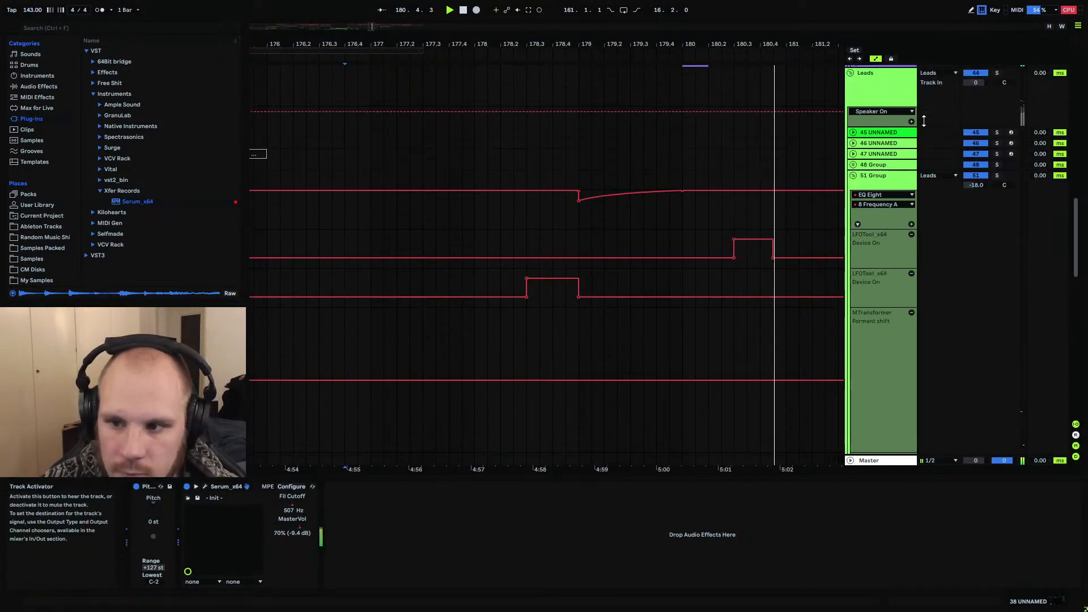
{"action": "scroll", "coordinate": [499, 246], "scroll_direction": "up", "scroll_amount": 5}
{"action": "scroll", "coordinate": [444, 246], "scroll_direction": "up", "scroll_amount": 2}
Replay the passage from 176.4.1, checking the 178.4.1 clip and the nearby drum clips up to bar 182
{"action": "key", "text": "space"}
{"action": "key", "text": "space"}
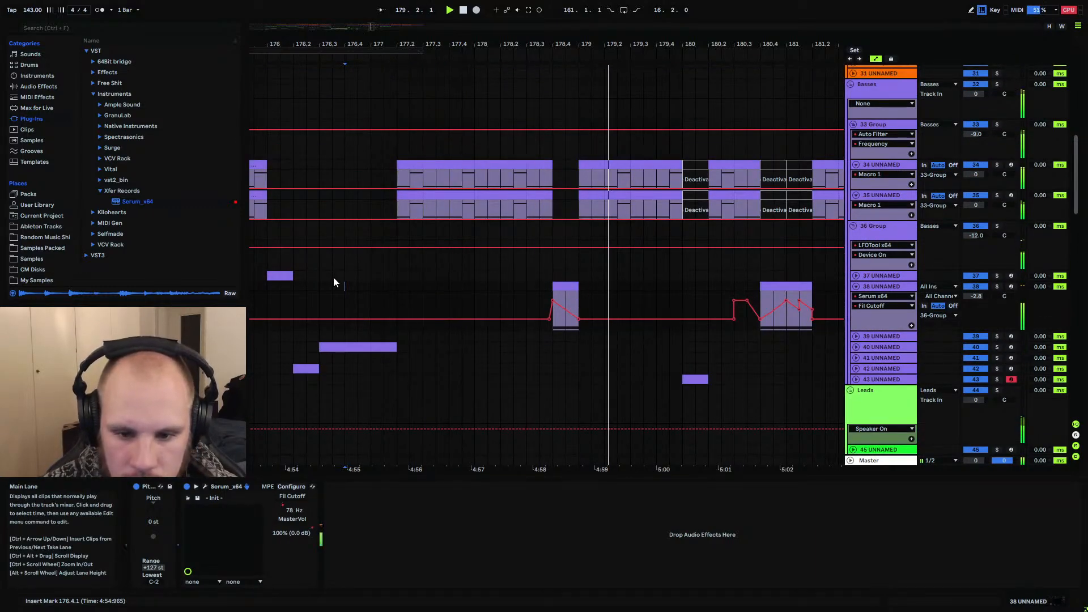
{"action": "left_click", "coordinate": [556, 288]}
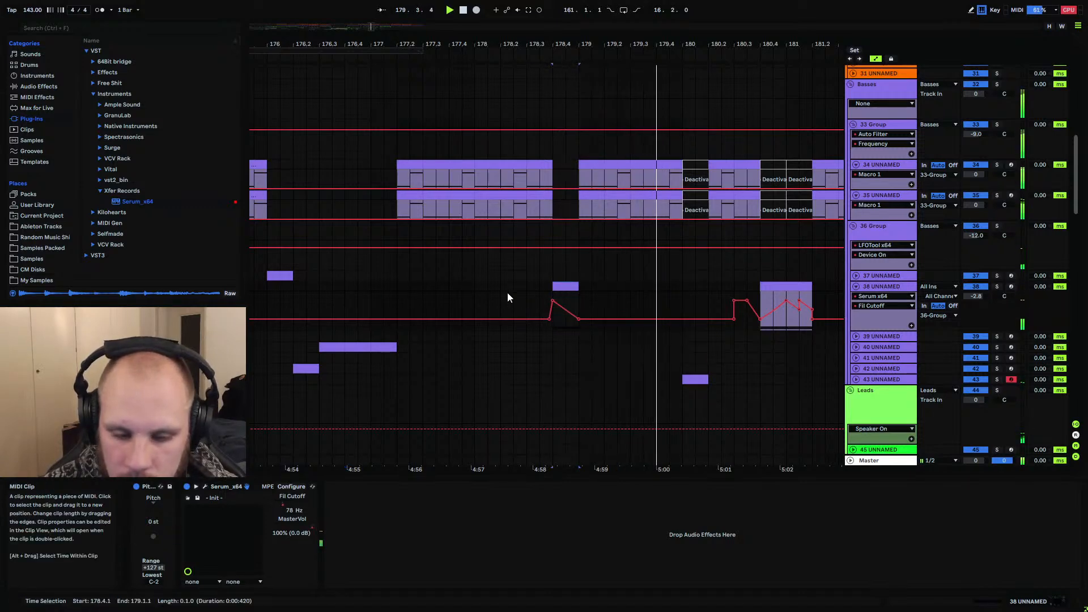
{"action": "left_click", "coordinate": [341, 288]}
{"action": "scroll", "coordinate": [340, 288], "scroll_direction": "up", "scroll_amount": 5}
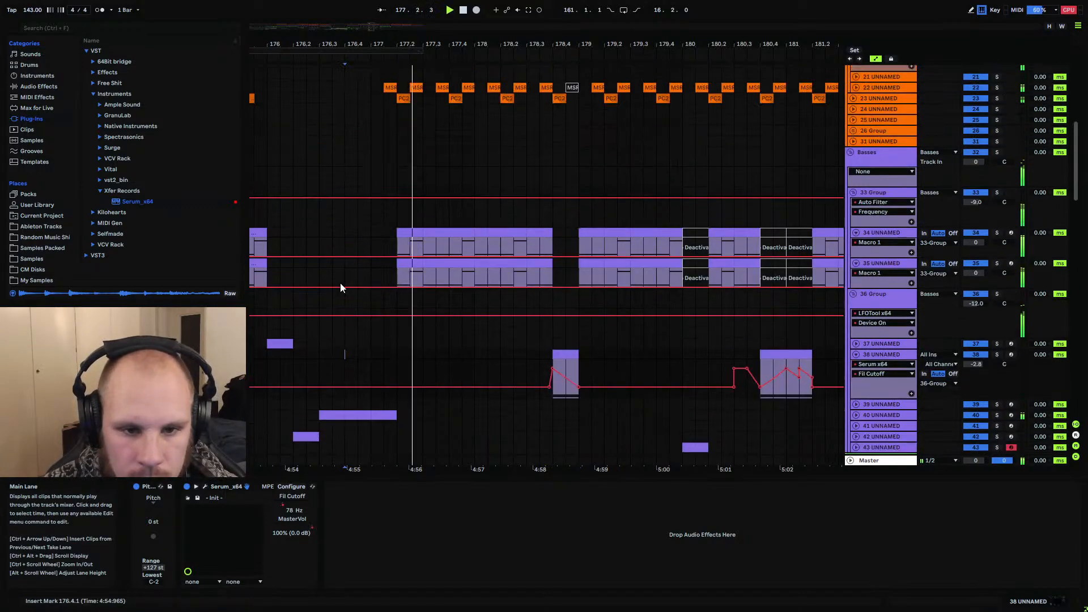
{"action": "scroll", "coordinate": [340, 287], "scroll_direction": "down", "scroll_amount": 4}
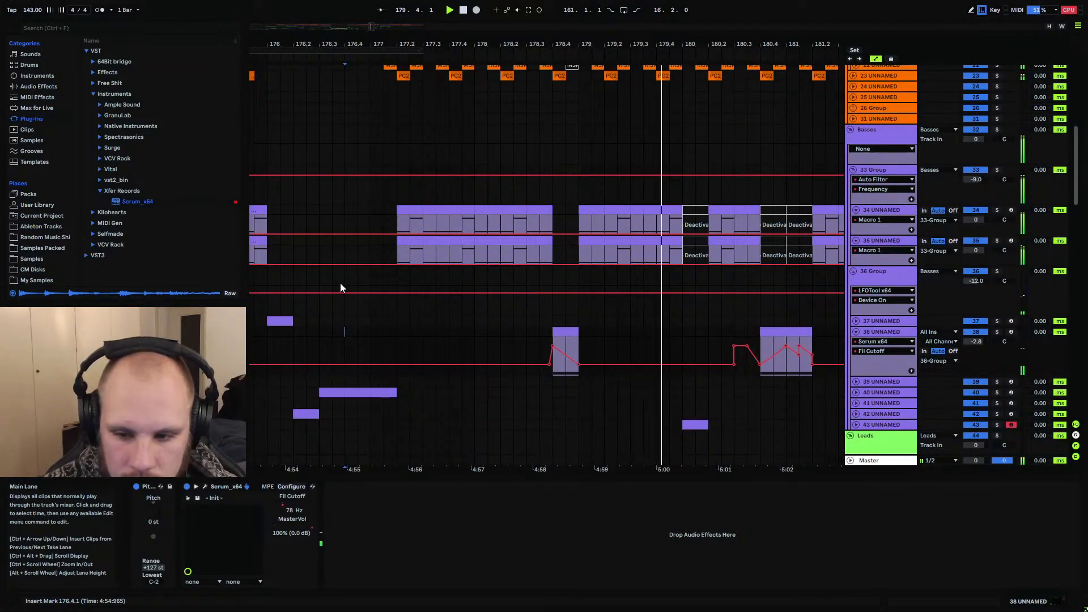
{"action": "left_click_drag", "start_coordinate": [726, 46], "coordinate": [535, 48]}
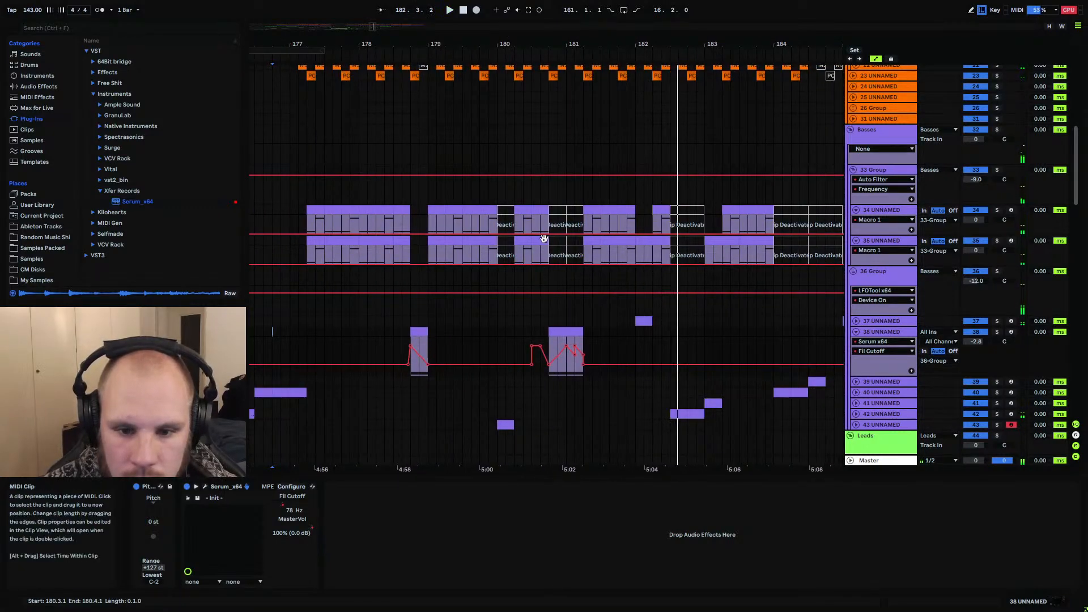
Deactivate the bass clips on tracks 34 and 35 between 180.3.1 and 180.4.1
{"action": "left_click", "coordinate": [546, 238]}
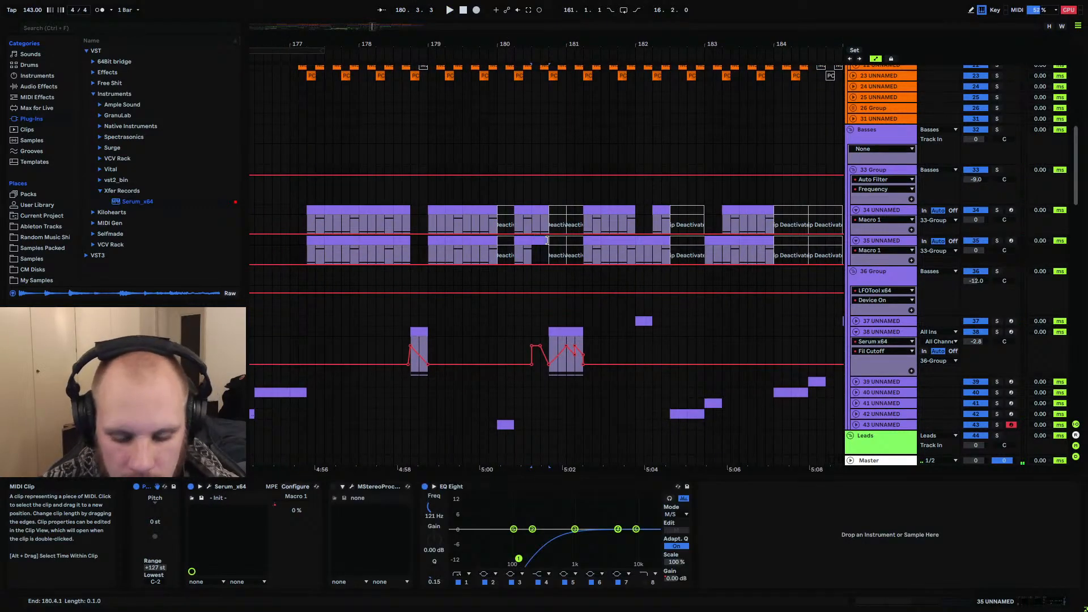
{"action": "left_click", "coordinate": [545, 211]}
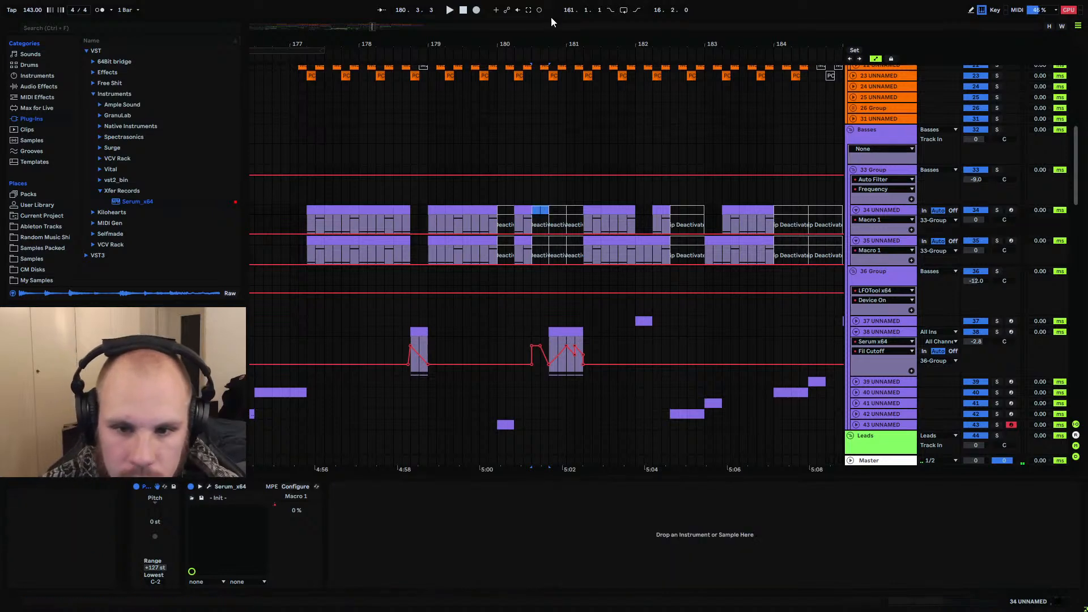
Review the fill clips on tracks 41 and 39, and place a one-beat clip on track 39 at 180.3.1
{"action": "left_click_drag", "start_coordinate": [545, 44], "coordinate": [545, 21]}
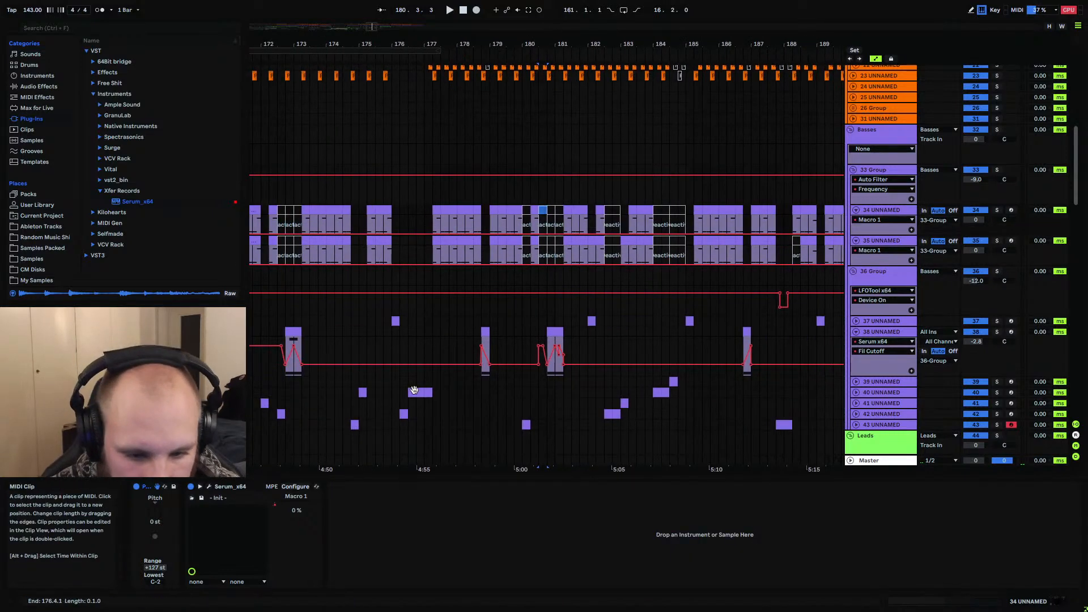
{"action": "left_click", "coordinate": [262, 407]}
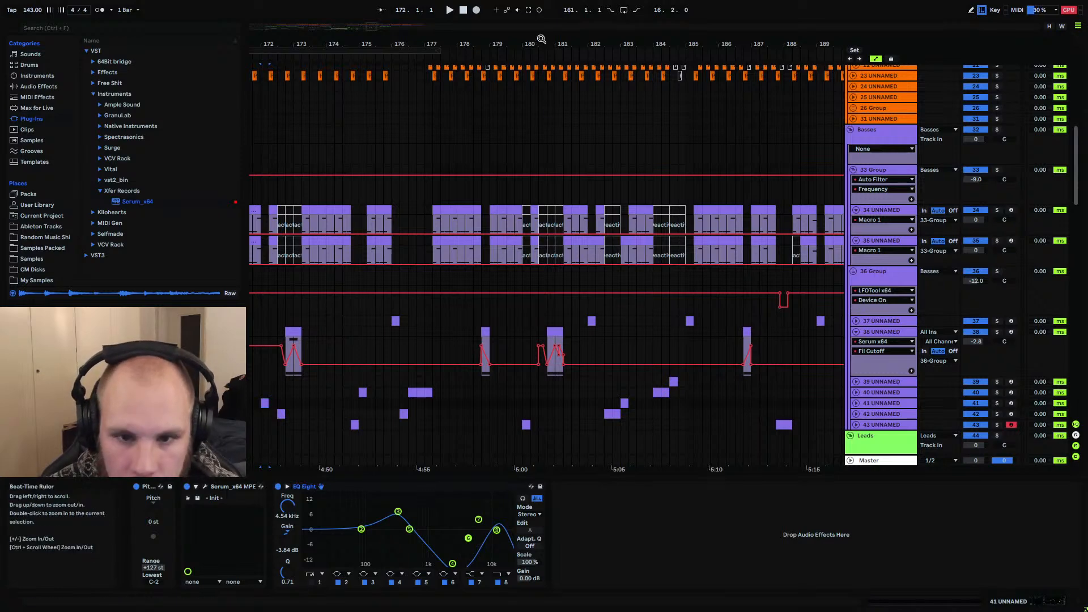
{"action": "left_click_drag", "start_coordinate": [540, 42], "coordinate": [694, 17]}
{"action": "left_click", "coordinate": [414, 382]}
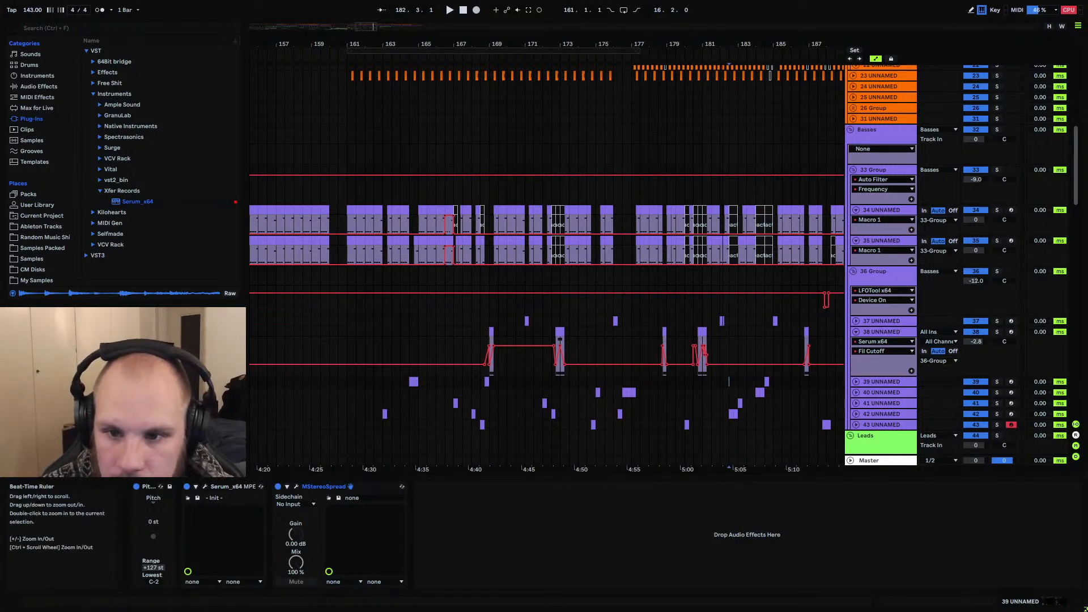
{"action": "left_click_drag", "start_coordinate": [727, 45], "coordinate": [646, 89]}
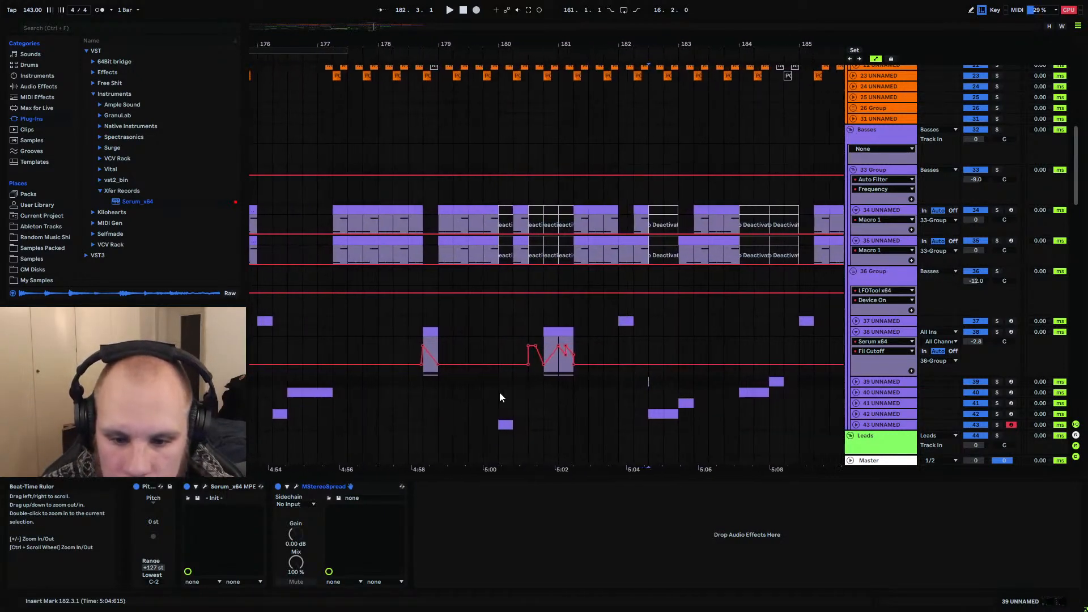
{"action": "key", "text": "space"}
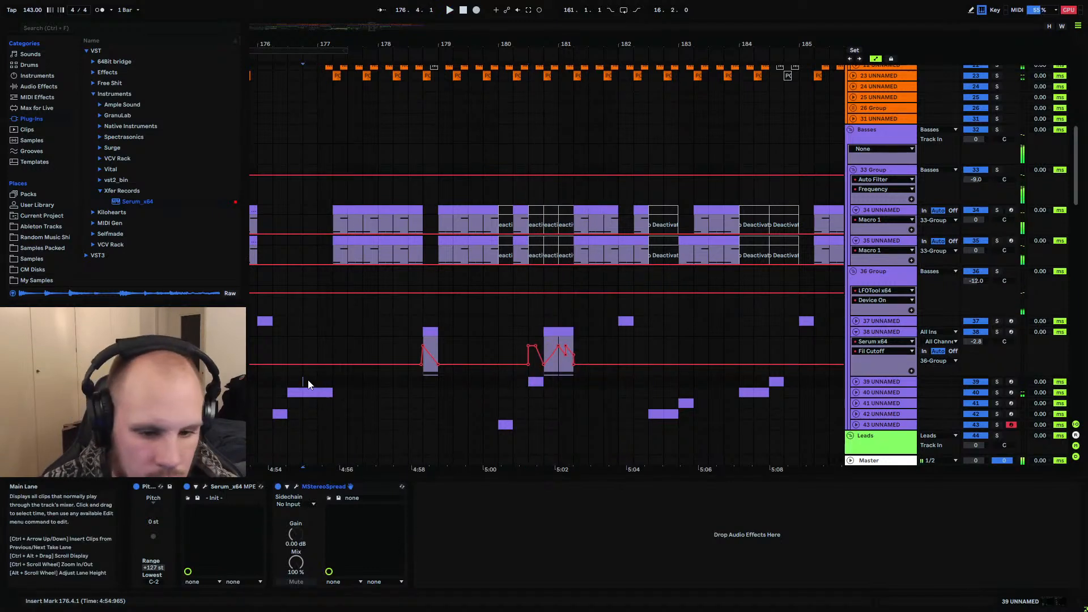
Play the arrangement from 176.4.1 past bar 193, following the bass clips during playback
{"action": "key", "text": "space"}
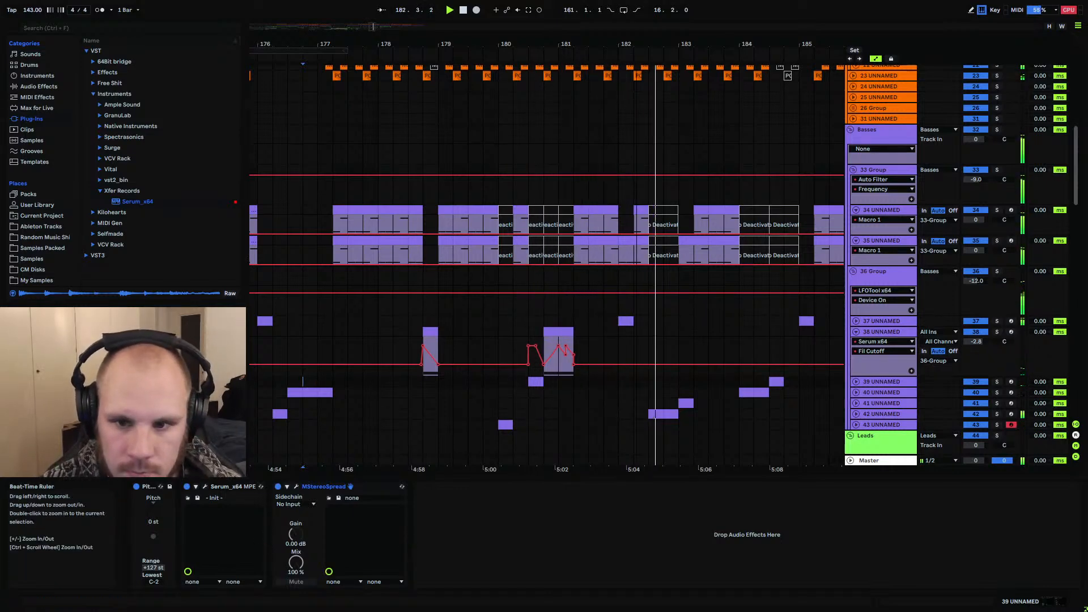
{"action": "left_click_drag", "start_coordinate": [628, 44], "coordinate": [484, 22]}
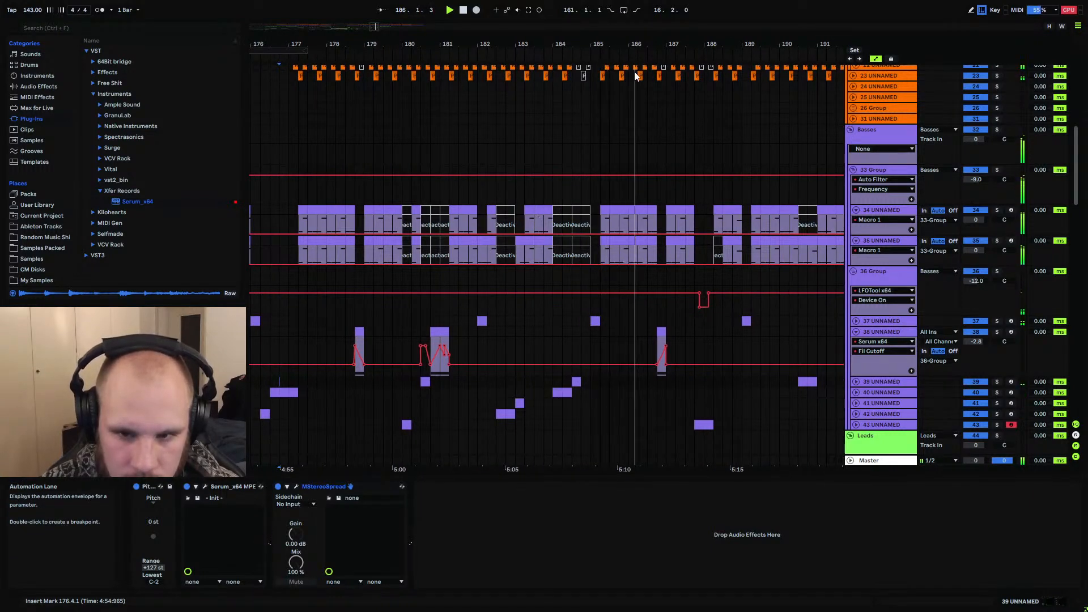
{"action": "left_click_drag", "start_coordinate": [648, 42], "coordinate": [585, 54]}
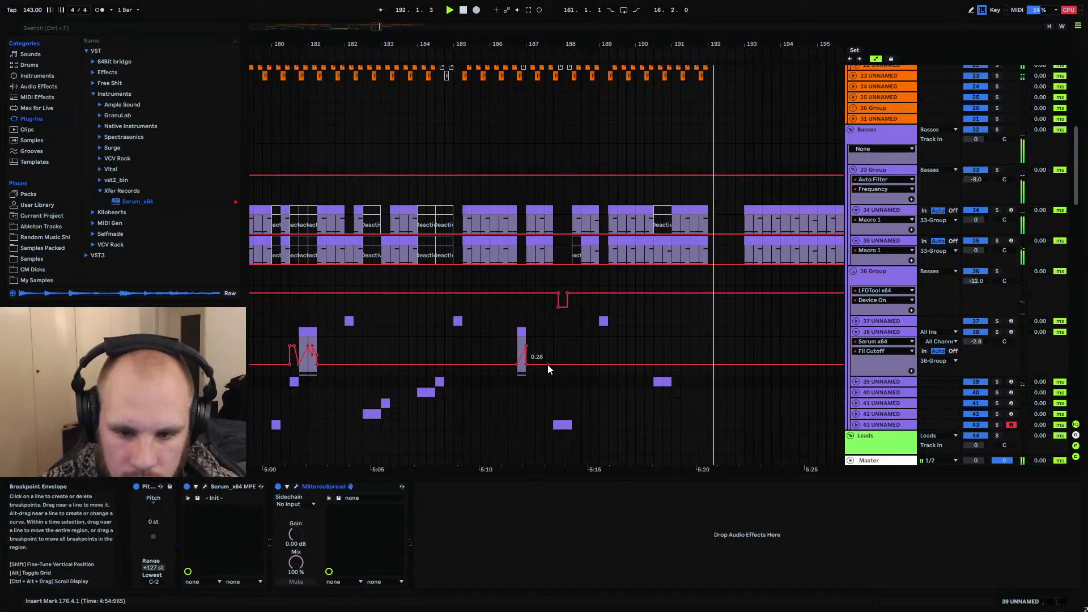
{"action": "scroll", "coordinate": [547, 366], "scroll_direction": "down", "scroll_amount": 3}
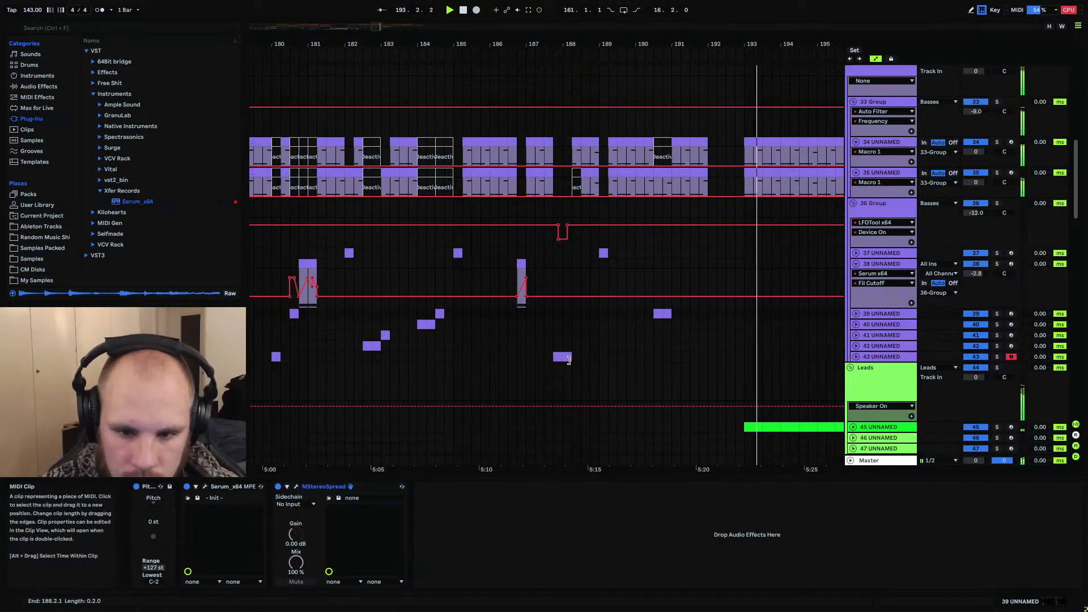
Shorten the track 34 bass clip to run from 188.4.1 to 189.1.1, leave it active, and play from 187.4.1
{"action": "left_click", "coordinate": [592, 174]}
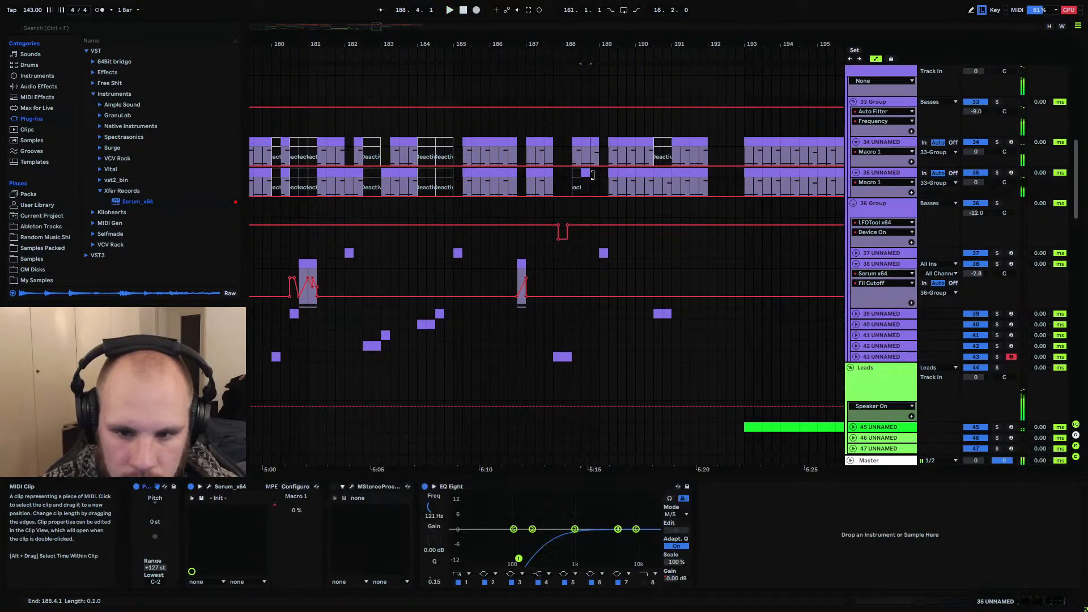
{"action": "left_click", "coordinate": [593, 140]}
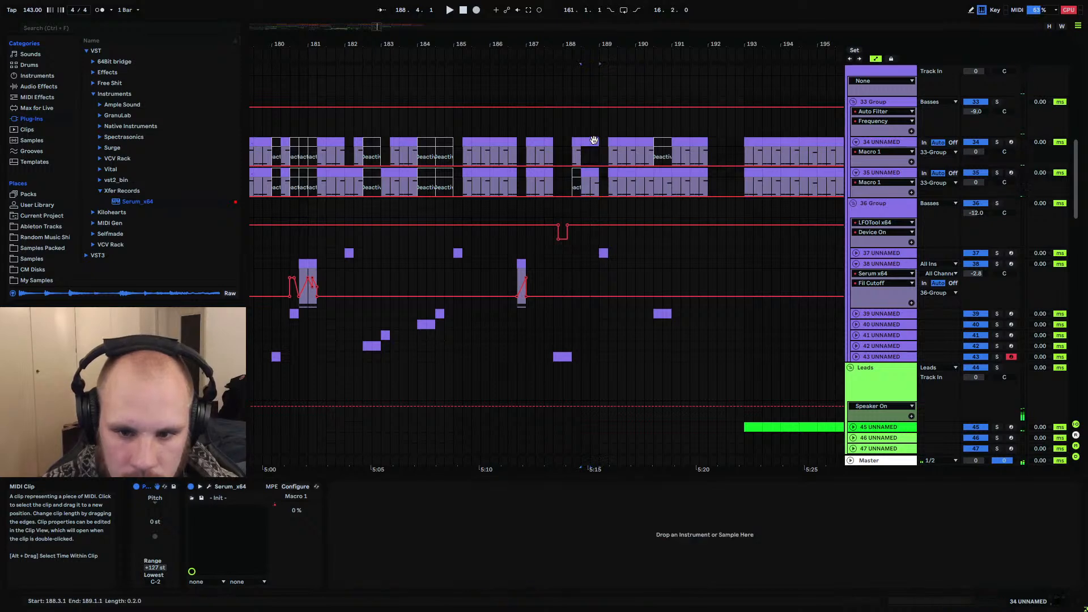
{"action": "scroll", "coordinate": [583, 145], "scroll_direction": "up", "scroll_amount": 5}
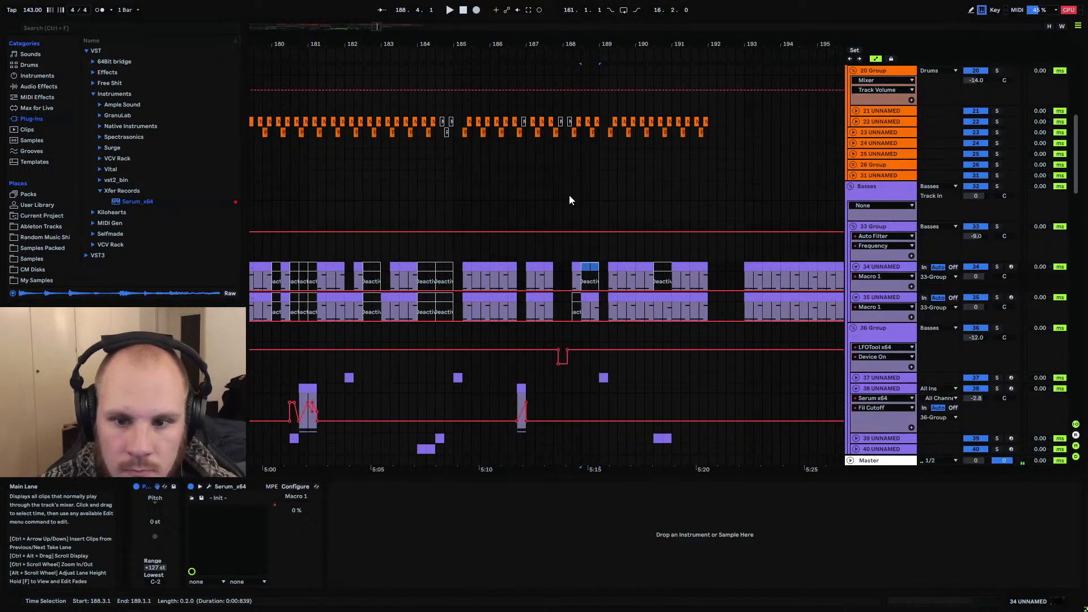
{"action": "scroll", "coordinate": [567, 267], "scroll_direction": "down", "scroll_amount": 6}
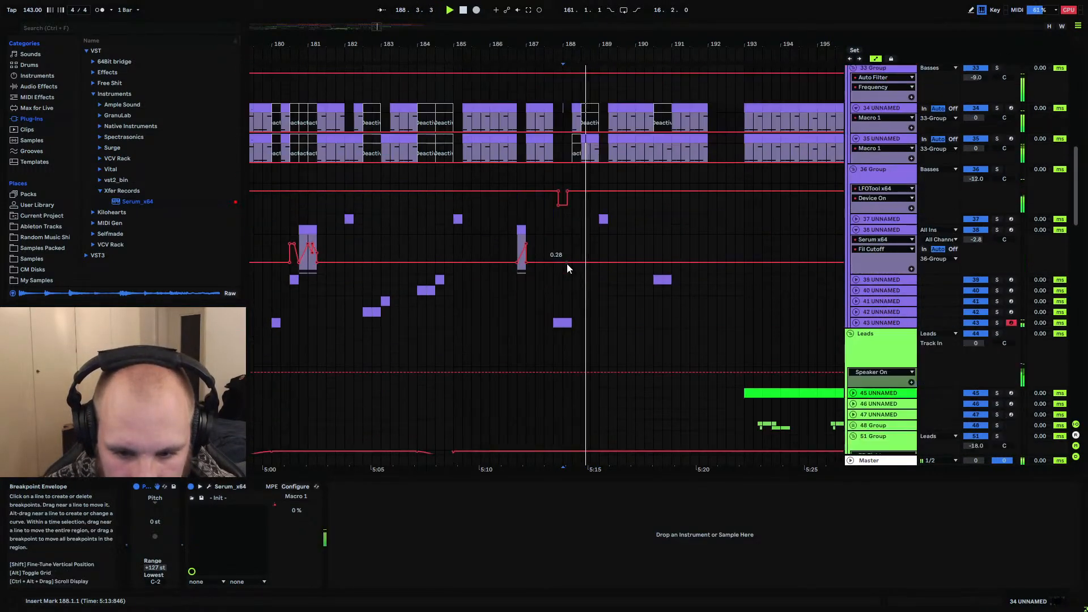
{"action": "left_click", "coordinate": [554, 301]}
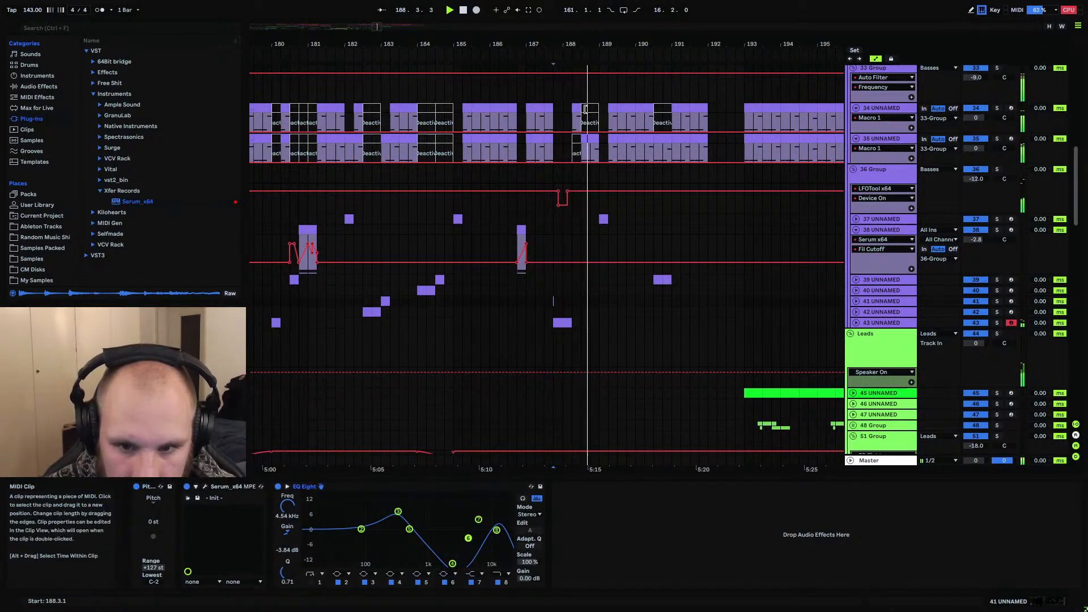
{"action": "left_click", "coordinate": [592, 109]}
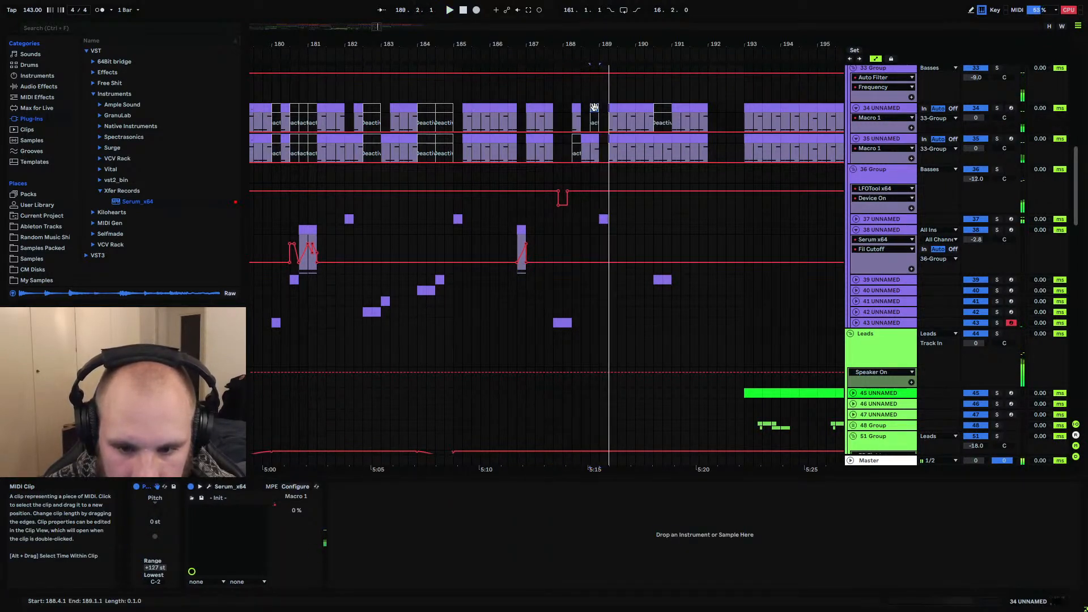
{"action": "left_click", "coordinate": [554, 110]}
{"action": "key", "text": "space"}
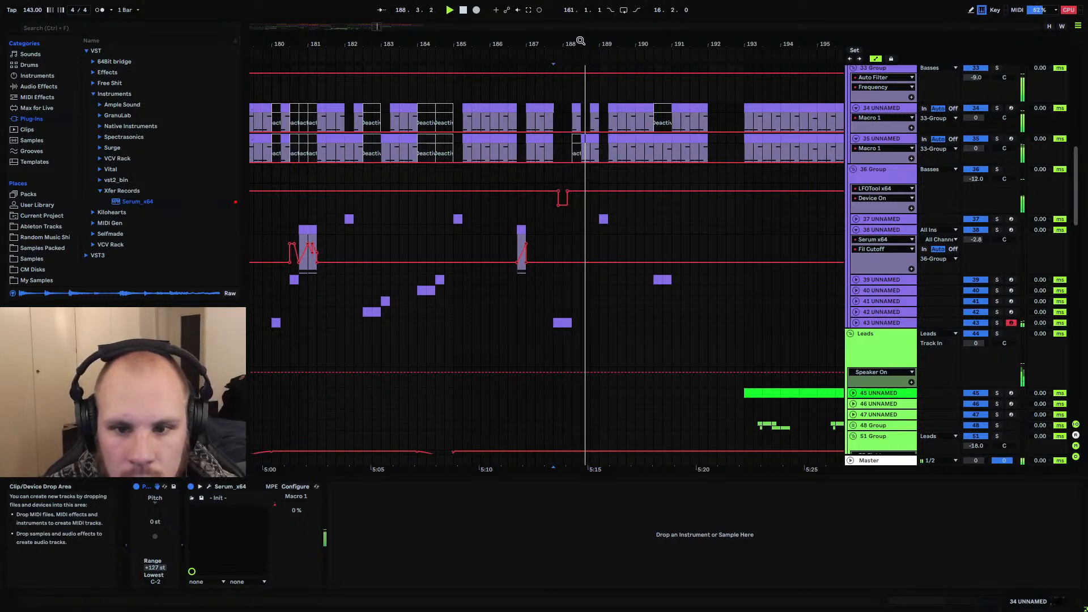
Shorten the track 35 bass clip to start at 188.4.1, deactivate it, and replay the passage from 187.4.1
{"action": "left_click_drag", "start_coordinate": [581, 41], "coordinate": [546, 110]}
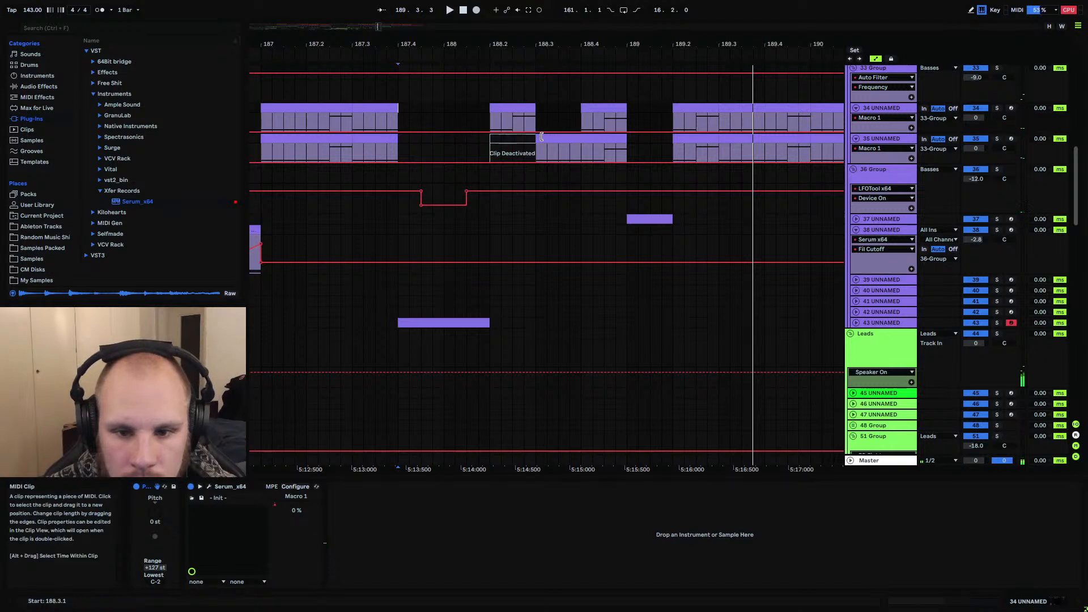
{"action": "left_click_drag", "start_coordinate": [539, 137], "coordinate": [589, 138]}
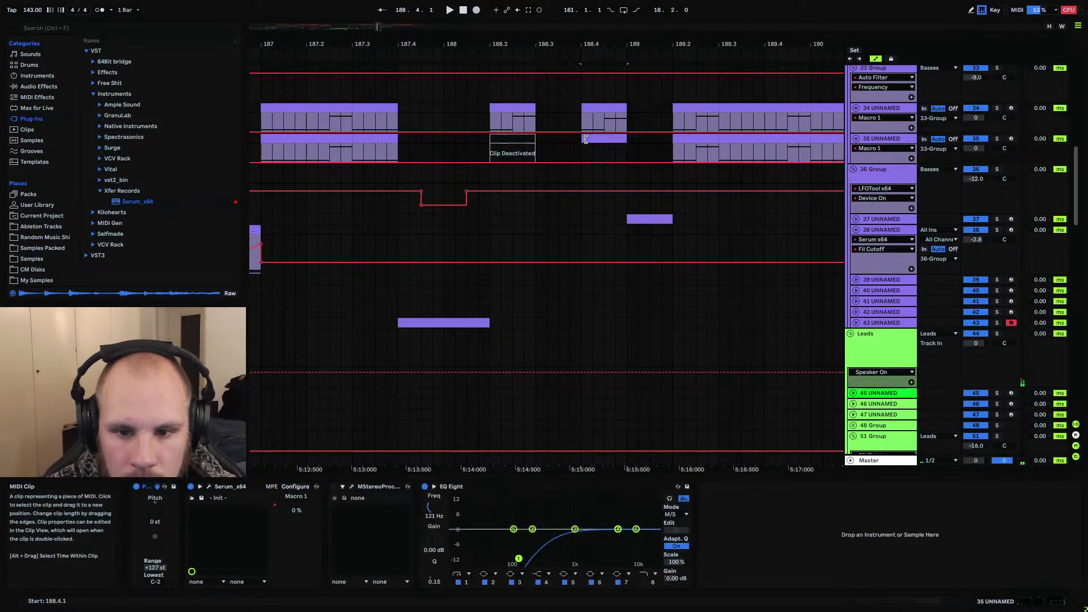
{"action": "key", "text": "0"}
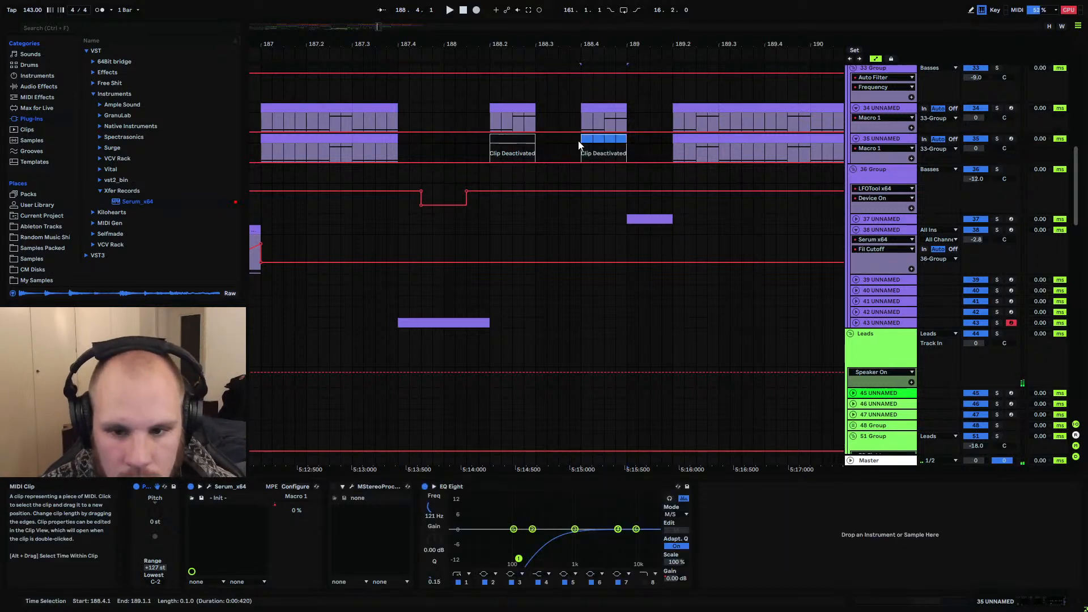
{"action": "left_click", "coordinate": [398, 142]}
{"action": "key", "text": "space"}
{"action": "left_click_drag", "start_coordinate": [446, 45], "coordinate": [501, 2]}
{"action": "key", "text": "space"}
Copy the one-beat clip section at 184.1.1 on track 40 to 188.3.1 and play it from 188.2.1
{"action": "left_click", "coordinate": [371, 290]}
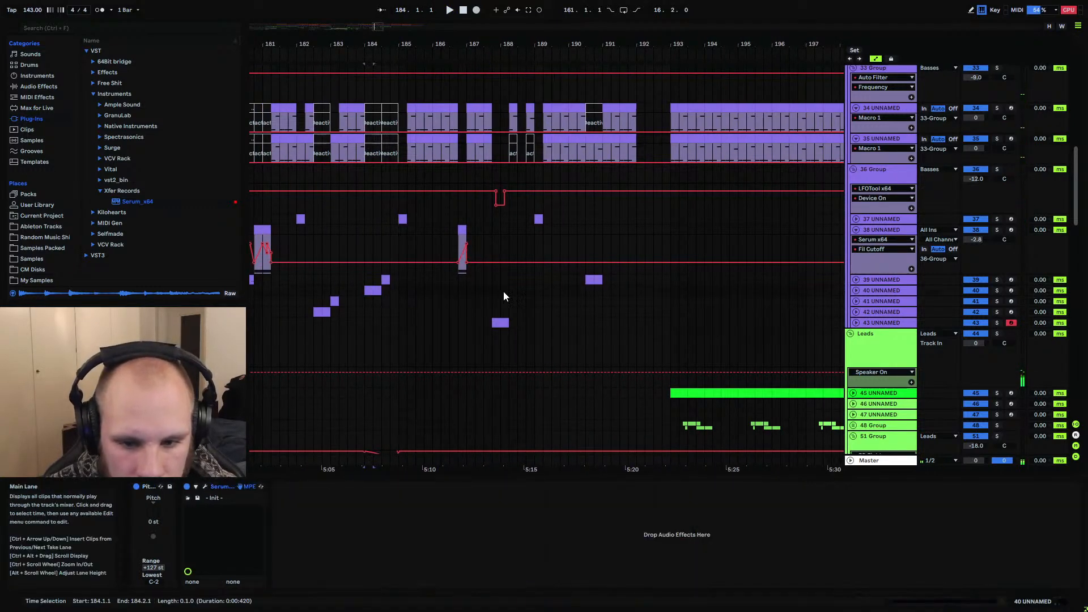
{"action": "key", "text": "ctrl+v"}
{"action": "left_click", "coordinate": [509, 291]}
{"action": "key", "text": "space"}
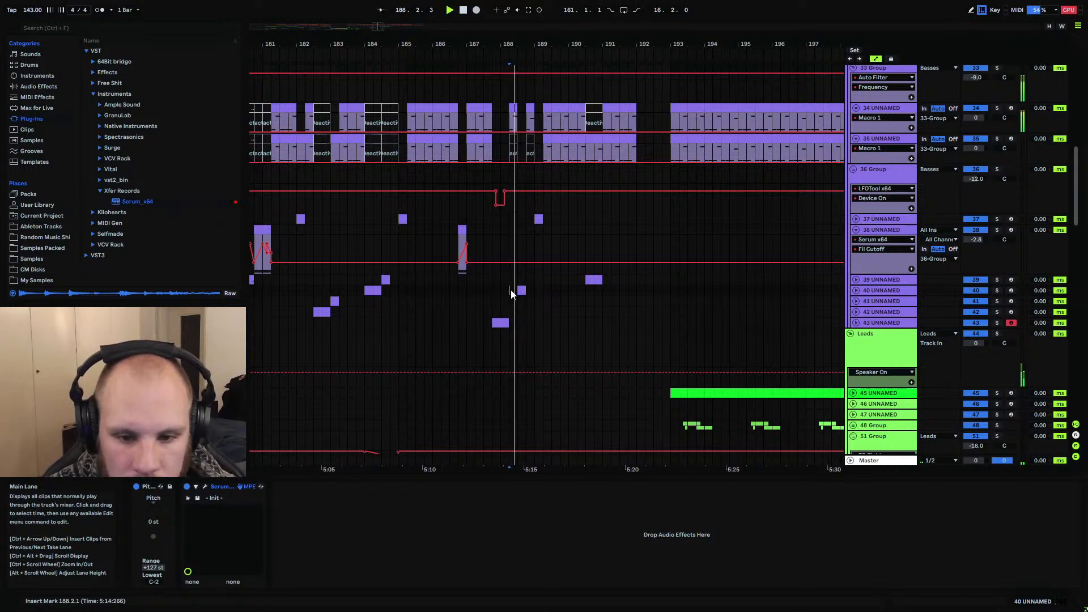
Replay the new track 40 fill from 187.4.1, and play the arrangement from 185.1.1 to bar 193
{"action": "left_click", "coordinate": [489, 291]}
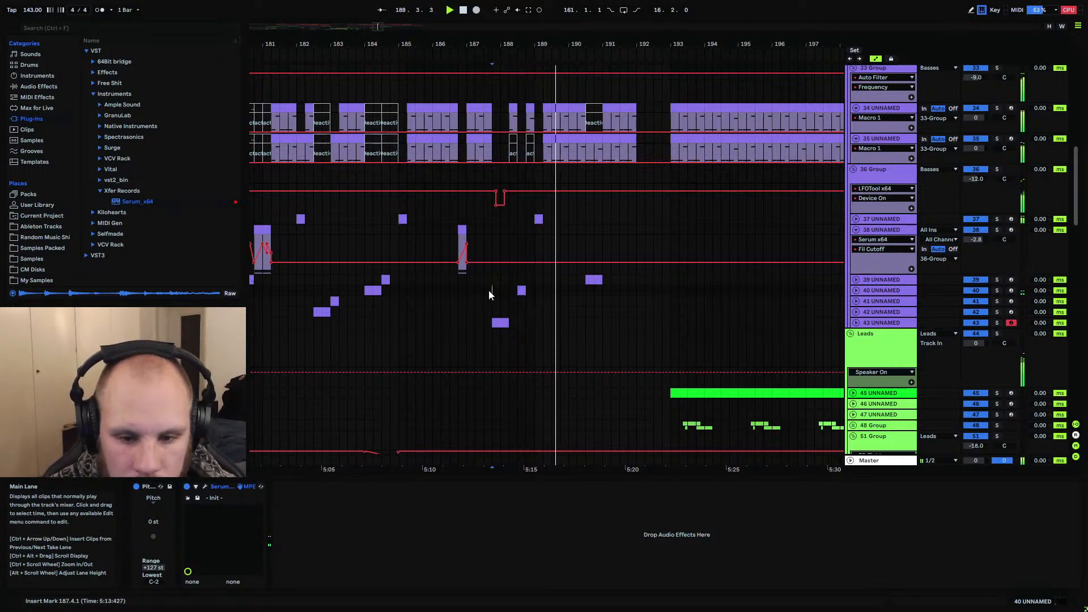
{"action": "key", "text": "space"}
{"action": "key", "text": "space"}
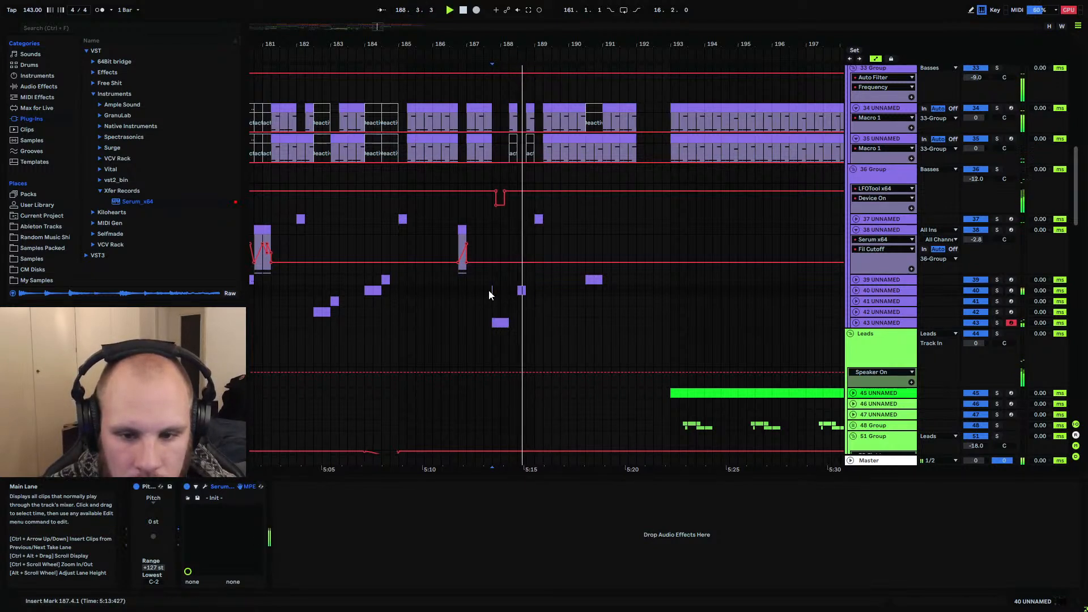
{"action": "key", "text": "space"}
{"action": "left_click", "coordinate": [395, 174]}
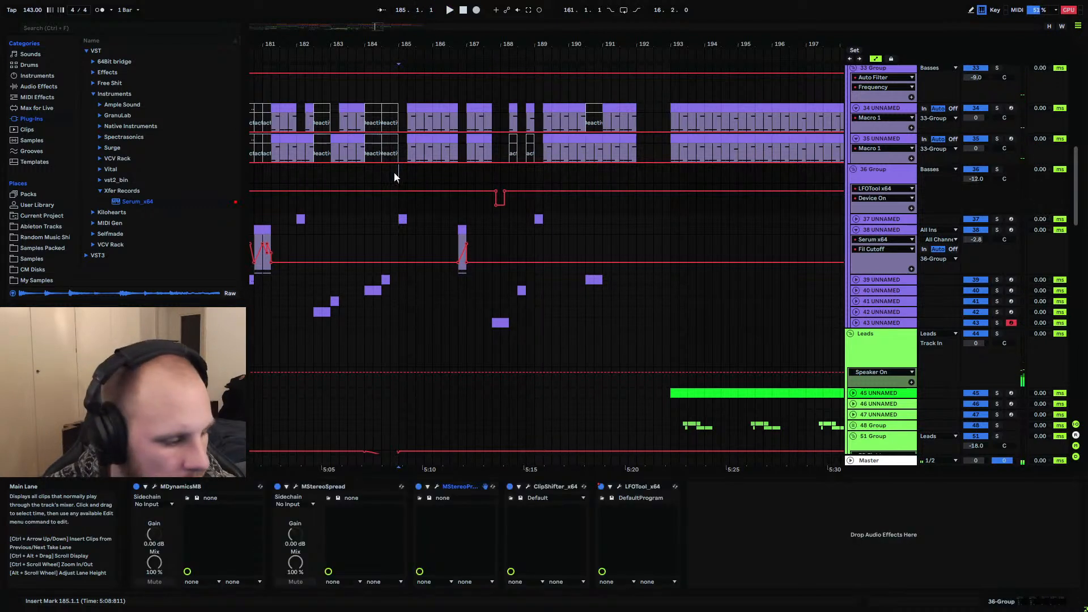
{"action": "key", "text": "space"}
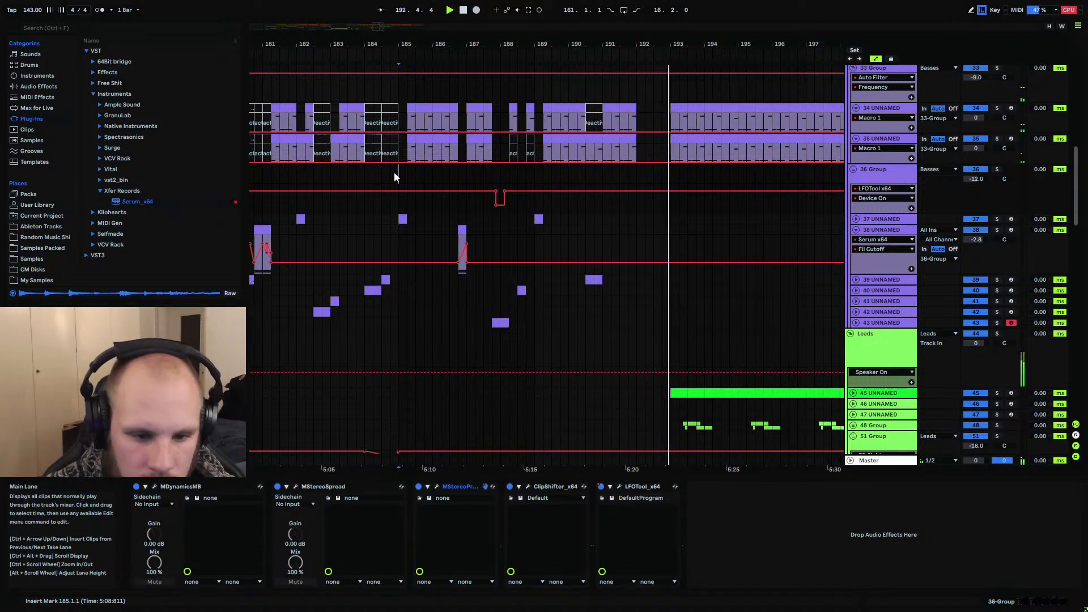
Copy earlier fill clips to bar 192, placing one beat on track 43 at 192.1.1 and two beats on track 40 at 192.3.1
{"action": "left_click_drag", "start_coordinate": [442, 45], "coordinate": [508, 16]}
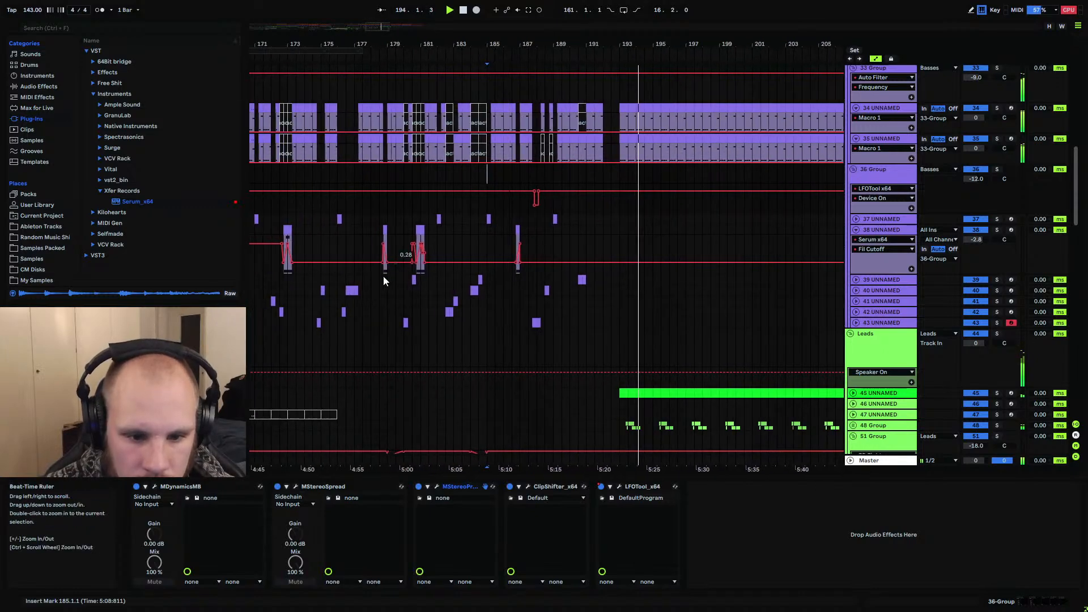
{"action": "left_click", "coordinate": [318, 322]}
{"action": "key", "text": "space"}
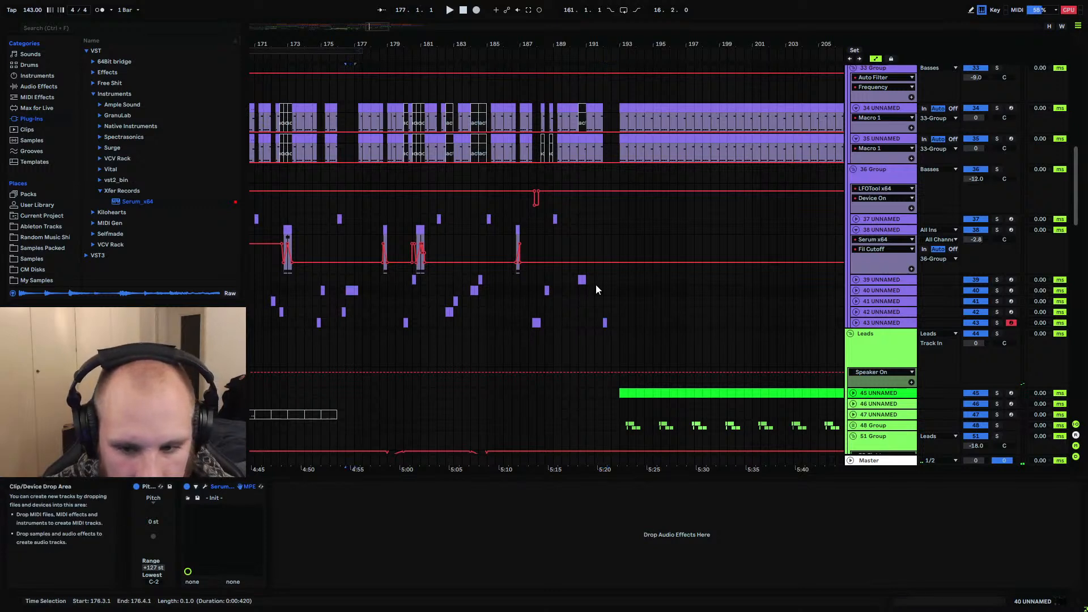
{"action": "left_click", "coordinate": [611, 293]}
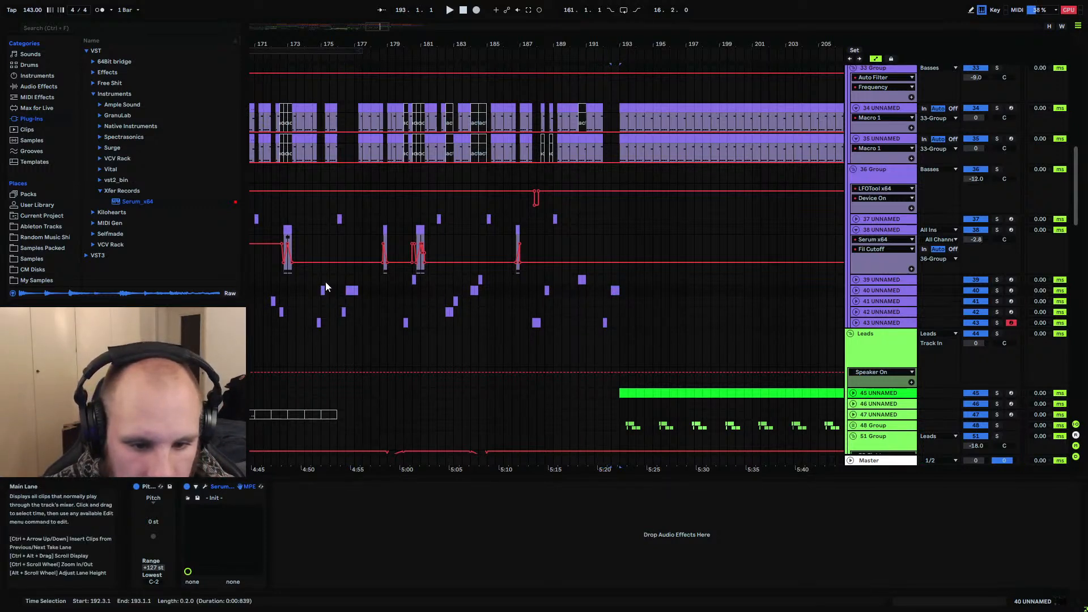
Copy the one-beat section at 182.4.1 on track 42 to 192.2.1 and play the fill from 192.1.1
{"action": "left_click", "coordinate": [339, 218]}
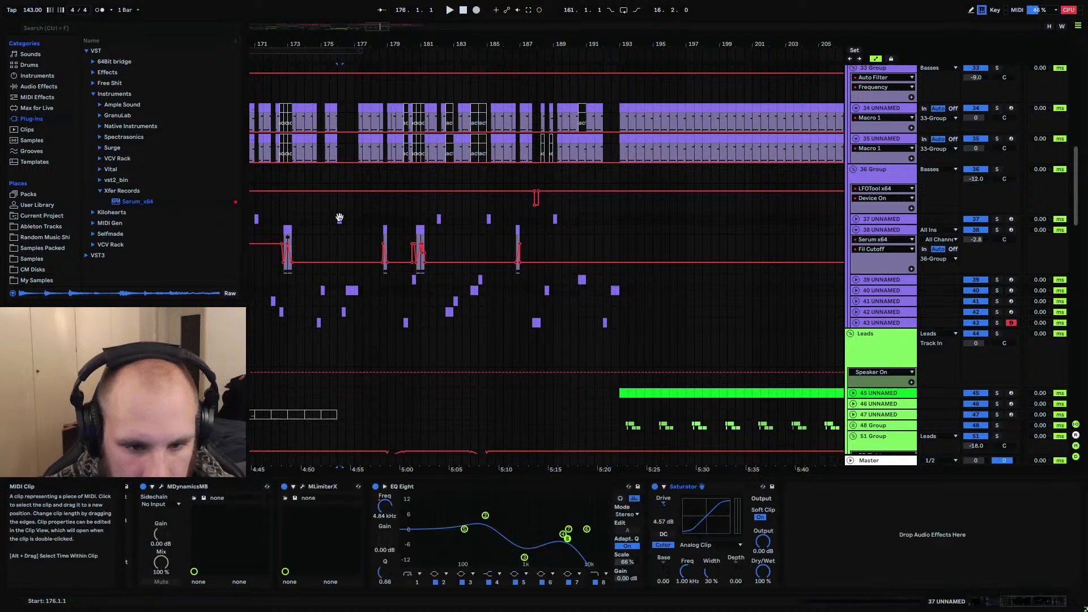
{"action": "left_click_drag", "start_coordinate": [626, 43], "coordinate": [626, 50]}
{"action": "left_click", "coordinate": [433, 312]}
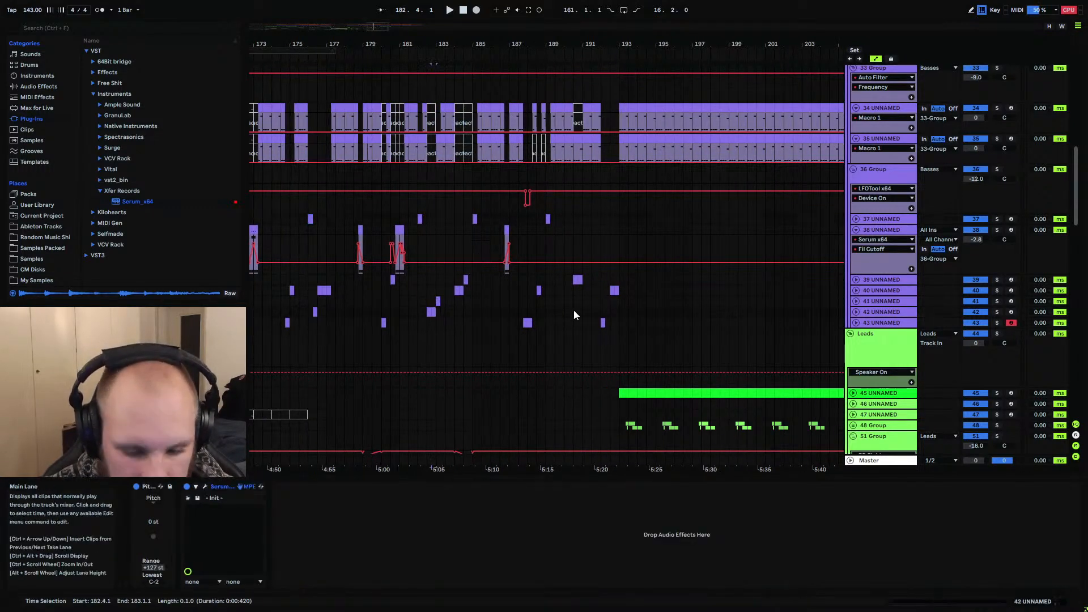
{"action": "scroll", "coordinate": [621, 107], "scroll_direction": "up", "scroll_amount": 5}
{"action": "left_click", "coordinate": [589, 312]}
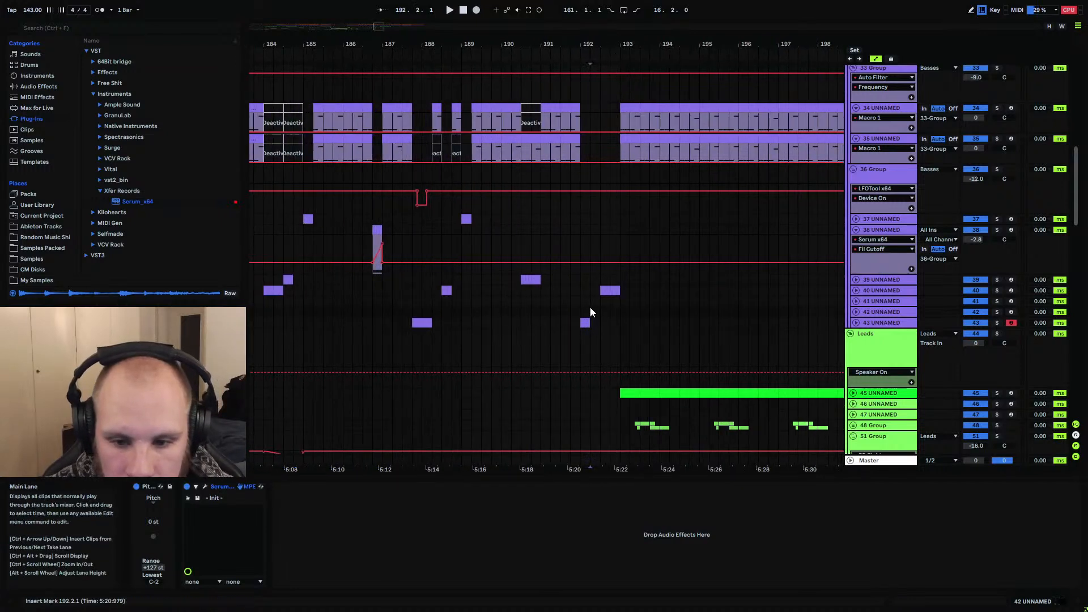
{"action": "key", "text": "space"}
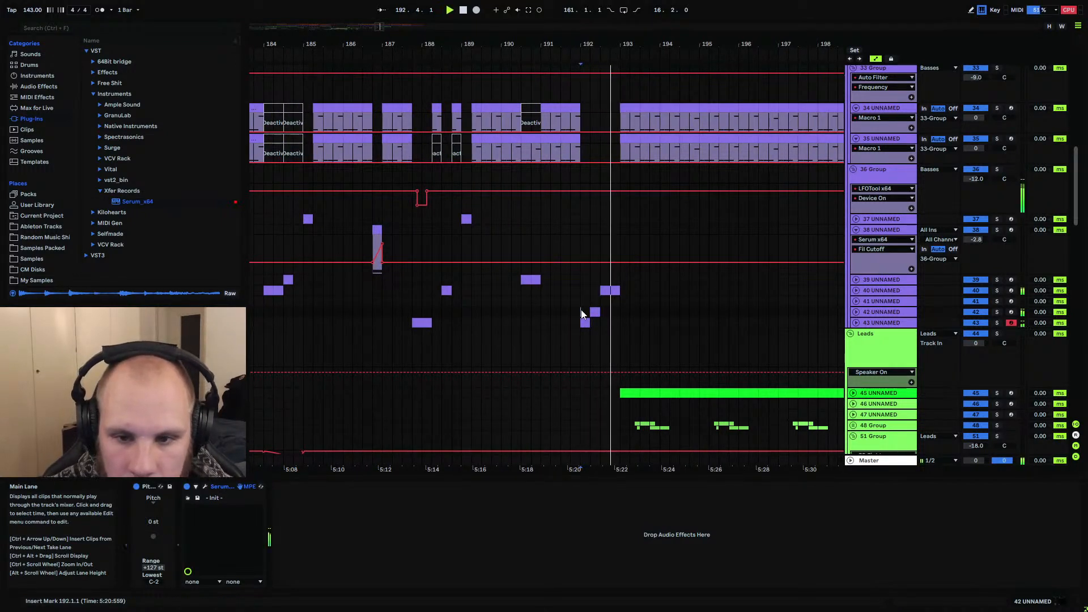
{"action": "key", "text": "space"}
{"action": "key", "text": "space"}
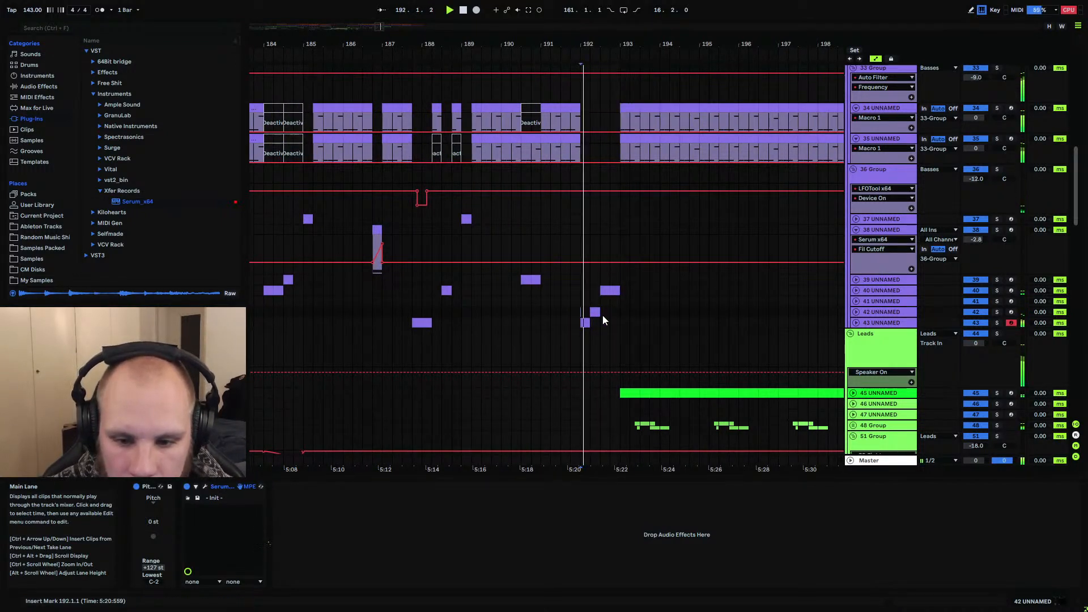
Check the LFOTool curve on the 36 Group and duplicate that LFOTool device
{"action": "scroll", "coordinate": [595, 314], "scroll_direction": "up", "scroll_amount": 3}
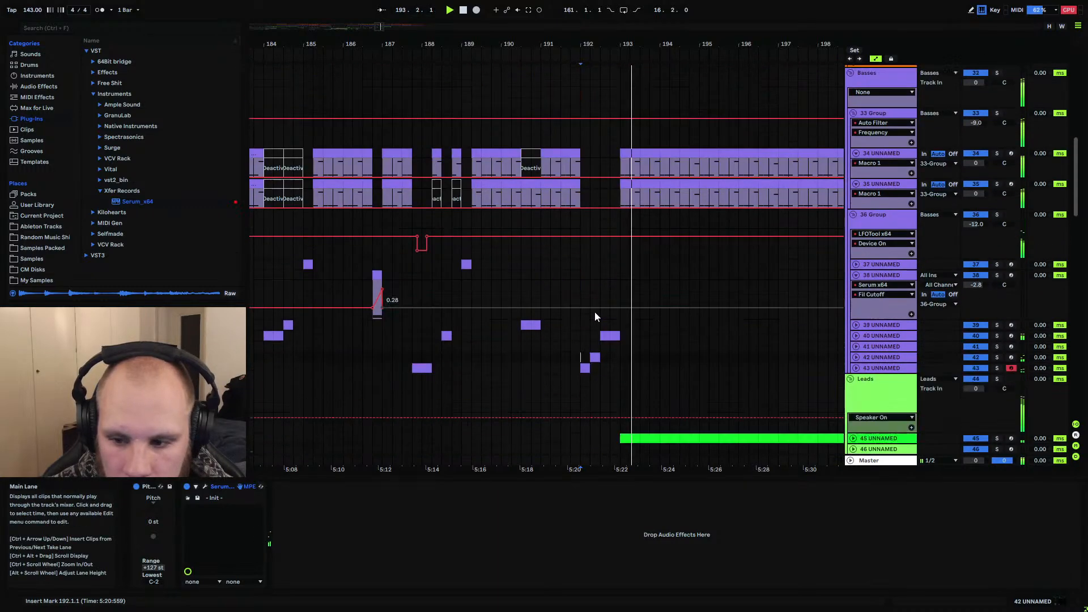
{"action": "left_click", "coordinate": [873, 216]}
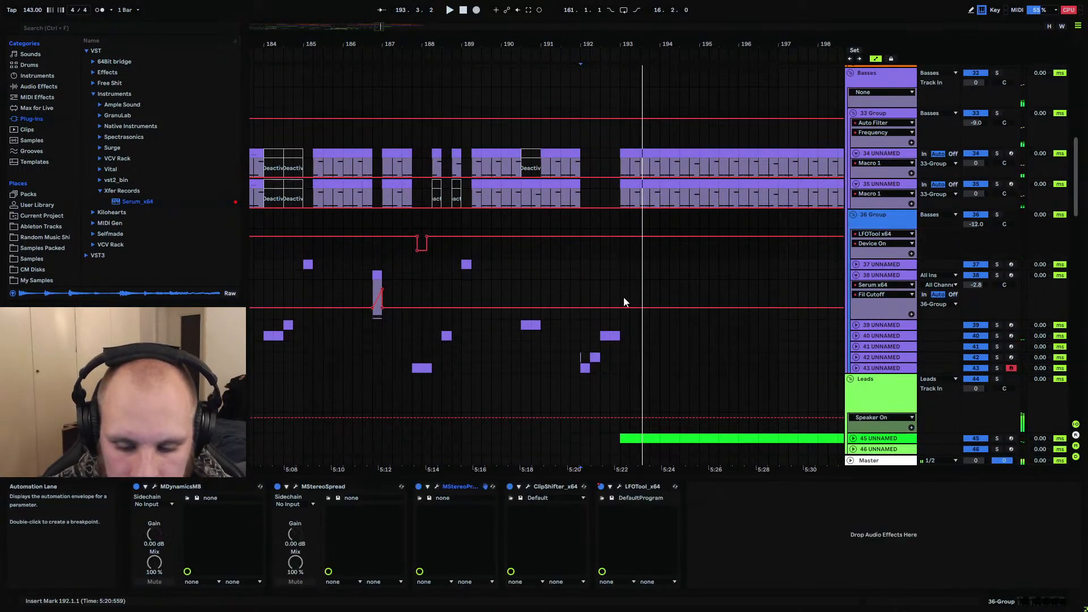
{"action": "left_click", "coordinate": [620, 486]}
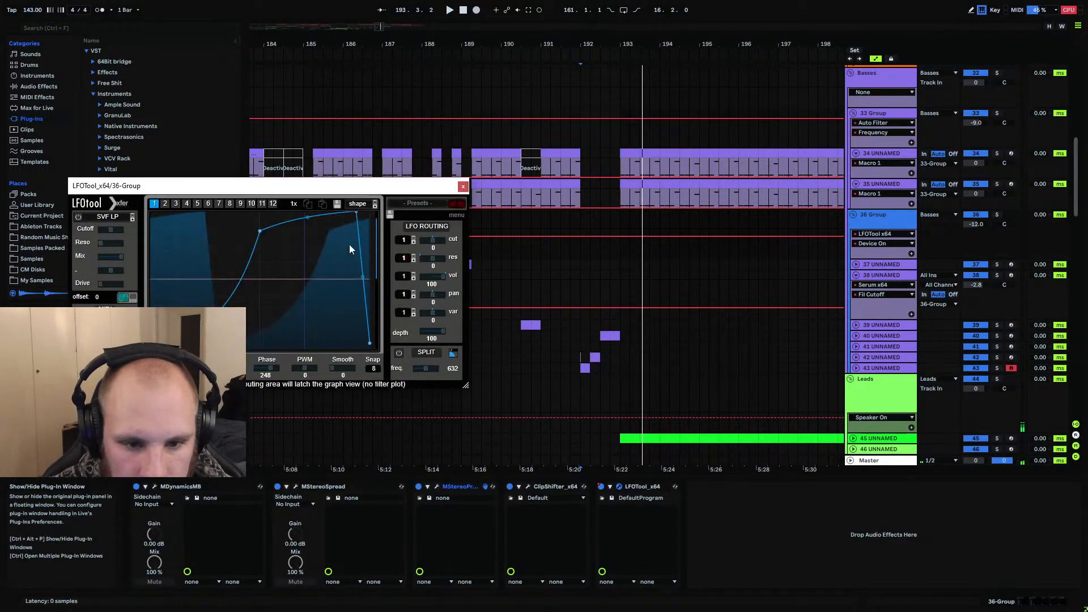
{"action": "left_click", "coordinate": [464, 187]}
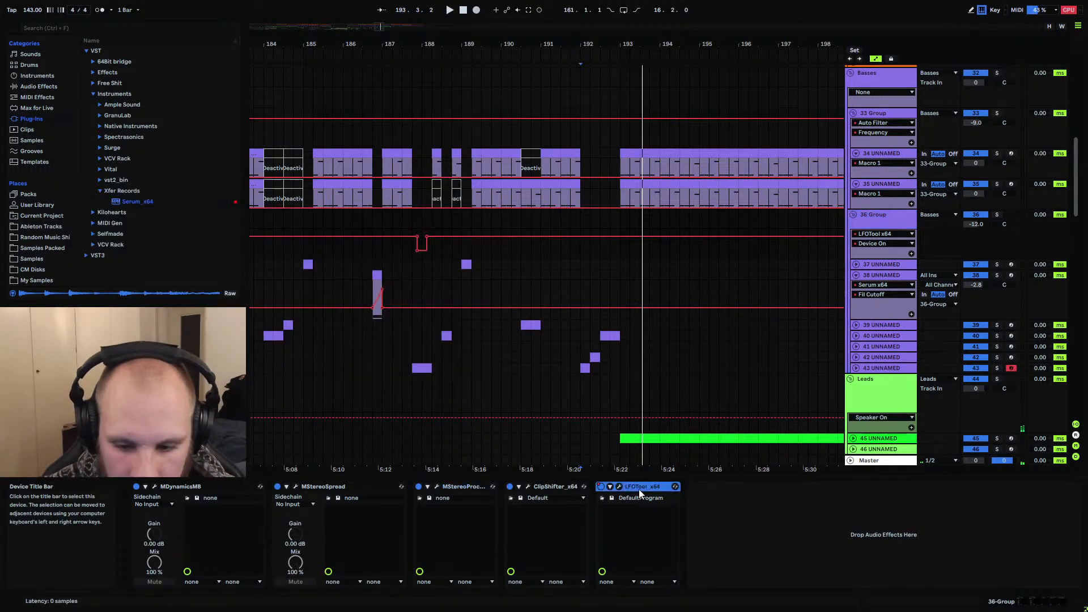
{"action": "key", "text": "ctrl+d"}
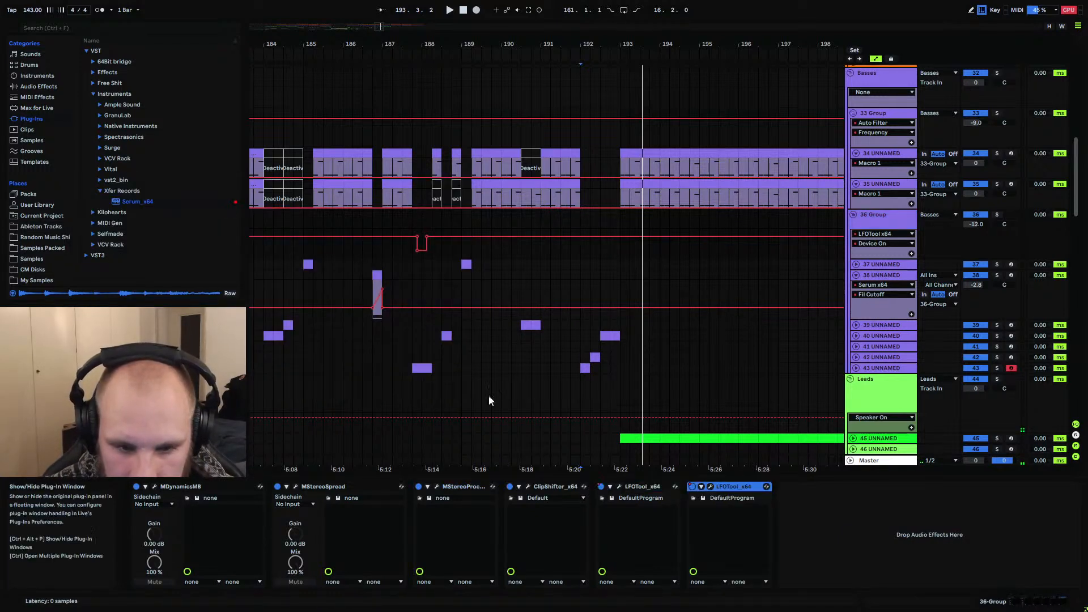
Reshape the duplicated LFOTool's curve to stay high before falling steeply near the end, and set its LFO depth to 0
{"action": "left_click_drag", "start_coordinate": [150, 343], "coordinate": [193, 198]}
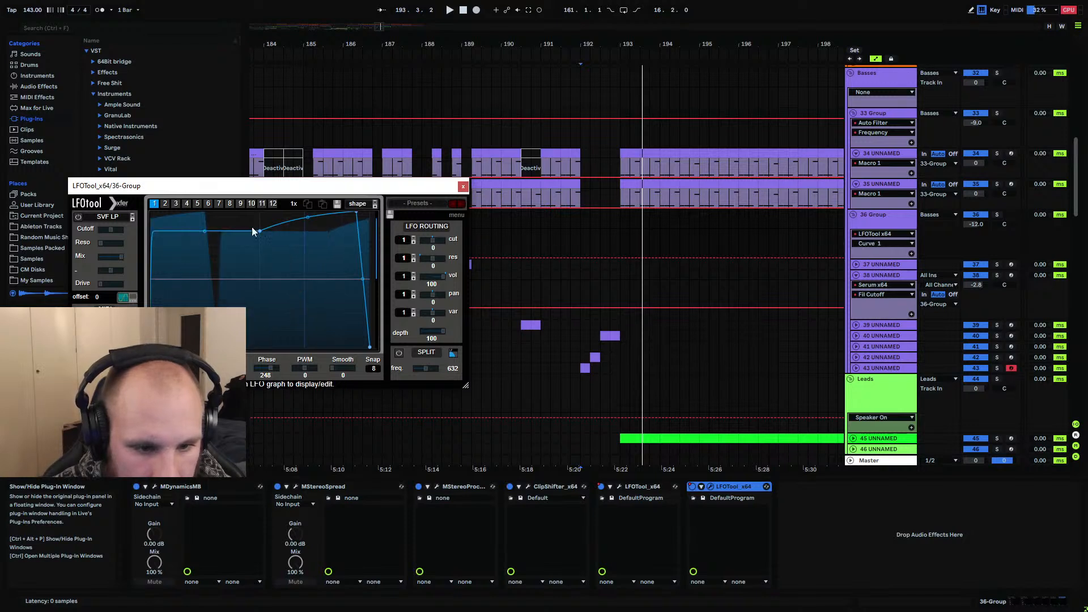
{"action": "left_click_drag", "start_coordinate": [253, 228], "coordinate": [271, 216]}
{"action": "left_click_drag", "start_coordinate": [356, 213], "coordinate": [326, 205]}
{"action": "left_click_drag", "start_coordinate": [340, 278], "coordinate": [334, 297]}
{"action": "left_click_drag", "start_coordinate": [436, 332], "coordinate": [344, 329]}
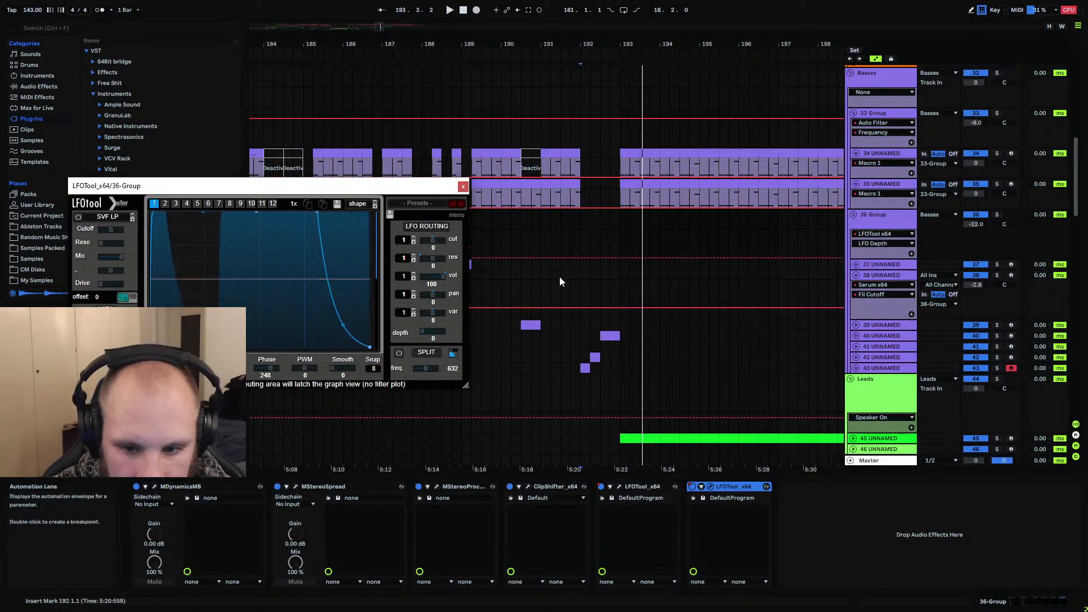
Add an LFO Depth automation ramp on the 36 Group from 0.00 at 192.2.1 up to 1.00 at 193.1.1
{"action": "left_click", "coordinate": [584, 259]}
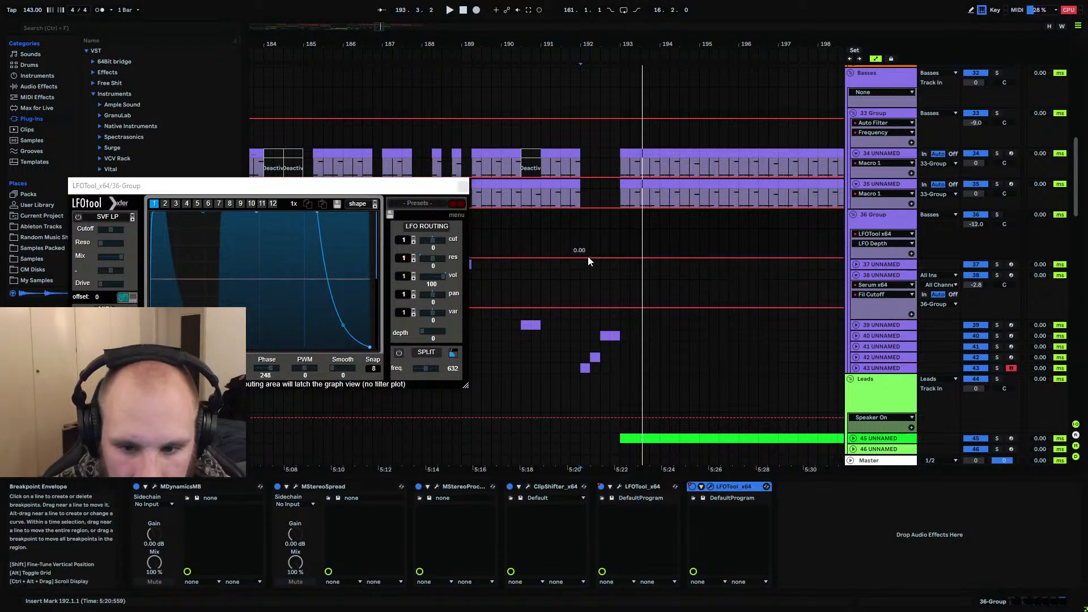
{"action": "left_click", "coordinate": [620, 256]}
{"action": "left_click_drag", "start_coordinate": [614, 256], "coordinate": [620, 230]}
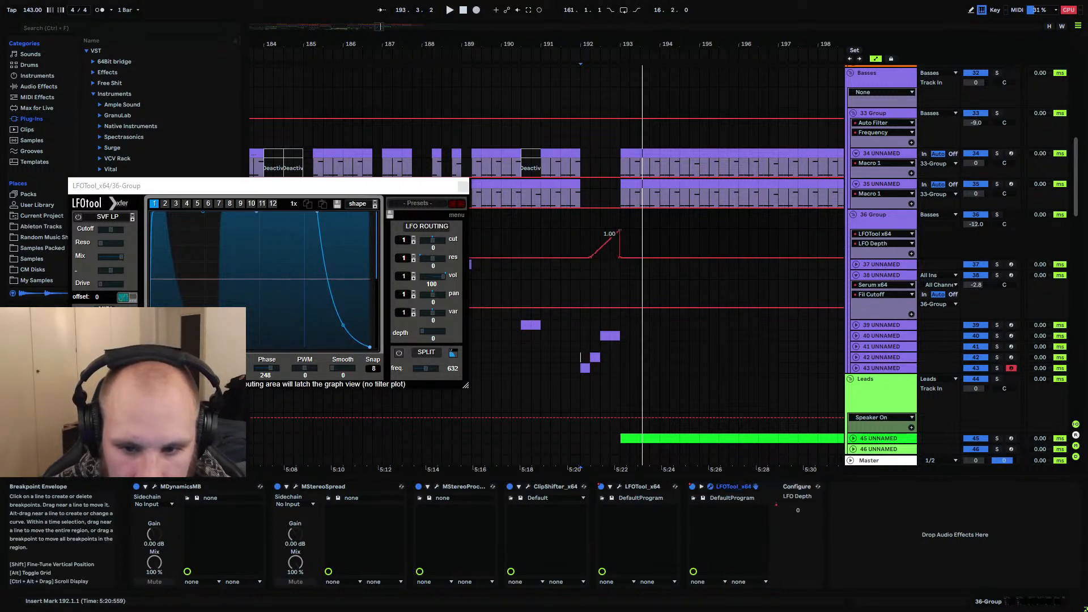
Play the automated fill from 192.1.1 and move the duplicated LFOTool curve's drop point earlier
{"action": "left_click", "coordinate": [581, 238]}
{"action": "key", "text": "space"}
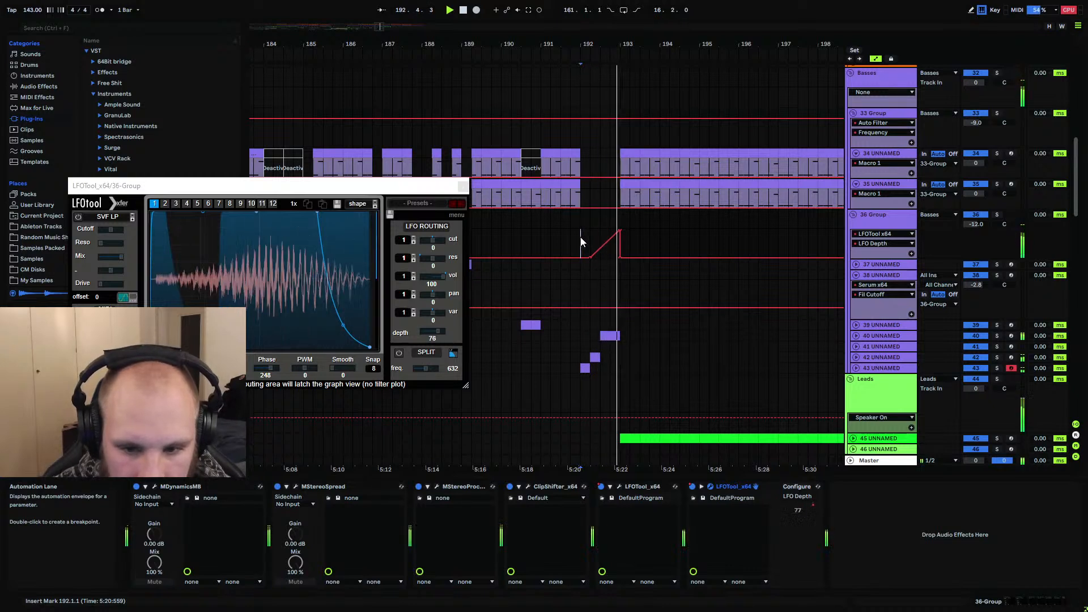
{"action": "key", "text": "space"}
{"action": "key", "text": "space"}
{"action": "left_click_drag", "start_coordinate": [318, 213], "coordinate": [293, 209]}
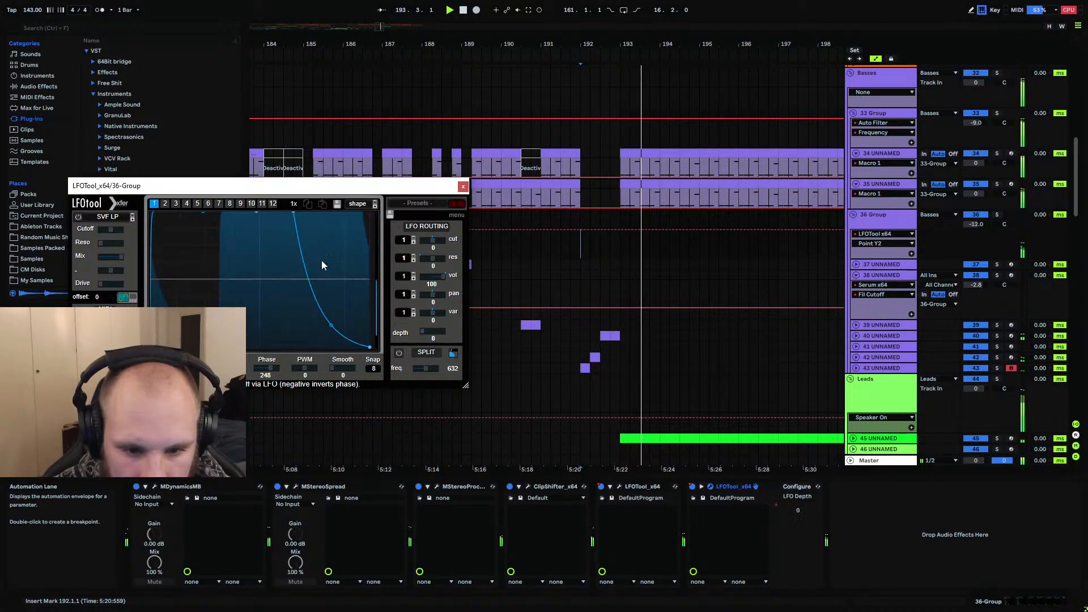
Bend the falling segment of the duplicated LFOTool's curve into a steeper drop and replay the fill from 192.1.1
{"action": "key", "text": "space"}
{"action": "key", "text": "space"}
{"action": "left_click_drag", "start_coordinate": [331, 325], "coordinate": [318, 349]}
{"action": "key", "text": "space"}
{"action": "key", "text": "space"}
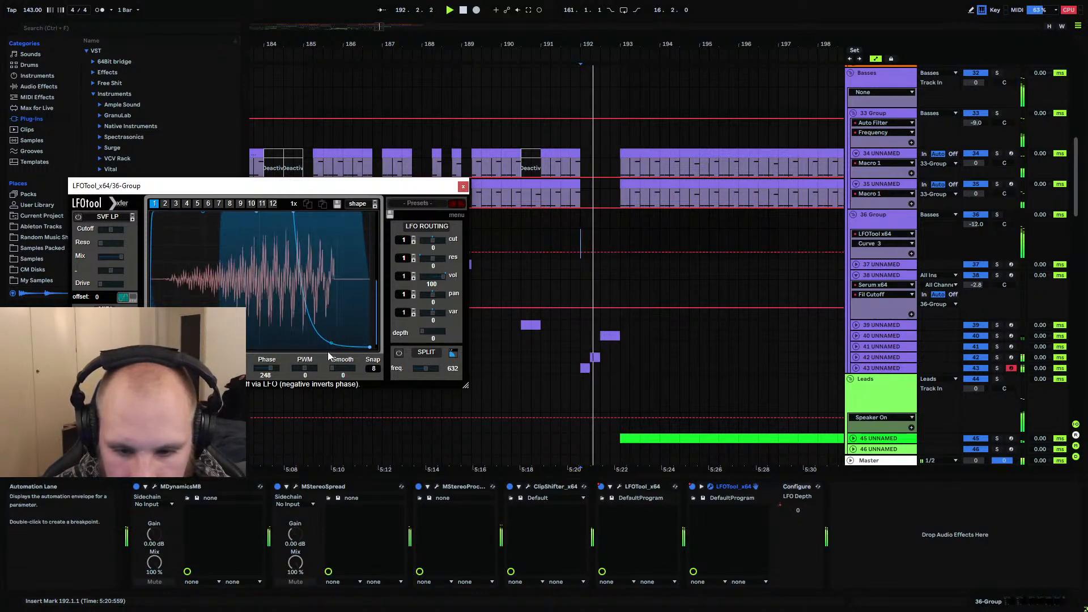
Hold the 36 Group's LFO Depth automation at 100 from 192.2.1 to 193.1.1, replay the fill and close the LFOTool window
{"action": "left_click_drag", "start_coordinate": [422, 332], "coordinate": [421, 335]}
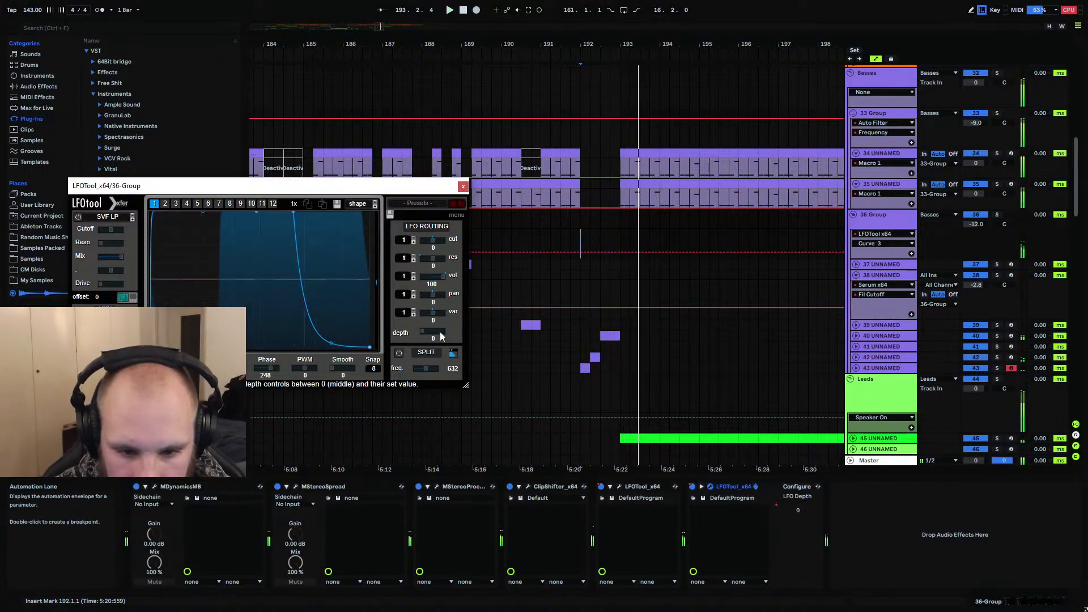
{"action": "key", "text": "space"}
{"action": "left_click", "coordinate": [778, 503]}
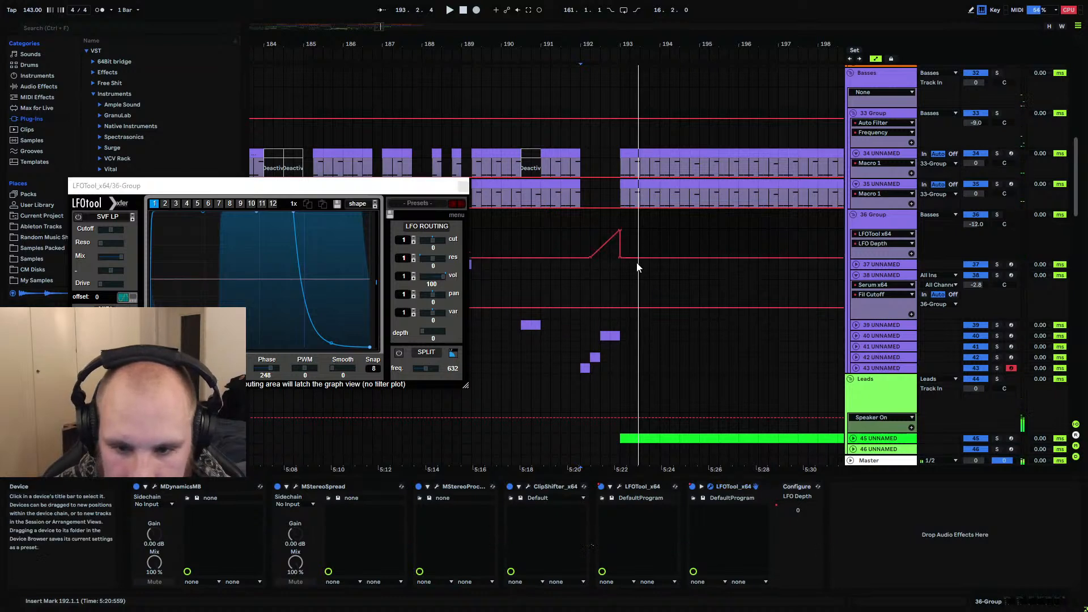
{"action": "left_click_drag", "start_coordinate": [601, 248], "coordinate": [590, 230]}
{"action": "key", "text": "space"}
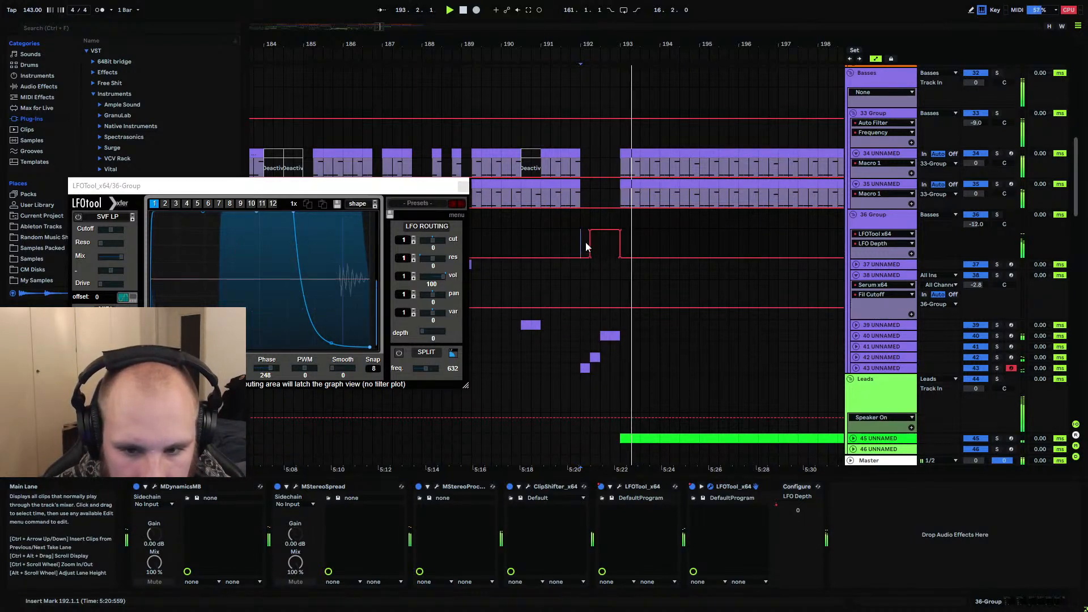
{"action": "key", "text": "space"}
{"action": "key", "text": "space"}
{"action": "left_click", "coordinate": [463, 187]}
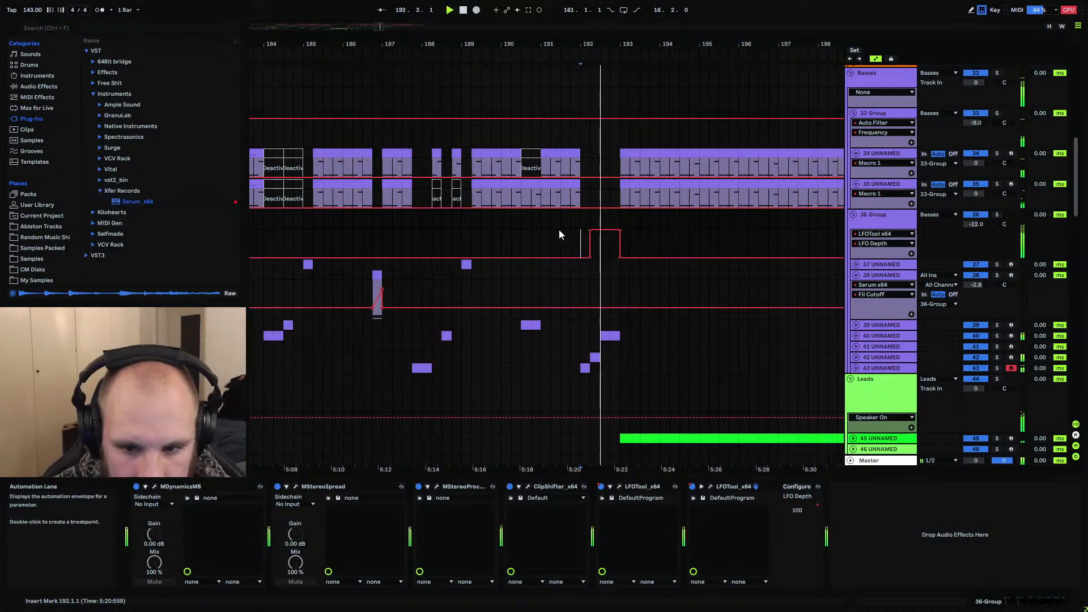
Reopen the duplicated LFOTool, move its curve's drop point much earlier and bend the fall into a gentler slope during playback
{"action": "scroll", "coordinate": [562, 236], "scroll_direction": "up", "scroll_amount": 2}
{"action": "scroll", "coordinate": [562, 231], "scroll_direction": "up", "scroll_amount": 4}
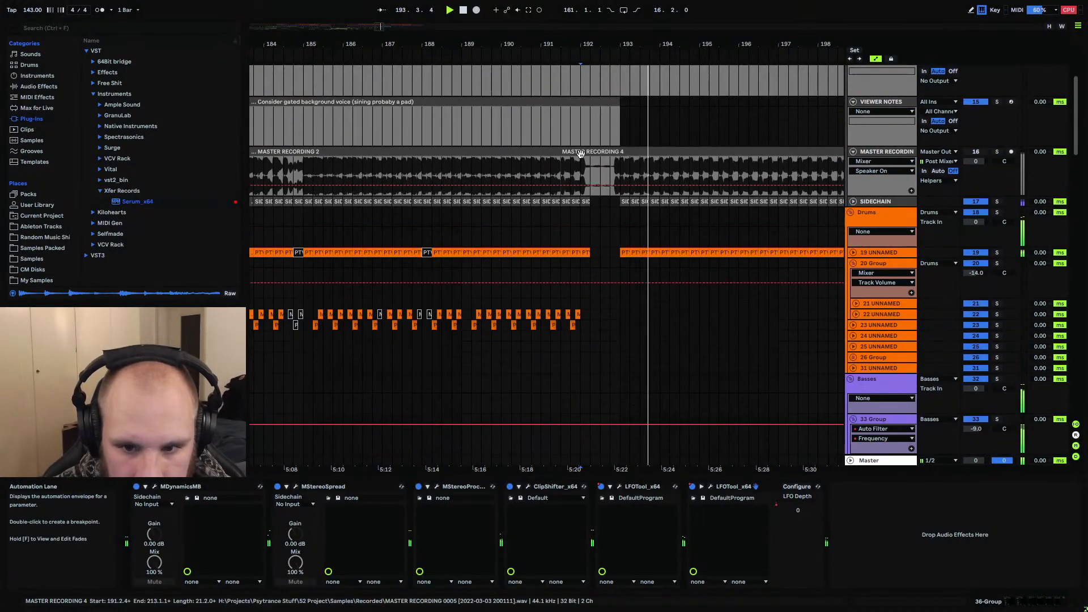
{"action": "scroll", "coordinate": [589, 325], "scroll_direction": "down", "scroll_amount": 5}
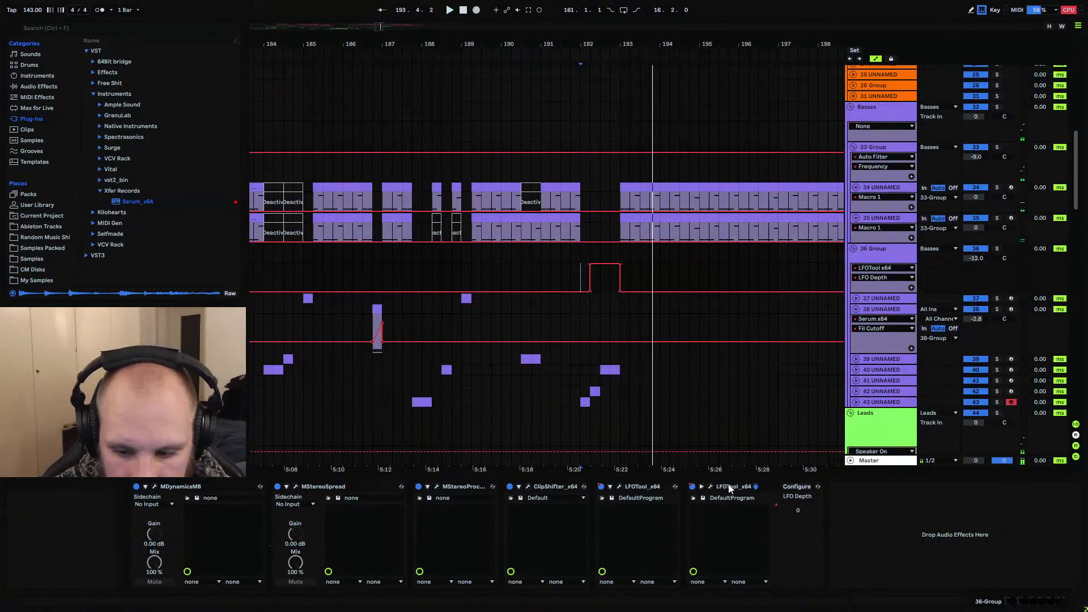
{"action": "left_click", "coordinate": [712, 487]}
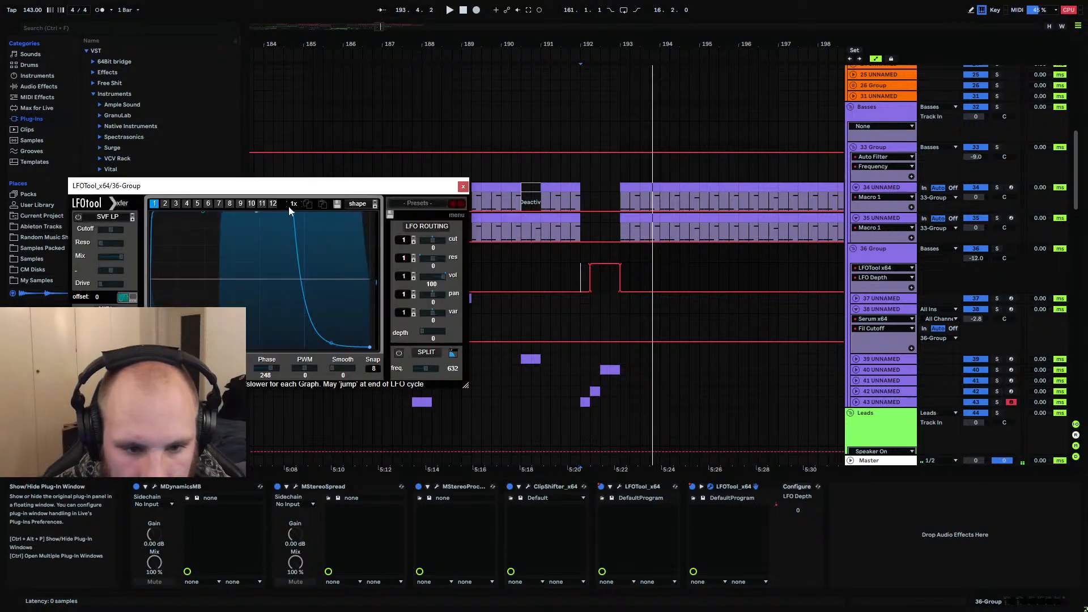
{"action": "left_click", "coordinate": [292, 212]}
{"action": "left_click_drag", "start_coordinate": [277, 211], "coordinate": [265, 211]}
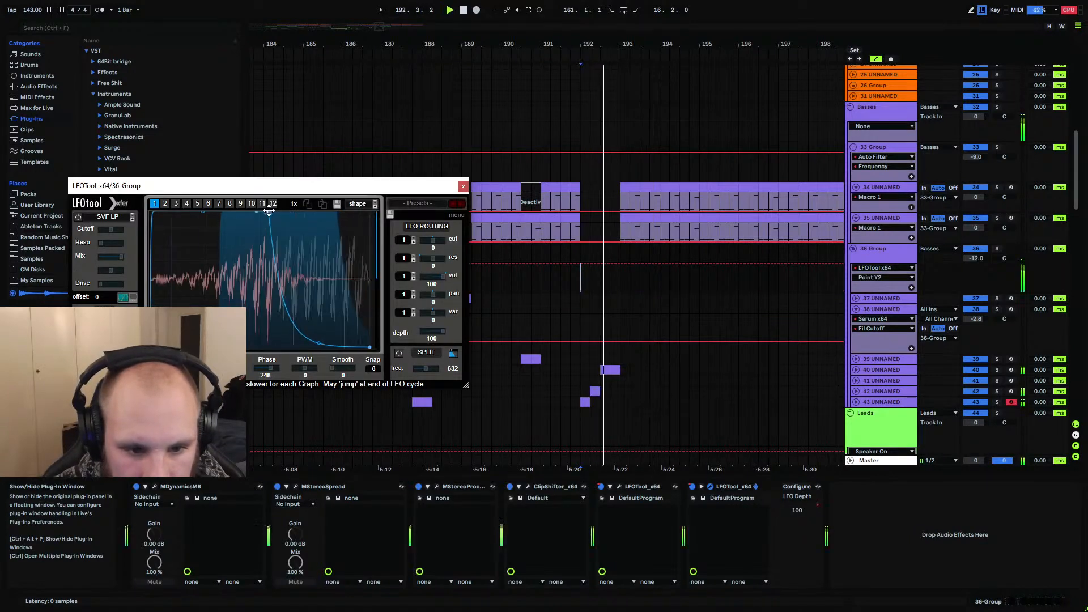
{"action": "left_click_drag", "start_coordinate": [295, 327], "coordinate": [267, 225]}
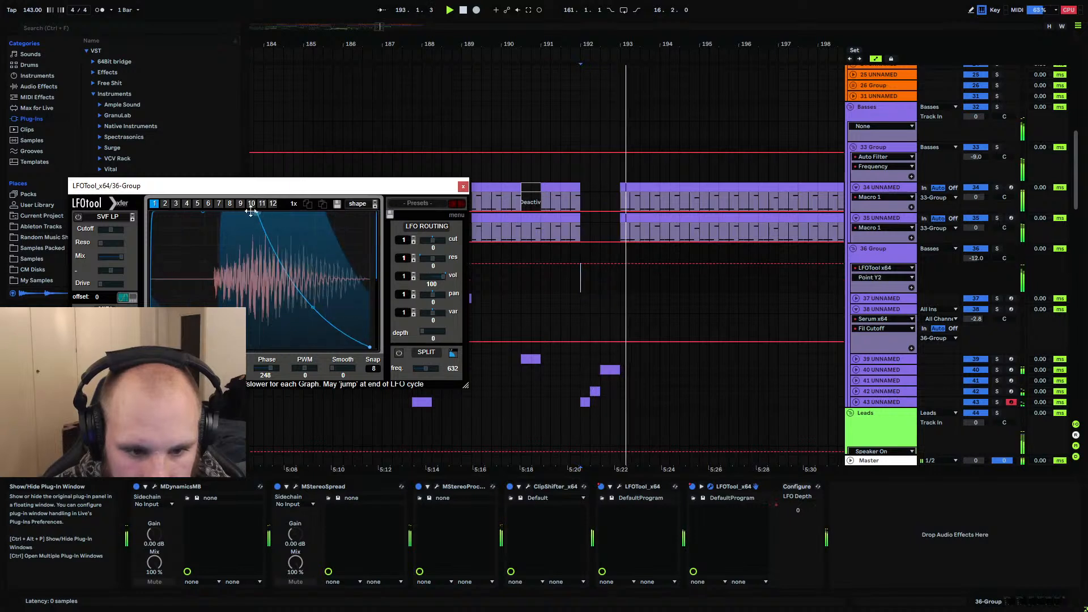
{"action": "left_click", "coordinate": [267, 212]}
{"action": "left_click_drag", "start_coordinate": [255, 212], "coordinate": [231, 211]}
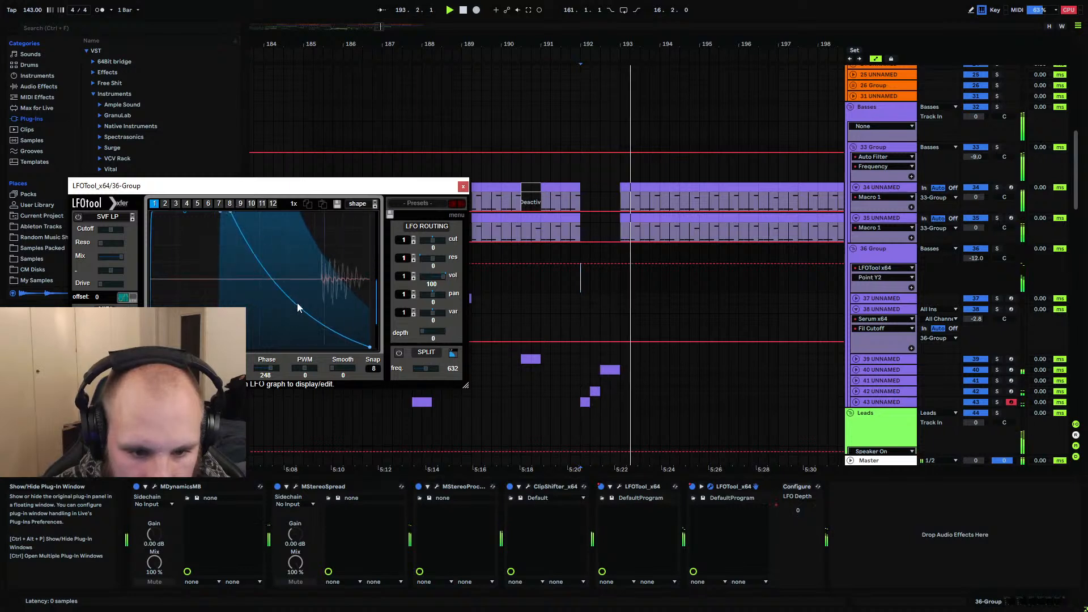
{"action": "left_click_drag", "start_coordinate": [297, 303], "coordinate": [293, 320]}
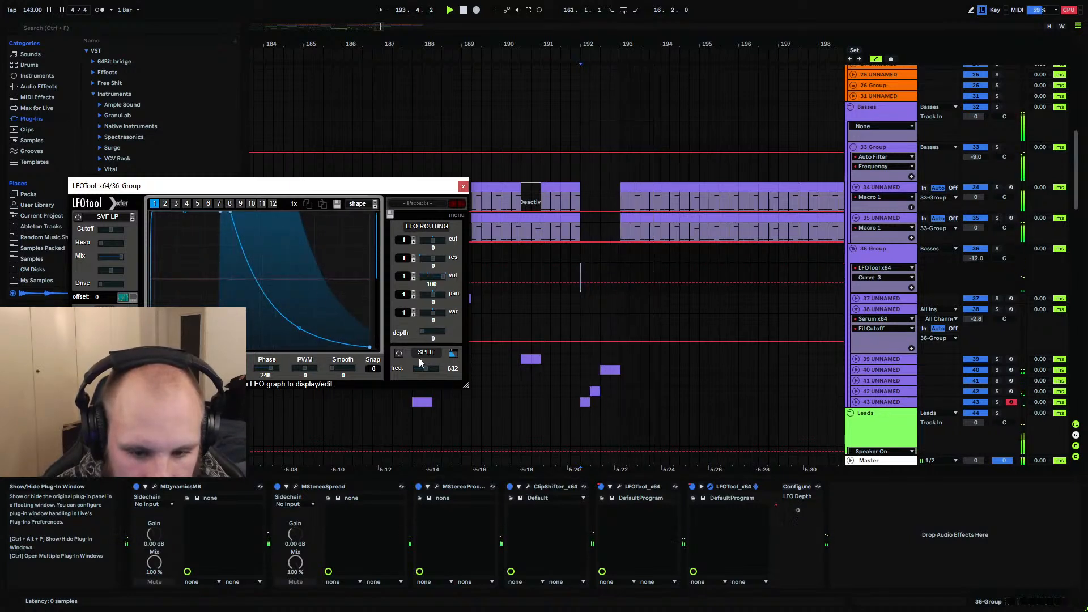
Lower the LFO Depth automation's start at 192.2.1 so it curves upward to 193.1.1, and play from 191.4.1 and 189.1.1
{"action": "left_click", "coordinate": [426, 332]}
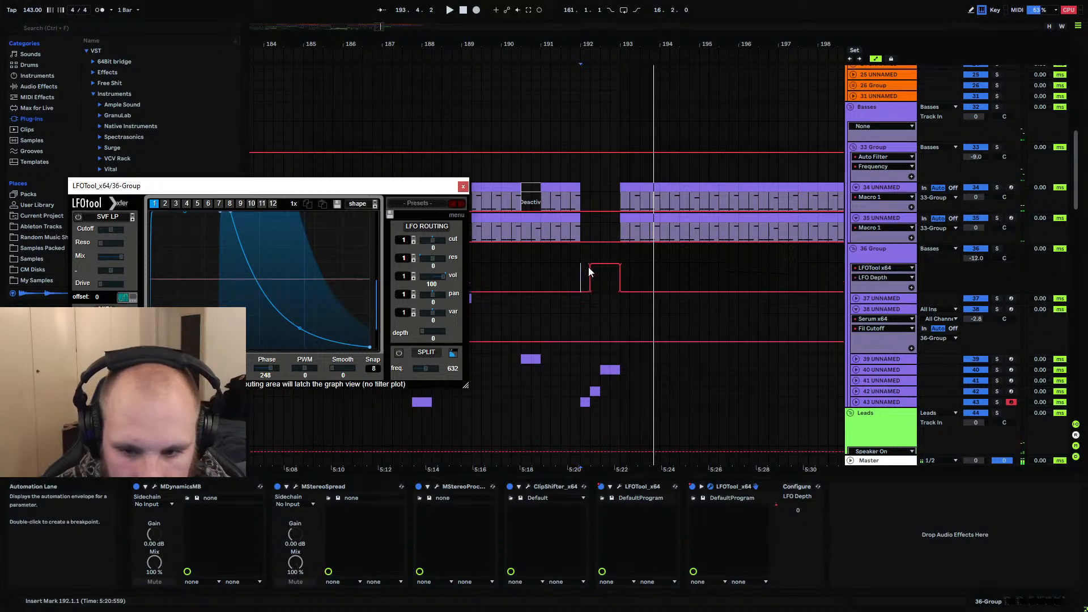
{"action": "left_click_drag", "start_coordinate": [588, 266], "coordinate": [589, 276]}
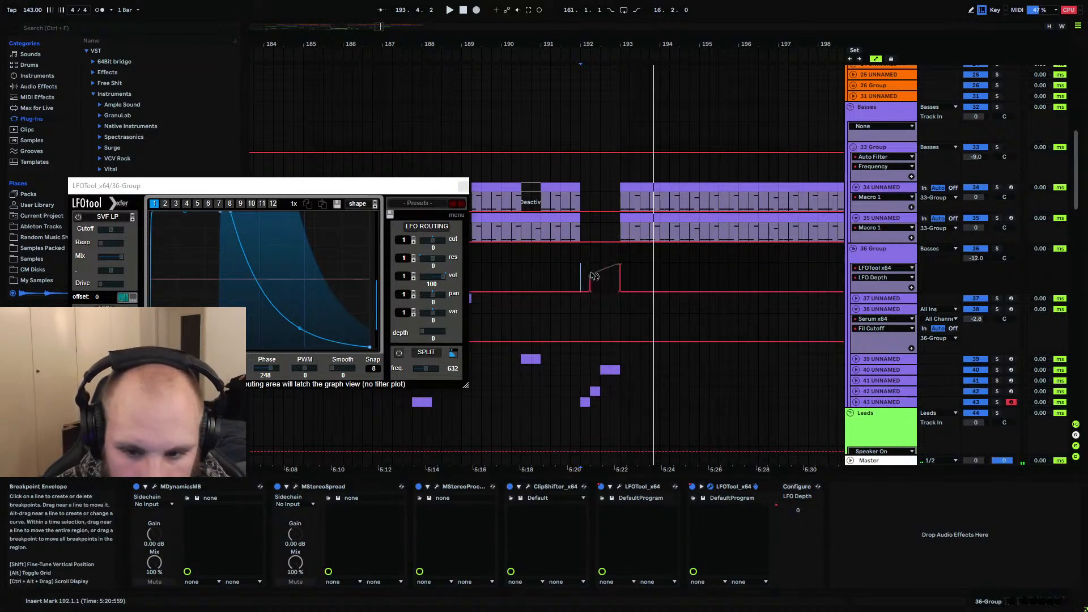
{"action": "left_click", "coordinate": [572, 273]}
{"action": "key", "text": "space"}
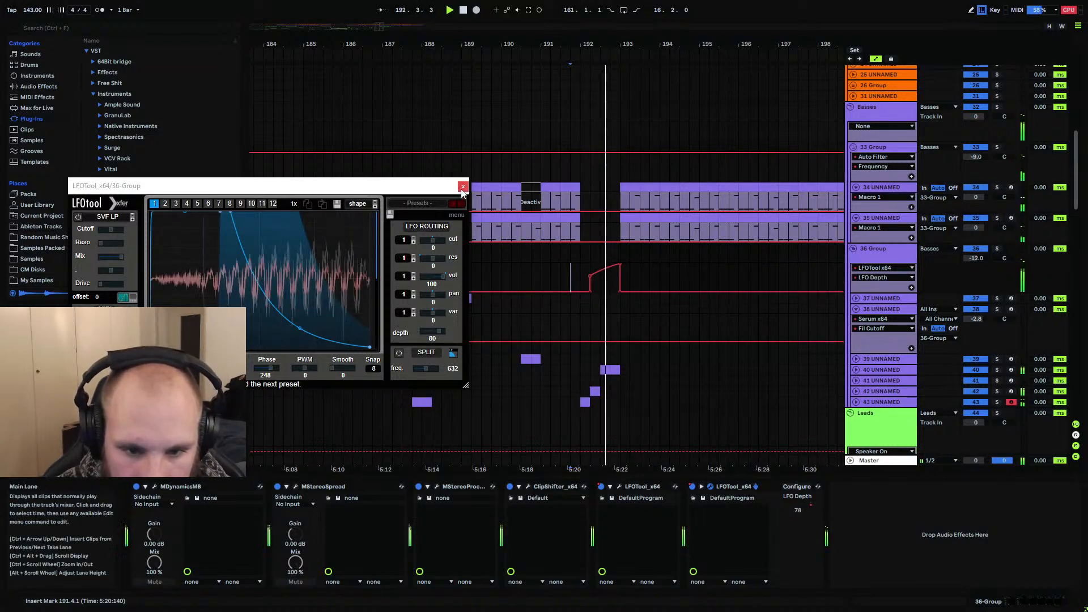
{"action": "left_click", "coordinate": [463, 188]}
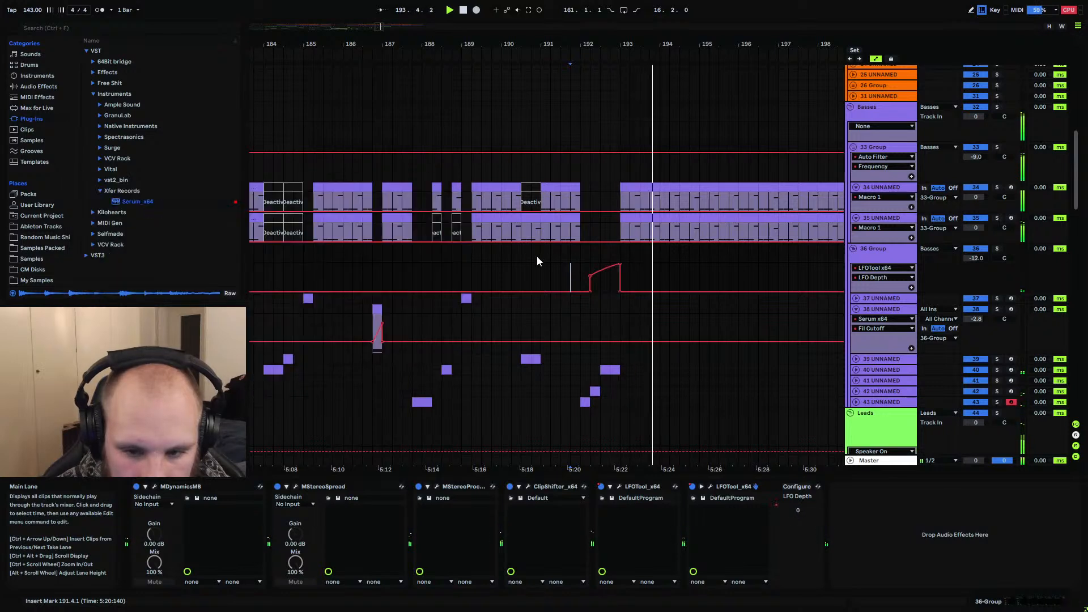
{"action": "left_click", "coordinate": [463, 272]}
{"action": "key", "text": "space"}
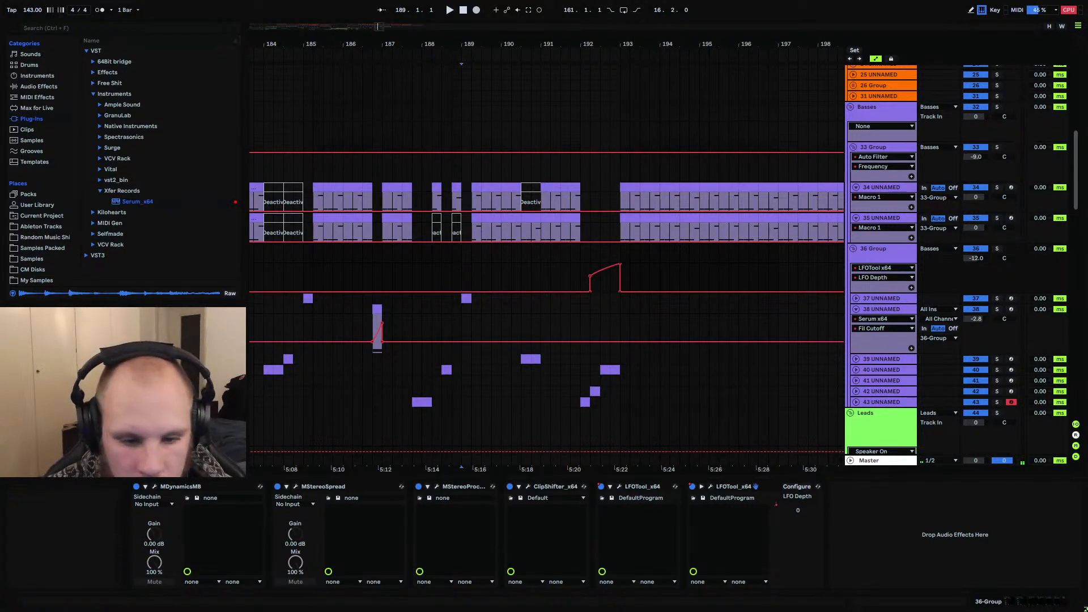
{"action": "left_click", "coordinate": [36, 87]}
{"action": "left_click_drag", "start_coordinate": [107, 177], "coordinate": [548, 410]}
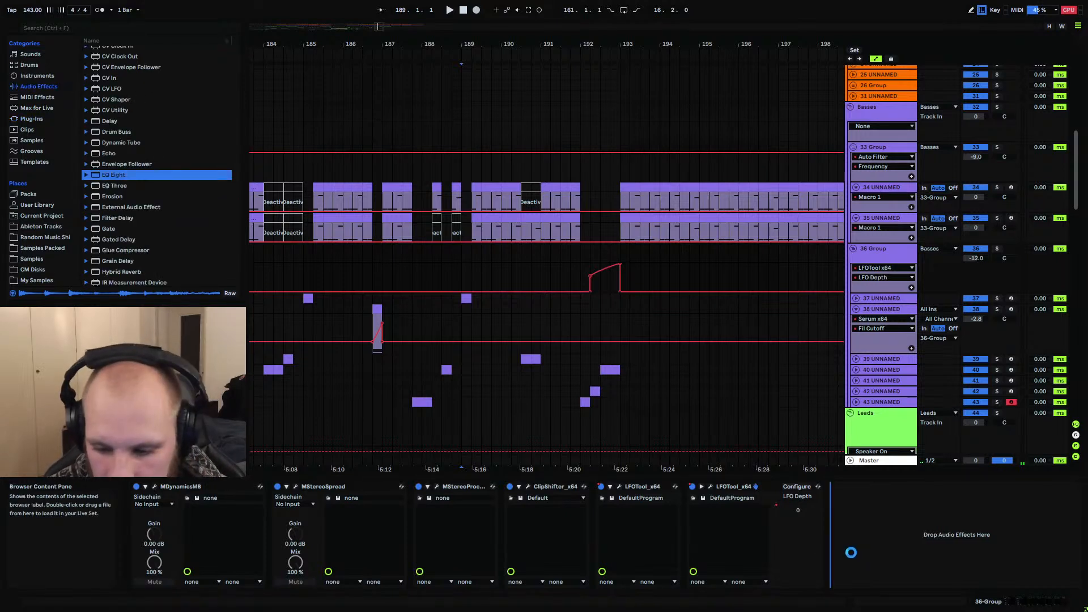
{"action": "left_click_drag", "start_coordinate": [844, 555], "coordinate": [844, 555]}
{"action": "left_click", "coordinate": [842, 581]}
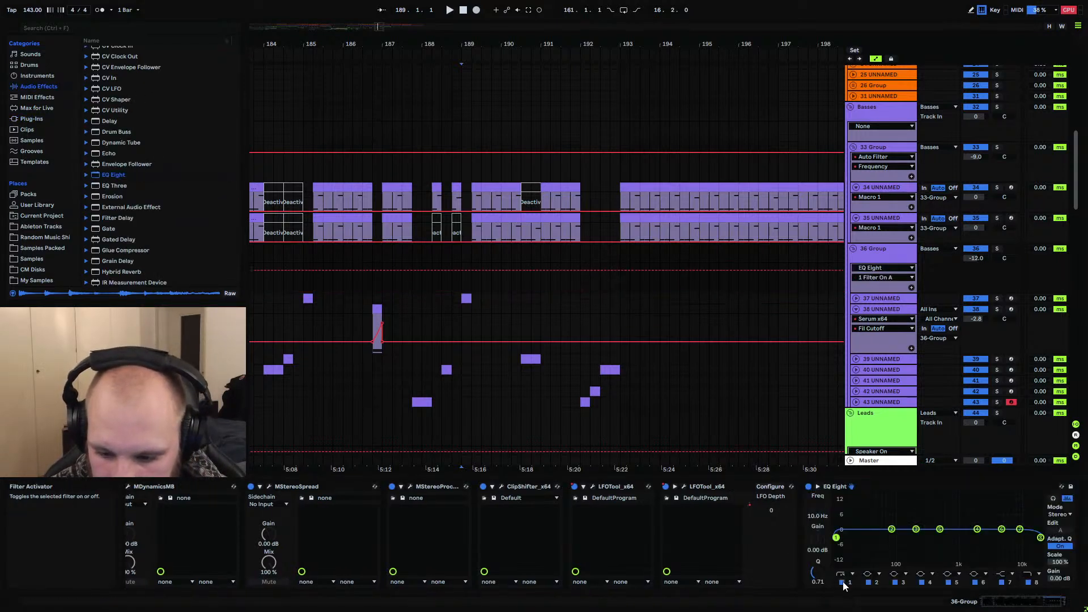
Automate the EQ Eight's filter 1 frequency in a curved rise from 10 Hz at 192.1.1 to about 160 Hz at 193.1.1, then play it
{"action": "left_click", "coordinate": [821, 510]}
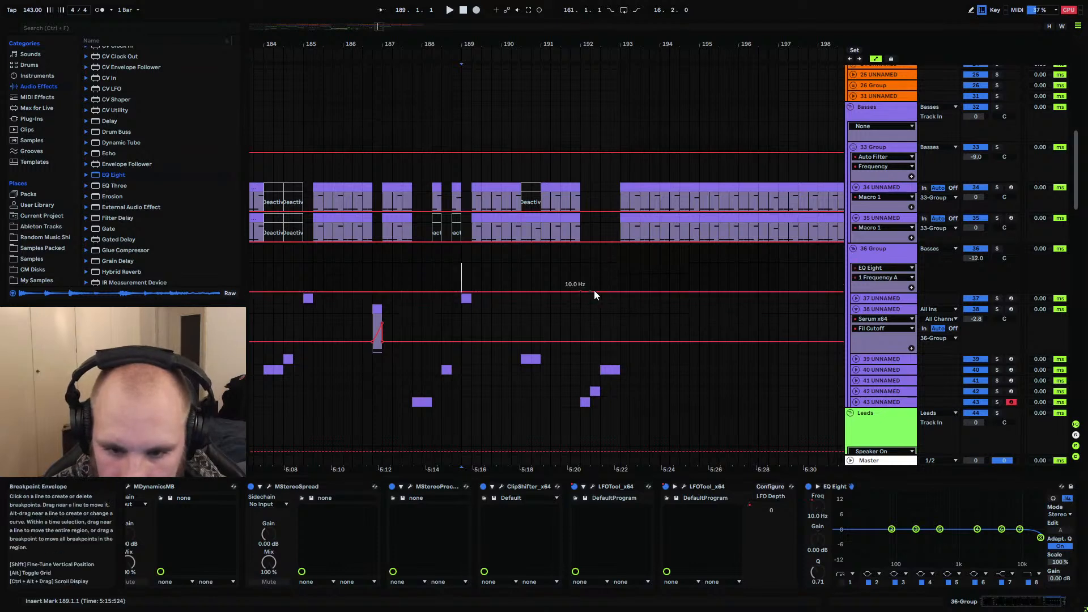
{"action": "left_click_drag", "start_coordinate": [620, 292], "coordinate": [620, 279]}
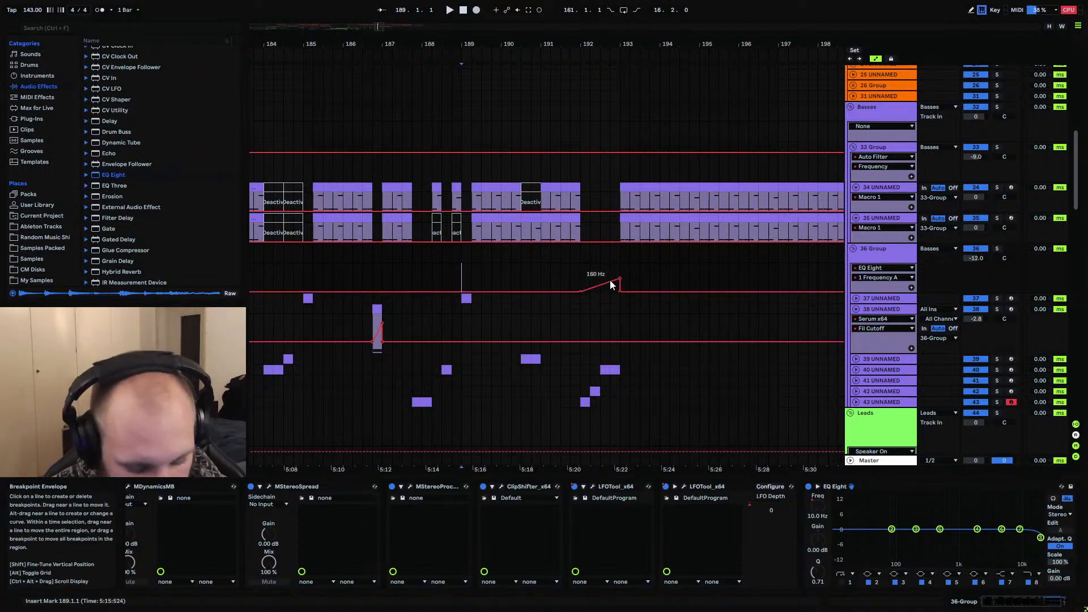
{"action": "left_click", "coordinate": [582, 270]}
{"action": "key", "text": "space"}
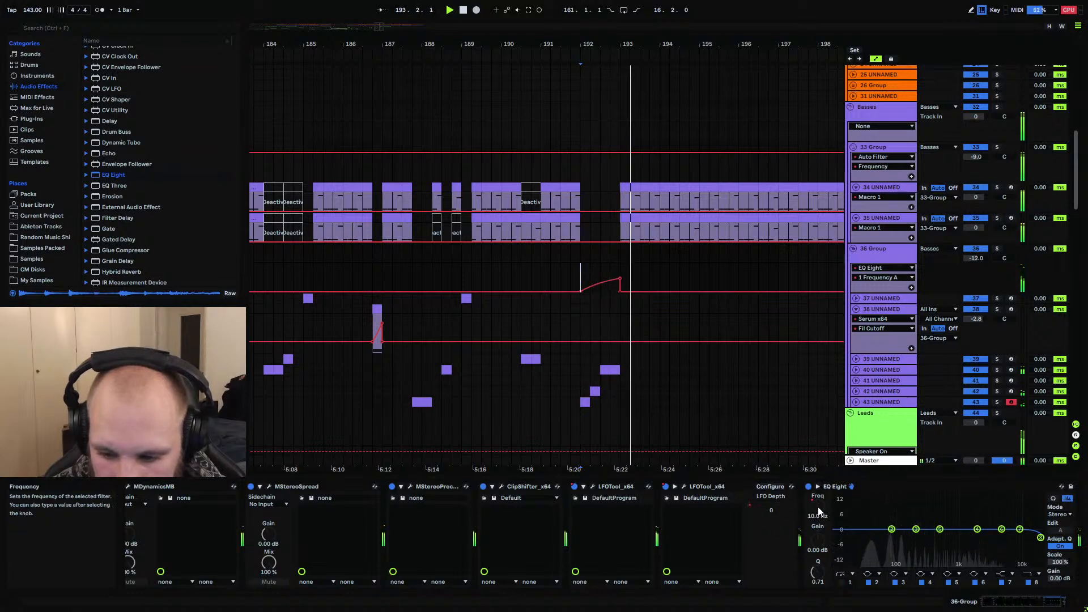
Turn on filter 1 of the 36 Group's EQ Eight and replay the fill from 192.1.1
{"action": "left_click", "coordinate": [841, 583]}
{"action": "key", "text": "space"}
{"action": "key", "text": "space"}
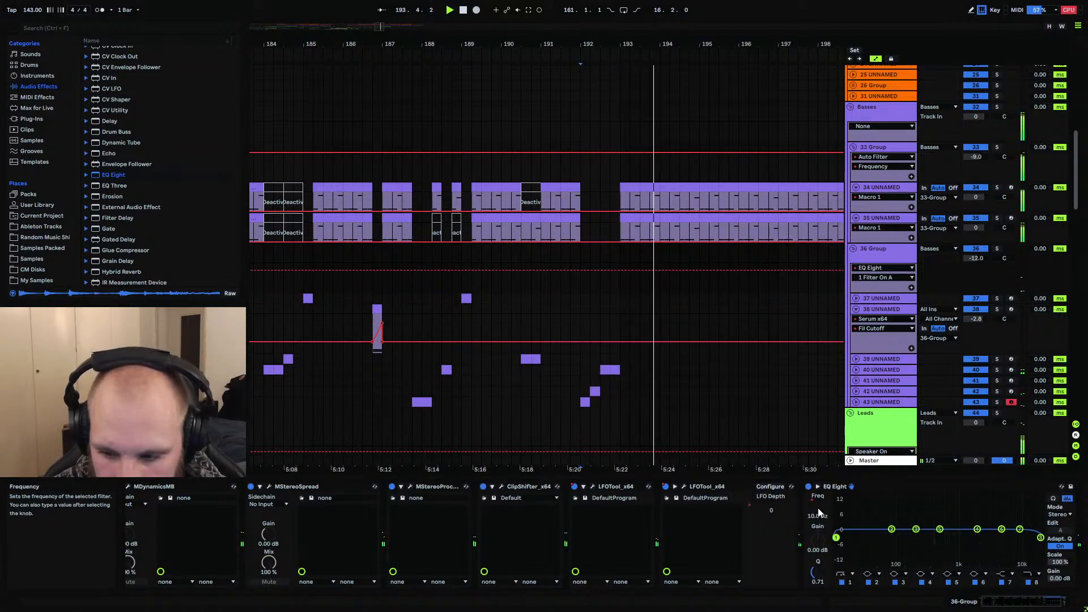
{"action": "scroll", "coordinate": [670, 310], "scroll_direction": "down", "scroll_amount": 1}
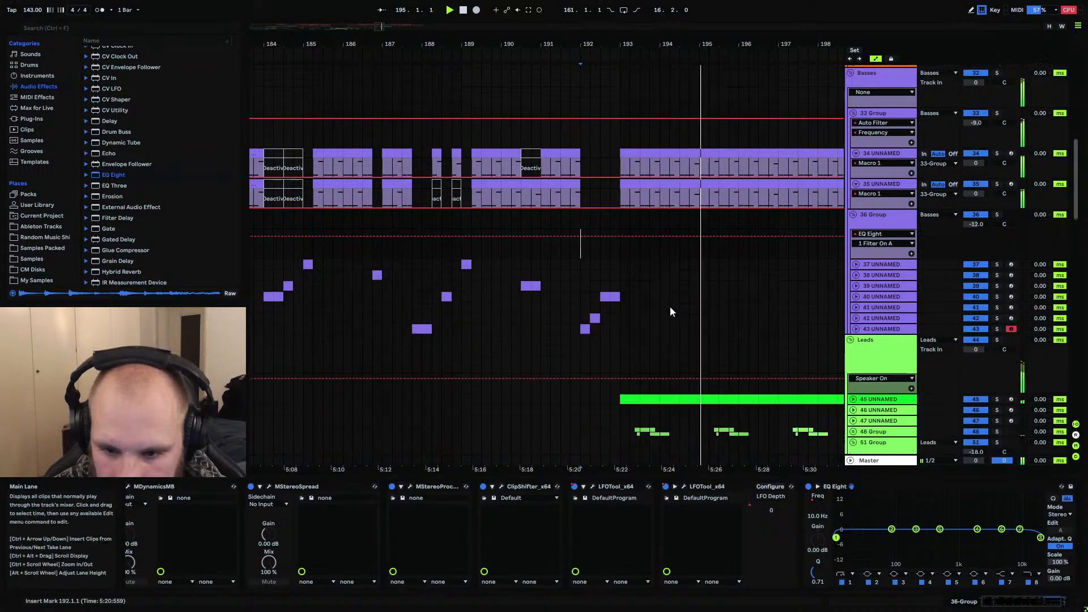
Deactivate the RTW_145_Dm_Wet_Lead clips around bar 193 and the clips at 192.4.1 on tracks 53 and 54
{"action": "scroll", "coordinate": [661, 310], "scroll_direction": "down", "scroll_amount": 10}
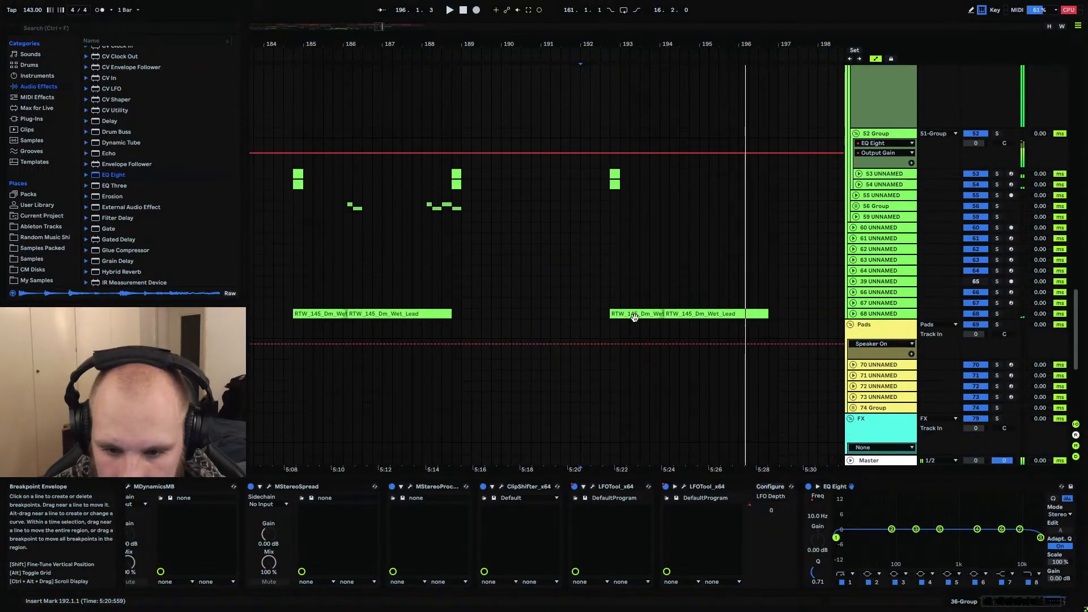
{"action": "left_click", "coordinate": [634, 315]}
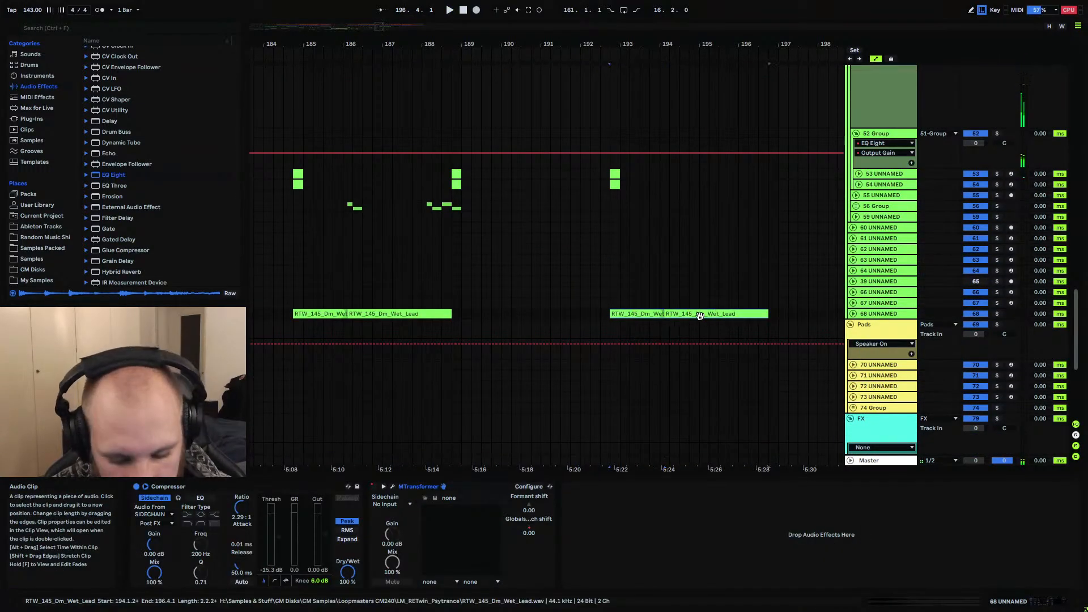
{"action": "left_click", "coordinate": [615, 174]}
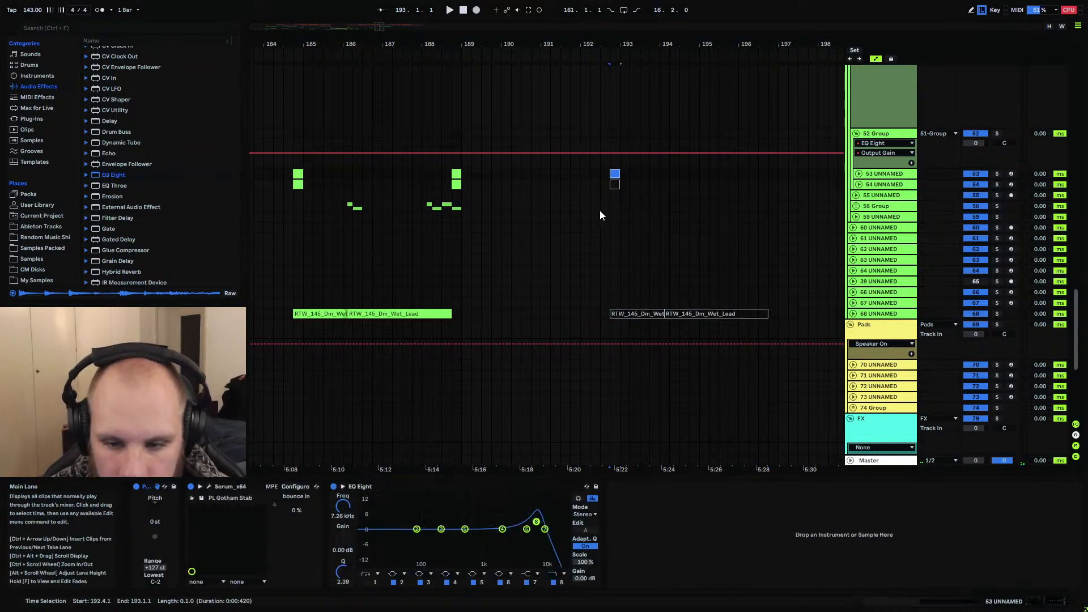
Examine the bass fill tracks from bar 161 to 193 and the empty stretch on tracks 37 to 42 from 193.1.1 to 208.1.1
{"action": "left_click_drag", "start_coordinate": [628, 45], "coordinate": [472, 7]}
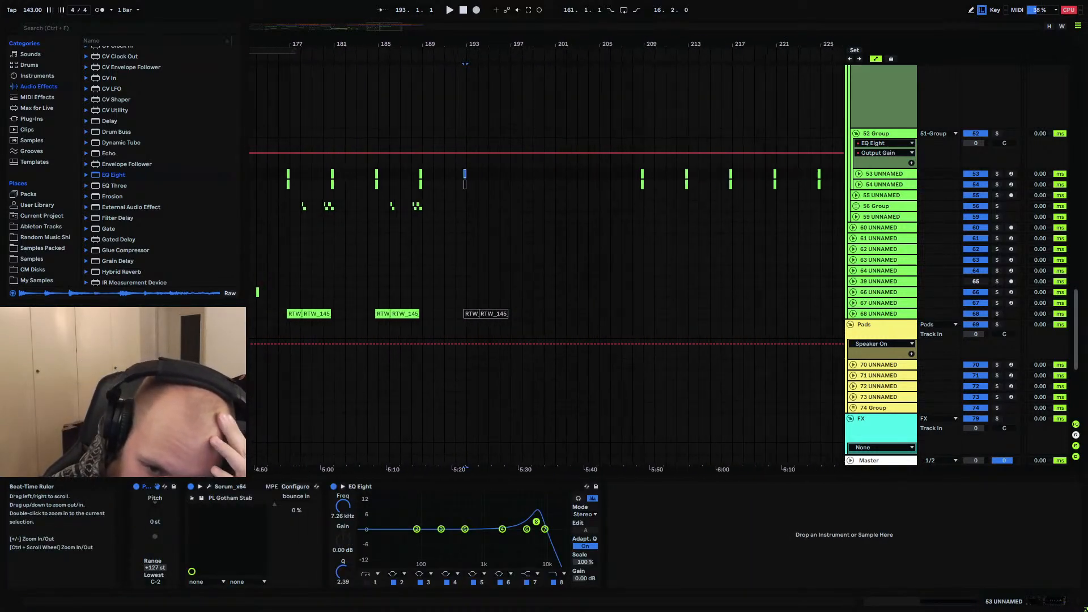
{"action": "scroll", "coordinate": [467, 205], "scroll_direction": "up", "scroll_amount": 15}
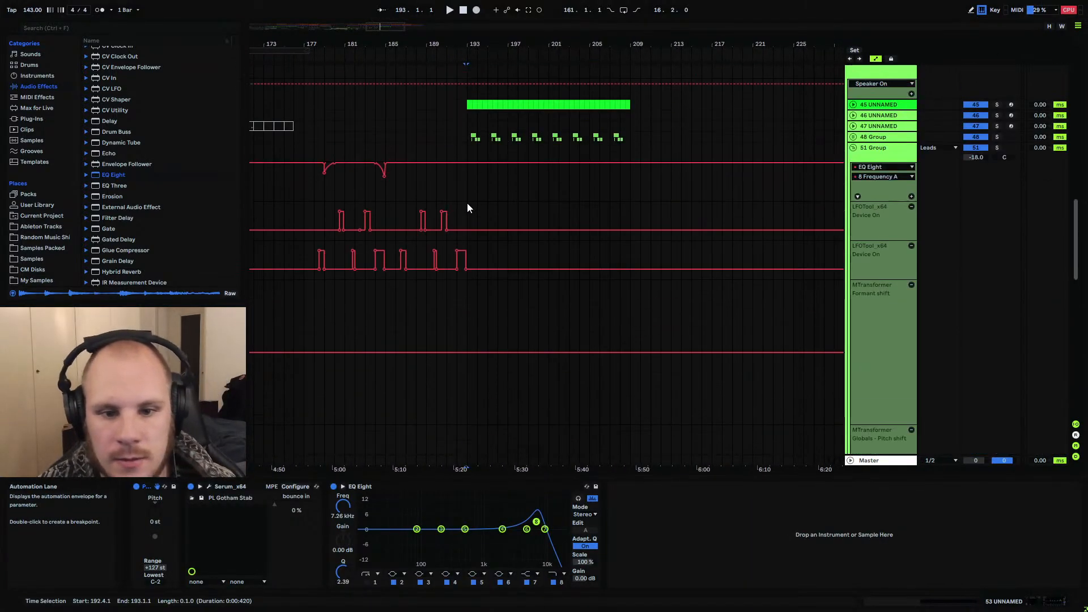
{"action": "scroll", "coordinate": [468, 208], "scroll_direction": "up", "scroll_amount": 5}
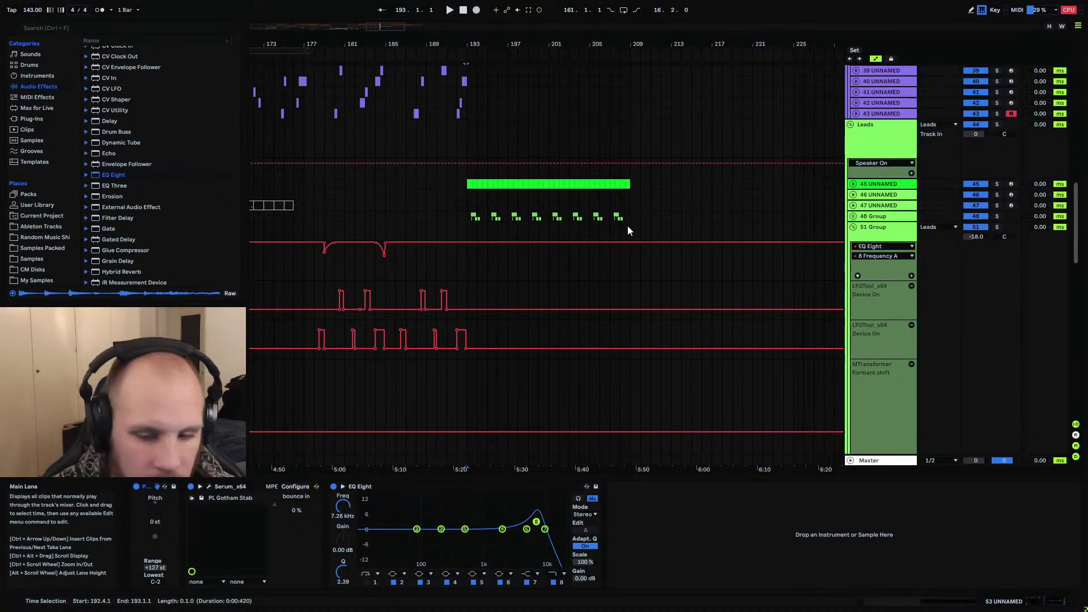
{"action": "scroll", "coordinate": [457, 203], "scroll_direction": "up", "scroll_amount": 10}
{"action": "left_click_drag", "start_coordinate": [437, 43], "coordinate": [651, 41]}
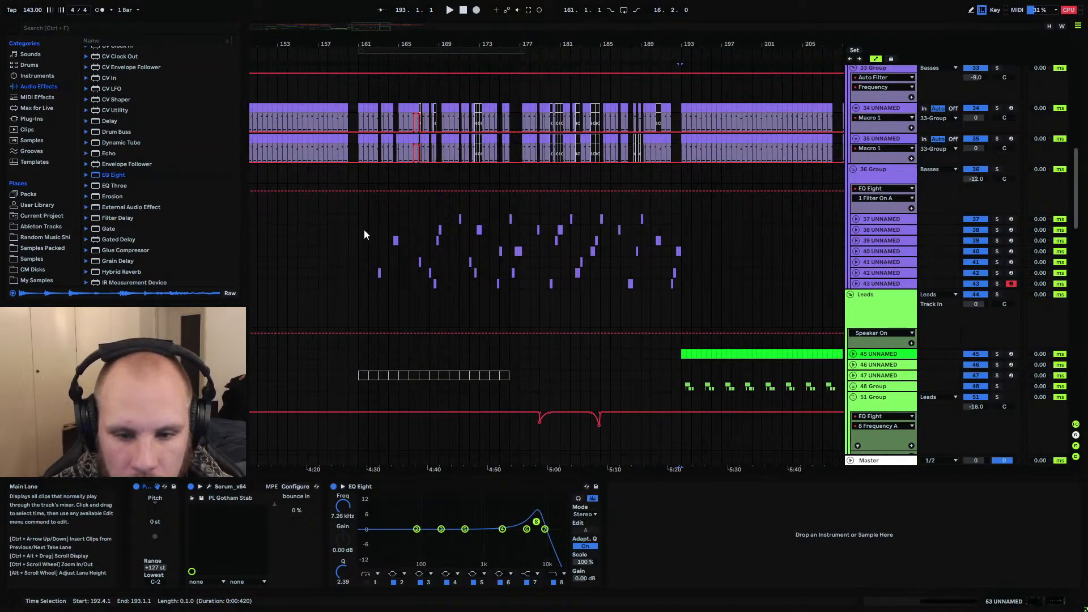
{"action": "left_click", "coordinate": [360, 222]}
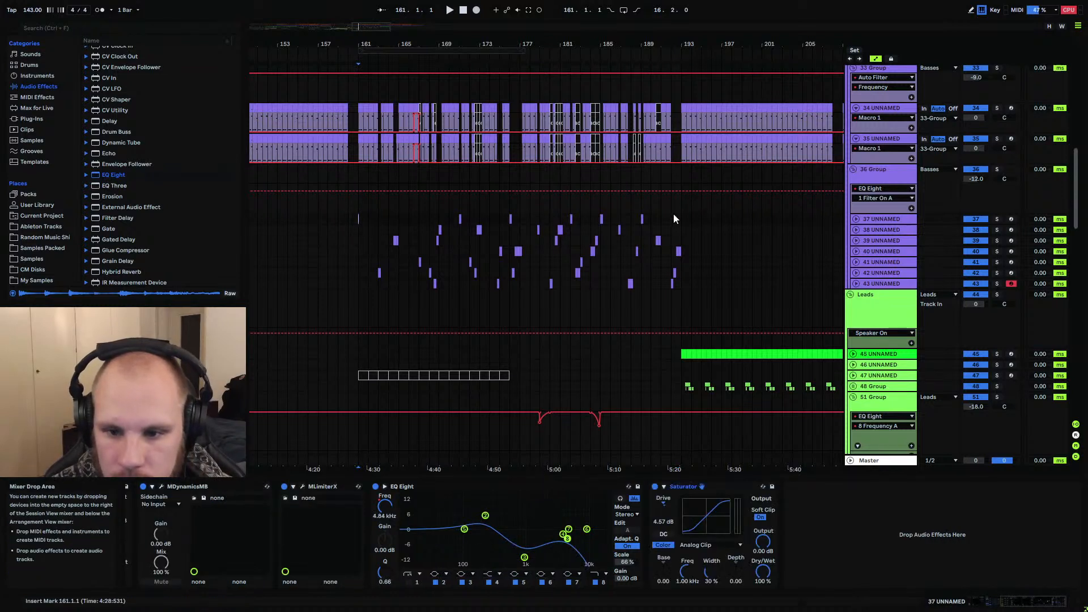
{"action": "left_click_drag", "start_coordinate": [681, 214], "coordinate": [831, 271]}
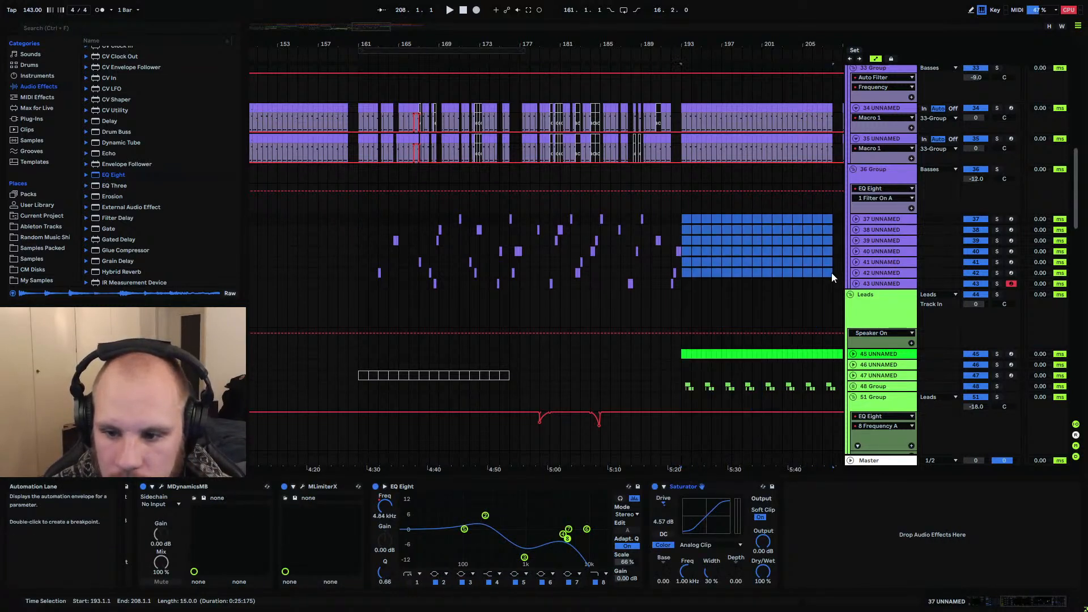
{"action": "left_click", "coordinate": [831, 274]}
{"action": "left_click", "coordinate": [684, 220]}
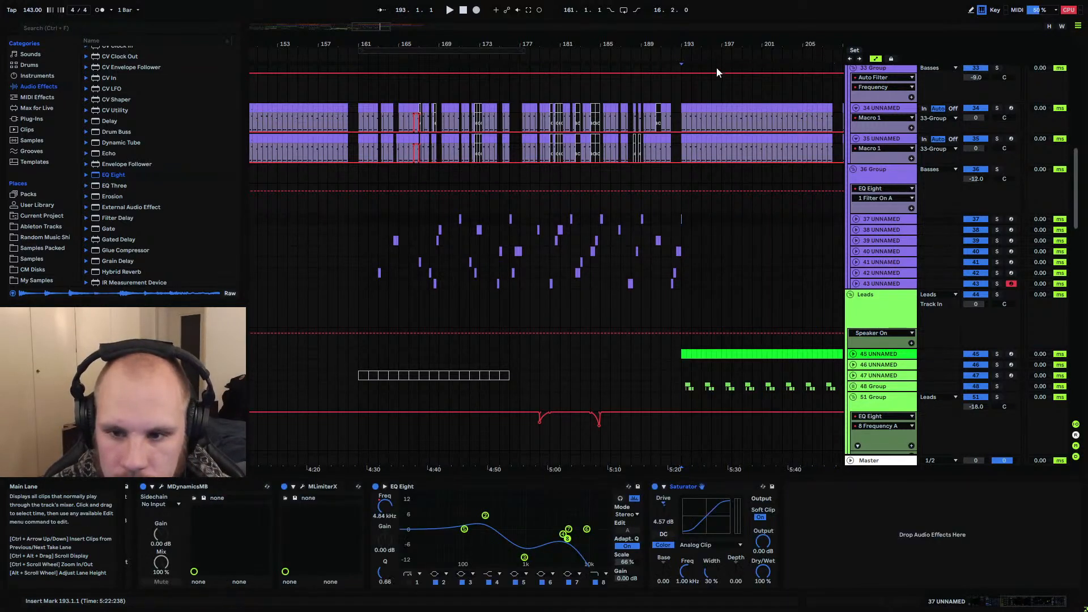
{"action": "left_click_drag", "start_coordinate": [714, 45], "coordinate": [656, 36]}
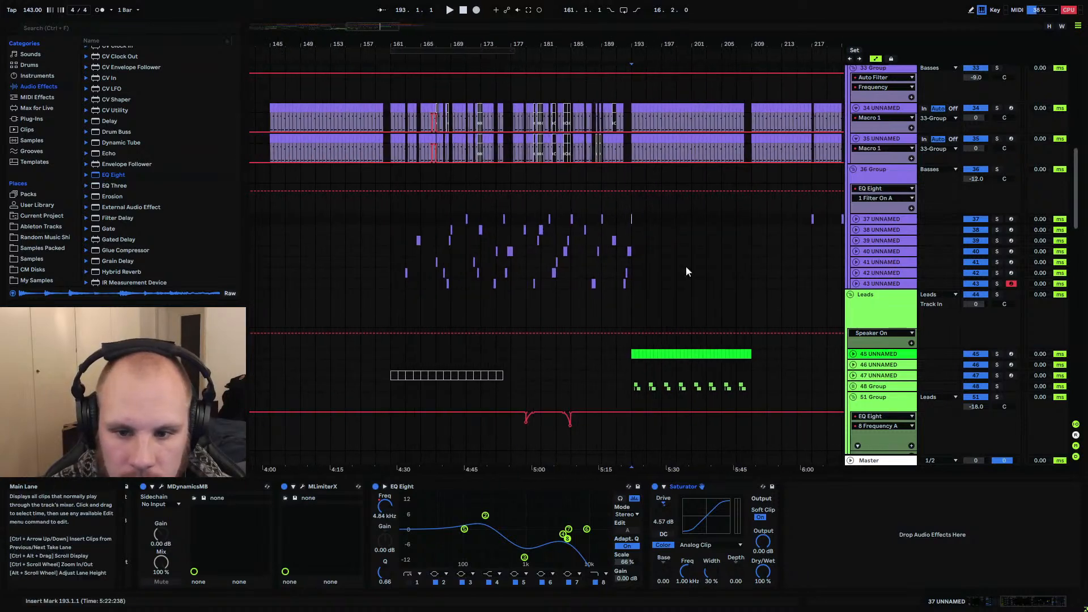
Reduce the height of the 51 Group's two MTransformer automation lanes, Formant shift and Pitch shift, and fold the group
{"action": "scroll", "coordinate": [641, 319], "scroll_direction": "down", "scroll_amount": 10}
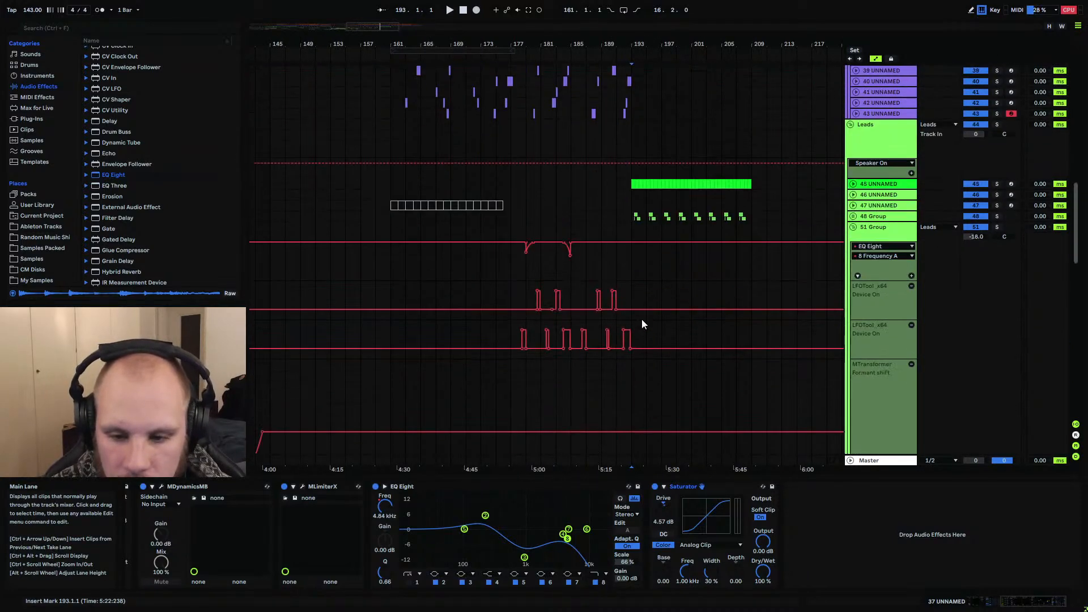
{"action": "scroll", "coordinate": [633, 335], "scroll_direction": "down", "scroll_amount": 2}
{"action": "scroll", "coordinate": [631, 335], "scroll_direction": "up", "scroll_amount": 6}
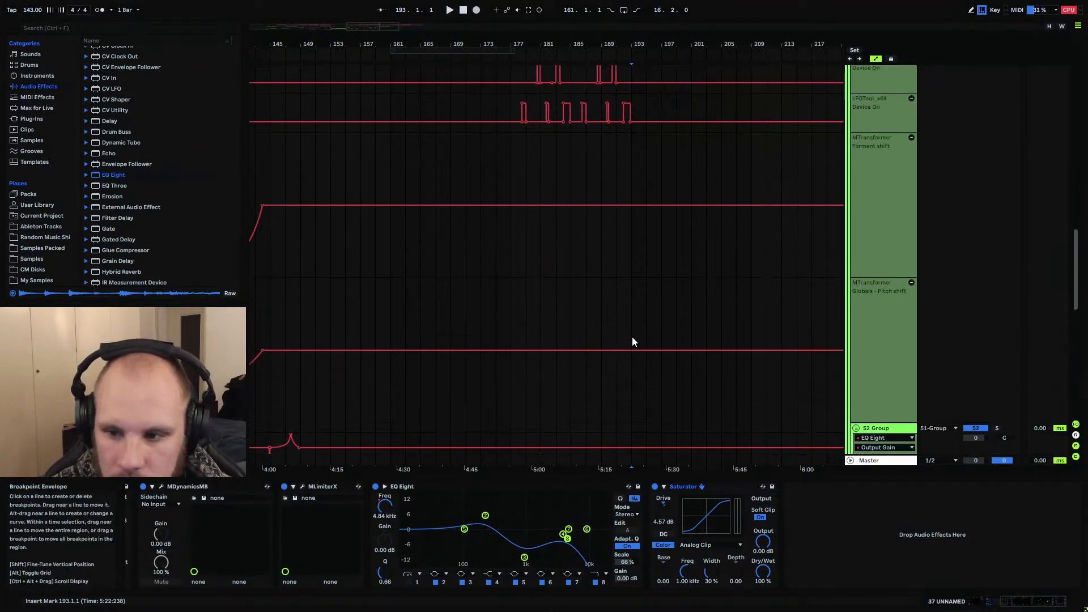
{"action": "left_click_drag", "start_coordinate": [888, 413], "coordinate": [890, 306]}
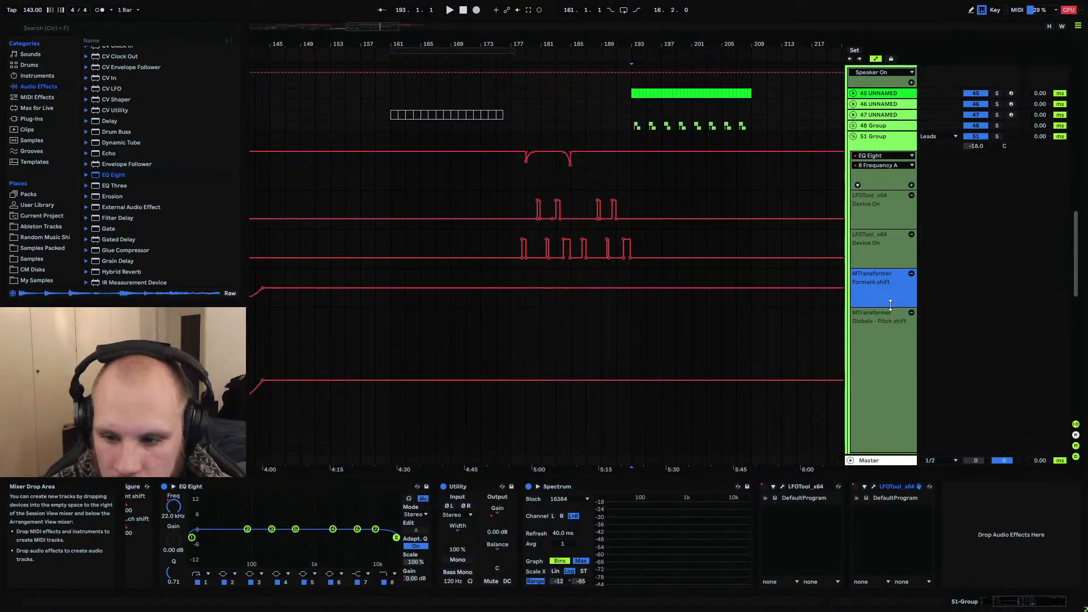
{"action": "left_click_drag", "start_coordinate": [878, 447], "coordinate": [888, 344]}
{"action": "scroll", "coordinate": [876, 299], "scroll_direction": "up", "scroll_amount": 3}
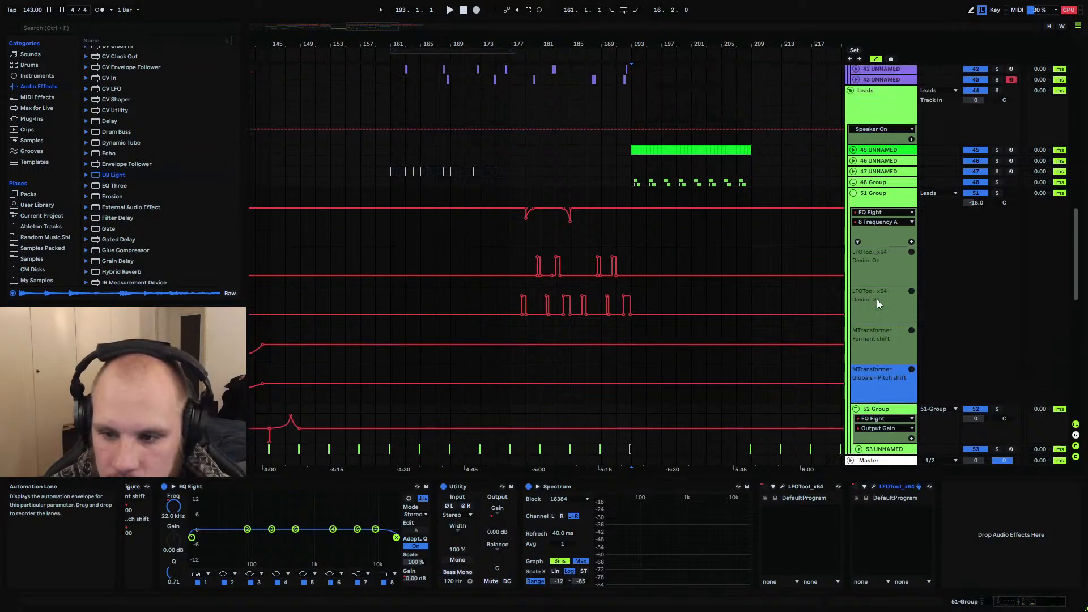
{"action": "left_click", "coordinate": [853, 194]}
Play the bass section from 159.1.1 and follow the bass and lead tracks through bar 181
{"action": "left_click", "coordinate": [516, 202]}
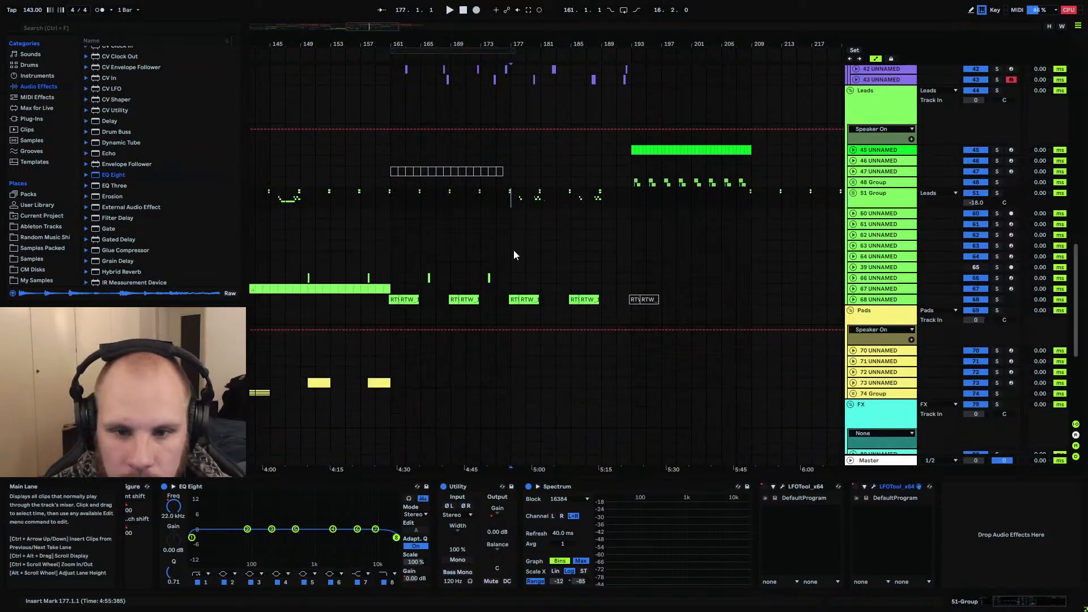
{"action": "key", "text": "space"}
{"action": "scroll", "coordinate": [515, 255], "scroll_direction": "up", "scroll_amount": 8}
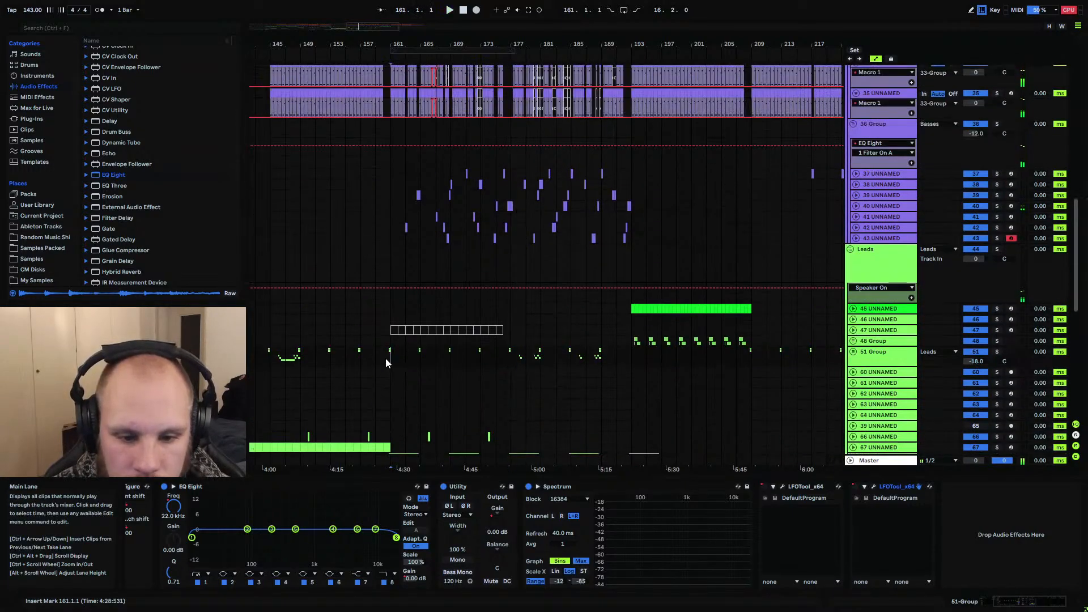
{"action": "key", "text": "space"}
{"action": "left_click", "coordinate": [377, 358]}
{"action": "scroll", "coordinate": [377, 359], "scroll_direction": "down", "scroll_amount": 4}
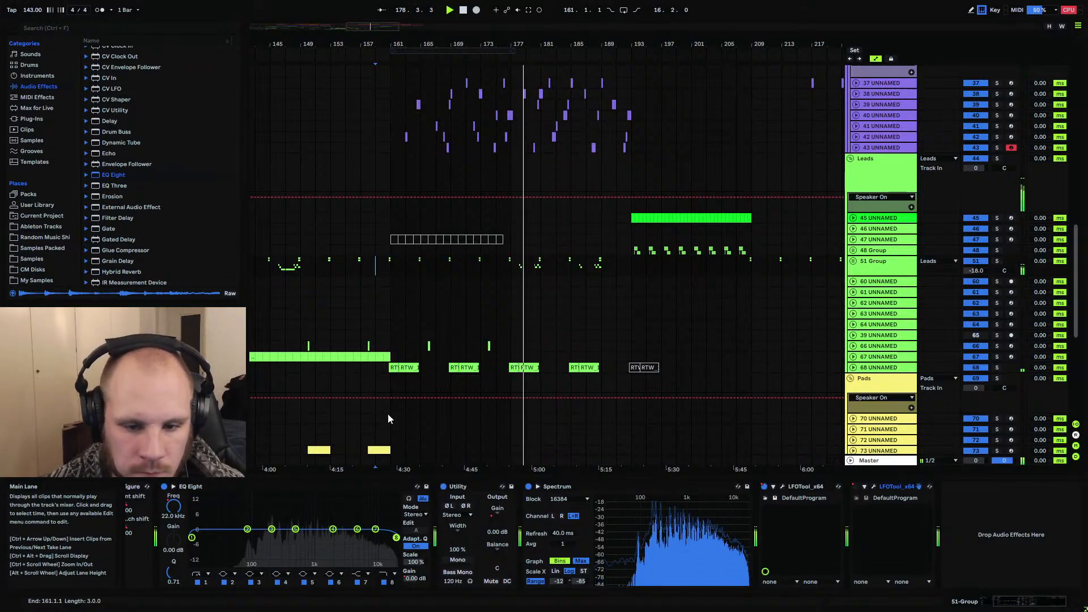
{"action": "scroll", "coordinate": [462, 327], "scroll_direction": "up", "scroll_amount": 3}
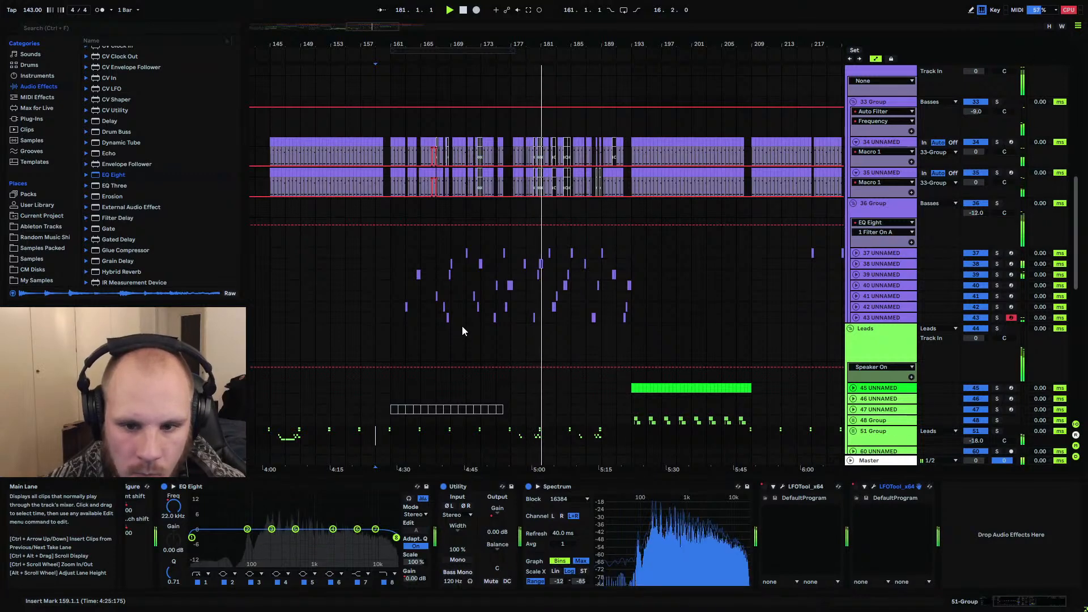
Fold the 36 Group, tracks 35 and 34, and the 33 Group in the Basses
{"action": "left_click", "coordinate": [852, 205]}
{"action": "left_click", "coordinate": [855, 173]}
{"action": "left_click", "coordinate": [855, 142]}
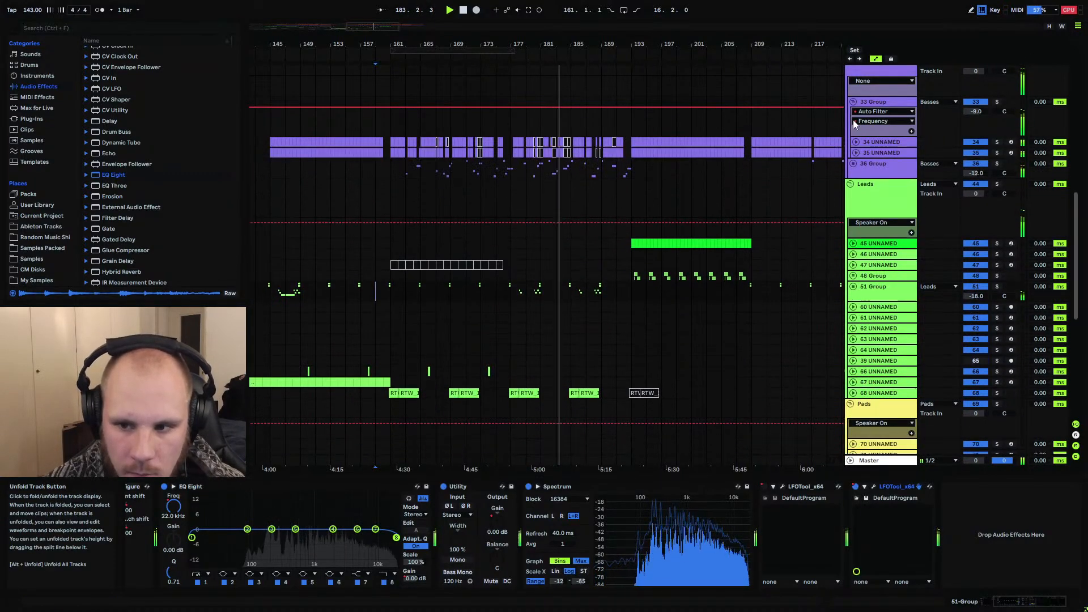
{"action": "left_click", "coordinate": [853, 102]}
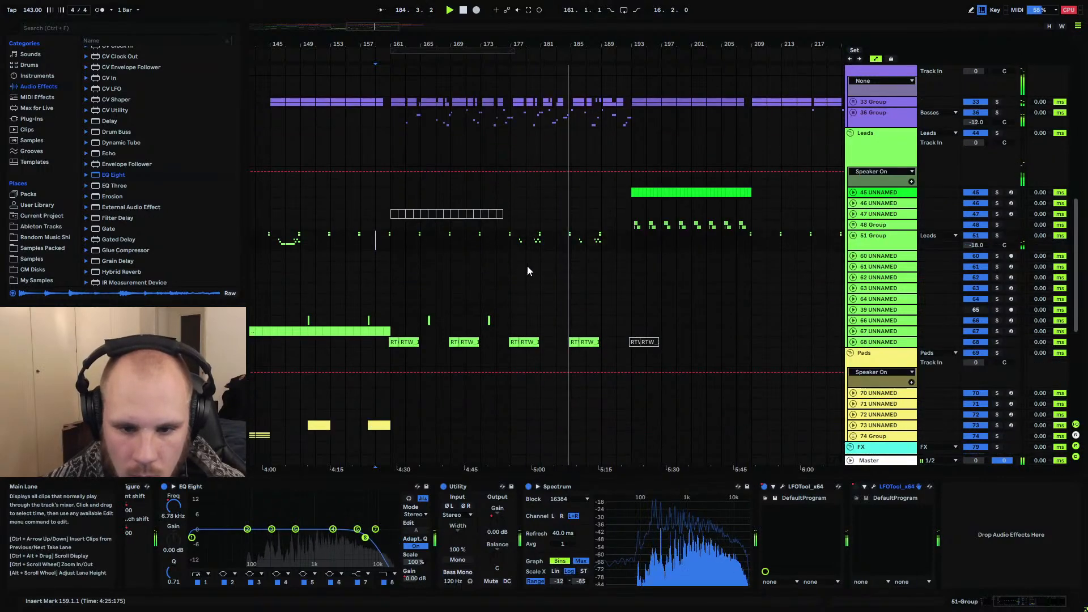
Unfold the 51 Group and automate its EQ Eight 8 Frequency A in a curved drop from 189.1.1 to 193.1.1, returning to 22.0 kHz there
{"action": "left_click", "coordinate": [852, 235]}
{"action": "scroll", "coordinate": [600, 340], "scroll_direction": "down", "scroll_amount": 2}
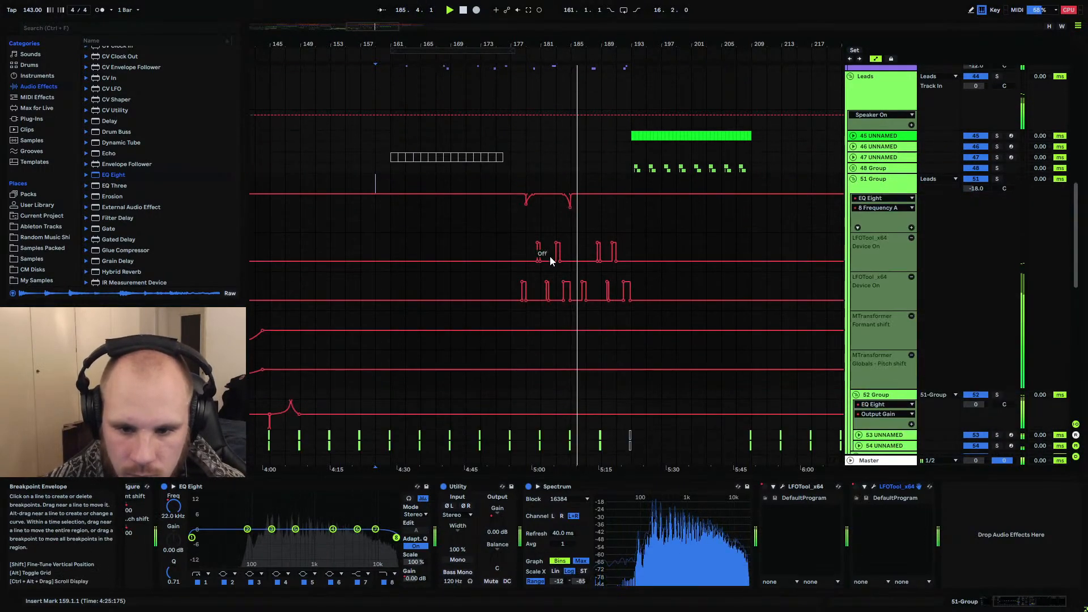
{"action": "left_click_drag", "start_coordinate": [511, 244], "coordinate": [634, 299]}
{"action": "left_click", "coordinate": [631, 196]}
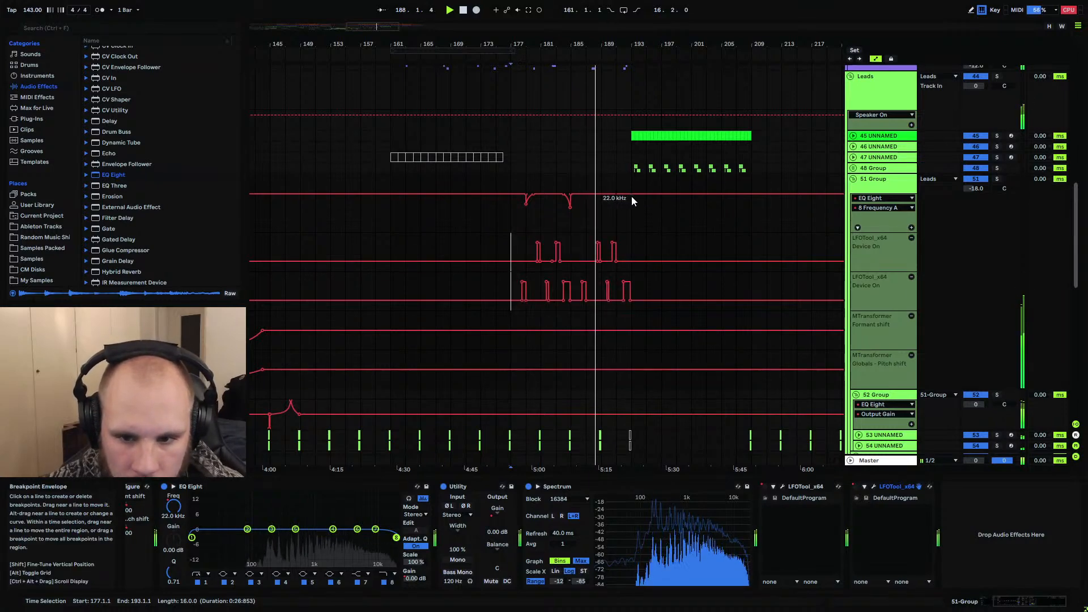
{"action": "scroll", "coordinate": [612, 189], "scroll_direction": "up", "scroll_amount": 3}
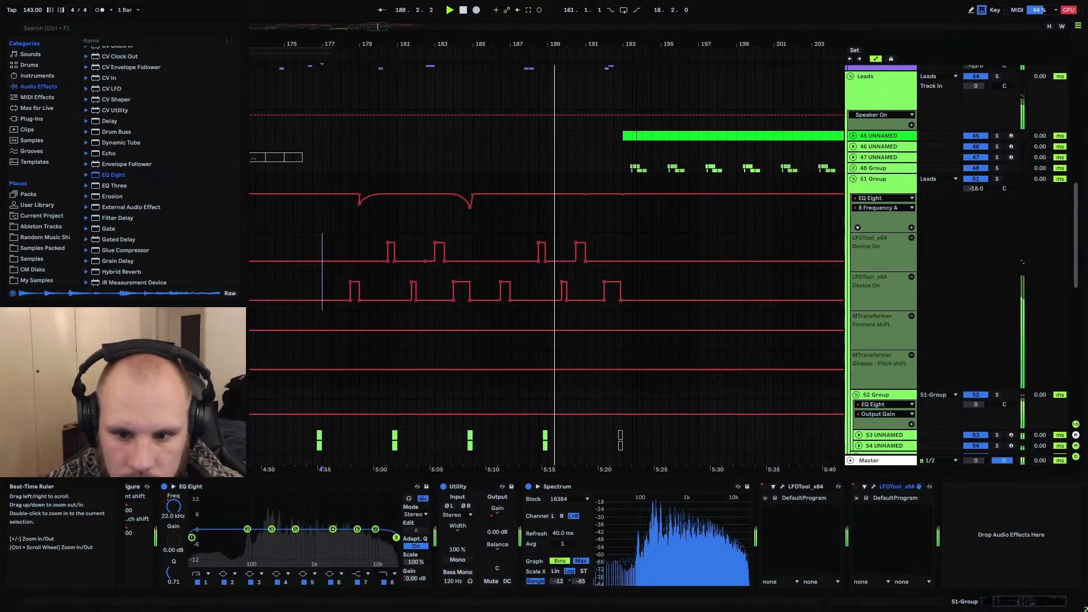
{"action": "left_click_drag", "start_coordinate": [617, 194], "coordinate": [512, 195]}
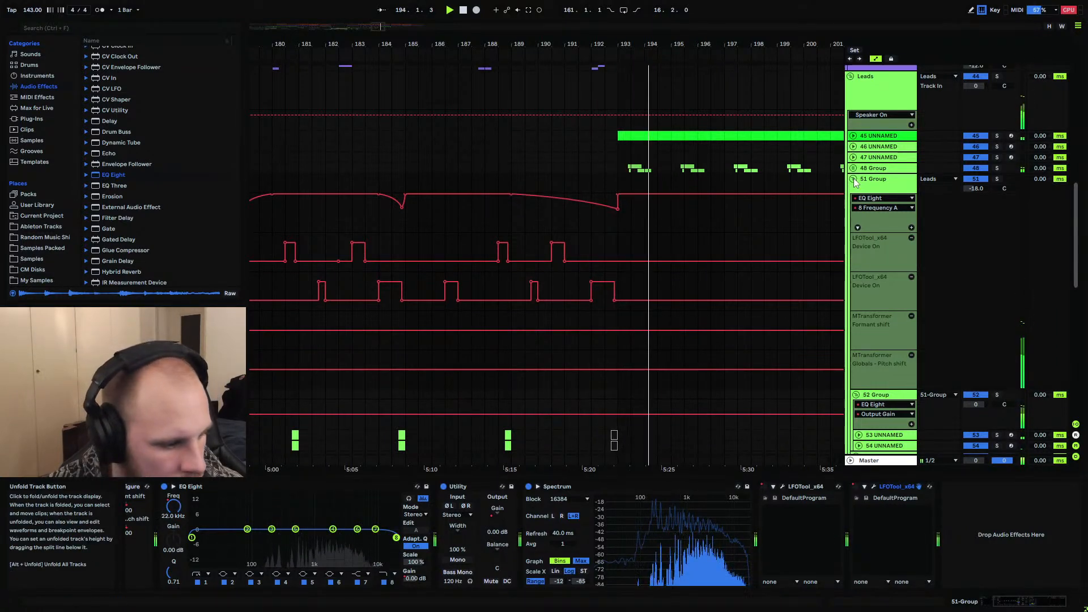
Copy both LFOTool Device On automations of the 51 Group from bars 177 to 193 to 161.1.1, and play from 159.1.1
{"action": "left_click_drag", "start_coordinate": [541, 45], "coordinate": [558, 7]}
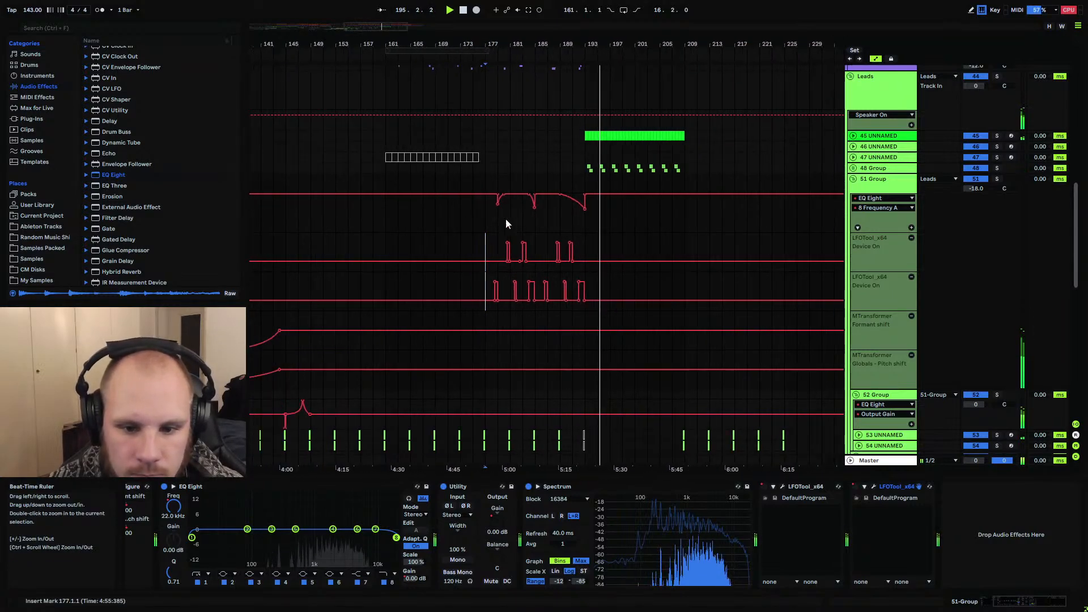
{"action": "left_click_drag", "start_coordinate": [485, 245], "coordinate": [576, 310]}
{"action": "key", "text": "ctrl+c"}
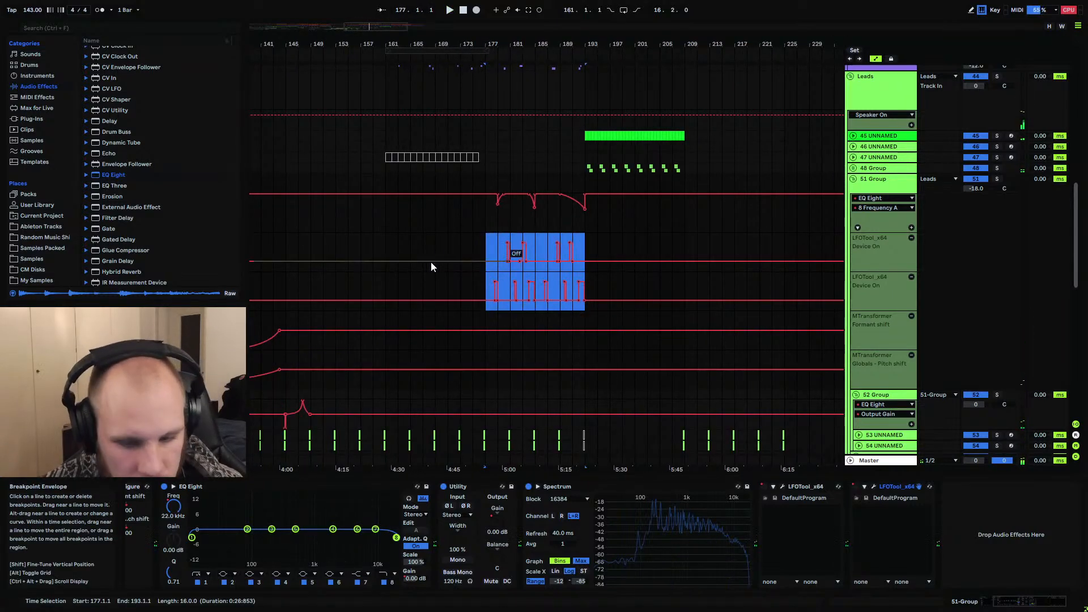
{"action": "left_click", "coordinate": [385, 238]}
{"action": "key", "text": "ctrl+v"}
{"action": "left_click", "coordinate": [385, 249]}
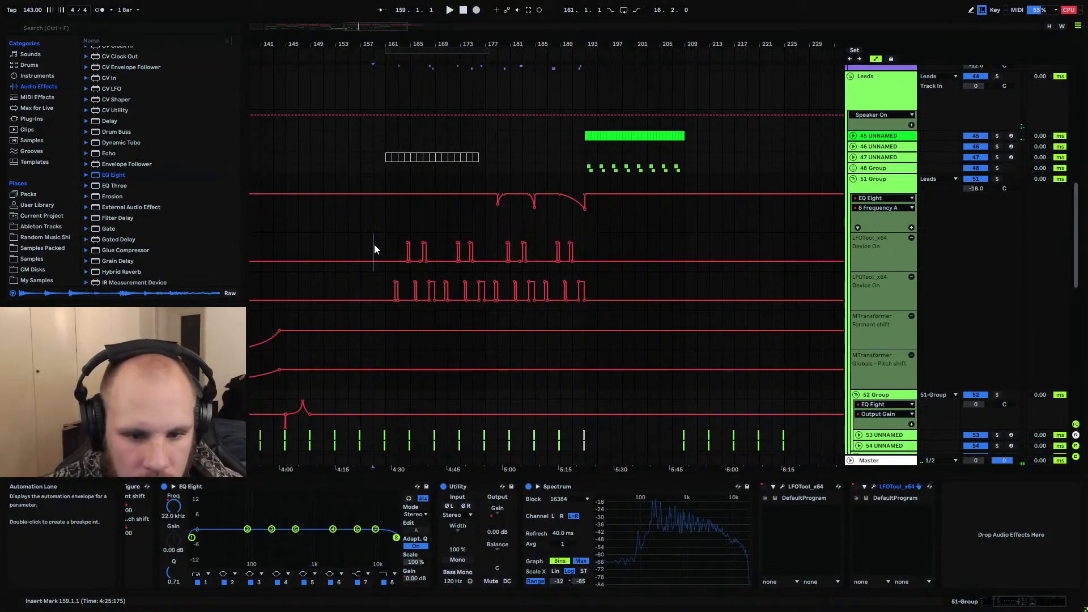
{"action": "key", "text": "space"}
Copy the 56 Group clips between bars 177 and 193 to 161.1.1
{"action": "scroll", "coordinate": [390, 307], "scroll_direction": "down", "scroll_amount": 10}
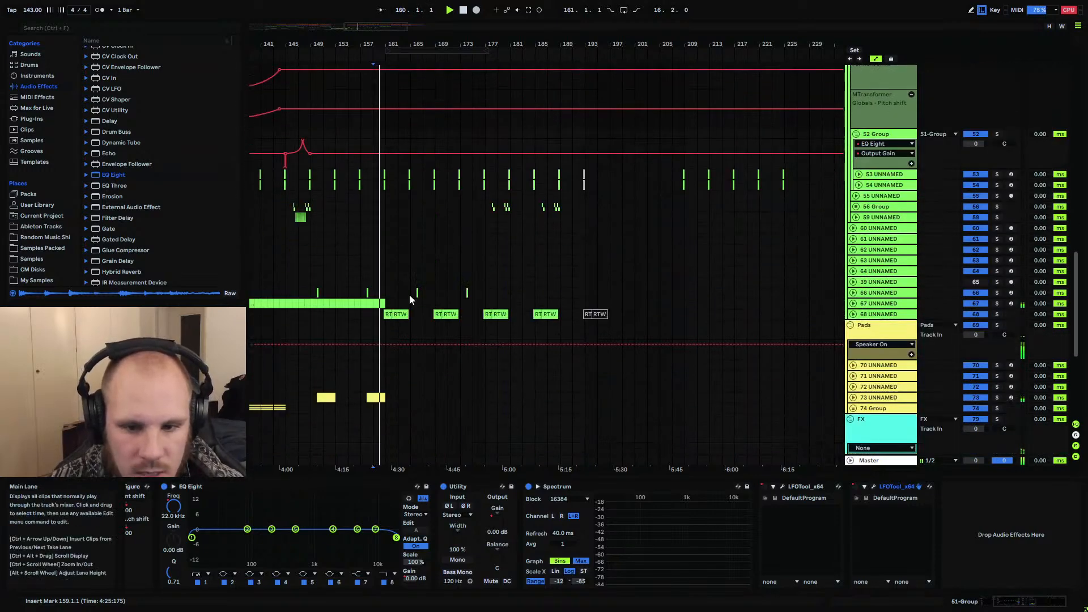
{"action": "left_click_drag", "start_coordinate": [485, 209], "coordinate": [584, 213]}
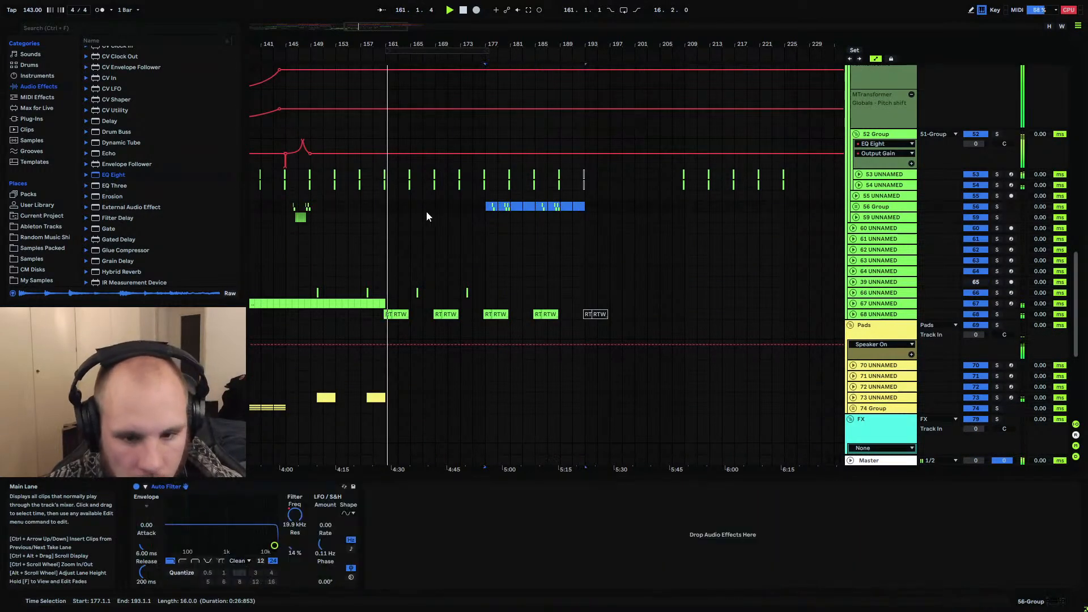
{"action": "left_click", "coordinate": [384, 210]}
{"action": "key", "text": "ctrl+v"}
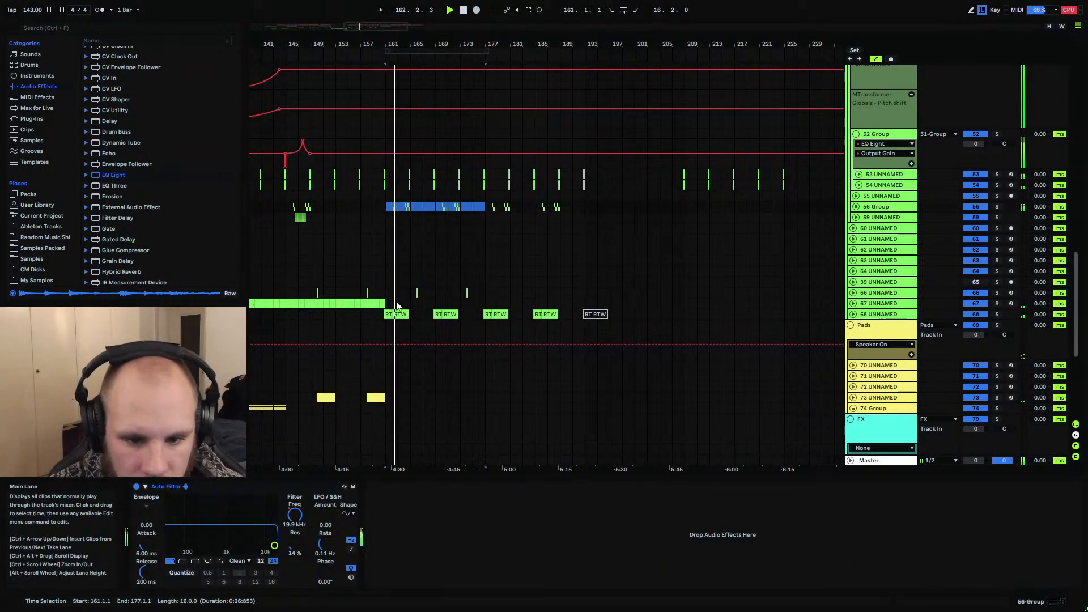
Deactivate the track 66 clips between bars 161 and 177
{"action": "left_click", "coordinate": [483, 291]}
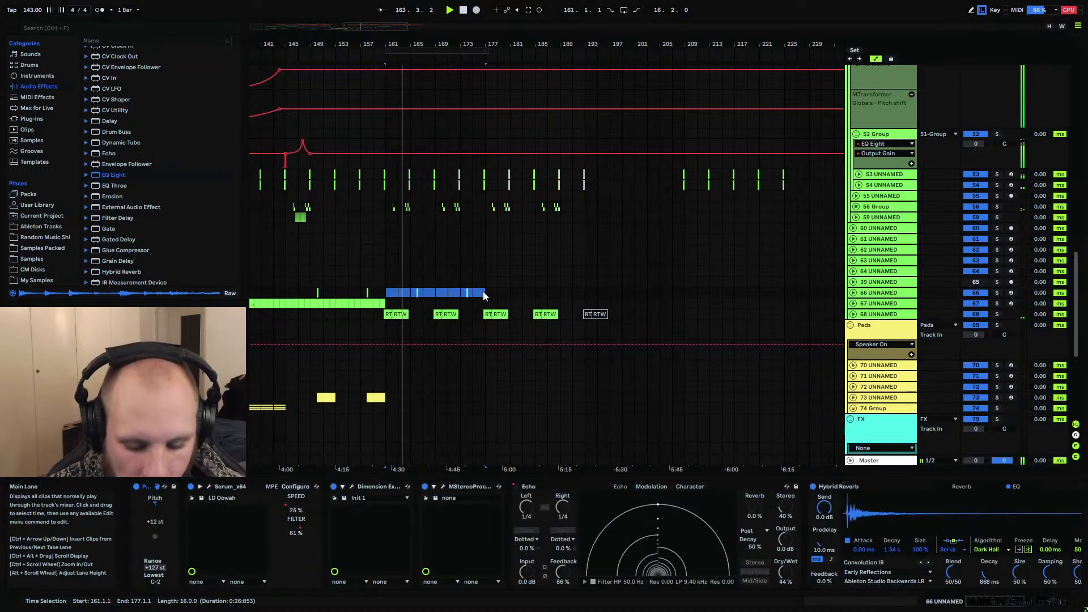
{"action": "left_click_drag", "start_coordinate": [485, 291], "coordinate": [584, 291]}
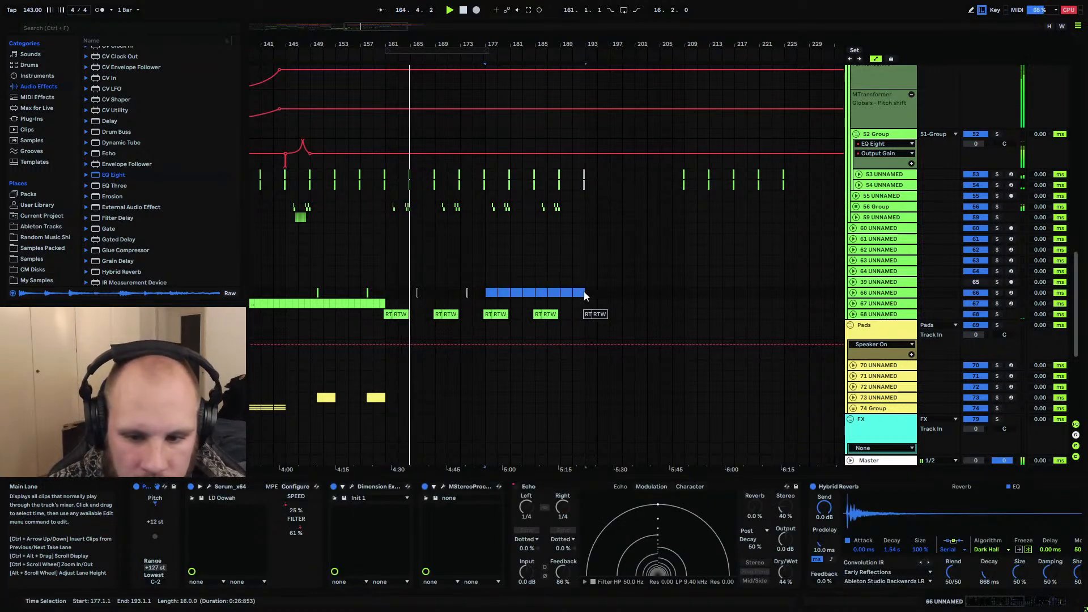
{"action": "left_click", "coordinate": [584, 291]}
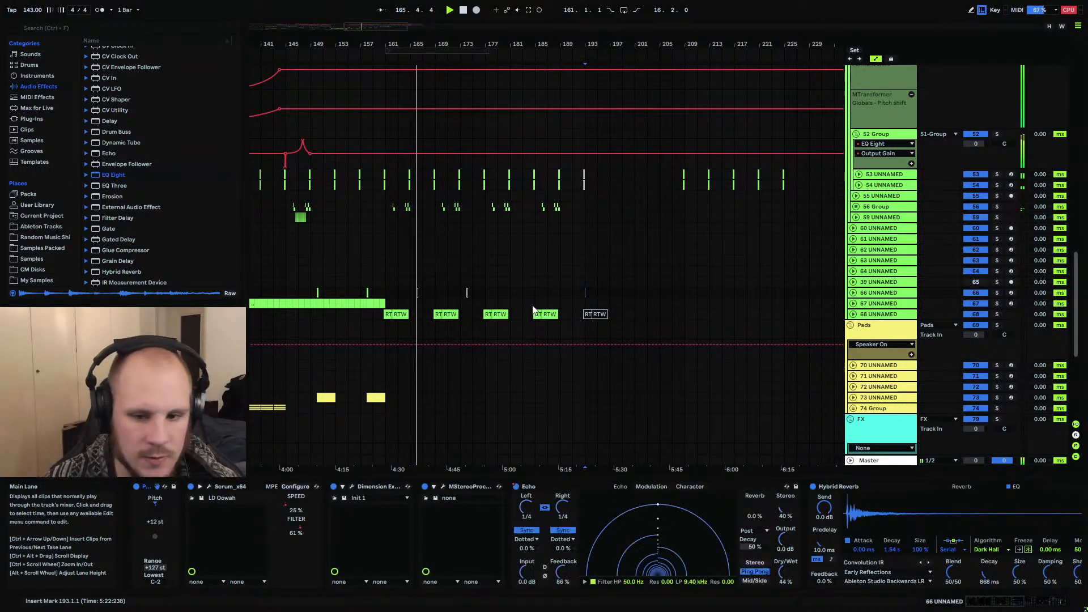
Listen to the section from bar 165 while examining its automation, drum and bass tracks and the notes at the start of the set
{"action": "scroll", "coordinate": [448, 352], "scroll_direction": "up", "scroll_amount": 10}
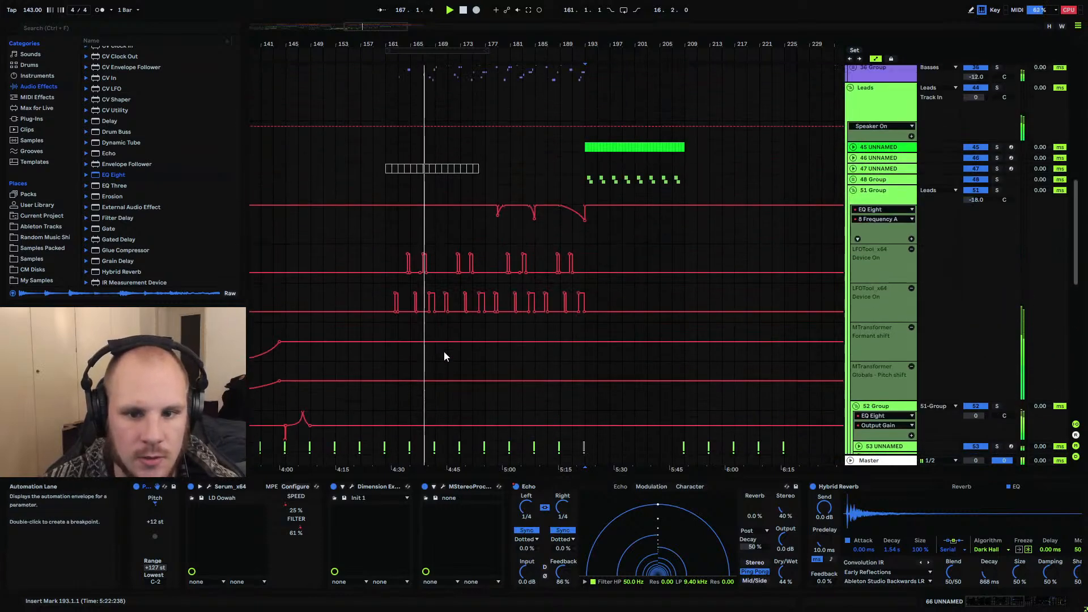
{"action": "scroll", "coordinate": [444, 351], "scroll_direction": "up", "scroll_amount": 3}
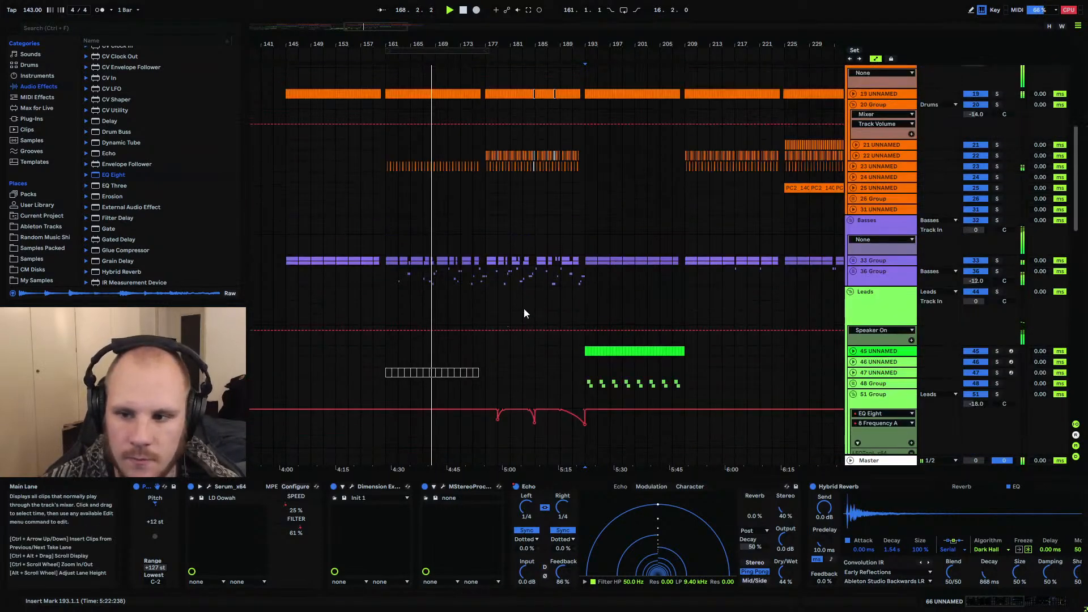
{"action": "left_click_drag", "start_coordinate": [452, 41], "coordinate": [457, 58]}
{"action": "scroll", "coordinate": [453, 206], "scroll_direction": "down", "scroll_amount": 2}
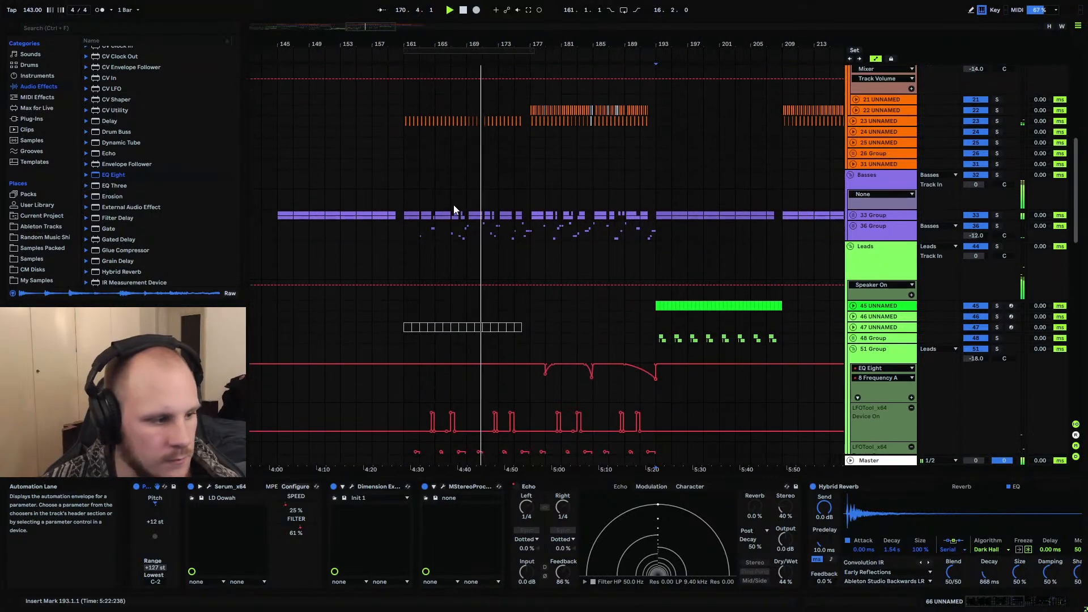
{"action": "scroll", "coordinate": [454, 205], "scroll_direction": "up", "scroll_amount": 2}
{"action": "scroll", "coordinate": [453, 206], "scroll_direction": "up", "scroll_amount": 3}
{"action": "scroll", "coordinate": [454, 205], "scroll_direction": "up", "scroll_amount": 6}
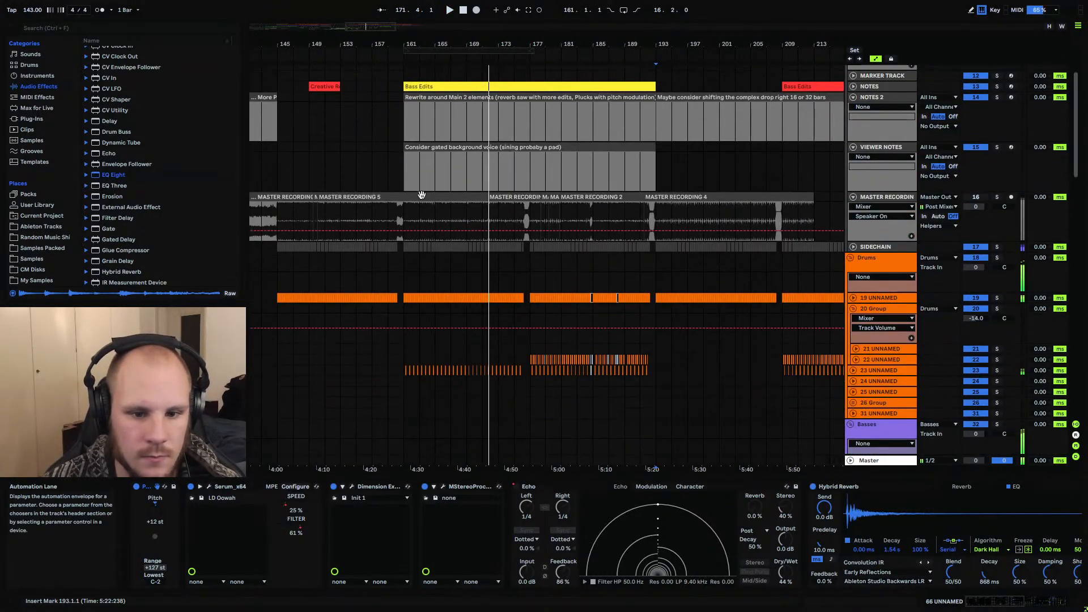
Stop playback, arm the MASTER RECORDING track and start recording the arrangement from 153.1.1
{"action": "left_click", "coordinate": [388, 209]}
{"action": "key", "text": "space"}
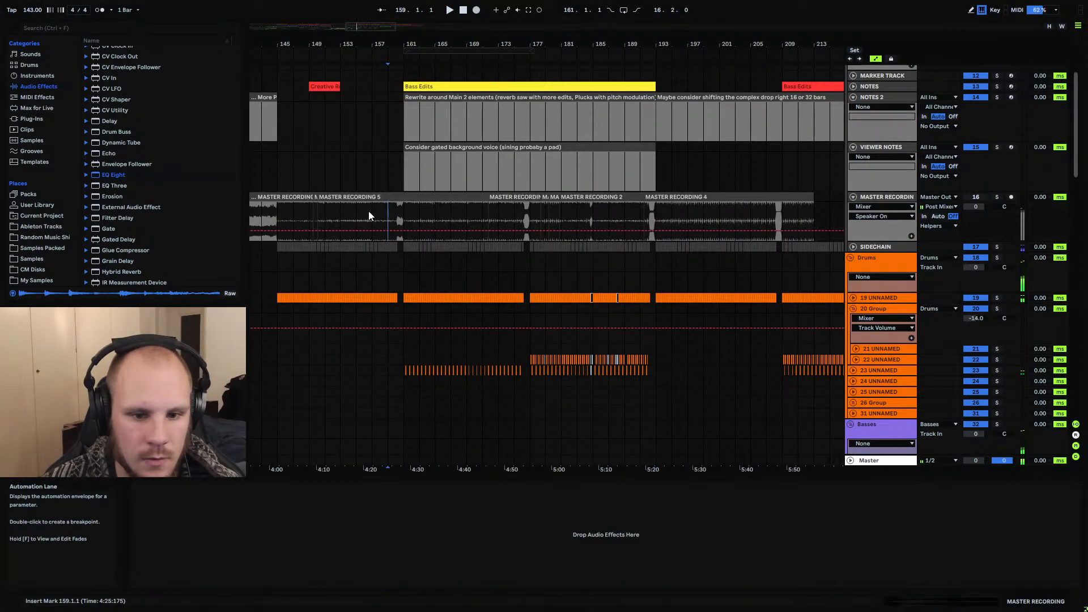
{"action": "left_click", "coordinate": [340, 216]}
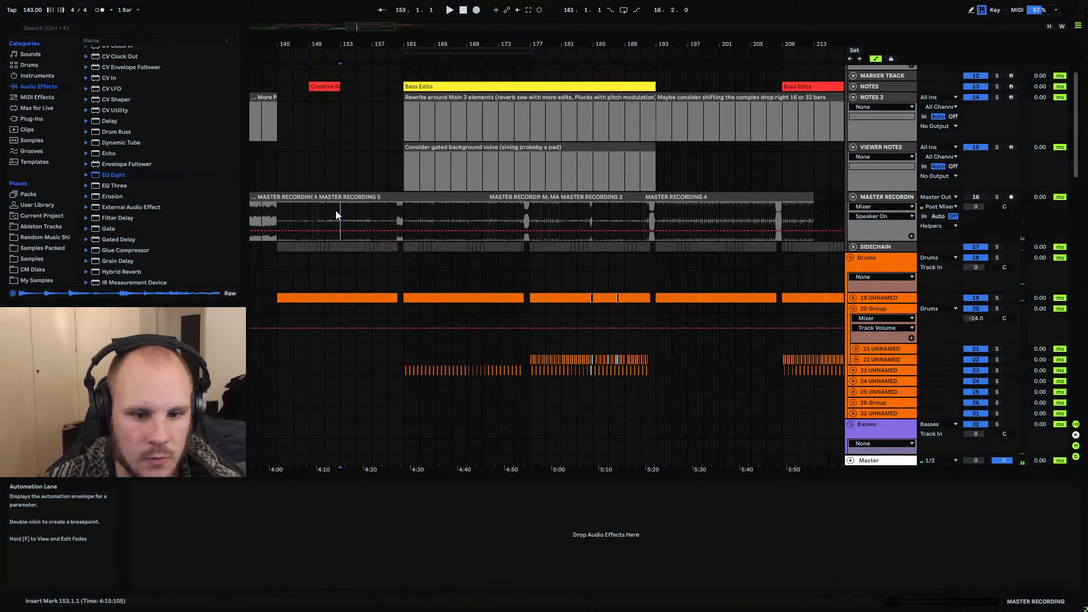
{"action": "left_click", "coordinate": [1011, 197]}
{"action": "left_click", "coordinate": [476, 10]}
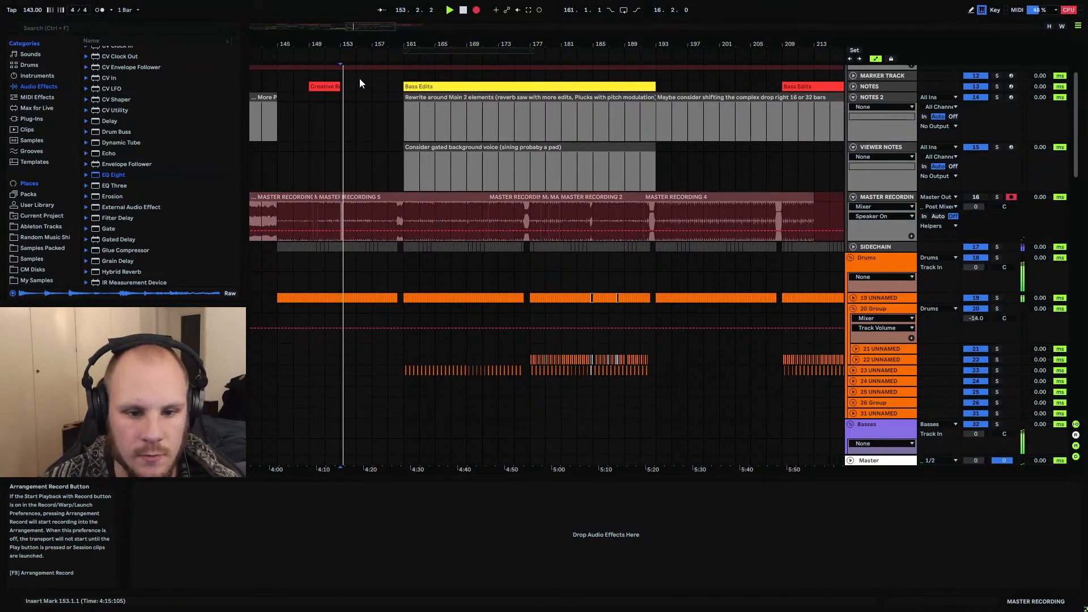
{"action": "left_click_drag", "start_coordinate": [344, 44], "coordinate": [343, 69]}
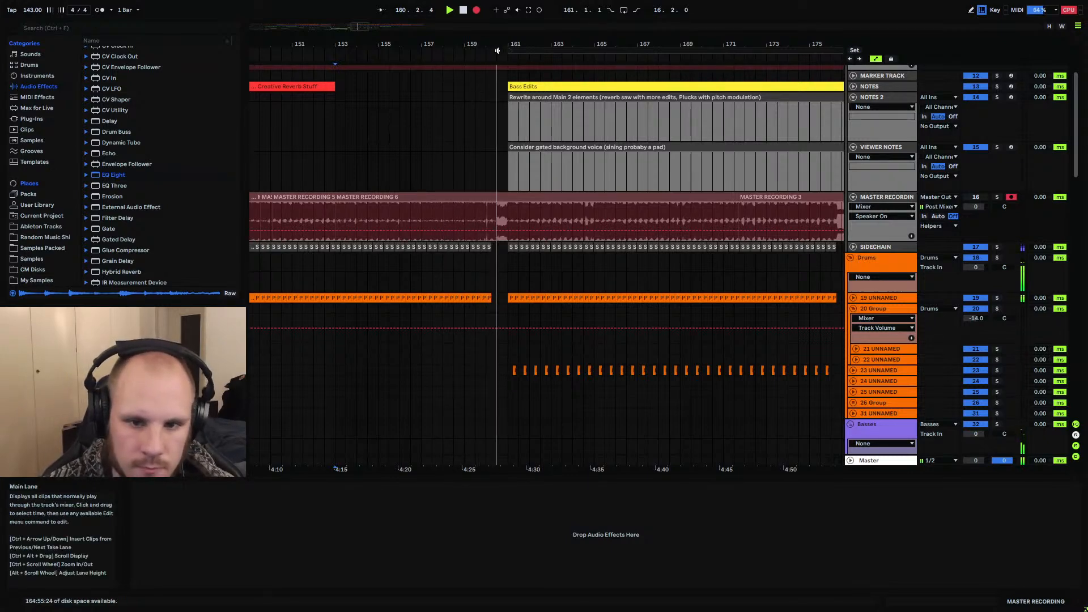
{"action": "mouse_move", "coordinate": [500, 45]}
{"action": "left_mouse_down"}
{"action": "mouse_move", "coordinate": [499, 139]}
{"action": "mouse_move", "coordinate": [500, 17]}
{"action": "left_mouse_up"}
Unfold track 67 and lower its EQ Eight Output Gain automation from 153.1.1 onward to about -2.89 dB
{"action": "scroll", "coordinate": [467, 207], "scroll_direction": "down", "scroll_amount": 15}
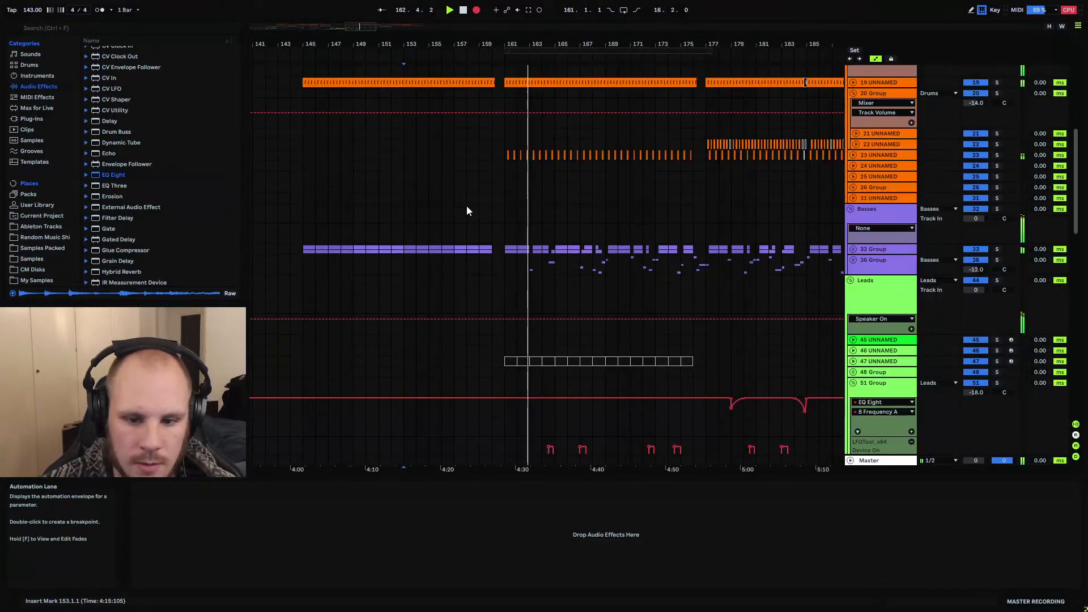
{"action": "scroll", "coordinate": [467, 211], "scroll_direction": "down", "scroll_amount": 4}
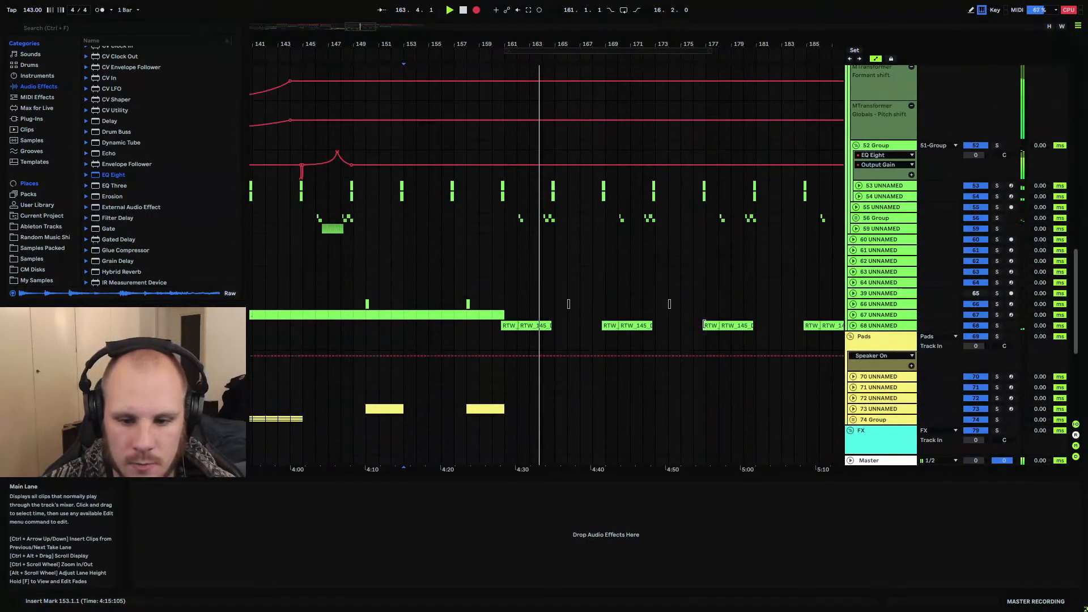
{"action": "left_click", "coordinate": [879, 314]}
{"action": "left_click", "coordinate": [852, 314]}
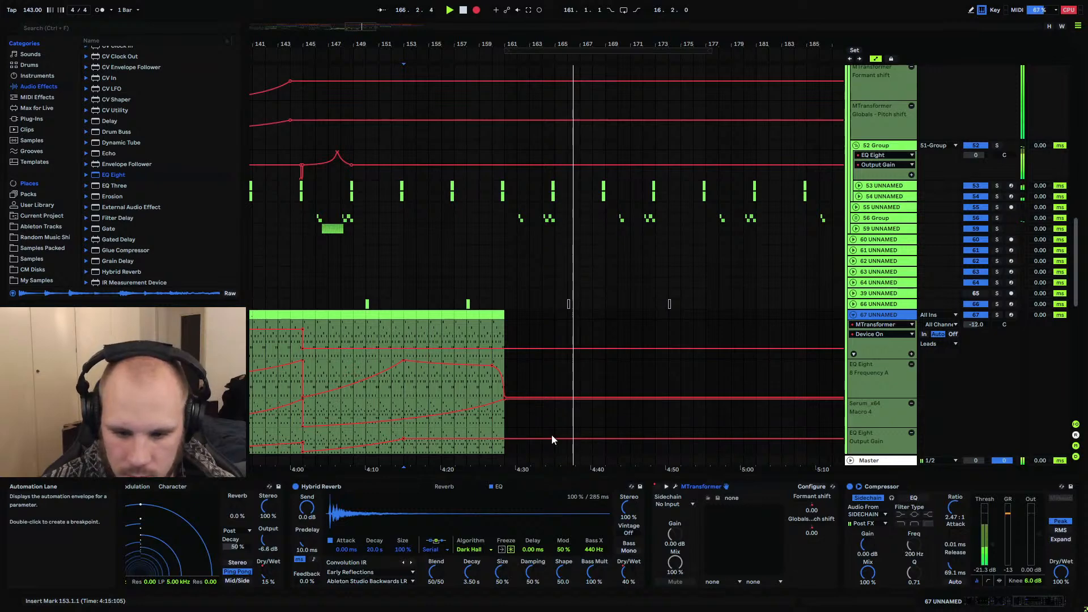
{"action": "left_click", "coordinate": [403, 439]}
{"action": "left_click_drag", "start_coordinate": [403, 438], "coordinate": [403, 445]}
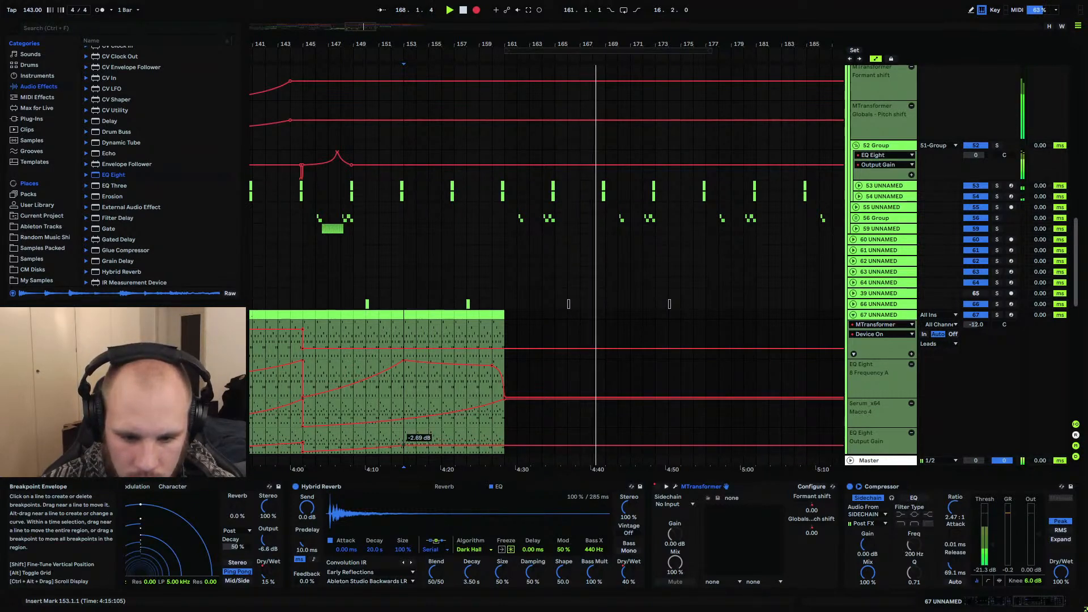
Lower track 67's EQ Eight Output Gain automation further from bar 161 onward and fold the track
{"action": "left_click", "coordinate": [853, 315]}
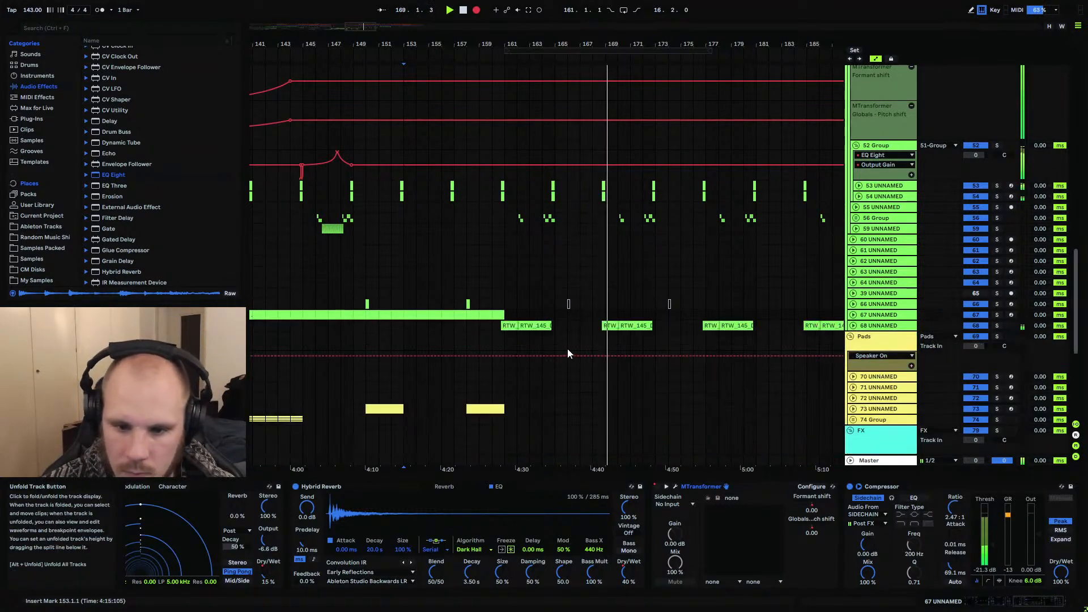
{"action": "left_click", "coordinate": [854, 315]}
{"action": "left_click_drag", "start_coordinate": [503, 451], "coordinate": [504, 456]}
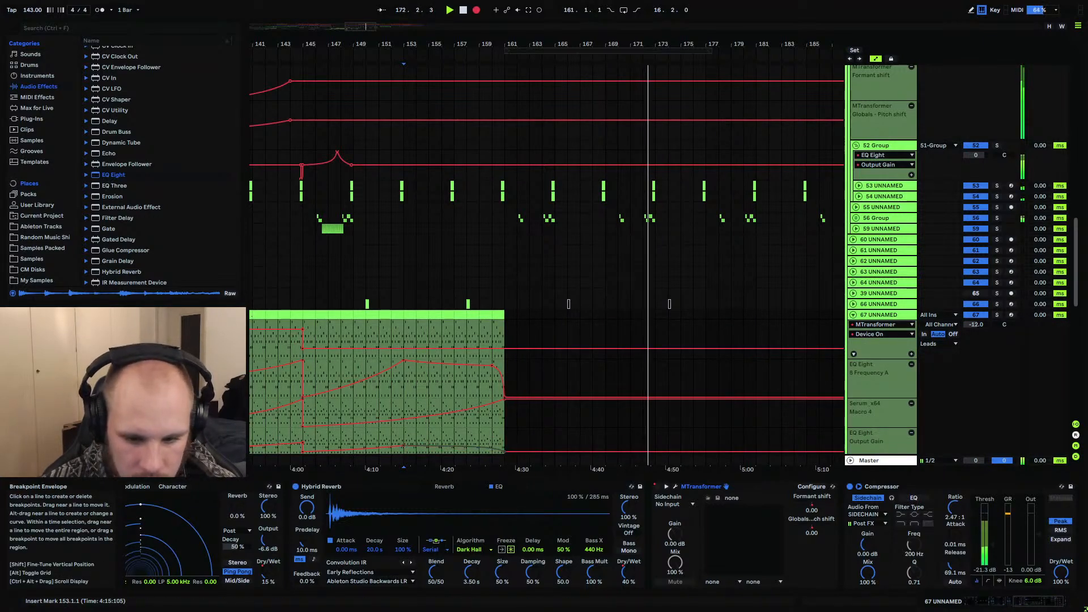
{"action": "left_click", "coordinate": [854, 315]}
Follow the master recording across the leads, drums, basses and notes tracks up to bar 197, and stop it there
{"action": "scroll", "coordinate": [626, 344], "scroll_direction": "up", "scroll_amount": 4}
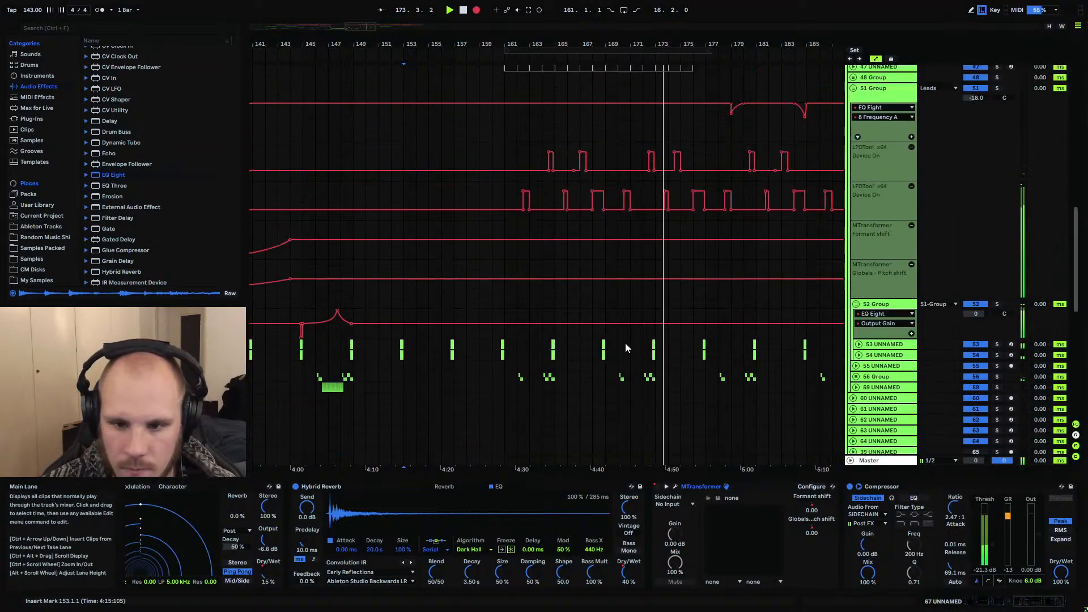
{"action": "scroll", "coordinate": [625, 345], "scroll_direction": "up", "scroll_amount": 10}
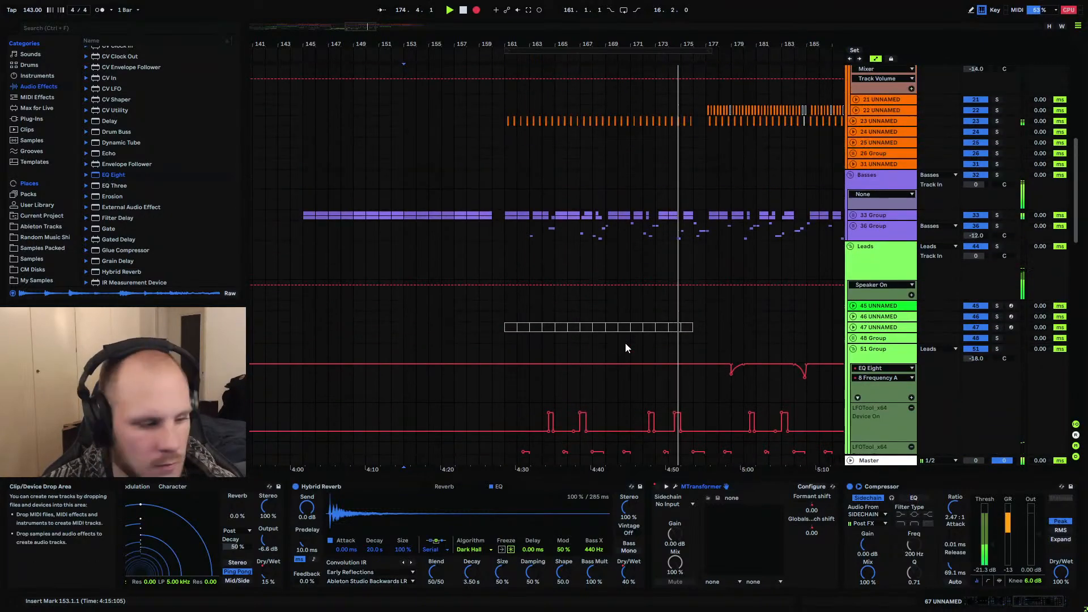
{"action": "scroll", "coordinate": [625, 348], "scroll_direction": "up", "scroll_amount": 8}
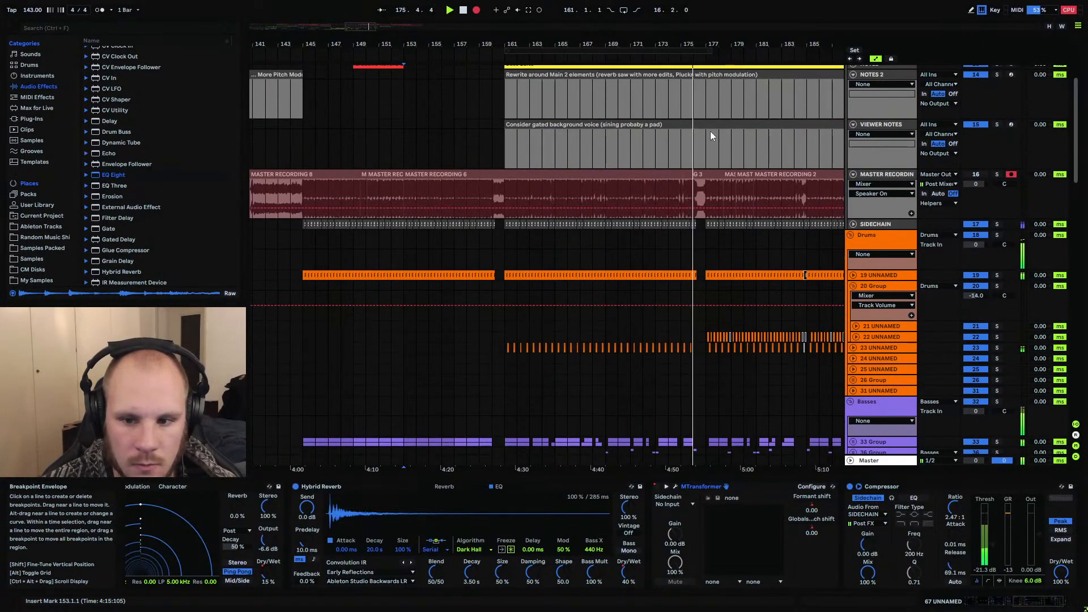
{"action": "left_click_drag", "start_coordinate": [636, 47], "coordinate": [0, 83]}
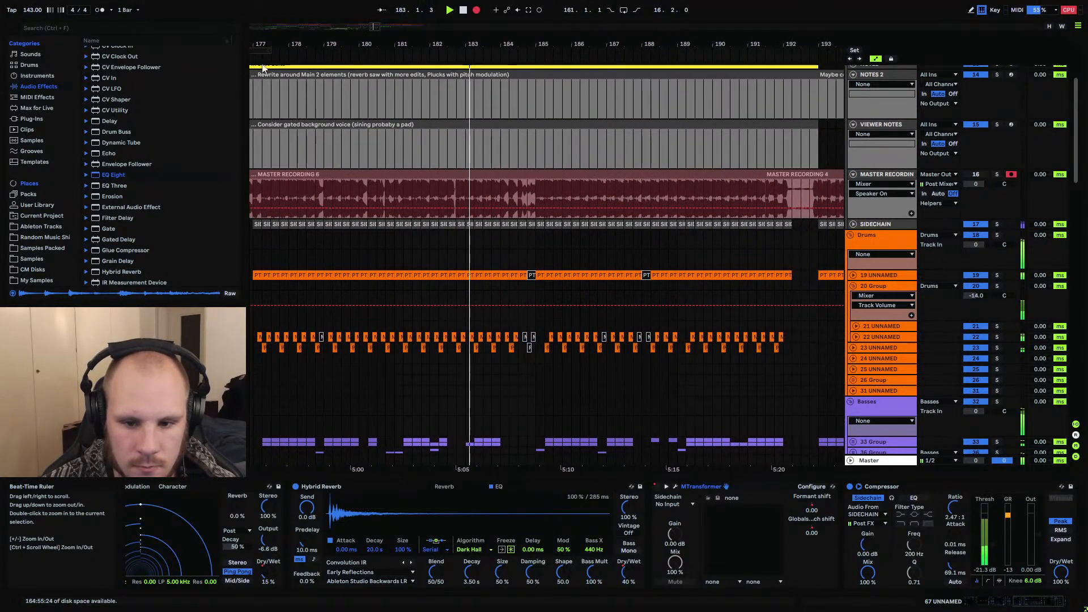
{"action": "scroll", "coordinate": [607, 215], "scroll_direction": "down", "scroll_amount": 4}
{"action": "scroll", "coordinate": [581, 197], "scroll_direction": "up", "scroll_amount": 2}
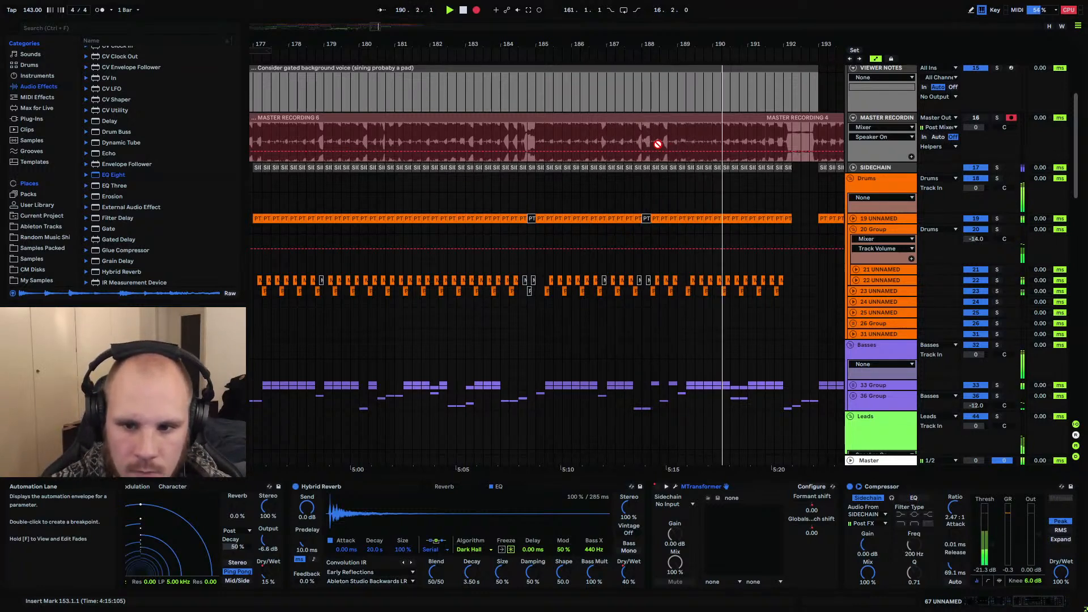
{"action": "left_click_drag", "start_coordinate": [706, 45], "coordinate": [543, 56]}
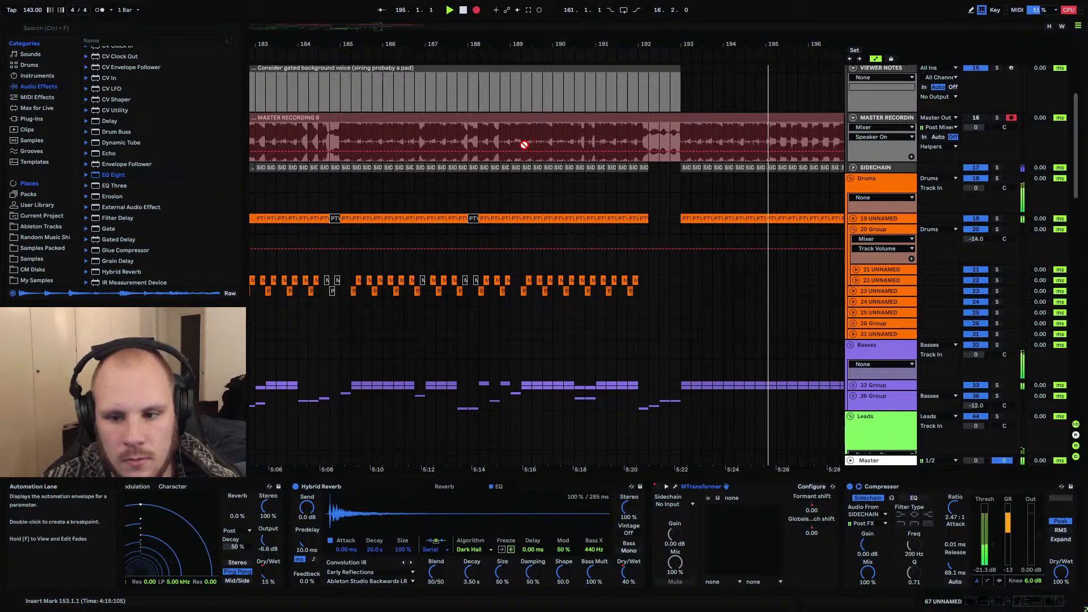
{"action": "scroll", "coordinate": [648, 291], "scroll_direction": "down", "scroll_amount": 8}
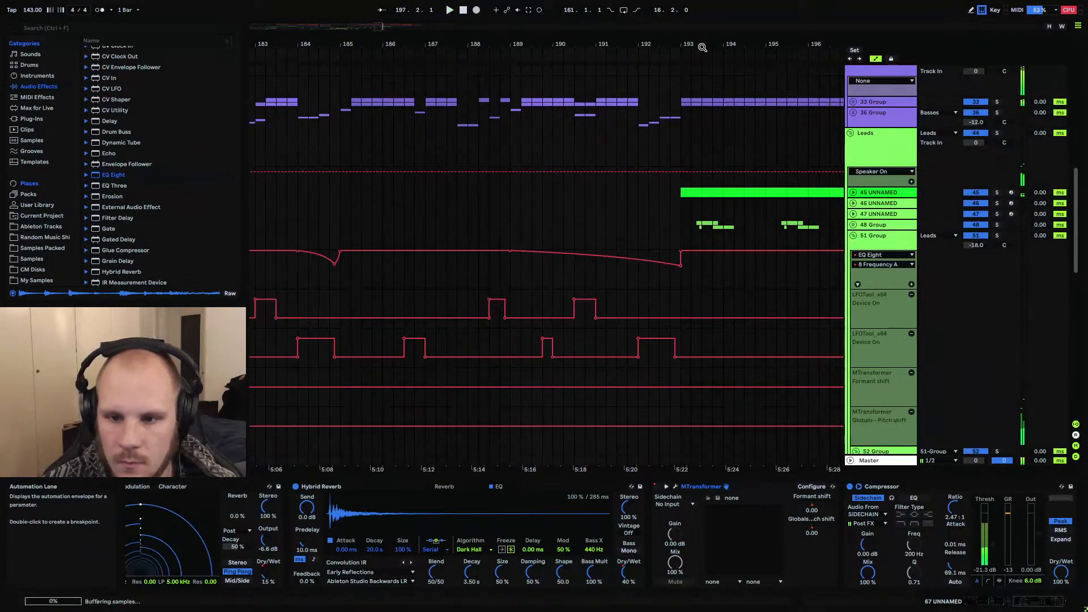
{"action": "key", "text": "space"}
Lower the 51 Group EQ Eight 8 Frequency A automation to 10.0 Hz from bar 193 to 208 and play from 188.1.1
{"action": "left_click_drag", "start_coordinate": [694, 39], "coordinate": [491, 35]}
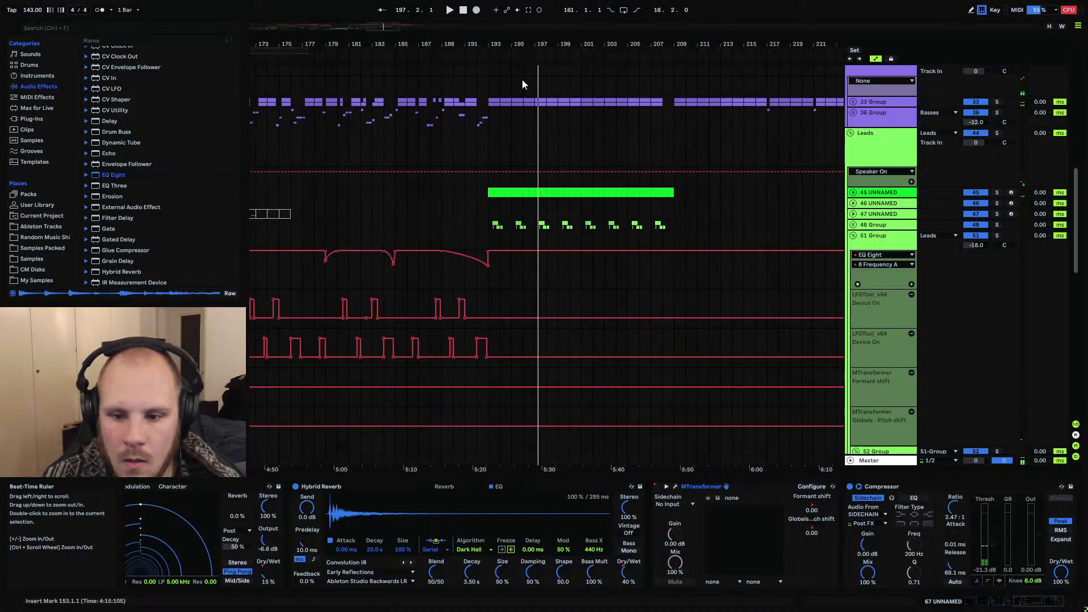
{"action": "left_click", "coordinate": [663, 253]}
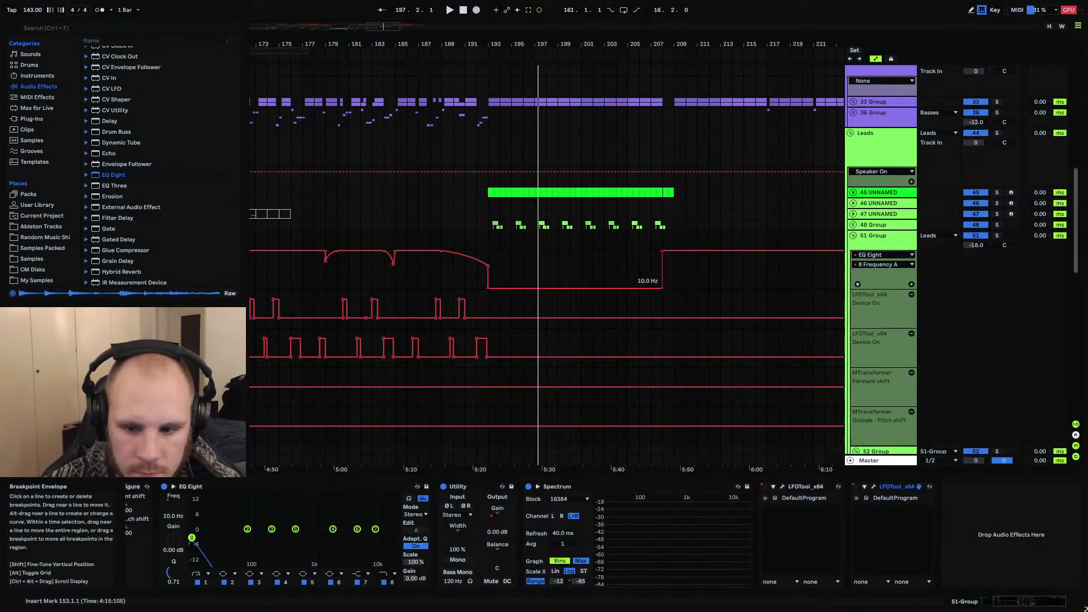
{"action": "scroll", "coordinate": [504, 257], "scroll_direction": "down", "scroll_amount": 2}
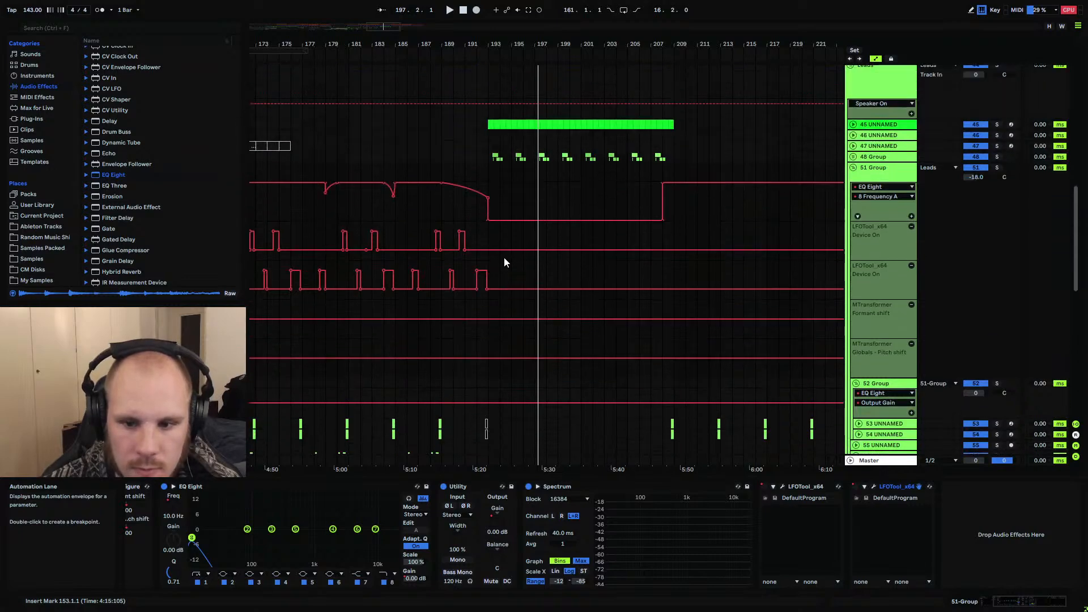
{"action": "left_click", "coordinate": [427, 170]}
{"action": "key", "text": "space"}
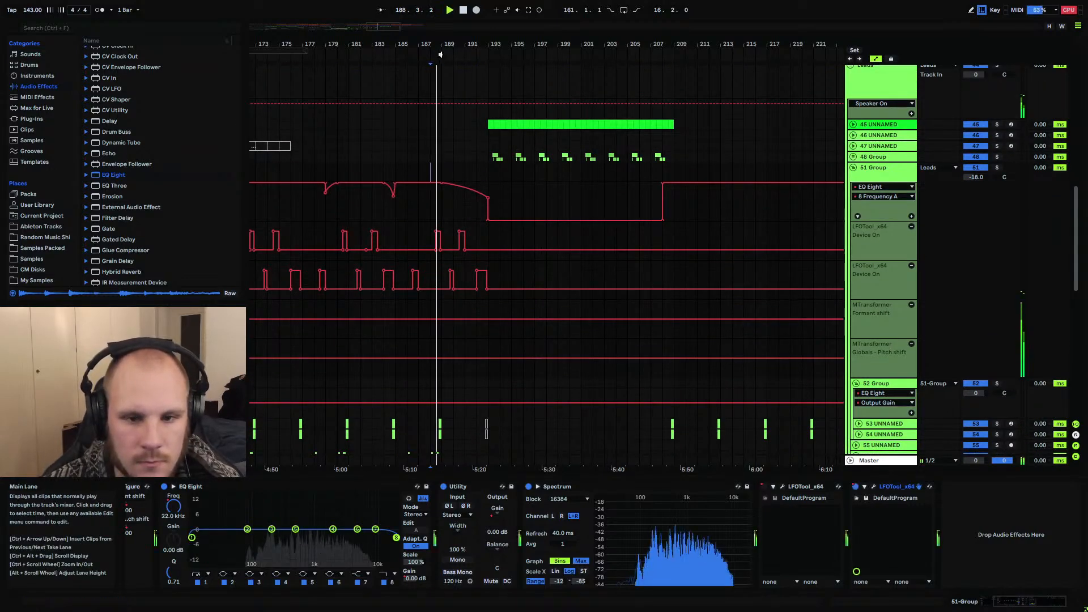
{"action": "left_click_drag", "start_coordinate": [440, 49], "coordinate": [465, 130]}
Shorten the "Rewrite around Main 2 elements" clip on NOTES 2 to end at 189.1.1 and insert an empty MIDI clip from there to 193.1.1
{"action": "scroll", "coordinate": [465, 130], "scroll_direction": "up", "scroll_amount": 5}
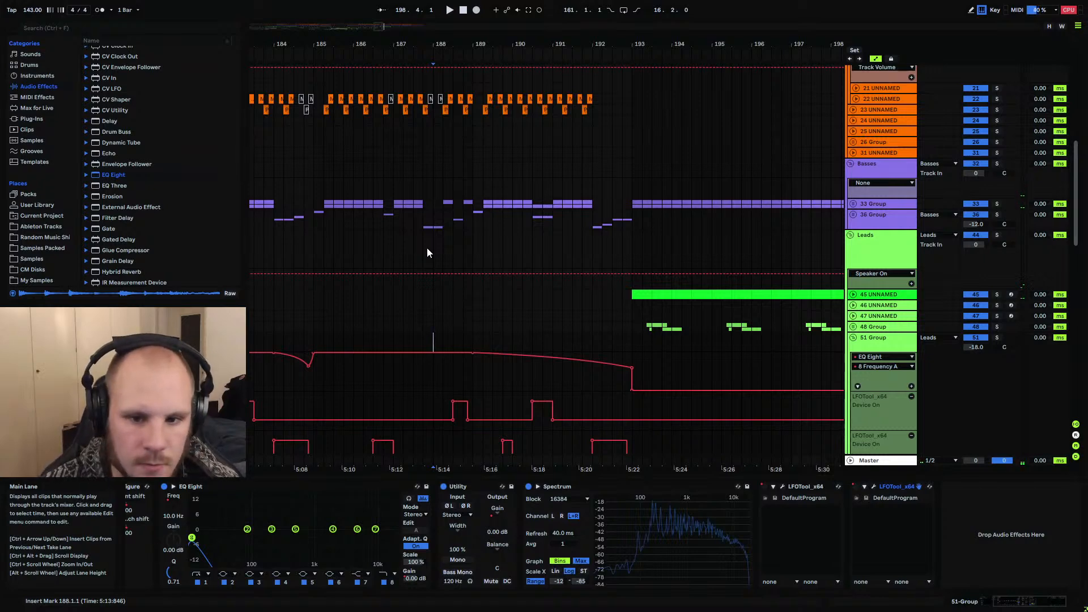
{"action": "scroll", "coordinate": [465, 231], "scroll_direction": "up", "scroll_amount": 3}
{"action": "scroll", "coordinate": [465, 231], "scroll_direction": "up", "scroll_amount": 10}
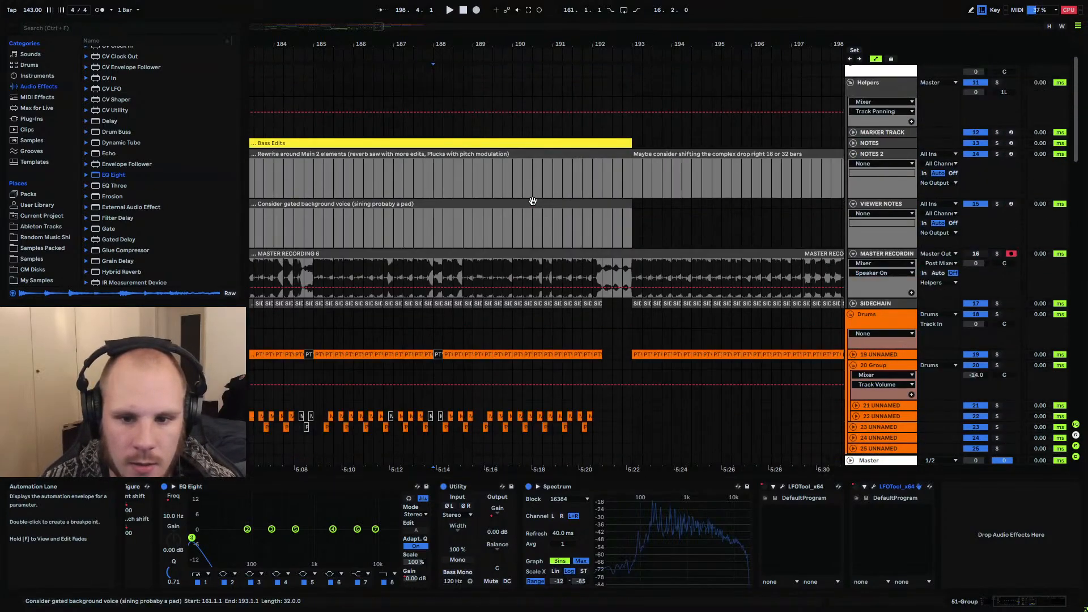
{"action": "left_click_drag", "start_coordinate": [585, 170], "coordinate": [490, 171]}
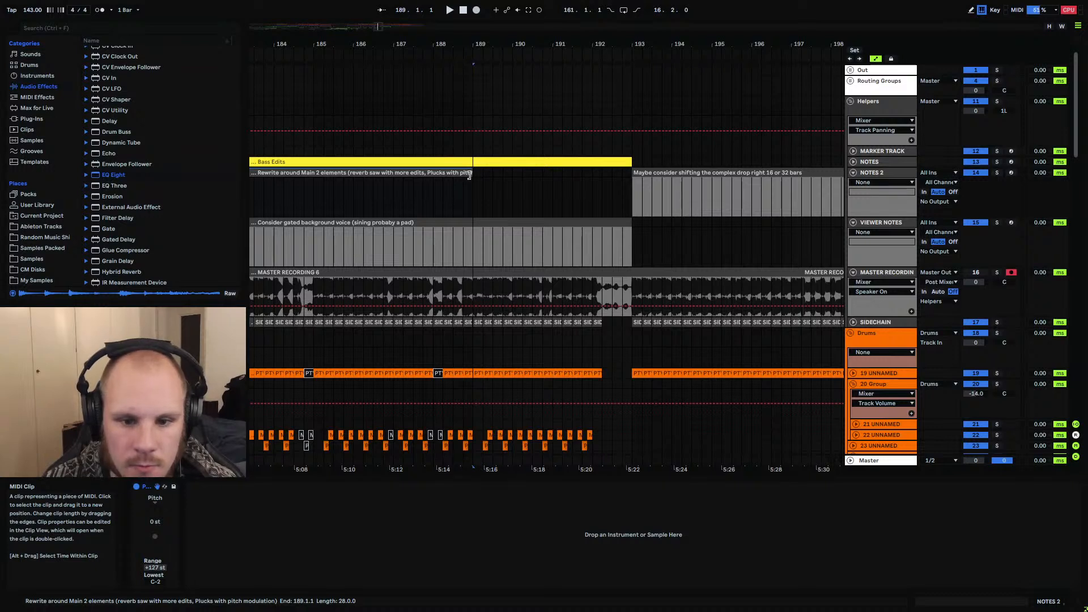
{"action": "left_click_drag", "start_coordinate": [475, 174], "coordinate": [612, 180]}
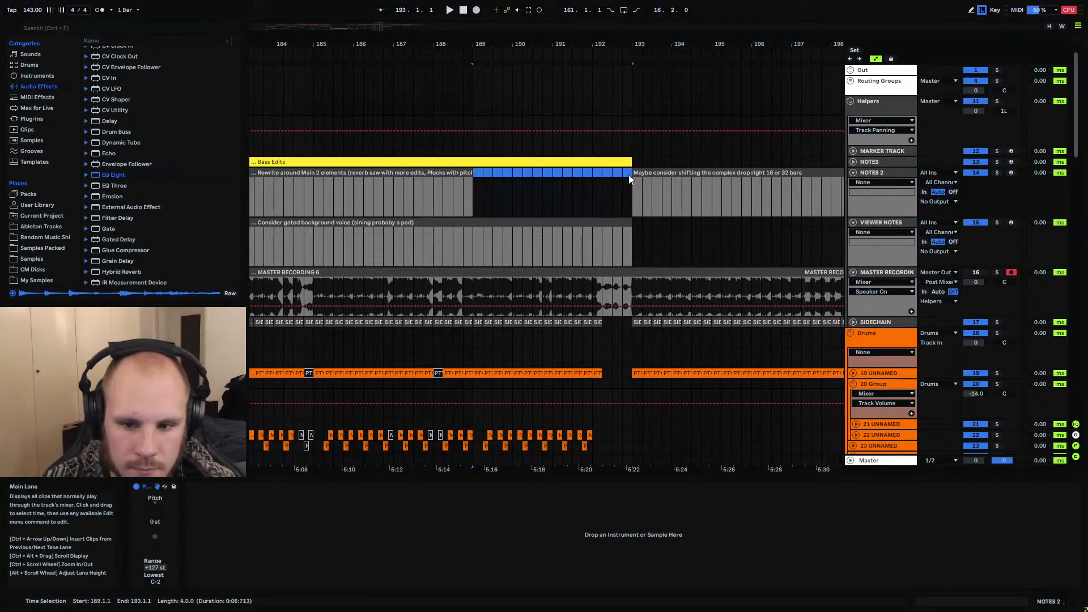
{"action": "key", "text": "ctrl+shift+m"}
Rename the new NOTES 2 clip as "Build (extra hype)"
{"action": "right_click", "coordinate": [587, 173]}
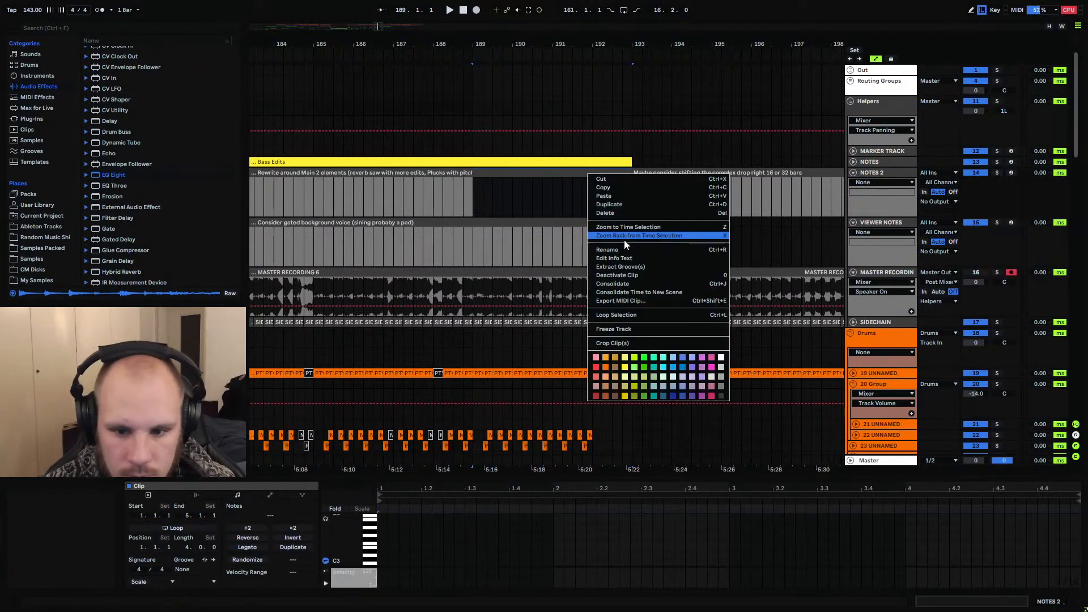
{"action": "left_click", "coordinate": [617, 247]}
{"action": "type", "text": "Build"}
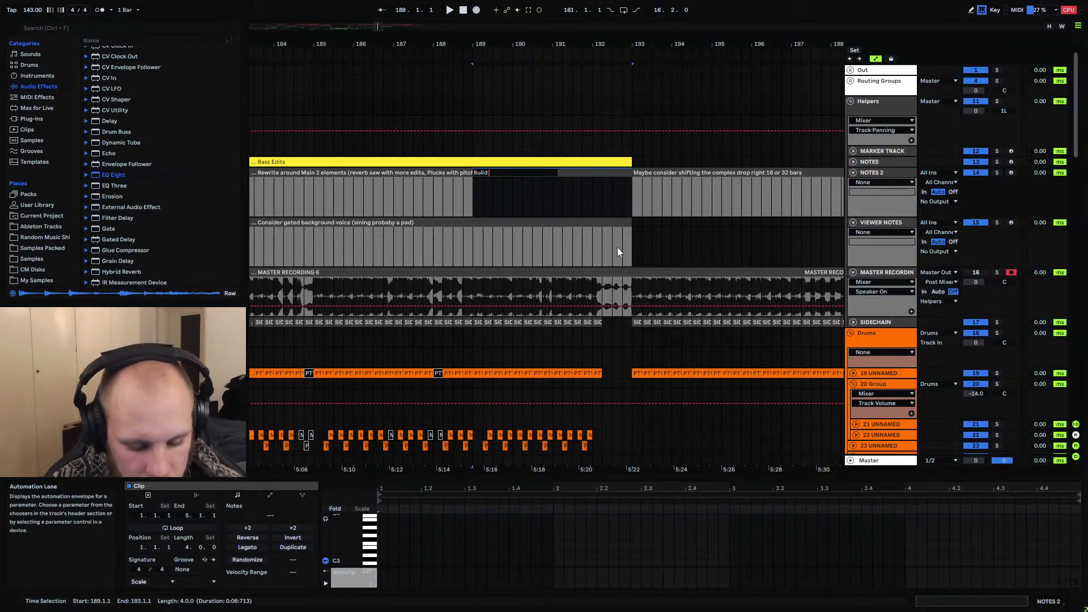
{"action": "type", "text": " ()extra h"}
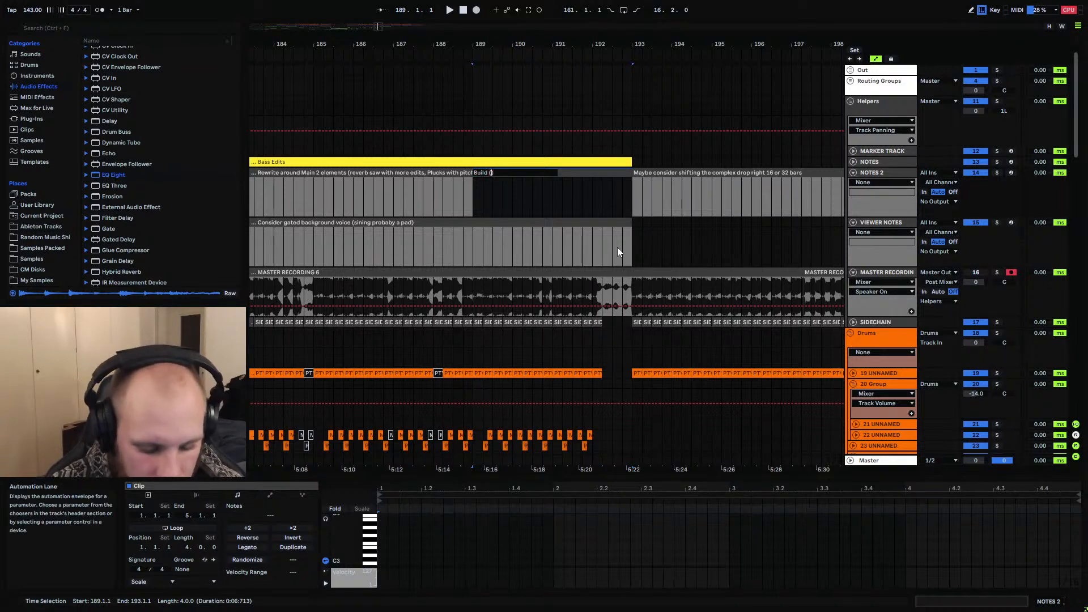
{"action": "type", "text": "ype"}
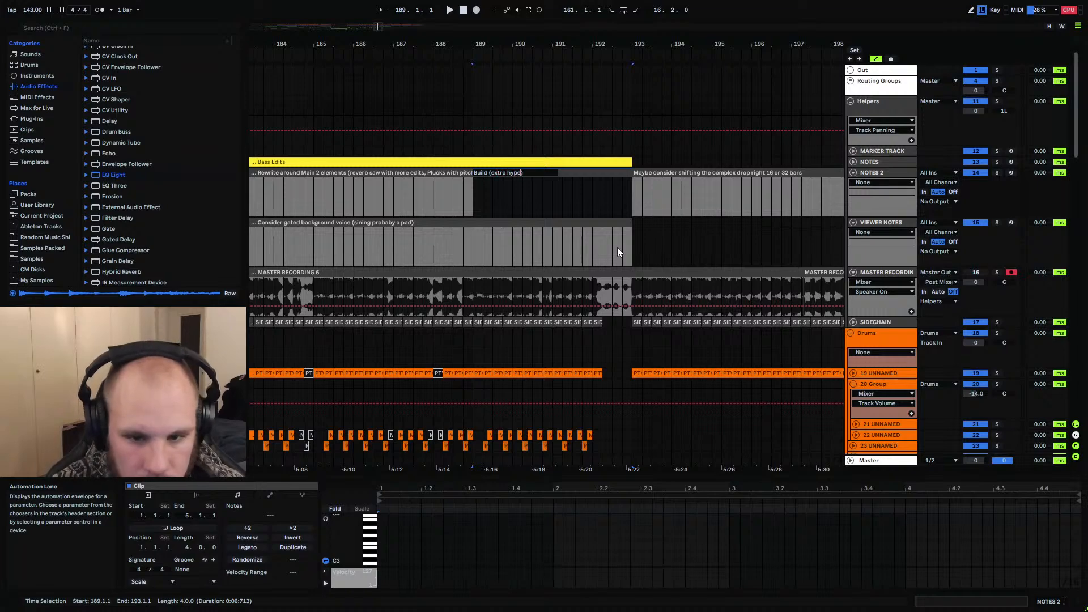
{"action": "key", "text": "Return"}
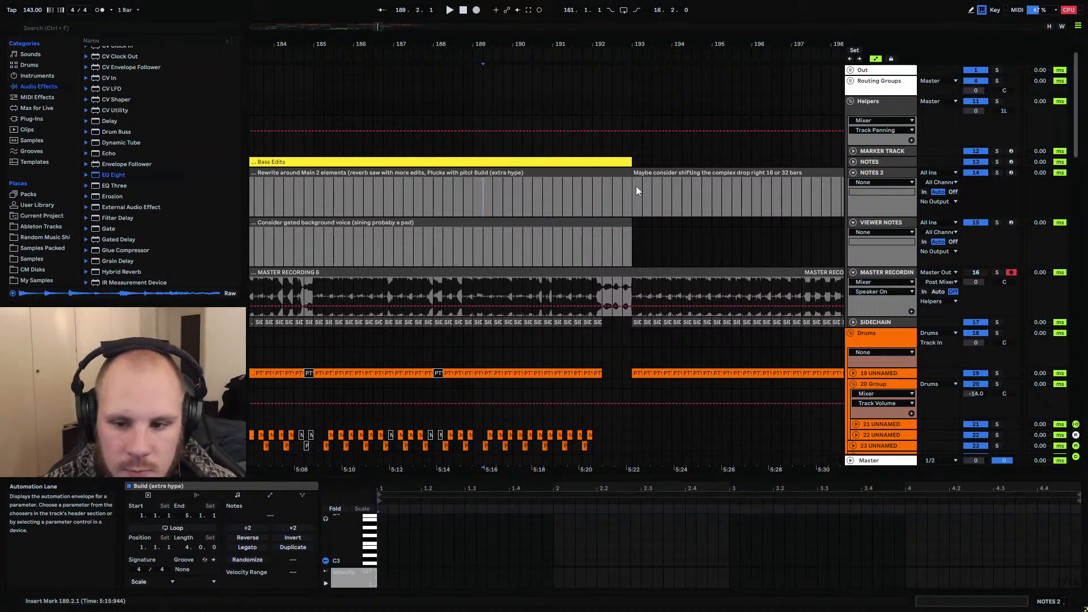
Listen from 193.1.1 and again from 205.1.1 while examining track 45's automation and the surrounding lead, bass and drum tracks
{"action": "left_click", "coordinate": [639, 221]}
{"action": "scroll", "coordinate": [640, 226], "scroll_direction": "down", "scroll_amount": 5}
{"action": "scroll", "coordinate": [640, 227], "scroll_direction": "down", "scroll_amount": 3}
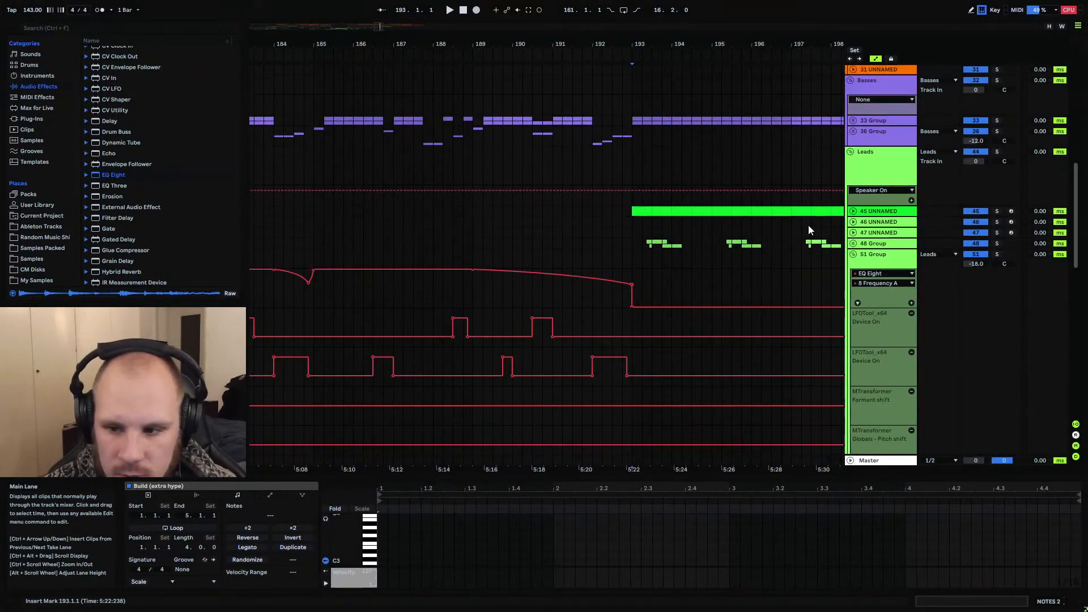
{"action": "key", "text": "space"}
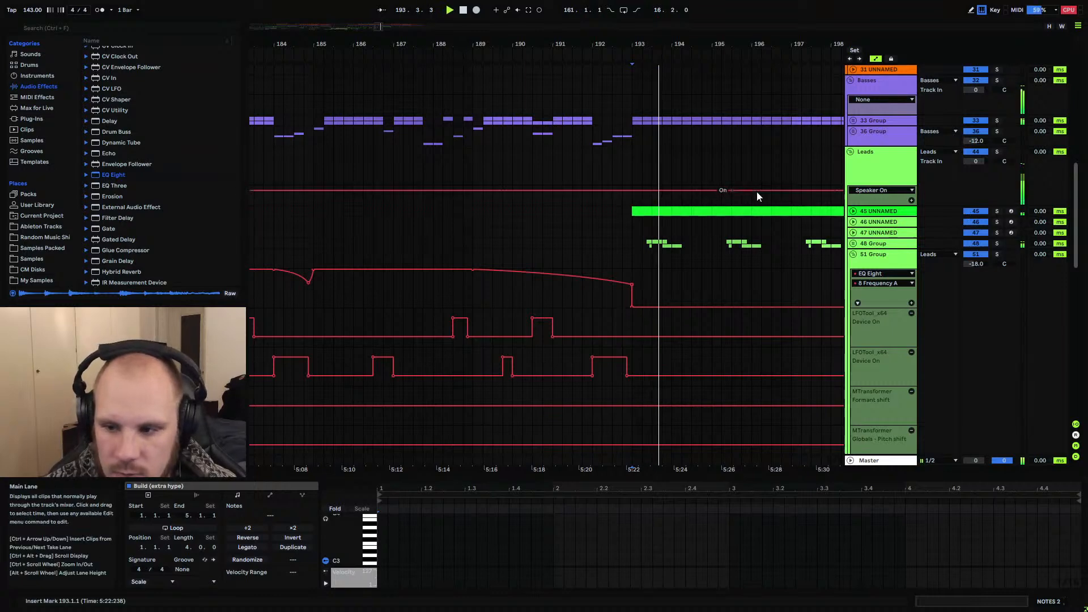
{"action": "left_click", "coordinate": [854, 212]}
{"action": "left_click_drag", "start_coordinate": [725, 44], "coordinate": [498, 11]}
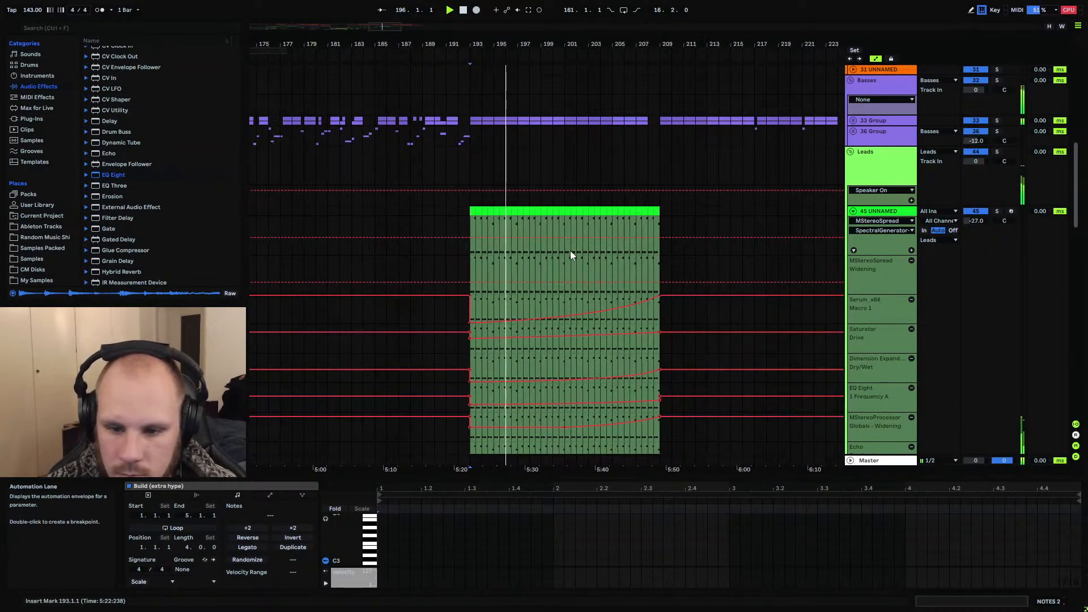
{"action": "left_click", "coordinate": [611, 219]}
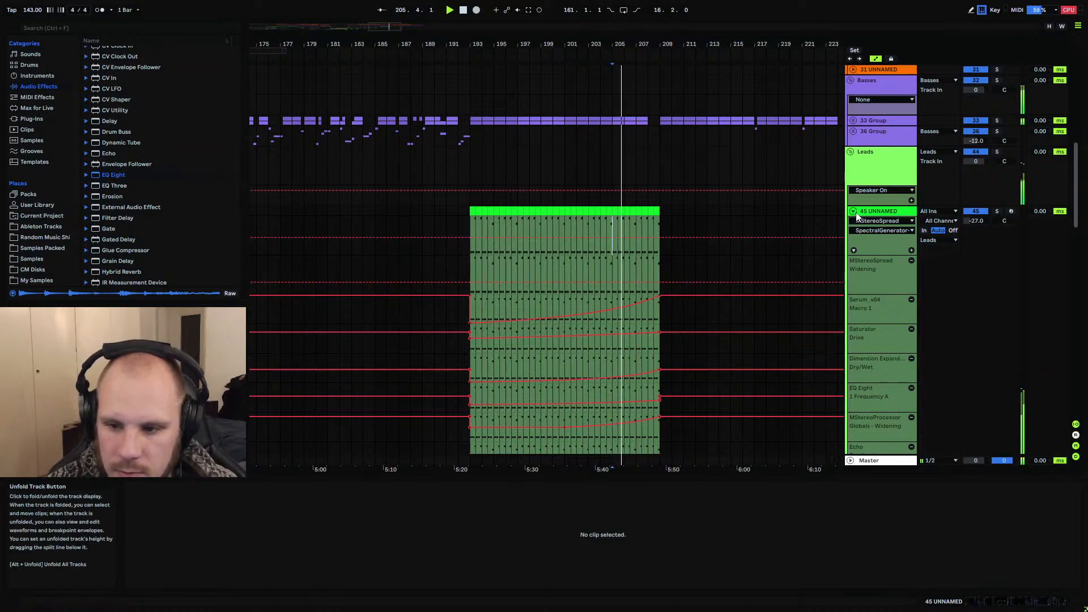
{"action": "left_click", "coordinate": [853, 212]}
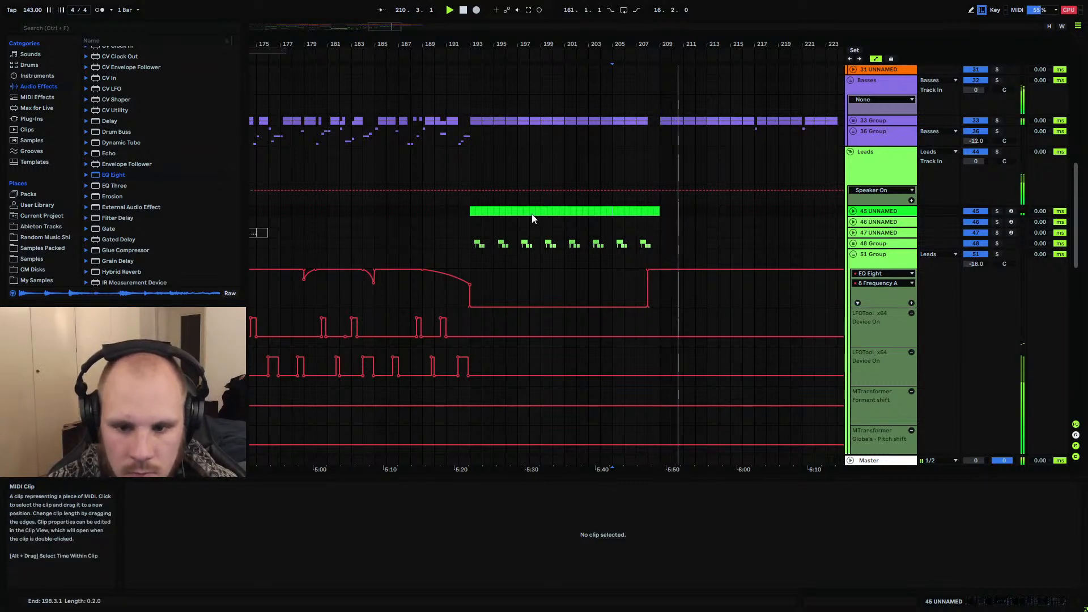
{"action": "scroll", "coordinate": [530, 218], "scroll_direction": "down", "scroll_amount": 5}
{"action": "scroll", "coordinate": [531, 217], "scroll_direction": "up", "scroll_amount": 10}
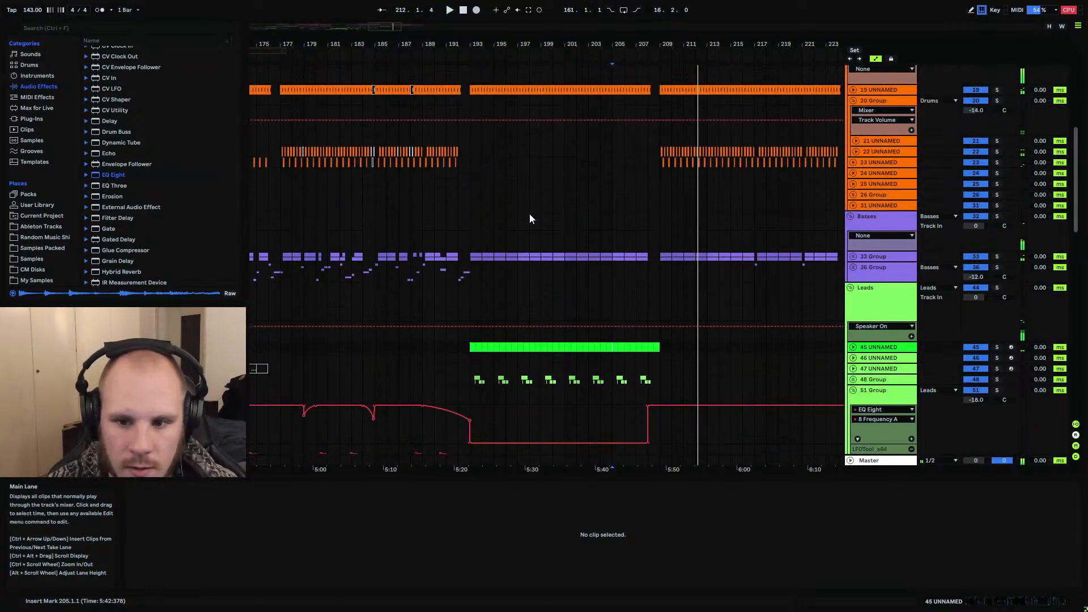
Copy the track 21 drum clips from bars 225 to 239 to 209.1.1 and play from 207.1.1
{"action": "left_click_drag", "start_coordinate": [476, 43], "coordinate": [438, 28]}
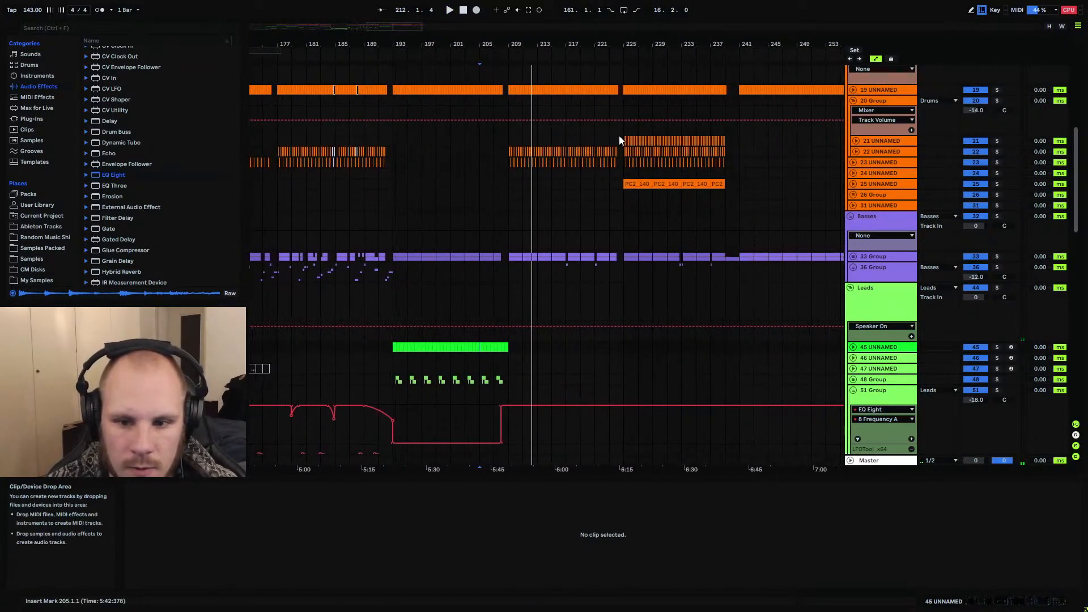
{"action": "left_click_drag", "start_coordinate": [624, 140], "coordinate": [725, 142]}
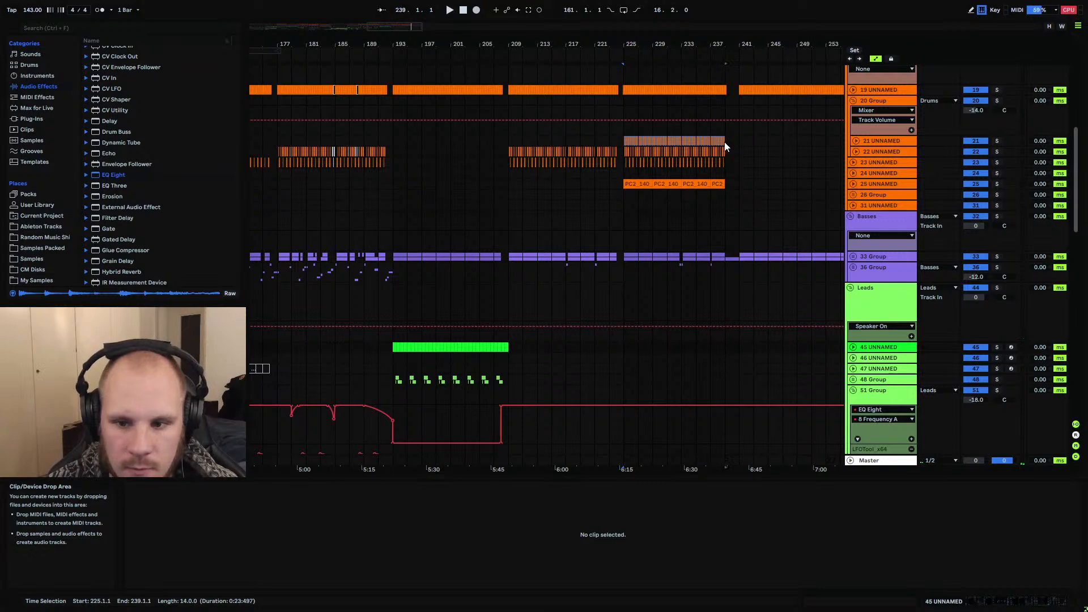
{"action": "left_click", "coordinate": [509, 141]}
{"action": "key", "text": "ctrl+v"}
{"action": "left_click", "coordinate": [495, 141]}
{"action": "key", "text": "space"}
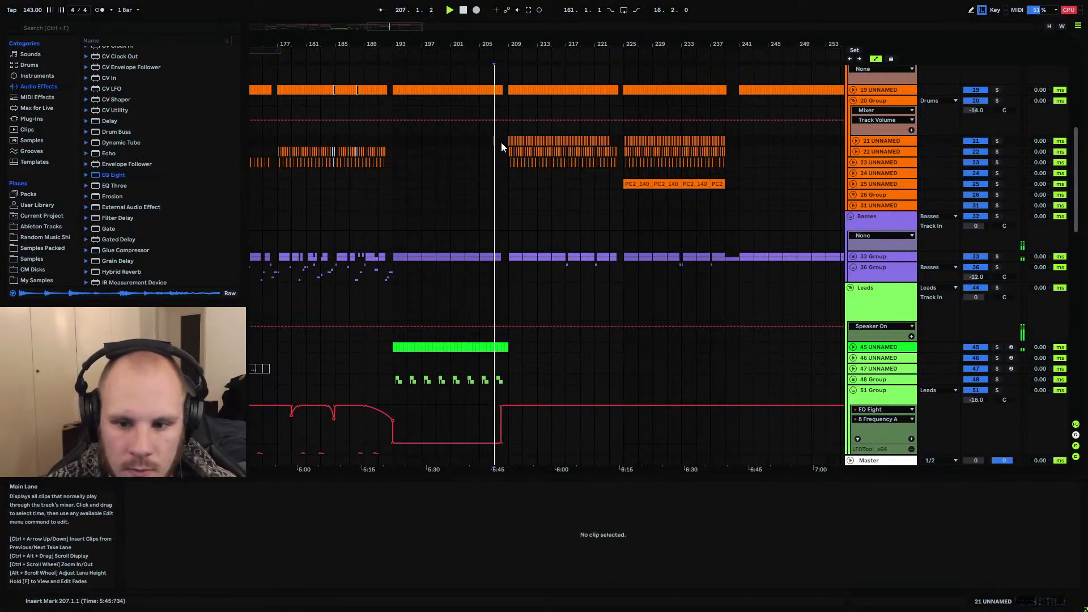
Copy the PC2_140_Drums_8_Top_Loop clips on track 25 from bar 225 to 209.1.1
{"action": "left_click", "coordinate": [645, 184]}
{"action": "key", "text": "ctrl+c"}
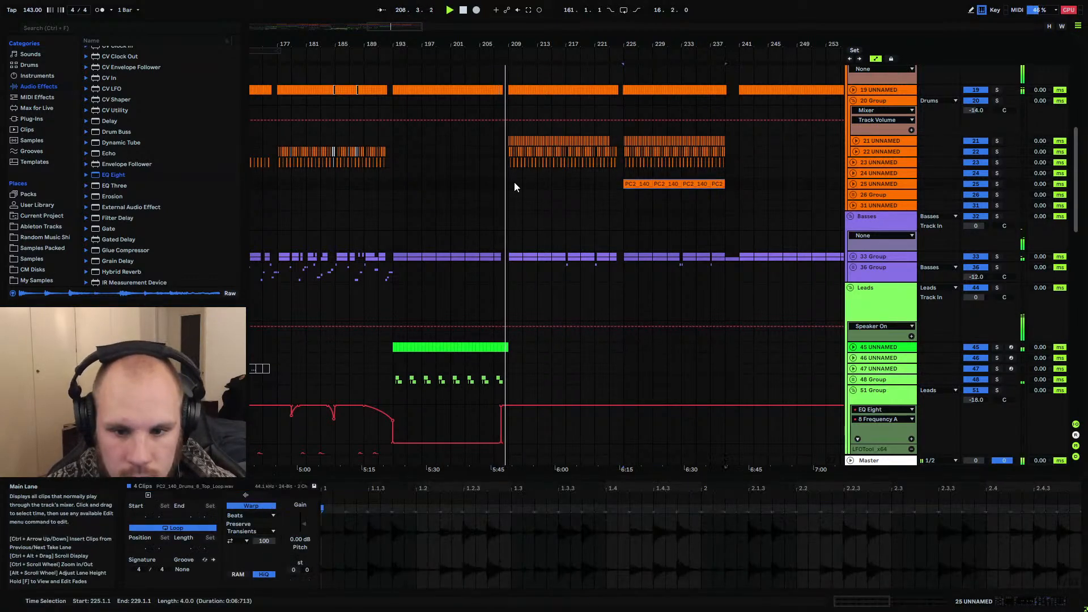
{"action": "left_click", "coordinate": [511, 182]}
{"action": "key", "text": "ctrl+v"}
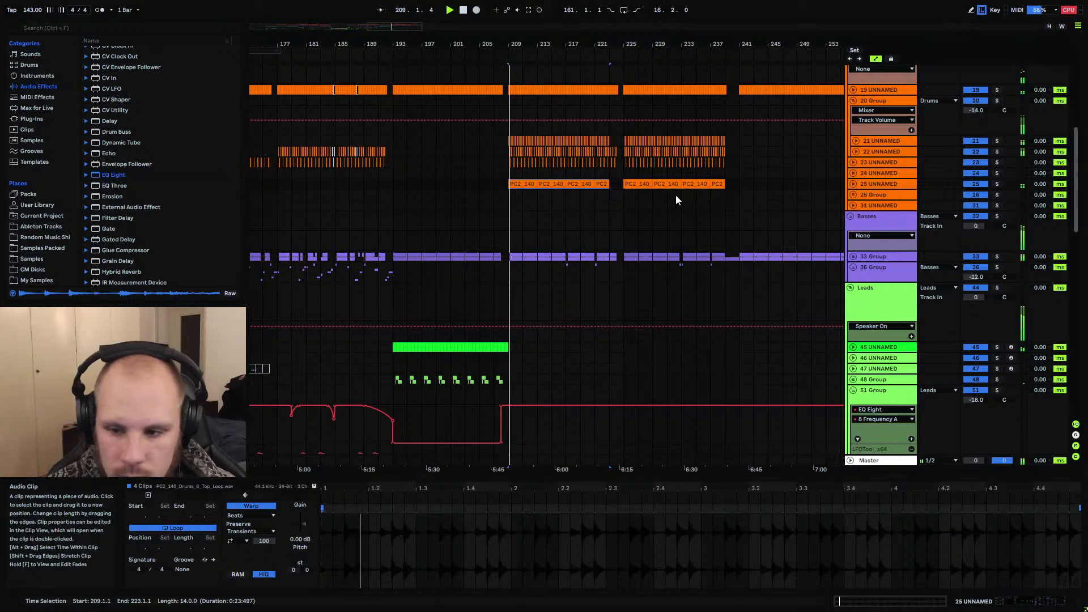
Extend the last copied top loop clip on track 25 to end at bar 224
{"action": "left_click_drag", "start_coordinate": [613, 44], "coordinate": [614, 138]}
{"action": "left_click", "coordinate": [606, 189]}
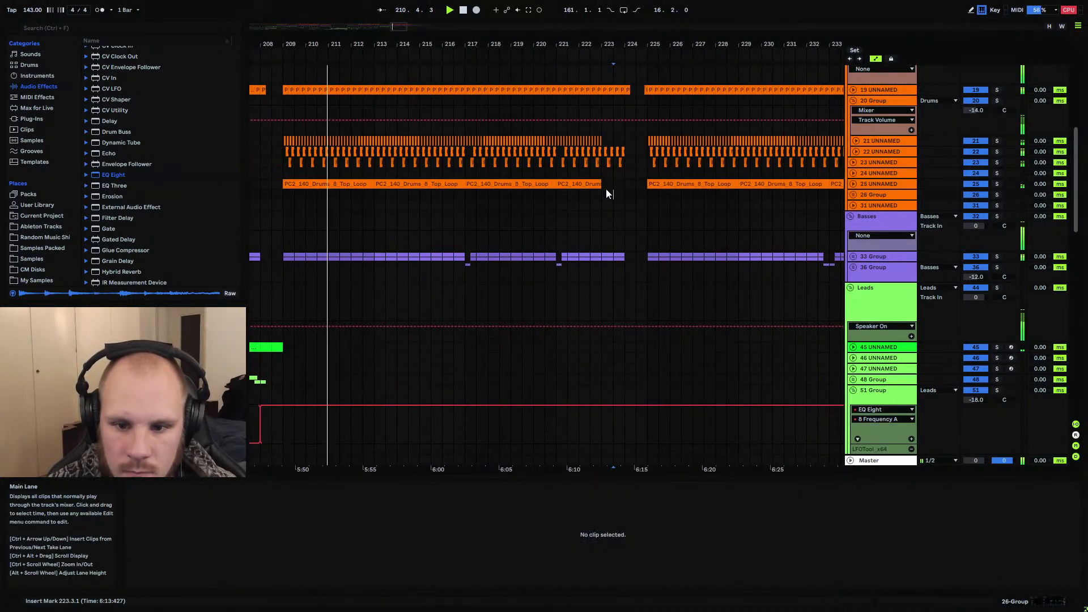
{"action": "left_click_drag", "start_coordinate": [601, 184], "coordinate": [623, 184]}
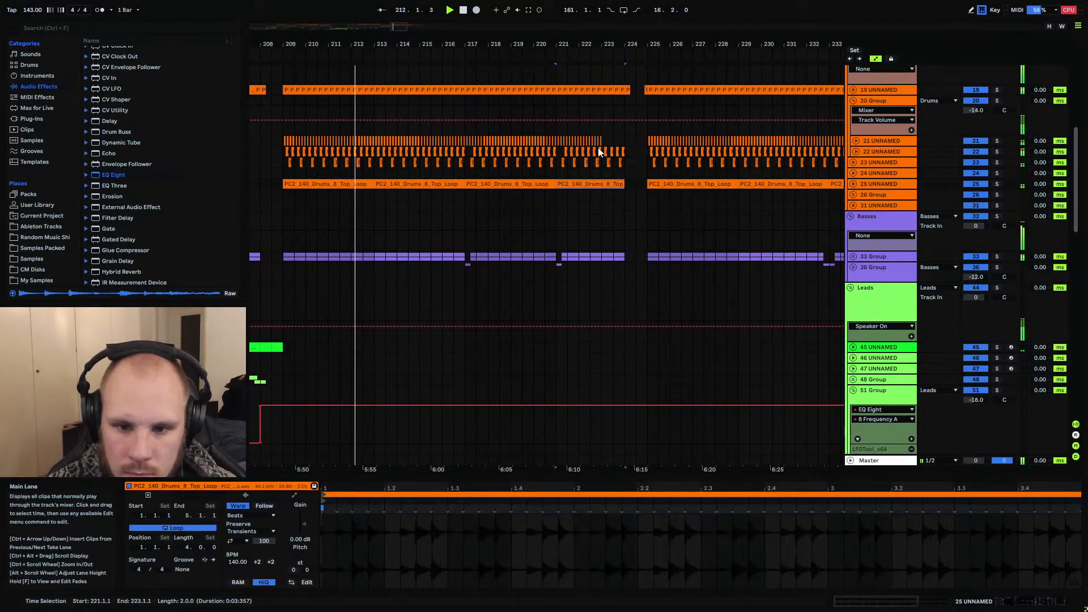
Duplicate the half-bar of track 21 hat clips from 222.3.1 to 223.1.1 twice, filling the track up to 224.1.1
{"action": "left_click_drag", "start_coordinate": [602, 138], "coordinate": [590, 138]}
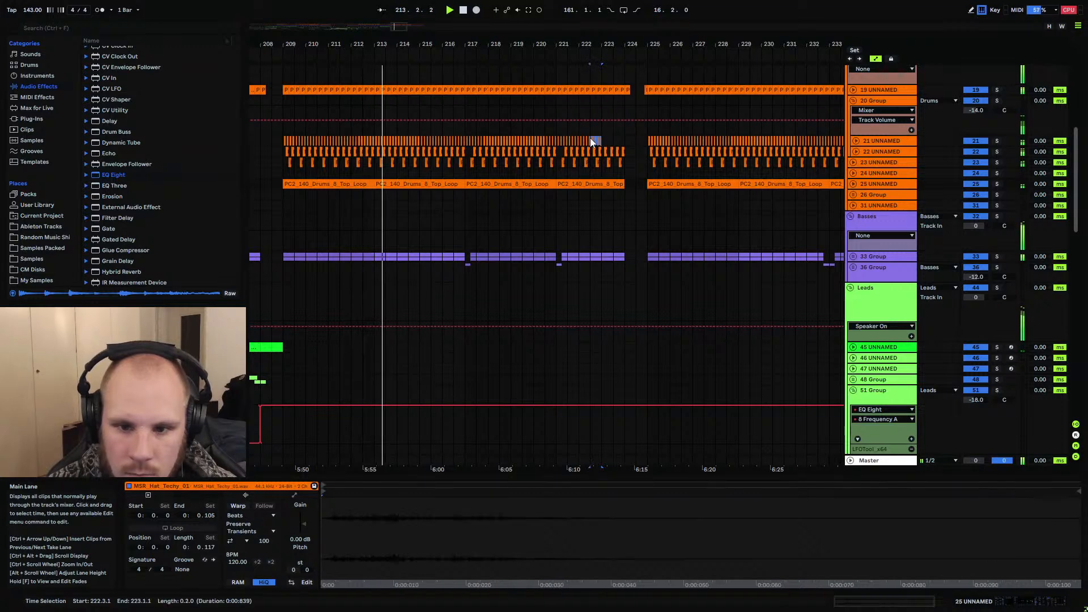
{"action": "key", "text": "ctrl+d"}
{"action": "key", "text": "ctrl+d"}
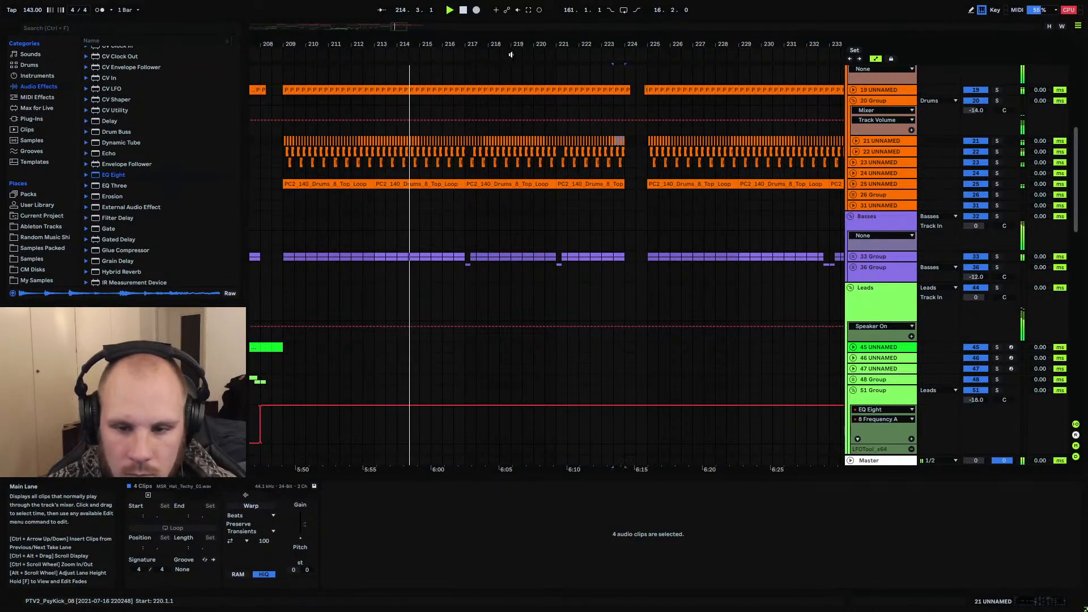
Stop playback and set the arrangement loop from 1.1.1 to 257.1.1
{"action": "left_click_drag", "start_coordinate": [510, 47], "coordinate": [731, 25]}
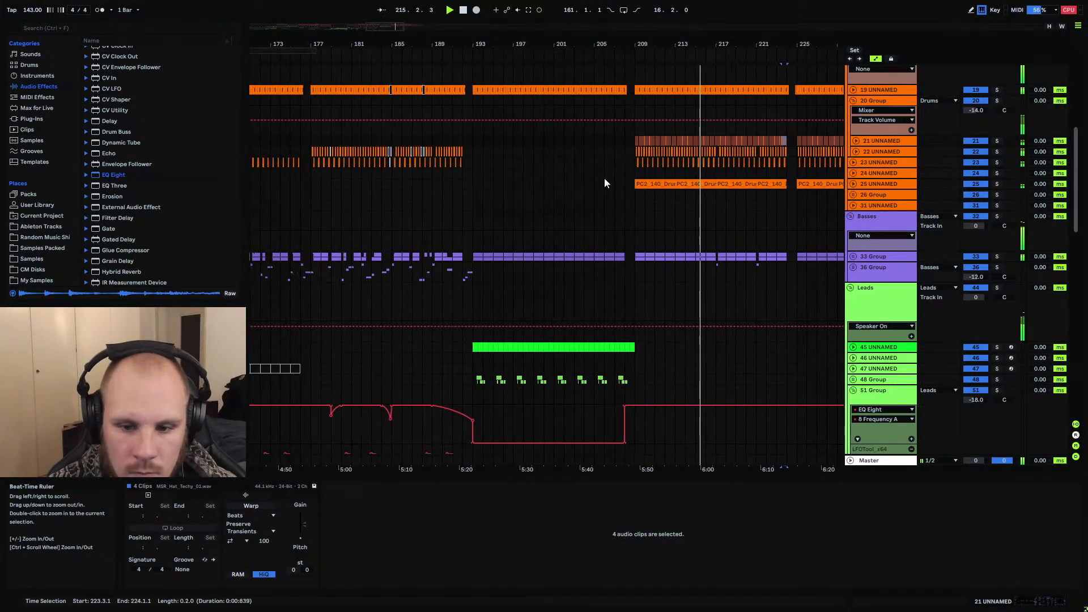
{"action": "left_click", "coordinate": [444, 300]}
{"action": "key", "text": "space"}
{"action": "scroll", "coordinate": [444, 301], "scroll_direction": "down", "scroll_amount": 6}
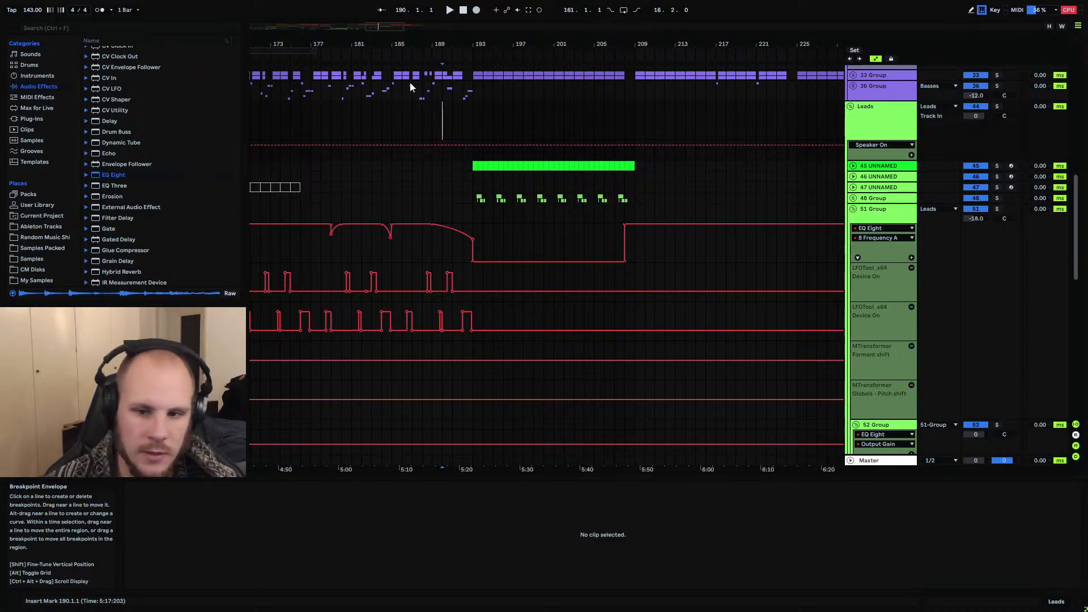
{"action": "left_click_drag", "start_coordinate": [413, 44], "coordinate": [189, 56]}
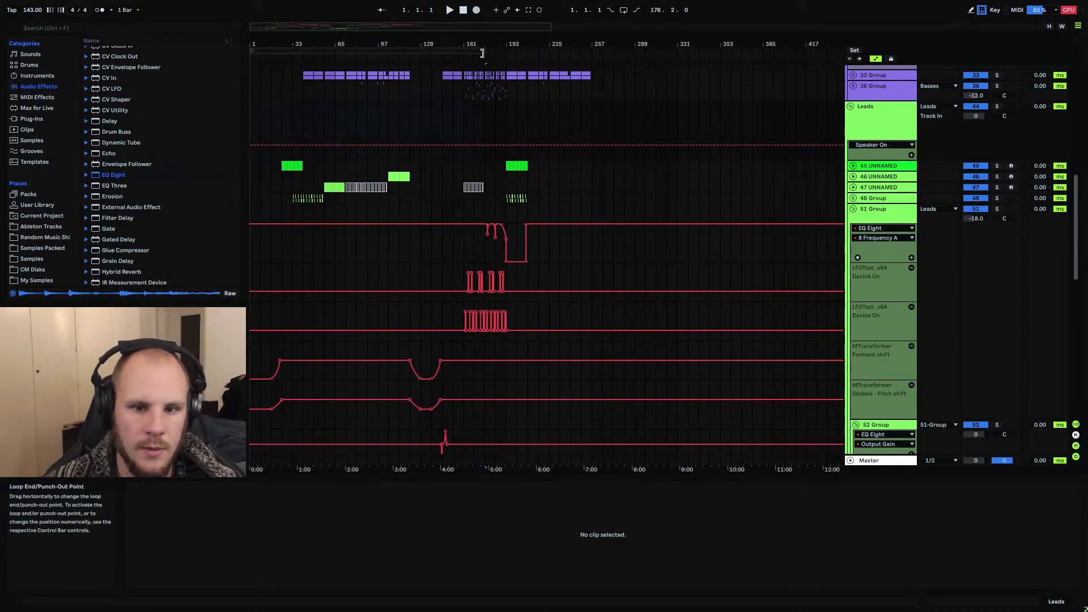
{"action": "left_click_drag", "start_coordinate": [485, 50], "coordinate": [591, 51]}
Fold the NOTES 2, VIEWER NOTES and master recording tracks
{"action": "scroll", "coordinate": [489, 161], "scroll_direction": "up", "scroll_amount": 3}
{"action": "scroll", "coordinate": [488, 161], "scroll_direction": "up", "scroll_amount": 15}
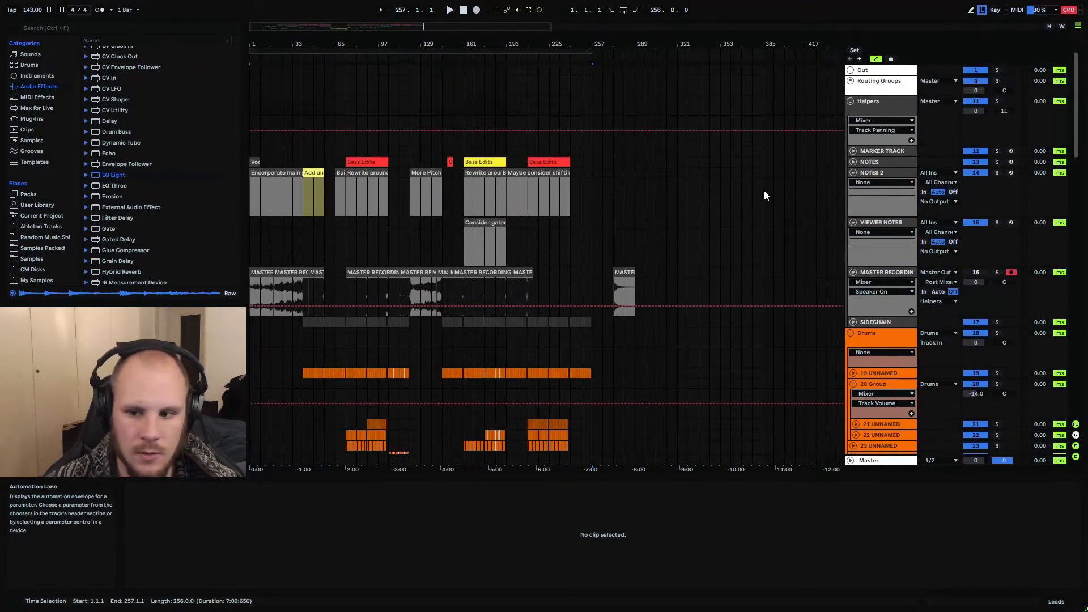
{"action": "left_click", "coordinate": [853, 172]}
{"action": "left_click", "coordinate": [853, 183]}
{"action": "left_click", "coordinate": [853, 194]}
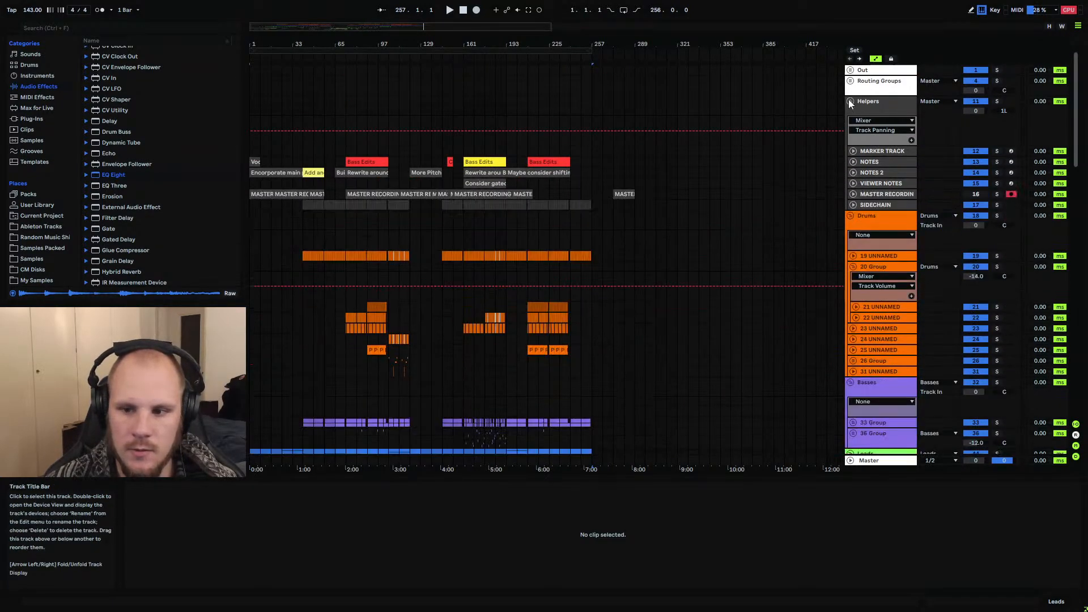
Collapse the Helpers, Drums, Basses, Leads, Pads, FX and Vocals groups
{"action": "left_click", "coordinate": [848, 101]}
{"action": "left_click", "coordinate": [848, 119]}
{"action": "left_click", "coordinate": [849, 122]}
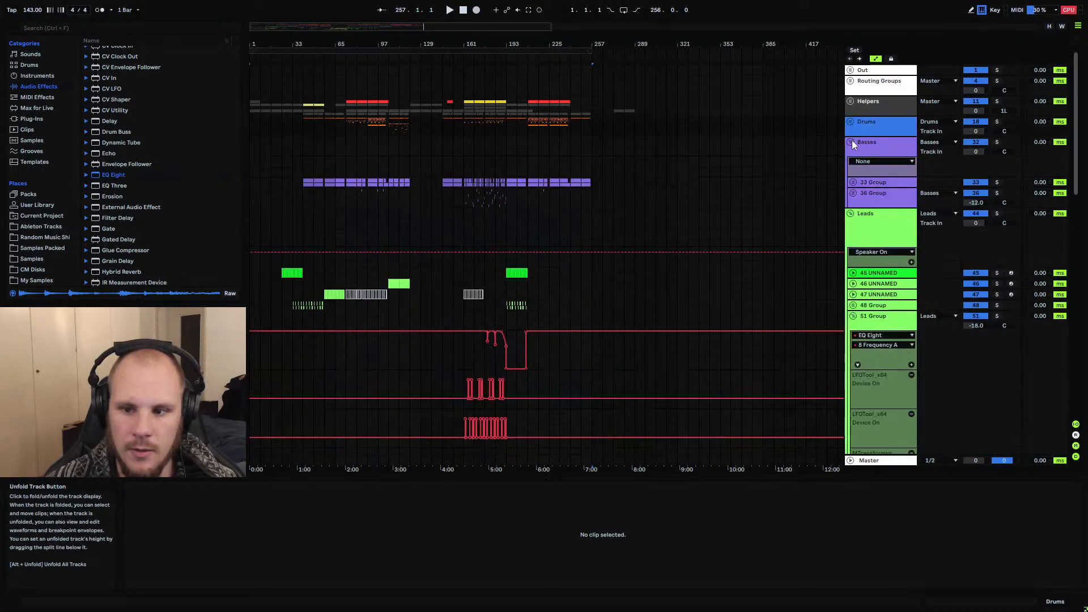
{"action": "left_click", "coordinate": [850, 142]}
{"action": "left_click", "coordinate": [850, 162]}
{"action": "left_click", "coordinate": [851, 203]}
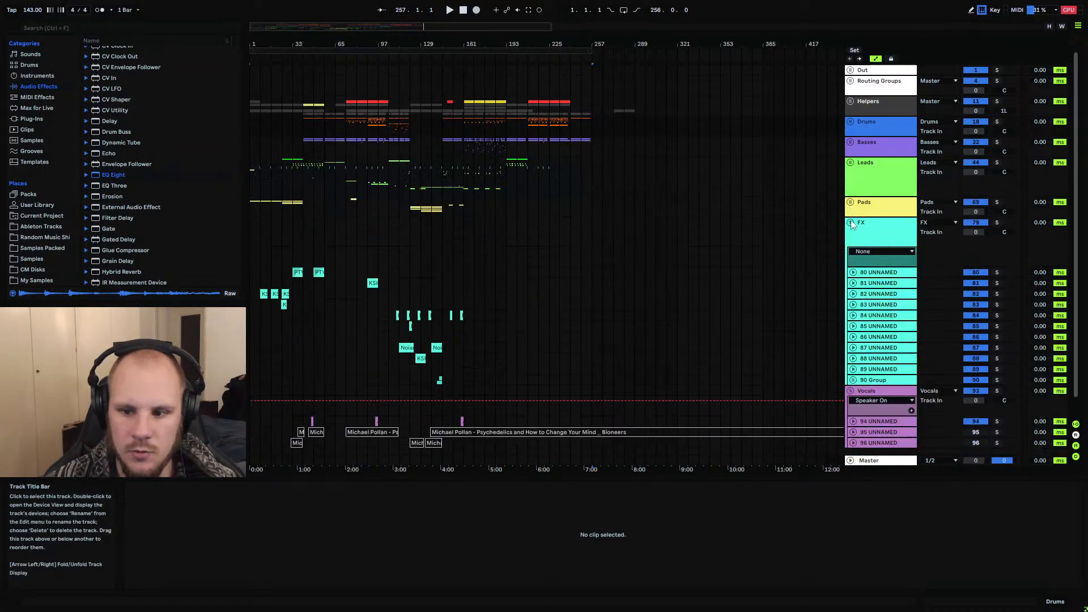
{"action": "left_click", "coordinate": [851, 223]}
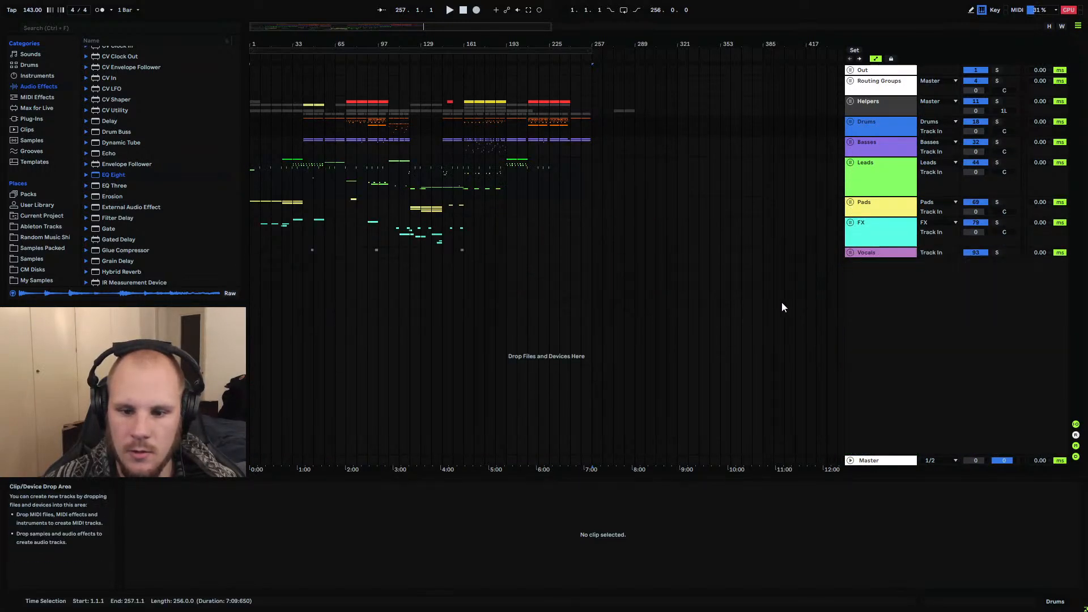
{"action": "left_click", "coordinate": [849, 253]}
{"action": "left_click", "coordinate": [849, 253]}
Insert an audio track below the Vocals group, place the insert mark at 289.1.1 and unfold the track
{"action": "right_click", "coordinate": [885, 277]}
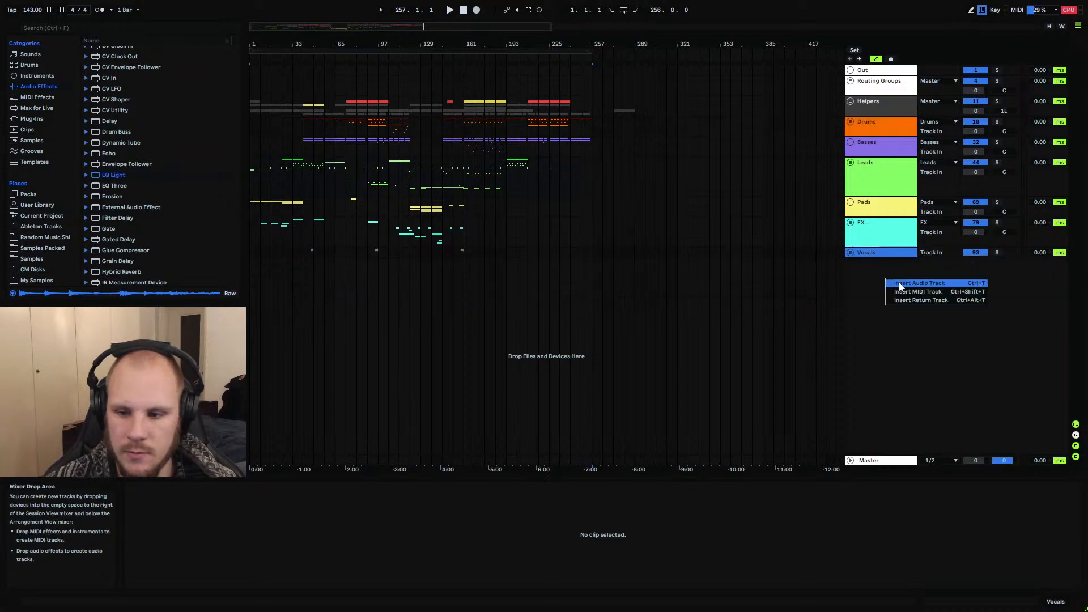
{"action": "left_click", "coordinate": [900, 285]}
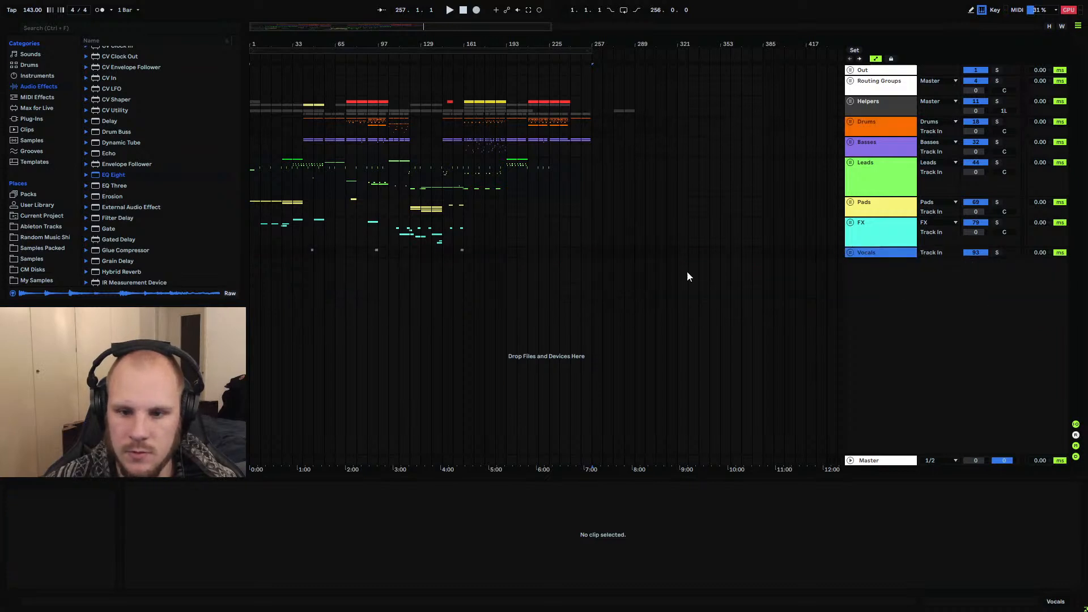
{"action": "left_click", "coordinate": [637, 261]}
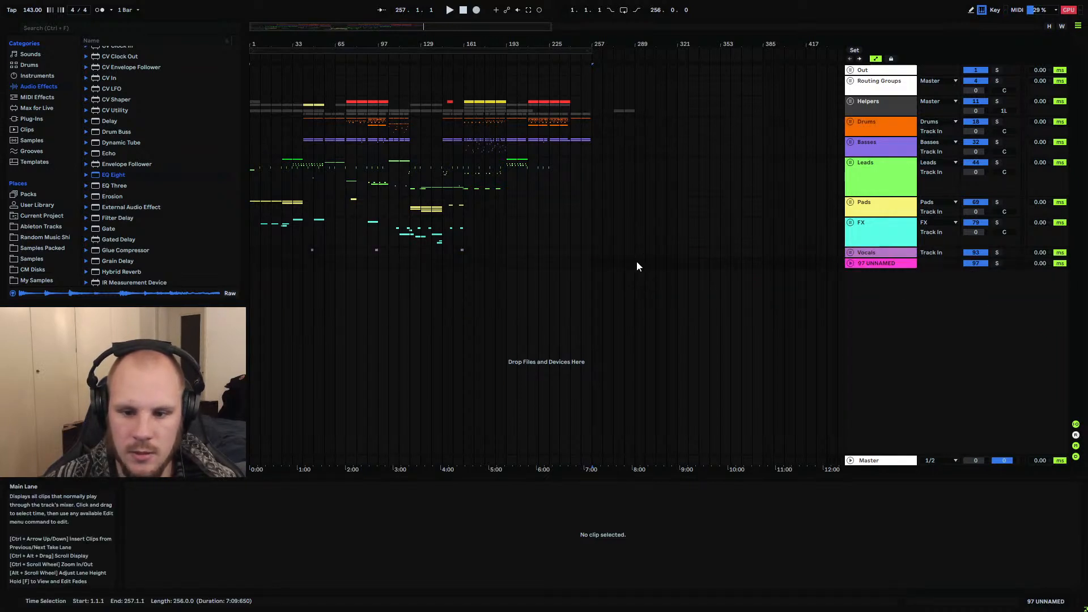
{"action": "left_click", "coordinate": [849, 264]}
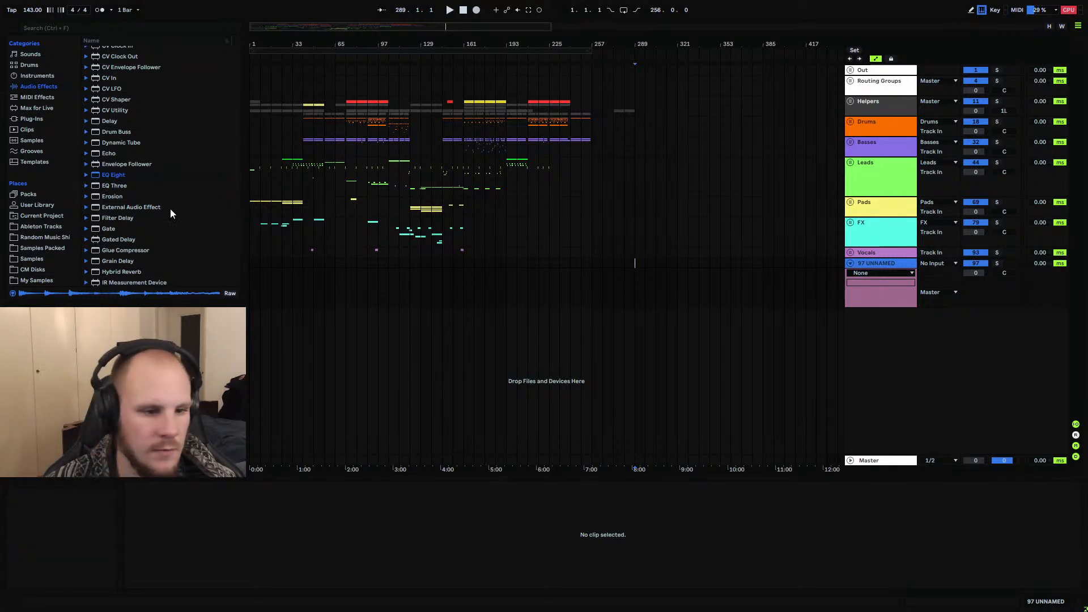
Place 64.wav from the Post SotM folder of the New Renders location on track 97 at 289.1.1
{"action": "scroll", "coordinate": [46, 249], "scroll_direction": "down", "scroll_amount": 5}
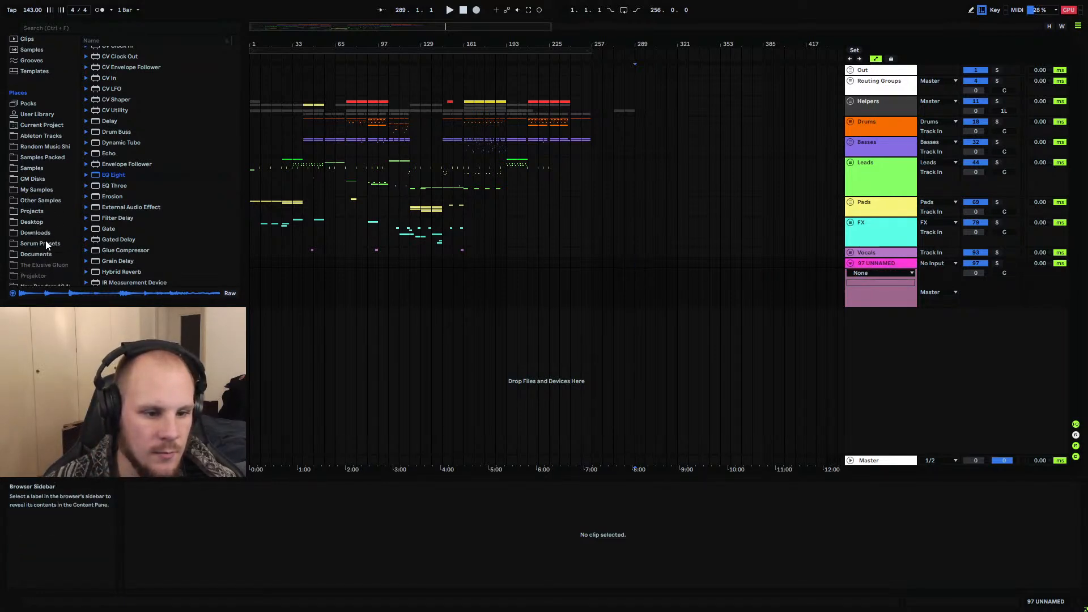
{"action": "left_click", "coordinate": [51, 226]}
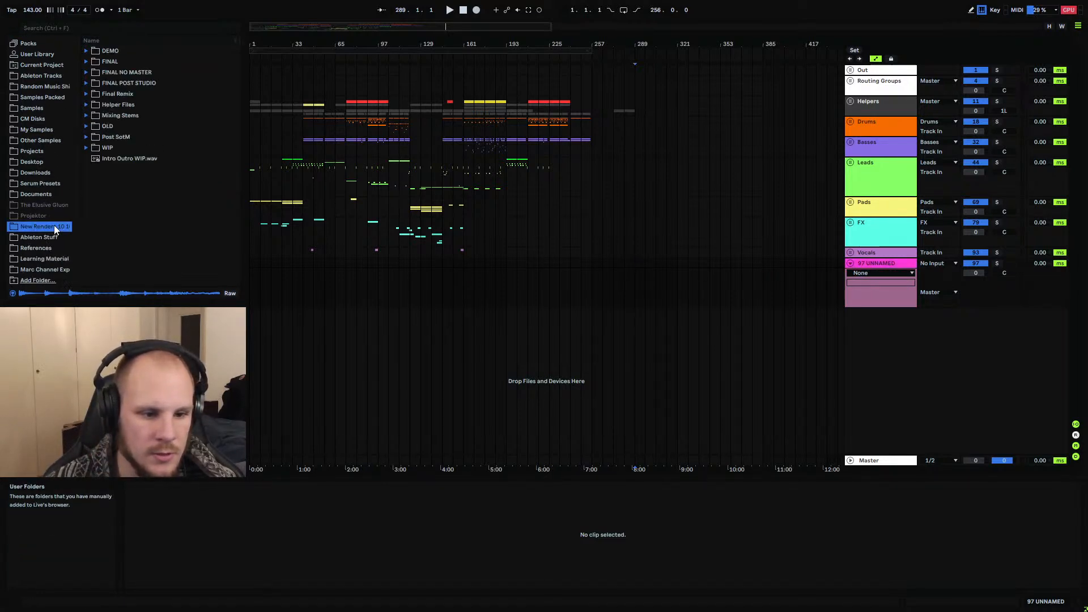
{"action": "left_click", "coordinate": [94, 138]}
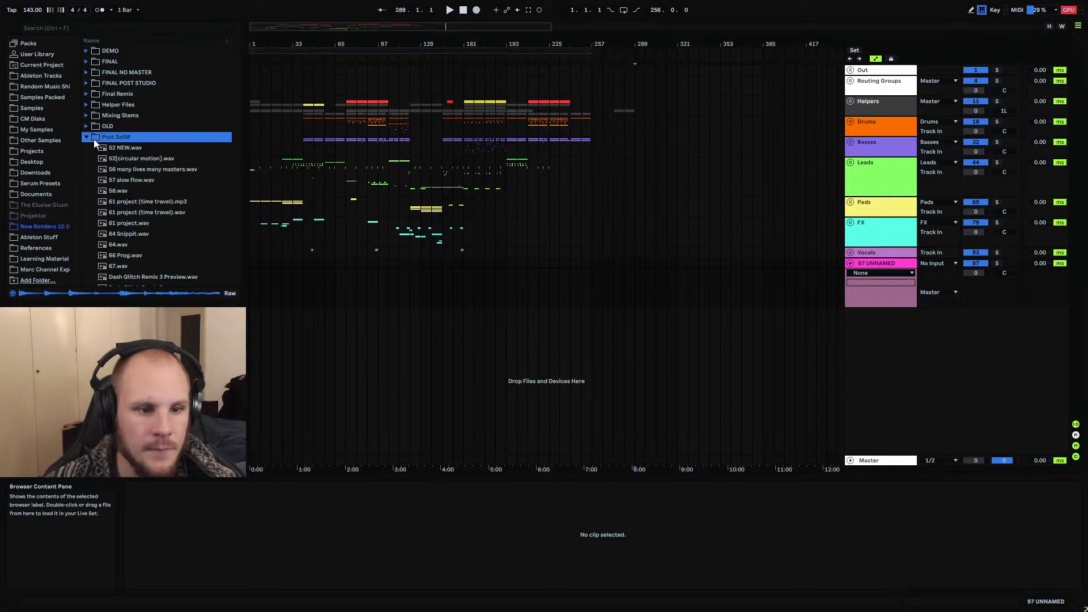
{"action": "scroll", "coordinate": [136, 192], "scroll_direction": "down", "scroll_amount": 3}
{"action": "left_click_drag", "start_coordinate": [119, 187], "coordinate": [637, 267]}
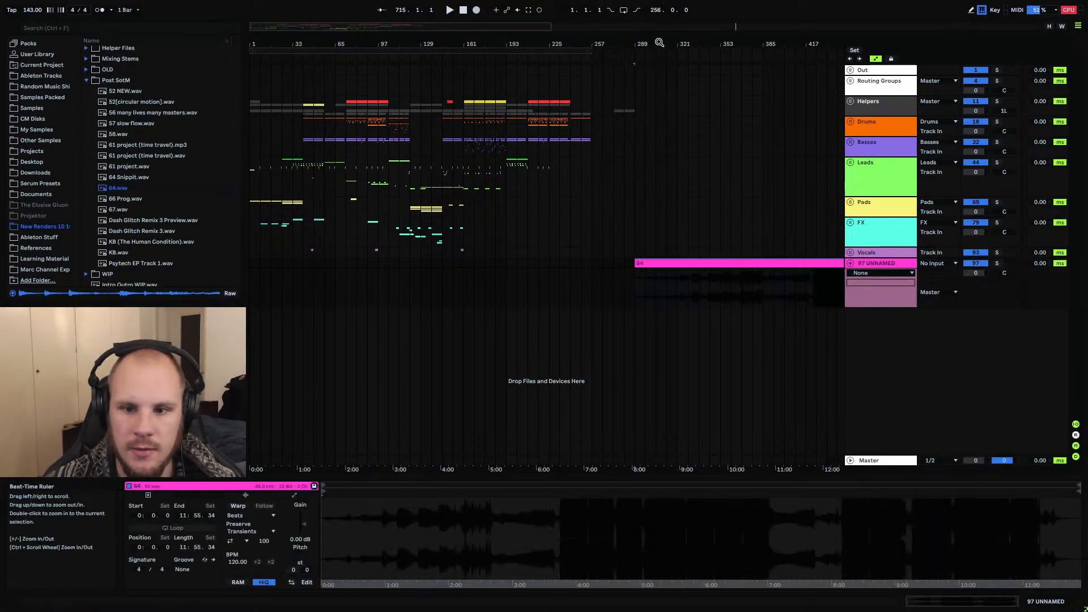
Loop the full length of the 64 clip, solo track 97 and play from 289.1.1
{"action": "left_click_drag", "start_coordinate": [659, 42], "coordinate": [394, 17]}
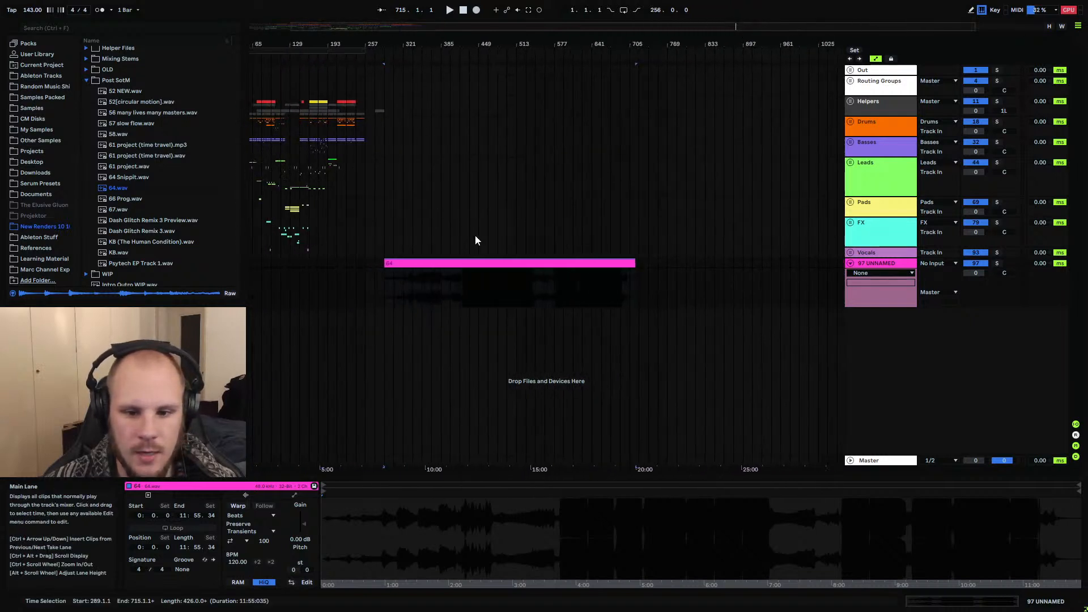
{"action": "key", "text": "ctrl+l"}
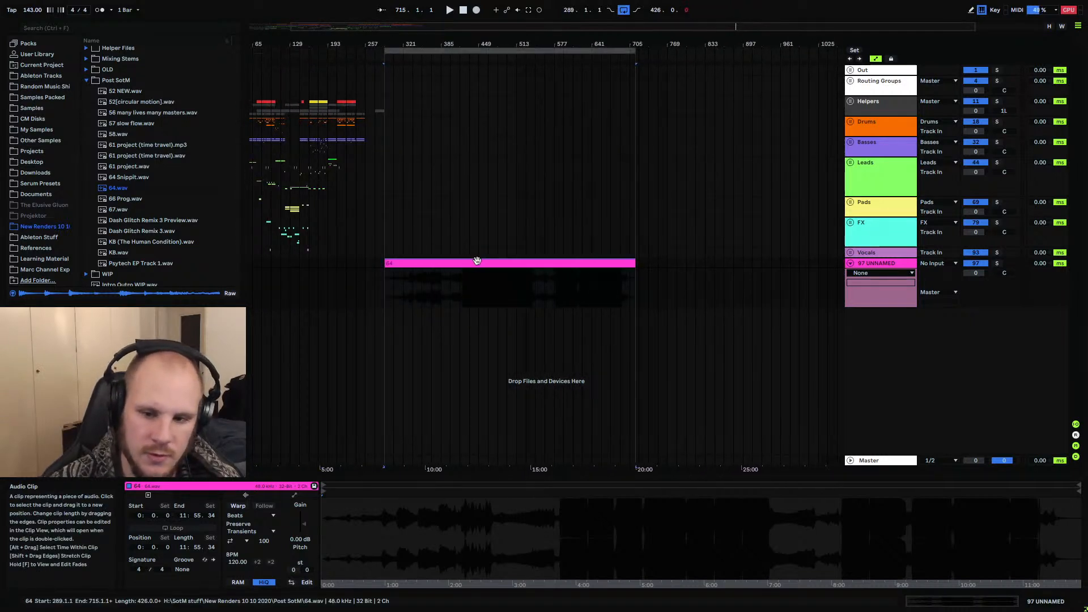
{"action": "left_click", "coordinate": [996, 263]}
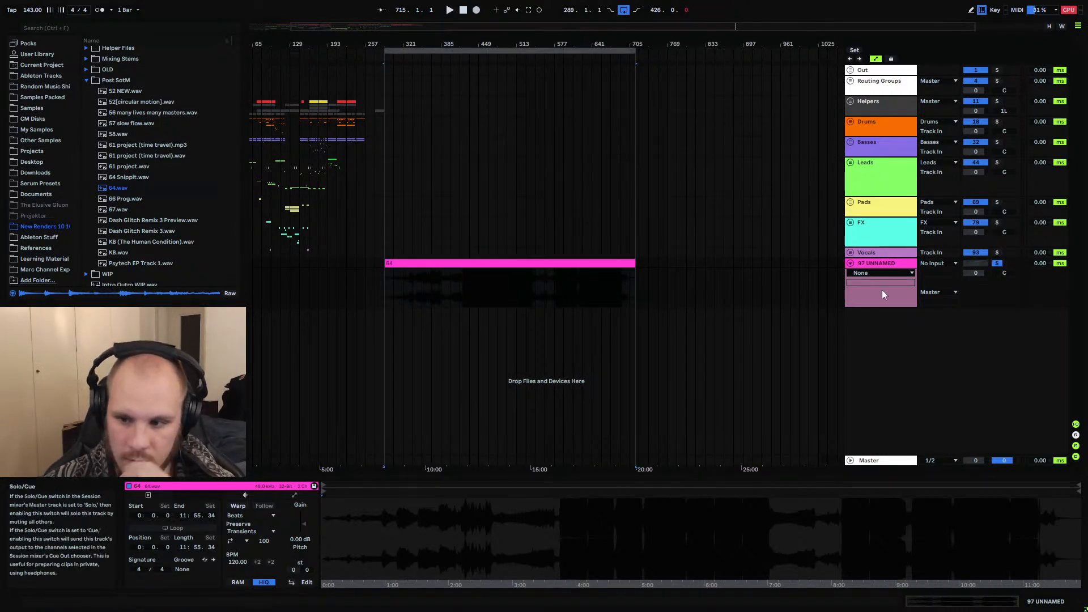
{"action": "left_click", "coordinate": [386, 289]}
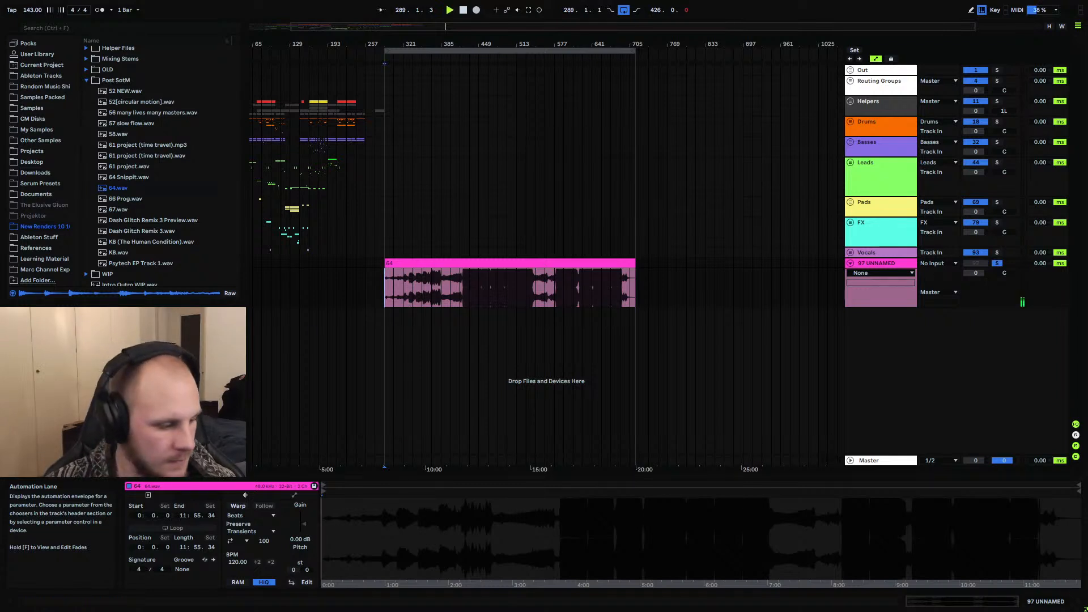
{"action": "key", "text": "space"}
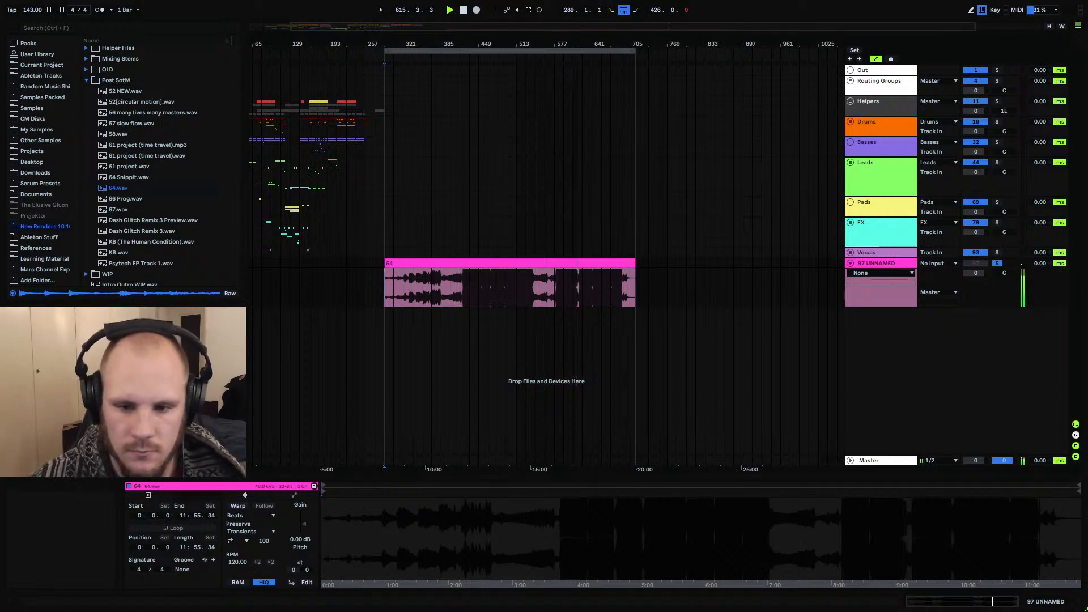
Turn on Follow for playback, make track 97 taller and hide the automation lanes
{"action": "left_click_drag", "start_coordinate": [580, 46], "coordinate": [580, 450]}
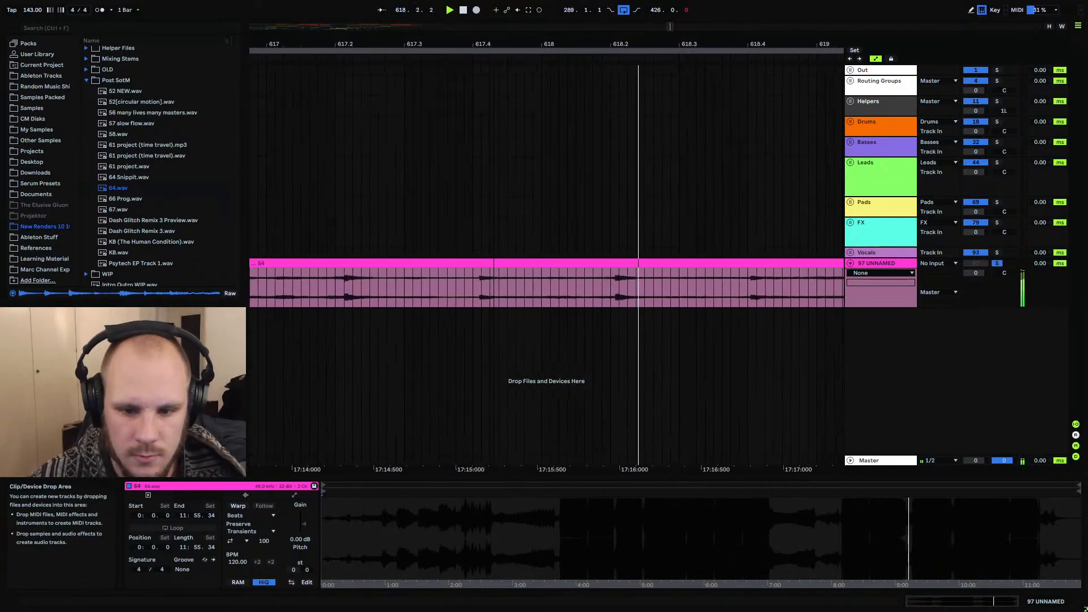
{"action": "left_click", "coordinate": [382, 10]}
{"action": "left_click_drag", "start_coordinate": [876, 306], "coordinate": [872, 366]}
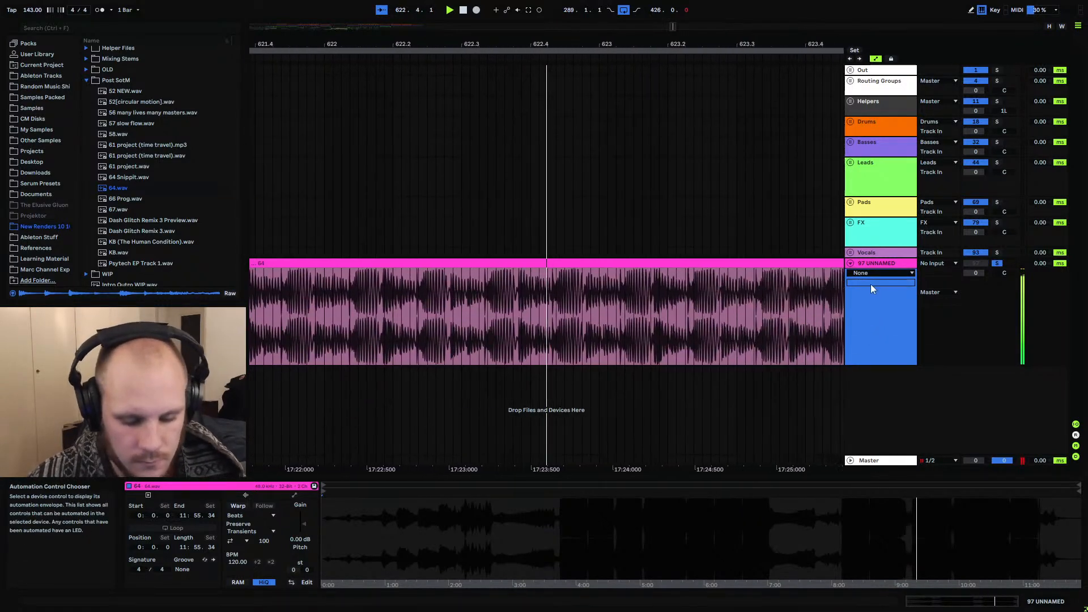
{"action": "key", "text": "a"}
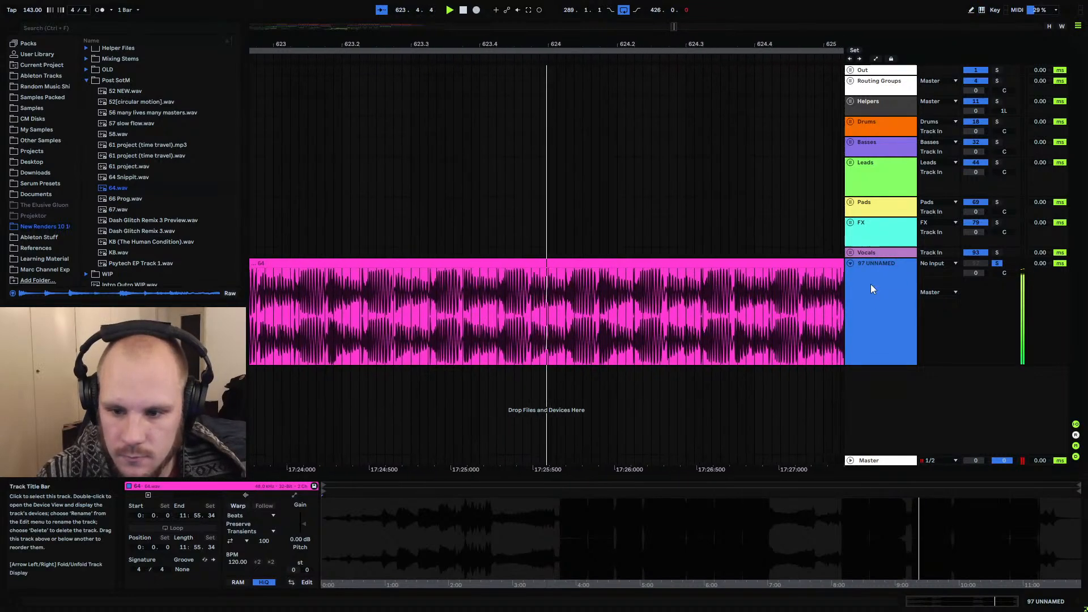
Colour the 64 clip white, deselect it and reactivate Follow
{"action": "right_click", "coordinate": [749, 267]}
{"action": "left_click", "coordinate": [845, 515]}
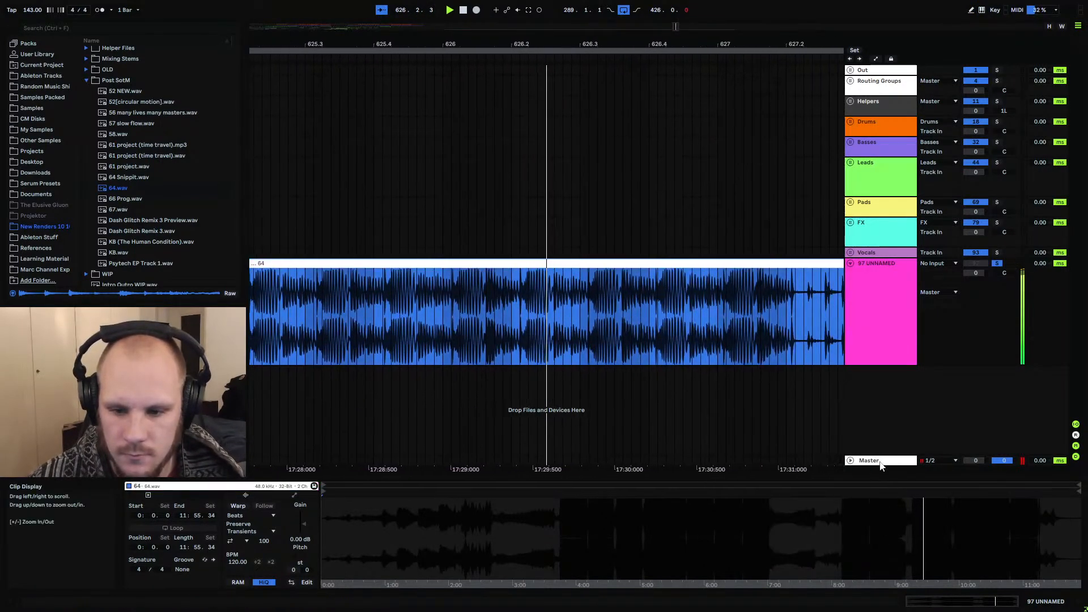
{"action": "left_click", "coordinate": [801, 235]}
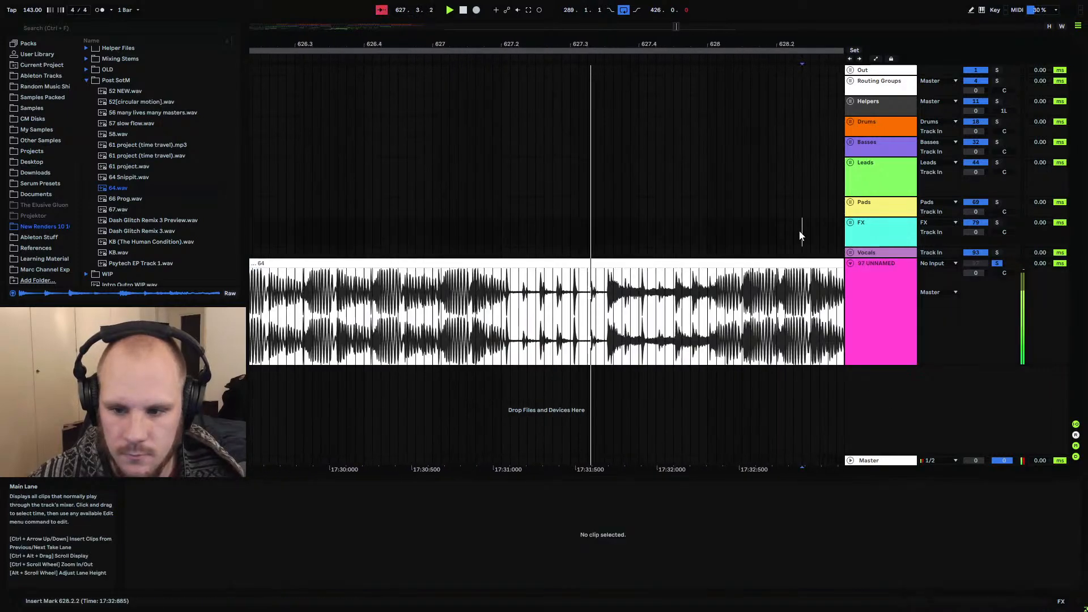
{"action": "left_click", "coordinate": [381, 9]}
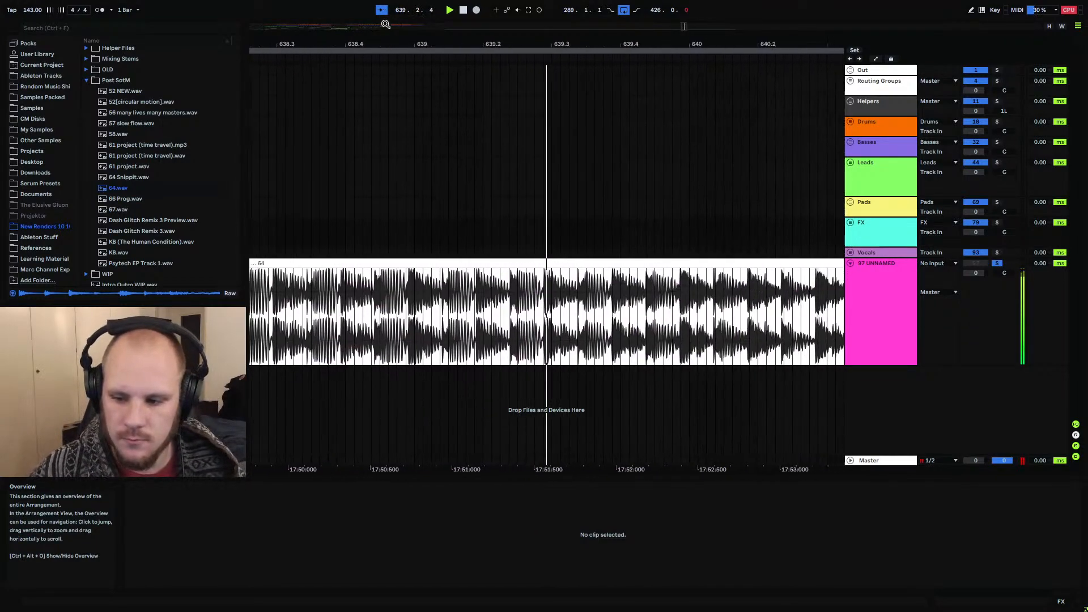
Turn off the Spectrum device on the Master track, collapse its expanded view and reselect track 97
{"action": "left_click", "coordinate": [878, 461]}
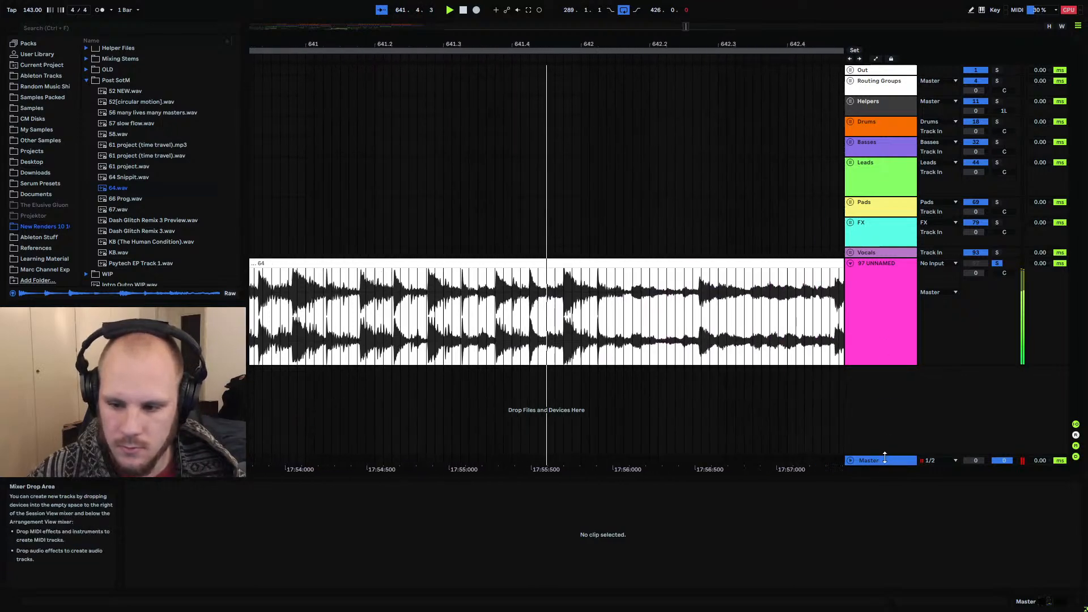
{"action": "double_click", "coordinate": [882, 460]}
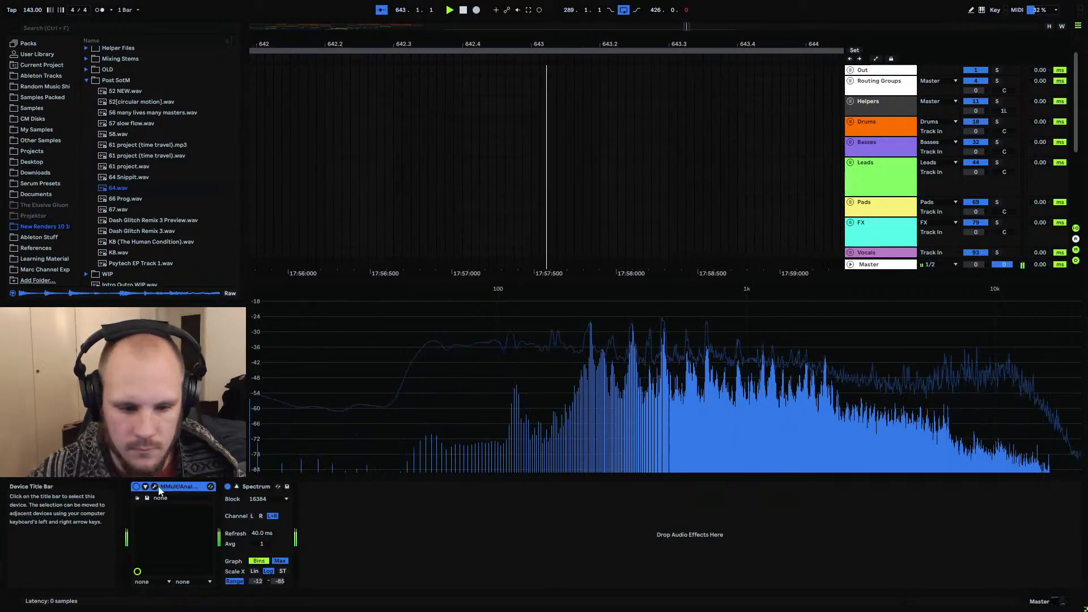
{"action": "left_click", "coordinate": [230, 487]}
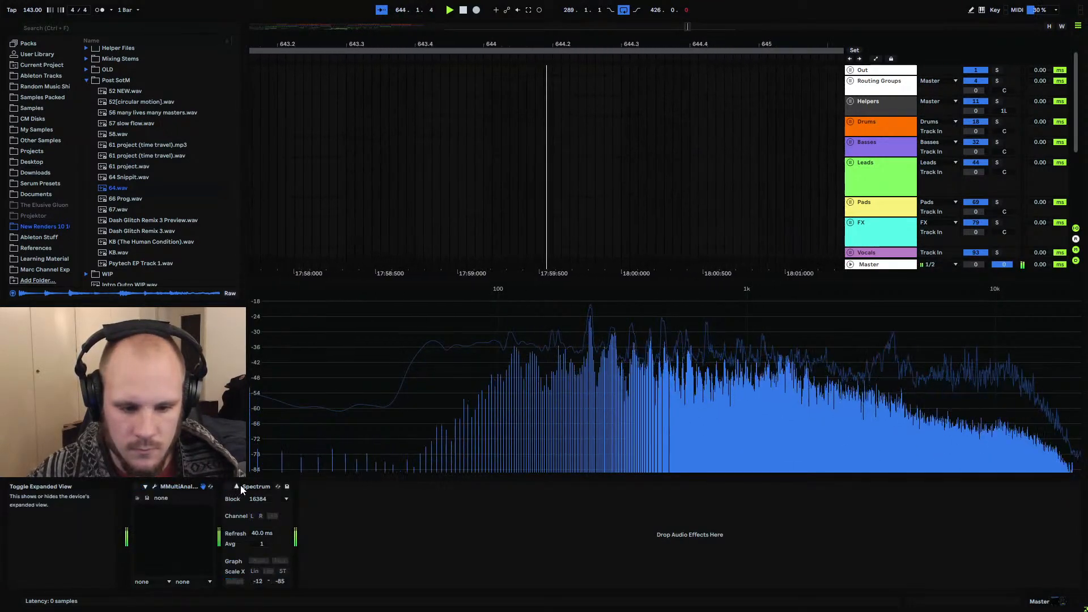
{"action": "left_click", "coordinate": [236, 486]}
{"action": "left_click", "coordinate": [871, 315]}
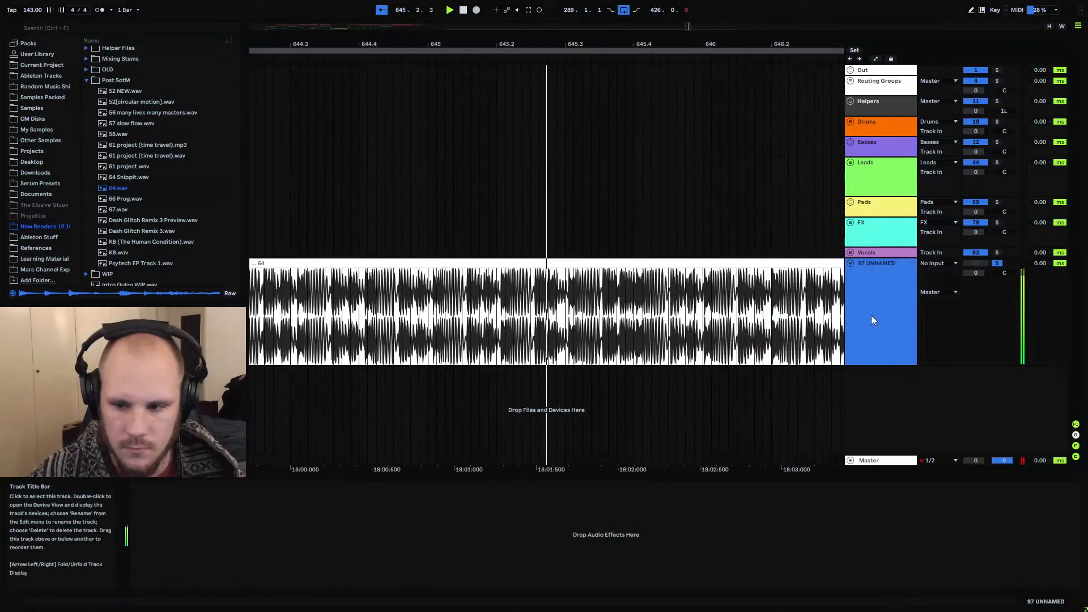
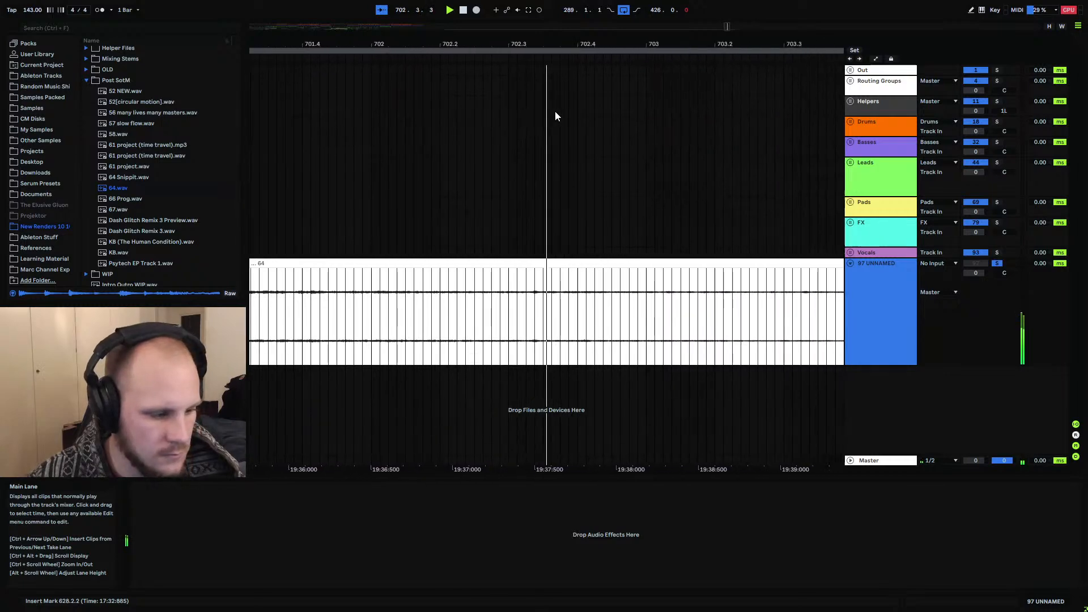
Play the 64 clip again from about bar 674, viewing a wider stretch of its waveform
{"action": "left_click_drag", "start_coordinate": [575, 45], "coordinate": [869, 14]}
{"action": "left_click", "coordinate": [521, 299]}
{"action": "key", "text": "space"}
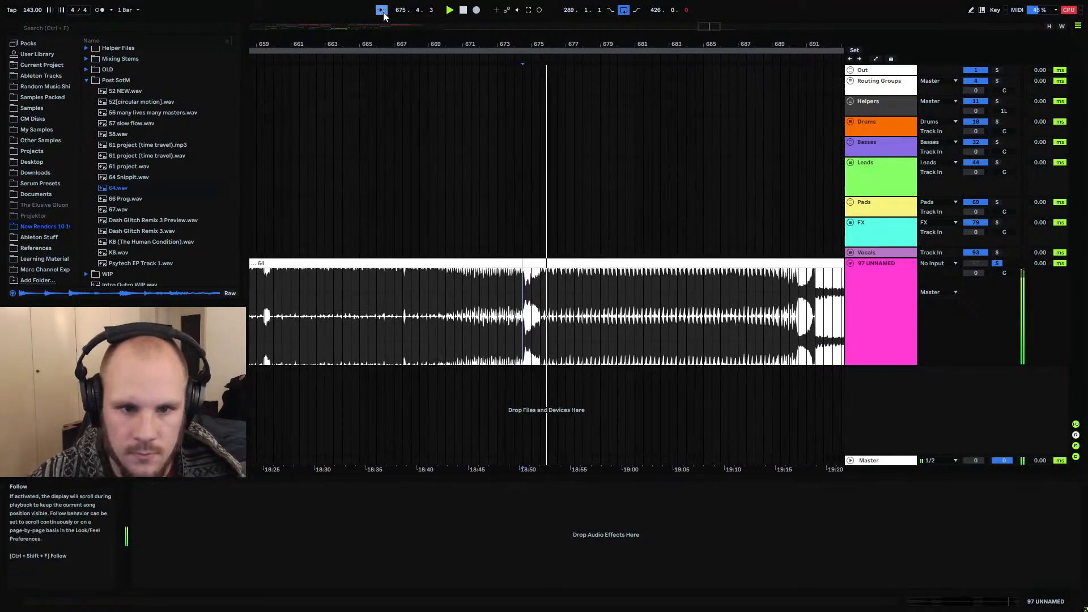
Place the insert marker at about bar 673 in the 64 clip and stop playback
{"action": "left_click", "coordinate": [513, 304]}
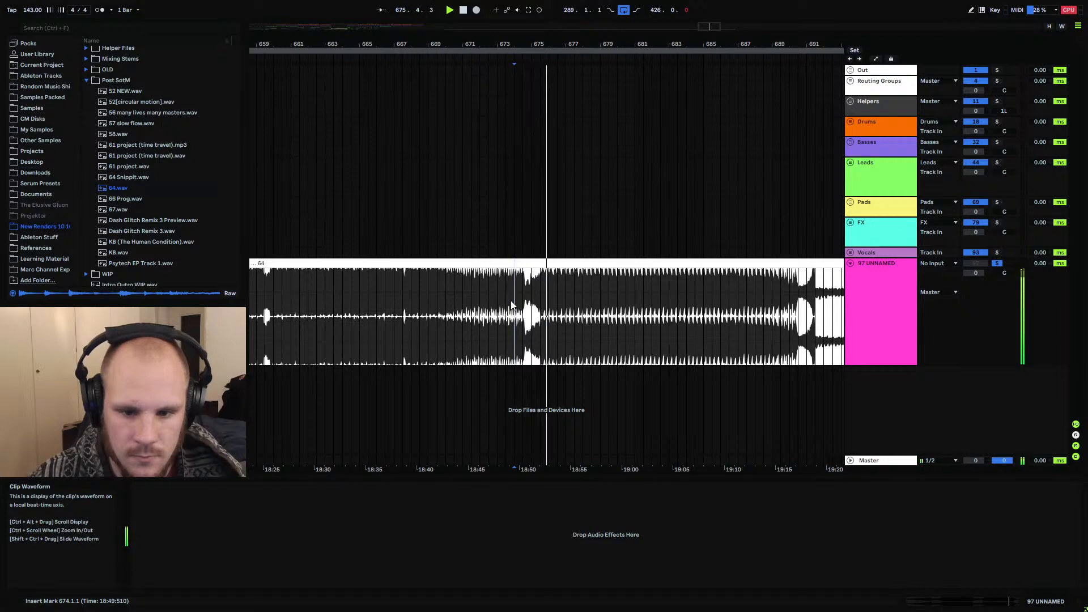
{"action": "left_click", "coordinate": [507, 305]}
{"action": "key", "text": "space"}
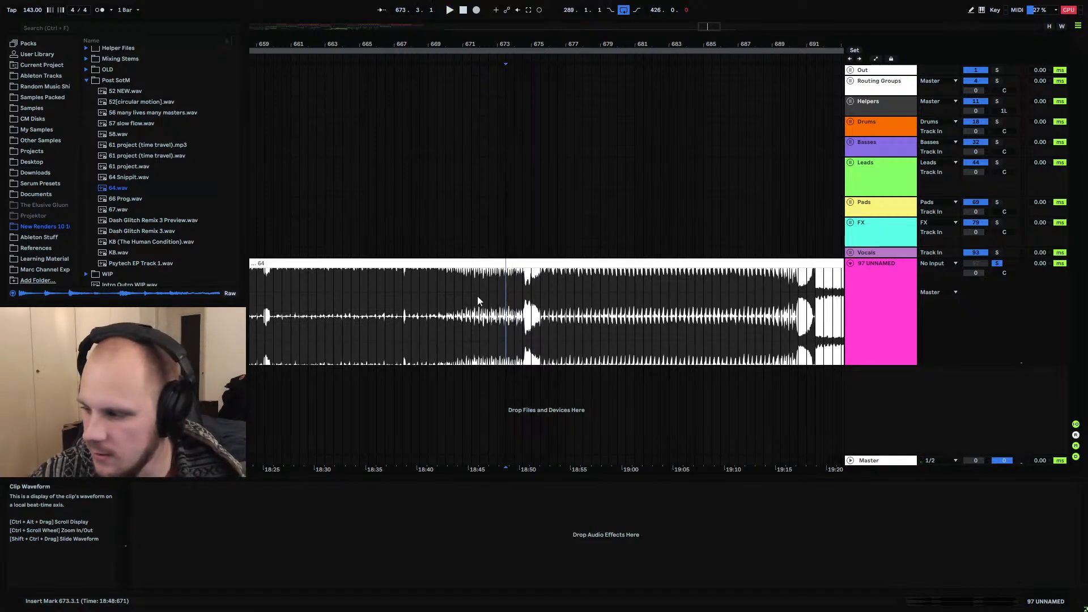
Delete track 97 together with its 64 clip
{"action": "left_click_drag", "start_coordinate": [493, 44], "coordinate": [673, 1]}
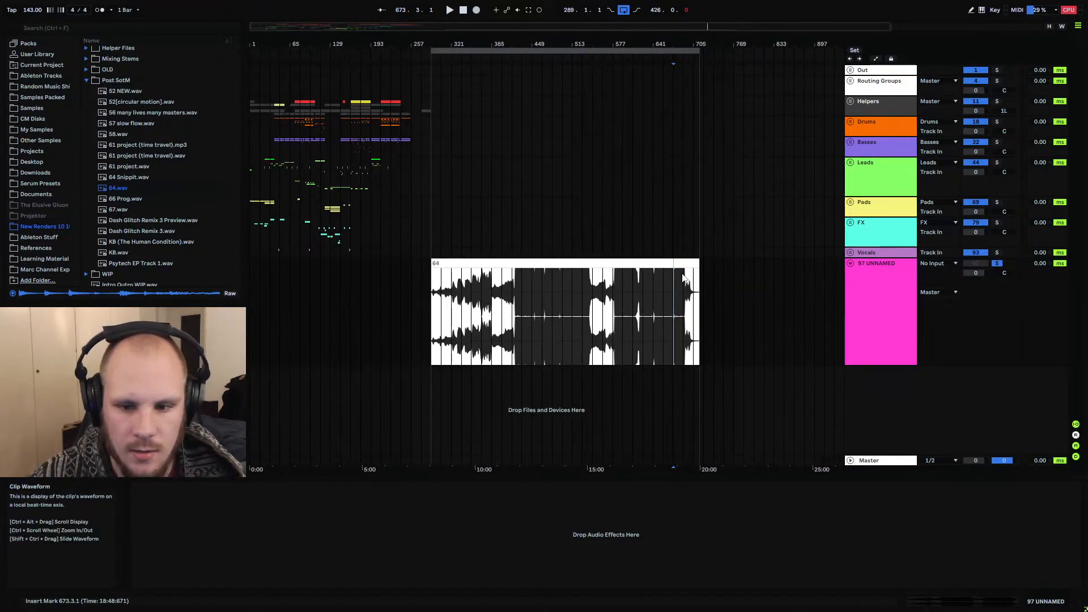
{"action": "left_click", "coordinate": [668, 264]}
{"action": "left_click", "coordinate": [858, 294]}
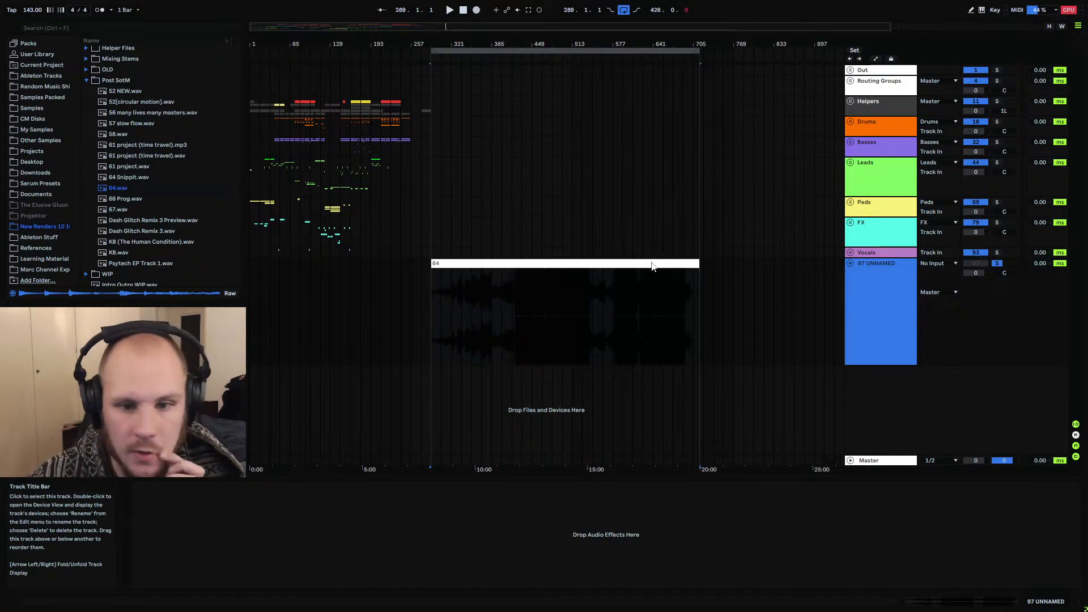
{"action": "key", "text": "Delete"}
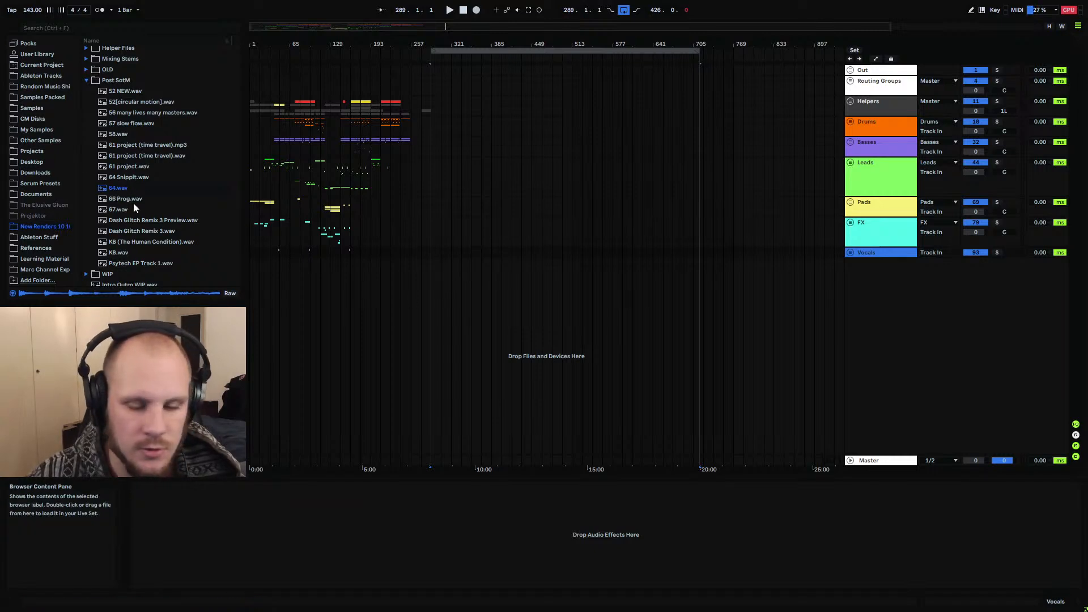
Place the insert marker at bar 161 on the Basses track and show the Samples folder's contents in the browser
{"action": "left_click_drag", "start_coordinate": [325, 44], "coordinate": [451, 85]}
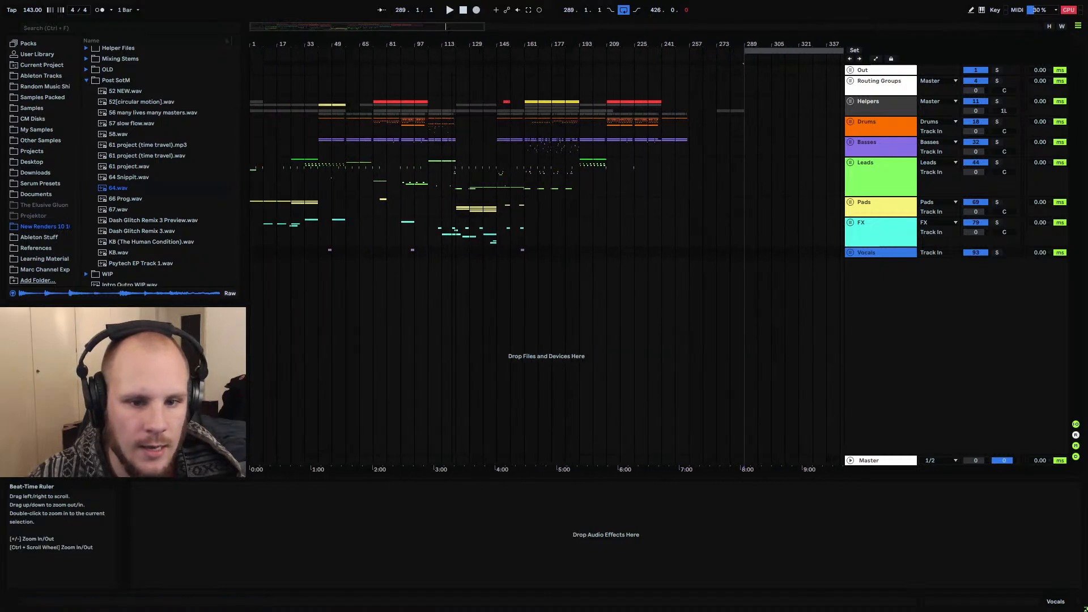
{"action": "left_click", "coordinate": [488, 134]}
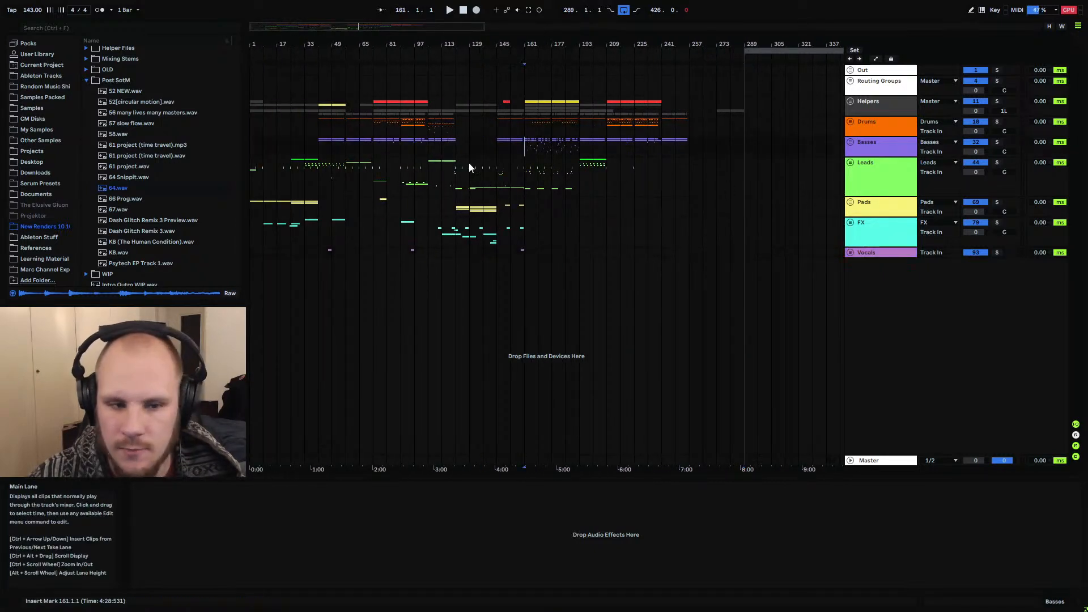
{"action": "left_click", "coordinate": [32, 108]}
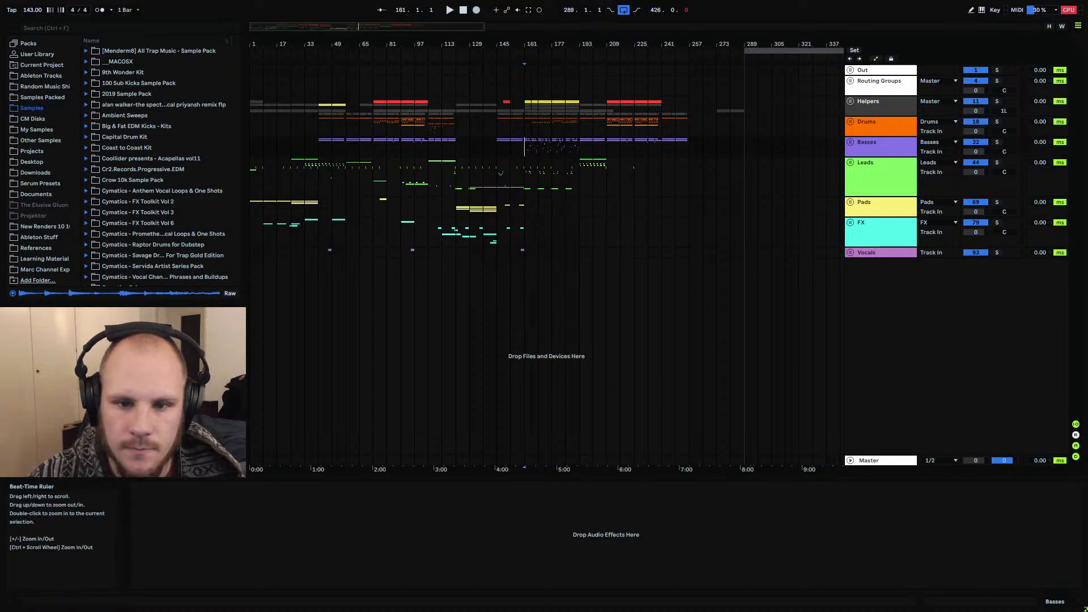
{"action": "scroll", "coordinate": [535, 96], "scroll_direction": "up", "scroll_amount": 4, "text": "ctrl"}
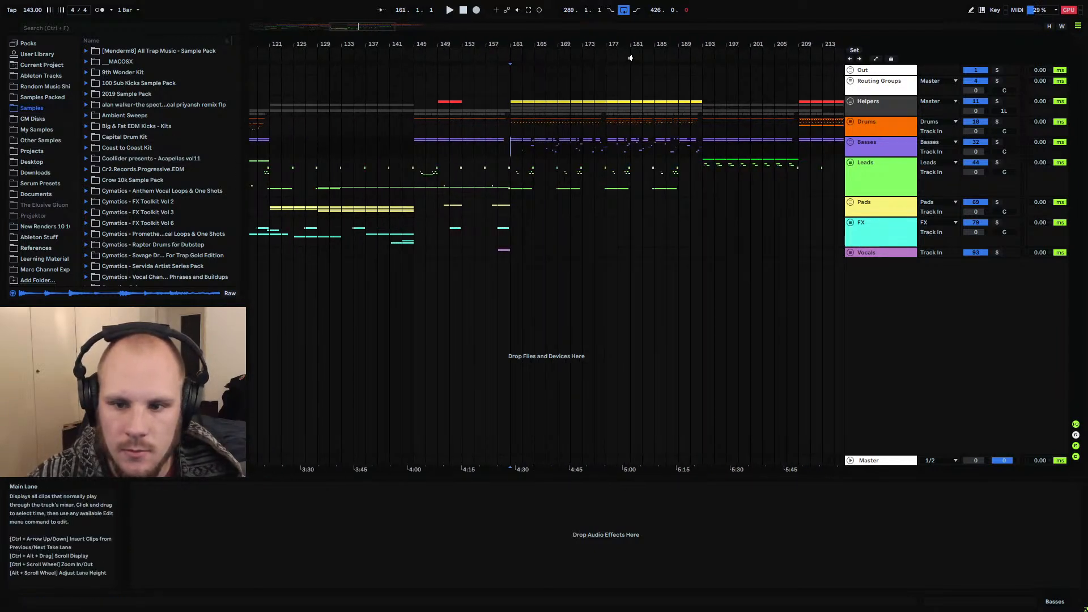
Unfold the Vocals group and insert a new MIDI track below track 96, with the insert marker at bar 177
{"action": "left_click_drag", "start_coordinate": [629, 45], "coordinate": [589, 47]}
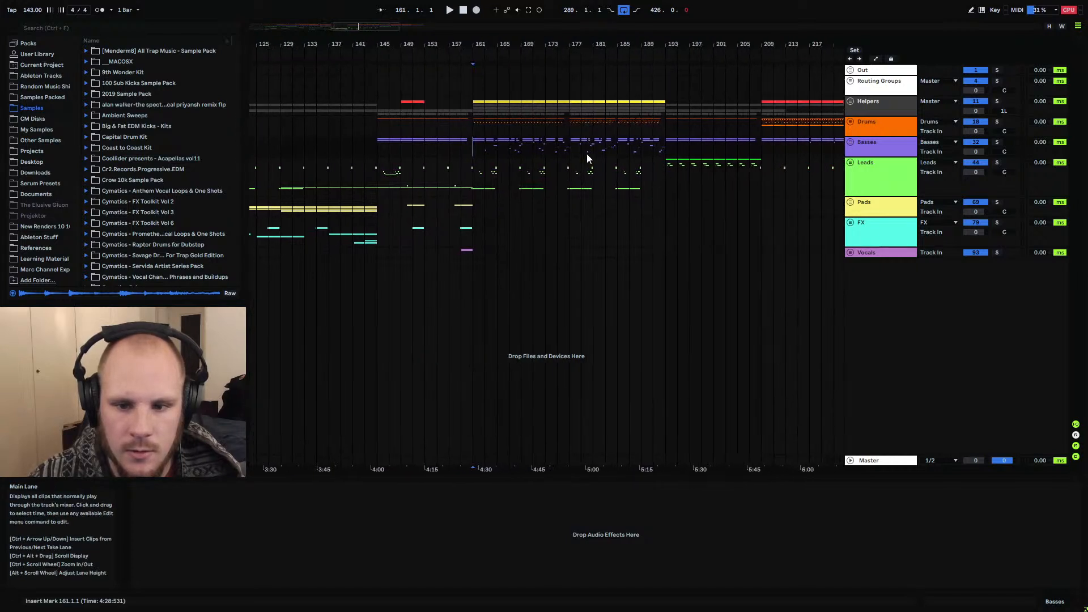
{"action": "left_click", "coordinate": [850, 252]}
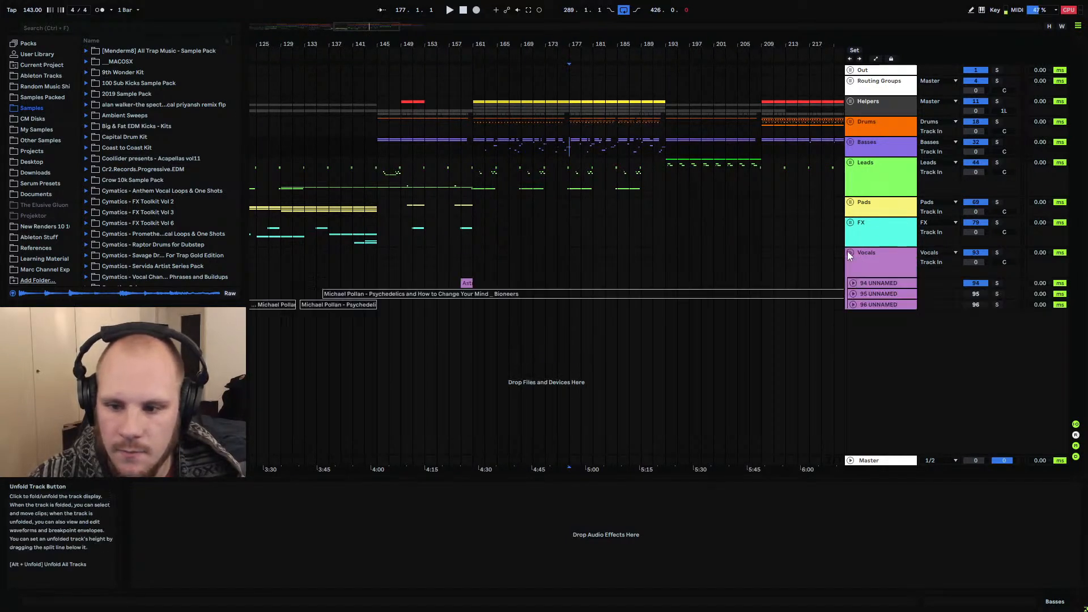
{"action": "left_click", "coordinate": [856, 304]}
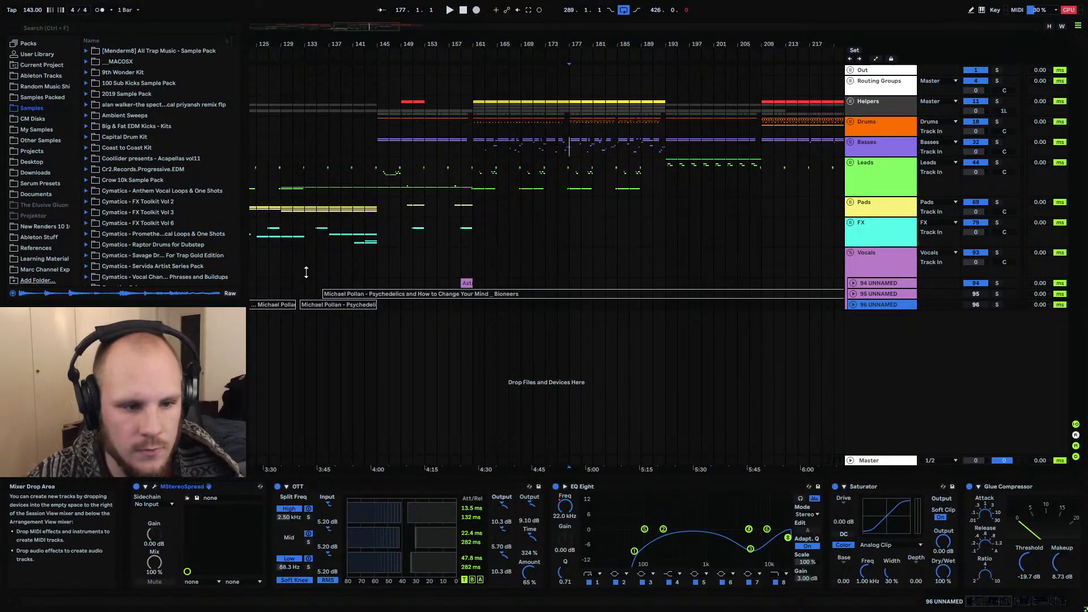
{"action": "key", "text": "ctrl+shift+t"}
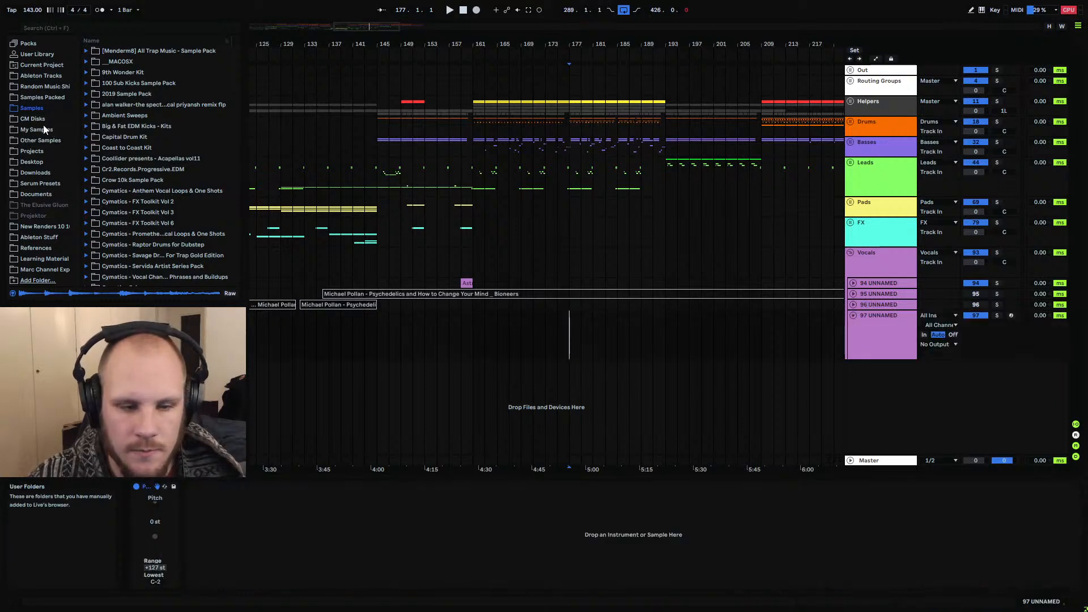
Load the Phase Plant instrument from the Kilohearts plug-ins folder onto the new MIDI track 97
{"action": "scroll", "coordinate": [45, 119], "scroll_direction": "up", "scroll_amount": 5}
{"action": "left_click", "coordinate": [32, 137]}
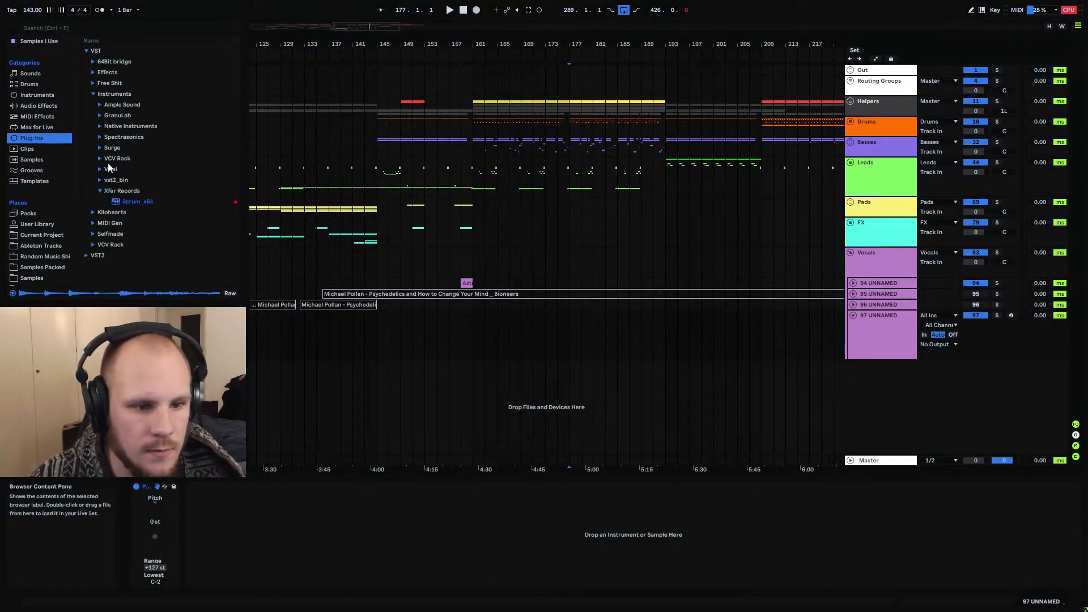
{"action": "left_click", "coordinate": [94, 73]}
{"action": "left_click", "coordinate": [94, 73]}
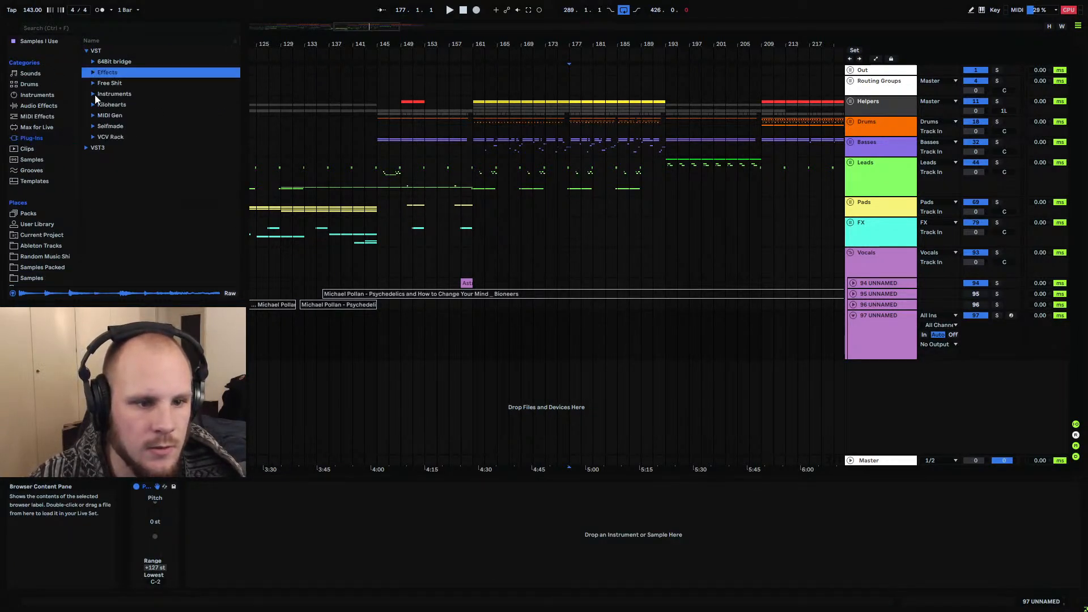
{"action": "left_click", "coordinate": [93, 104]}
{"action": "scroll", "coordinate": [128, 205], "scroll_direction": "down", "scroll_amount": 3}
{"action": "scroll", "coordinate": [128, 207], "scroll_direction": "down", "scroll_amount": 5}
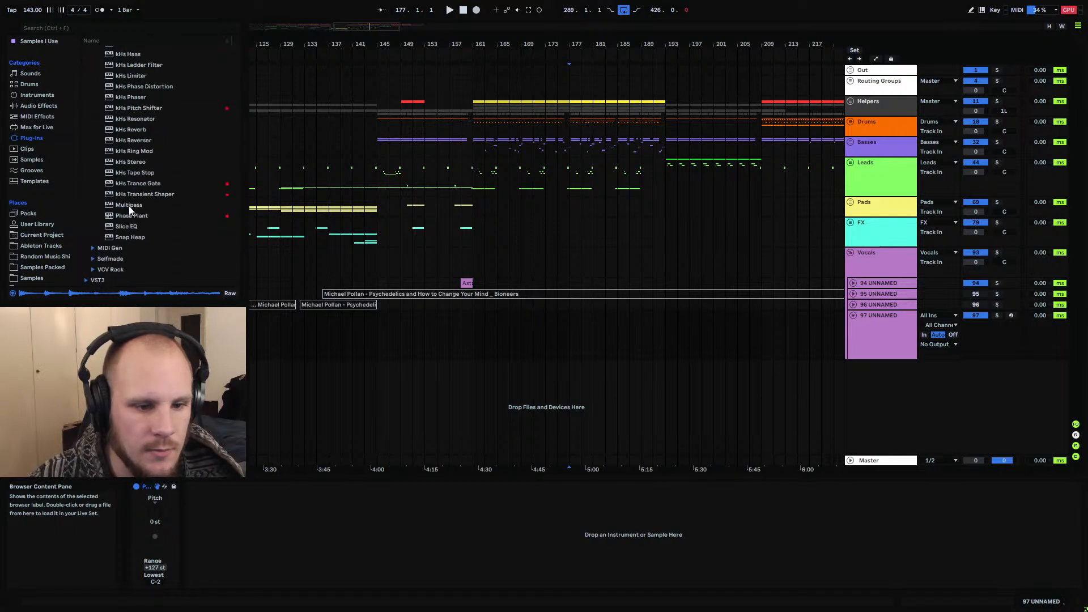
{"action": "left_click_drag", "start_coordinate": [130, 215], "coordinate": [319, 265]}
{"action": "left_click_drag", "start_coordinate": [657, 336], "coordinate": [609, 325]}
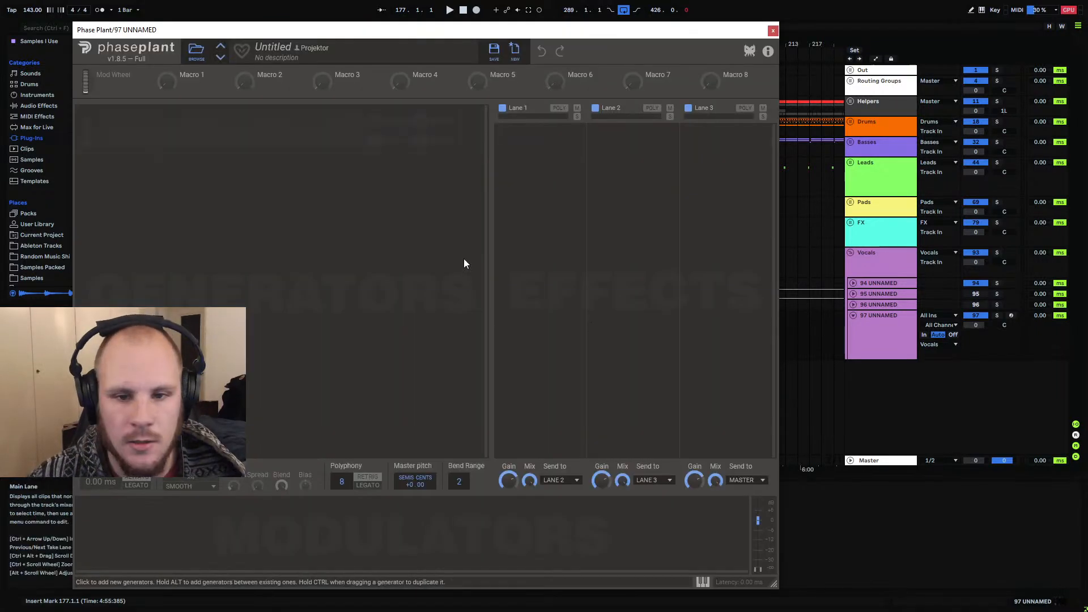
Add a sample generator with the Gregorian Choir sample from Symplesound Choirs and arm track 97 for playing
{"action": "left_click", "coordinate": [295, 125]}
{"action": "left_click", "coordinate": [321, 188]}
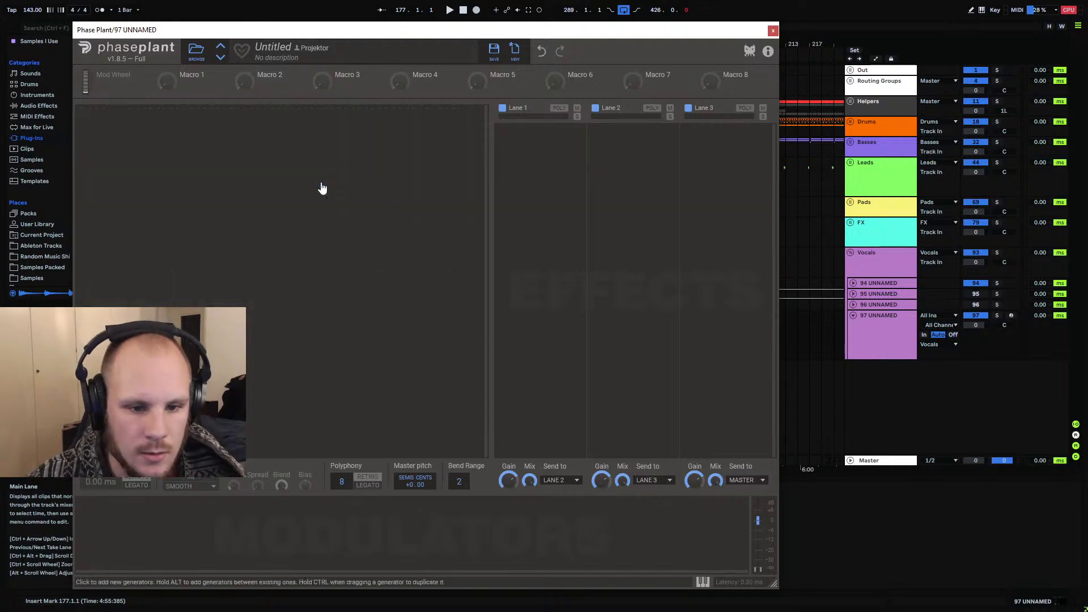
{"action": "left_click", "coordinate": [338, 173]}
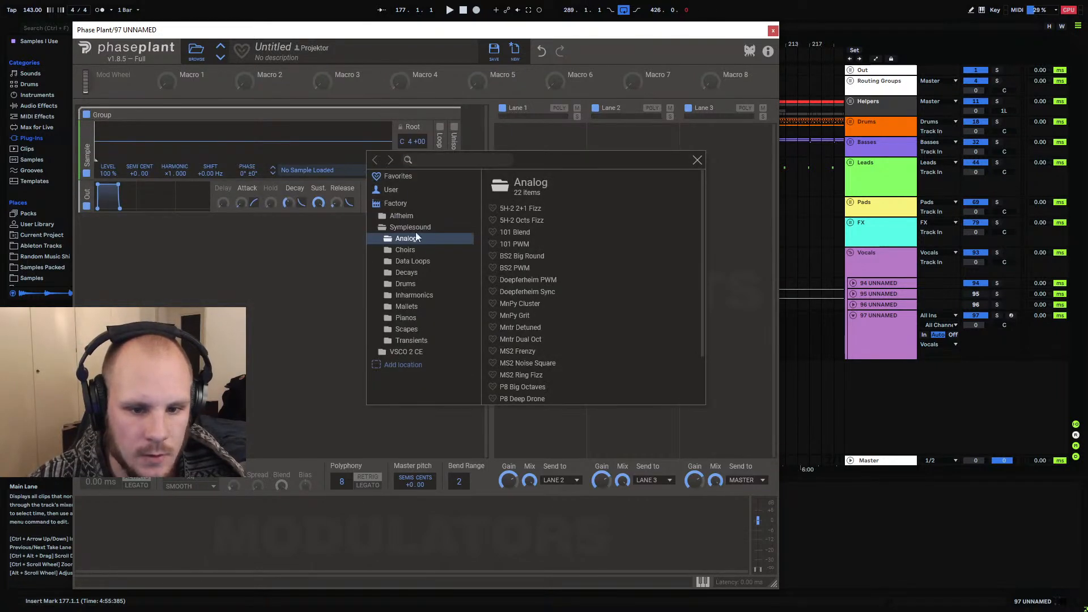
{"action": "left_click", "coordinate": [404, 250]}
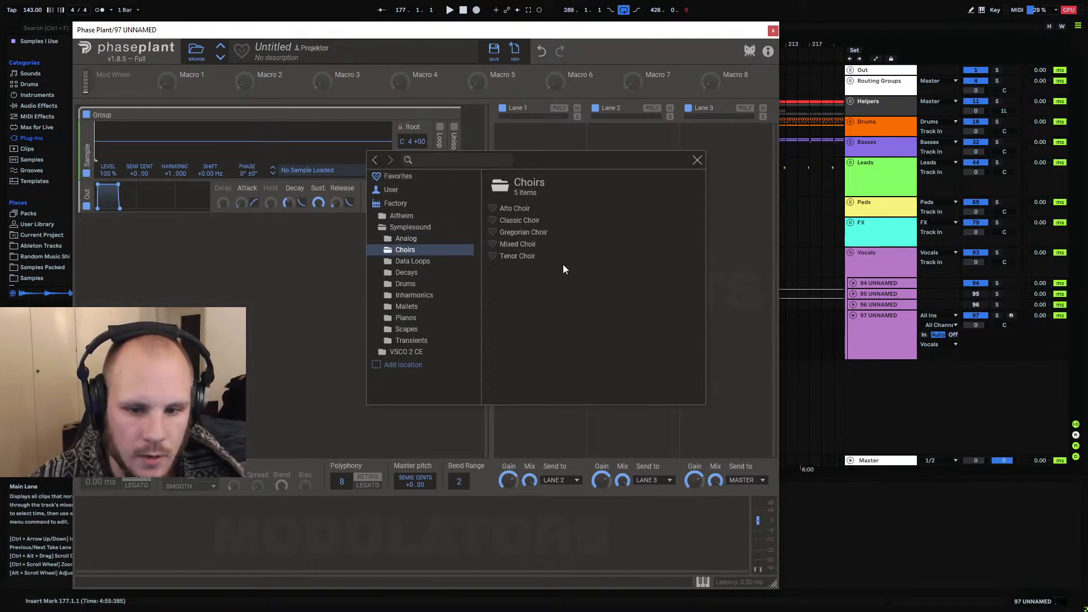
{"action": "double_click", "coordinate": [526, 233]}
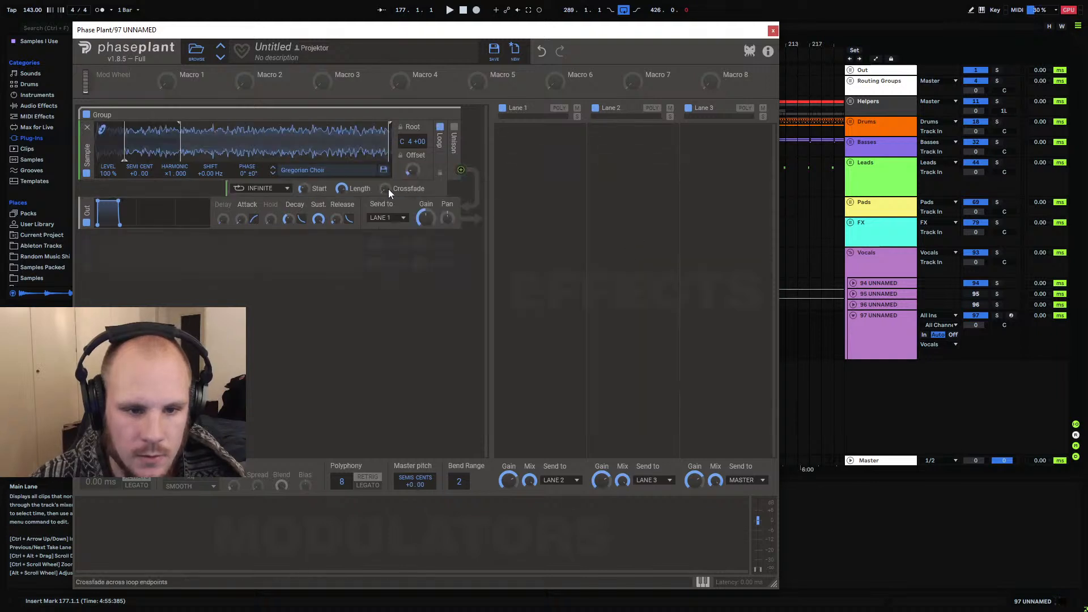
{"action": "left_click", "coordinate": [1011, 315]}
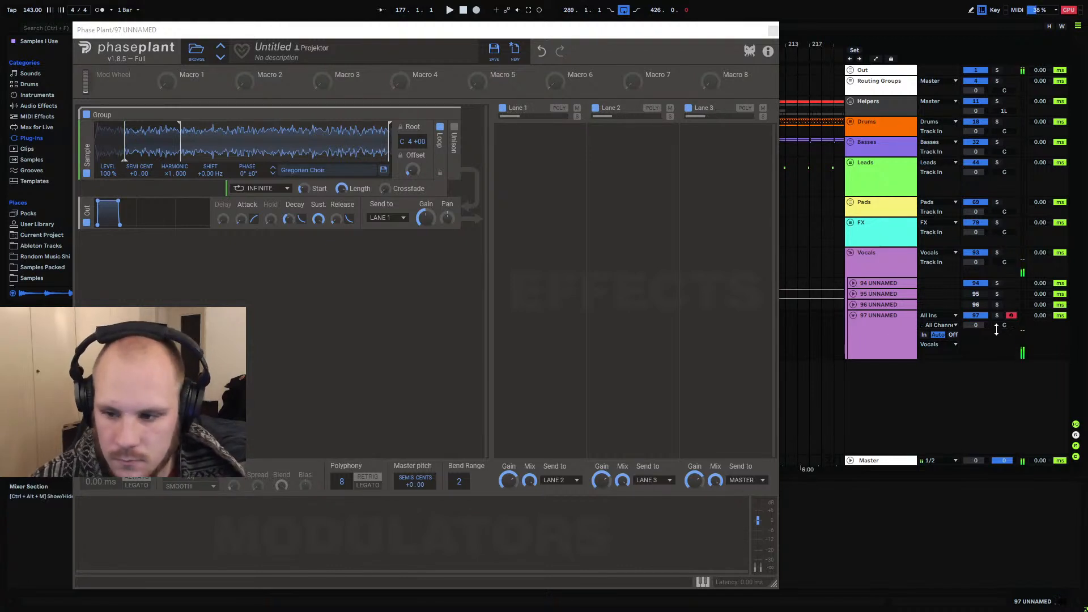
{"action": "key", "text": "z"}
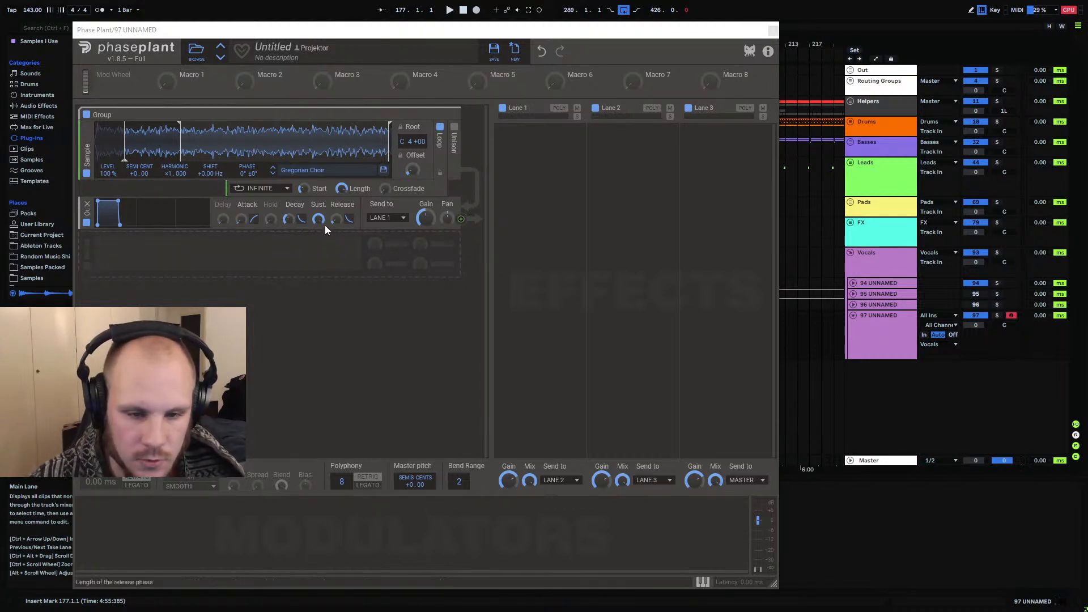
Add a second sampler with the Alto Choir sample to the group, set to 52% level and +12 semitones
{"action": "left_click", "coordinate": [214, 264]}
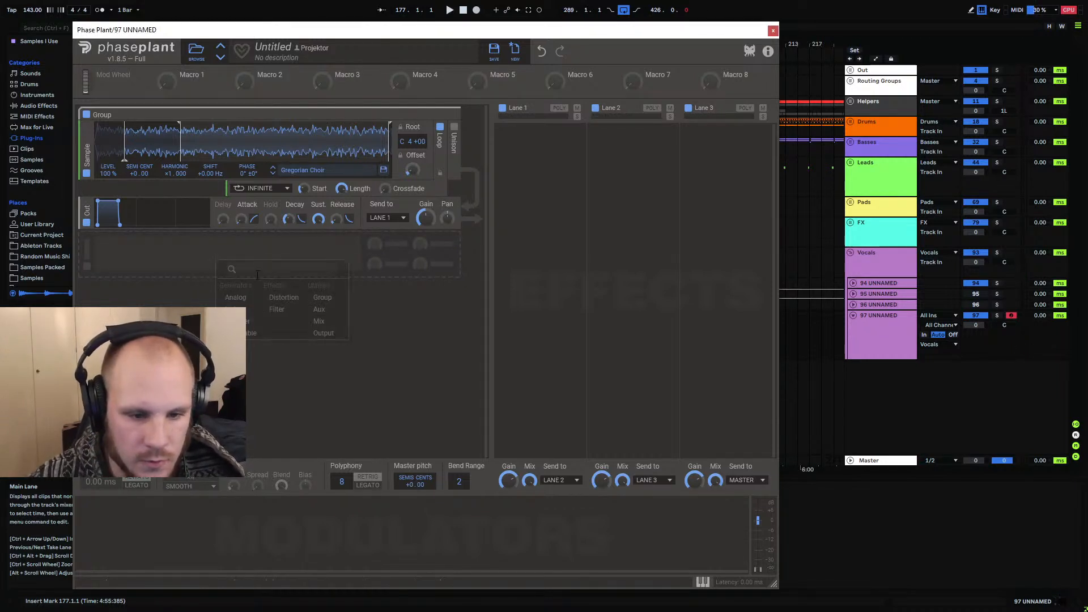
{"action": "left_click", "coordinate": [242, 323]}
{"action": "left_click_drag", "start_coordinate": [90, 249], "coordinate": [107, 215]}
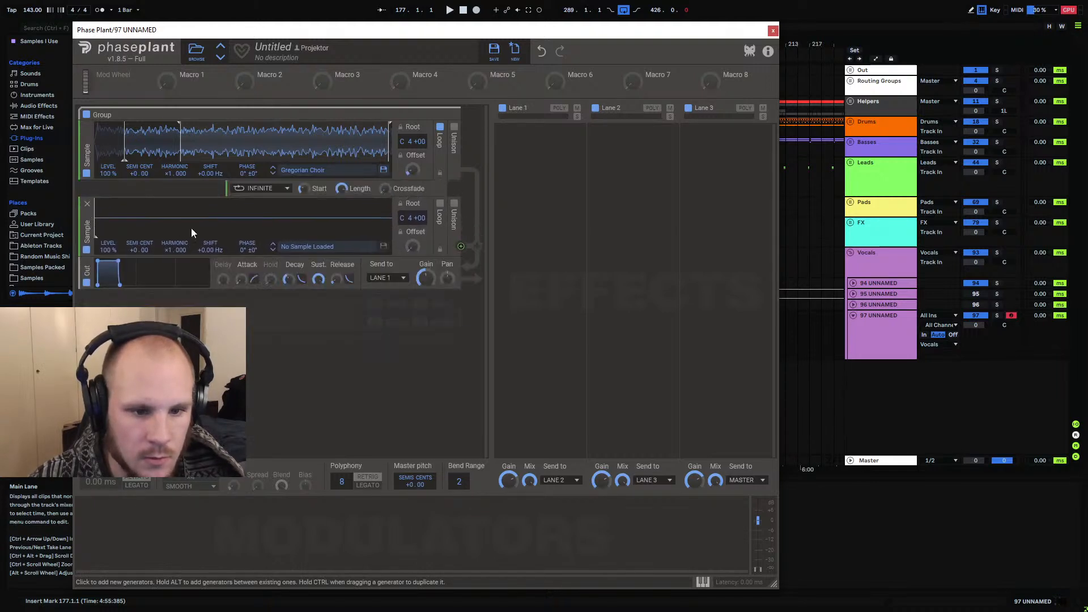
{"action": "left_click", "coordinate": [321, 247]}
{"action": "left_click", "coordinate": [410, 326]}
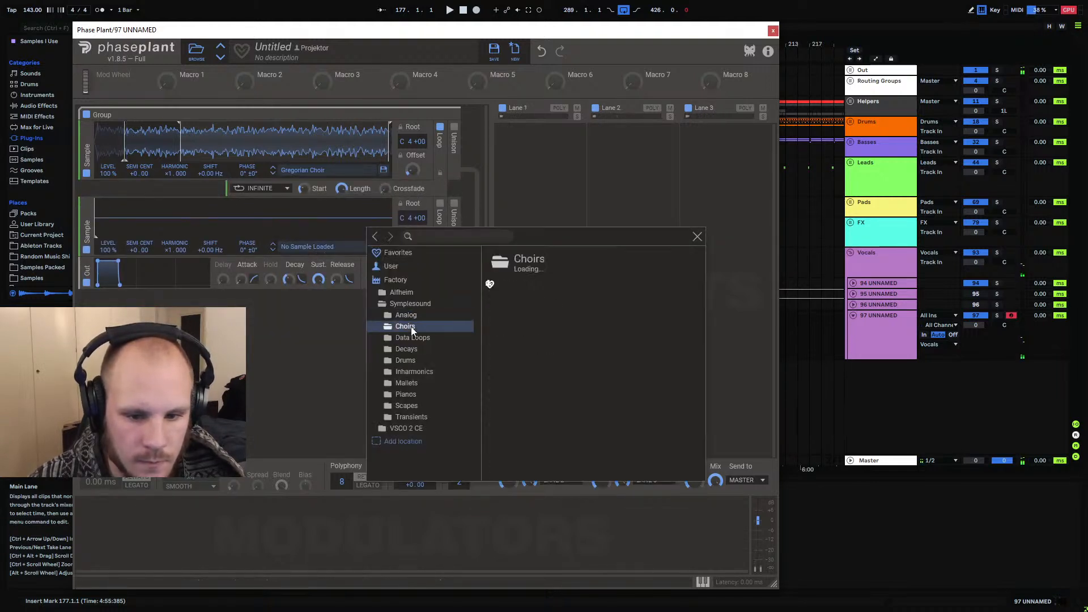
{"action": "double_click", "coordinate": [516, 284]}
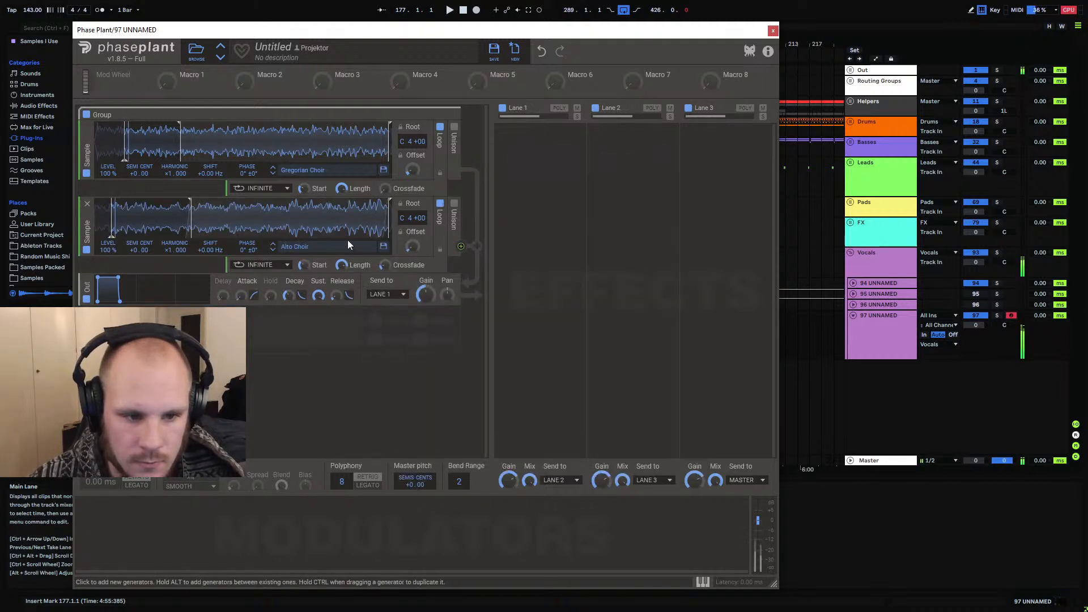
{"action": "left_click_drag", "start_coordinate": [138, 249], "coordinate": [139, 244]}
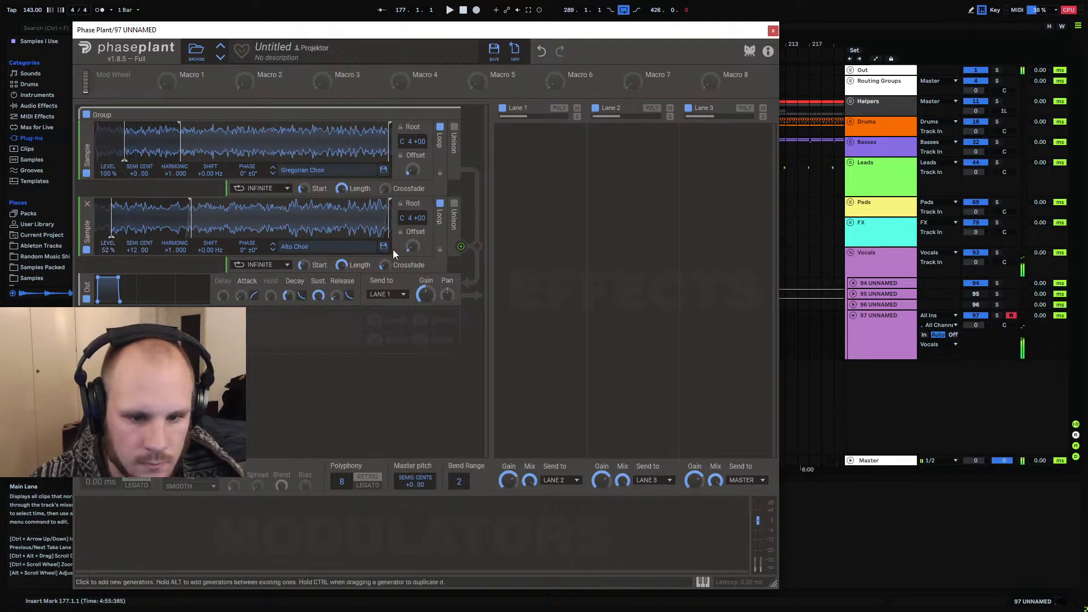
Enable Unison on both choir samplers, adjust the Gregorian Choir's detune and spread, and raise the Alto Choir's spread
{"action": "left_click", "coordinate": [454, 205]}
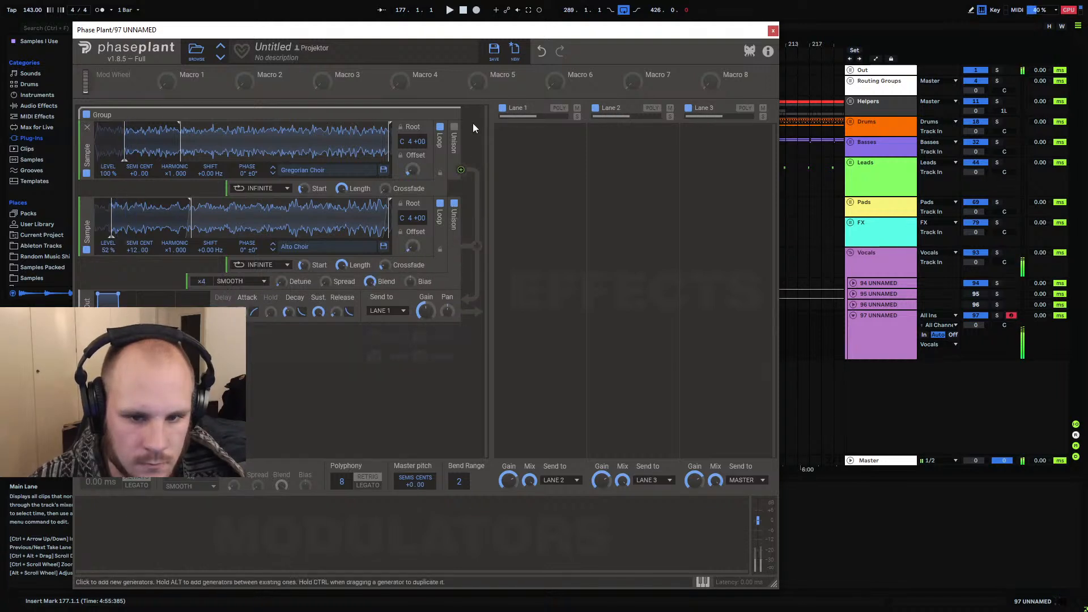
{"action": "left_click", "coordinate": [454, 127]}
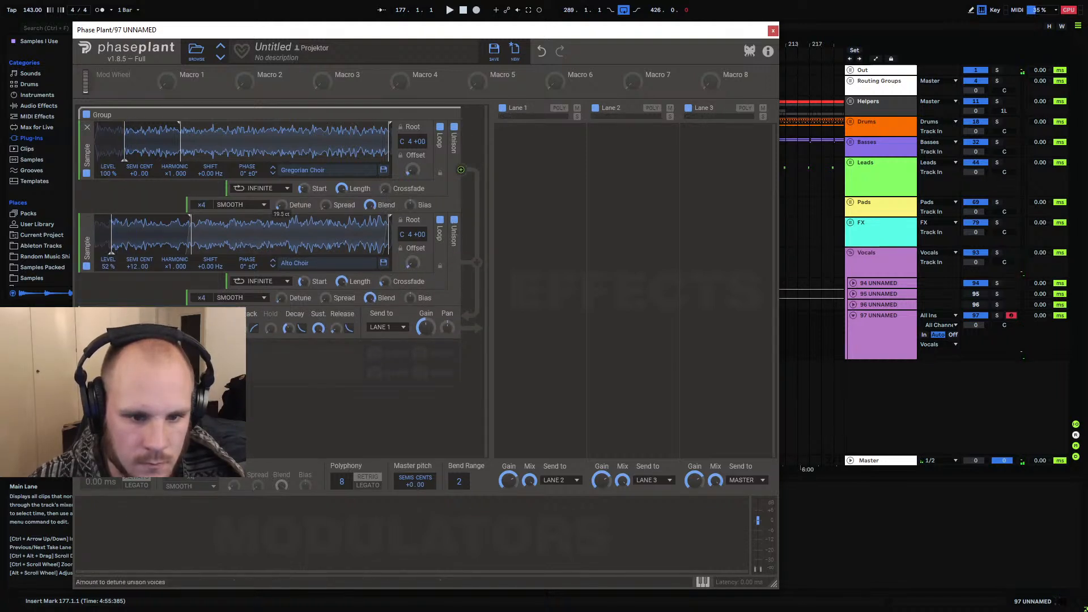
{"action": "left_click_drag", "start_coordinate": [281, 206], "coordinate": [327, 209]}
{"action": "left_click_drag", "start_coordinate": [325, 297], "coordinate": [325, 272]}
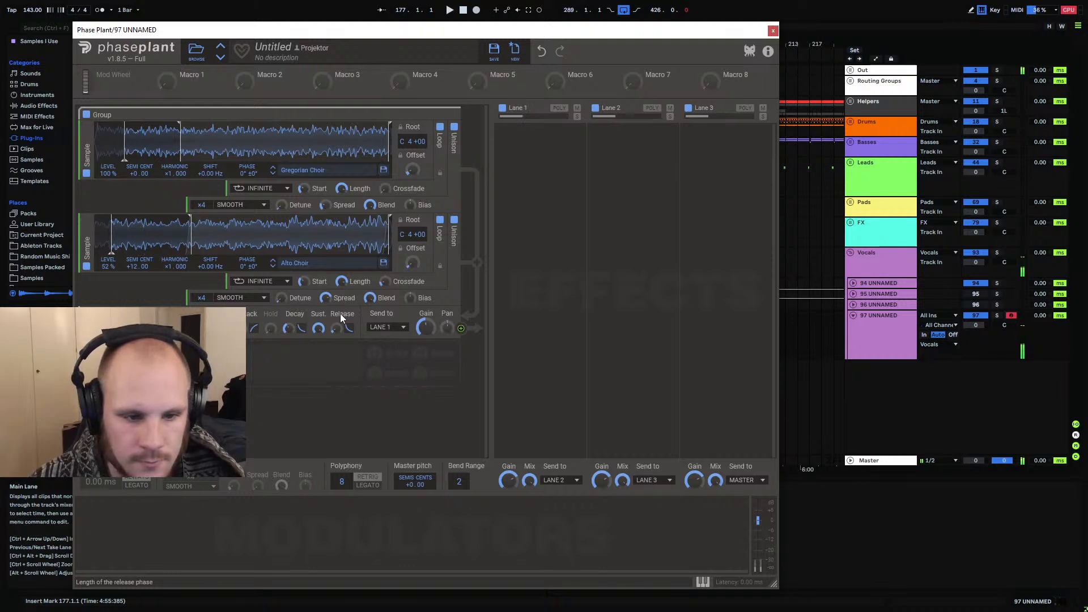
Duplicate the generator group, keeping only the Gregorian Choir sampler in the first group and the Alto Choir sampler in the second
{"action": "left_click", "coordinate": [291, 375]}
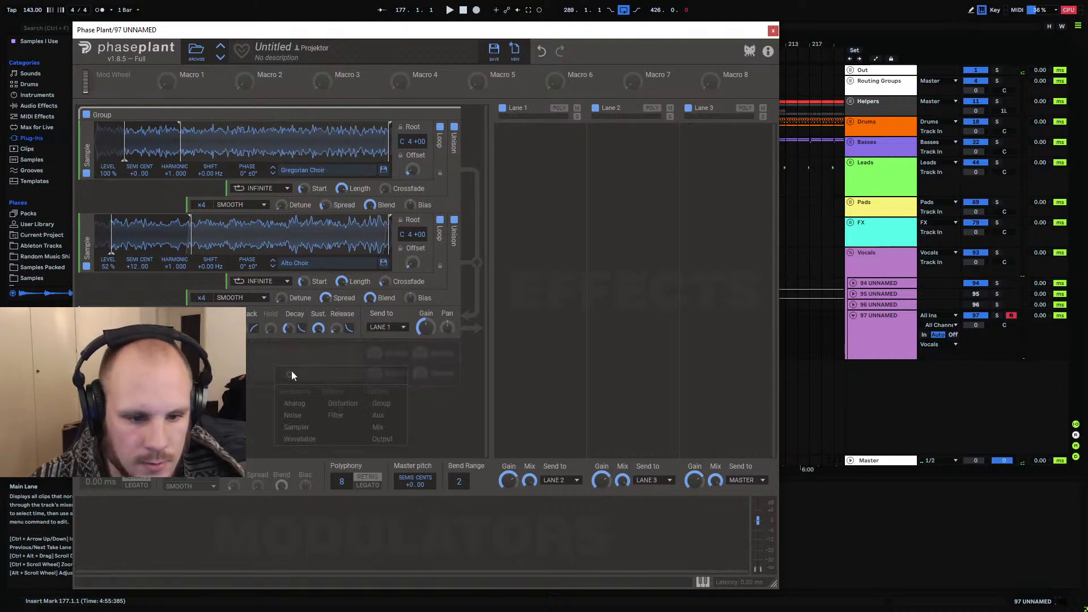
{"action": "left_click", "coordinate": [335, 414]}
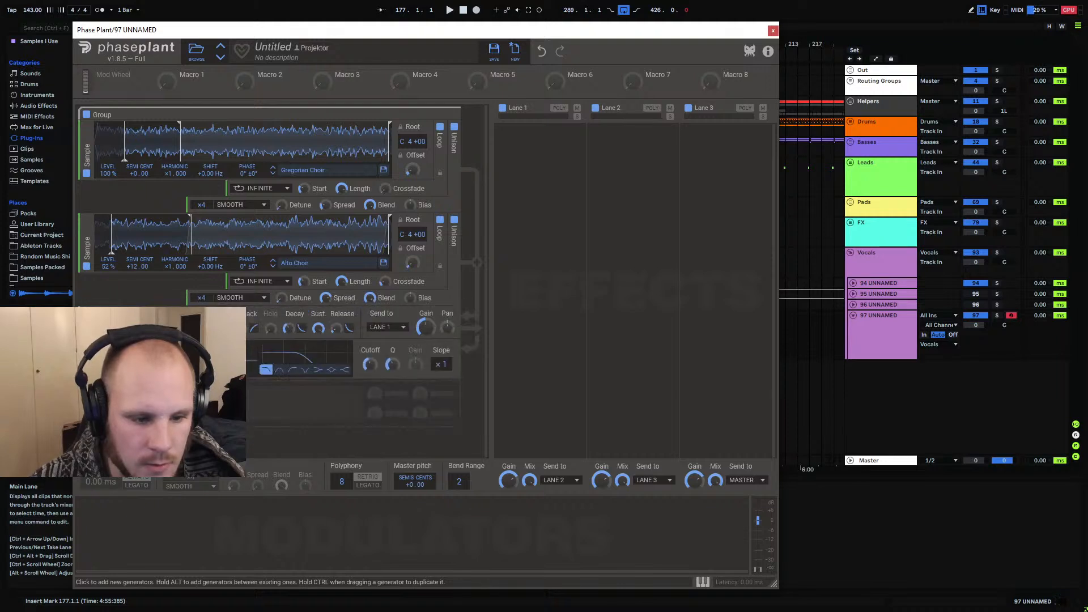
{"action": "left_click_drag", "start_coordinate": [170, 115], "coordinate": [193, 385]}
{"action": "left_click", "coordinate": [87, 221]}
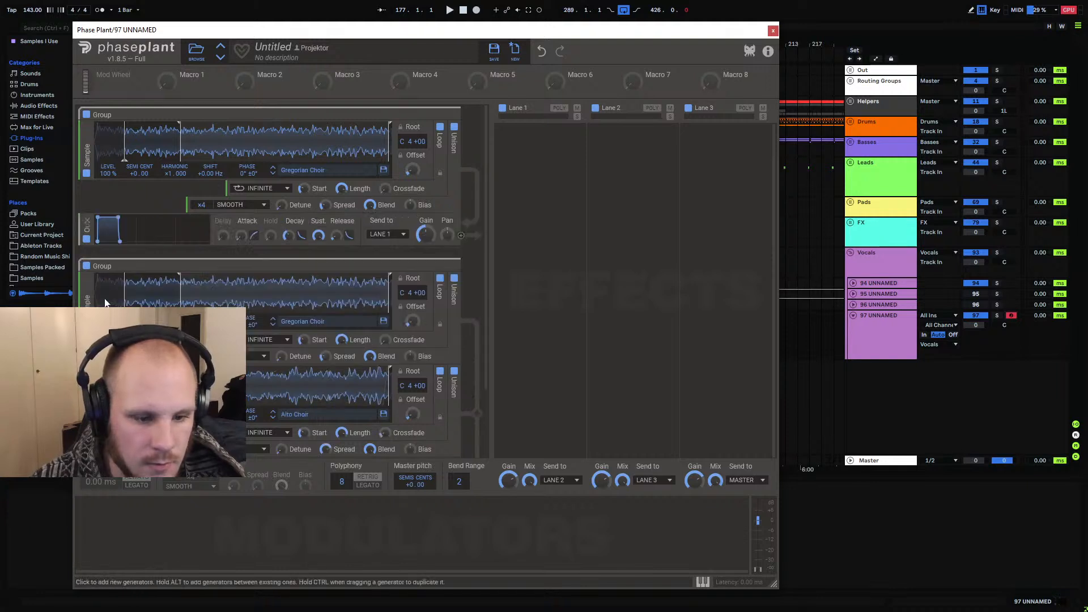
{"action": "left_click", "coordinate": [88, 279]}
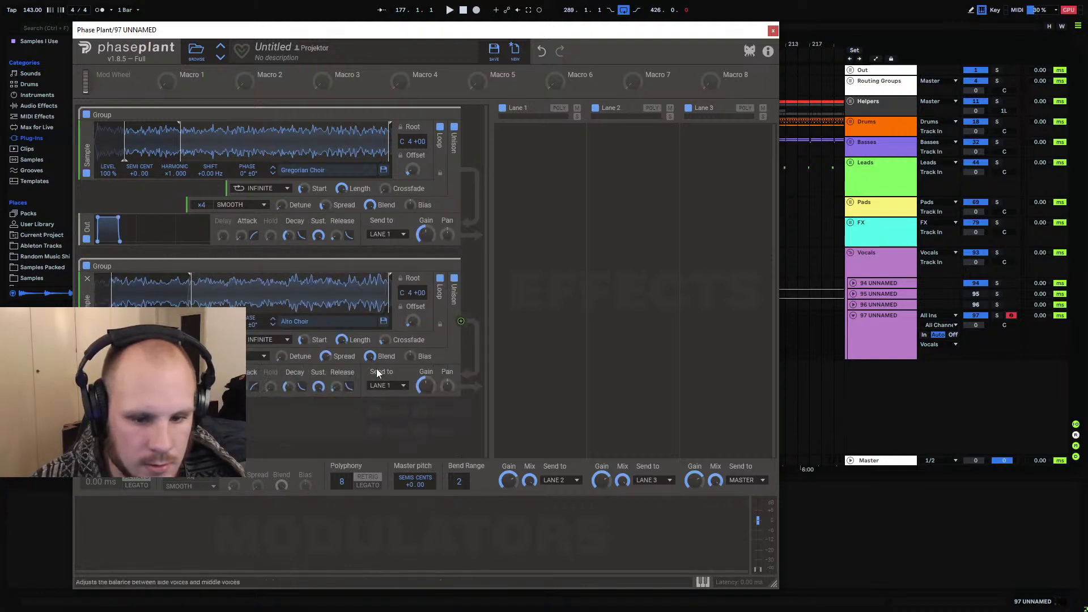
Send the Alto Choir group to Lane 2 and route Lane 1's output to Lane 3
{"action": "left_click", "coordinate": [387, 385]}
{"action": "left_click", "coordinate": [391, 400]}
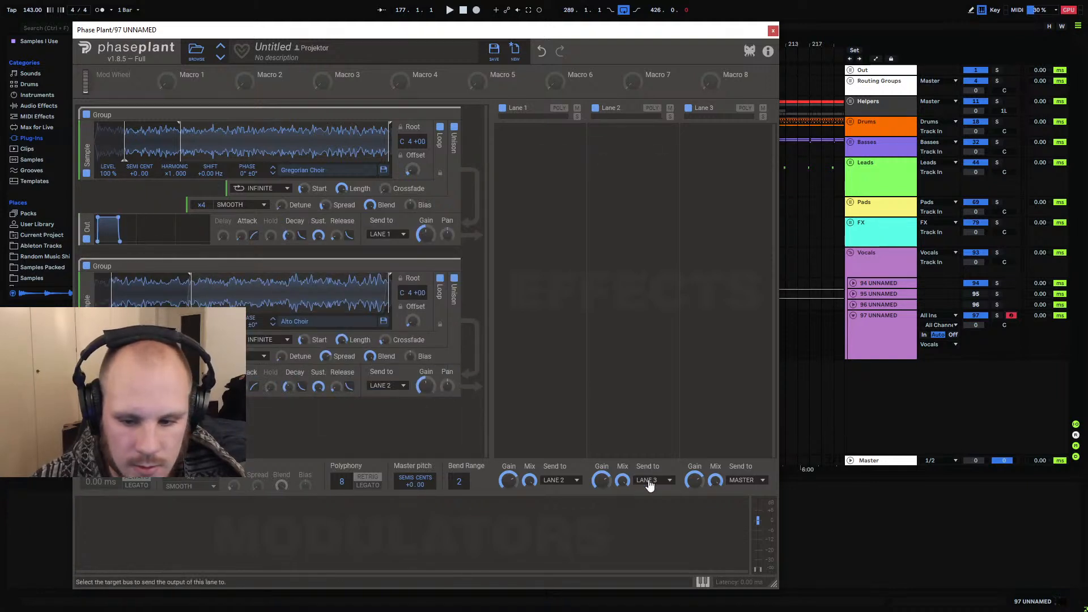
{"action": "left_click", "coordinate": [558, 479]}
{"action": "left_click", "coordinate": [565, 484]}
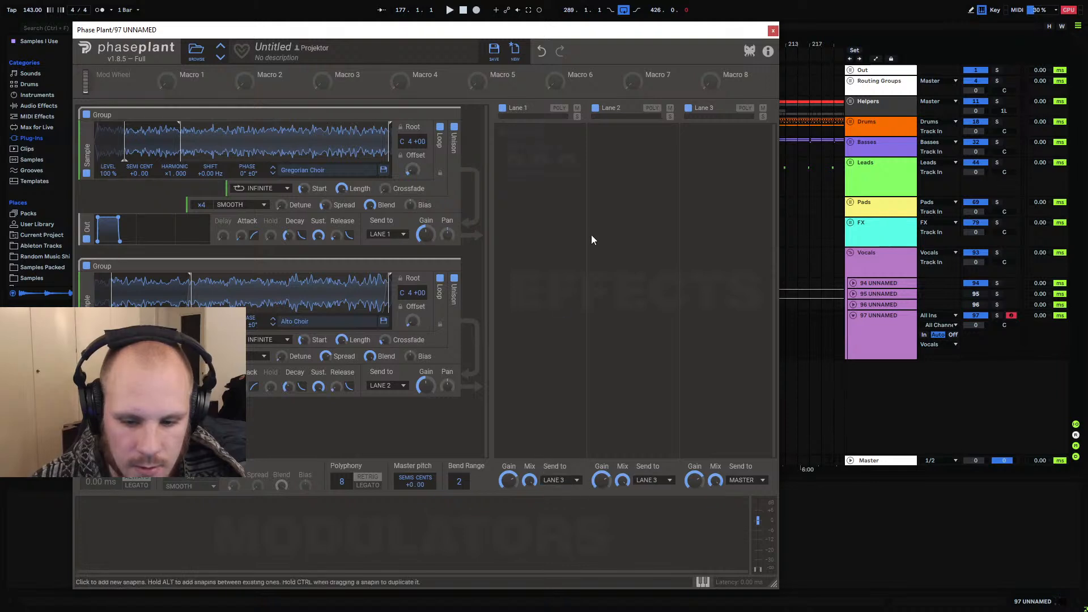
Try a −12 semitone Pitch Shifter with high compensation on Lane 1, testing its mix and Correlate settings, and remove it
{"action": "left_click", "coordinate": [556, 143]}
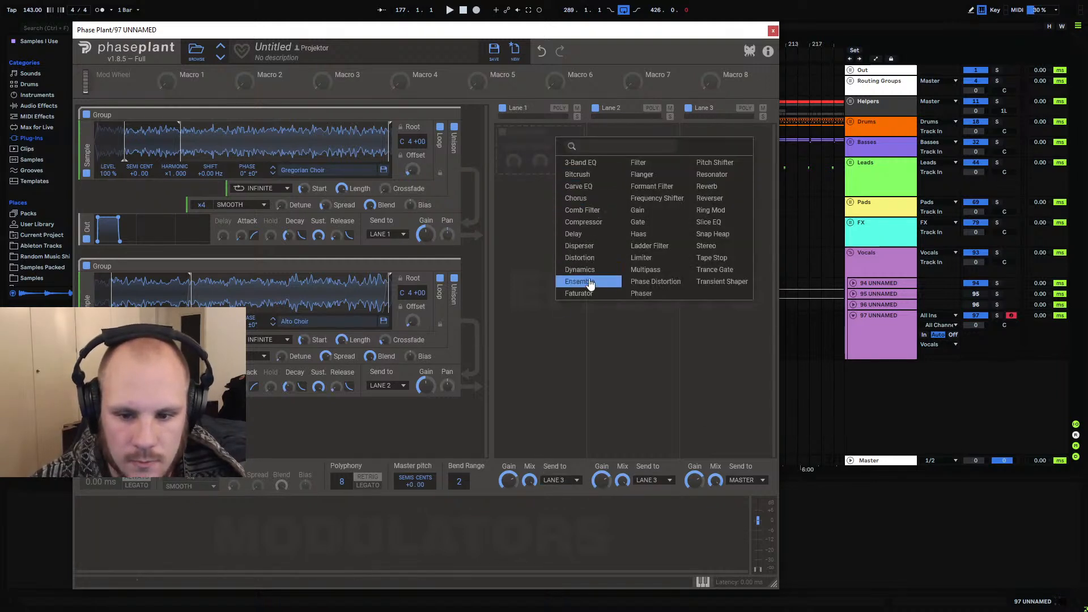
{"action": "left_click", "coordinate": [712, 162]}
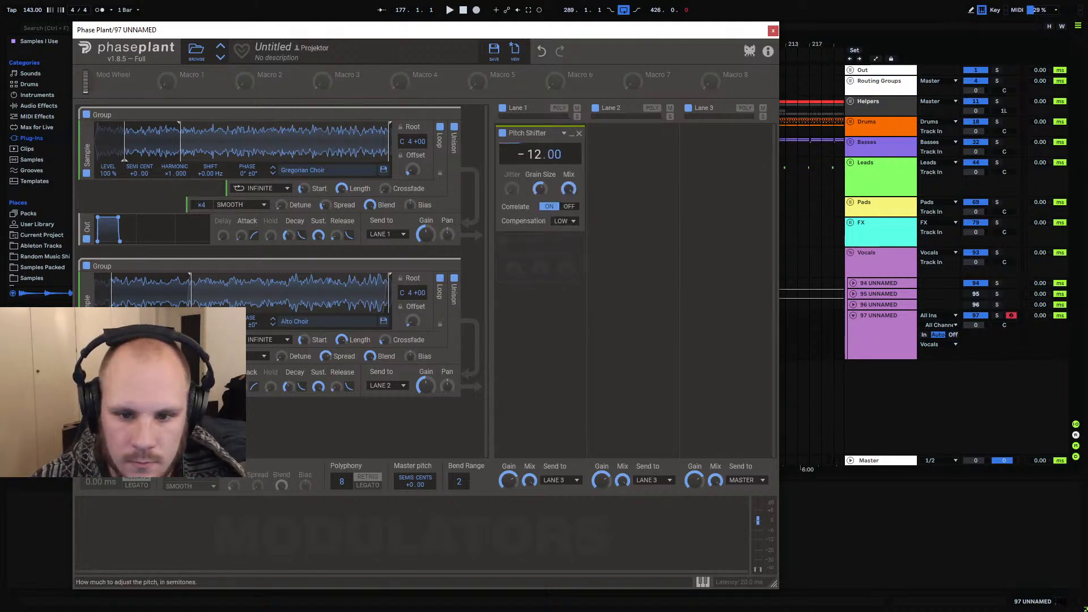
{"action": "left_click", "coordinate": [564, 221]}
{"action": "left_click", "coordinate": [567, 233]}
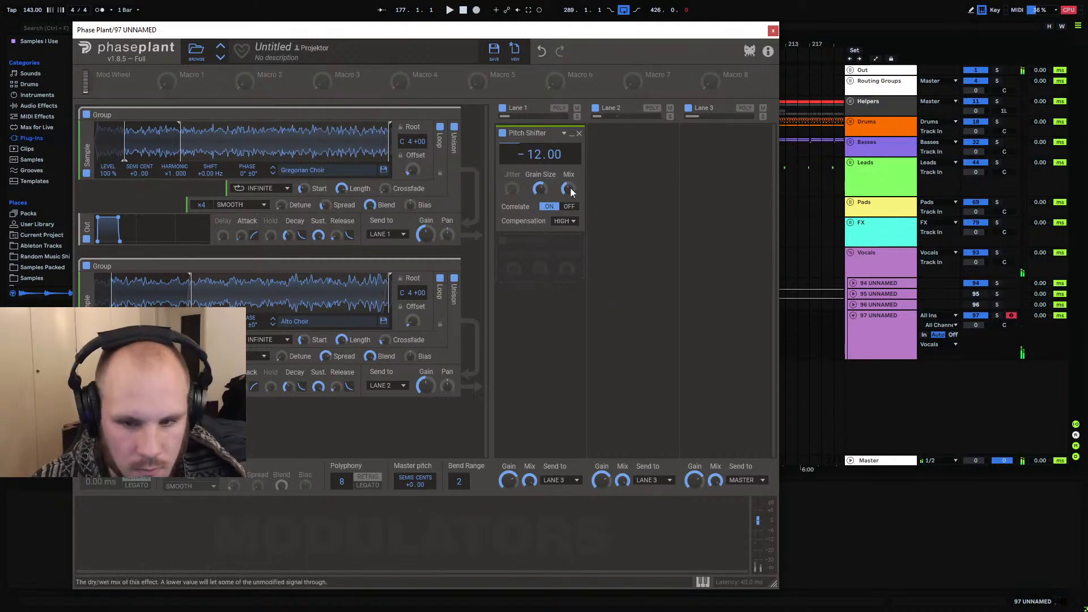
{"action": "left_click_drag", "start_coordinate": [570, 189], "coordinate": [570, 170]}
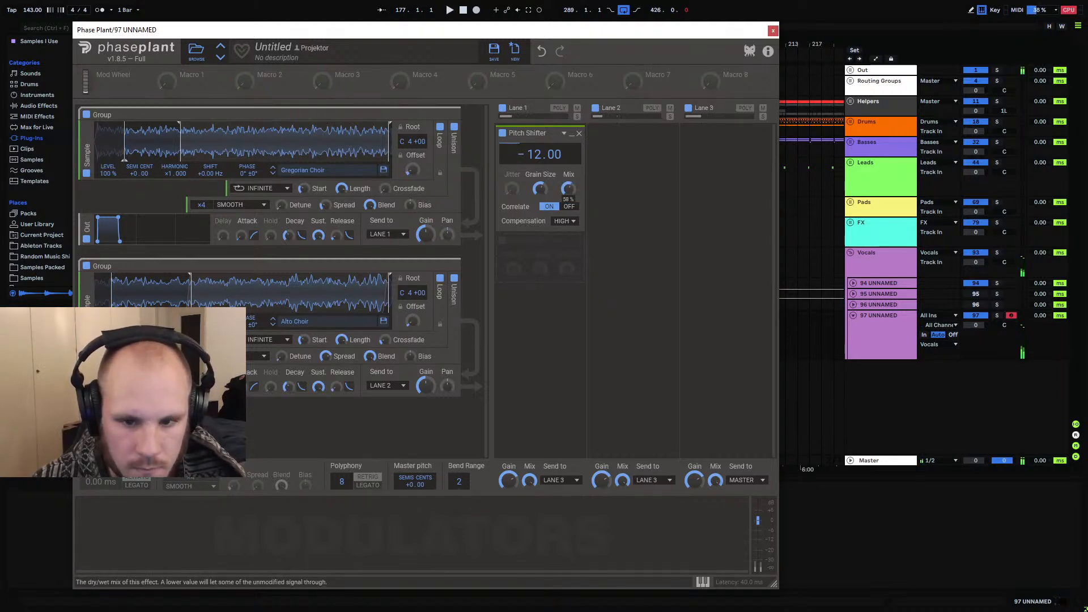
{"action": "left_click", "coordinate": [571, 206]}
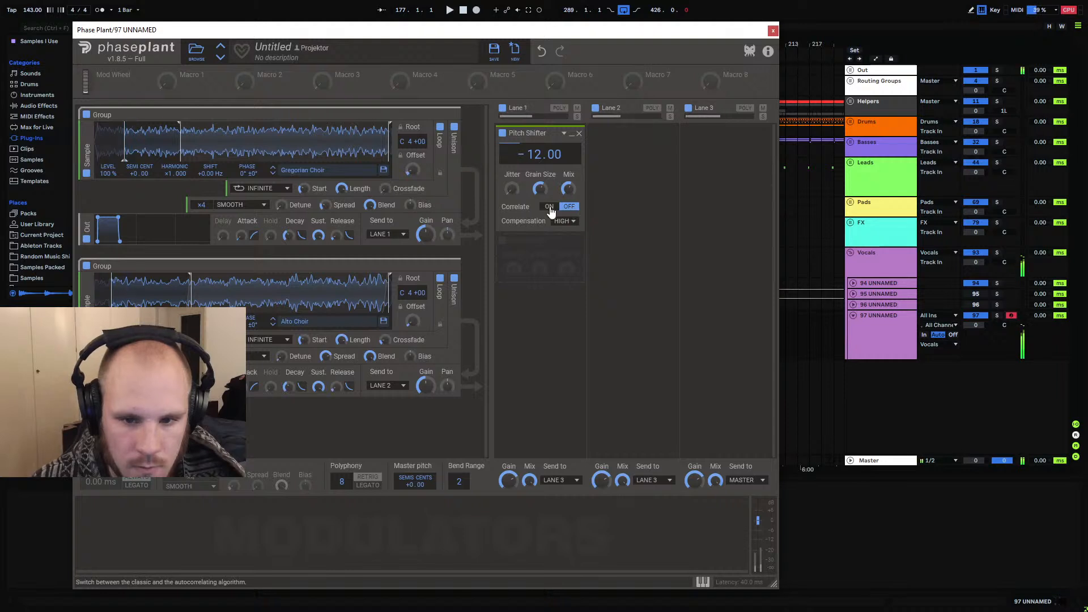
{"action": "left_click", "coordinate": [549, 207]}
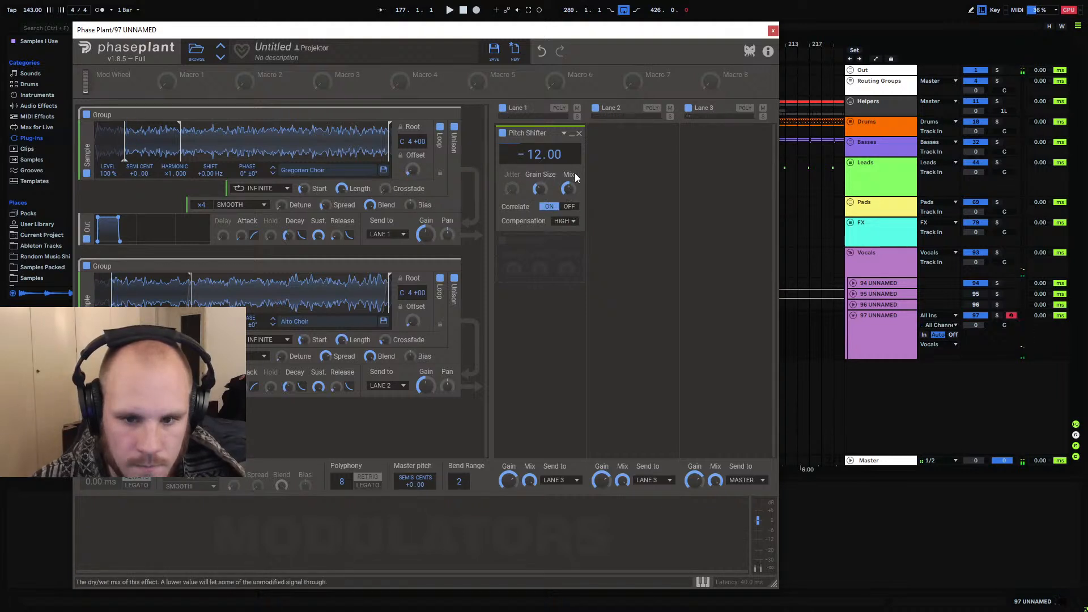
{"action": "left_click", "coordinate": [579, 133]}
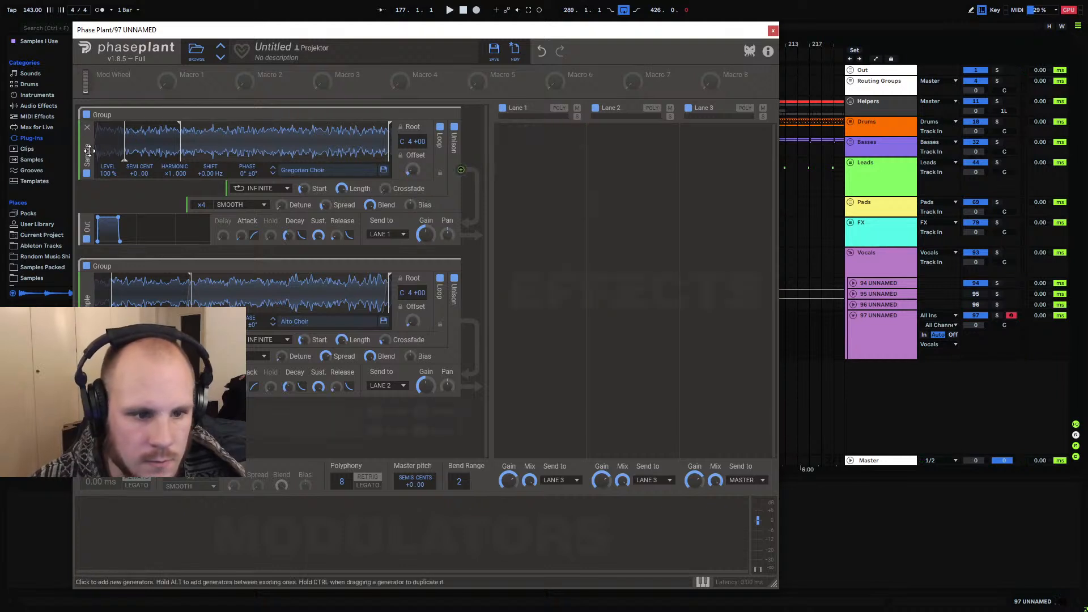
Duplicate the Gregorian Choir sampler within its group at −12 semitones, set its level to 114%, and audition the copy alone
{"action": "left_click_drag", "start_coordinate": [89, 151], "coordinate": [94, 222]}
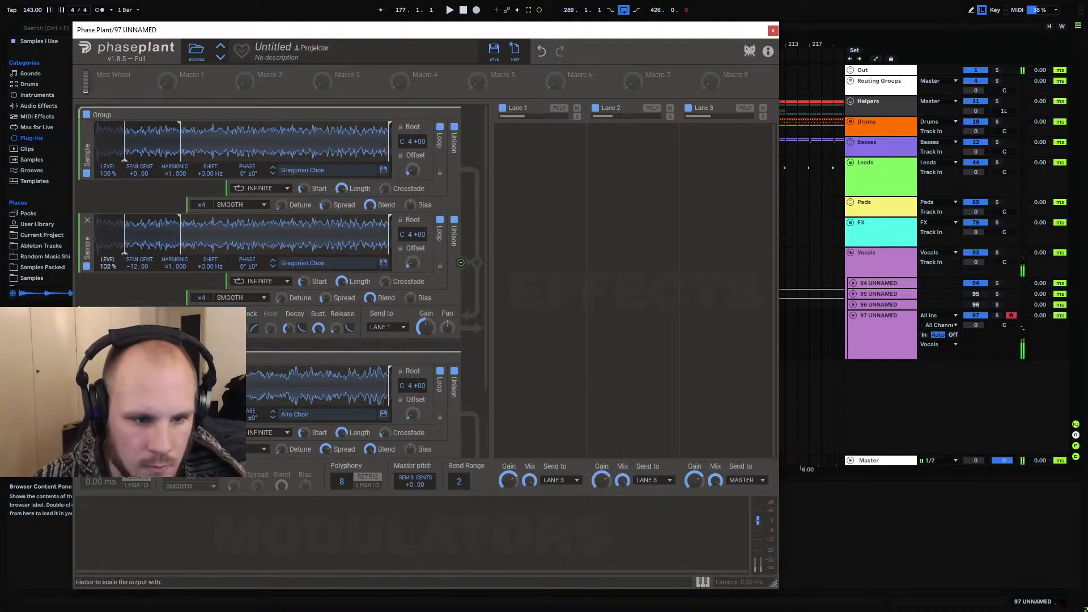
{"action": "left_click_drag", "start_coordinate": [107, 266], "coordinate": [108, 258]}
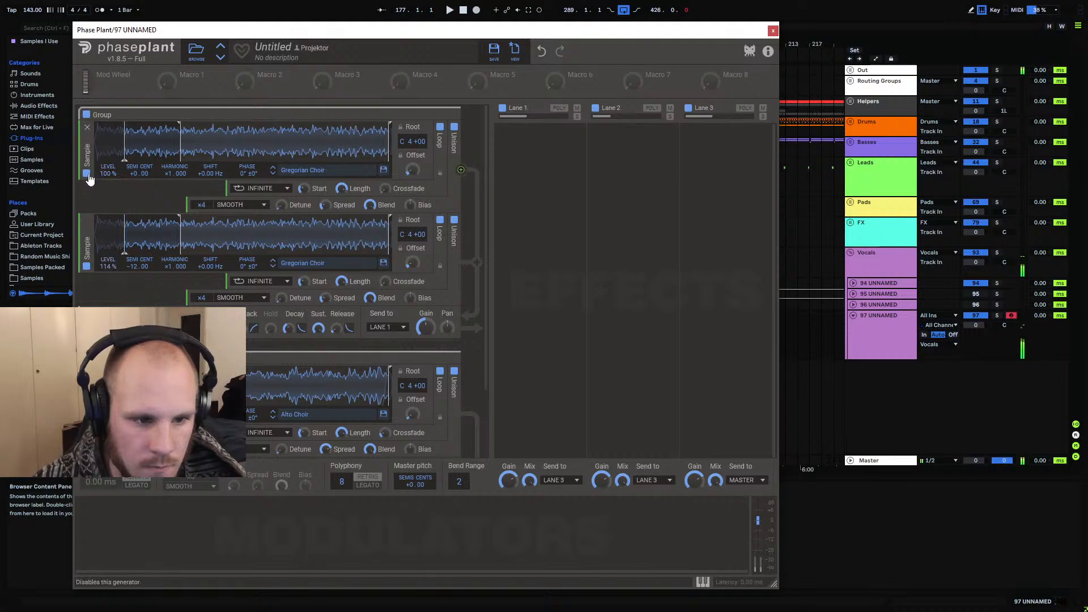
{"action": "left_click", "coordinate": [87, 174]}
{"action": "left_click", "coordinate": [87, 417]}
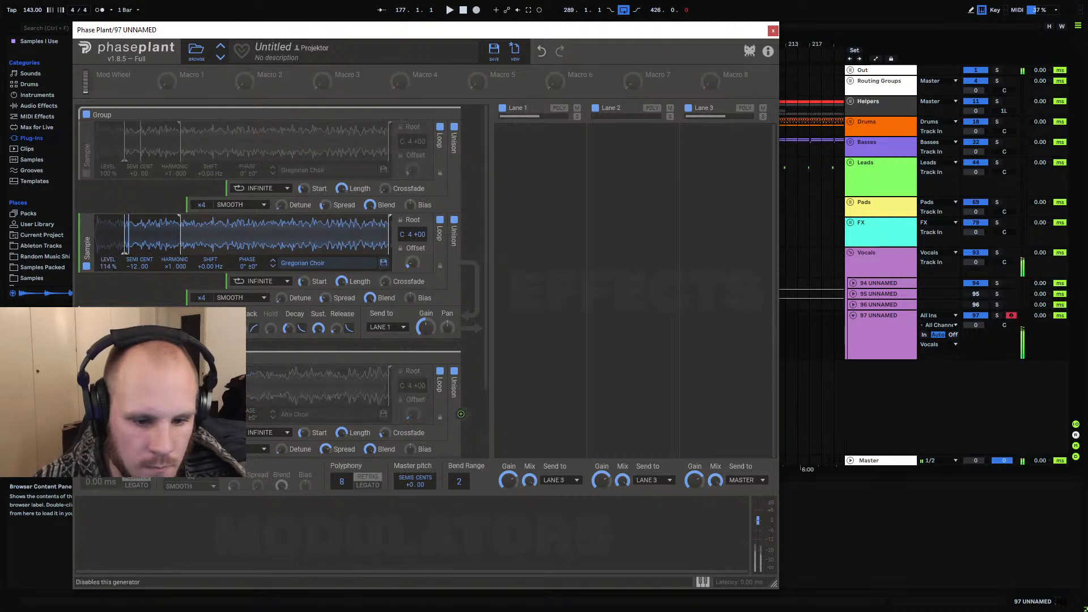
{"action": "left_click", "coordinate": [86, 417]}
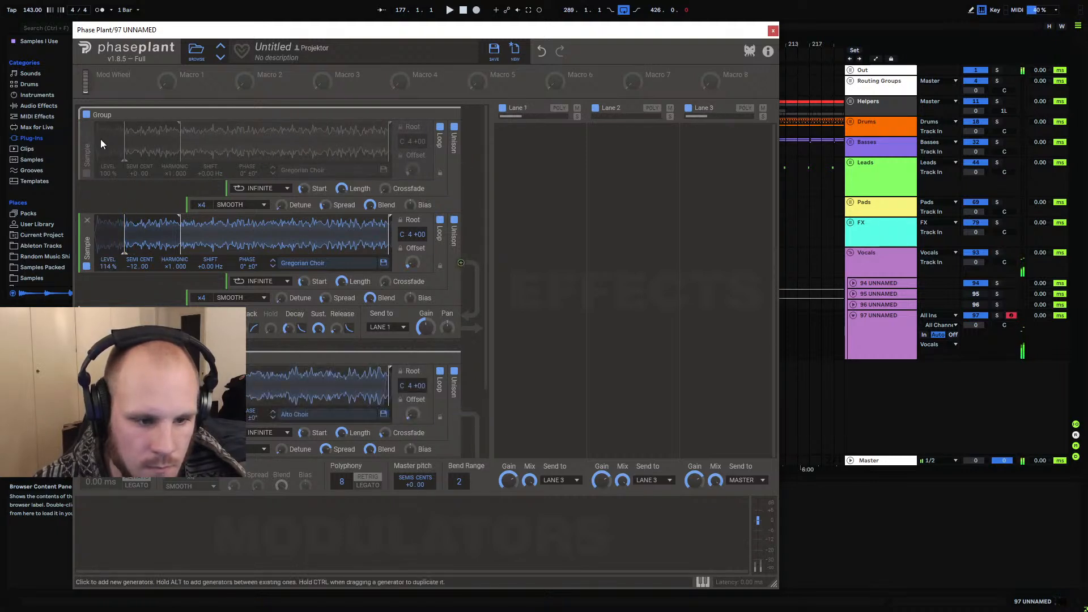
{"action": "left_click", "coordinate": [86, 173]}
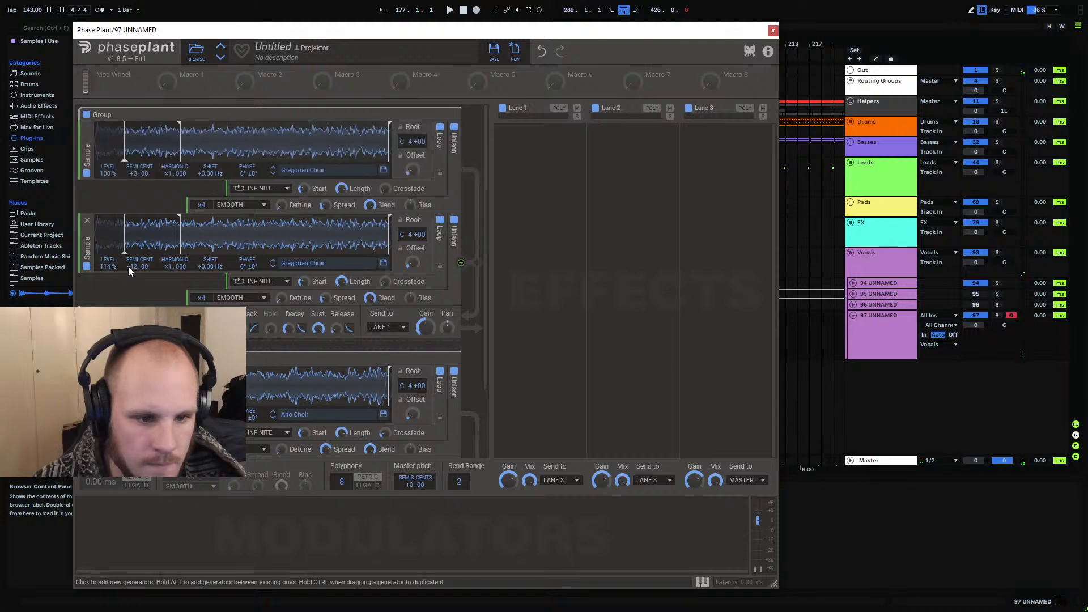
Swap the duplicate sampler's sample for Tenor Choir and set its tuning to +0.00 semitones while auditioning it alone
{"action": "left_click", "coordinate": [300, 262]}
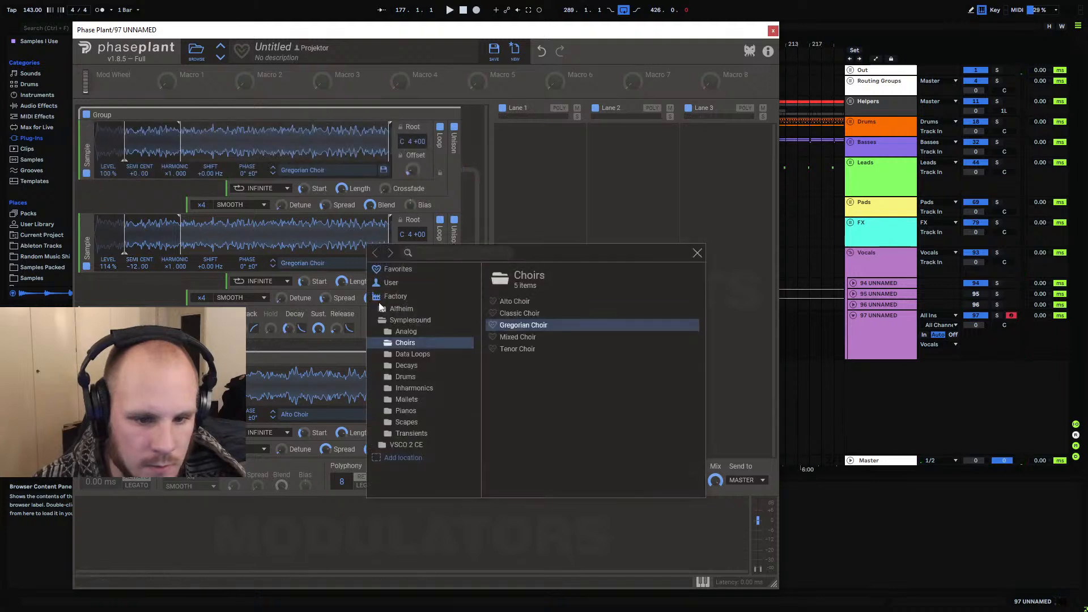
{"action": "double_click", "coordinate": [527, 347]}
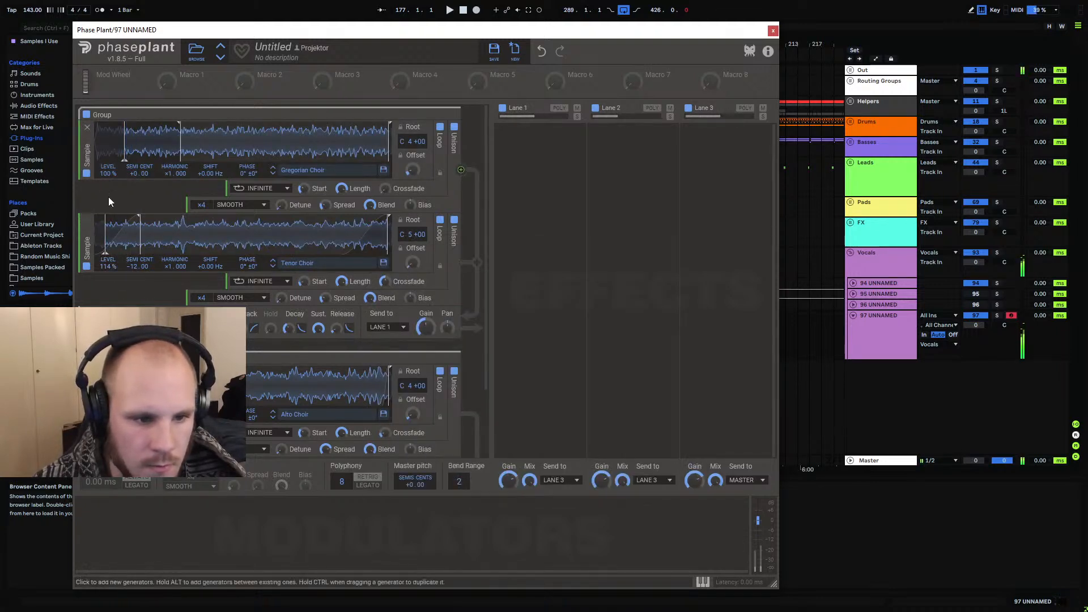
{"action": "left_click", "coordinate": [86, 173]}
{"action": "left_click", "coordinate": [87, 417]}
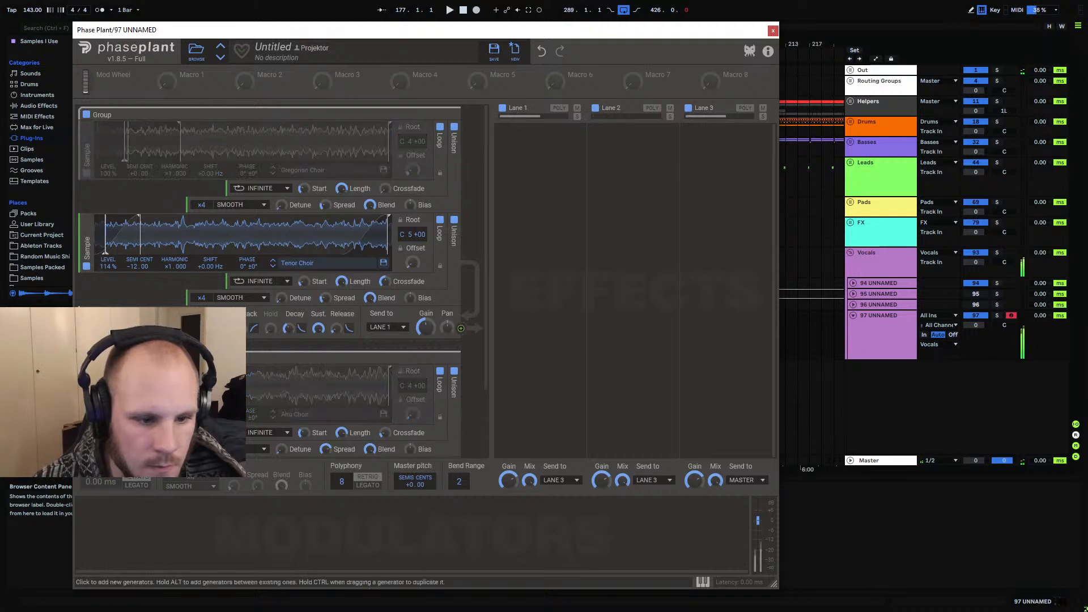
{"action": "left_click_drag", "start_coordinate": [134, 267], "coordinate": [135, 236]}
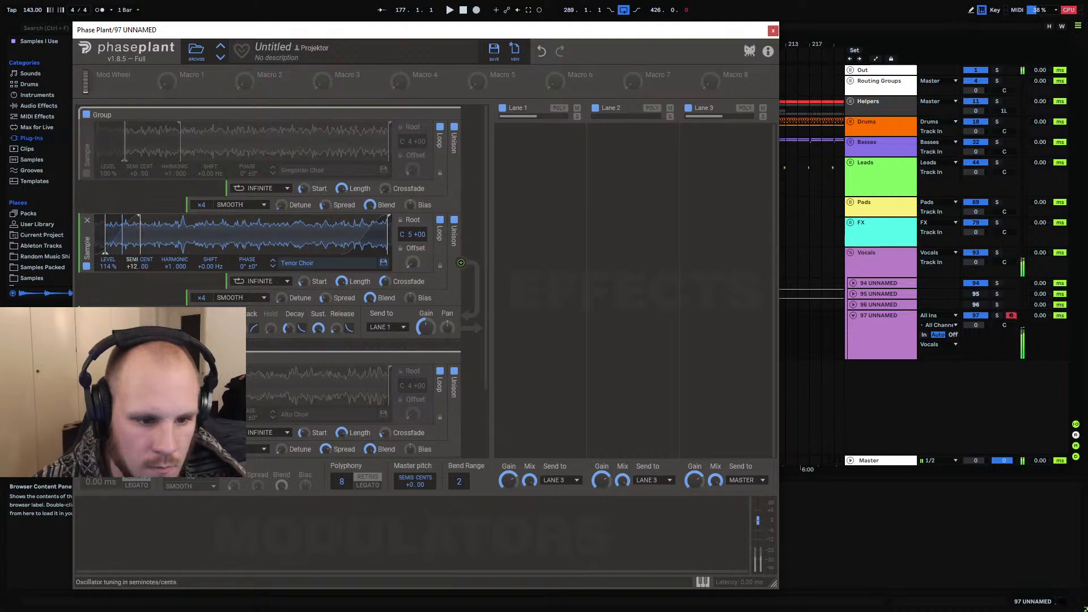
{"action": "left_click", "coordinate": [87, 173]}
{"action": "left_click", "coordinate": [86, 417]}
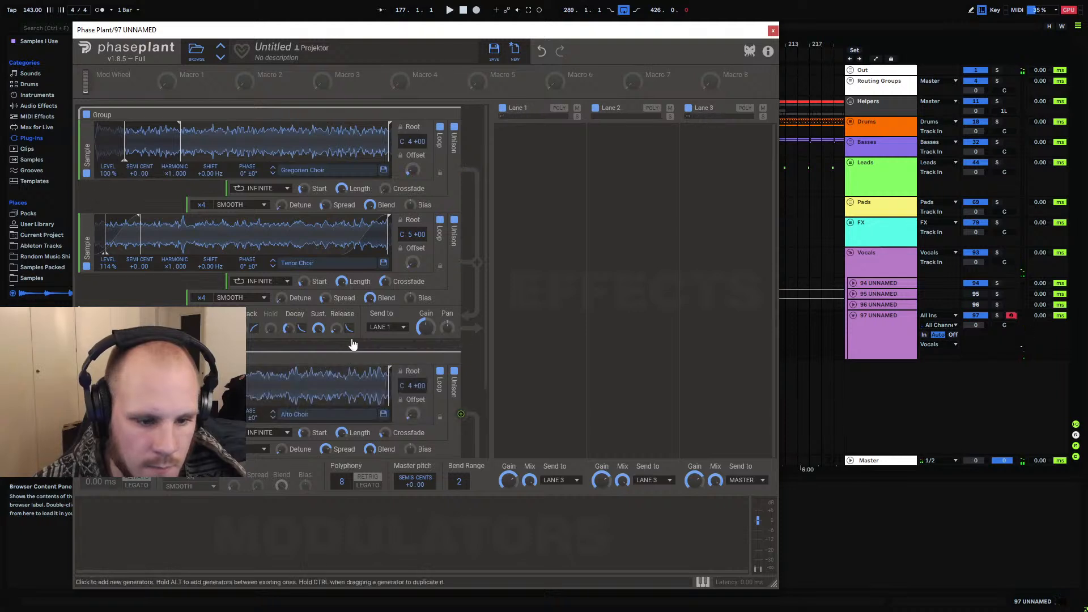
Add a Slice EQ to Lane 1 with a low cut and a peak boost at about 162 Hz
{"action": "left_click", "coordinate": [543, 145]}
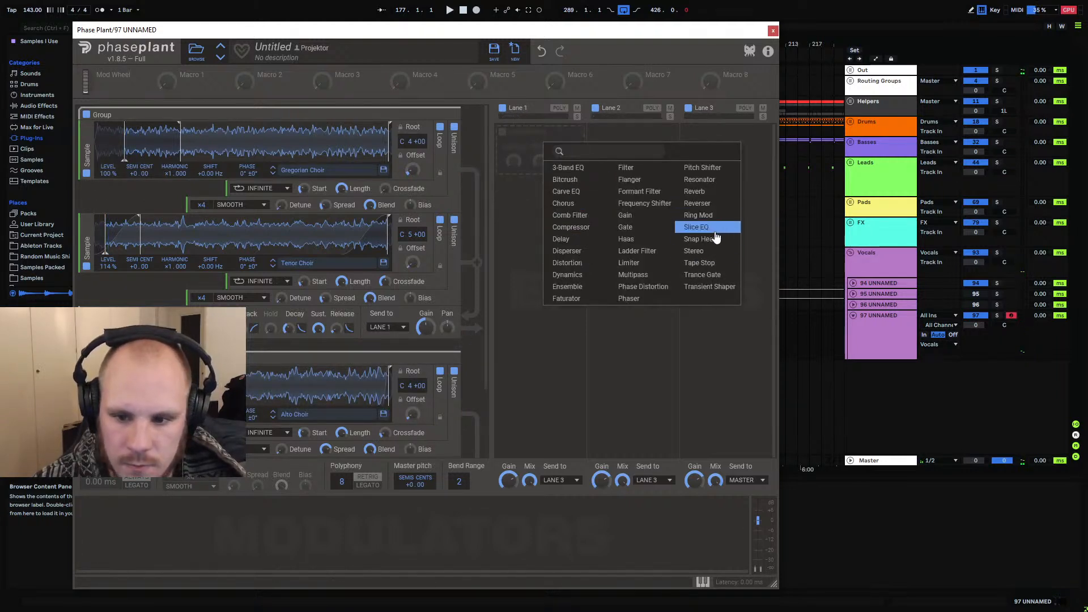
{"action": "left_click", "coordinate": [695, 227]}
{"action": "left_click", "coordinate": [573, 153]}
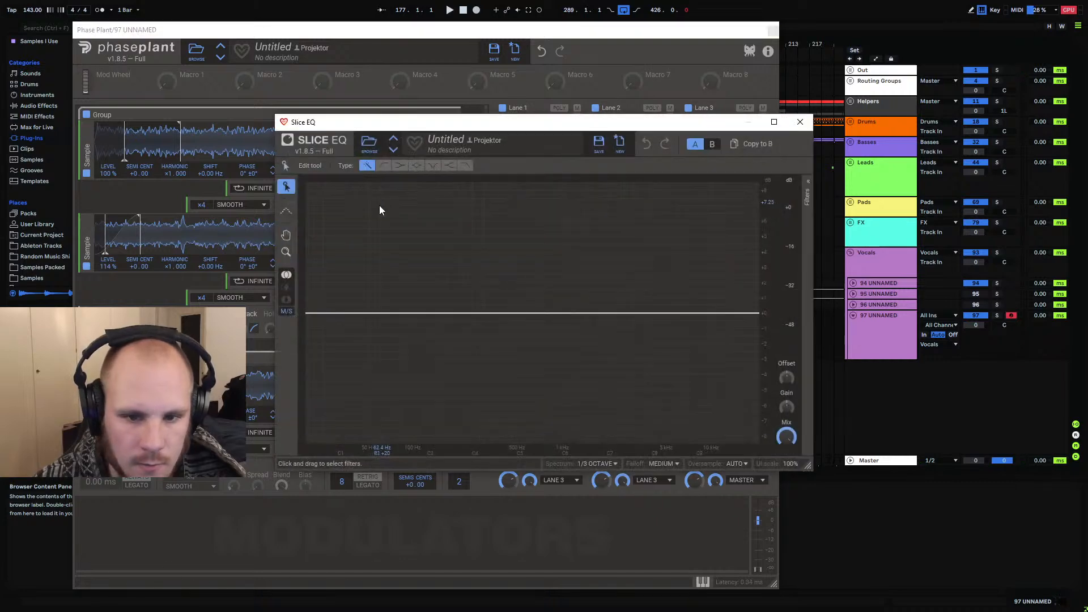
{"action": "left_click_drag", "start_coordinate": [311, 316], "coordinate": [446, 283]}
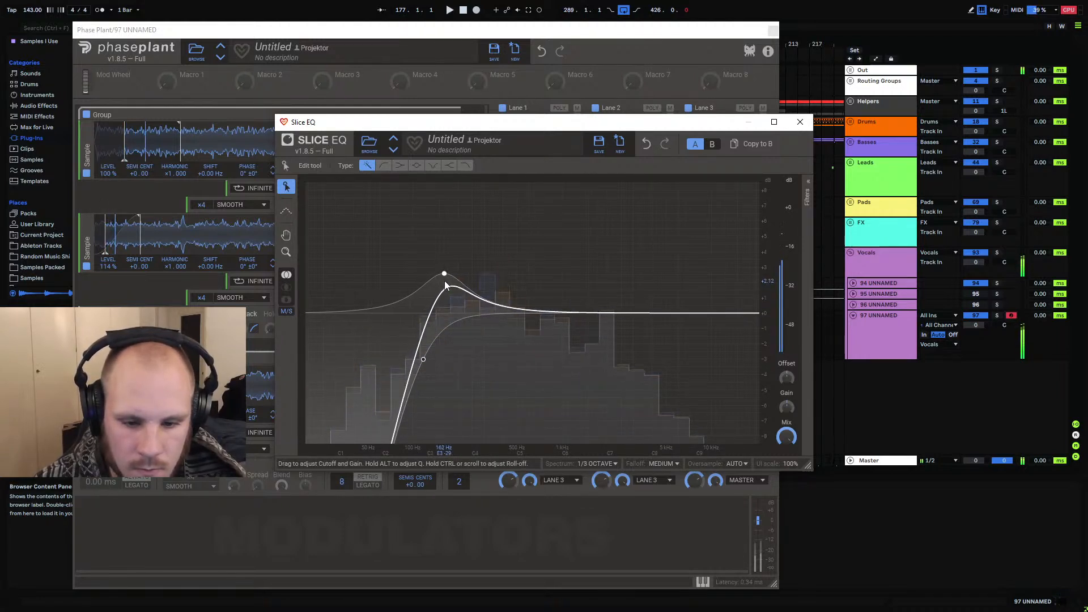
{"action": "left_click_drag", "start_coordinate": [446, 282], "coordinate": [446, 274]}
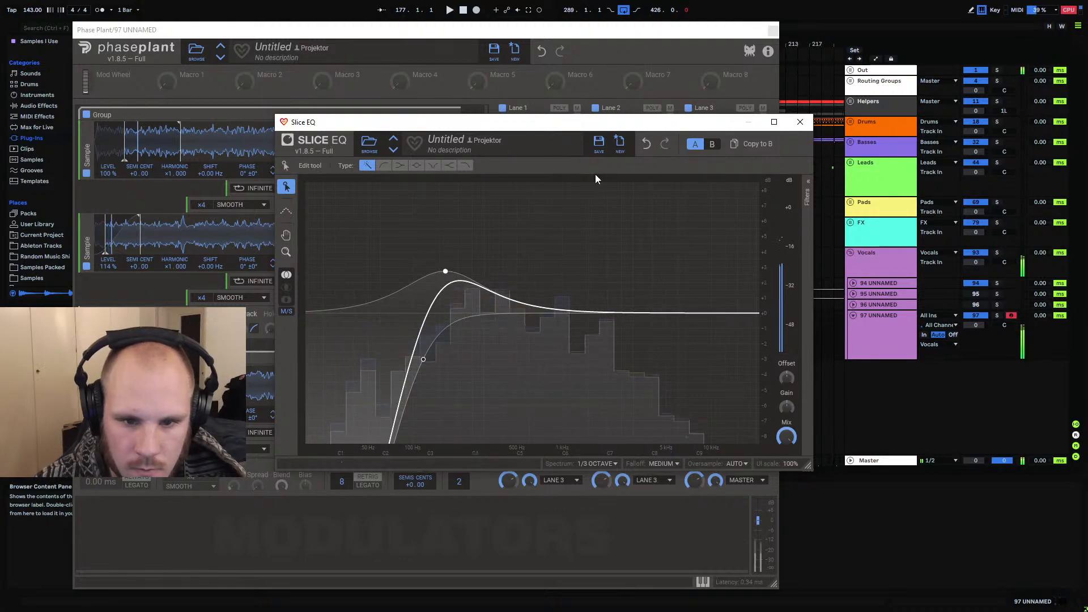
{"action": "left_click", "coordinate": [799, 122]}
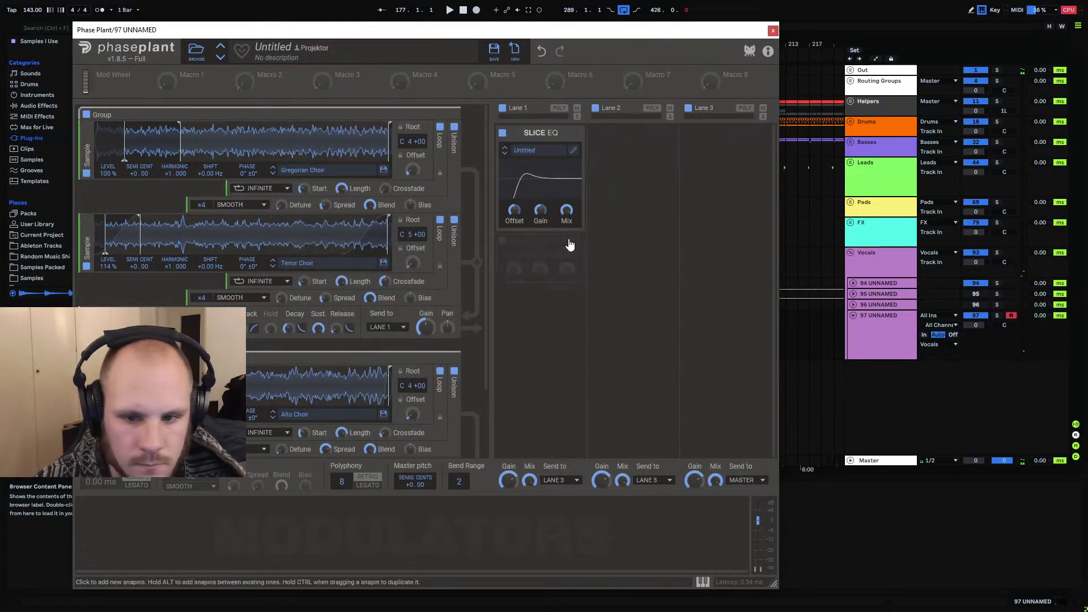
Add a Slice EQ to Lane 2 with peak cuts at about 1.2 kHz and just below 5 kHz
{"action": "left_click", "coordinate": [645, 150]}
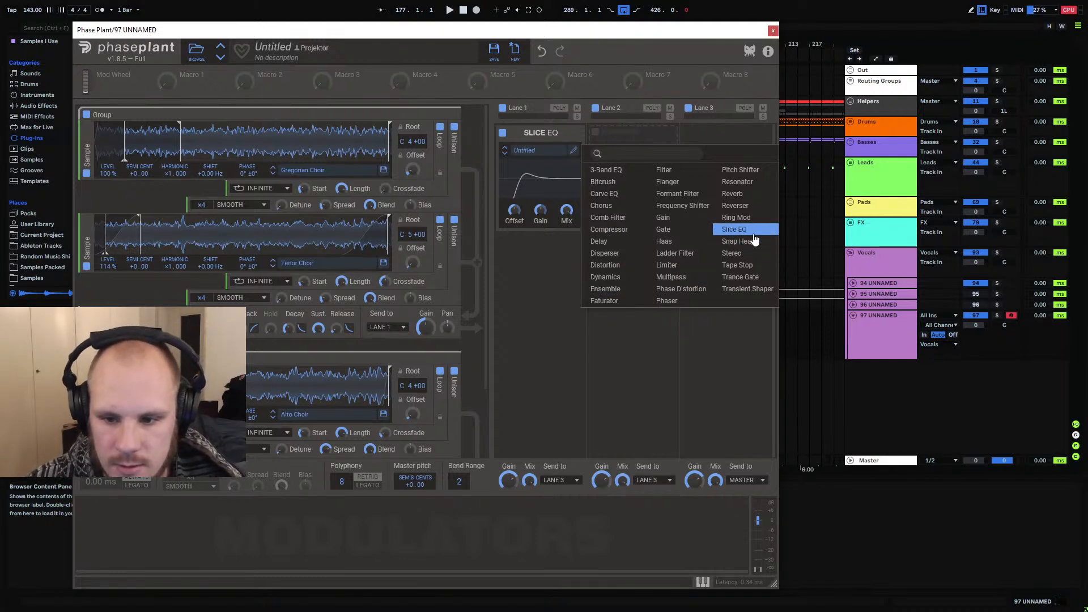
{"action": "left_click", "coordinate": [735, 230]}
{"action": "left_click", "coordinate": [667, 150]}
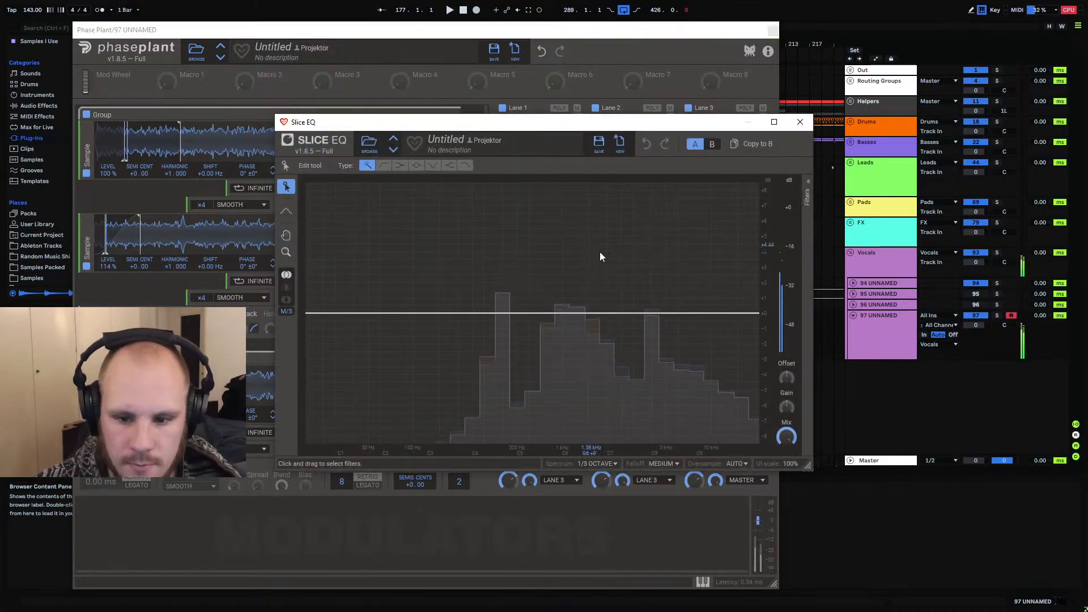
{"action": "left_click_drag", "start_coordinate": [660, 322], "coordinate": [650, 363]}
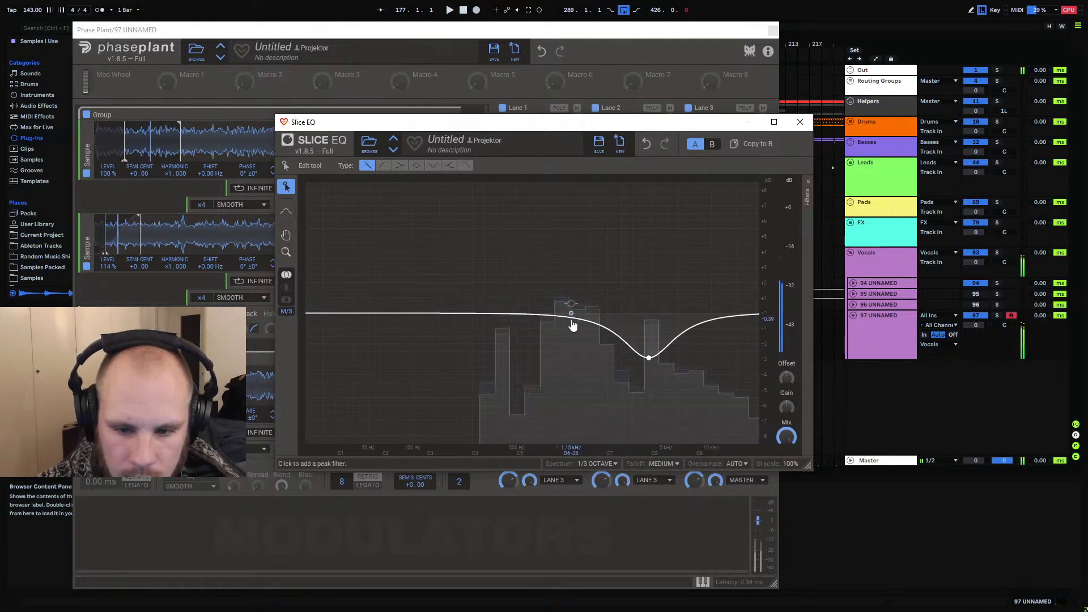
{"action": "left_click_drag", "start_coordinate": [573, 323], "coordinate": [573, 379]}
{"action": "scroll", "coordinate": [574, 374], "scroll_direction": "down", "scroll_amount": 3}
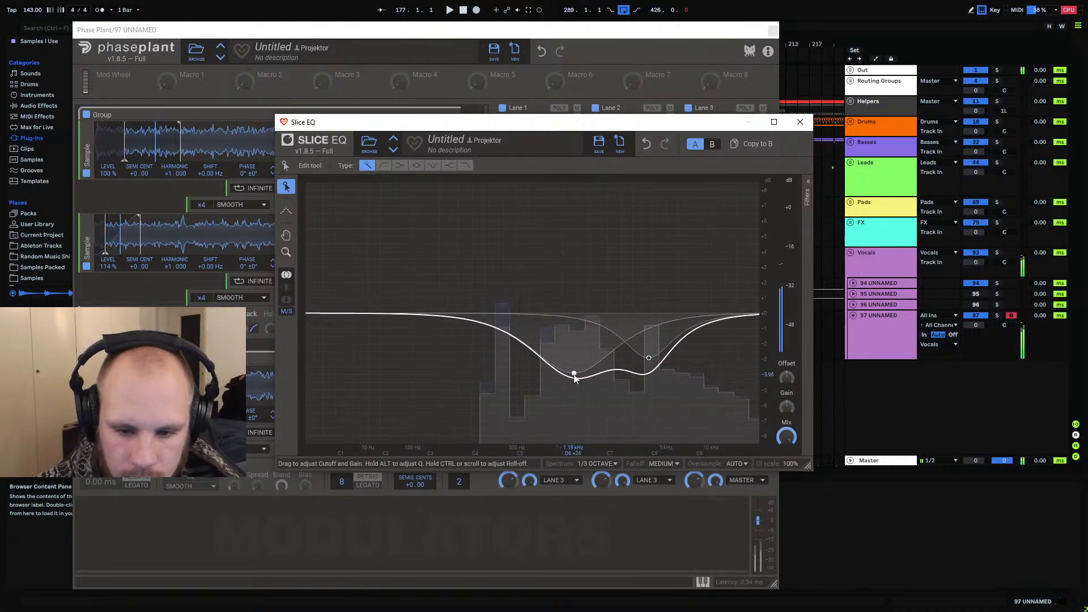
Deepen both cuts in Lane 2's Slice EQ, making the one just below 5 kHz much stronger, and close the editor
{"action": "left_click_drag", "start_coordinate": [648, 360], "coordinate": [651, 437]}
{"action": "scroll", "coordinate": [658, 417], "scroll_direction": "up", "scroll_amount": 5}
{"action": "scroll", "coordinate": [652, 435], "scroll_direction": "down", "scroll_amount": 3}
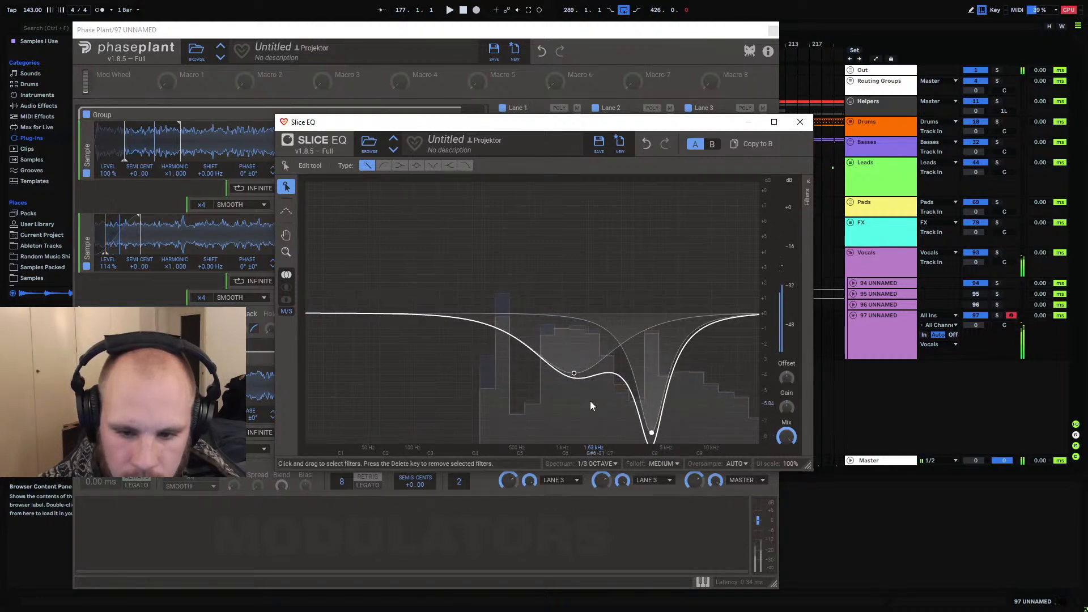
{"action": "left_click_drag", "start_coordinate": [574, 373], "coordinate": [573, 395]}
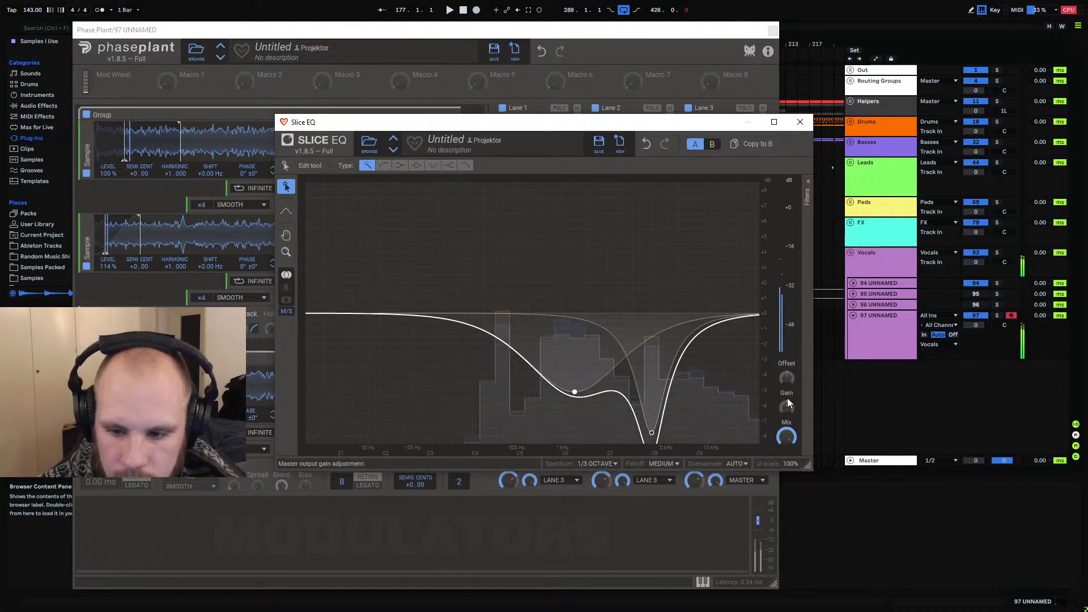
{"action": "left_click_drag", "start_coordinate": [652, 432], "coordinate": [654, 460]}
{"action": "left_click_drag", "start_coordinate": [576, 347], "coordinate": [575, 345]}
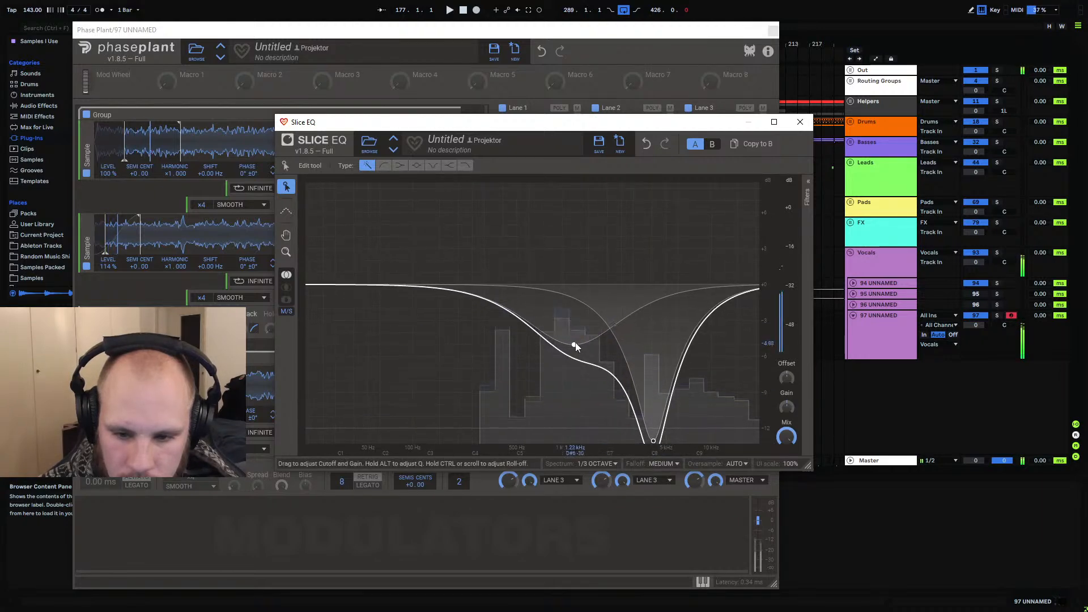
{"action": "left_click", "coordinate": [799, 121]}
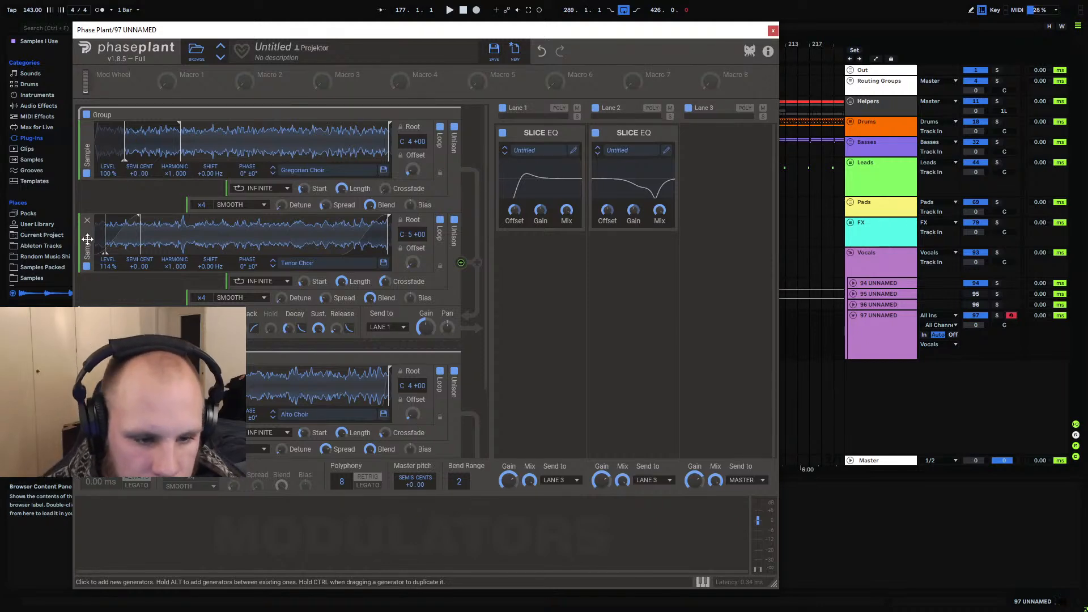
Duplicate the first generator group ahead of the Alto Choir group and remove the Gregorian Choir sampler from the copy
{"action": "left_click_drag", "start_coordinate": [192, 114], "coordinate": [194, 353]}
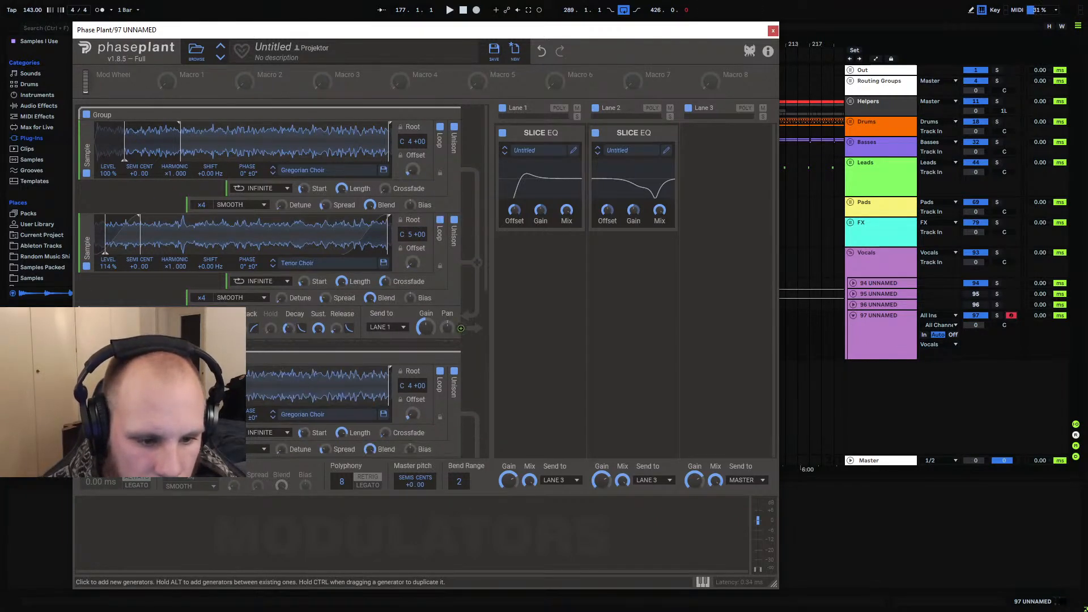
{"action": "scroll", "coordinate": [181, 328], "scroll_direction": "down", "scroll_amount": 3}
{"action": "left_click", "coordinate": [88, 230]}
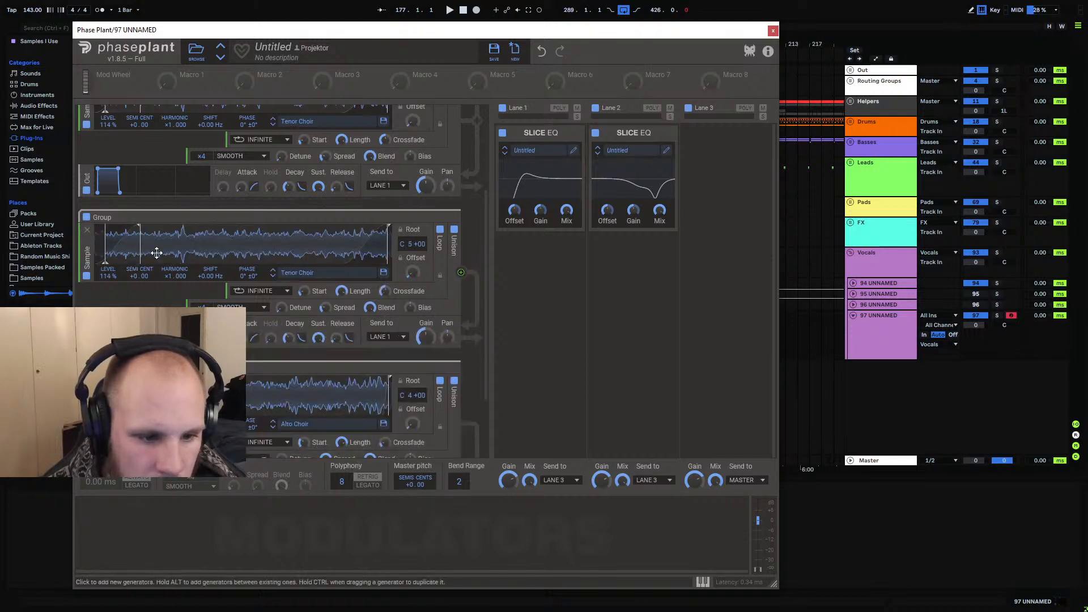
{"action": "key", "text": "ctrl+z"}
{"action": "scroll", "coordinate": [91, 217], "scroll_direction": "down", "scroll_amount": 4}
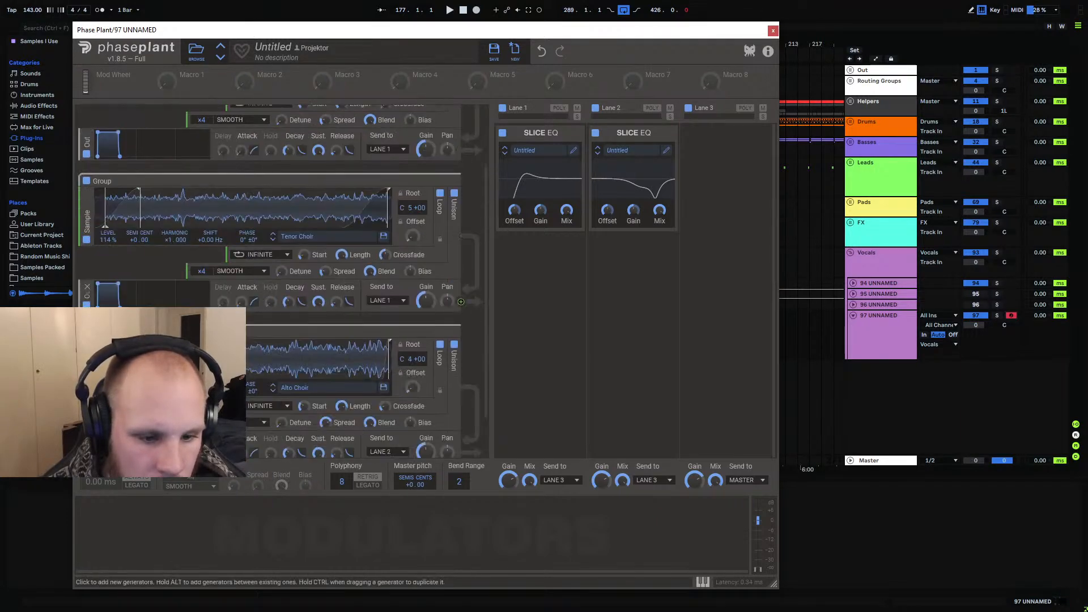
Add a low-pass filter after the Tenor Choir sampler in its group
{"action": "left_click", "coordinate": [198, 317]}
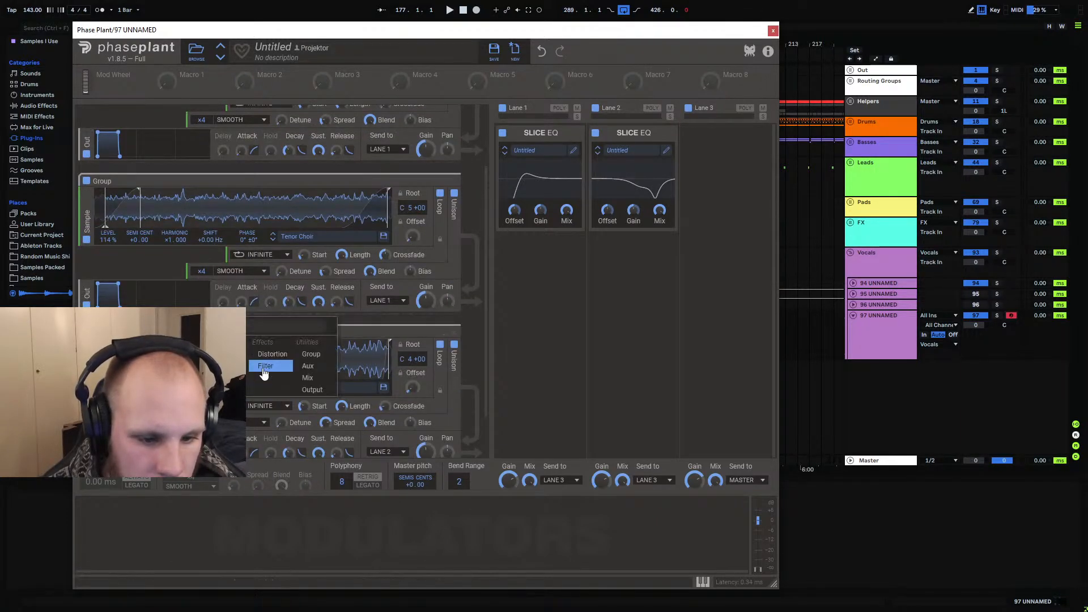
{"action": "left_click", "coordinate": [265, 367]}
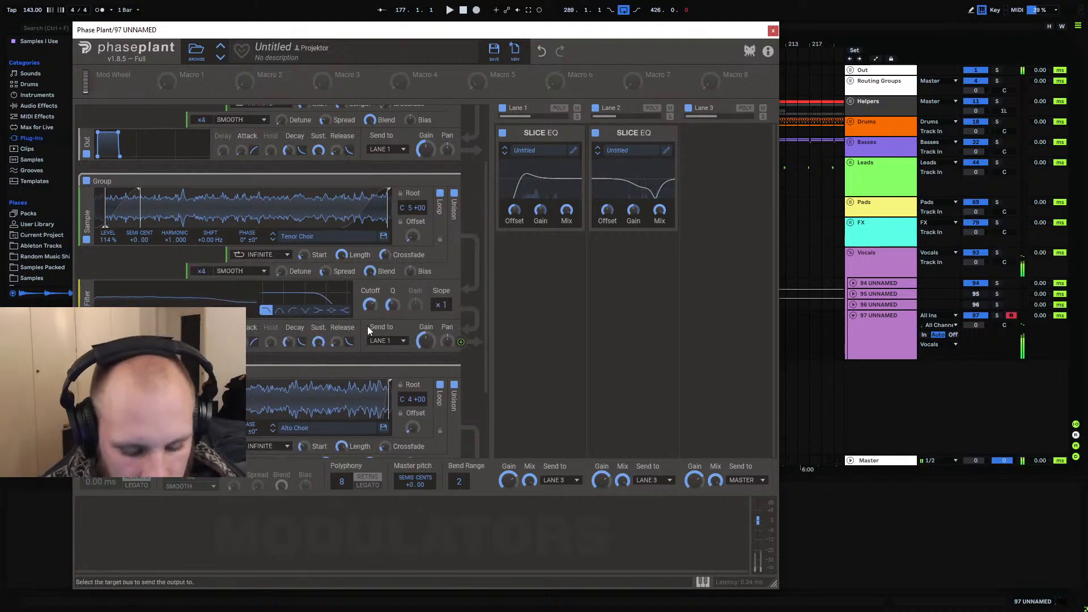
Add a Slice EQ to Lane 3
{"action": "left_click", "coordinate": [730, 179]}
{"action": "left_click", "coordinate": [747, 235]}
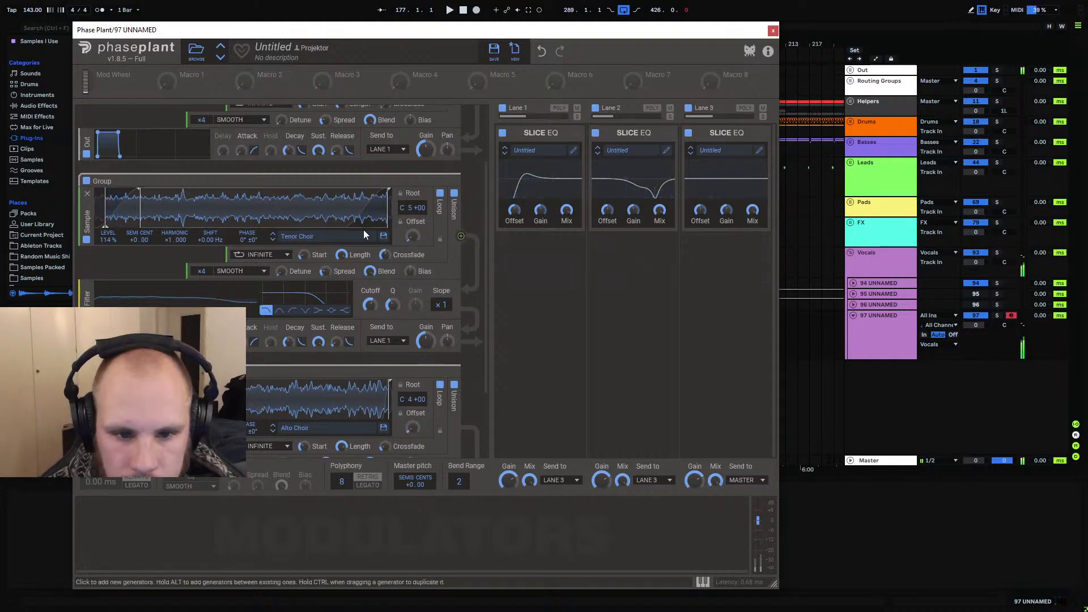
Add a second filter between the Tenor Choir group's low-pass filter and its output, make it high-pass and adjust its cutoff
{"action": "scroll", "coordinate": [473, 290], "scroll_direction": "up", "scroll_amount": 2}
{"action": "scroll", "coordinate": [127, 236], "scroll_direction": "down", "scroll_amount": 3}
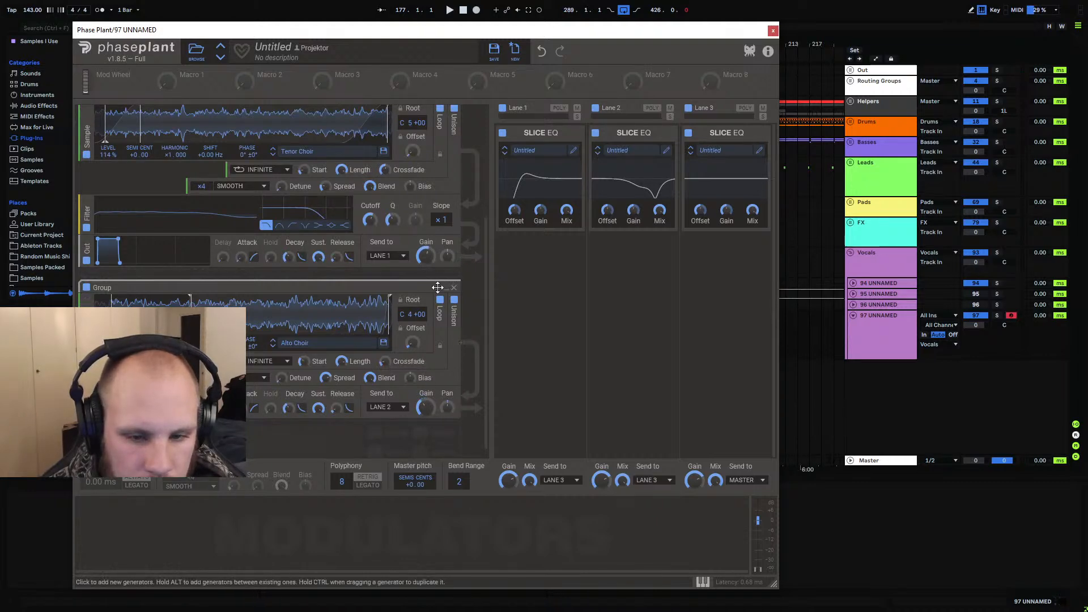
{"action": "scroll", "coordinate": [429, 249], "scroll_direction": "up", "scroll_amount": 3}
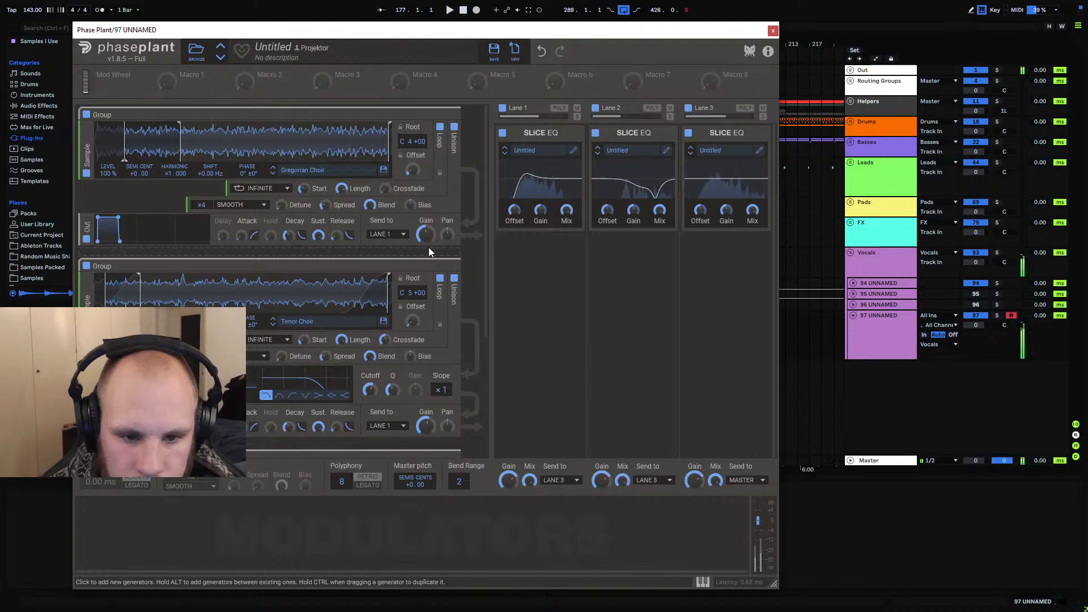
{"action": "scroll", "coordinate": [429, 247], "scroll_direction": "down", "scroll_amount": 3}
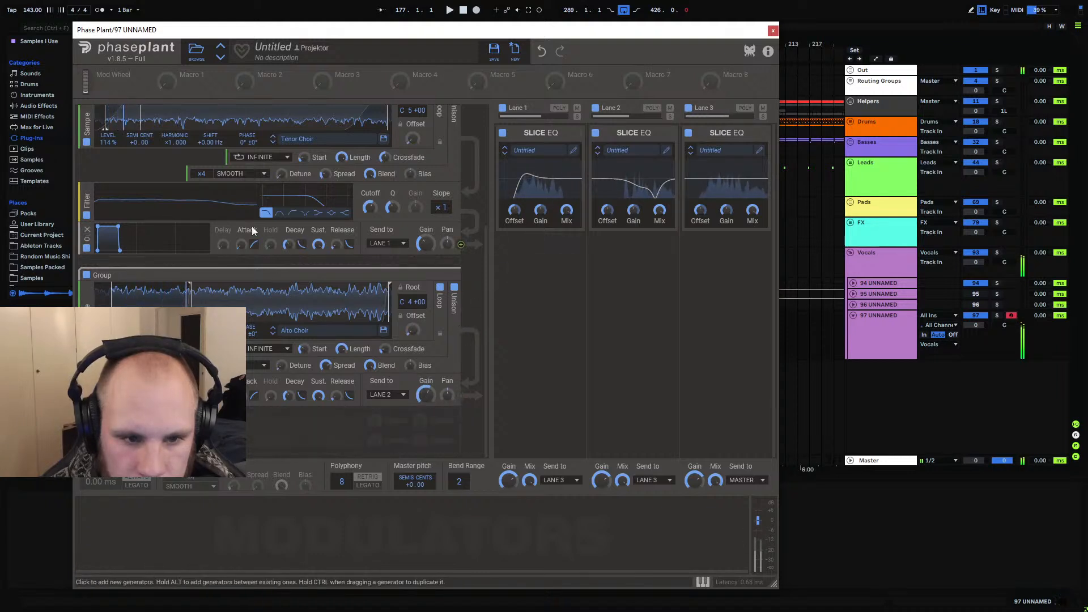
{"action": "scroll", "coordinate": [243, 223], "scroll_direction": "down", "scroll_amount": 4}
{"action": "left_click", "coordinate": [229, 374]}
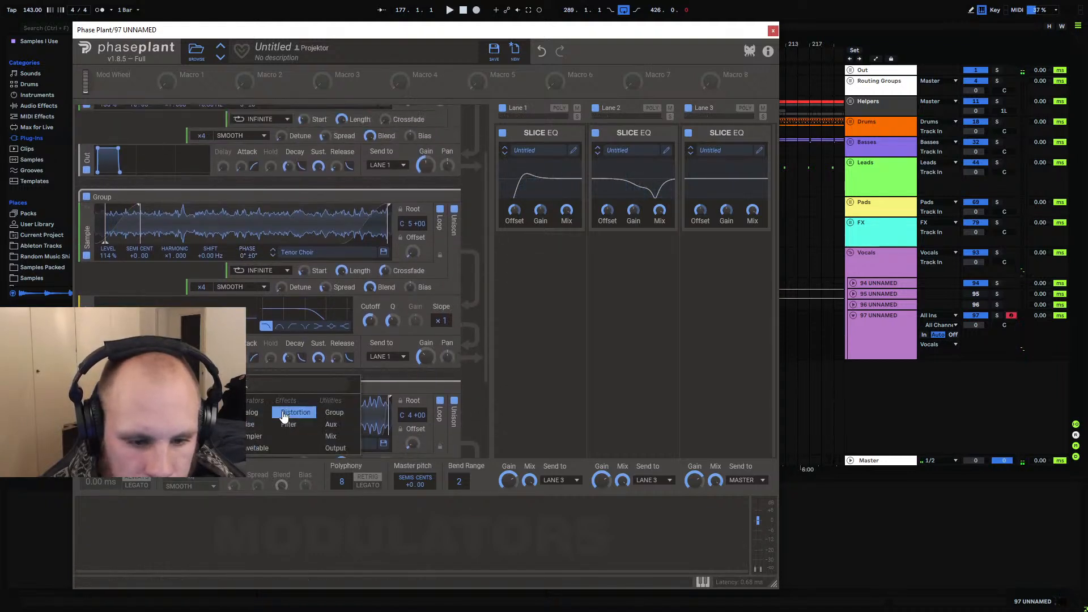
{"action": "left_click", "coordinate": [293, 425]}
{"action": "left_click_drag", "start_coordinate": [87, 397], "coordinate": [87, 358]}
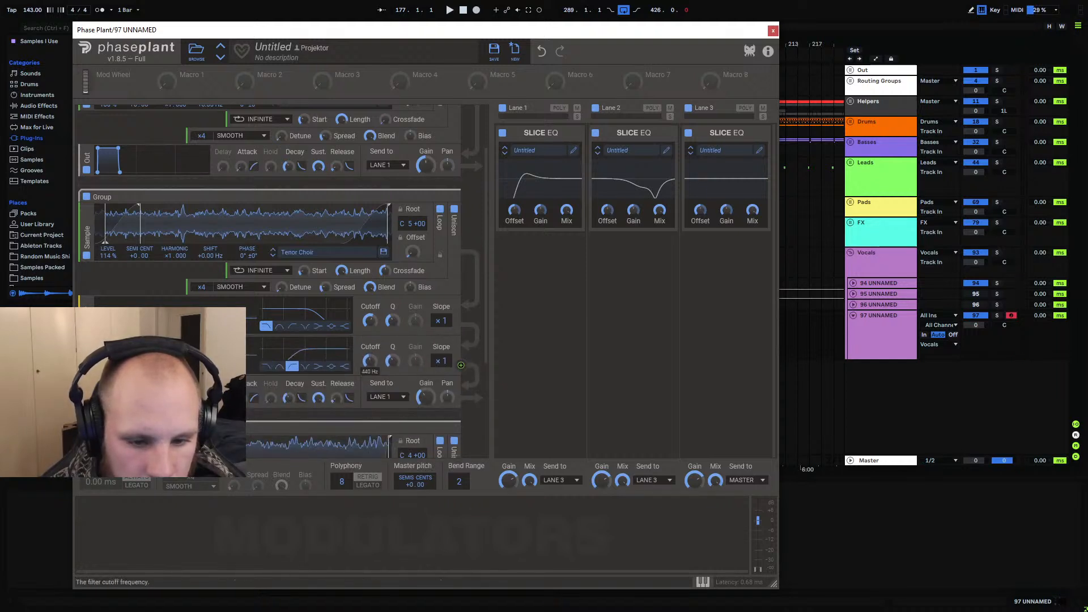
{"action": "left_click_drag", "start_coordinate": [370, 361], "coordinate": [369, 358]}
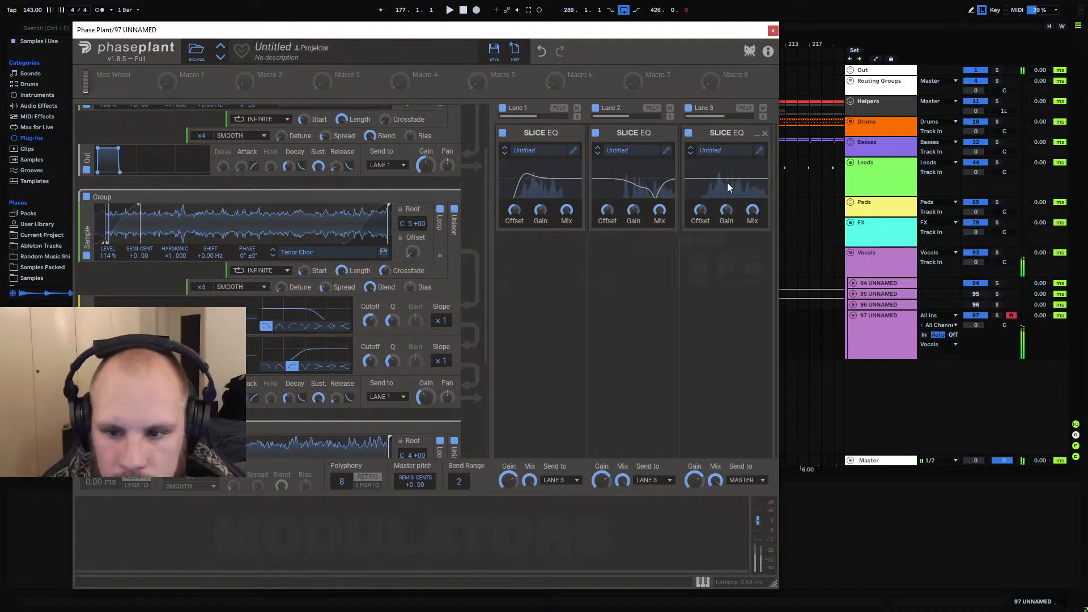
Add a Faturator to Lane 3 and remove the Slice EQ from that lane
{"action": "left_click", "coordinate": [721, 253]}
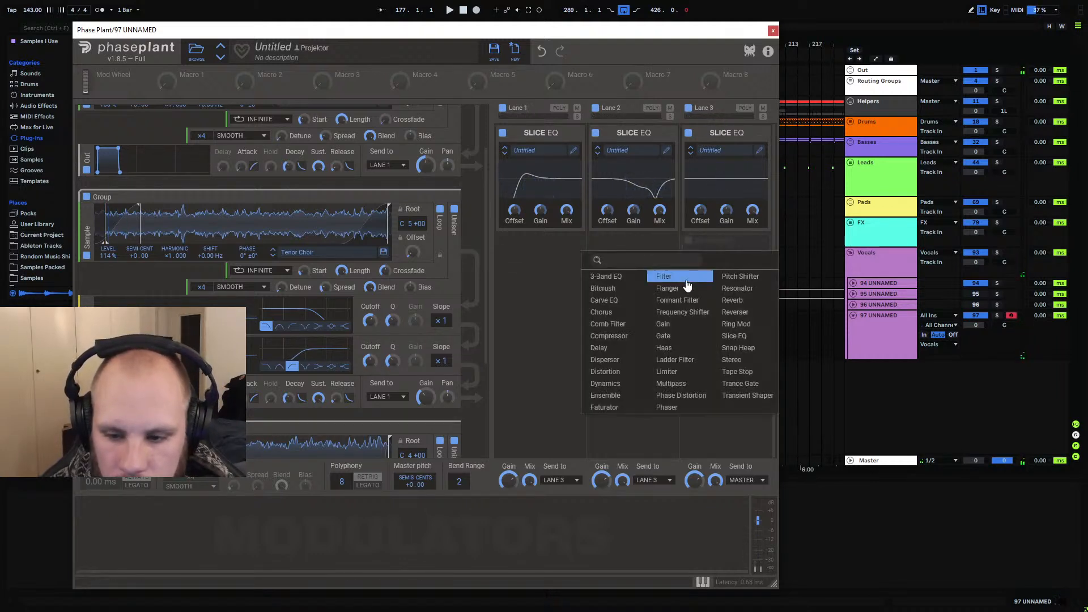
{"action": "left_click", "coordinate": [616, 409]}
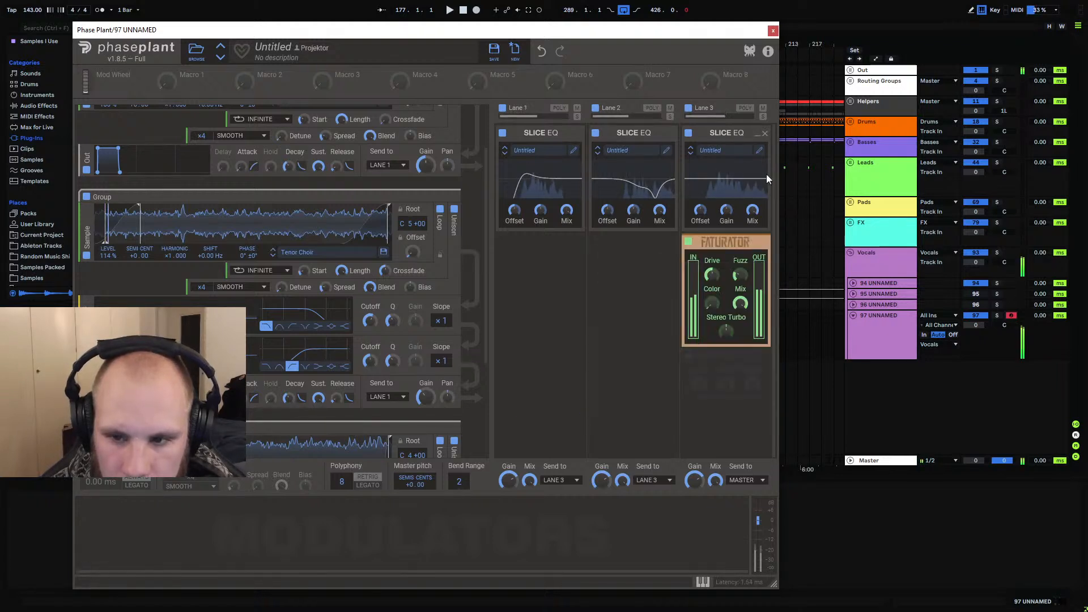
{"action": "left_click", "coordinate": [765, 133]}
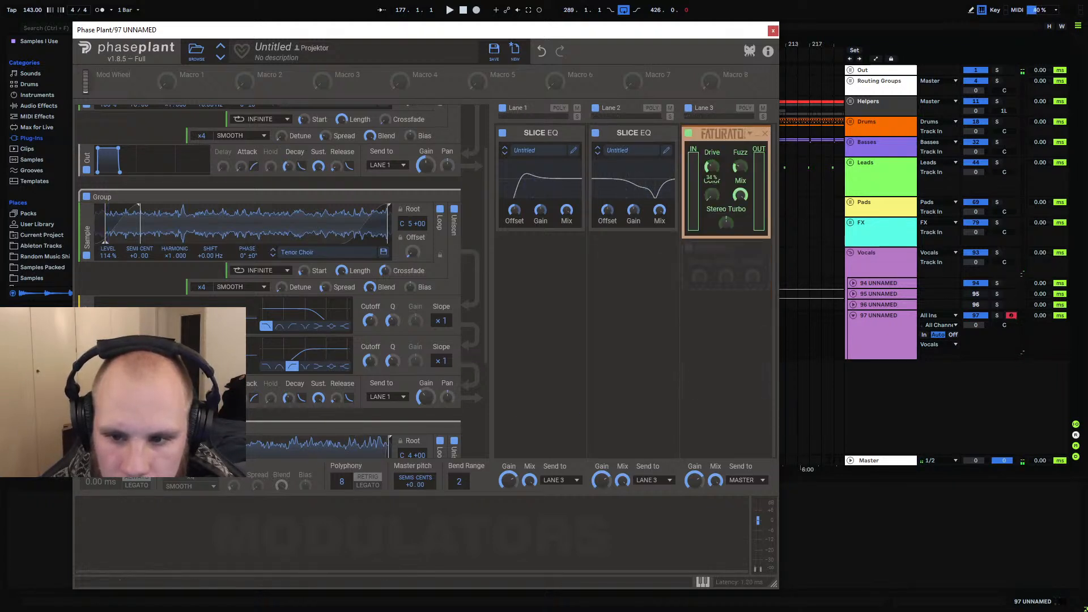
Turn the Faturator's Drive down to its minimum and lower its Mix partway
{"action": "left_click_drag", "start_coordinate": [712, 167], "coordinate": [712, 171]}
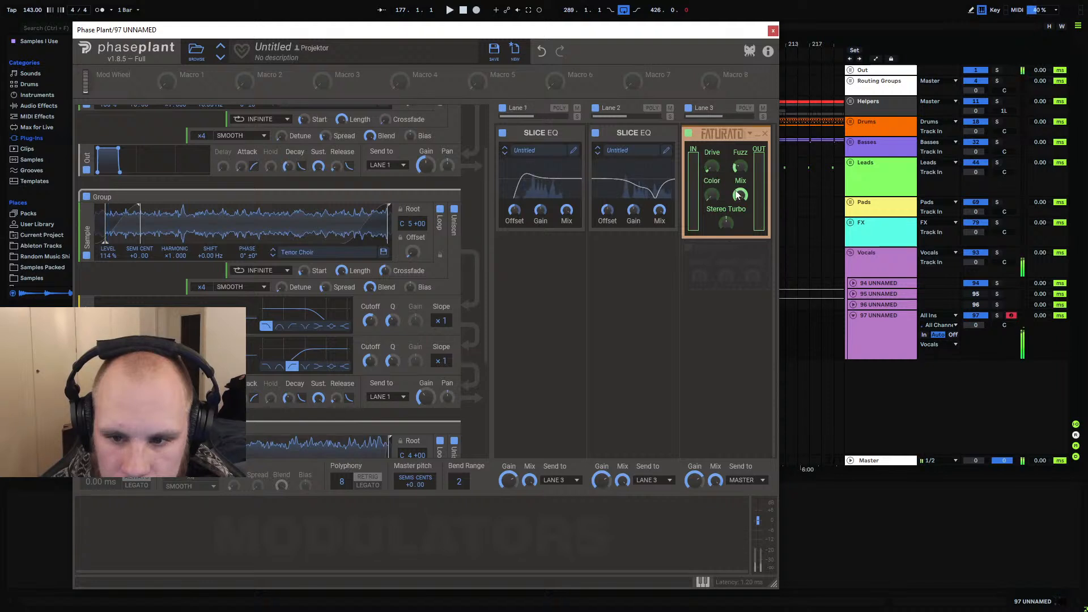
{"action": "left_click_drag", "start_coordinate": [740, 195], "coordinate": [740, 200]}
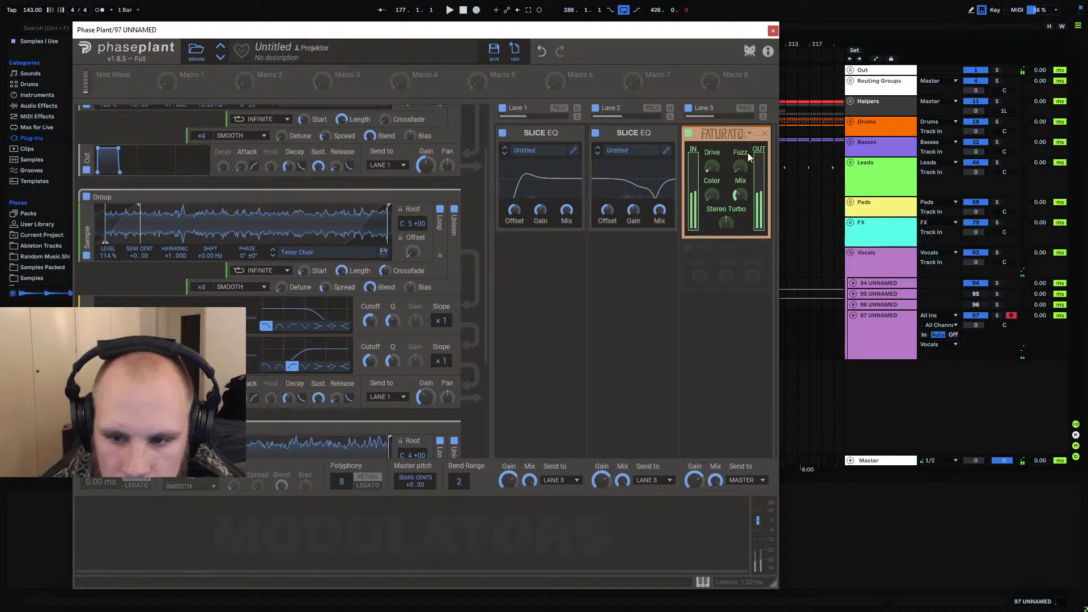
{"action": "left_click_drag", "start_coordinate": [740, 195], "coordinate": [740, 186]}
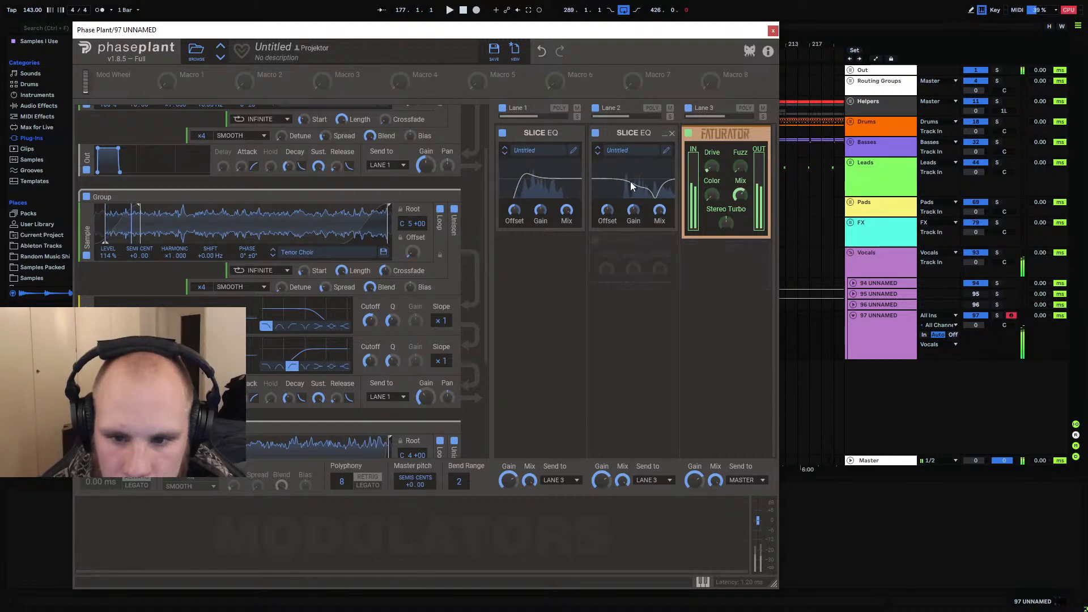
Open Lane 2's Slice EQ for editing
{"action": "left_click", "coordinate": [658, 163]}
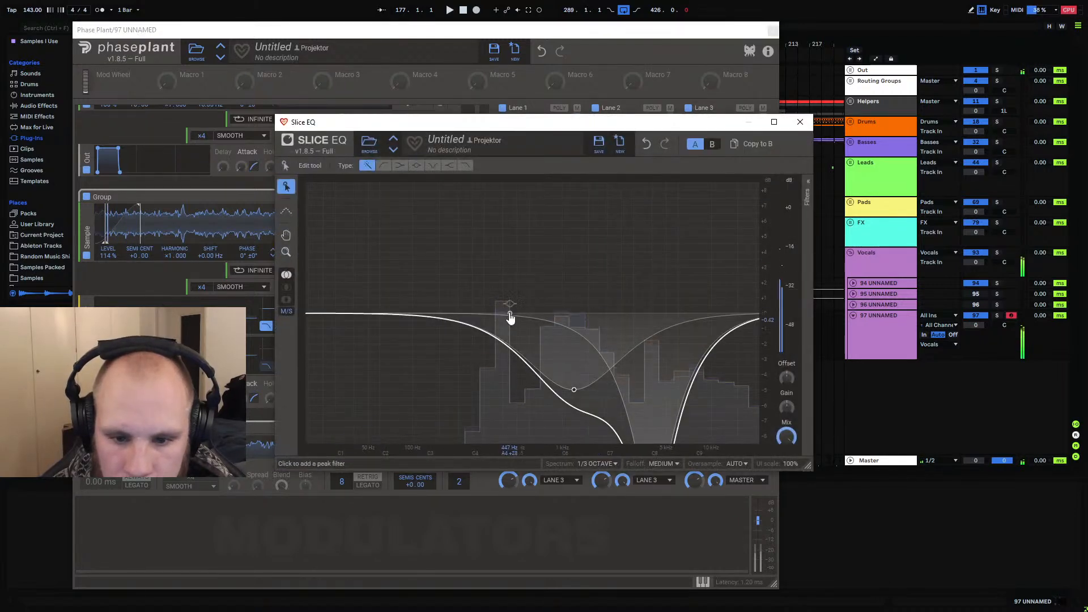